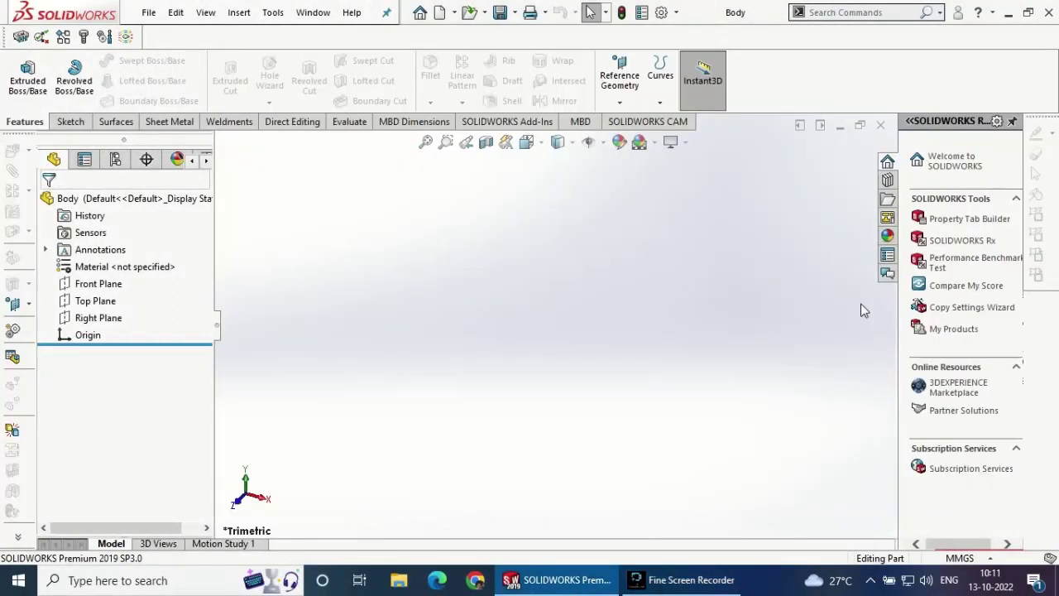
- Start a sketch on the Front Plane with a vertical centerline up from the origin
left_click(95, 284)
left_click(86, 260)
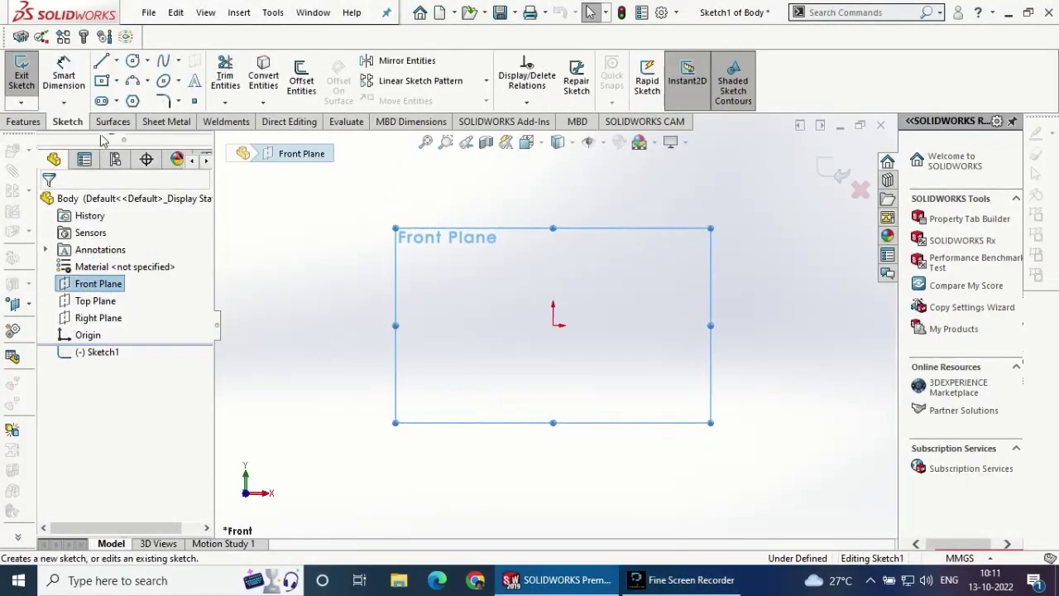
left_click(101, 61)
left_click(553, 324)
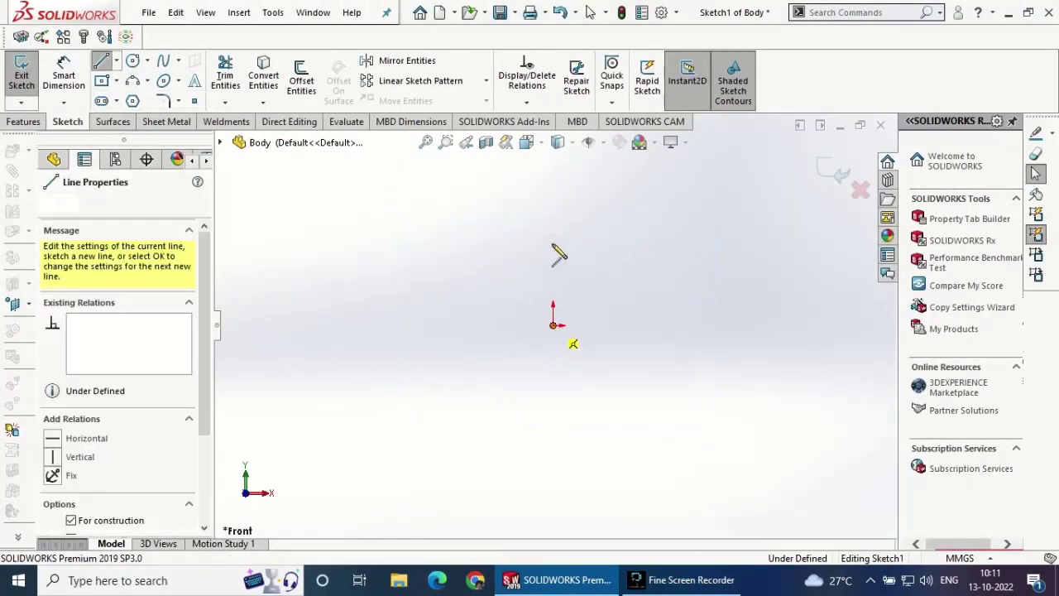
left_click(553, 183)
key("Escape")
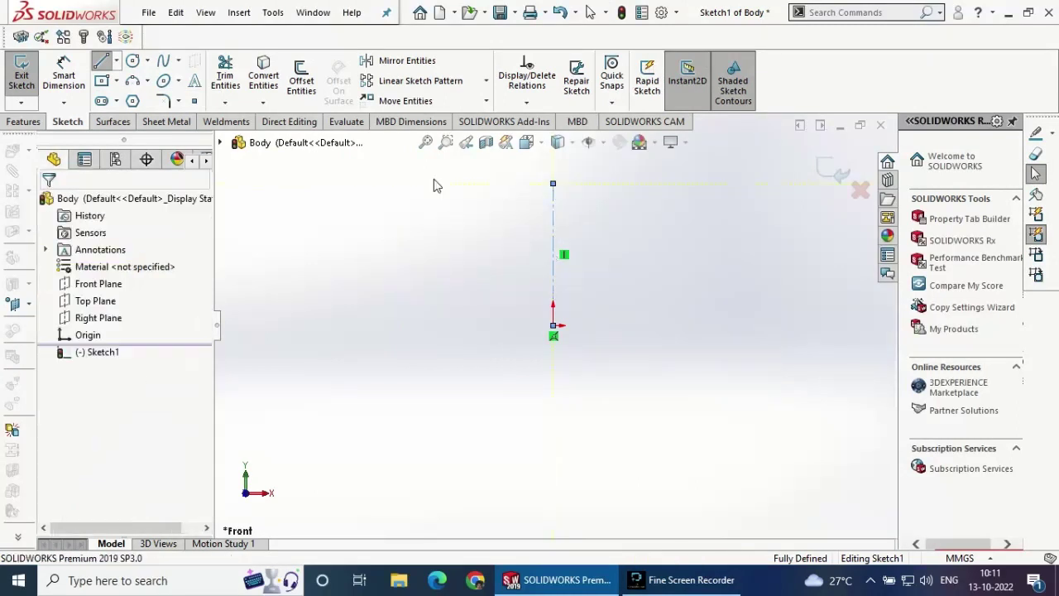
- Draw the closed, stepped, slanted half-profile outline to the left of the centerline
left_click(101, 64)
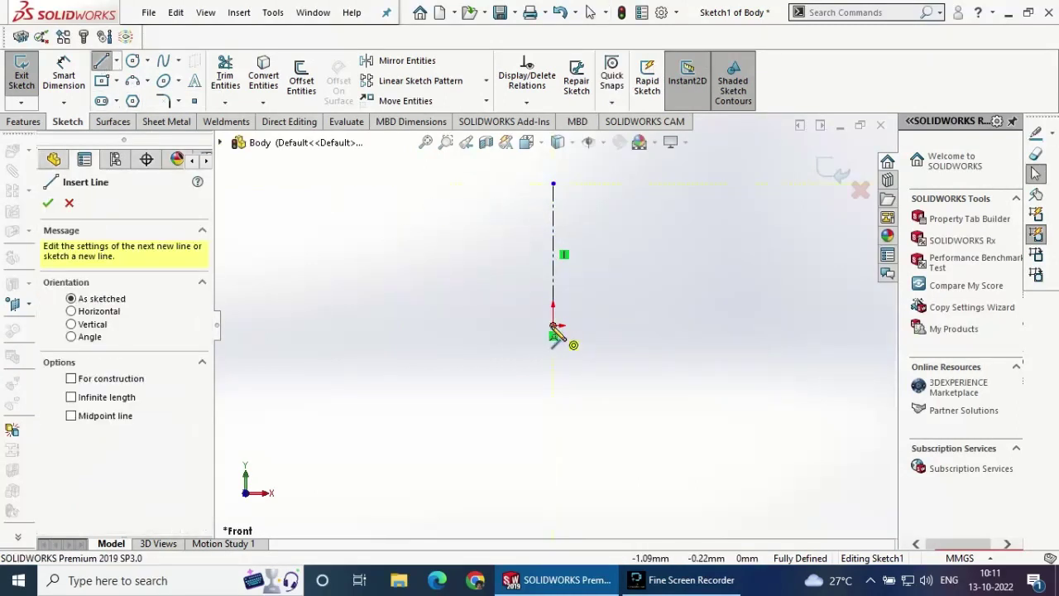
left_click(553, 325)
left_click(471, 324)
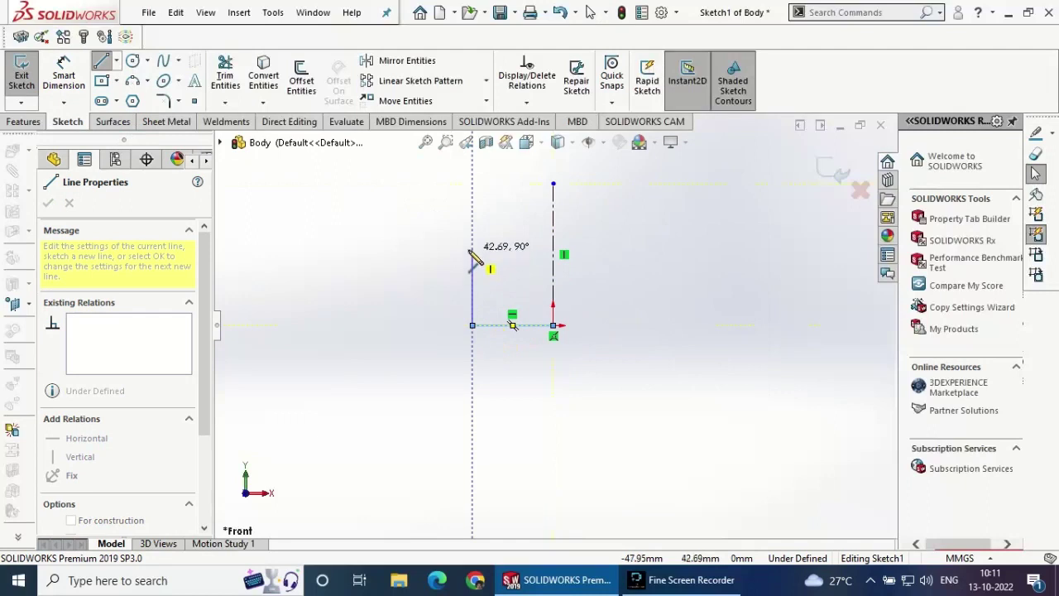
left_click(472, 240)
left_click(406, 222)
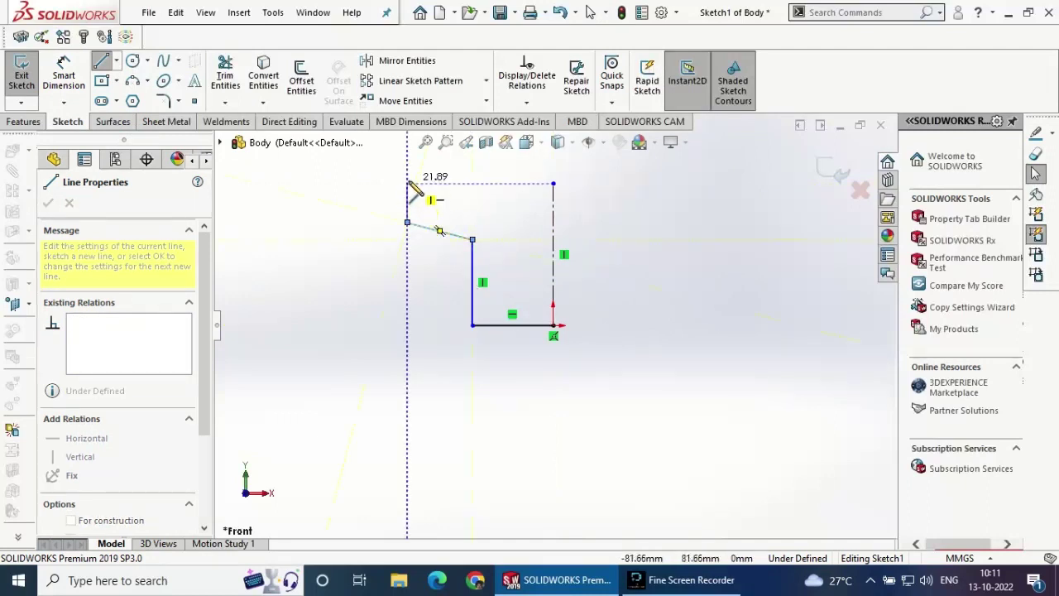
left_click(432, 176)
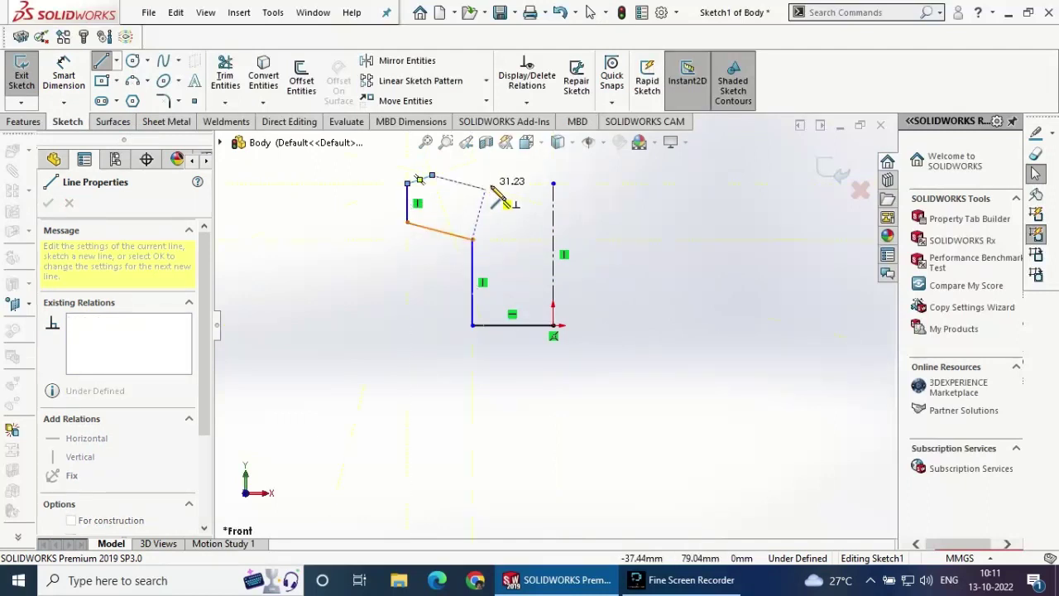
left_click(553, 175)
right_click(579, 153)
left_click(617, 168)
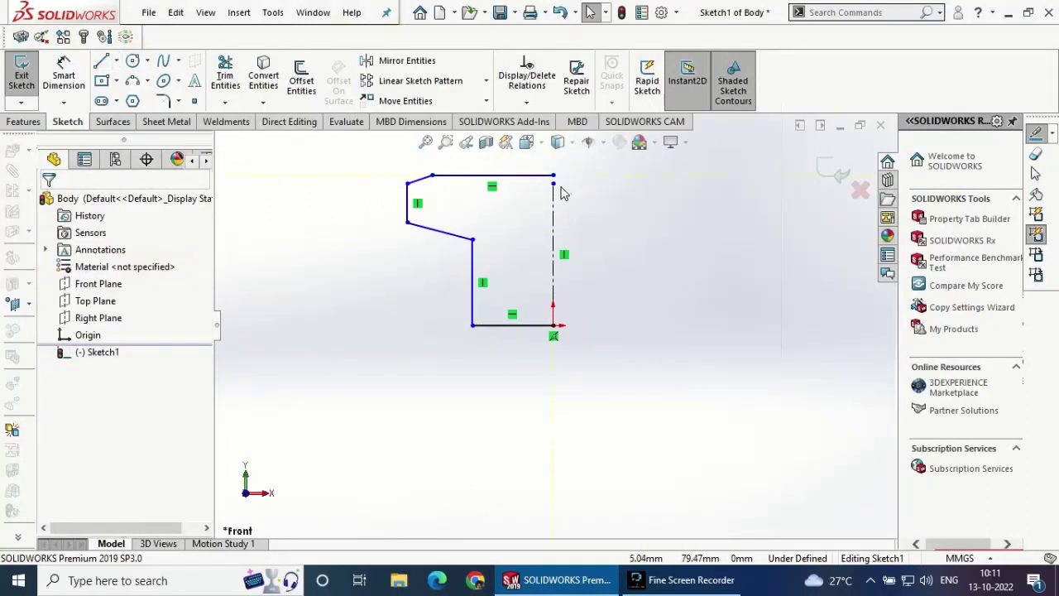
left_click(554, 157)
- Dimension the centerline height 965, the bottom edge 508 and the lower vertical edge 660
key("Escape")
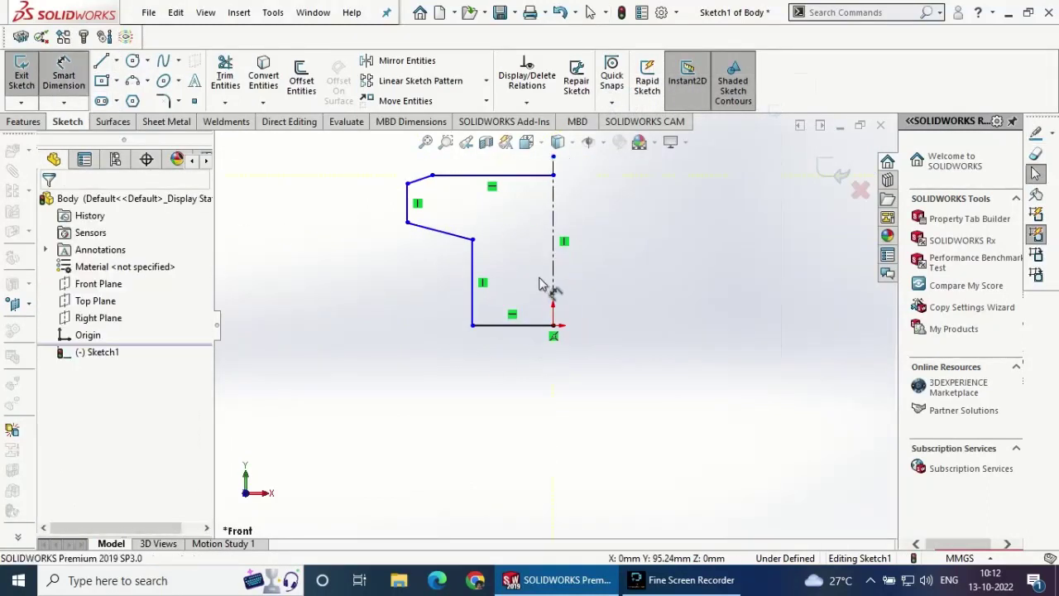
left_click(553, 306)
left_click(658, 269)
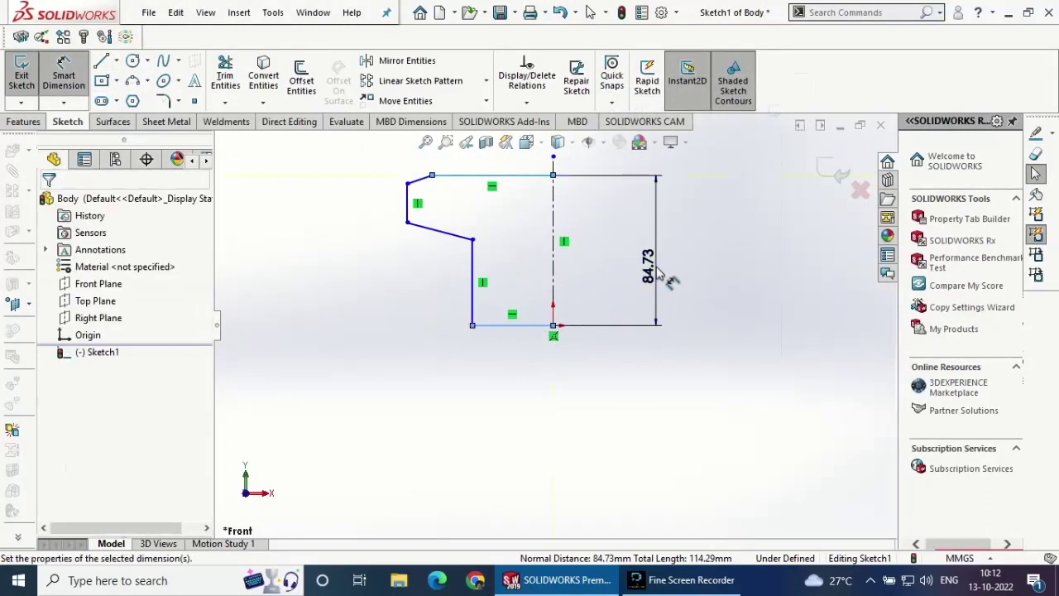
type("965")
key("Return")
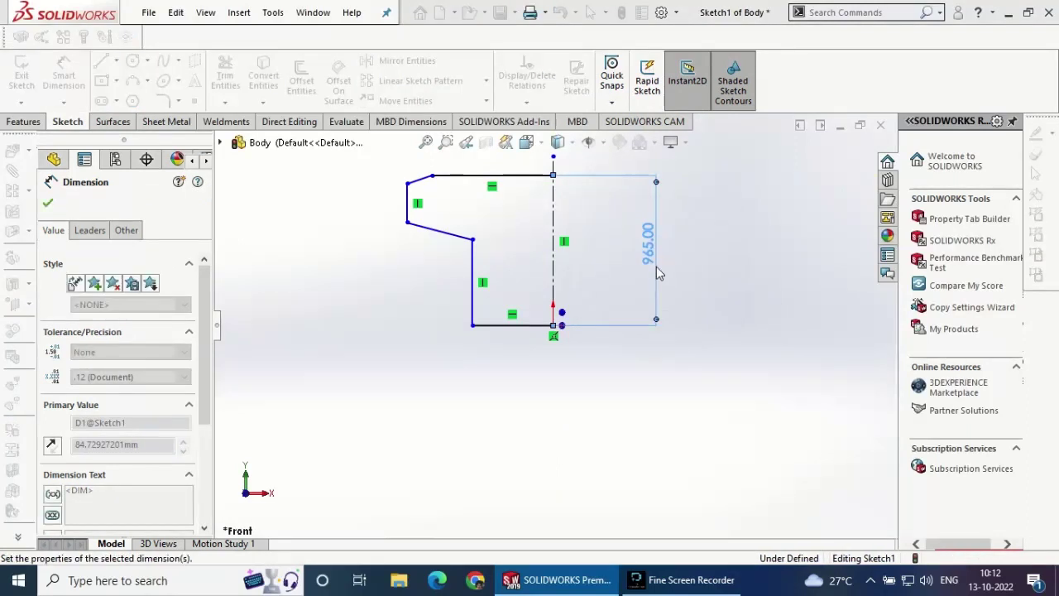
left_click(542, 325)
left_click(529, 348)
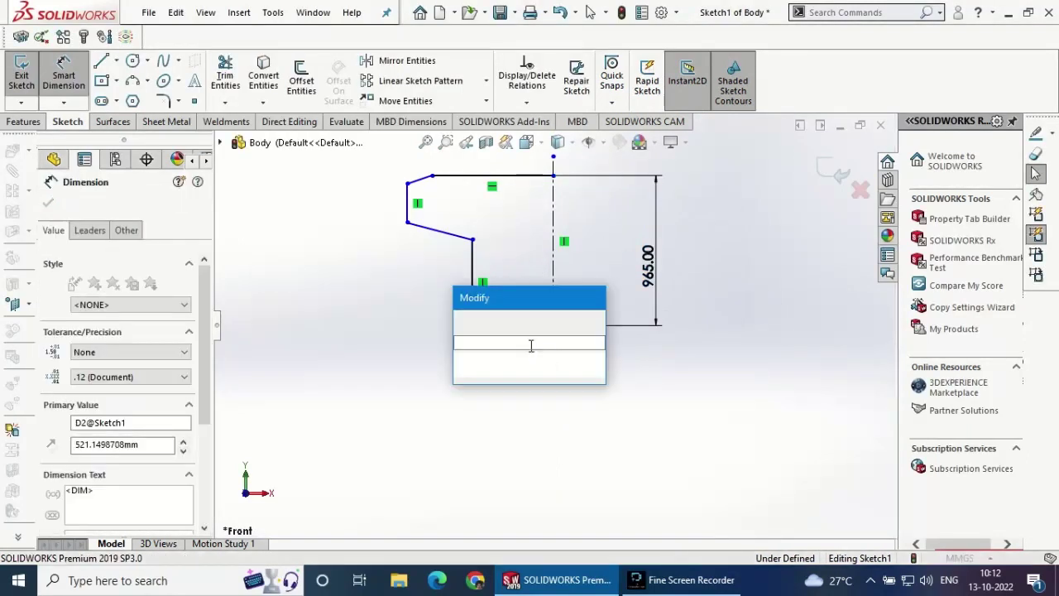
type("508")
key("Return")
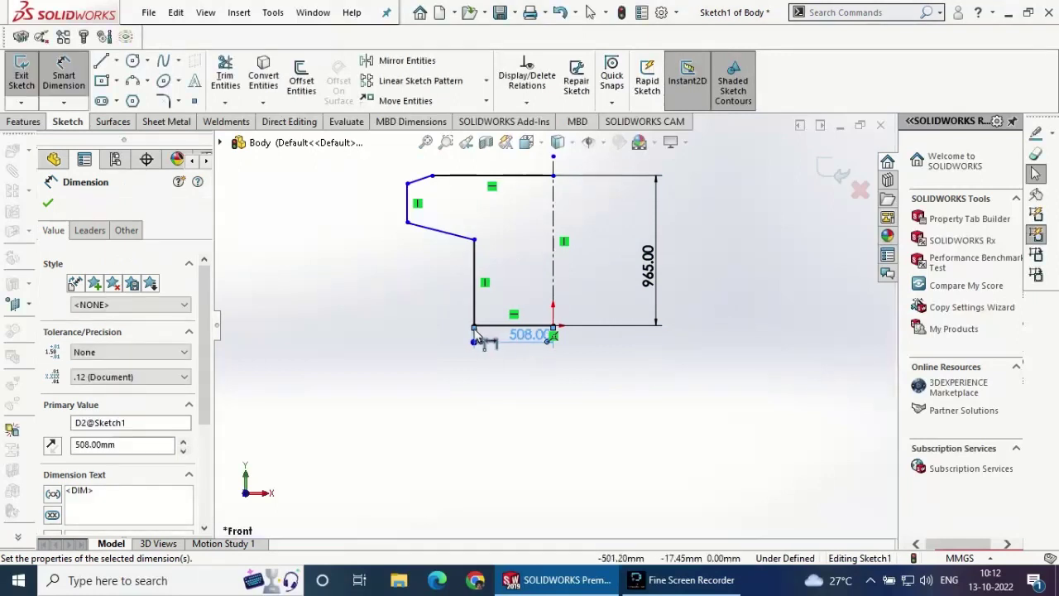
left_click(475, 293)
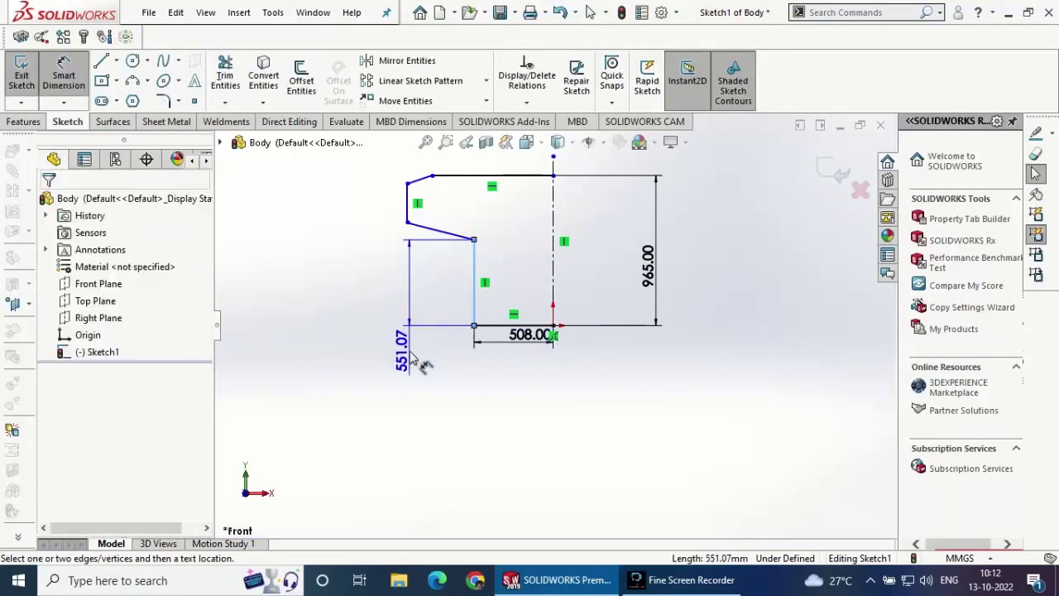
left_click(410, 351)
type("660")
key("Return")
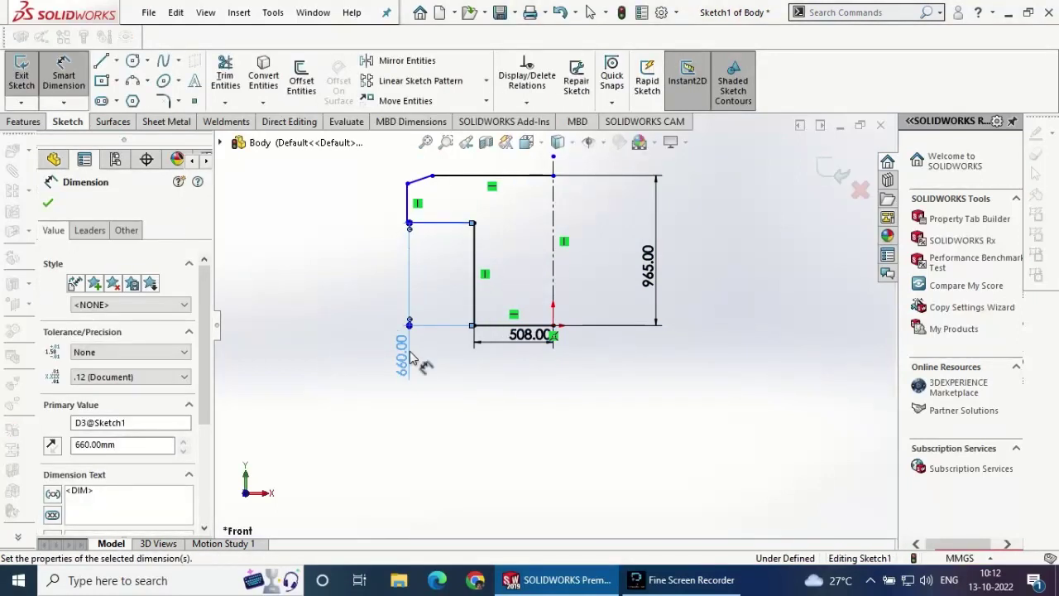
- Dimension the upper vertical edge 250 and the slanted edge at a 96° angle
left_click(409, 205)
left_click(360, 209)
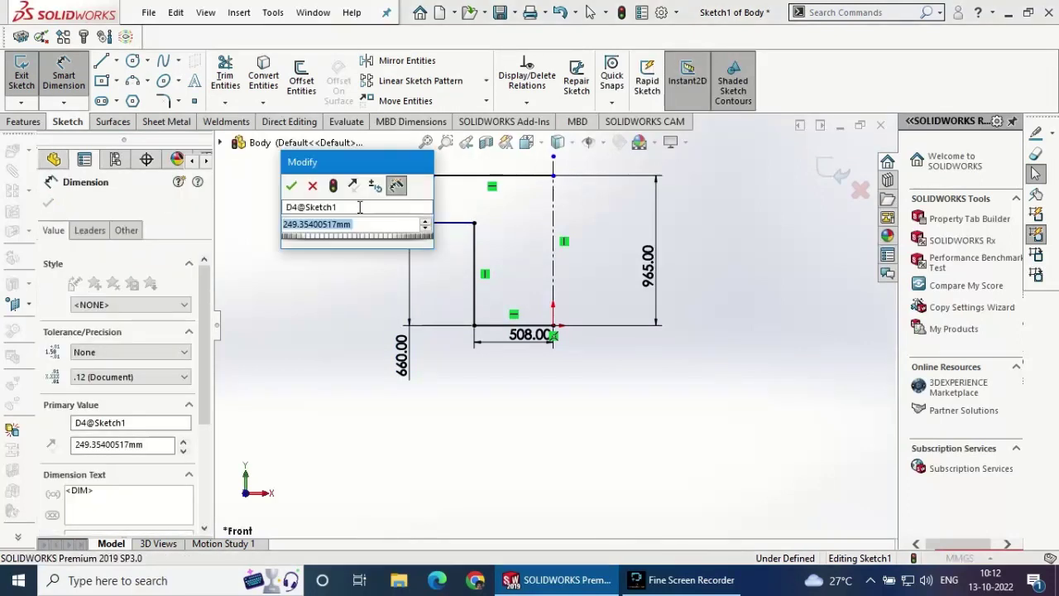
type("250")
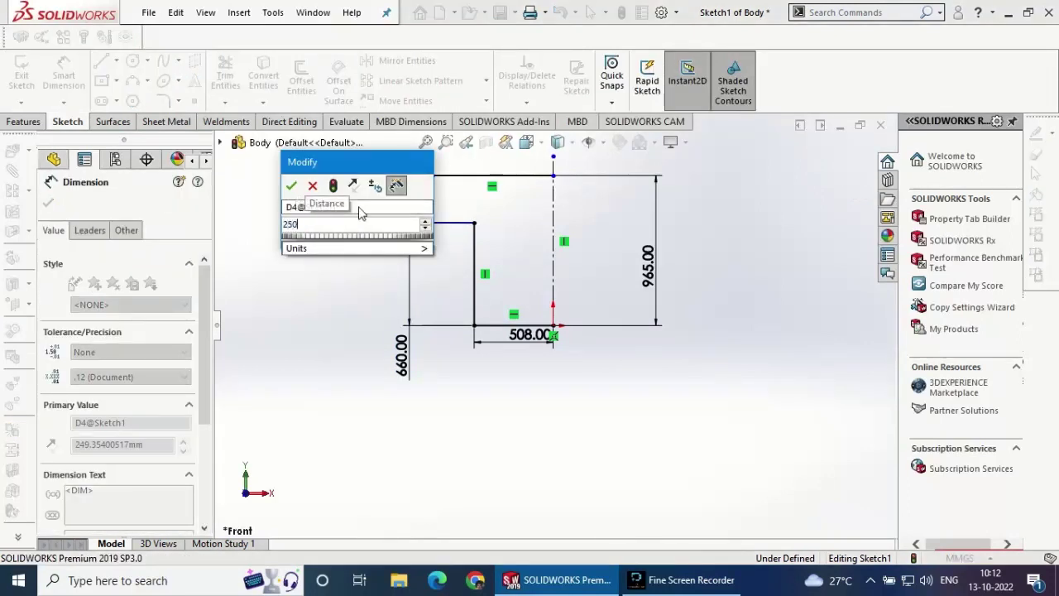
key("Return")
left_click(447, 223)
left_click(473, 248)
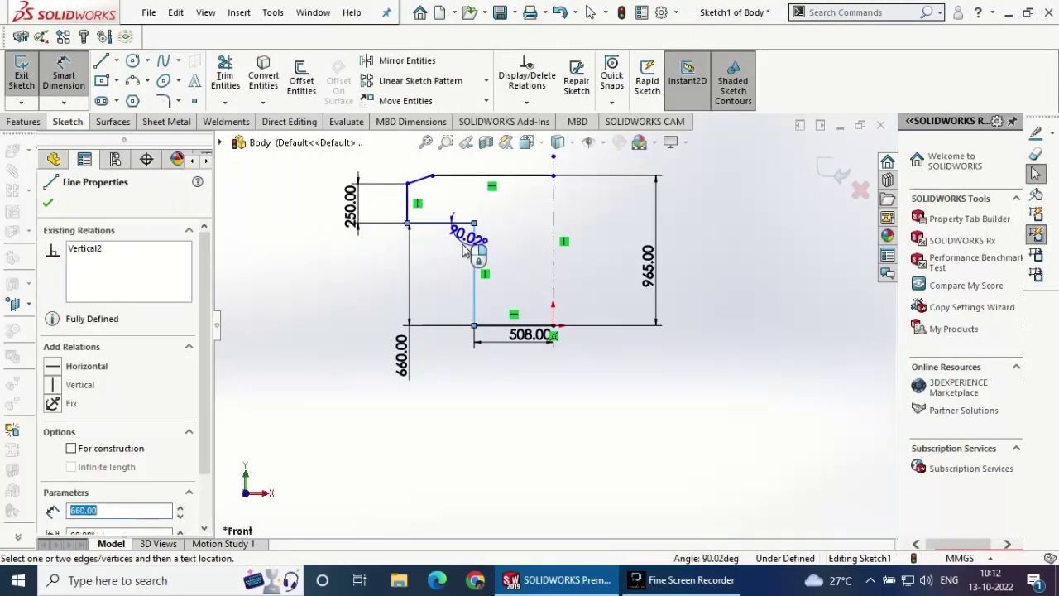
left_click(464, 249)
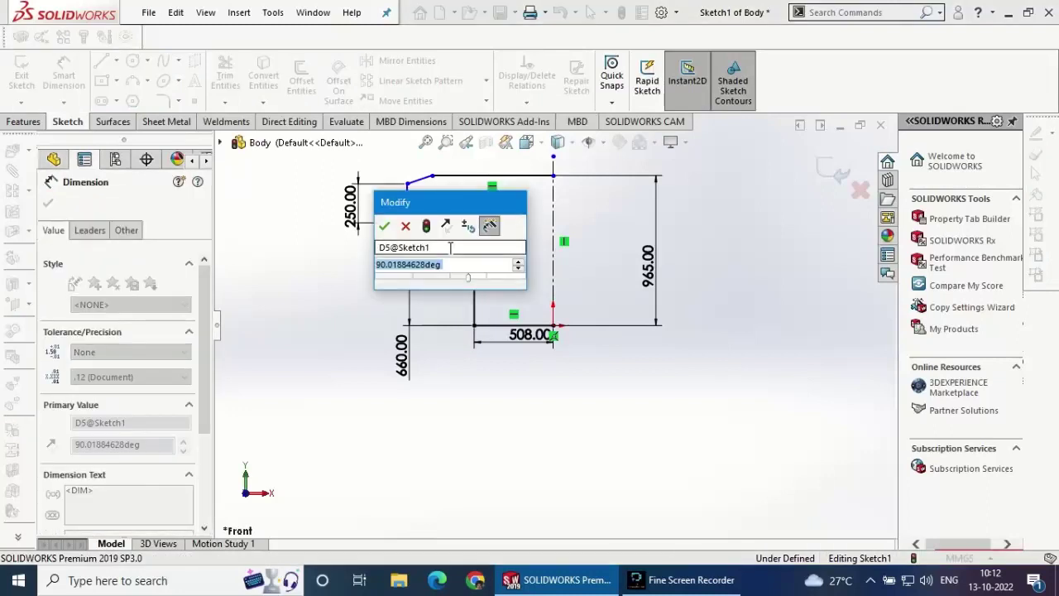
type("96")
key("Return")
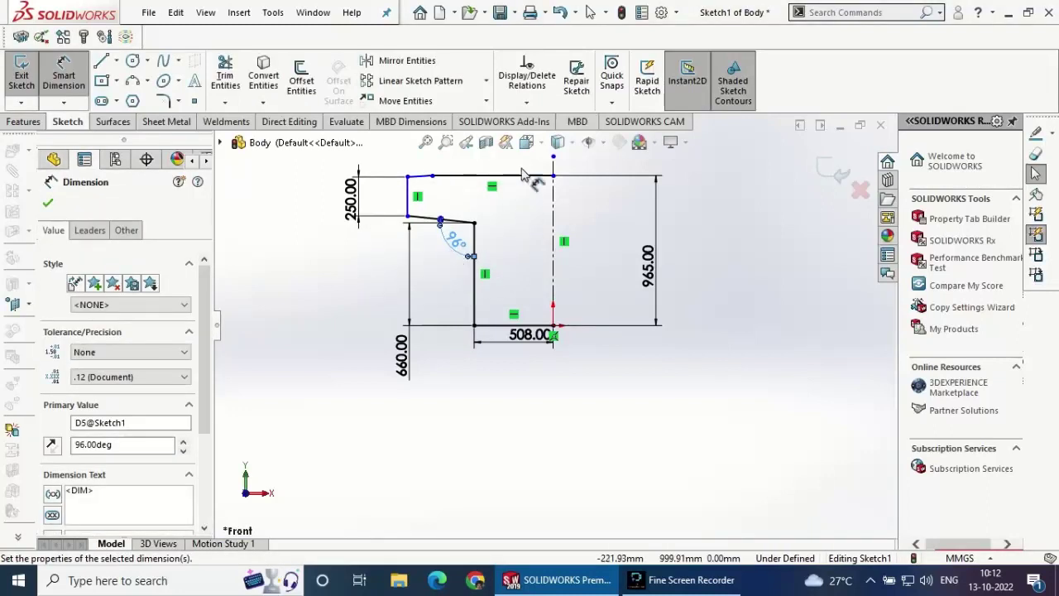
- Dimension the top edge 635 and the overall width 940 to the centerline
left_click(480, 177)
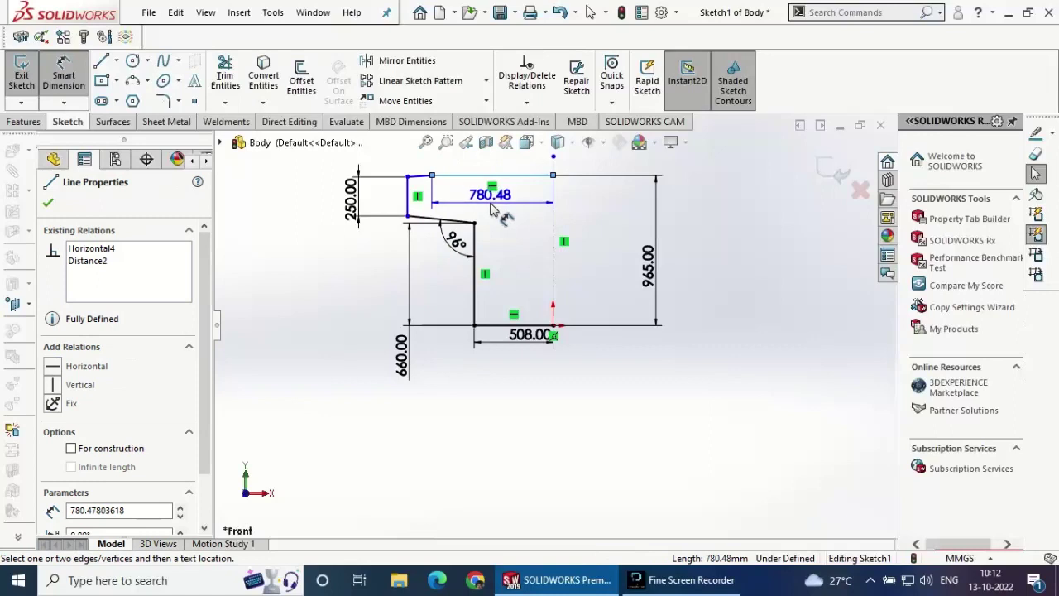
left_click(494, 176)
type("635")
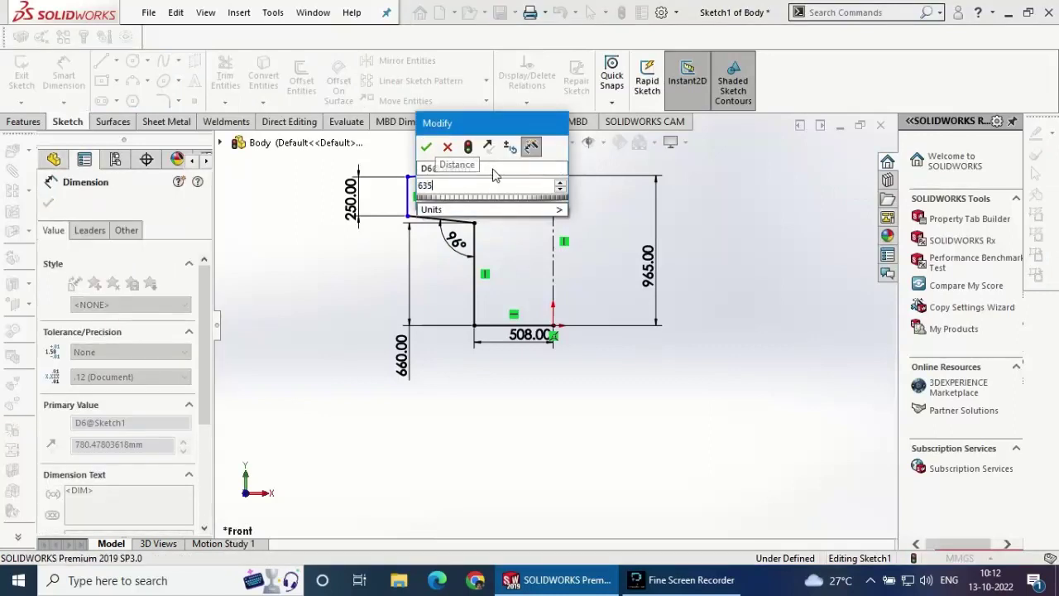
key("Return")
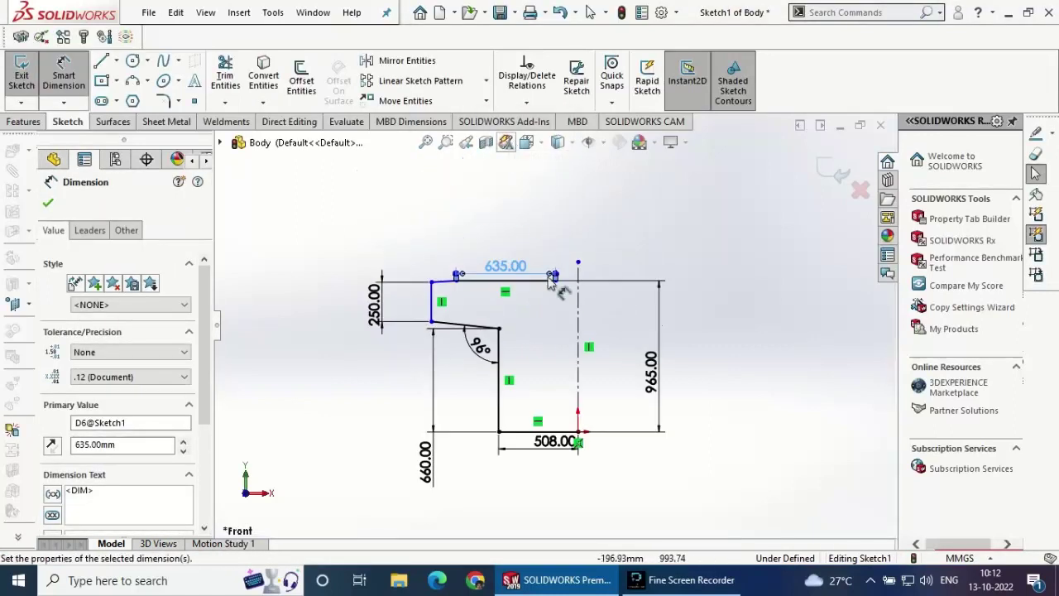
scroll(524, 269, "down", 3)
left_click(347, 325)
left_click(601, 331)
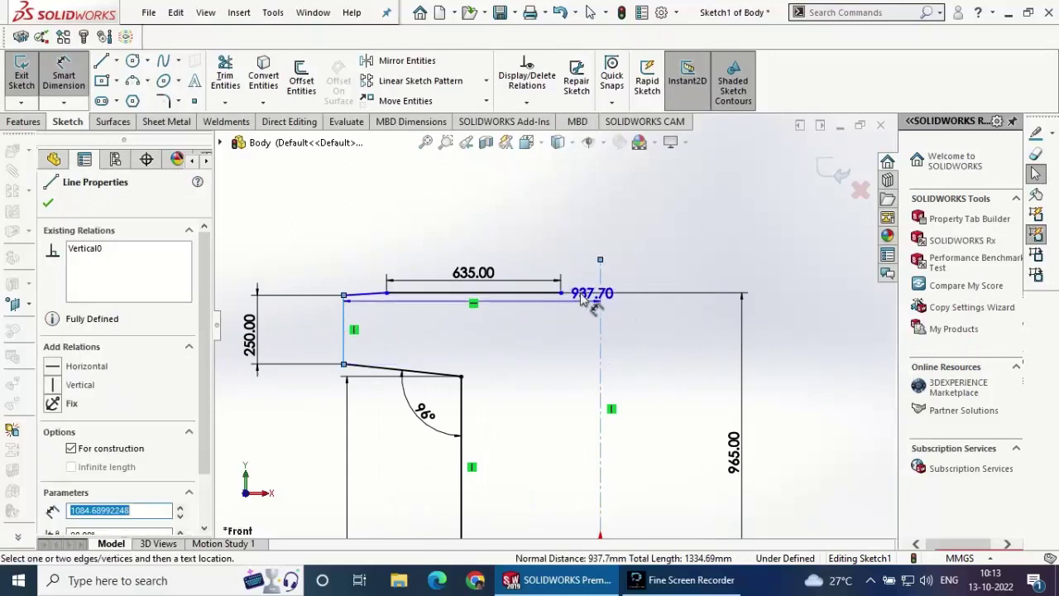
left_click(493, 221)
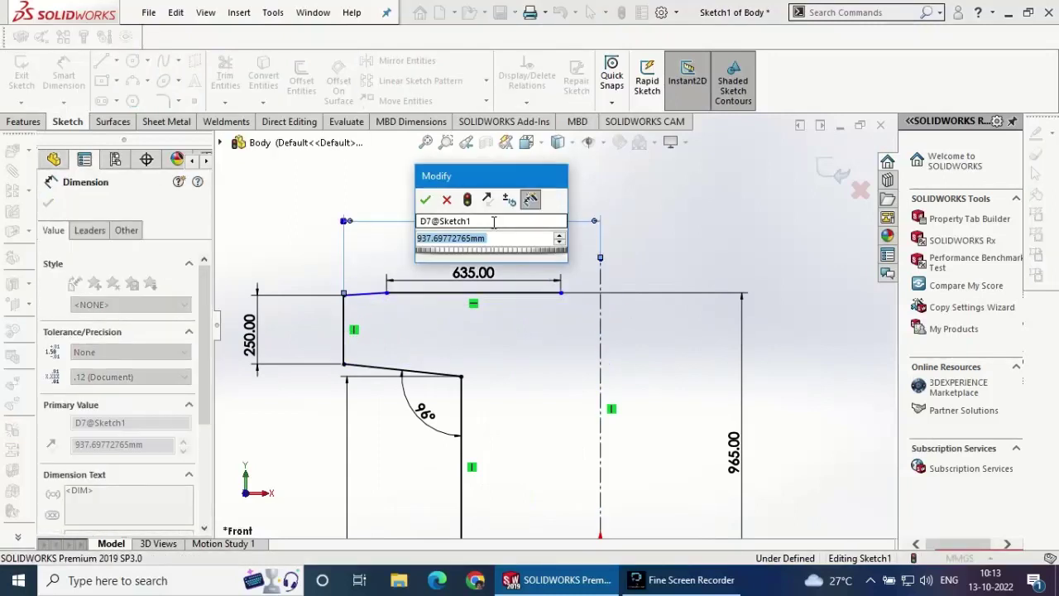
type("940")
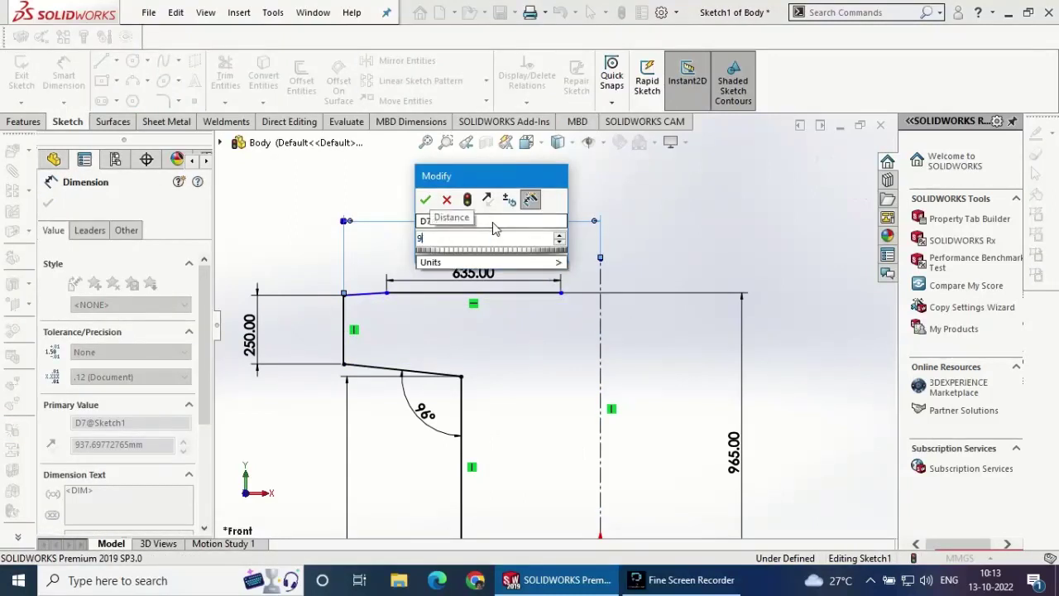
key("Return")
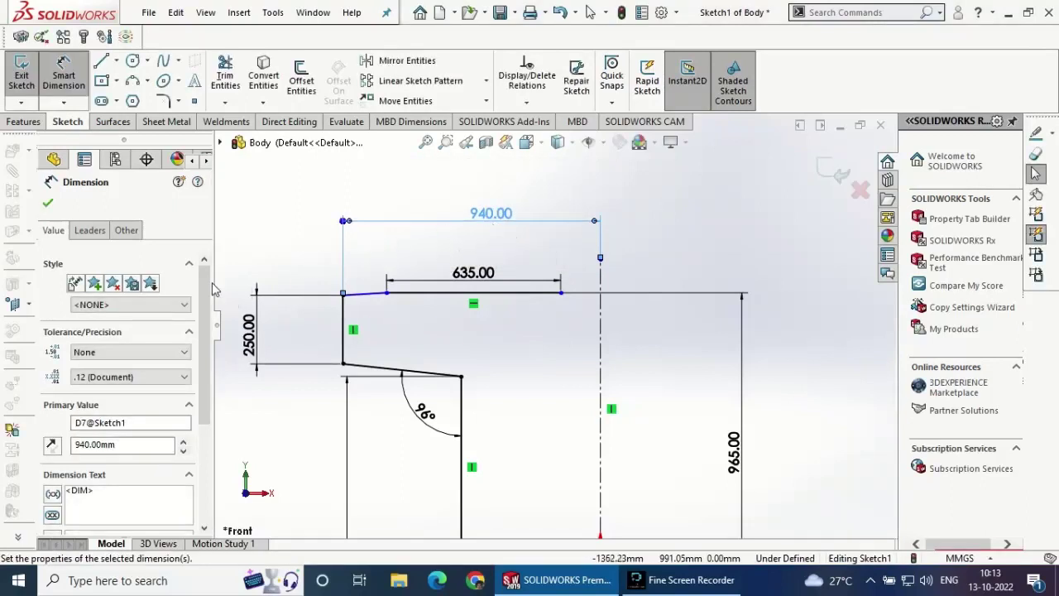
- Make the top line's end coincident with the centerline point to fully define the sketch
left_click(47, 203)
scroll(557, 327, "up", 2)
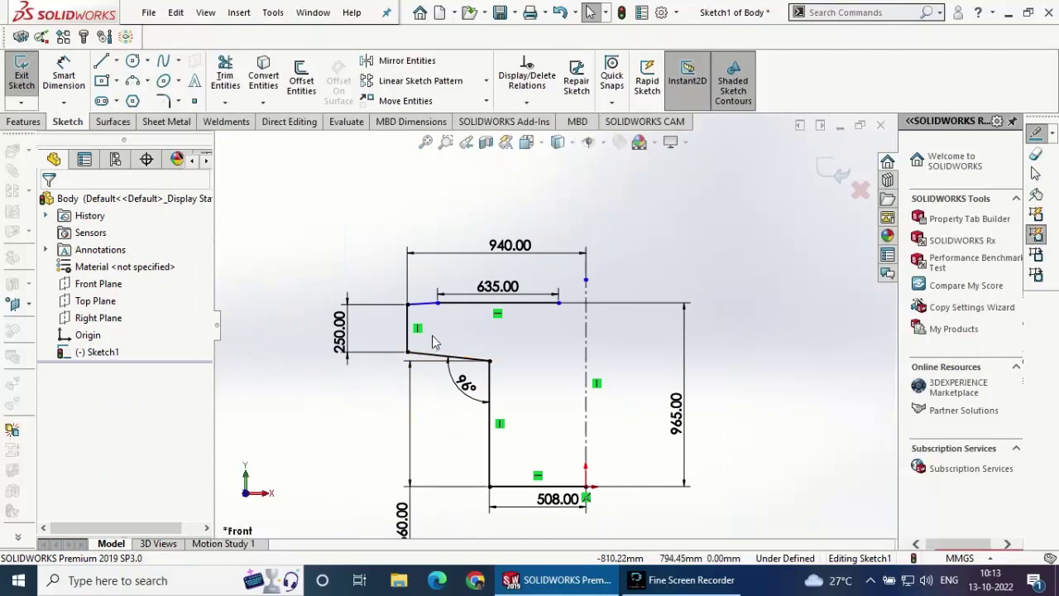
scroll(583, 316, "down", 2)
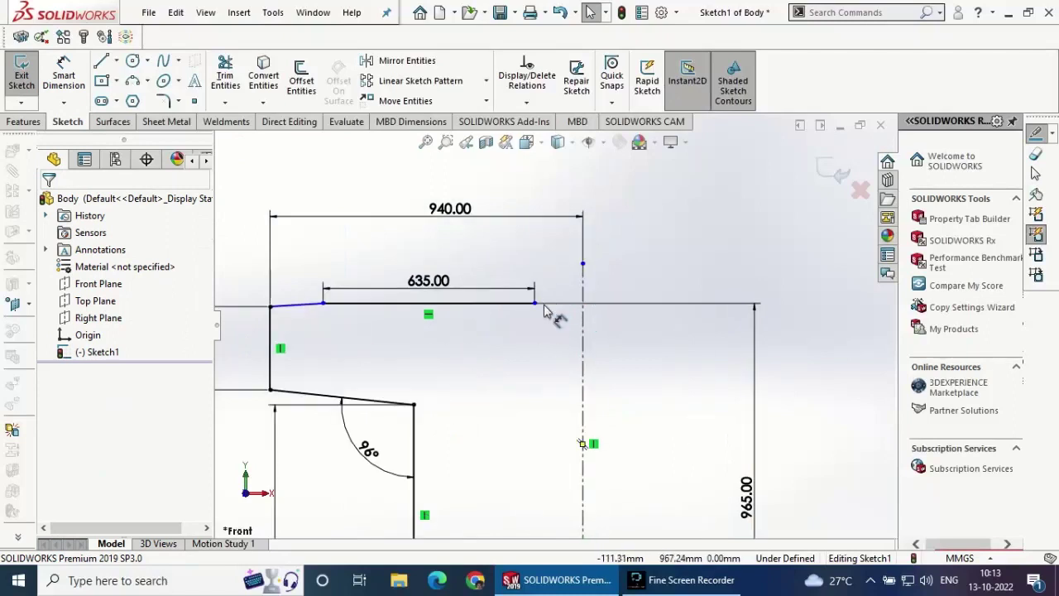
left_click(583, 305)
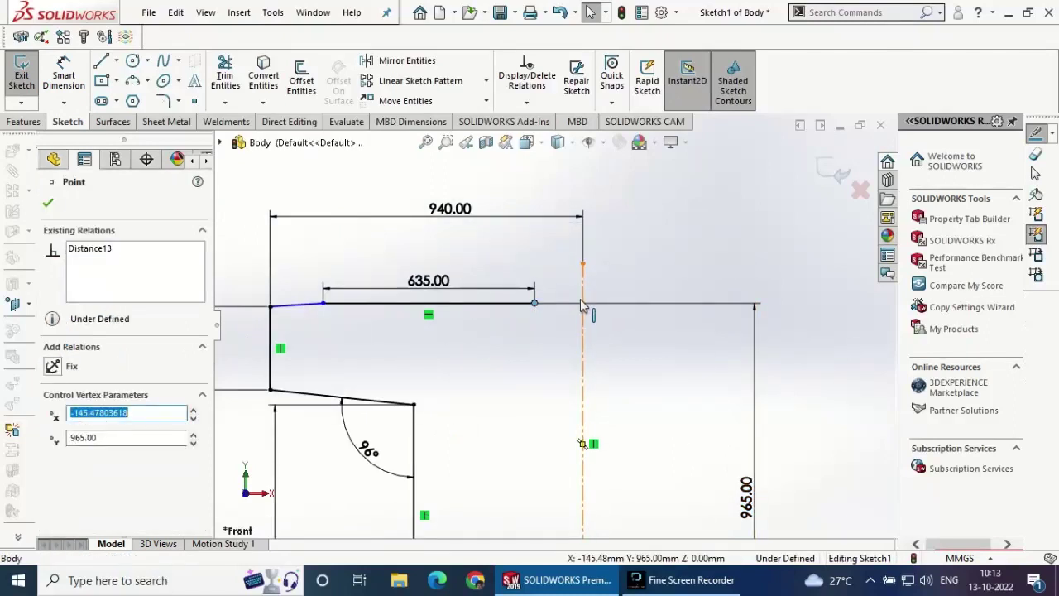
left_click(513, 304, "ctrl")
left_click(646, 227)
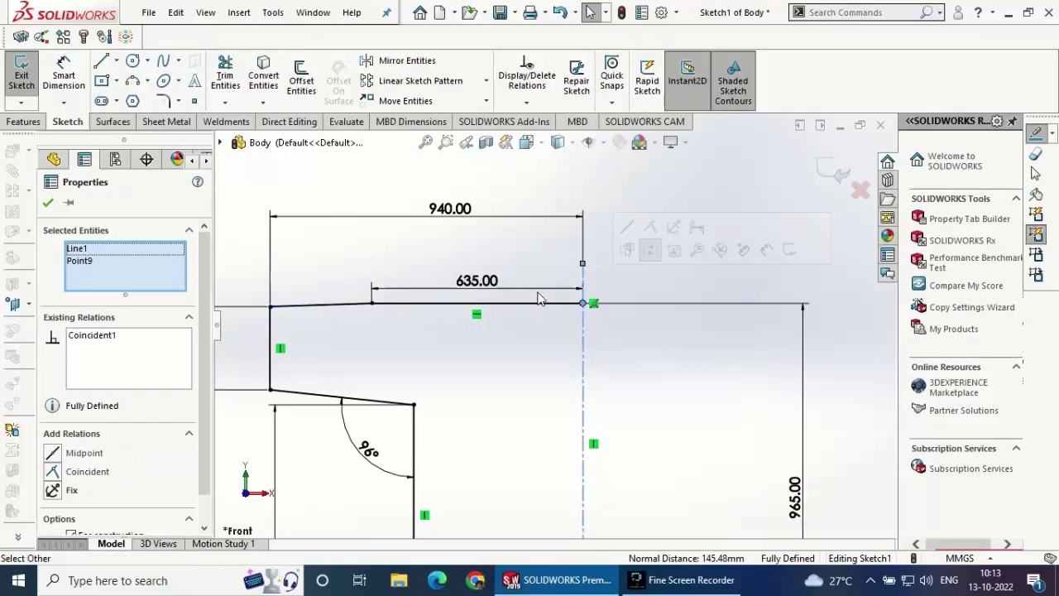
left_click(47, 202)
- Box-select the half profile and mirror it about the centerline
scroll(504, 346, "up", 3)
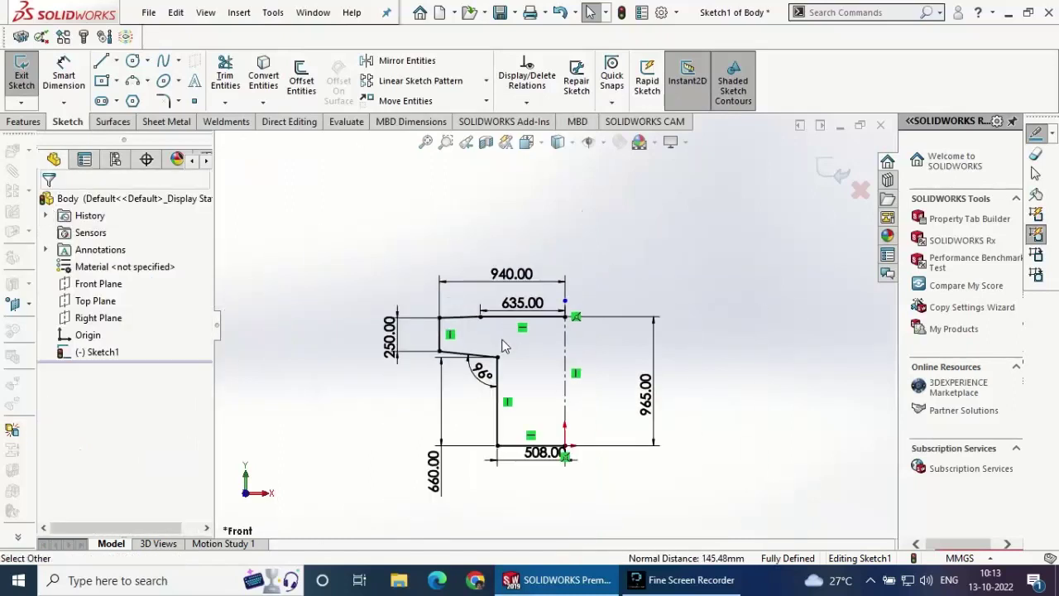
scroll(554, 325, "up", 2)
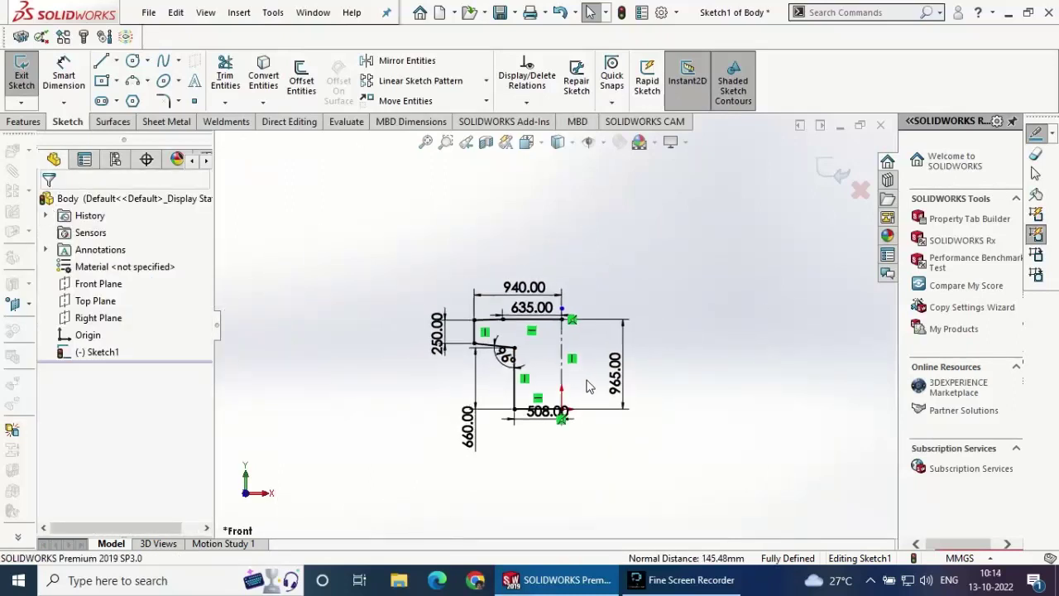
left_click_drag(631, 480, 350, 258)
left_click(418, 65)
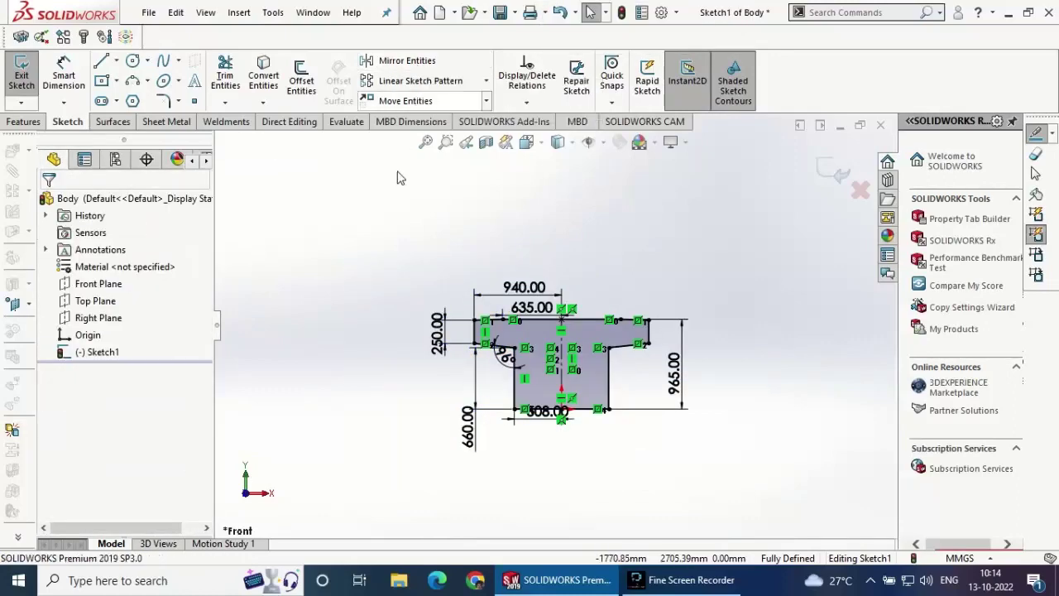
- Extrude the T profile Blind, correcting the depth from 2245 to 1245 mm
left_click(23, 122)
left_click(28, 75)
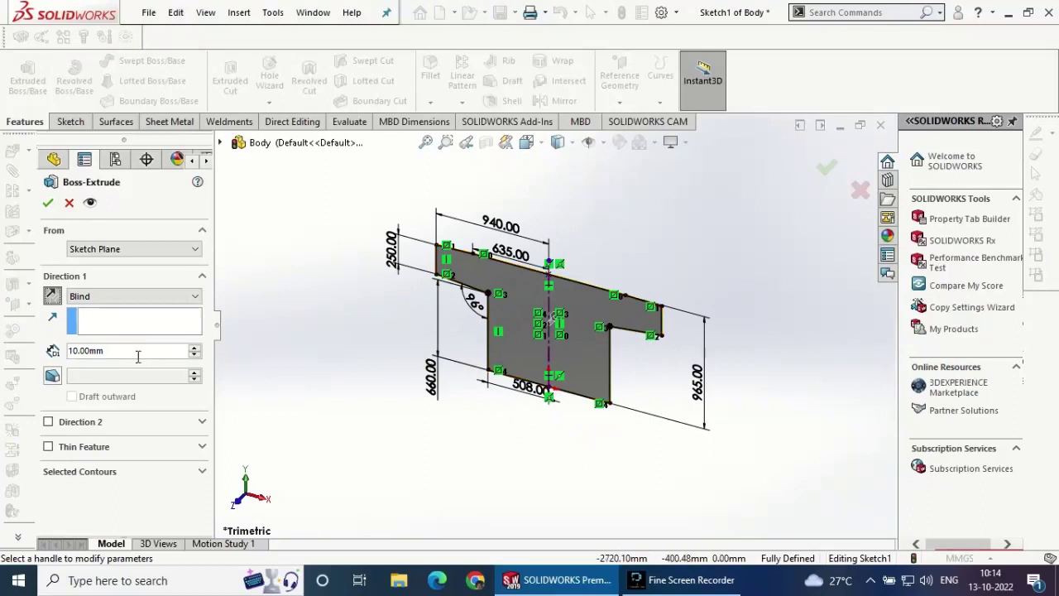
type("2245")
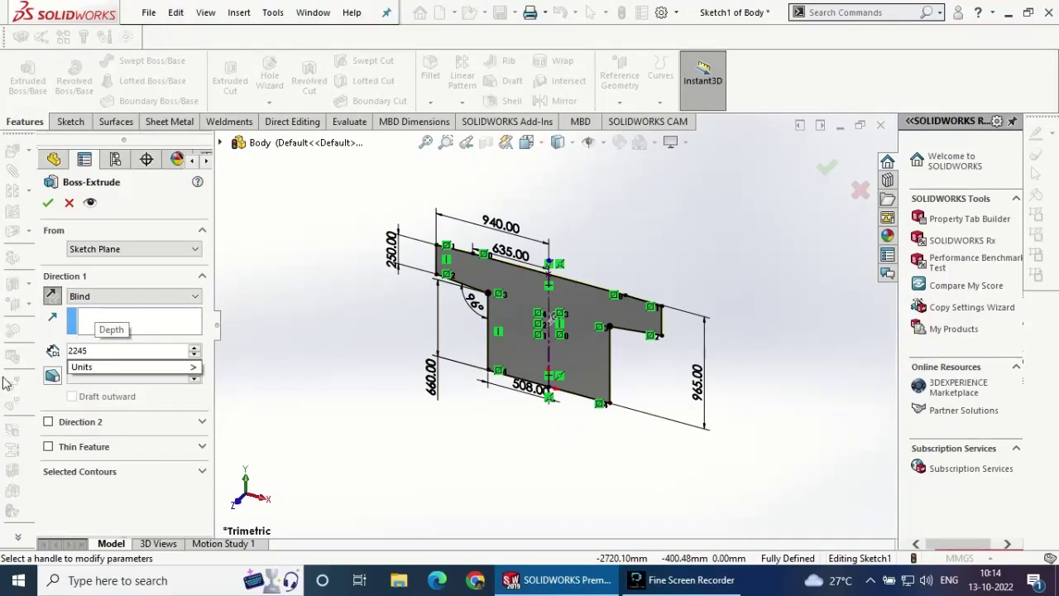
key("Return")
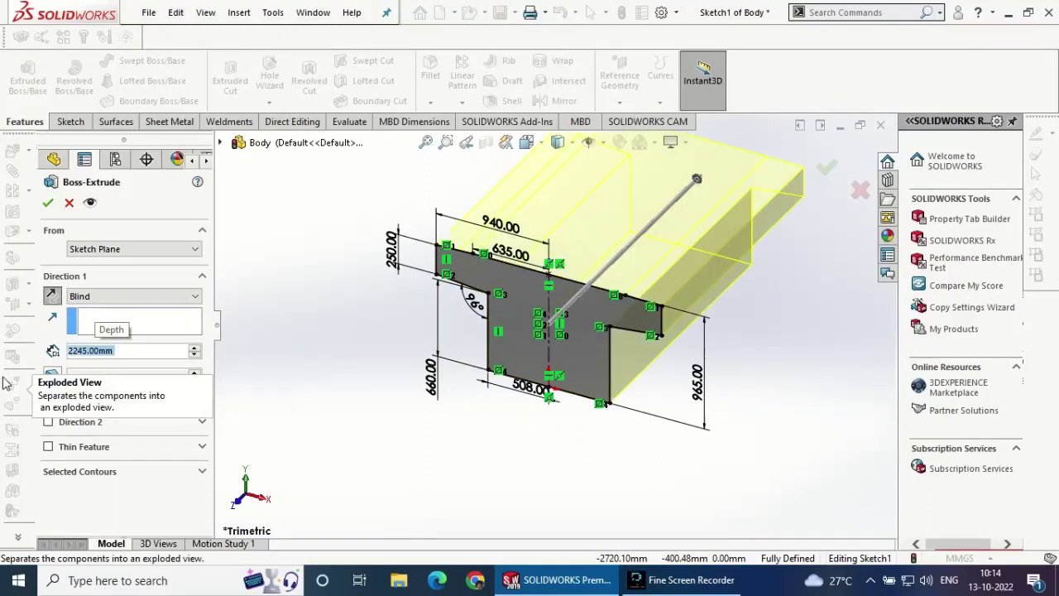
scroll(608, 298, "up", 1)
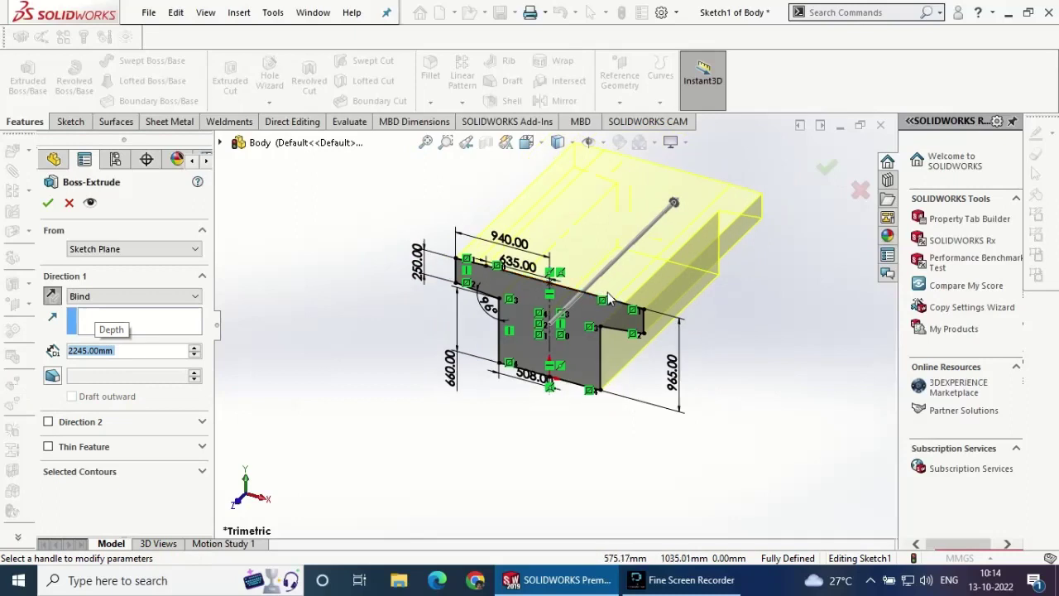
type("1245")
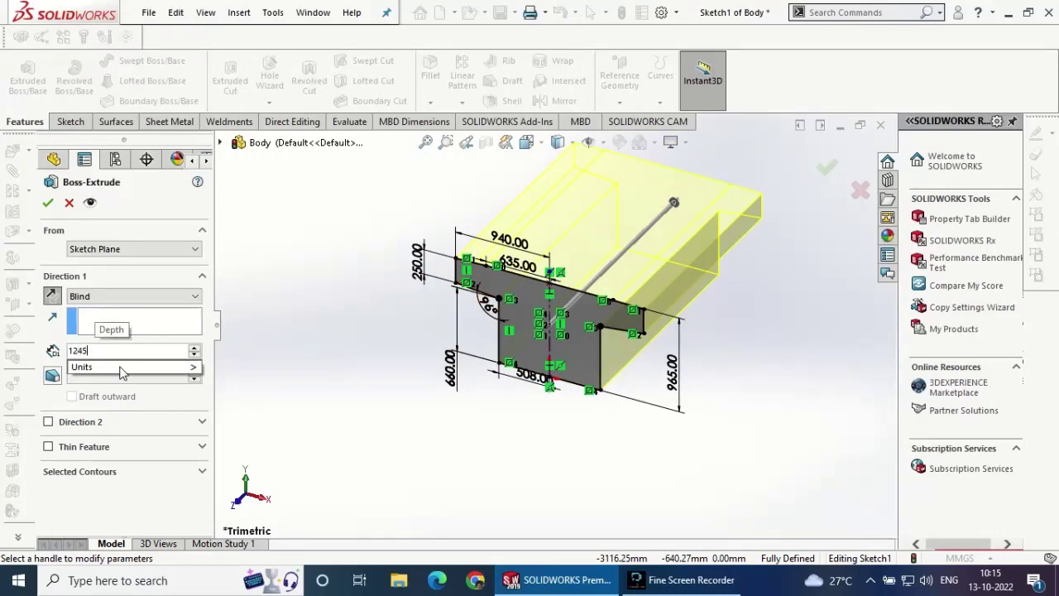
key("Return")
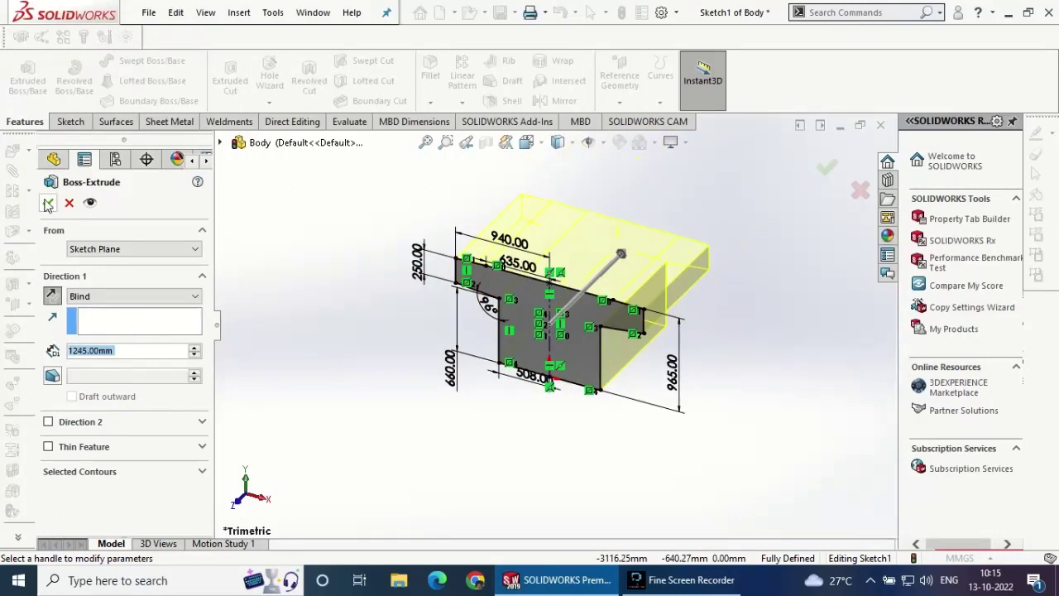
left_click(47, 205)
- Show Boss-Extrude1's sketch dimensions and change the 250 flange dimension to 240
mouse_move(414, 406)
middle_mouse_down()
mouse_move(375, 346)
mouse_move(397, 385)
middle_mouse_up()
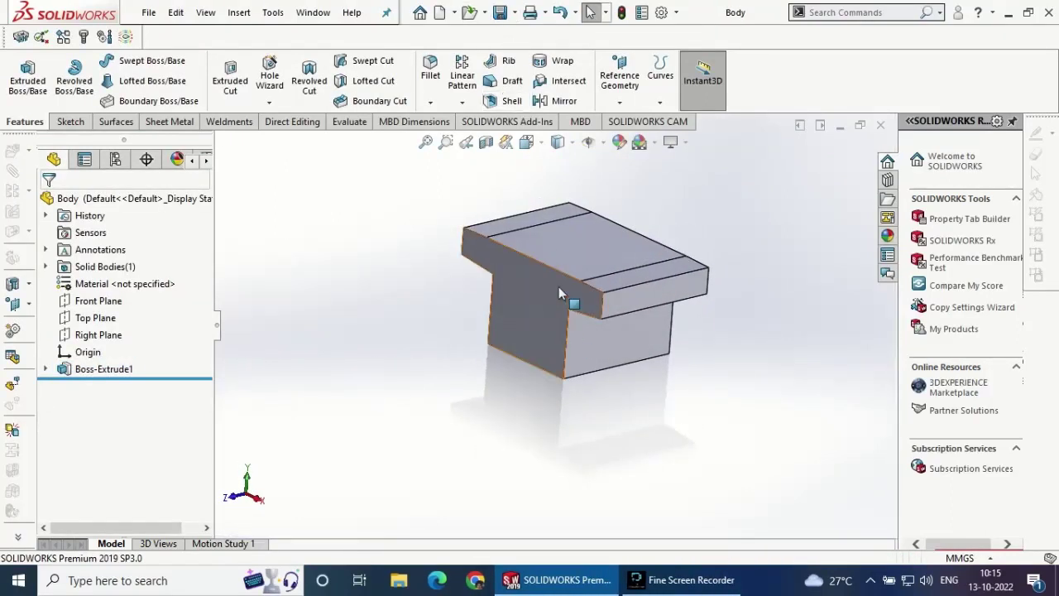
middle_click_drag(559, 291, 613, 296)
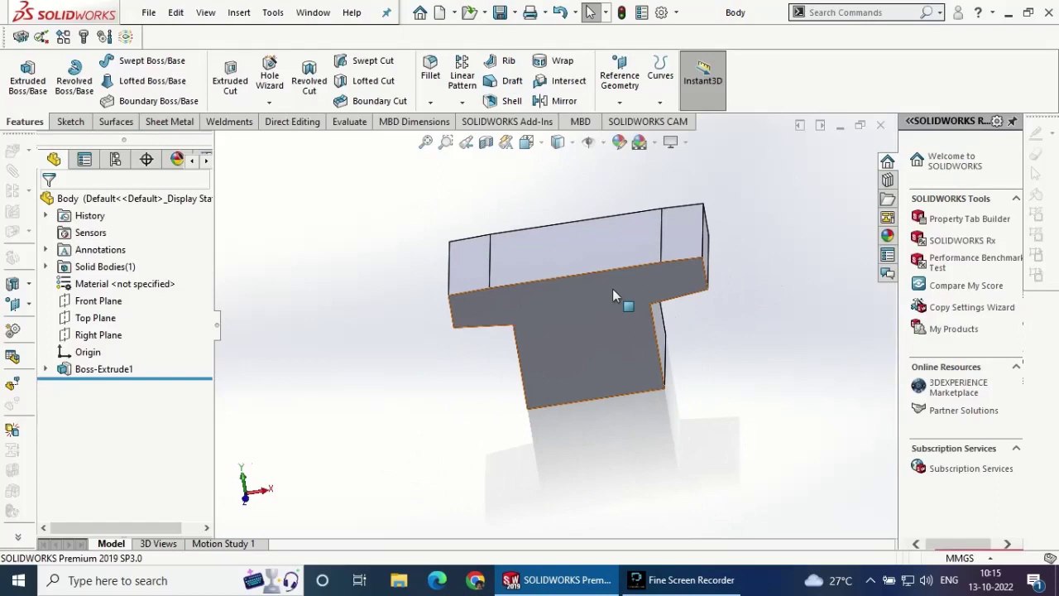
mouse_move(671, 323)
middle_mouse_down()
mouse_move(705, 276)
mouse_move(551, 329)
mouse_move(561, 328)
middle_mouse_up()
left_click(560, 329)
left_click(702, 276)
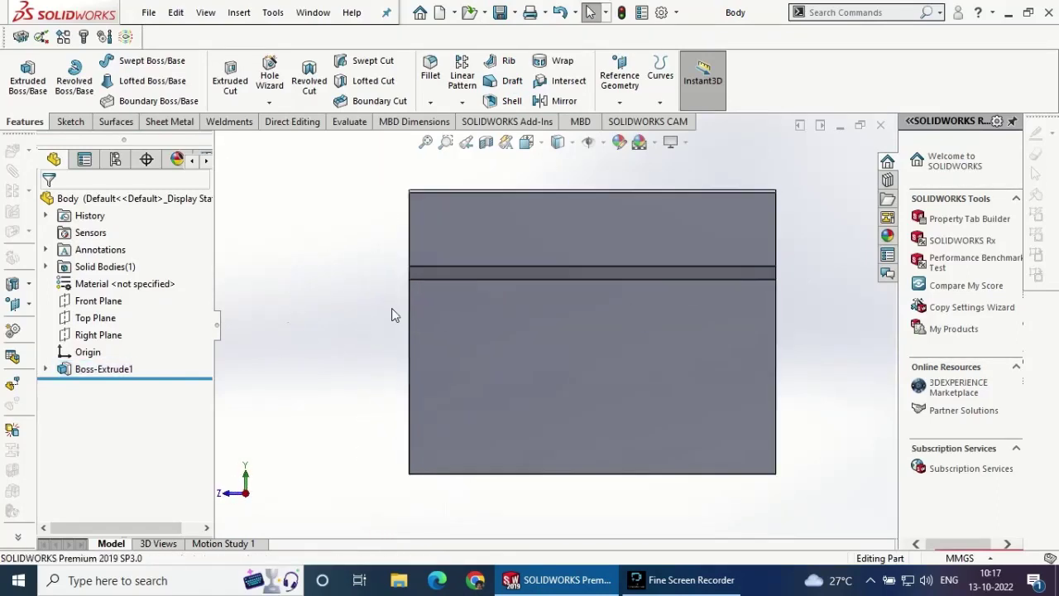
middle_click_drag(587, 270, 601, 307)
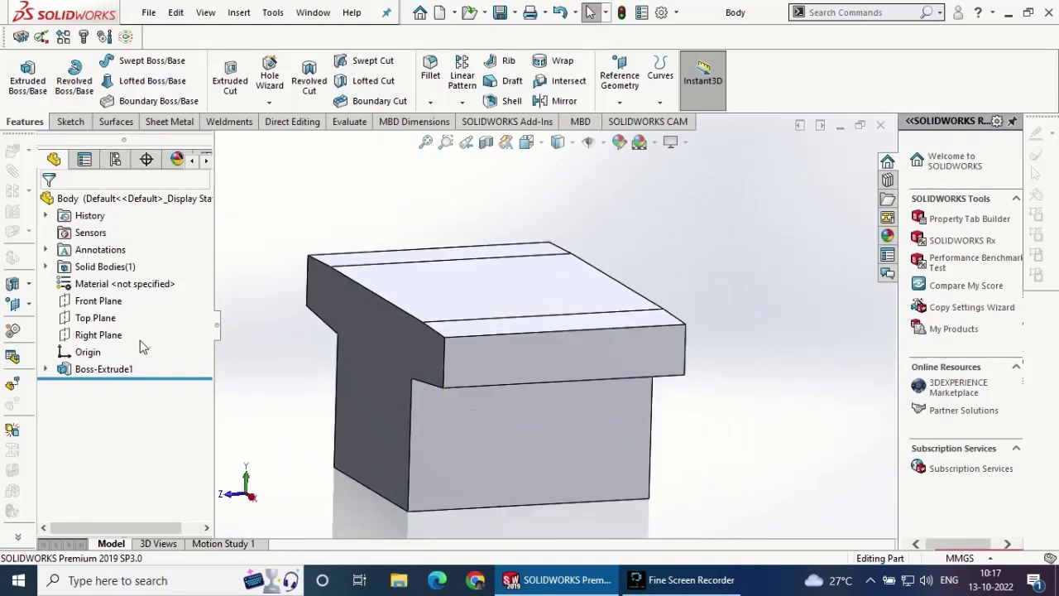
left_click(47, 369)
left_click(99, 369)
double_click(290, 282)
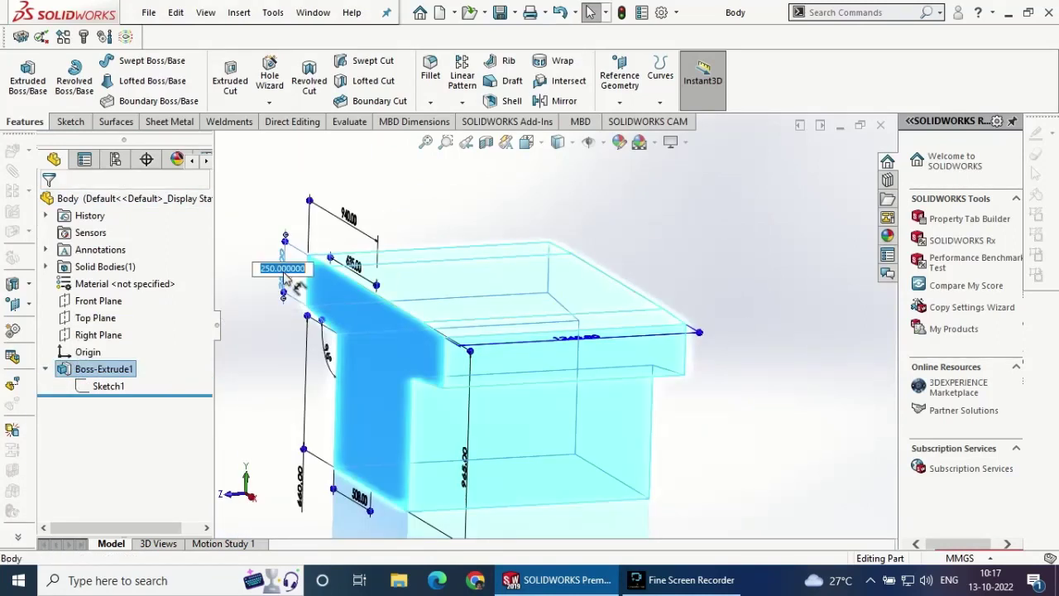
key("Return")
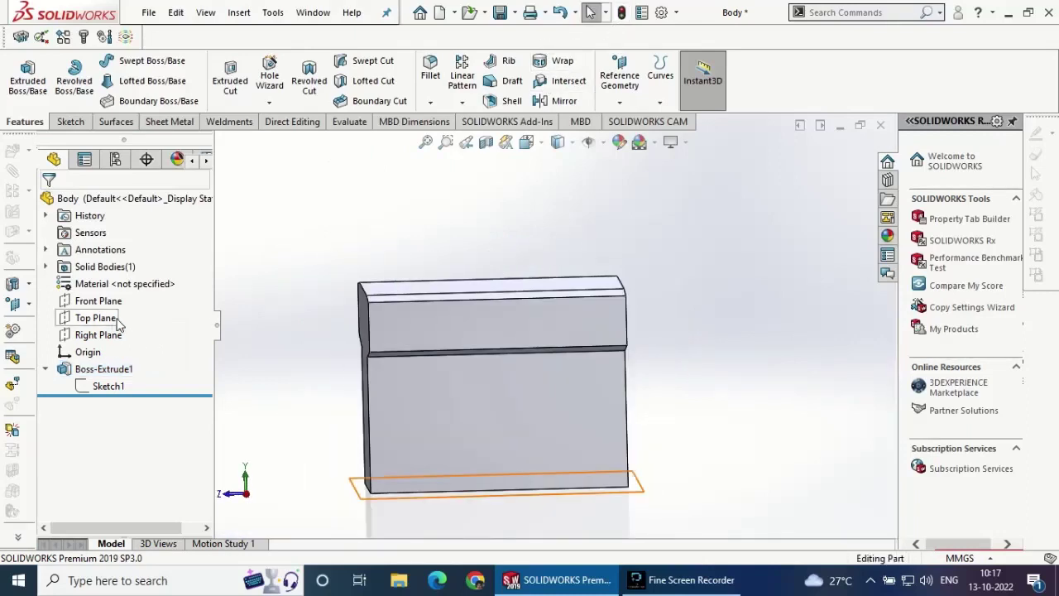
left_click(99, 334)
- Start a new sketch on the Right Plane, viewed normal to it
left_click(157, 308)
right_click(113, 335)
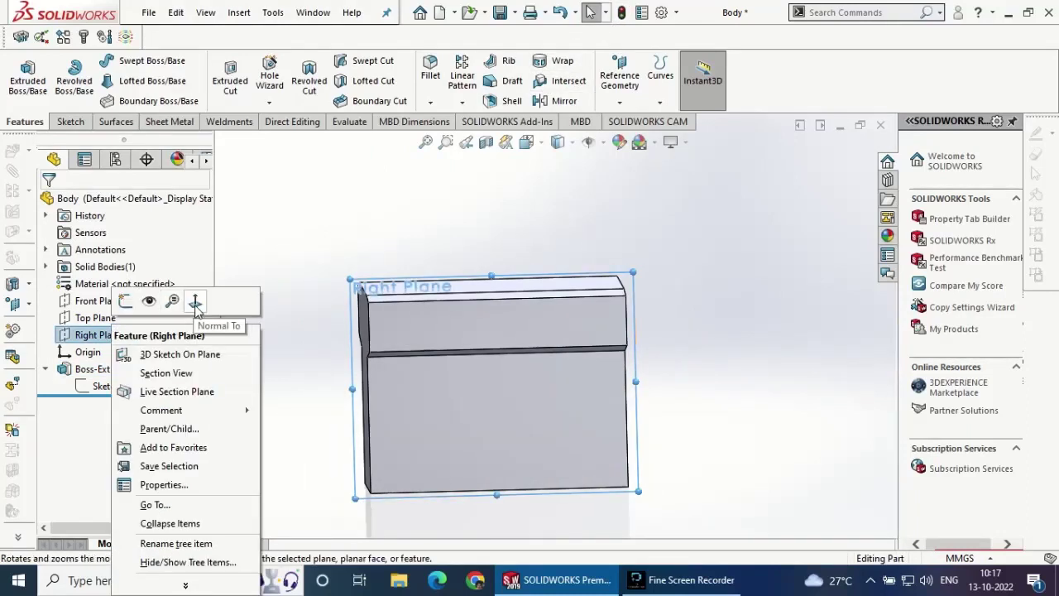
left_click(204, 301)
left_click(71, 122)
left_click(20, 75)
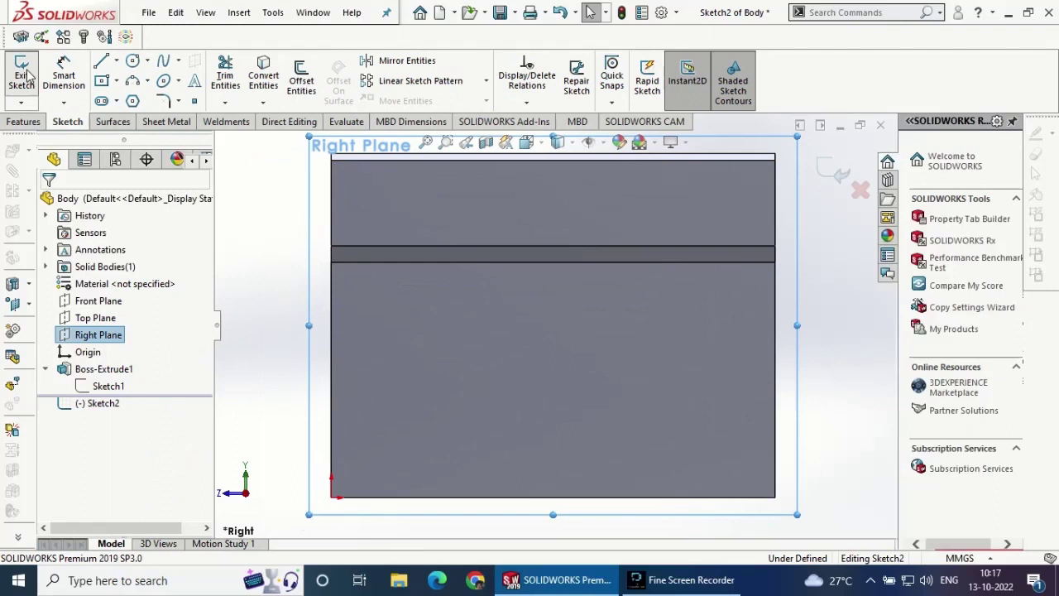
- Draw a closed line outline across the block's side with an angled lower corner
left_click(101, 60)
scroll(640, 182, "down", 2)
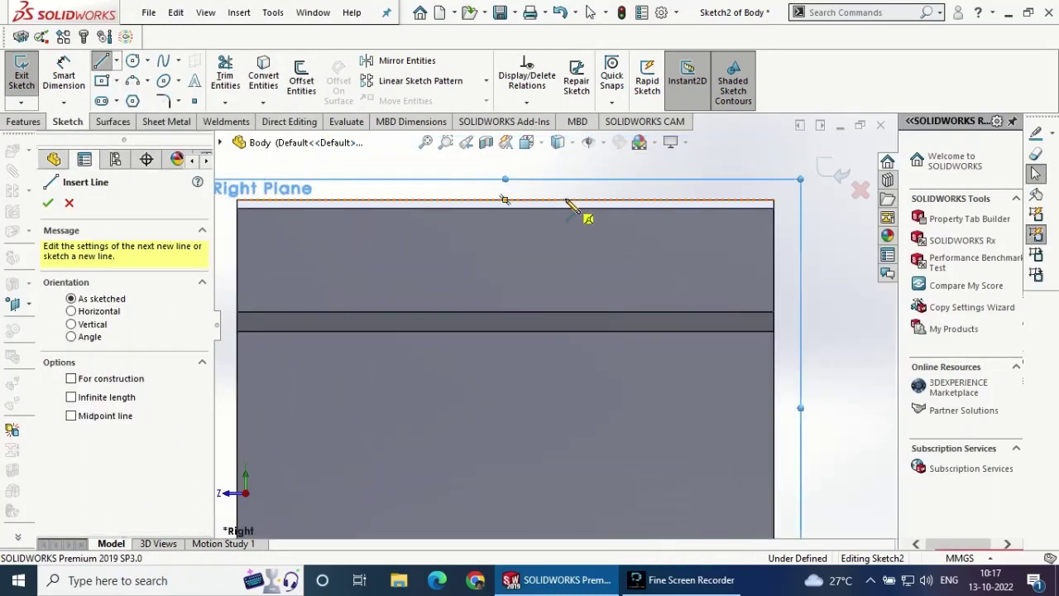
left_click(504, 200)
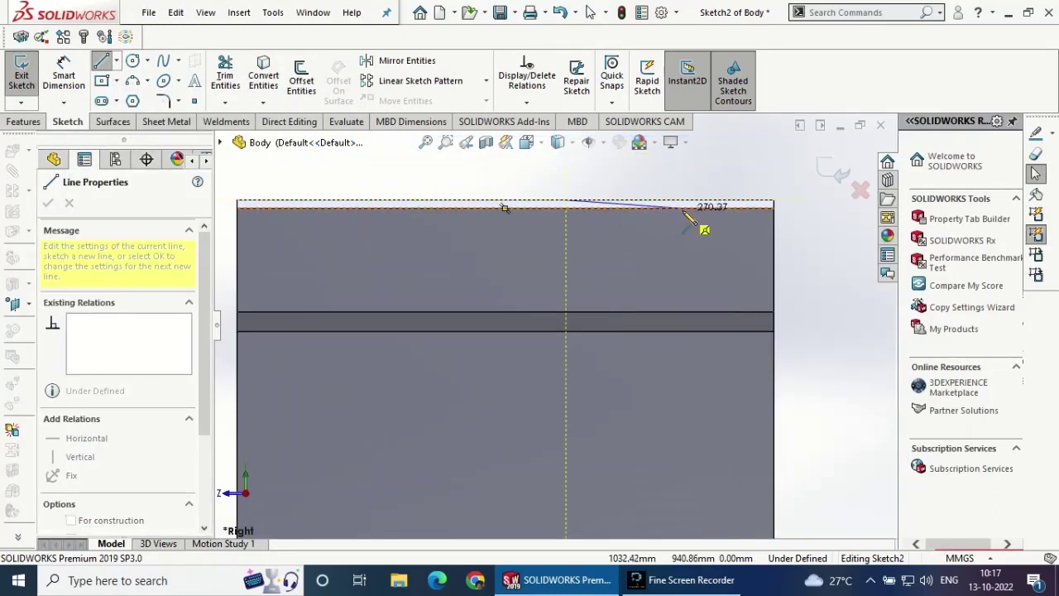
left_click(682, 206)
scroll(686, 397, "up", 3)
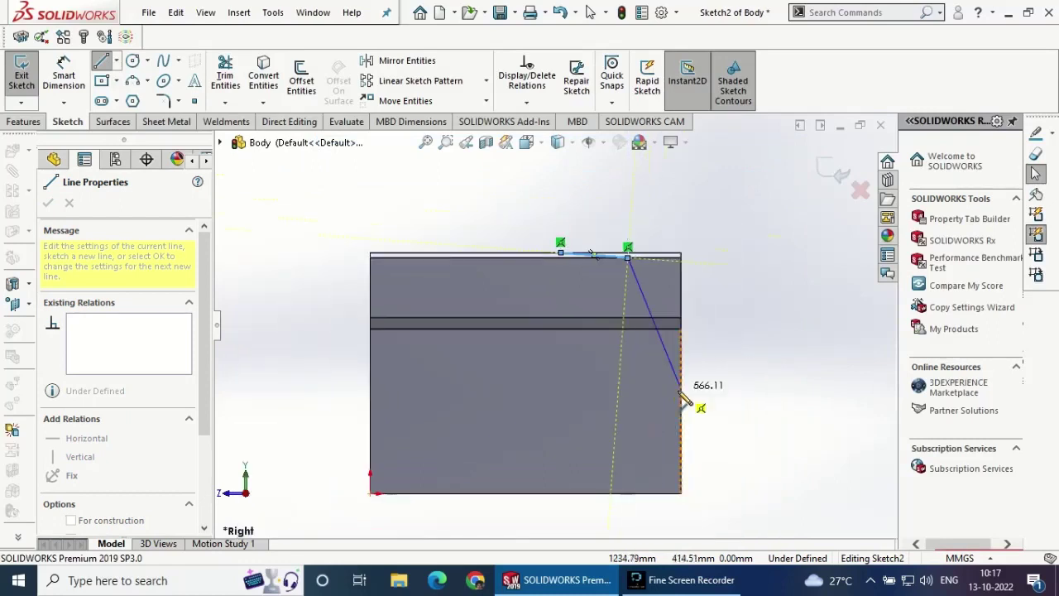
left_click(627, 446)
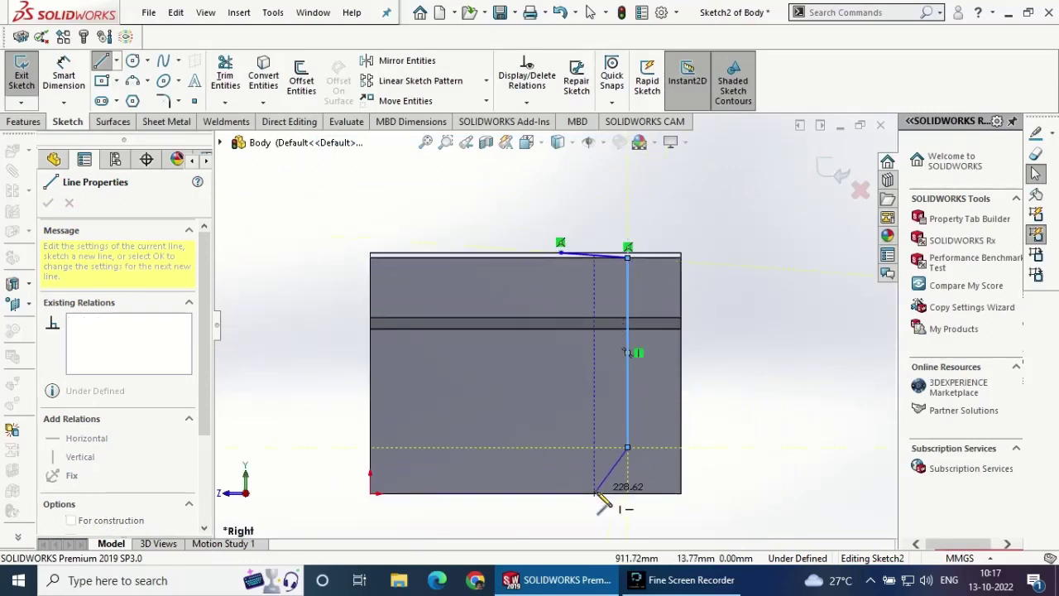
left_click(594, 493)
left_click(772, 493)
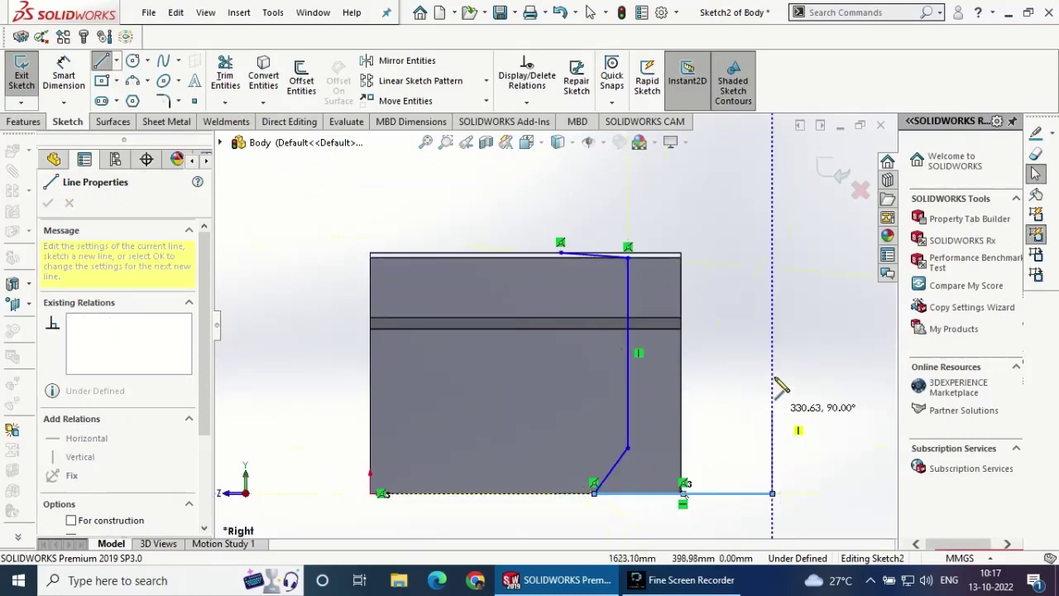
left_click(779, 252)
left_click(560, 252)
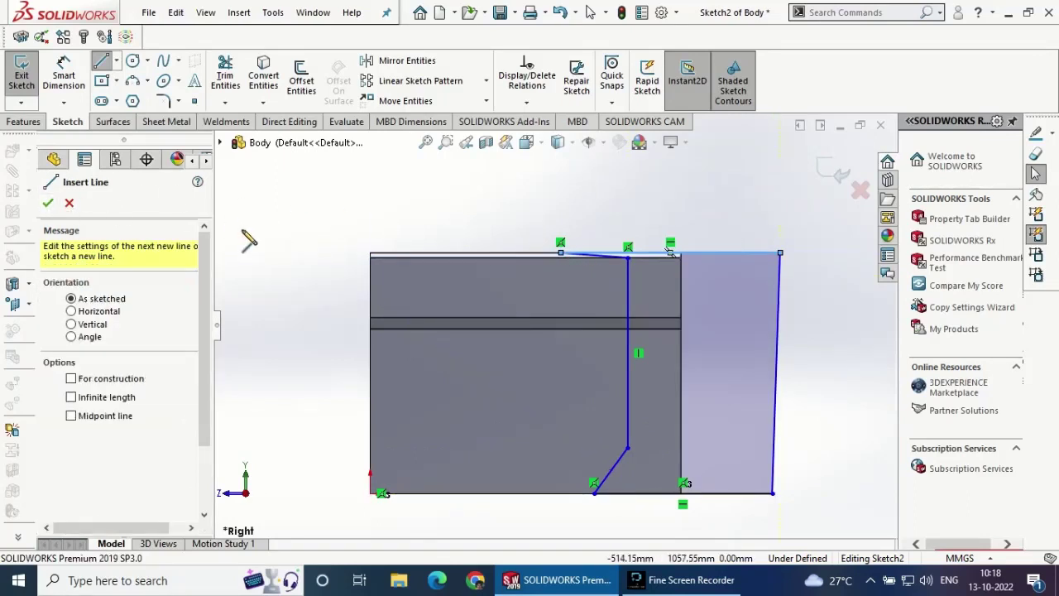
left_click(64, 79)
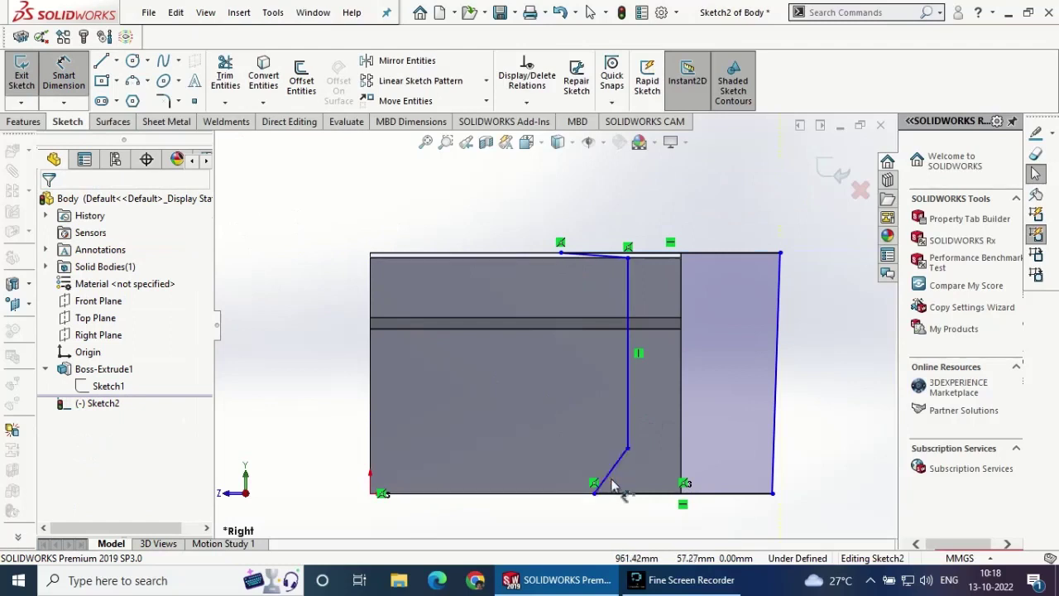
- Dimension the angled lower corner at 60° to the bottom line
left_click(634, 494)
left_click(621, 458)
left_click(642, 473)
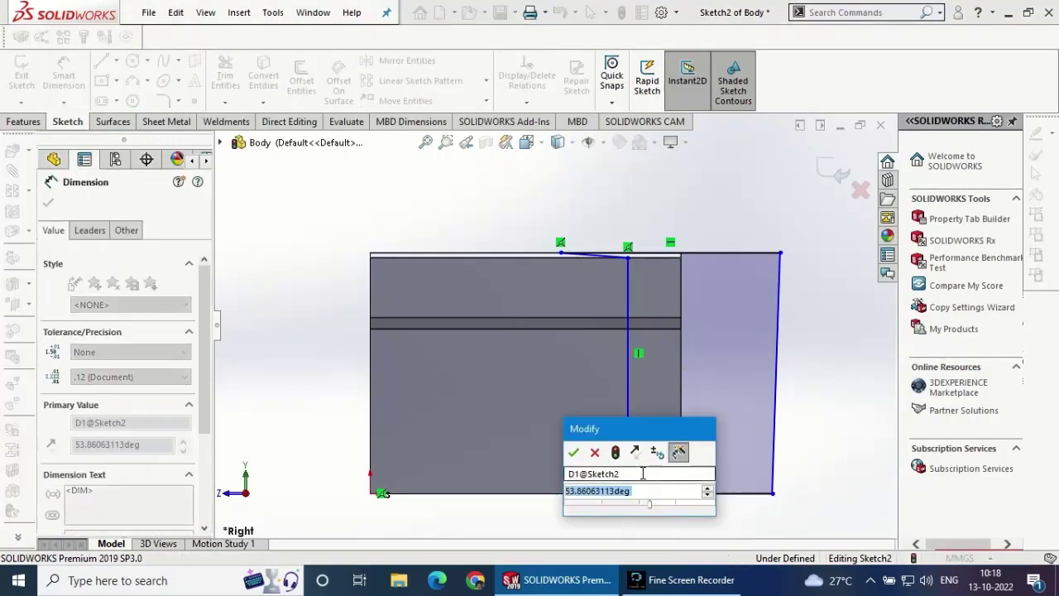
type("60")
key("Return")
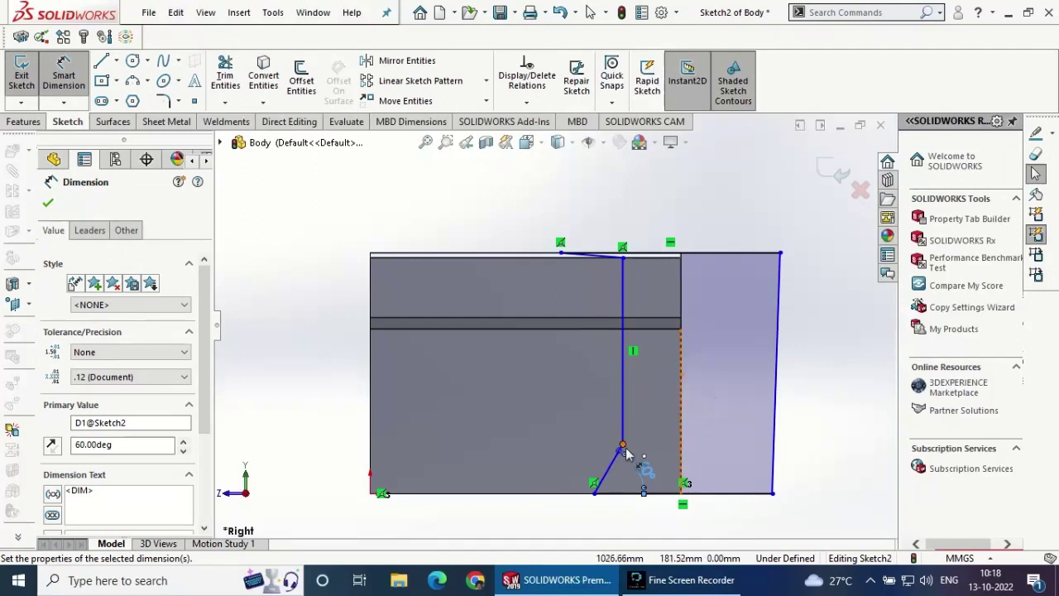
- Set the corner point 100 mm above the bottom edge and delete the tall vertical line
left_click(623, 447)
left_click(650, 493)
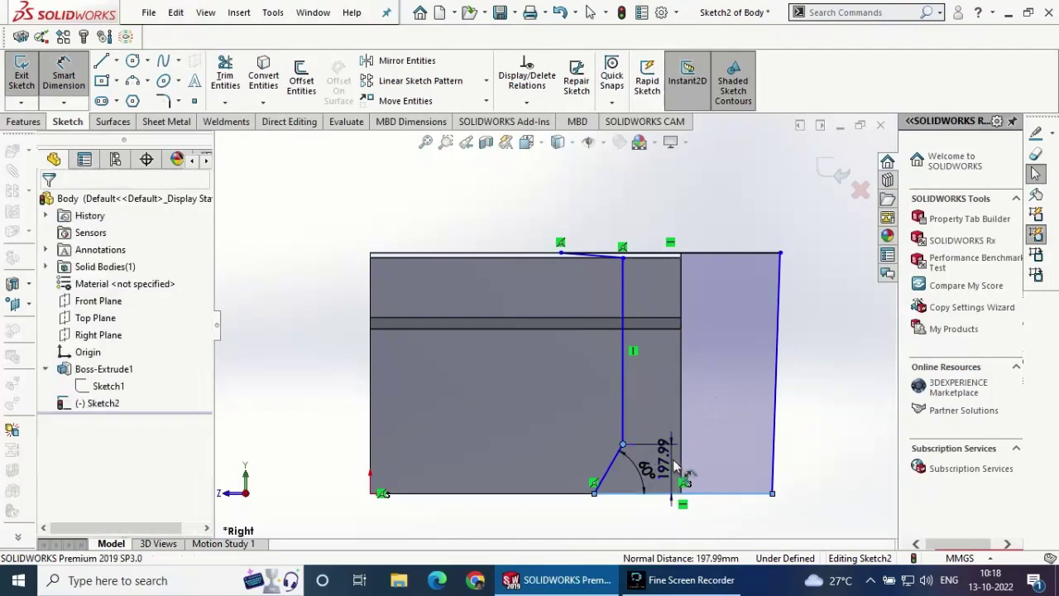
left_click(675, 467)
type("100")
key("Return")
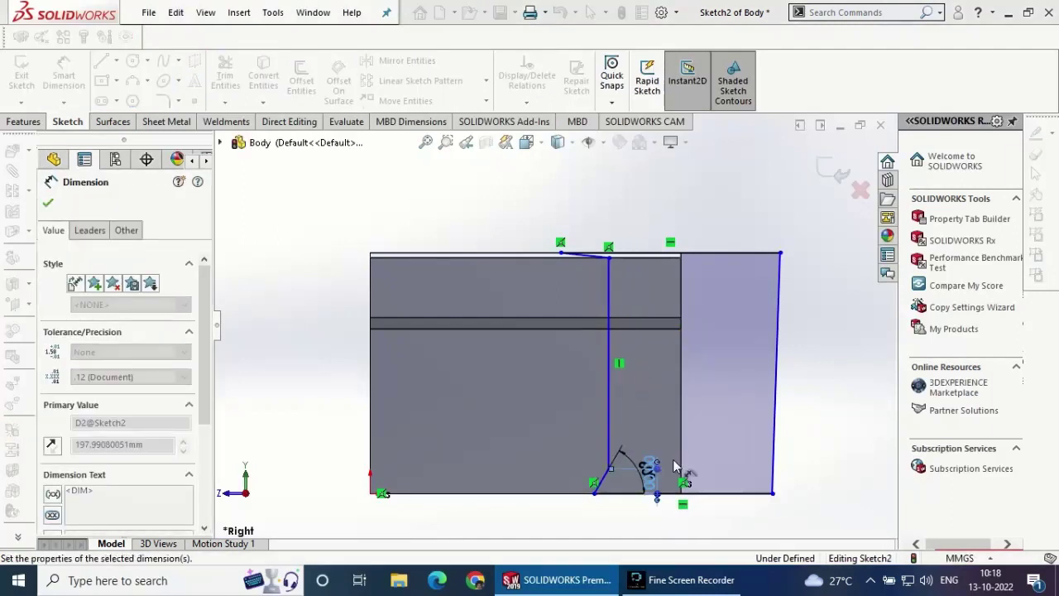
scroll(625, 276, "down", 1)
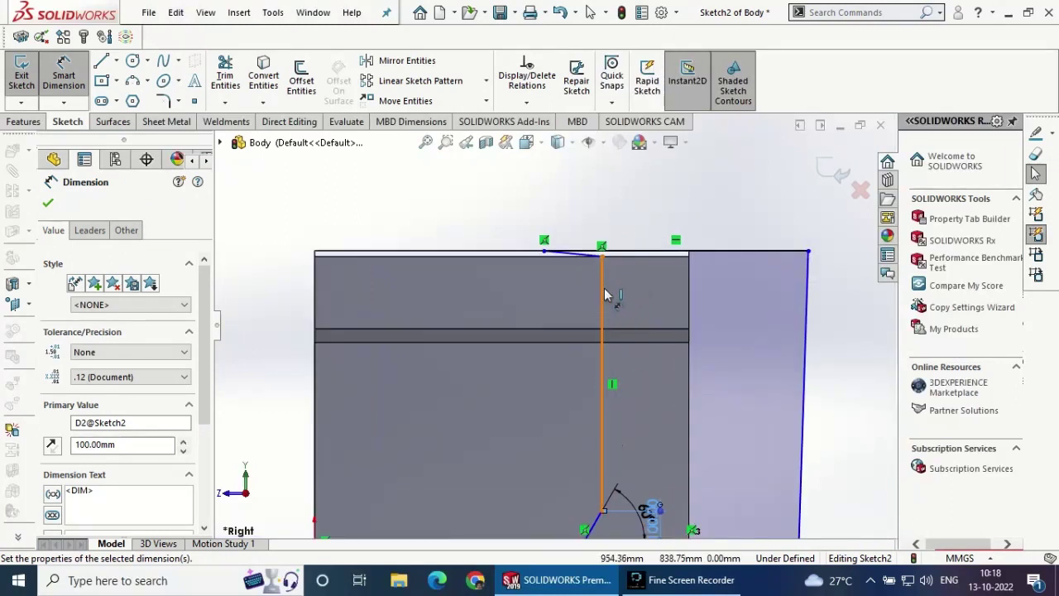
left_click(48, 203)
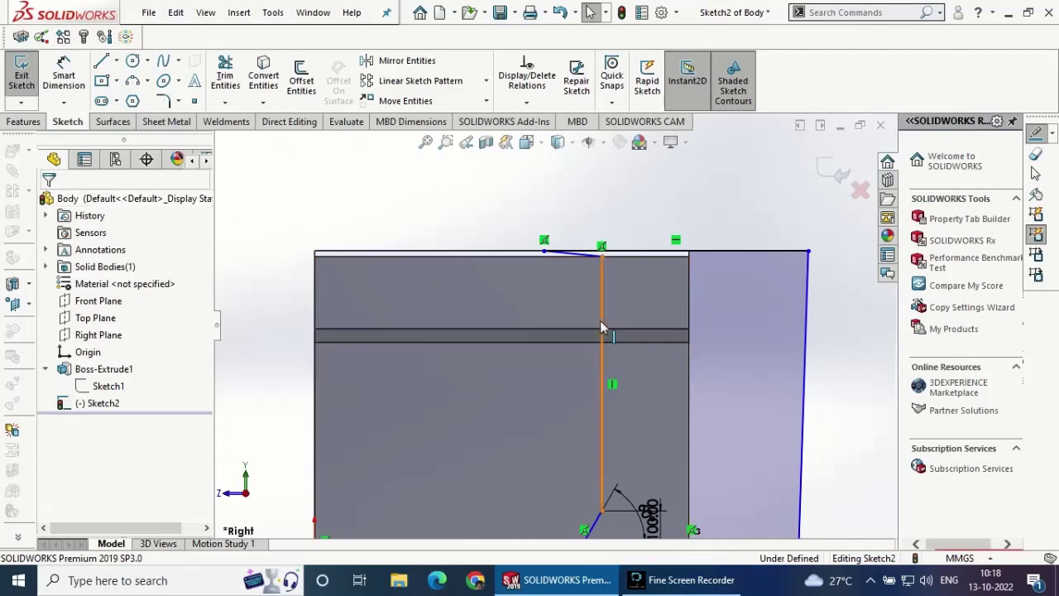
left_click(600, 321)
key("Delete")
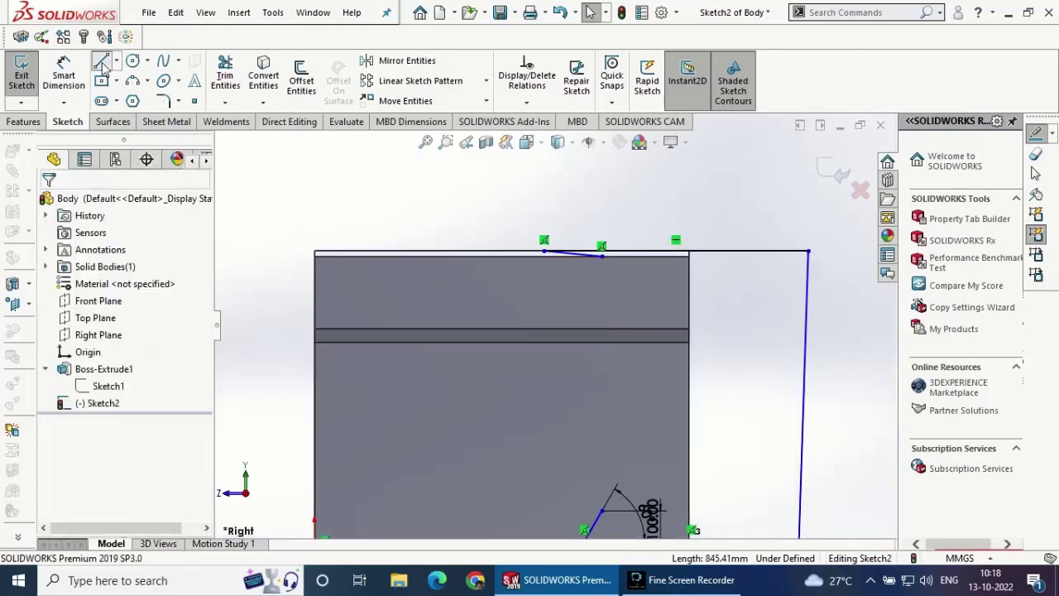
- Draw a slanted line from the top edge to the flange underside, then vertical down to the corner
left_click(101, 63)
left_click(602, 254)
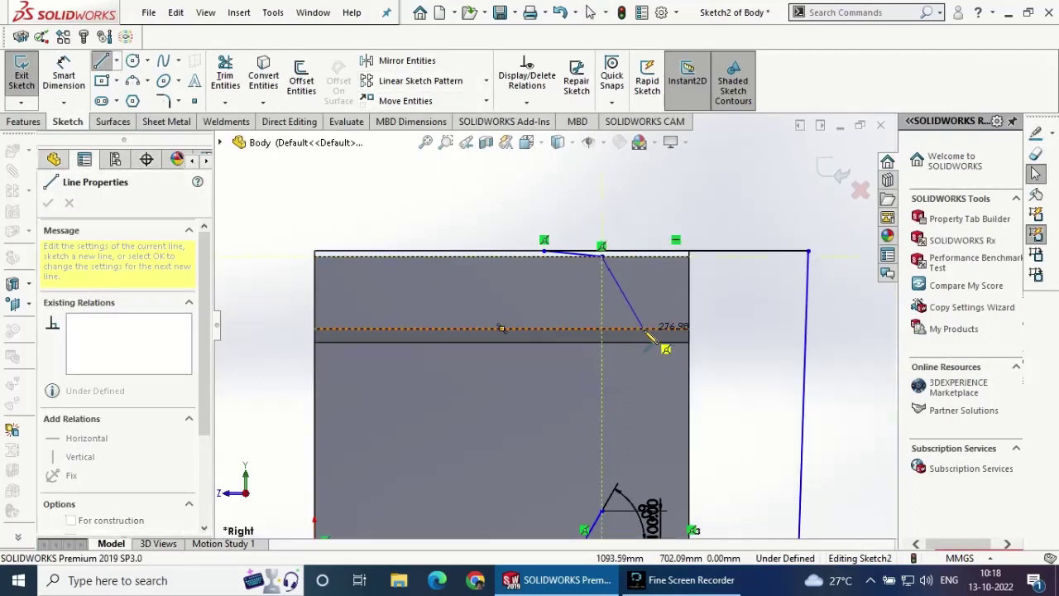
left_click(644, 328)
left_click(603, 508)
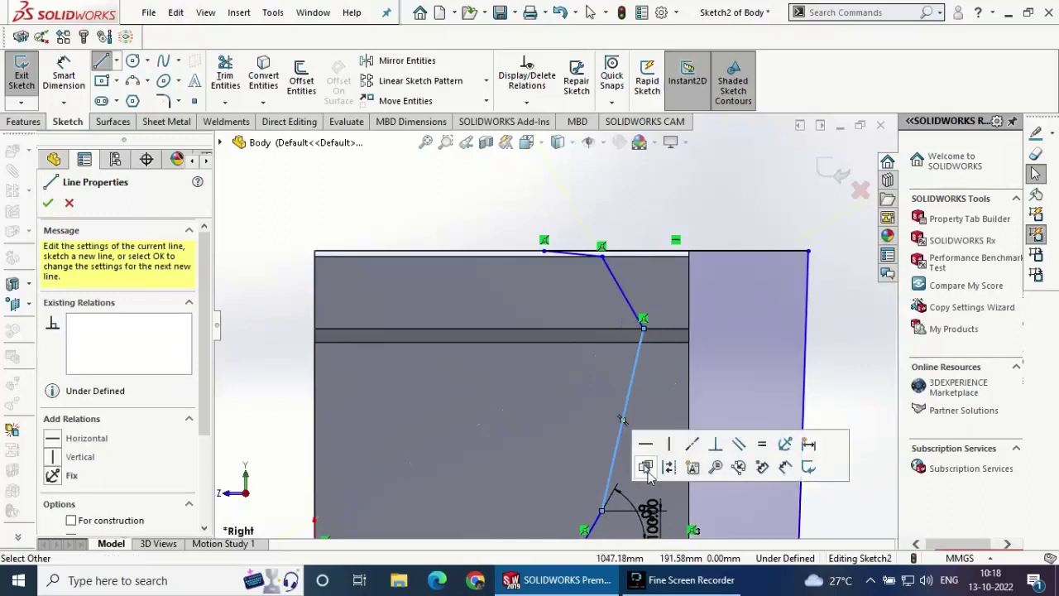
left_click(672, 447)
key("Escape")
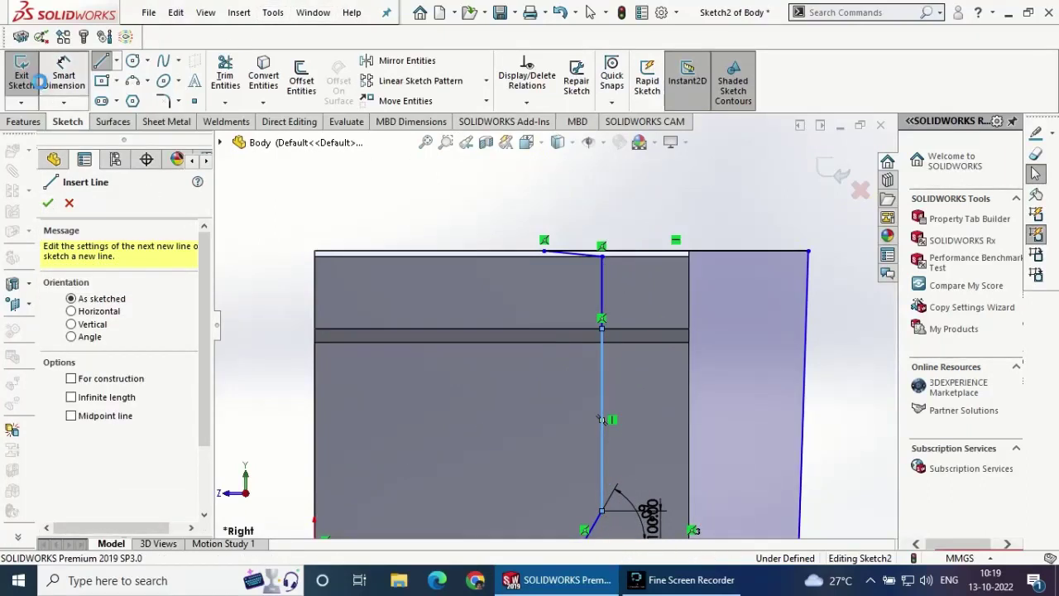
key("Escape")
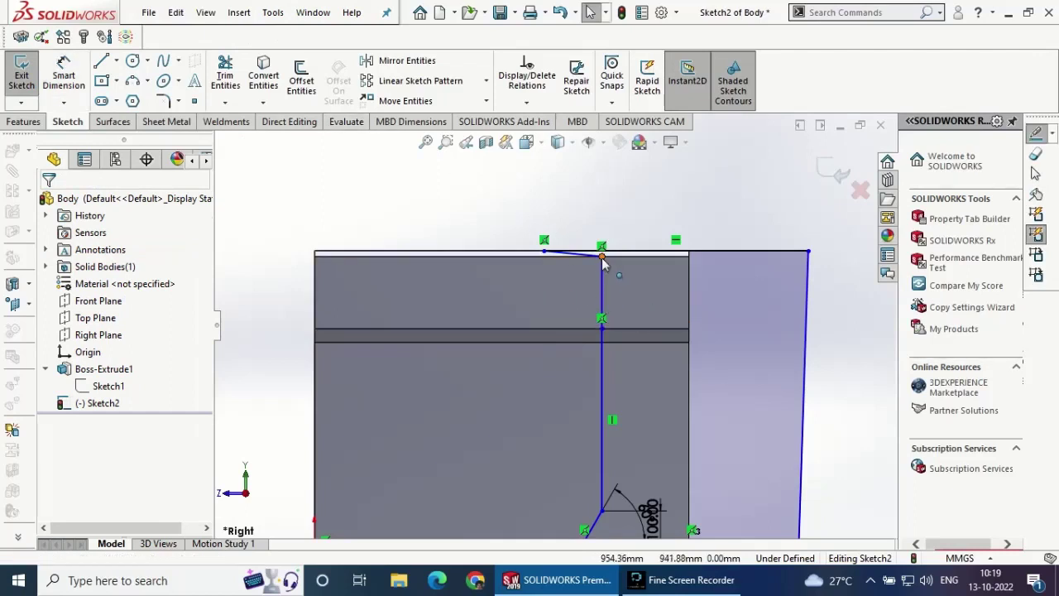
left_click_drag(602, 254, 577, 255)
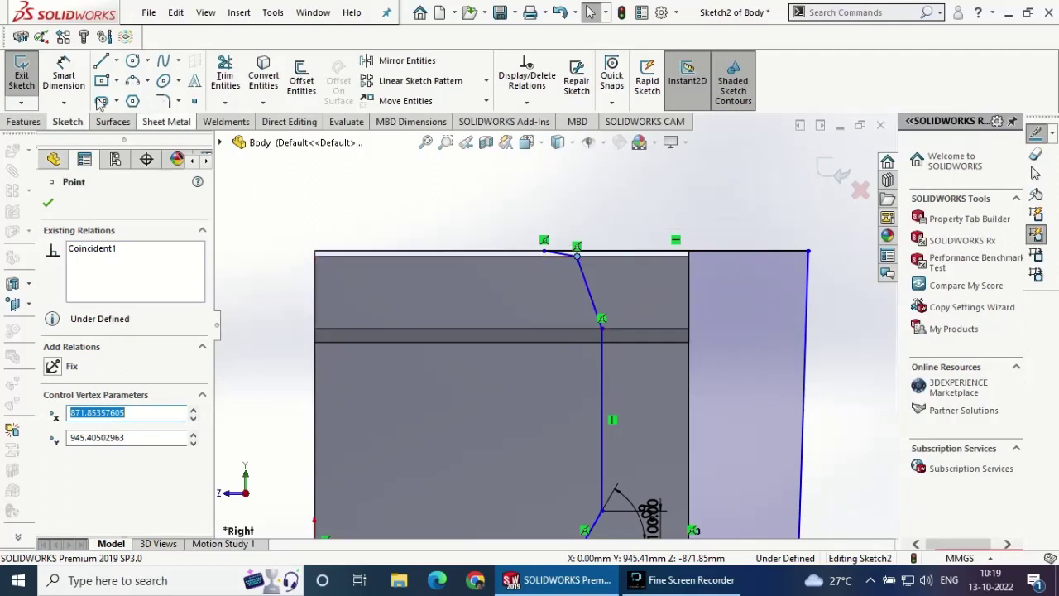
left_click(64, 74)
scroll(589, 266, "down", 5)
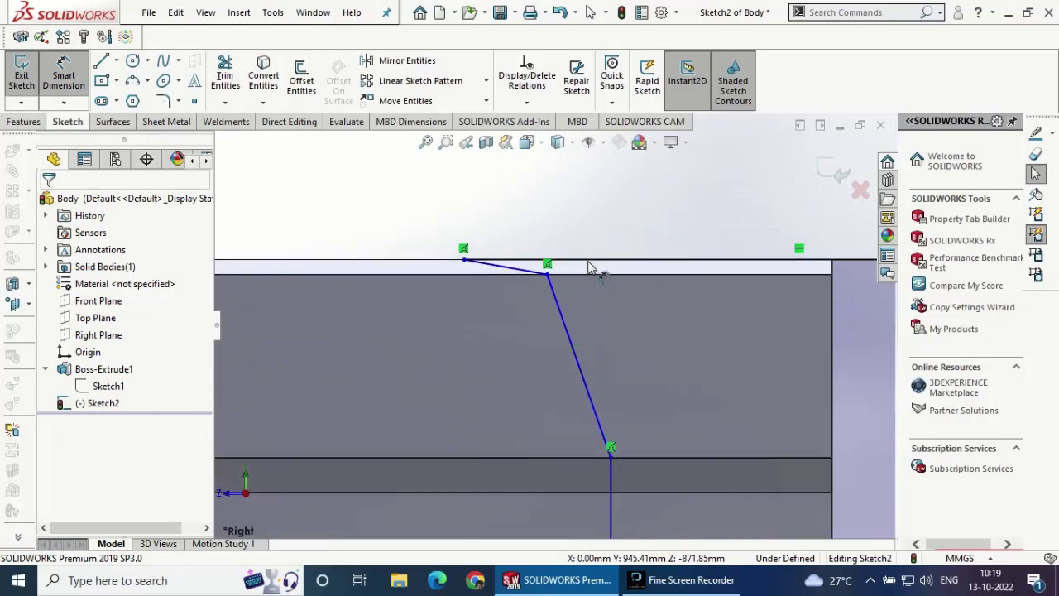
- Dimension the slanted line at 15° from the vertical line
left_click(567, 328)
left_click(611, 467)
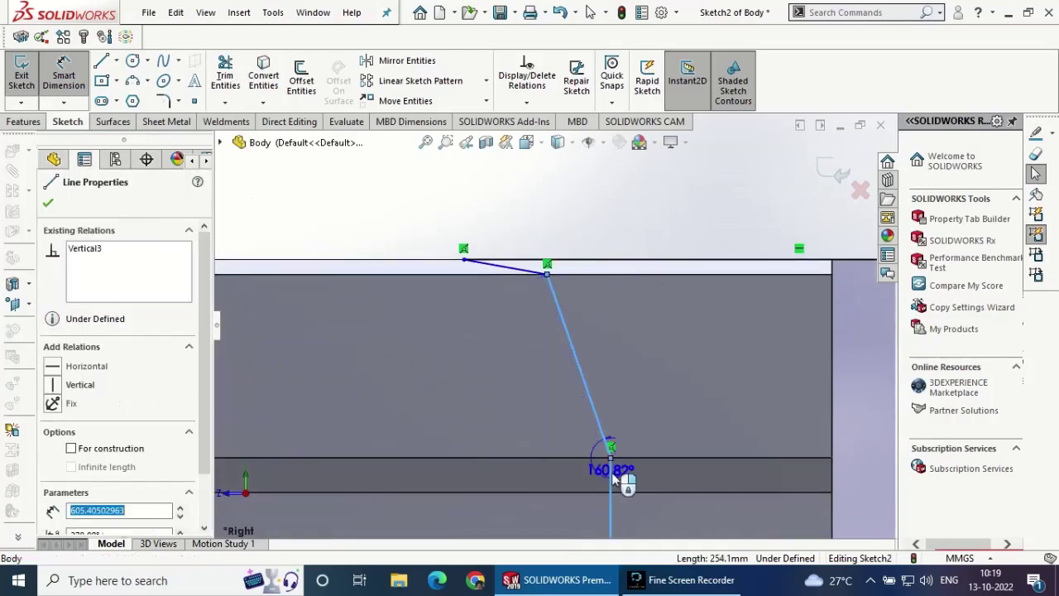
left_click(600, 328)
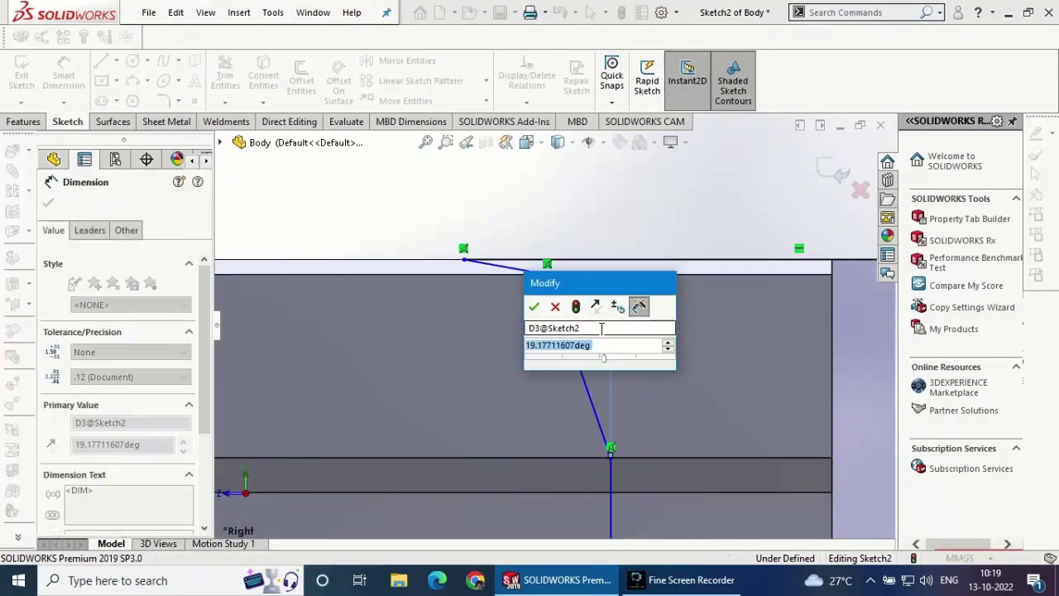
type("15")
key("Return")
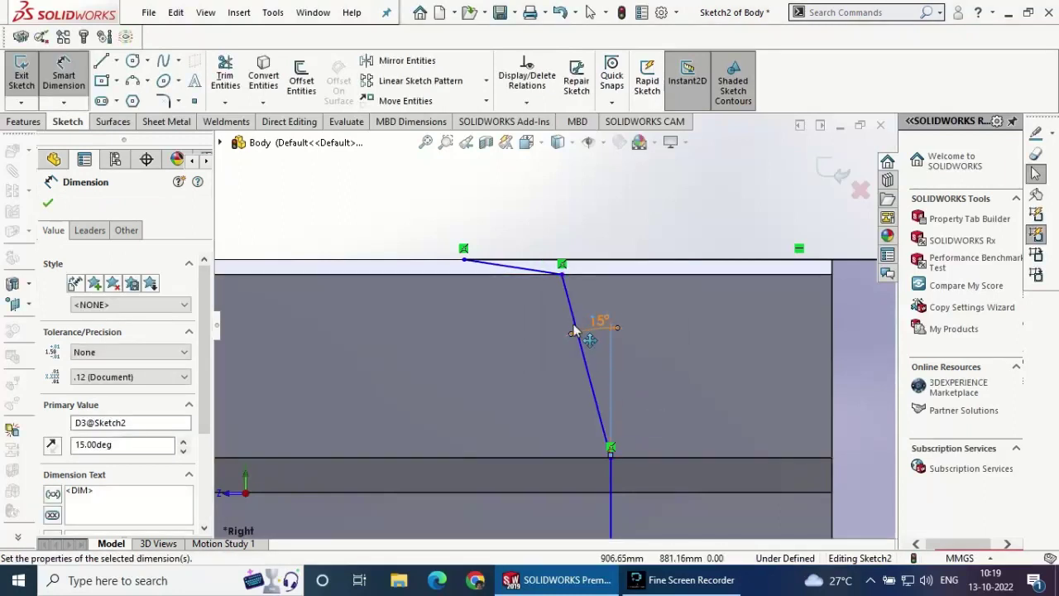
- Place the slanted line's top end 255 mm from the outer top-right corner
left_click(464, 260)
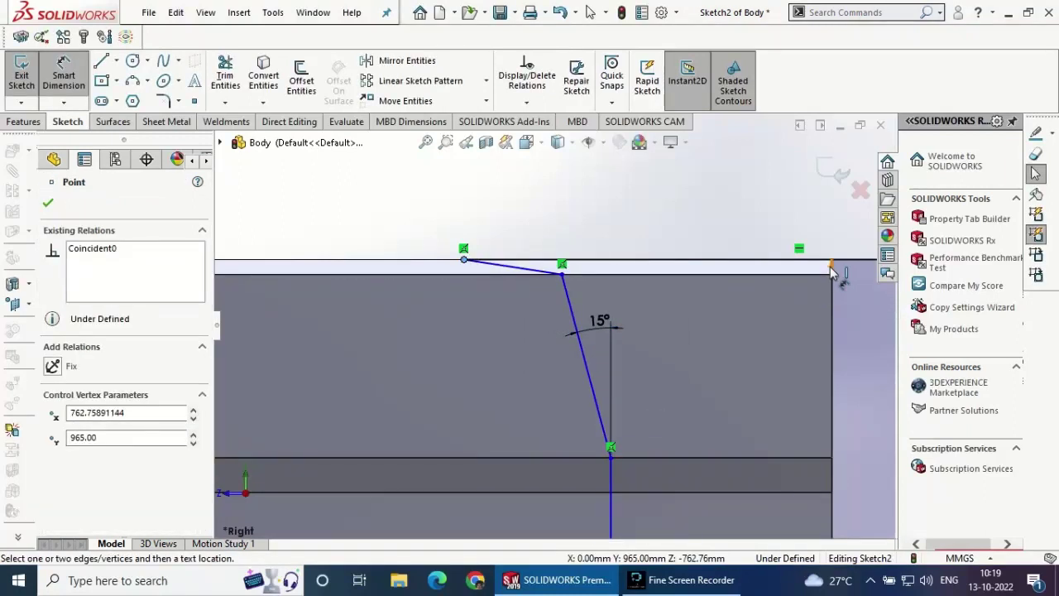
left_click(832, 260)
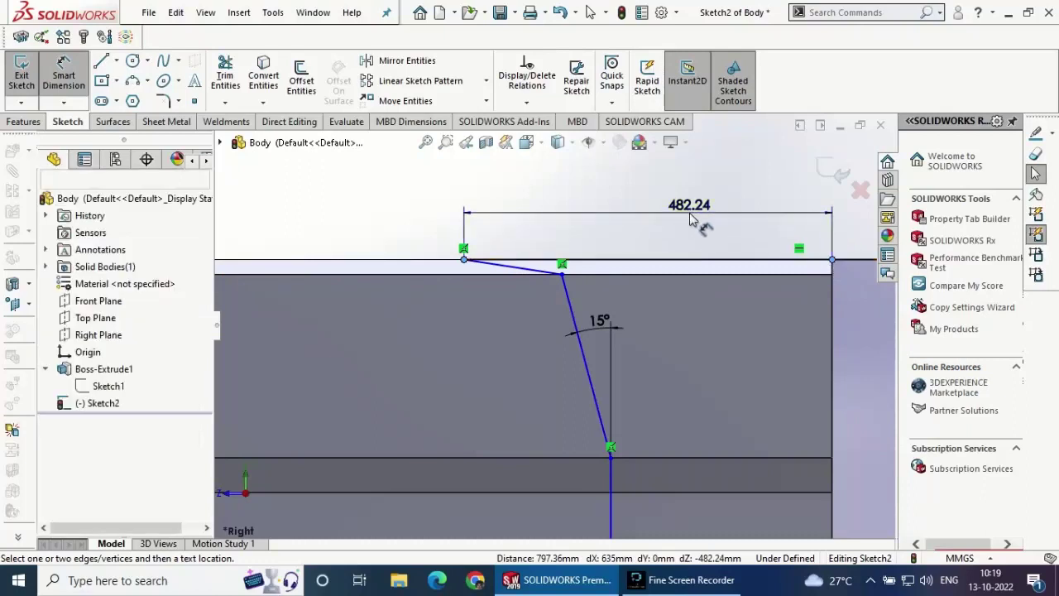
left_click(689, 213)
type("255")
key("Return")
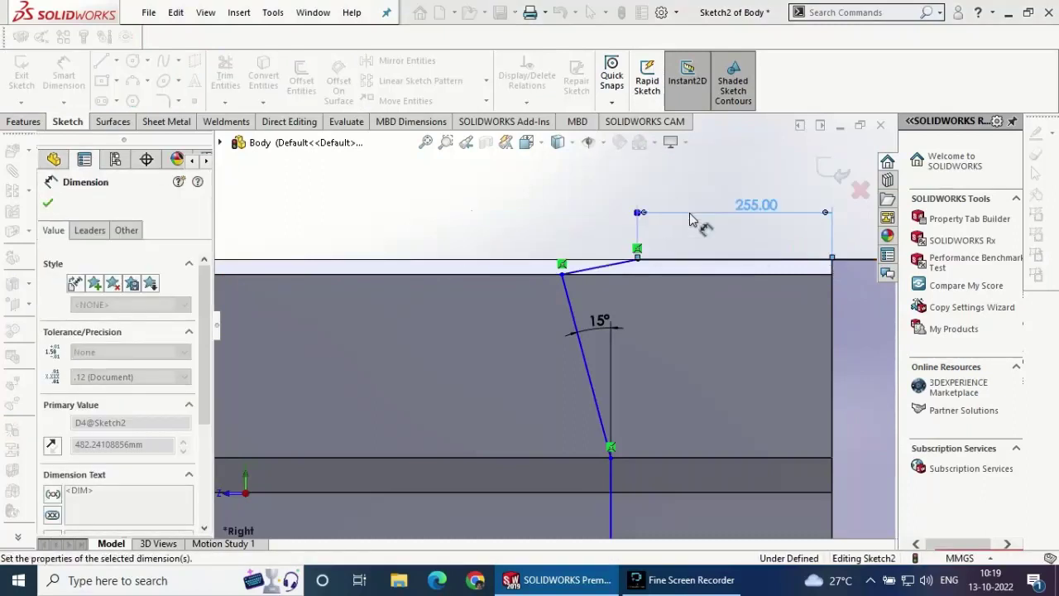
left_click(48, 202)
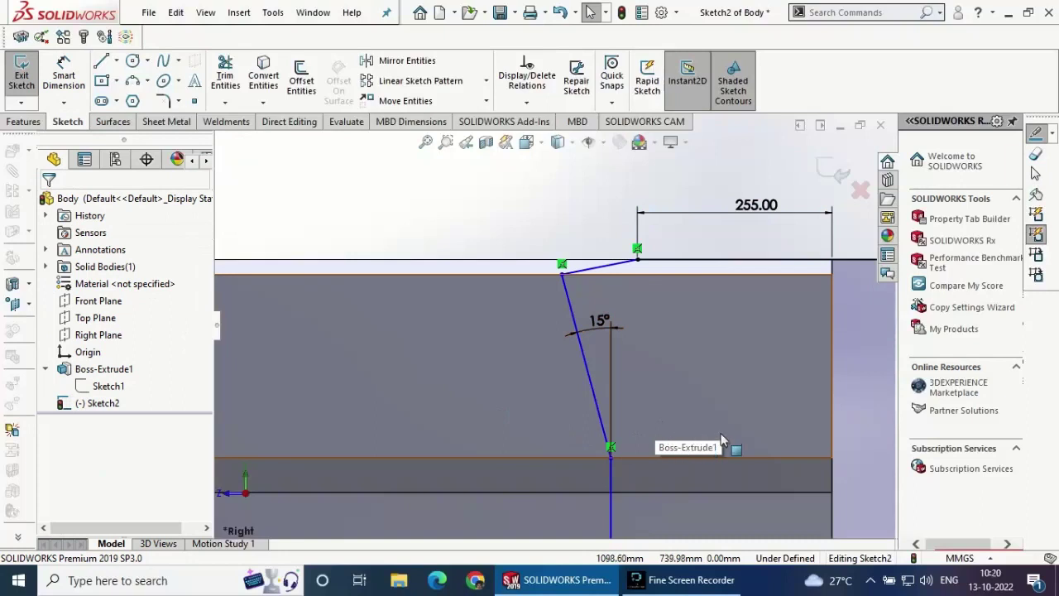
- Space the two vertical lines 150 mm apart
scroll(612, 446, "up", 3)
left_click(64, 78)
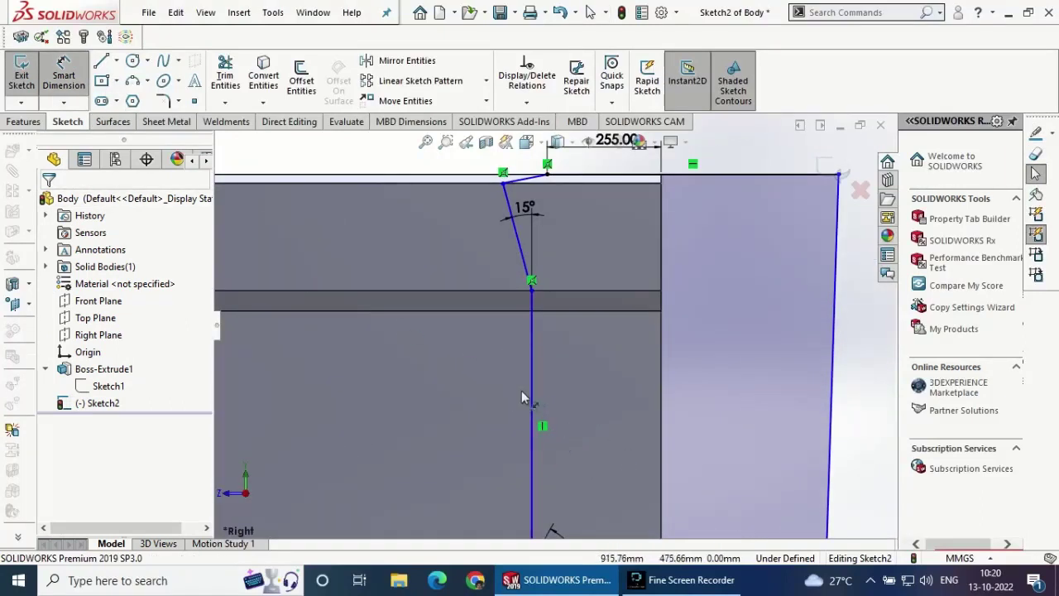
left_click(532, 399)
left_click(662, 424)
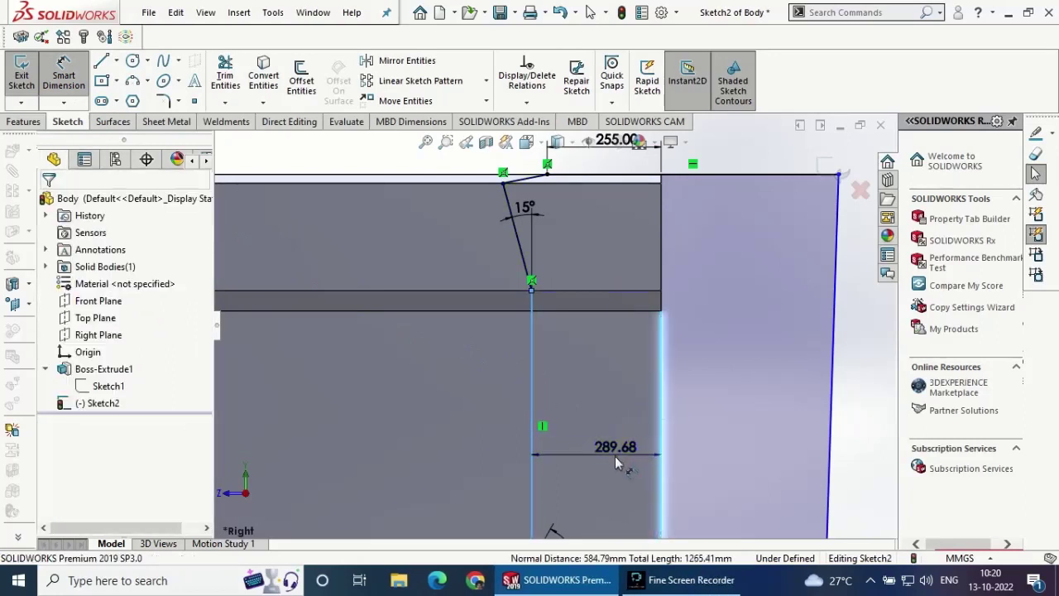
left_click(615, 456)
type("150")
key("Return")
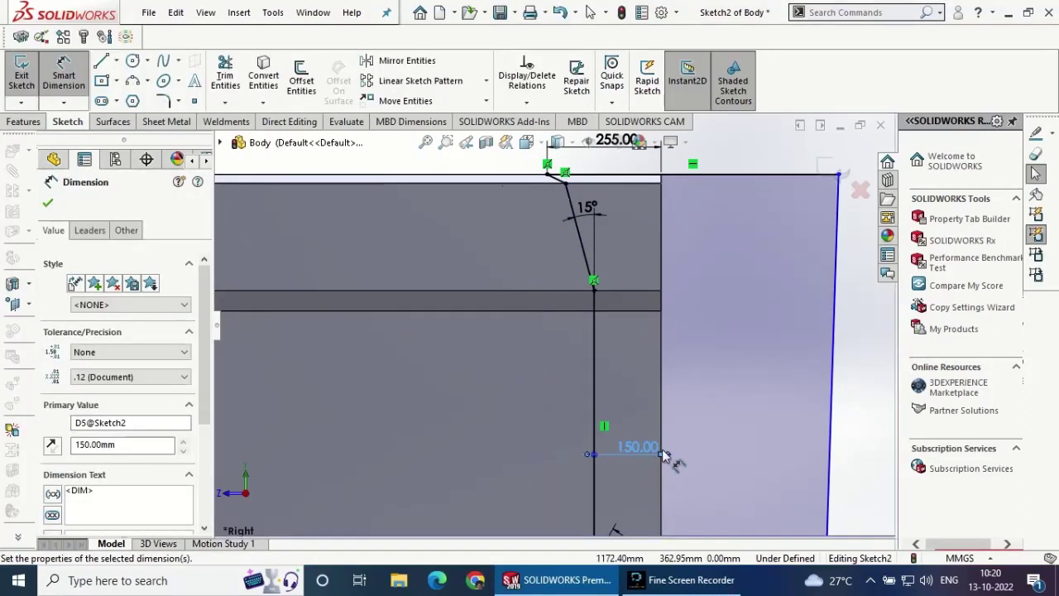
scroll(675, 389, "up", 1)
scroll(671, 429, "up", 1)
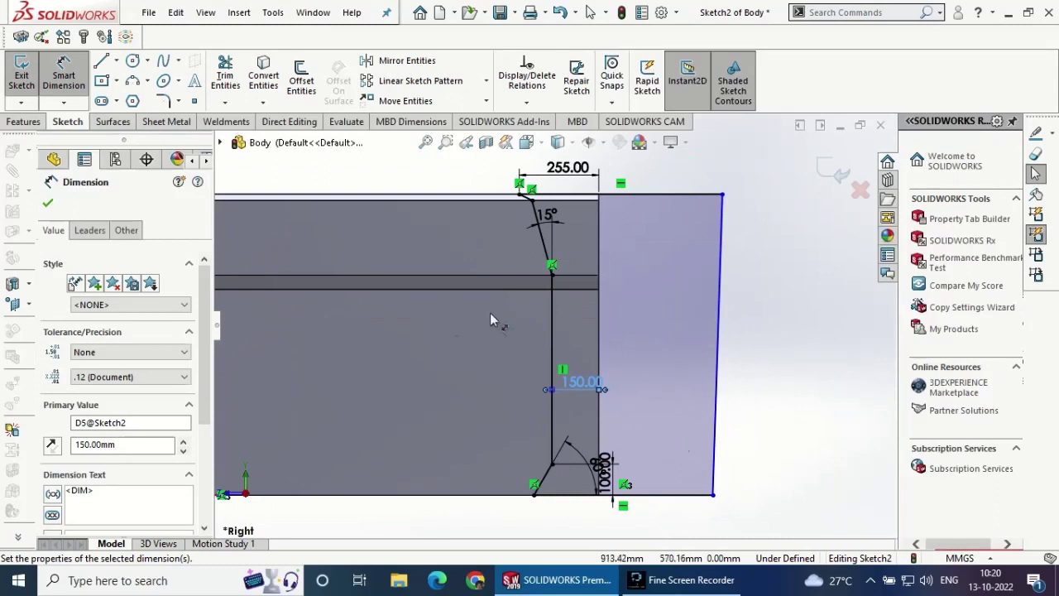
key("Escape")
left_click(718, 298)
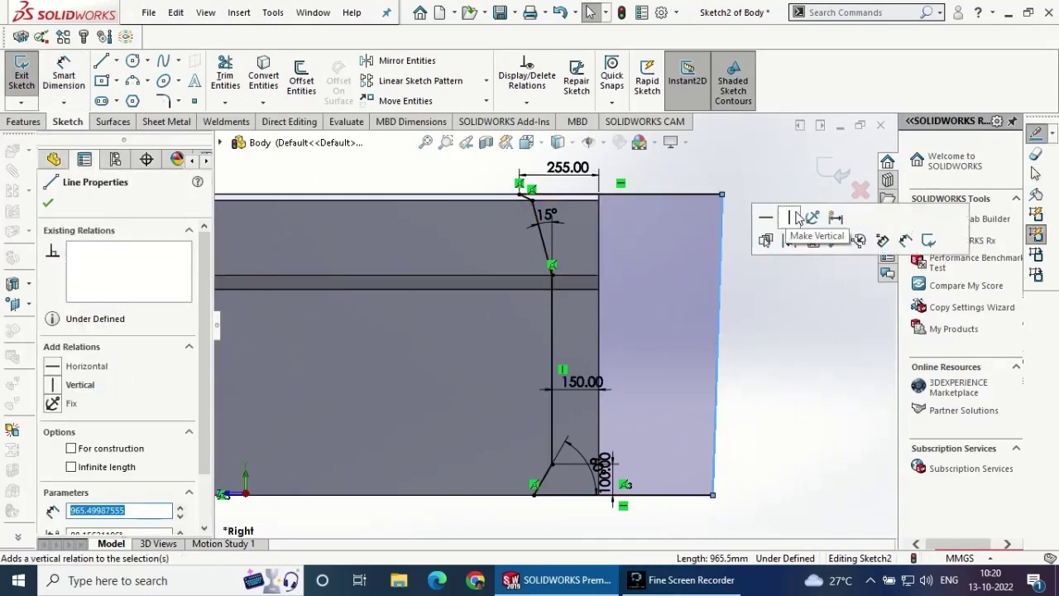
- Make the outer right line vertical and dimension it 760 mm from the slant's top endpoint
left_click(797, 218)
key("Escape")
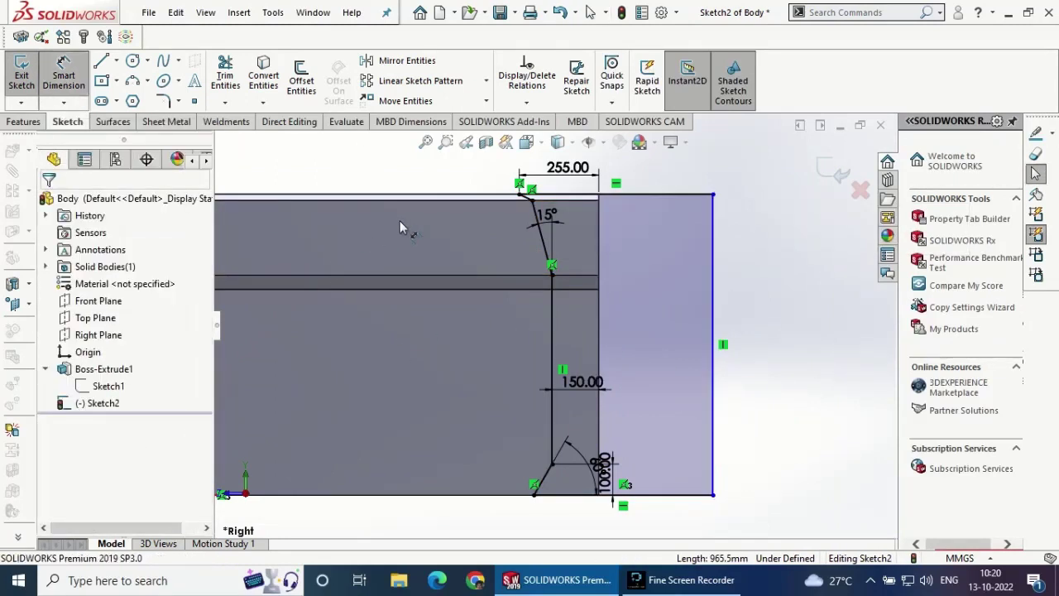
left_click(521, 197)
left_click(714, 205)
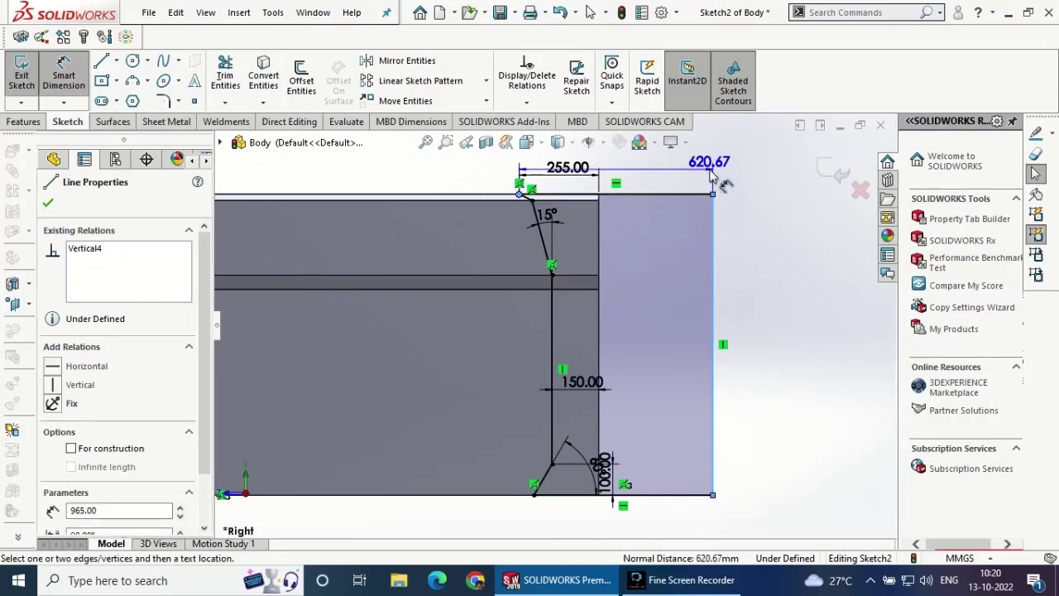
left_click(710, 175)
type("7")
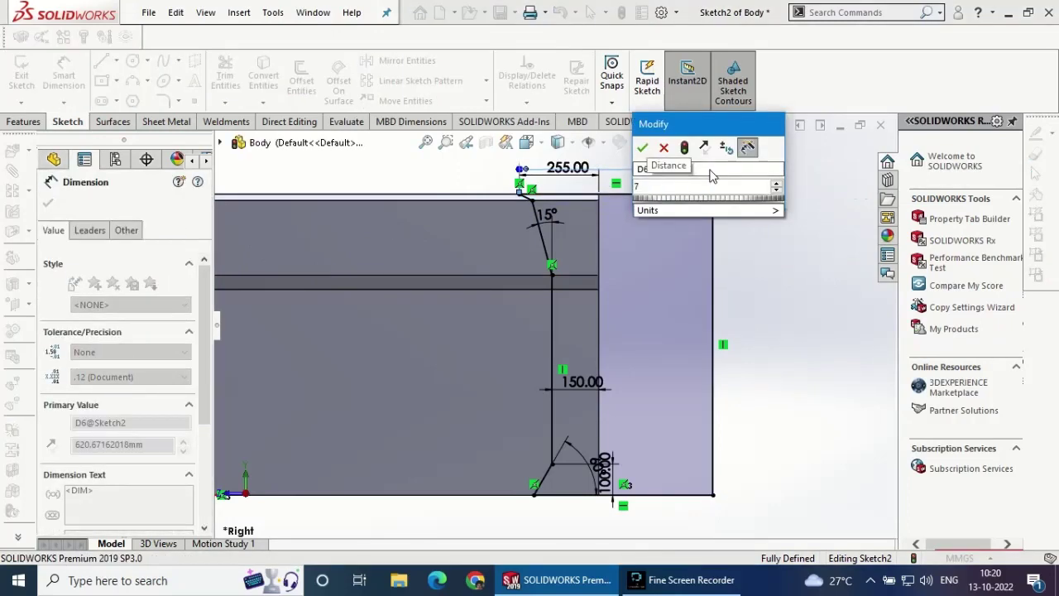
type("60")
key("Return")
middle_click_drag(739, 244, 749, 294)
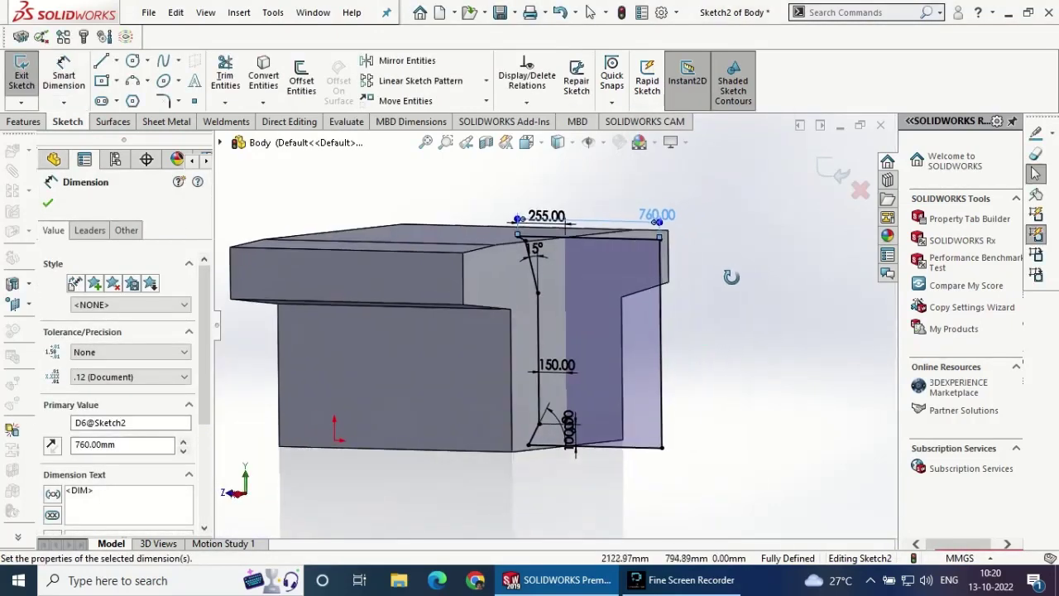
left_click(48, 205)
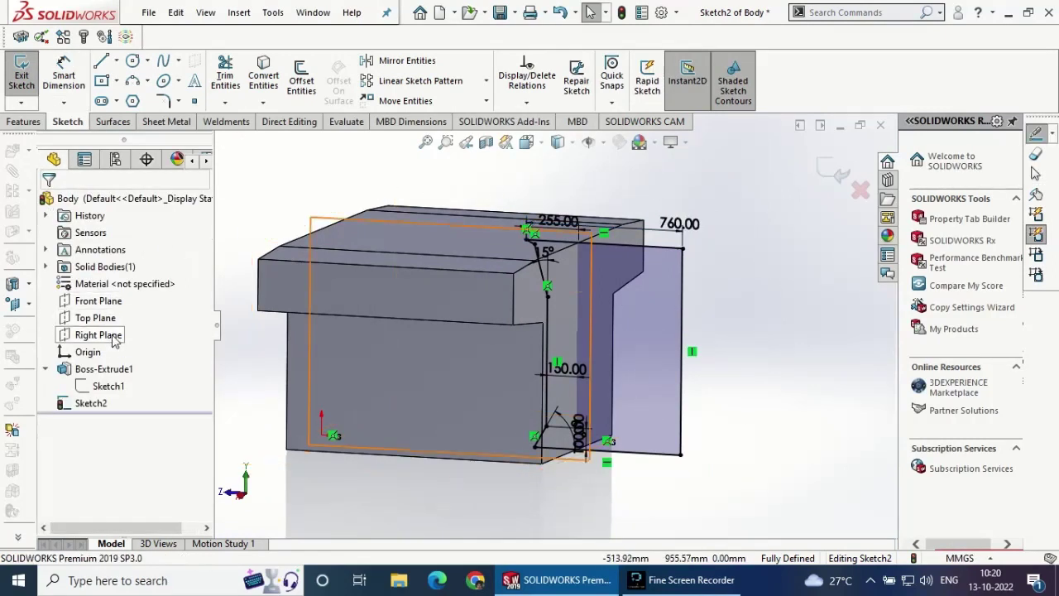
- In the Right view, draw a vertical centerline from the profile's top edge to its bottom edge
key("space")
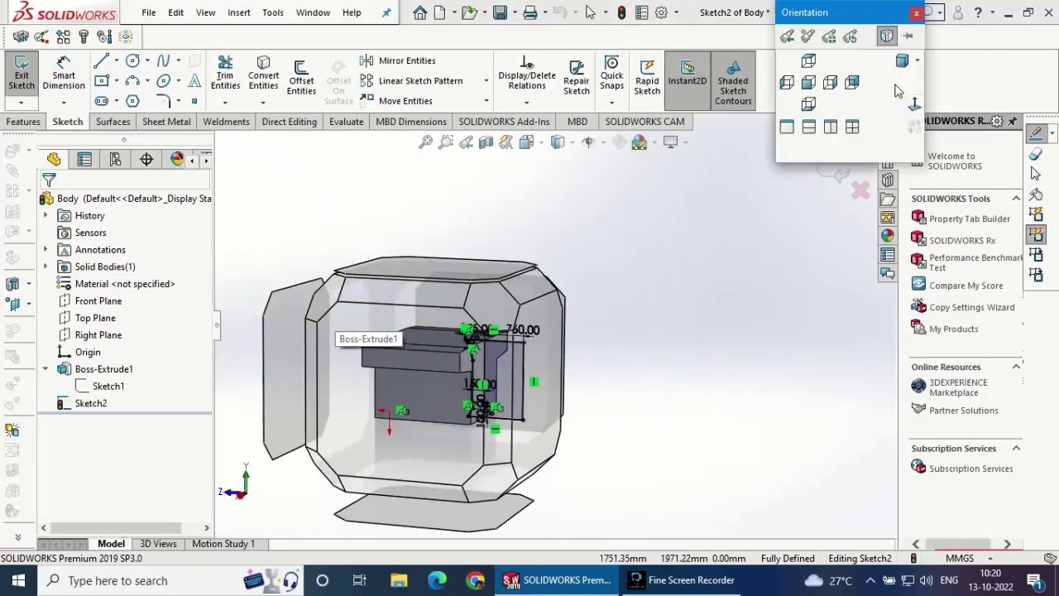
left_click(830, 82)
left_click(115, 60)
left_click(135, 97)
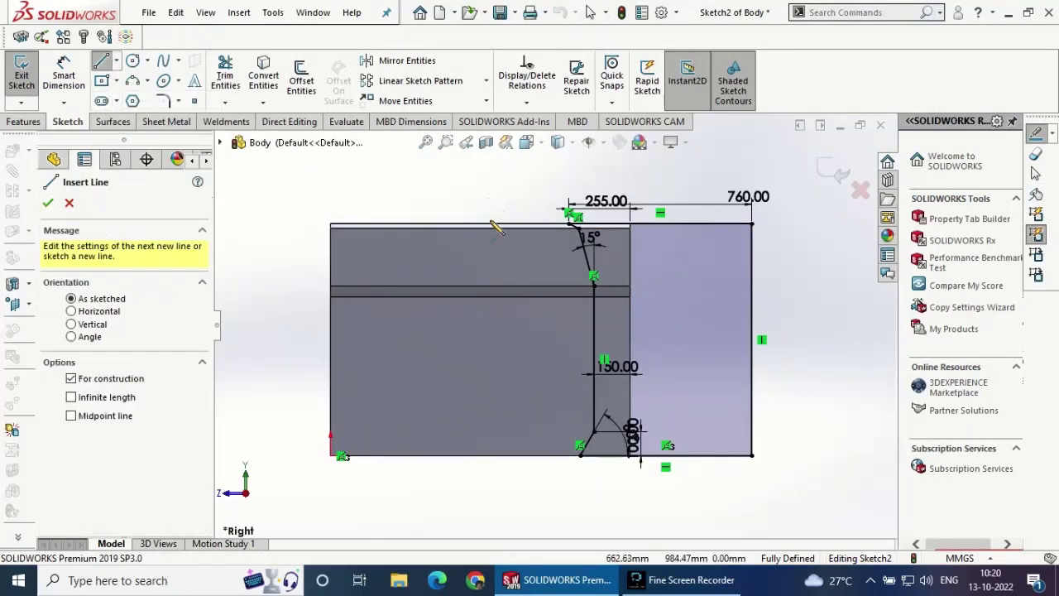
left_click(480, 228)
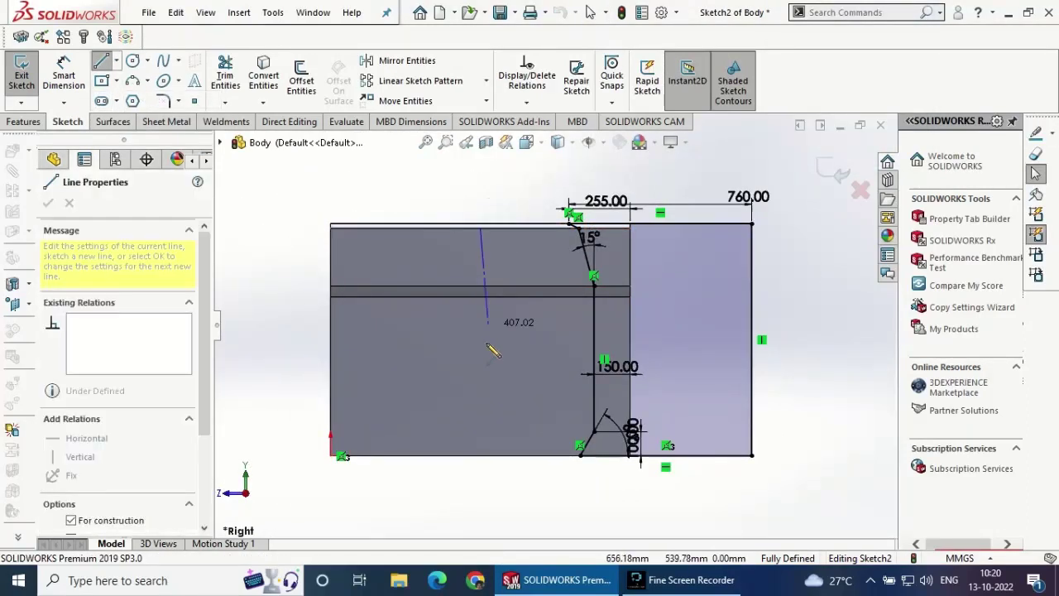
left_click(478, 455)
right_click(496, 389)
left_click(513, 406)
middle_click_drag(615, 497, 536, 514)
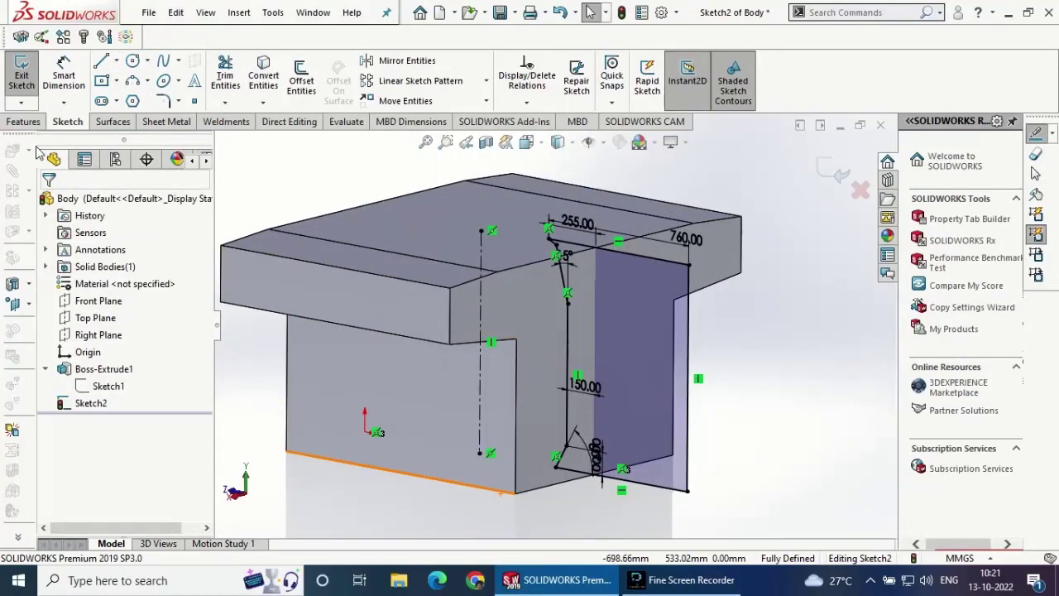
- Revolve-cut Sketch2 a full 360° around centerline Line14, creating Cut-Revolve1
left_click(24, 122)
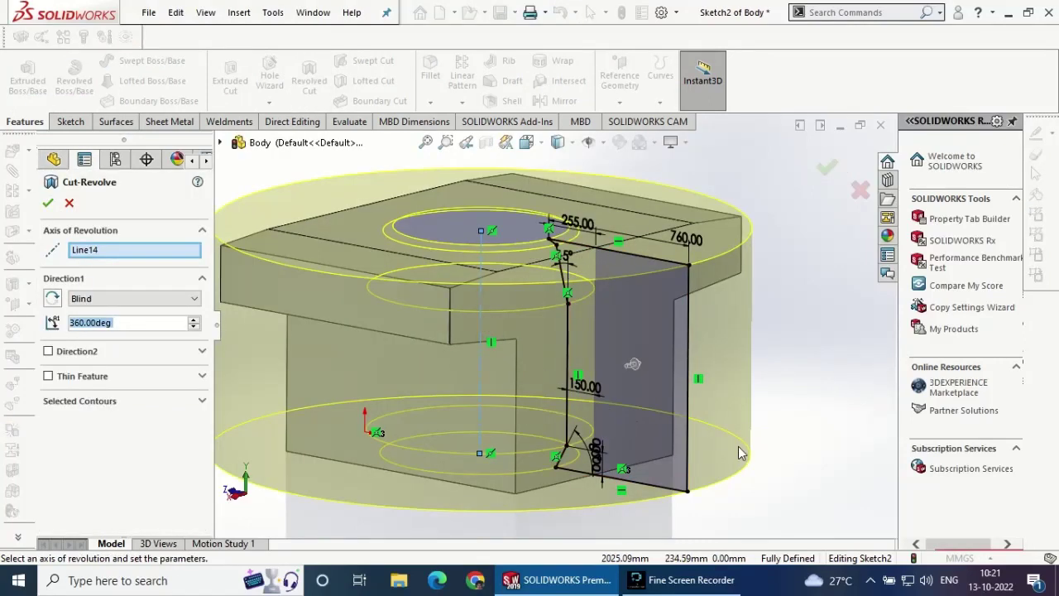
scroll(763, 394, "up", 3)
mouse_move(763, 394)
middle_mouse_down()
mouse_move(760, 340)
mouse_move(780, 386)
middle_mouse_up()
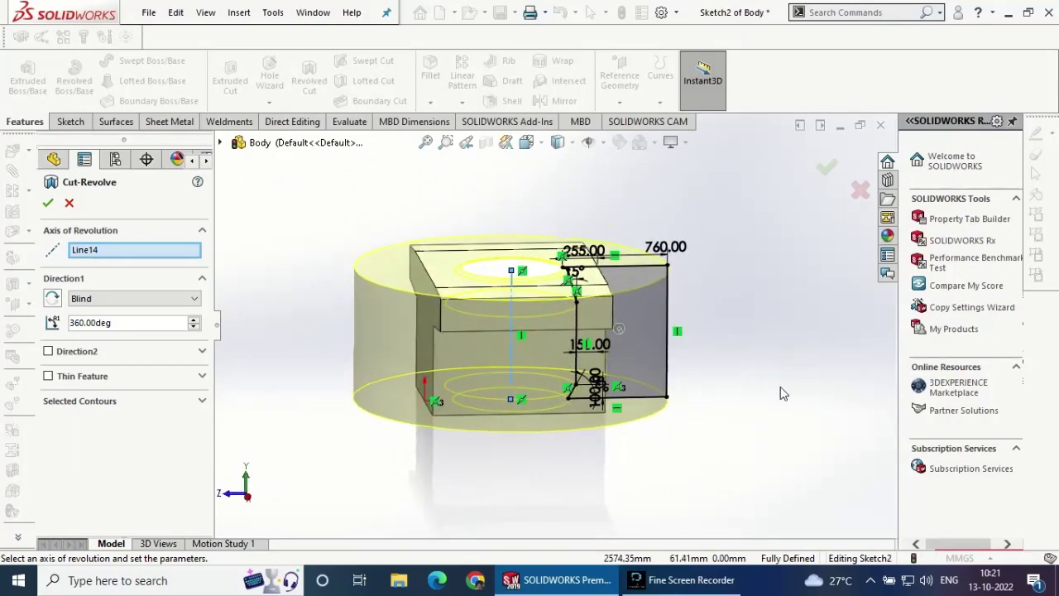
left_click(47, 205)
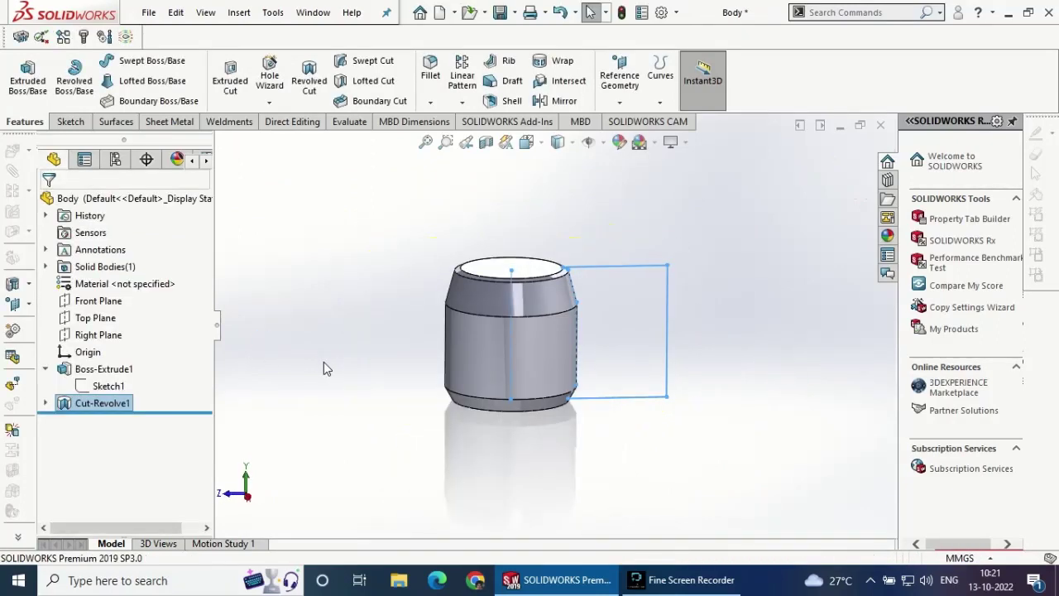
- Delete the Cut-Revolve1 feature from the feature tree
left_click(101, 403)
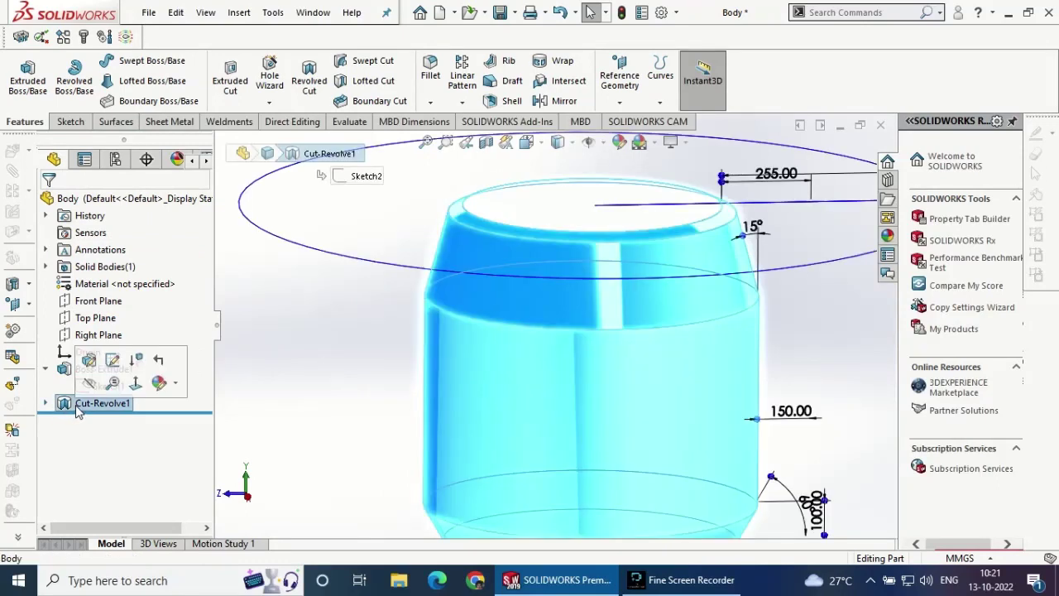
right_click(102, 403)
left_click(76, 354)
left_click(625, 214)
- Reopen Sketch2 for editing
left_click(91, 403)
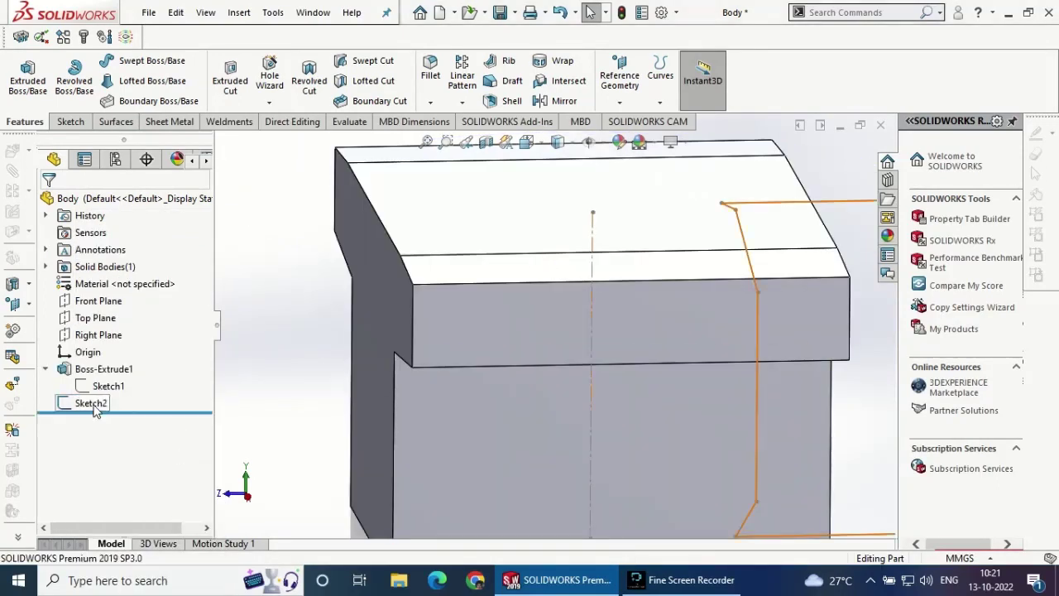
left_click(109, 364)
scroll(550, 323, "down", 5)
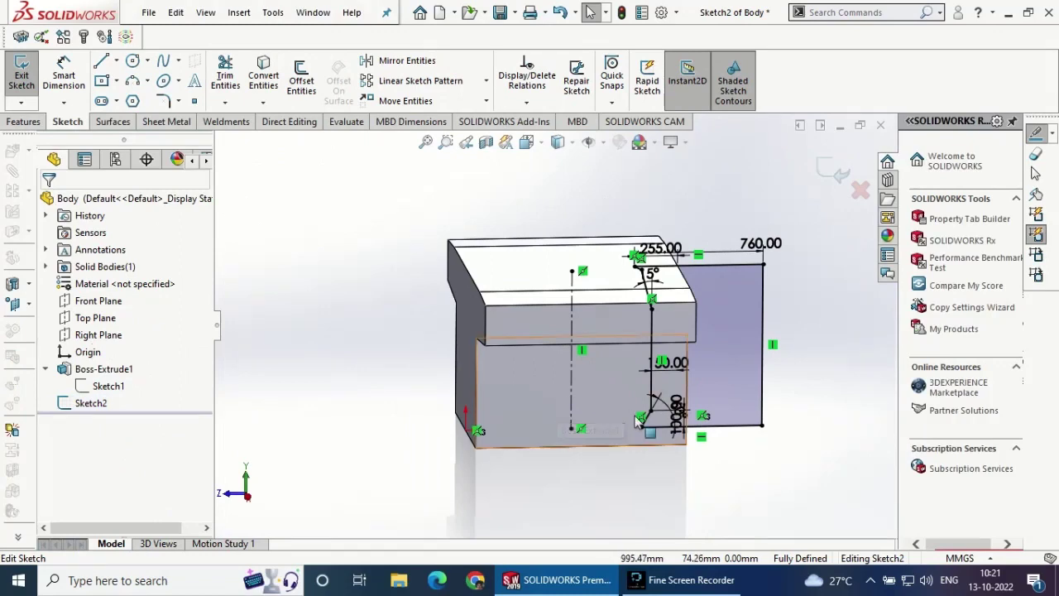
- View the sketch normal in the Right view and delete the old centerline
key("ctrl+8")
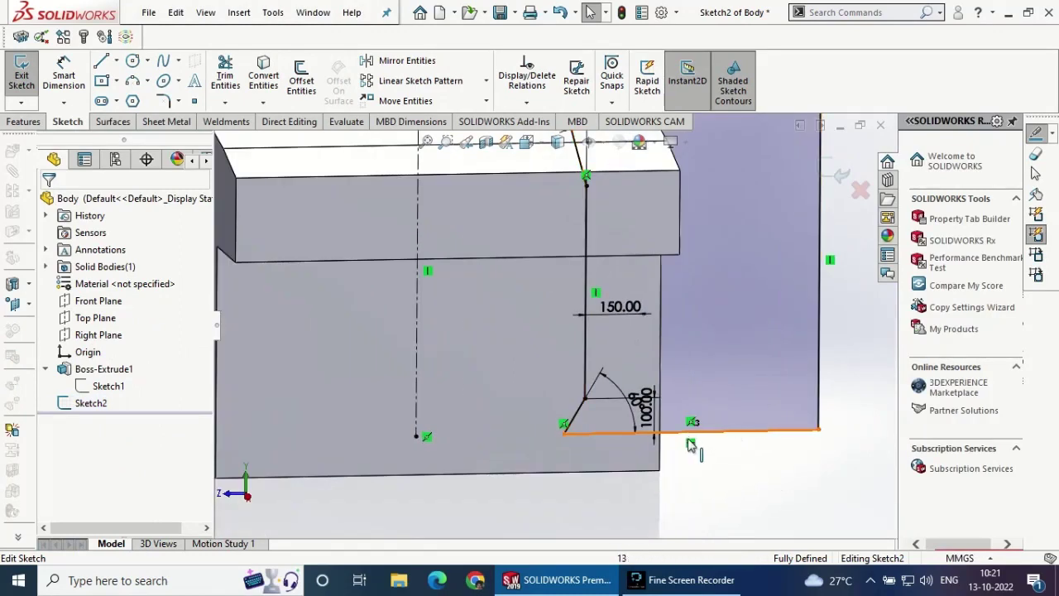
key("space")
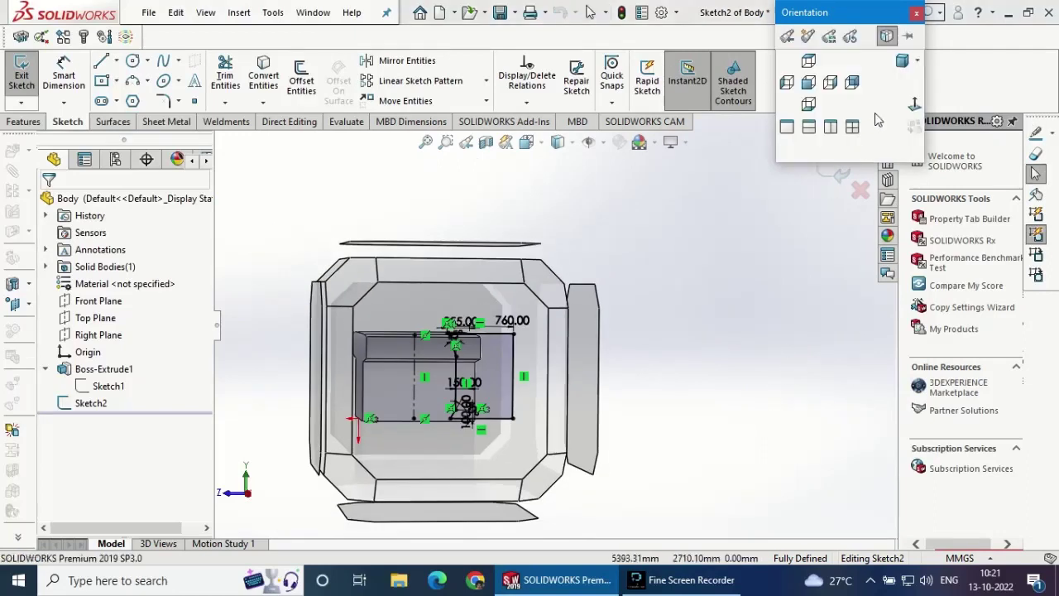
left_click(877, 120)
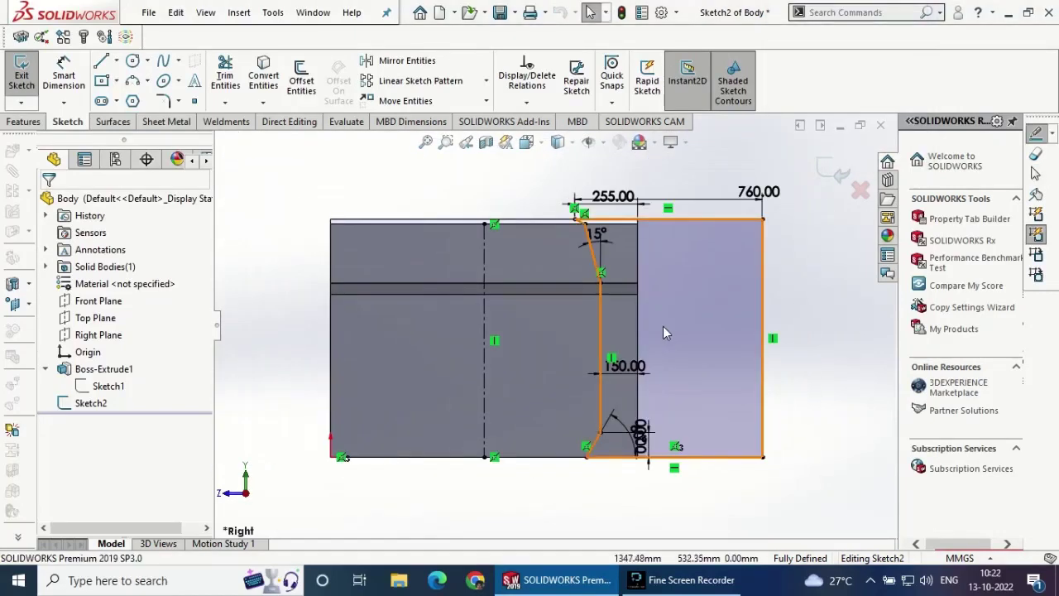
left_click(485, 339)
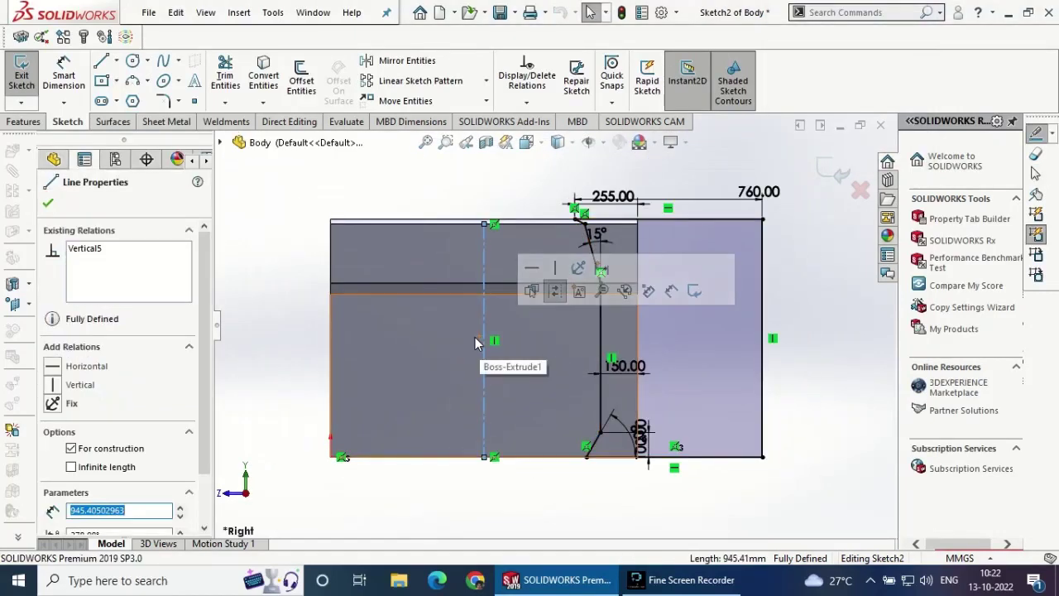
key("Delete")
- Draw a new vertical centerline to the left of the part
left_click(115, 60)
left_click(140, 93)
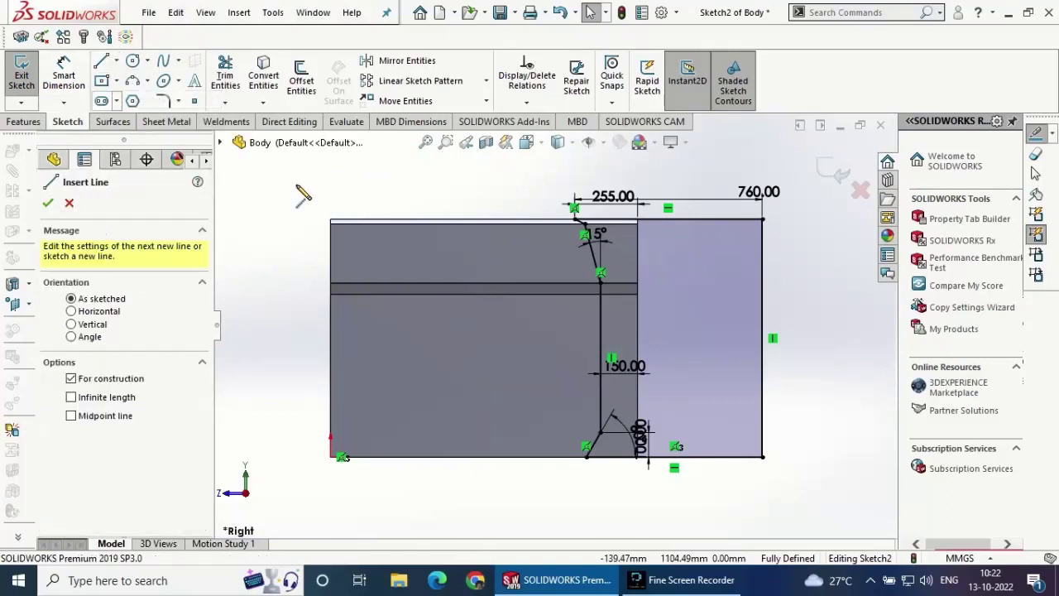
left_click(296, 186)
left_click(297, 471)
right_click(284, 381)
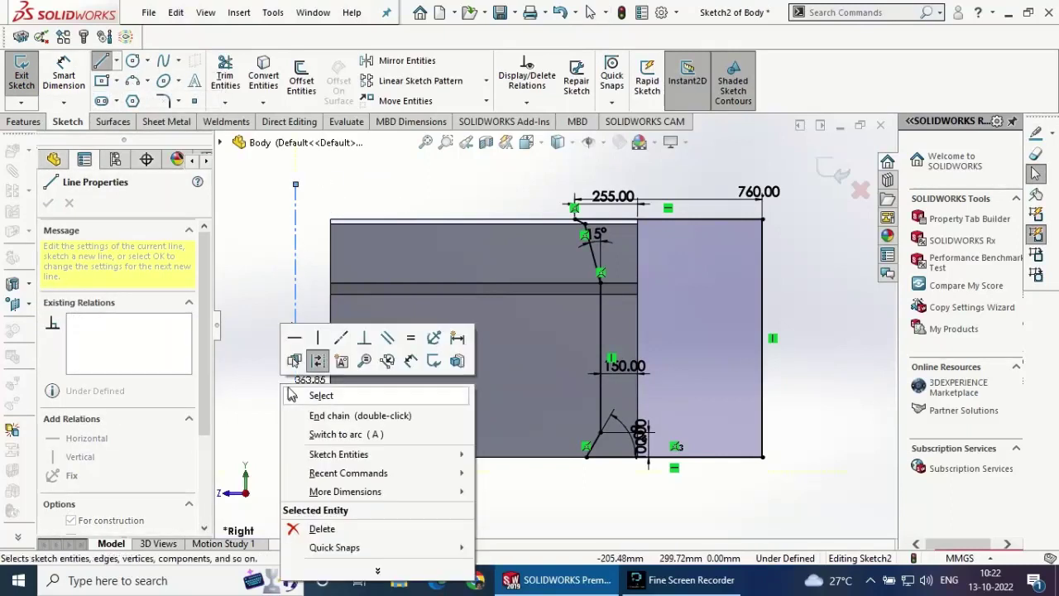
left_click(315, 395)
- Dimension the new centerline 1270 mm from the cut's vertical line
left_click(297, 397)
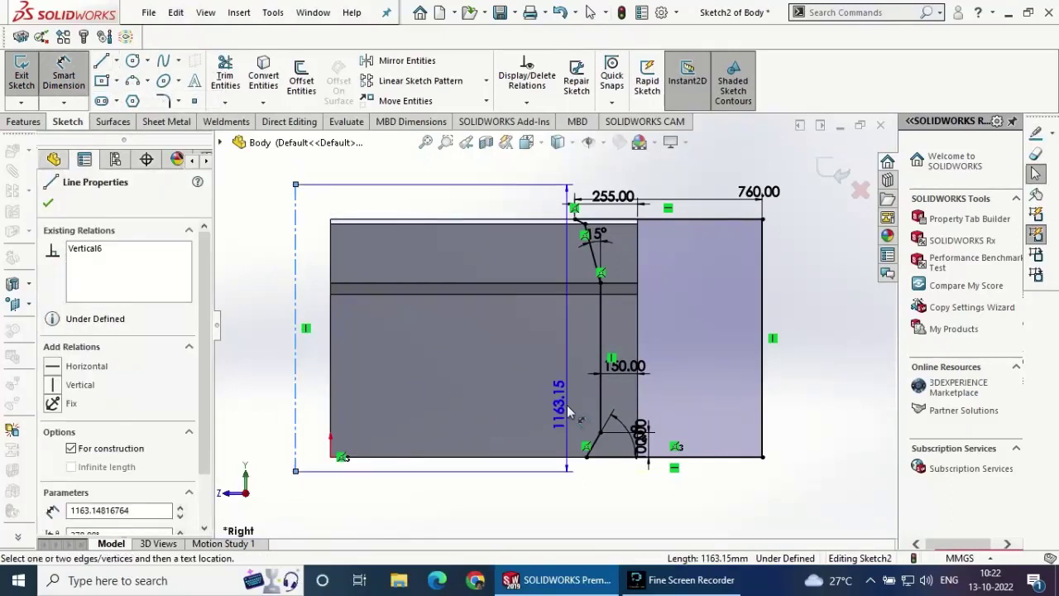
left_click(602, 391)
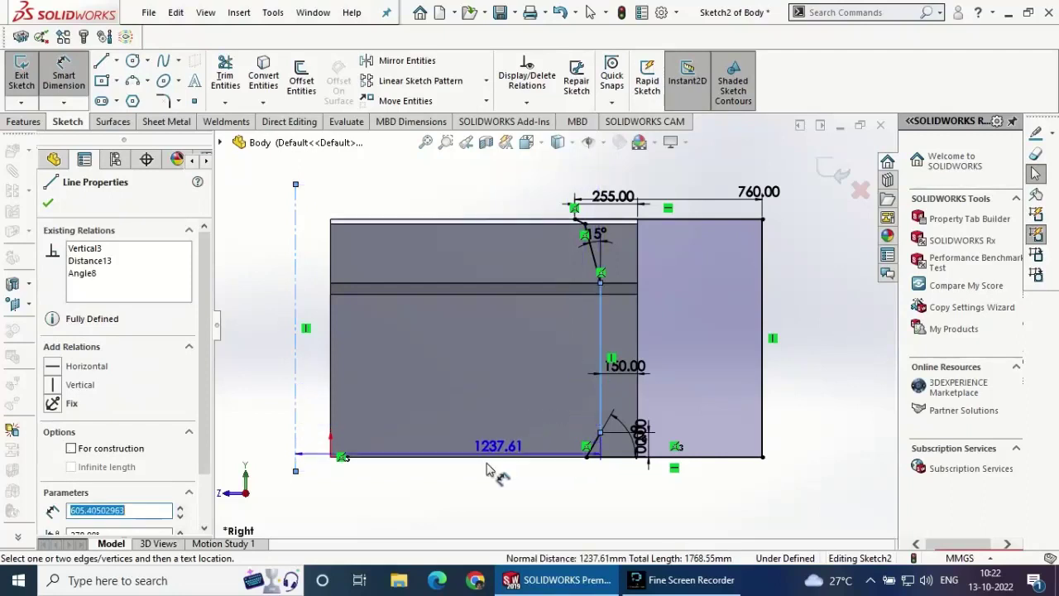
left_click(468, 496)
type("1270")
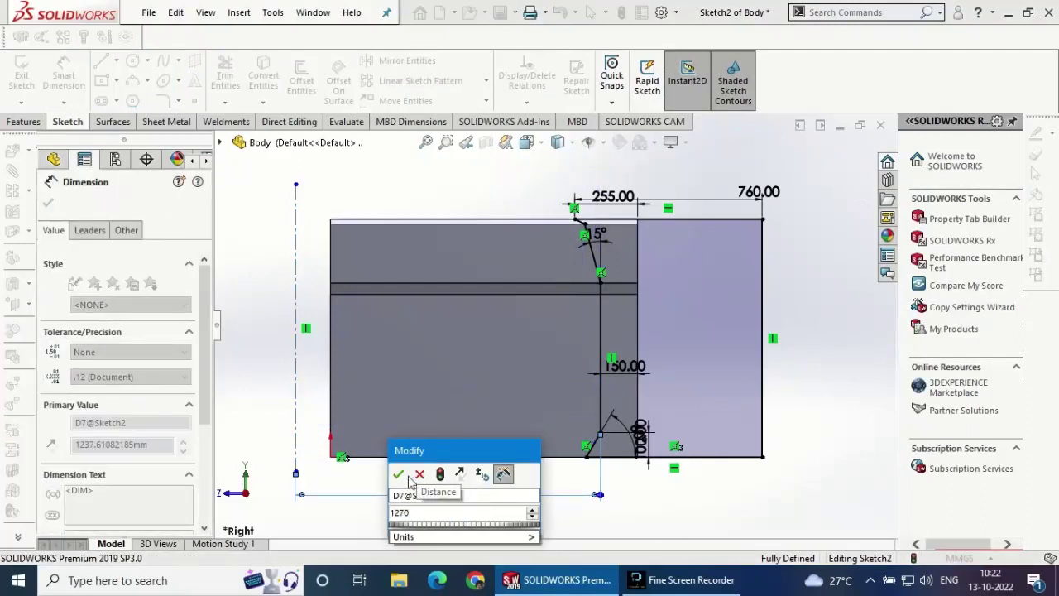
left_click(398, 474)
left_click(49, 202)
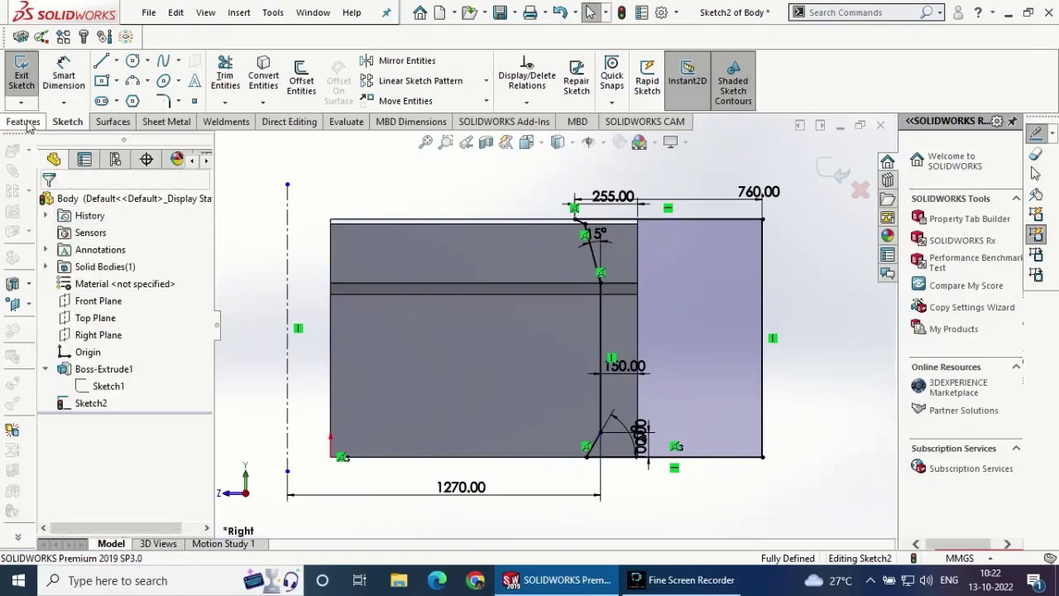
left_click(25, 122)
- Revolve-cut Sketch2 360° around the new centerline Line15, creating Cut-Revolve2
left_click(307, 87)
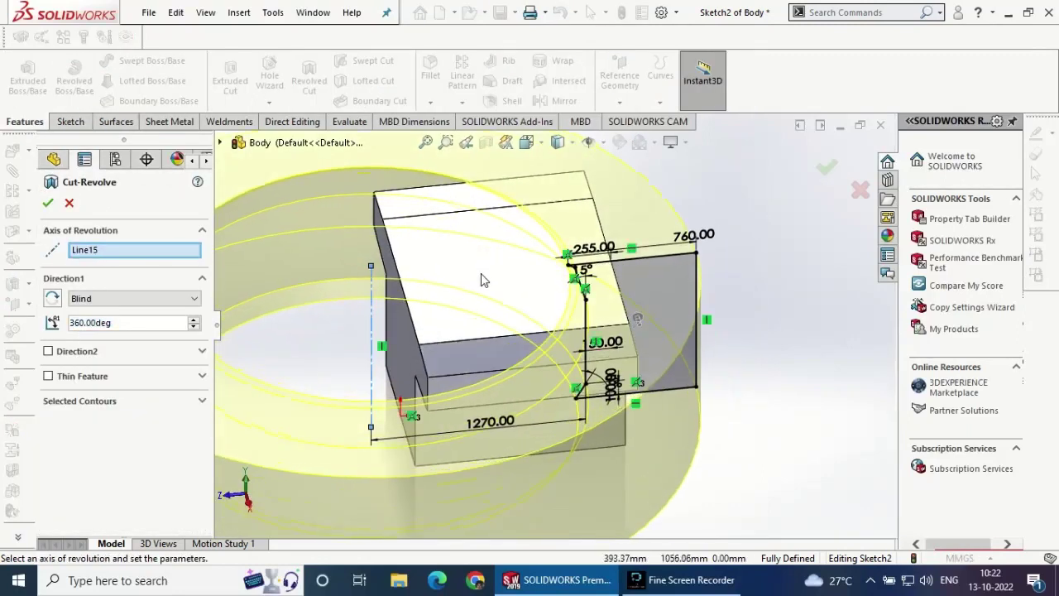
mouse_move(505, 324)
middle_mouse_down()
mouse_move(470, 247)
mouse_move(477, 252)
middle_mouse_up()
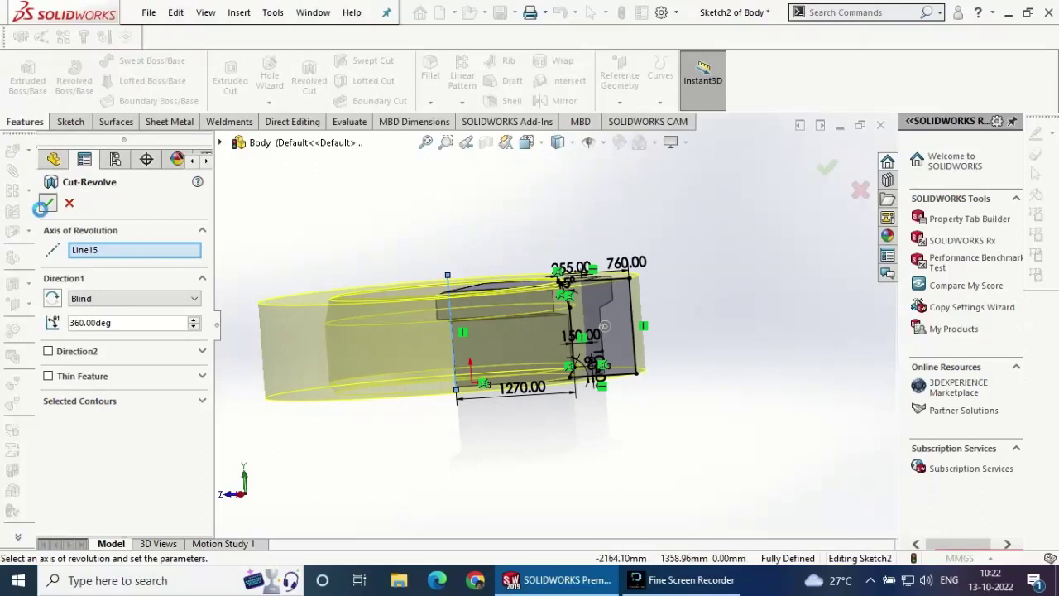
left_click(43, 206)
- Orbit the finished part and view its flat side face normal to the screen
mouse_move(355, 212)
middle_mouse_down()
mouse_move(425, 208)
mouse_move(433, 372)
mouse_move(550, 470)
mouse_move(468, 499)
mouse_move(449, 489)
mouse_move(528, 446)
mouse_move(563, 444)
mouse_move(383, 359)
mouse_move(416, 422)
middle_mouse_up()
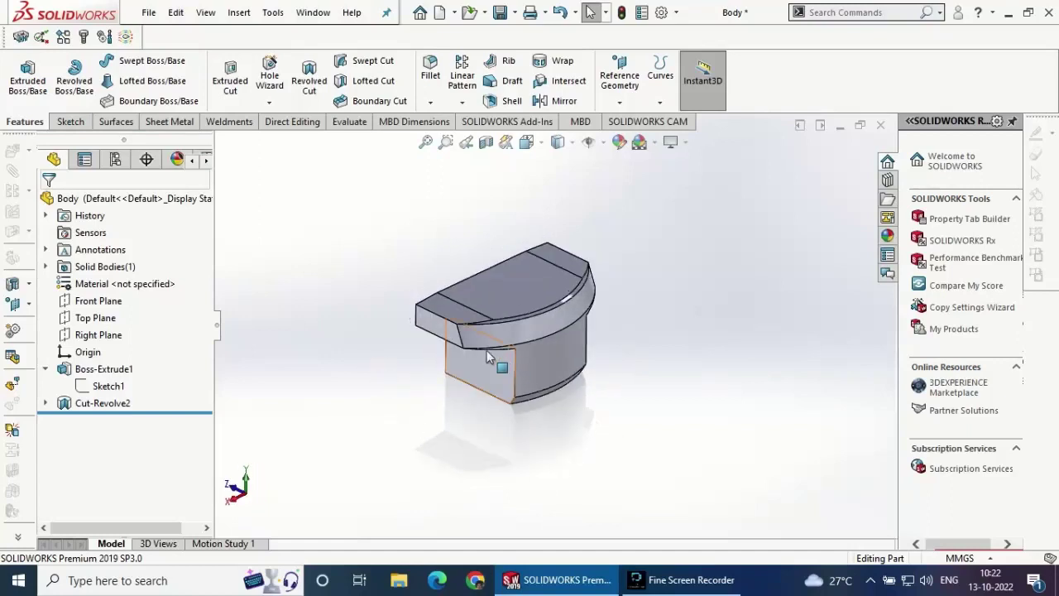
middle_click_drag(486, 350, 536, 266)
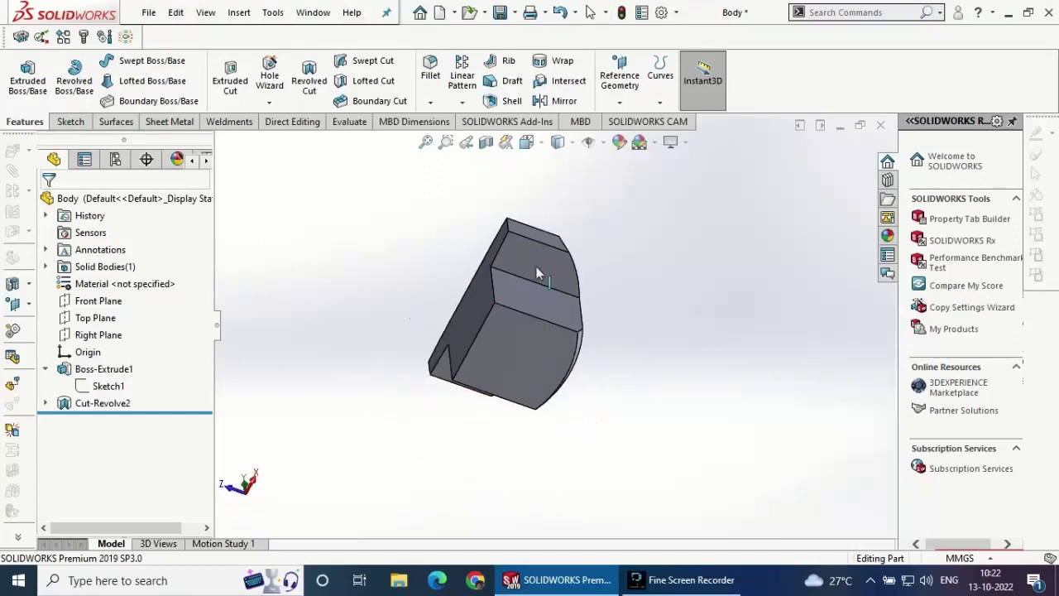
left_click(544, 372)
left_click(683, 318)
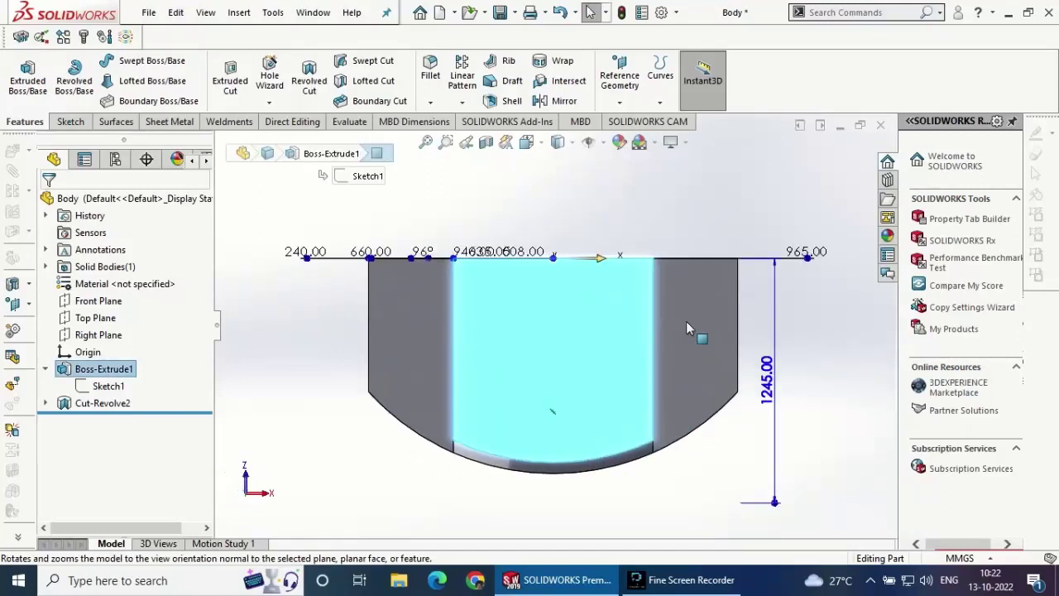
- Start Sketch3 on the flat face, zoom to its lower right edge, and launch Convert Entities
left_click(70, 122)
left_click(21, 75)
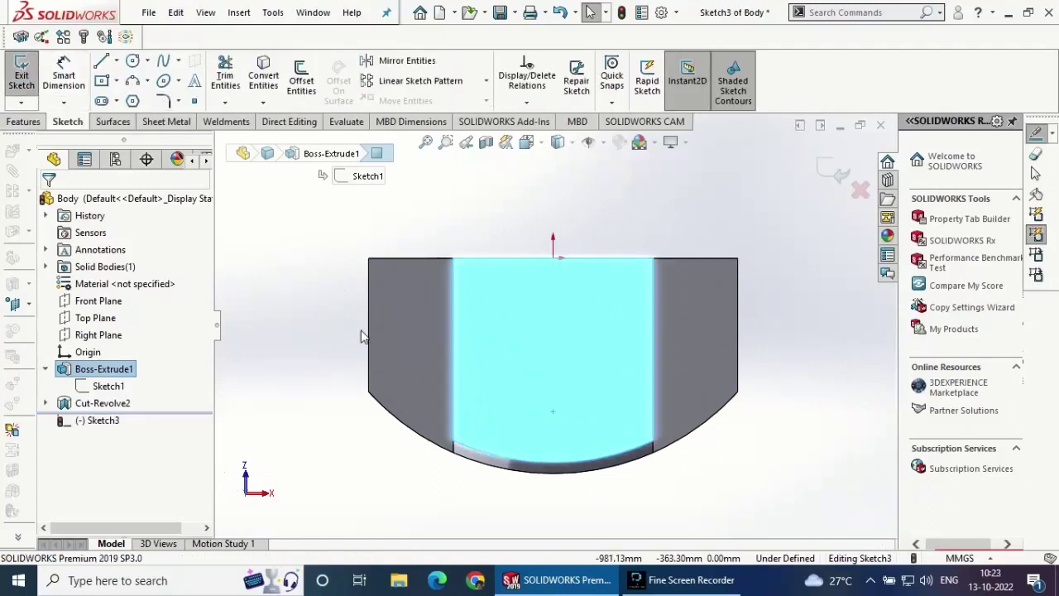
scroll(406, 405, "down", 3)
scroll(654, 458, "down", 1)
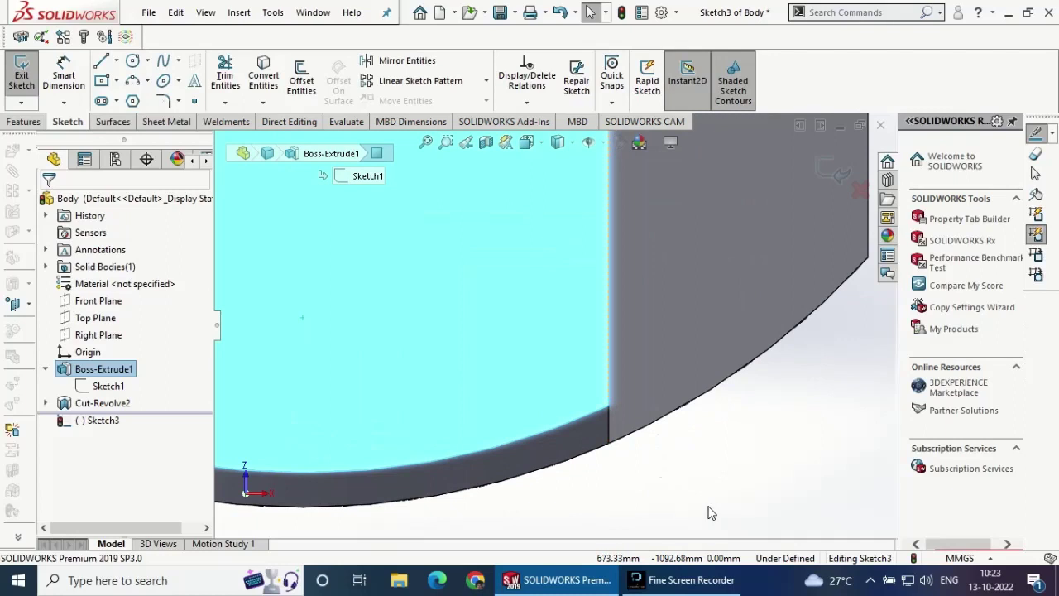
left_click(603, 472)
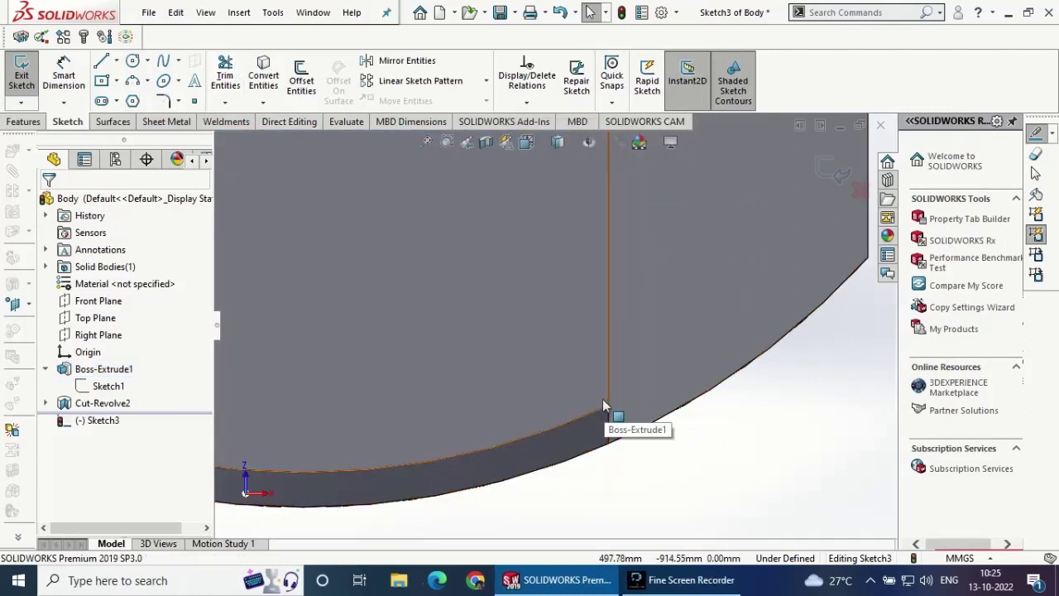
left_click(263, 72)
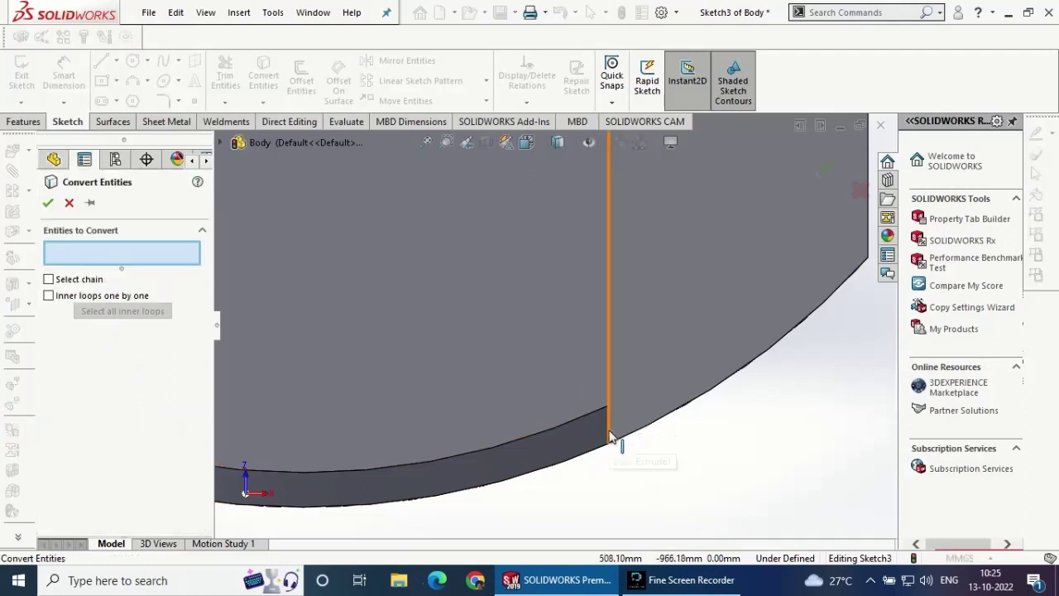
- Draw a short vertical line at the part's lower corner
key("l")
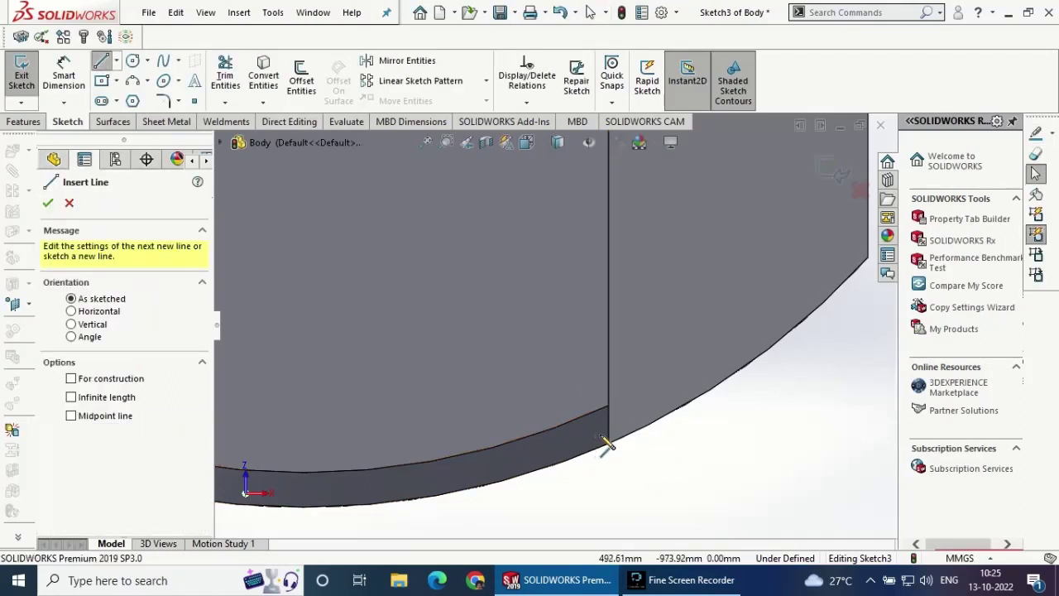
left_click_drag(609, 445, 609, 406)
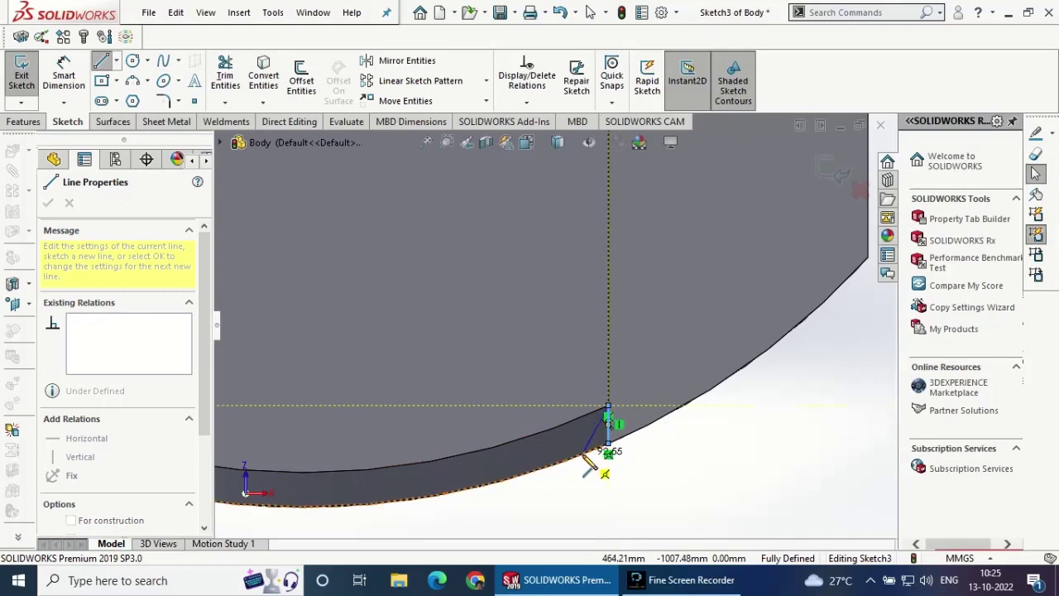
right_click(677, 406)
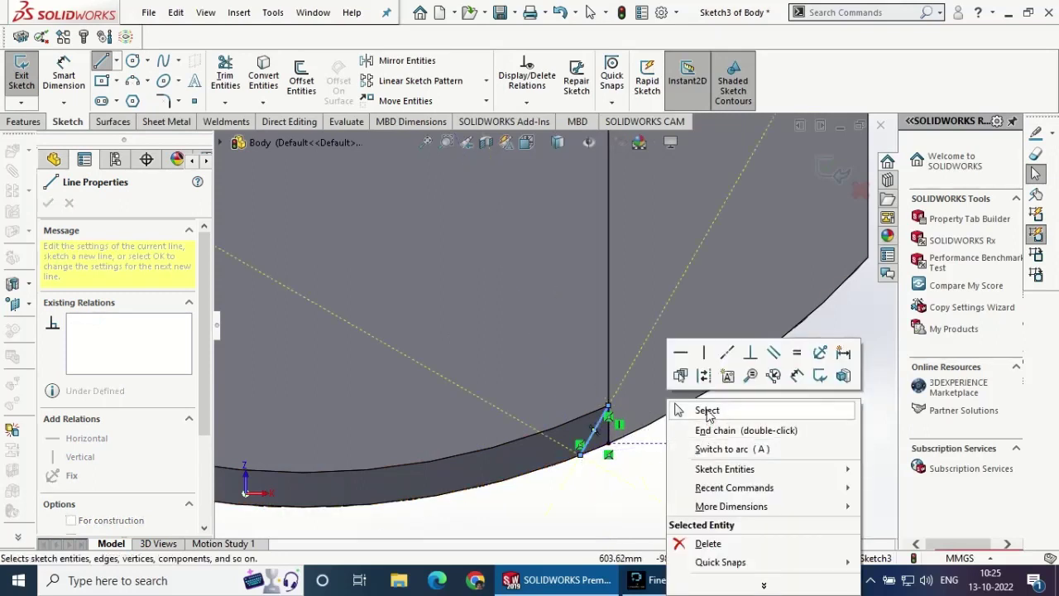
left_click(701, 410)
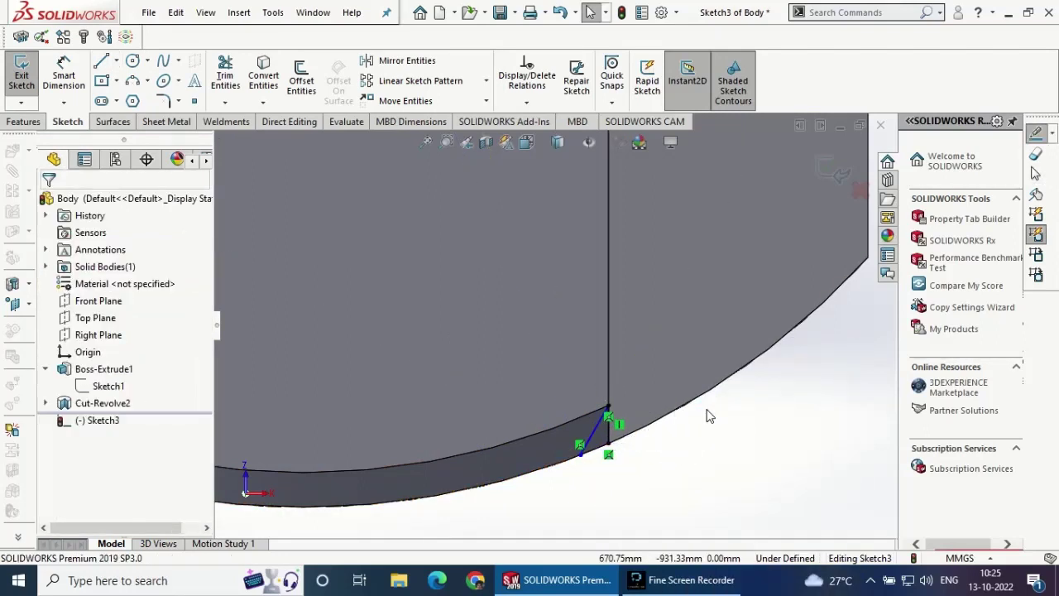
- Dimension the angle between the short line and the angled line as 25°
left_click(64, 74)
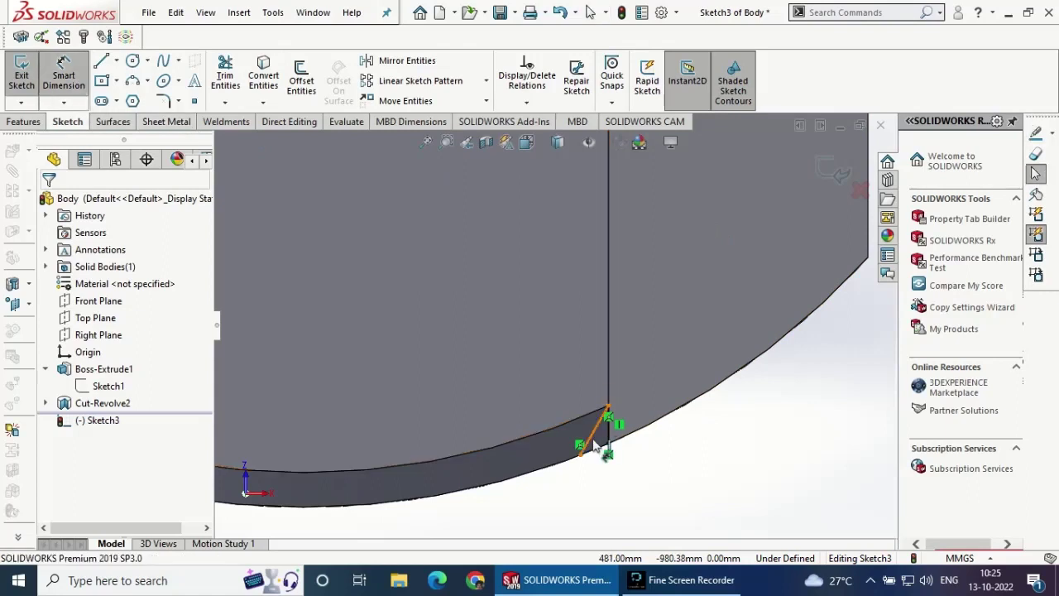
left_click(609, 437)
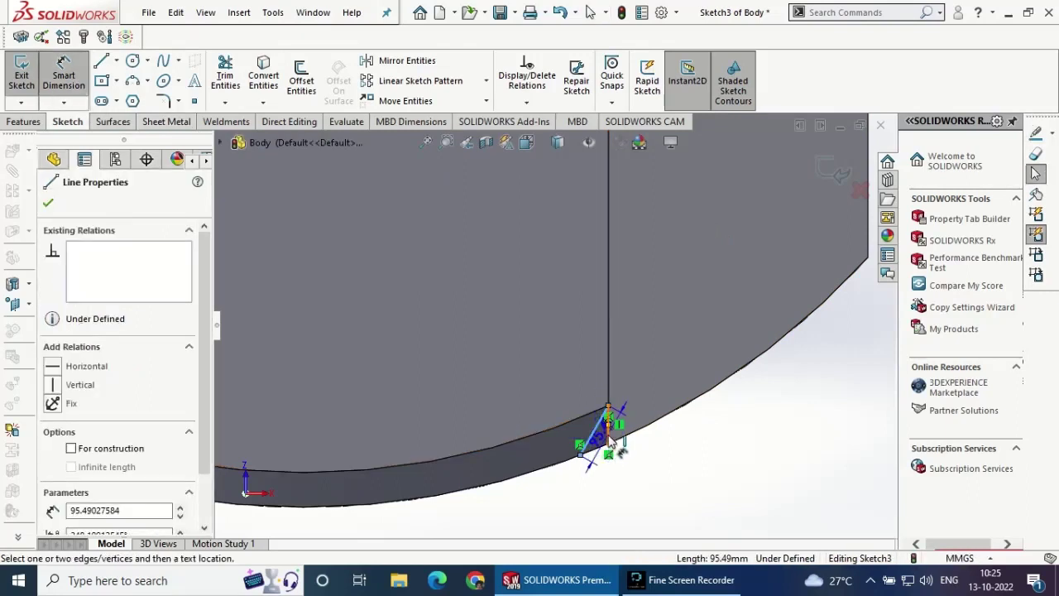
left_click(595, 463)
left_click(591, 492)
type("26")
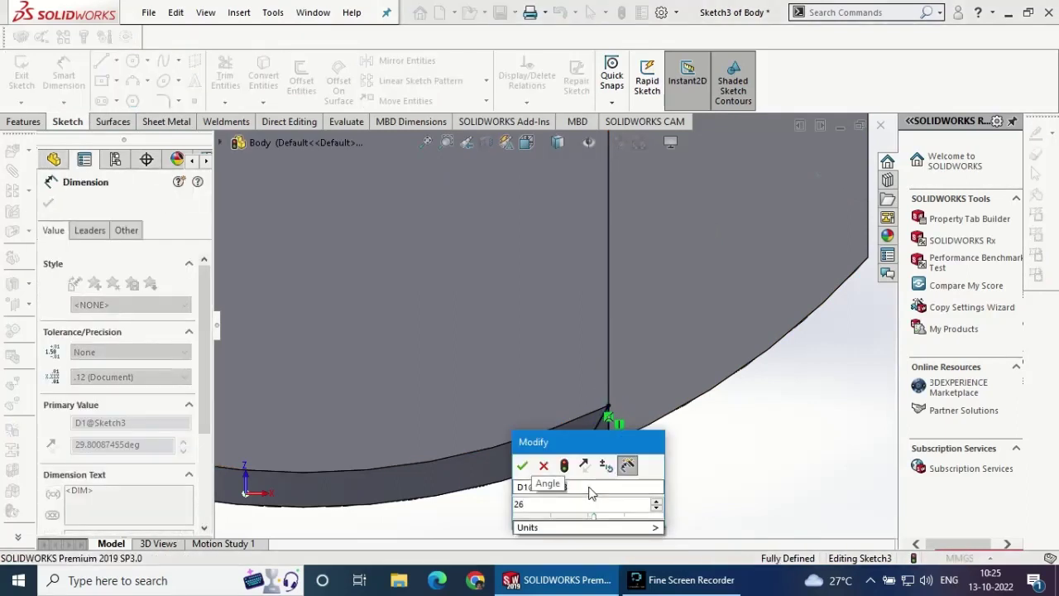
key("Return")
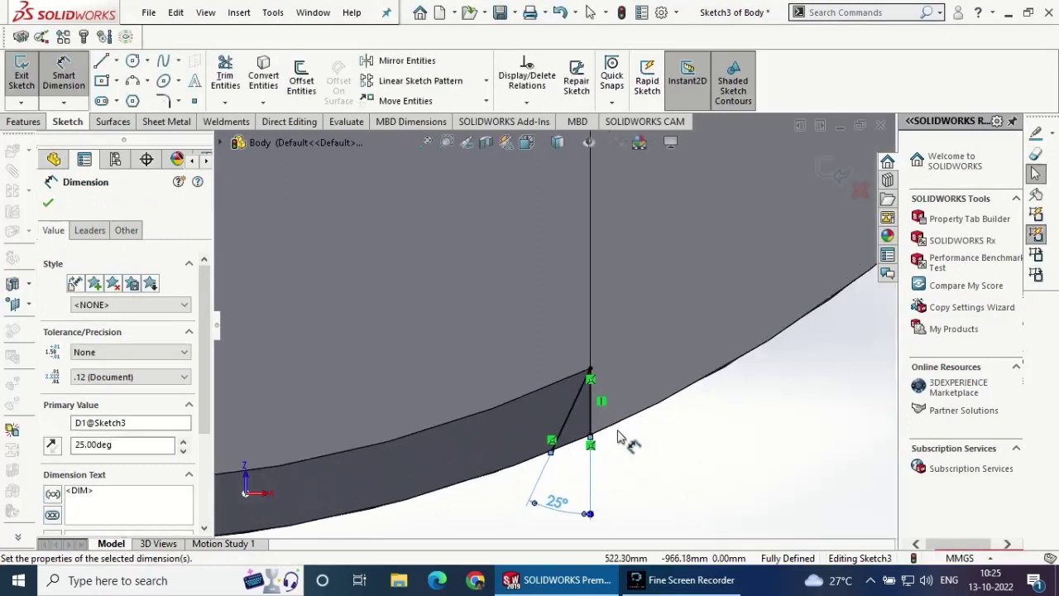
left_click(48, 203)
- Convert the curved bottom edge into sketch geometry and trim the profile to closest intersections
left_click(264, 76)
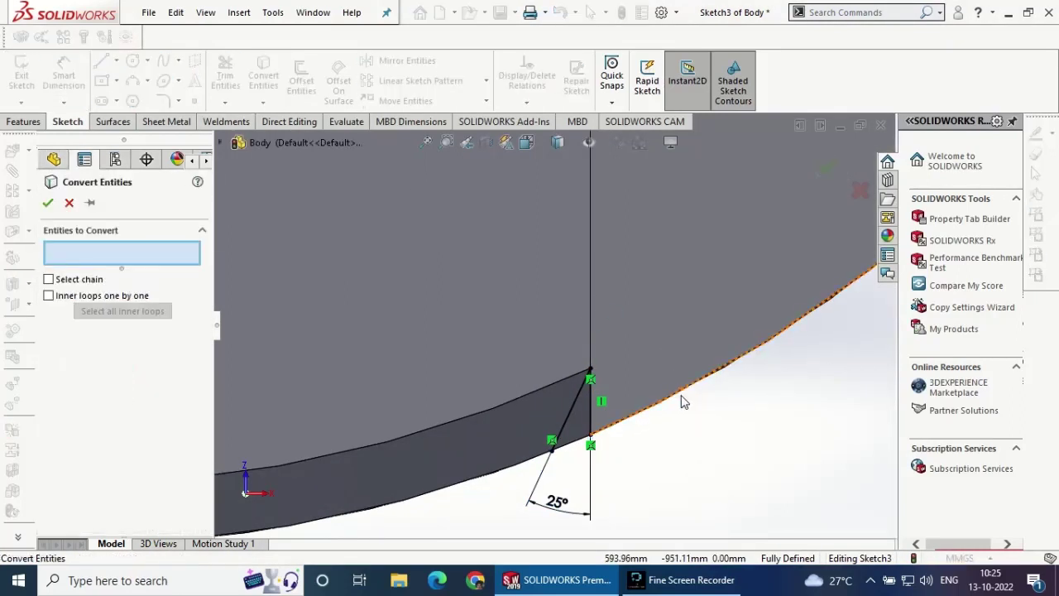
left_click(566, 451)
left_click(48, 203)
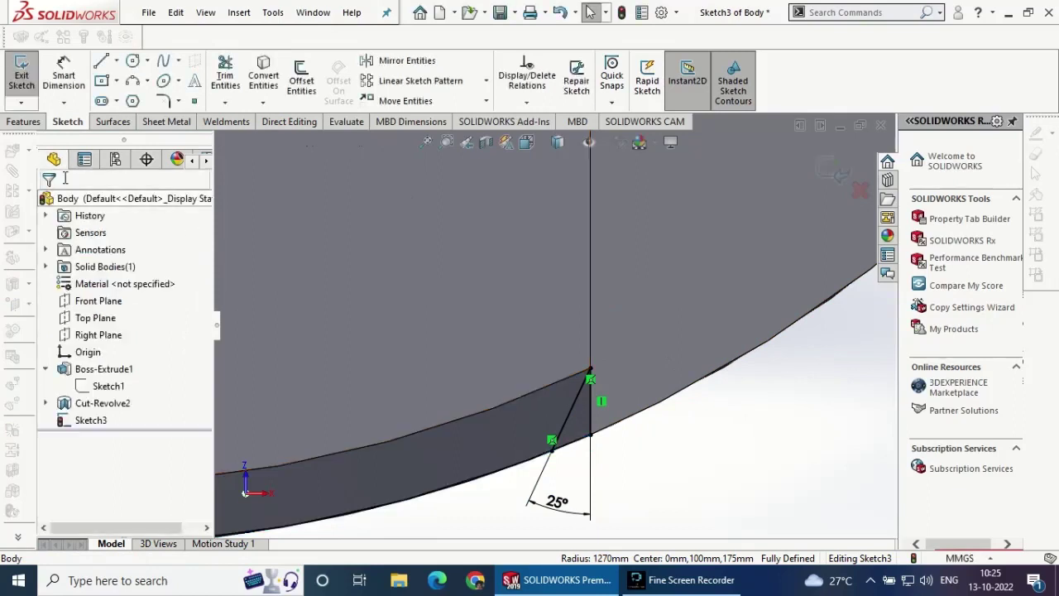
left_click(225, 76)
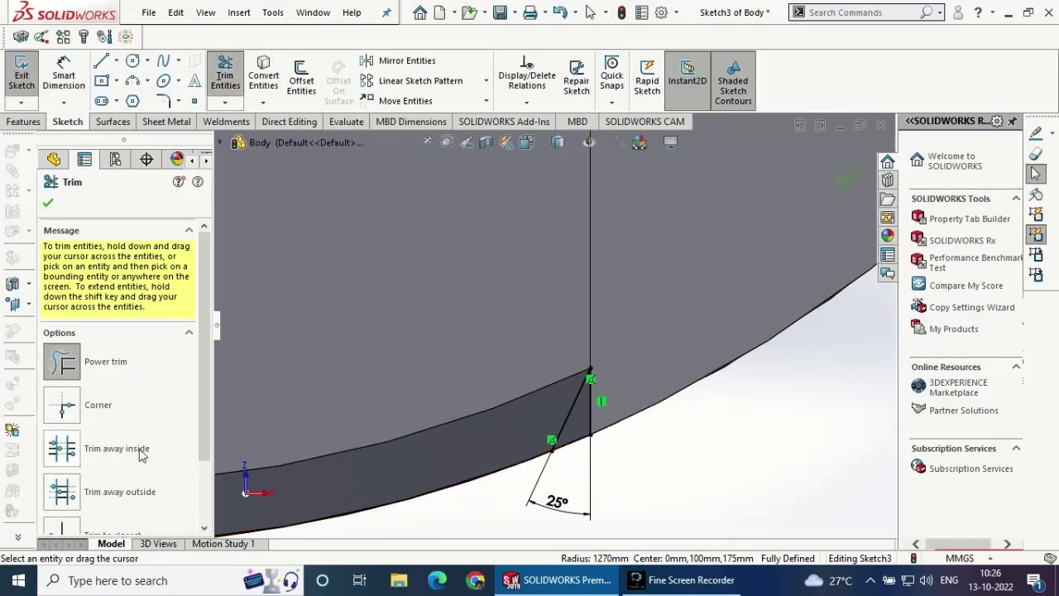
left_click(62, 527)
scroll(448, 447, "up", 3)
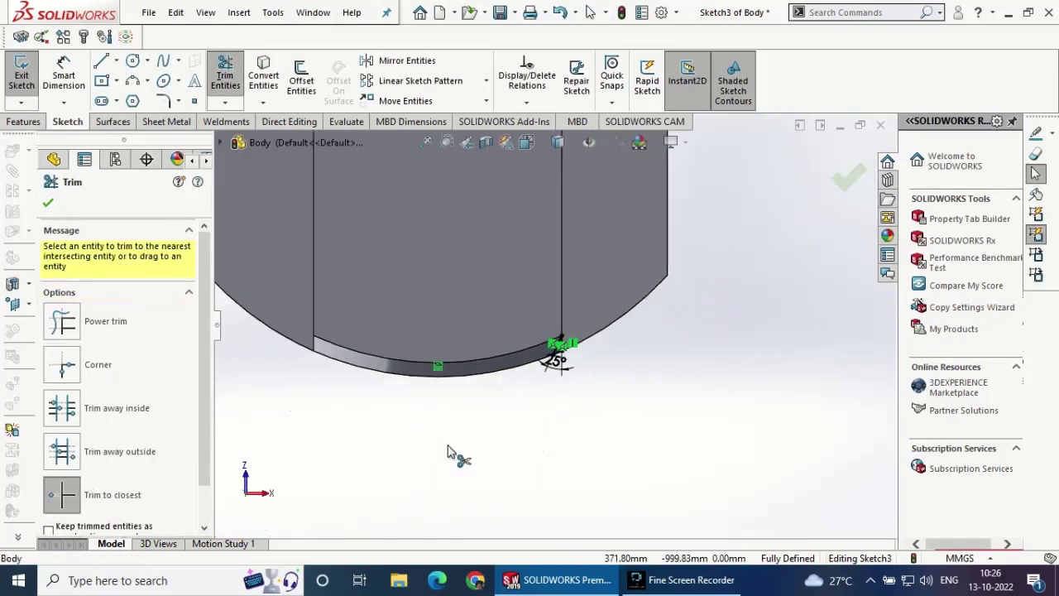
left_click(48, 202)
left_click(23, 122)
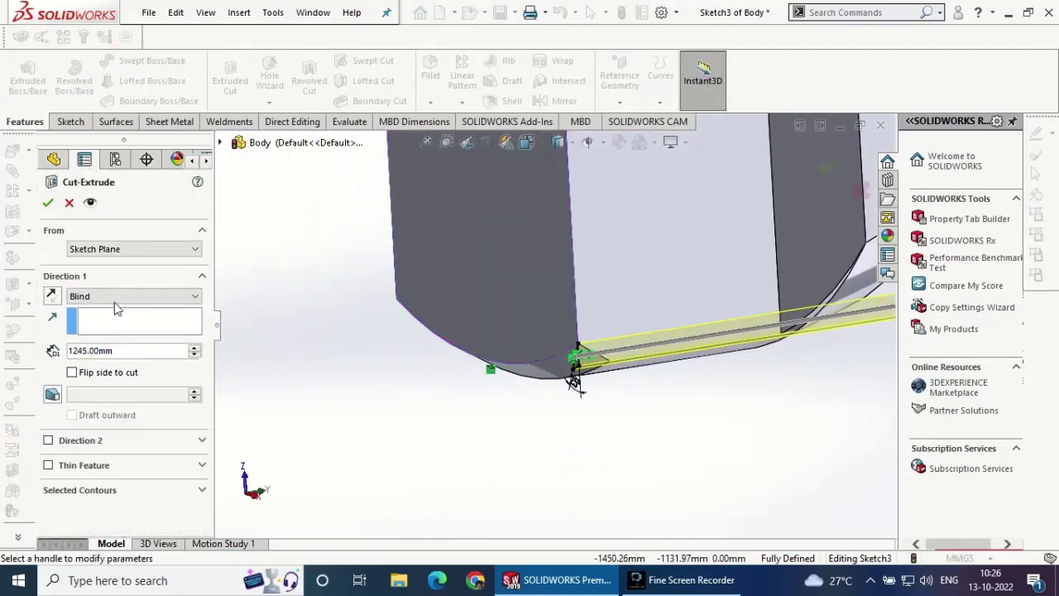
- Cut-extrude the 25° corner profile Up To Surface at the far face, creating Cut-Extrude1
left_click(837, 239)
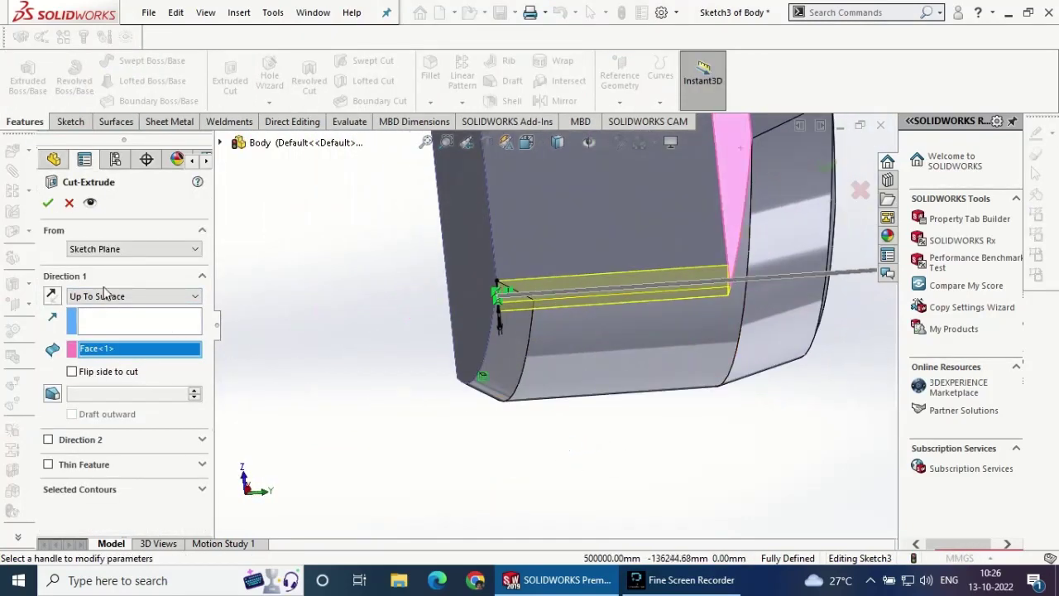
left_click(48, 203)
mouse_move(347, 343)
middle_mouse_down()
mouse_move(480, 328)
mouse_move(455, 333)
middle_mouse_up()
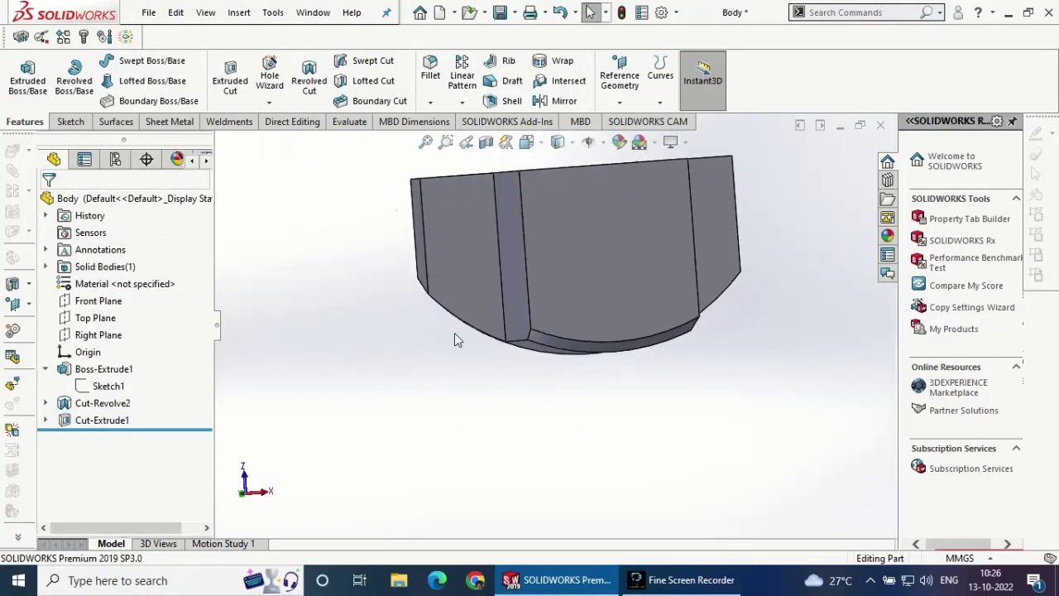
scroll(542, 346, "down", 3)
mouse_move(542, 346)
middle_mouse_down()
mouse_move(514, 359)
mouse_move(534, 365)
mouse_move(508, 364)
middle_mouse_up()
- Mirror Cut-Extrude1 across the Right Plane
left_click(563, 101)
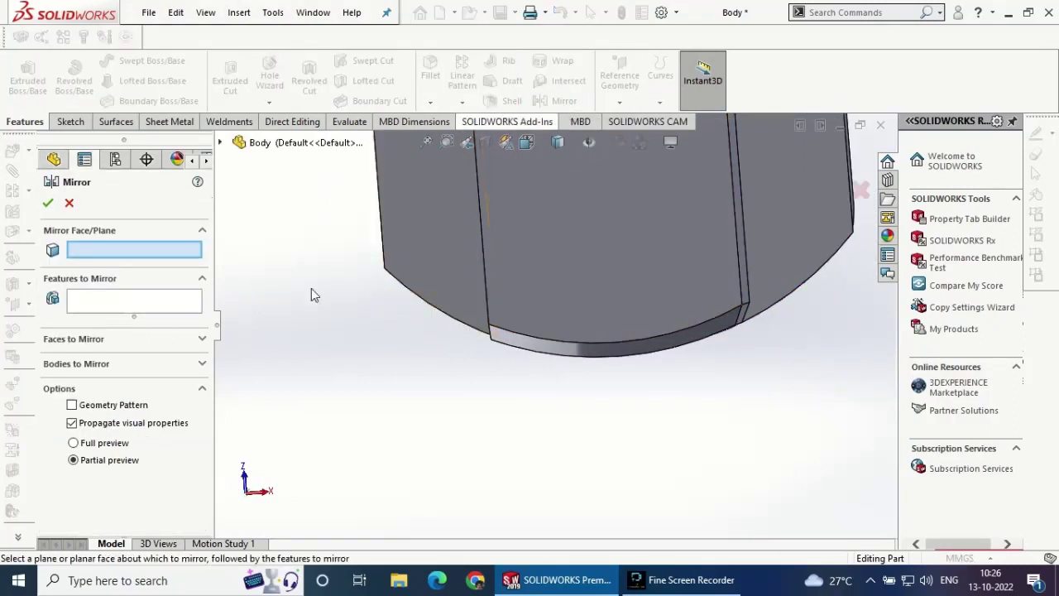
left_click(225, 144)
left_click(290, 279)
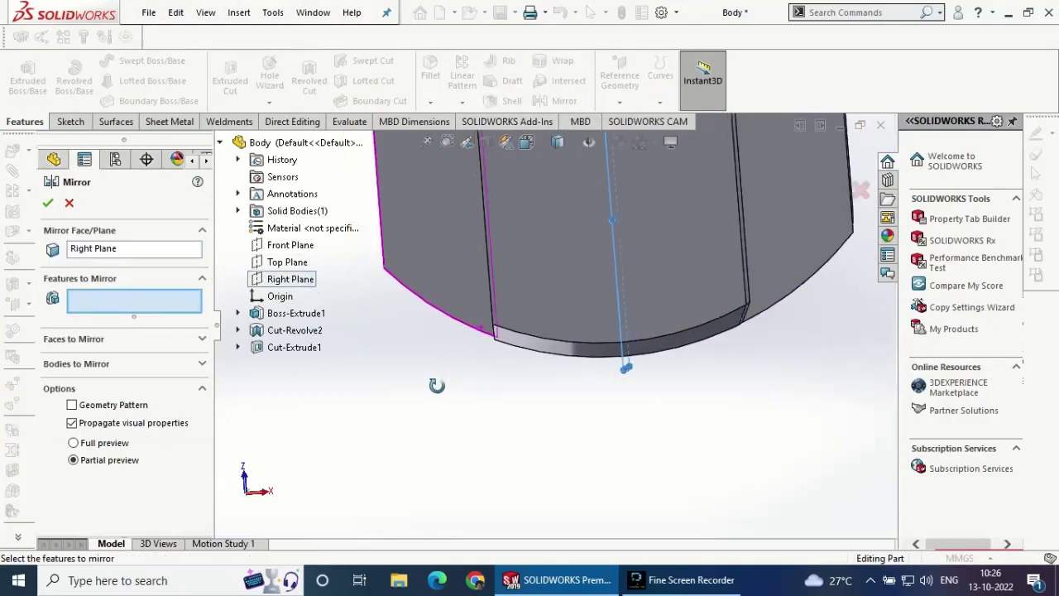
mouse_move(436, 383)
middle_mouse_down()
mouse_move(439, 405)
mouse_move(485, 390)
mouse_move(423, 373)
mouse_move(488, 389)
mouse_move(464, 229)
mouse_move(444, 218)
middle_mouse_up()
left_click(281, 347)
left_click(48, 203)
- Start Sketch4 on the small face inside the notch and convert its edges
scroll(463, 300, "down", 3)
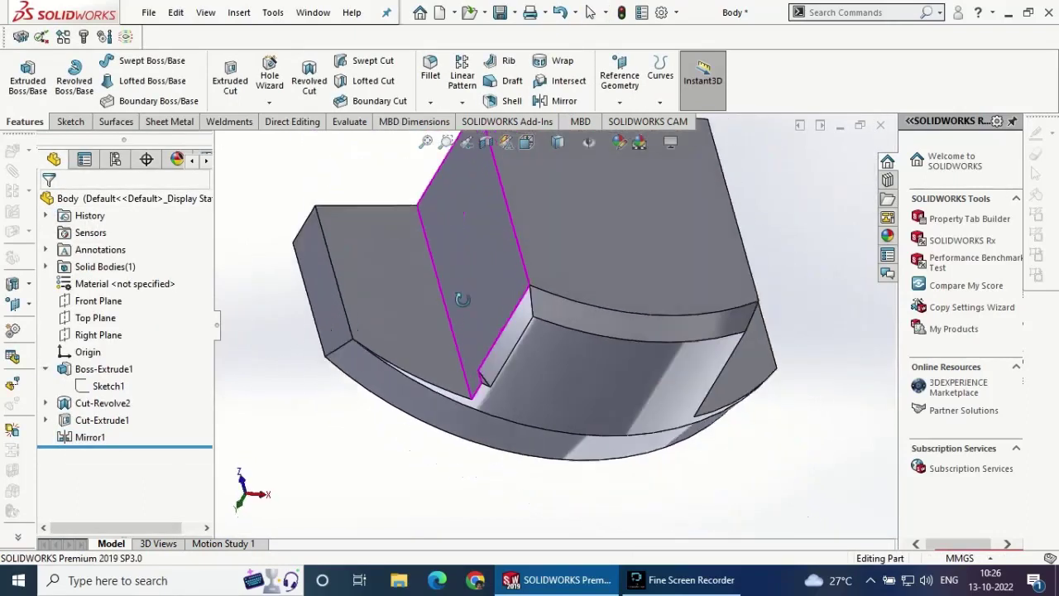
scroll(502, 367, "down", 3)
scroll(507, 368, "down", 2)
left_click(507, 370)
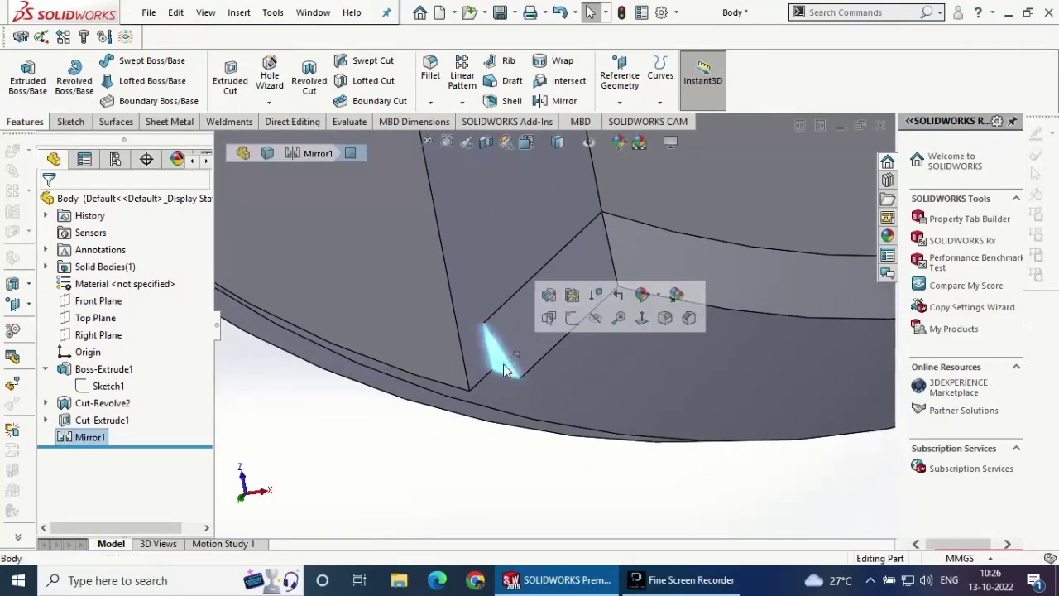
left_click(572, 318)
left_click(263, 79)
- Cut-extrude Sketch4 Up To Surface at a chosen face, adding Cut-Extrude2
left_click(23, 122)
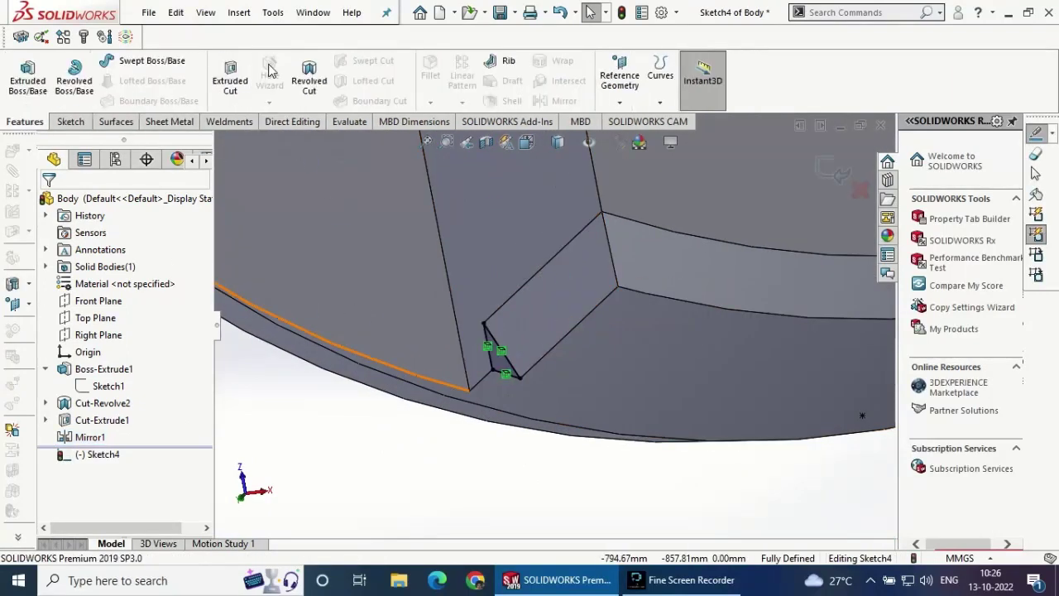
left_click(401, 327)
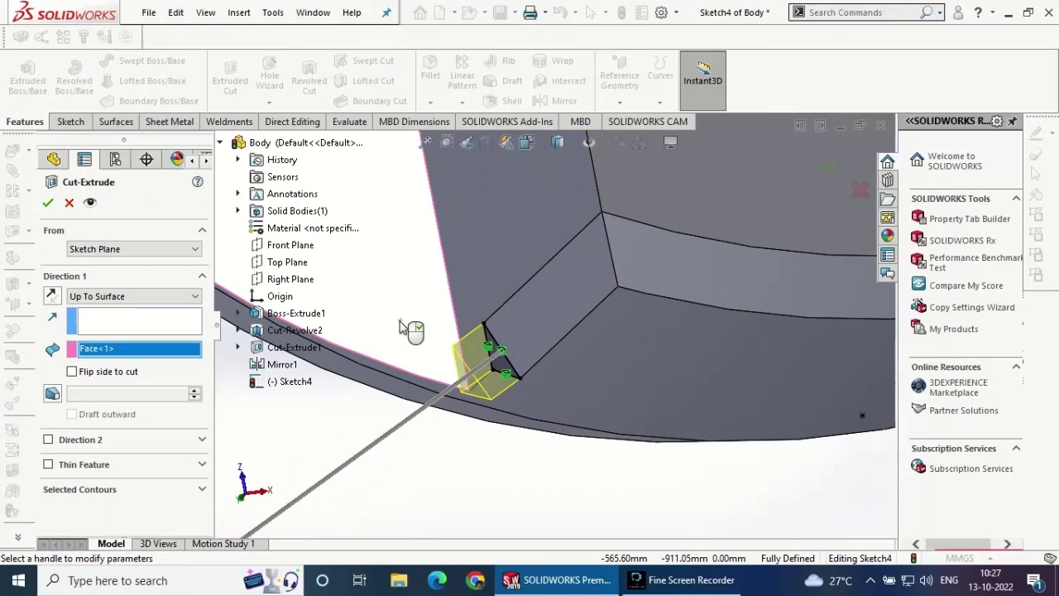
left_click(48, 203)
mouse_move(447, 456)
middle_mouse_down()
mouse_move(475, 444)
mouse_move(435, 452)
mouse_move(484, 407)
mouse_move(577, 385)
mouse_move(543, 406)
mouse_move(584, 426)
mouse_move(571, 431)
middle_mouse_up()
- Delete Cut-Extrude2 from the feature tree
left_click(102, 454)
right_click(101, 453)
left_click(171, 353)
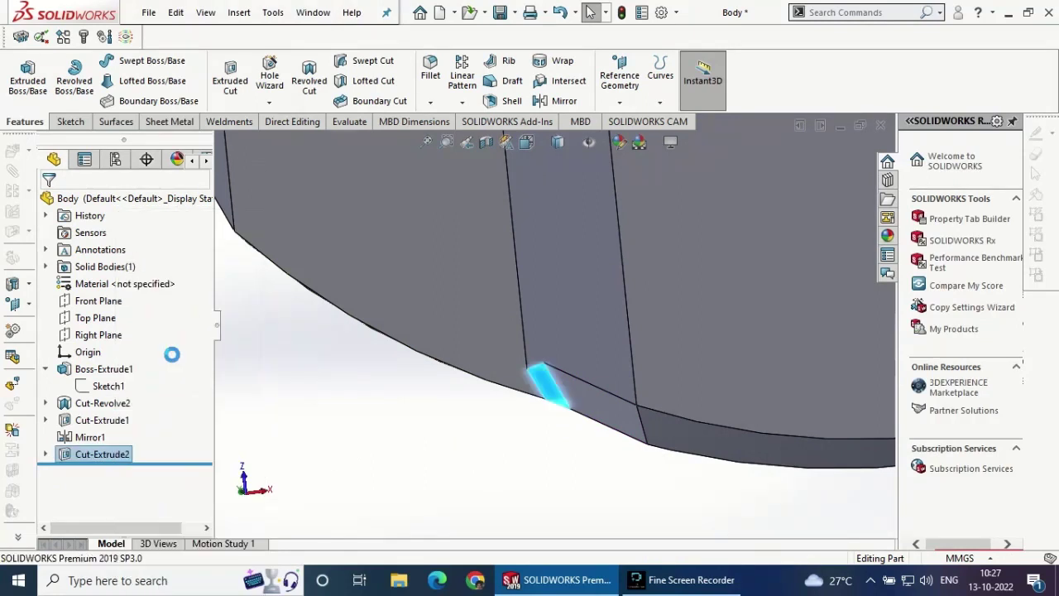
left_click(622, 211)
- Delete the leftover Sketch4 and the Mirror1 feature
left_click(88, 452)
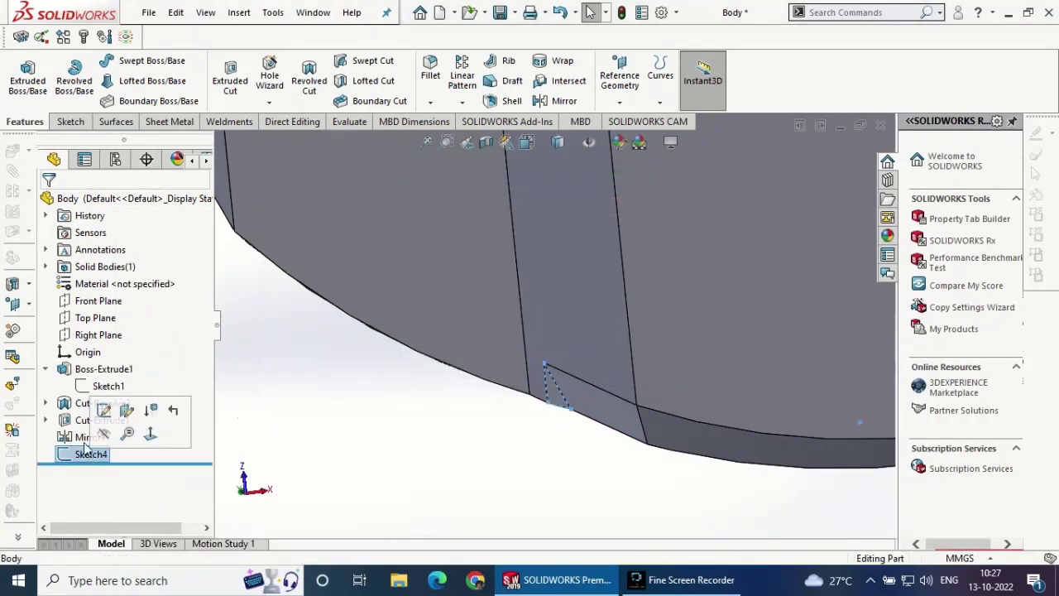
right_click(83, 455)
left_click(116, 372)
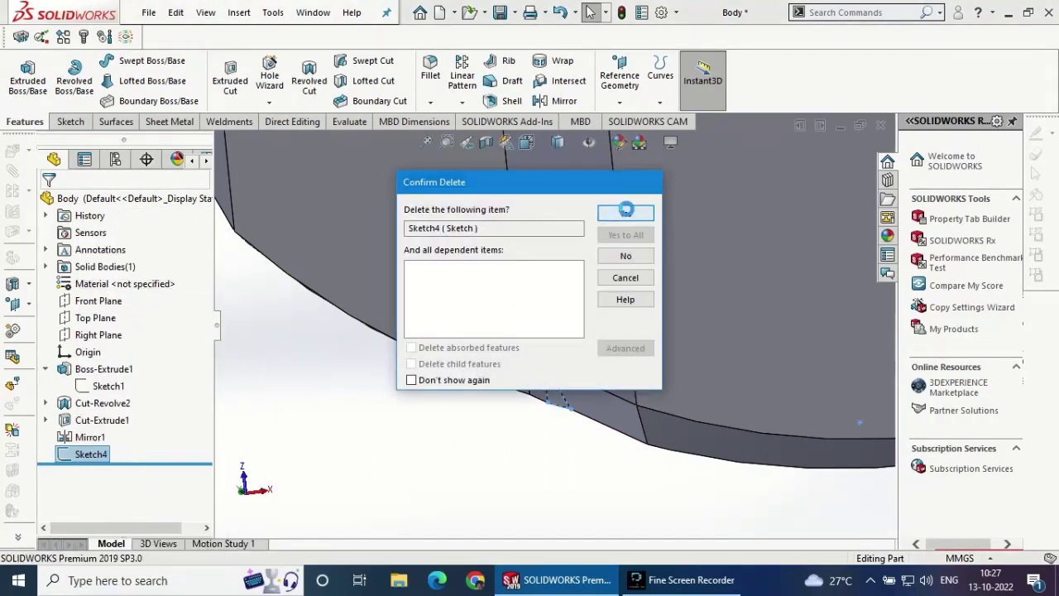
left_click(620, 213)
right_click(83, 436)
left_click(118, 353)
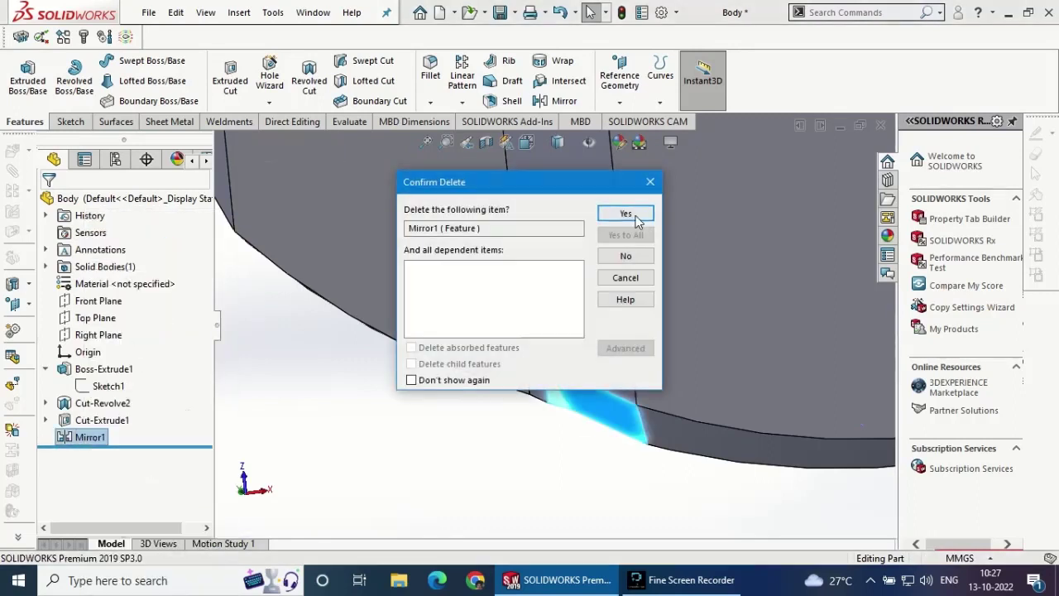
left_click(636, 213)
- Select the Right Plane so it shows on the model
scroll(566, 346, "up", 3)
scroll(604, 373, "up", 5)
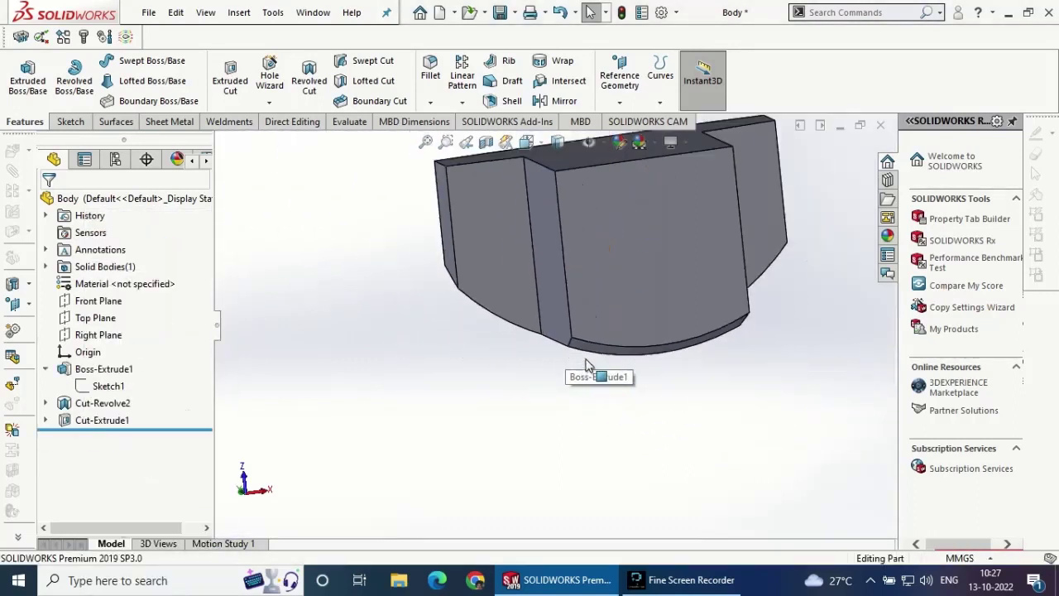
left_click(98, 334)
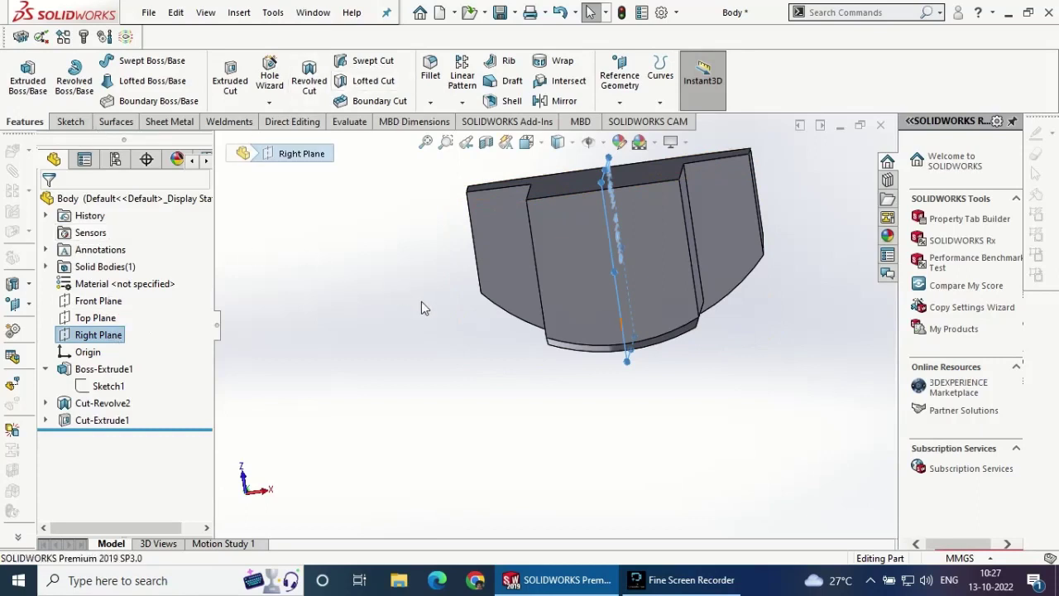
- Start a sketch on the part's front face and exit it empty
left_click(498, 355)
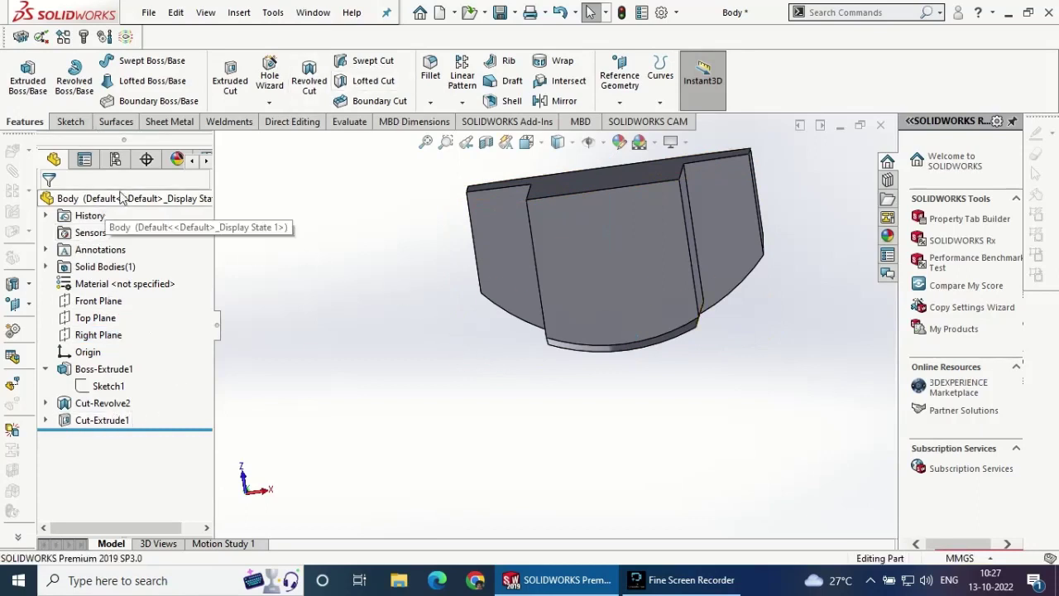
left_click(604, 286)
left_click(672, 241)
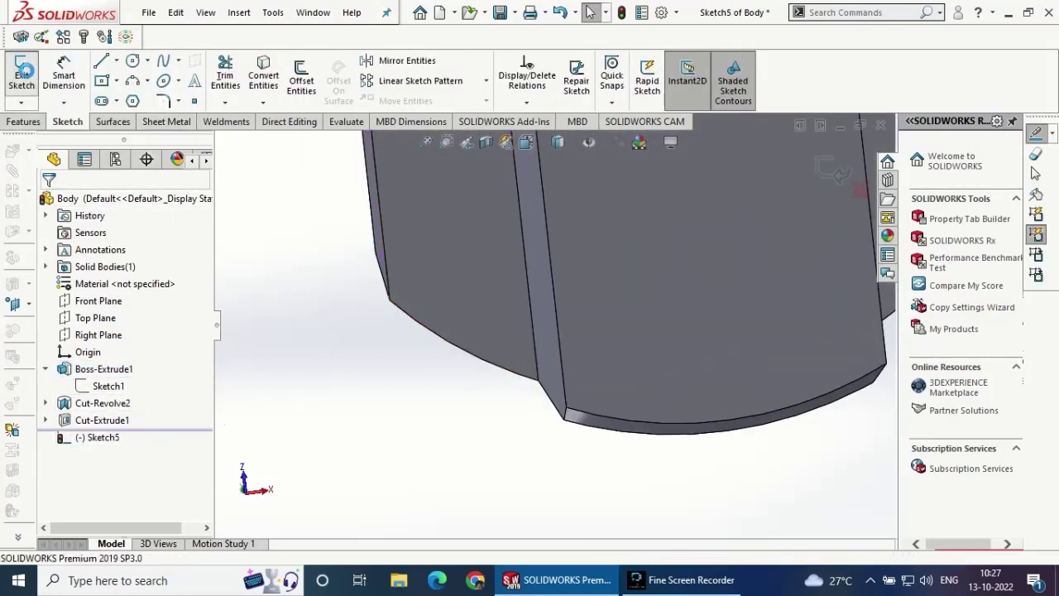
left_click(25, 70)
- Open Sketch3 under Cut-Extrude1 for editing
left_click(46, 419)
left_click(108, 437)
left_click(106, 383)
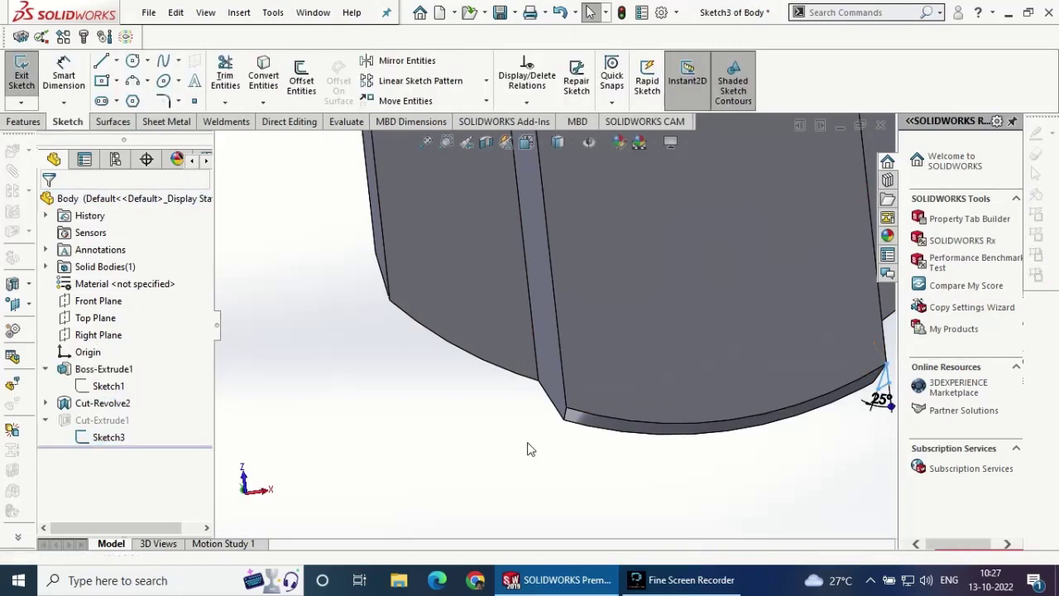
- Mirror the 25° corner triangle lines about the Right Plane in Sketch3
left_click(99, 334)
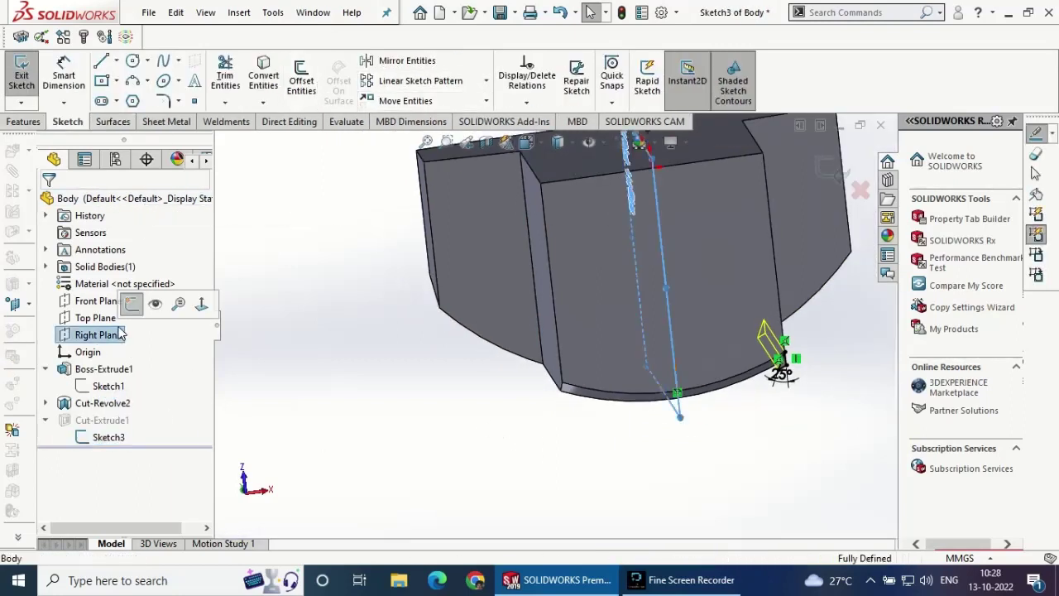
left_click(406, 61)
scroll(724, 420, "down", 2)
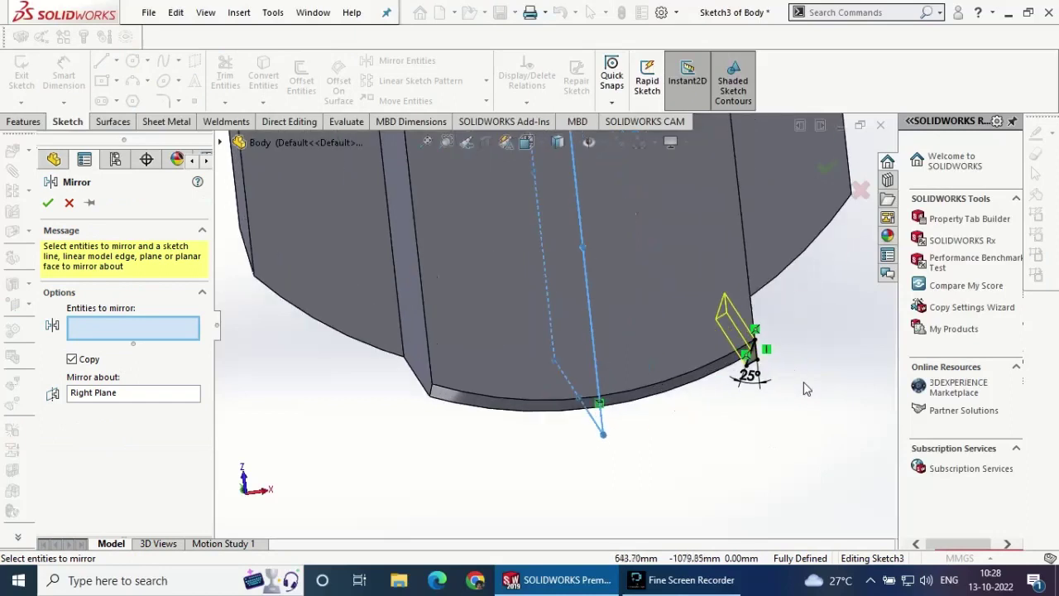
left_click_drag(802, 381, 724, 324)
left_click(48, 203)
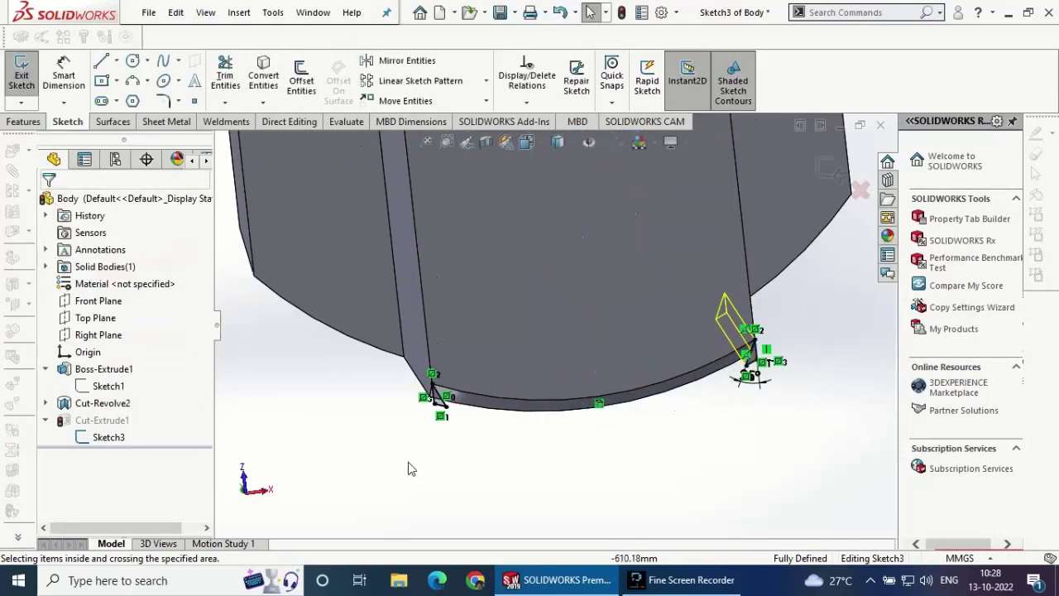
- Exit the sketch to rebuild the cut and accept the sketch repair offer
left_click(34, 124)
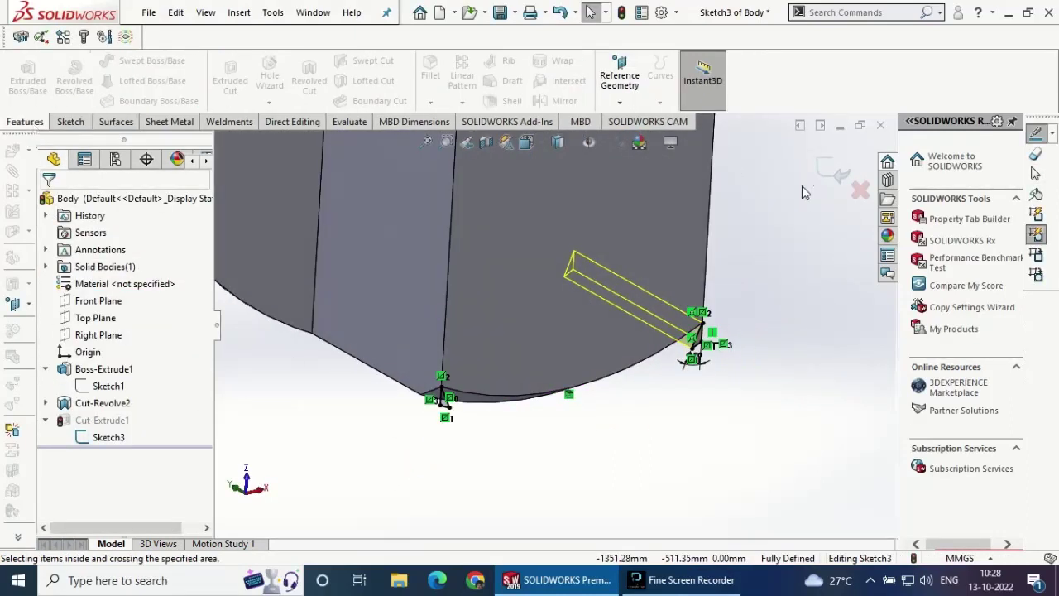
left_click(834, 169)
key("Return")
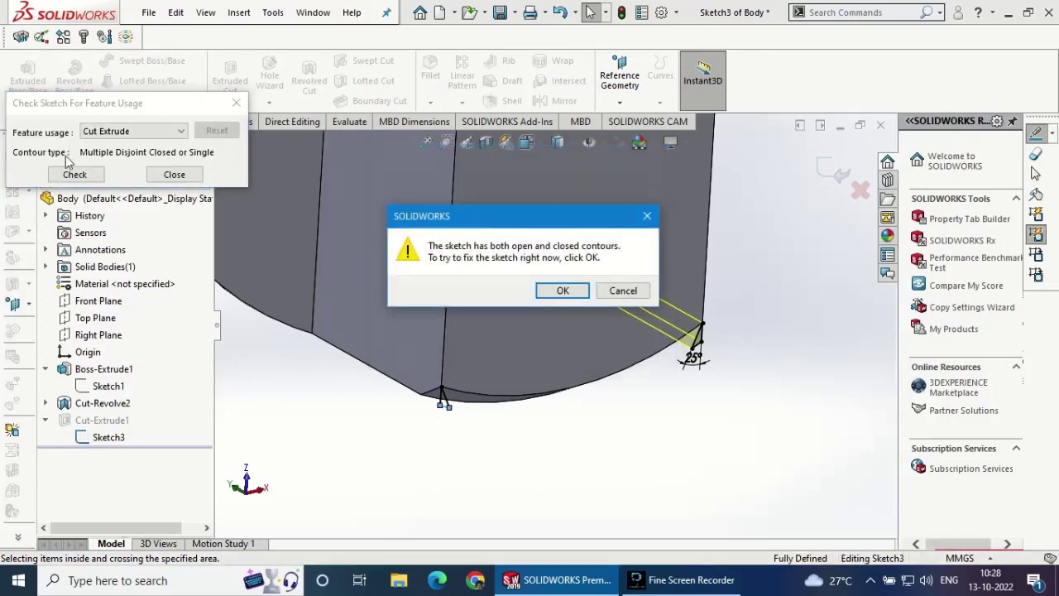
left_click(562, 291)
- Close Check Sketch and zoom in to the left stem corner of Sketch3
left_click(168, 100)
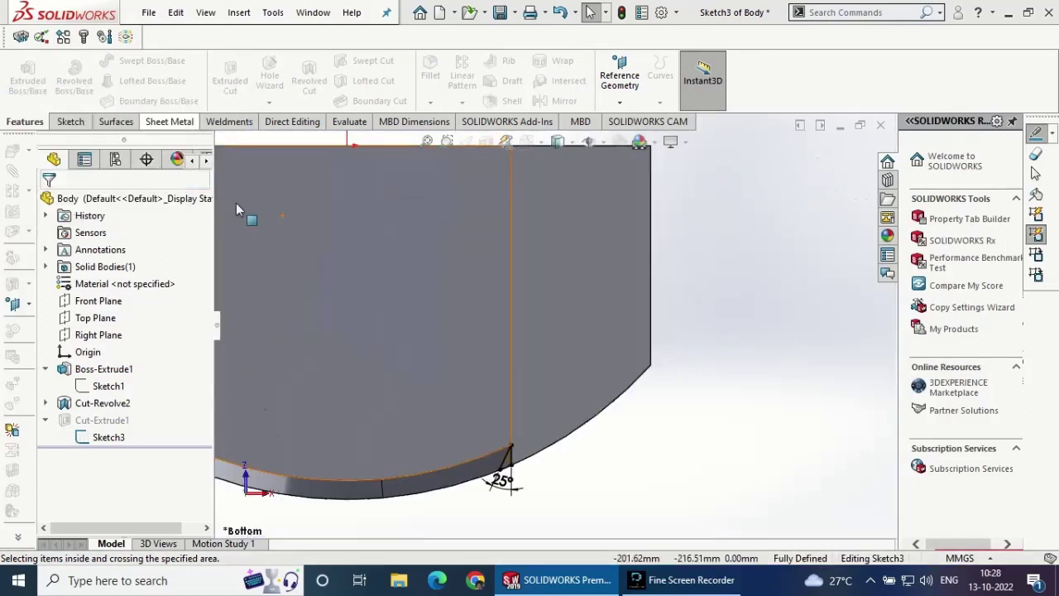
scroll(413, 386, "down", 3)
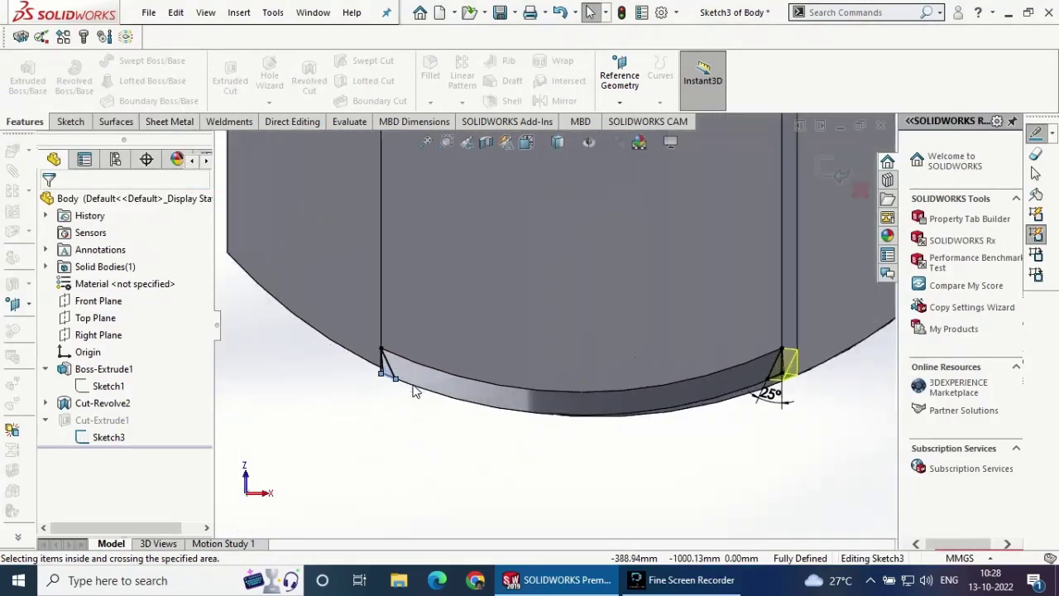
scroll(402, 367, "down", 2)
scroll(418, 367, "down", 2)
scroll(393, 373, "down", 2)
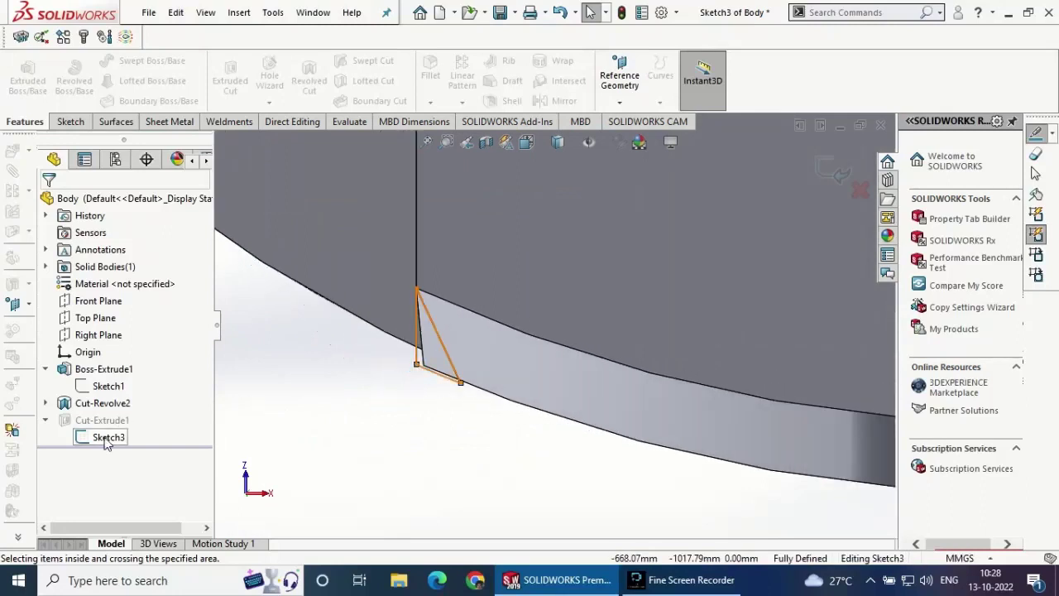
left_click(106, 443)
left_click(350, 420)
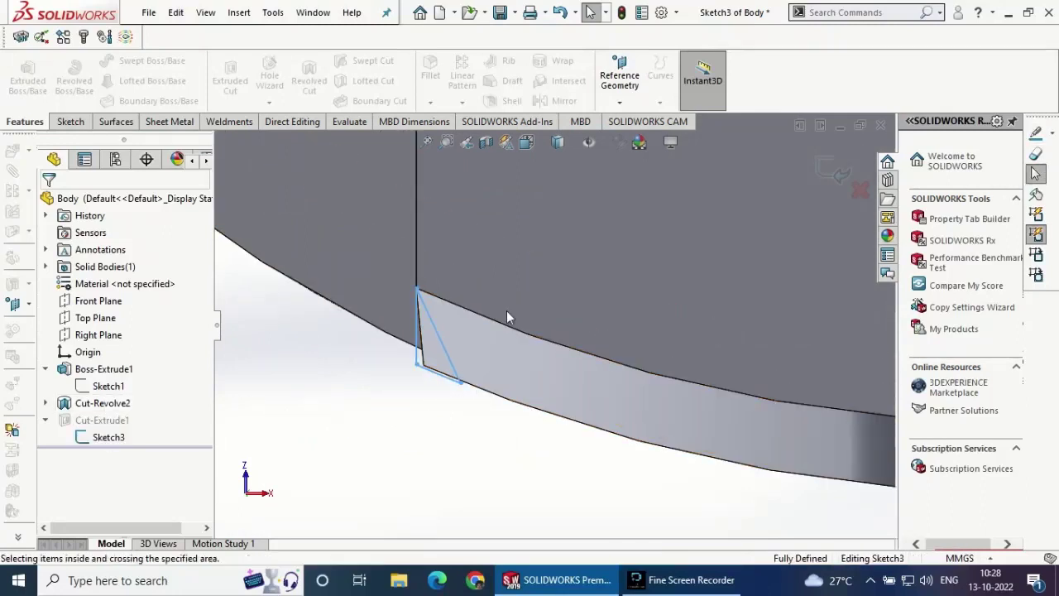
- Adjust the mirrored triangle's points, then box-select and delete its three lines
left_click(431, 373)
left_click_drag(425, 371, 441, 382)
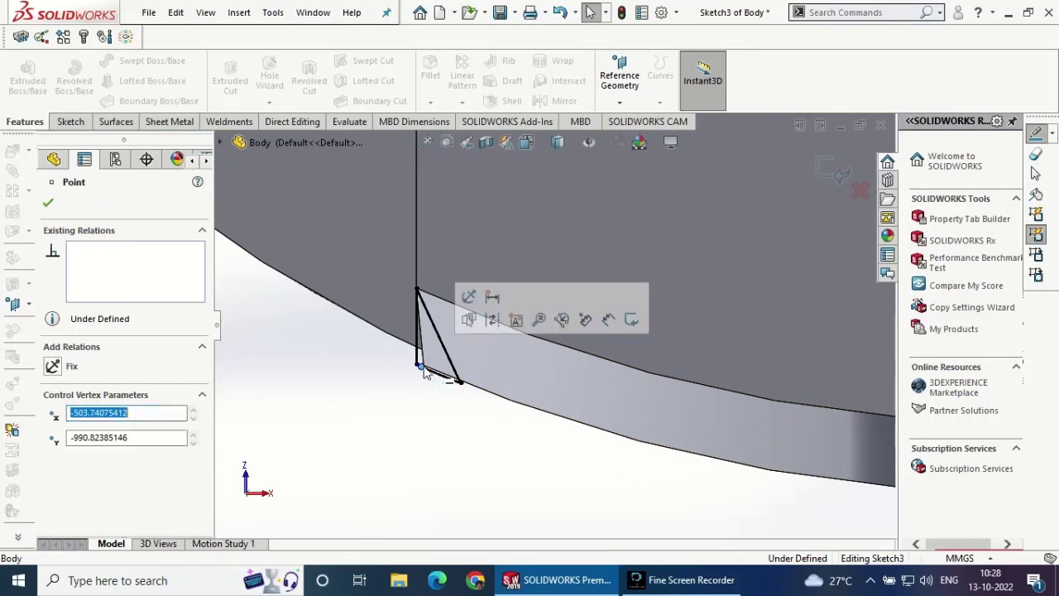
left_click(407, 372)
left_click(459, 383)
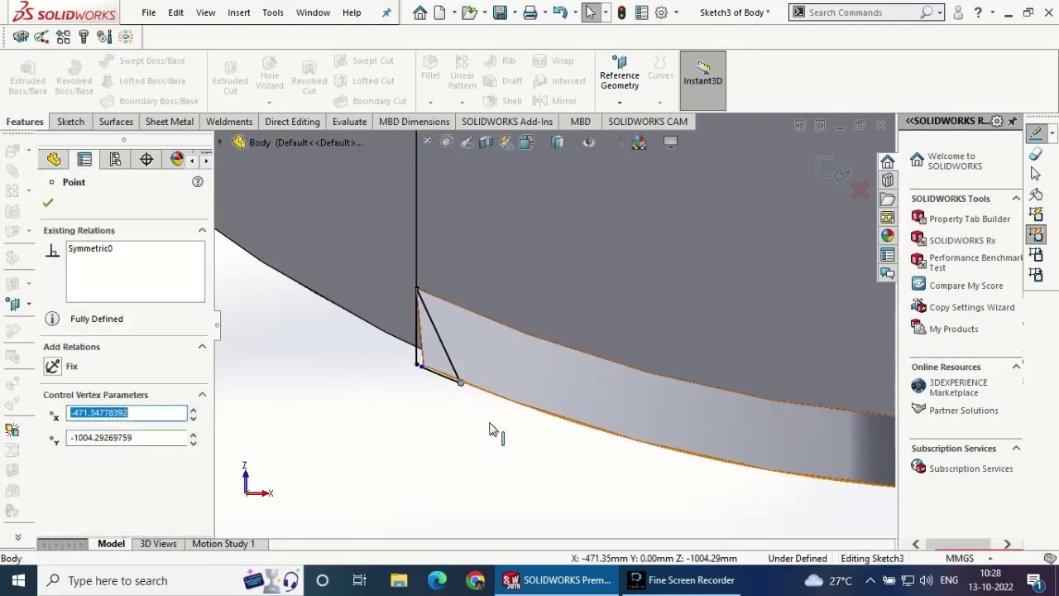
left_click(346, 405)
left_click_drag(466, 397, 357, 282)
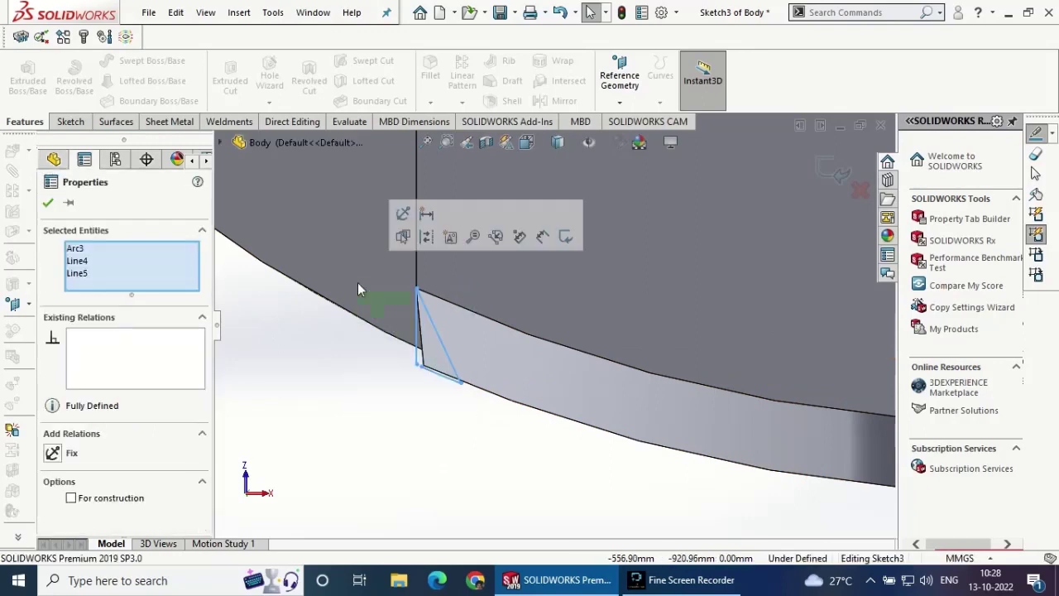
key("Delete")
- Draw a vertical line at the left stem corner and delete the stray extra line
key("l")
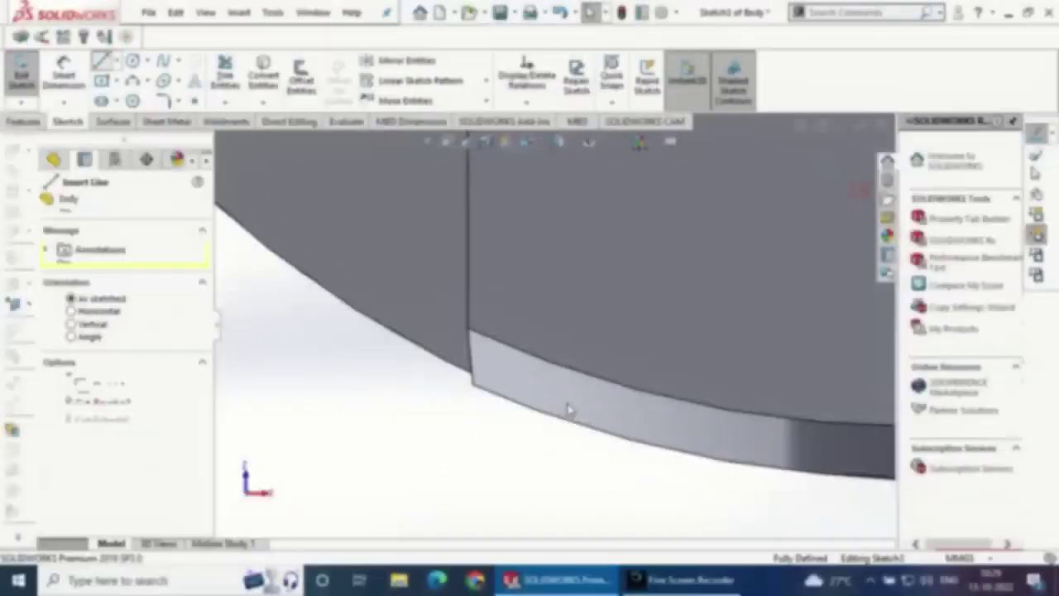
left_click(468, 329)
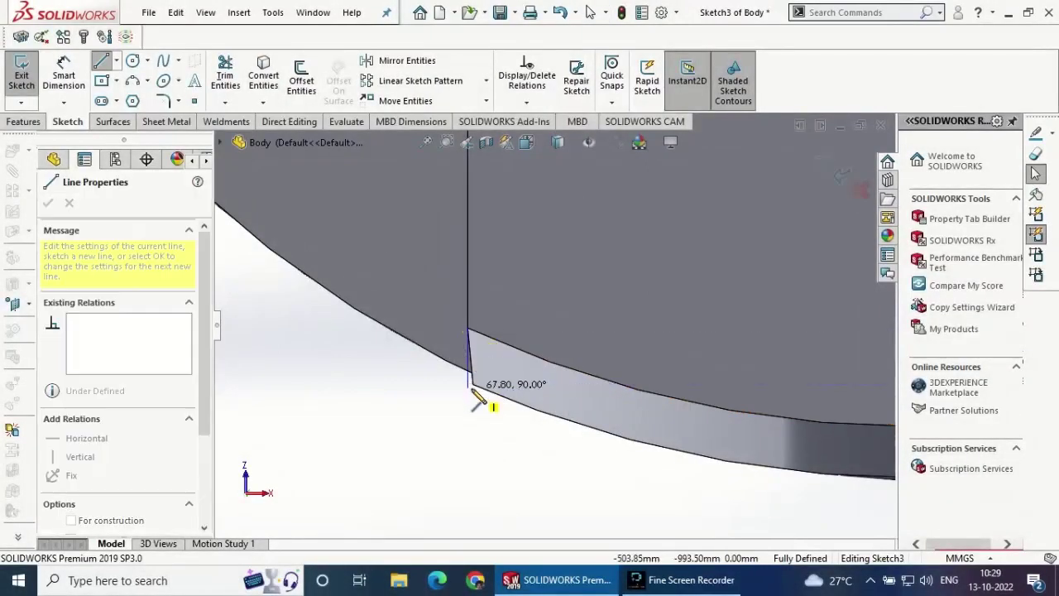
left_click(479, 395)
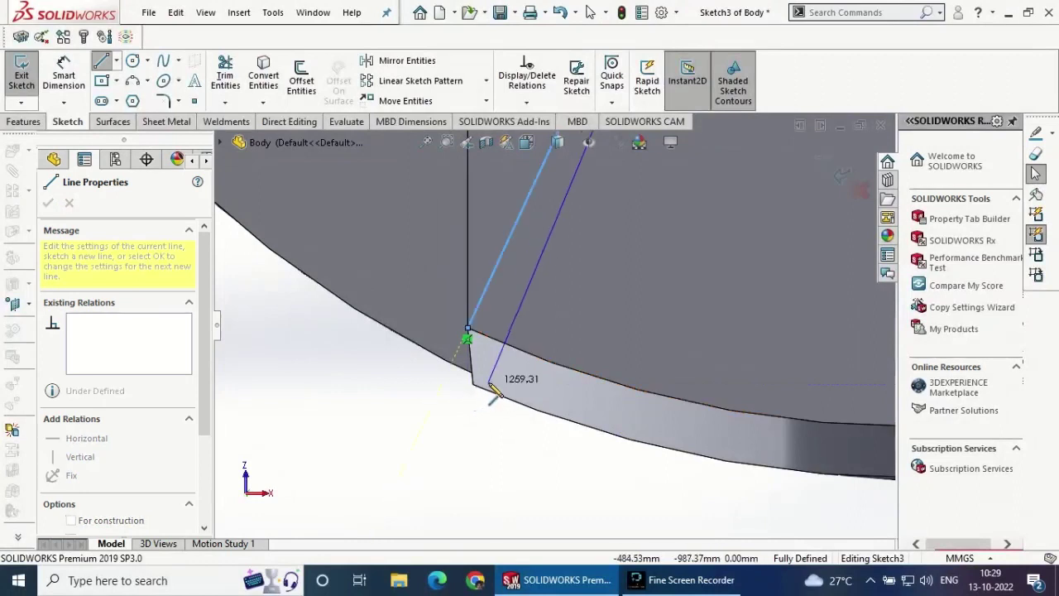
left_click(516, 346)
key("Escape")
left_click(485, 307)
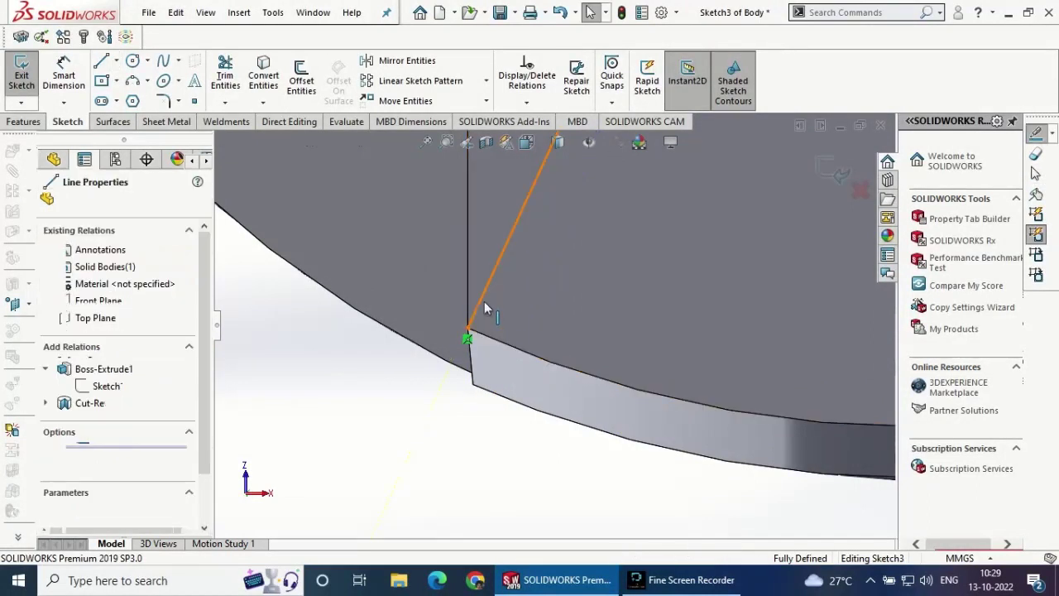
key("Delete")
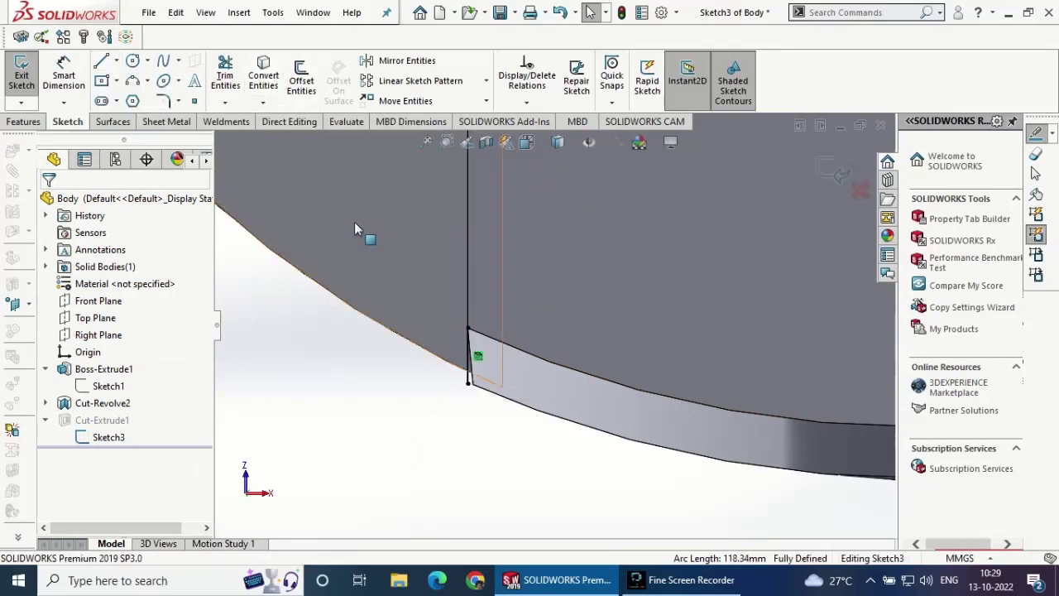
- Remove the vertical line's relation and make its bottom endpoint coincident with the corner vertex
scroll(457, 342, "down", 3)
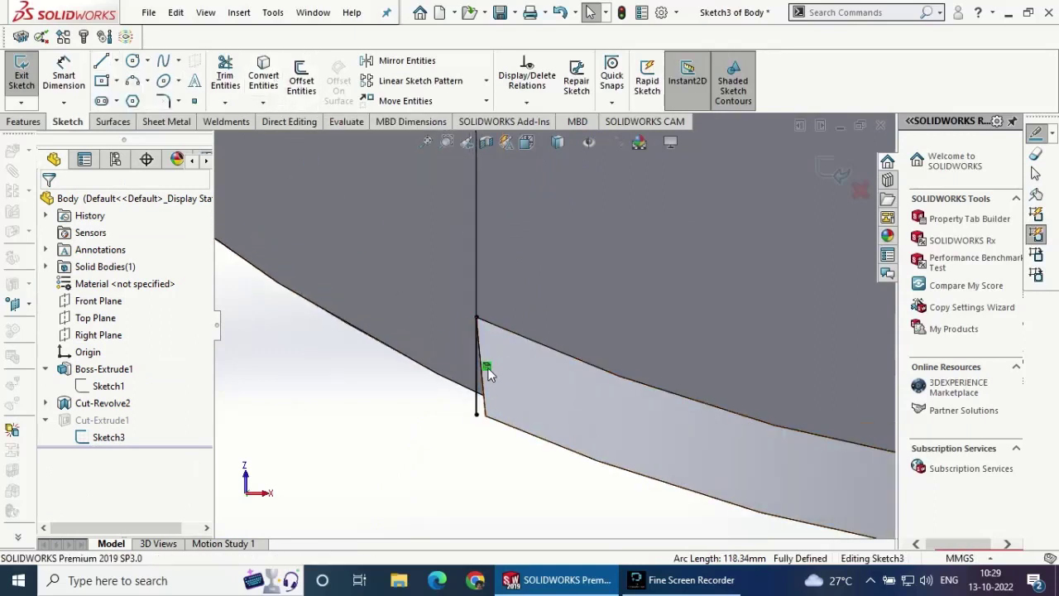
right_click(487, 370)
left_click(536, 541)
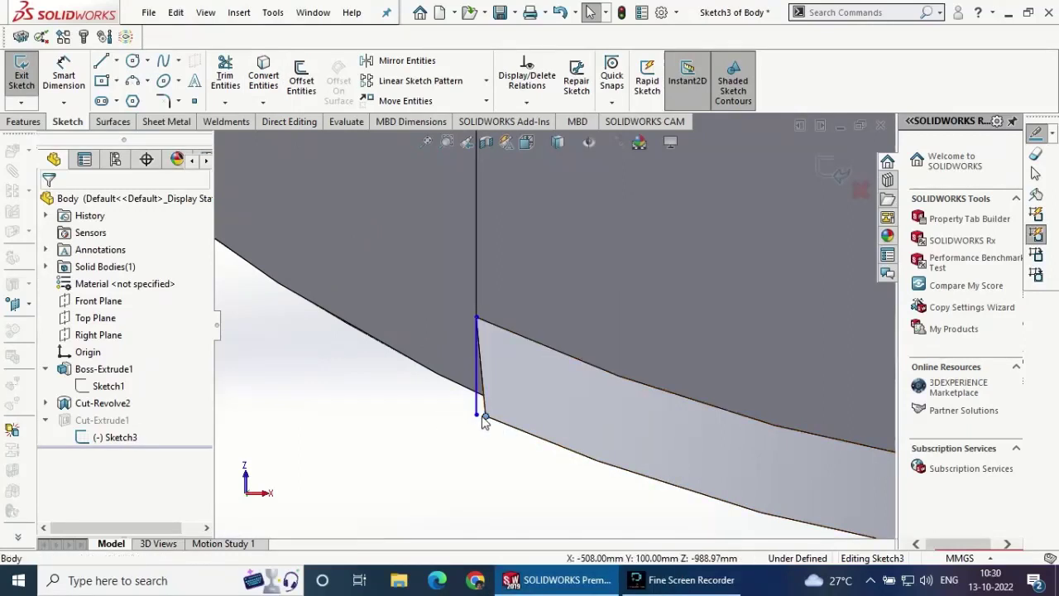
left_click(475, 414)
left_click(485, 415, "ctrl")
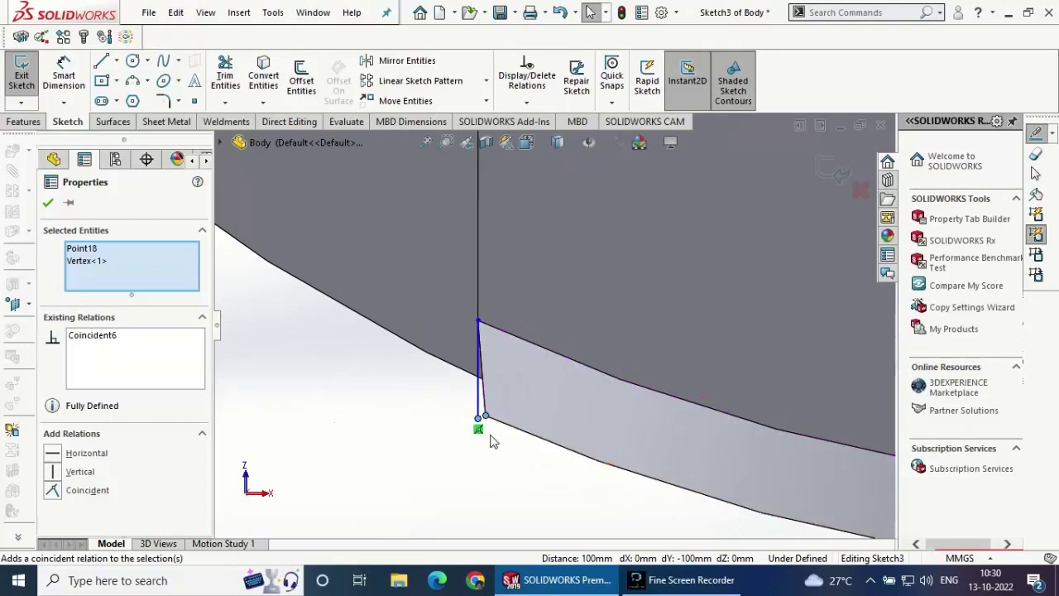
middle_click_drag(503, 432, 507, 433)
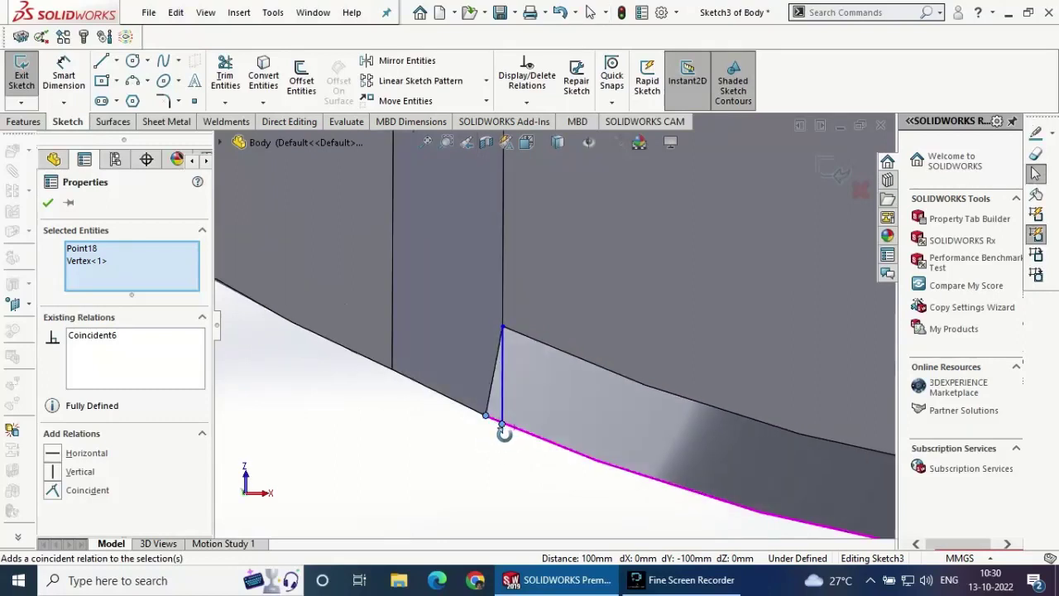
- Draw a diagonal line from the top vertex down to the bottom edge
left_click(104, 61)
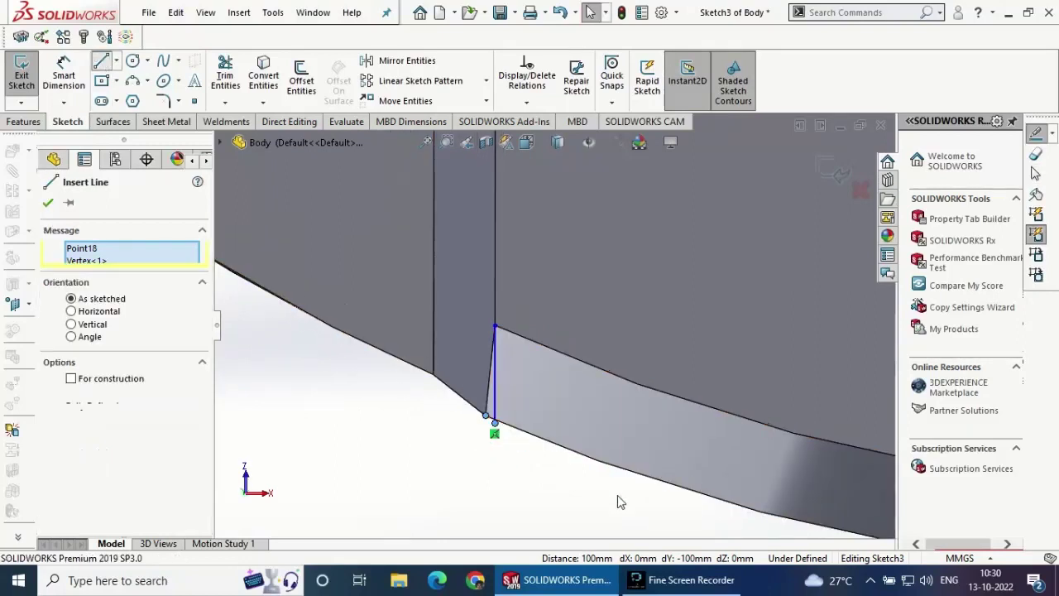
left_click(495, 326)
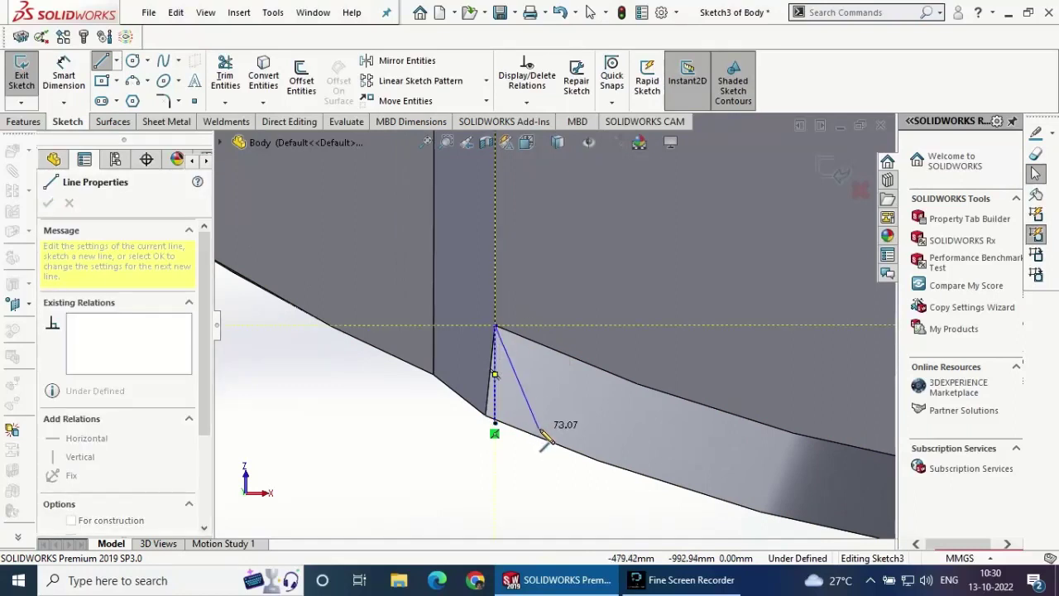
left_click(548, 439)
key("Escape")
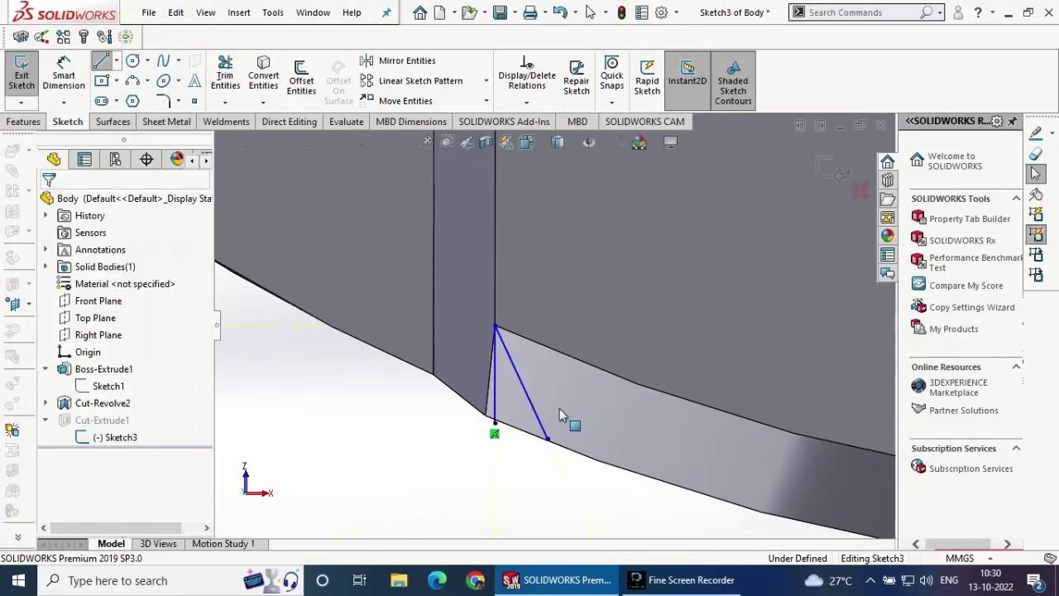
left_click(263, 75)
- Convert the bottom model edge and slide the diagonal's end onto it
left_click(666, 483)
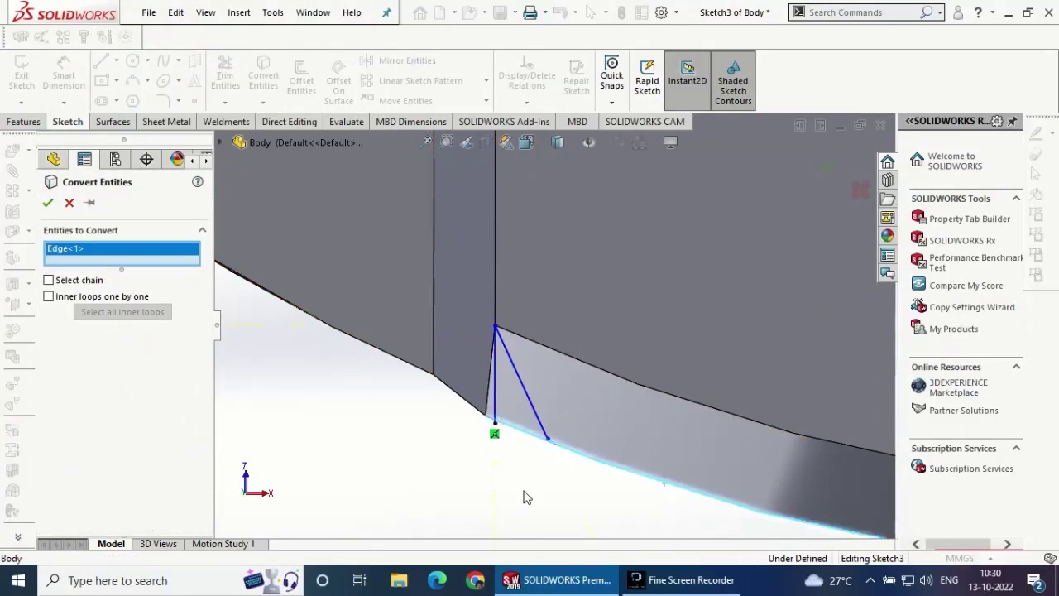
left_click(43, 204)
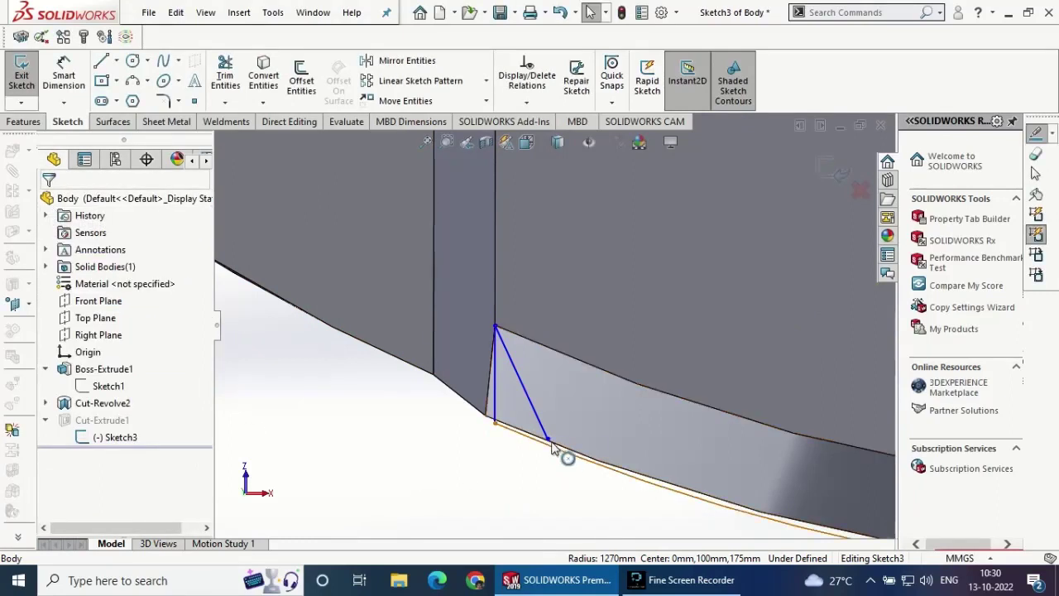
mouse_move(554, 449)
left_mouse_down()
mouse_move(562, 464)
mouse_move(559, 455)
left_mouse_up()
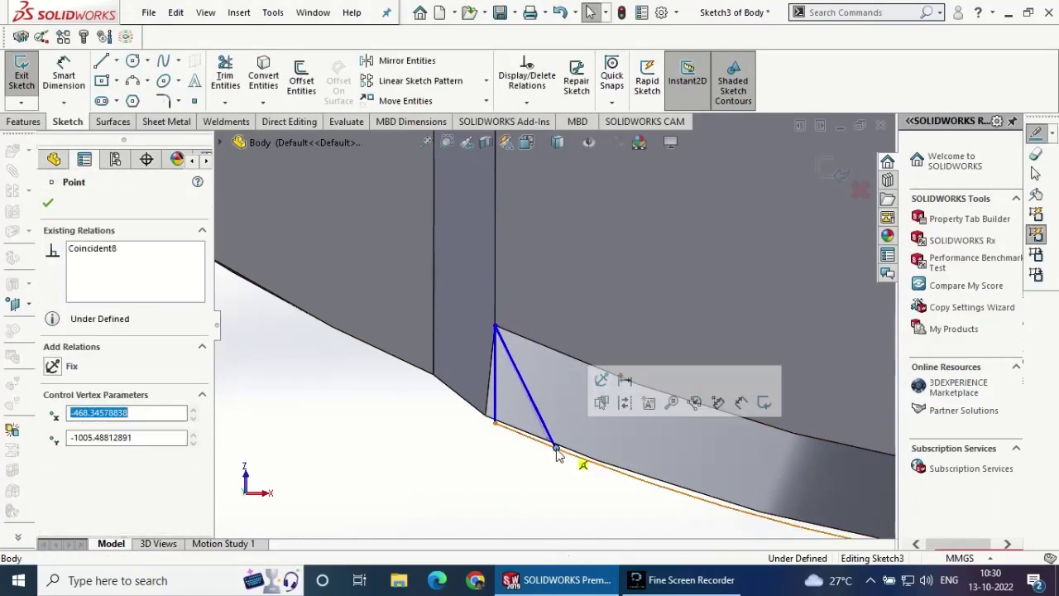
key("Escape")
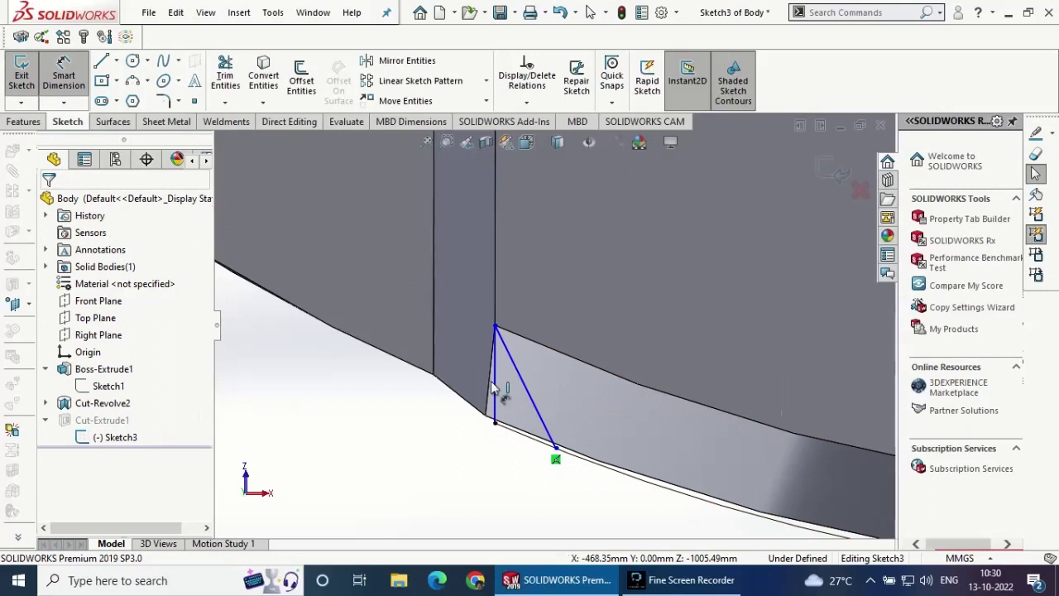
- Dimension the angle between the vertical and diagonal lines as 25°
left_click(494, 387)
left_click(521, 381)
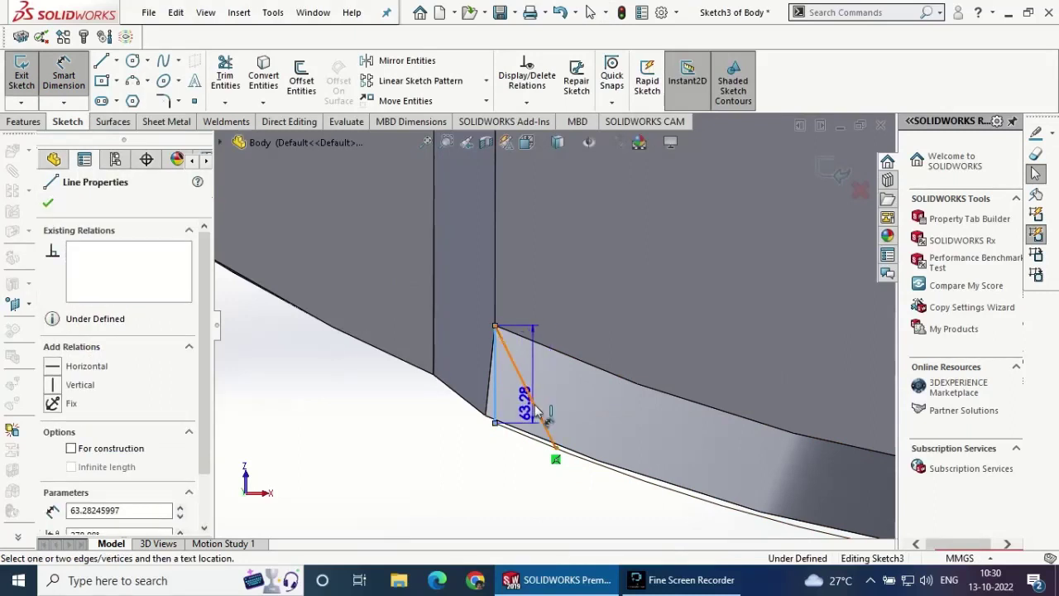
left_click(508, 468)
type("25")
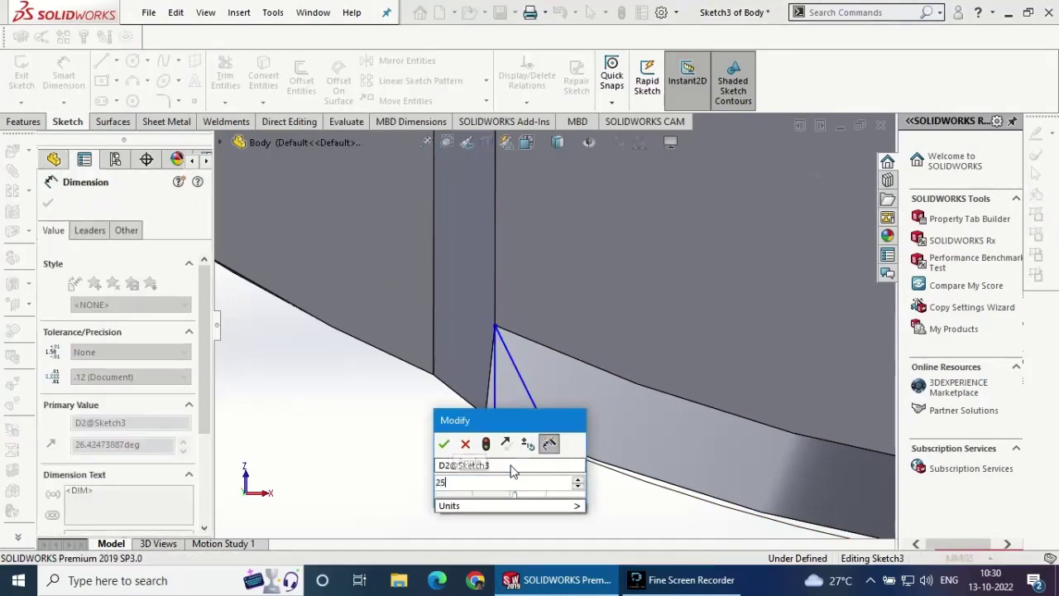
key("Return")
left_click(48, 203)
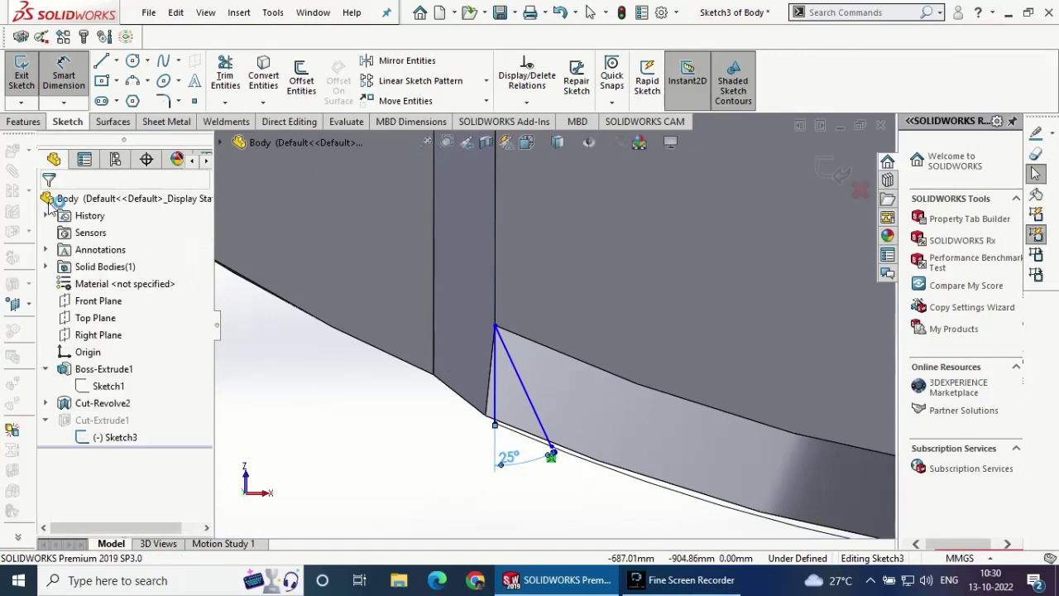
key("t")
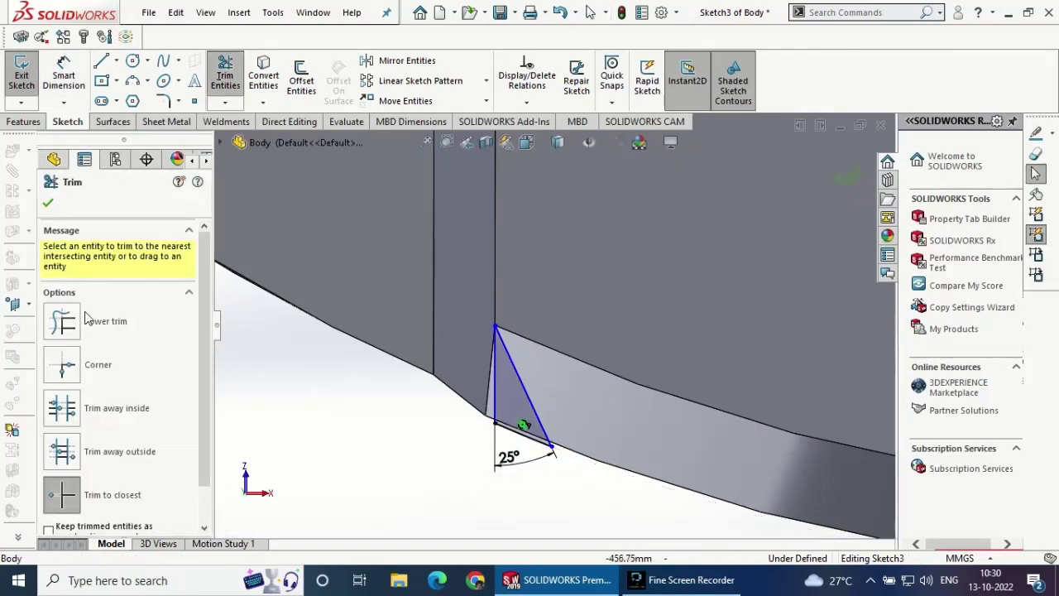
- Exit Sketch3 and rebuild despite the sketch warnings, then close the error report
key("Escape")
left_click(21, 74)
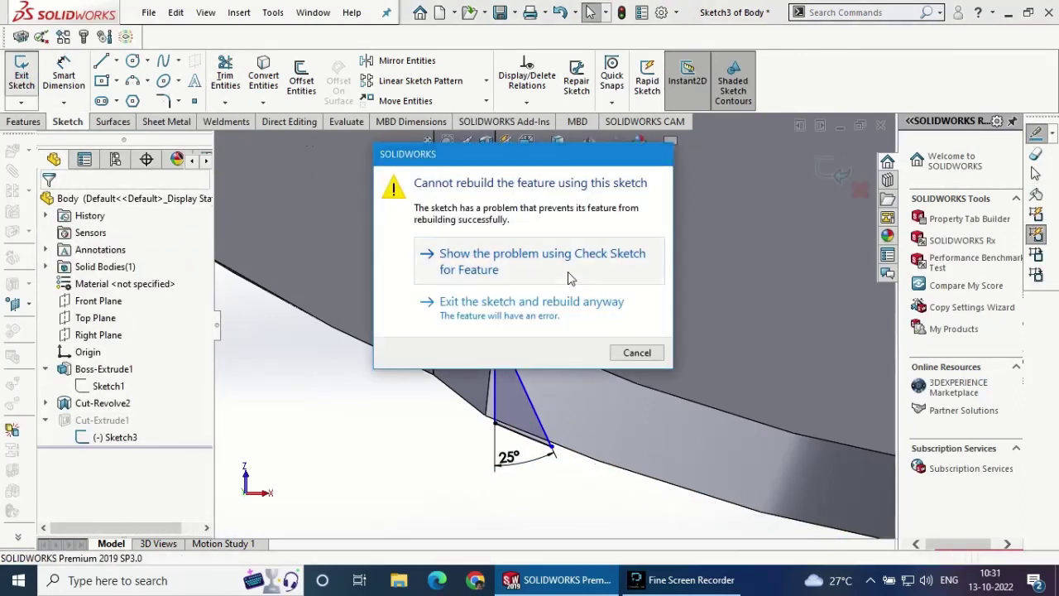
left_click(464, 250)
left_click(561, 294)
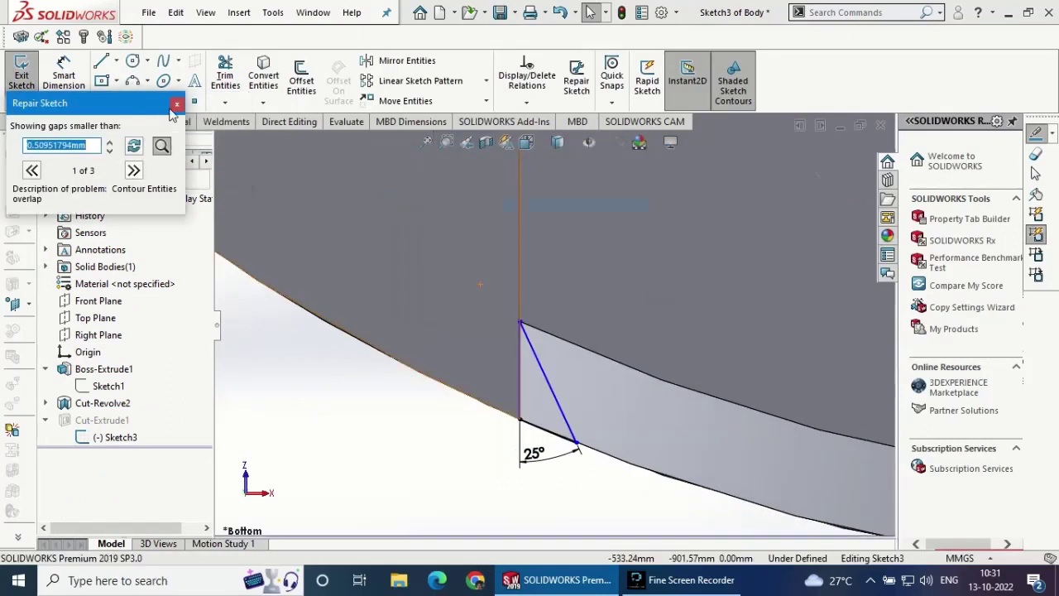
left_click(179, 113)
left_click(21, 75)
left_click(521, 300)
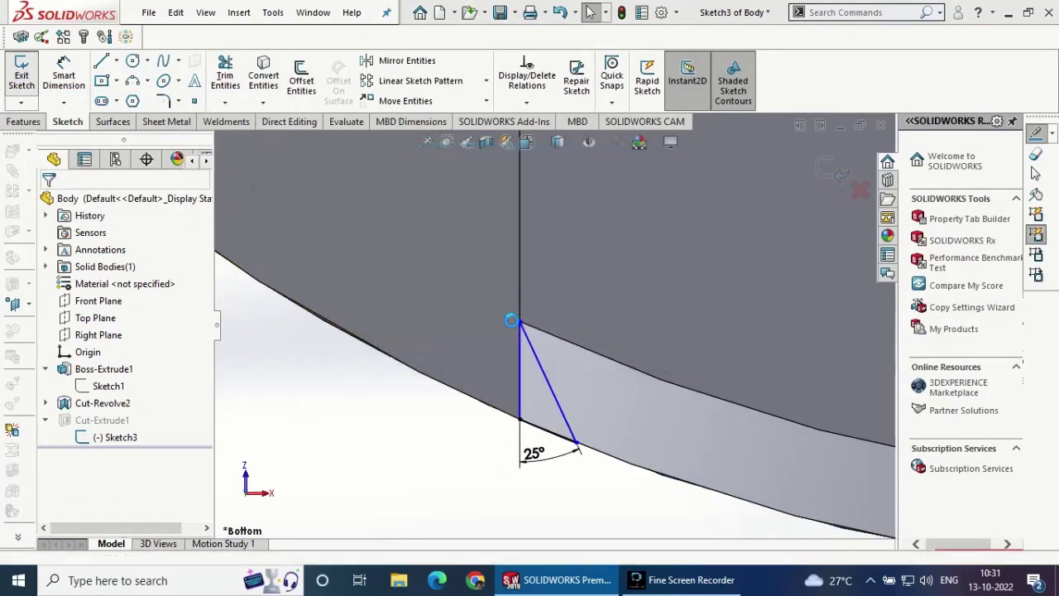
left_click(481, 131)
- Edit Cut-Extrude1 and pick the triangle region as the cut profile
left_click(115, 420)
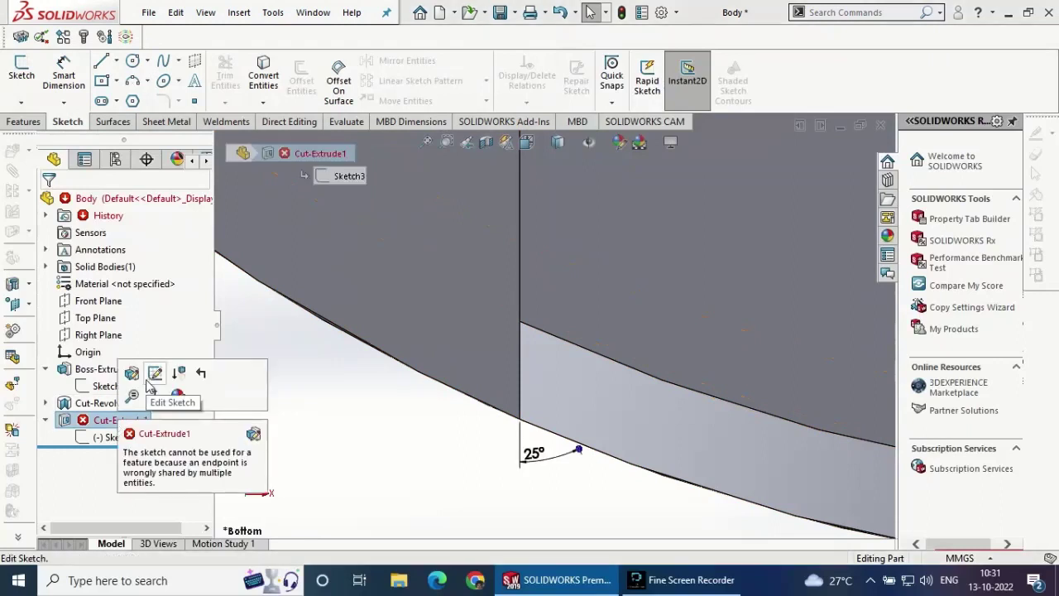
left_click(158, 371)
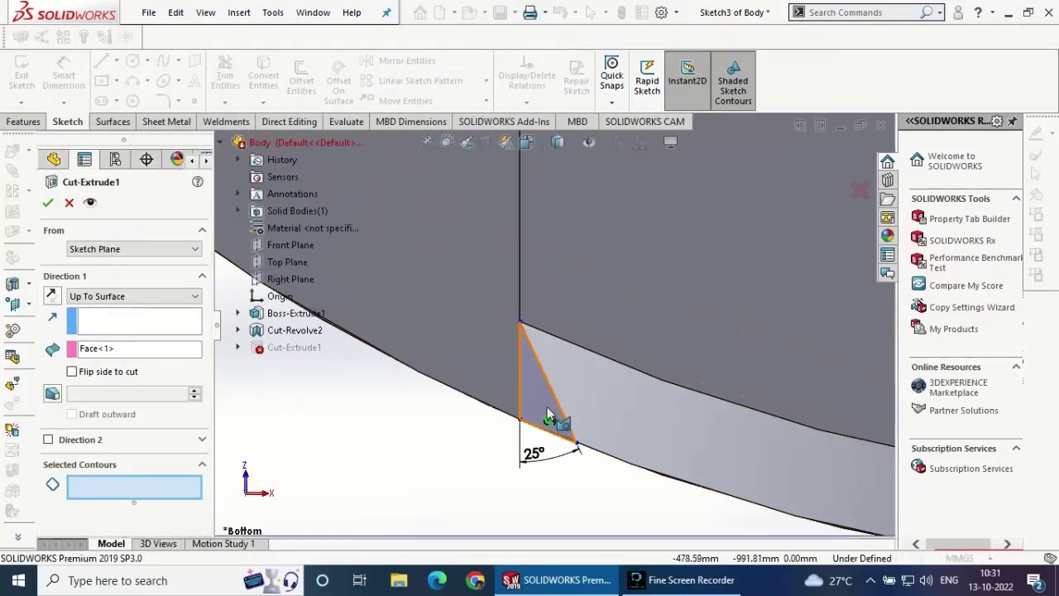
left_click(546, 413)
scroll(456, 449, "up", 3)
scroll(451, 450, "up", 3)
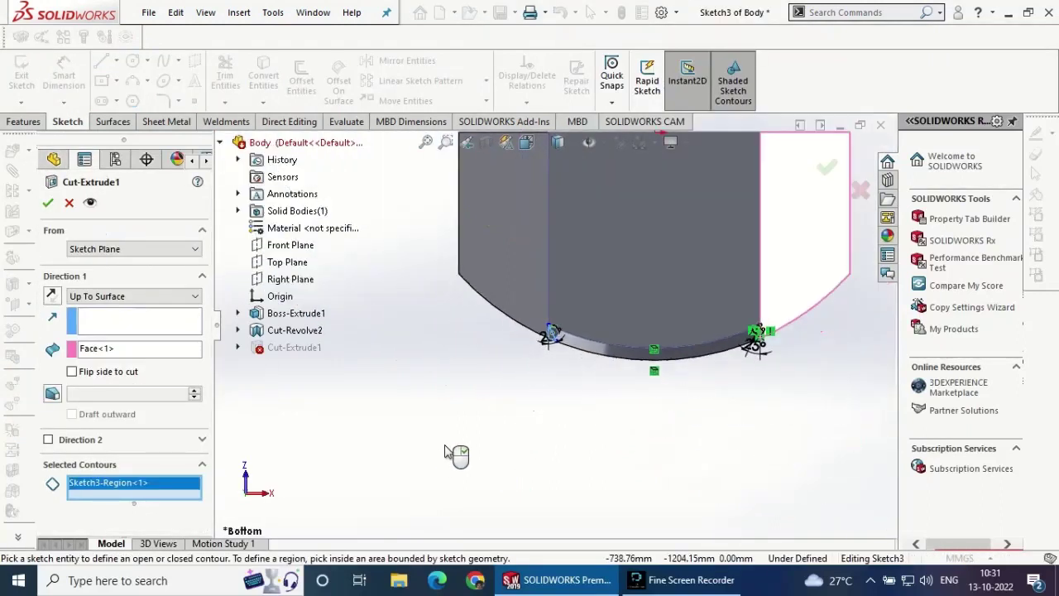
middle_click_drag(531, 426, 575, 482)
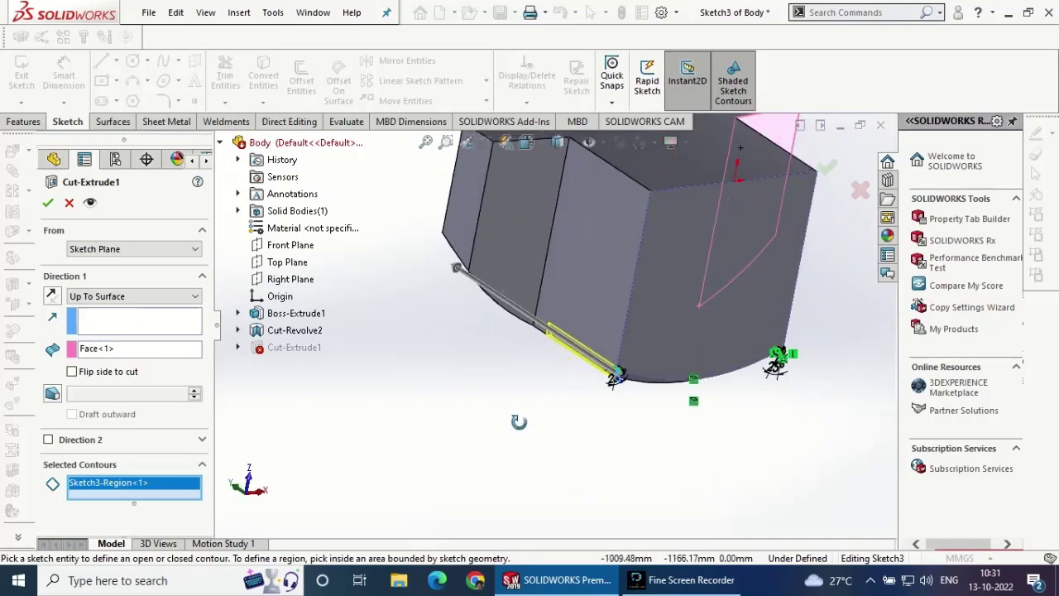
middle_click_drag(519, 422, 503, 437)
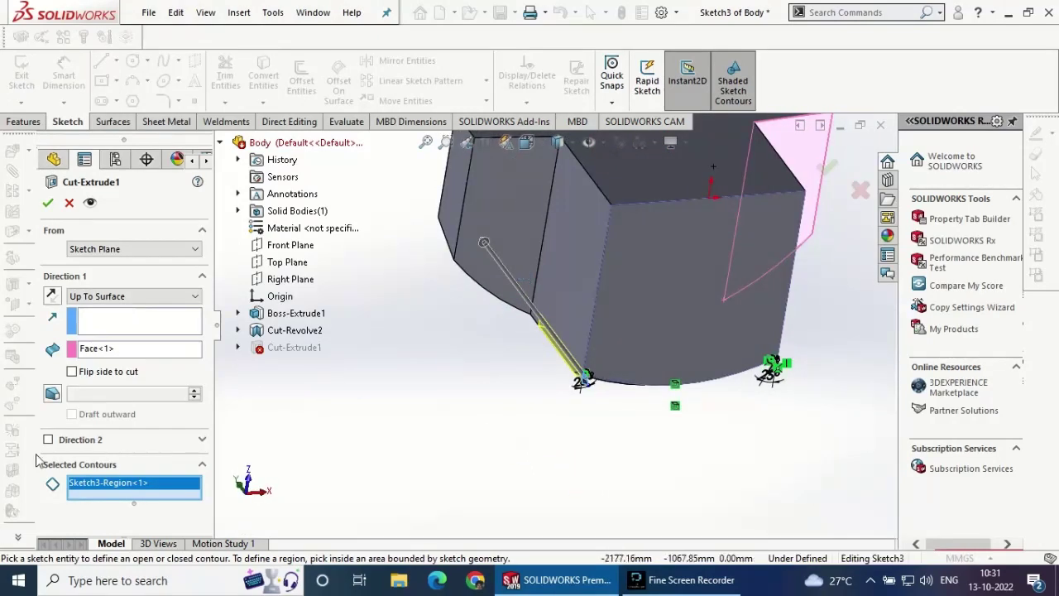
- Set the cut Up To Surface on side face Face<2>, add the triangle contour, and accept
left_click(162, 351)
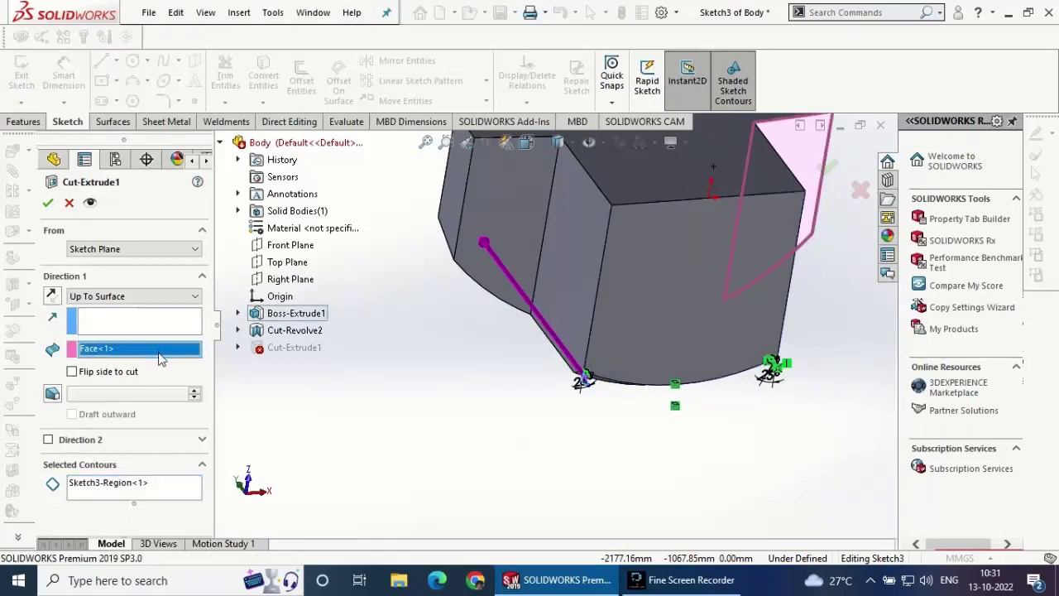
right_click(165, 361)
left_click(186, 362)
left_click(525, 212)
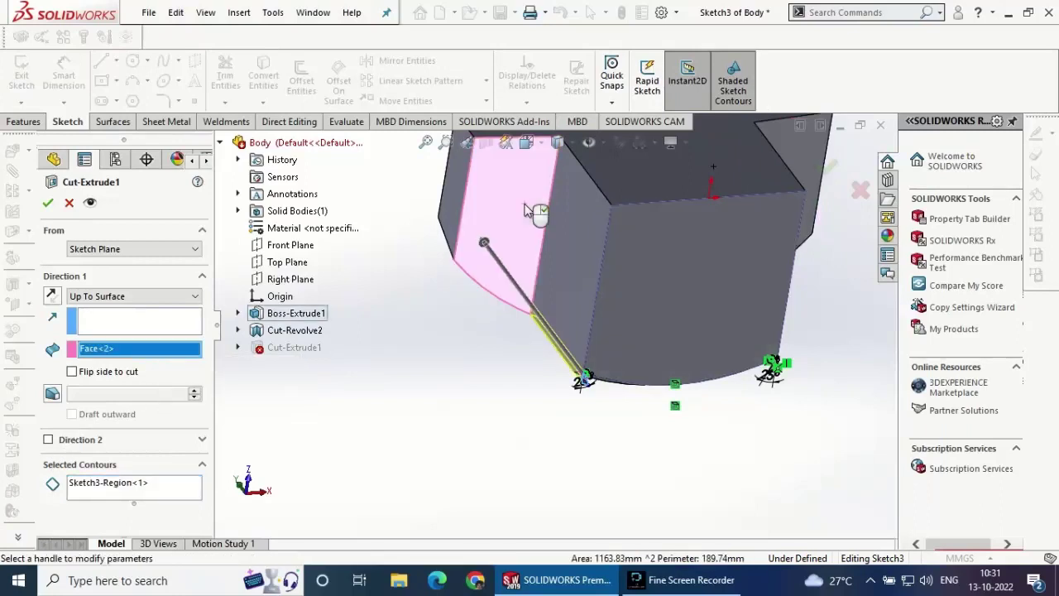
middle_click_drag(532, 464, 650, 475)
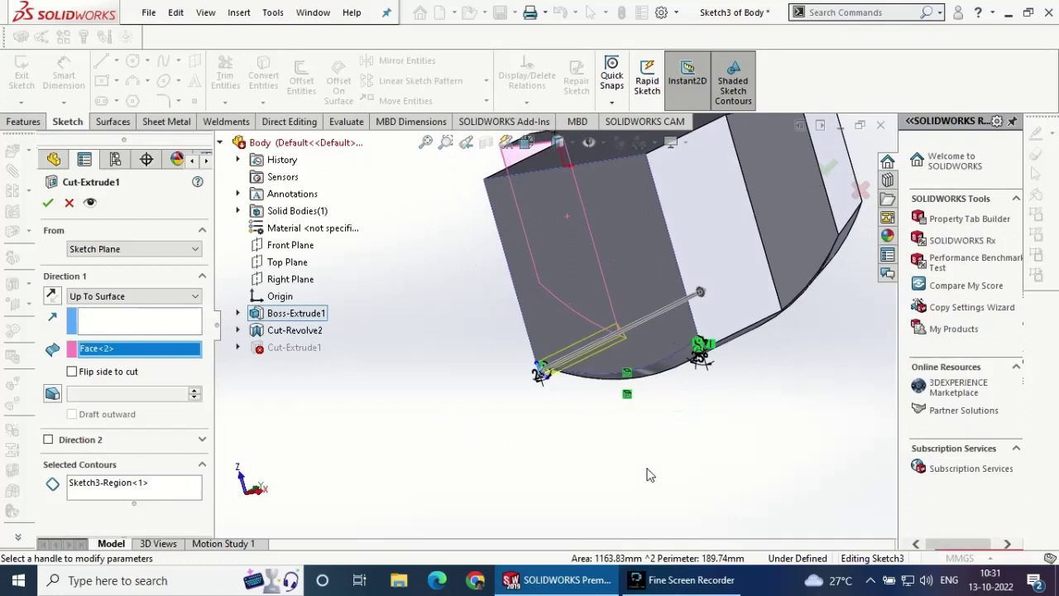
left_click(152, 494)
scroll(709, 357, "down", 5)
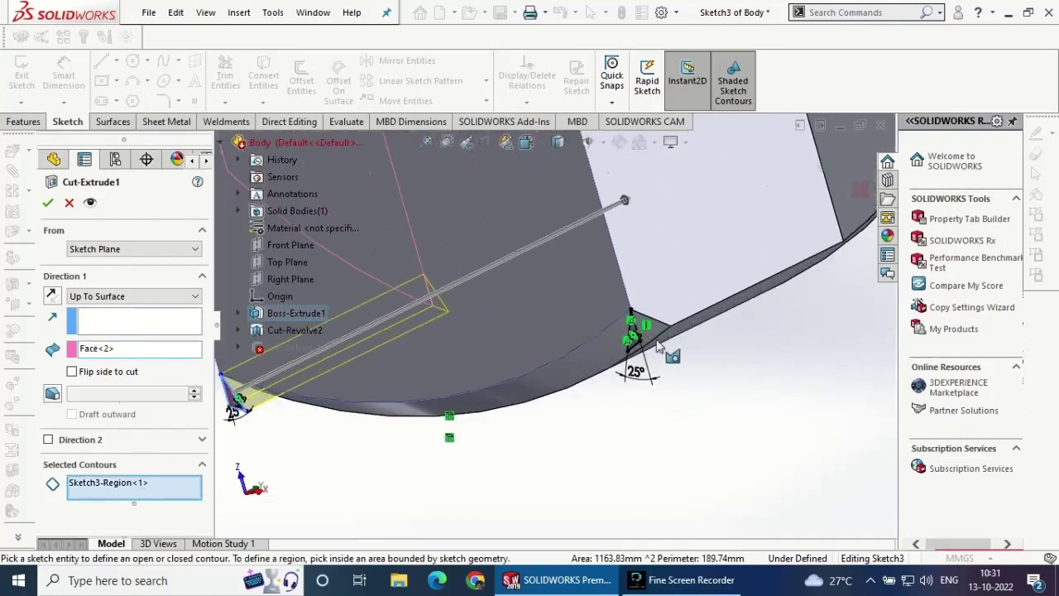
scroll(639, 348, "down", 1)
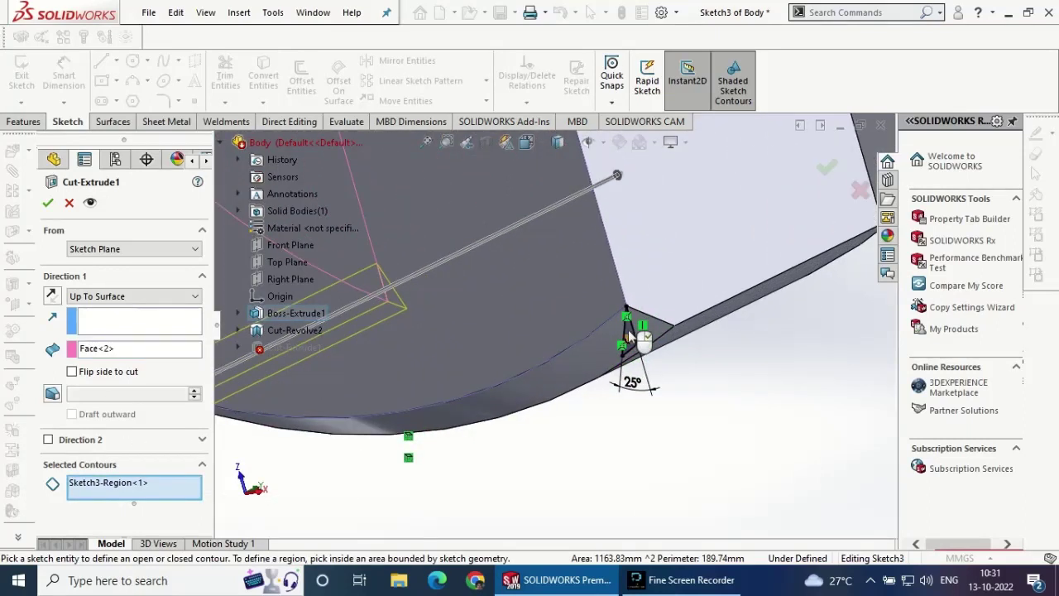
left_click(630, 330)
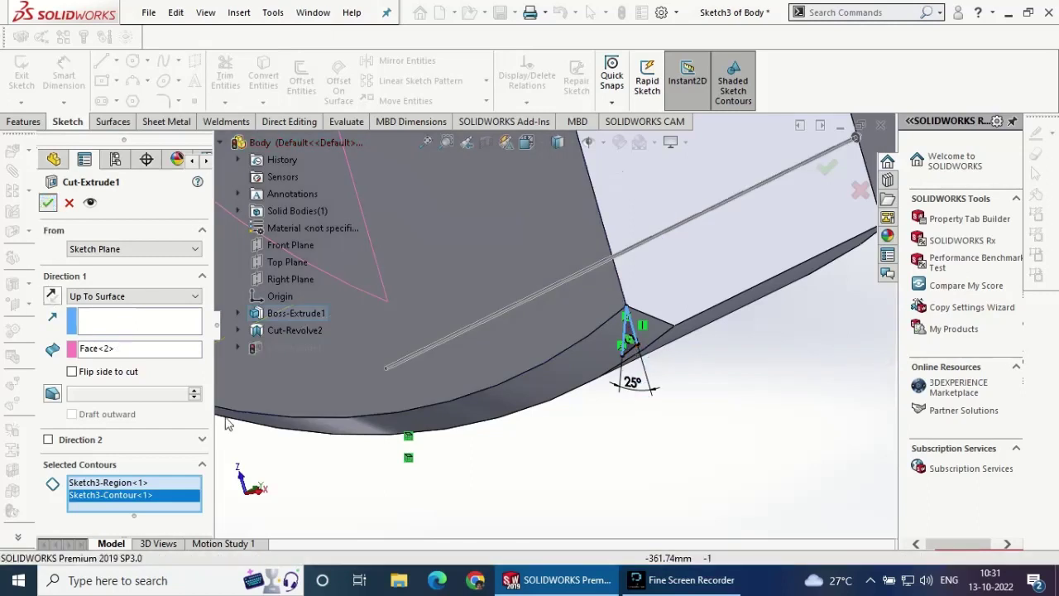
left_click(70, 204)
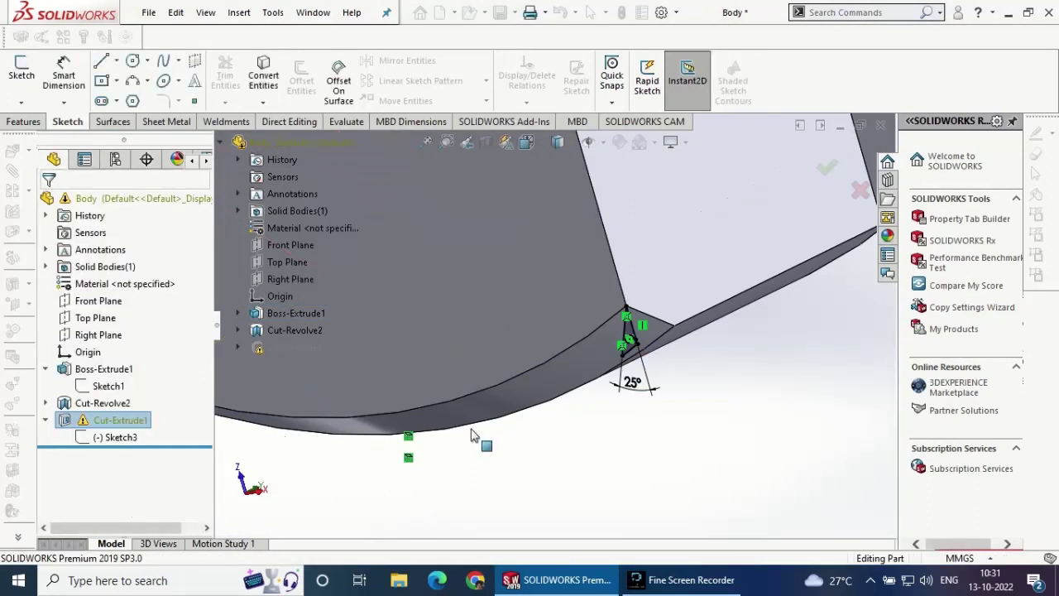
- Delete the stray left-side point, lines and dimension from Sketch3
left_click(121, 443)
left_click(134, 391)
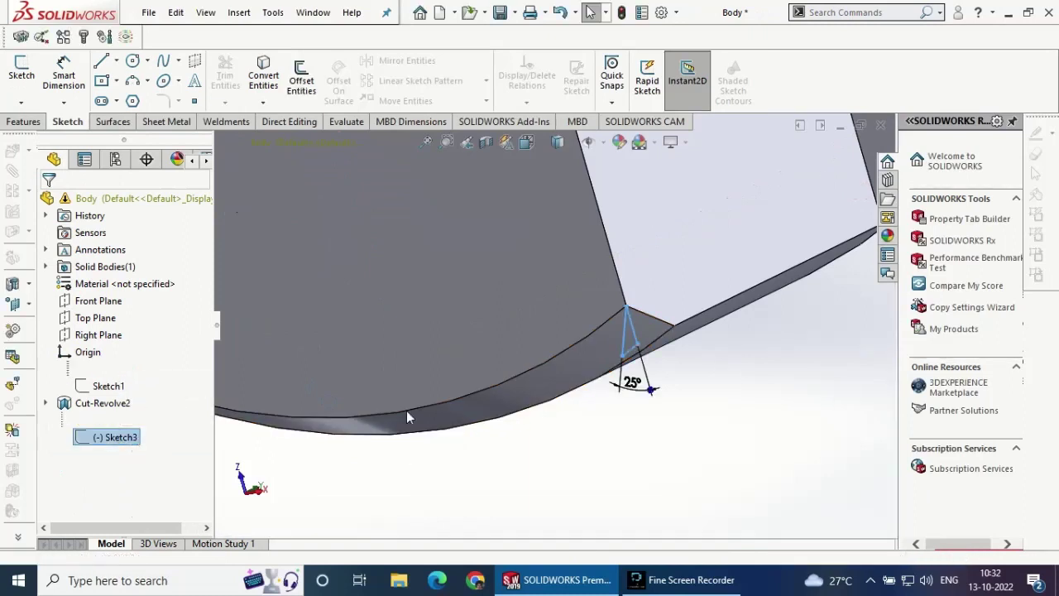
left_click_drag(364, 431, 279, 338)
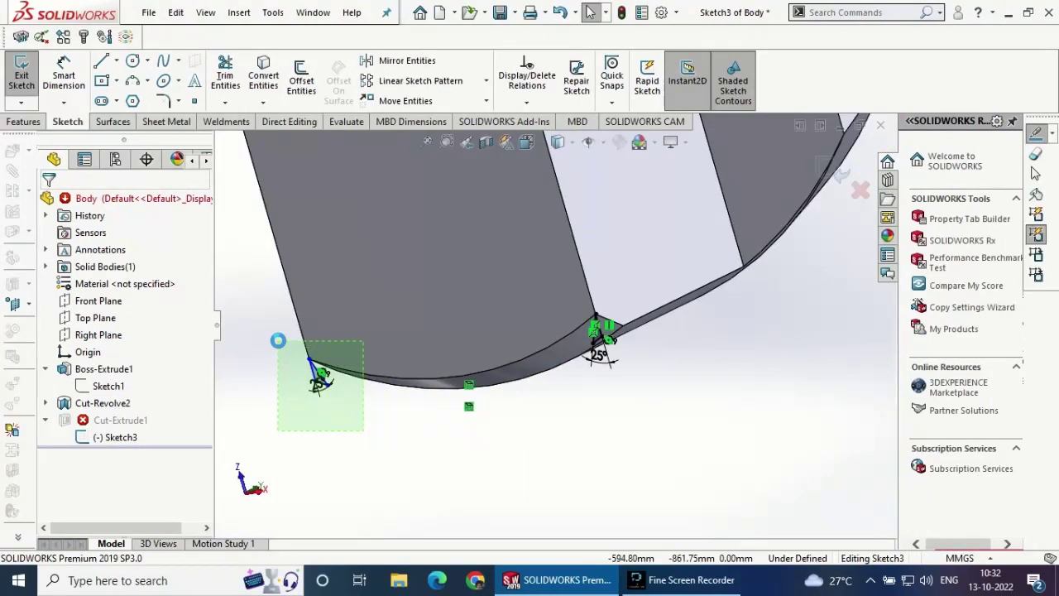
key("Delete")
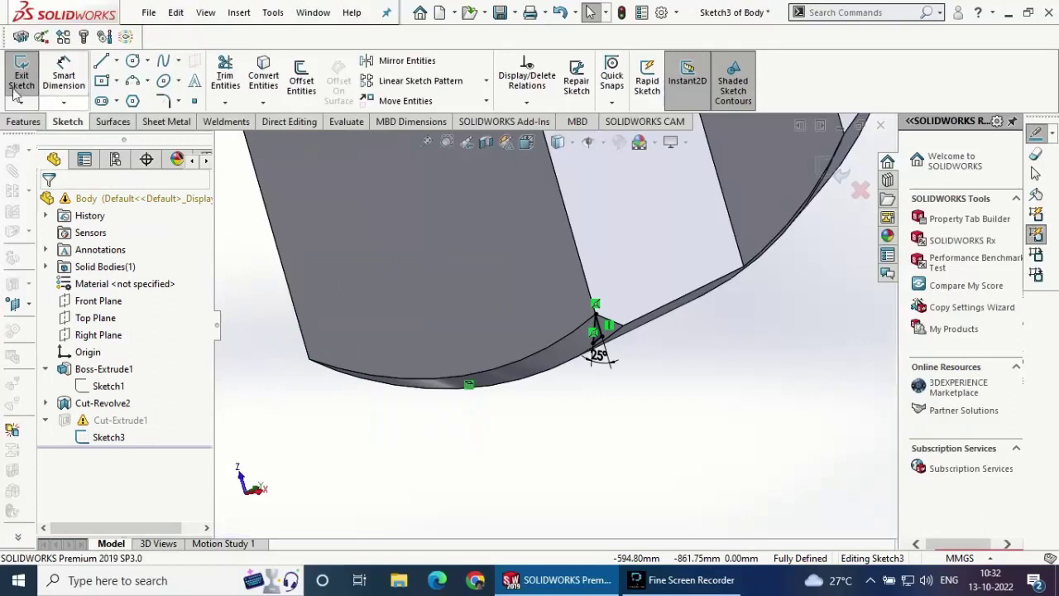
- Rebuild, then re-edit Cut-Extrude1 with the triangle region as profile to apply the corner cut
left_click(22, 74)
left_click(530, 303)
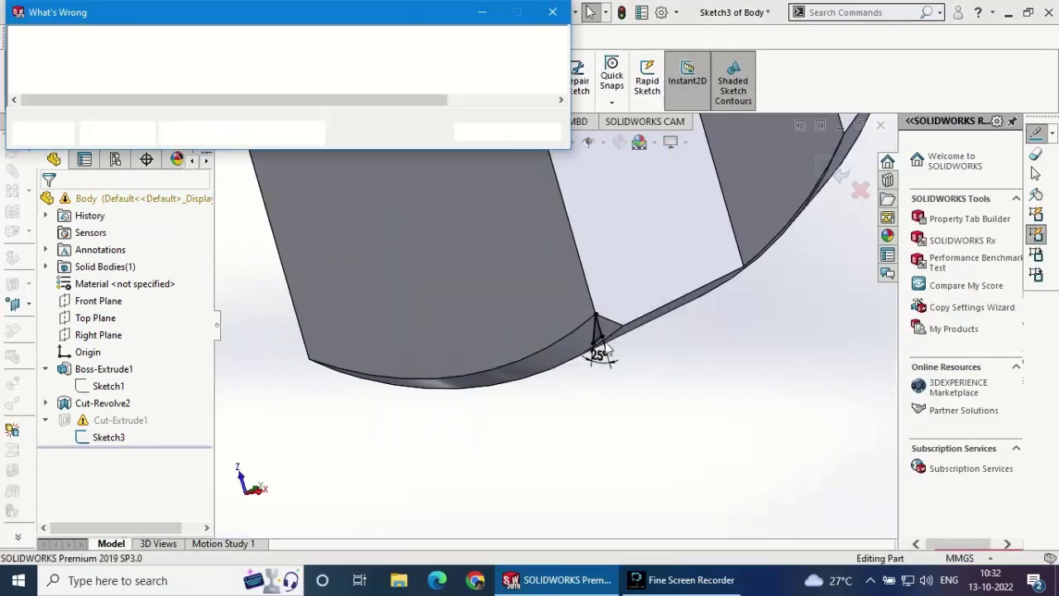
left_click(120, 420)
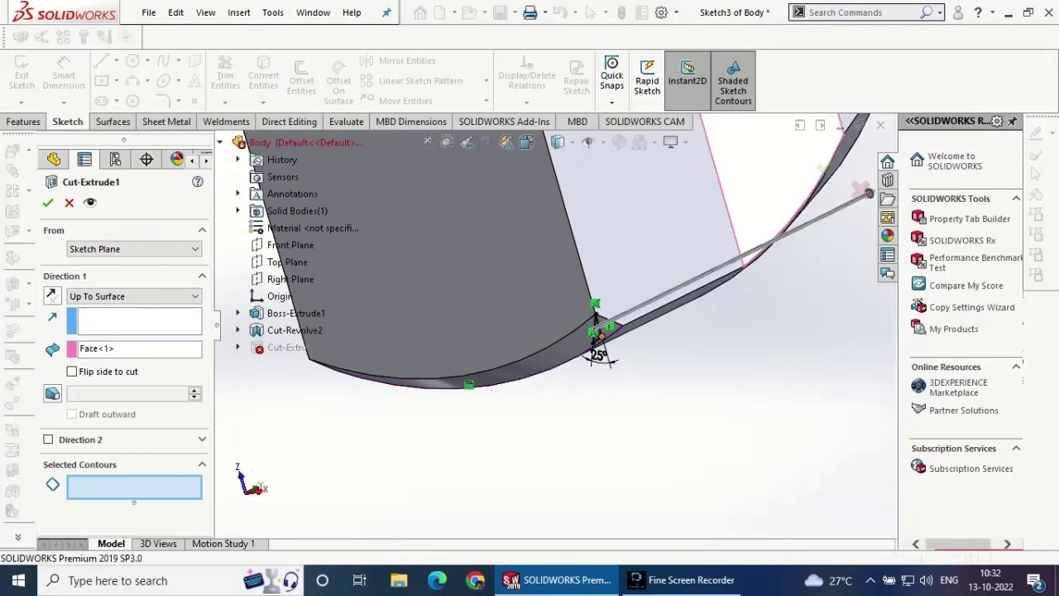
scroll(601, 340, "down", 2)
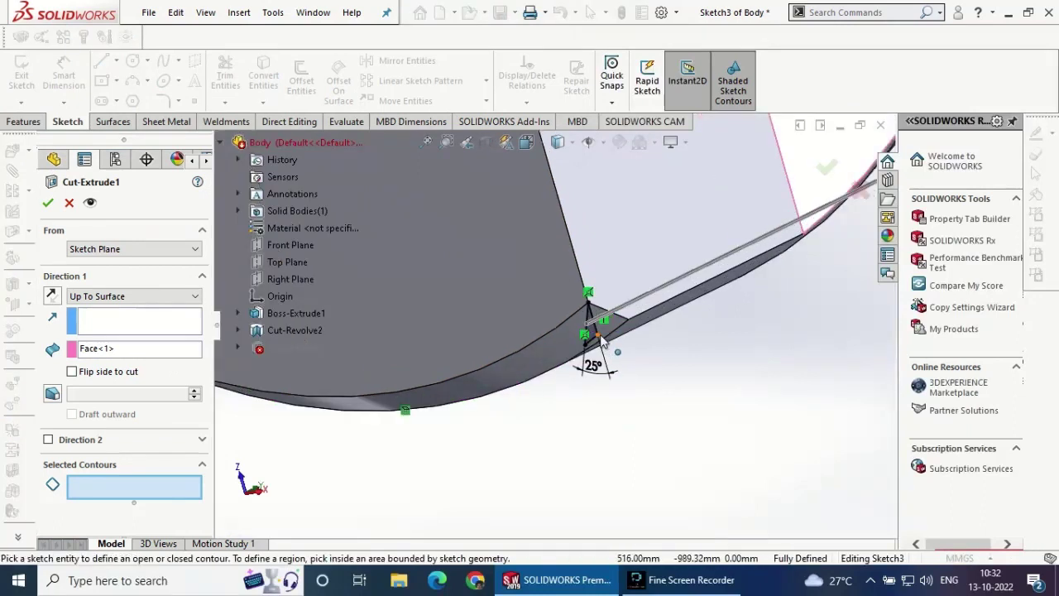
scroll(593, 331, "down", 2)
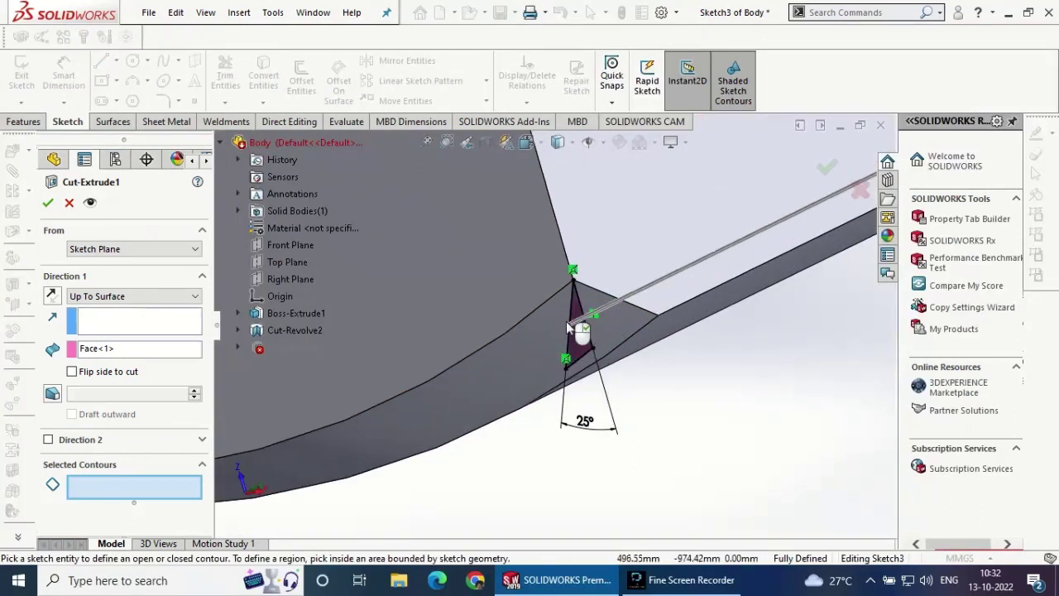
left_click(582, 341)
left_click(48, 203)
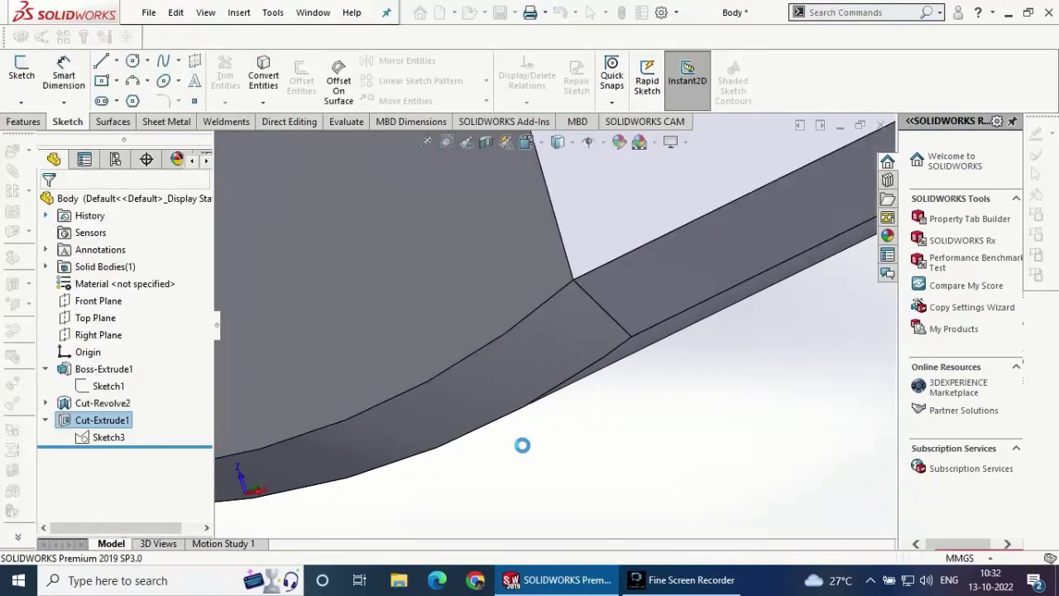
- Orbit to inspect the finished cuts and turn the view normal to a part face
scroll(592, 425, "up", 3)
scroll(579, 409, "up", 3)
scroll(535, 397, "up", 2)
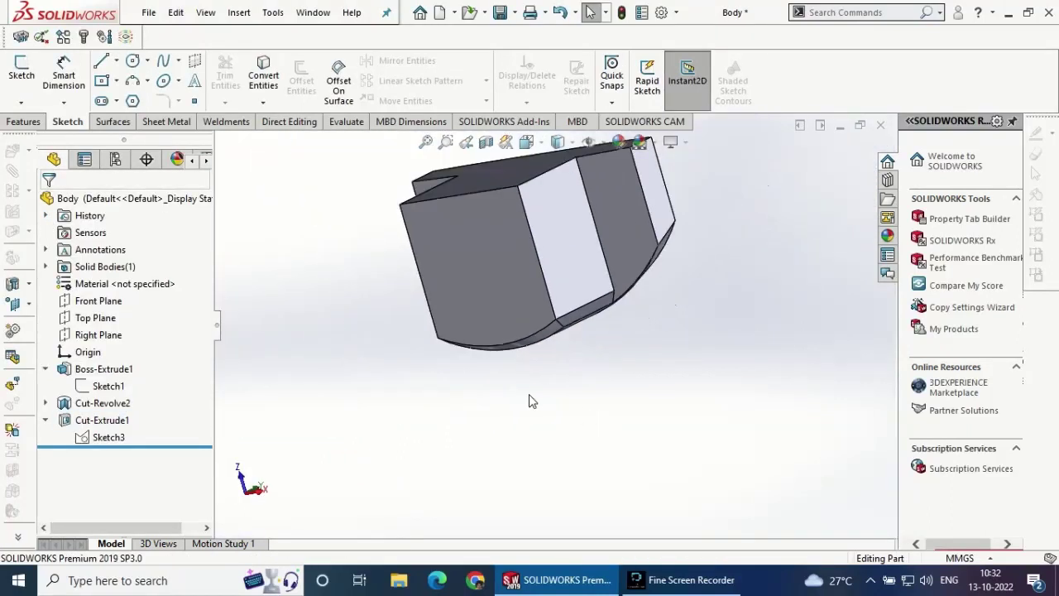
mouse_move(530, 397)
middle_mouse_down()
mouse_move(581, 356)
mouse_move(485, 355)
mouse_move(567, 372)
mouse_move(471, 378)
mouse_move(524, 422)
mouse_move(532, 392)
middle_mouse_up()
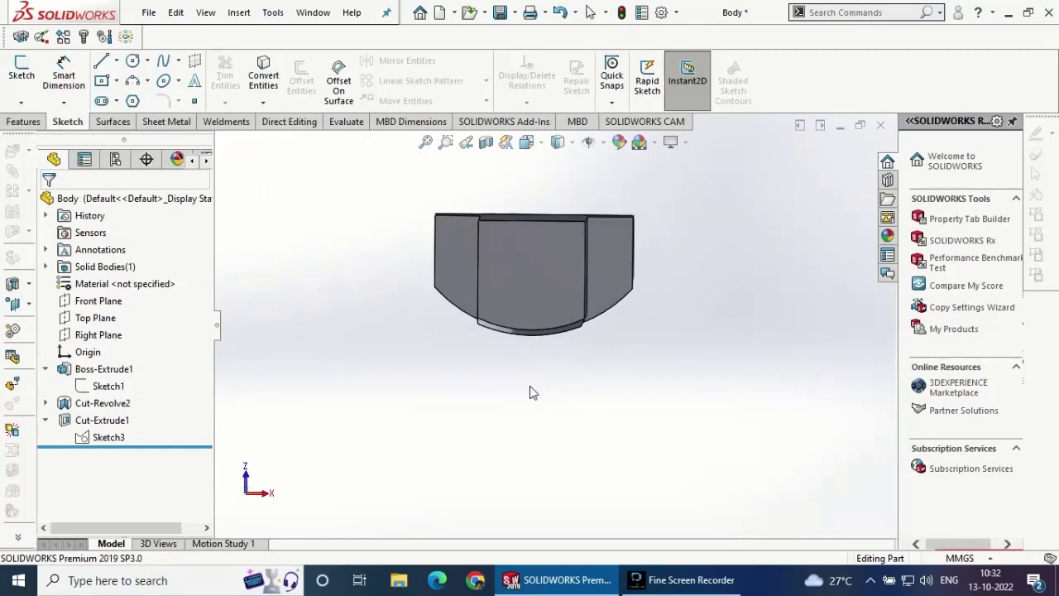
left_click(538, 264)
left_click(674, 221)
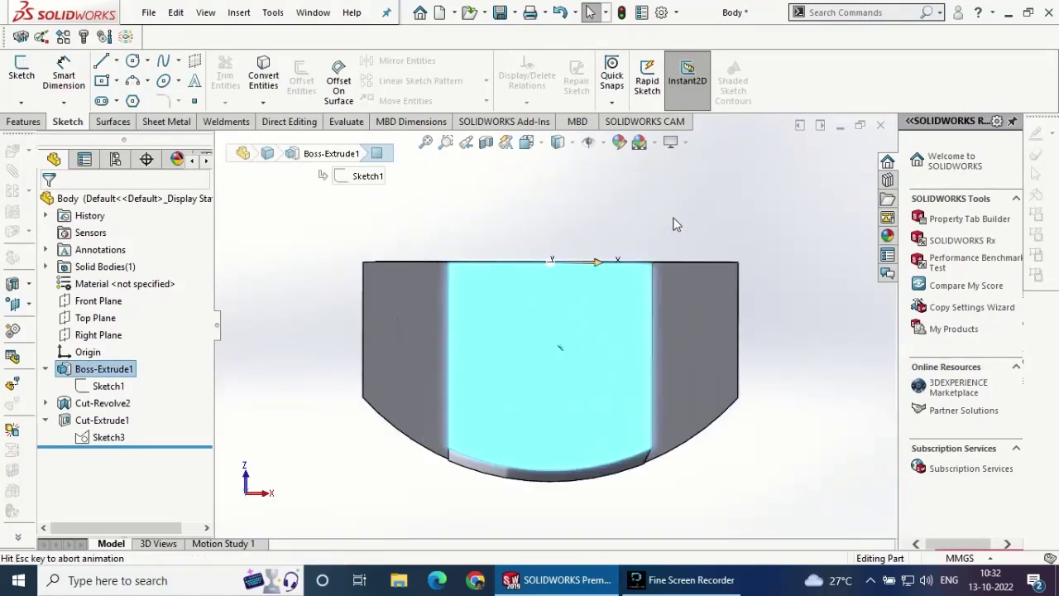
left_click(603, 212)
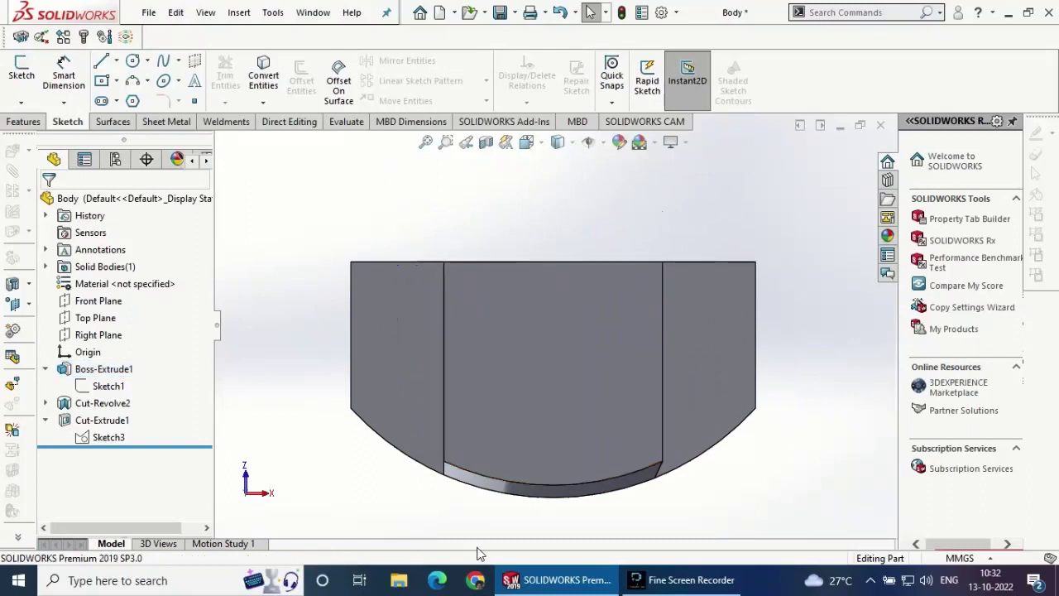
- Start Sketch6 on the front face and draw a fully defined 25° corner line
scroll(478, 484, "down", 2)
scroll(472, 454, "down", 1)
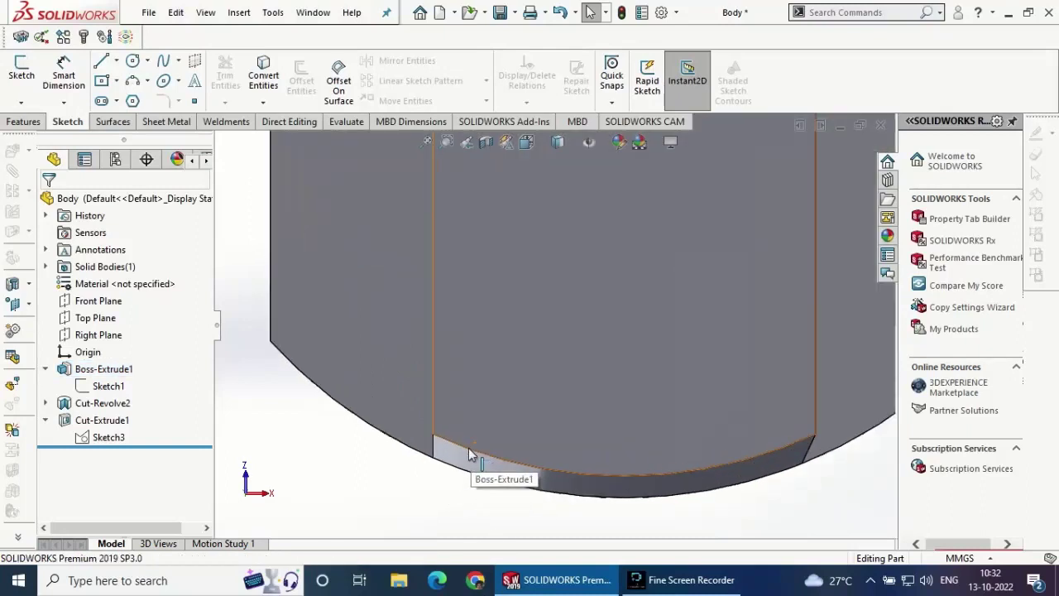
left_click(509, 319)
left_click(555, 273)
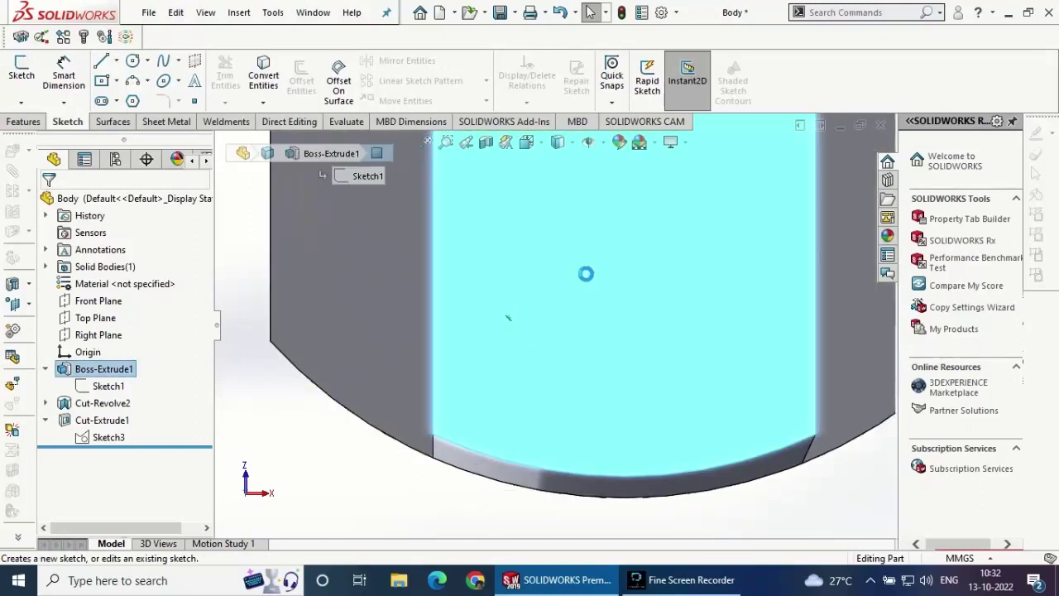
left_click(112, 68)
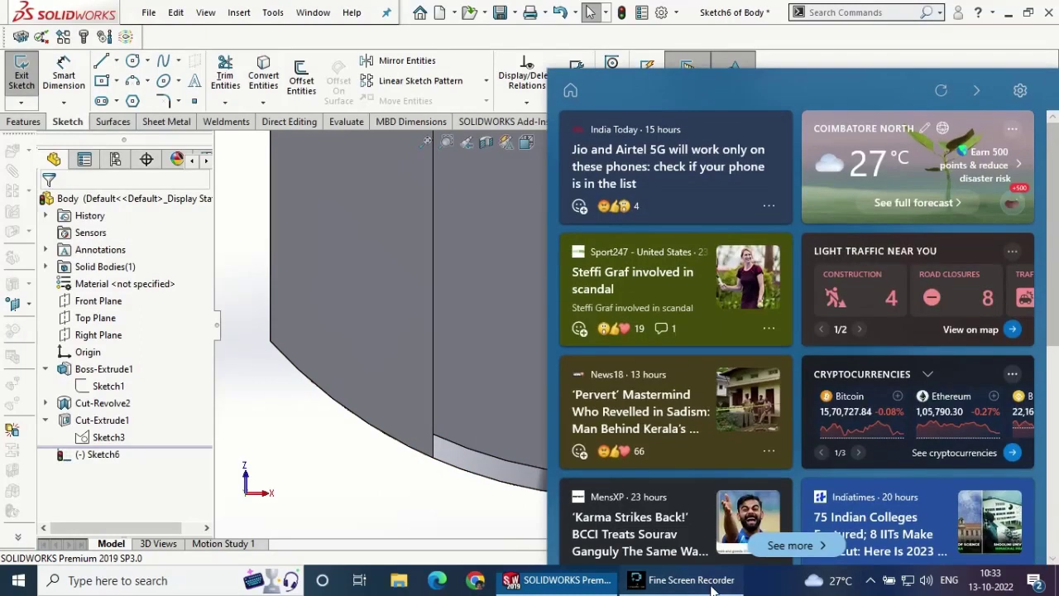
left_click(695, 581)
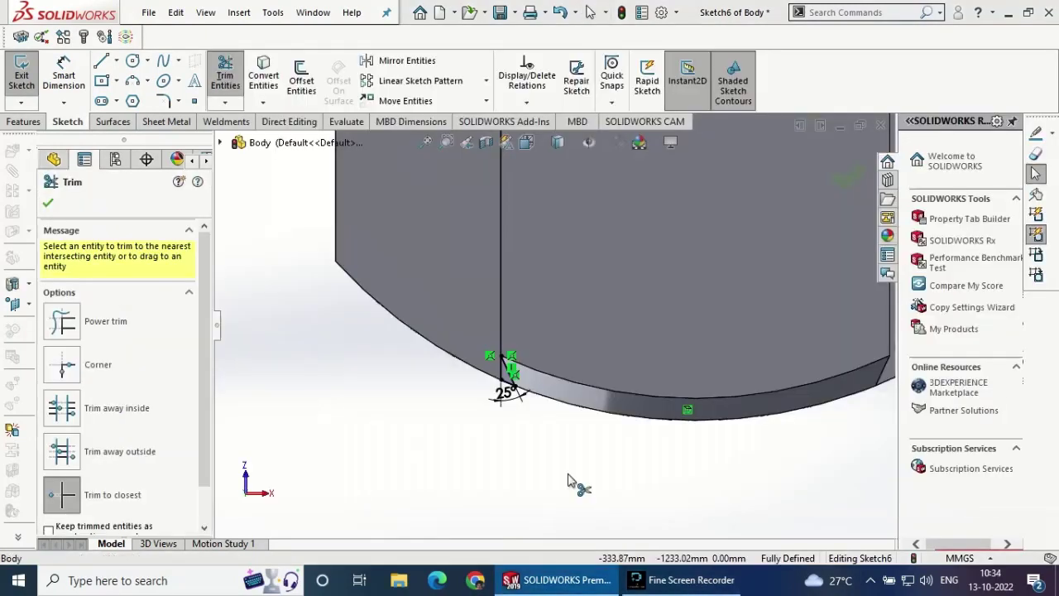
left_click(48, 206)
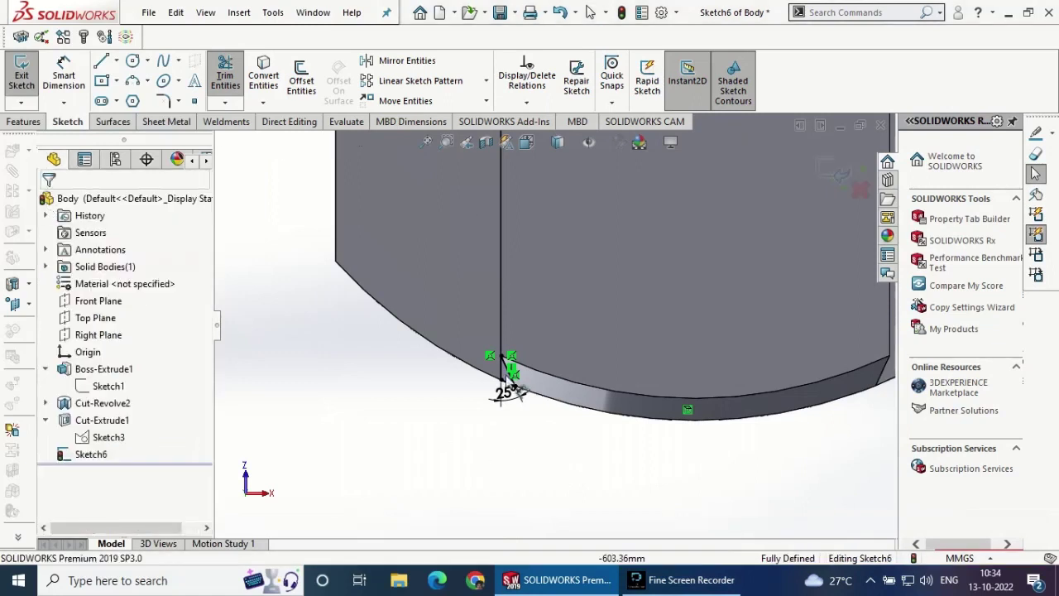
scroll(325, 349, "up", 2)
- Cut the 25° corner profile up to the left face, creating Cut-Extrude3
left_click(23, 121)
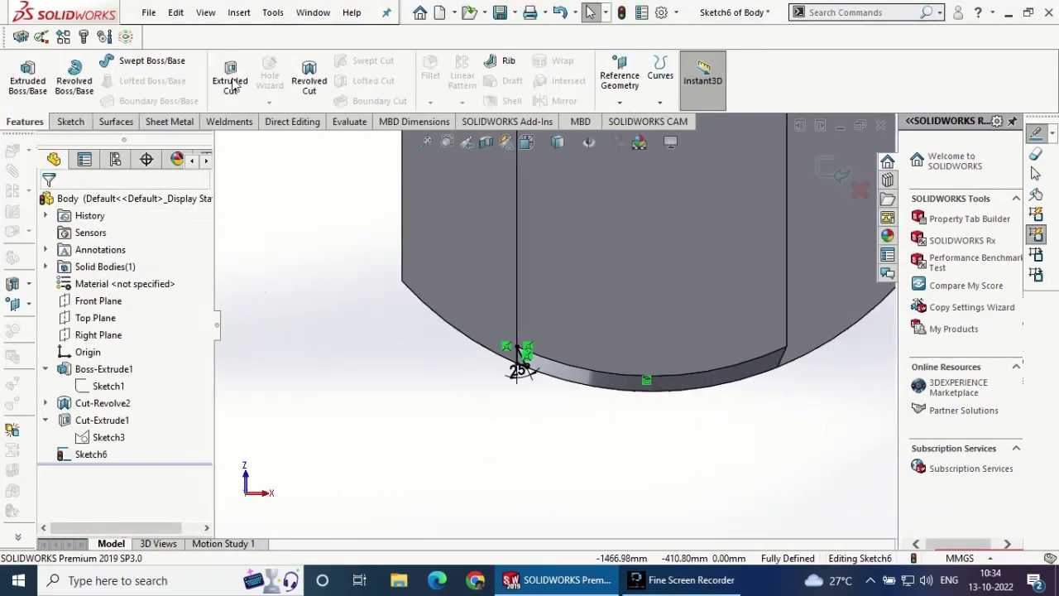
left_click(442, 259)
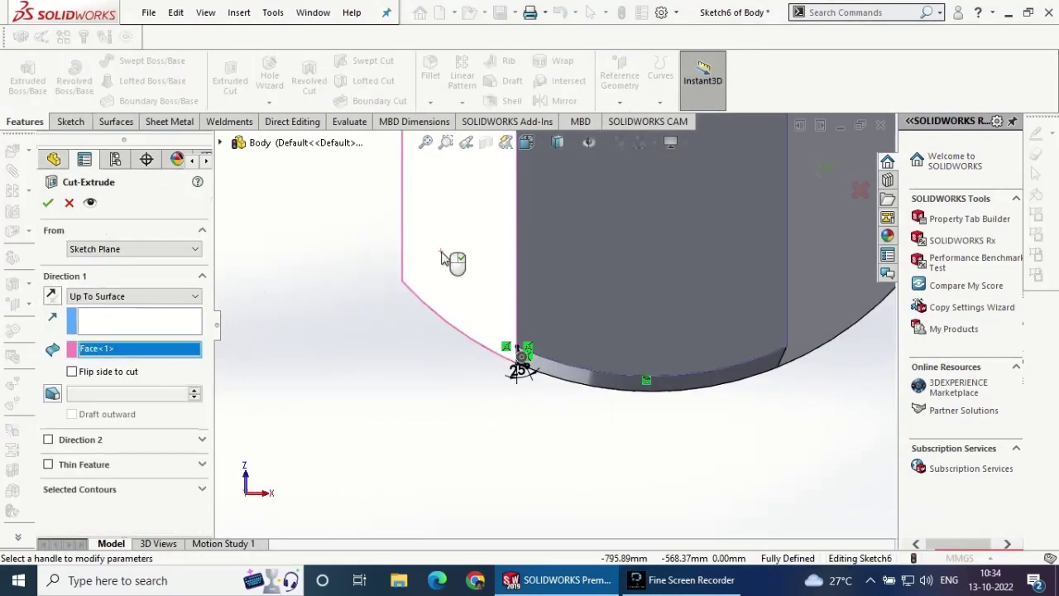
middle_click_drag(423, 342, 449, 358)
left_click(47, 203)
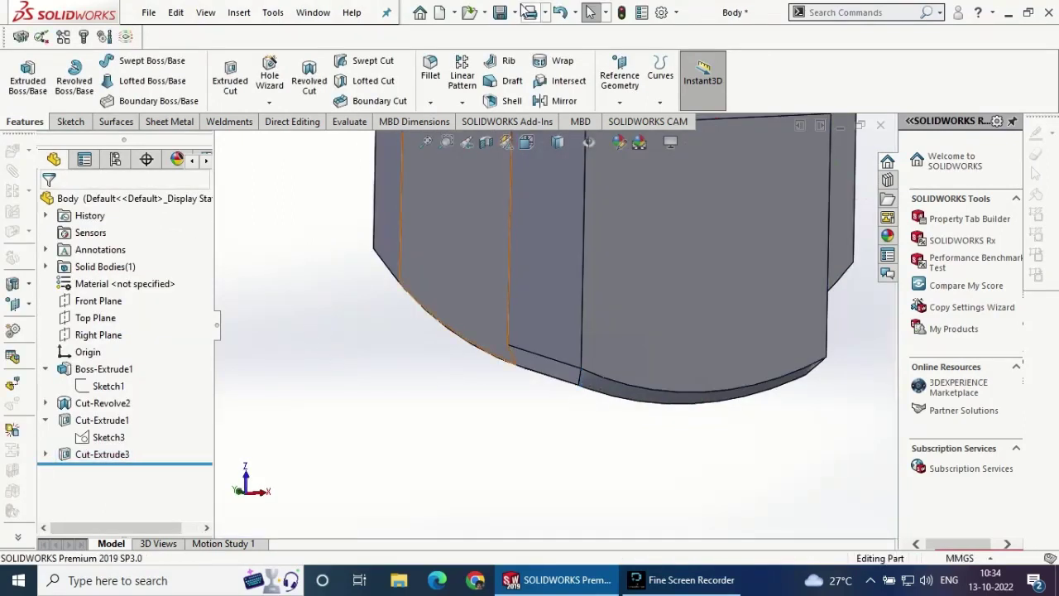
- Save the part and inspect the new corner cut
left_click(502, 10)
scroll(530, 323, "up", 5)
mouse_move(485, 359)
middle_mouse_down()
mouse_move(521, 373)
mouse_move(434, 316)
mouse_move(343, 350)
mouse_move(466, 400)
mouse_move(479, 487)
mouse_move(457, 504)
mouse_move(406, 494)
middle_mouse_up()
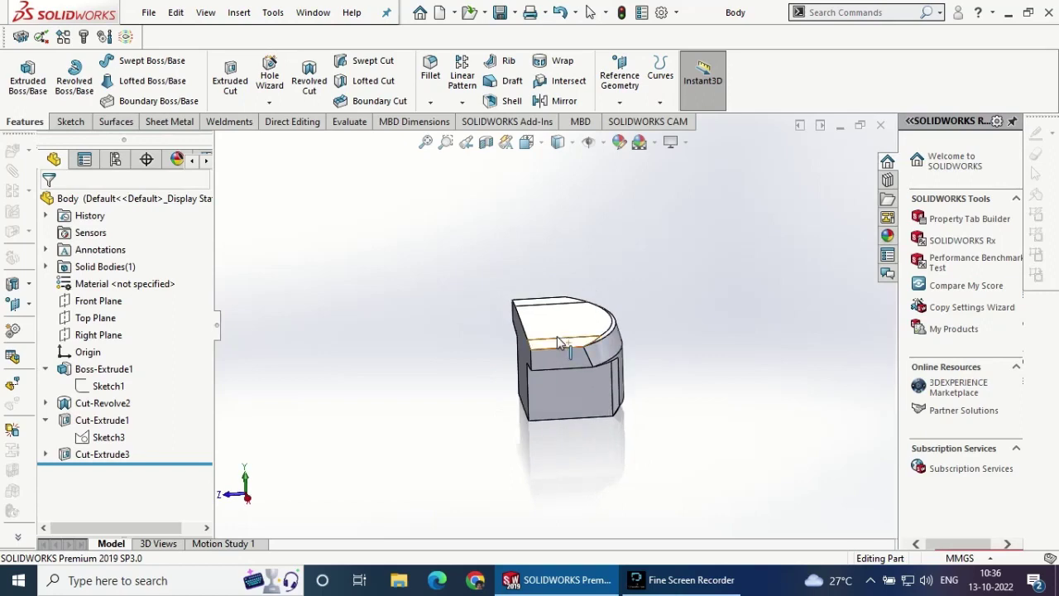
- On the Right Plane, draw a vertical, top and slanted line profile, removing an unwanted endpoint relation
left_click(113, 336)
left_click(126, 309)
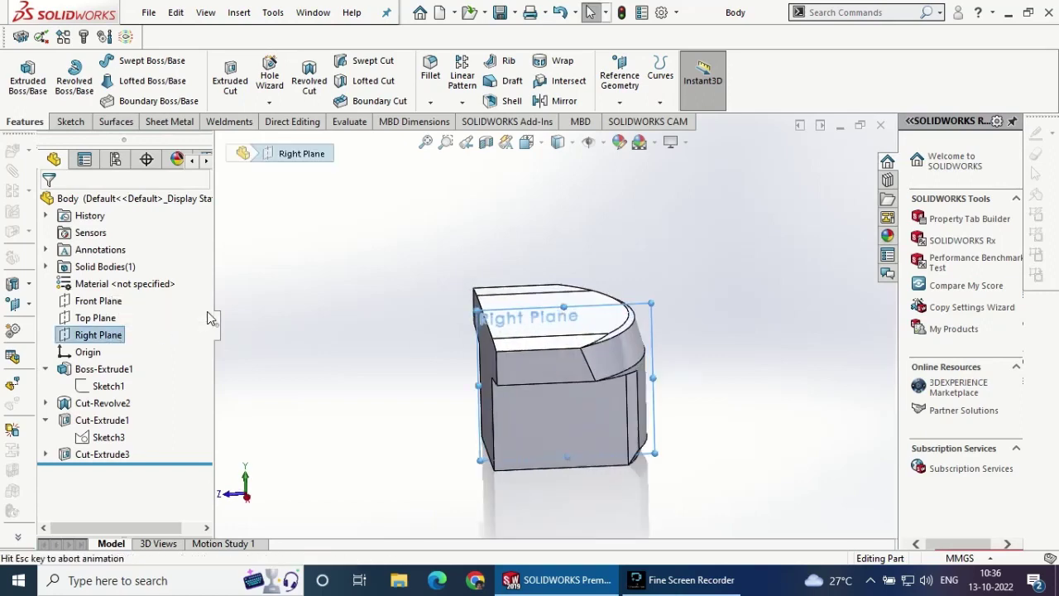
left_click(101, 60)
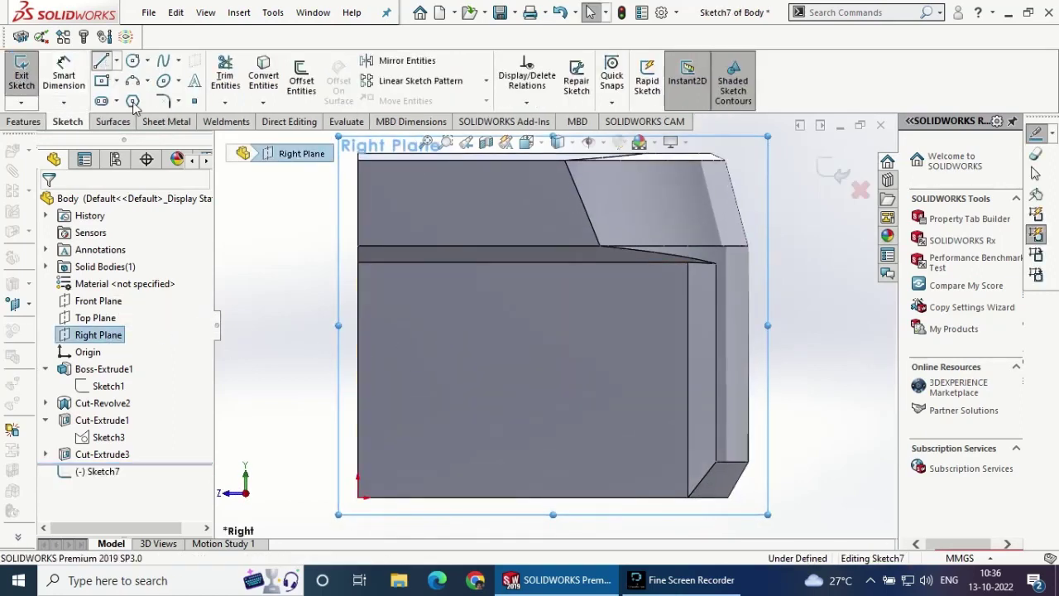
left_click(359, 496)
left_click(359, 262)
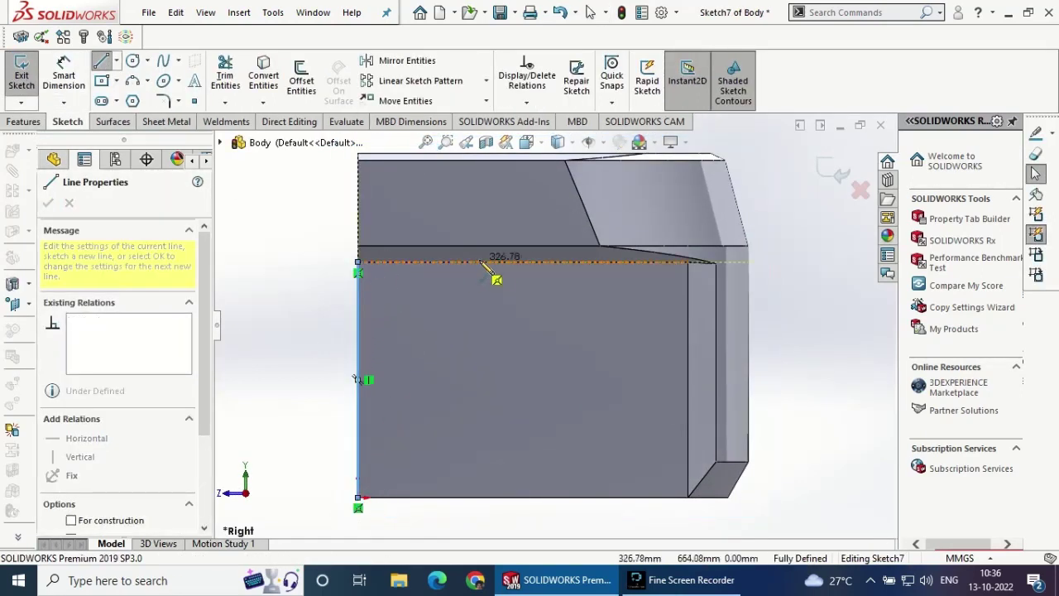
left_click(522, 262)
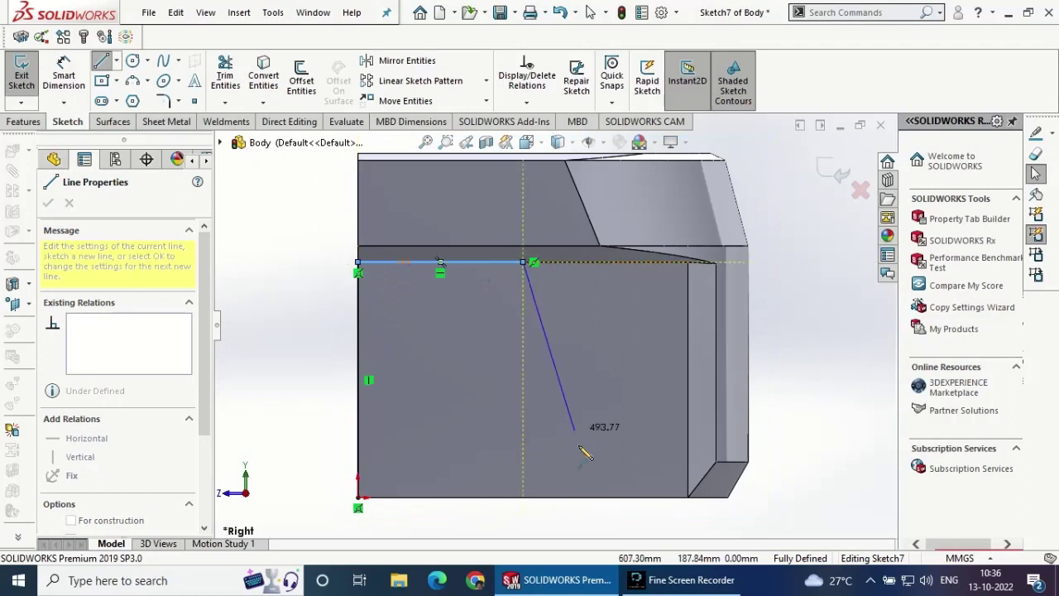
left_click(572, 497)
right_click(359, 496)
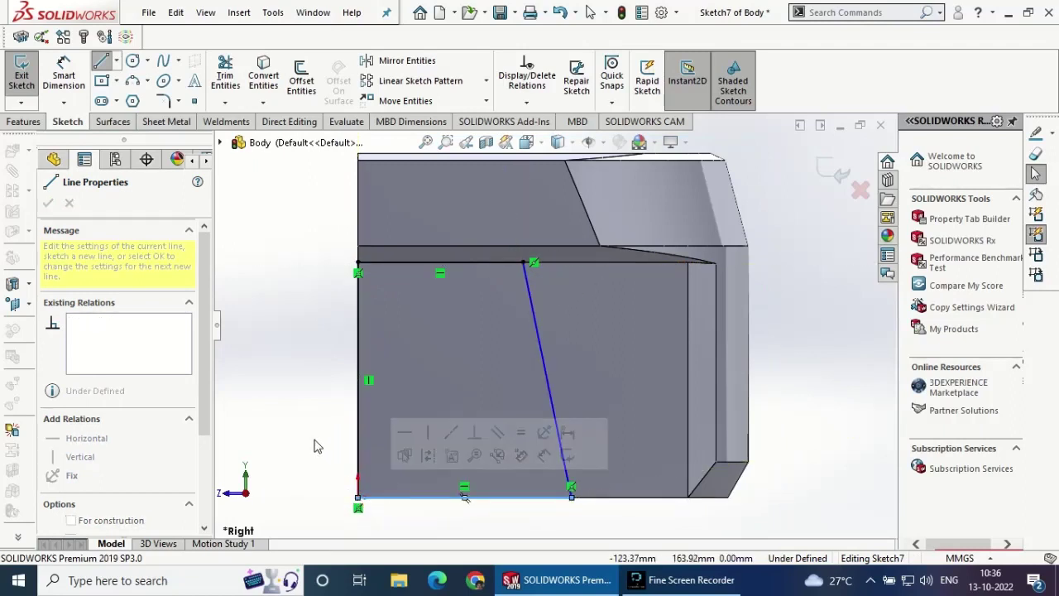
left_click(354, 378)
right_click(535, 269)
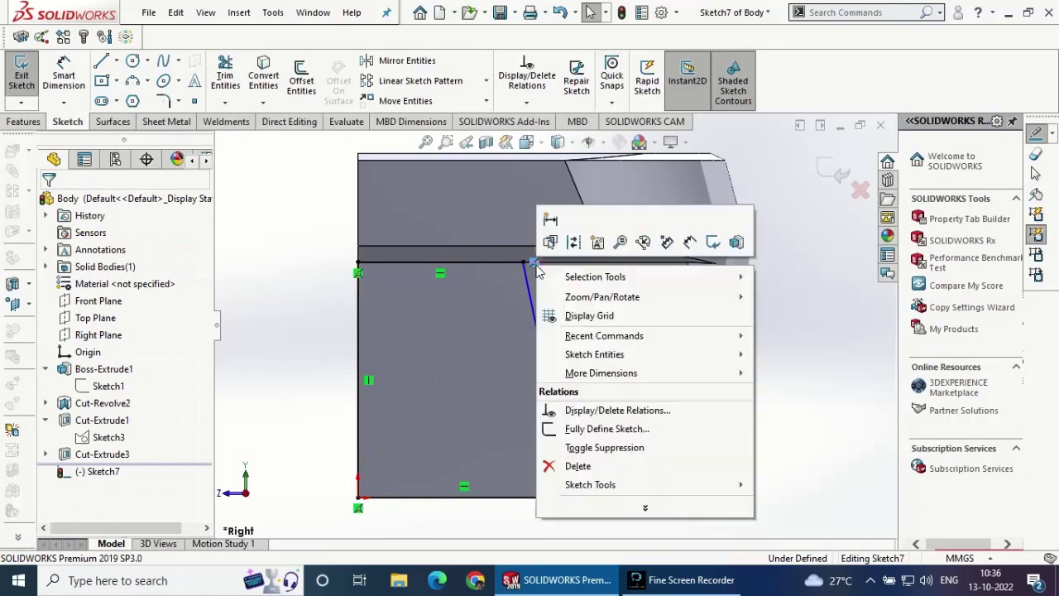
left_click(571, 463)
- Dimension the profile's top edge 610 and bottom edge 760
left_click(67, 76)
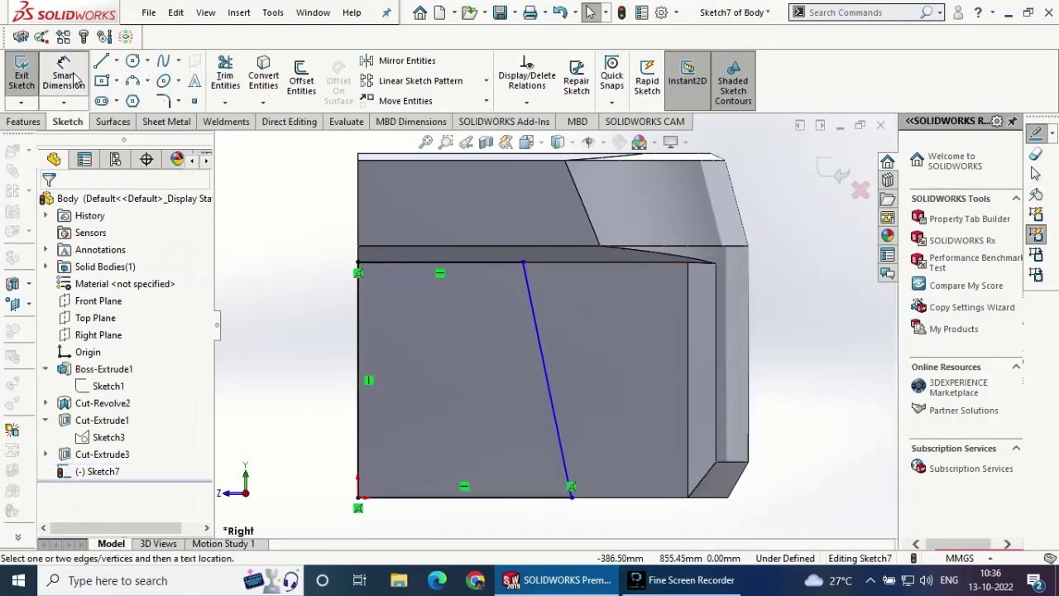
left_click(472, 265)
left_click(471, 218)
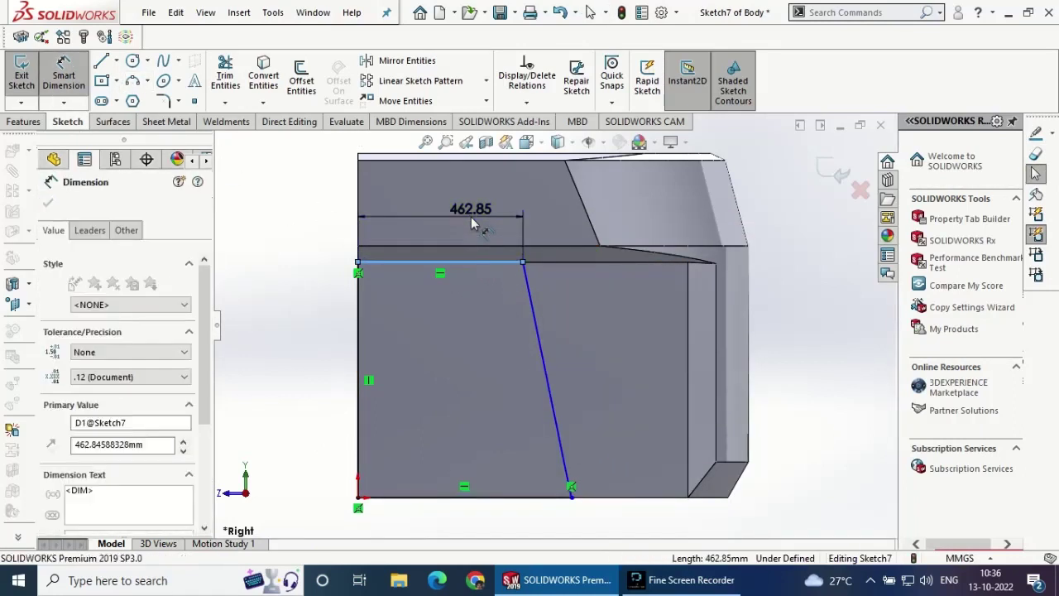
type("610")
key("Return")
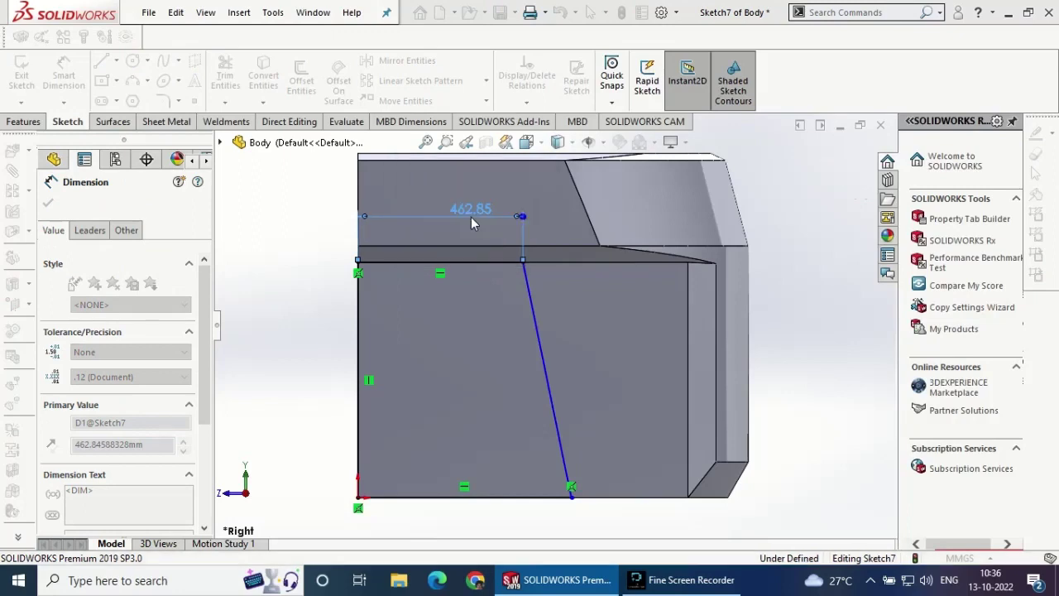
left_click(473, 497)
left_click(484, 516)
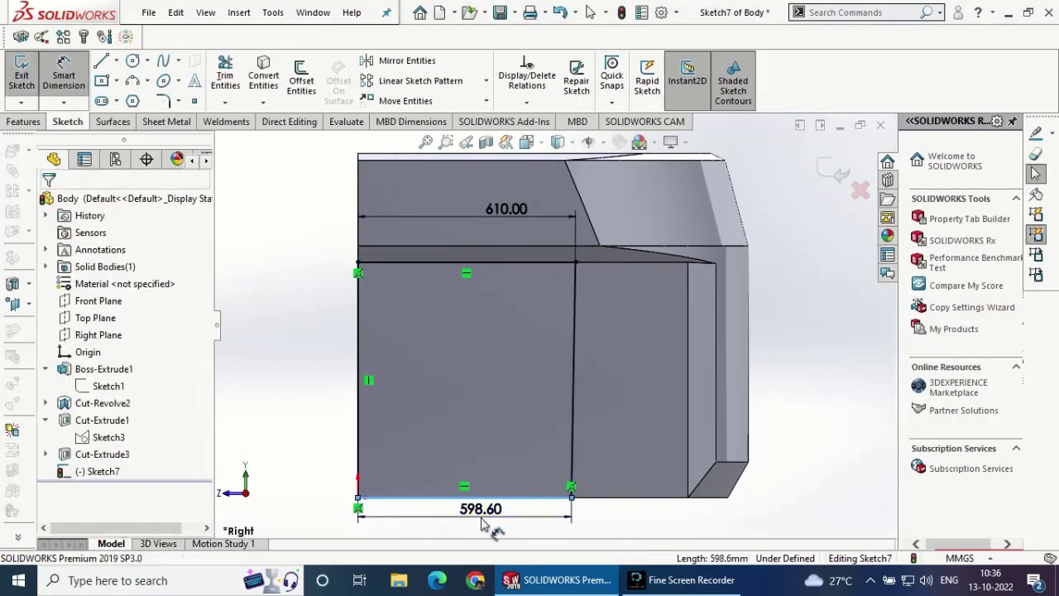
type("760")
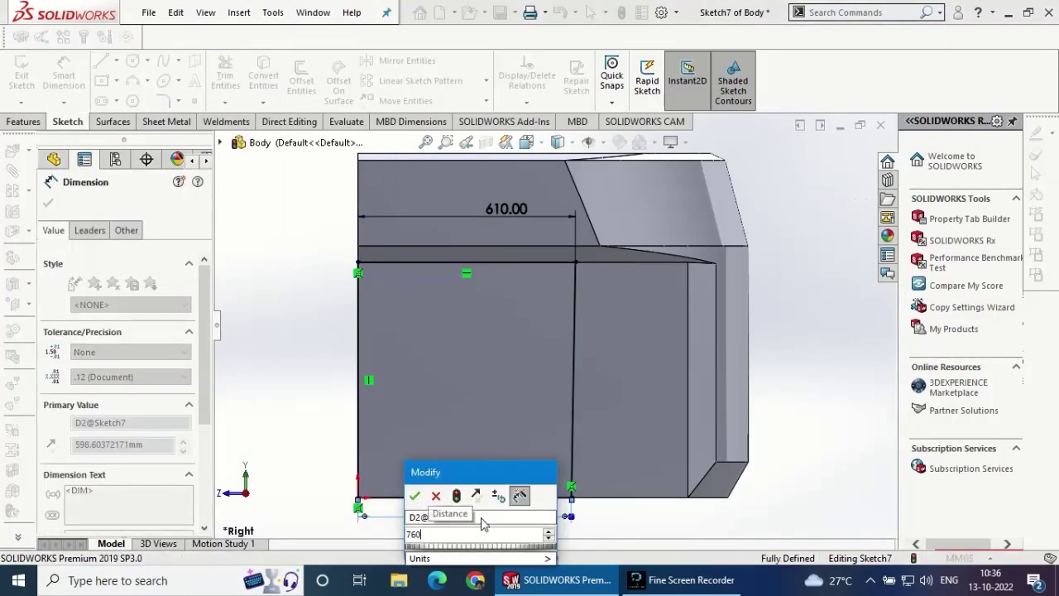
key("Return")
left_click(45, 205)
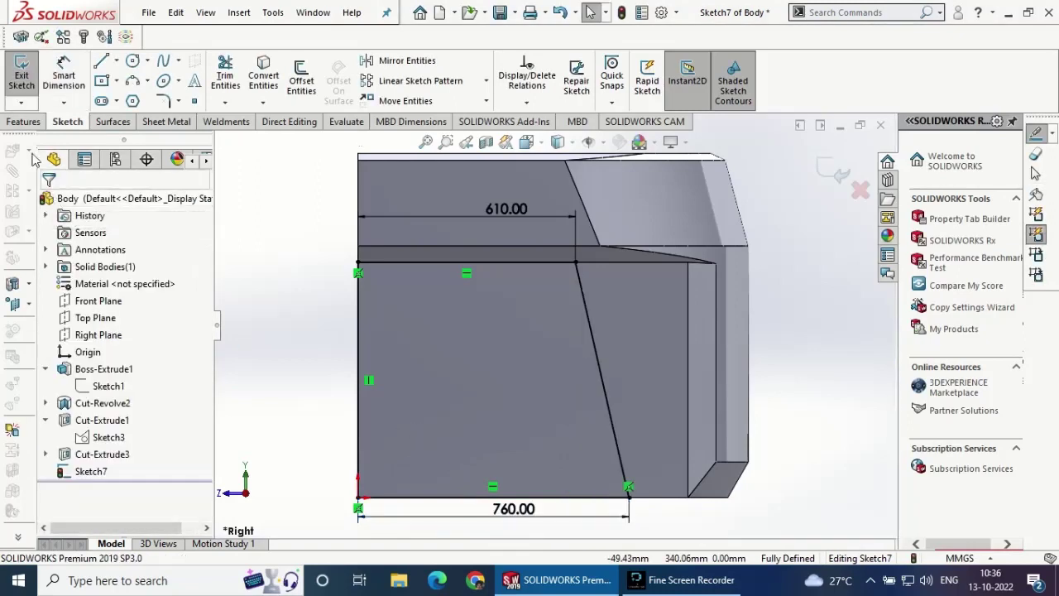
left_click(32, 124)
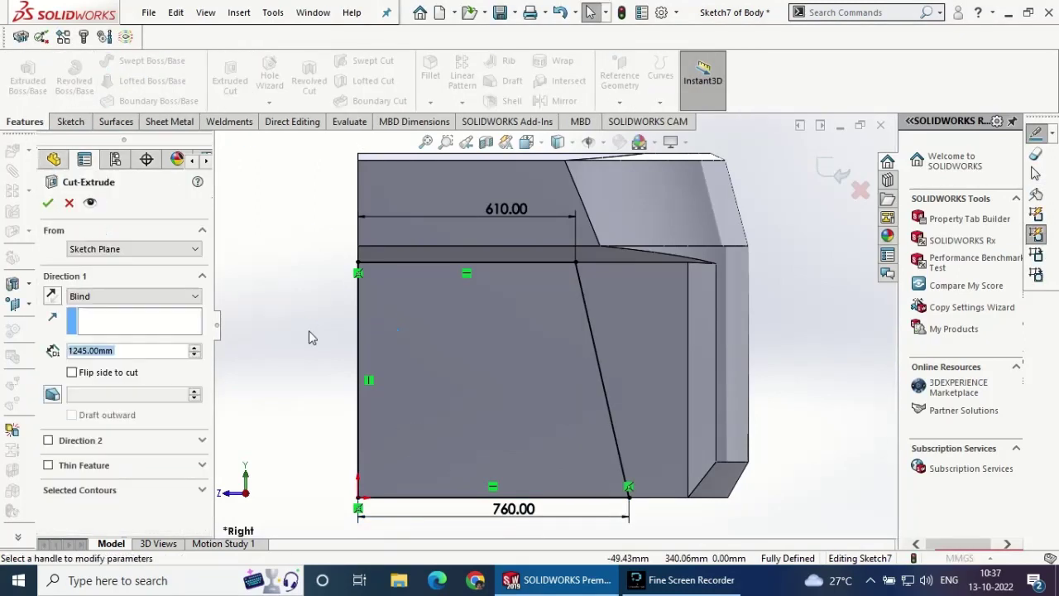
- Extrude-cut Sketch7 Through All - Both, creating Cut-Extrude4
left_click(97, 299)
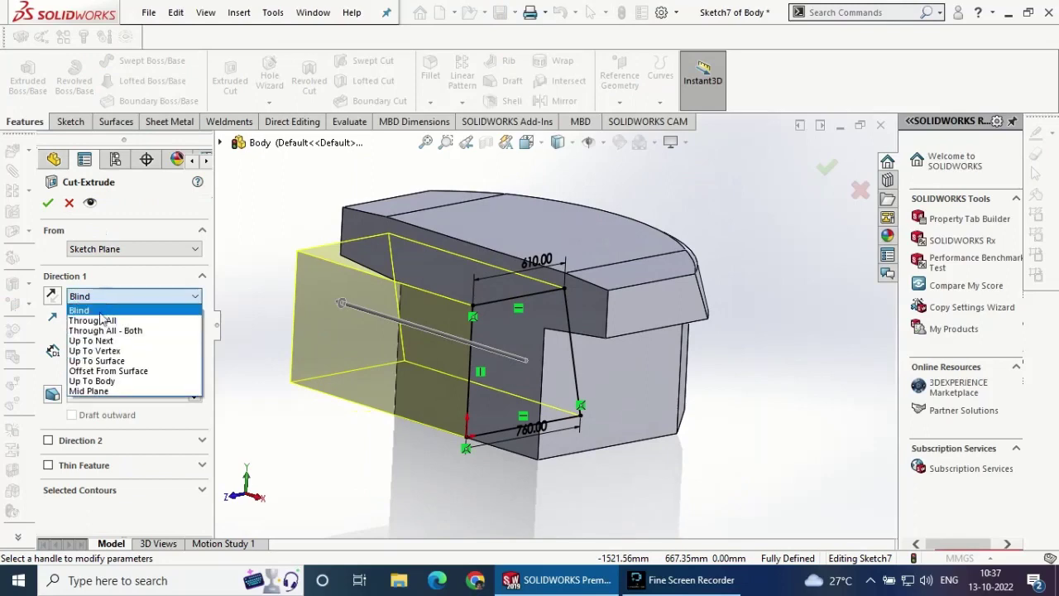
left_click(100, 321)
left_click(132, 297)
left_click(116, 331)
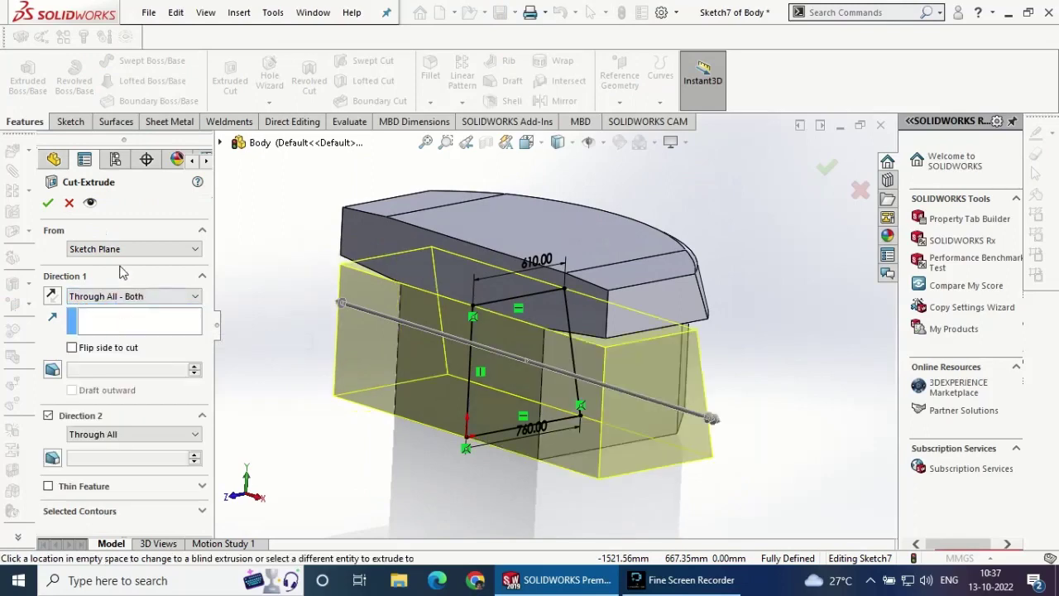
mouse_move(319, 332)
middle_mouse_down()
mouse_move(377, 396)
mouse_move(348, 356)
middle_mouse_up()
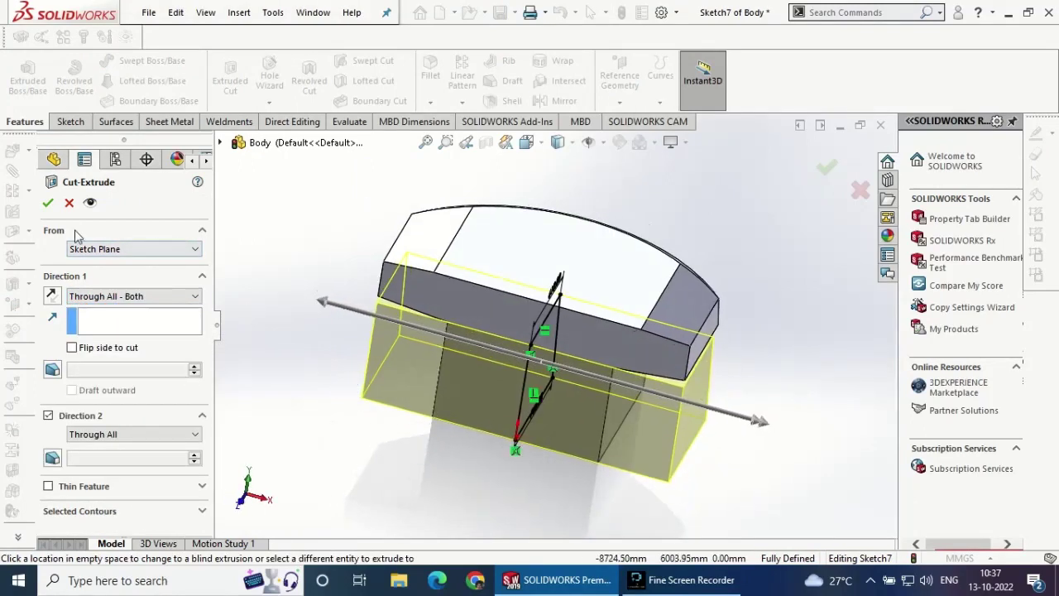
left_click(47, 203)
- Save the part and rotate it to view the slanted stem side
middle_click_drag(478, 433, 538, 207)
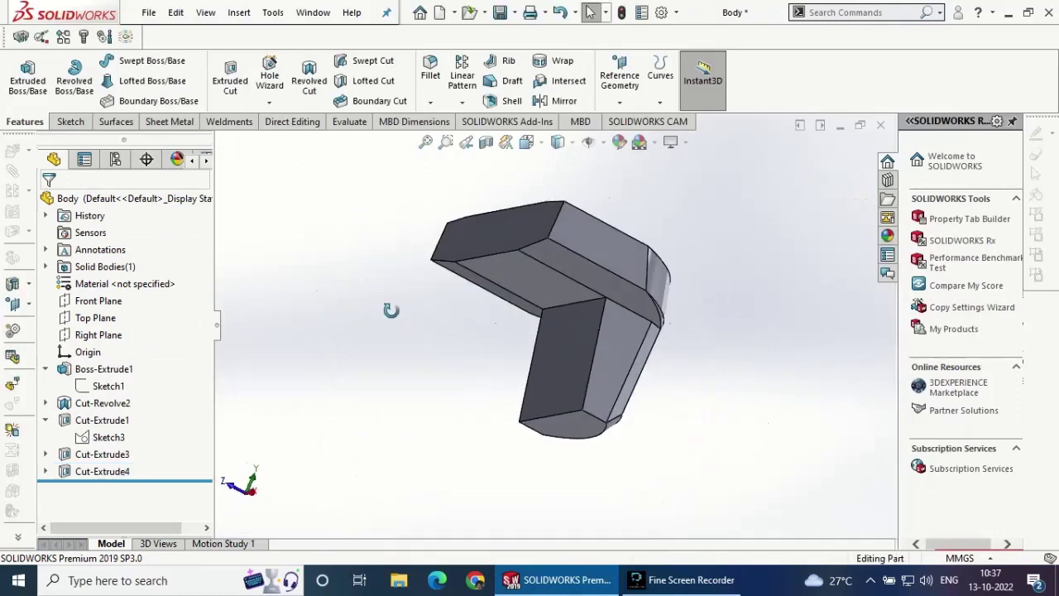
left_click(500, 12)
mouse_move(709, 420)
middle_mouse_down()
mouse_move(496, 414)
mouse_move(638, 372)
mouse_move(589, 413)
mouse_move(529, 419)
middle_mouse_up()
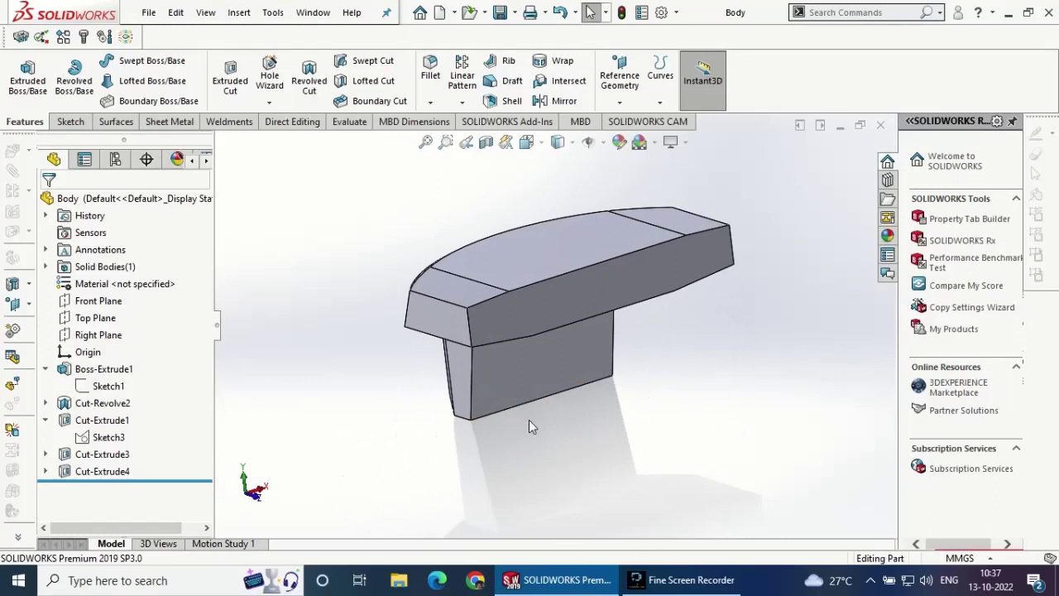
mouse_move(529, 419)
middle_mouse_down()
mouse_move(674, 406)
mouse_move(687, 396)
mouse_move(686, 356)
mouse_move(549, 442)
mouse_move(572, 414)
mouse_move(631, 407)
mouse_move(626, 532)
middle_mouse_up()
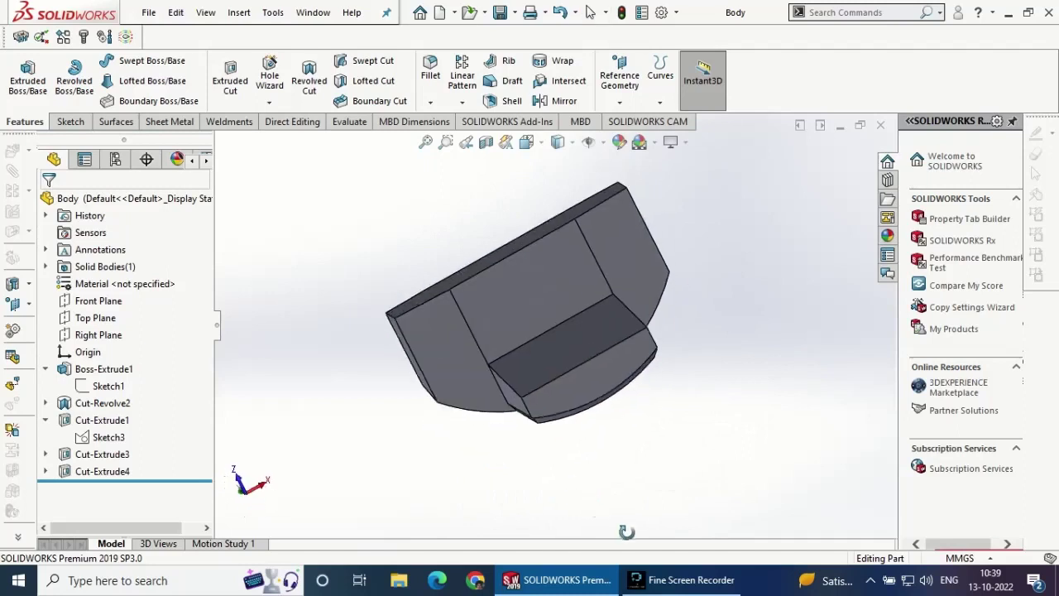
left_click(508, 308)
- Start a sketch normal to the stem face and draw a triangle at its left corner
left_click(574, 255)
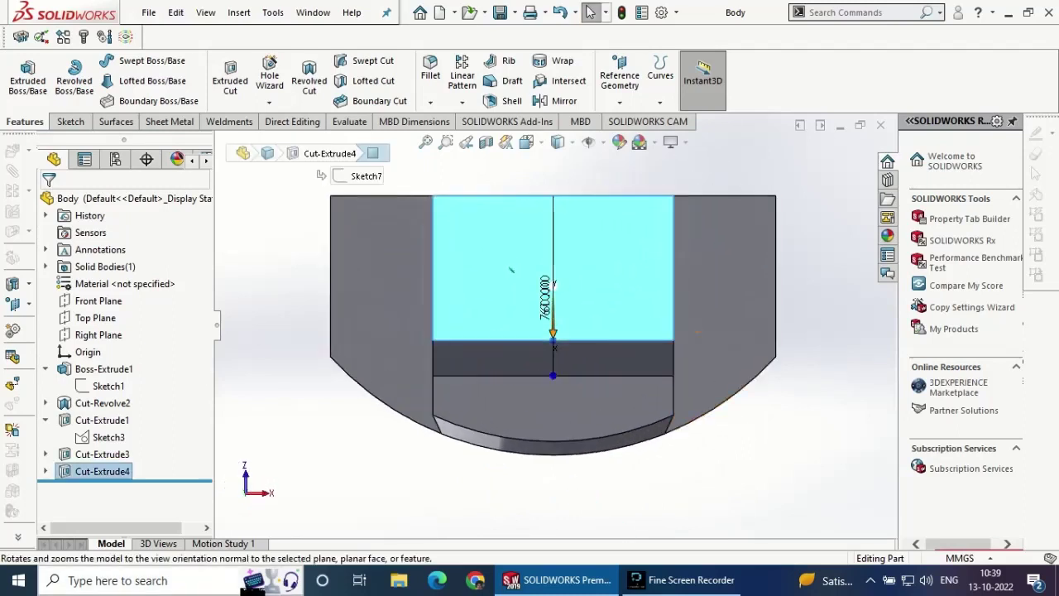
left_click(71, 122)
left_click(21, 74)
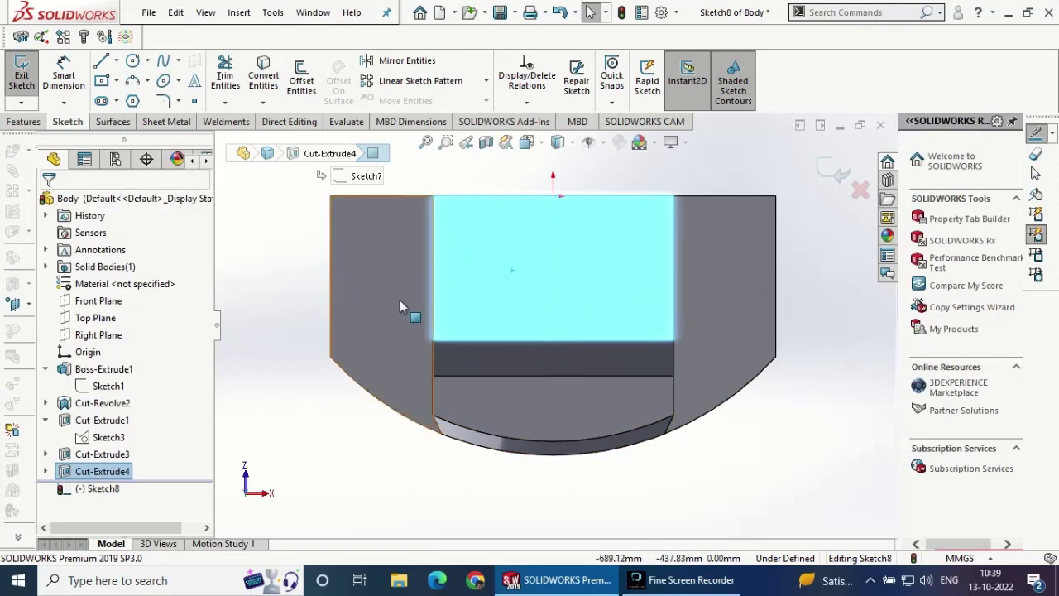
scroll(463, 348, "down", 2)
key("l")
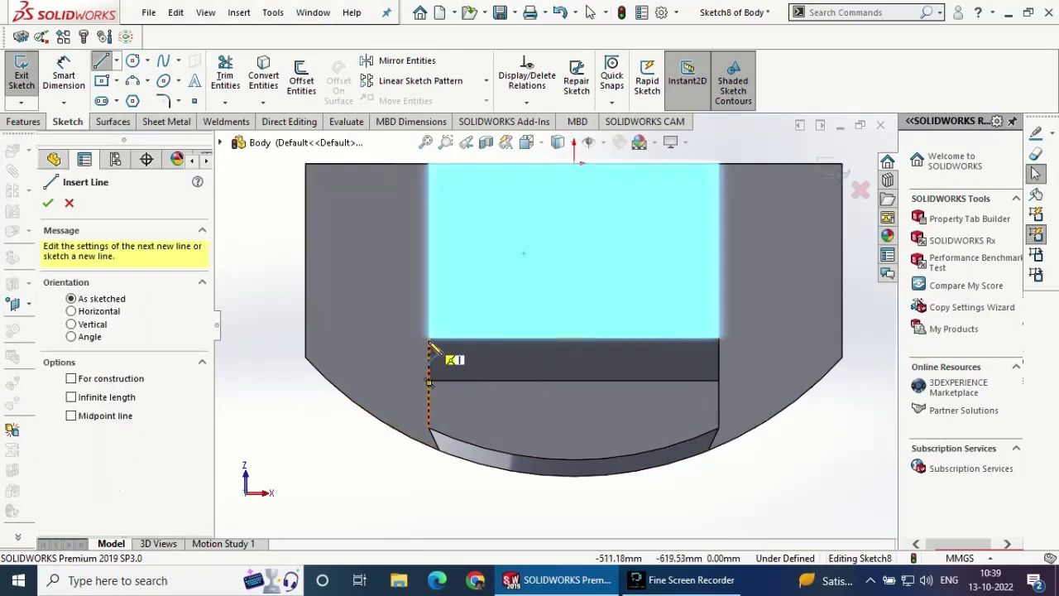
left_click(429, 339)
left_click(470, 337)
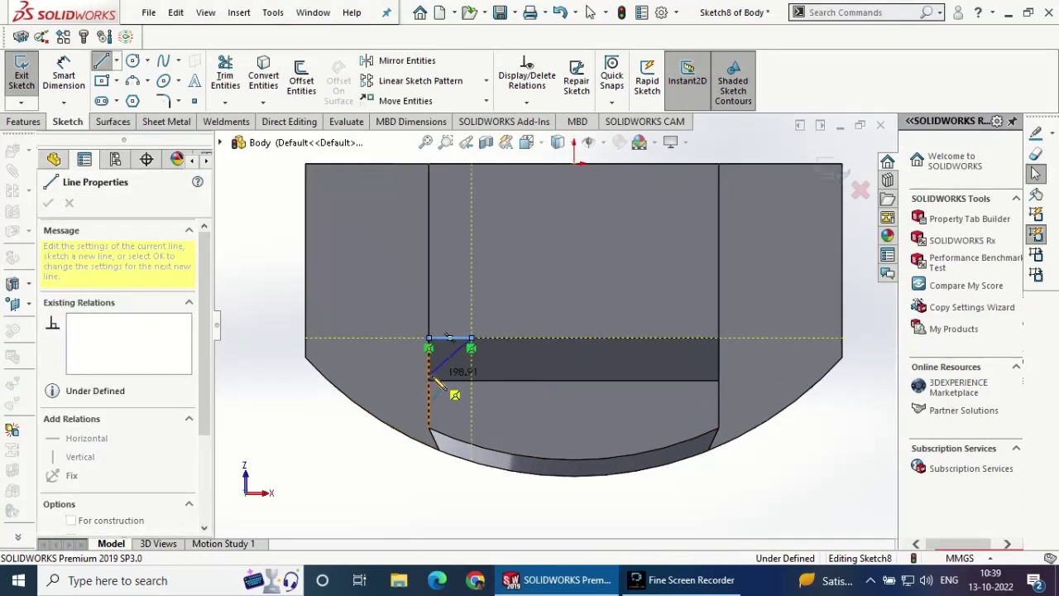
double_click(438, 375)
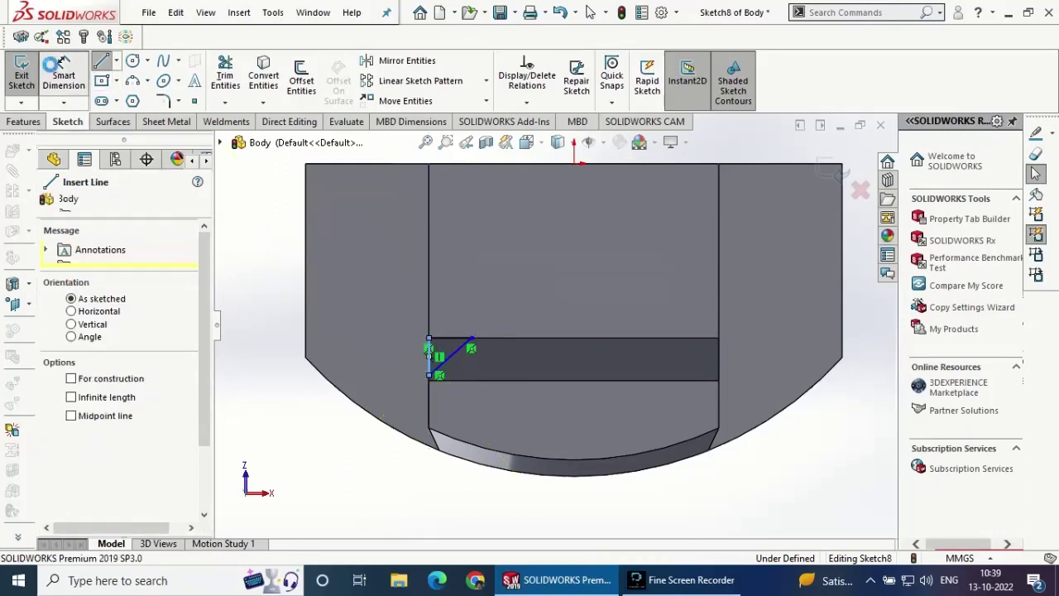
- Dimension the triangle's horizontal and vertical legs to 200 each and exit the sketch
left_click(62, 66)
left_click(451, 338)
left_click(451, 245)
type("200")
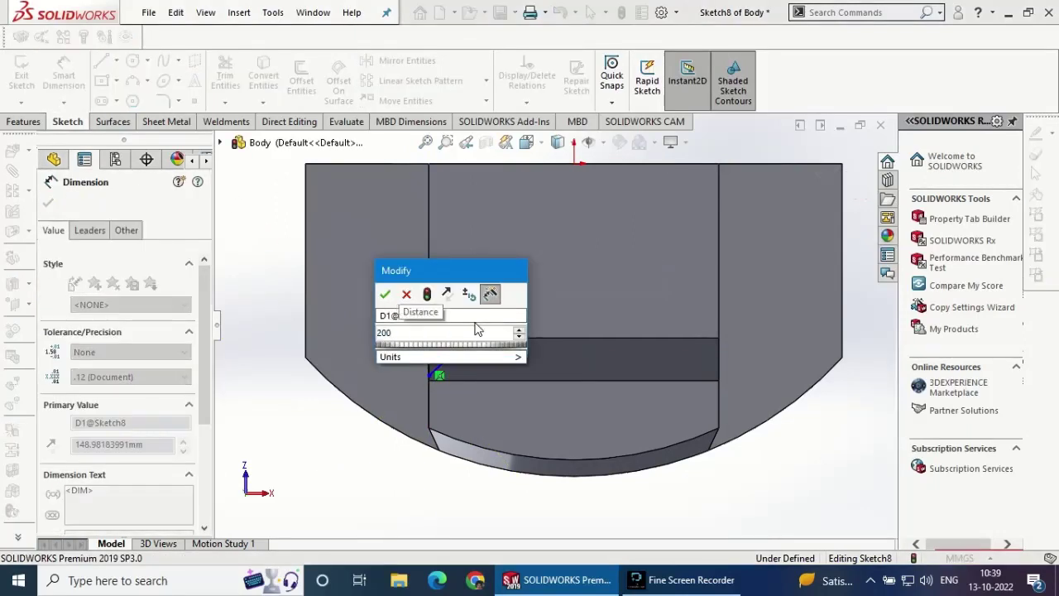
key("Return")
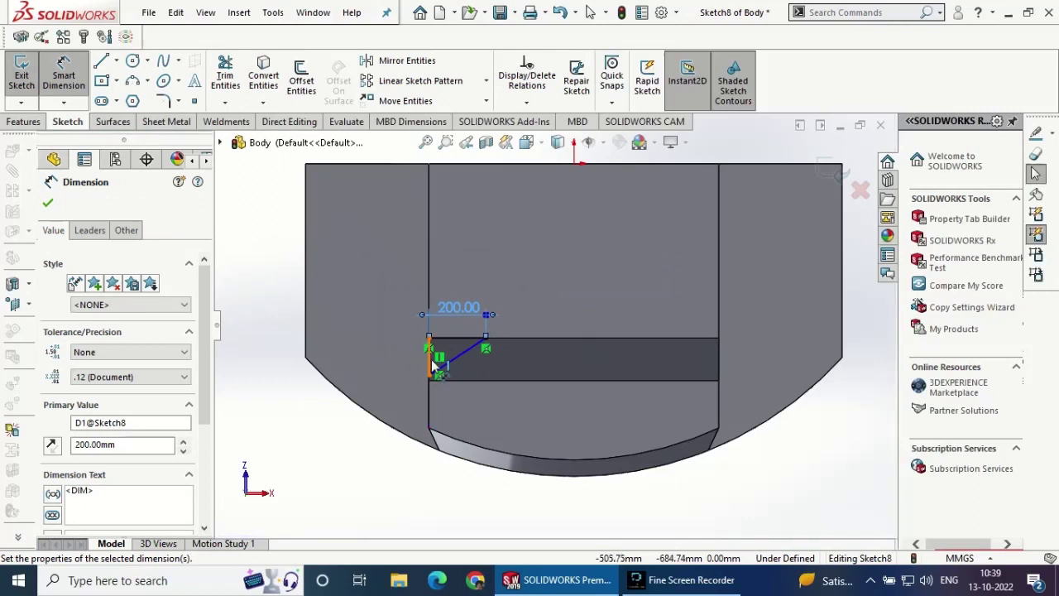
left_click(429, 356)
left_click(398, 364)
type("2")
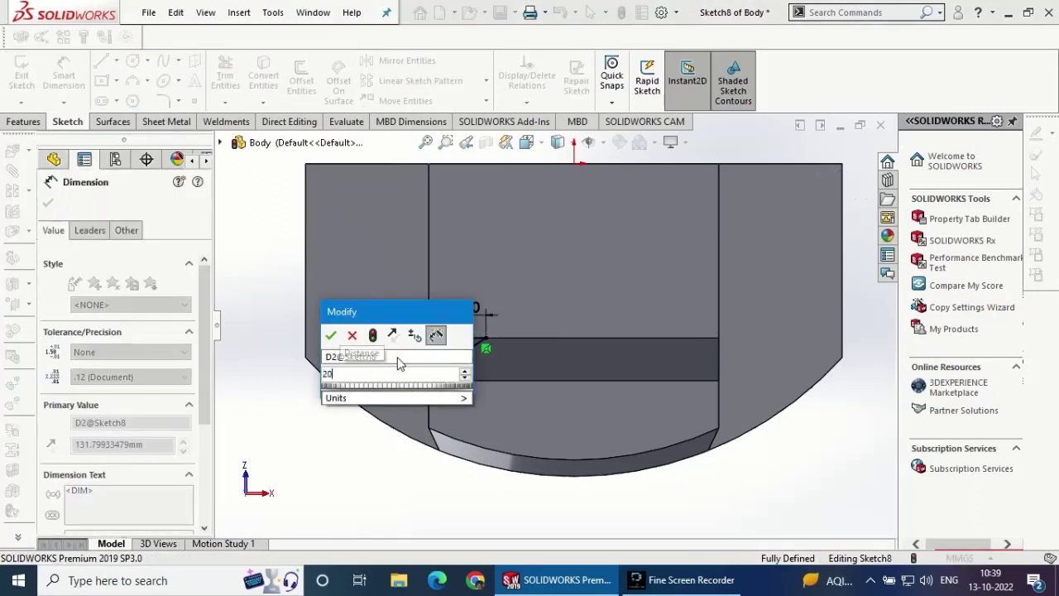
type("0")
key("Return")
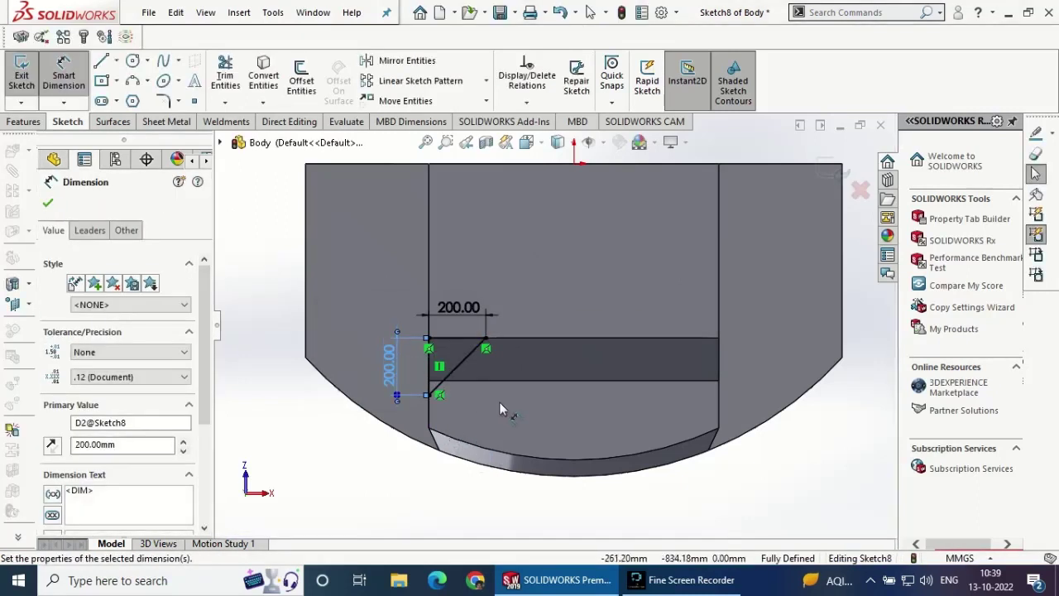
left_click(48, 203)
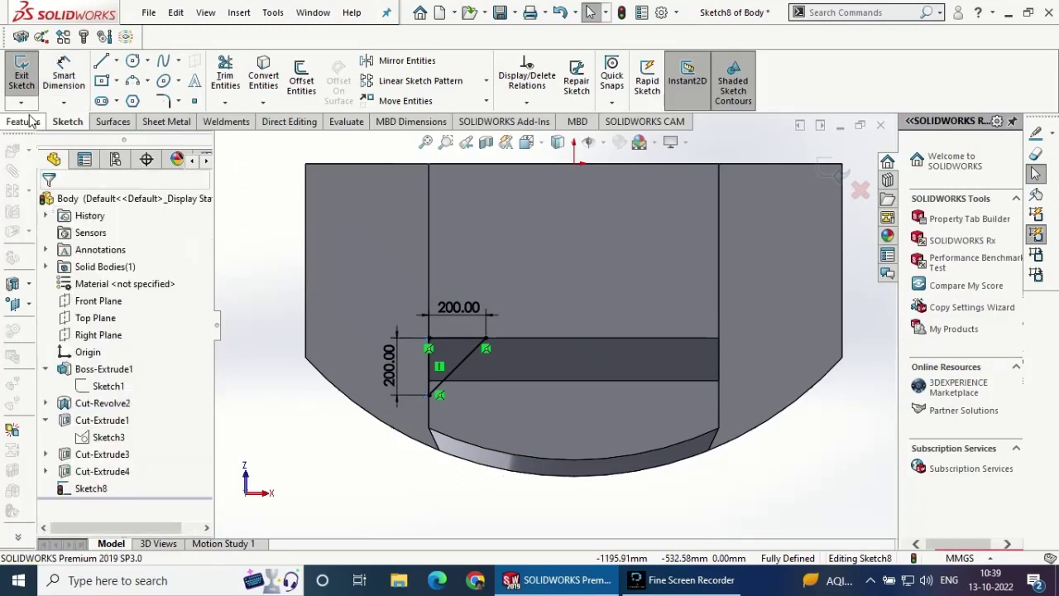
left_click(22, 73)
- Start a sketch normal to the front face and draw a closed triangle at the stem corner
left_click(587, 444)
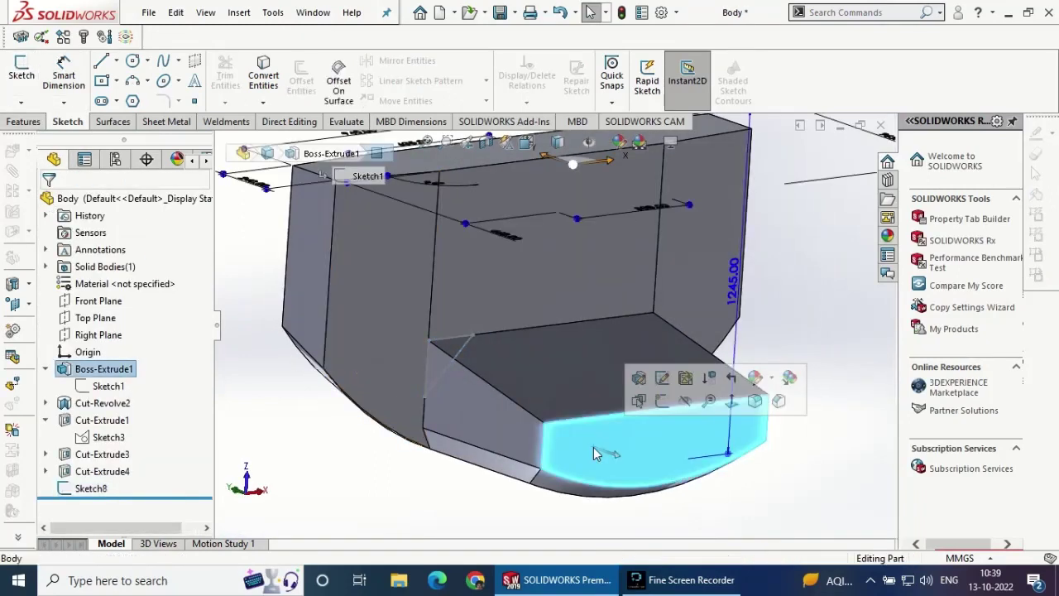
left_click(681, 403)
scroll(422, 414, "down", 2)
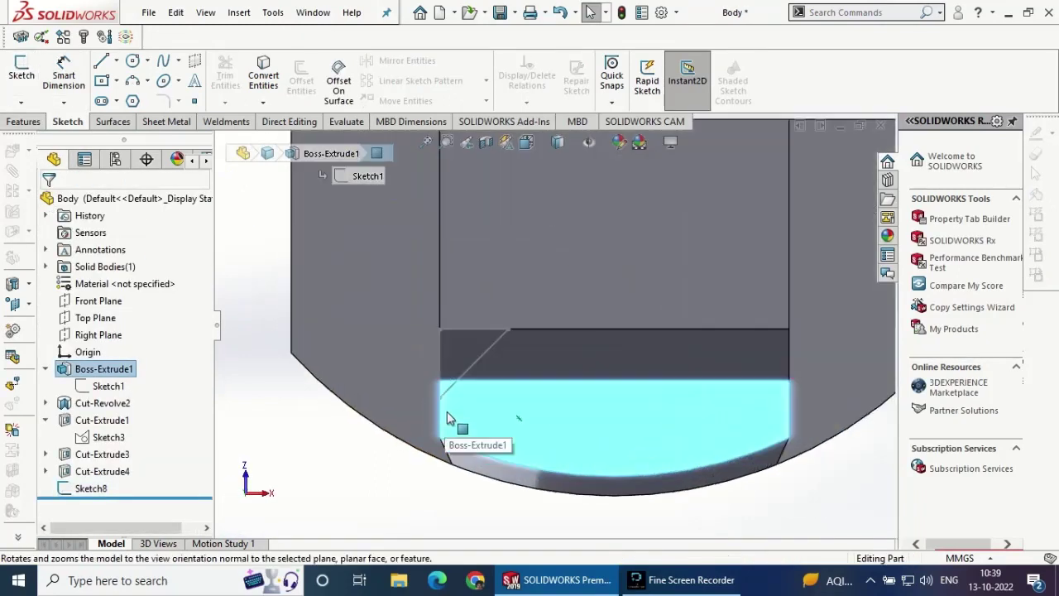
left_click(22, 73)
left_click(101, 60)
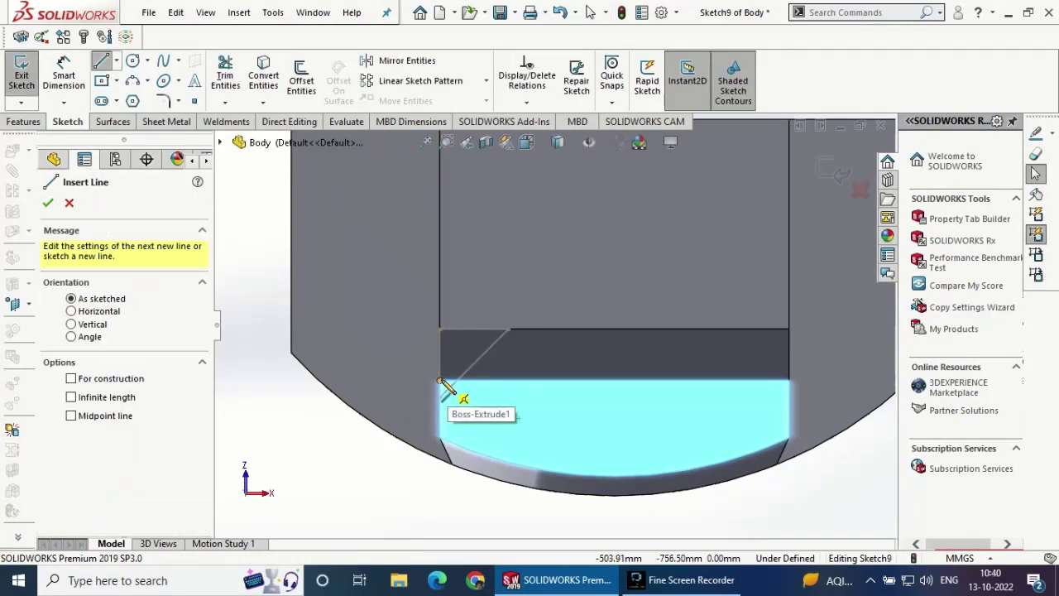
left_click(439, 381)
left_click(498, 381)
left_click(439, 414)
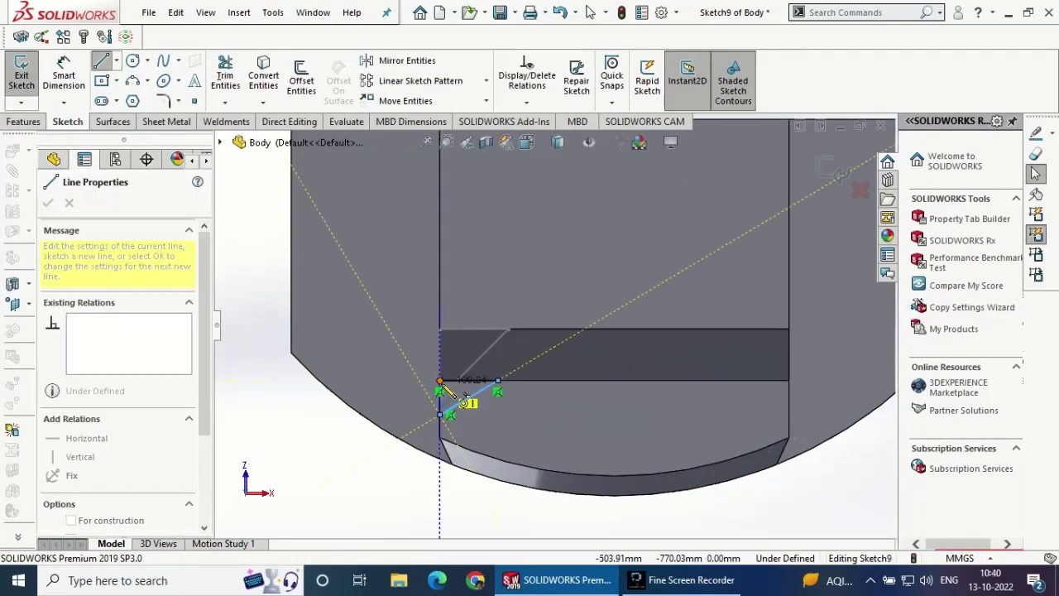
left_click(440, 380)
- Dimension the triangle 200 wide and 100 tall, then exit the sketch
right_click_drag(473, 385, 473, 344)
left_click(476, 381)
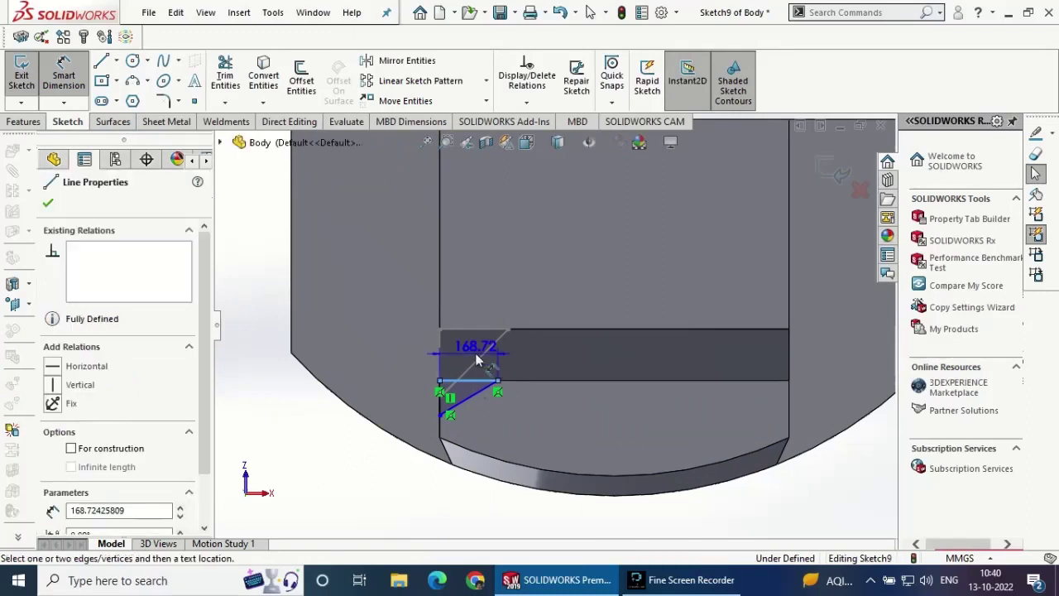
left_click(476, 318)
type("200")
key("Return")
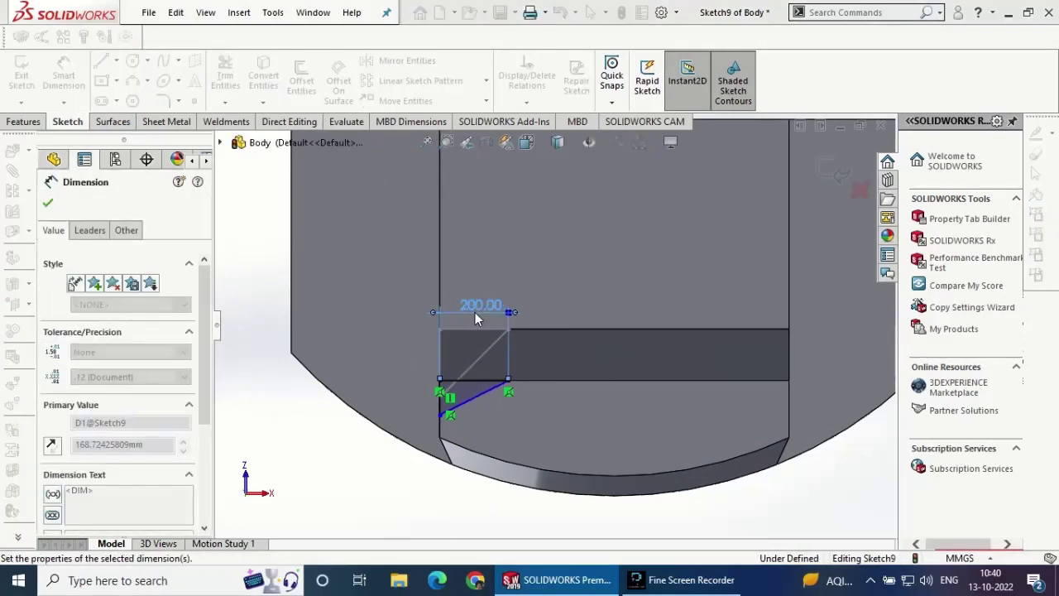
left_click(441, 402)
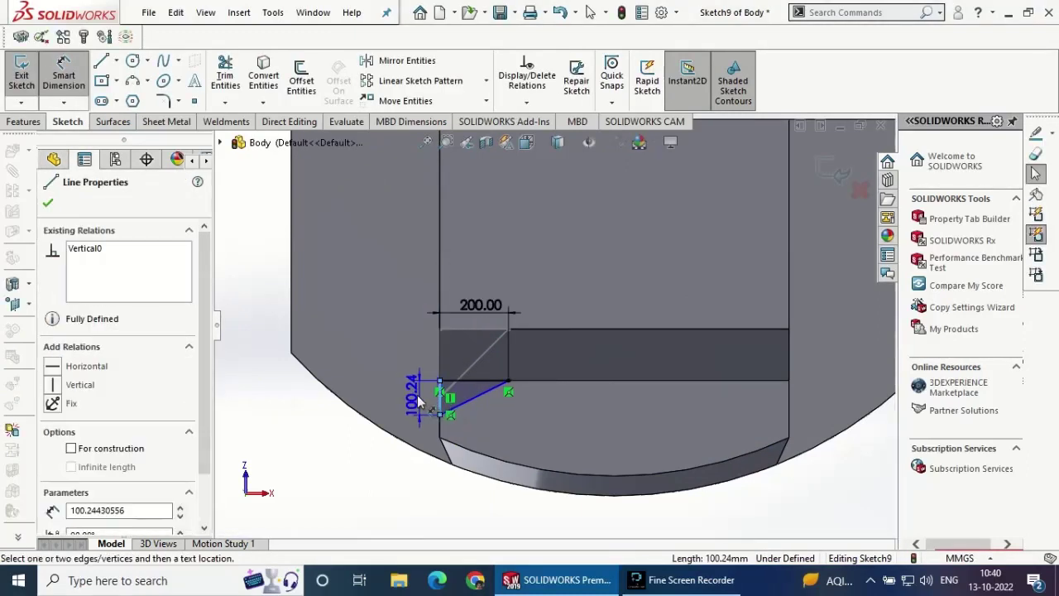
left_click(415, 397)
type("100")
key("Return")
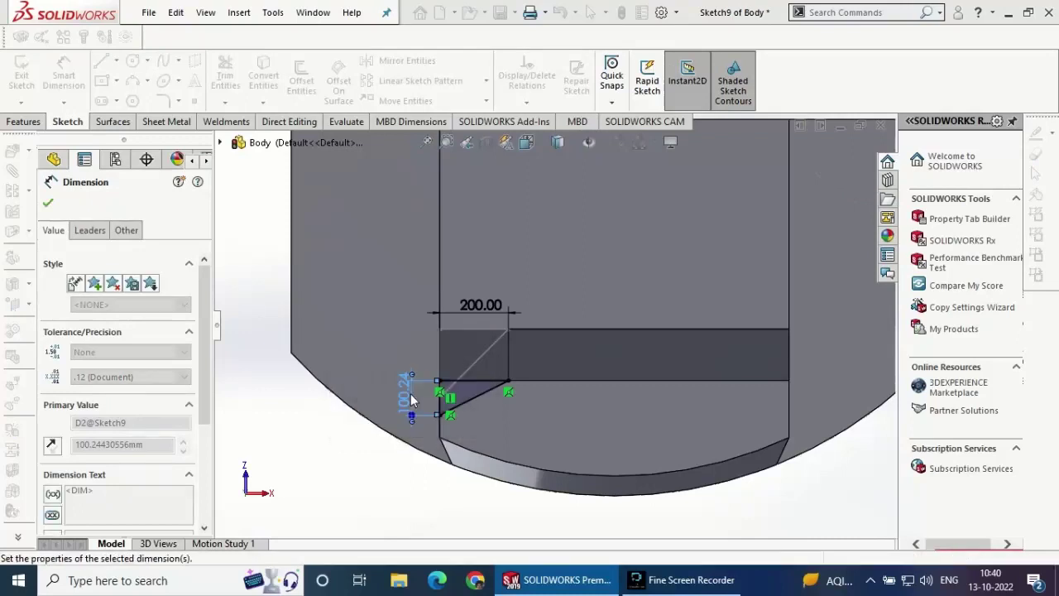
left_click(48, 203)
left_click(21, 75)
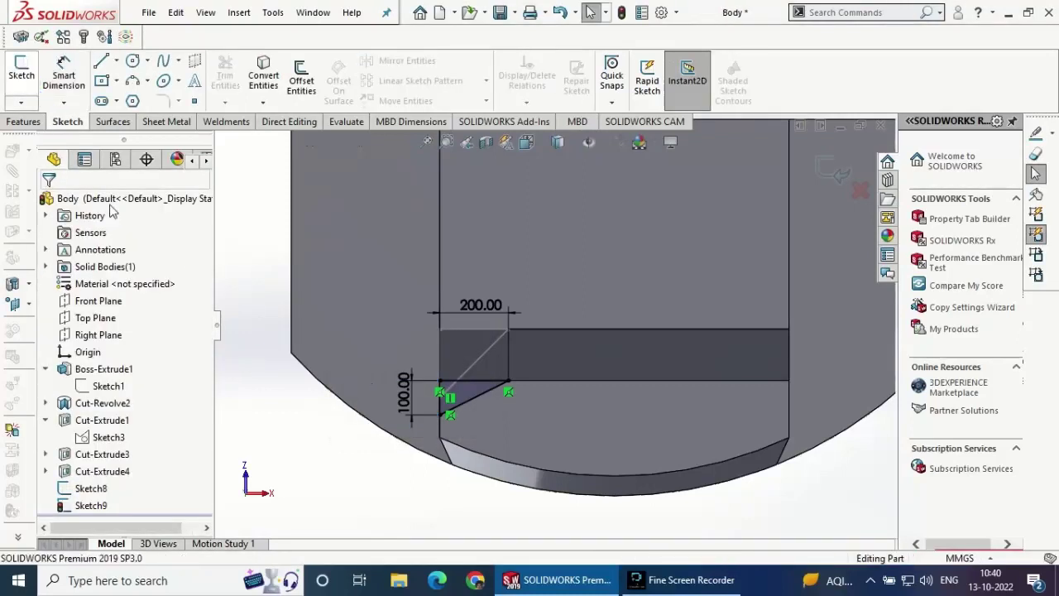
- Create a lofted cut between Sketch9 and Sketch8, producing Cut-Loft1 at the stem corner
left_click(23, 121)
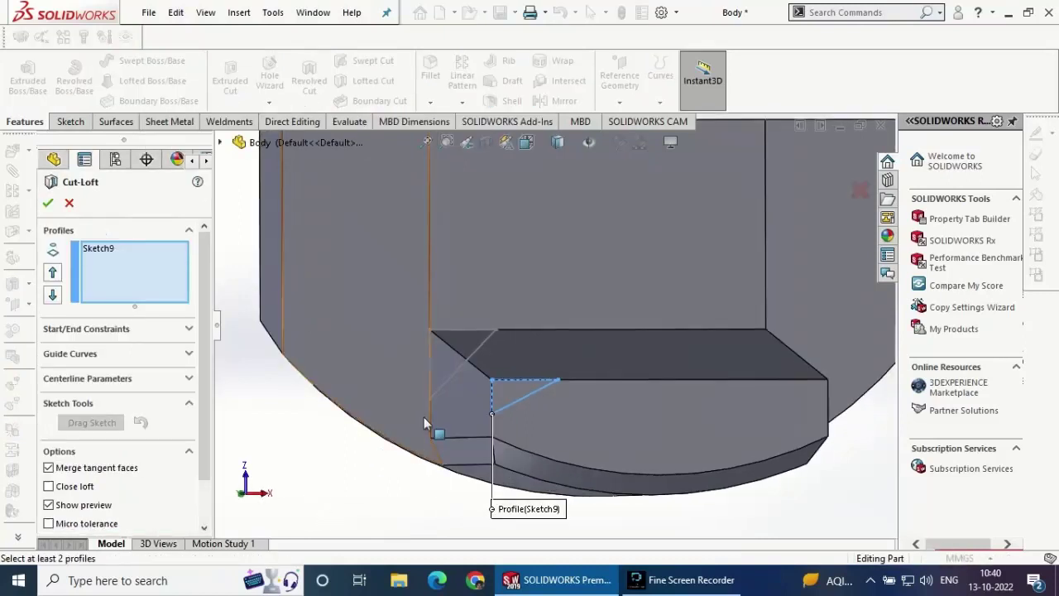
left_click(429, 366)
key("f")
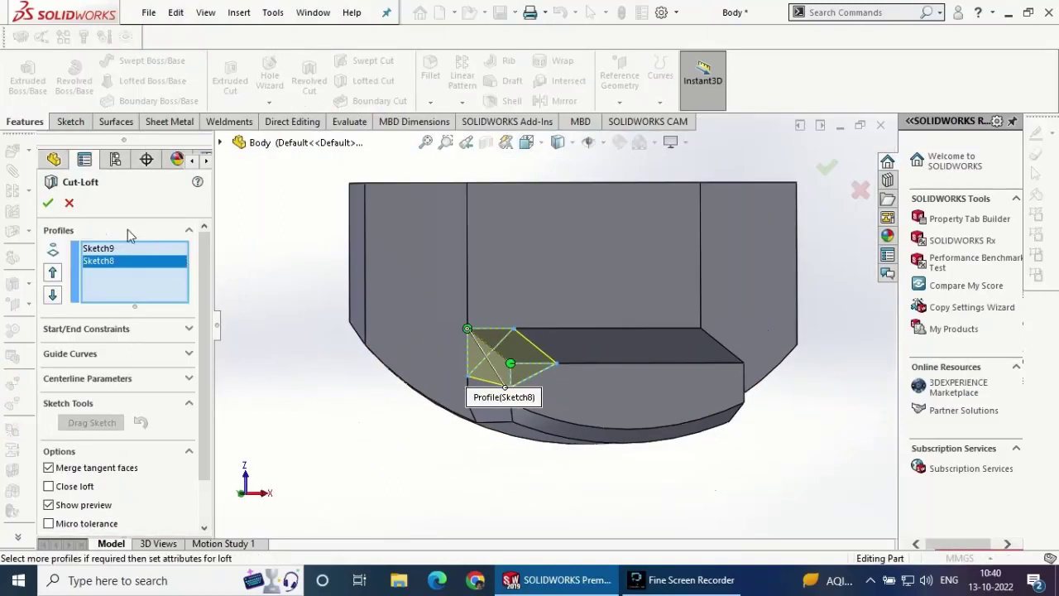
key("Return")
mouse_move(374, 377)
middle_mouse_down()
mouse_move(349, 399)
mouse_move(374, 428)
middle_mouse_up()
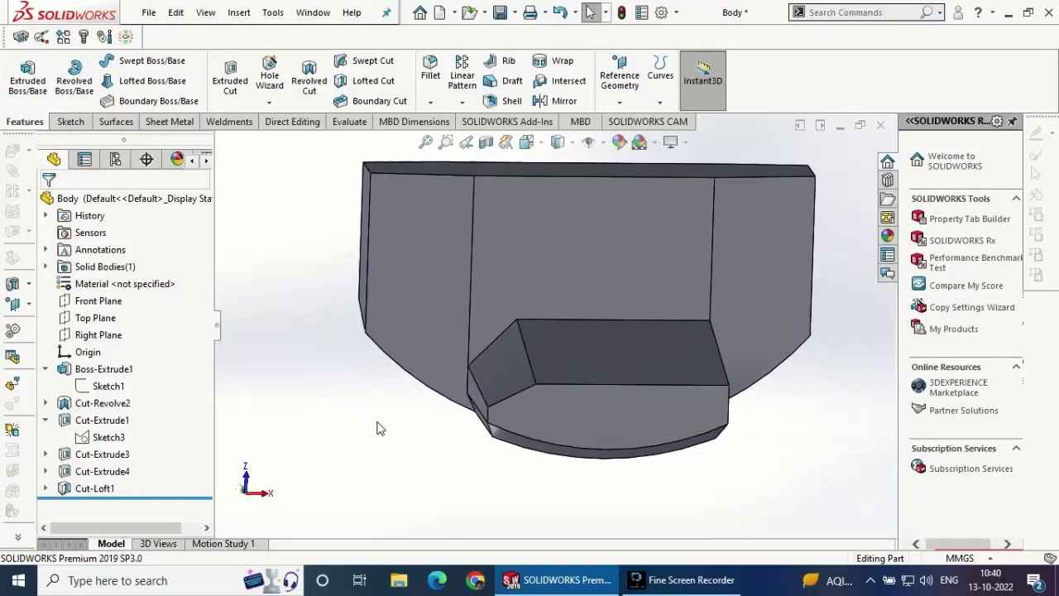
- Mirror Cut-Loft1 about the Right Plane to create Mirror2
left_click(98, 335)
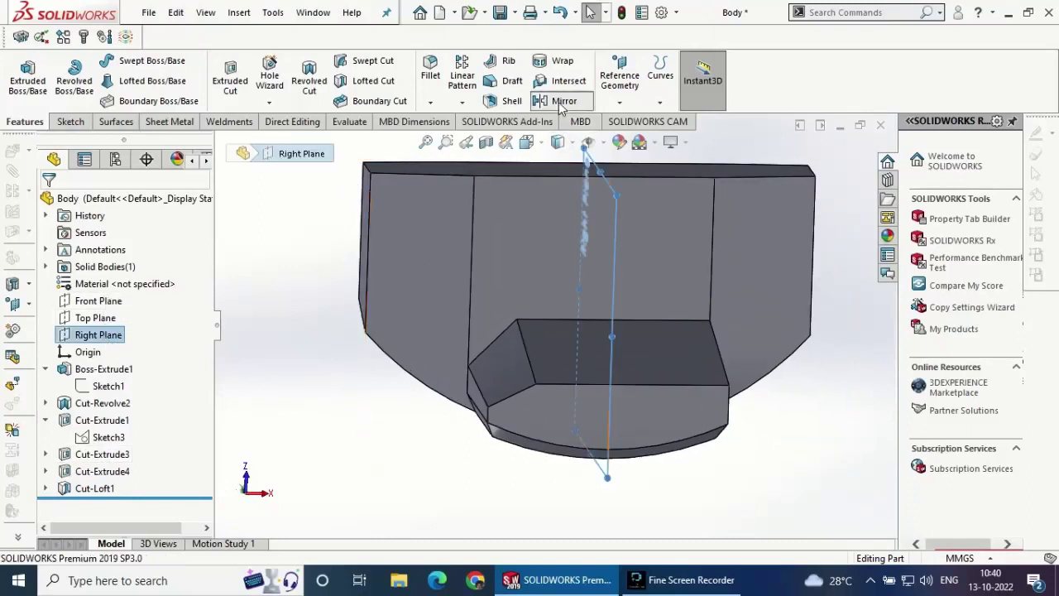
left_click(556, 100)
left_click(220, 142)
left_click(287, 398)
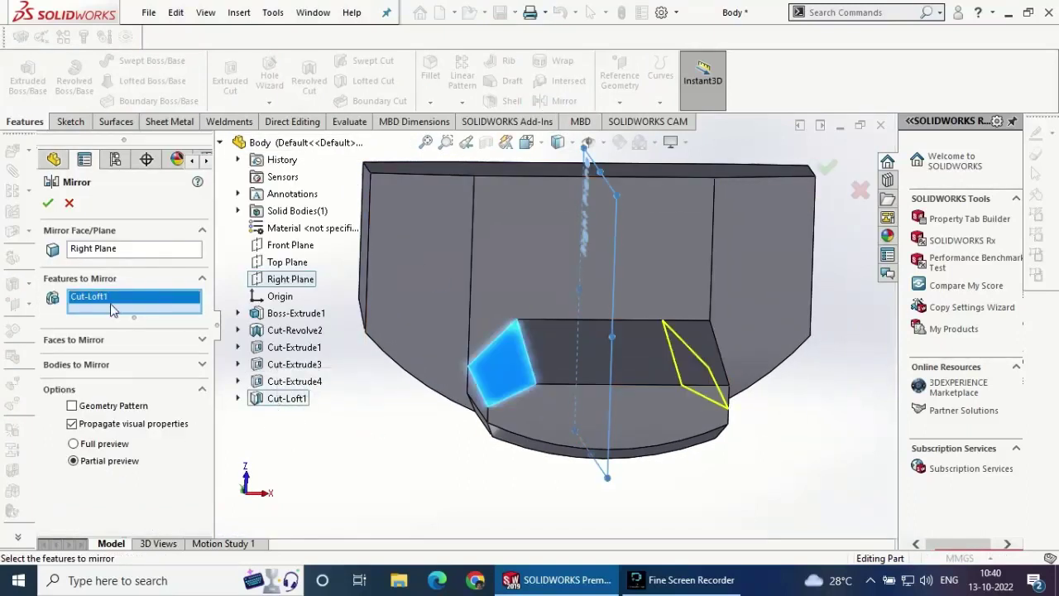
key("Return")
mouse_move(362, 456)
middle_mouse_down()
mouse_move(532, 420)
mouse_move(687, 421)
mouse_move(552, 508)
mouse_move(611, 484)
middle_mouse_up()
- Open Sketch10 on the flange's top face, viewed normal to it
scroll(609, 474, "up", 3)
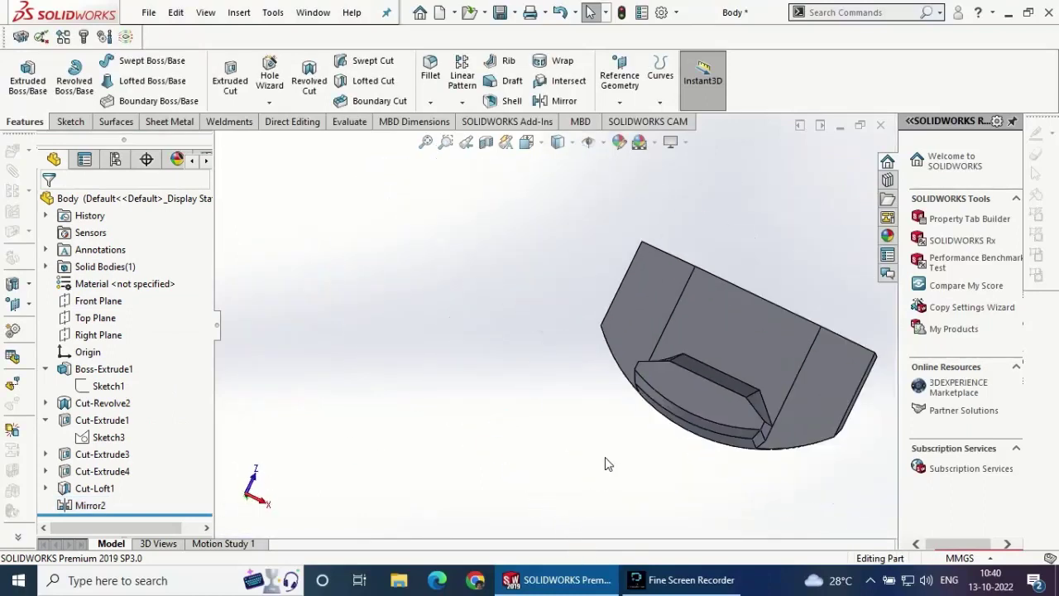
mouse_move(577, 437)
middle_mouse_down()
mouse_move(567, 489)
mouse_move(466, 390)
mouse_move(734, 261)
middle_mouse_up()
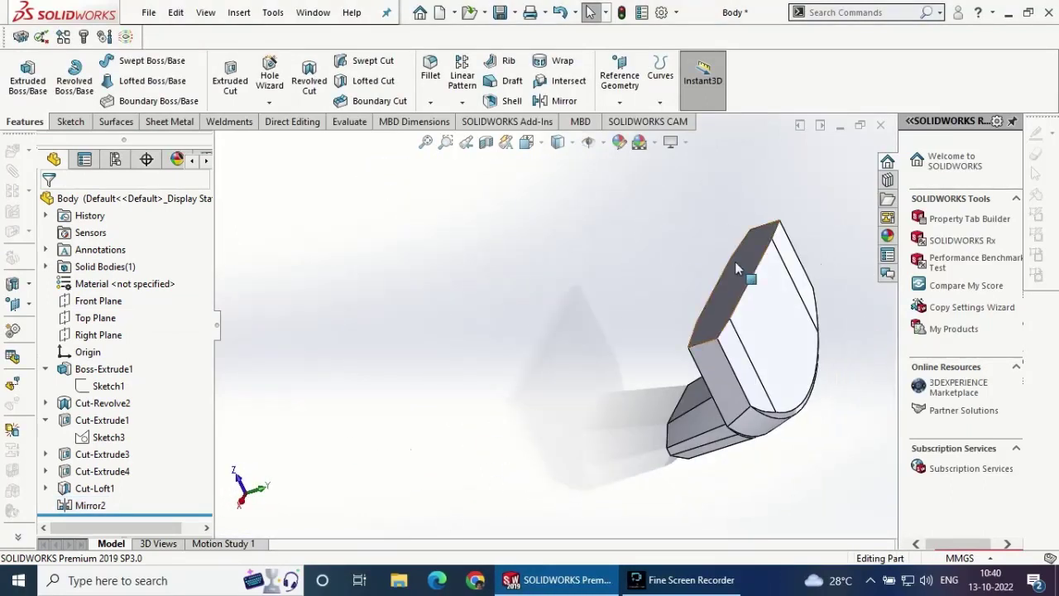
left_click(721, 282)
left_click(840, 219)
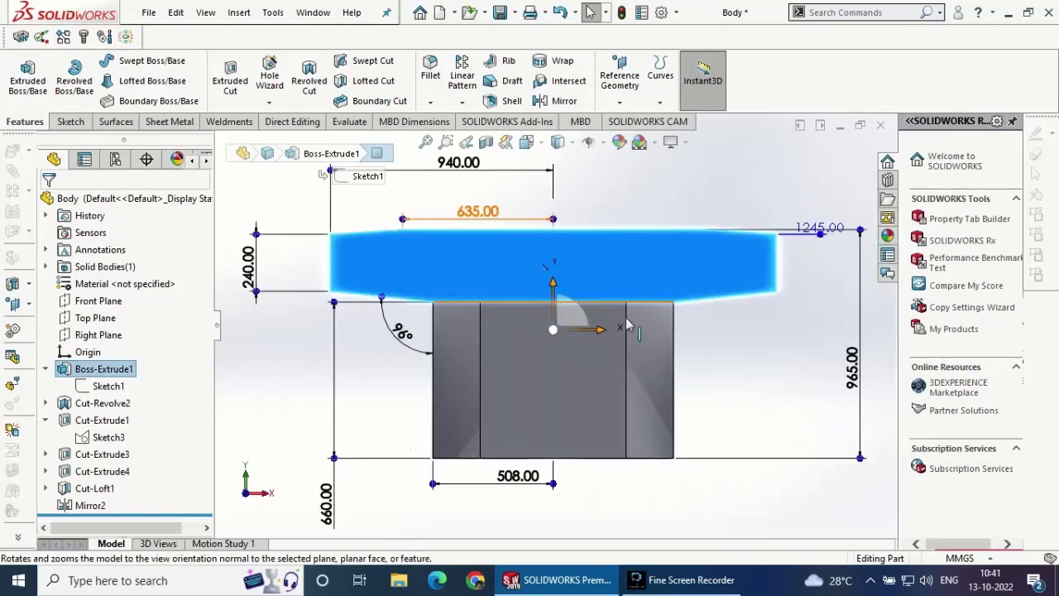
left_click(71, 121)
left_click(22, 75)
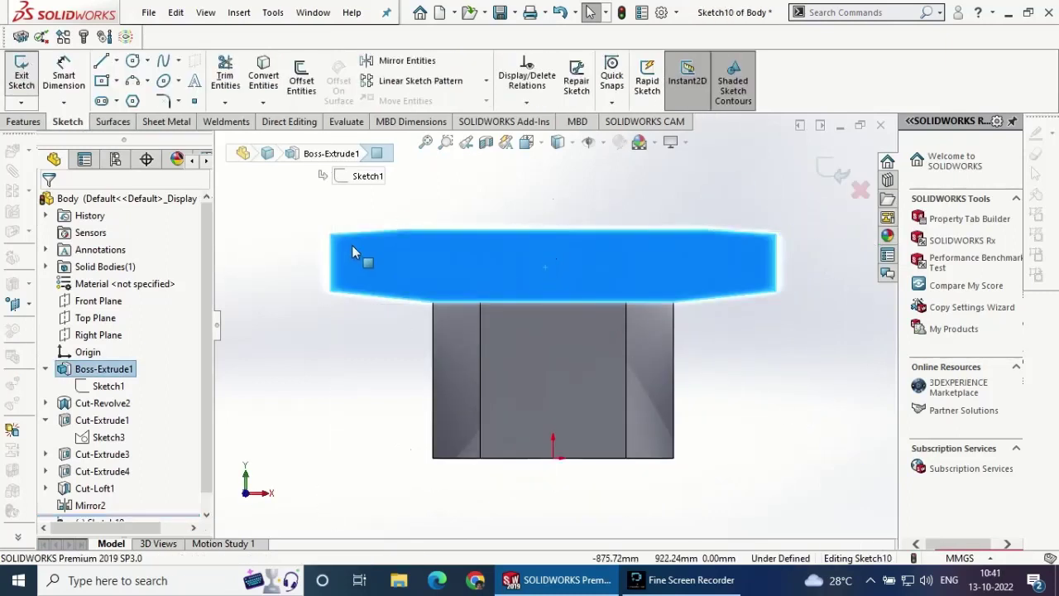
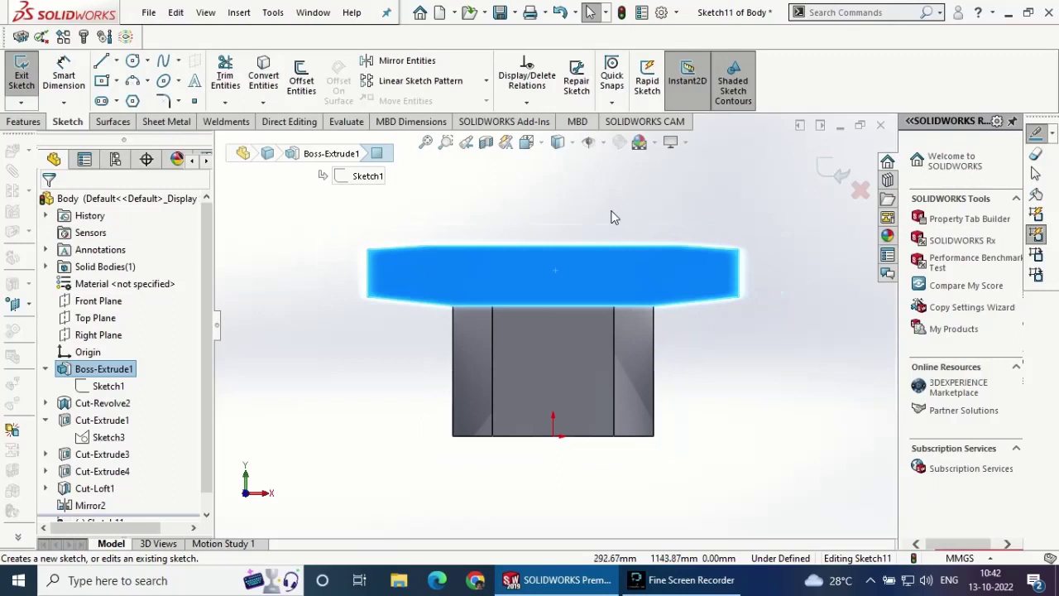
- Draw the trapezoid outline with lines from the flange corner into the lower body
left_click(101, 60)
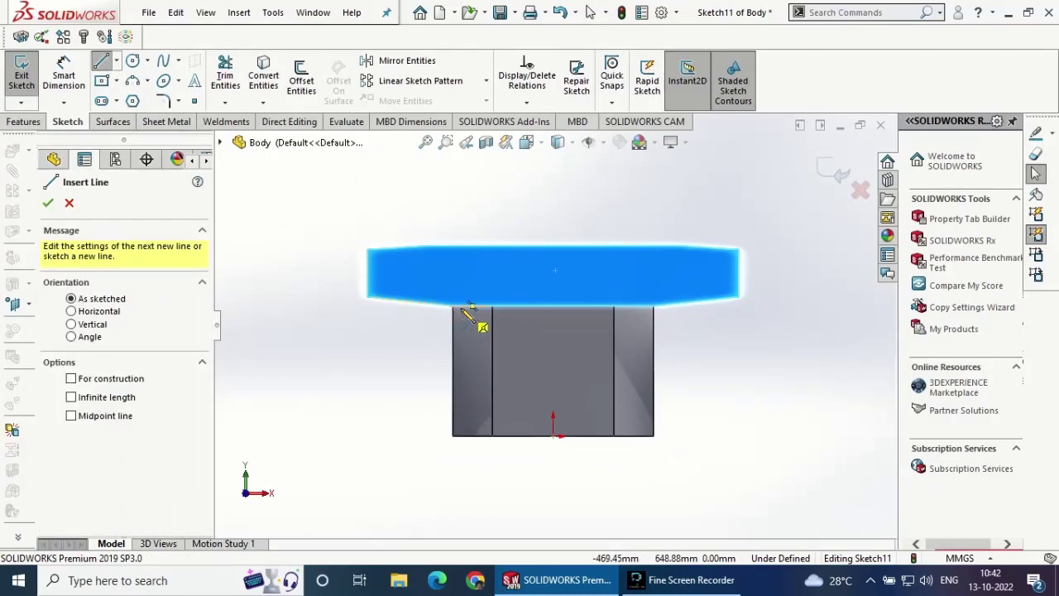
left_click(654, 306)
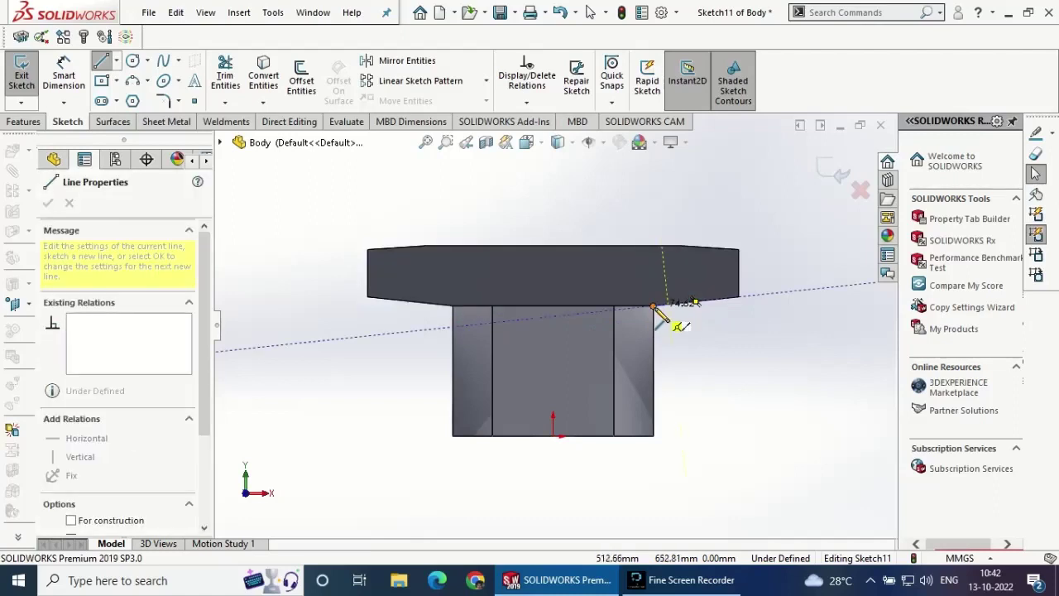
left_click(453, 306)
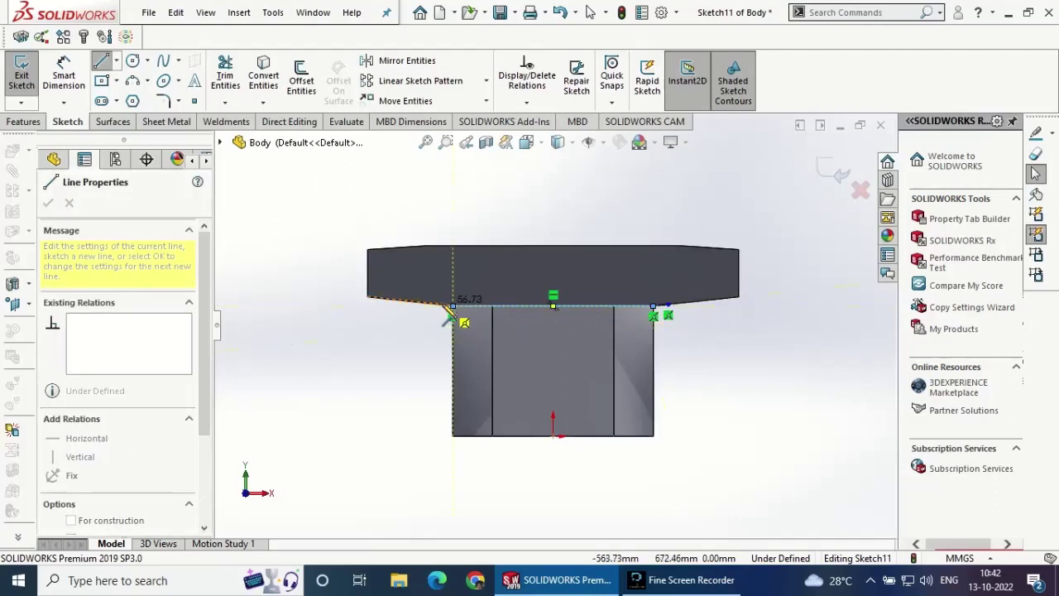
left_click(445, 306)
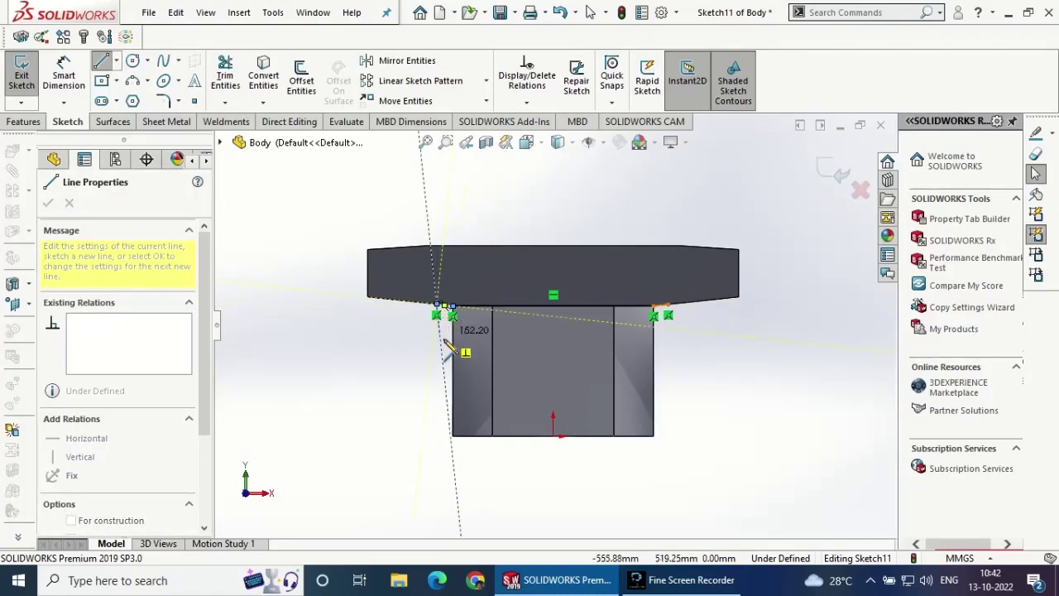
left_click(493, 388)
left_click(613, 388)
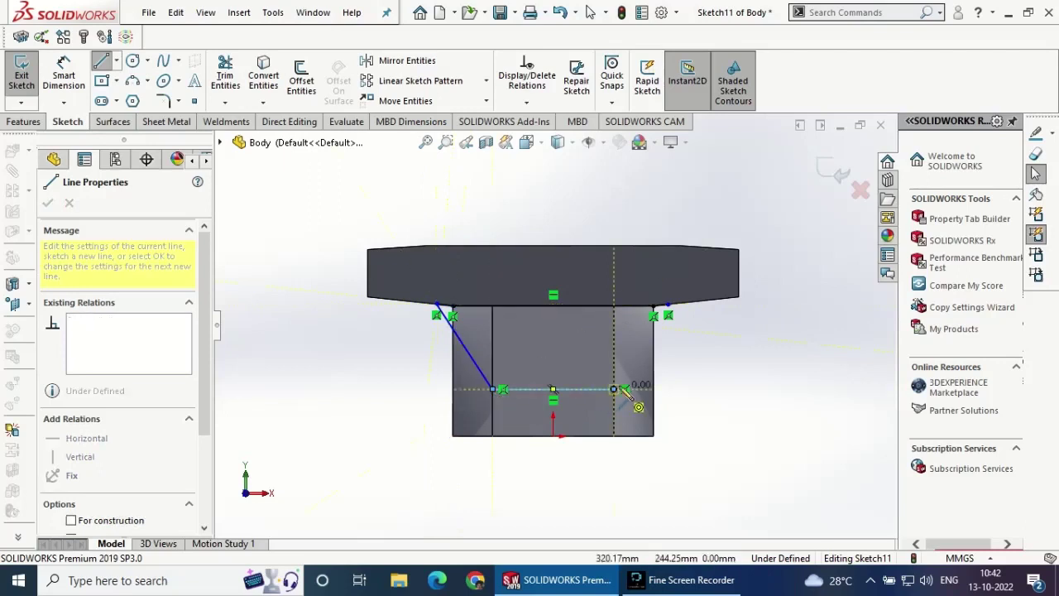
double_click(668, 307)
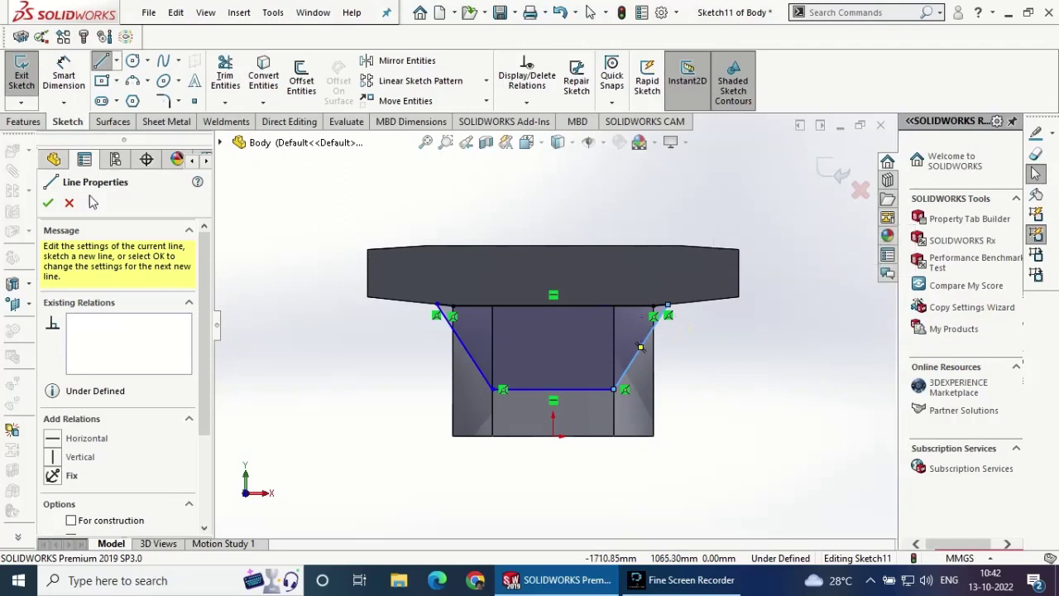
key("Escape")
key("Escape")
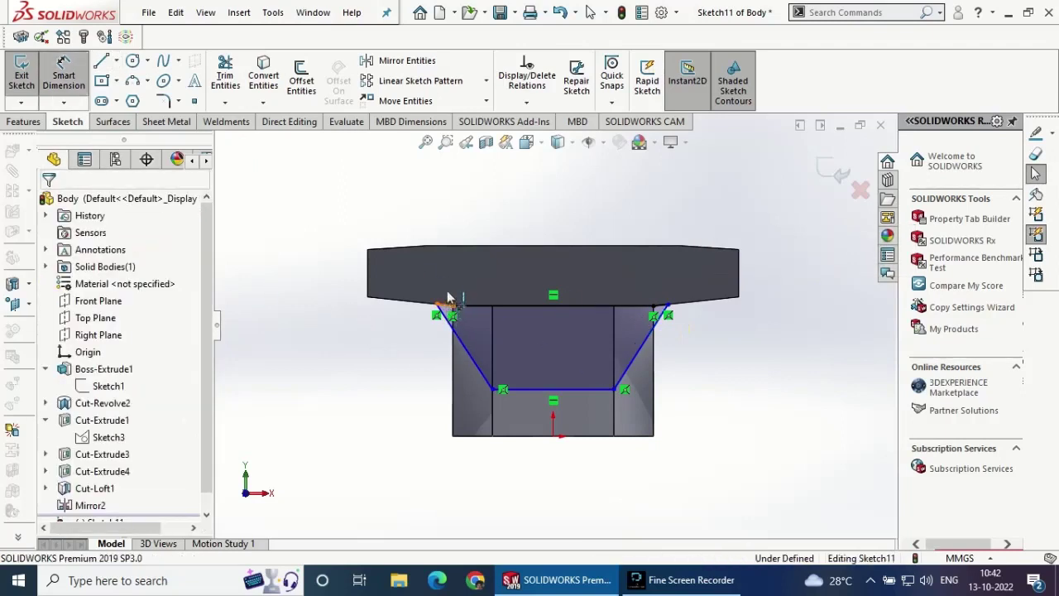
- Dimension both slanted sides of the trapezoid to 40 mm
left_click(448, 297)
left_click(448, 280)
type("40@Sketch11")
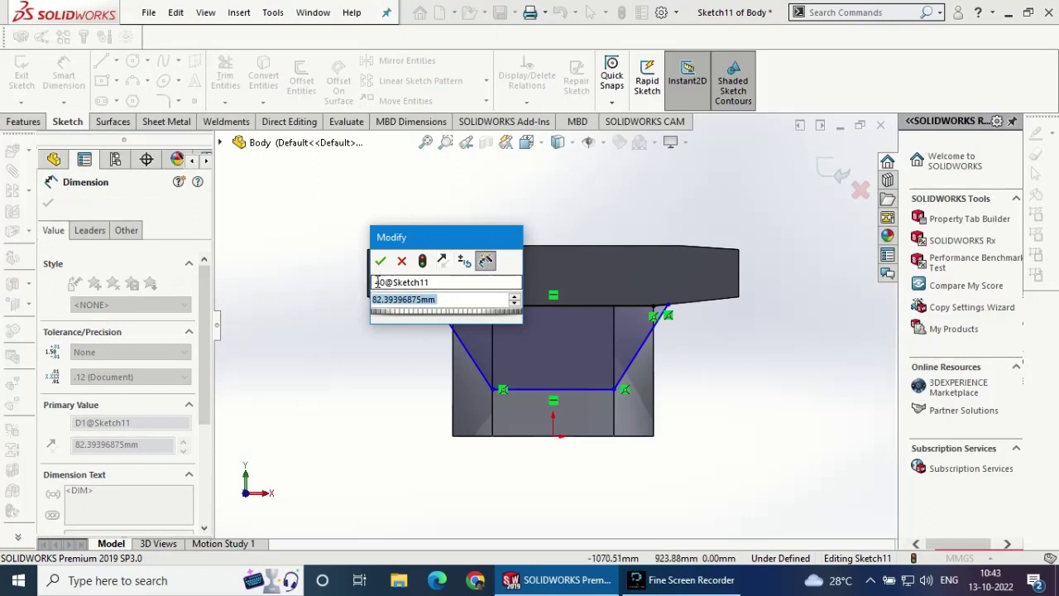
key("BackSpace")
type("4")
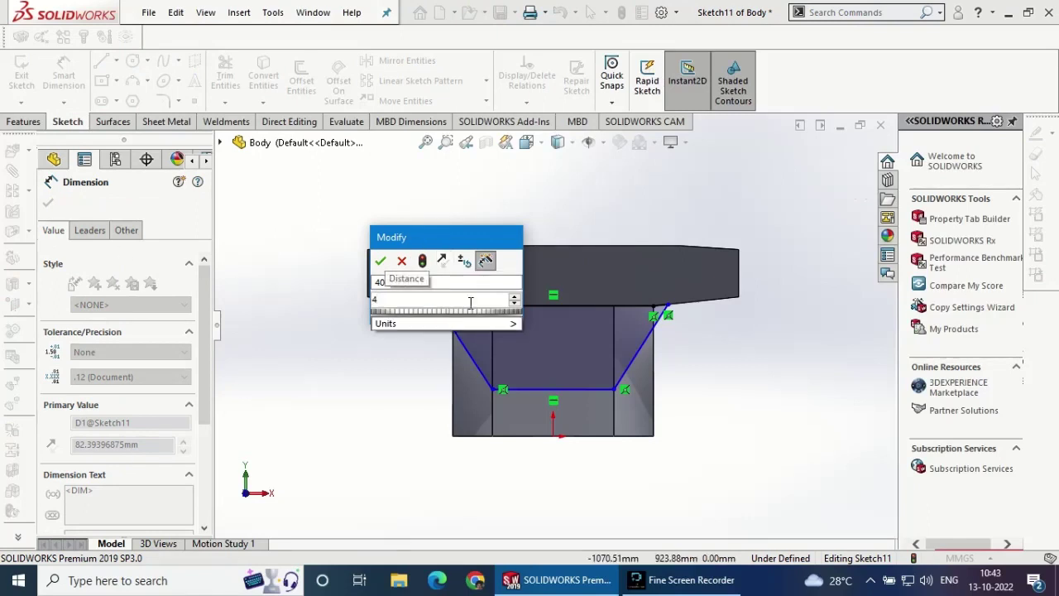
key("Escape")
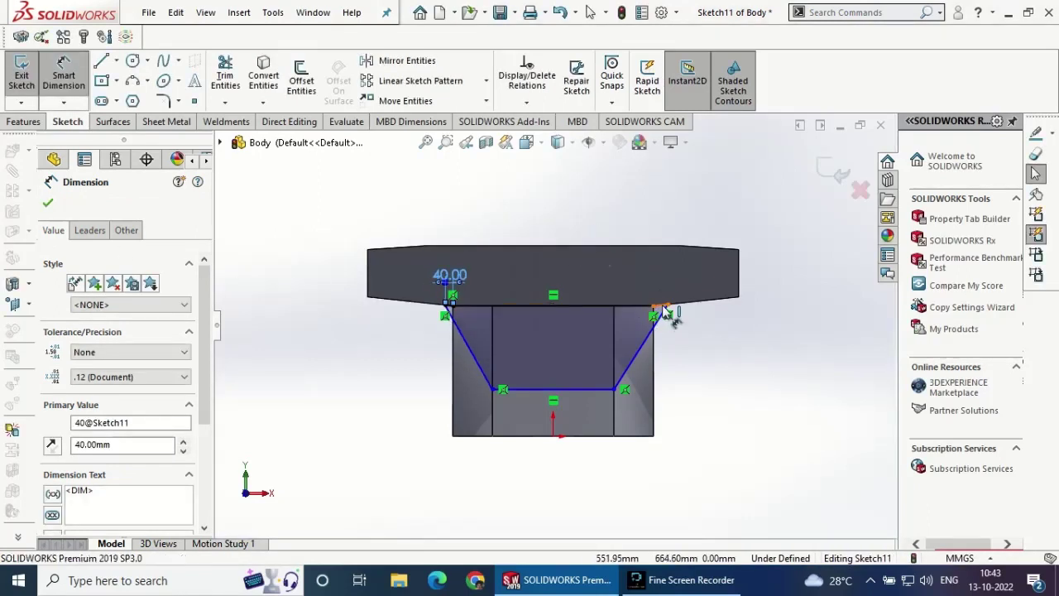
left_click(667, 313)
left_click(656, 281)
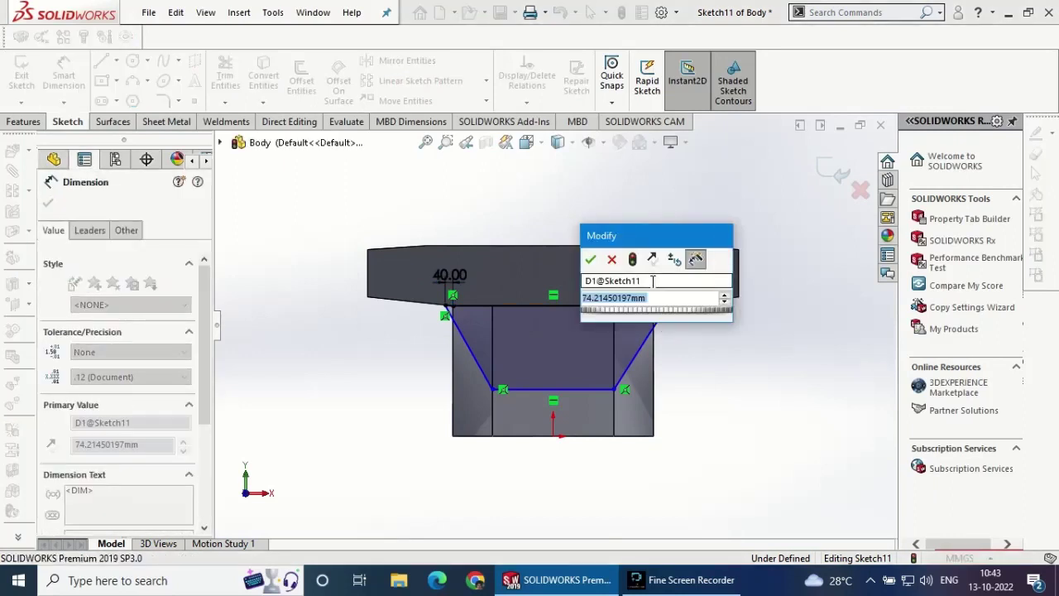
type("40")
key("Return")
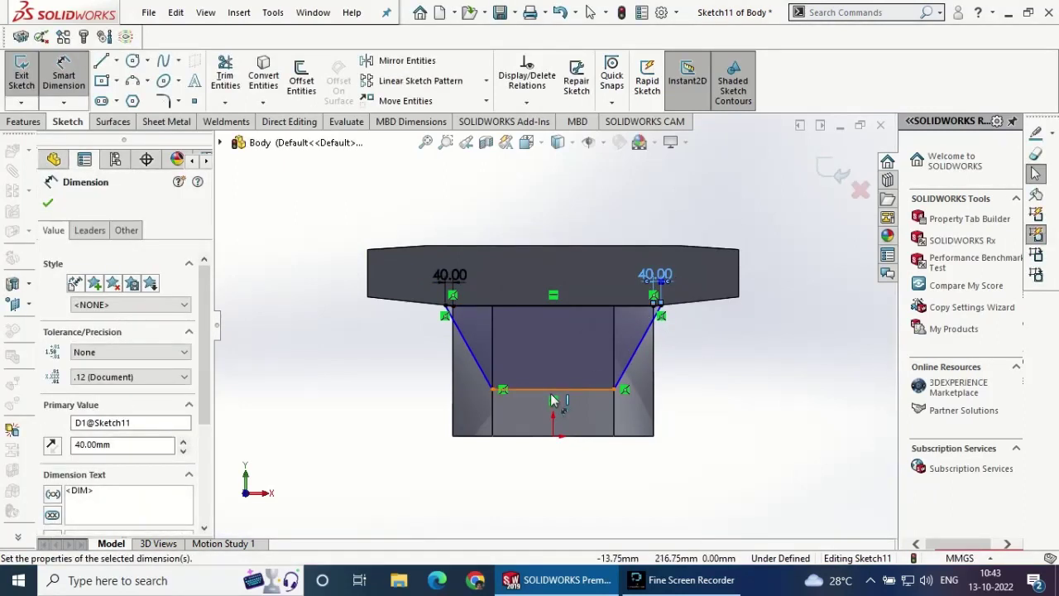
- Dimension the trapezoid's height to 380 mm, fully defining Sketch11
left_click(552, 397)
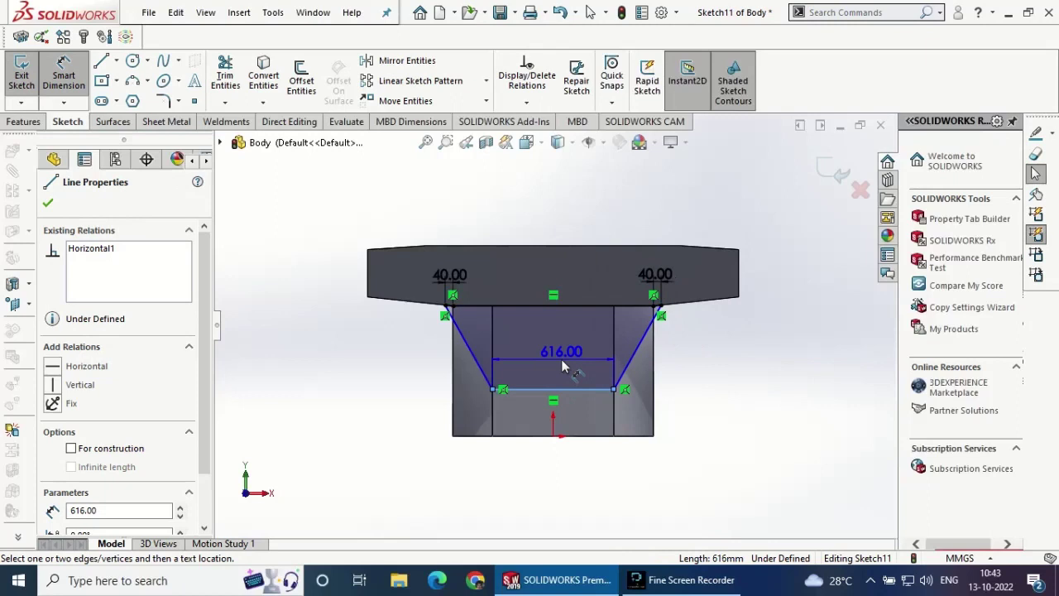
left_click(567, 305)
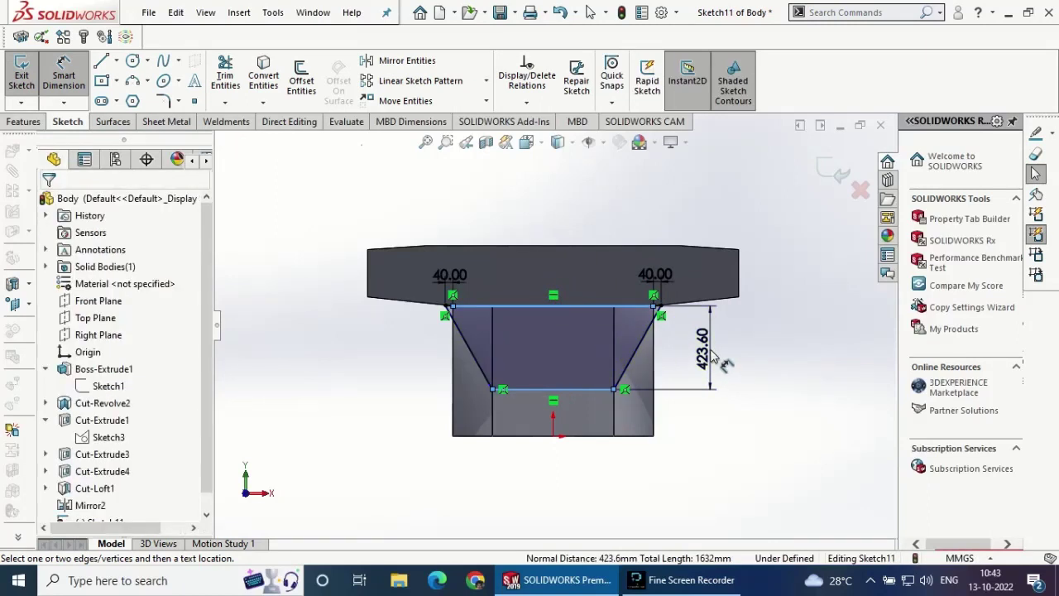
left_click(714, 356)
type("380")
key("Return")
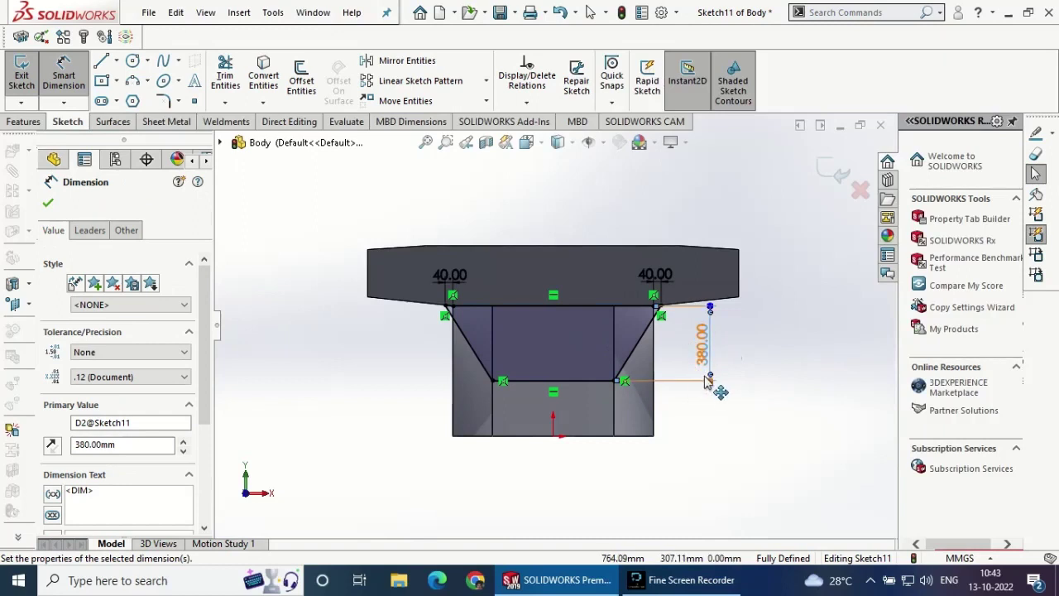
middle_click_drag(711, 389, 687, 371)
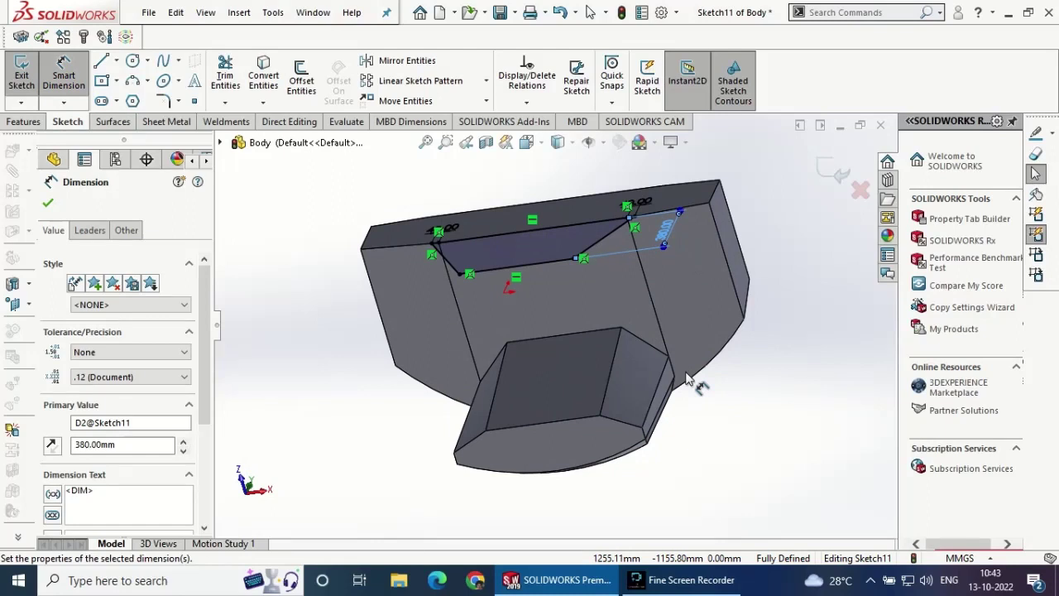
- Extrude Sketch11 as a reversed boss ending Up To Vertex at a picked body vertex
left_click(23, 122)
left_click(27, 74)
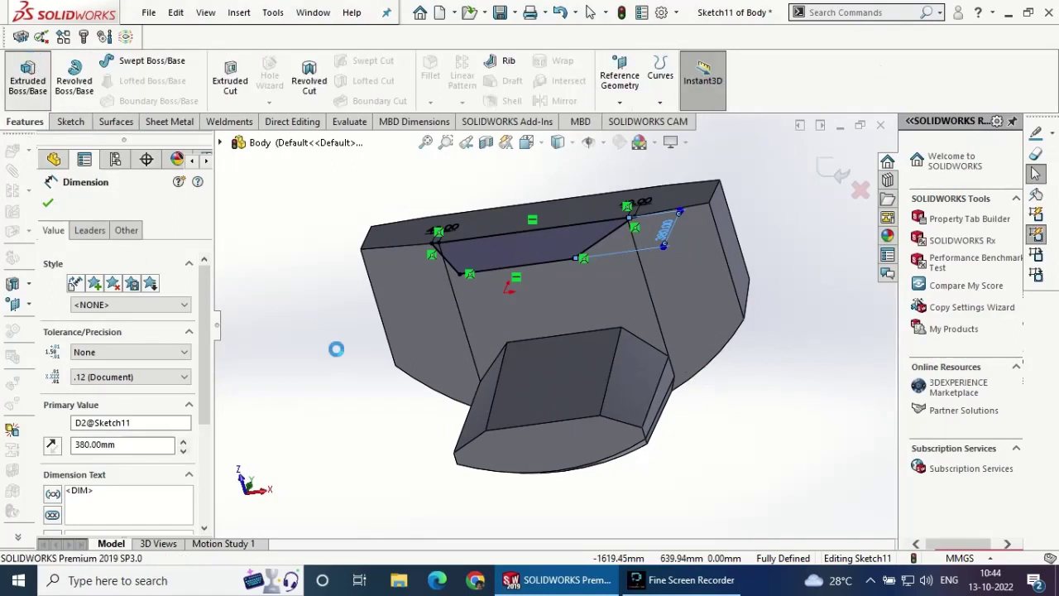
left_click(51, 296)
left_click(110, 296)
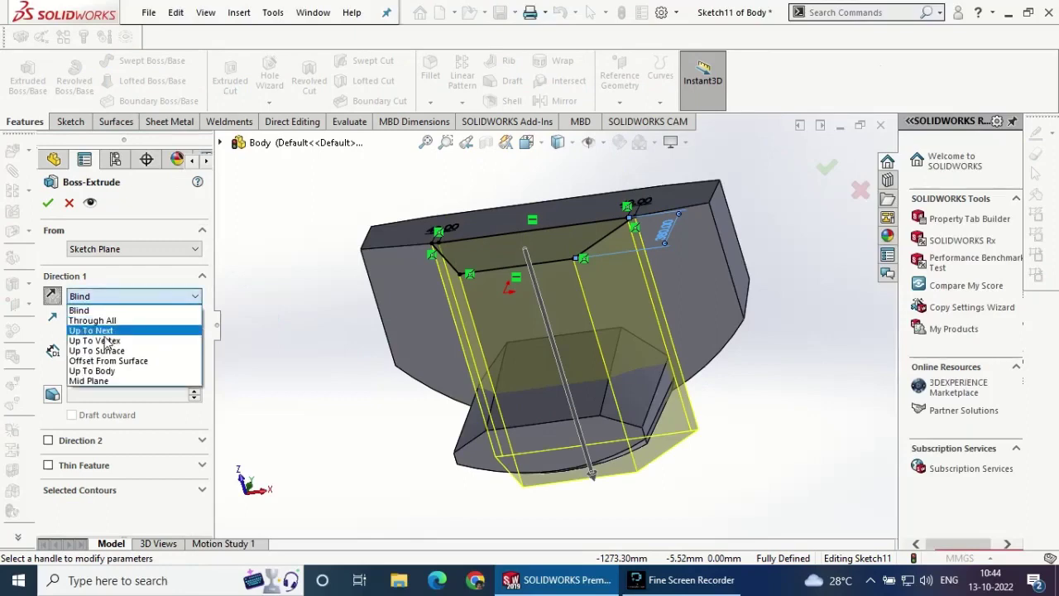
left_click(111, 330)
mouse_move(349, 401)
middle_mouse_down()
mouse_move(295, 371)
mouse_move(571, 418)
middle_mouse_up()
left_click(667, 372)
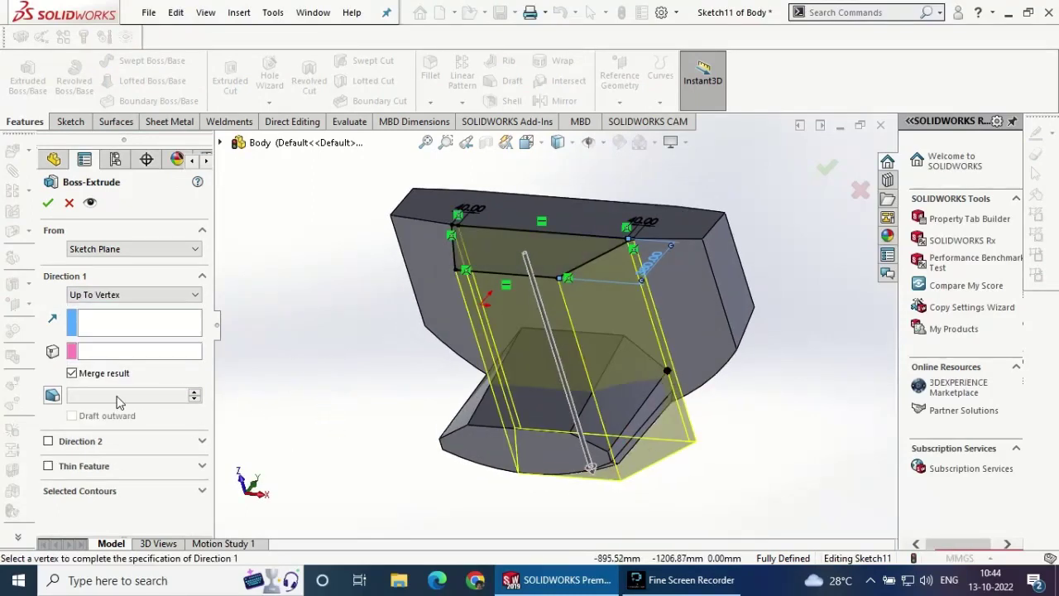
middle_click_drag(278, 391, 259, 353)
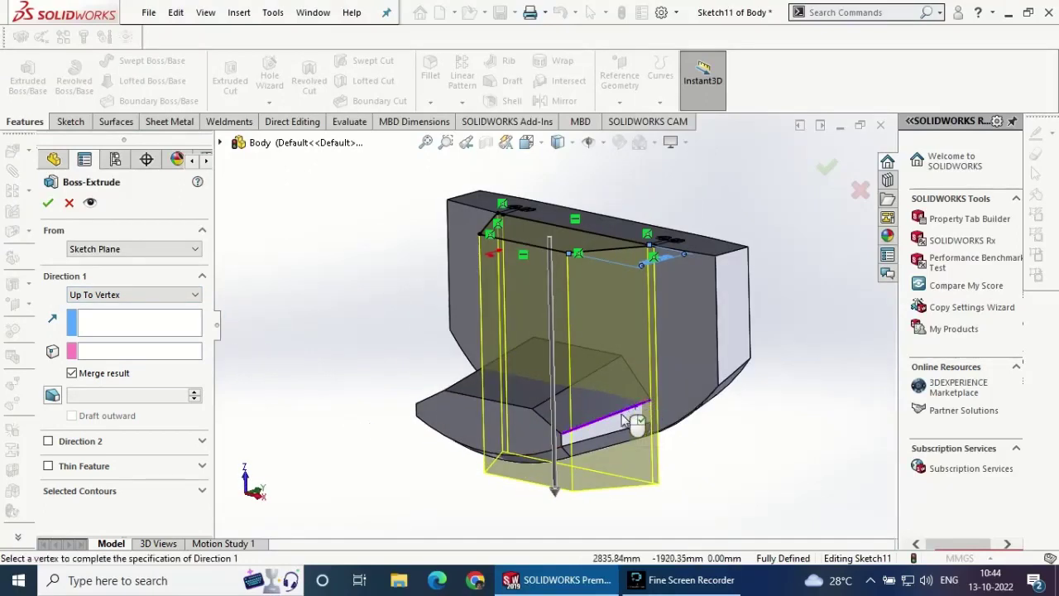
left_click(137, 350)
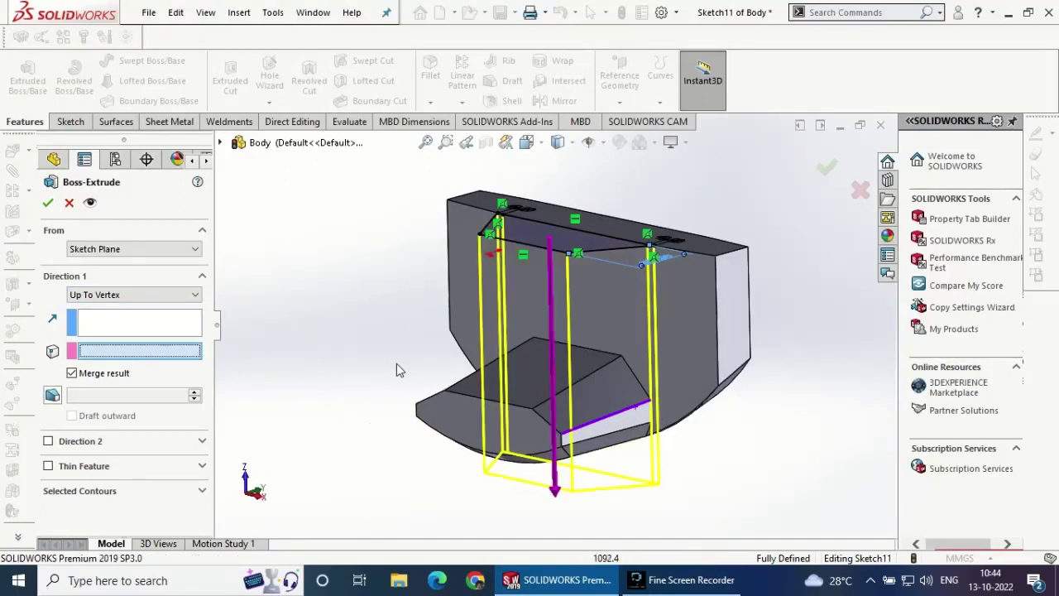
left_click(652, 404)
middle_click_drag(286, 381, 278, 343)
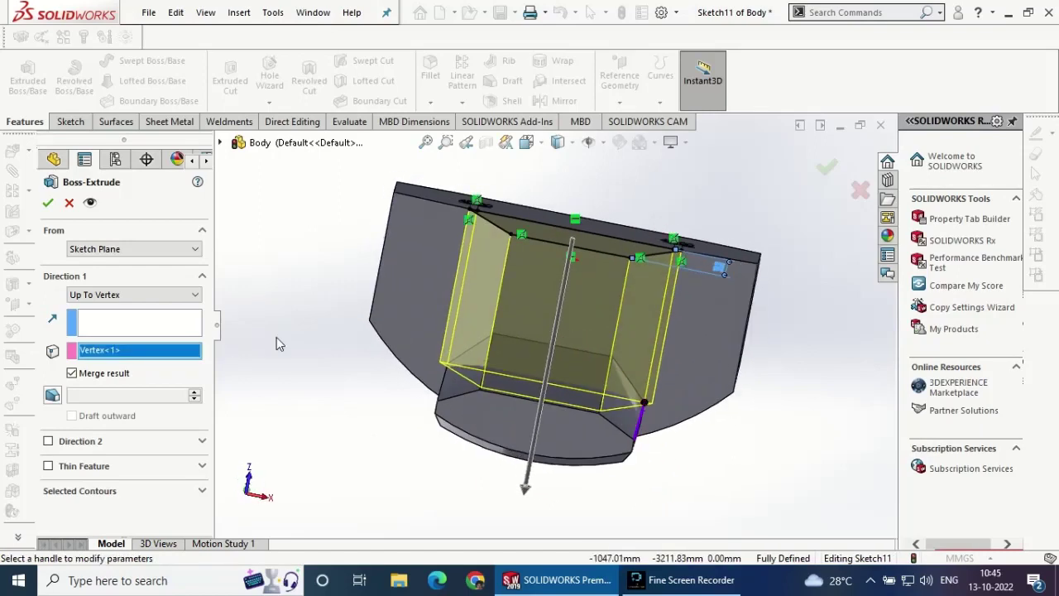
left_click(47, 202)
mouse_move(347, 364)
middle_mouse_down()
mouse_move(514, 317)
mouse_move(647, 376)
middle_mouse_up()
- Sketch on the small triangular face by converting its edges into Sketch12
scroll(605, 361, "down", 3)
scroll(585, 338, "down", 2)
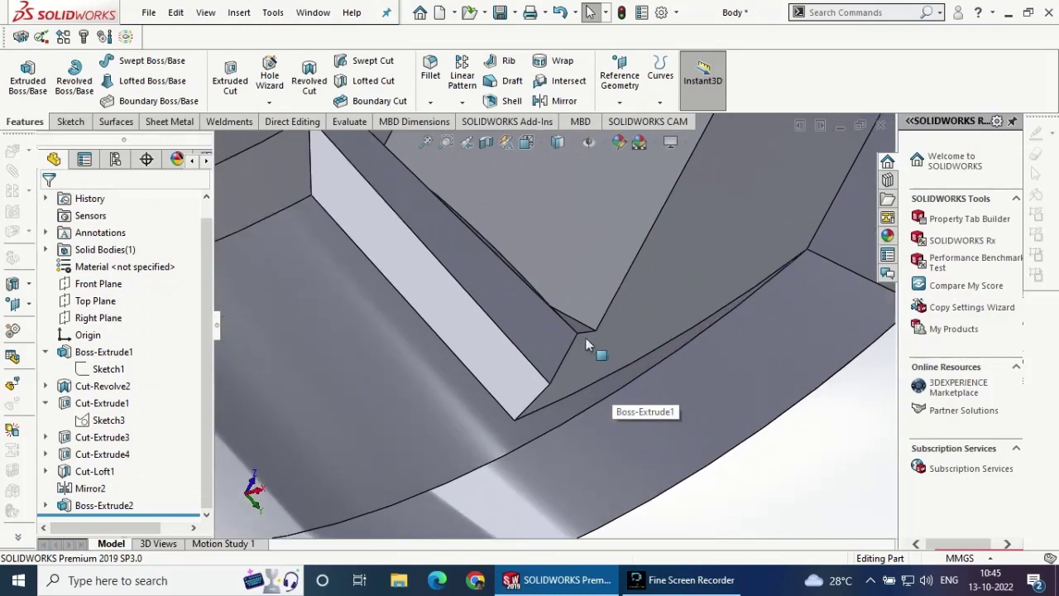
mouse_move(586, 338)
middle_mouse_down()
mouse_move(676, 416)
mouse_move(634, 436)
mouse_move(582, 440)
mouse_move(605, 443)
mouse_move(590, 393)
mouse_move(581, 397)
mouse_move(600, 389)
mouse_move(701, 450)
mouse_move(622, 484)
middle_mouse_up()
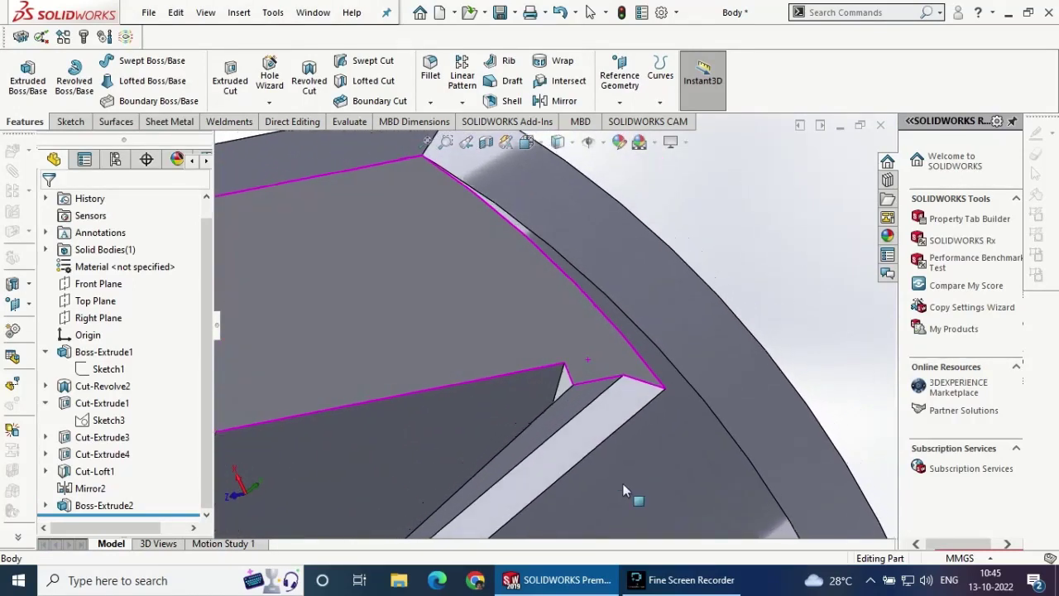
scroll(563, 376, "down", 3)
left_click(537, 368)
left_click(610, 319)
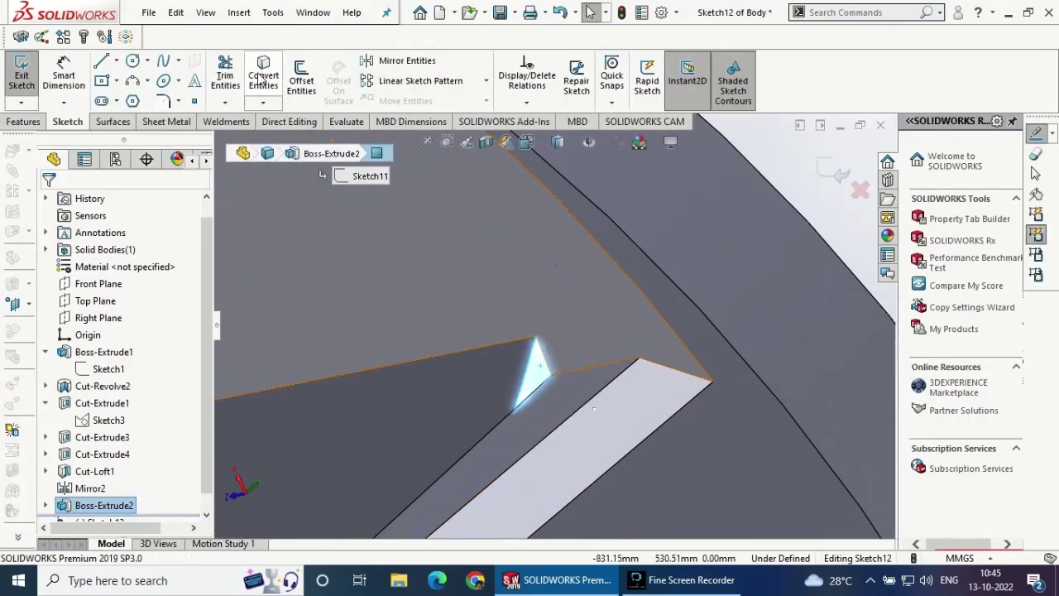
left_click(249, 75)
left_click(21, 75)
- Create 3DSketch1 with a single point on the body's corner edge
left_click(70, 121)
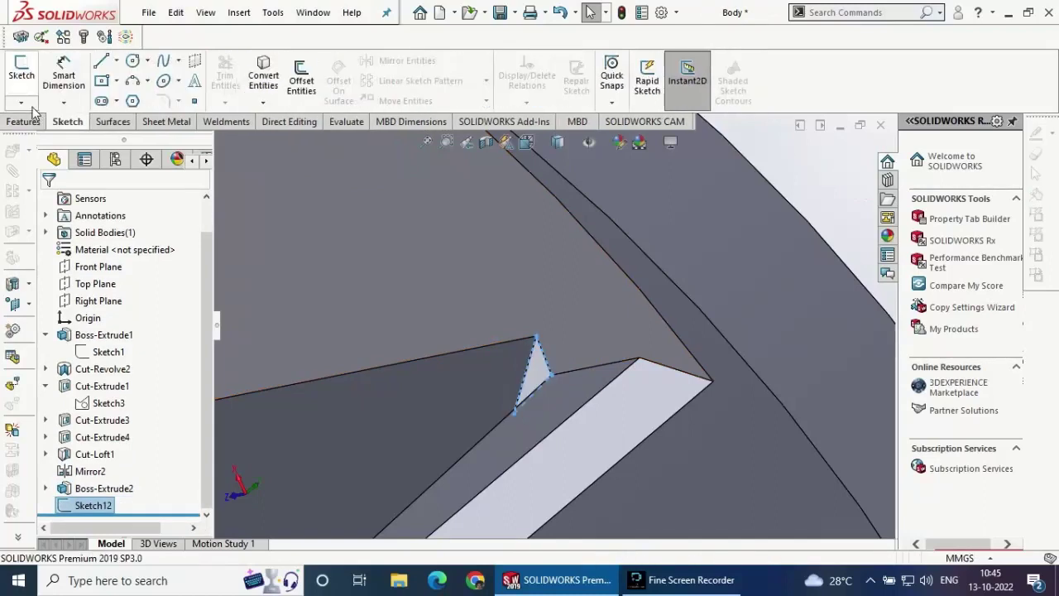
left_click(20, 101)
left_click(50, 137)
left_click(101, 60)
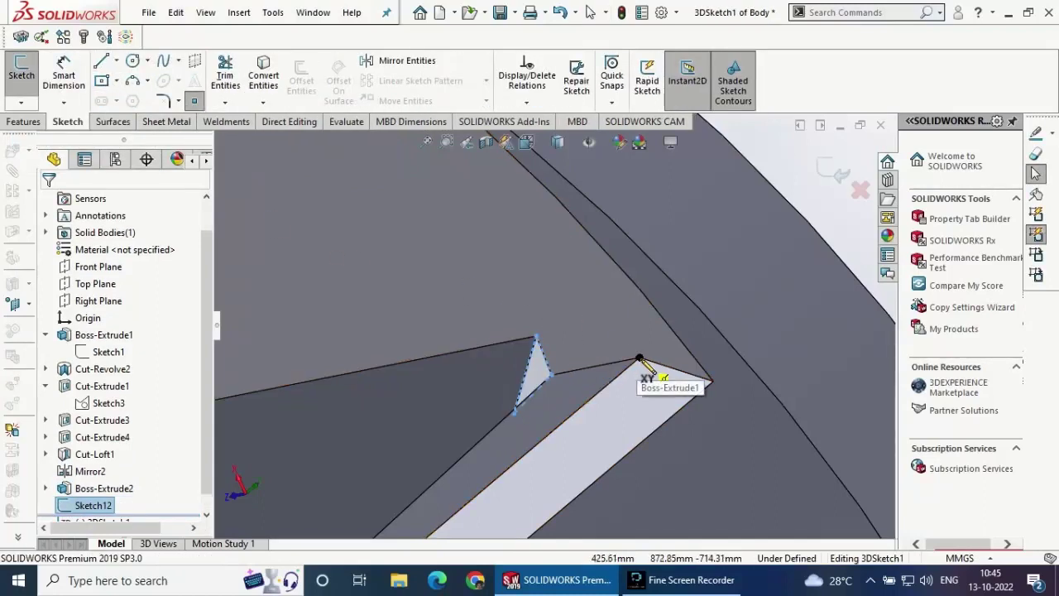
left_click(639, 357)
middle_click_drag(422, 310, 603, 295)
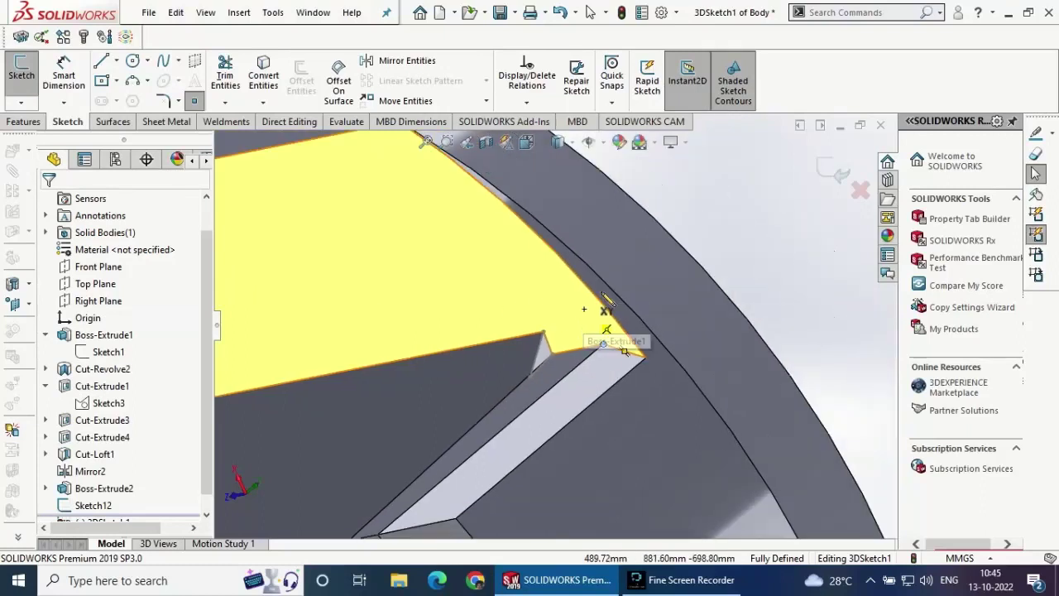
left_click(827, 171)
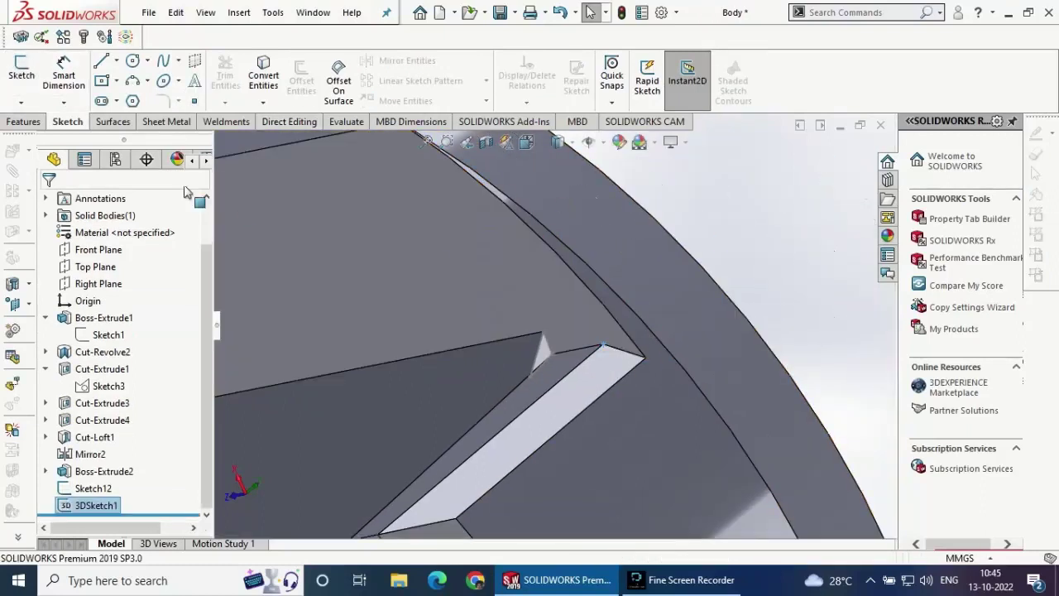
- Loft between 3DSketch1 and Sketch12 to create Loft1
left_click(152, 81)
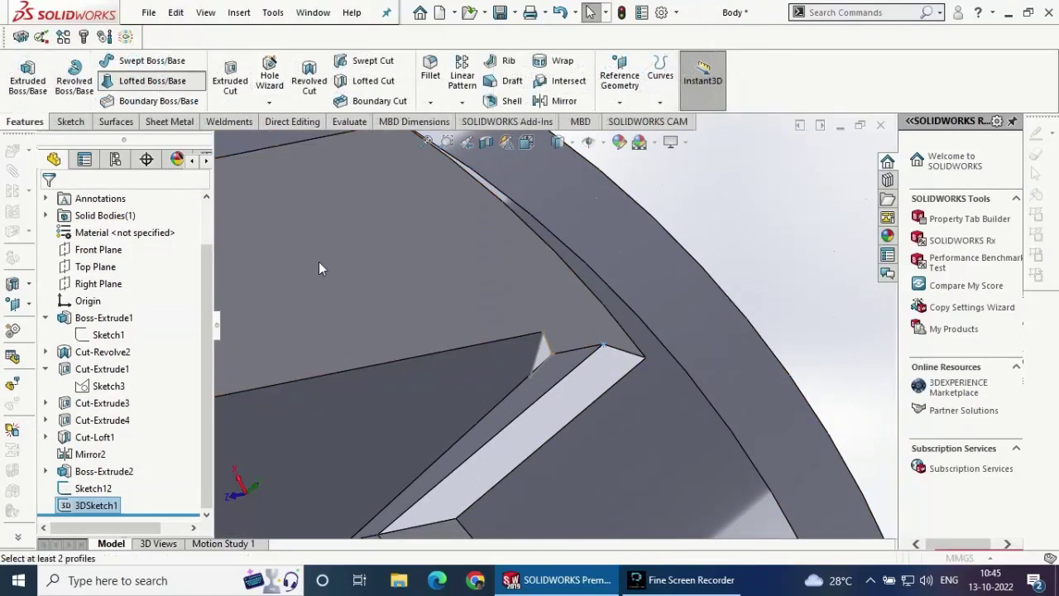
left_click(540, 352)
left_click(48, 203)
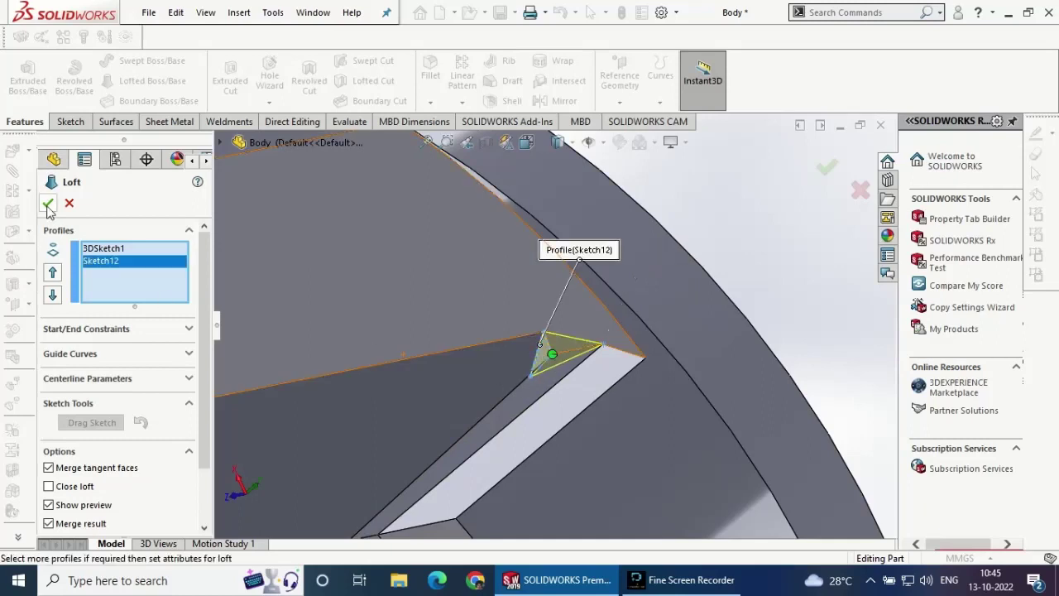
scroll(561, 367, "up", 3)
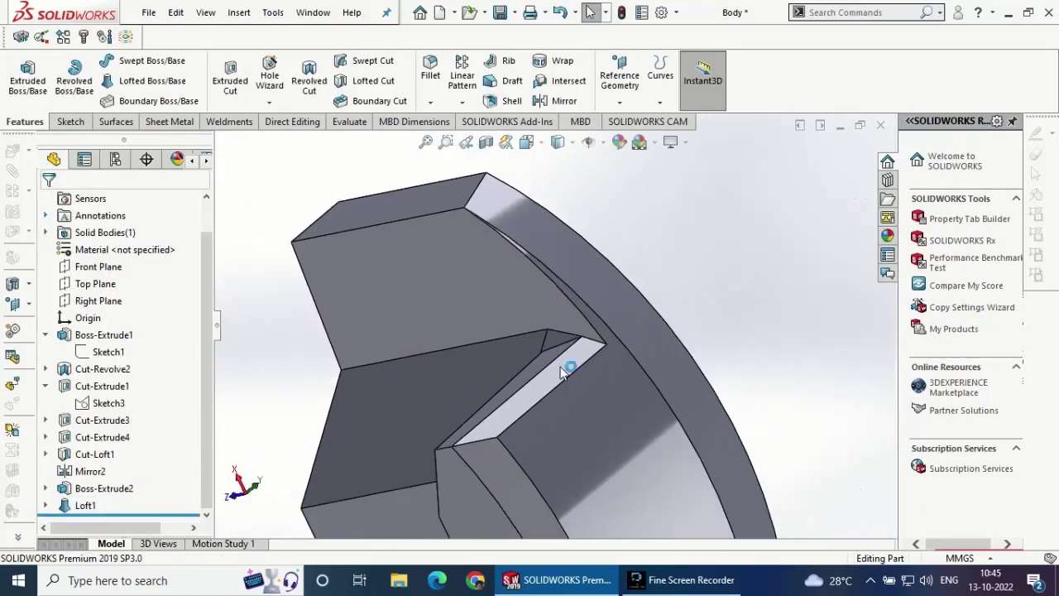
- Mirror Loft1 about the Right Plane
mouse_move(560, 367)
middle_mouse_down()
mouse_move(614, 300)
mouse_move(618, 386)
mouse_move(652, 363)
middle_mouse_up()
left_click(546, 99)
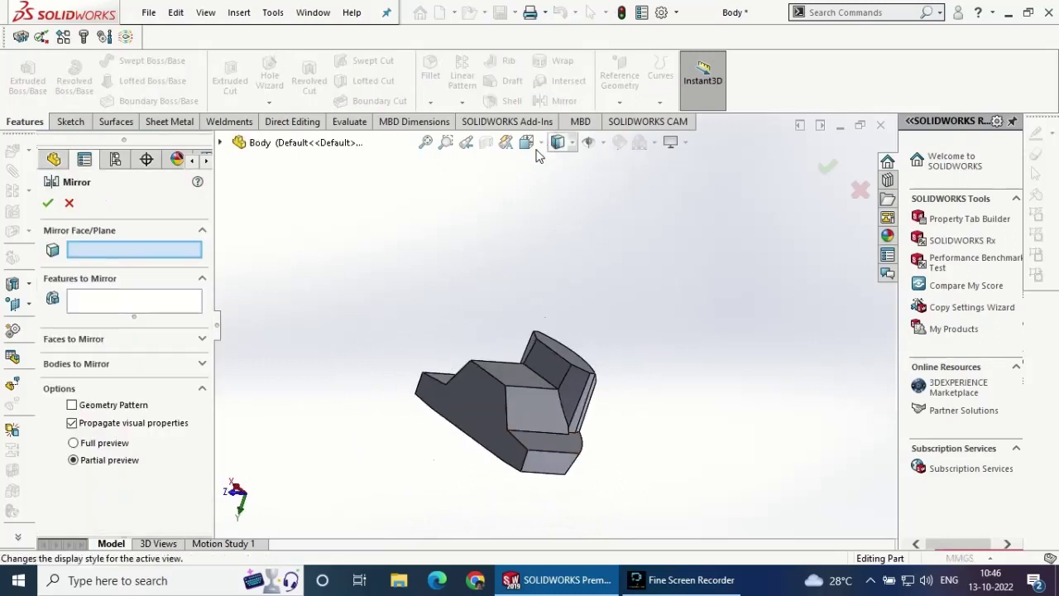
left_click(134, 301)
left_click(275, 450)
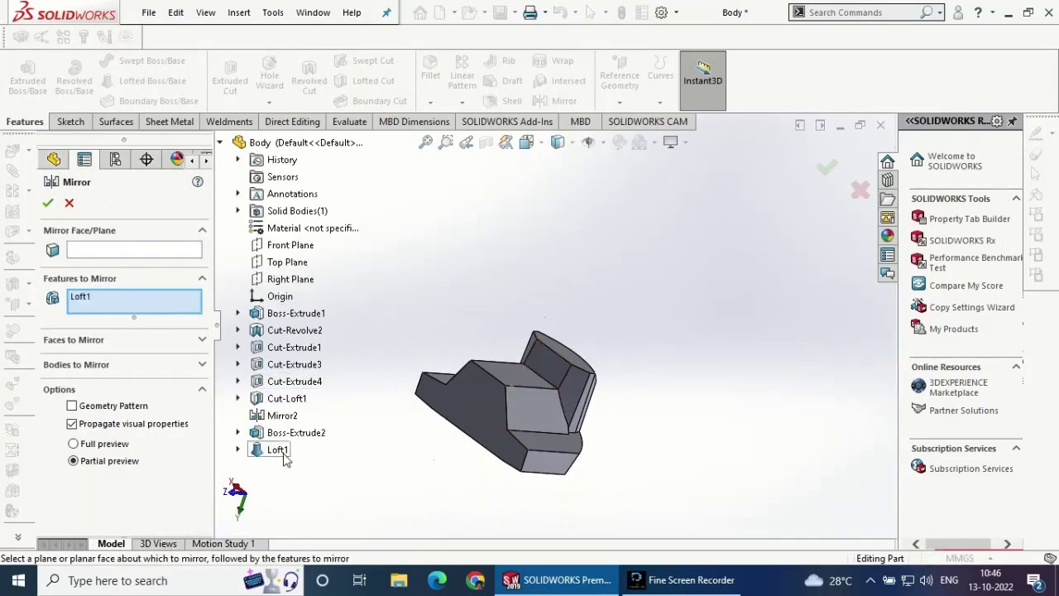
left_click(164, 255)
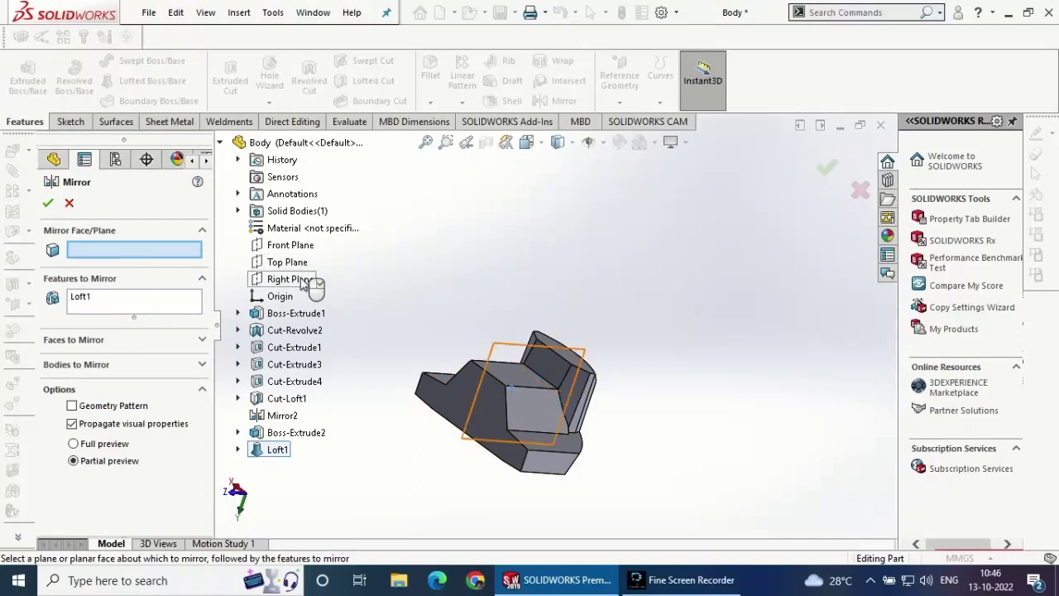
left_click(291, 279)
key("Return")
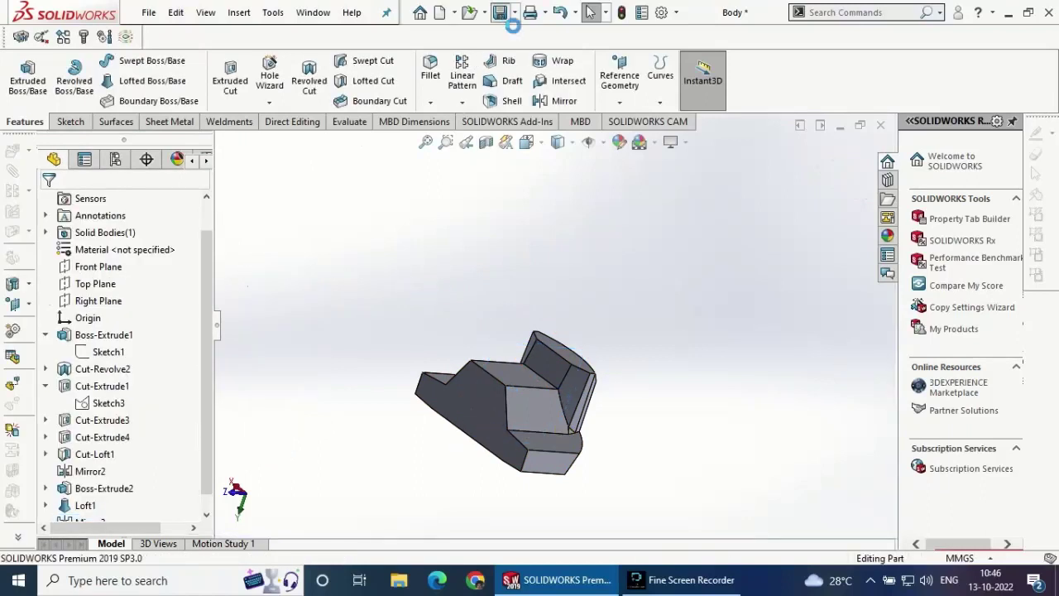
- Add Plane1 offset 630 mm from the Front Plane with the offset flipped
scroll(579, 351, "down", 2)
middle_click_drag(614, 355, 654, 422)
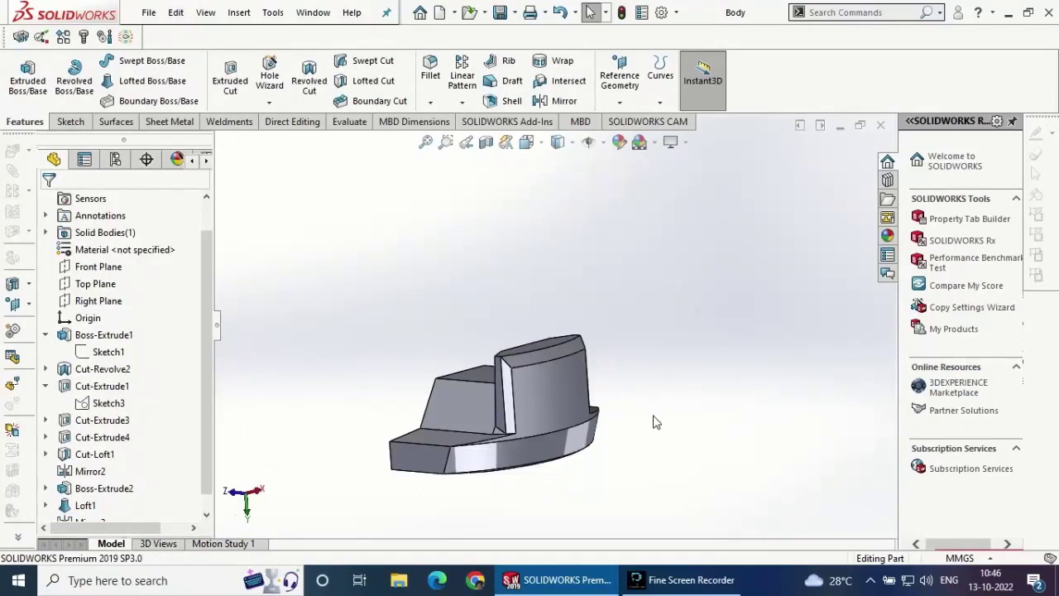
scroll(654, 422, "down", 3)
scroll(616, 330, "up", 3)
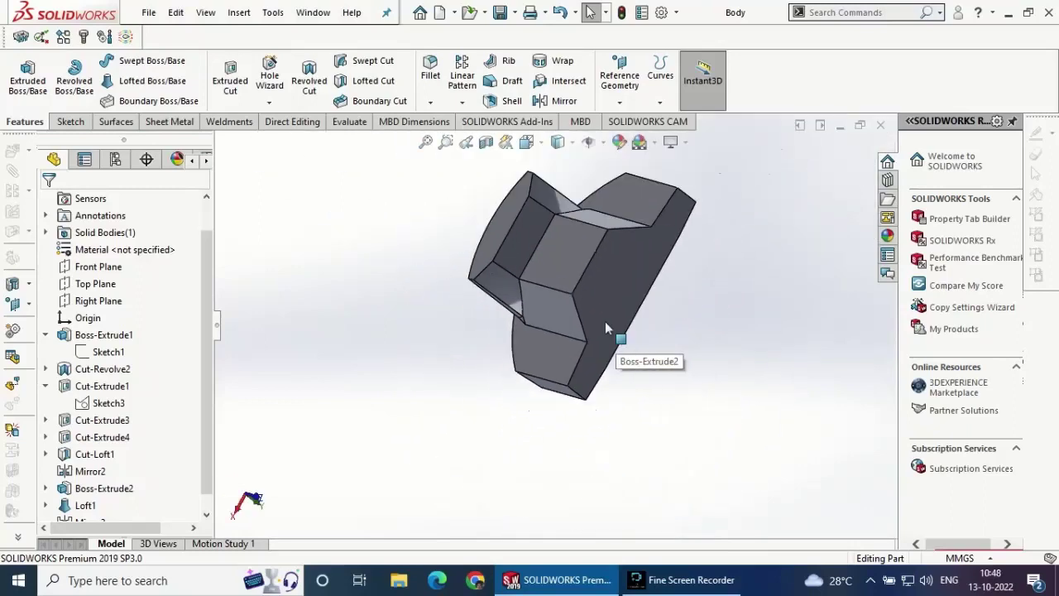
middle_click_drag(605, 321, 625, 240)
left_click(99, 268)
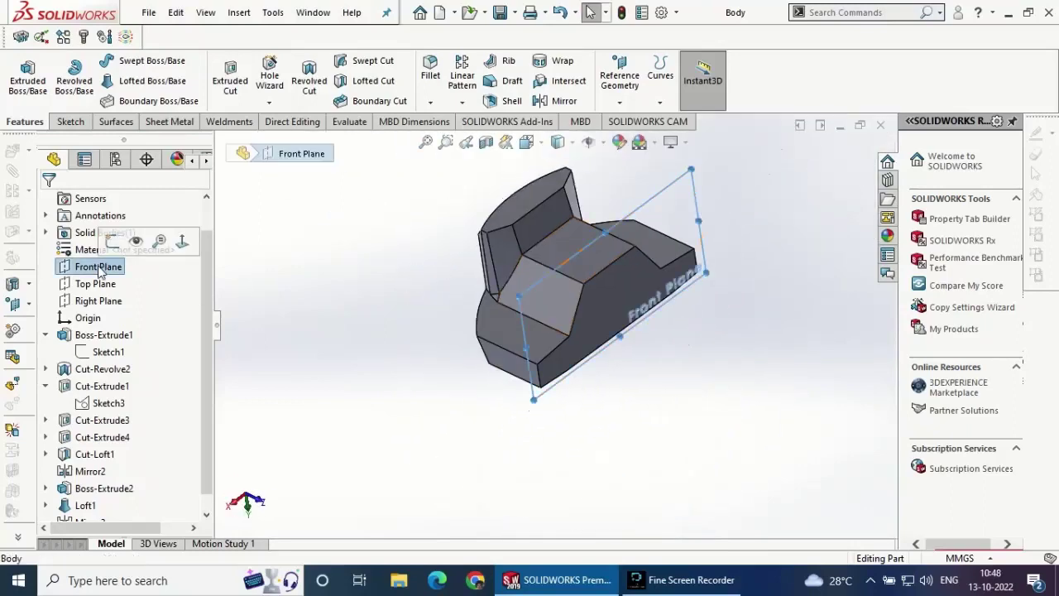
left_click(620, 80)
left_click(633, 120)
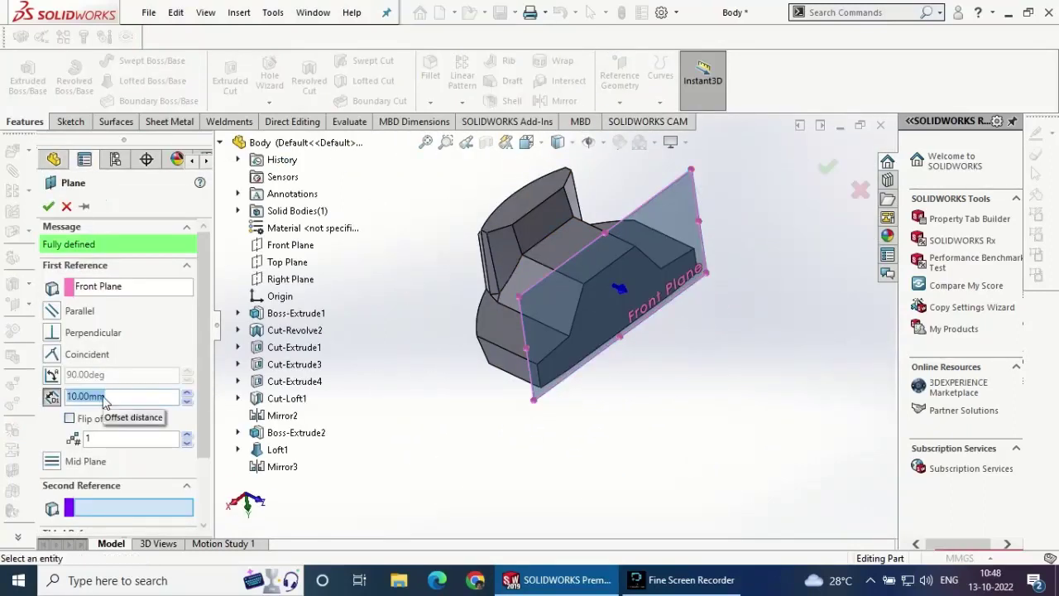
type("630")
key("Return")
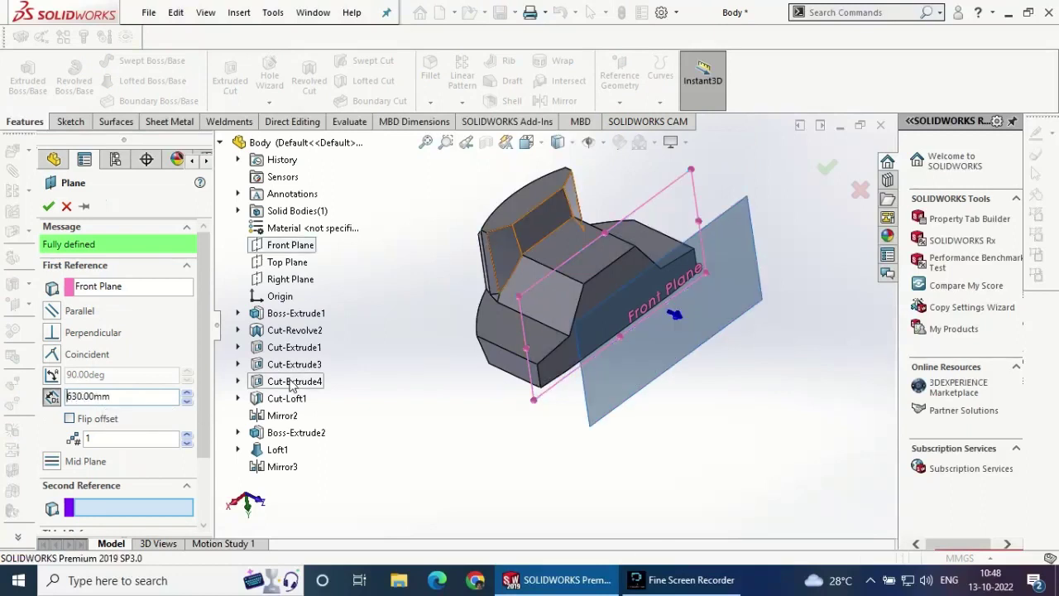
left_click(70, 419)
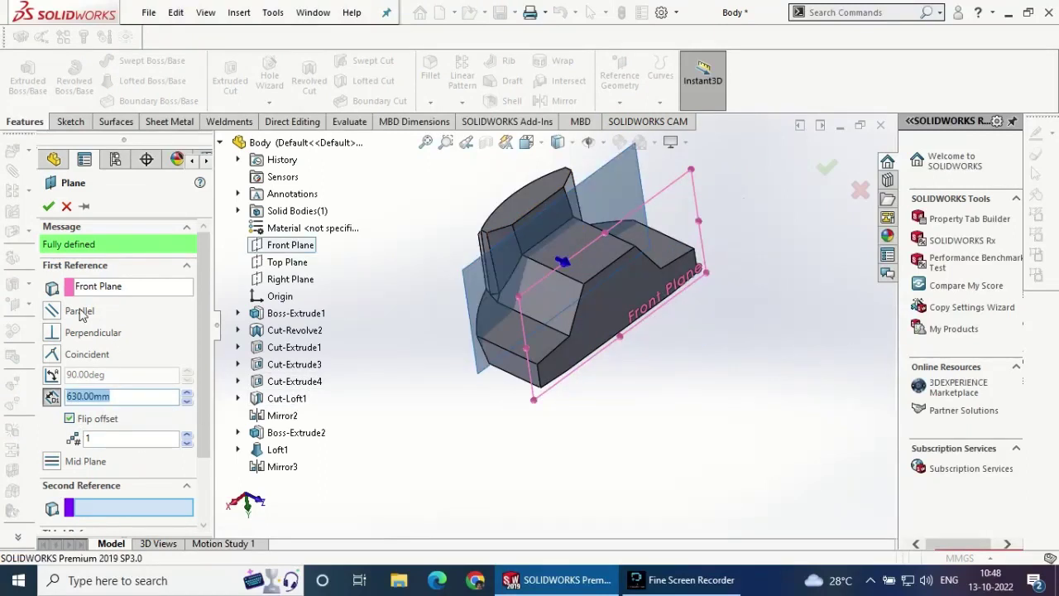
left_click(48, 206)
- View Plane1 normal-on and sketch a corner rectangle near the flange's right end
left_click(646, 189)
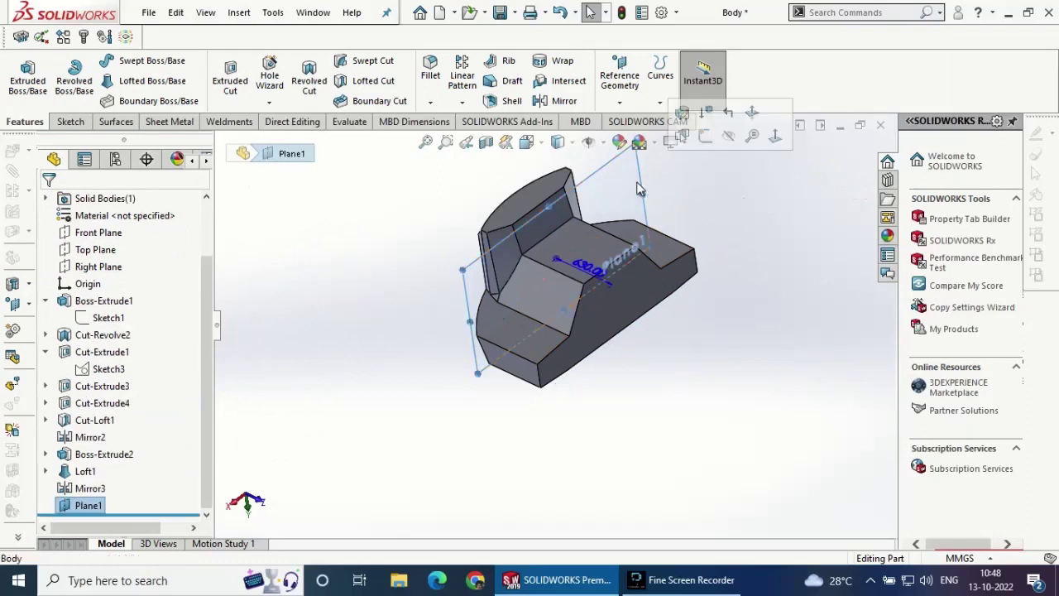
left_click(775, 146)
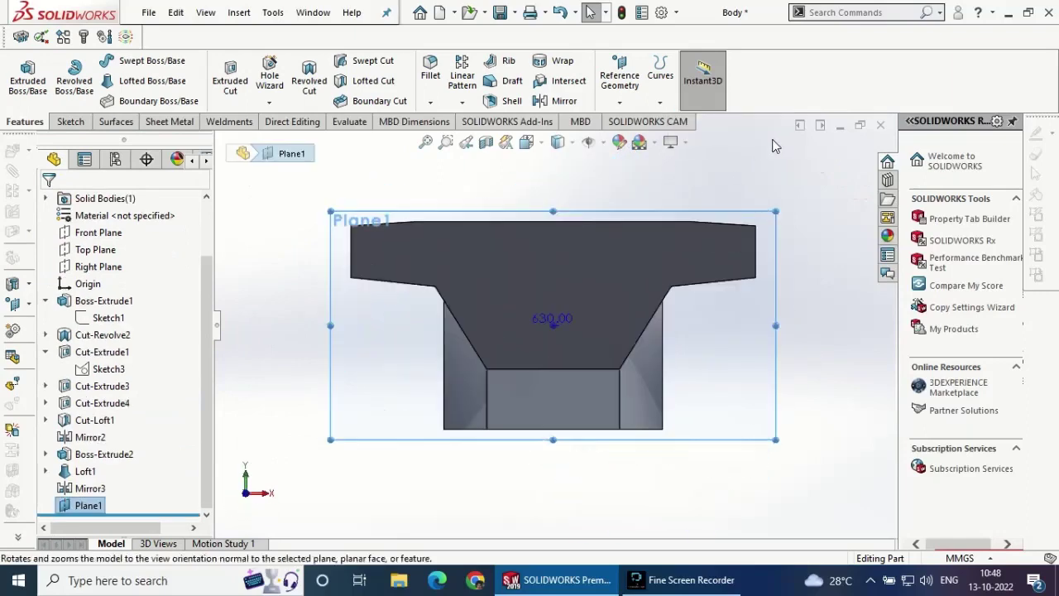
left_click(780, 236)
left_click(819, 162)
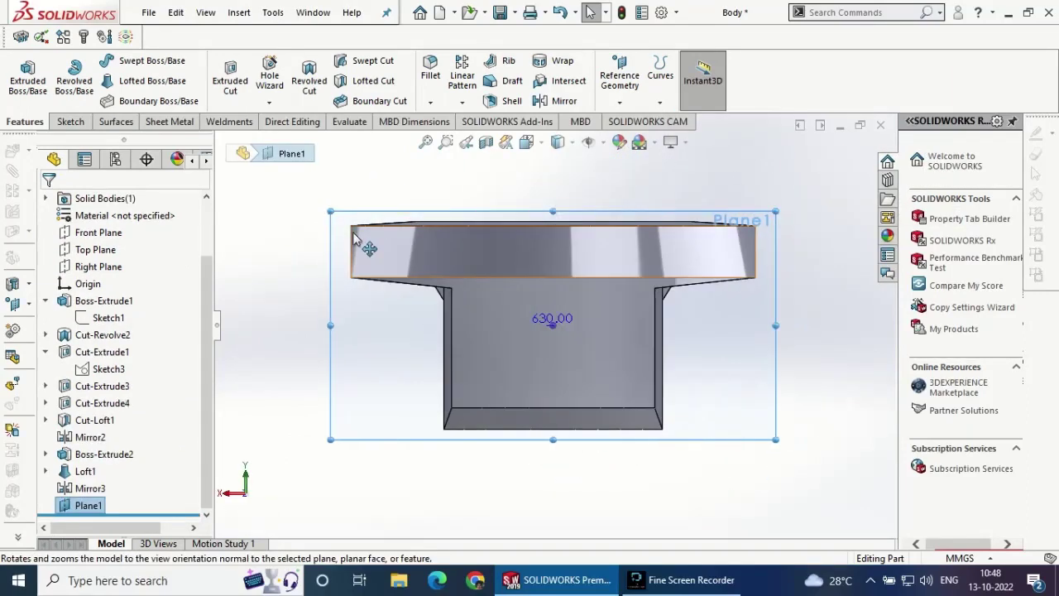
left_click(70, 122)
left_click(21, 75)
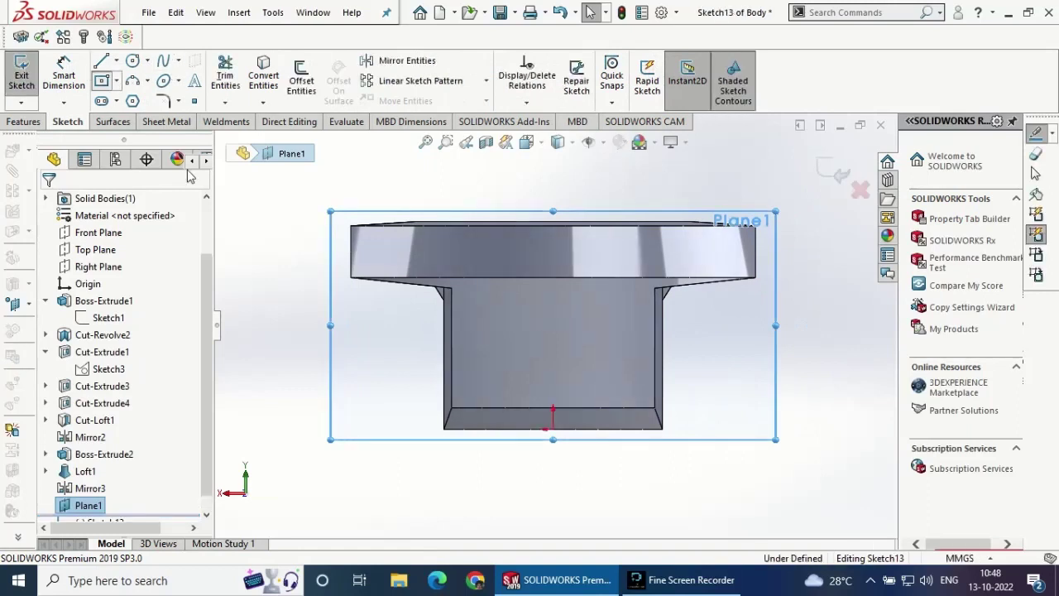
left_click(670, 269)
left_click(723, 237)
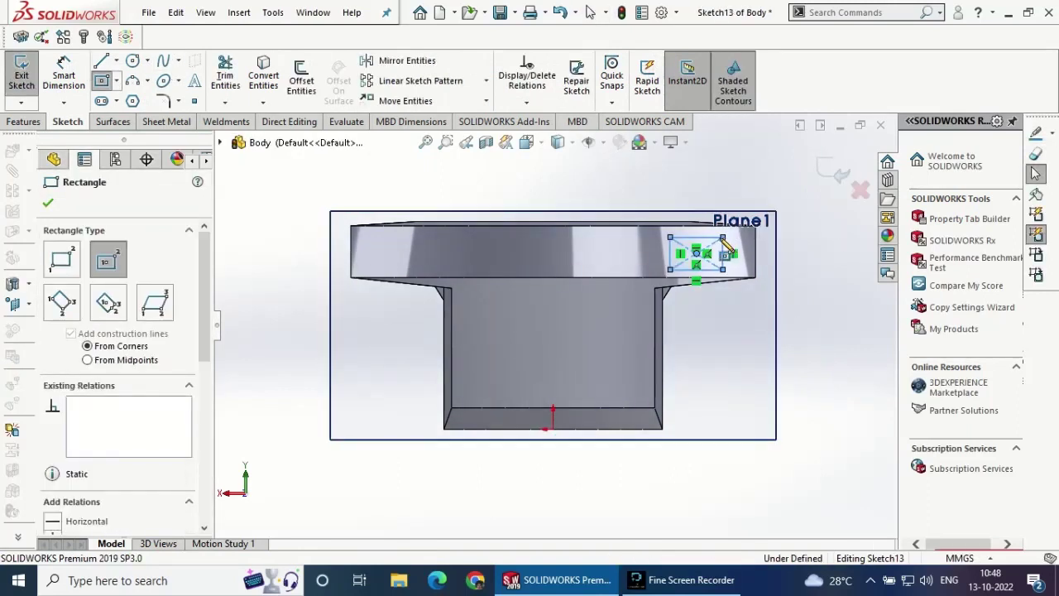
left_click(64, 75)
- Dimension the rectangle 255 mm wide and 150 mm tall
scroll(699, 240, "down", 4)
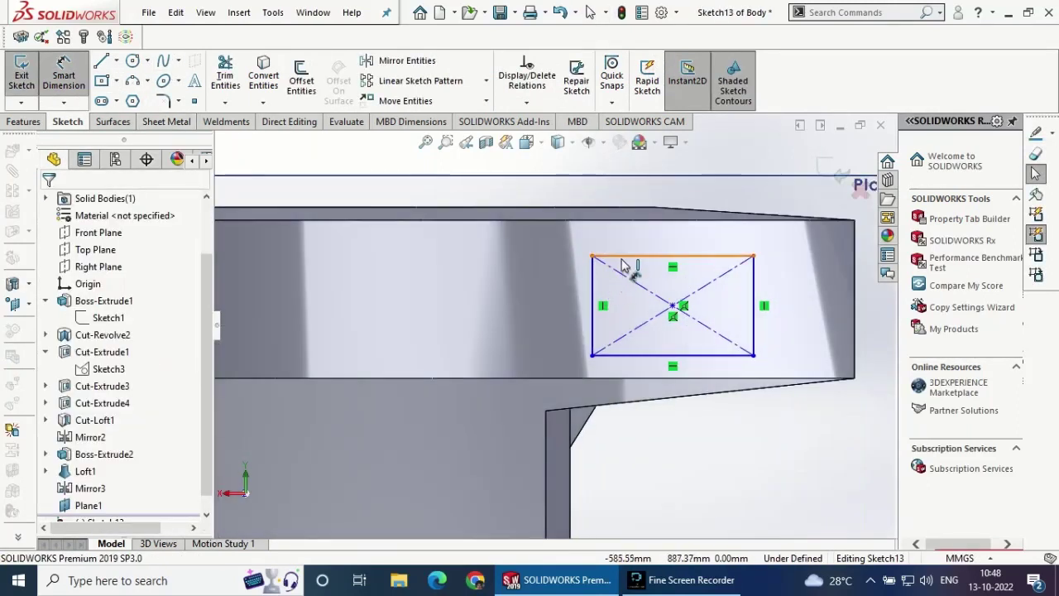
left_click(623, 264)
left_click(629, 234)
type("255")
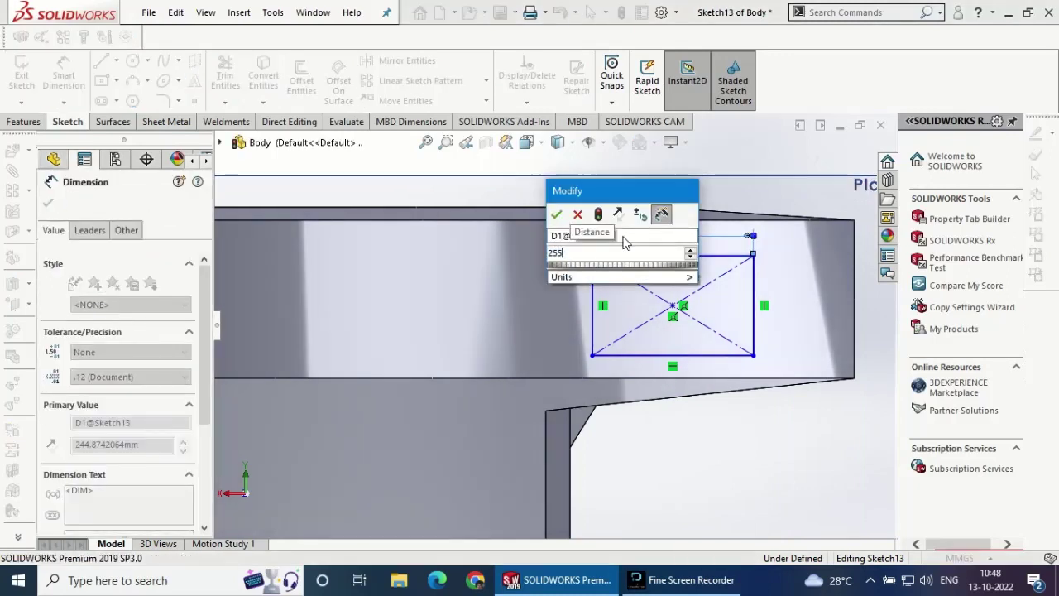
left_click(556, 213)
left_click(592, 299)
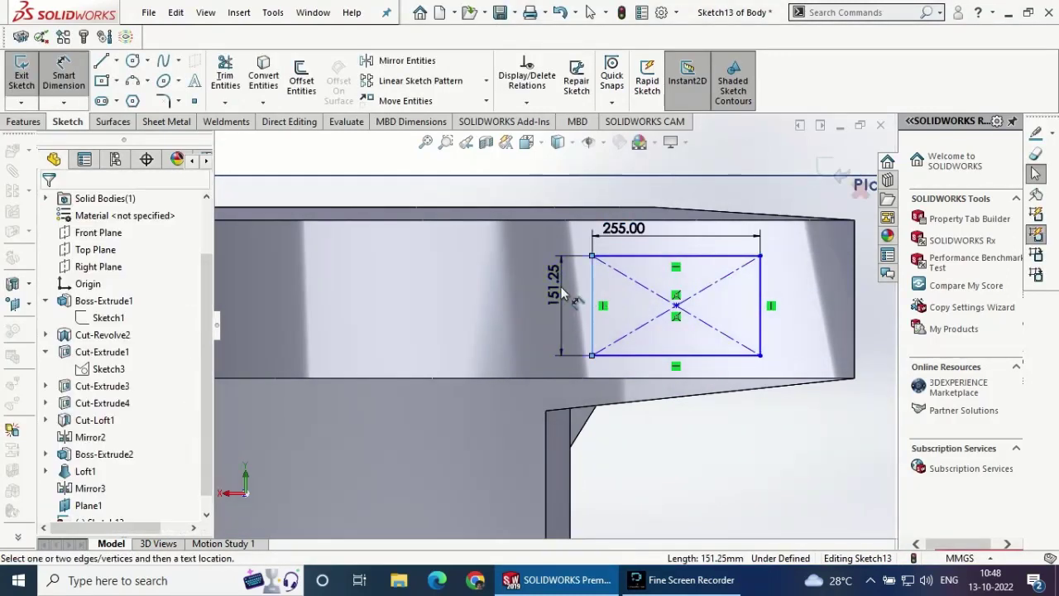
left_click(561, 294)
type("150")
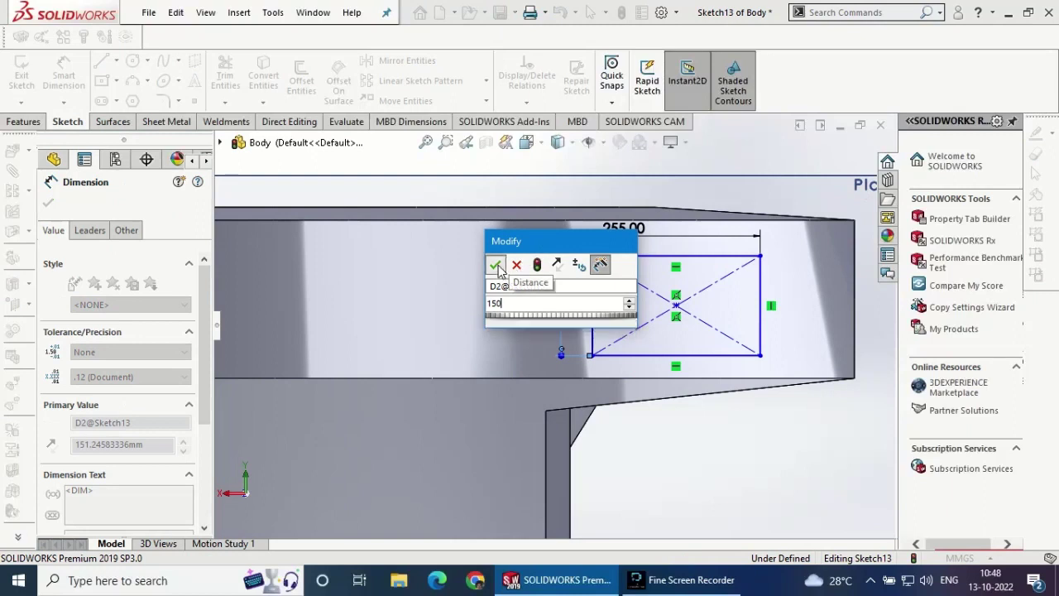
left_click(497, 264)
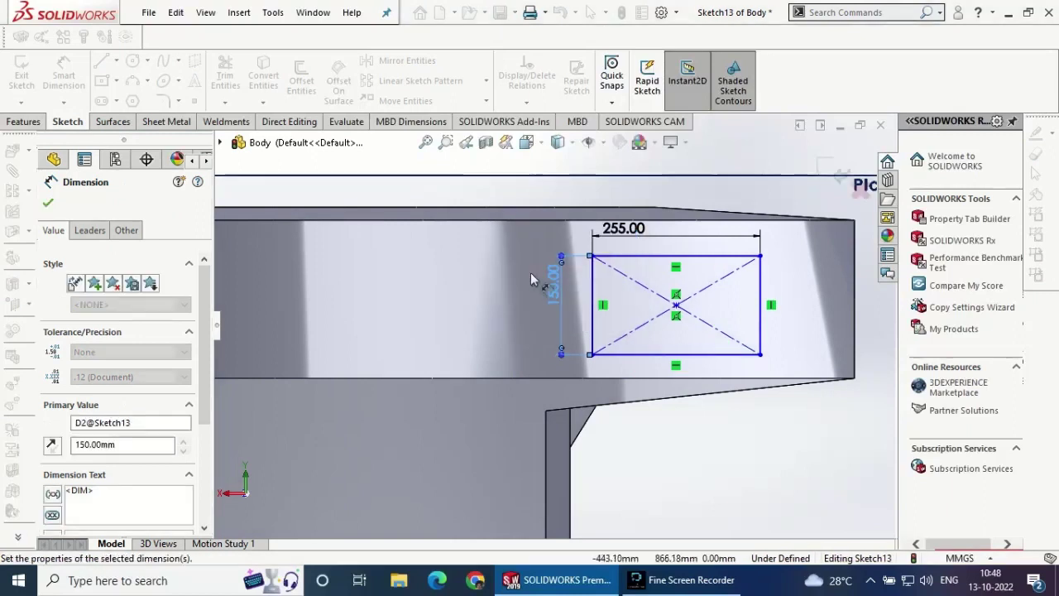
- Locate the rectangle 25 mm from the flange's right edge and 25 mm from its bottom edge
left_click(759, 329)
left_click(852, 311)
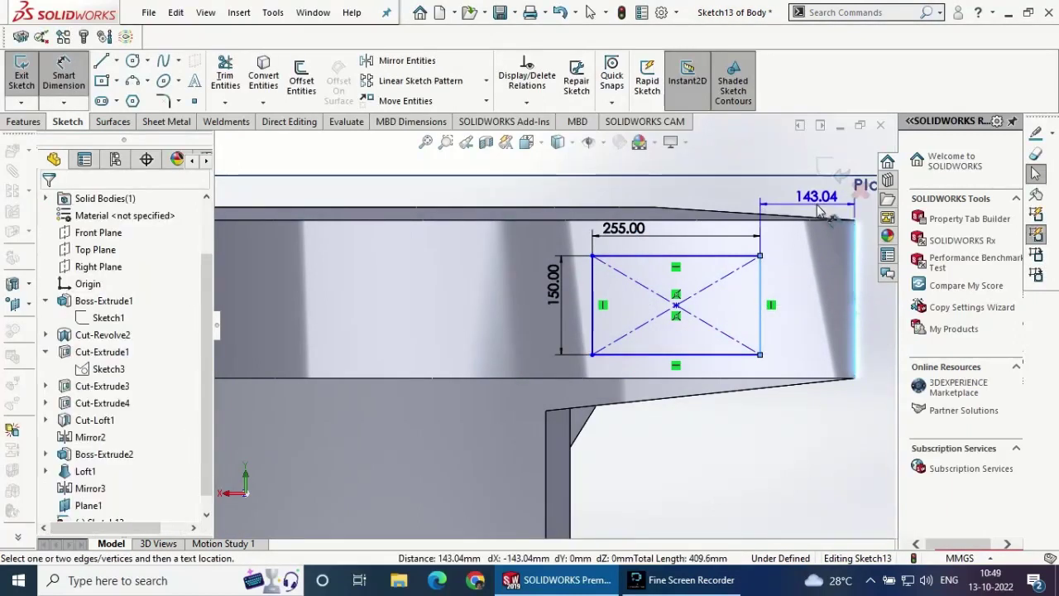
left_click(819, 214)
type("25")
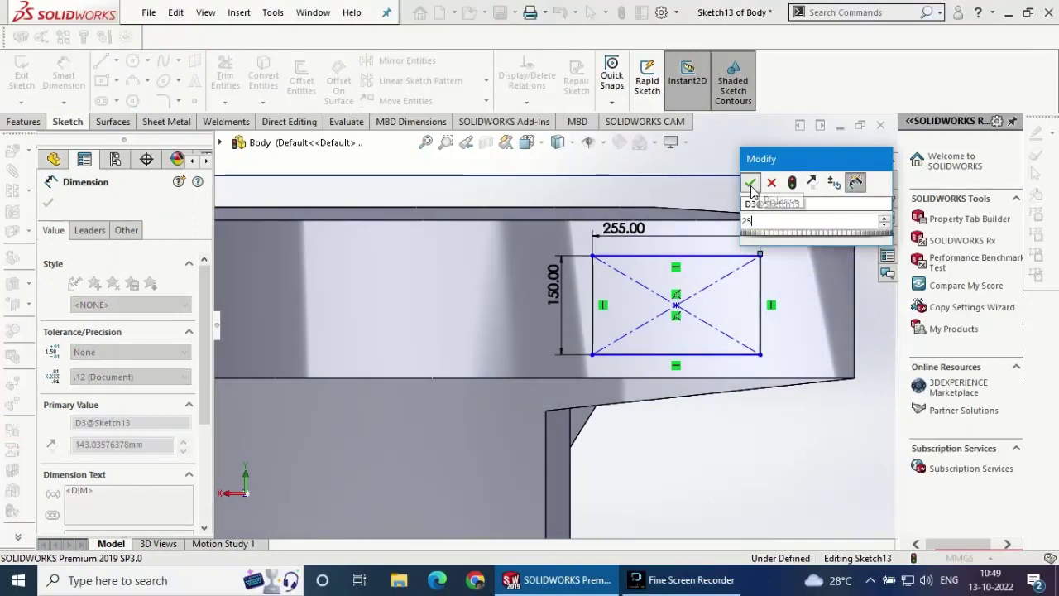
left_click(749, 185)
left_click(796, 355)
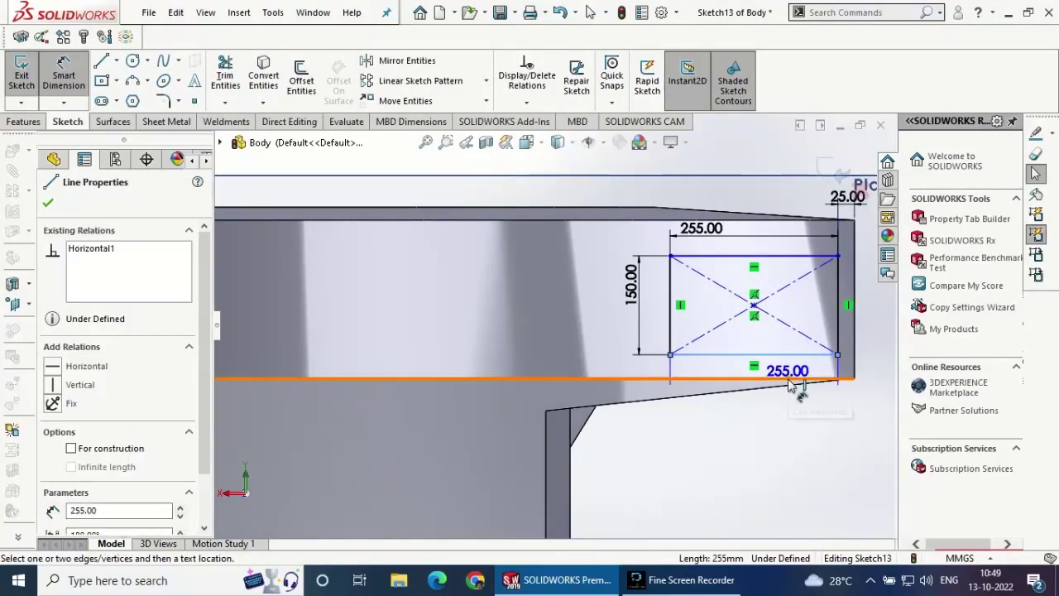
left_click(807, 379)
left_click(862, 409)
type("25")
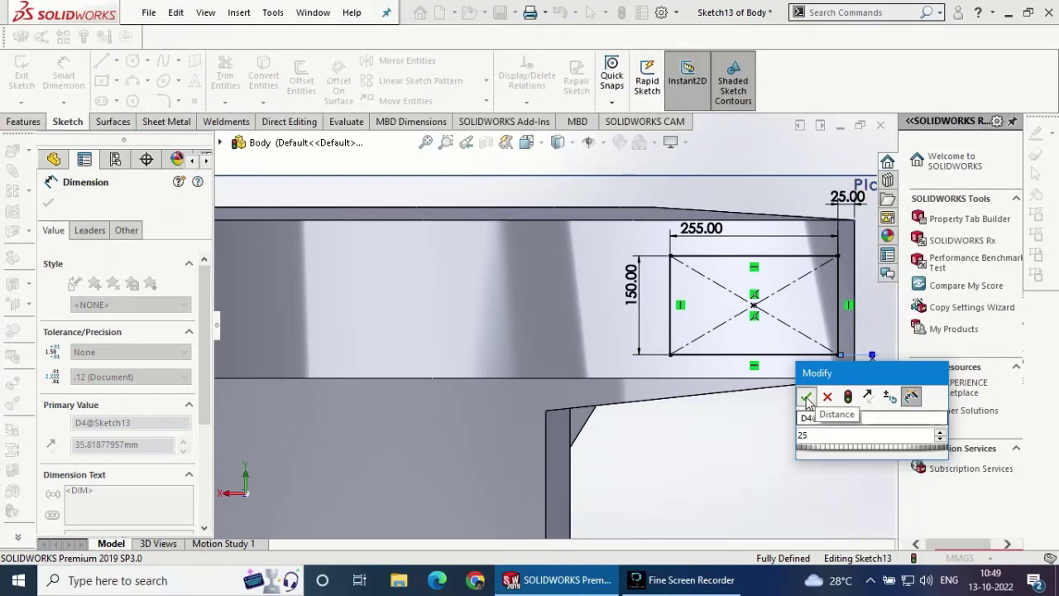
left_click(806, 397)
scroll(769, 420, "up", 2)
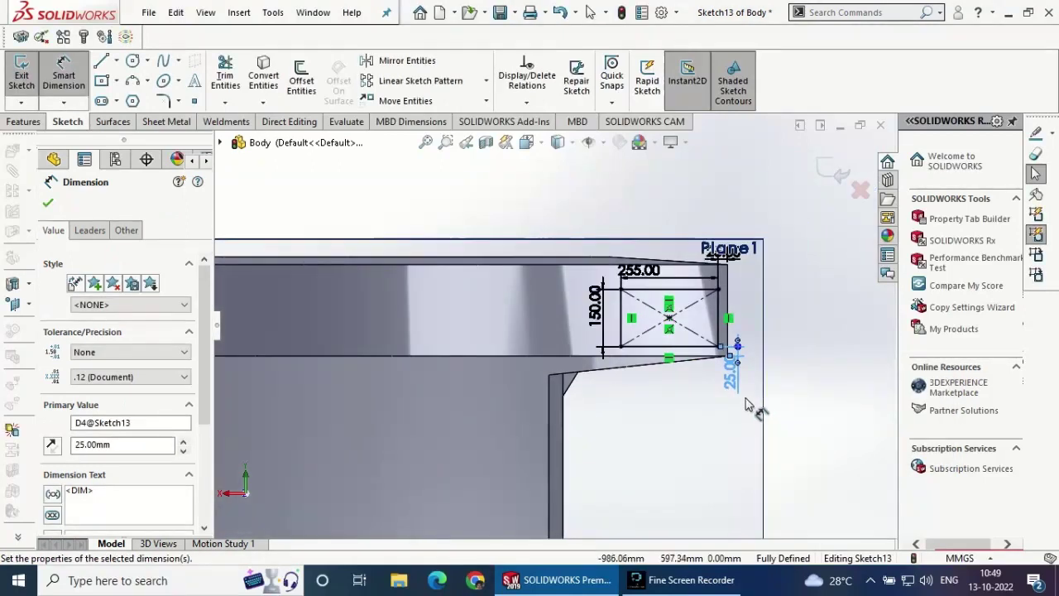
scroll(641, 387, "down", 2)
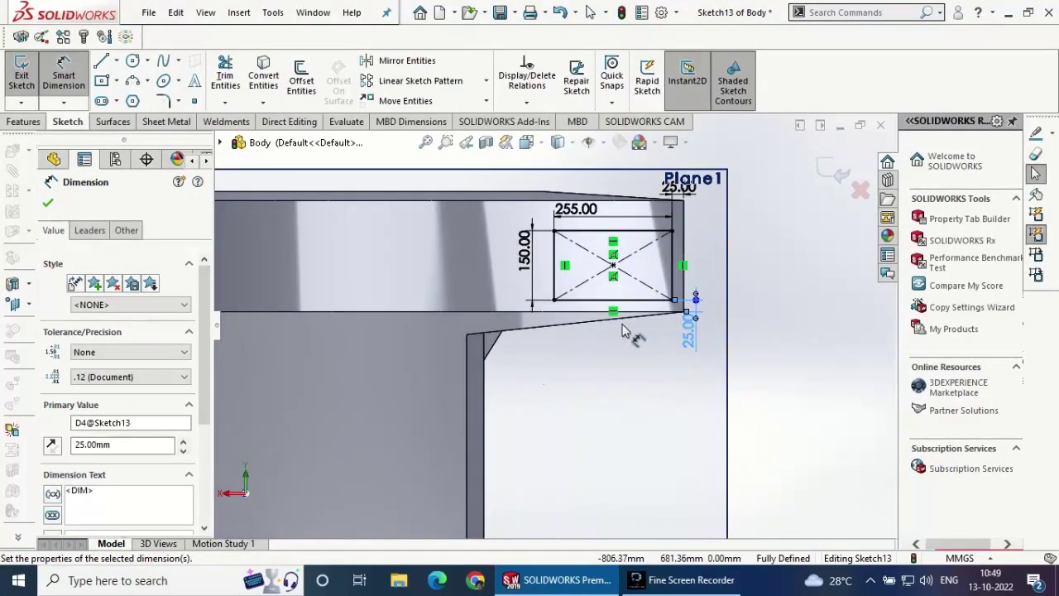
left_click(46, 203)
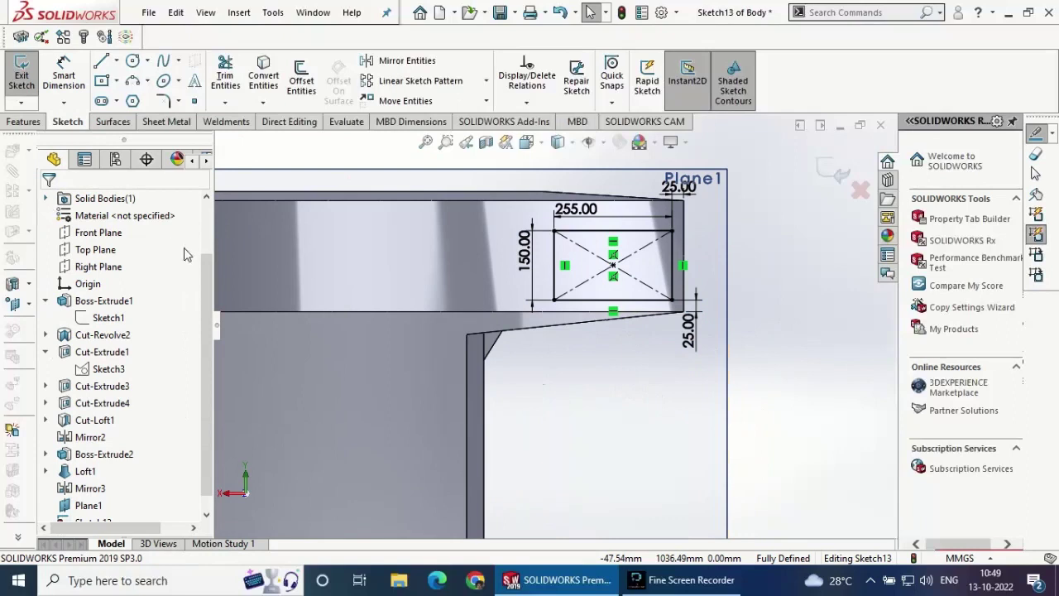
- Apply 12.50 mm sketch fillets to the four rectangle corners in Sketch13
left_click(162, 102)
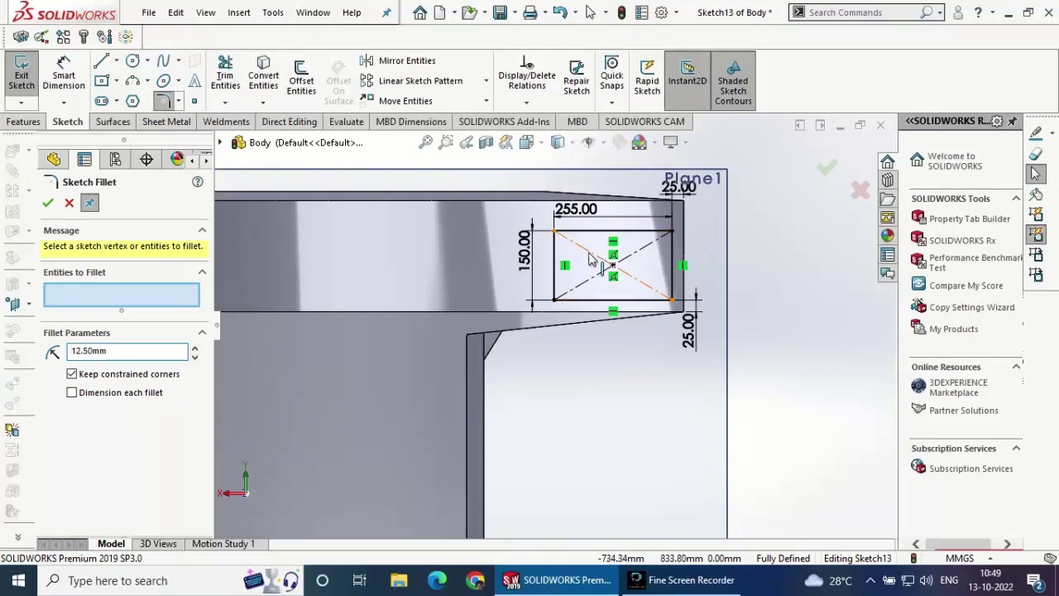
left_click(554, 233)
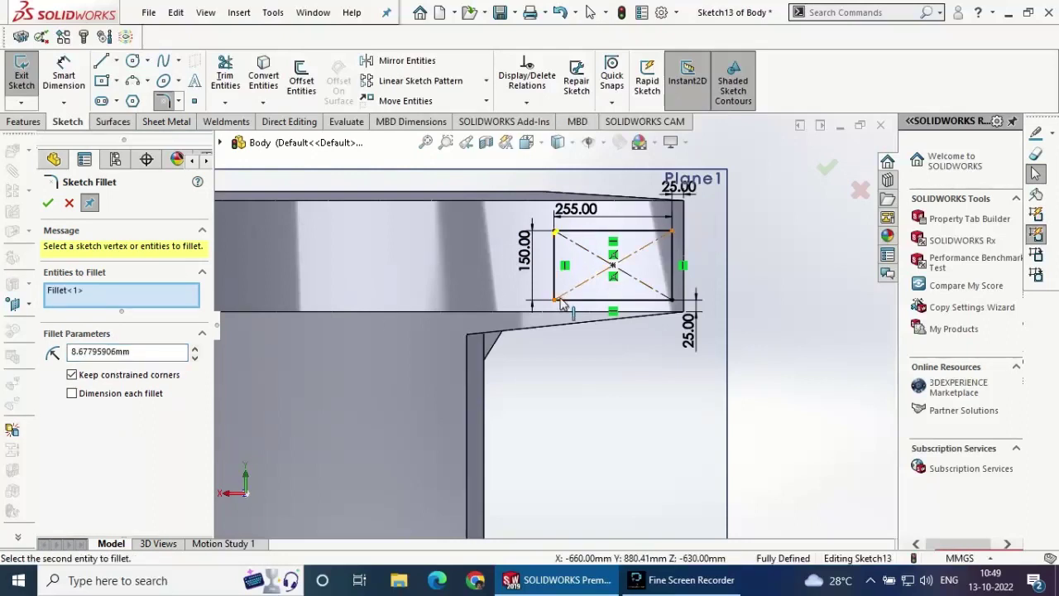
left_click(555, 300)
left_click(671, 233)
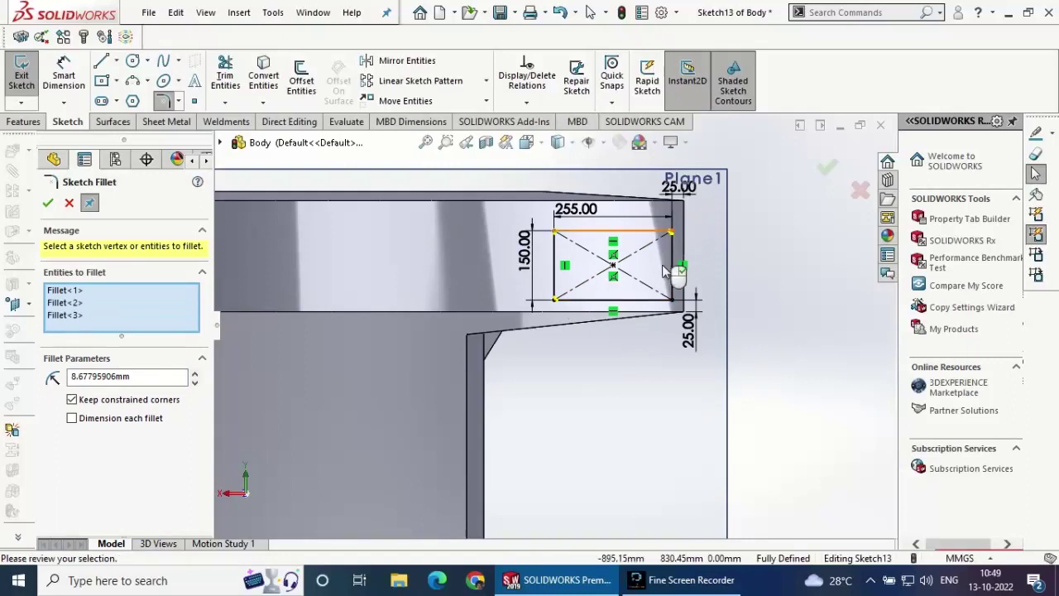
left_click(671, 300)
type("12.5")
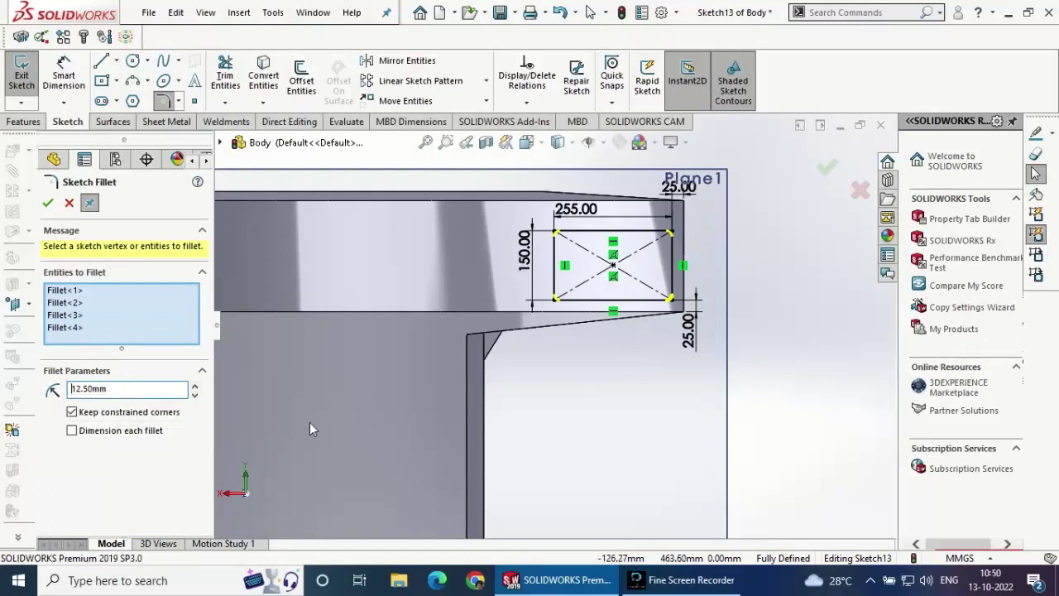
scroll(555, 325, "up", 2)
left_click(47, 203)
scroll(579, 282, "down", 3)
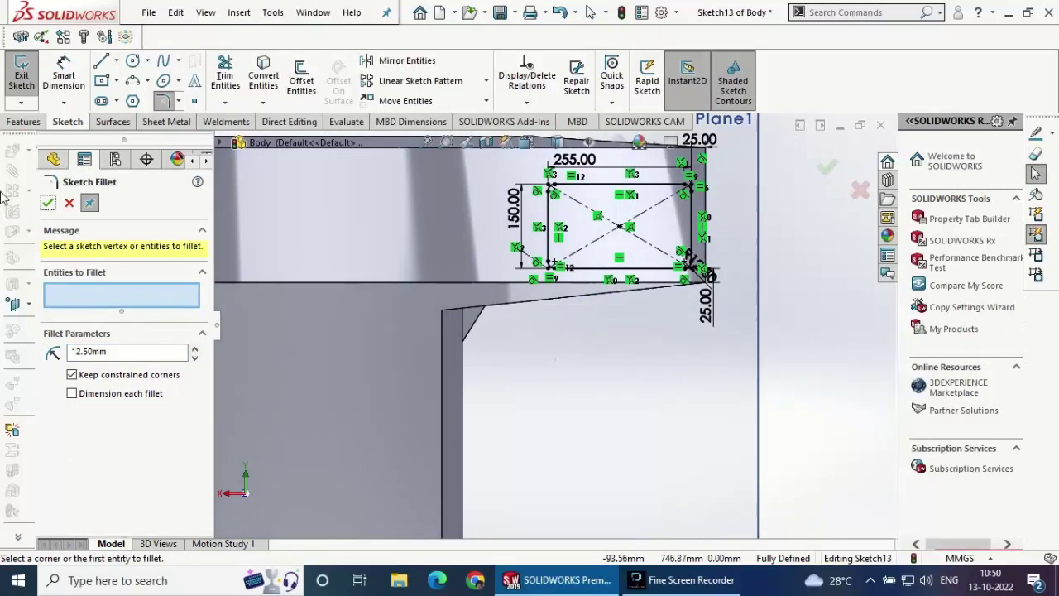
left_click(69, 203)
scroll(629, 219, "down", 2)
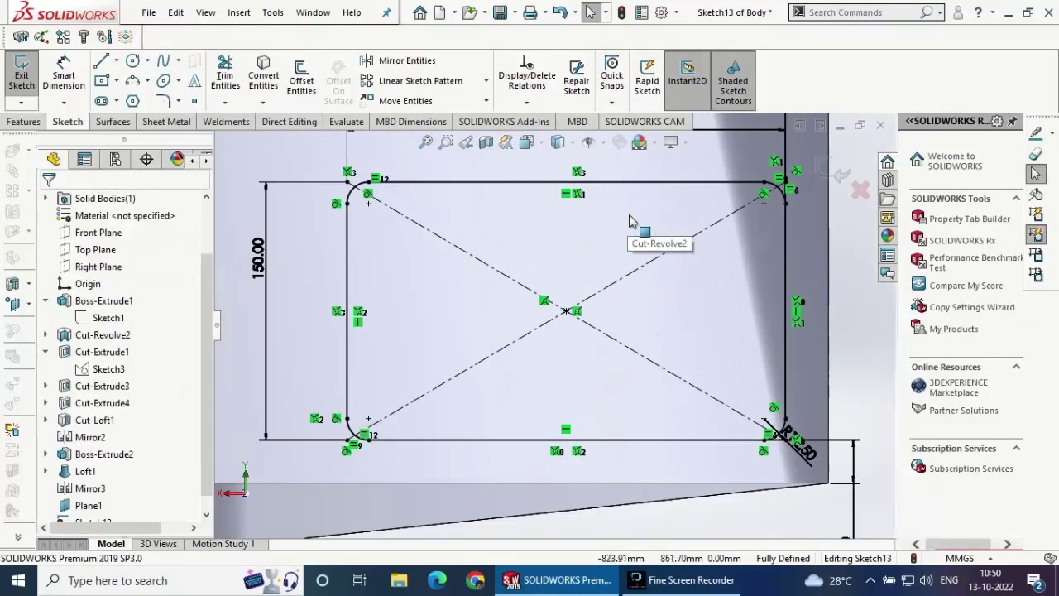
scroll(629, 220, "up", 2)
scroll(629, 219, "up", 2)
middle_click_drag(629, 220, 595, 310)
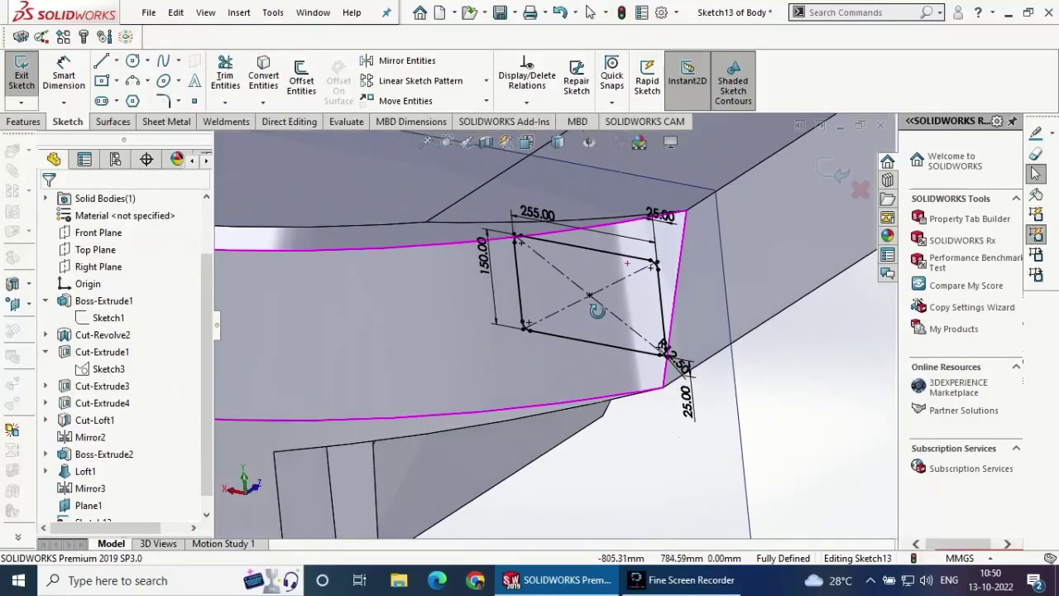
- Fit the model in view and exit the rounded-rectangle sketch
key("f")
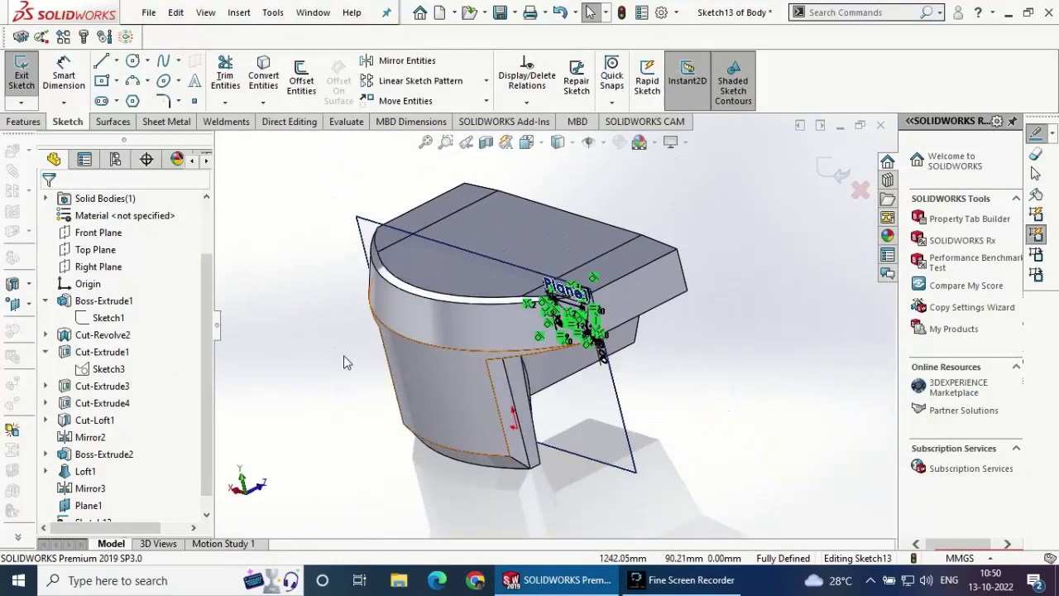
left_click(32, 86)
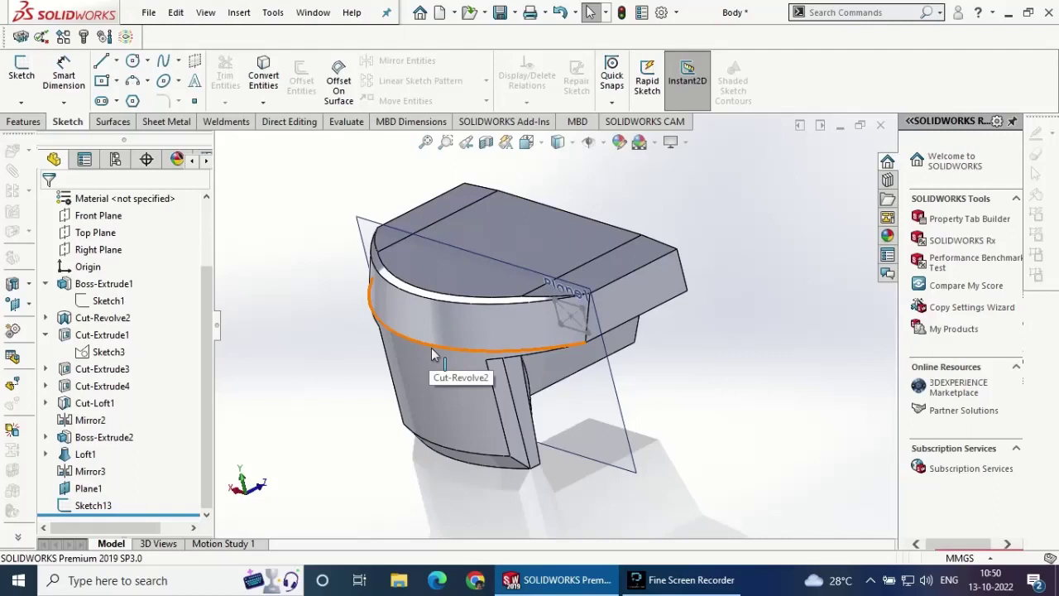
mouse_move(672, 377)
middle_mouse_down()
mouse_move(584, 395)
mouse_move(644, 432)
middle_mouse_up()
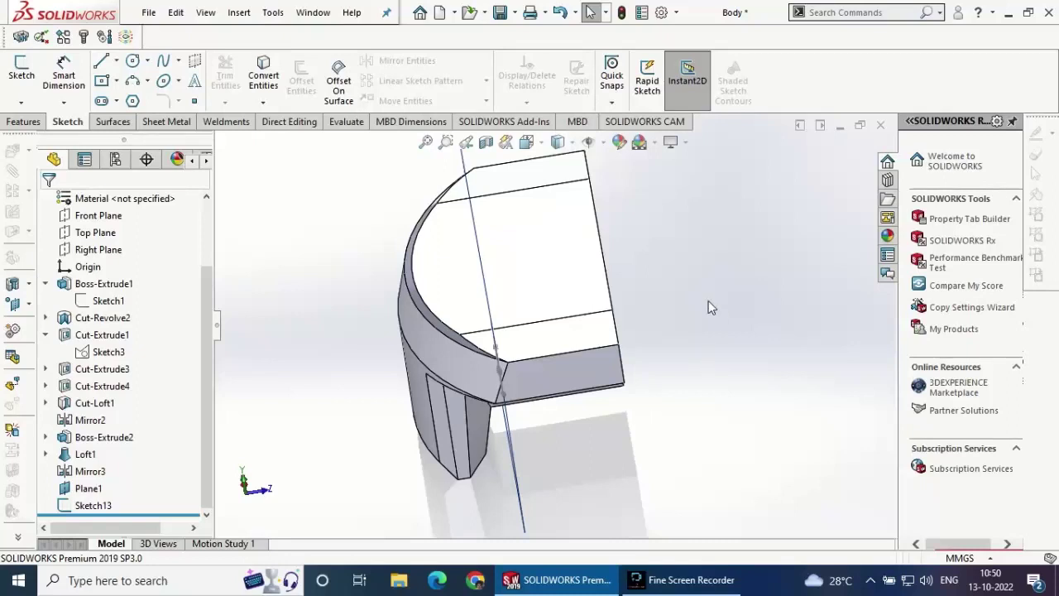
- Create Plane2 offset 600 mm from Plane1 with the offset flipped
left_click(23, 122)
left_click(619, 80)
left_click(635, 121)
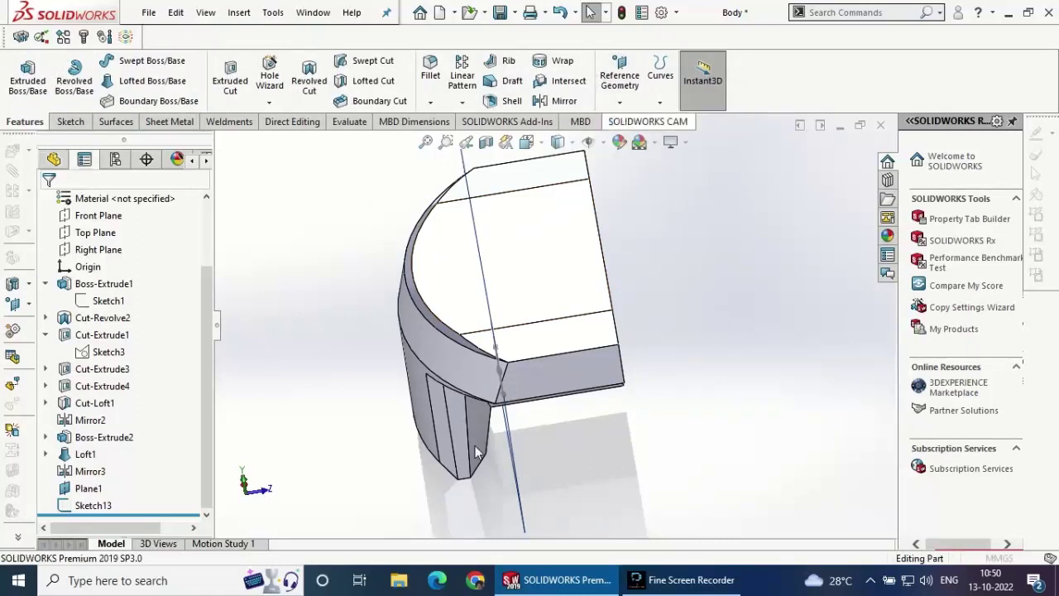
left_click(516, 460)
middle_click_drag(516, 460, 604, 447)
left_click(70, 418)
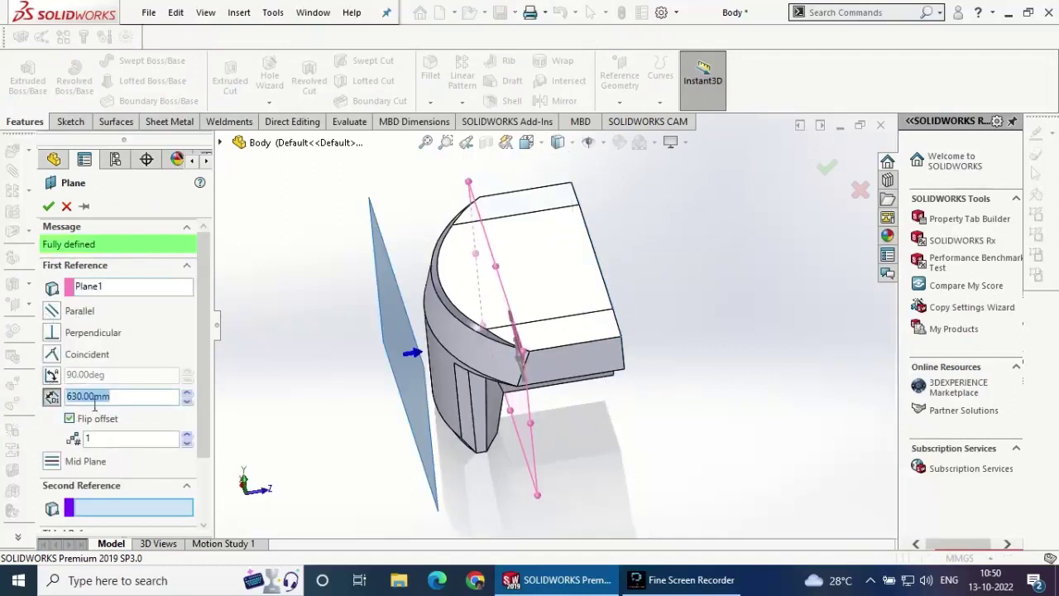
type("600")
key("Return")
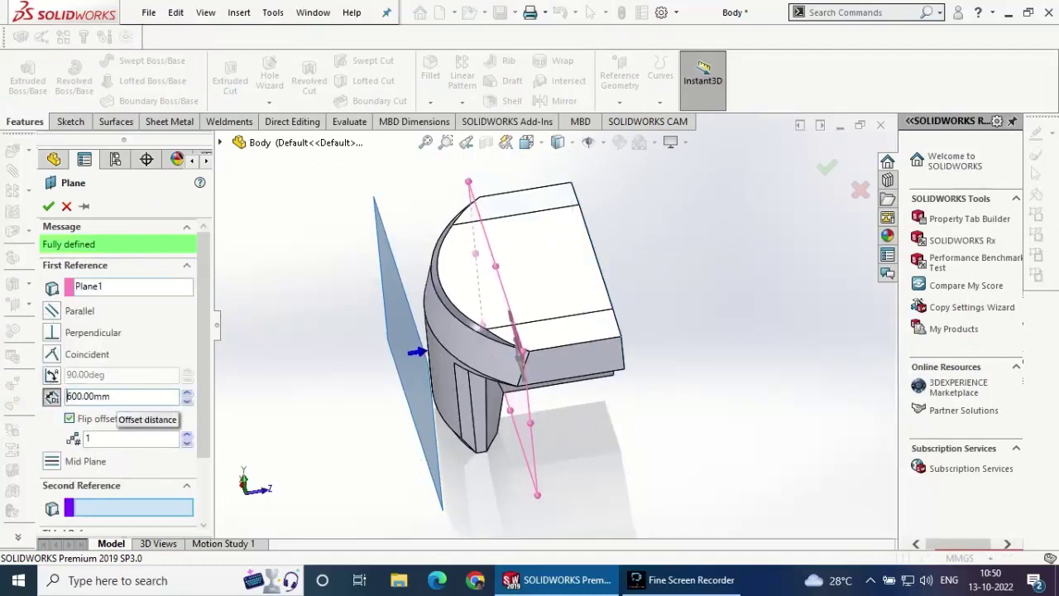
left_click(48, 206)
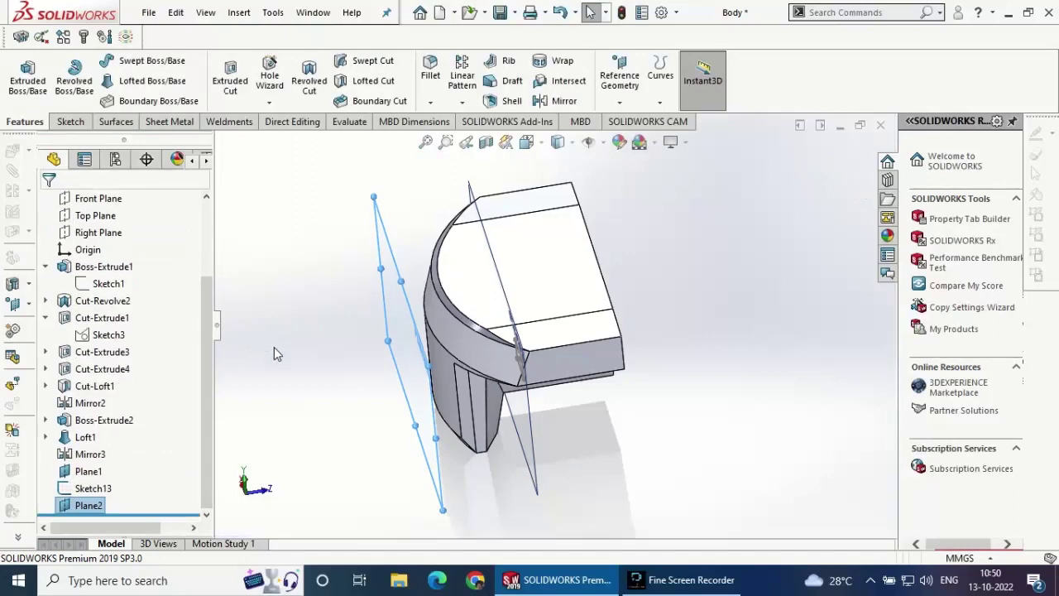
middle_click_drag(656, 463, 721, 405)
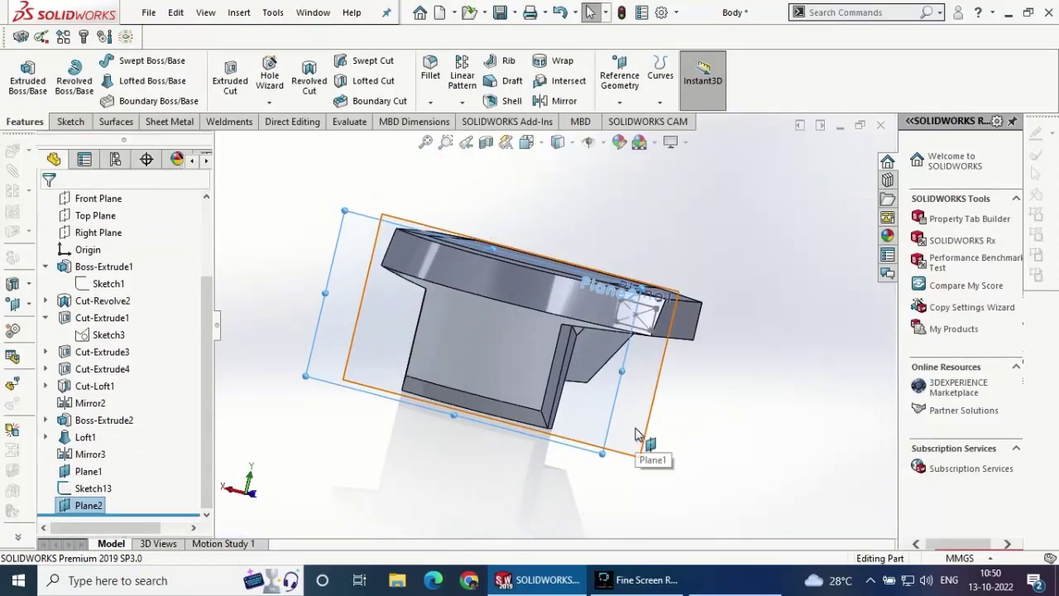
middle_click_drag(604, 470, 490, 497)
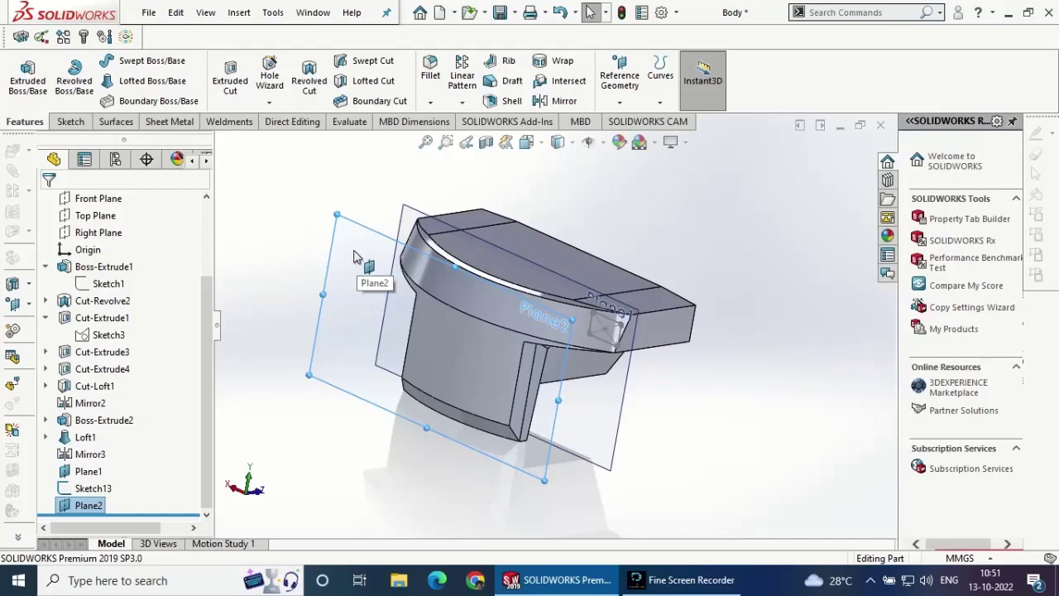
- Start a sketch on Plane2 and project Sketch13's right rectangle line into it
left_click(70, 124)
left_click(22, 74)
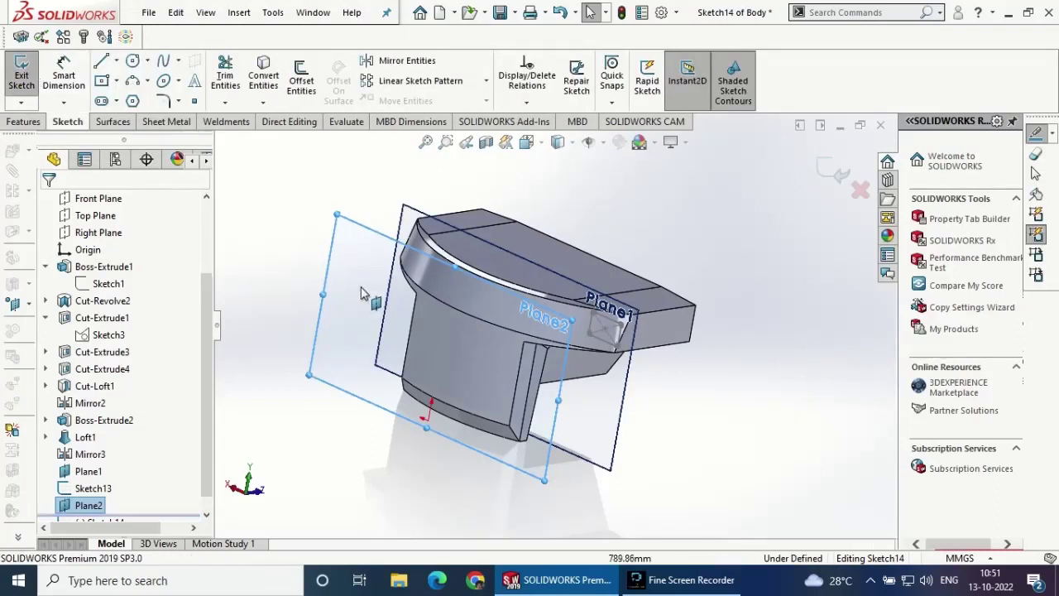
left_click(261, 78)
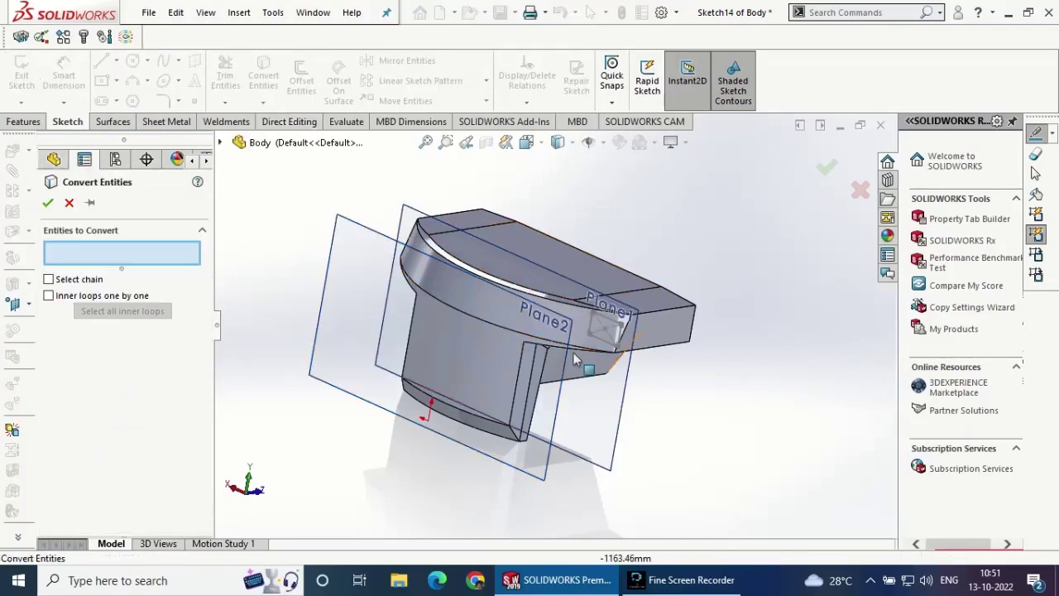
left_click(625, 337)
- Project Sketch13's remaining corner arcs and lines into the Plane2 sketch and confirm
scroll(613, 339, "down", 5)
scroll(602, 343, "down", 5)
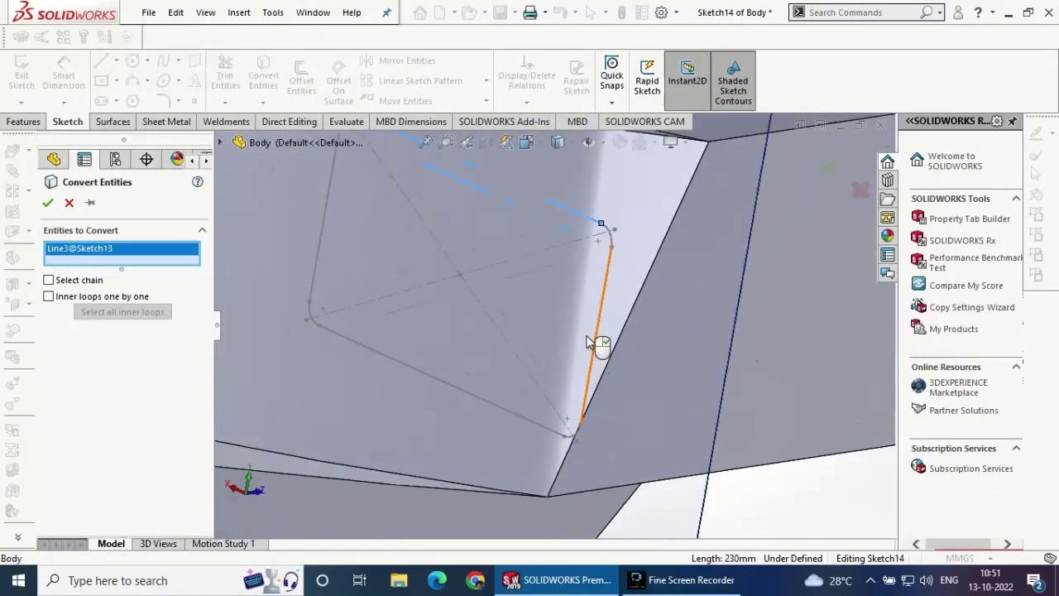
left_click(621, 192)
left_click(583, 413)
left_click(571, 482)
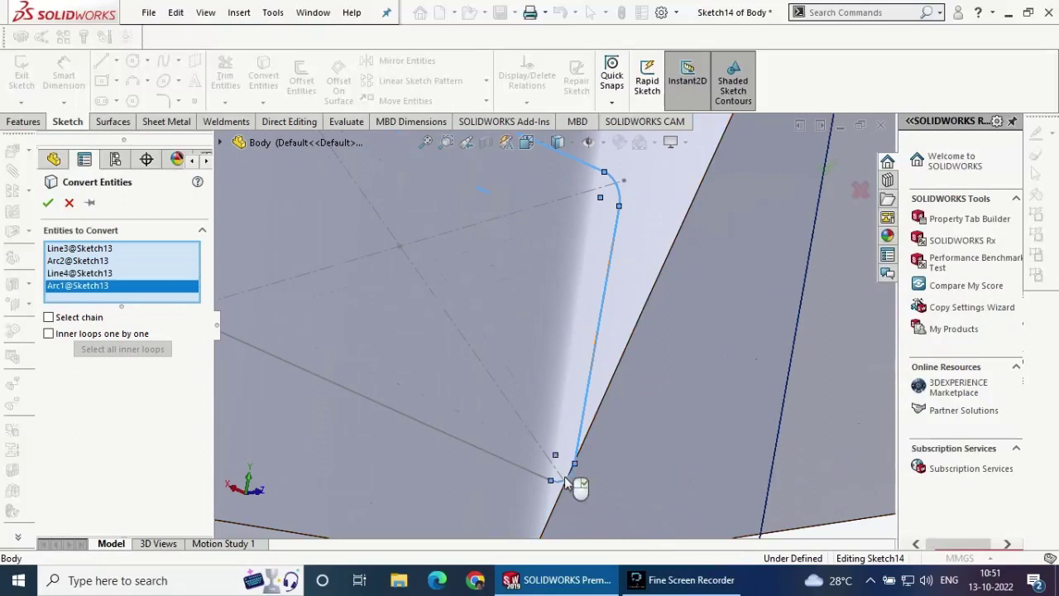
left_click(530, 471)
scroll(439, 403, "up", 3)
scroll(414, 401, "up", 2)
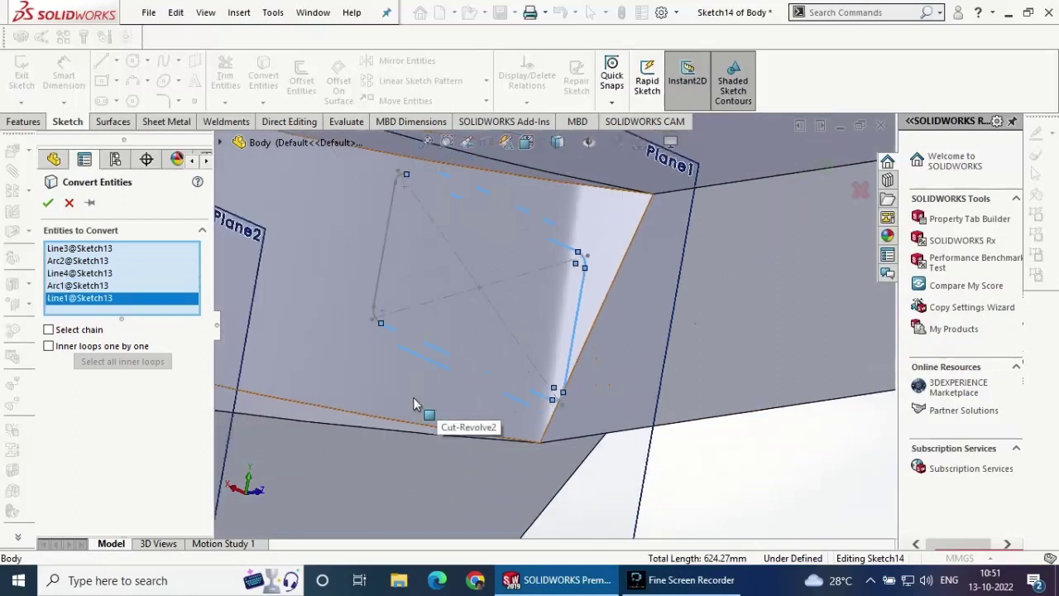
scroll(413, 401, "up", 2)
left_click(47, 204)
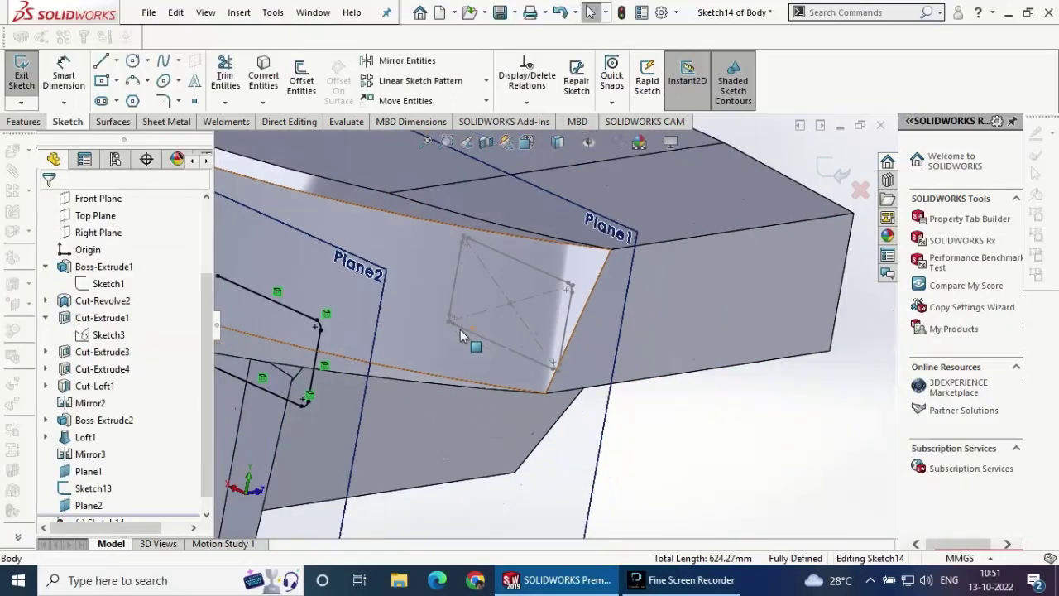
middle_click_drag(460, 330, 405, 352)
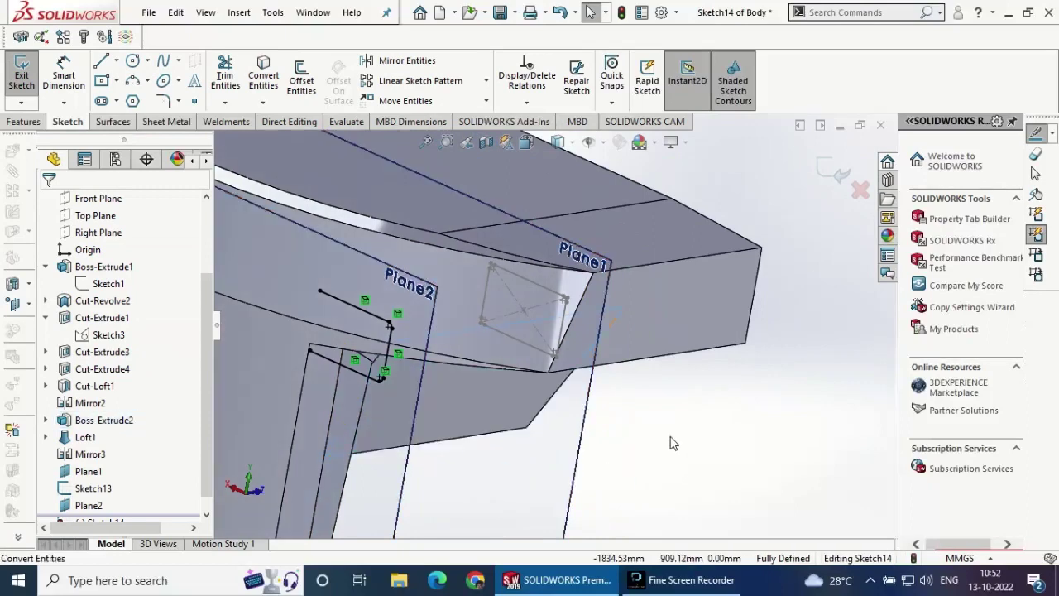
- Orient the view normal to the Plane2 sketch
key("space")
left_click(811, 116)
key("space")
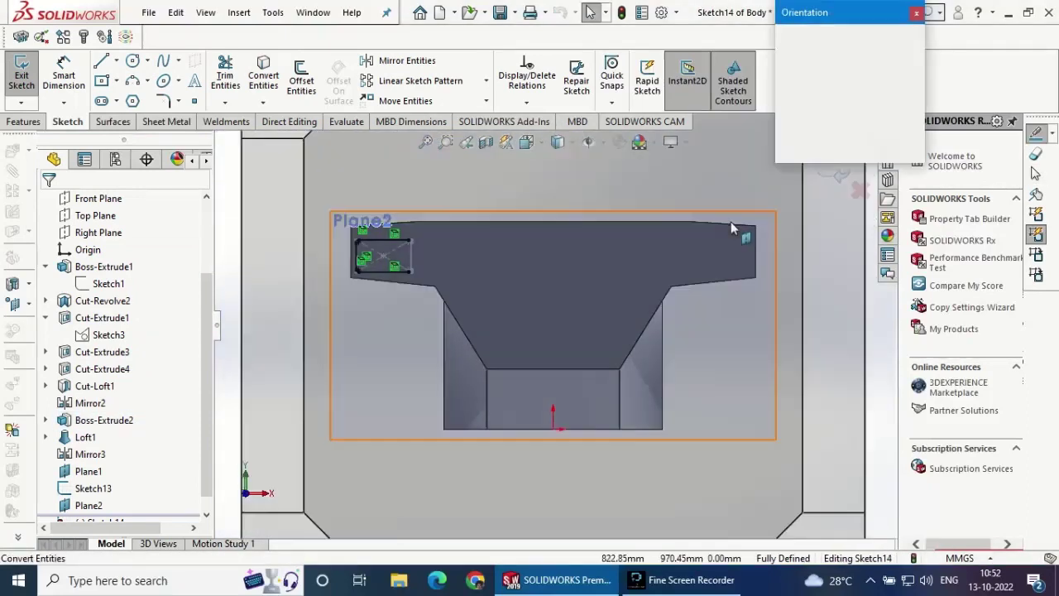
left_click(730, 222)
scroll(691, 259, "down", 3)
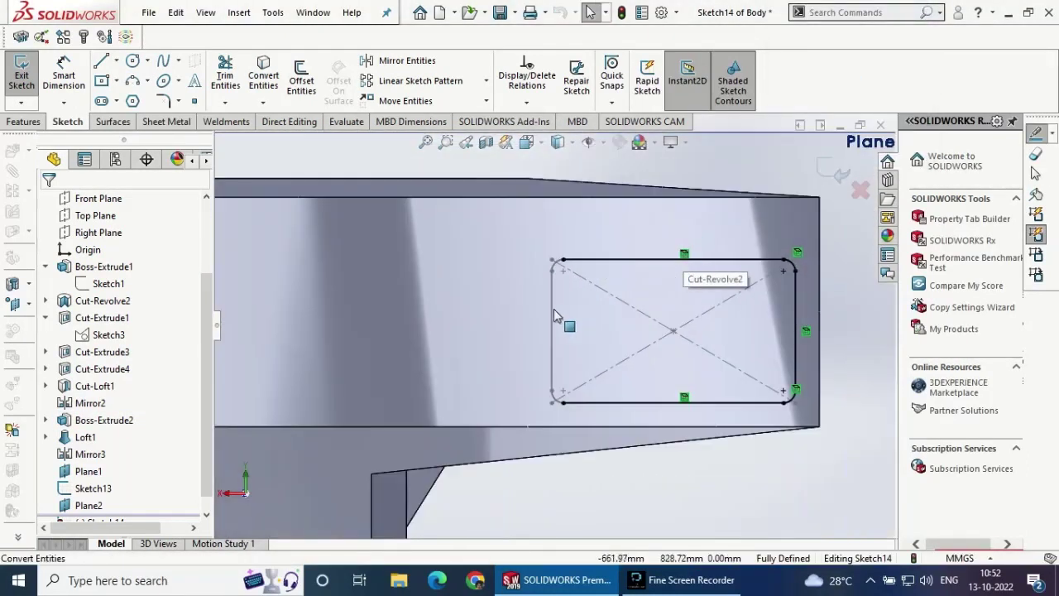
scroll(551, 274, "down", 2)
- Draw top, slanted left and bottom lines extending the rectangle leftward into a closed profile
left_click(101, 63)
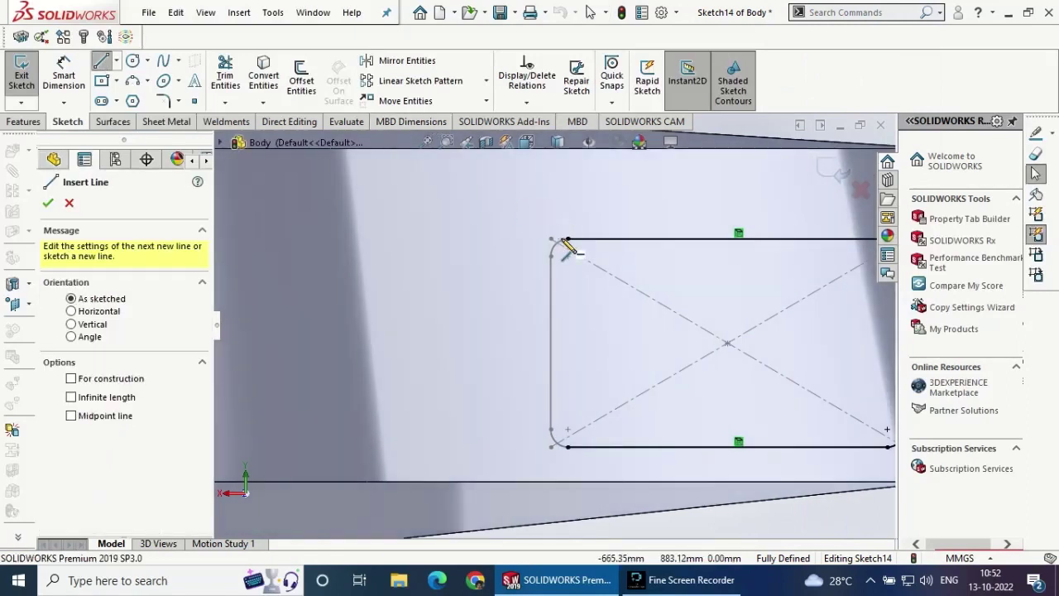
left_click(568, 240)
left_click(343, 239)
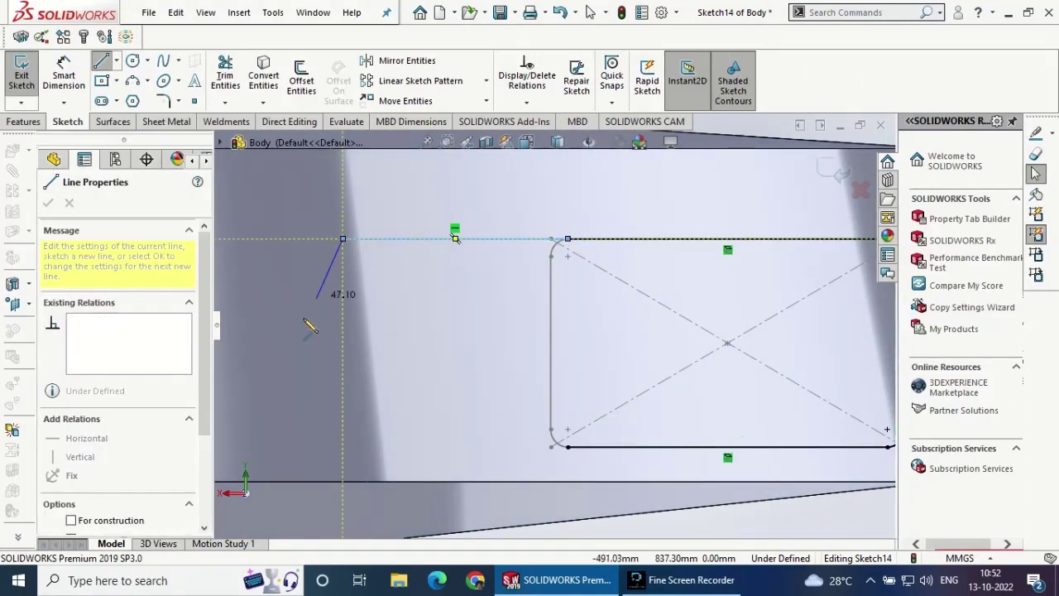
left_click(226, 442)
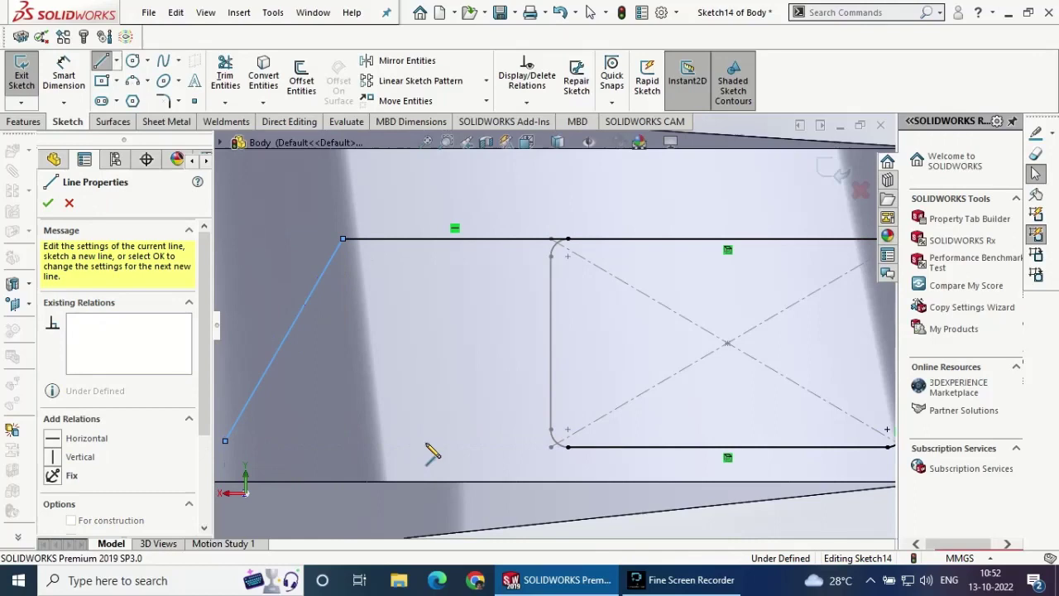
left_click(568, 447)
key("Escape")
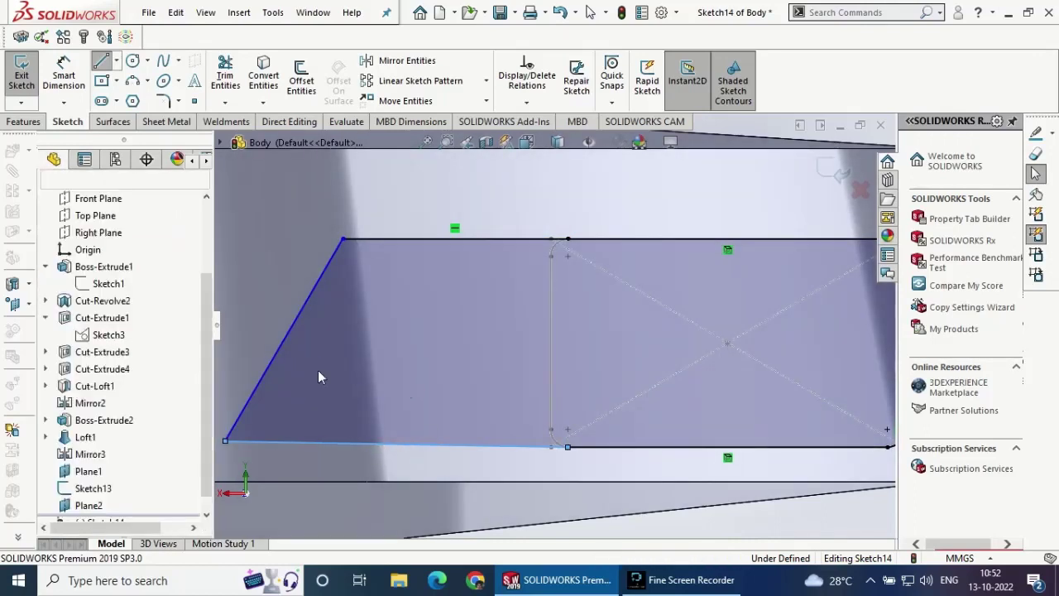
- Make the new bottom line horizontal
left_click(351, 443)
left_click(395, 374)
left_click(48, 202)
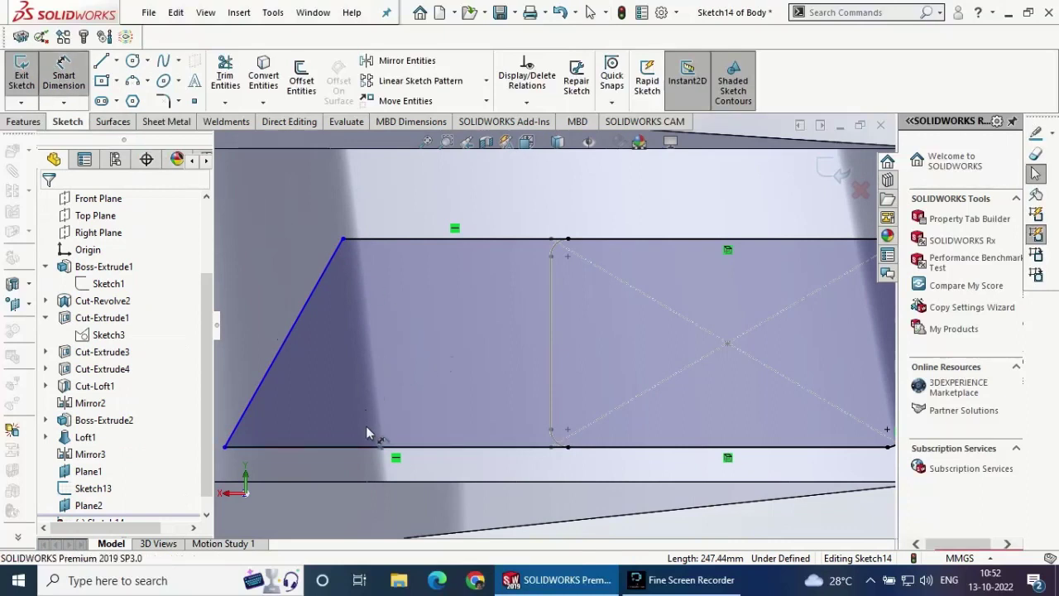
scroll(415, 453, "up", 2)
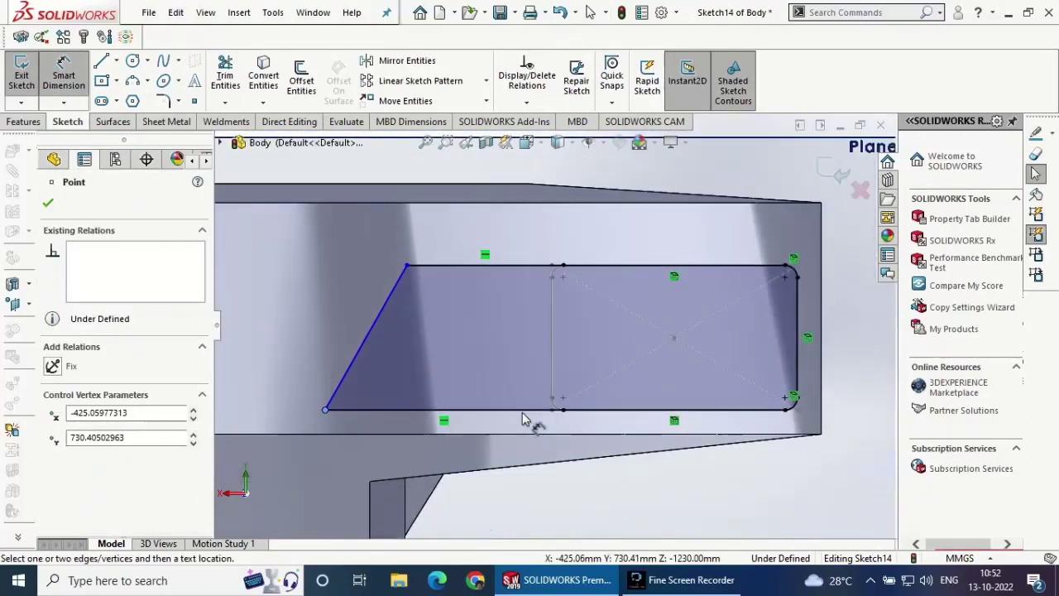
- Dimension the profile's overall width to 480 mm
left_click(799, 371)
left_click(571, 494)
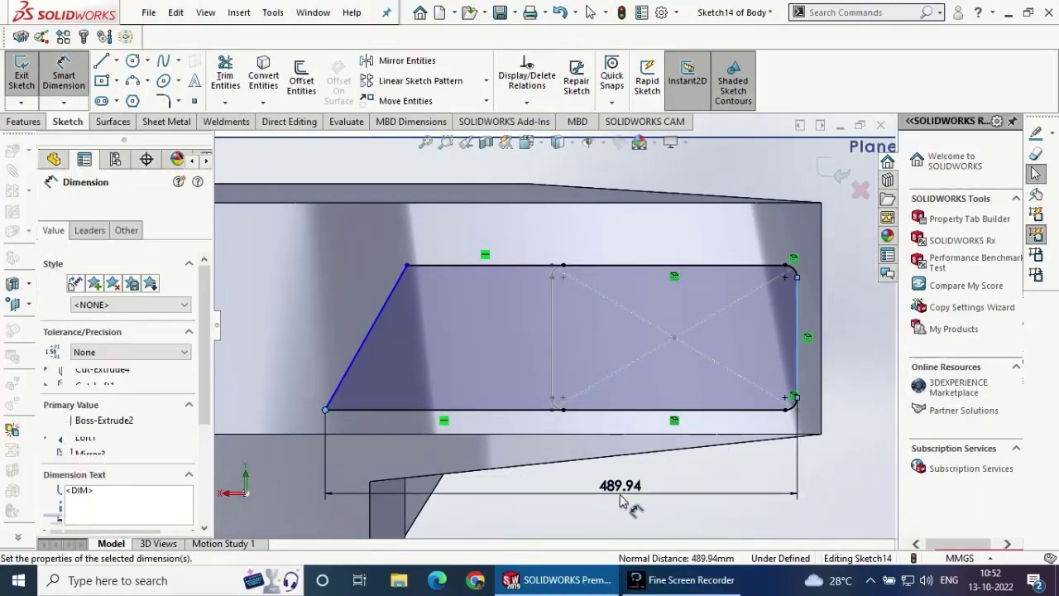
type("480")
key("Return")
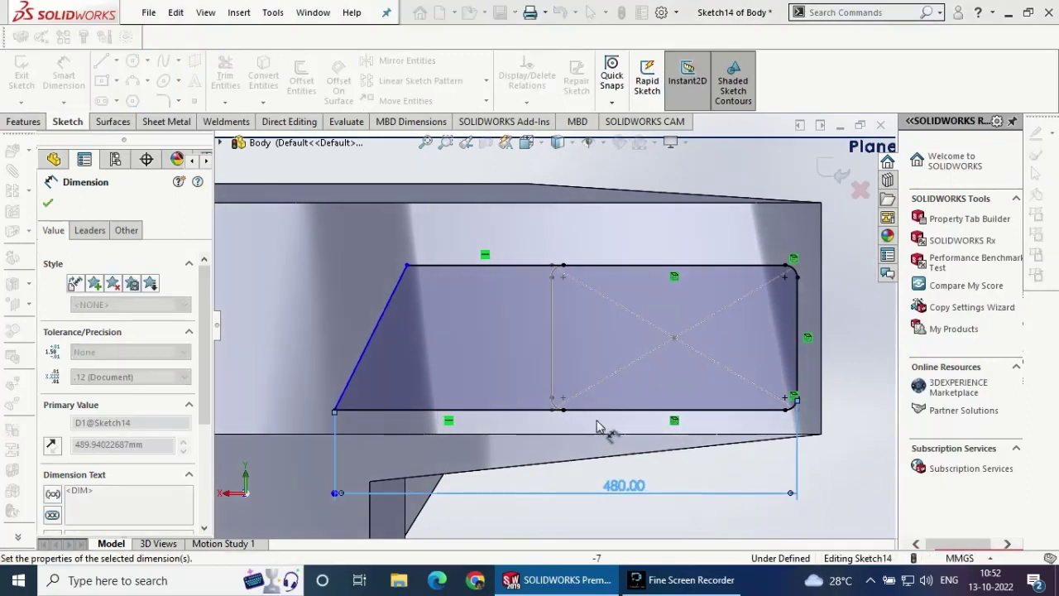
- Set the angle between the bottom and slanted lines to 60°
left_click(377, 410)
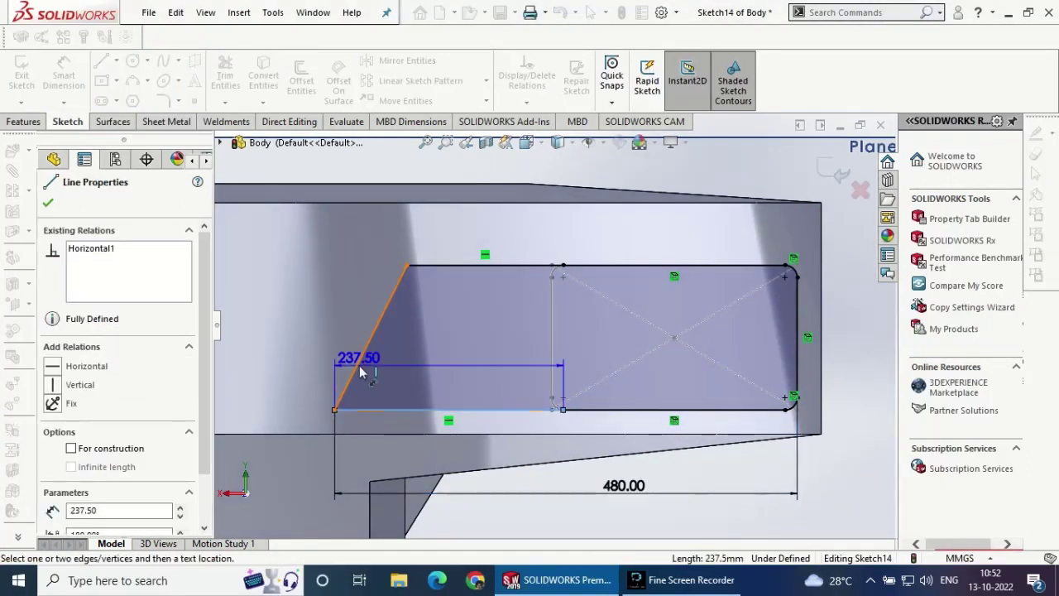
left_click(361, 359)
left_click(381, 376)
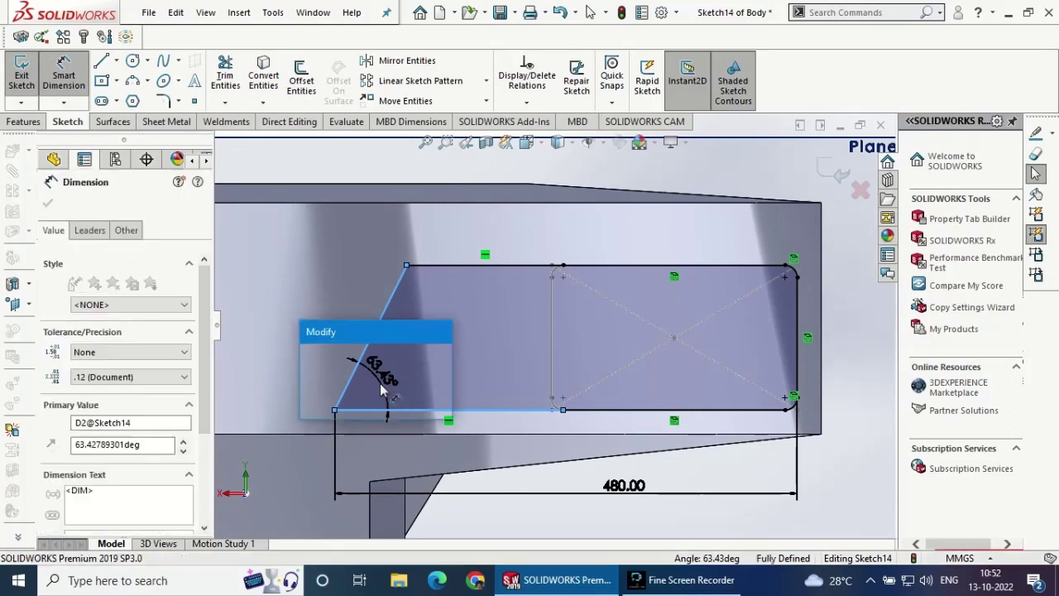
type("60")
left_click(311, 356)
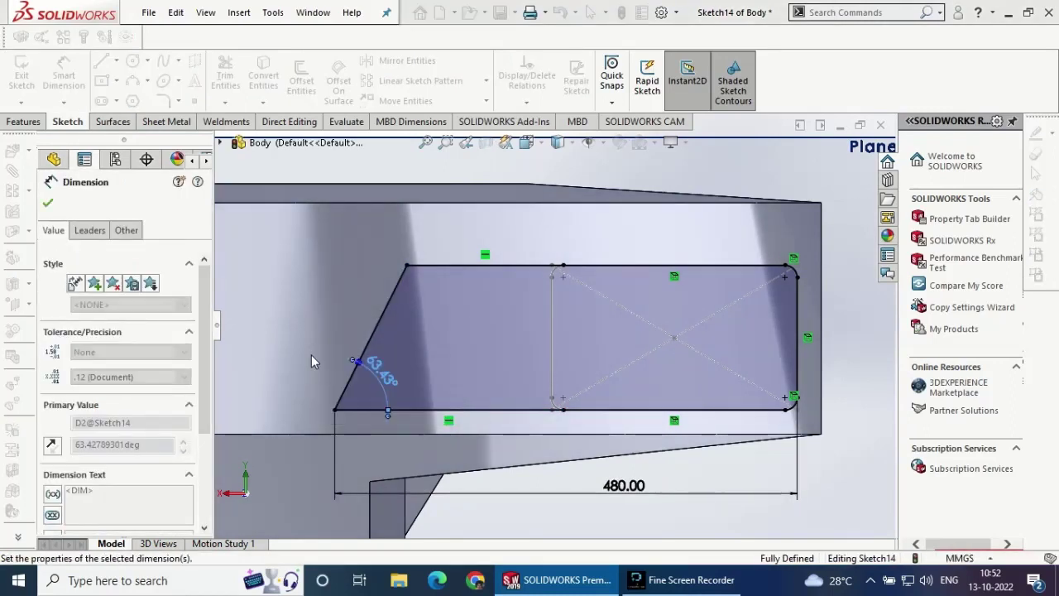
left_click(47, 205)
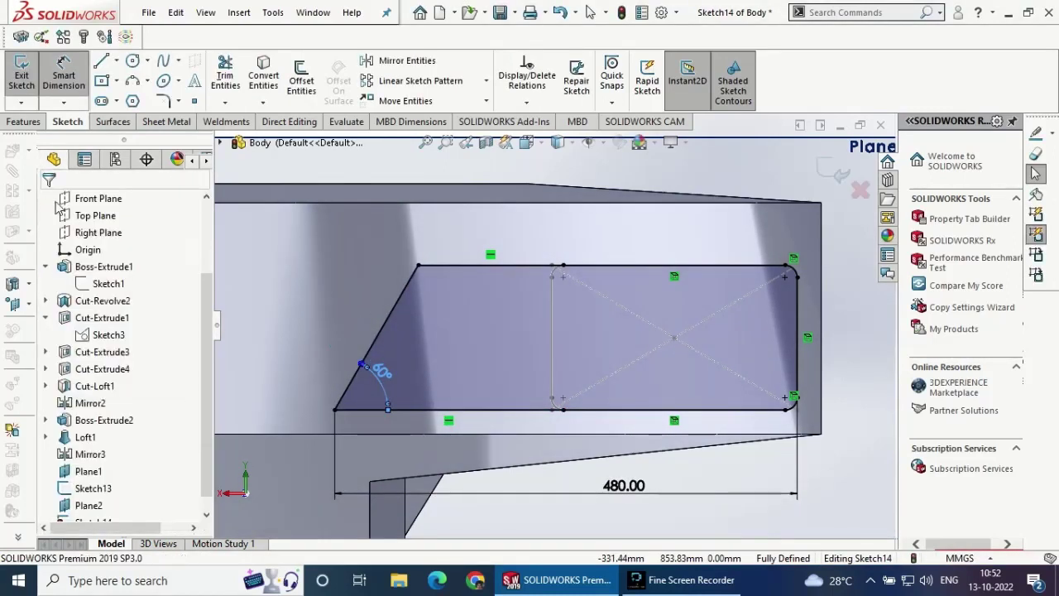
- Round the top-left and bottom-left corners with 12.50 mm fillets and exit Sketch14
left_click(164, 101)
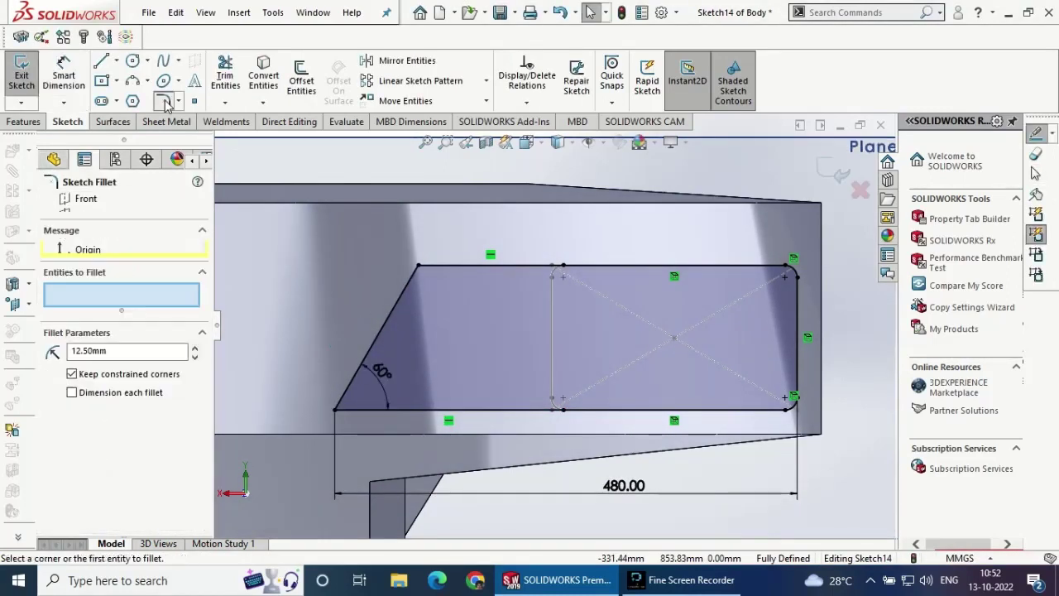
left_click(418, 267)
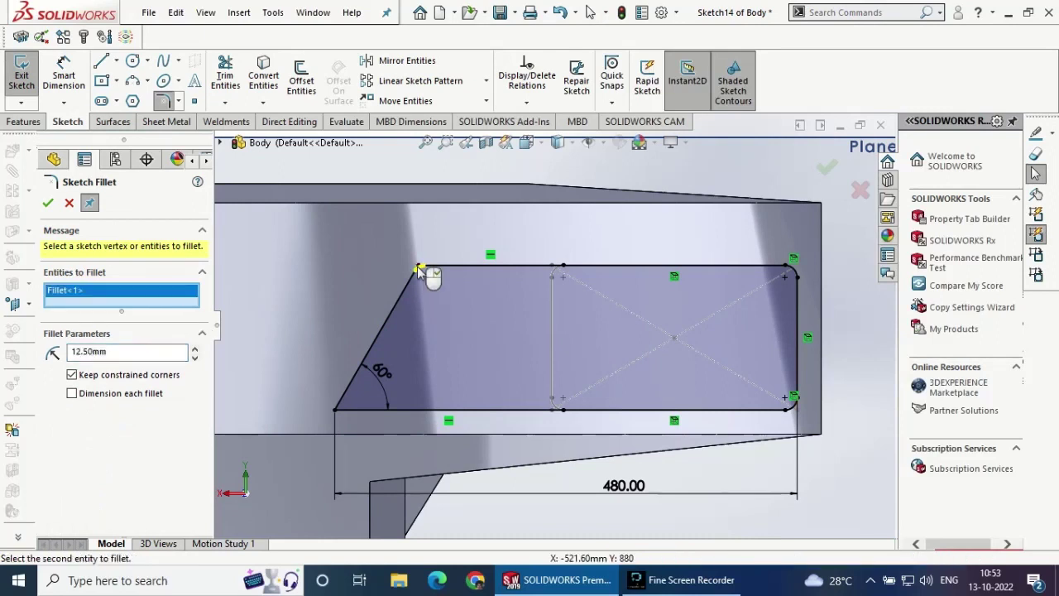
left_click(337, 409)
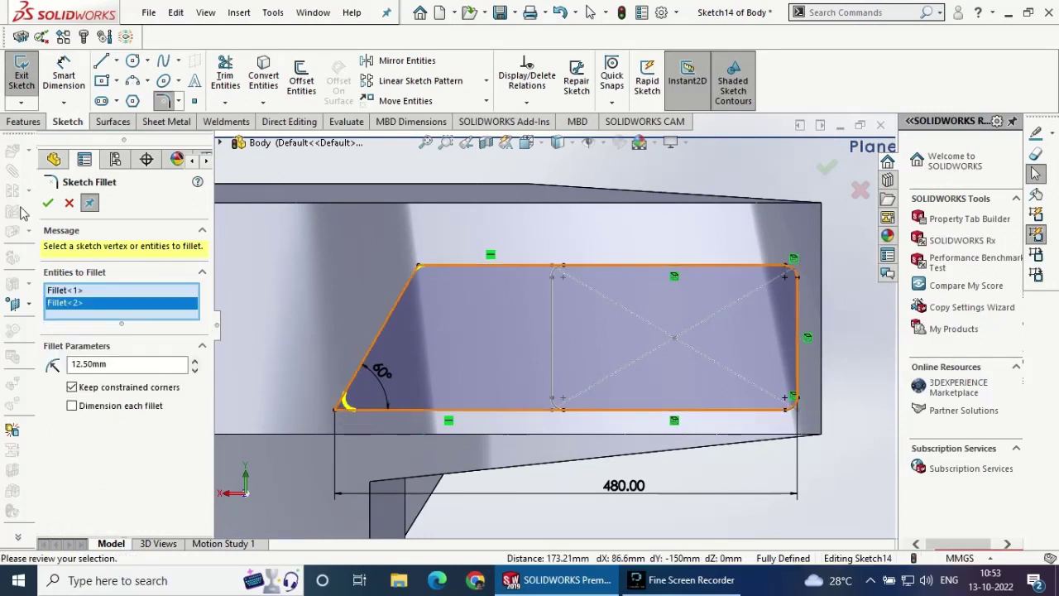
left_click(47, 205)
left_click(48, 204)
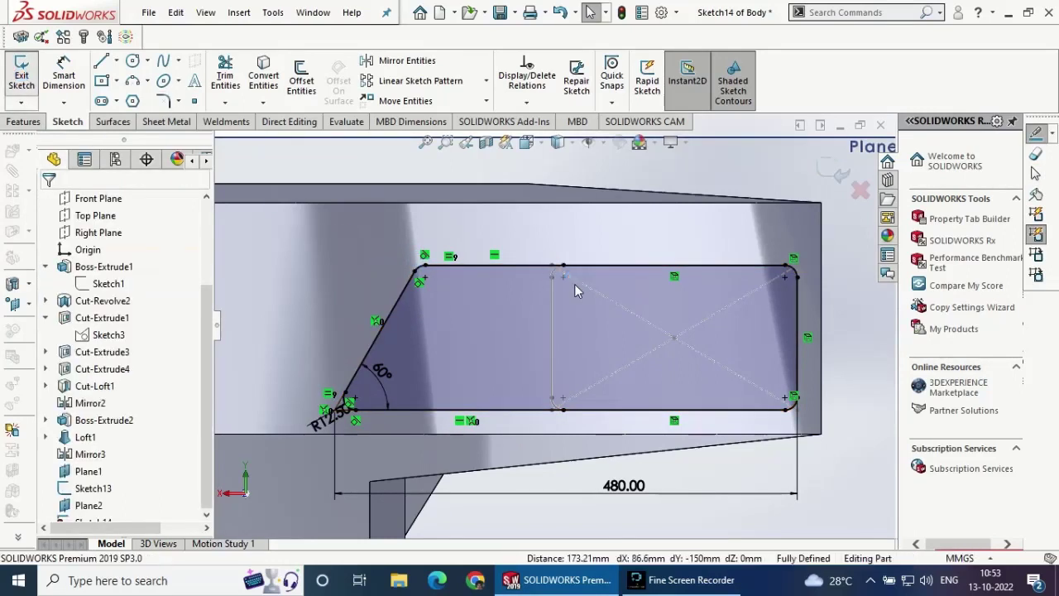
key("ctrl+b")
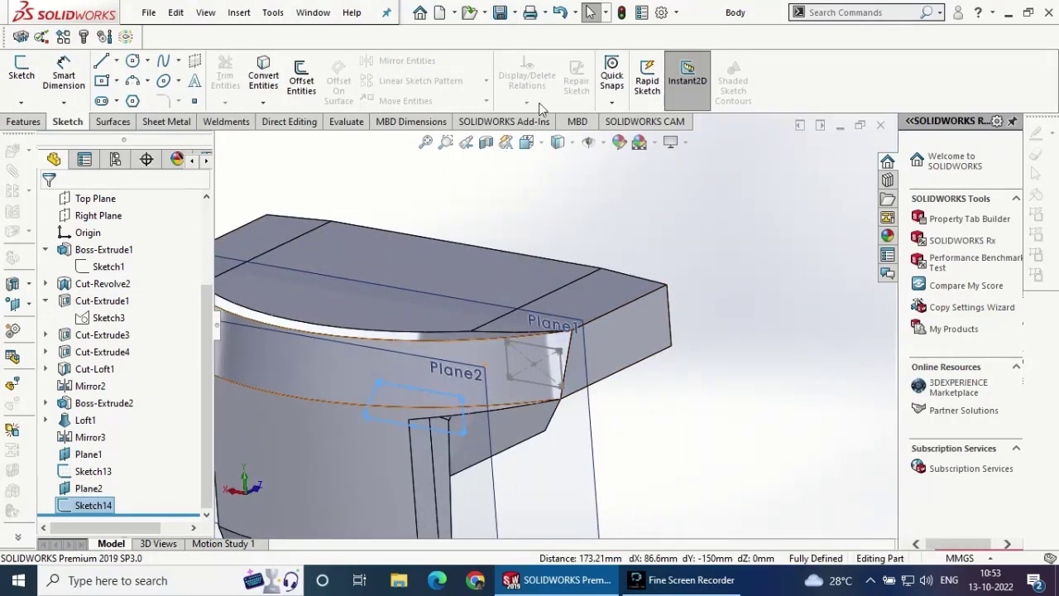
- Hide Plane1
scroll(633, 251, "up", 5)
scroll(545, 395, "down", 3)
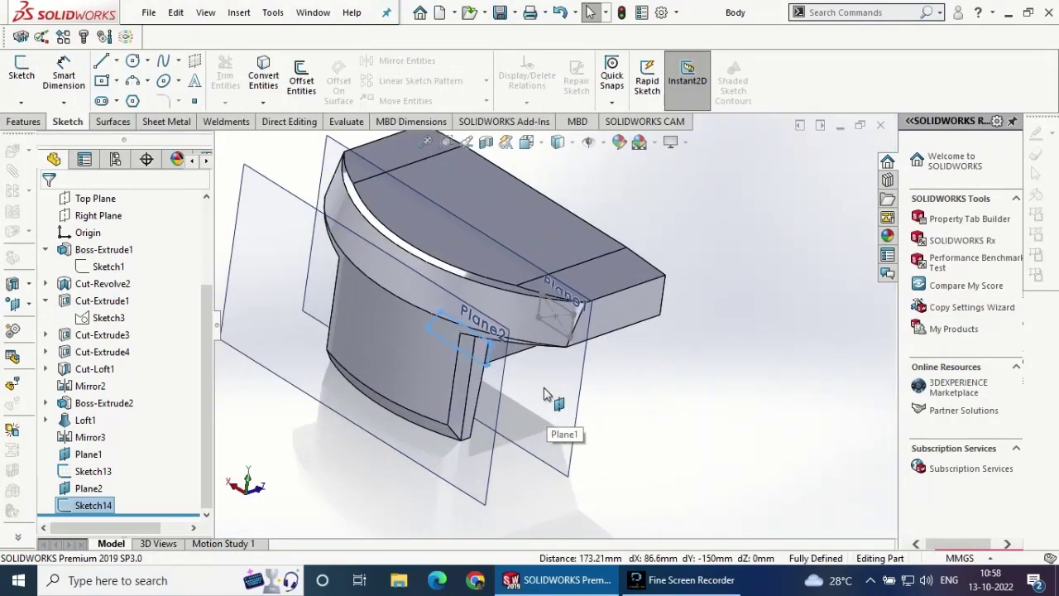
left_click(550, 400)
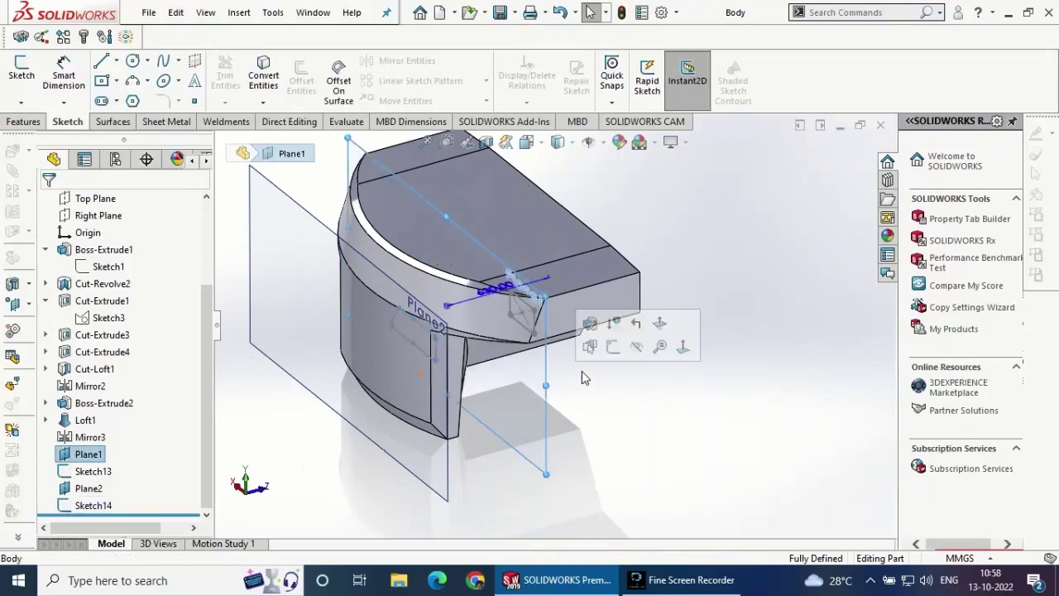
left_click(636, 348)
scroll(463, 372, "down", 3)
- Create a lofted cut from Sketch13 to Sketch14 to form the flange pocket
left_click(24, 121)
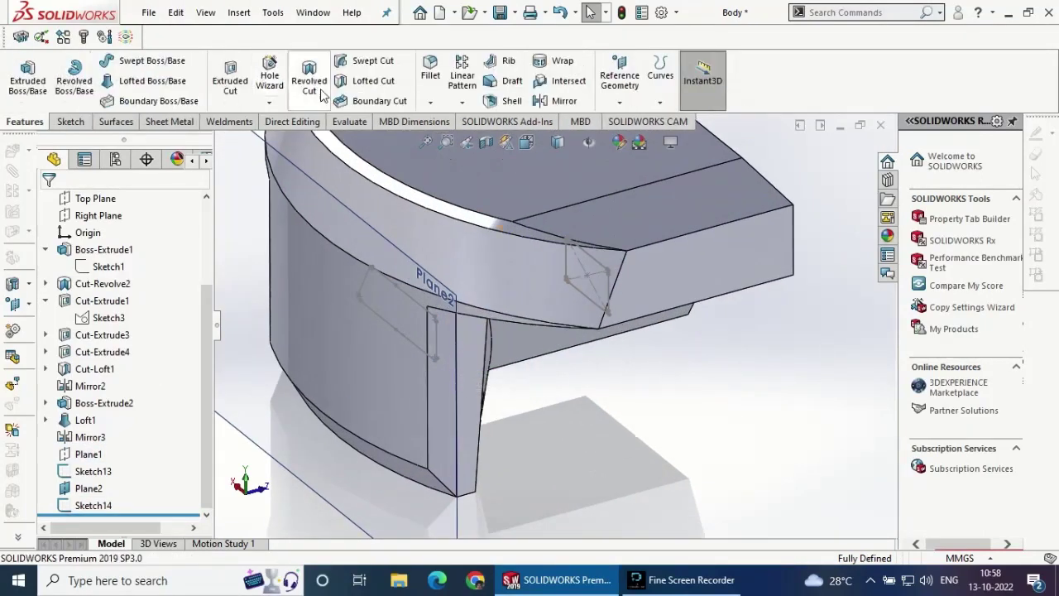
left_click(351, 78)
scroll(590, 274, "down", 5)
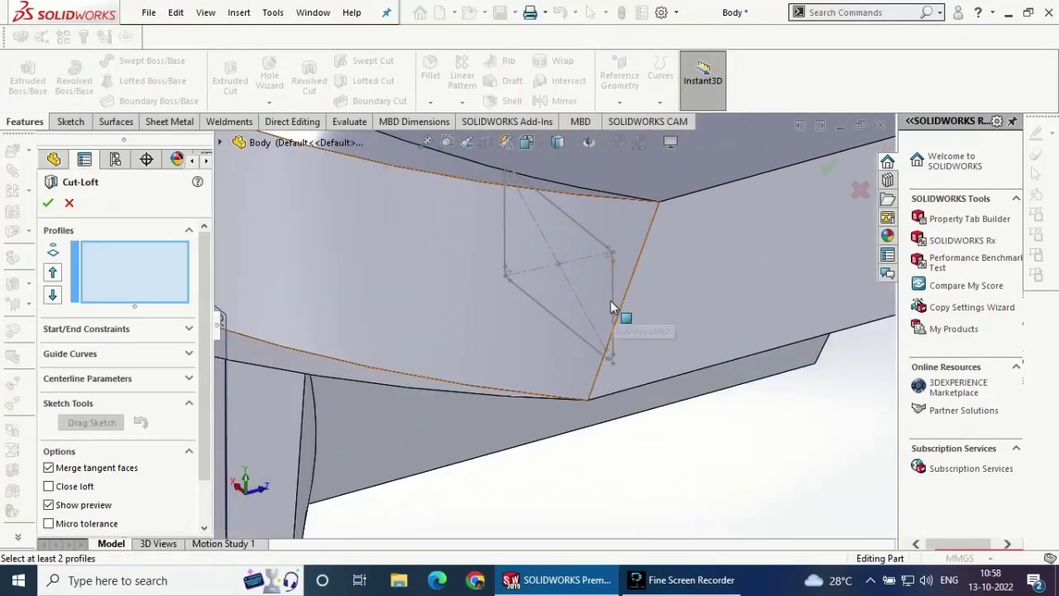
left_click(612, 302)
middle_click_drag(615, 312, 432, 358)
left_click(372, 378)
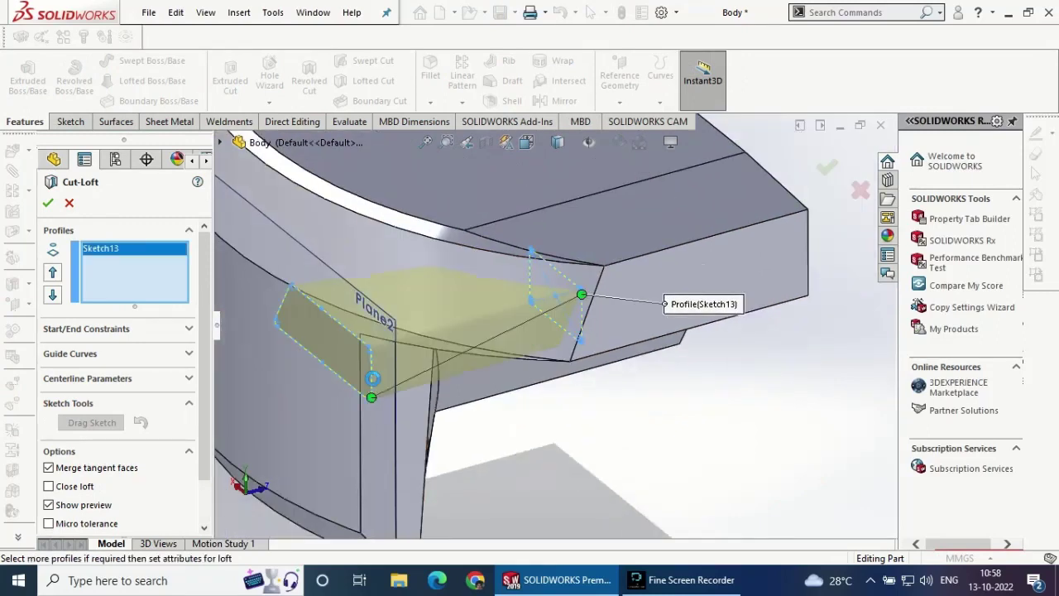
scroll(546, 372, "down", 5)
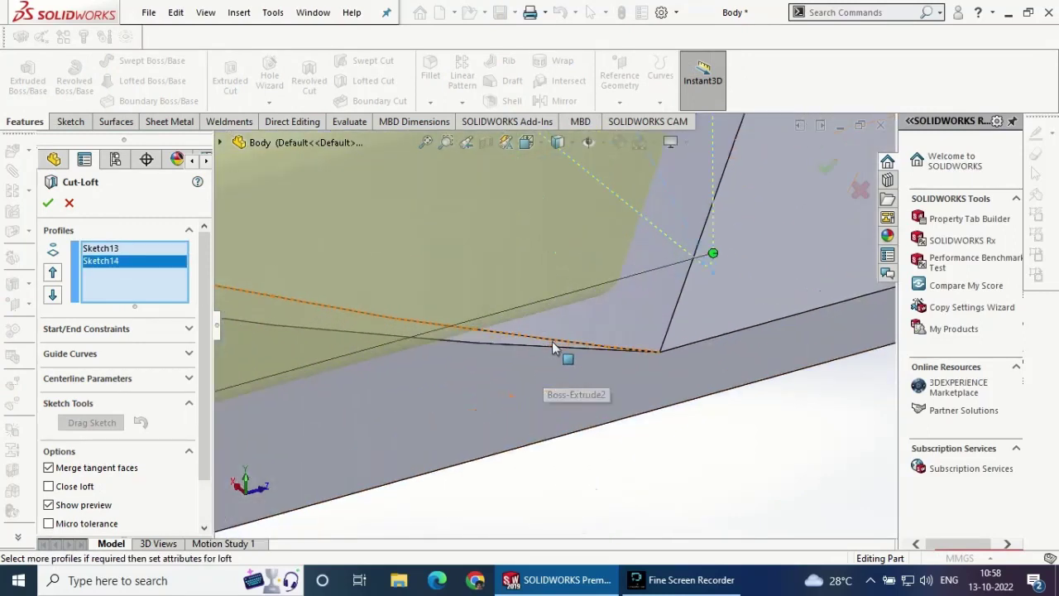
scroll(563, 354, "down", 3)
scroll(287, 399, "up", 3)
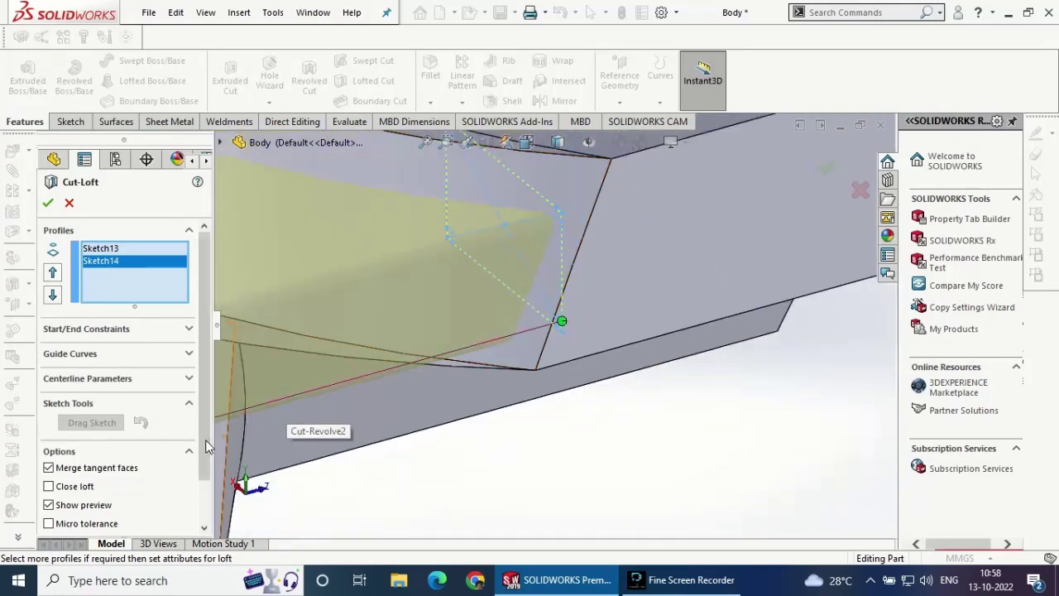
middle_click_drag(286, 399, 263, 413)
scroll(380, 362, "down", 3)
scroll(475, 326, "down", 3)
scroll(476, 329, "up", 3)
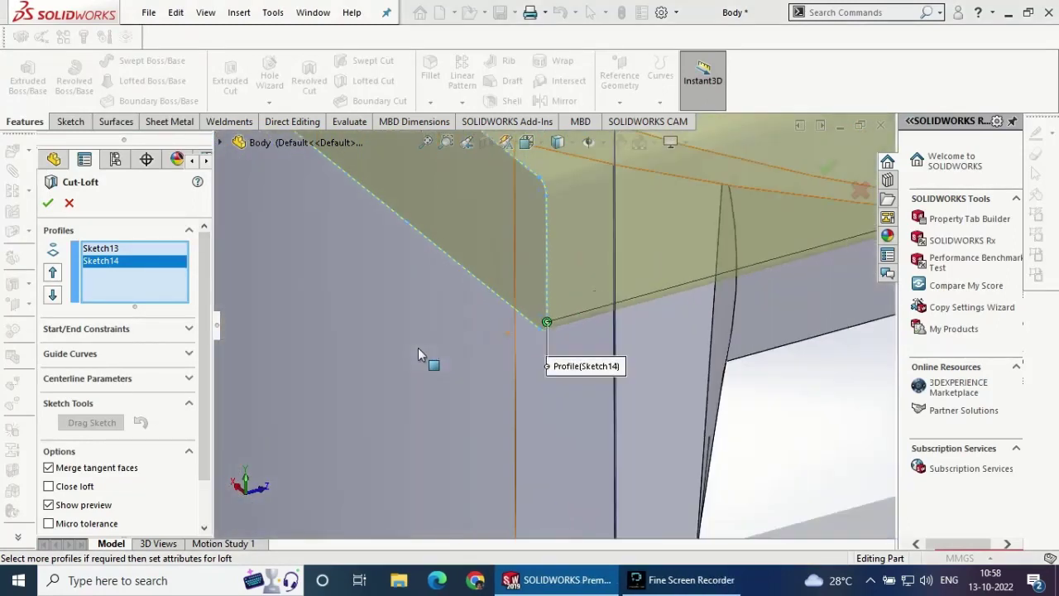
scroll(430, 359, "up", 3)
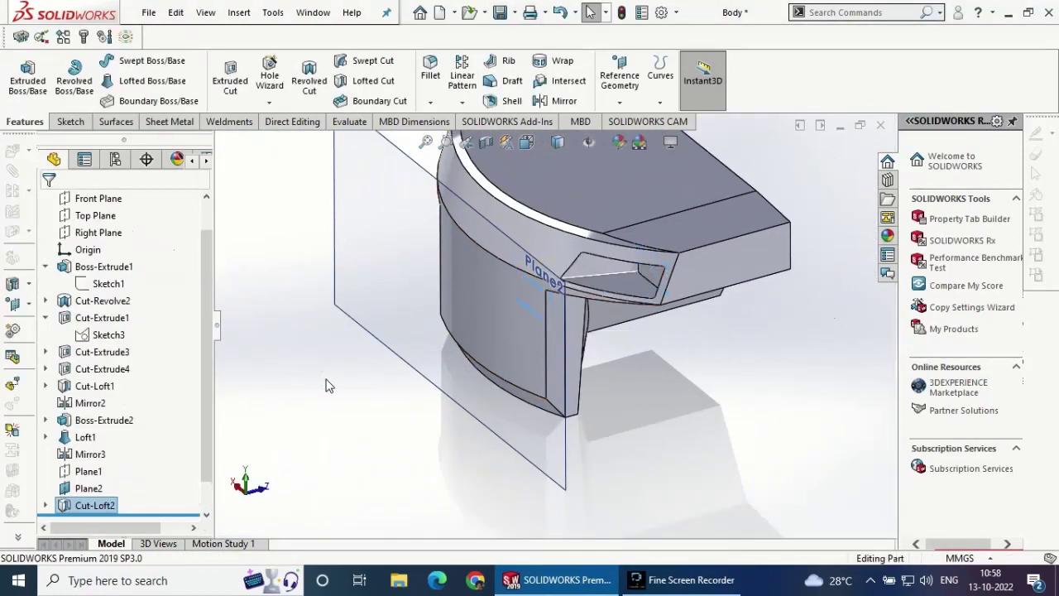
middle_click_drag(631, 284, 682, 256)
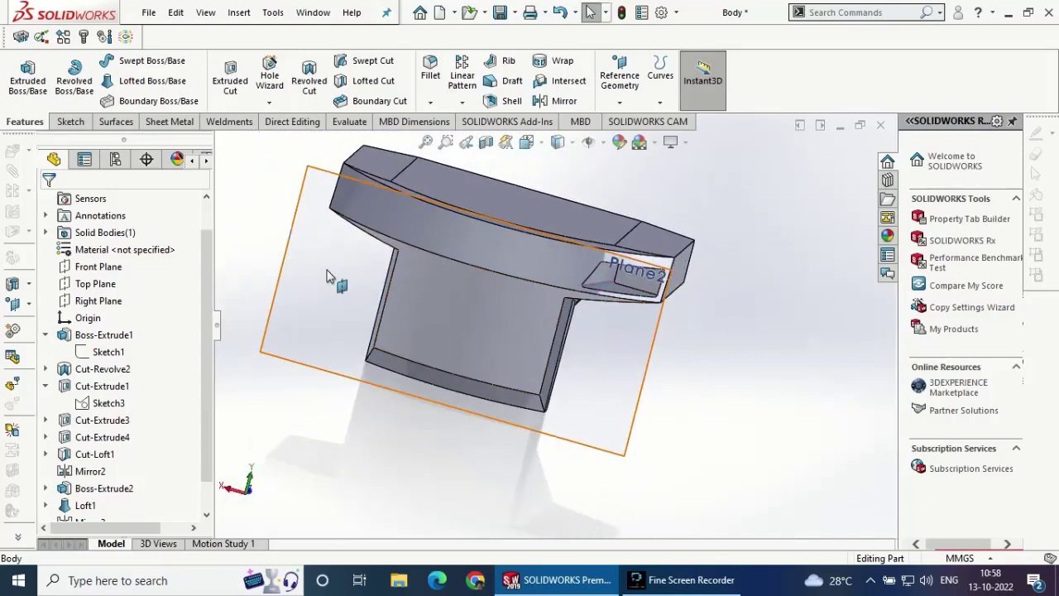
- Select Plane2 and fit the whole part in the view
left_click(302, 267)
left_click(414, 215)
scroll(481, 228, "down", 3)
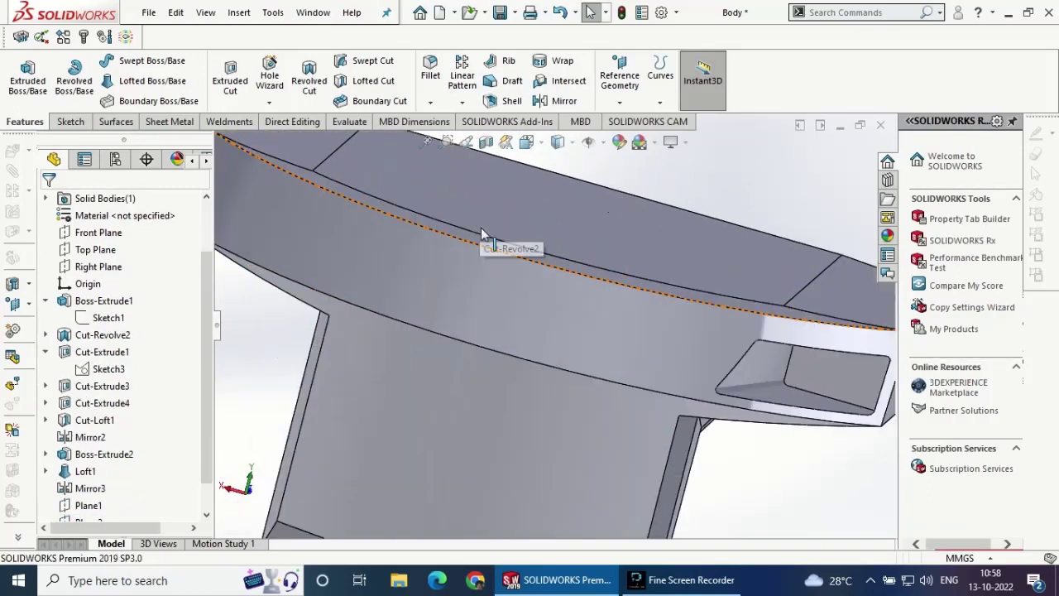
scroll(449, 241, "down", 2)
key("f")
scroll(64, 495, "down", 2)
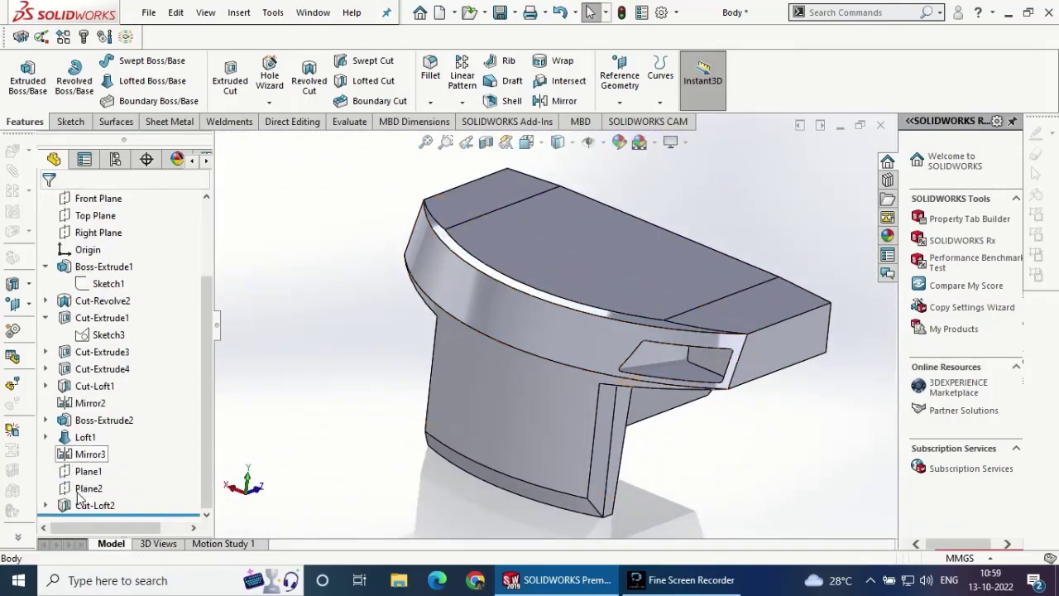
- Mirror Cut-Loft2 about the Right Plane
left_click(83, 506)
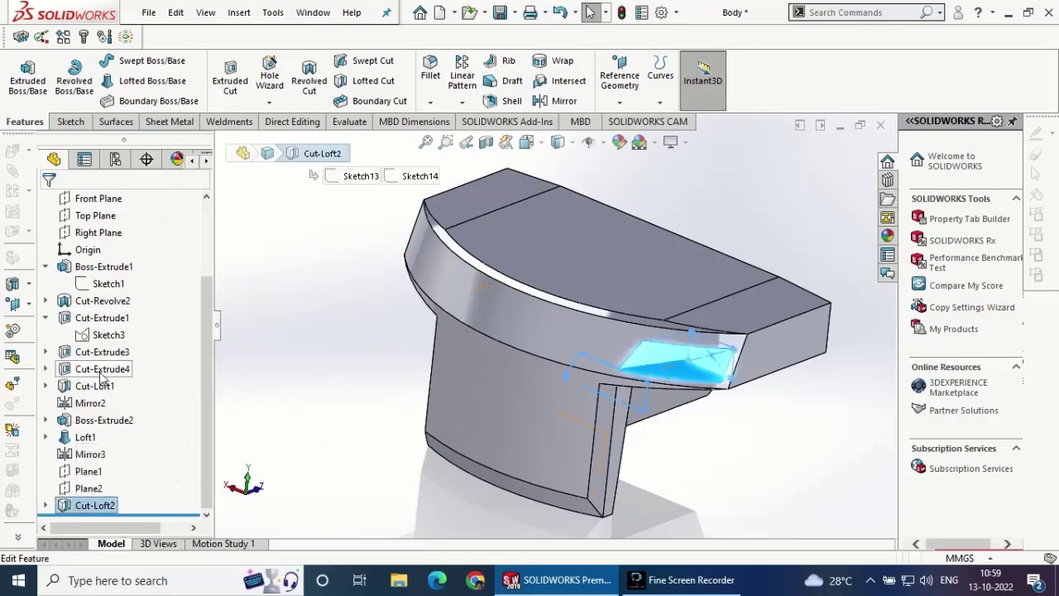
left_click(556, 101)
left_click(291, 279)
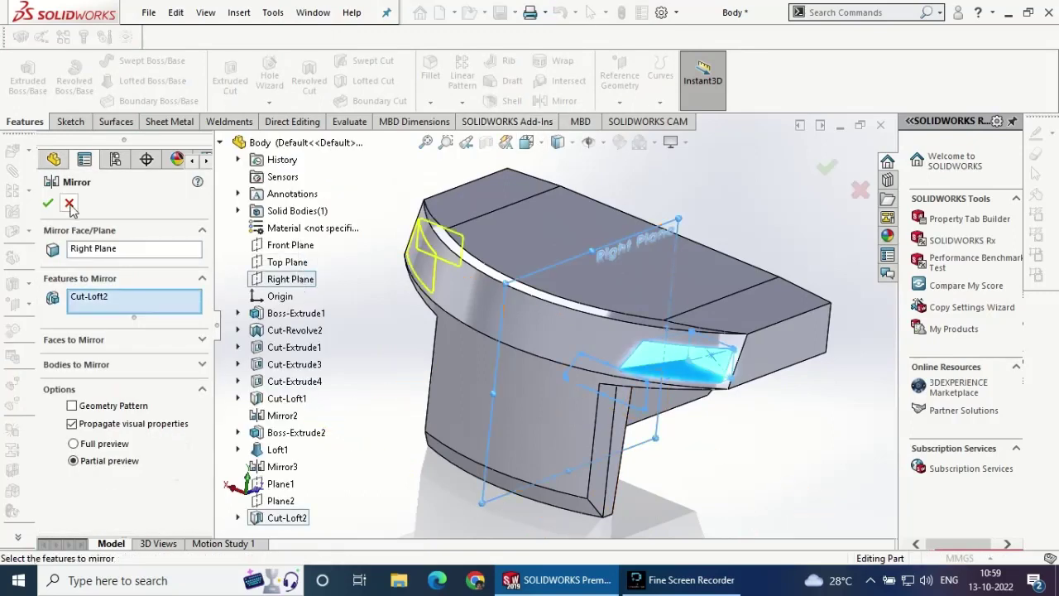
key("Return")
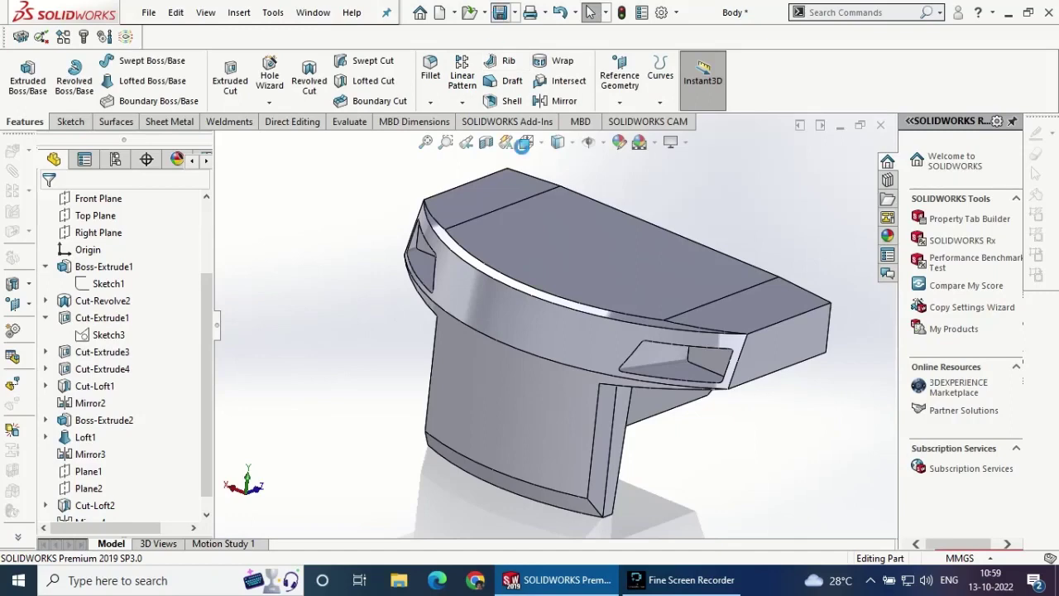
- Turn the part to face its front and select Plane2
mouse_move(392, 340)
middle_mouse_down()
mouse_move(450, 303)
mouse_move(433, 371)
middle_mouse_up()
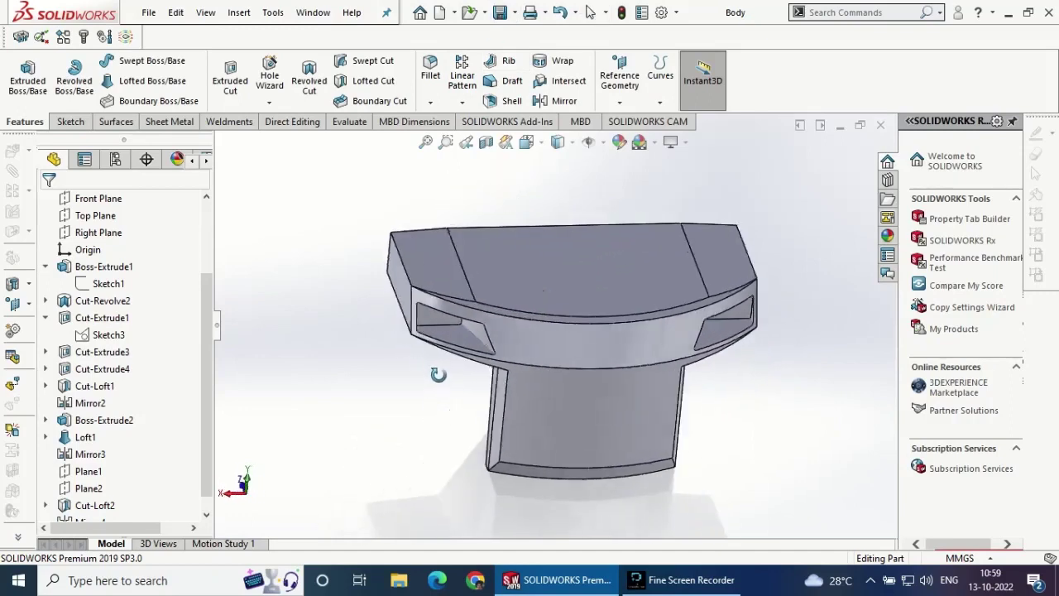
scroll(87, 485, "down", 1)
left_click(89, 471)
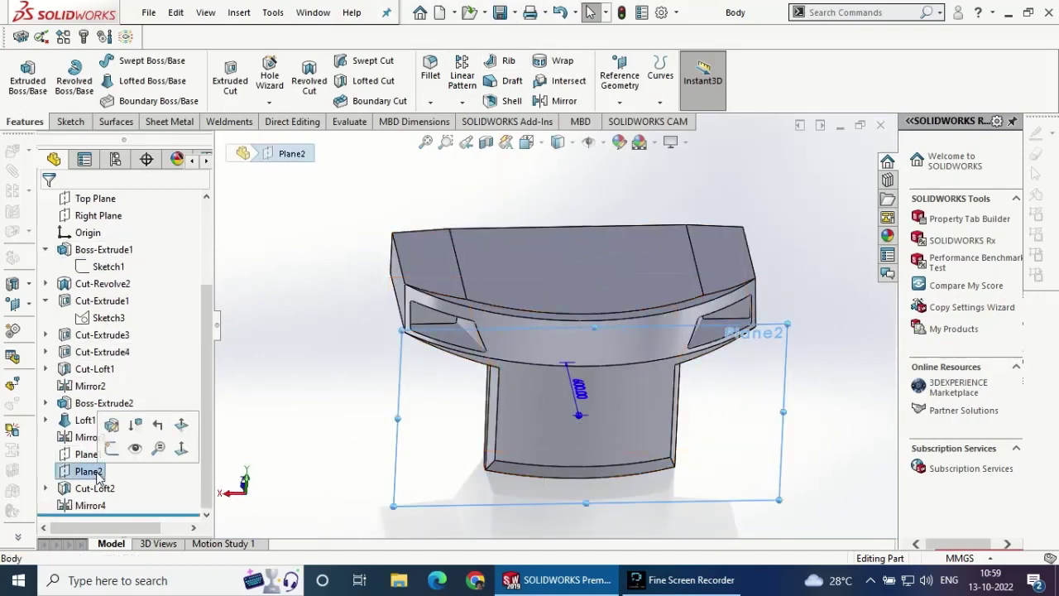
- View Plane2 face-on and start a new sketch on it
right_click(95, 476)
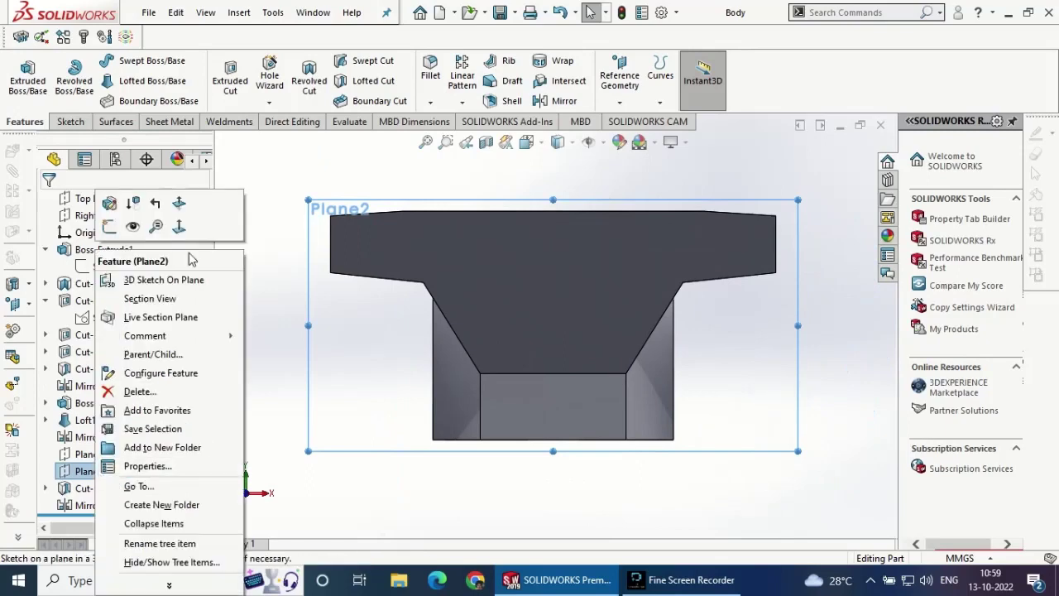
left_click(157, 204)
left_click(68, 122)
left_click(18, 62)
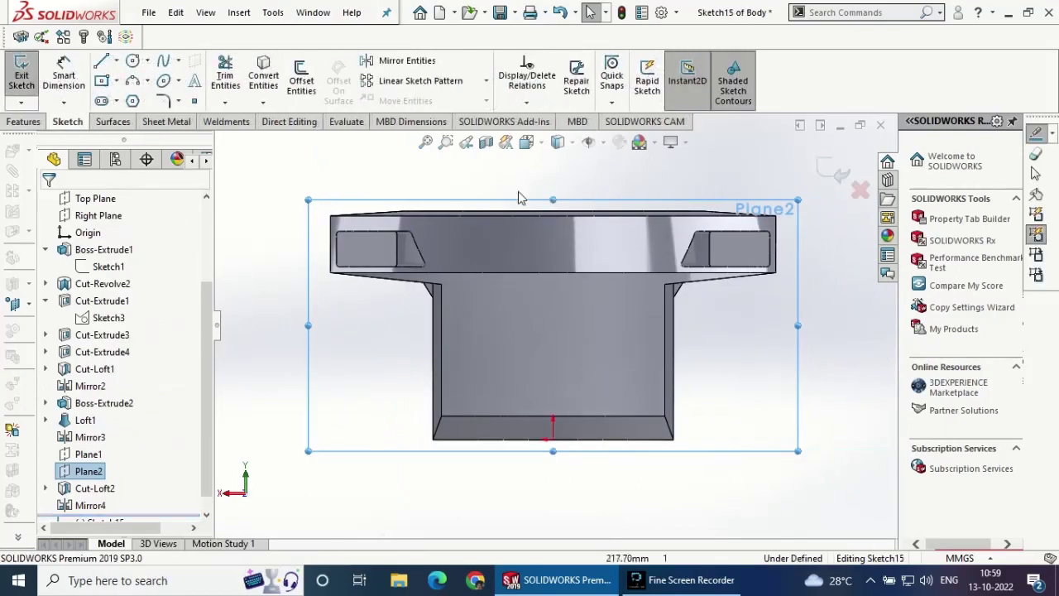
scroll(610, 237, "down", 1)
scroll(583, 242, "down", 1)
- Draw a vertical centerline down the middle of the flange face
left_click(117, 60)
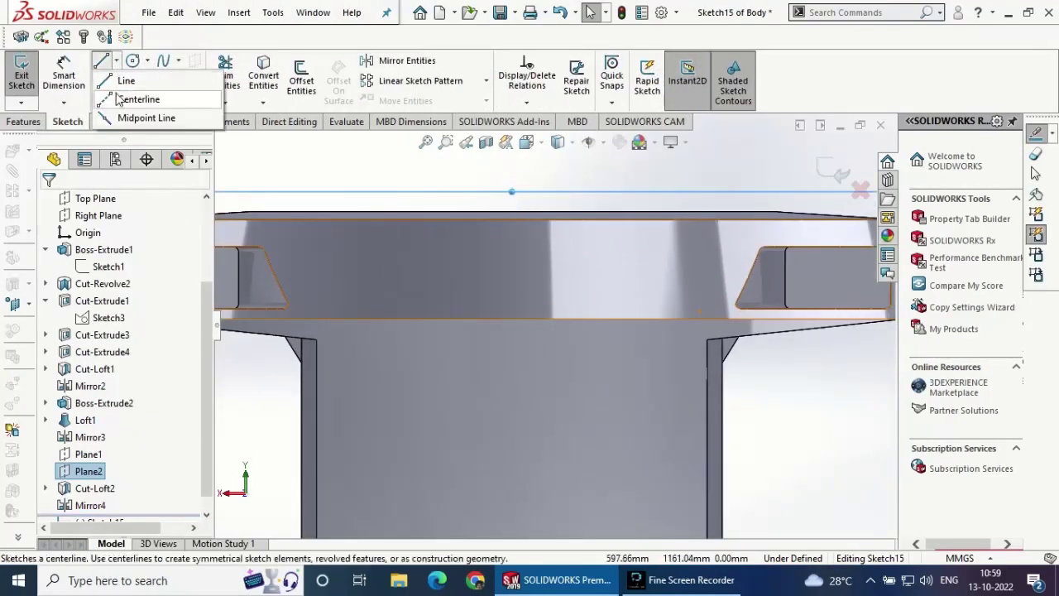
left_click(148, 97)
left_click(511, 211)
left_click(512, 420)
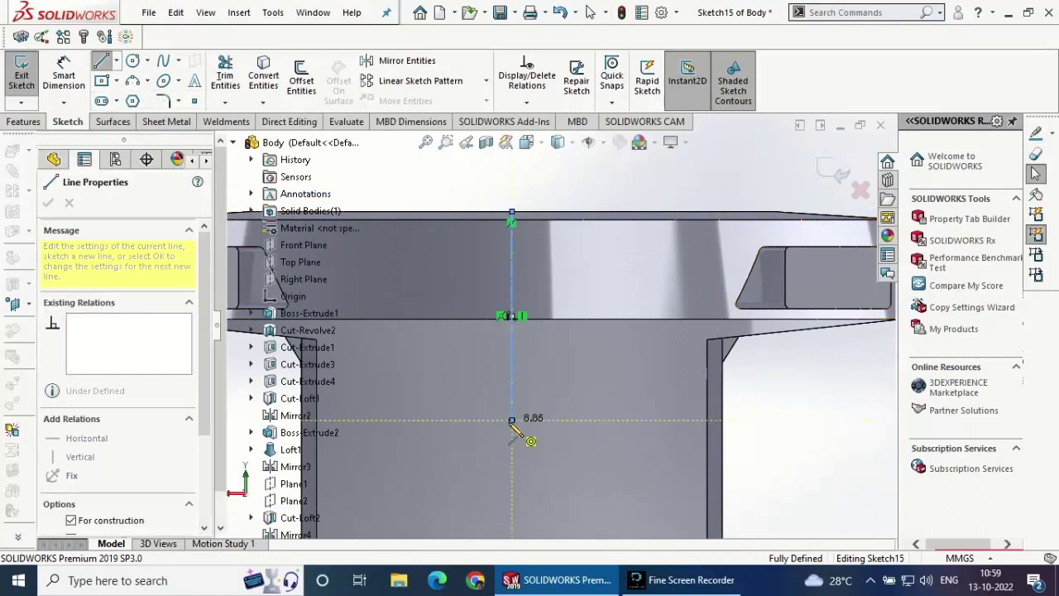
right_click(516, 398)
left_click(567, 406)
scroll(633, 419, "up", 3)
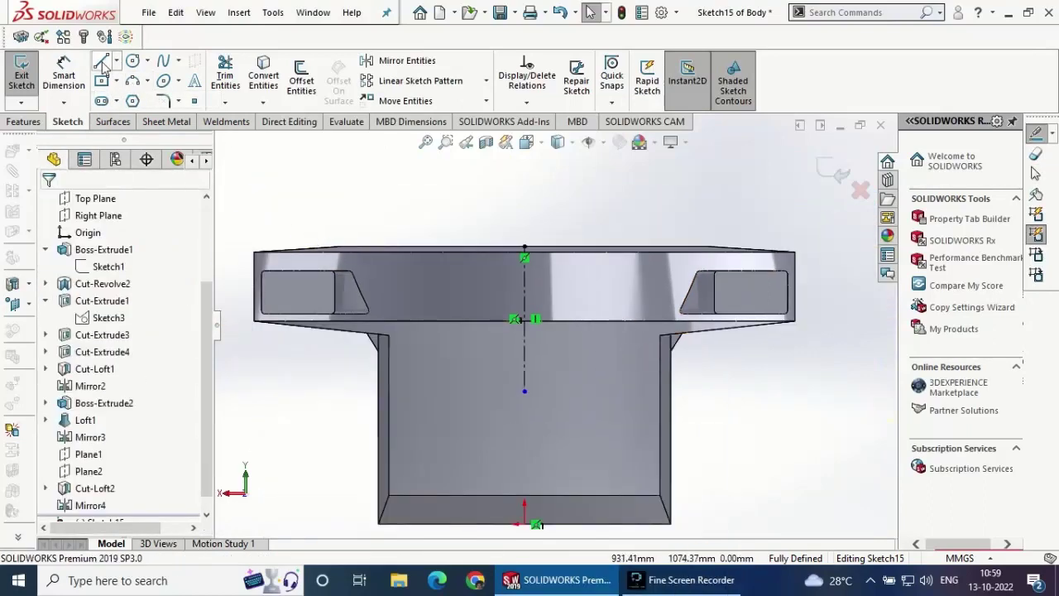
- Draw a closed four-line trapezoid straddling the centerline
left_click(102, 64)
left_click(427, 270)
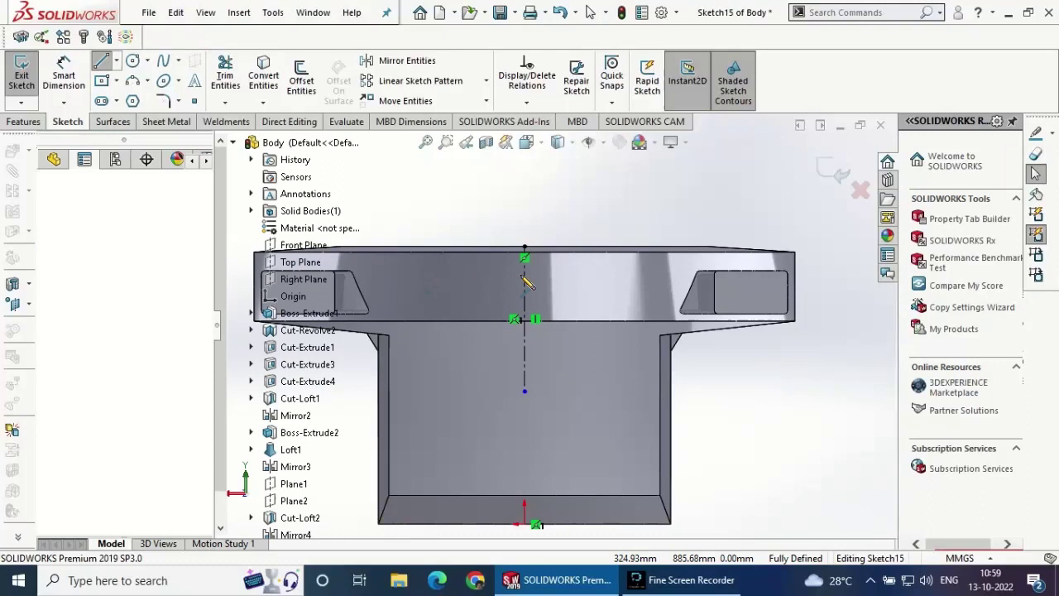
left_click(620, 270)
left_click(599, 331)
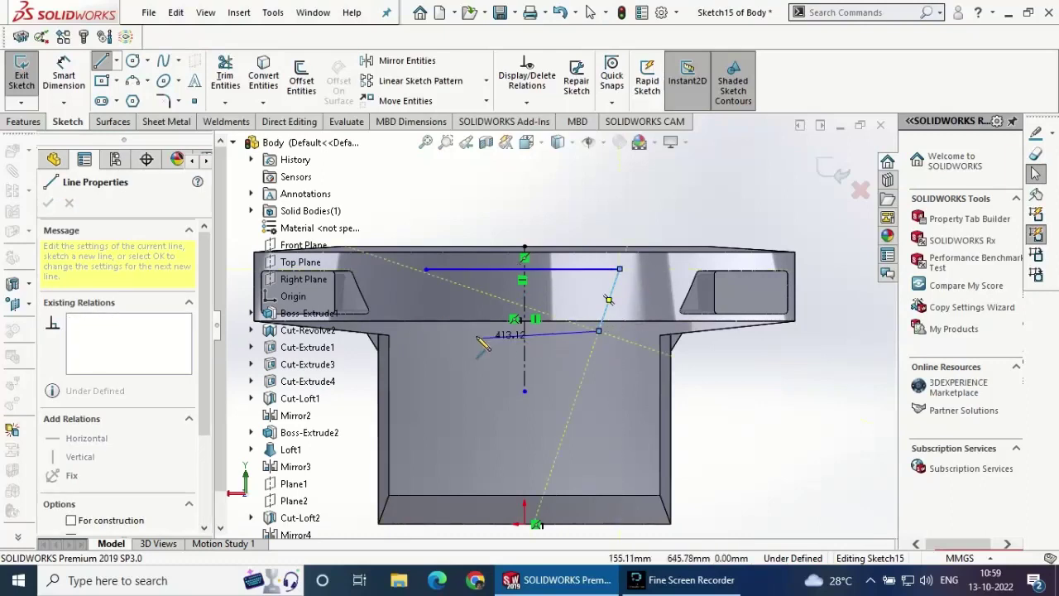
left_click(454, 331)
left_click(426, 269)
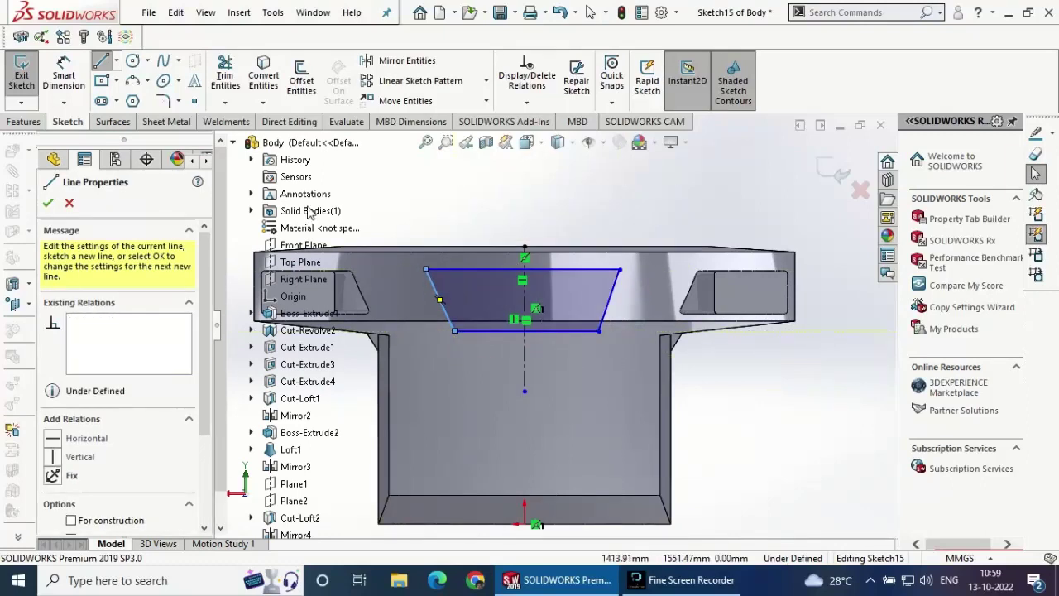
left_click(48, 205)
left_click(47, 205)
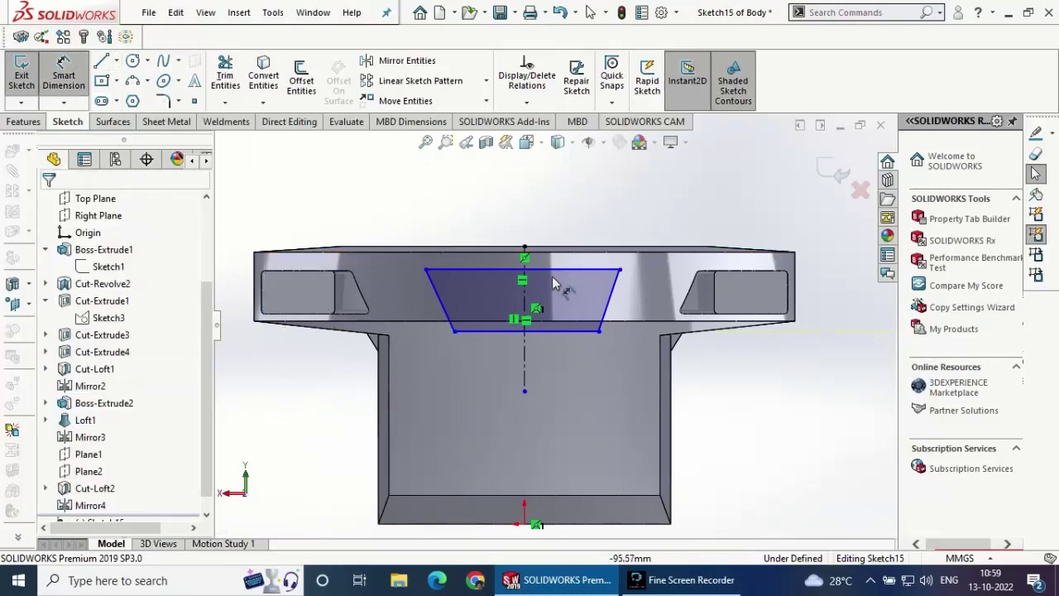
- Dimension the trapezoid's bottom edge to 780 mm
left_click(493, 331)
left_click(491, 358)
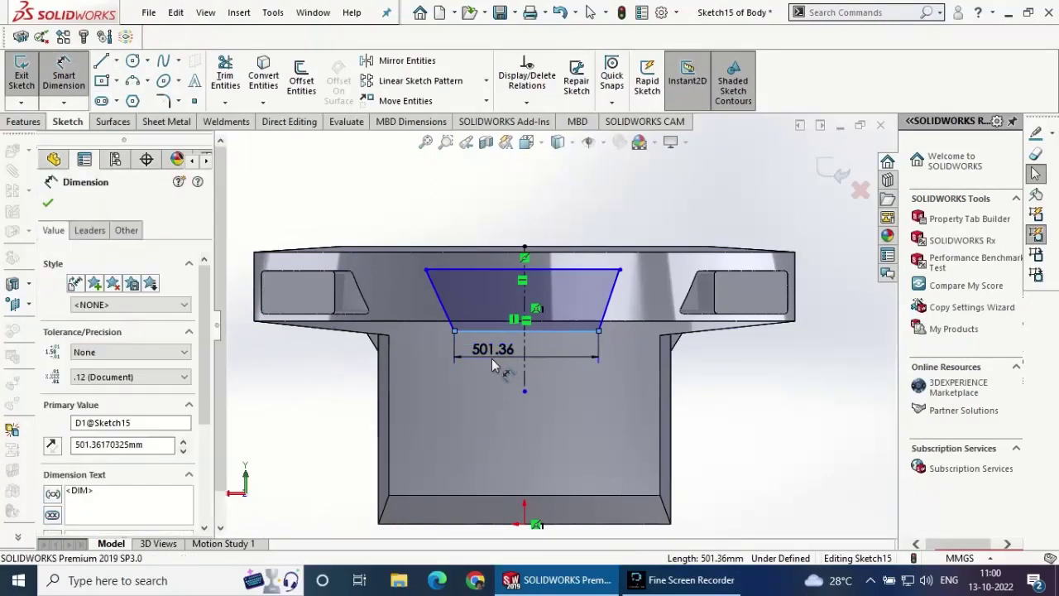
type("780")
key("Return")
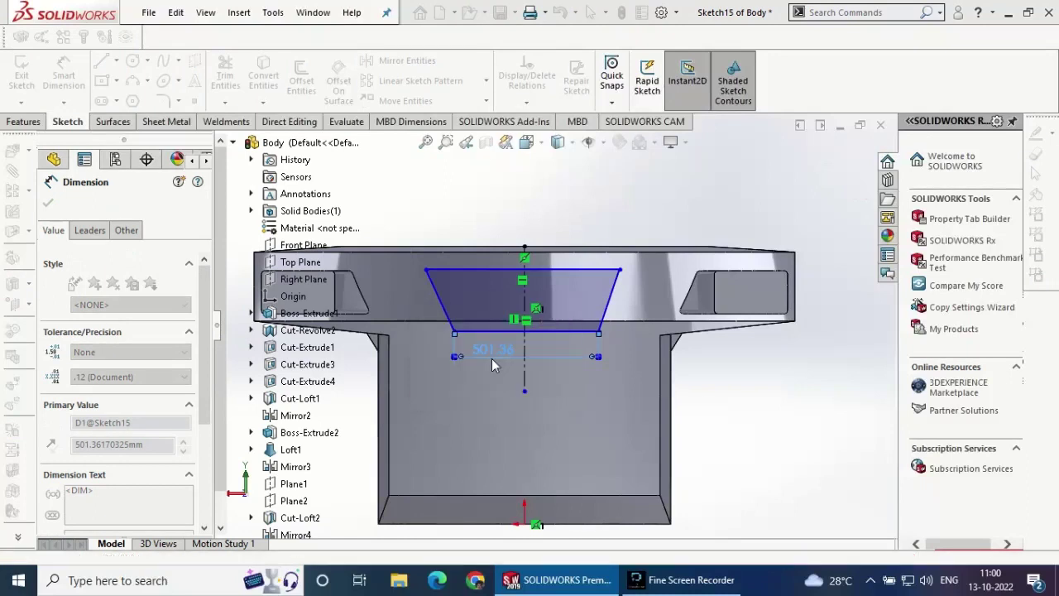
left_click(48, 203)
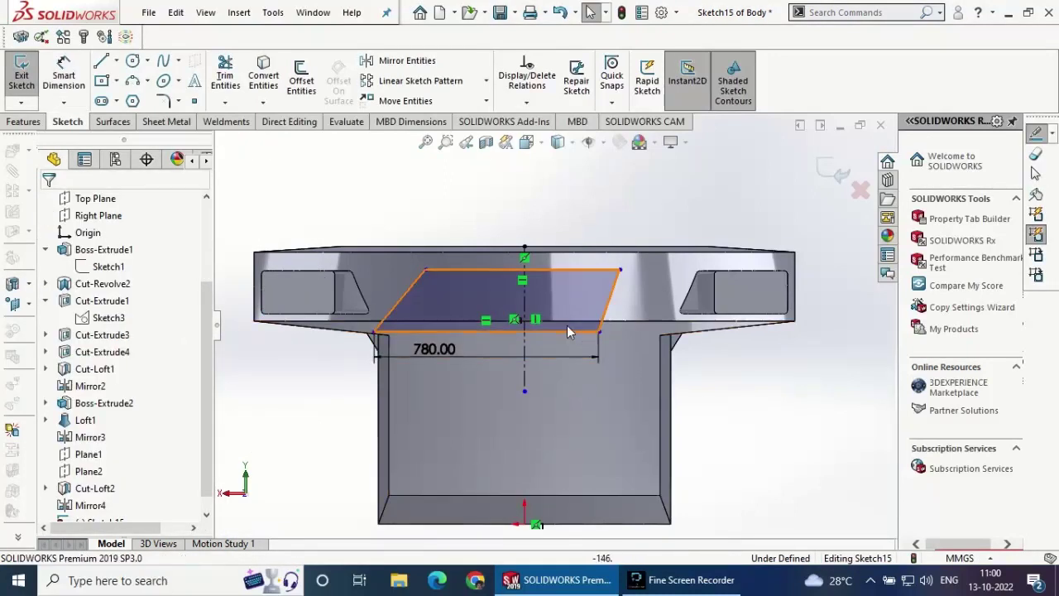
- Set the trapezoid's side angle to 120°
left_click(63, 74)
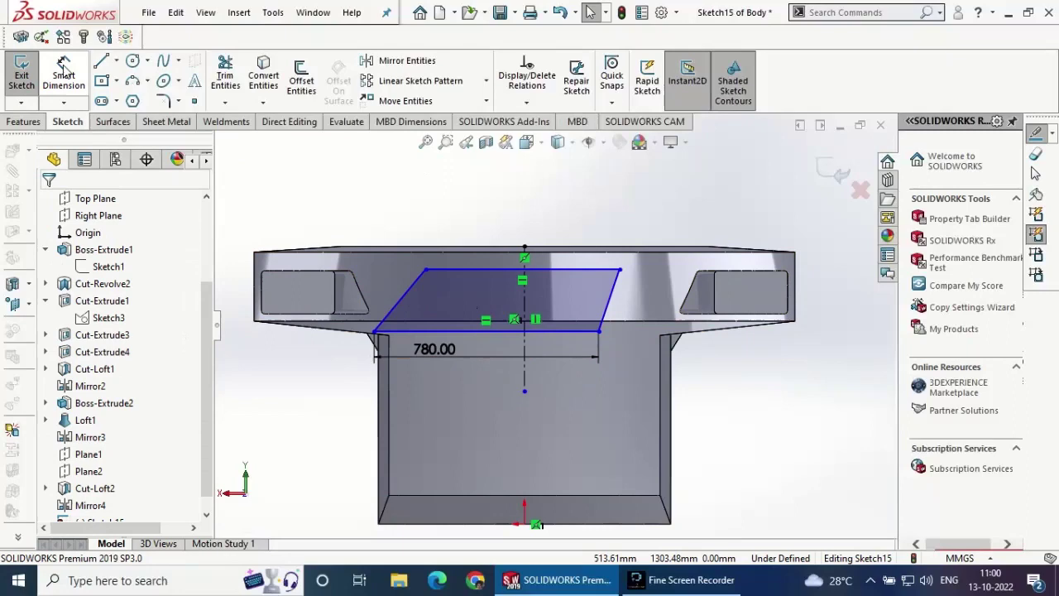
left_click(385, 320)
left_click(401, 309)
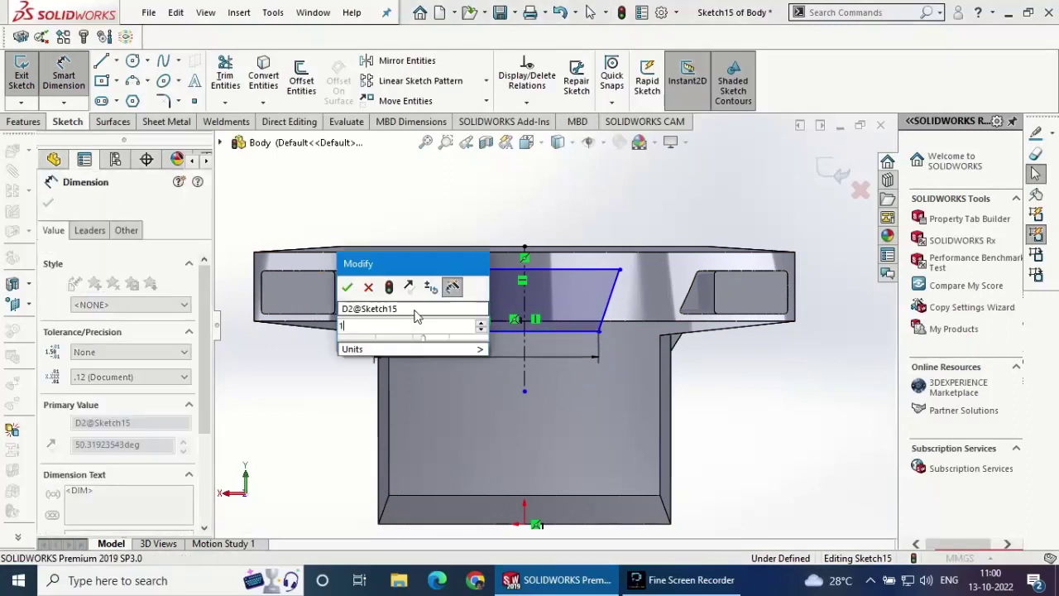
type("120")
key("Return")
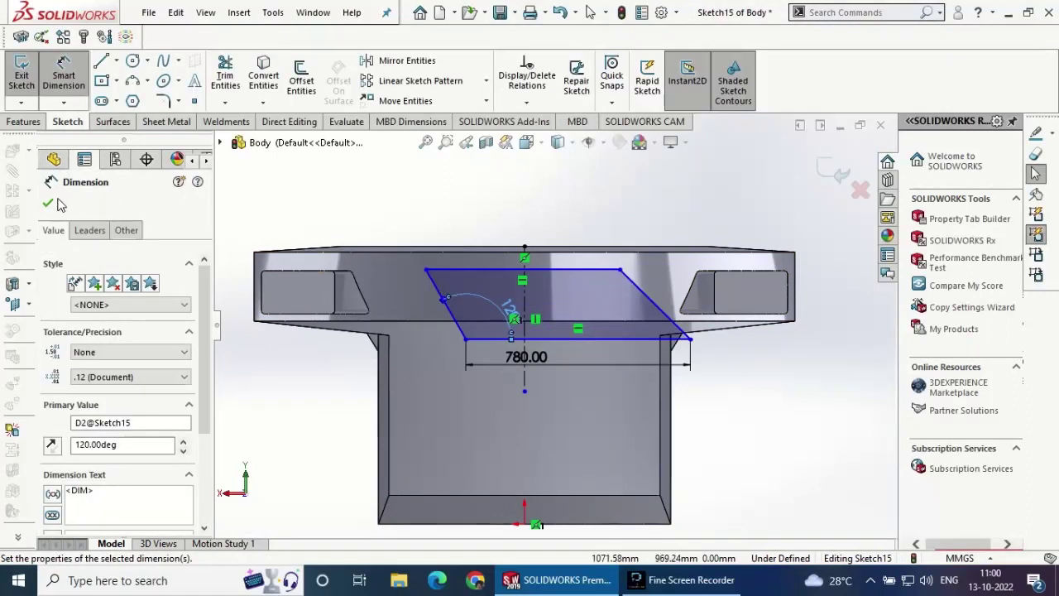
key("Escape")
- Make the two slanted sides symmetric about the centerline
left_click(454, 327)
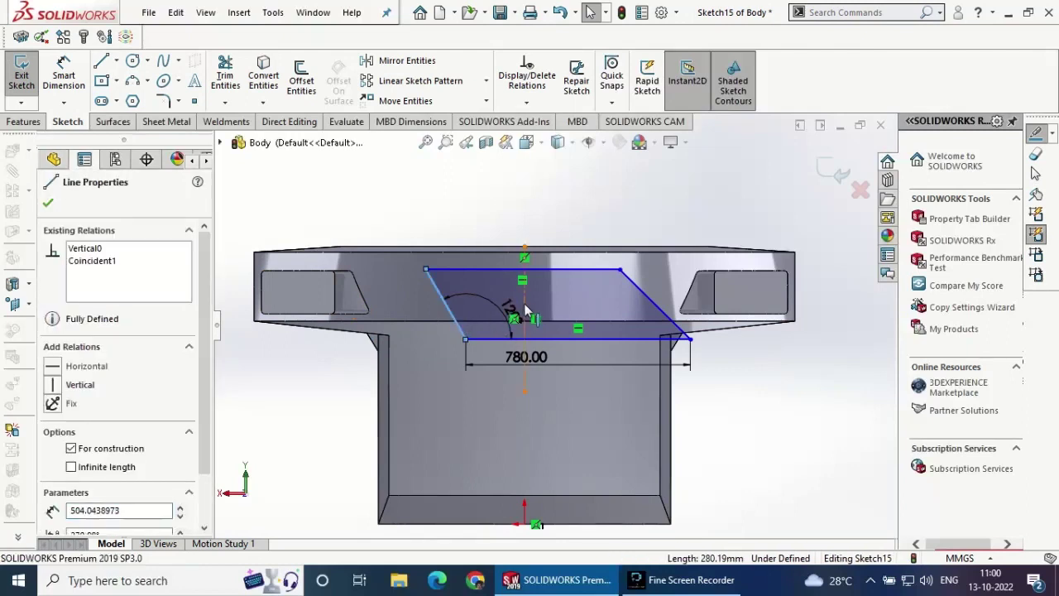
left_click(651, 313, "ctrl")
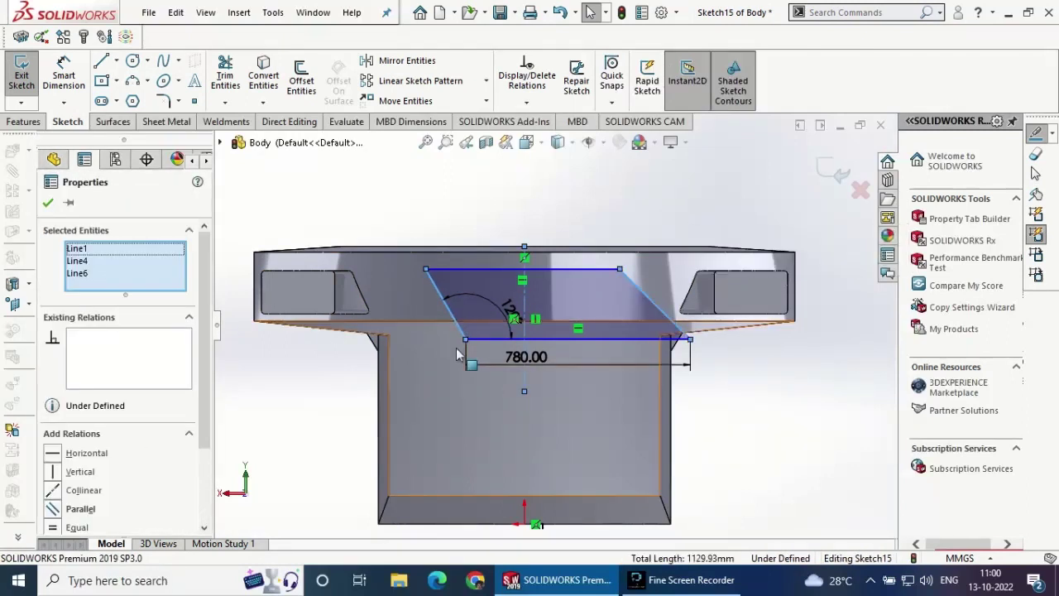
scroll(69, 446, "down", 3)
left_click(76, 440)
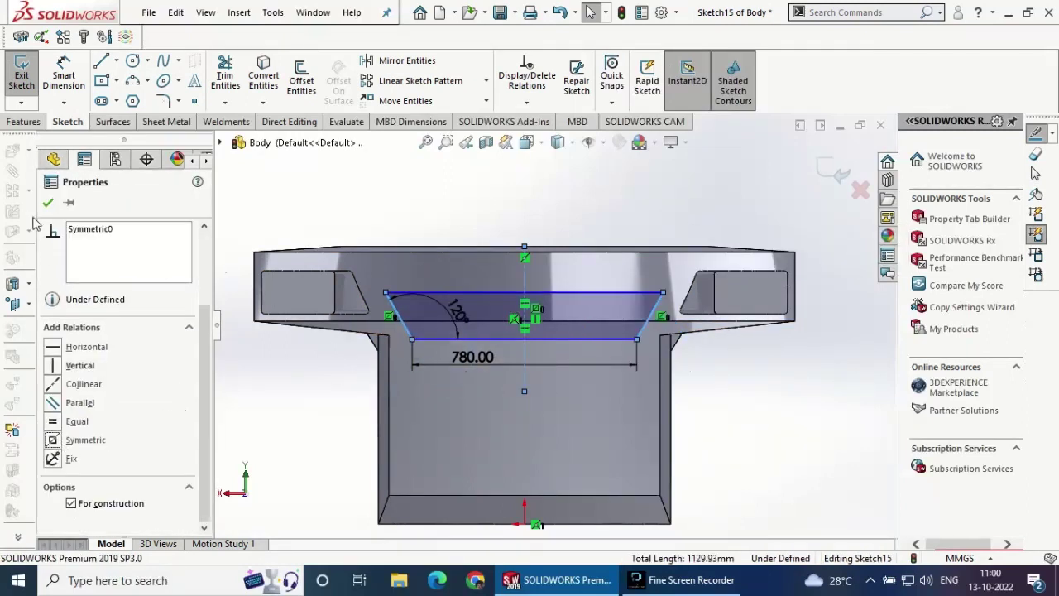
left_click(48, 201)
- Make the trapezoid's top line collinear with the right pocket's top edge
left_click(335, 277)
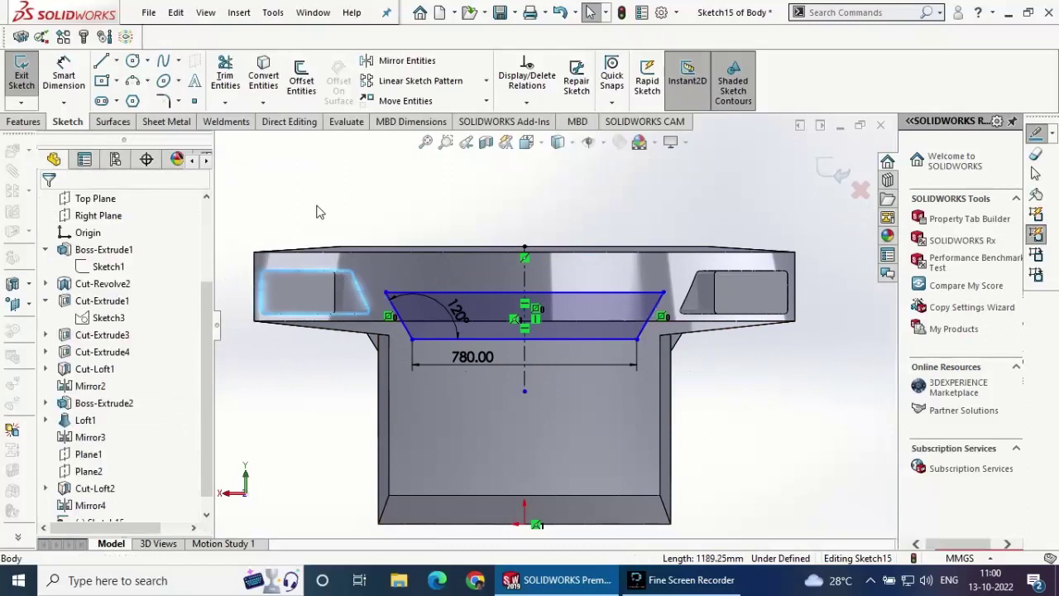
left_click(320, 211)
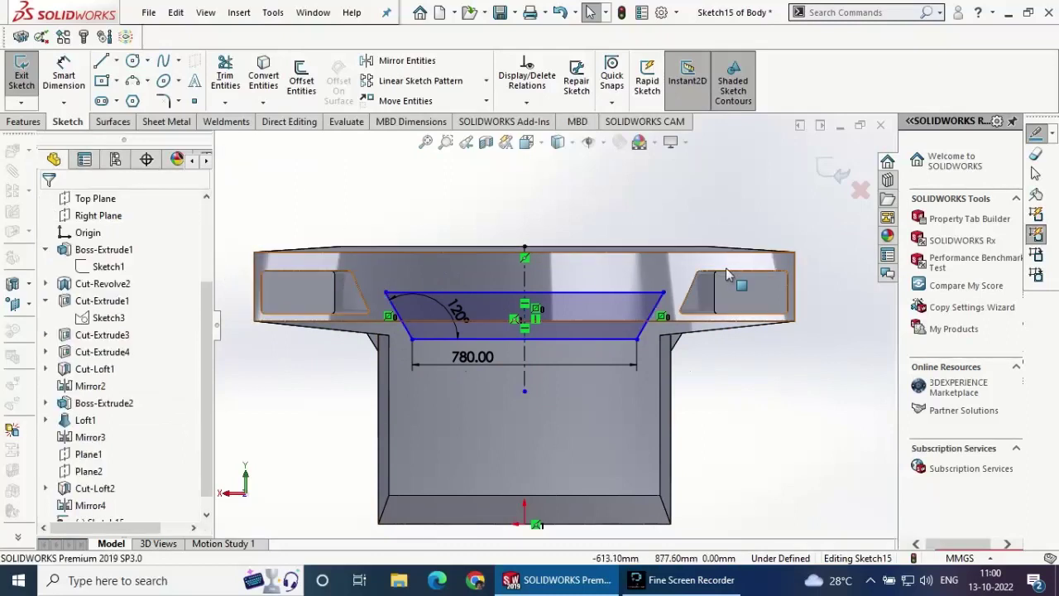
left_click(622, 293)
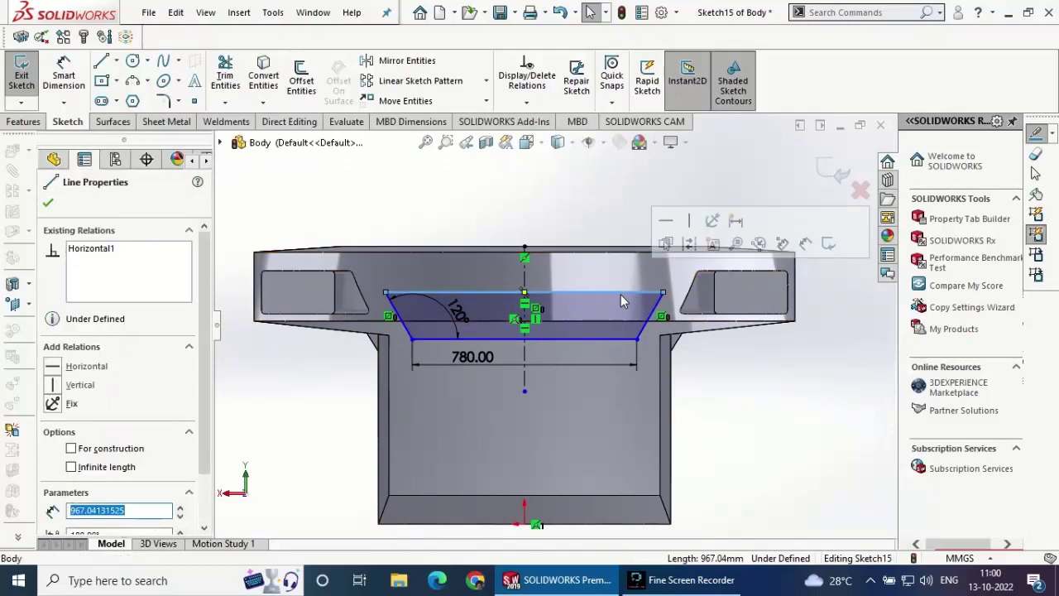
left_click(733, 279, "ctrl")
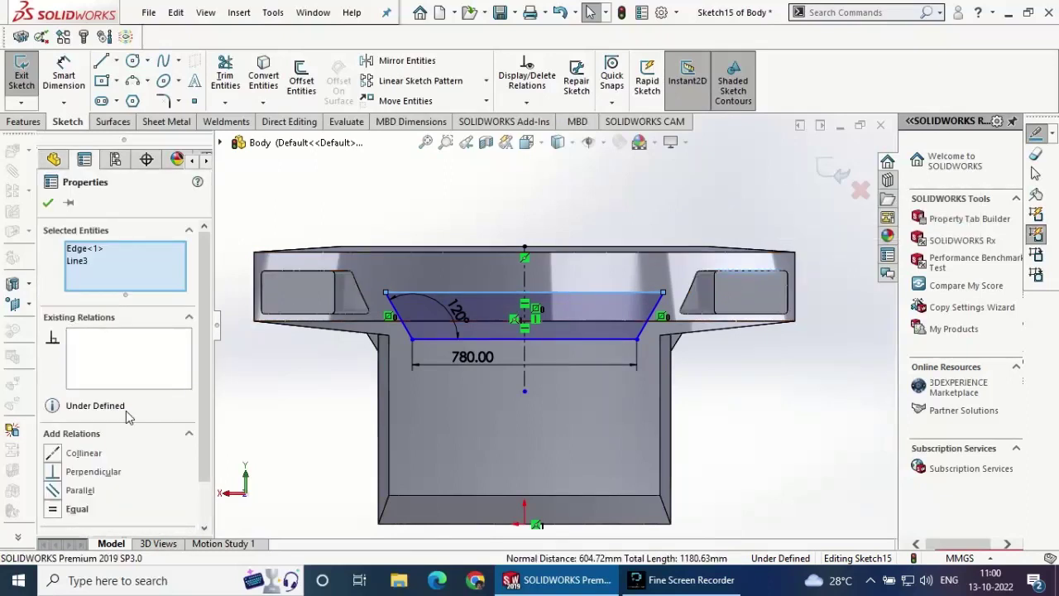
left_click(56, 455)
left_click(48, 203)
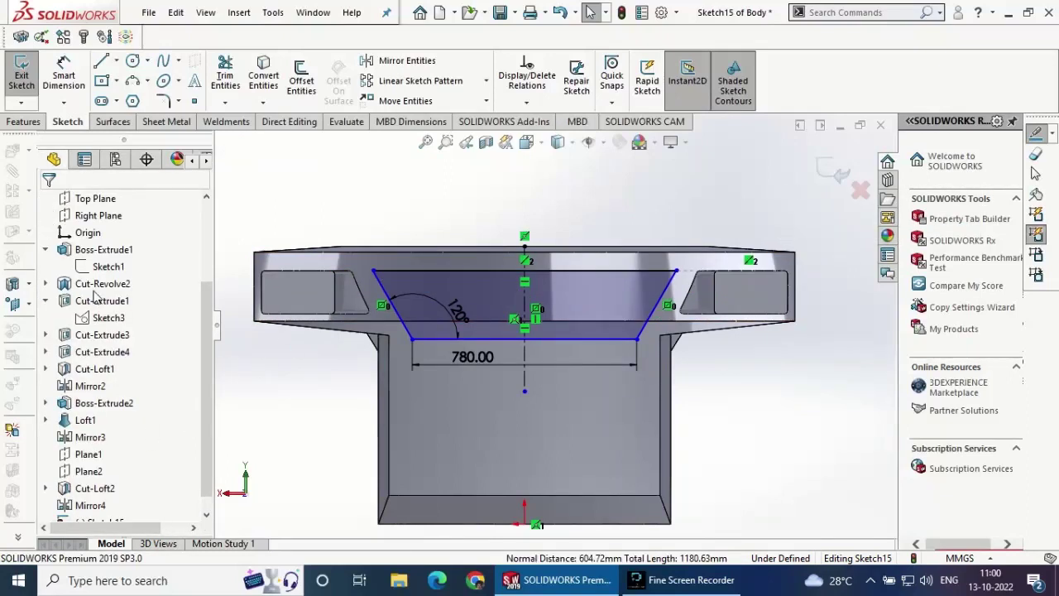
- Dimension the trapezoid's height to 200 mm
left_click(63, 76)
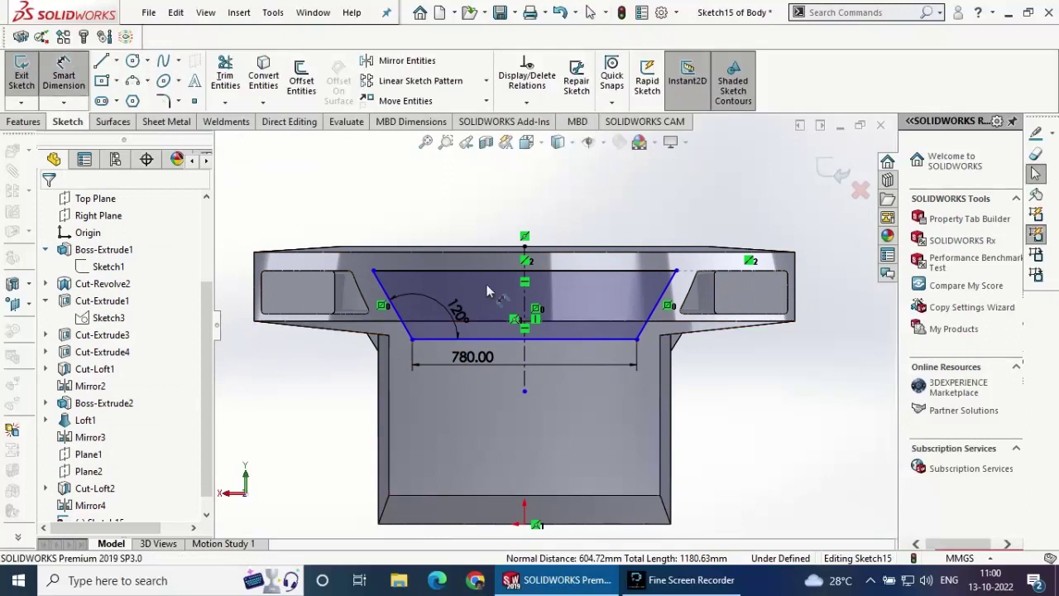
left_click(592, 279)
left_click(579, 338)
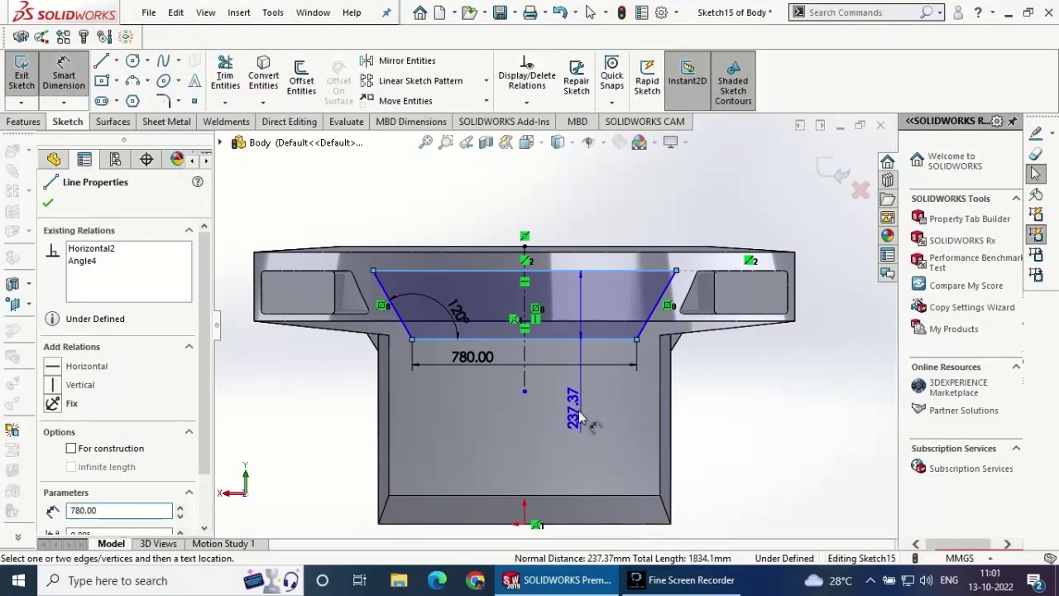
left_click(580, 418)
left_click(579, 420)
type("200")
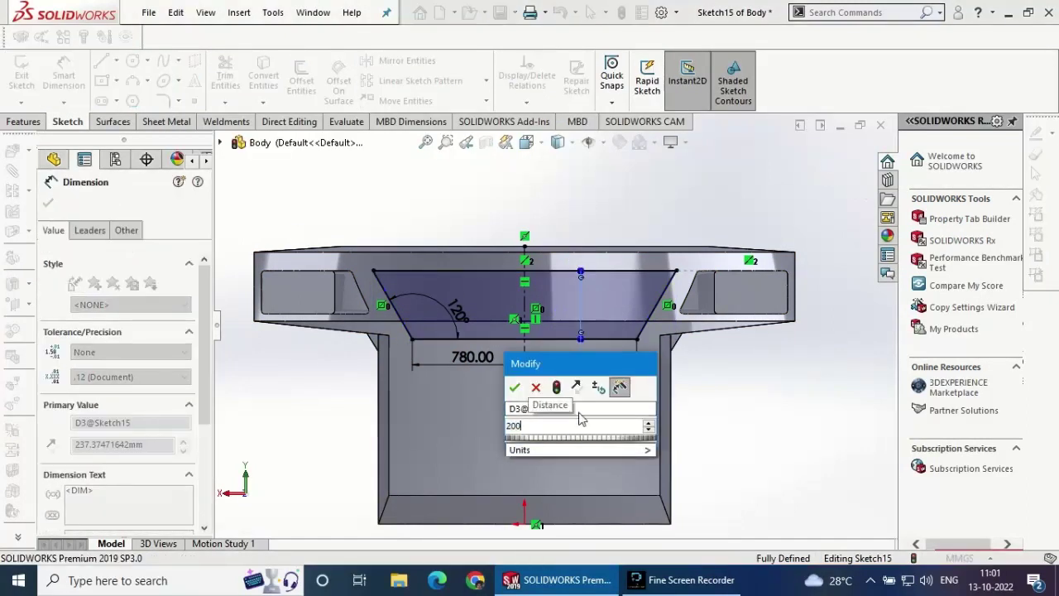
key("Return")
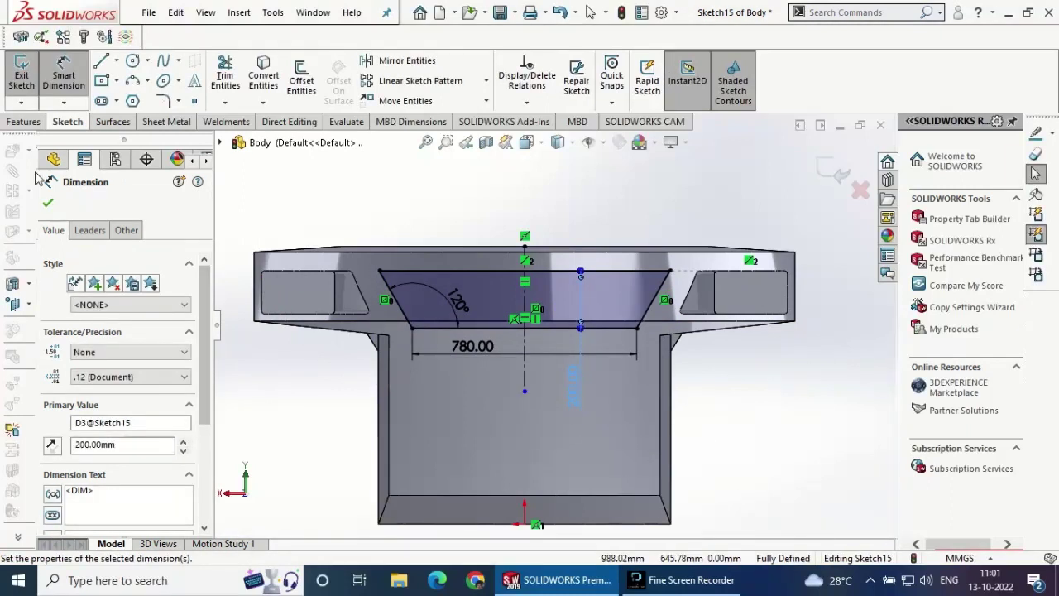
left_click(48, 203)
left_click(163, 100)
- Apply 12.50 mm sketch fillets to the trapezoid's top-left, bottom-left, bottom-right and top-right corners
left_click(396, 301)
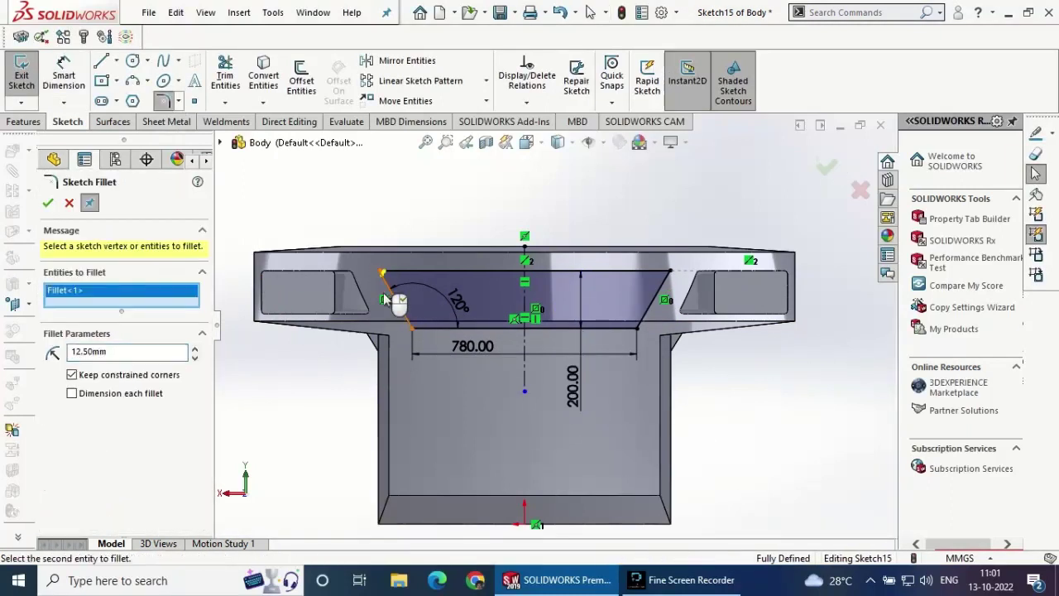
left_click(416, 328)
left_click(637, 329)
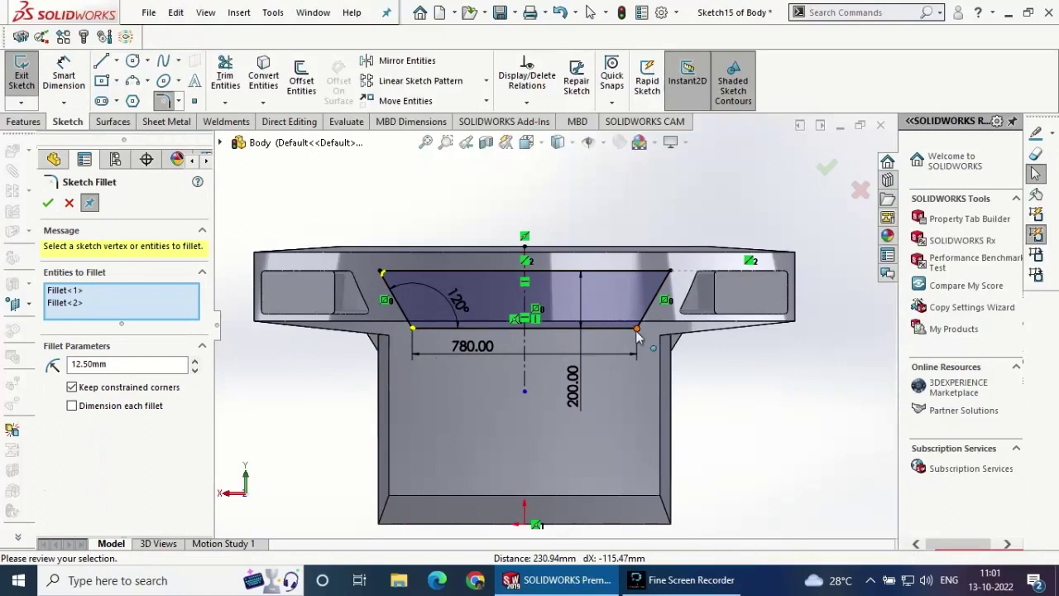
left_click(669, 272)
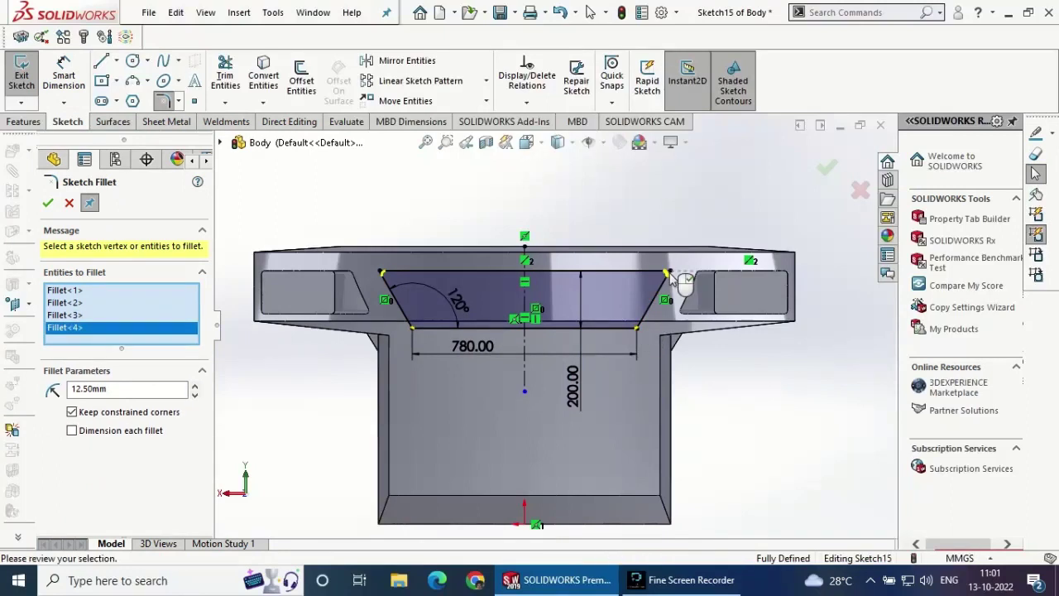
left_click(47, 204)
scroll(423, 368, "down", 3)
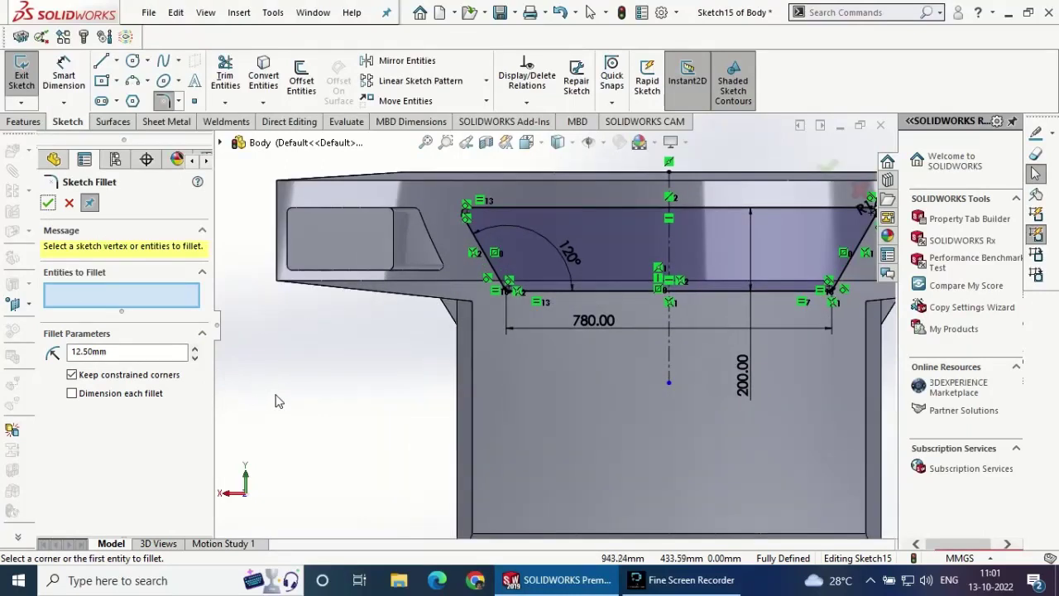
scroll(630, 317, "up", 3)
left_click(51, 198)
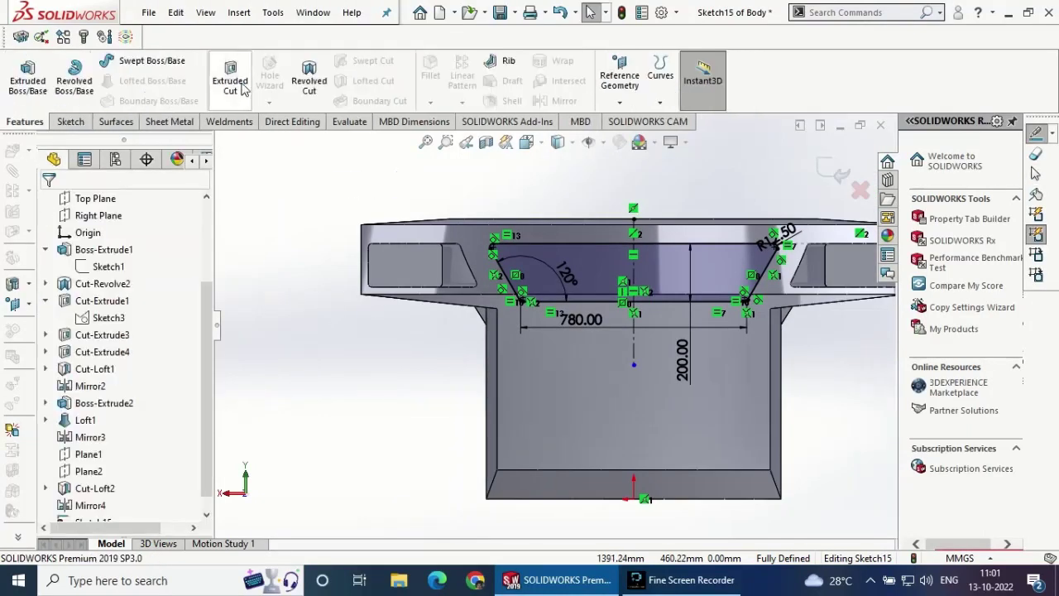
- Cut the filleted trapezoid sketch 1100 mm blind, reversed back into the flange
left_click(242, 89)
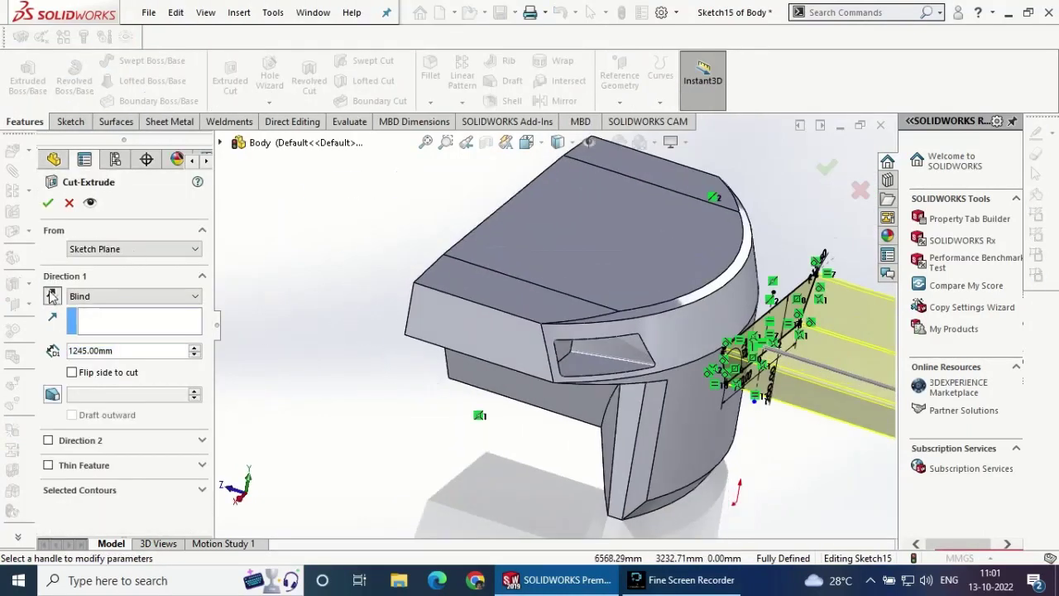
left_click(52, 296)
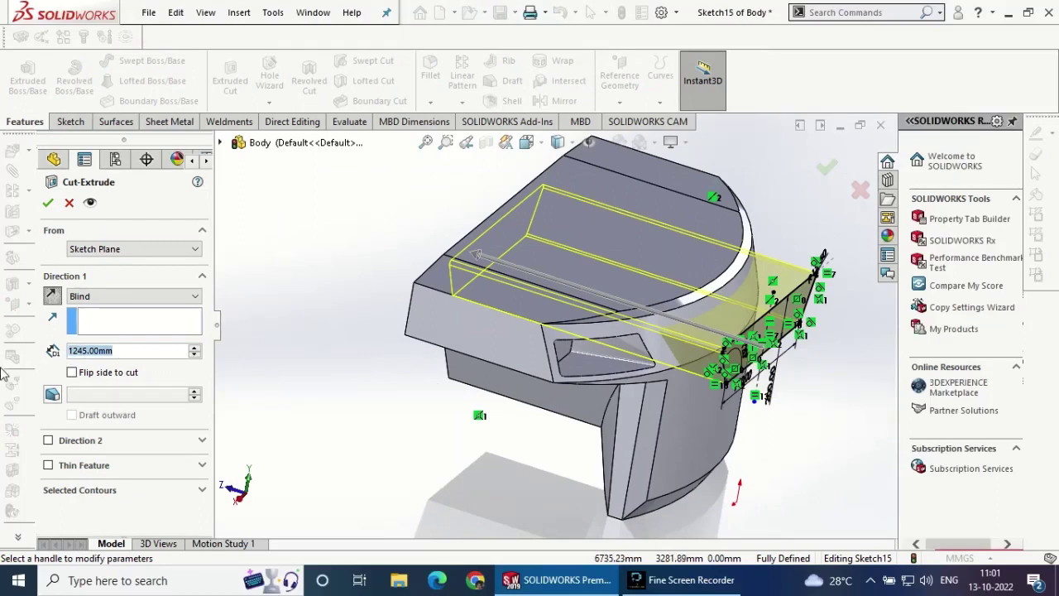
type("1100")
key("Return")
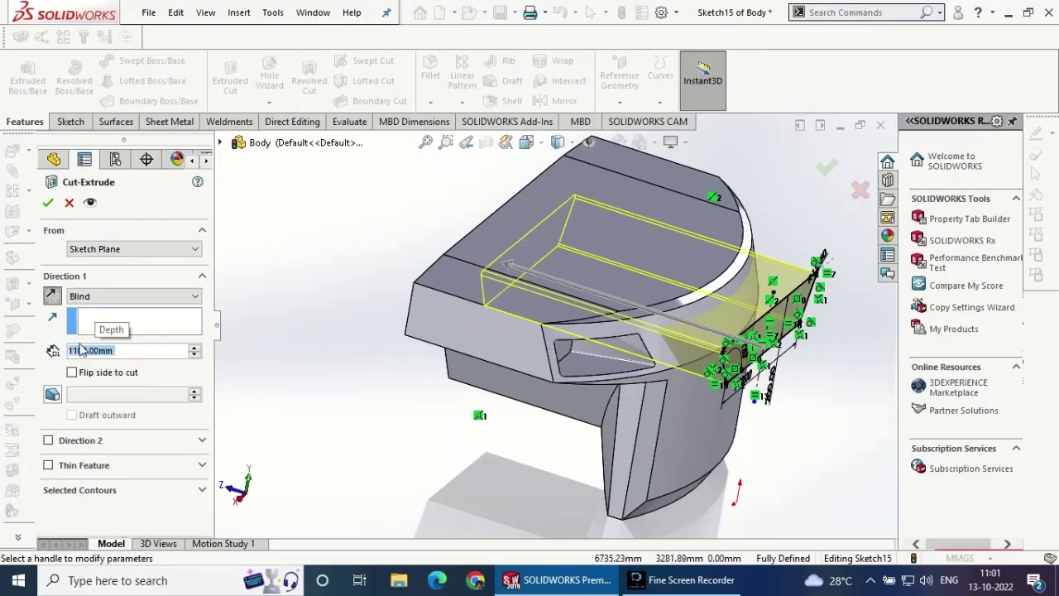
middle_click_drag(300, 244, 349, 276)
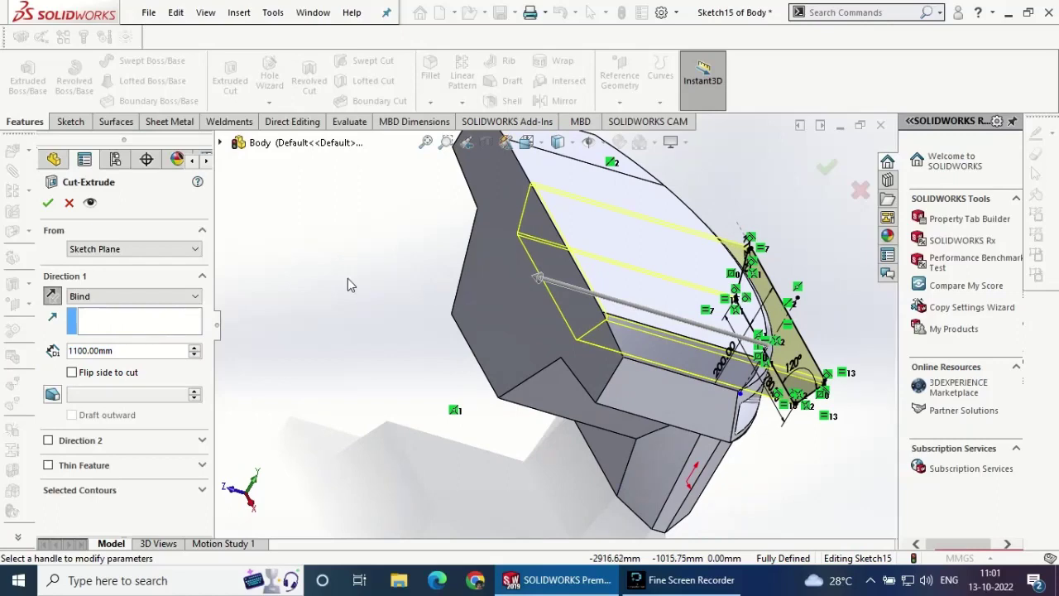
left_click(47, 201)
mouse_move(496, 373)
middle_mouse_down()
mouse_move(432, 316)
mouse_move(595, 49)
middle_mouse_up()
- Save the part and start a sketch on Boss-Extrude1's flat face, viewed normal to it
left_click(500, 13)
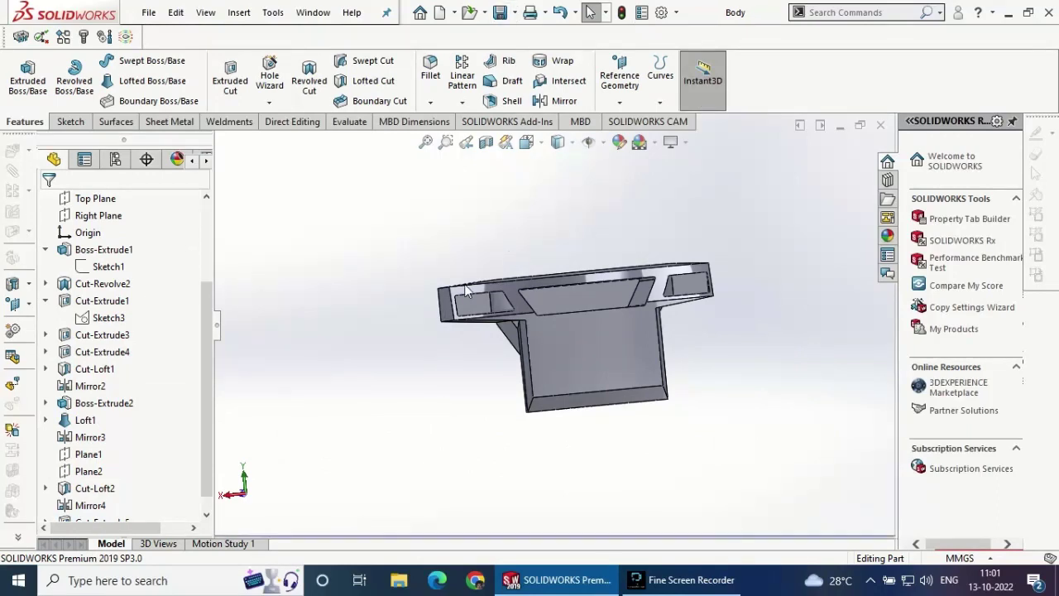
middle_click_drag(362, 350, 575, 294)
left_click(575, 293)
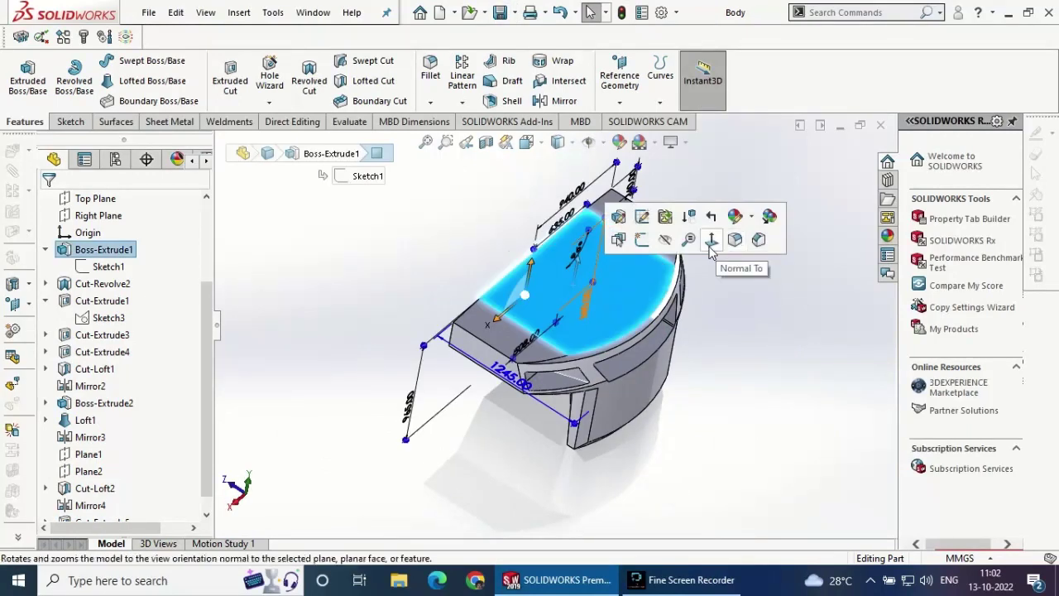
left_click(735, 239)
left_click(70, 121)
- Offset the face's left edge, top arc and right edge 250 mm inward, excluding the bottom edge
left_click(23, 75)
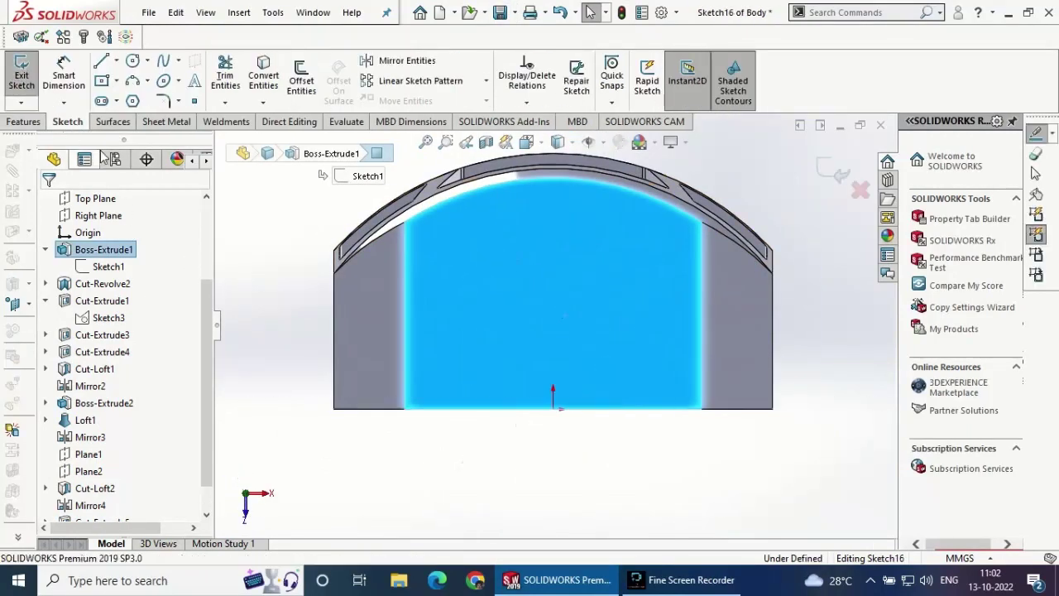
left_click(405, 310)
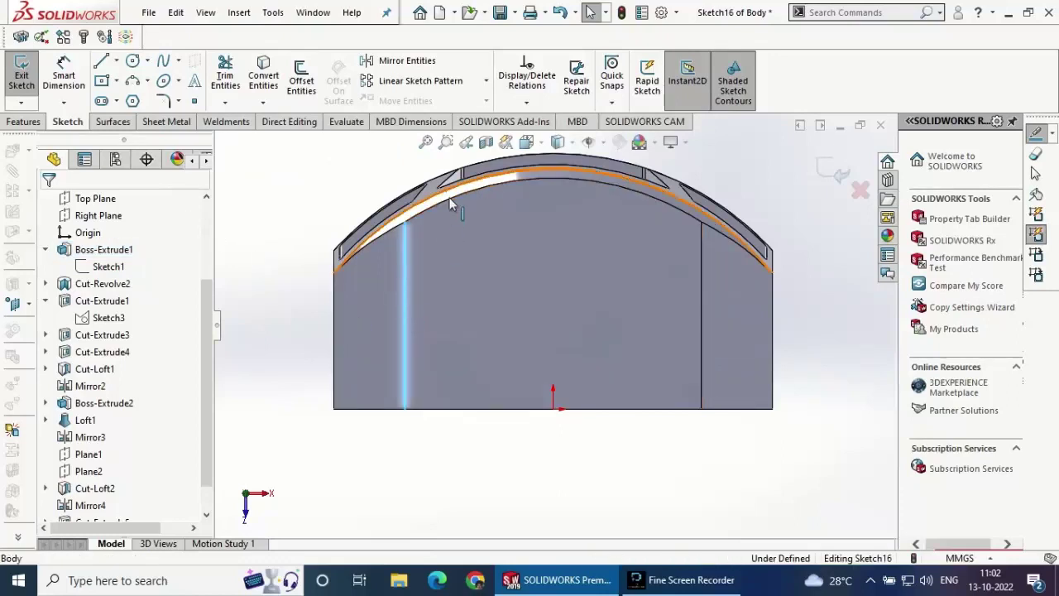
left_click(449, 201, "ctrl")
left_click(701, 301, "ctrl")
left_click(637, 409, "ctrl")
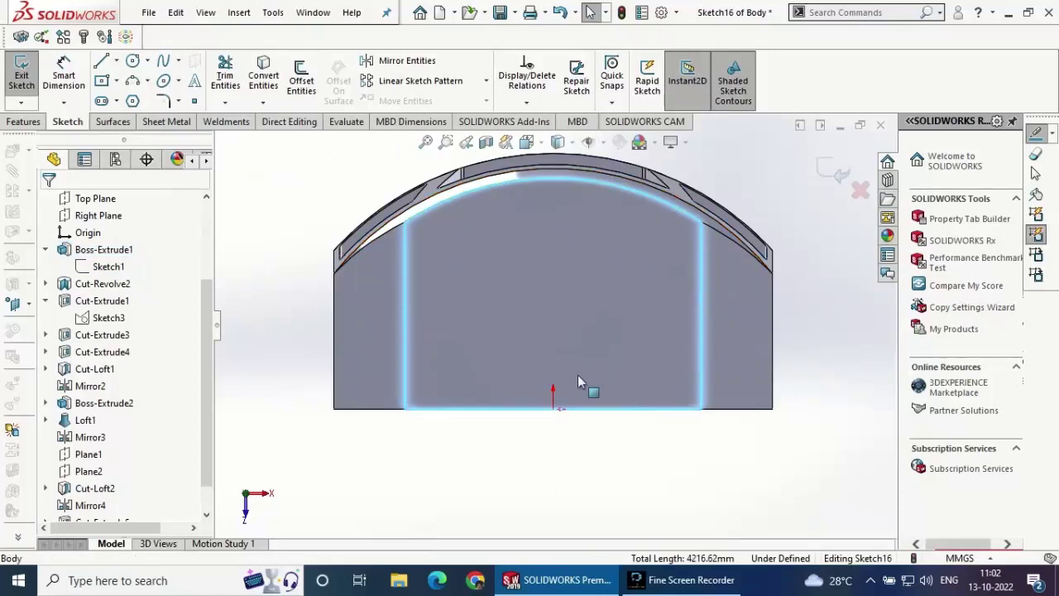
left_click(302, 83)
type("250")
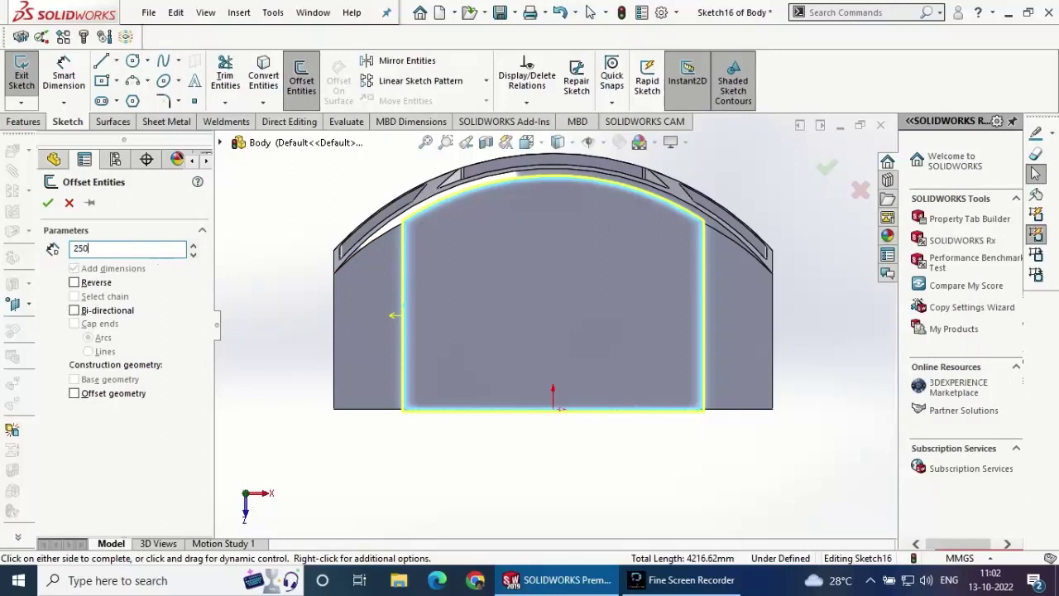
key("Return")
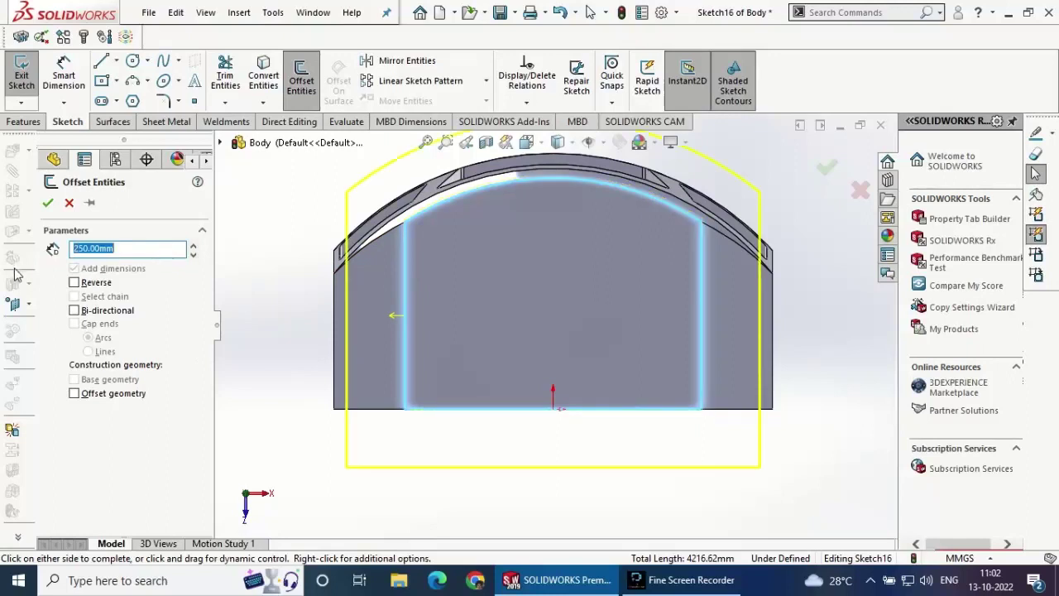
left_click(74, 283)
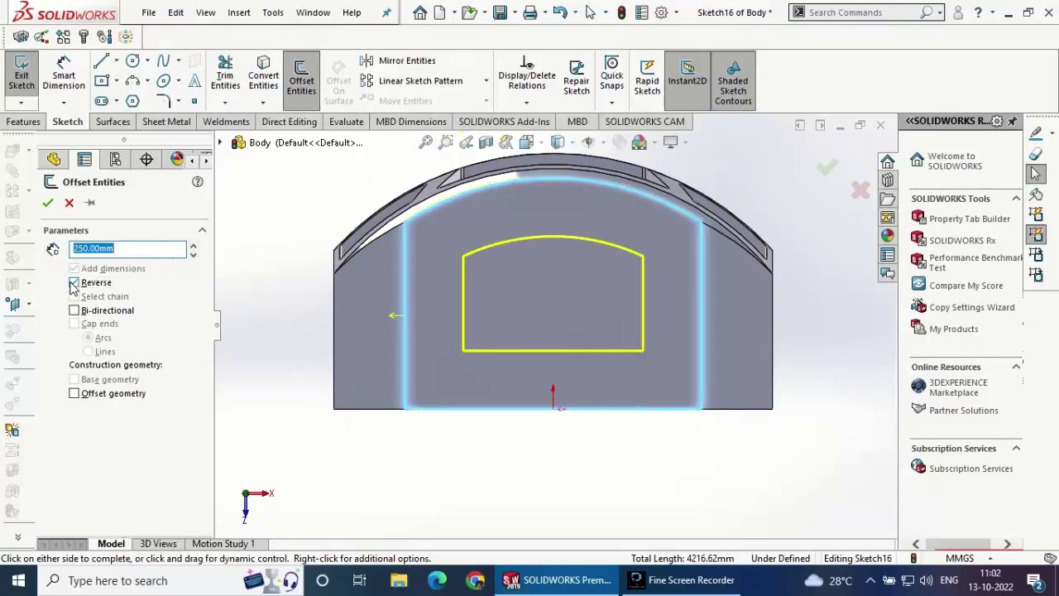
middle_click_drag(383, 413, 417, 377)
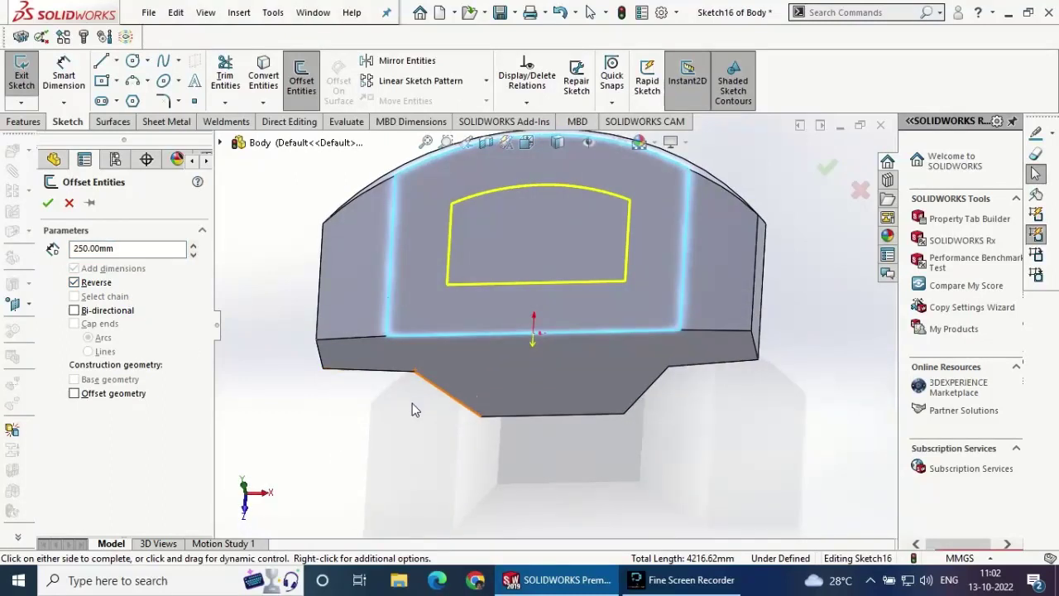
left_click(470, 336)
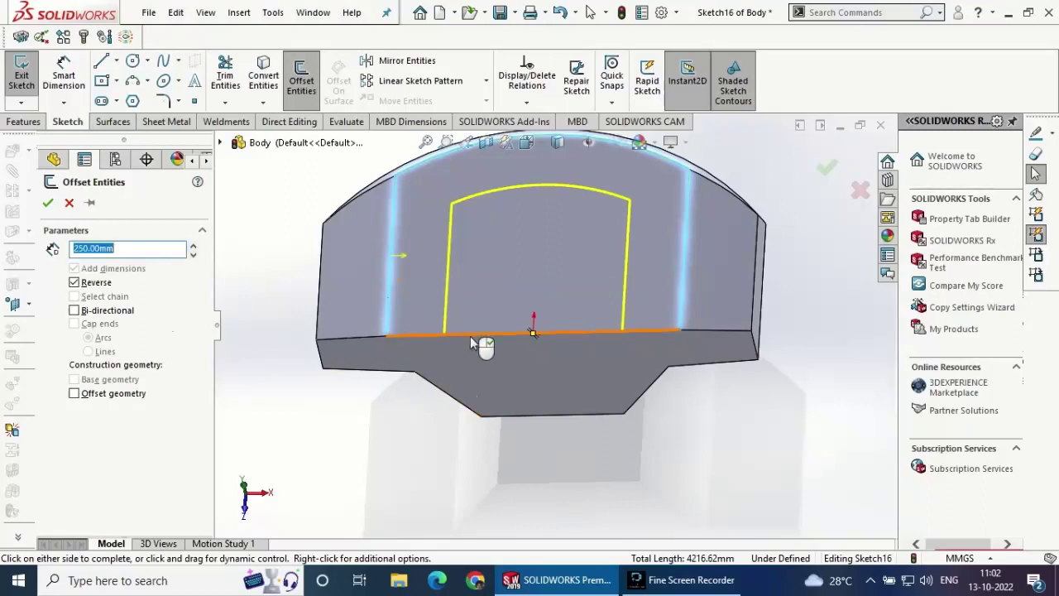
left_click(46, 203)
- Close the offset contour with a line along the bottom edge, merging its endpoint with the contour
middle_click_drag(389, 356, 335, 407)
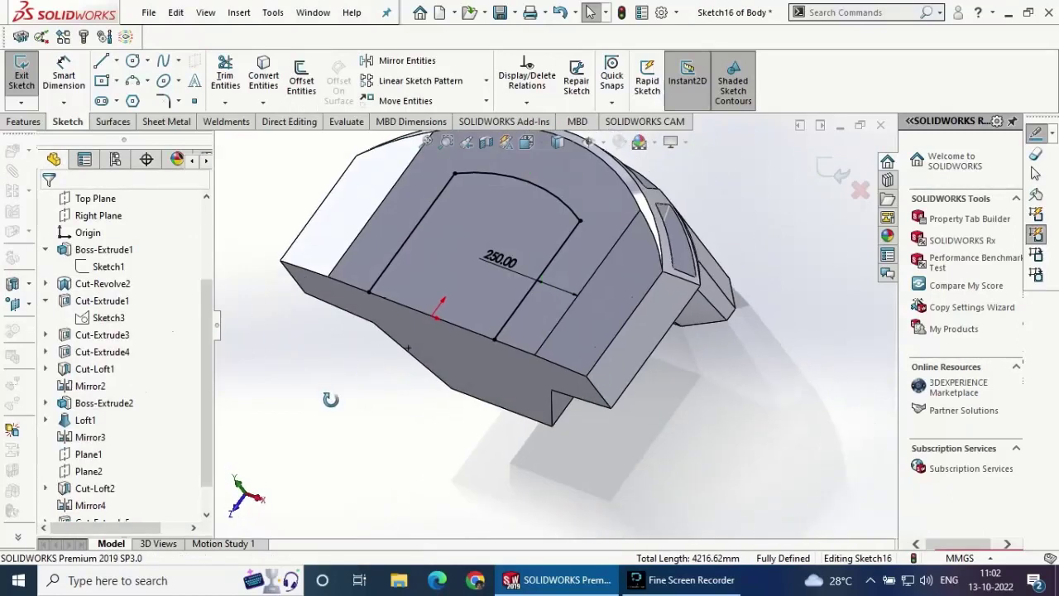
key("l")
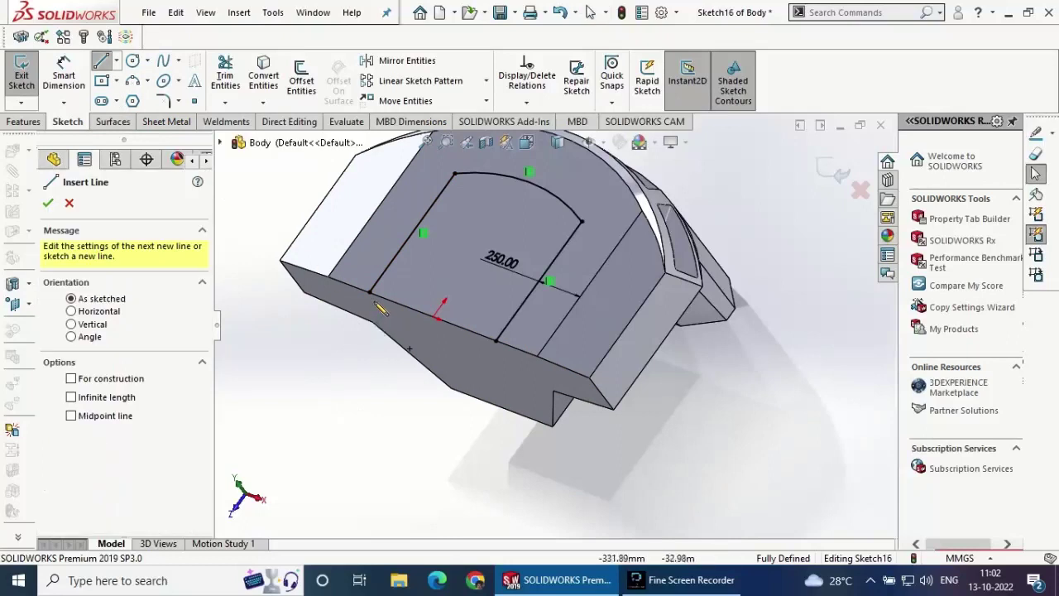
left_click_drag(370, 293, 496, 337)
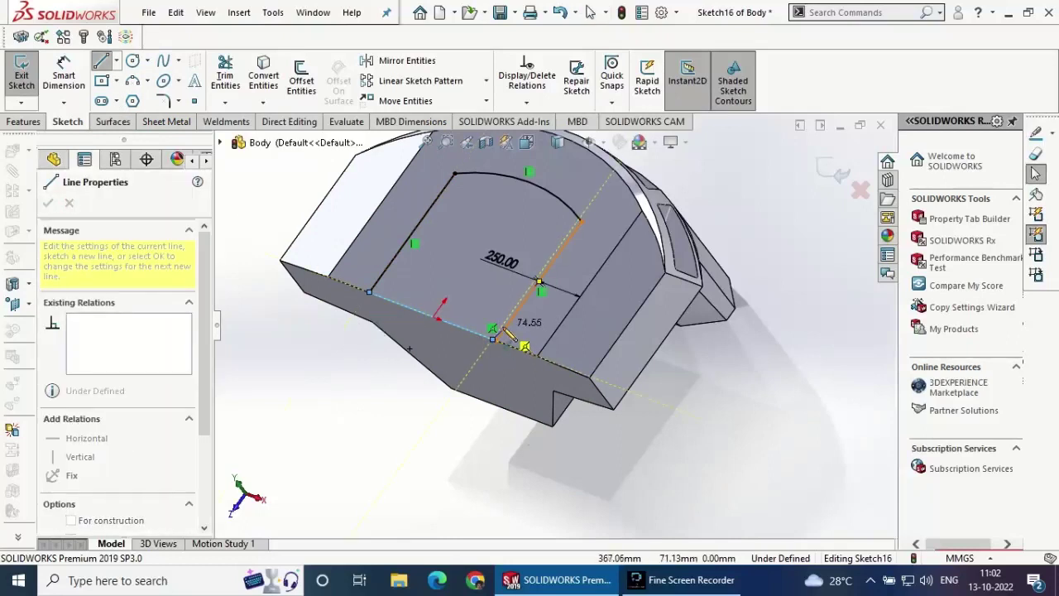
key("Escape")
left_click(494, 338)
left_click(495, 337, "ctrl")
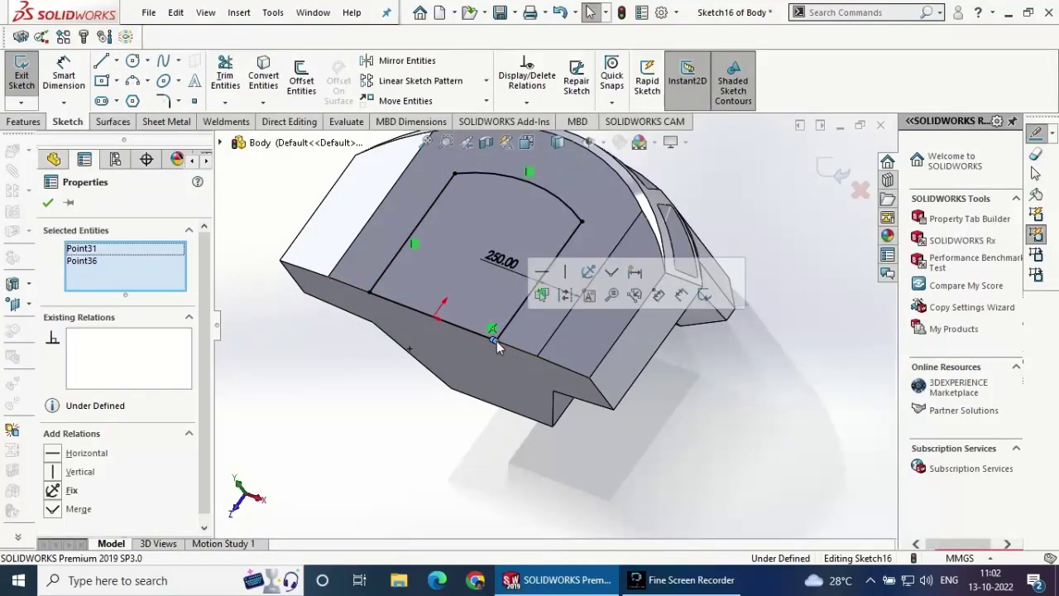
left_click(611, 271)
key("Escape")
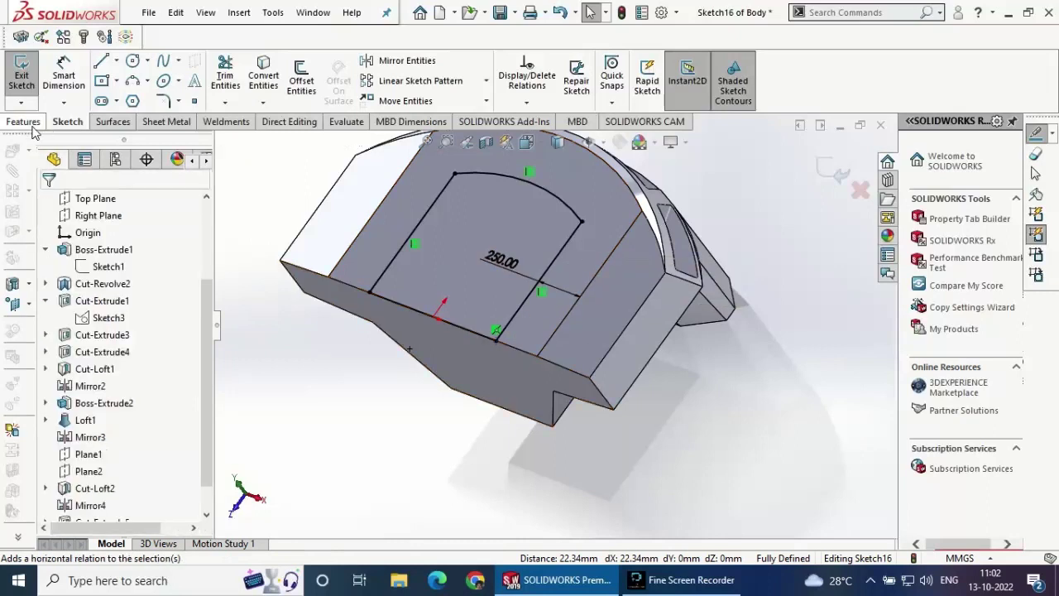
- Extrude the closed sketch into a 150 mm boss
left_click(24, 122)
left_click(28, 80)
type("1")
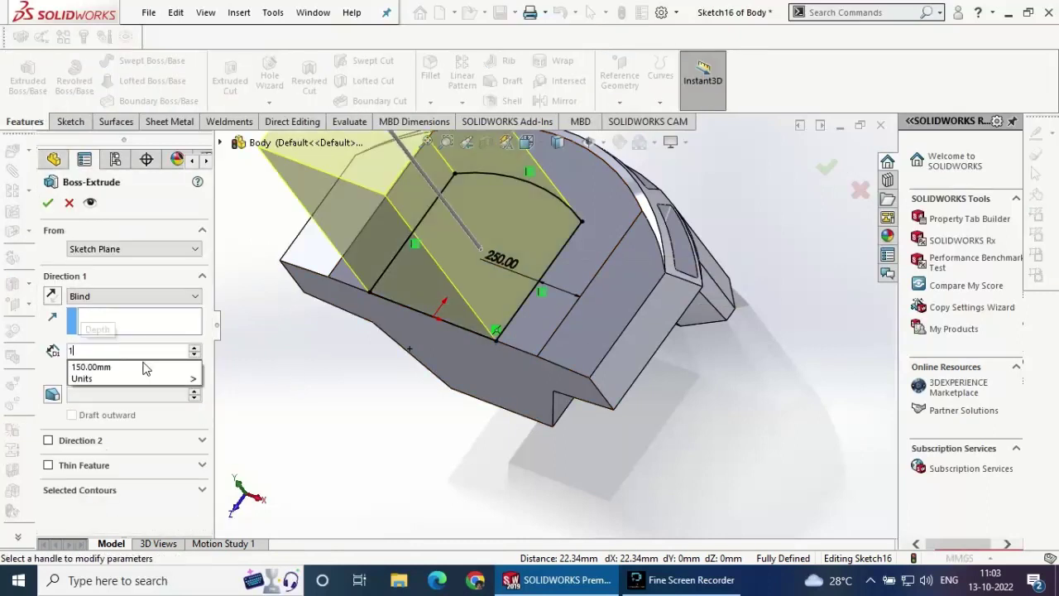
type("50")
key("Return")
left_click(47, 206)
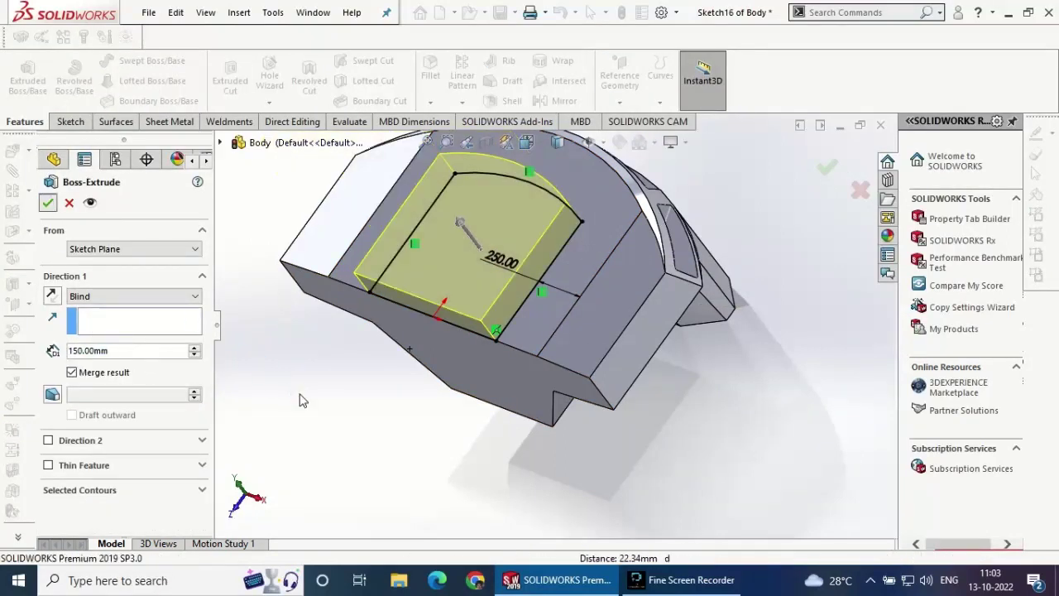
mouse_move(346, 401)
middle_mouse_down()
mouse_move(340, 374)
mouse_move(236, 399)
mouse_move(512, 7)
middle_mouse_up()
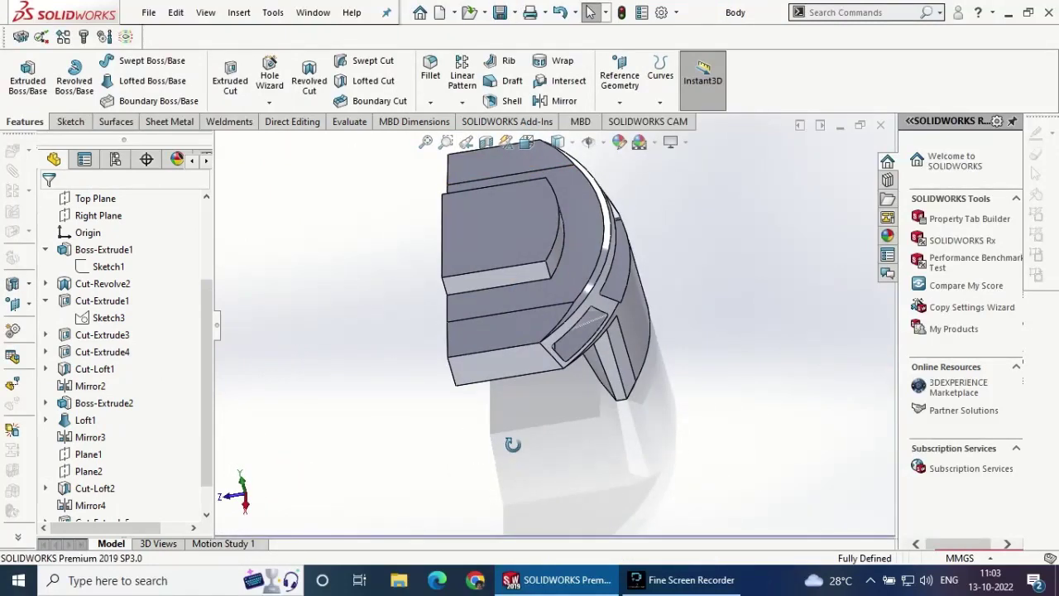
middle_click_drag(508, 437, 376, 48)
- Draft the boss's curved face 30° using its top face as the neutral plane
left_click(506, 83)
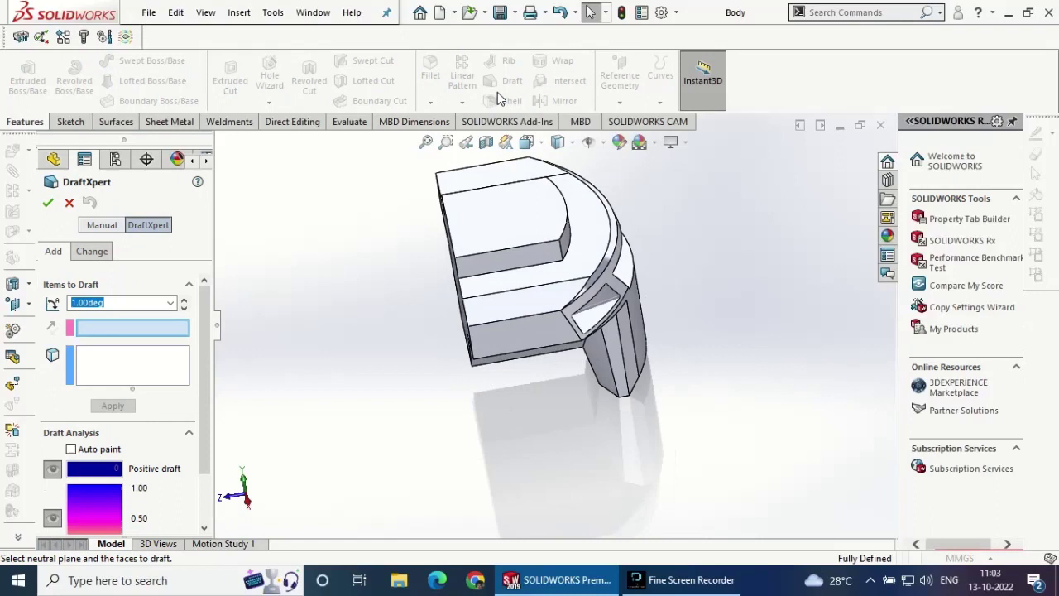
left_click(499, 220)
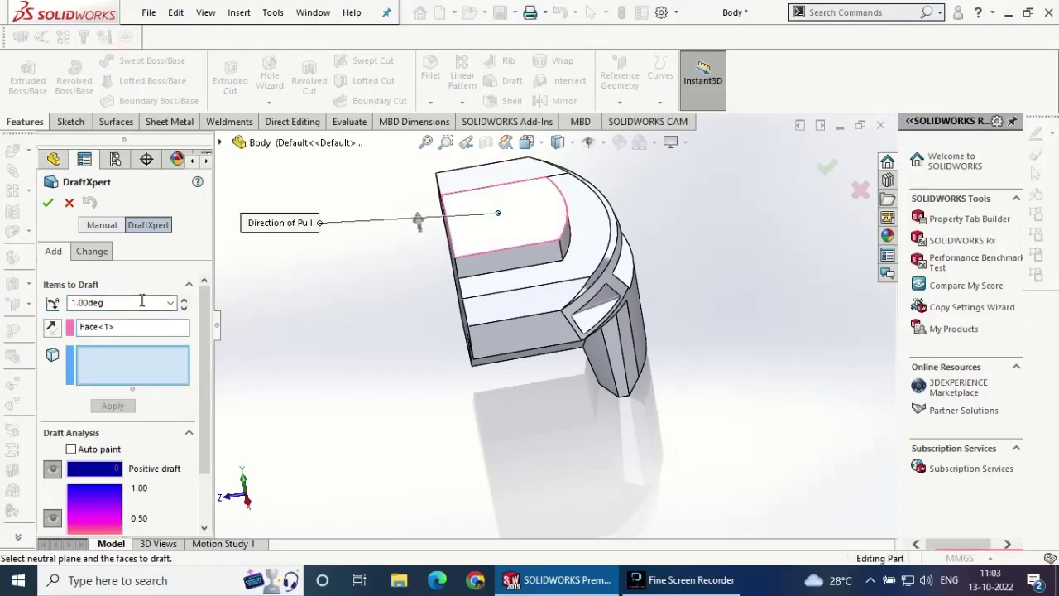
type("30")
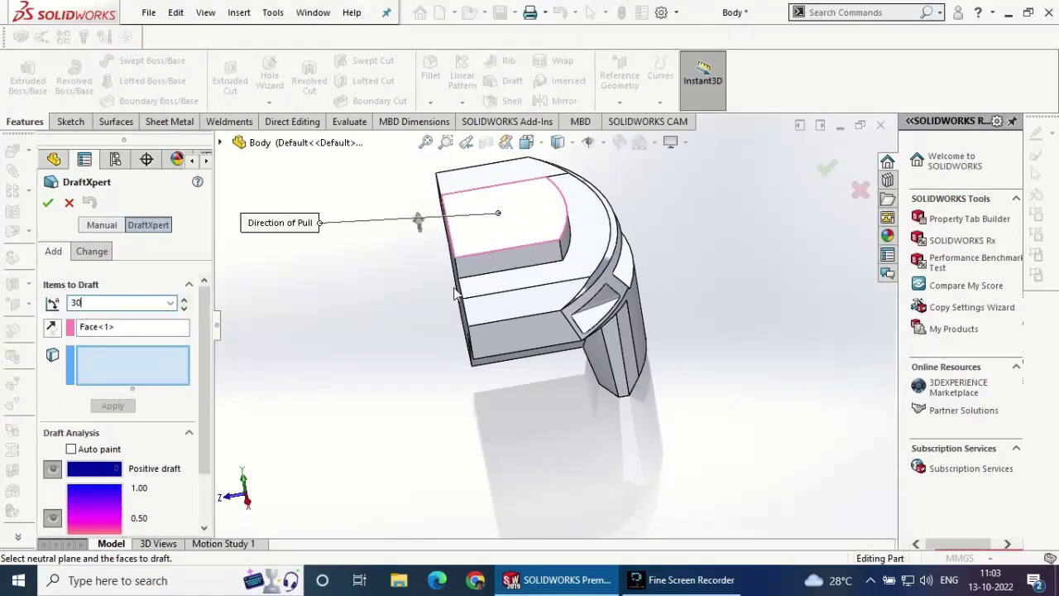
left_click(580, 242)
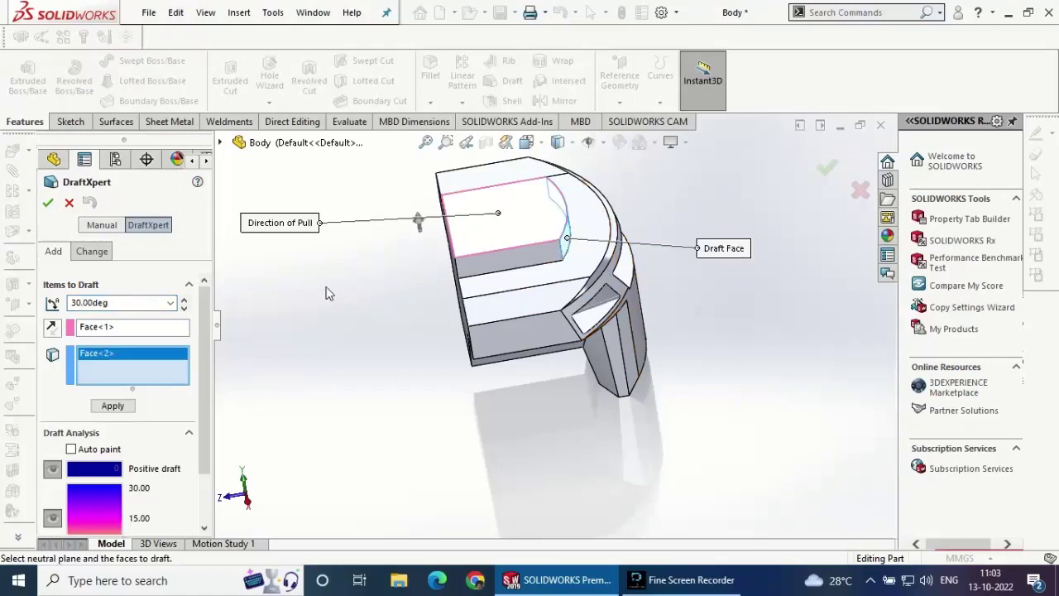
left_click(114, 405)
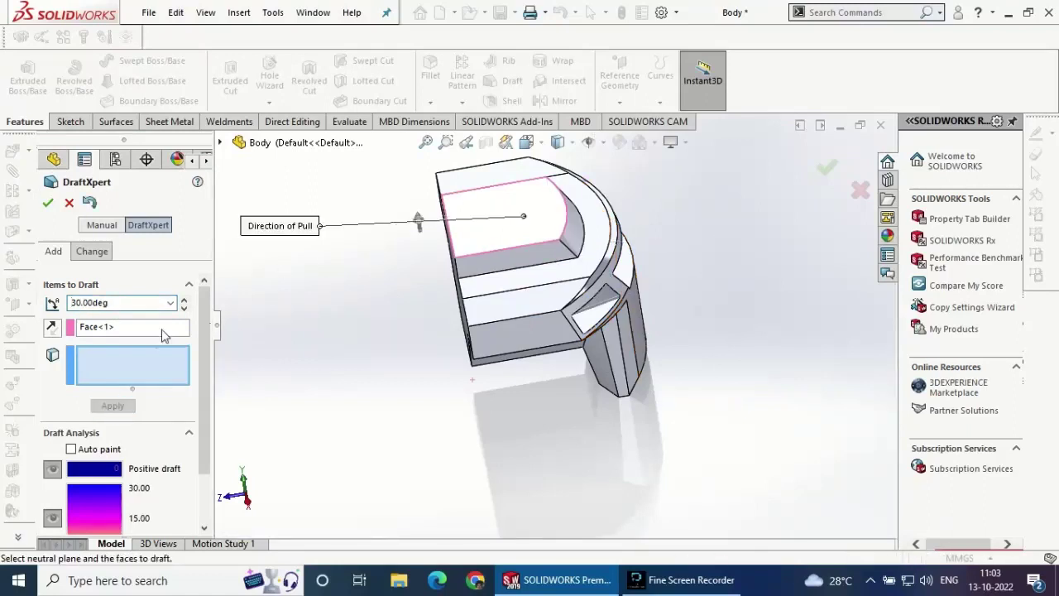
- Draft the boss's left side face 10° and save the part
middle_click_drag(408, 301, 414, 289)
left_click(447, 285)
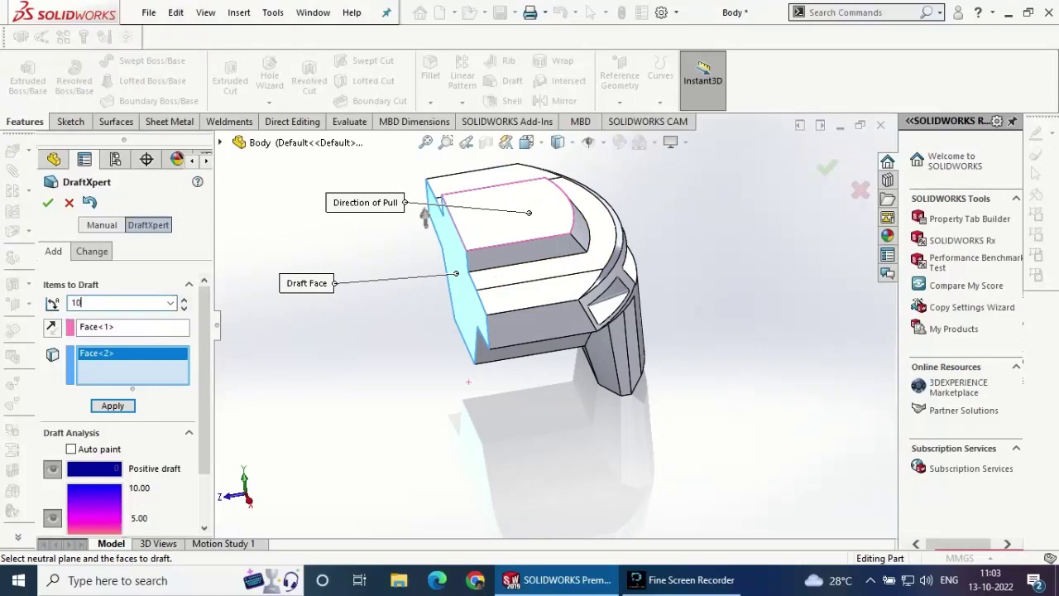
left_click(105, 405)
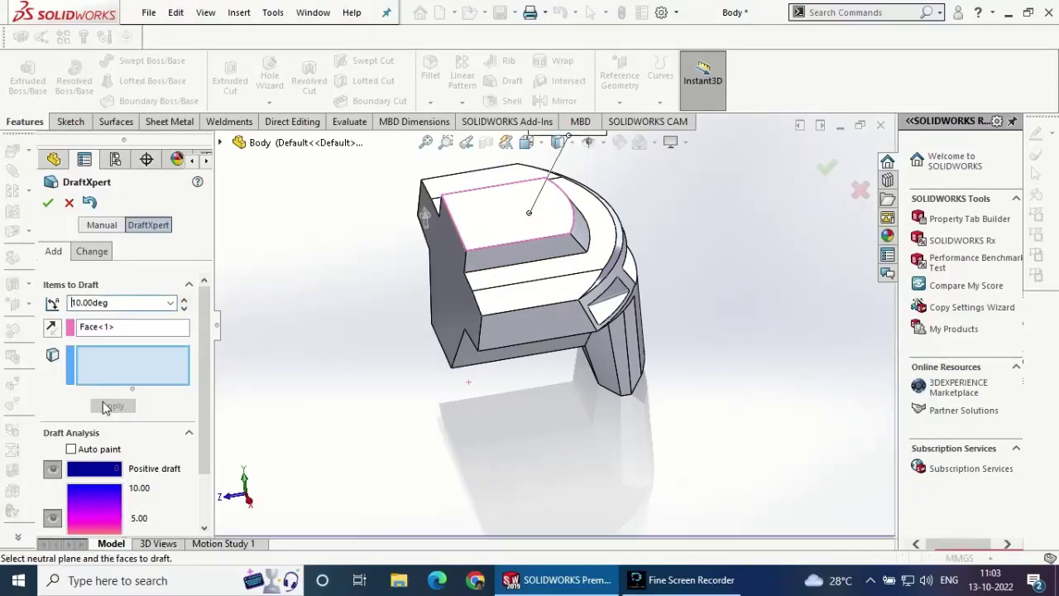
left_click(48, 203)
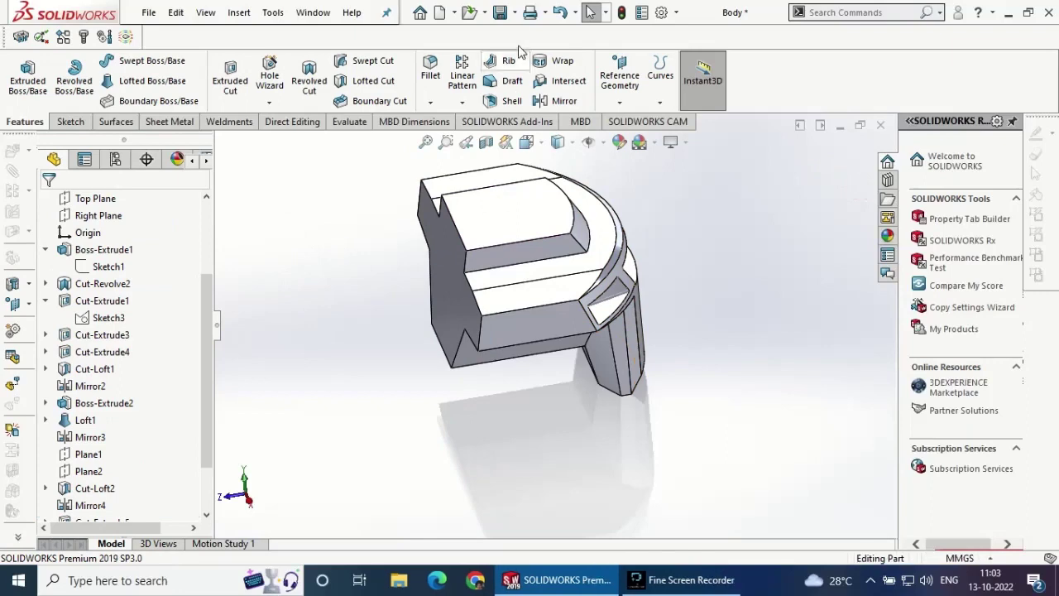
left_click(500, 11)
- Start a lofted cut with Sketch13 and Sketch14 as its profiles
mouse_move(683, 293)
middle_mouse_down()
mouse_move(562, 298)
mouse_move(561, 378)
mouse_move(605, 402)
mouse_move(409, 402)
mouse_move(456, 430)
mouse_move(595, 382)
middle_mouse_up()
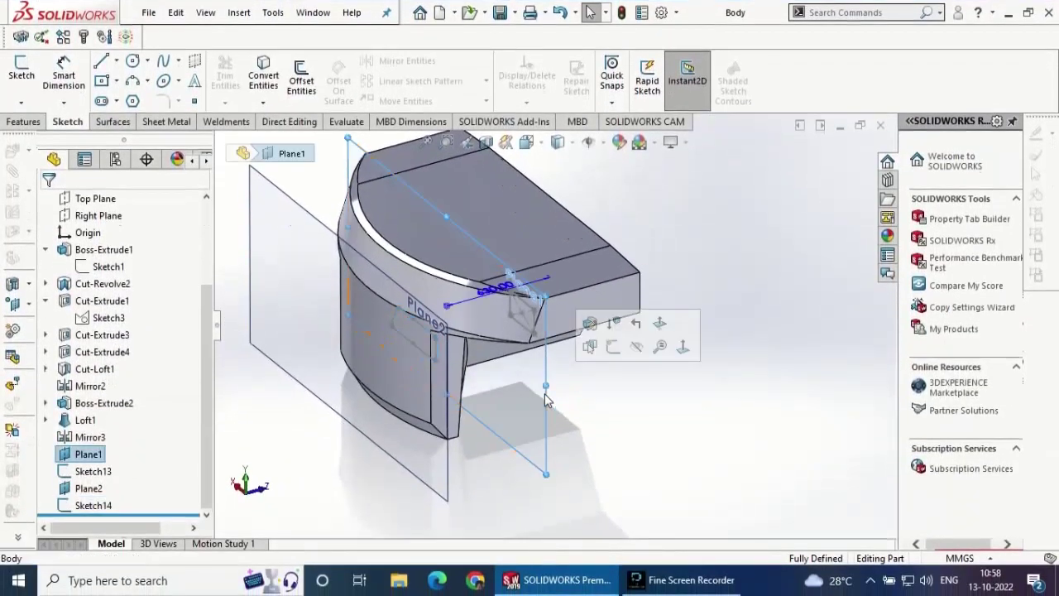
left_click(634, 345)
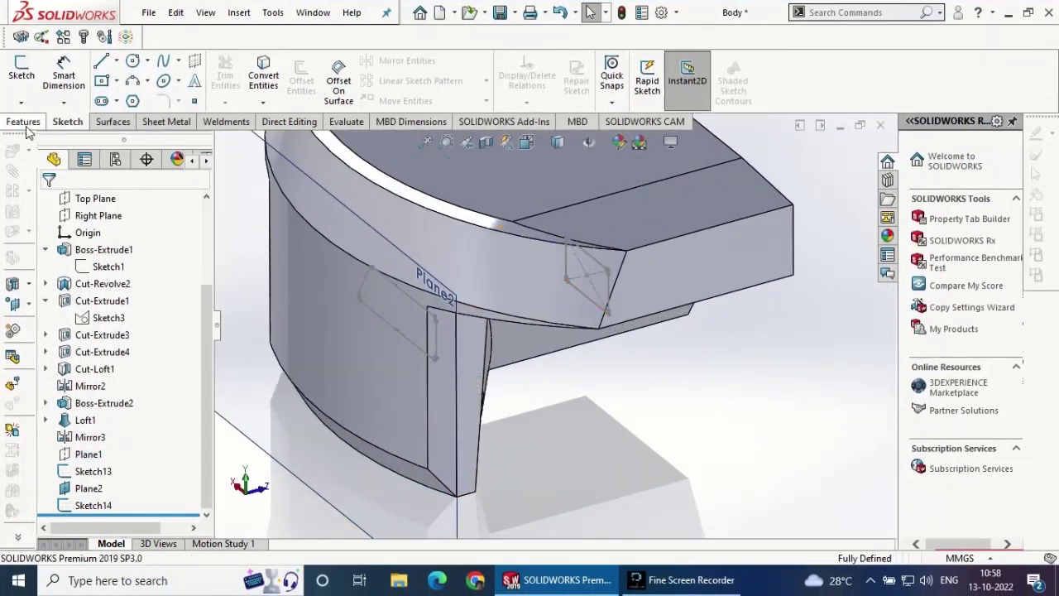
left_click(24, 123)
left_click(351, 79)
scroll(596, 292, "down", 5)
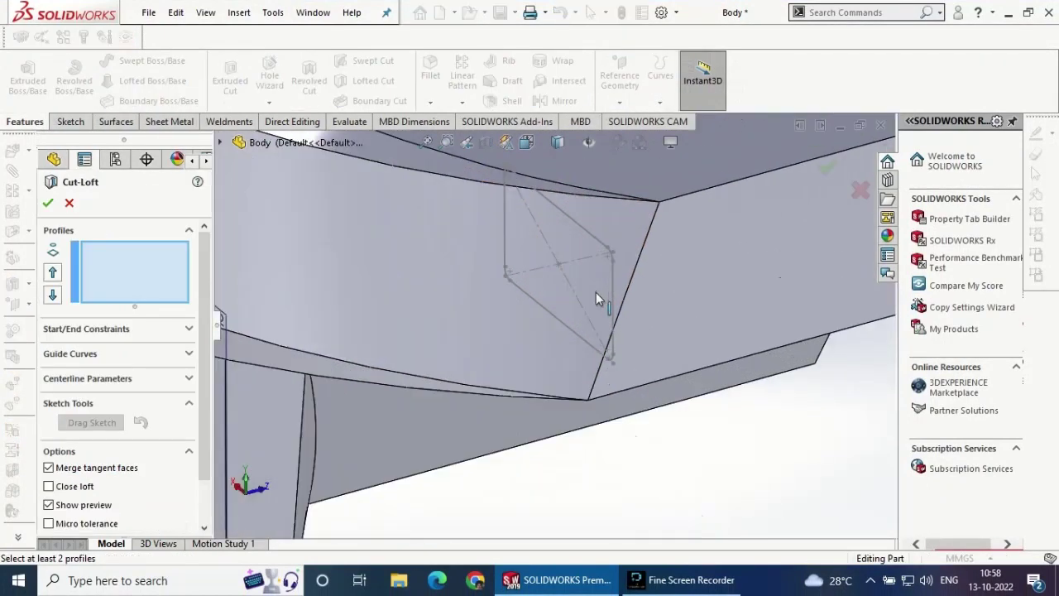
left_click(612, 302)
scroll(613, 302, "up", 3)
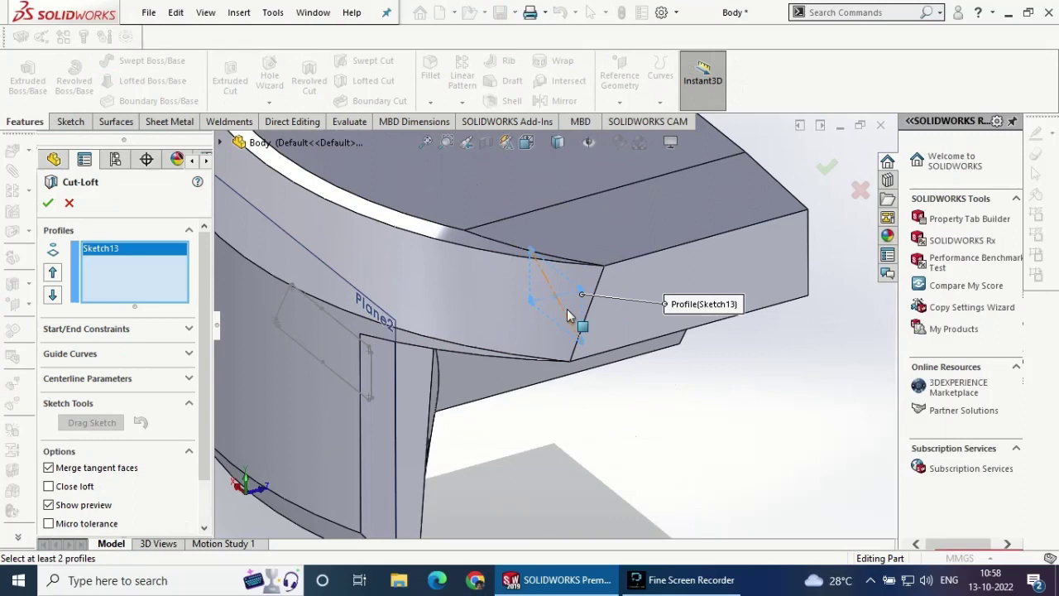
left_click(367, 376)
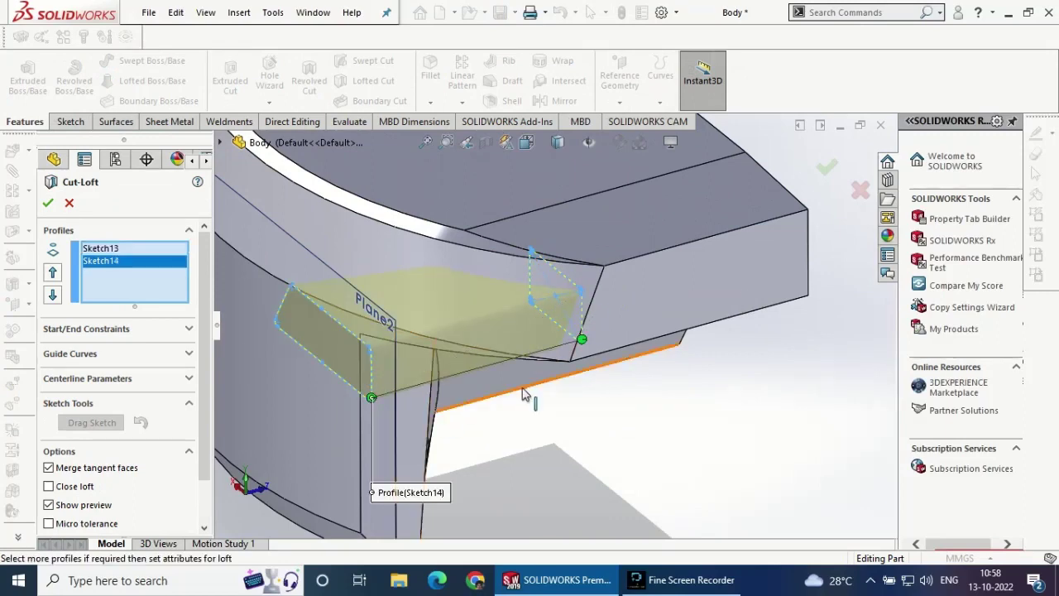
- Review the Cut-Loft settings and create the tapered pocket in the flange
scroll(546, 373, "down", 2)
scroll(712, 265, "down", 2)
scroll(667, 292, "down", 2)
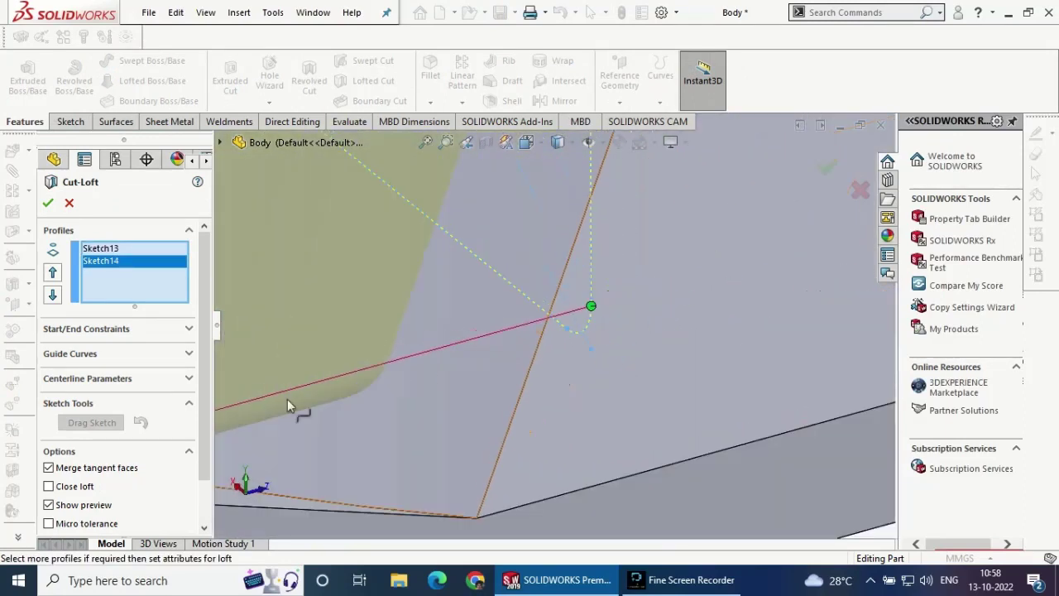
scroll(273, 414, "up", 2)
scroll(249, 420, "up", 2)
scroll(377, 369, "down", 2)
scroll(476, 333, "down", 2)
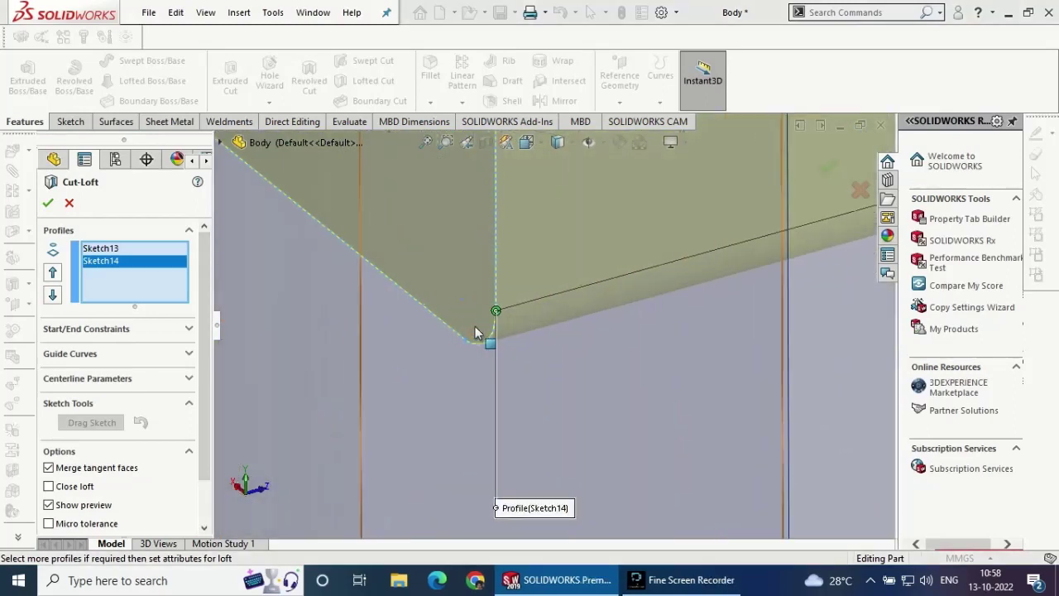
scroll(418, 347, "up", 3)
left_click(45, 203)
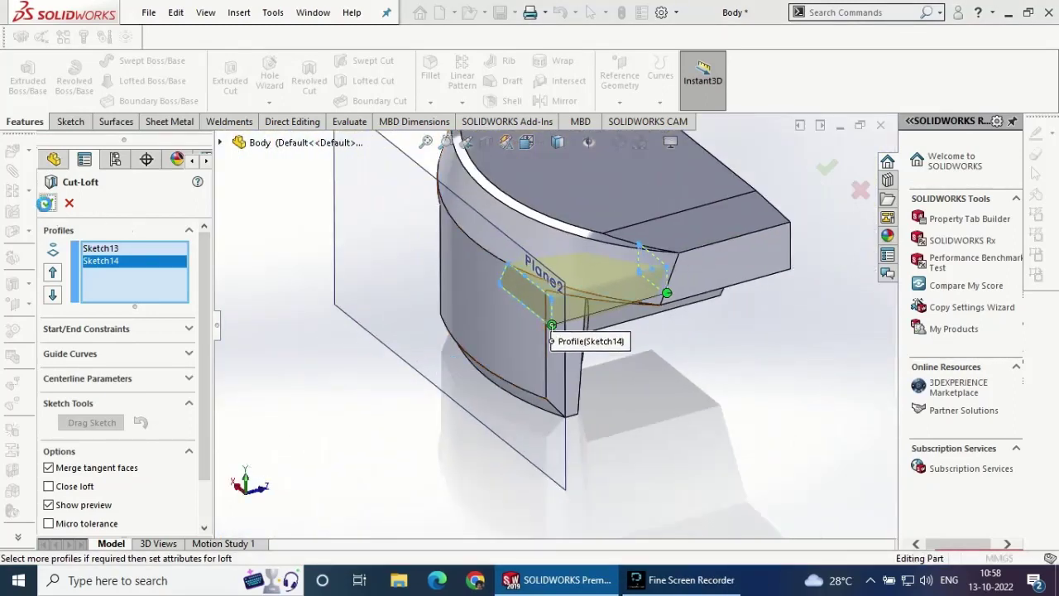
middle_click_drag(634, 281, 684, 258)
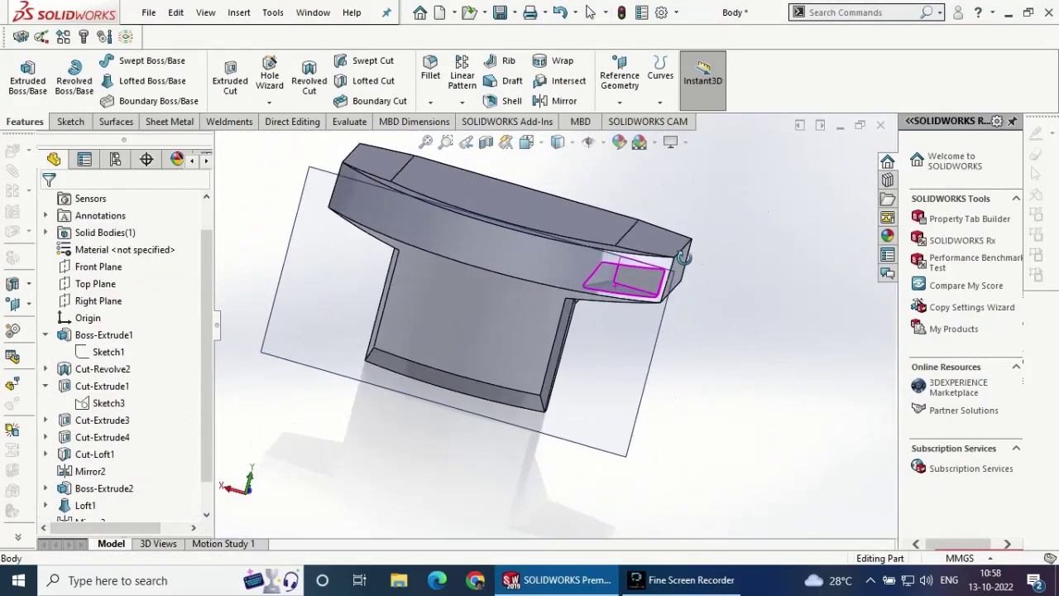
- Mirror Cut-Loft2 about the Right Plane to add the matching pocket
left_click(302, 267)
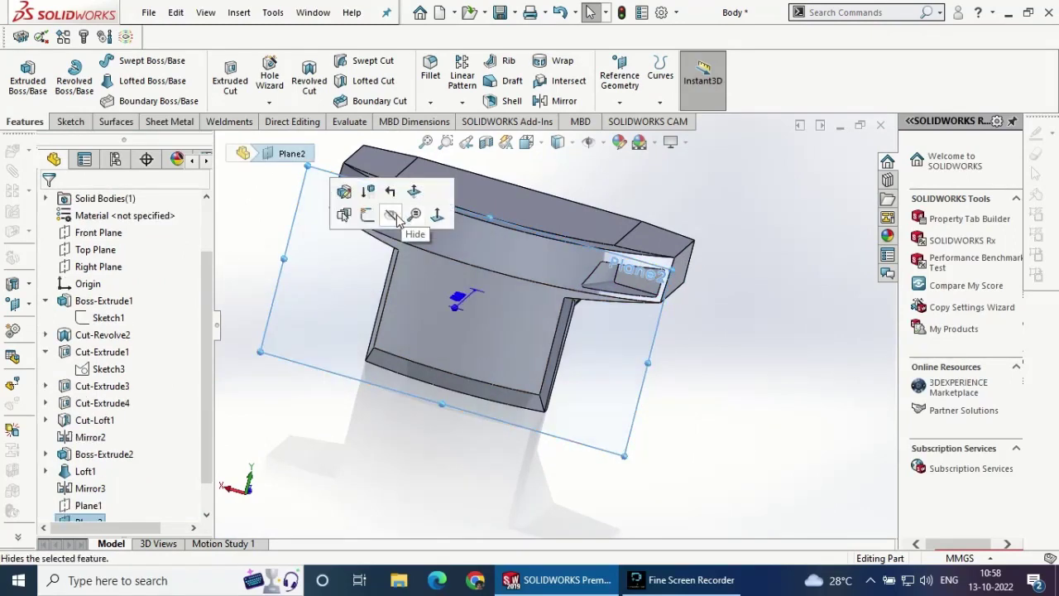
middle_click_drag(413, 224, 446, 239)
key("f")
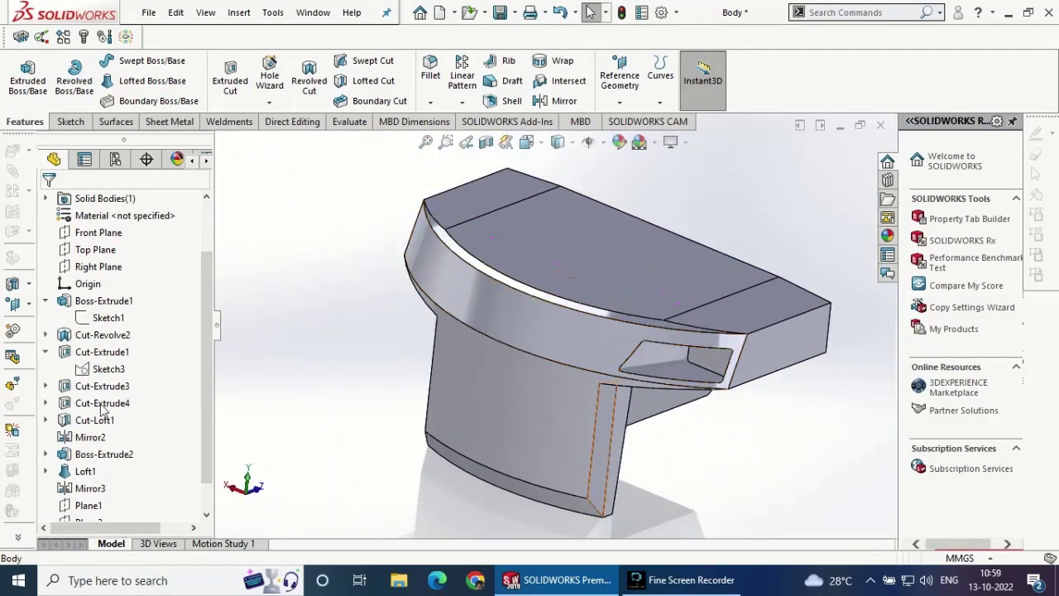
scroll(83, 480, "down", 1)
left_click(83, 506)
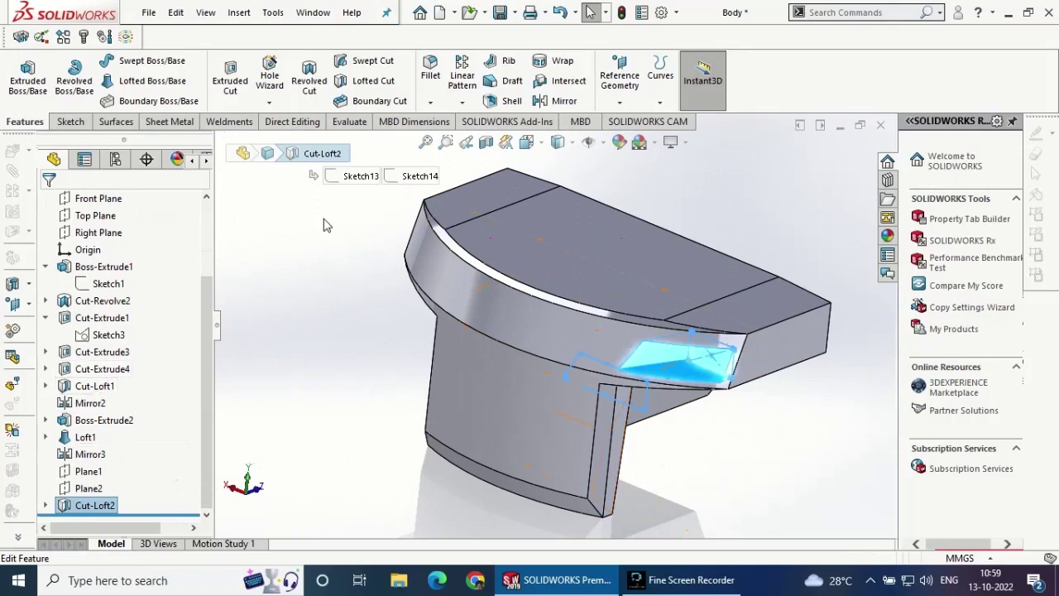
left_click(557, 100)
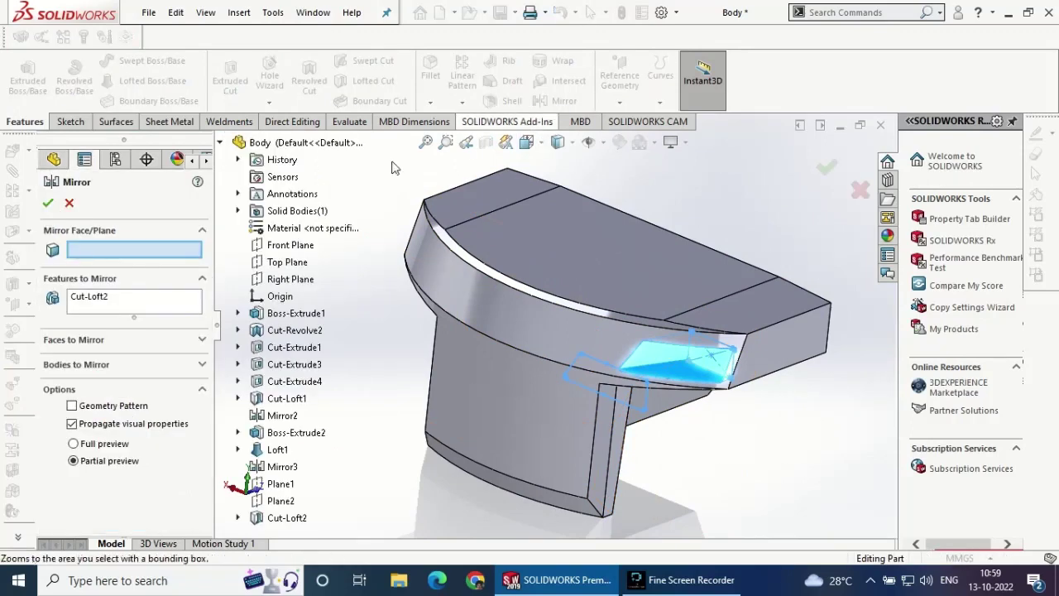
left_click(302, 283)
left_click(48, 204)
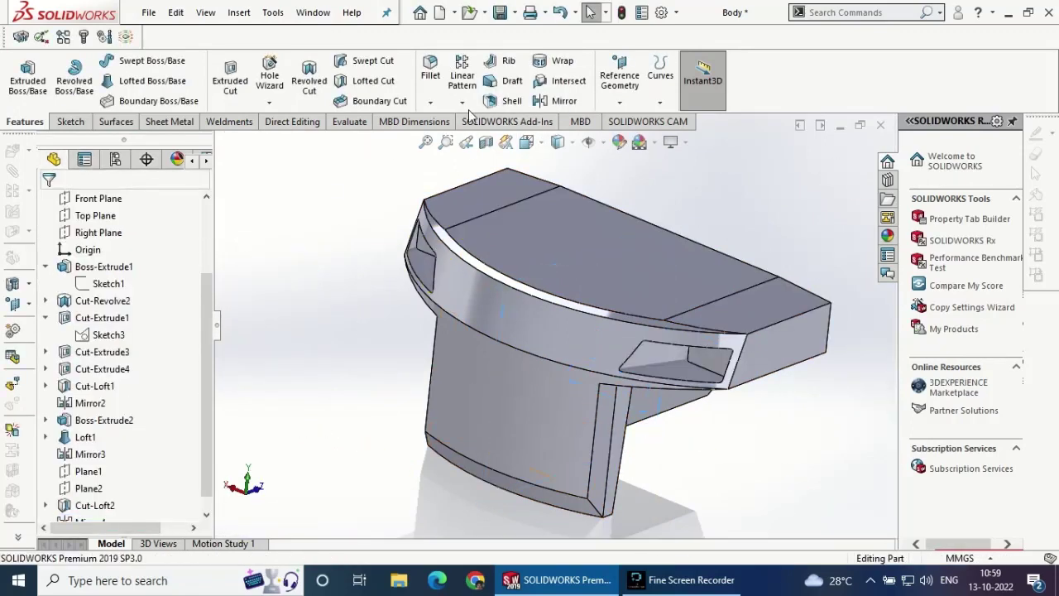
mouse_move(393, 341)
middle_mouse_down()
mouse_move(433, 296)
mouse_move(440, 372)
middle_mouse_up()
- Start a new sketch on Plane2, viewed normal from its reverse side
scroll(100, 373, "down", 1)
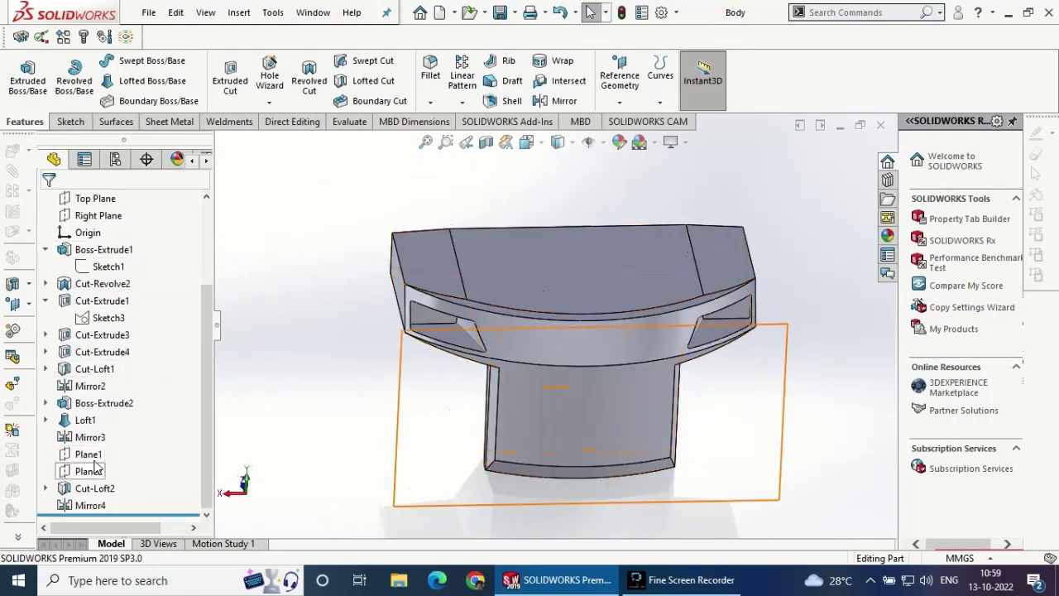
left_click(89, 471)
left_click(181, 449)
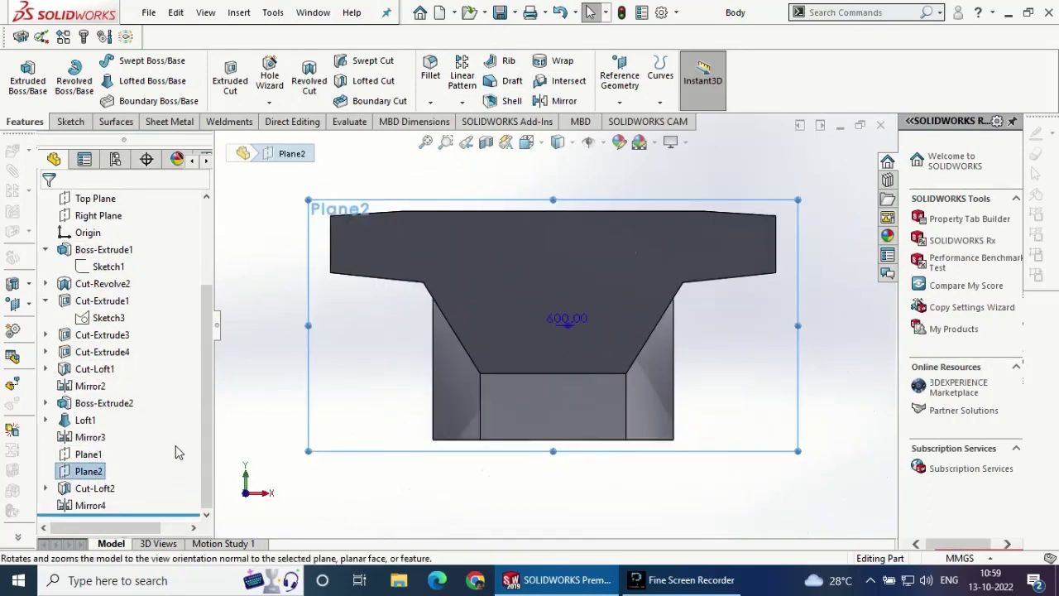
right_click(100, 471)
left_click(186, 232)
left_click(68, 120)
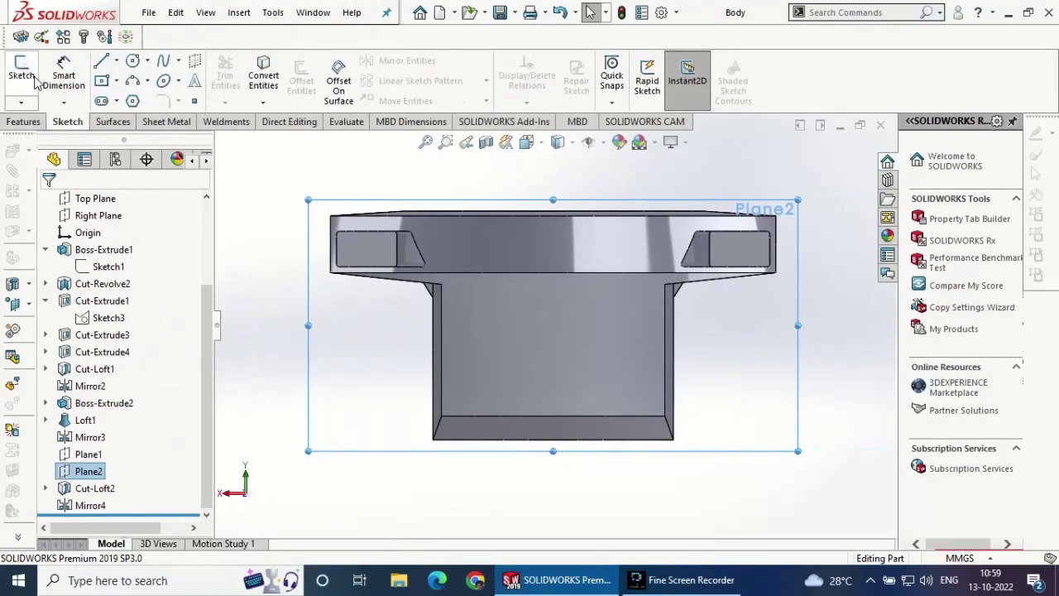
left_click(22, 70)
- Draw a vertical centerline from the flange's top edge downward
scroll(603, 230, "down", 3)
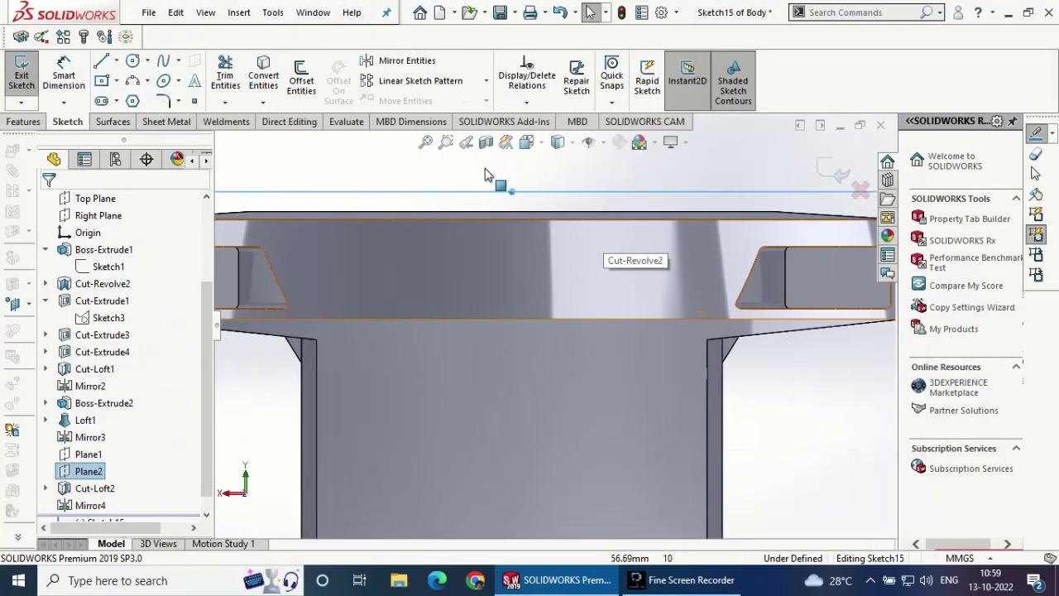
left_click(116, 60)
left_click(141, 97)
left_click(511, 210)
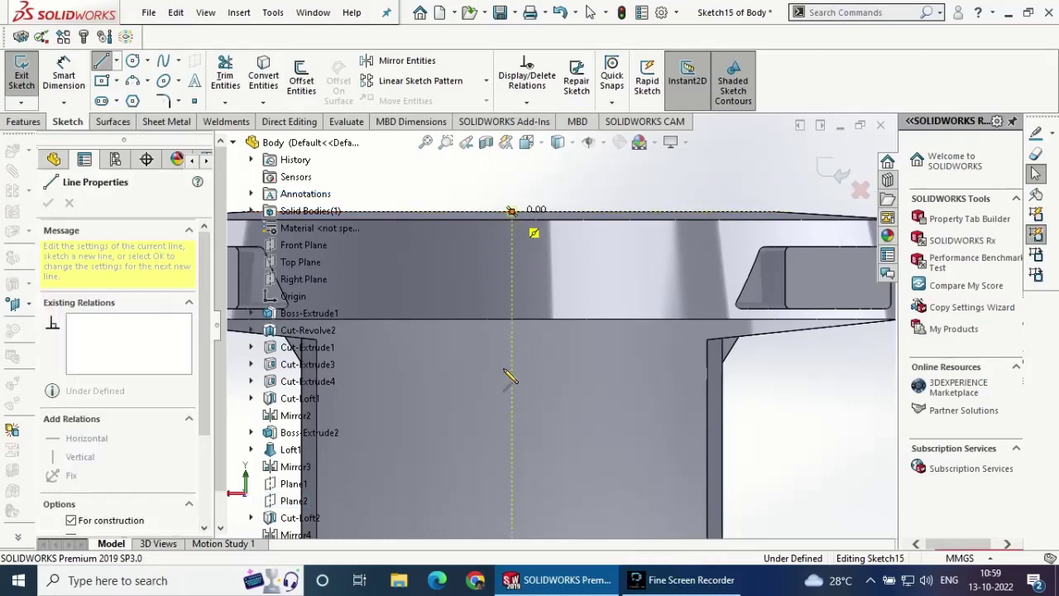
left_click(511, 431)
right_click(528, 394)
left_click(557, 408)
scroll(580, 361, "up", 2)
scroll(346, 240, "up", 1)
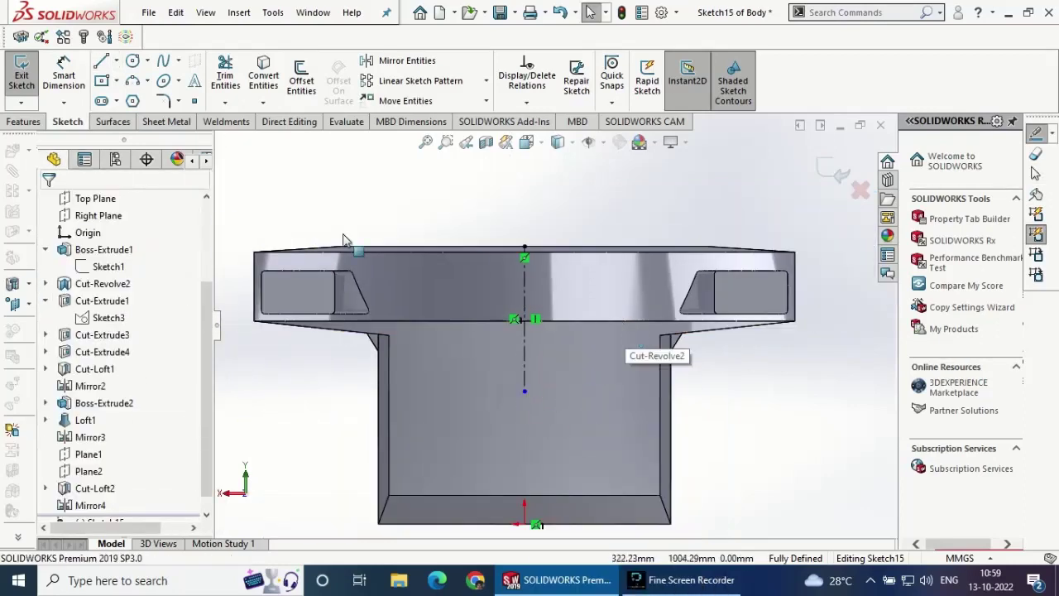
- Draw the trapezoid outline with a horizontal top edge
left_click(102, 62)
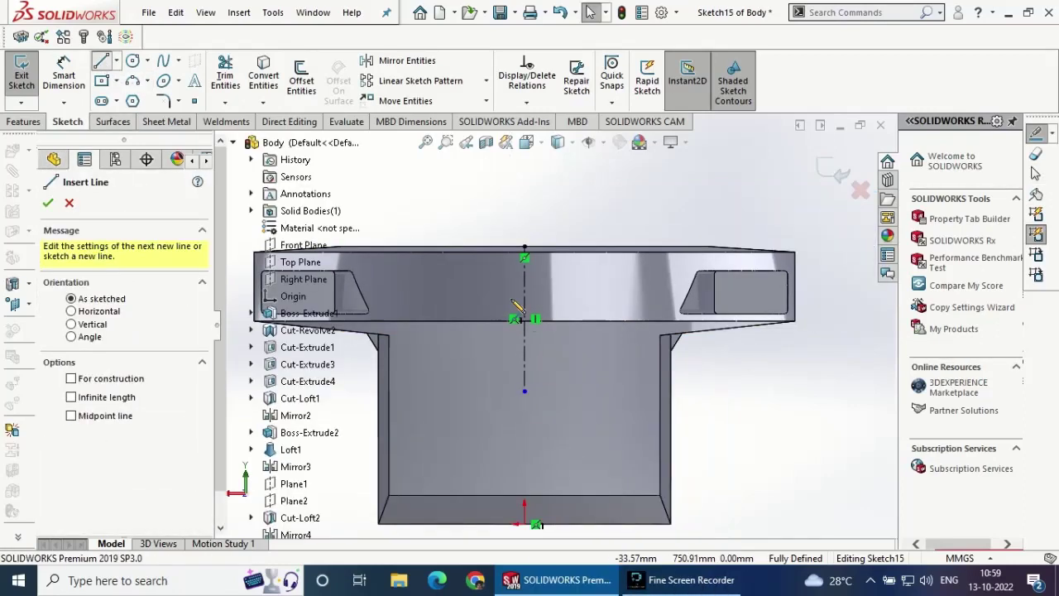
left_click(426, 270)
left_click(619, 270)
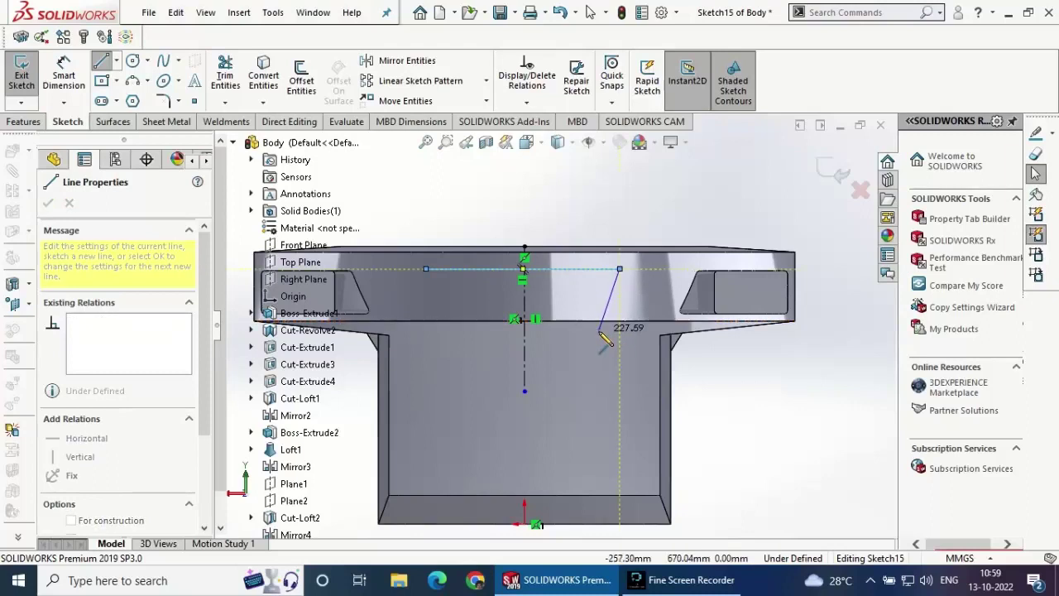
left_click(454, 331)
left_click(427, 270)
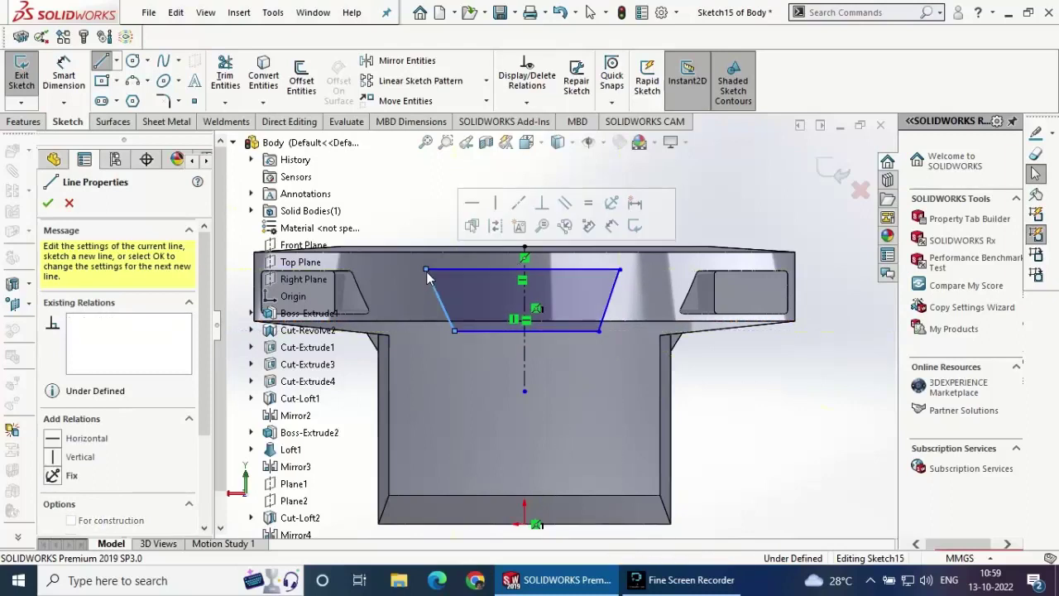
left_click(48, 207)
- Dimension the trapezoid's bottom width to 780 and its side angle to 120°
left_click(64, 74)
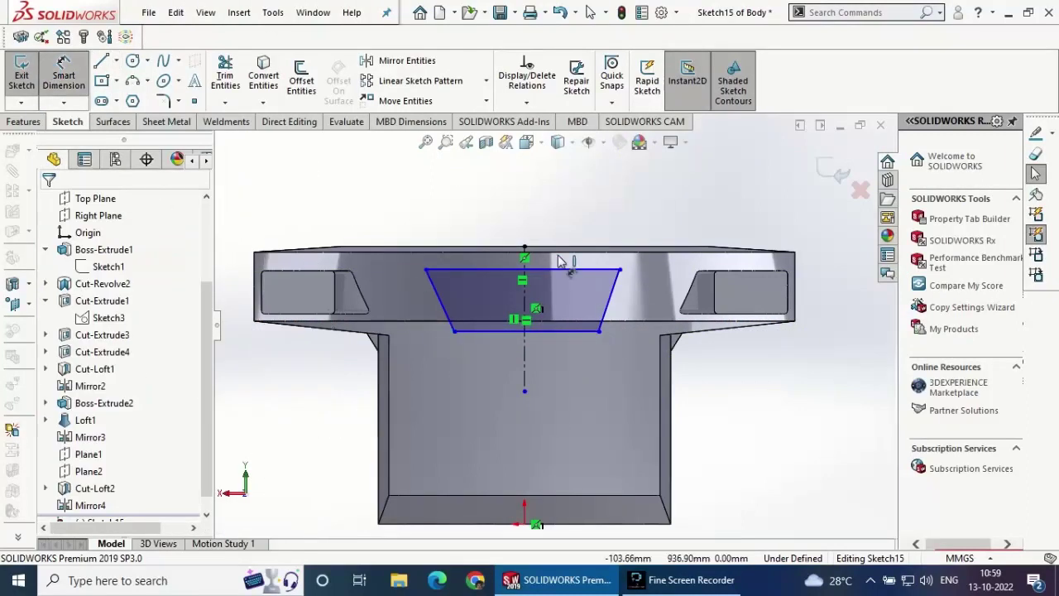
left_click(492, 332)
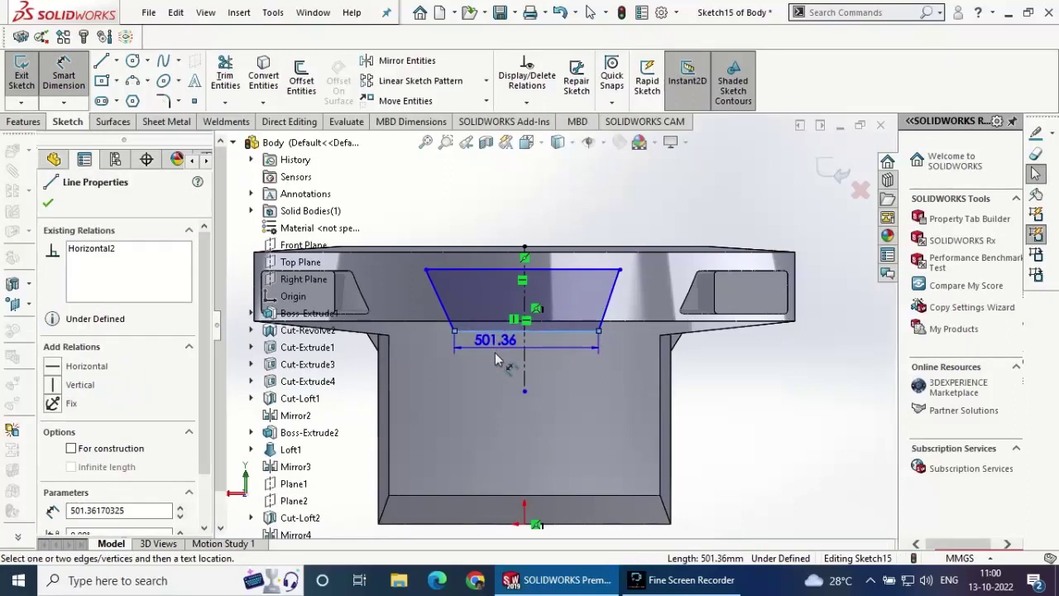
left_click(492, 358)
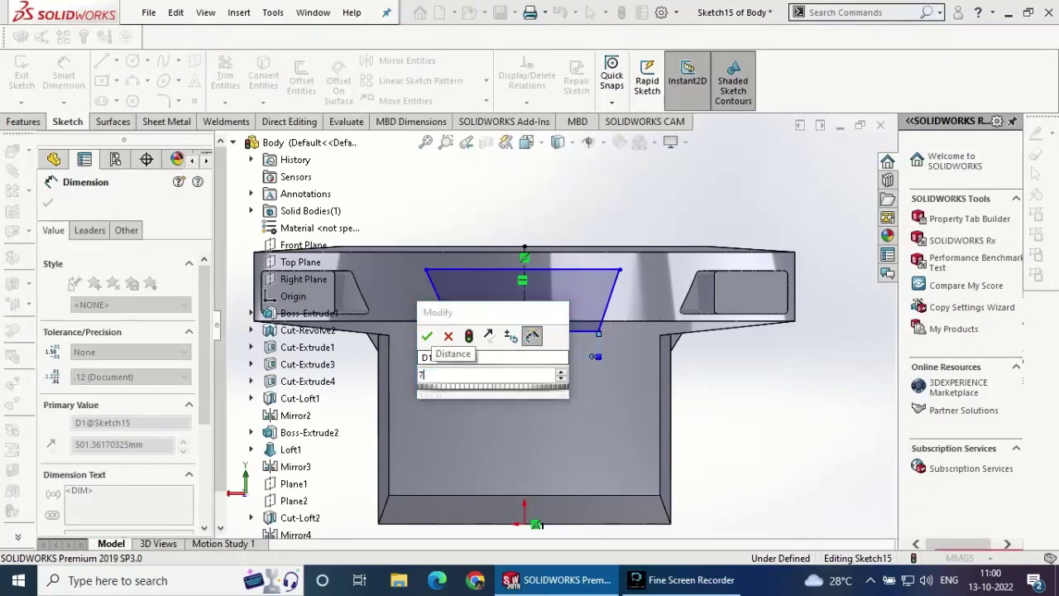
type("780")
key("Return")
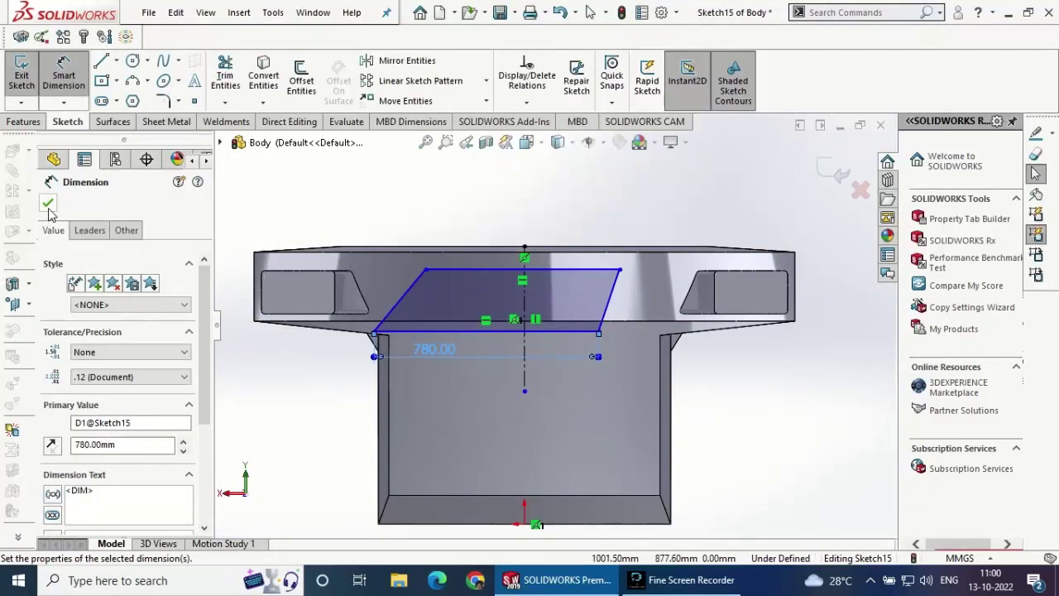
left_click(47, 204)
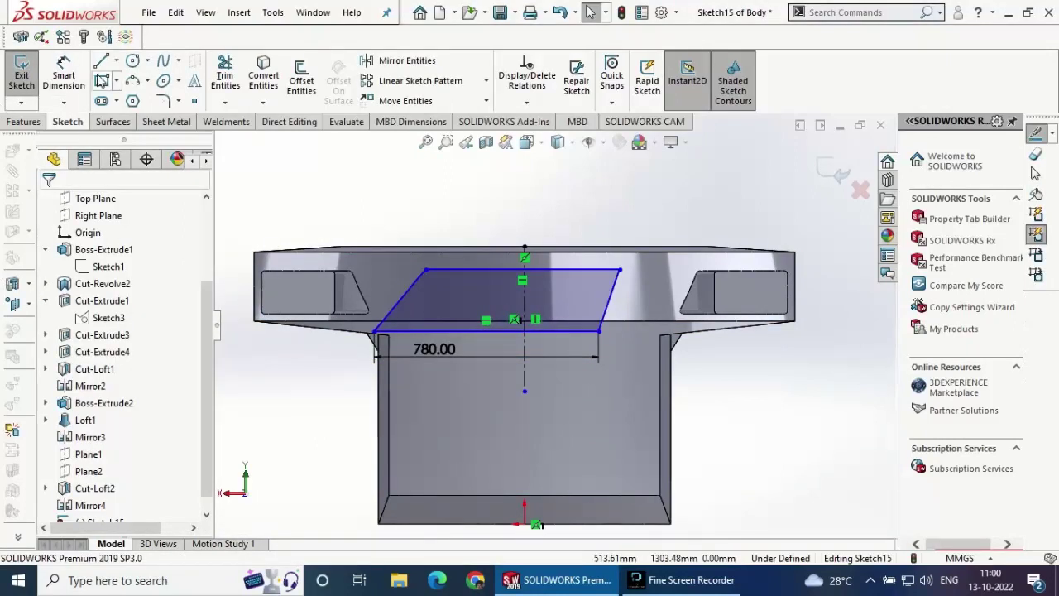
left_click(64, 75)
left_click(489, 331)
left_click(399, 303)
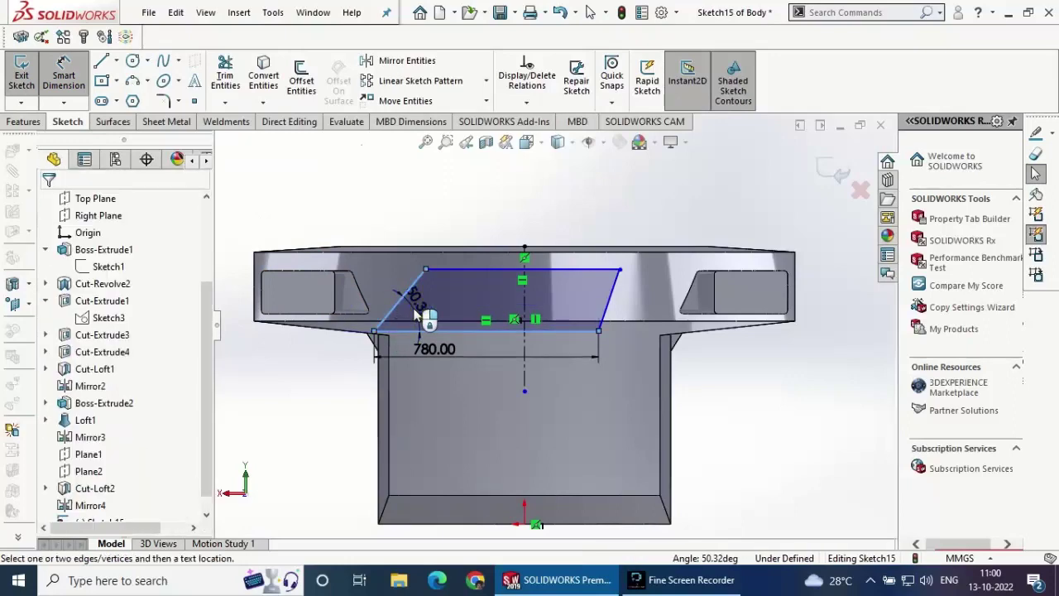
left_click(414, 311)
type("120")
key("Return")
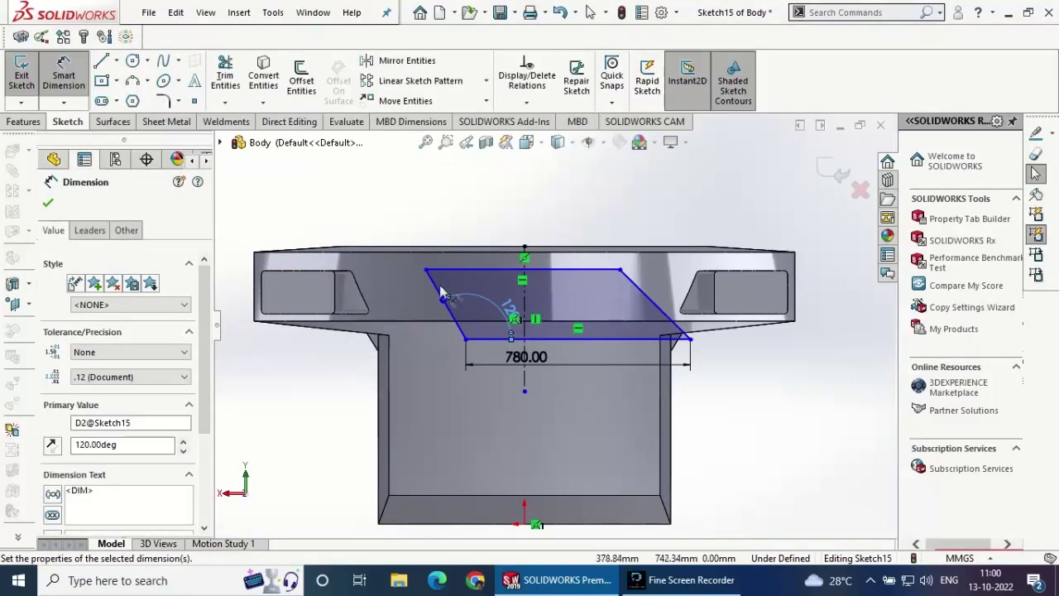
key("Escape")
- Make the slanted edges symmetric about the centerline and the top line collinear with the model edge
left_click(447, 304)
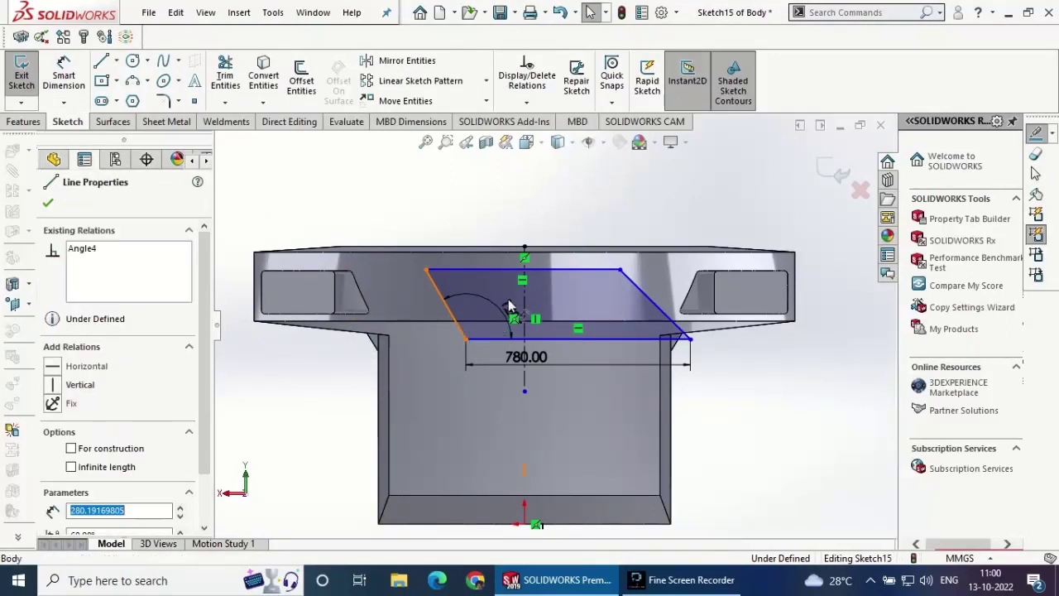
left_click(662, 313, "ctrl")
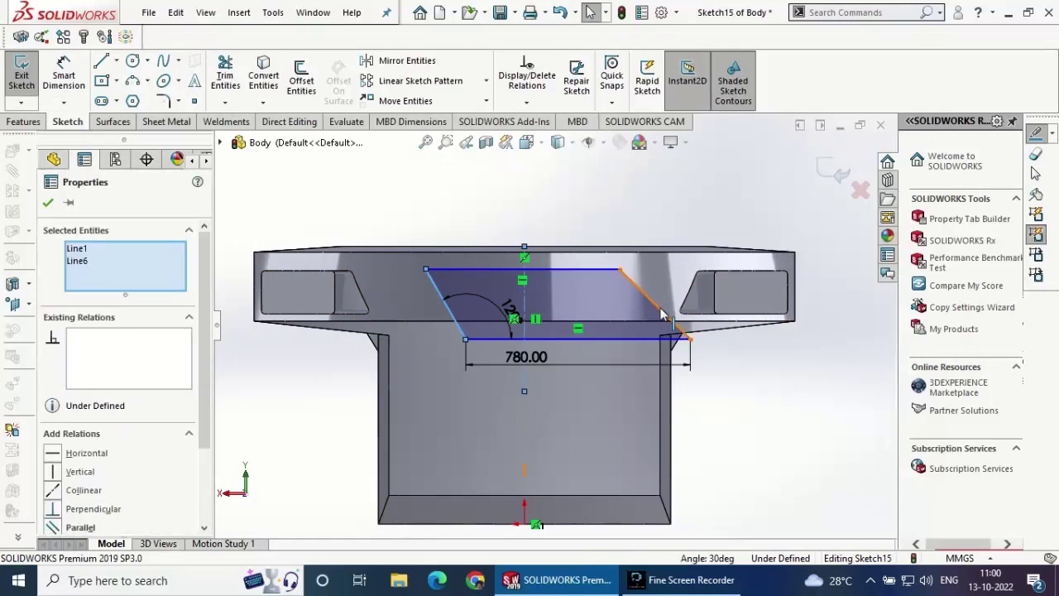
left_click(525, 376, "ctrl")
scroll(124, 372, "down", 2)
left_click(52, 439)
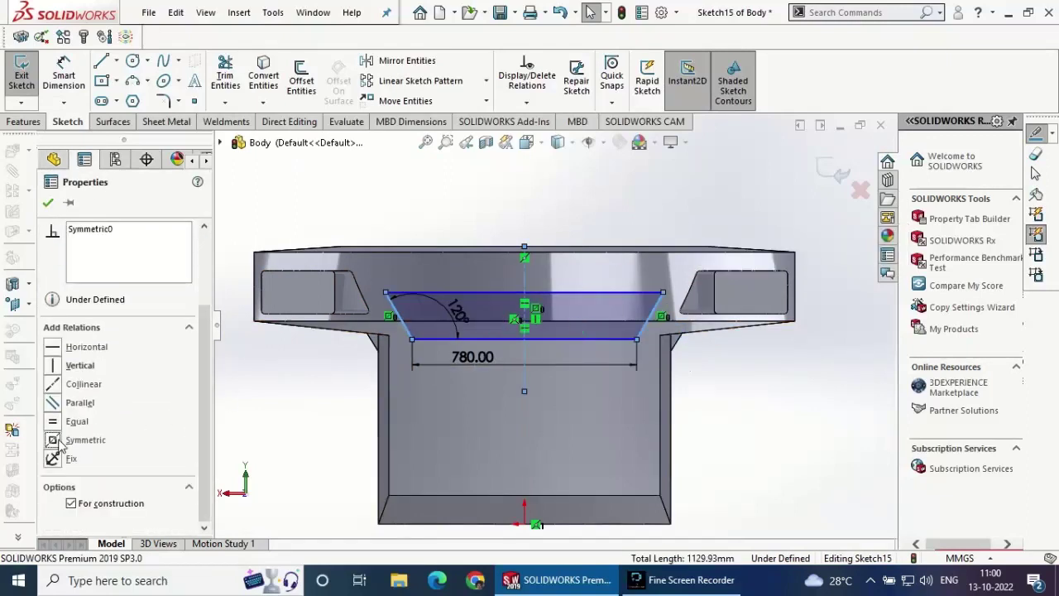
left_click(230, 280)
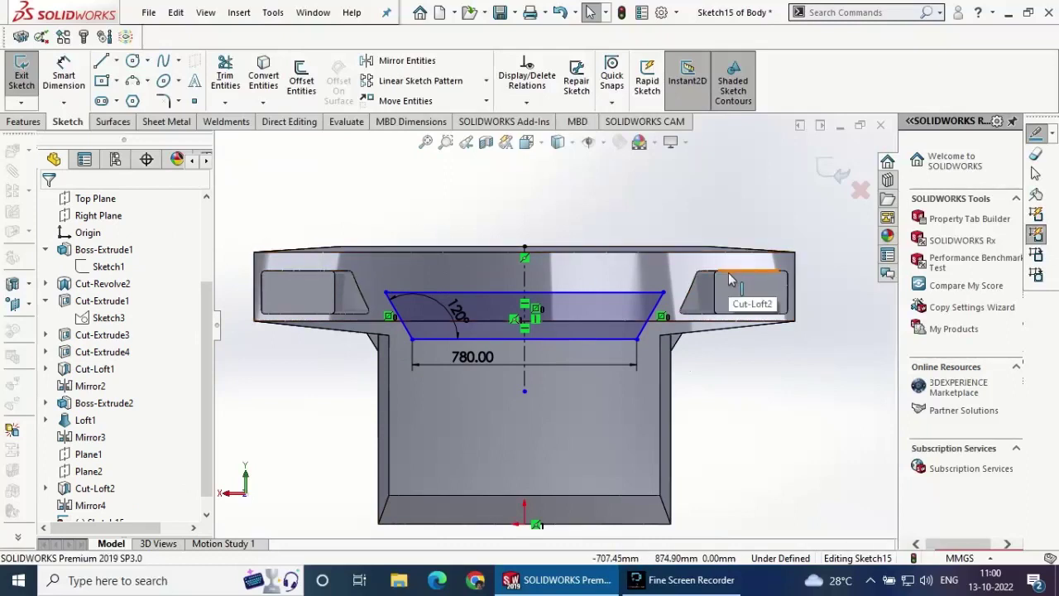
left_click(627, 291)
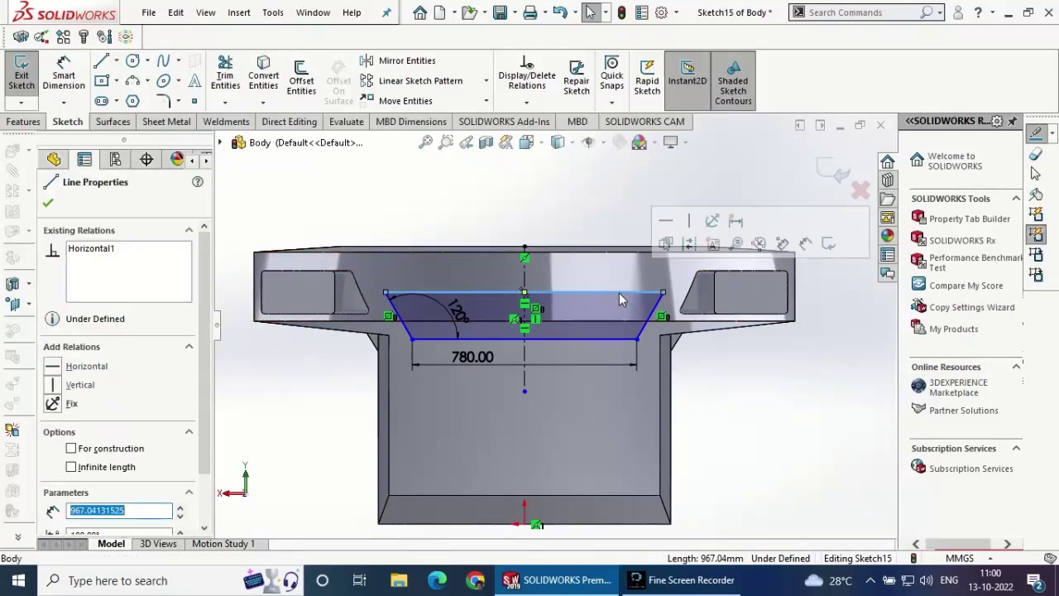
left_click(731, 277, "ctrl")
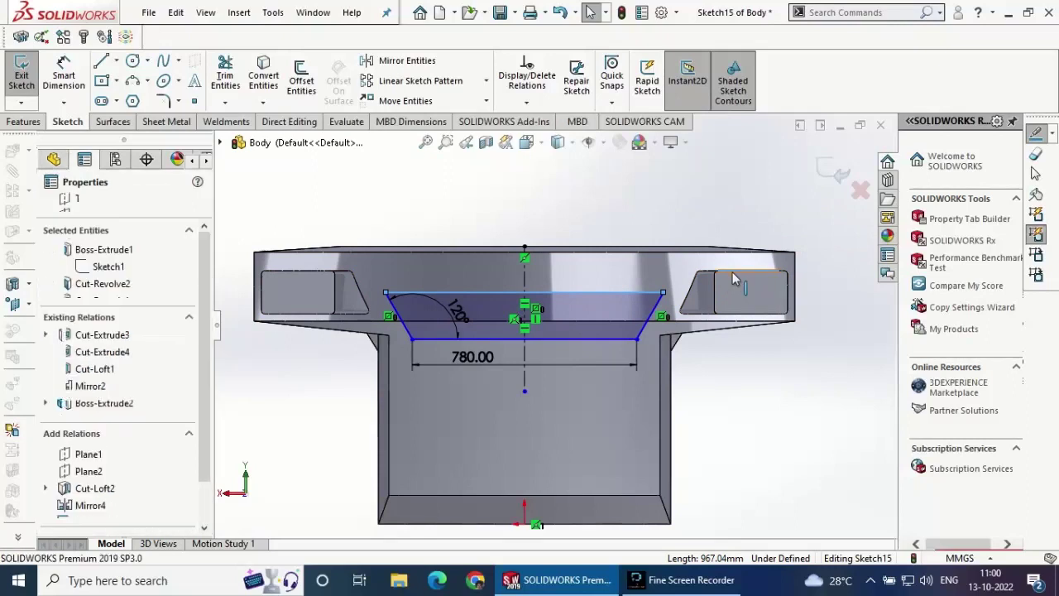
left_click(54, 453)
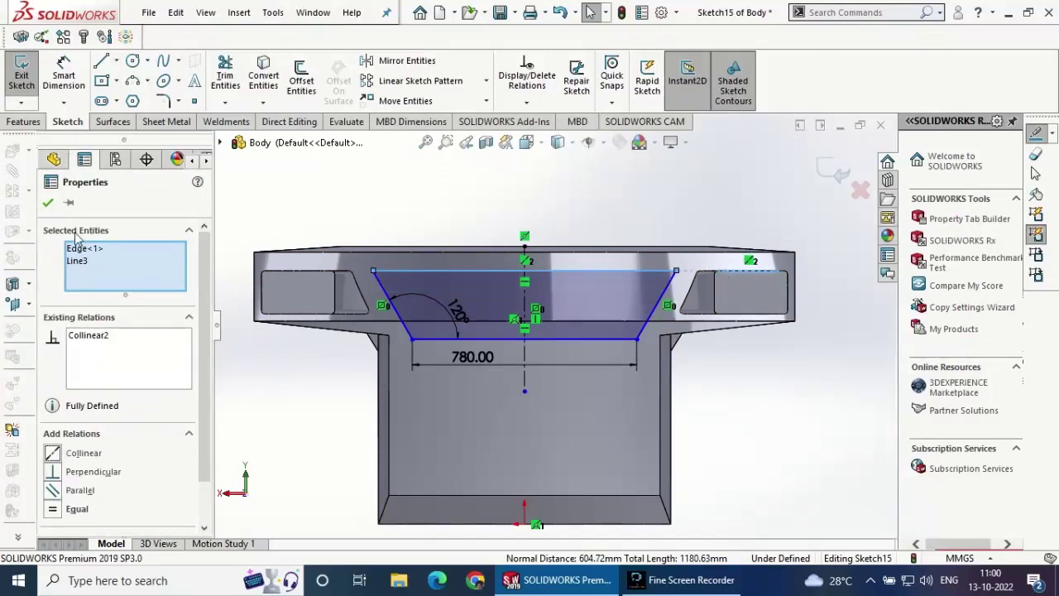
left_click(48, 202)
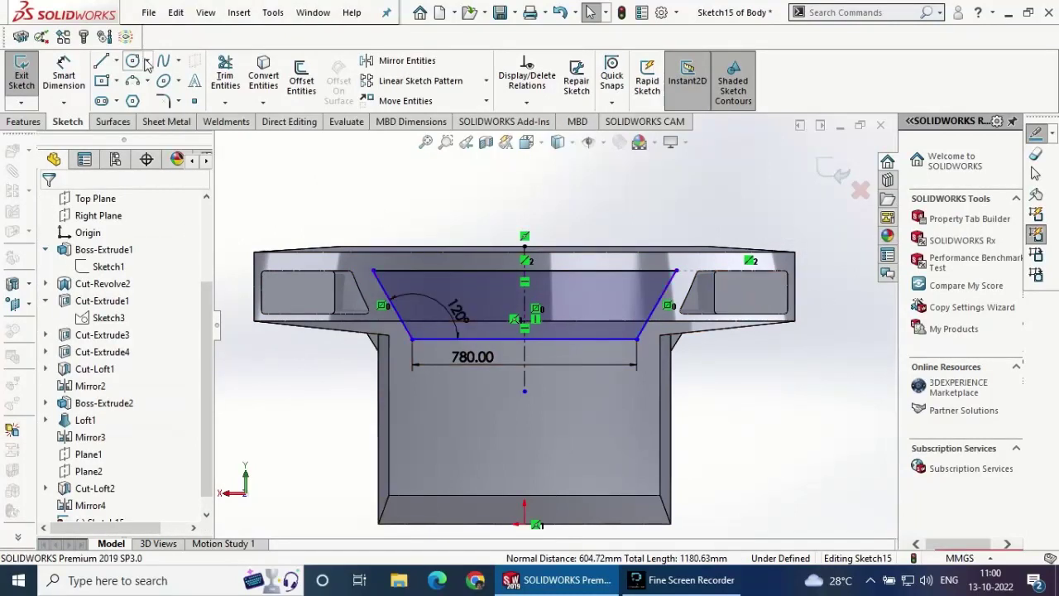
- Dimension the trapezoid's height between top and bottom lines to 200 mm
left_click(64, 74)
left_click(592, 280)
left_click(578, 340)
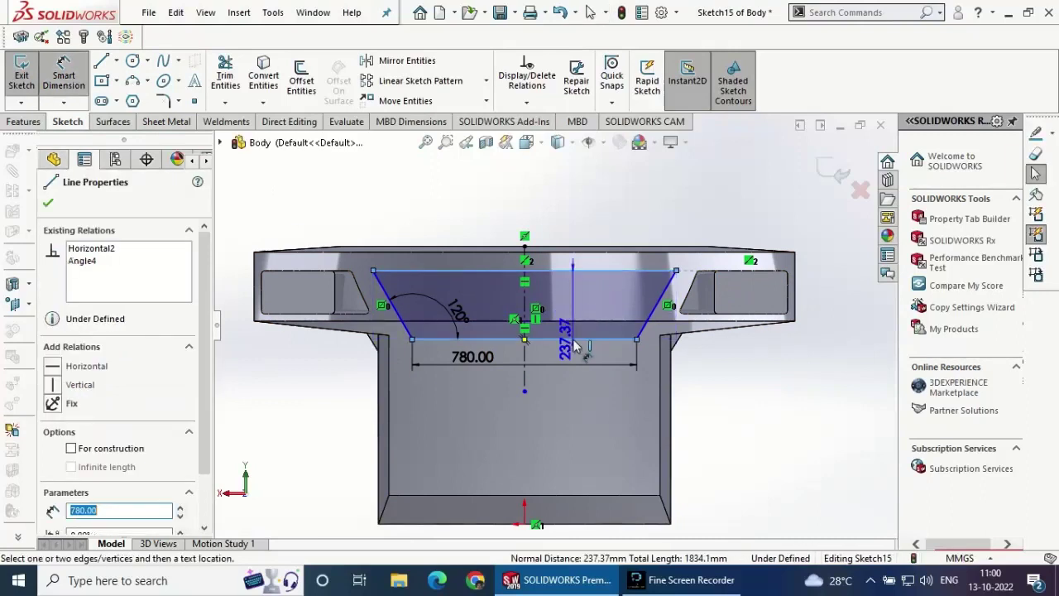
left_click(581, 416)
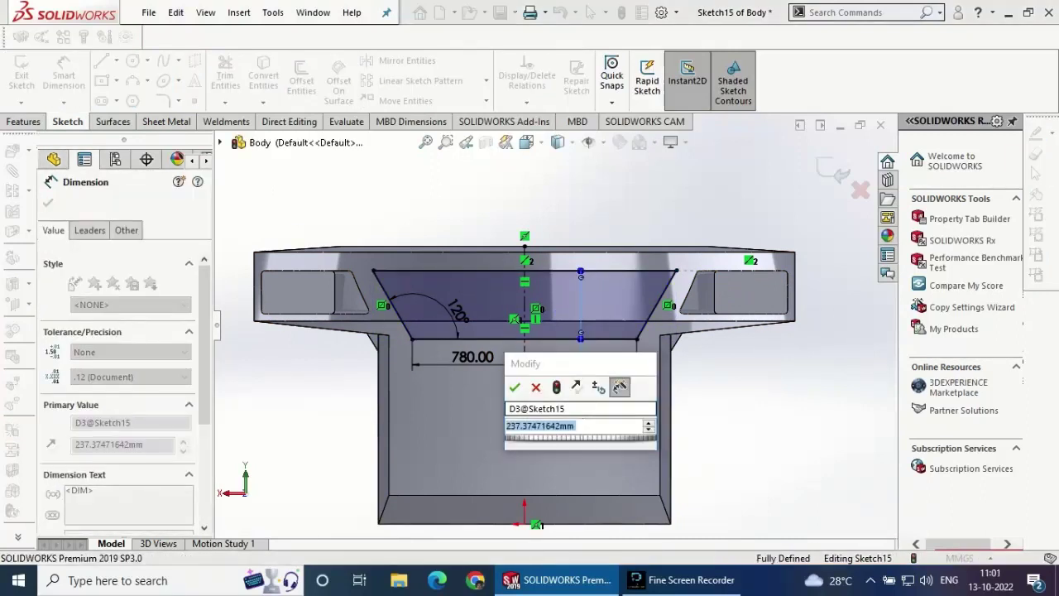
type("200")
key("Return")
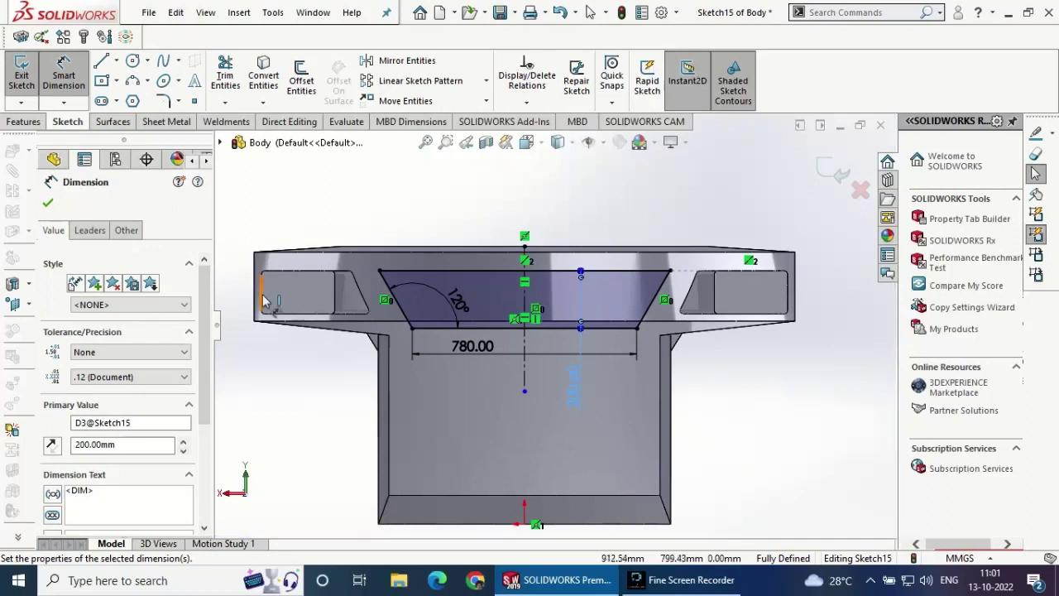
- Fillet the trapezoid's top-left, bottom-left, bottom-right and top-right corners at 12.50 mm
left_click(48, 203)
left_click(163, 100)
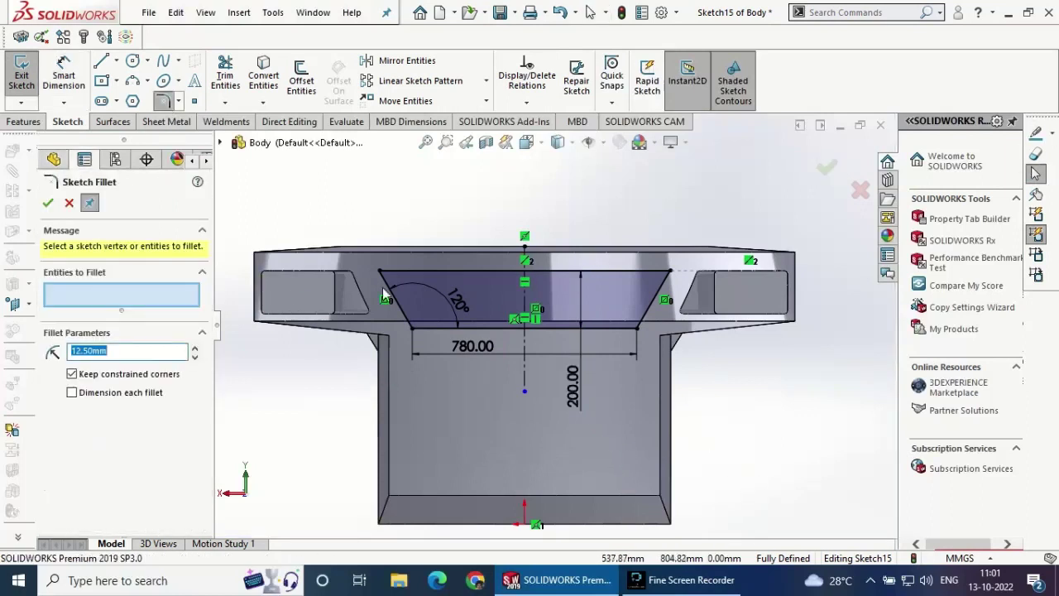
left_click(380, 272)
left_click(412, 327)
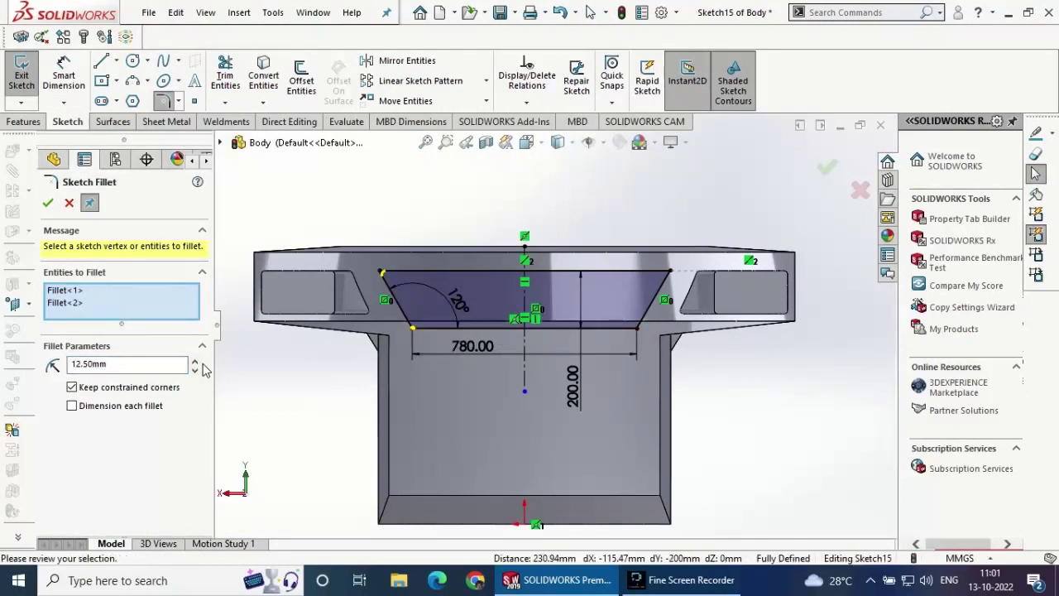
left_click(636, 329)
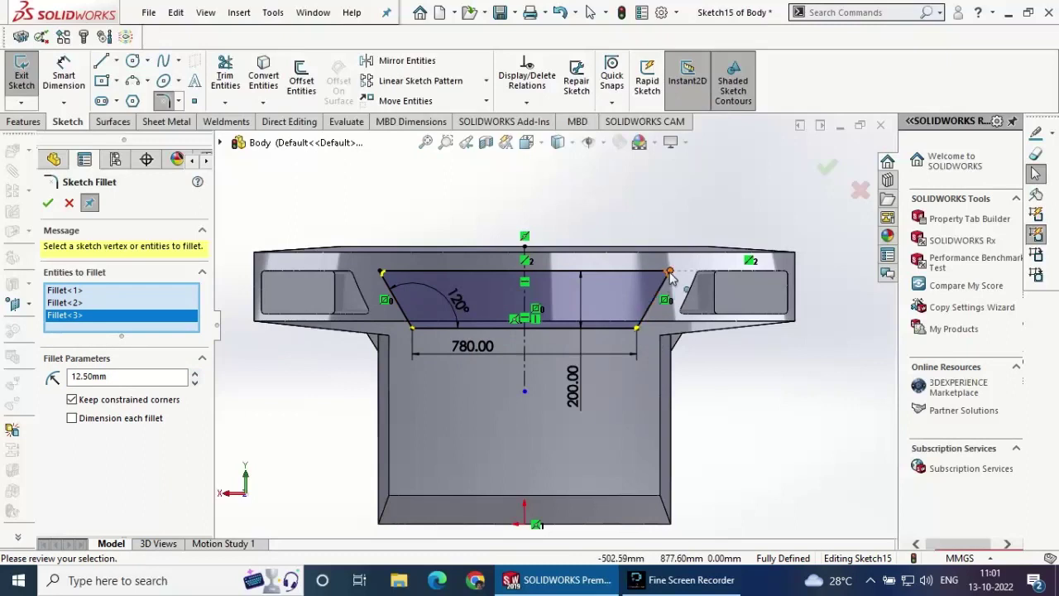
left_click(669, 272)
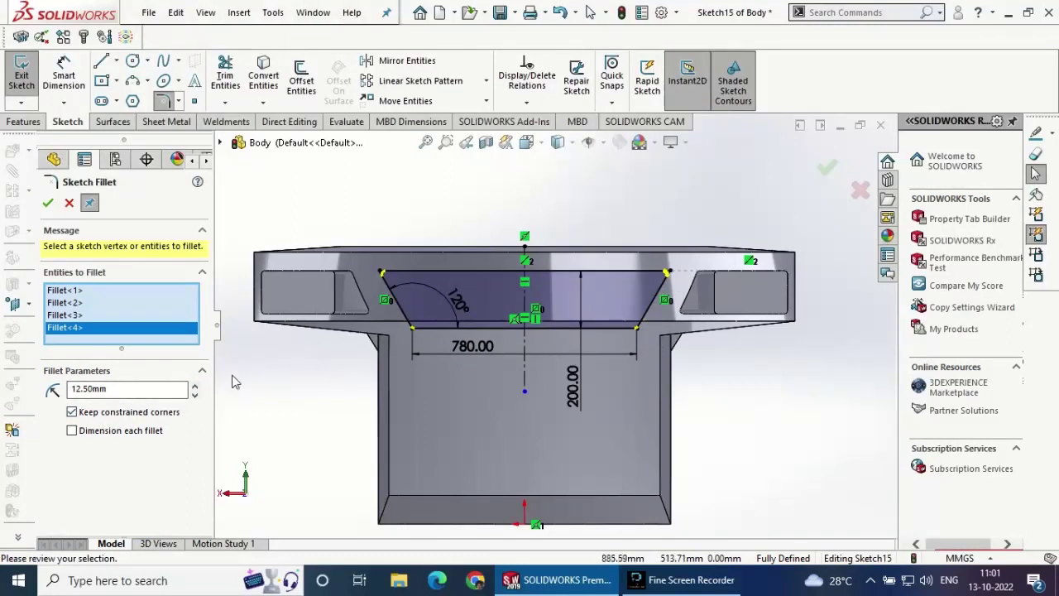
left_click(48, 203)
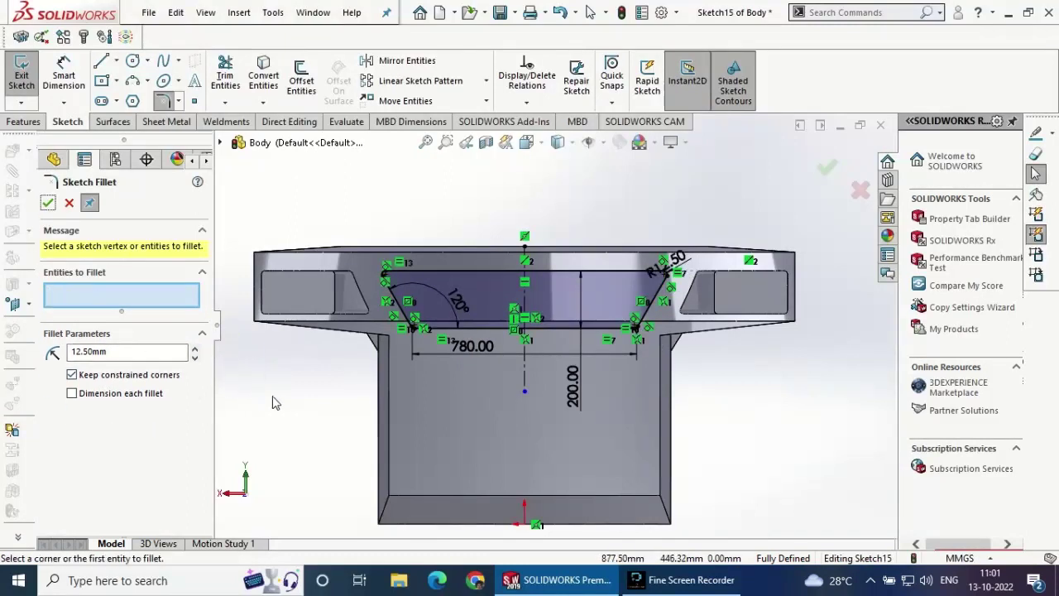
key("Escape")
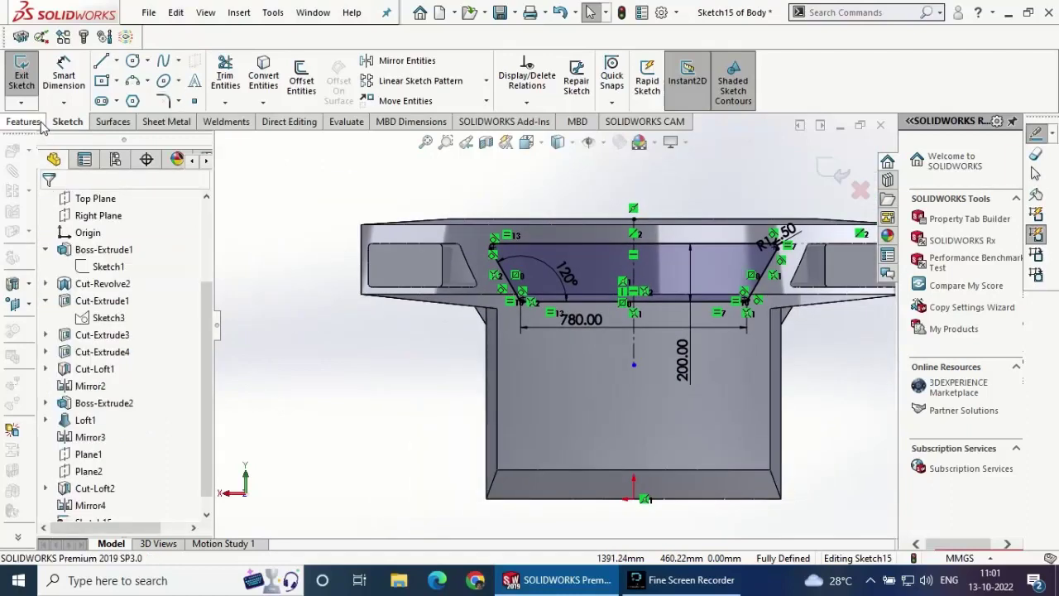
left_click(37, 122)
- Extrude-cut the filleted trapezoid sketch 1100 mm blind, reversed into the body
left_click(230, 76)
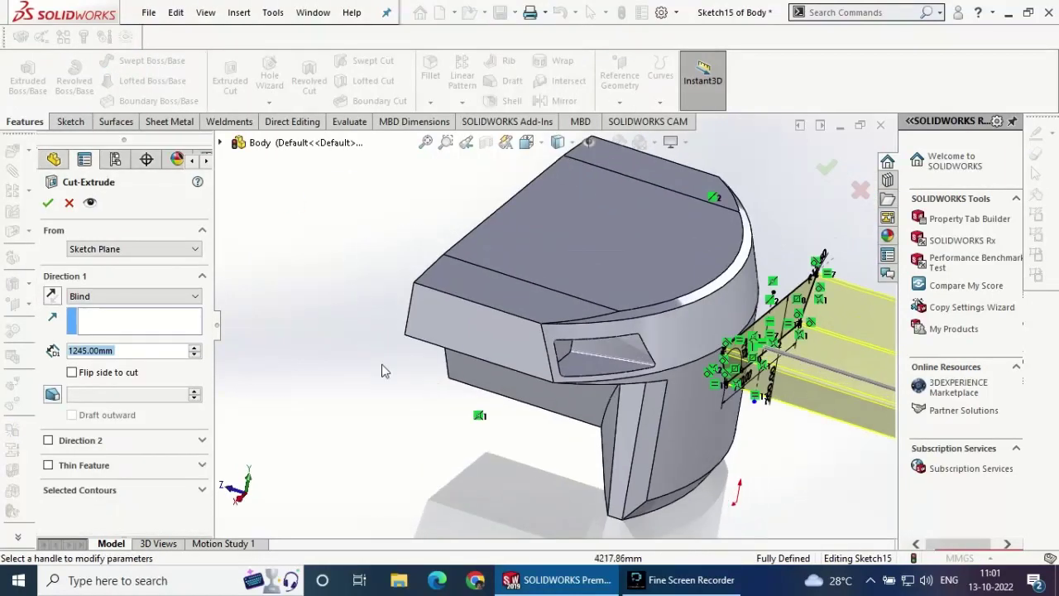
left_click(51, 296)
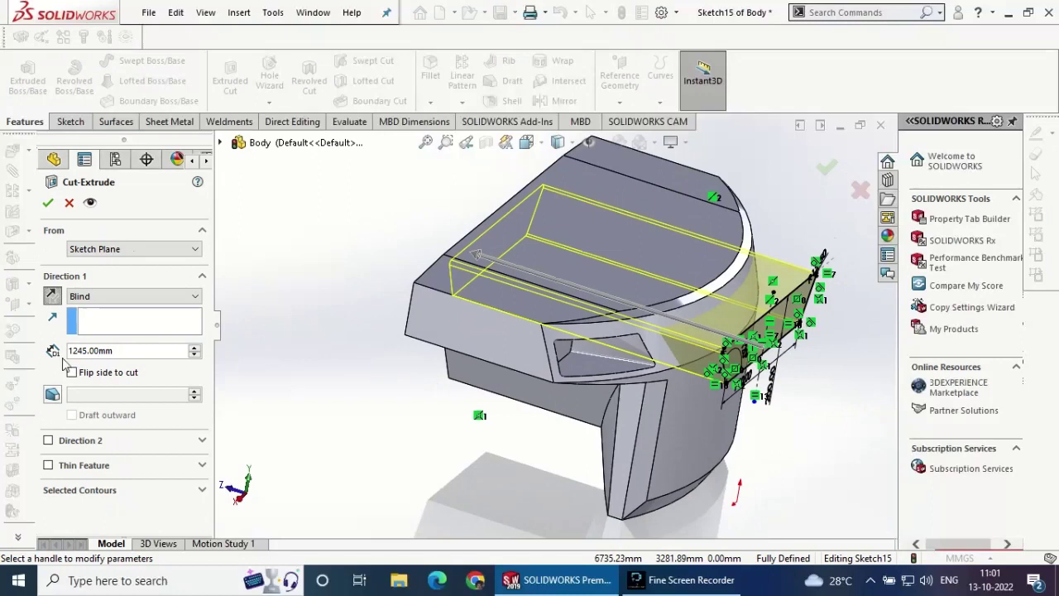
type("10")
key("Return")
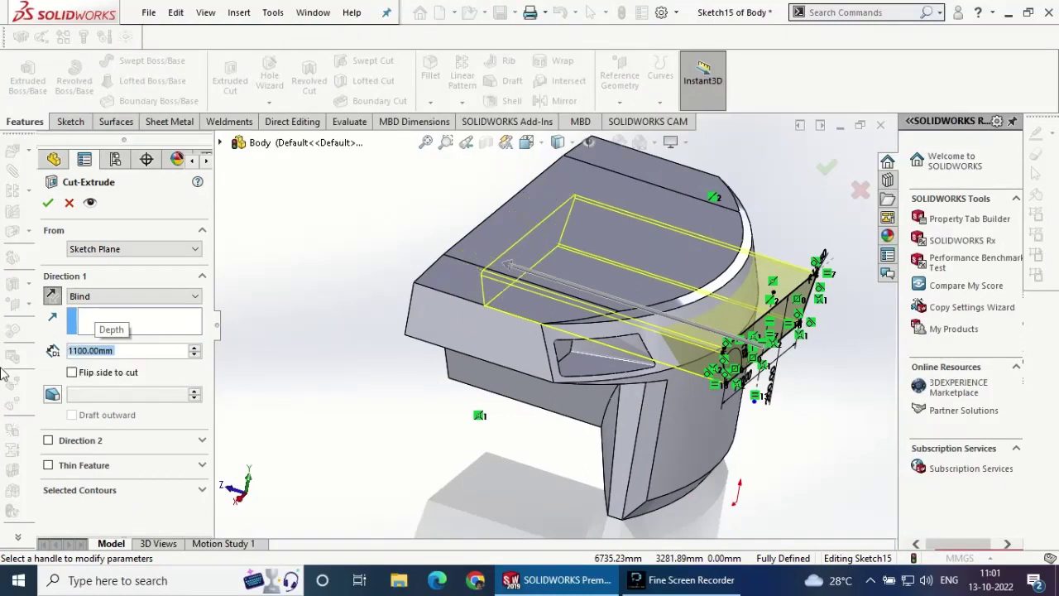
middle_click_drag(297, 241, 349, 284)
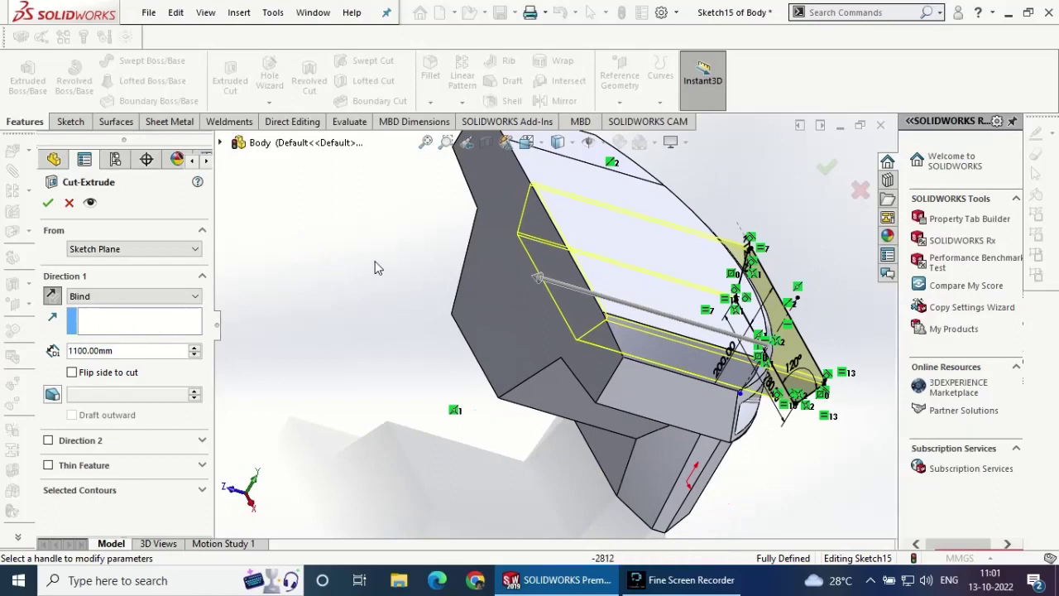
left_click(48, 202)
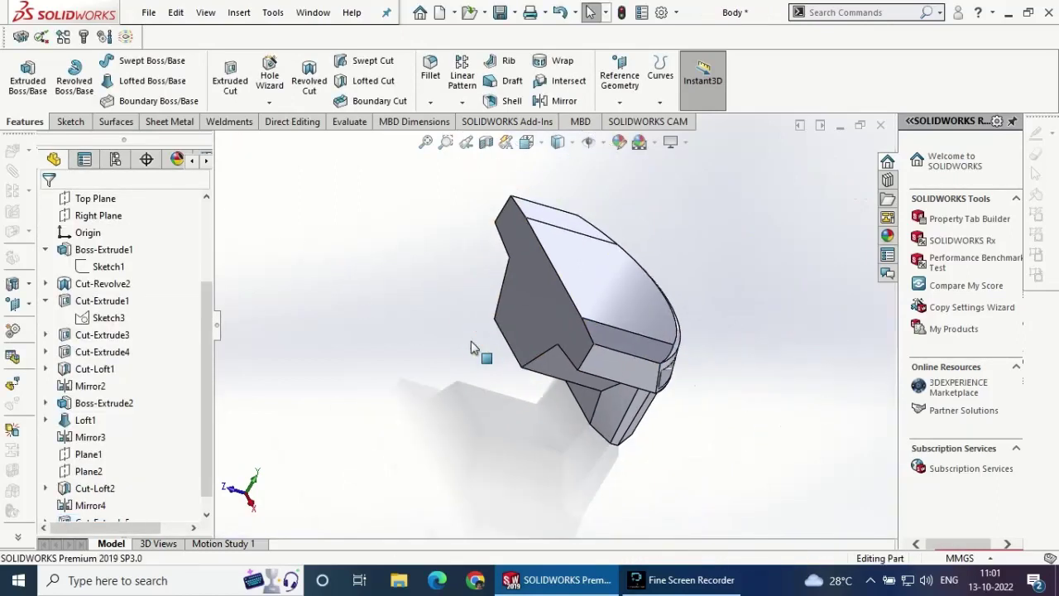
mouse_move(471, 341)
middle_mouse_down()
mouse_move(435, 315)
mouse_move(321, 280)
mouse_move(695, 99)
middle_mouse_up()
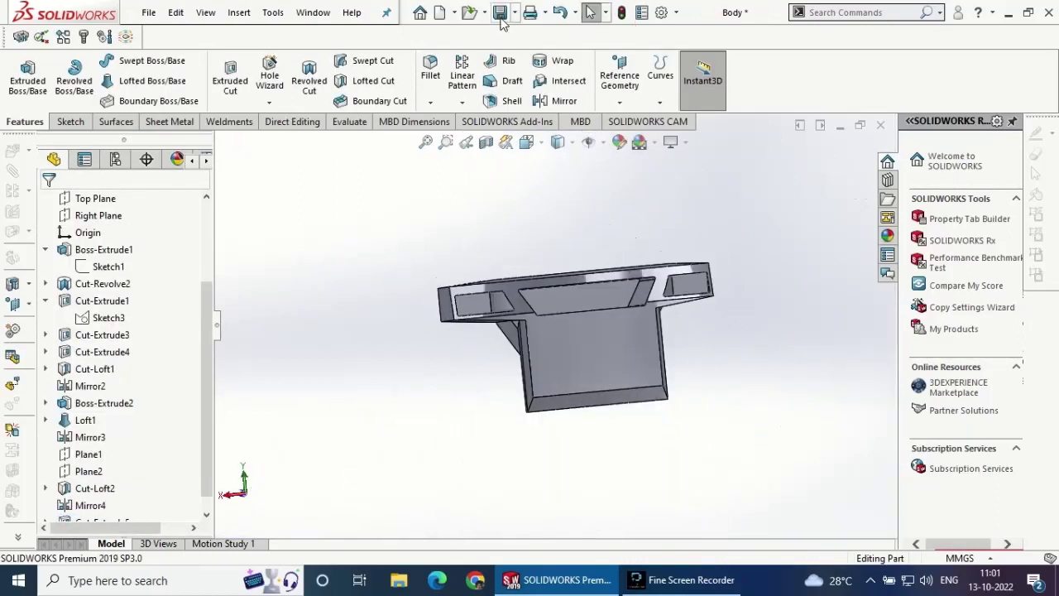
- Select the flat face and view it Normal To
middle_click_drag(366, 348, 403, 437)
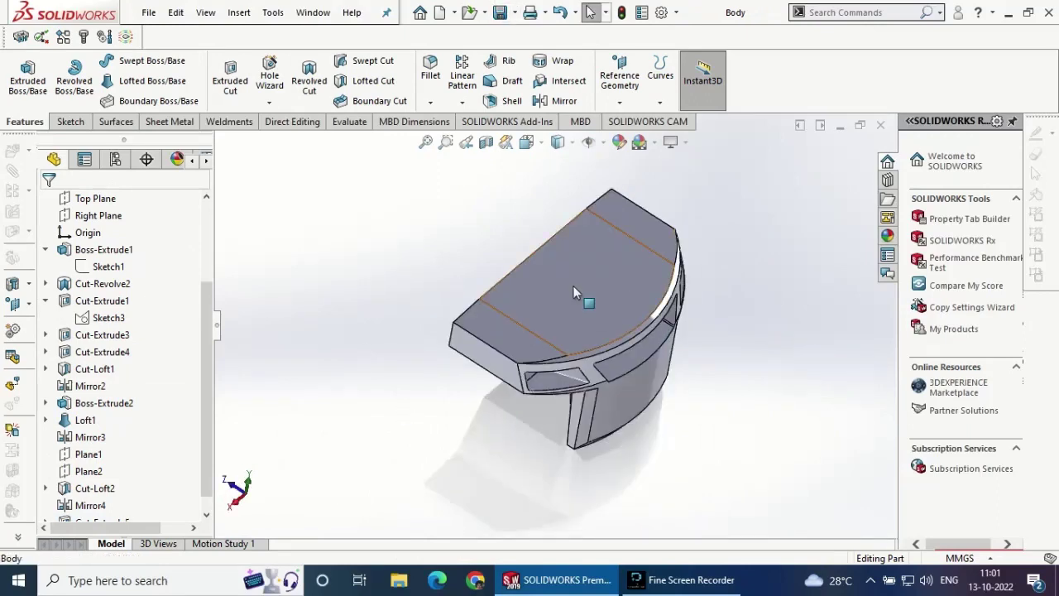
left_click(572, 286)
left_click(721, 241)
- Start a sketch on the flat face and select its left, top arc, right and bottom outline edges
left_click(71, 121)
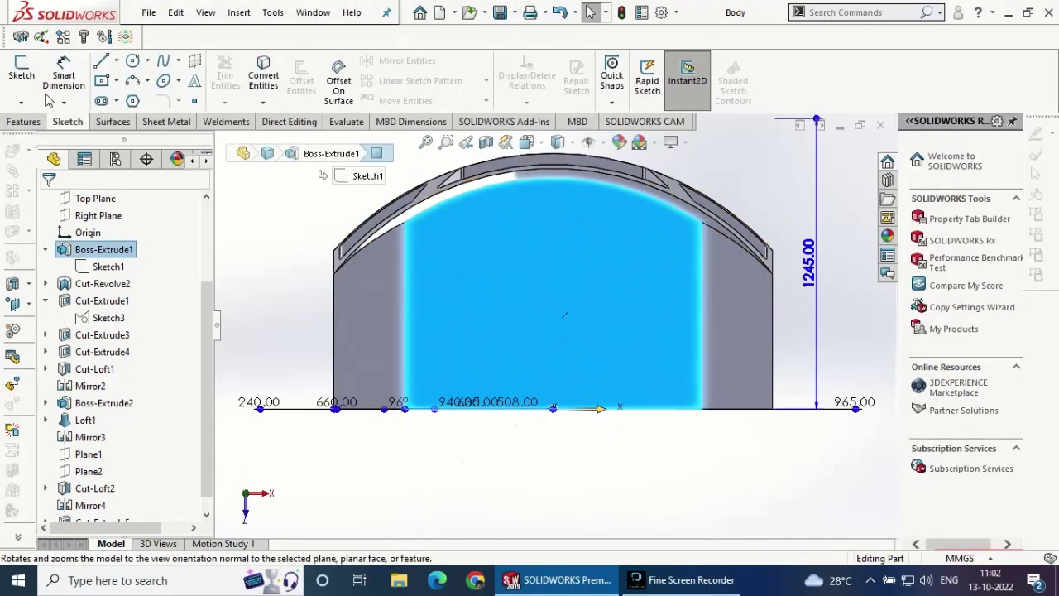
left_click(21, 75)
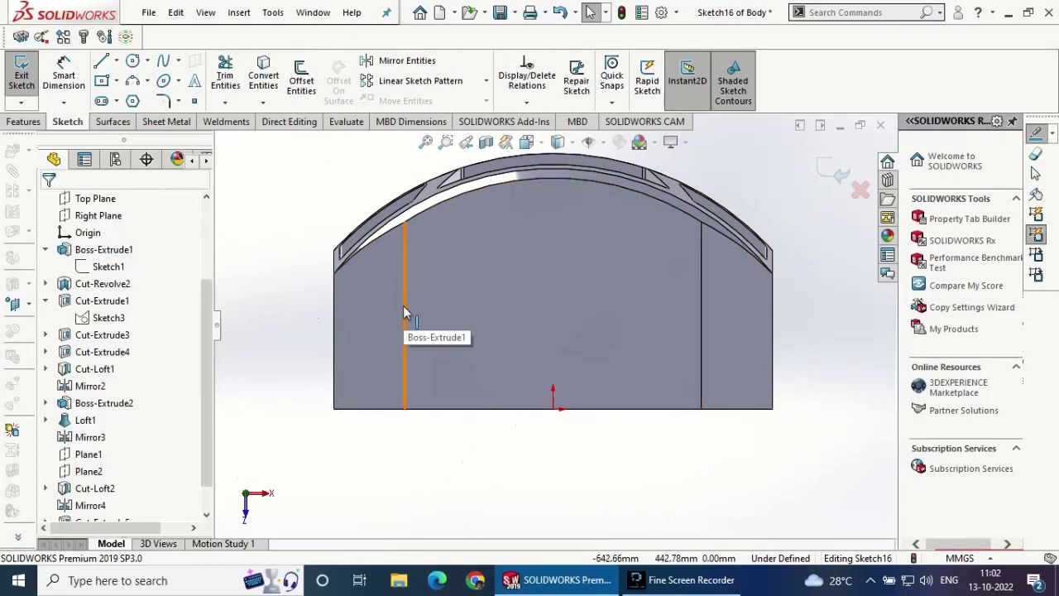
left_click(405, 309)
left_click(629, 188, "ctrl")
left_click(701, 306, "ctrl")
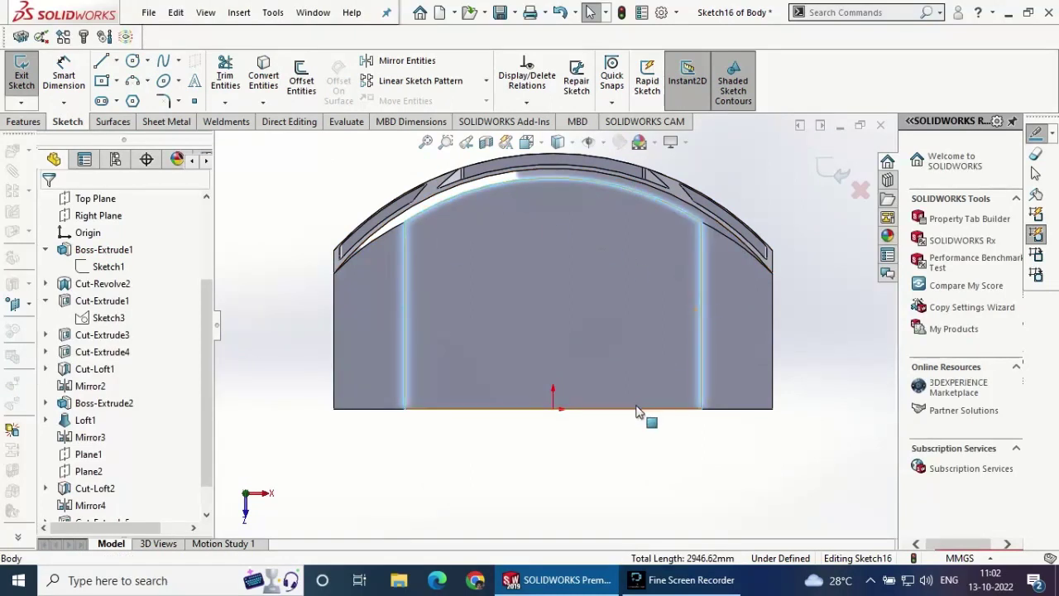
left_click(637, 412, "ctrl")
- Offset the selected outline 250 mm inward with Reverse checked
left_click(301, 78)
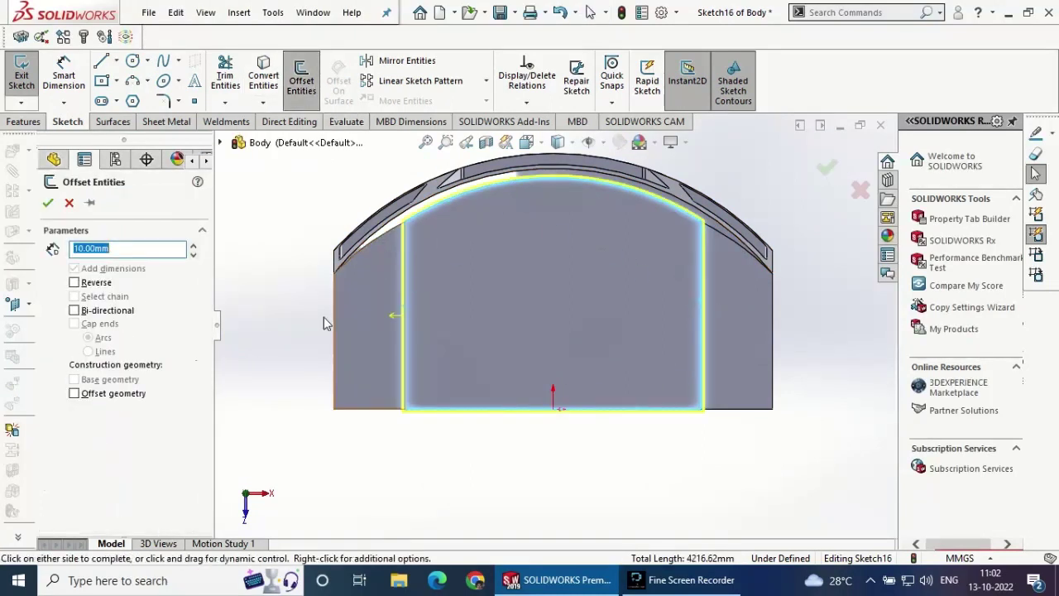
type("250")
key("Return")
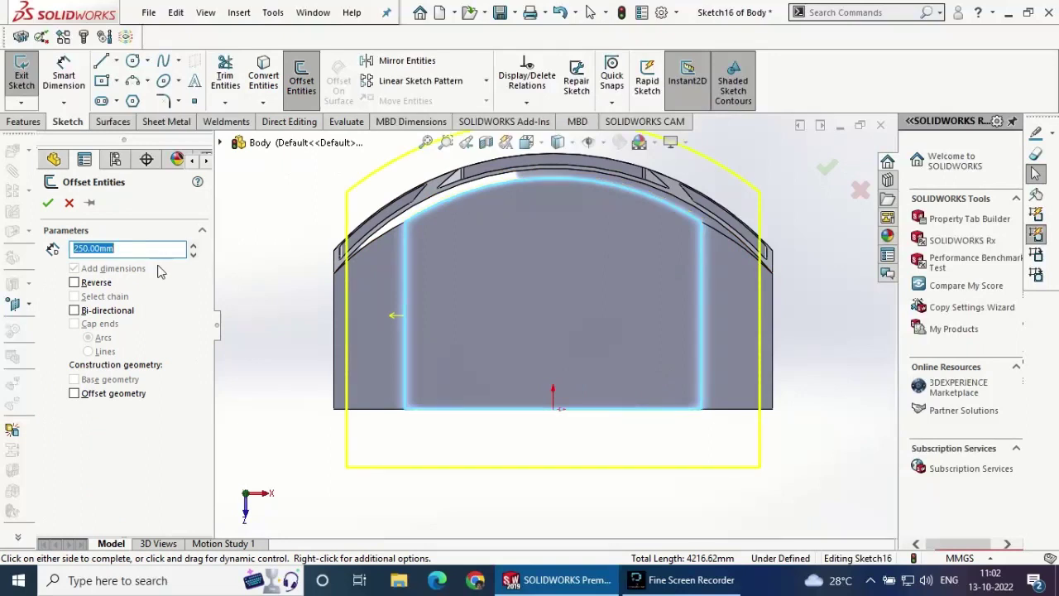
left_click(73, 283)
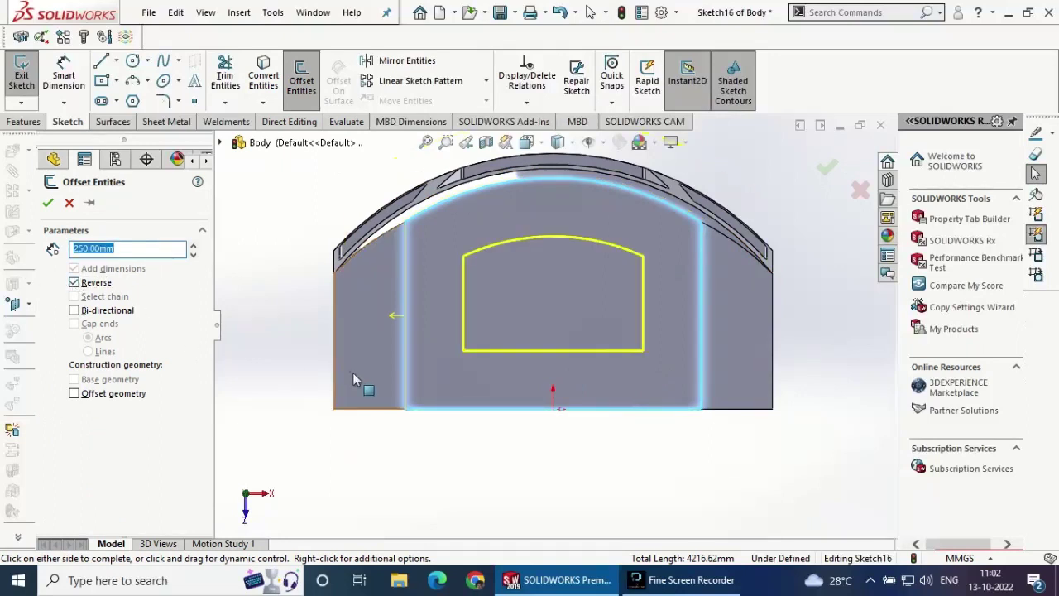
middle_click_drag(424, 447, 417, 377)
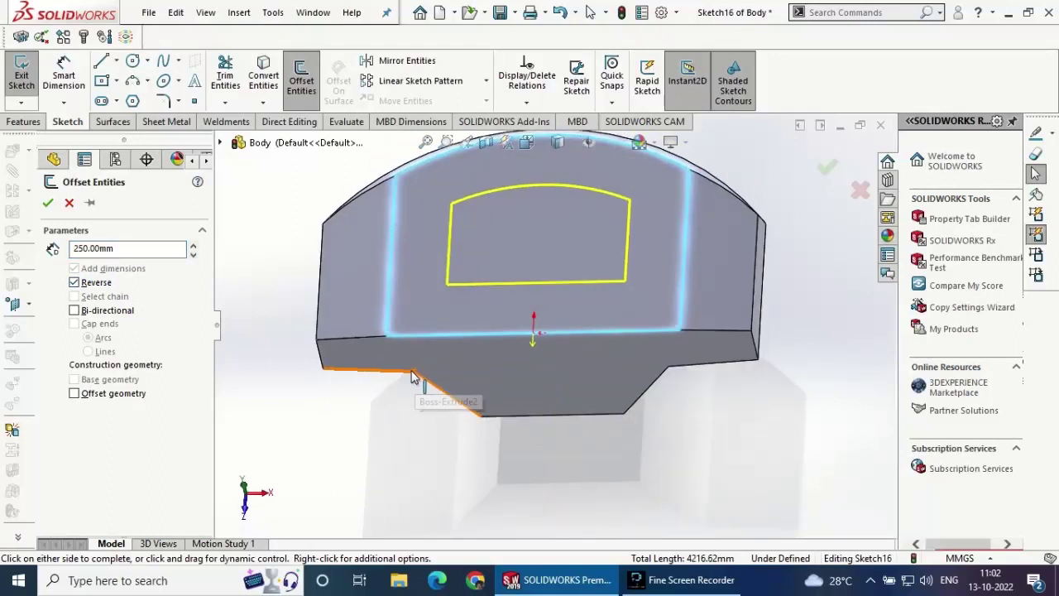
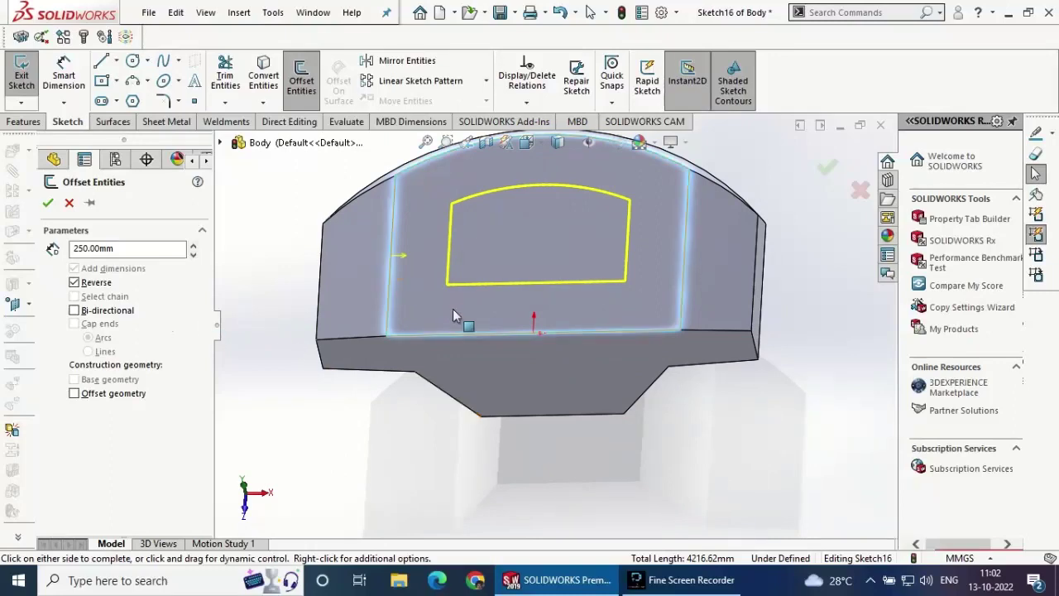
- Accept the 250 mm offset outline, leaving it open along the bottom edge
left_click(468, 334)
left_click(47, 202)
middle_click_drag(463, 389, 331, 405)
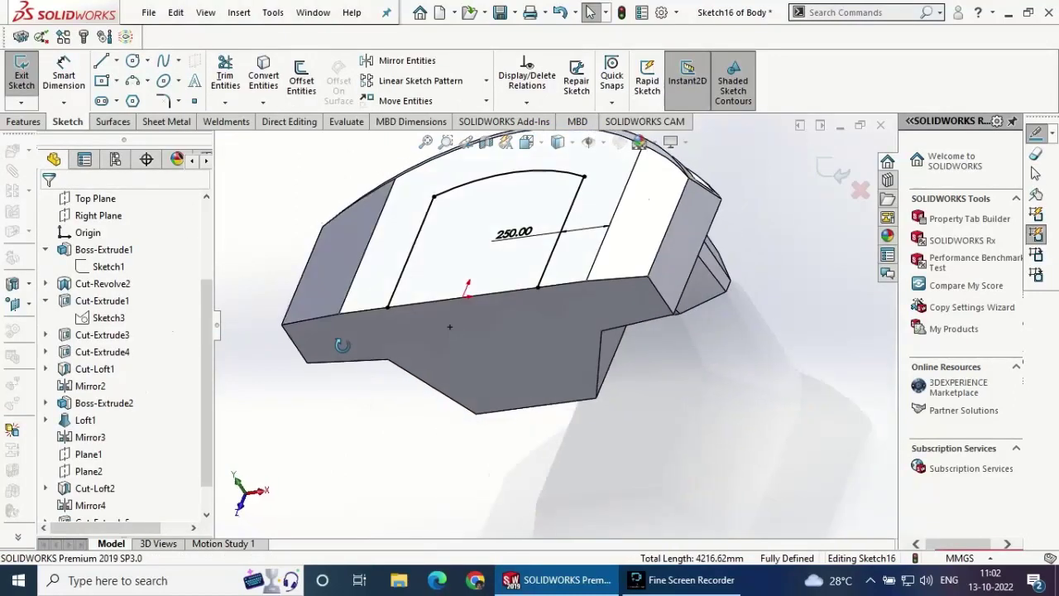
- Draw a line across the bottom edge and merge its endpoint with the outline's endpoint
left_click(100, 63)
left_click(370, 293)
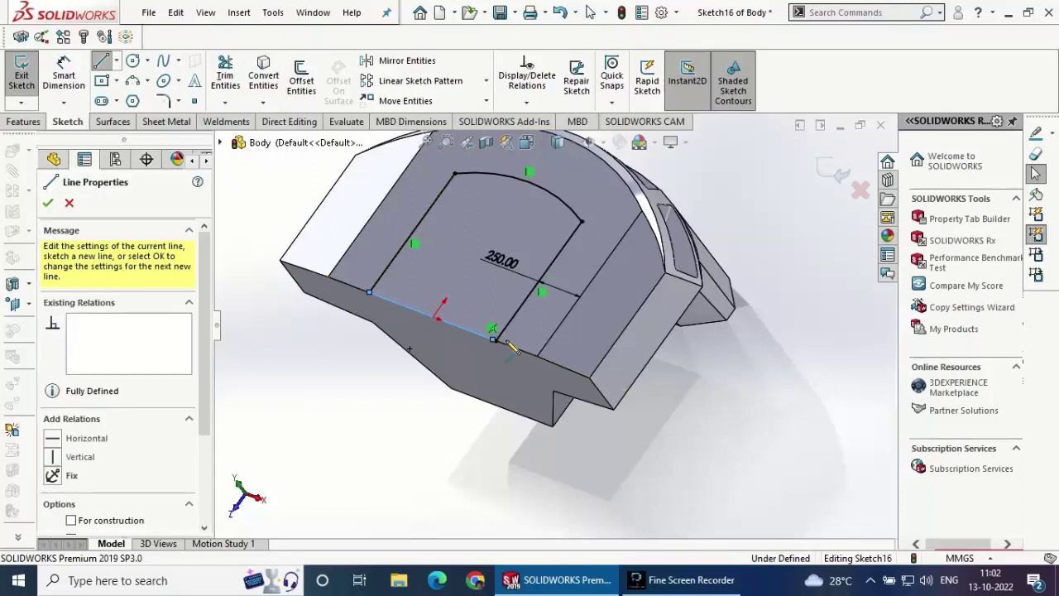
left_click(493, 337)
key("Escape")
left_click(493, 339)
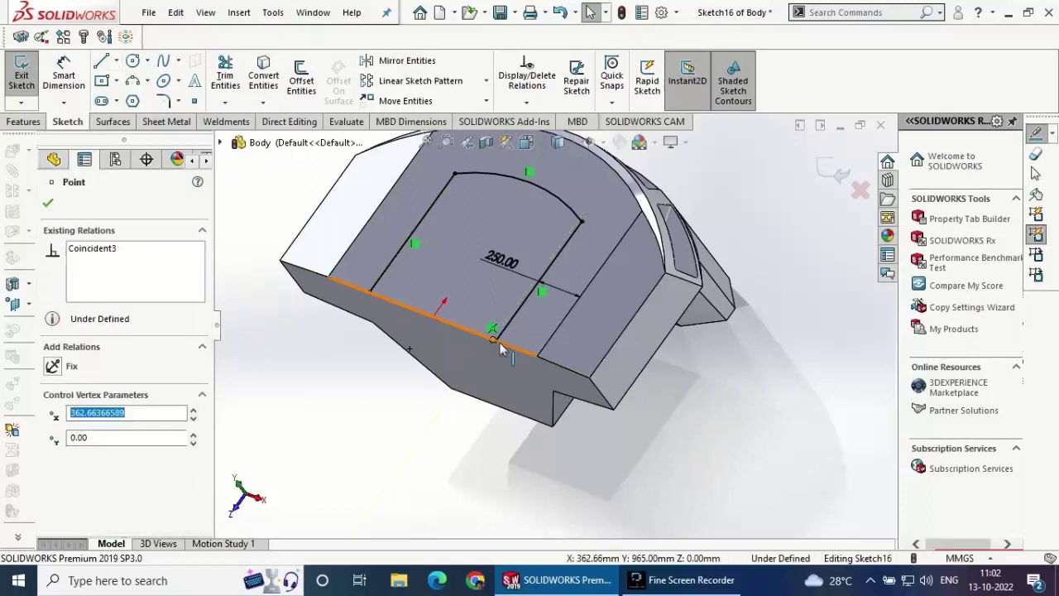
left_click(514, 358, "ctrl")
left_click(635, 272)
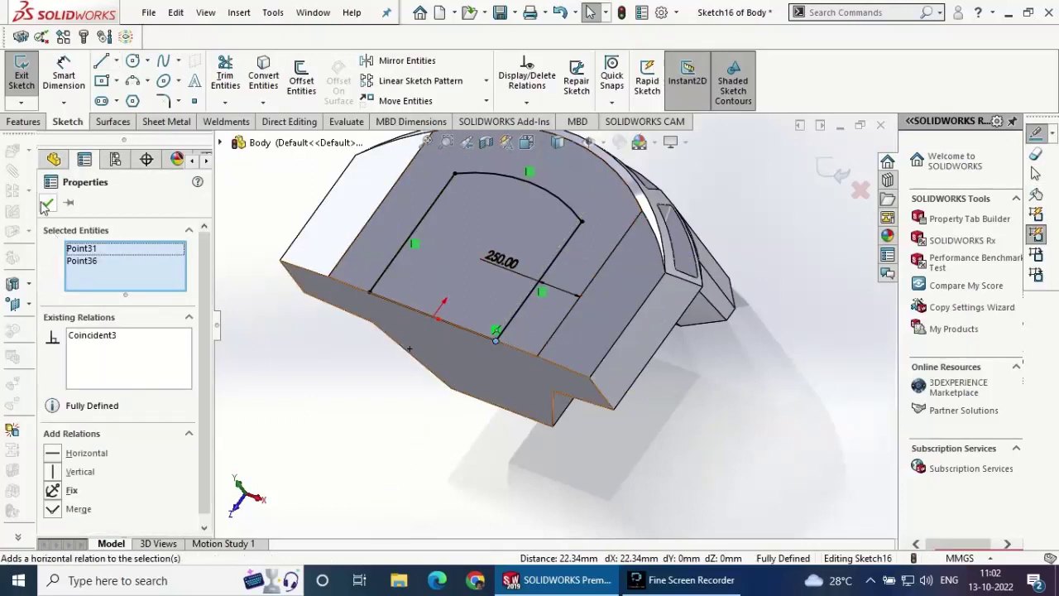
key("Escape")
- Extrude the closed arched profile as a 150 mm boss
left_click(24, 122)
left_click(27, 75)
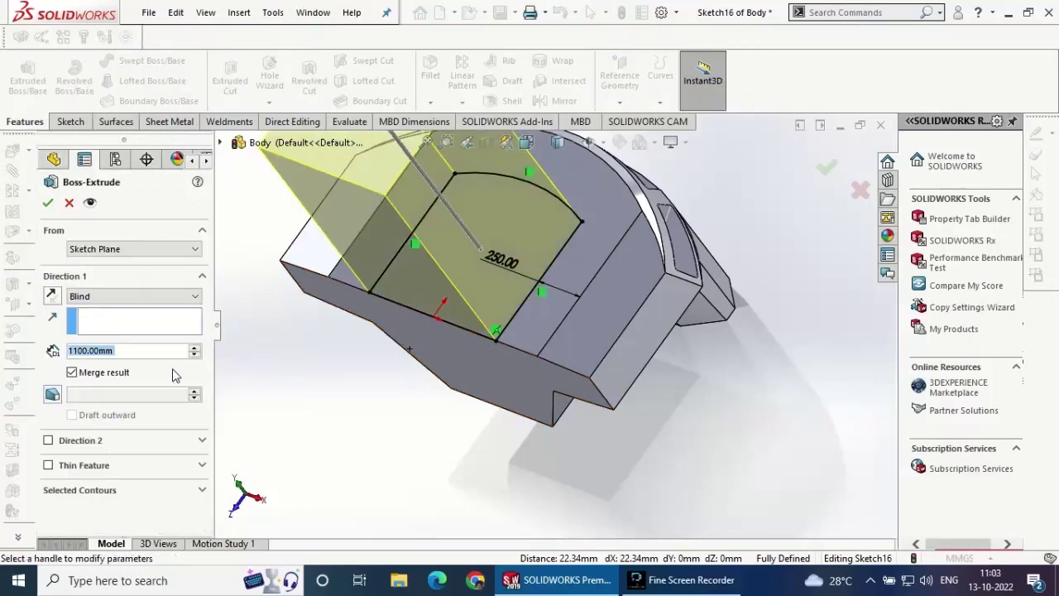
type("150")
key("Return")
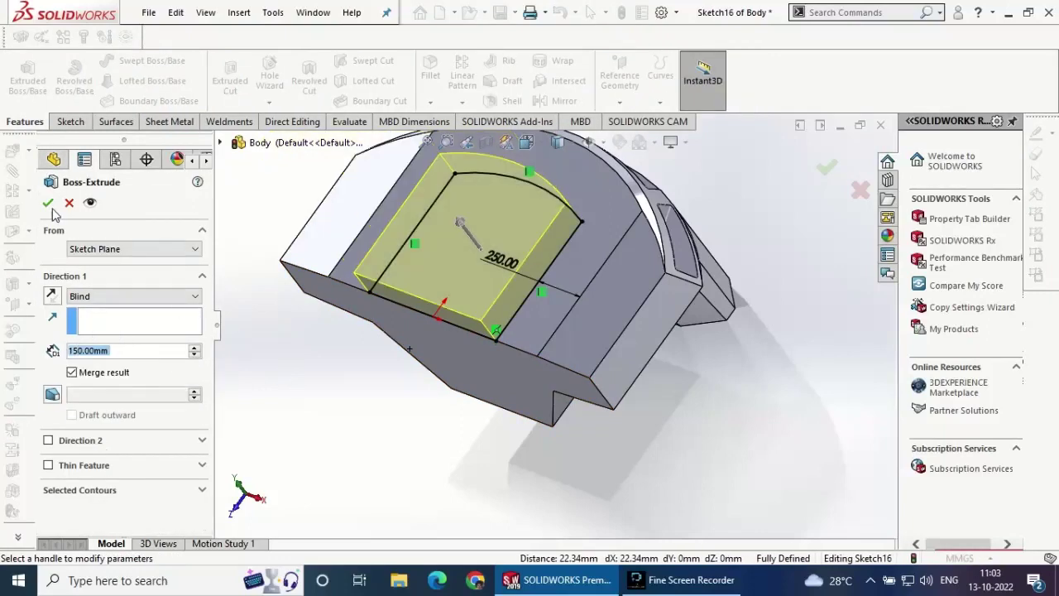
left_click(47, 203)
mouse_move(303, 397)
middle_mouse_down()
mouse_move(272, 359)
mouse_move(298, 473)
middle_mouse_up()
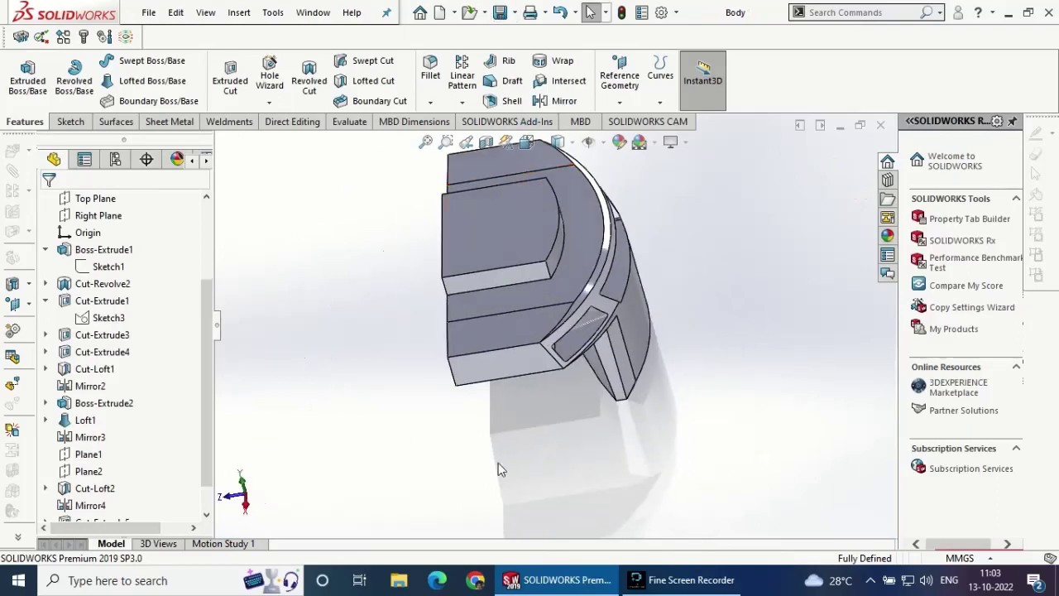
- Draft the boss's curved side face 30° using the boss top face as neutral plane
middle_click_drag(513, 440, 463, 389)
left_click(506, 80)
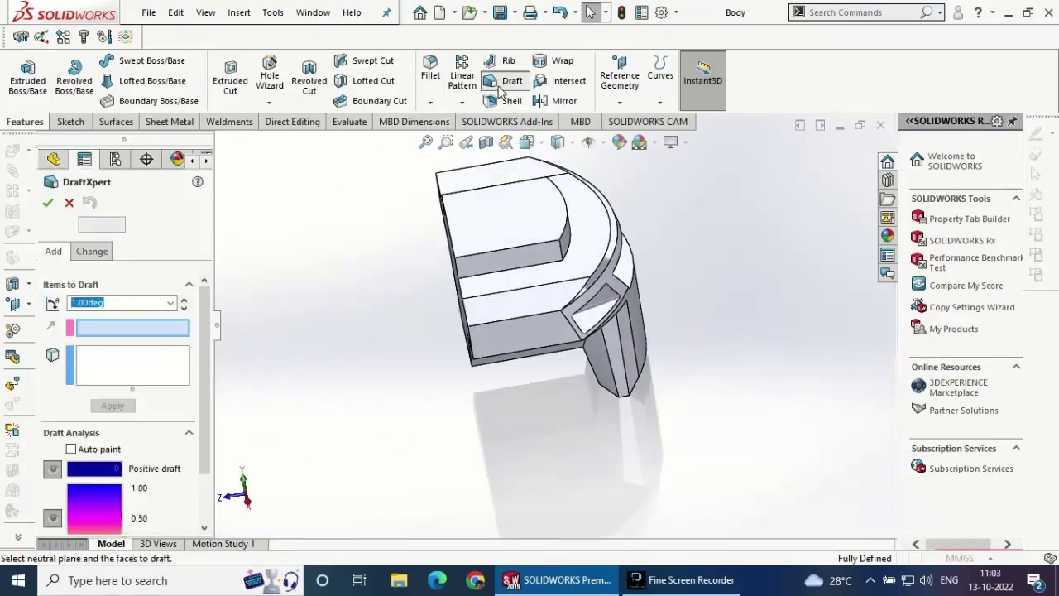
left_click(499, 221)
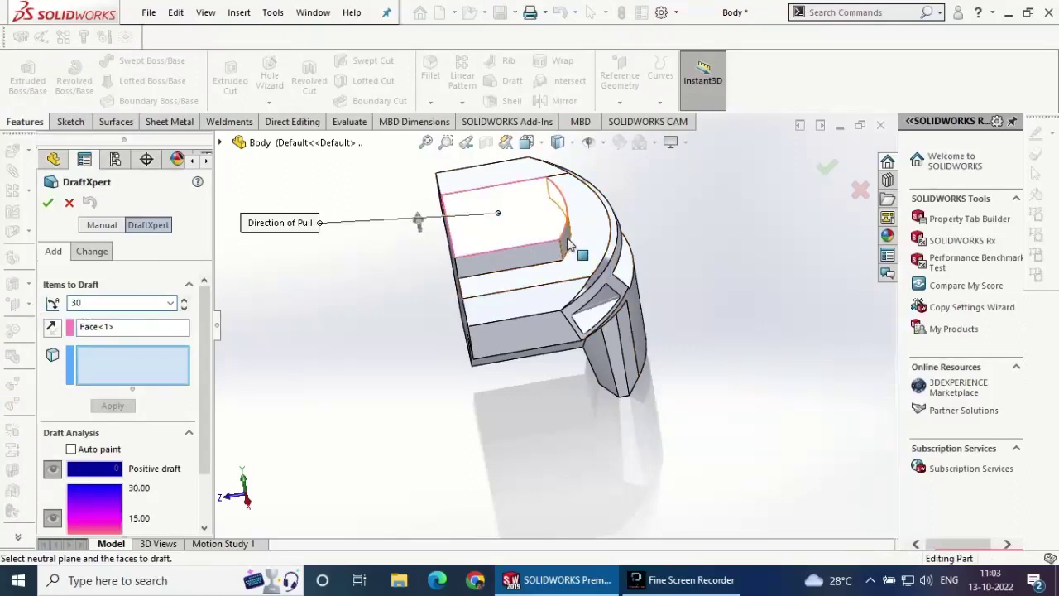
left_click(567, 236)
left_click(113, 404)
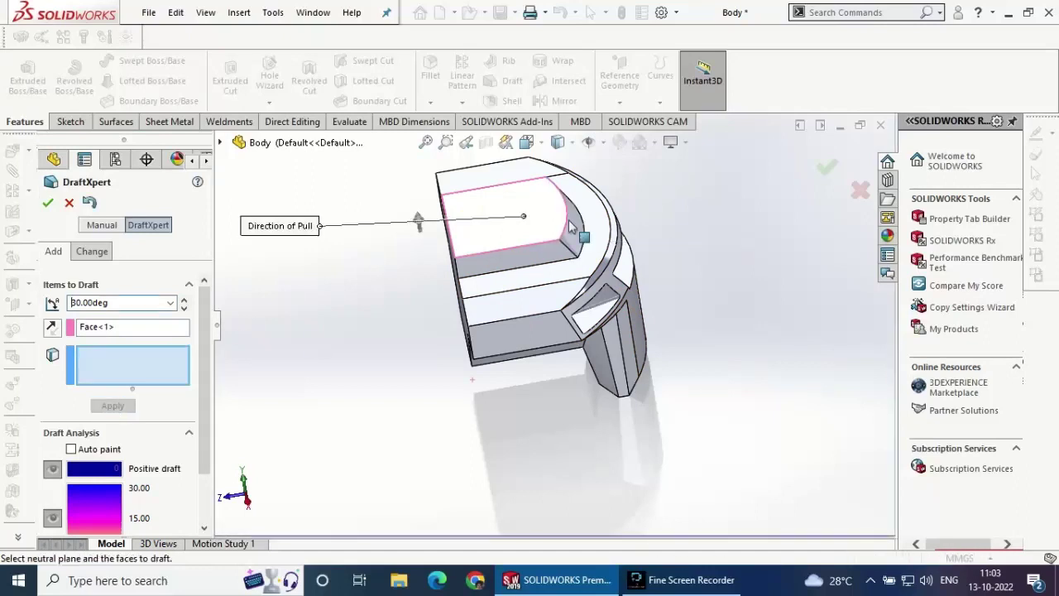
- Add a 10° draft to the part's outer side face and finish the DraftXpert
middle_click_drag(411, 298, 454, 280)
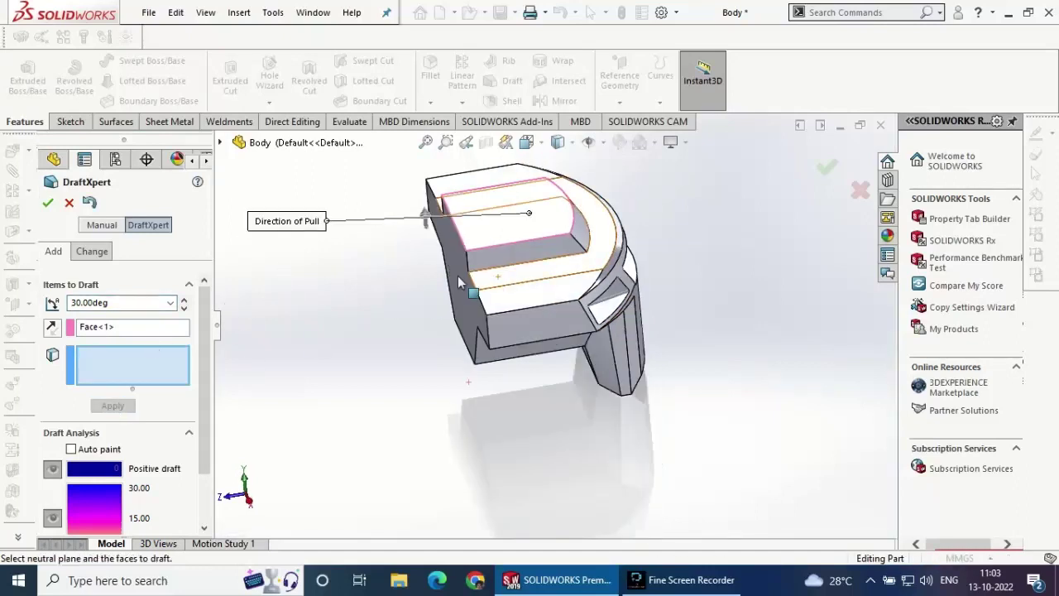
left_click(457, 277)
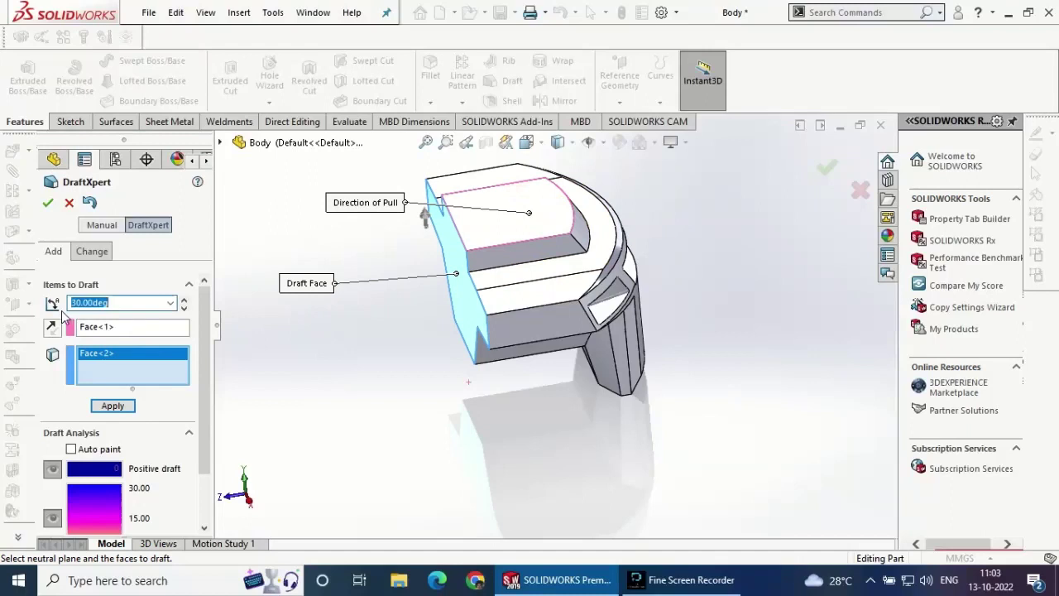
left_click(111, 405)
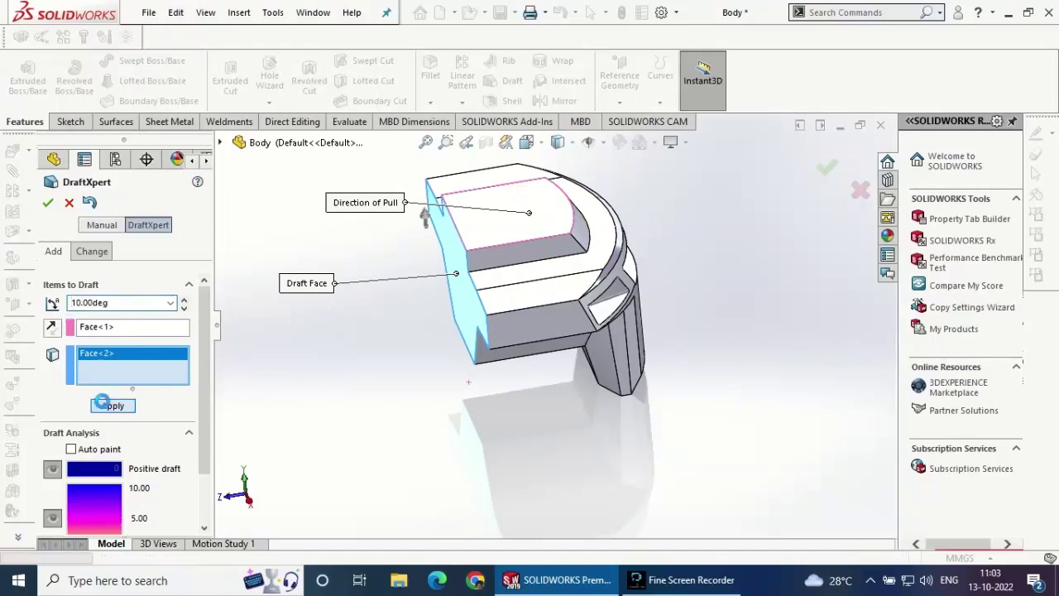
left_click(48, 204)
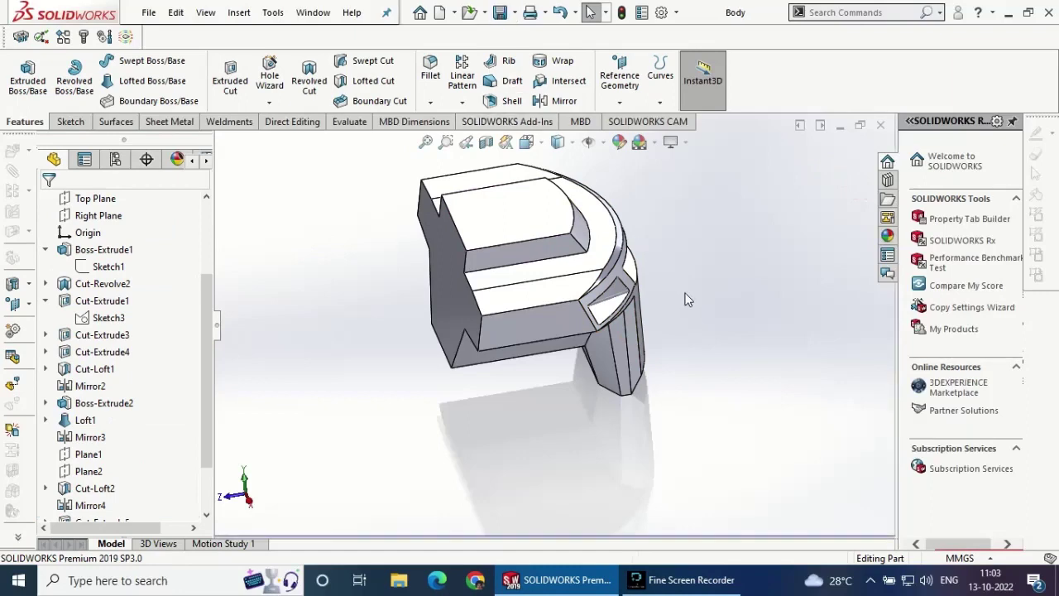
mouse_move(530, 331)
middle_mouse_down()
mouse_move(485, 360)
mouse_move(466, 421)
mouse_move(515, 397)
mouse_move(608, 407)
mouse_move(433, 425)
mouse_move(591, 384)
middle_mouse_up()
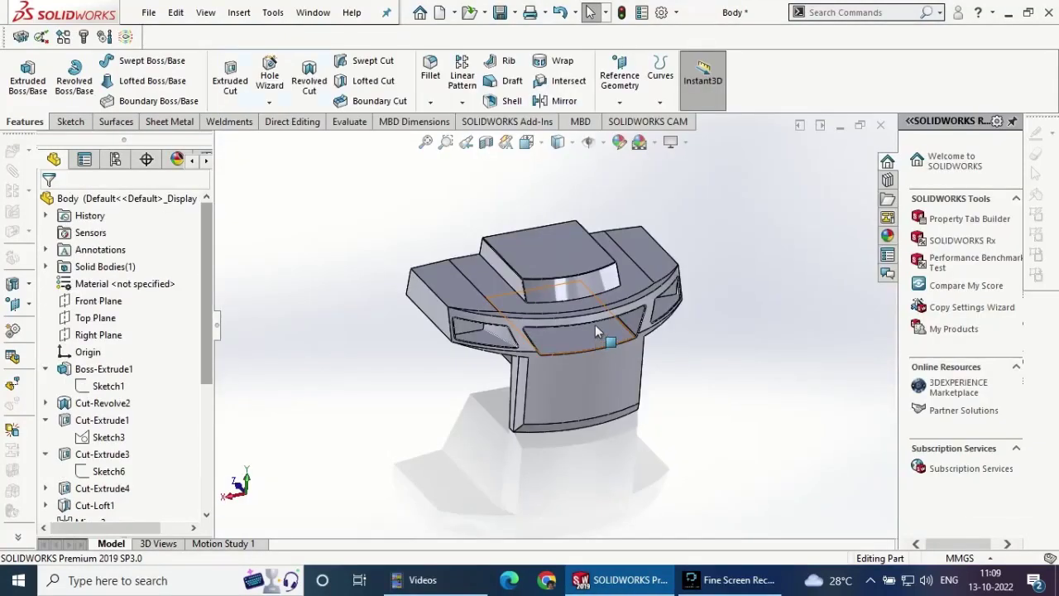
middle_click_drag(595, 331, 597, 300)
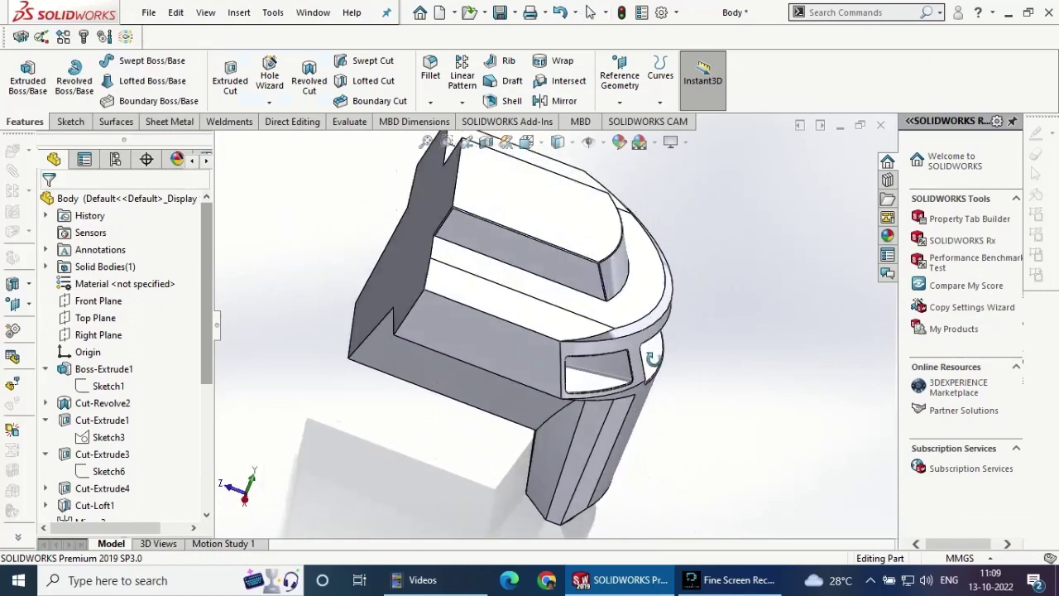
- Offset the large lower front face as a 20 mm surface
left_click(578, 394)
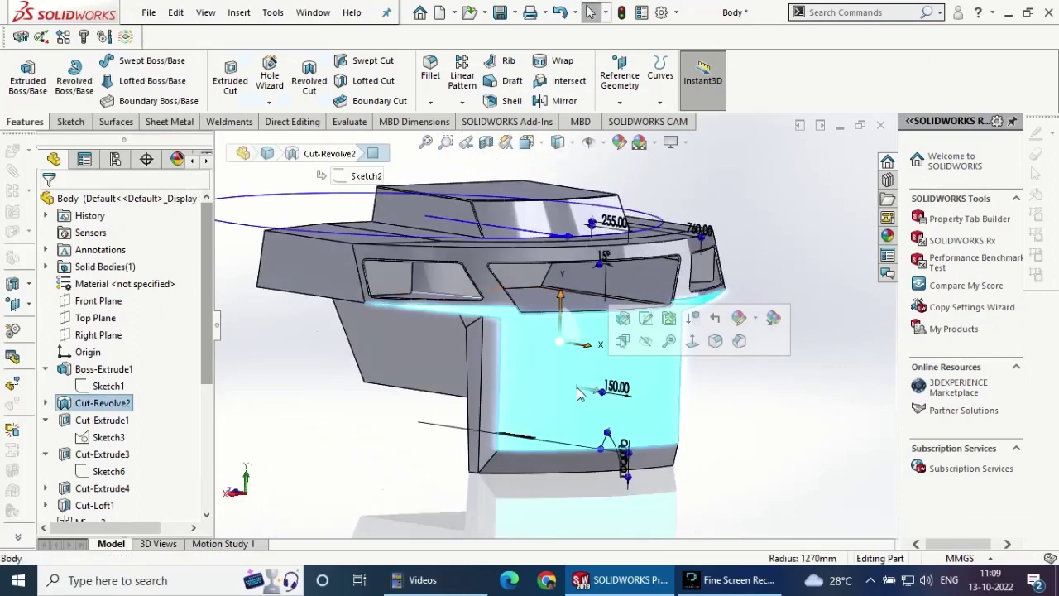
left_click(67, 122)
left_click(116, 121)
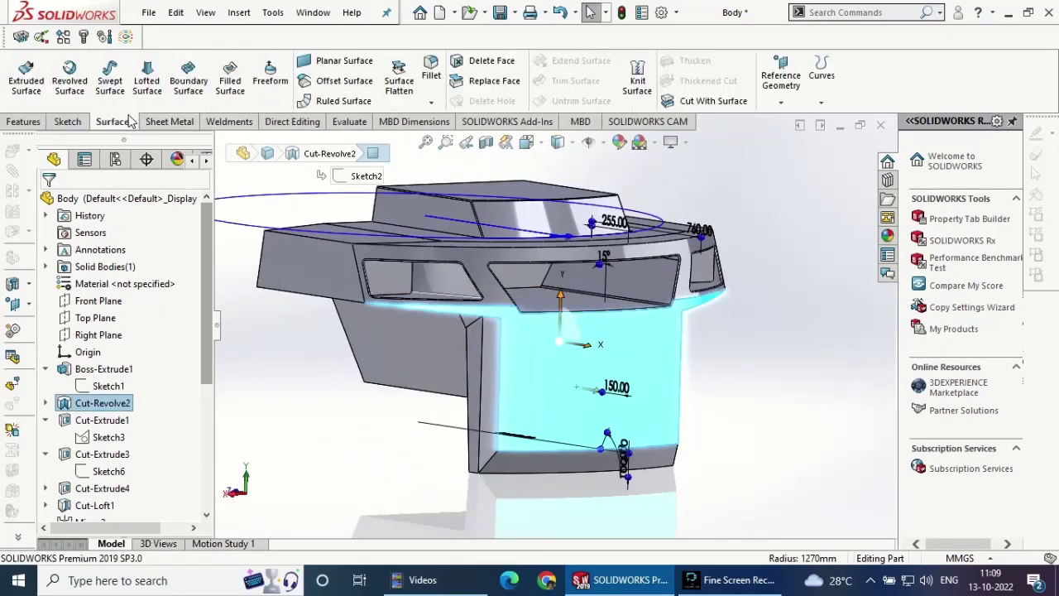
left_click(351, 86)
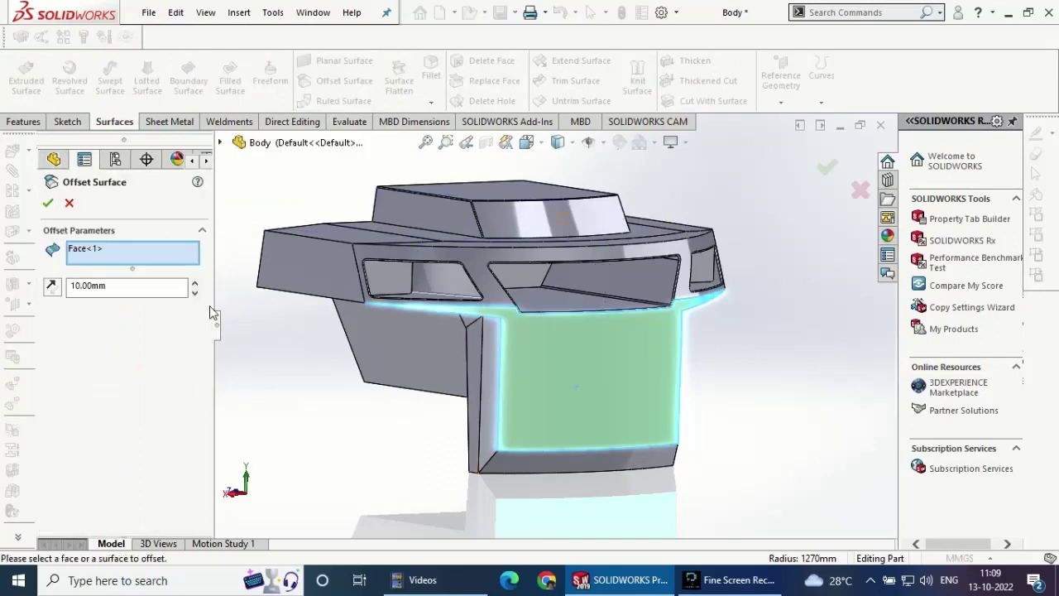
type("2")
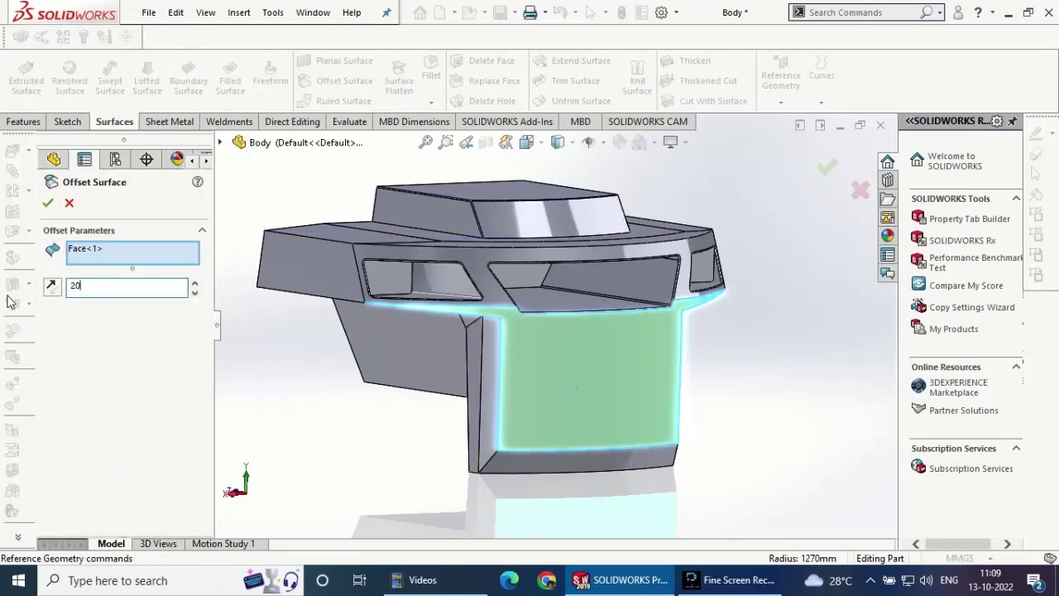
mouse_move(328, 371)
middle_mouse_down()
mouse_move(402, 355)
mouse_move(554, 456)
middle_mouse_up()
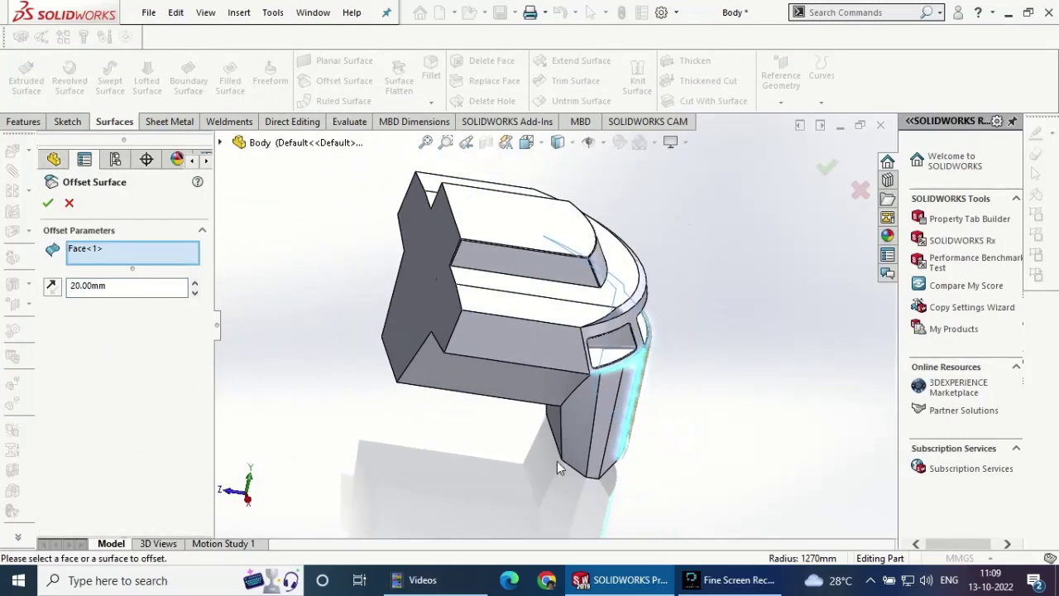
scroll(614, 443, "down", 5)
left_click(47, 203)
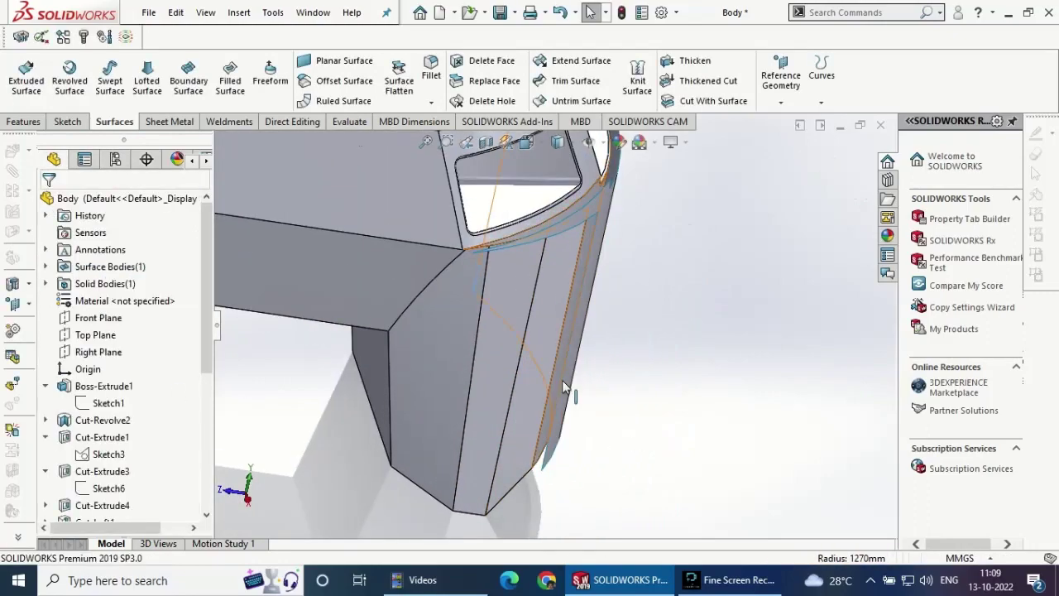
middle_click_drag(562, 380, 530, 373)
scroll(512, 365, "up", 3)
scroll(611, 322, "down", 3)
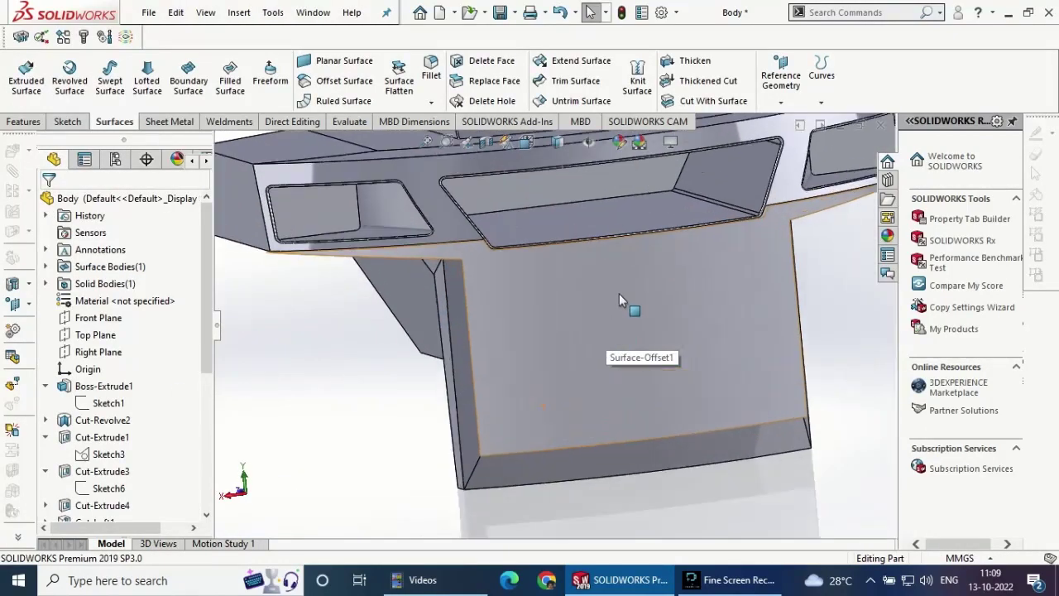
mouse_move(619, 292)
middle_mouse_down()
mouse_move(642, 328)
mouse_move(679, 300)
mouse_move(609, 302)
middle_mouse_up()
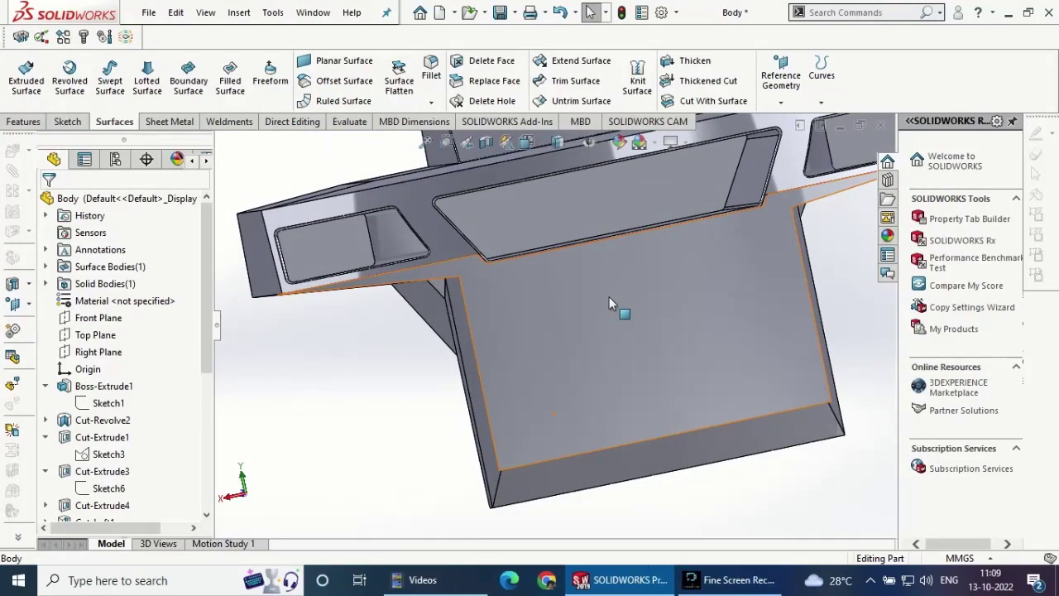
middle_click_drag(609, 296, 653, 412)
scroll(654, 412, "up", 3)
scroll(124, 414, "down", 5)
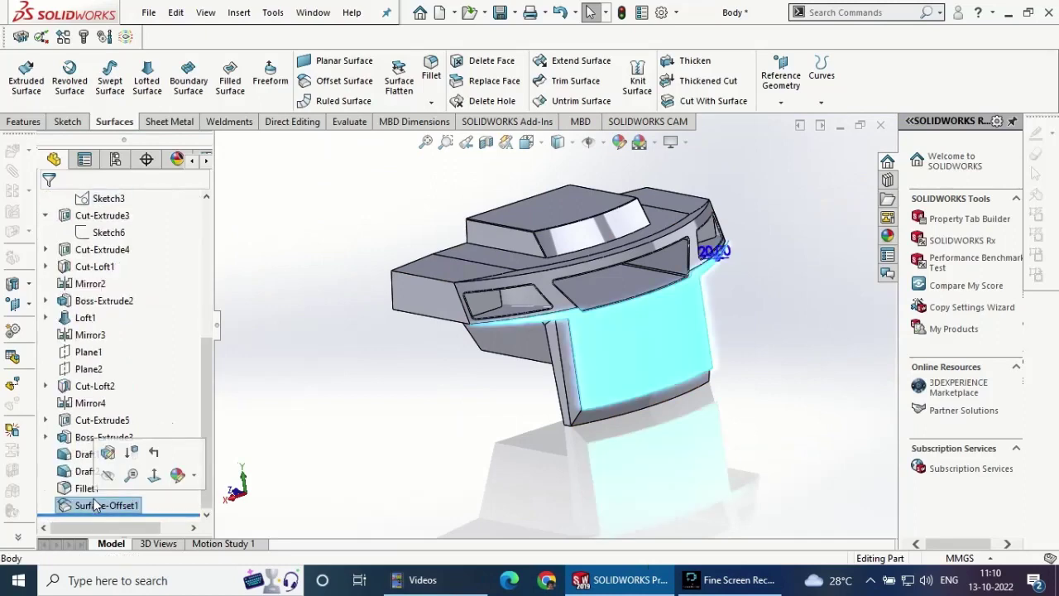
- Edit Surface-Offset1 to reverse its offset direction and reconfirm it
left_click(106, 505)
right_click(106, 505)
left_click(130, 238)
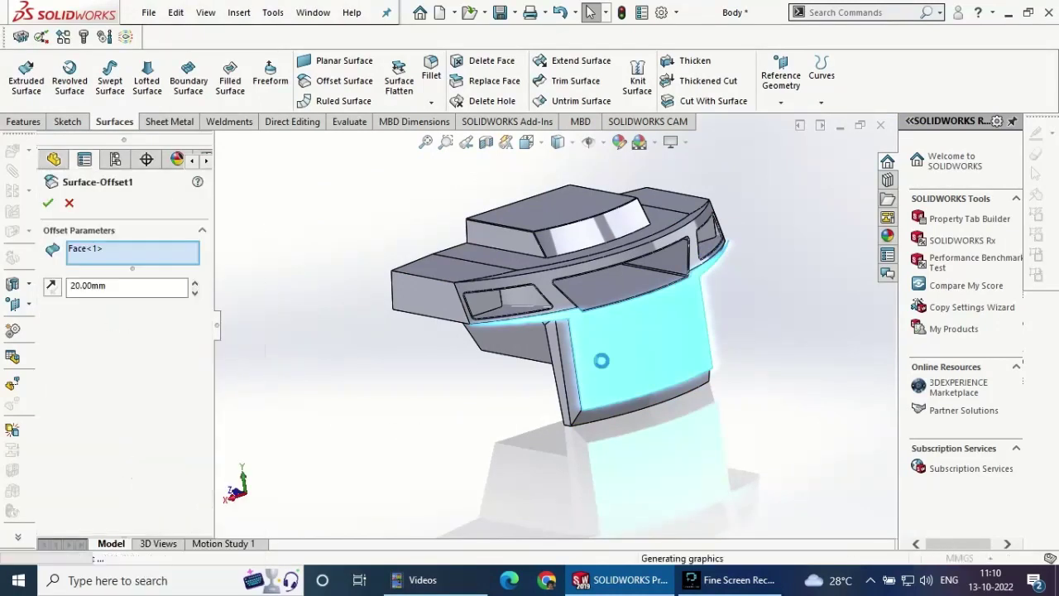
scroll(570, 337, "down", 5)
middle_click_drag(570, 339, 610, 359)
left_click(51, 286)
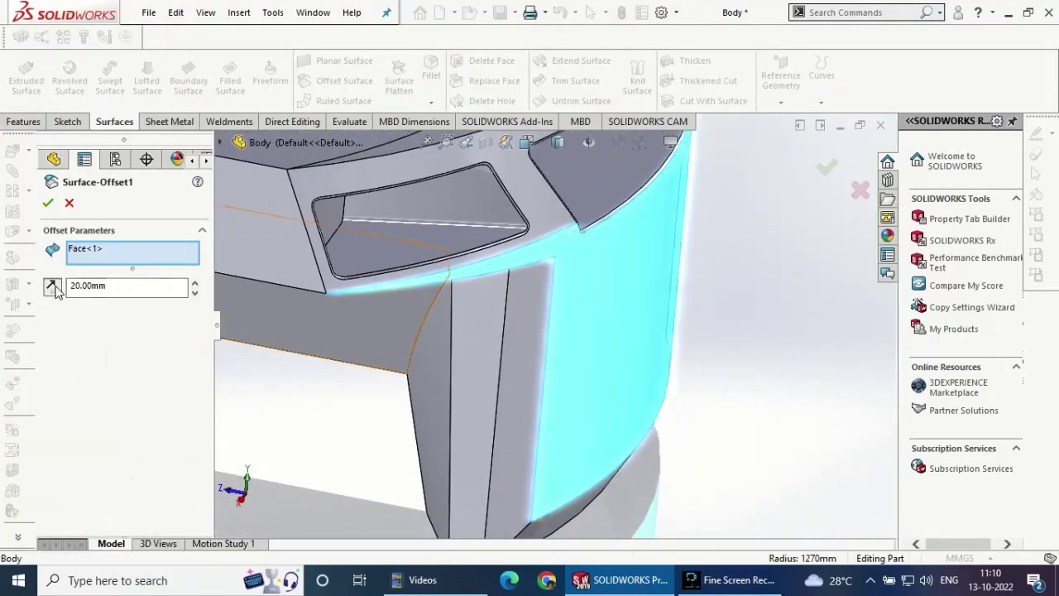
middle_click_drag(327, 342, 458, 316)
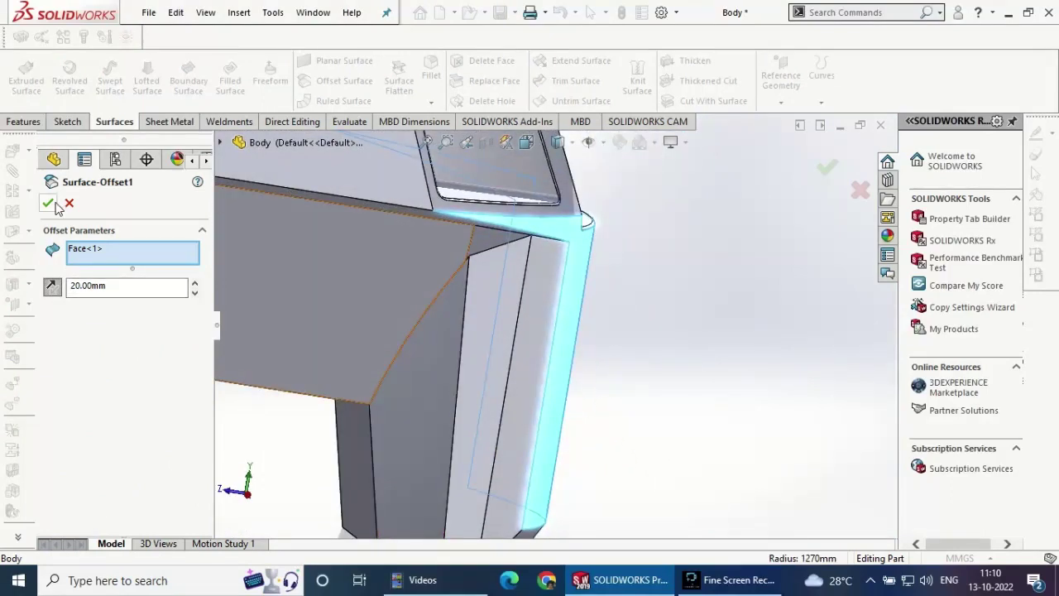
key("Return")
scroll(638, 356, "up", 5)
middle_click_drag(639, 357, 657, 371)
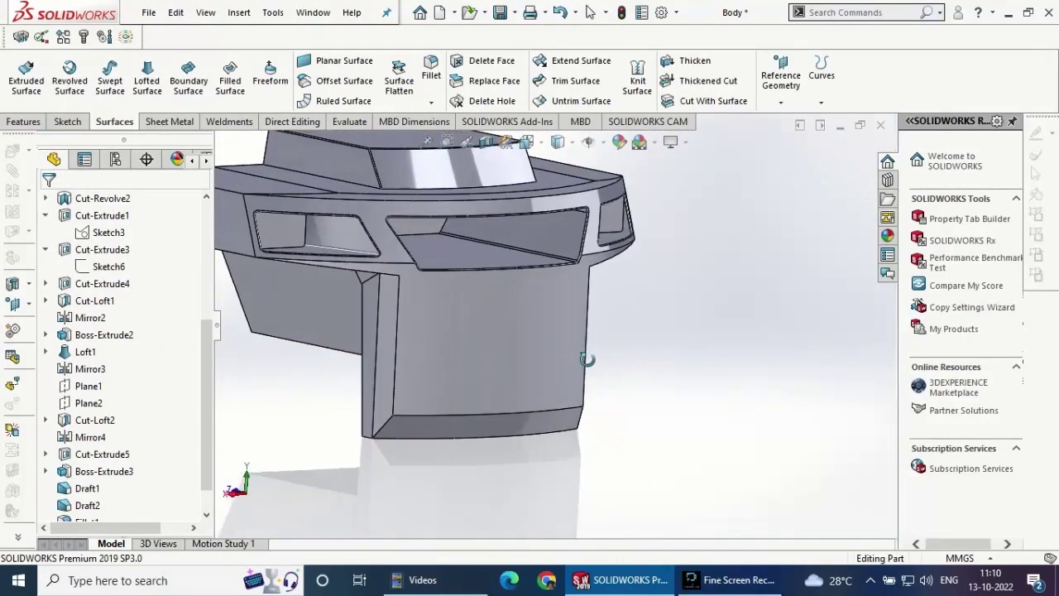
- Select Plane2 and view it normal, flipped to face it from the other side
scroll(97, 352, "down", 1)
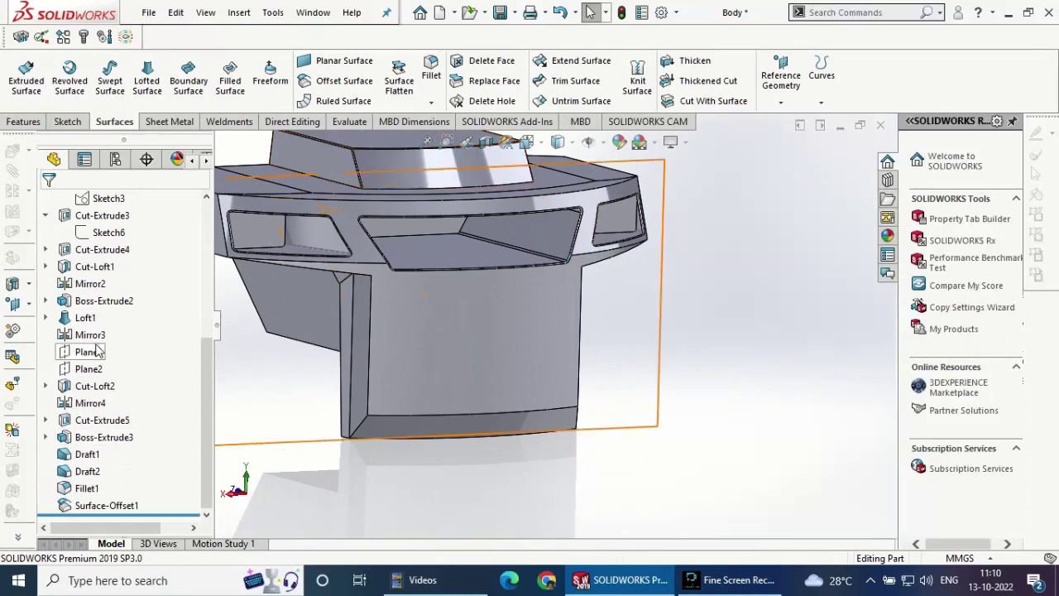
left_click(88, 368)
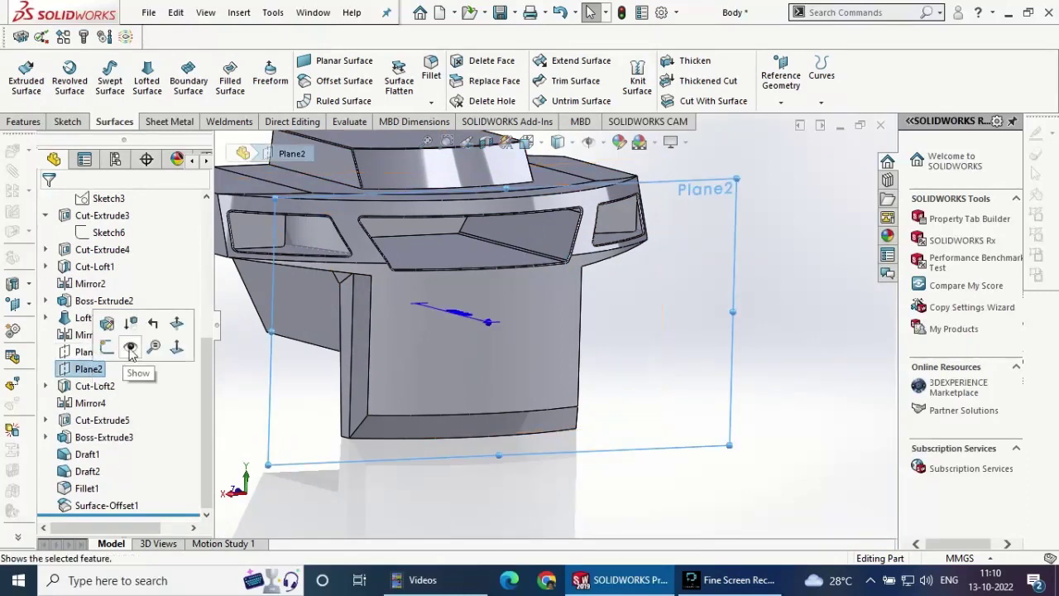
left_click(184, 349)
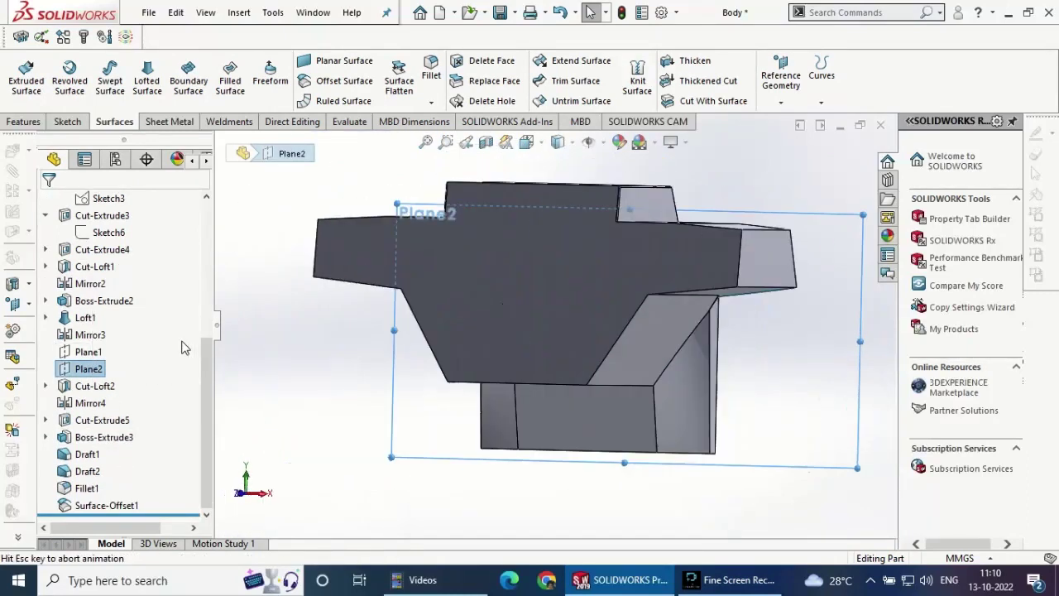
right_click(95, 374)
left_click(176, 230)
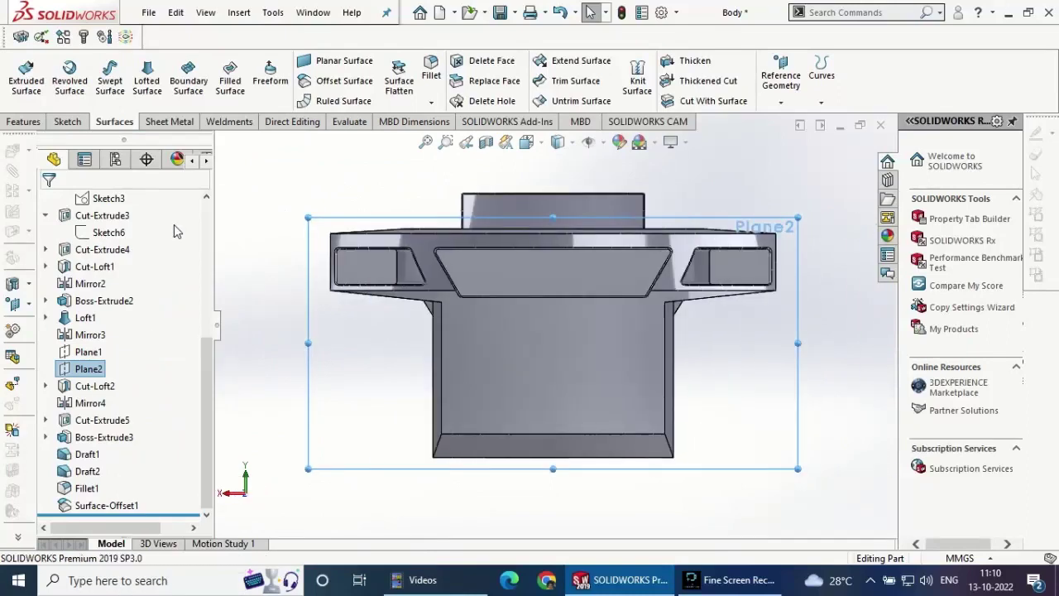
- Start a new sketch on Plane2 with the Center Rectangle tool
left_click(68, 121)
left_click(21, 72)
left_click(101, 80)
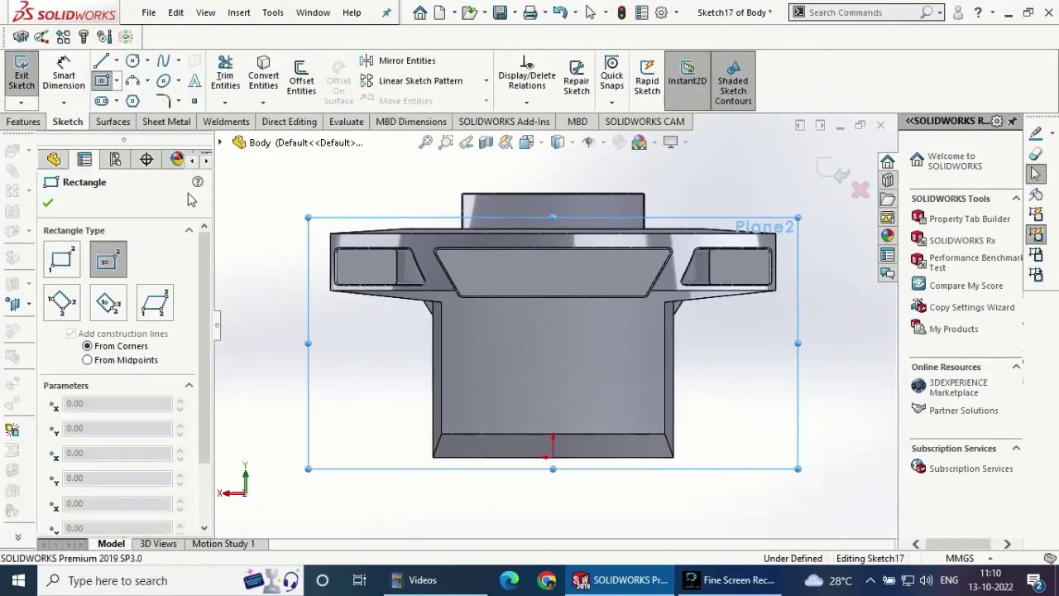
- Draw a centre rectangle at the origin and dimension it 350 mm tall and 700 mm wide
left_click(553, 376)
left_click(593, 409)
left_click(86, 56)
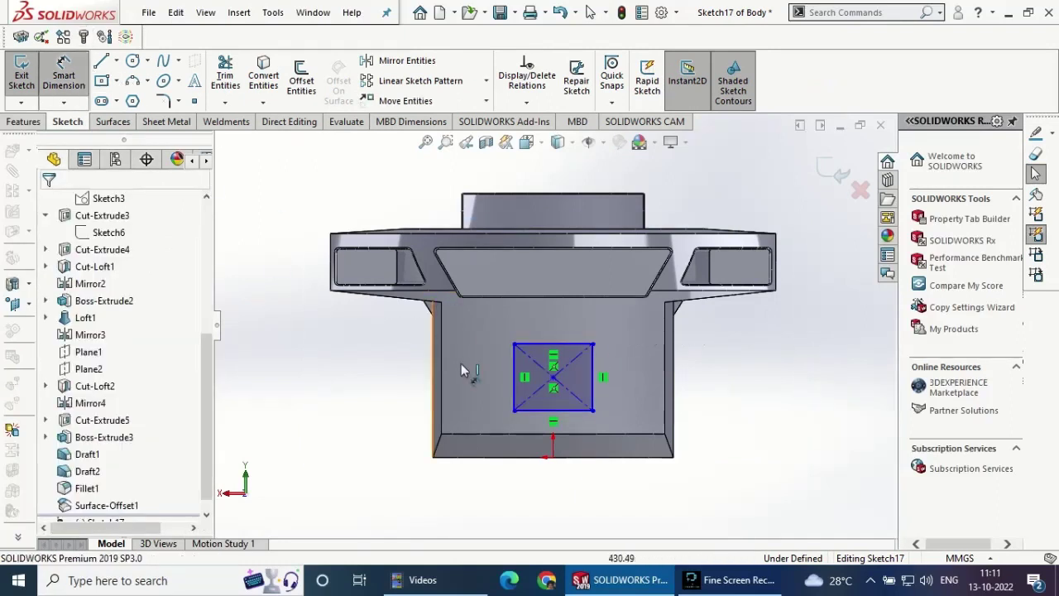
left_click(515, 377)
left_click(405, 377)
type("350")
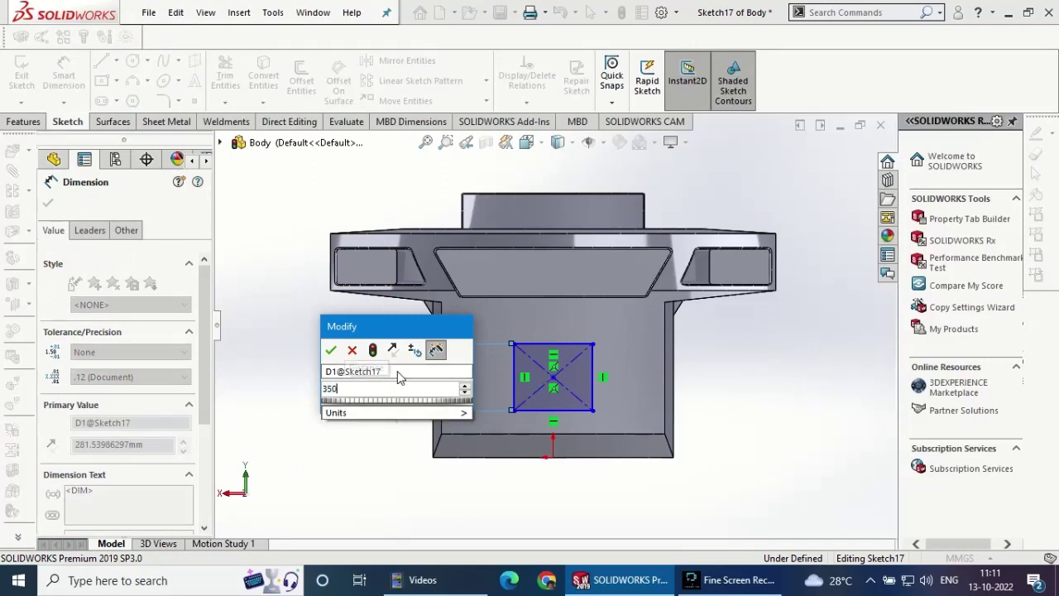
key("Return")
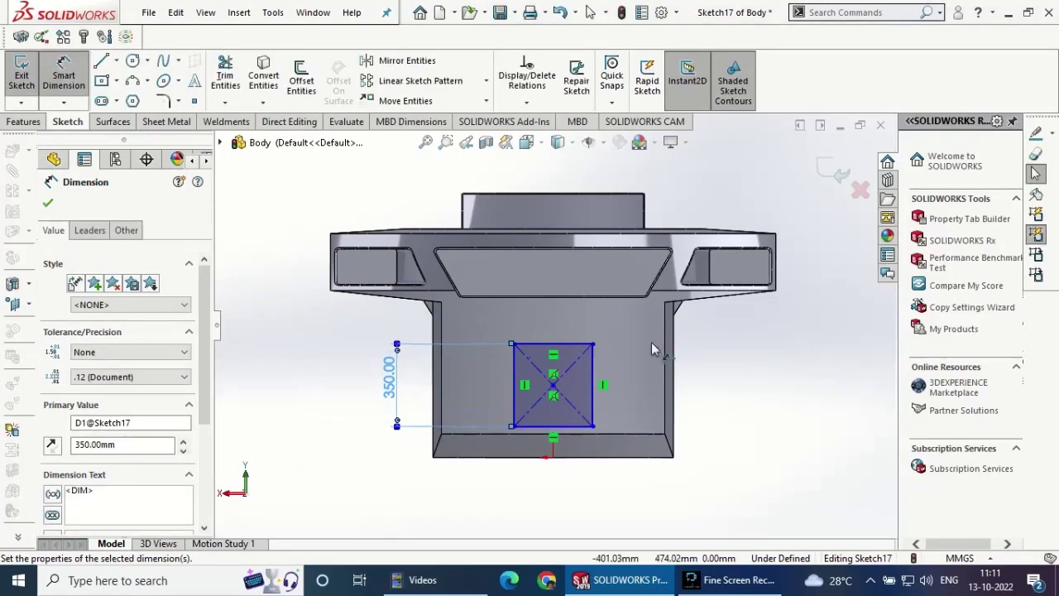
left_click(546, 345)
left_click(553, 333)
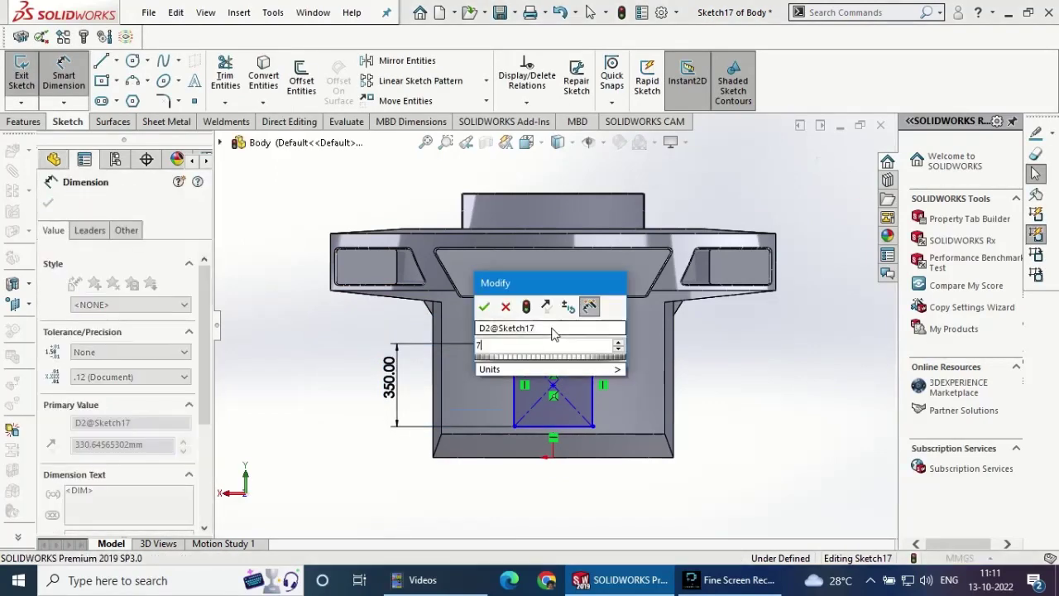
type("700")
key("Return")
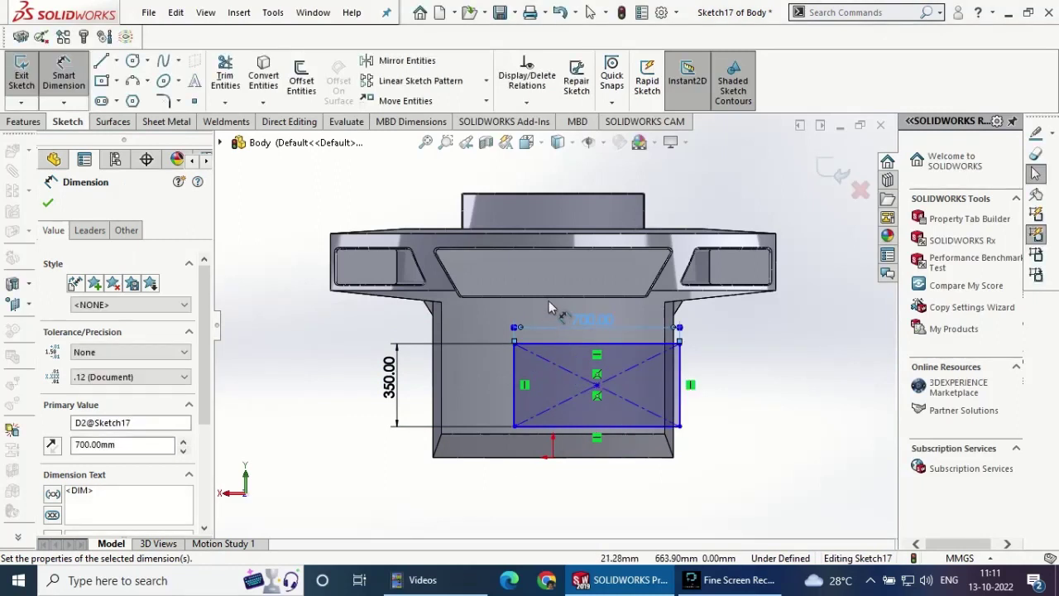
- Dimension the rectangle's top edge 150 mm below the flange's lower edge
left_click(550, 297)
left_click(530, 344)
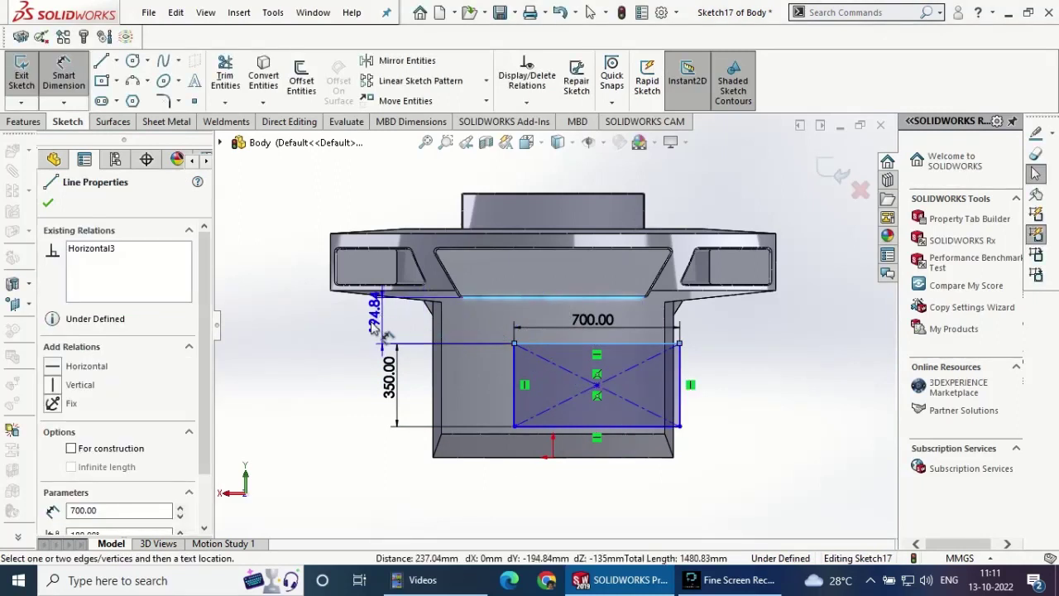
left_click(346, 327)
type("1")
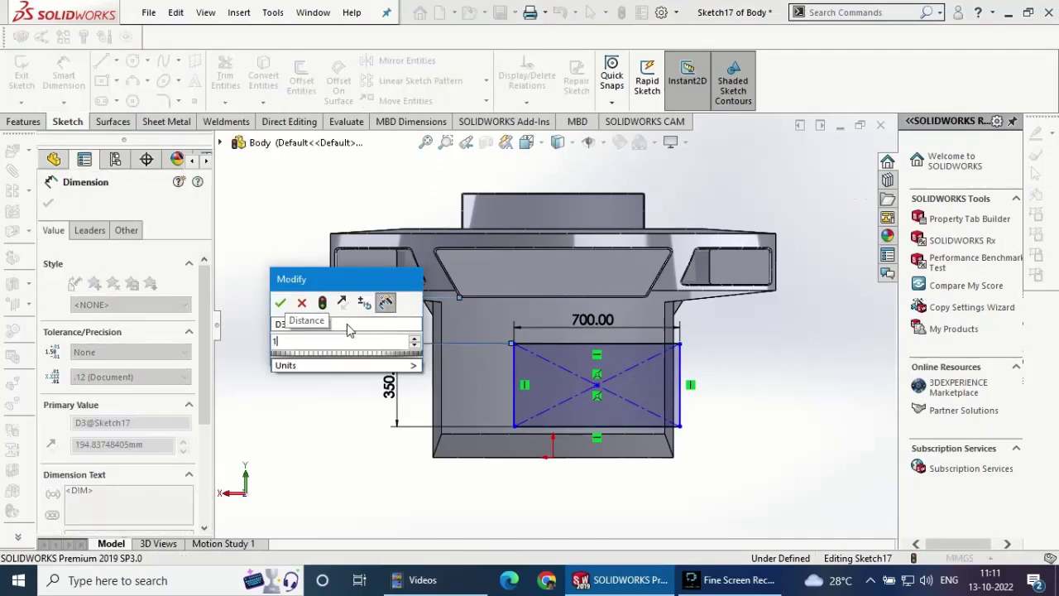
type("50")
key("Return")
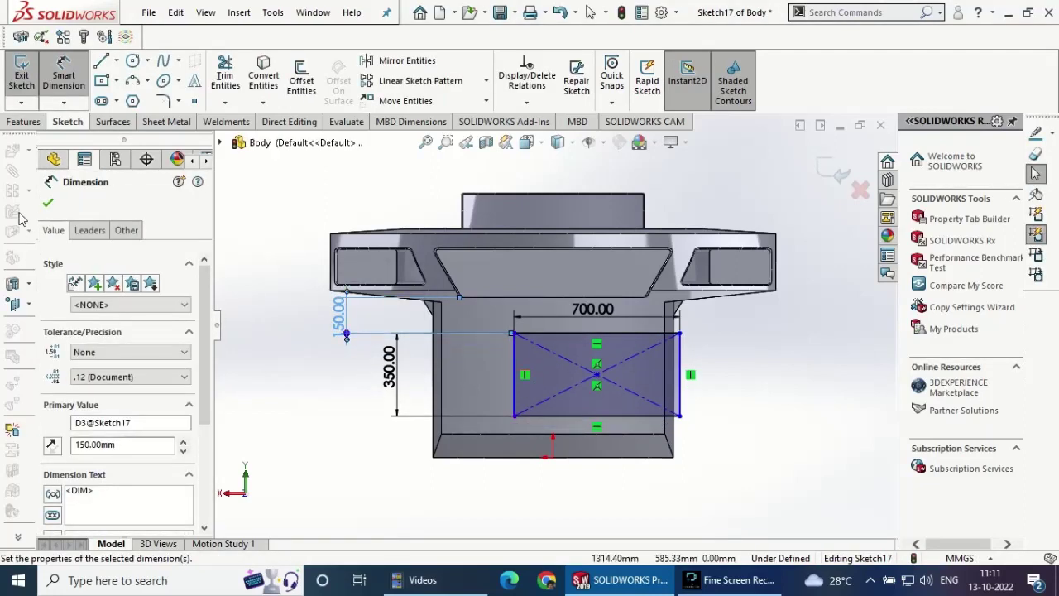
left_click(48, 203)
- Add a Vertical relation between the rectangle's centre point and the origin
left_click(551, 455)
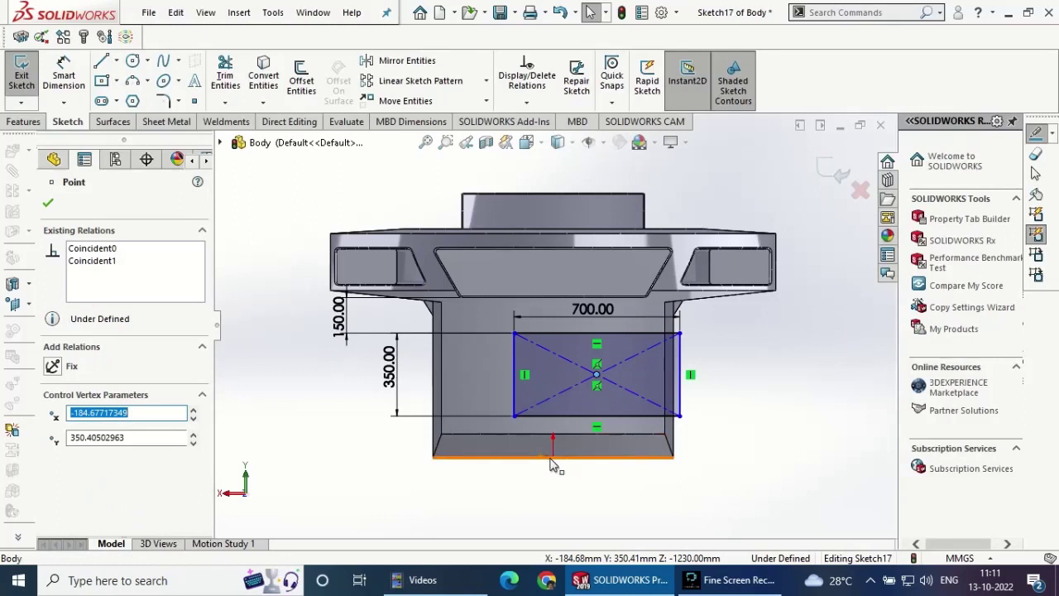
left_click(550, 454, "ctrl")
left_click(626, 402)
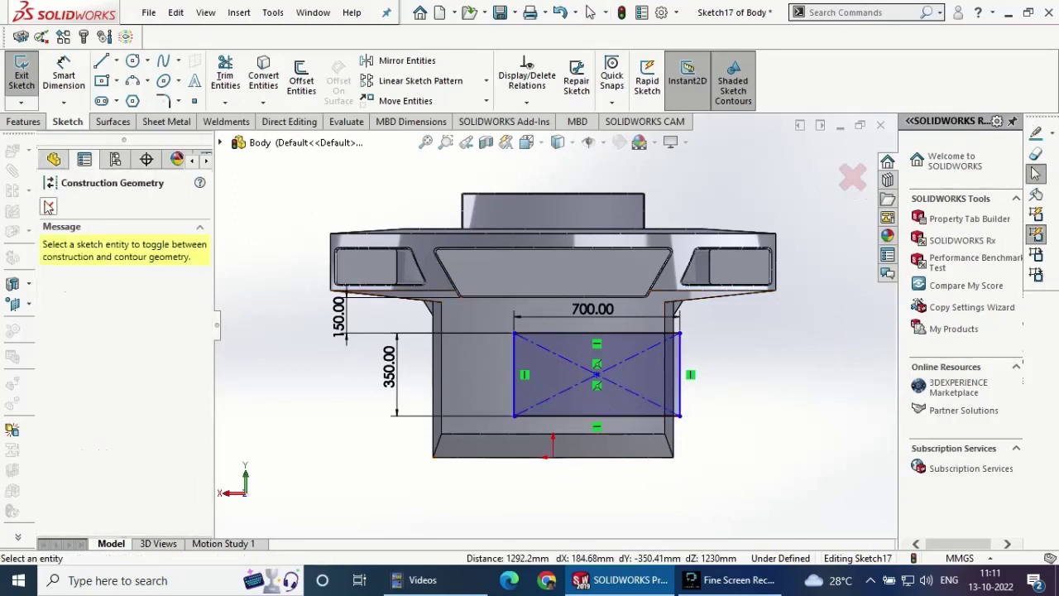
left_click(48, 206)
left_click(597, 377)
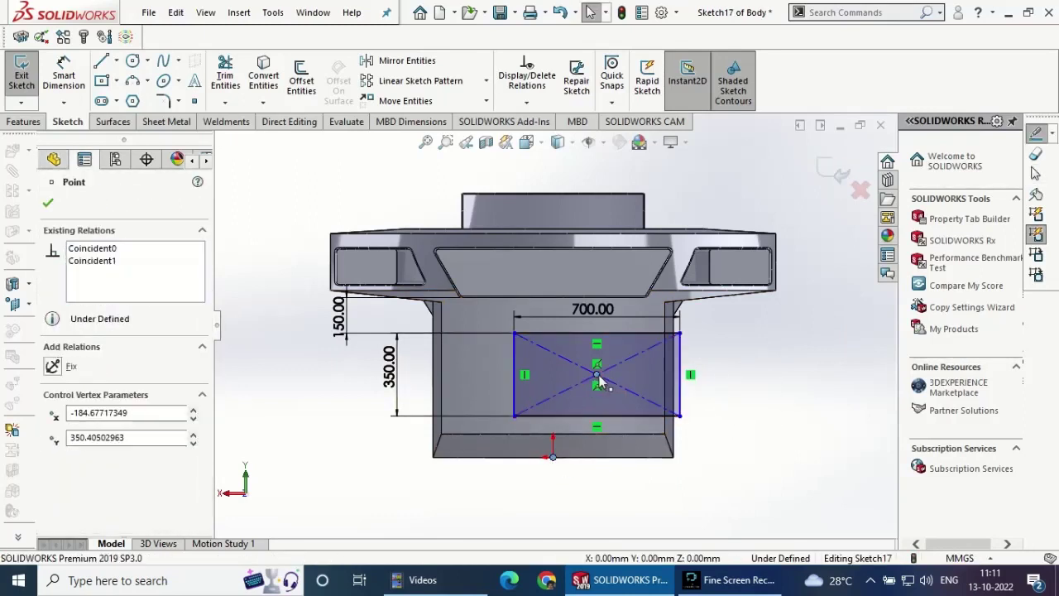
left_click(553, 455, "ctrl")
left_click(671, 308)
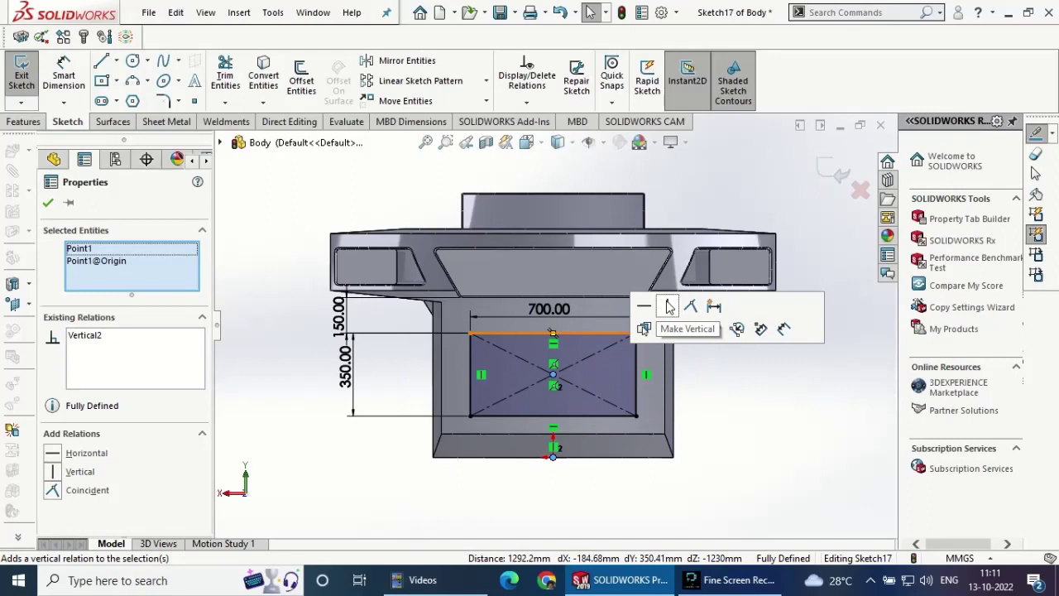
left_click(48, 204)
- Round all four rectangle corners with 50 mm sketch fillets
left_click(163, 100)
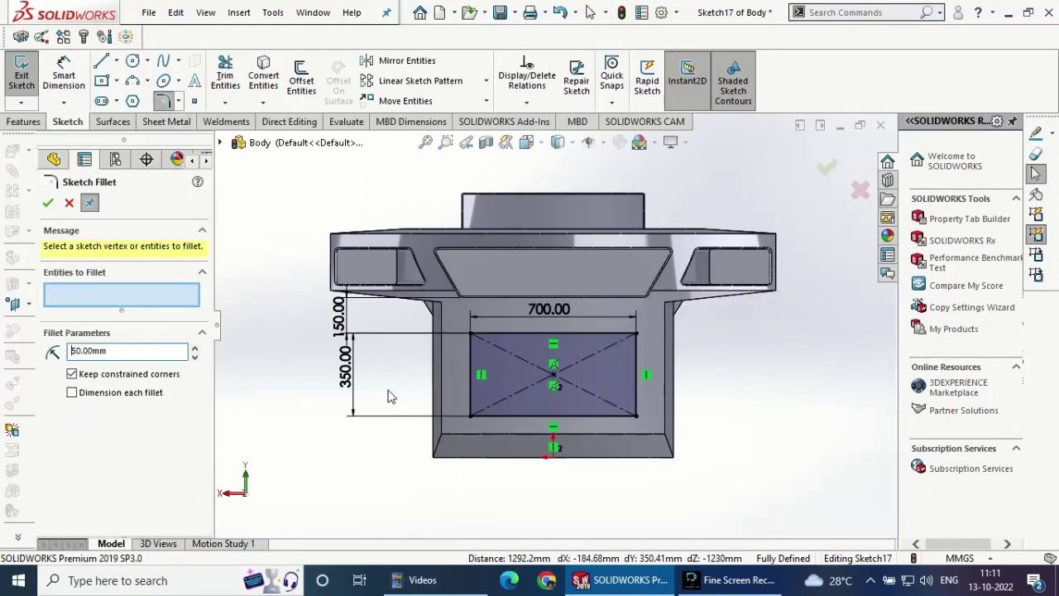
left_click(472, 334)
left_click(471, 414)
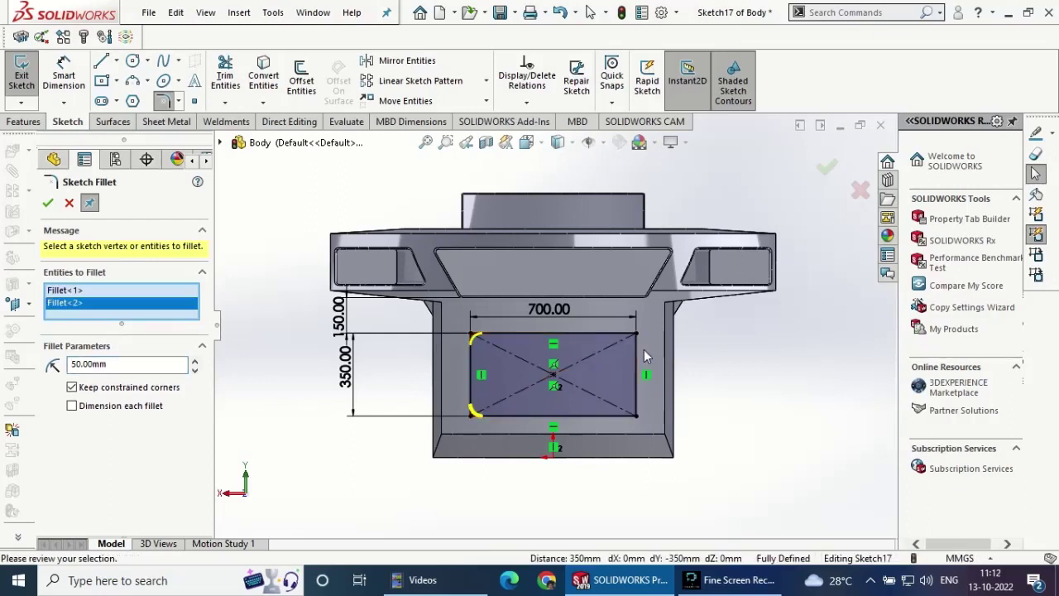
left_click(634, 335)
left_click(635, 414)
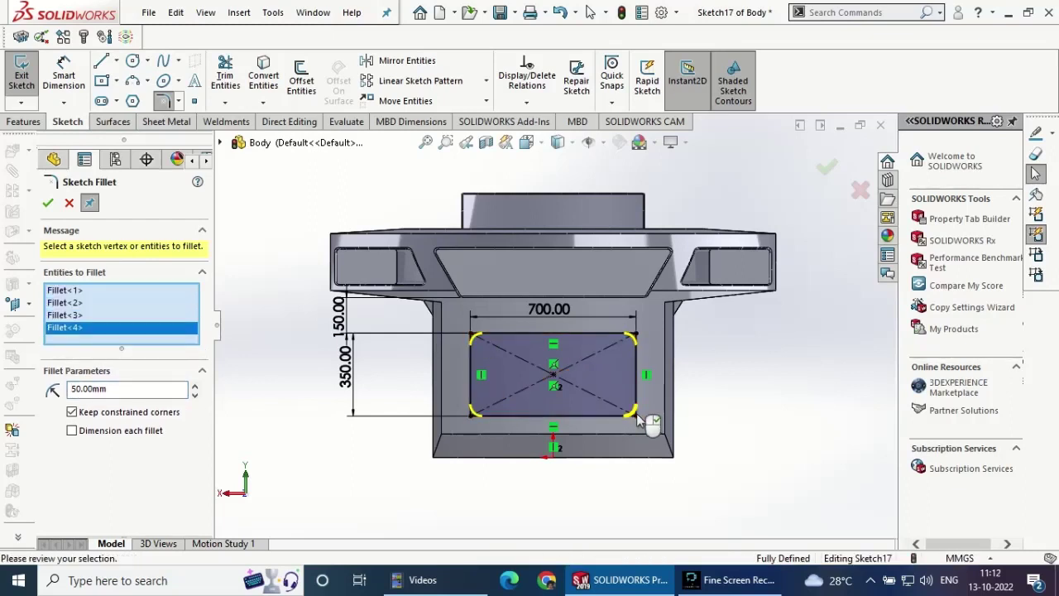
left_click(48, 204)
left_click(46, 204)
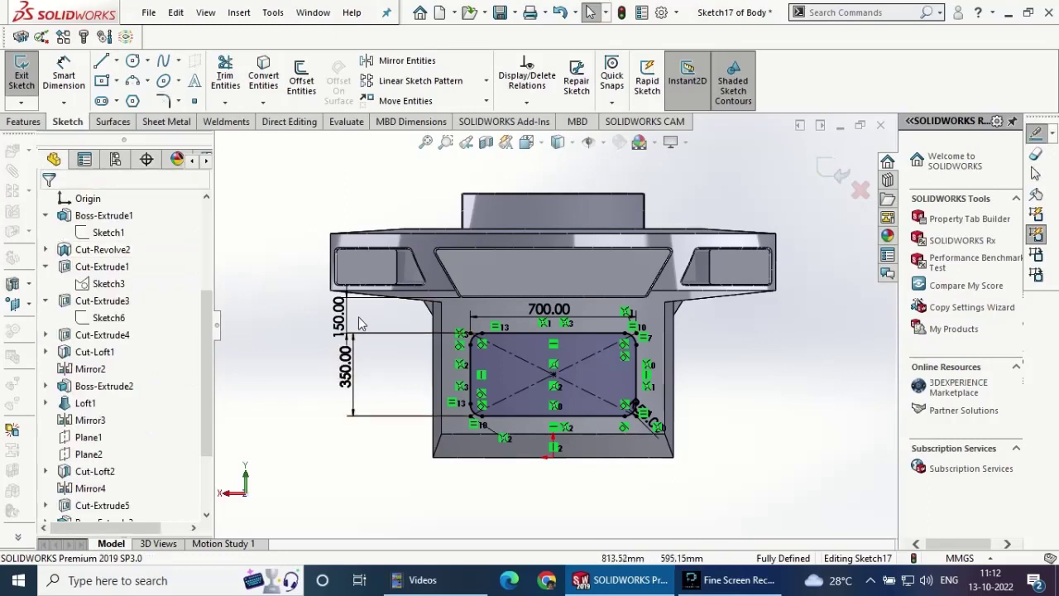
mouse_move(488, 389)
middle_mouse_down()
mouse_move(507, 430)
mouse_move(463, 405)
middle_mouse_up()
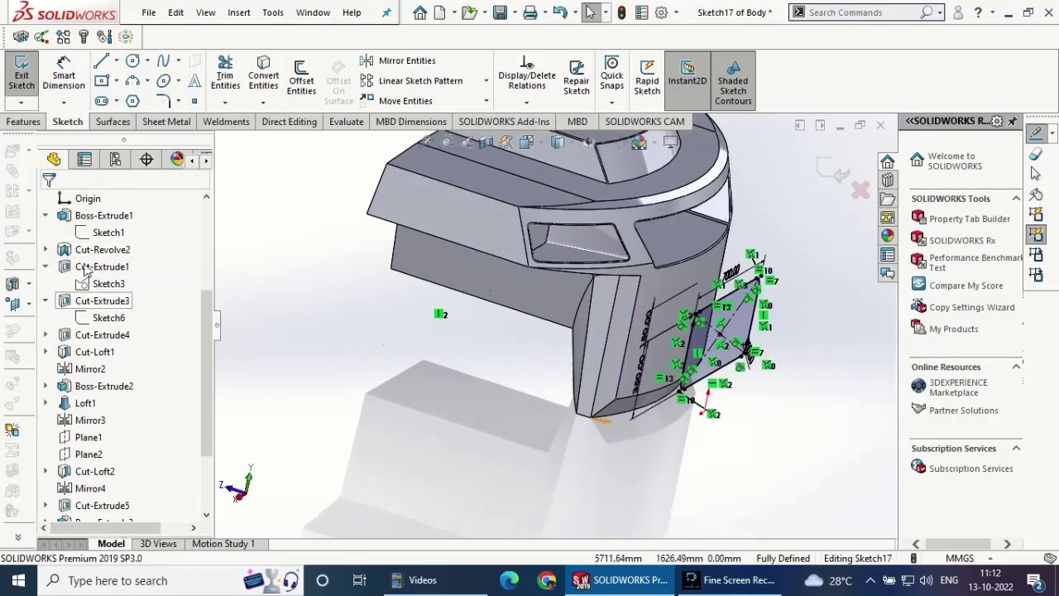
- Extrude-cut Sketch17 with end condition Up To Surface, limited by Surface-Offset1
left_click(24, 122)
left_click(233, 81)
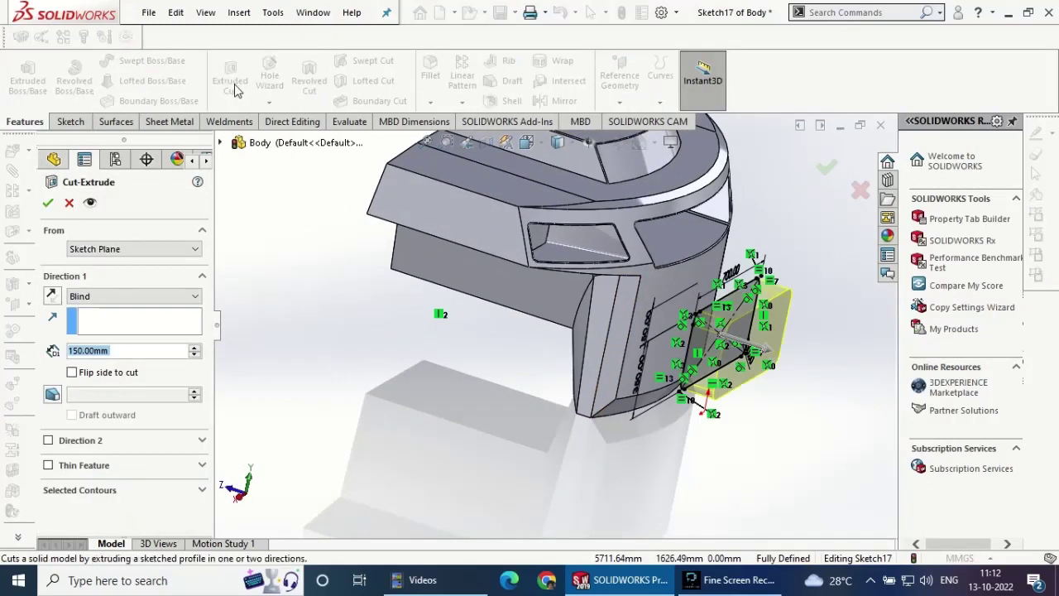
left_click(132, 296)
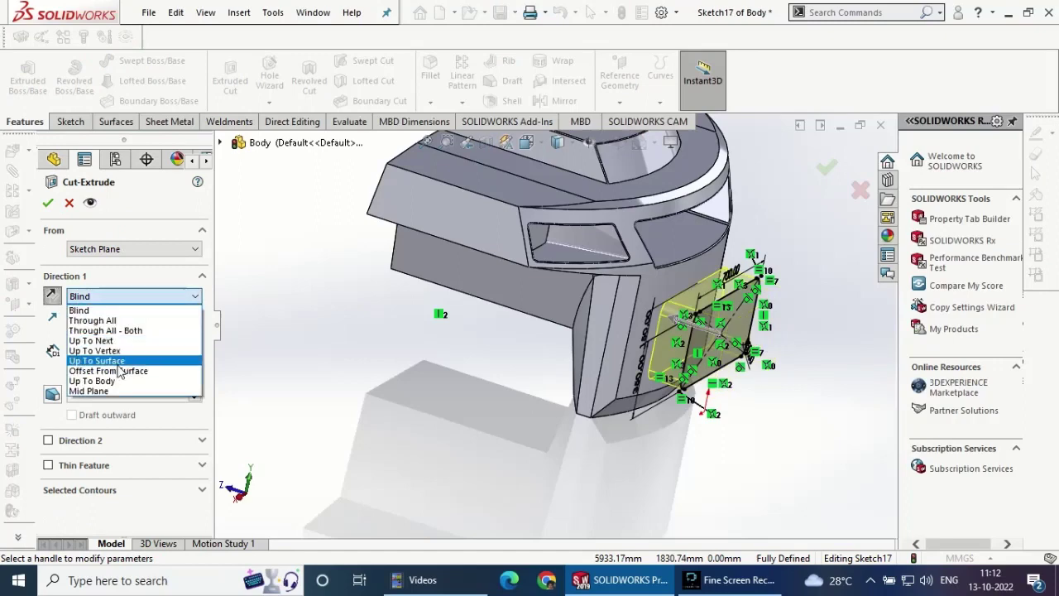
left_click(118, 361)
left_click(220, 143)
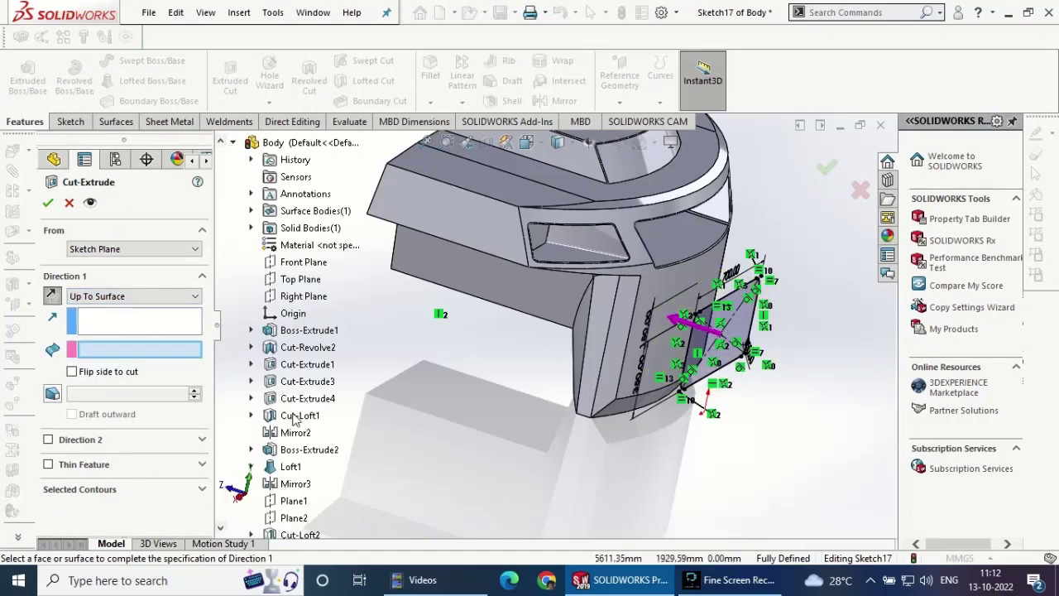
scroll(282, 397, "down", 3)
left_click(312, 501)
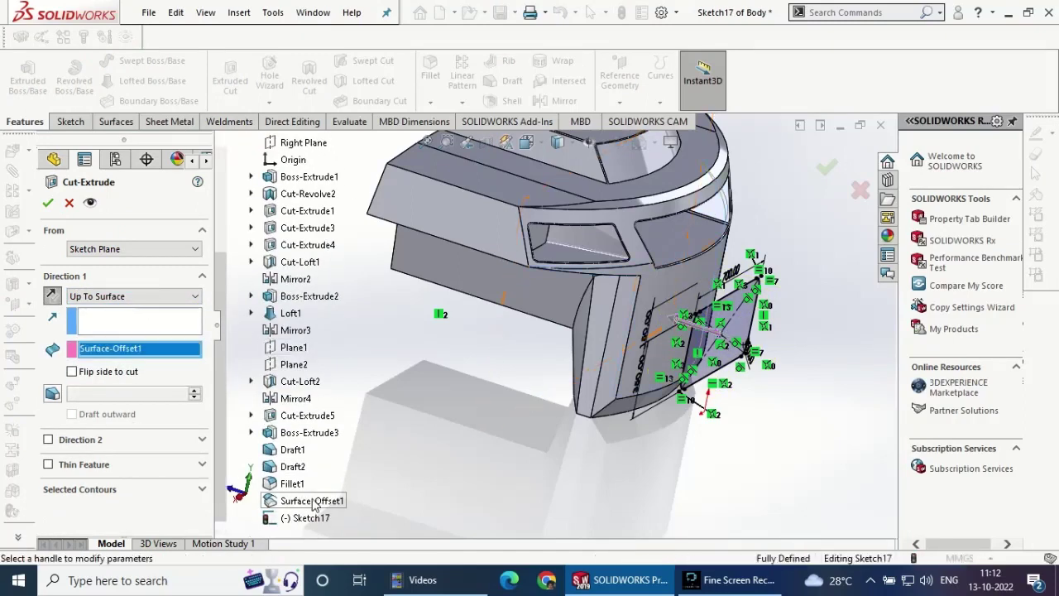
left_click(48, 203)
scroll(722, 272, "down", 3)
mouse_move(723, 272)
middle_mouse_down()
mouse_move(652, 341)
mouse_move(575, 389)
mouse_move(610, 354)
middle_mouse_up()
scroll(576, 389, "up", 3)
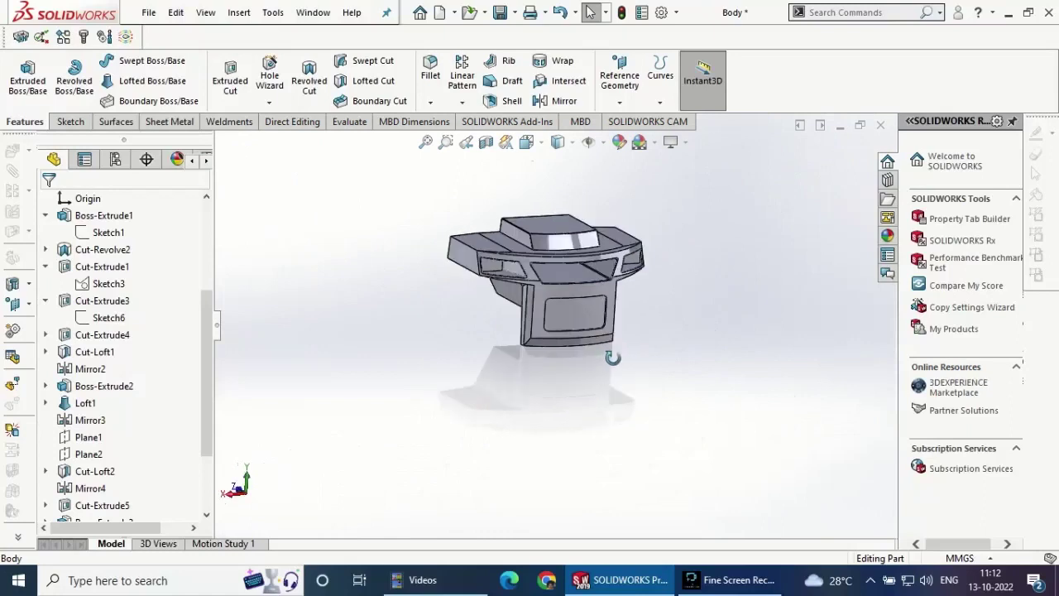
scroll(609, 280, "down", 3)
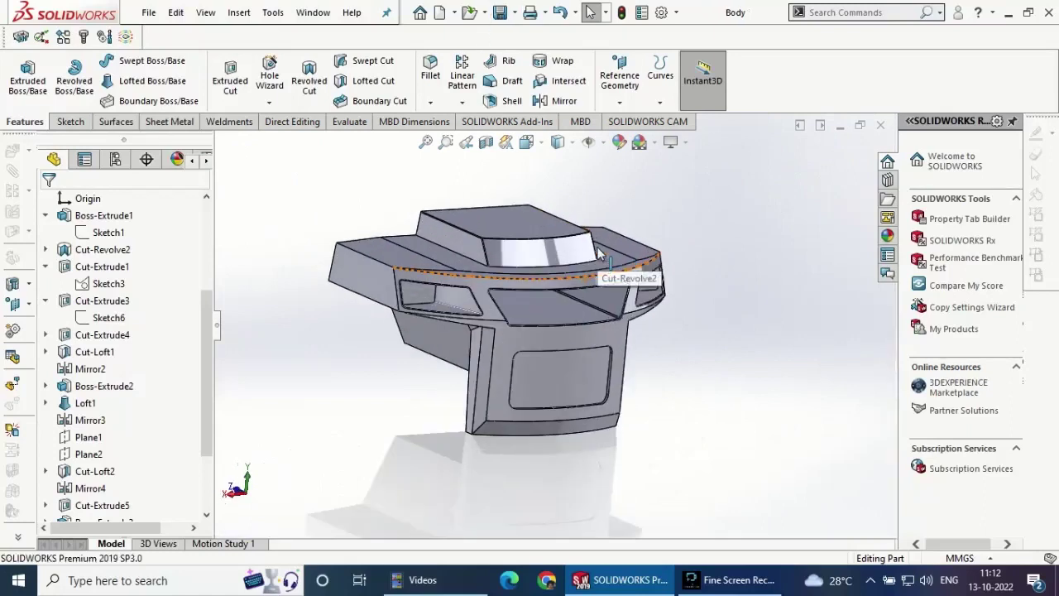
scroll(620, 278, "down", 3)
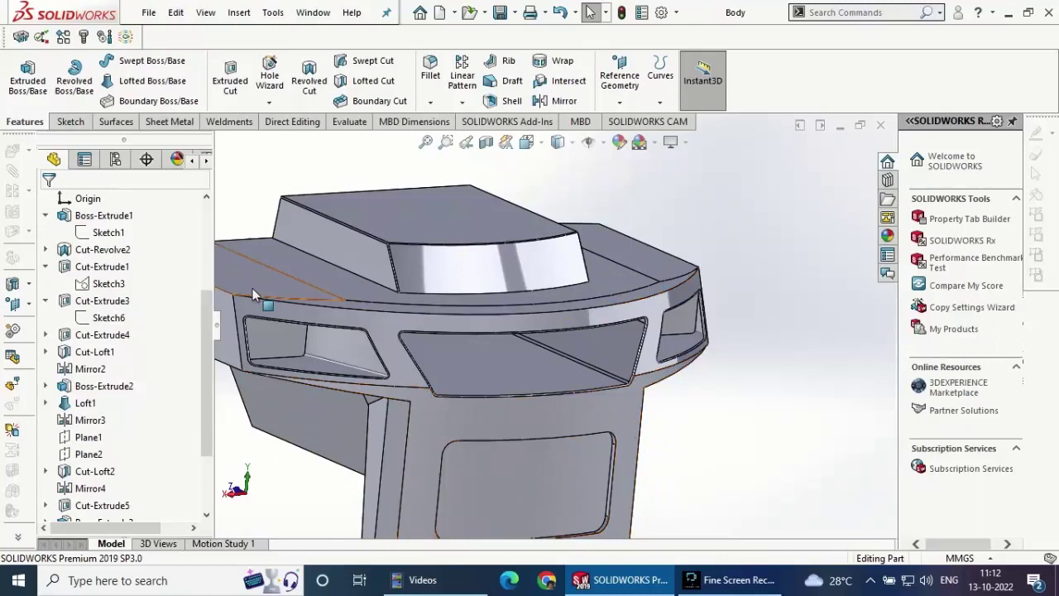
left_click(430, 74)
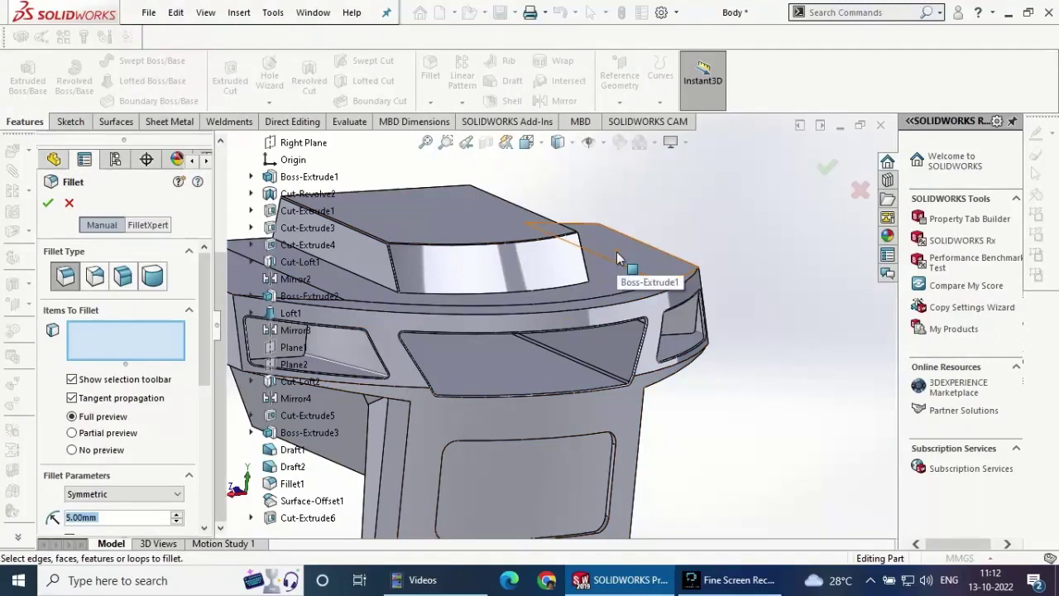
left_click(506, 500)
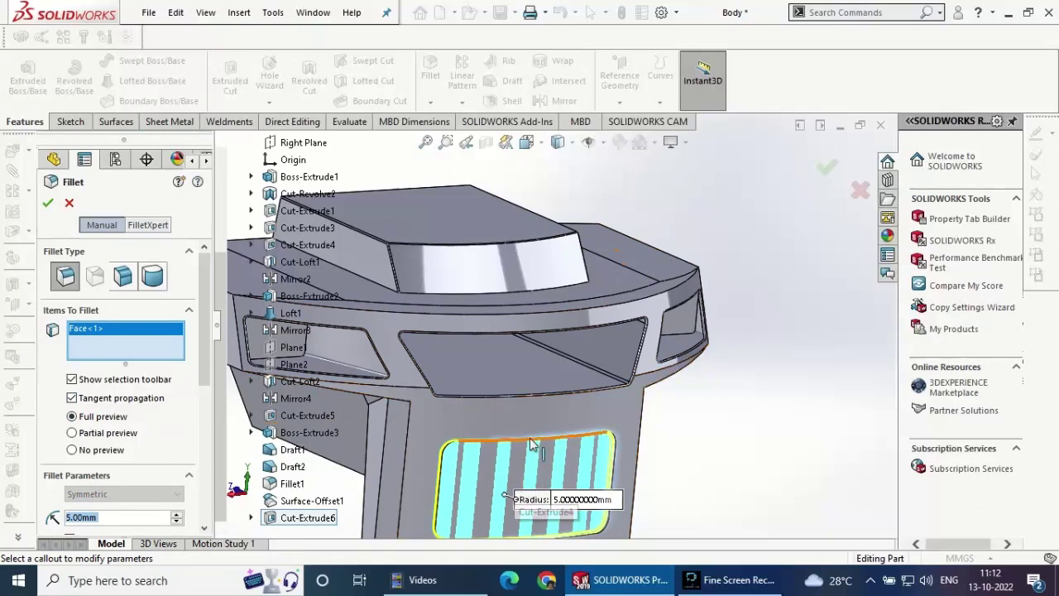
scroll(451, 446, "down", 3)
left_click(48, 202)
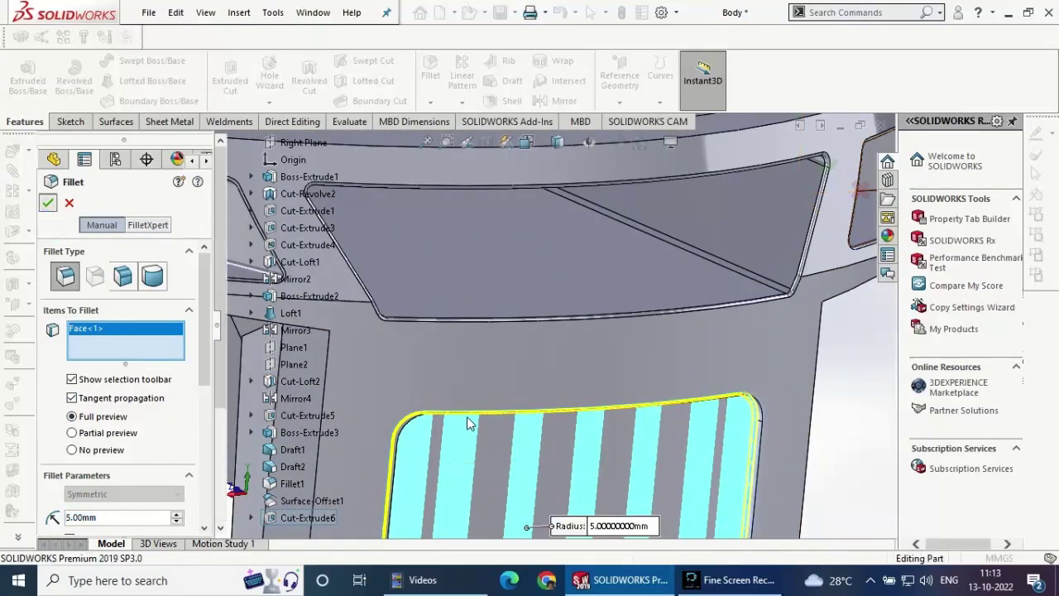
scroll(803, 418, "up", 5)
scroll(770, 405, "up", 3)
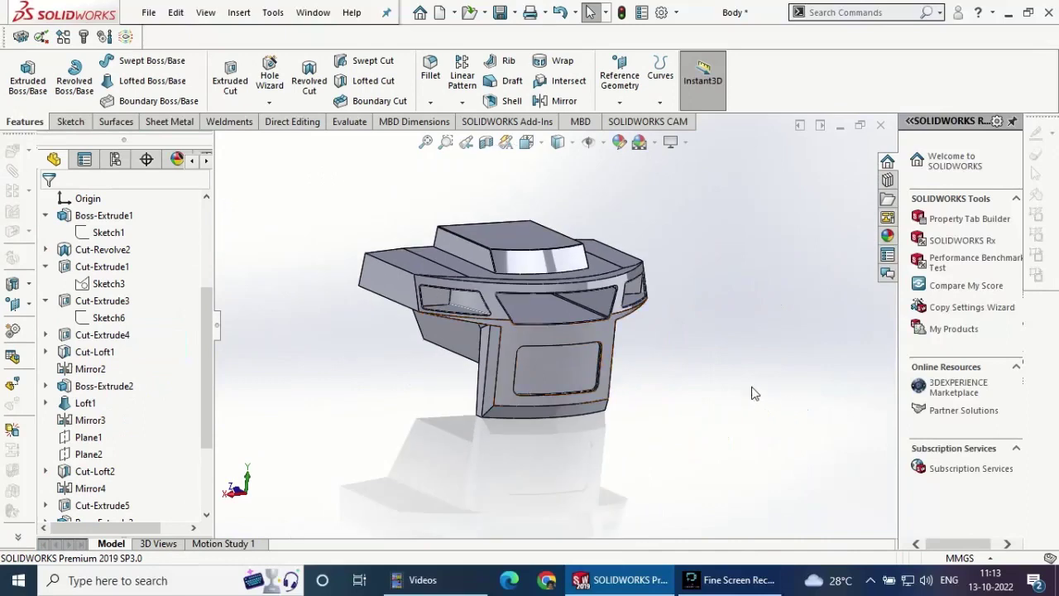
scroll(124, 281, "up", 3)
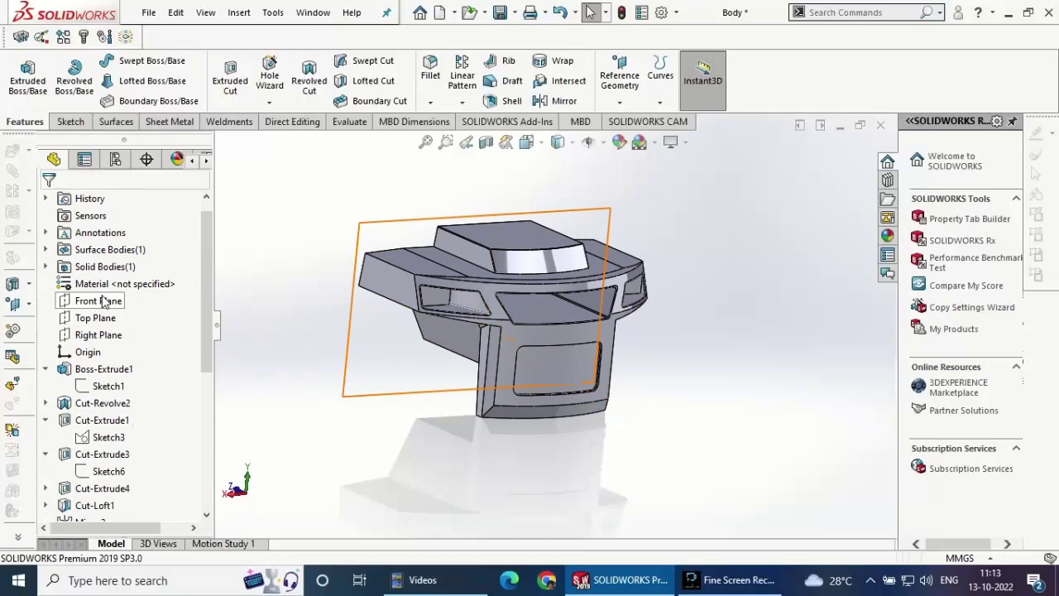
- View Top Plane normal and start a new sketch on it
left_click(96, 317)
left_click(161, 295)
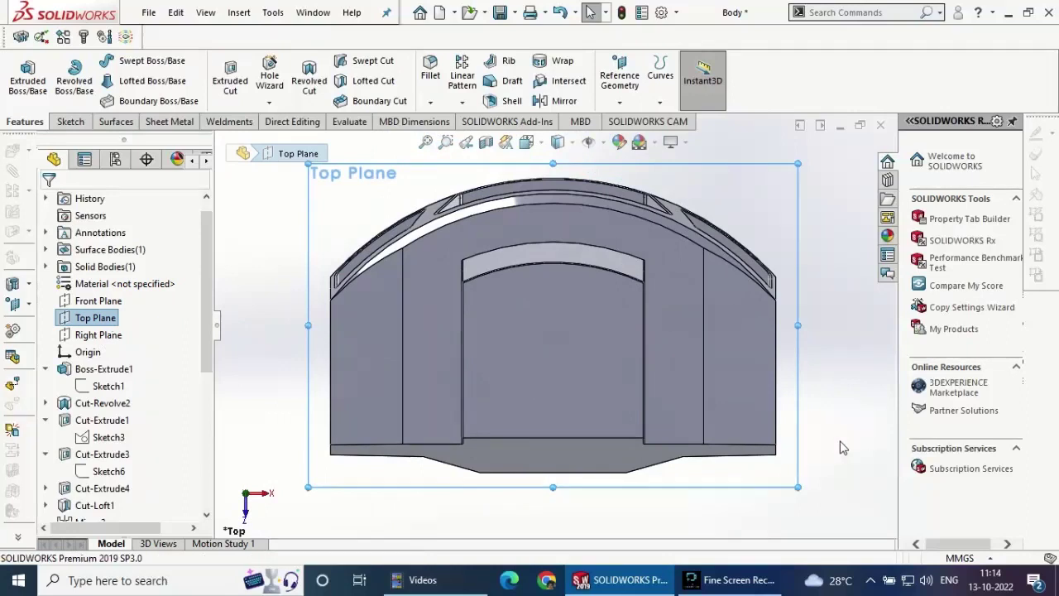
scroll(545, 396, "up", 3)
left_click(70, 121)
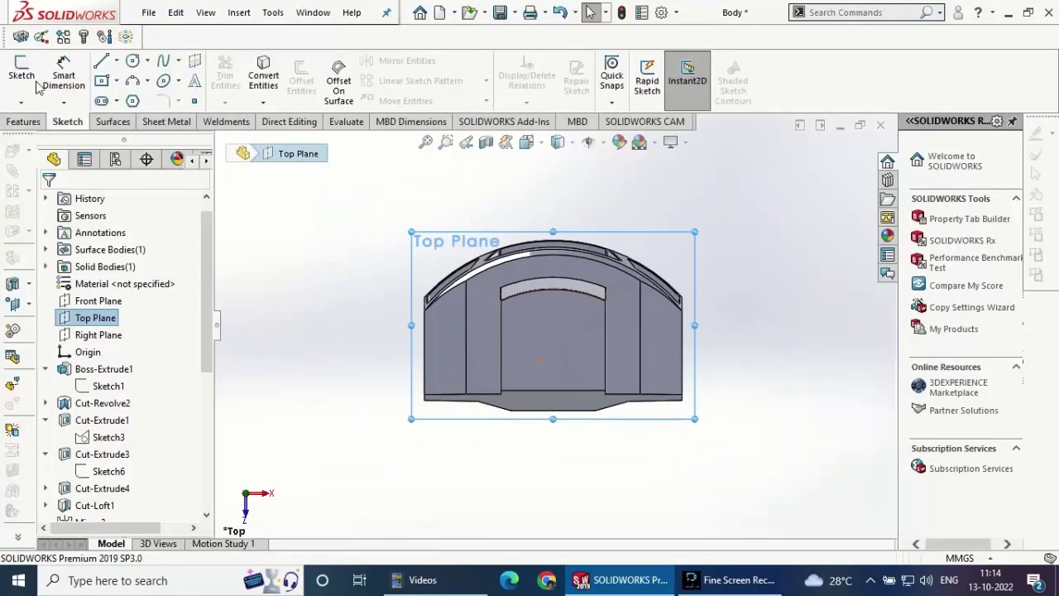
left_click(21, 73)
- Draw a corner rectangle from the part's lower-right area to below the part
left_click(101, 80)
scroll(673, 386, "down", 5)
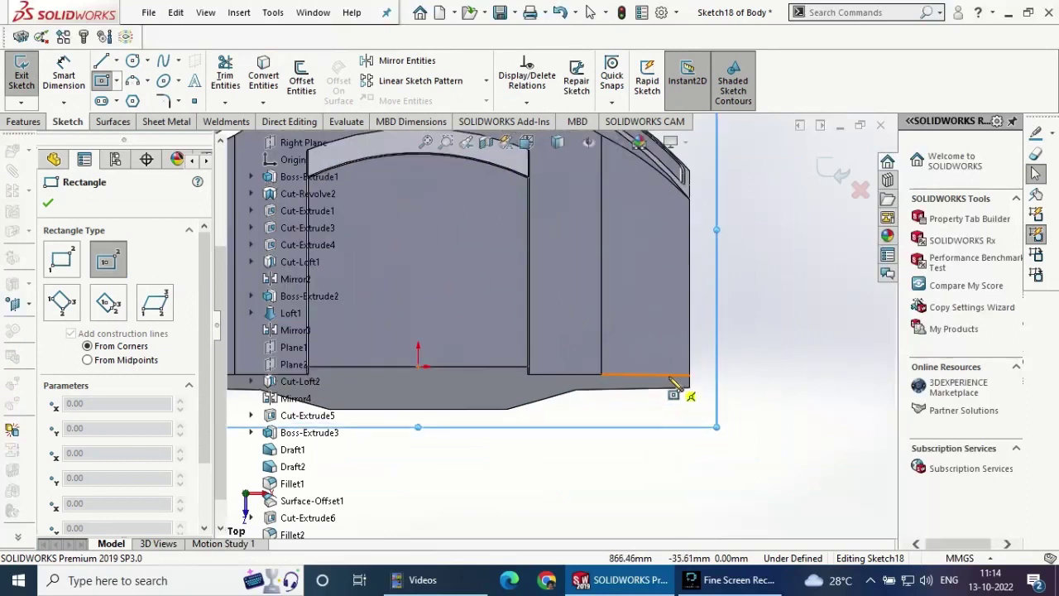
scroll(677, 379, "down", 2)
left_click(471, 248)
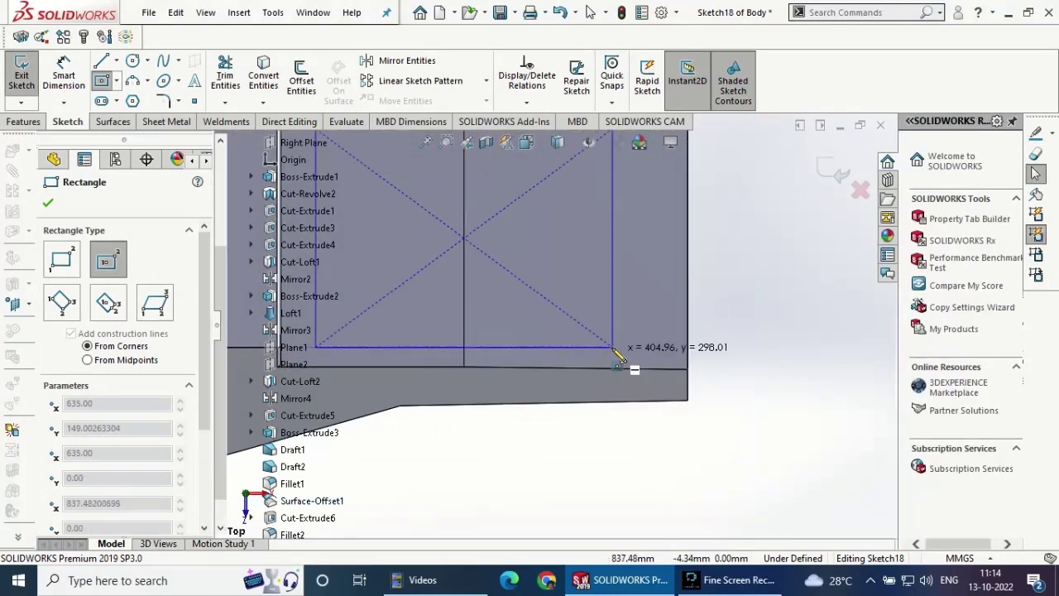
left_click(63, 259)
left_click(463, 224)
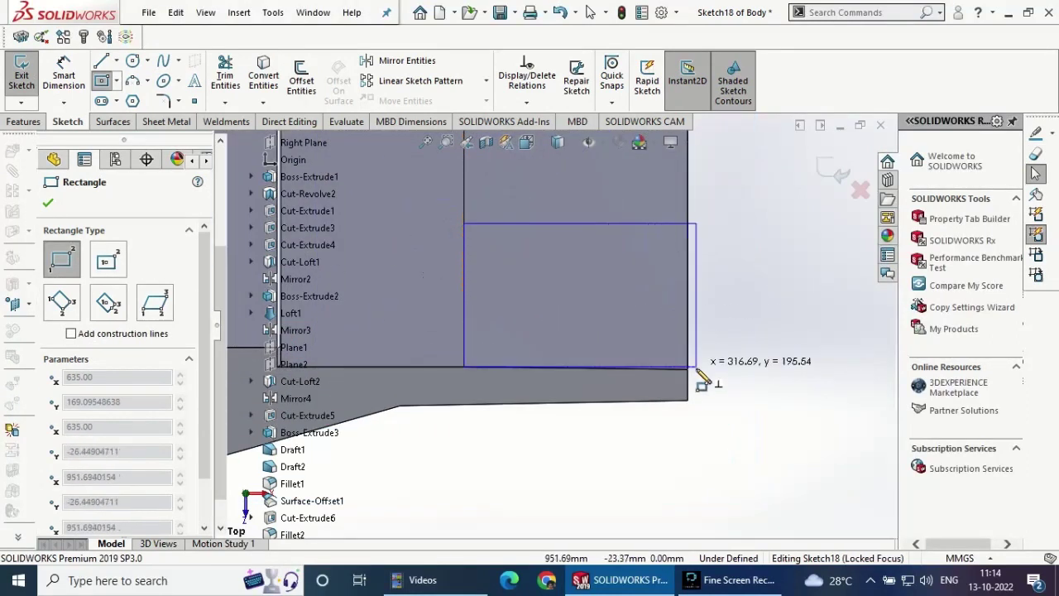
scroll(687, 486, "up", 2)
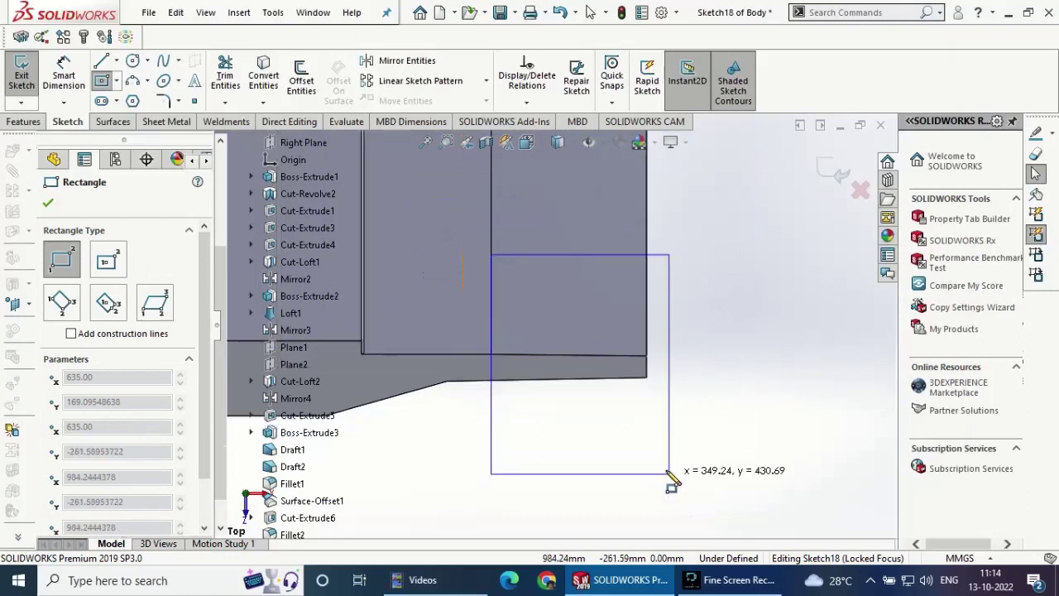
left_click(659, 433)
scroll(654, 356, "up", 2)
left_click(49, 204)
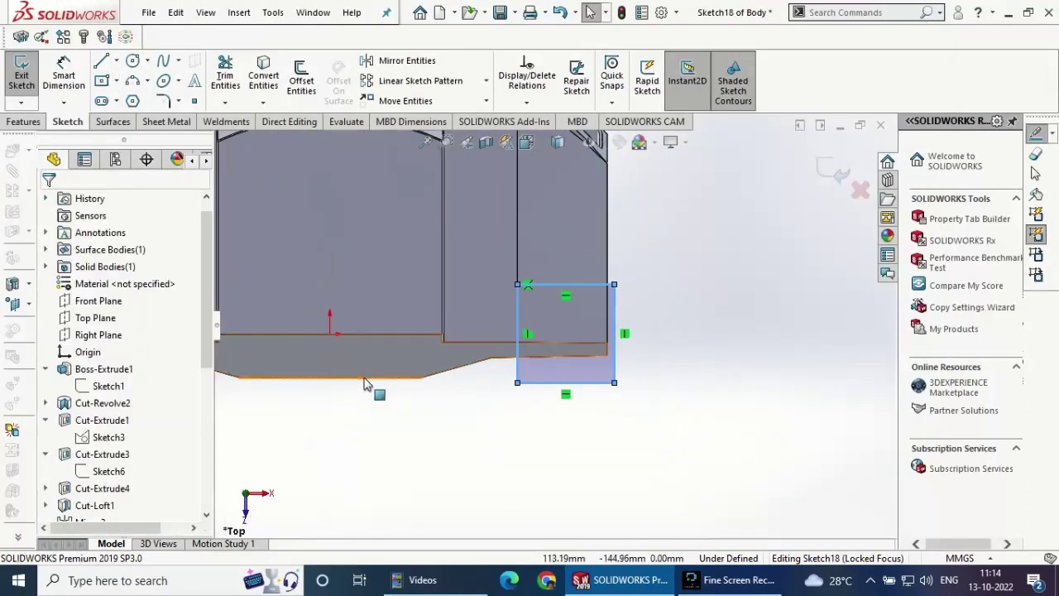
- Make the rectangle's bottom and right lines collinear with the part's edges
left_click(573, 383)
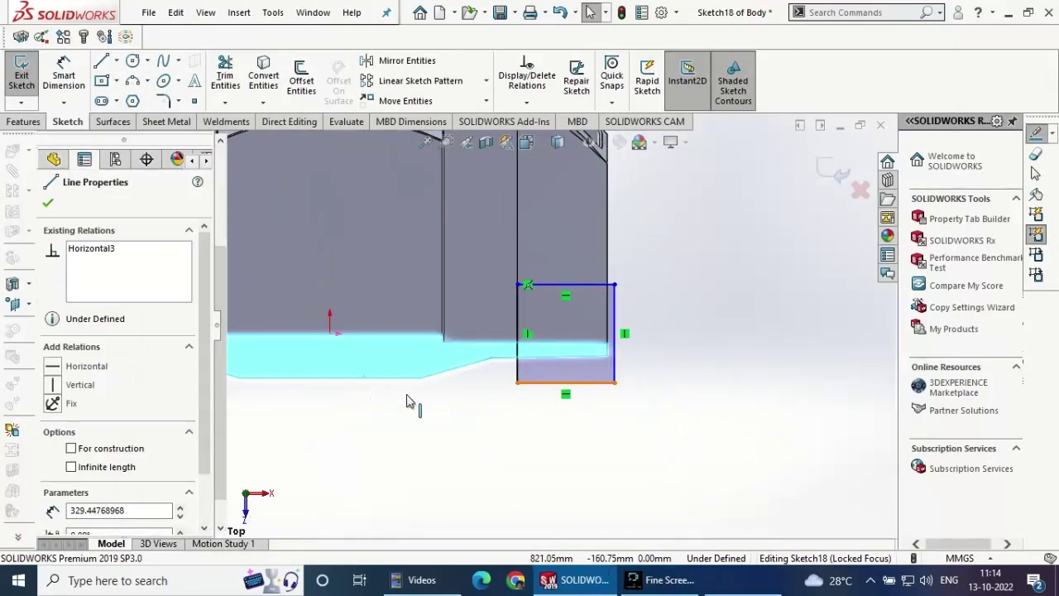
left_click(378, 429, "ctrl")
left_click(50, 205)
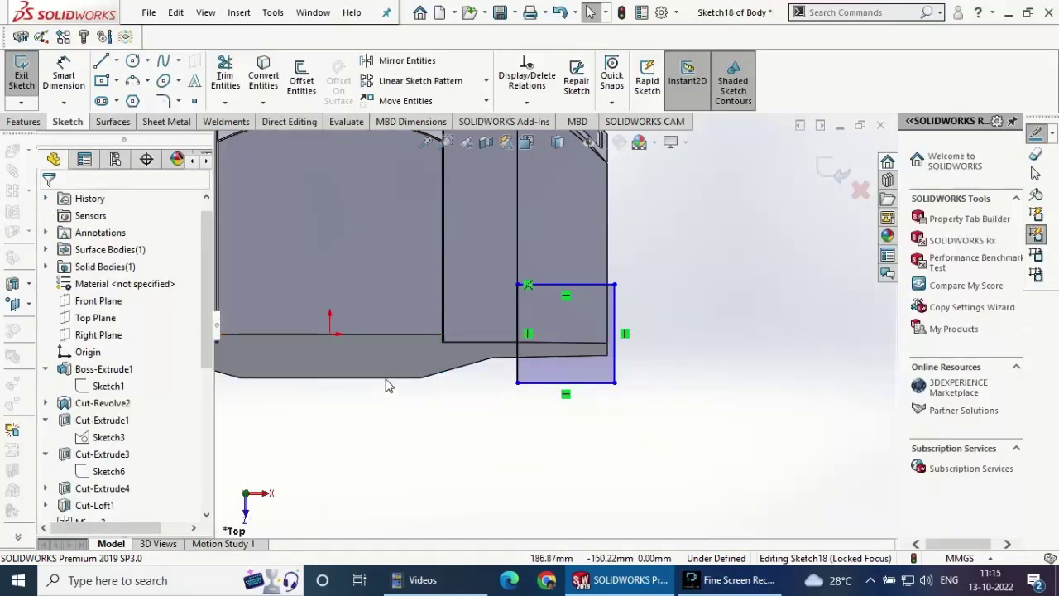
left_click(396, 381)
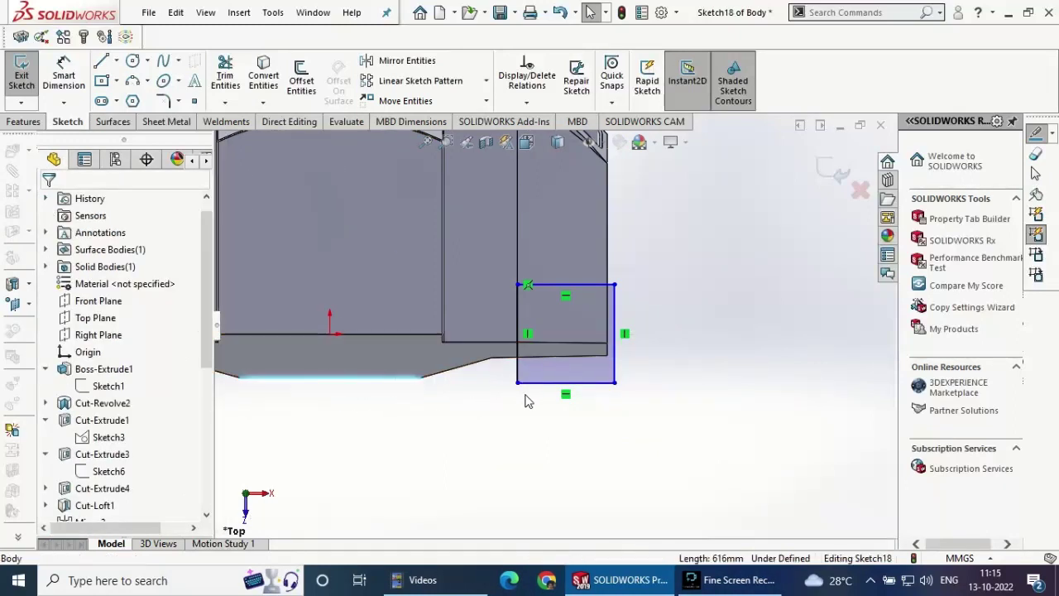
left_click(538, 384, "ctrl")
left_click(584, 311)
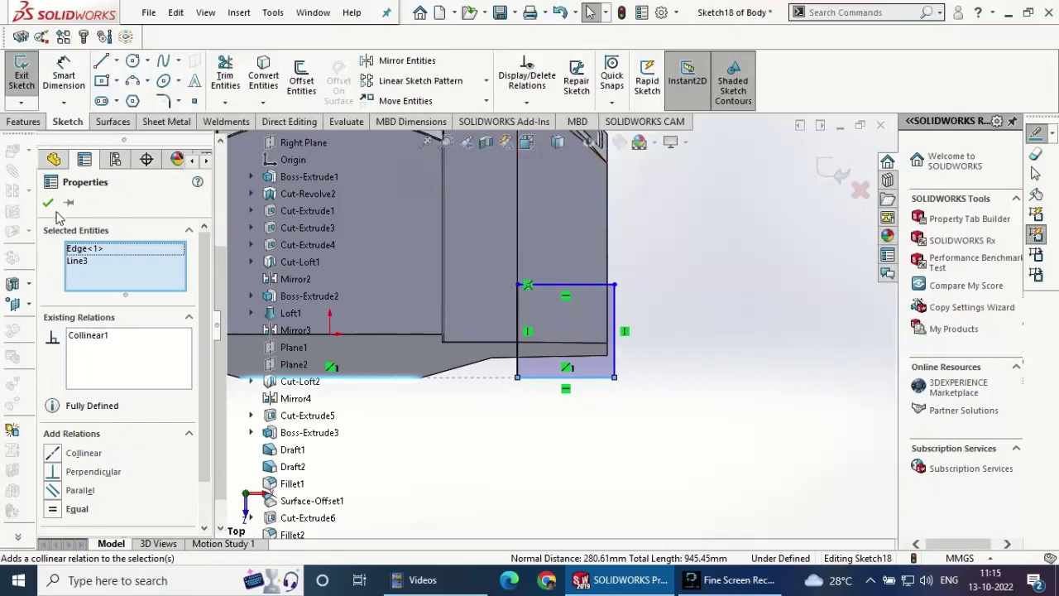
left_click(614, 310)
left_click(609, 279, "ctrl")
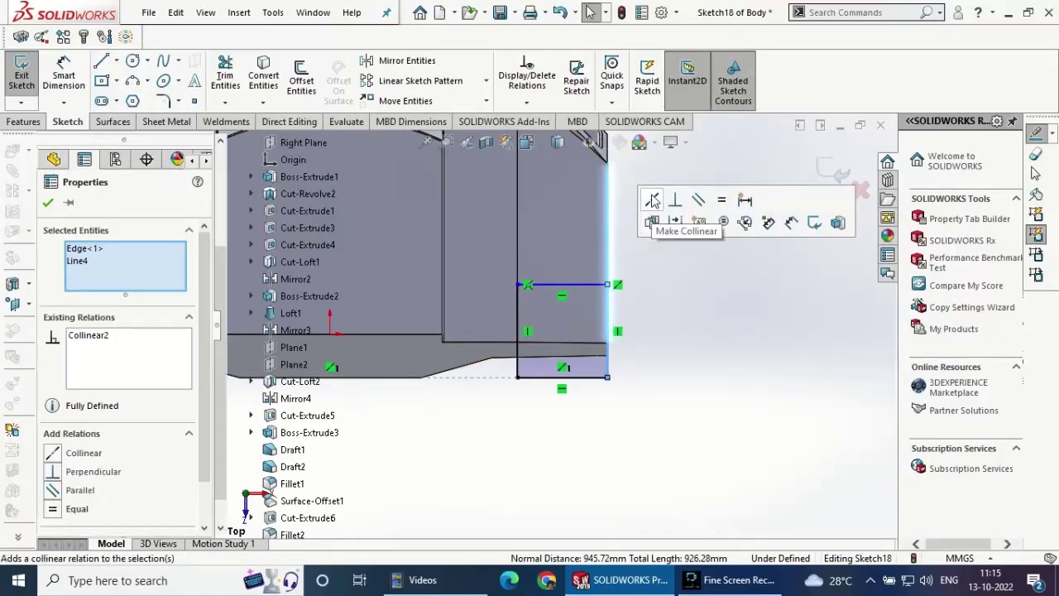
key("Escape")
- Dimension the rectangle's right vertical line to 300 mm
left_click(609, 329)
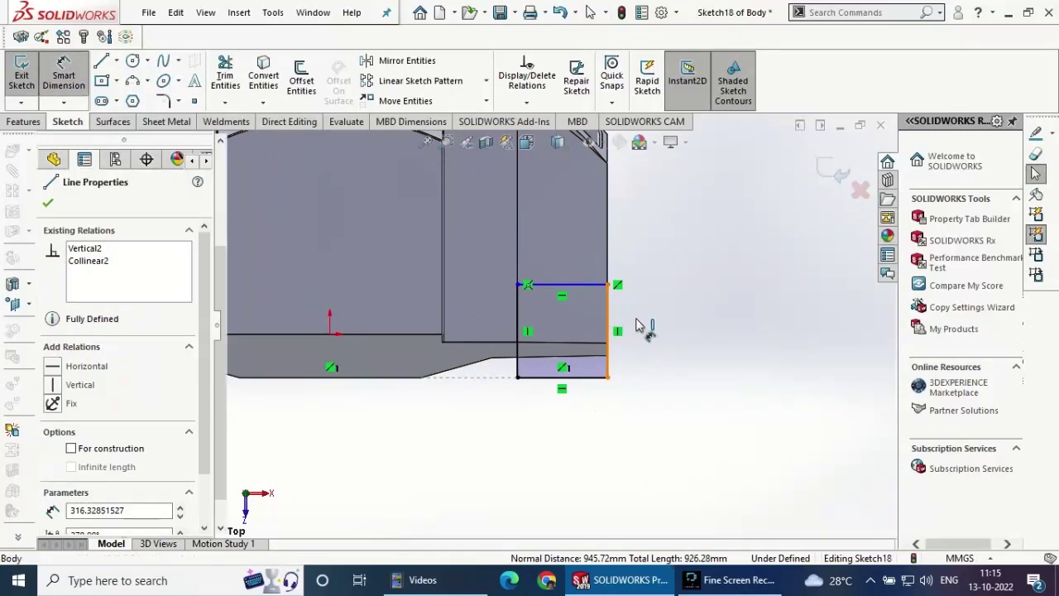
key("d")
left_click(675, 327)
type("300")
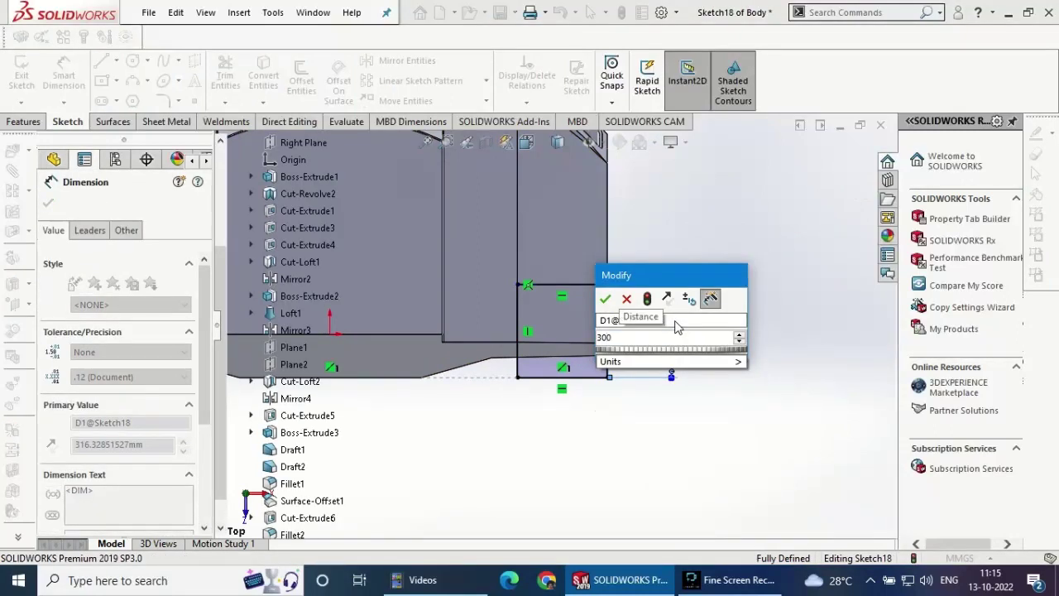
key("Return")
left_click(48, 204)
left_click(23, 121)
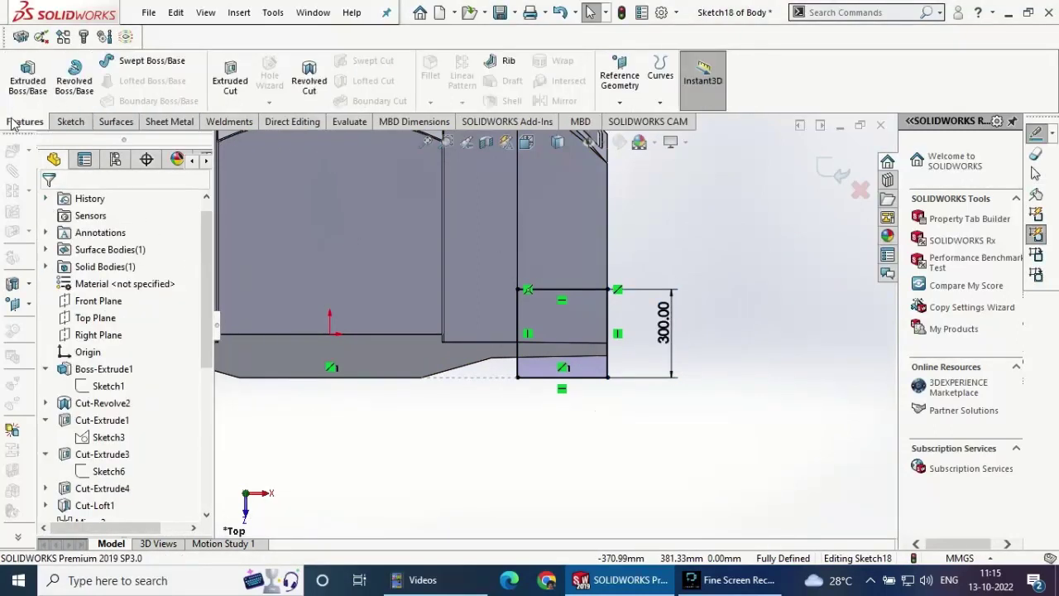
- Cut the rectangle sketch 1133 mm deep in the reversed direction, then save the part
left_click(230, 80)
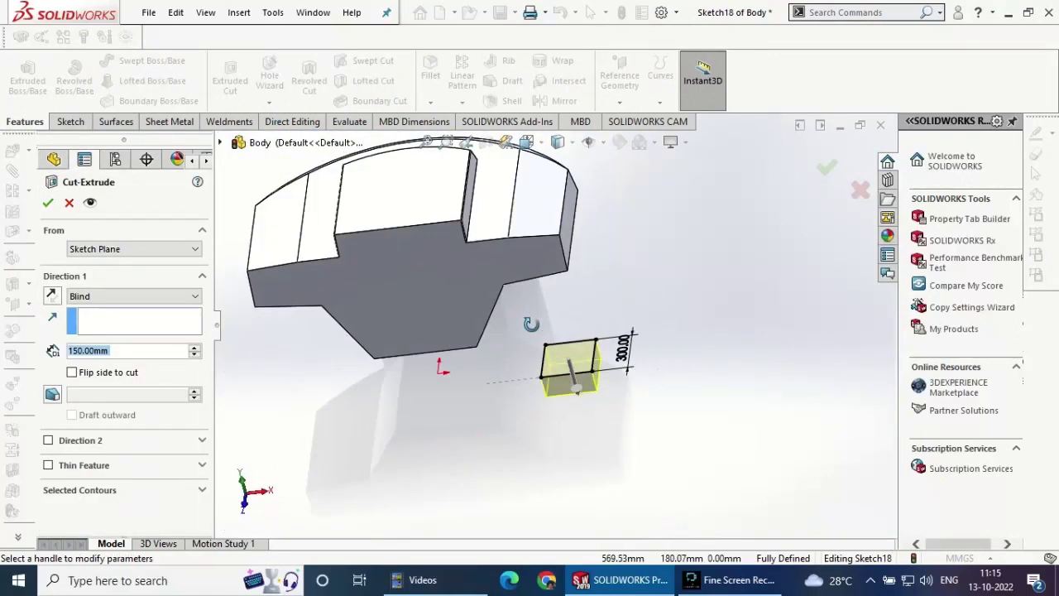
left_click(51, 297)
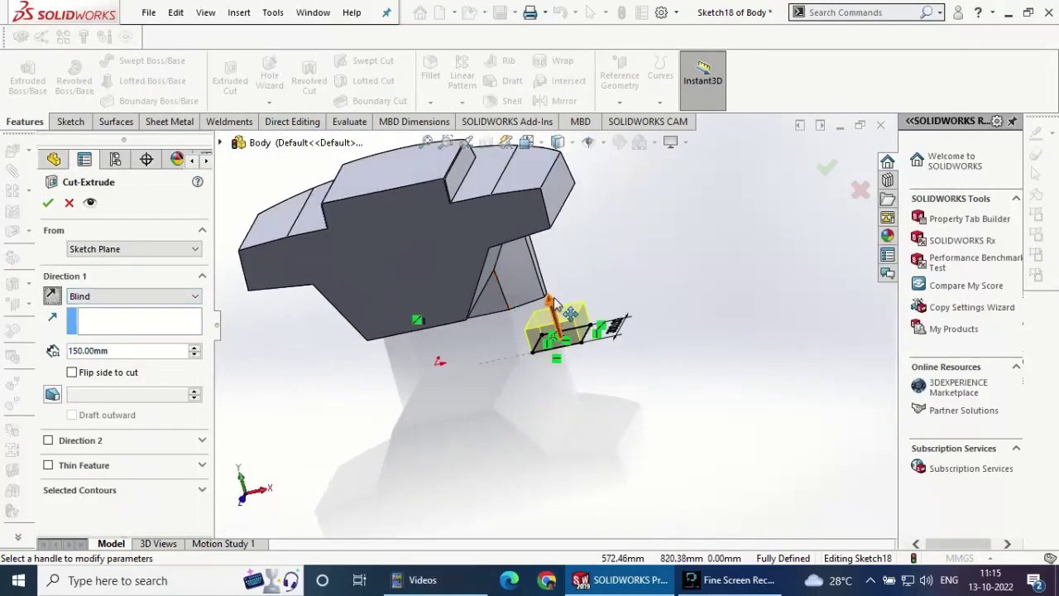
left_click_drag(567, 307, 527, 178)
key("Return")
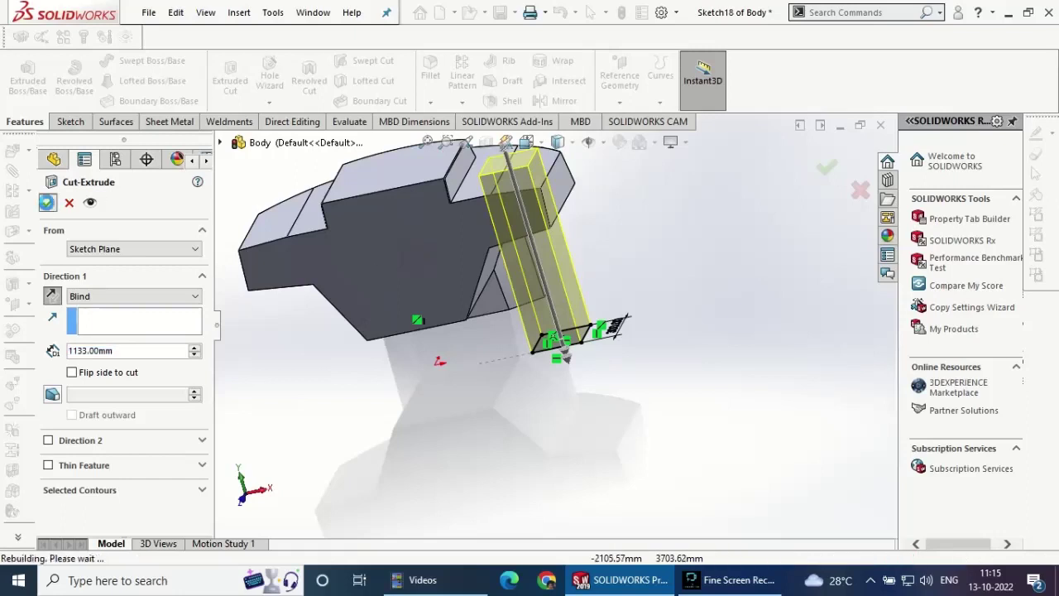
middle_click_drag(511, 390, 577, 437)
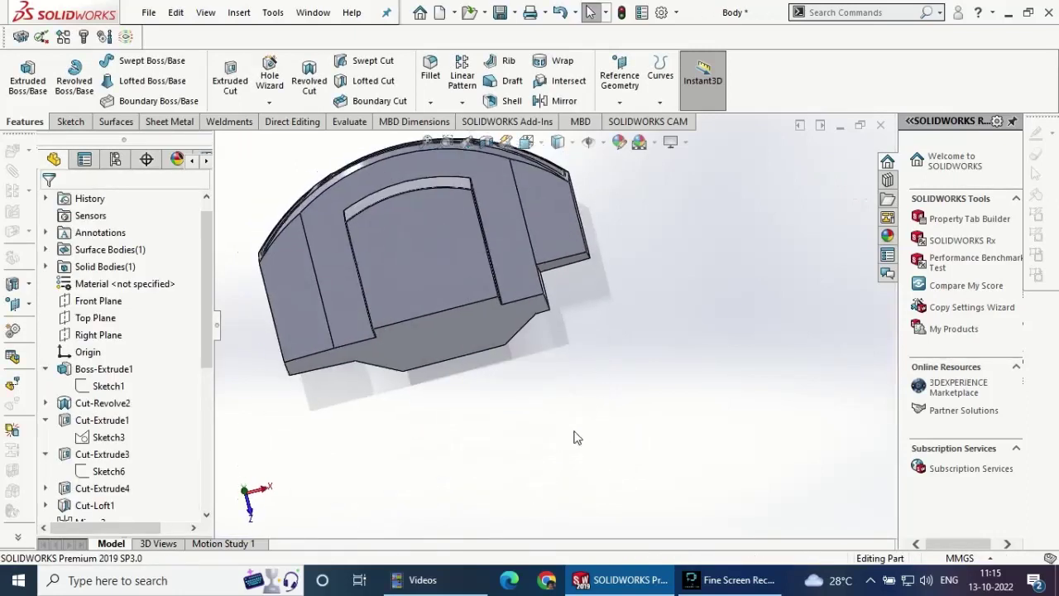
left_click(499, 12)
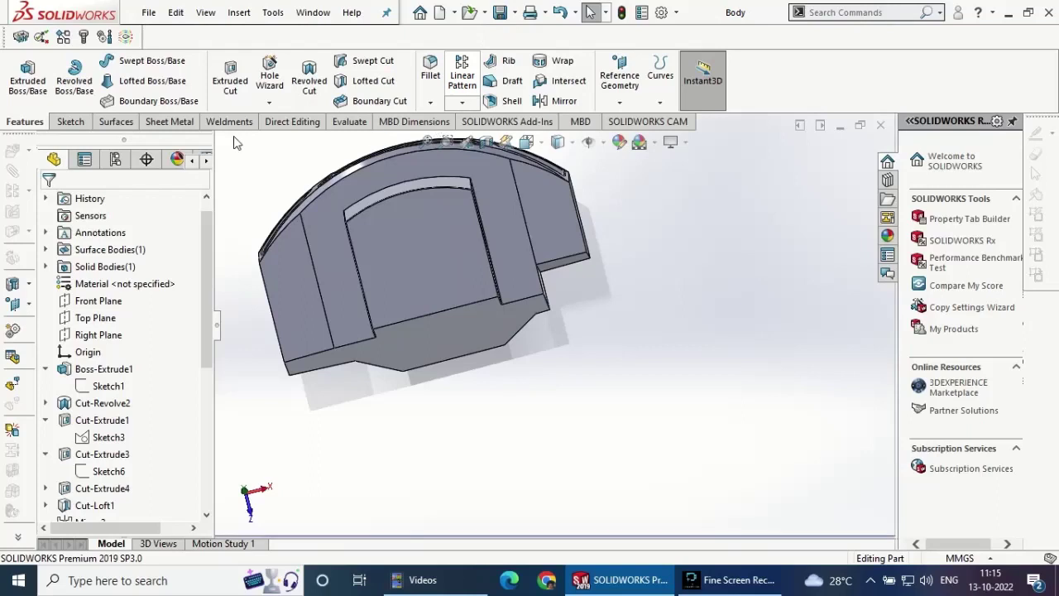
- Mirror Cut-Extrude7 across Right Plane to make a matching notch on the opposite side
left_click(539, 103)
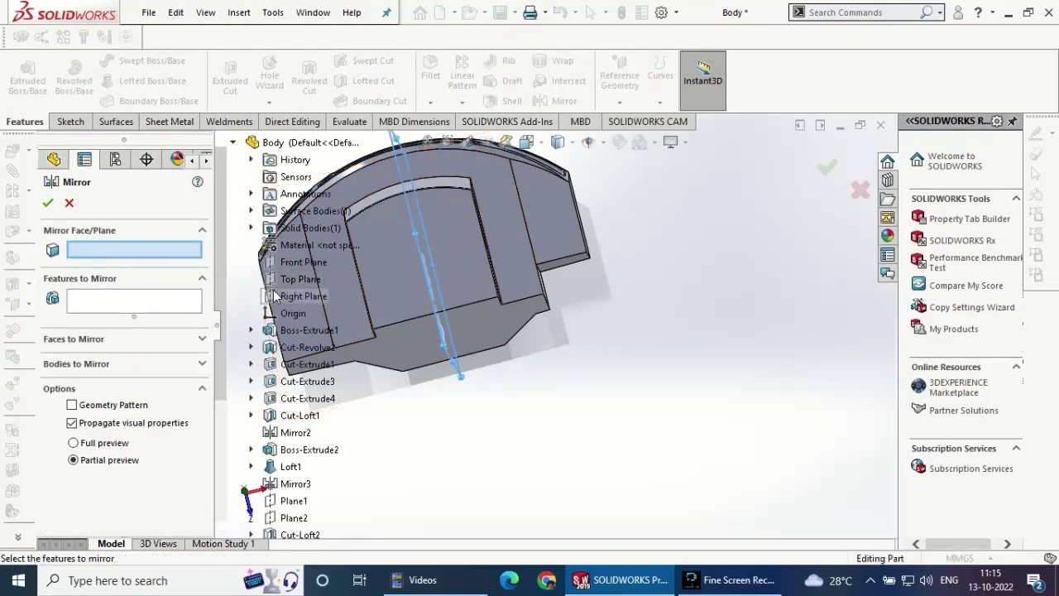
left_click(273, 289)
scroll(298, 413, "down", 3)
left_click(306, 517)
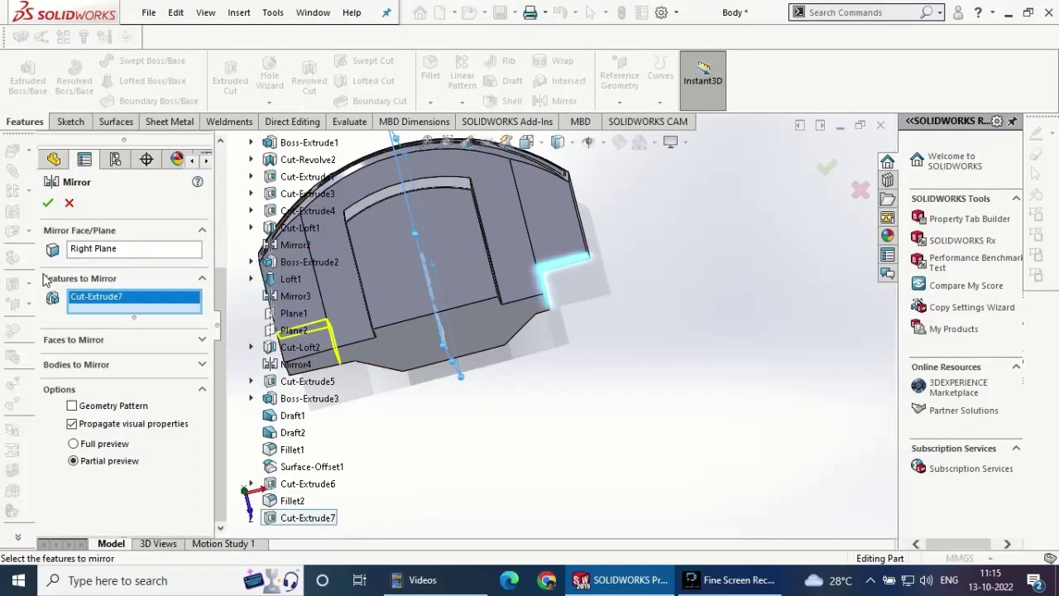
left_click(48, 202)
mouse_move(504, 437)
middle_mouse_down()
mouse_move(509, 341)
mouse_move(400, 279)
mouse_move(461, 51)
middle_mouse_up()
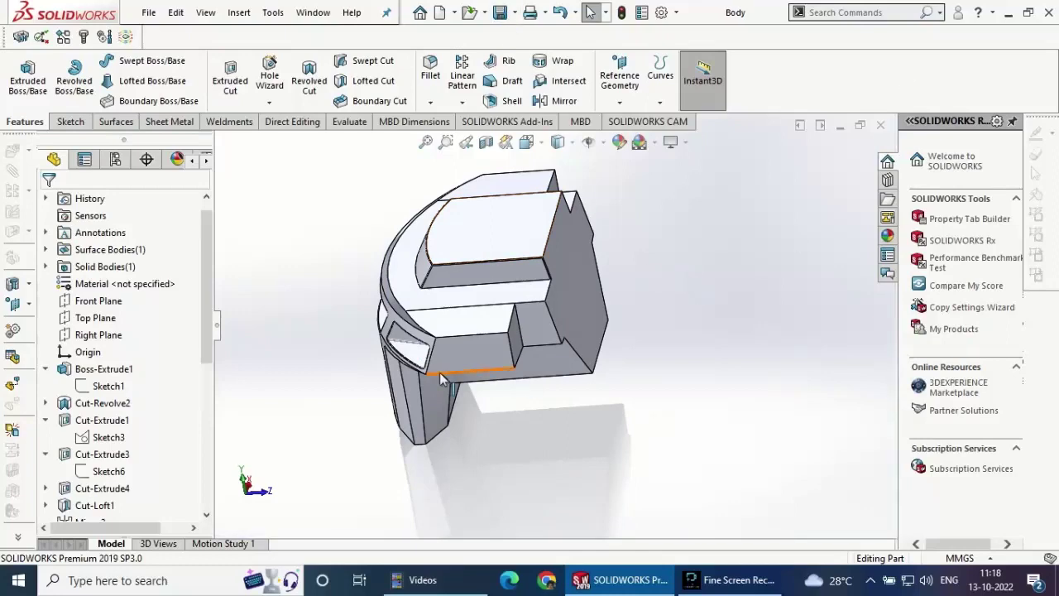
- Create Plane3 at 90° to Front Plane, passing through a bottom edge of the part
middle_click_drag(440, 372, 461, 367)
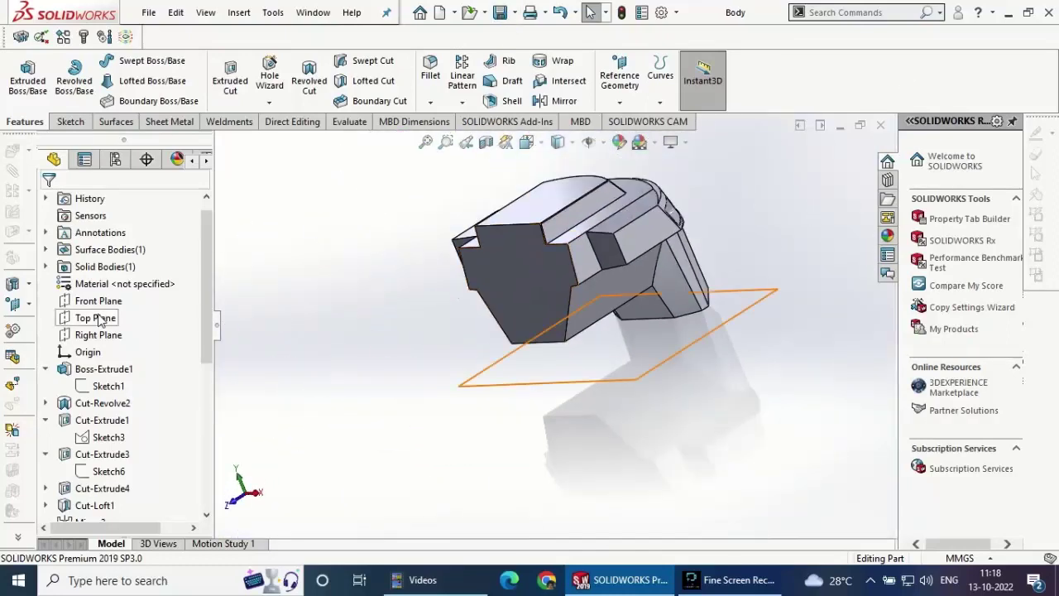
left_click(98, 301)
mouse_move(407, 328)
middle_mouse_down()
mouse_move(352, 346)
mouse_move(497, 249)
middle_mouse_up()
left_click(620, 101)
left_click(633, 113)
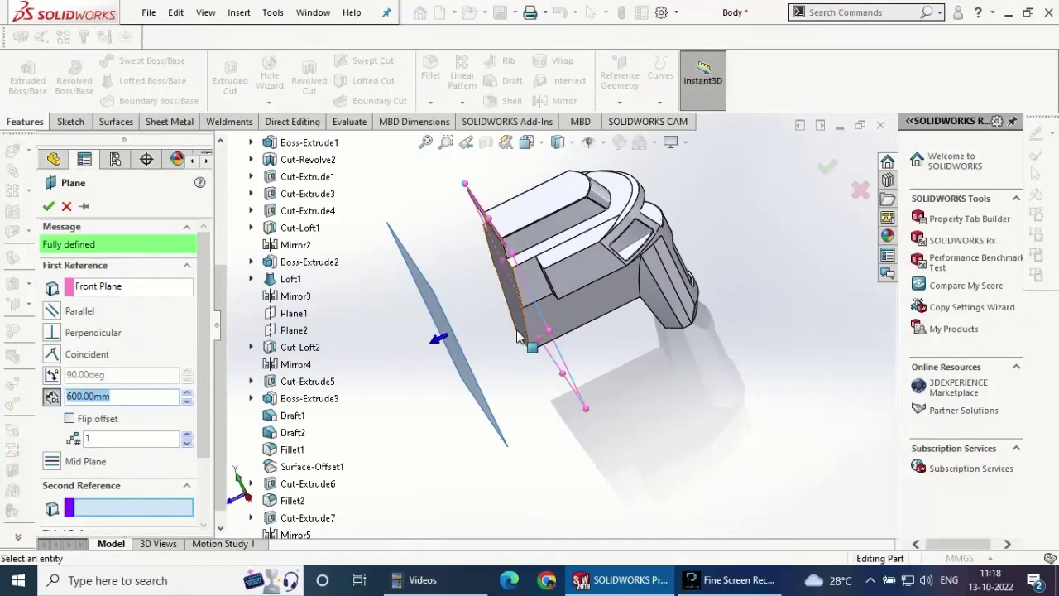
scroll(517, 336, "down", 3)
left_click(542, 358)
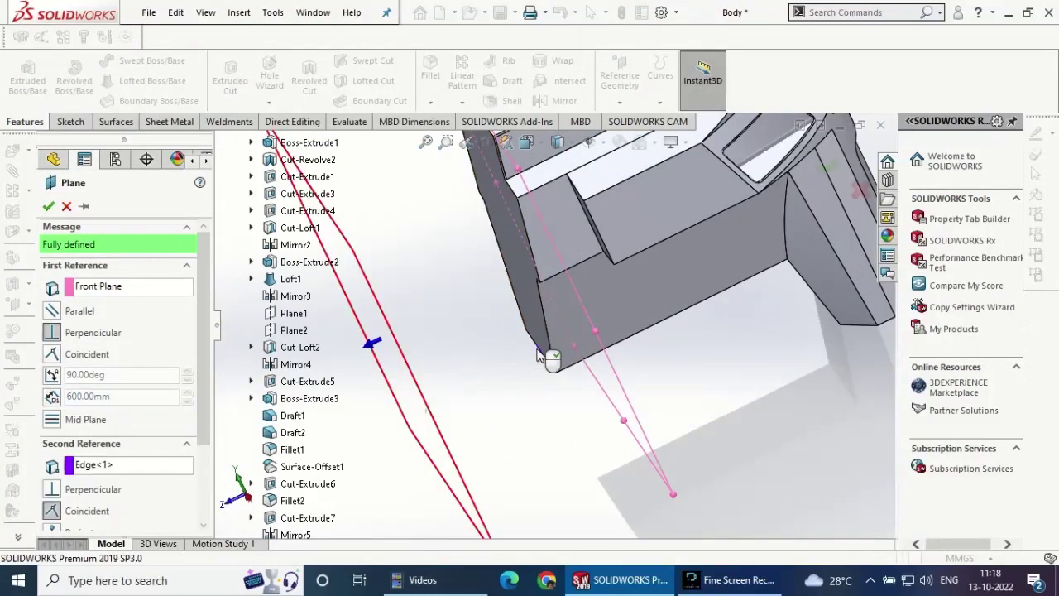
left_click(55, 312)
middle_click_drag(416, 342, 501, 344)
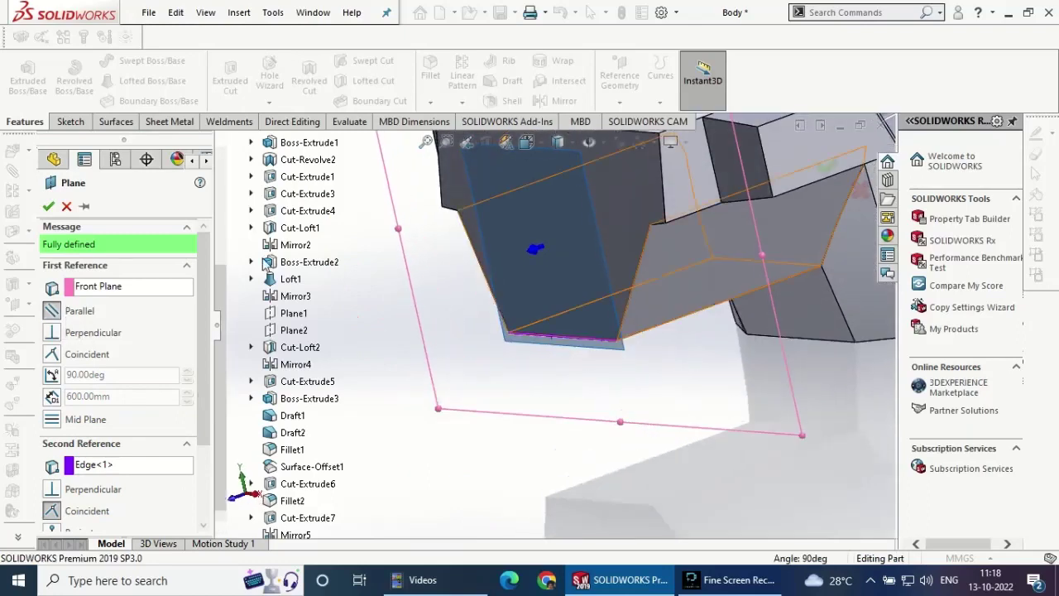
right_click(500, 344)
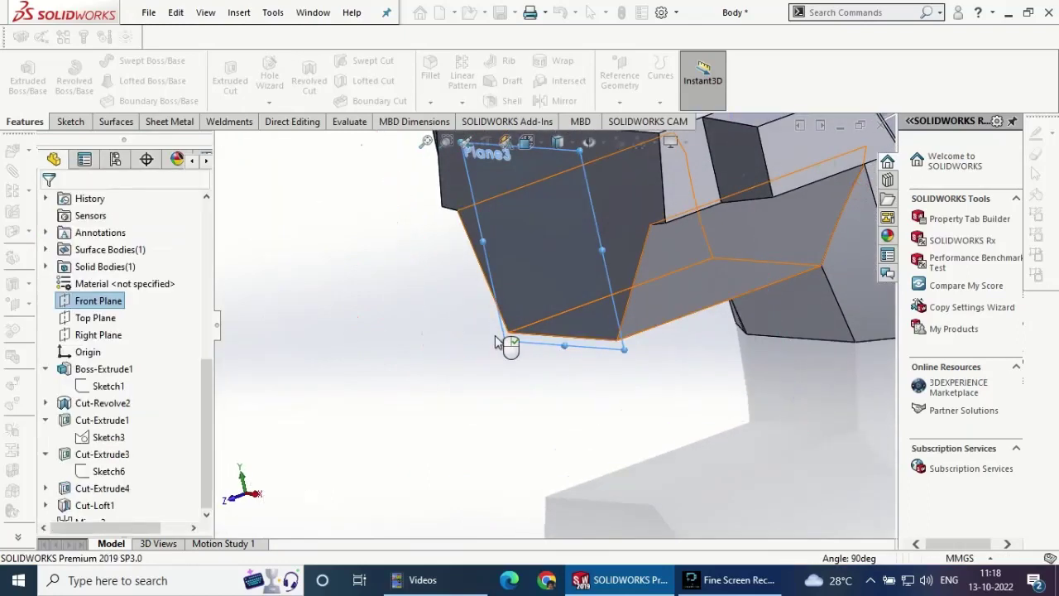
left_click(534, 250)
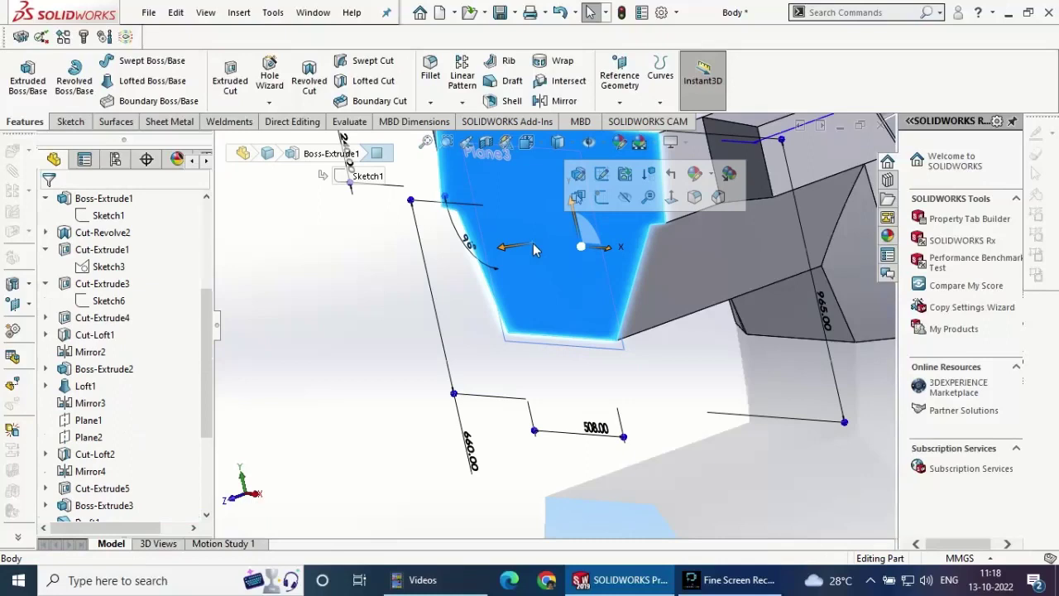
left_click(662, 211)
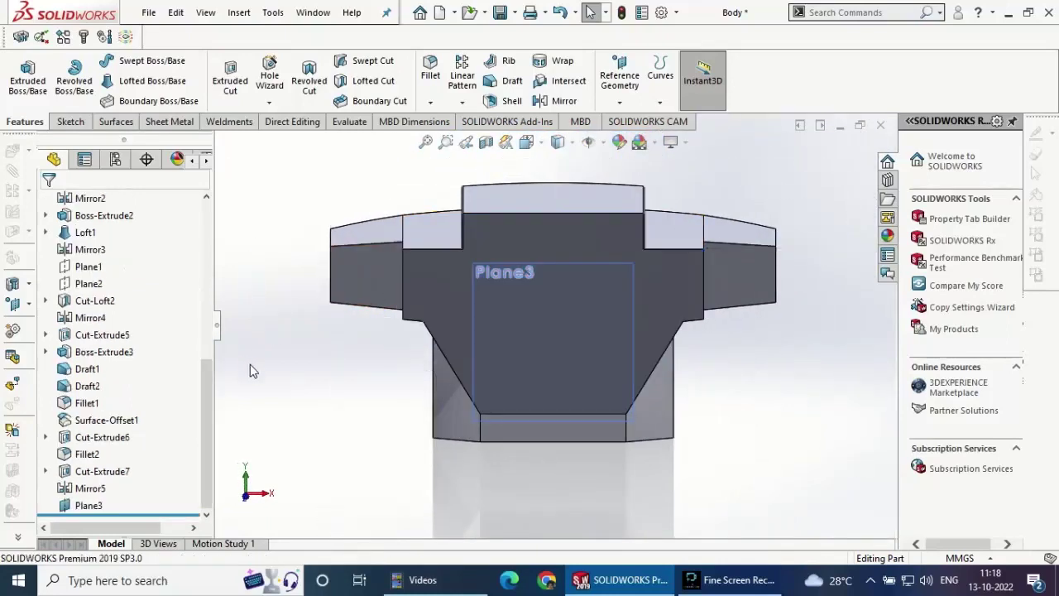
left_click(571, 265)
left_click(578, 215)
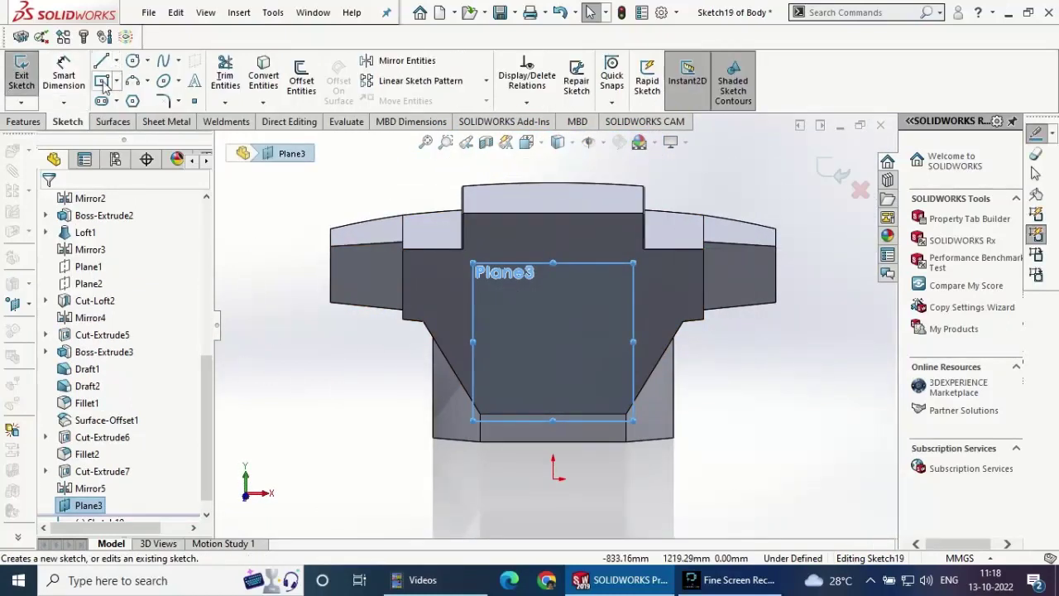
left_click(103, 85)
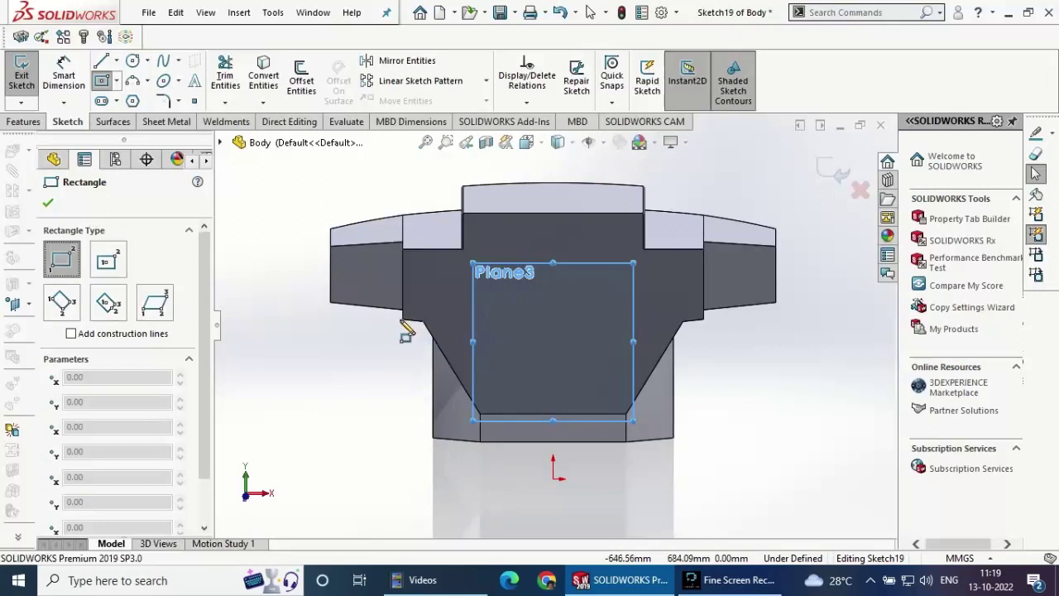
left_click_drag(403, 319, 704, 443)
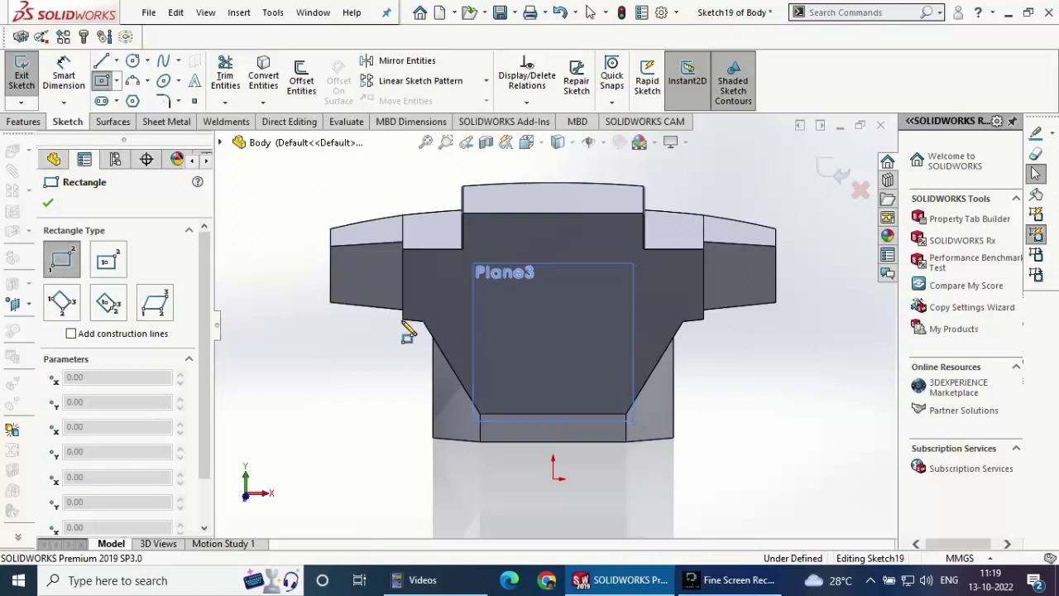
left_click(705, 443)
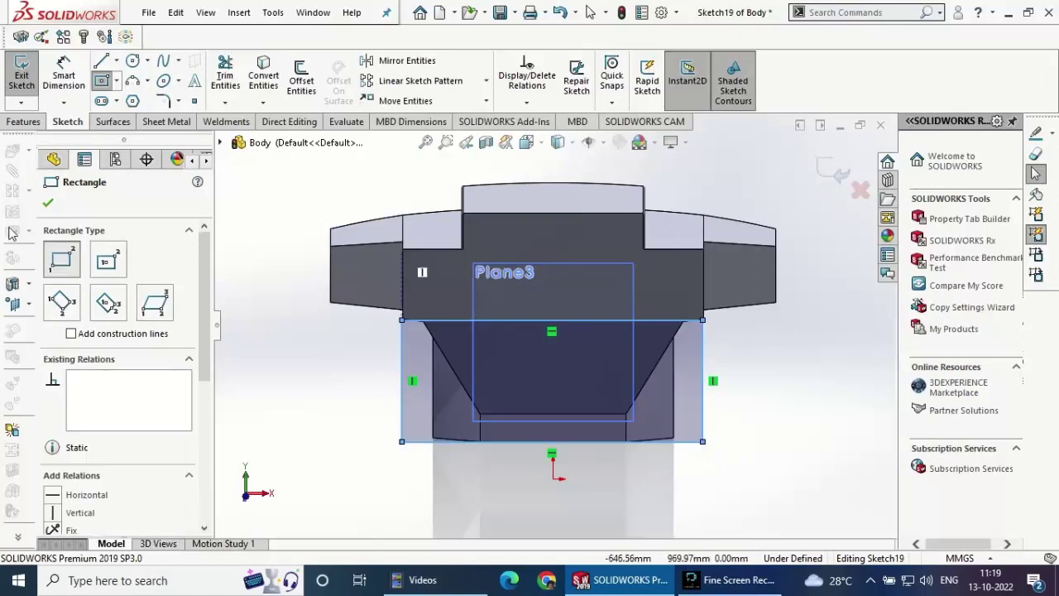
left_click(49, 204)
left_click(403, 281)
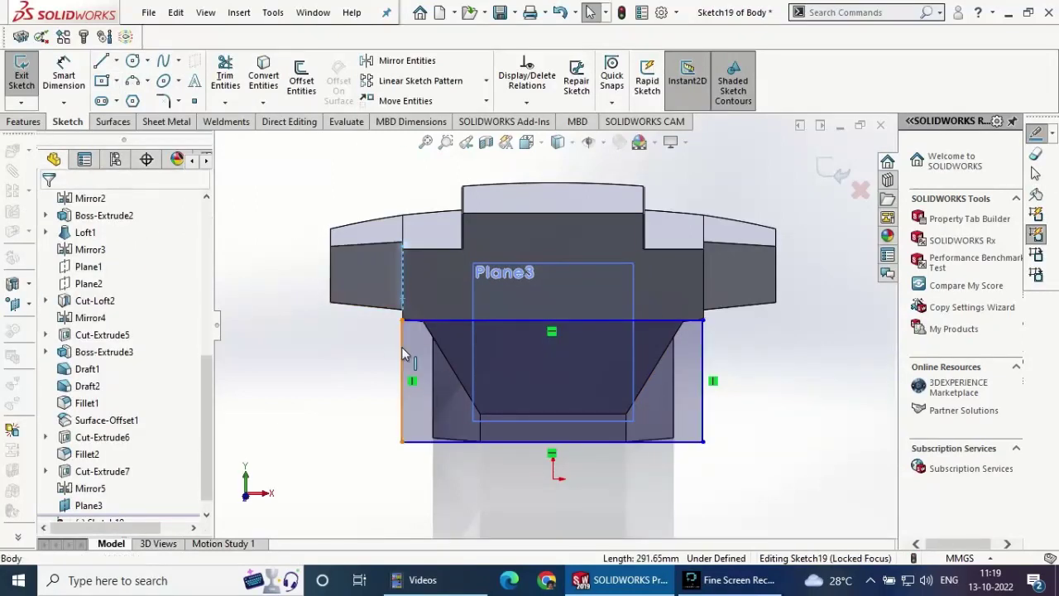
left_click(401, 346, "ctrl")
left_click(448, 301)
key("Escape")
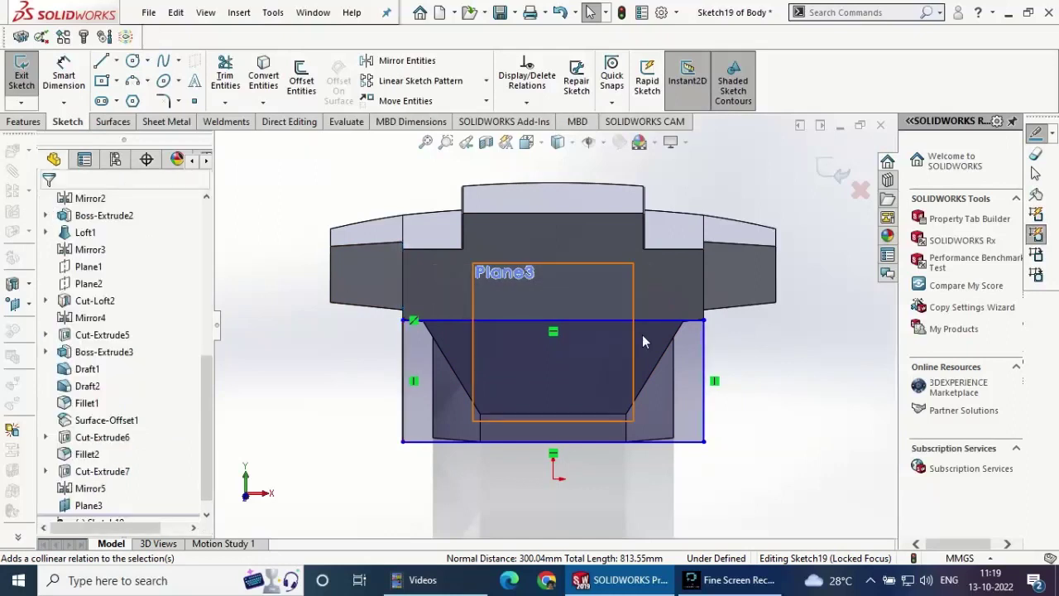
left_click(693, 344, "ctrl")
left_click(748, 290)
key("Escape")
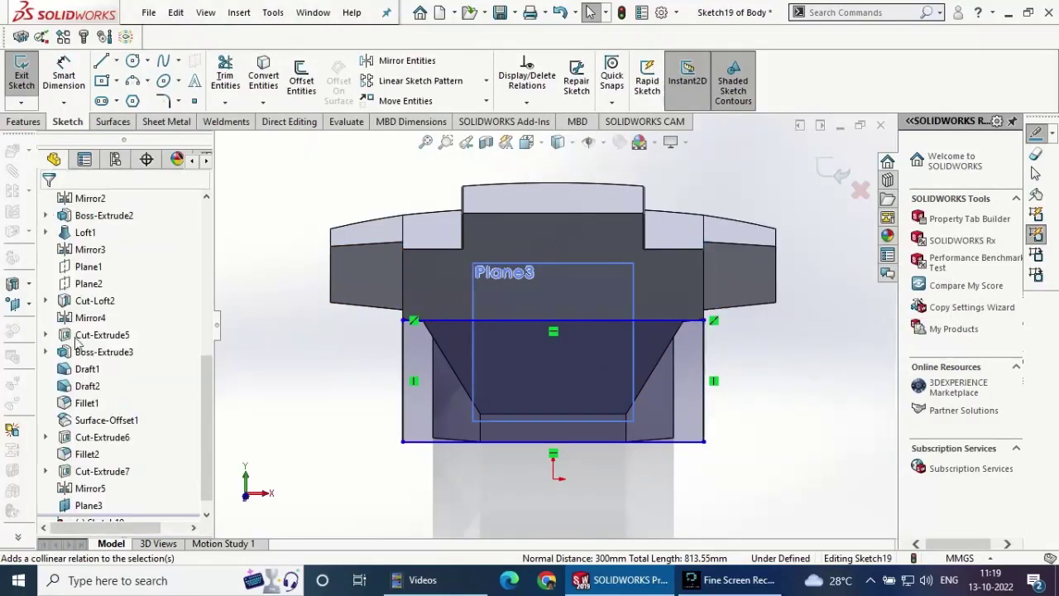
left_click(559, 443)
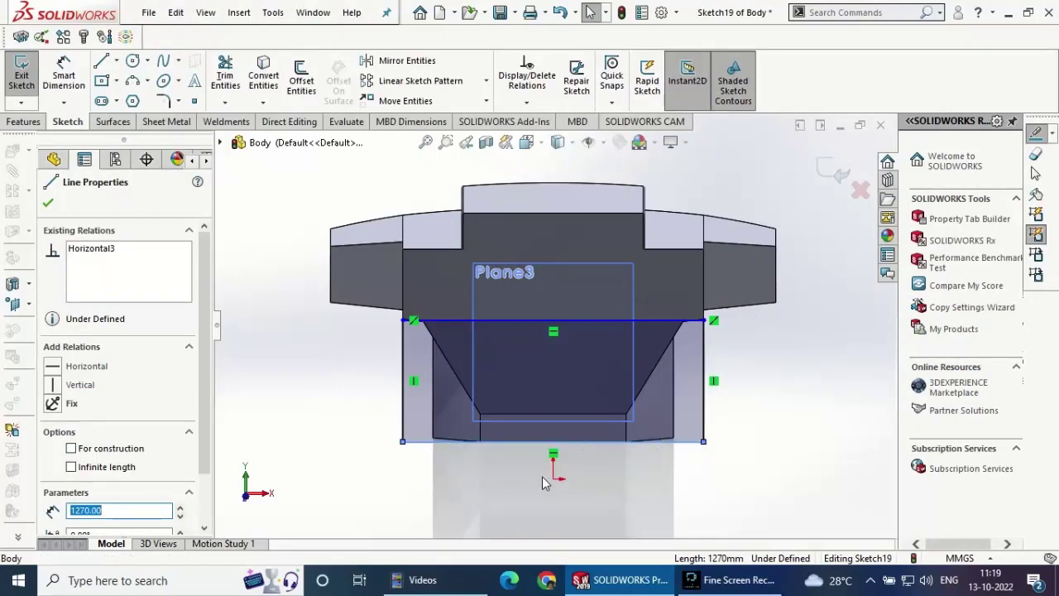
mouse_move(623, 460)
middle_mouse_down()
mouse_move(612, 447)
mouse_move(536, 483)
middle_mouse_up()
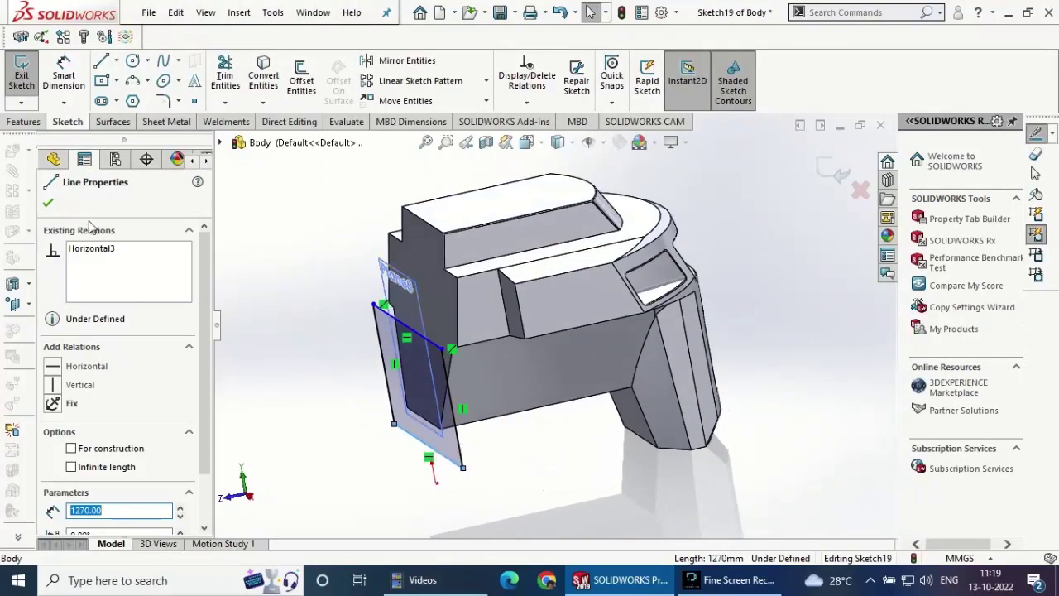
left_click(861, 189)
left_click(556, 296)
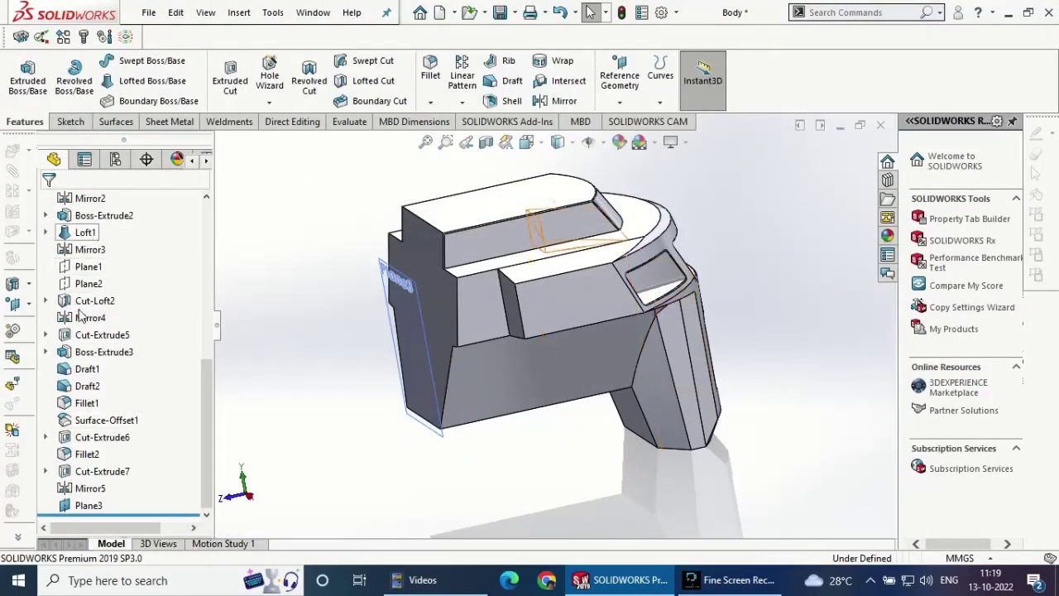
- Start a new sketch on Front Plane, viewed straight on
scroll(116, 273, "up", 3)
scroll(114, 315, "up", 4)
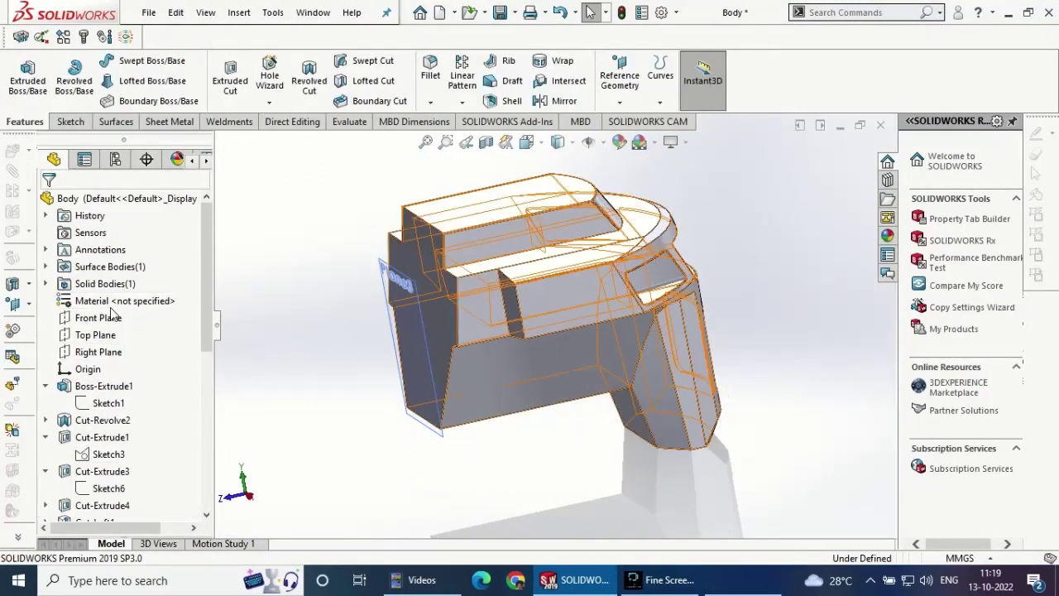
left_click(114, 321)
left_click(199, 294)
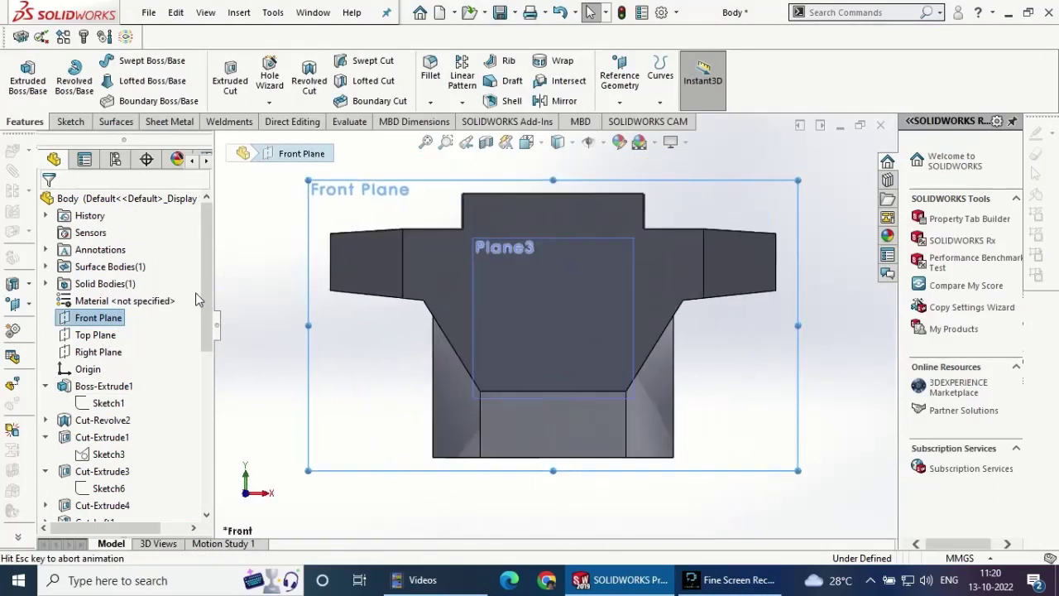
left_click(70, 121)
left_click(22, 75)
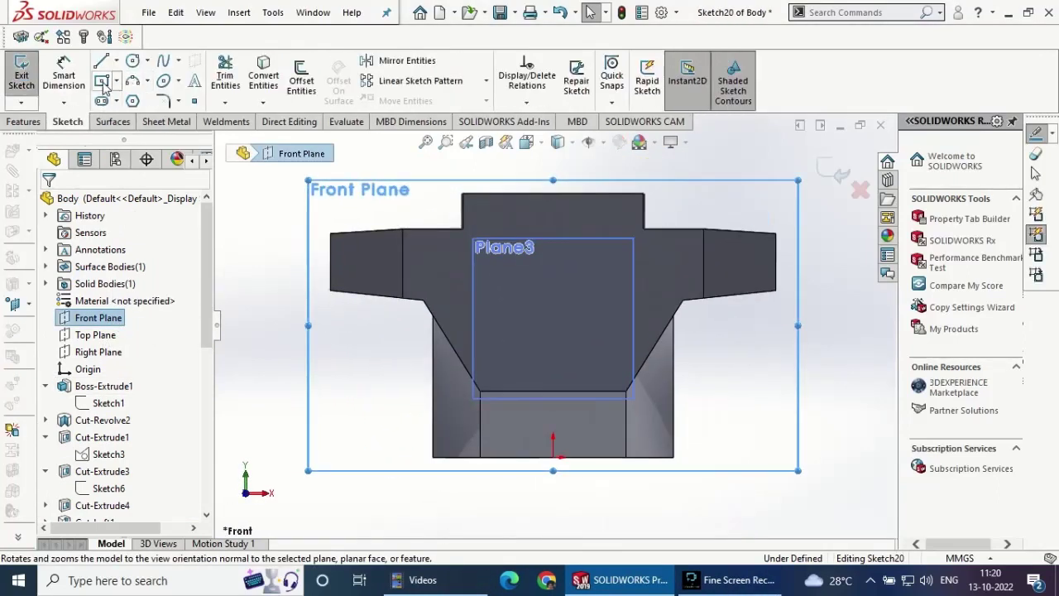
- Draw a corner rectangle from the left shoulder to the bottom right of the part
left_click(103, 83)
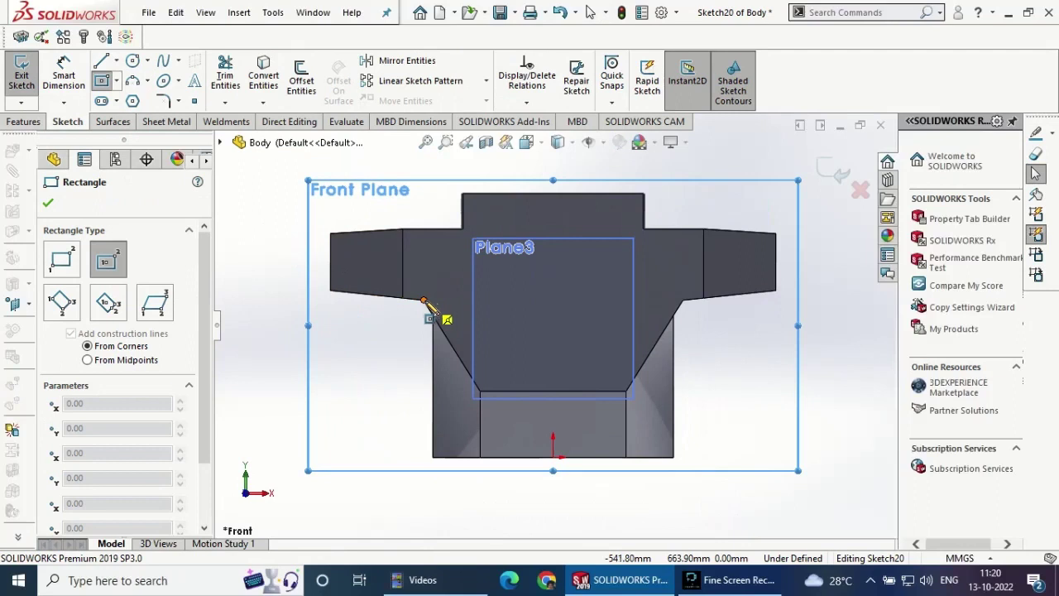
left_click(402, 298)
left_click(62, 259)
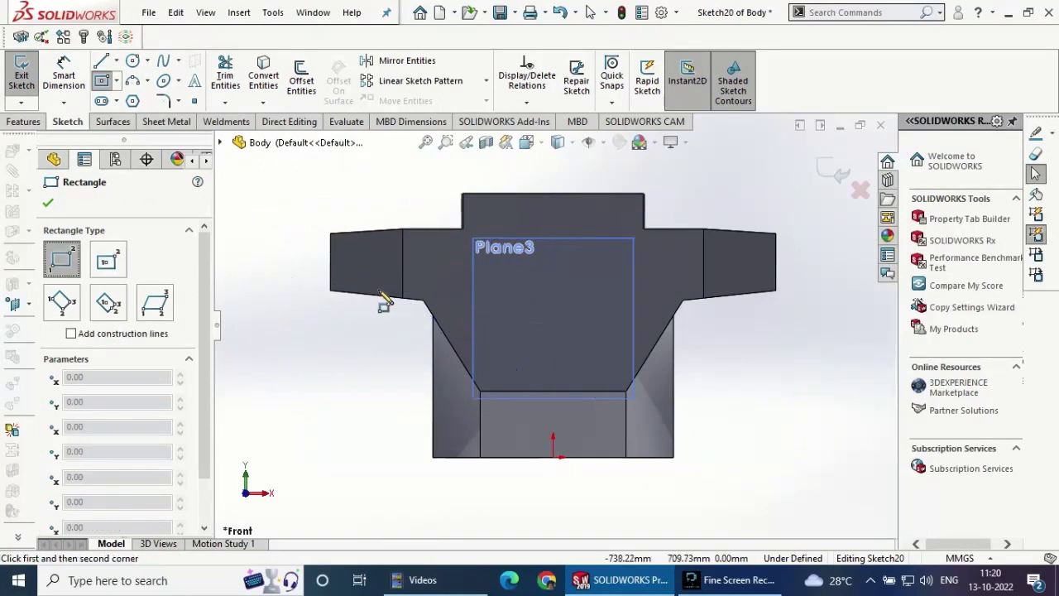
left_click(403, 298)
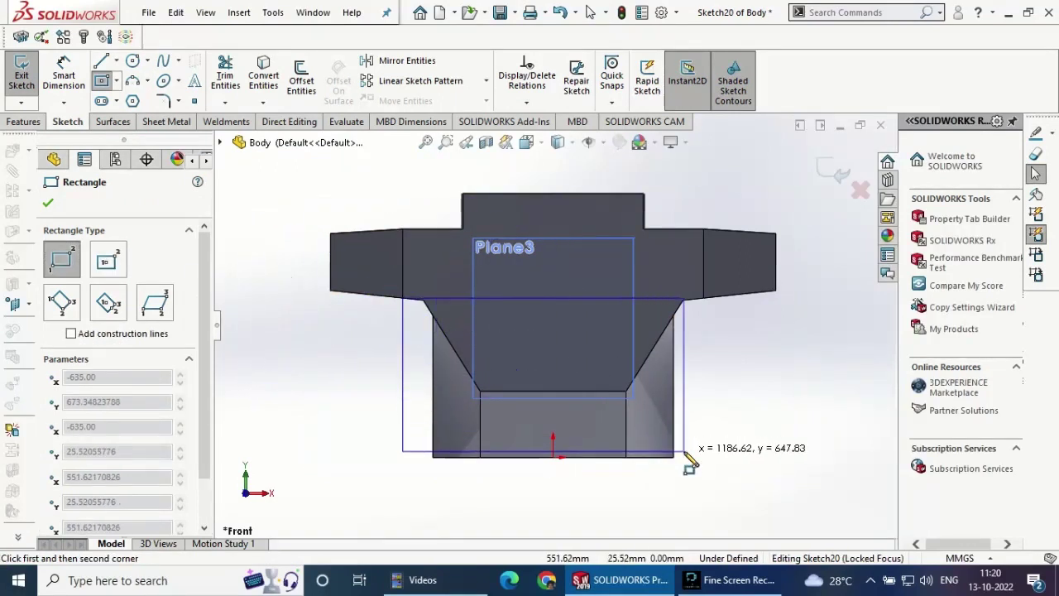
left_click(700, 451)
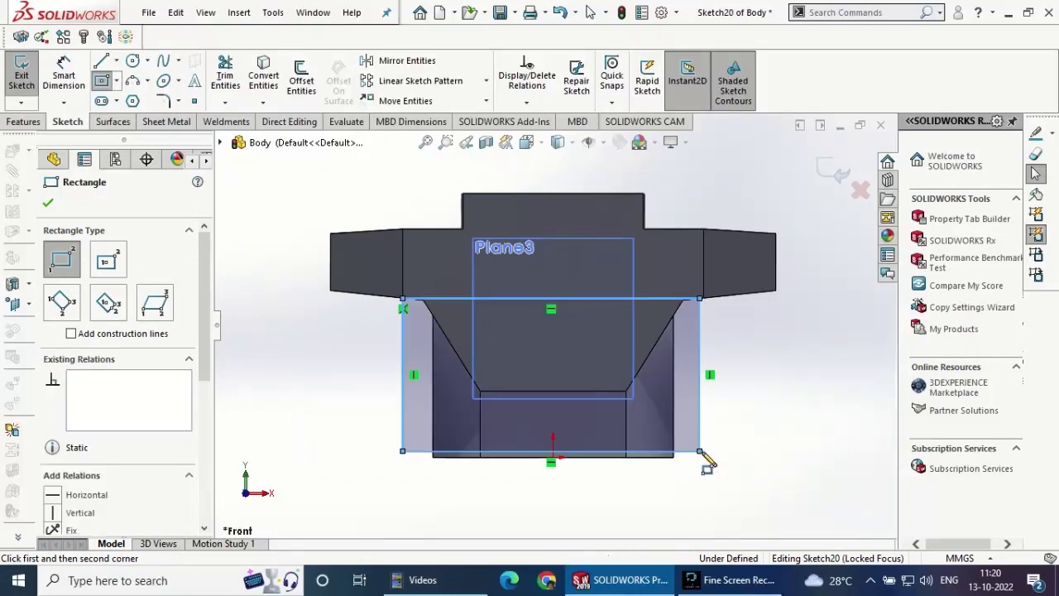
left_click(49, 202)
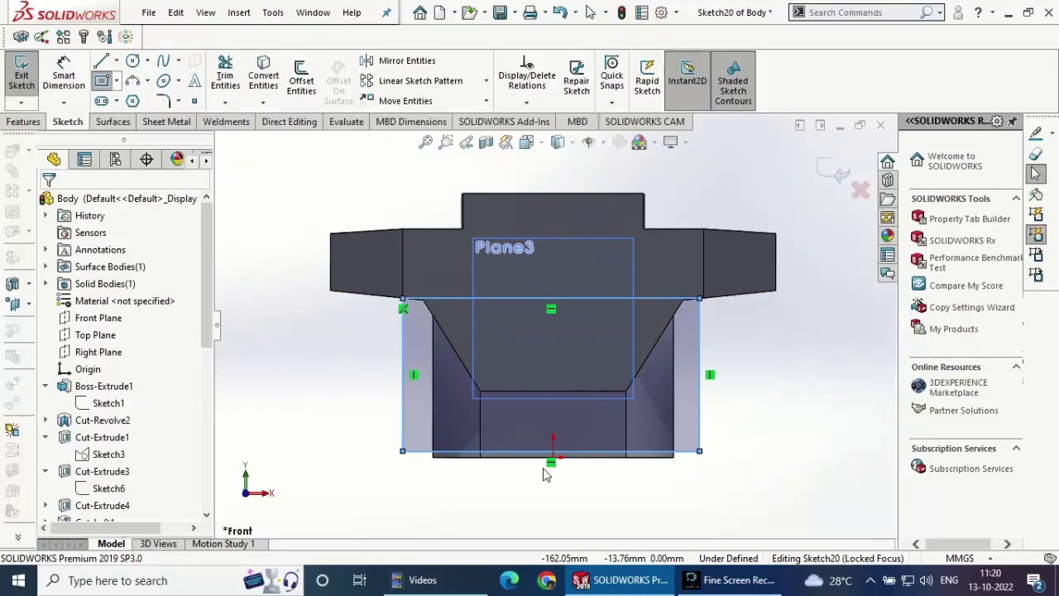
- Make the top-right corner coincident with the model vertex and the bottom line collinear with the part edge
left_click(700, 298)
left_click(703, 298, "ctrl")
left_click(744, 246)
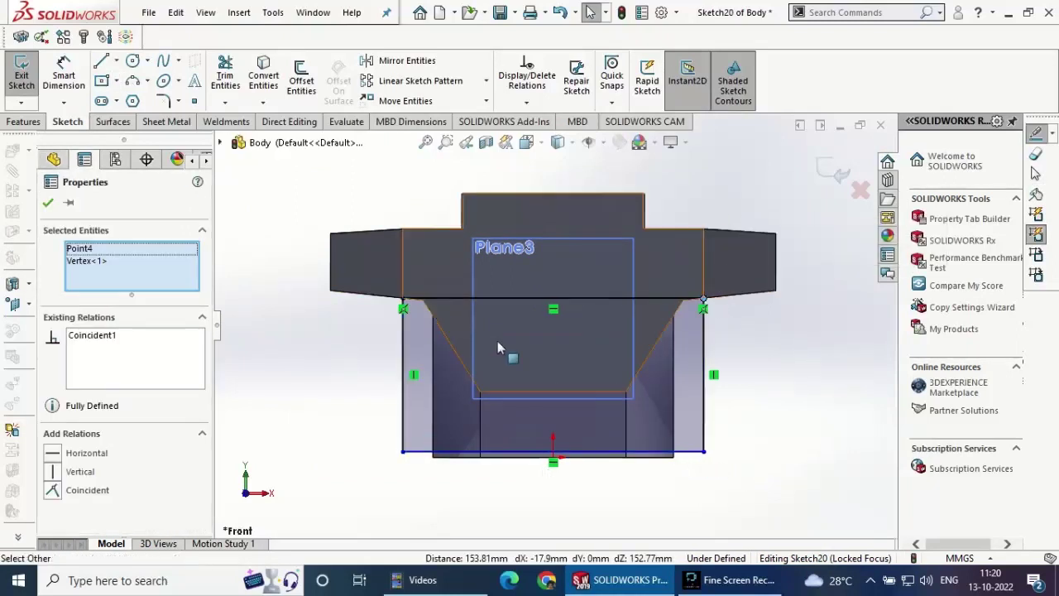
left_click(490, 452)
left_click(491, 462)
left_click(512, 455)
left_click(513, 460)
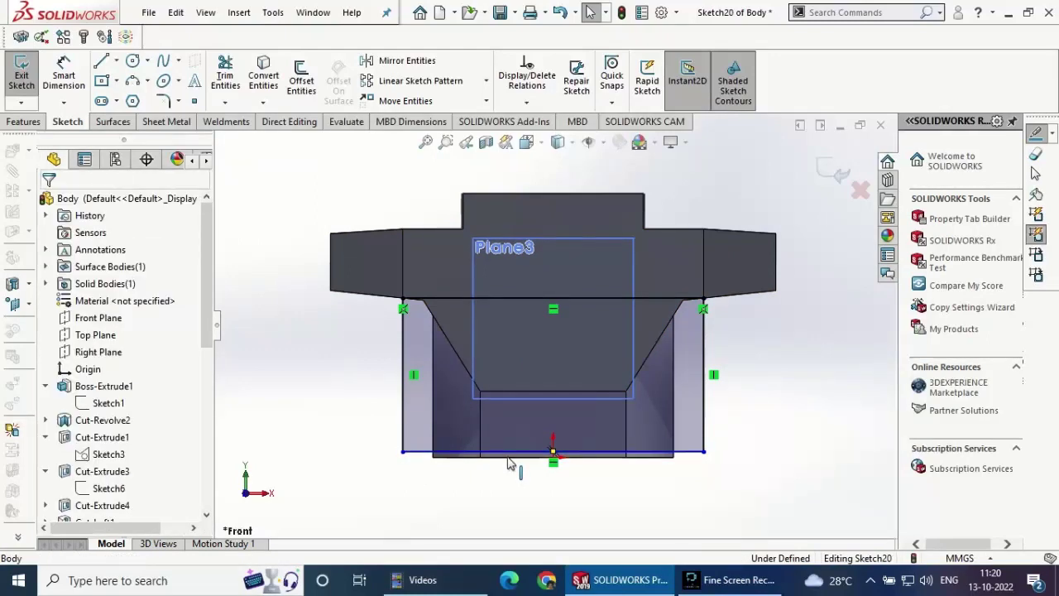
left_click(514, 454)
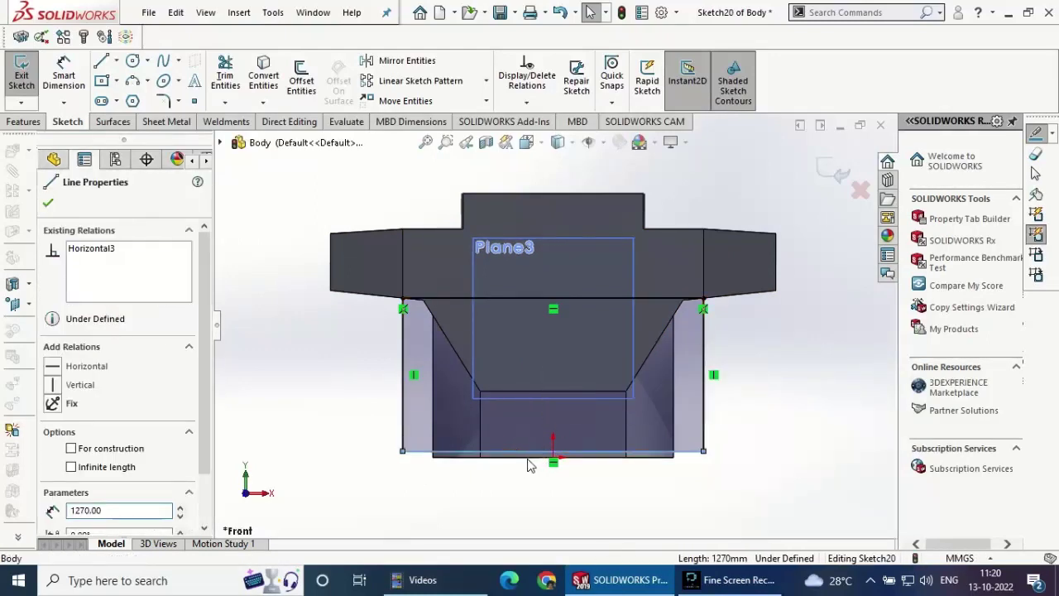
left_click(514, 459, "ctrl")
left_click(83, 453)
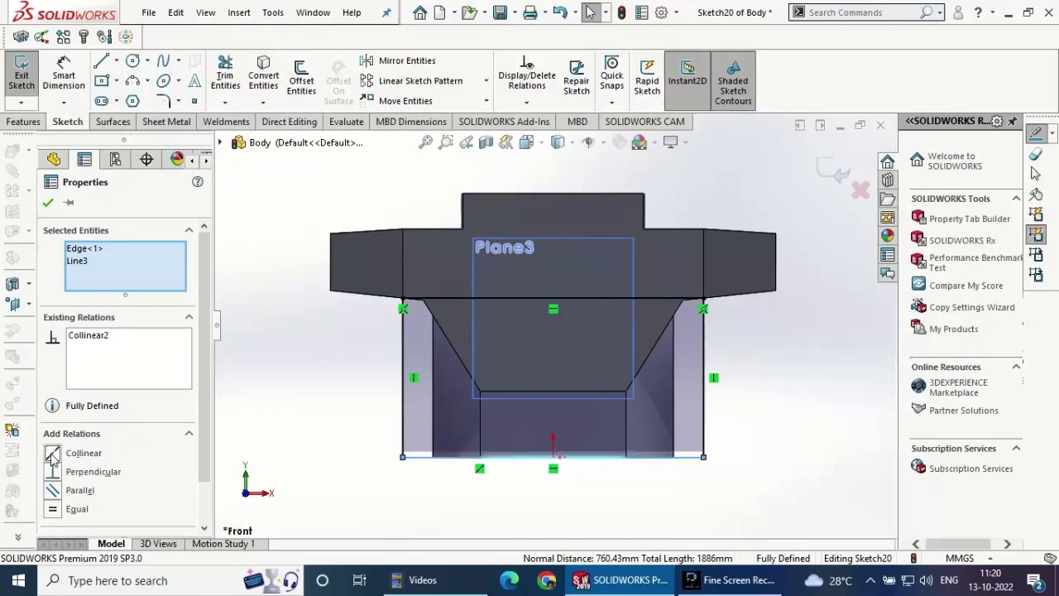
key("Escape")
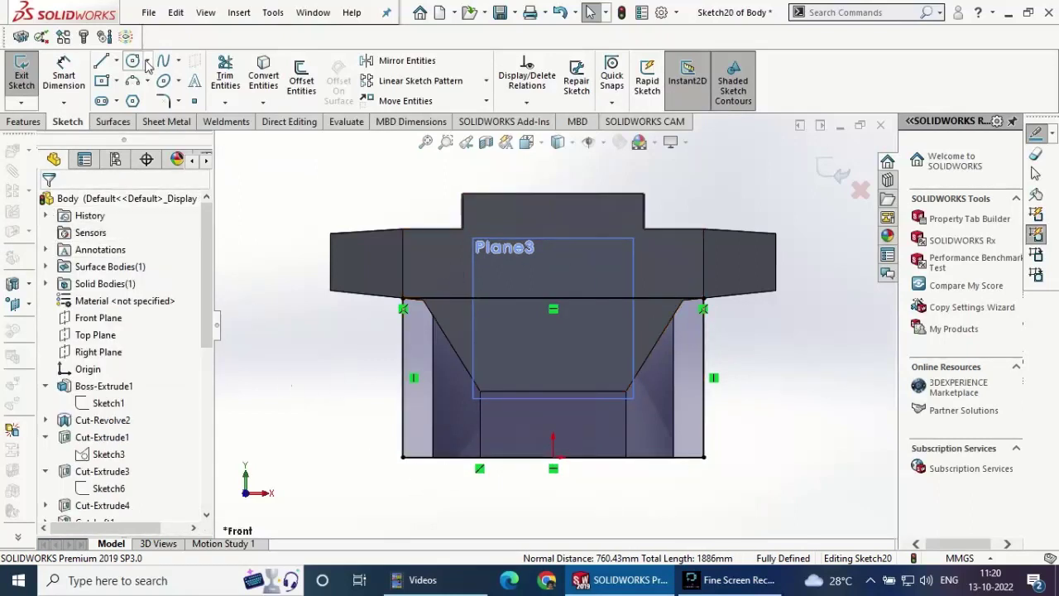
- Round all four rectangle corners with 50 mm sketch fillets
left_click(164, 102)
left_click(403, 309)
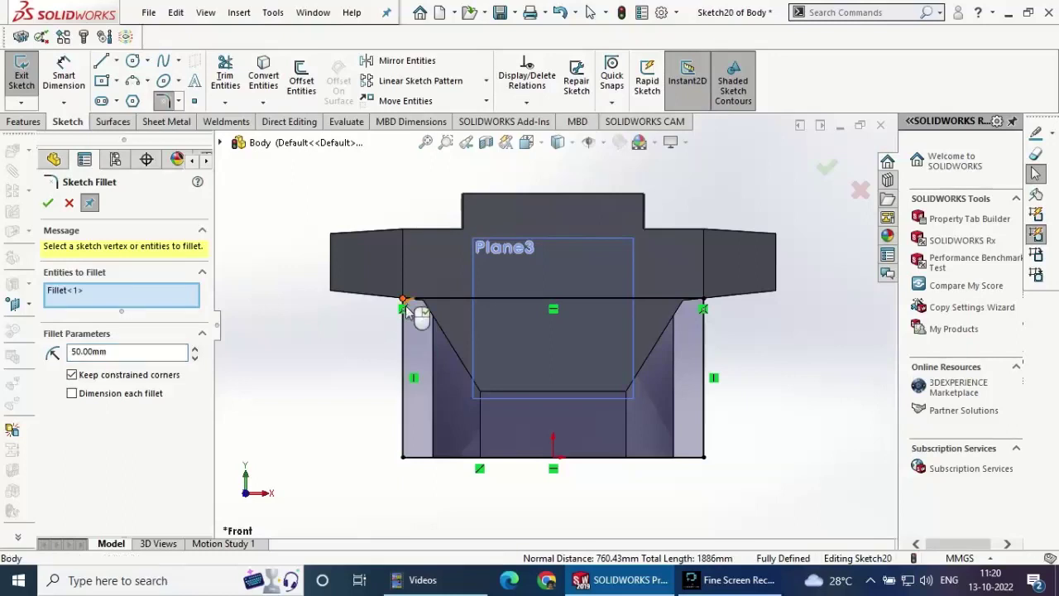
left_click(403, 454)
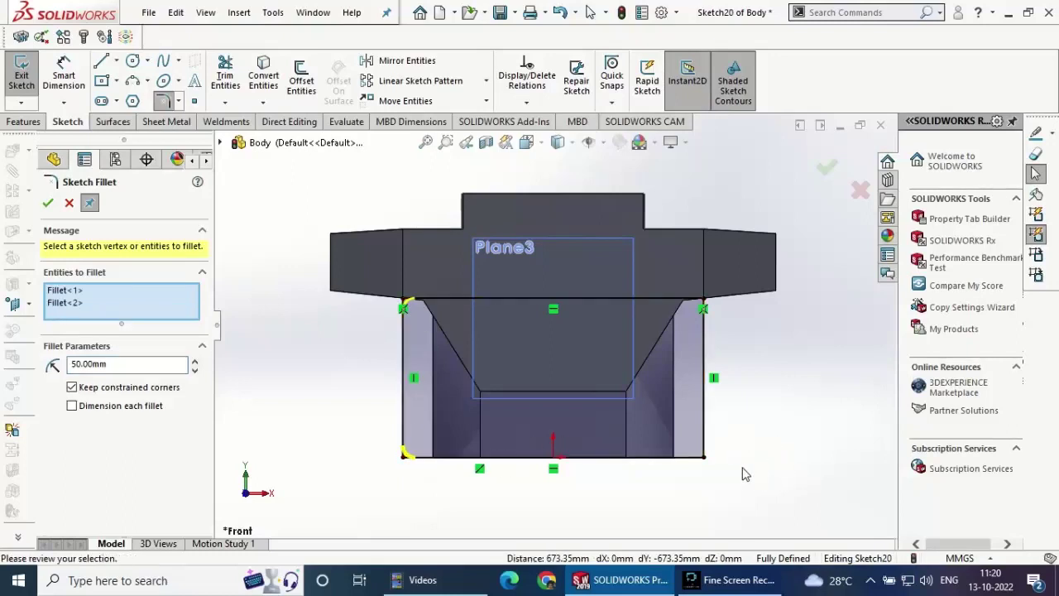
left_click(704, 456)
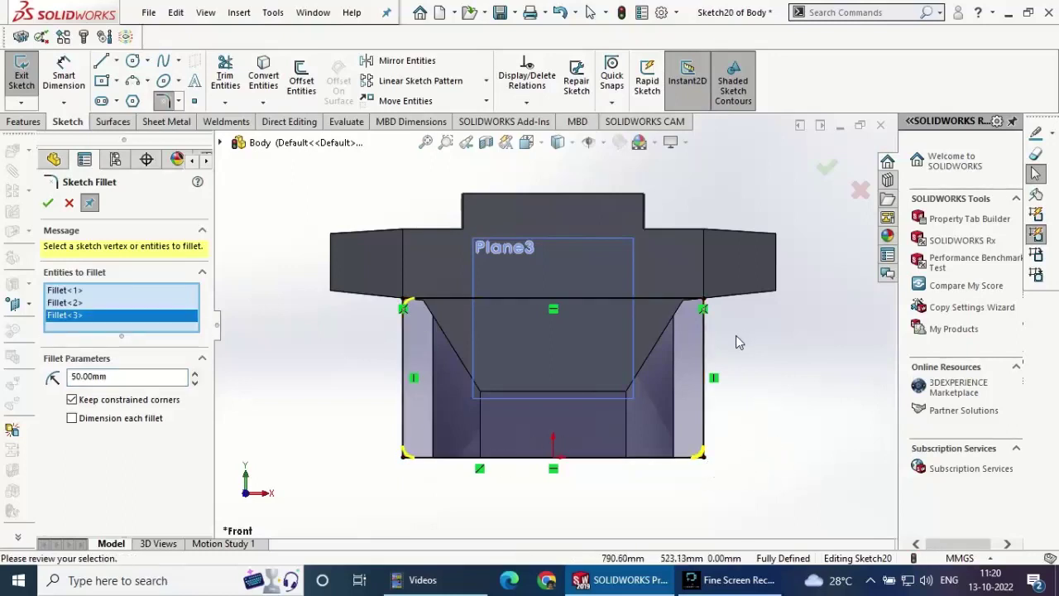
left_click(704, 300)
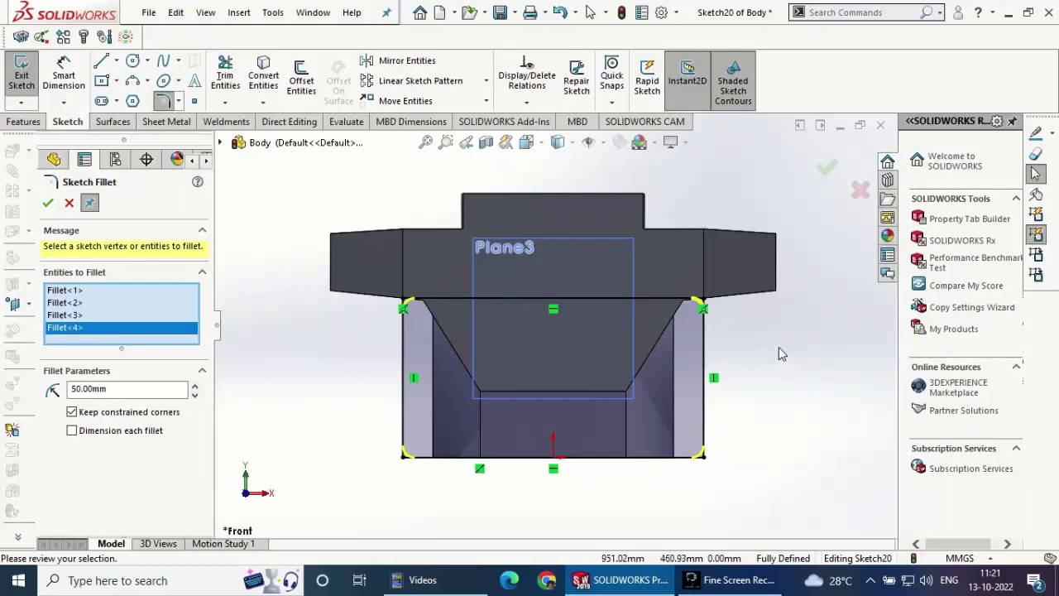
middle_click_drag(779, 355, 717, 417)
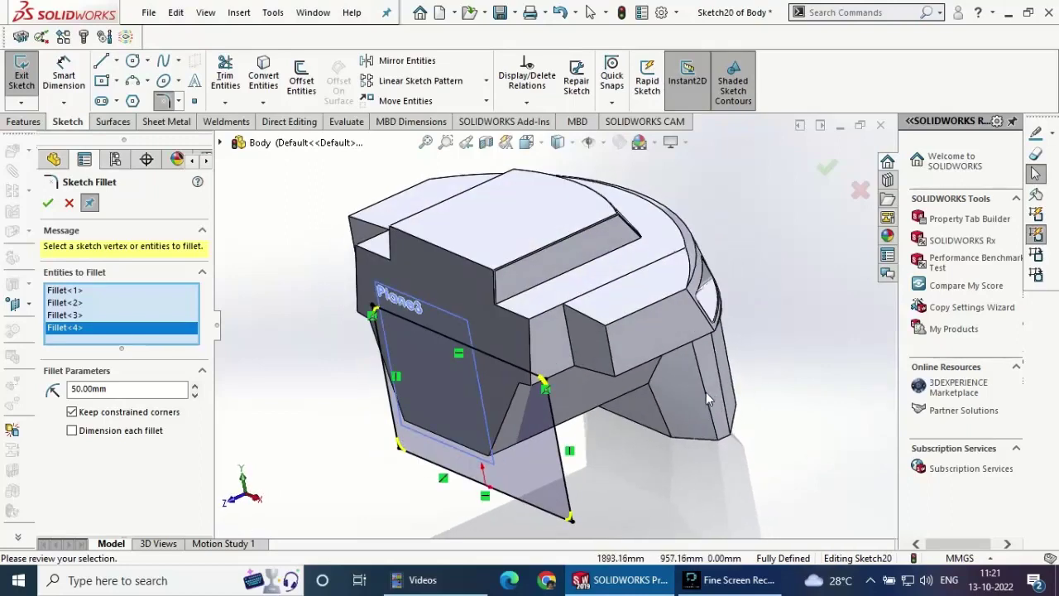
left_click(48, 204)
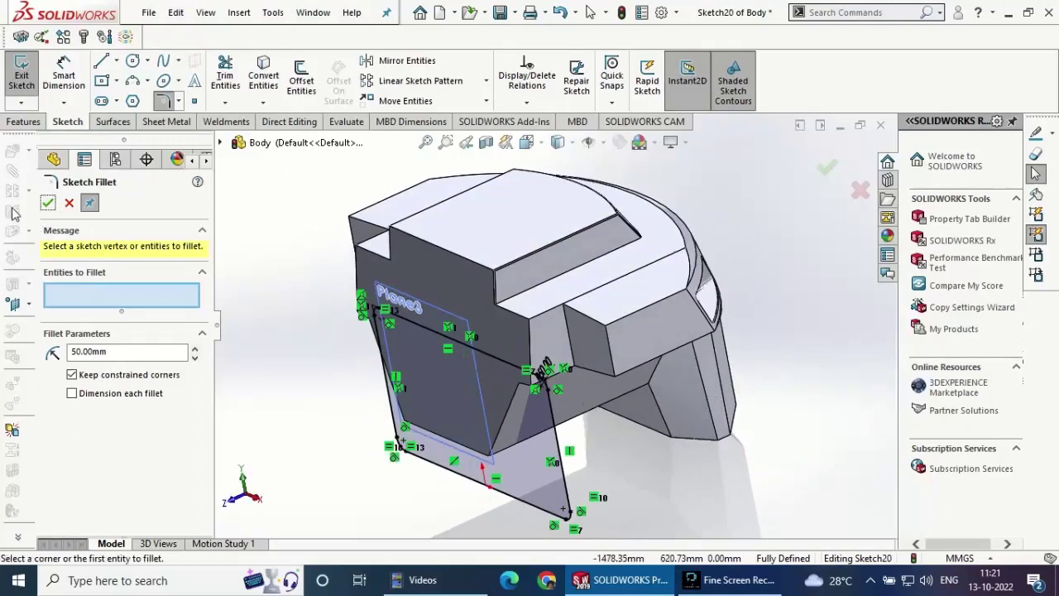
left_click(48, 203)
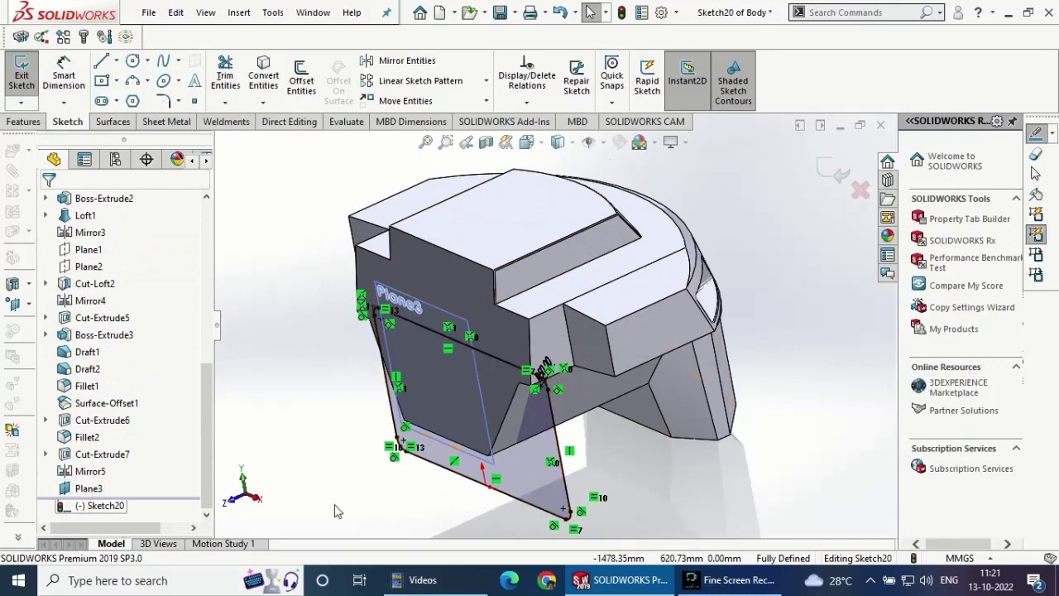
- Orbit to check Sketch20, then exit the sketch
middle_click_drag(613, 432, 612, 402)
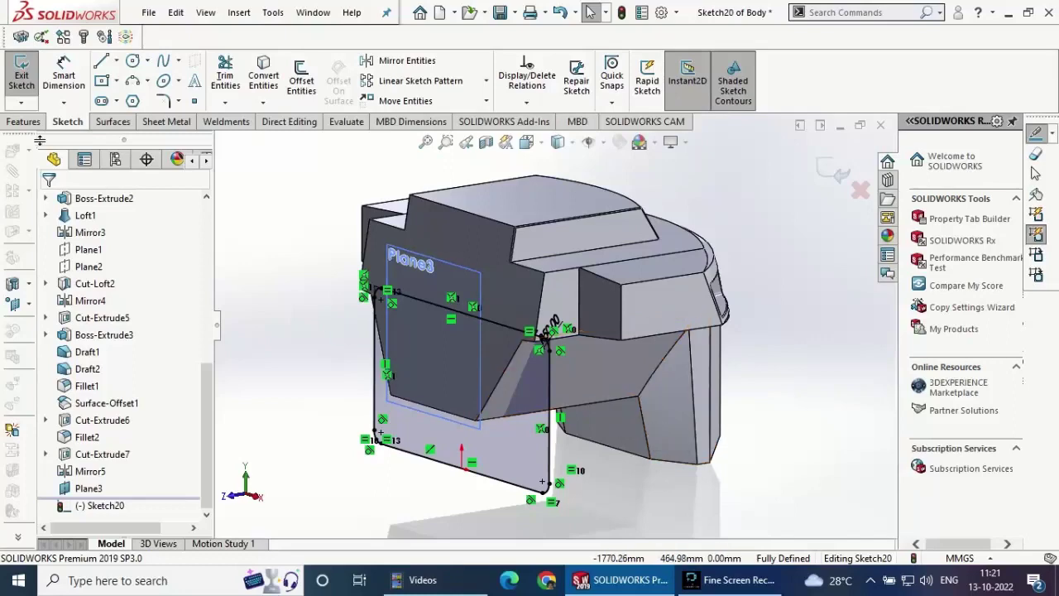
middle_click_drag(350, 335, 317, 331)
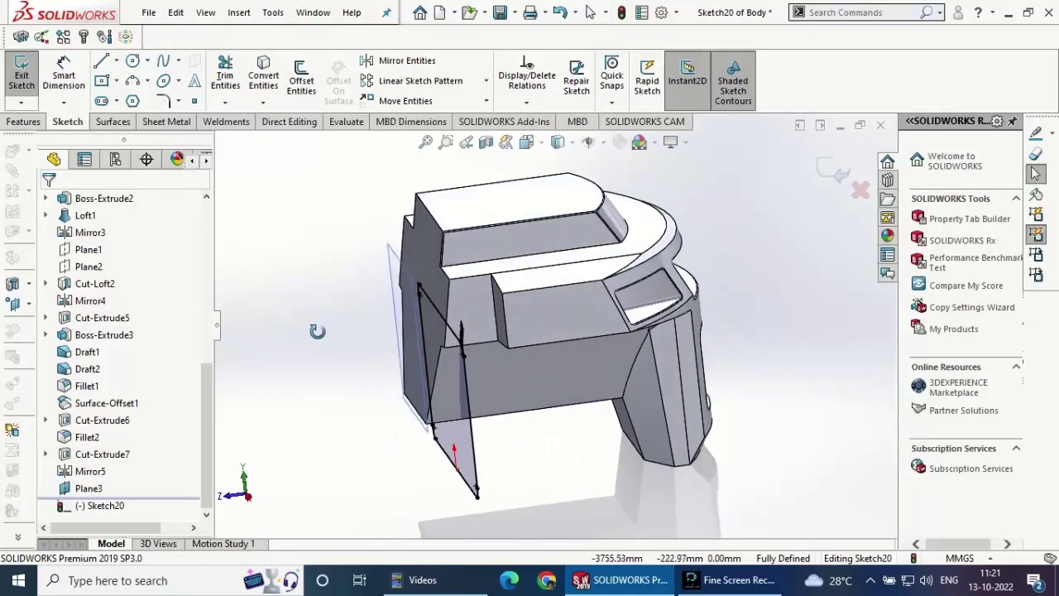
middle_click_drag(318, 332, 422, 461)
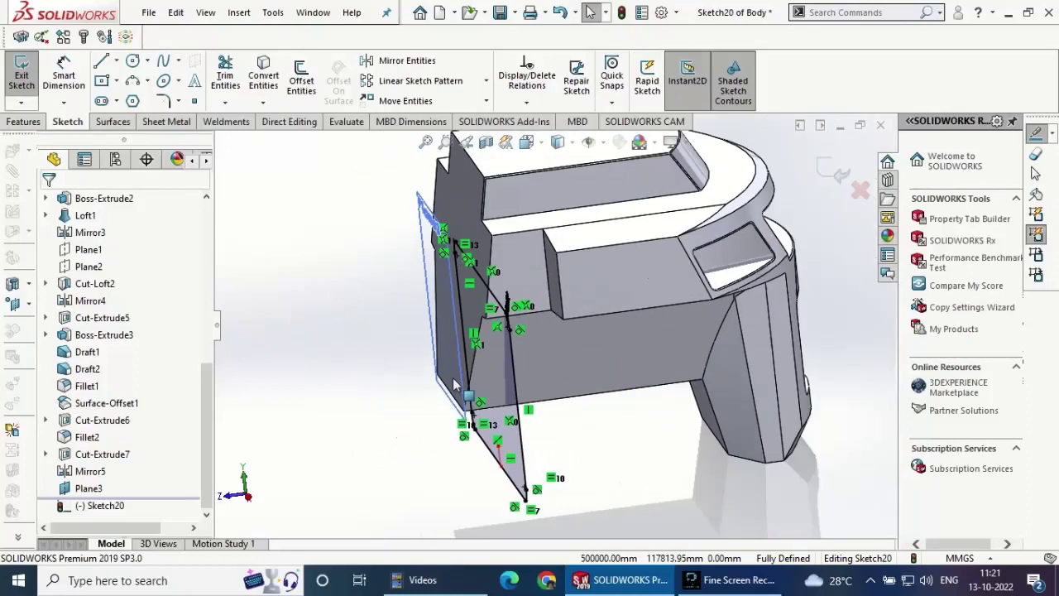
left_click(120, 504)
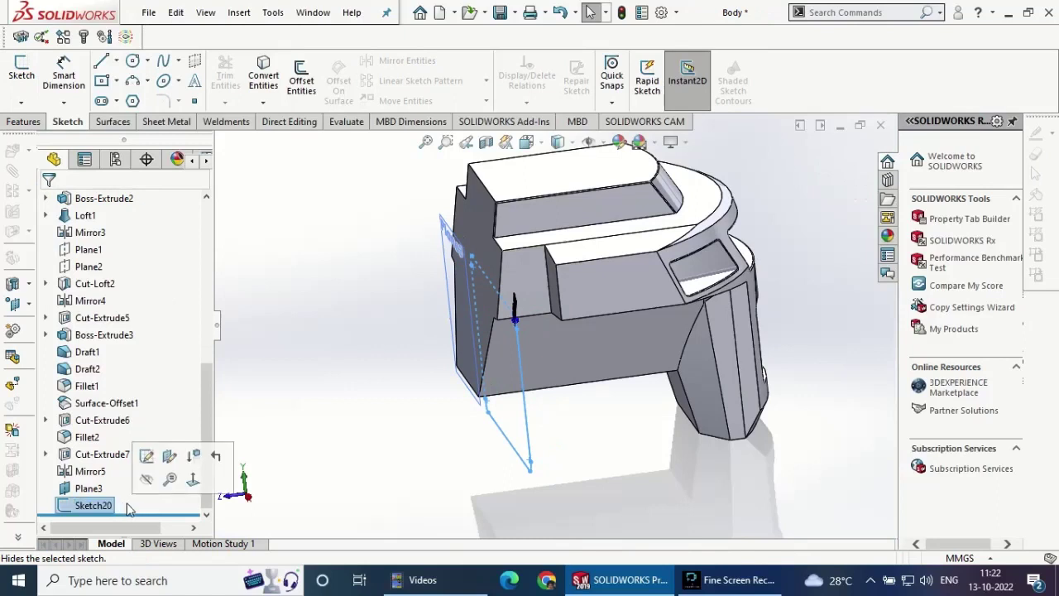
- Move Sketch20's sketch plane from Front Plane onto Plane3
left_click(172, 456)
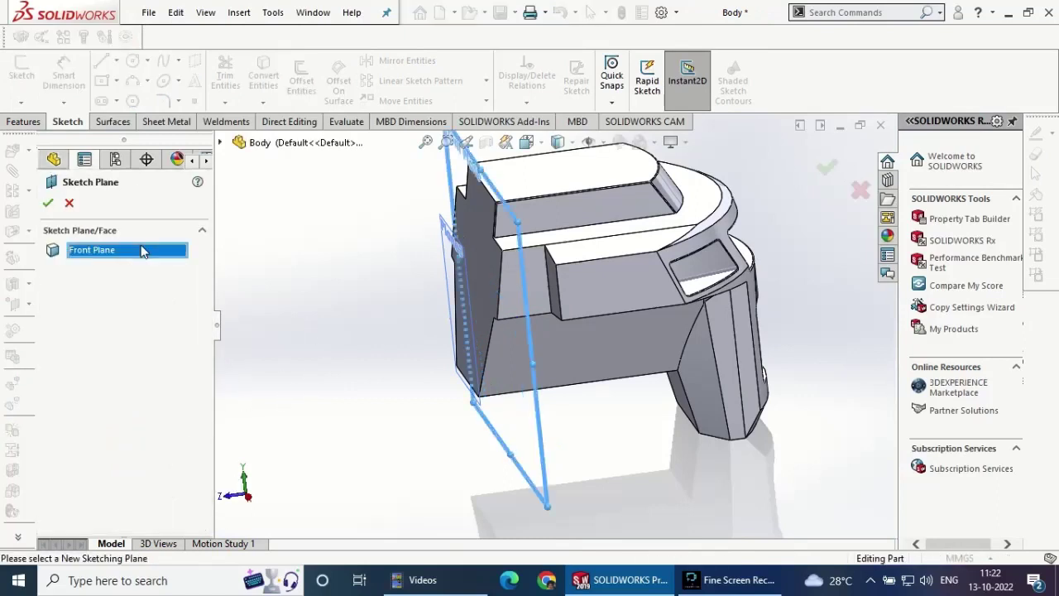
right_click(183, 261)
left_click(220, 143)
scroll(290, 331, "down", 5)
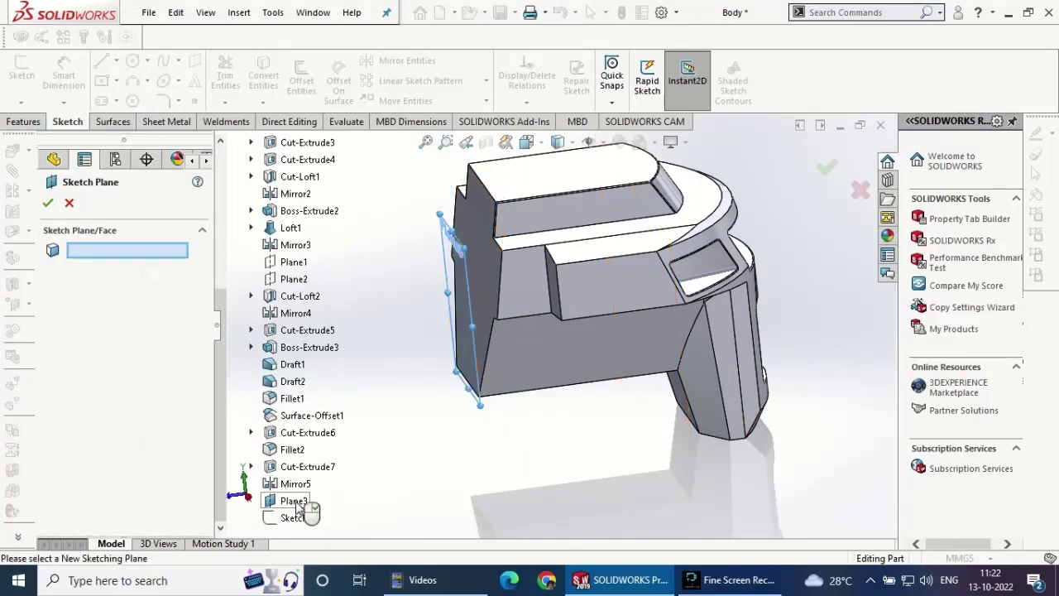
left_click(291, 501)
left_click(47, 203)
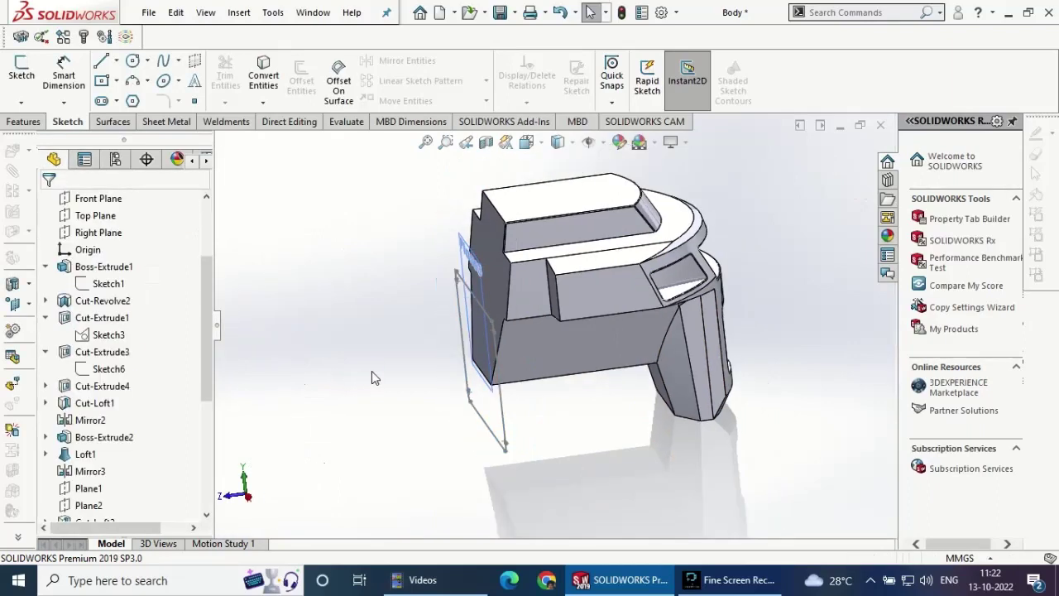
mouse_move(371, 371)
middle_mouse_down()
mouse_move(392, 374)
mouse_move(373, 375)
middle_mouse_up()
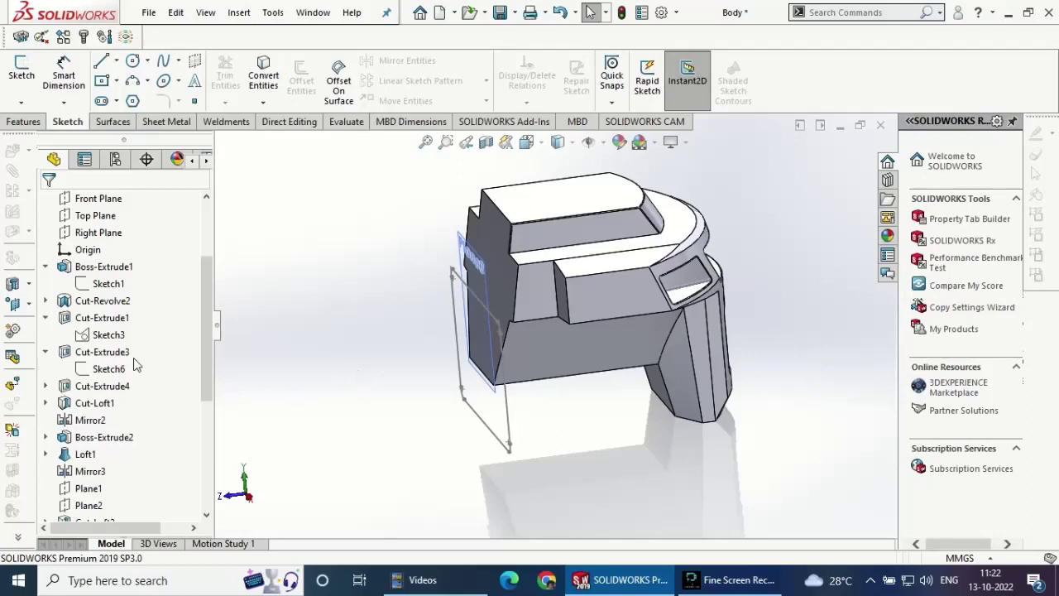
left_click(23, 121)
- Start an extrusion of Sketch20 with a 1530 mm blind depth in Direction 1
left_click(27, 74)
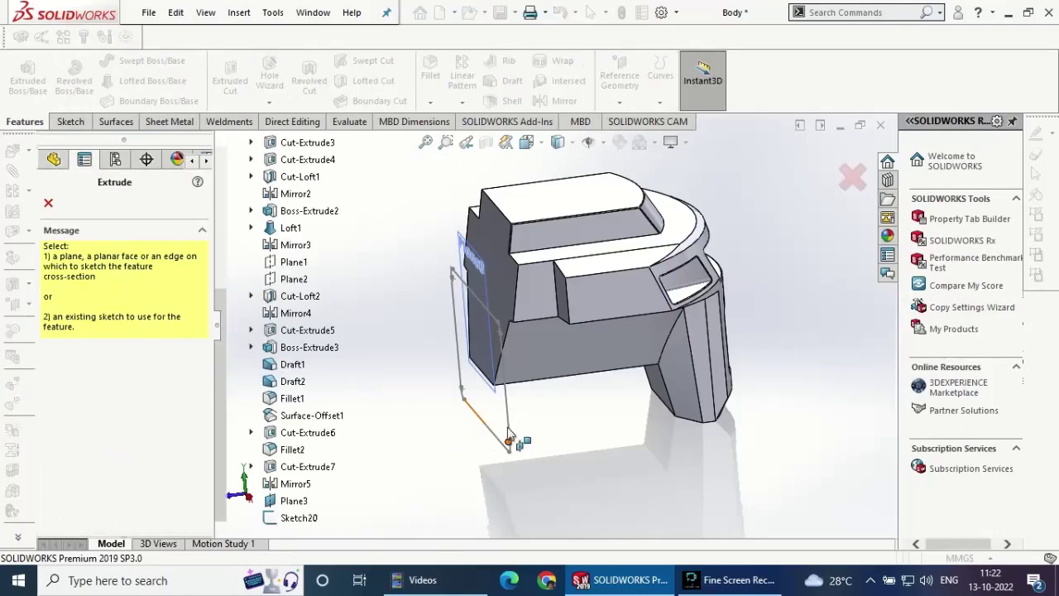
left_click(506, 404)
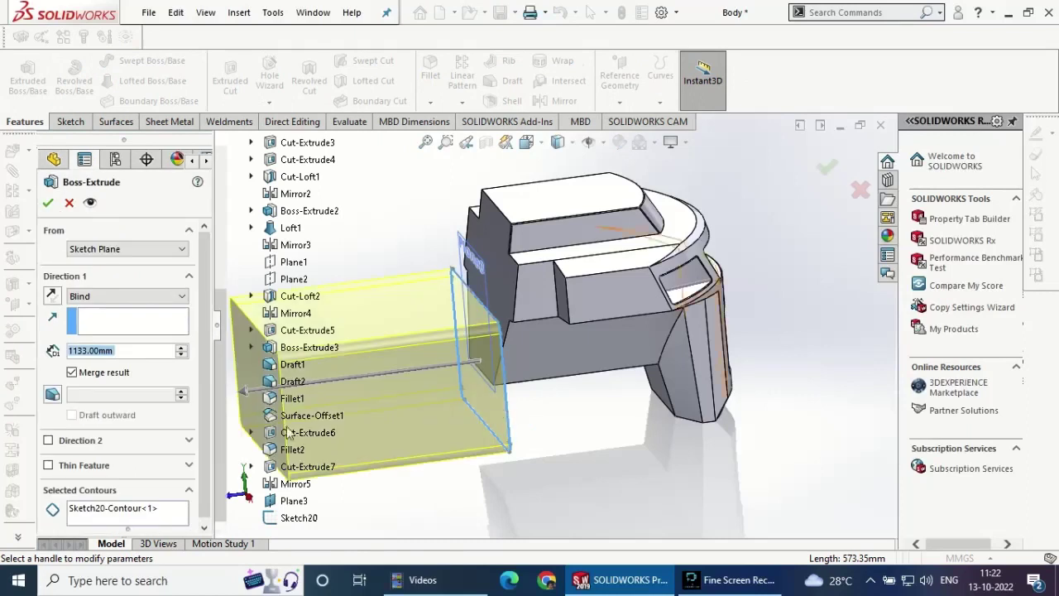
type("1530")
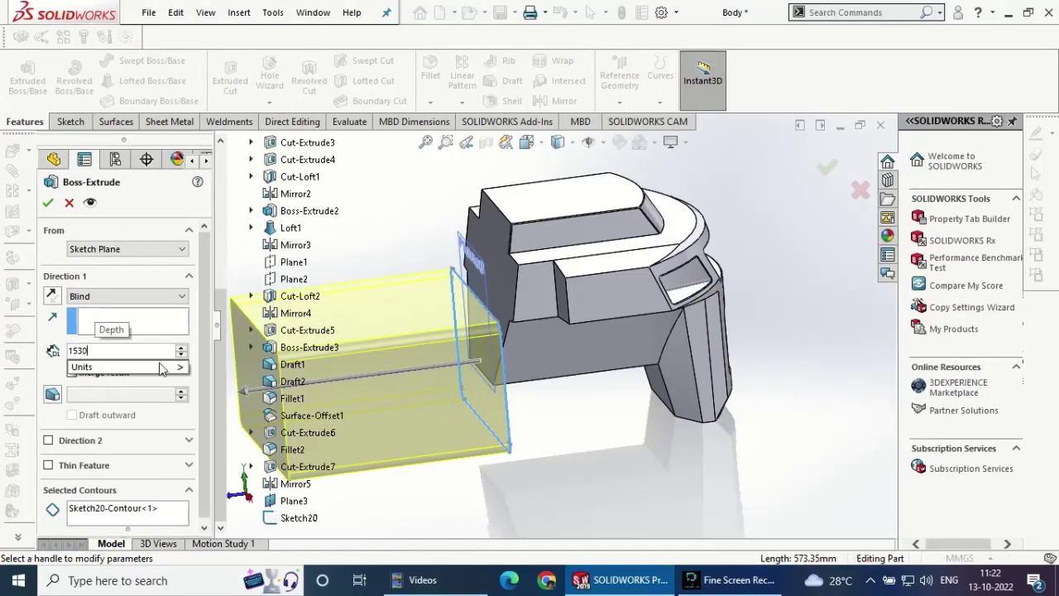
key("Return")
- Add Direction 2 ending Up To Surface at a model face and confirm Boss-Extrude4
scroll(303, 399, "up", 3)
left_click(48, 440)
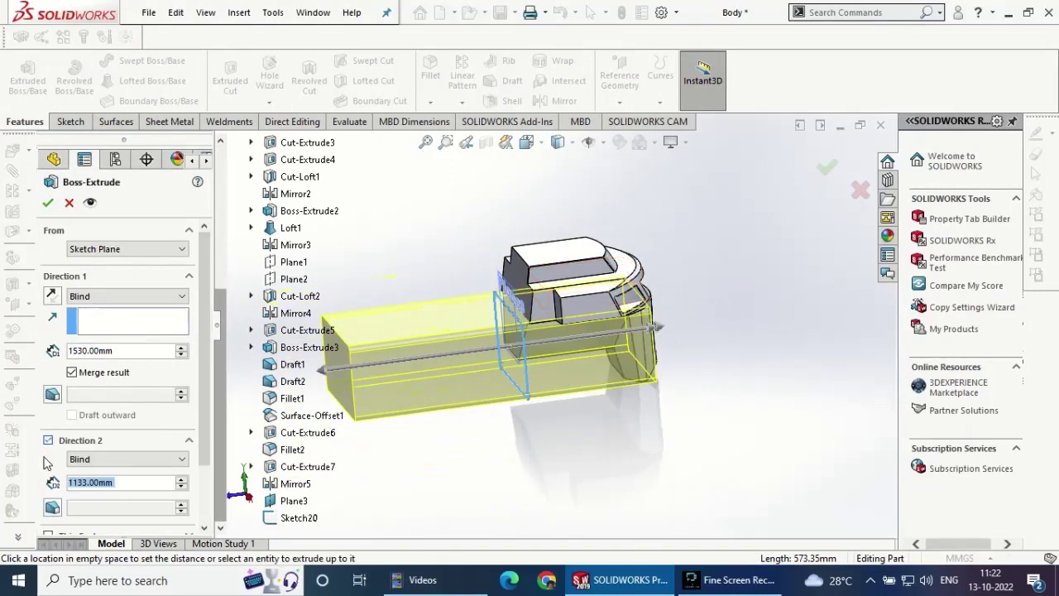
left_click(124, 459)
left_click(96, 514)
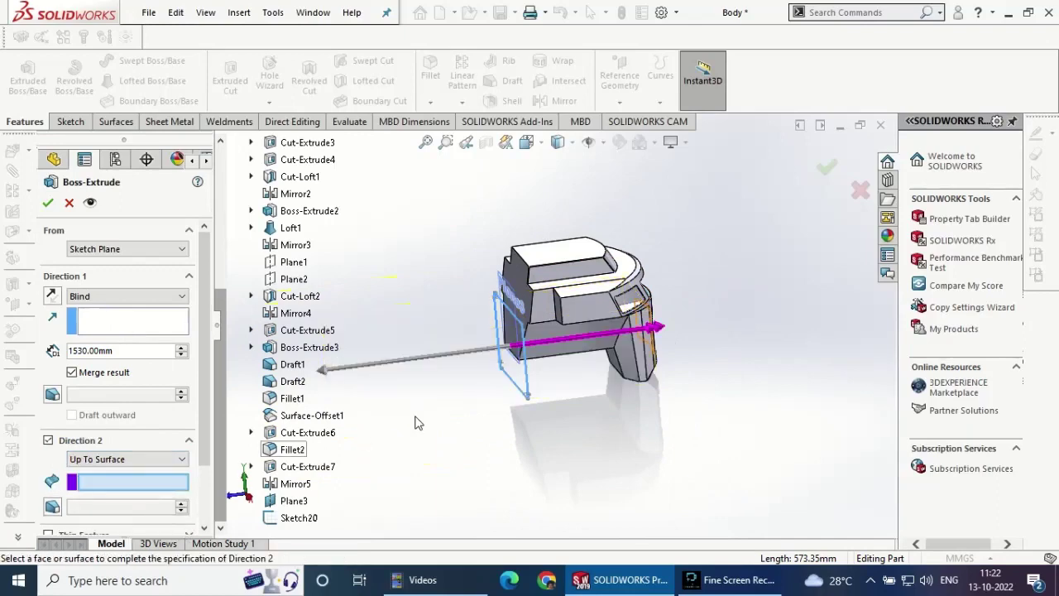
left_click(527, 305)
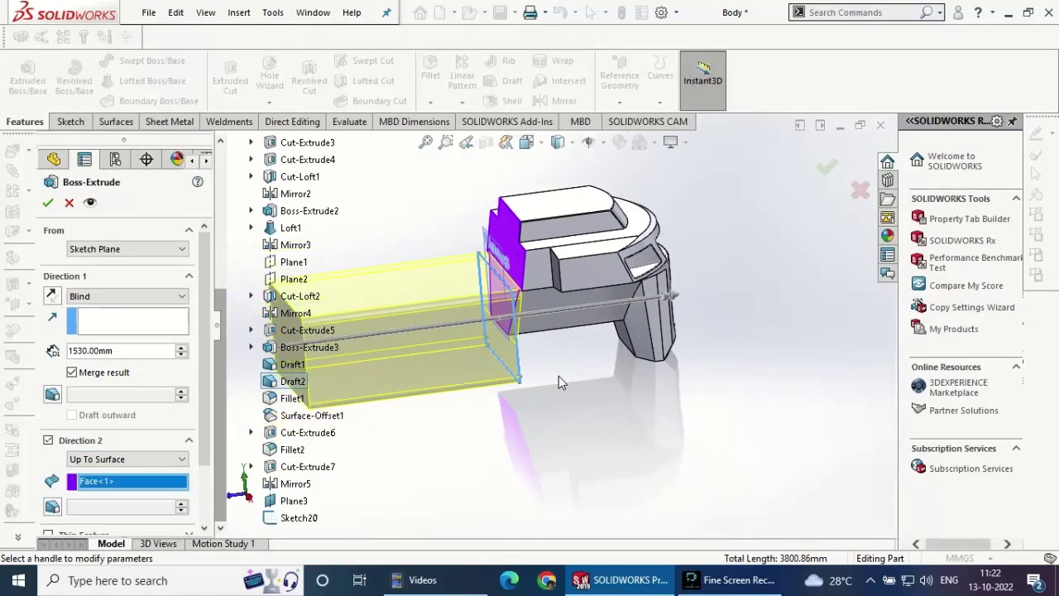
key("Return")
scroll(499, 284, "down", 5)
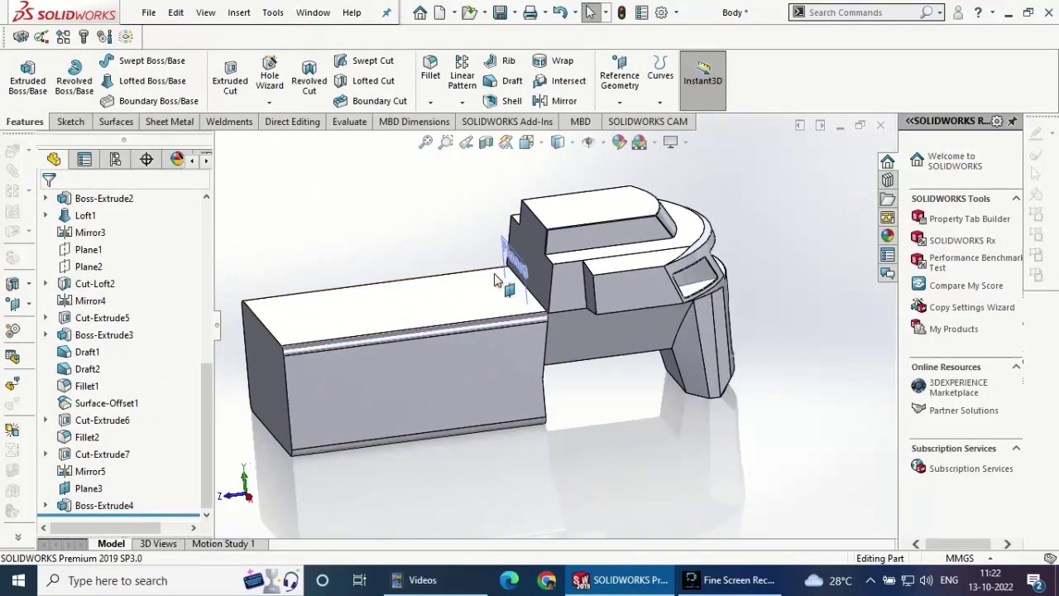
mouse_move(491, 295)
middle_mouse_down()
mouse_move(450, 257)
mouse_move(607, 475)
middle_mouse_up()
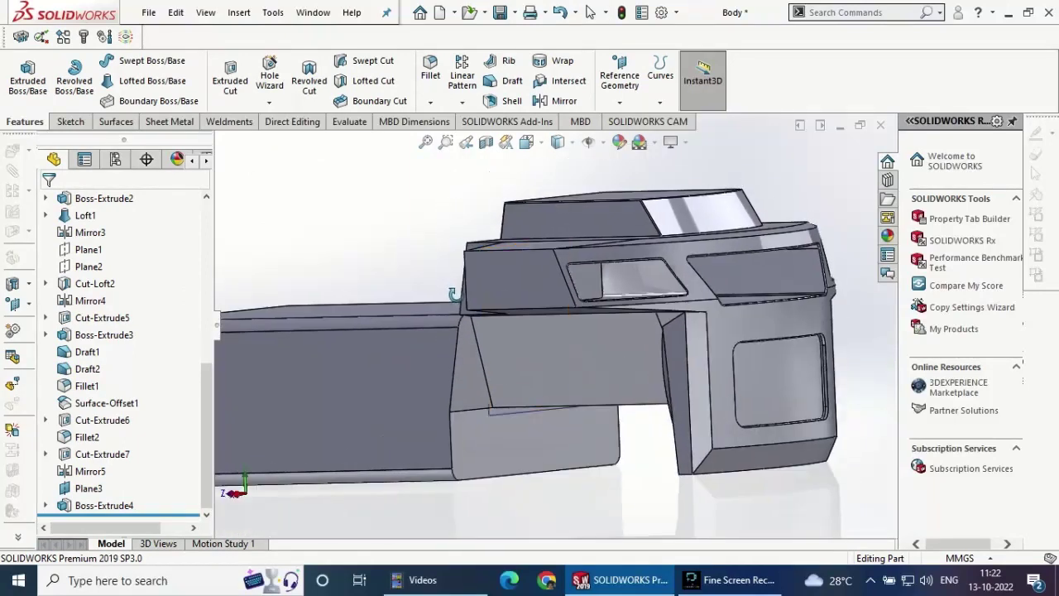
left_click(523, 413)
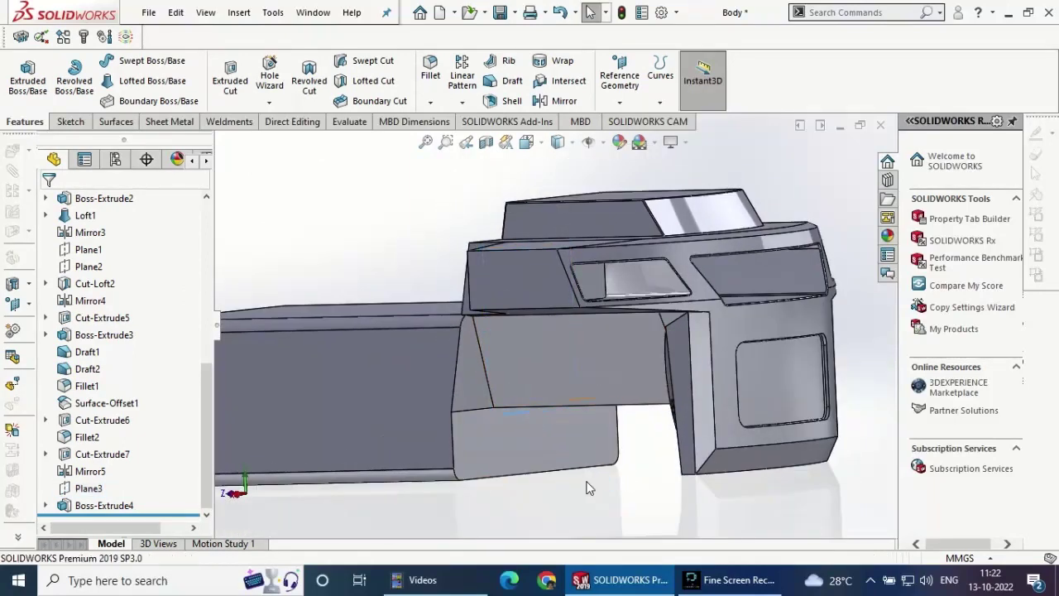
middle_click_drag(523, 413, 676, 538)
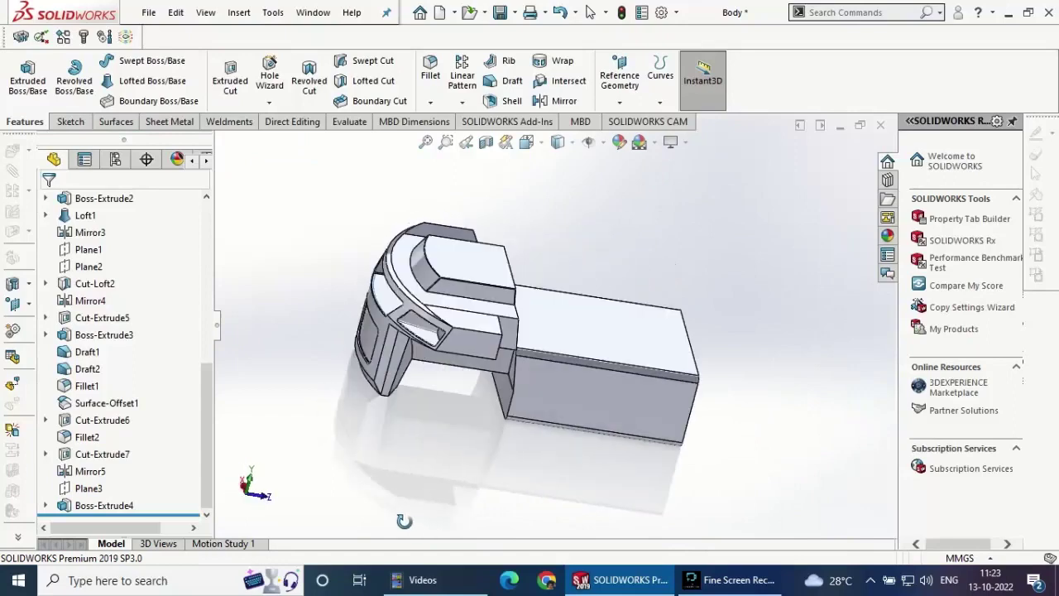
middle_click_drag(521, 459, 552, 316)
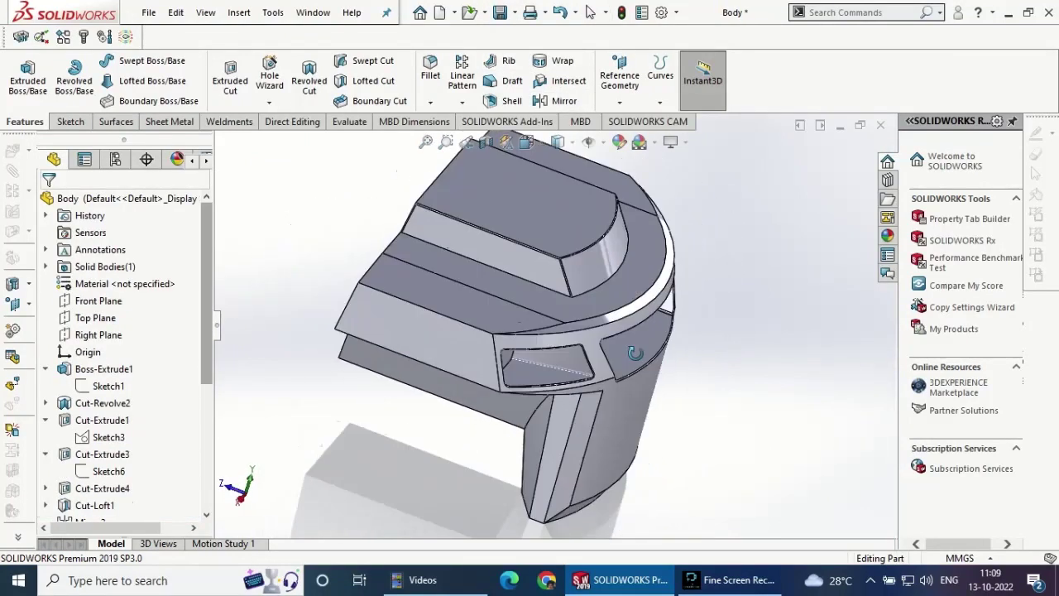
- Select the lower front face made by Cut-Revolve2 and start an Offset Surface on it
middle_click_drag(602, 331, 583, 372)
left_click(583, 372)
left_click(70, 122)
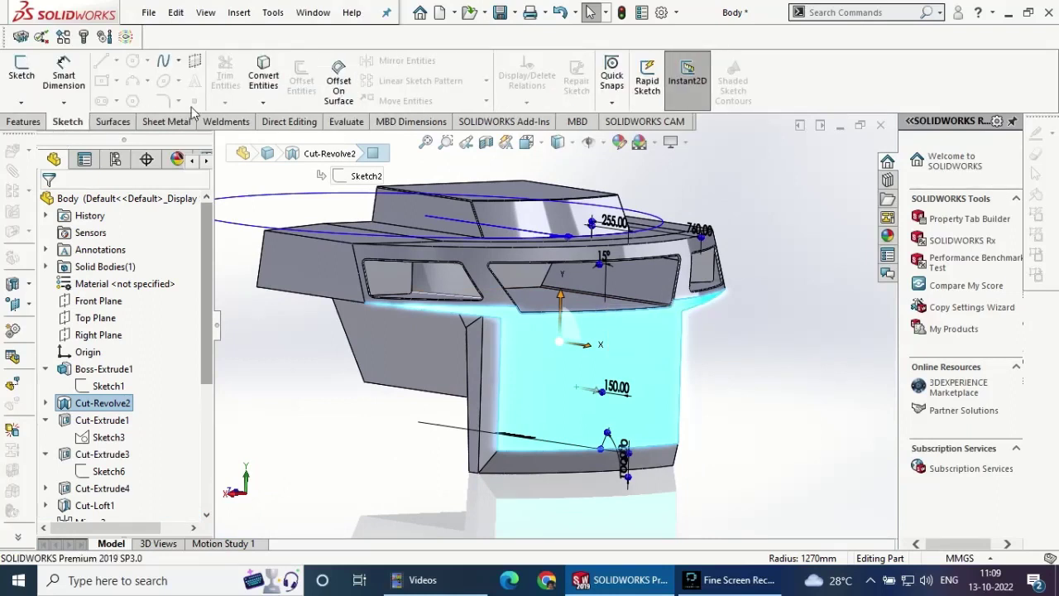
left_click(129, 122)
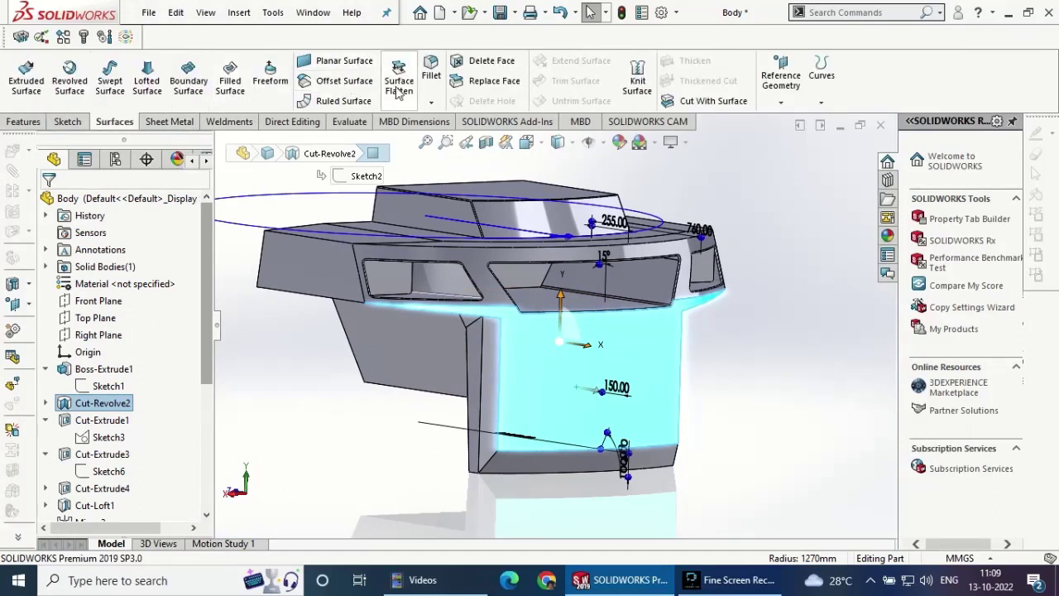
left_click(344, 81)
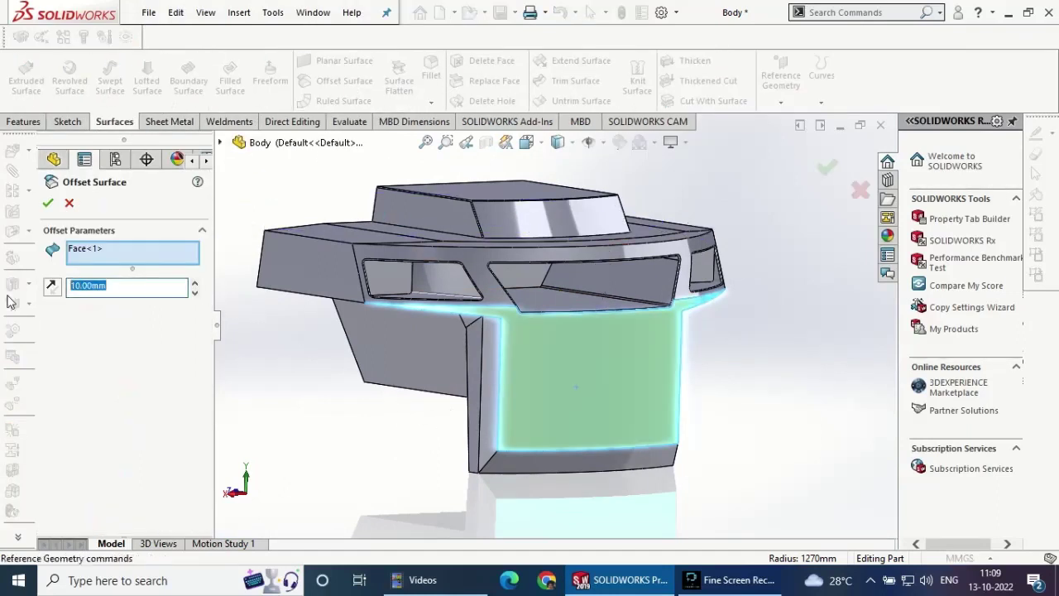
- Set the offset distance to 20 mm and confirm Surface-Offset1
type("20")
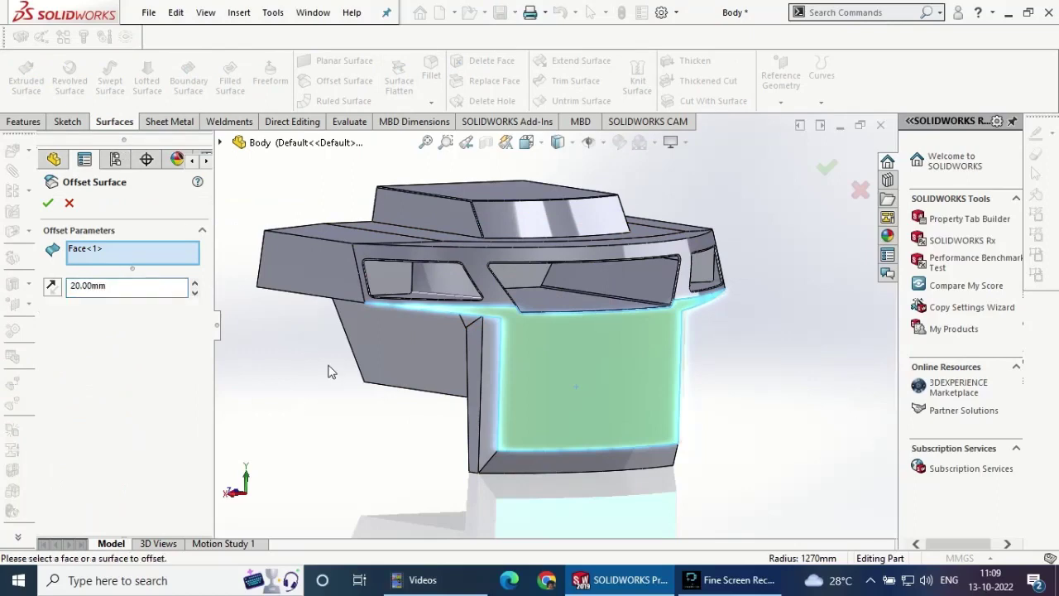
middle_click_drag(329, 372, 403, 419)
scroll(403, 418, "down", 3)
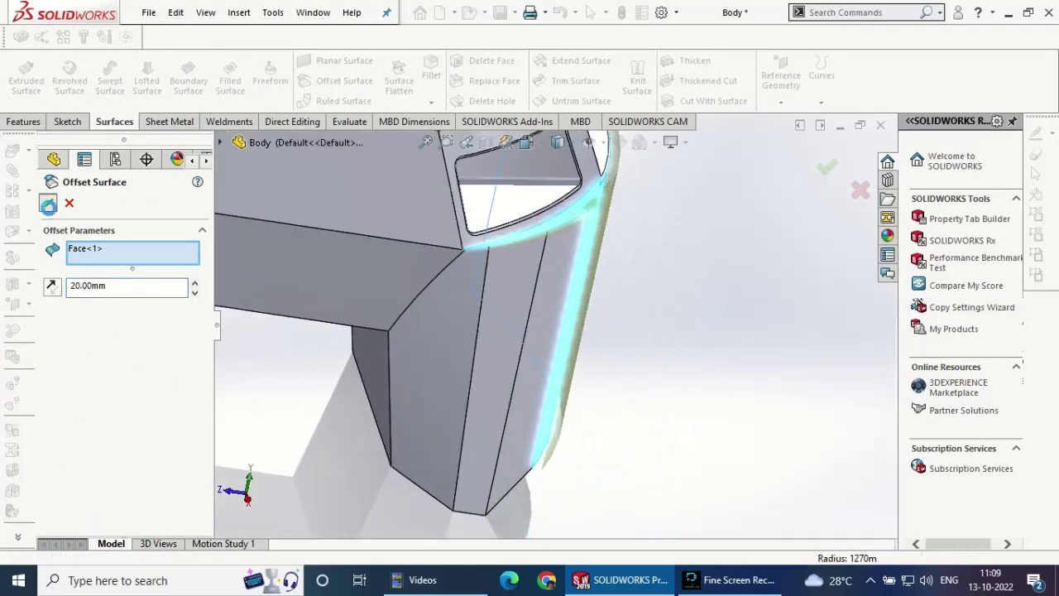
key("Return")
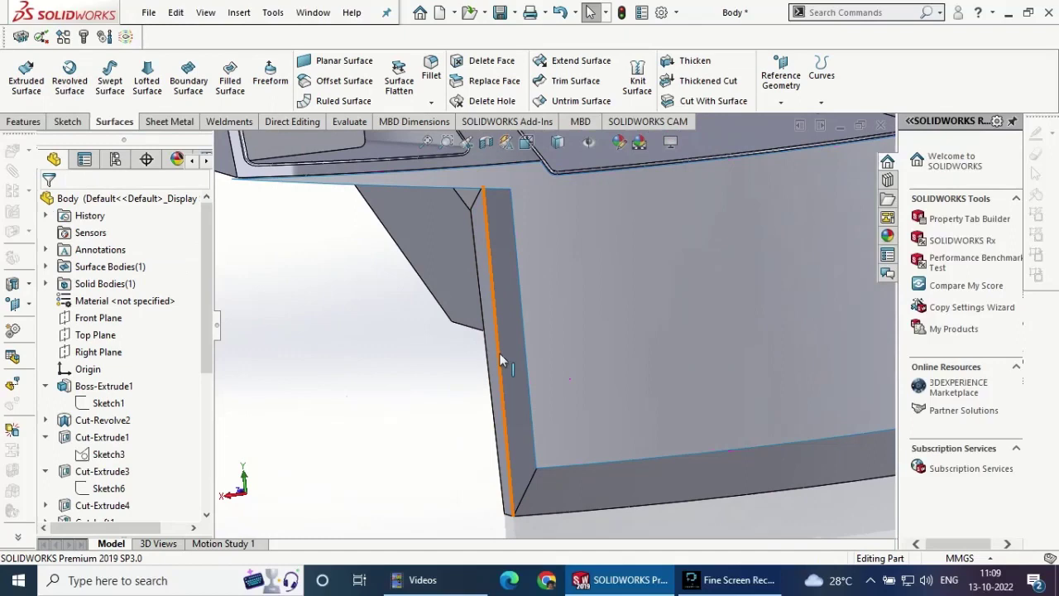
scroll(613, 322, "up", 3)
mouse_move(500, 353)
middle_mouse_down()
mouse_move(613, 322)
mouse_move(608, 296)
middle_mouse_up()
scroll(616, 306, "down", 2)
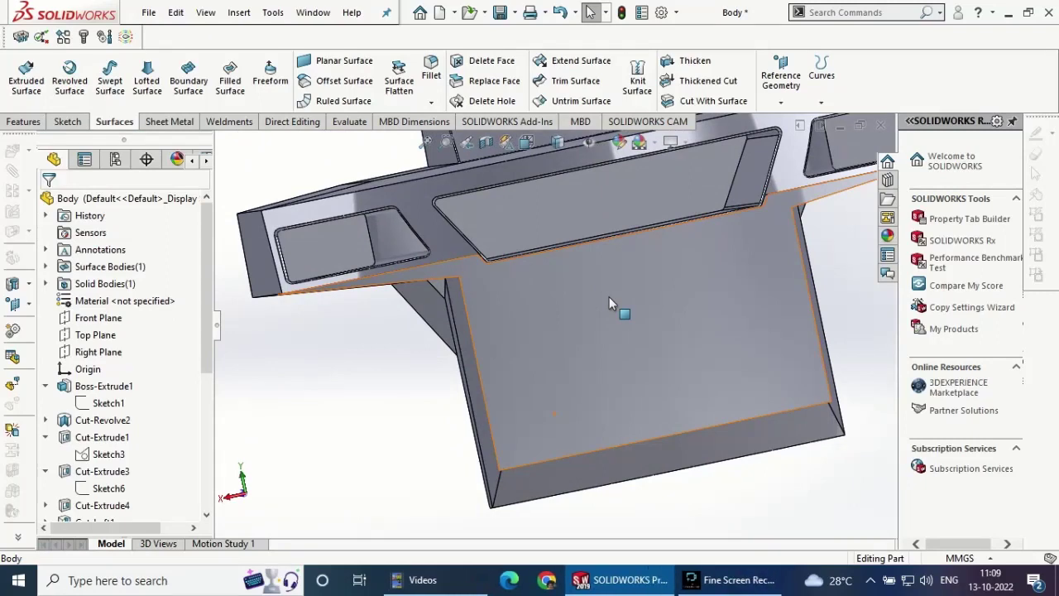
middle_click_drag(609, 297, 654, 412)
key("ctrl+v")
- Edit Surface-Offset1 to reverse its offset direction
left_click(95, 505)
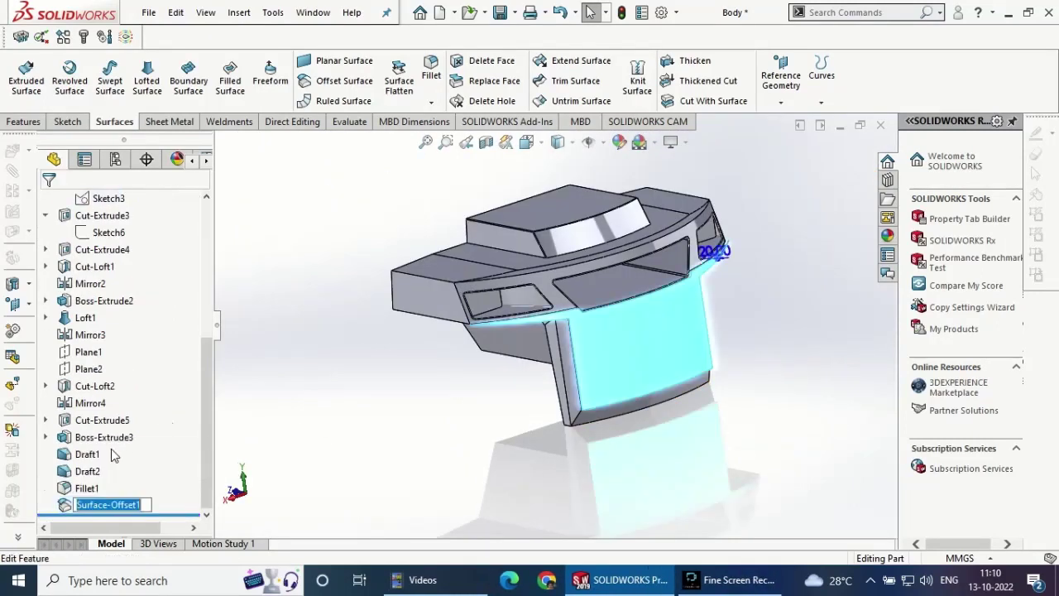
right_click(108, 509)
left_click(139, 242)
scroll(571, 337, "down", 5)
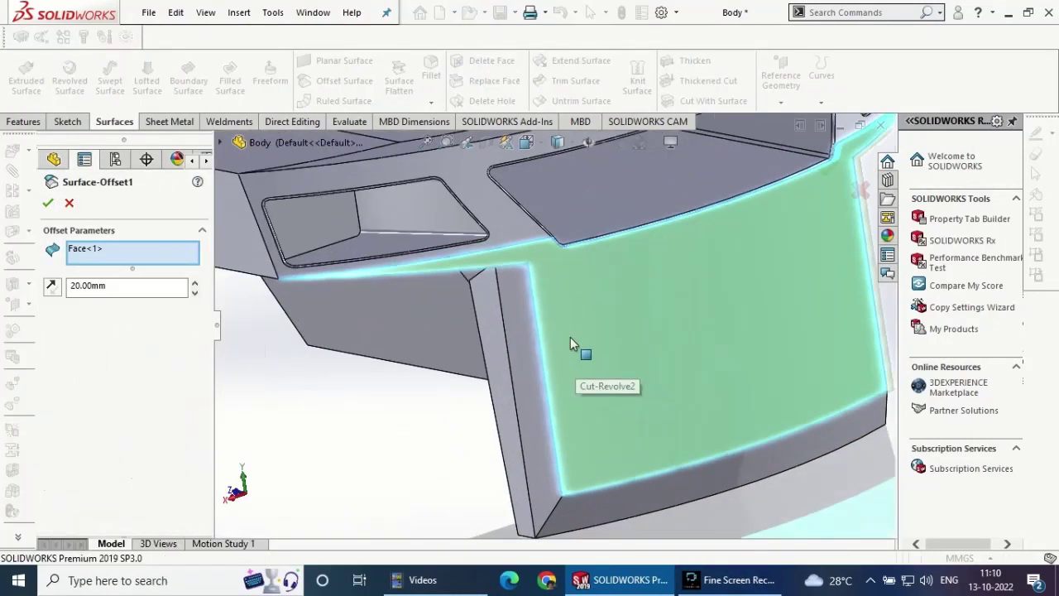
middle_click_drag(570, 337, 611, 361)
left_click(52, 287)
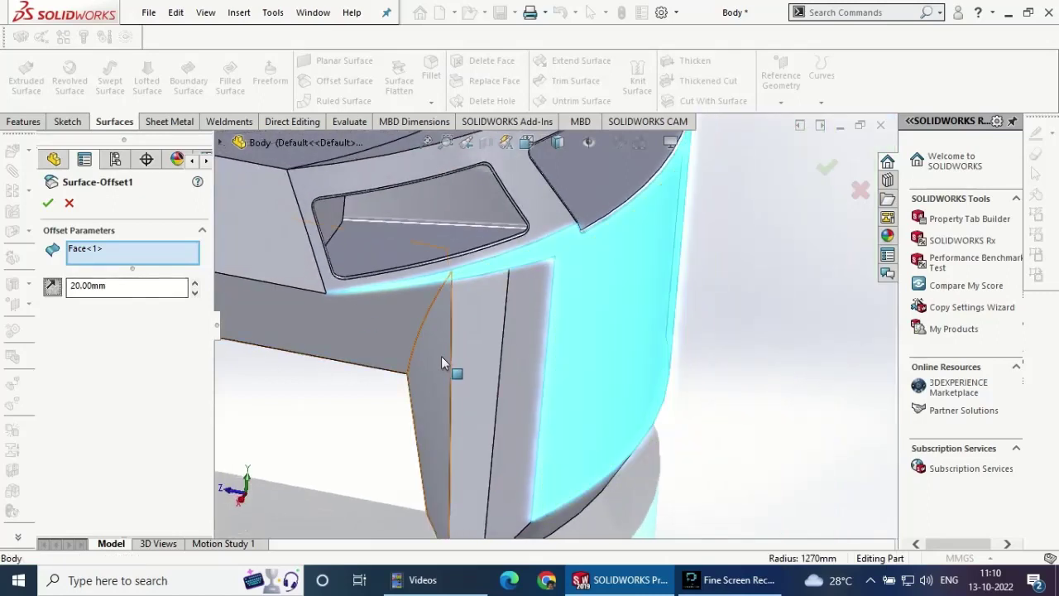
middle_click_drag(441, 362, 497, 331)
left_click(48, 203)
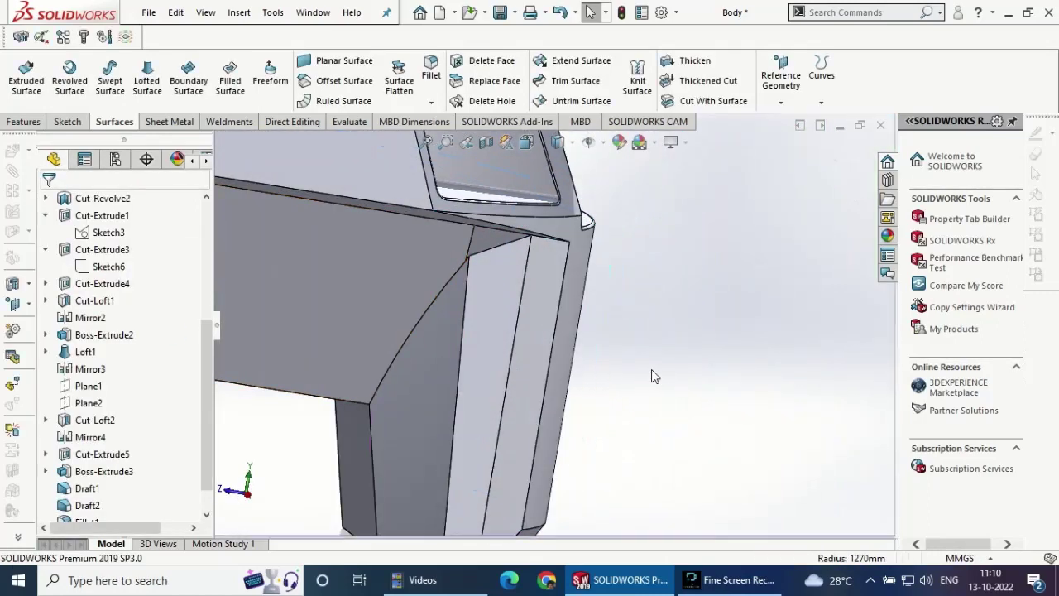
scroll(654, 376, "up", 5)
middle_click_drag(654, 377, 651, 368)
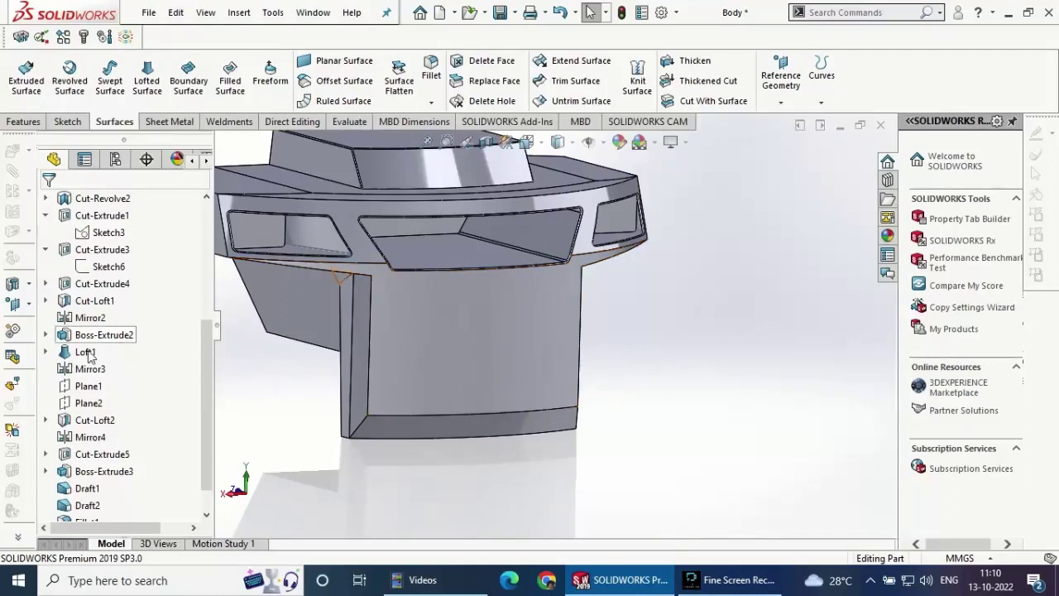
scroll(90, 352, "down", 1)
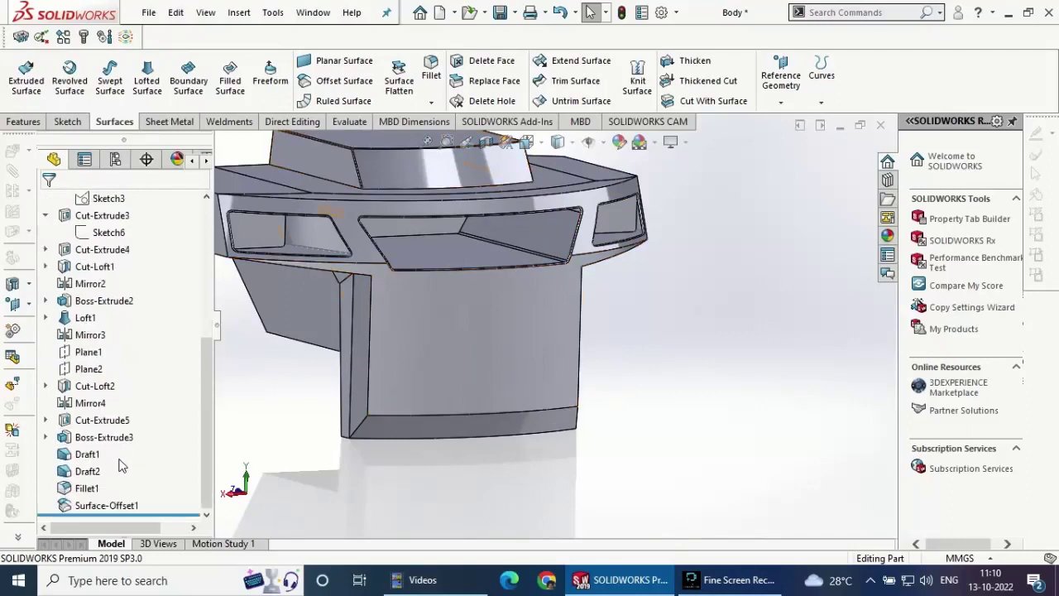
- View the part normal to Plane2
left_click(89, 368)
left_click(155, 358)
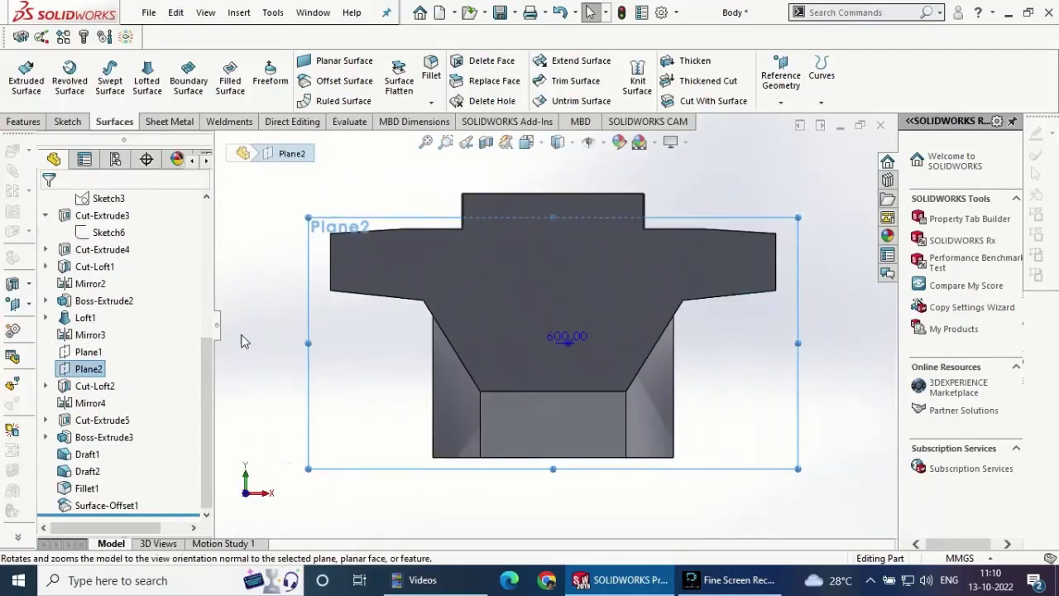
right_click(94, 370)
left_click(176, 231)
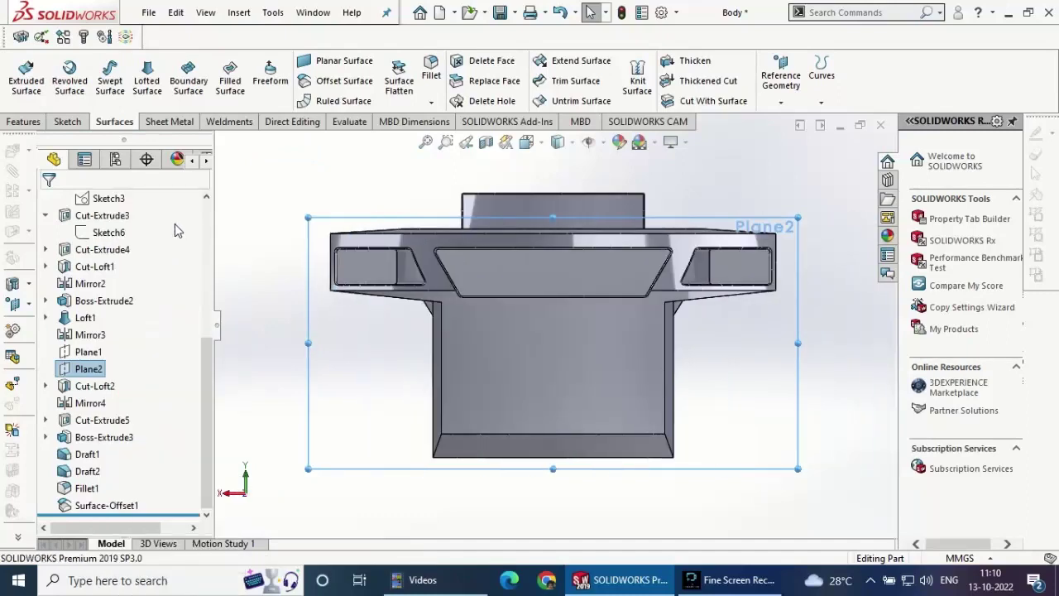
left_click(68, 122)
- Start a sketch on Plane2 and draw a centre rectangle on the part
left_click(32, 78)
left_click(101, 80)
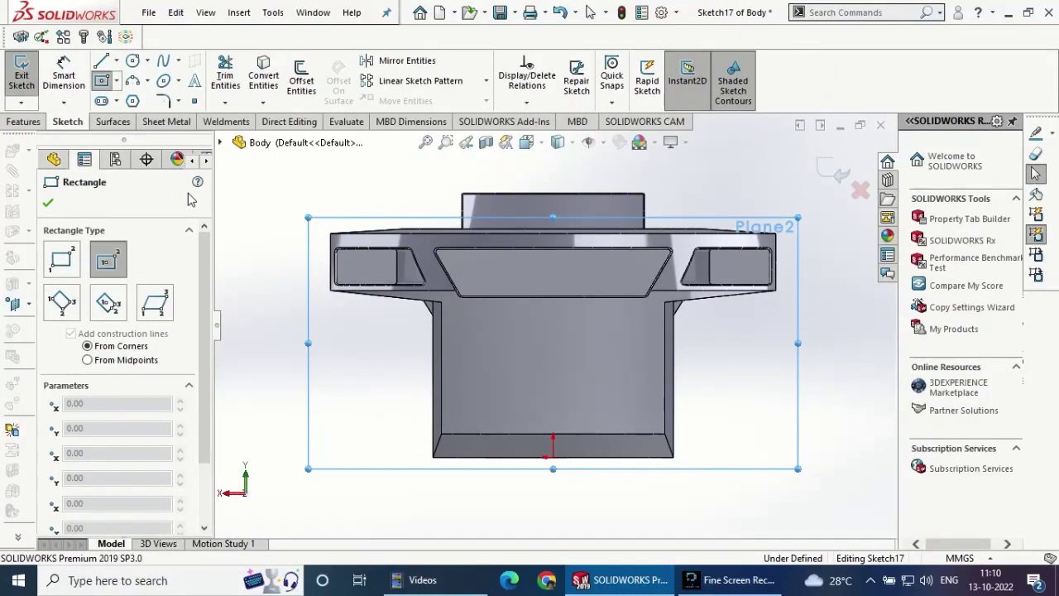
left_click(553, 376)
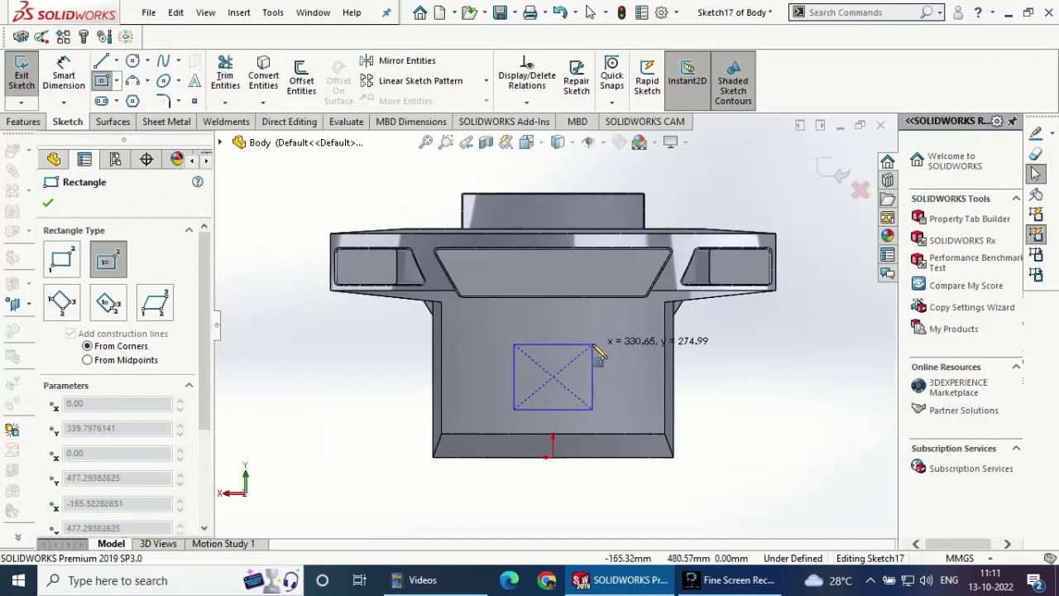
left_click(592, 342)
- Dimension the rectangle 350 mm tall and 700 mm wide
left_click(85, 66)
left_click(514, 377)
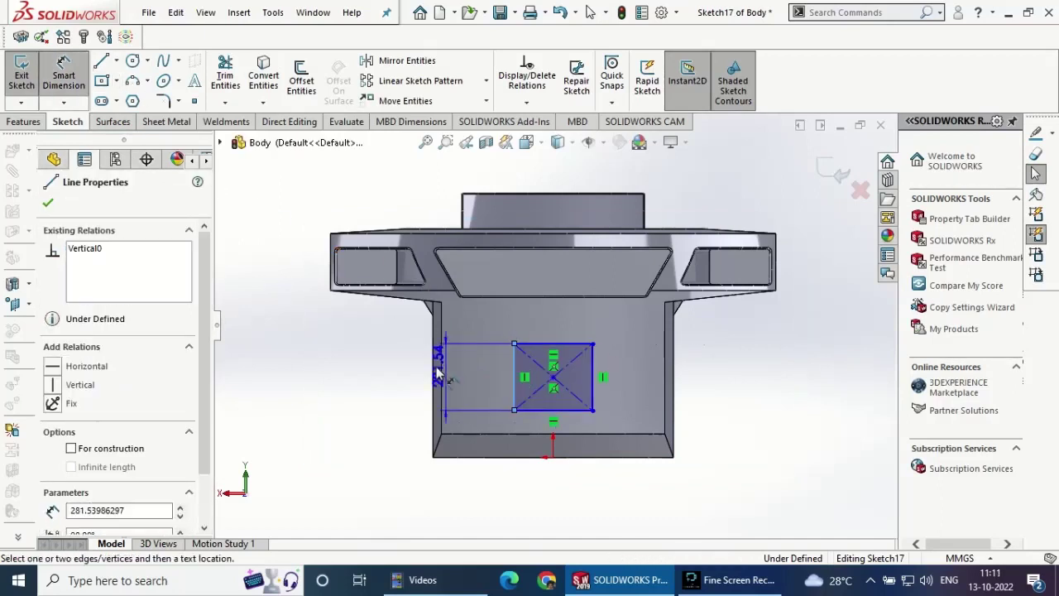
left_click(397, 377)
type("350")
key("Return")
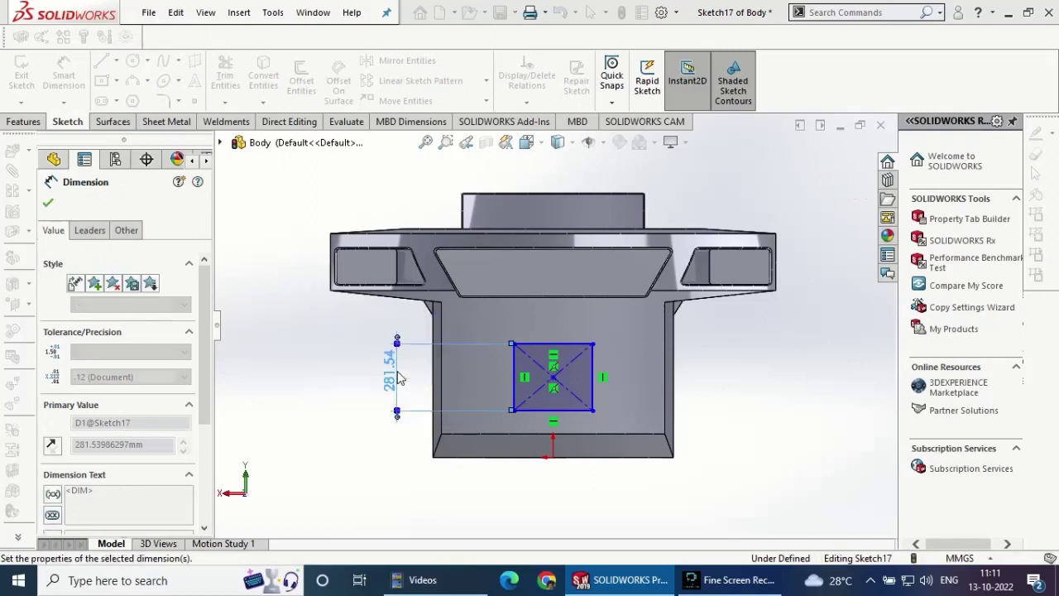
left_click(544, 344)
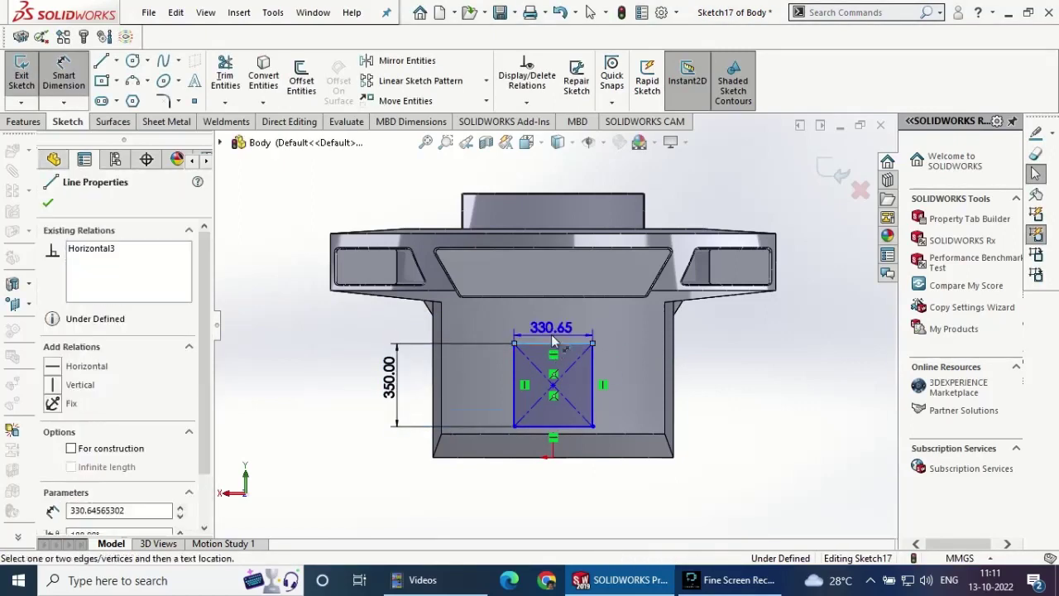
left_click(553, 329)
type("700")
key("Return")
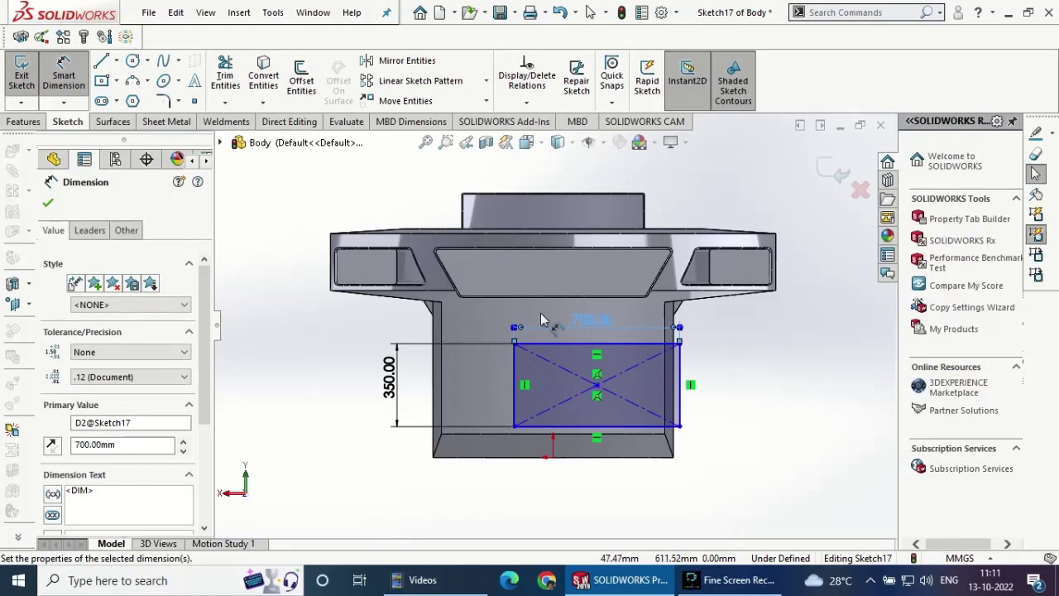
- Dimension the rectangle's top edge 150 mm below the flange edge
left_click(552, 301)
left_click(406, 318)
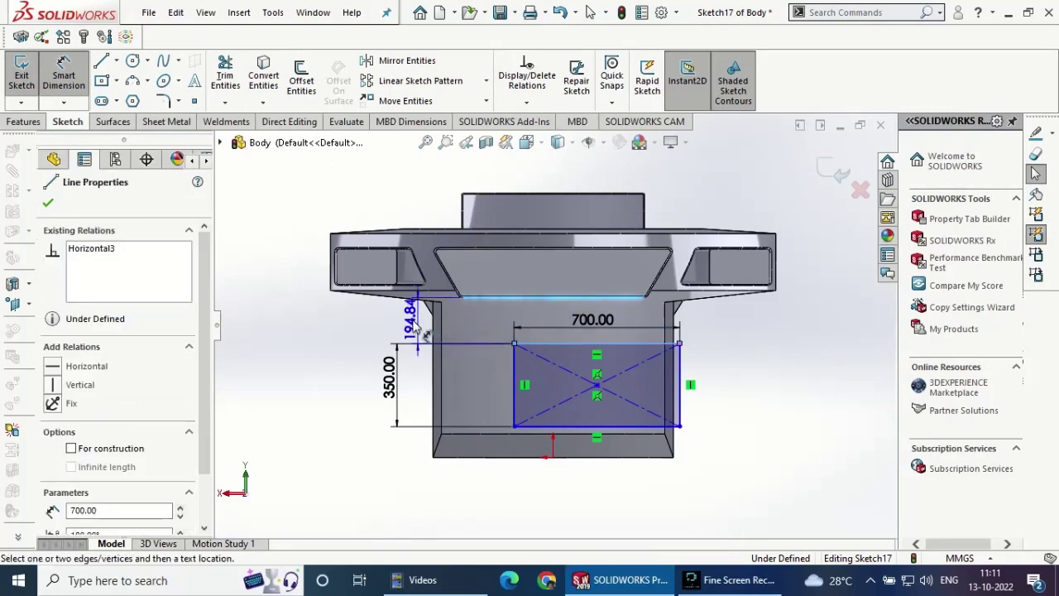
type("1")
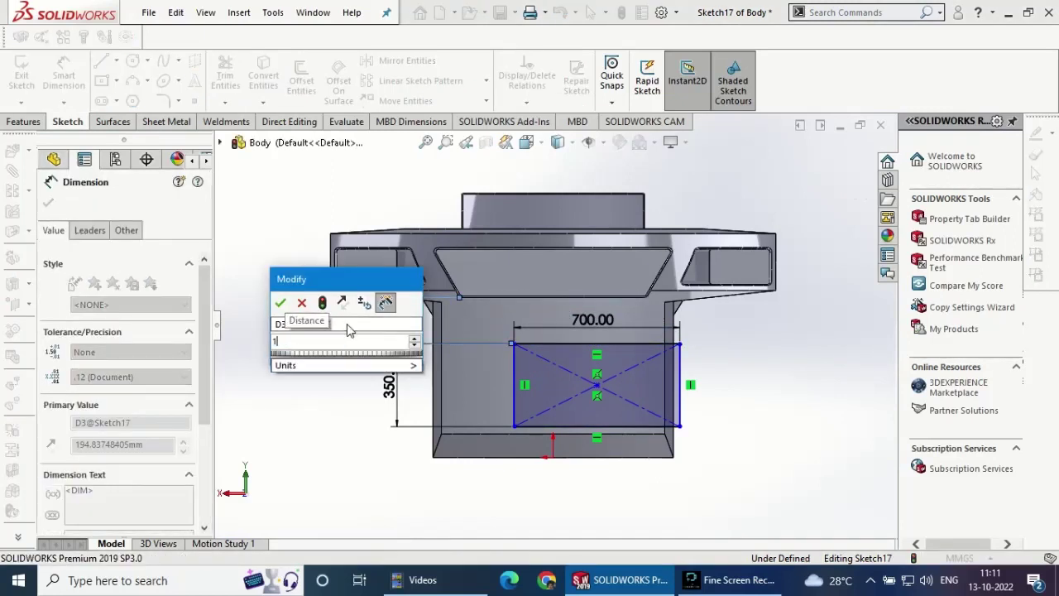
type("50")
key("Return")
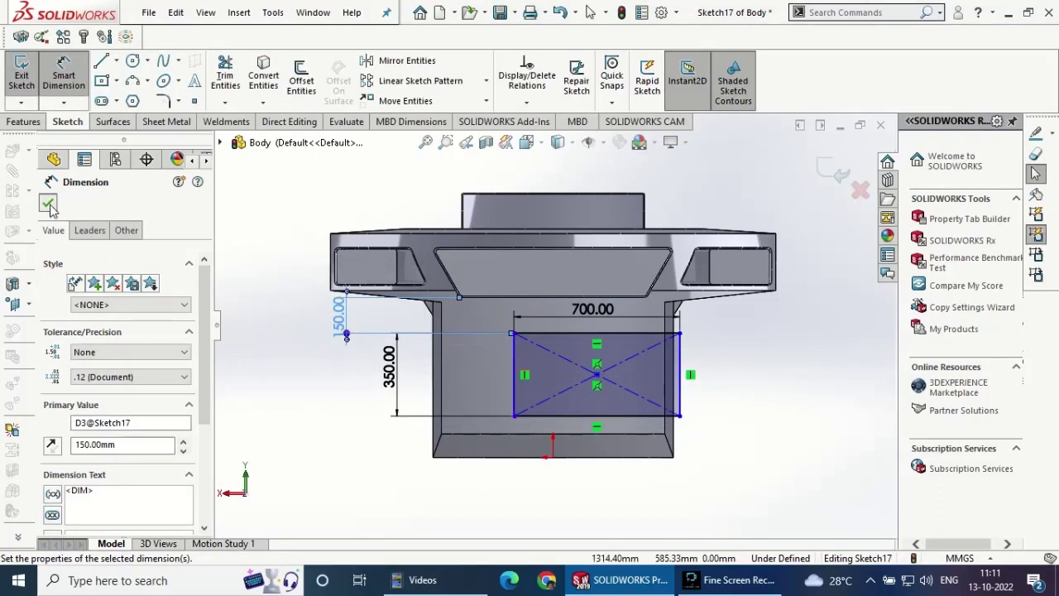
left_click(48, 204)
- Add a Vertical relation between the rectangle's centre and the origin
left_click(597, 374)
left_click(553, 457, "ctrl")
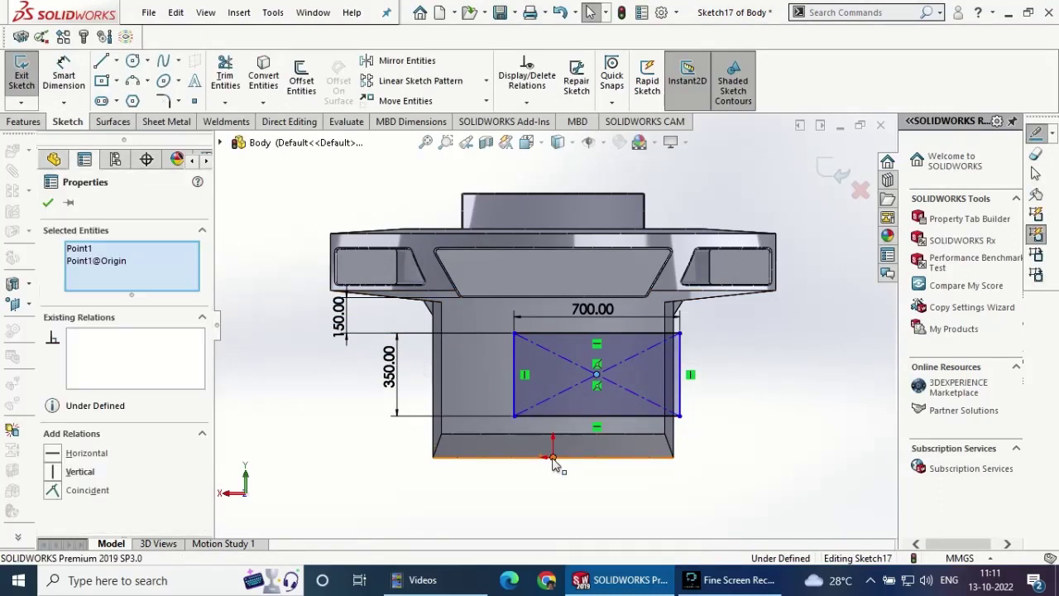
left_click(644, 407)
left_click(48, 203)
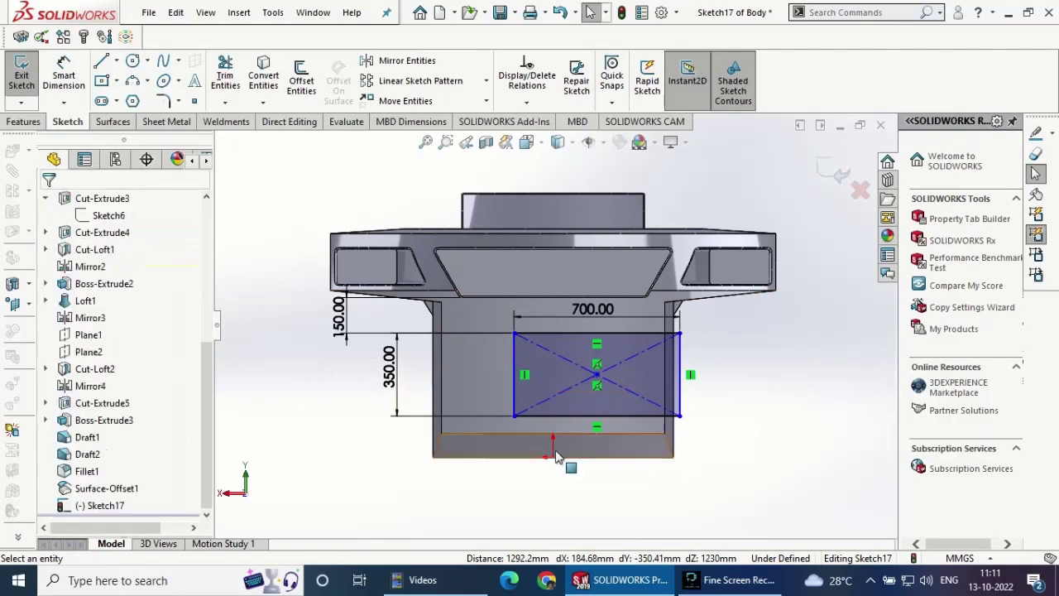
left_click(553, 457)
left_click(597, 374, "ctrl")
left_click(670, 307)
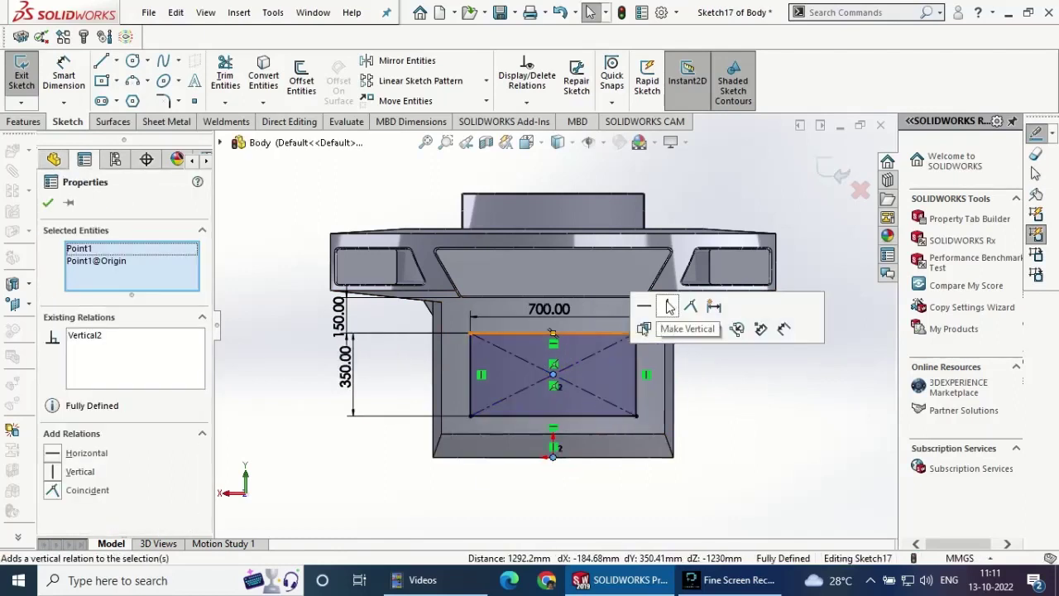
left_click(48, 204)
- Round all four rectangle corners with 50 mm sketch fillets
left_click(164, 101)
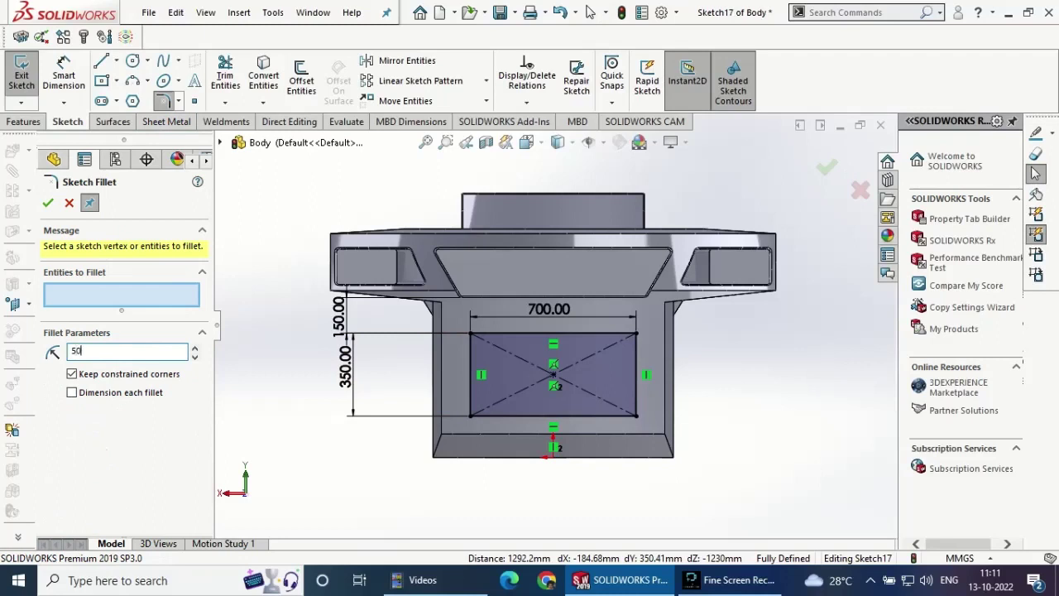
left_click(471, 335)
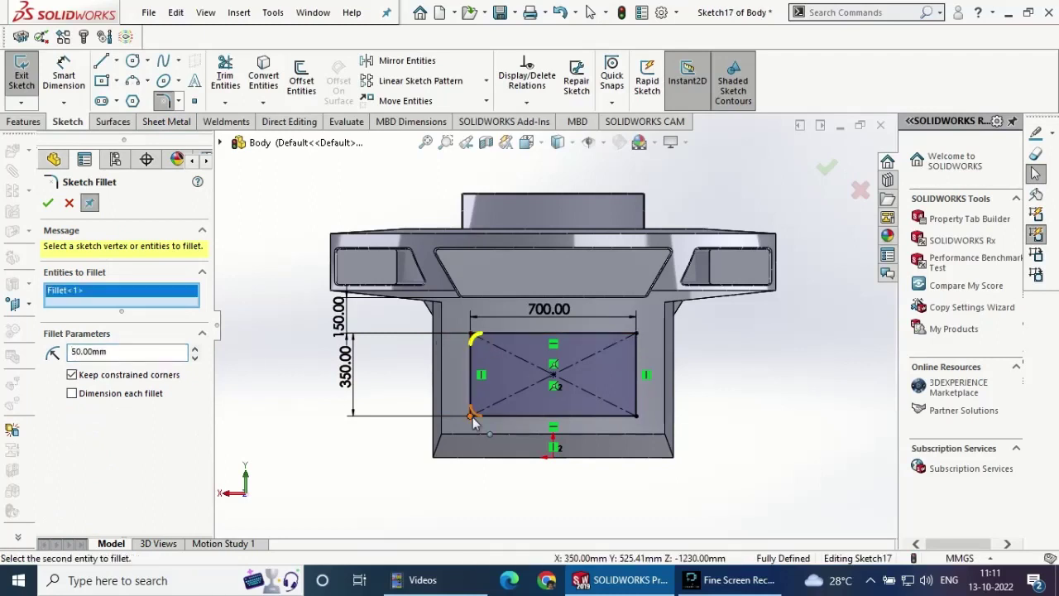
left_click(471, 414)
left_click(634, 335)
left_click(634, 414)
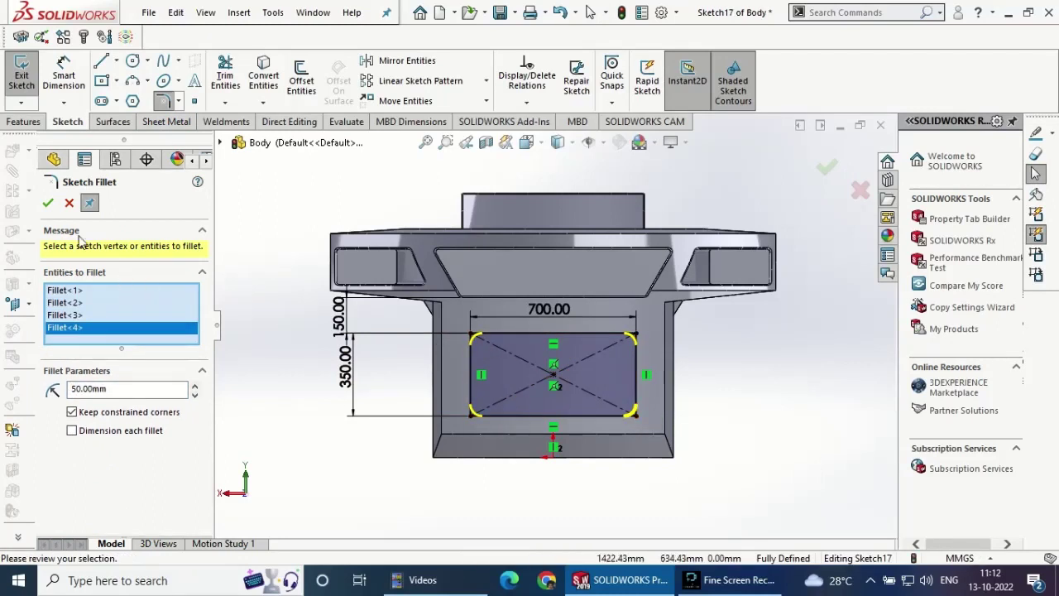
left_click(47, 203)
left_click(47, 203)
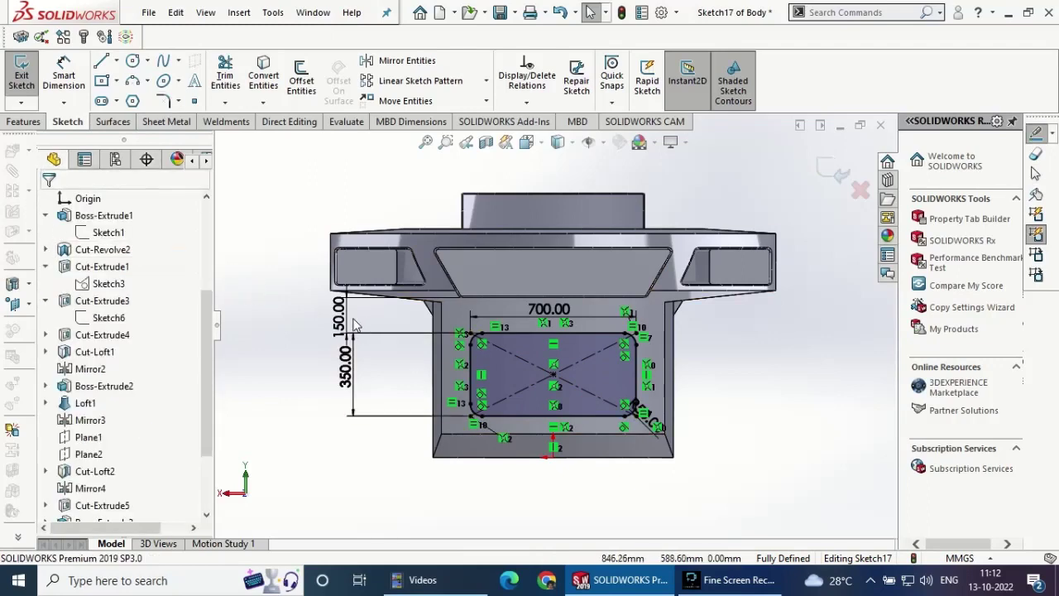
middle_click_drag(464, 389, 513, 429)
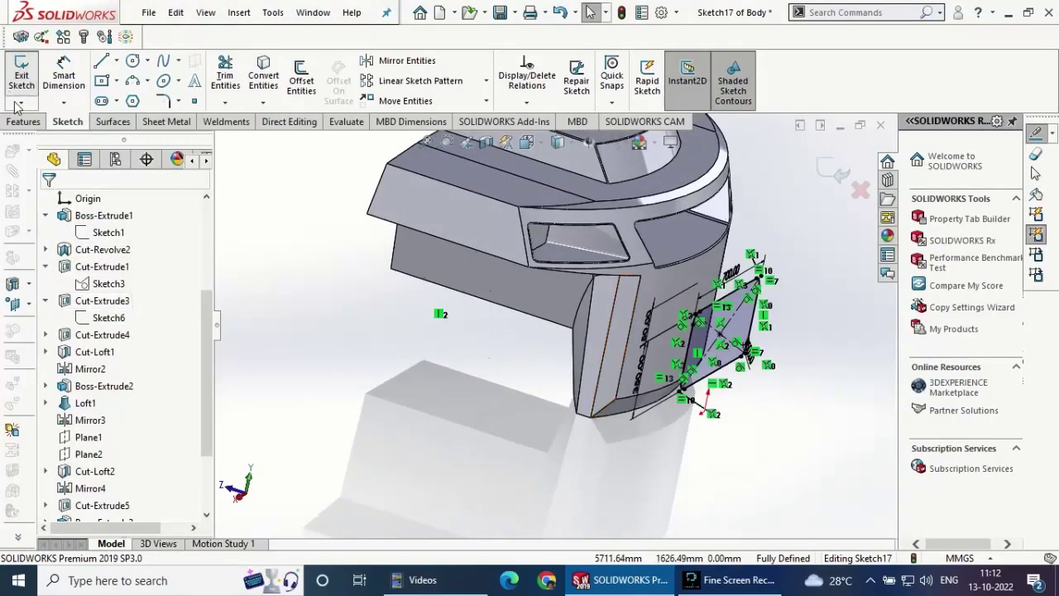
- Extruded-cut Sketch17 with end condition Up To Surface, stopping at Surface-Offset1, then inspect the pocket
left_click(23, 122)
left_click(230, 76)
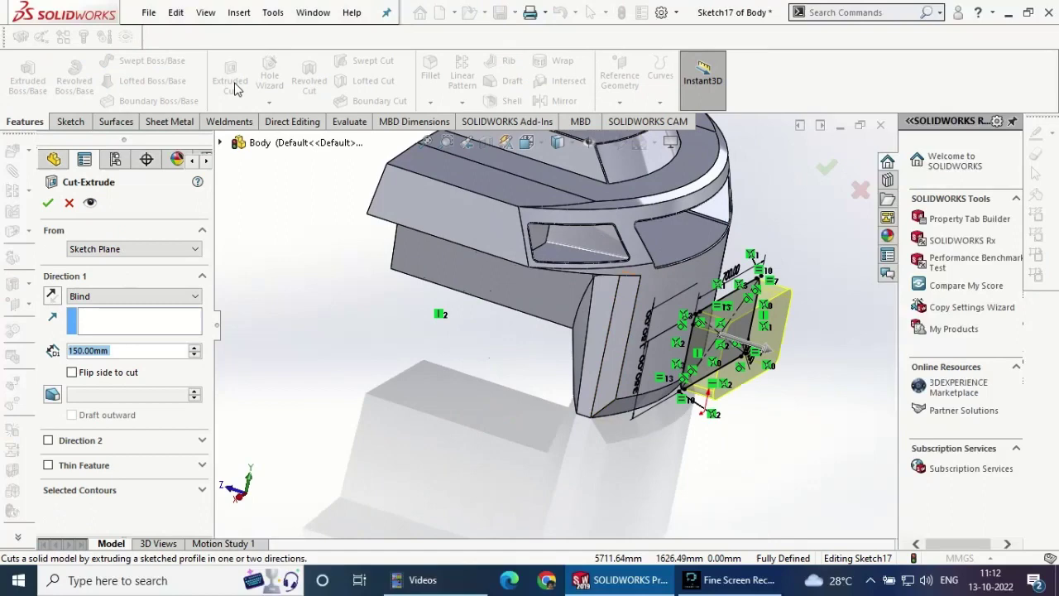
left_click(129, 298)
left_click(121, 364)
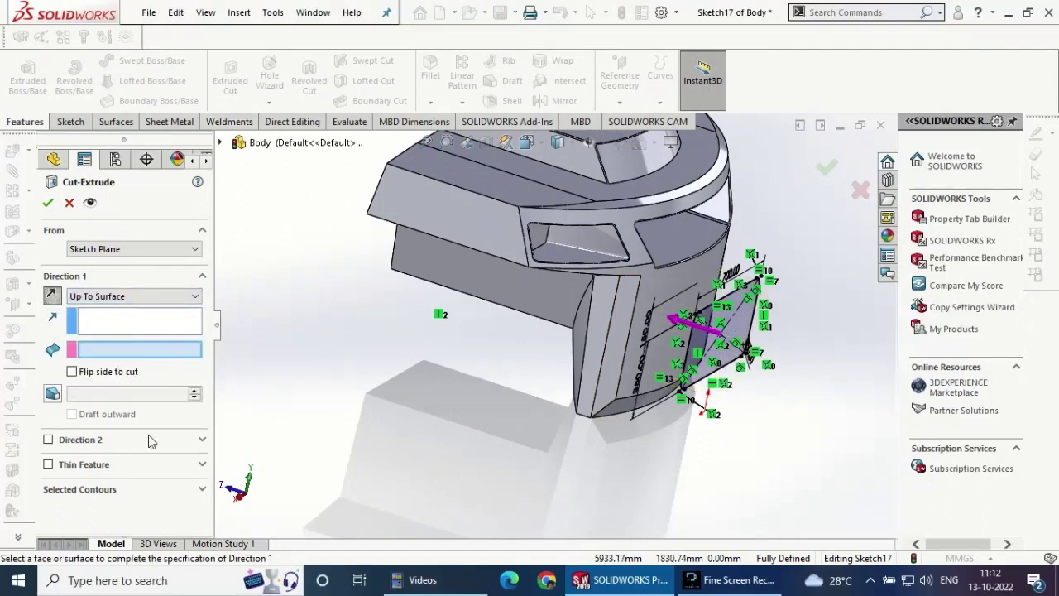
left_click(219, 142)
scroll(281, 372, "down", 5)
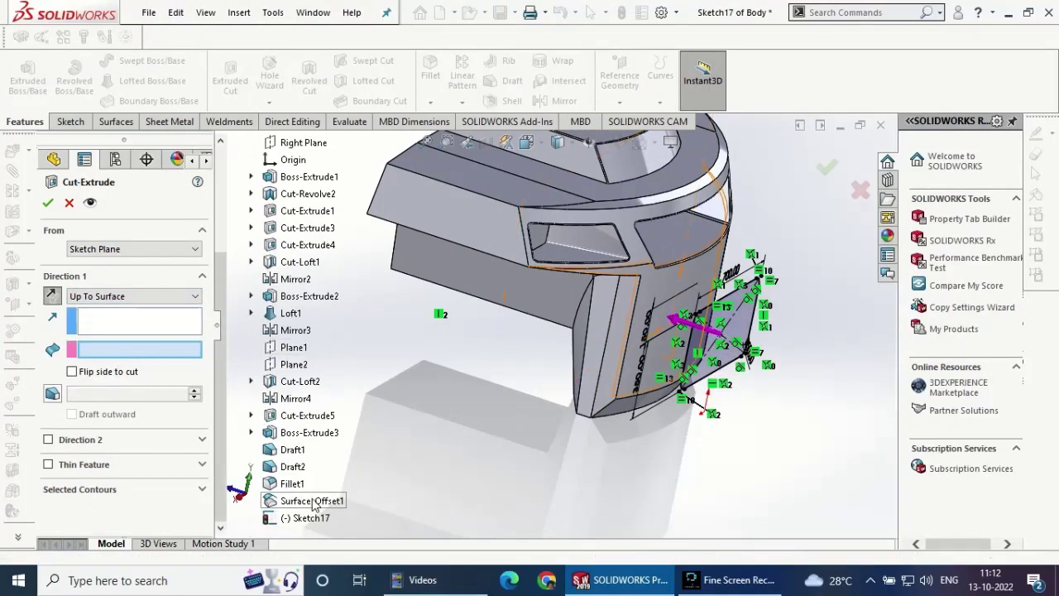
left_click(311, 500)
key("Return")
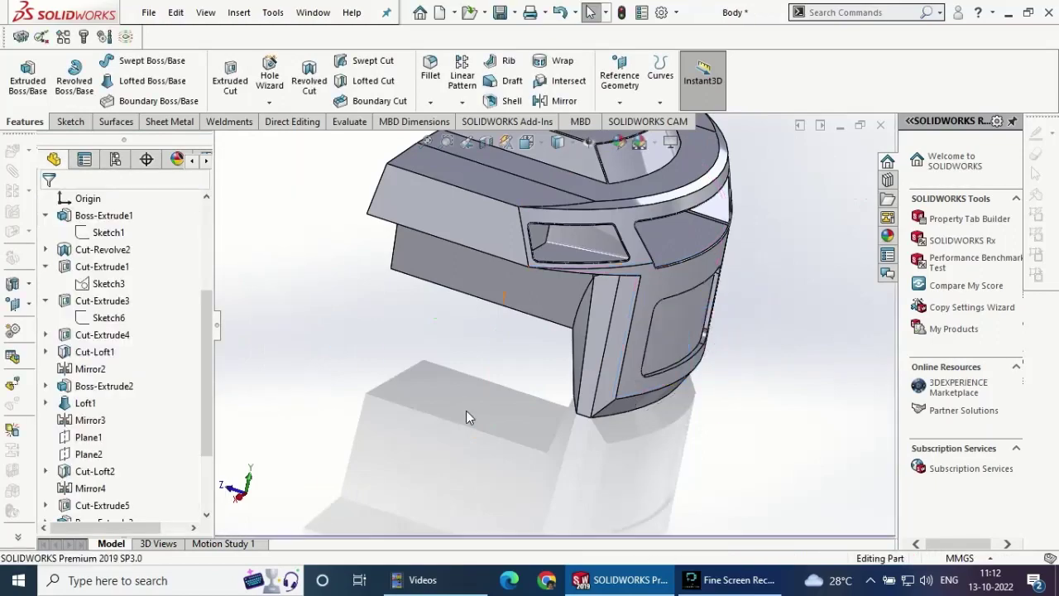
mouse_move(466, 411)
middle_mouse_down()
mouse_move(598, 272)
mouse_move(576, 389)
middle_mouse_up()
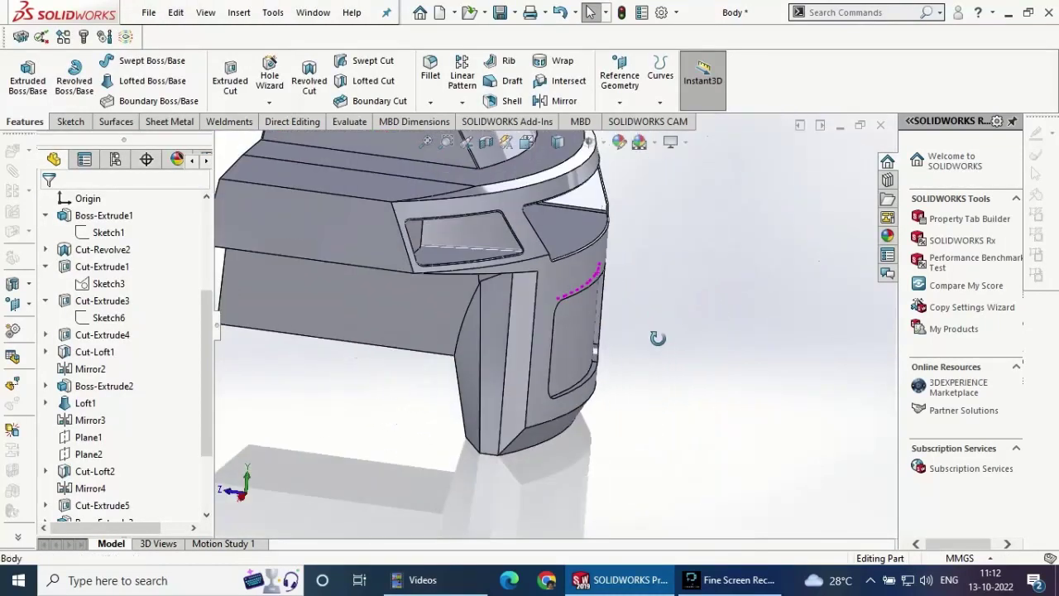
scroll(576, 389, "up", 5)
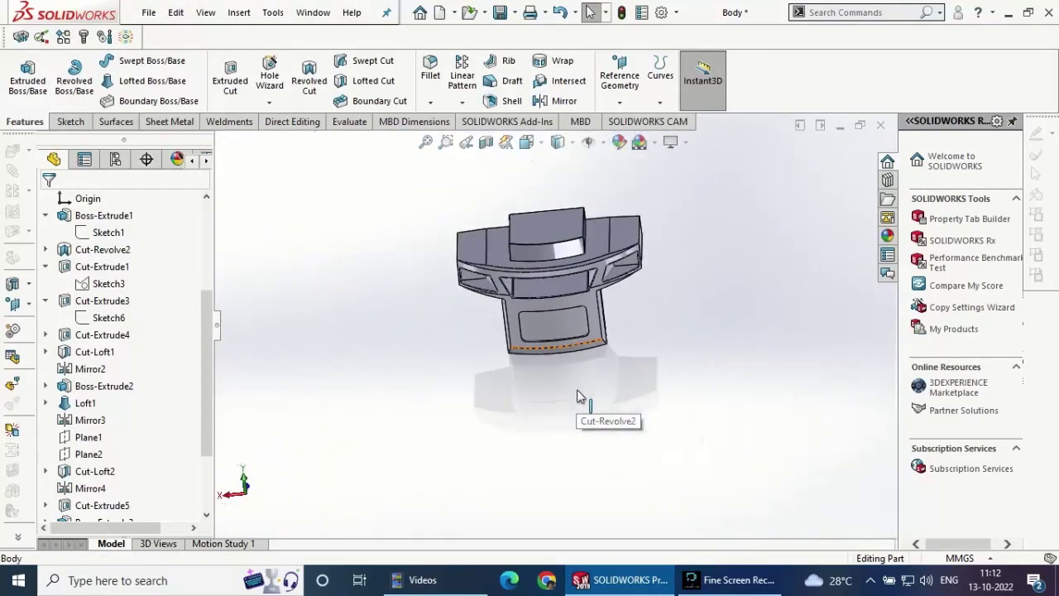
scroll(613, 277, "down", 3)
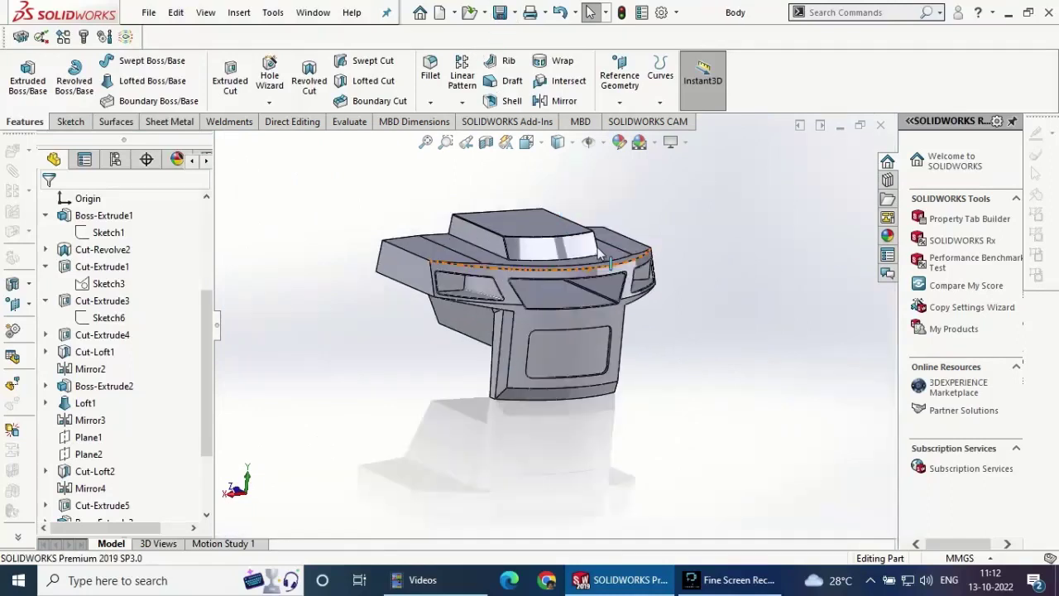
scroll(609, 278, "down", 3)
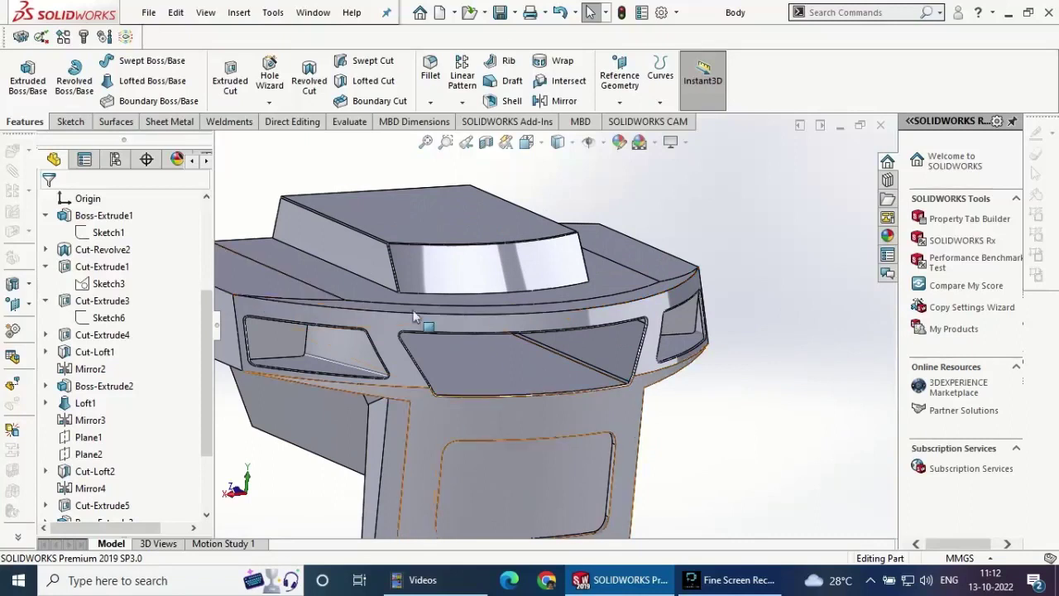
left_click(430, 73)
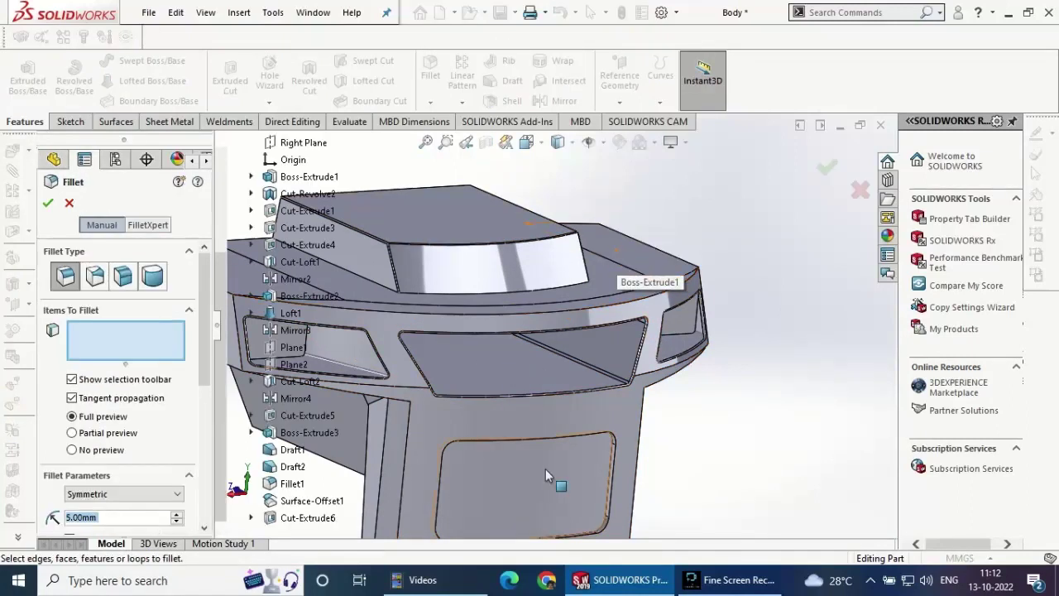
left_click(506, 494)
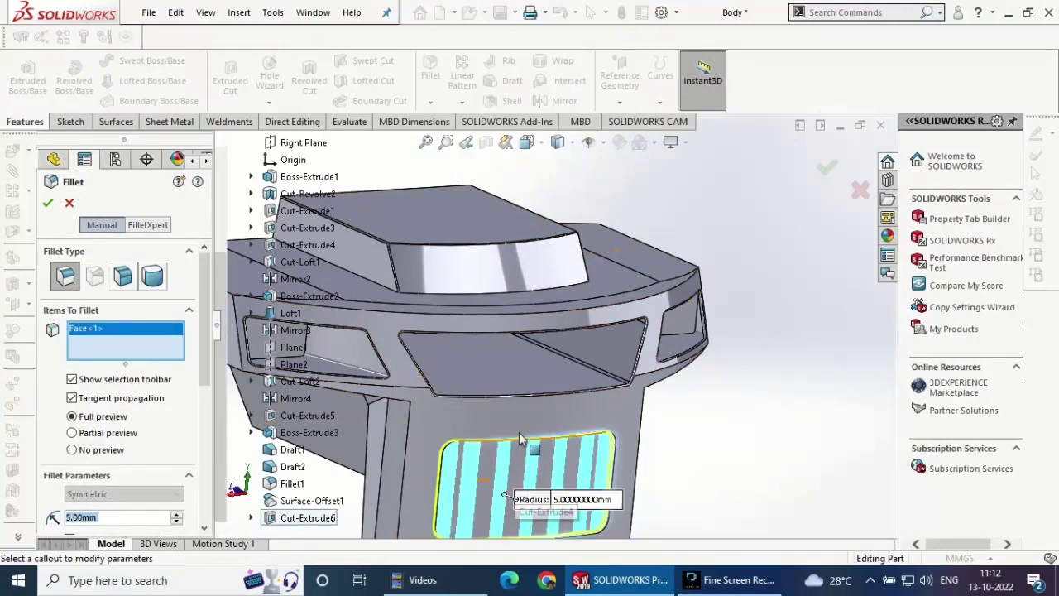
scroll(532, 444, "down", 2)
scroll(532, 444, "down", 2)
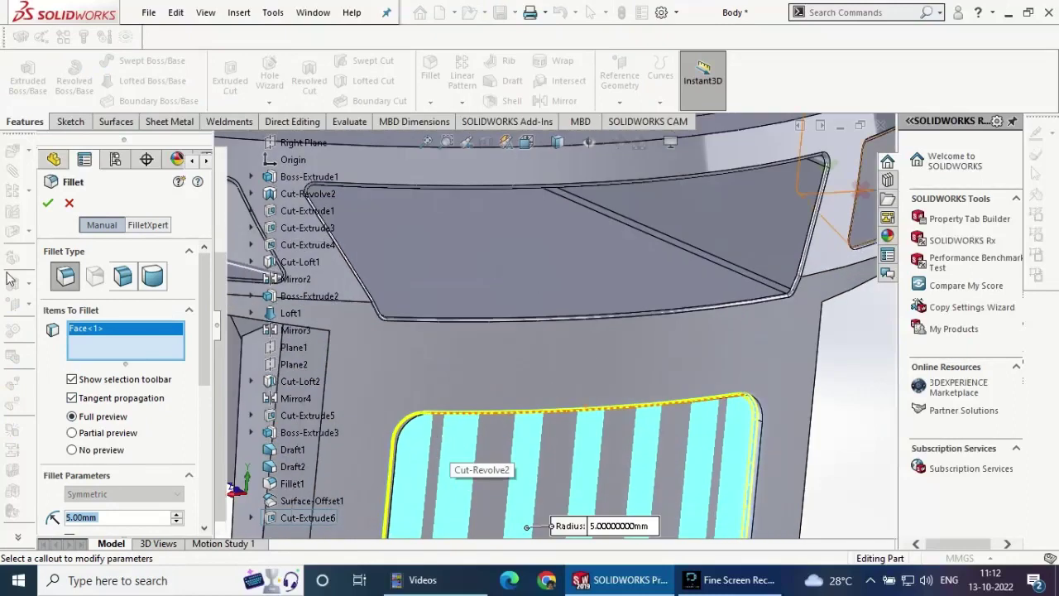
left_click(47, 203)
scroll(804, 412, "up", 2)
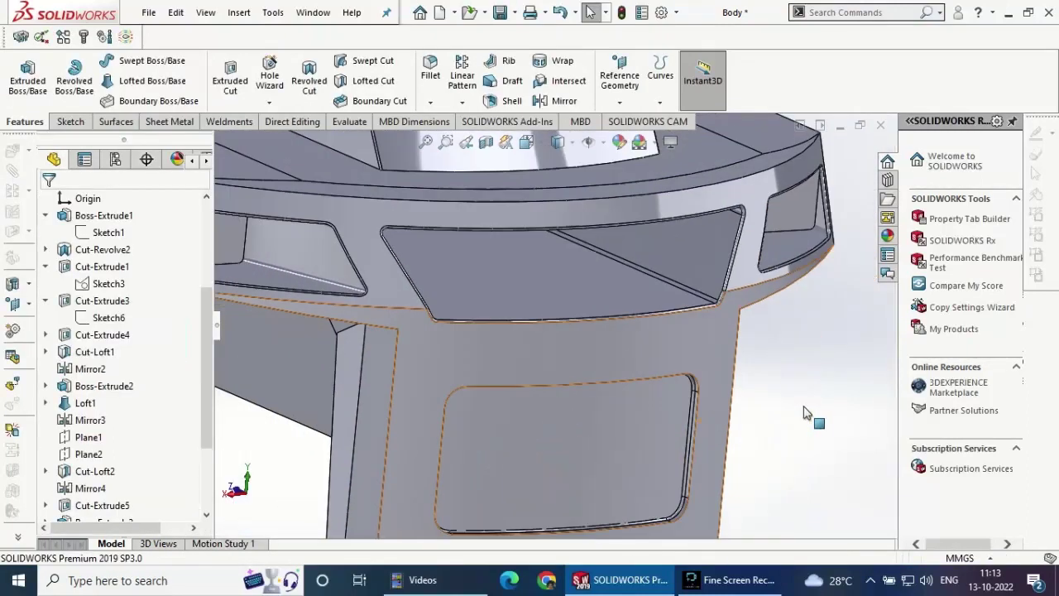
scroll(803, 414, "up", 3)
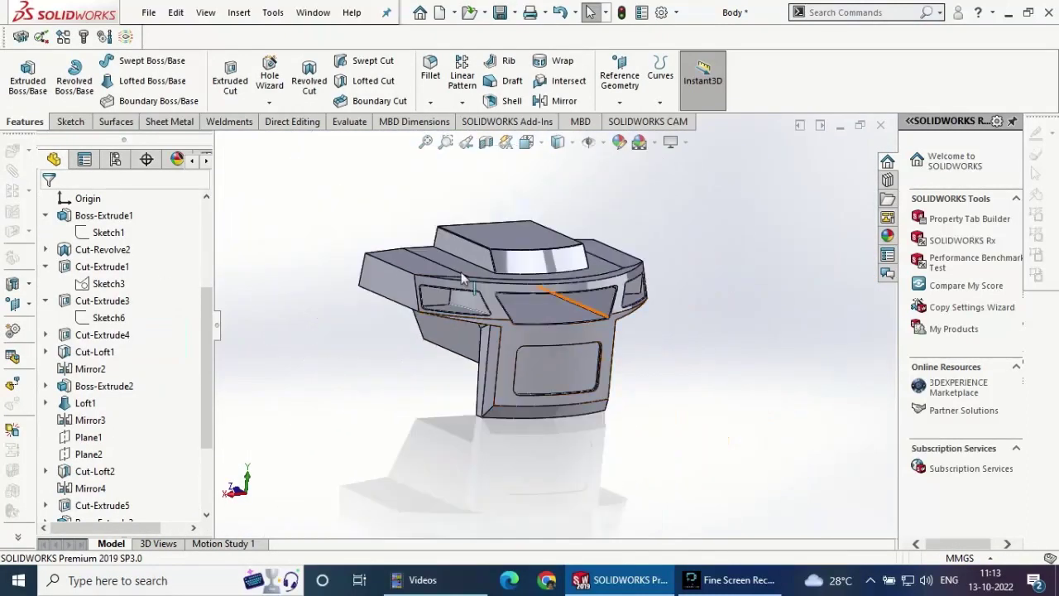
scroll(101, 322, "up", 2)
scroll(101, 322, "up", 1)
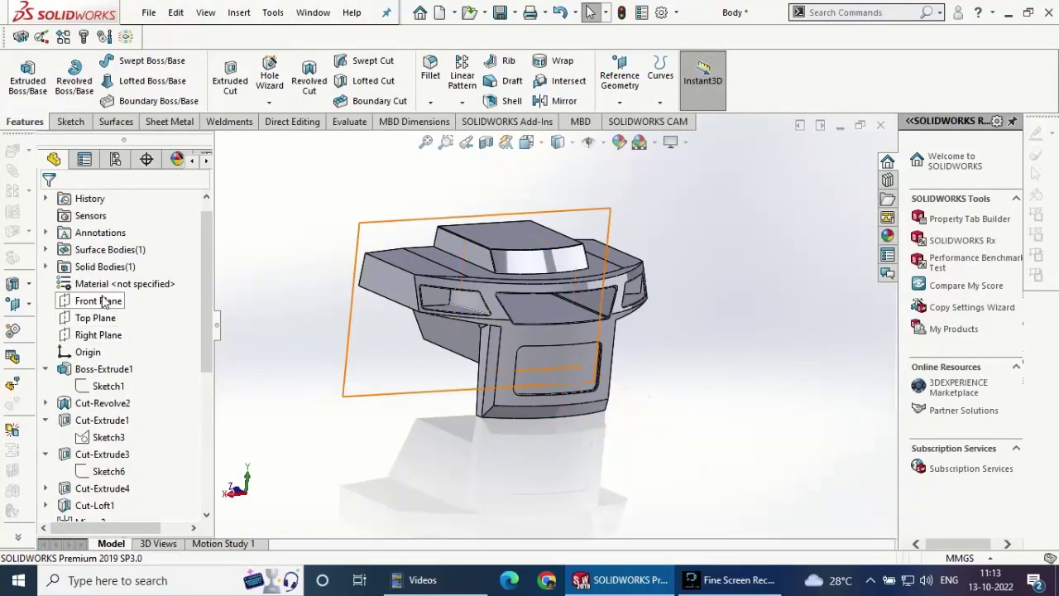
- Start a sketch on Top Plane, viewed normal to it and zoomed to fit
left_click(96, 318)
left_click(143, 295)
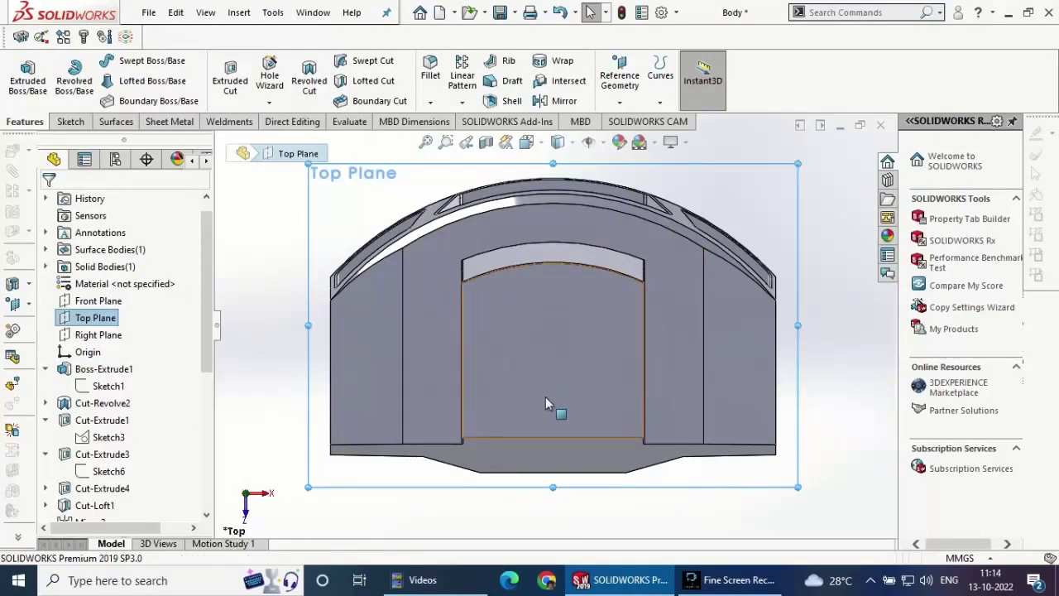
key("z")
left_click(63, 124)
- Draw a corner rectangle from the part down past its bottom edge
left_click(21, 73)
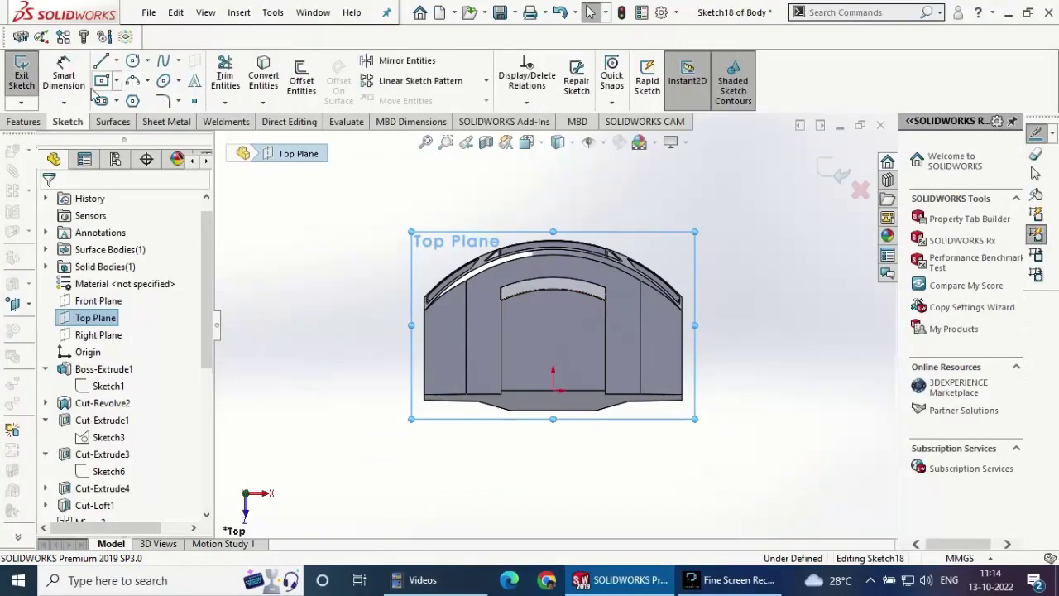
left_click(101, 80)
scroll(654, 402, "down", 2)
scroll(662, 389, "down", 1)
scroll(668, 374, "down", 1)
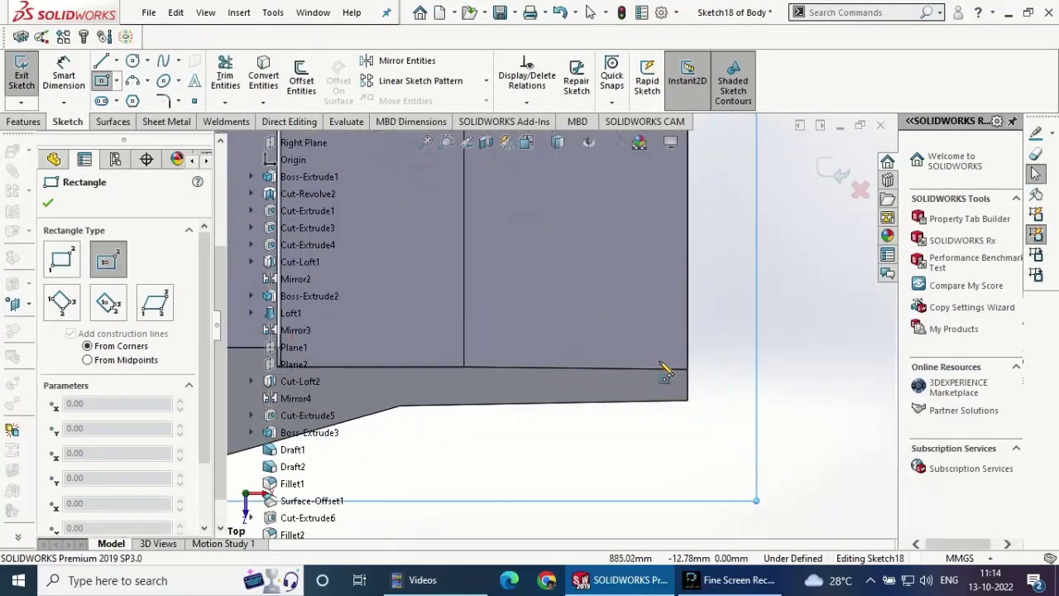
left_click(464, 238)
key("Escape")
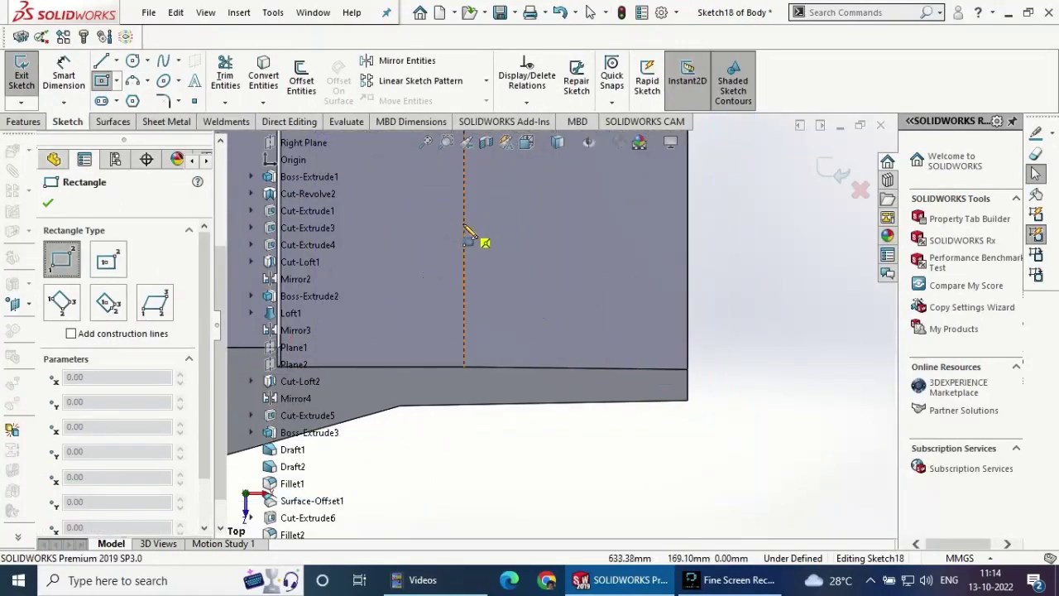
left_click(465, 224)
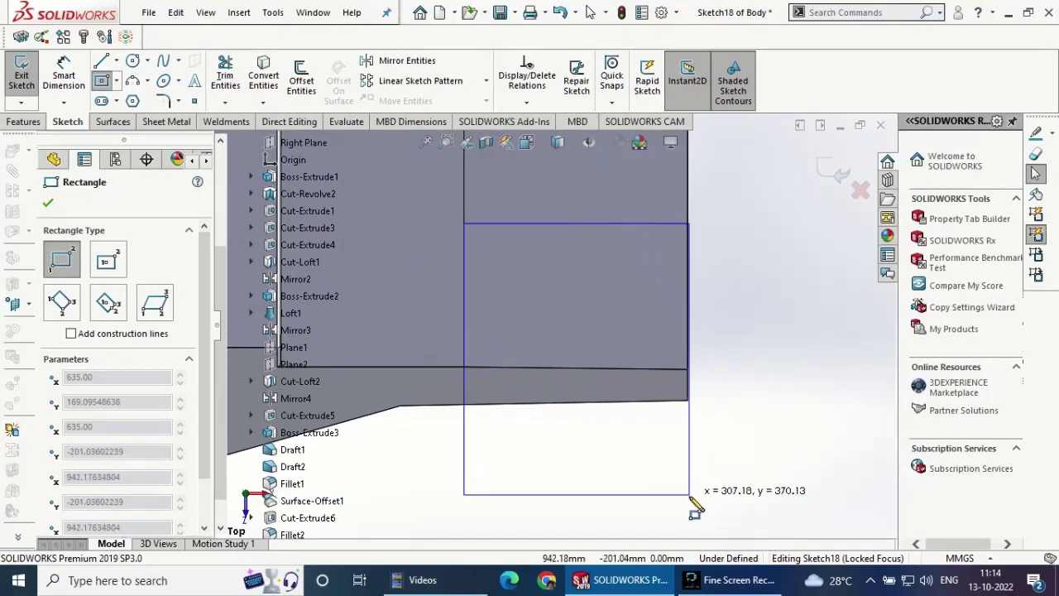
scroll(680, 495, "up", 2)
left_click(659, 425)
scroll(634, 331, "up", 2)
key("Escape")
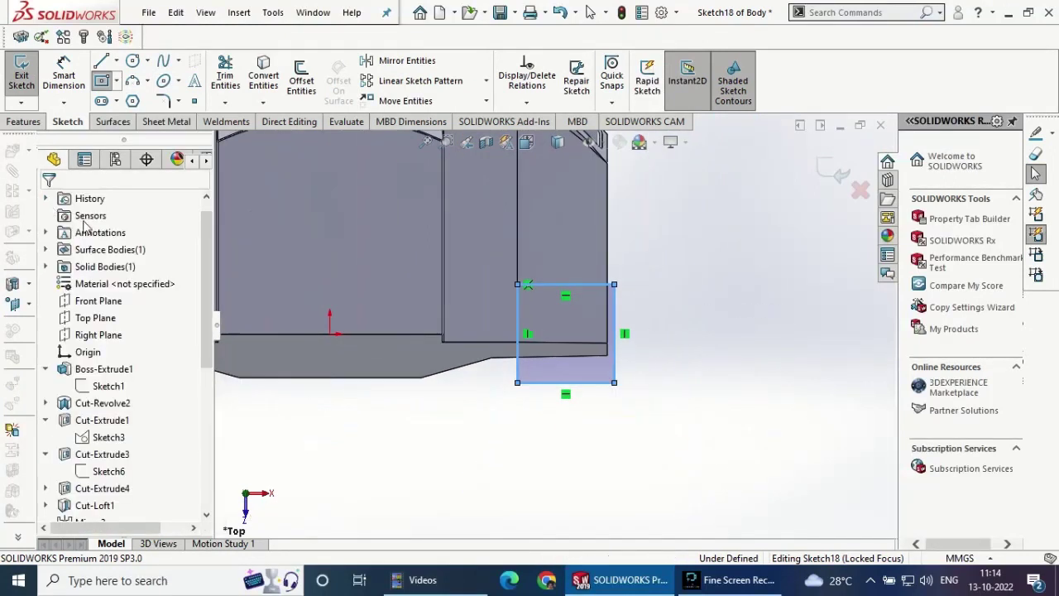
- Make the rectangle's bottom and right sides collinear with the part's bottom and right edges
left_click(577, 389)
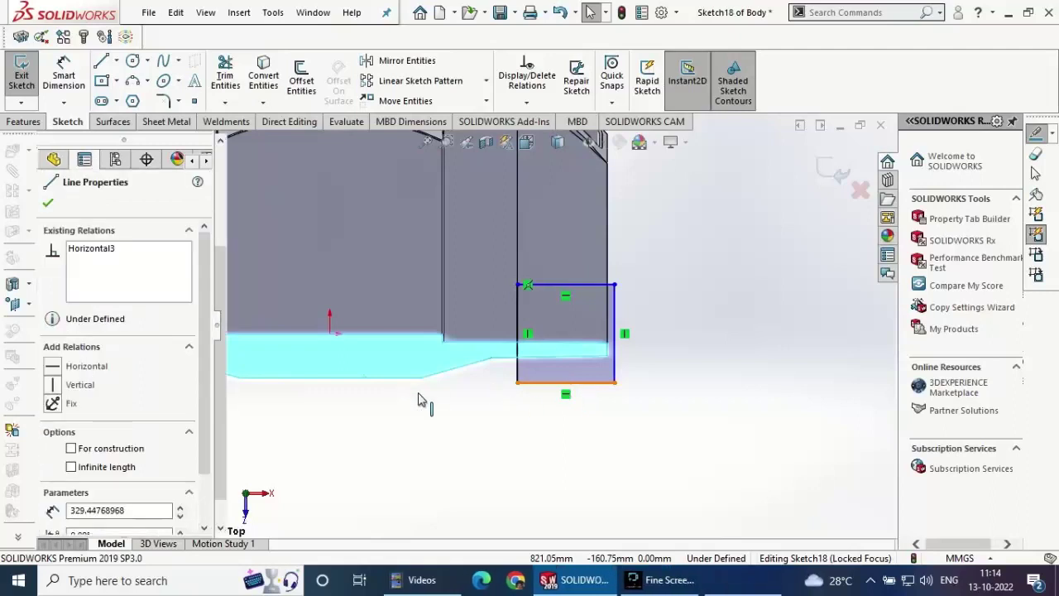
left_click(377, 435, "ctrl")
left_click(51, 203)
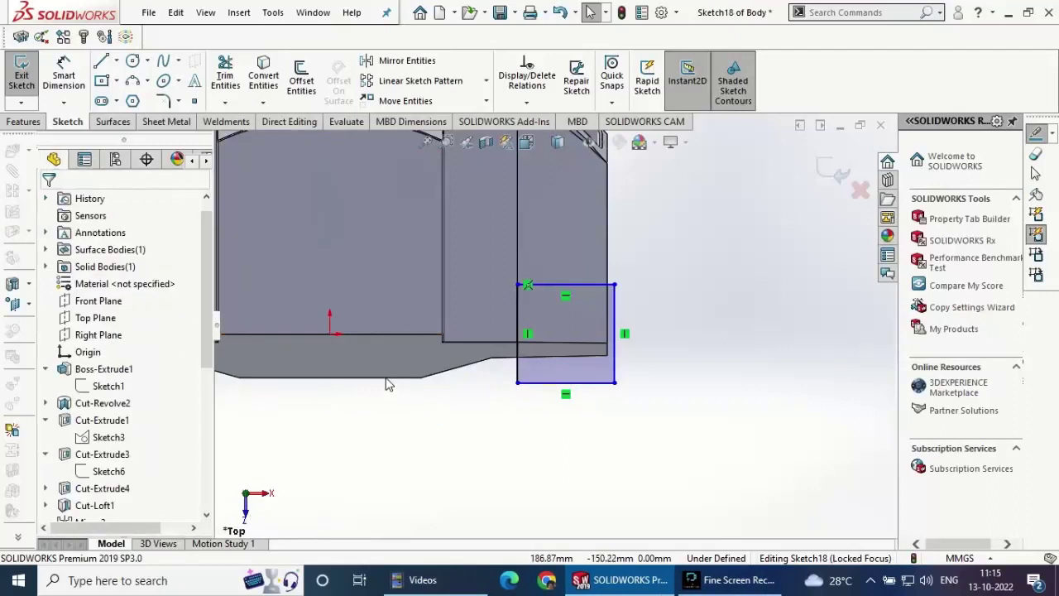
left_click(406, 385)
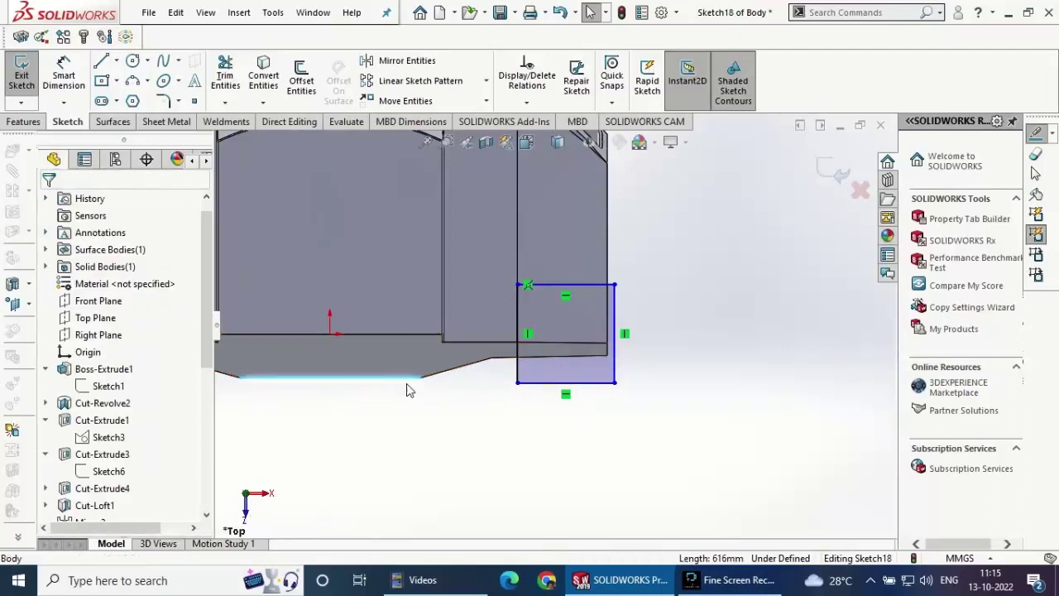
left_click(539, 384, "ctrl")
left_click(583, 315)
left_click(50, 203)
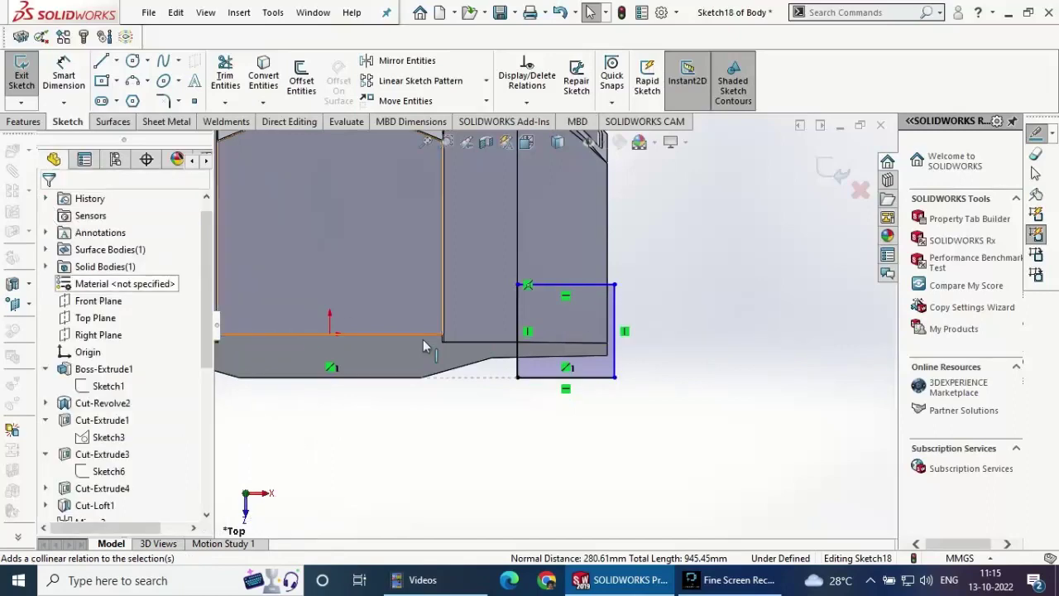
left_click(615, 316)
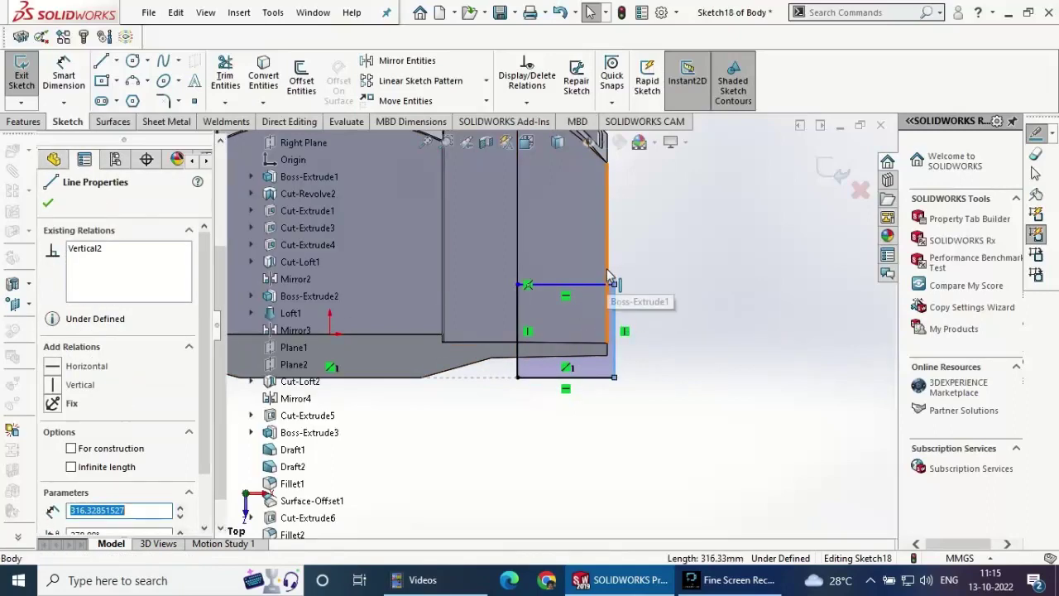
left_click(608, 274, "ctrl")
left_click(653, 207)
left_click(48, 204)
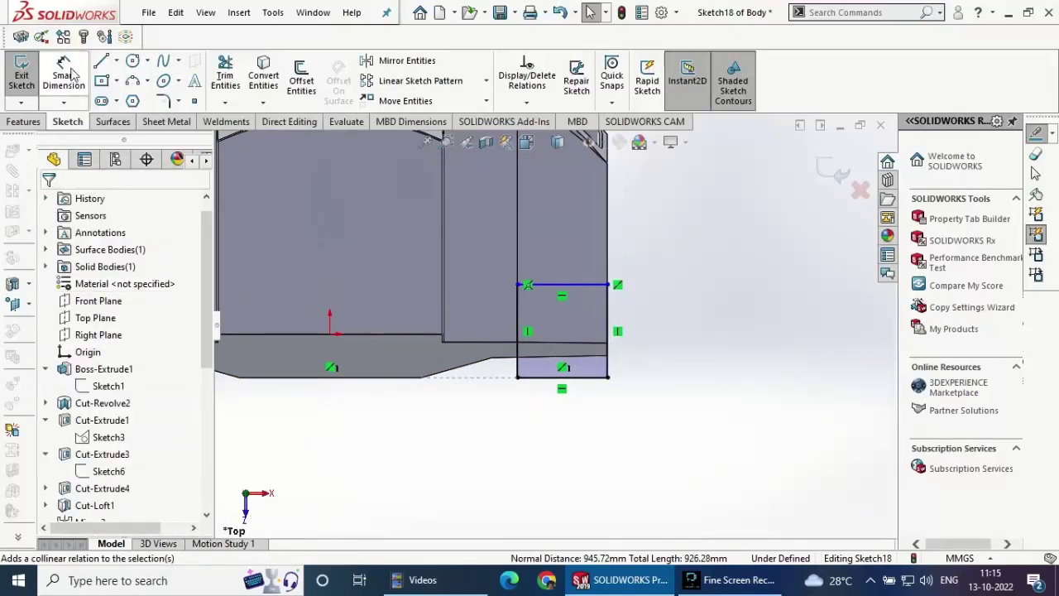
- Dimension the rectangle's height to 300 mm and begin an extruded cut
left_click(65, 72)
left_click(608, 331)
left_click(674, 331)
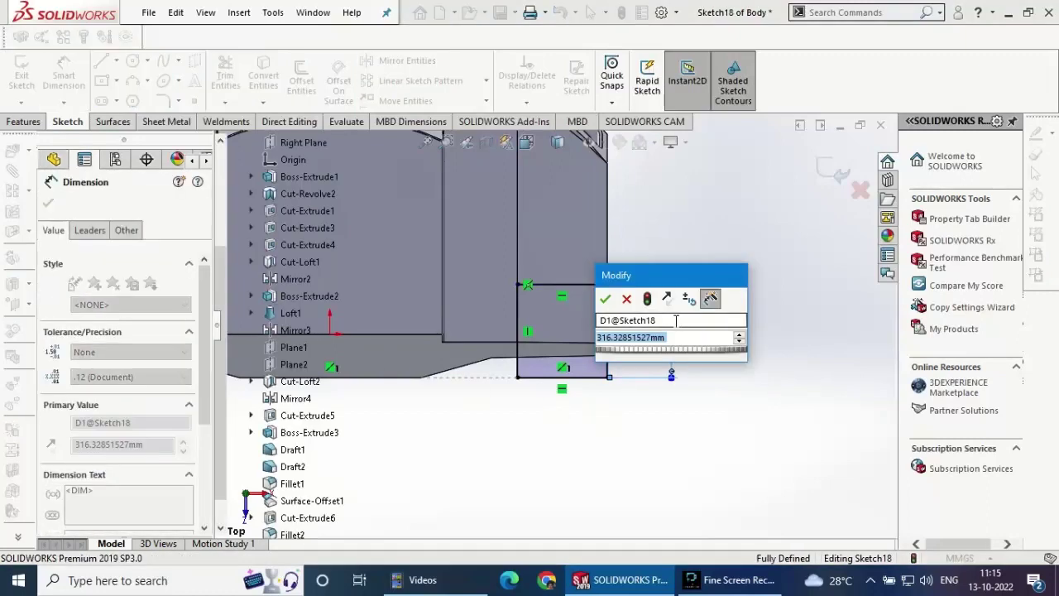
type("300")
key("Return")
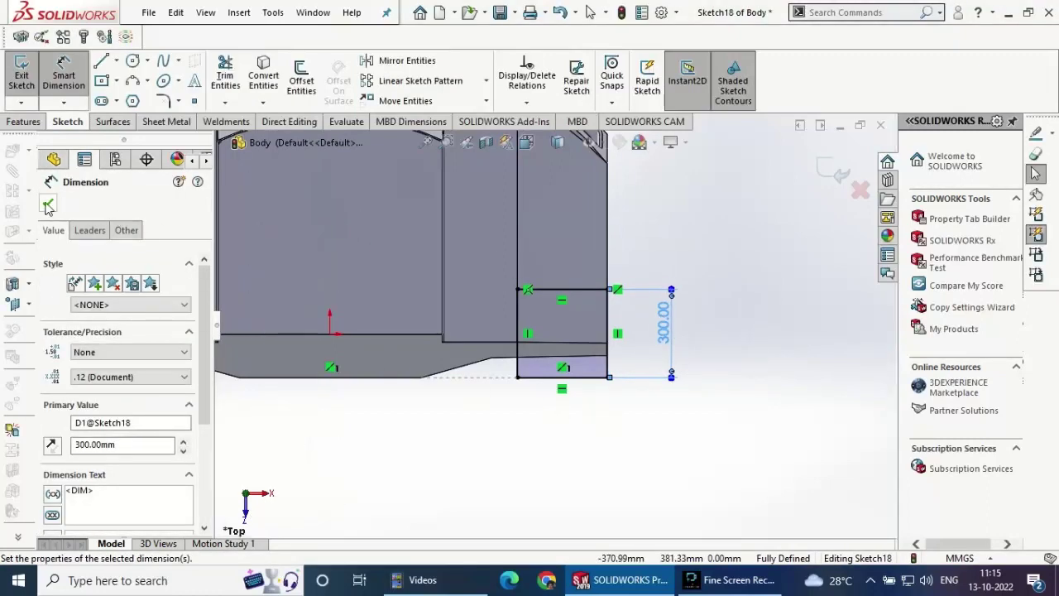
left_click(48, 203)
left_click(24, 122)
left_click(230, 78)
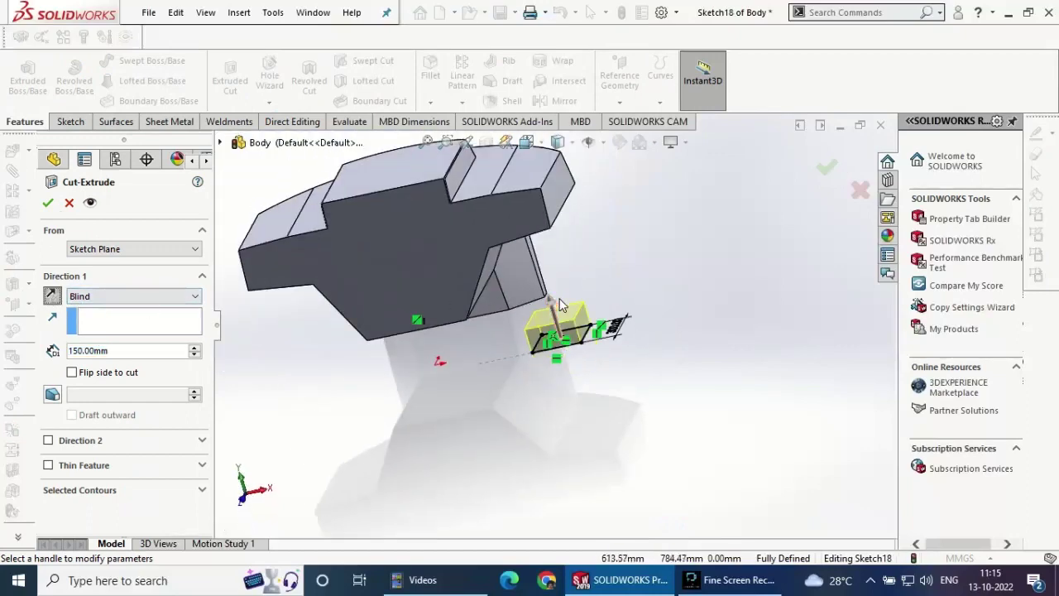
- Deepen the extruded cut to 1133 mm and accept it
left_click_drag(559, 305, 506, 157)
left_click(47, 203)
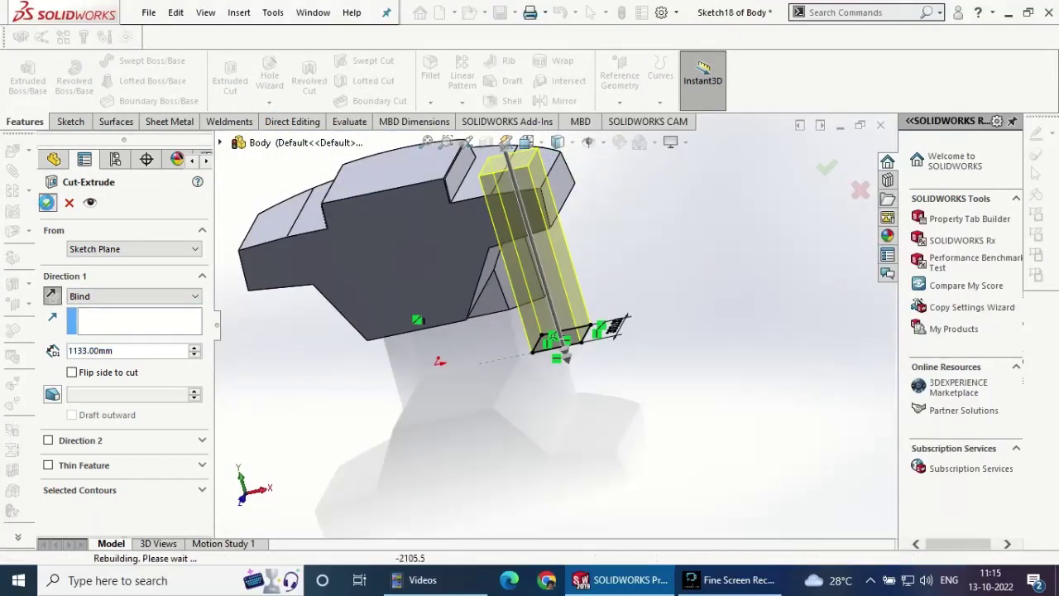
mouse_move(508, 419)
middle_mouse_down()
mouse_move(546, 486)
mouse_move(656, 387)
middle_mouse_up()
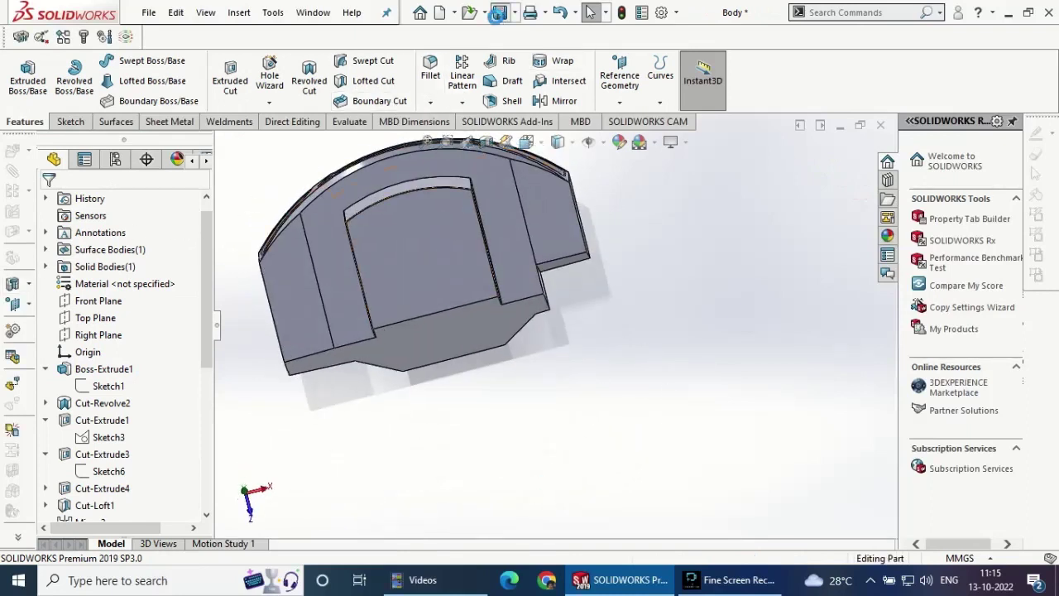
- Mirror Cut-Extrude7 across Right Plane
left_click(556, 100)
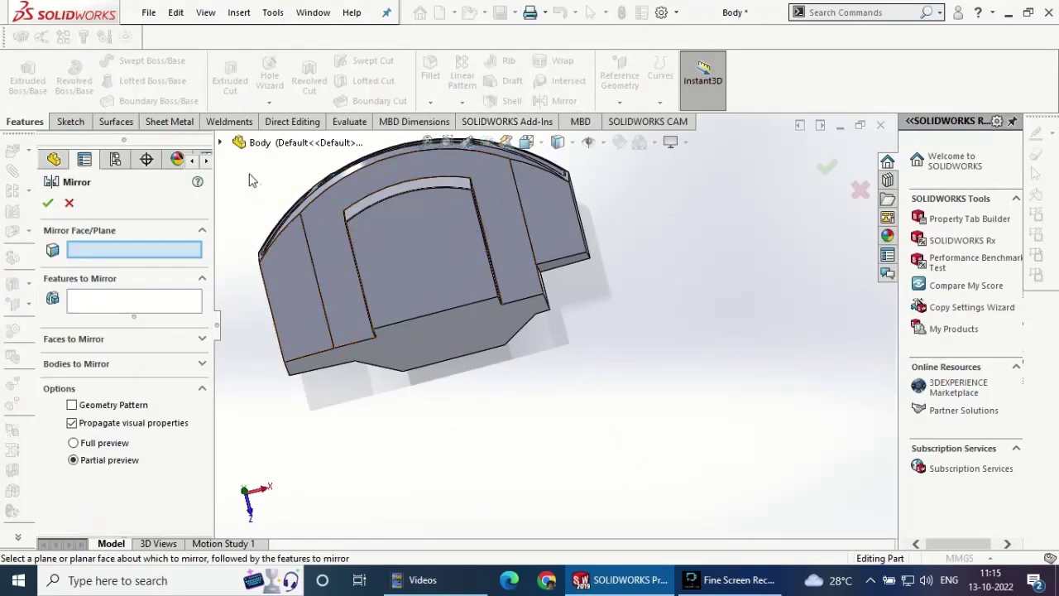
left_click(220, 143)
left_click(277, 290)
scroll(310, 484, "down", 4)
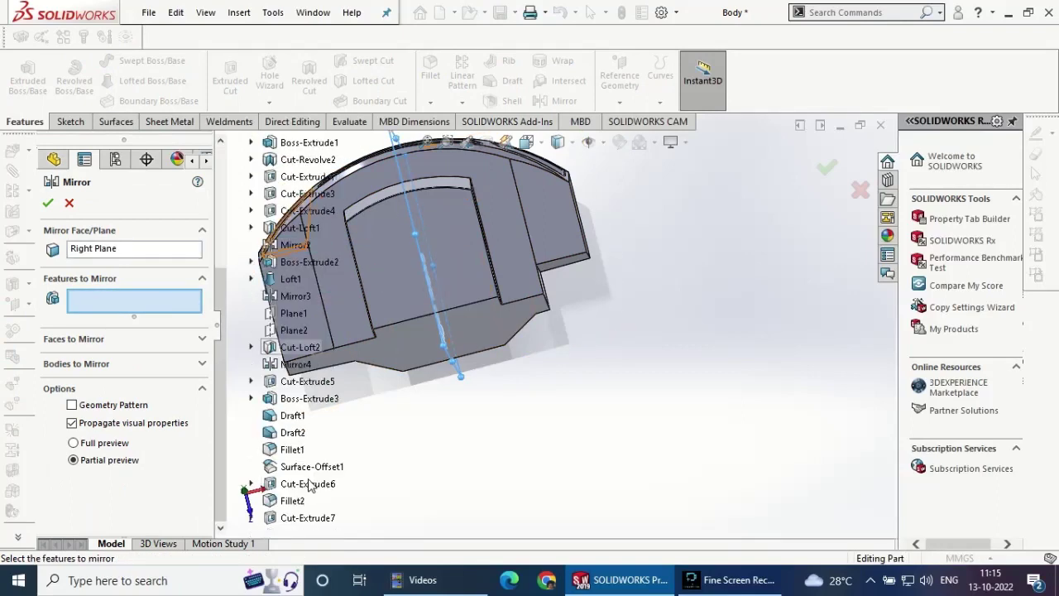
left_click(316, 517)
left_click(47, 203)
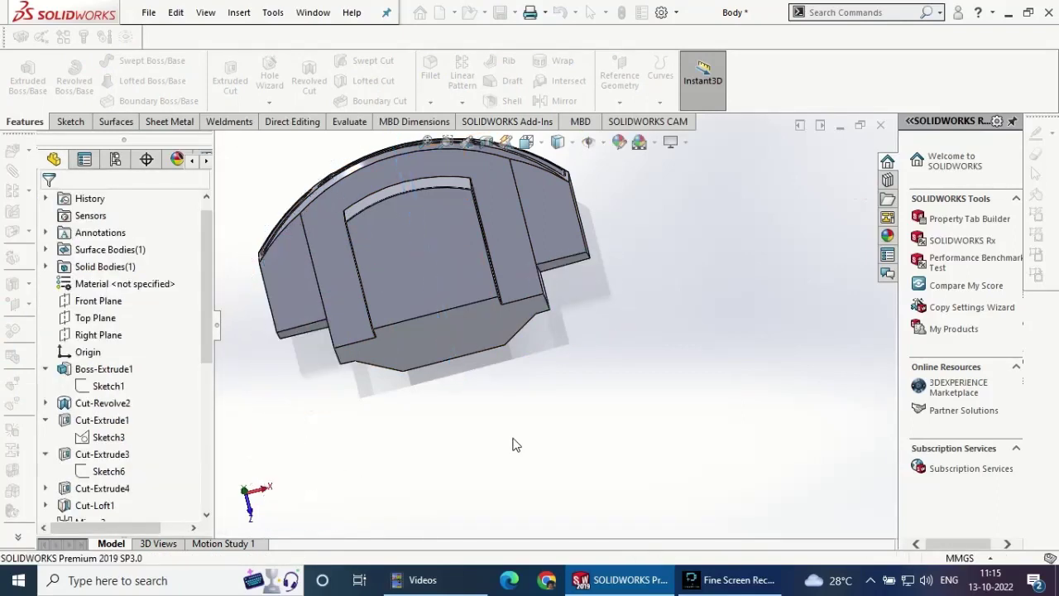
scroll(503, 437, "up", 3)
middle_click_drag(503, 436, 669, 386)
- Orbit around the part and select Front Plane as the reference
scroll(503, 298, "down", 3)
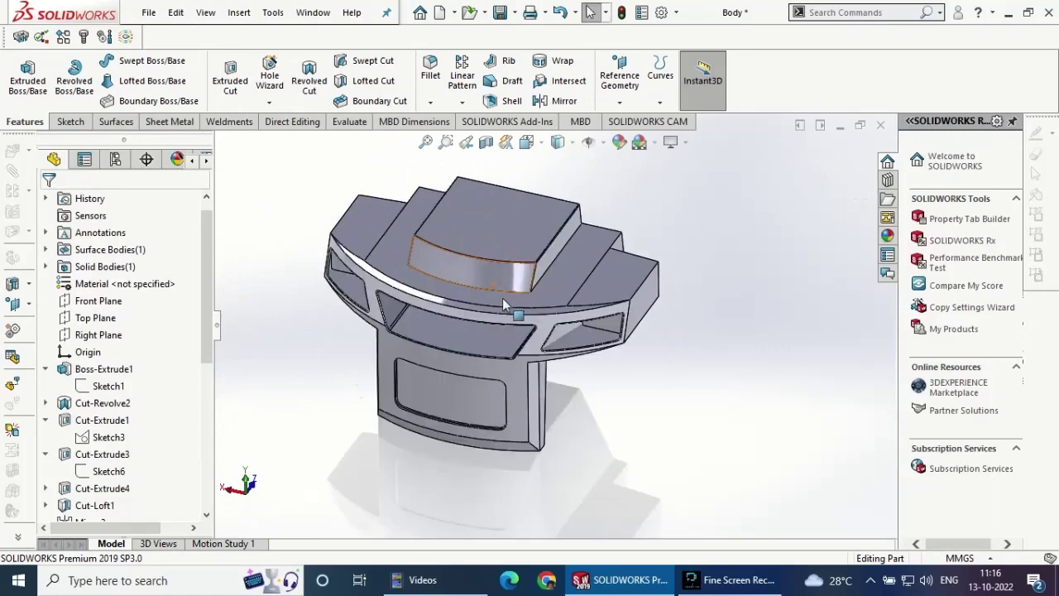
middle_click_drag(502, 298, 494, 47)
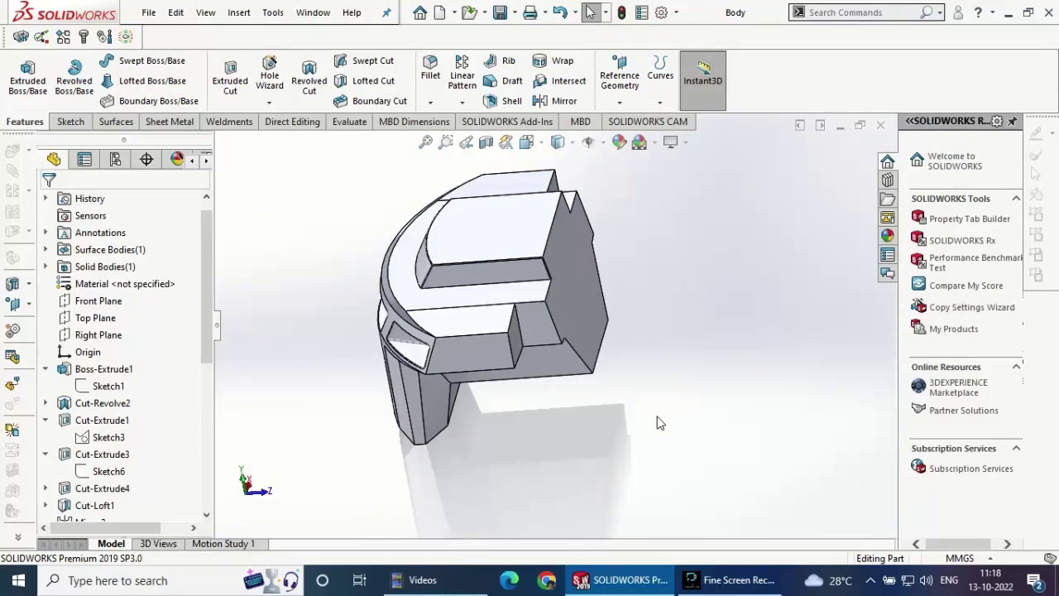
scroll(602, 277, "down", 3)
middle_click_drag(602, 276, 497, 331)
scroll(497, 331, "up", 3)
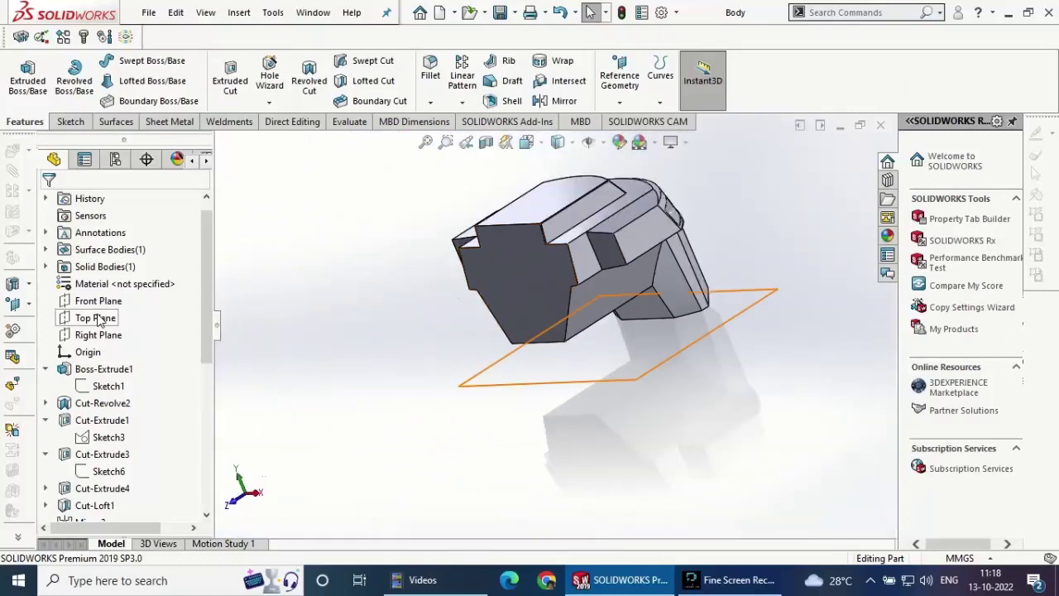
left_click(99, 300)
middle_click_drag(378, 326, 373, 359)
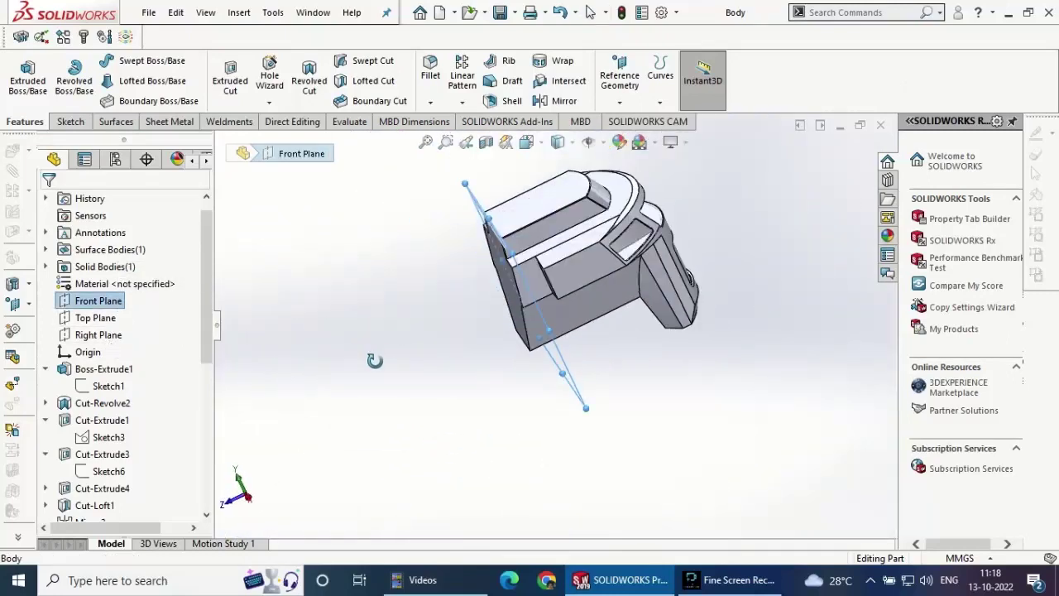
- Create Plane3 parallel to Front Plane through a bottom edge of the part
left_click(619, 79)
left_click(634, 156)
scroll(496, 355, "down", 5)
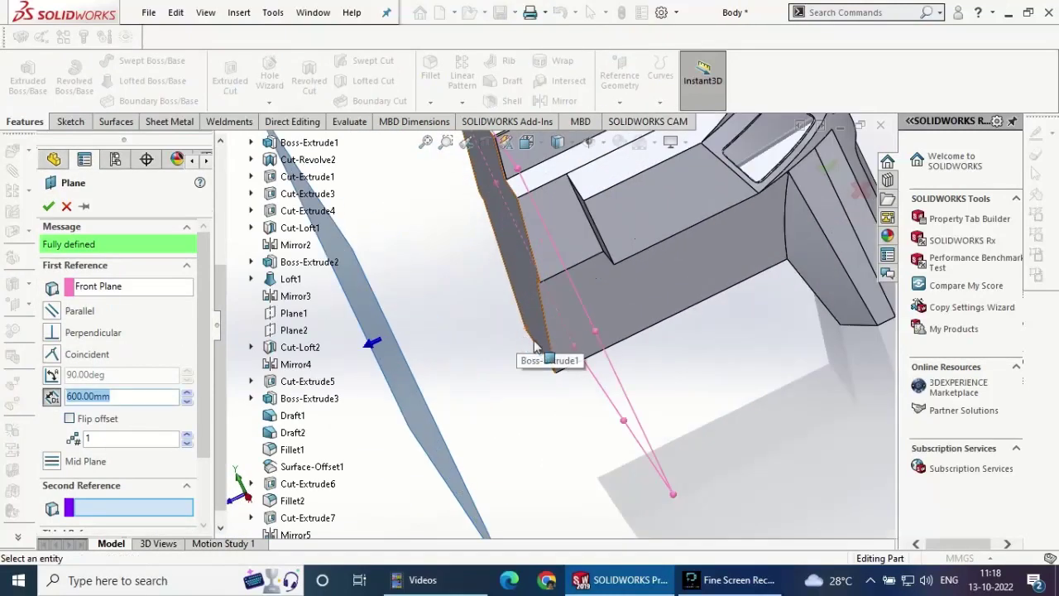
left_click(537, 354)
left_click(58, 317)
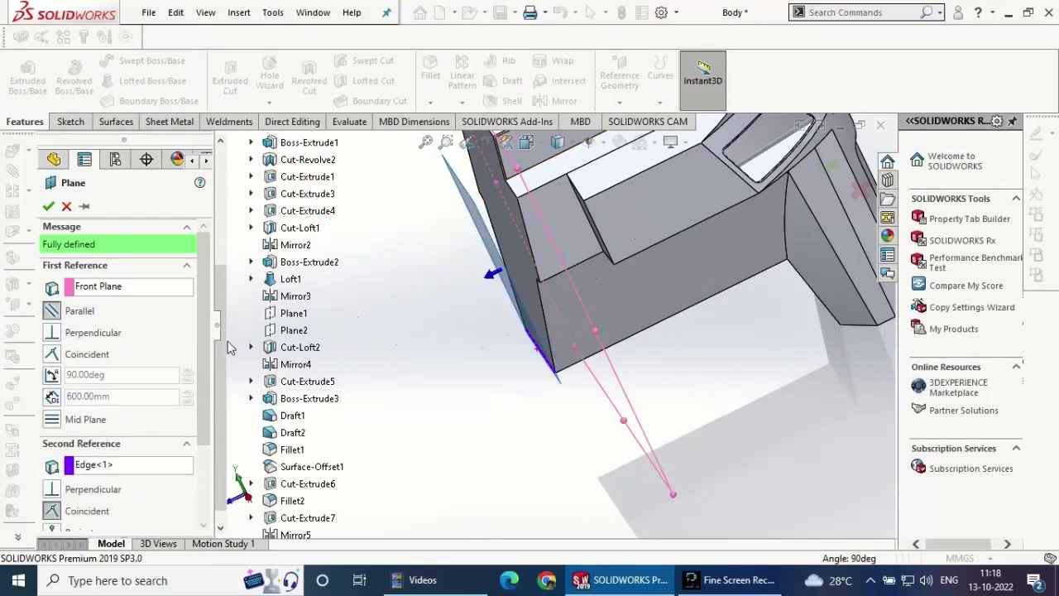
middle_click_drag(418, 341, 441, 300)
left_click(49, 207)
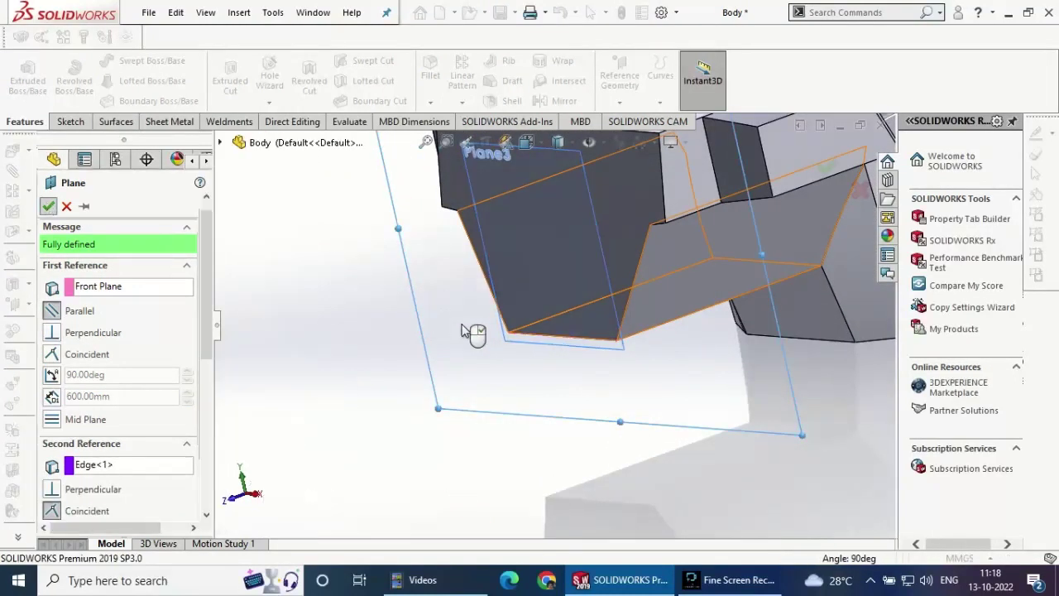
left_click(533, 244)
- Sketch a corner rectangle on Plane3 from the body's left shoulder to below its right side
left_click(681, 207)
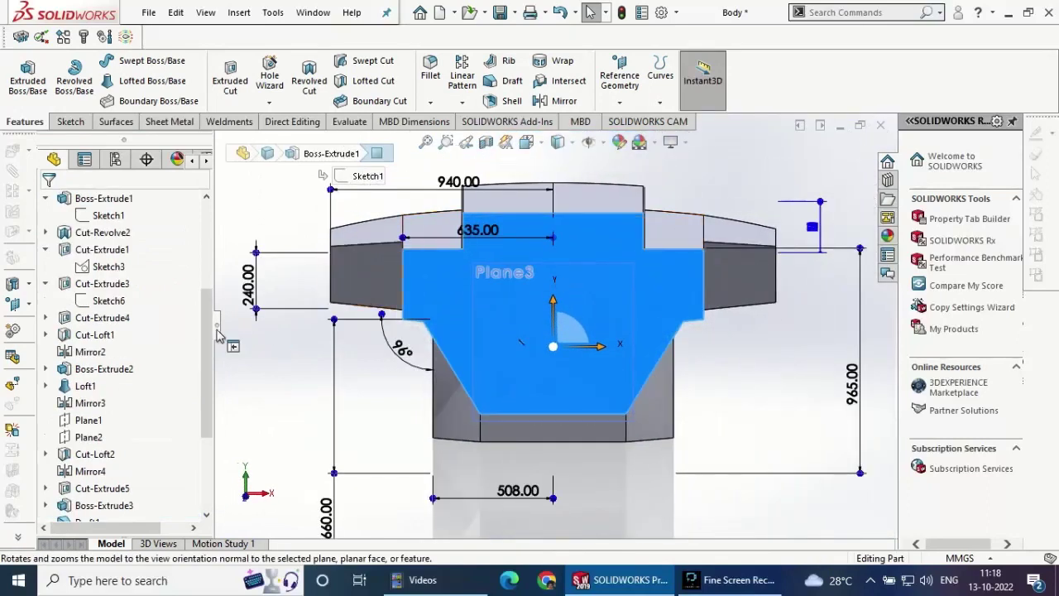
left_click(236, 344)
left_click(526, 306)
left_click(578, 215)
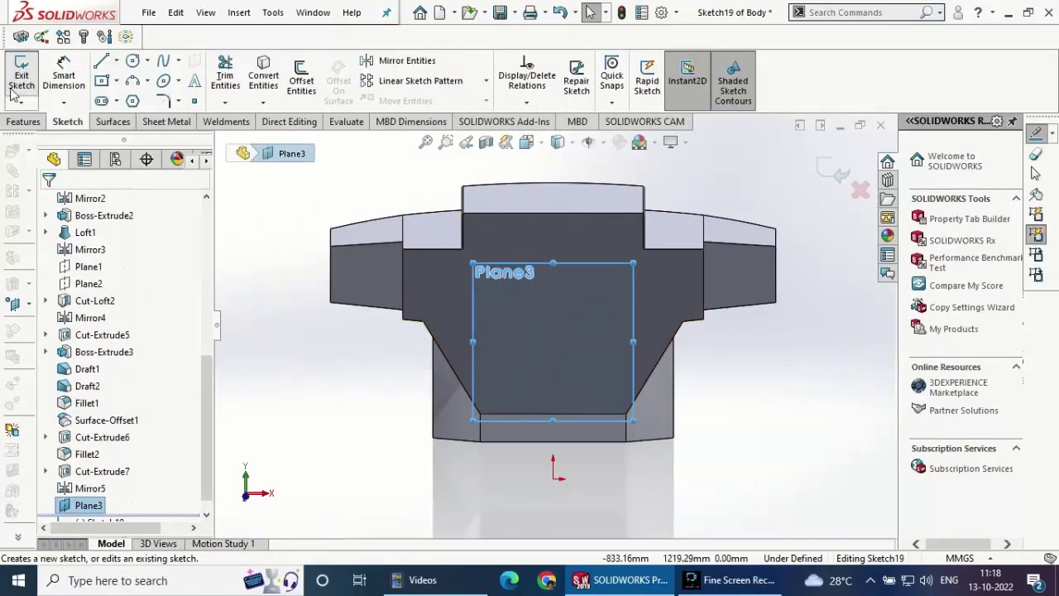
left_click(101, 81)
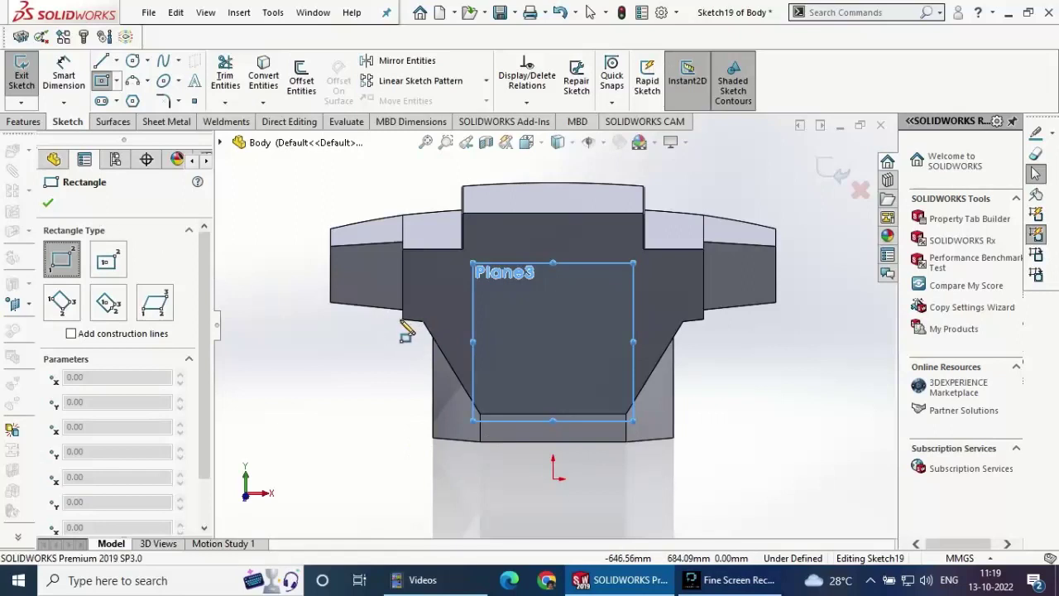
left_click(402, 320)
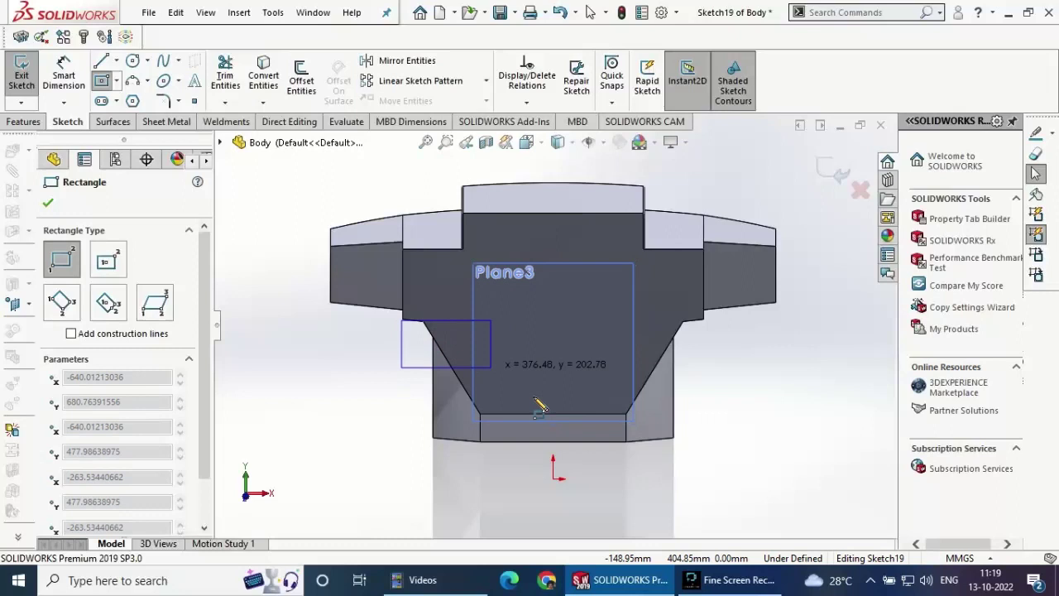
left_click(704, 442)
- Make the rectangle's left and right lines collinear with the model edges
left_click(48, 203)
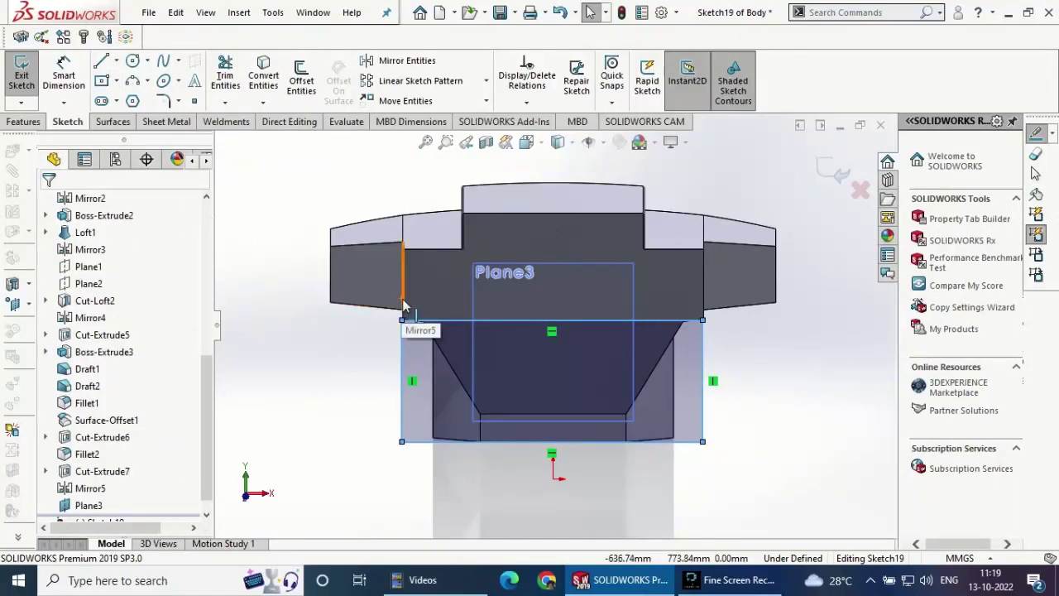
left_click(403, 377)
left_click(403, 282, "ctrl")
left_click(447, 278)
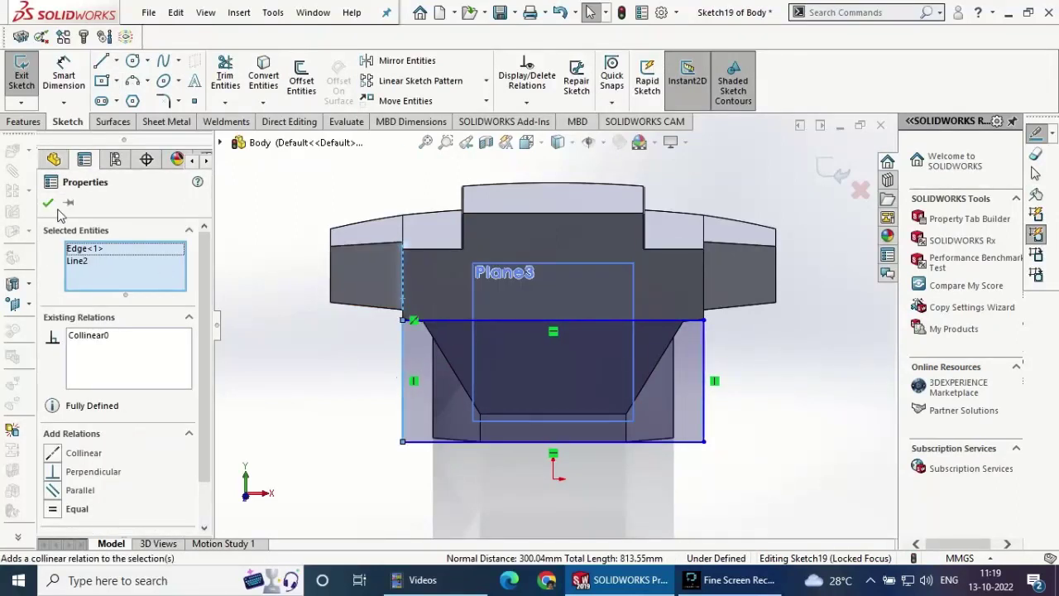
key("Escape")
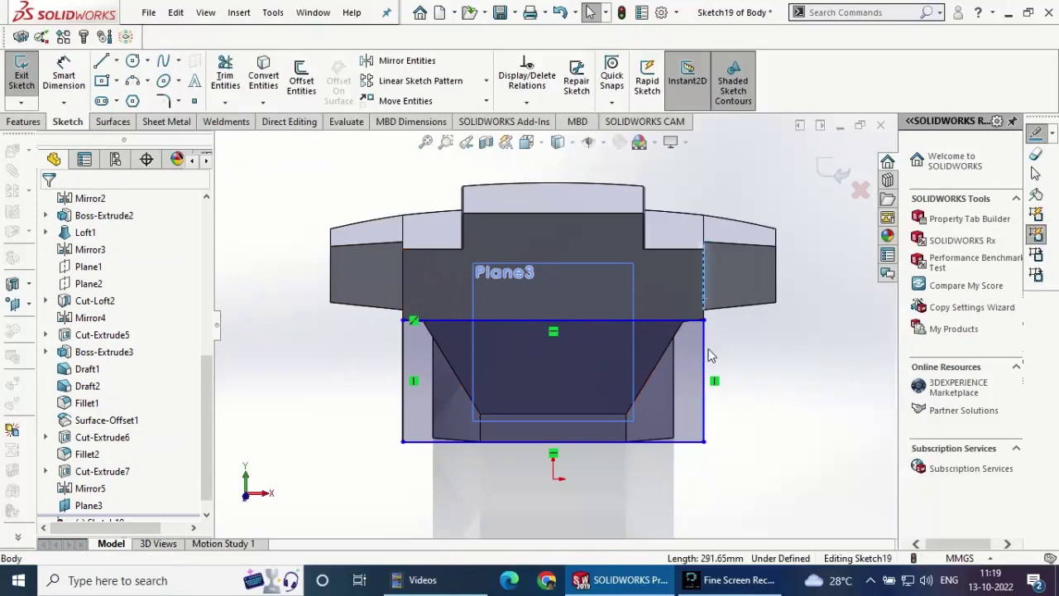
left_click(705, 356)
left_click(704, 282, "ctrl")
key("Escape")
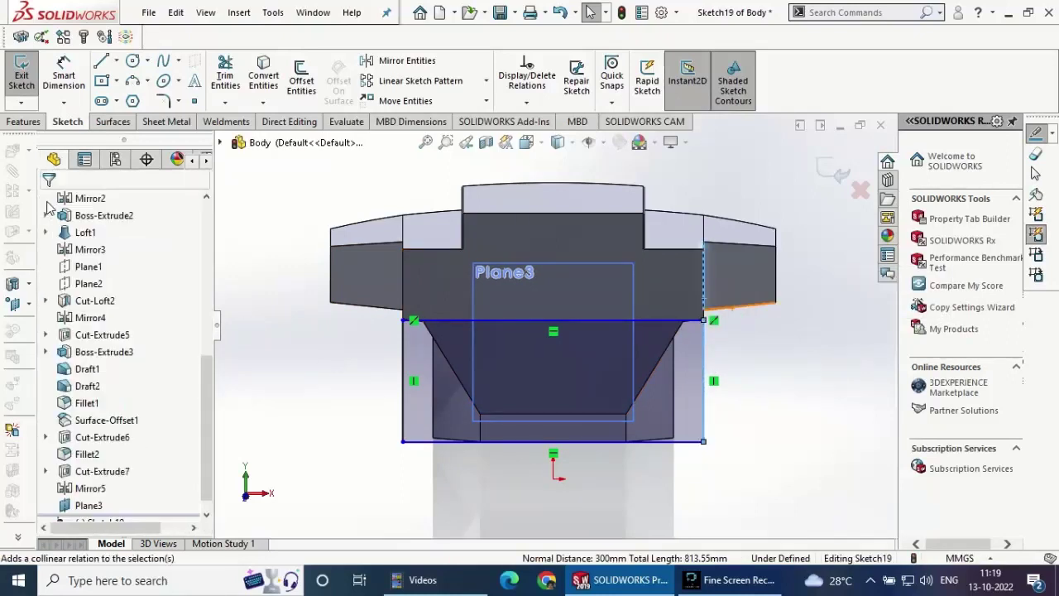
left_click(558, 444)
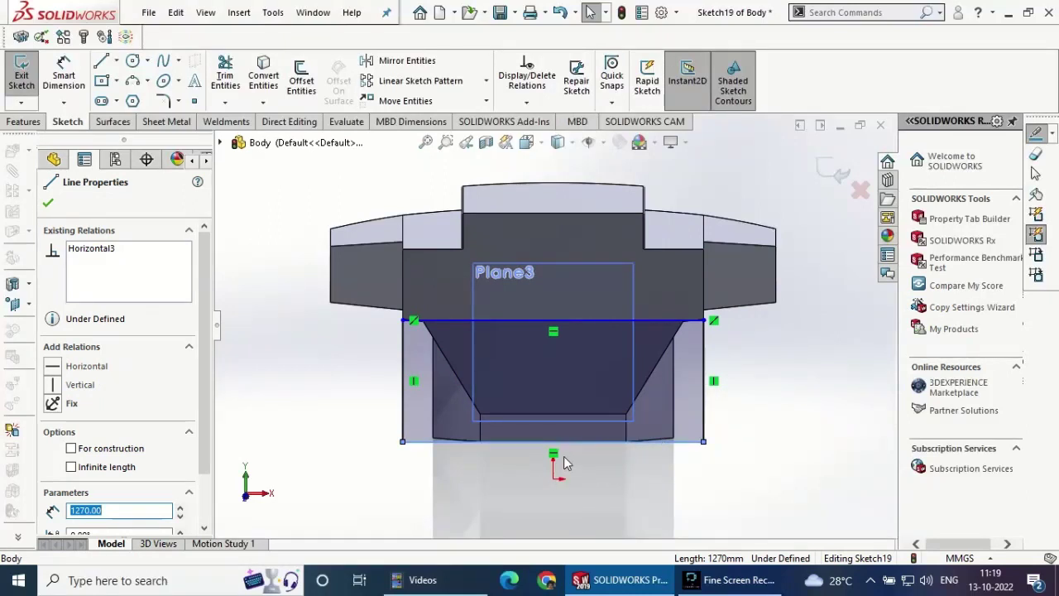
- Exit the sketch and discard all its changes
mouse_move(622, 460)
middle_mouse_down()
mouse_move(612, 445)
mouse_move(500, 468)
middle_mouse_up()
left_click(861, 190)
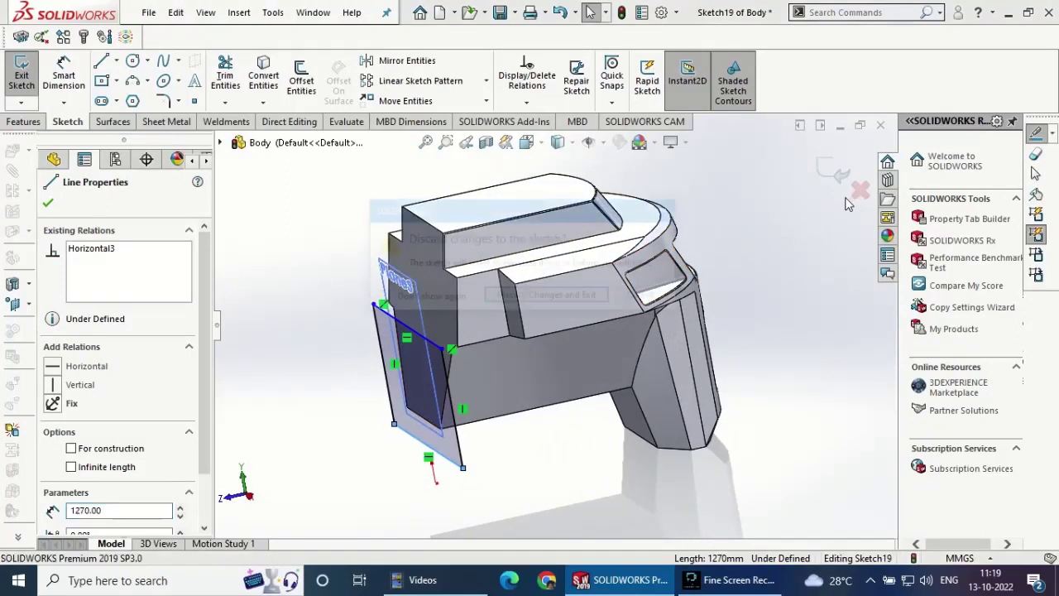
left_click(549, 297)
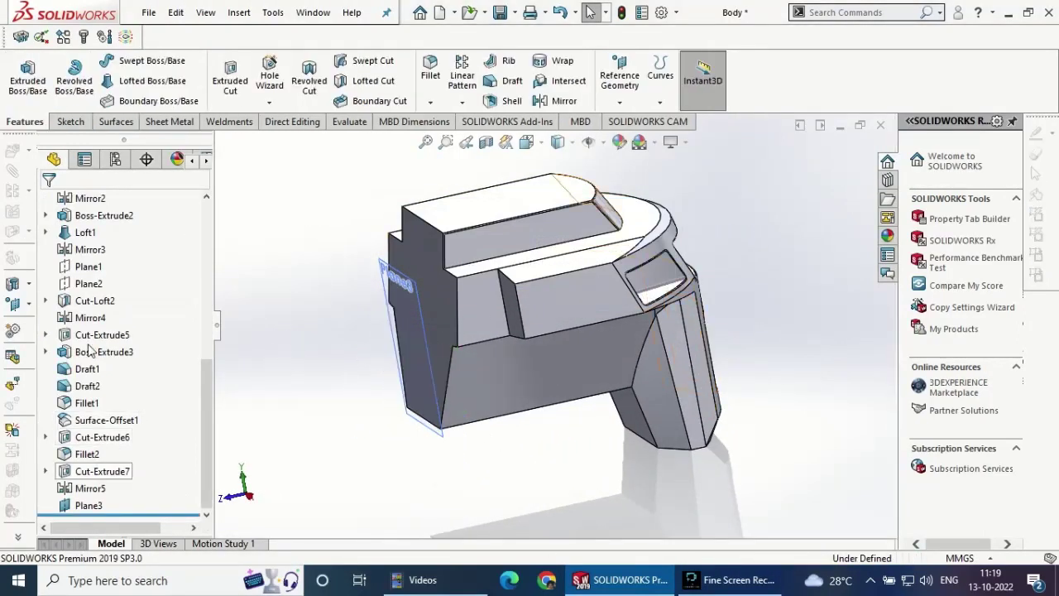
- Start a new sketch on Front Plane, viewed normal to the plane
scroll(105, 250, "up", 3)
scroll(105, 250, "up", 4)
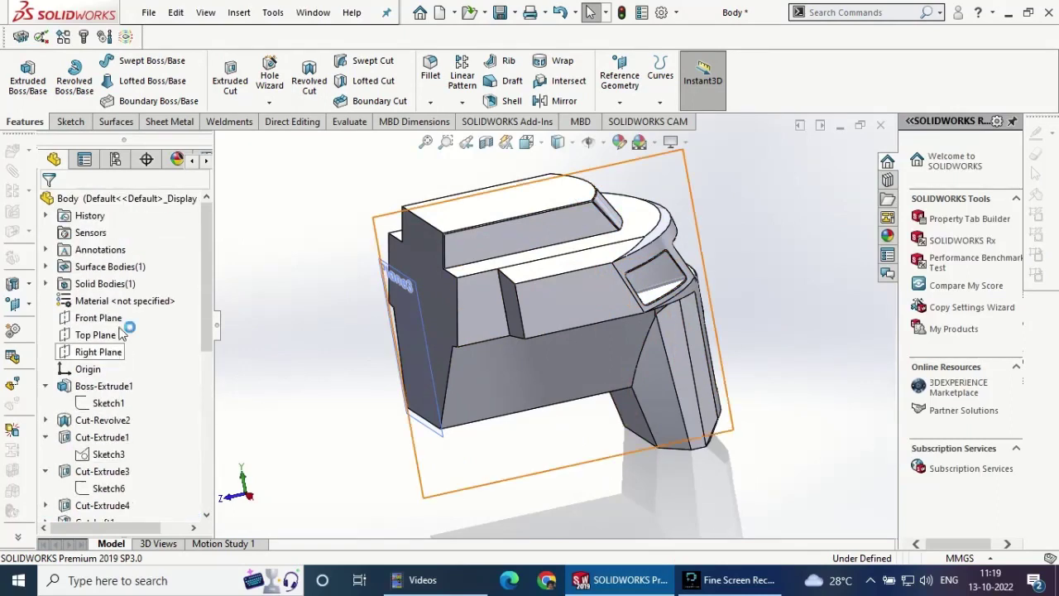
left_click(113, 322)
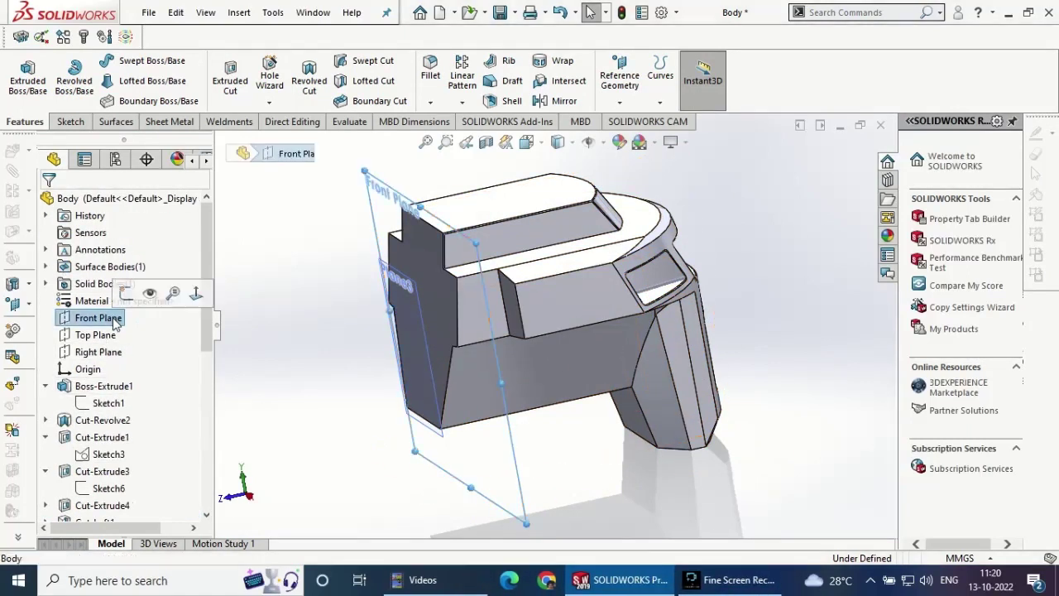
left_click(196, 294)
left_click(71, 121)
- Draw a corner rectangle from the left shoulder vertex to the body's bottom-right corner
left_click(21, 81)
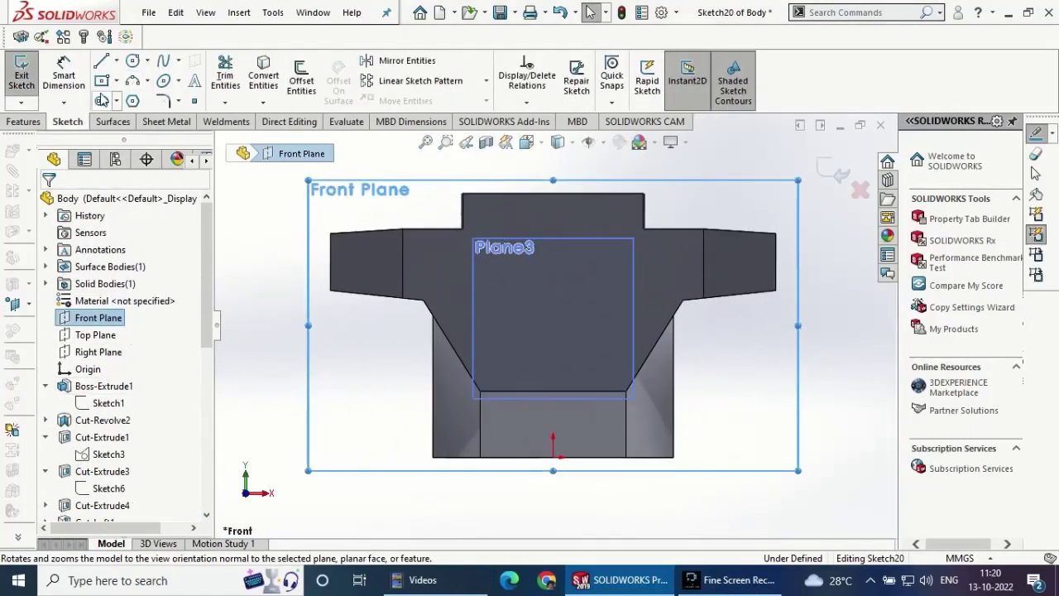
left_click(101, 80)
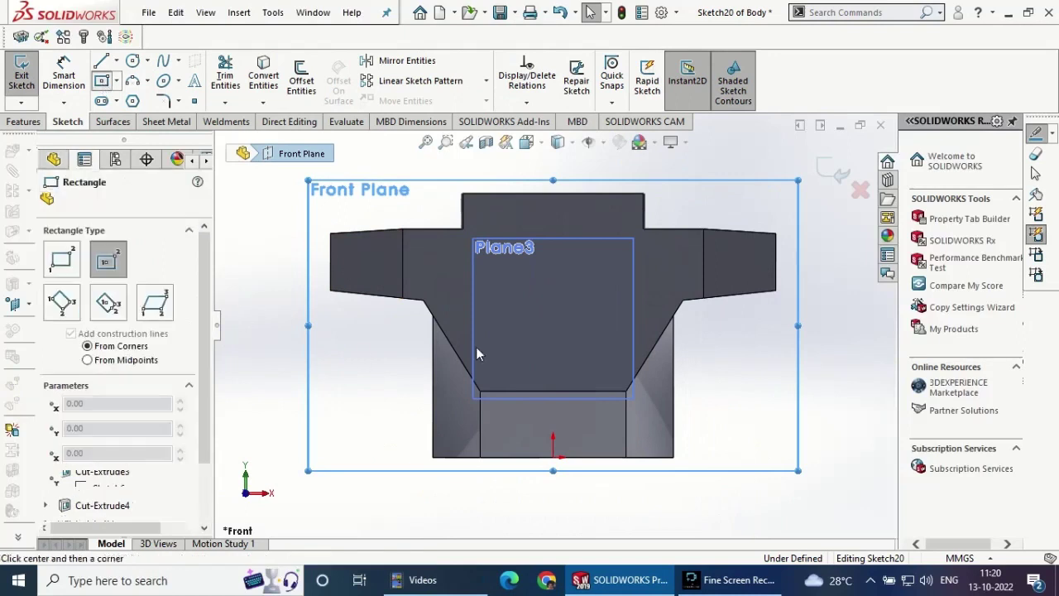
left_click(412, 306)
left_click(62, 259)
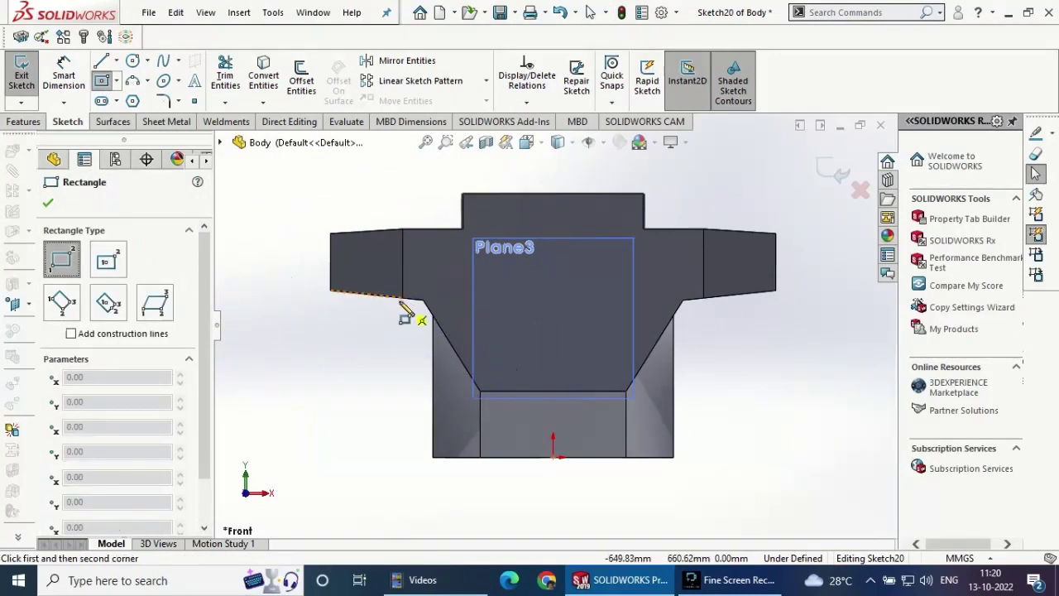
left_click(402, 298)
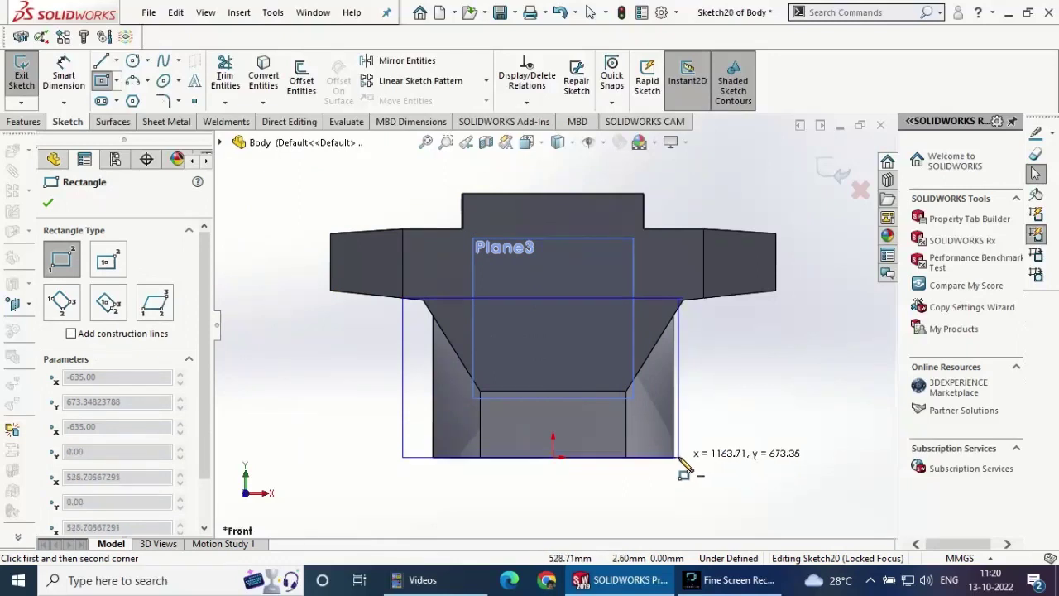
left_click(699, 451)
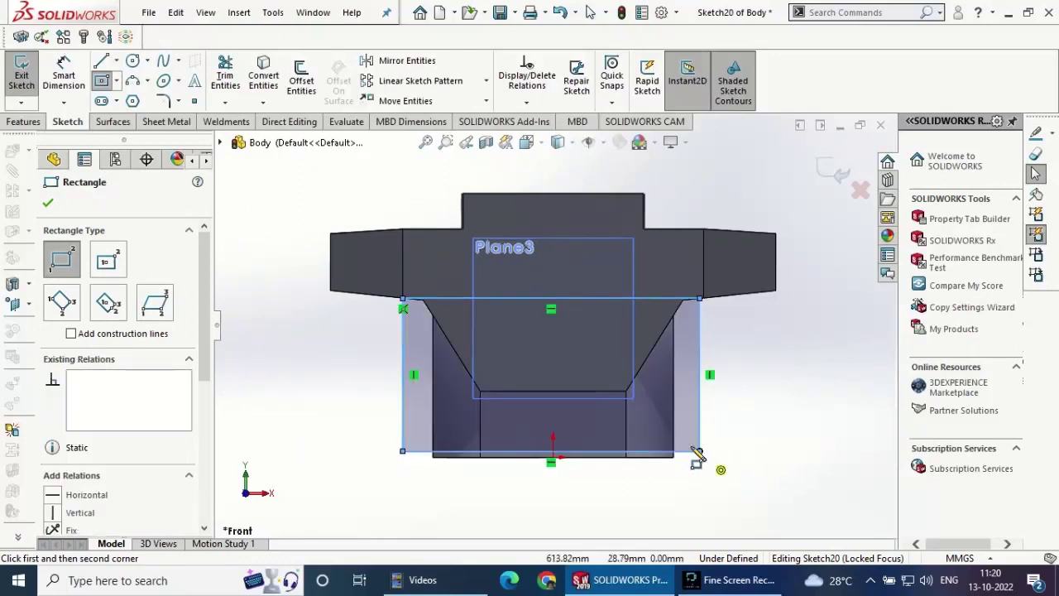
left_click(49, 205)
- Make the rectangle's bottom line collinear with the model's bottom edge
left_click(701, 297)
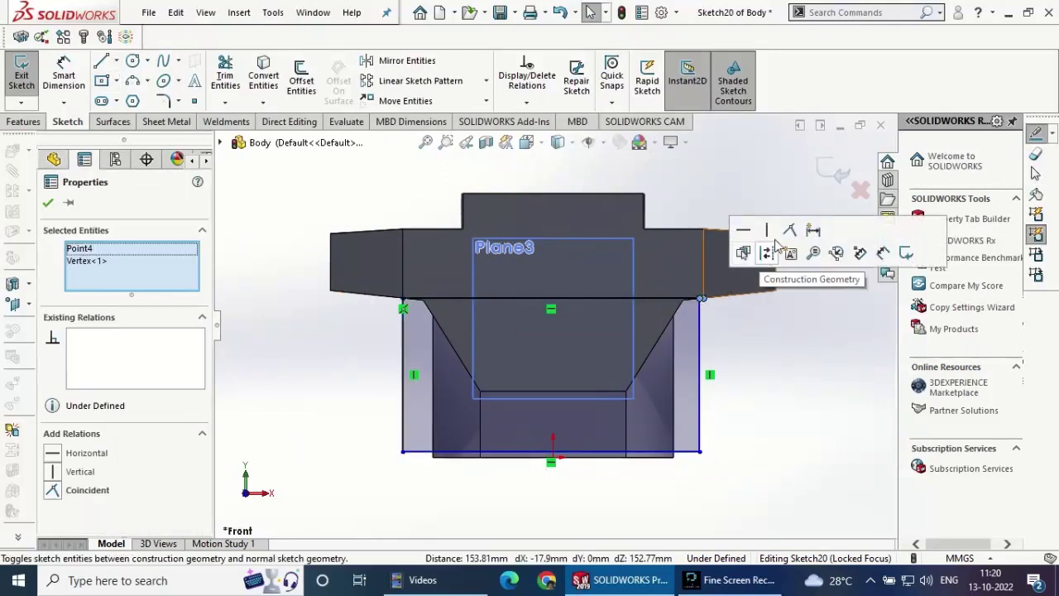
left_click(490, 454)
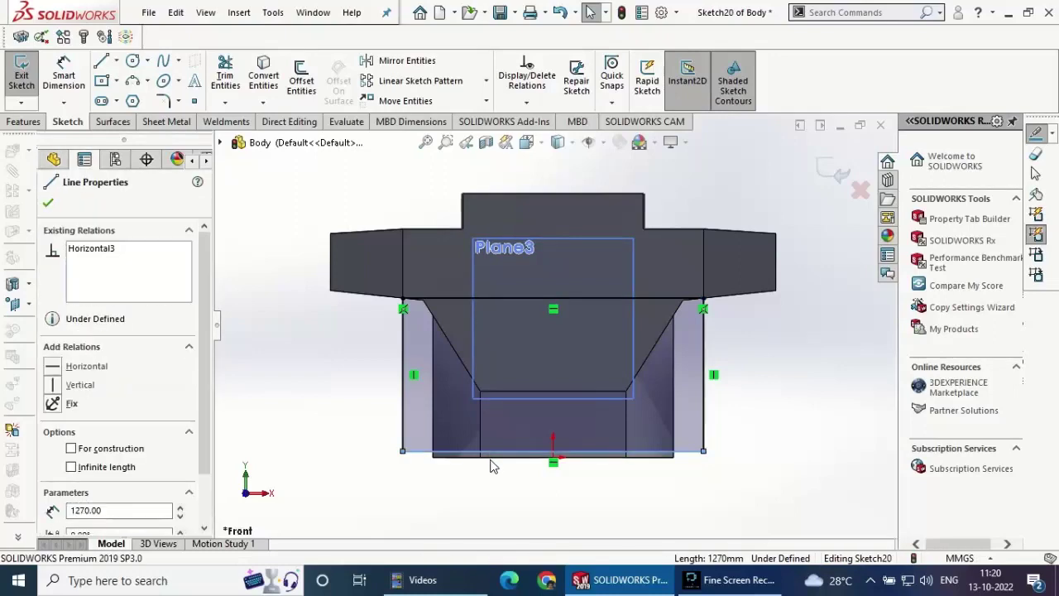
key("Escape")
left_click(514, 453)
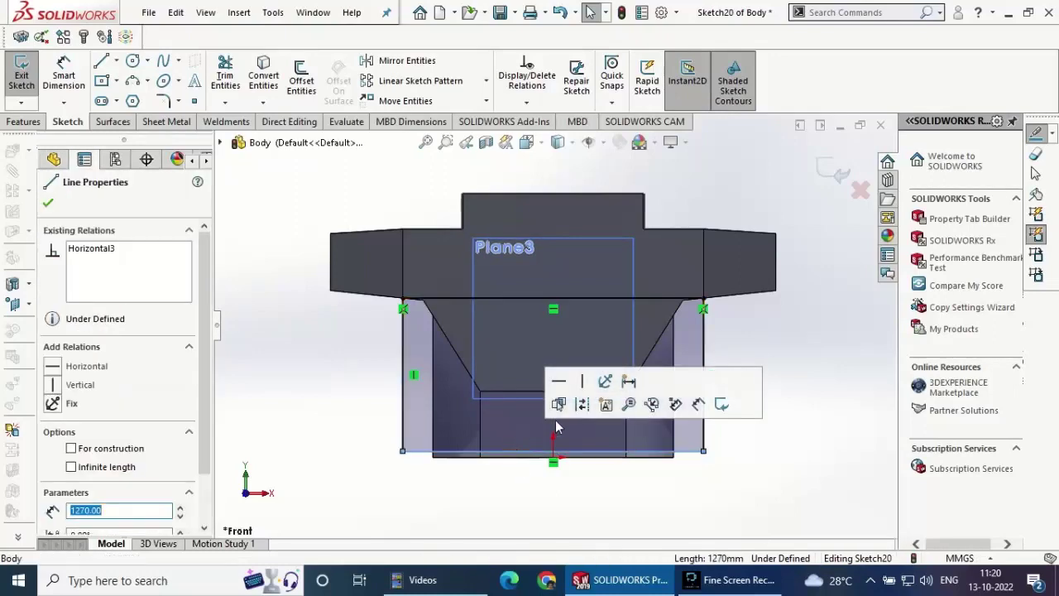
left_click(534, 453, "ctrl")
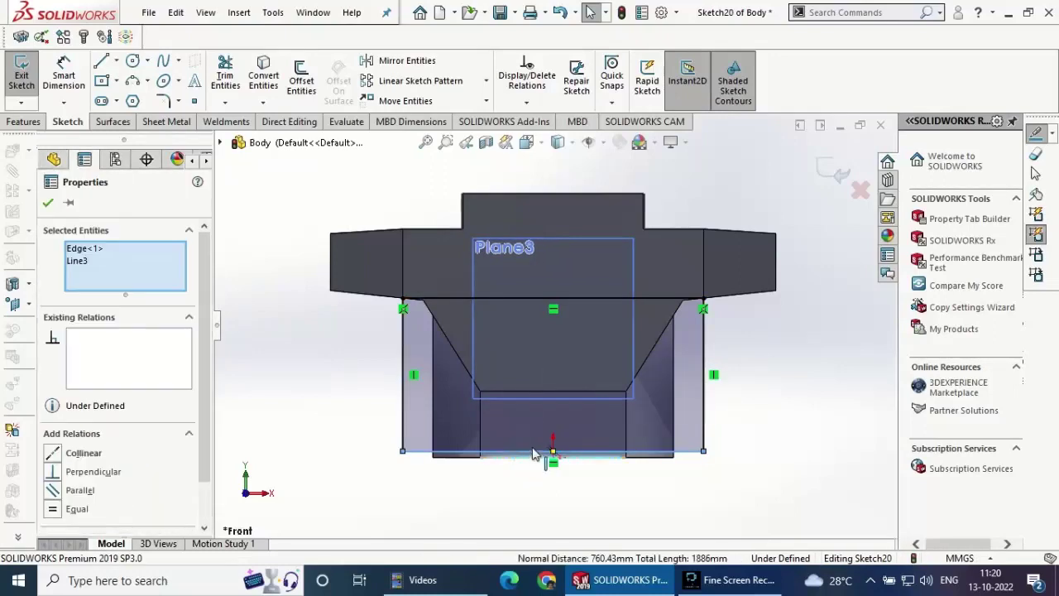
left_click(52, 453)
left_click(47, 204)
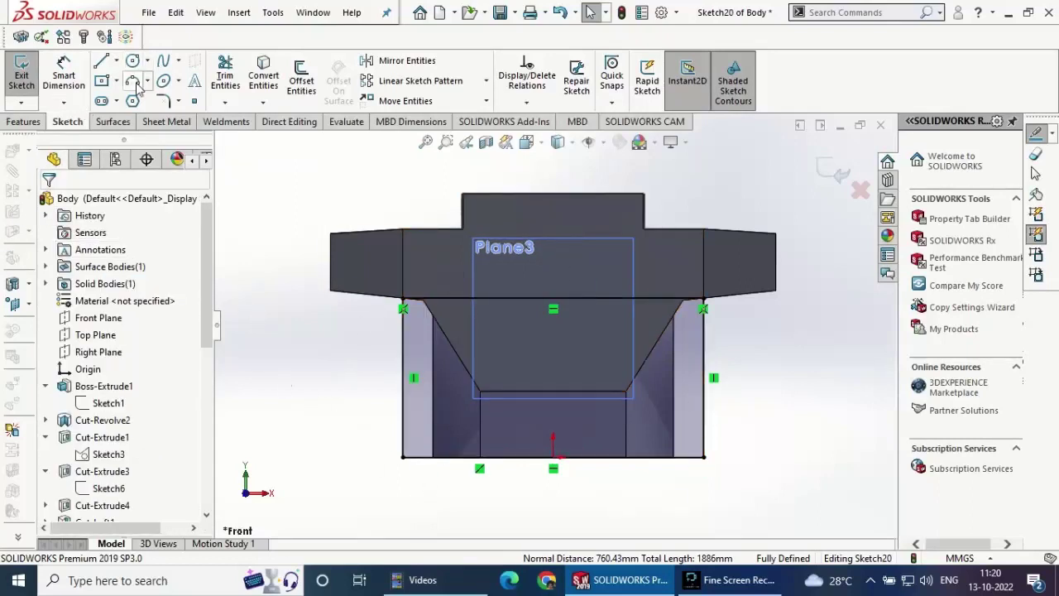
- Apply 50 mm sketch fillets to all four rectangle corners
left_click(164, 100)
left_click(405, 302)
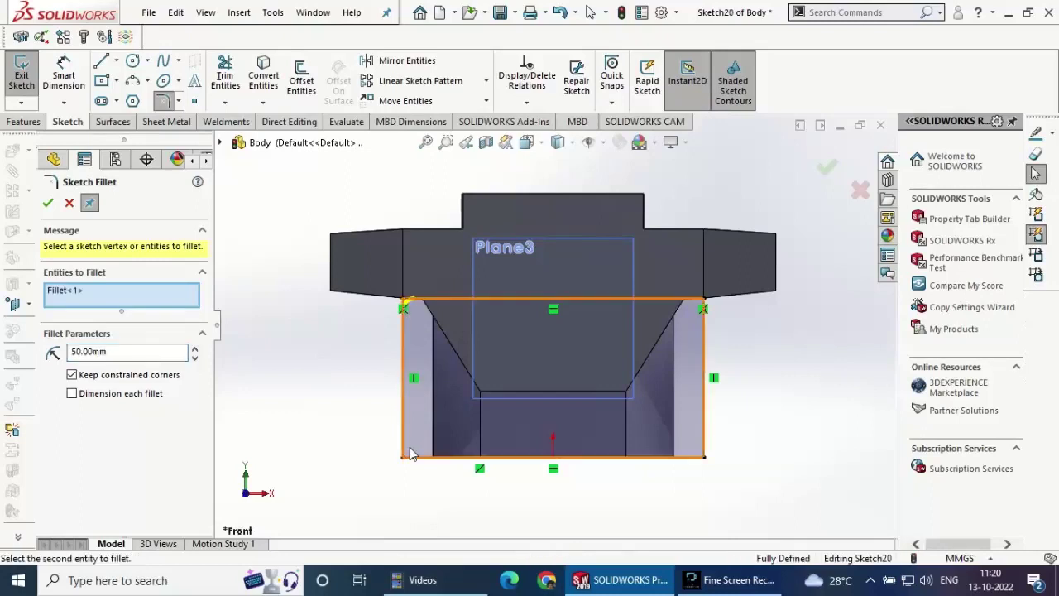
left_click(403, 455)
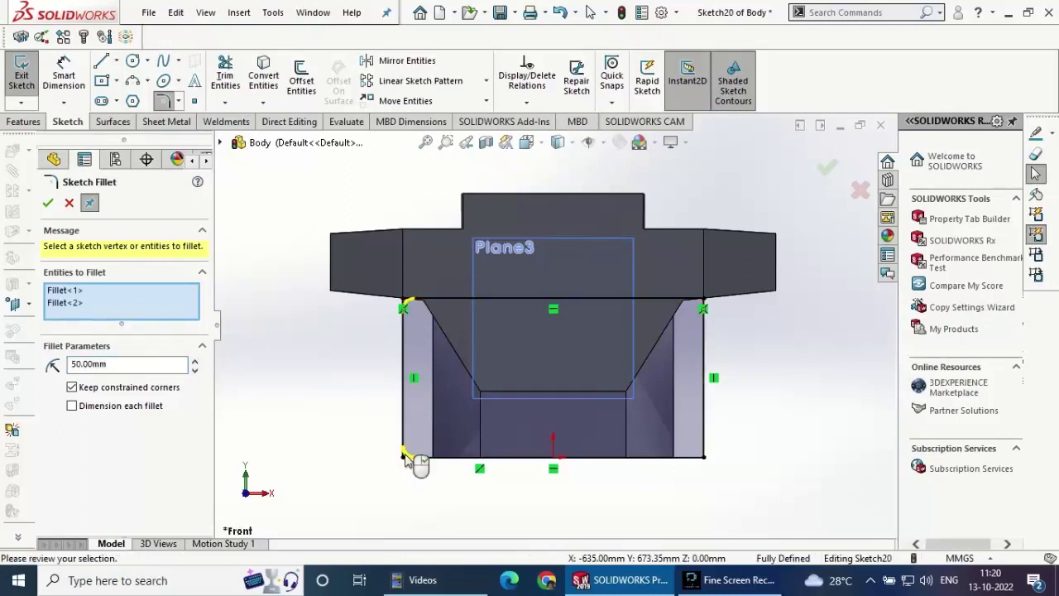
left_click(707, 463)
left_click(706, 303)
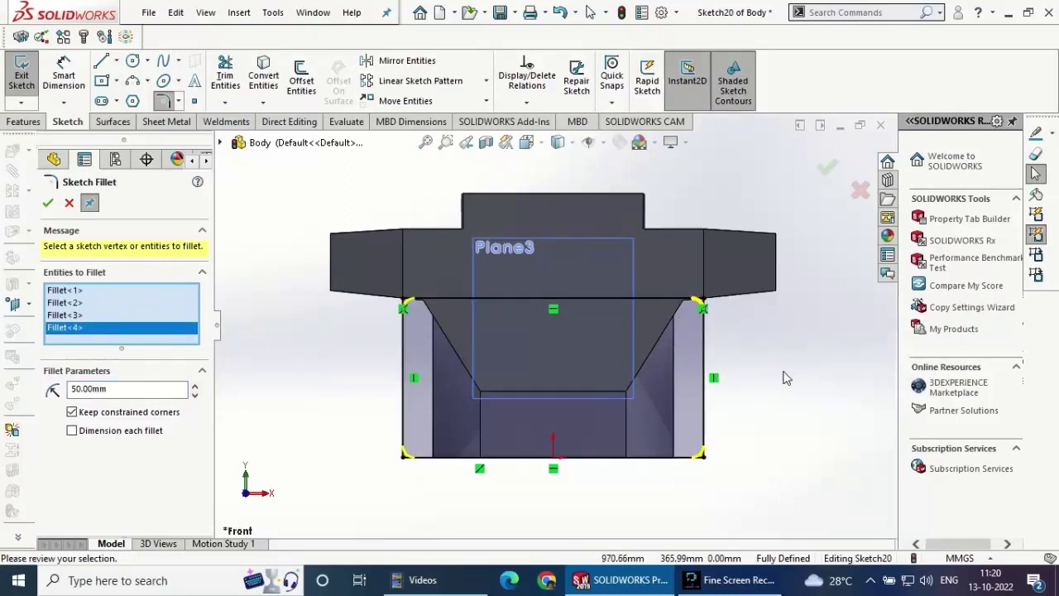
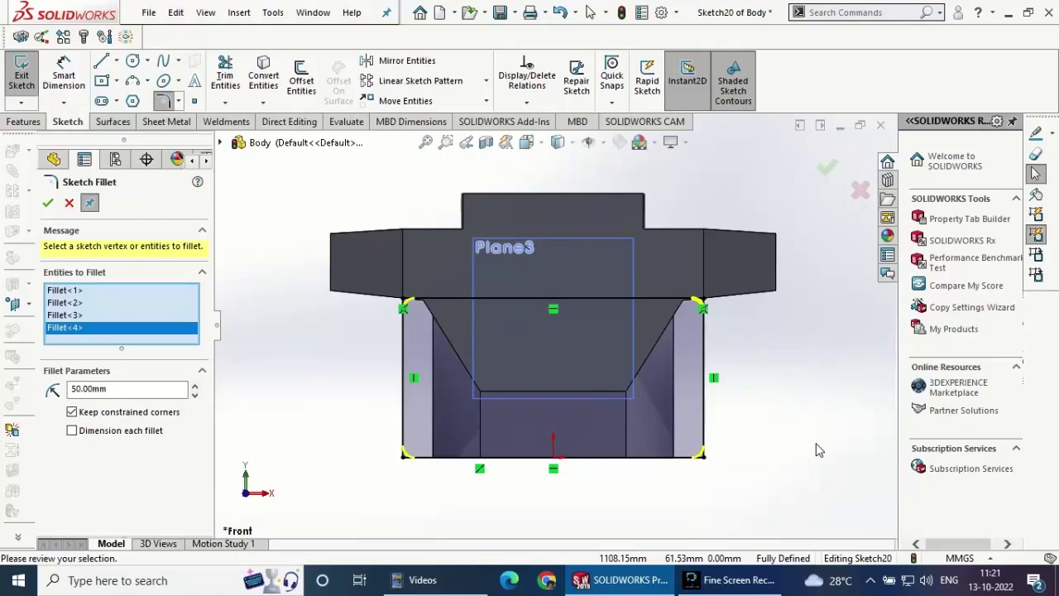
- Round the flap sketch corners with 50 mm fillets and exit the sketch
middle_click_drag(883, 473, 719, 416)
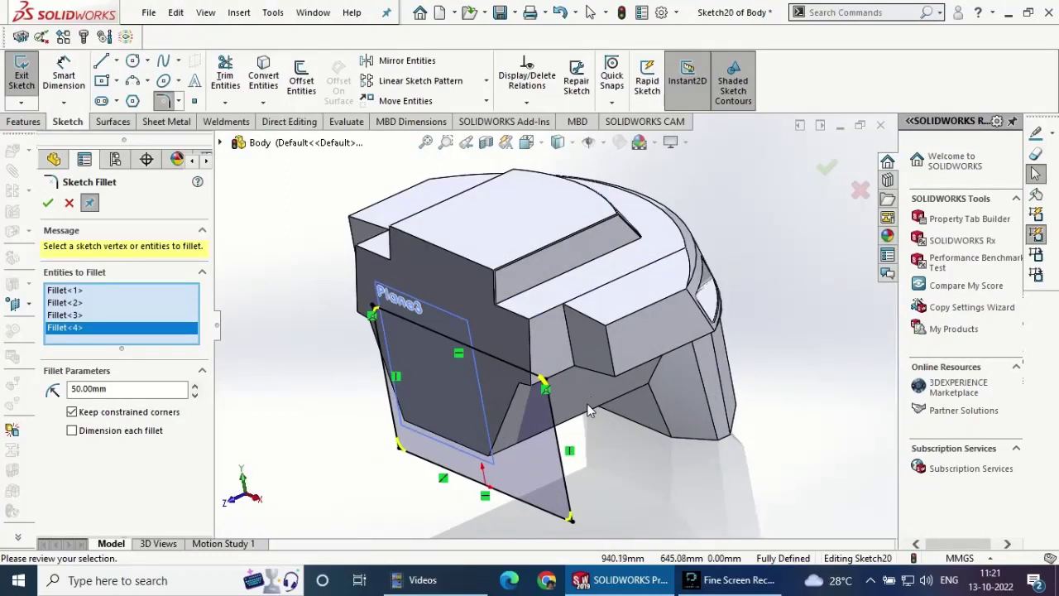
left_click(50, 204)
left_click(48, 204)
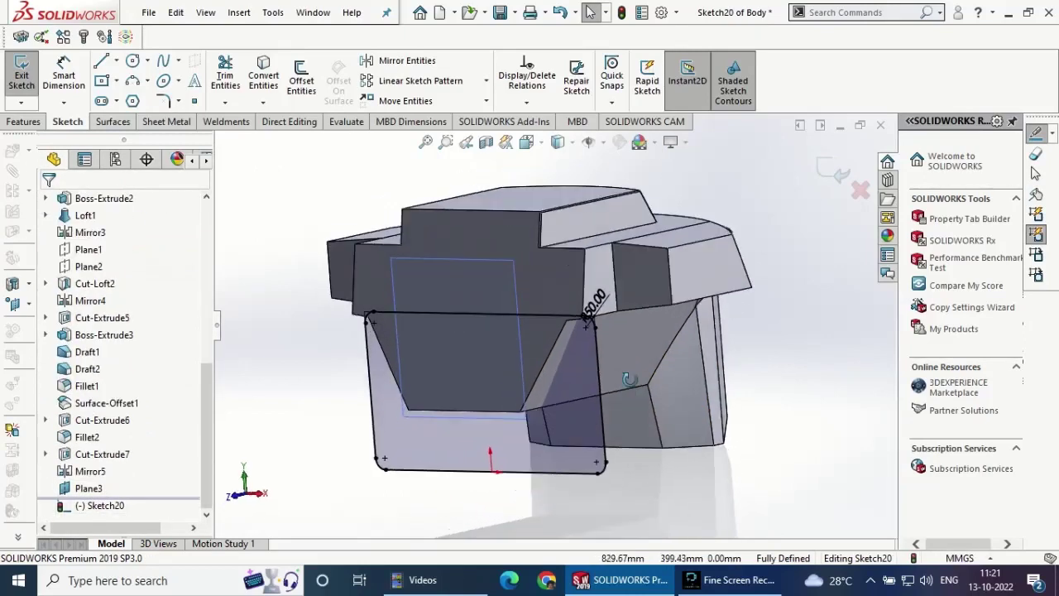
middle_click_drag(612, 435, 615, 402)
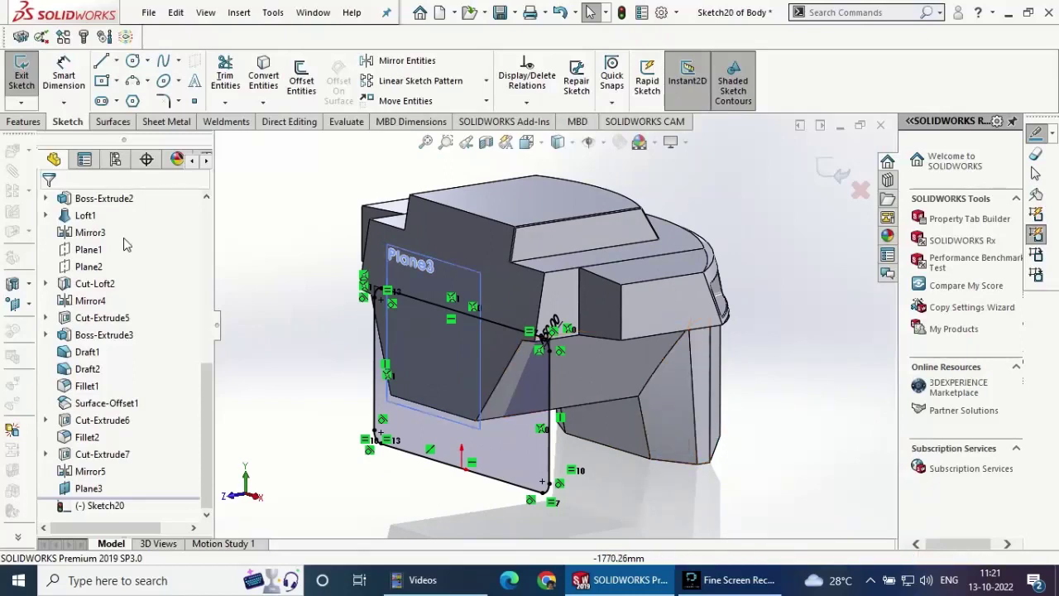
middle_click_drag(273, 331, 317, 331)
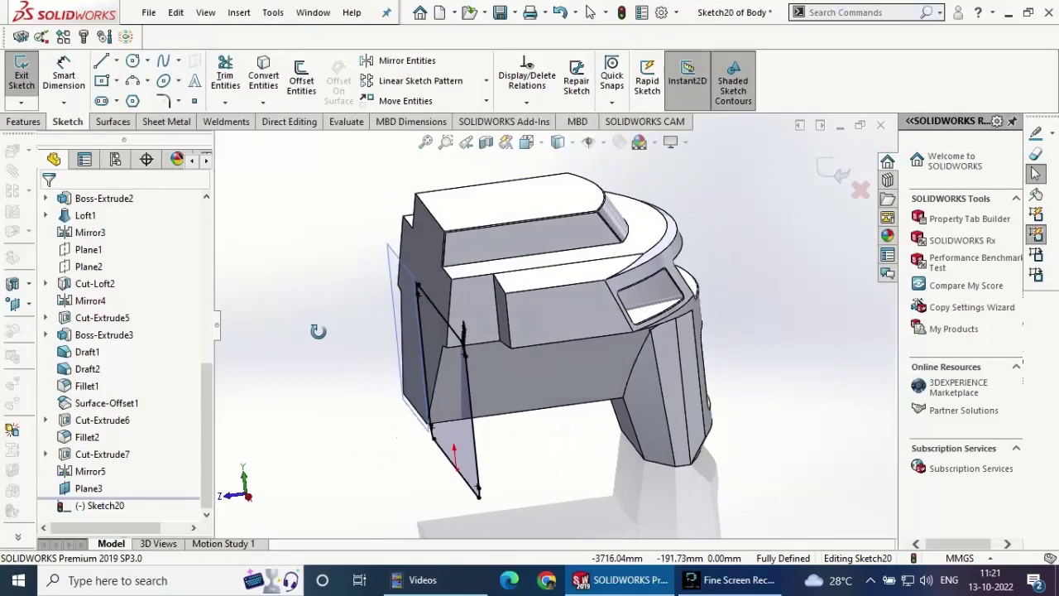
middle_click_drag(318, 332, 389, 439)
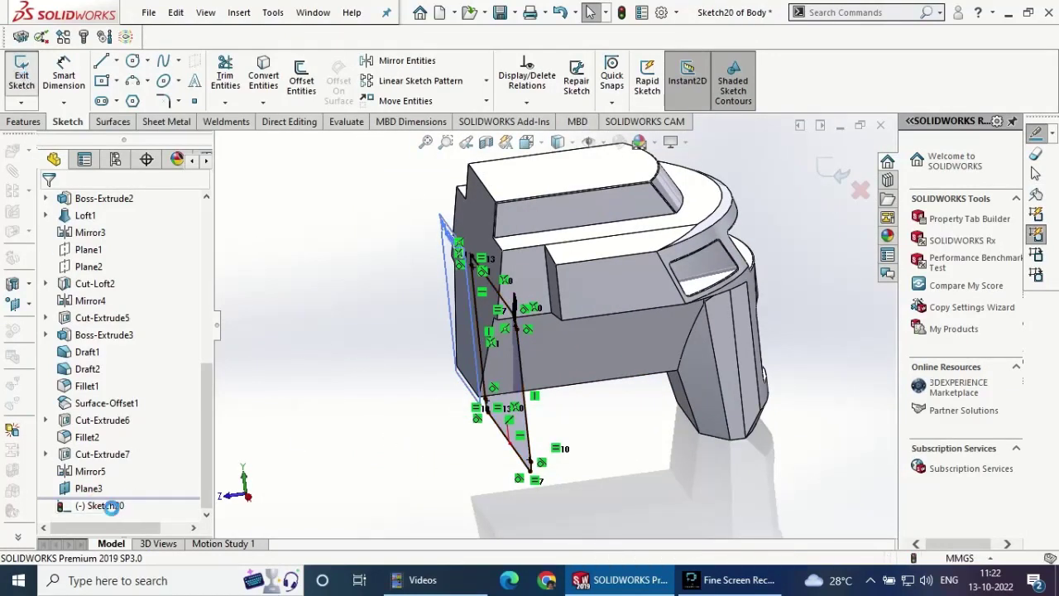
left_click(99, 505)
- Change Sketch20's sketch plane to Plane3
left_click(135, 505)
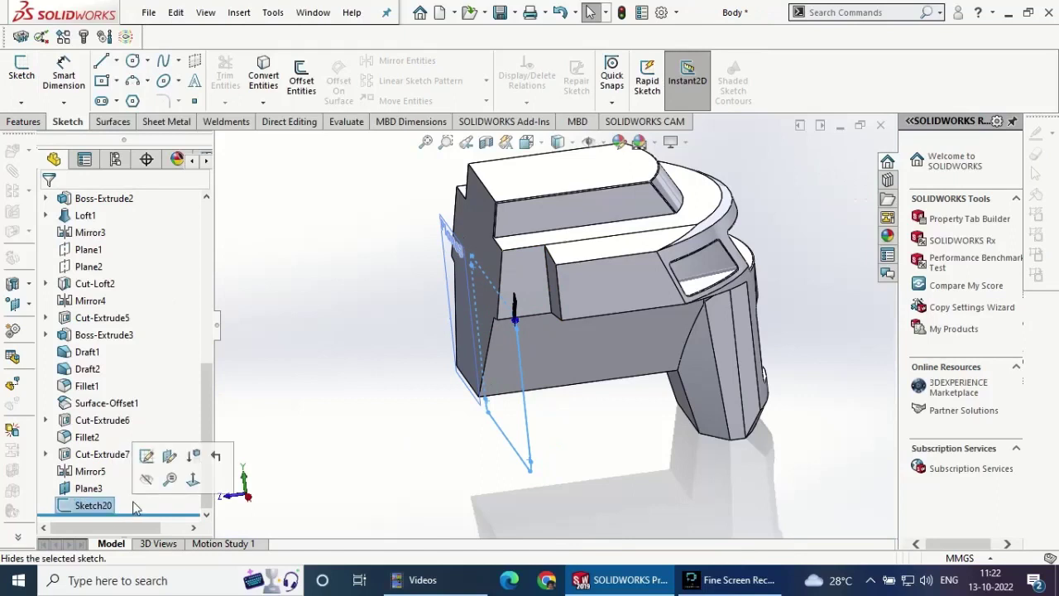
left_click(169, 456)
right_click(142, 248)
left_click(183, 255)
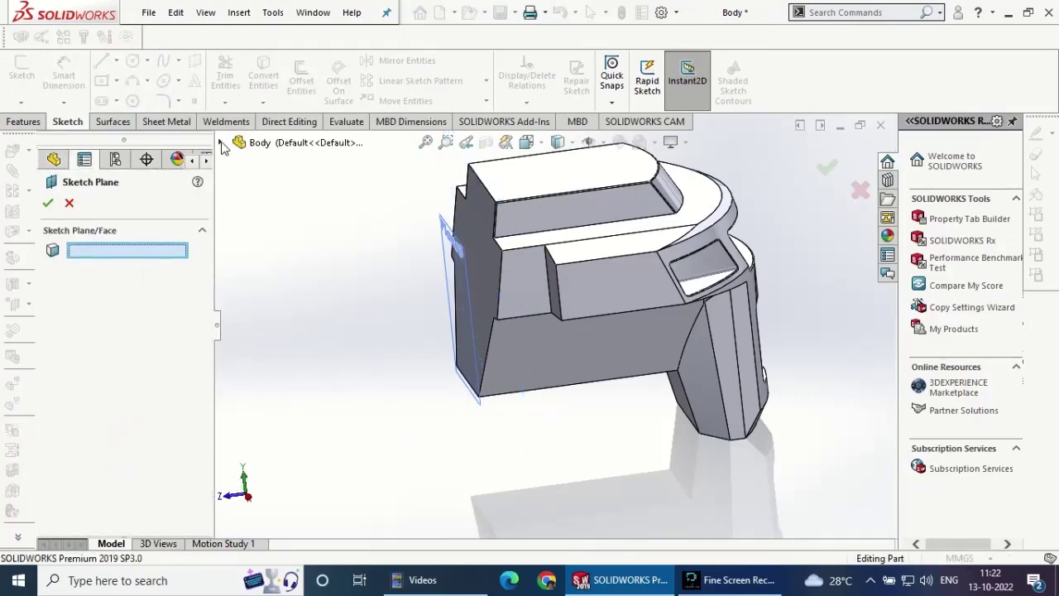
left_click(222, 147)
scroll(289, 372, "down", 5)
left_click(293, 500)
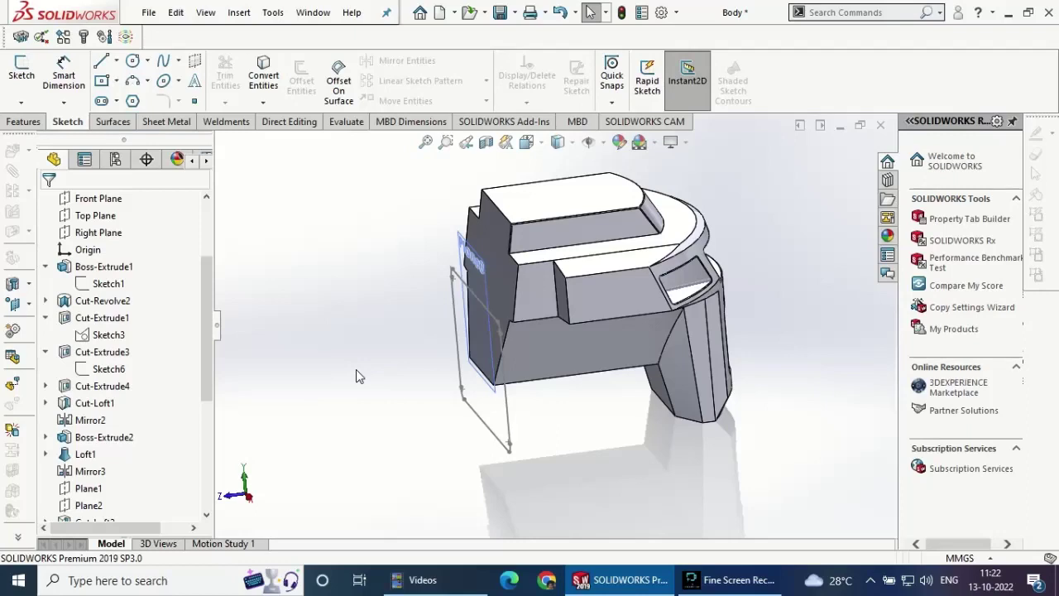
- Extrude the flap sketch as a boss with a 1530 mm blind depth
left_click(33, 124)
left_click(27, 75)
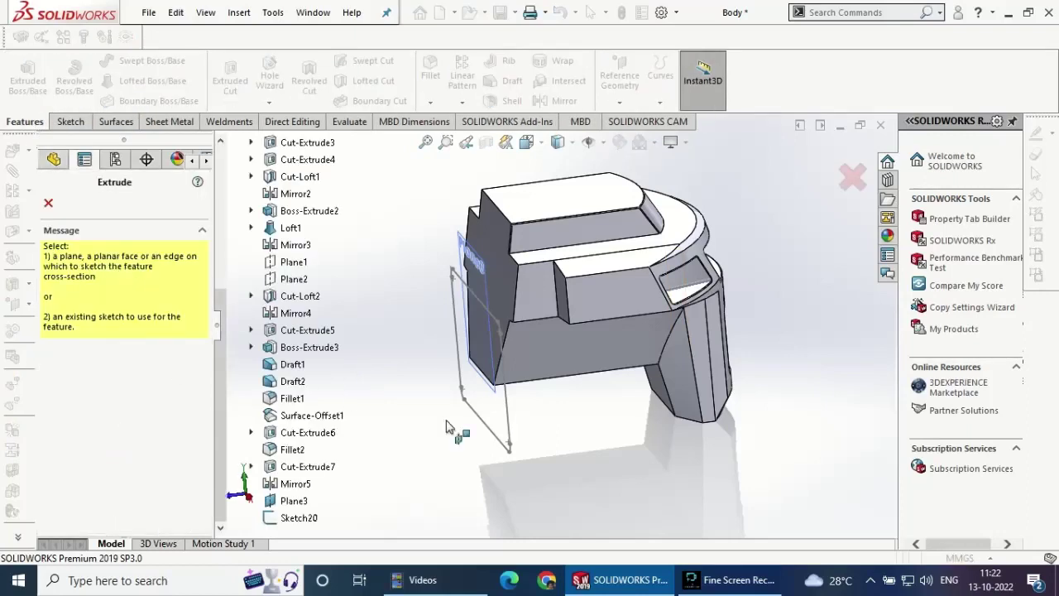
key("Escape")
left_click(501, 406)
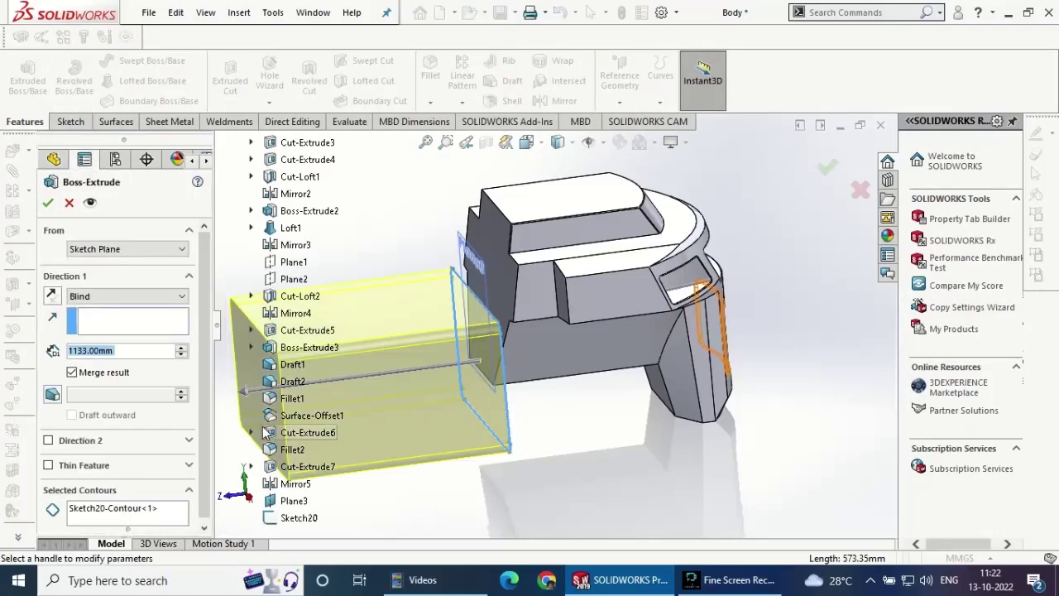
type("1530")
key("Return")
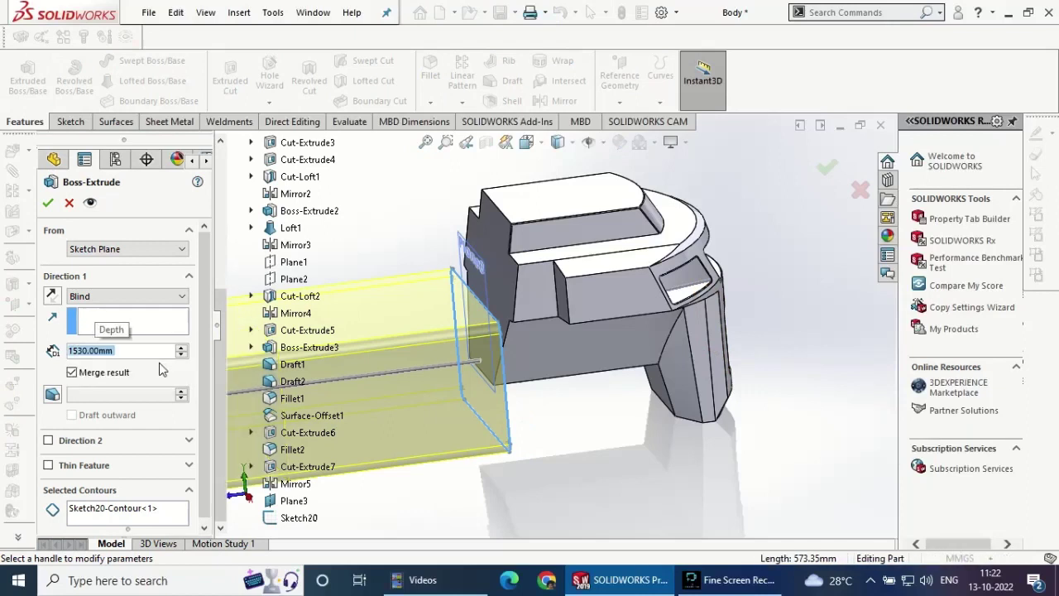
- Add a second direction ending Up To Surface at the part's side face, and accept
left_click(48, 441)
left_click(124, 459)
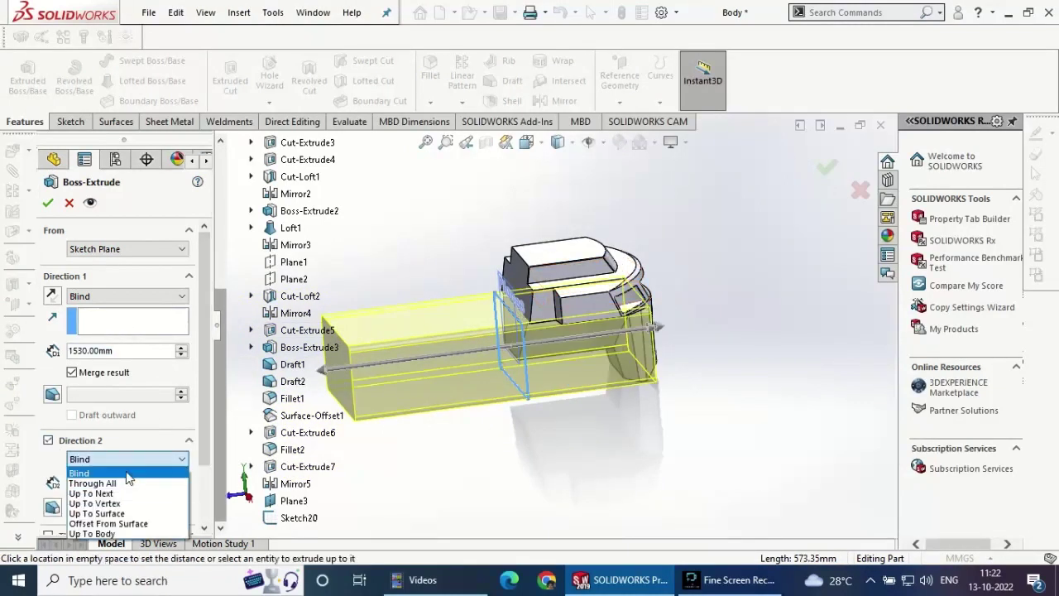
left_click(95, 518)
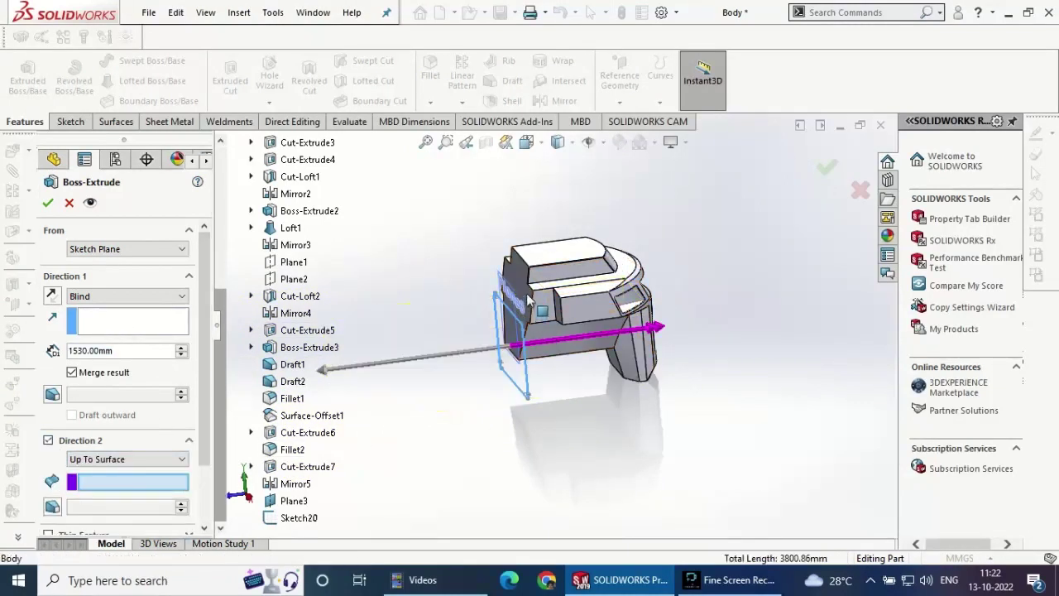
left_click(520, 304)
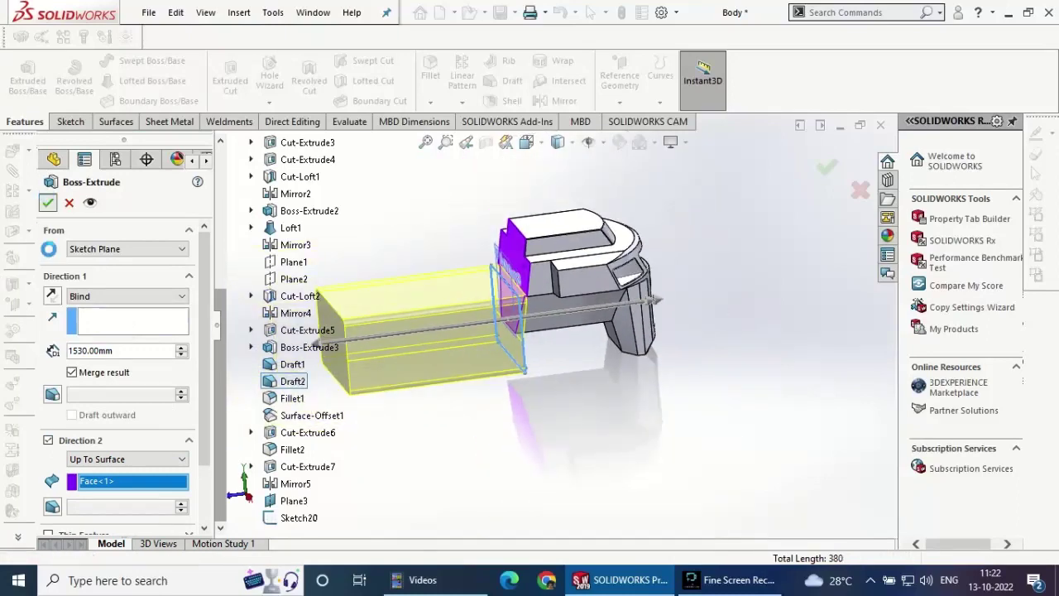
left_click(48, 202)
scroll(503, 279, "down", 5)
middle_click_drag(503, 279, 613, 477)
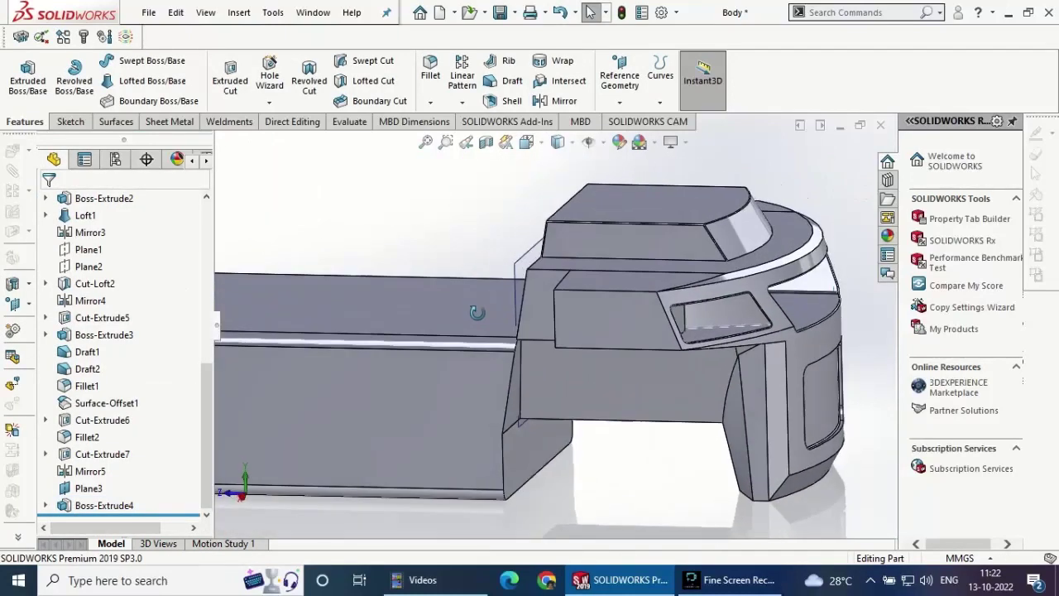
- Start a DraftXpert draft with the block's top face as neutral plane and end face drafted
left_click(525, 411)
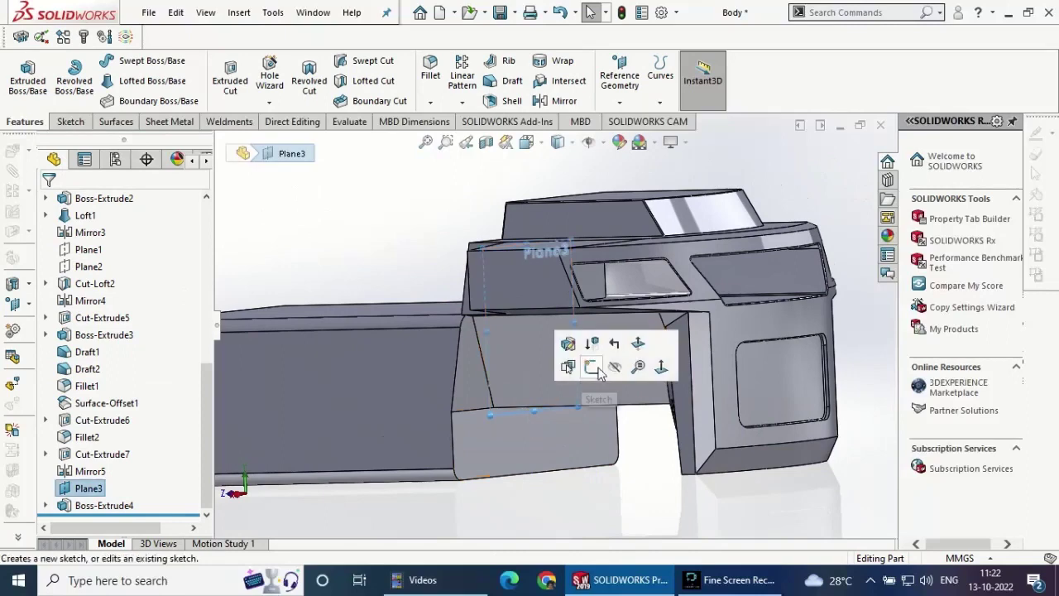
mouse_move(601, 491)
middle_mouse_down()
mouse_move(702, 554)
mouse_move(508, 67)
middle_mouse_up()
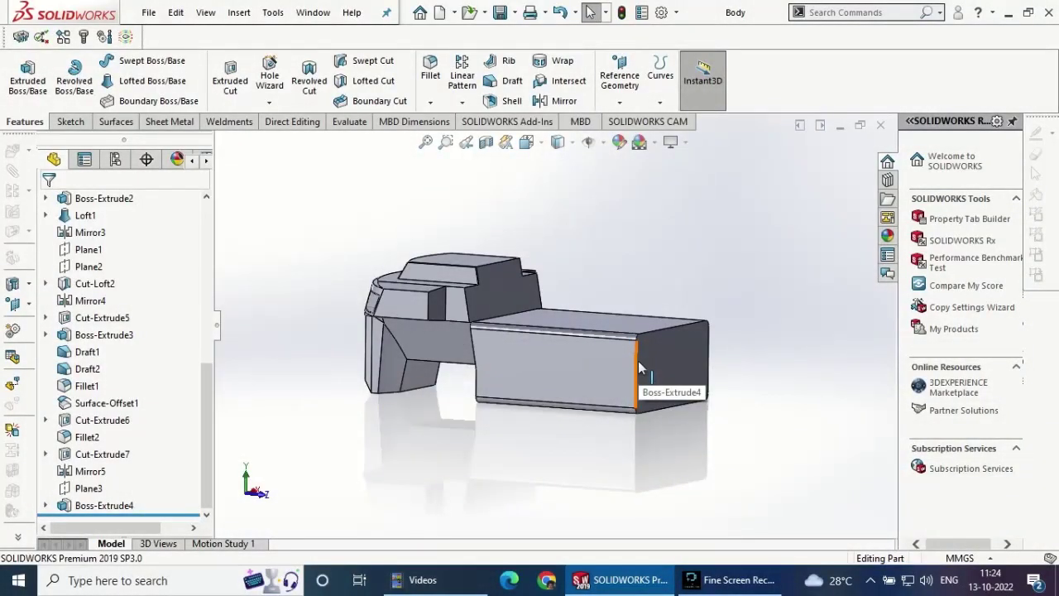
middle_click_drag(698, 321, 508, 331)
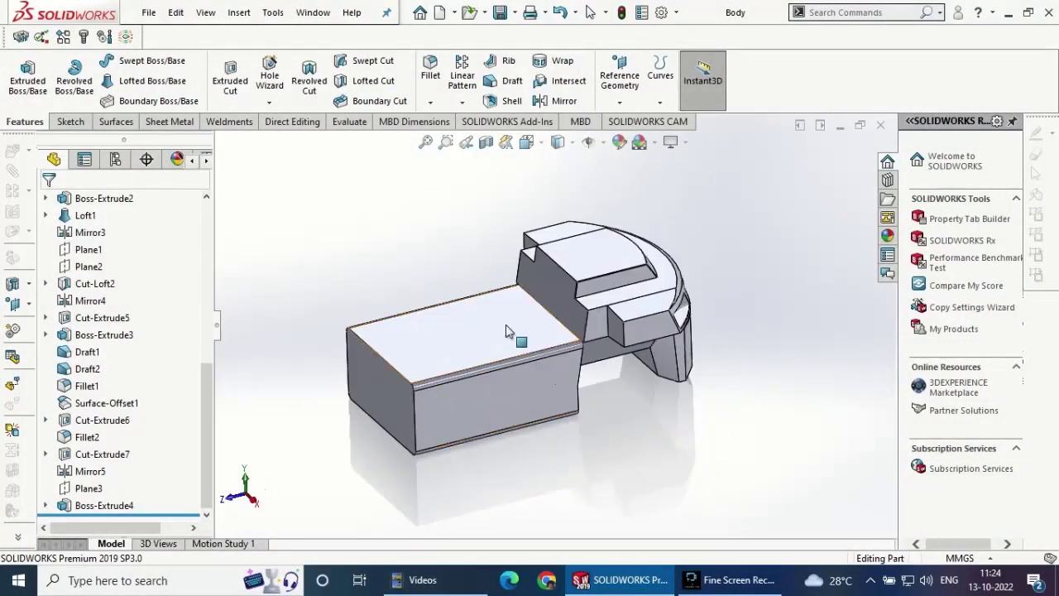
left_click(512, 80)
left_click(459, 353)
left_click(385, 401)
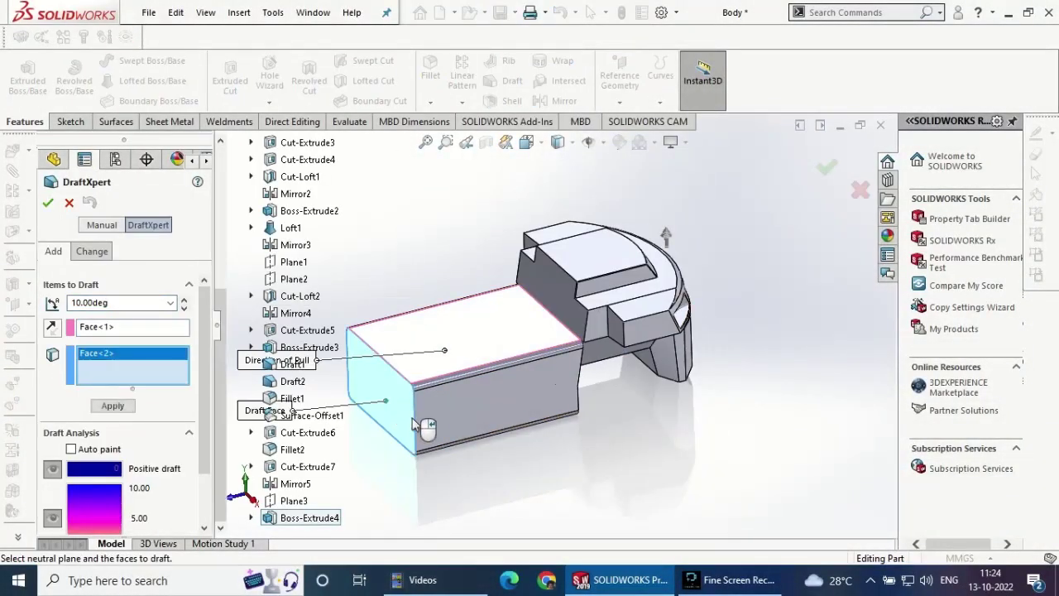
middle_click_drag(385, 401, 399, 368)
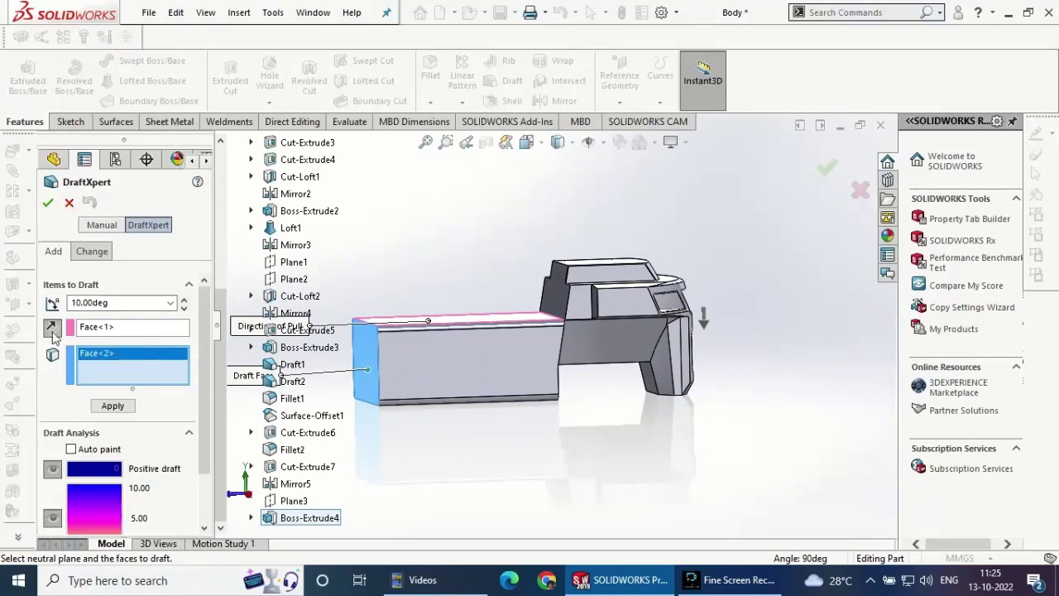
- Apply a 15° draft angle, then view the block's side face normal-on
left_click(83, 303)
type("15")
left_click(104, 406)
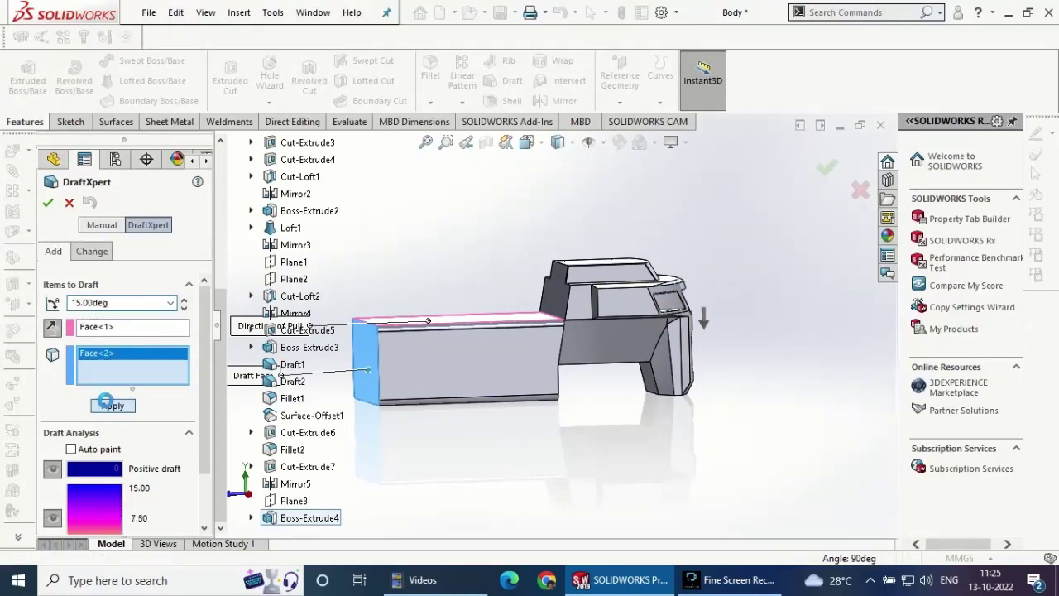
left_click(48, 202)
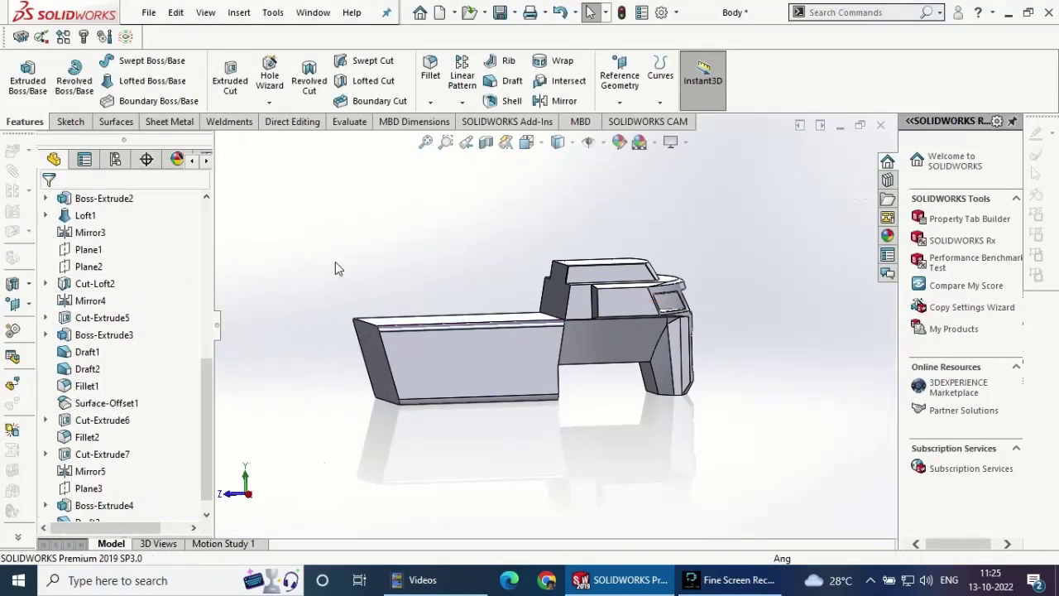
middle_click_drag(335, 262, 373, 476)
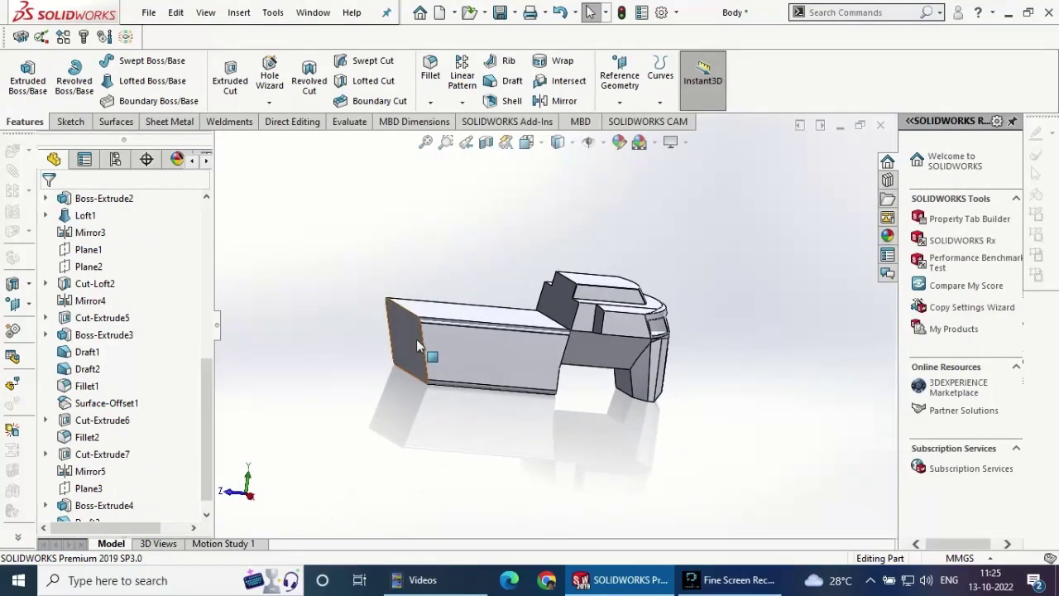
left_click(416, 339)
left_click(497, 277)
- Sketch a closed triangle at the top corner of the selected face
left_click(70, 121)
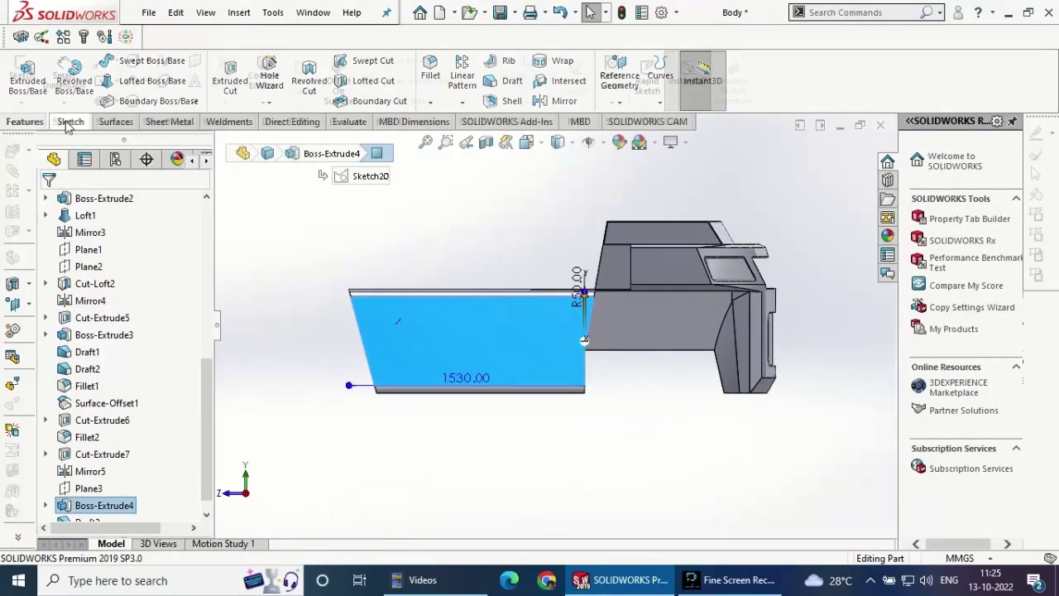
left_click(22, 79)
left_click(101, 61)
scroll(289, 277, "down", 3)
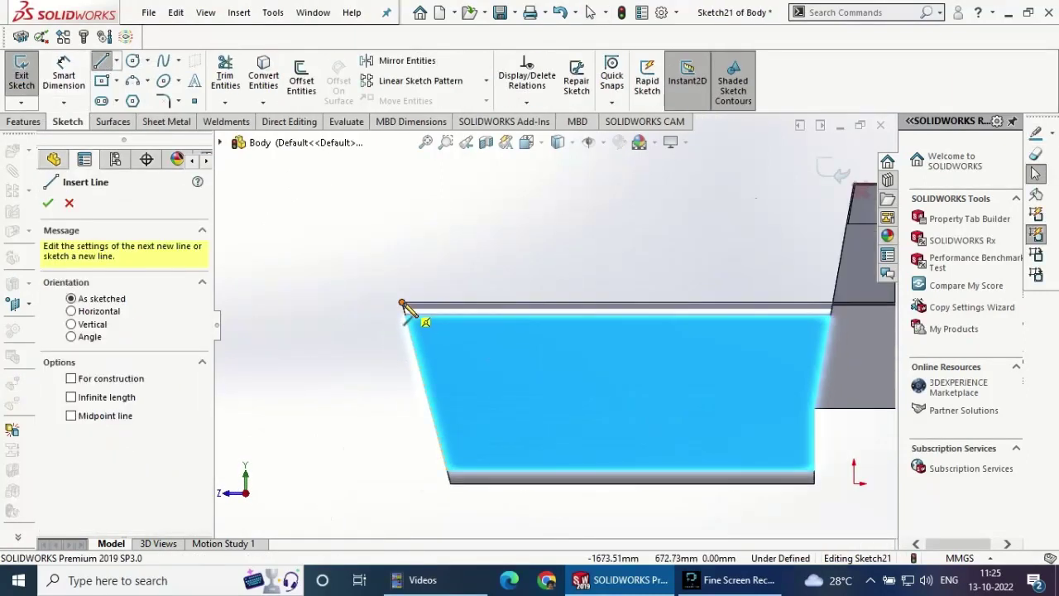
left_click(403, 305)
left_click(448, 303)
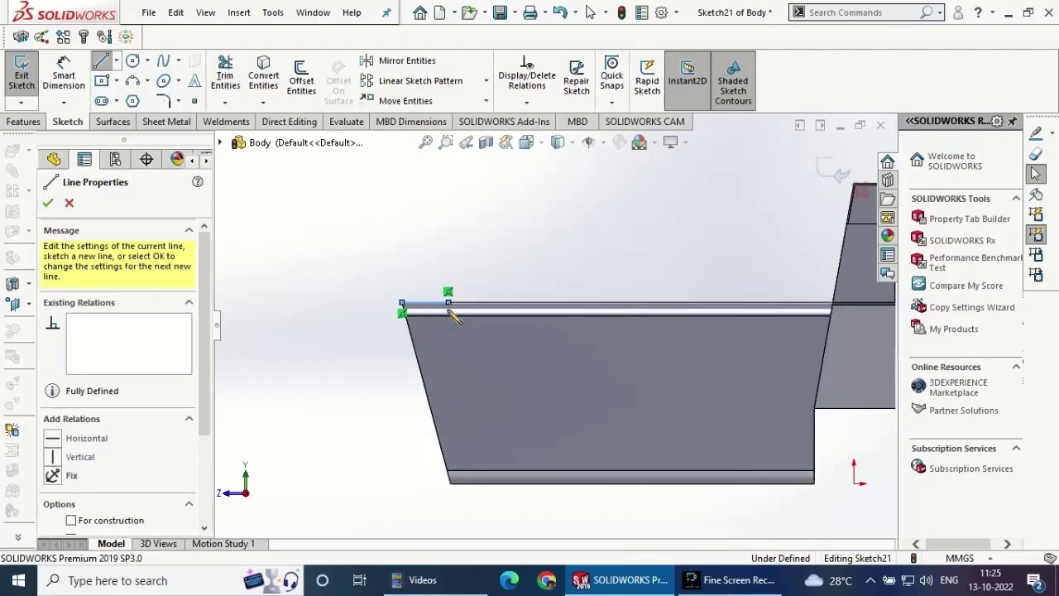
left_click(403, 311)
right_click(411, 225)
left_click(430, 259)
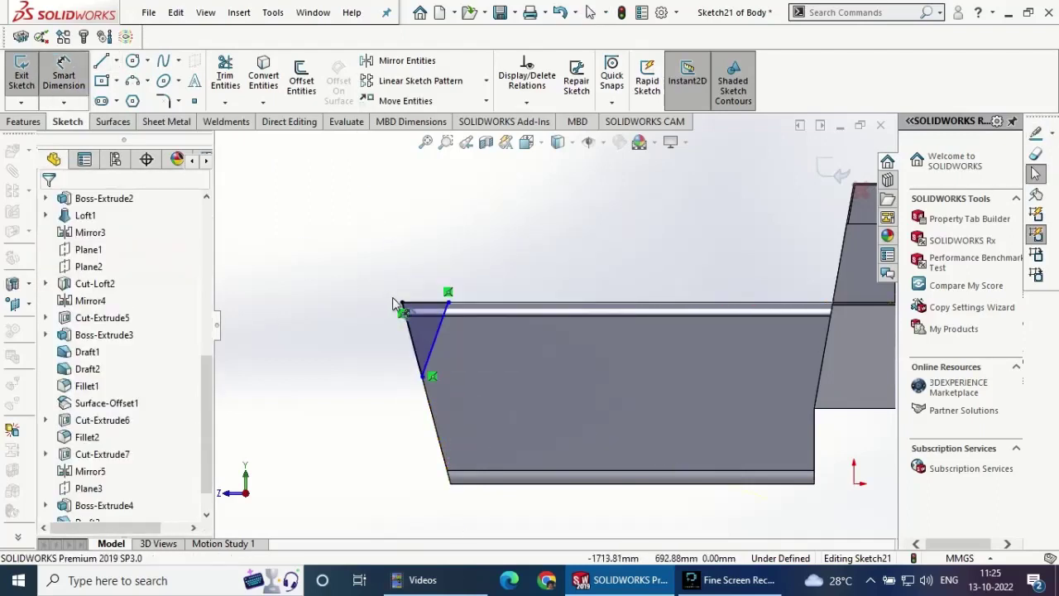
- Dimension the triangle with a 300 height and a 30° angle
left_click(448, 292)
left_click(431, 376)
left_click(346, 356)
type("30")
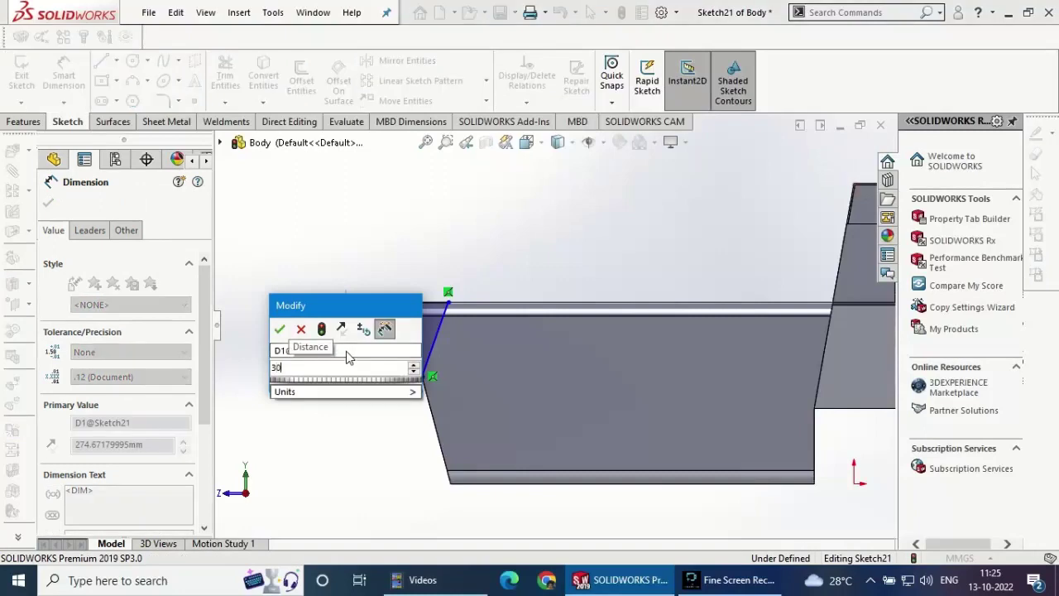
type("0")
key("Return")
left_click(436, 354)
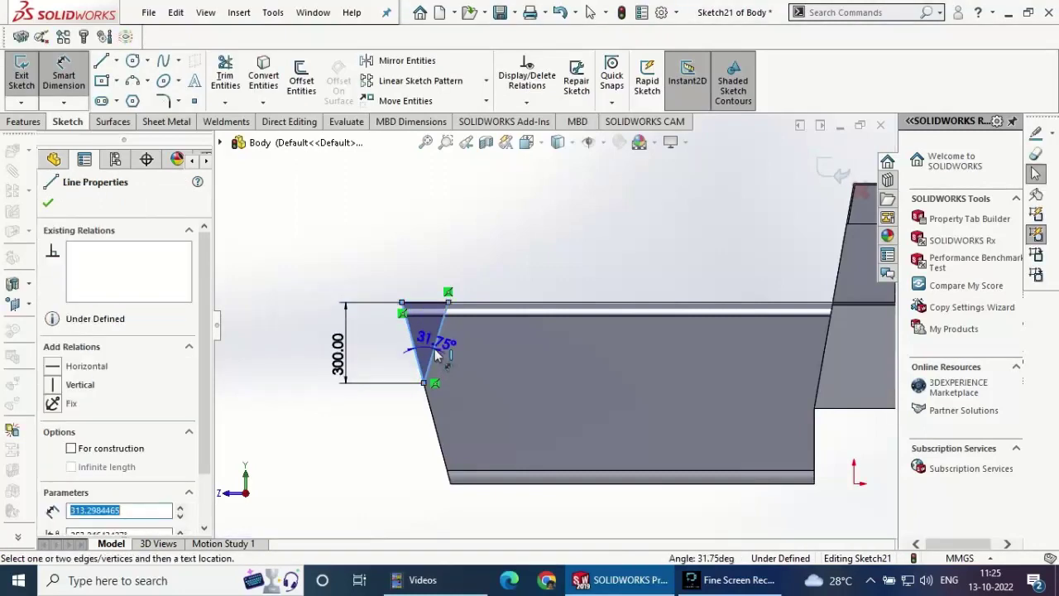
left_click(427, 226)
type("30")
key("Return")
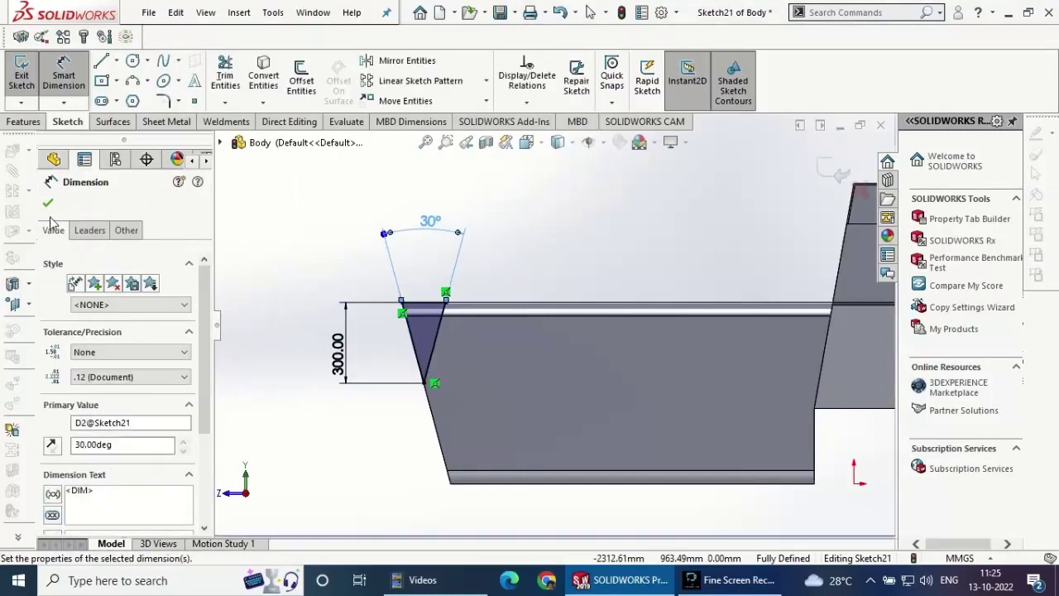
left_click(48, 203)
- Extrude the triangle sketch as a boss in the flipped direction
left_click(23, 121)
left_click(27, 75)
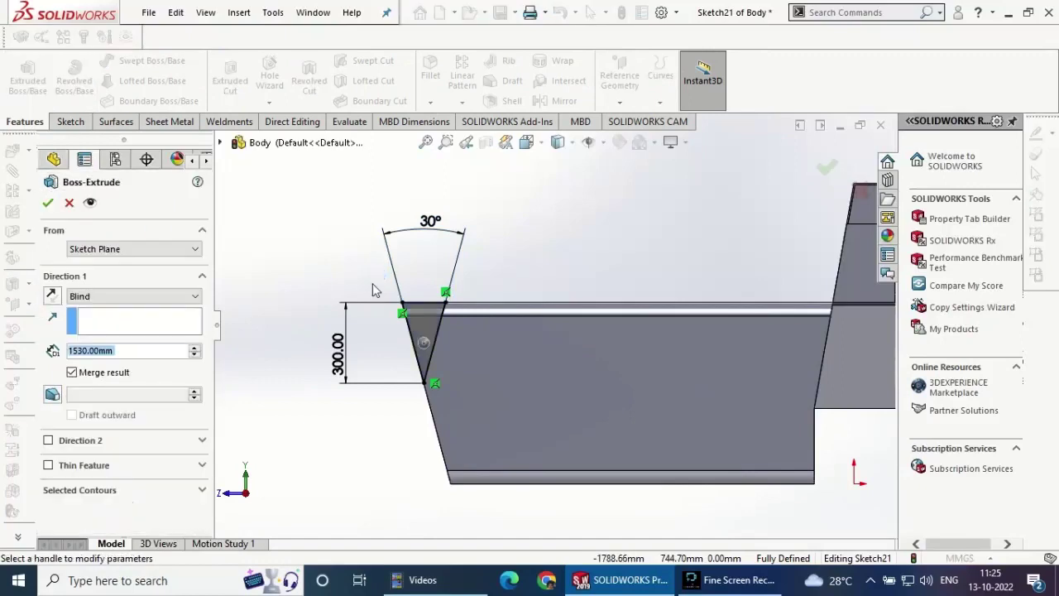
left_click(51, 295)
left_click(48, 202)
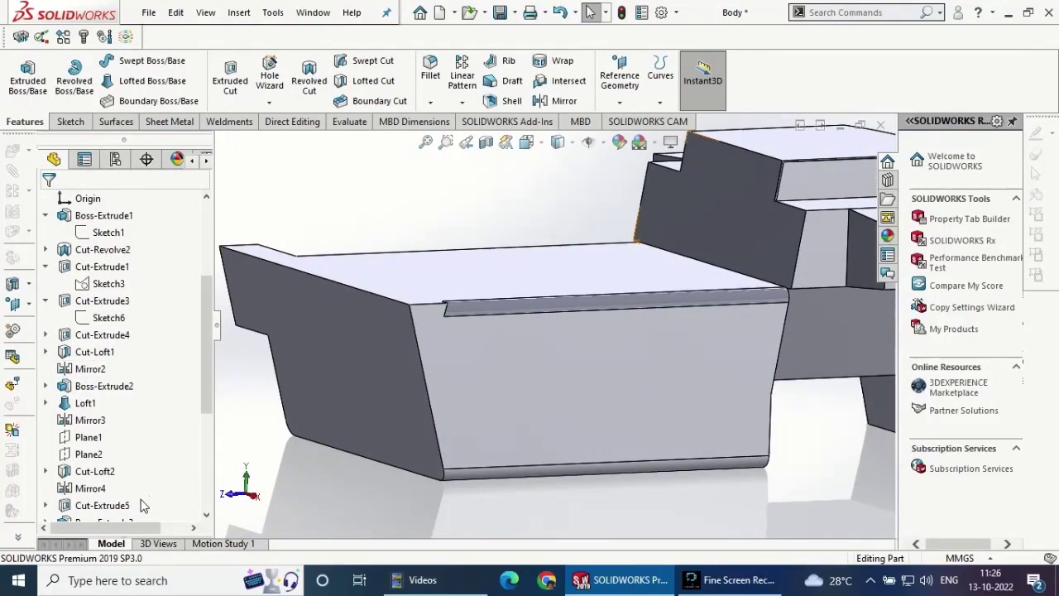
scroll(143, 505, "down", 5)
- Delete Boss-Extrude5 while keeping Sketch21
left_click(103, 504)
right_click(104, 505)
left_click(158, 351)
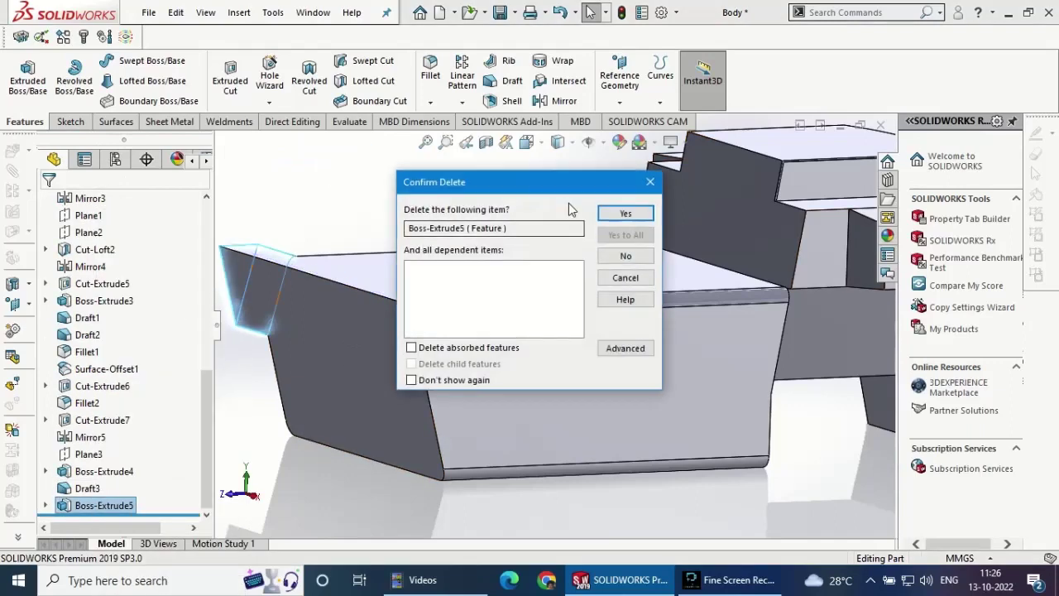
left_click(626, 214)
- Cut Sketch21 Through All to trim the flap's angled end
left_click(230, 79)
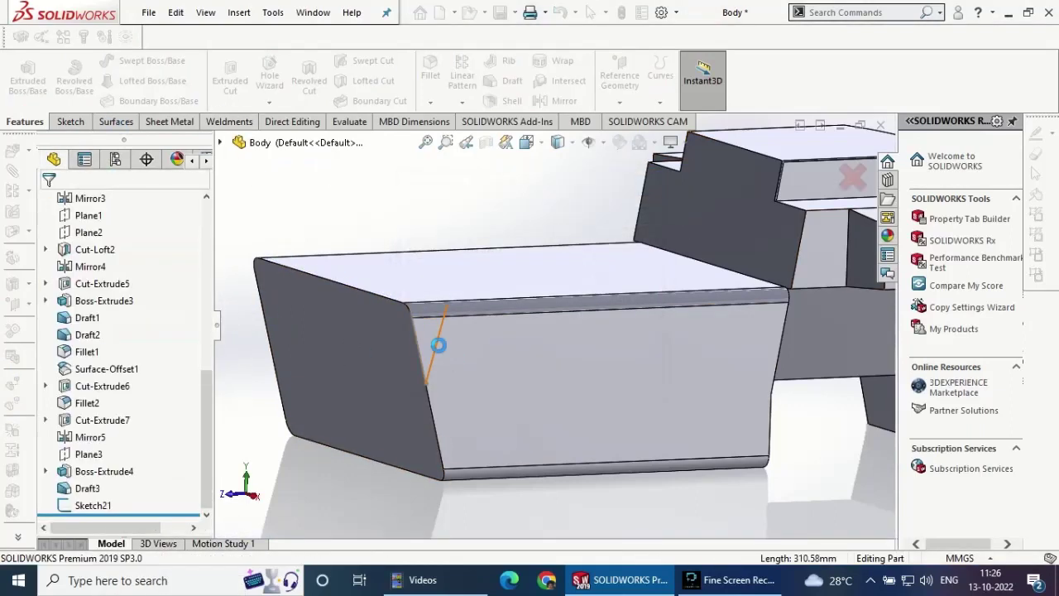
left_click(132, 295)
left_click(93, 320)
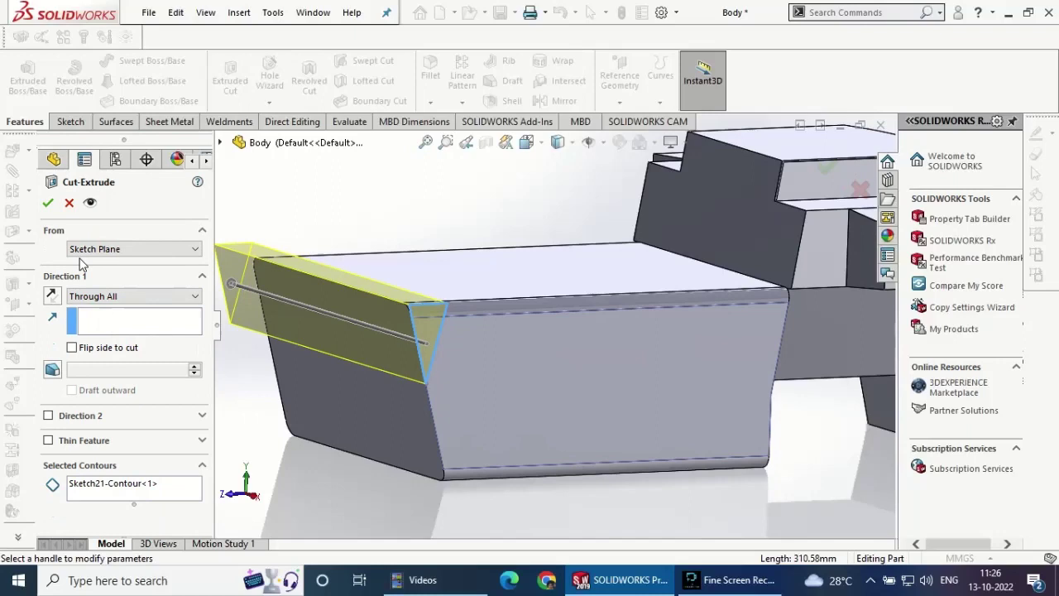
left_click(48, 204)
scroll(490, 309, "up", 3)
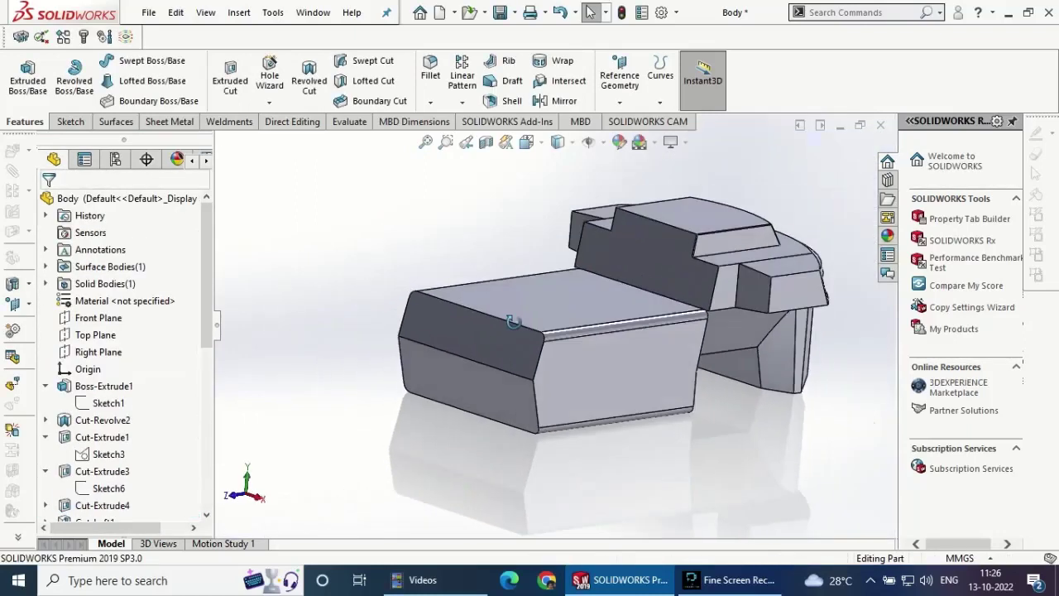
scroll(463, 311, "up", 3)
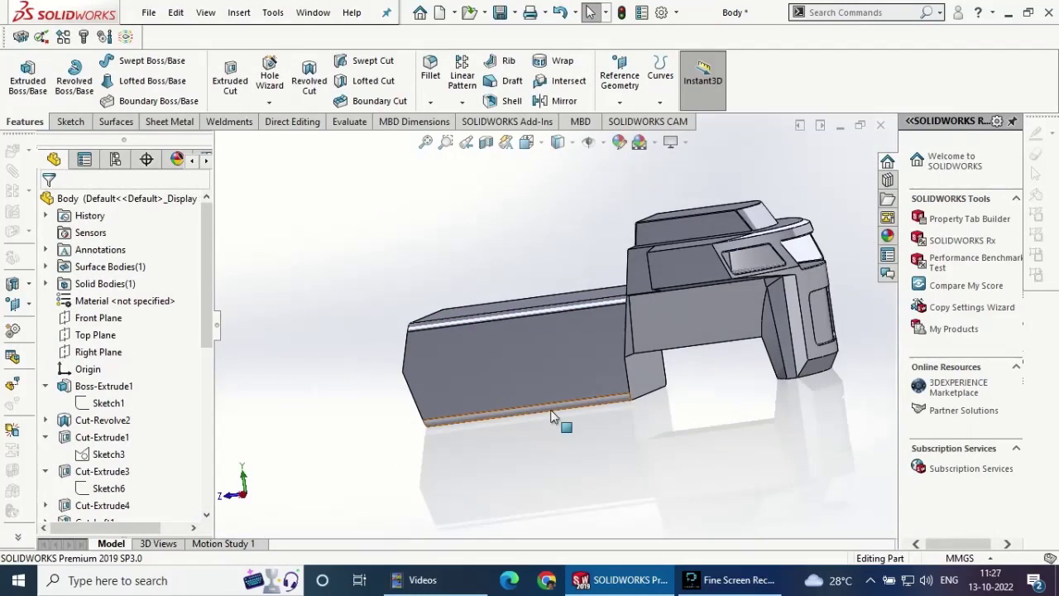
- Start a sketch on the lower block's top face, viewed normal to it
mouse_move(532, 400)
middle_mouse_down()
mouse_move(492, 302)
mouse_move(574, 318)
middle_mouse_up()
left_click(573, 318)
left_click(595, 291)
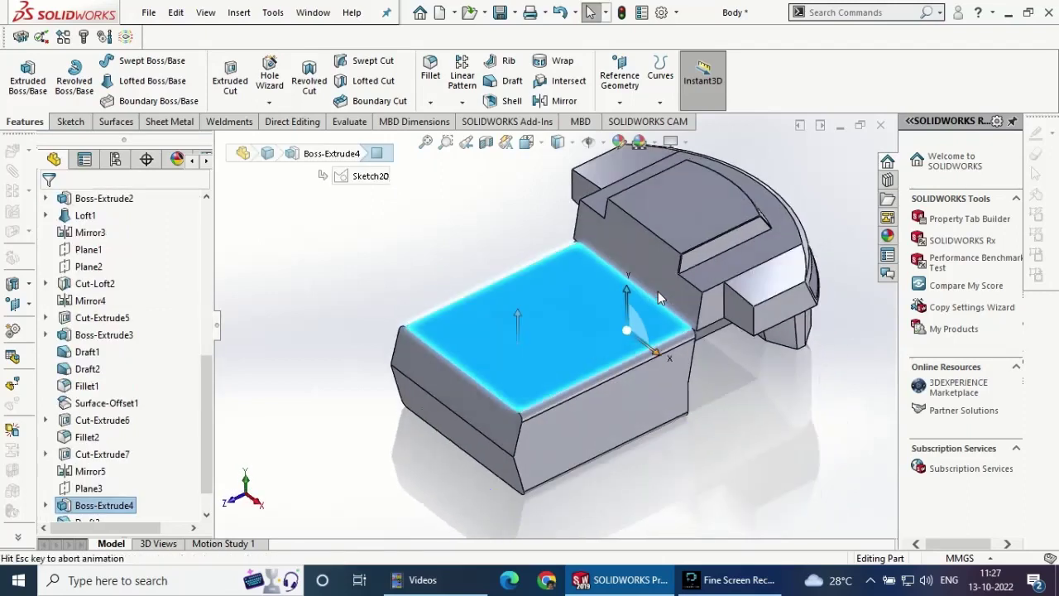
left_click(70, 121)
left_click(22, 75)
- Draw two thin corner rectangles along the left and right edges
left_click(101, 81)
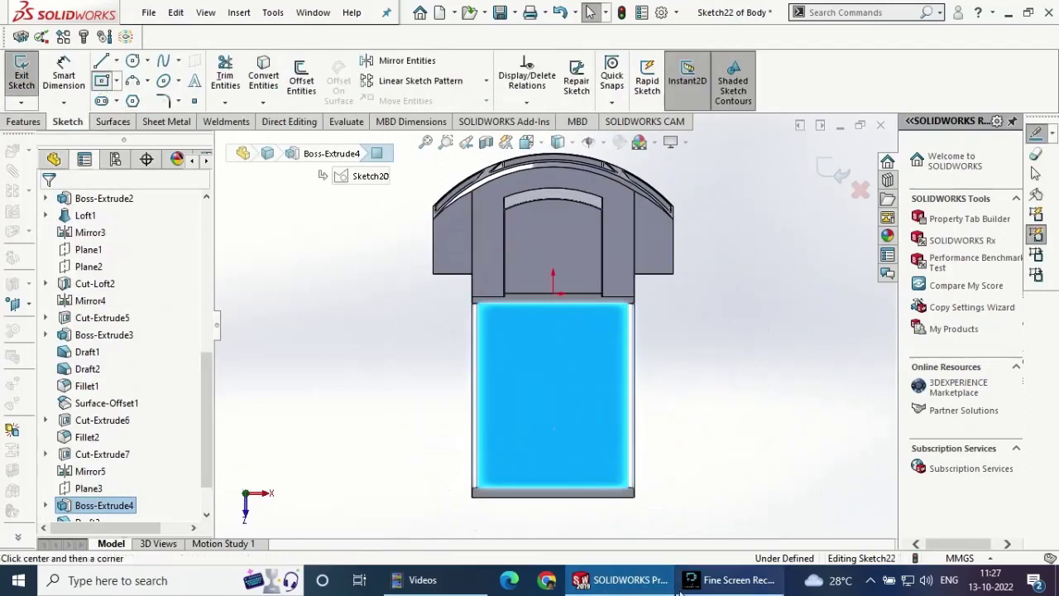
scroll(540, 502, "down", 2)
scroll(523, 473, "down", 2)
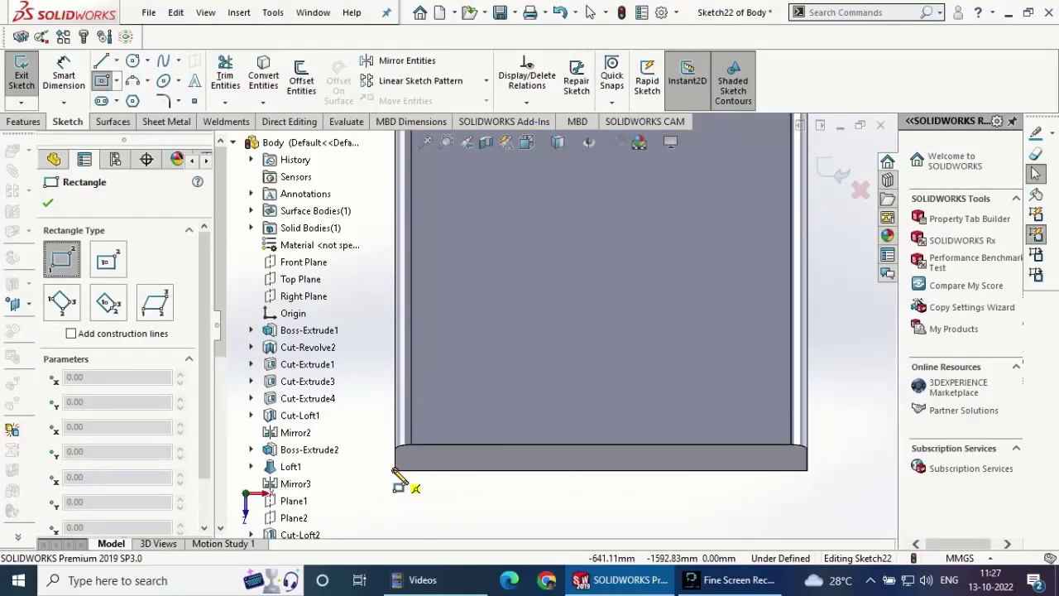
left_click(396, 471)
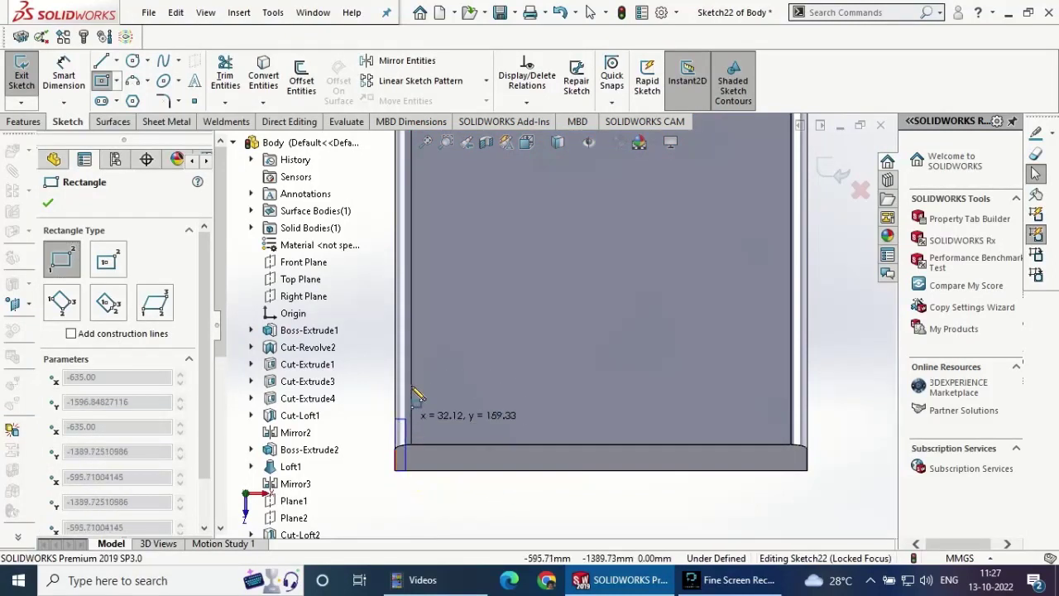
left_click(411, 314)
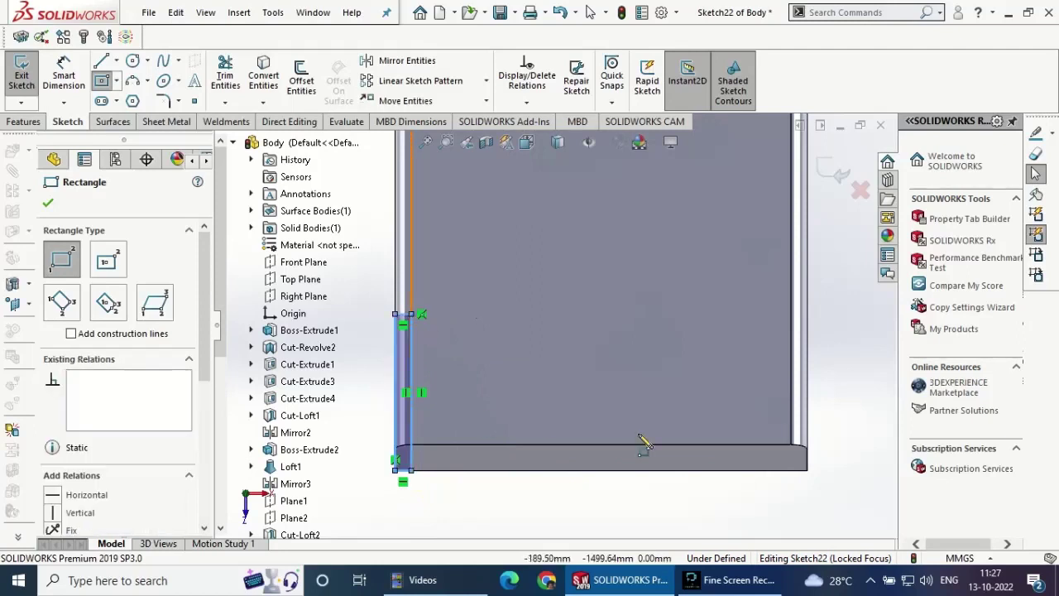
left_click(807, 471)
left_click(793, 304)
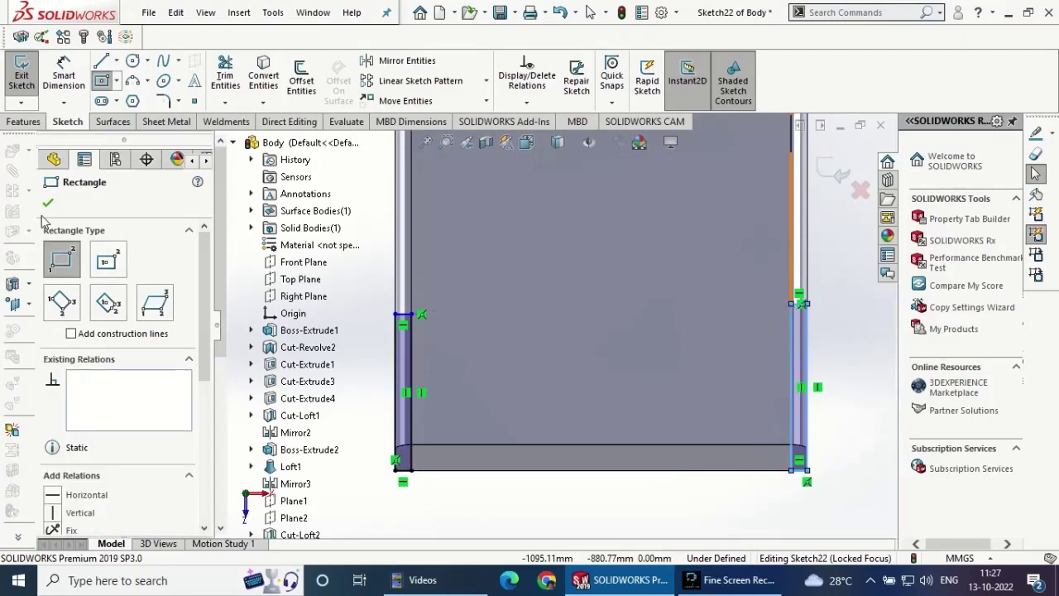
left_click(48, 203)
- Dimension both strips to a 380 mm length
left_click(395, 348)
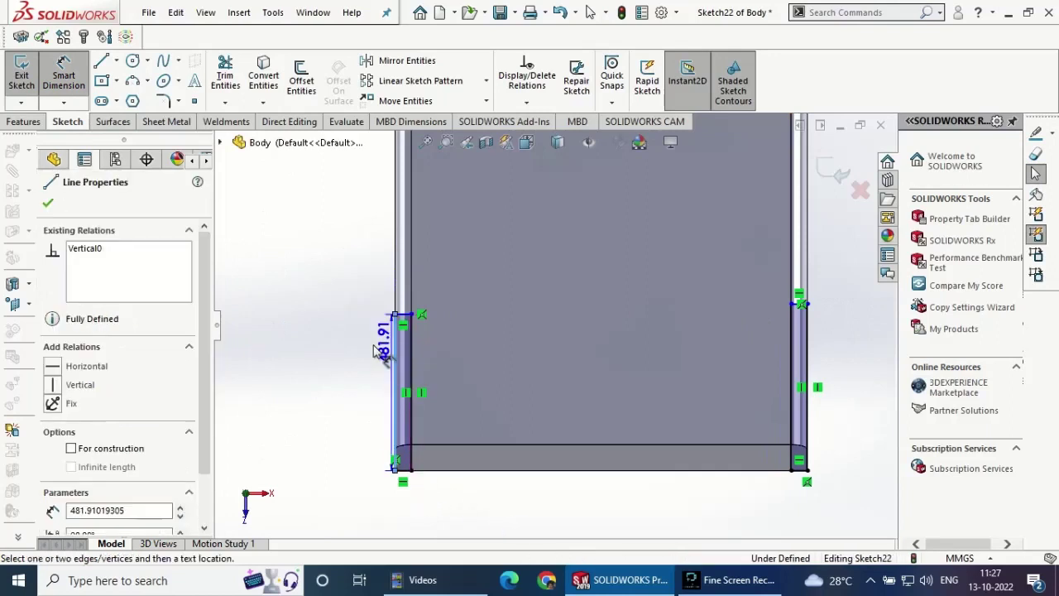
left_click(371, 349)
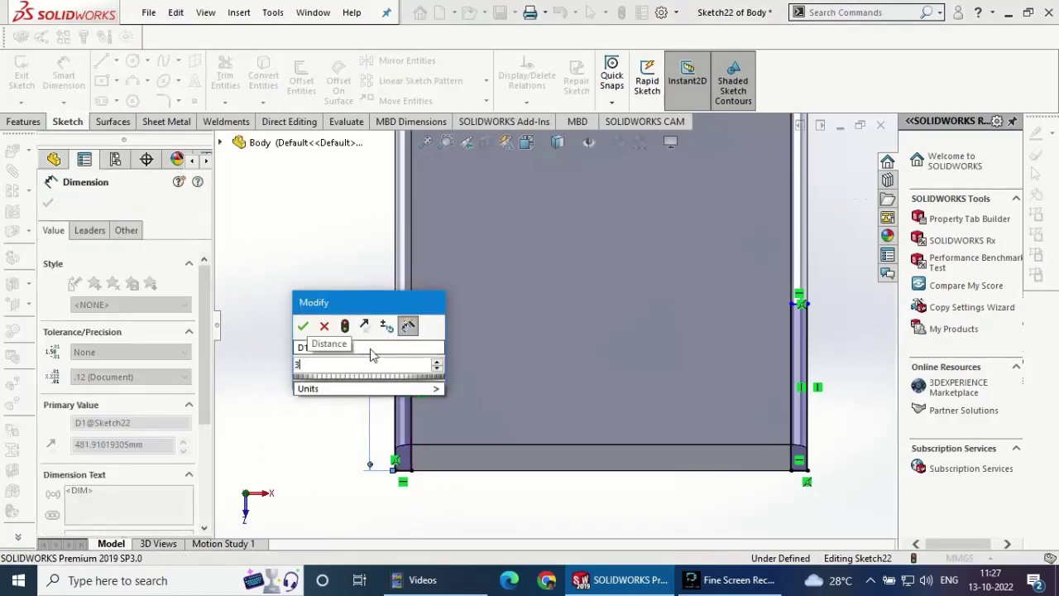
type("380")
key("Return")
left_click(811, 364)
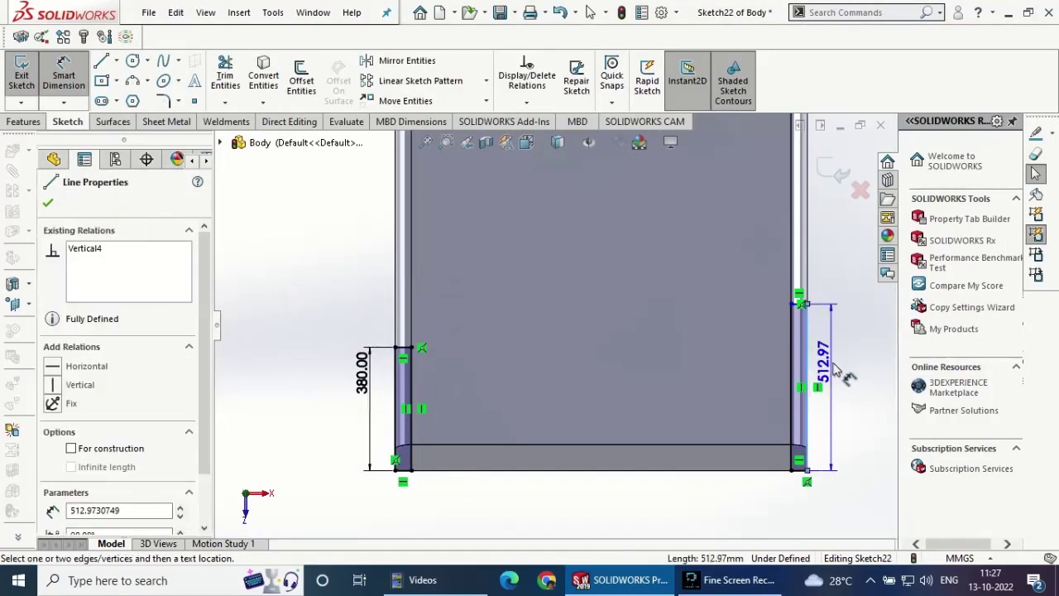
left_click(833, 370)
type("380")
key("Return")
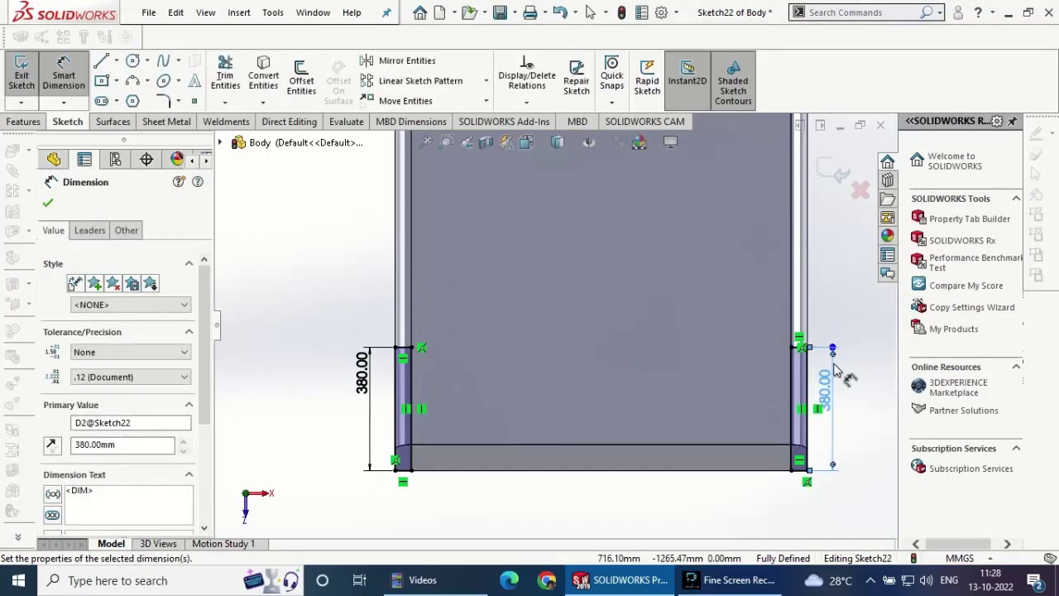
left_click(404, 470)
key("Escape")
scroll(467, 479, "up", 2)
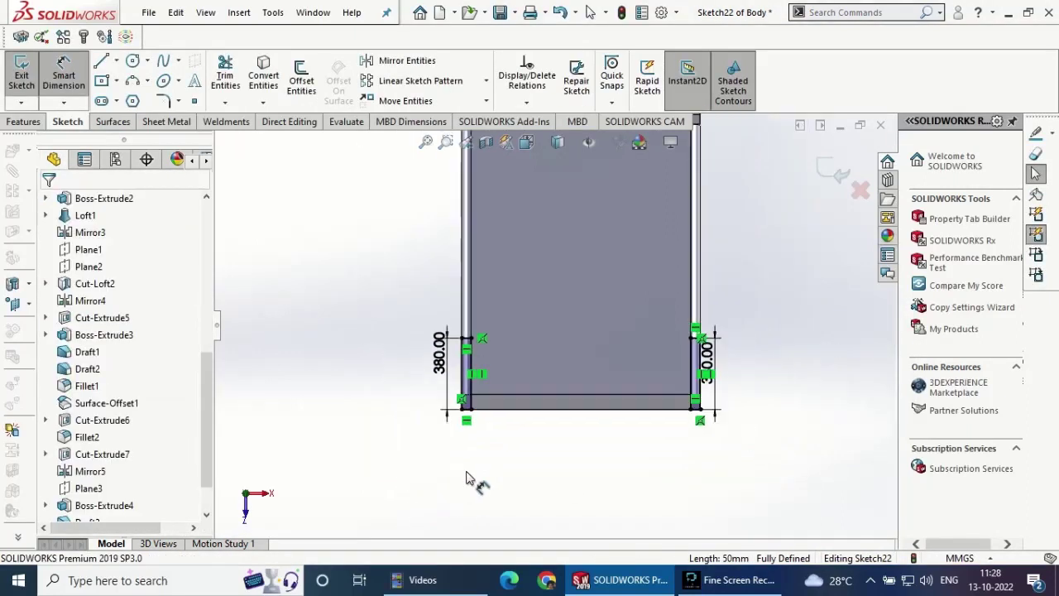
- Cut the two strips Through All from the strip sketch
left_click(4, 122)
left_click(230, 74)
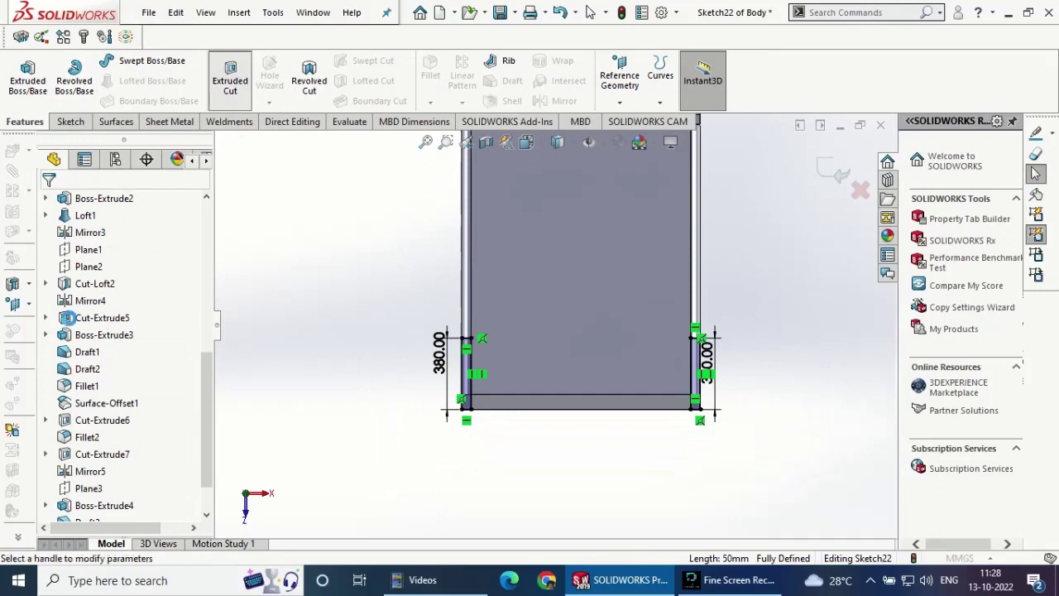
left_click(132, 295)
left_click(91, 319)
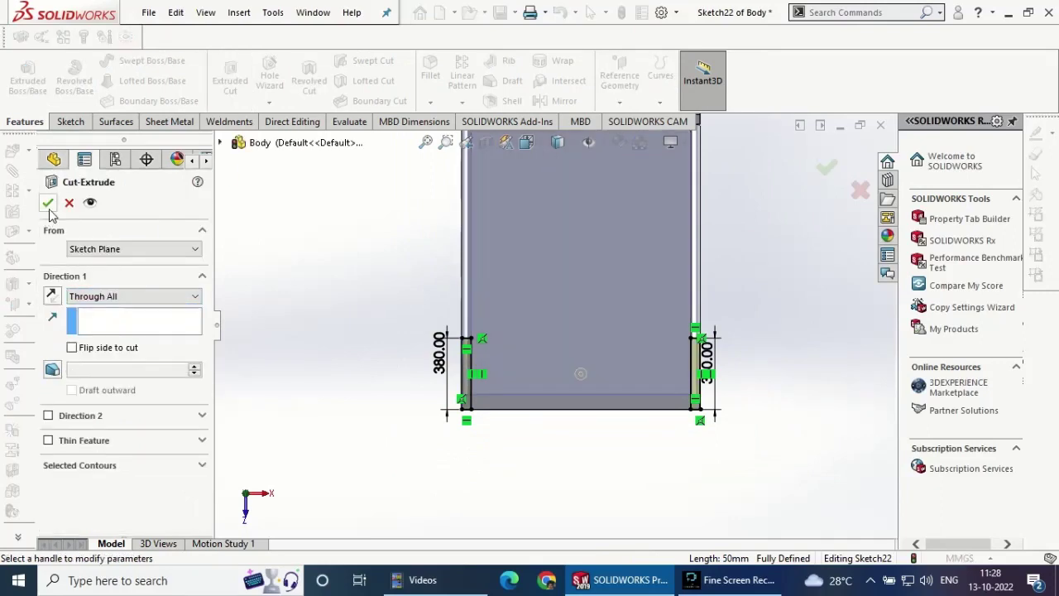
left_click(48, 203)
mouse_move(343, 425)
middle_mouse_down()
mouse_move(276, 385)
mouse_move(509, 434)
middle_mouse_up()
scroll(509, 434, "up", 5)
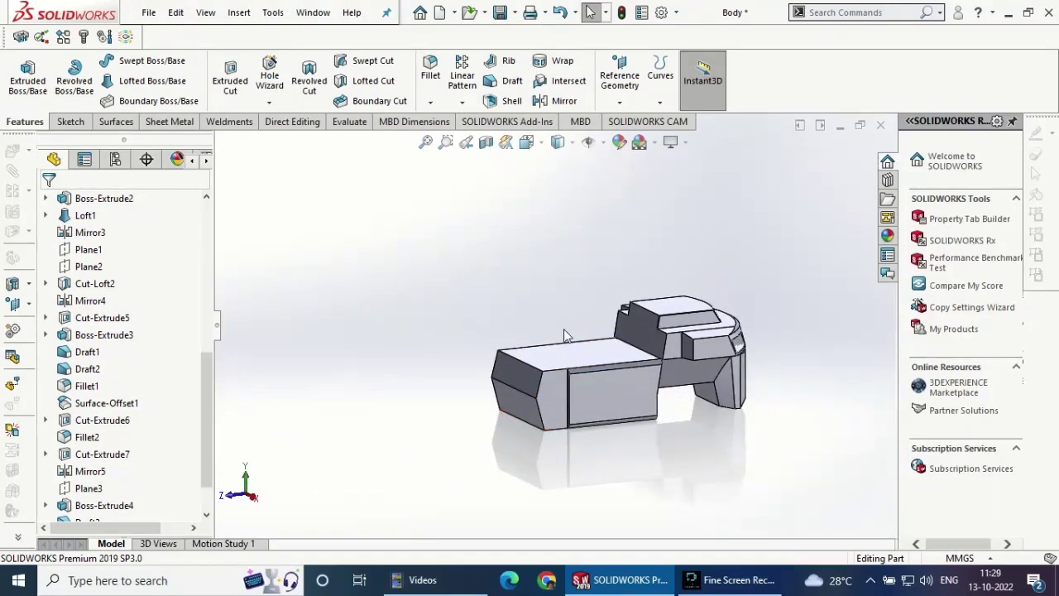
- Start a new sketch on the Cut-Extrude7 face, viewed normal to it
left_click(685, 376)
left_click(699, 348)
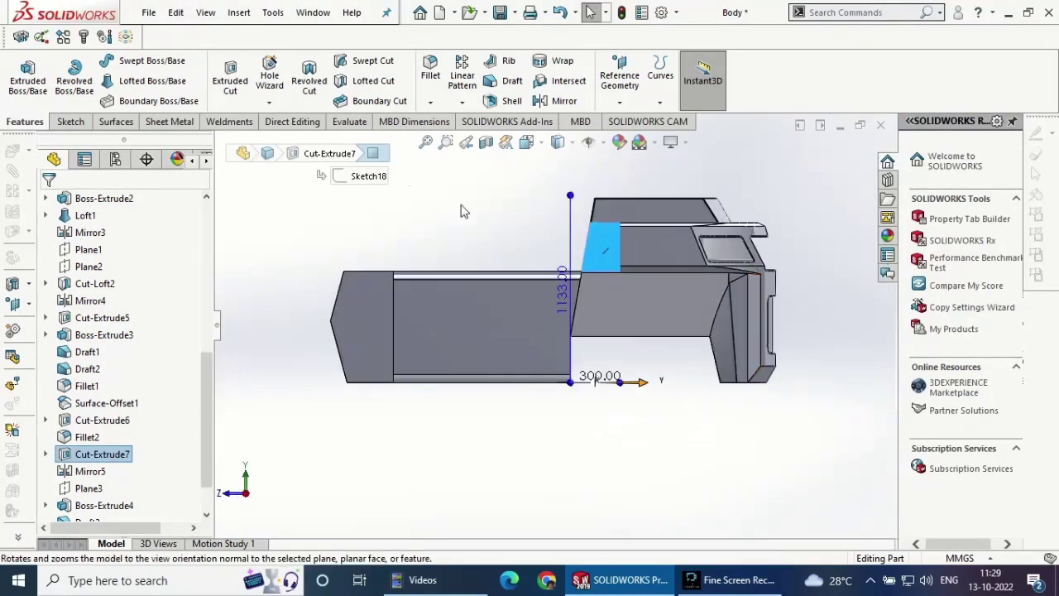
left_click(87, 122)
left_click(21, 74)
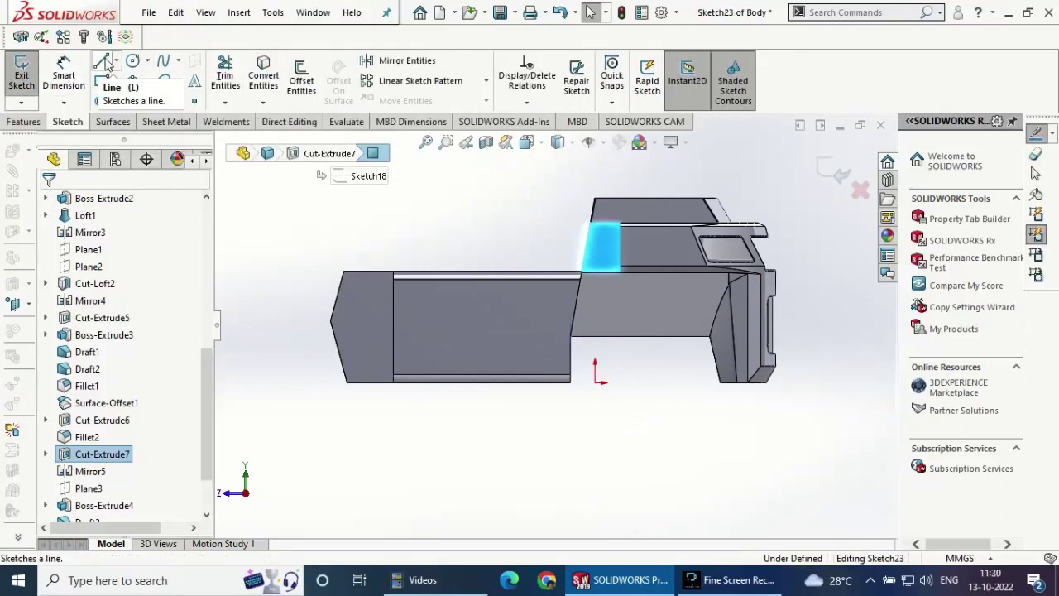
left_click(102, 64)
scroll(650, 247, "up", 3)
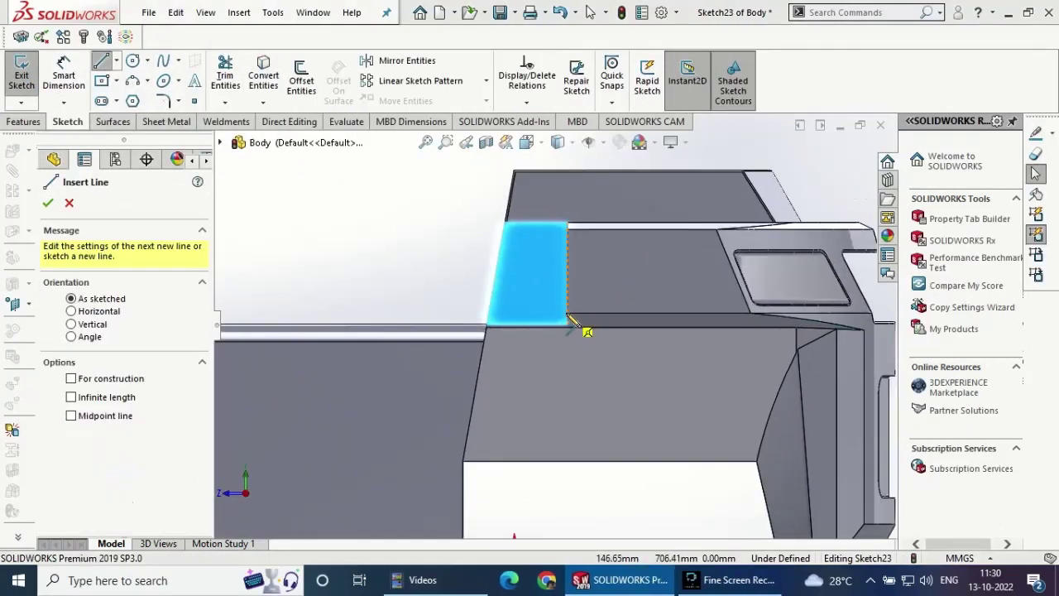
- Draw a closed slanted quadrilateral from the upper edge down to the base
left_click(568, 222)
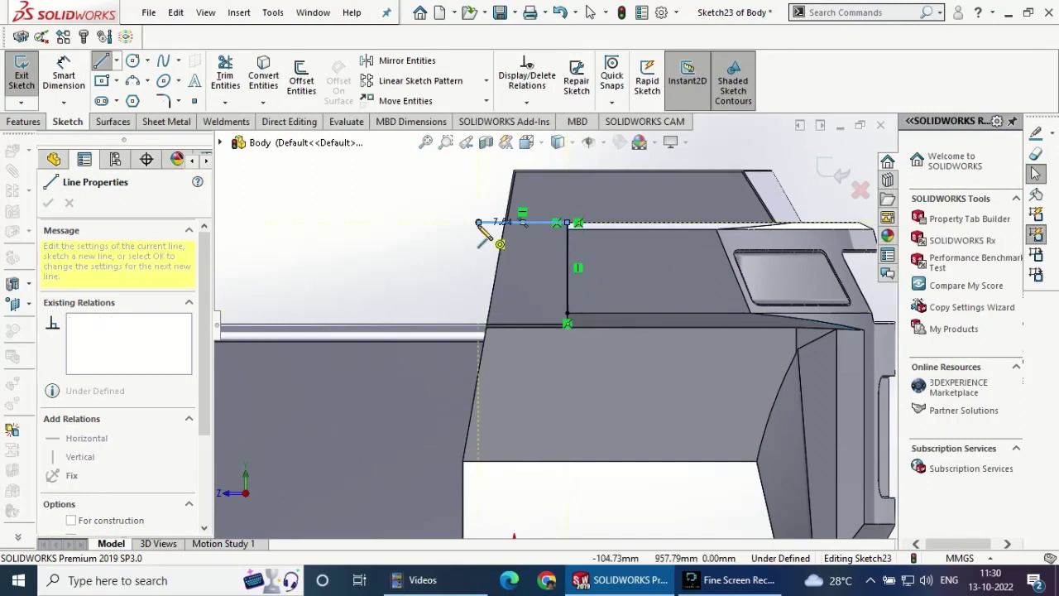
scroll(456, 414, "up", 2)
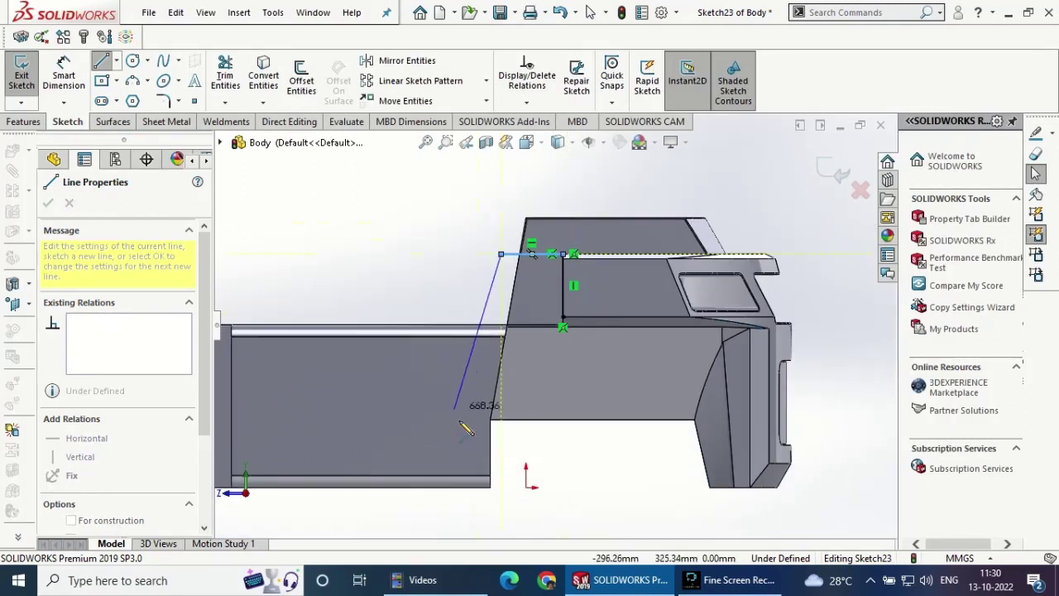
left_click(451, 487)
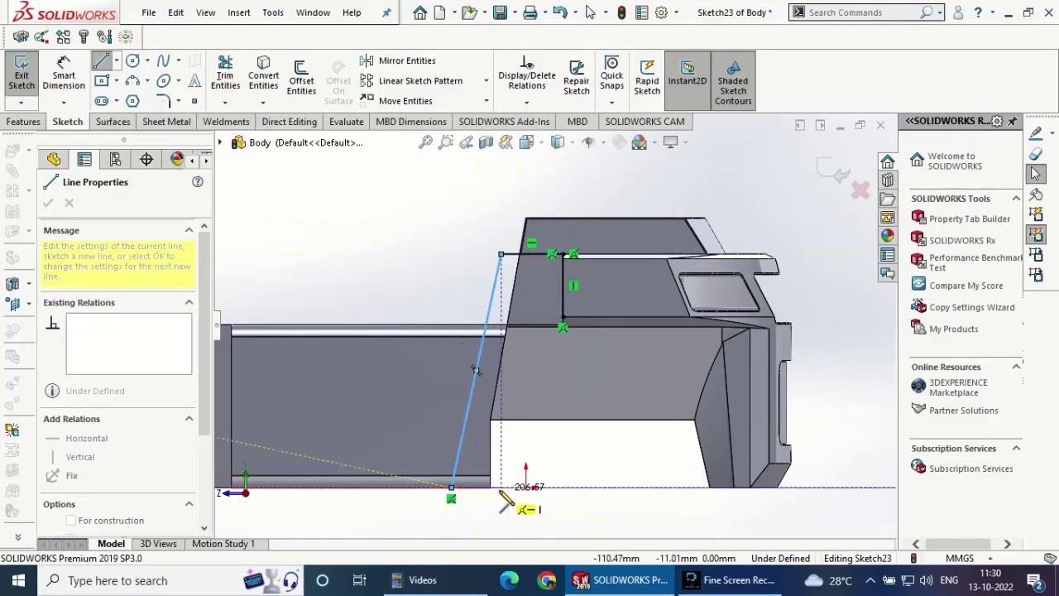
left_click(501, 488)
left_click(562, 327)
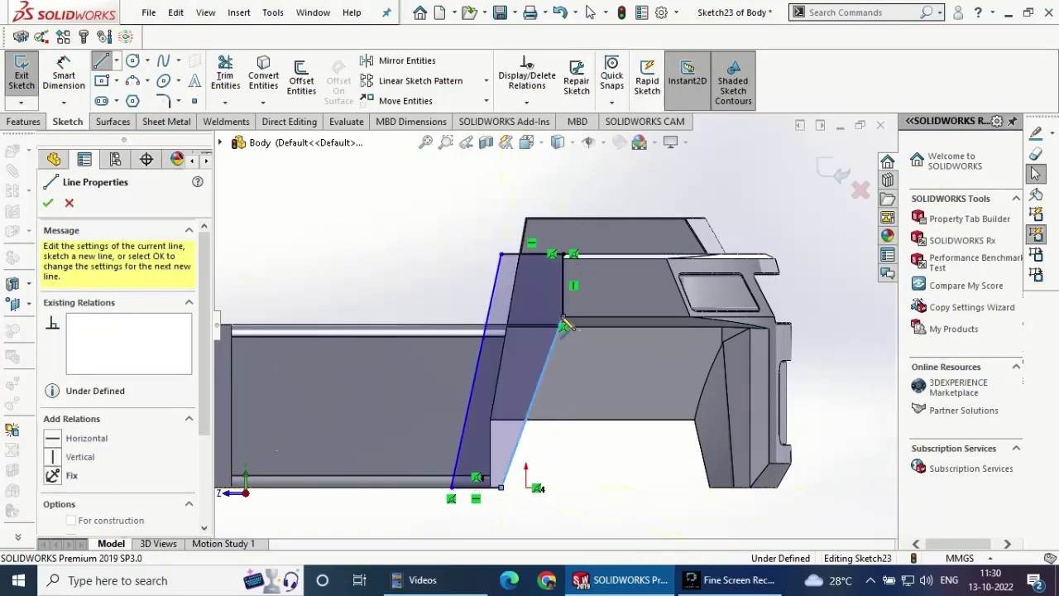
key("Escape")
key("d")
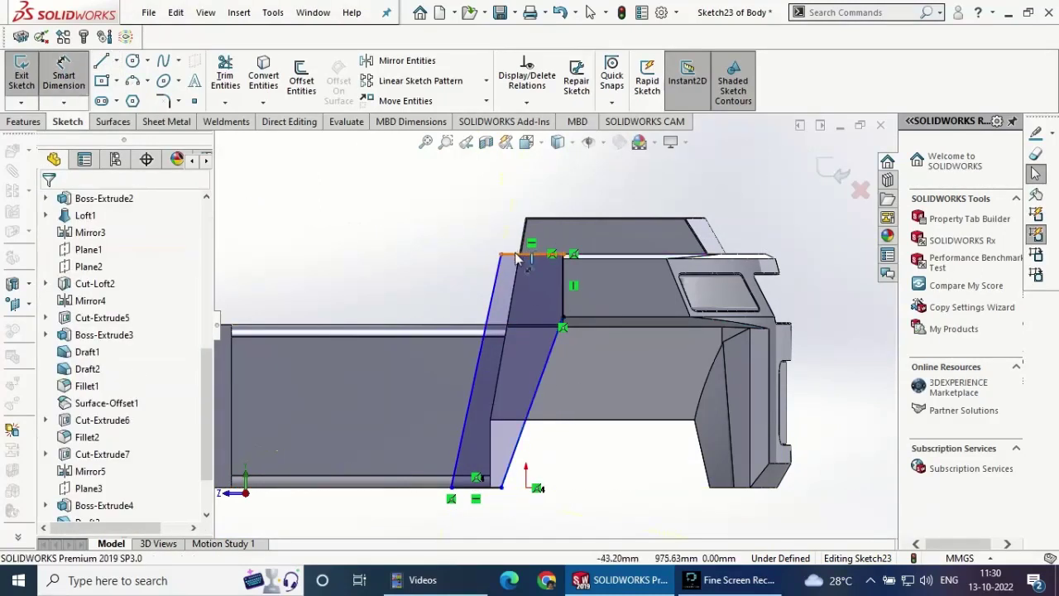
left_click(529, 253)
left_click(512, 204)
type("1")
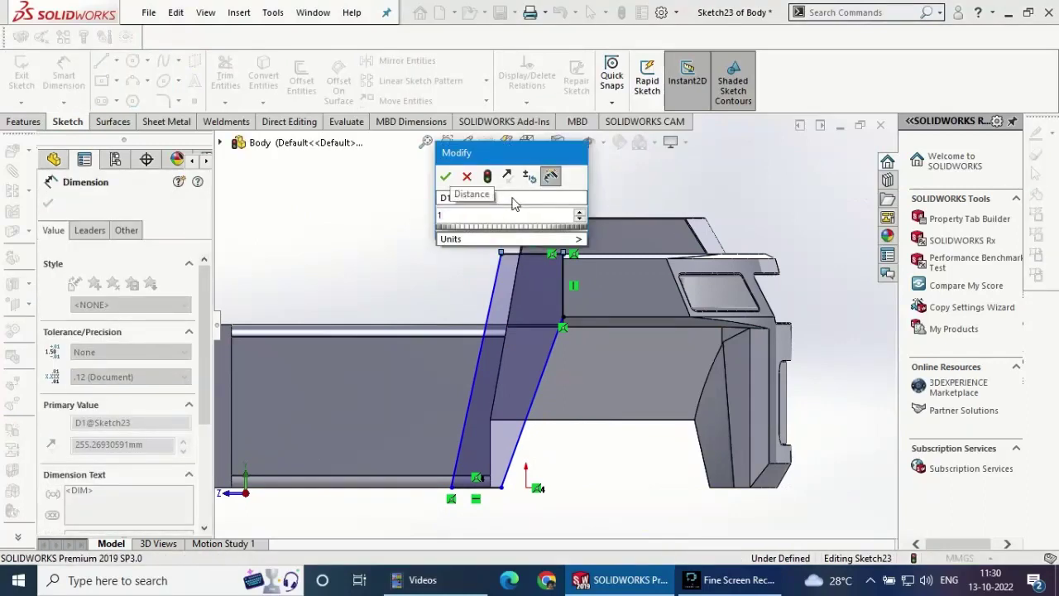
type("50")
key("Return")
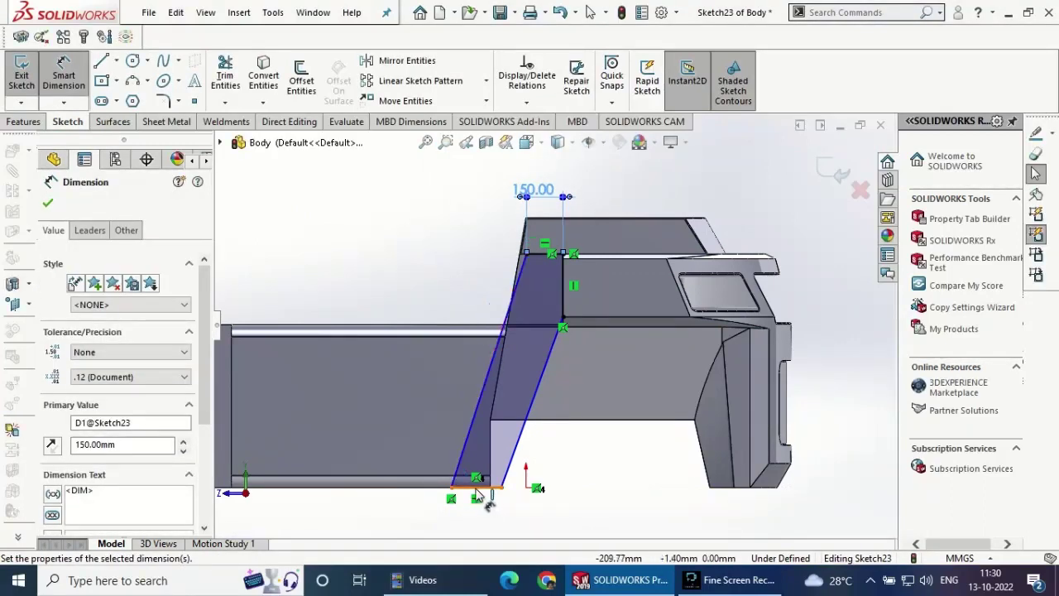
left_click(476, 488)
left_click(477, 523)
type("127")
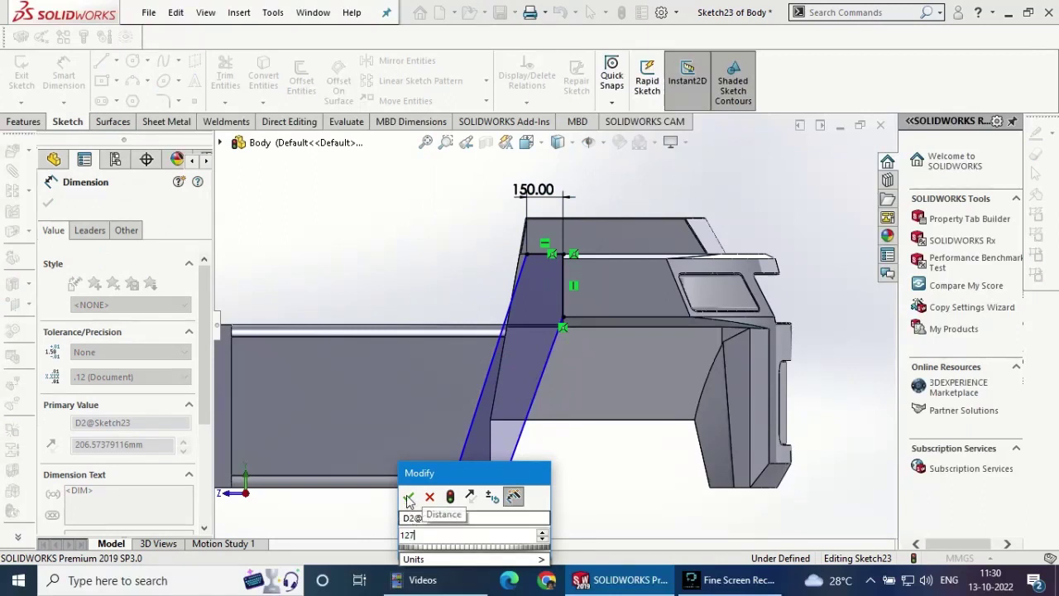
left_click(408, 497)
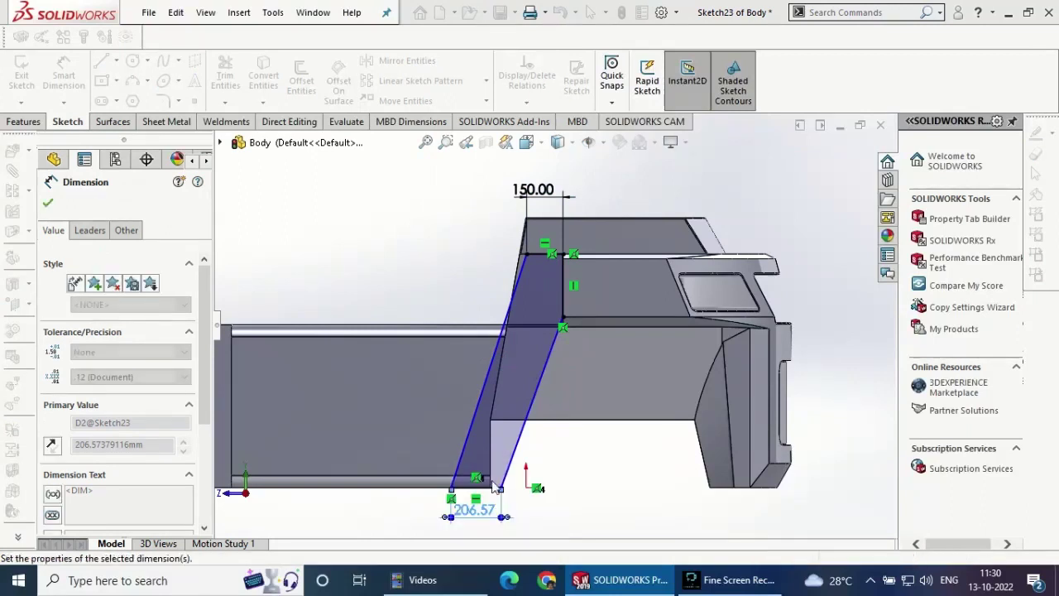
left_click(45, 204)
scroll(560, 280, "down", 3)
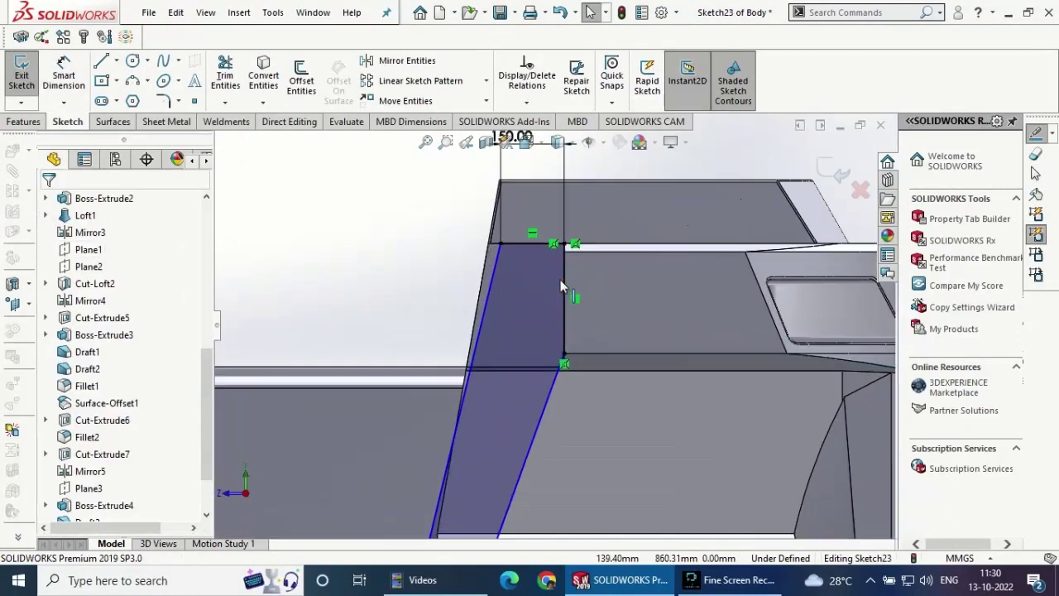
scroll(528, 290, "up", 3)
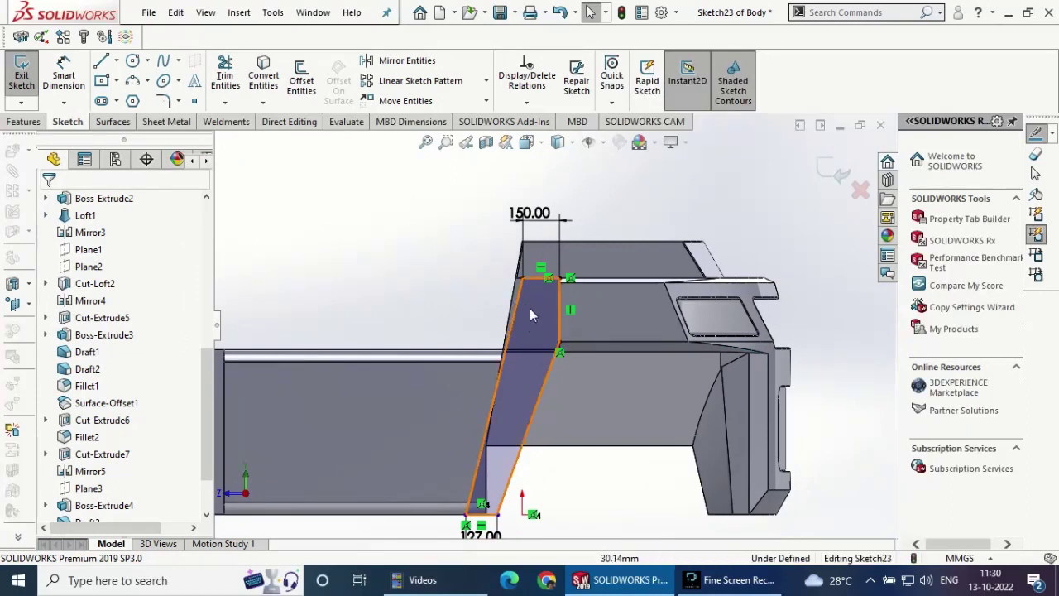
middle_click_drag(563, 350, 591, 376)
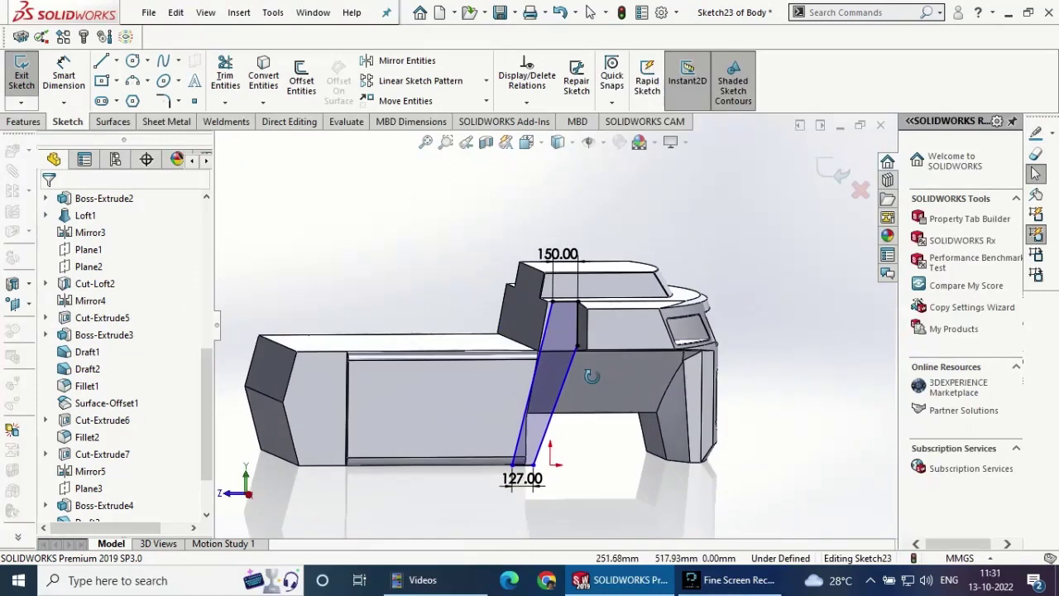
scroll(546, 288, "down", 3)
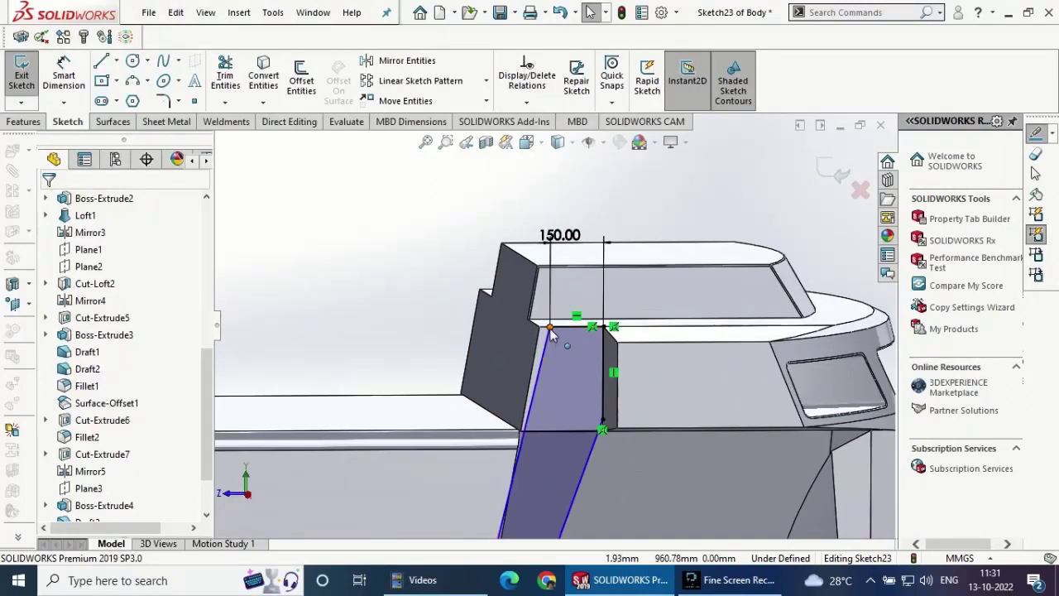
- Make the slanted left sketch line parallel to the adjacent model edge
left_click(536, 377)
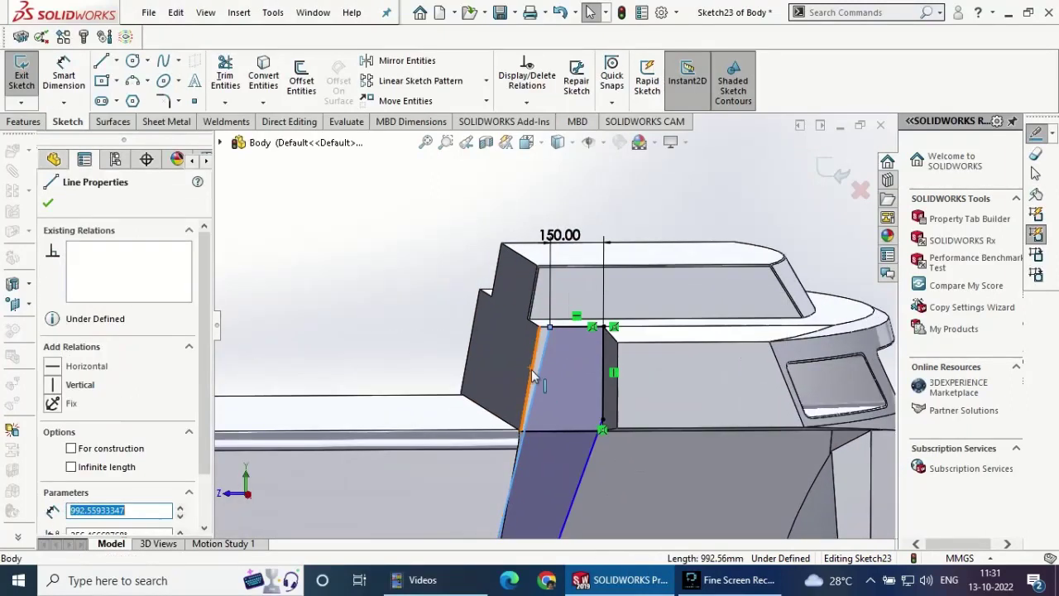
left_click(535, 369, "ctrl")
left_click(609, 304)
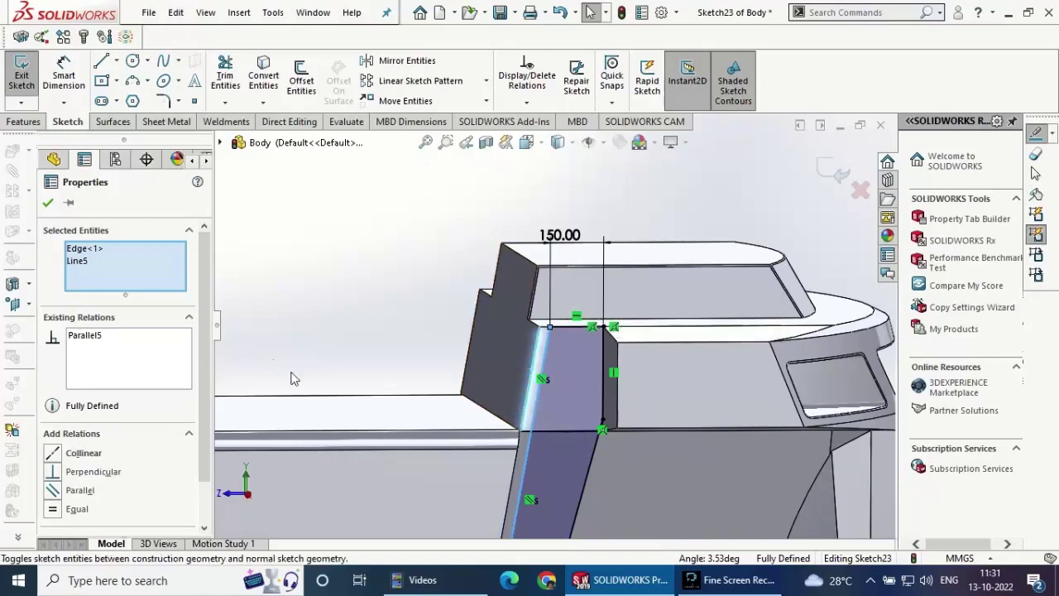
left_click(50, 205)
scroll(414, 305, "up", 3)
scroll(414, 306, "up", 2)
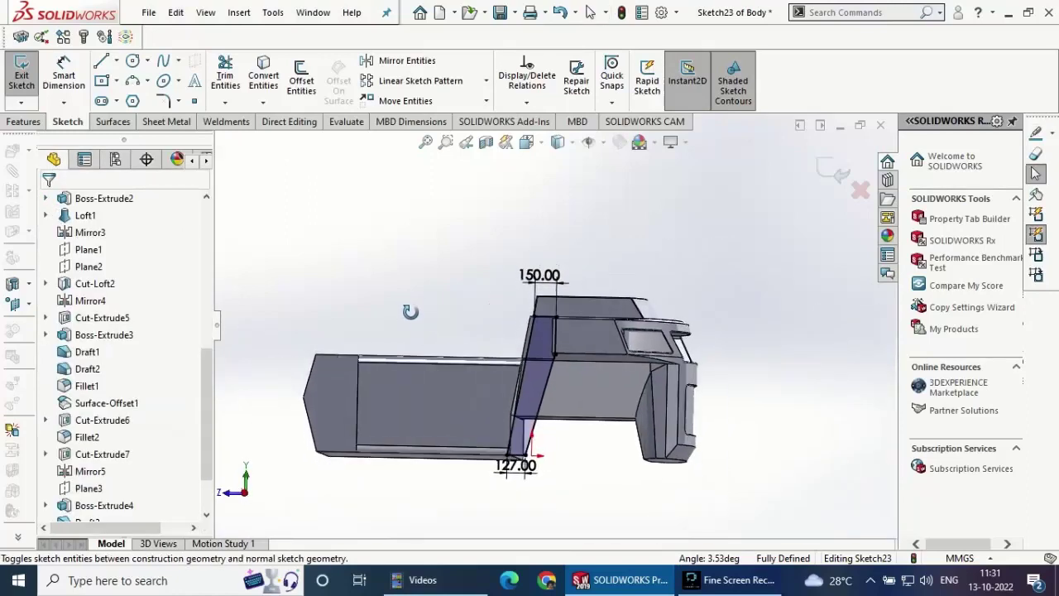
scroll(542, 428, "down", 1)
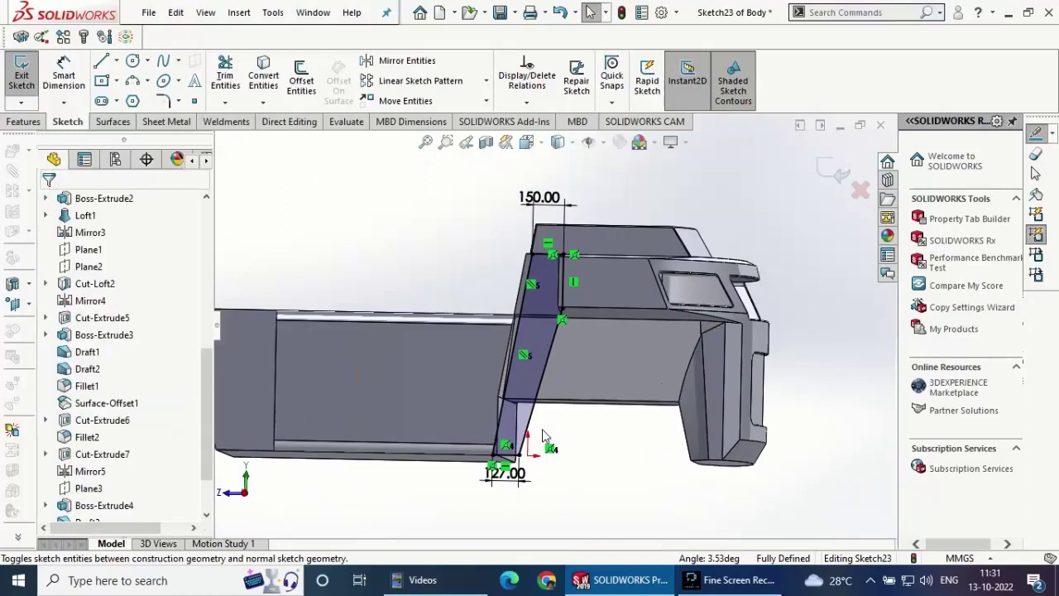
scroll(542, 429, "down", 2)
scroll(577, 377, "down", 2)
scroll(562, 397, "up", 5)
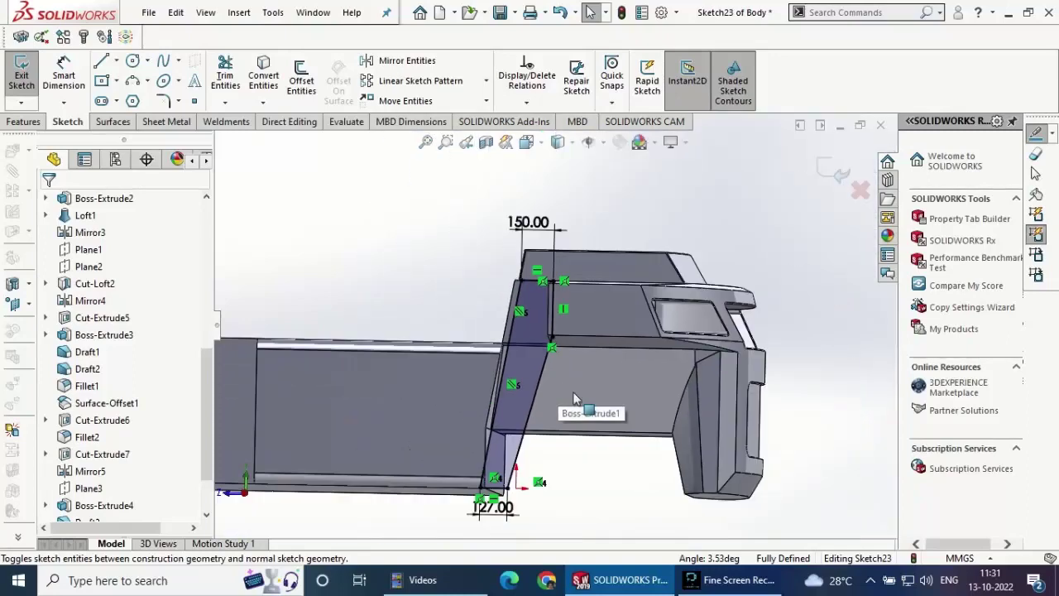
- View the sketch Normal To and open the 150.00 width dimension for editing
key("space")
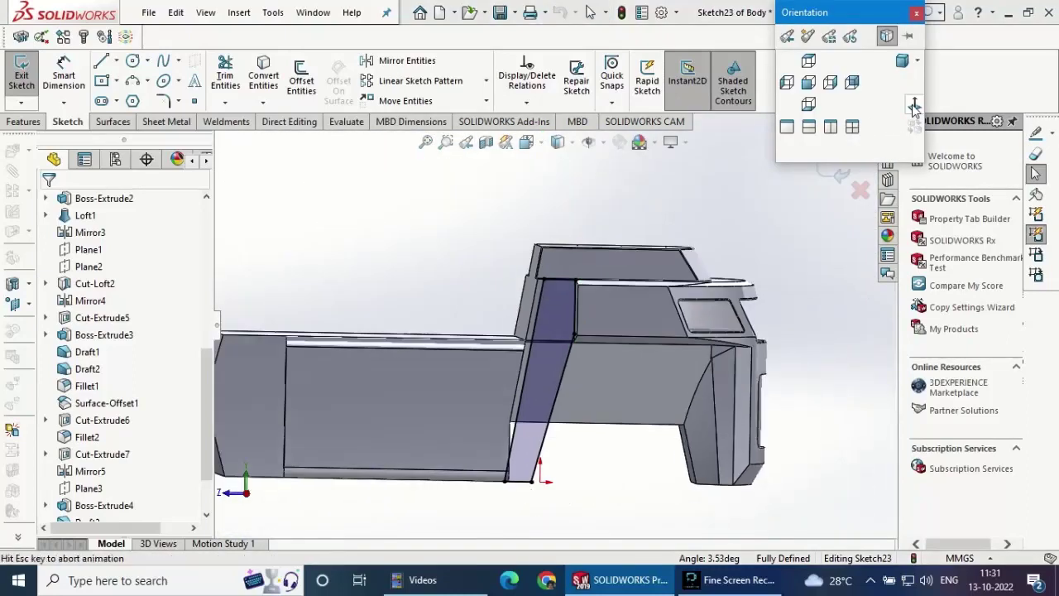
left_click(811, 33)
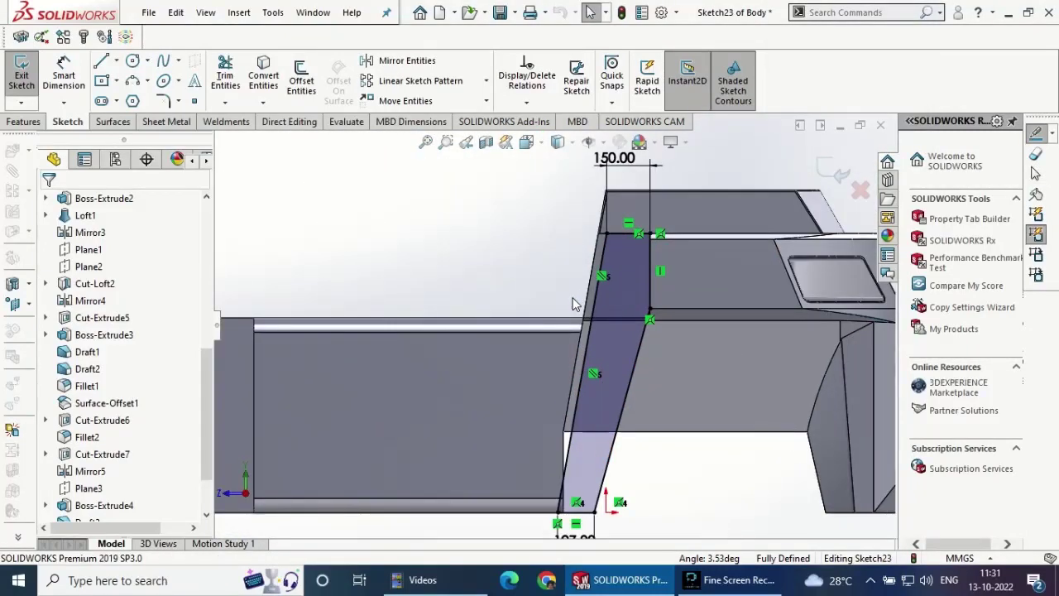
double_click(627, 158)
type("280")
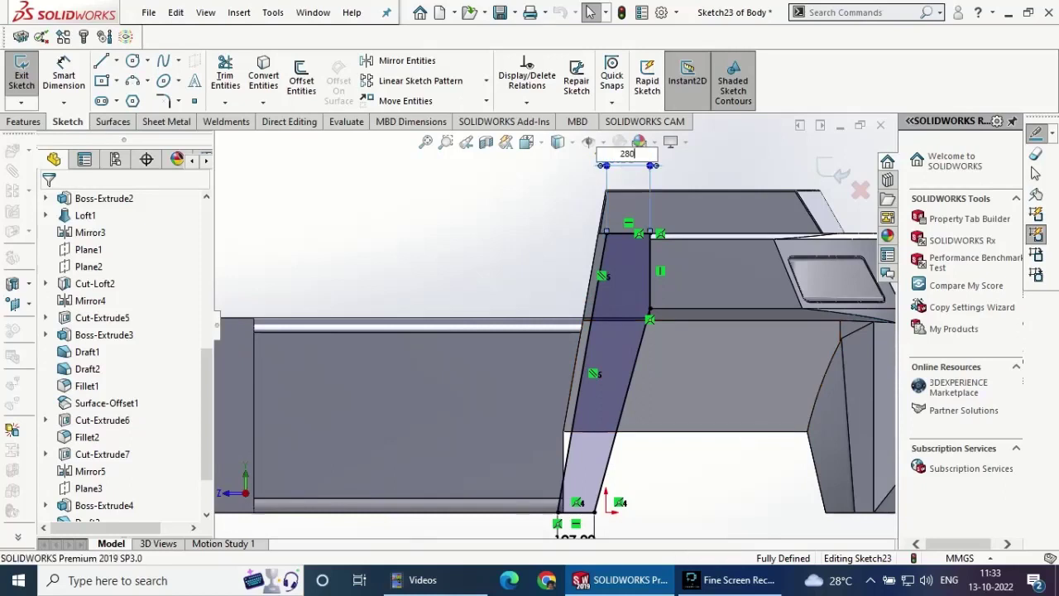
- Adjust the flap sketch's top width dimension, settling on 200 mm
key("Return")
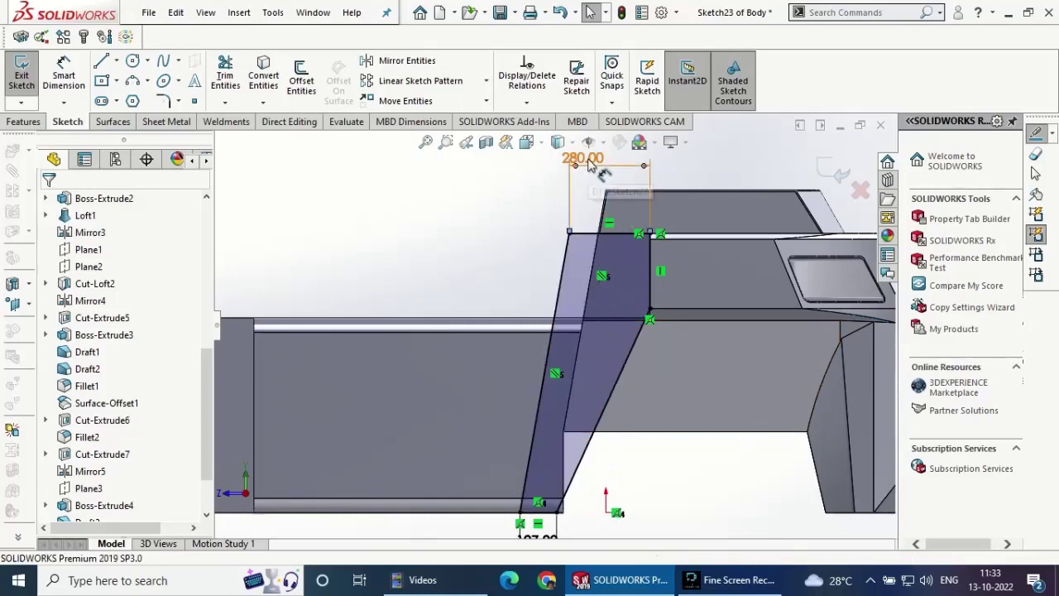
double_click(588, 162)
type("180")
key("Return")
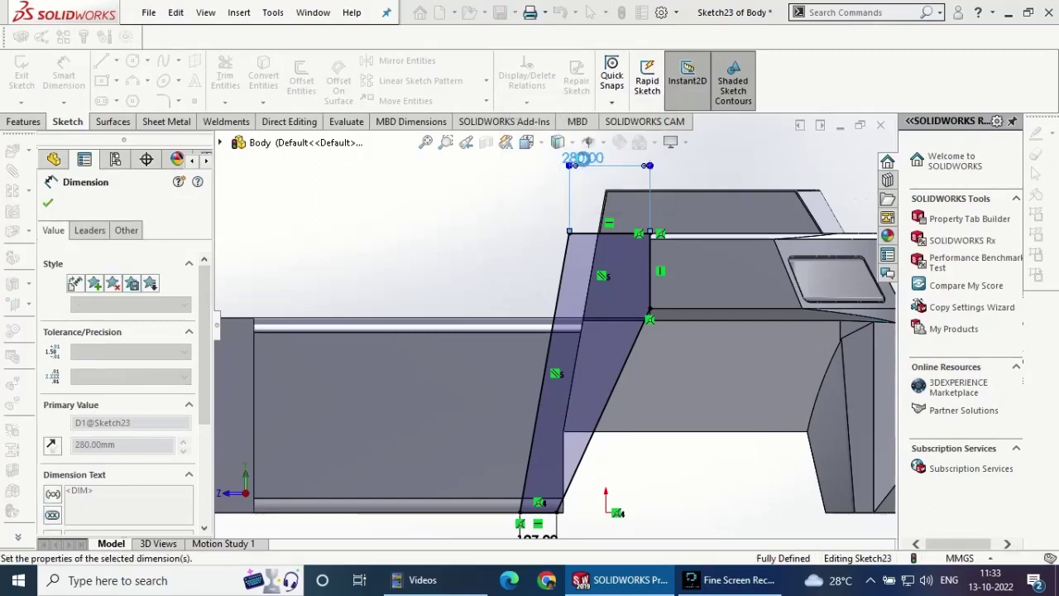
double_click(611, 160)
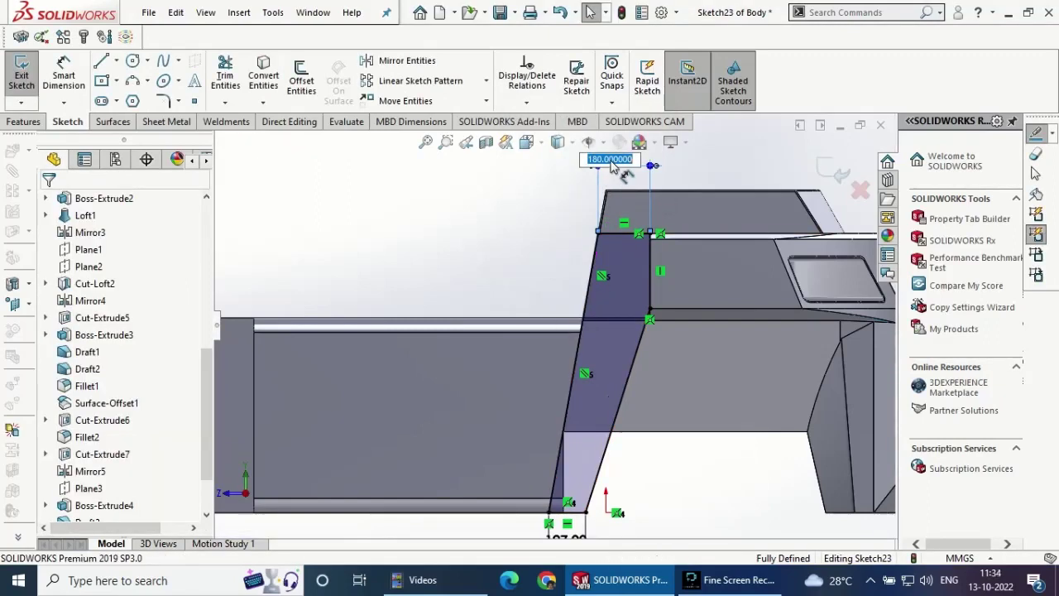
key("Return")
- Delete the top corner's relations and snap that corner point onto the model edge
scroll(675, 224, "down", 5)
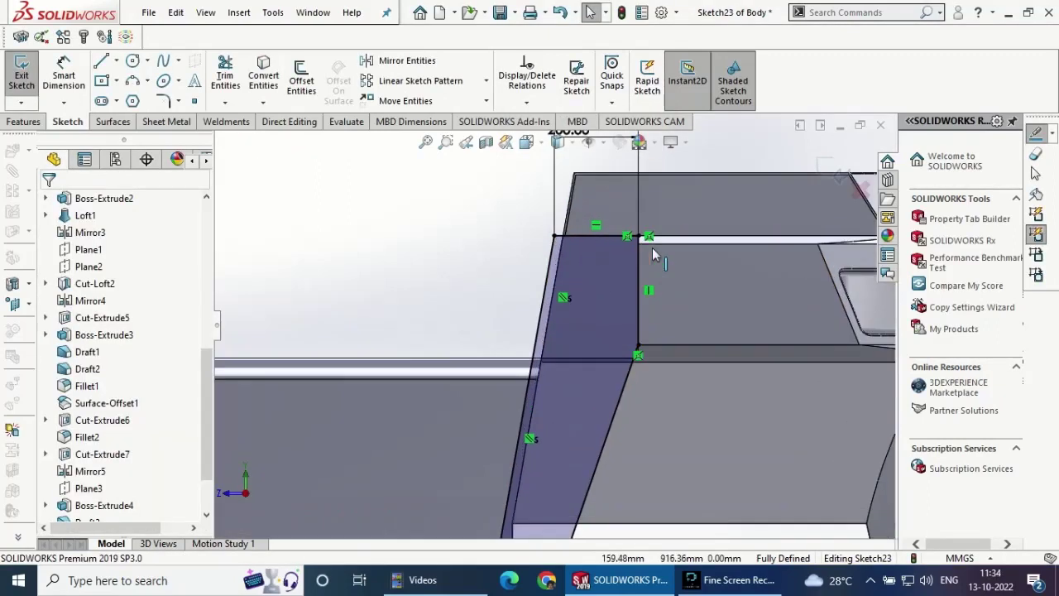
right_click(604, 263)
left_click(646, 442)
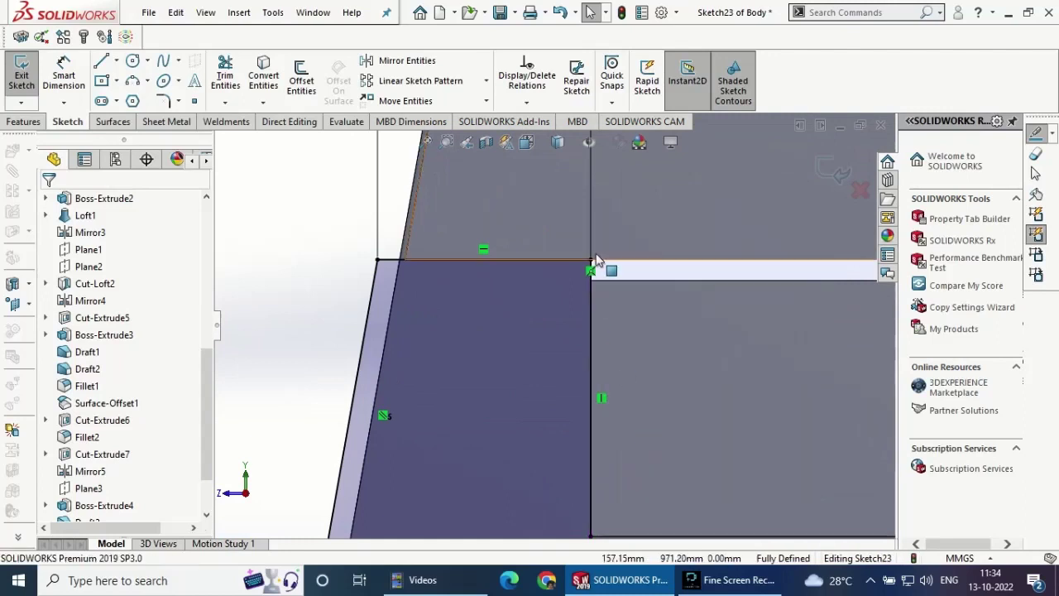
right_click(592, 266)
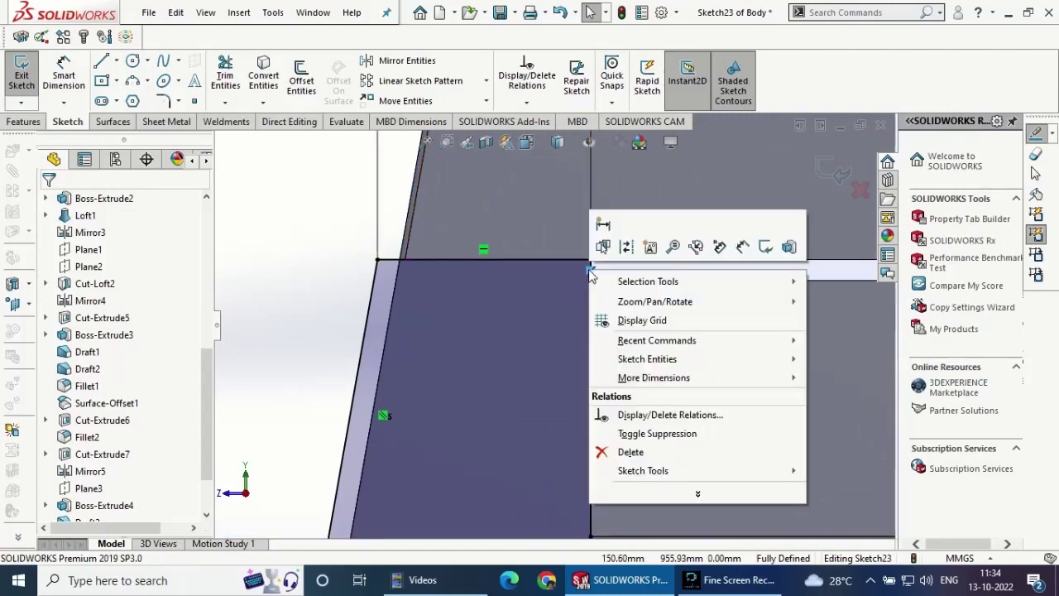
left_click(632, 450)
left_click_drag(591, 265, 593, 282)
left_click(307, 237)
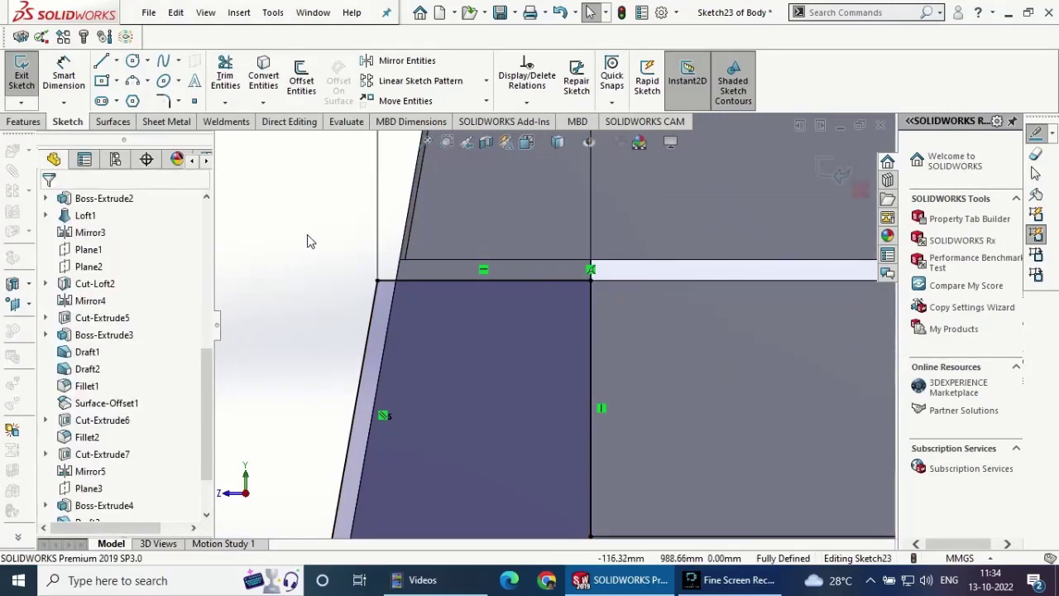
scroll(315, 241, "up", 5)
middle_click_drag(428, 302, 571, 365)
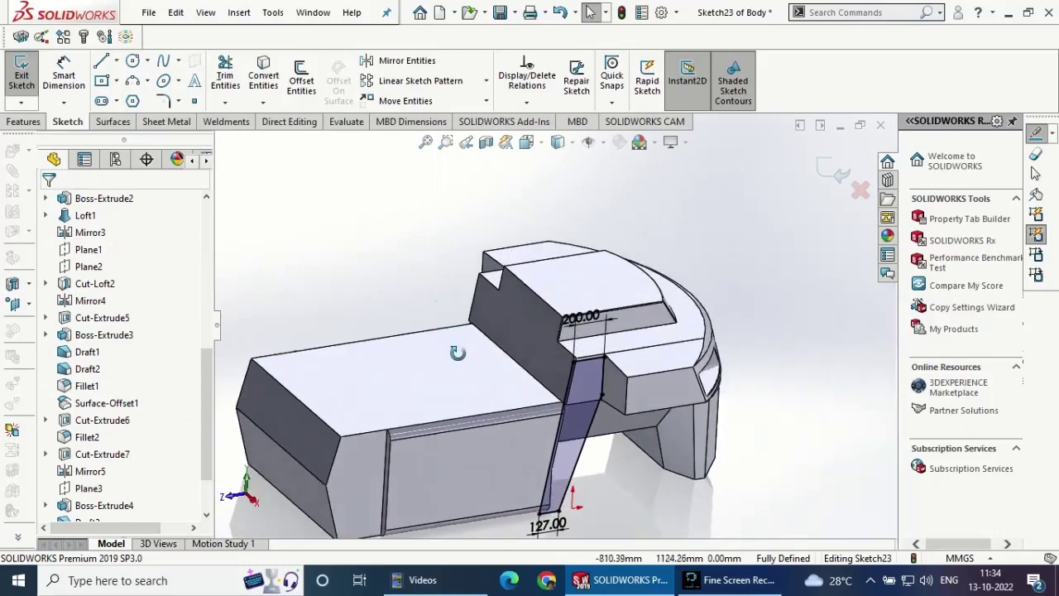
scroll(571, 364, "down", 2)
scroll(577, 370, "down", 3)
scroll(576, 370, "down", 3)
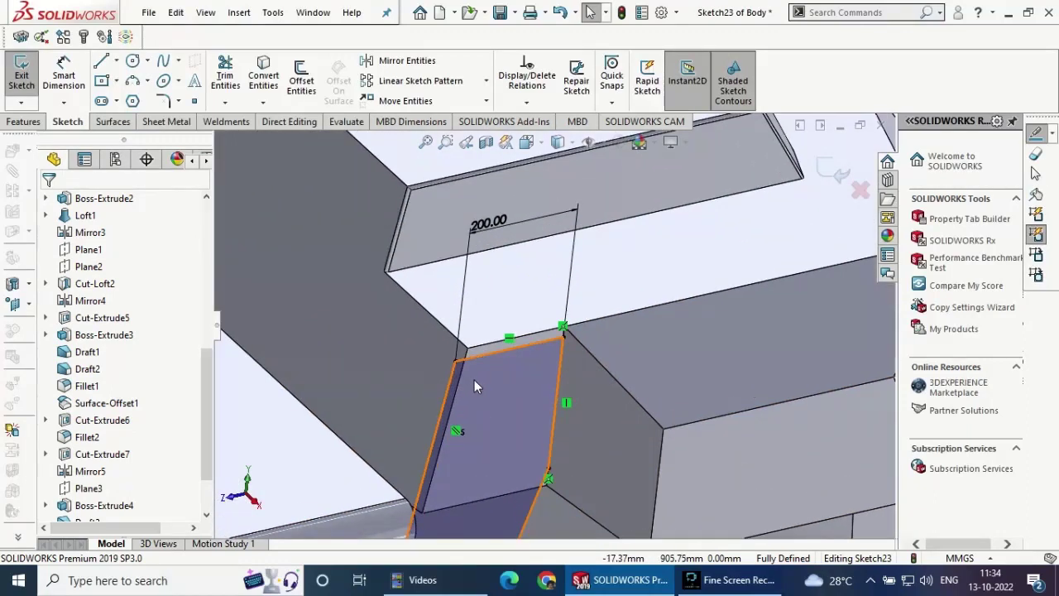
left_click(28, 124)
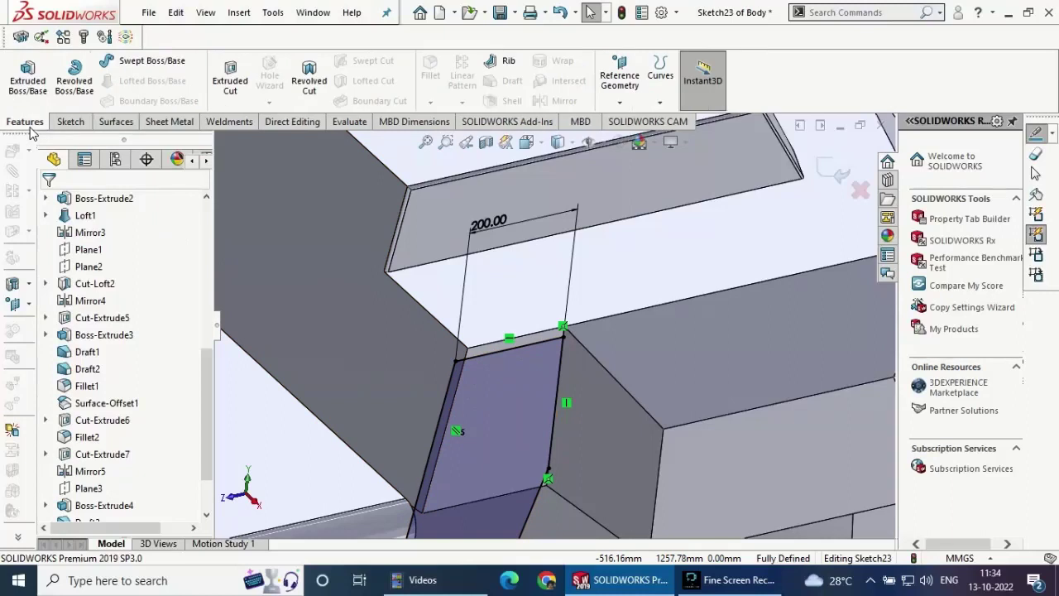
- Extrude the flap sketch as a boss from a 7.50 mm offset, up to a chosen face
left_click(25, 72)
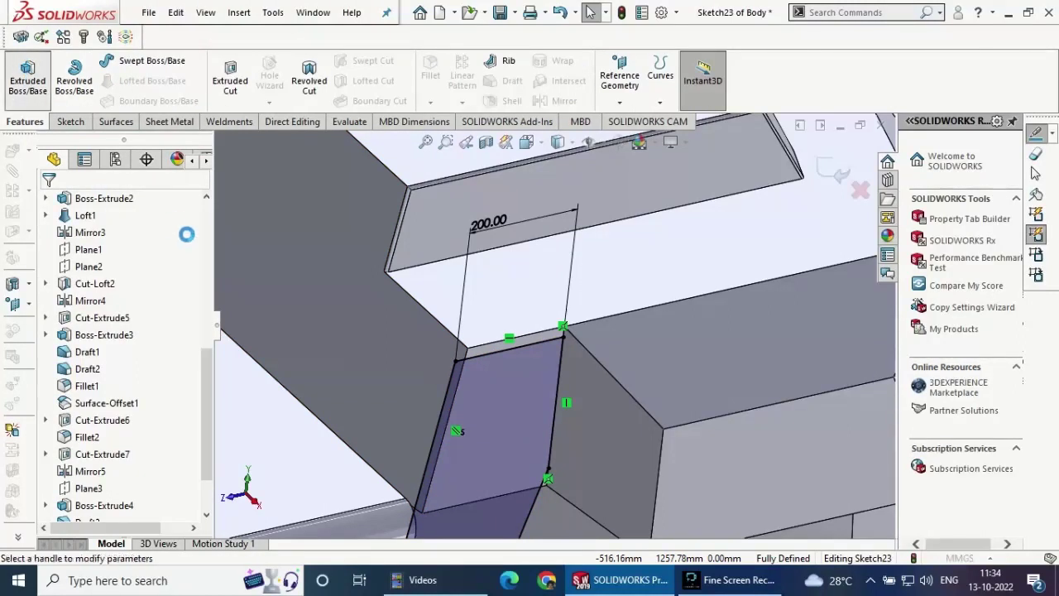
scroll(336, 289, "up", 3)
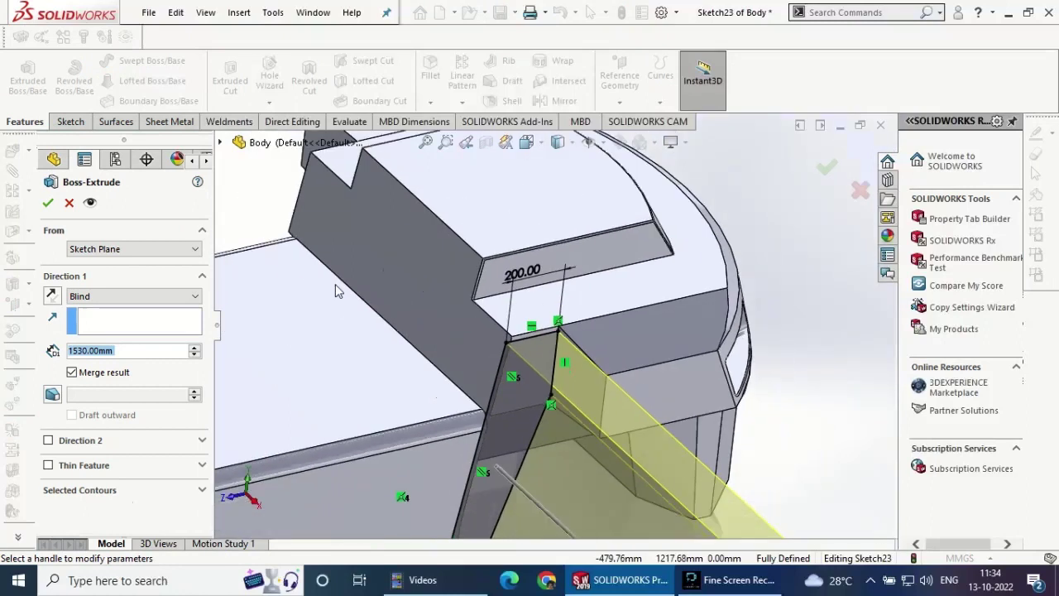
left_click(130, 249)
left_click(124, 299)
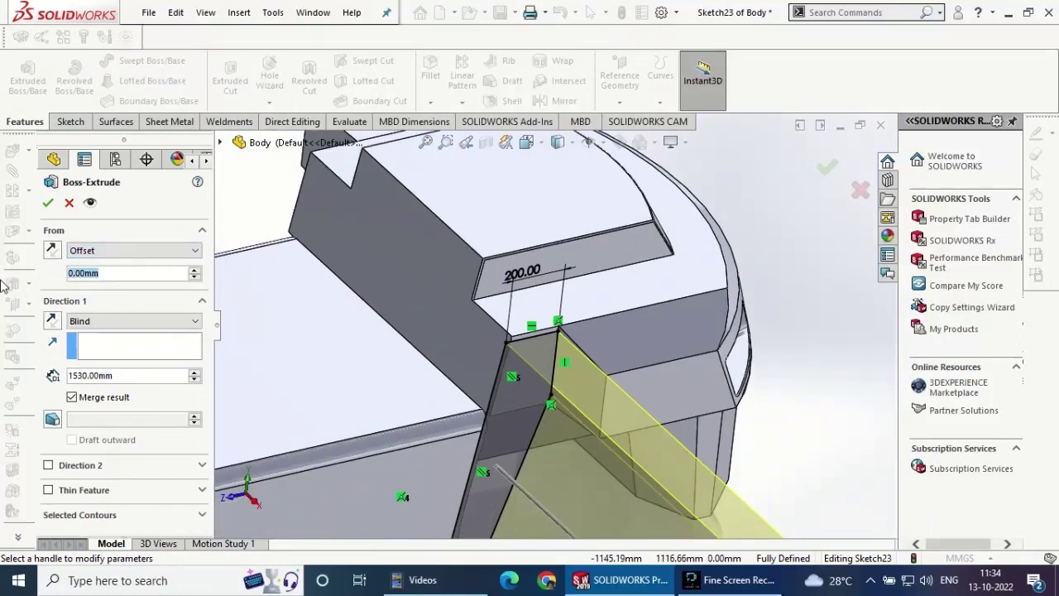
type("7.5")
key("Return")
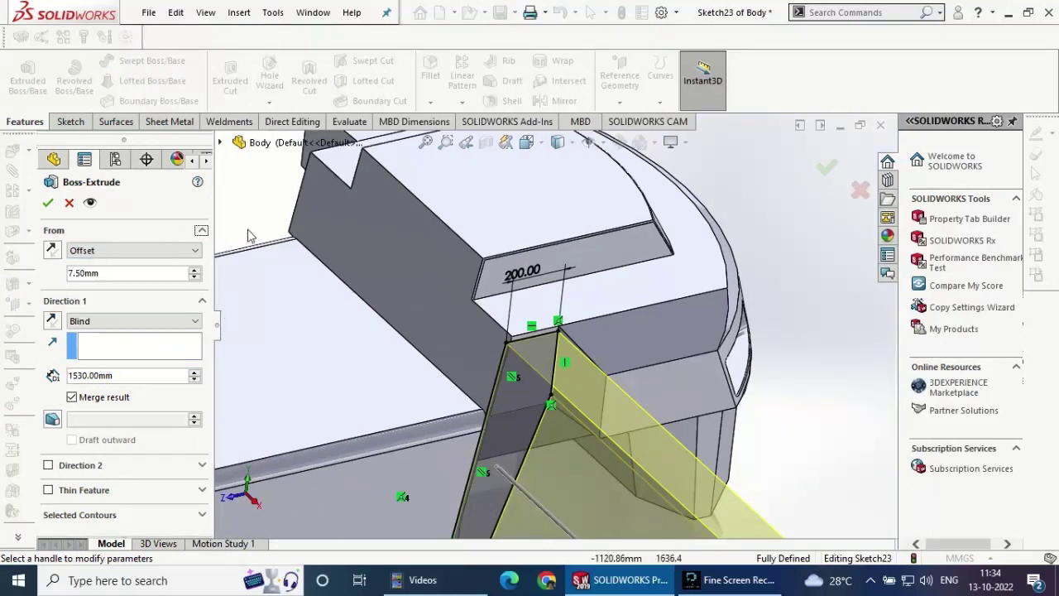
left_click(132, 321)
left_click(98, 366)
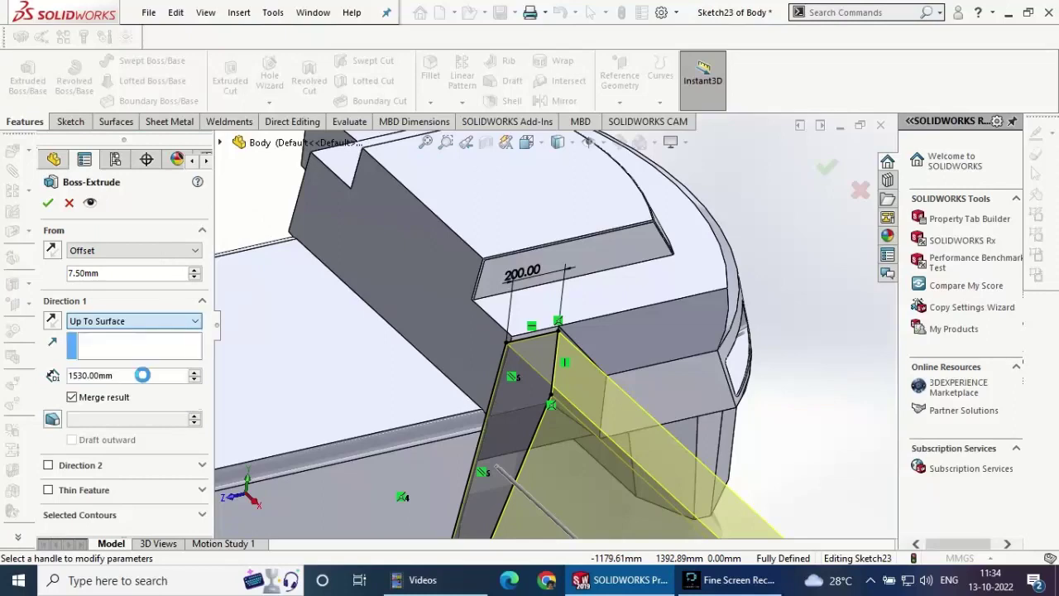
left_click(643, 394)
left_click(47, 203)
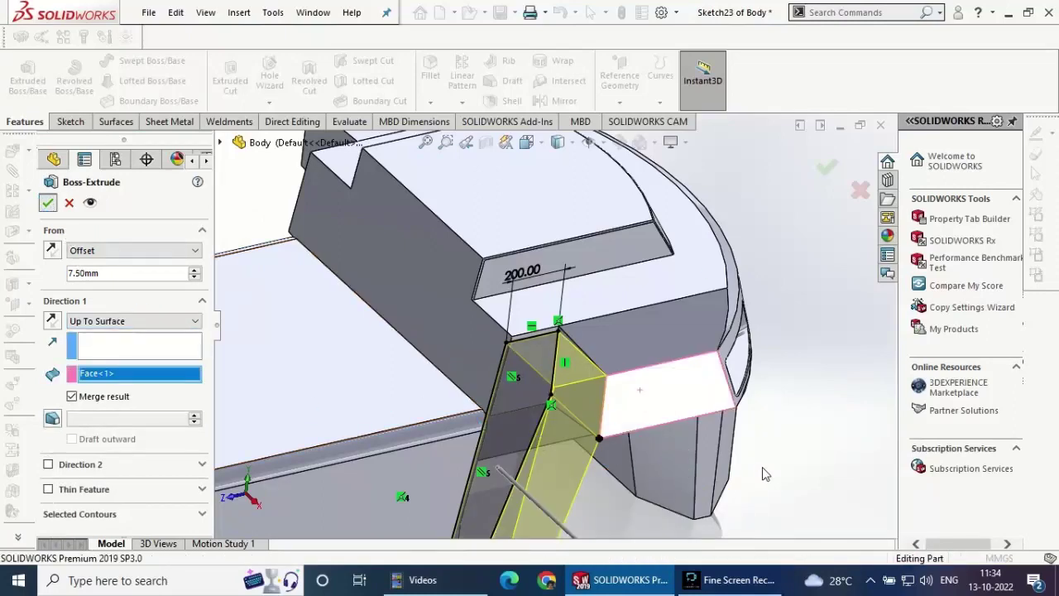
- Orbit around the new Boss-Extrude6 and select Sketch23 in the feature tree
scroll(662, 414, "down", 3)
scroll(572, 372, "down", 2)
mouse_move(571, 372)
middle_mouse_down()
mouse_move(540, 348)
mouse_move(560, 333)
mouse_move(567, 286)
mouse_move(612, 331)
middle_mouse_up()
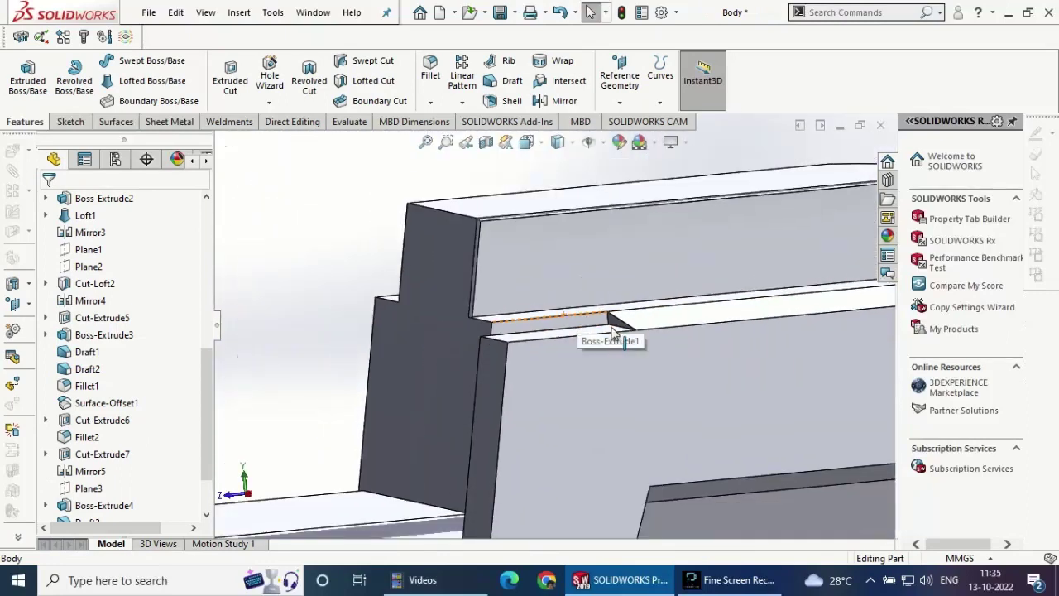
scroll(612, 331, "down", 2)
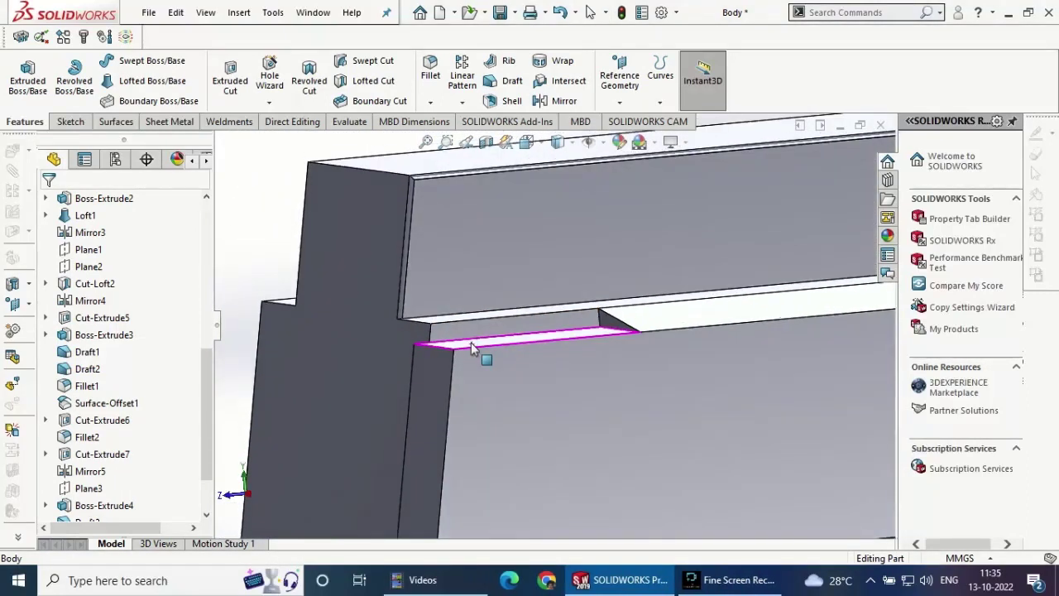
scroll(473, 343, "down", 2)
middle_click_drag(462, 364, 473, 372)
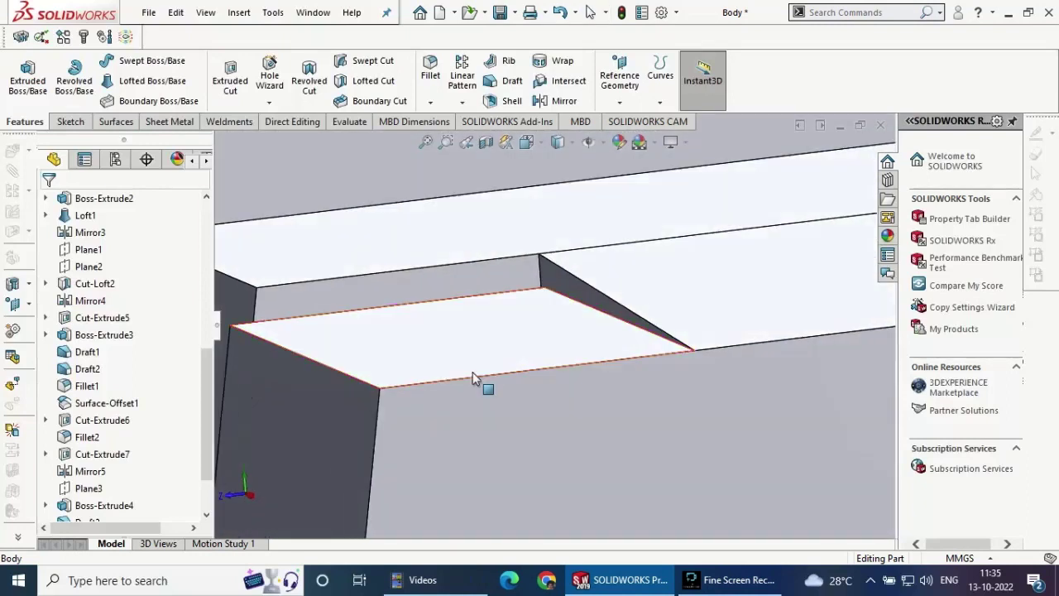
scroll(590, 300, "up", 2)
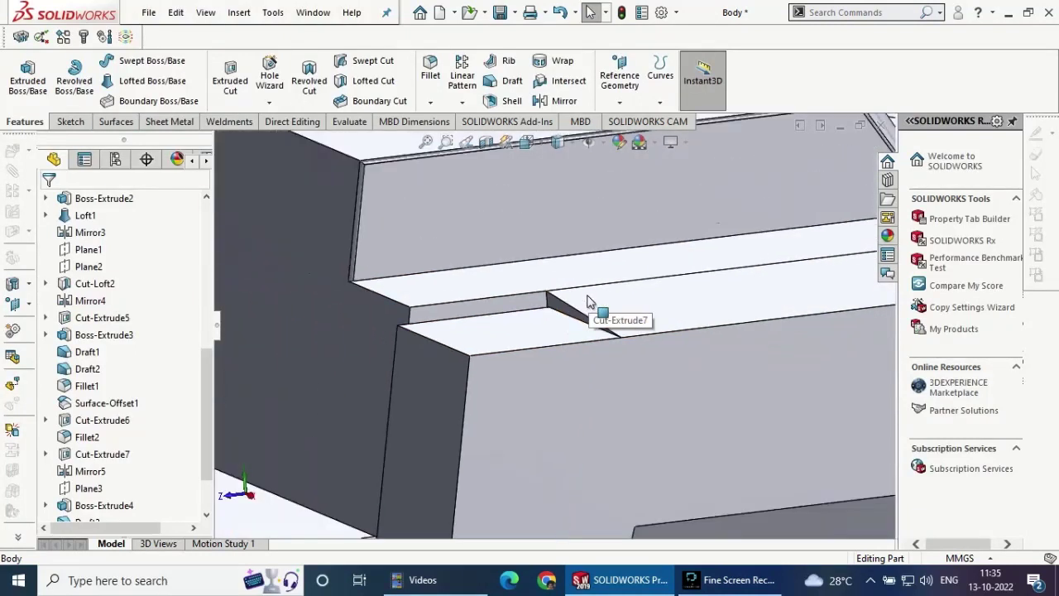
scroll(575, 318, "down", 2)
scroll(559, 317, "up", 2)
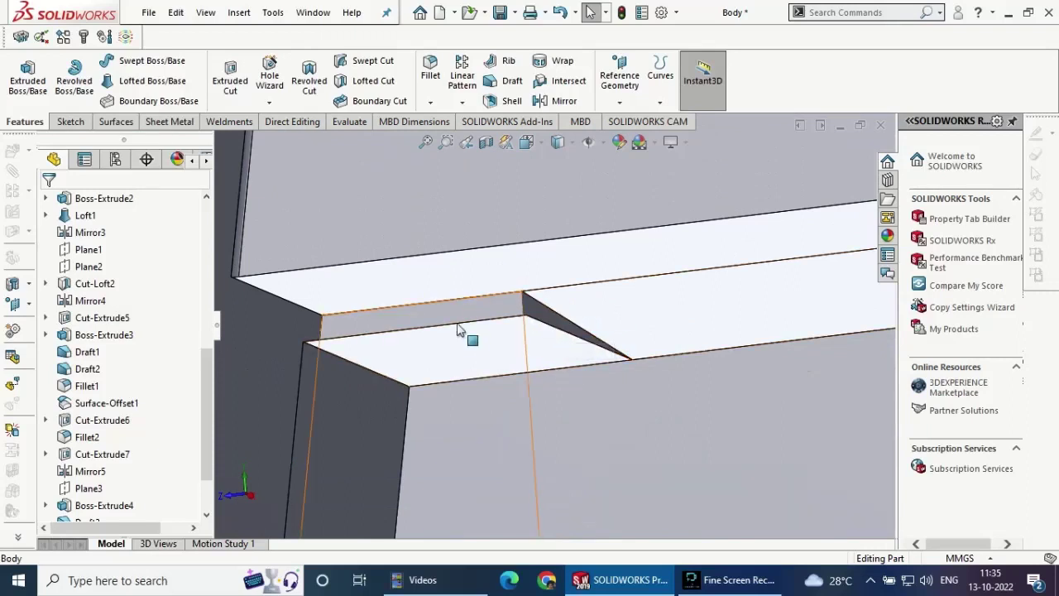
scroll(58, 509, "down", 3)
left_click(108, 505)
left_click(106, 447)
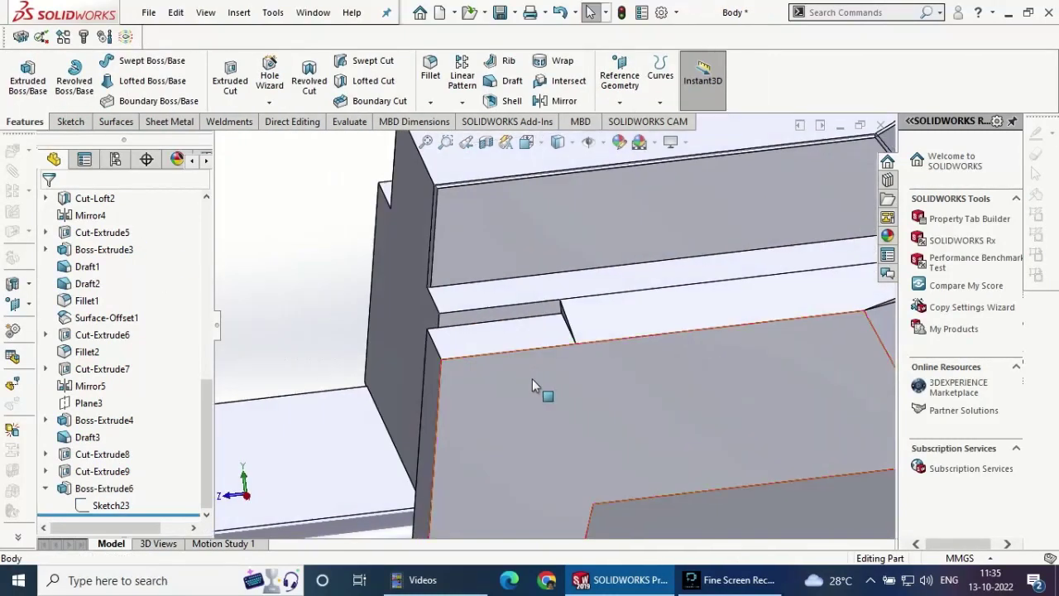
- Sketch a thin corner rectangle on the flap's flat face, viewed normal to it
left_click(629, 416)
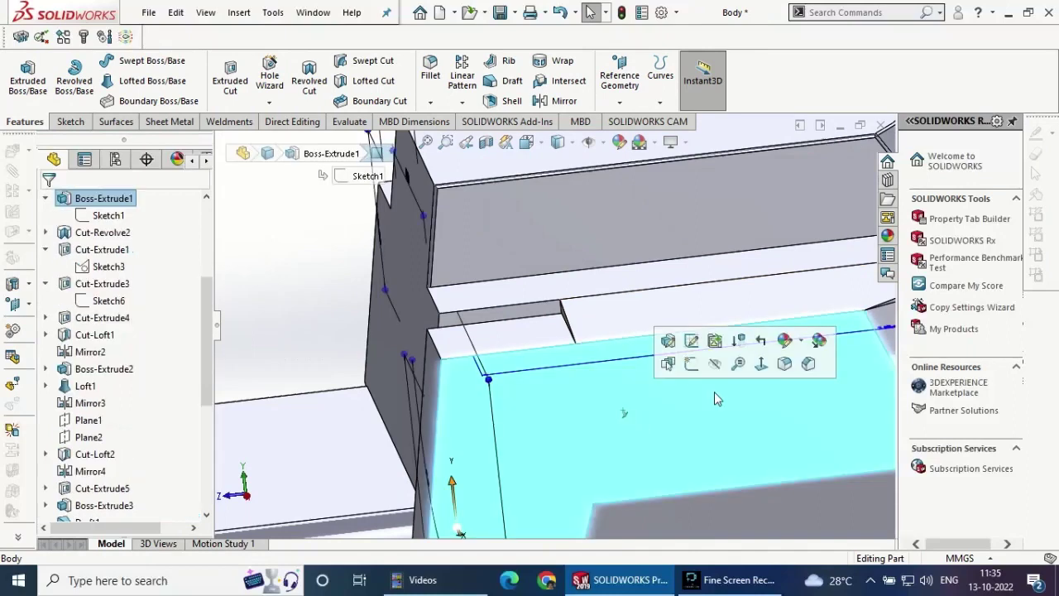
left_click(759, 367)
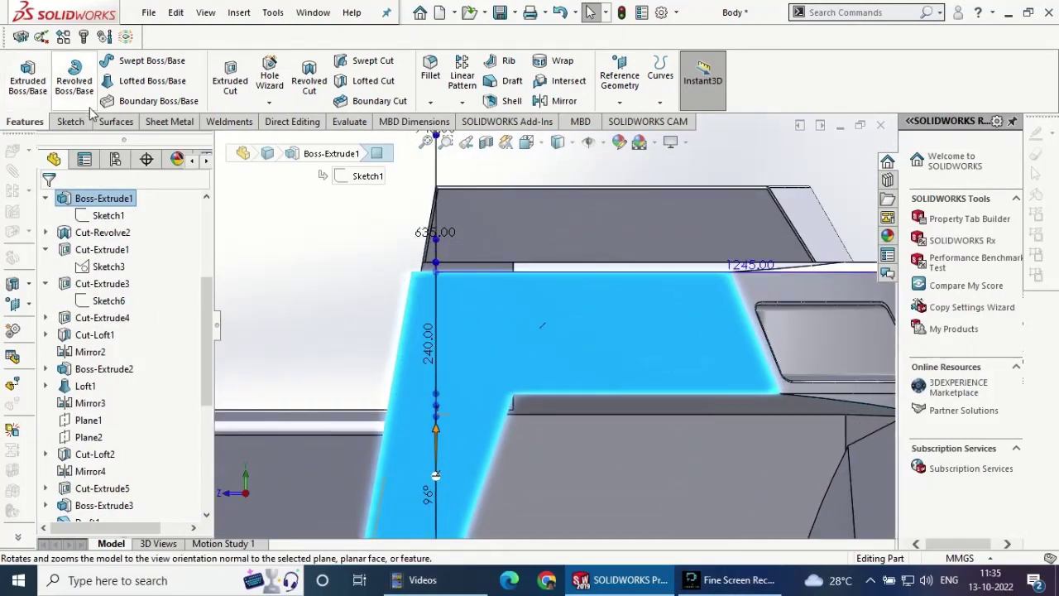
left_click(70, 121)
left_click(22, 75)
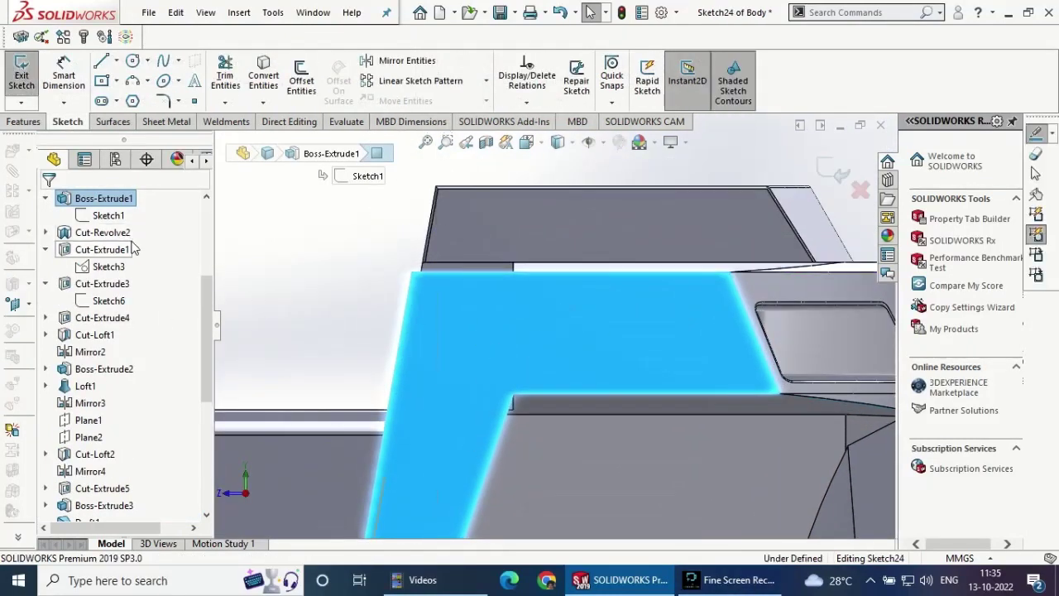
left_click(101, 81)
left_click(61, 260)
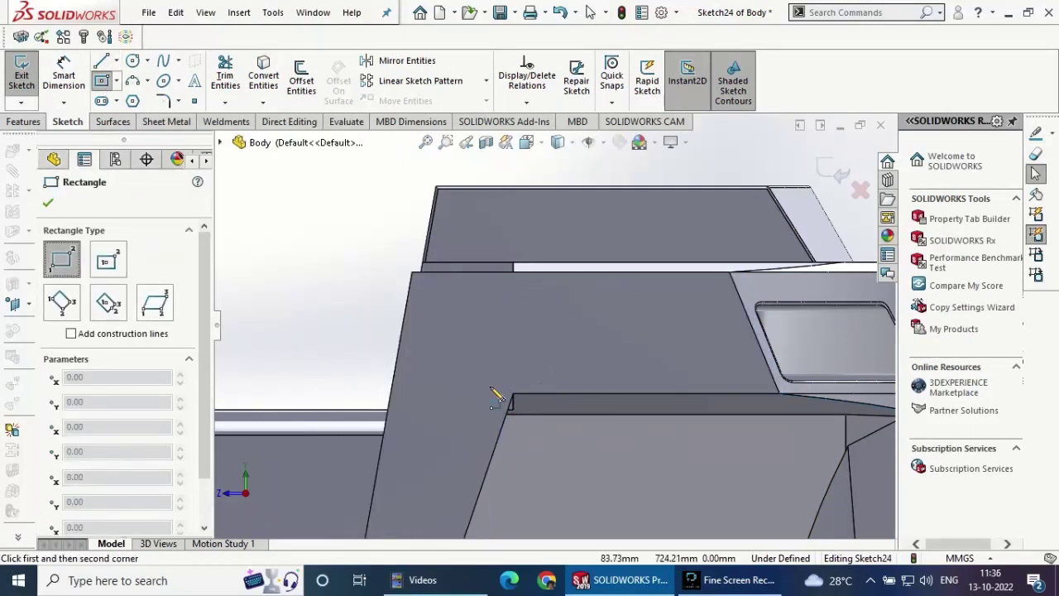
left_click(513, 395)
left_click(530, 264)
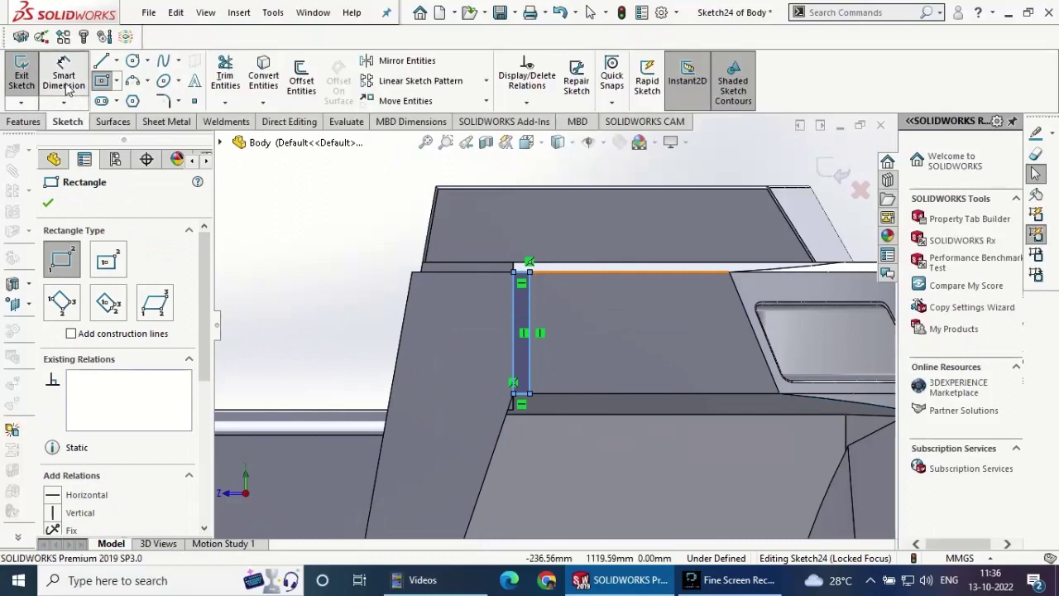
key("Escape")
- Dimension the rectangle's width to 7.5 mm
left_click(525, 280)
left_click(520, 222)
type("7.5")
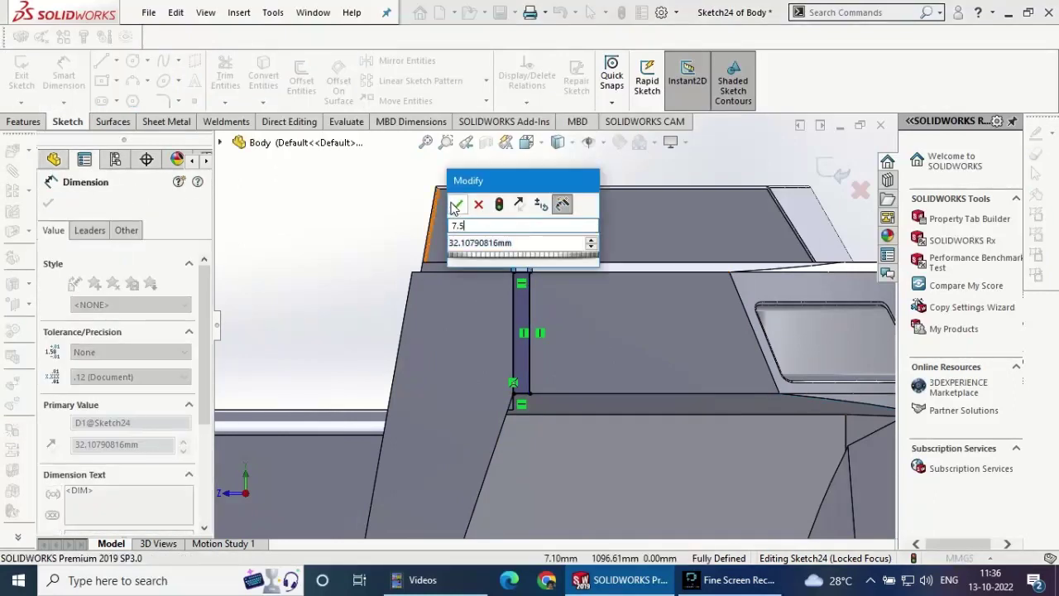
left_click(453, 207)
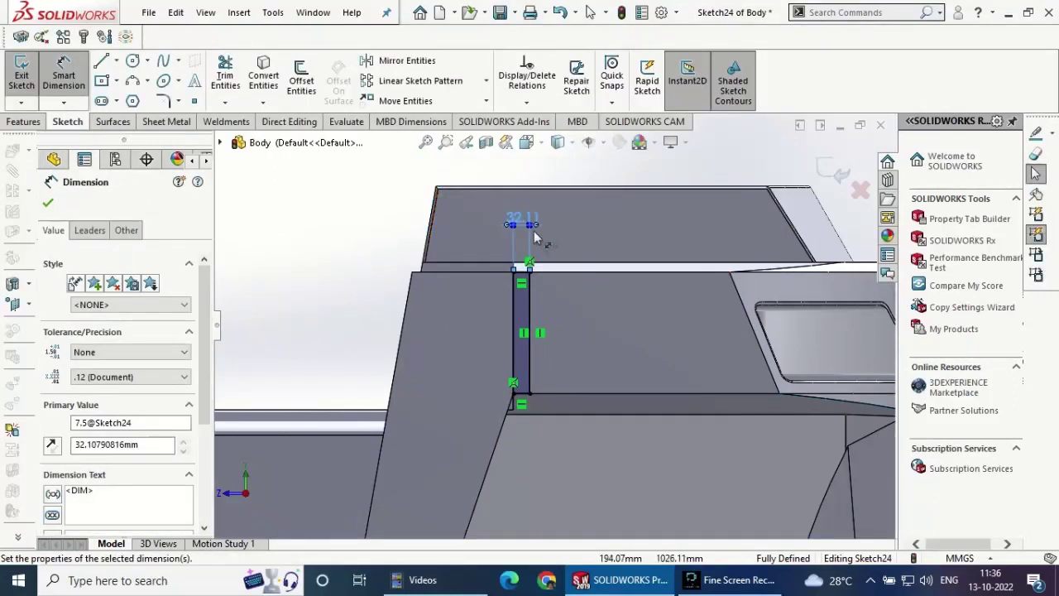
double_click(525, 222)
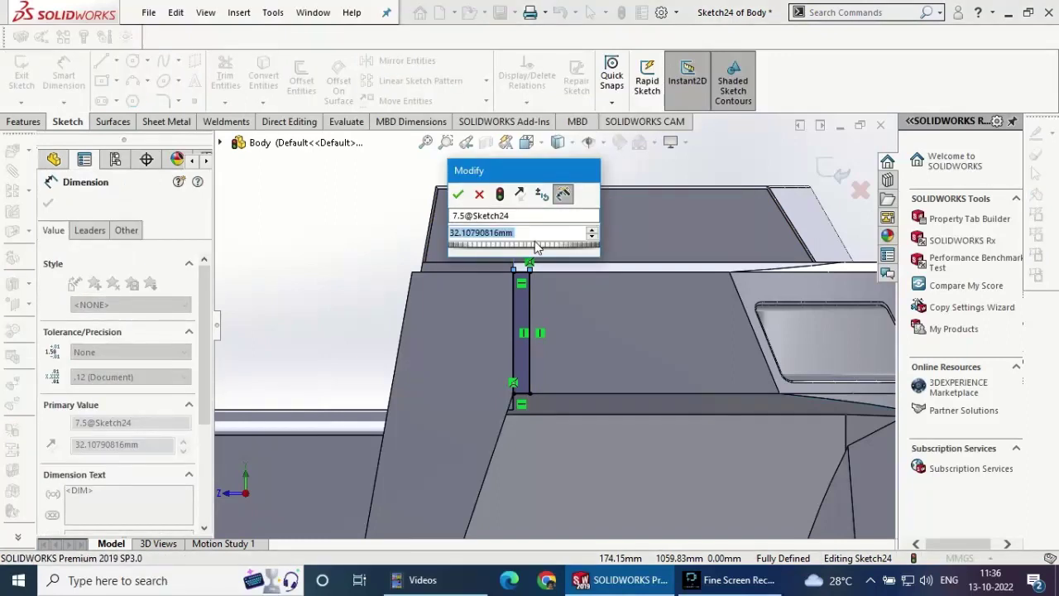
type("7.5")
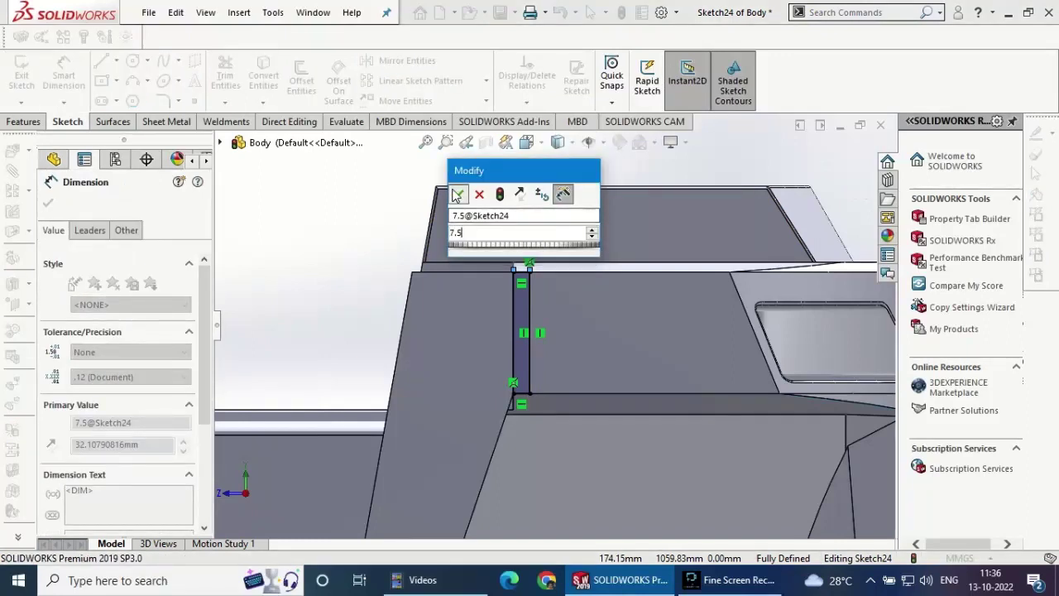
left_click(457, 195)
- Cut the rectangle up to a chosen surface, keeping all resulting bodies
left_click(48, 202)
left_click(25, 121)
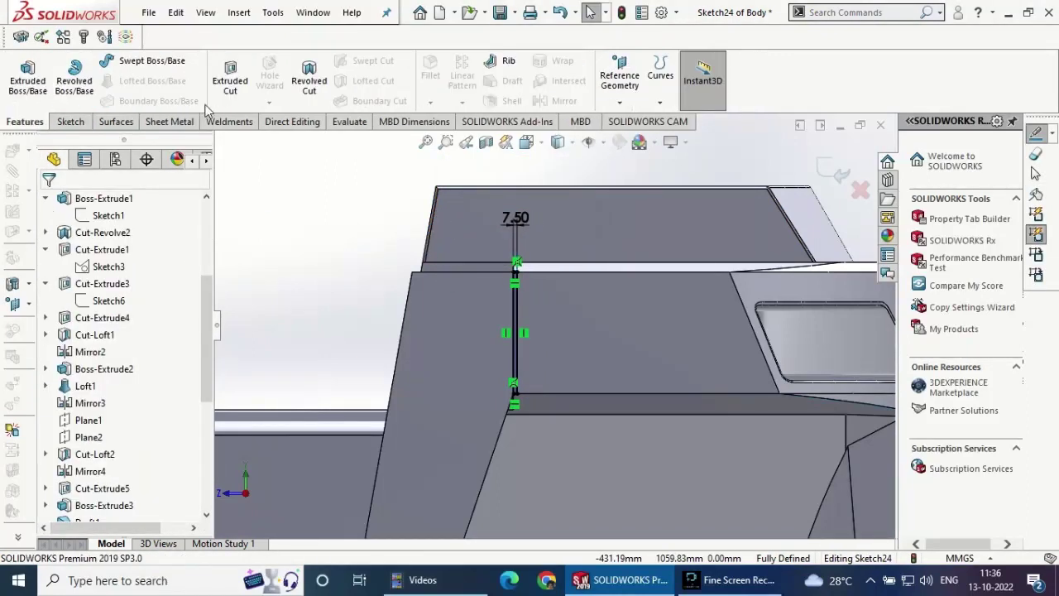
left_click(230, 78)
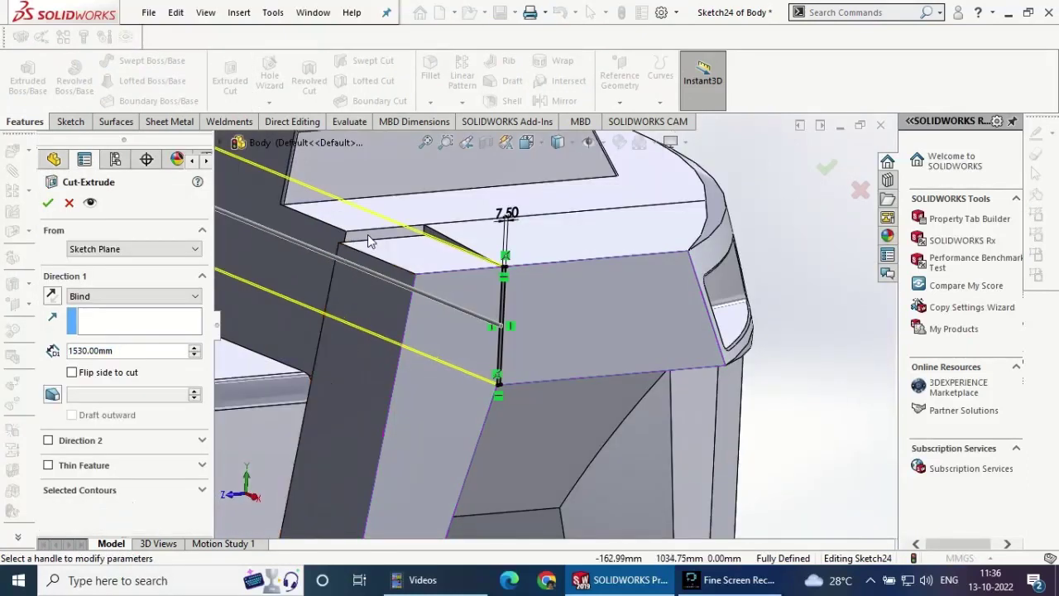
left_click(370, 240)
left_click(48, 202)
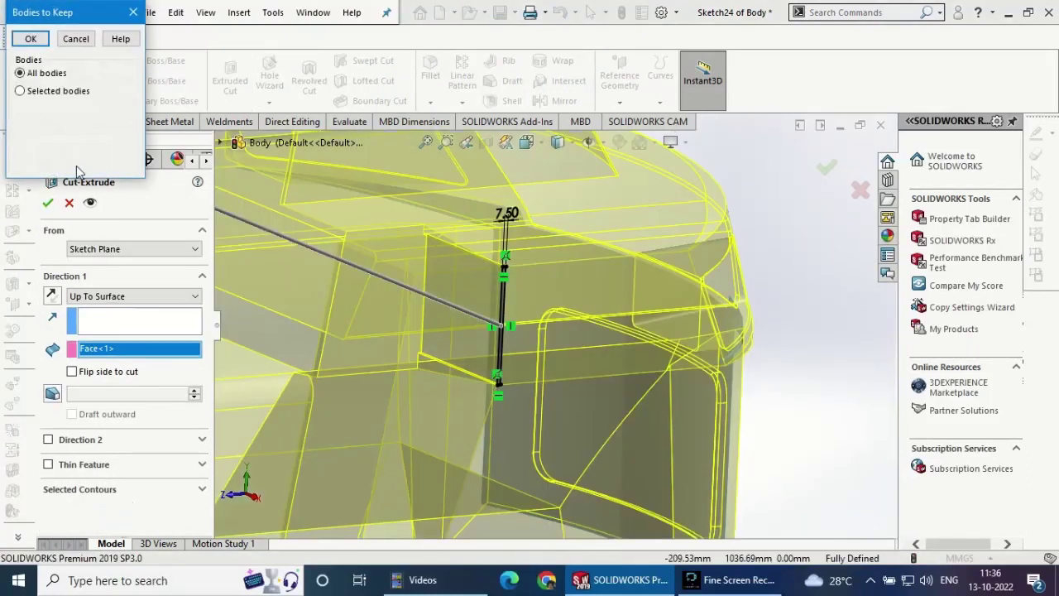
left_click(31, 39)
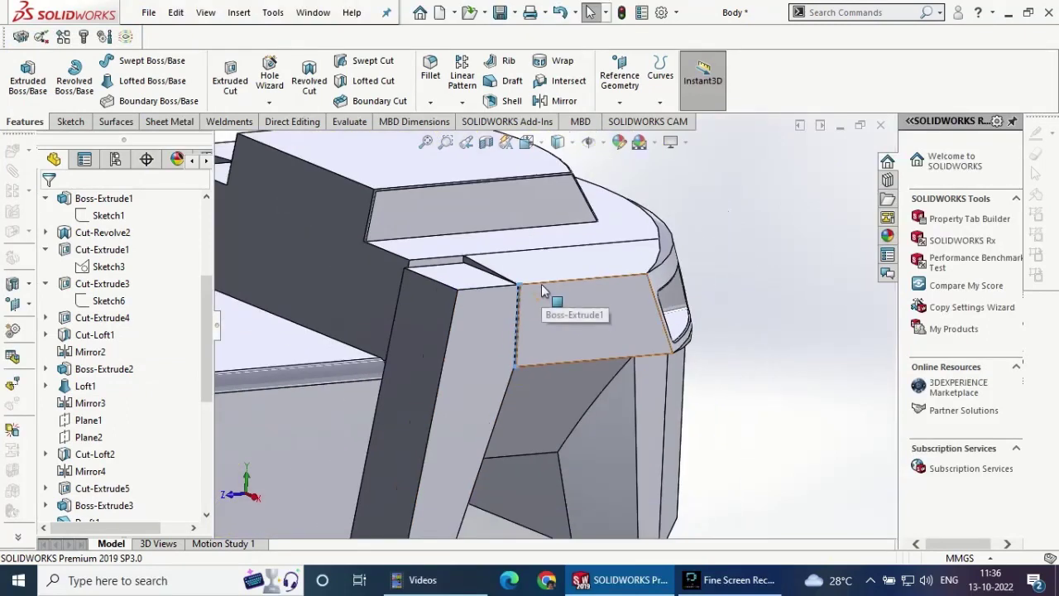
- Start a sketch on the flap's slanted face, then leave it without adding anything
scroll(436, 289, "down", 5)
scroll(538, 255, "down", 3)
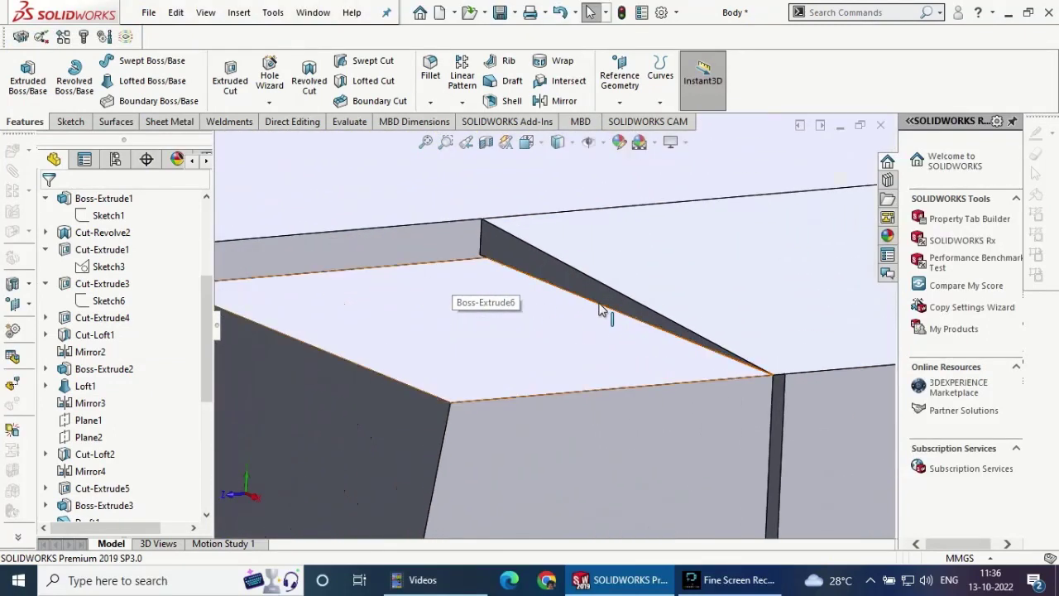
left_click(515, 265)
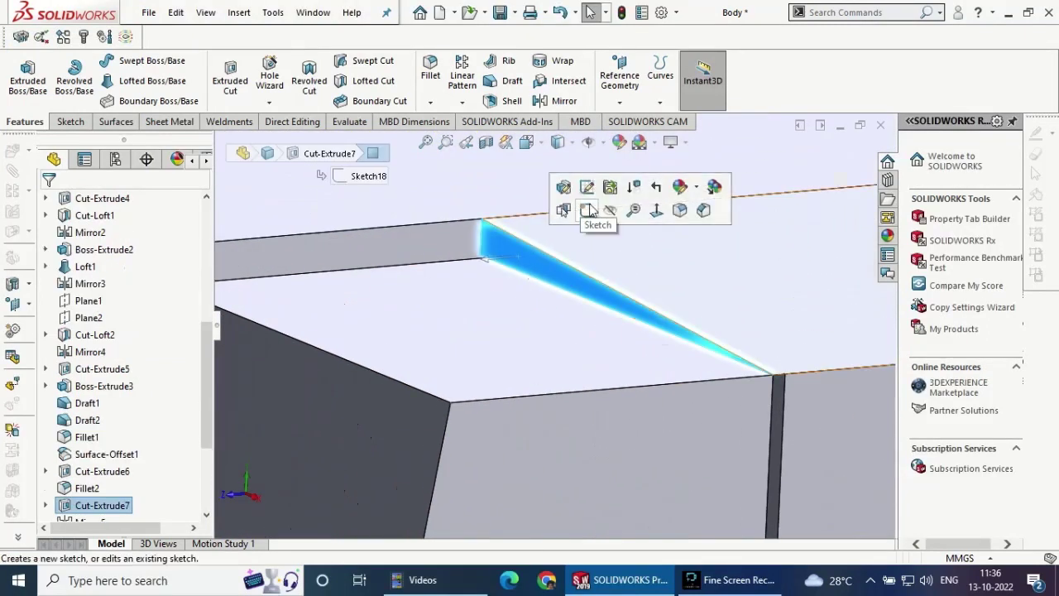
left_click(586, 212)
left_click(27, 124)
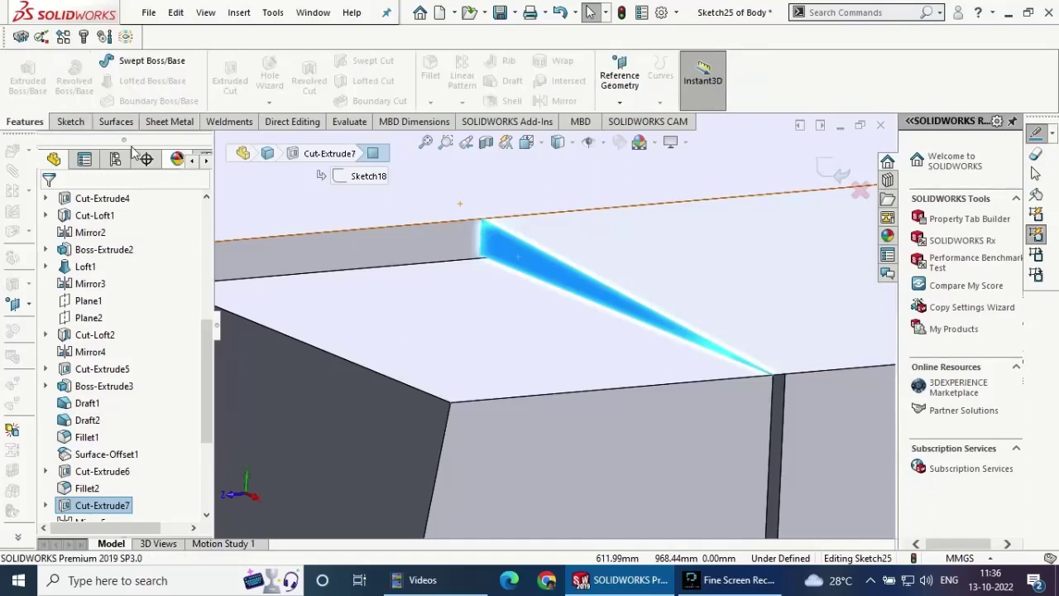
left_click(71, 121)
mouse_move(376, 242)
middle_mouse_down()
mouse_move(417, 229)
mouse_move(416, 250)
middle_mouse_up()
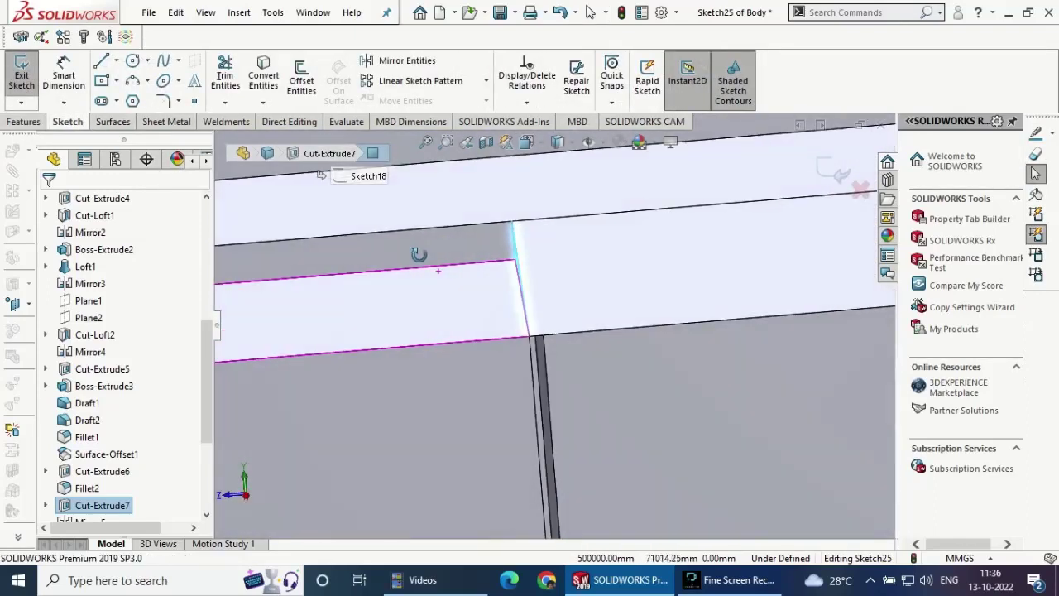
left_click(23, 78)
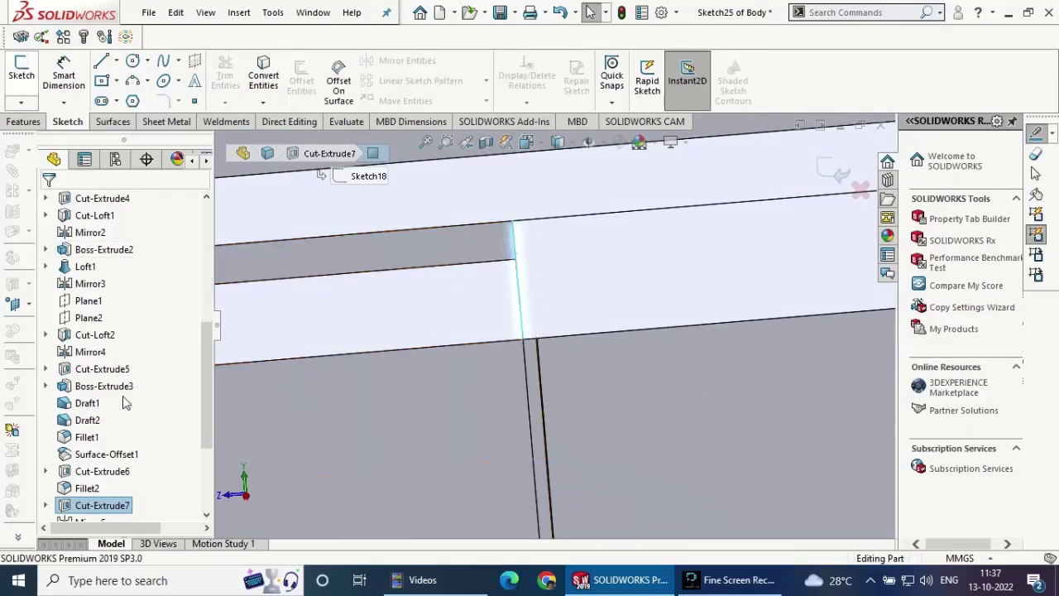
- Reopen Sketch24 and delete the relation holding the slot's corner point
key("ctrl+z")
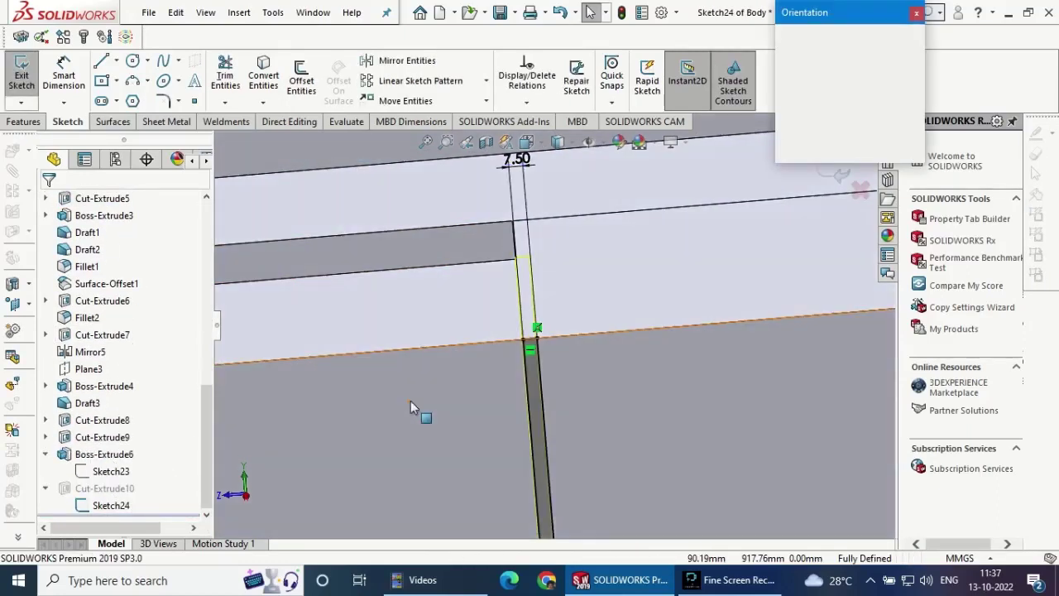
key("space")
scroll(676, 238, "down", 5)
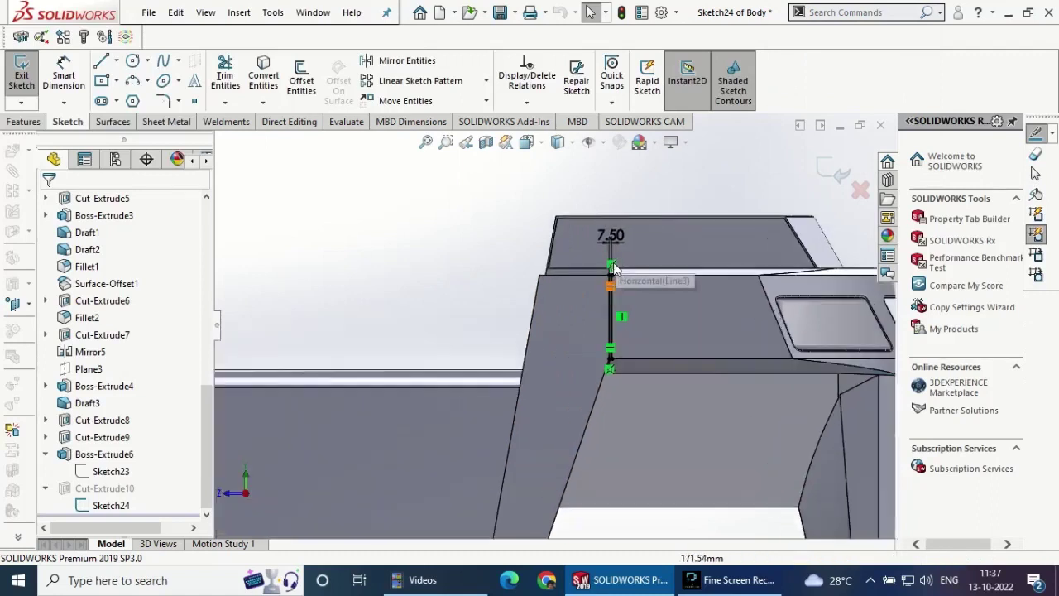
scroll(646, 264, "down", 5)
right_click(551, 312)
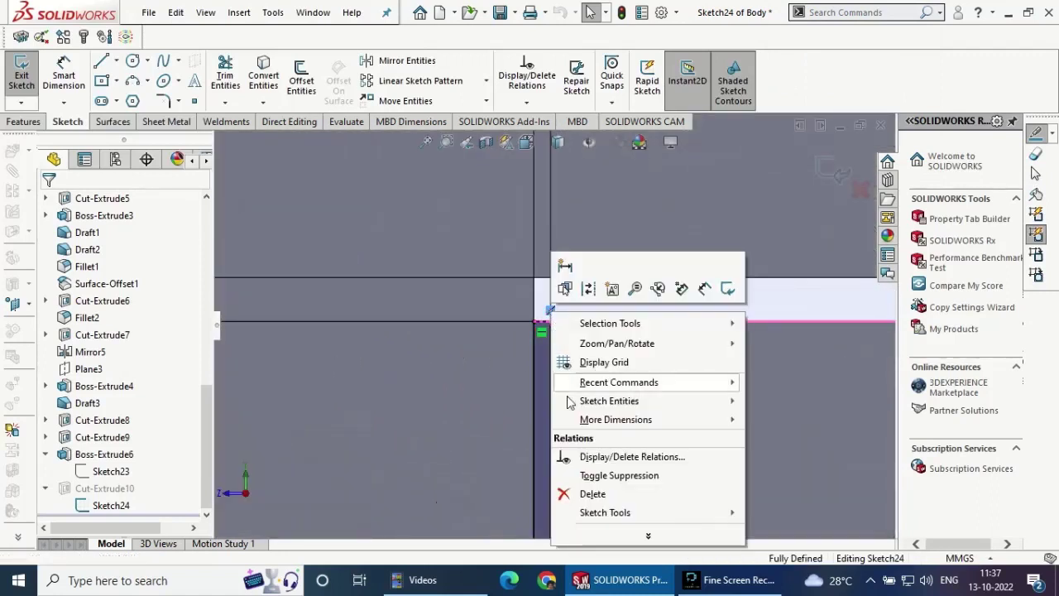
left_click(589, 494)
- Move the corner point onto the upper edge, rebuild Cut-Extrude10, and save the part
left_click(546, 314)
left_click_drag(550, 309, 551, 278)
left_click(48, 202)
left_click(23, 122)
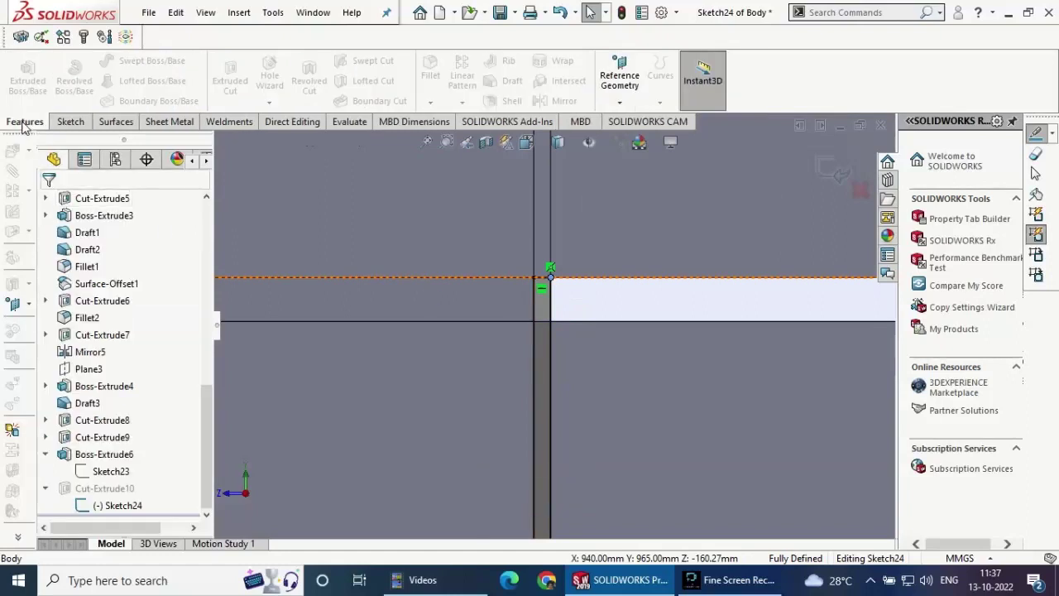
left_click(809, 163)
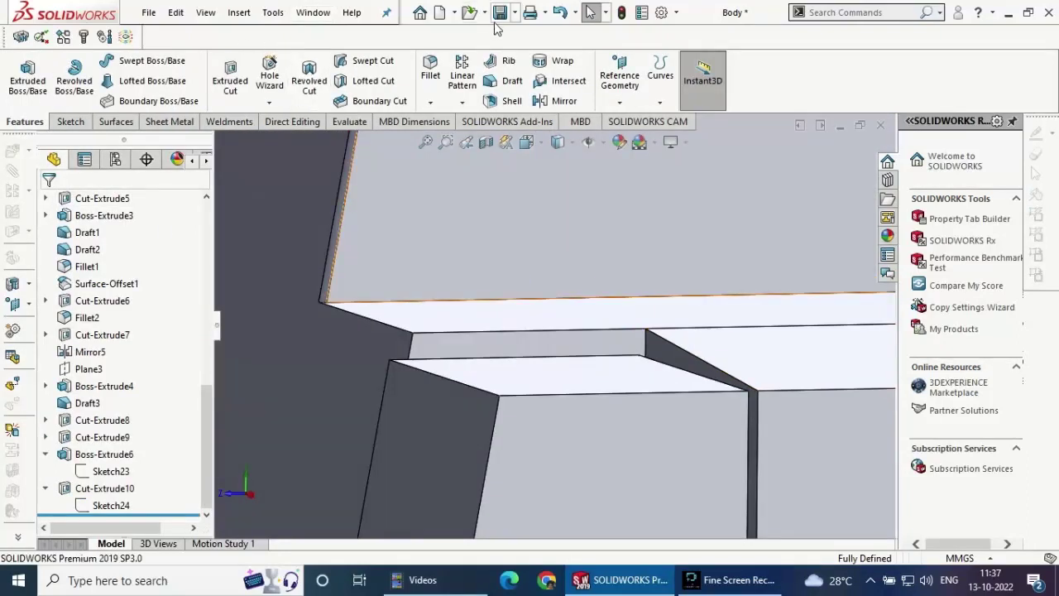
left_click(497, 14)
scroll(662, 356, "down", 2)
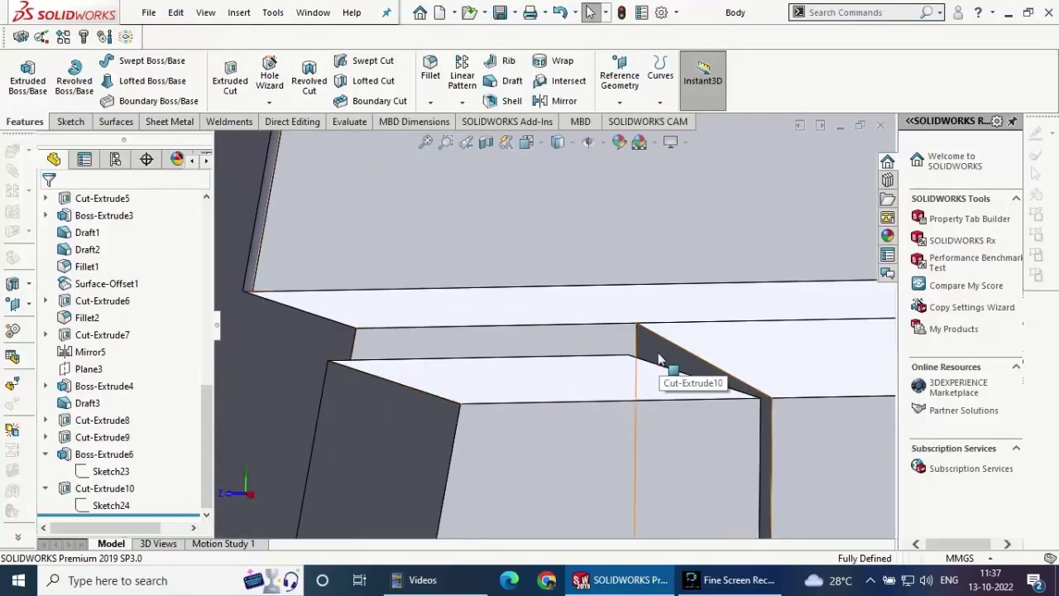
- Start a sketch on the flap's left face, then discard it
left_click(382, 405)
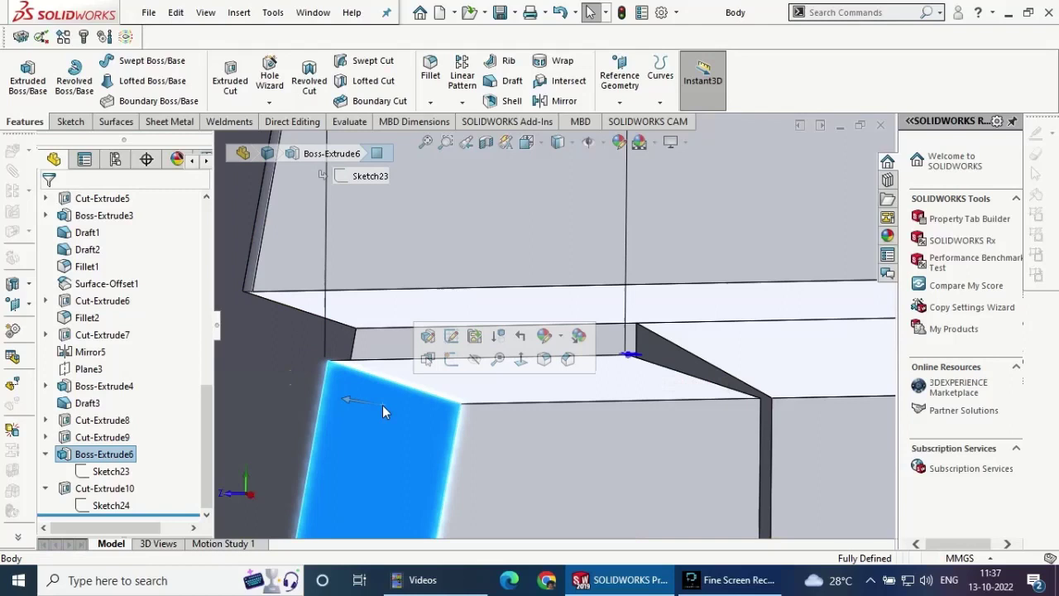
left_click(451, 359)
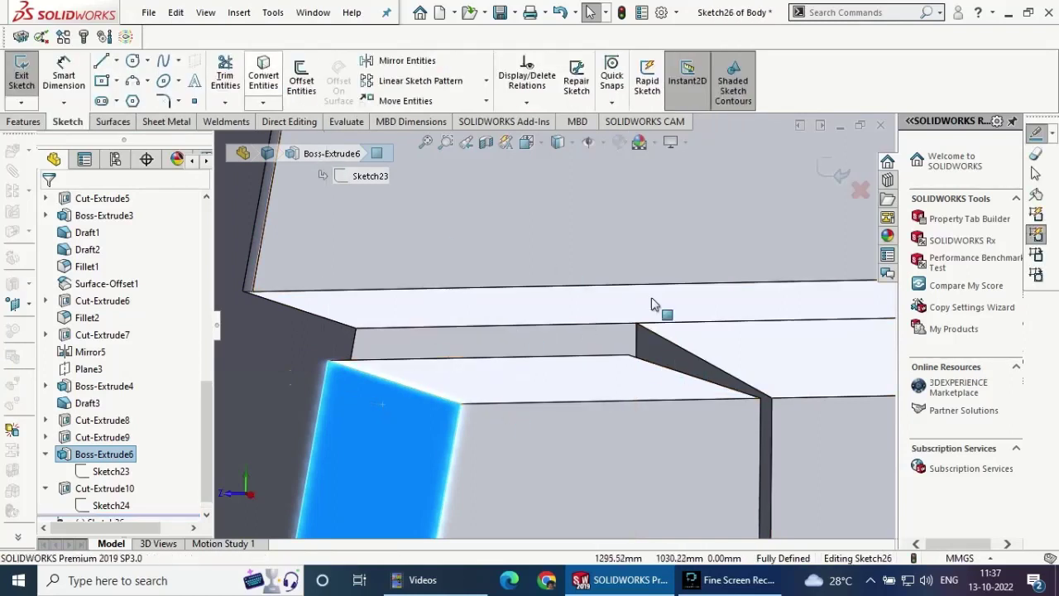
left_click(656, 341)
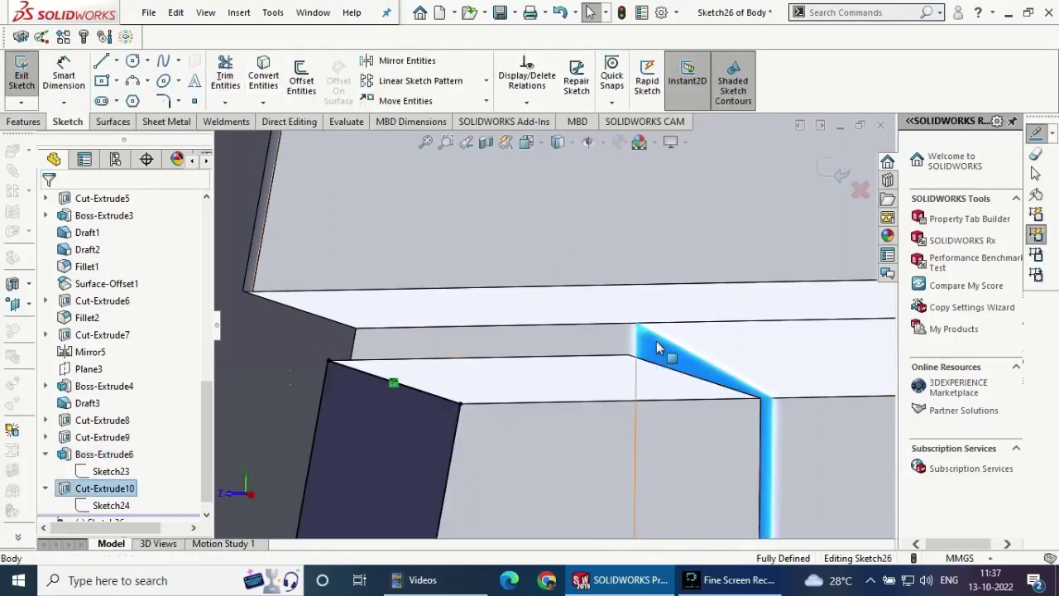
left_click(560, 12)
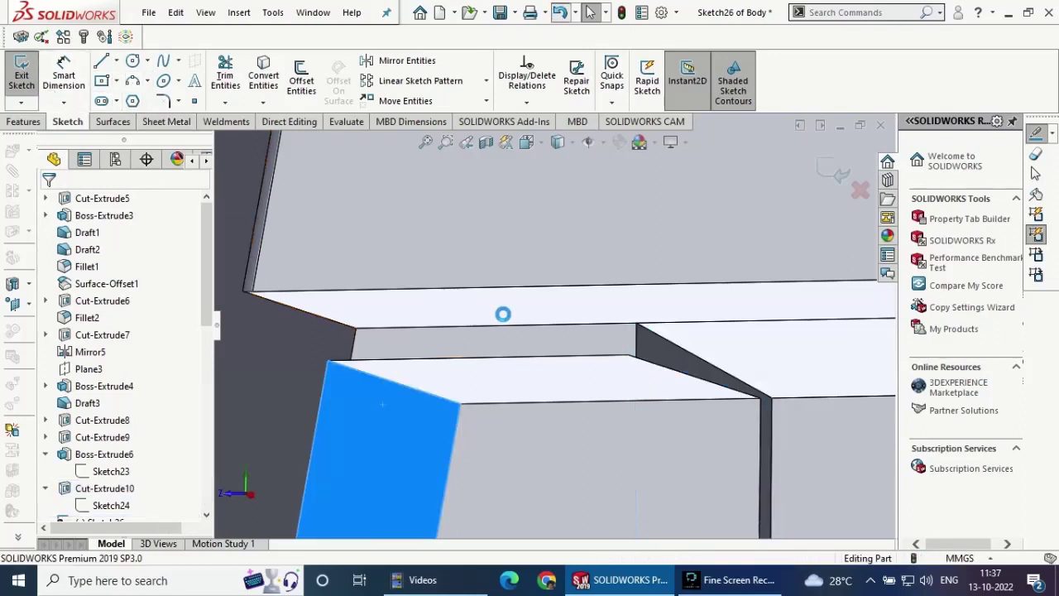
- Sketch on the left face again and convert the sloped face's edges into it
left_click(324, 438)
left_click(421, 370)
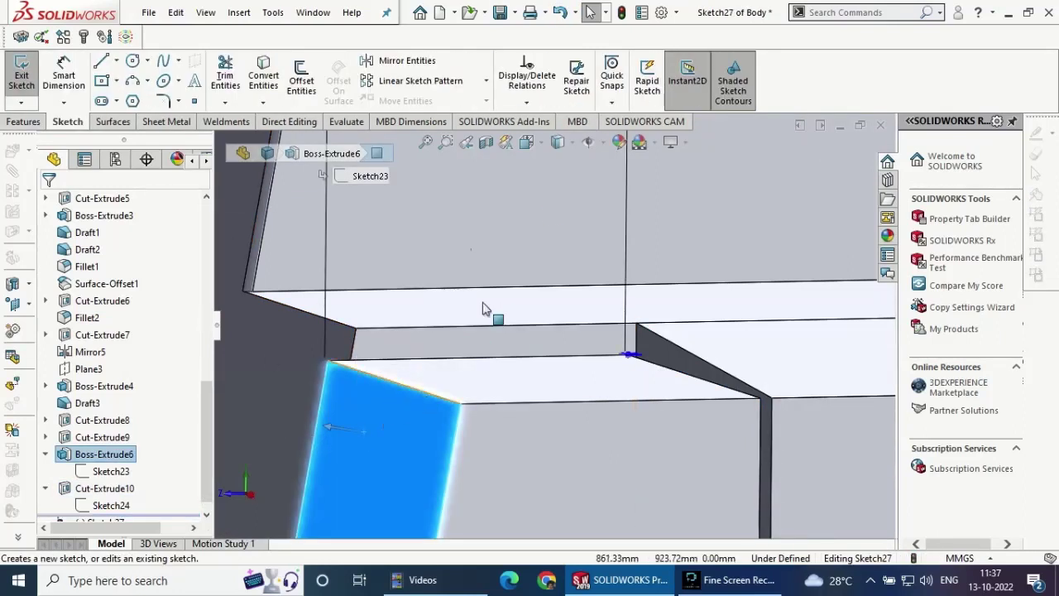
left_click(707, 372)
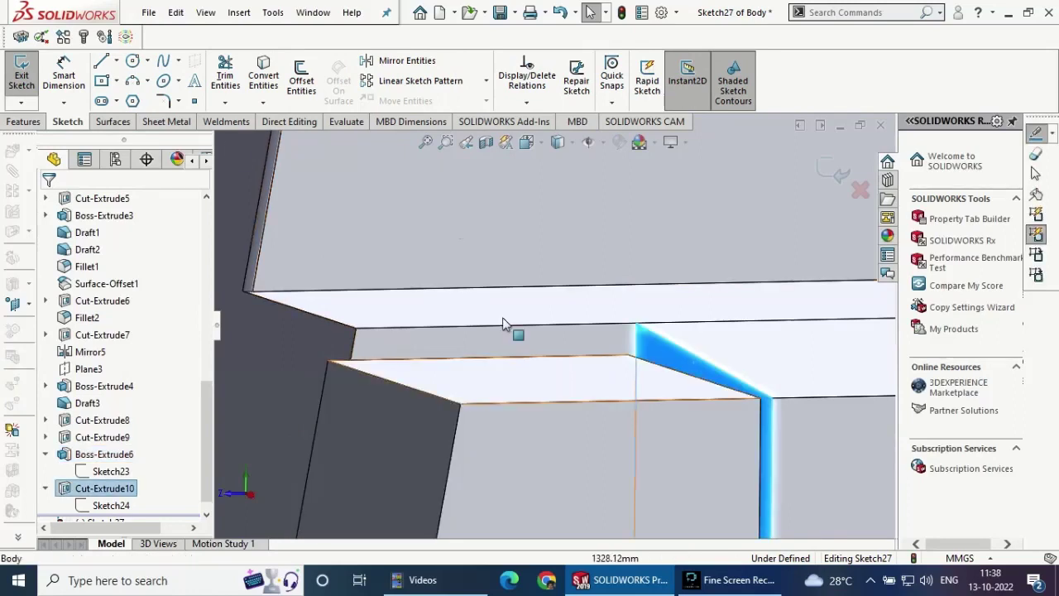
left_click(258, 77)
scroll(426, 360, "up", 5)
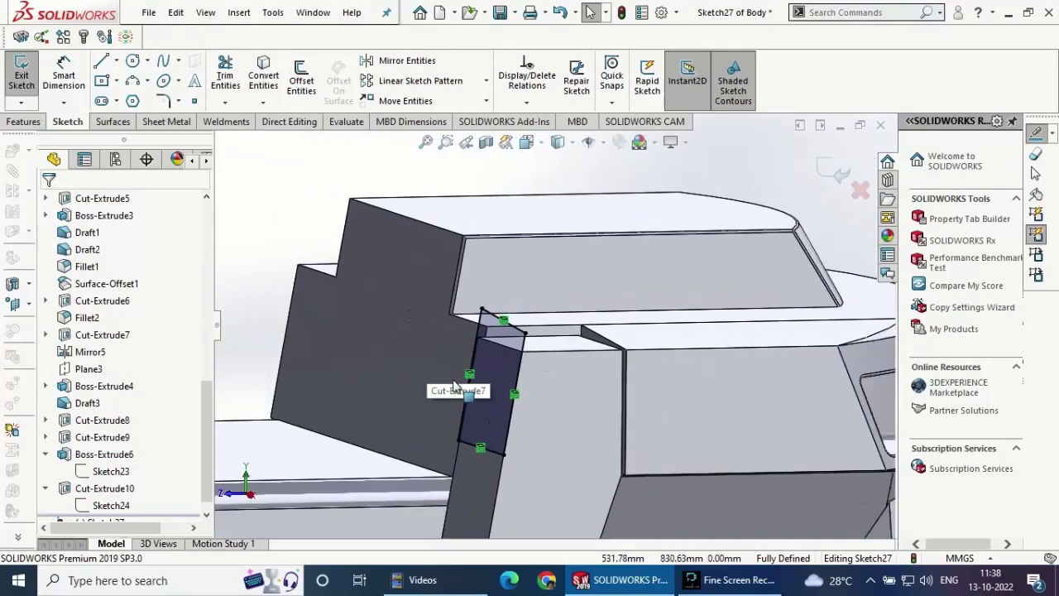
mouse_move(453, 385)
middle_mouse_down()
mouse_move(484, 398)
mouse_move(497, 434)
mouse_move(477, 446)
middle_mouse_up()
- Delete the converted rectangle, convert a single model edge instead, and exit the sketch
left_click(551, 354)
key("Delete")
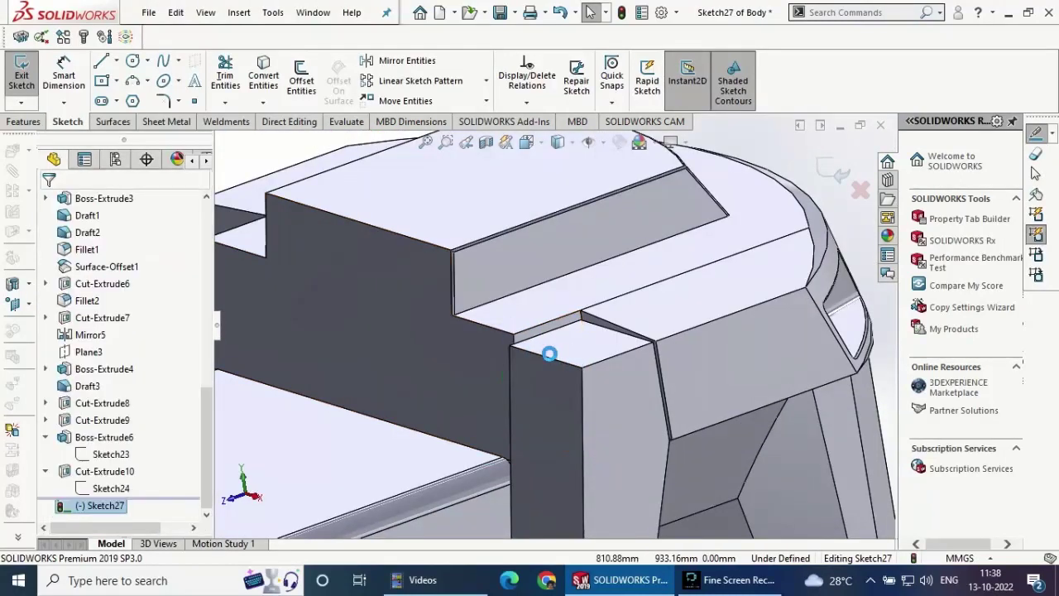
left_click(263, 74)
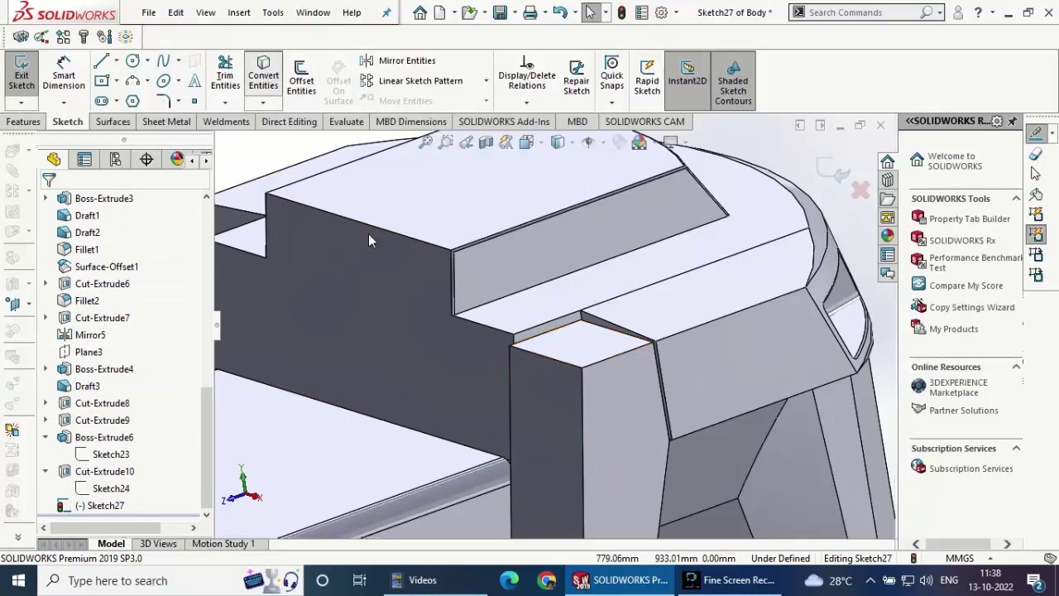
left_click(618, 326)
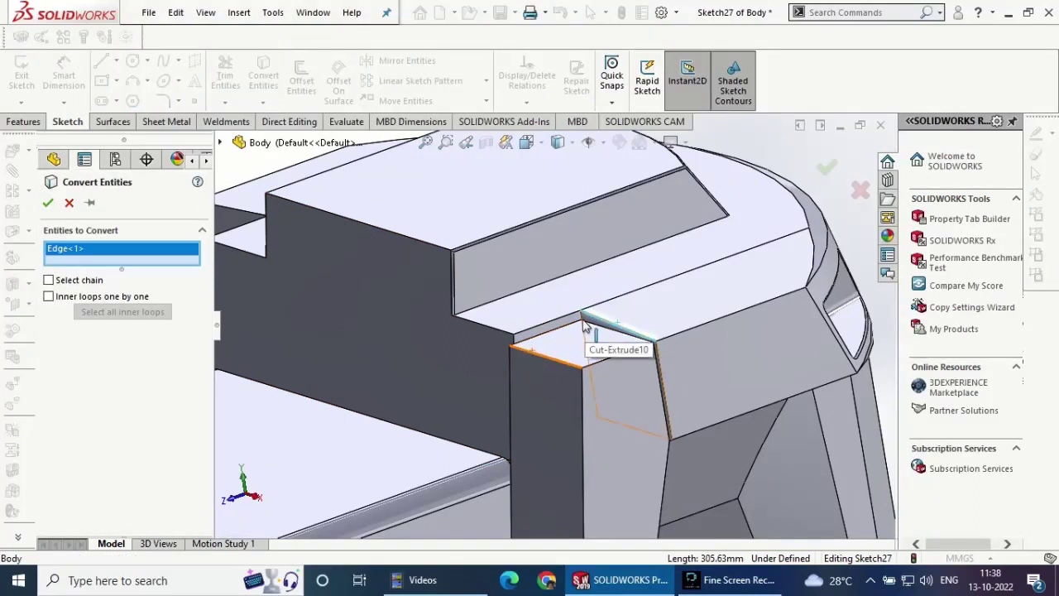
key("Return")
scroll(587, 340, "down", 2)
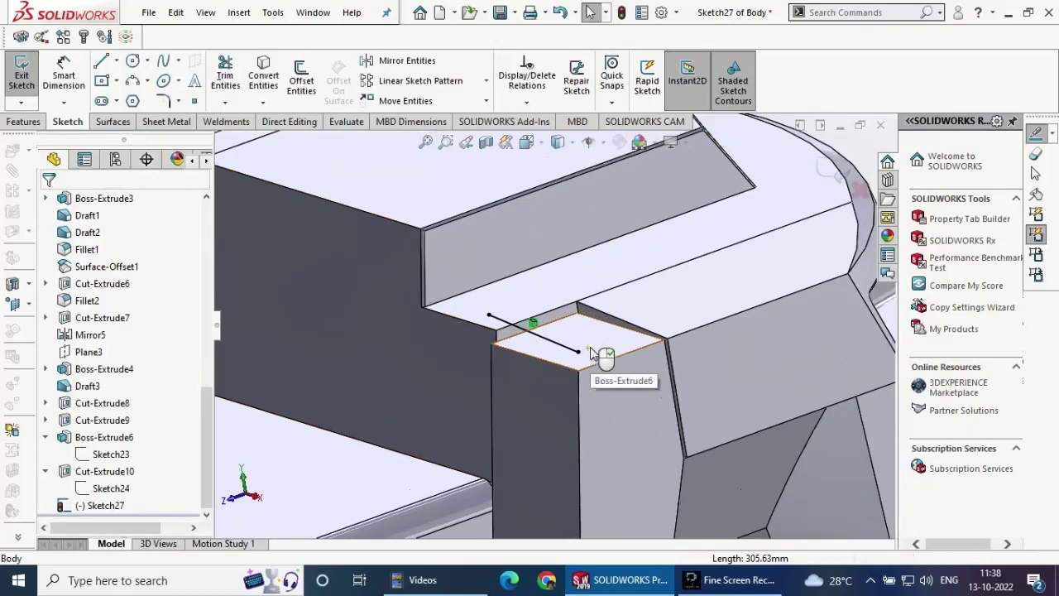
middle_click_drag(590, 354, 424, 346)
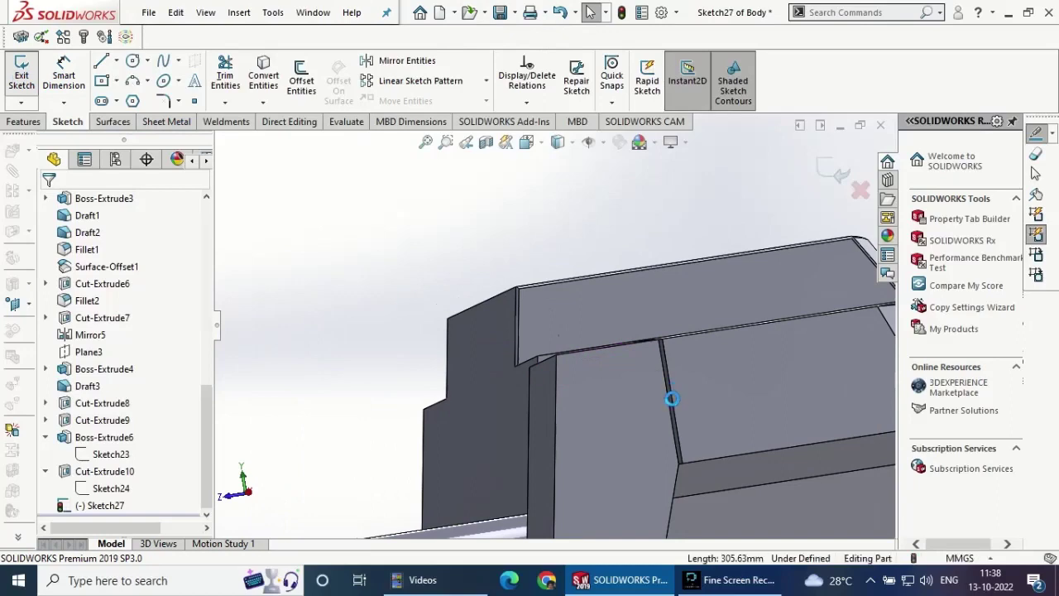
middle_click_drag(687, 428, 681, 450)
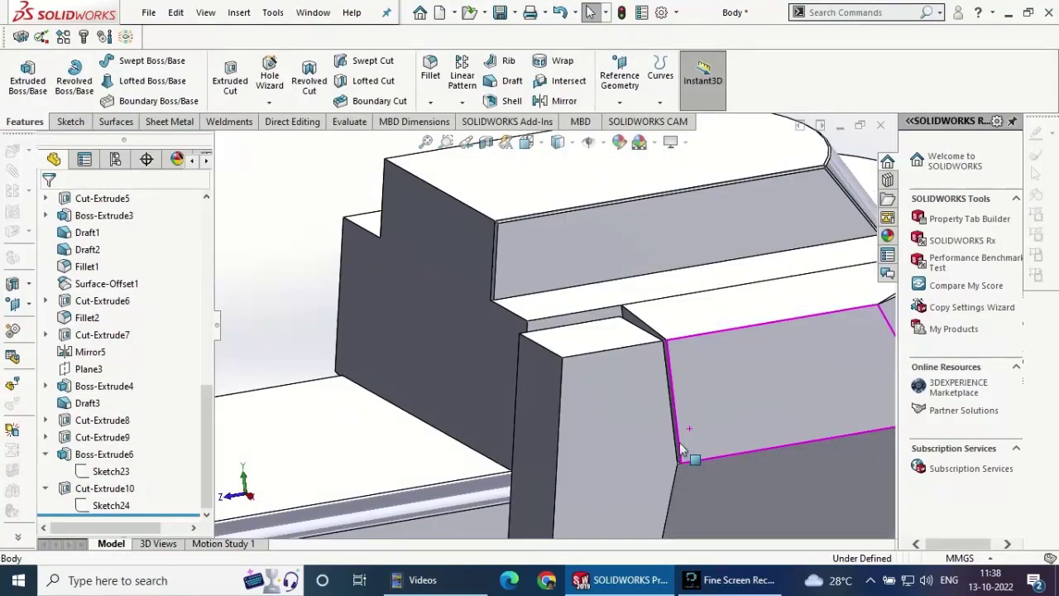
- Sketch on the cut's narrow face and convert its edges into the sketch
left_click(642, 328)
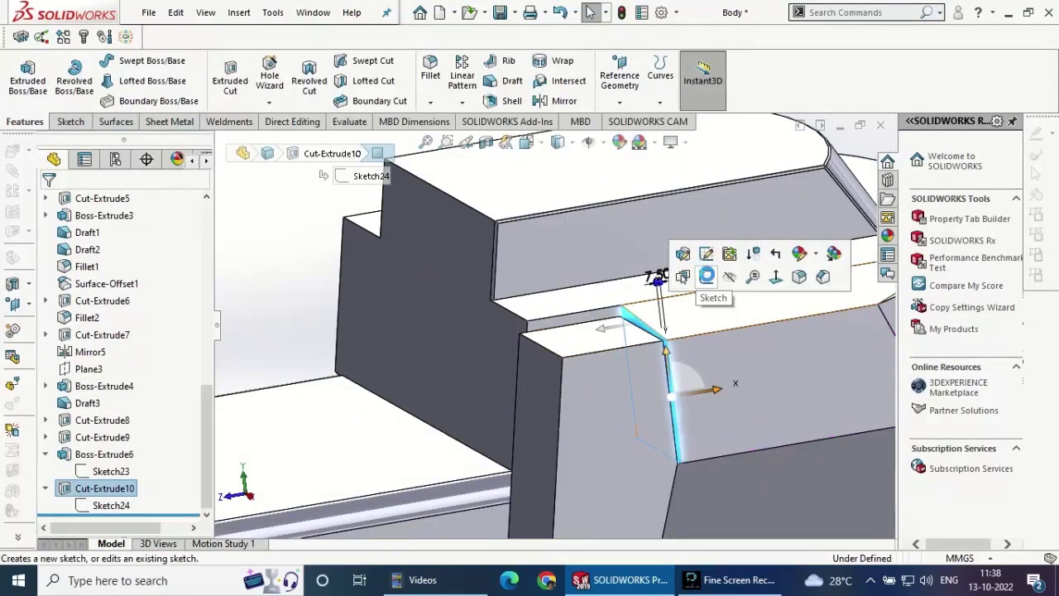
left_click(709, 277)
left_click(259, 75)
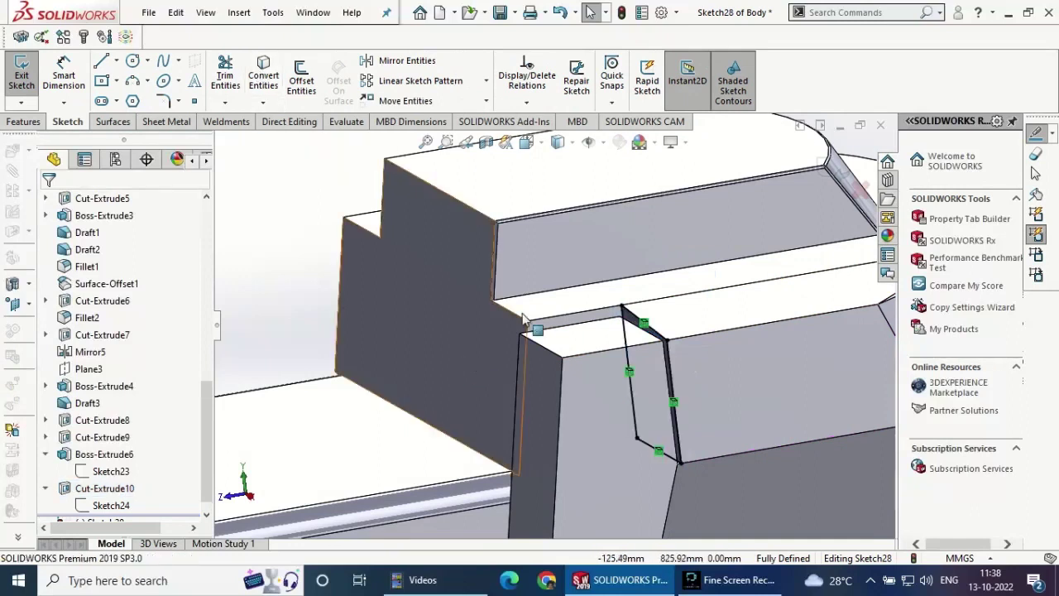
left_click(23, 121)
- Extrude it up to a chosen face from a 7.5 mm offset, unmerged as a separate body
left_click(28, 76)
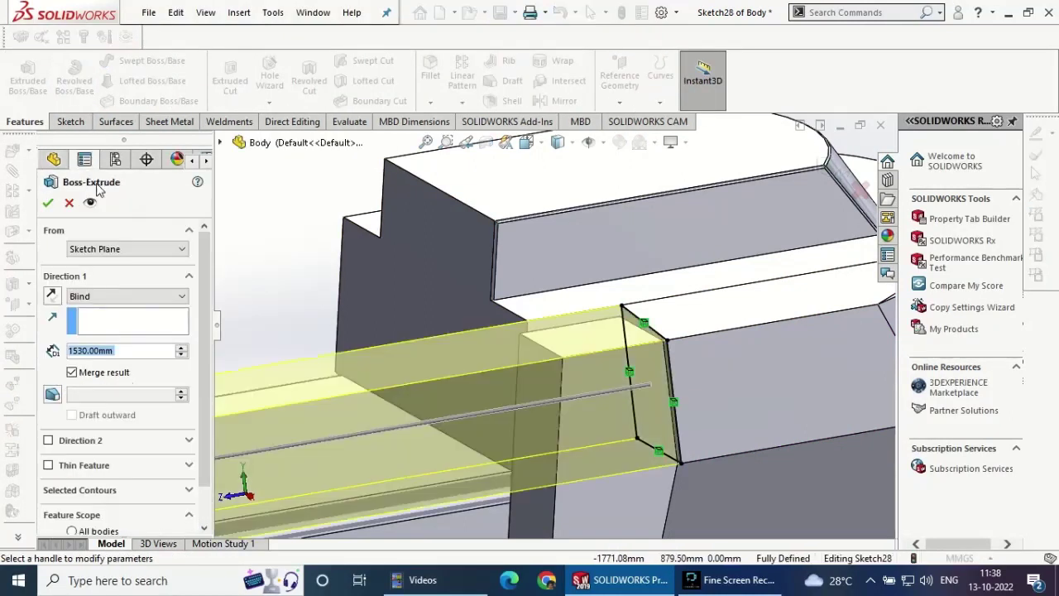
left_click(124, 295)
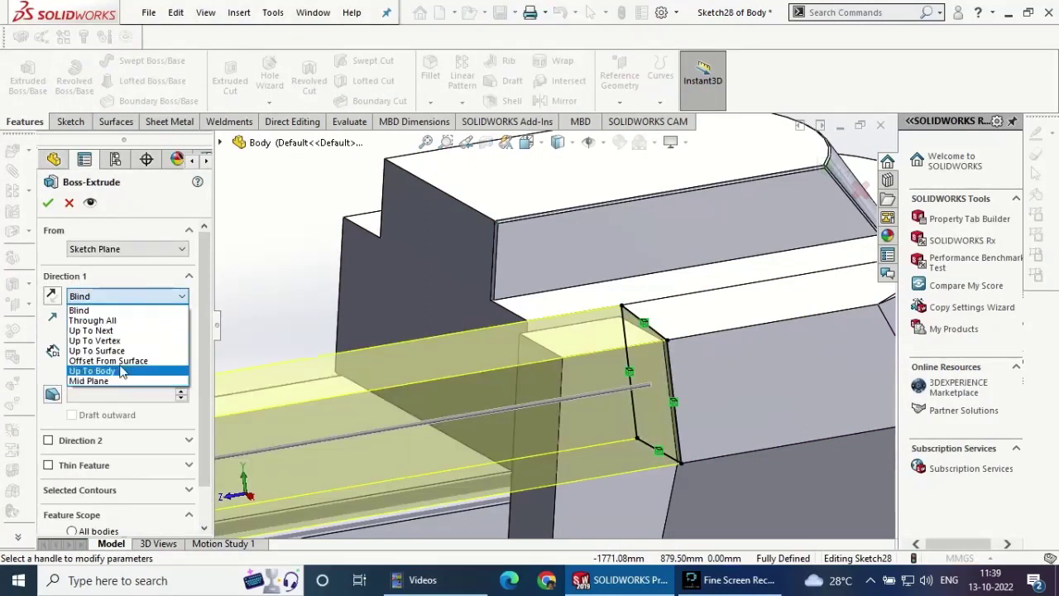
left_click(103, 367)
left_click(551, 379)
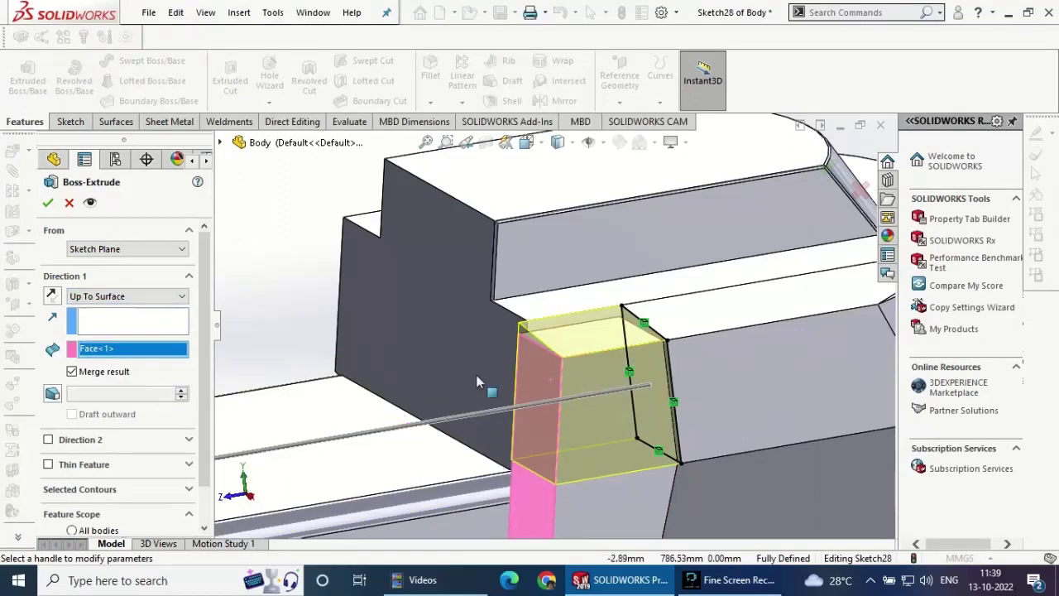
left_click(128, 250)
left_click(135, 295)
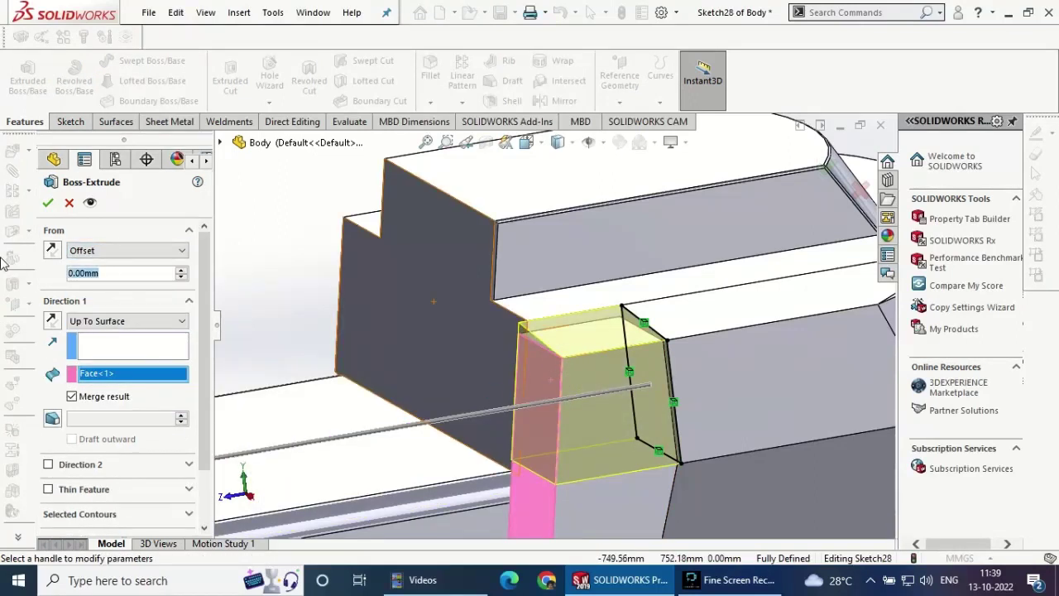
type("7.5")
key("Return")
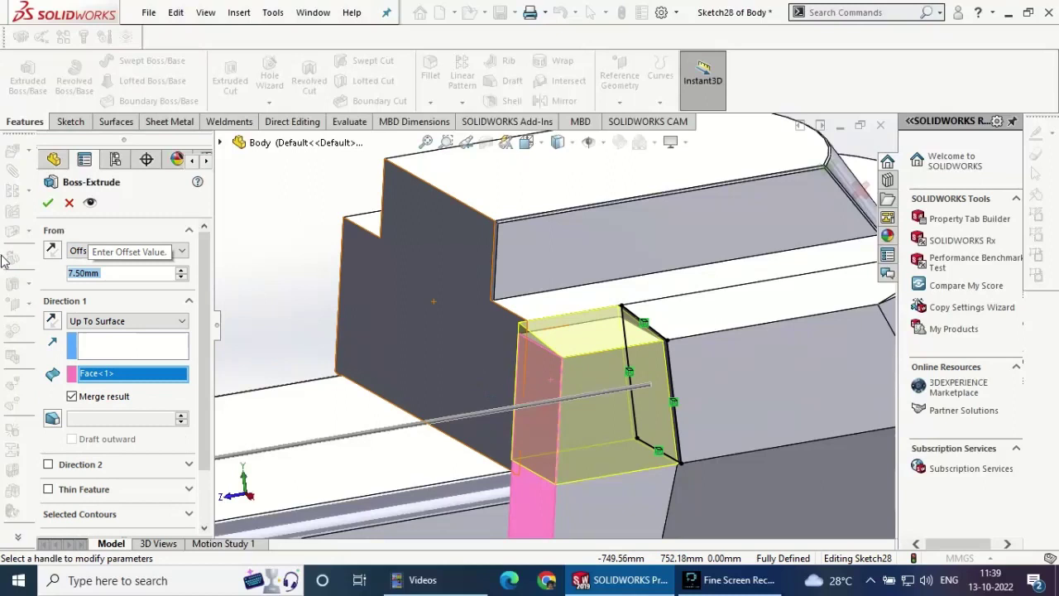
left_click(47, 206)
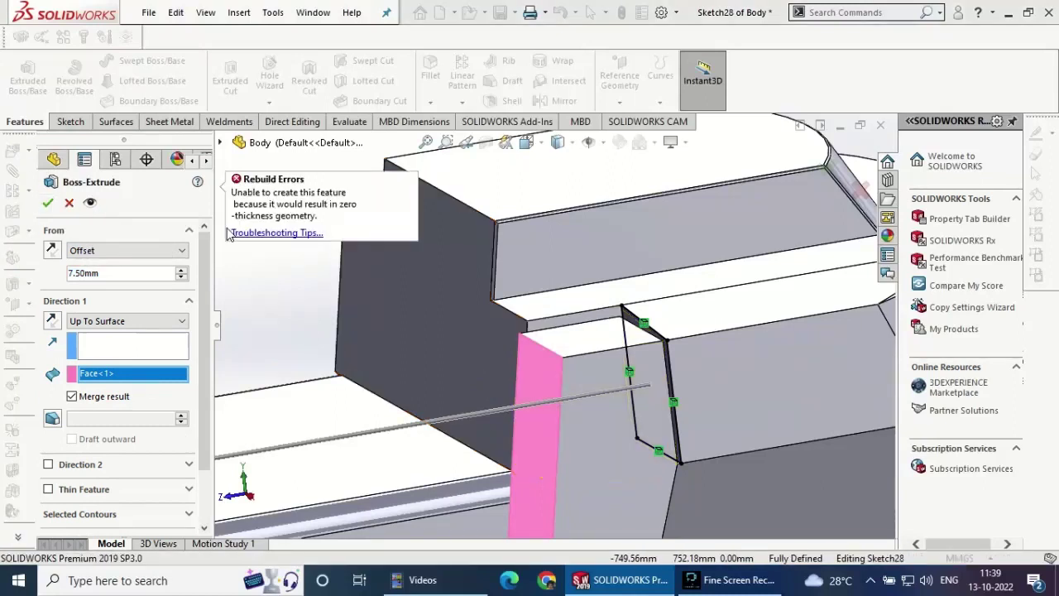
left_click(72, 397)
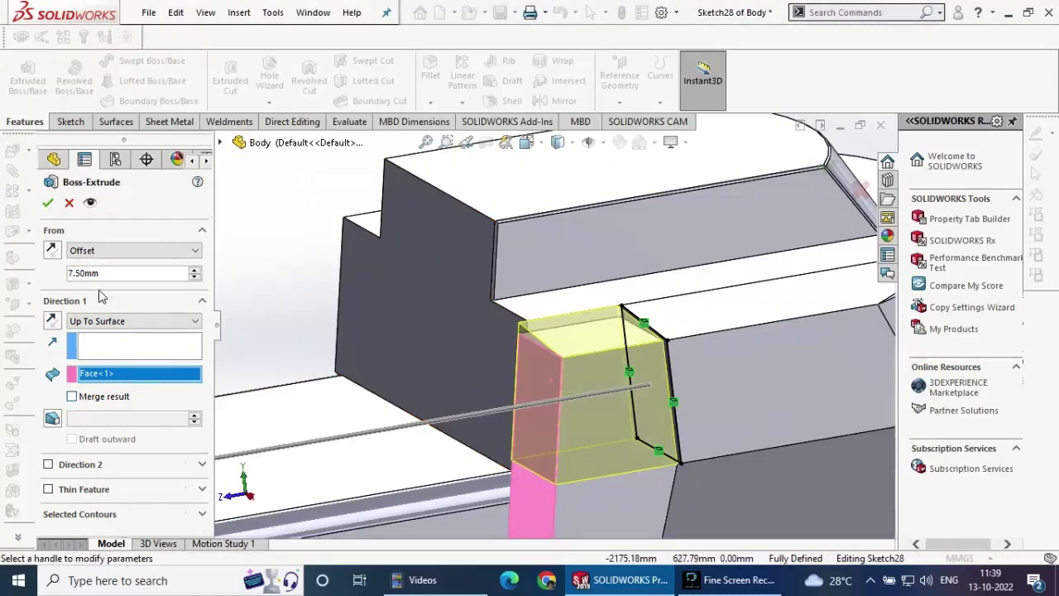
left_click(52, 204)
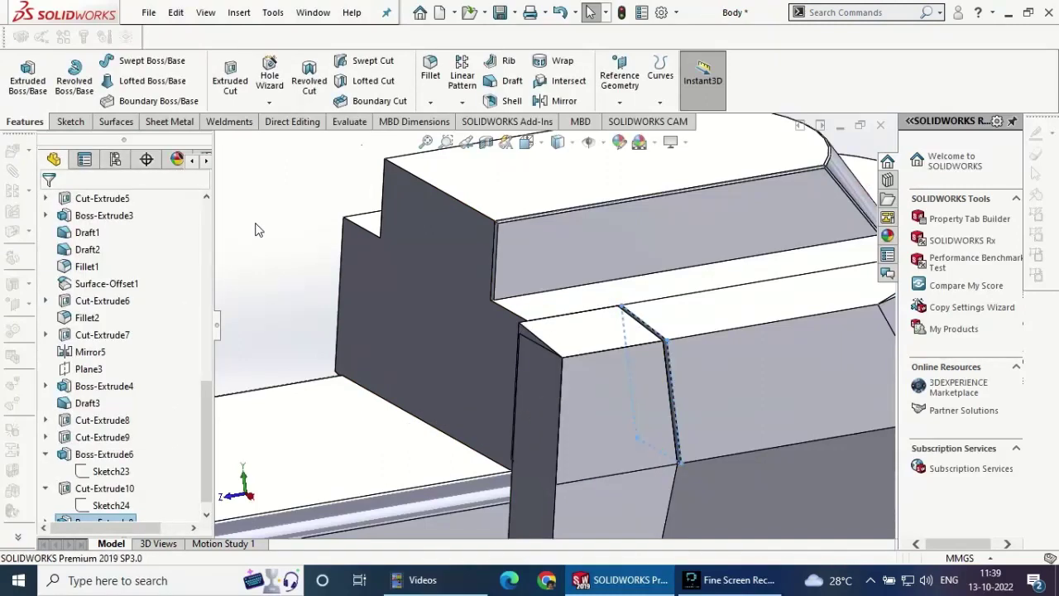
- Inspect the part's surface and solid bodies in the feature tree
middle_click_drag(314, 277, 299, 276)
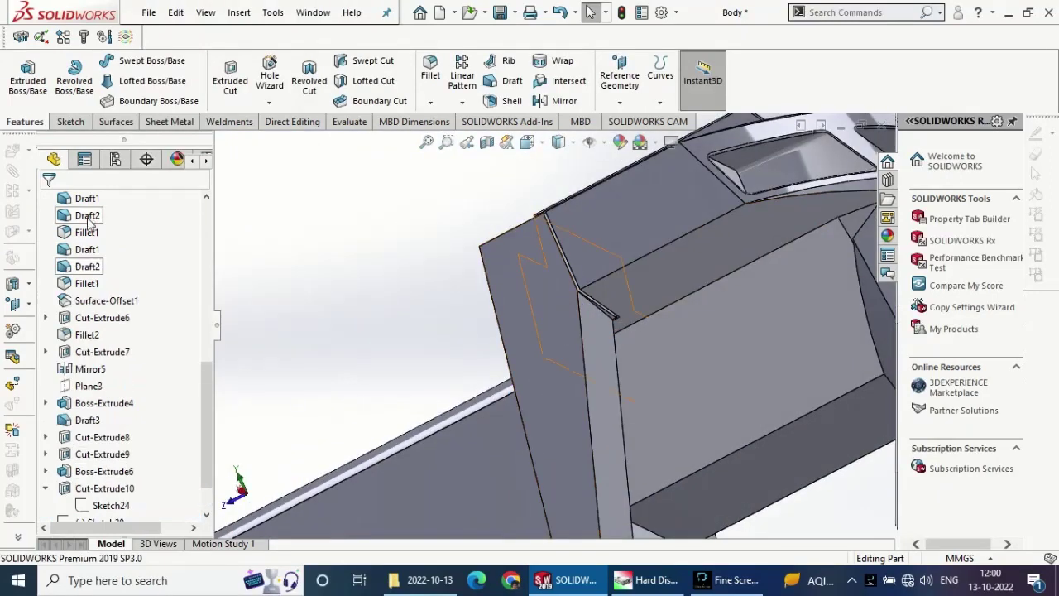
scroll(124, 348, "up", 10)
left_click(110, 267)
left_click(111, 284)
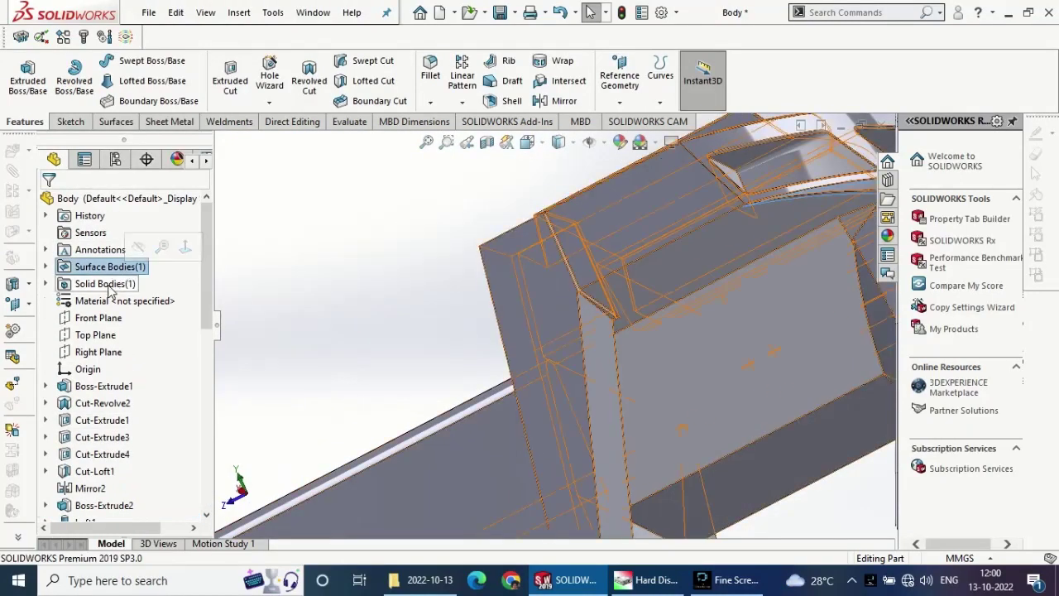
left_click(349, 279)
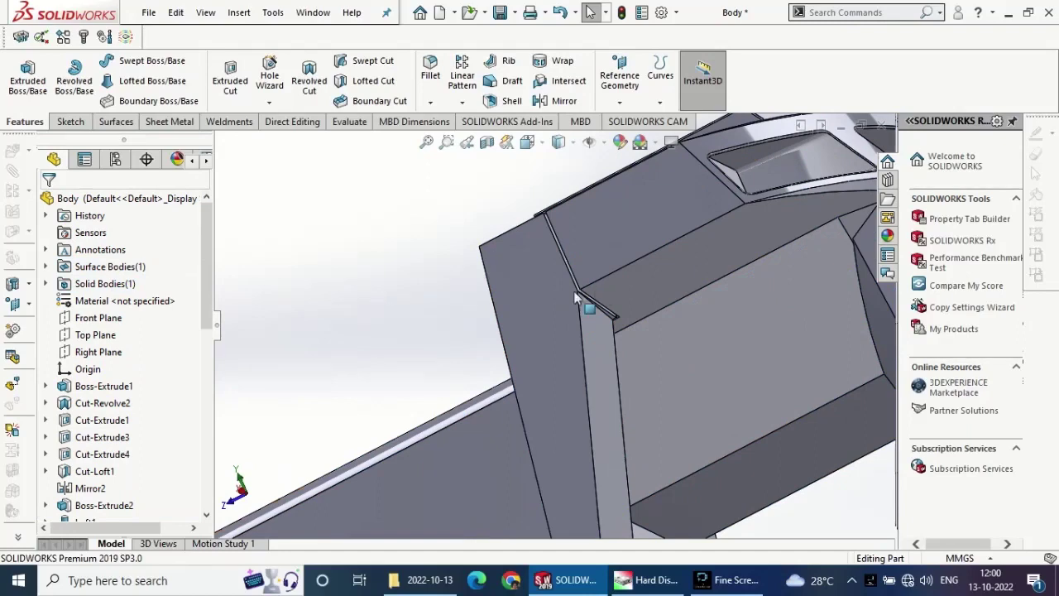
- Start a sketch on the thin face along the cut and convert its edge into sketch lines
scroll(579, 307, "down", 2)
scroll(596, 328, "down", 2)
scroll(592, 336, "down", 2)
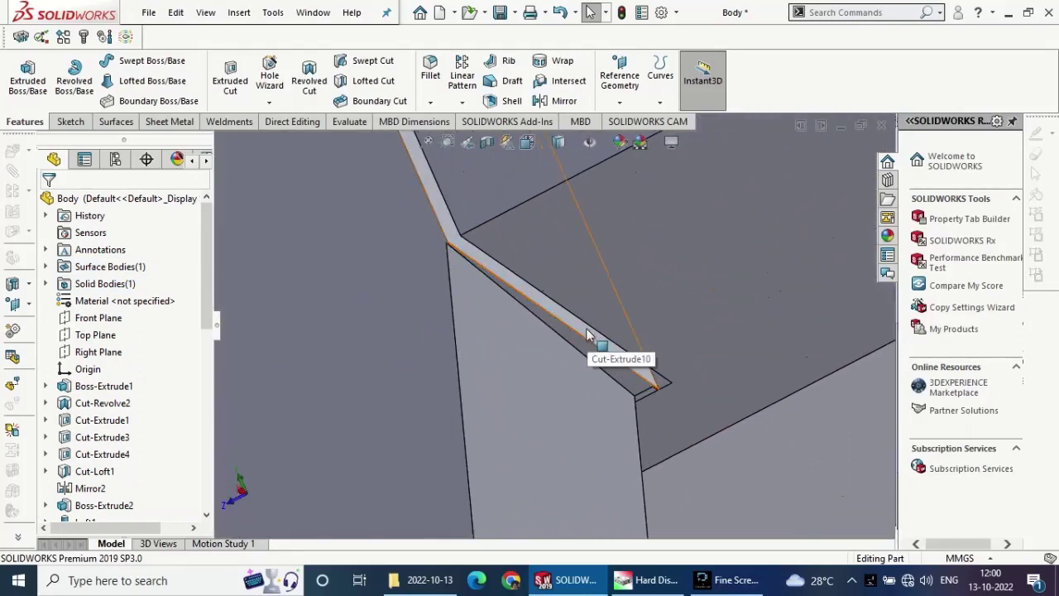
left_click(587, 335)
left_click(659, 290)
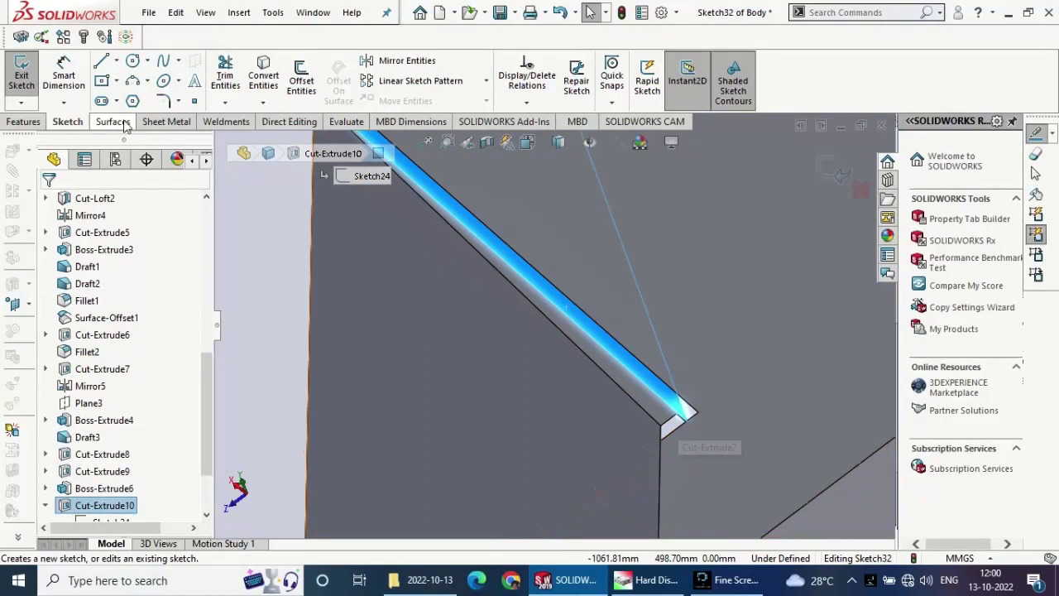
left_click(263, 75)
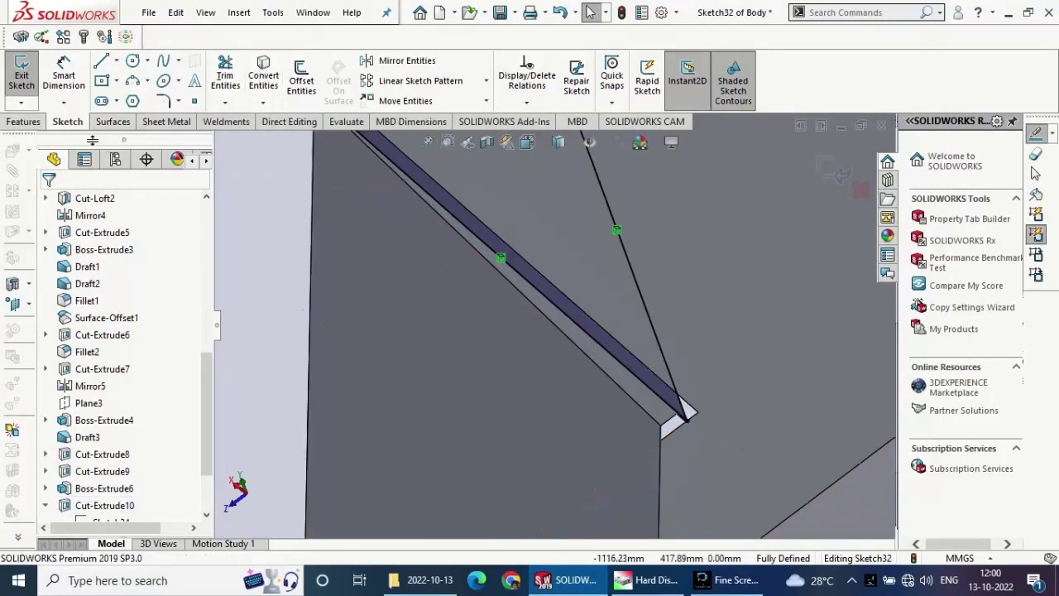
- Start an extruded cut from the sketch, first trying to end it at an edge vertex
left_click(24, 122)
left_click(230, 81)
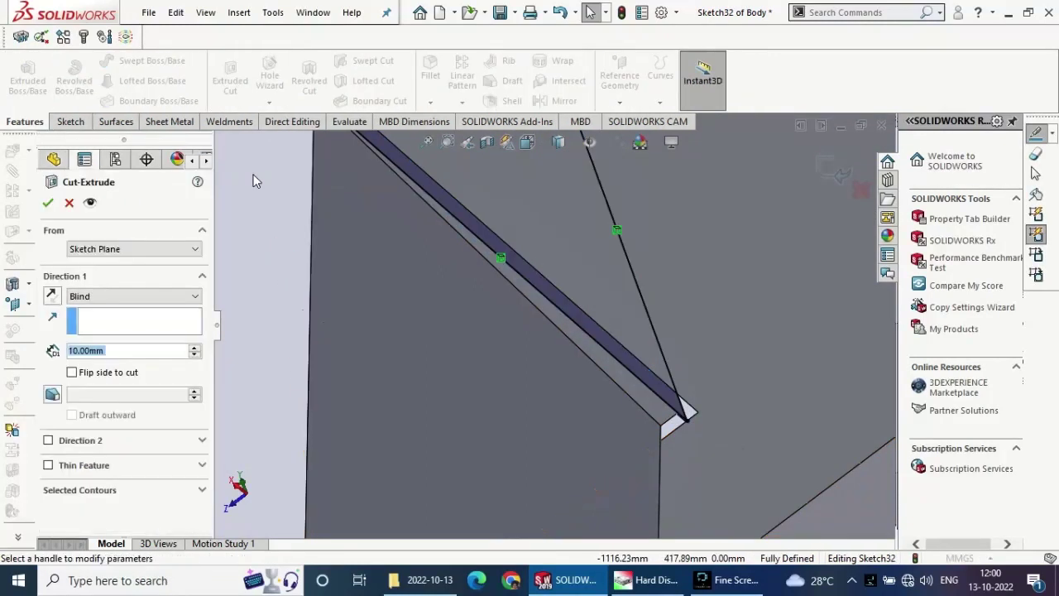
left_click(136, 300)
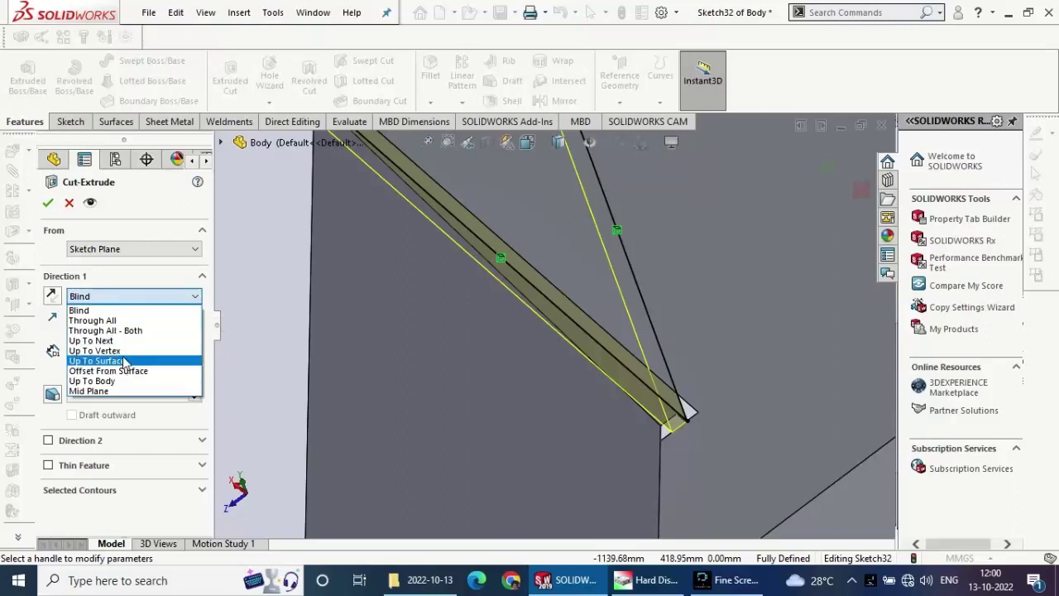
left_click(135, 362)
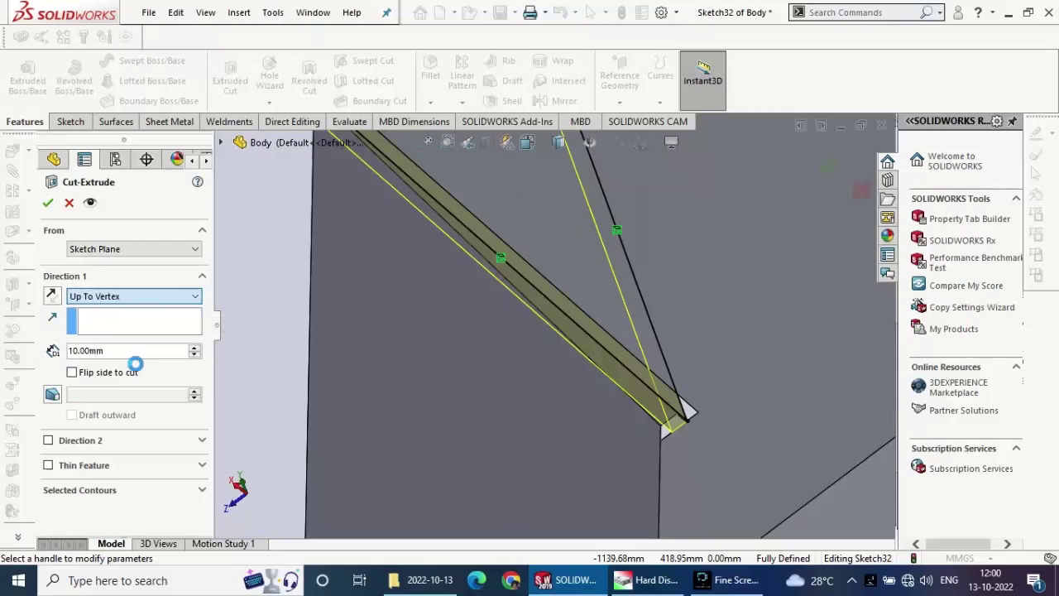
left_click(523, 296)
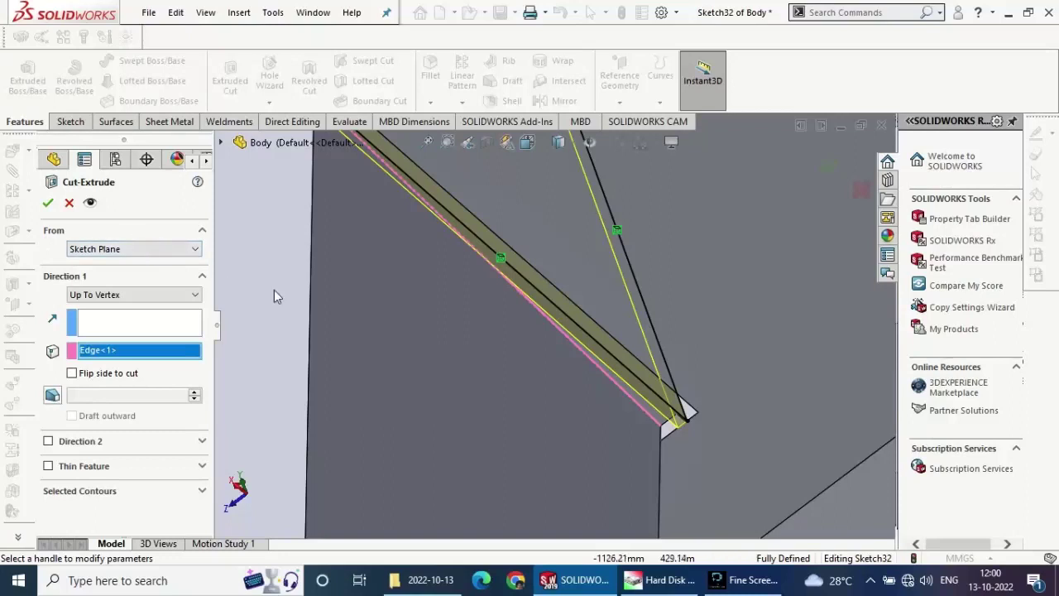
key("z")
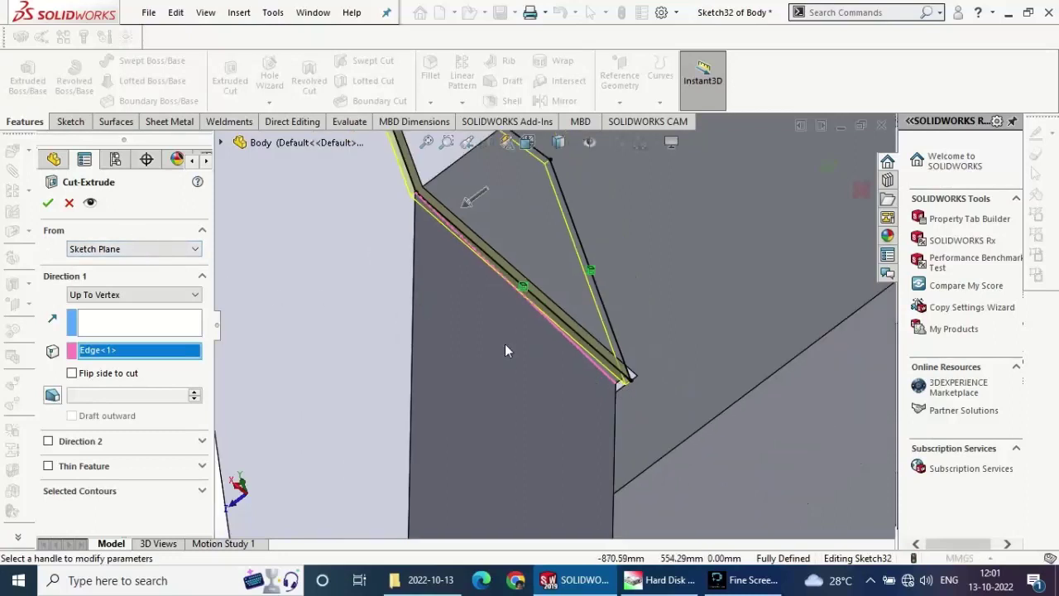
mouse_move(505, 350)
middle_mouse_down()
mouse_move(490, 380)
mouse_move(325, 234)
middle_mouse_up()
scroll(347, 222, "down", 2)
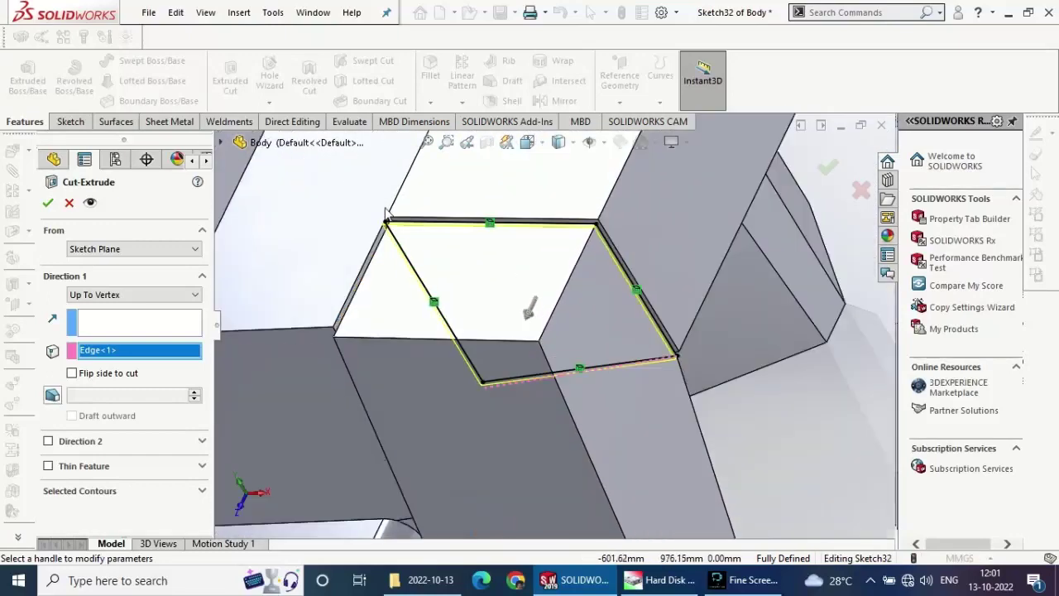
scroll(390, 224, "down", 2)
scroll(420, 237, "down", 2)
scroll(449, 273, "down", 1)
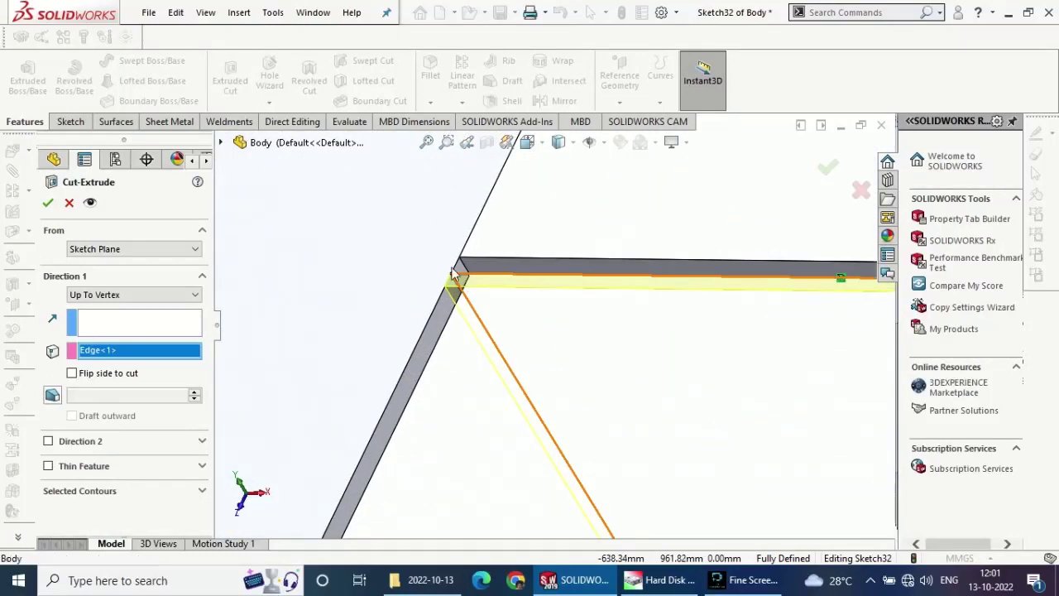
- Switch the cut to Up To Surface on the model face, accept, and keep all bodies
left_click(158, 298)
left_click(123, 305)
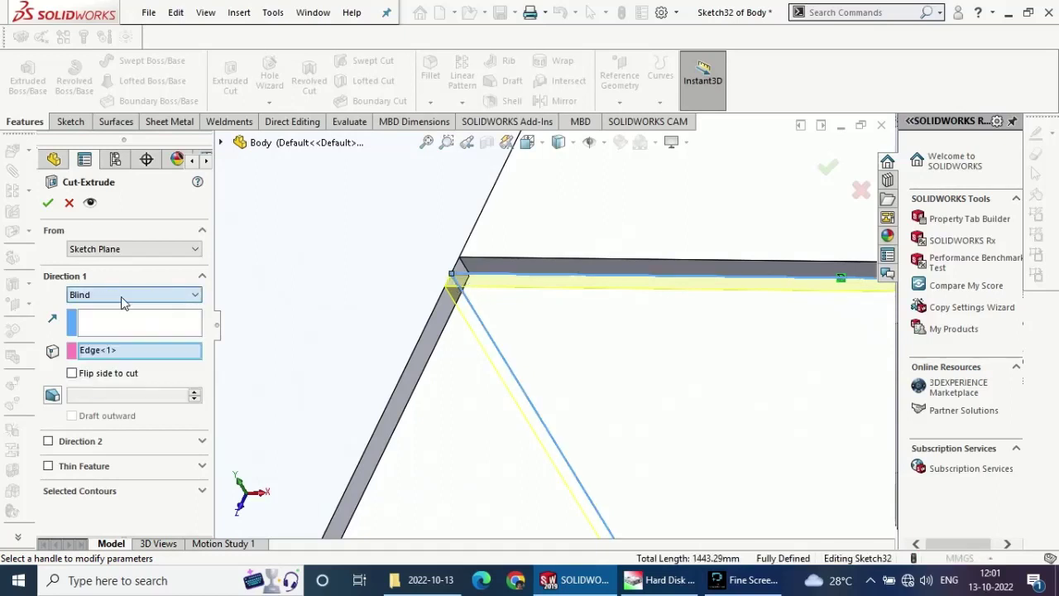
left_click(133, 295)
left_click(95, 363)
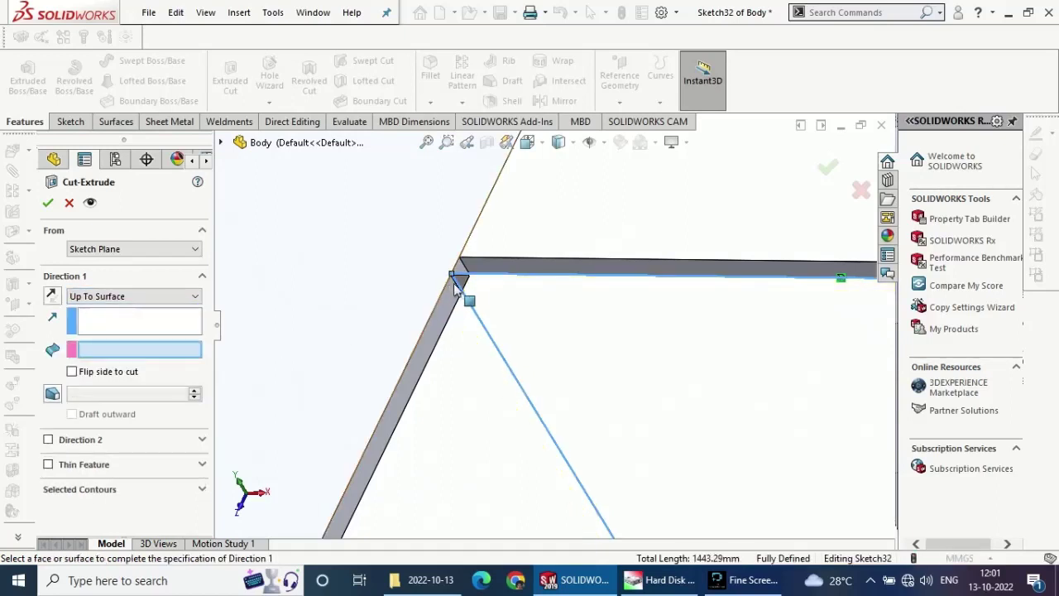
left_click(473, 295)
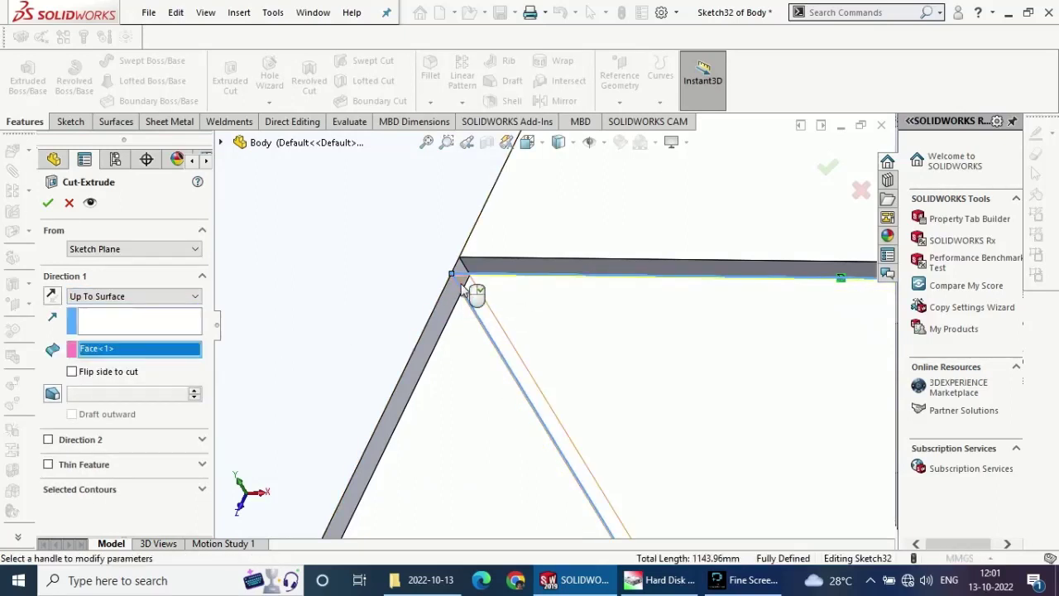
left_click(48, 205)
left_click(32, 40)
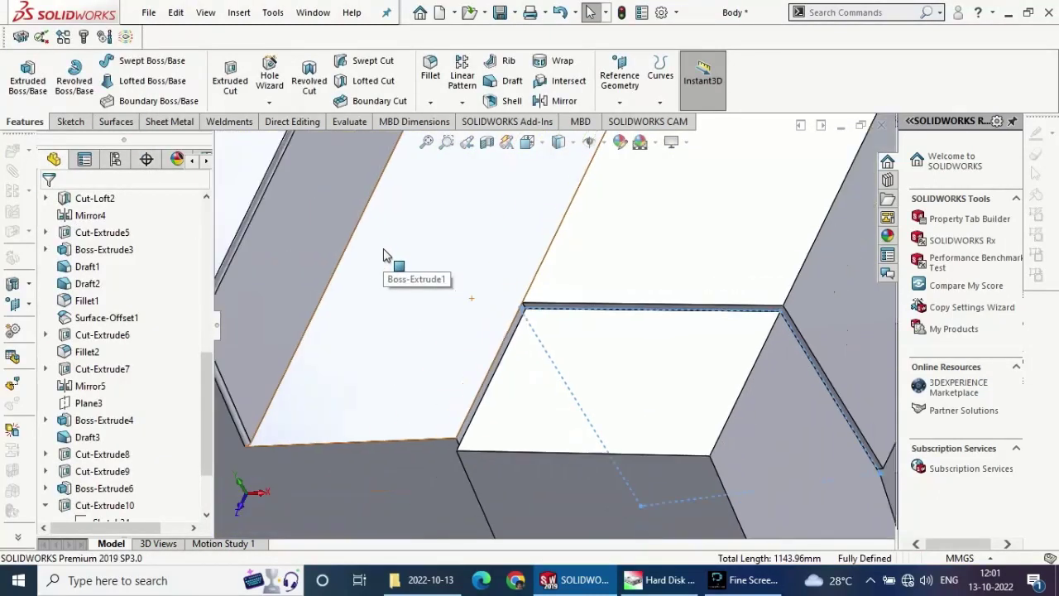
scroll(390, 260, "down", 2)
left_click(426, 142)
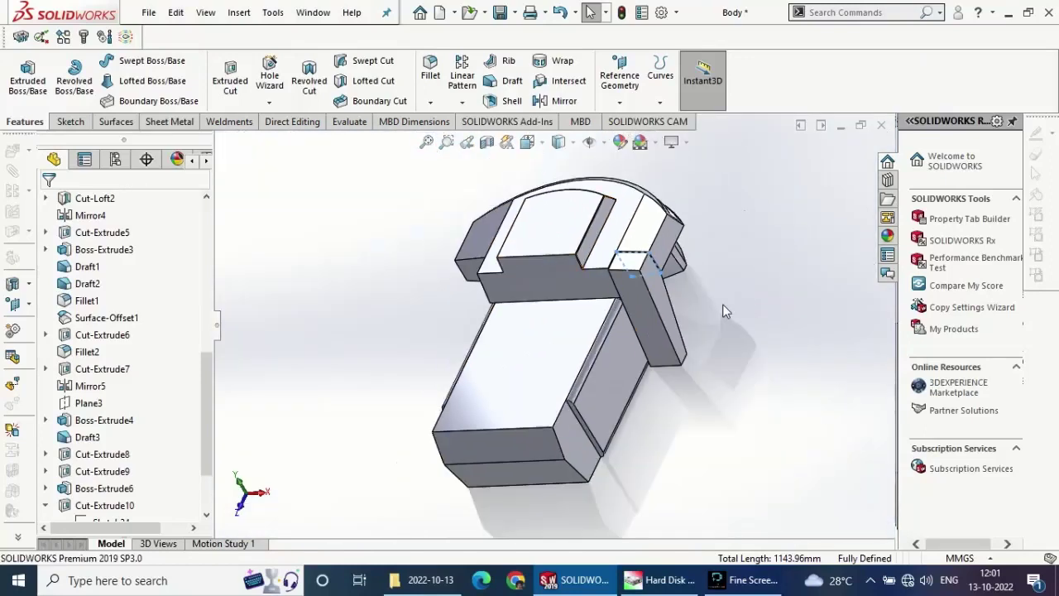
left_click(99, 284)
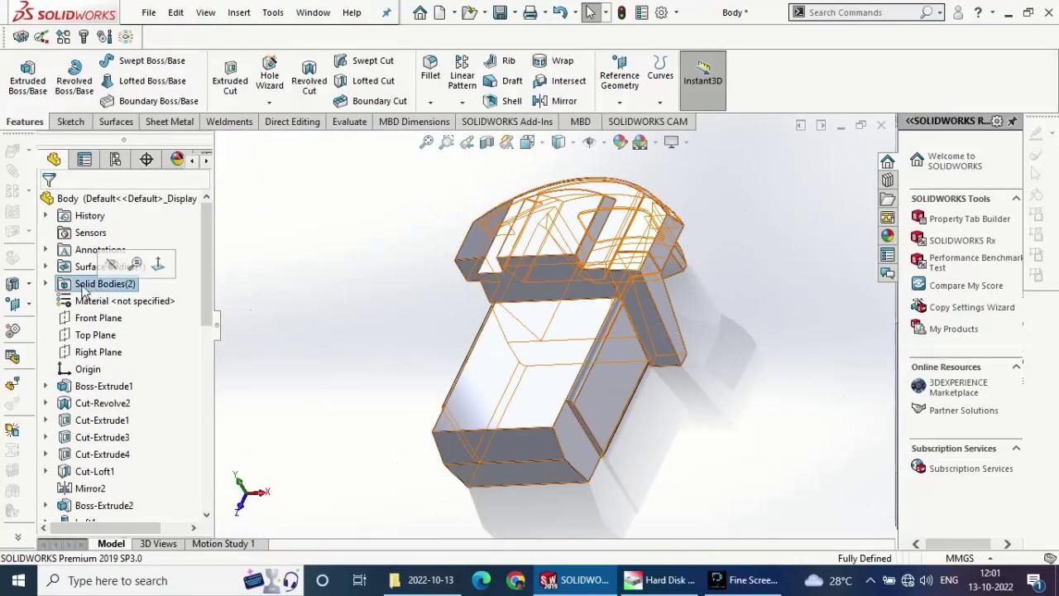
left_click(45, 284)
left_click(114, 303)
left_click(124, 318)
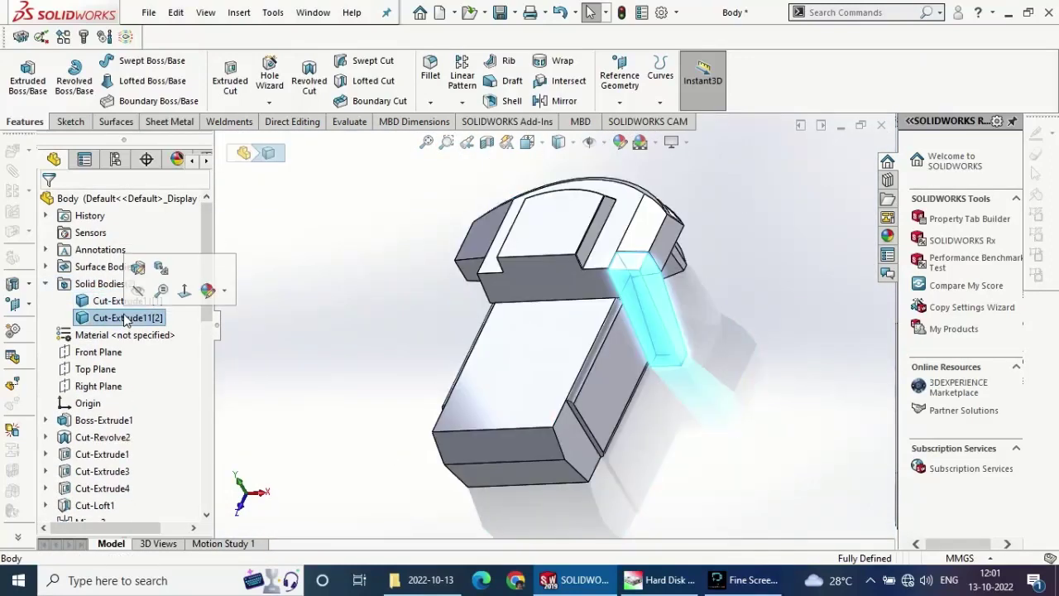
key("Escape")
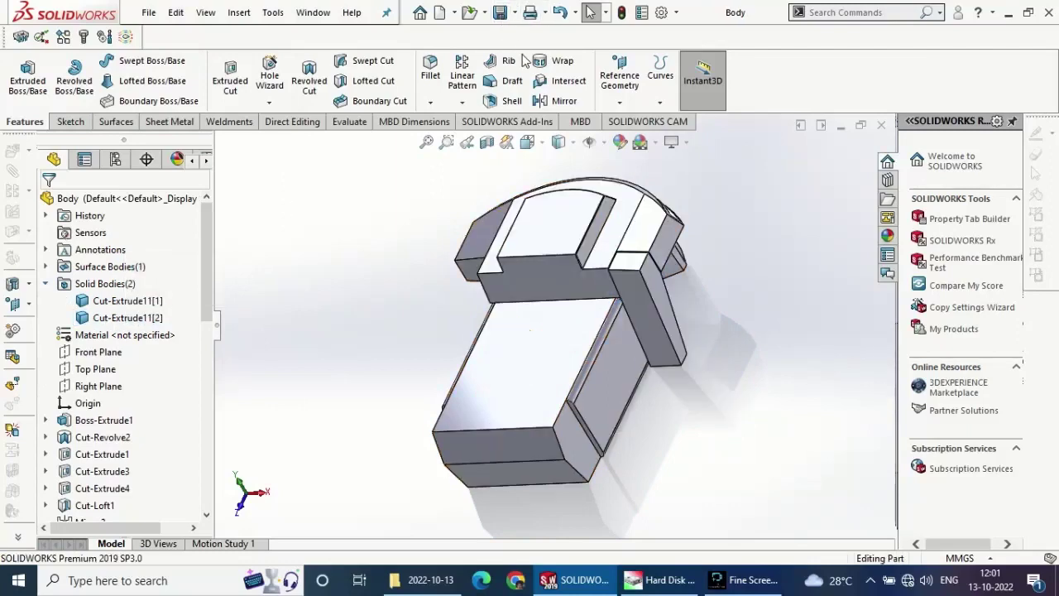
middle_click_drag(757, 266, 600, 184)
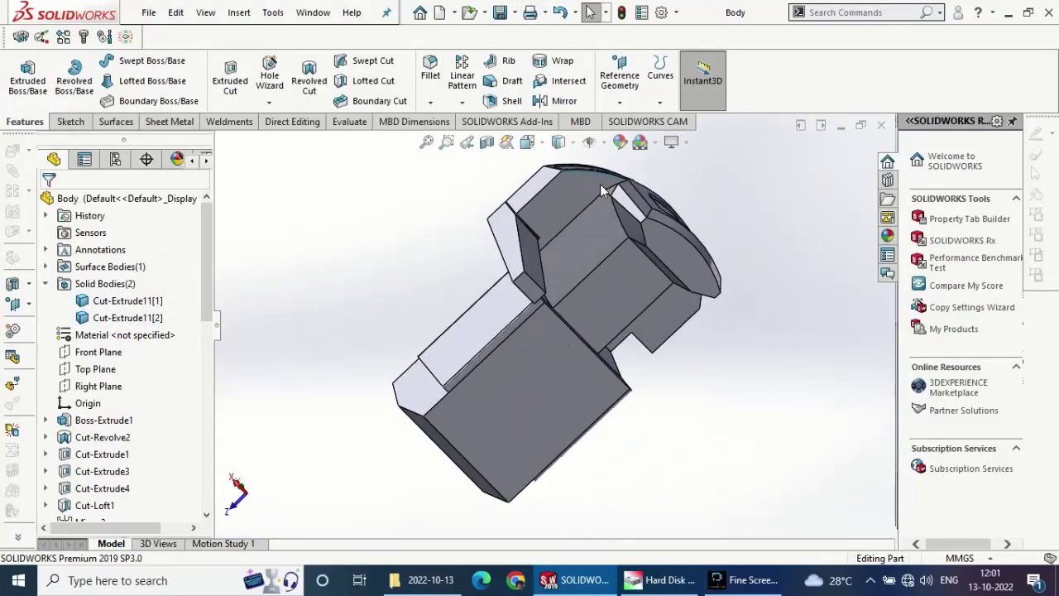
mouse_move(538, 236)
middle_mouse_down()
mouse_move(530, 200)
mouse_move(584, 226)
middle_mouse_up()
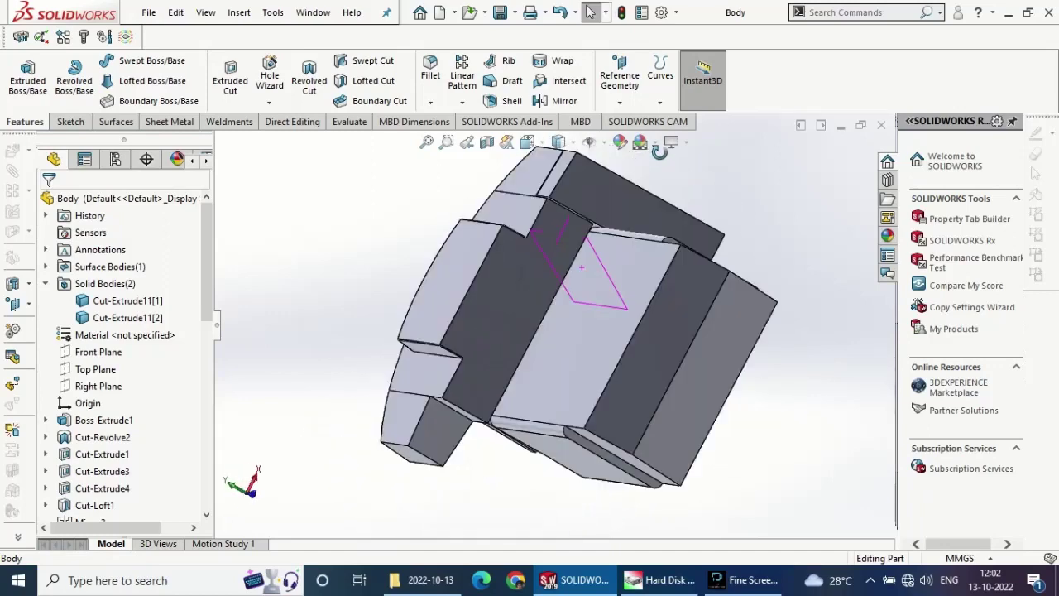
scroll(584, 227, "down", 3)
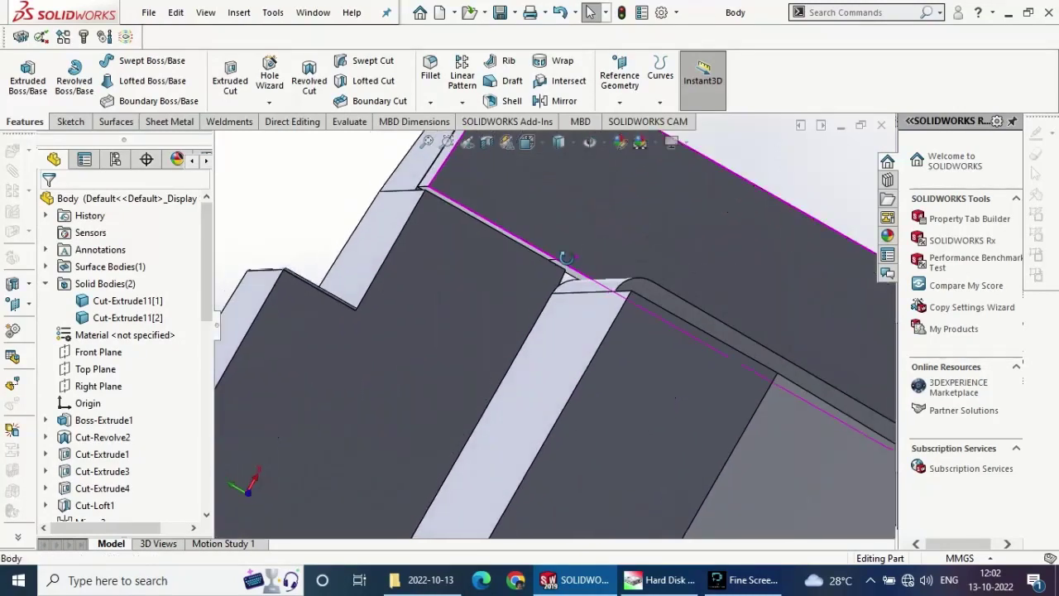
mouse_move(585, 249)
middle_mouse_down()
mouse_move(472, 408)
mouse_move(508, 472)
mouse_move(585, 405)
middle_mouse_up()
scroll(585, 409, "up", 3)
middle_click_drag(596, 369, 639, 279)
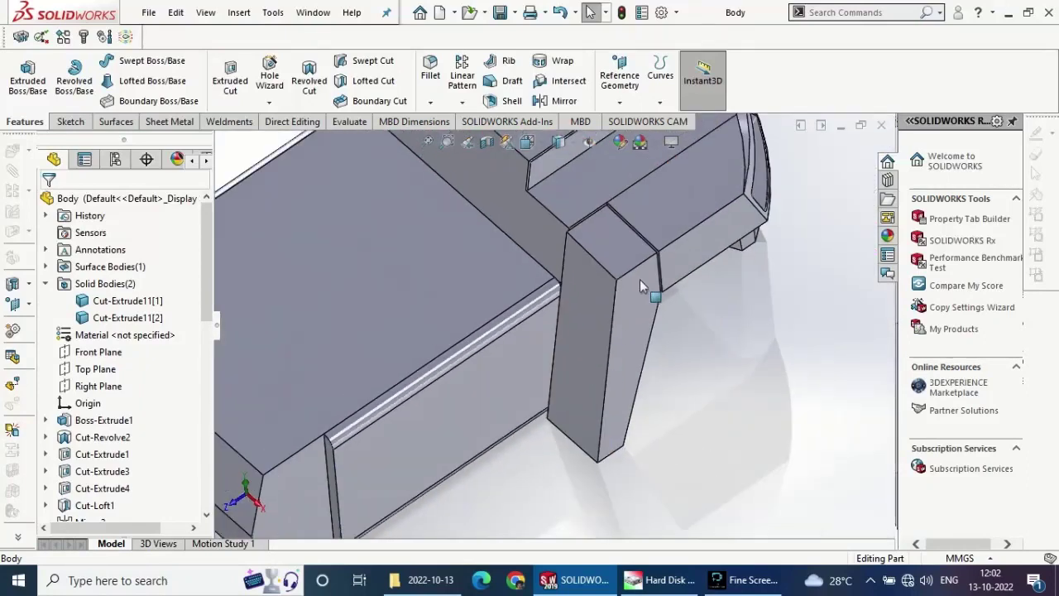
mouse_move(653, 347)
middle_mouse_down()
mouse_move(578, 306)
mouse_move(657, 337)
middle_mouse_up()
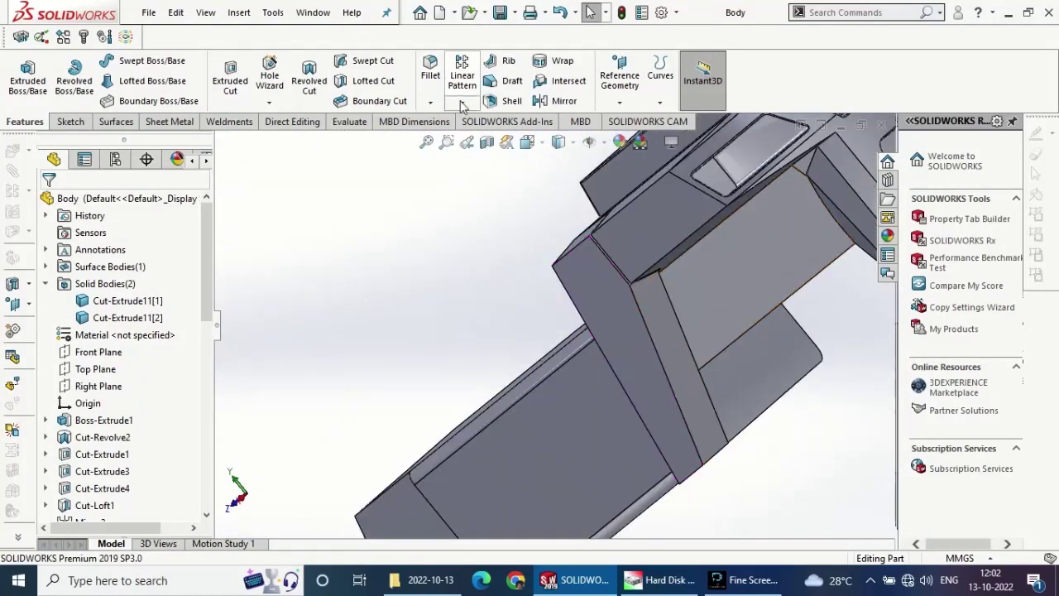
- Shell the flap body 20 mm thick with its long face removed, then zoom to fit
left_click(506, 101)
left_click(687, 364)
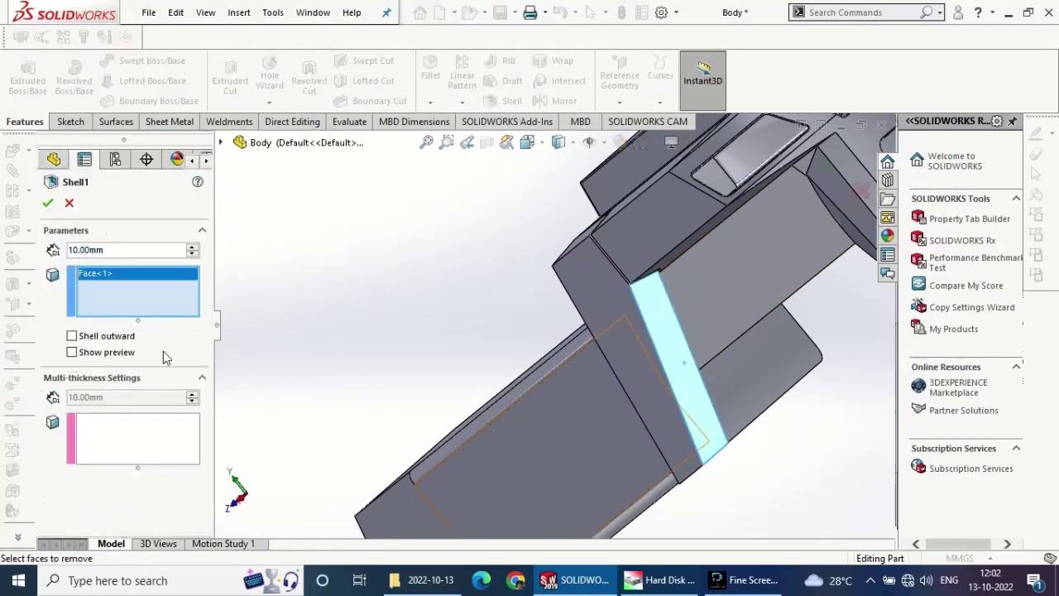
type("1")
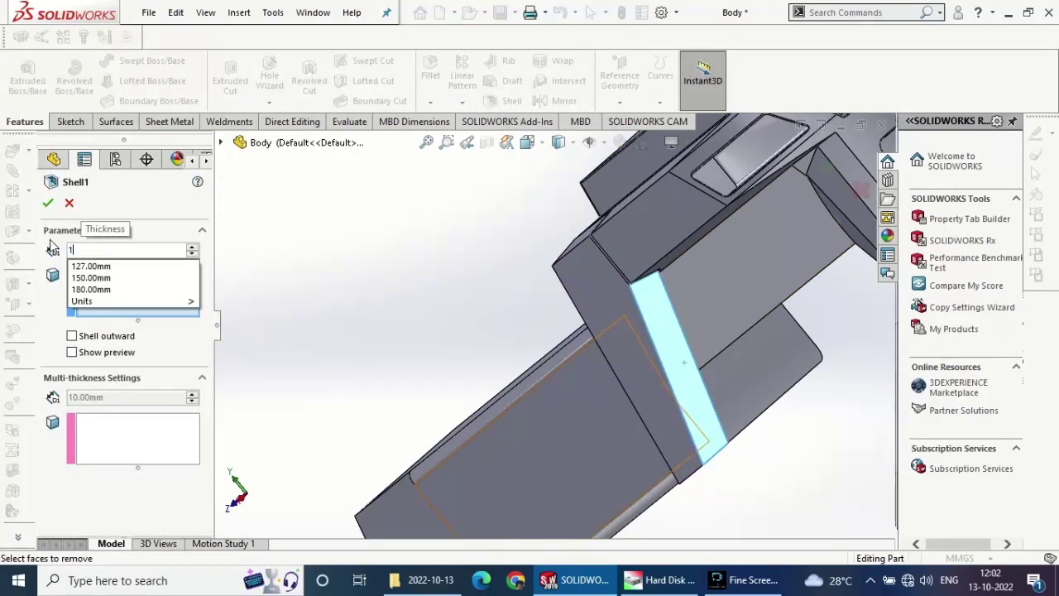
key("BackSpace")
type("20.00mm")
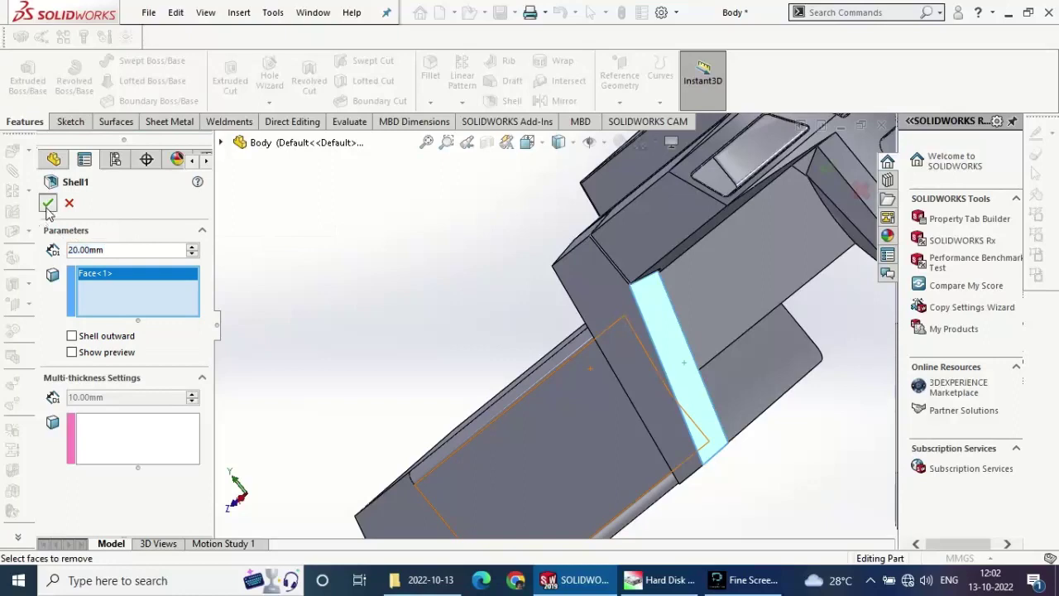
left_click(47, 205)
mouse_move(571, 356)
middle_mouse_down()
mouse_move(605, 360)
mouse_move(731, 307)
middle_mouse_up()
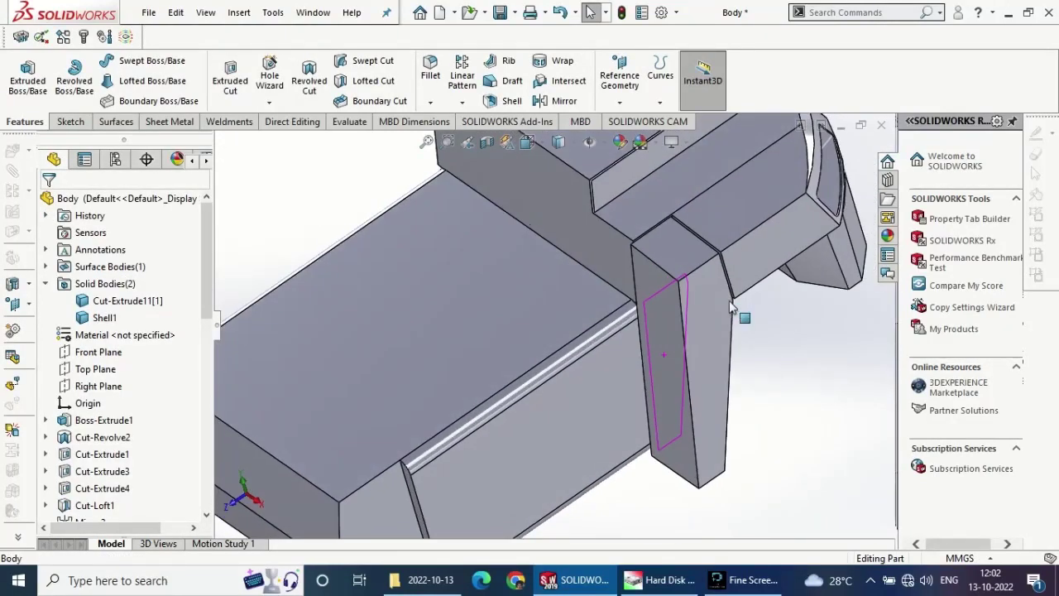
key("f")
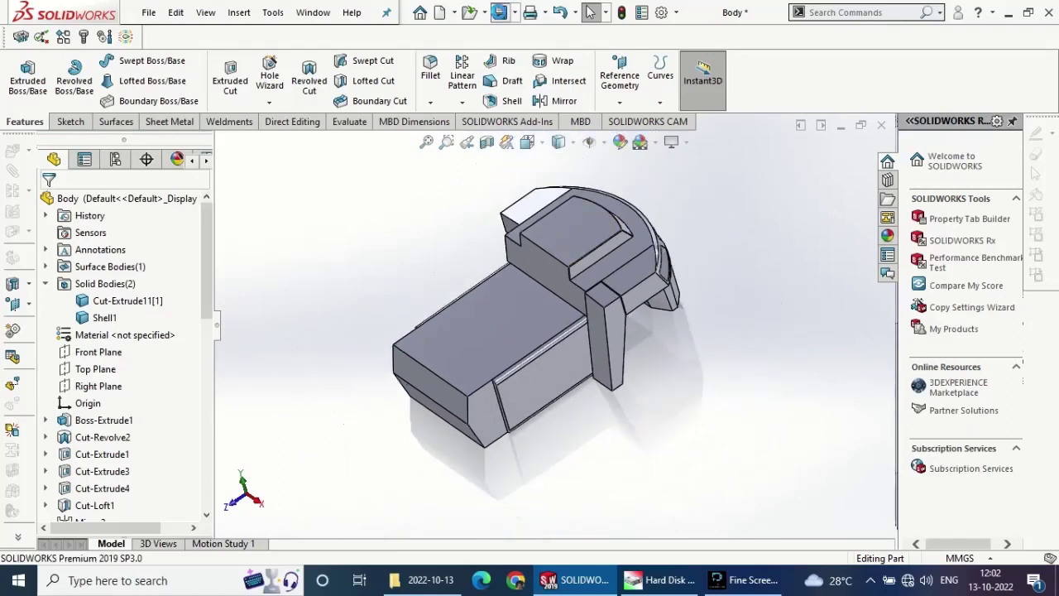
- Mirror the Shell1 flap body about the Right Plane
left_click(555, 100)
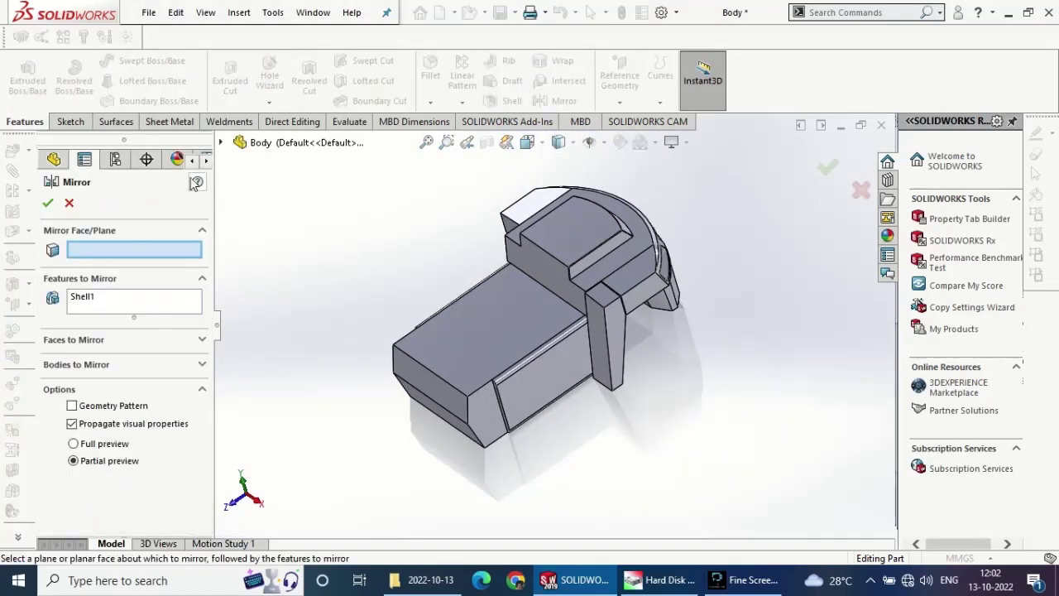
left_click(221, 143)
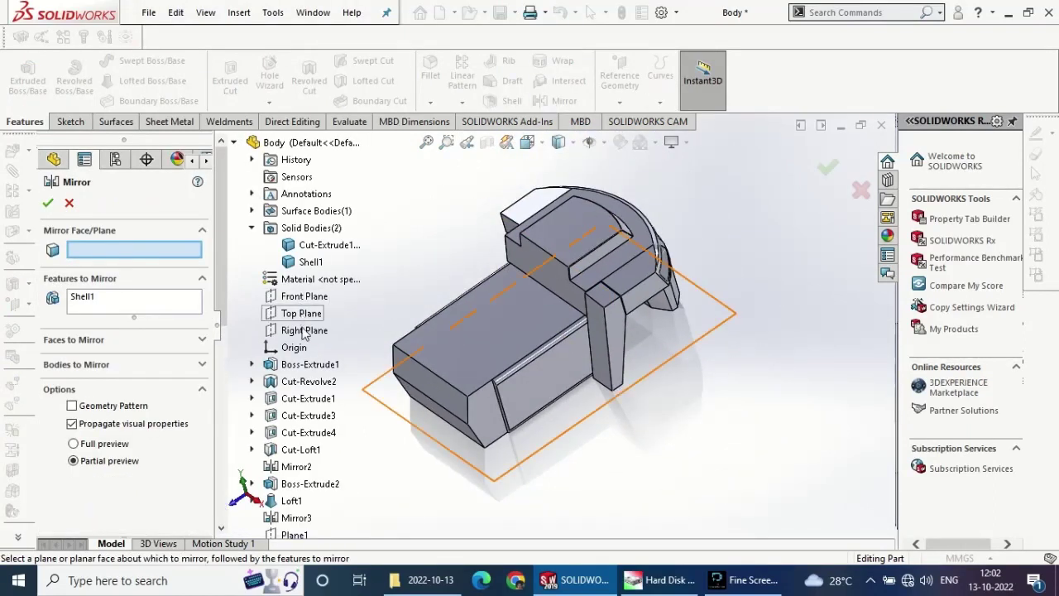
left_click(305, 332)
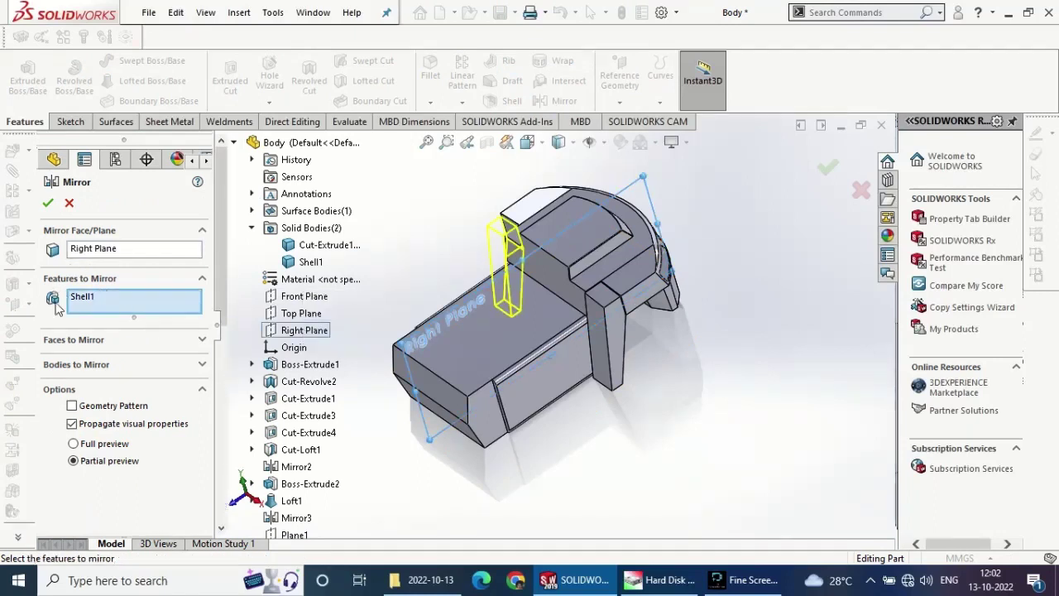
left_click(67, 365)
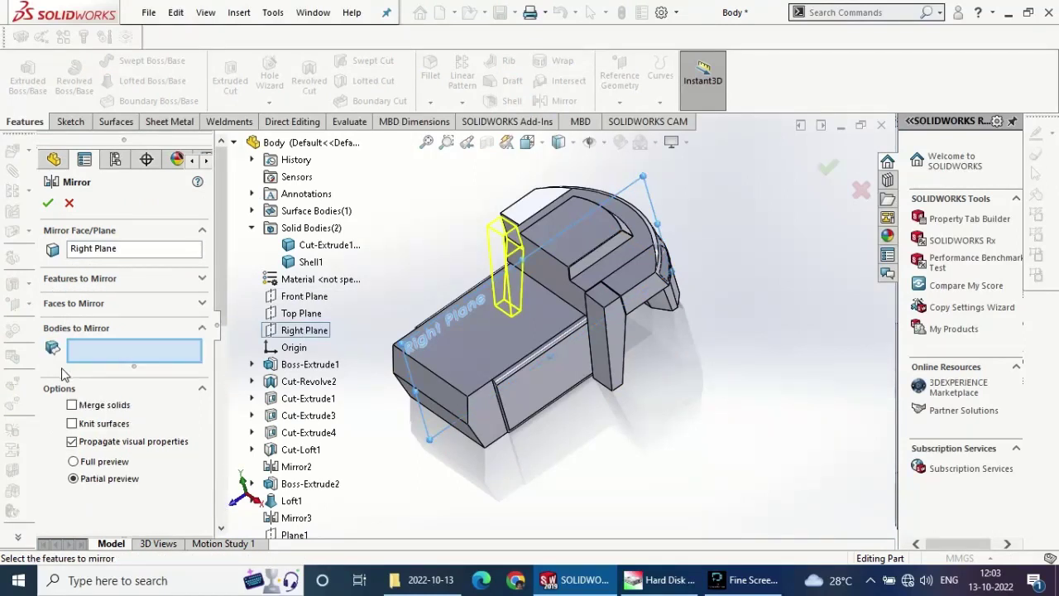
left_click(613, 336)
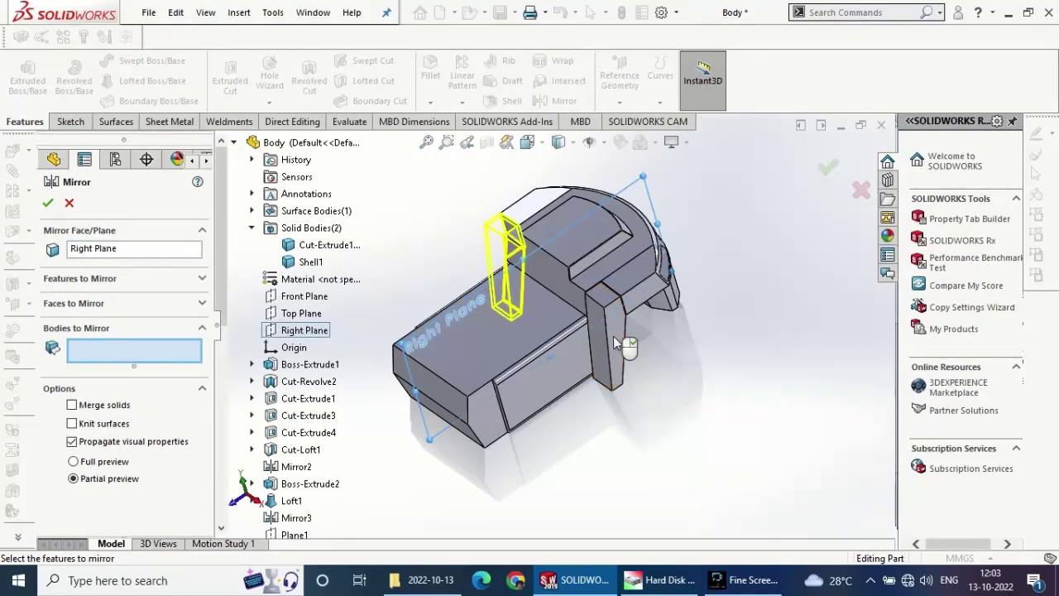
left_click(47, 205)
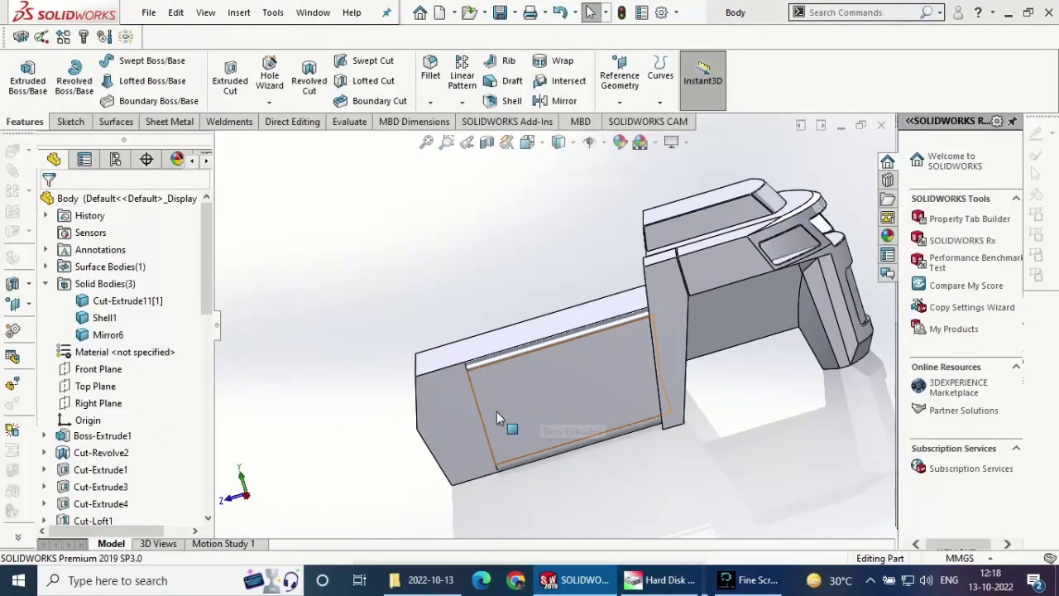
- On the body's side face, sketch a top-to-bottom line dimensioned 12° from the vertical edge
left_click(458, 407)
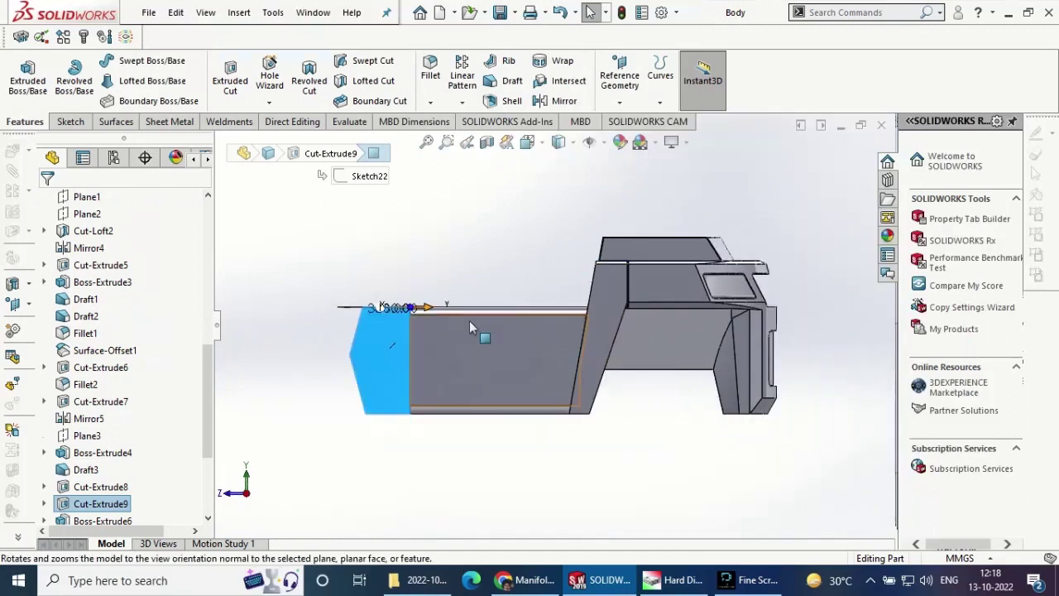
left_click(101, 62)
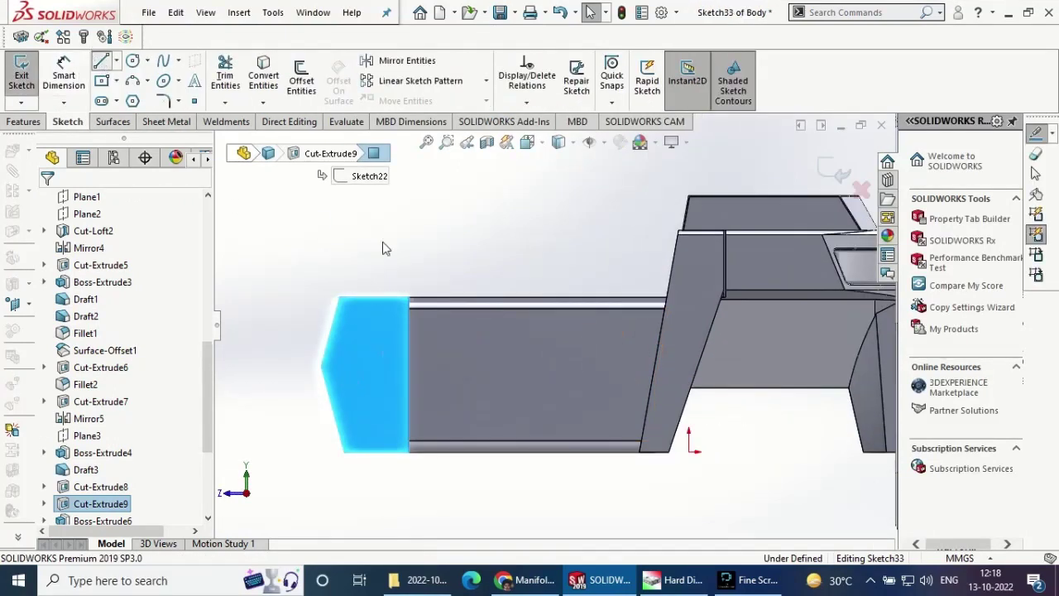
left_click(409, 306)
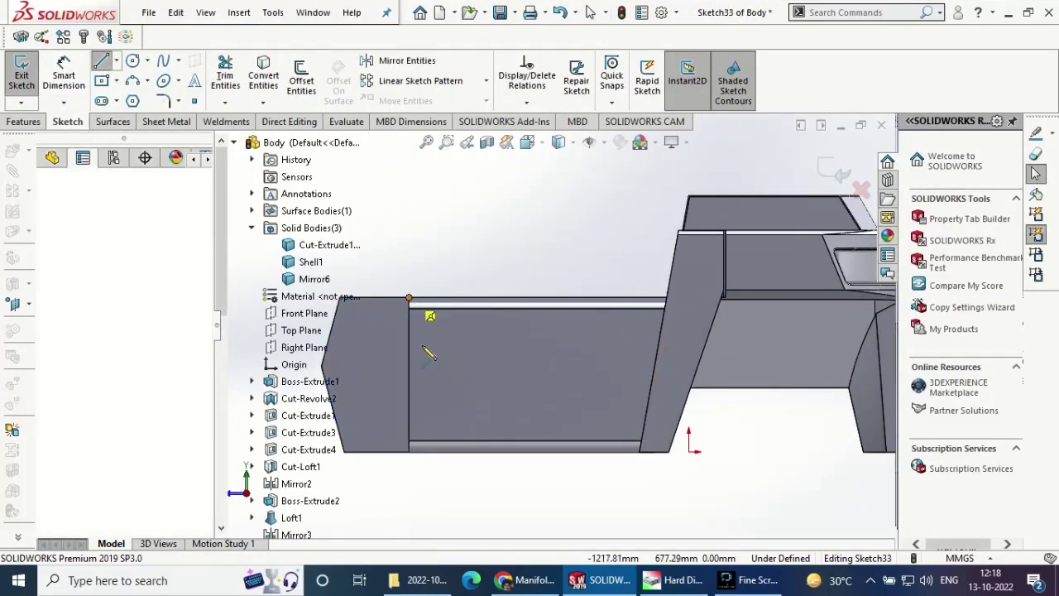
left_click(441, 460)
right_click(463, 269)
left_click(496, 279)
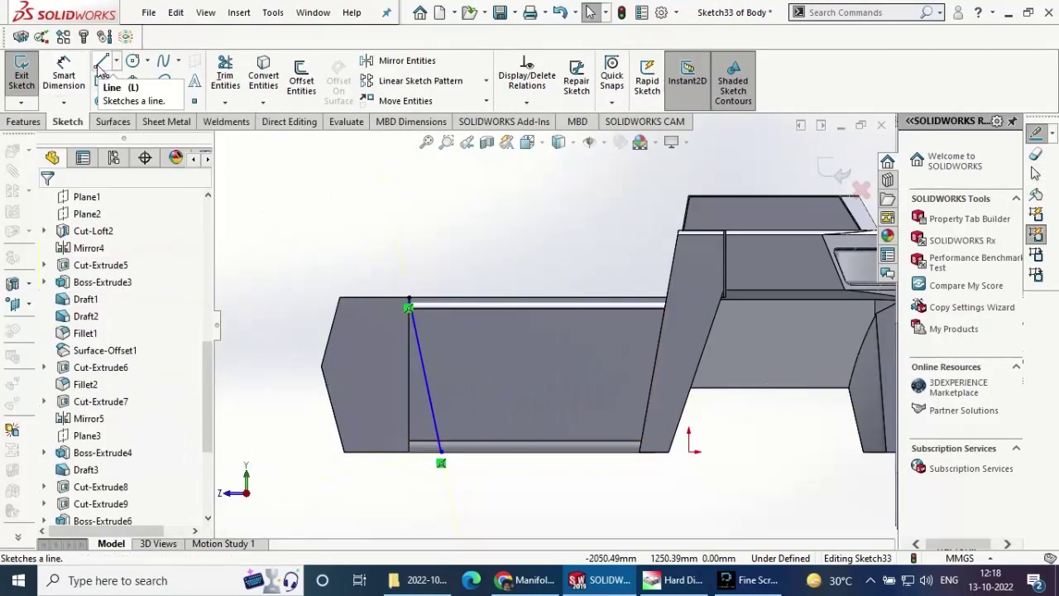
left_click(63, 75)
left_click(408, 392)
left_click(424, 385)
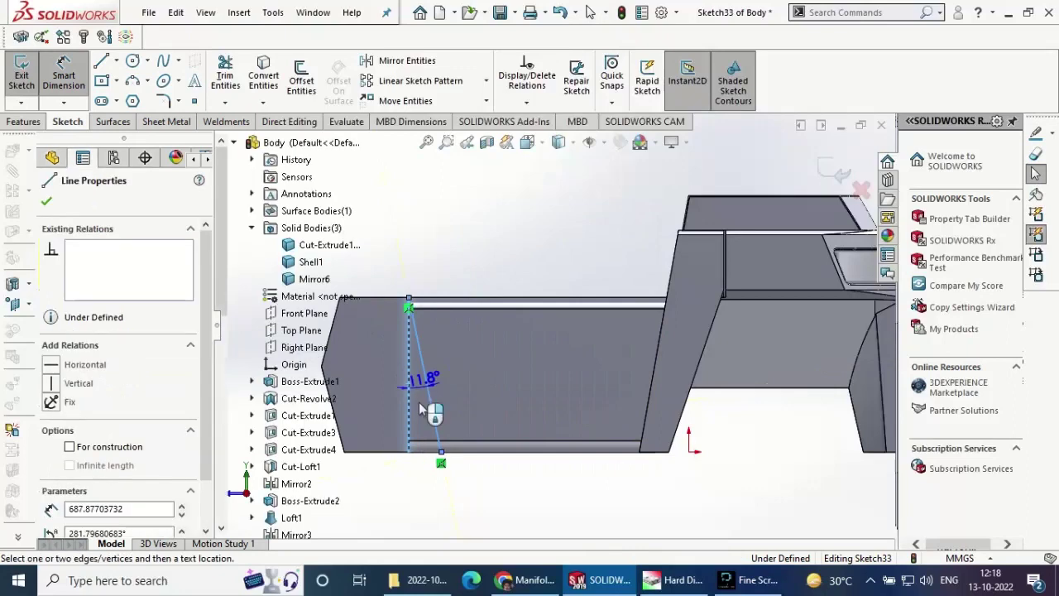
left_click(420, 411)
type("12")
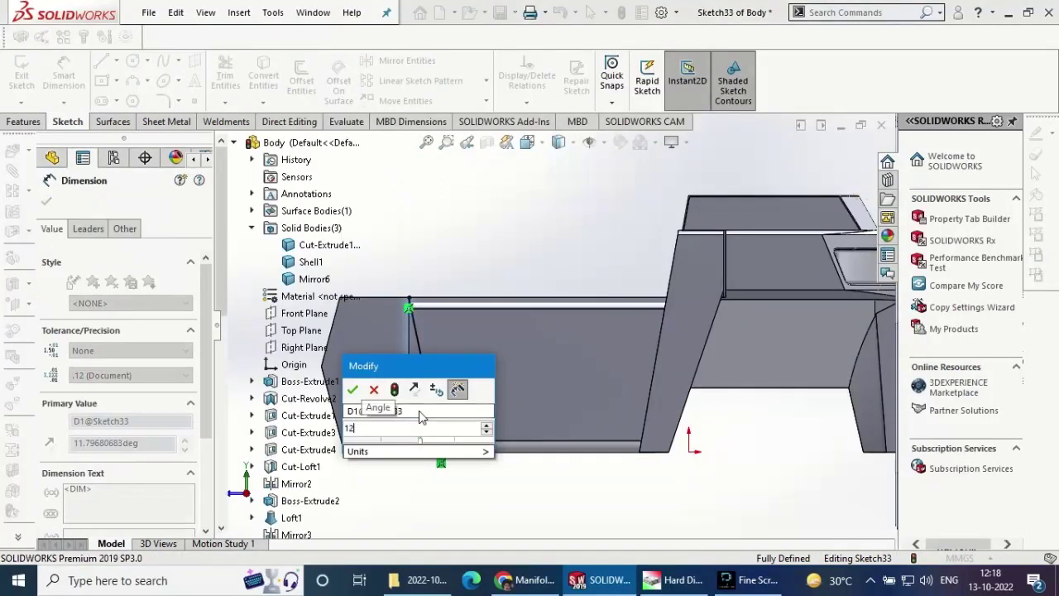
key("Return")
left_click(47, 203)
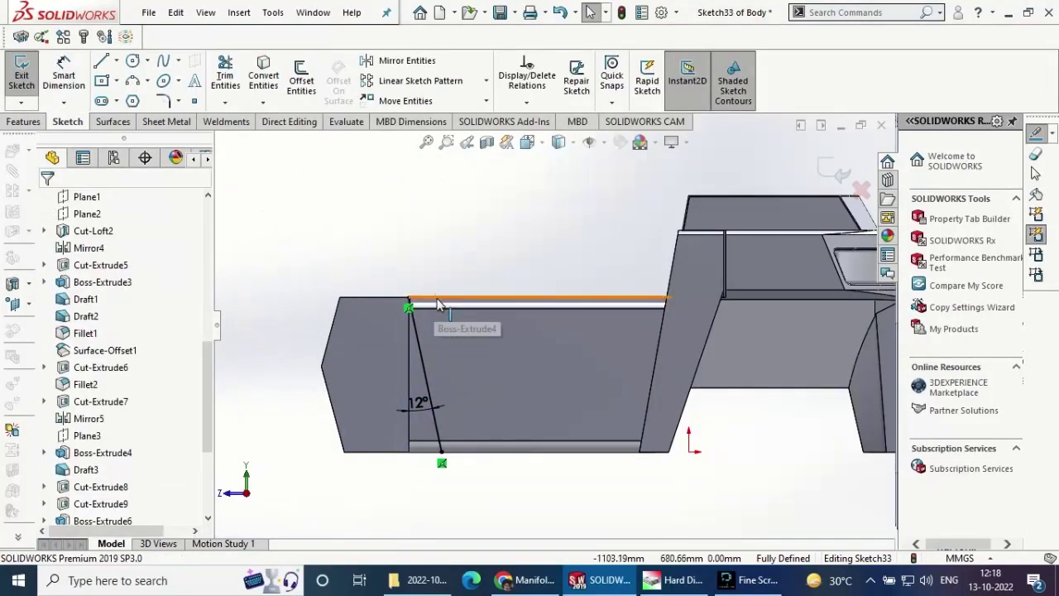
- Add a vertical line beside the slanted line and exit the sketch
scroll(328, 377, "down", 3)
scroll(328, 376, "up", 3)
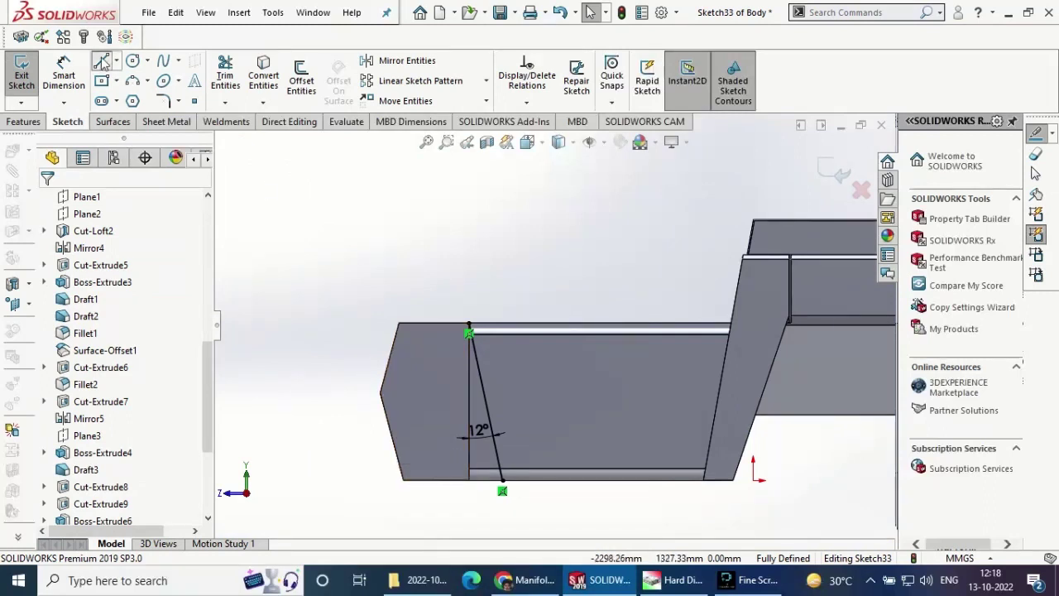
left_click(102, 62)
left_click(502, 480)
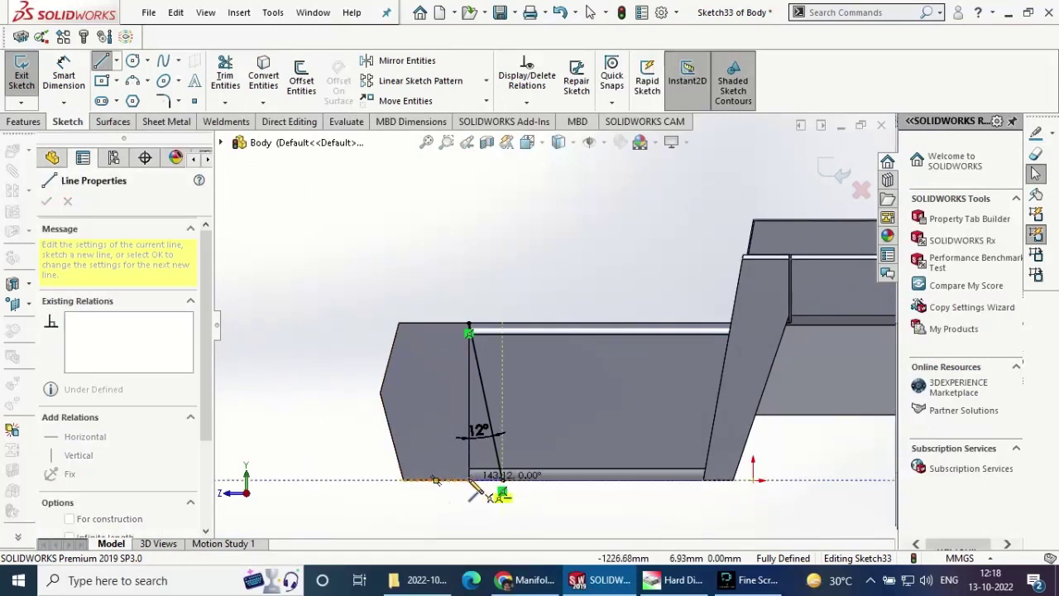
left_click(470, 480)
left_click(469, 331)
right_click(480, 241)
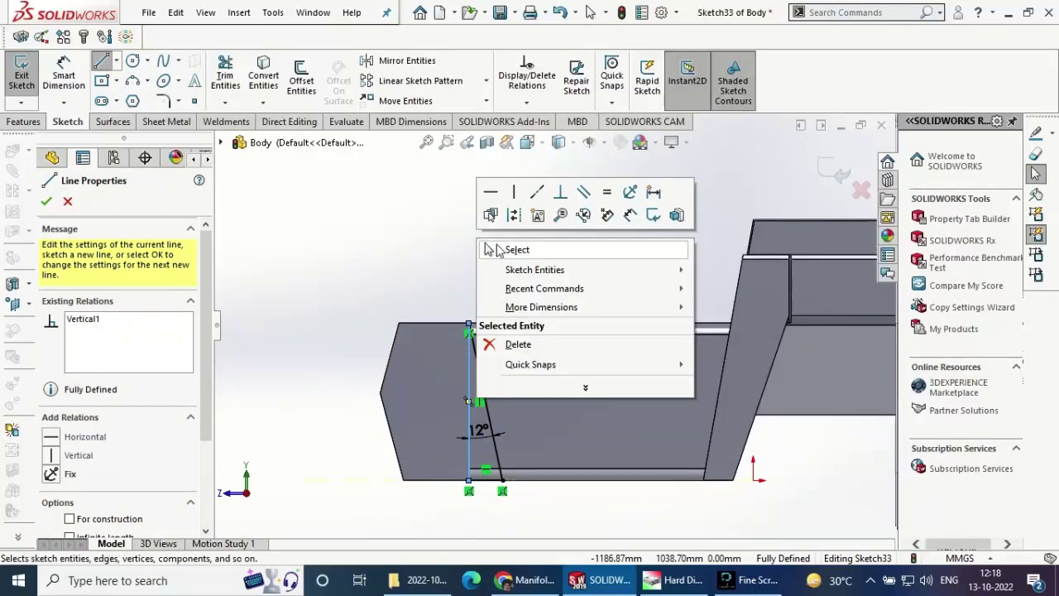
left_click(489, 249)
left_click(24, 121)
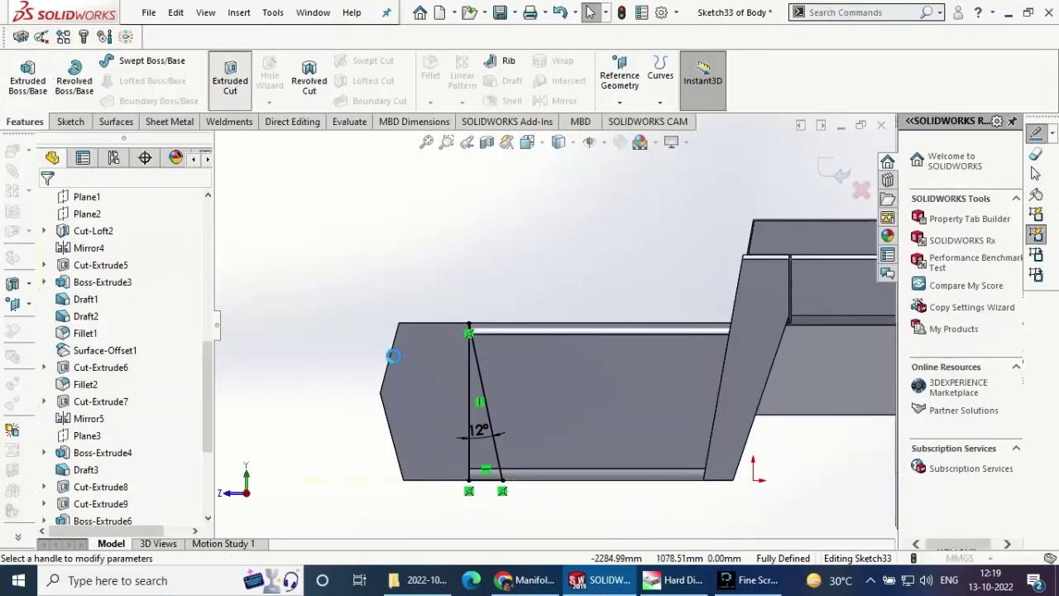
- Cut the 12° wedge up to the large face, then view the end face straight on
scroll(461, 437, "down", 3)
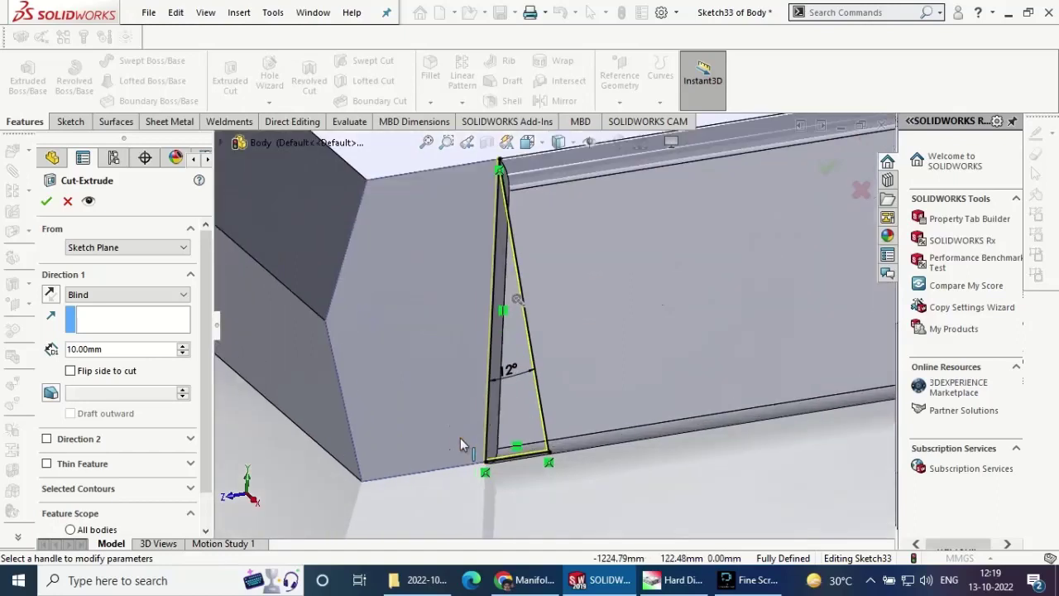
left_click(124, 295)
left_click(627, 337)
left_click(47, 199)
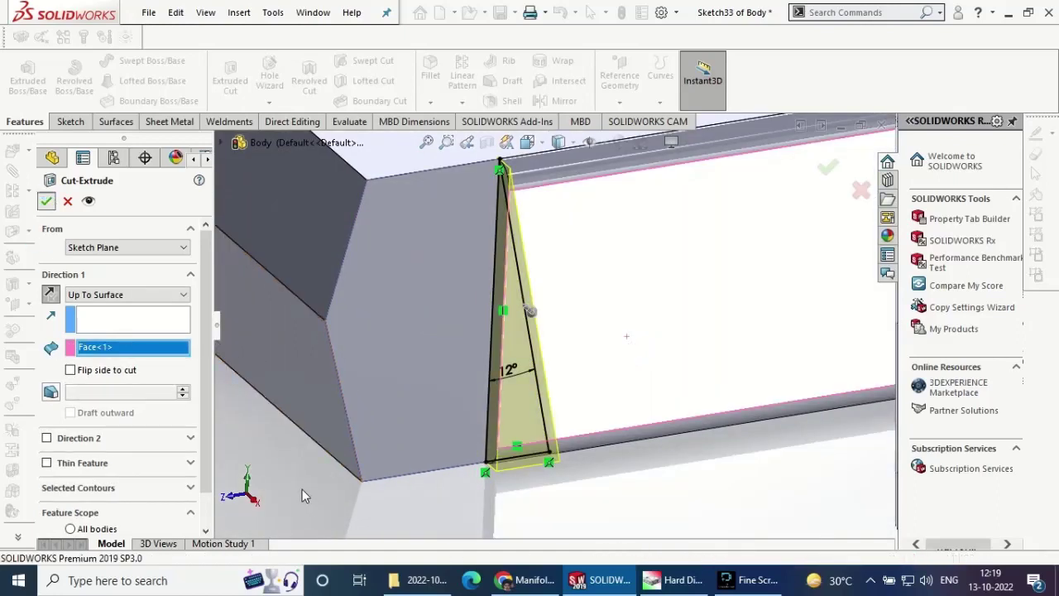
left_click(516, 326)
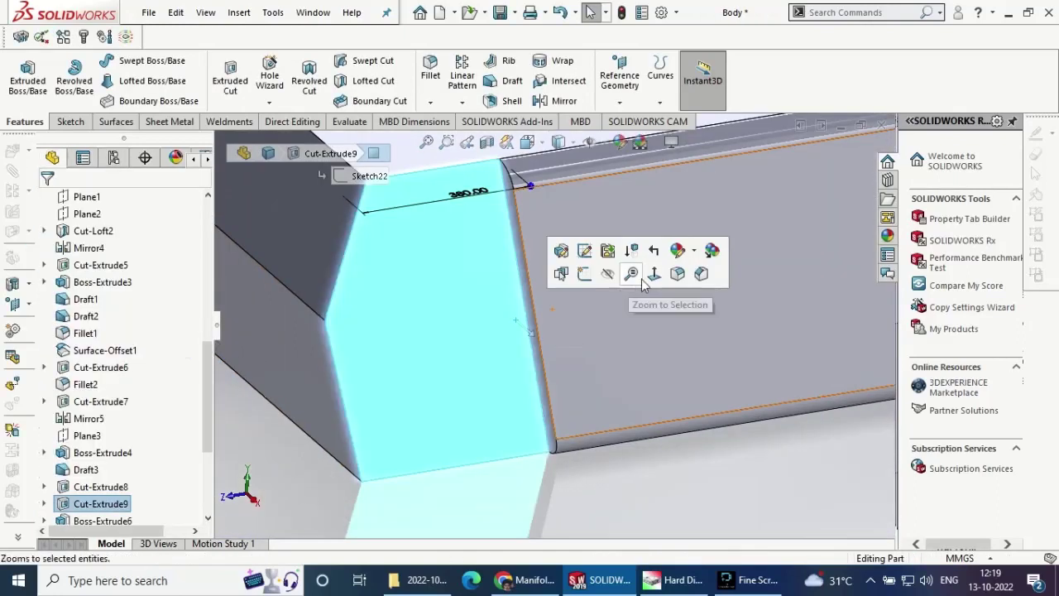
left_click(649, 272)
- On the end face, sketch a closed strip profile with a slanted side up to the top edge
left_click(18, 75)
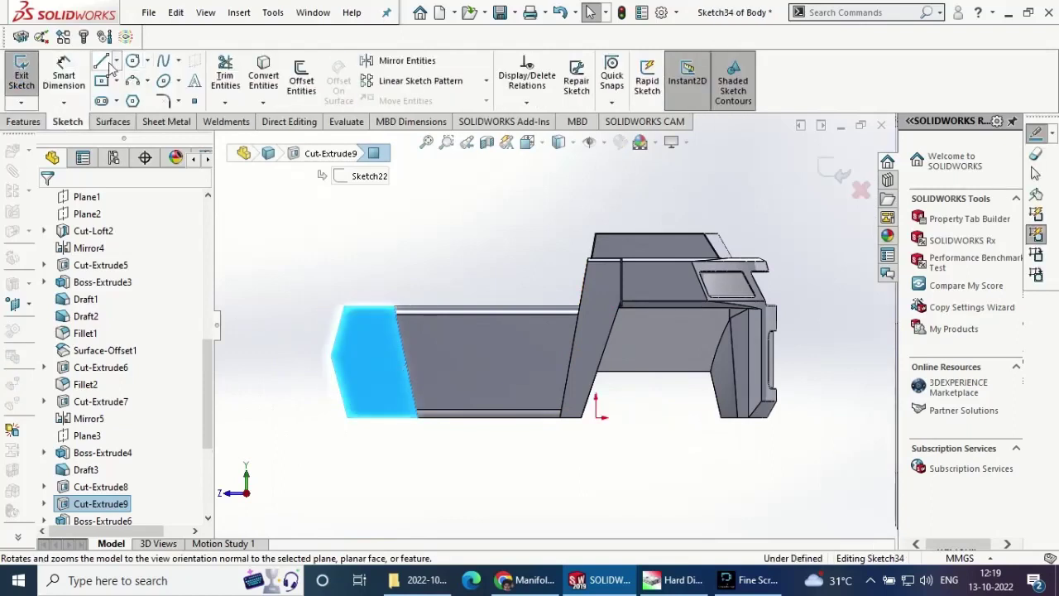
left_click(101, 60)
scroll(355, 302, "down", 2)
scroll(356, 302, "down", 2)
left_click(463, 503)
left_click(420, 308)
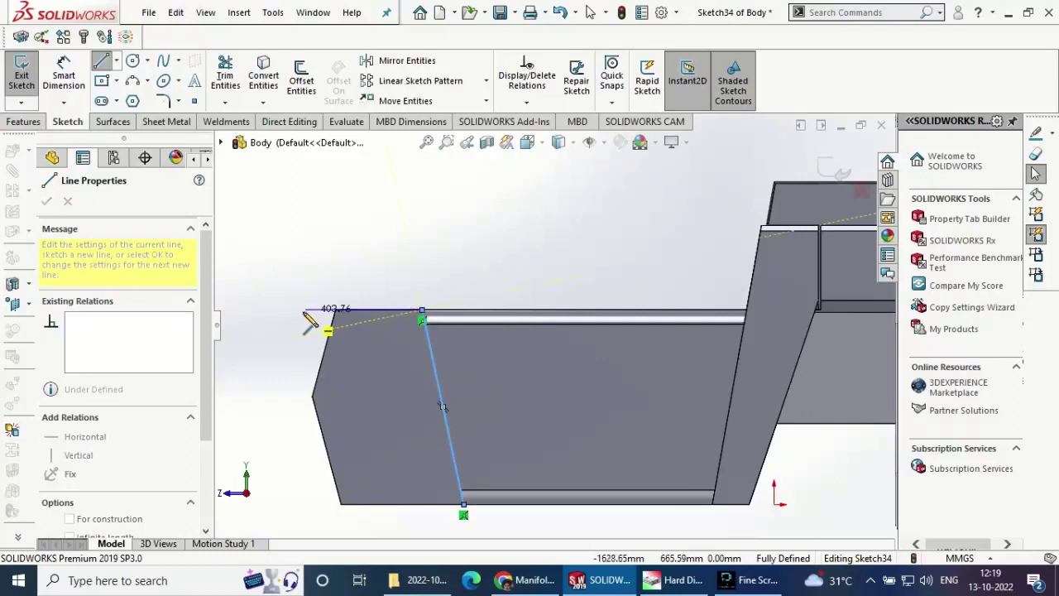
left_click(258, 311)
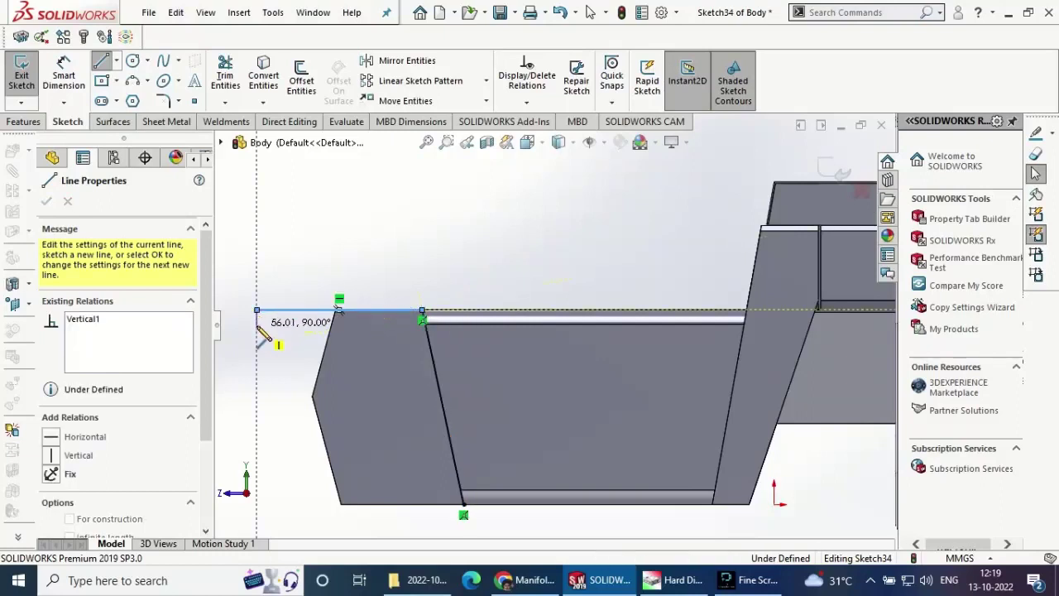
left_click(457, 498)
key("Escape")
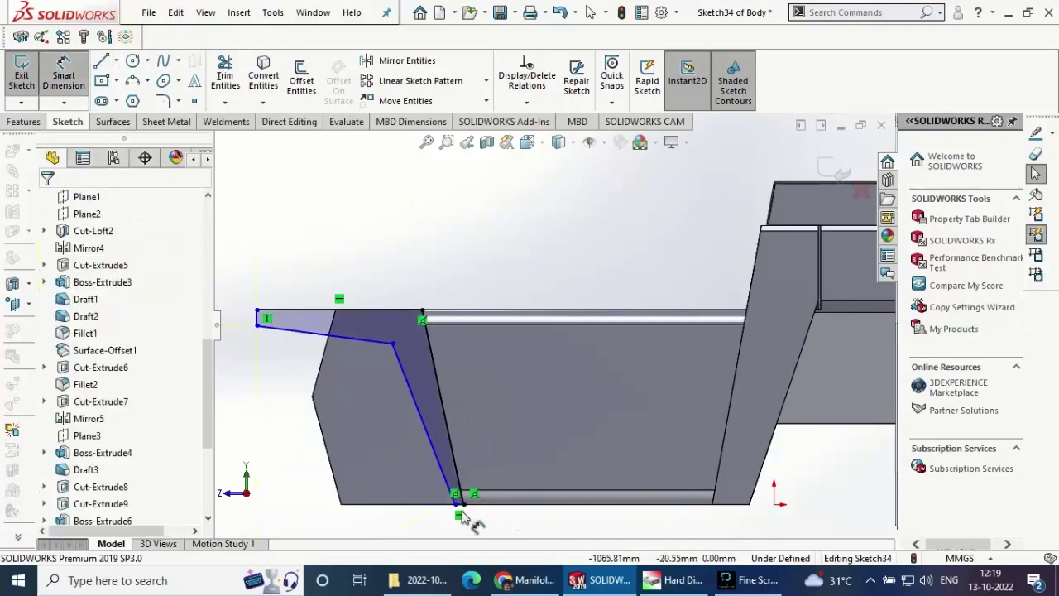
- Dimension the profile's 35 mm bottom width, 660 mm top length and 35 mm left-end height
scroll(464, 514, "down", 3)
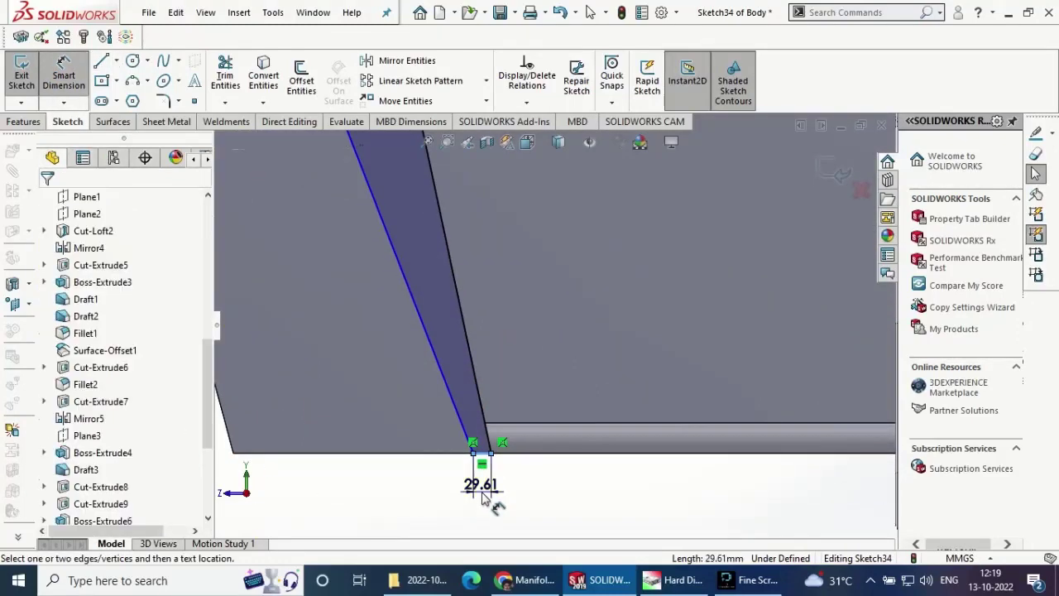
left_click(485, 489)
type("35")
key("Return")
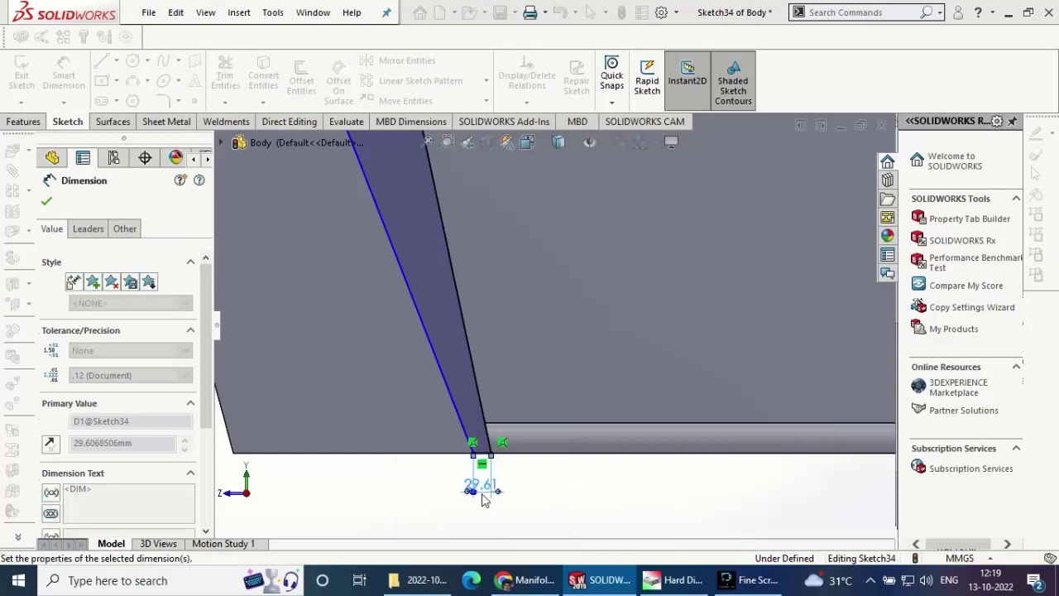
scroll(525, 314, "up", 3)
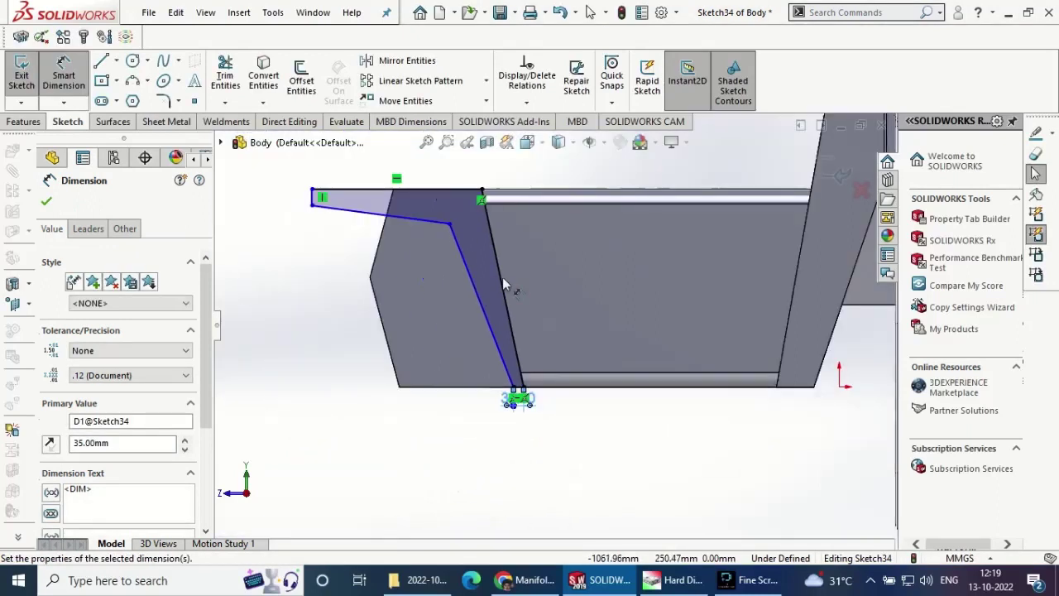
left_click(441, 194)
left_click(378, 170)
type("66")
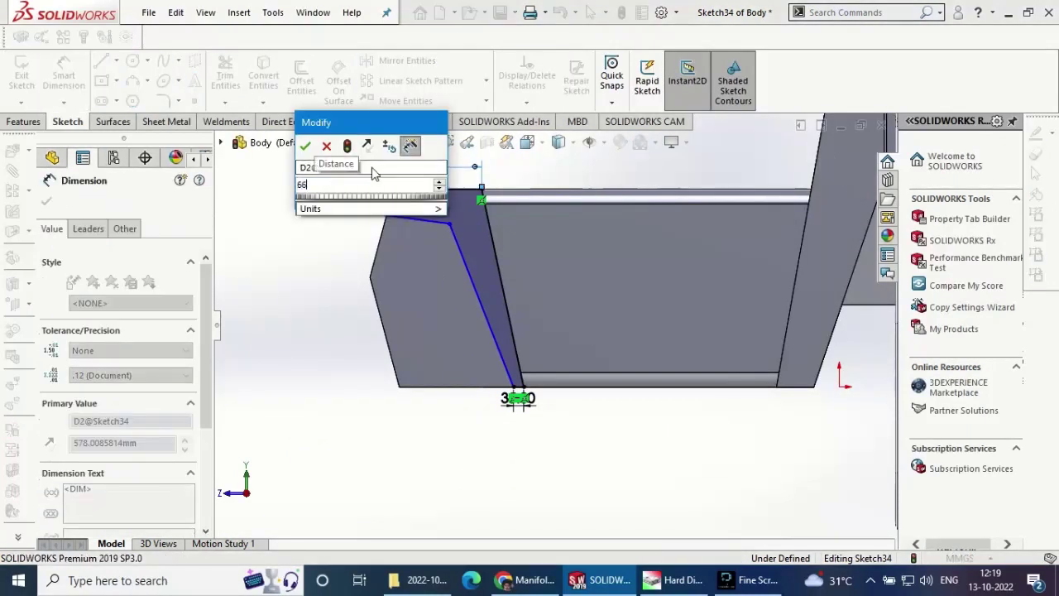
type("0")
key("Return")
left_click(278, 203)
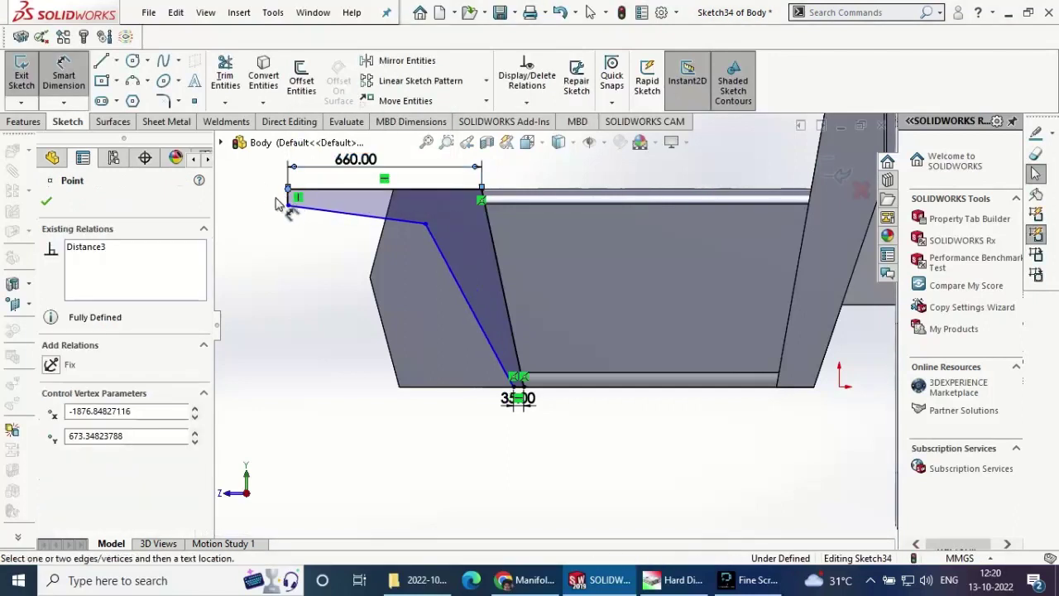
left_click(288, 191)
left_click(248, 202)
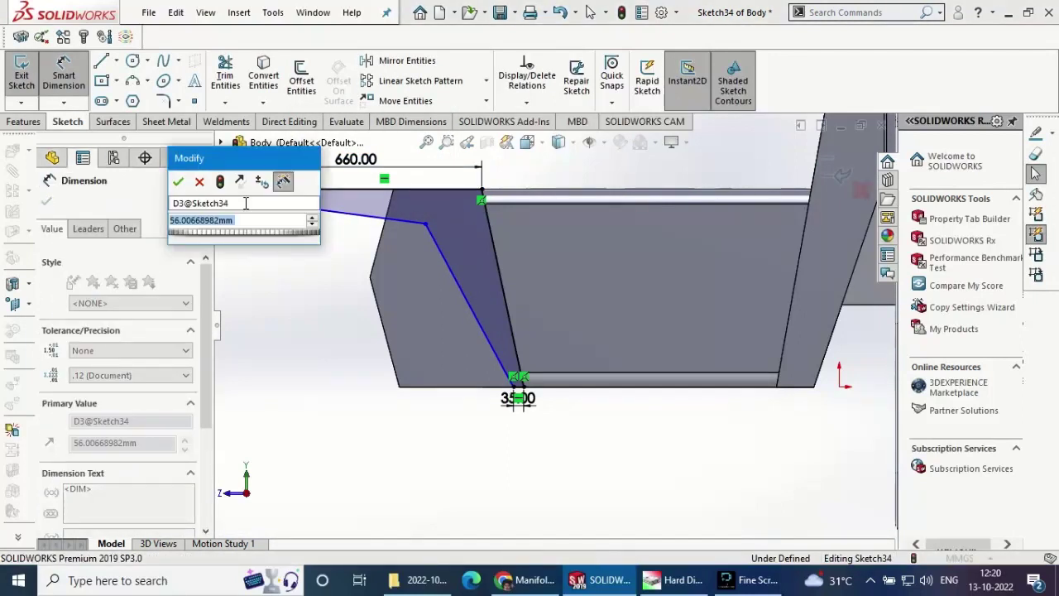
type("36")
type("5")
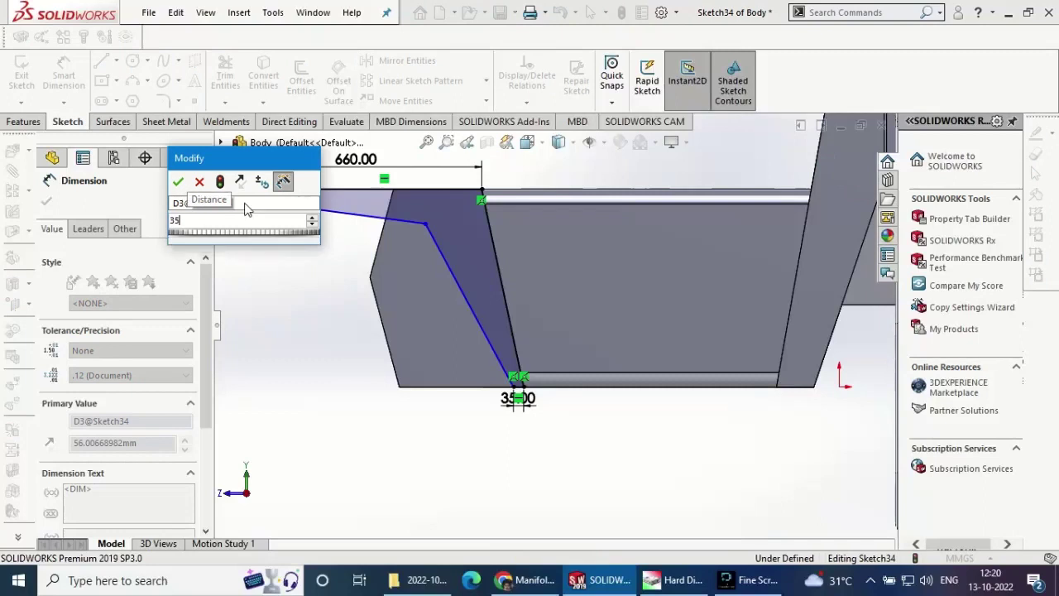
key("Return")
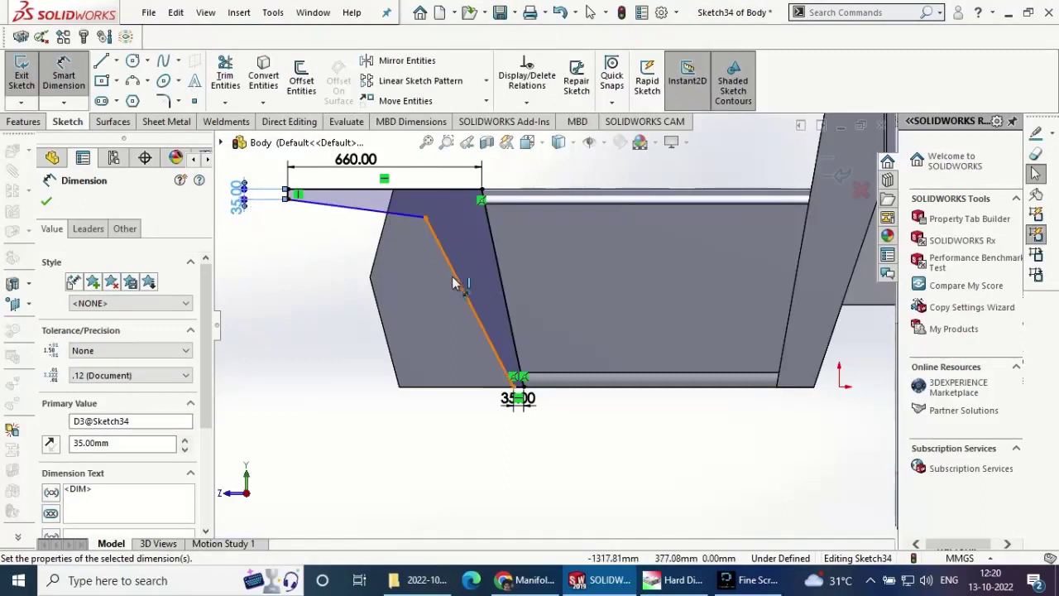
- Add the 85 mm corner offset and 75 mm height to fully define the profile
left_click(483, 197)
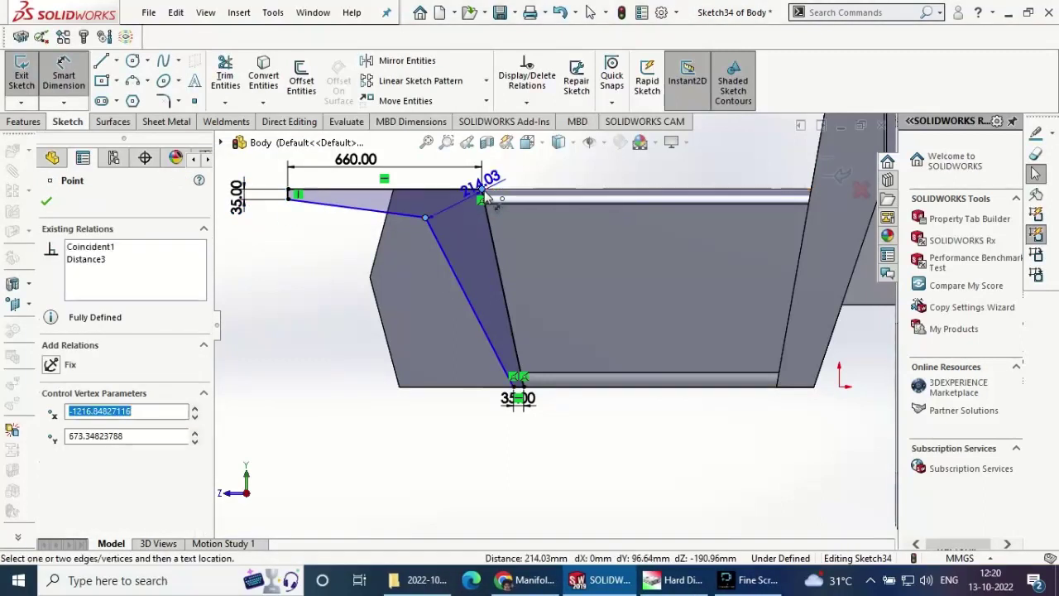
left_click(482, 186)
type("85")
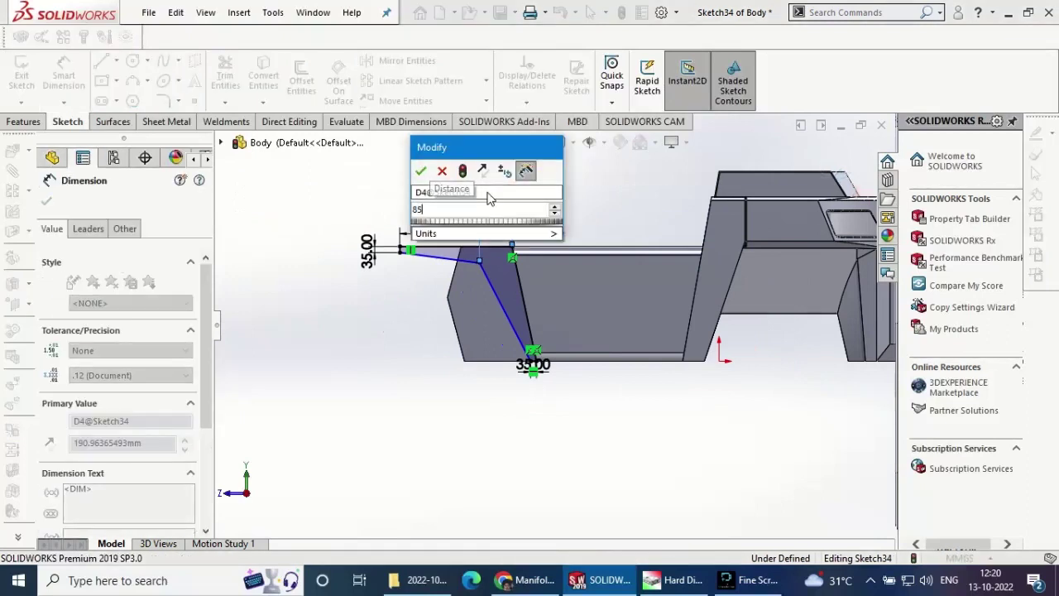
key("Return")
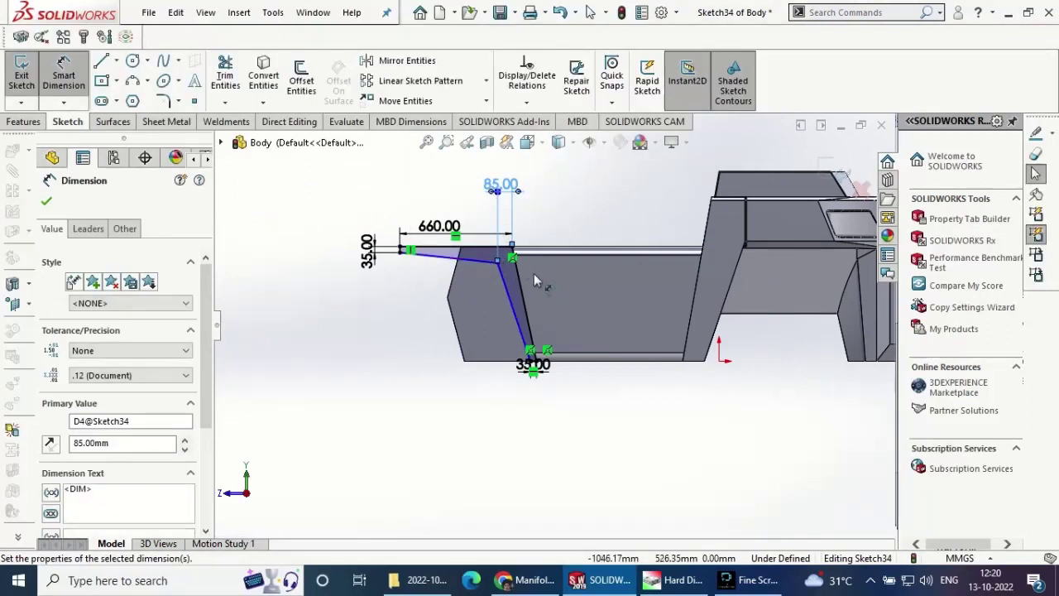
left_click(513, 258)
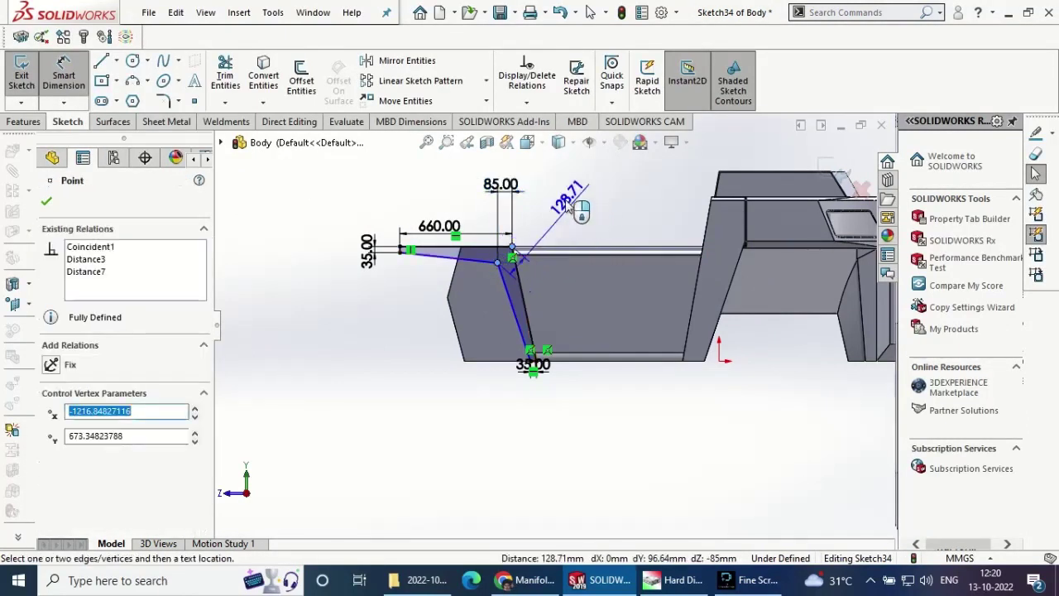
left_click(592, 265)
type("75")
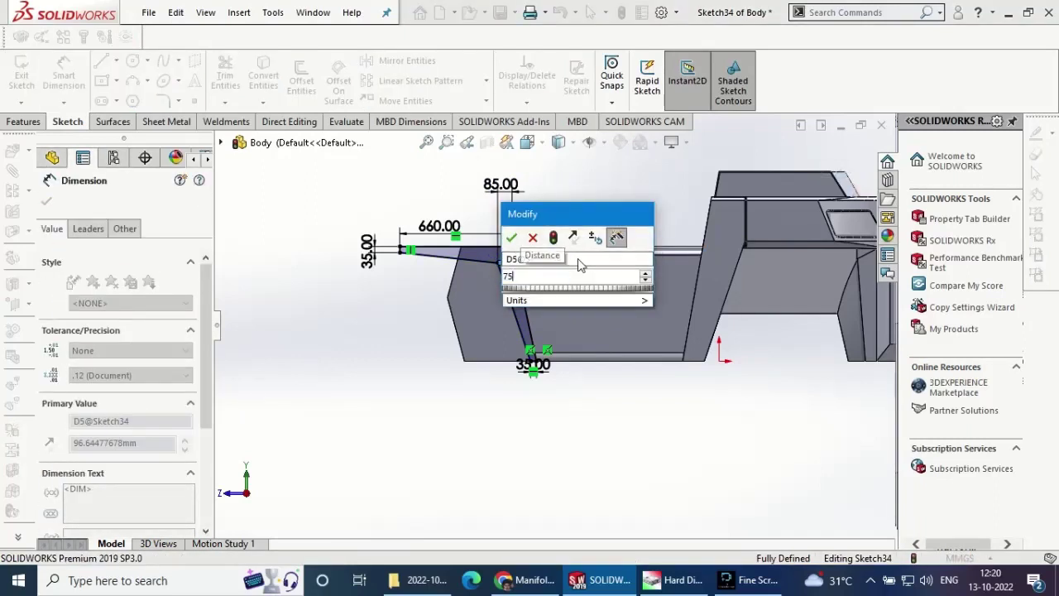
key("Return")
left_click(46, 203)
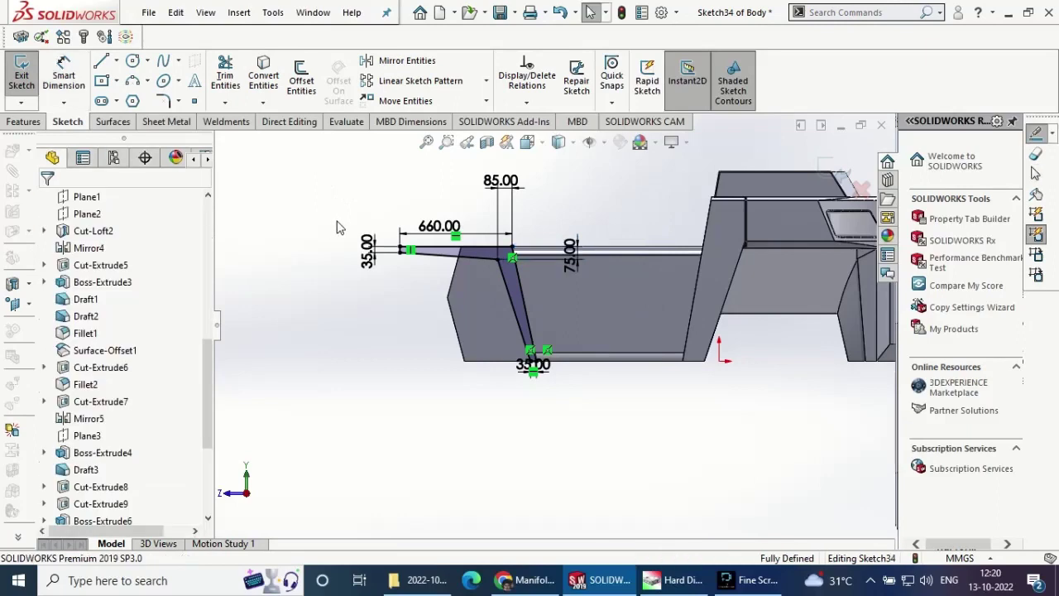
key("ctrl+7")
left_click(9, 122)
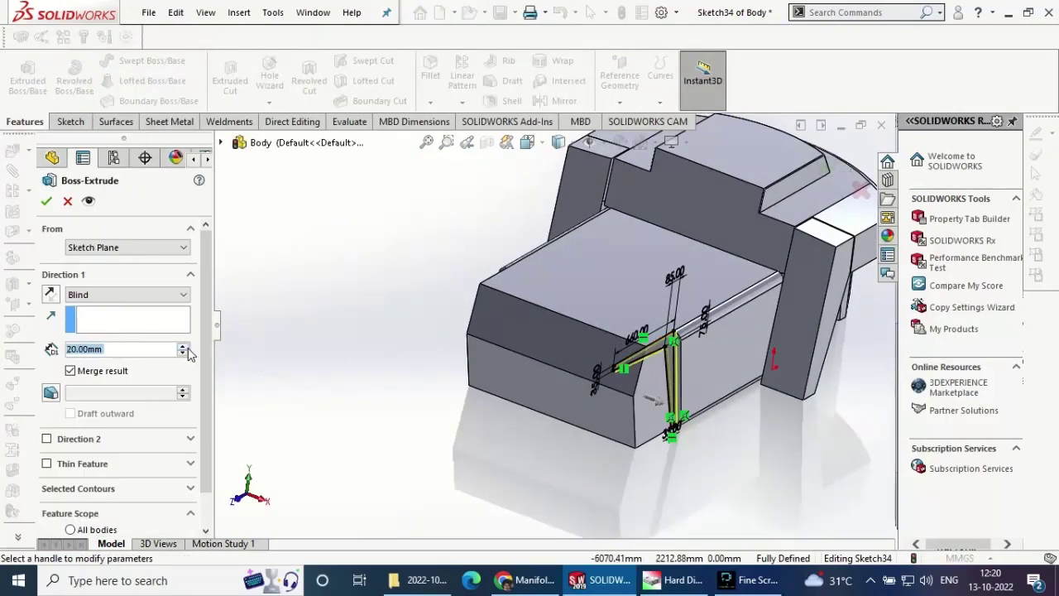
- Extrude the profile 450 mm blind and orbit to inspect the new flap
type("450")
key("Return")
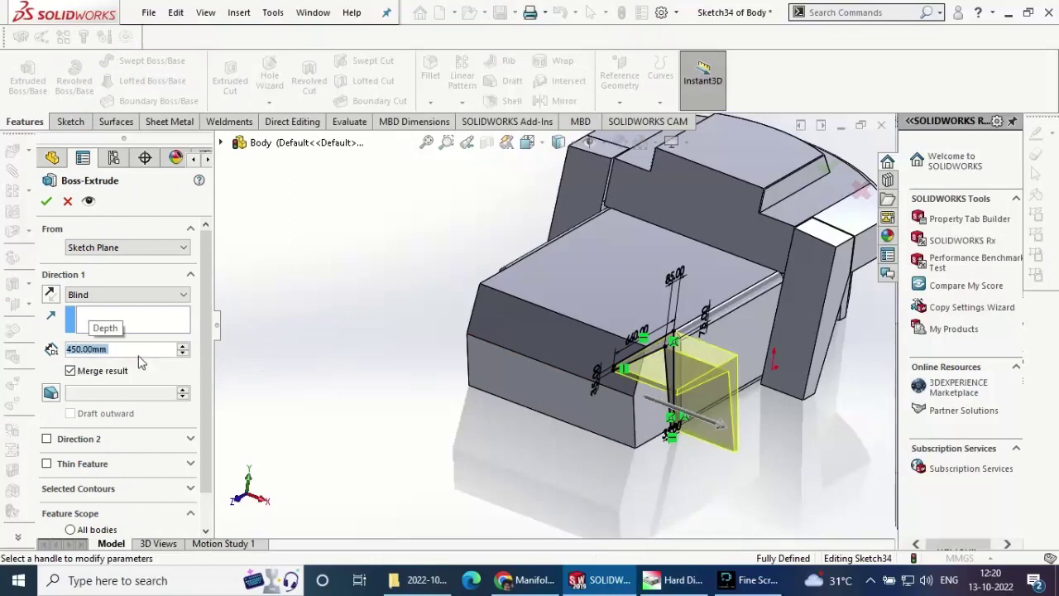
left_click(47, 201)
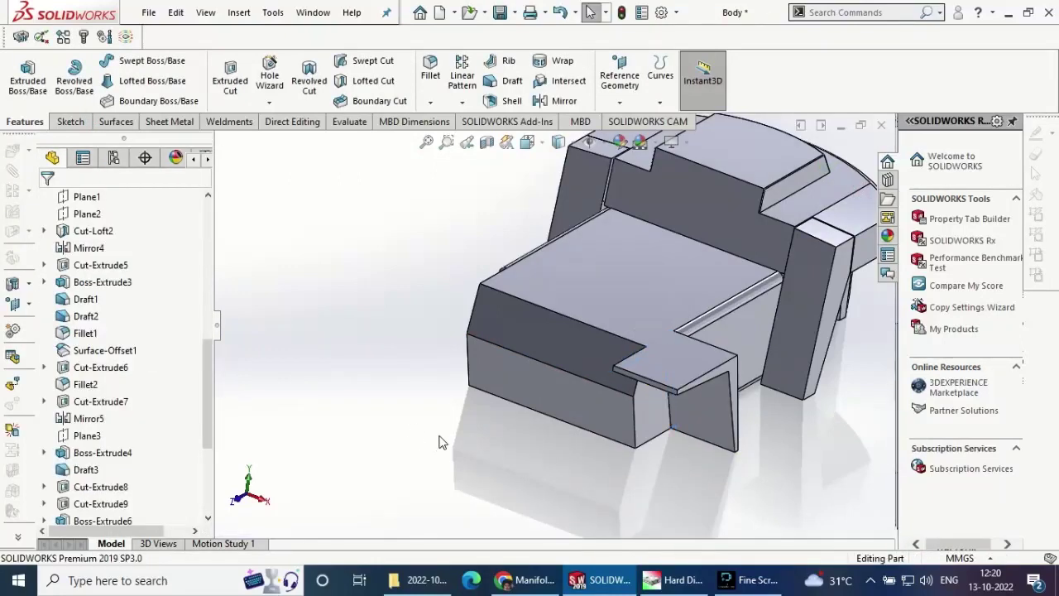
middle_click_drag(440, 439, 422, 395)
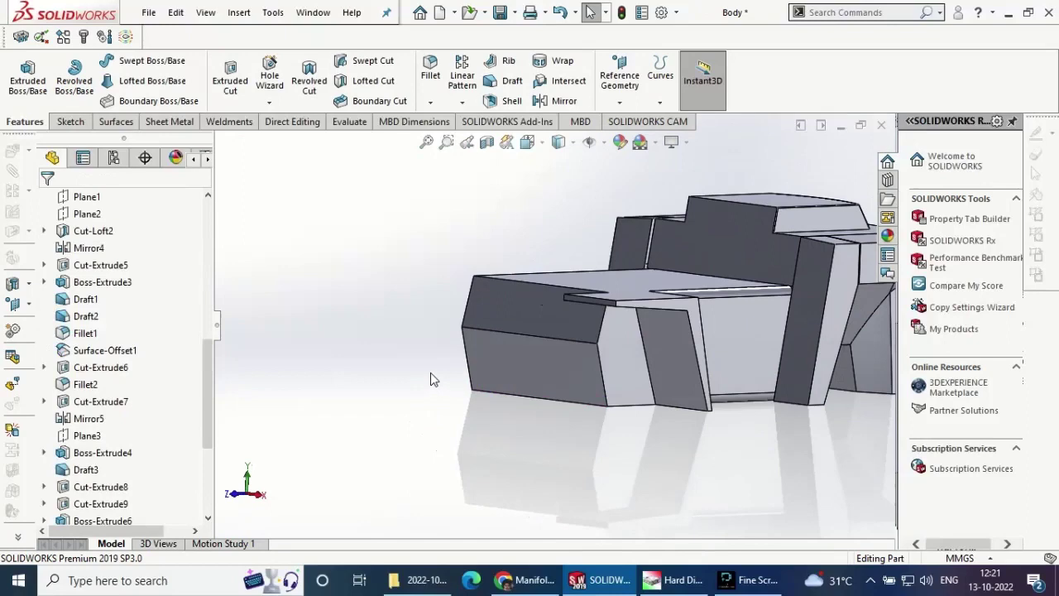
mouse_move(529, 401)
middle_mouse_down()
mouse_move(496, 421)
mouse_move(473, 380)
middle_mouse_up()
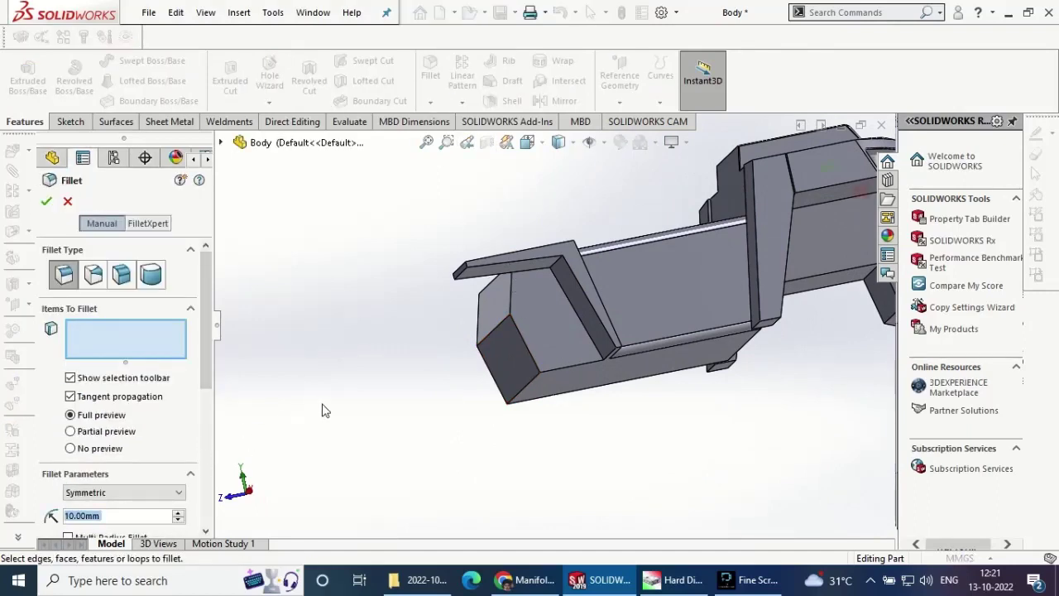
- Round five edges of the 450 mm flap boss with a 10 mm fillet
middle_click_drag(426, 383, 587, 398)
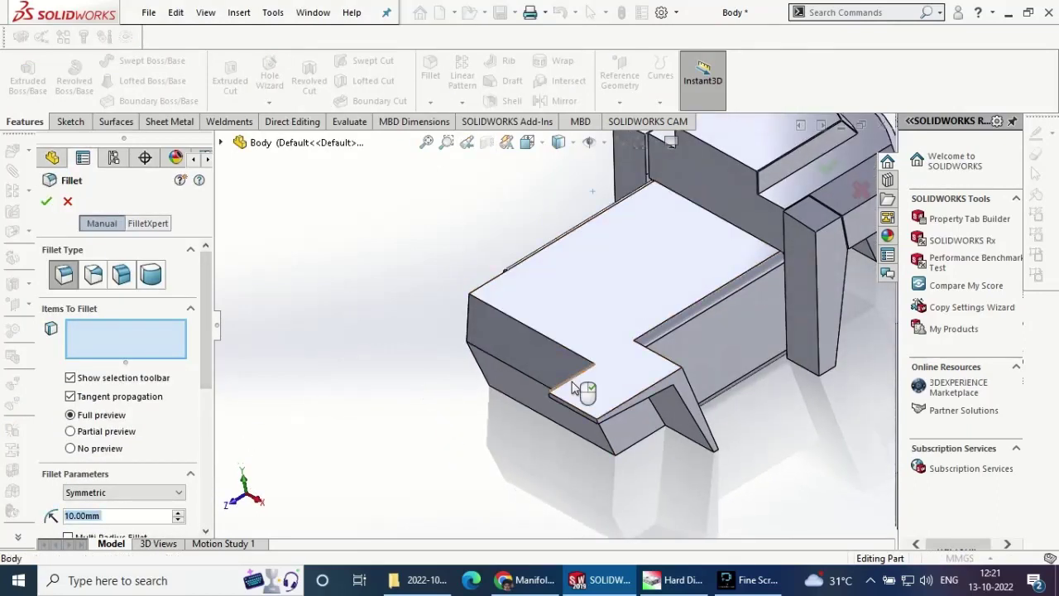
left_click(580, 395)
left_click(621, 414)
left_click(621, 414)
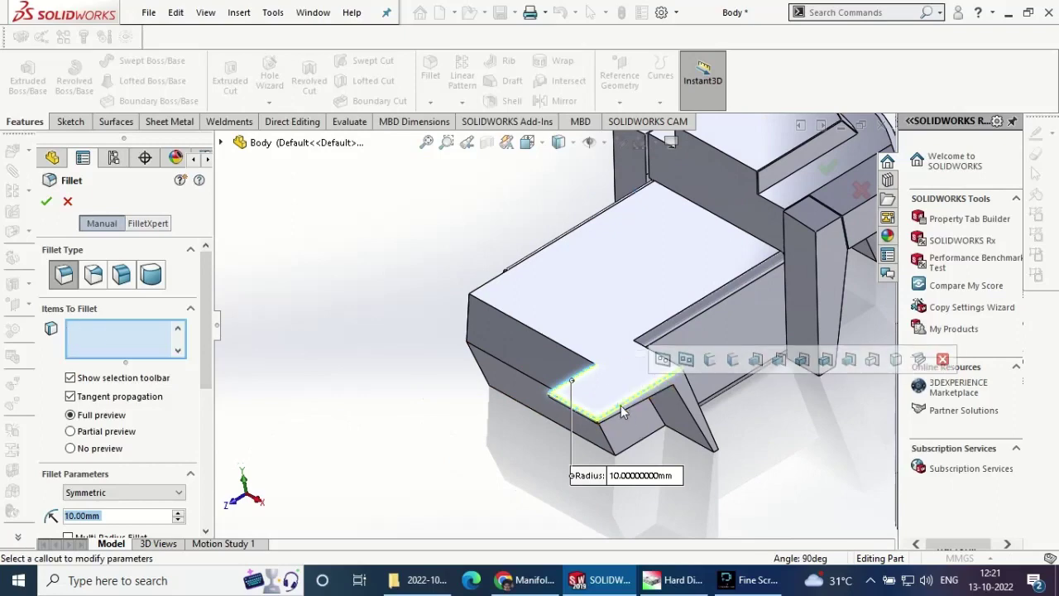
left_click(695, 403)
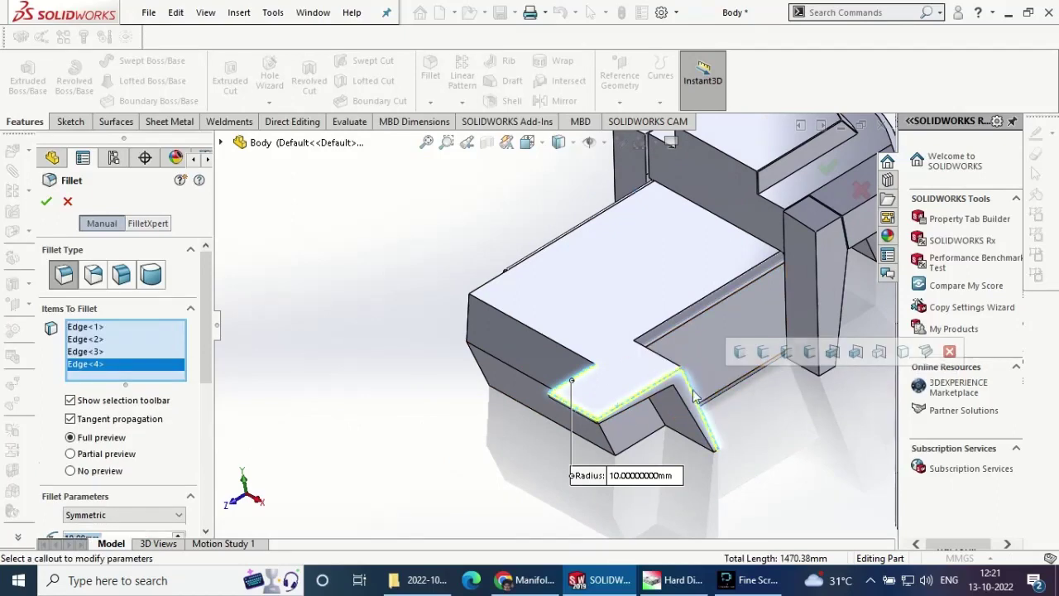
left_click(658, 356)
middle_click_drag(662, 356, 677, 327)
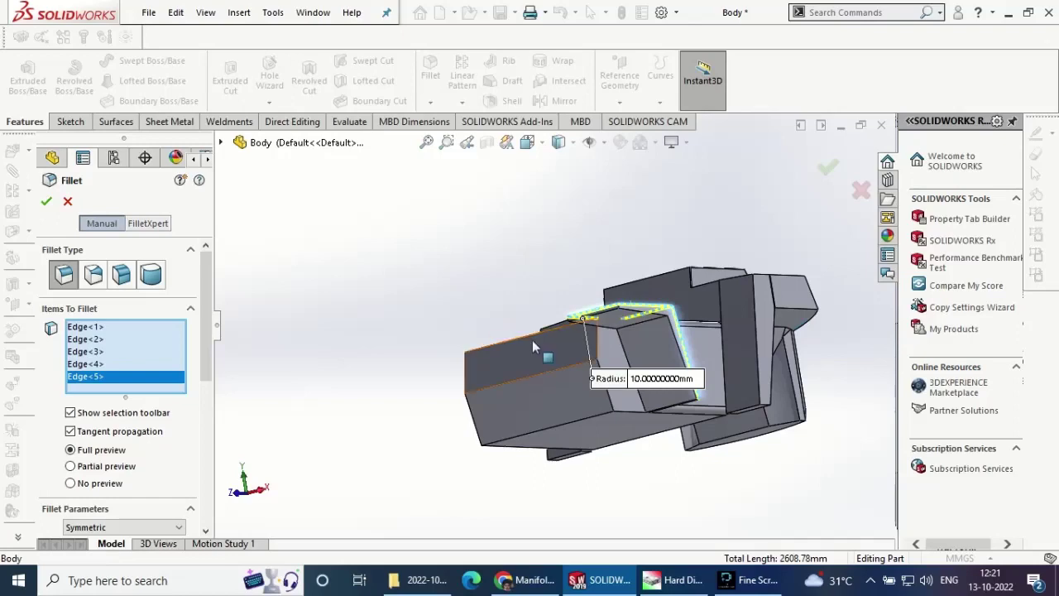
scroll(621, 333, "down", 2)
scroll(621, 332, "down", 2)
middle_click_drag(620, 333, 560, 417)
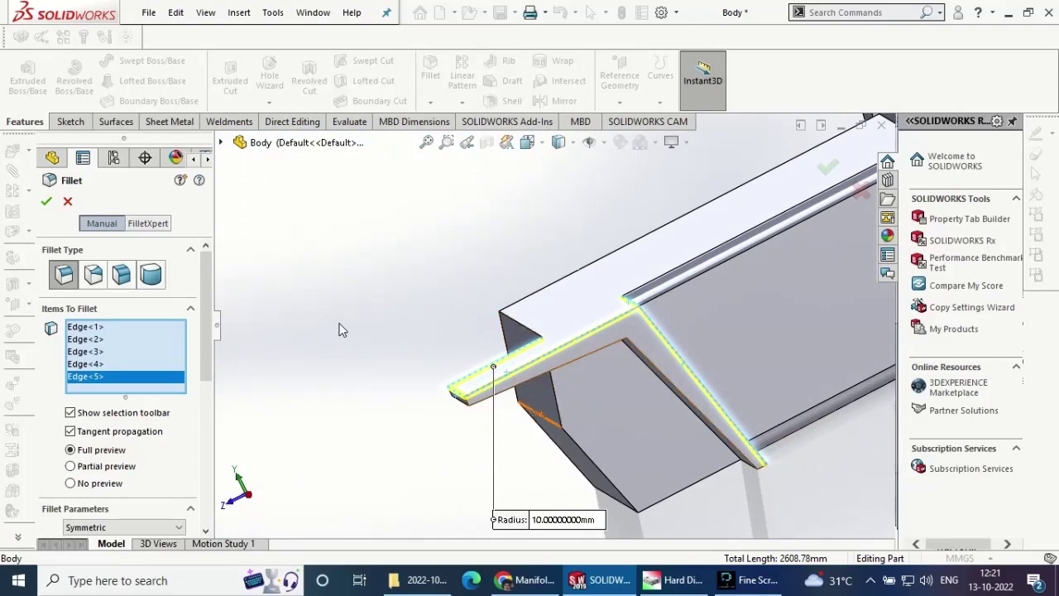
left_click(48, 203)
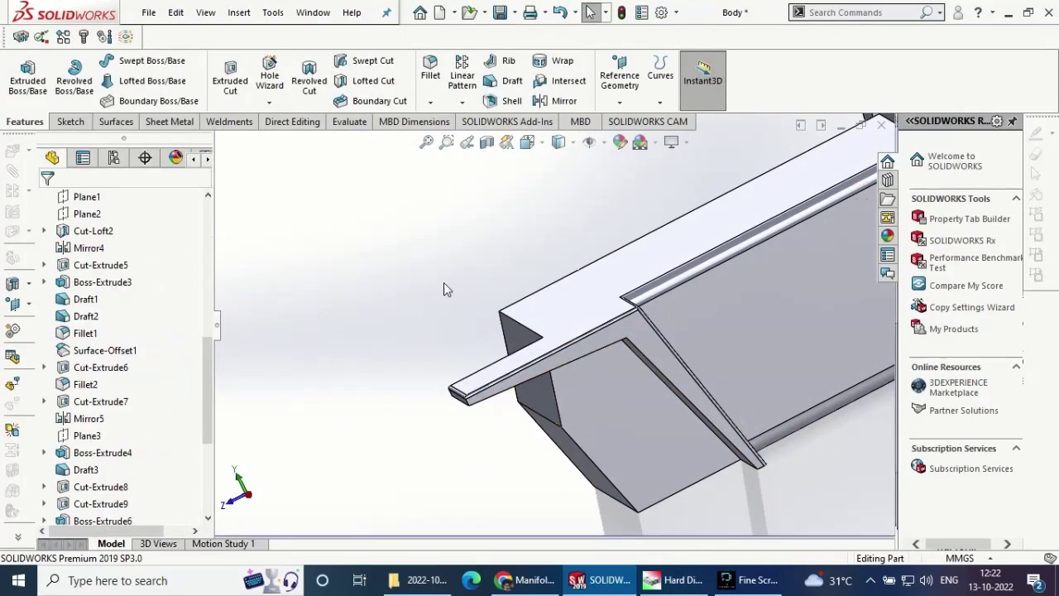
- Uncheck Merge result on Boss-Extrude11 so the flap stays a separate body
scroll(506, 299, "down", 5)
scroll(98, 496, "down", 3)
scroll(97, 496, "down", 1)
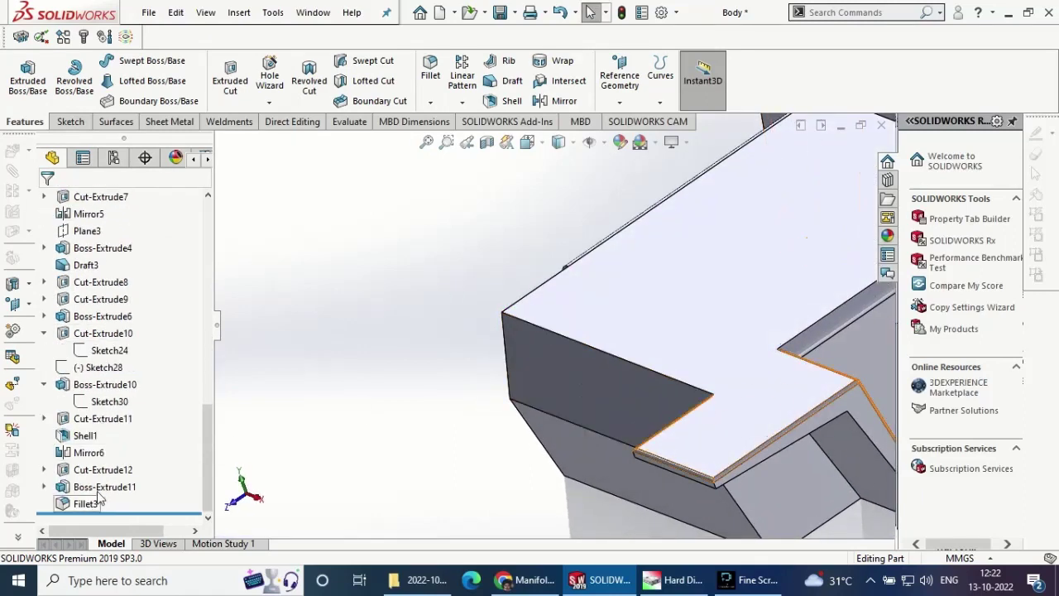
left_click(100, 488)
left_click(120, 441)
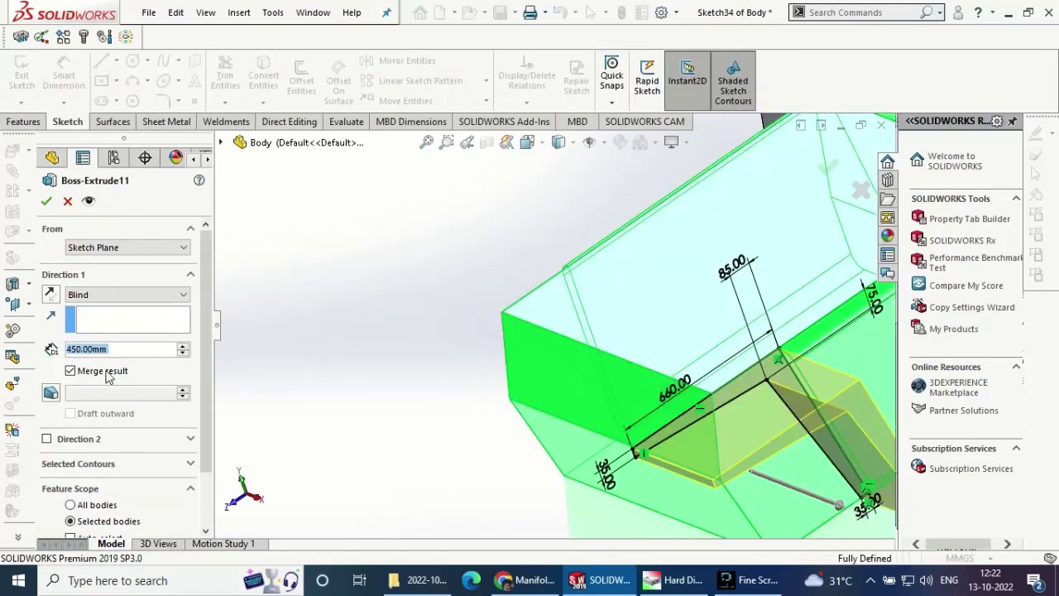
left_click(106, 373)
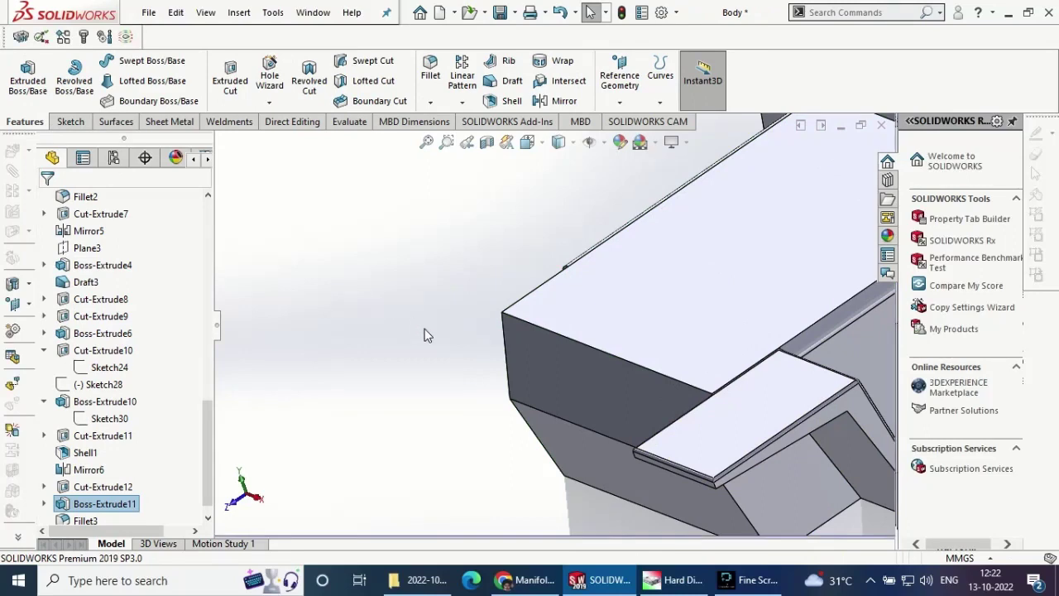
mouse_move(506, 324)
middle_mouse_down()
mouse_move(548, 367)
mouse_move(538, 104)
middle_mouse_up()
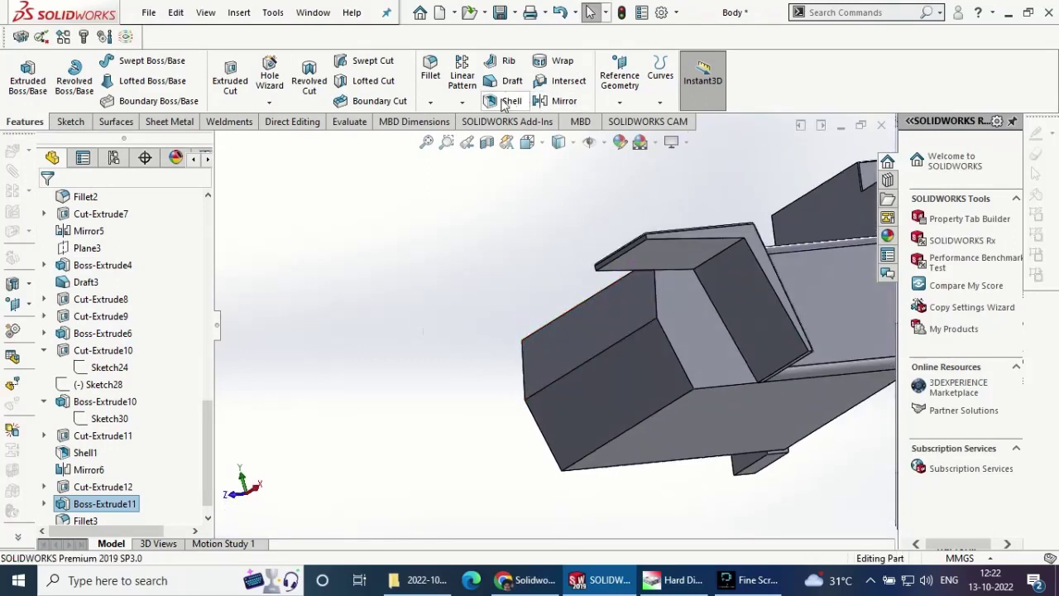
left_click(504, 102)
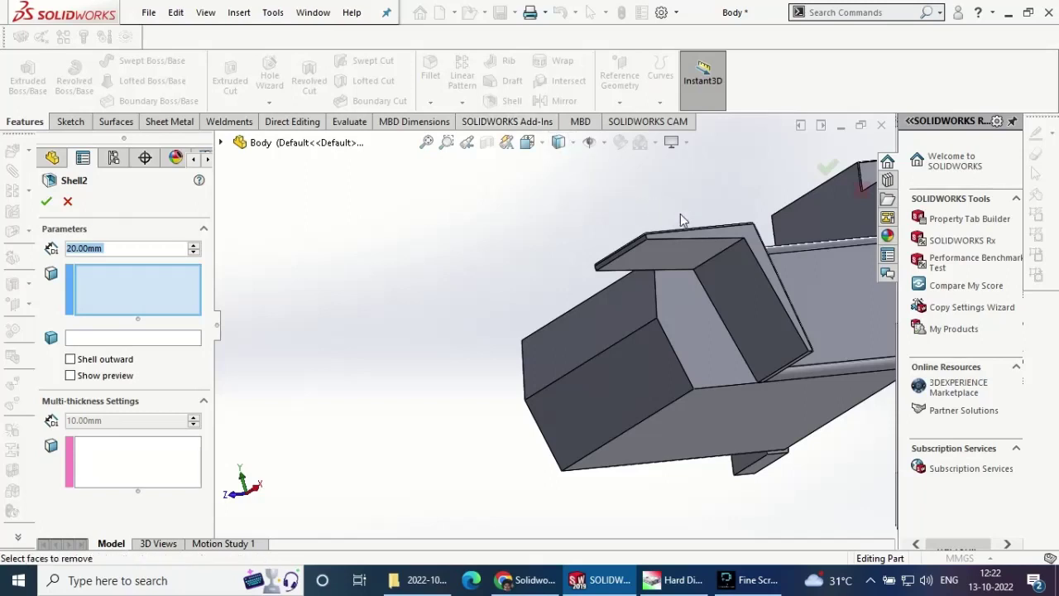
- Shell the flap to 20 mm walls, removing its top, angled side and thin side faces
middle_click_drag(681, 214, 679, 277)
left_click(679, 277)
left_click(735, 320)
middle_click_drag(735, 320, 838, 451)
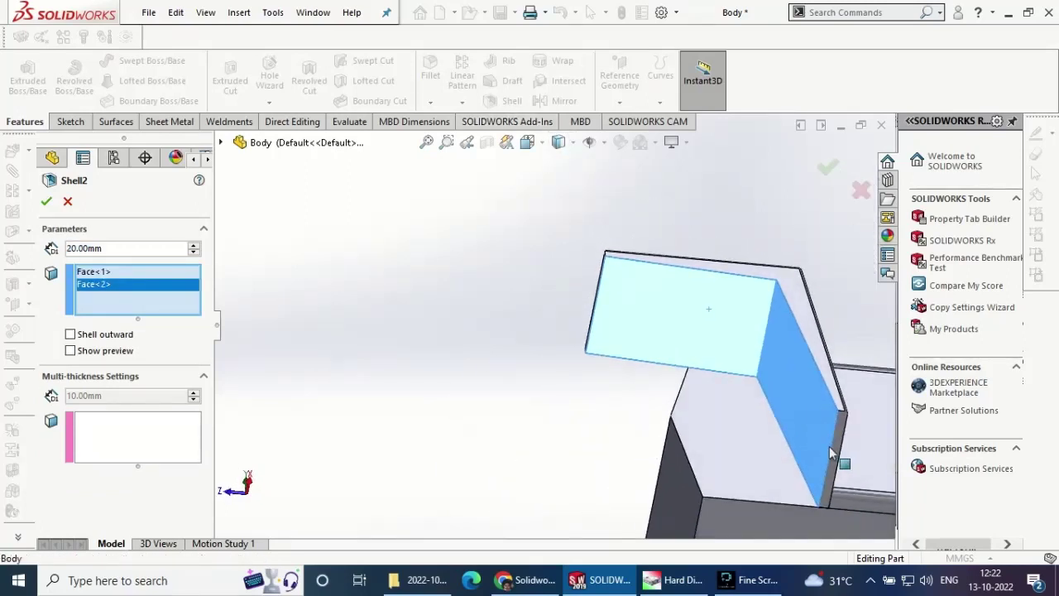
left_click(839, 451)
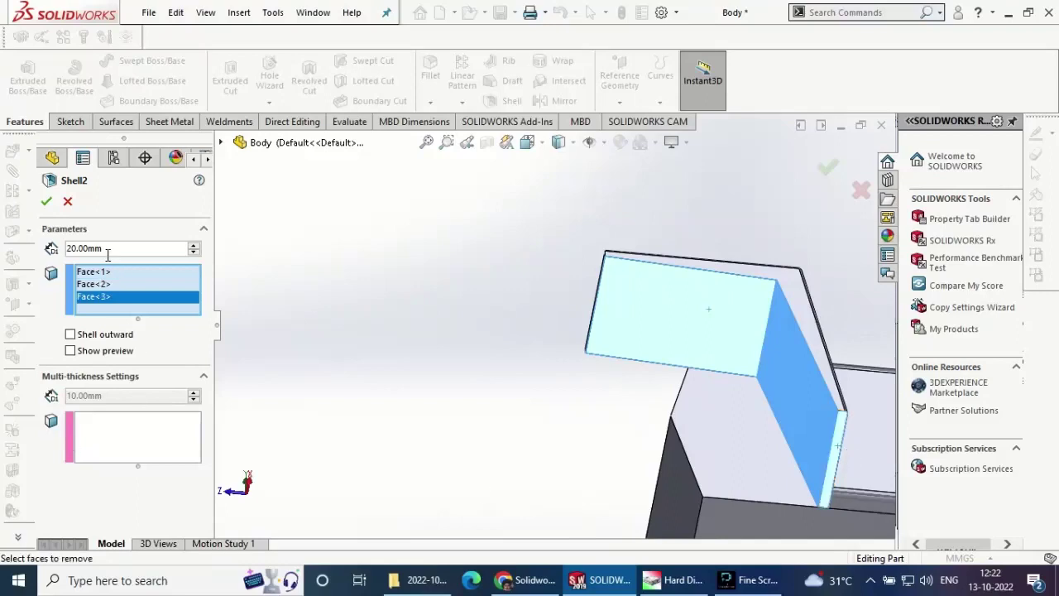
key("Return")
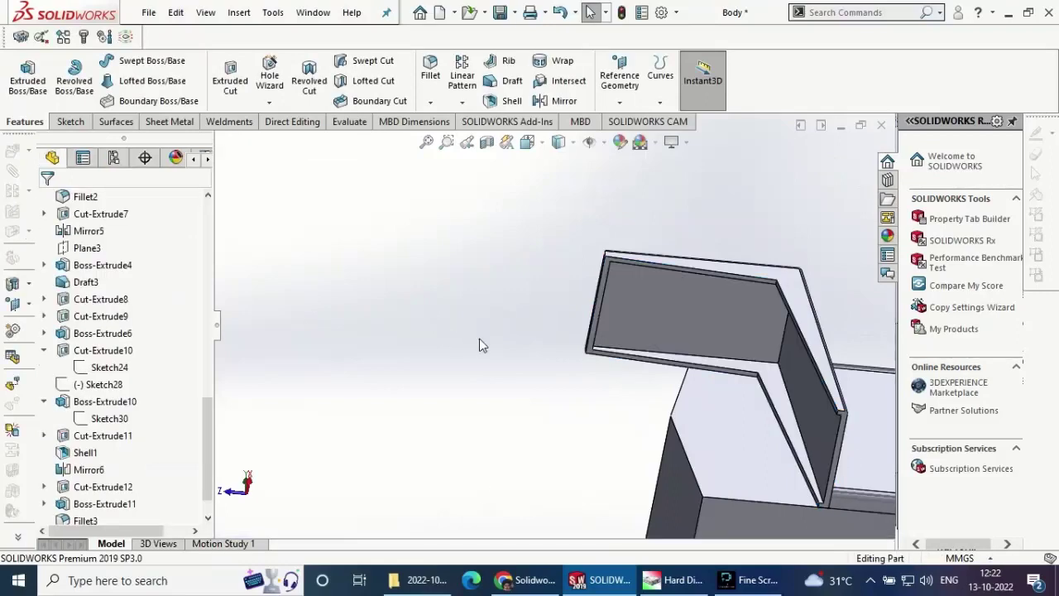
middle_click_drag(479, 339, 654, 395)
scroll(678, 394, "up", 3)
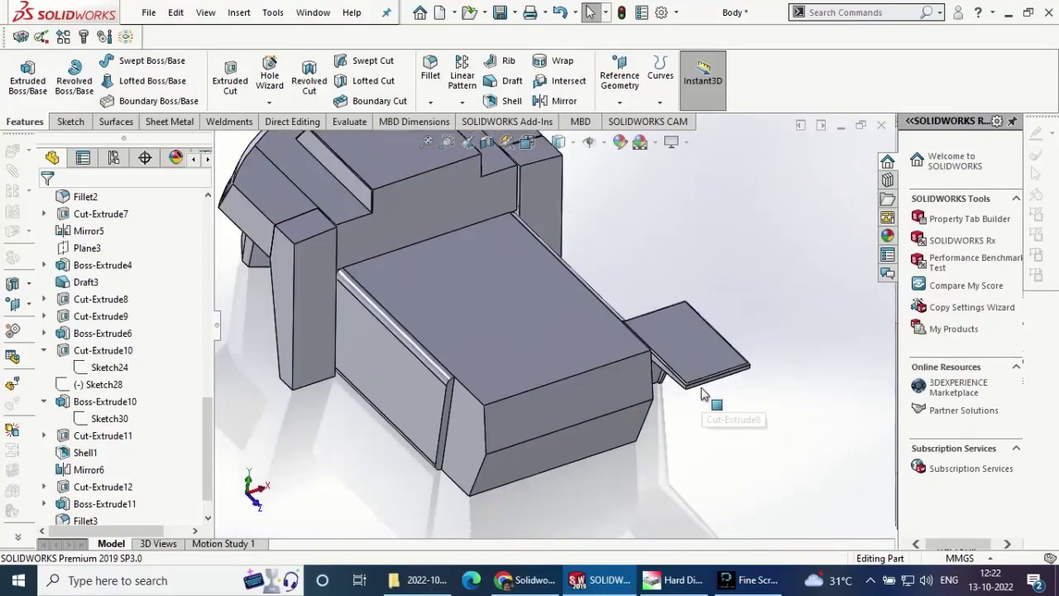
left_click(537, 105)
left_click(138, 349)
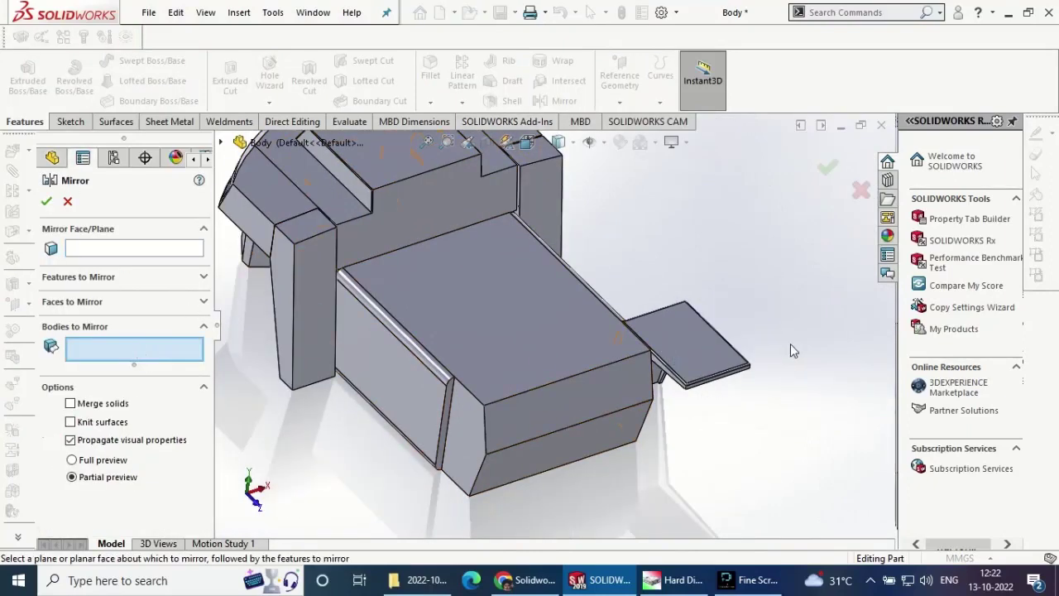
left_click(717, 351)
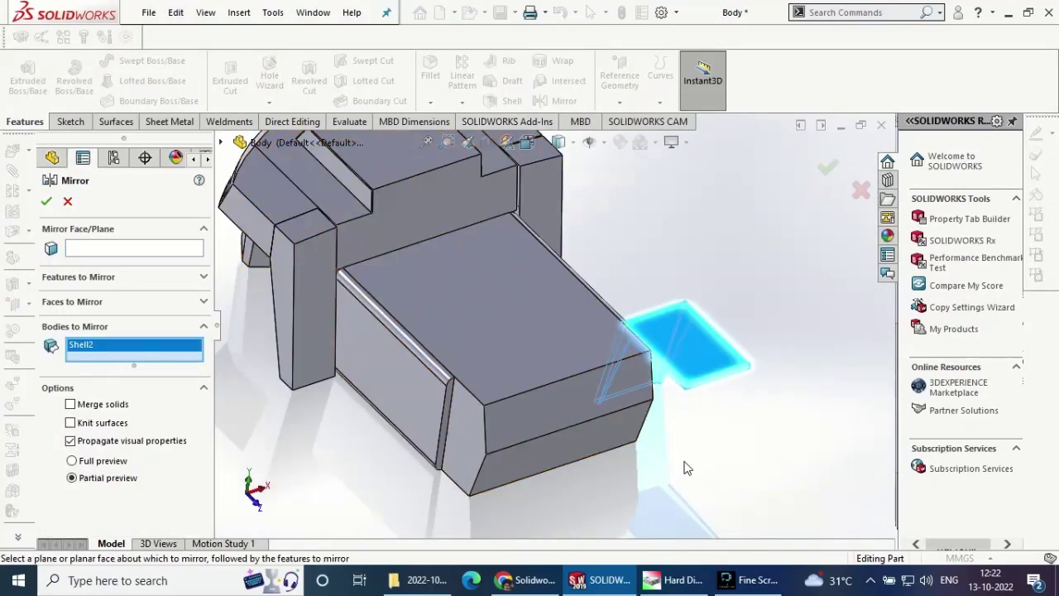
mouse_move(670, 382)
middle_mouse_down()
mouse_move(662, 509)
mouse_move(669, 494)
mouse_move(562, 441)
middle_mouse_up()
left_click(82, 250)
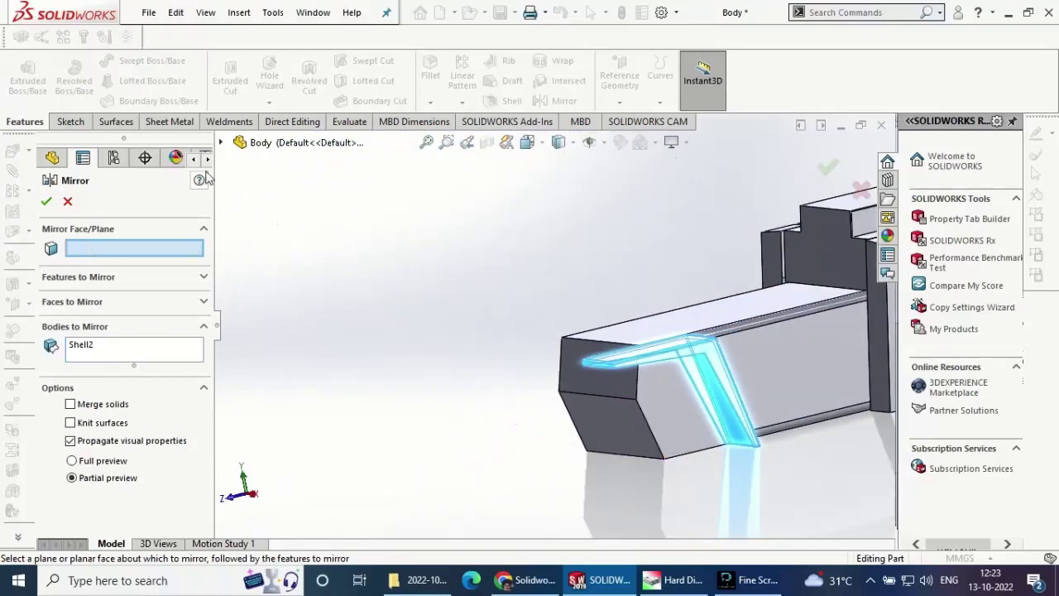
left_click(68, 202)
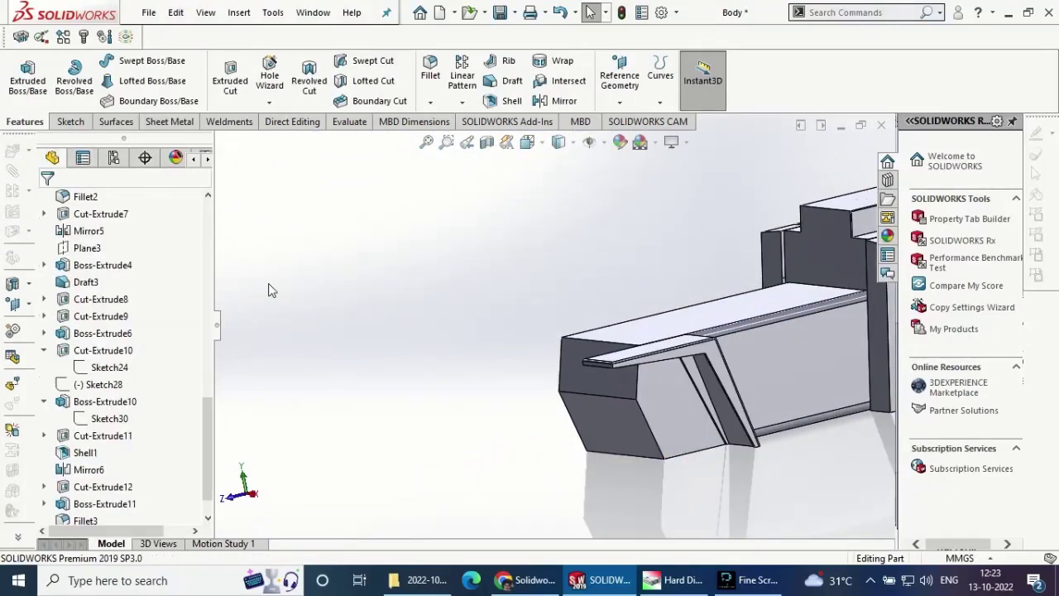
left_click(565, 100)
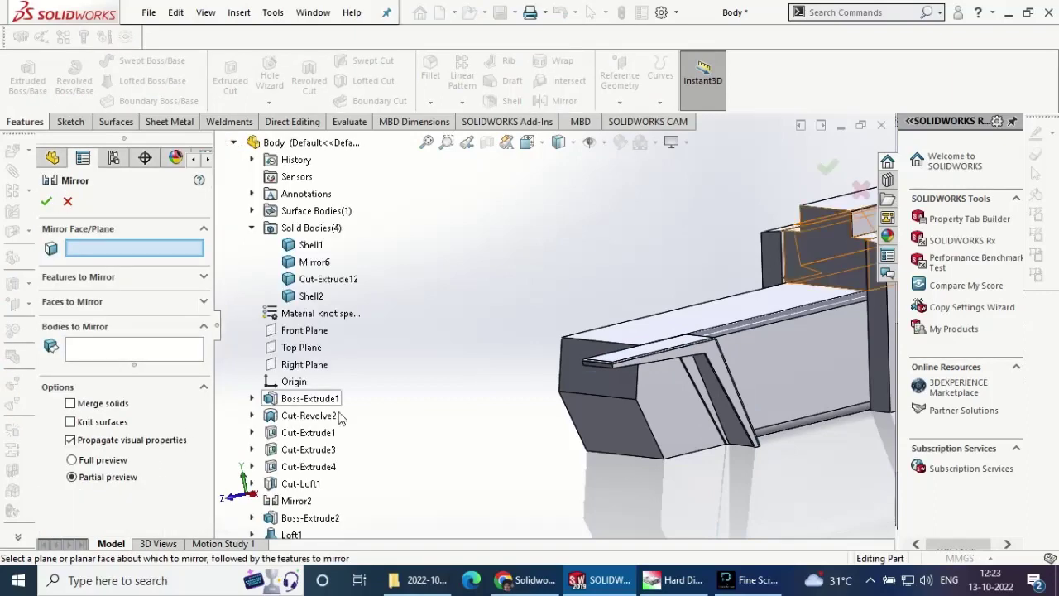
scroll(318, 507, "down", 1)
scroll(310, 492, "down", 2)
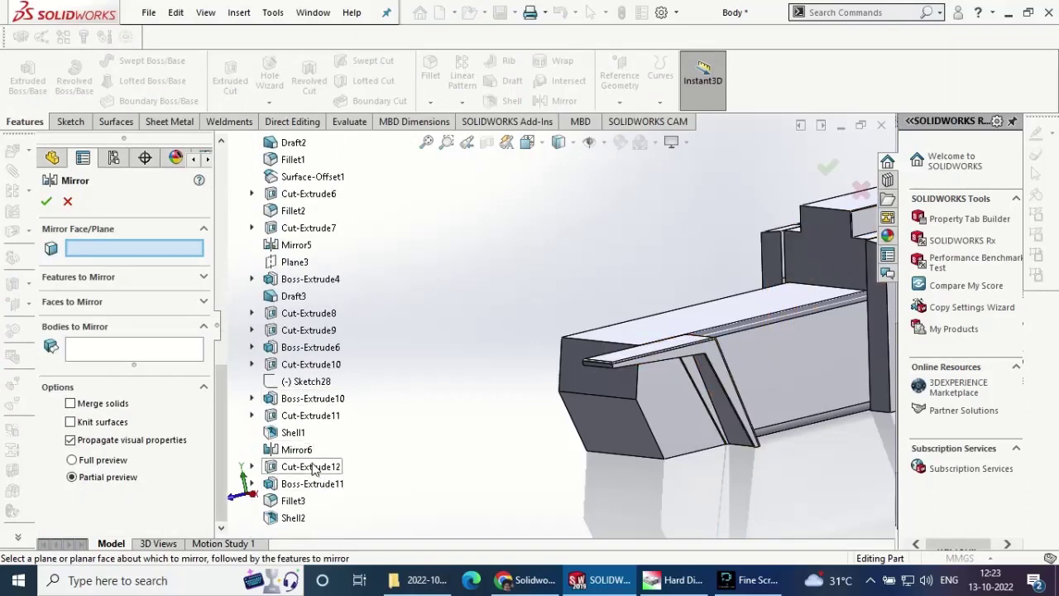
left_click(173, 352)
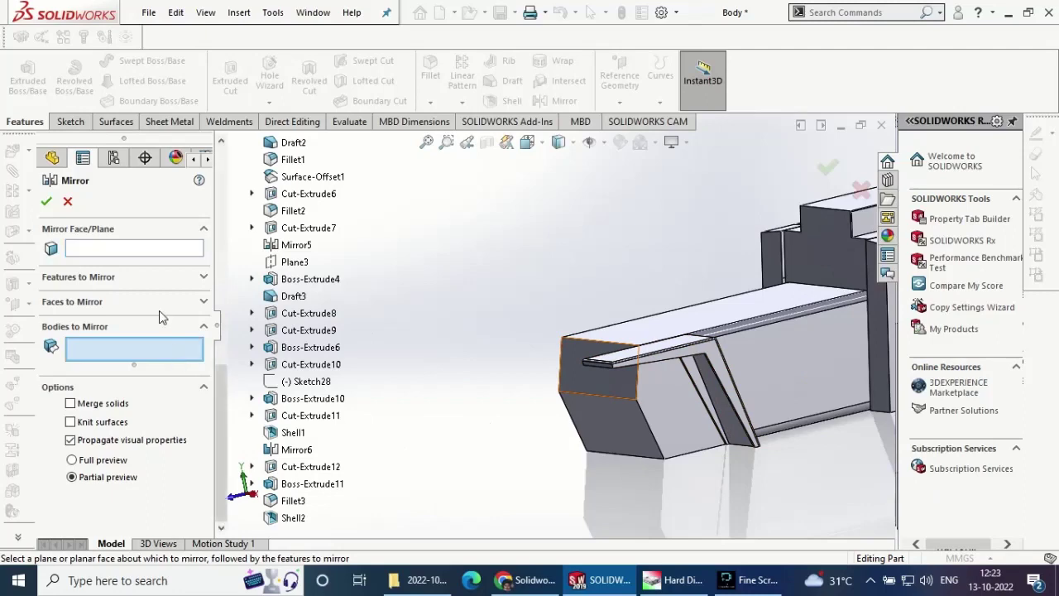
left_click(204, 278)
left_click(331, 466)
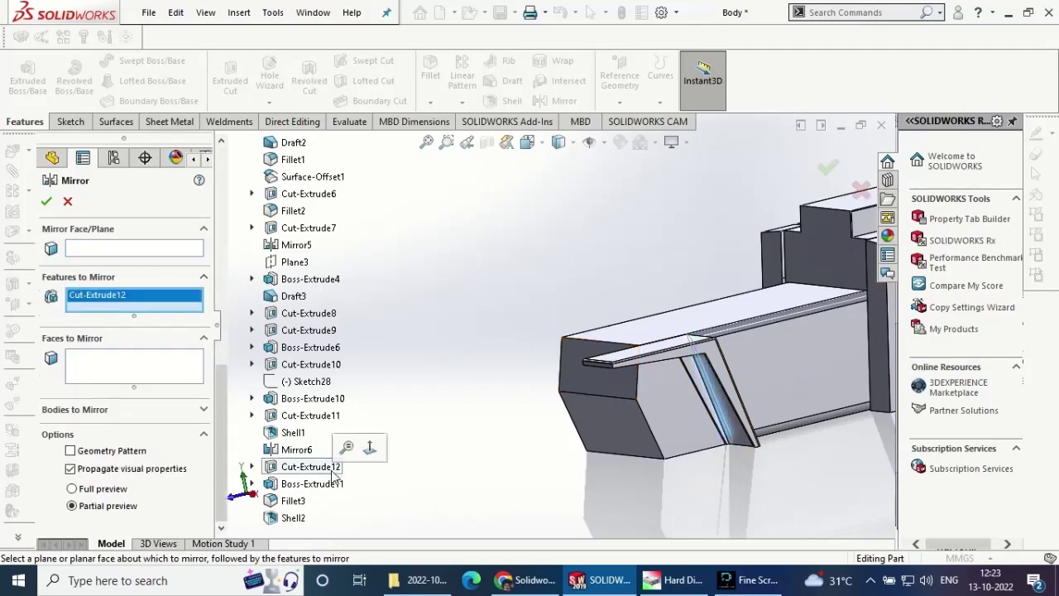
left_click(186, 252)
scroll(308, 187, "up", 5)
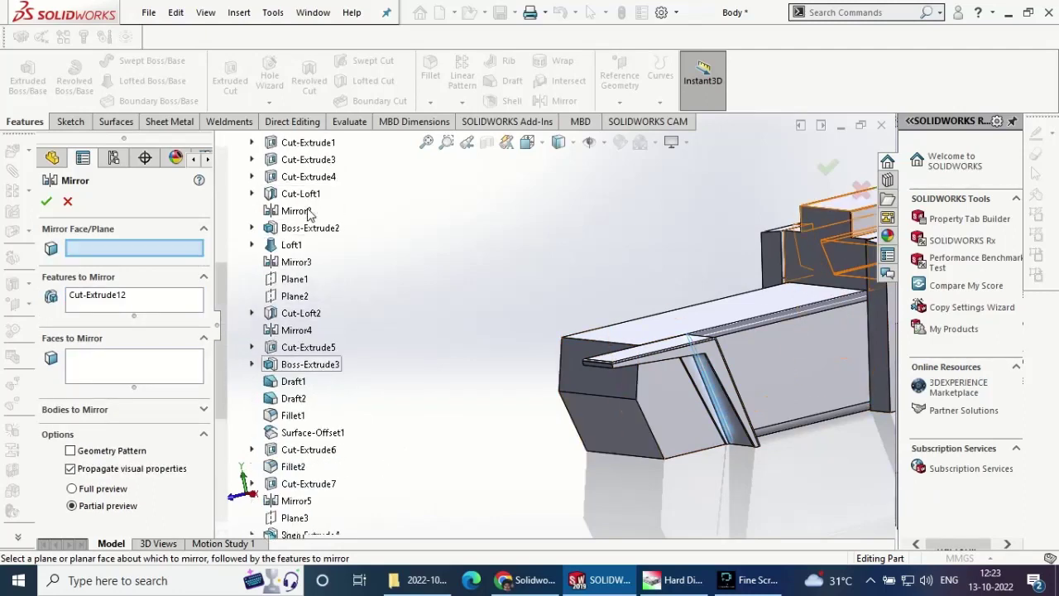
scroll(313, 216, "up", 3)
left_click(315, 279)
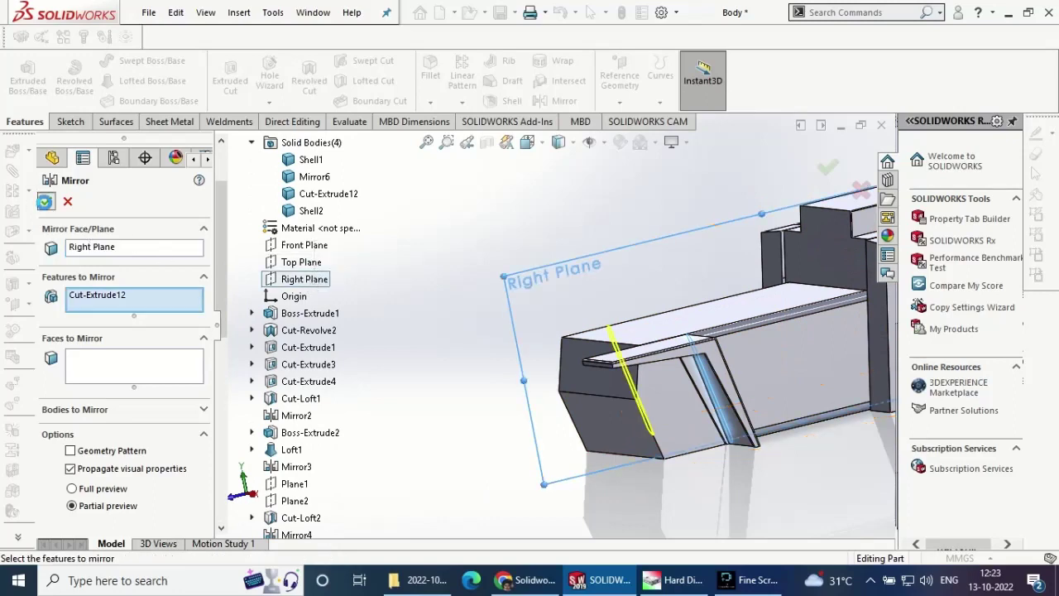
left_click(45, 201)
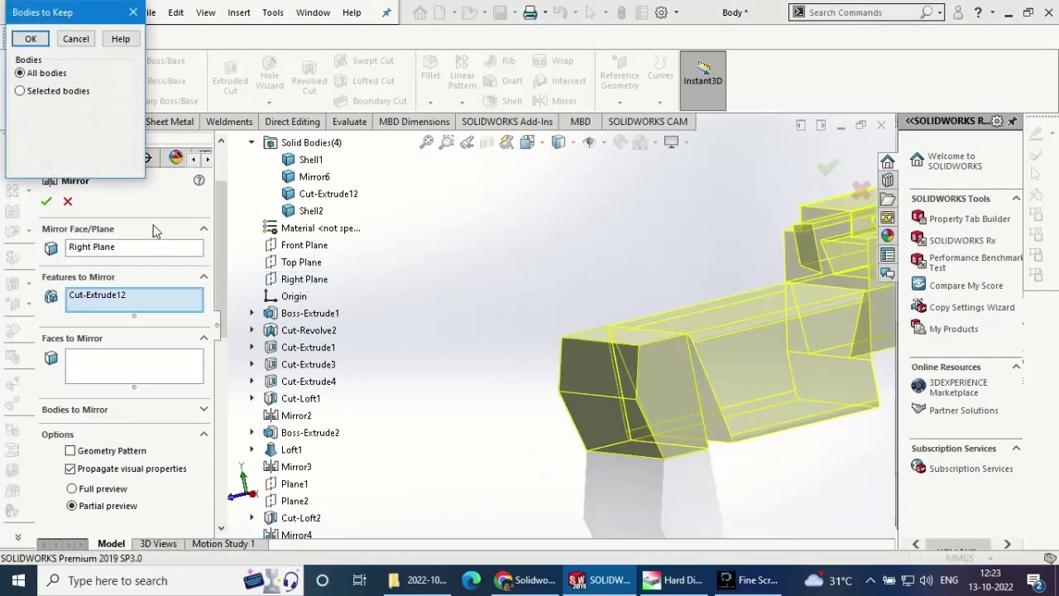
left_click(31, 39)
mouse_move(456, 283)
middle_mouse_down()
mouse_move(504, 326)
mouse_move(658, 414)
mouse_move(472, 347)
mouse_move(499, 339)
middle_mouse_up()
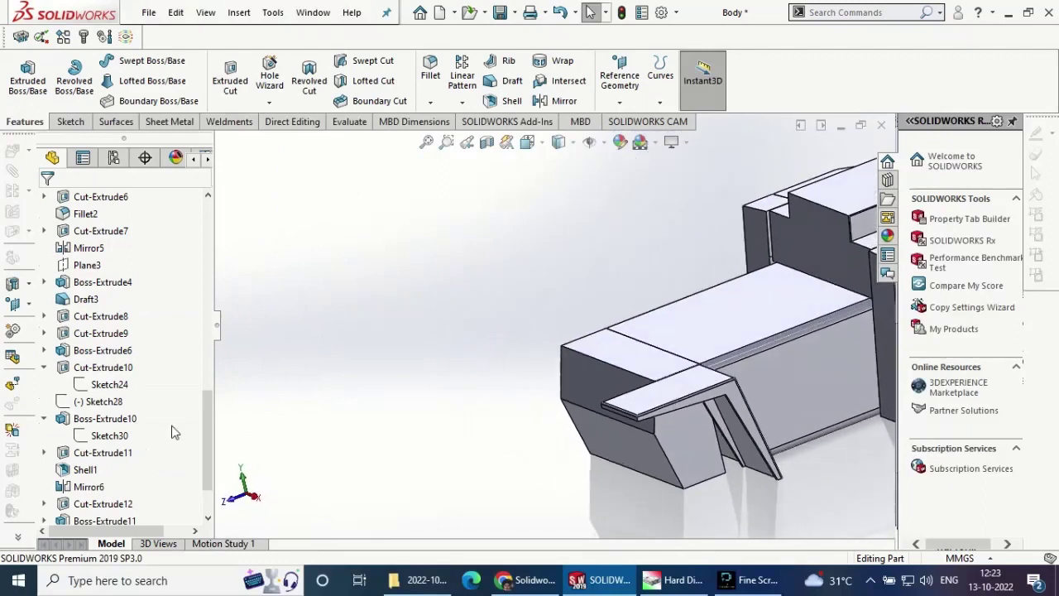
scroll(125, 471, "down", 2)
right_click(89, 503)
left_click(151, 346)
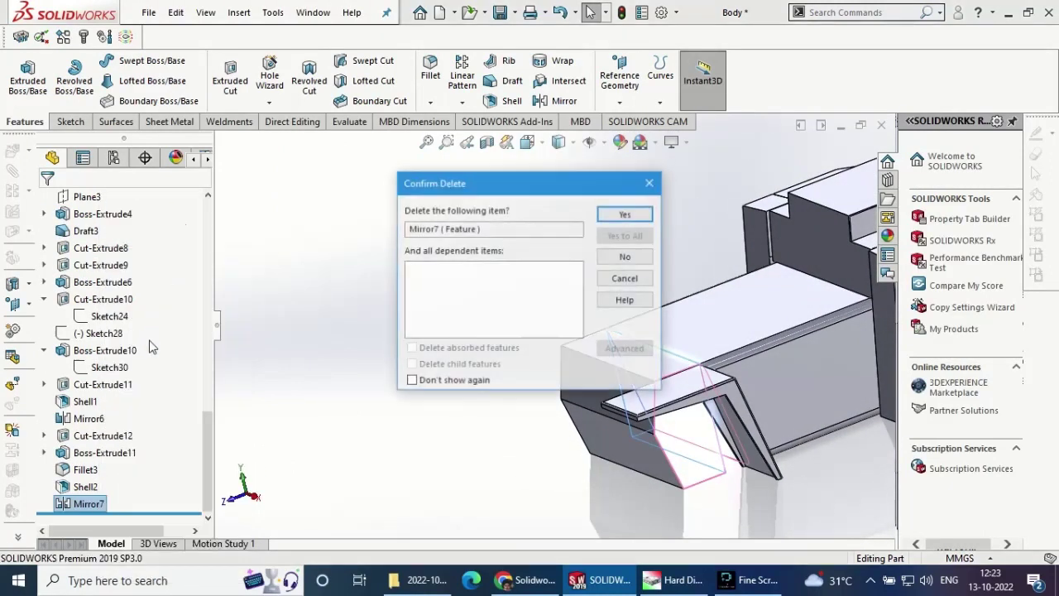
key("Return")
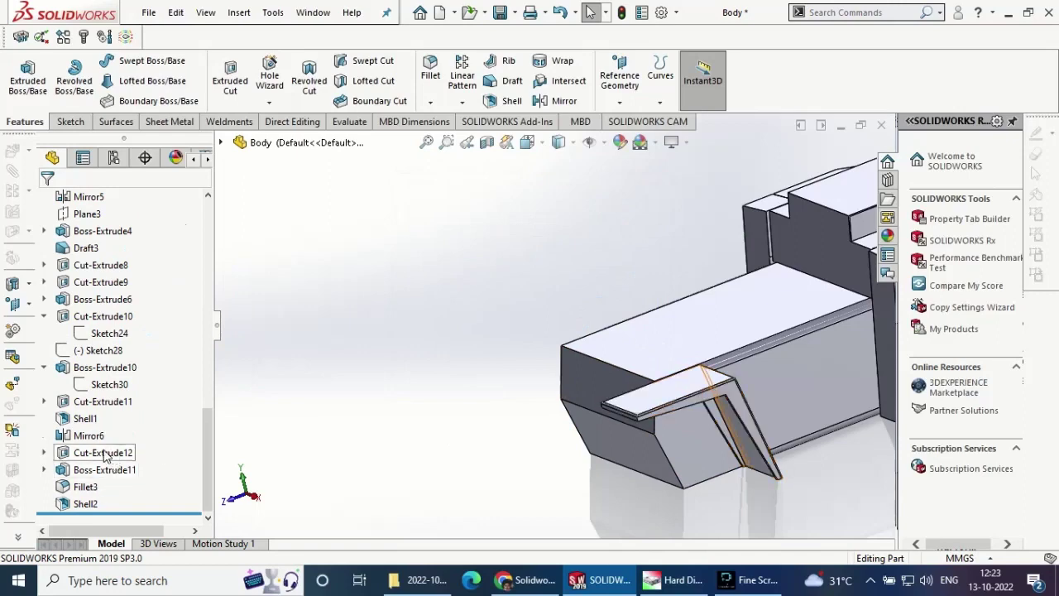
left_click(103, 453)
- Mirror the Shell2 flap body about the Right Plane onto the opposite side
middle_click_drag(430, 452, 447, 455)
left_click(323, 447)
left_click(551, 106)
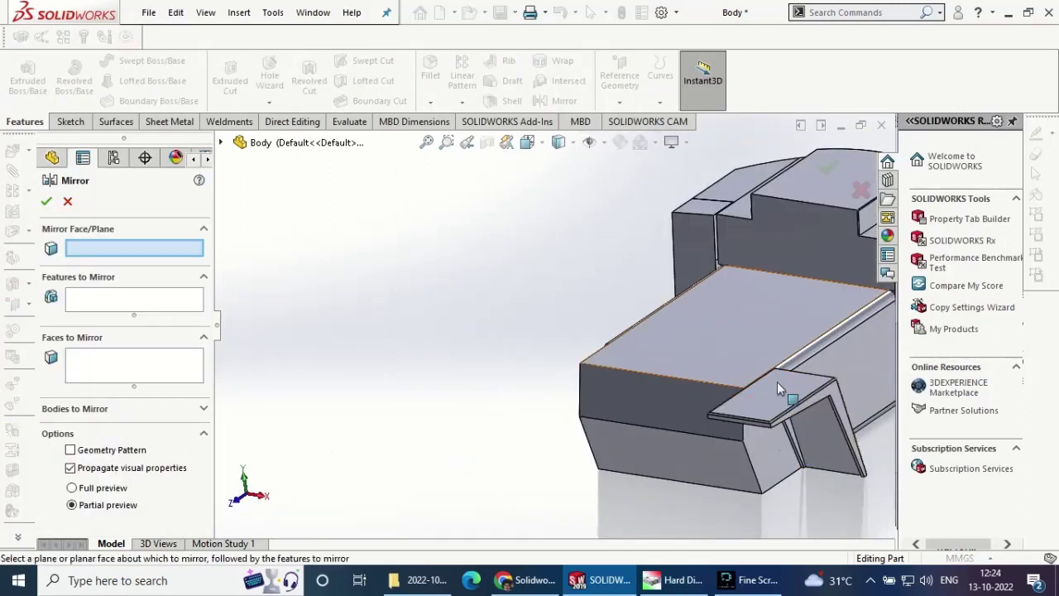
left_click(221, 142)
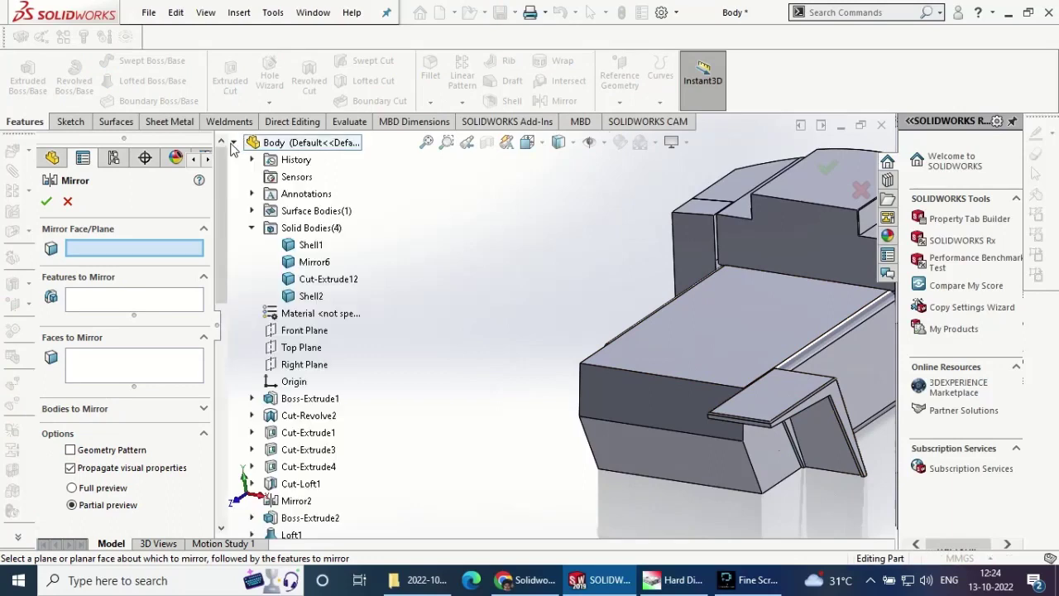
left_click(305, 365)
left_click(74, 409)
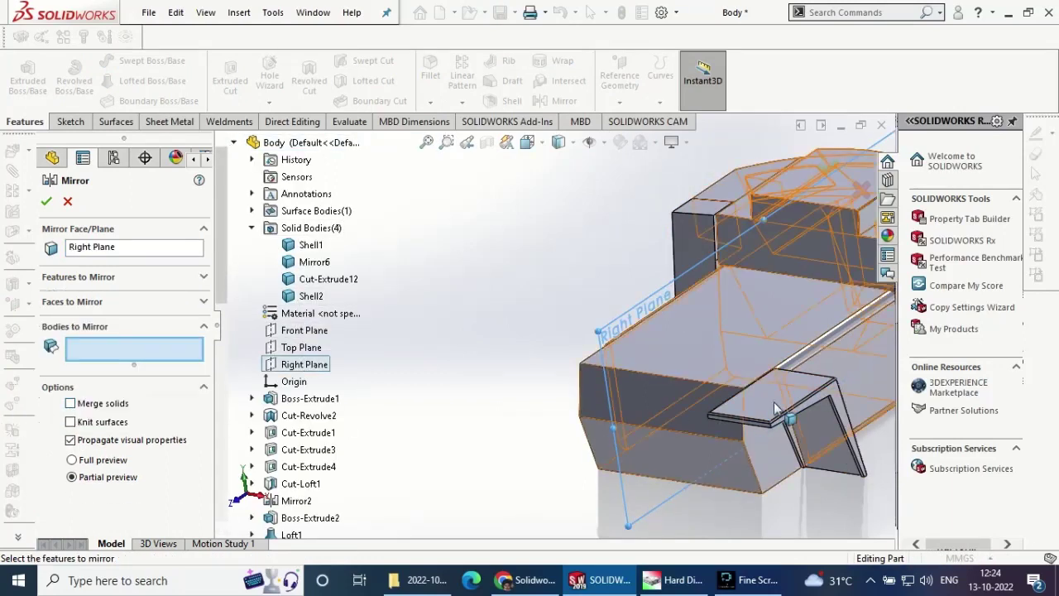
left_click(313, 295)
key("Return")
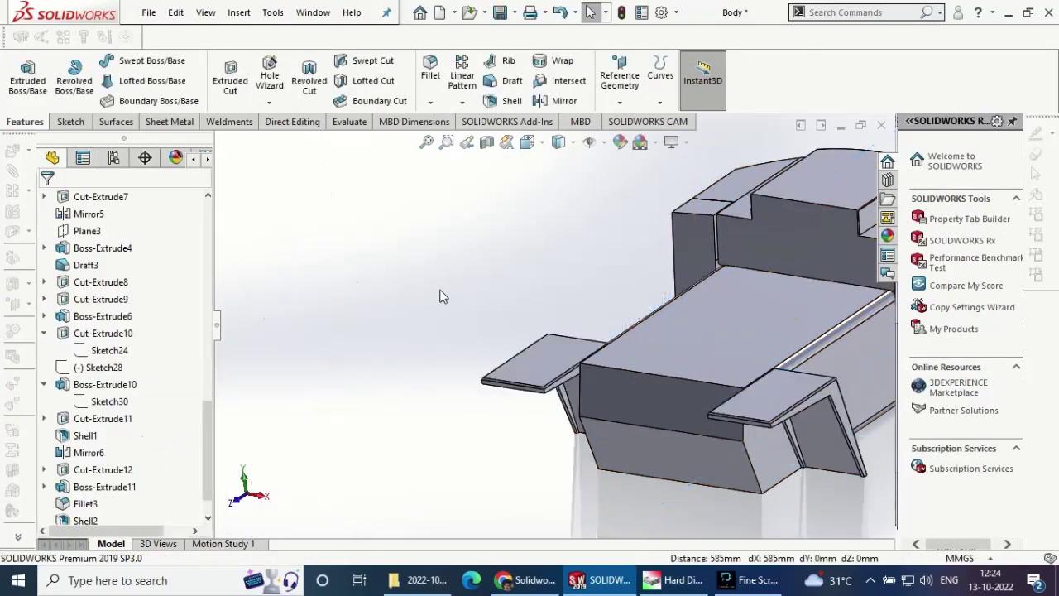
mouse_move(461, 300)
middle_mouse_down()
mouse_move(516, 334)
mouse_move(368, 452)
middle_mouse_up()
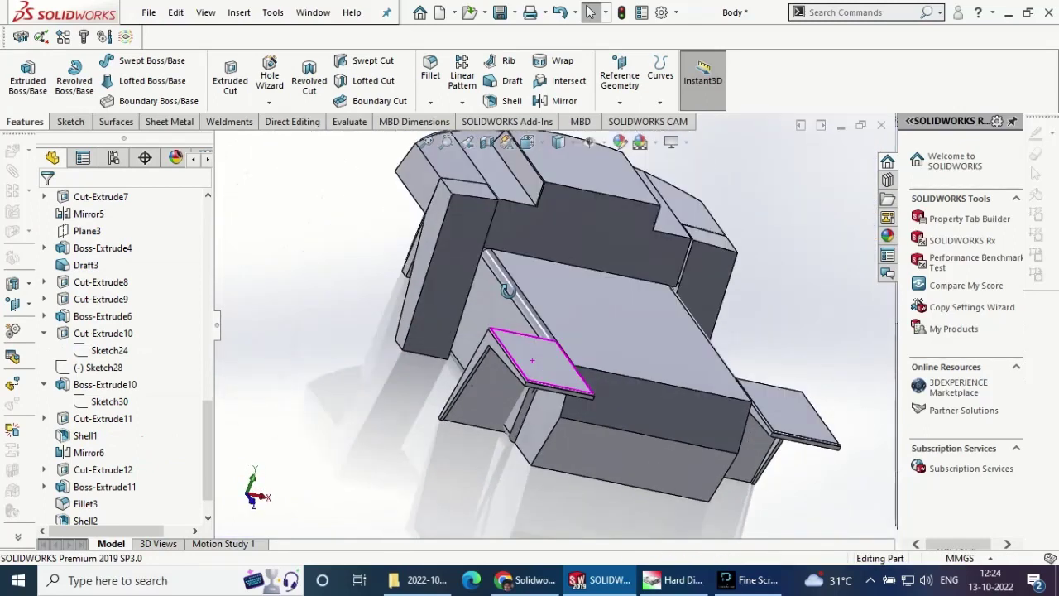
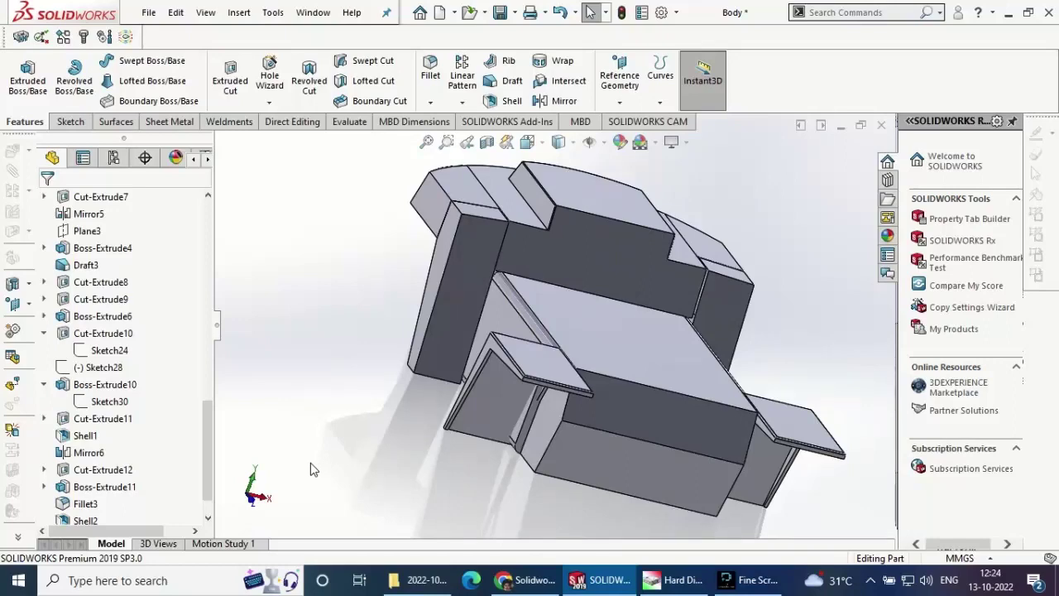
- Roll the feature tree back to just before Mirror8
mouse_move(310, 469)
middle_mouse_down()
mouse_move(470, 369)
mouse_move(615, 396)
mouse_move(391, 395)
mouse_move(317, 361)
middle_mouse_up()
scroll(470, 369, "down", 5)
scroll(391, 395, "up", 5)
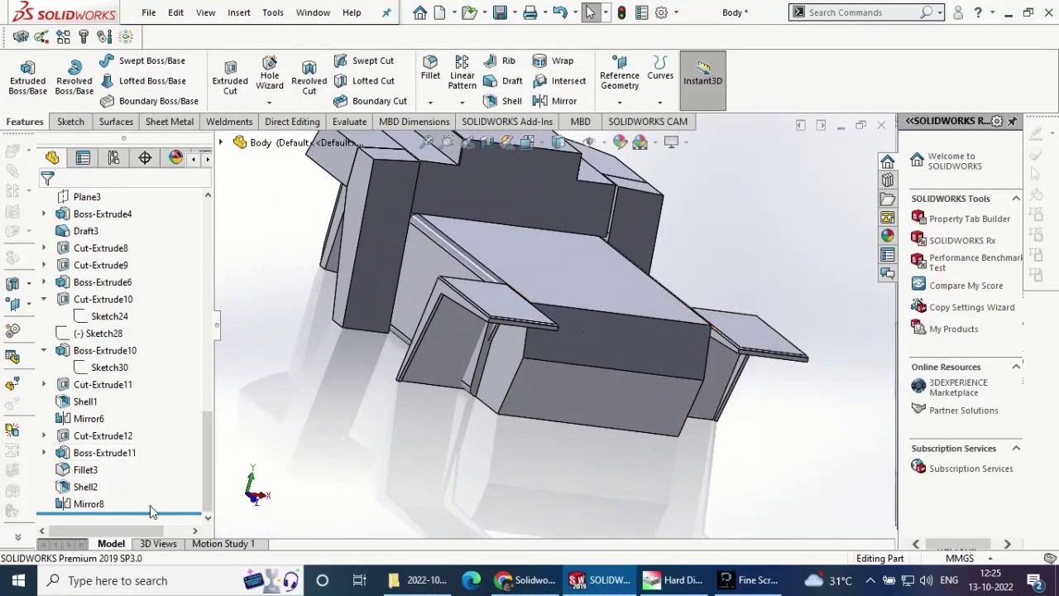
left_click_drag(152, 512, 151, 496)
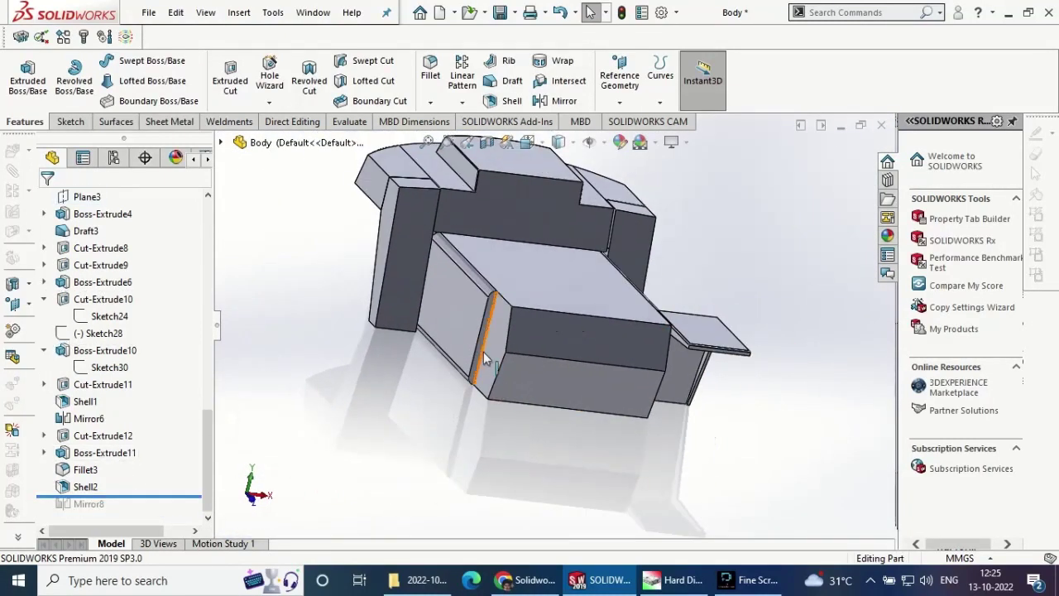
- Sketch on the narrow vertical face by converting Sketch33's edges
left_click(487, 358)
left_click(564, 306)
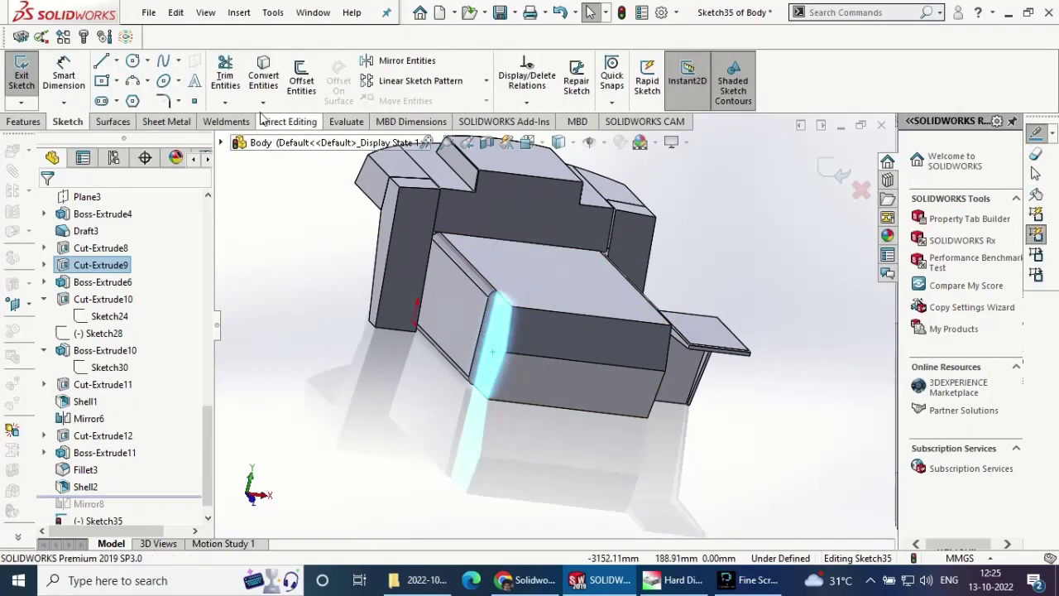
left_click(44, 435)
left_click(109, 453)
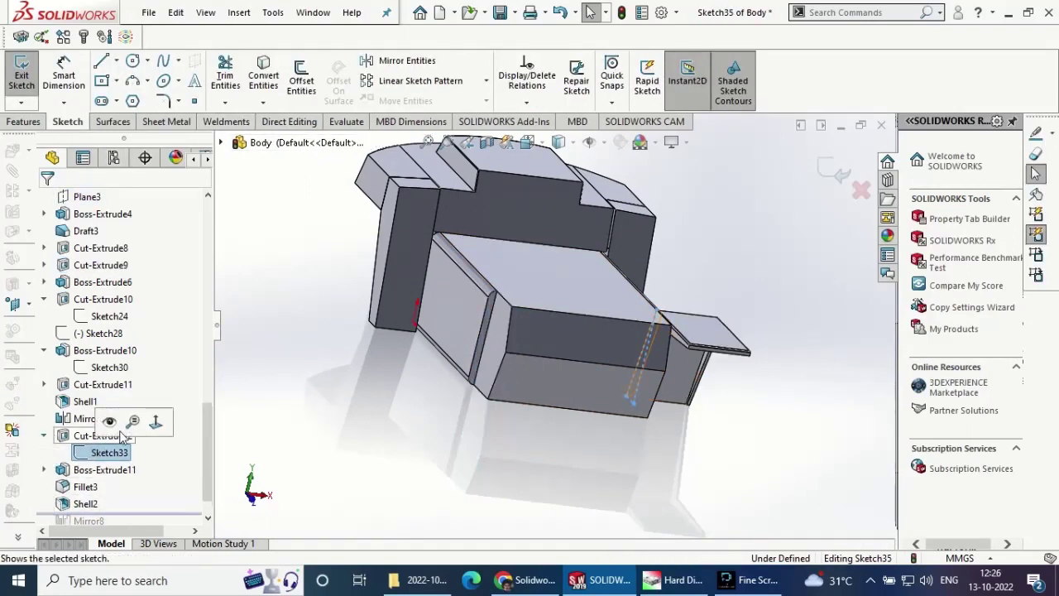
left_click(263, 79)
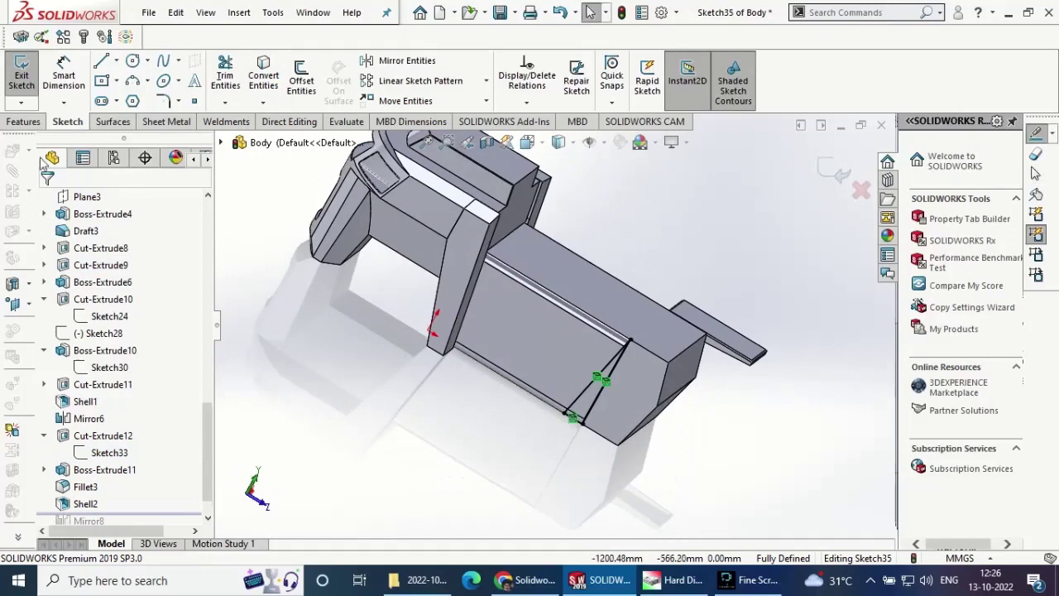
- Extrude-cut the sketch up to the chosen face as Cut-Extrude13, then roll forward past Mirror8
left_click(230, 79)
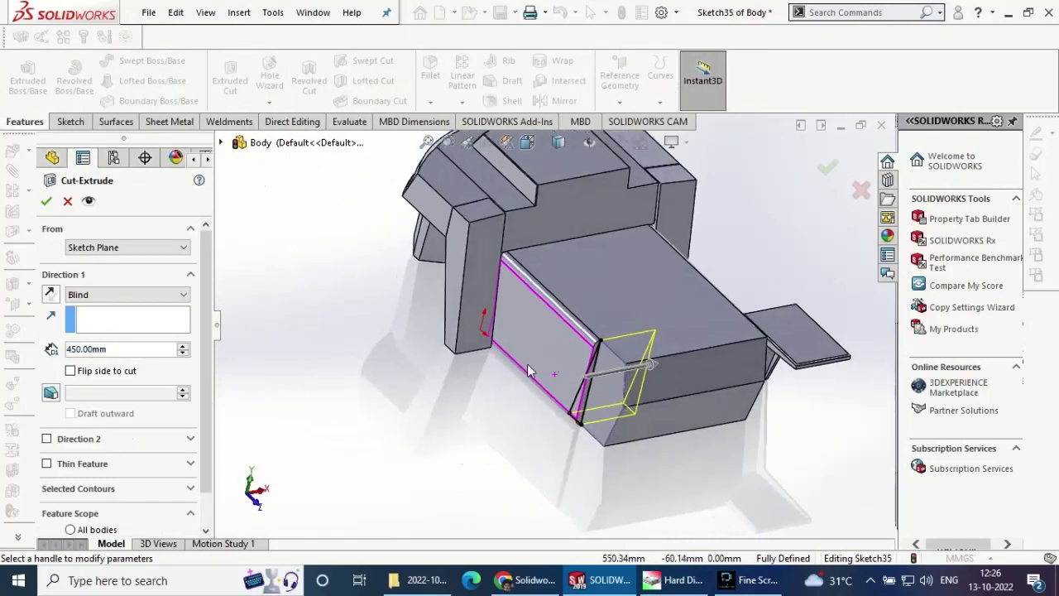
left_click(571, 359)
left_click(46, 201)
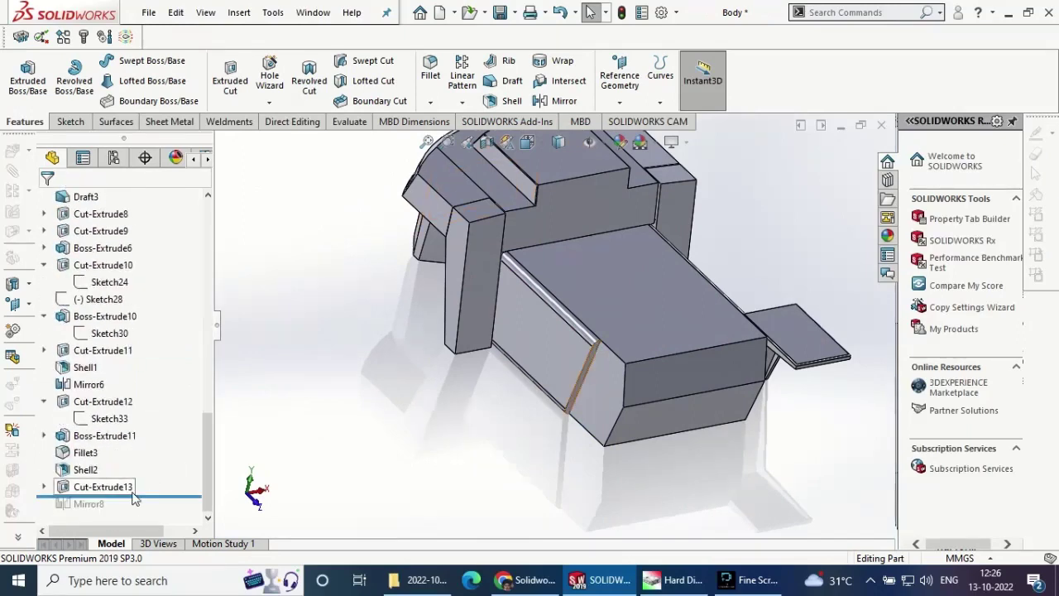
left_click_drag(157, 494, 124, 514)
mouse_move(454, 439)
middle_mouse_down()
mouse_move(567, 399)
mouse_move(536, 461)
middle_mouse_up()
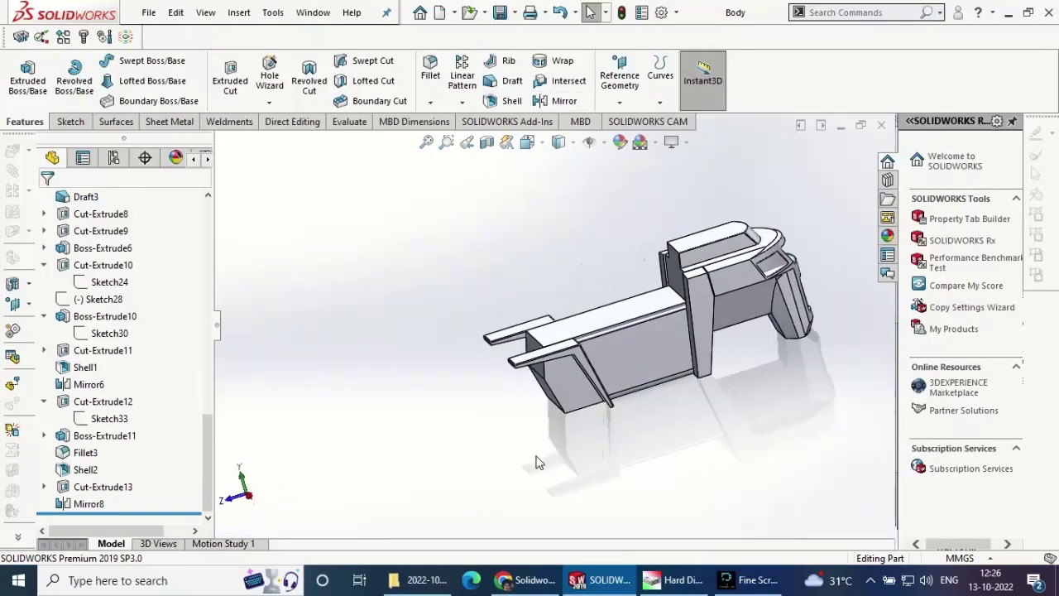
scroll(116, 331, "up", 5)
scroll(116, 331, "up", 5)
- Start a new sketch on the Right Plane, viewed normal to it
scroll(116, 331, "up", 5)
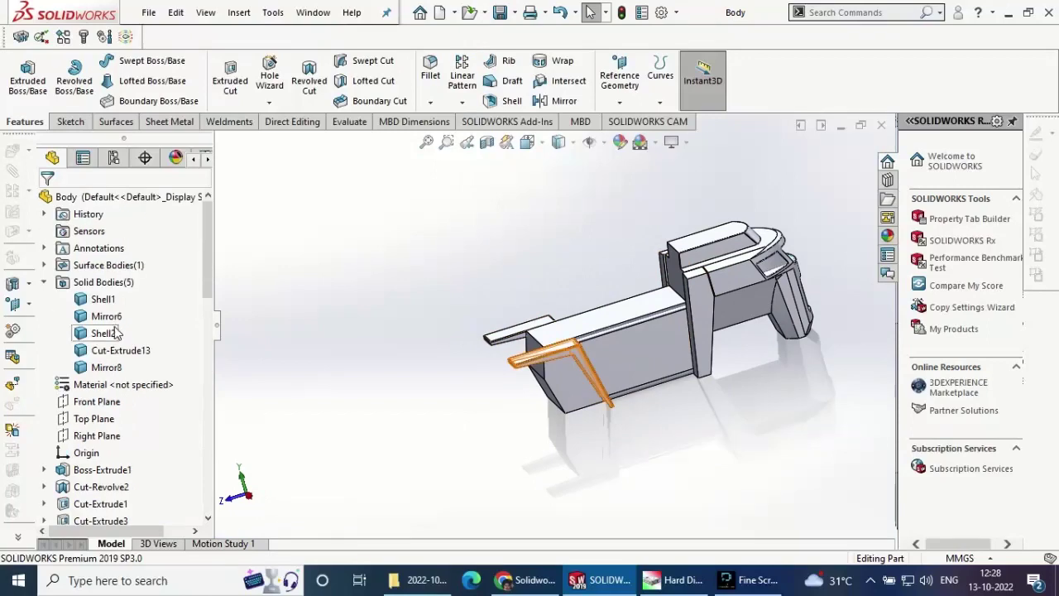
left_click(43, 282)
left_click(97, 350)
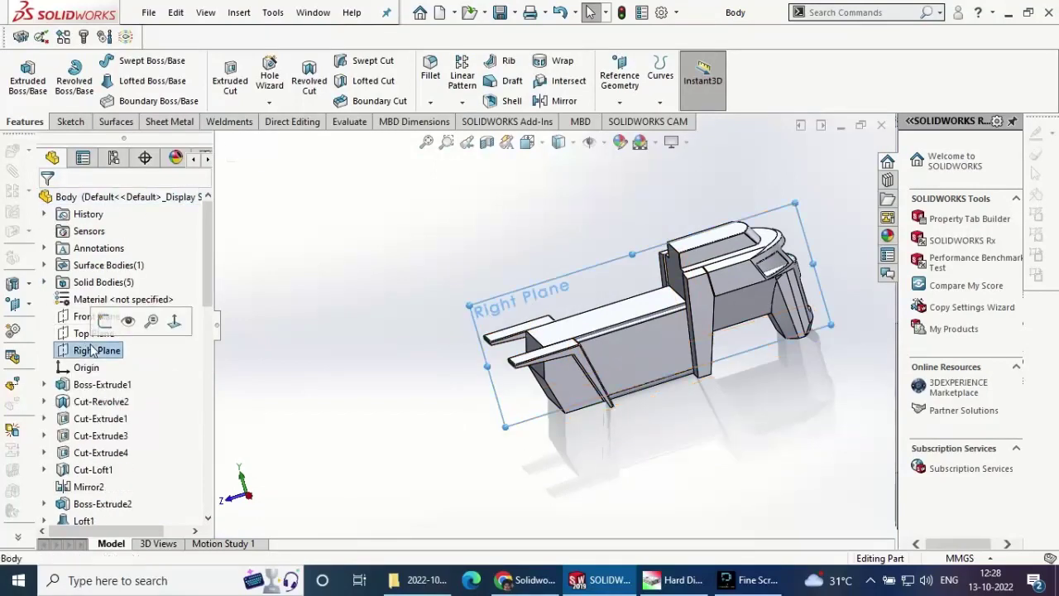
left_click(175, 324)
left_click(70, 122)
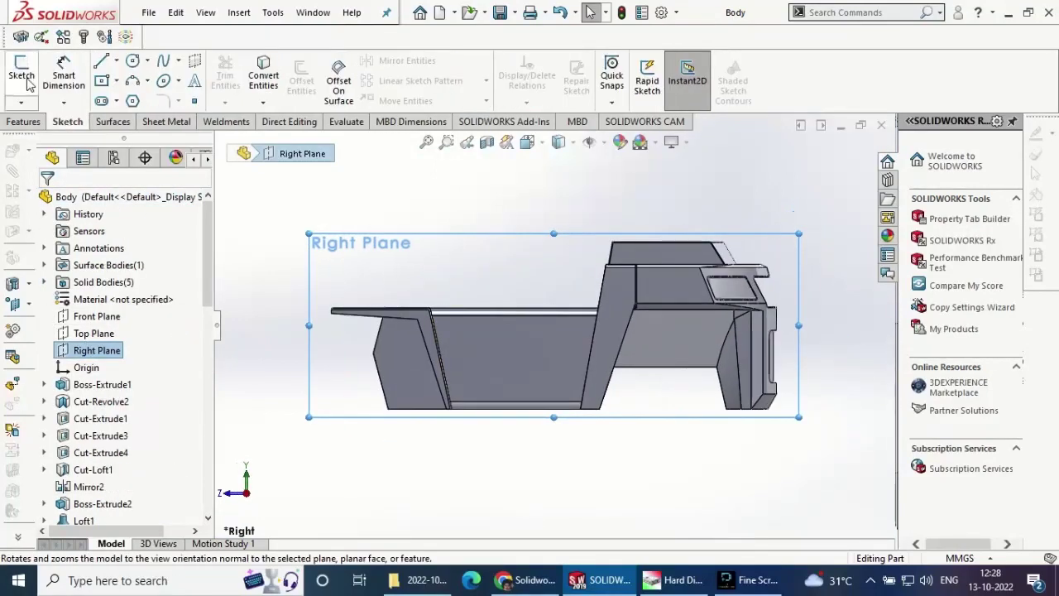
left_click(22, 74)
- Draw the closed tapered fin outline with lines on the body's top edge
left_click(101, 60)
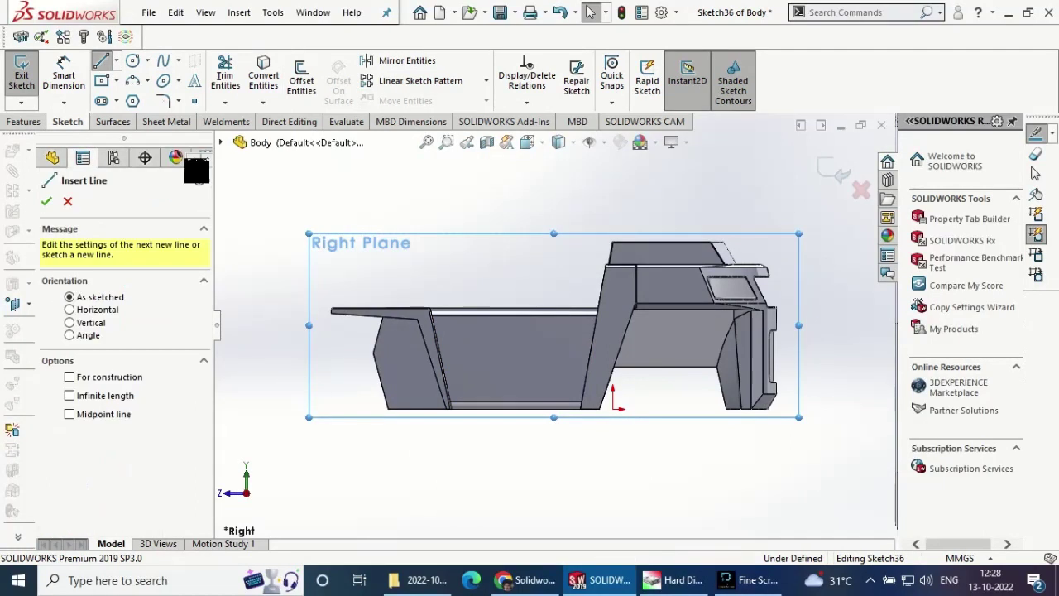
scroll(381, 306, "down", 5)
left_click(366, 327)
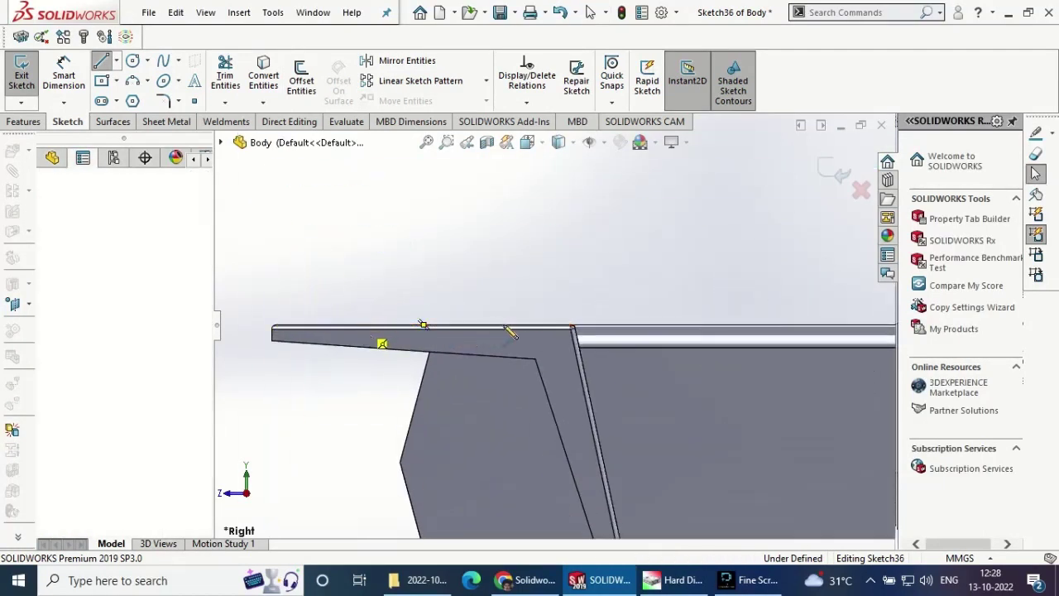
left_click(519, 325)
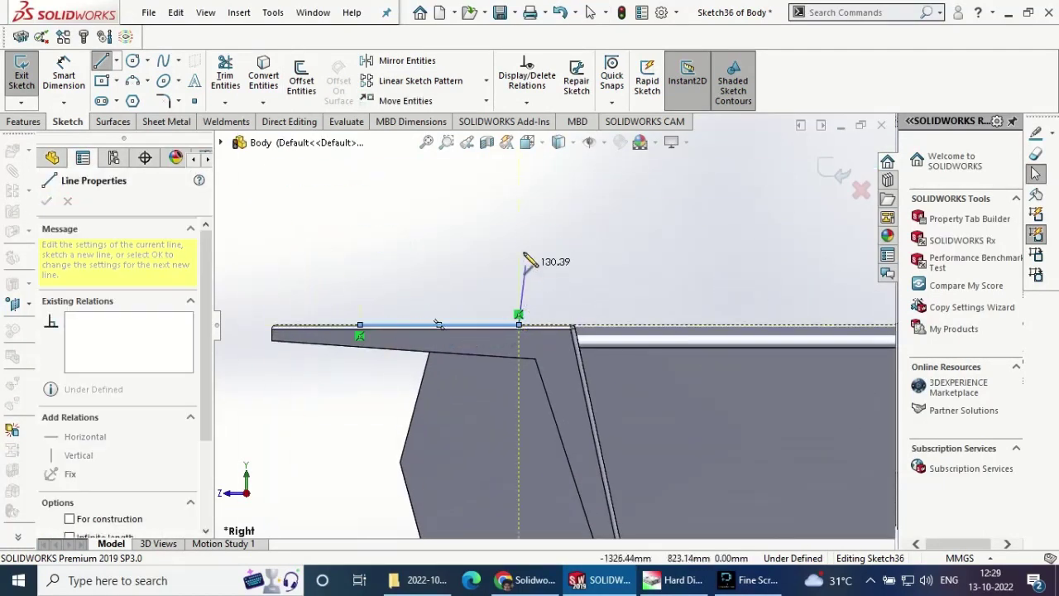
left_click(493, 203)
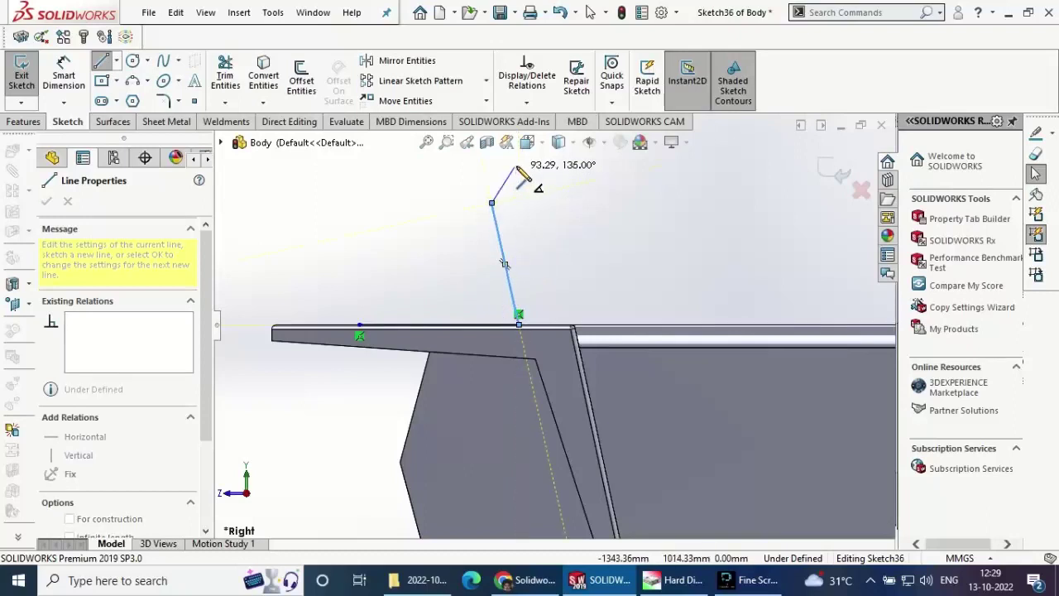
left_click(519, 160)
left_click(395, 160)
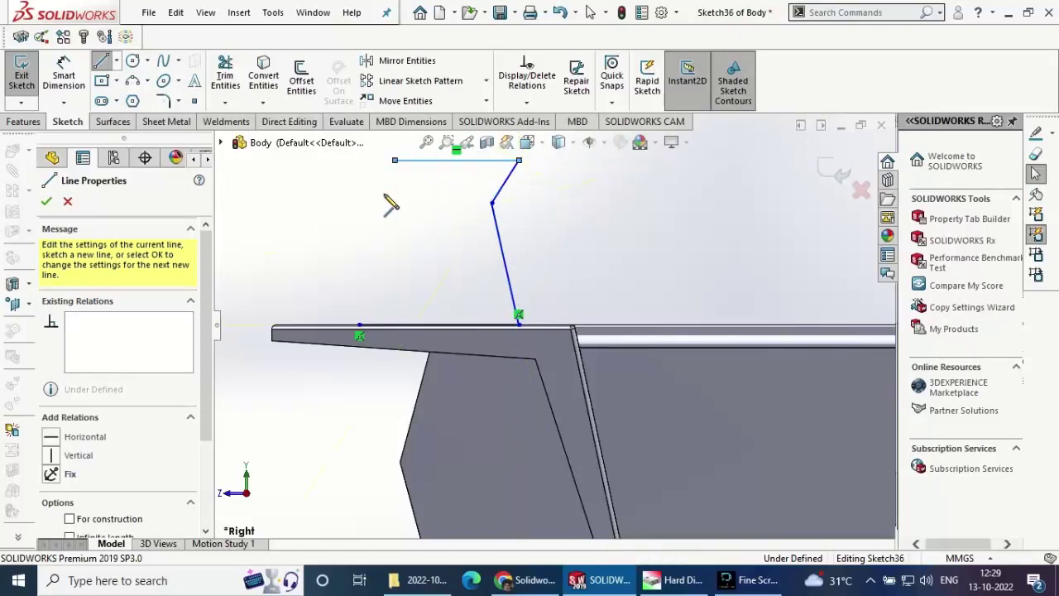
left_click(361, 326)
right_click(315, 257)
left_click(356, 267)
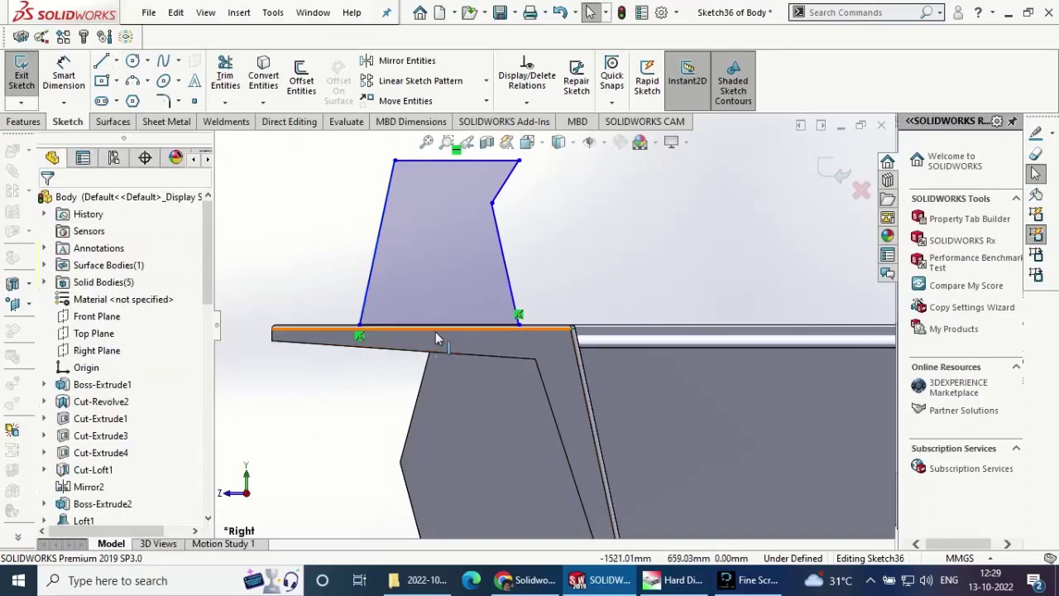
- Make the fin's bottom line collinear with the body's top edge and adjust its right side
left_click(428, 374)
left_click(376, 261, "ctrl")
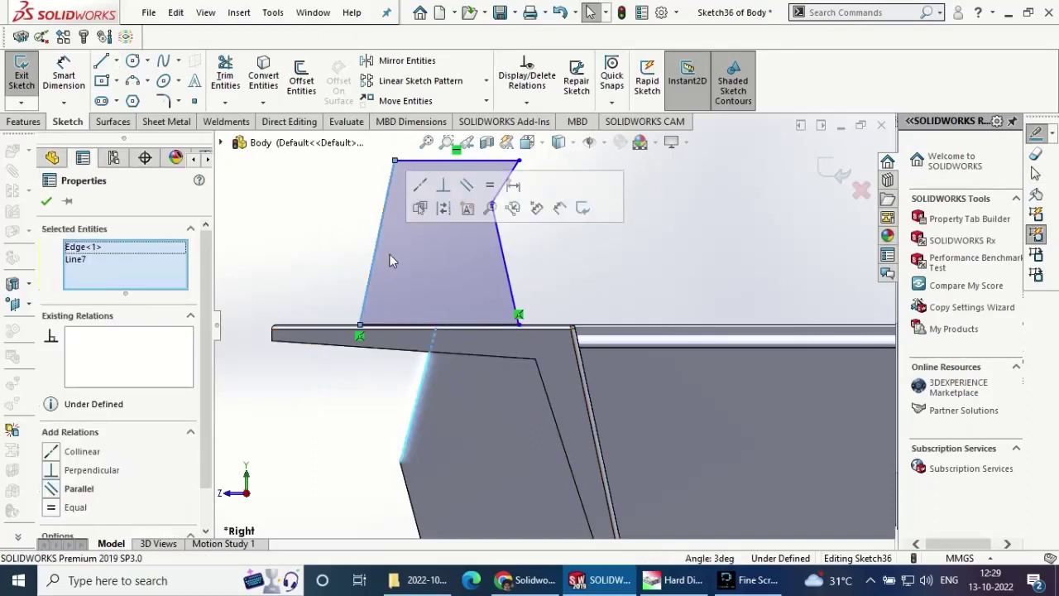
left_click(422, 204)
left_click(47, 201)
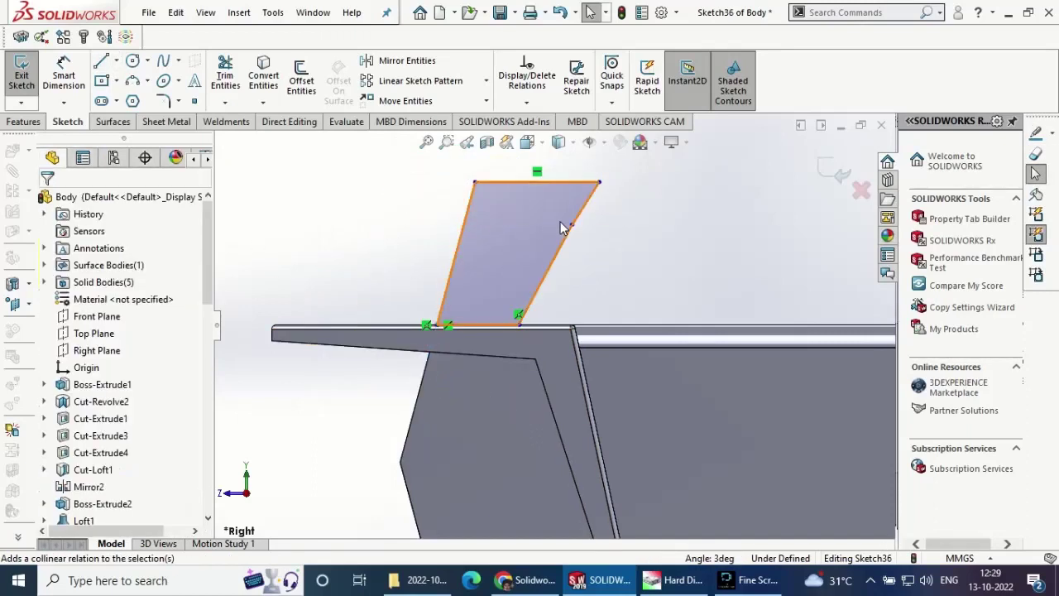
left_click_drag(572, 223, 548, 223)
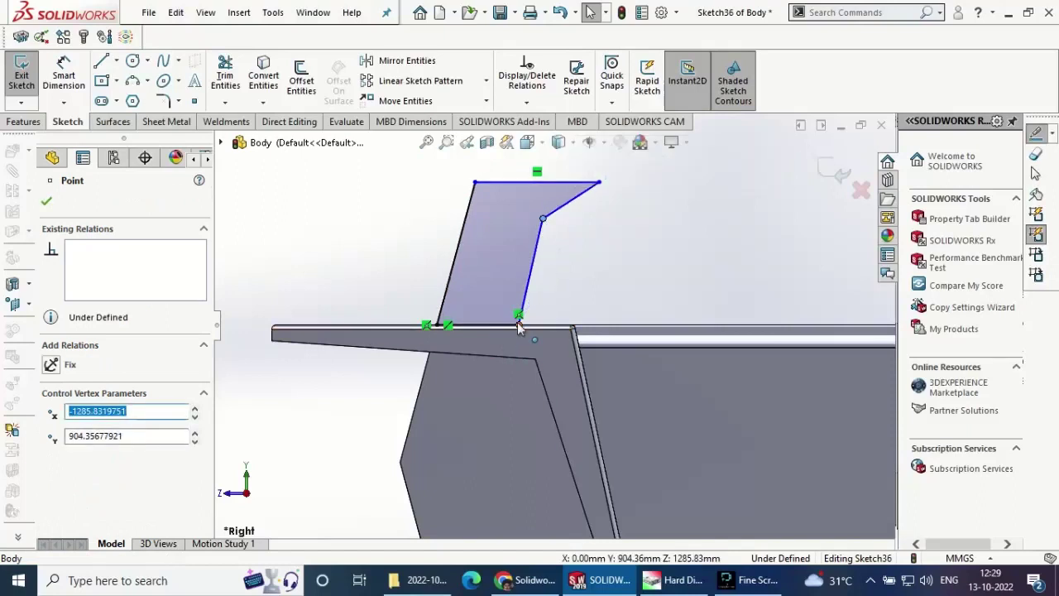
left_click_drag(530, 267, 562, 259)
- Dimension the fin's base at 250 mm and its right-side angle at 60°
left_click(66, 80)
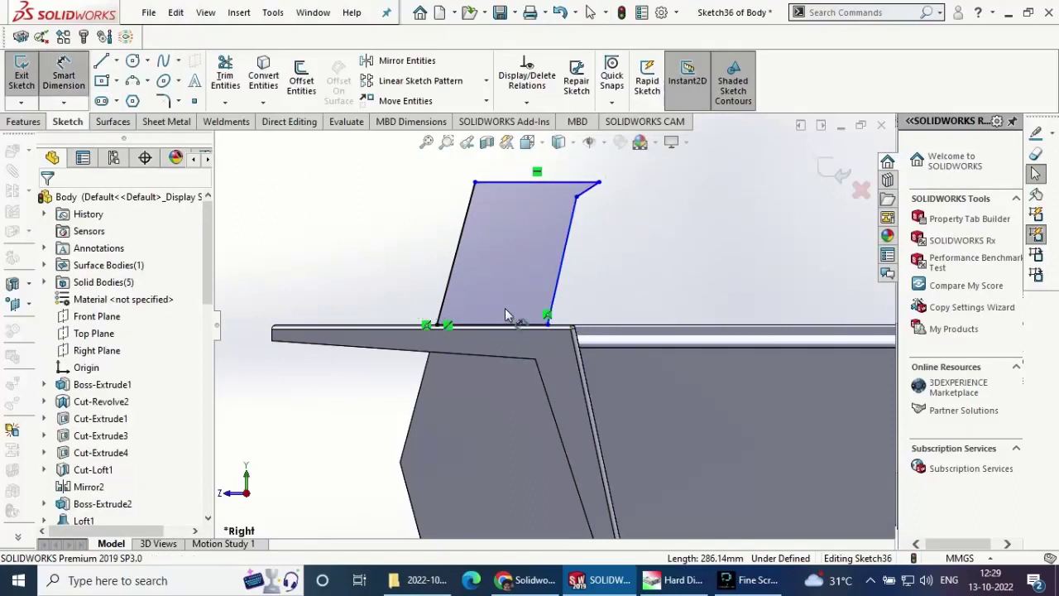
left_click(518, 326)
left_click(496, 381)
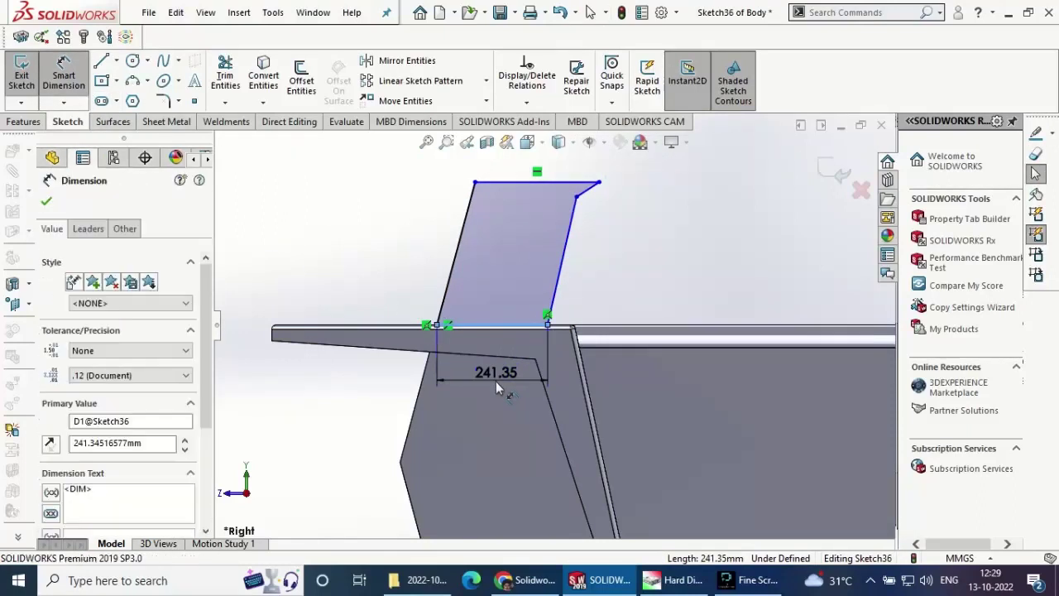
type("250")
key("Return")
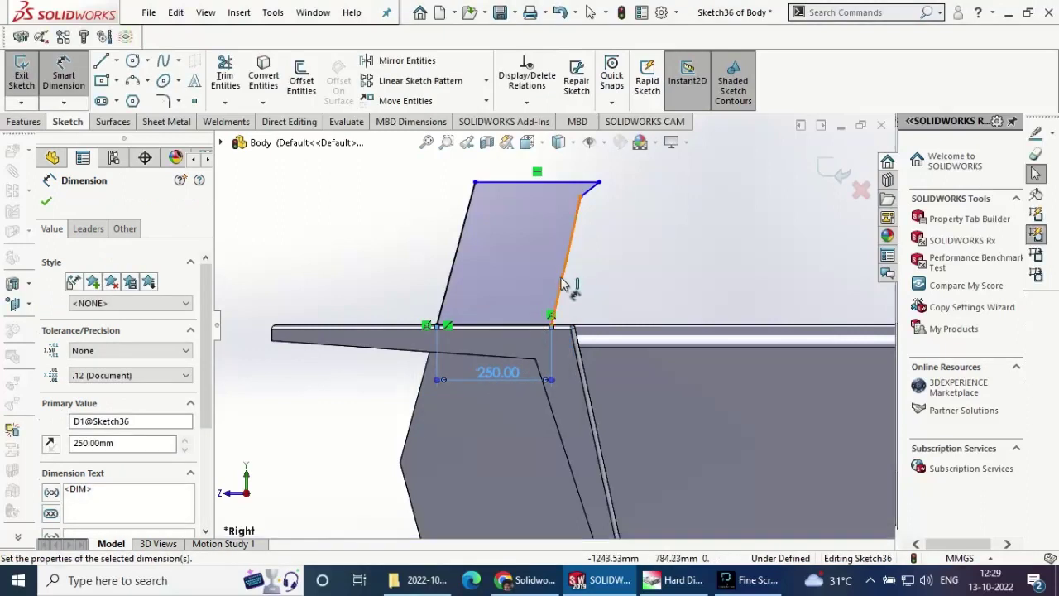
left_click(532, 327)
left_click(556, 304)
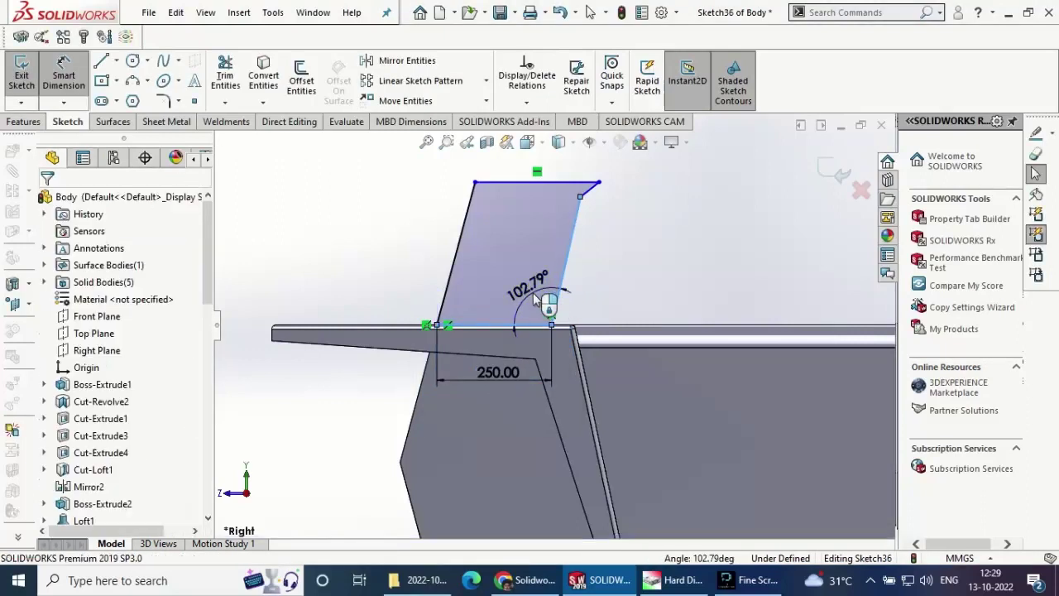
left_click(533, 293)
type("60")
key("Return")
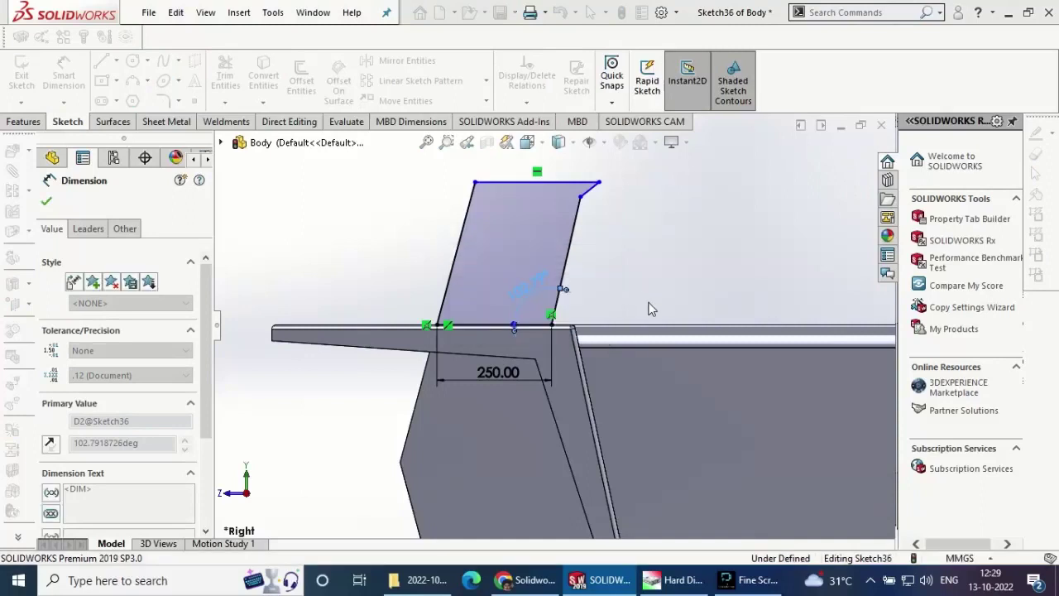
key("Escape")
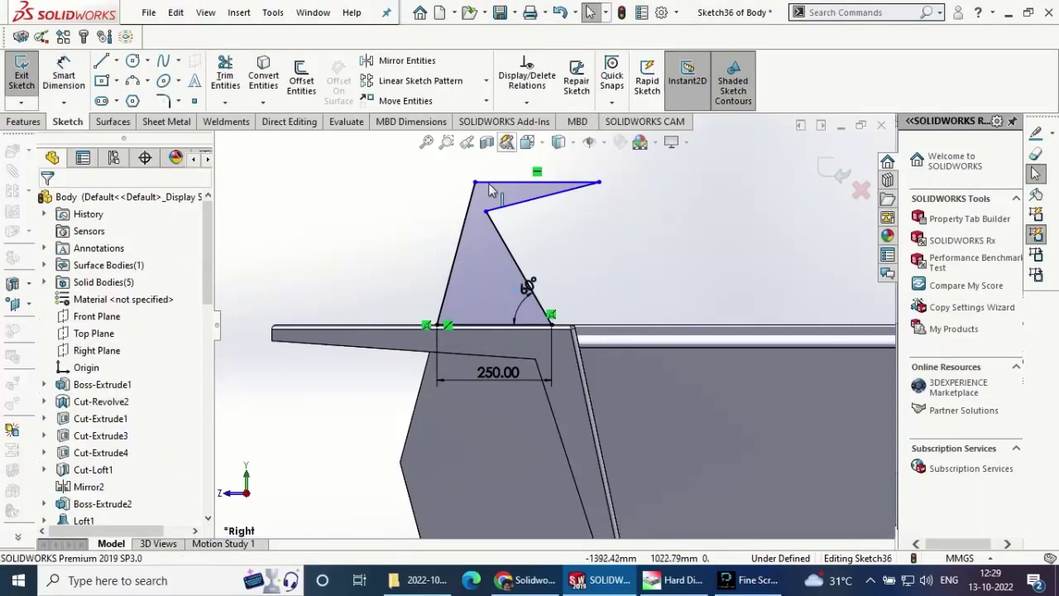
- Make the fin's left line and top line parallel
left_click(474, 201)
left_click(538, 182, "ctrl")
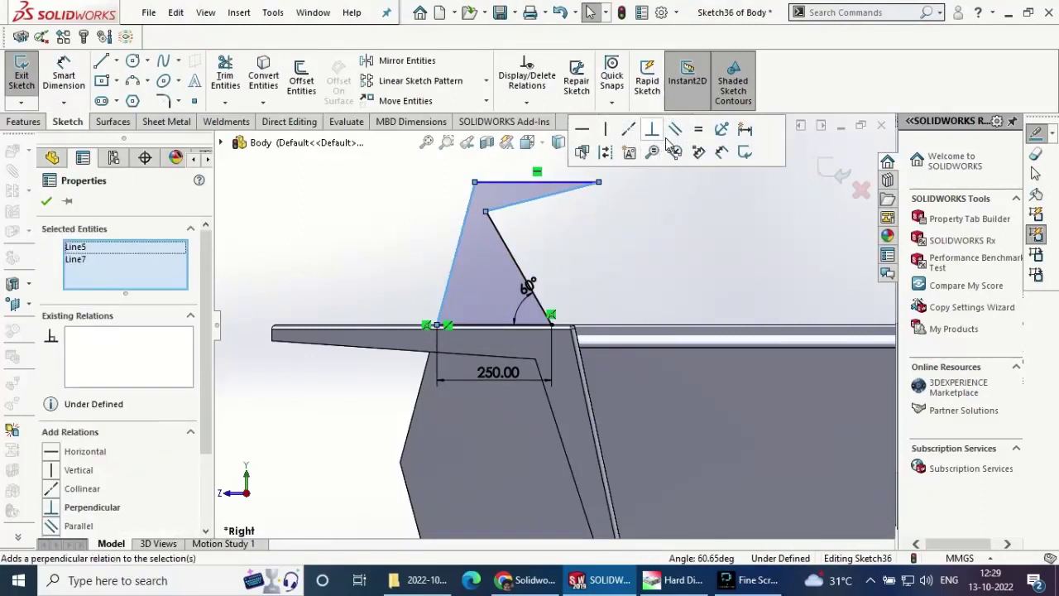
left_click(675, 130)
scroll(547, 201, "up", 2)
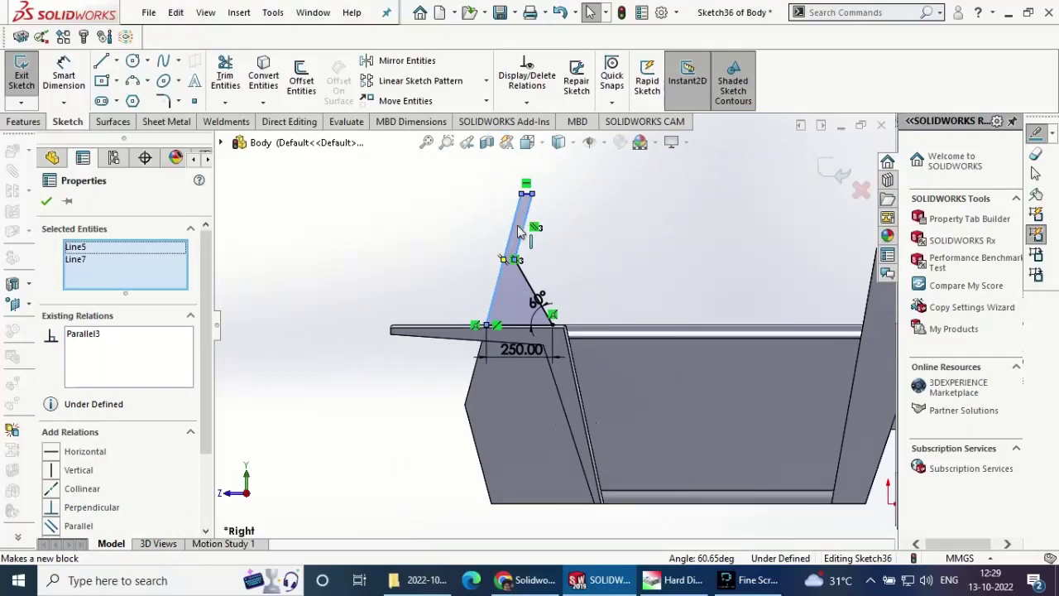
scroll(527, 177, "down", 5)
- Set the side angle to 80° and the fin's top edge to 150 mm
left_click(49, 85)
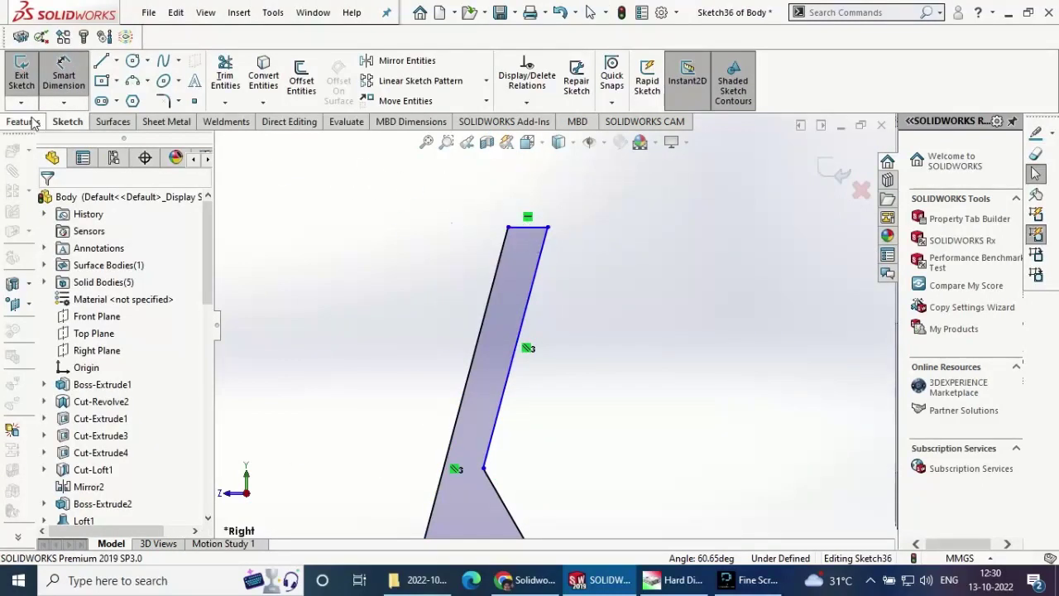
scroll(554, 326, "up", 2)
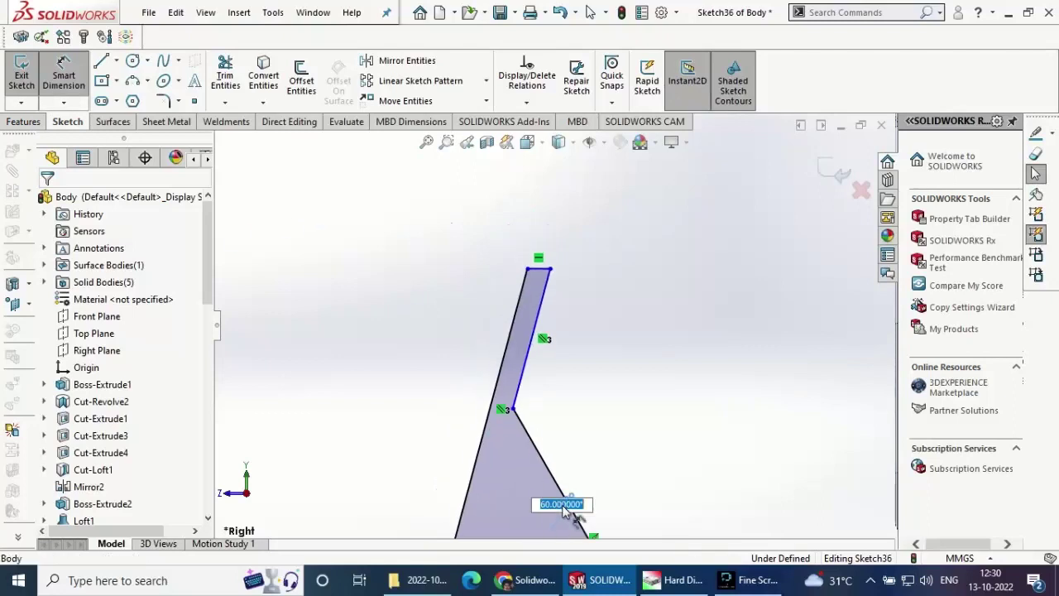
type("80")
key("Return")
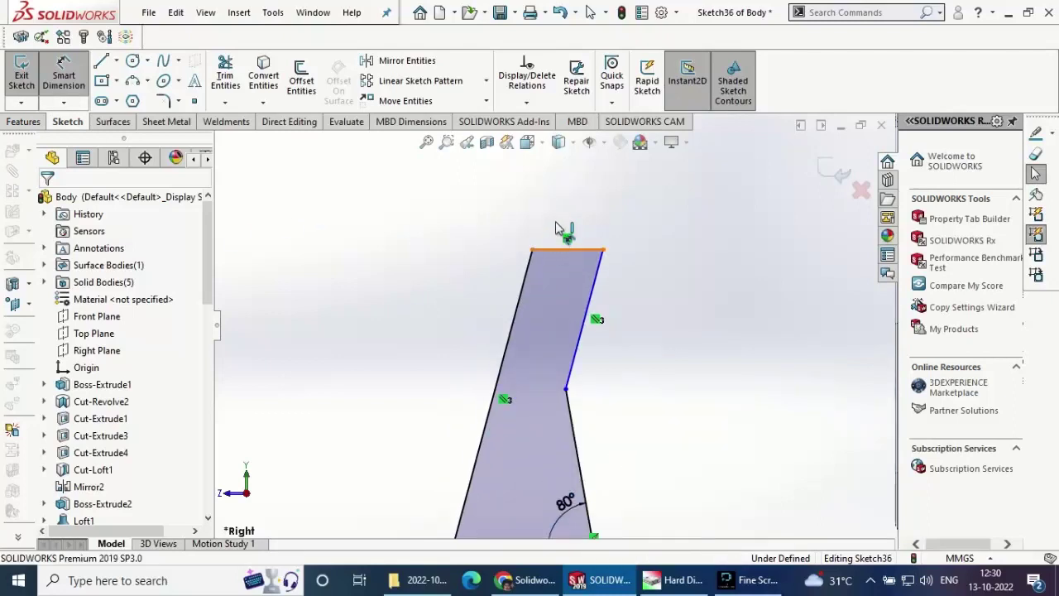
left_click(564, 245)
left_click(559, 214)
type("150")
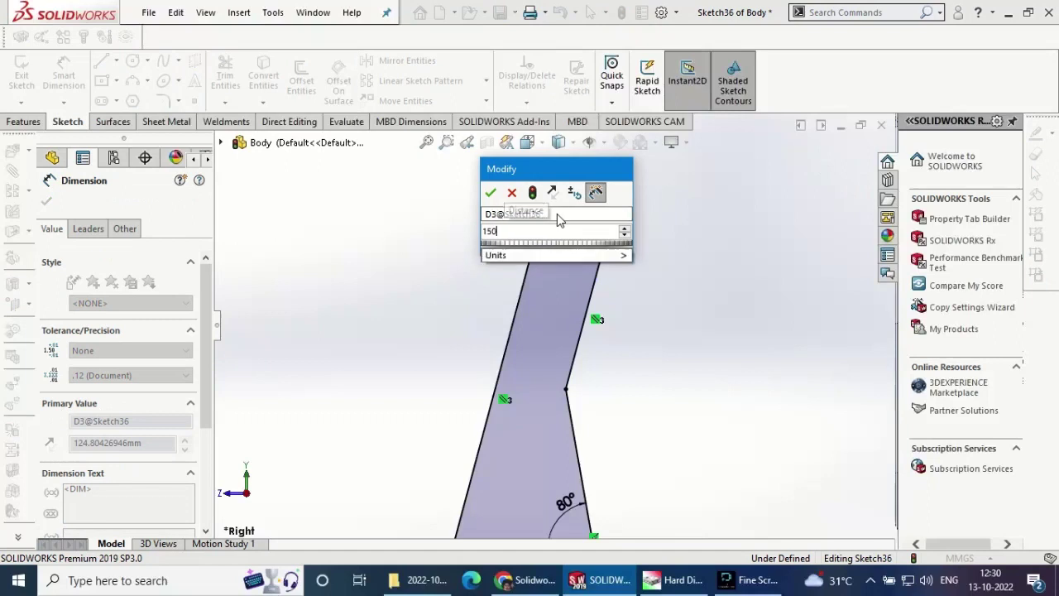
key("Return")
- Add a 315 mm height dimension from the top edge to the bottom line
scroll(602, 325, "up", 3)
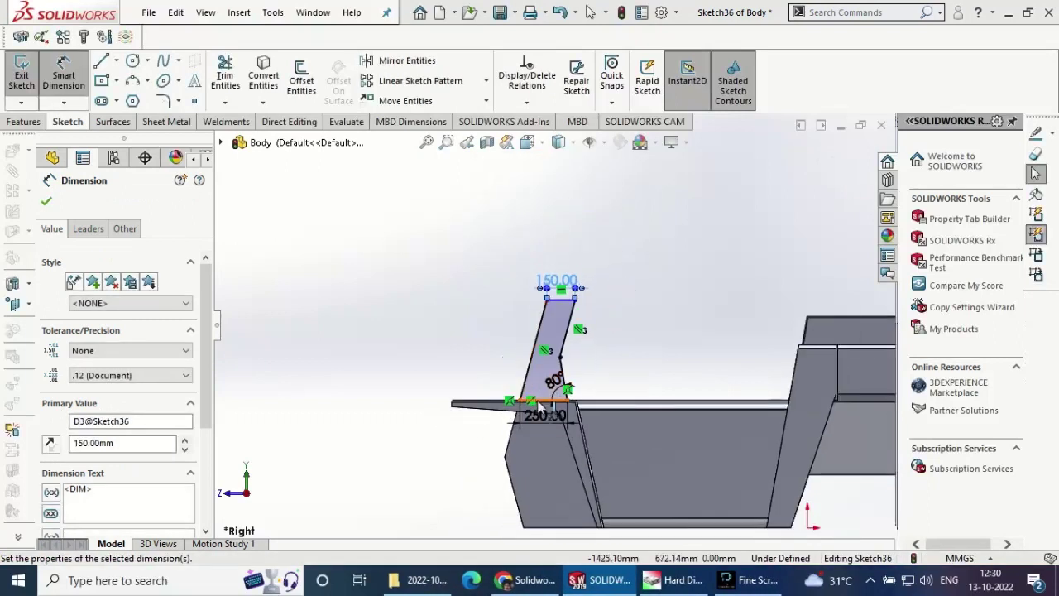
left_click(567, 300)
left_click(497, 403)
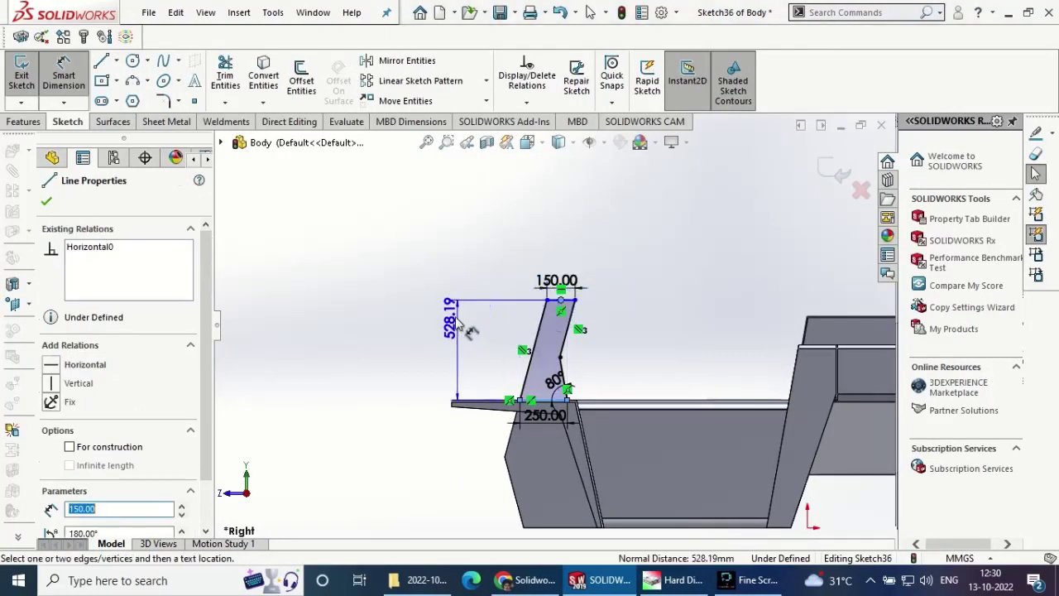
left_click(450, 313)
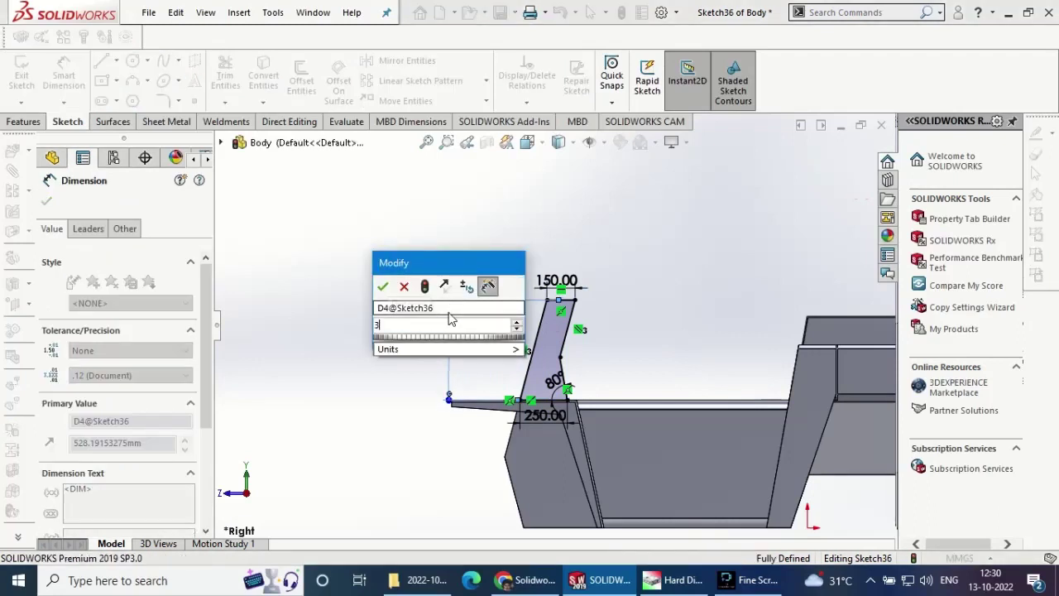
type("310")
key("Return")
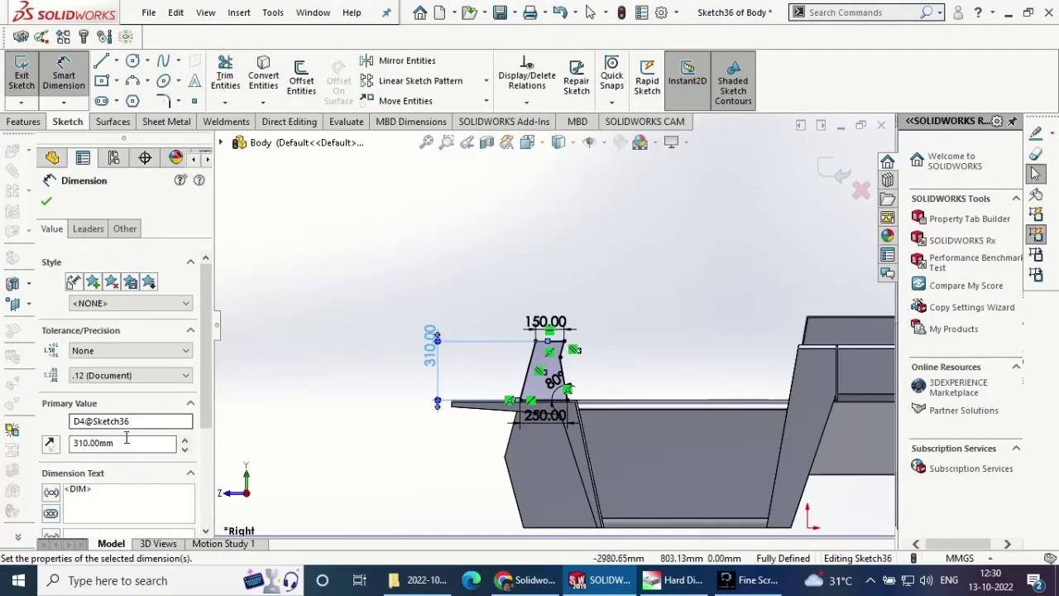
key("Return")
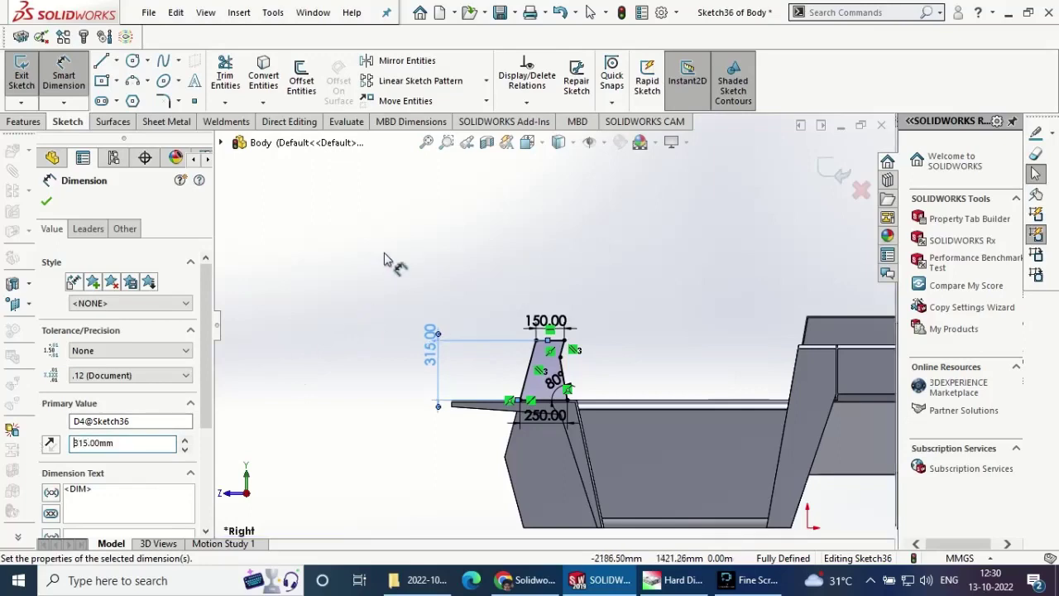
middle_click_drag(395, 265, 411, 352)
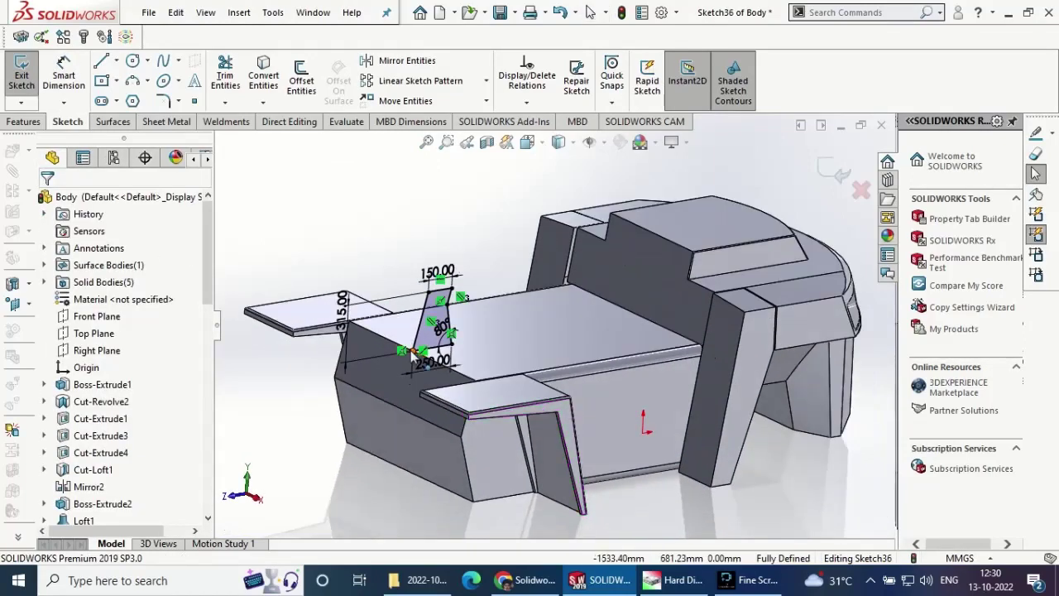
- Boss-extrude Sketch36 Mid Plane to 1290 mm with Merge result unchecked, then save
left_click(23, 121)
left_click(27, 75)
left_click(139, 293)
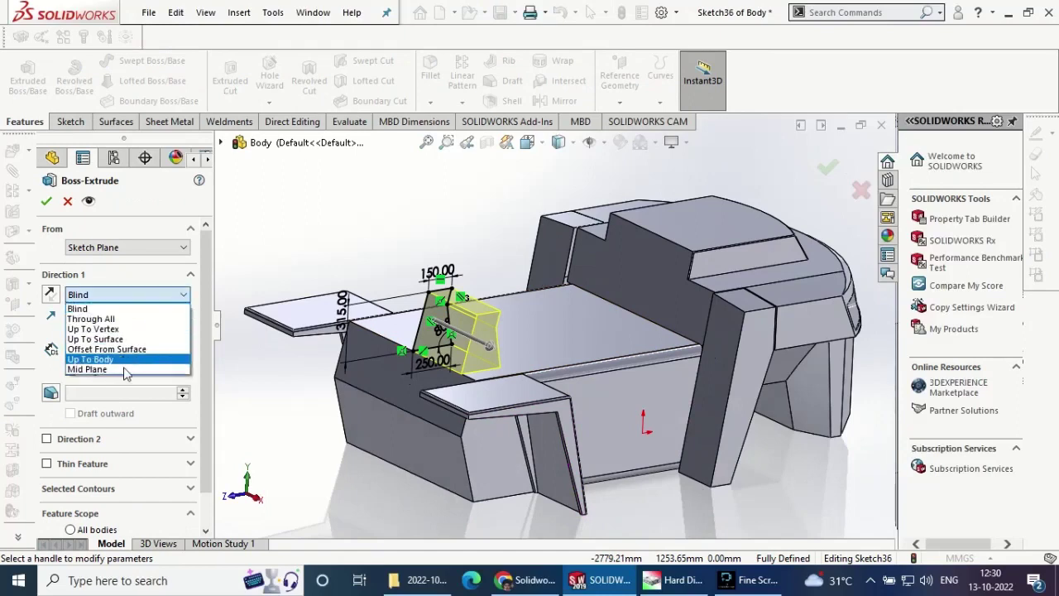
left_click(124, 366)
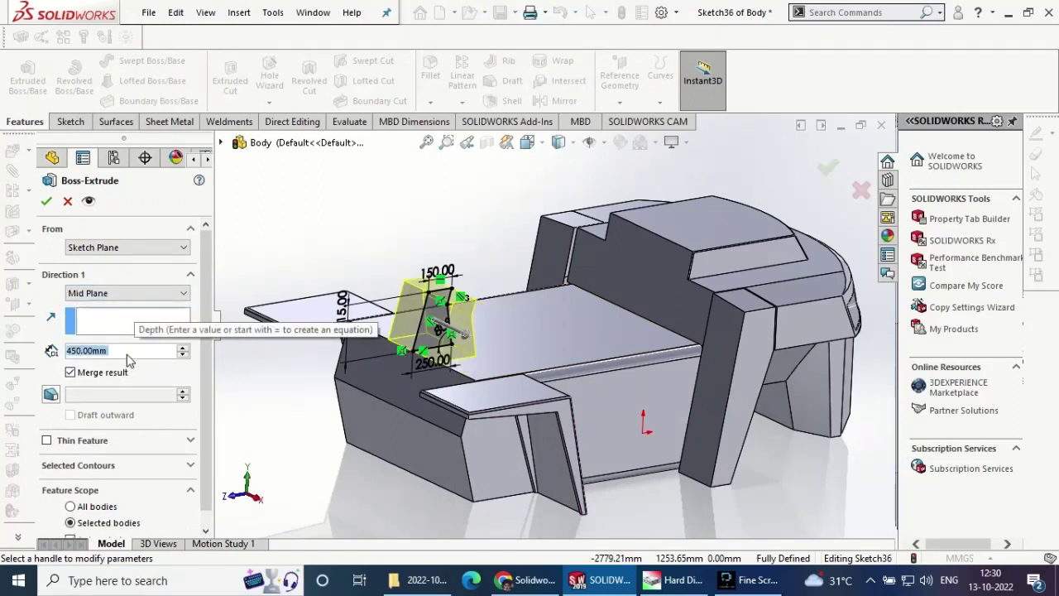
type("1290")
key("Return")
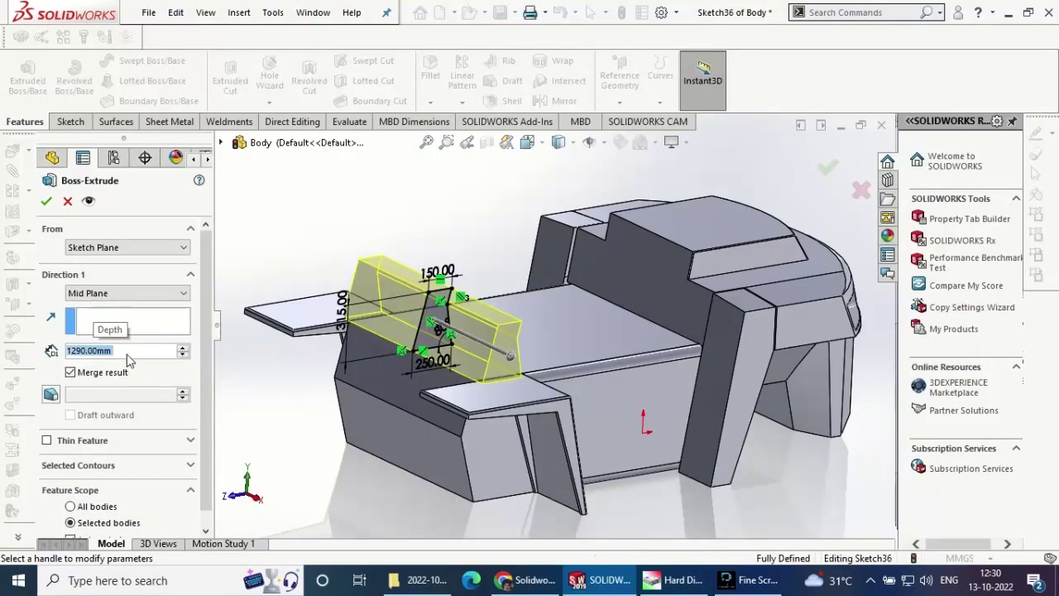
middle_click_drag(370, 256, 346, 367)
left_click(70, 373)
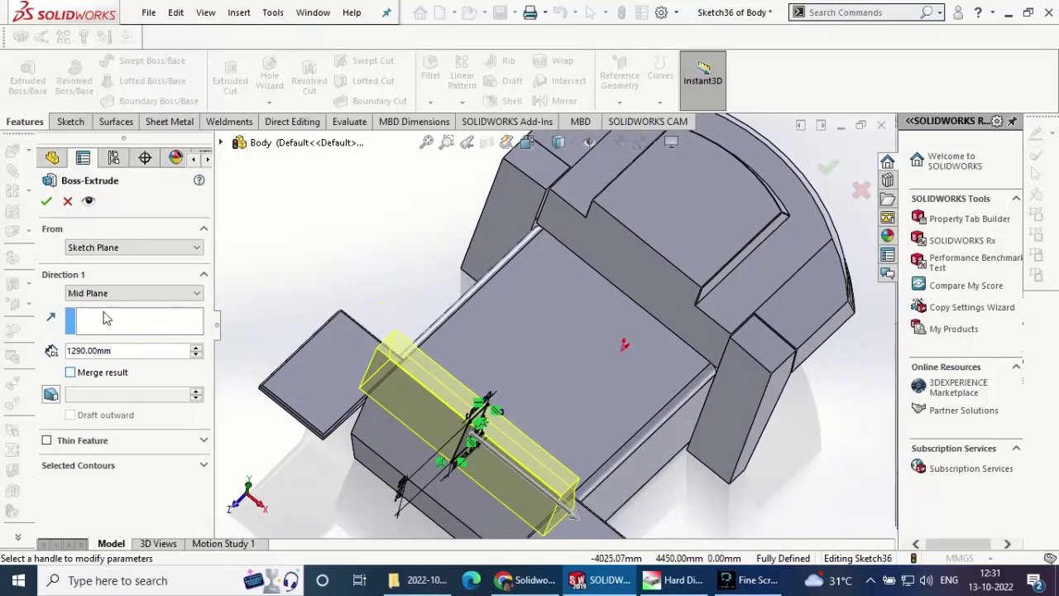
mouse_move(391, 285)
middle_mouse_down()
mouse_move(553, 291)
mouse_move(521, 334)
middle_mouse_up()
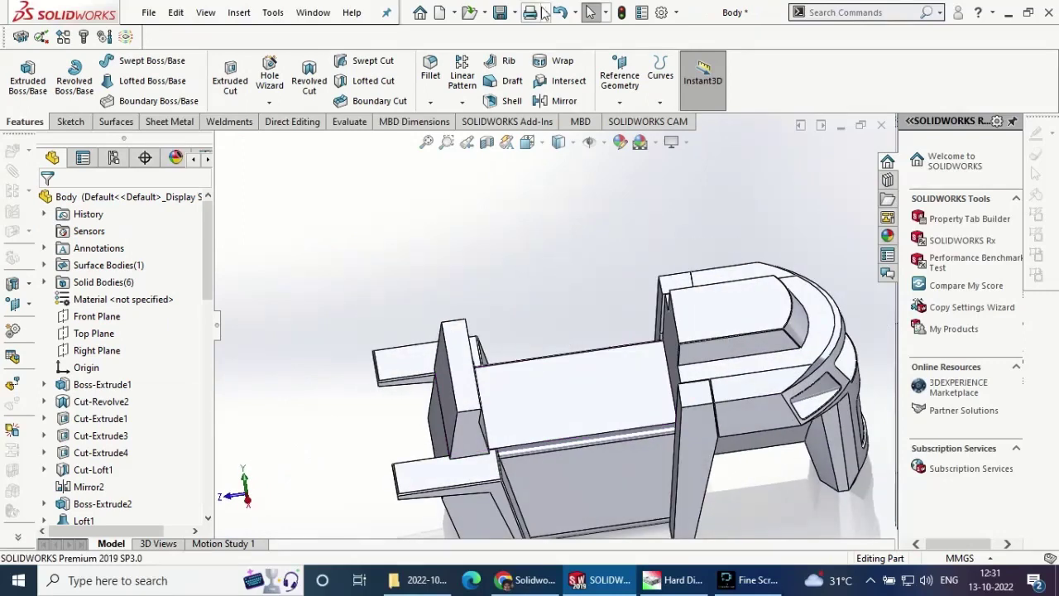
left_click(499, 12)
middle_click_drag(513, 316, 538, 291)
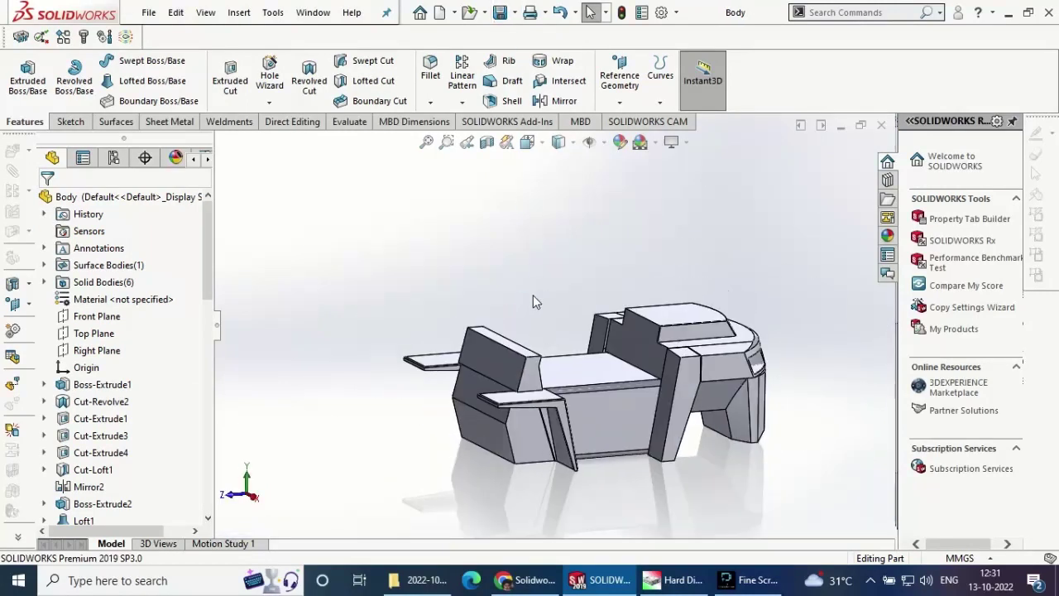
- Start a Shell on the fin body and pick three faces to leave open
left_click(512, 100)
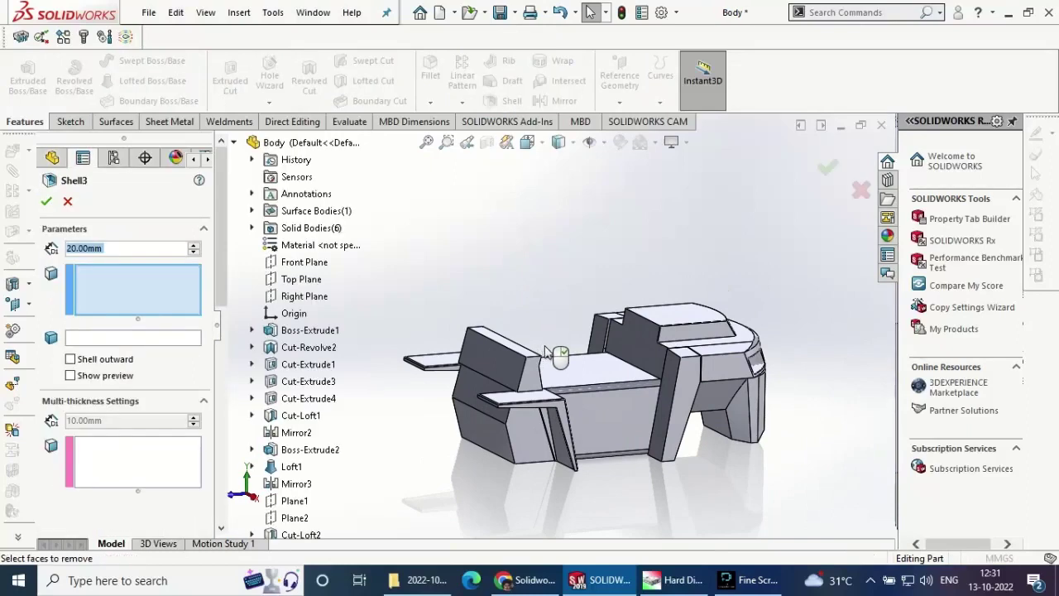
middle_click_drag(513, 331, 540, 354)
scroll(539, 354, "down", 10)
left_click(490, 339)
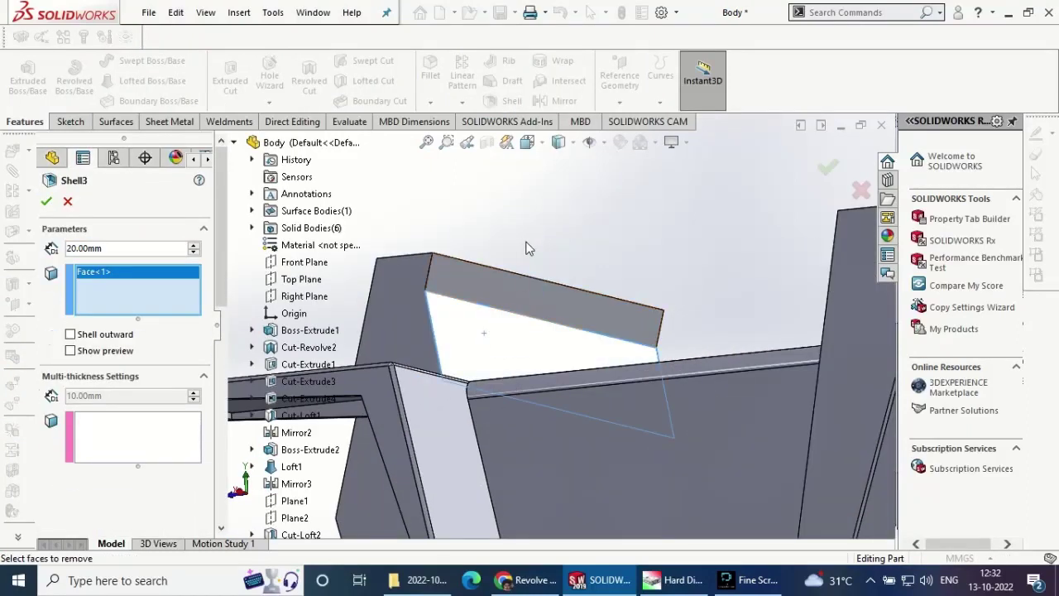
left_click(563, 298)
mouse_move(562, 298)
middle_mouse_down()
mouse_move(585, 163)
mouse_move(543, 262)
mouse_move(622, 293)
mouse_move(653, 496)
mouse_move(588, 294)
middle_mouse_up()
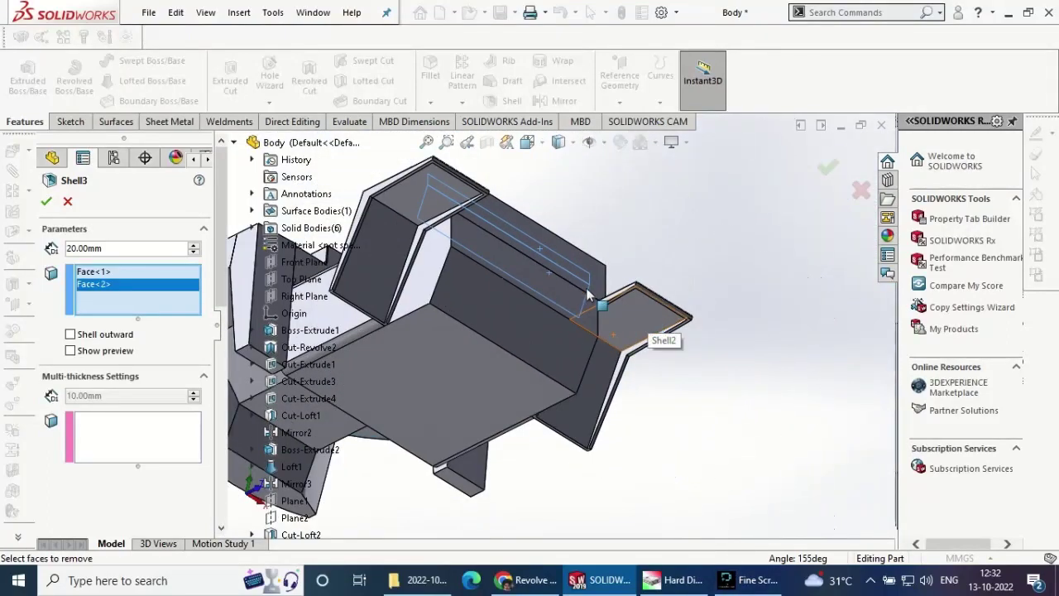
scroll(583, 302, "down", 3)
scroll(562, 327, "down", 3)
scroll(542, 343, "down", 2)
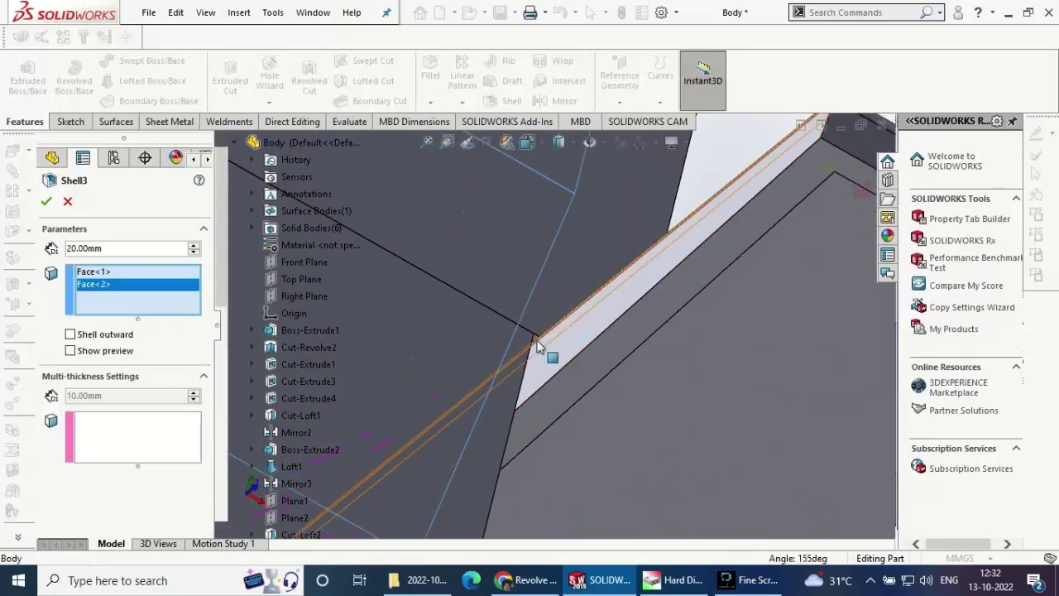
left_click(538, 309)
- Set the shell thickness to 10 mm and accept Shell3
scroll(538, 309, "up", 2)
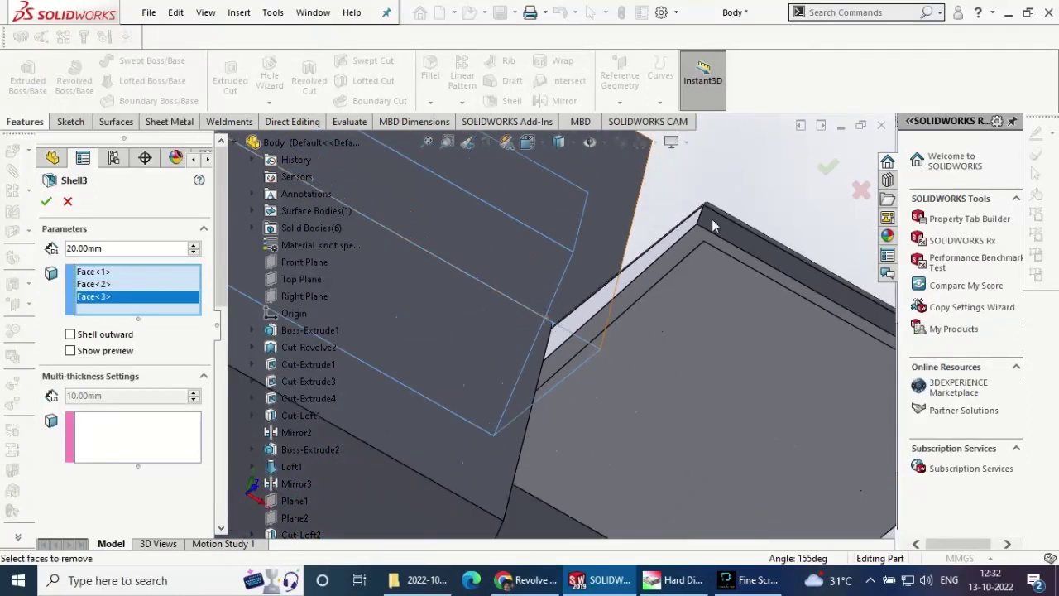
mouse_move(711, 219)
middle_mouse_down()
mouse_move(722, 291)
mouse_move(610, 265)
middle_mouse_up()
scroll(722, 298, "up", 5)
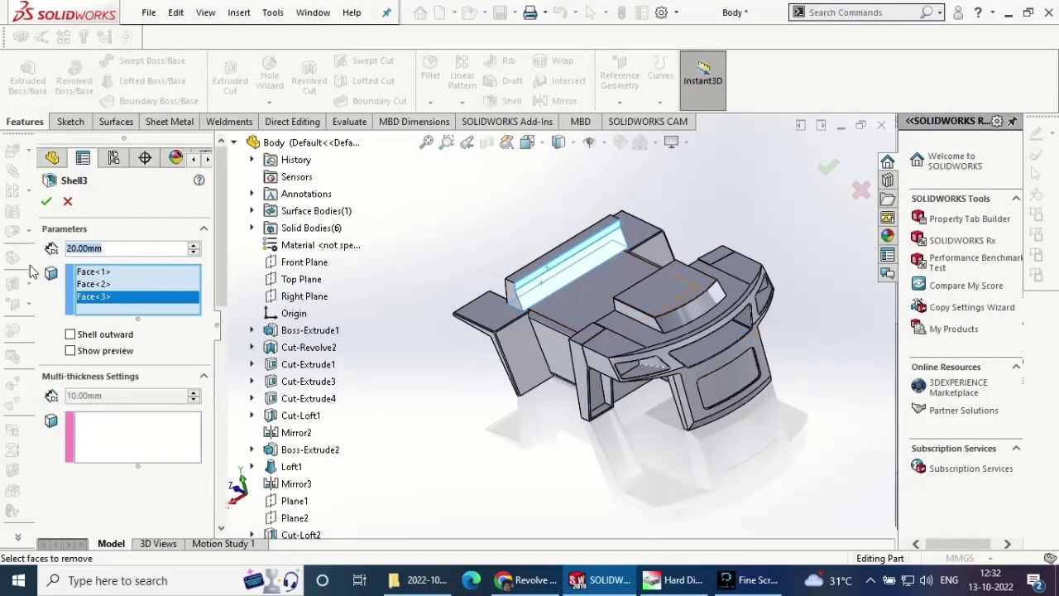
type("10")
key("Return")
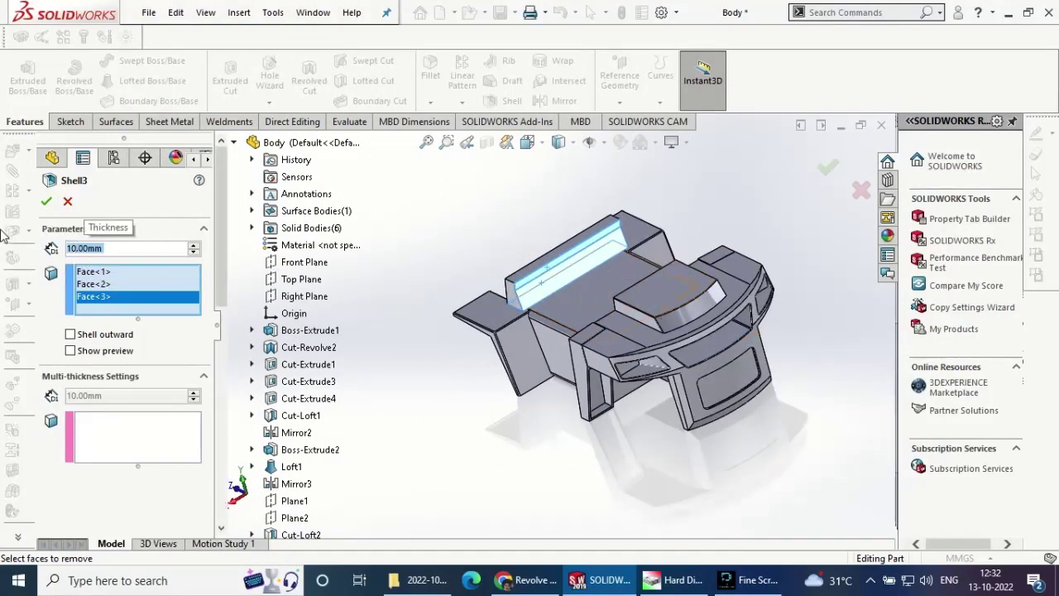
left_click(46, 200)
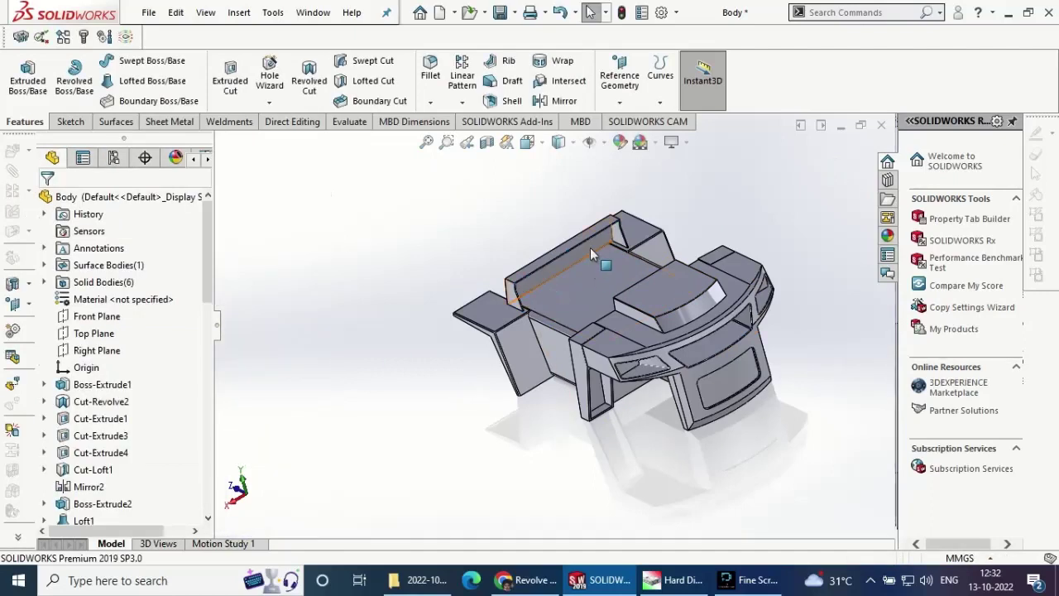
- Start a new line sketch on the Right Plane, viewed normal to it
scroll(590, 247, "down", 2)
scroll(572, 261, "down", 3)
middle_click_drag(554, 311, 559, 259)
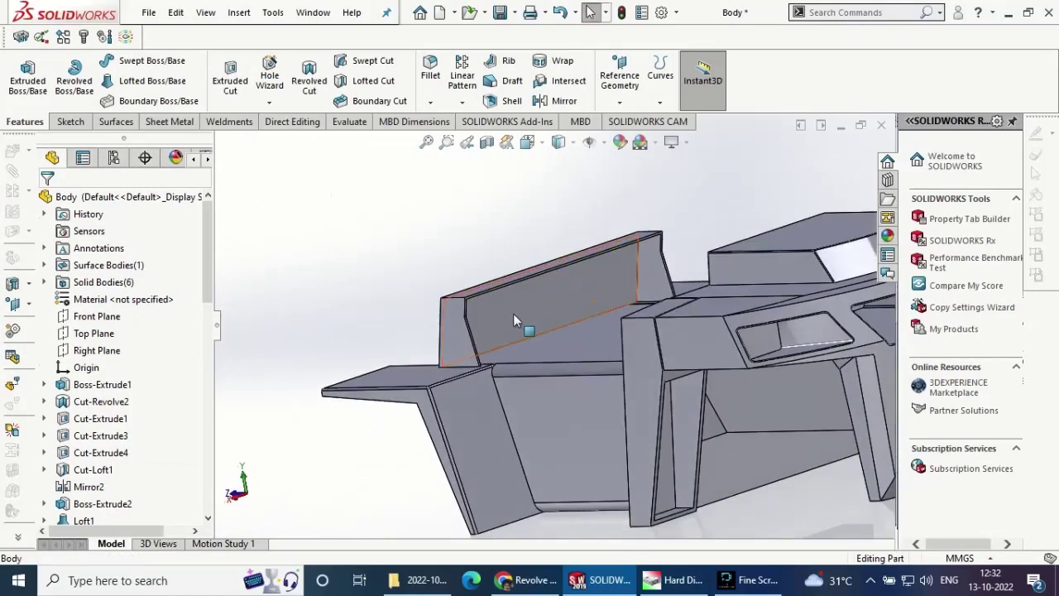
scroll(567, 334, "up", 3)
left_click(97, 350)
left_click(189, 341)
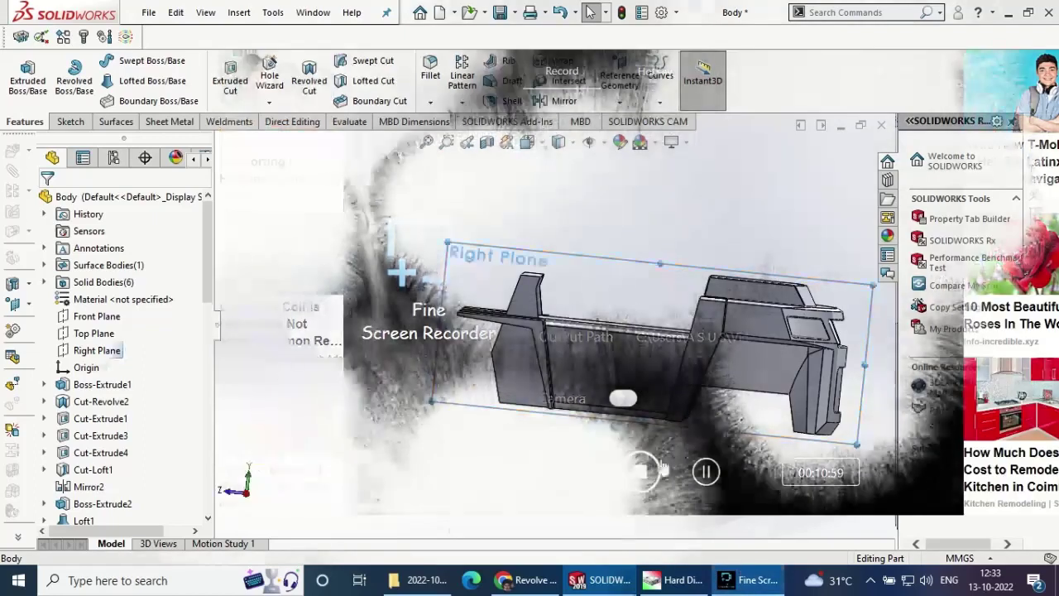
left_click(70, 121)
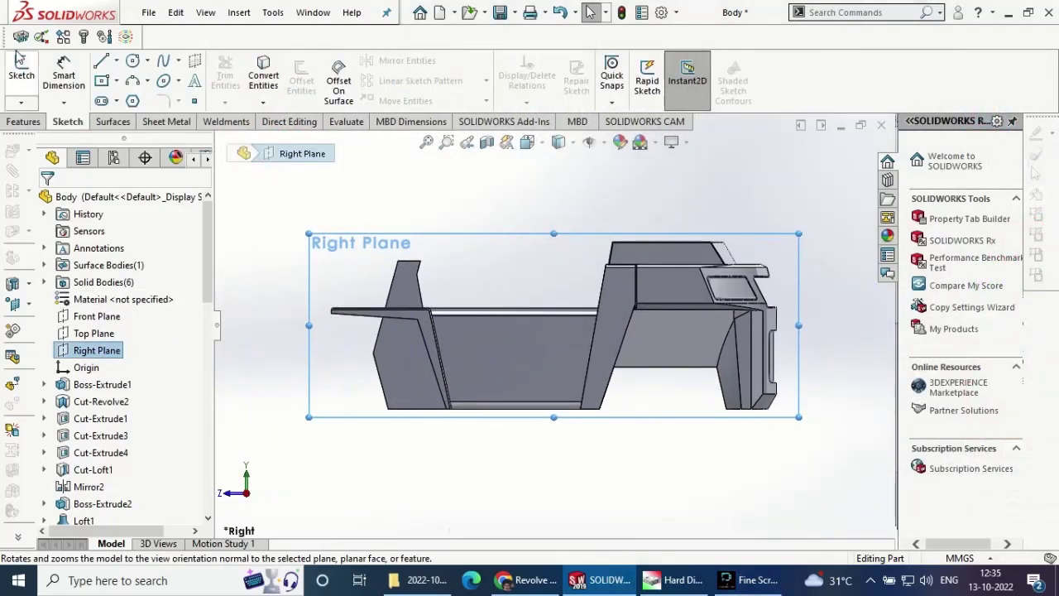
left_click(21, 75)
left_click(101, 61)
scroll(628, 286, "down", 4)
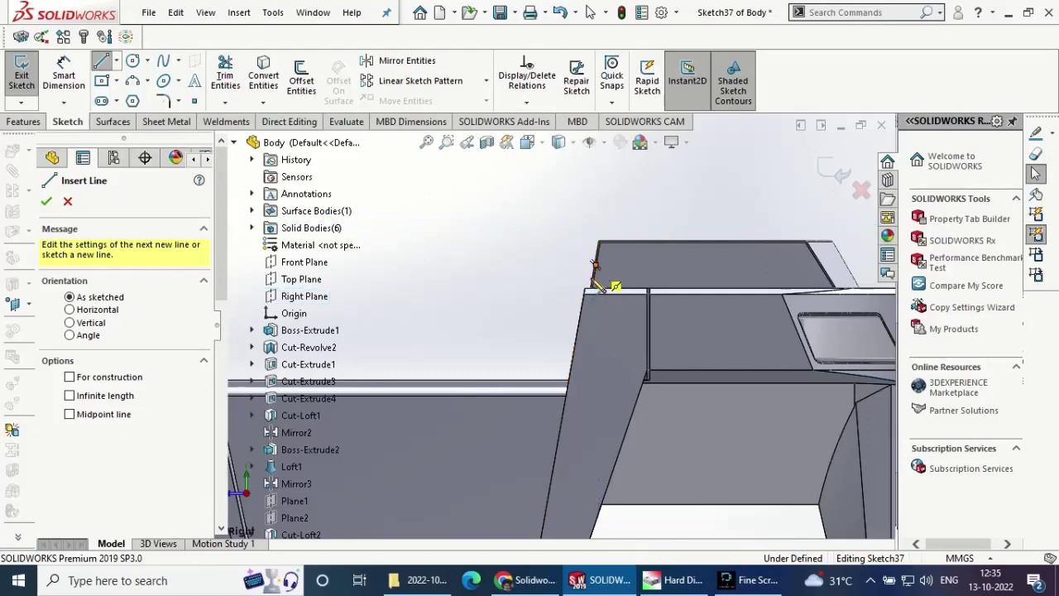
- Draw a closed three-line outline starting at the model's upper corner
left_click(596, 263)
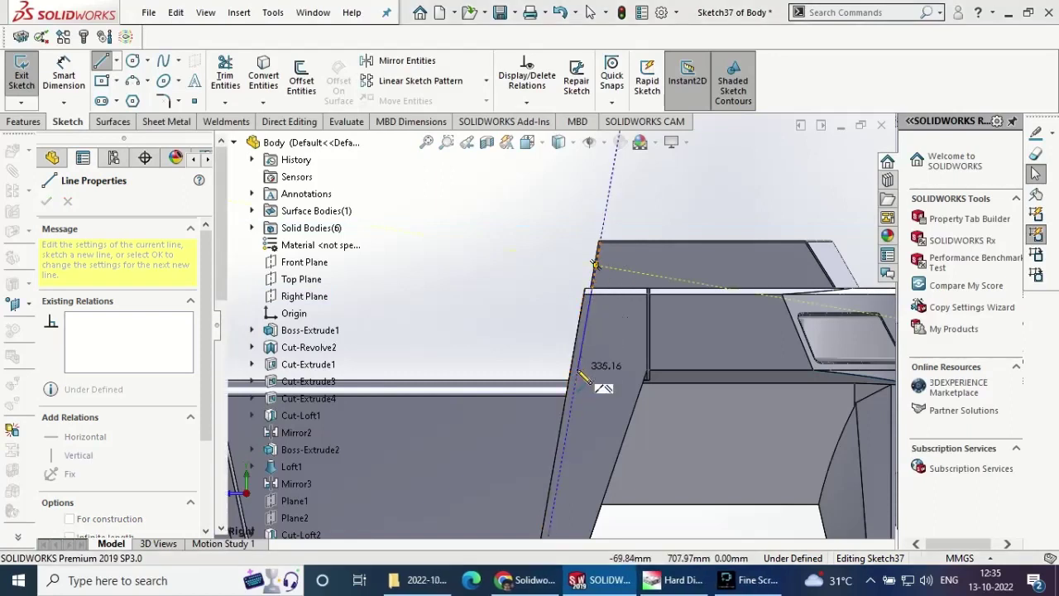
left_click(578, 369)
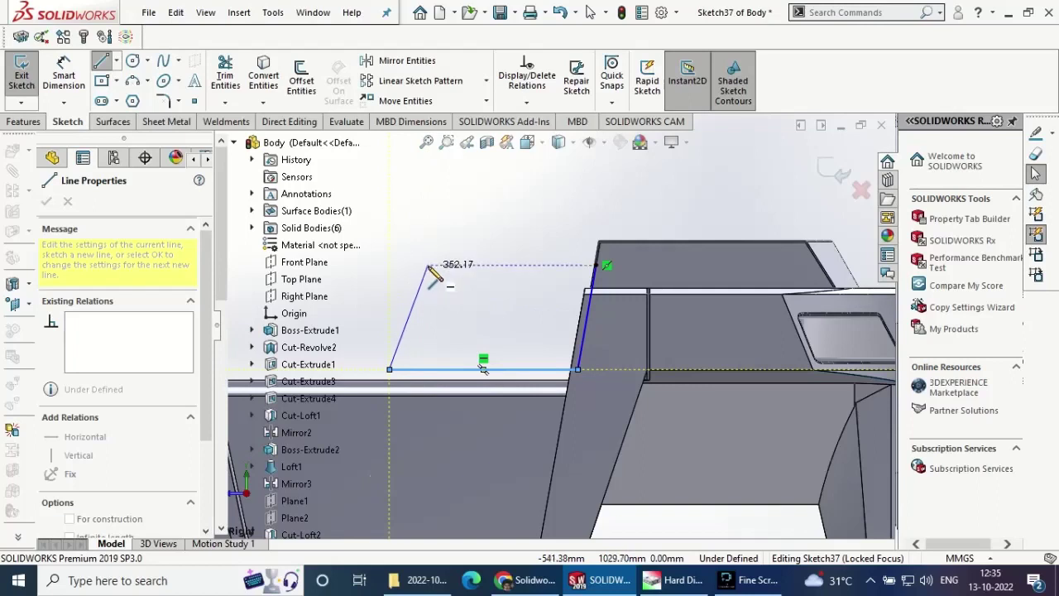
left_click(429, 265)
left_click(596, 265)
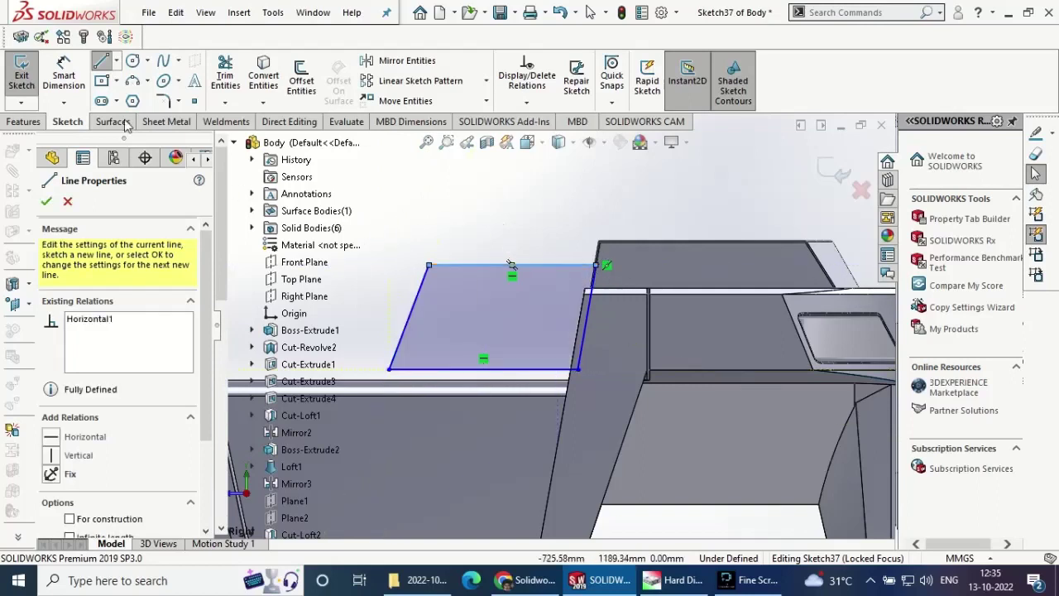
key("d")
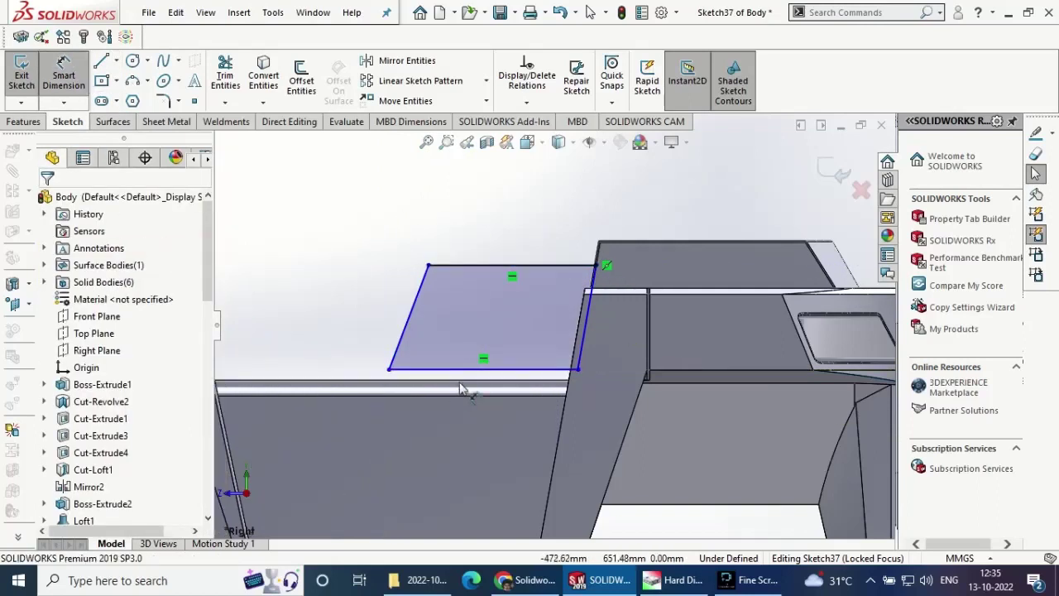
- Dimension the bottom line to 860 mm and offset it 10 mm from the body edge
left_click(472, 374)
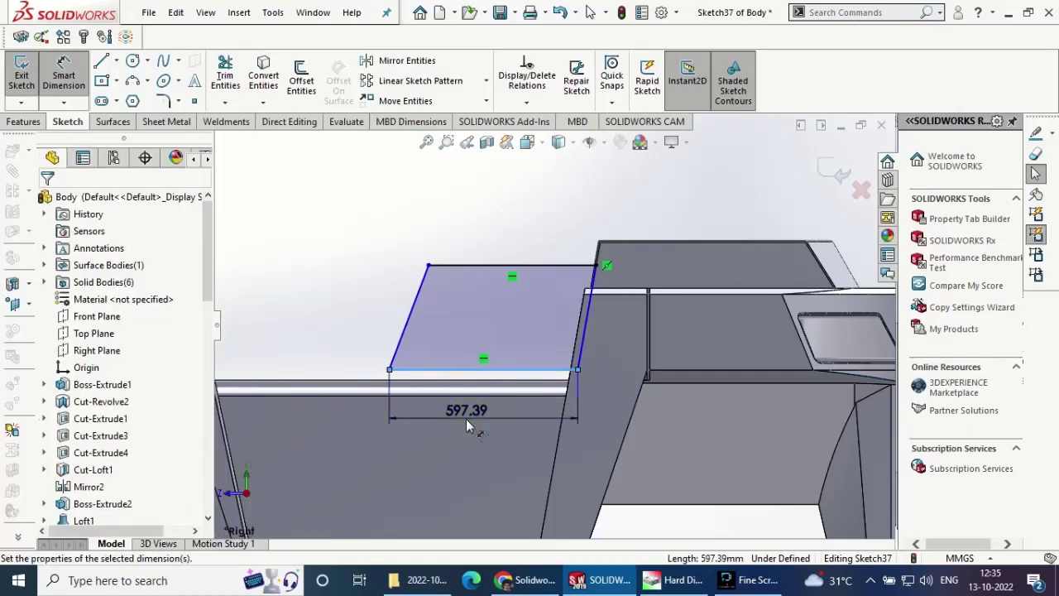
left_click(466, 418)
type("860")
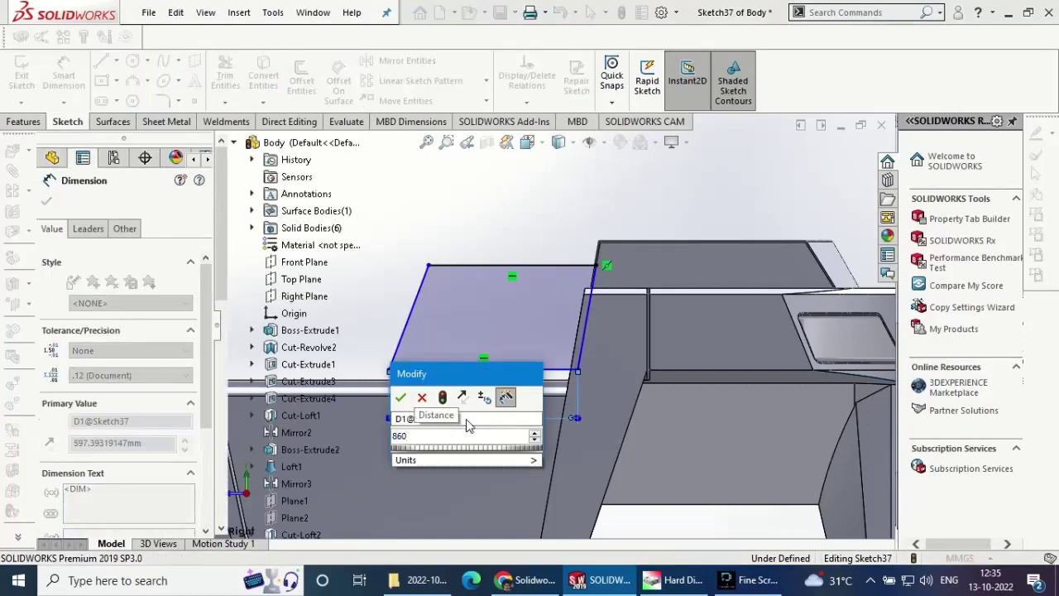
key("Return")
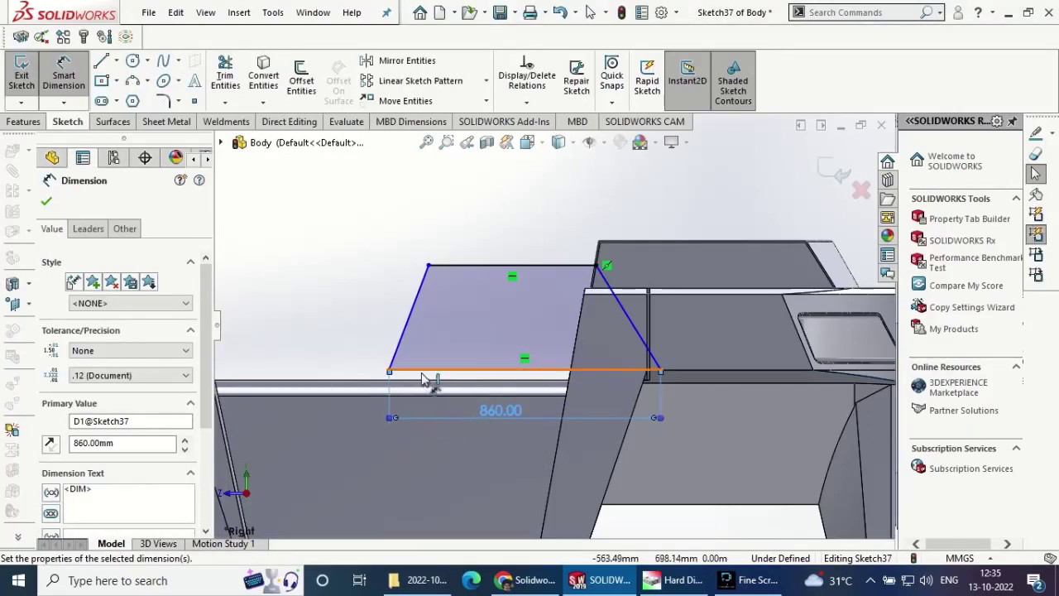
left_click(430, 381)
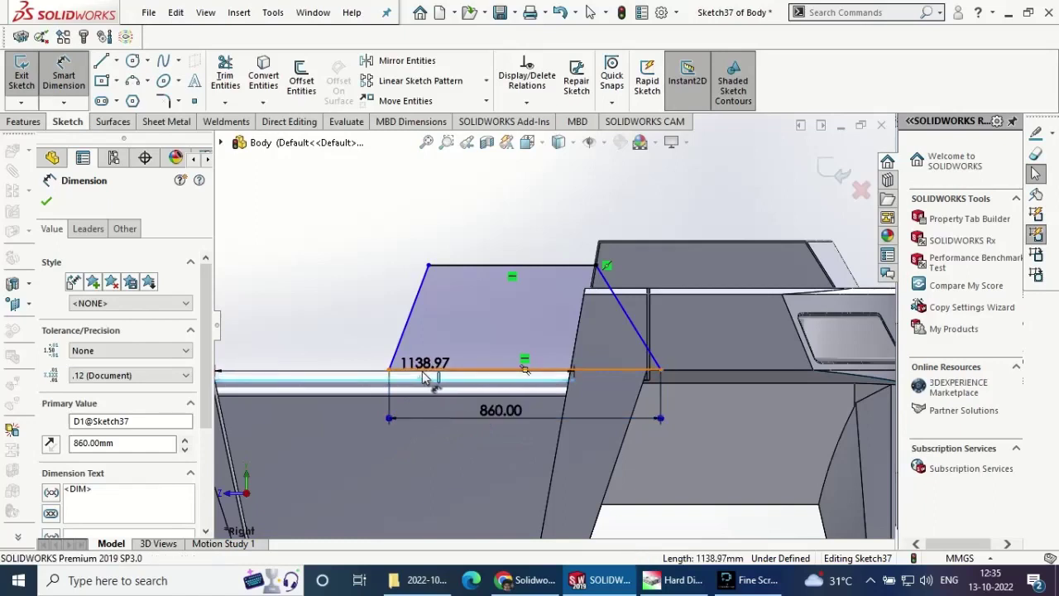
left_click(426, 372)
left_click(343, 376)
type("10")
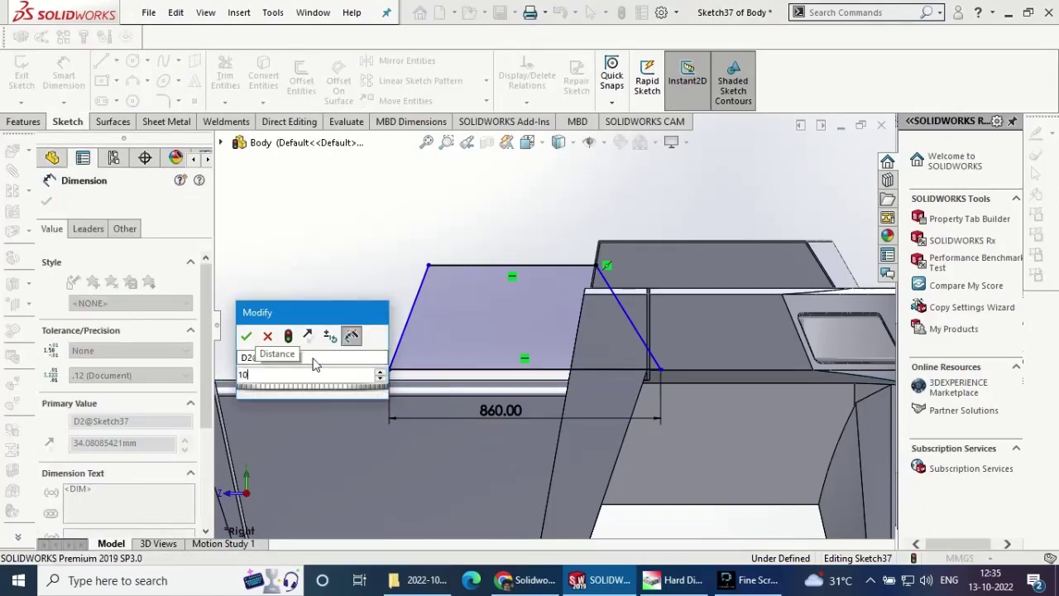
key("Return")
- Set the left side at 80° to the base and make the right line collinear with the sloped edge
left_click(413, 331)
left_click(432, 376)
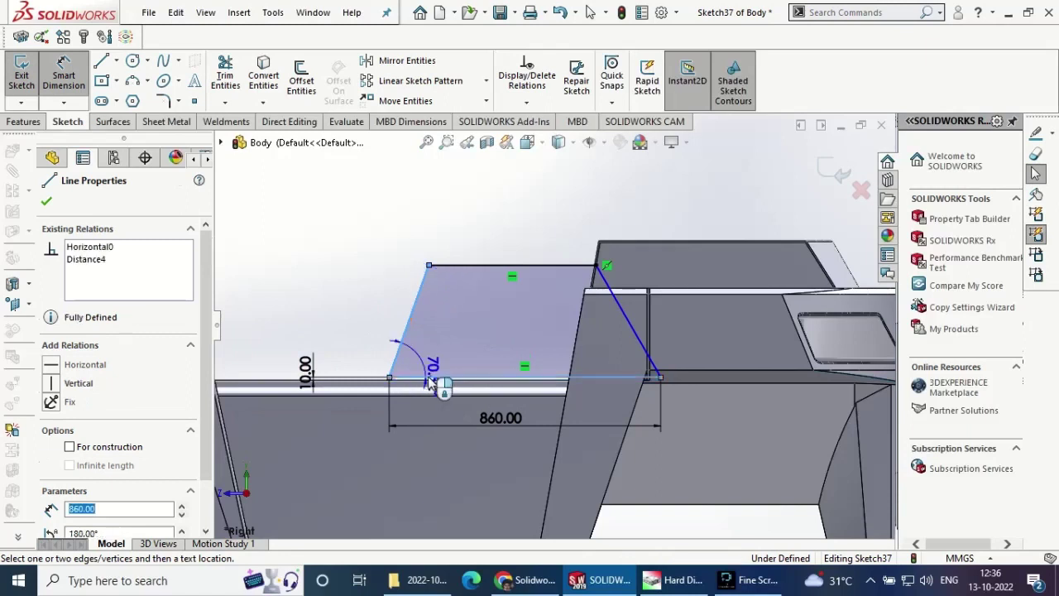
left_click(445, 363)
type("80")
key("Return")
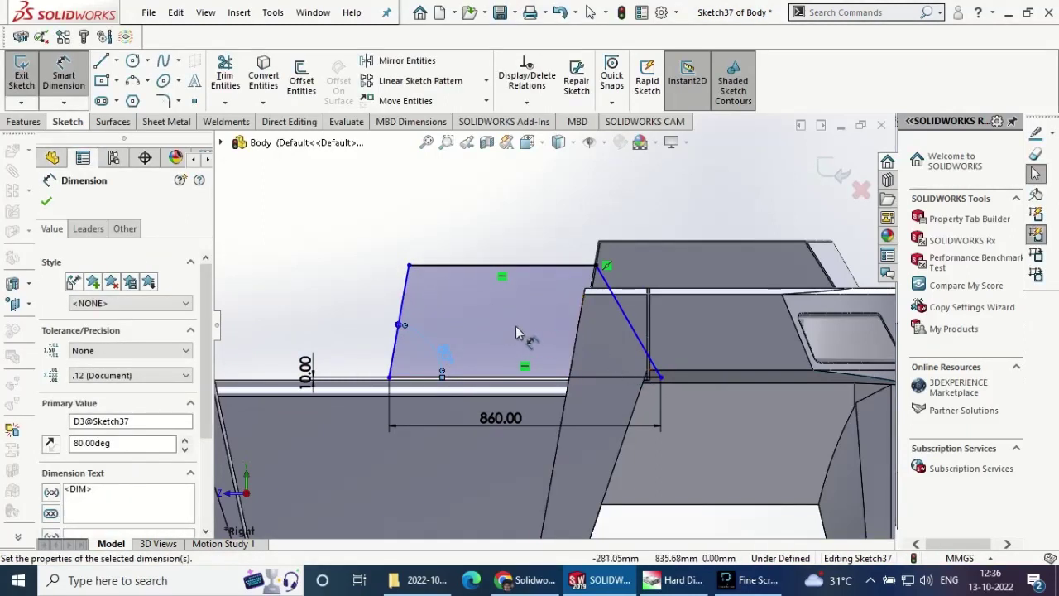
left_click(46, 201)
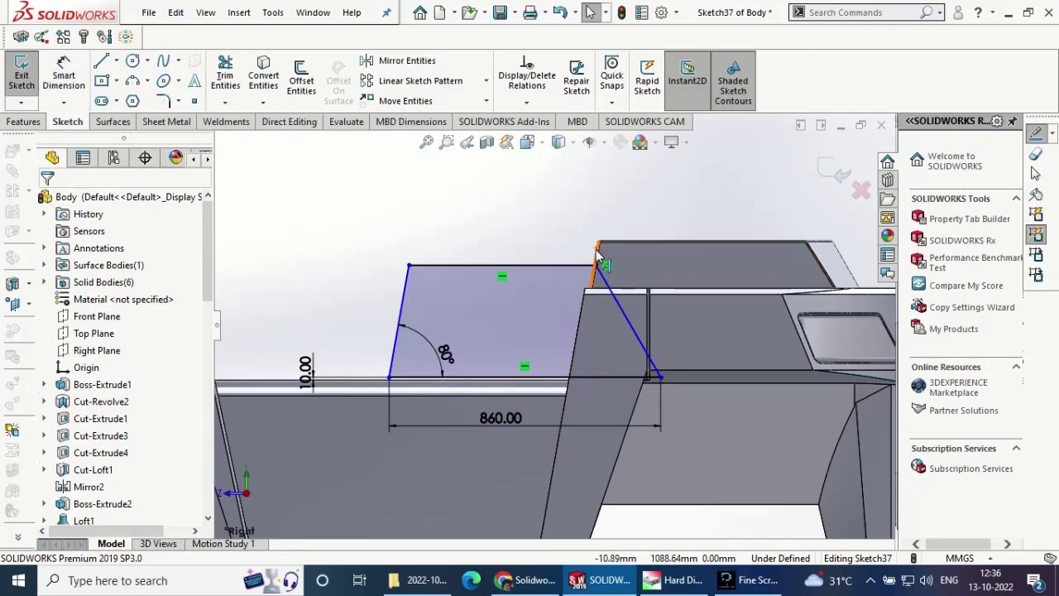
left_click(610, 298)
left_click(648, 327, "ctrl")
left_click(662, 232)
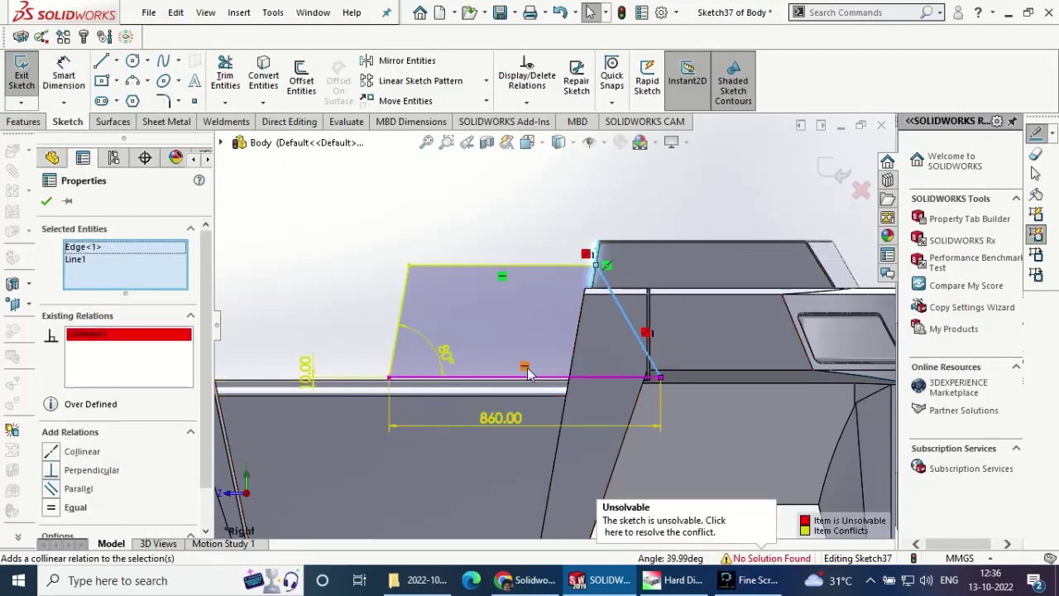
- Delete the conflicting Collinear relation from the sketch
right_click(125, 333)
left_click(165, 359)
scroll(671, 268, "down", 3)
key("Escape")
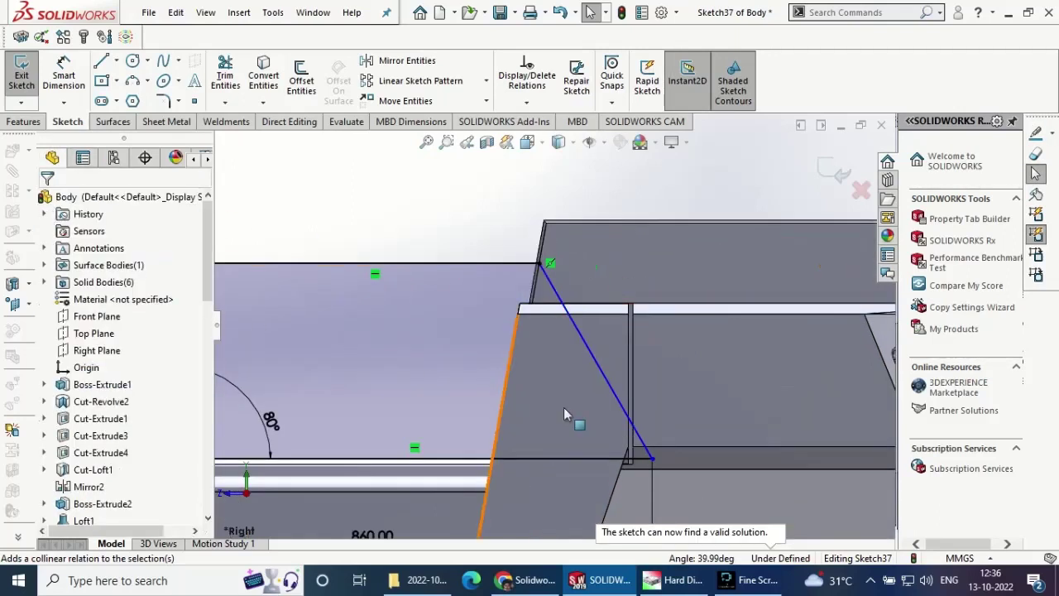
- Drag the right line's lower end onto the body corner and select the line with the adjacent face
left_click_drag(653, 460, 468, 453)
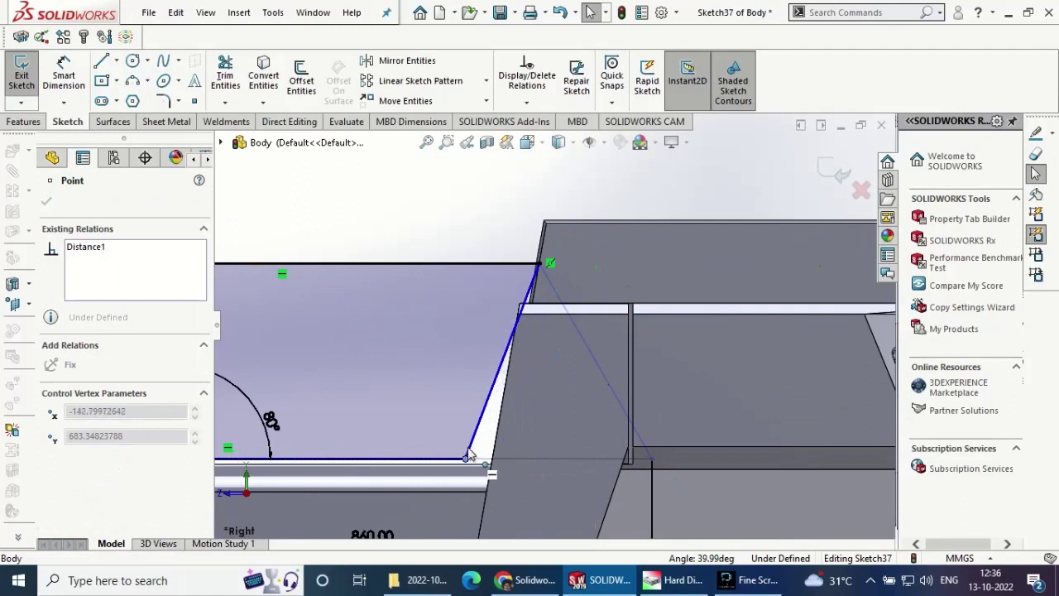
key("Escape")
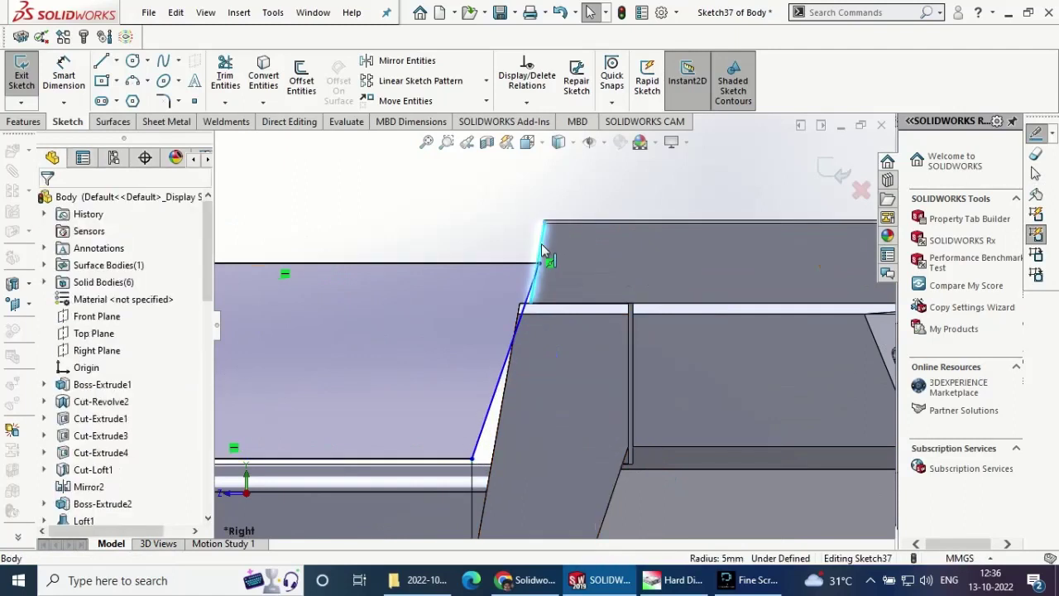
left_click(533, 266)
left_click(538, 277, "ctrl")
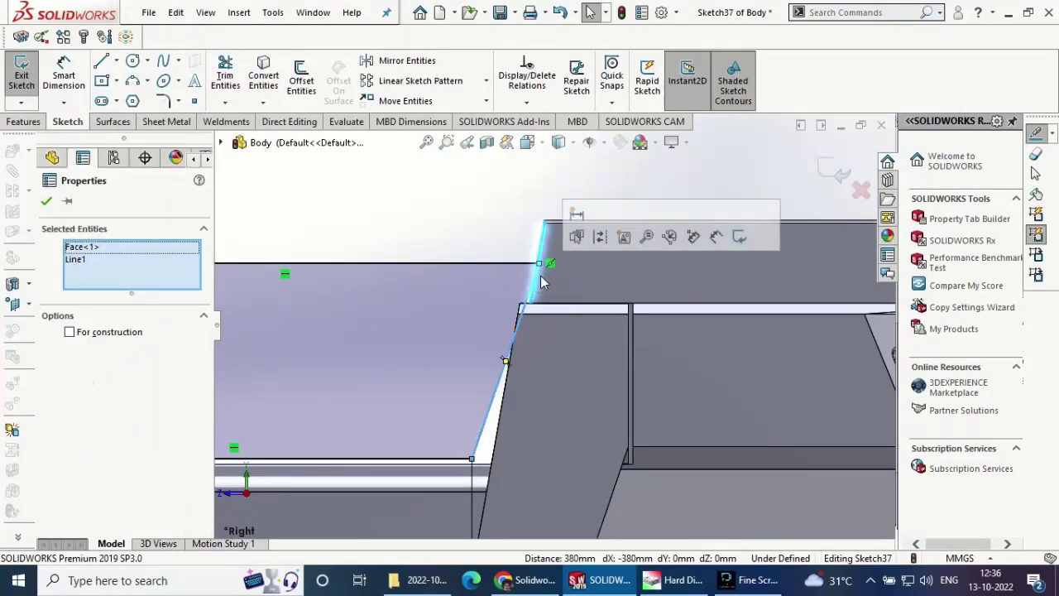
left_click(48, 204)
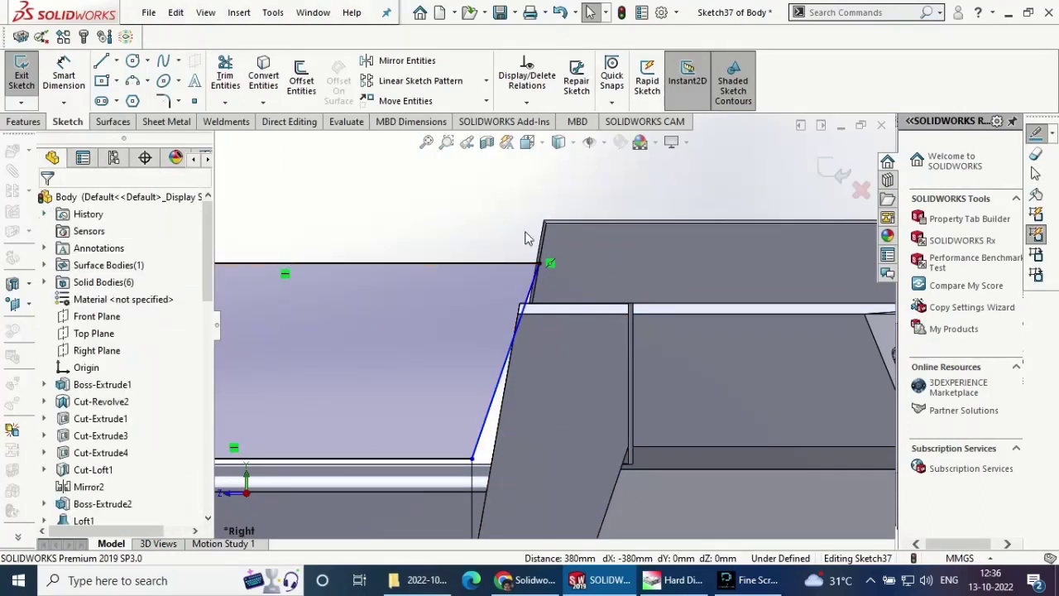
- Make the slanted sketch line collinear with the body's sloped edge, removing the resulting conflicting relation
left_click(514, 339)
scroll(506, 254, "down", 3)
key("Escape")
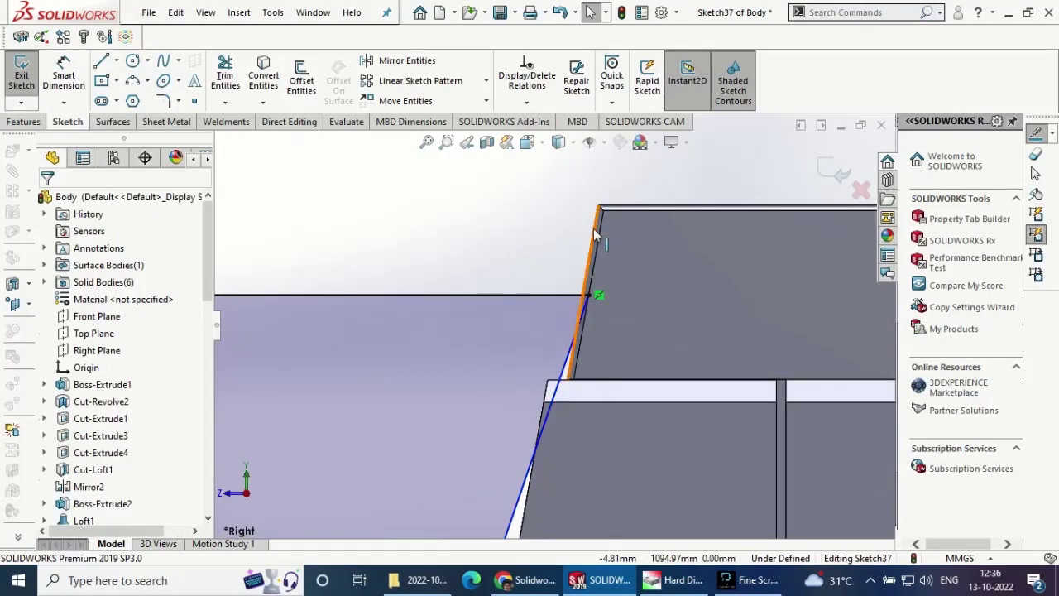
left_click(593, 235)
left_click(571, 370, "ctrl")
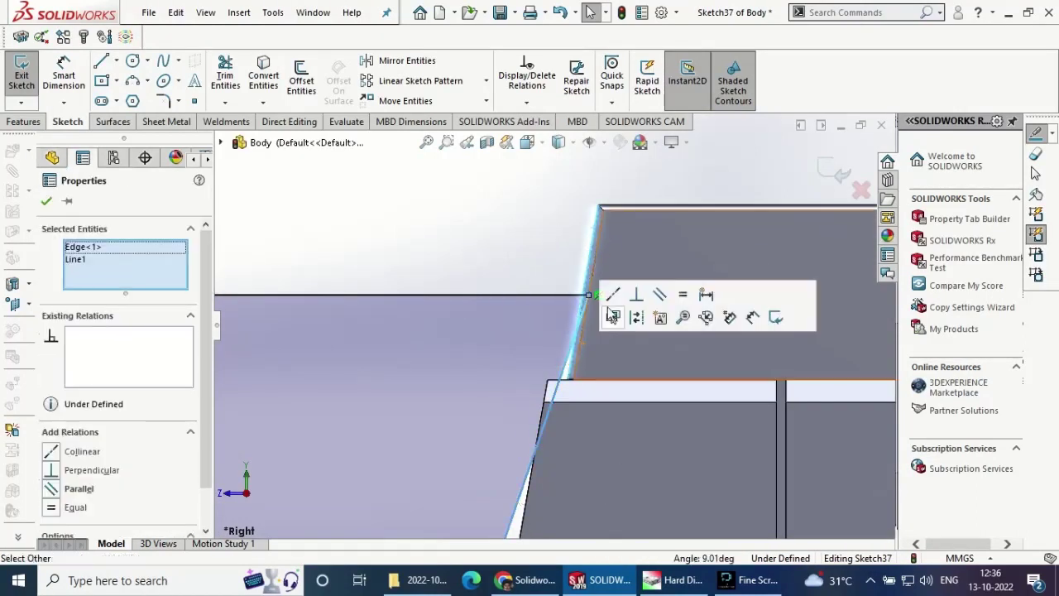
left_click(613, 295)
right_click(128, 334)
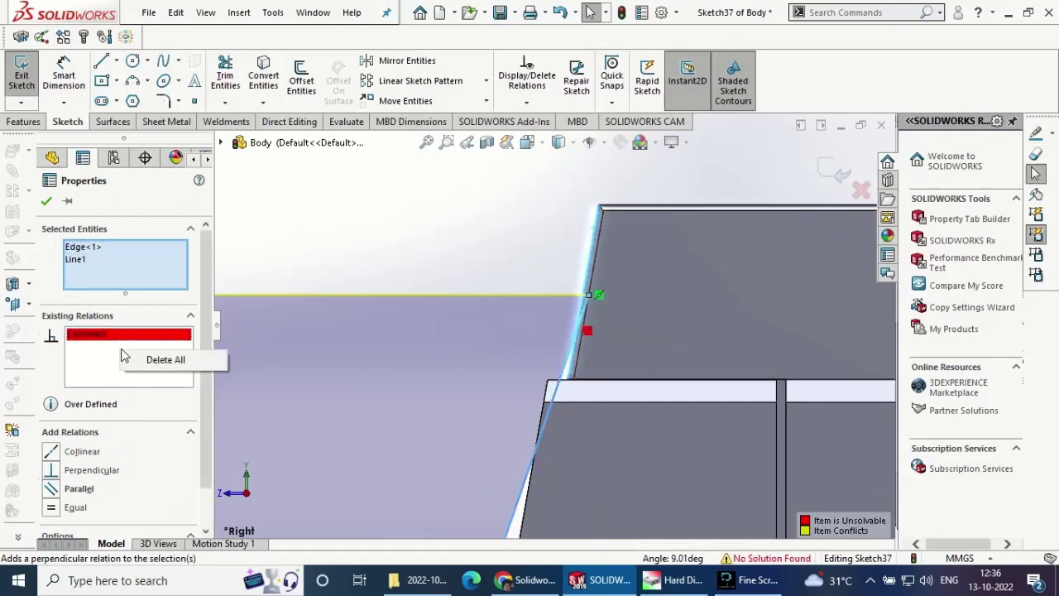
left_click(165, 358)
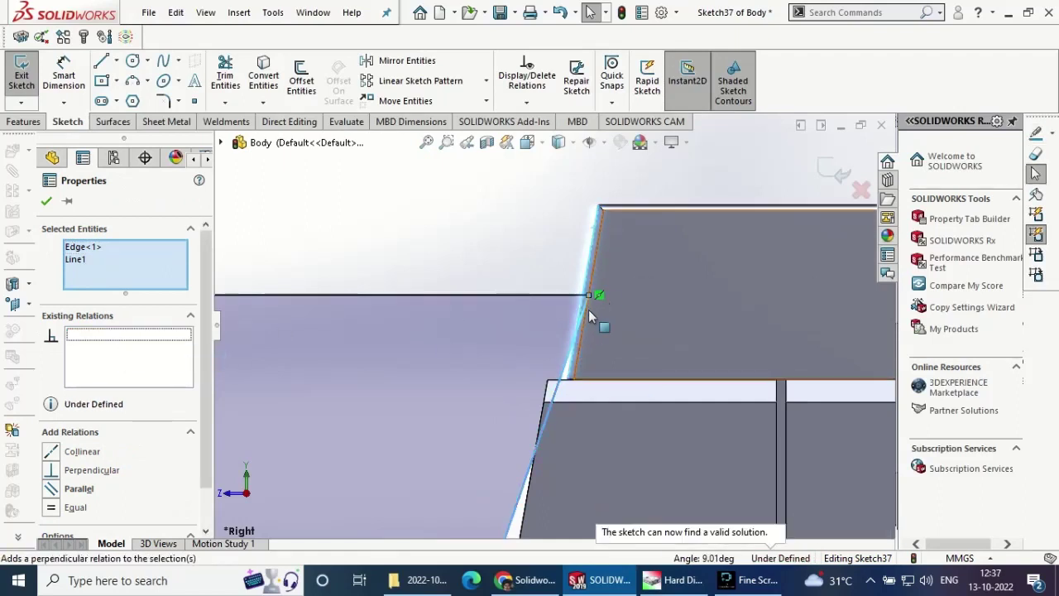
- Make the right slanted sketch line collinear with the body's lower sloped edge
right_click(599, 297)
key("Escape")
key("Escape")
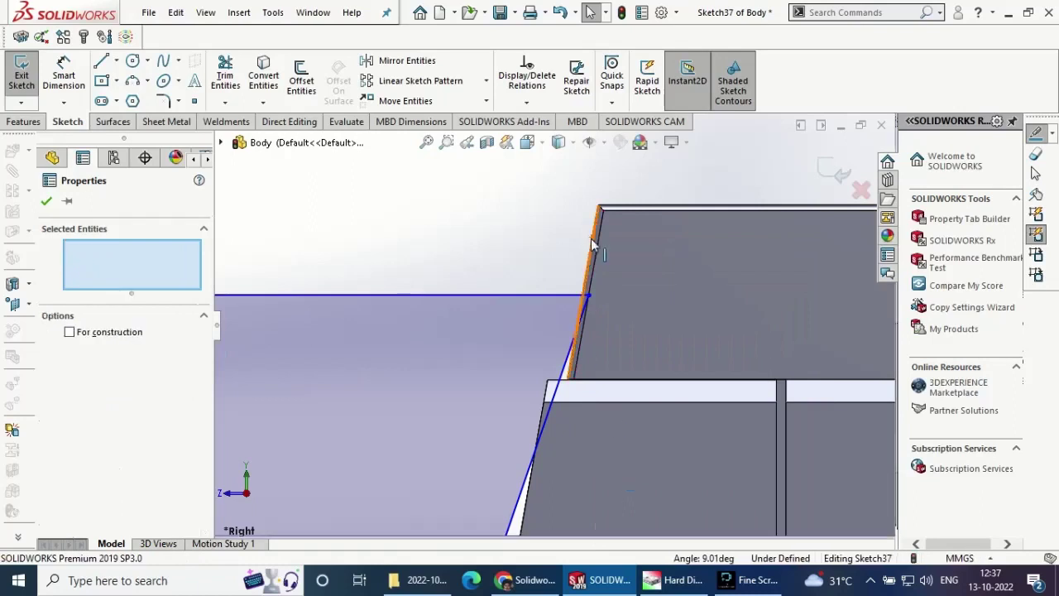
left_click(519, 495)
left_click(539, 414, "ctrl")
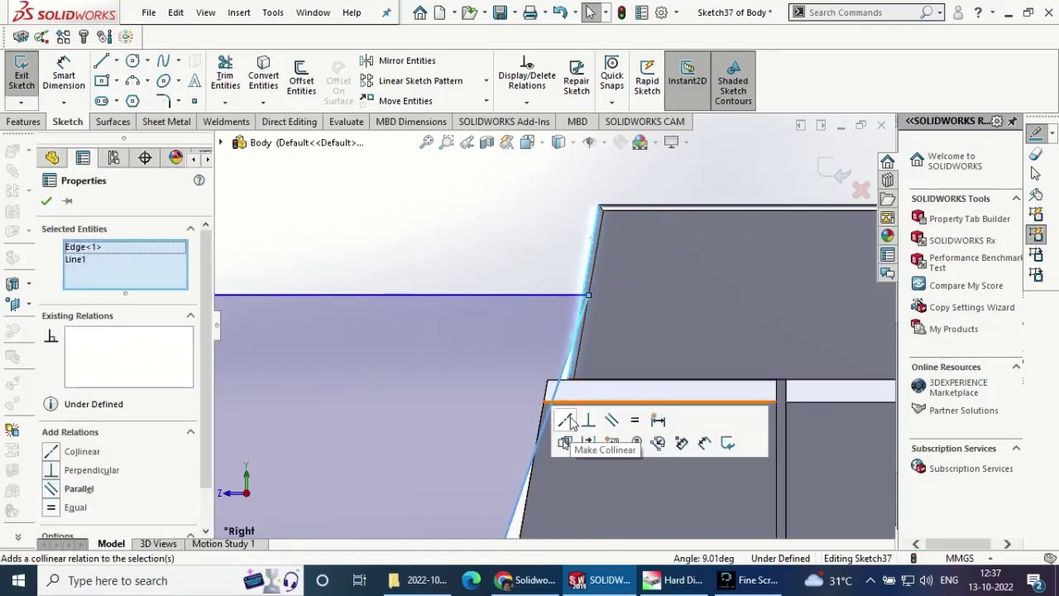
left_click(588, 419)
left_click(46, 203)
scroll(468, 281, "up", 3)
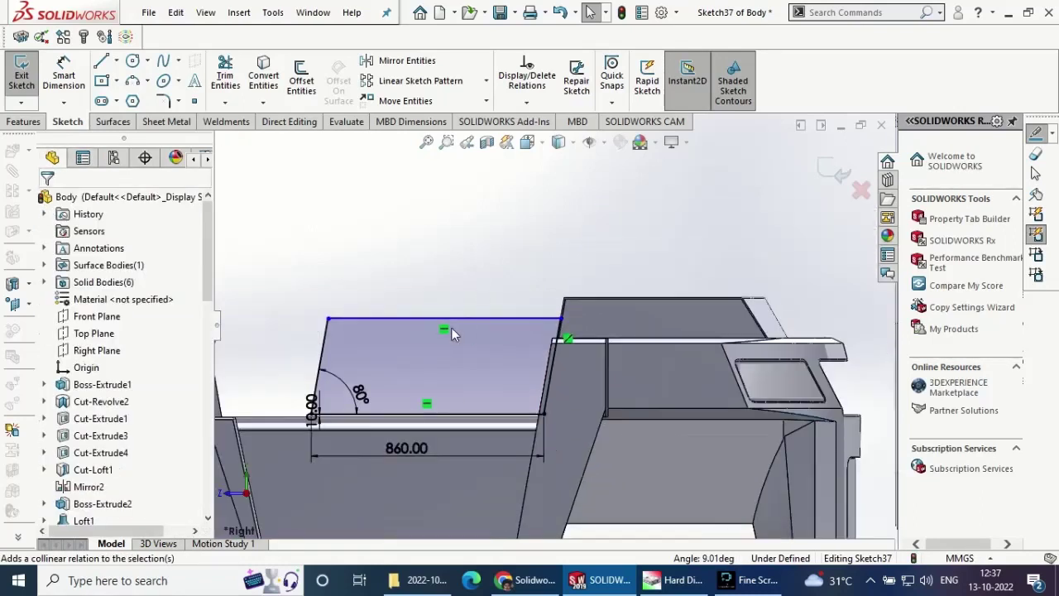
scroll(451, 330, "down", 2)
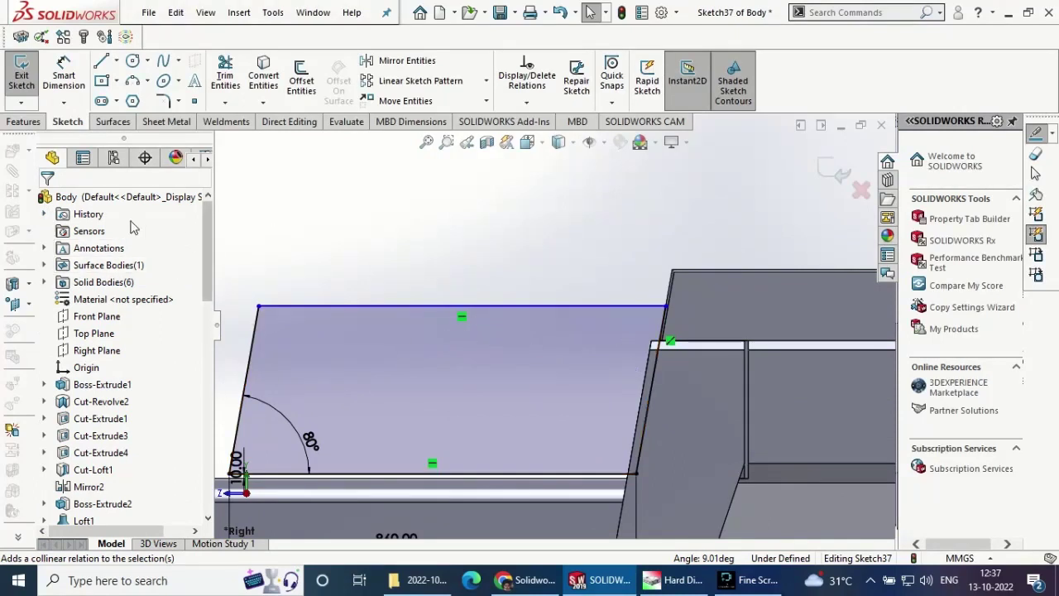
- Make the two side lines parallel, then delete the conflicting Parallel relation
left_click(649, 389)
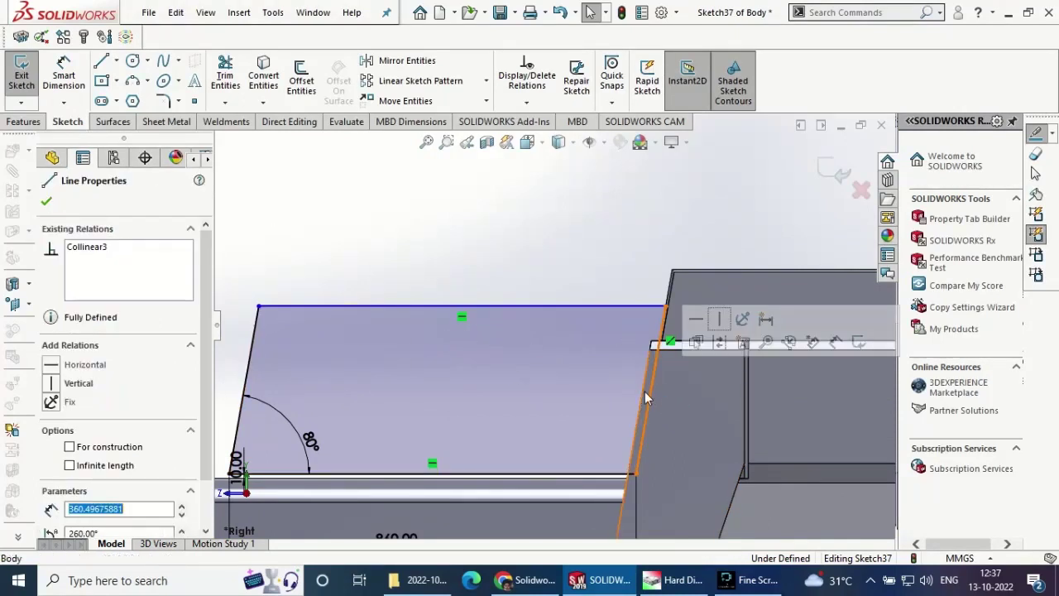
left_click(251, 361, "ctrl")
left_click(383, 292)
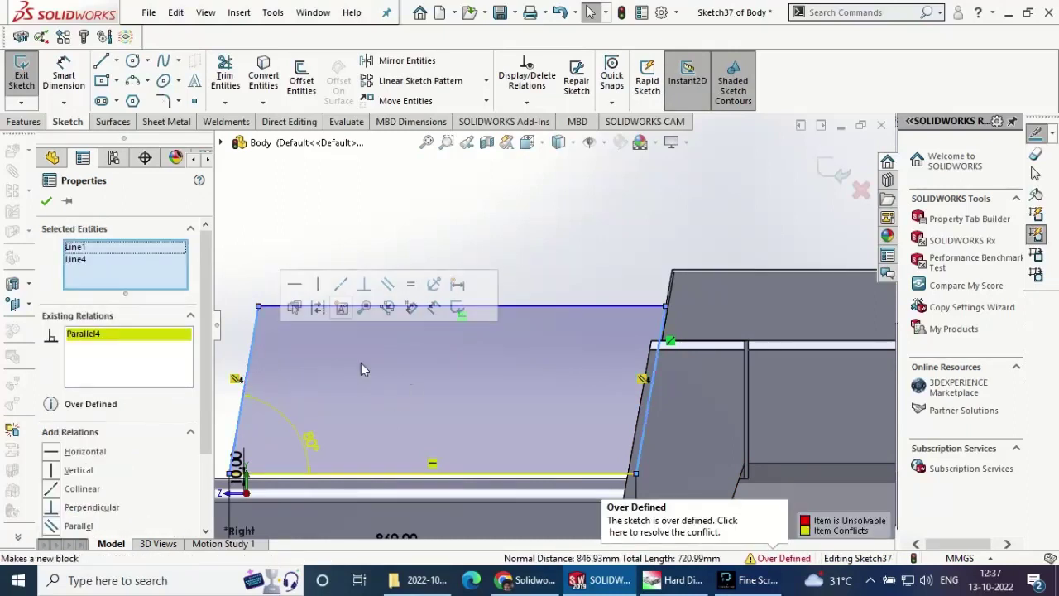
right_click(110, 340)
left_click(141, 356)
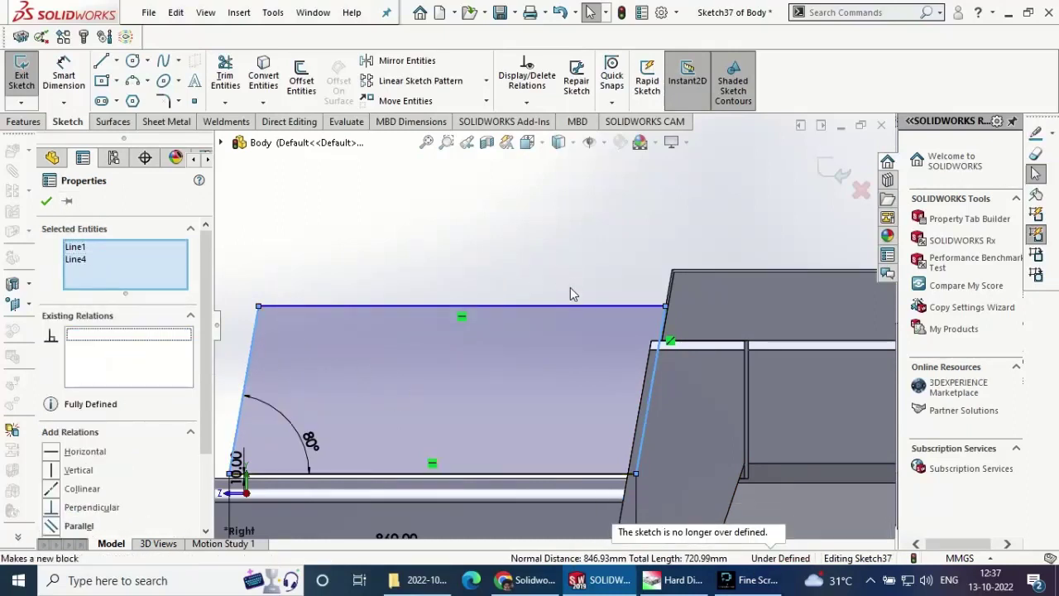
left_click(570, 287)
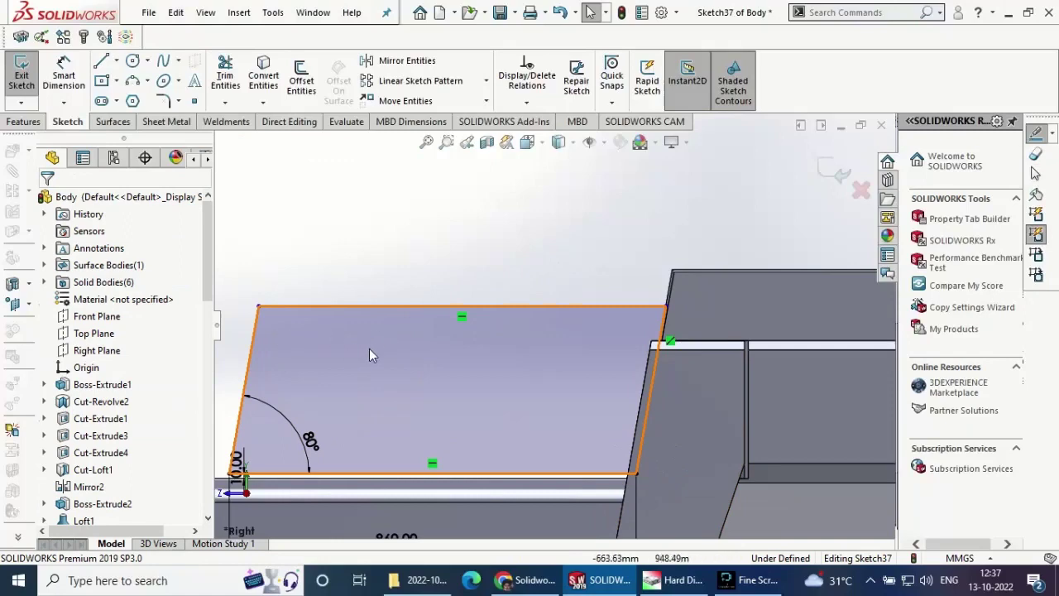
- Zoom to the whole sketch, inspect its top right corner point, and orbit to an isometric view
key("z")
scroll(631, 325, "down", 3)
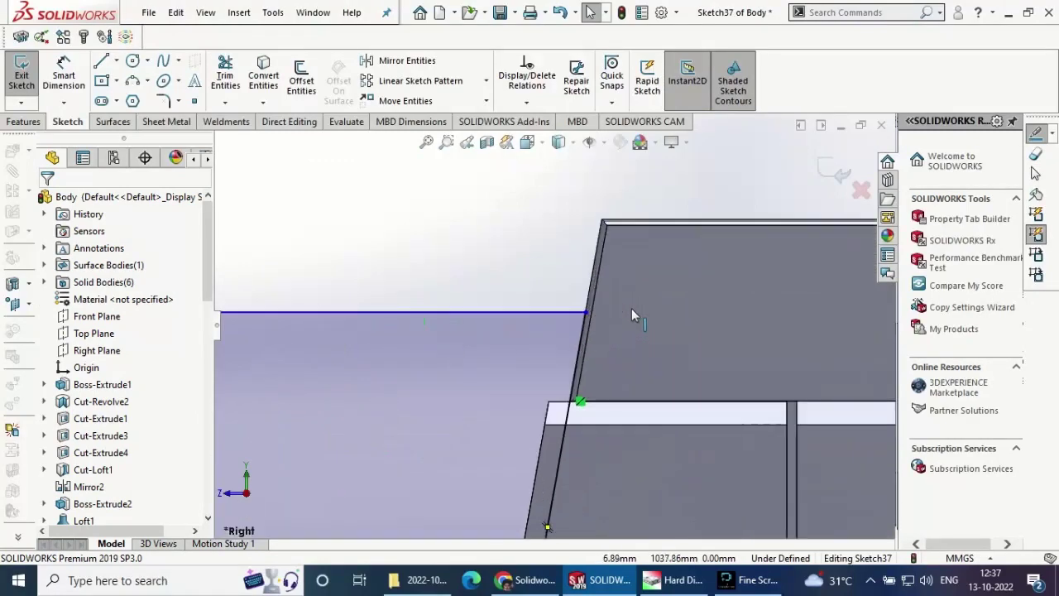
left_click(585, 312)
left_click(528, 261)
scroll(528, 260, "up", 3)
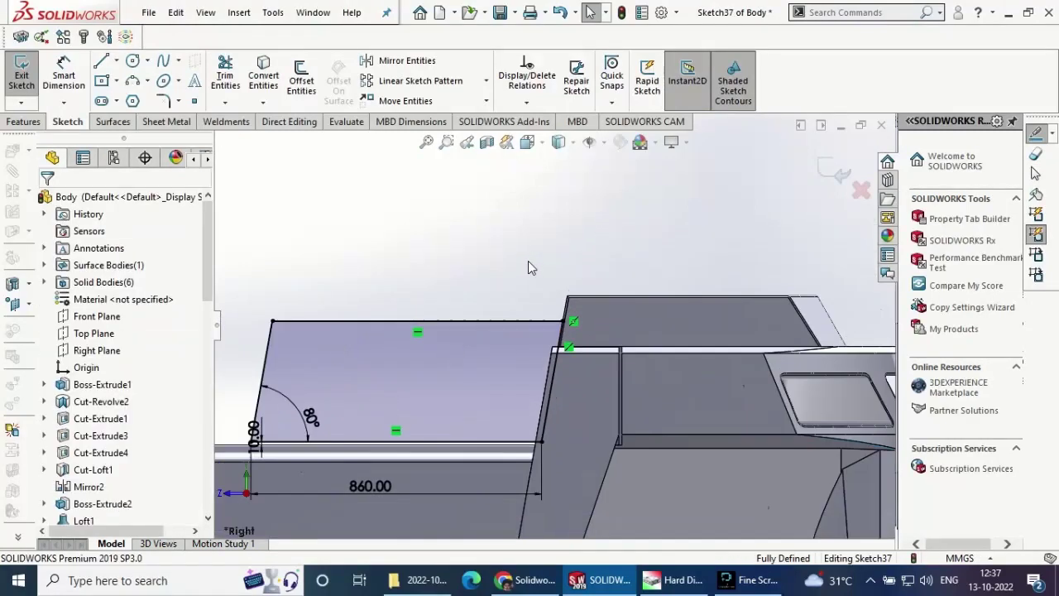
middle_click_drag(520, 268, 552, 333)
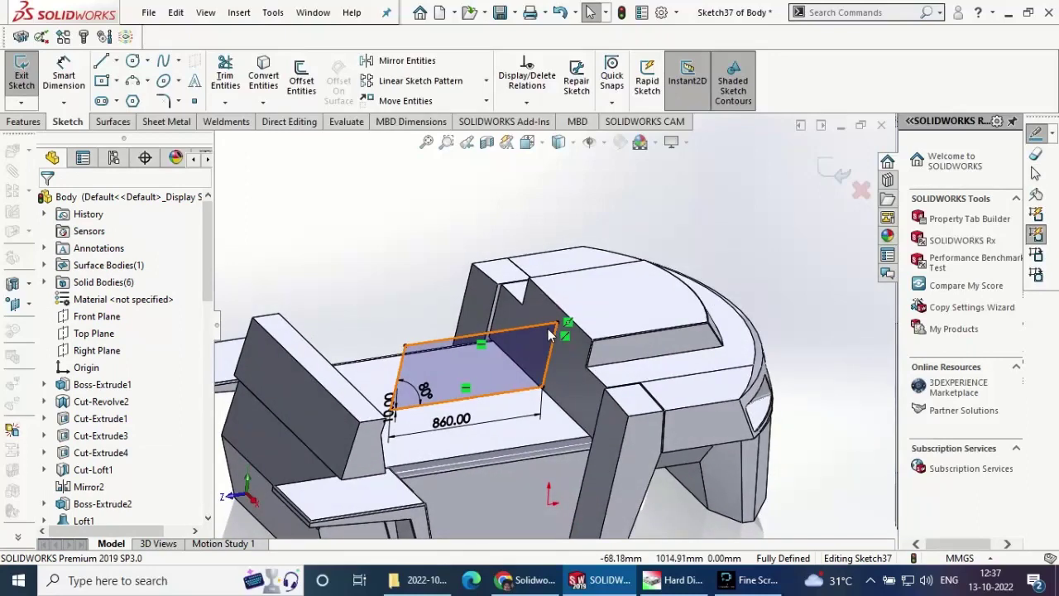
left_click(24, 121)
- Boss-extrude Sketch37 with the Mid Plane end condition to a 1000 mm depth
left_click(27, 76)
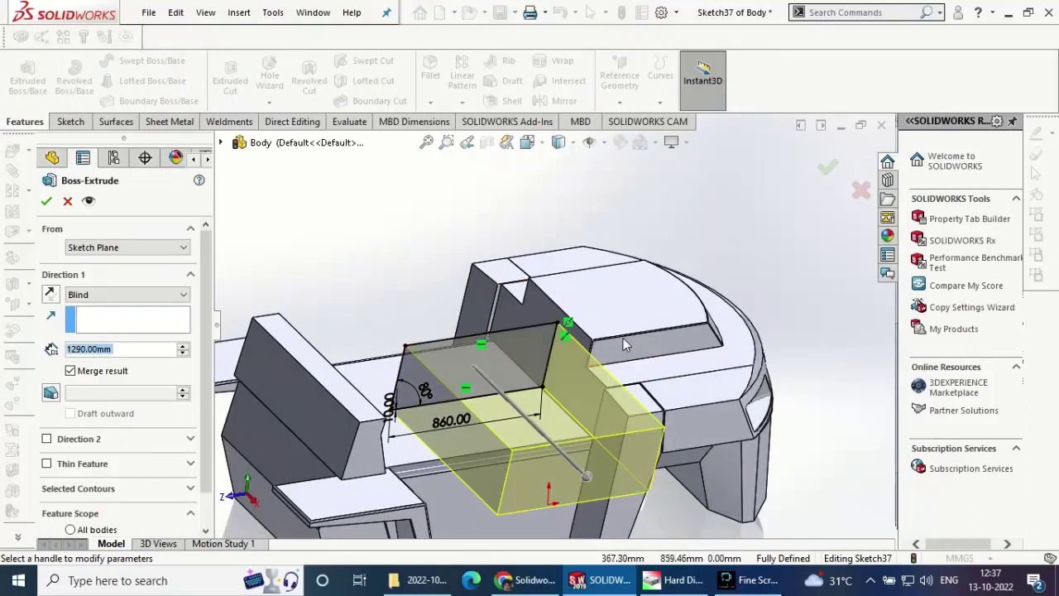
left_click(124, 295)
left_click(124, 294)
left_click(124, 295)
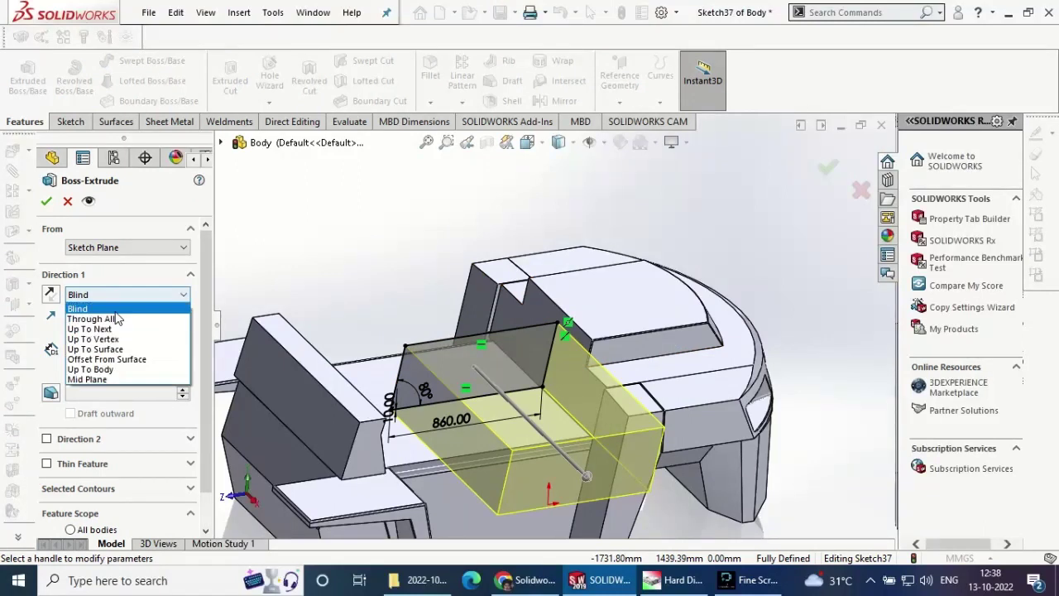
left_click(87, 379)
type("1")
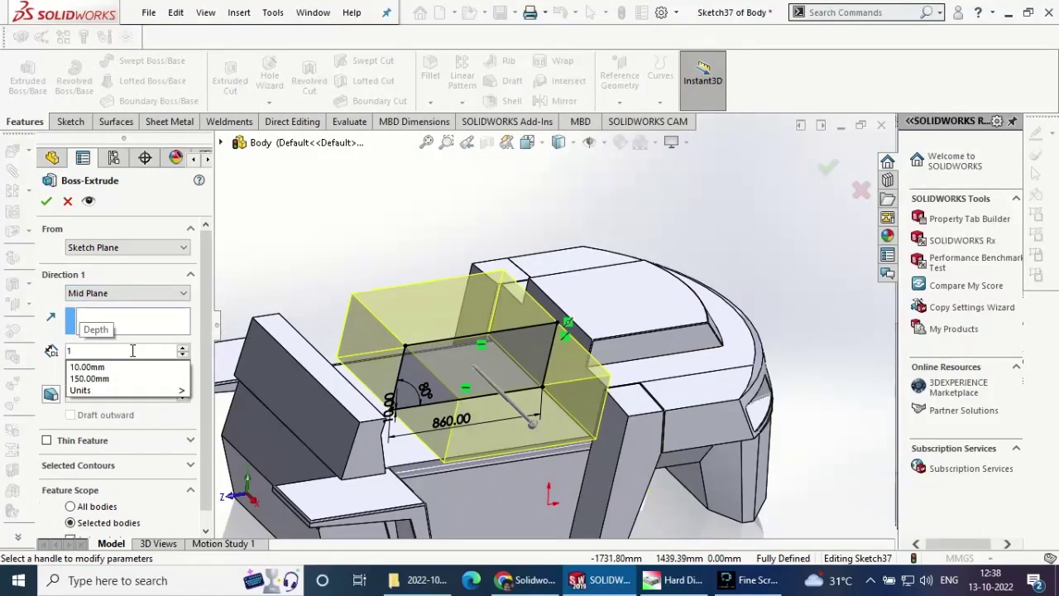
type("000")
key("Return")
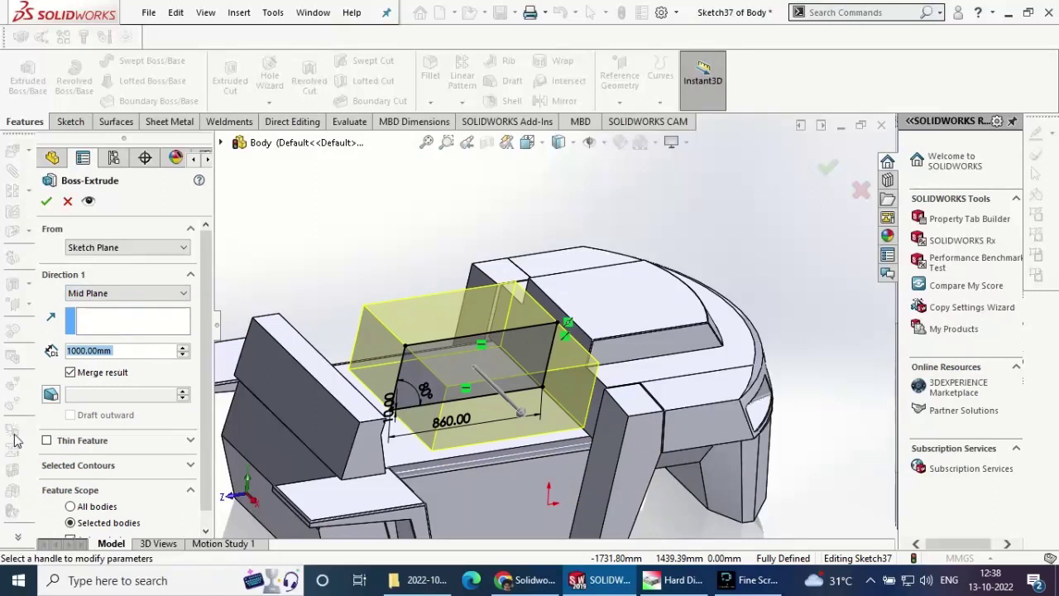
left_click(47, 201)
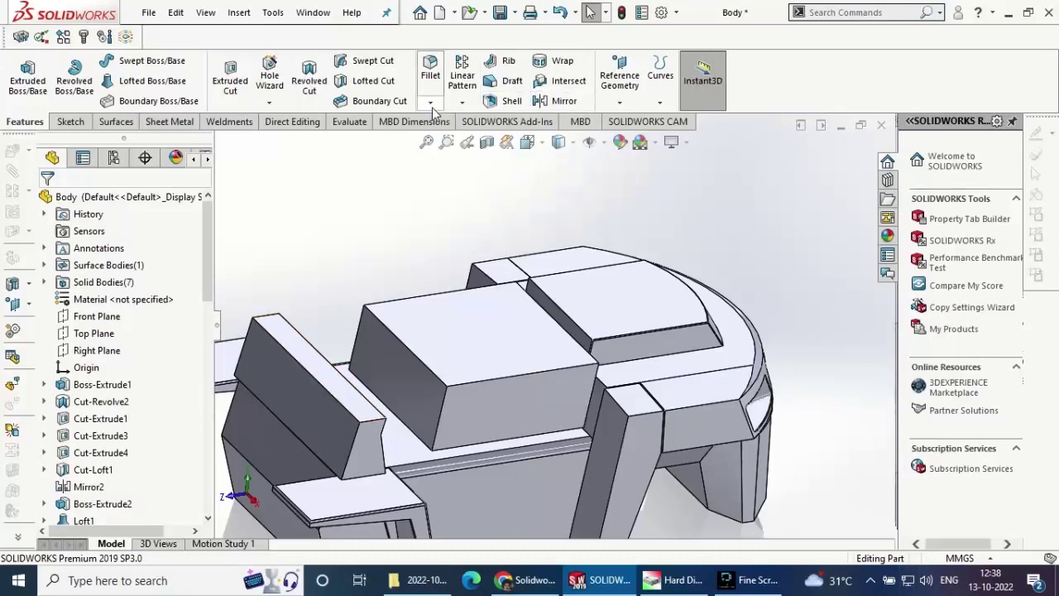
- Start a chamfer and select the left block's face
left_click(461, 103)
left_click(459, 142)
left_click(254, 405)
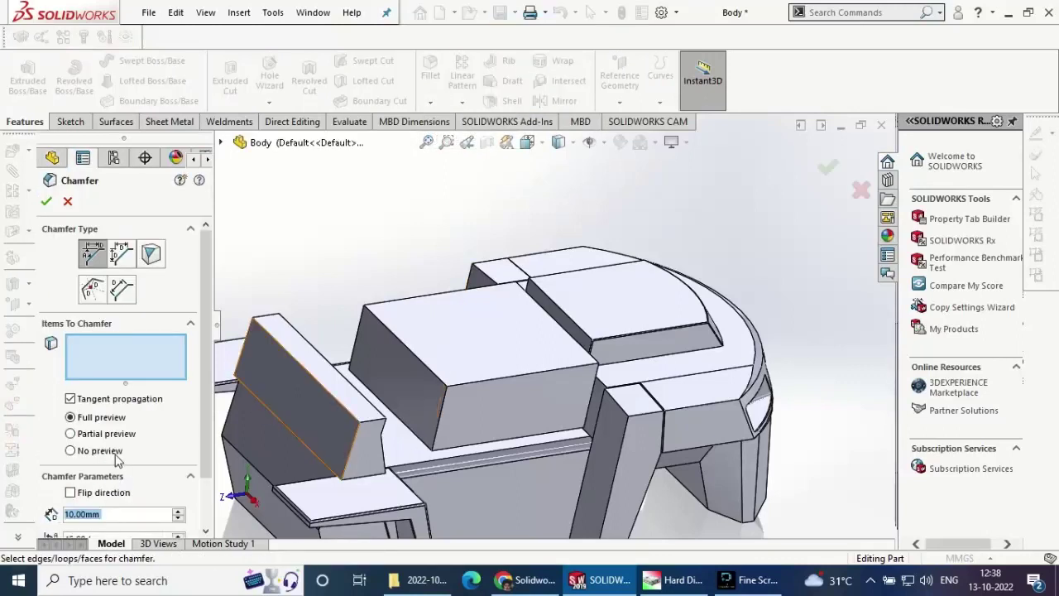
scroll(200, 406, "down", 2)
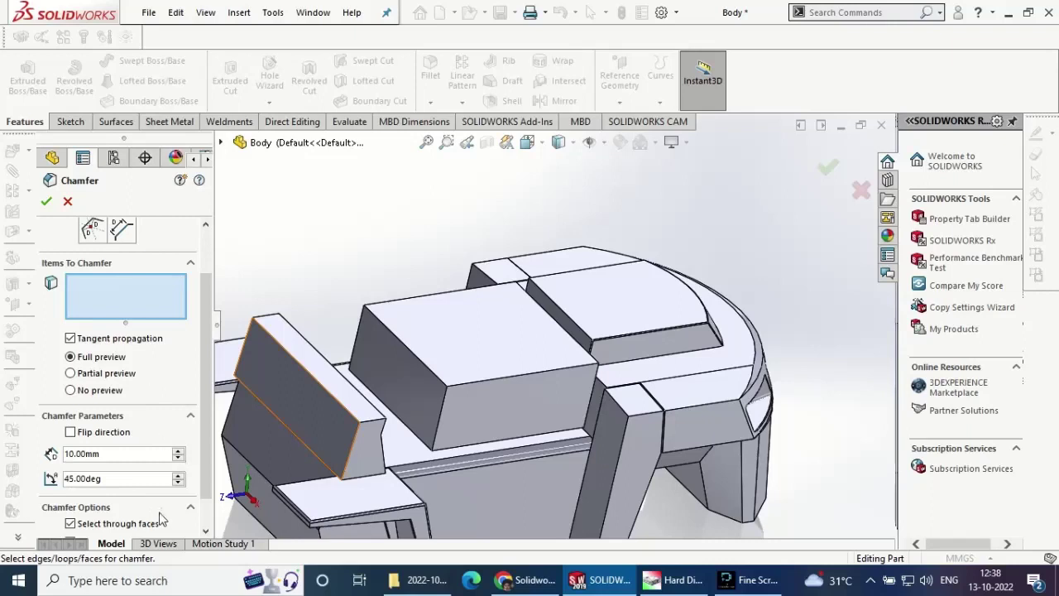
scroll(205, 530, "down", 1)
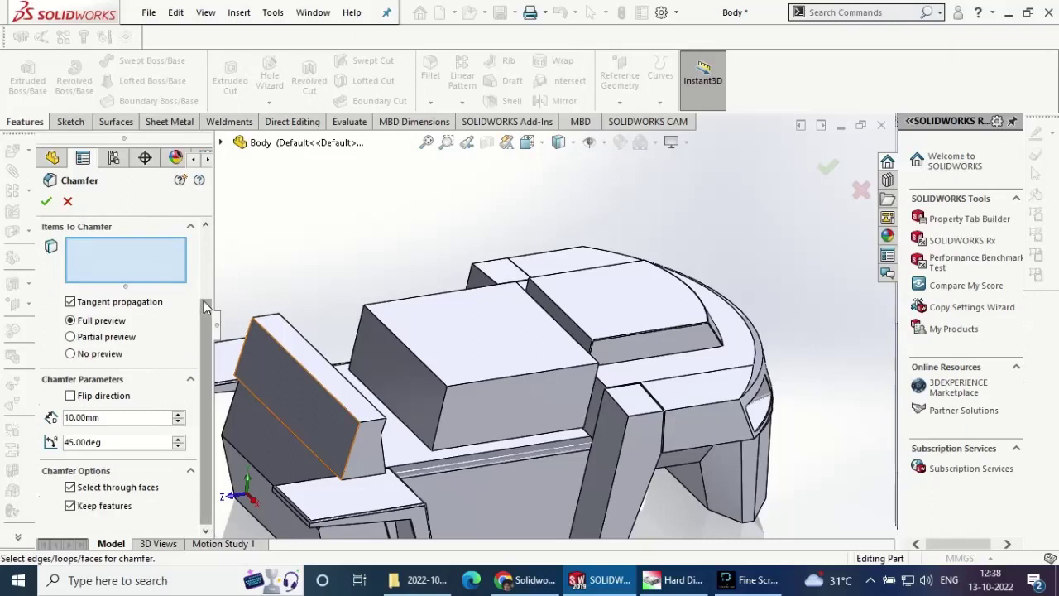
scroll(204, 279, "up", 3)
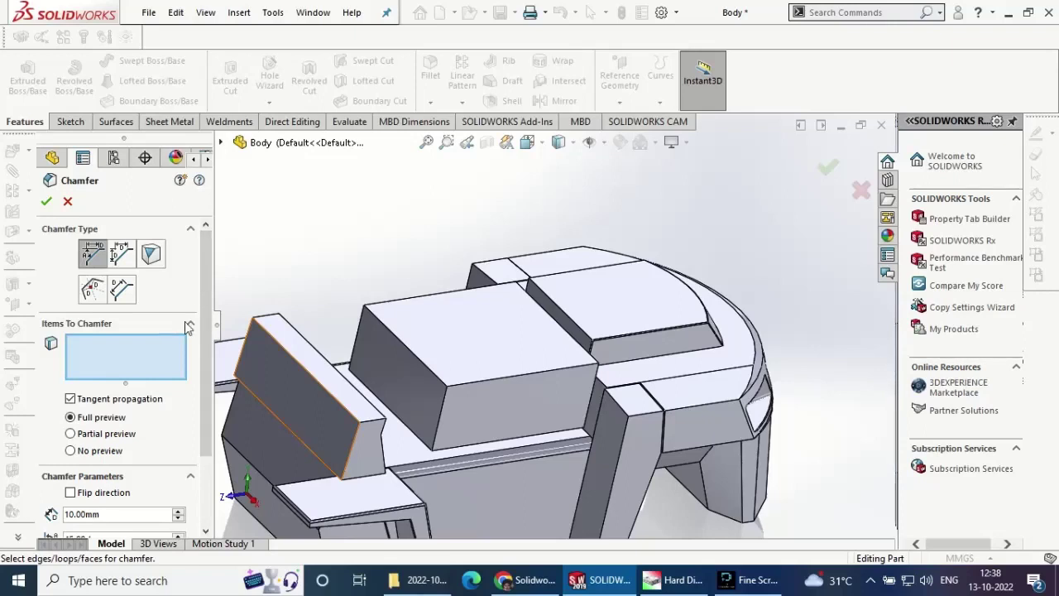
- Set the chamfer to Distance-Distance Asymmetric with D1 150 mm and D2 300 mm
left_click(121, 259)
left_click(130, 494)
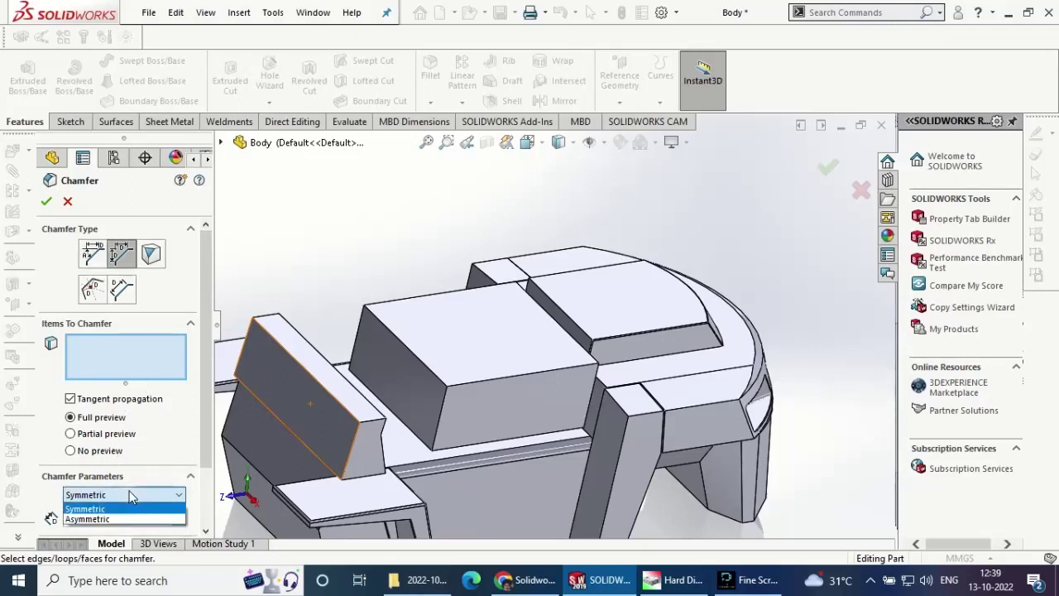
left_click(124, 507)
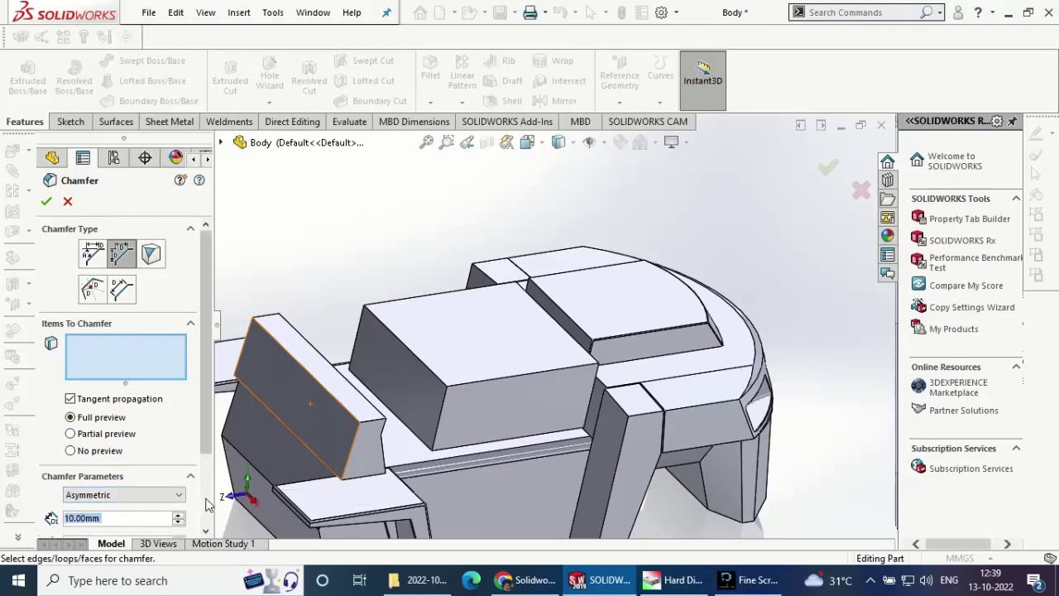
scroll(99, 480, "down", 3)
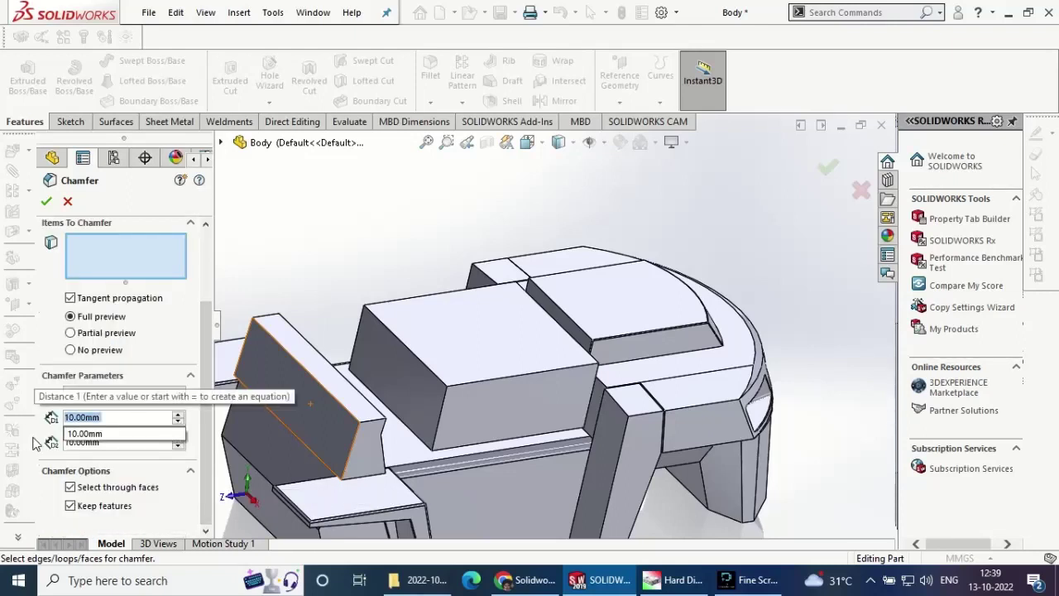
type("1")
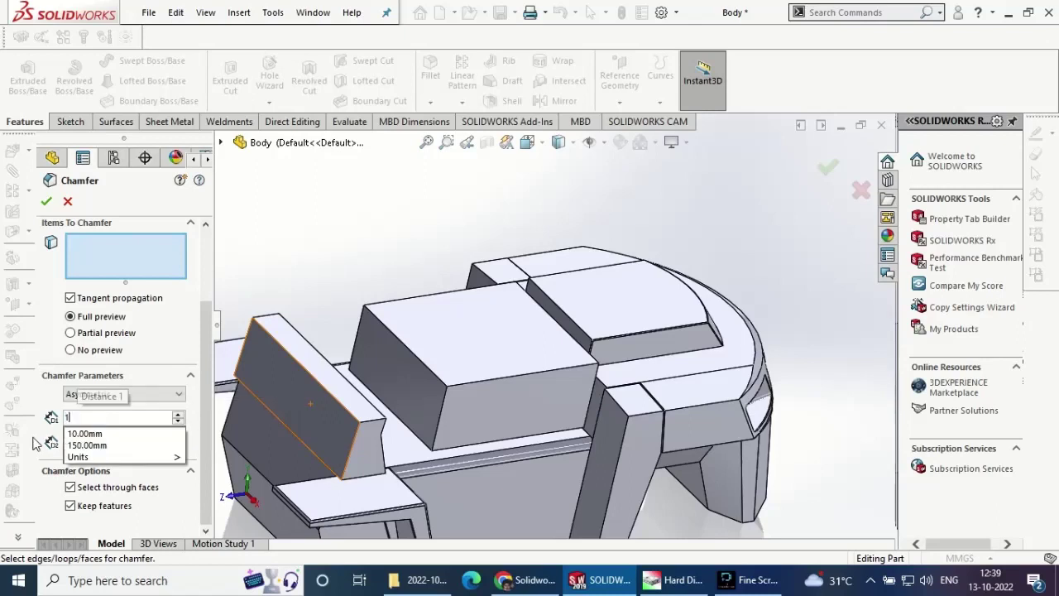
type("50")
key("Return")
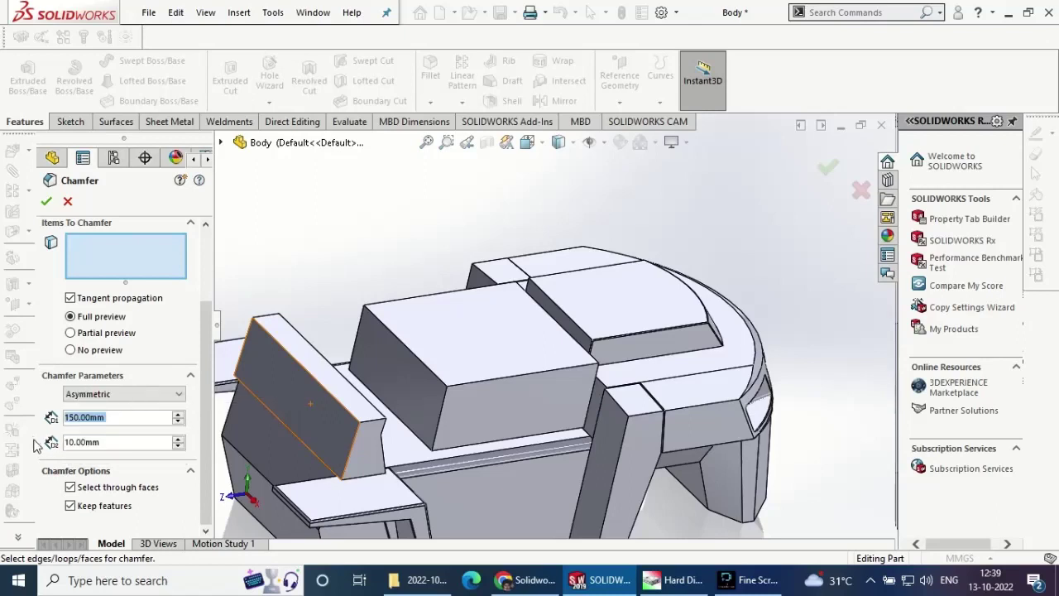
left_click(122, 442)
type("30")
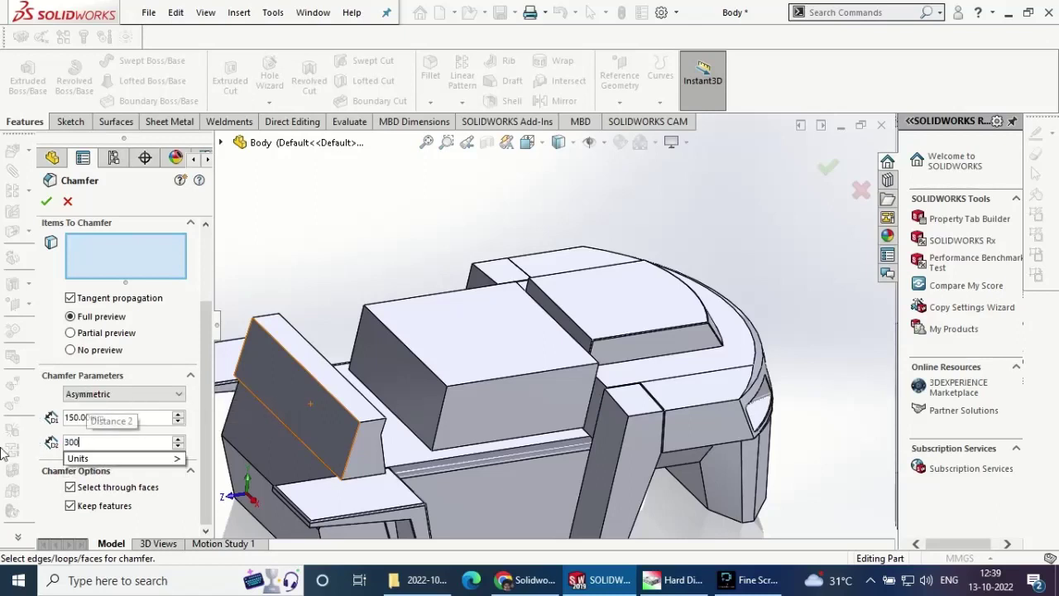
type("0")
key("Return")
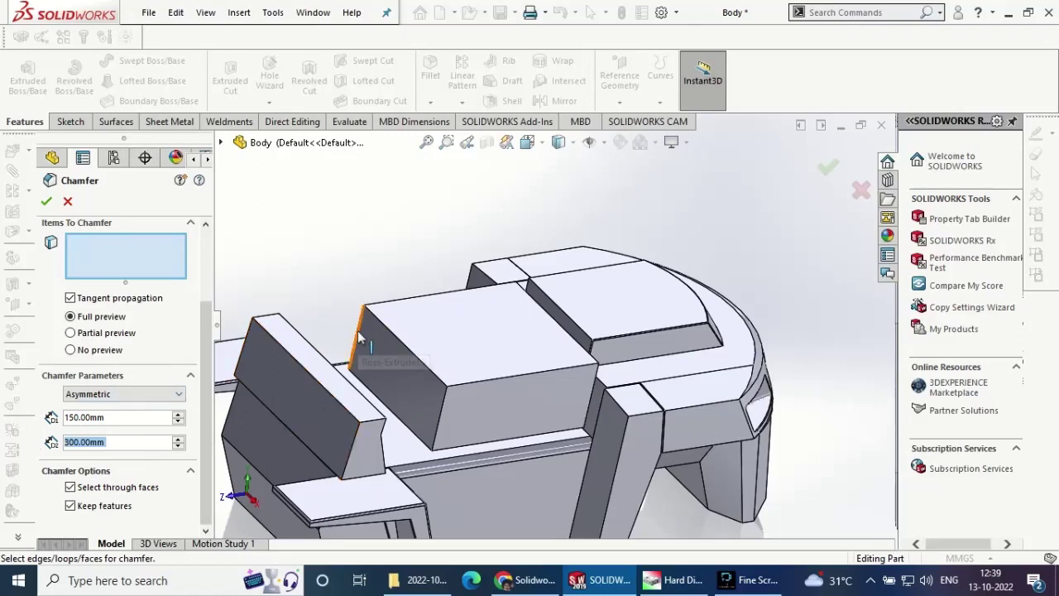
- Pick the central block edge, remove the extra edge, and apply the chamfer
left_click(359, 337)
left_click(433, 447)
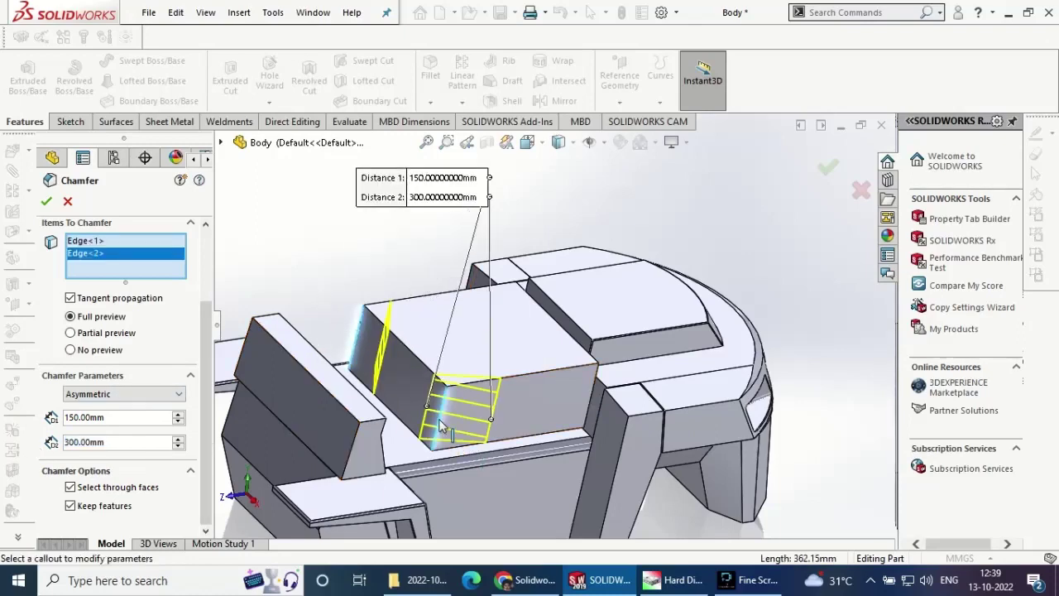
middle_click_drag(433, 446, 393, 504)
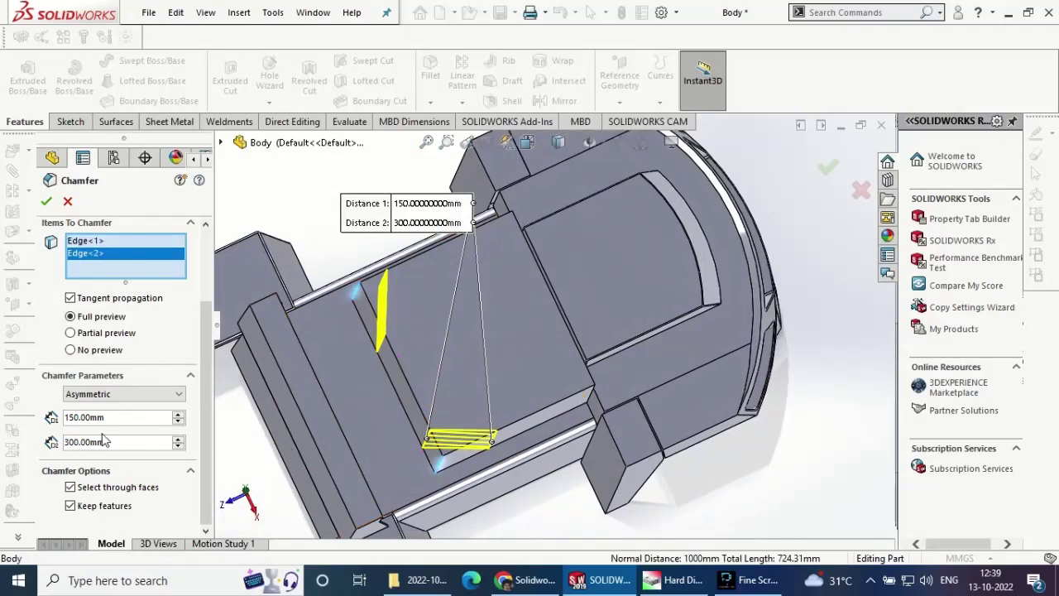
right_click(124, 261)
left_click(162, 281)
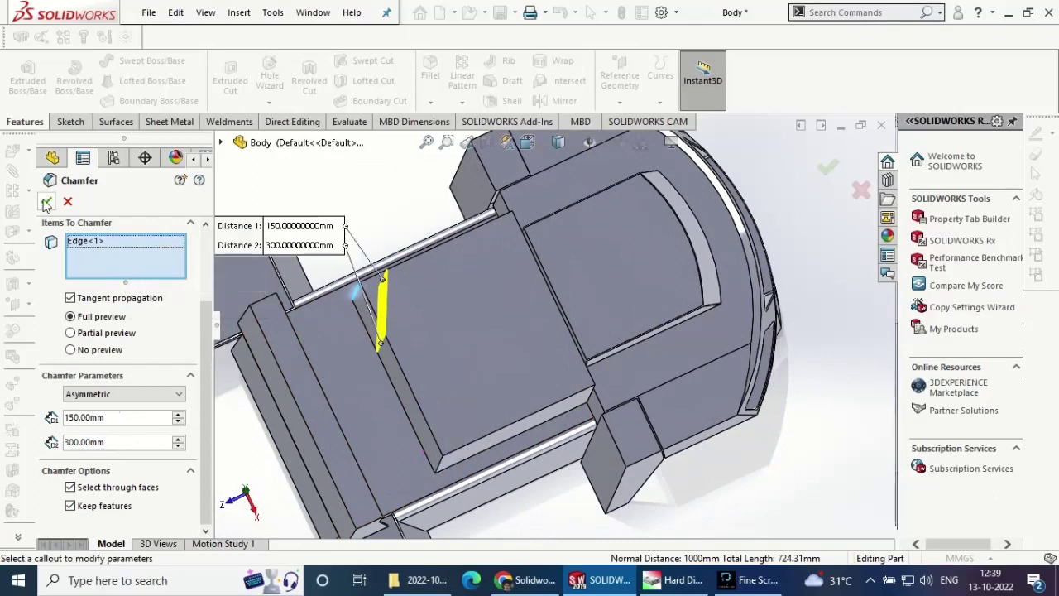
left_click(46, 201)
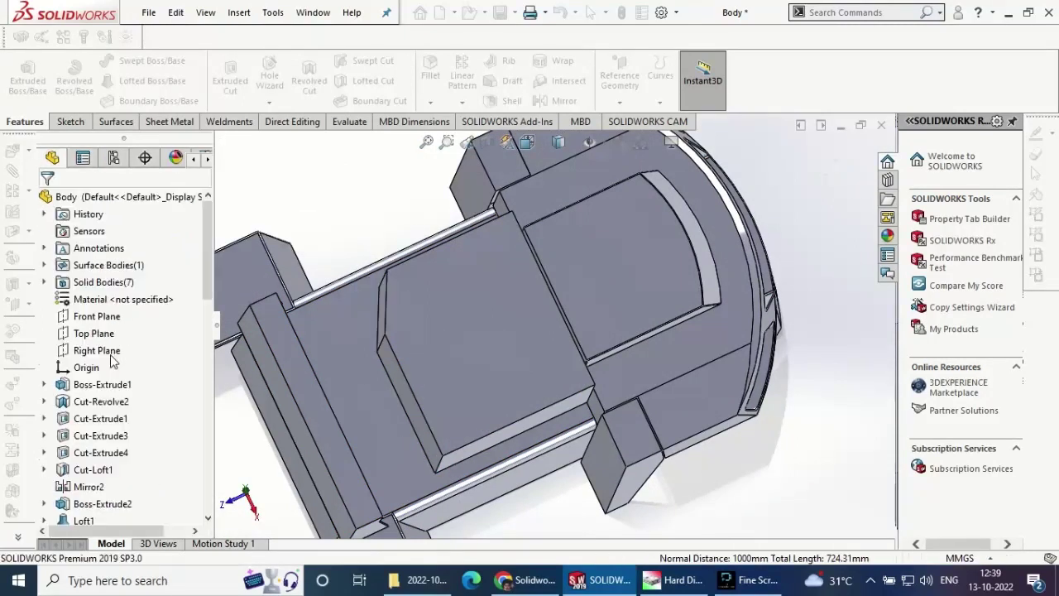
- Start a new chamfer on the central block's corner edge
left_click(430, 103)
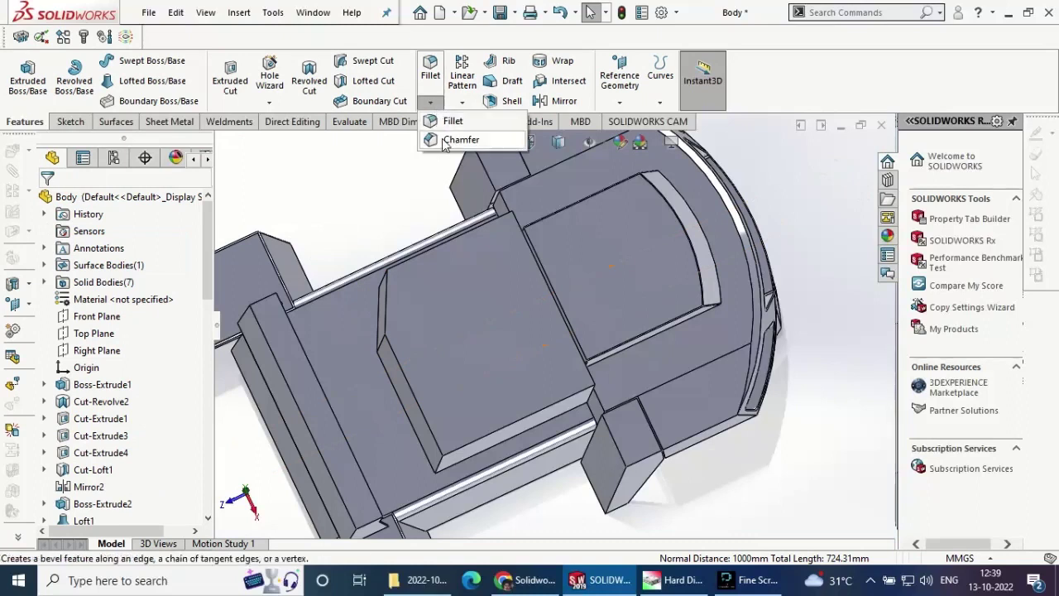
left_click(458, 143)
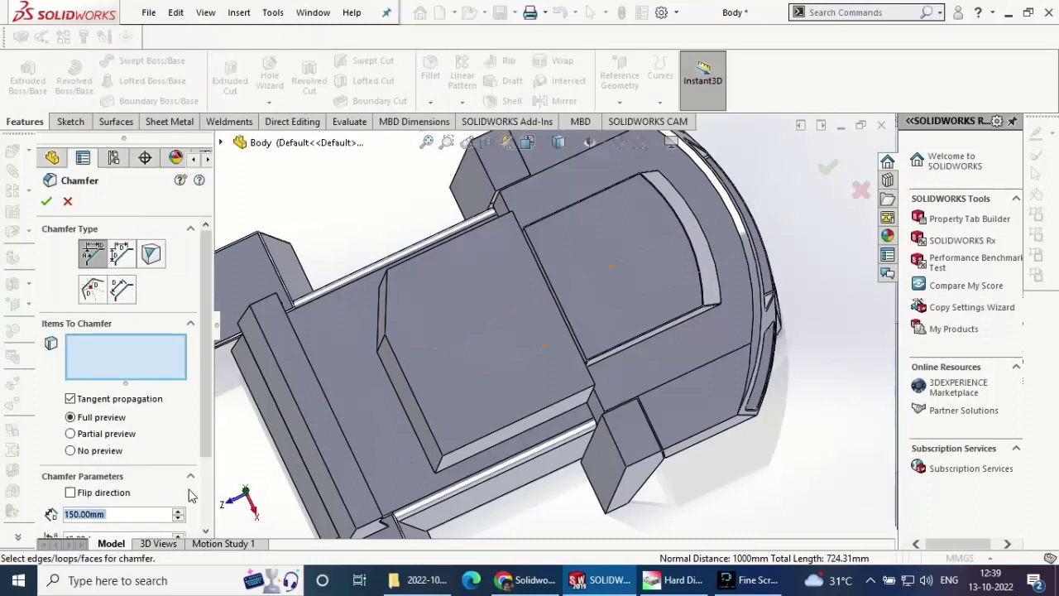
left_click(110, 494)
left_click(443, 463)
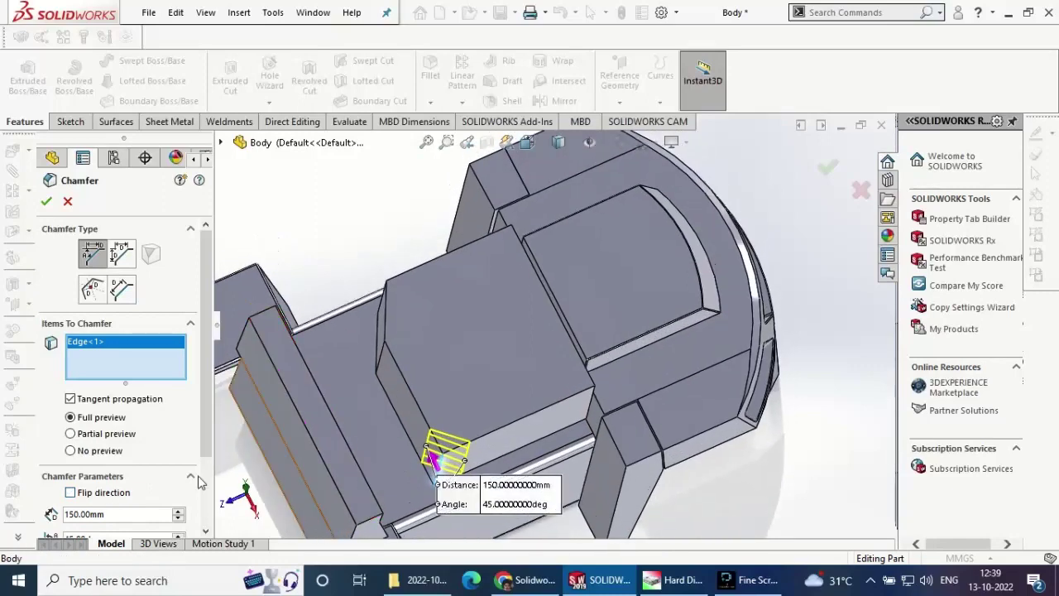
scroll(203, 502, "down", 3)
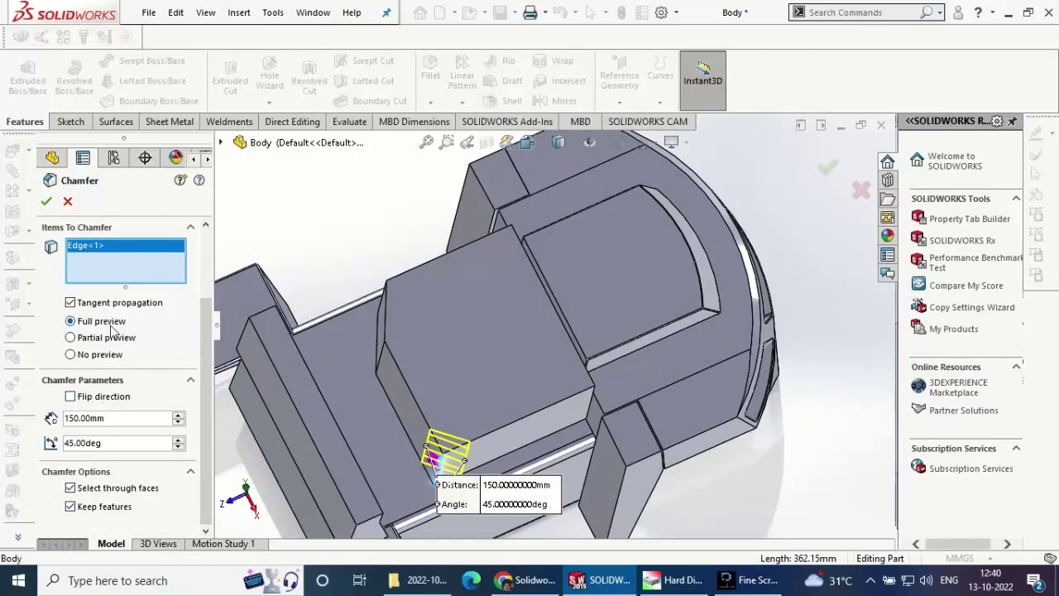
scroll(175, 325, "up", 3)
- Set Distance-Distance chamfer distances of 300 mm and 150 mm and apply it
left_click(121, 254)
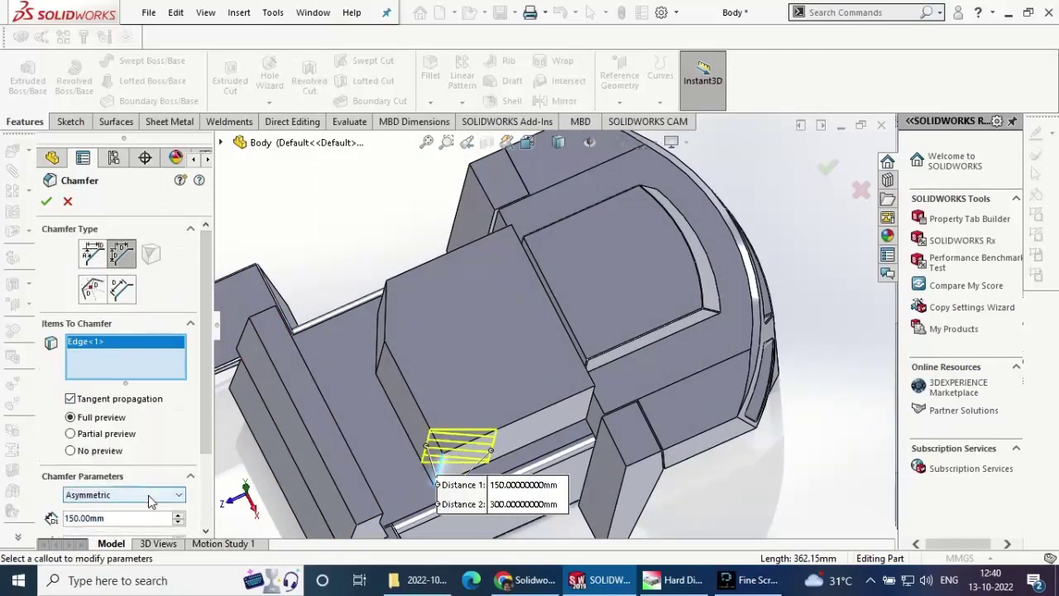
scroll(137, 520, "down", 2)
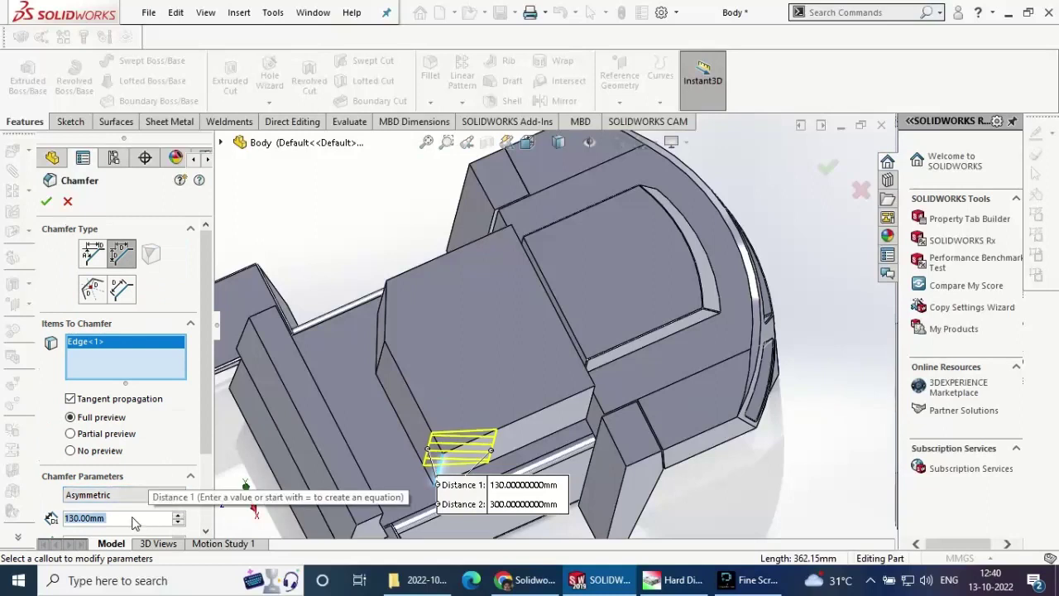
type("300")
key("Return")
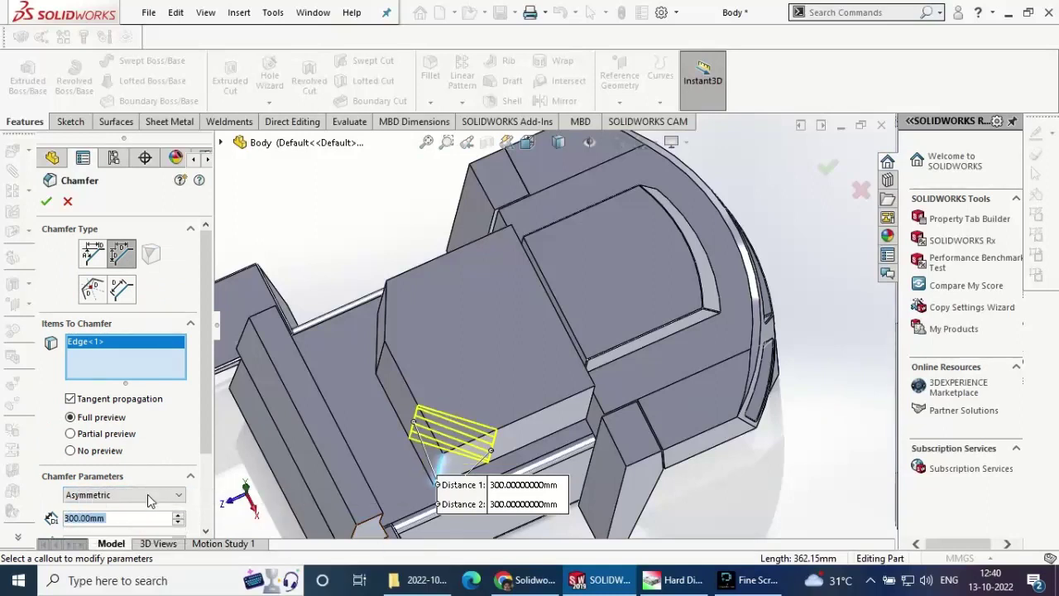
key("Tab")
type("50")
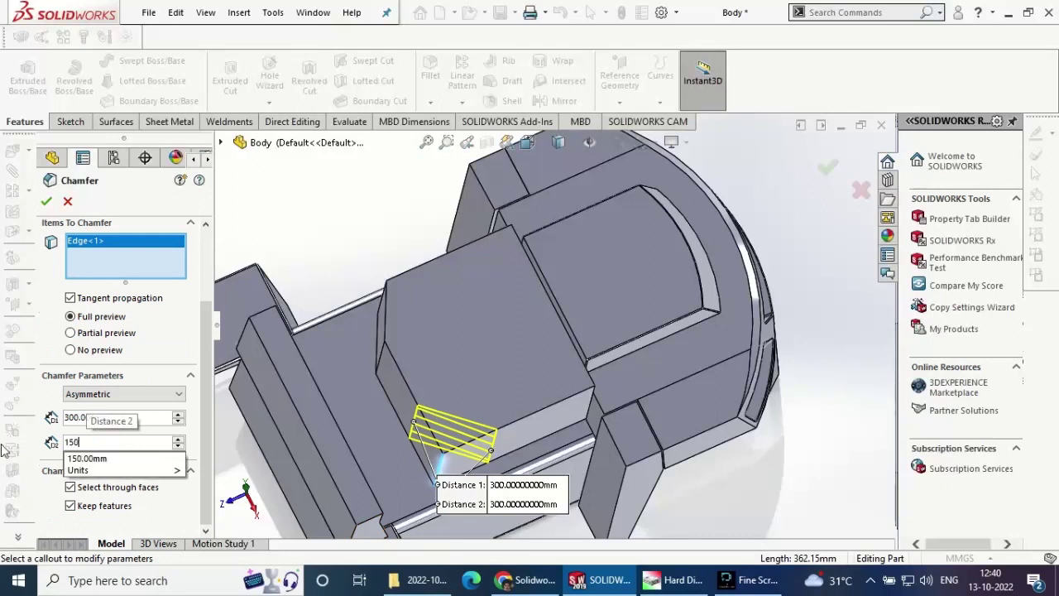
key("Return")
left_click(48, 202)
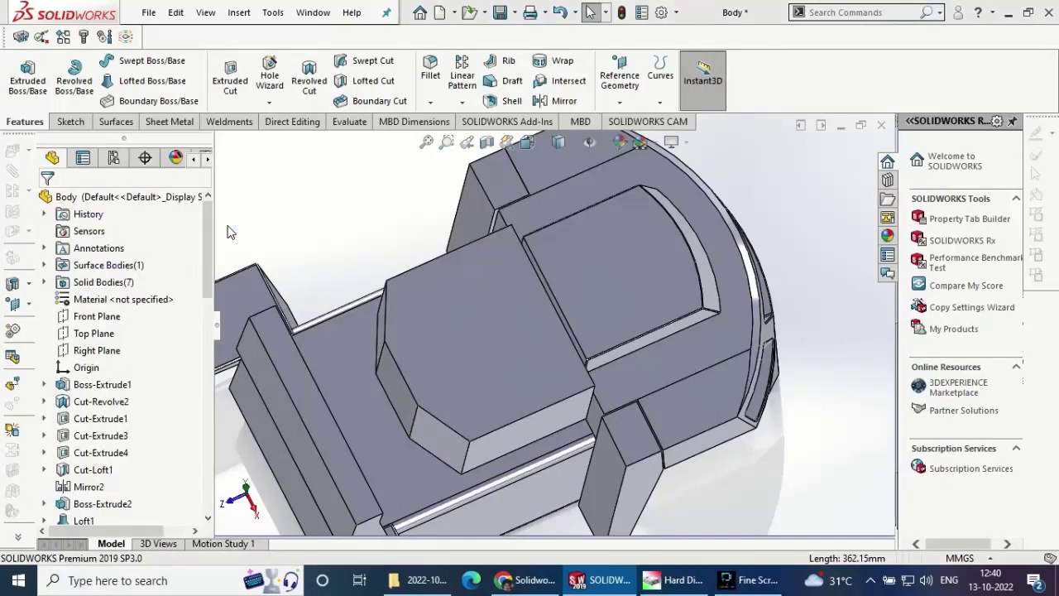
- Start a fillet and select four top edges of the central block
scroll(474, 334, "up", 5)
middle_click_drag(474, 334, 470, 234)
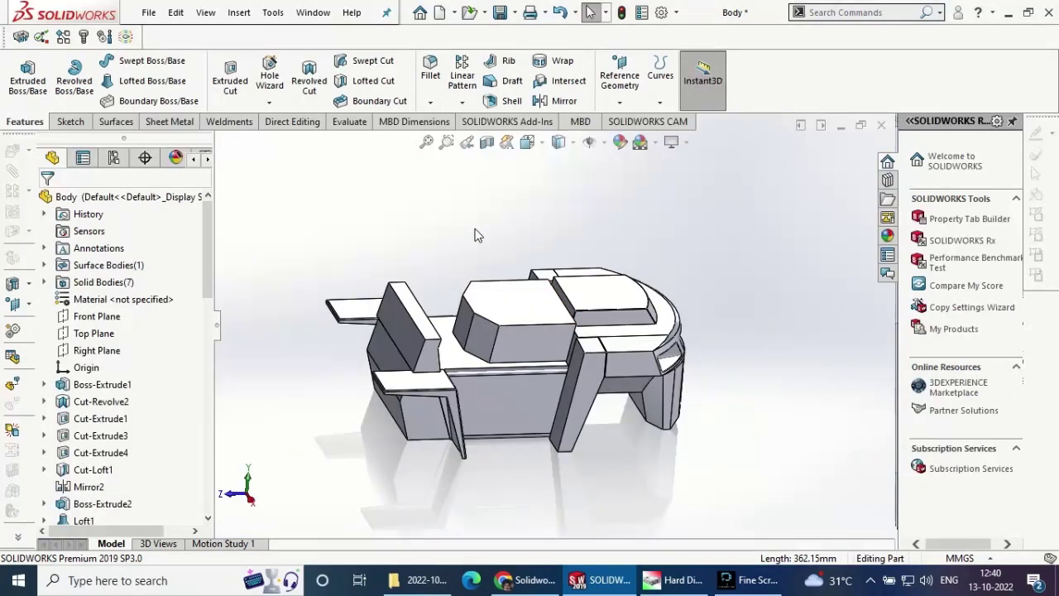
left_click(437, 94)
scroll(517, 331, "up", 5)
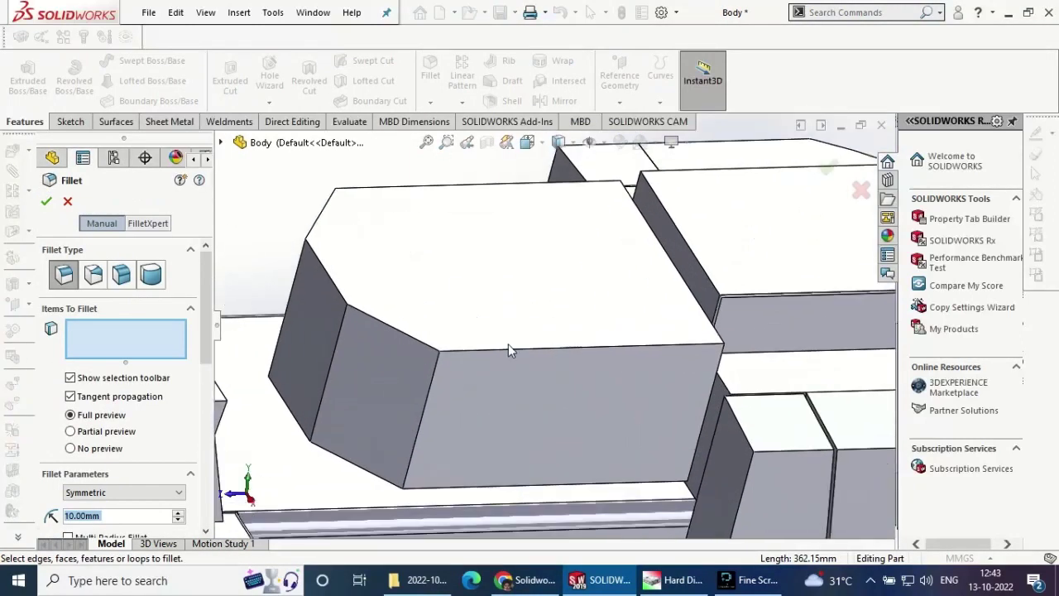
left_click(497, 350)
left_click(418, 344)
left_click(322, 217)
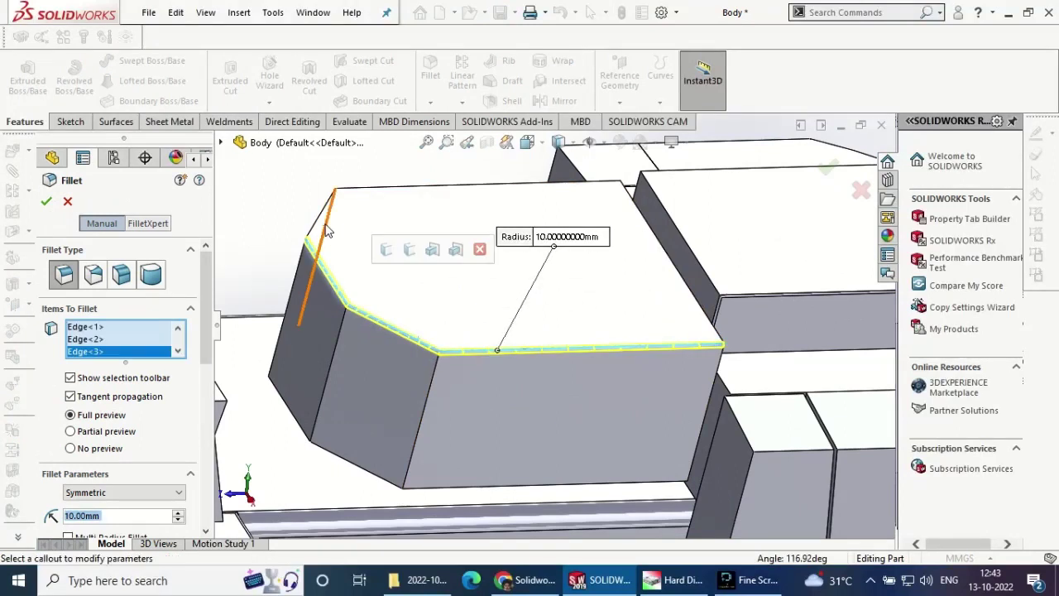
left_click(325, 273)
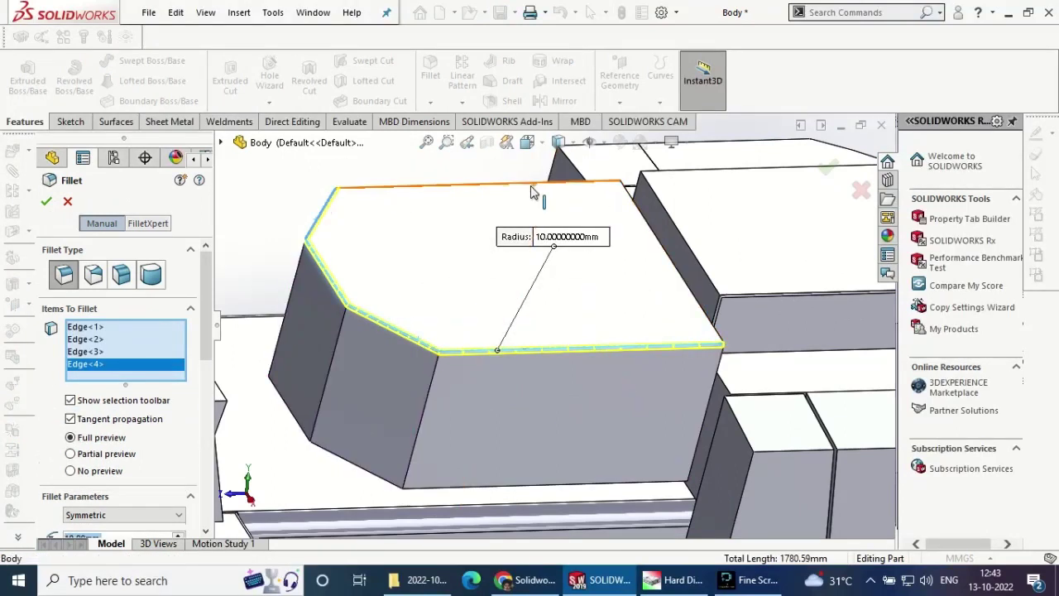
- Add the back top edge, three corner edges and a lower edge, then apply the 10 mm fillet
left_click(406, 462)
left_click(419, 434)
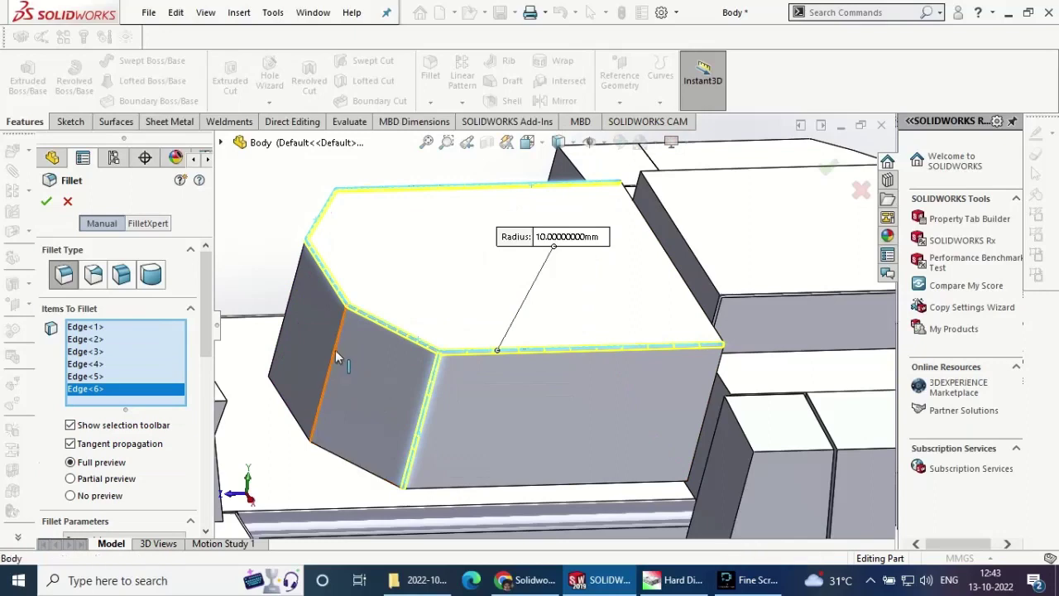
left_click(335, 350)
left_click(288, 300)
middle_click_drag(288, 299, 339, 275)
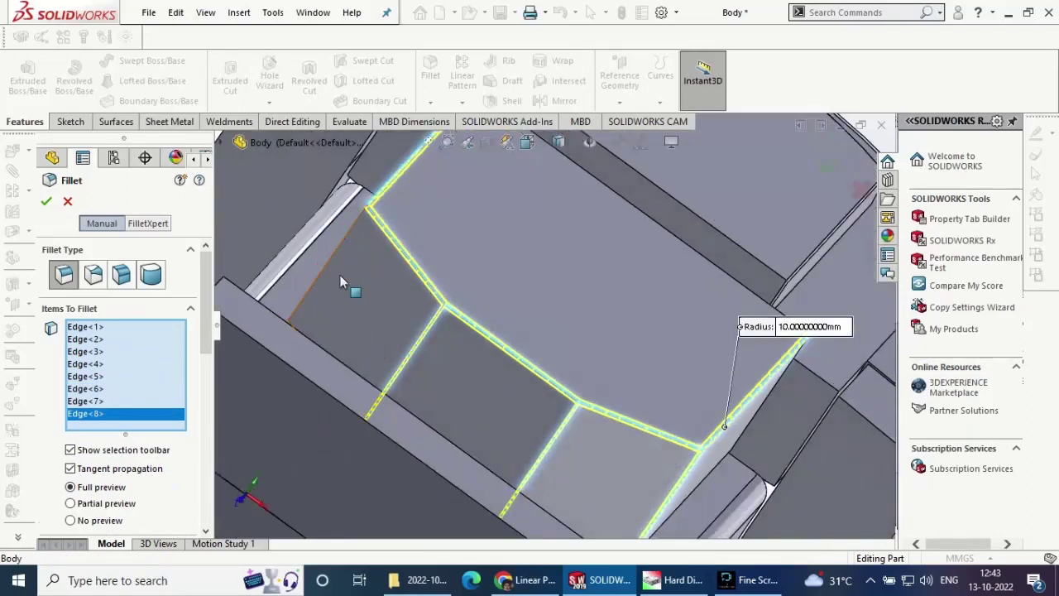
left_click(338, 252)
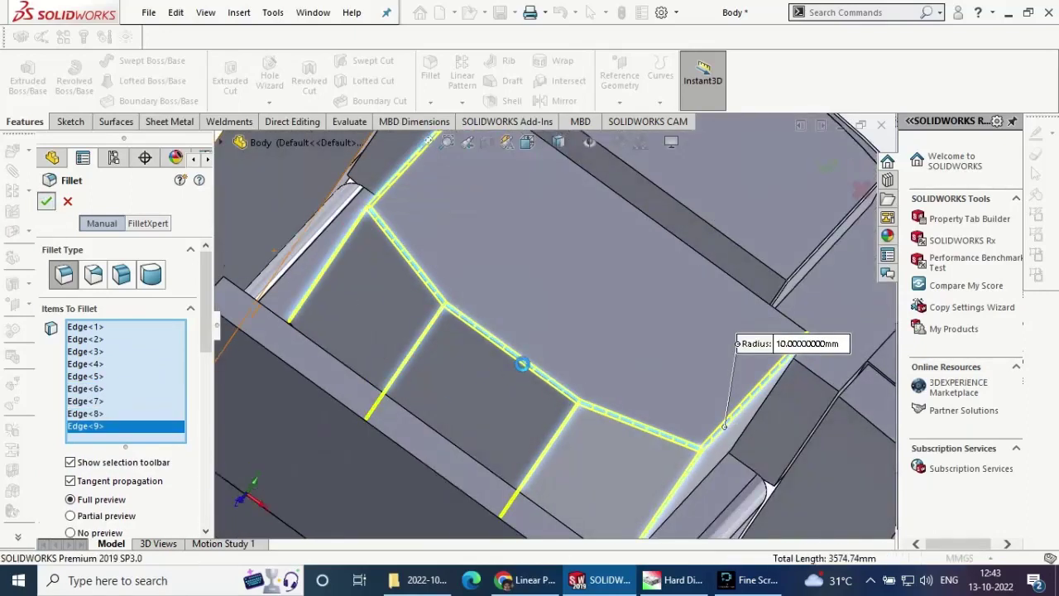
key("Return")
middle_click_drag(420, 389, 646, 422)
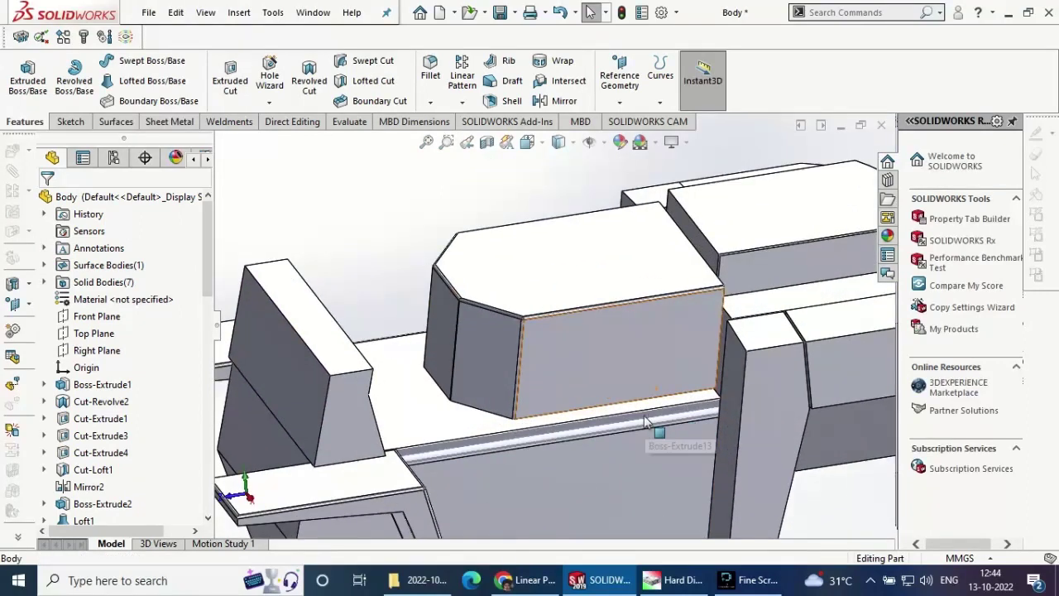
- Create Plane4 from the Front Plane and a body edge at 90°
key("f")
left_click(641, 73)
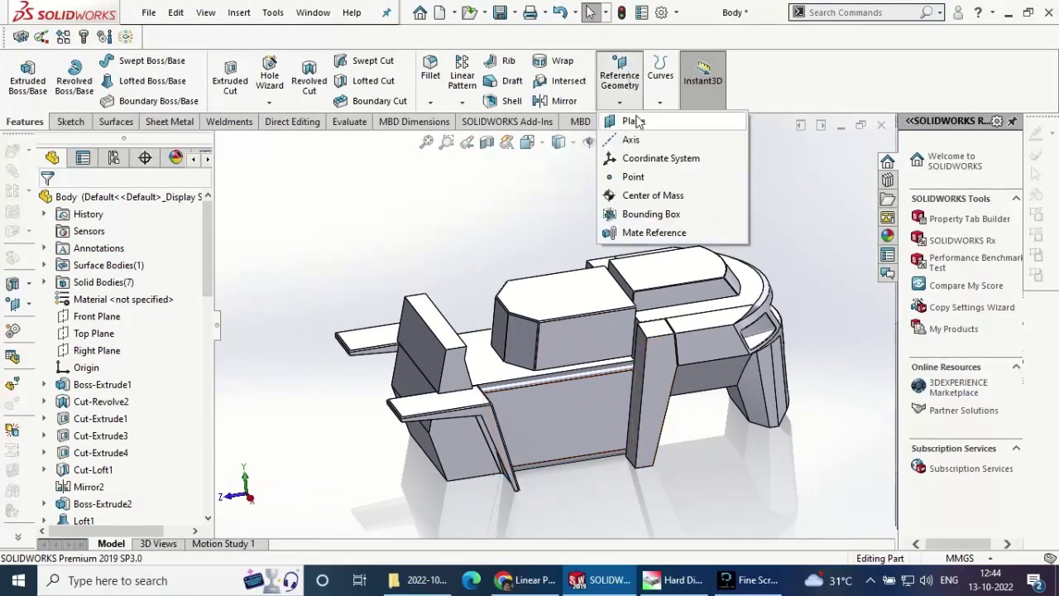
left_click(629, 157)
left_click(241, 152)
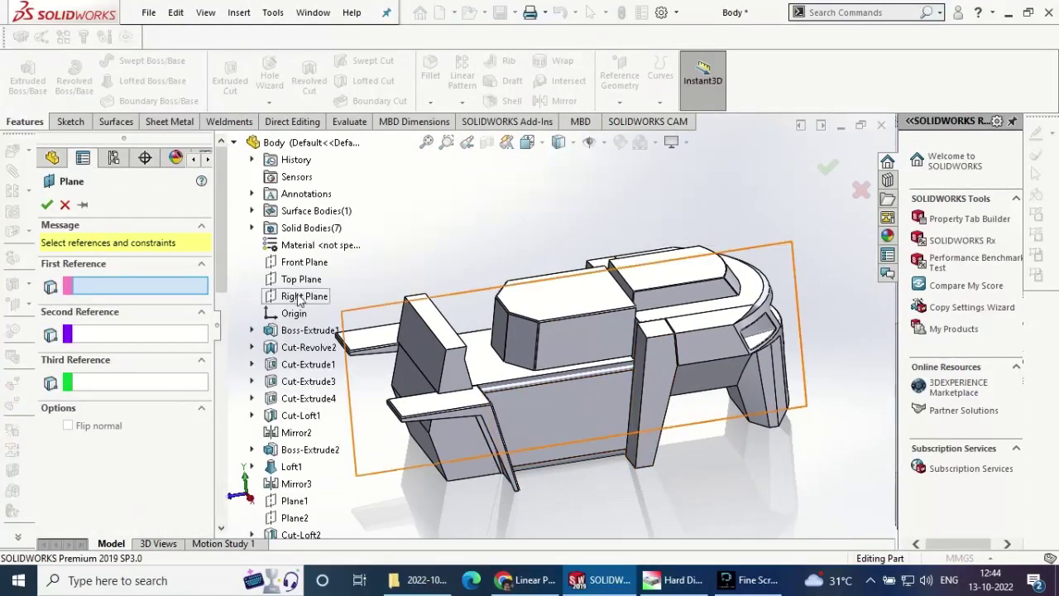
left_click(300, 263)
scroll(631, 465, "down", 3)
scroll(571, 442, "down", 2)
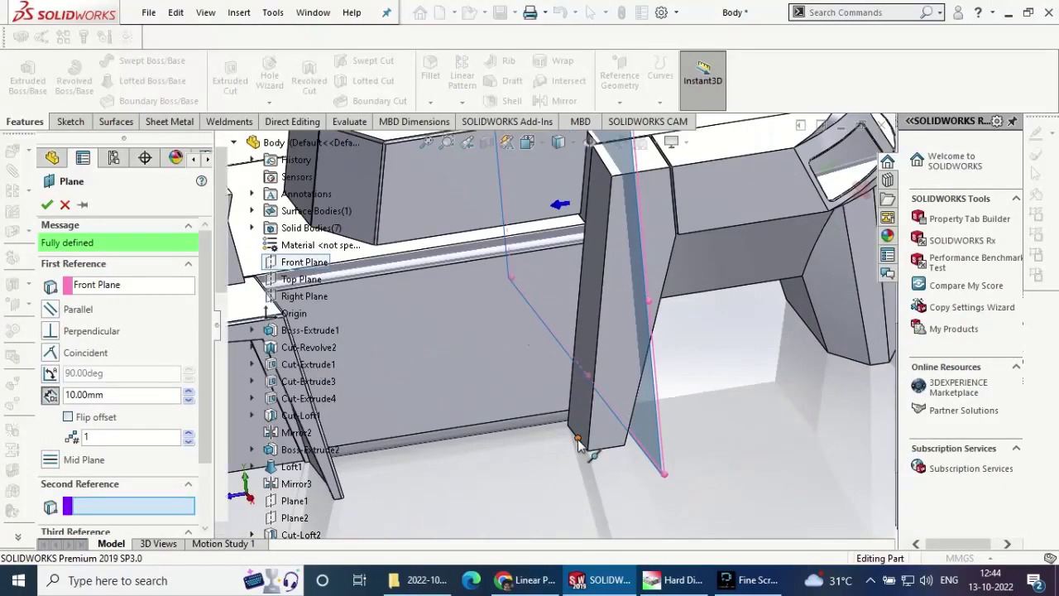
left_click(579, 443)
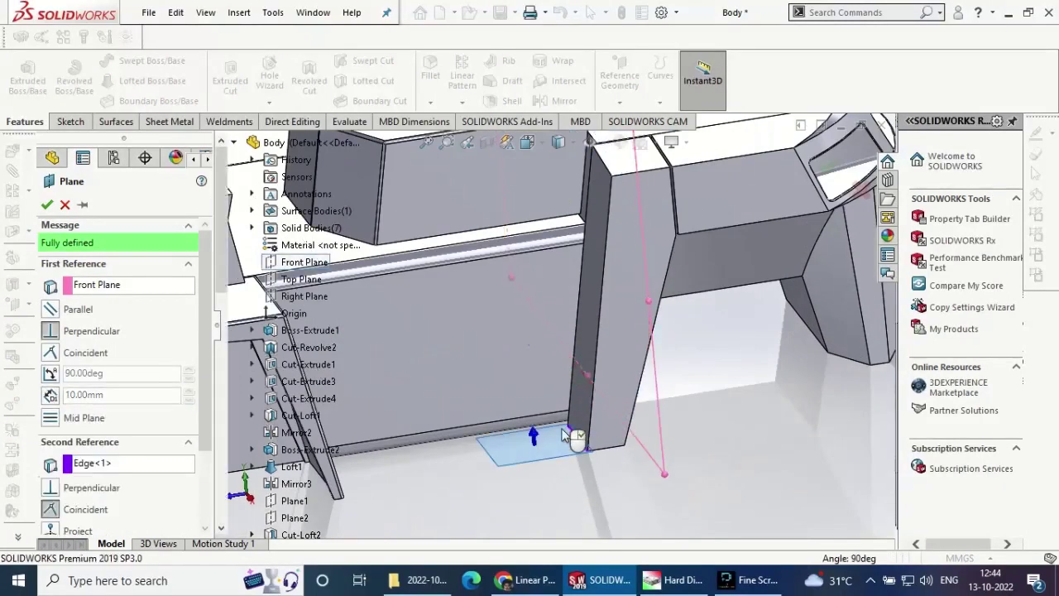
left_click(46, 204)
- Create Plane5 from Plane4 and the body's left lower edge
left_click(641, 73)
left_click(629, 157)
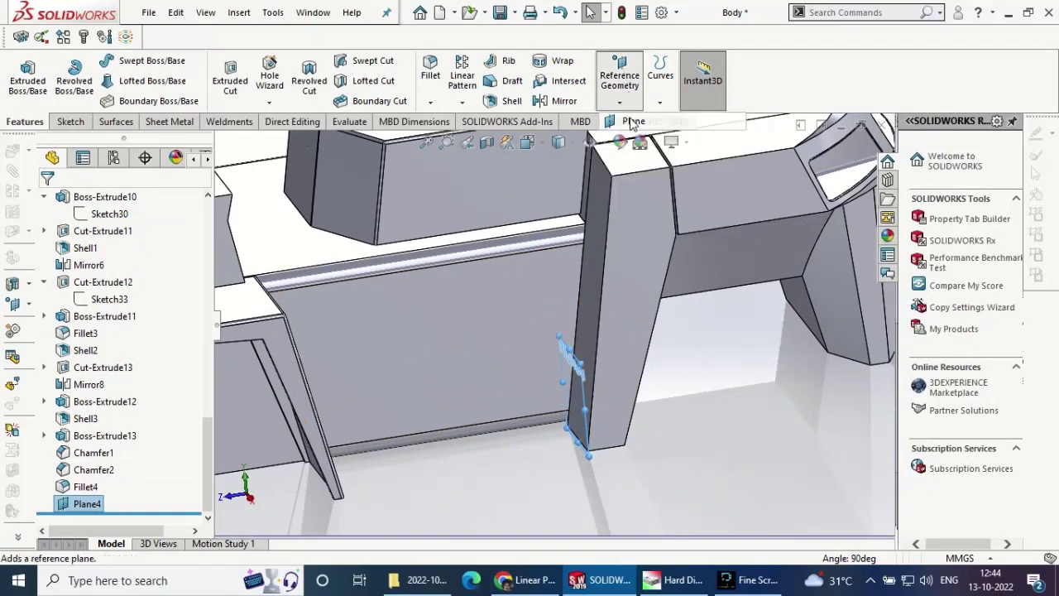
middle_click_drag(464, 463, 311, 480)
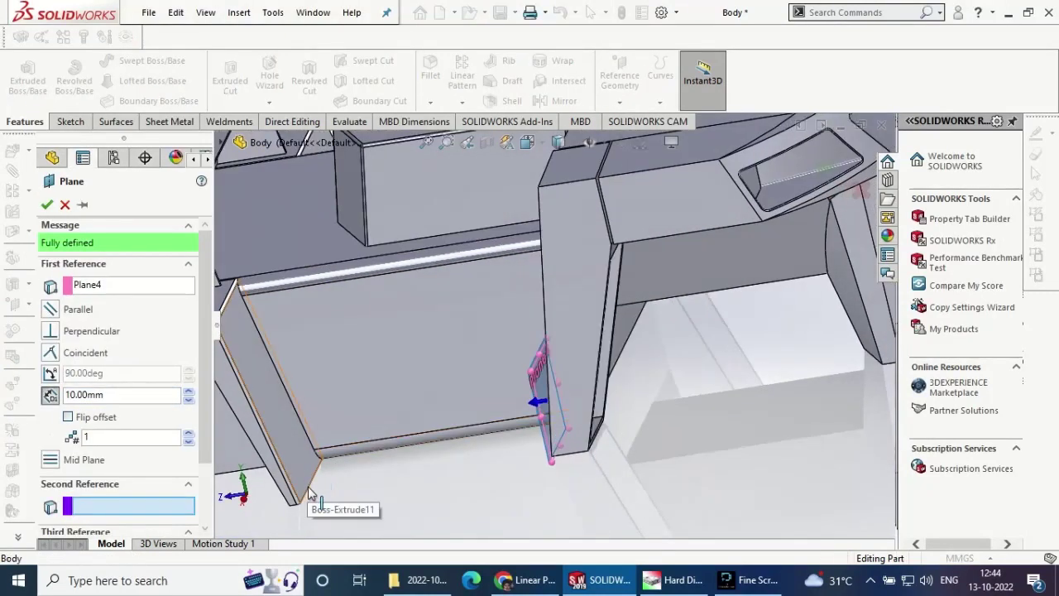
left_click(311, 494)
left_click(51, 310)
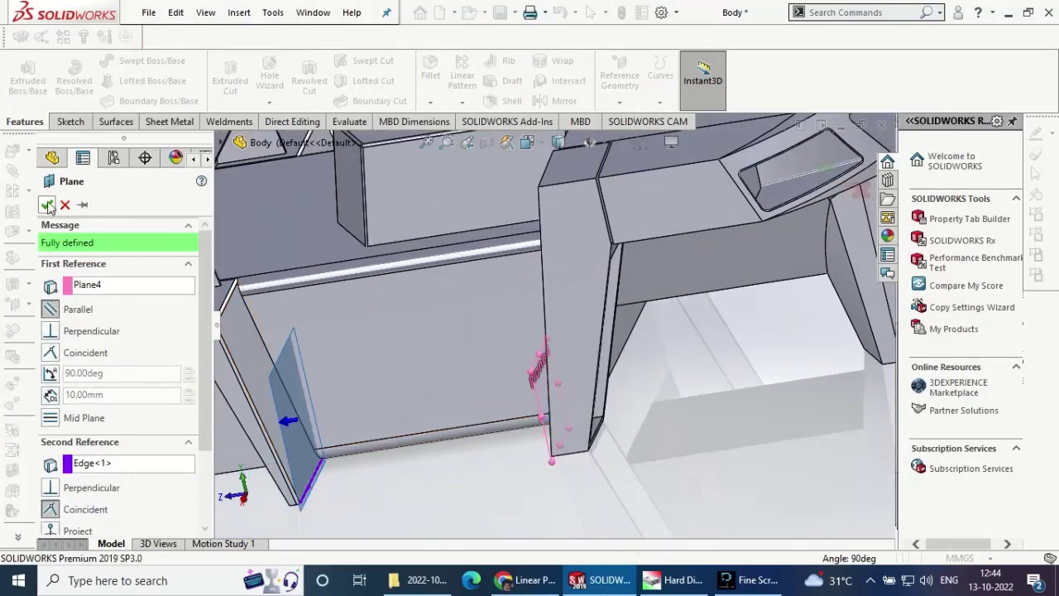
left_click(47, 205)
- Start a sketch on Plane5 and draw a corner rectangle along the body's lower edge
left_click(296, 451)
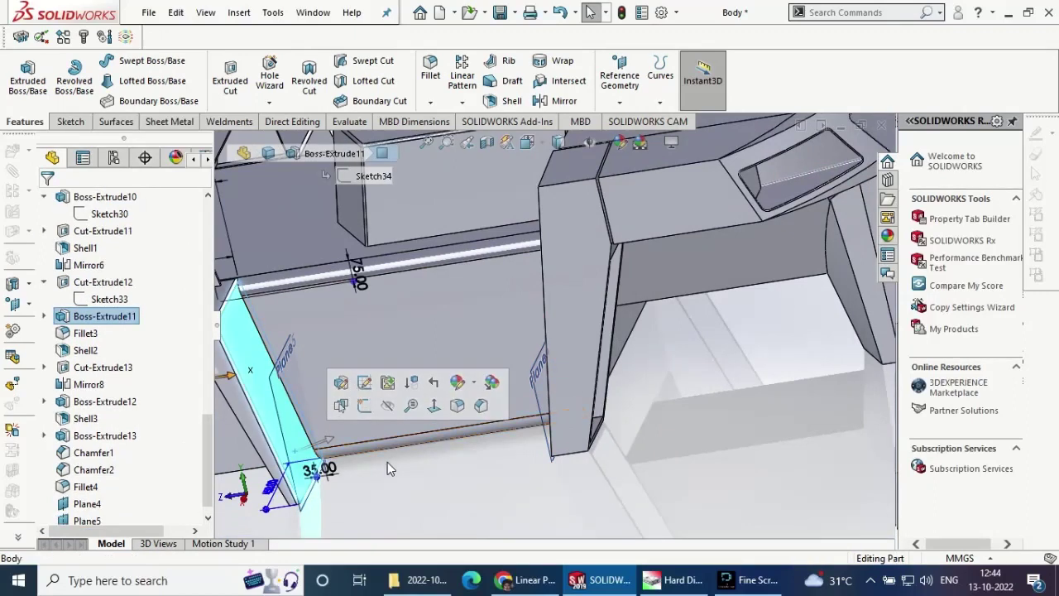
left_click(269, 373)
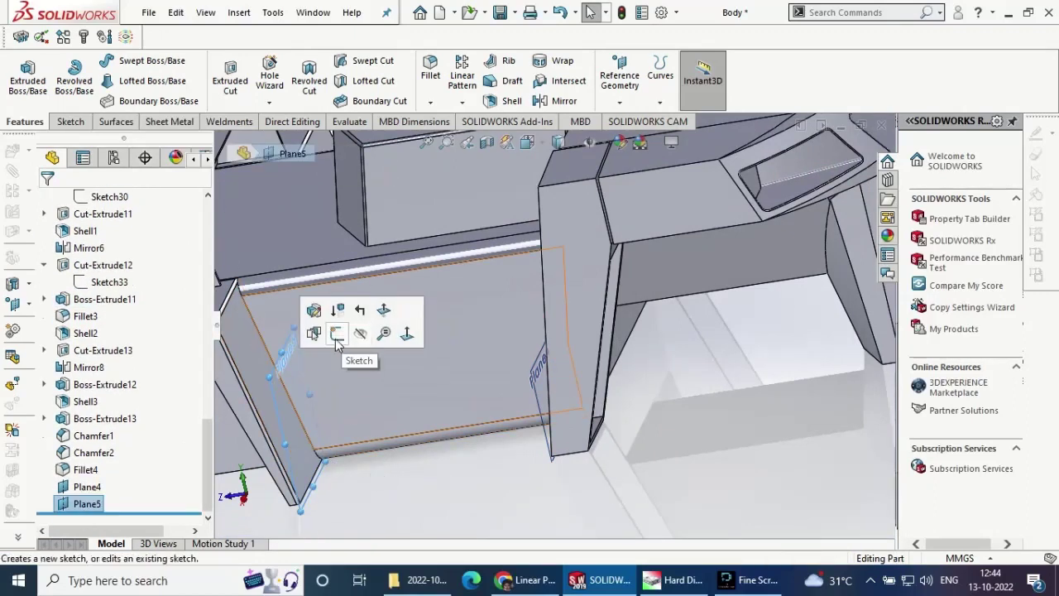
left_click(335, 338)
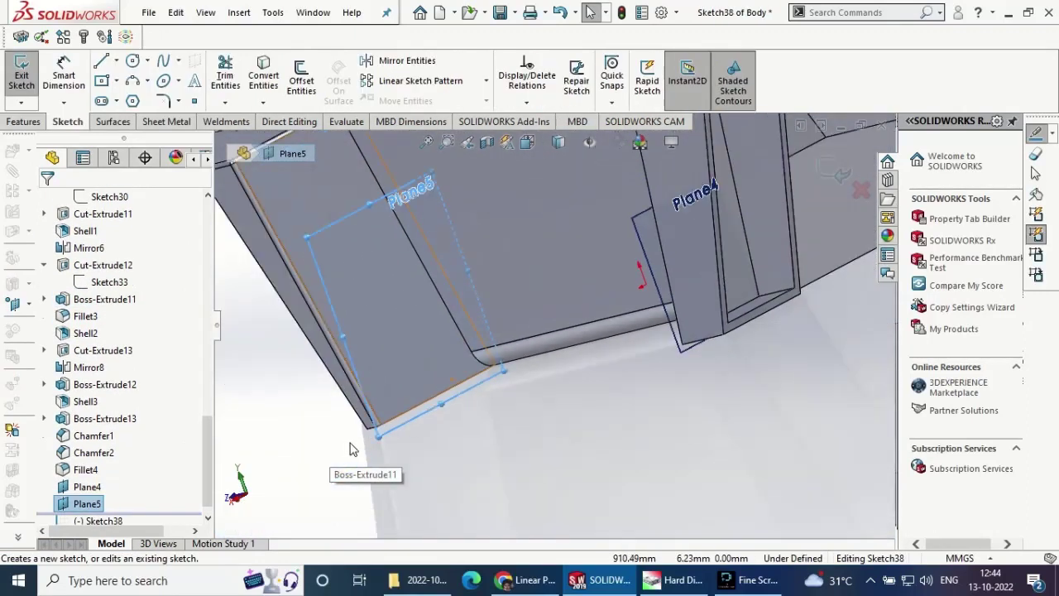
left_click(101, 80)
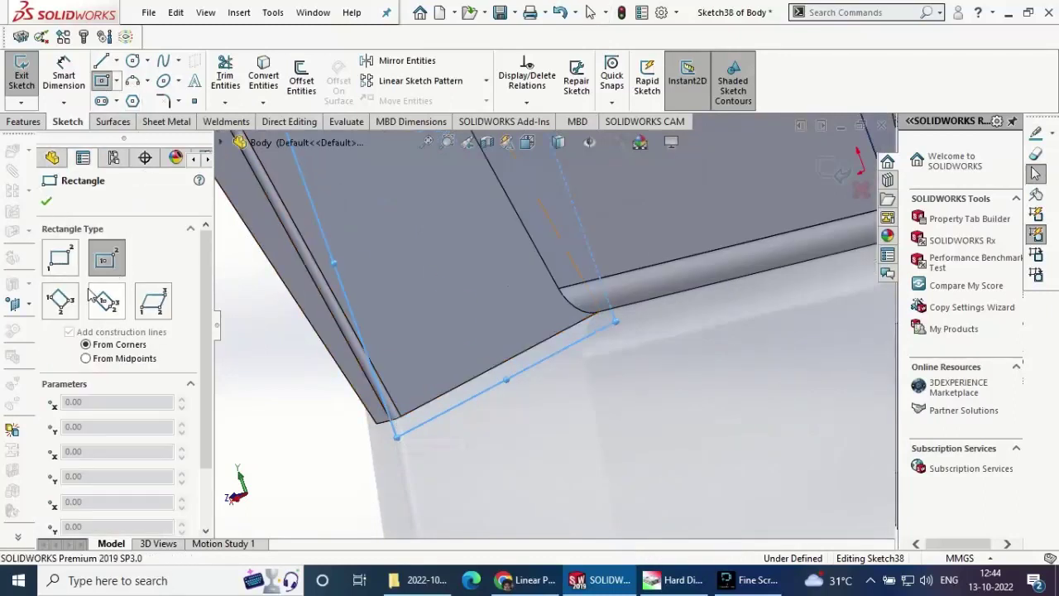
left_click(398, 416)
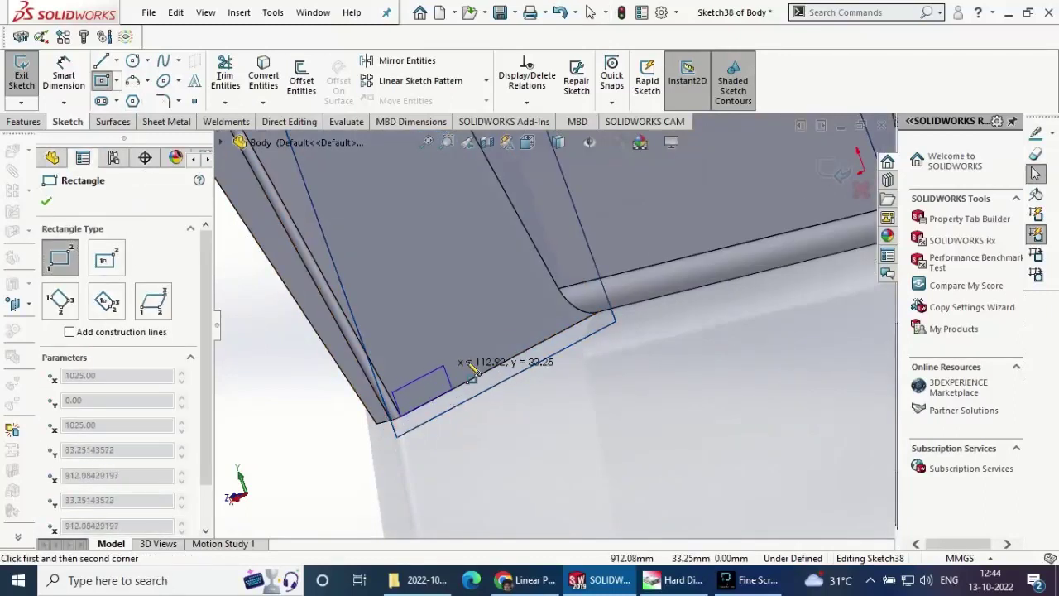
left_click(569, 315)
key("Escape")
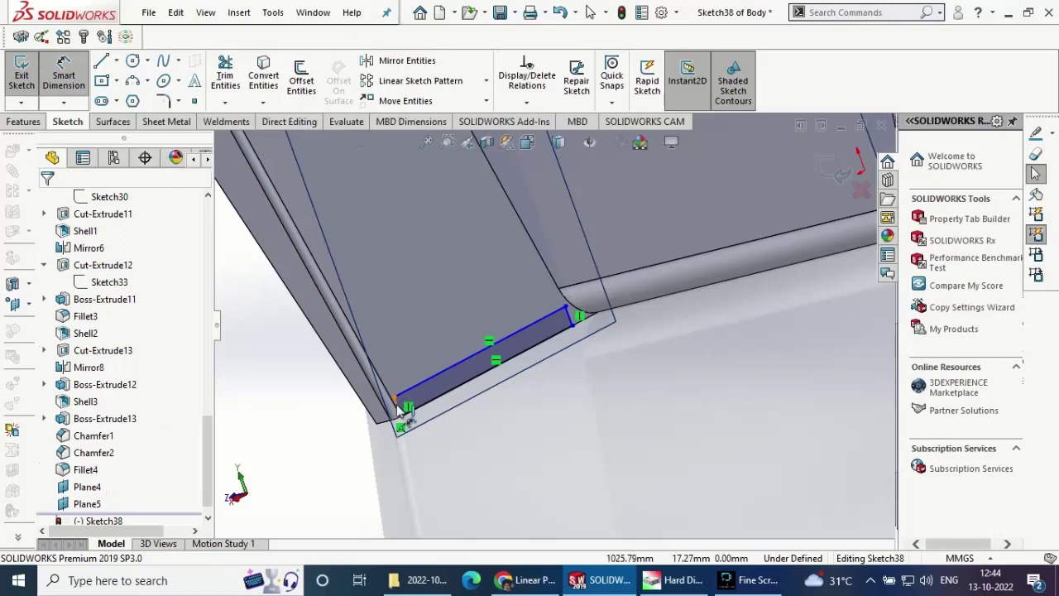
- Dimension the rectangle's sides to 45 mm and 390 mm so it is fully defined
key("d")
left_click(398, 406)
left_click(395, 406)
type("45")
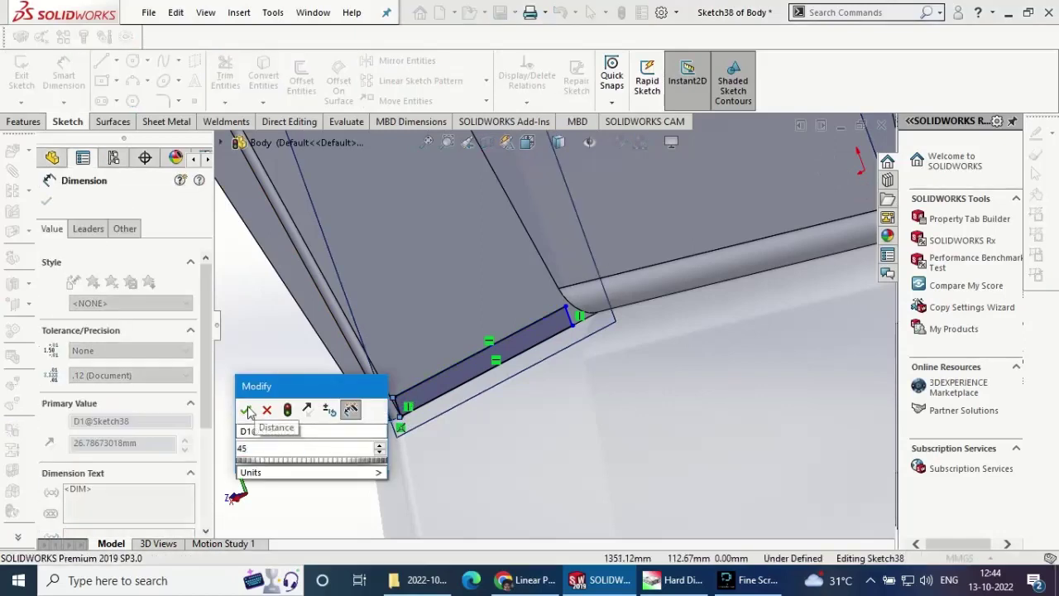
left_click(247, 411)
left_click(434, 358)
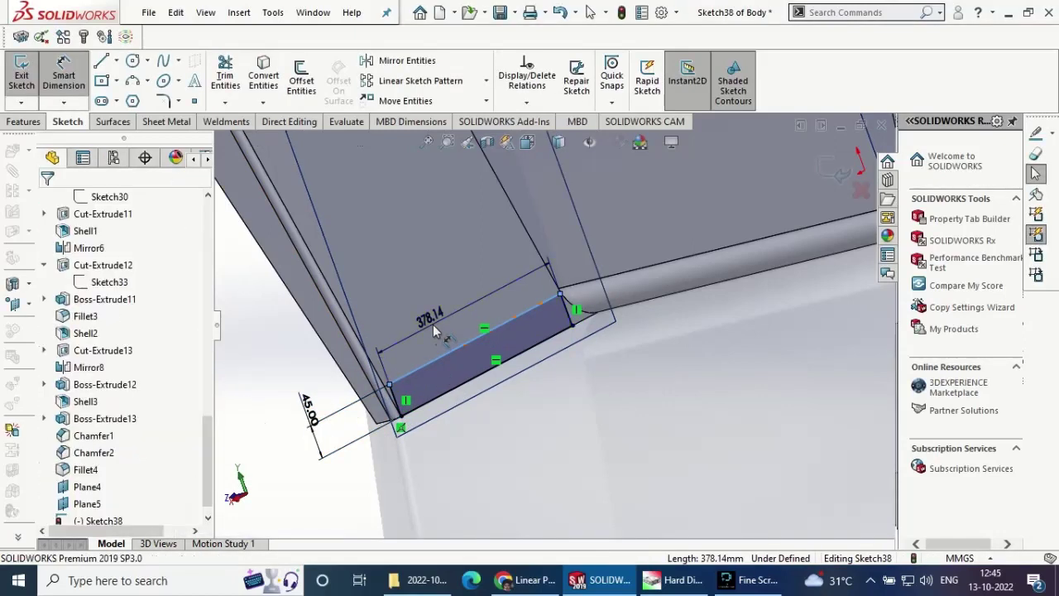
left_click(433, 324)
type("150")
key("Return")
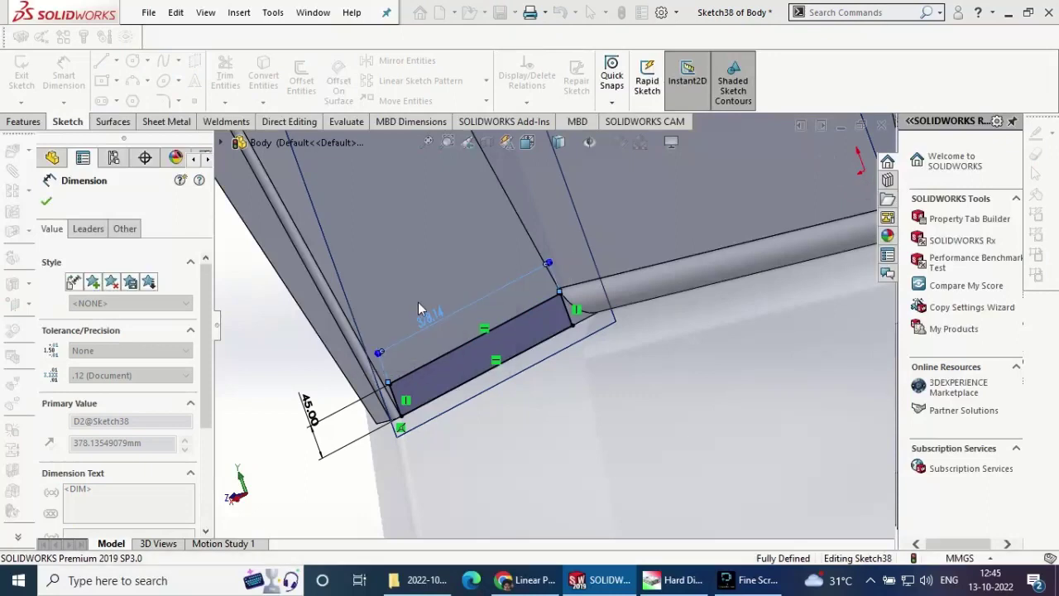
mouse_move(574, 350)
middle_mouse_down()
mouse_move(551, 411)
mouse_move(591, 296)
mouse_move(551, 307)
mouse_move(565, 332)
mouse_move(497, 348)
middle_mouse_up()
scroll(591, 296, "up", 3)
scroll(565, 332, "down", 3)
scroll(565, 333, "down", 2)
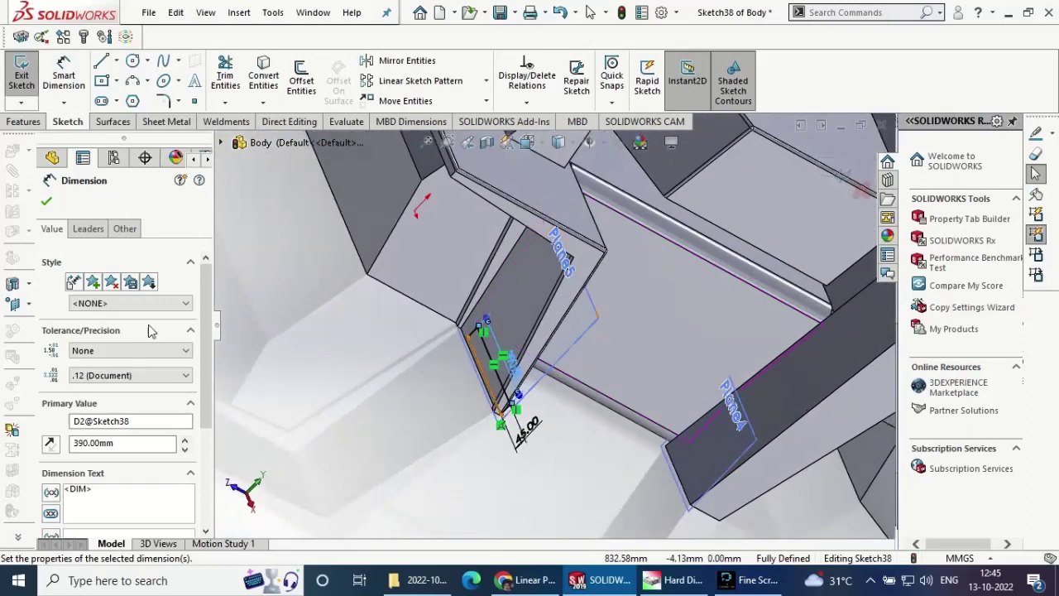
key("Escape")
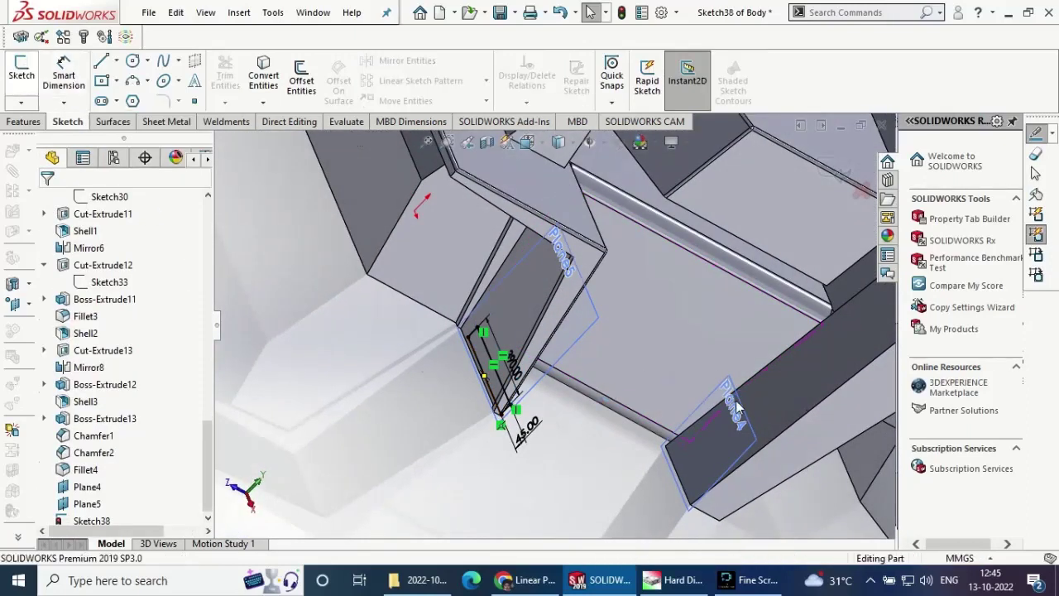
- Close the Plane5 sketch and draw a corner rectangle on Plane4 starting at the body corner
left_click(803, 365)
left_click(728, 397)
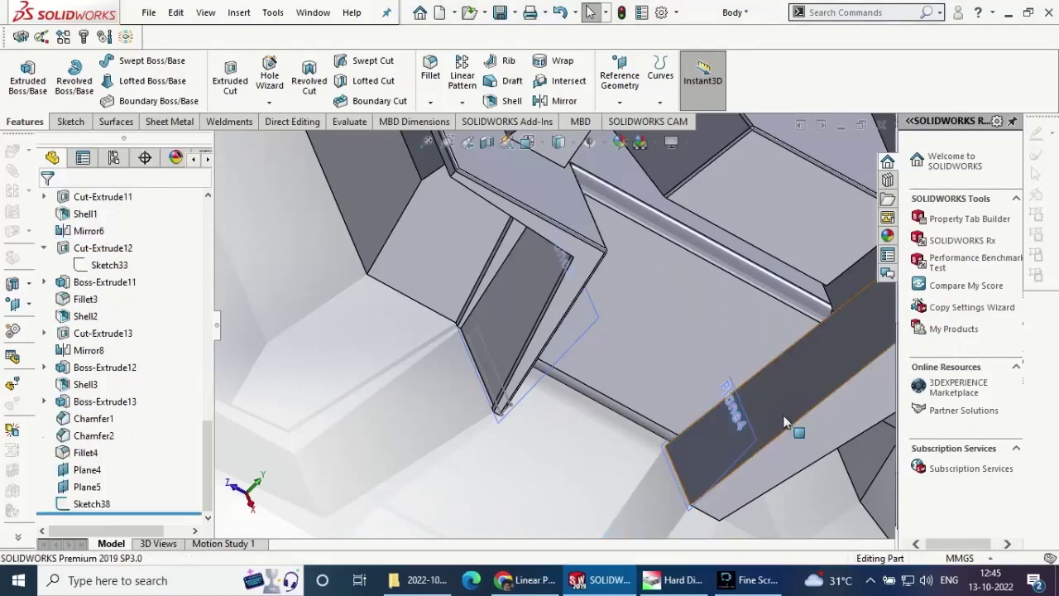
left_click(808, 398)
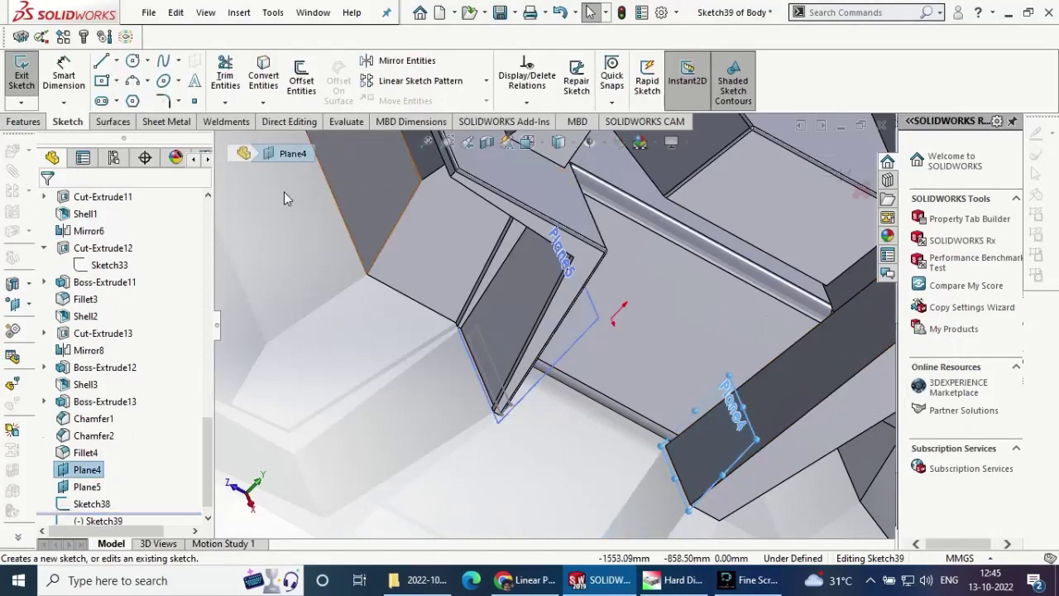
left_click(102, 80)
scroll(720, 505, "down", 3)
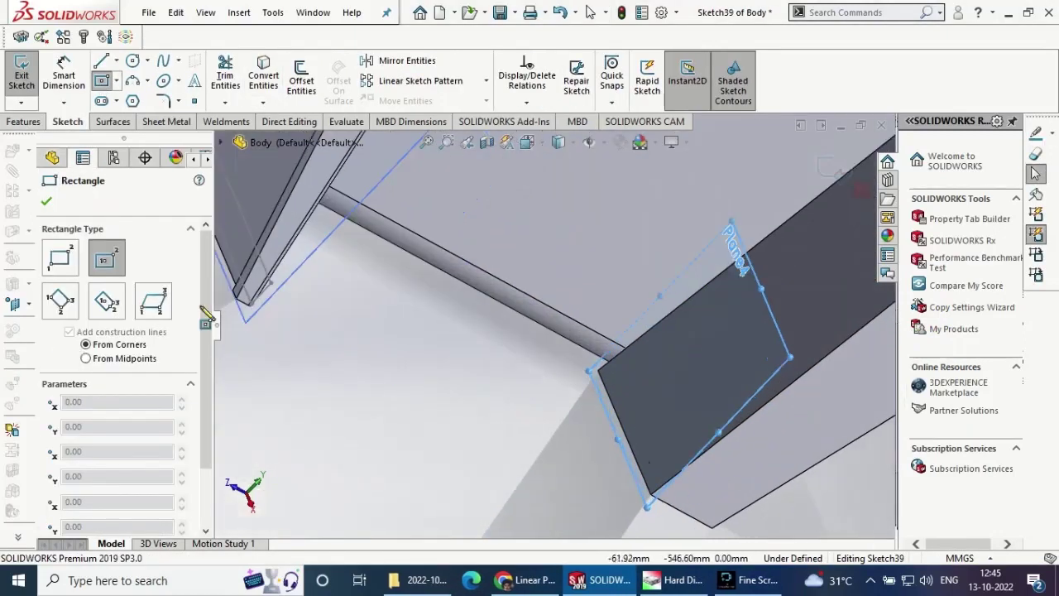
left_click(653, 499)
left_click(612, 361)
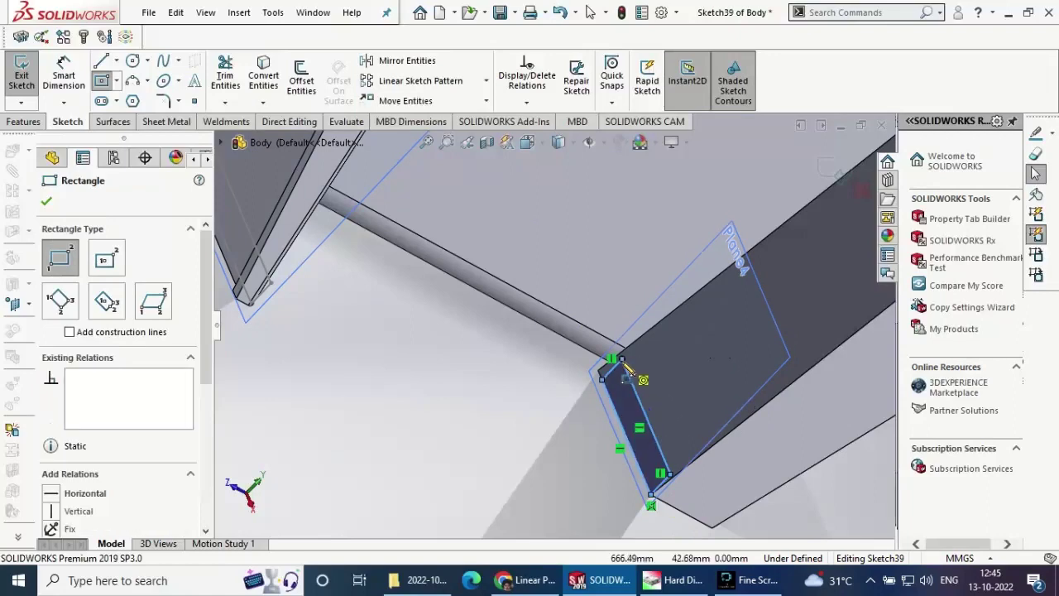
key("Escape")
- Dimension the rectangle's short side to 45 mm and its long side to 250 mm
left_click(653, 505)
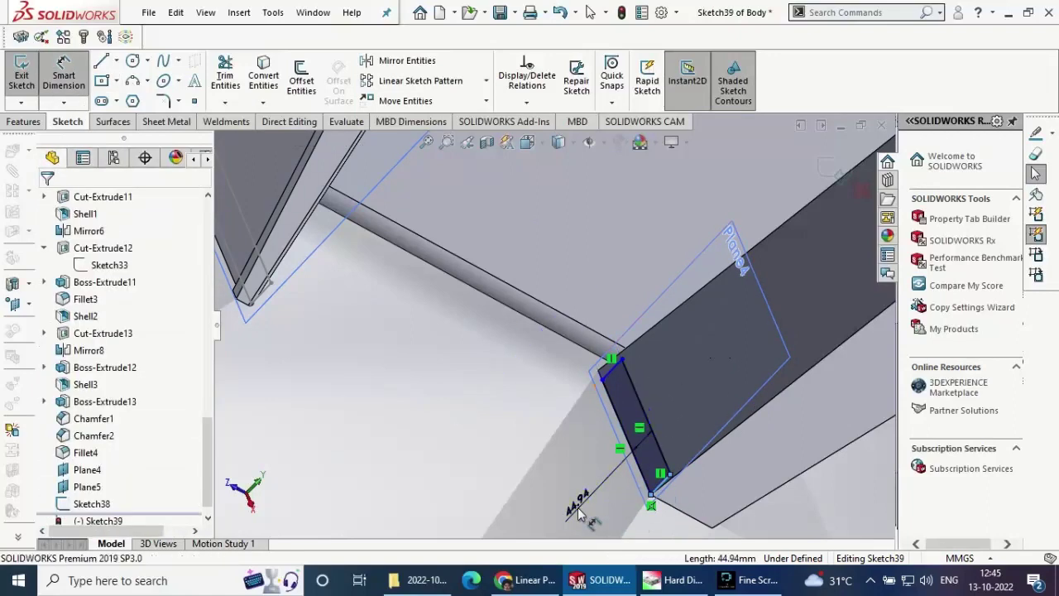
left_click(572, 516)
type("45")
key("Return")
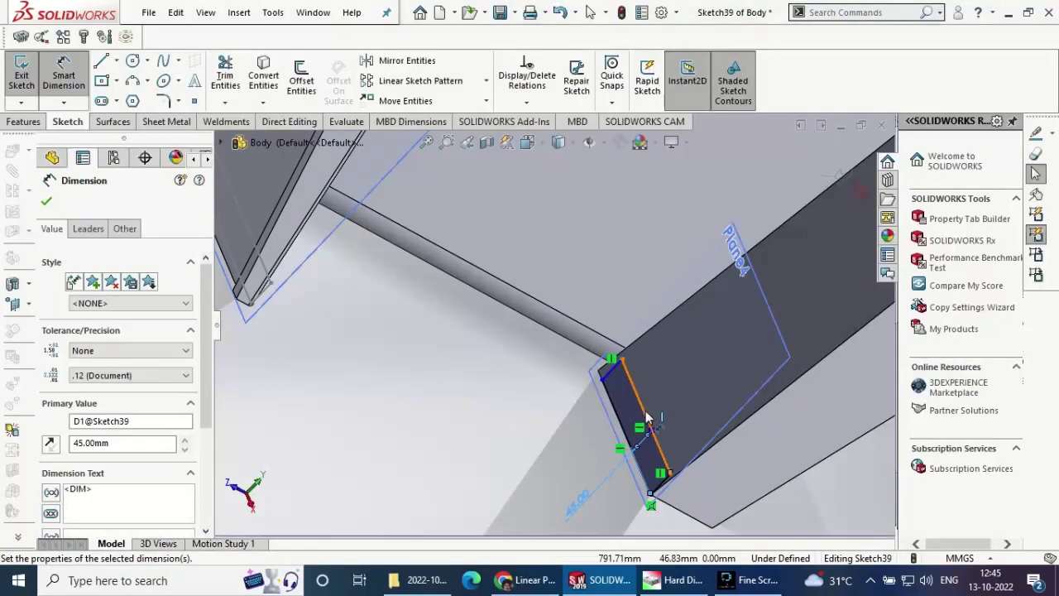
left_click(660, 439)
left_click(592, 341)
type("250")
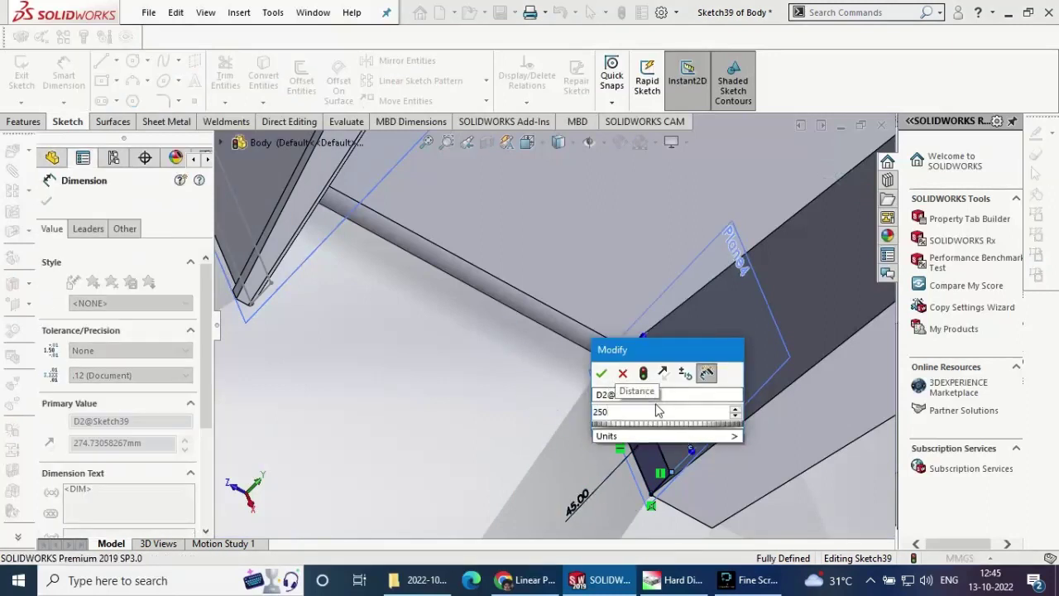
key("Return")
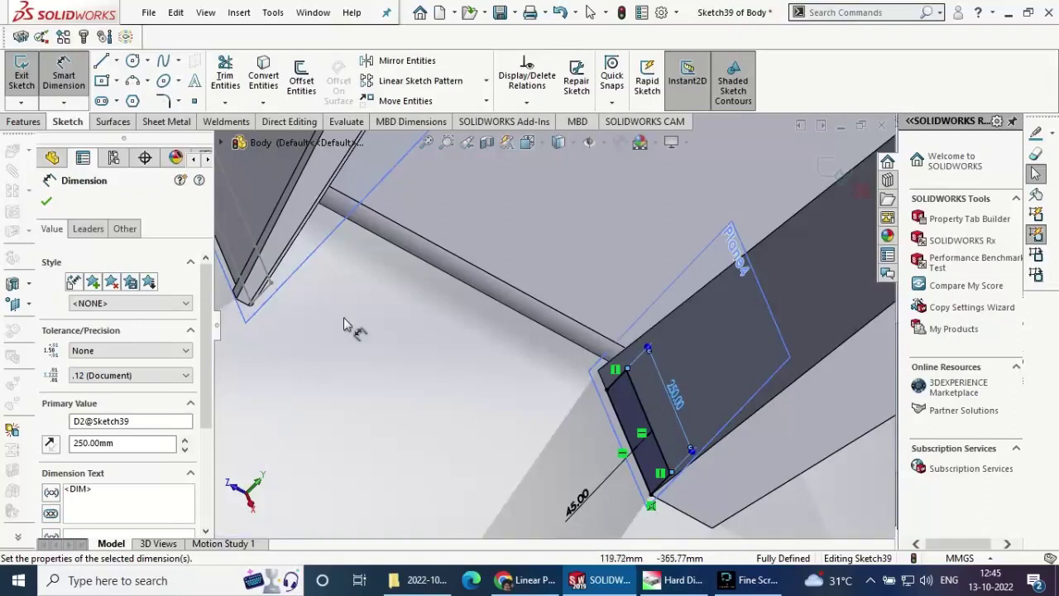
left_click(46, 201)
middle_click_drag(654, 497, 624, 488)
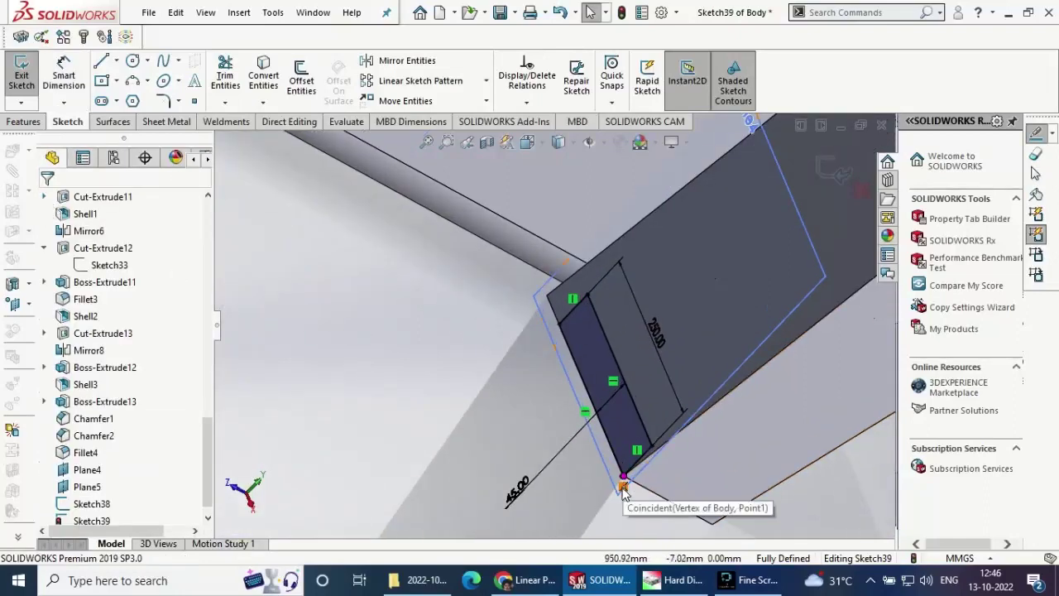
right_click(622, 488)
key("Escape")
scroll(580, 475, "up", 2)
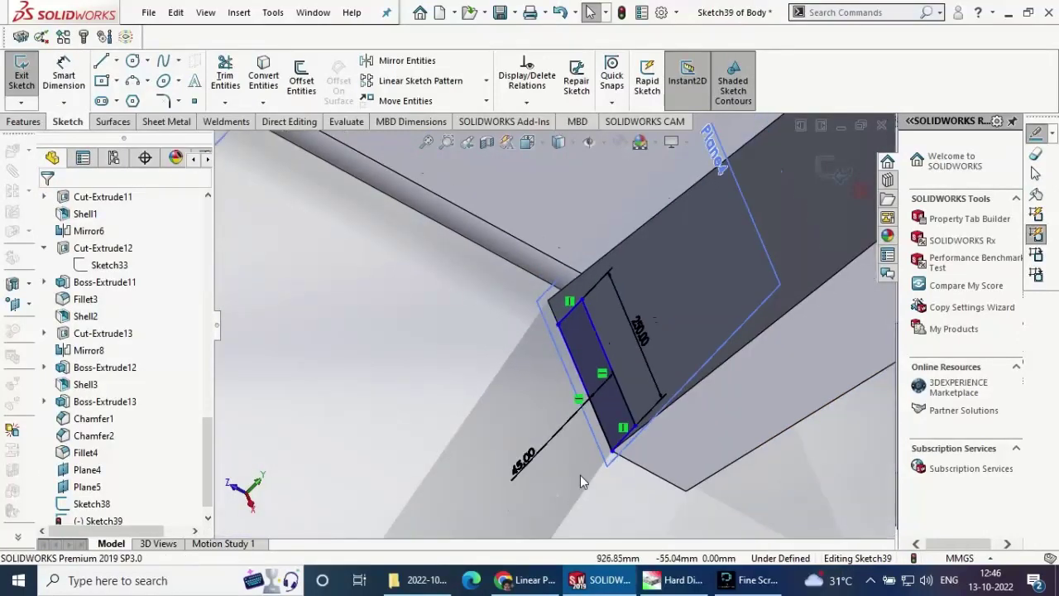
scroll(580, 475, "up", 3)
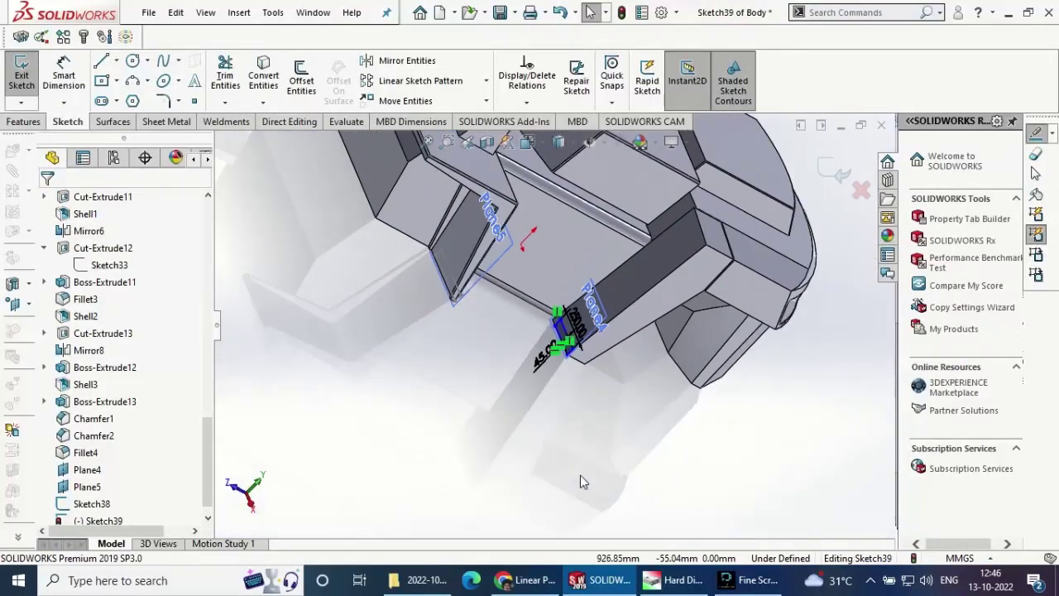
- Close the Plane4 sketch and round the body's top edges with 10 mm fillets
left_click(832, 180)
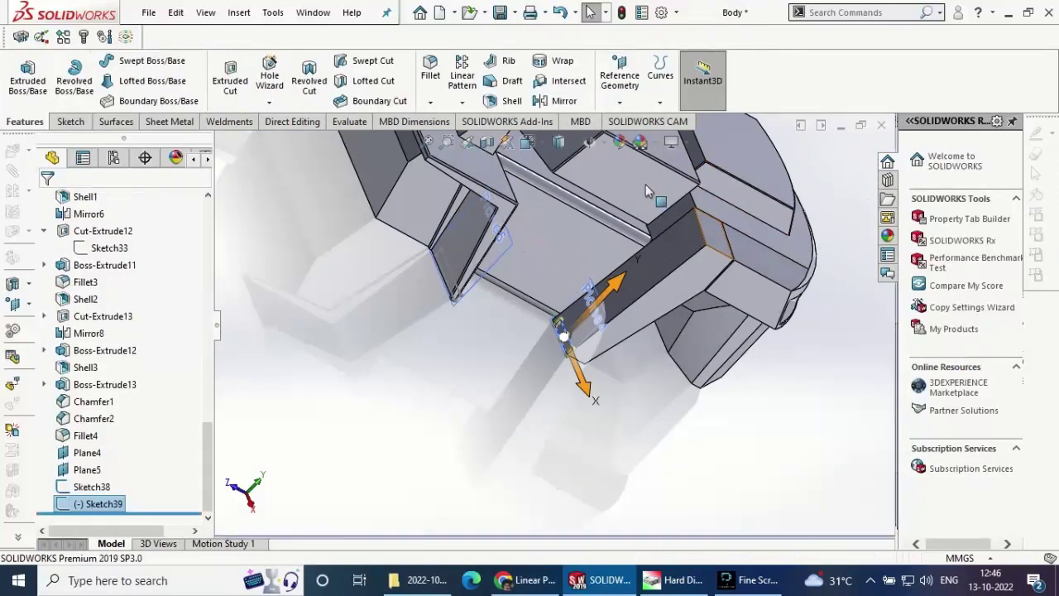
right_click_drag(648, 314, 649, 288)
left_click(649, 288)
scroll(544, 364, "up", 3)
mouse_move(545, 363)
middle_mouse_down()
mouse_move(643, 186)
mouse_move(538, 240)
middle_mouse_up()
scroll(537, 239, "down", 3)
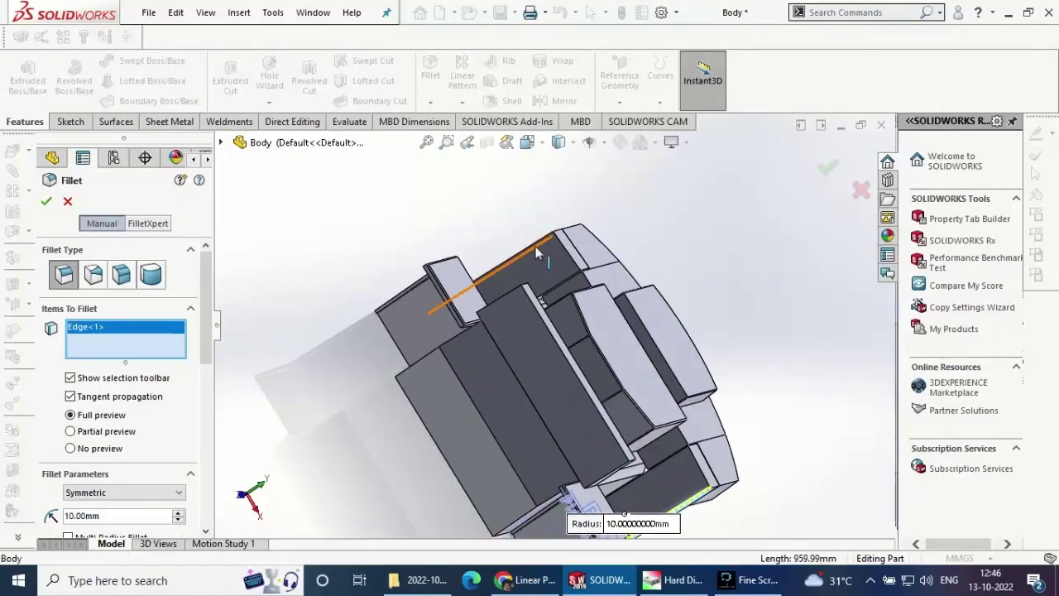
key("Return")
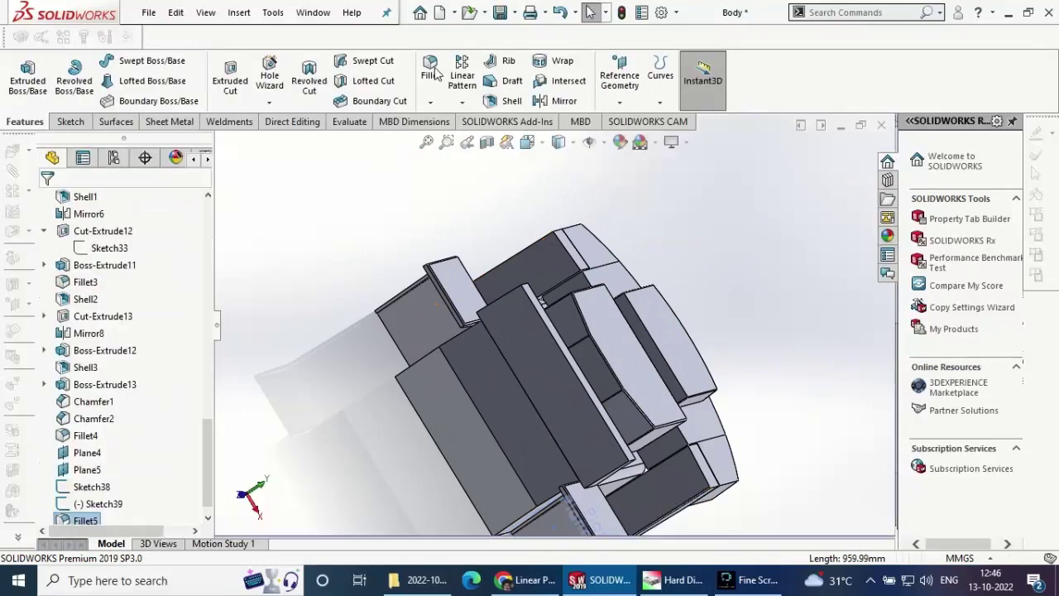
key("Return")
left_click(533, 245)
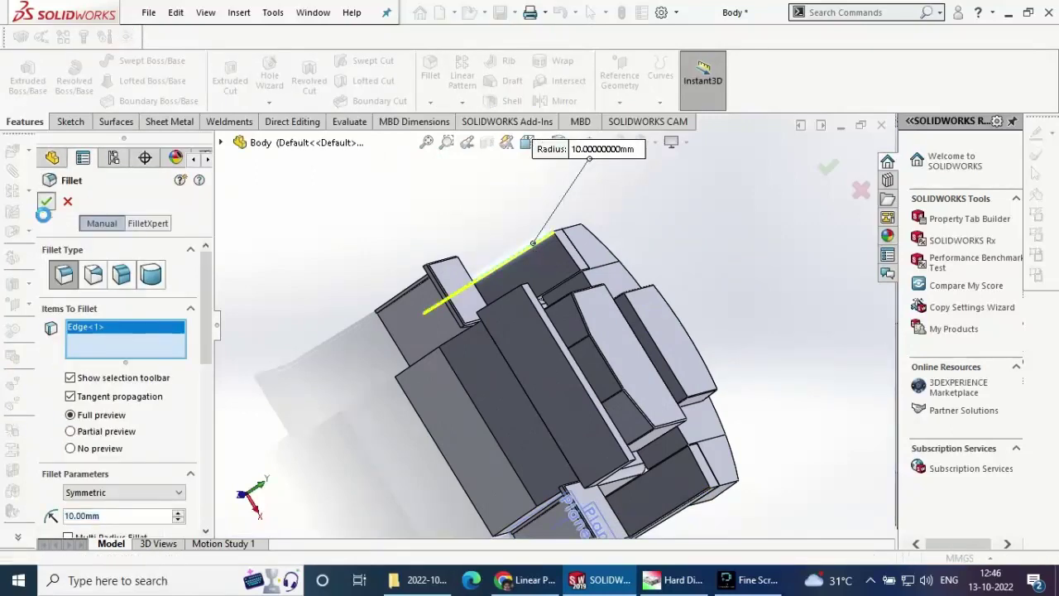
- Move Sketch39 below the fillets in the FeatureManager history
scroll(766, 281, "up", 3)
middle_click_drag(766, 280, 555, 438)
scroll(553, 436, "down", 5)
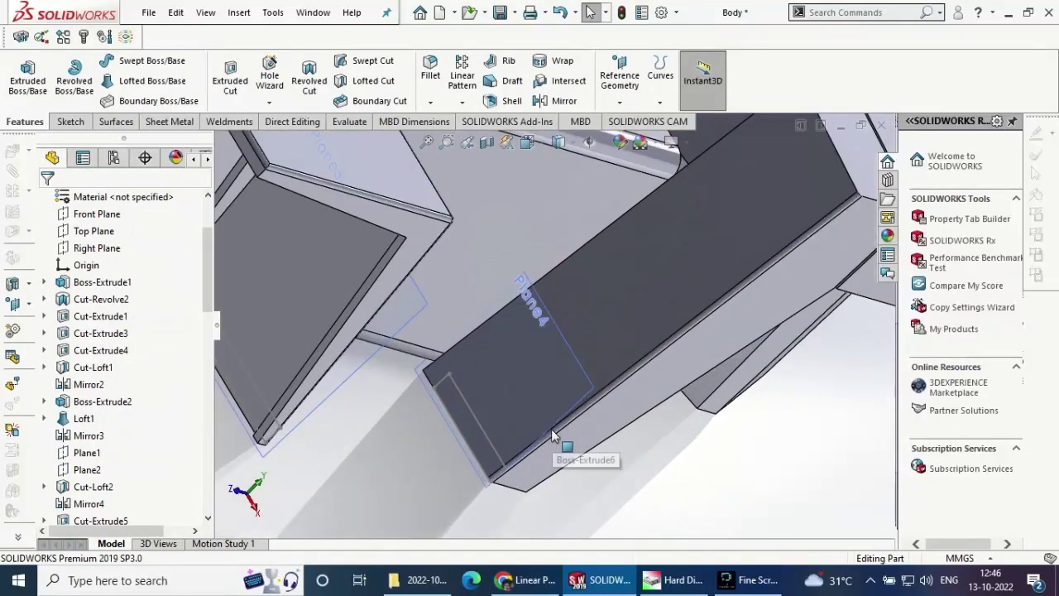
scroll(91, 439, "down", 10)
scroll(83, 439, "down", 5)
left_click(72, 437)
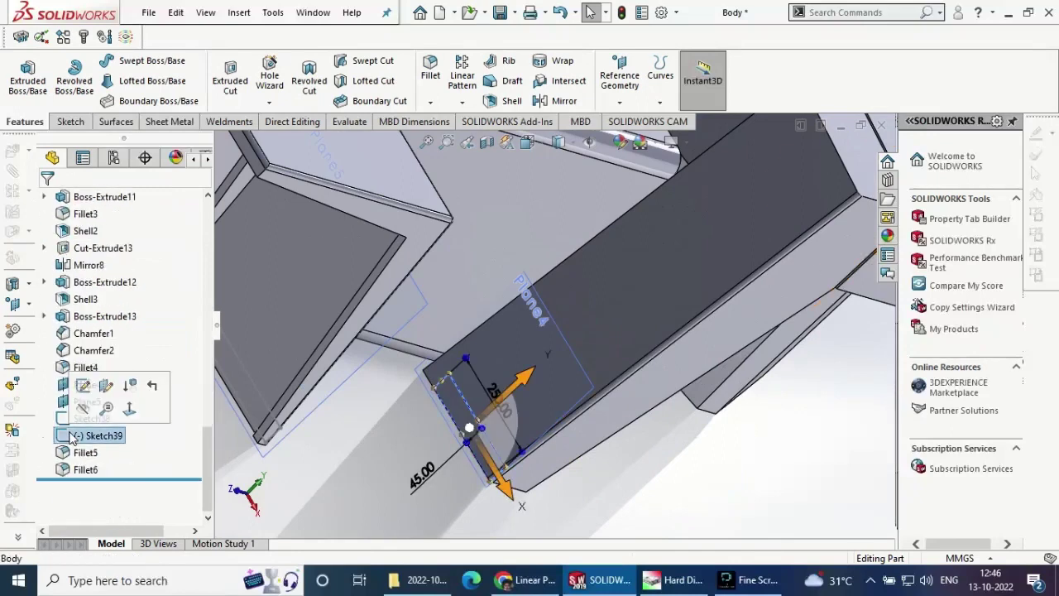
left_click(83, 386)
scroll(524, 434, "down", 2)
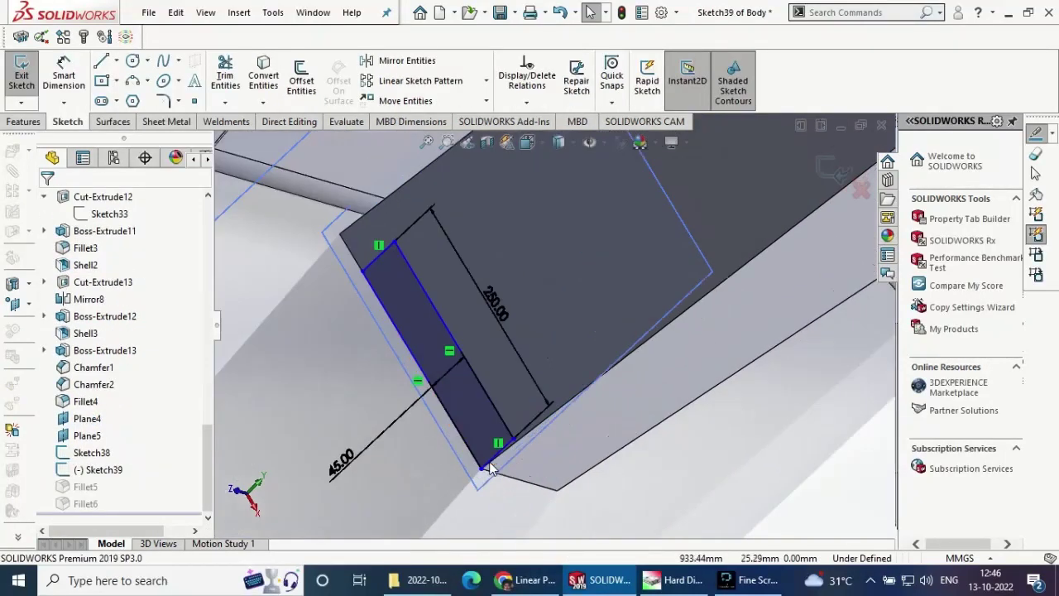
scroll(524, 434, "down", 2)
left_click(22, 75)
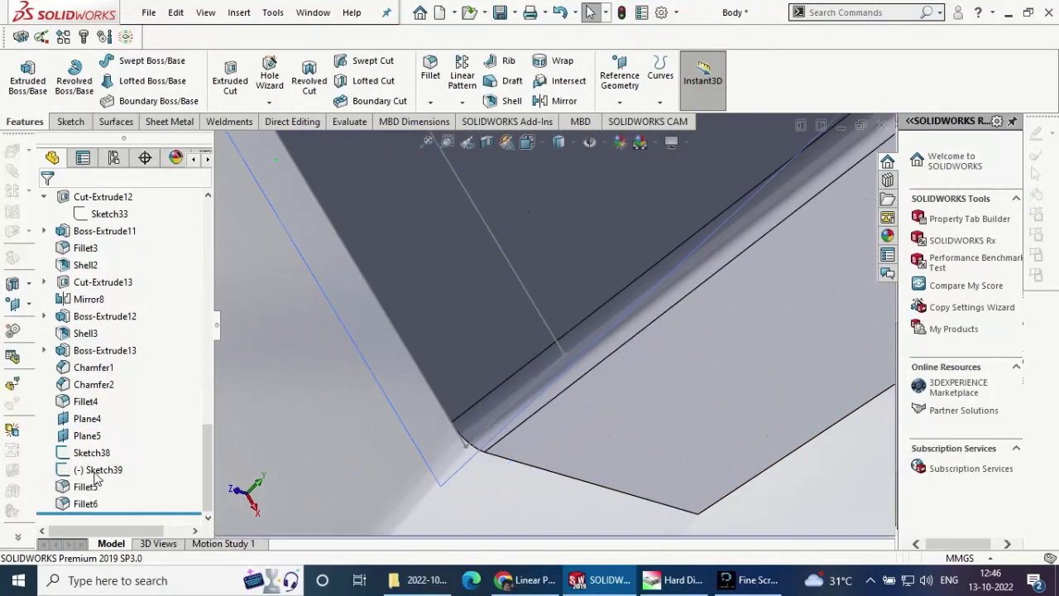
mouse_move(98, 469)
left_mouse_down()
mouse_move(120, 495)
mouse_move(116, 508)
left_mouse_up()
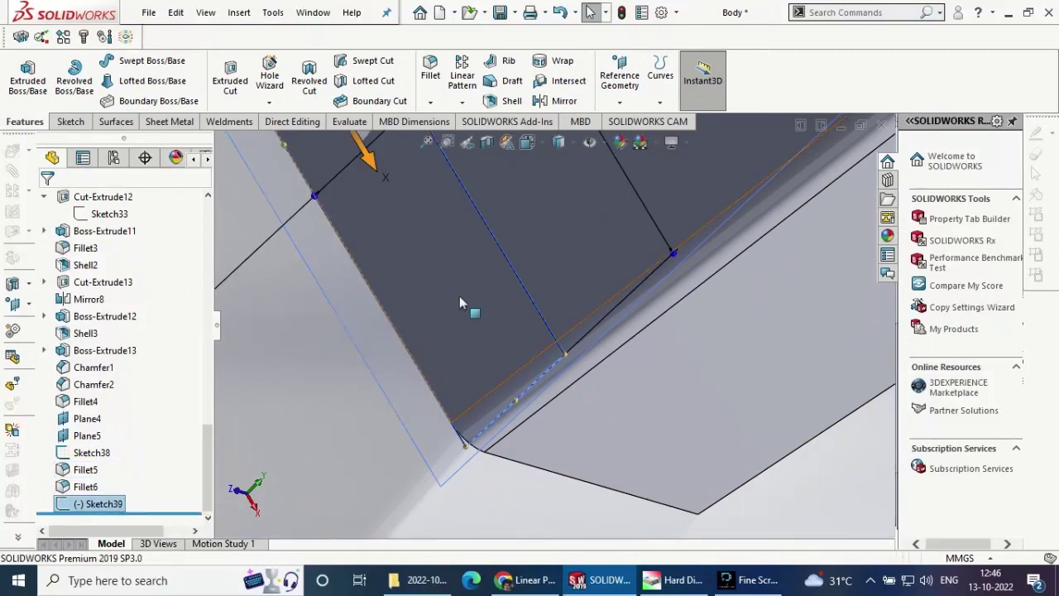
- Snap Sketch39's rectangle corner onto the body edge corner, then exit the sketch
double_click(469, 447)
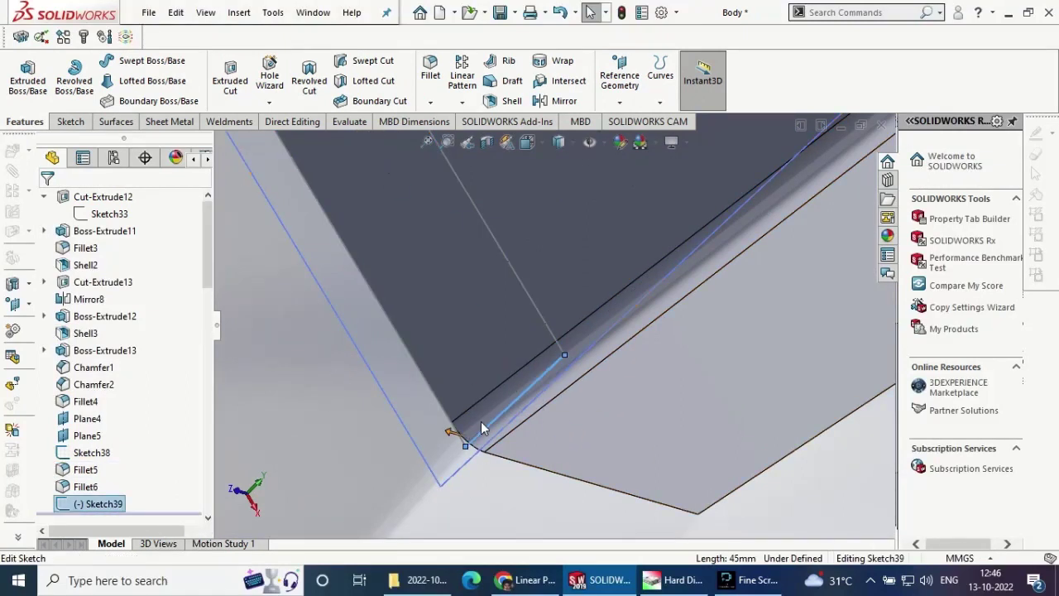
left_click_drag(465, 446, 451, 425)
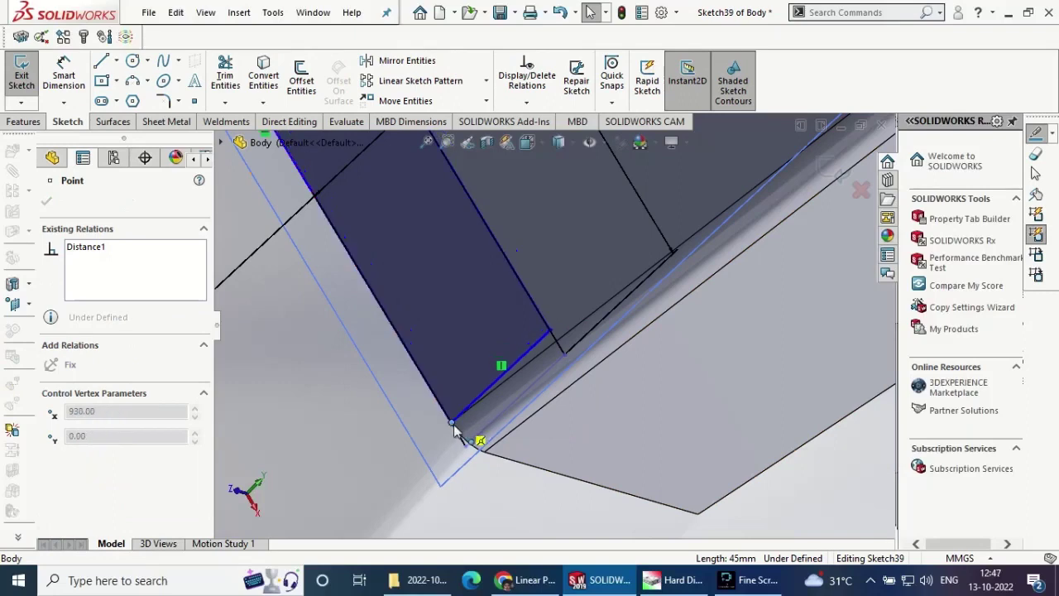
left_click(45, 202)
scroll(349, 385, "up", 3)
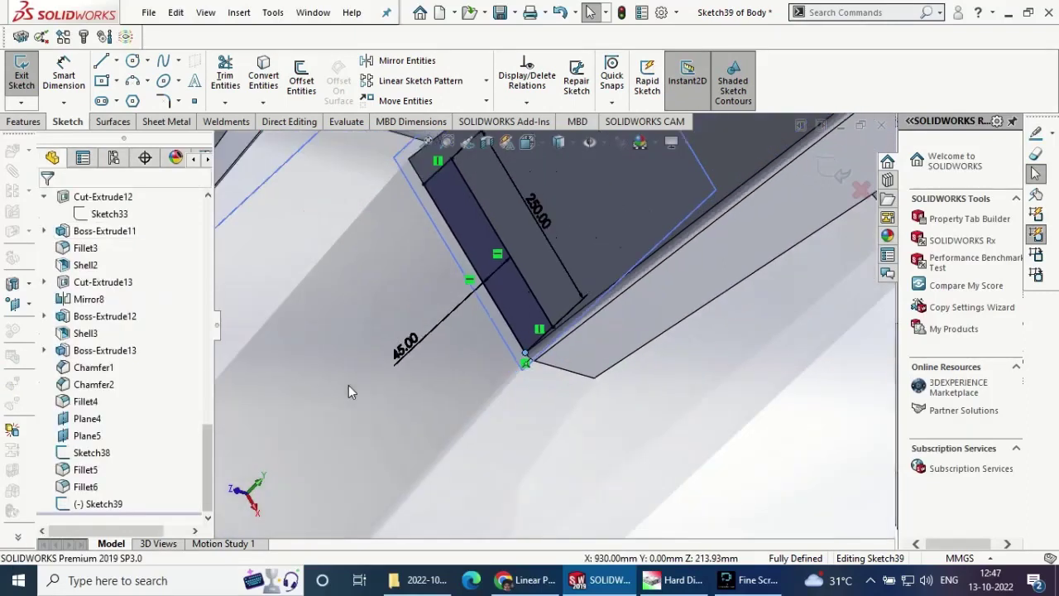
scroll(349, 384, "up", 3)
scroll(381, 410, "up", 2)
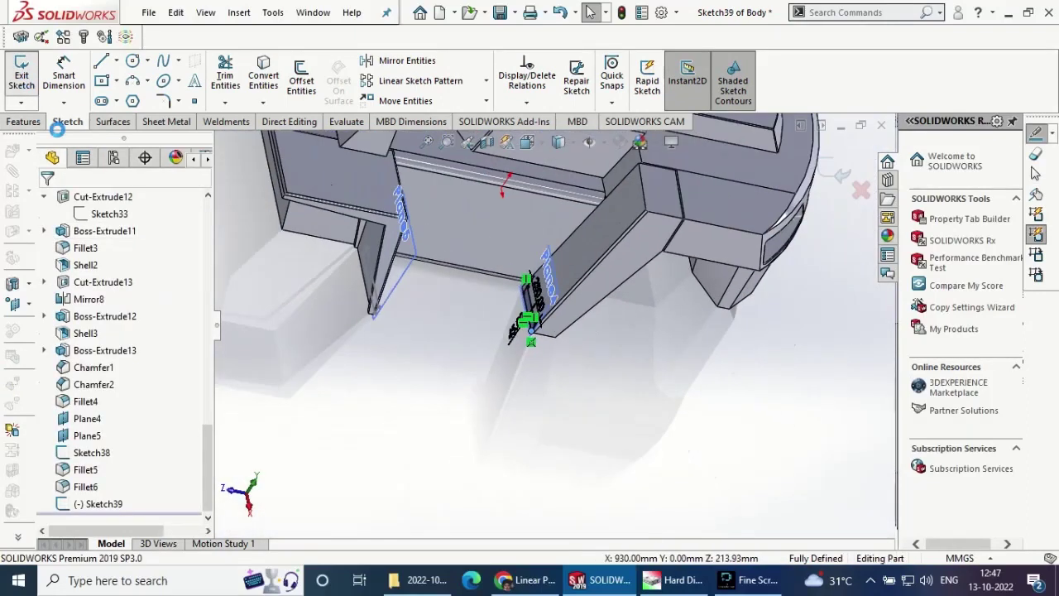
left_click(21, 73)
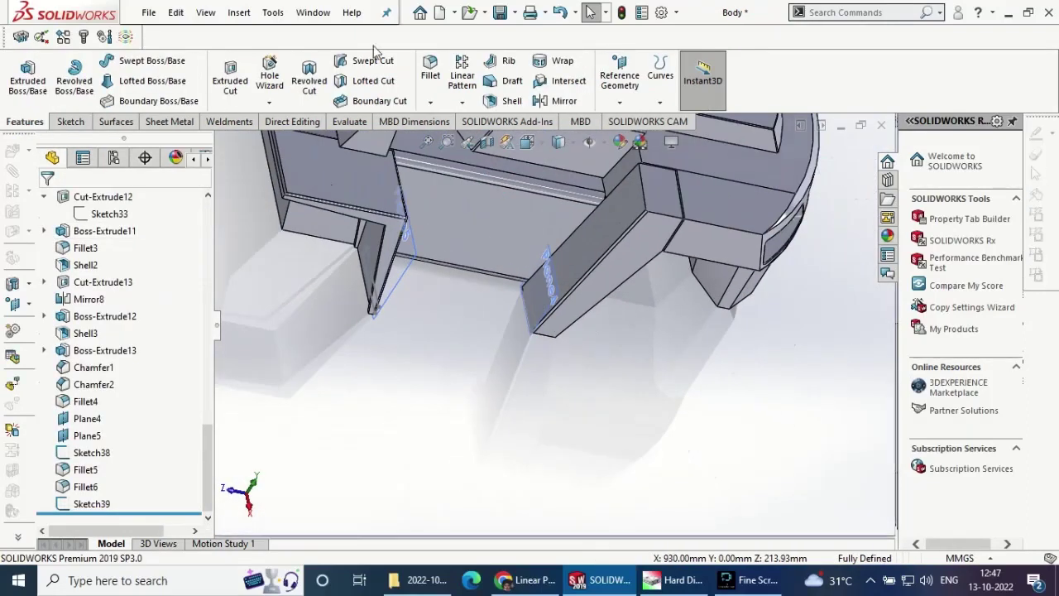
- Loft between Sketch39 and Sketch38 profiles to create Loft2 under the body
left_click(170, 83)
scroll(470, 306, "down", 3)
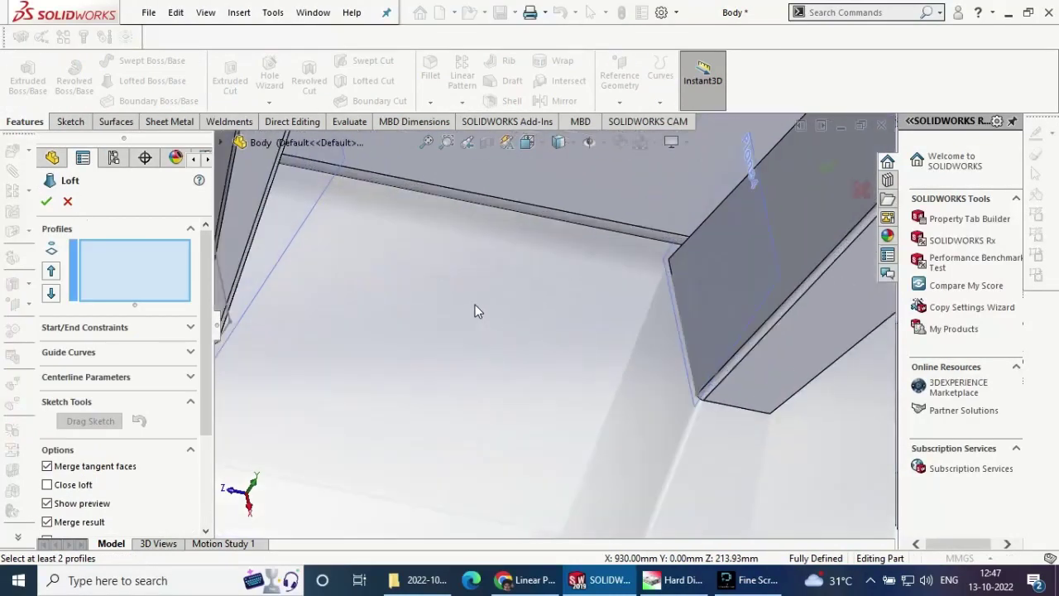
left_click(697, 324)
scroll(352, 274, "up", 2)
left_click(344, 271)
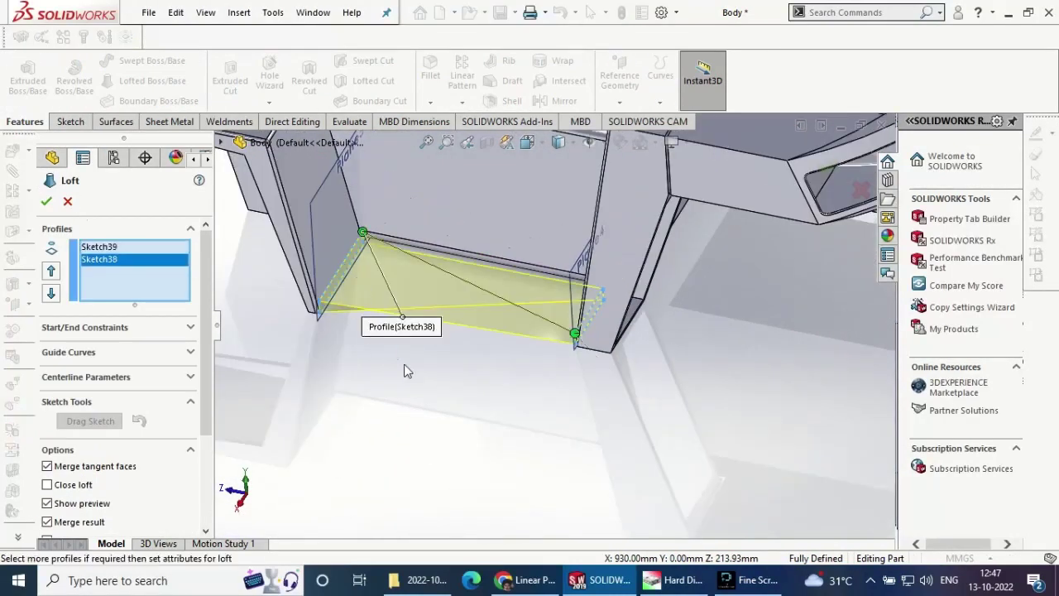
middle_click_drag(463, 290, 612, 317)
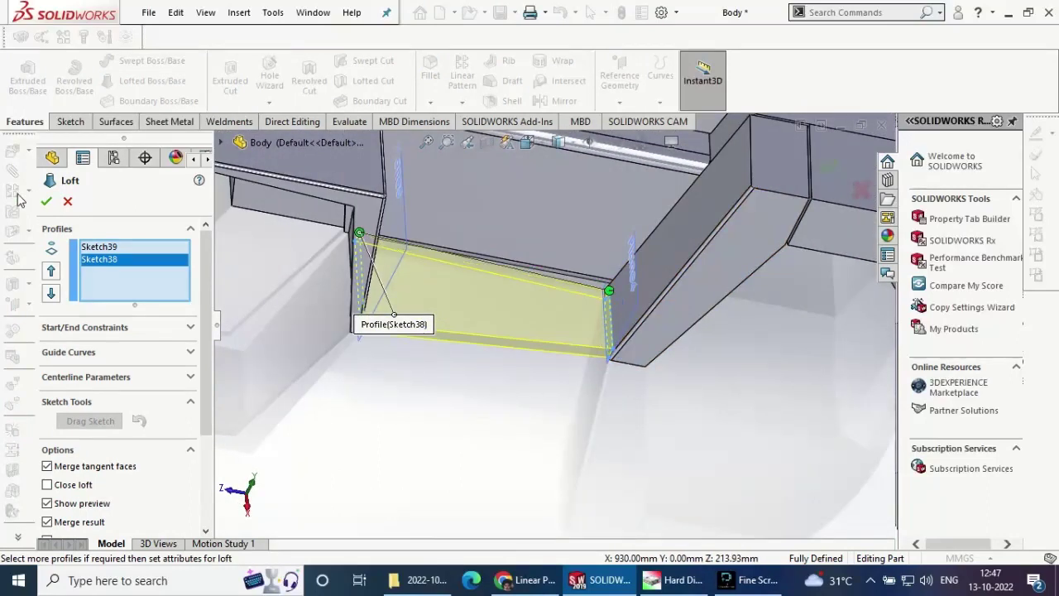
left_click(44, 199)
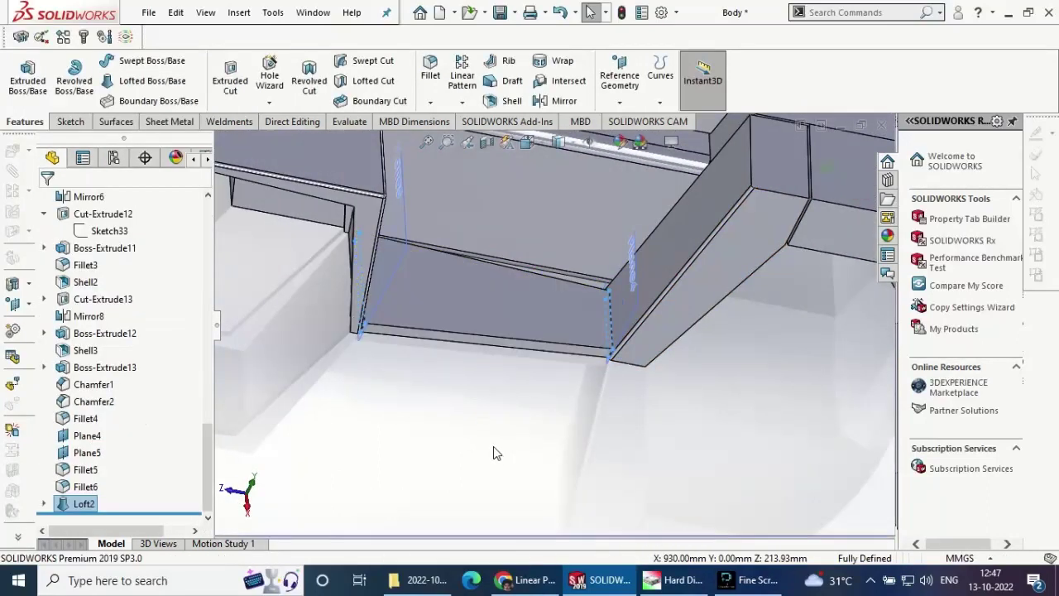
mouse_move(525, 414)
middle_mouse_down()
mouse_move(533, 315)
mouse_move(568, 346)
middle_mouse_up()
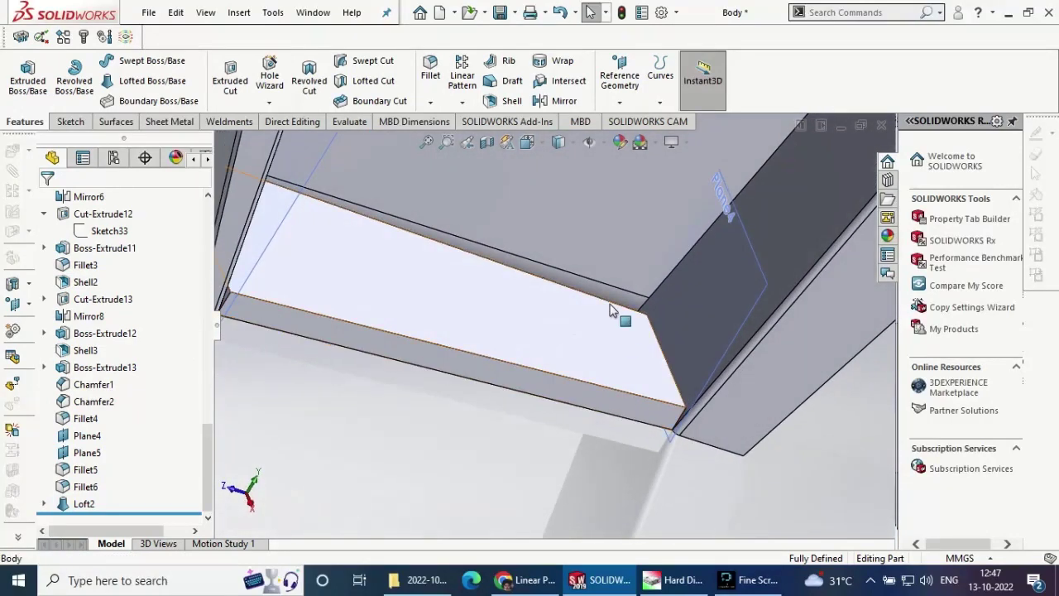
- Try mirroring Loft2 about the Right Plane, dismissing the invalid patterning error
left_click(558, 100)
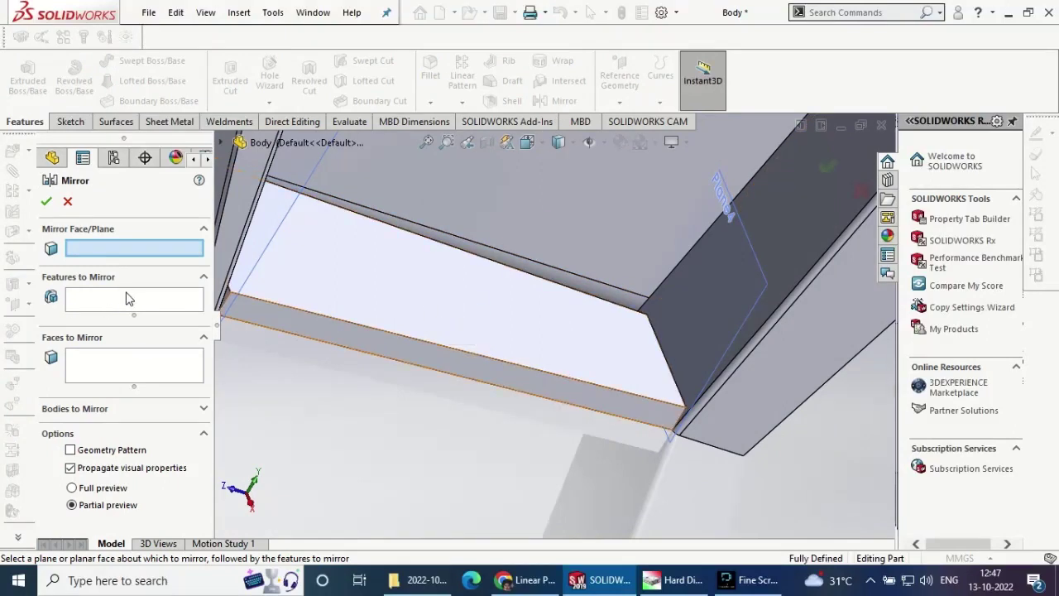
left_click(405, 307)
scroll(361, 362, "up", 3)
scroll(360, 362, "up", 2)
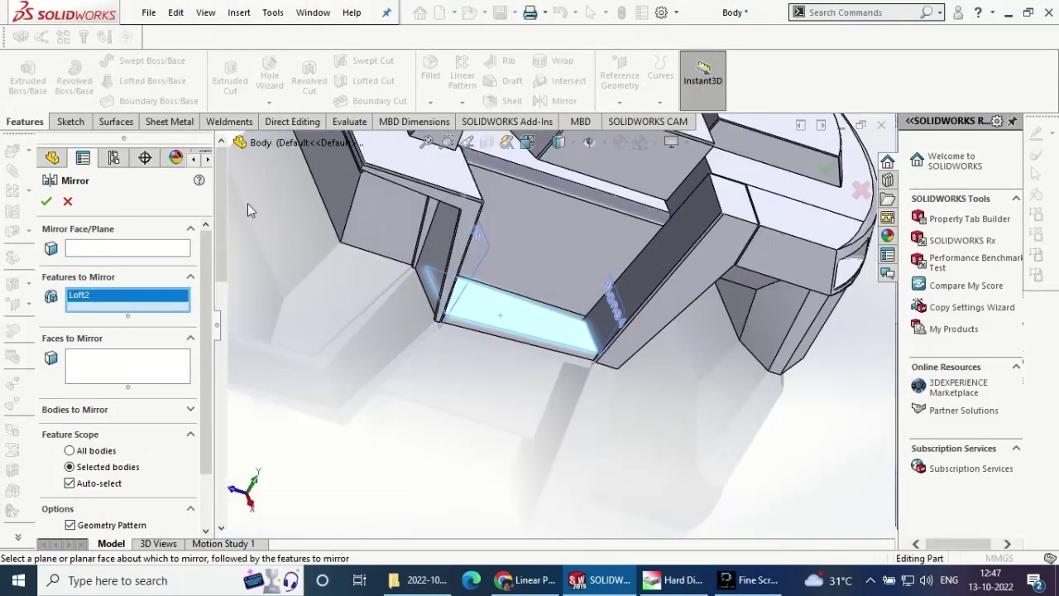
left_click(240, 142)
left_click(304, 295)
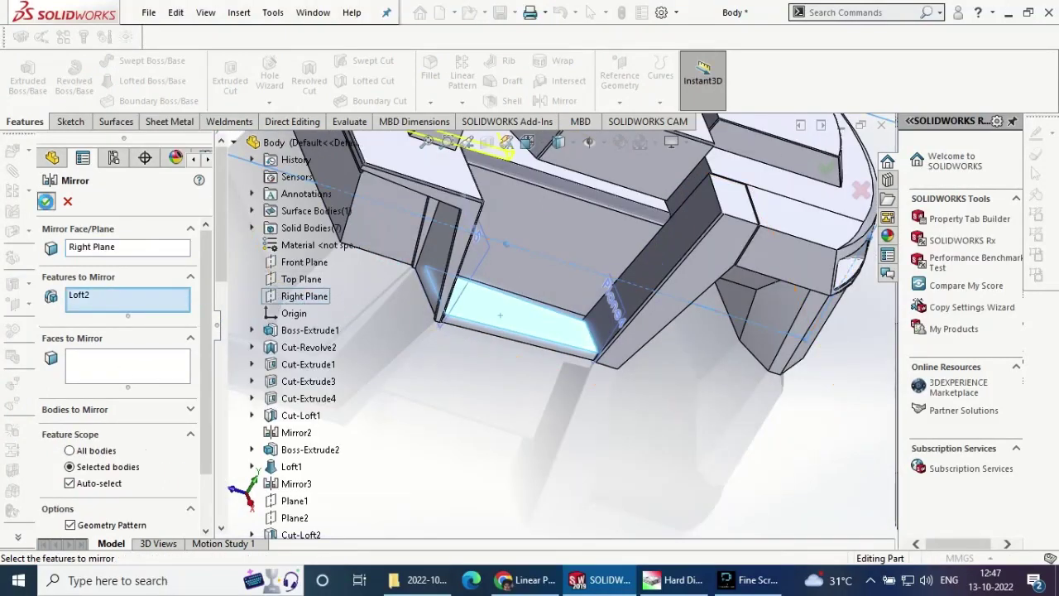
left_click(89, 526)
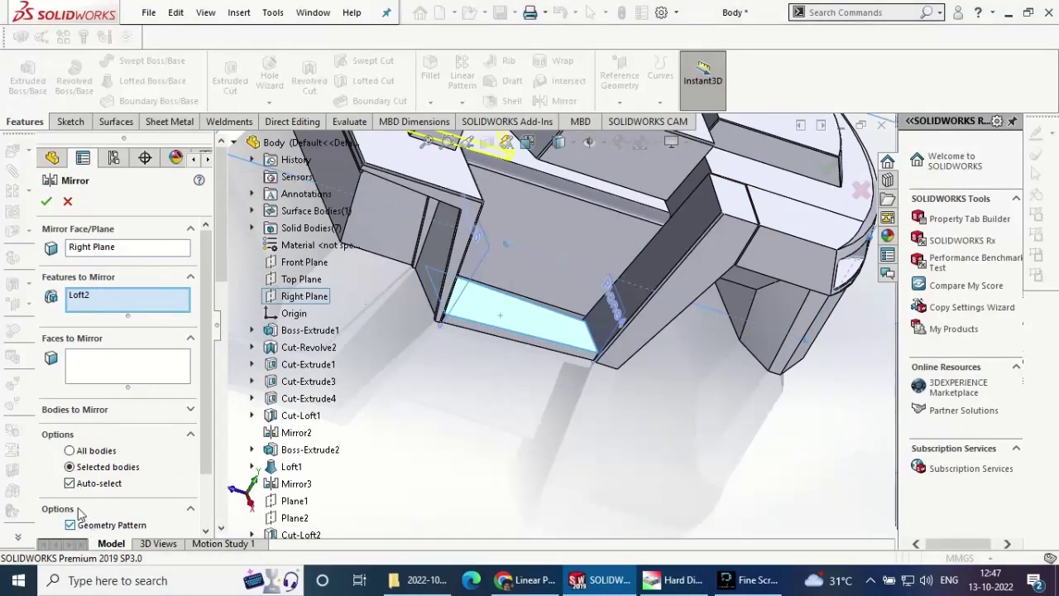
left_click(622, 297)
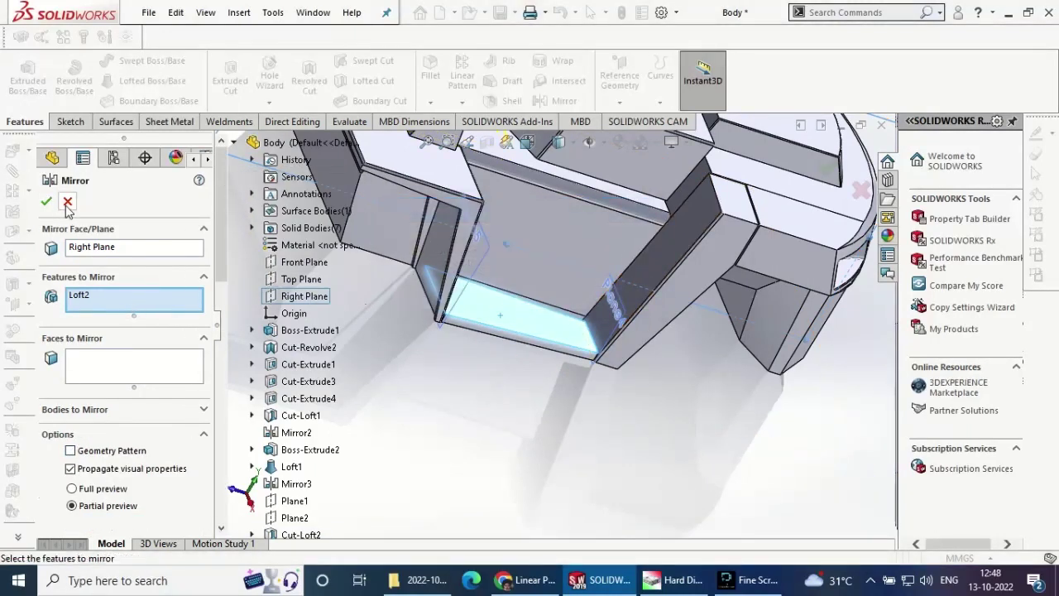
mouse_move(441, 326)
middle_mouse_down()
mouse_move(466, 353)
mouse_move(414, 381)
middle_mouse_up()
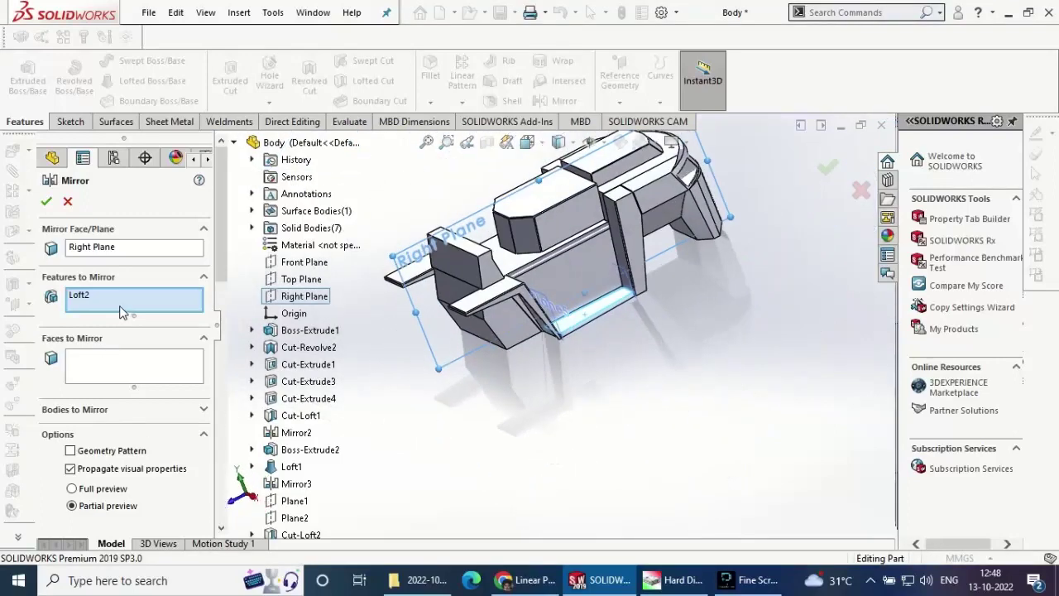
- Retry the mirror using the loft's faces instead of the feature, then cancel it
right_click(121, 311)
left_click(165, 314)
left_click(140, 360)
left_click(608, 312)
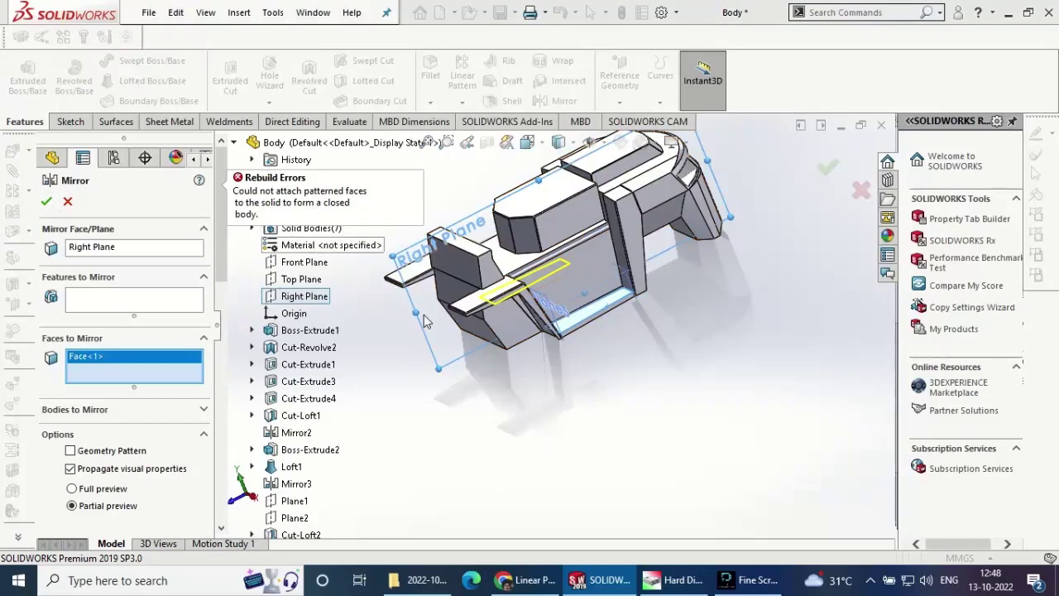
scroll(567, 341, "down", 3)
middle_click_drag(568, 342, 562, 387)
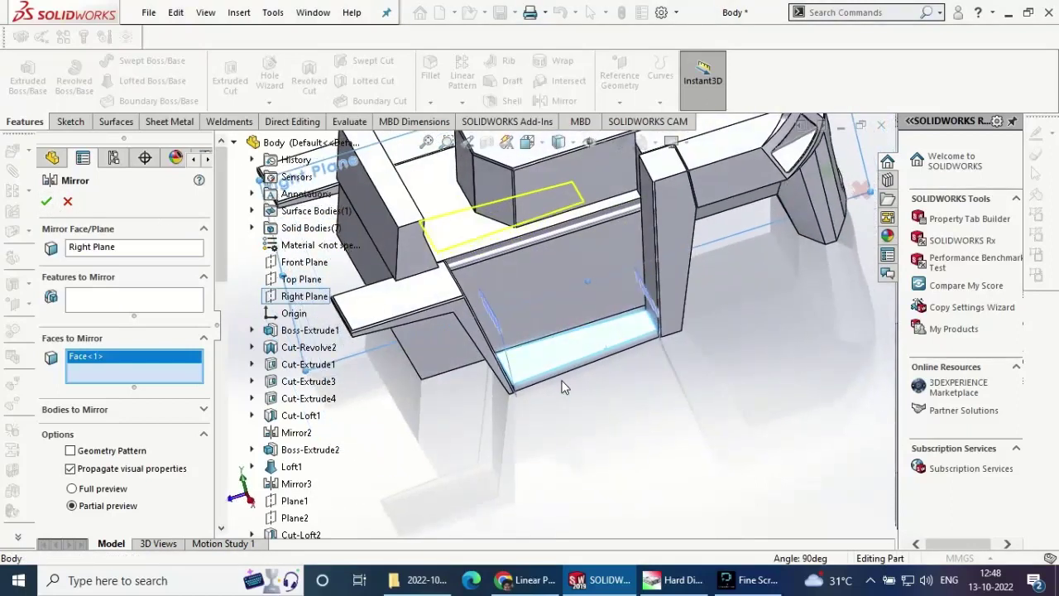
left_click(68, 202)
- Select Loft2 and reopen it with Edit Feature
scroll(536, 409, "down", 3)
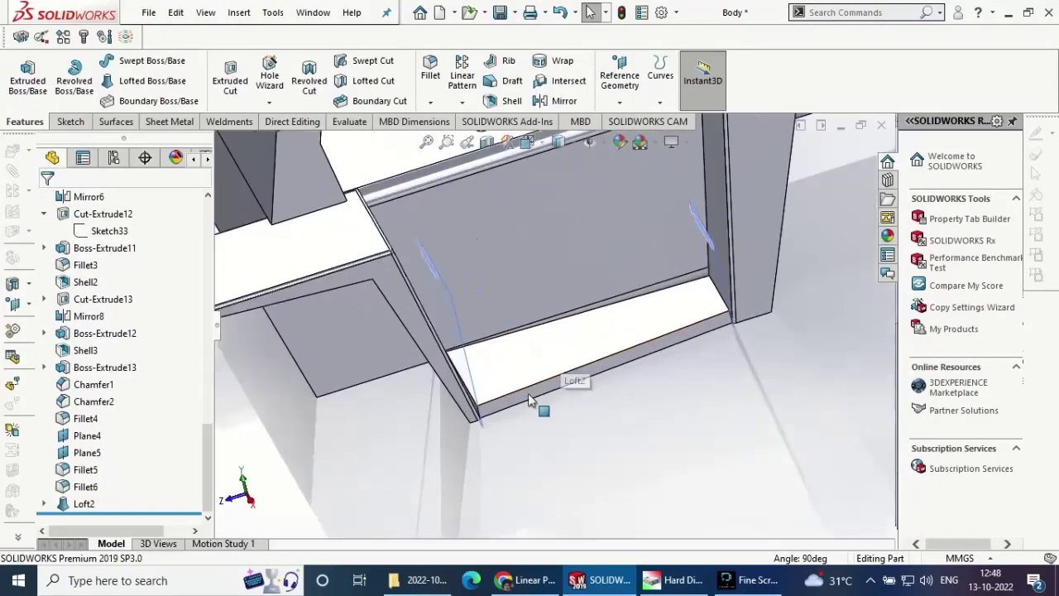
left_click(83, 503)
left_click(93, 457)
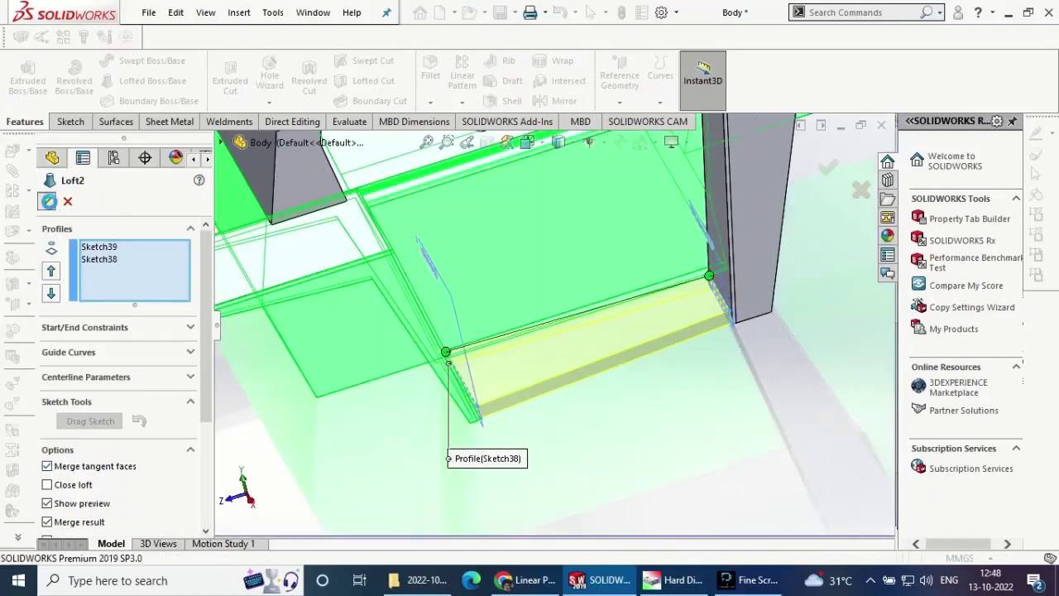
left_click(48, 202)
left_click(439, 296)
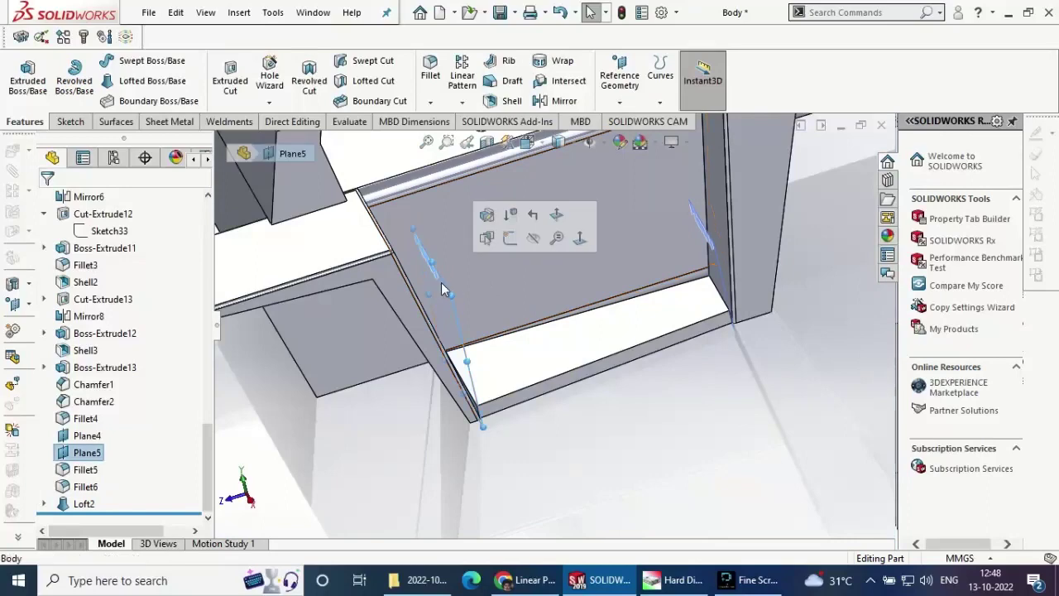
left_click(700, 240)
left_click(799, 189)
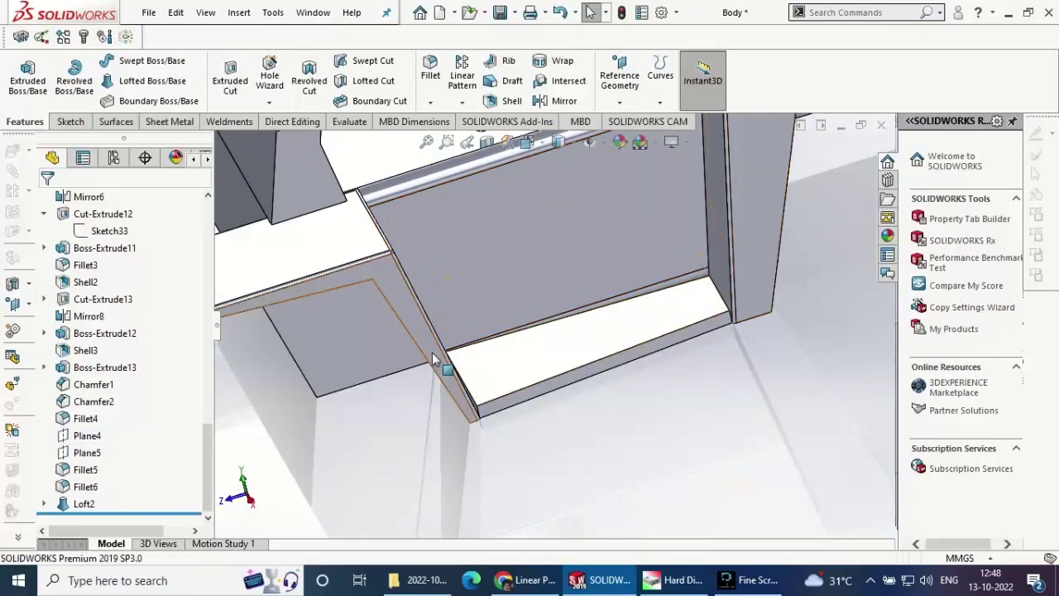
middle_click_drag(442, 366, 475, 325)
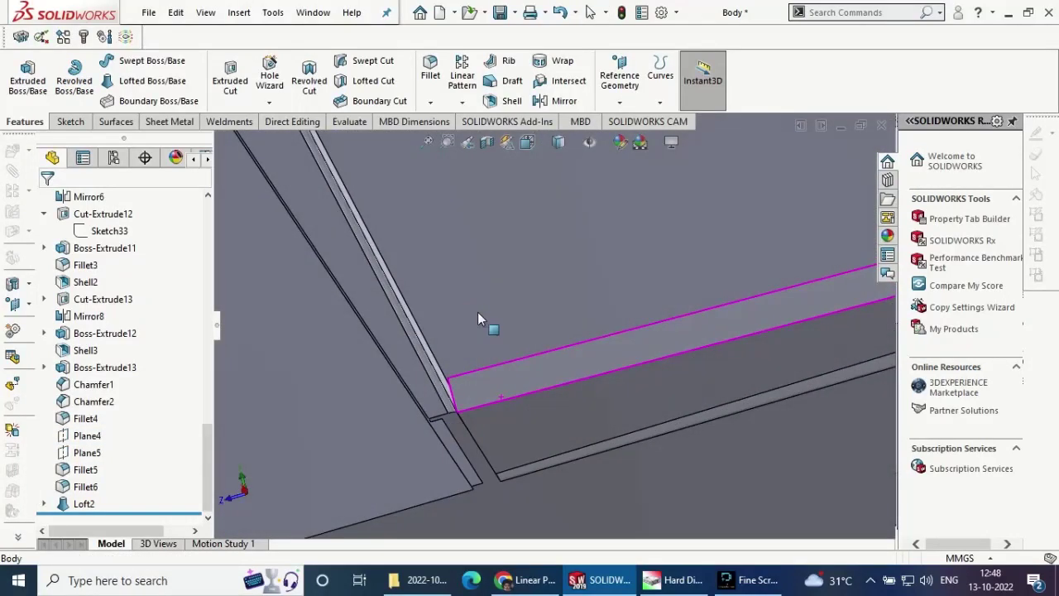
scroll(522, 434, "up", 5)
left_click(542, 102)
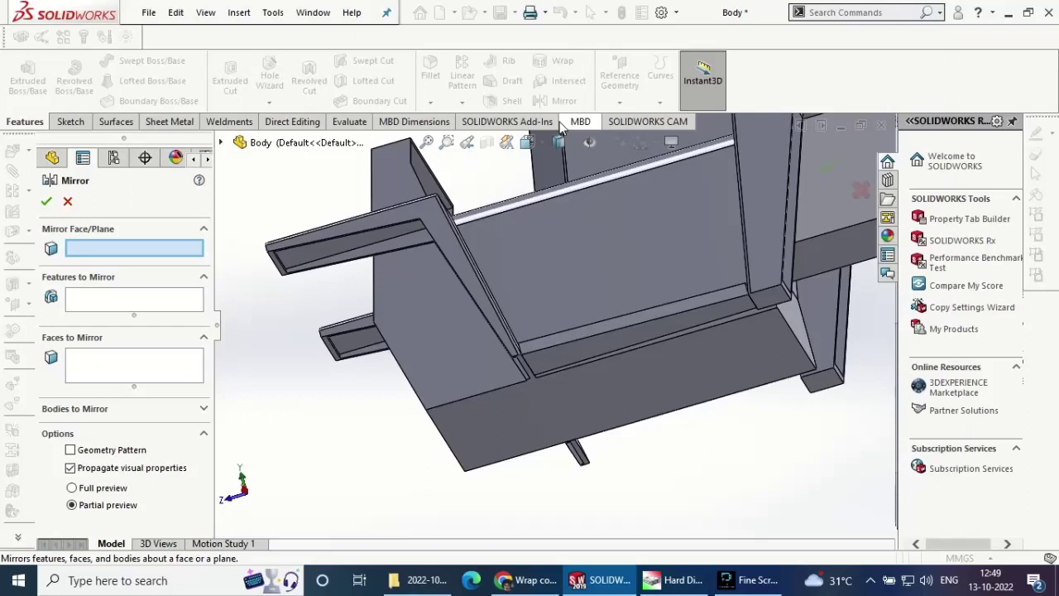
key("Escape")
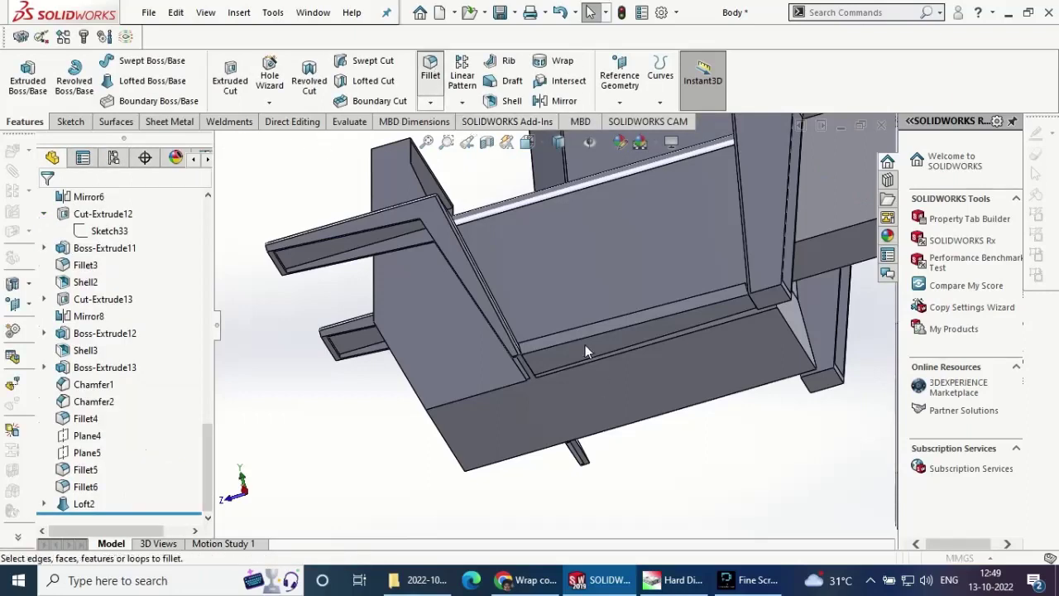
middle_click_drag(585, 351, 625, 397)
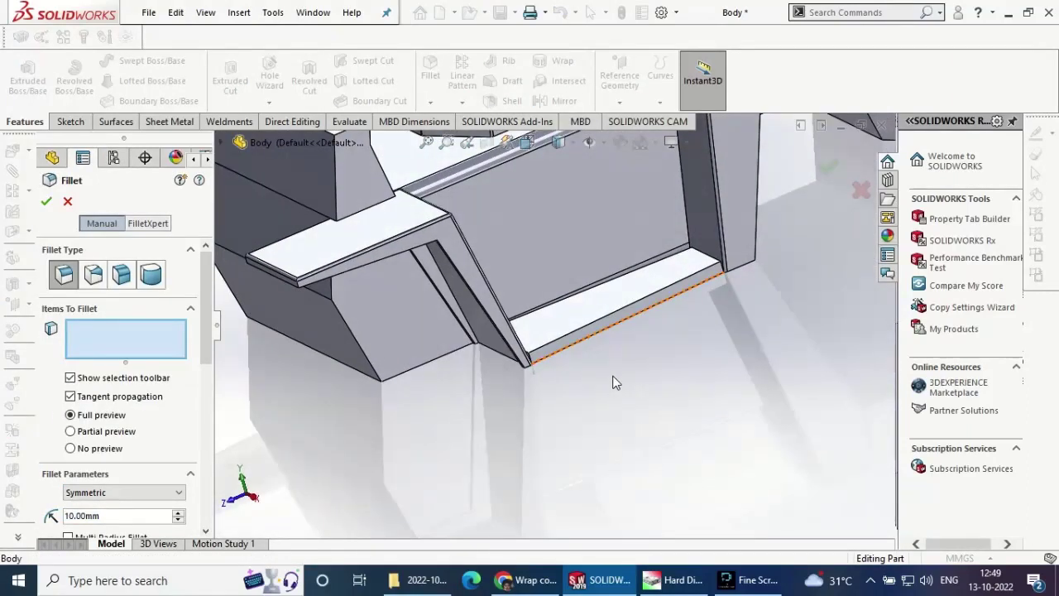
left_click(586, 332)
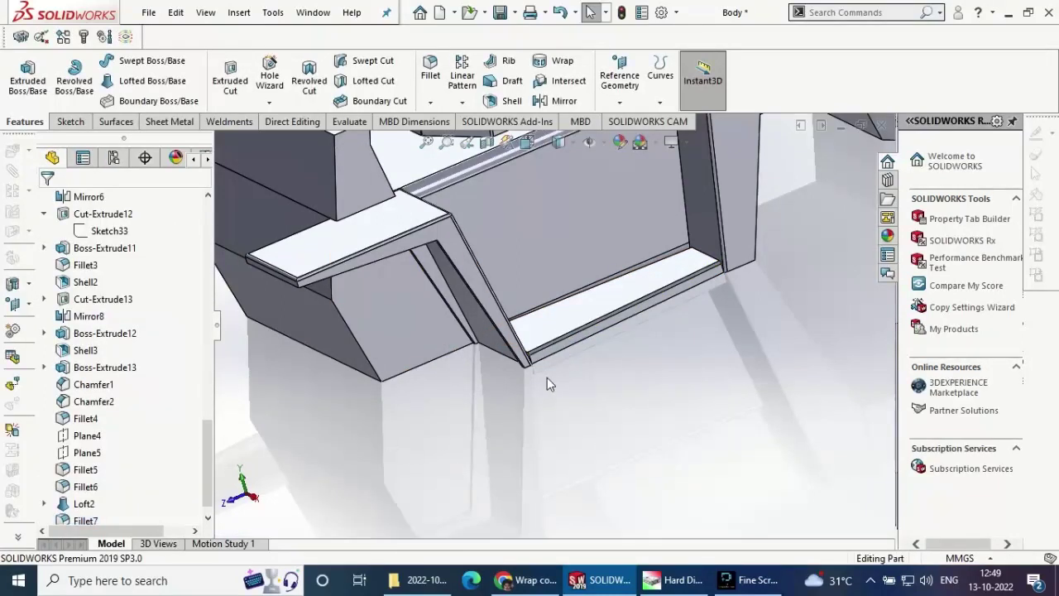
middle_click_drag(547, 377, 523, 356)
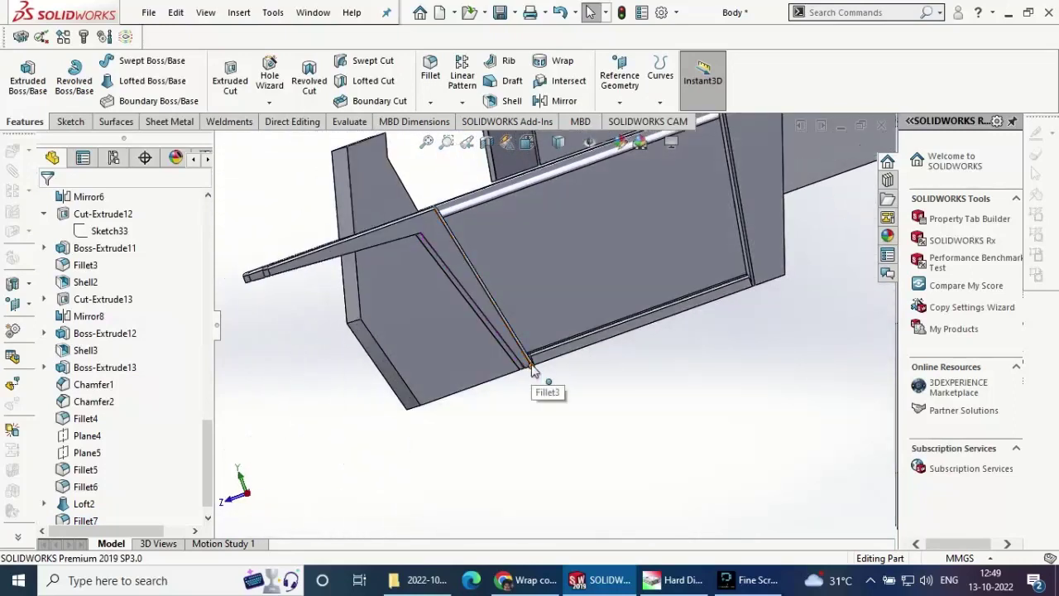
scroll(569, 305, "up", 3)
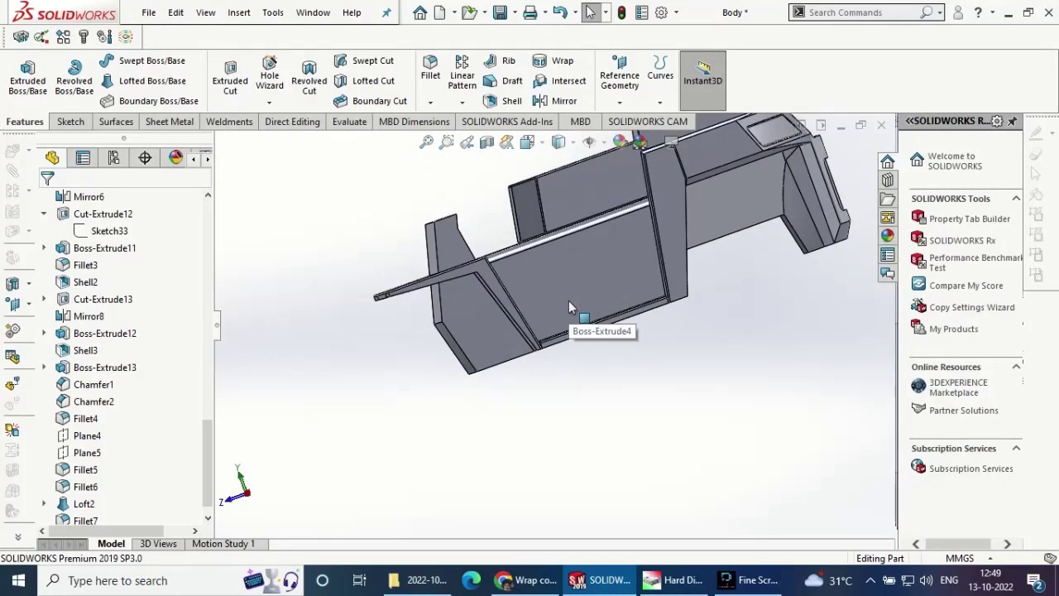
scroll(585, 284, "down", 5)
middle_click_drag(615, 272, 394, 133)
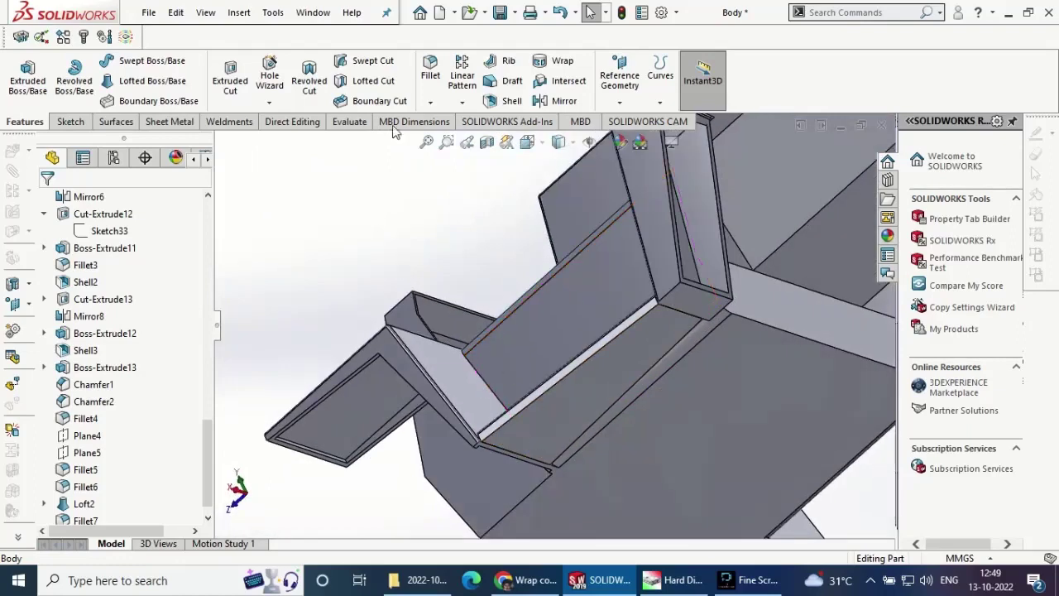
- Shell the floor strip 10 mm thick, leaving its selected face open
left_click(513, 103)
left_click(574, 400)
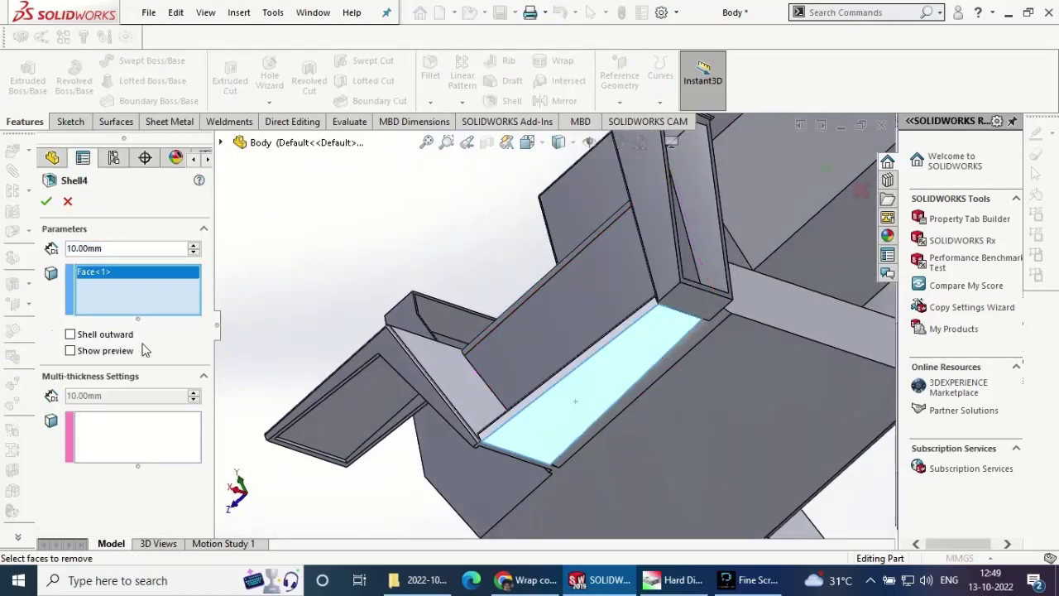
left_click(45, 201)
mouse_move(437, 383)
middle_mouse_down()
mouse_move(497, 421)
mouse_move(620, 456)
mouse_move(258, 240)
middle_mouse_up()
- Mirror the Shell4 body about the Right Plane and return to isometric view
left_click(553, 101)
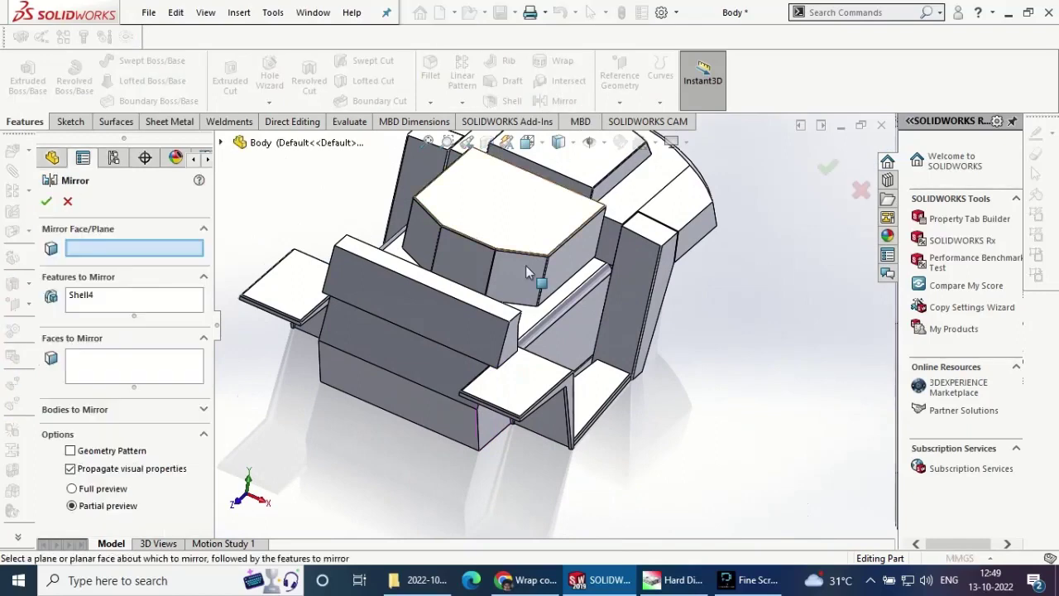
left_click(75, 410)
left_click(137, 250)
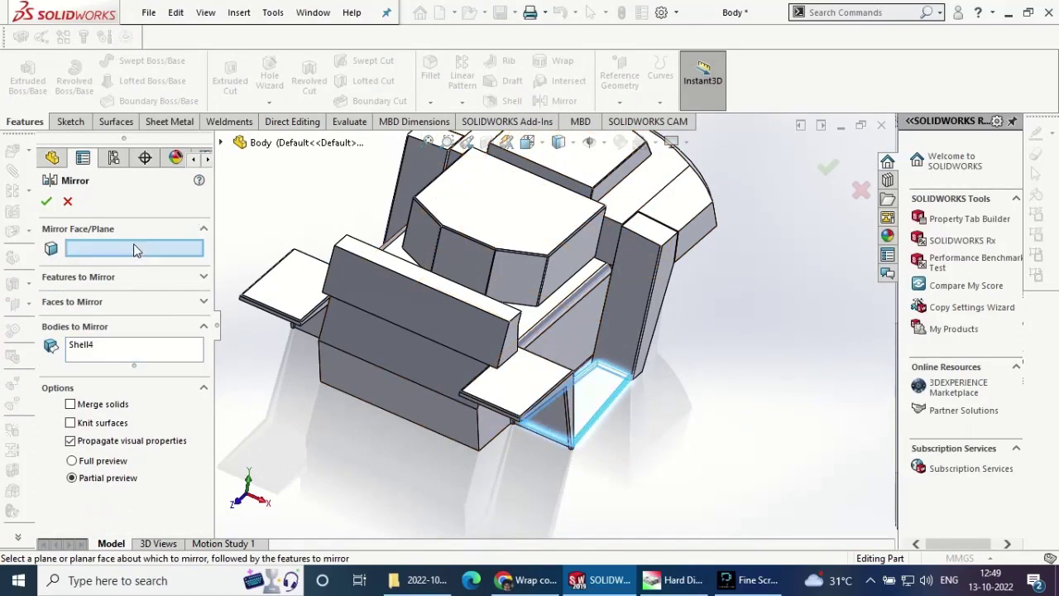
left_click(222, 144)
left_click(291, 298)
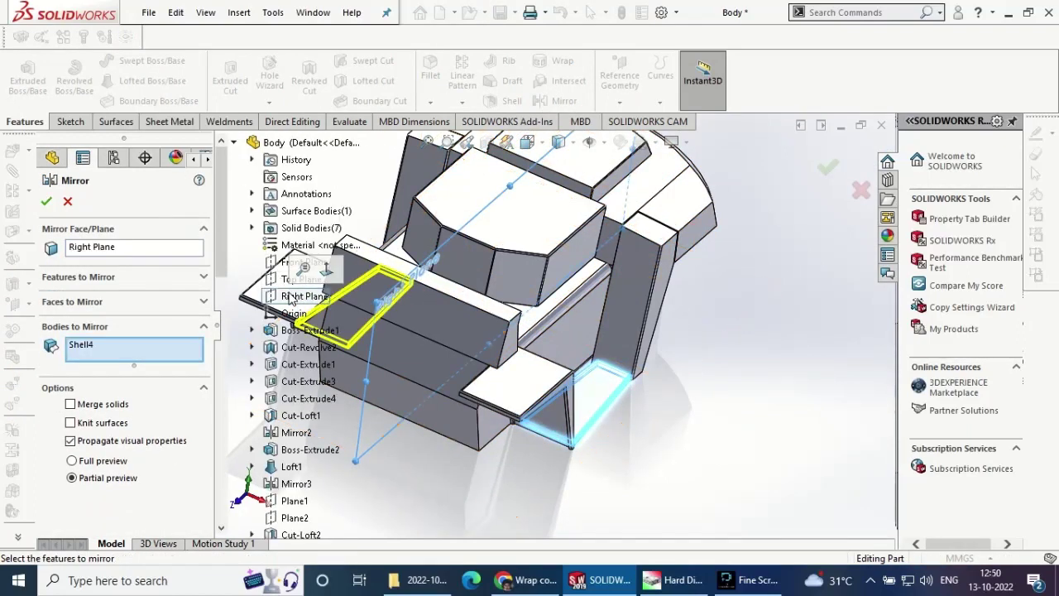
left_click(46, 203)
mouse_move(679, 377)
middle_mouse_down()
mouse_move(630, 395)
mouse_move(594, 120)
middle_mouse_up()
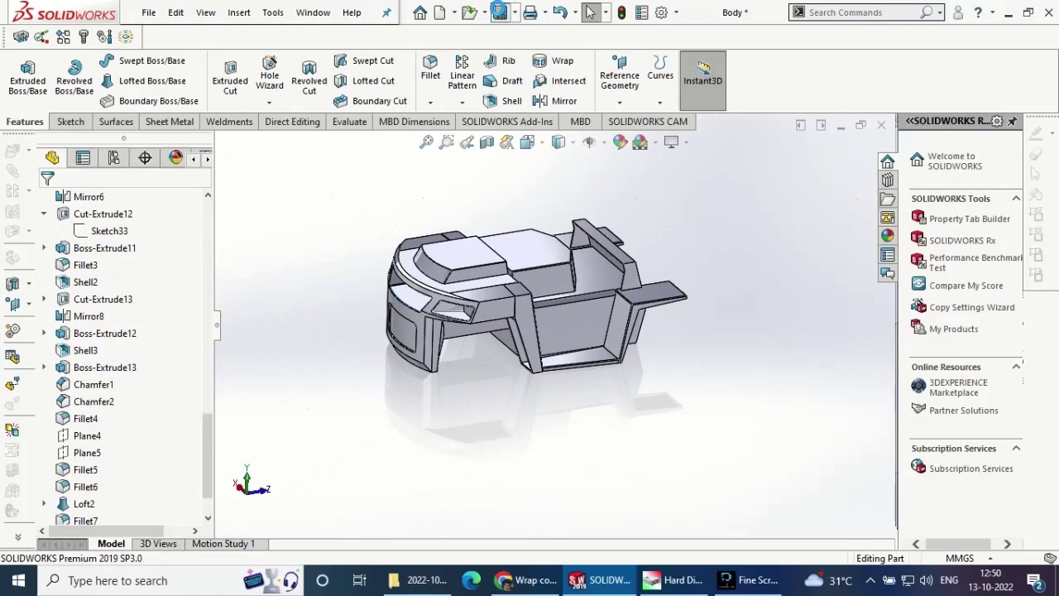
scroll(532, 214, "down", 5)
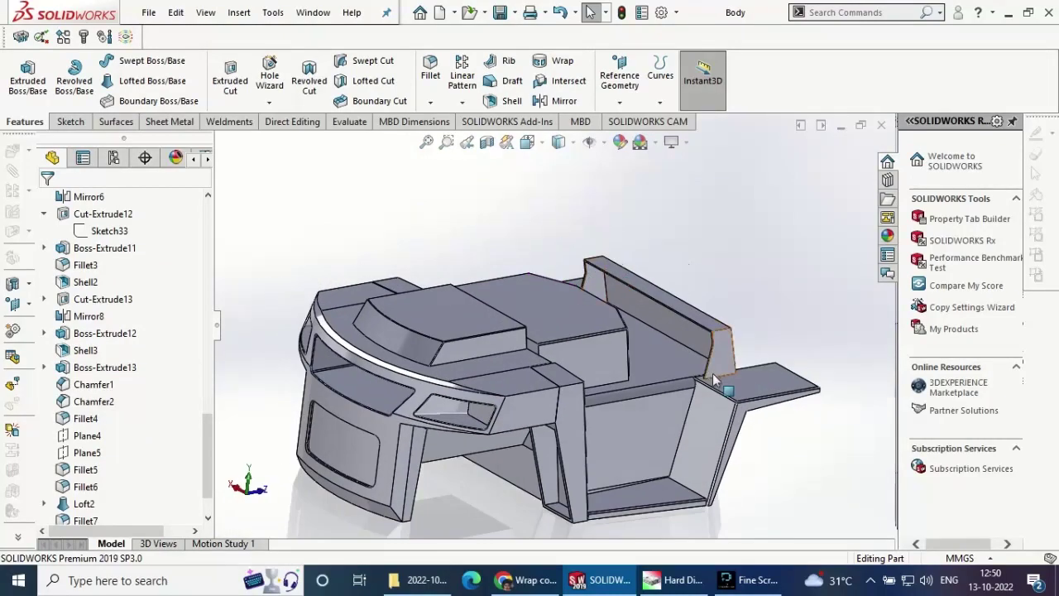
middle_click_drag(745, 279, 566, 330)
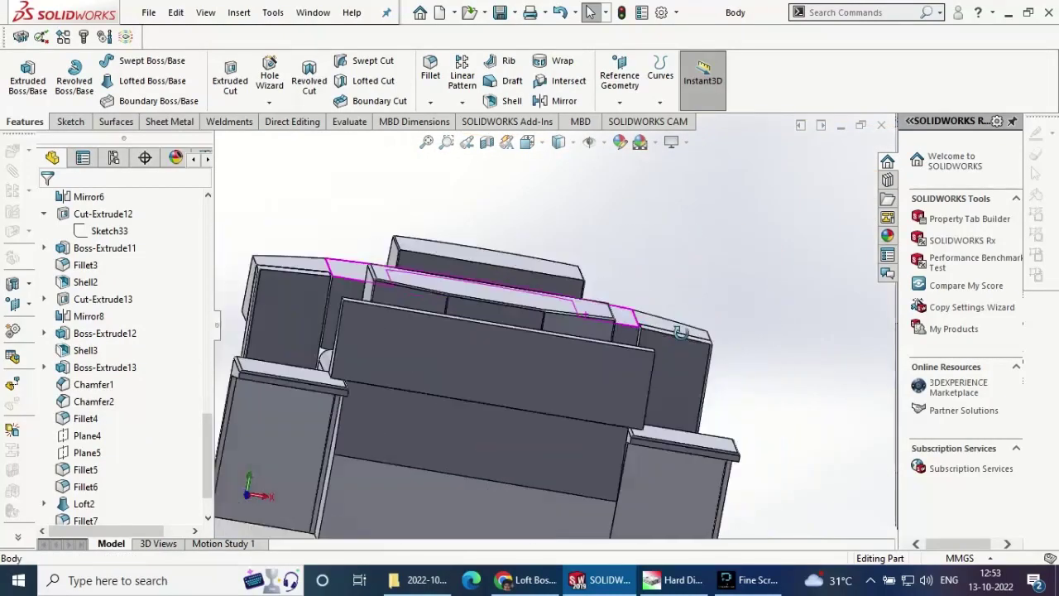
key("ctrl+7")
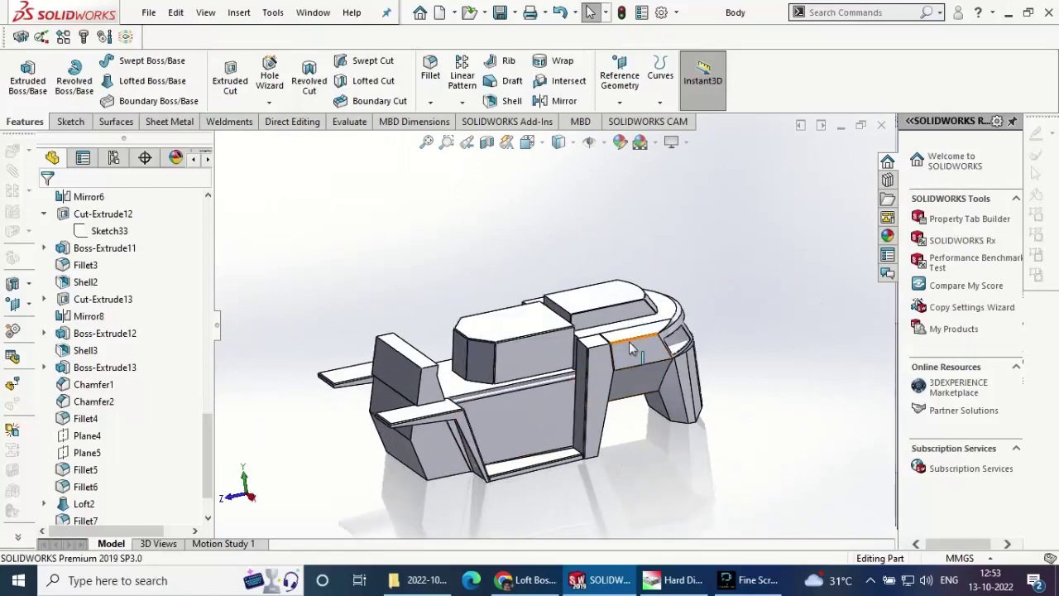
scroll(631, 349, "down", 3)
scroll(587, 359, "down", 3)
scroll(485, 324, "down", 3)
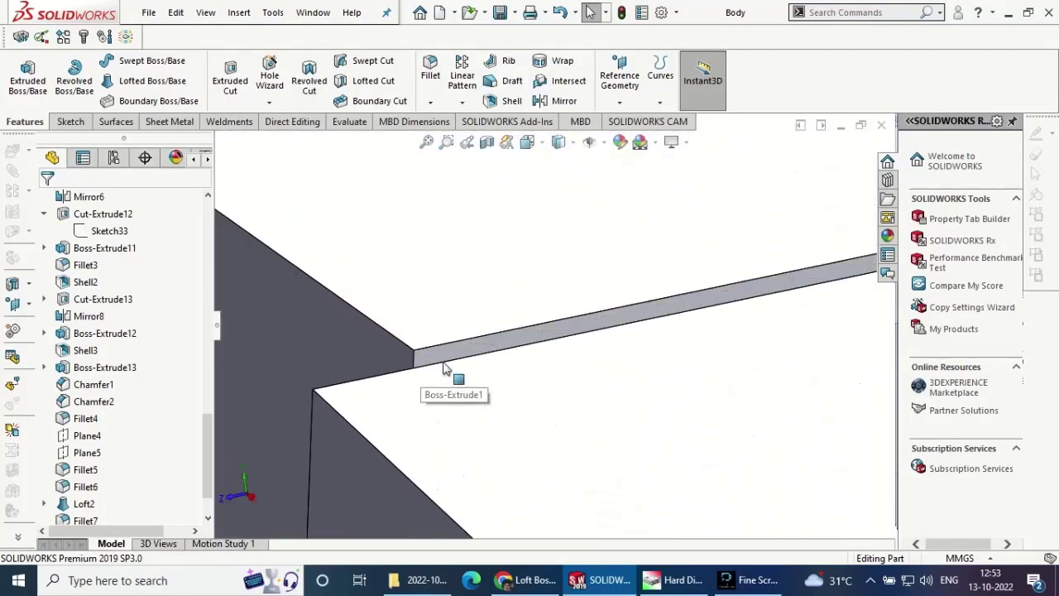
- Start a new sketch on the selected body face, viewed Normal To
left_click(445, 368)
left_click(510, 307)
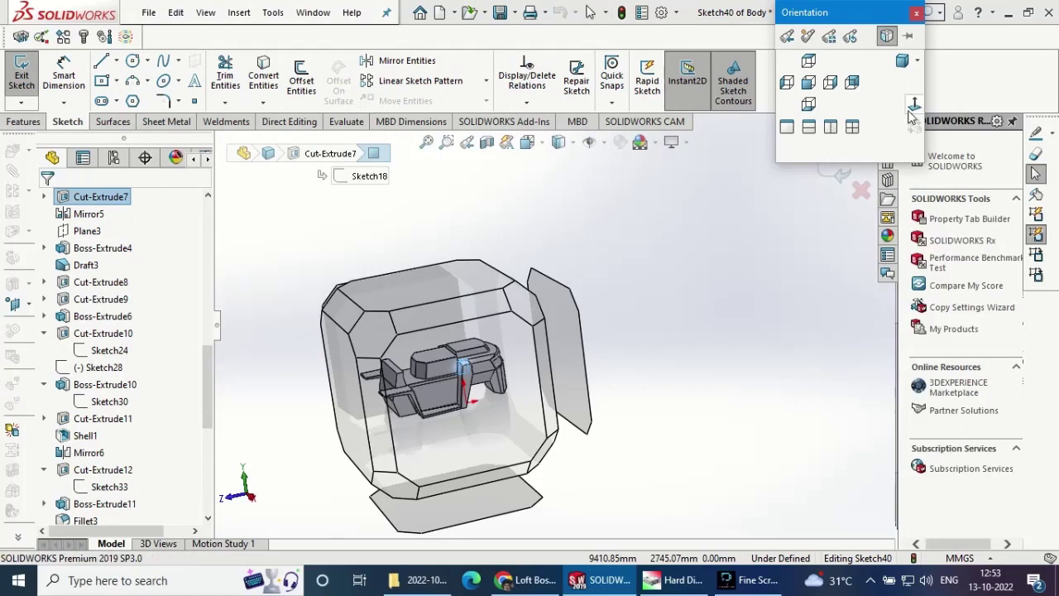
left_click(742, 193)
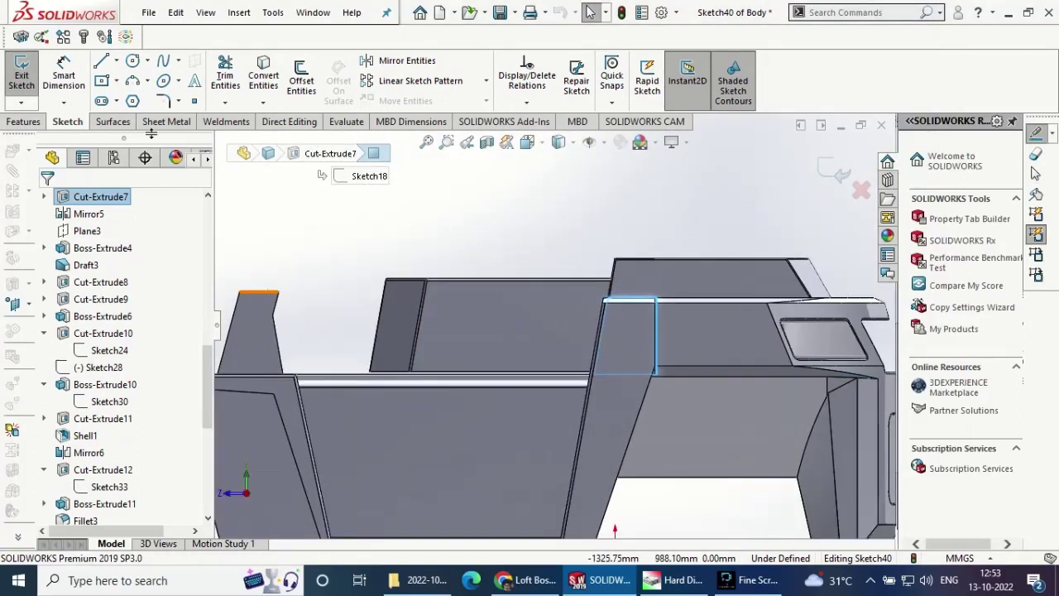
- Draw a three-line outline: up from the rear fin, across the top, down to the front block
left_click(102, 64)
scroll(417, 319, "up", 3)
scroll(418, 319, "up", 2)
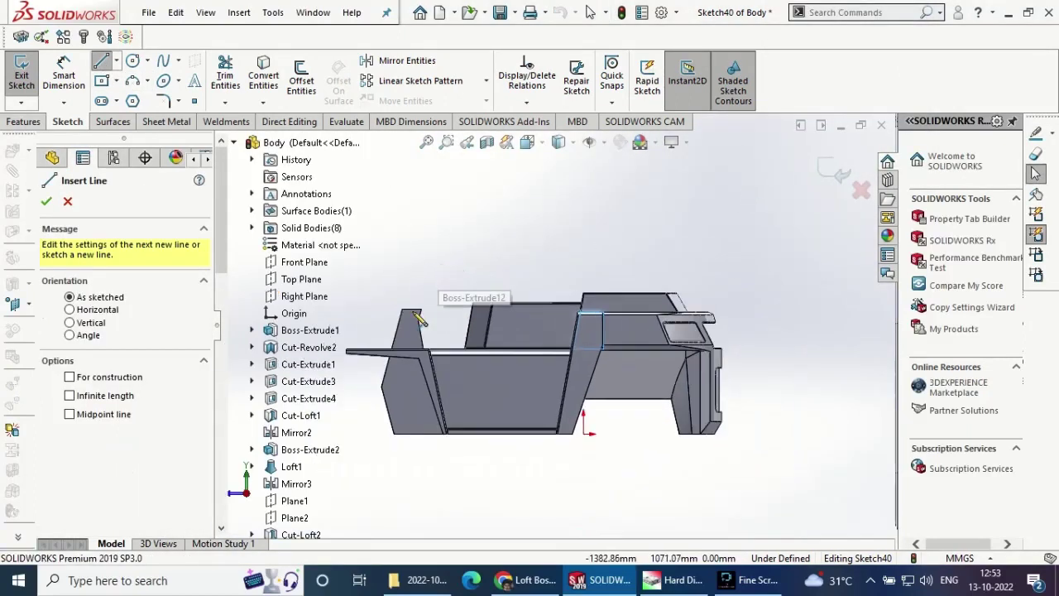
left_click(411, 310)
left_click(436, 194)
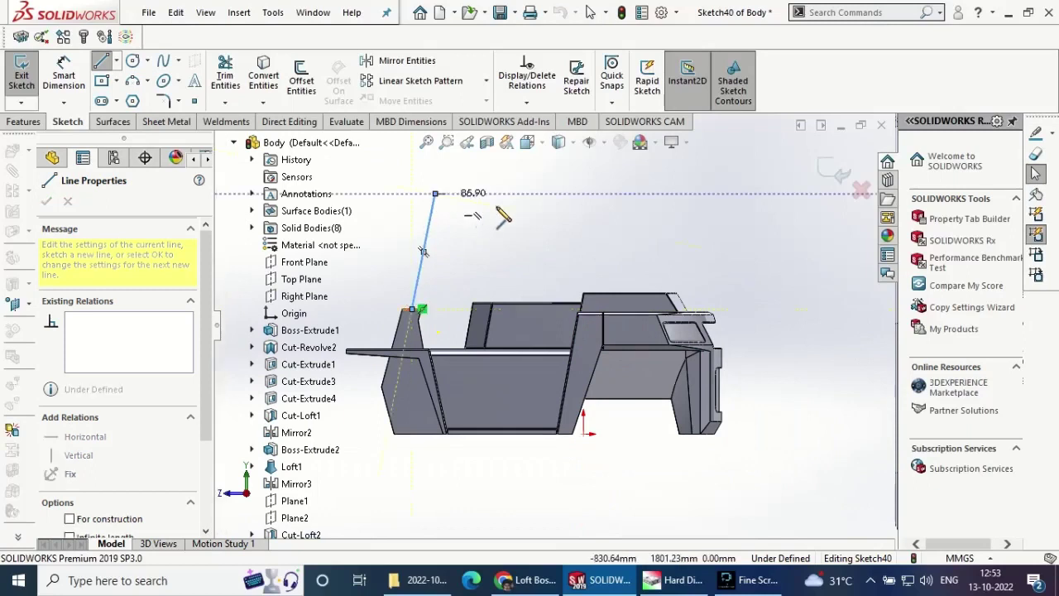
left_click(535, 193)
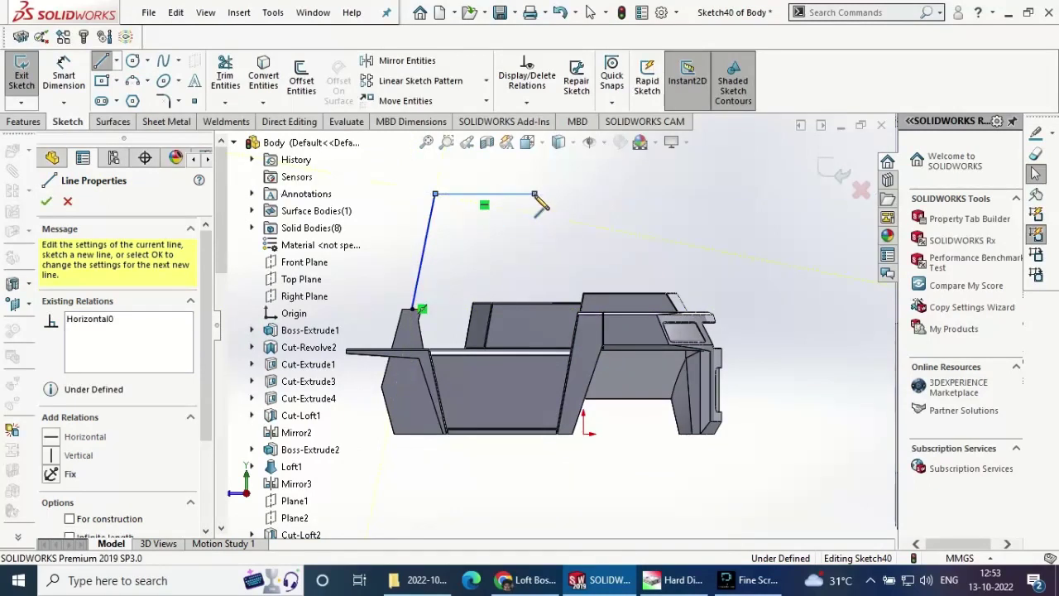
left_click(589, 314)
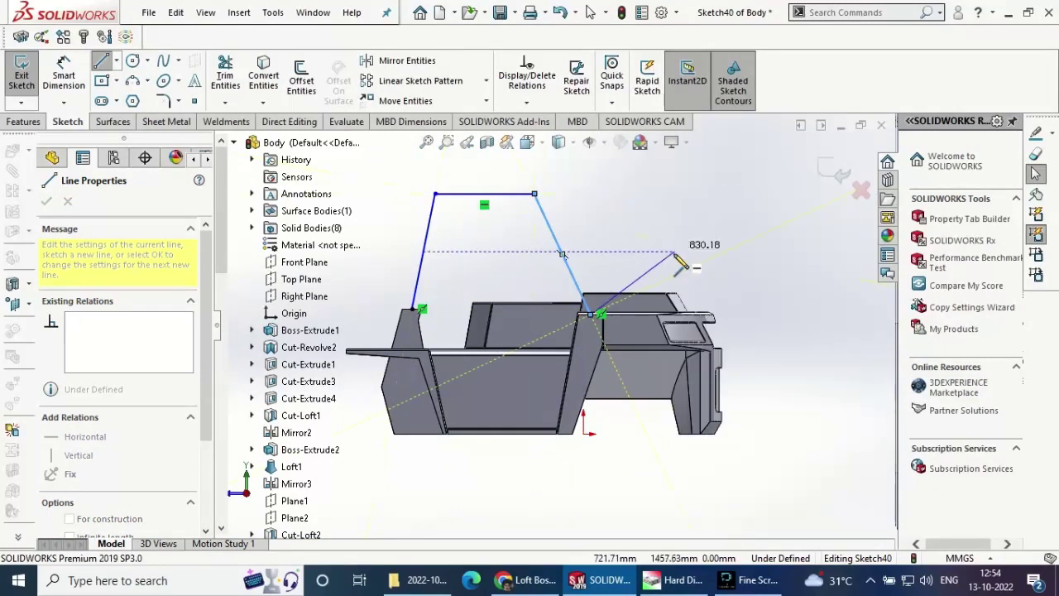
key("Escape")
key("Escape")
- Remove the lower right endpoint's midpoint relation and snap it onto the edge midpoint
scroll(620, 360, "down", 3)
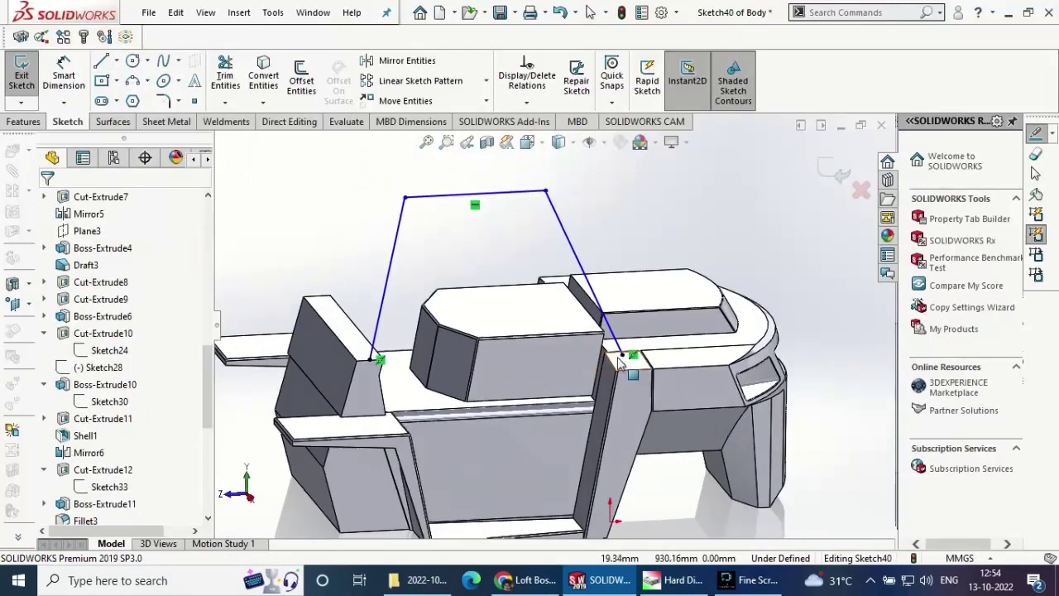
scroll(621, 360, "down", 3)
left_click(581, 361)
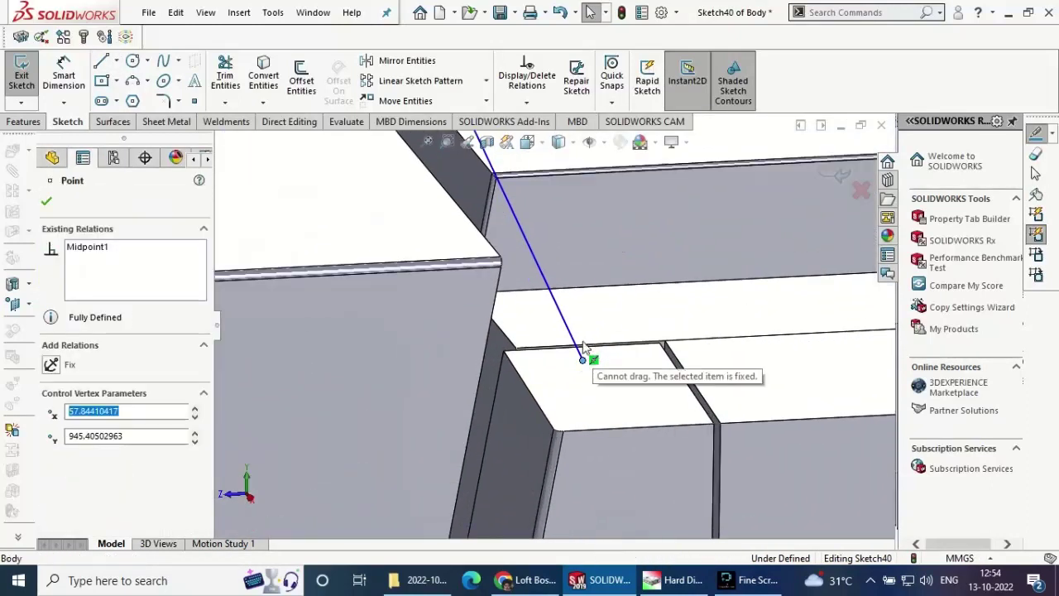
right_click(584, 349)
left_click(712, 507)
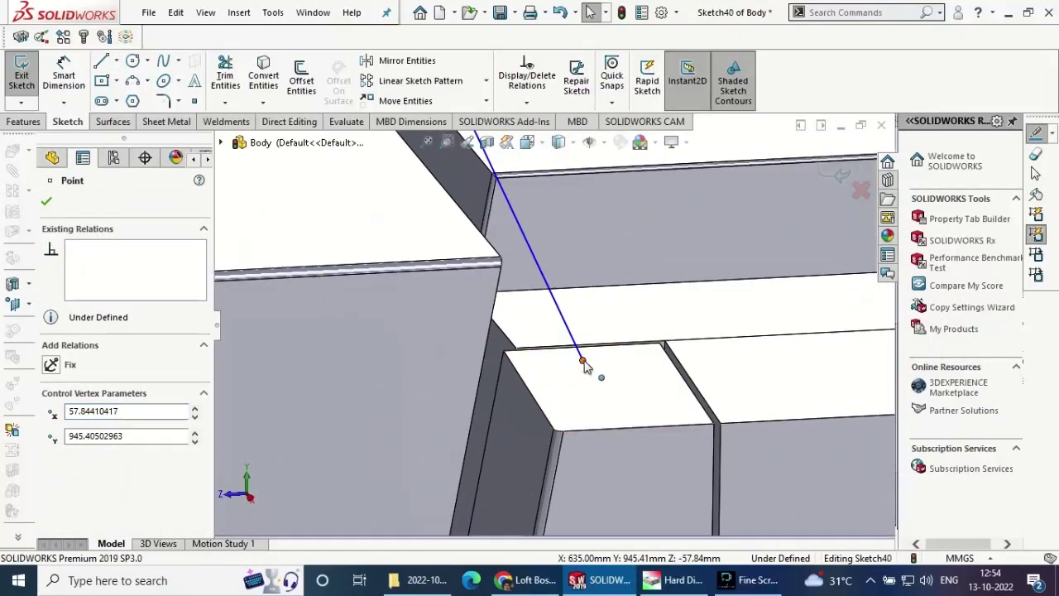
left_click_drag(583, 367, 602, 346)
scroll(586, 335, "up", 3)
scroll(549, 296, "up", 4)
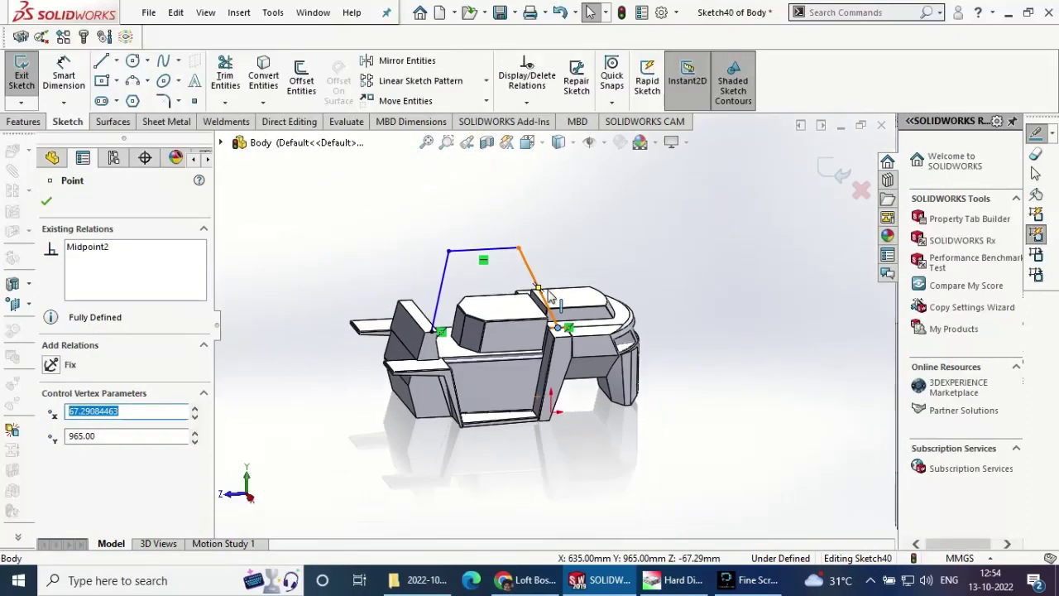
- Dimension the frame's top line 800 mm wide and its height 1000 mm
left_click(64, 74)
left_click(484, 249)
left_click(488, 217)
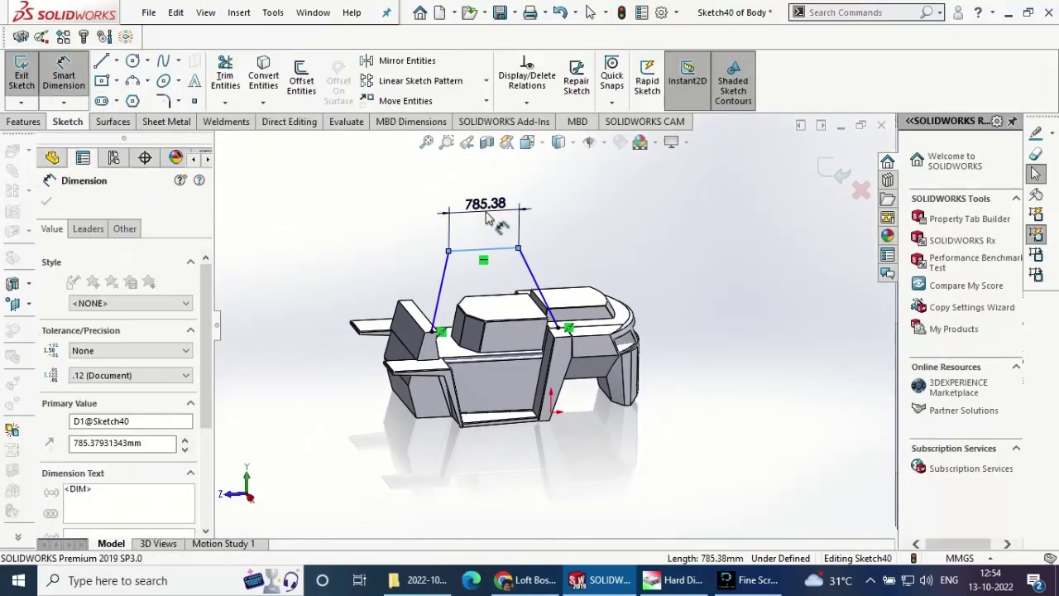
type("800")
key("Return")
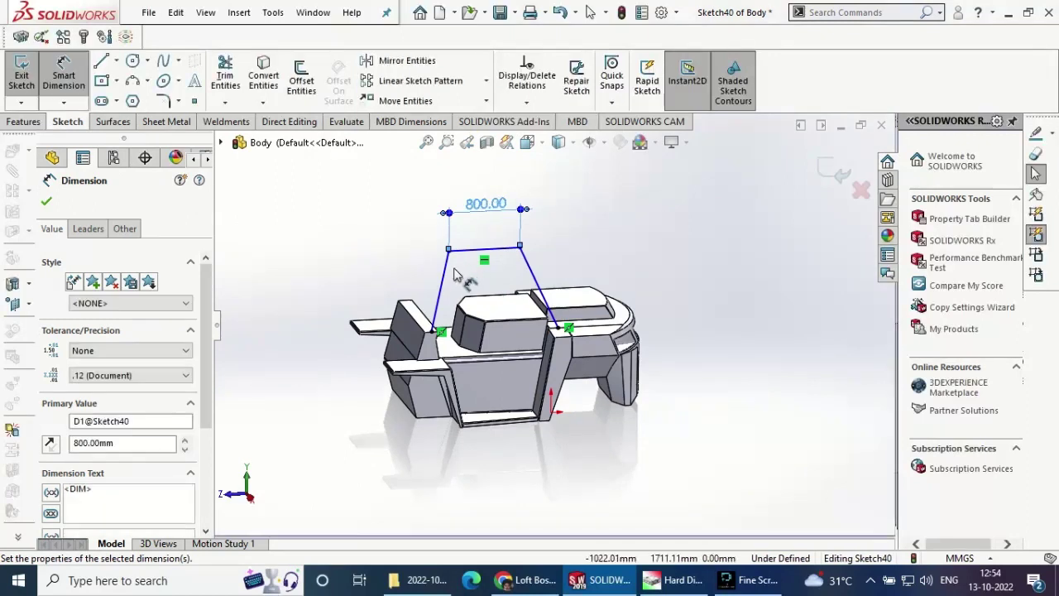
left_click(468, 249)
left_click(436, 331)
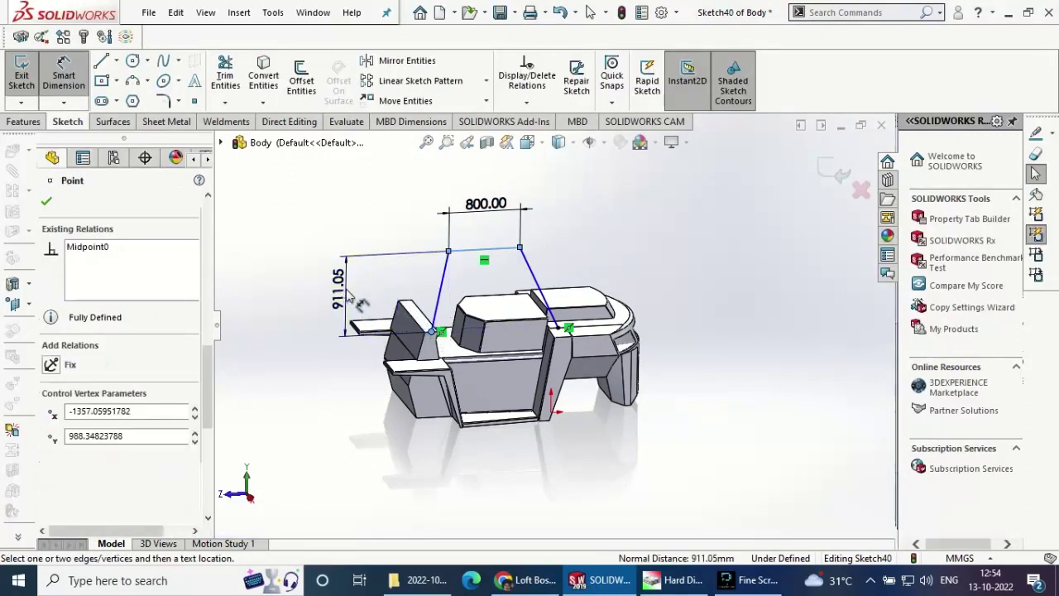
left_click(348, 298)
type("100")
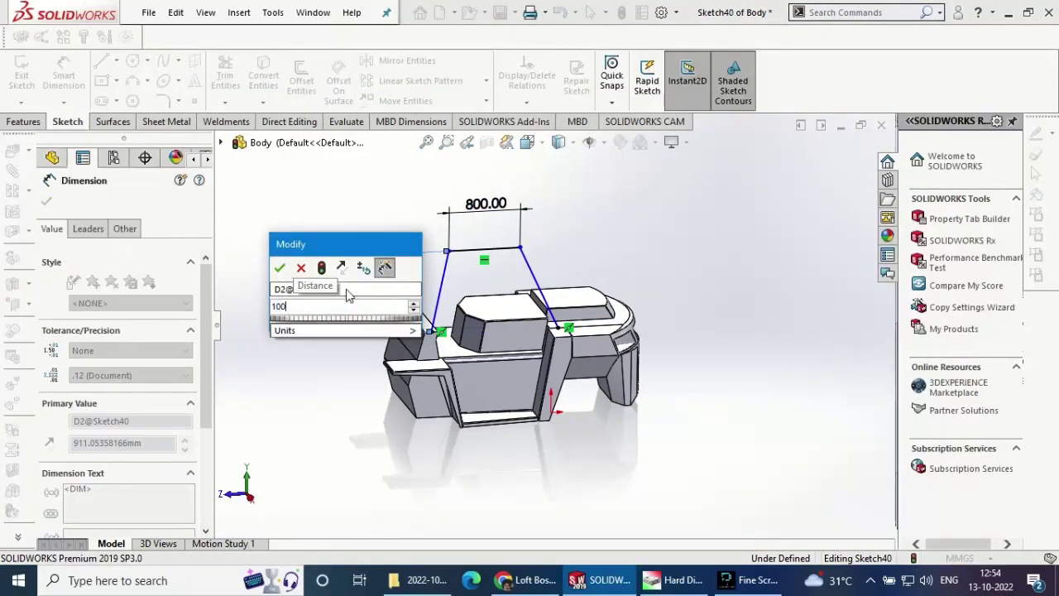
type("0")
key("Return")
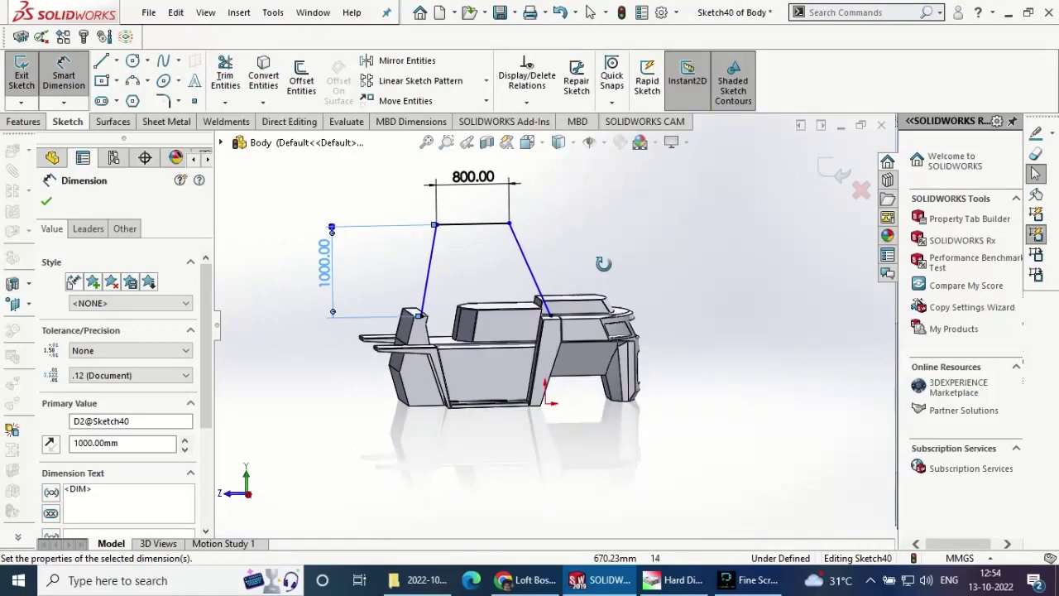
- Make the frame's left line parallel to the body's slanted edge
scroll(587, 242, "down", 2)
scroll(599, 265, "down", 1)
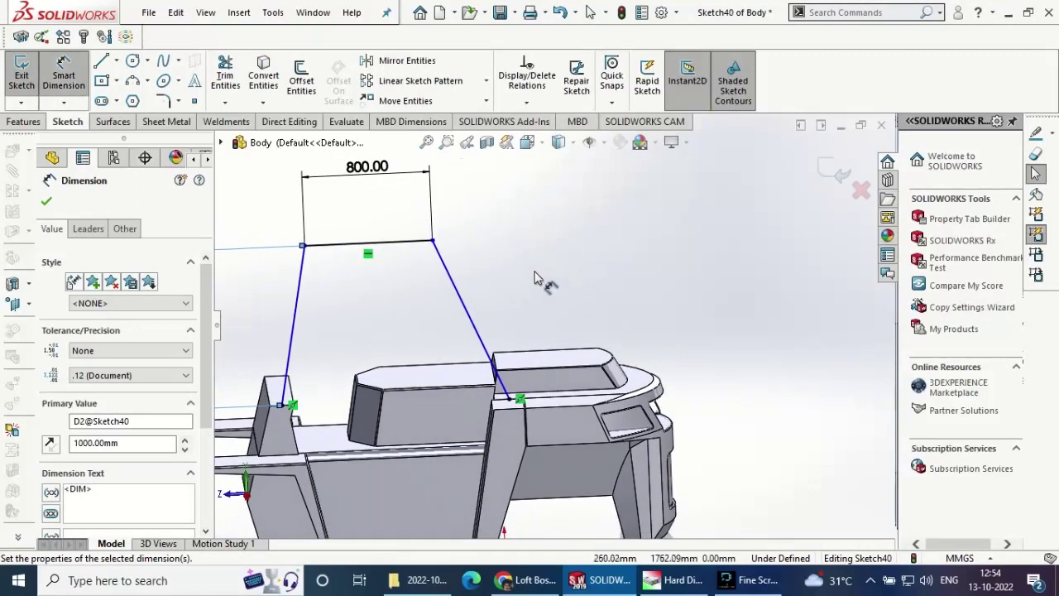
scroll(543, 284, "up", 1)
left_click(372, 325)
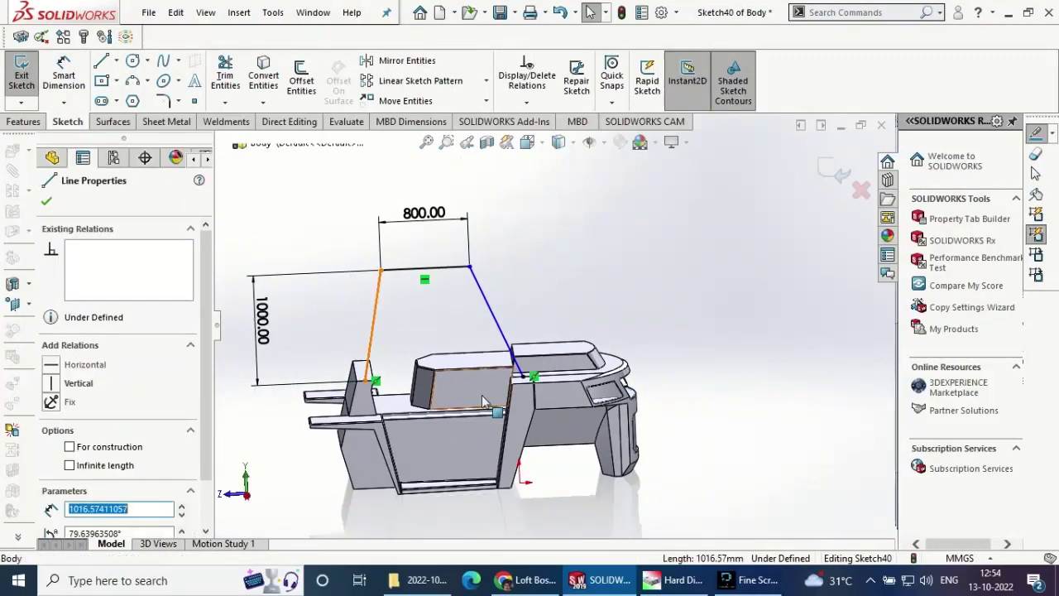
left_click(526, 449, "ctrl")
left_click(621, 379)
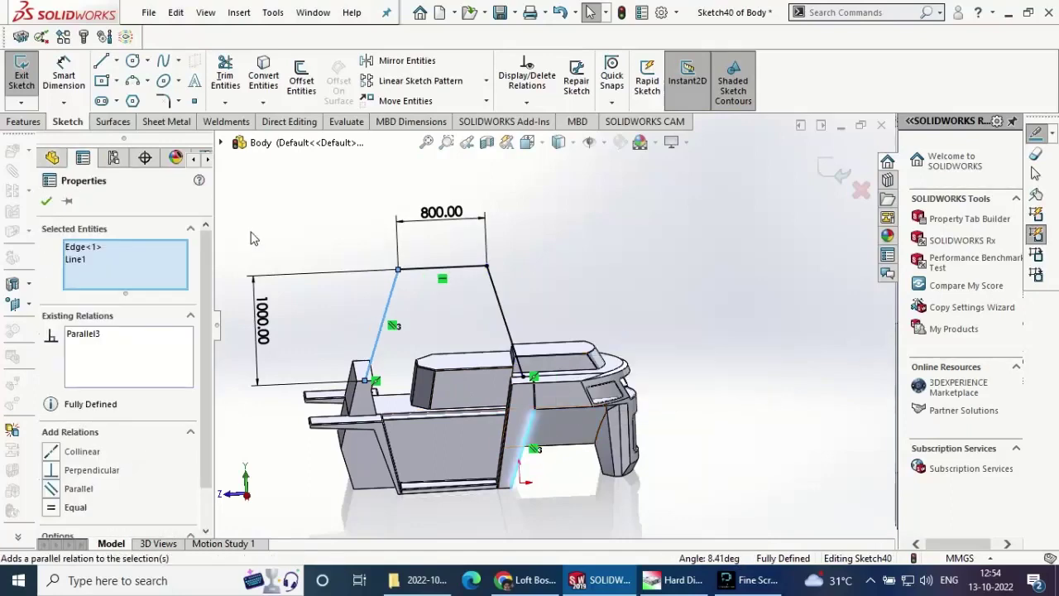
left_click(46, 202)
- Change the height to 1200 mm and the top width to 1000 mm, then exit the sketch
scroll(478, 301, "down", 2)
scroll(443, 296, "up", 3)
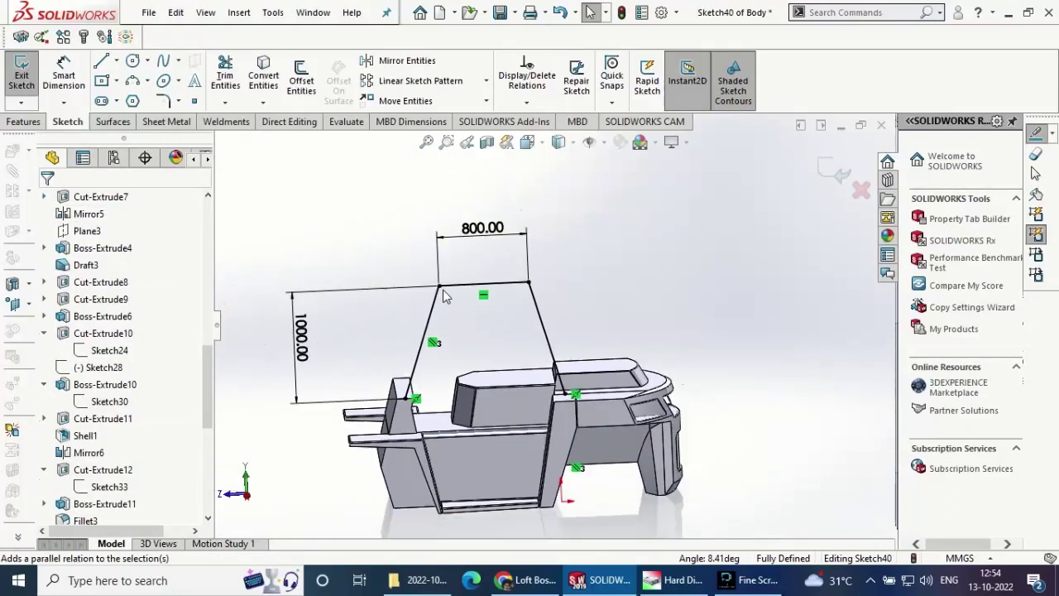
left_click(300, 348)
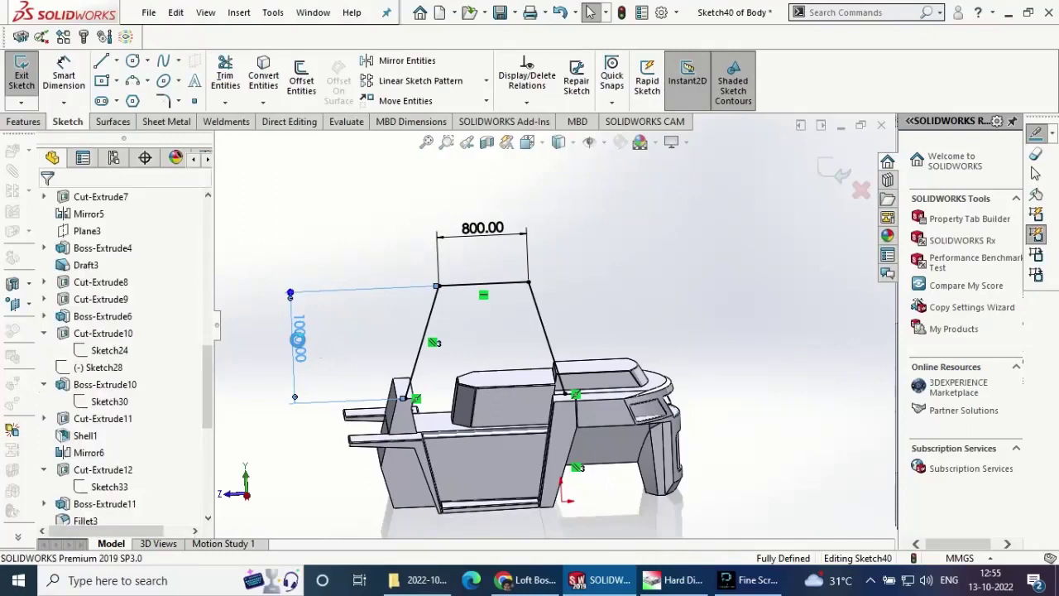
double_click(300, 340)
right_click(300, 341)
type("00")
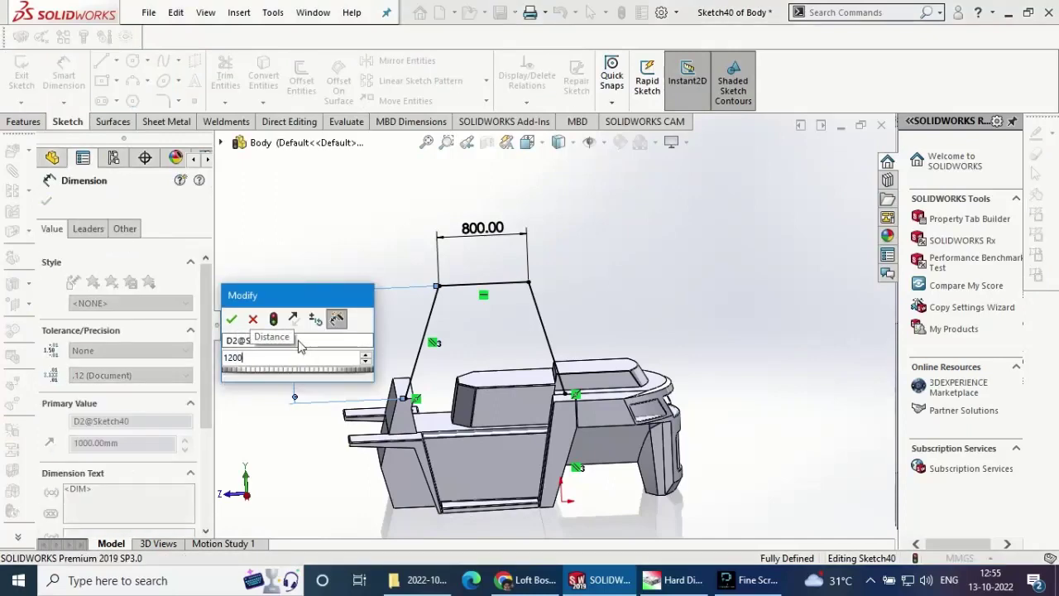
key("Return")
double_click(484, 210)
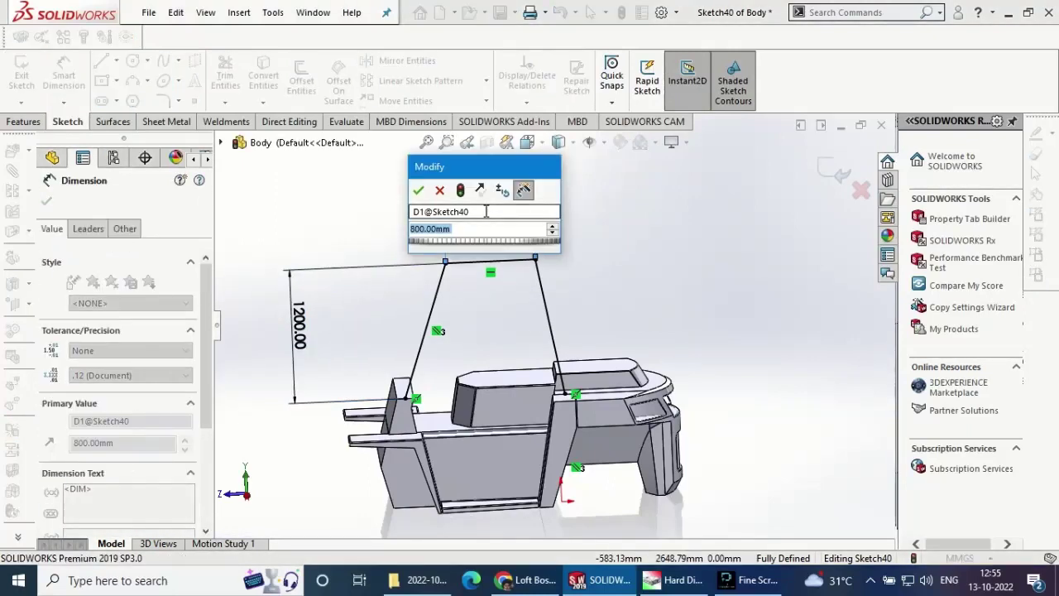
type("1000")
key("Return")
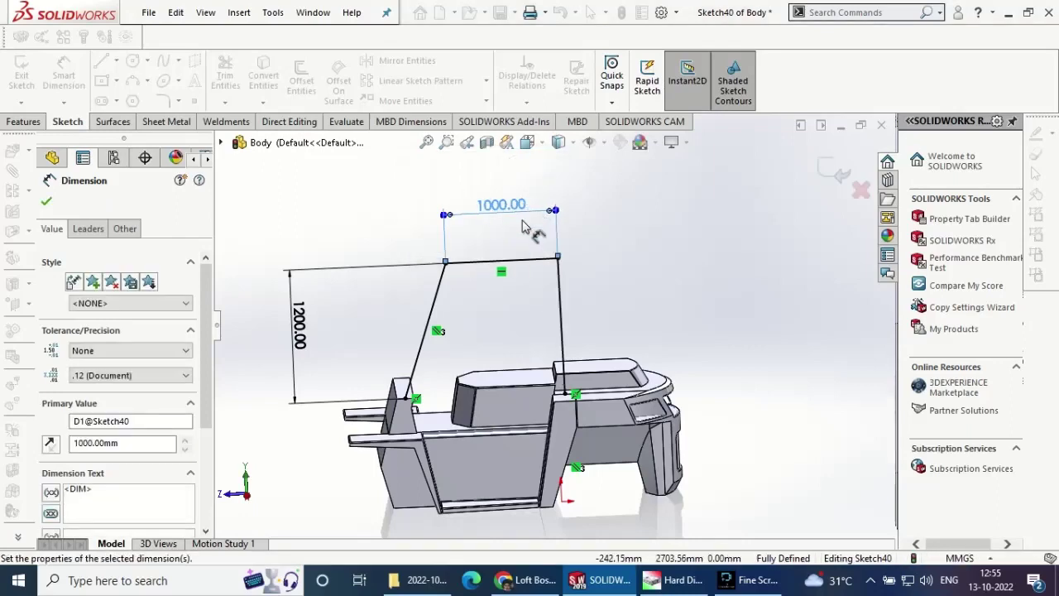
mouse_move(616, 292)
middle_mouse_down()
mouse_move(596, 261)
mouse_move(605, 298)
middle_mouse_up()
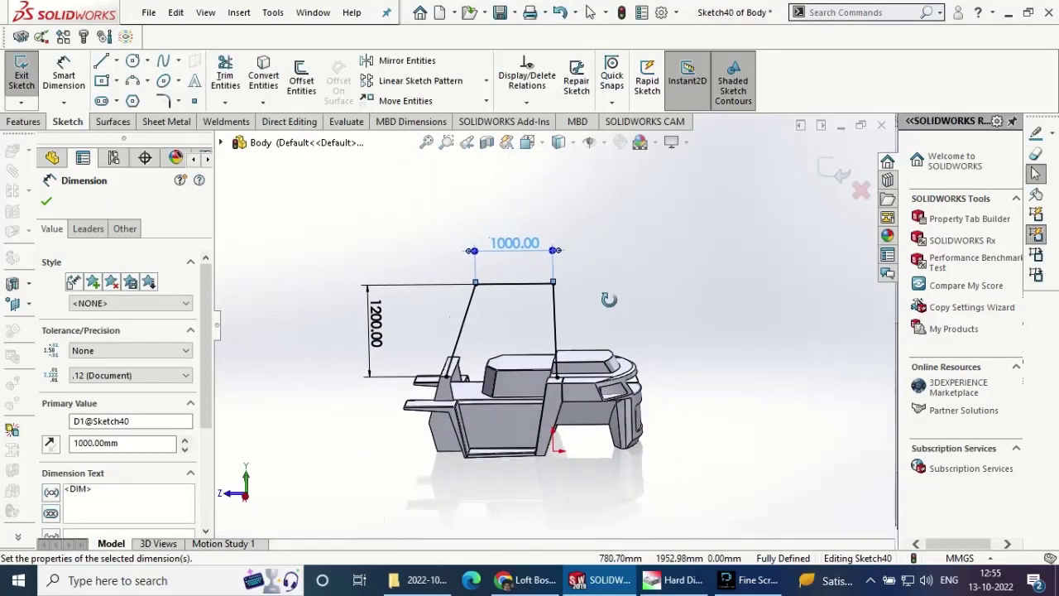
left_click(46, 201)
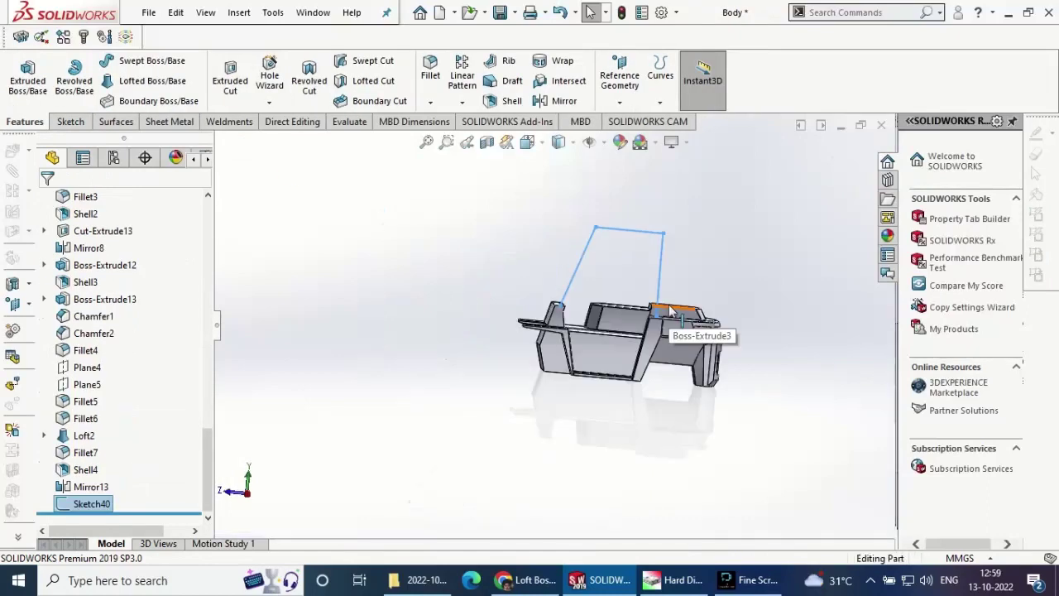
- Start a rectangular tube structural member, size 70 x 40 x 5, on the slanted Sketch40 line
scroll(702, 212, "down", 3)
scroll(668, 318, "down", 3)
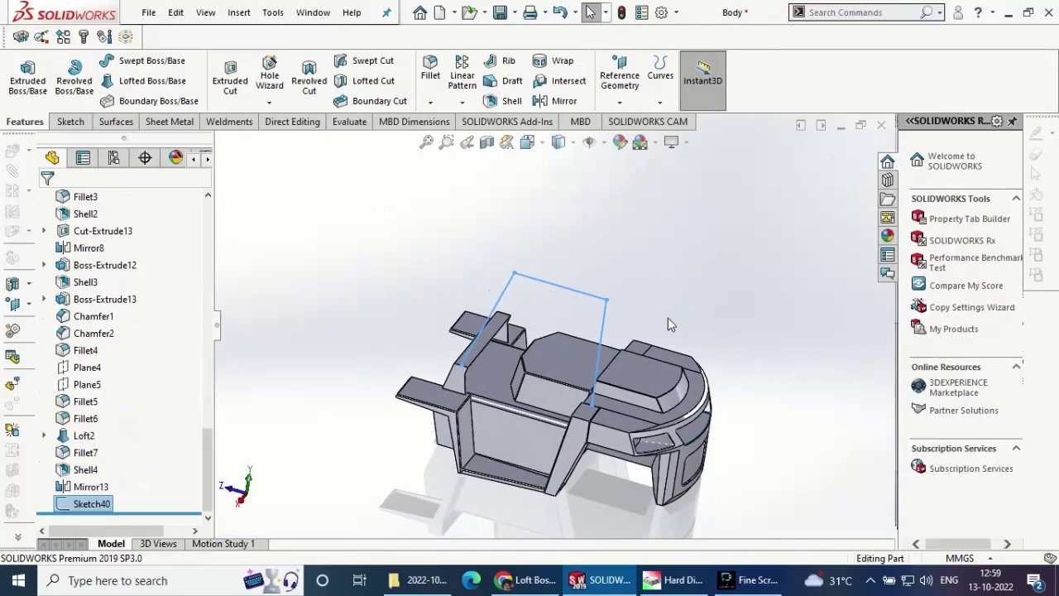
left_click(240, 121)
left_click(115, 81)
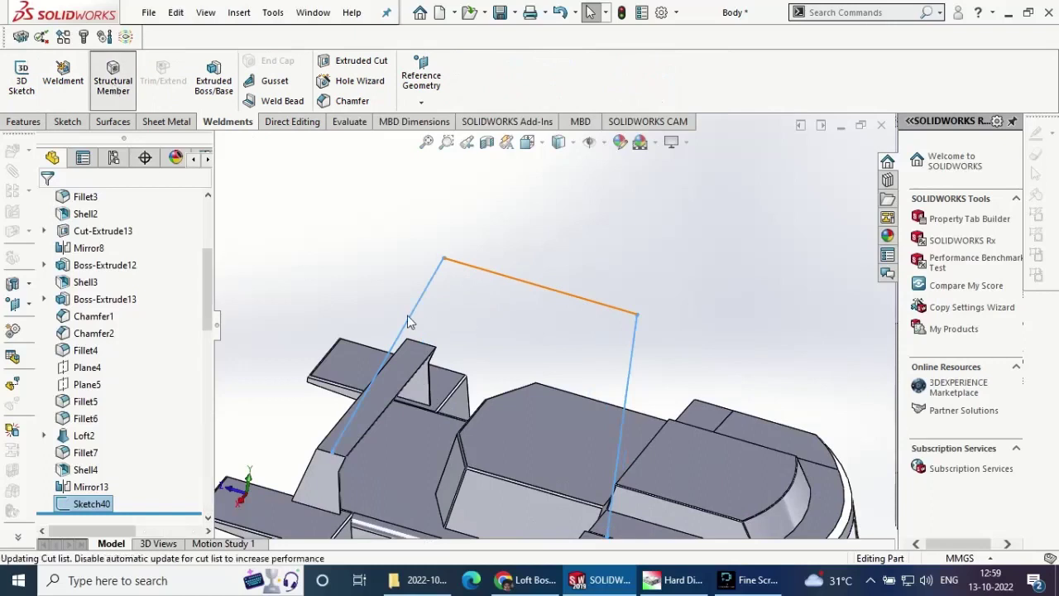
left_click(124, 344)
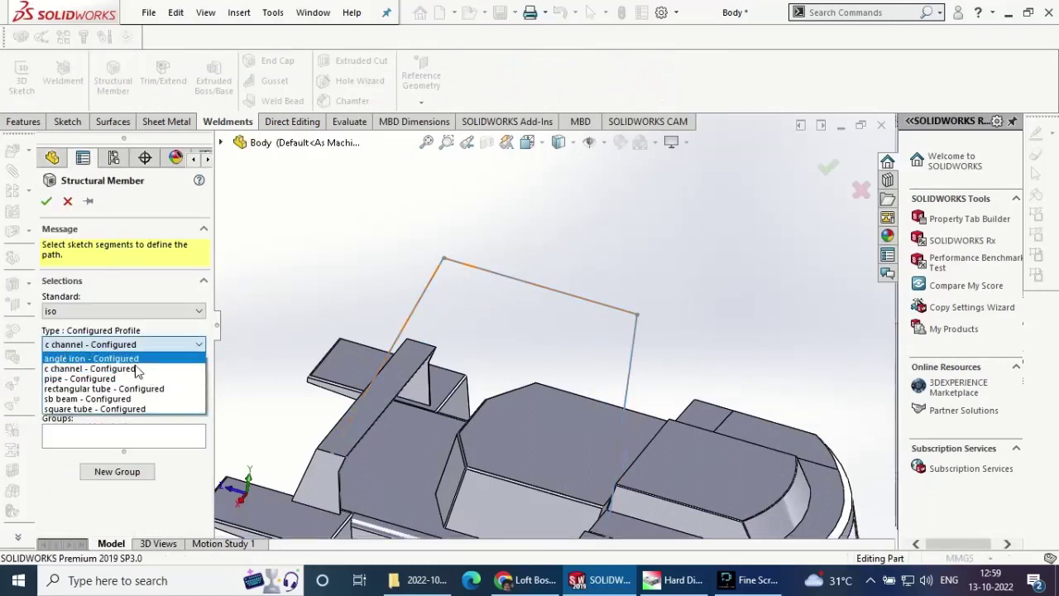
left_click(143, 395)
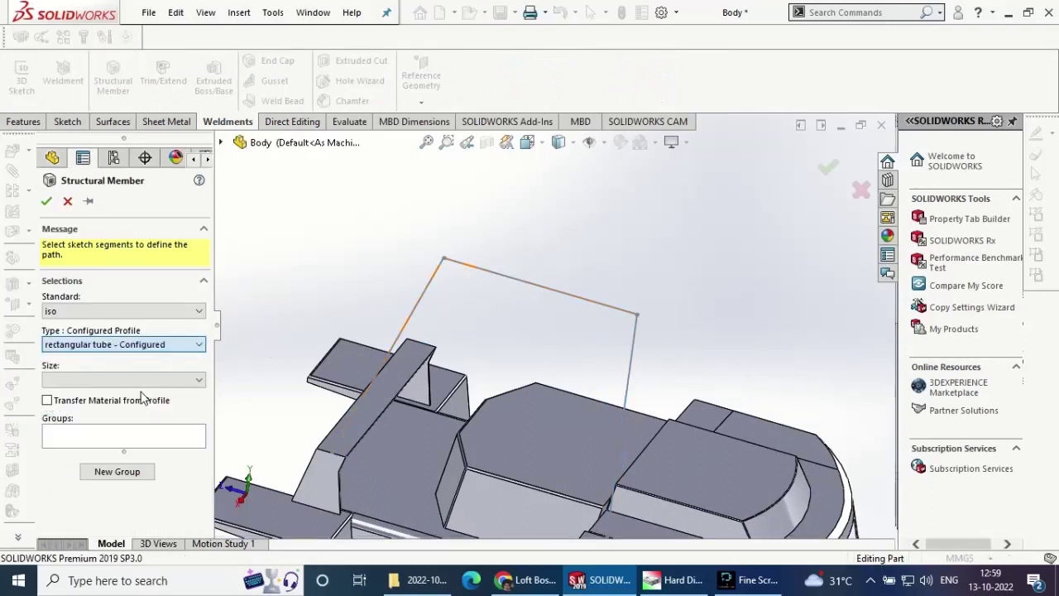
left_click(415, 316)
left_click(619, 289)
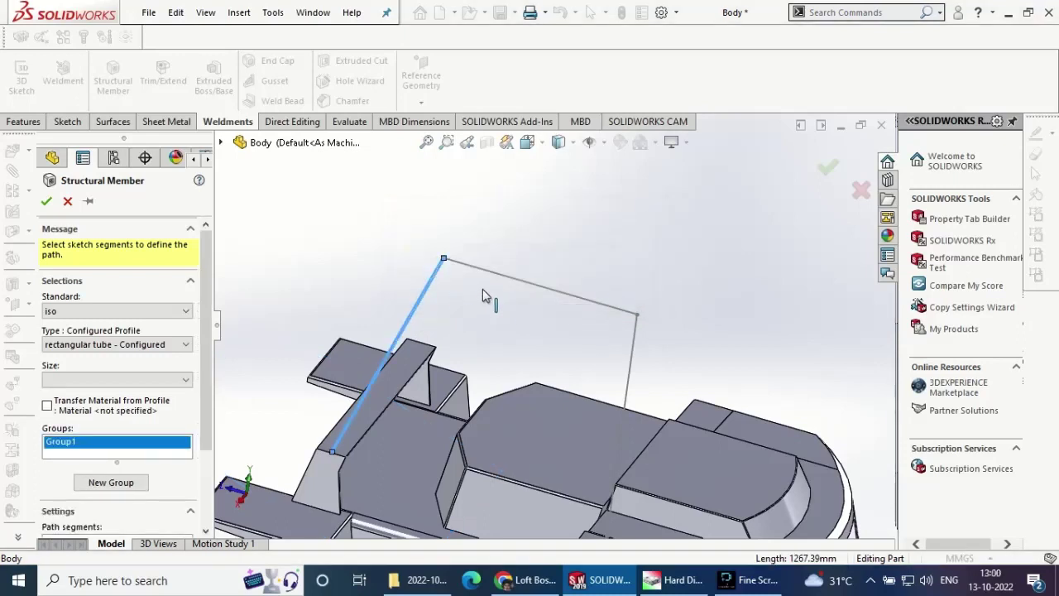
left_click(90, 379)
left_click(85, 417)
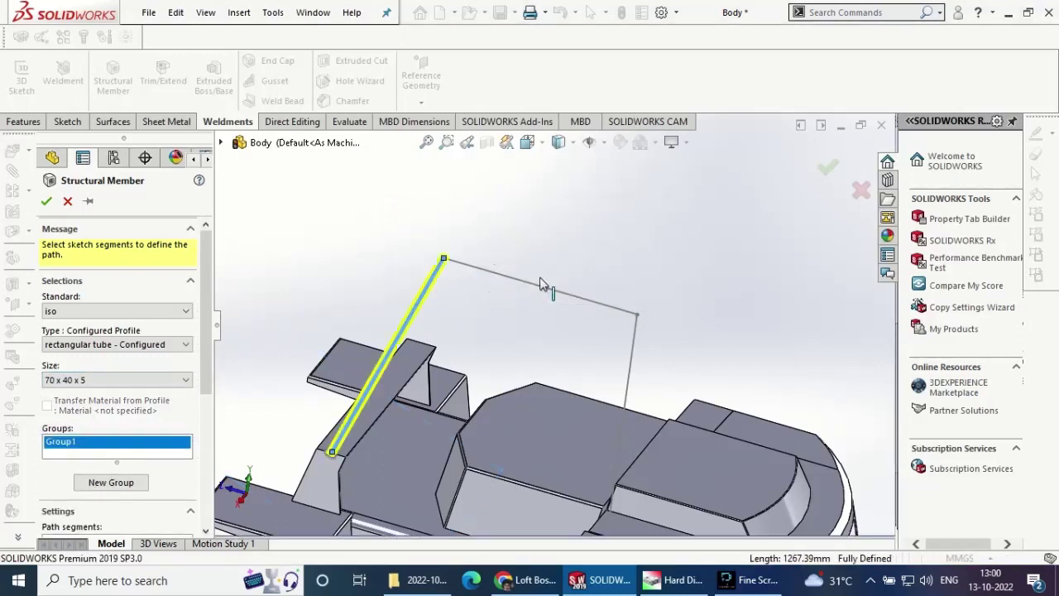
- Add the top line and the right vertical line to the member path
scroll(192, 460, "down", 5)
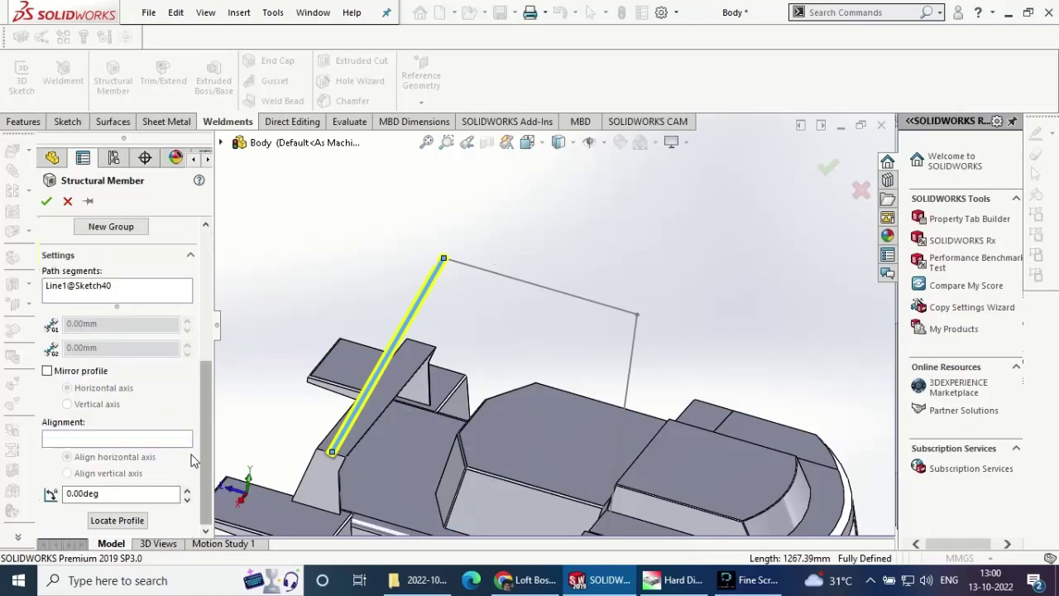
left_click(150, 294)
left_click(536, 287)
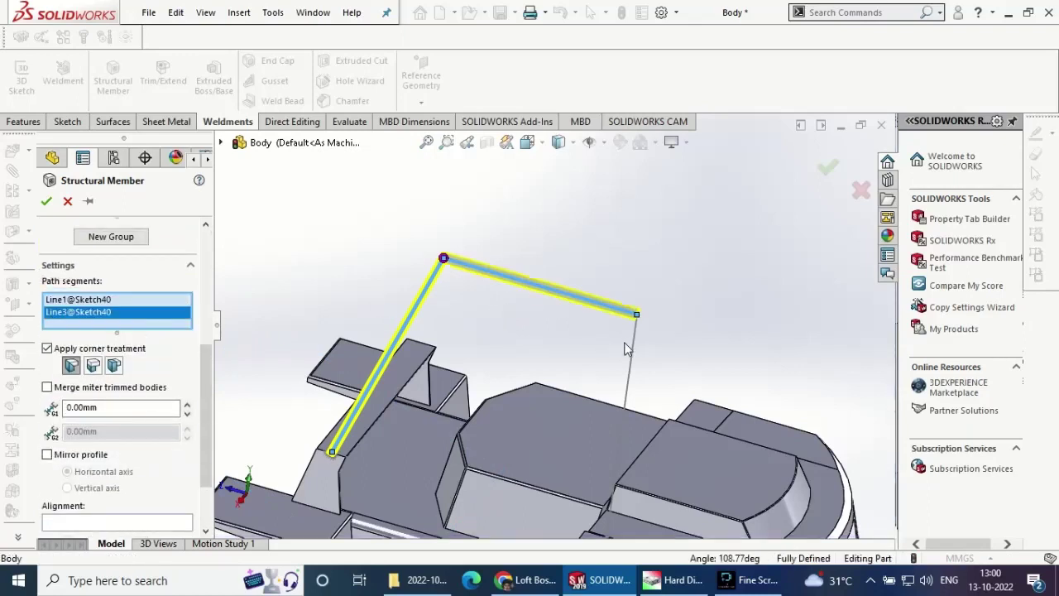
left_click(635, 356)
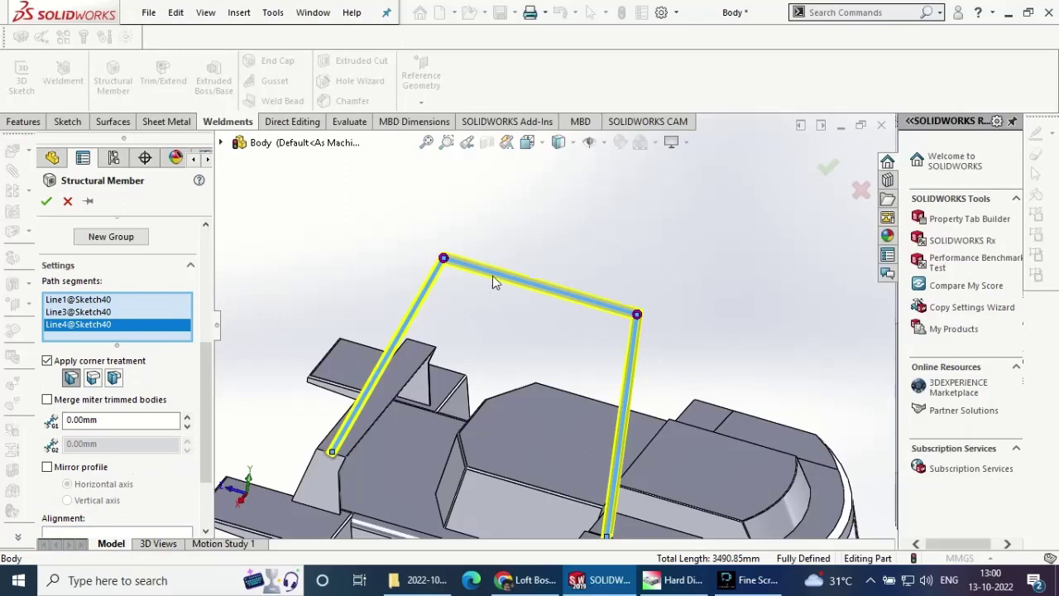
scroll(492, 281, "down", 3)
scroll(535, 312, "up", 5)
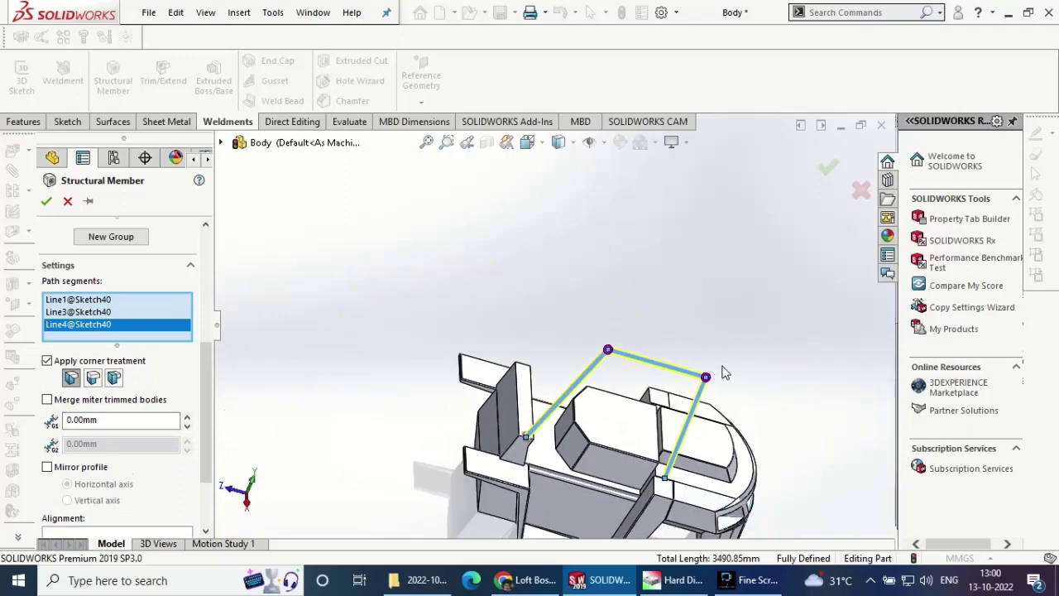
scroll(721, 372, "down", 1)
scroll(558, 342, "down", 2)
scroll(542, 381, "down", 2)
scroll(527, 417, "down", 2)
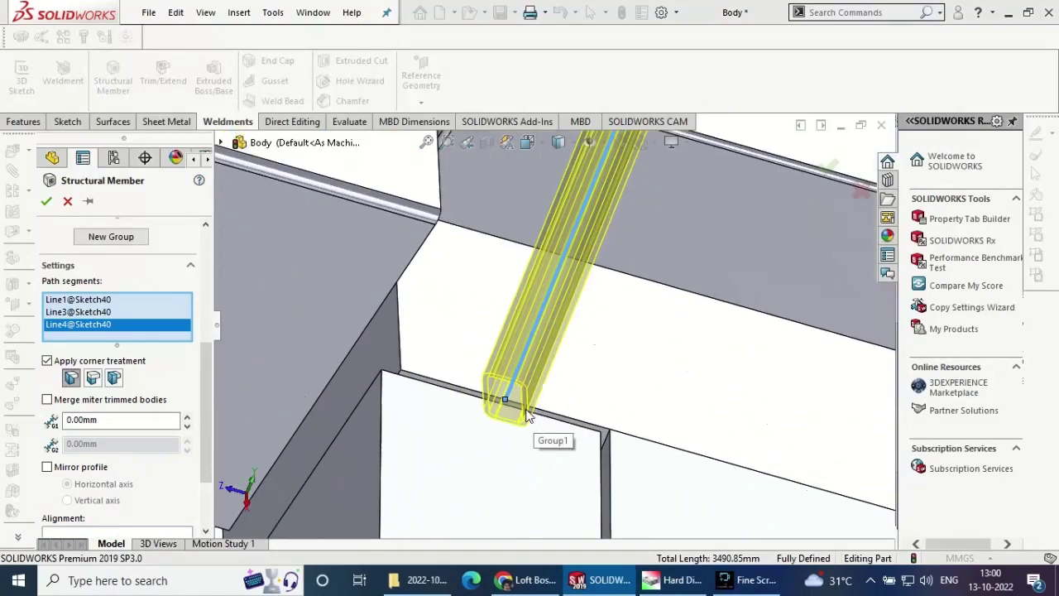
scroll(521, 416, "down", 2)
scroll(124, 414, "down", 3)
scroll(654, 372, "up", 2)
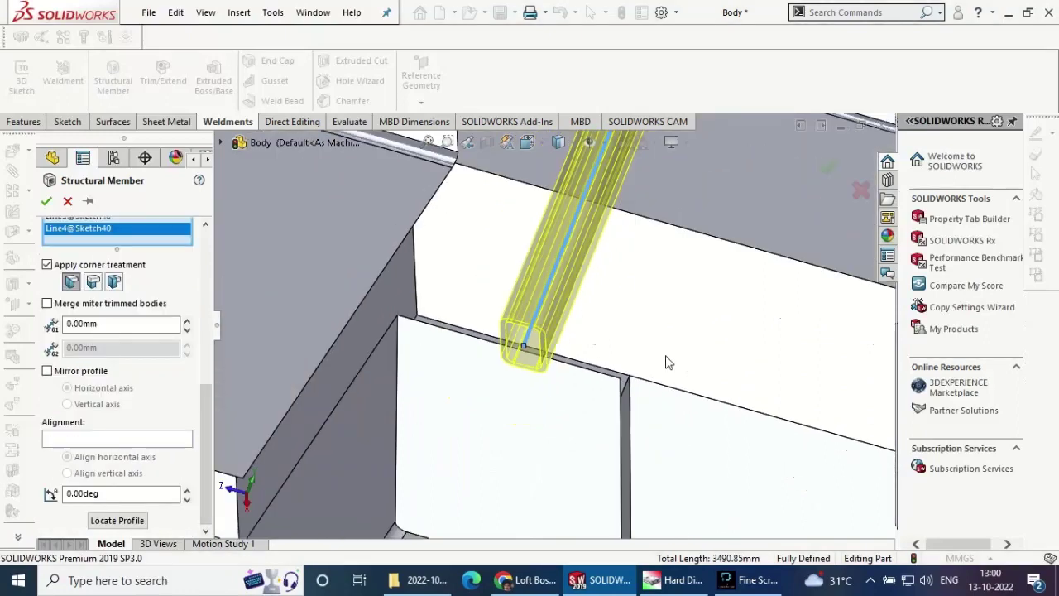
scroll(653, 331, "up", 2)
scroll(649, 187, "up", 3)
scroll(612, 265, "down", 2)
scroll(604, 279, "down", 2)
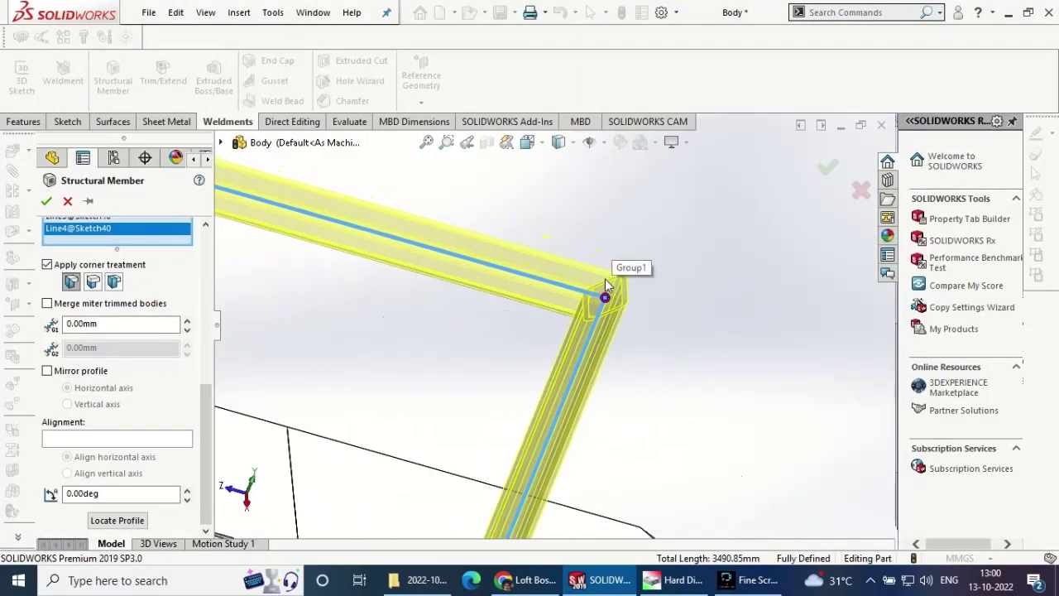
scroll(604, 282, "down", 1)
mouse_move(645, 314)
middle_mouse_down()
mouse_move(506, 354)
mouse_move(358, 366)
middle_mouse_up()
type("90")
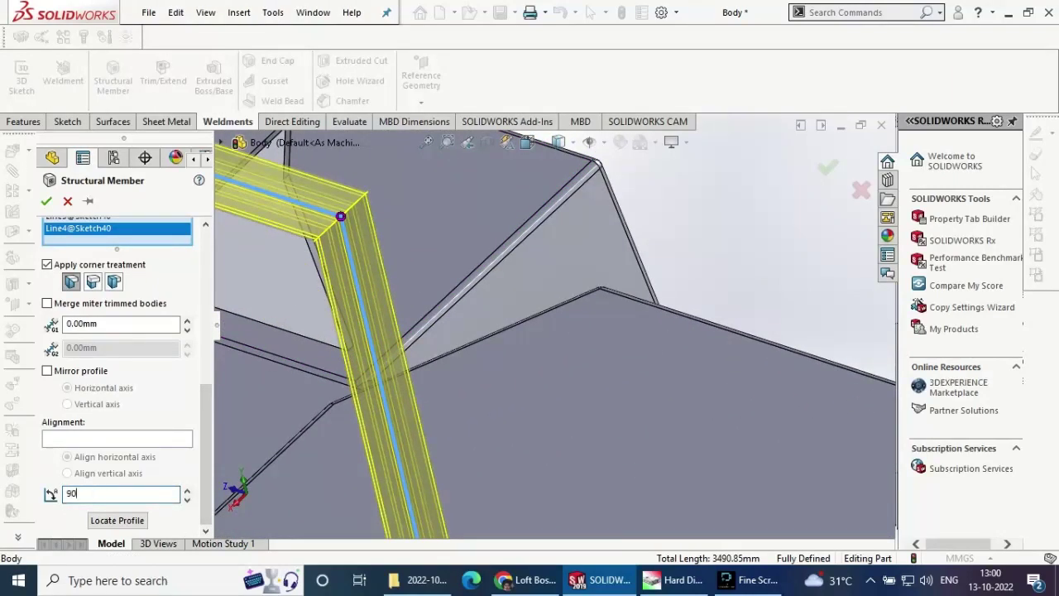
- Try profile rotations and edge alignments, anchoring the profile corner on the line endpoint
key("Return")
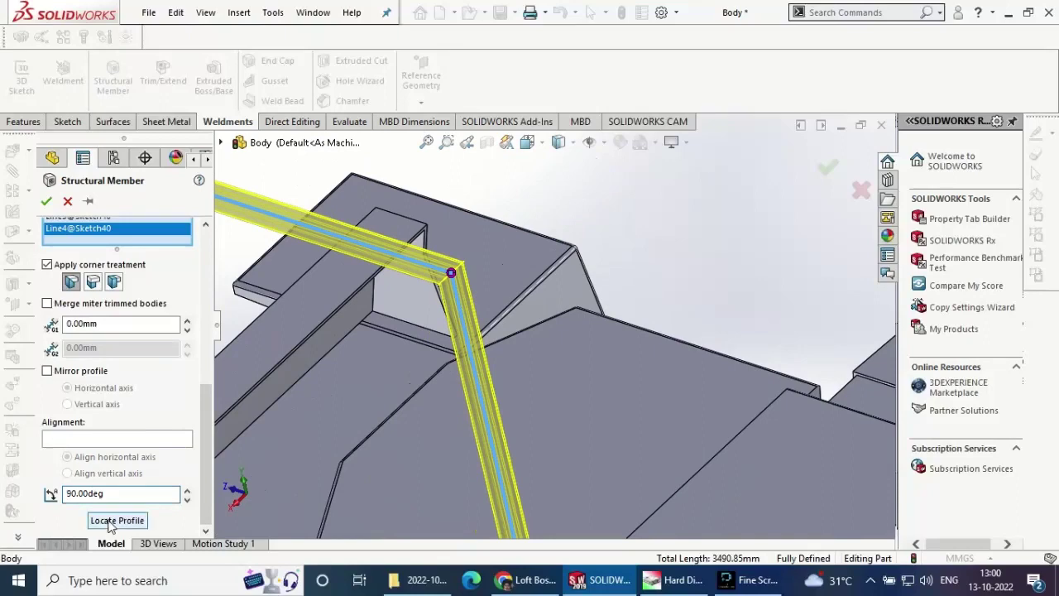
left_click(112, 521)
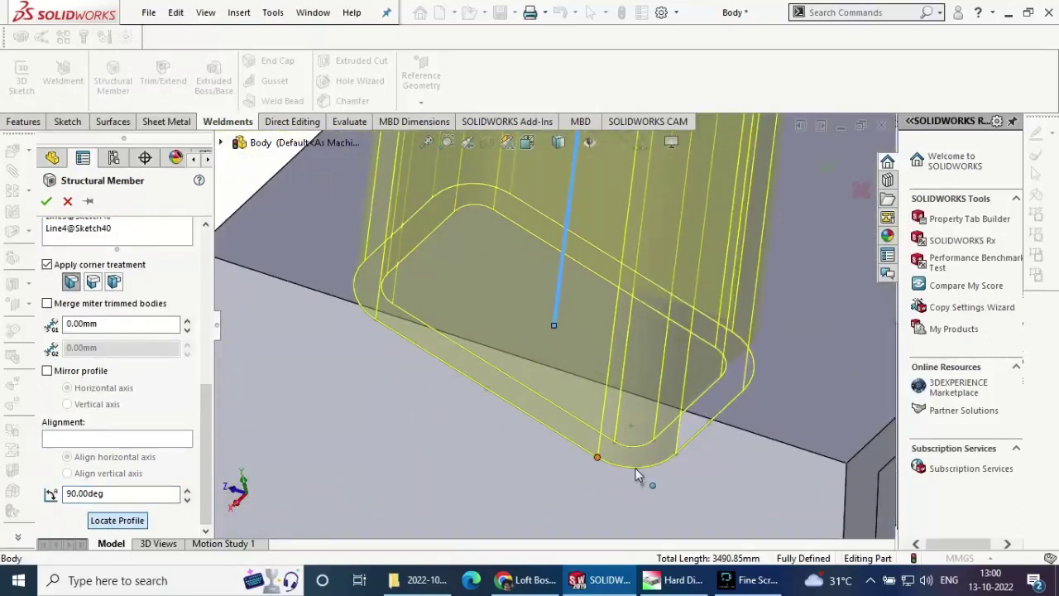
left_click(486, 390)
type("45")
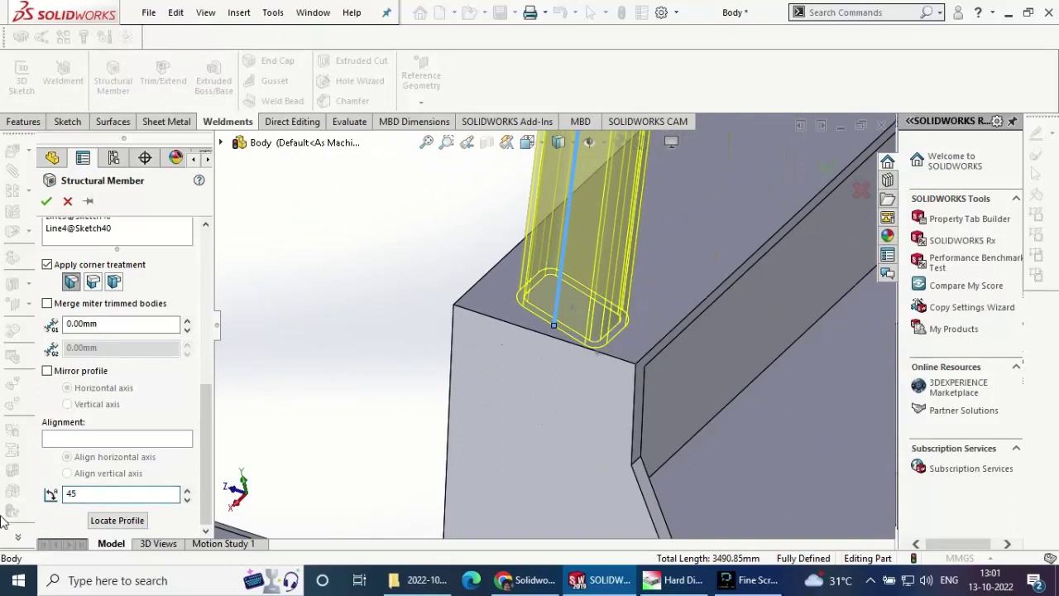
key("Return")
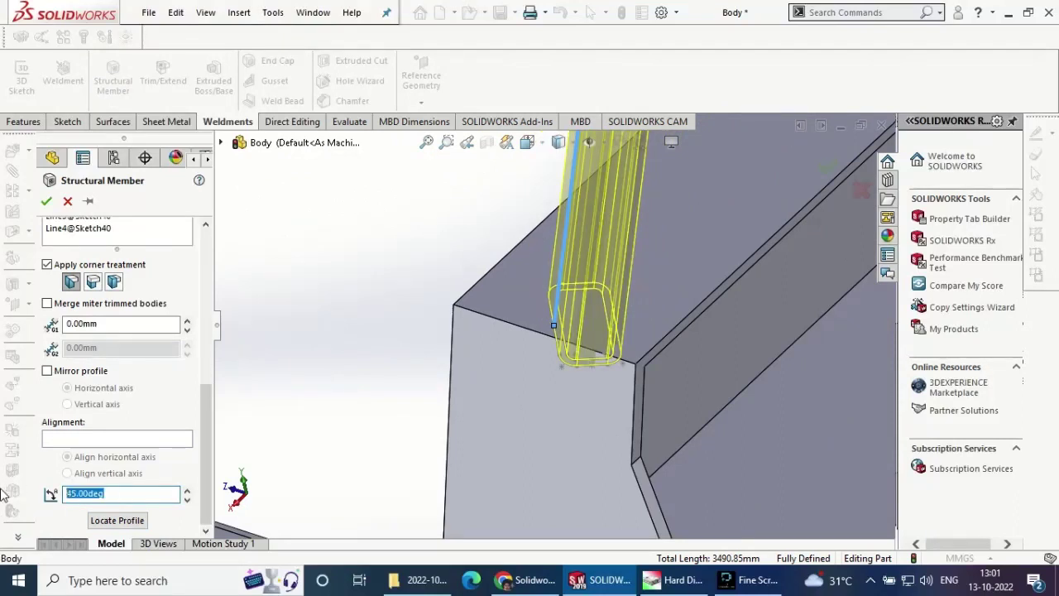
left_click(525, 333)
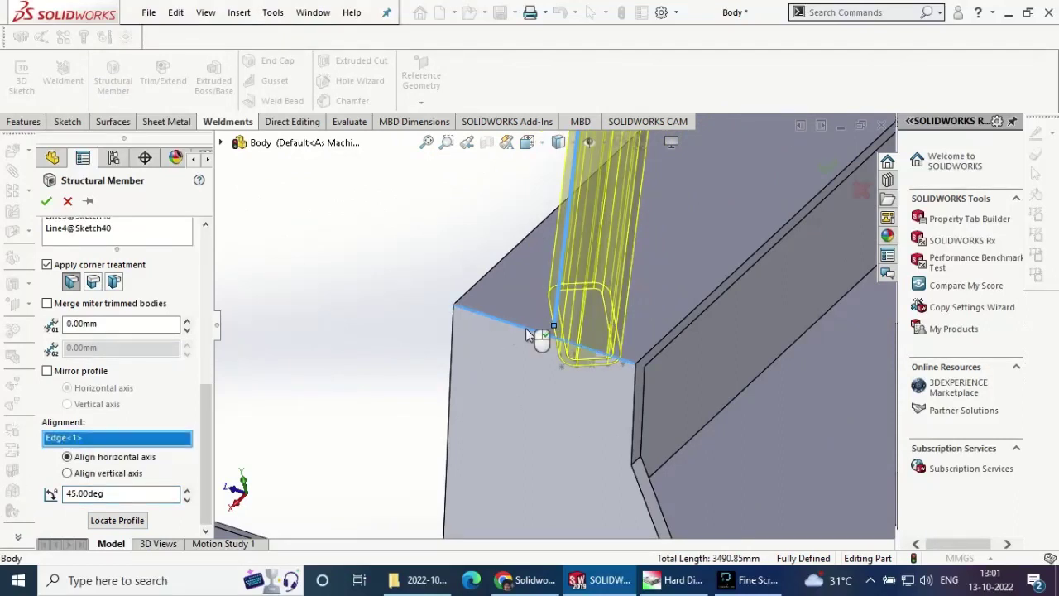
left_click(108, 474)
left_click(116, 460)
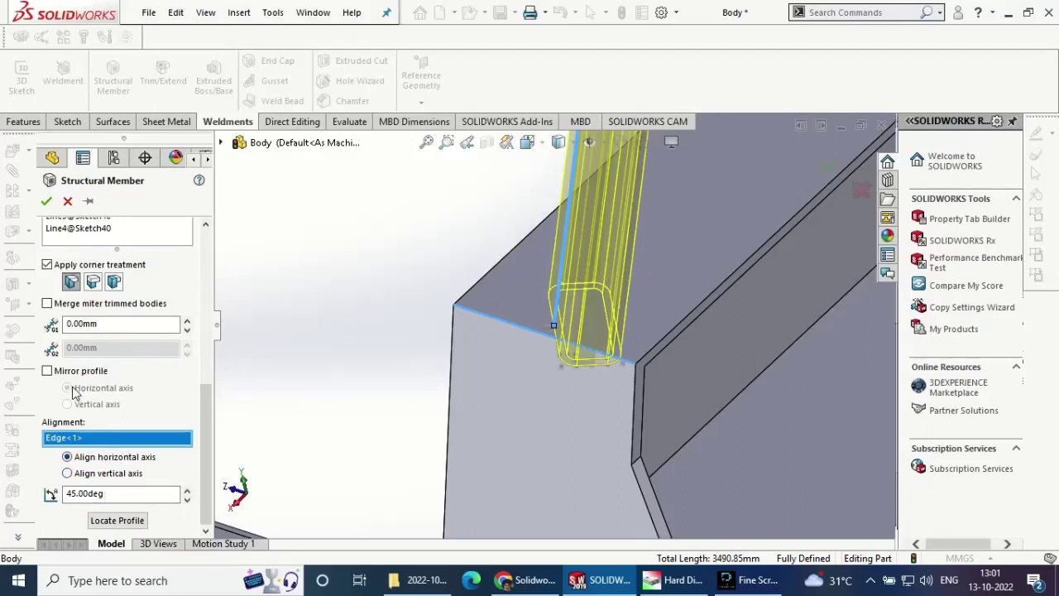
type("0")
key("Return")
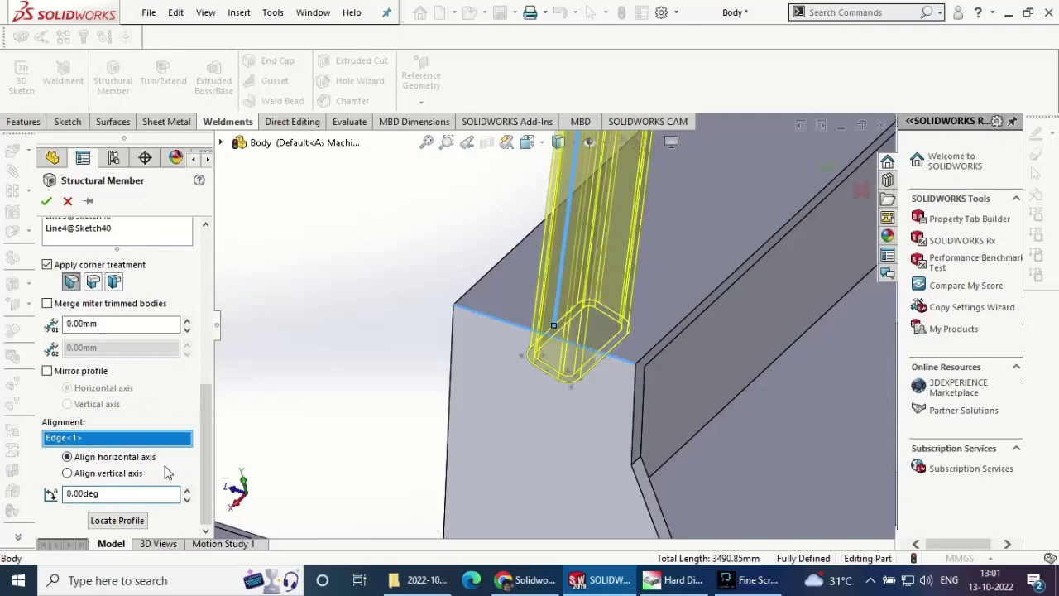
left_click(123, 478)
- Clear the alignment edge and set the tube profile rotation to 90 degrees
mouse_move(571, 326)
middle_mouse_down()
mouse_move(550, 348)
mouse_move(563, 342)
mouse_move(586, 394)
middle_mouse_up()
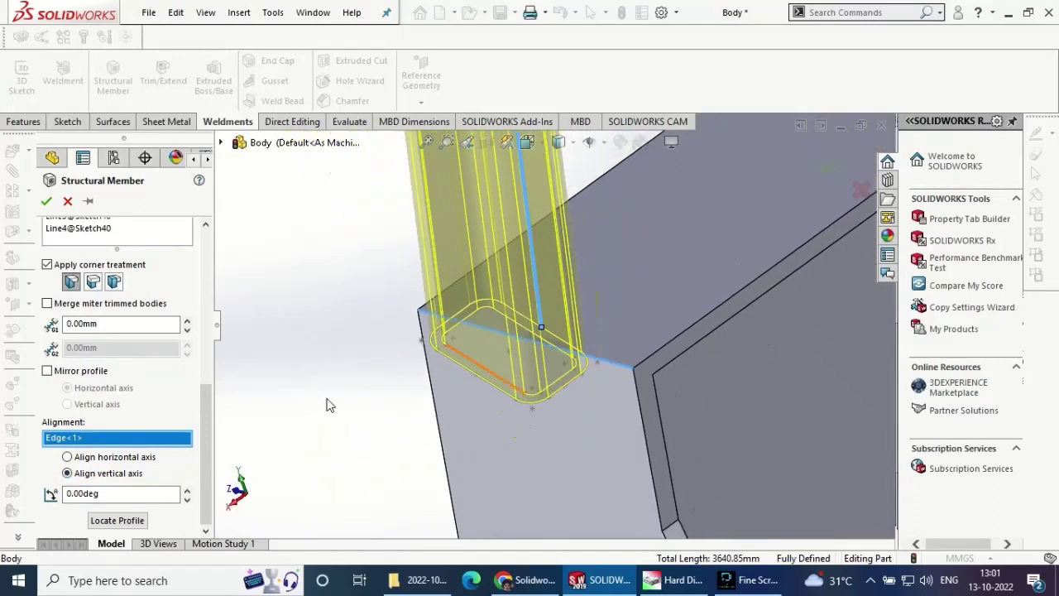
mouse_move(543, 365)
middle_mouse_down()
mouse_move(629, 303)
mouse_move(569, 400)
middle_mouse_up()
scroll(569, 399, "down", 1)
scroll(553, 455, "down", 1)
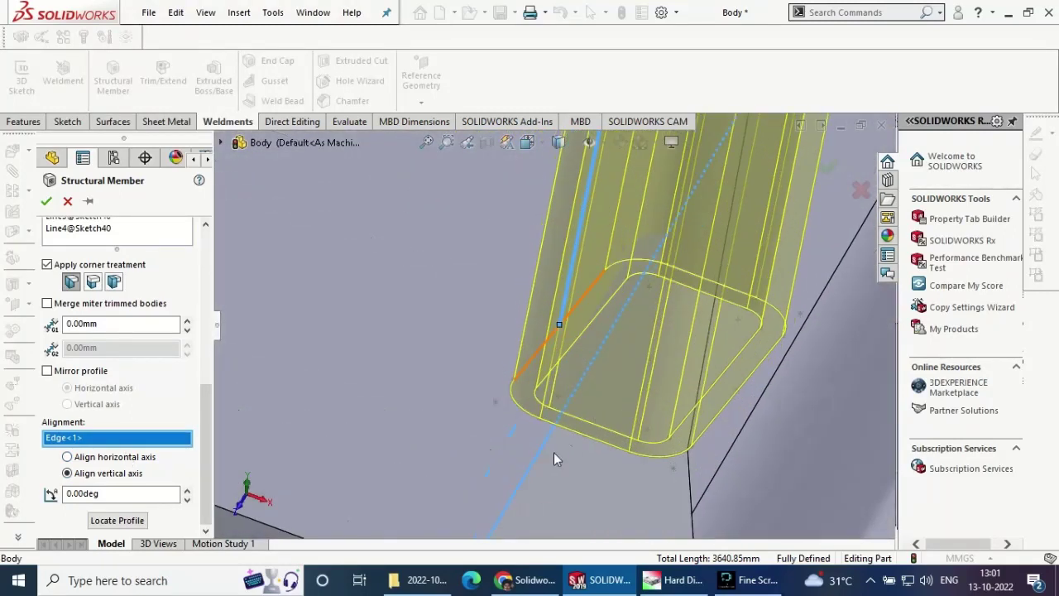
right_click(141, 439)
left_click(190, 449)
scroll(473, 492, "up", 2)
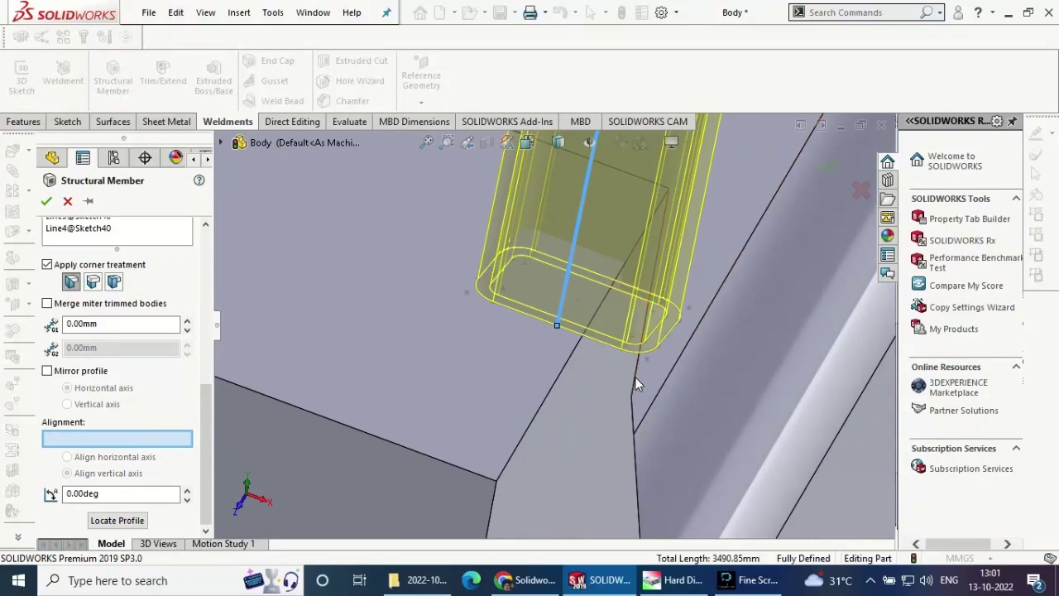
scroll(637, 377, "up", 1)
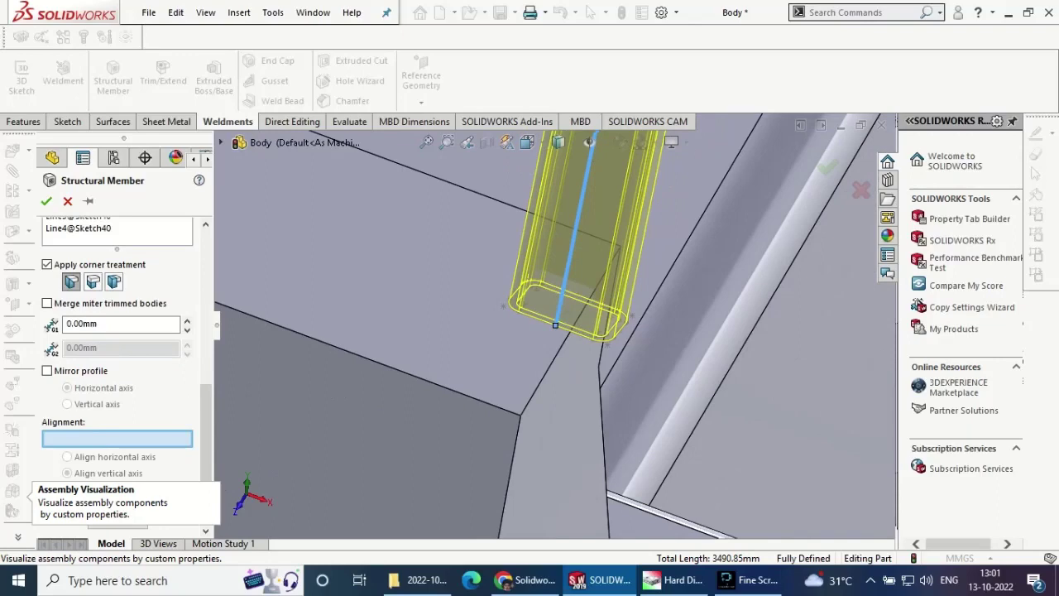
type("90")
key("Return")
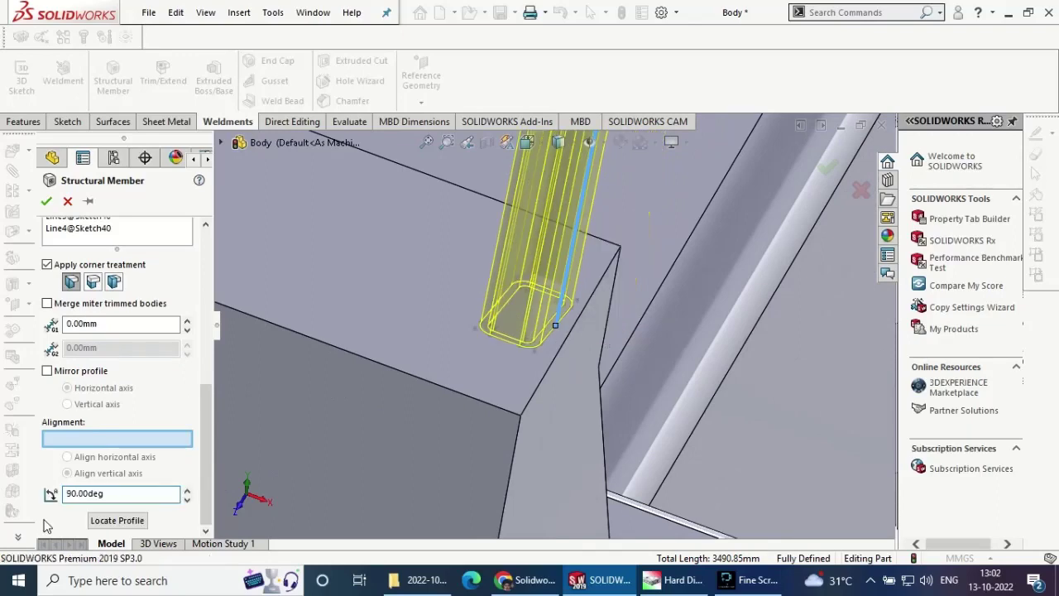
left_click(112, 522)
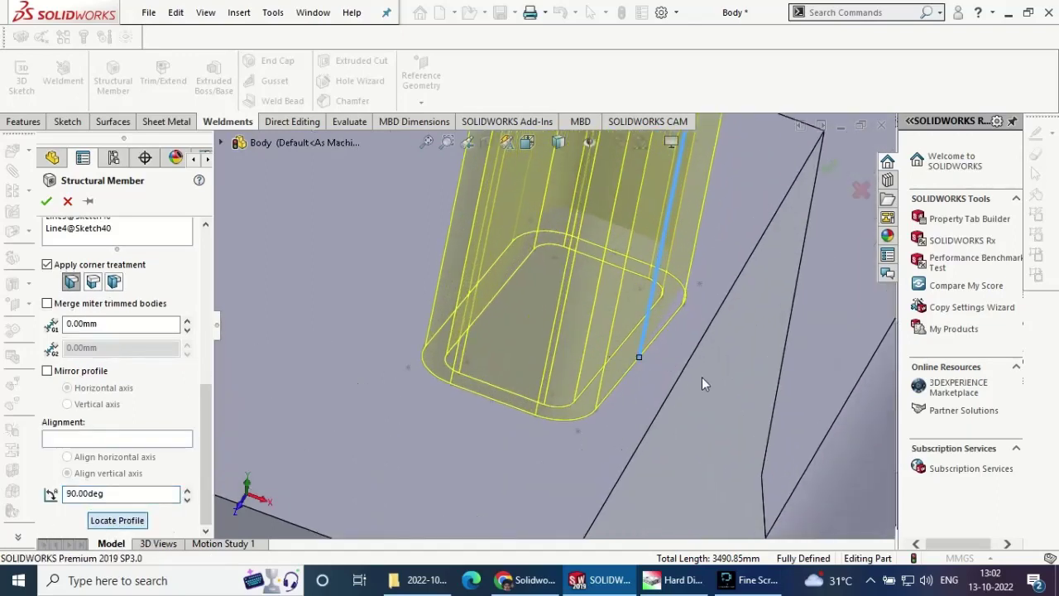
scroll(823, 318, "up", 5)
scroll(748, 293, "up", 3)
scroll(648, 226, "down", 5)
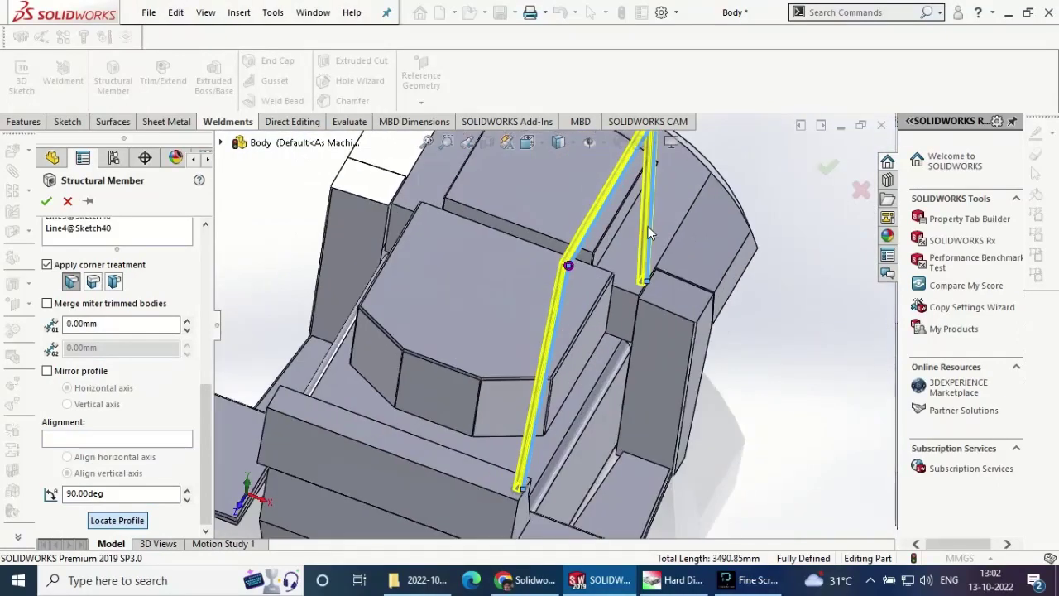
scroll(636, 301, "down", 3)
middle_click_drag(564, 361, 514, 303)
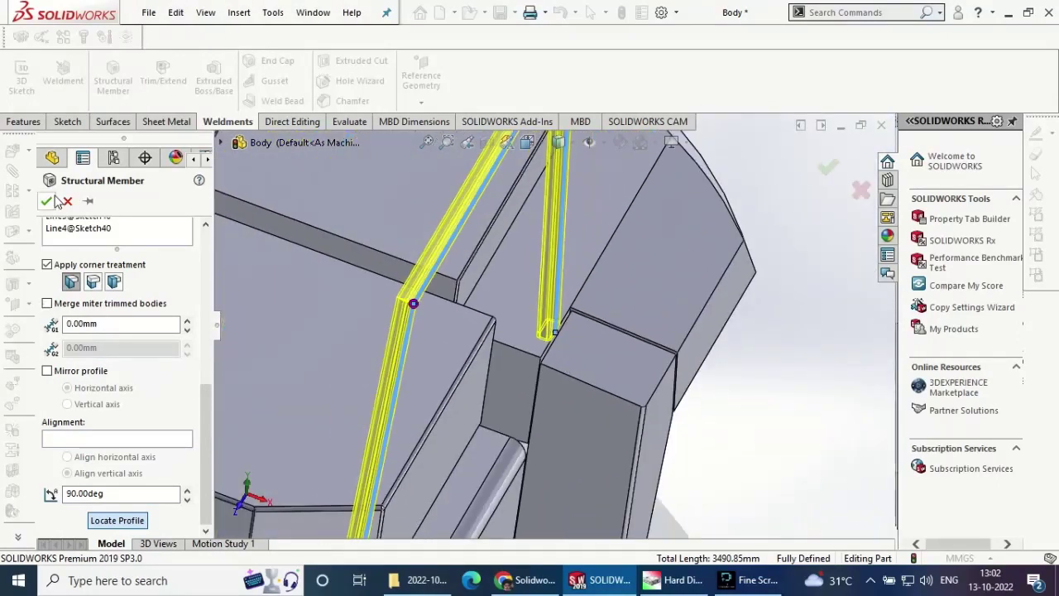
- Confirm the 70 x 40 x 5 rectangular tube structural member
left_click(827, 167)
scroll(716, 307, "up", 5)
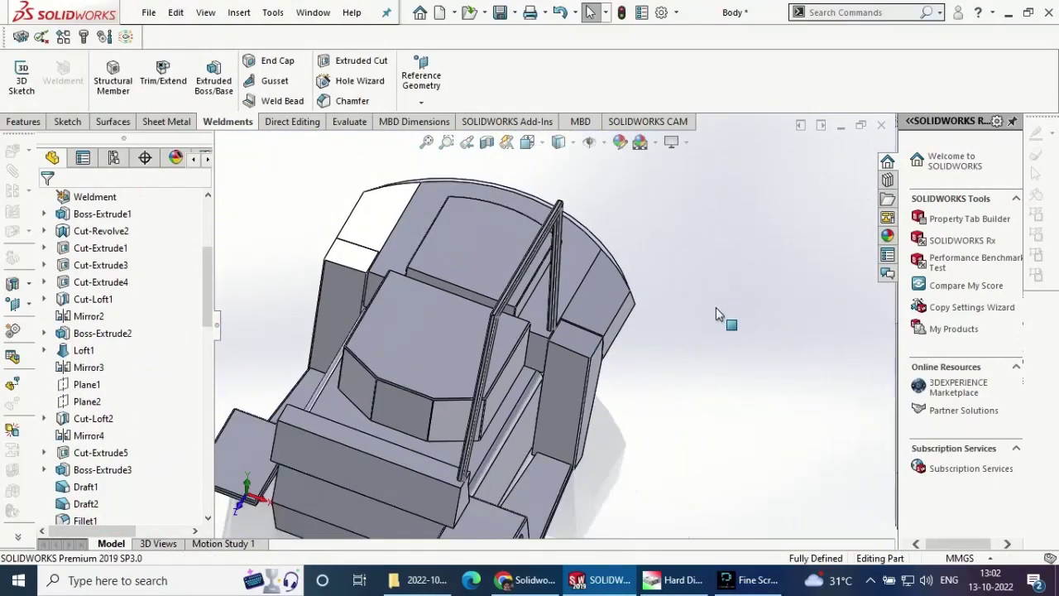
mouse_move(716, 307)
middle_mouse_down()
mouse_move(614, 284)
mouse_move(591, 269)
middle_mouse_up()
scroll(581, 260, "up", 5)
scroll(581, 261, "down", 5)
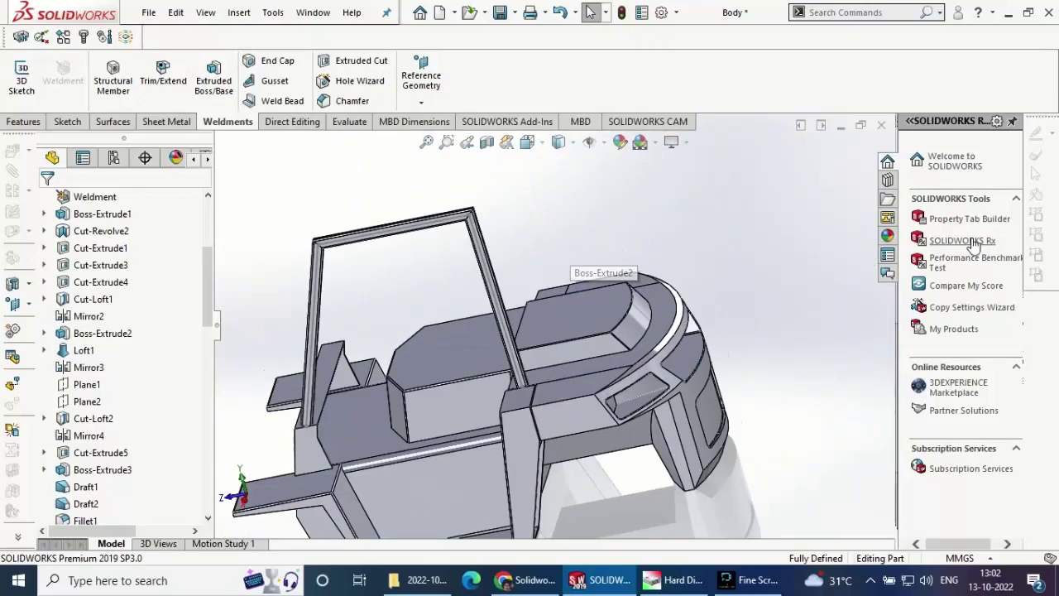
- Apply the black spray paint appearance from Painted to the whole tube feature
left_click(887, 237)
left_click(951, 170)
left_click(969, 205)
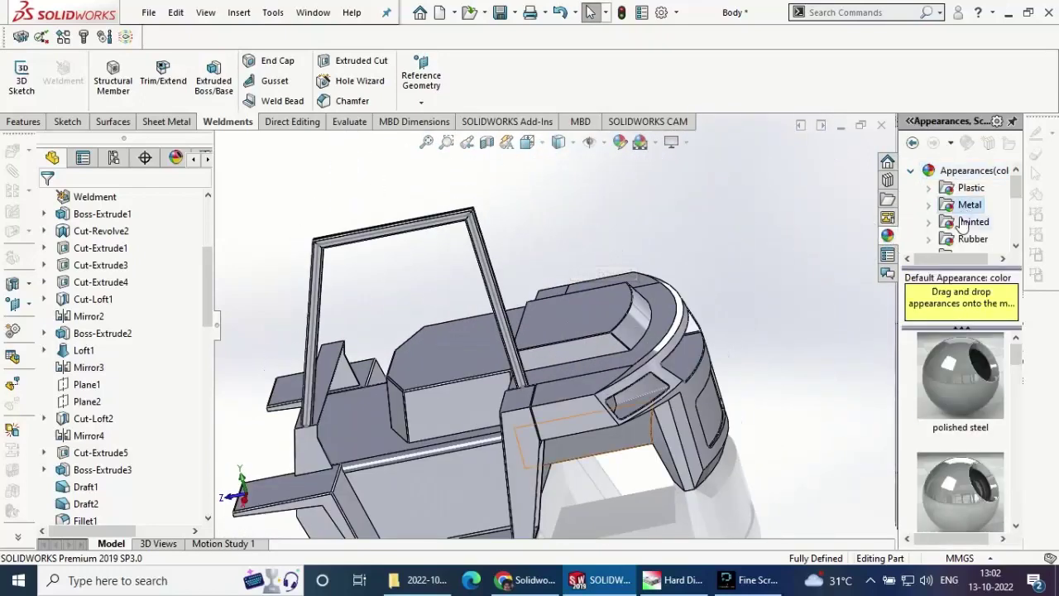
left_click(973, 222)
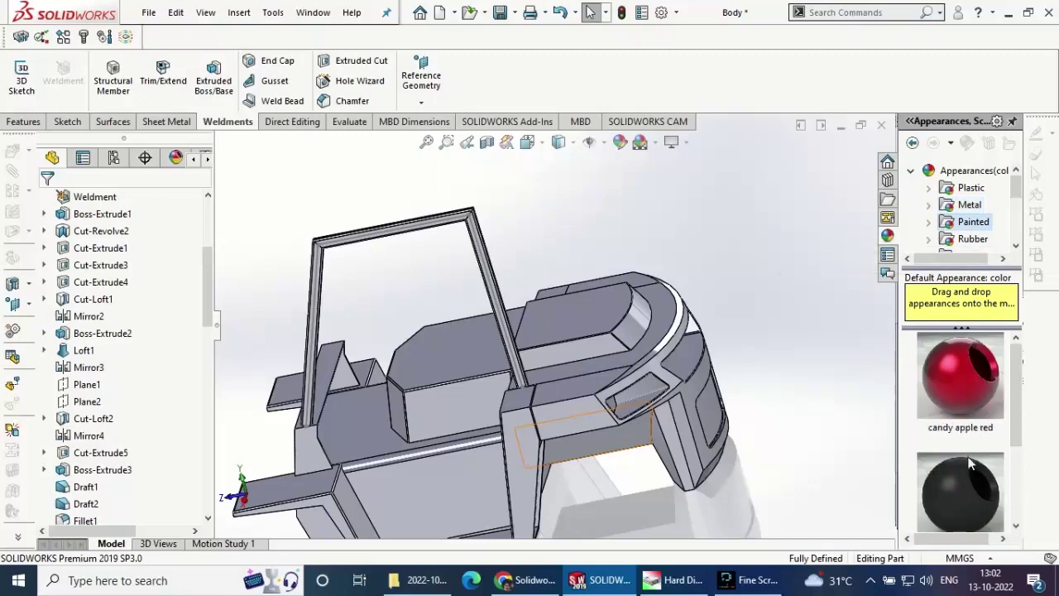
left_click_drag(960, 472, 488, 294)
left_click(456, 292)
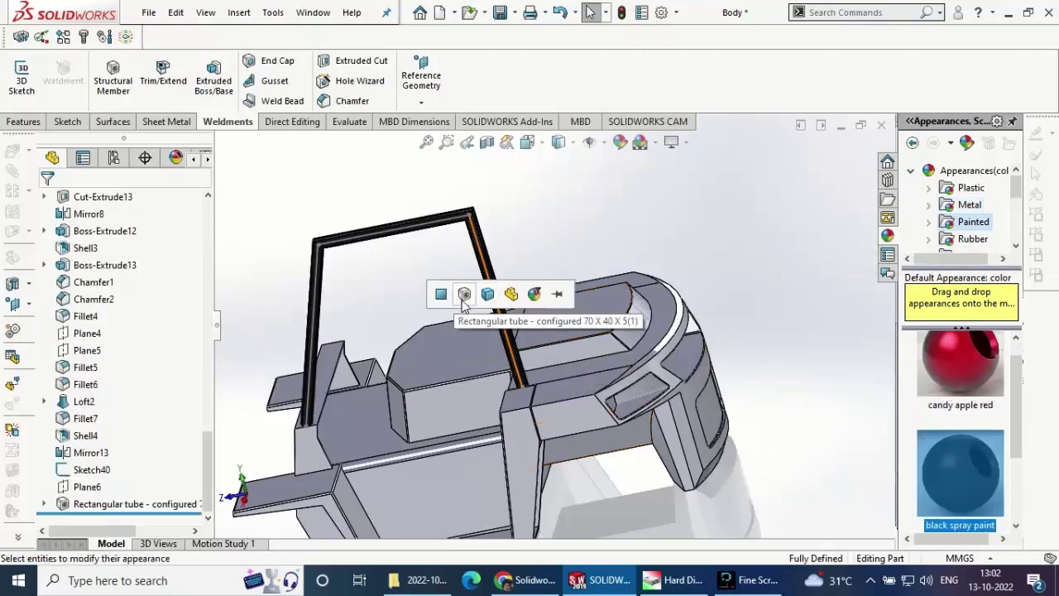
middle_click_drag(535, 213, 581, 317)
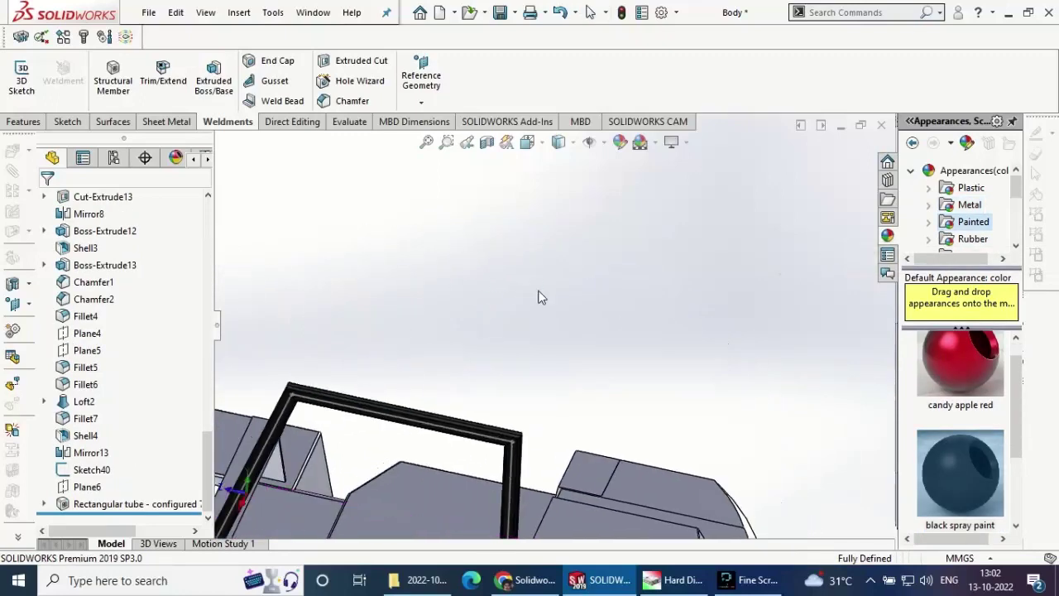
scroll(559, 460, "down", 5)
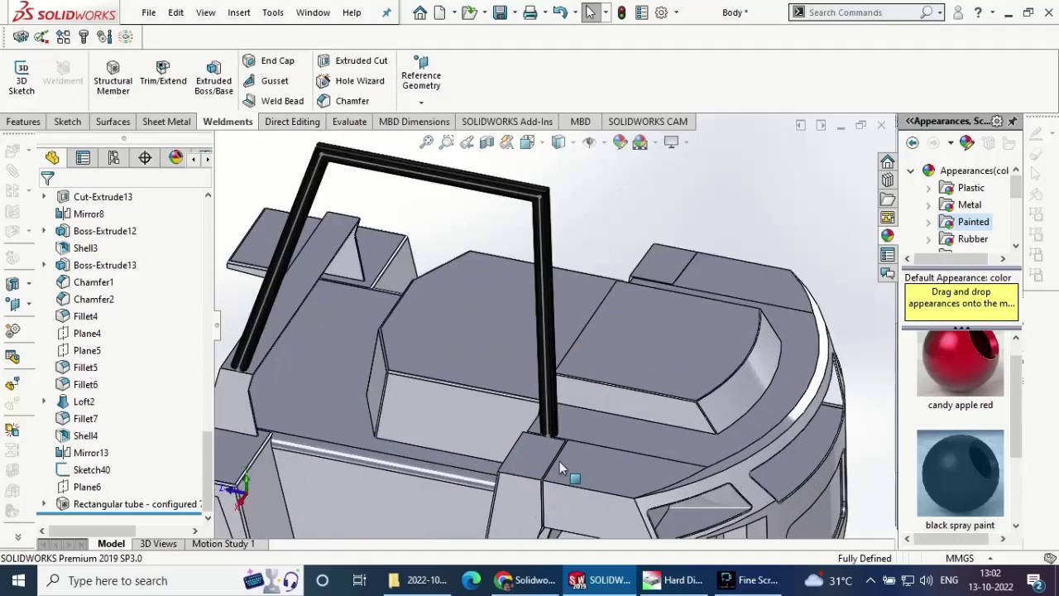
scroll(540, 433, "down", 3)
scroll(541, 407, "down", 2)
mouse_move(541, 407)
middle_mouse_down()
mouse_move(518, 358)
mouse_move(480, 390)
middle_mouse_up()
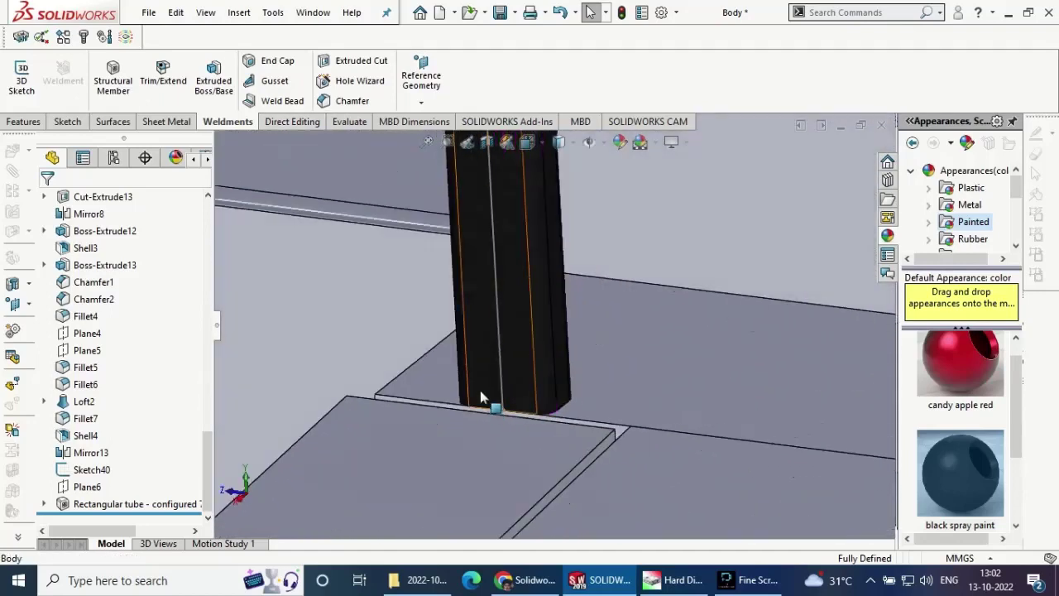
scroll(480, 390, "up", 3)
scroll(346, 327, "down", 3)
mouse_move(346, 327)
middle_mouse_down()
mouse_move(366, 331)
mouse_move(371, 303)
mouse_move(421, 279)
mouse_move(401, 314)
middle_mouse_up()
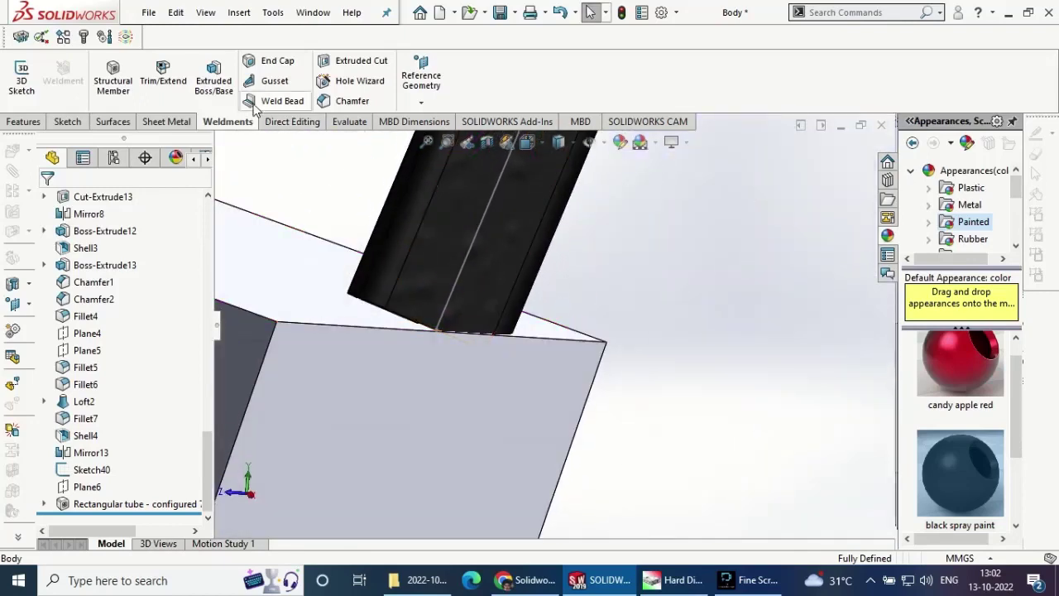
- Trim the tube flush to the plate's top face with Trim/Extend
left_click(163, 75)
left_click(437, 265)
left_click(98, 462)
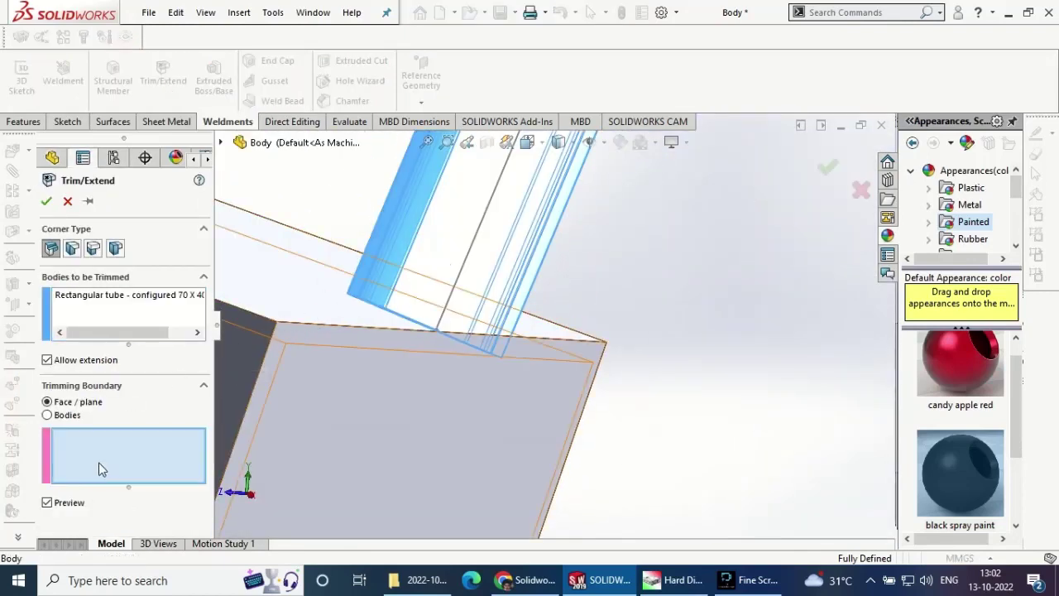
left_click(317, 305)
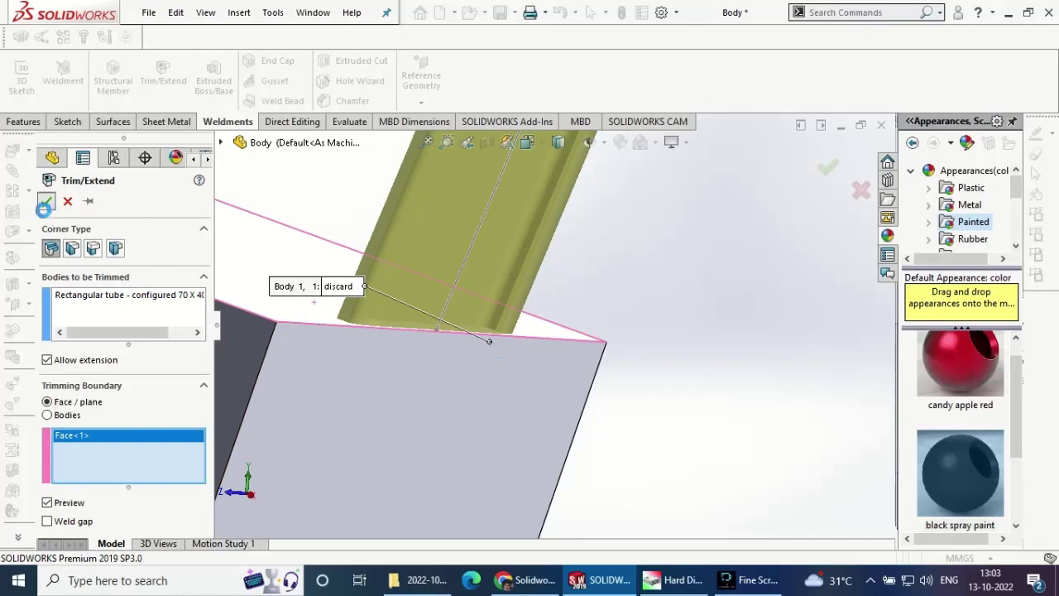
left_click(46, 202)
scroll(386, 225, "up", 5)
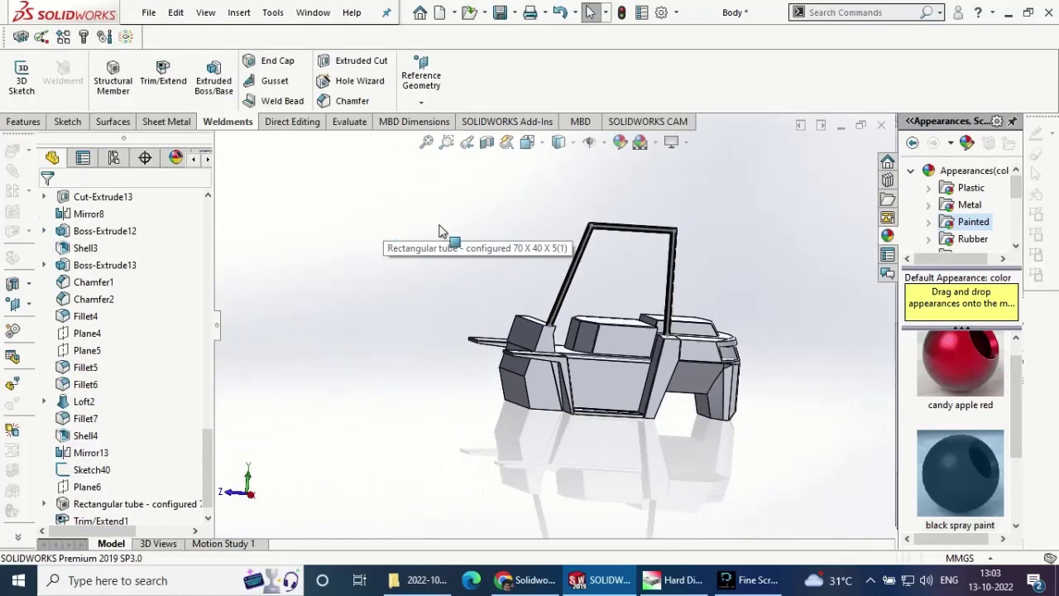
middle_click_drag(439, 231, 452, 228)
- Mirror the three tube bodies about the Right Plane to form a second frame
left_click(31, 123)
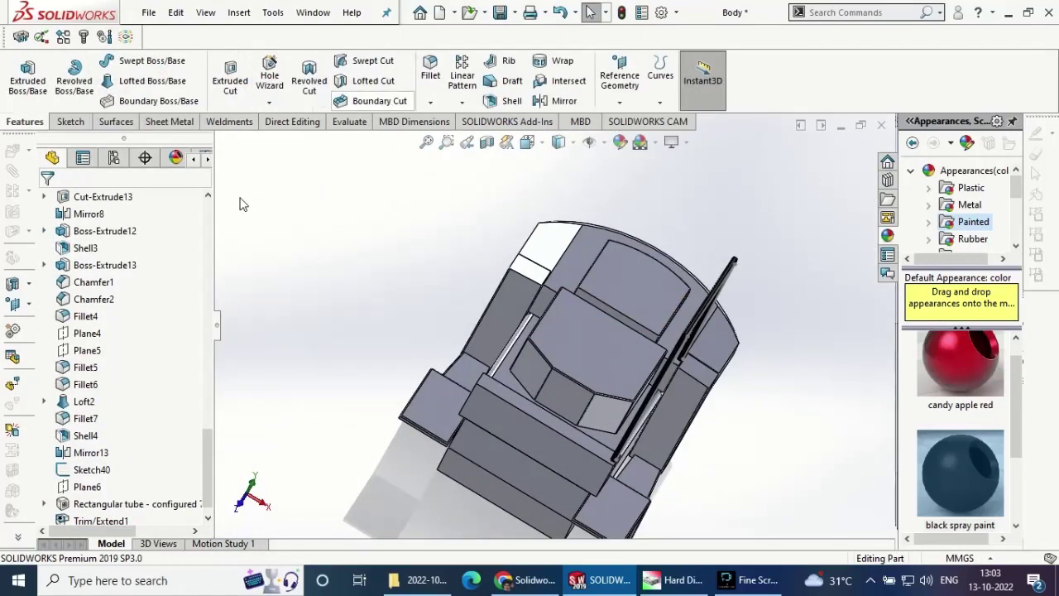
scroll(130, 263, "up", 5)
scroll(111, 240, "up", 5)
scroll(108, 331, "up", 5)
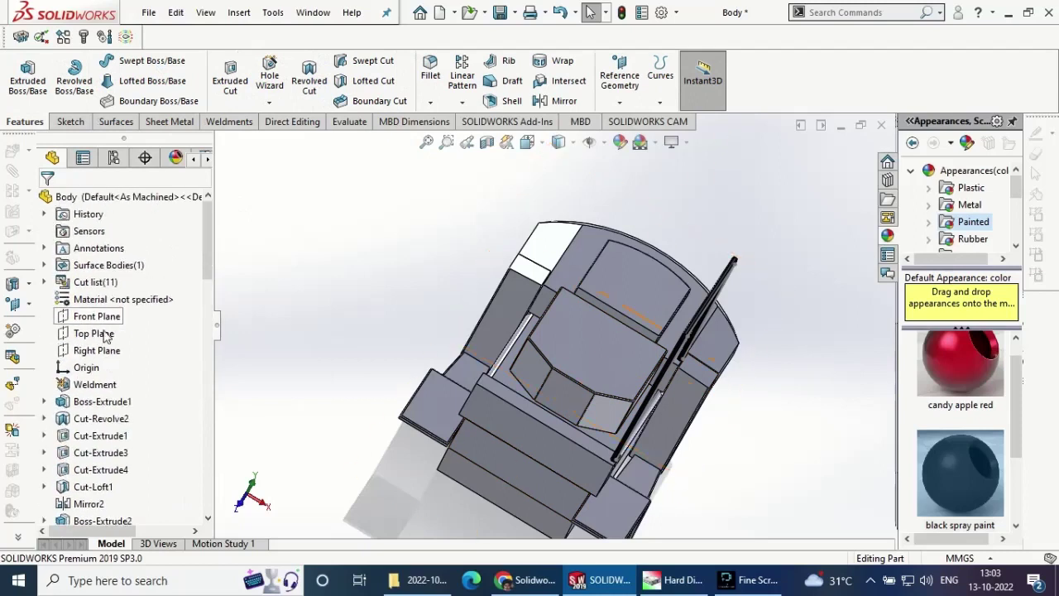
left_click(95, 351)
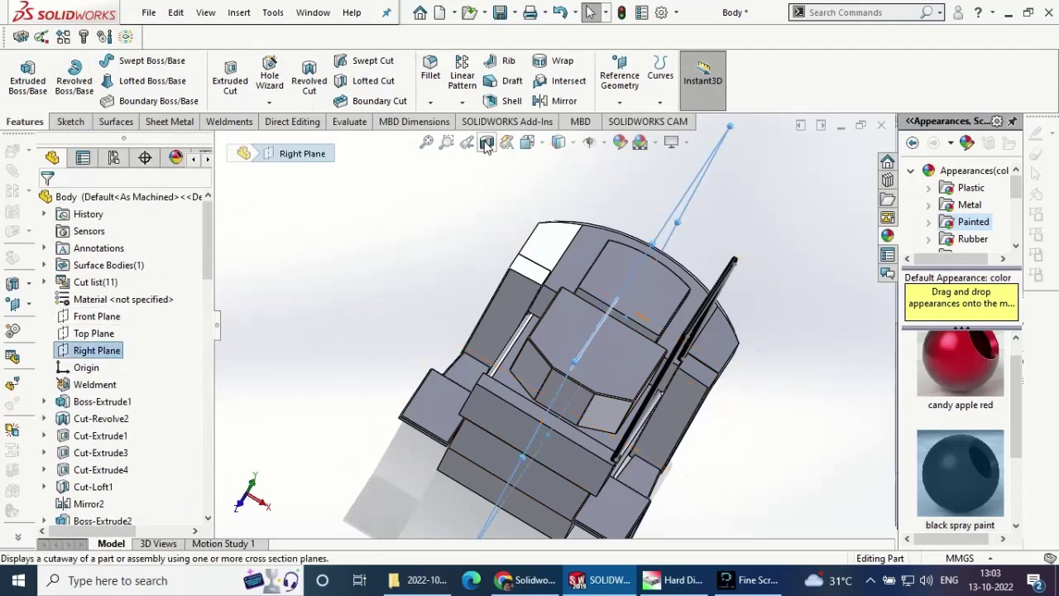
left_click(546, 101)
left_click(734, 269)
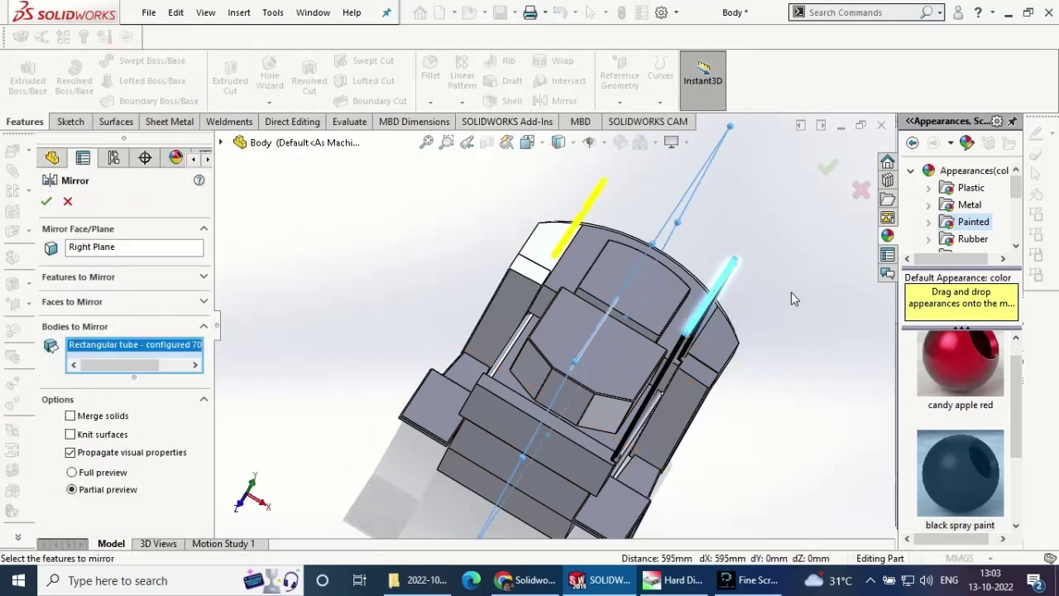
middle_click_drag(792, 292, 733, 264)
left_click(701, 278)
left_click(534, 302)
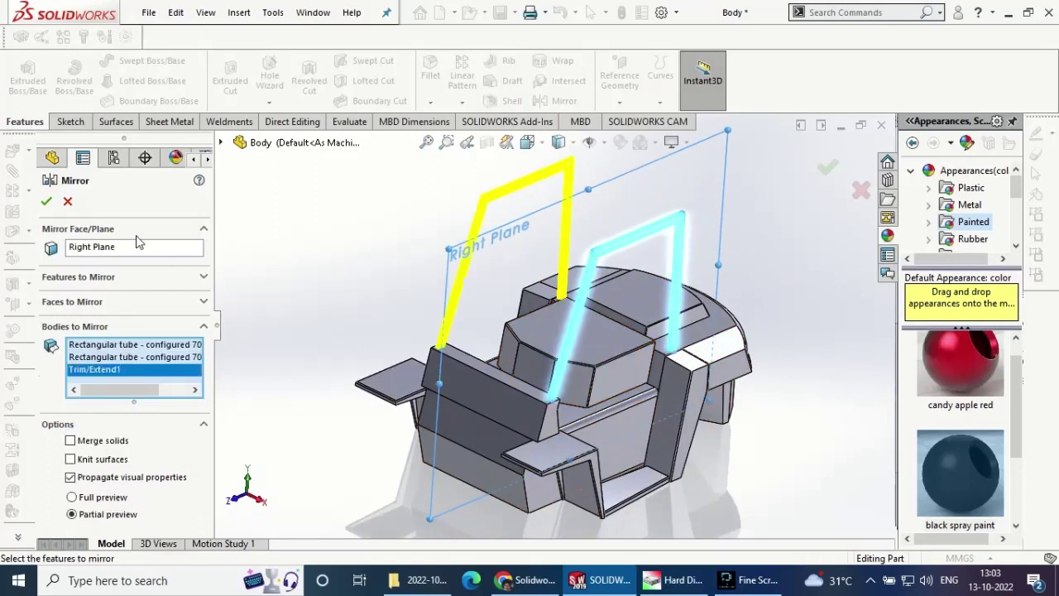
left_click(47, 203)
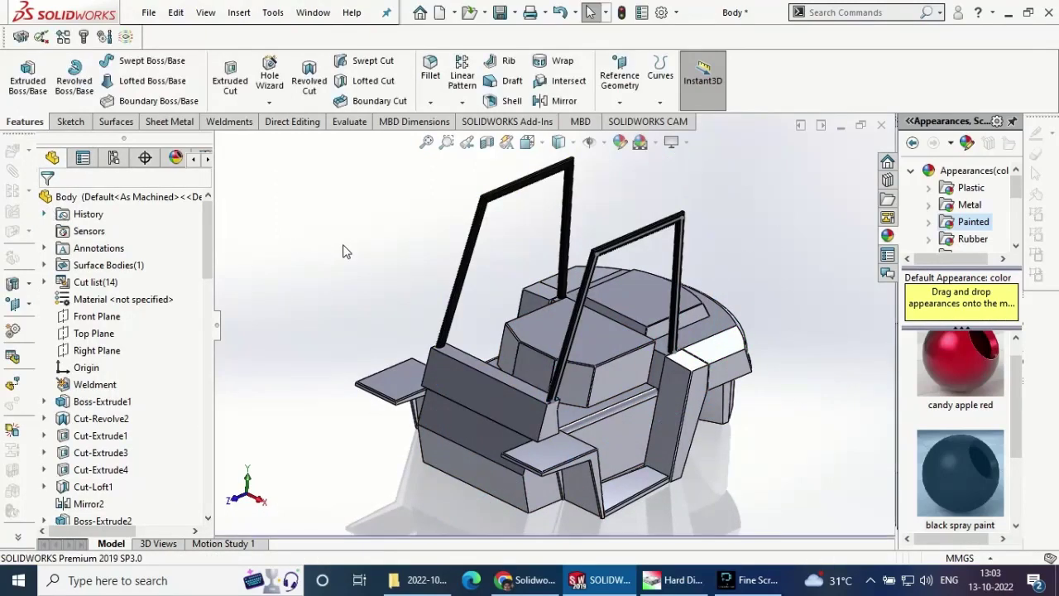
middle_click_drag(348, 249, 347, 302)
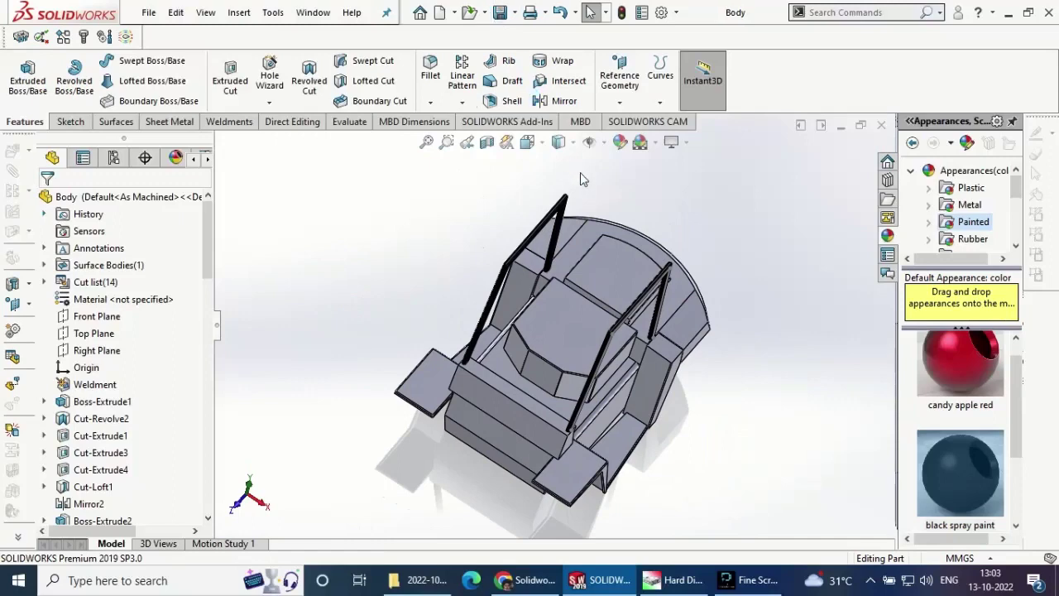
middle_click_drag(602, 196, 592, 266)
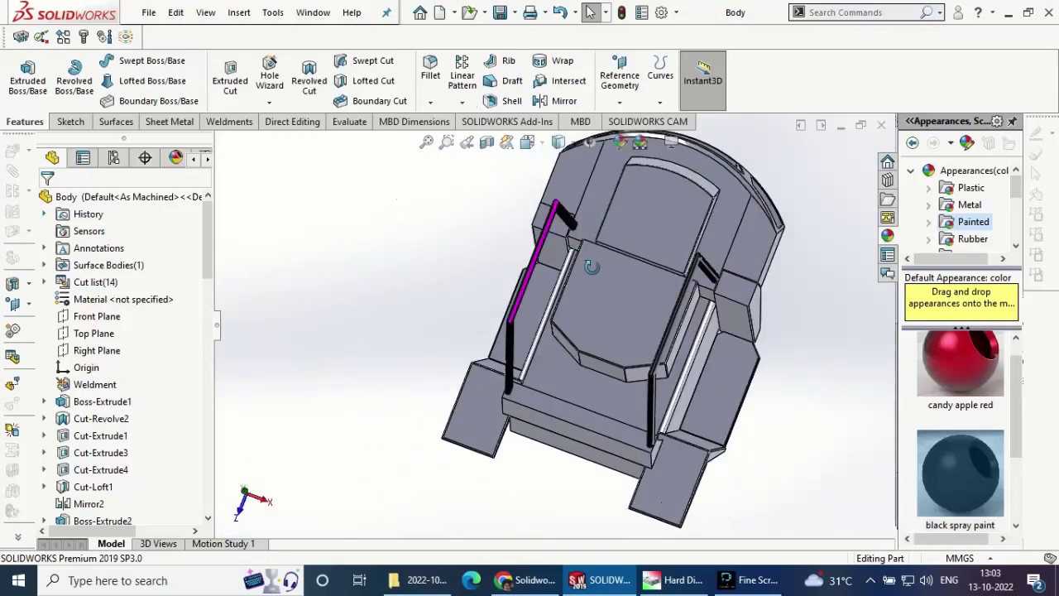
scroll(516, 263, "down", 5)
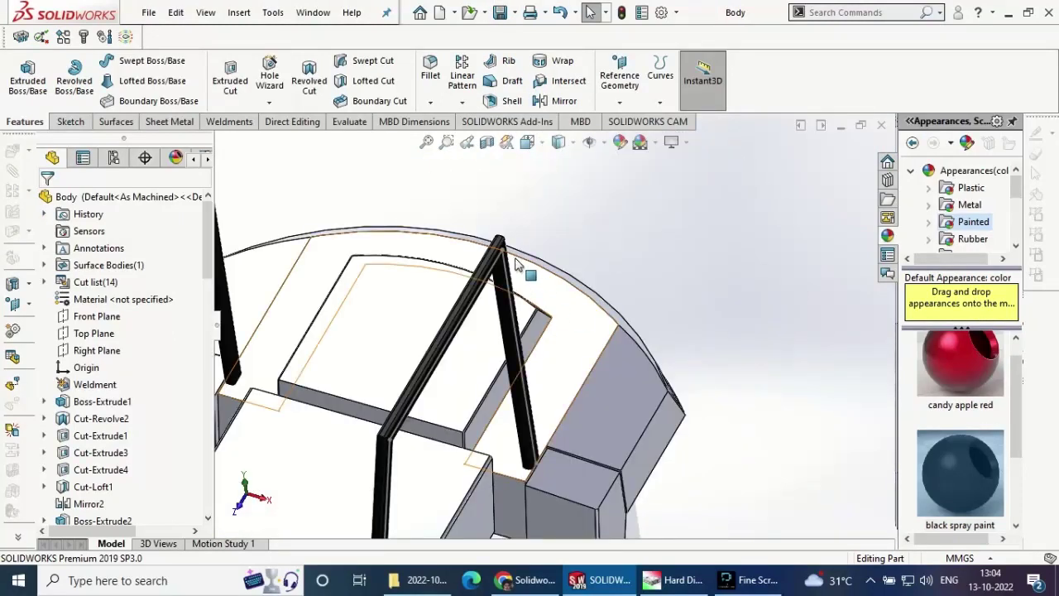
scroll(515, 263, "down", 3)
left_click(501, 248)
- View the tube face normal-to and start a sketch on it with the Line tool
left_click(654, 192)
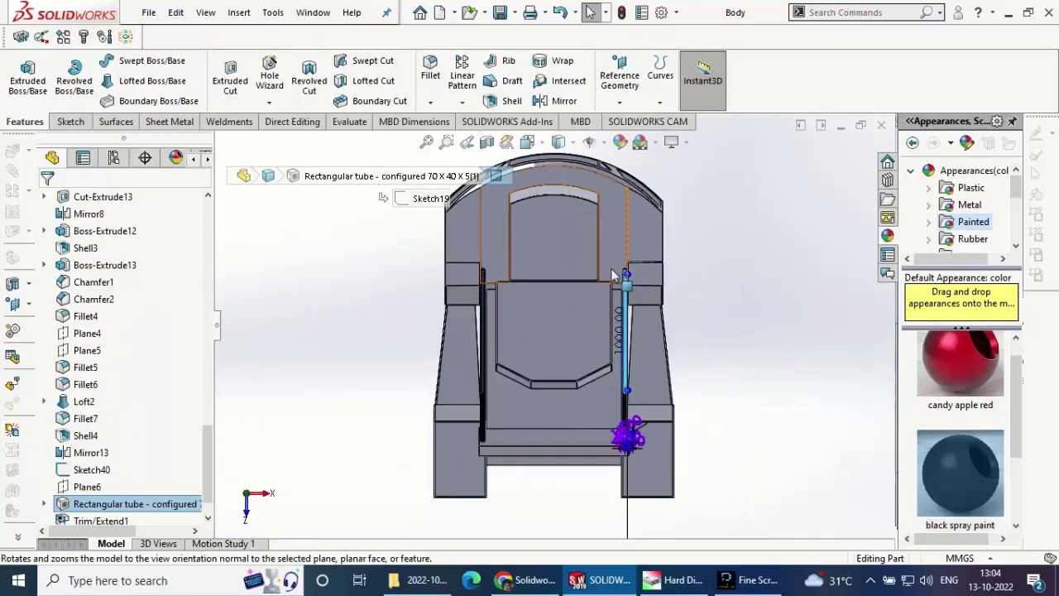
left_click(70, 121)
left_click(22, 74)
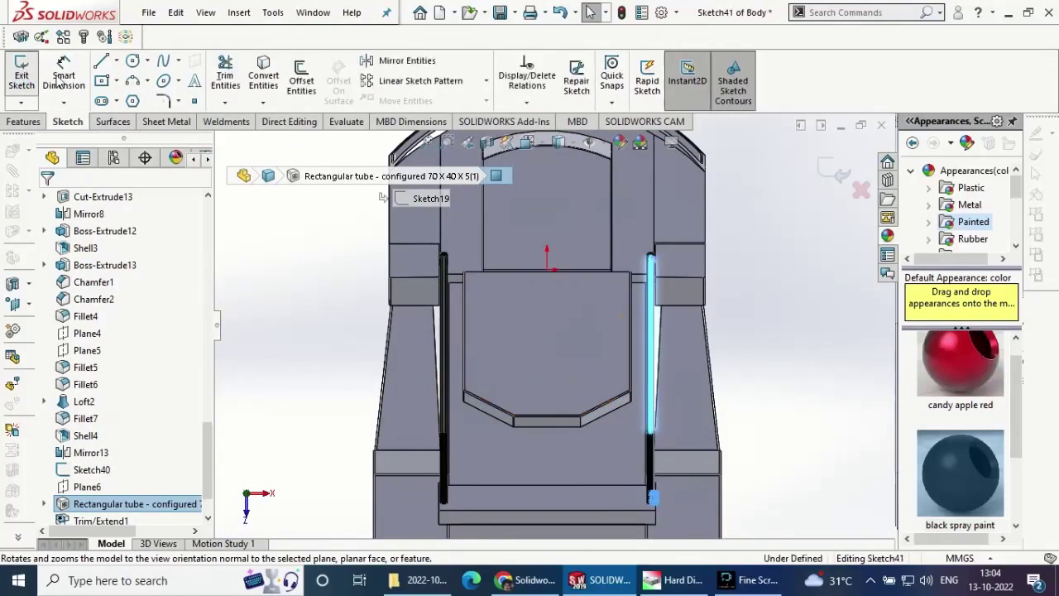
left_click(101, 61)
scroll(496, 278, "down", 3)
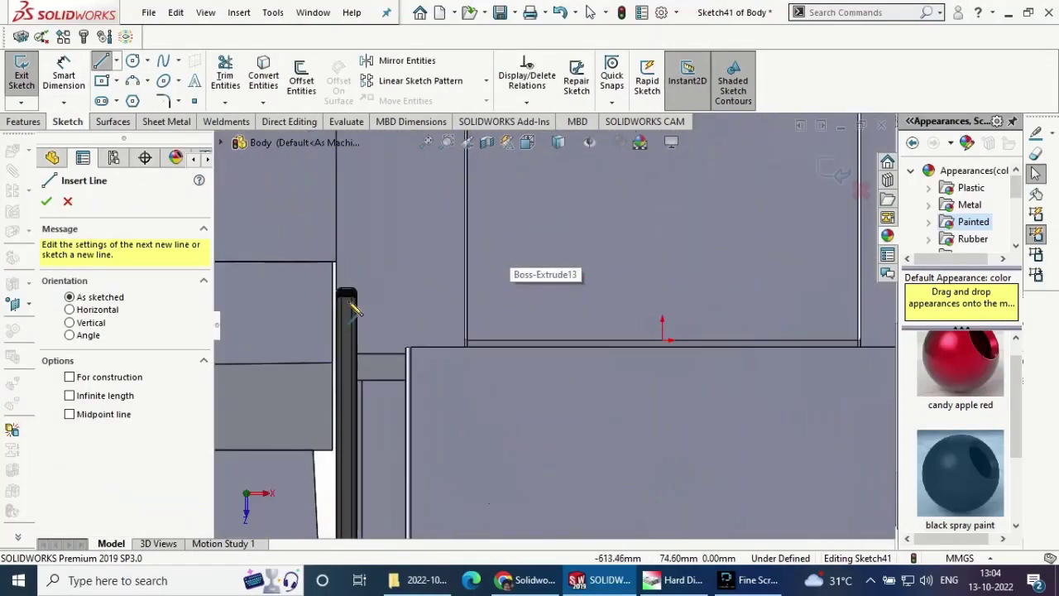
- Set the display style to Hidden Lines Visible so hidden edges show dashed
left_click(560, 142)
left_click(560, 207)
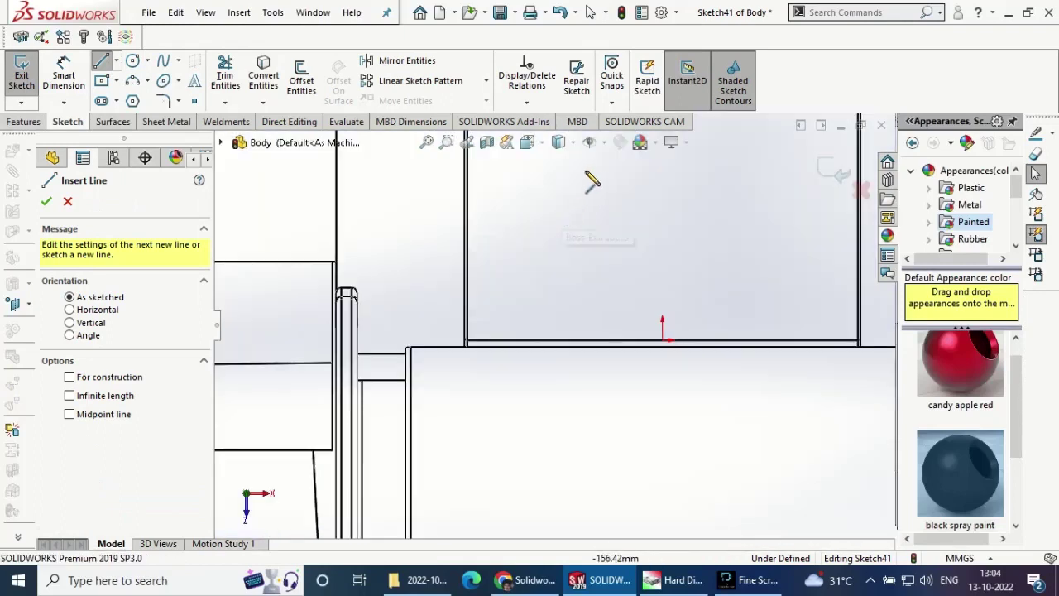
left_click(559, 142)
left_click(559, 228)
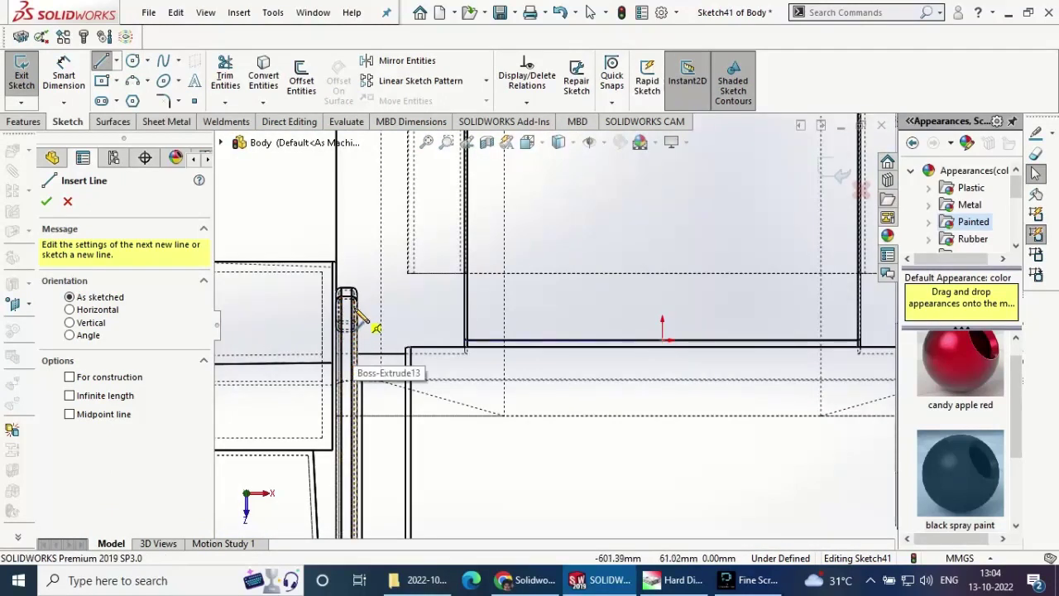
scroll(358, 319, "down", 3)
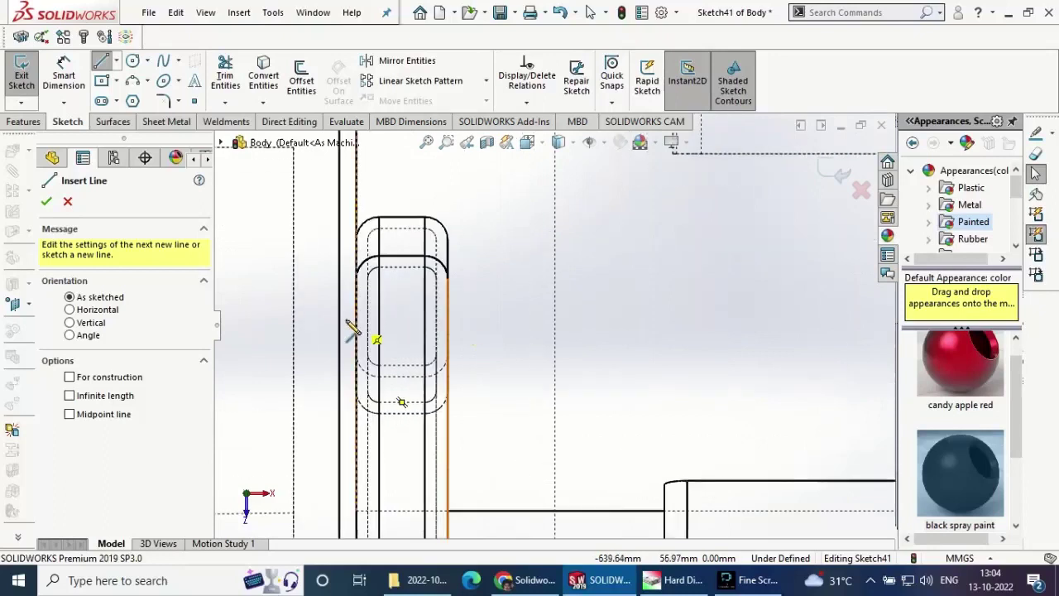
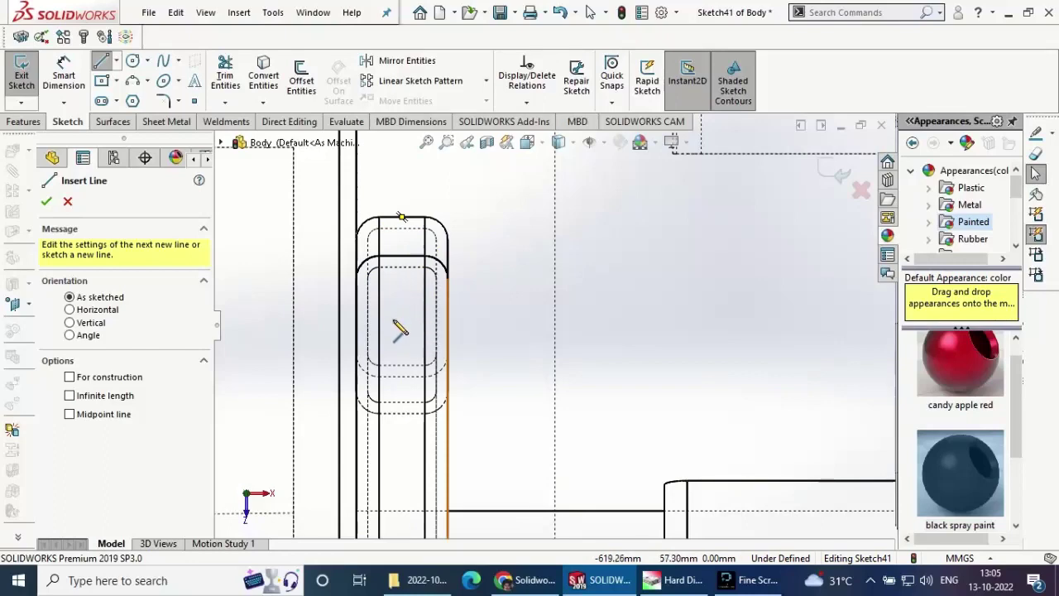
- Exit the profile sketch Sketch41 and return to the Body part
left_click(69, 202)
key("ctrl+b")
scroll(497, 298, "up", 2)
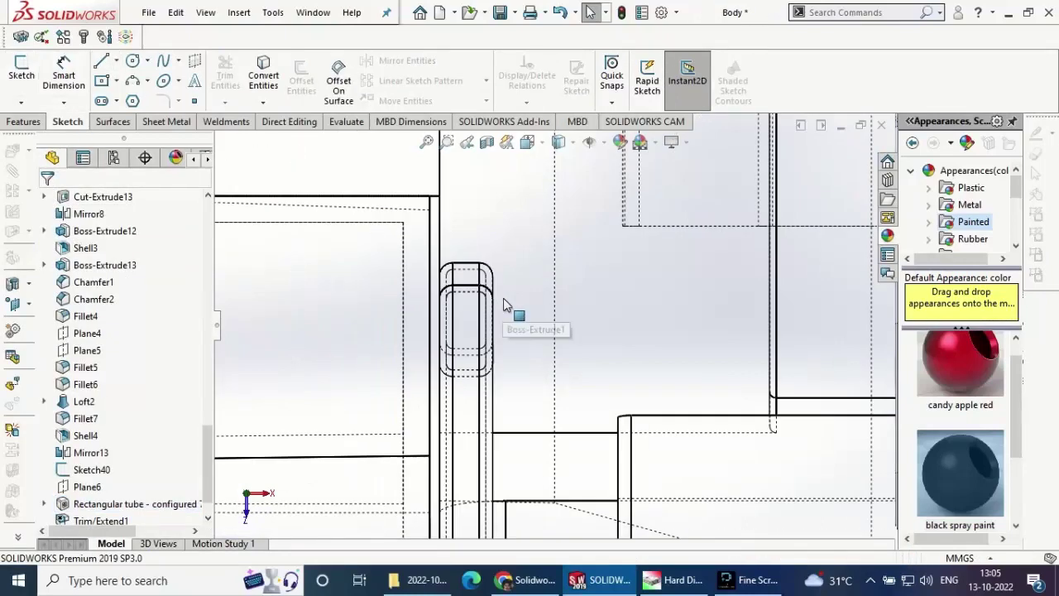
scroll(580, 215, "up", 2)
- Set the display style to Shaded With Edges and orbit to view the black tube frame
left_click(559, 141)
left_click(560, 164)
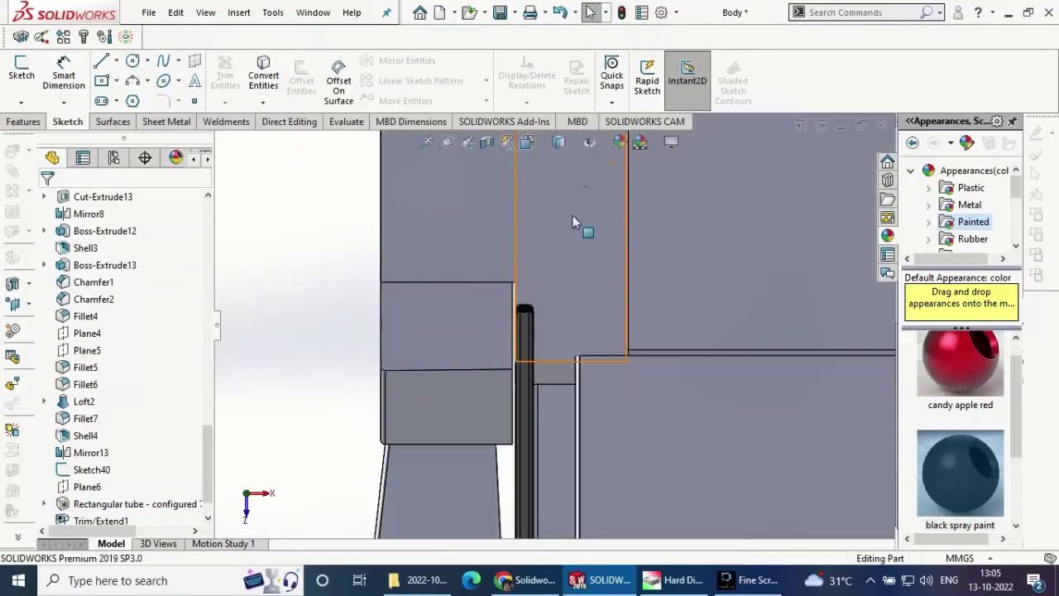
middle_click_drag(573, 215, 616, 284)
scroll(616, 284, "down", 3)
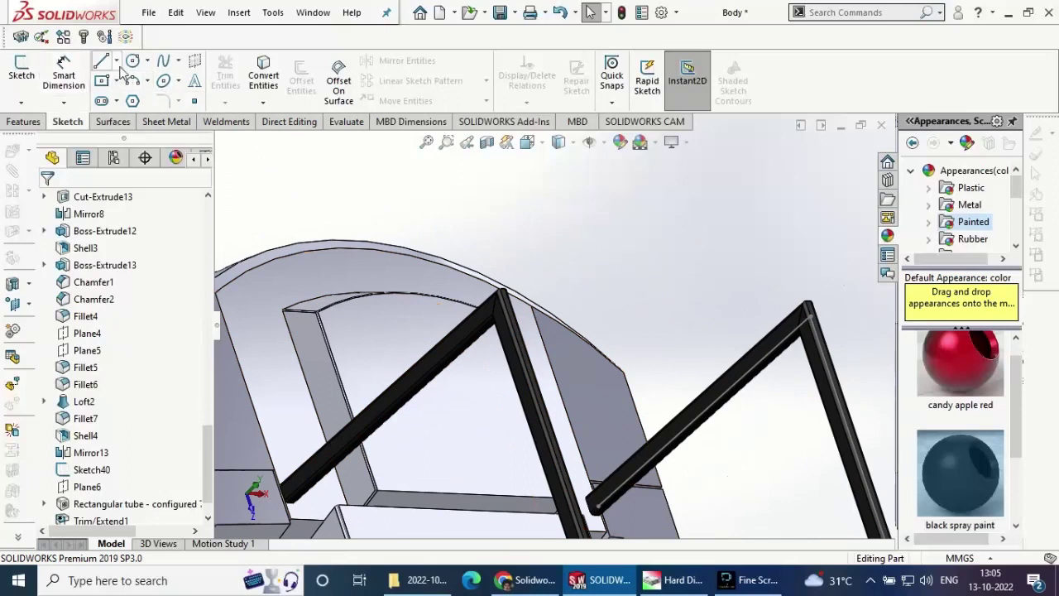
- Start a 3D sketch with a line from the right tube's top to the left tube's top
left_click(21, 105)
left_click(41, 135)
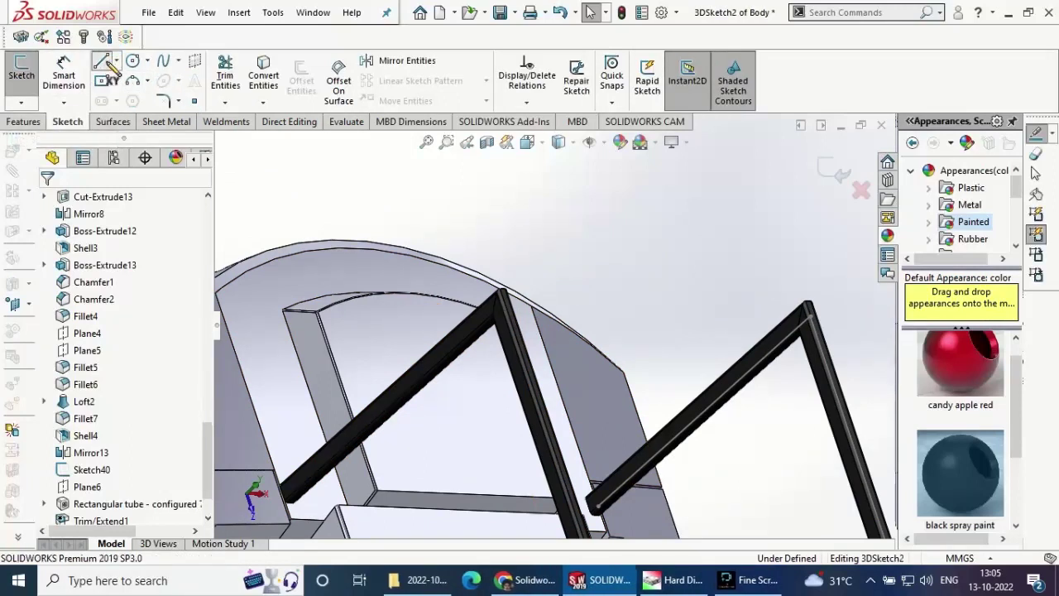
left_click(809, 316)
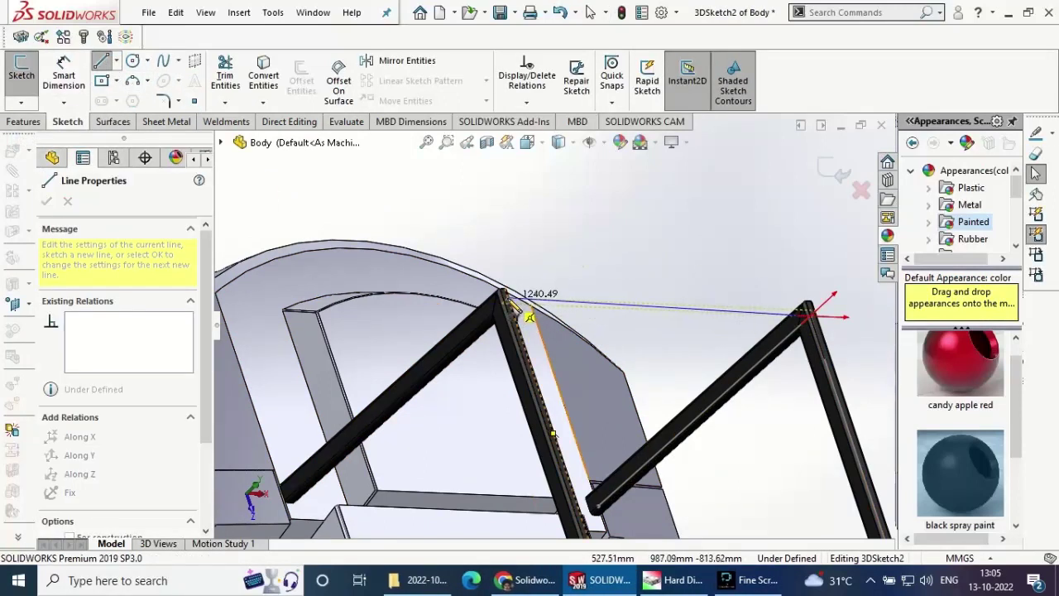
middle_click_drag(505, 298, 331, 348)
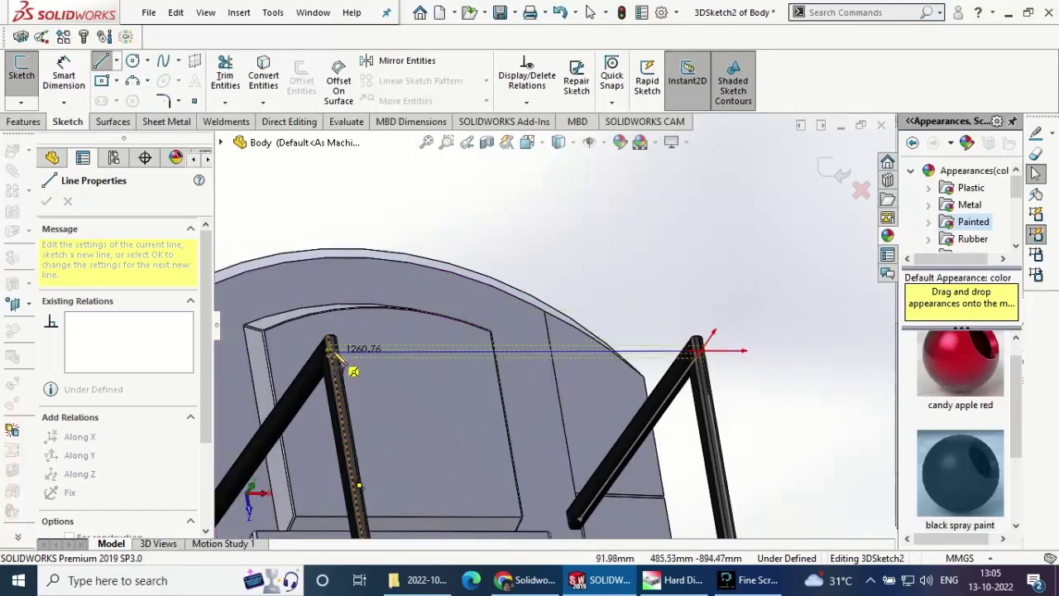
left_click(330, 357)
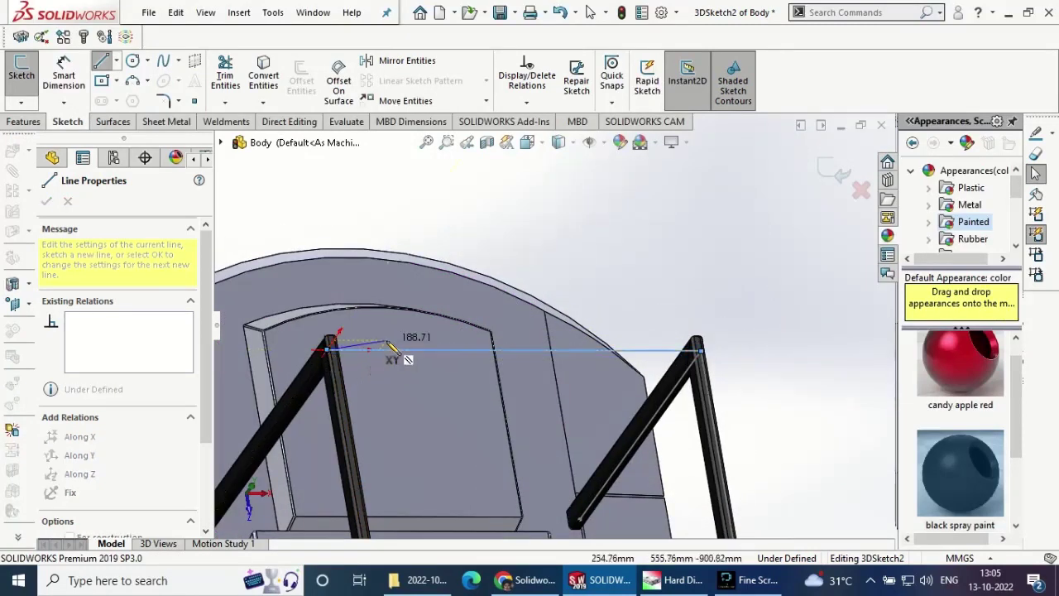
key("Escape")
- Check the first line's endpoint on the left tube from a frontal view
mouse_move(378, 355)
middle_mouse_down()
mouse_move(343, 341)
mouse_move(276, 348)
middle_mouse_up()
scroll(369, 340, "down", 2)
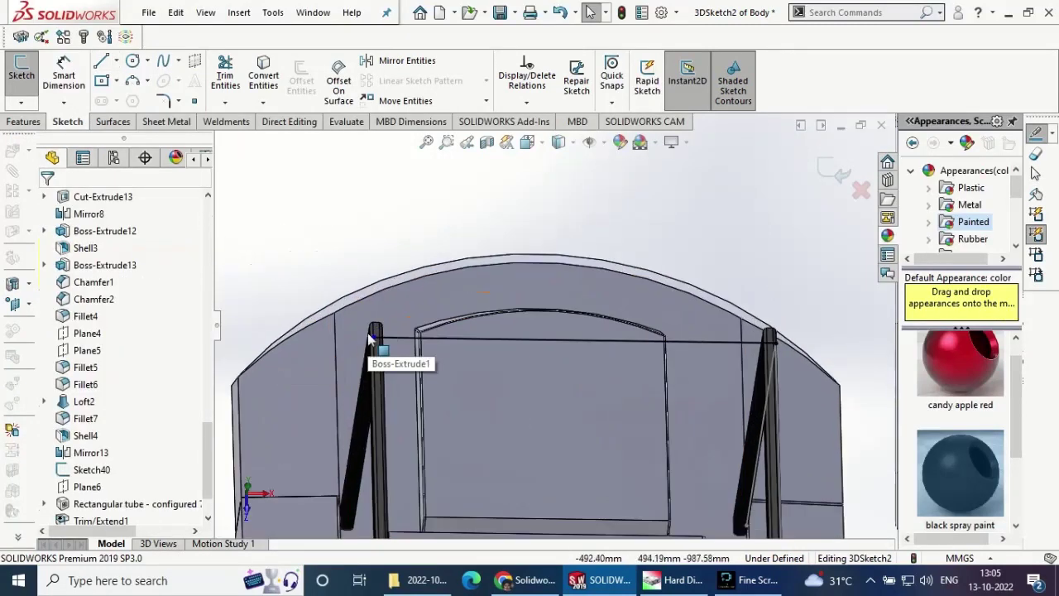
scroll(369, 339, "down", 2)
scroll(368, 339, "down", 2)
left_click(418, 347)
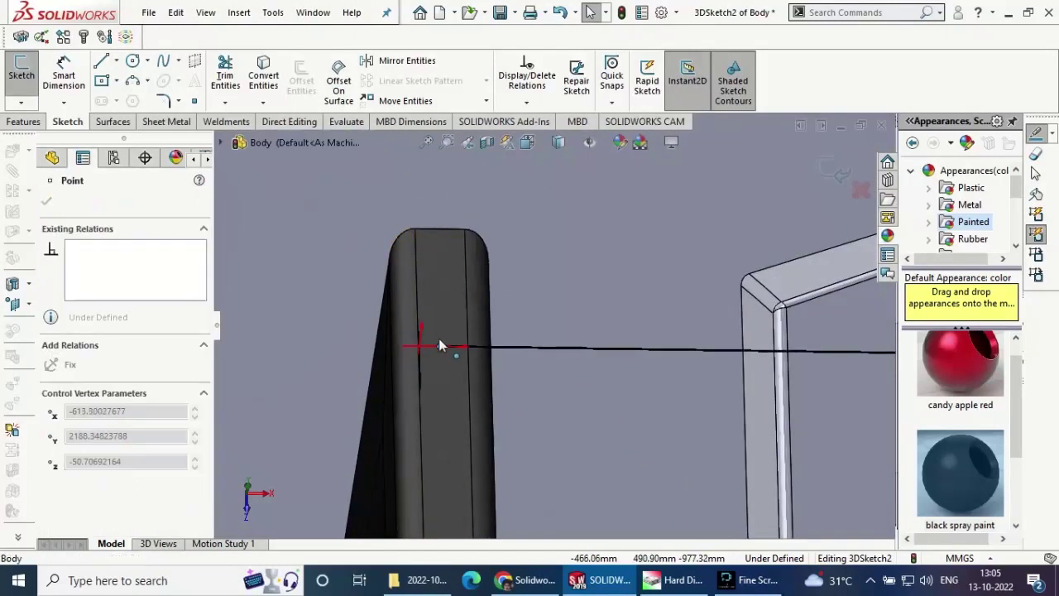
scroll(451, 362, "up", 3)
scroll(462, 364, "up", 3)
scroll(462, 361, "up", 5)
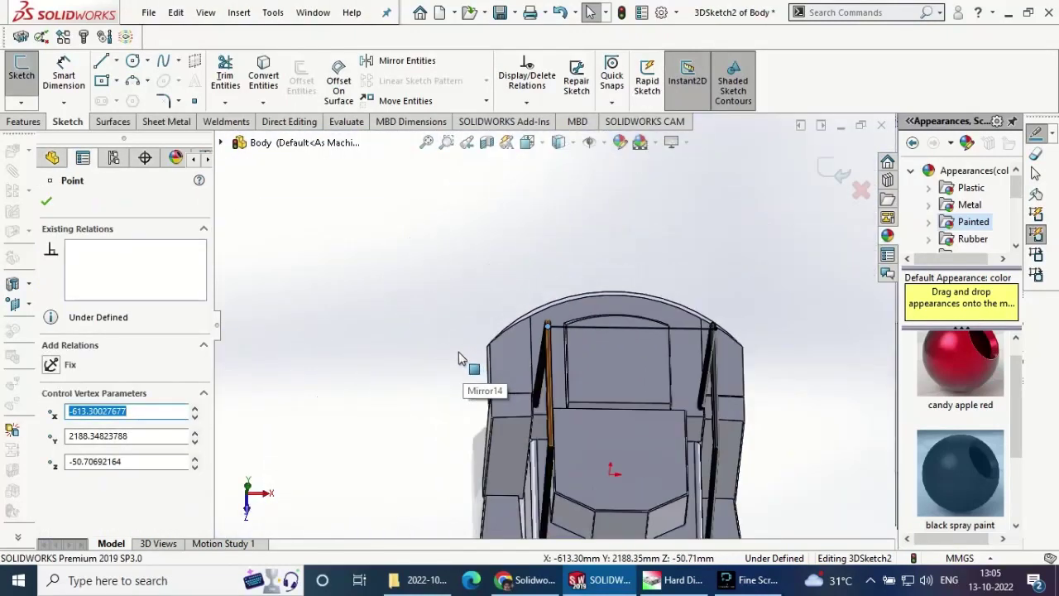
left_click(378, 301)
mouse_move(573, 406)
middle_mouse_down()
mouse_move(556, 394)
mouse_move(567, 416)
middle_mouse_up()
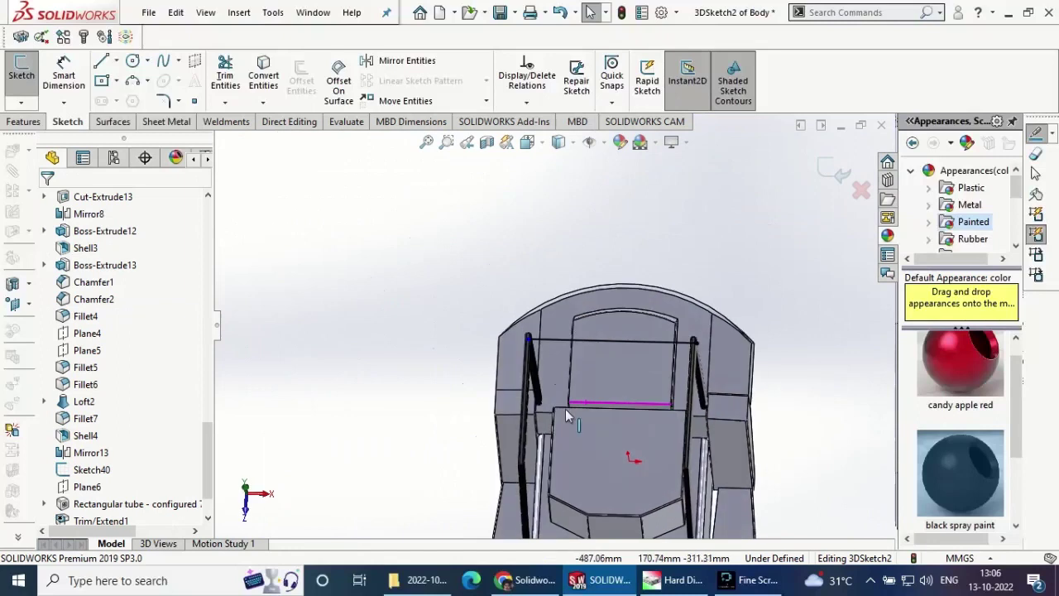
- Draw a second 3D line from the right post to the left post
left_click(101, 60)
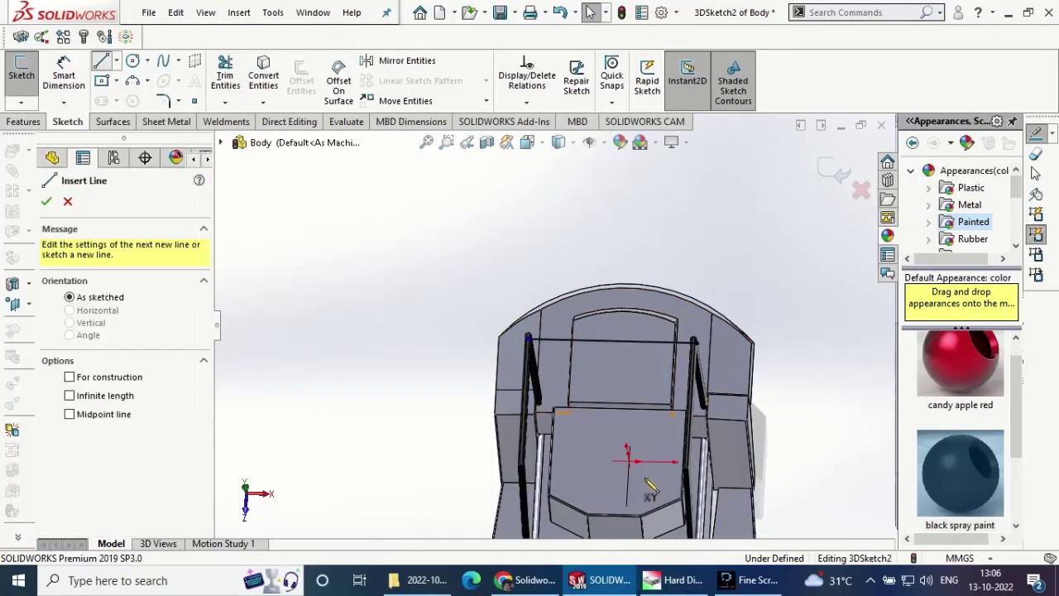
scroll(637, 478, "down", 1)
scroll(666, 477, "down", 1)
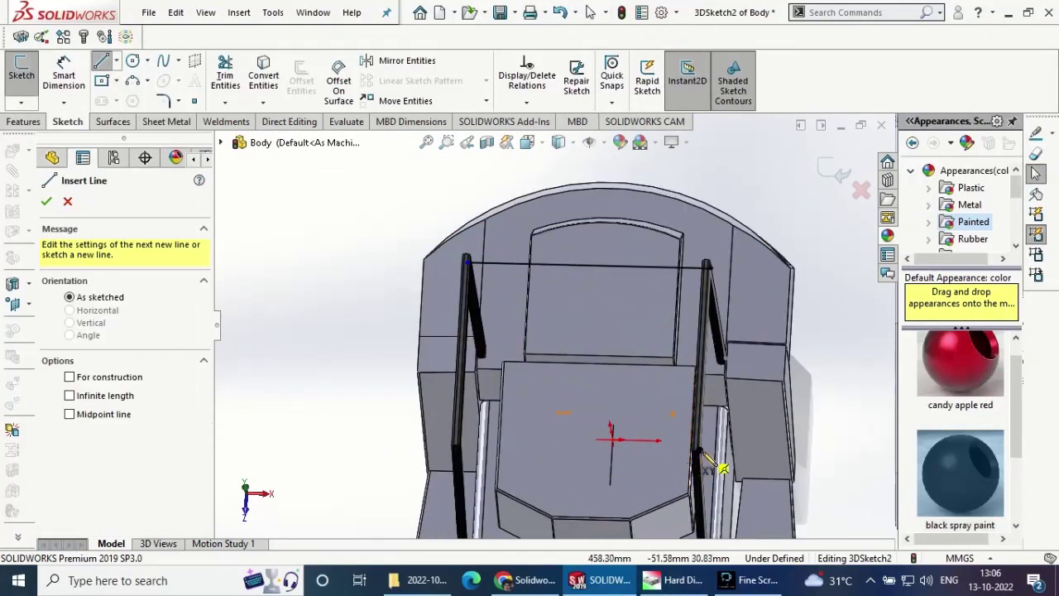
left_click(699, 451)
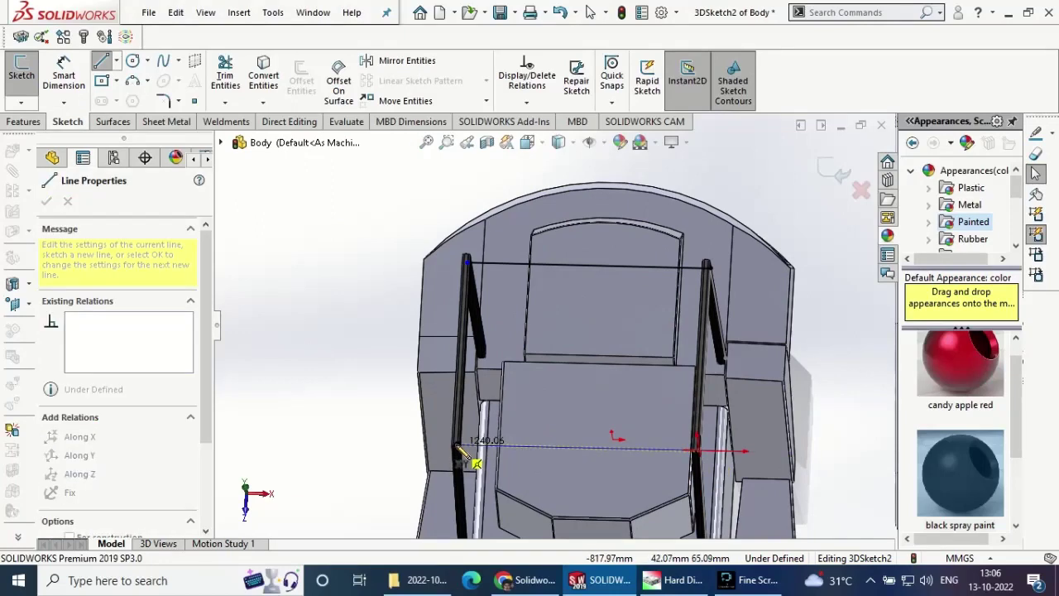
scroll(465, 450, "down", 2)
scroll(484, 425, "down", 2)
scroll(492, 426, "down", 2)
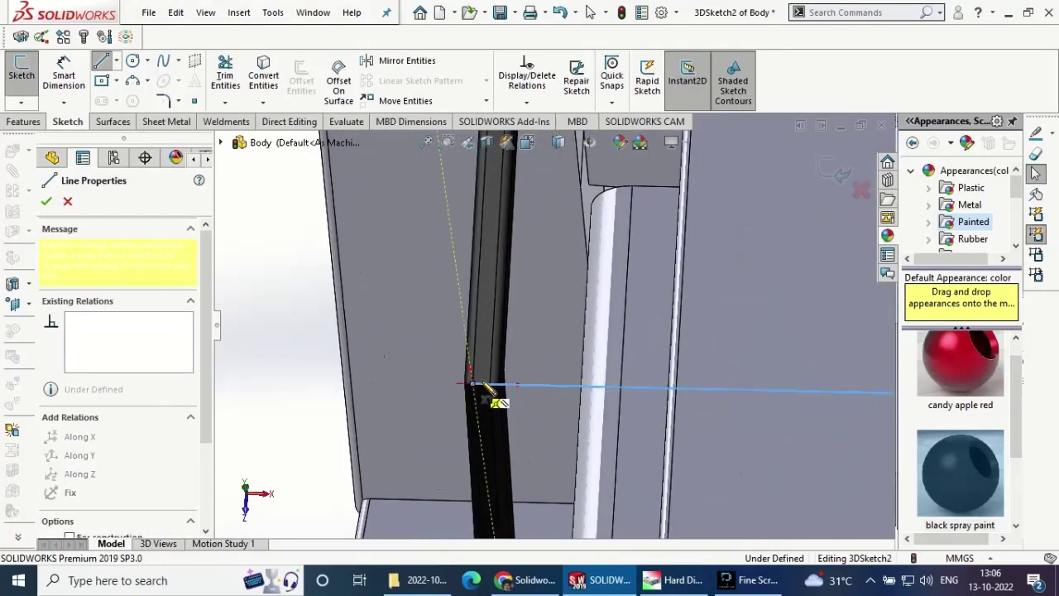
left_click(495, 386)
key("Escape")
- Nudge the second line's endpoint onto the left post top, dismissing the over-definition warning
scroll(538, 329, "up", 2)
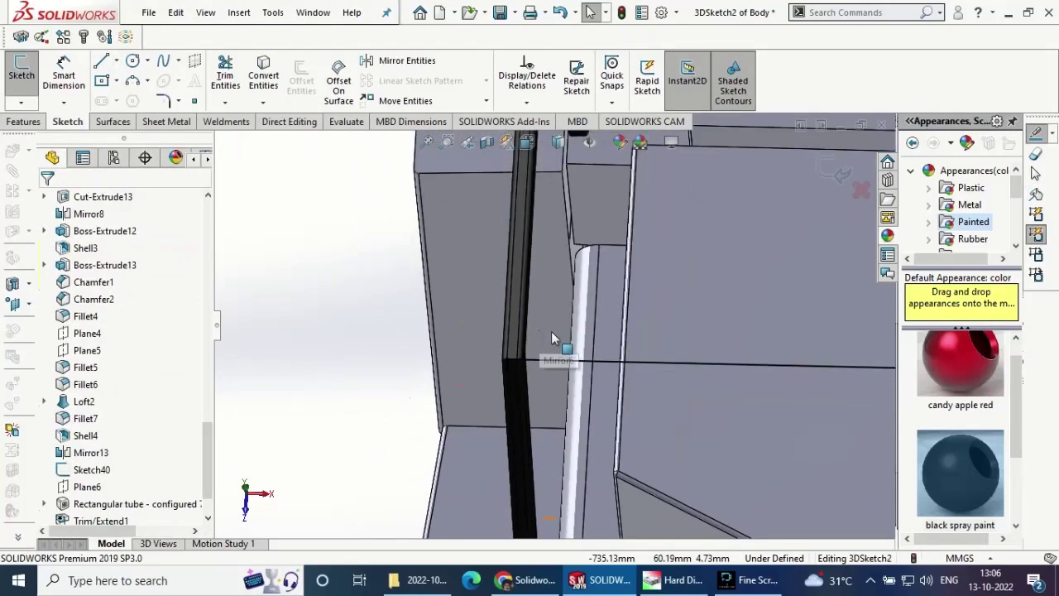
scroll(551, 331, "up", 2)
scroll(578, 181, "up", 2)
scroll(553, 156, "down", 2)
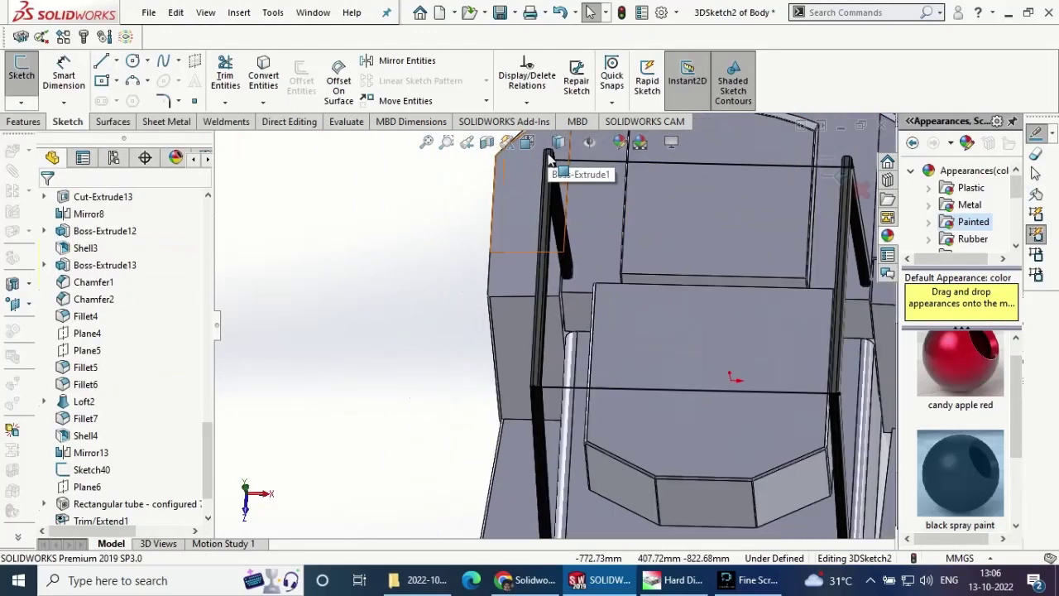
scroll(556, 165, "down", 2)
scroll(566, 178, "down", 2)
scroll(570, 207, "down", 2)
scroll(570, 207, "down", 1)
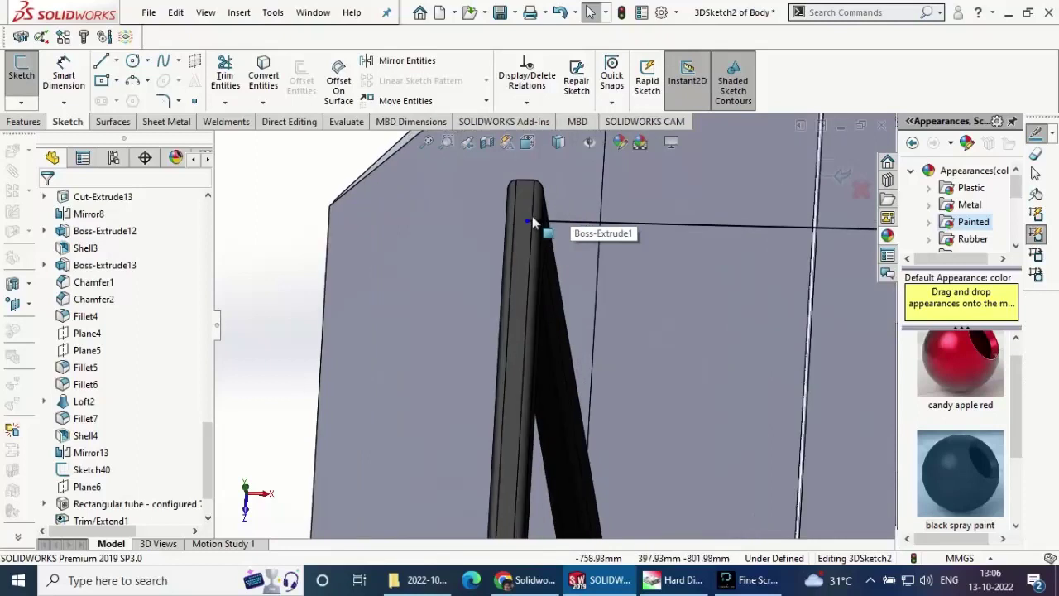
left_click(514, 217)
left_click_drag(515, 214, 516, 223)
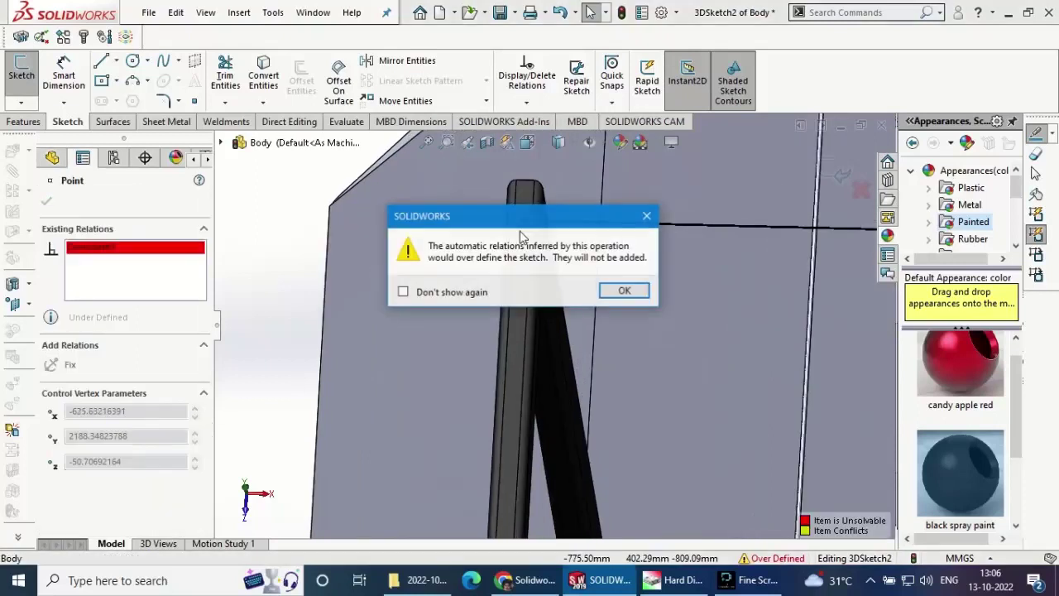
left_click(620, 289)
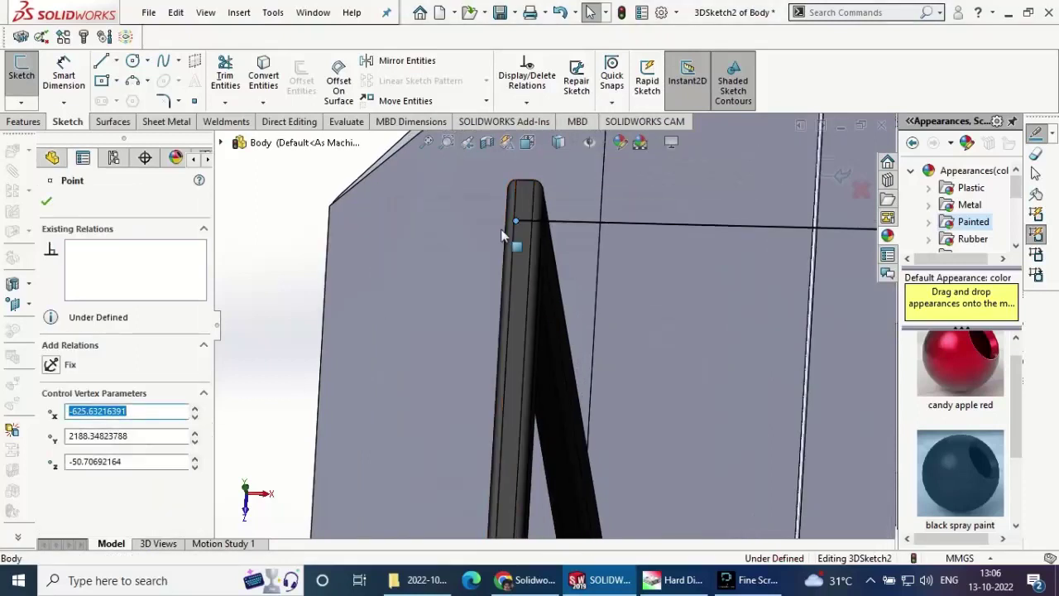
left_click(48, 202)
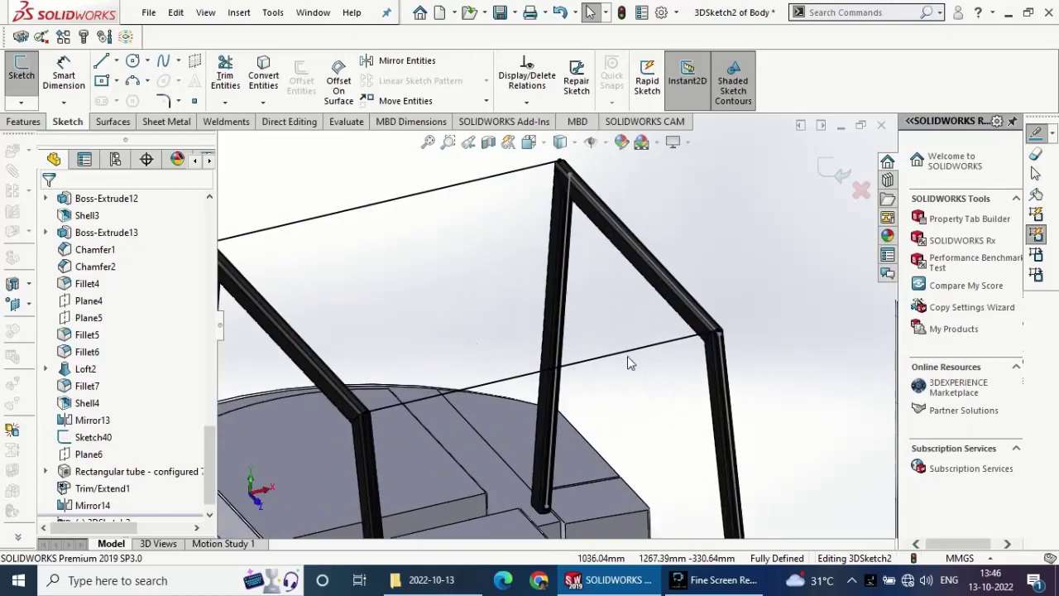
- Close 3DSketch2 with its two bridging lines and show the Weldments tools
scroll(576, 389, "up", 1)
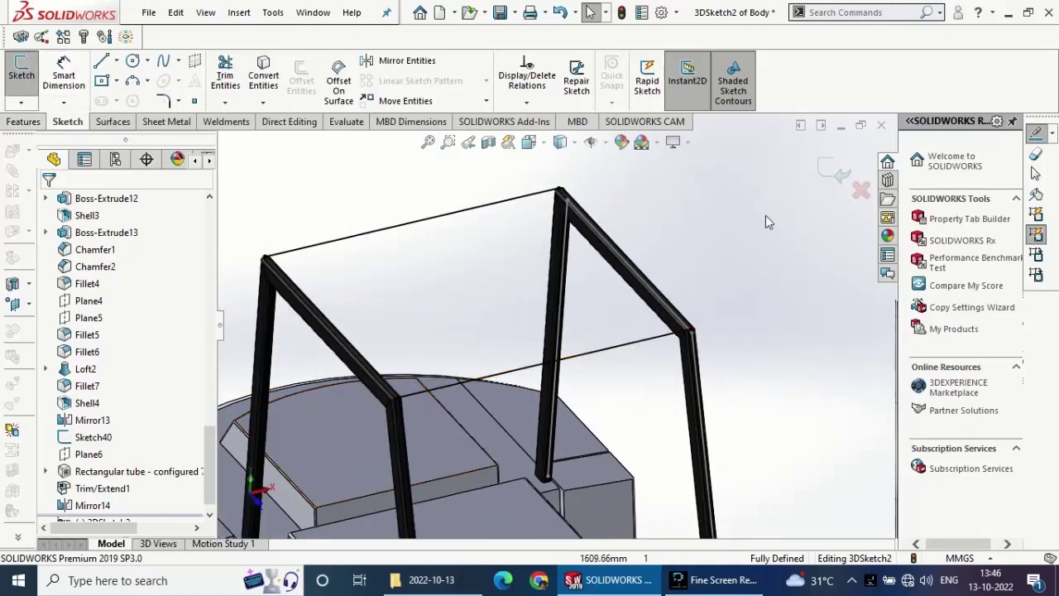
left_click(837, 171)
left_click(226, 121)
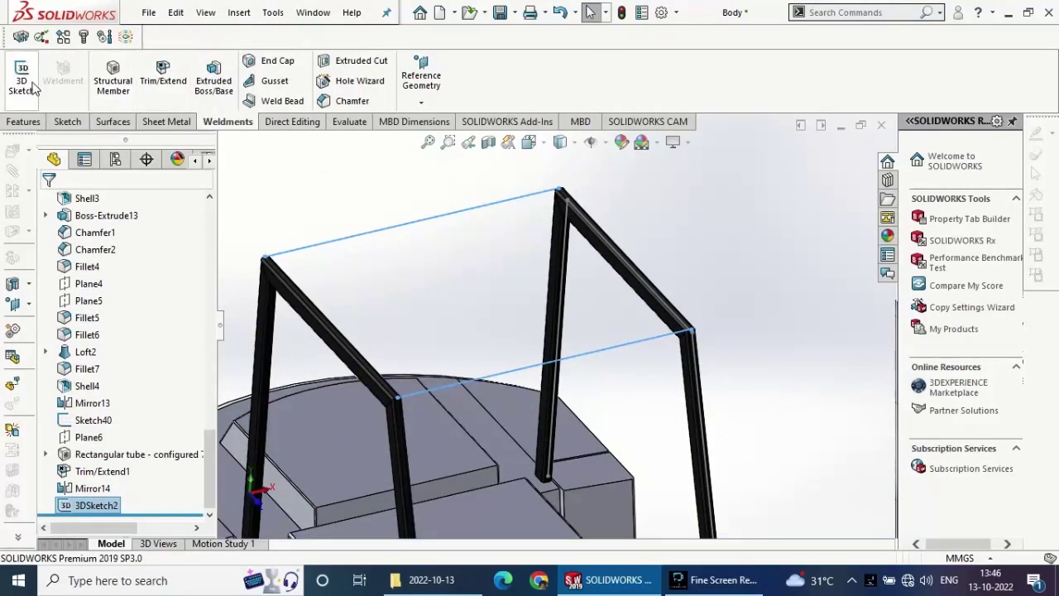
- Add a structural member along the top 3D sketch line as an iso 70 x 40 x 5 rectangular tube
left_click(113, 75)
scroll(381, 290, "down", 5)
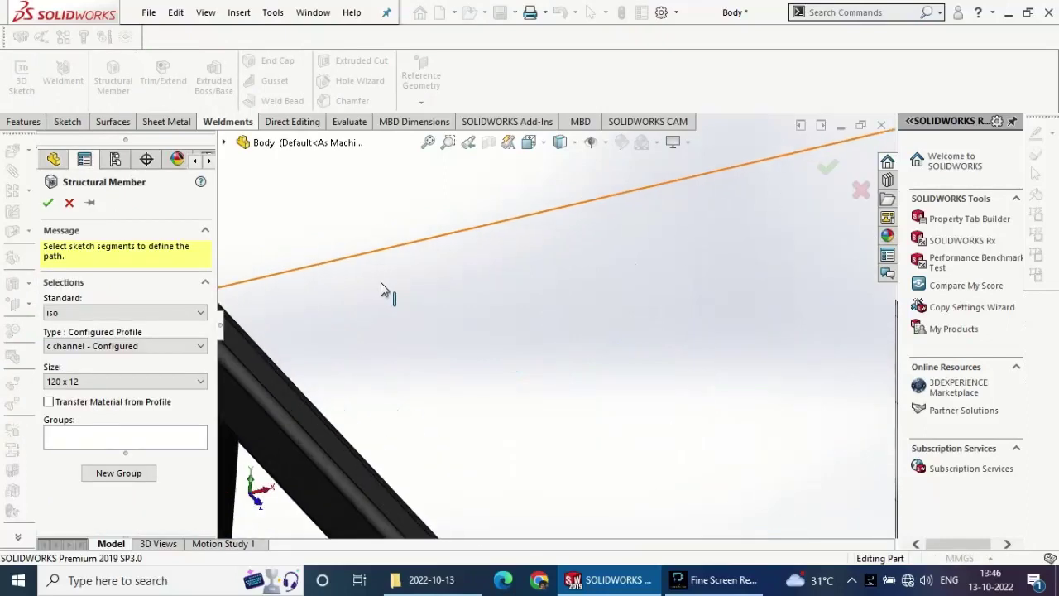
scroll(308, 273, "up", 2)
scroll(331, 277, "down", 2)
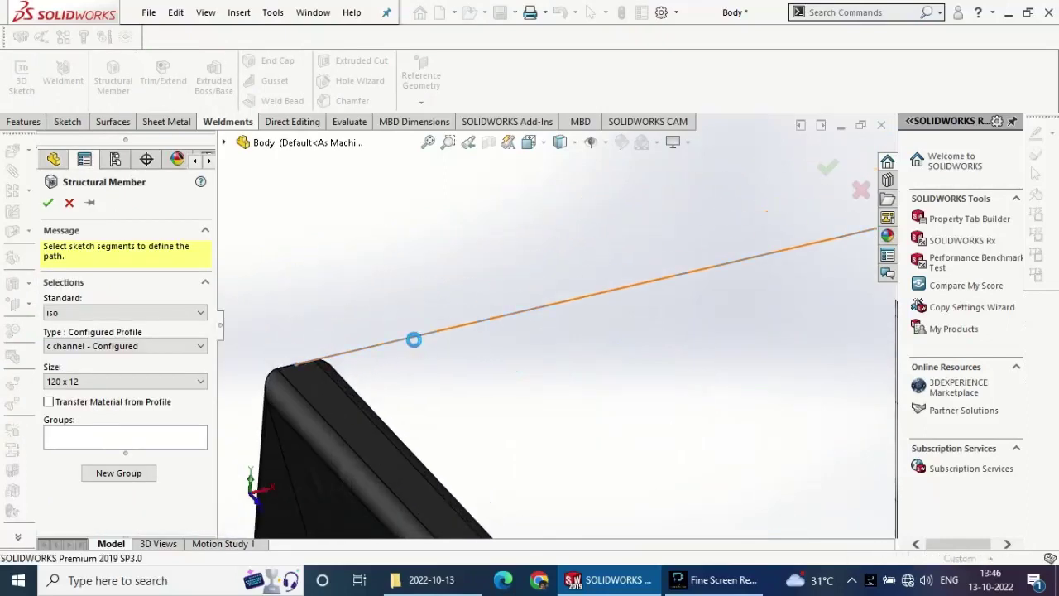
left_click(408, 339)
left_click(118, 396)
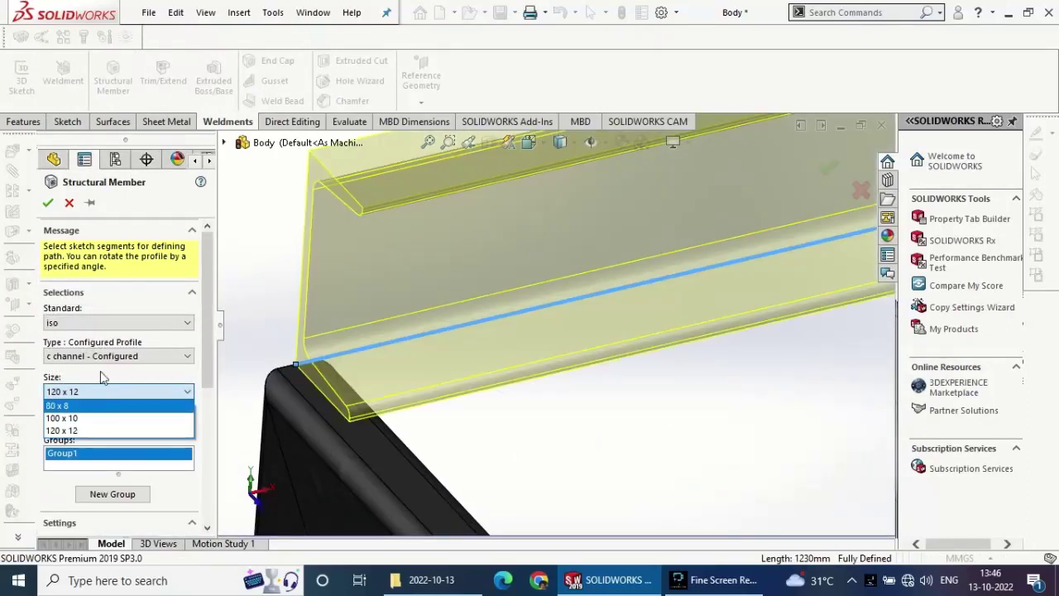
left_click(118, 356)
left_click(118, 356)
left_click(116, 400)
left_click(119, 392)
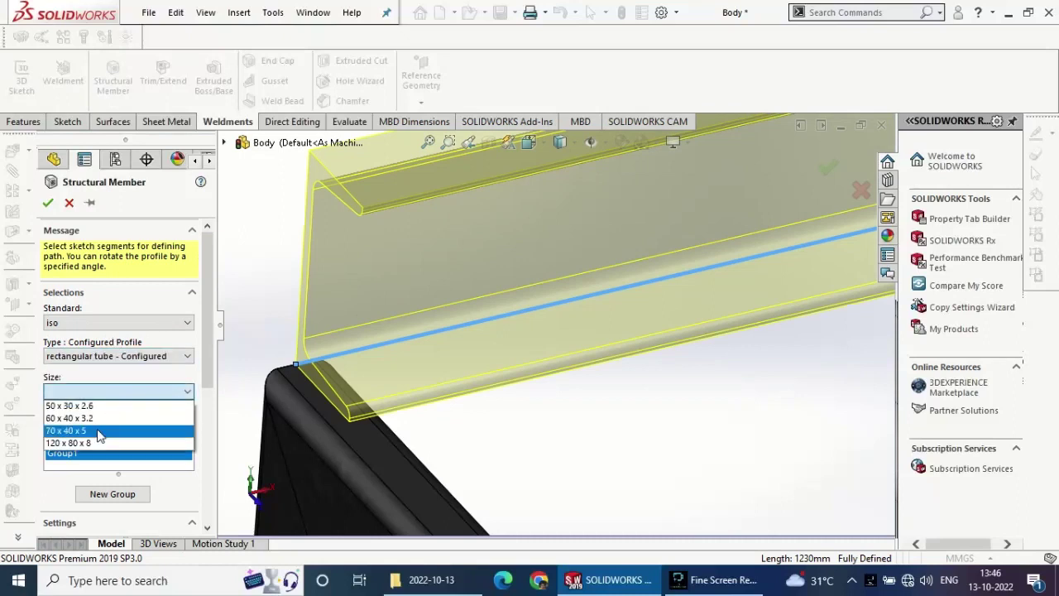
left_click(83, 430)
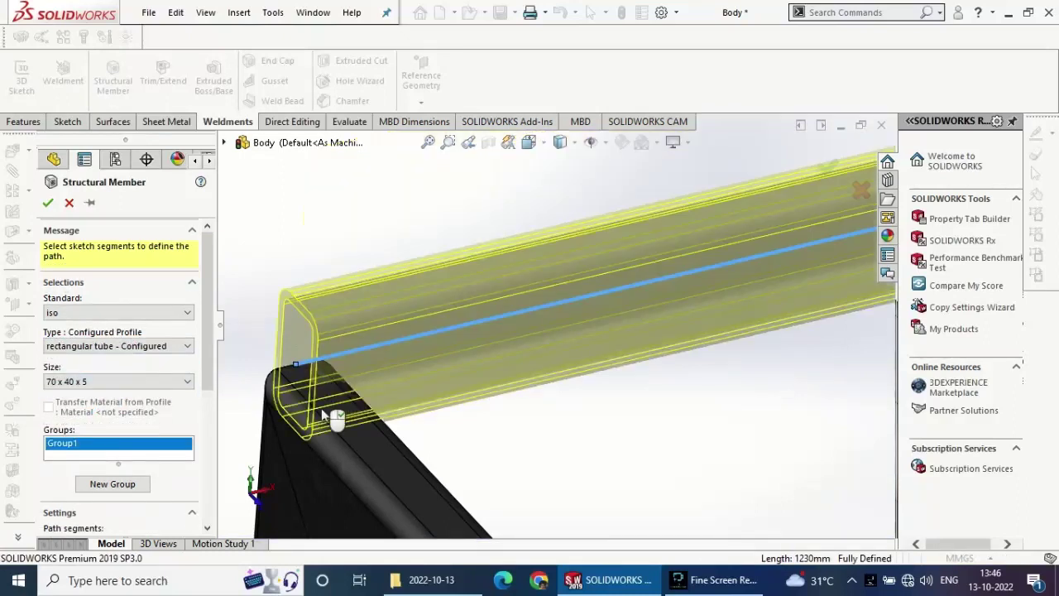
- Check the tube profile's position with Locate Profile, then add Group2
middle_click_drag(283, 464, 103, 430)
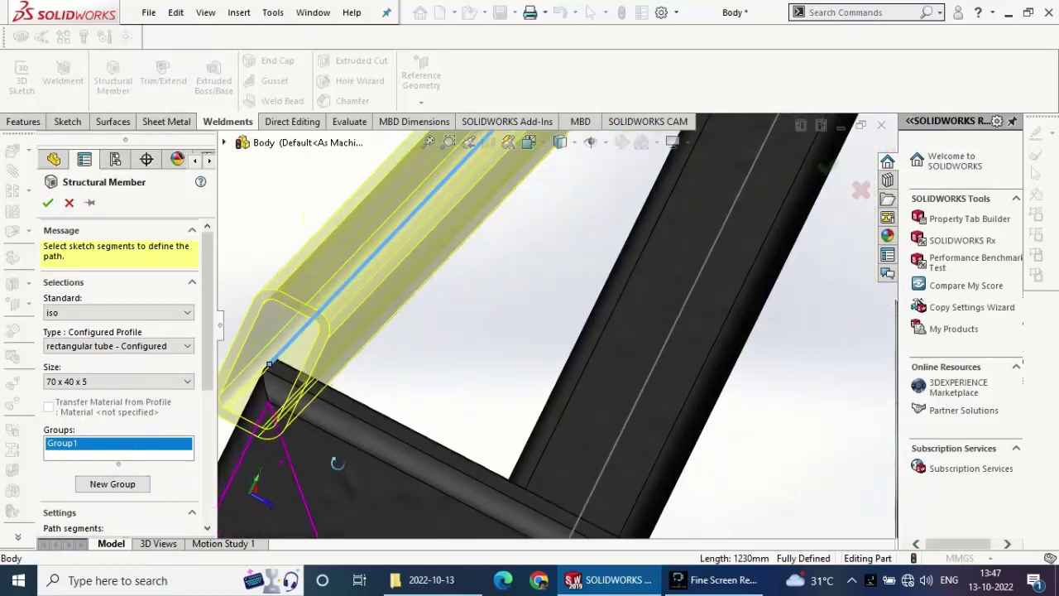
scroll(201, 480, "down", 3)
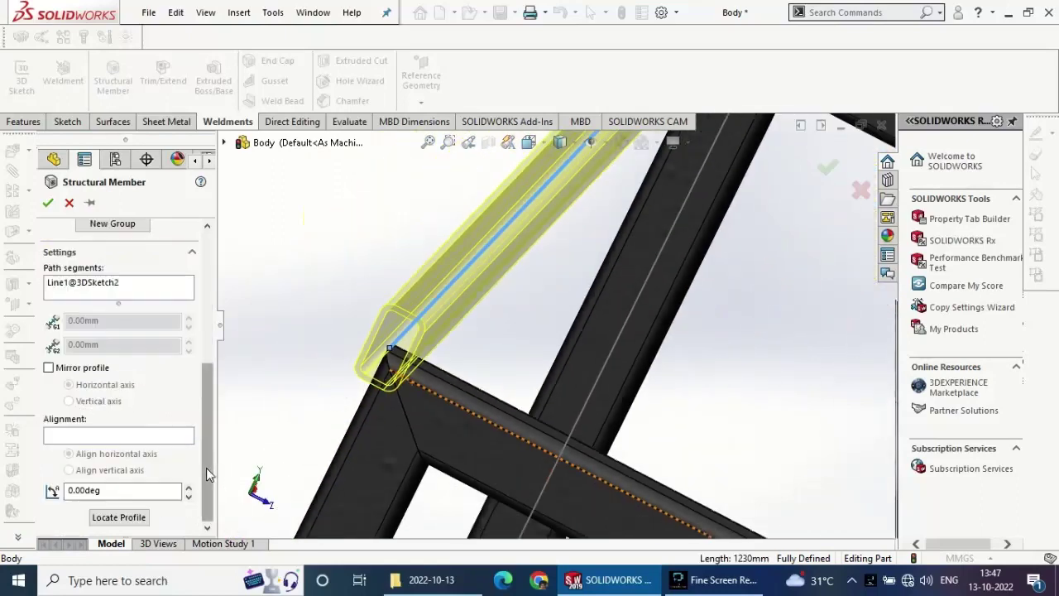
left_click(131, 523)
scroll(389, 392, "up", 3)
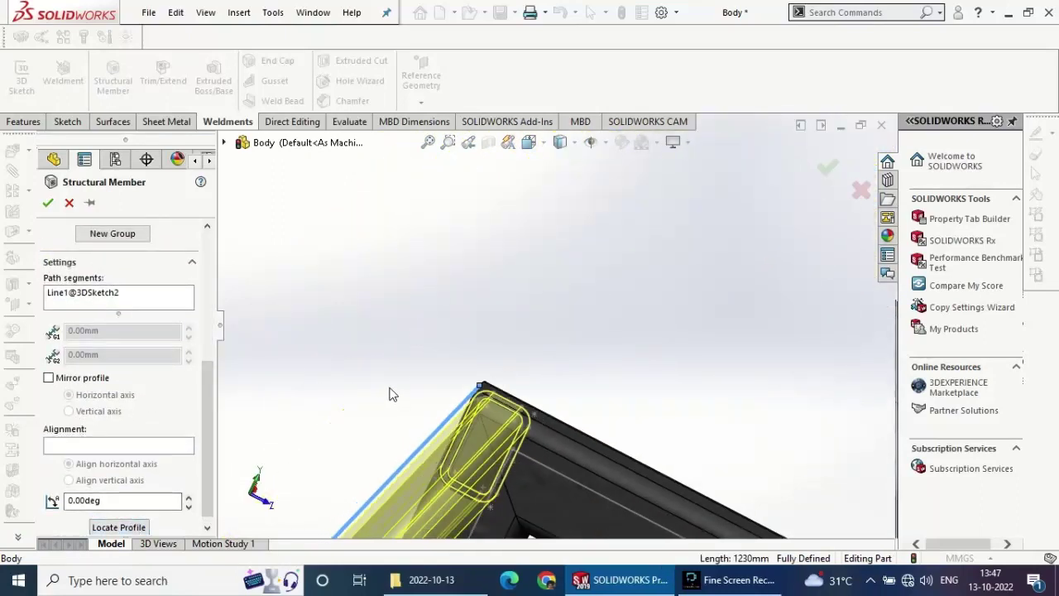
scroll(389, 392, "up", 3)
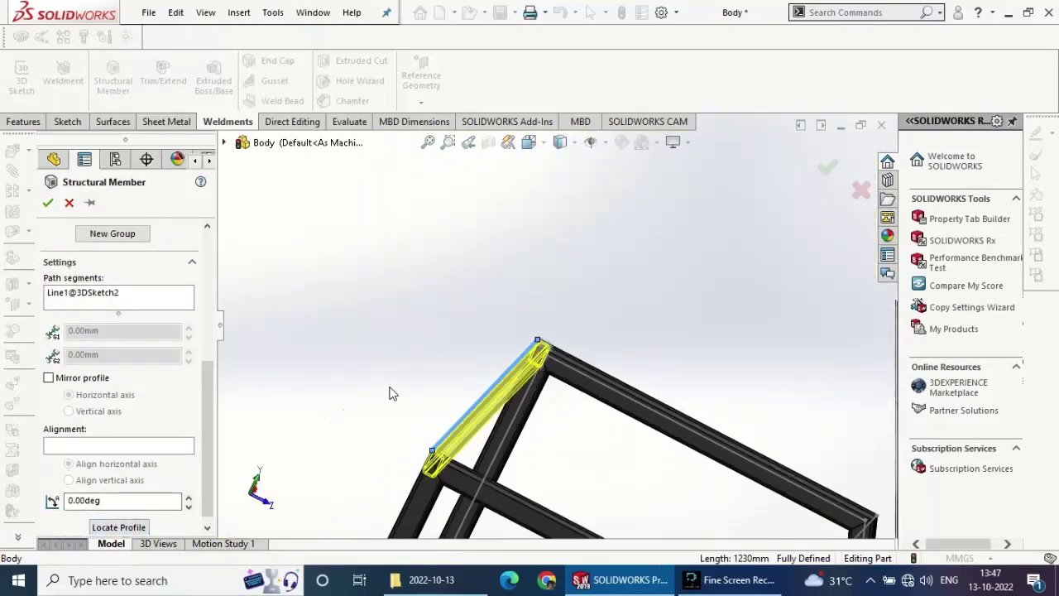
left_click(112, 233)
- Pick Line4 as Group2's path and inspect the profile location at the beam end
scroll(593, 399, "down", 5)
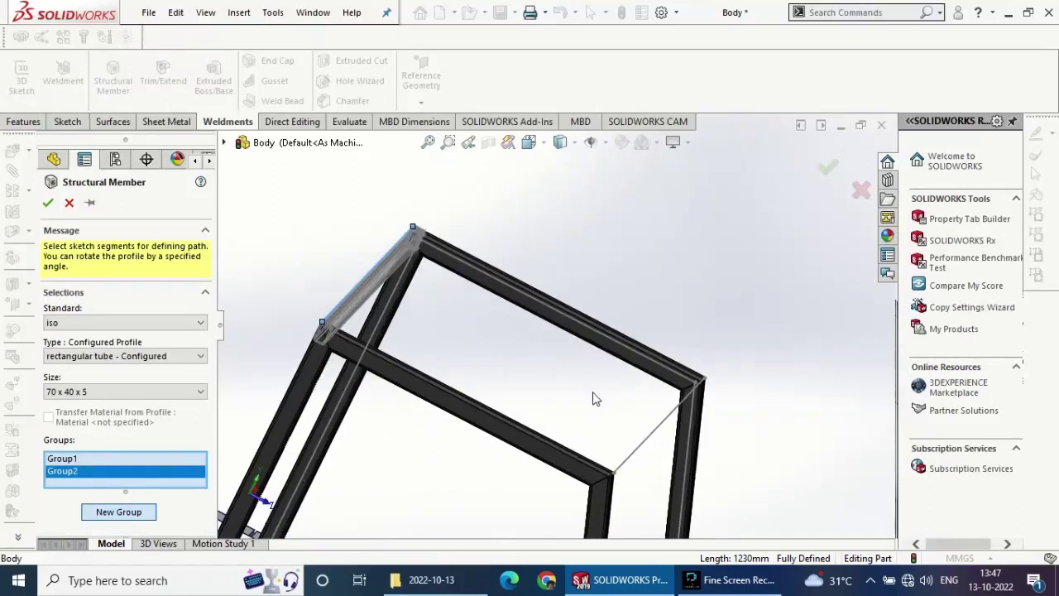
left_click(662, 434)
scroll(662, 480, "down", 3)
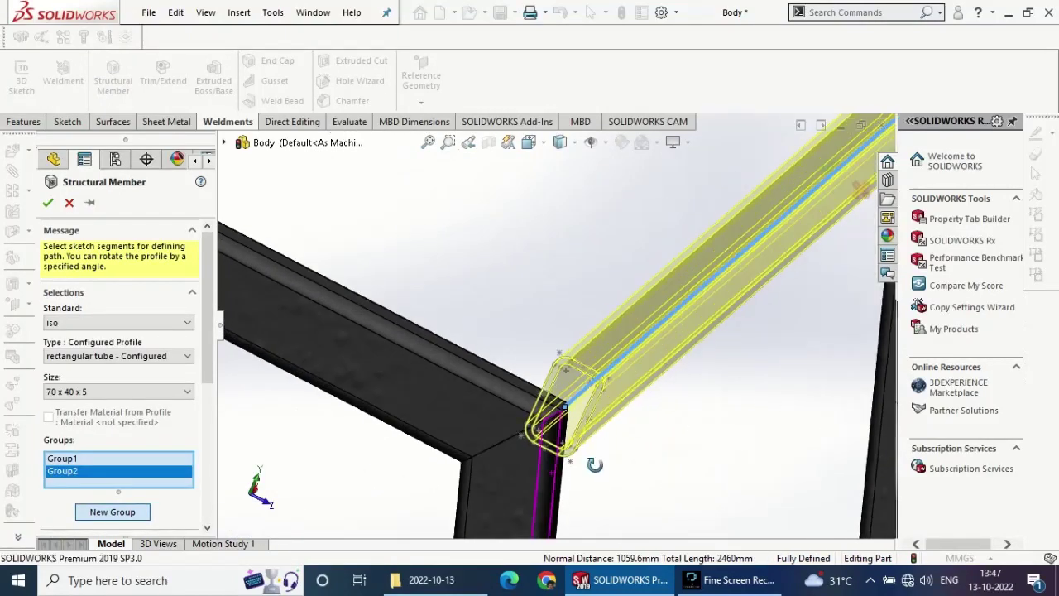
scroll(579, 447, "down", 3)
middle_click_drag(546, 381, 594, 382)
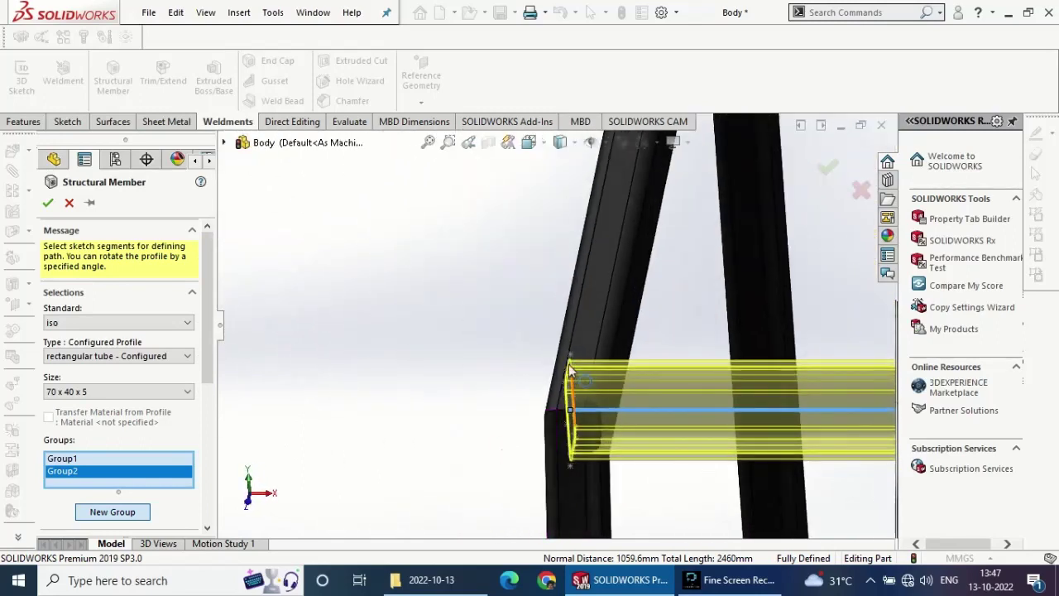
scroll(213, 484, "down", 5)
middle_click_drag(585, 472, 654, 472)
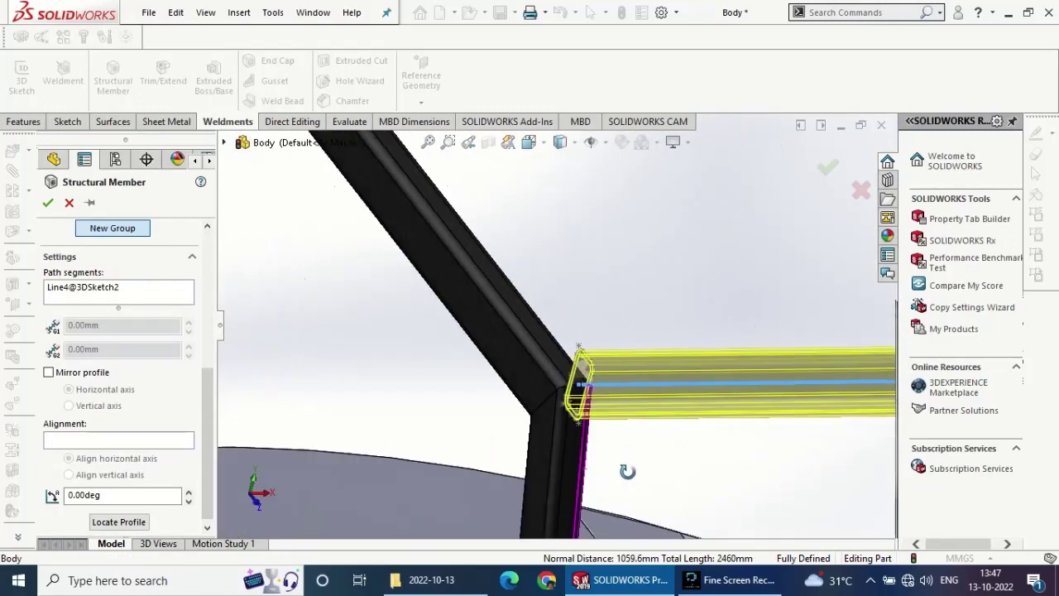
left_click(118, 522)
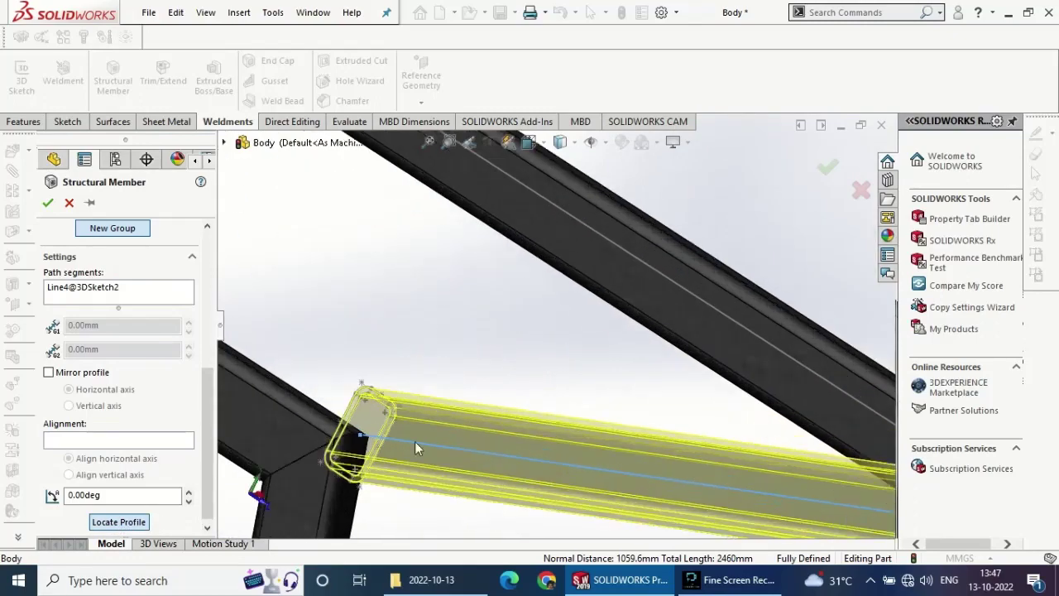
scroll(497, 355, "up", 2)
scroll(480, 407, "up", 3)
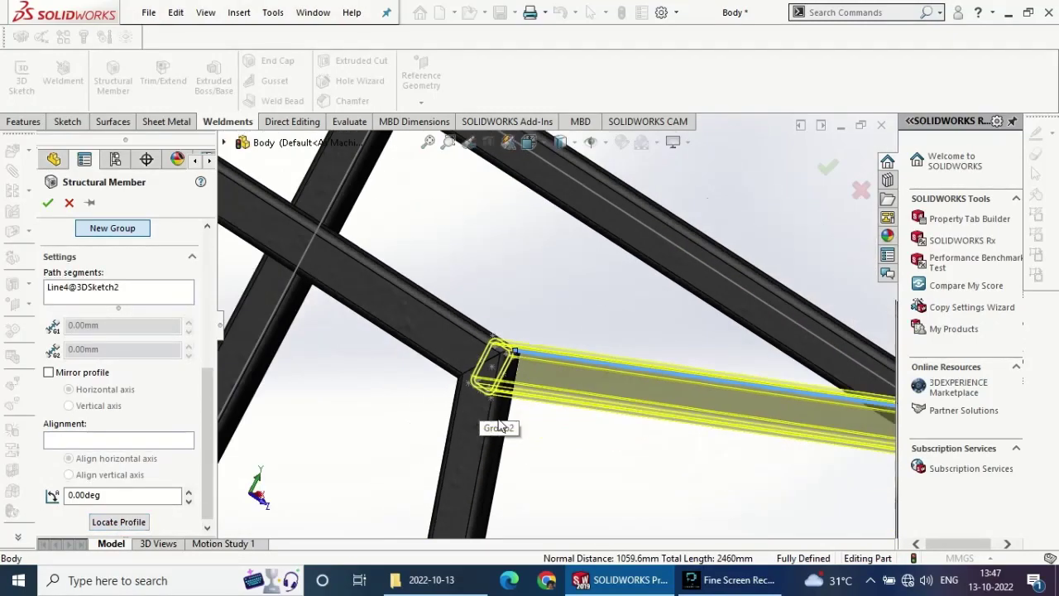
scroll(664, 430, "up", 2)
scroll(811, 385, "down", 2)
scroll(788, 374, "down", 3)
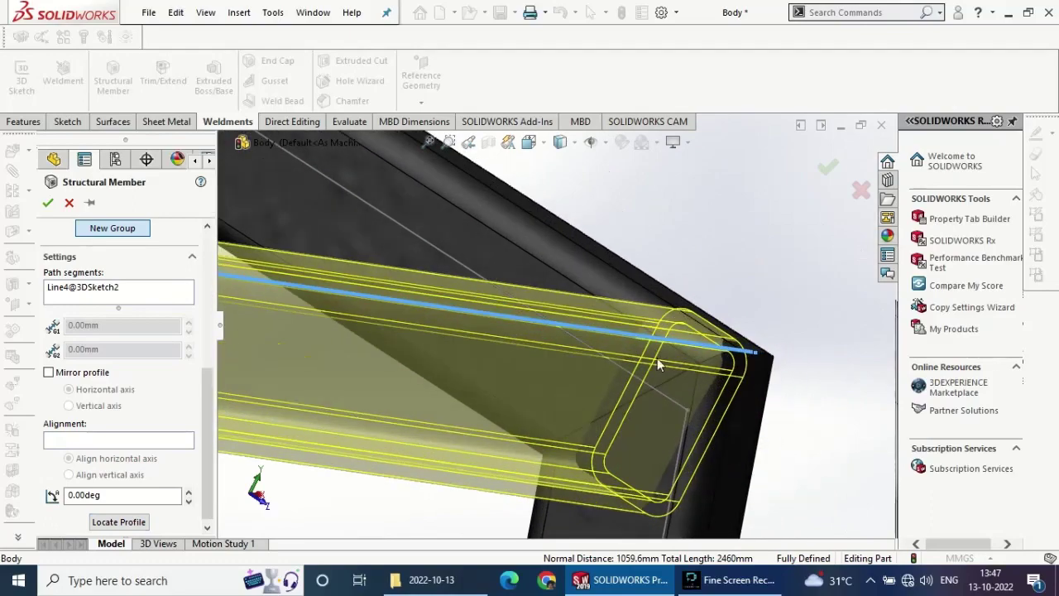
middle_click_drag(710, 377, 576, 348)
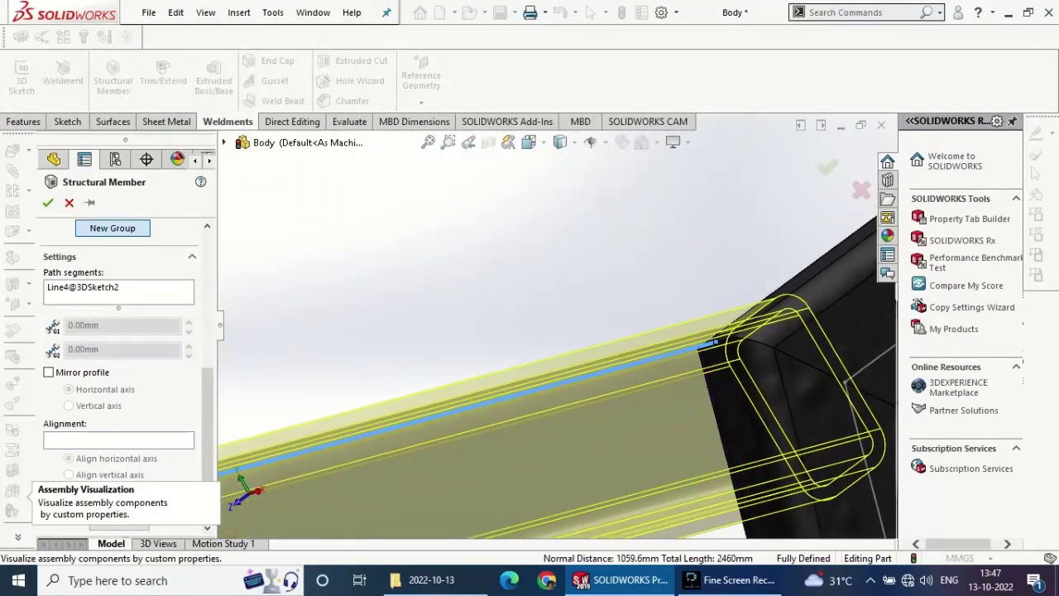
- Try profile rotation angles of 30, 330 and 320 degrees, then reset it to 0
type("30")
key("Return")
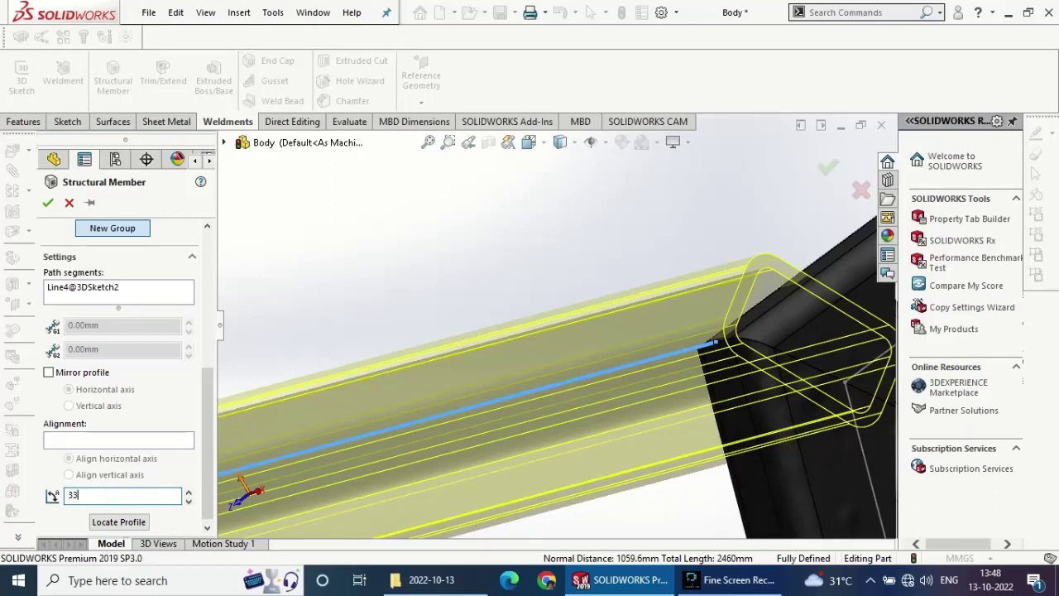
type("0")
key("Return")
scroll(454, 393, "up", 5)
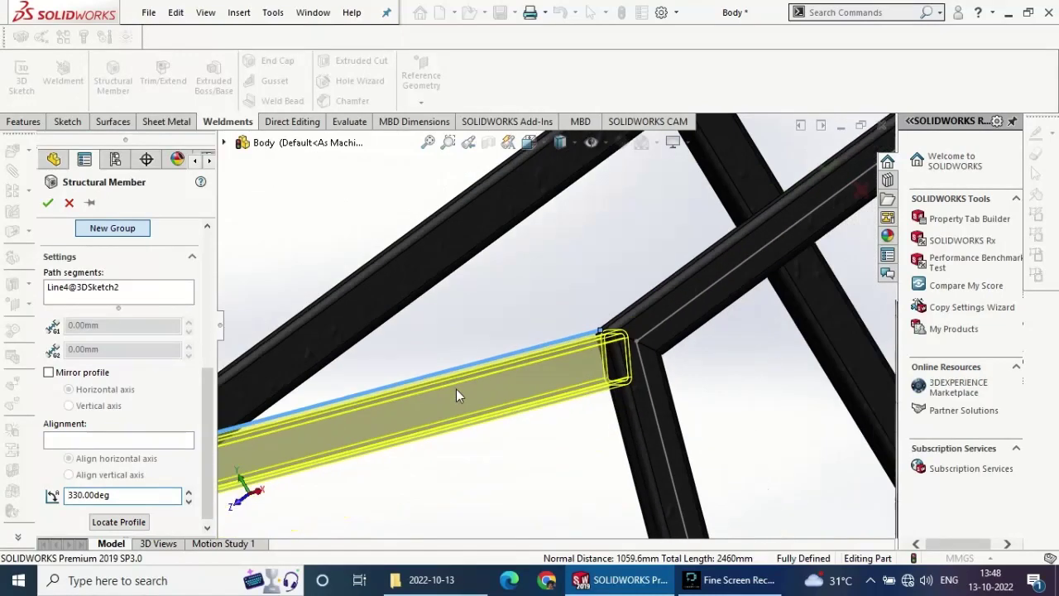
scroll(456, 389, "up", 2)
scroll(382, 412, "down", 4)
scroll(383, 411, "down", 2)
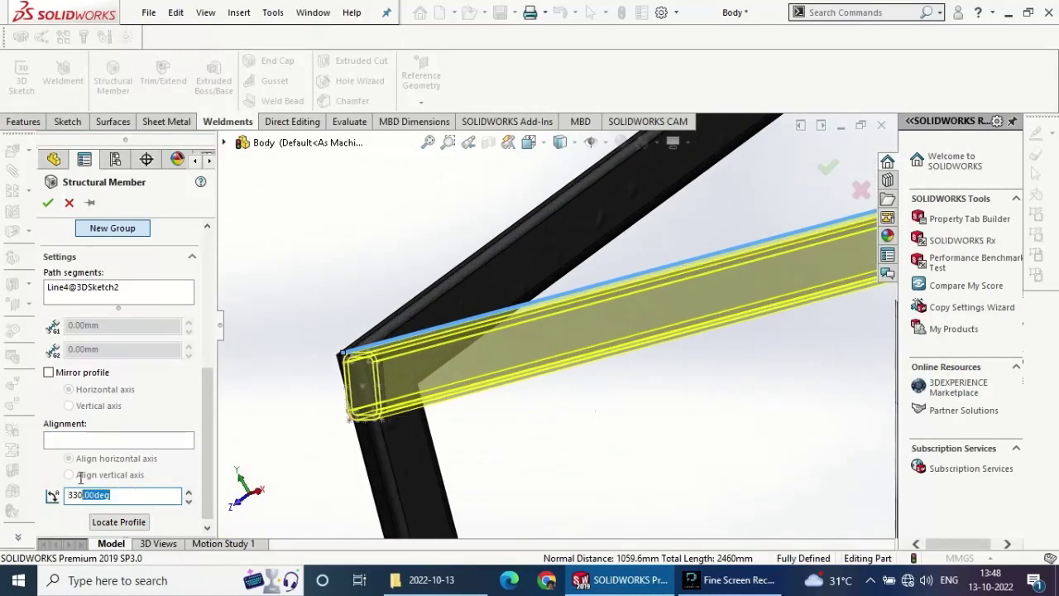
type("320")
key("Return")
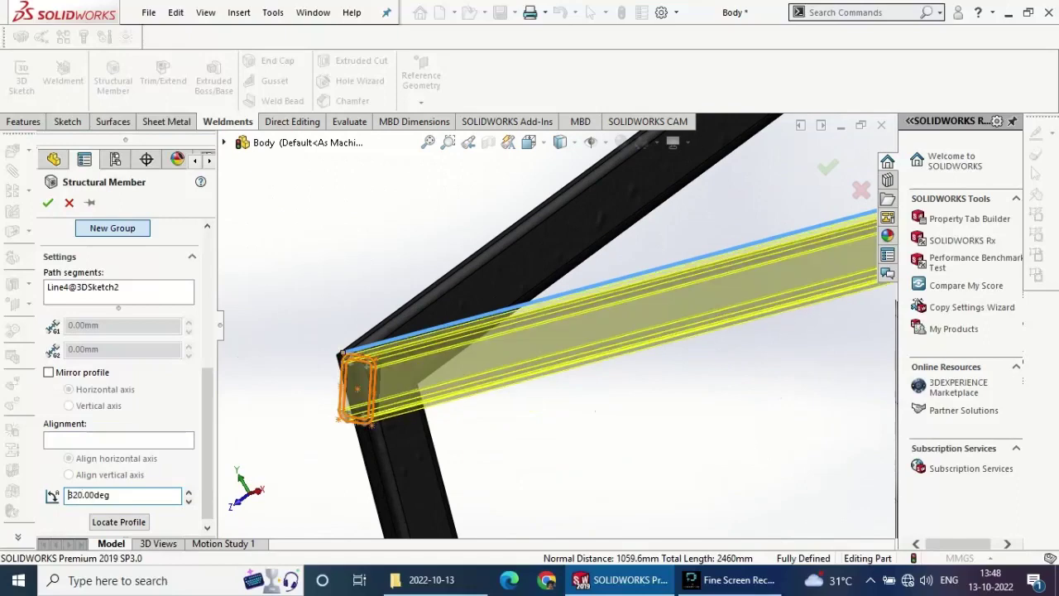
scroll(372, 401, "down", 2)
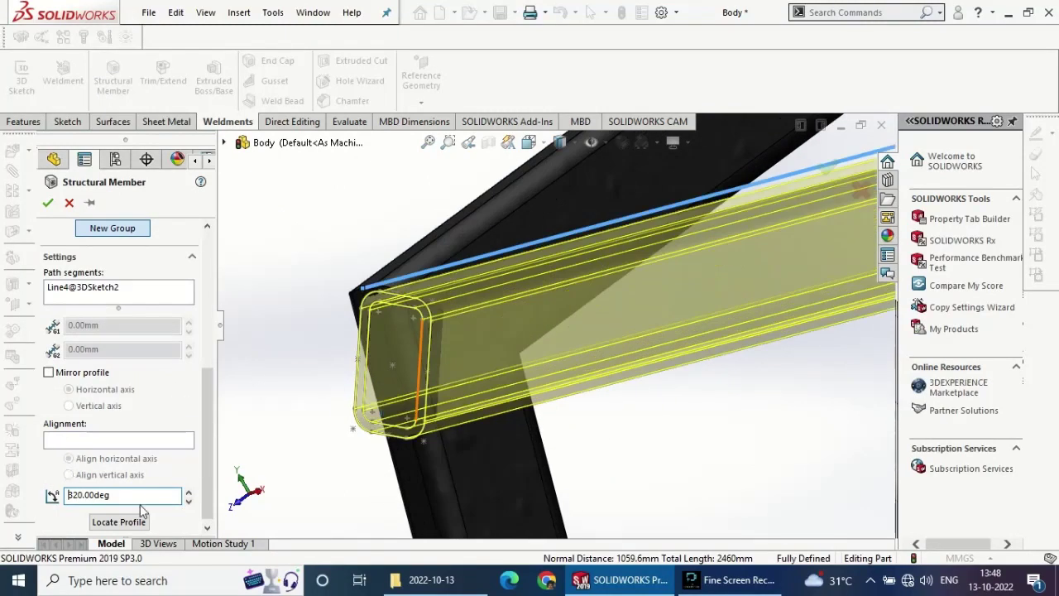
type("0")
key("Return")
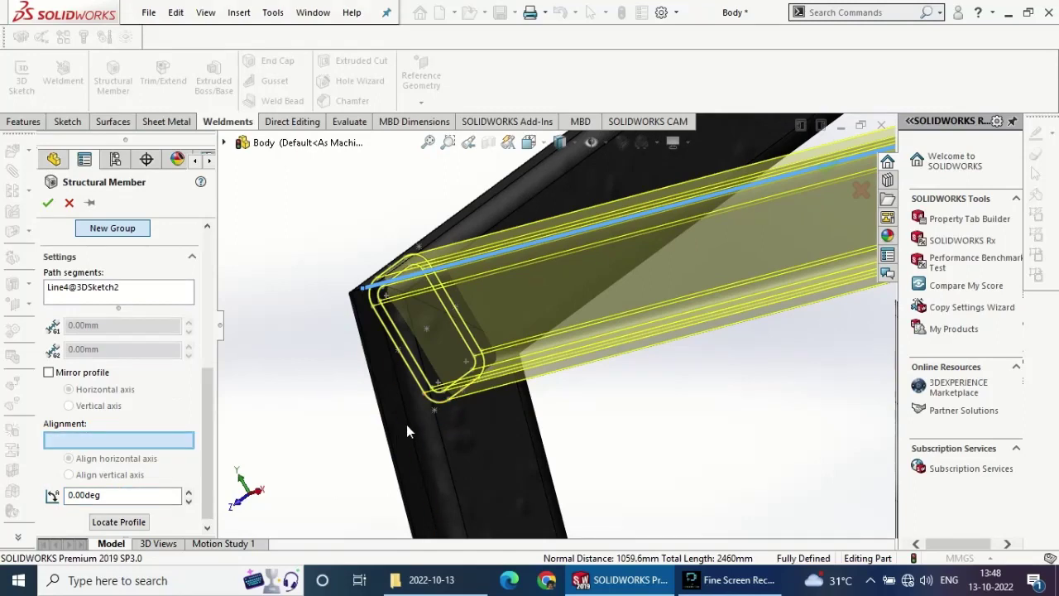
- Align the profile's vertical axis to the vertical post edge and accept the structural member
left_click(406, 430)
left_click(126, 478)
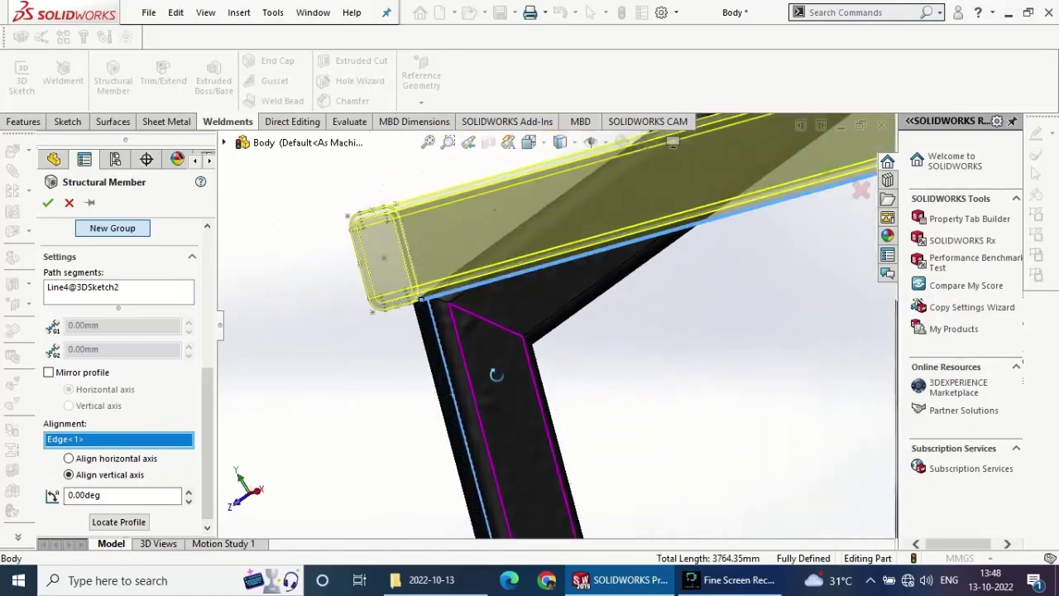
middle_click_drag(475, 359, 489, 411)
scroll(489, 410, "up", 5)
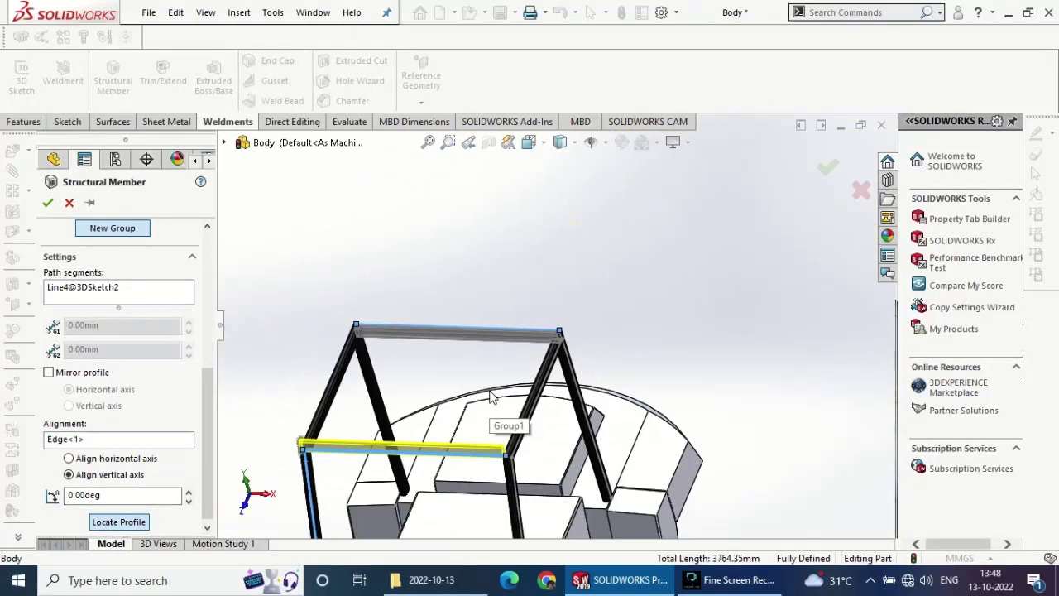
scroll(472, 354, "down", 5)
middle_click_drag(461, 325, 335, 352)
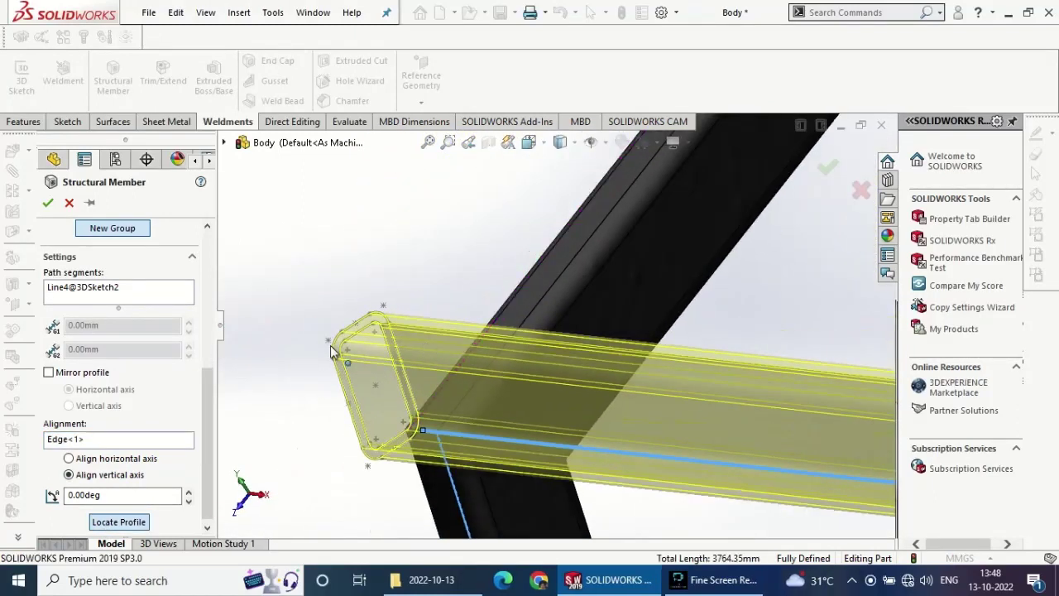
scroll(343, 349, "up", 2)
scroll(331, 350, "up", 2)
scroll(297, 351, "up", 2)
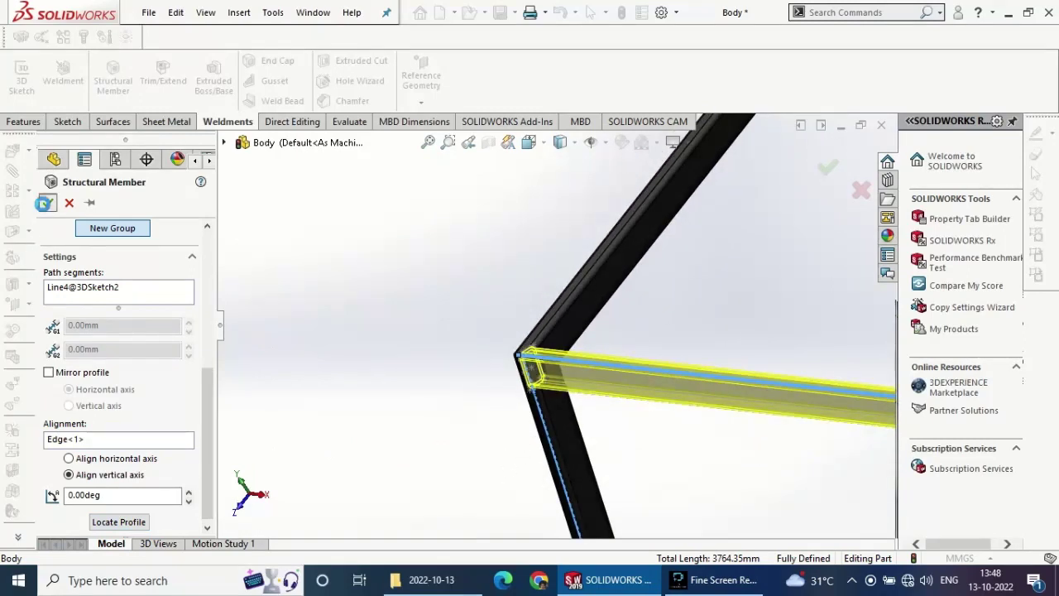
key("Return")
mouse_move(333, 316)
middle_mouse_down()
mouse_move(405, 343)
mouse_move(712, 360)
middle_mouse_up()
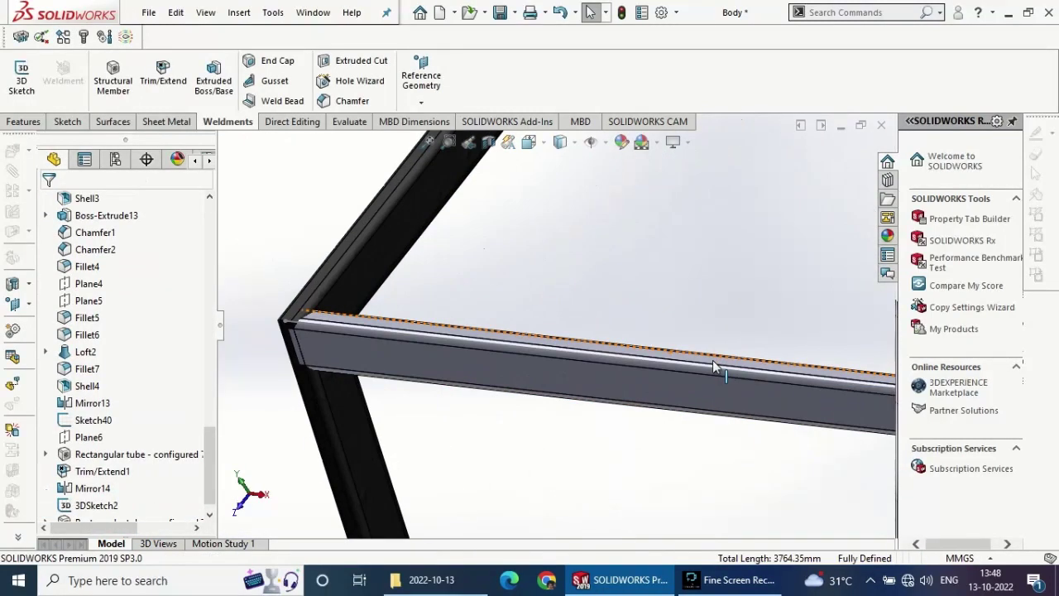
- Start Trim/Extend with the top and lower crossbars as the bodies to trim
scroll(712, 360, "up", 5)
scroll(515, 367, "up", 2)
middle_click_drag(515, 367, 736, 227)
scroll(605, 326, "down", 5)
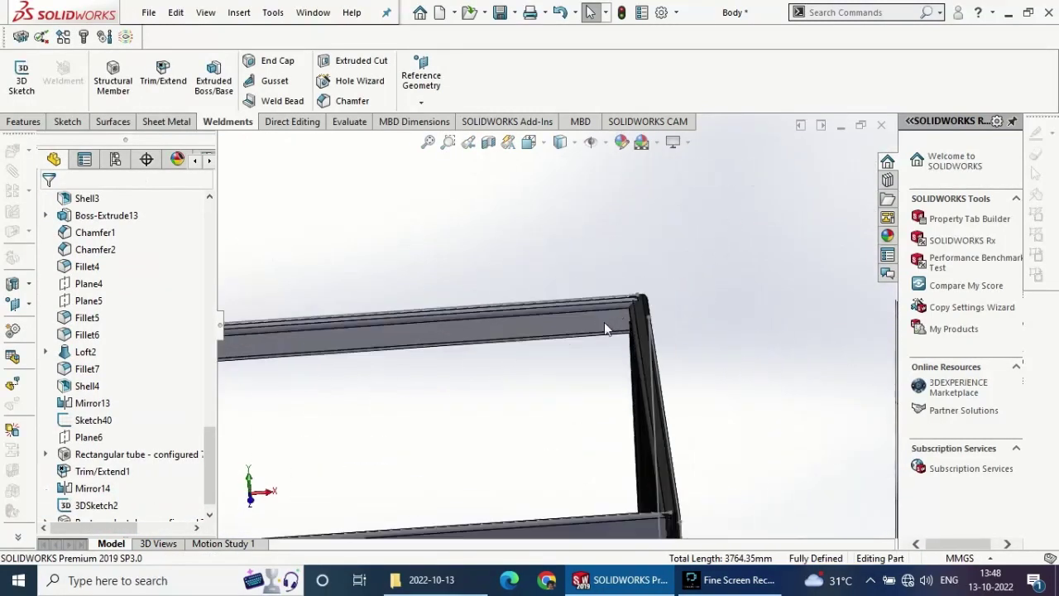
scroll(605, 327, "down", 3)
left_click(163, 74)
left_click(562, 307)
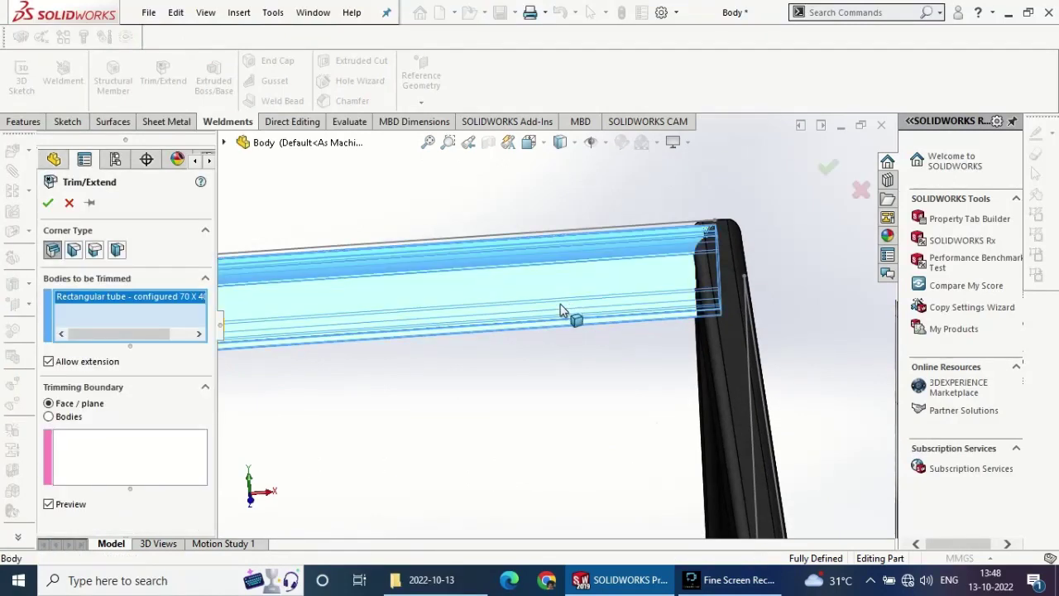
scroll(508, 466, "up", 3)
left_click(485, 449)
- Use the right and left tube posts as trimming boundary bodies and zoom to check the joint
left_click(101, 453)
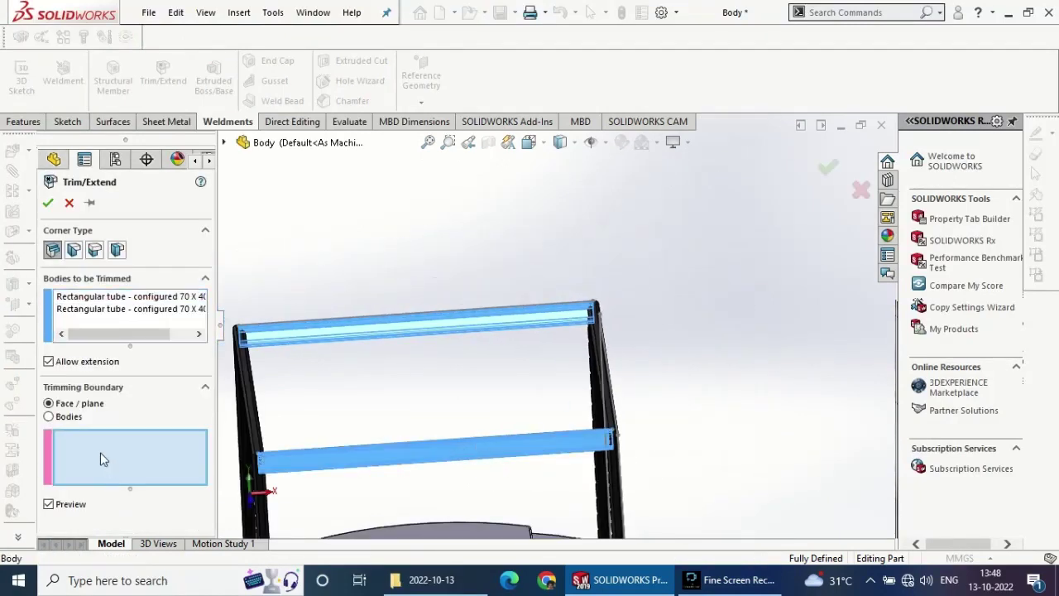
left_click(49, 416)
left_click(254, 447)
left_click(614, 403)
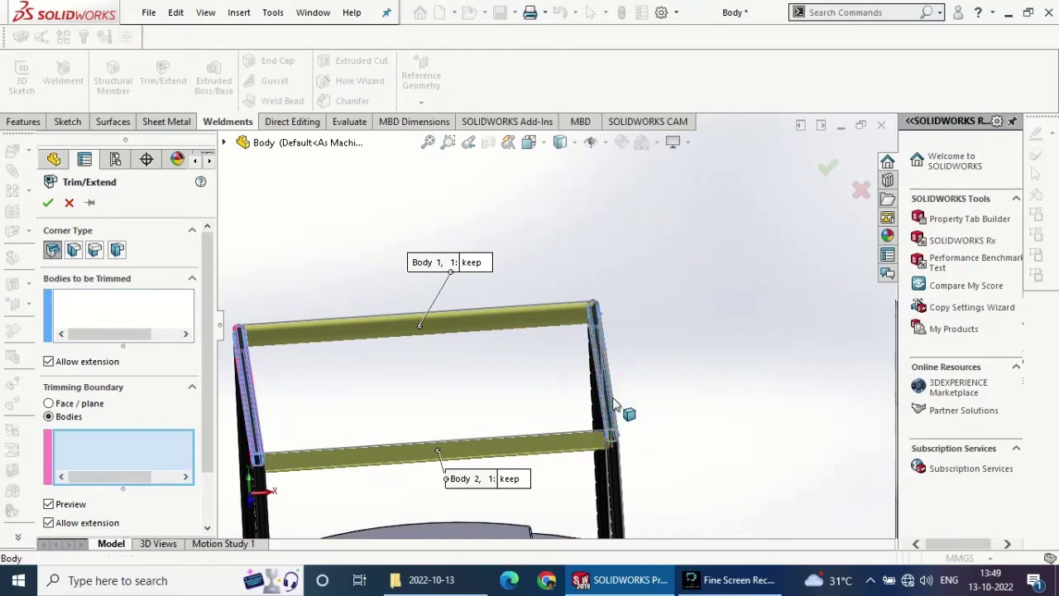
scroll(614, 403, "down", 2)
scroll(640, 408, "up", 2)
scroll(641, 409, "up", 2)
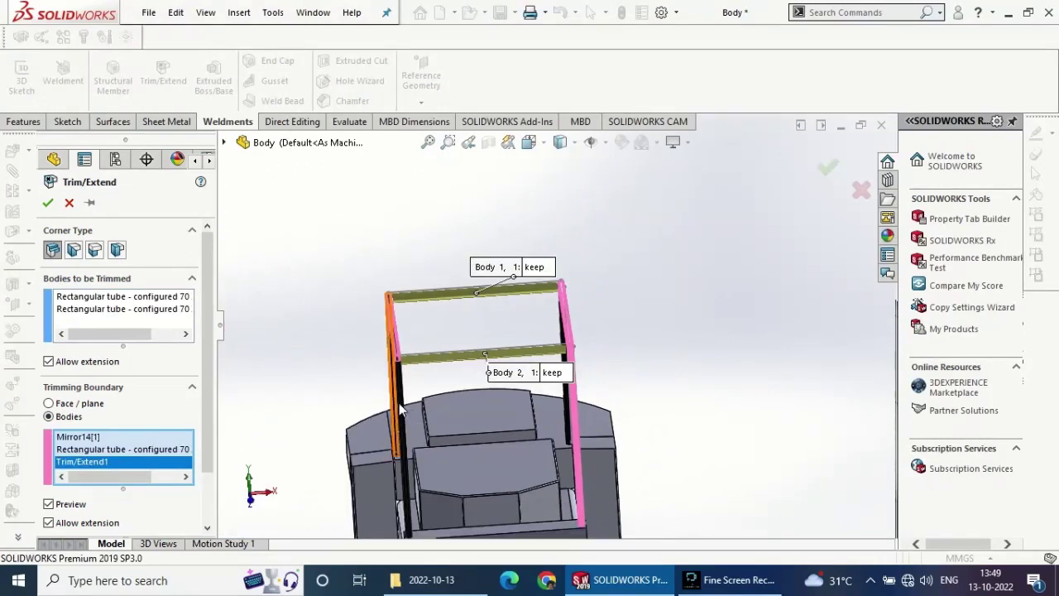
left_click(400, 408)
scroll(438, 398, "down", 2)
scroll(439, 355, "down", 2)
scroll(414, 347, "down", 2)
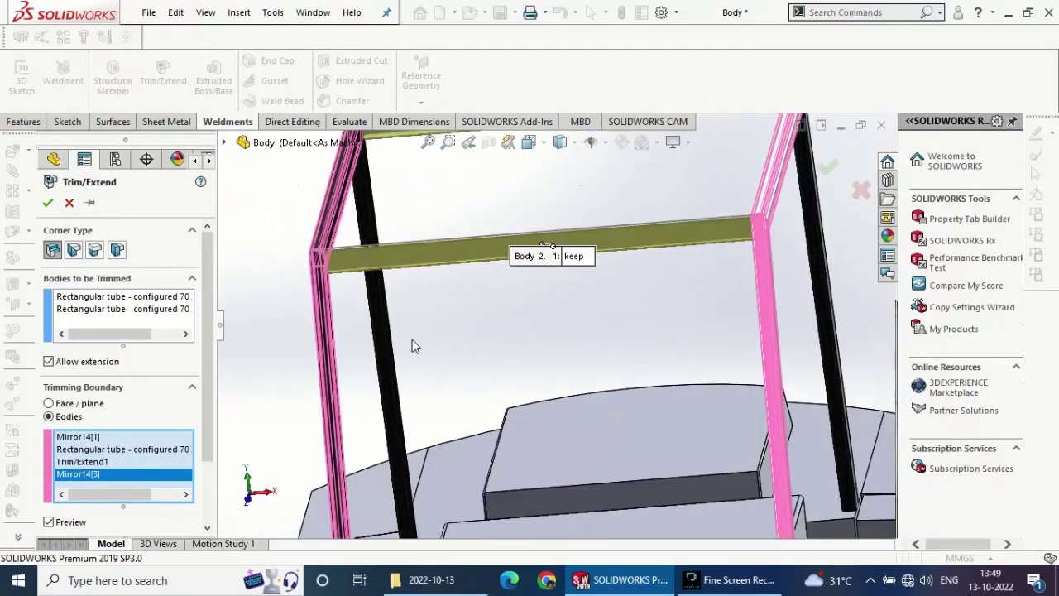
scroll(389, 314, "down", 2)
scroll(530, 198, "up", 2)
scroll(491, 197, "down", 3)
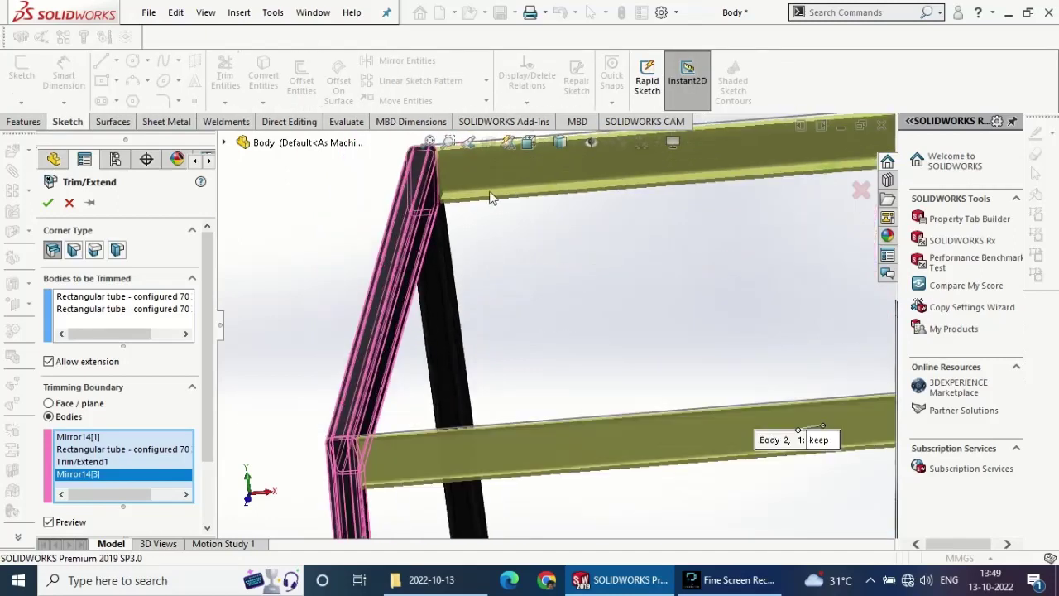
scroll(490, 194, "down", 2)
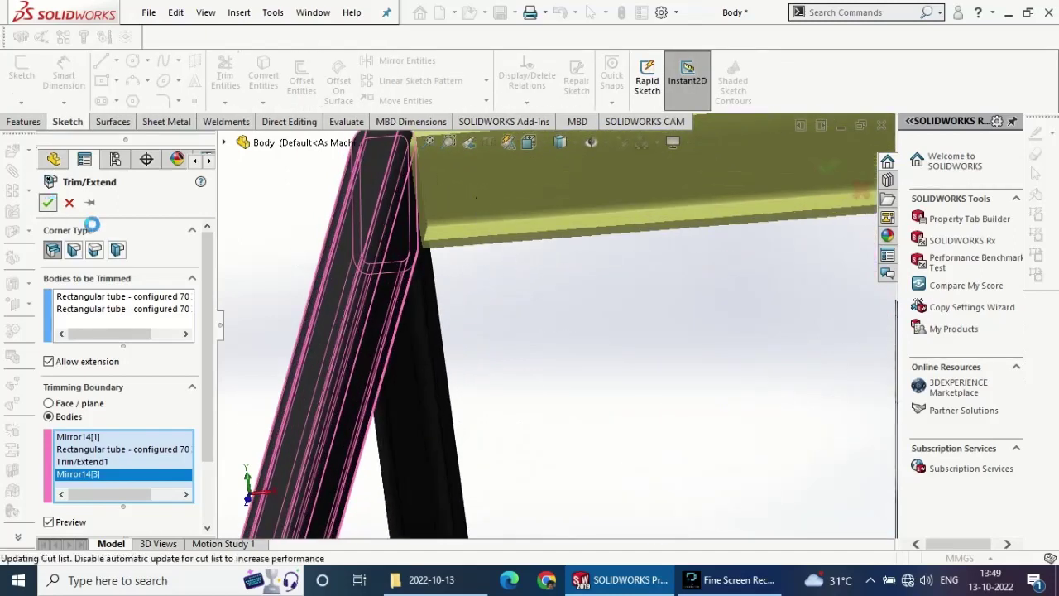
scroll(286, 253, "up", 3)
scroll(364, 271, "up", 2)
scroll(517, 389, "down", 2)
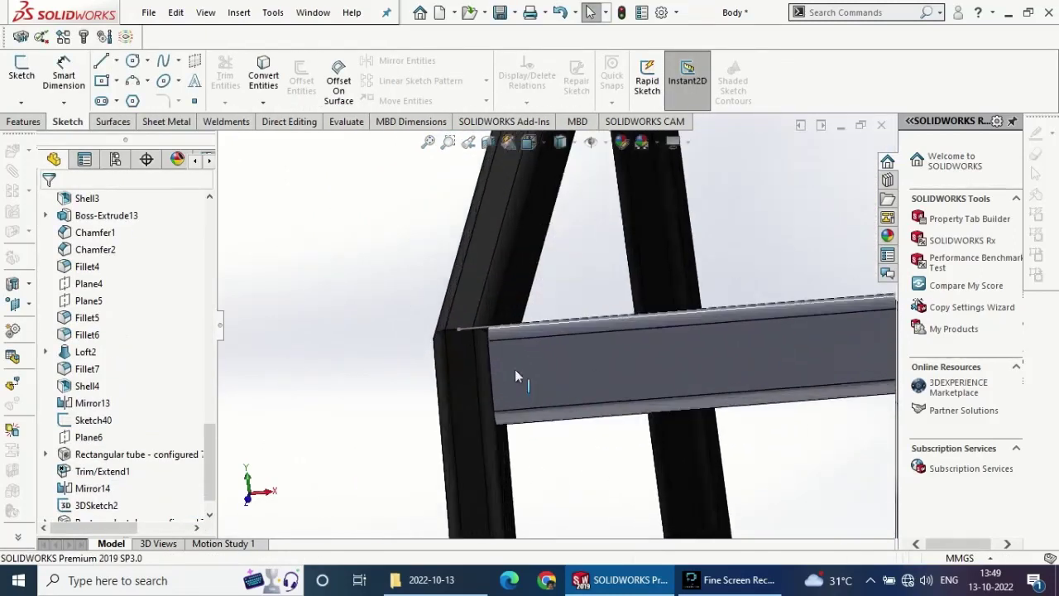
scroll(507, 358, "down", 2)
- Apply black spray paint to the roll-cage beam where it meets the post
left_click(476, 315)
scroll(367, 340, "up", 3)
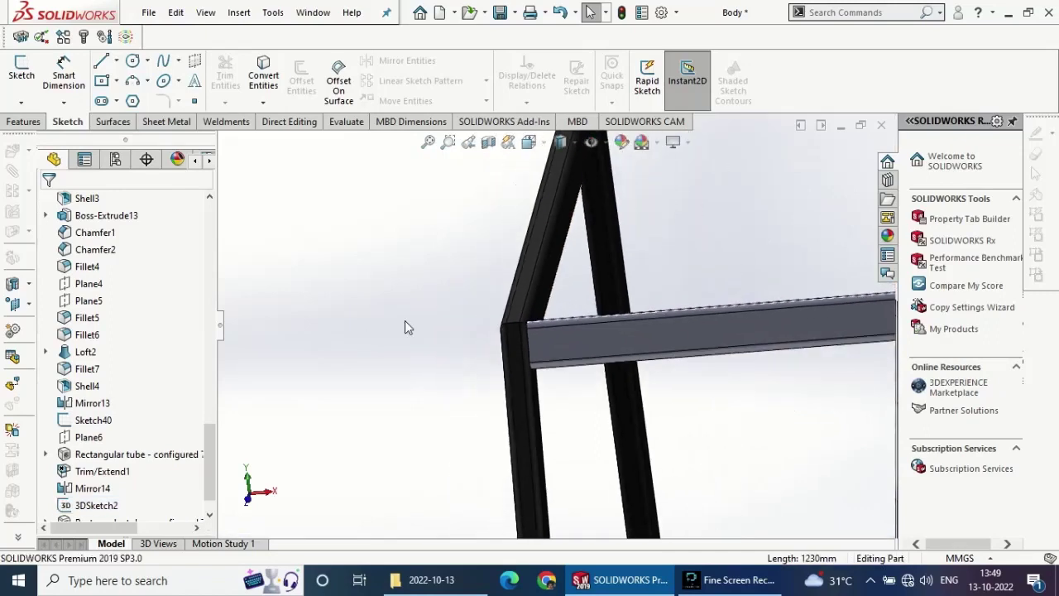
scroll(406, 326, "up", 3)
middle_click_drag(428, 322, 530, 307)
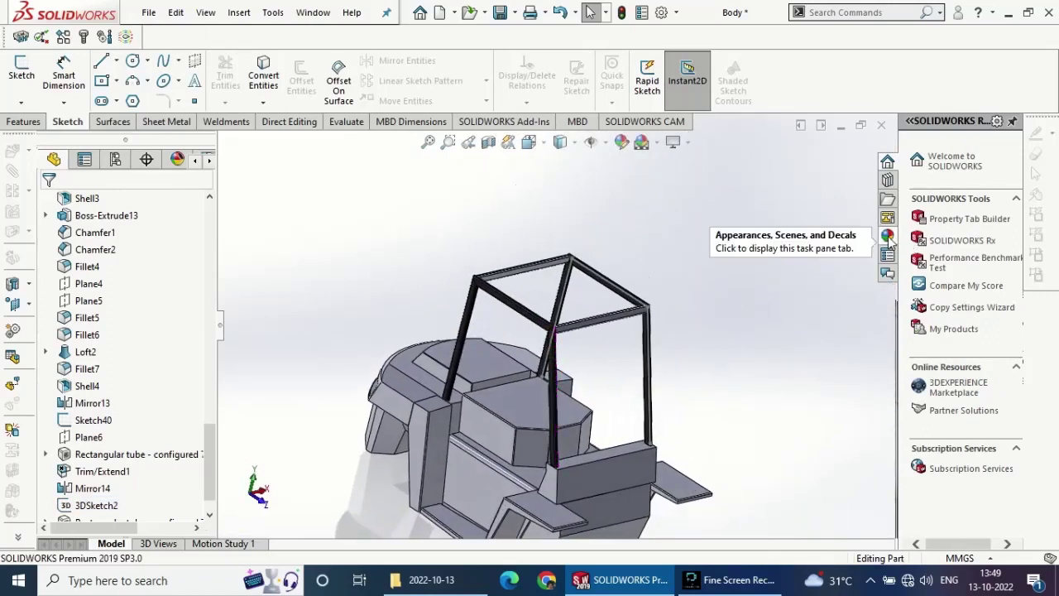
left_click(887, 235)
left_click(912, 171)
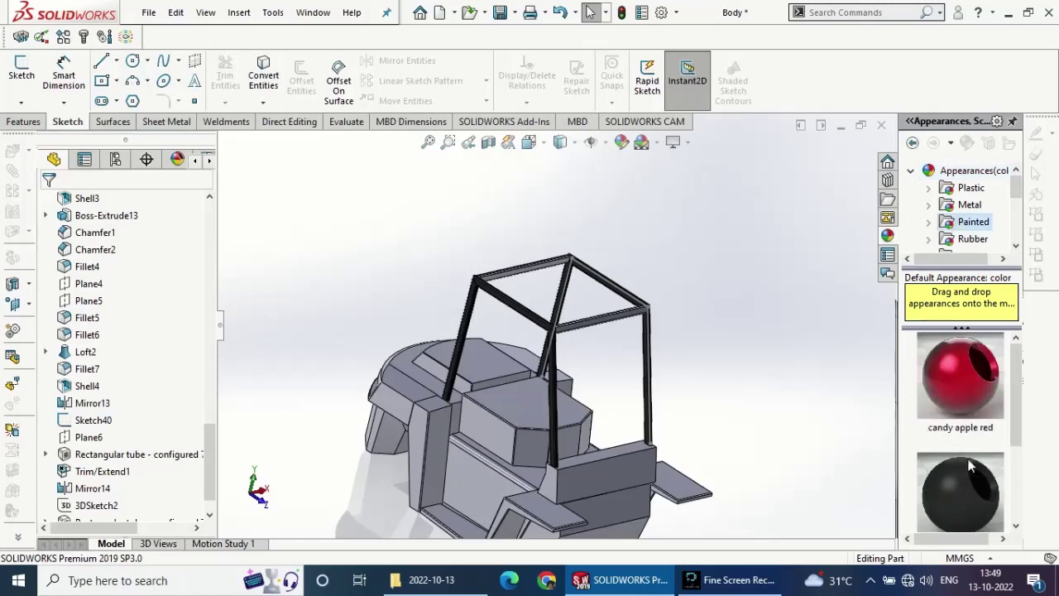
left_click_drag(960, 471, 607, 326)
left_click(605, 322)
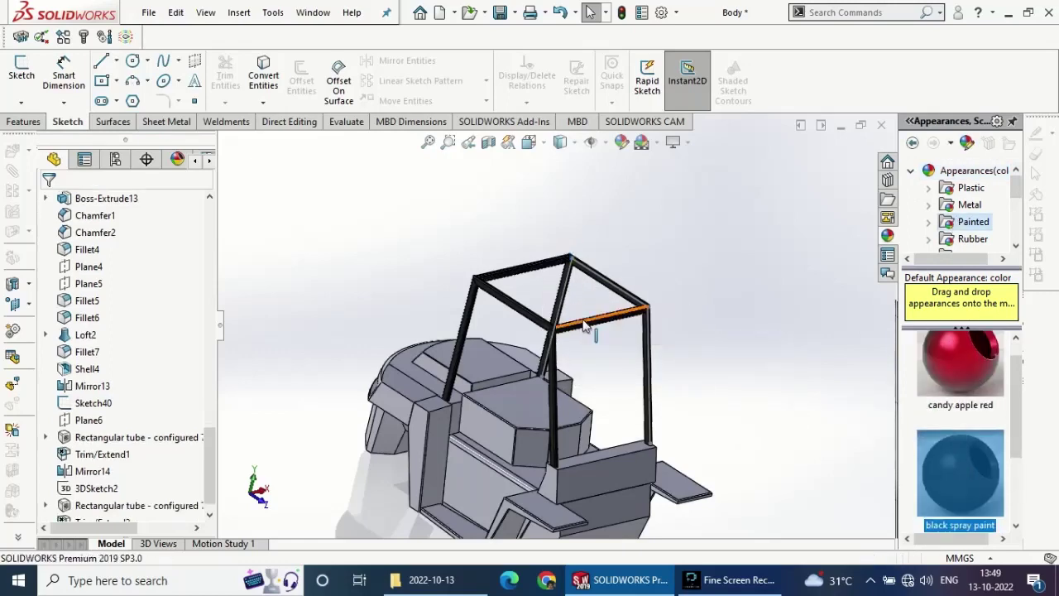
- Extend the black paint to another roll-cage frame member
scroll(629, 321, "down", 5)
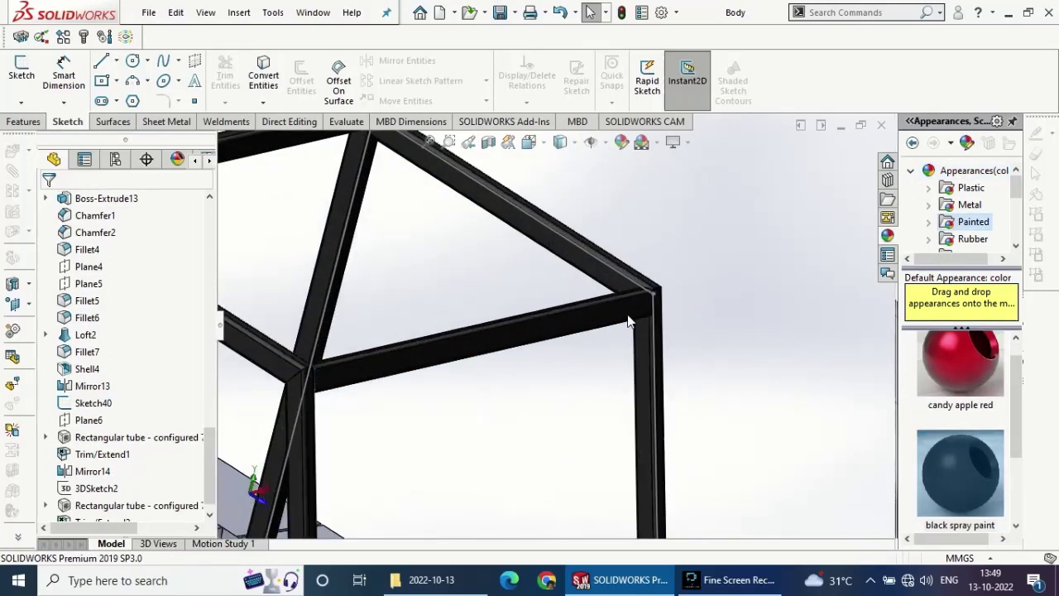
middle_click_drag(613, 298, 672, 319)
left_click_drag(672, 319, 674, 321)
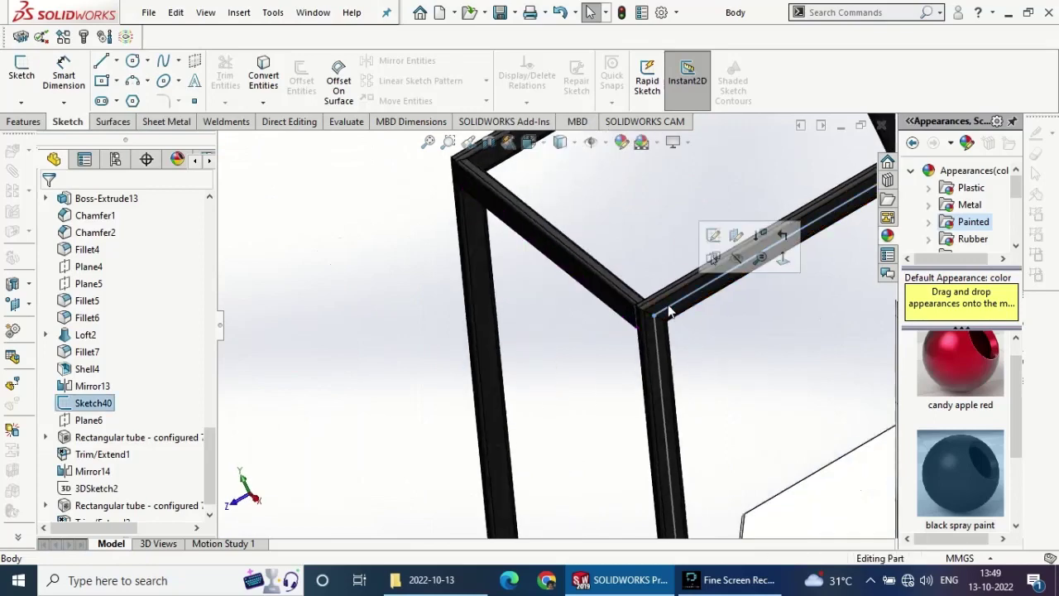
left_click(747, 244)
scroll(745, 331, "up", 5)
scroll(735, 381, "up", 3)
middle_click_drag(735, 381, 820, 397)
scroll(982, 434, "down", 2)
- Give the vehicle body a solid red colour appearance
left_click(963, 240)
scroll(964, 239, "down", 3)
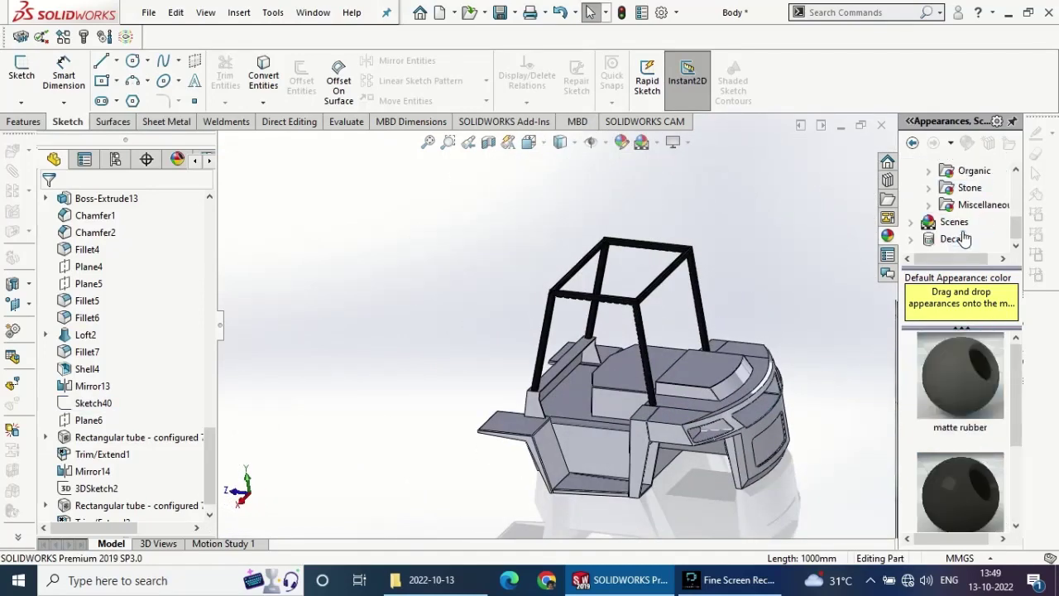
left_click(966, 225)
scroll(974, 385, "down", 2)
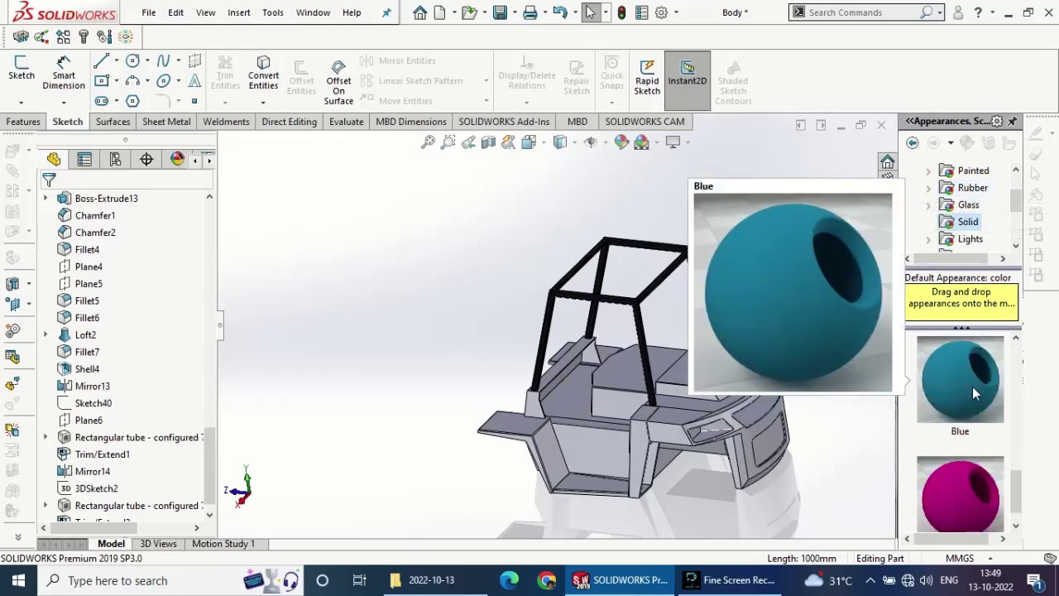
scroll(972, 387, "up", 2)
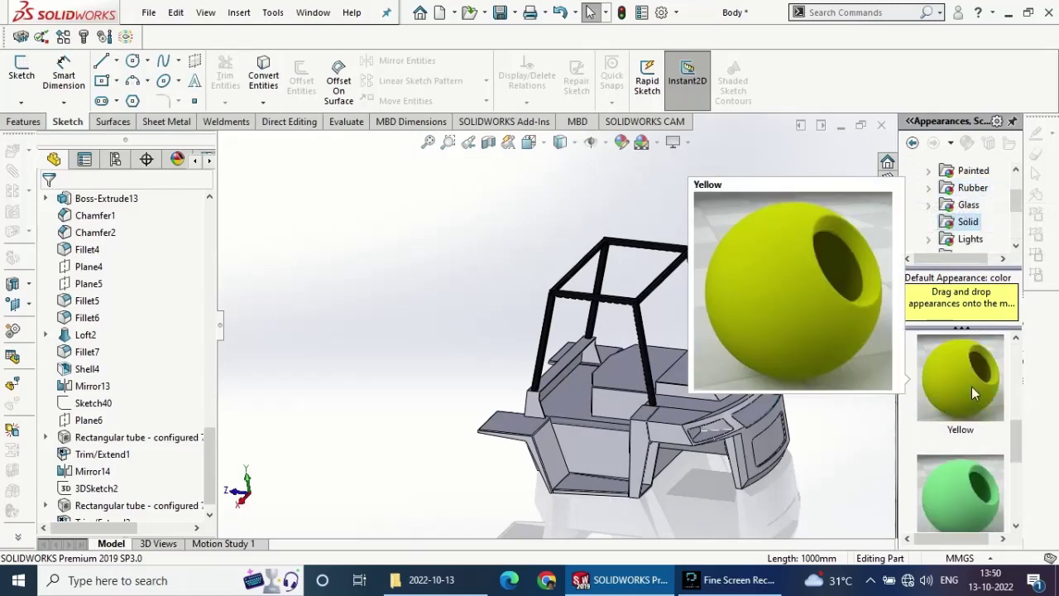
scroll(960, 402, "down", 1)
left_click_drag(960, 488, 682, 381)
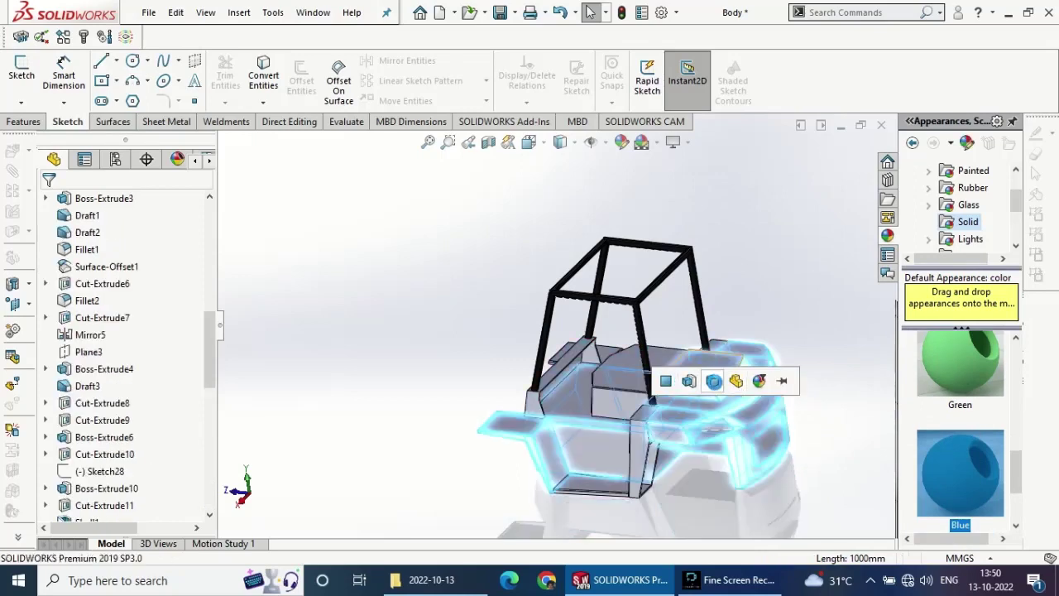
- Orbit around the red body and look down onto the black roll-cage roof
mouse_move(736, 385)
middle_mouse_down()
mouse_move(654, 458)
mouse_move(704, 527)
mouse_move(764, 484)
middle_mouse_up()
scroll(705, 527, "up", 3)
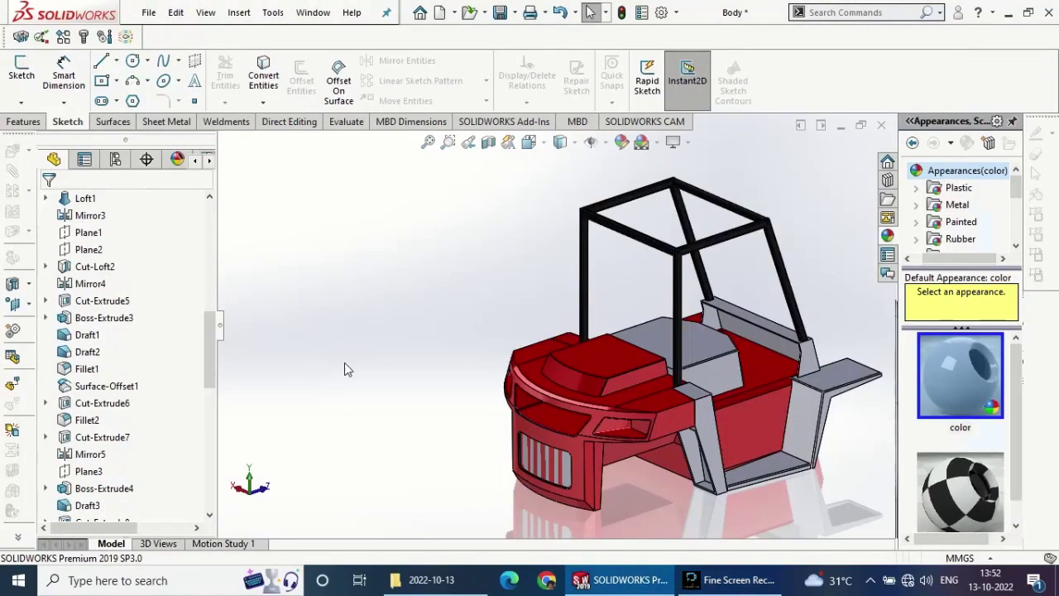
mouse_move(538, 418)
middle_mouse_down()
mouse_move(599, 386)
mouse_move(506, 396)
mouse_move(513, 435)
mouse_move(543, 442)
mouse_move(530, 451)
middle_mouse_up()
scroll(598, 387, "down", 3)
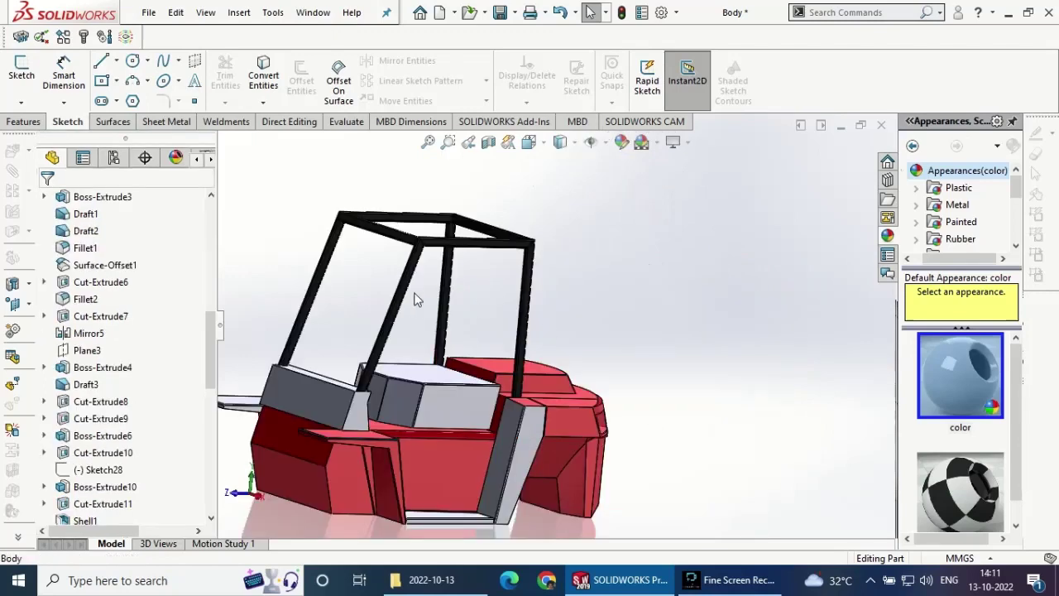
mouse_move(416, 298)
middle_mouse_down()
mouse_move(473, 255)
mouse_move(538, 358)
middle_mouse_up()
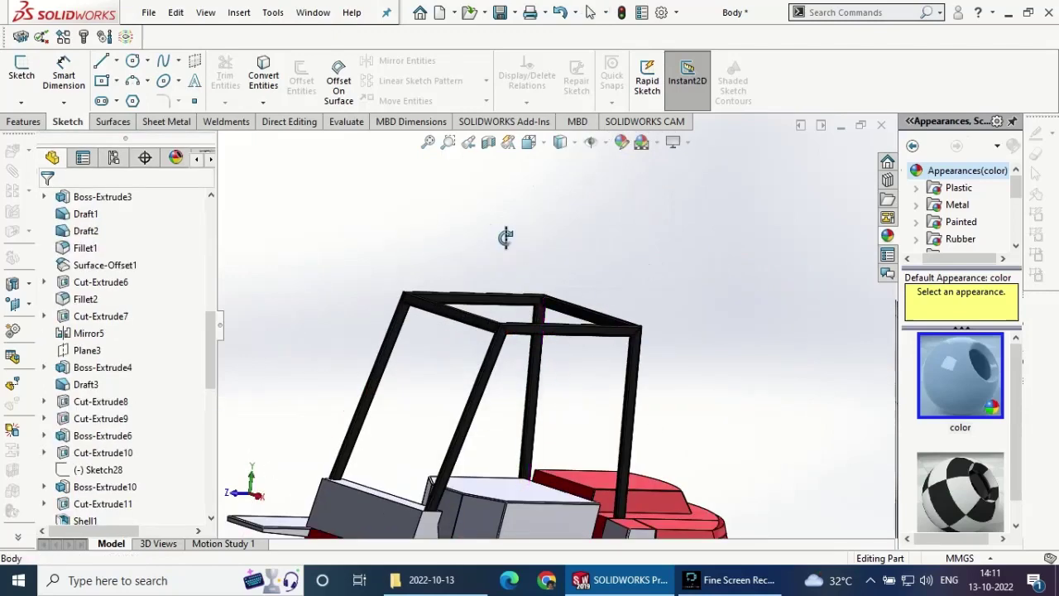
middle_click_drag(506, 238, 527, 331)
- Draw a 3D sketch line spanning between the two top beams of the roll cage
scroll(561, 337, "down", 2)
scroll(426, 310, "down", 3)
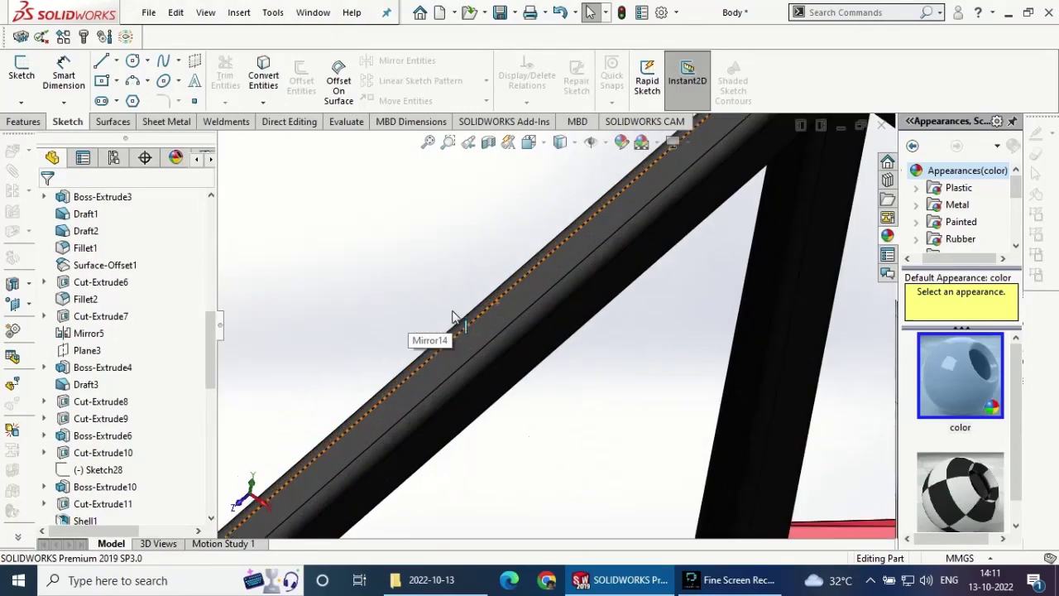
left_click(50, 139)
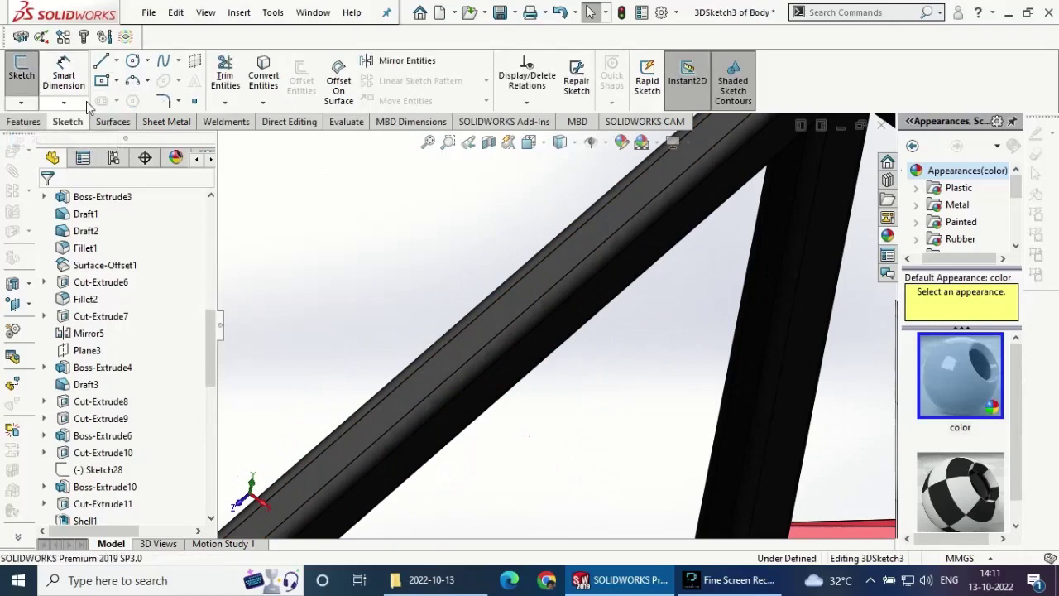
left_click(101, 61)
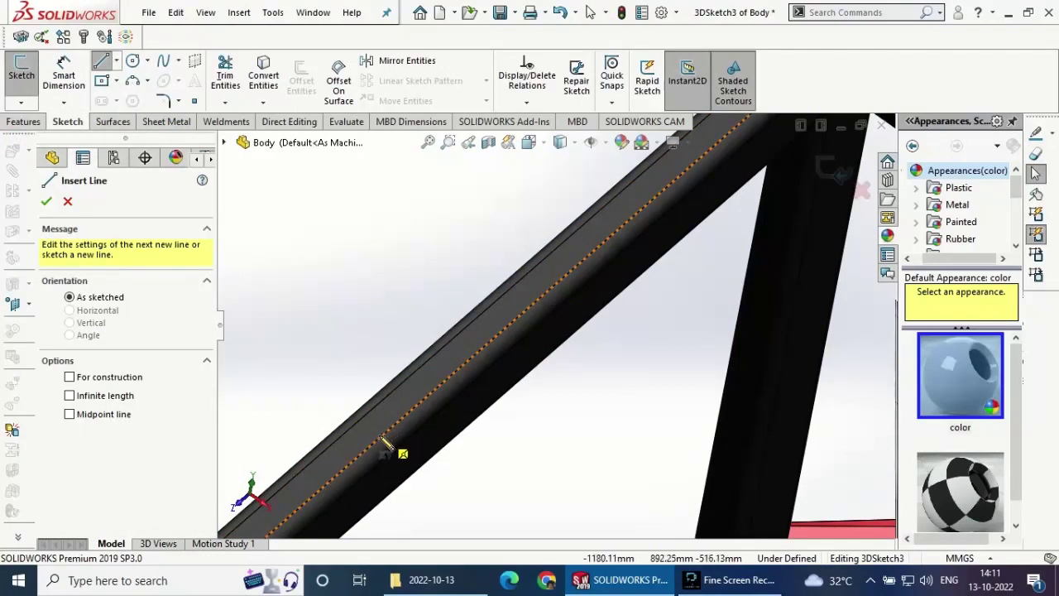
scroll(405, 434, "up", 2)
scroll(463, 398, "up", 2)
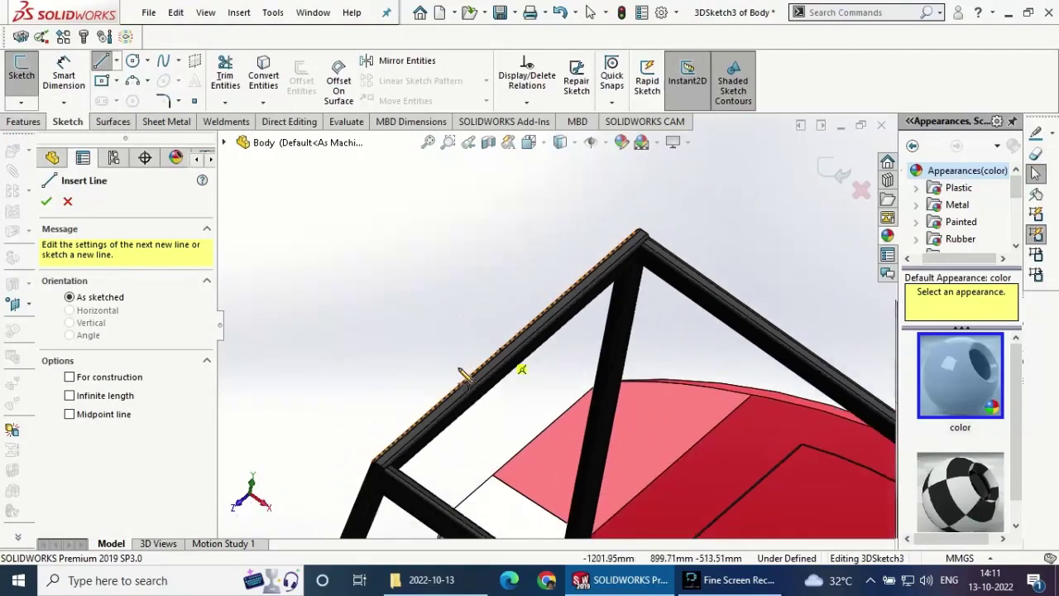
left_click(517, 357)
scroll(687, 449, "down", 1)
scroll(678, 433, "down", 3)
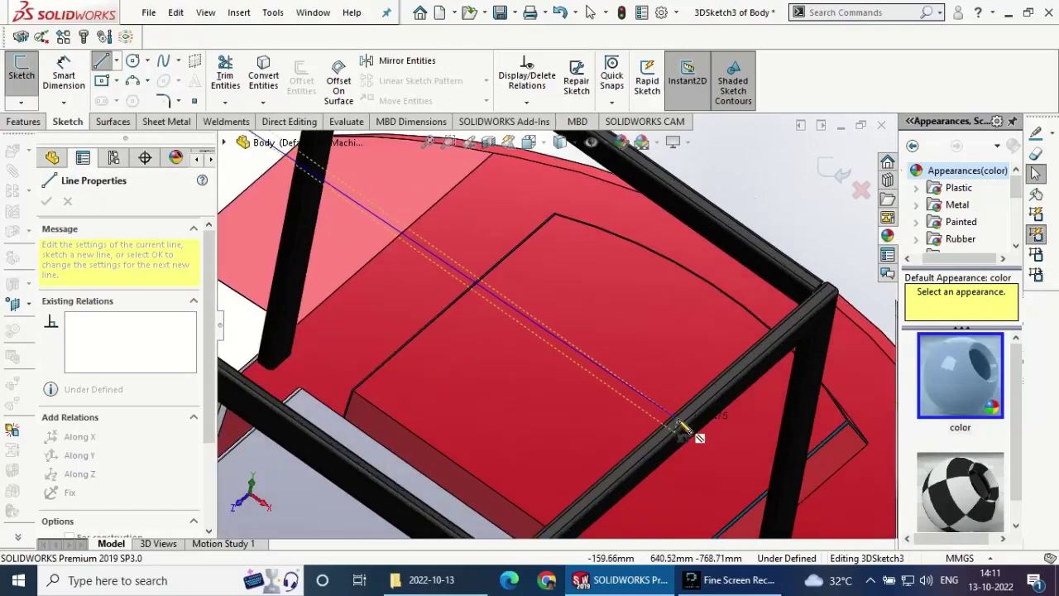
scroll(666, 422, "down", 2)
left_click(644, 420)
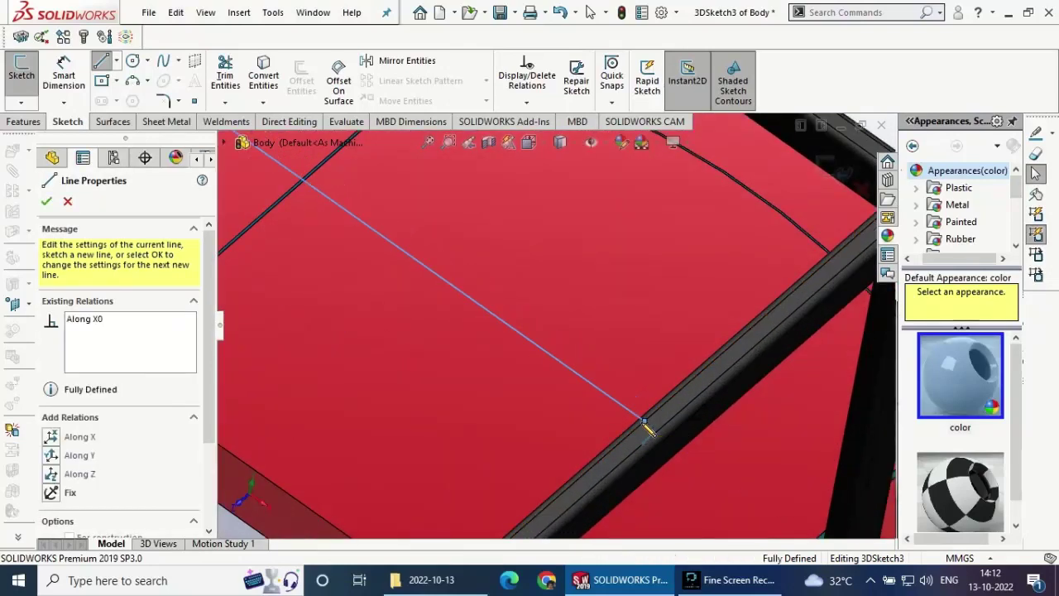
key("Escape")
key("Escape")
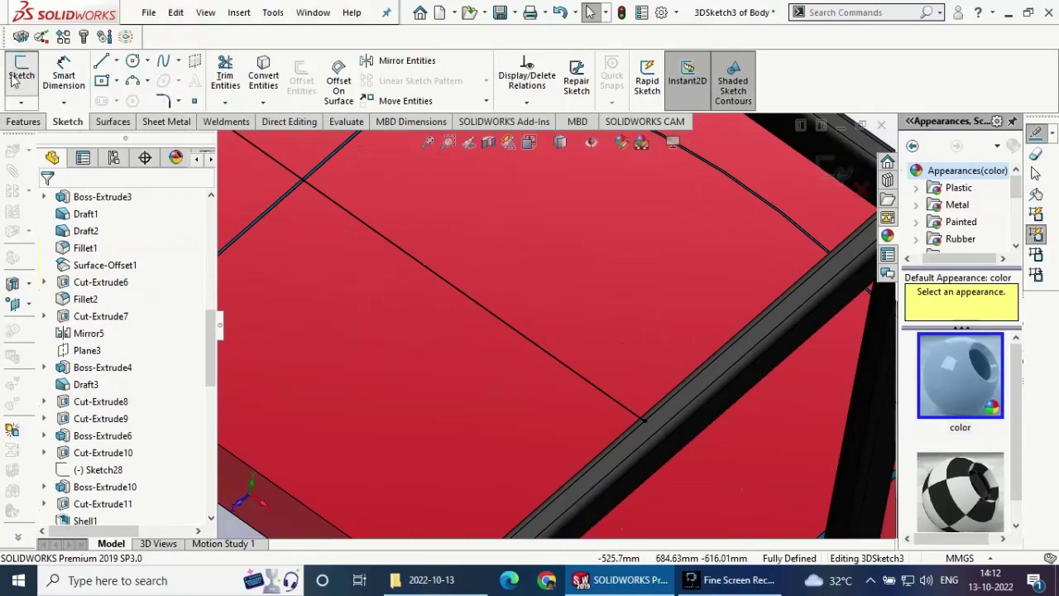
left_click(827, 185)
- Create a 70 x 40 x 5 rectangular-tube structural member along that line, relocating its profile
left_click(112, 73)
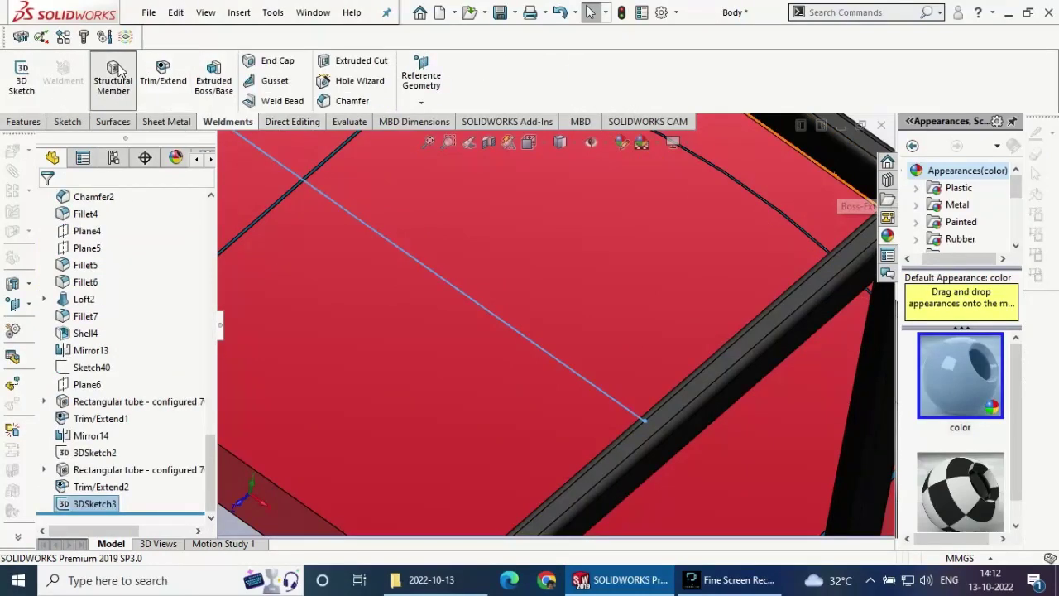
left_click(471, 300)
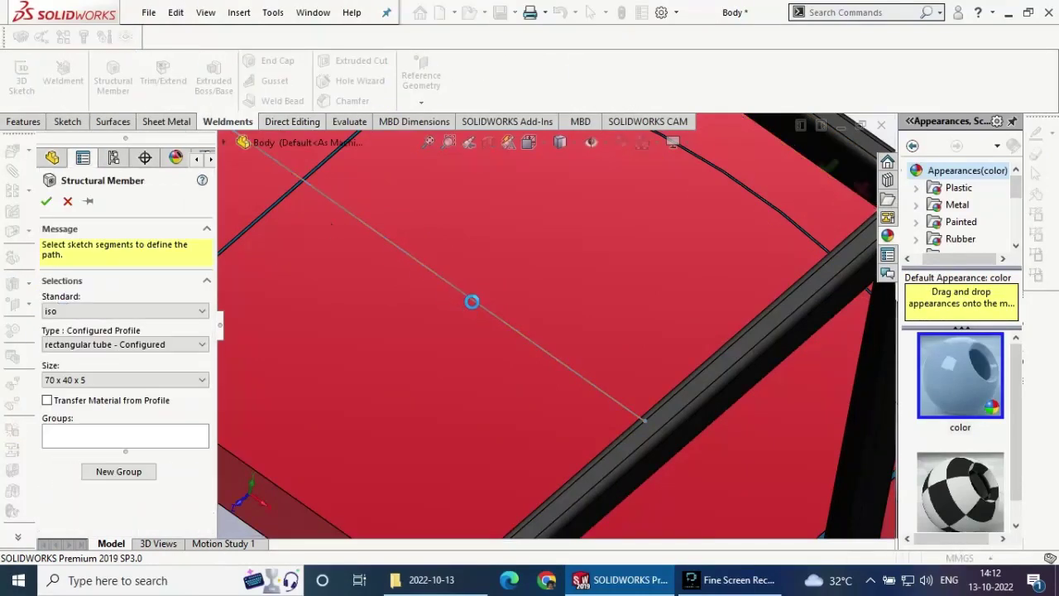
scroll(205, 495, "down", 3)
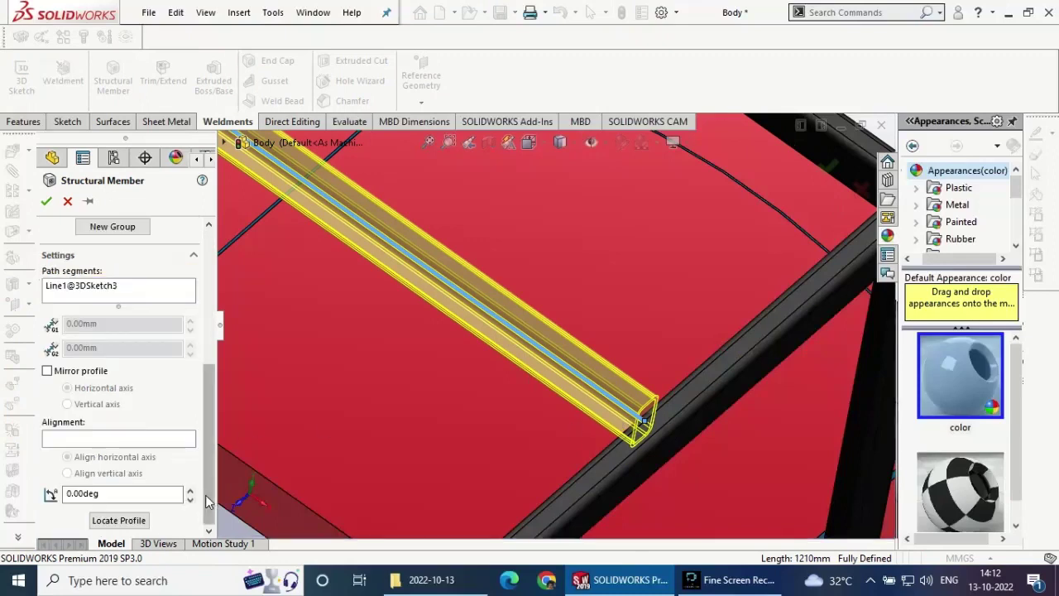
left_click(126, 521)
left_click(577, 209)
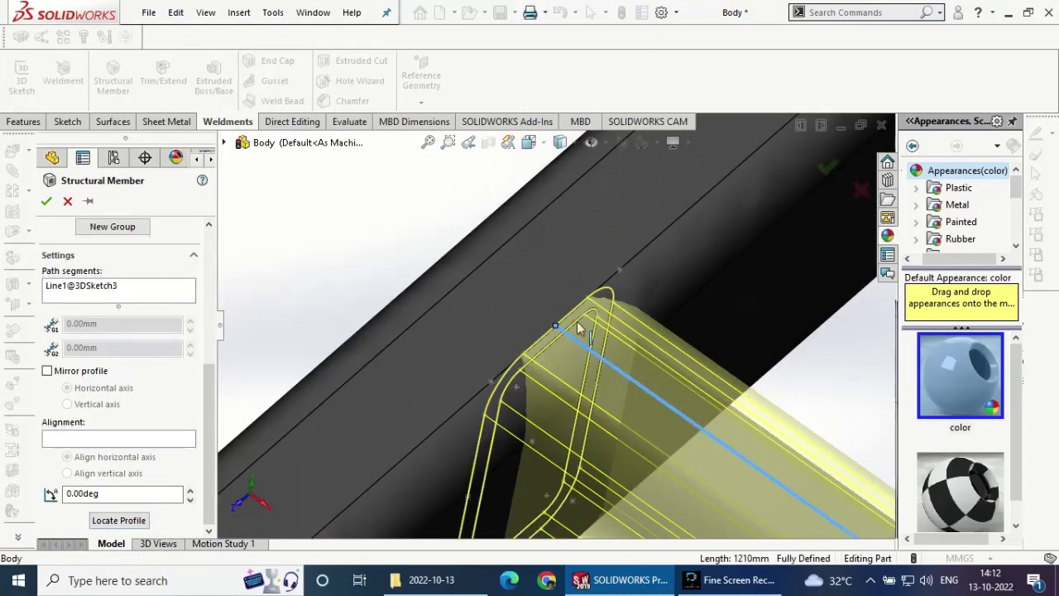
key("Return")
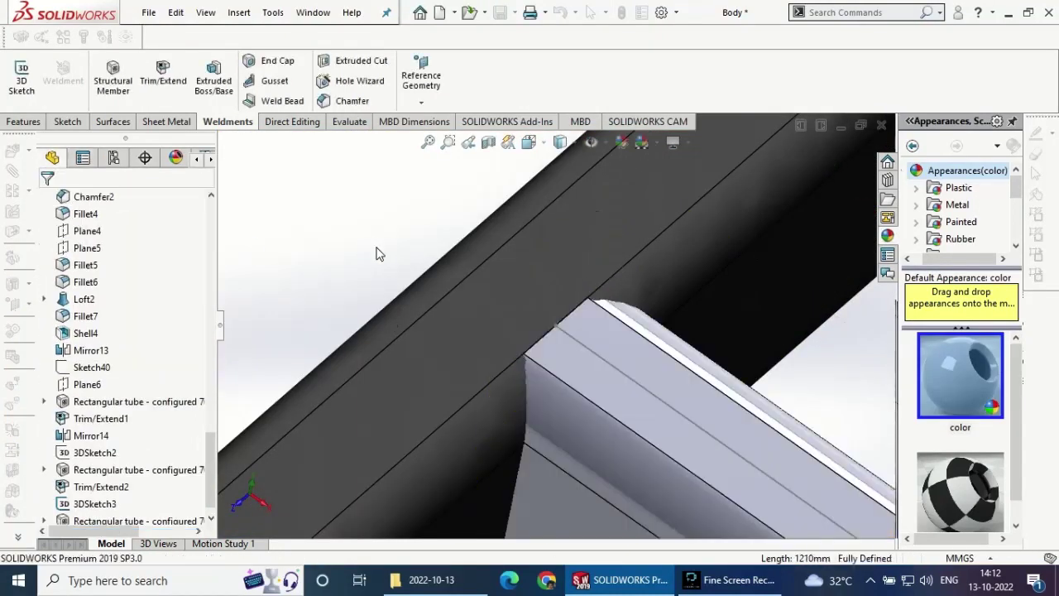
- Inspect the new slat junction, then select the side face of the roof crossbar
scroll(606, 403, "up", 5)
middle_click_drag(645, 414, 674, 373)
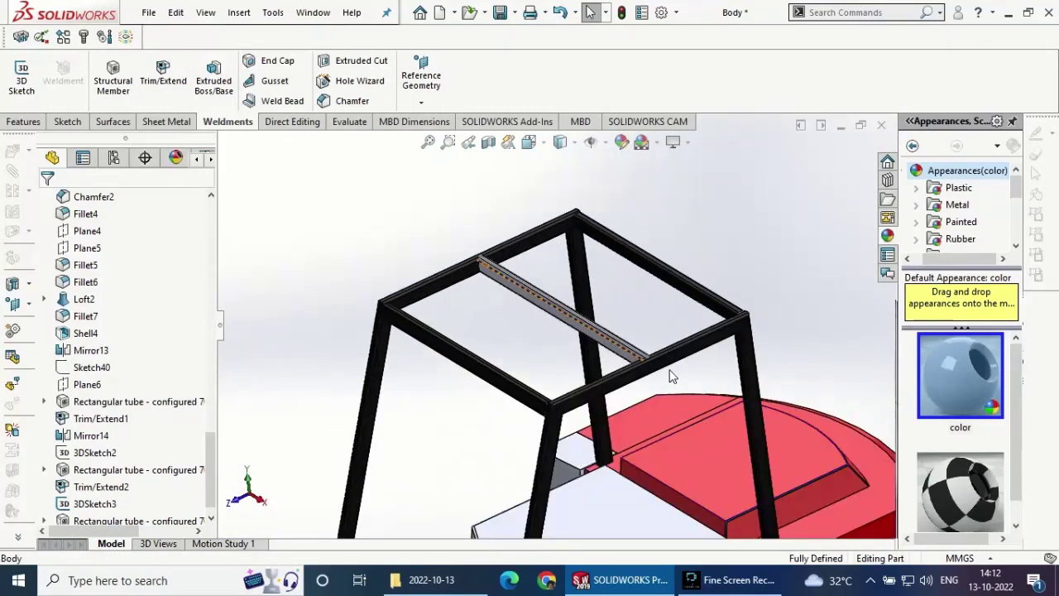
scroll(629, 364, "down", 5)
scroll(579, 354, "down", 2)
scroll(579, 354, "up", 3)
scroll(419, 338, "up", 1)
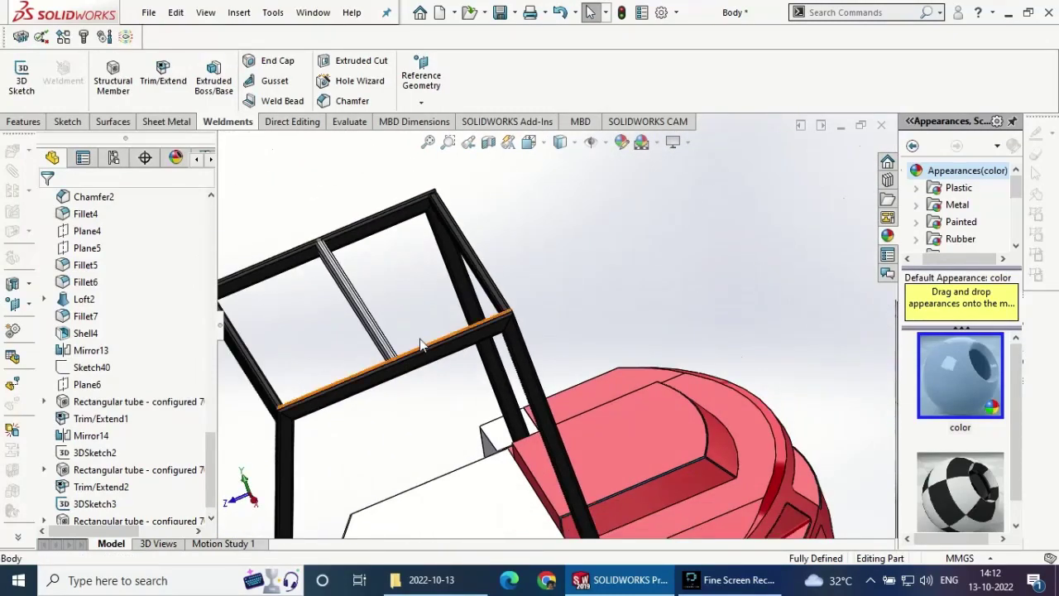
scroll(422, 372, "down", 3)
scroll(425, 400, "down", 2)
middle_click_drag(455, 394, 527, 412)
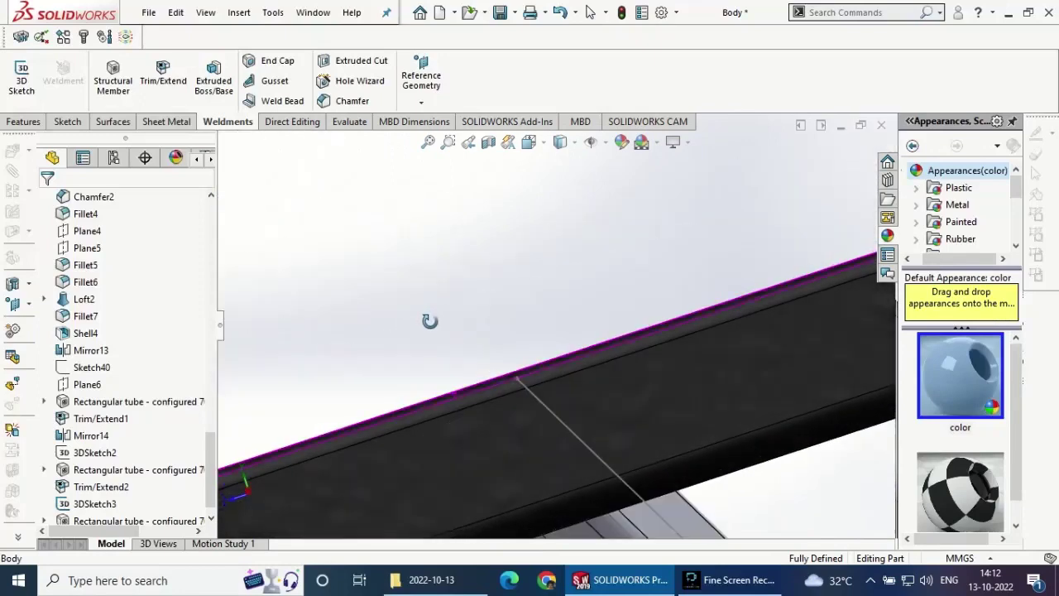
scroll(530, 418, "up", 3)
scroll(542, 429, "up", 1)
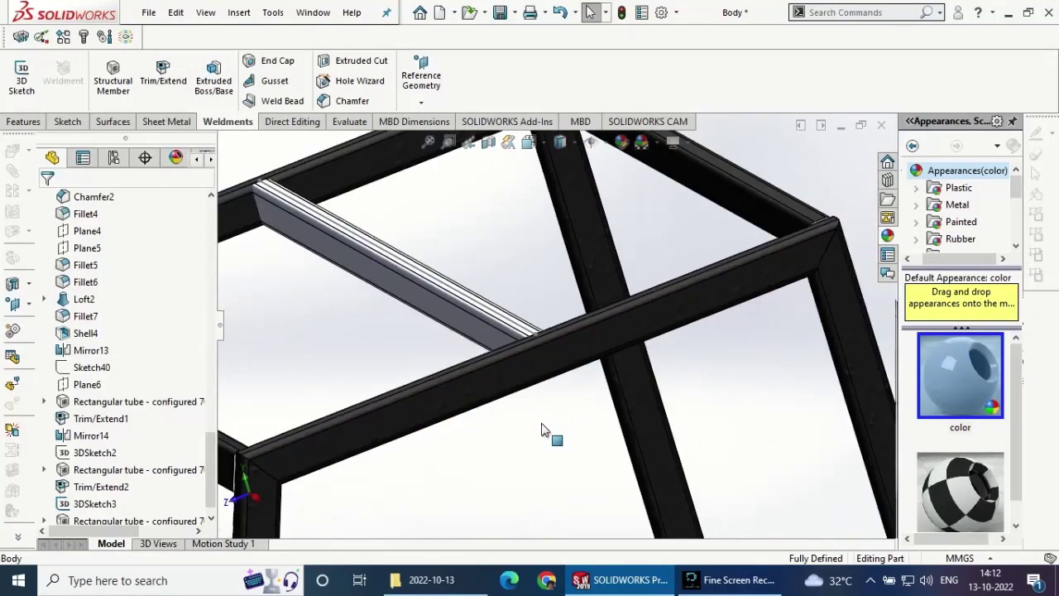
middle_click_drag(478, 349, 538, 356)
left_click(534, 335)
- Sketch a small corner rectangle on the crossbar tube's side face
left_click(592, 291)
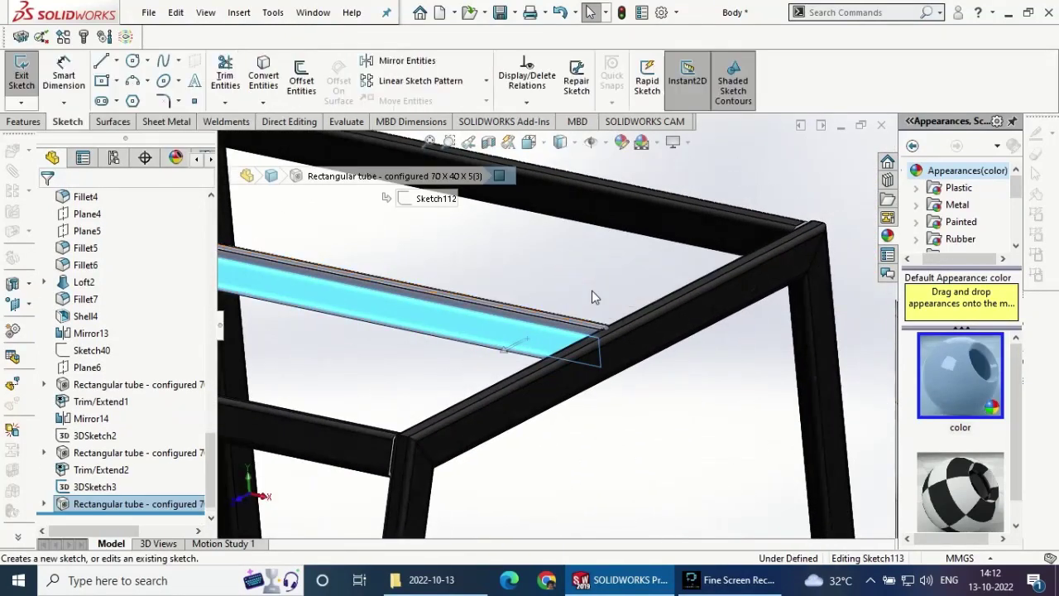
left_click(101, 80)
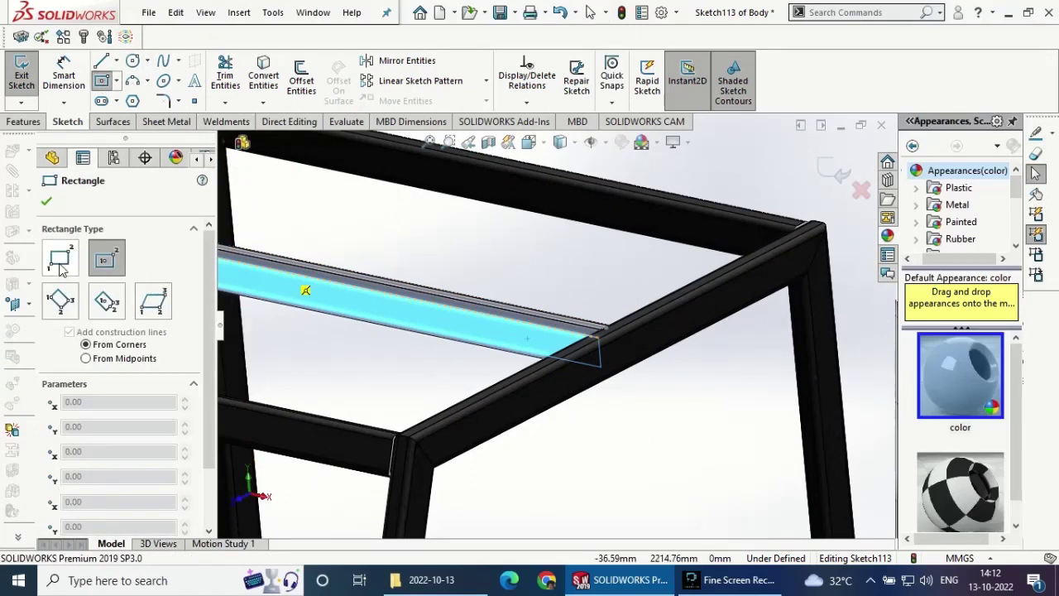
scroll(524, 339, "down", 1)
scroll(538, 356, "down", 2)
left_click(561, 379)
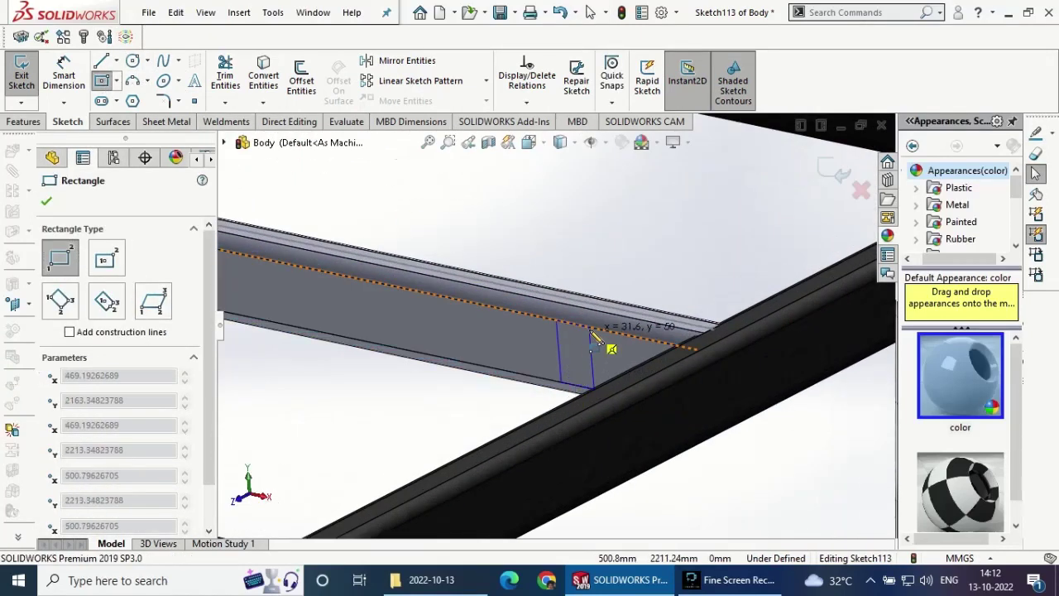
left_click(590, 320)
- Dimension the rectangle's width to 10 mm and close the sketch
left_click(51, 76)
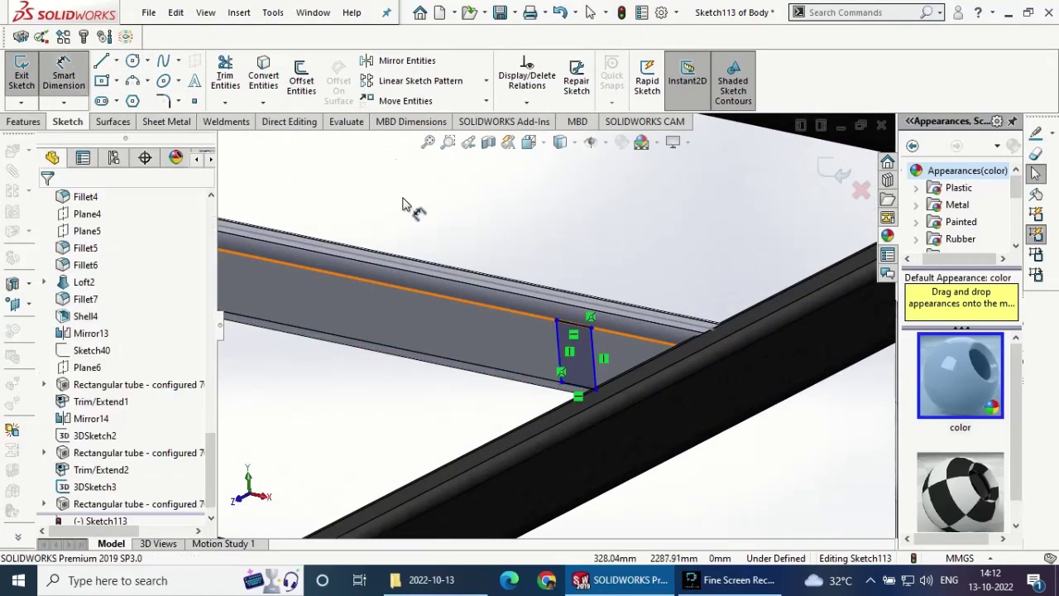
left_click(568, 320)
left_click(573, 253)
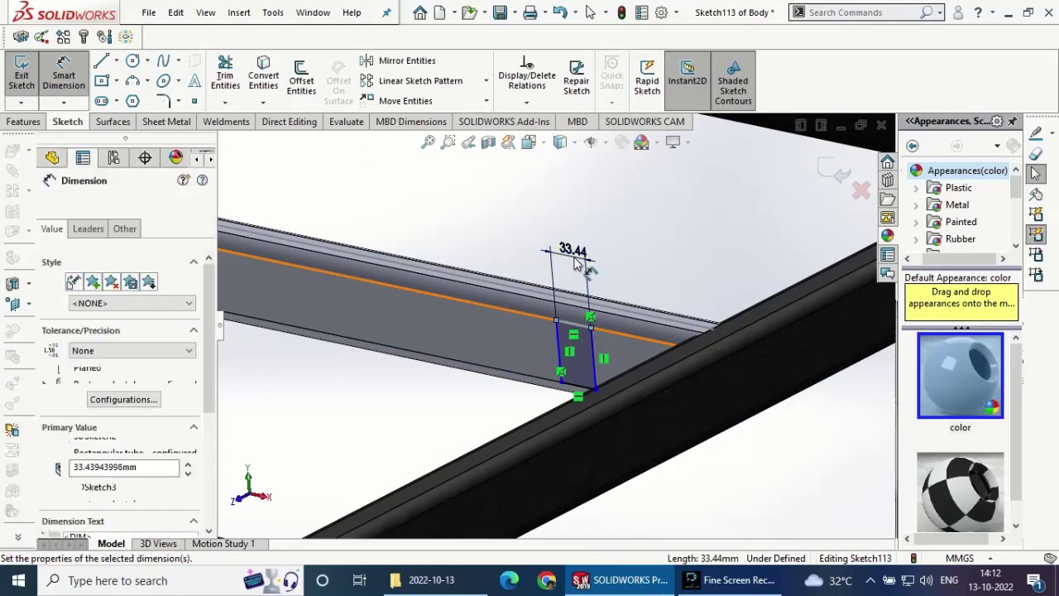
type("1")
key("Return")
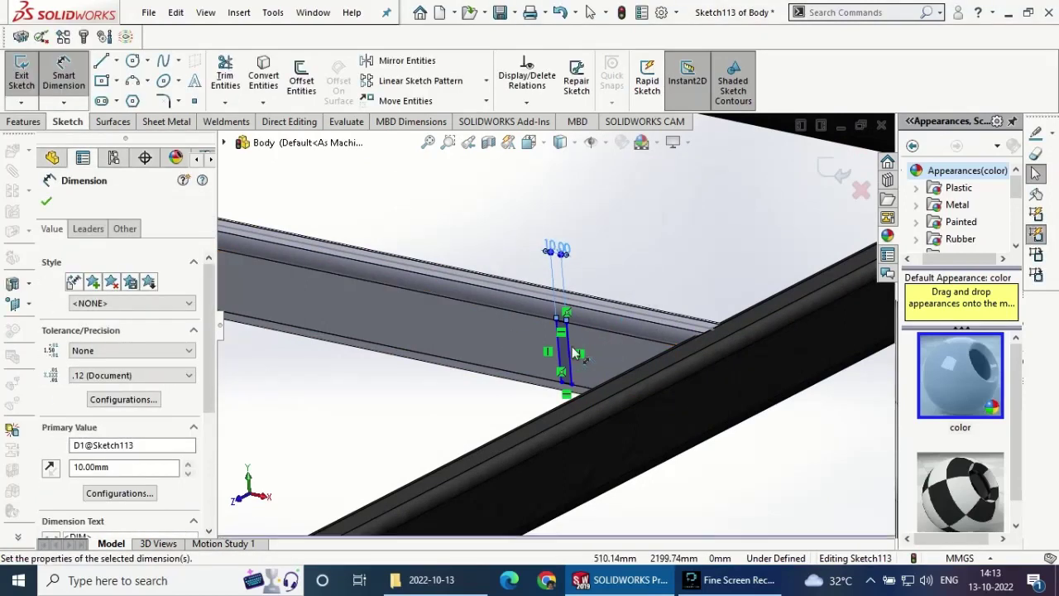
left_click(566, 348)
middle_click_drag(612, 351, 679, 381)
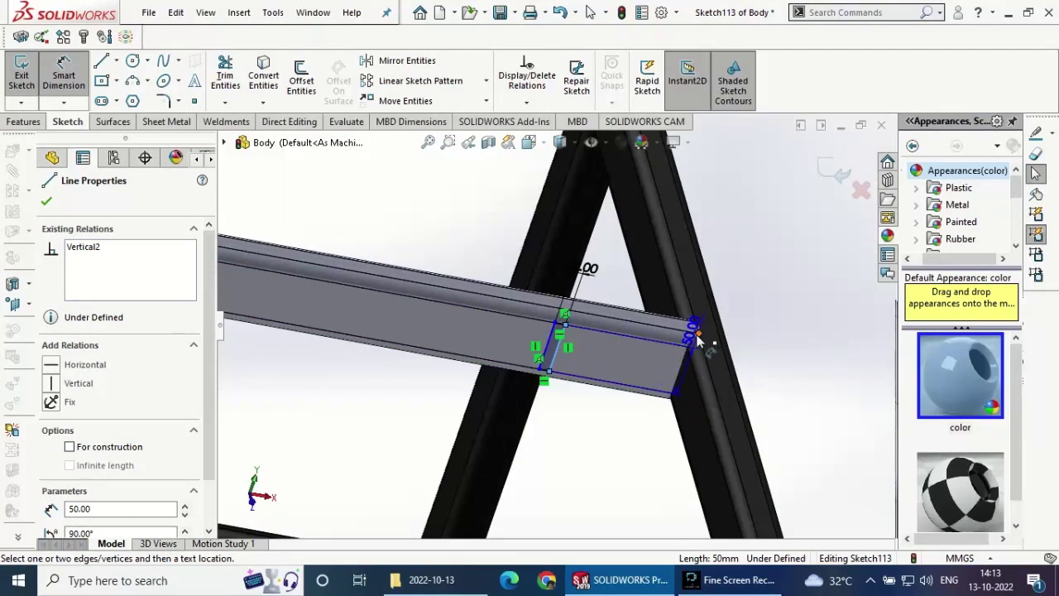
scroll(682, 364, "down", 2)
scroll(683, 364, "down", 3)
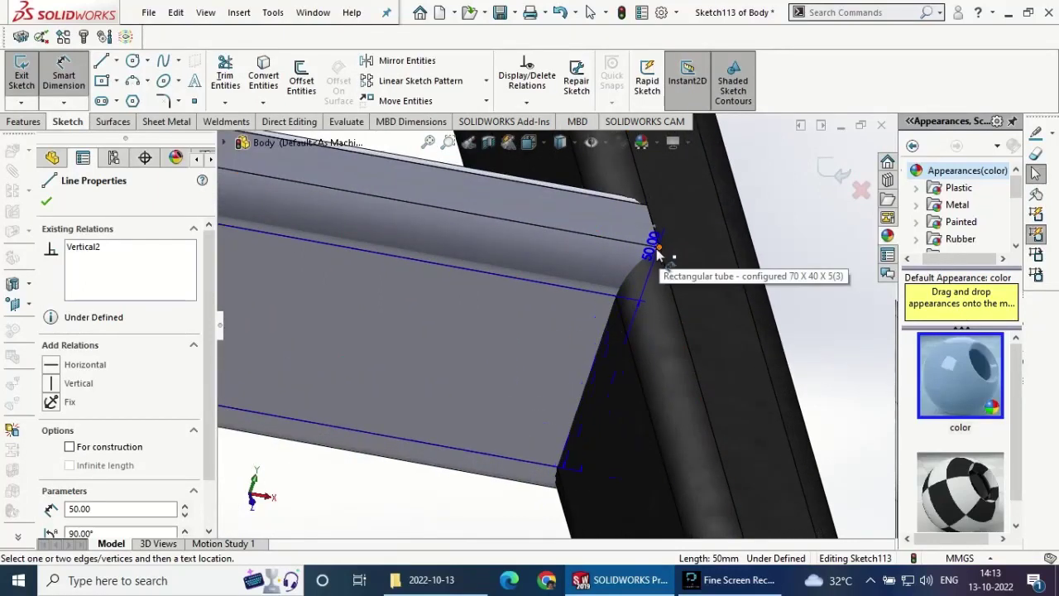
scroll(656, 254, "up", 2)
scroll(520, 210, "up", 2)
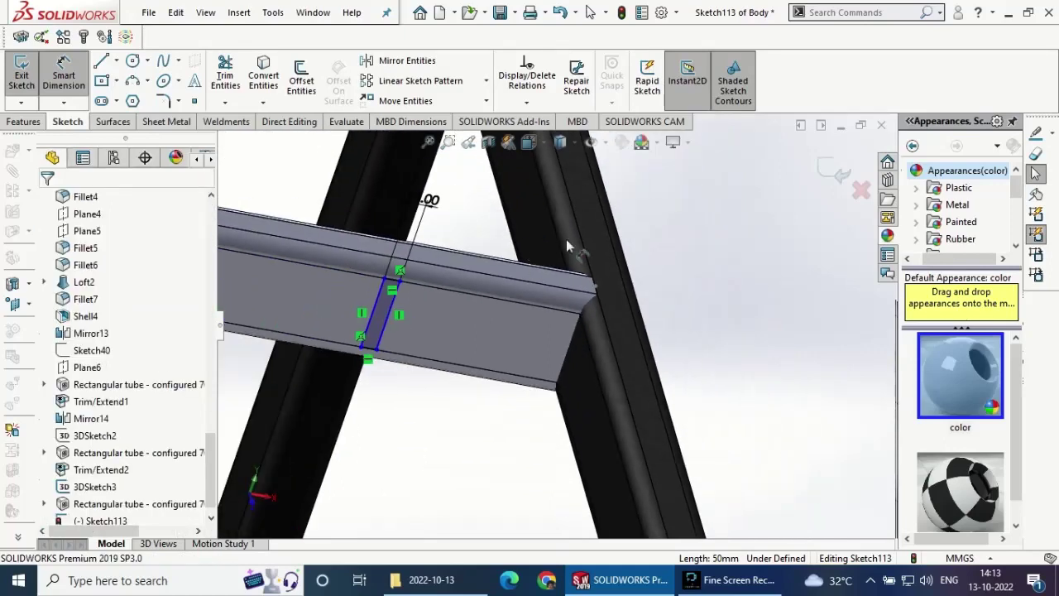
left_click(824, 176)
- Trim the roof crossbar using the left and right uprights as trimming boundaries
left_click(163, 74)
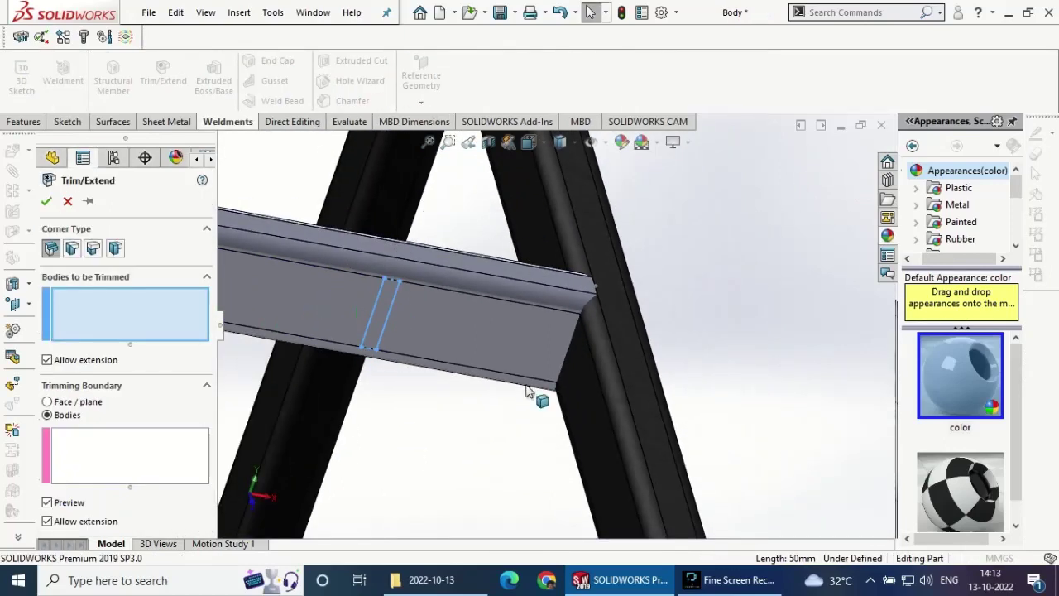
left_click(527, 389)
left_click(610, 444)
right_click(157, 331)
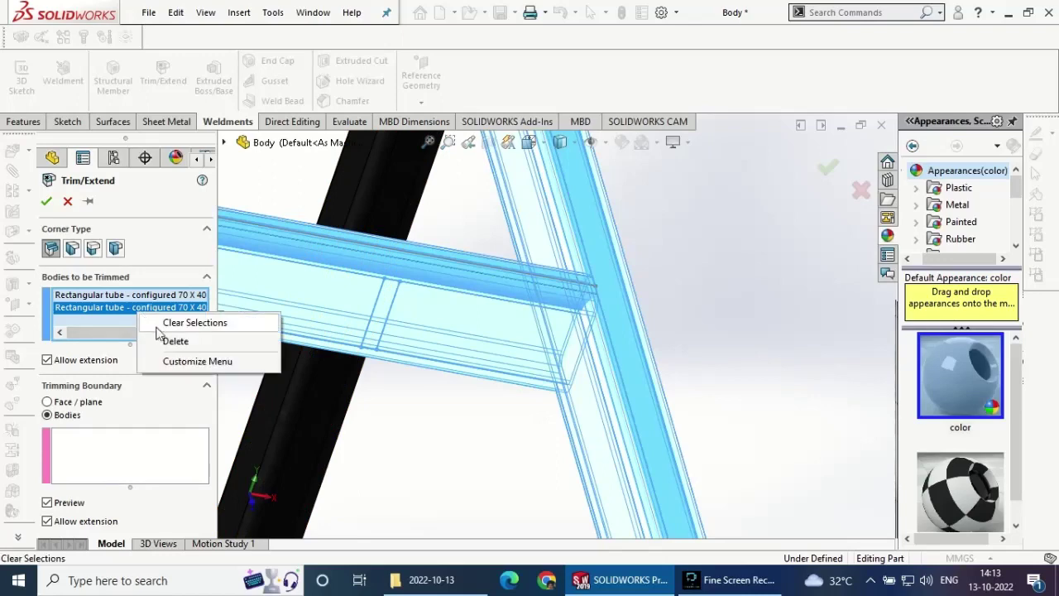
left_click(174, 341)
left_click(121, 442)
left_click(588, 397)
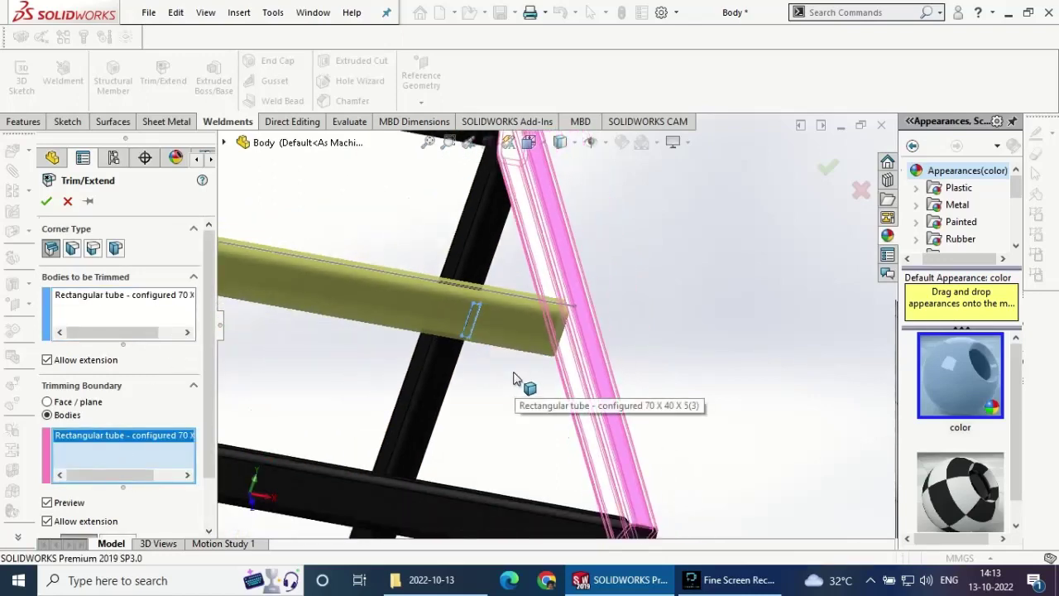
scroll(513, 379, "up", 5)
left_click(274, 318)
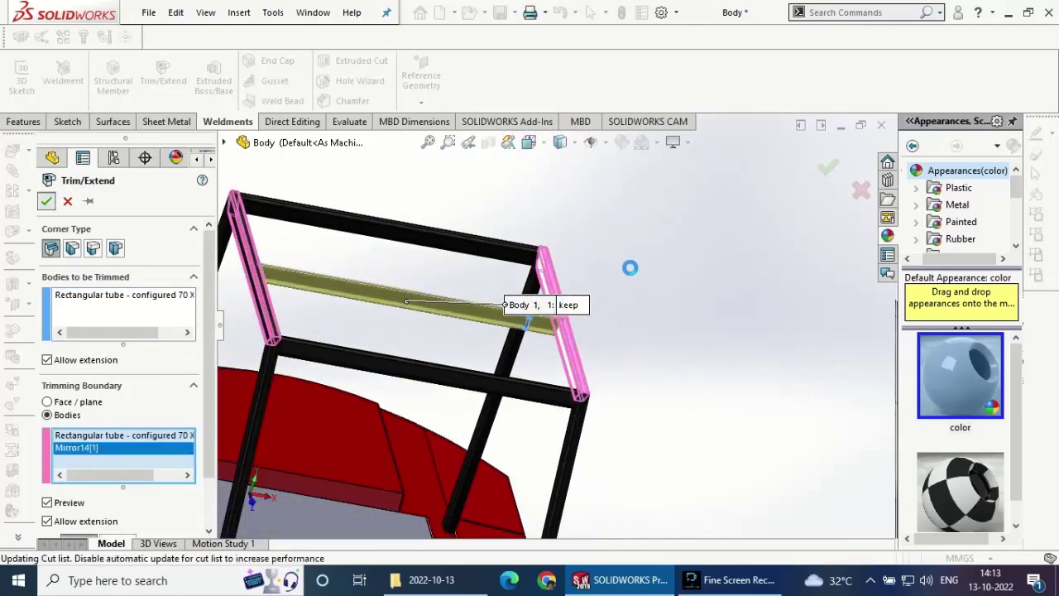
- Move Sketch113 below Trim/Extend3 in the FeatureManager history
scroll(583, 318, "down", 3)
scroll(511, 333, "down", 3)
scroll(511, 333, "down", 2)
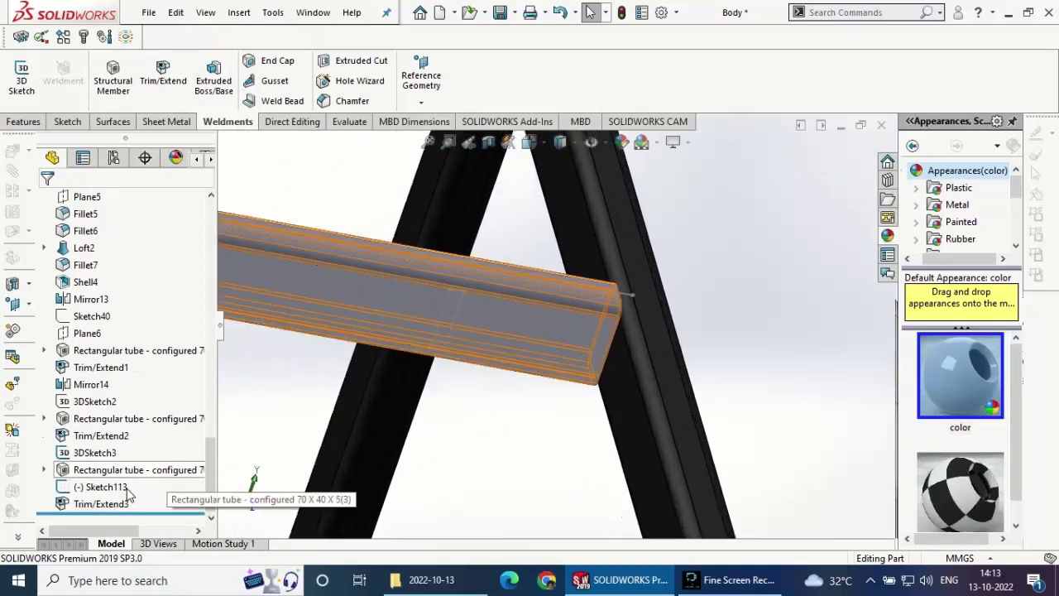
left_click_drag(125, 488, 113, 507)
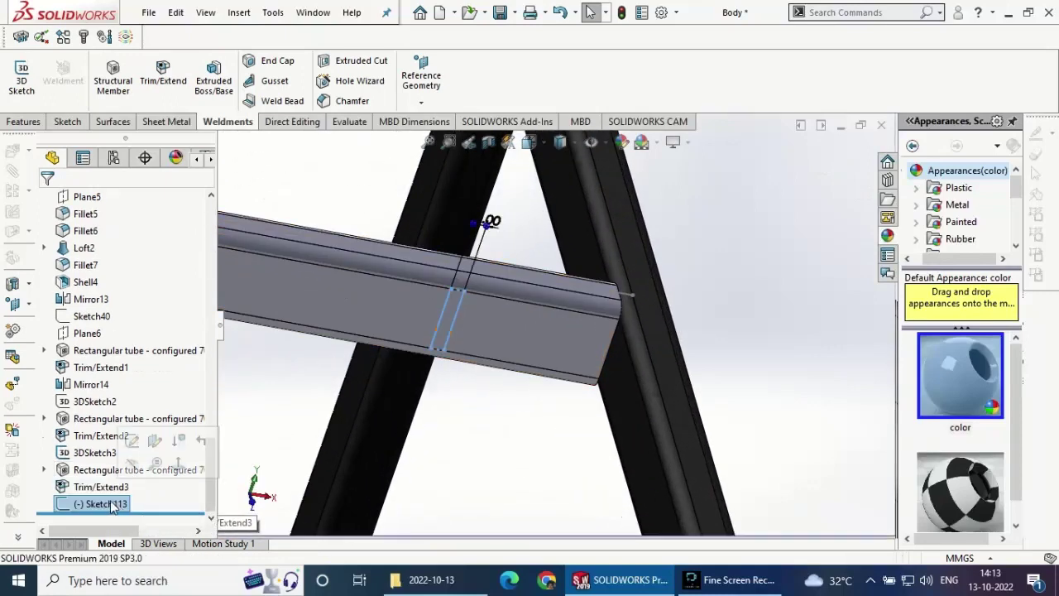
- Edit Sketch113 to place the slat line 75 mm from the crossbar's end
left_click(132, 441)
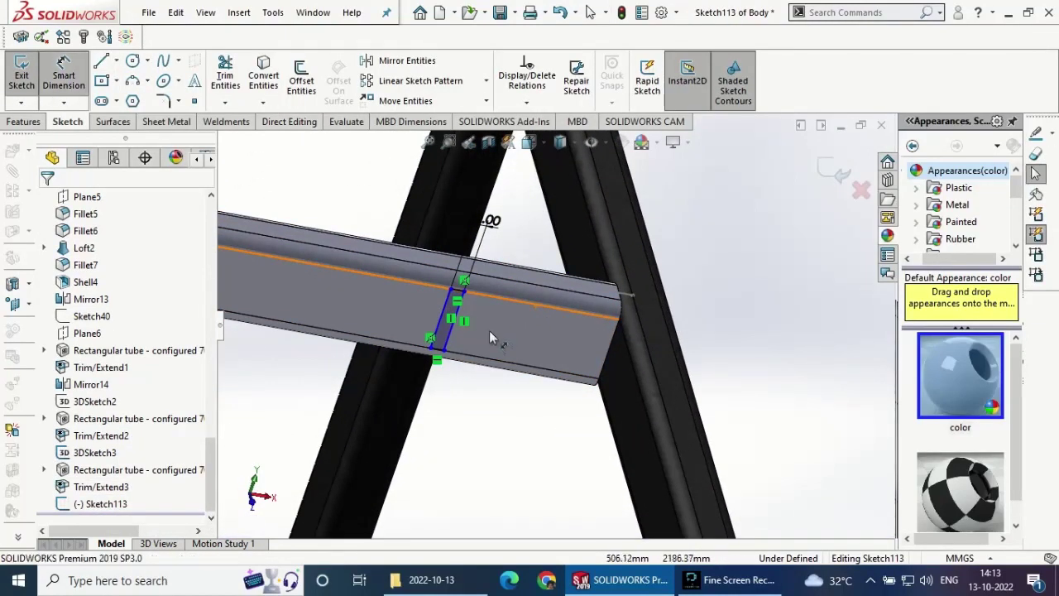
left_click_drag(489, 336, 572, 338)
left_click(617, 344)
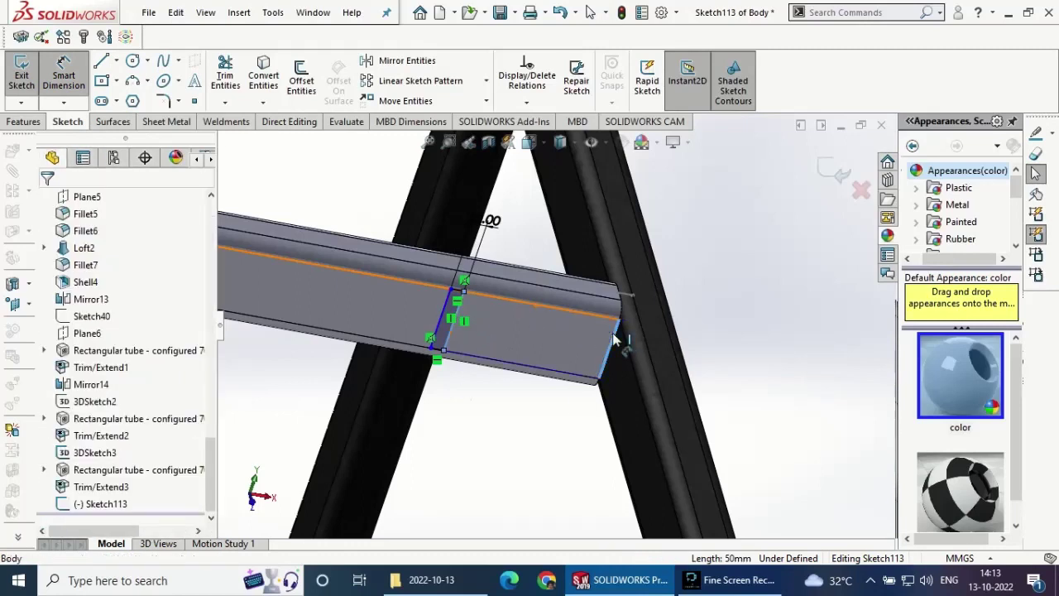
left_click(735, 256)
type("75")
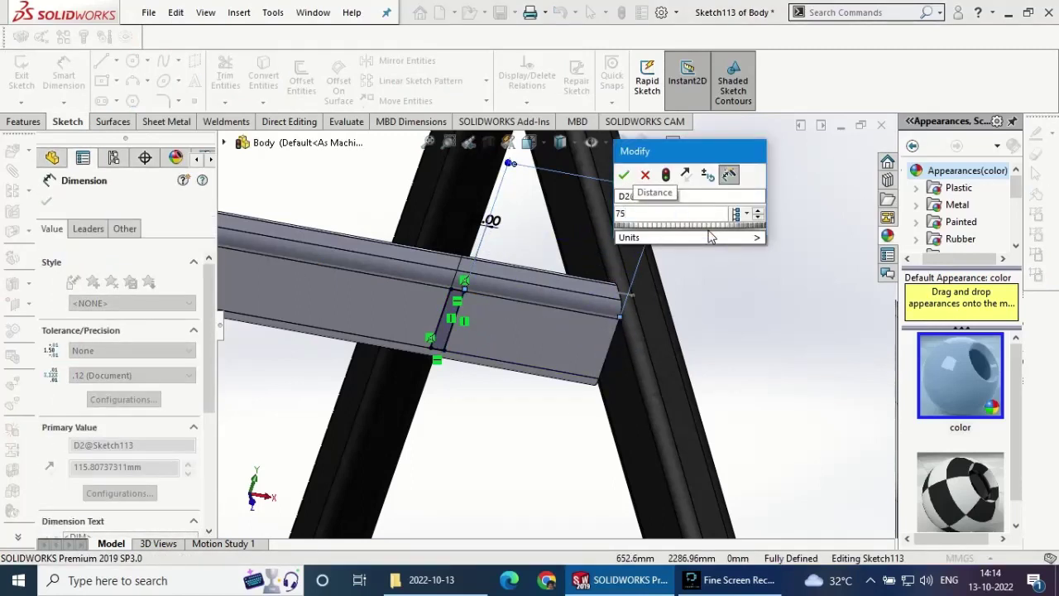
key("Return")
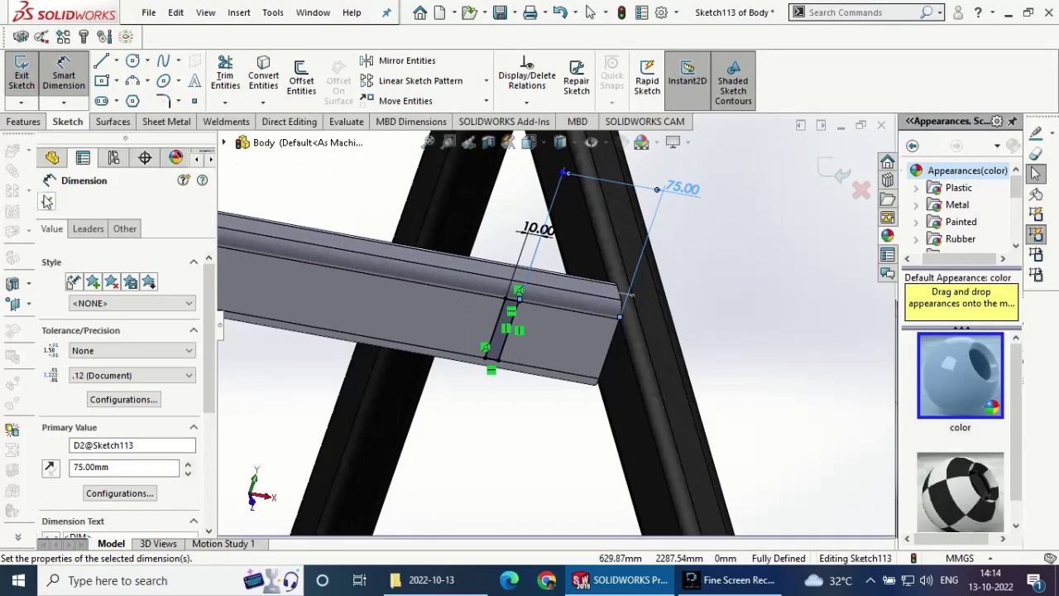
key("Escape")
- Extrude Sketch113 Up To Next to form the first roof slat
left_click(25, 122)
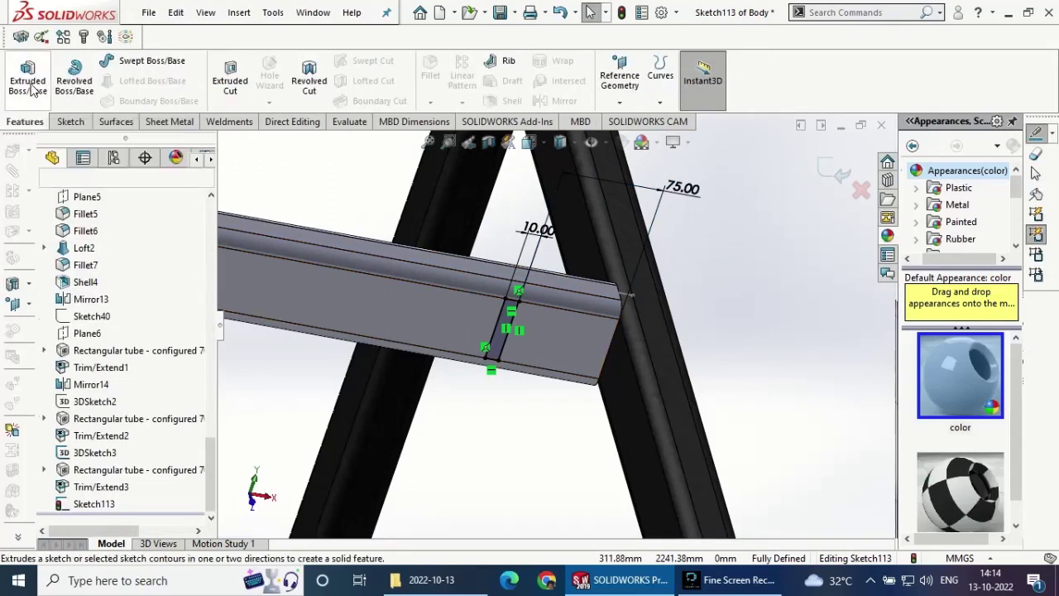
left_click(28, 75)
left_click(158, 297)
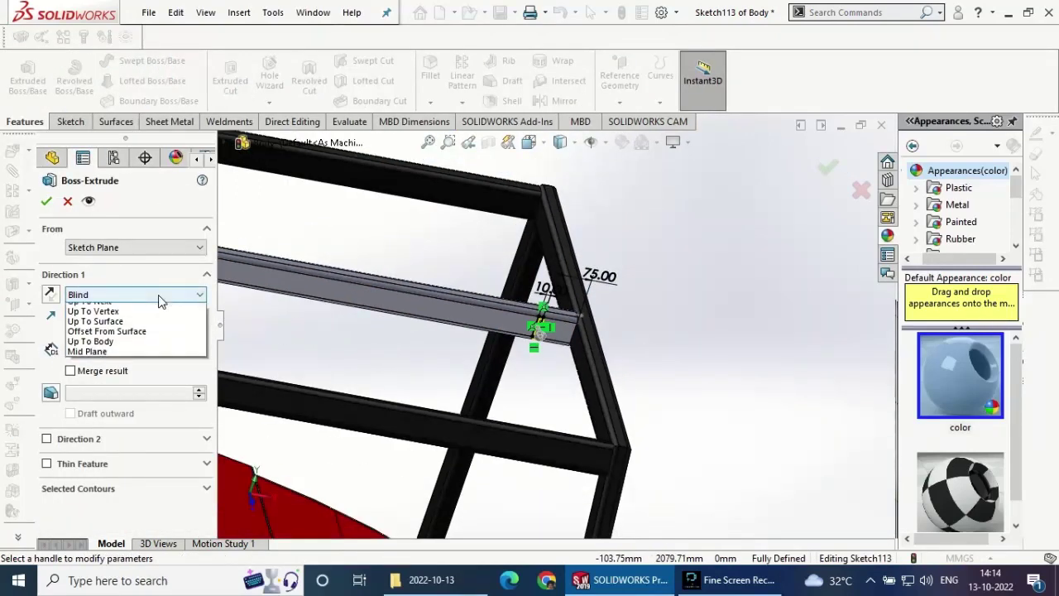
left_click(152, 330)
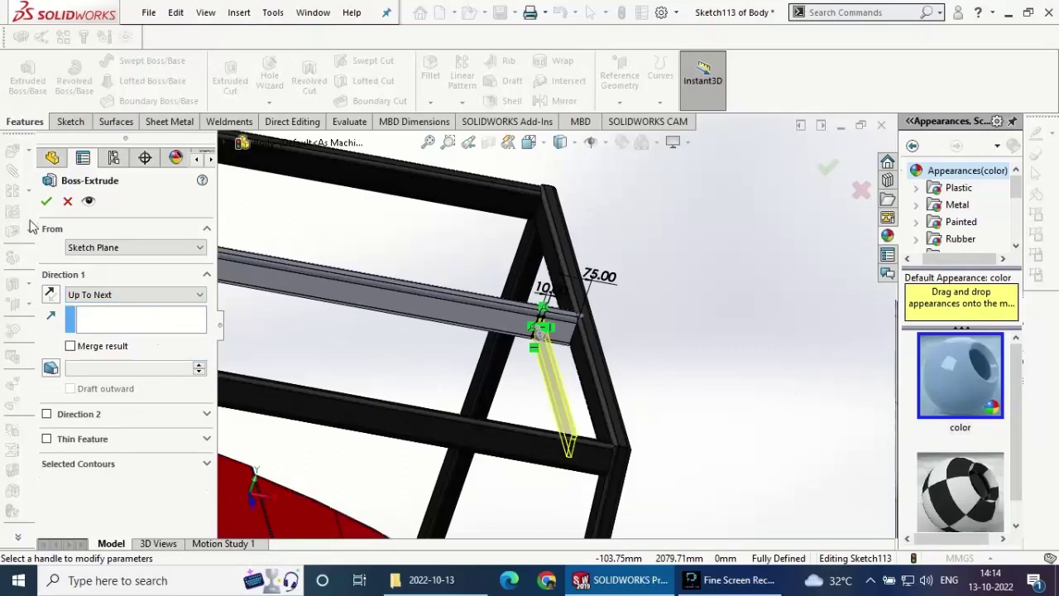
left_click(46, 201)
mouse_move(705, 365)
middle_mouse_down()
mouse_move(650, 387)
mouse_move(642, 414)
mouse_move(591, 403)
middle_mouse_up()
scroll(654, 420, "down", 2)
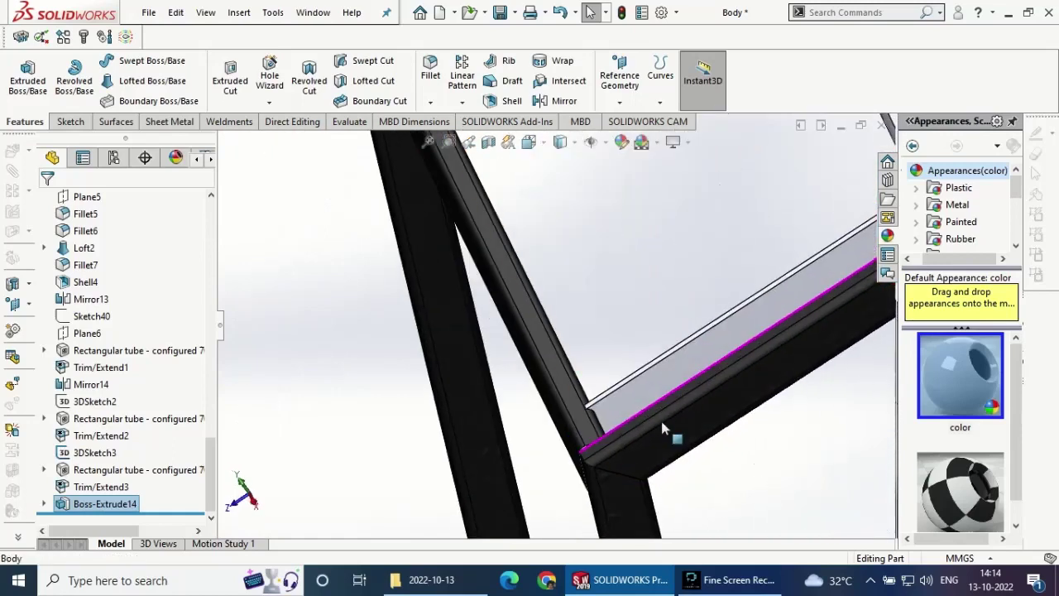
scroll(662, 413, "down", 2)
scroll(662, 411, "up", 2)
mouse_move(657, 414)
middle_mouse_down()
mouse_move(704, 338)
mouse_move(813, 267)
middle_mouse_up()
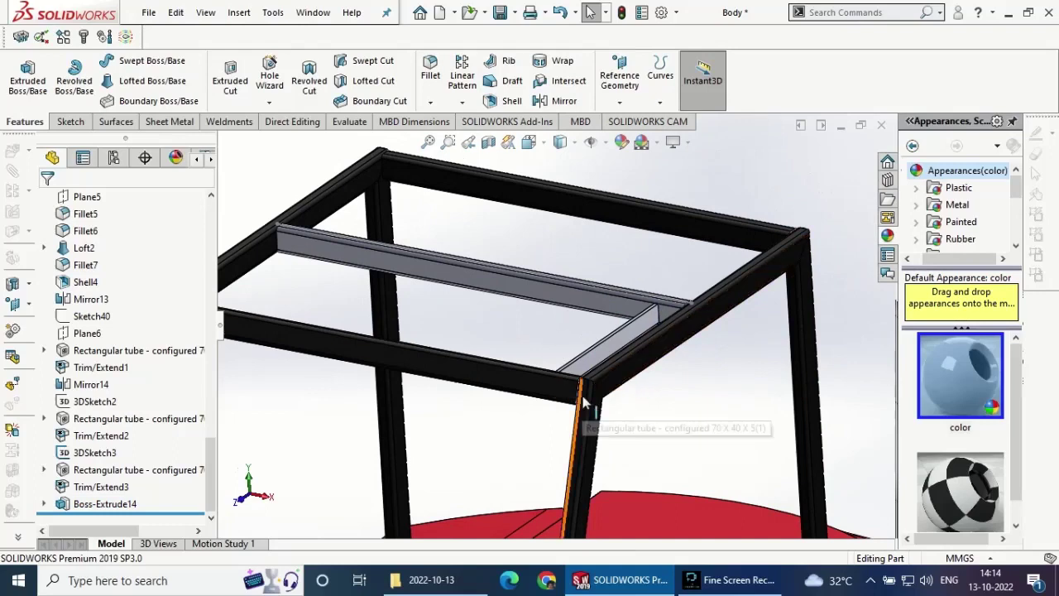
middle_click_drag(637, 393, 638, 378)
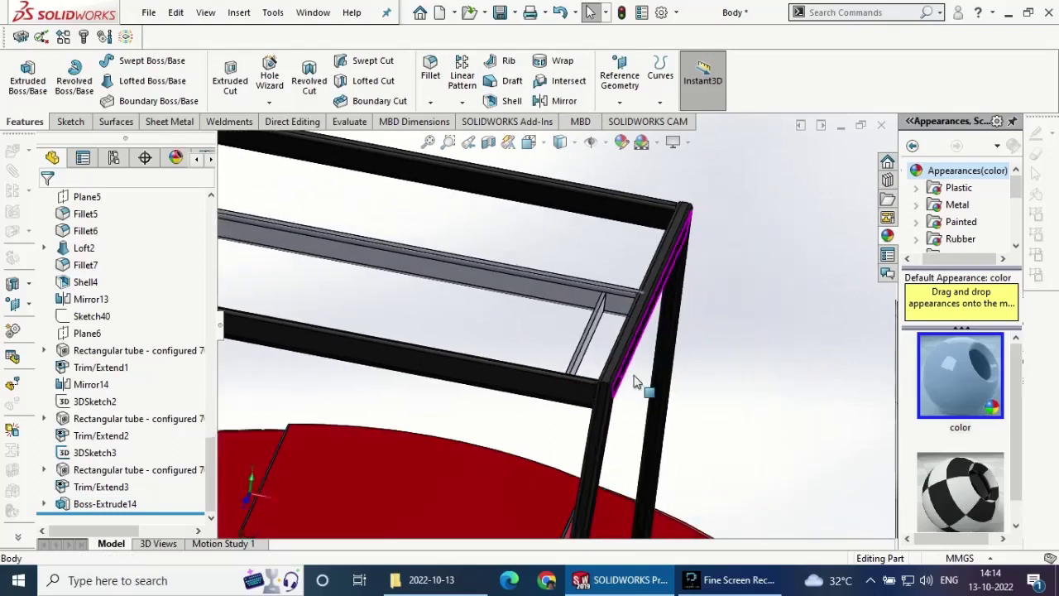
- Linear-pattern the slat along the crossbar: 10 instances at 115 mm spacing
left_click(463, 90)
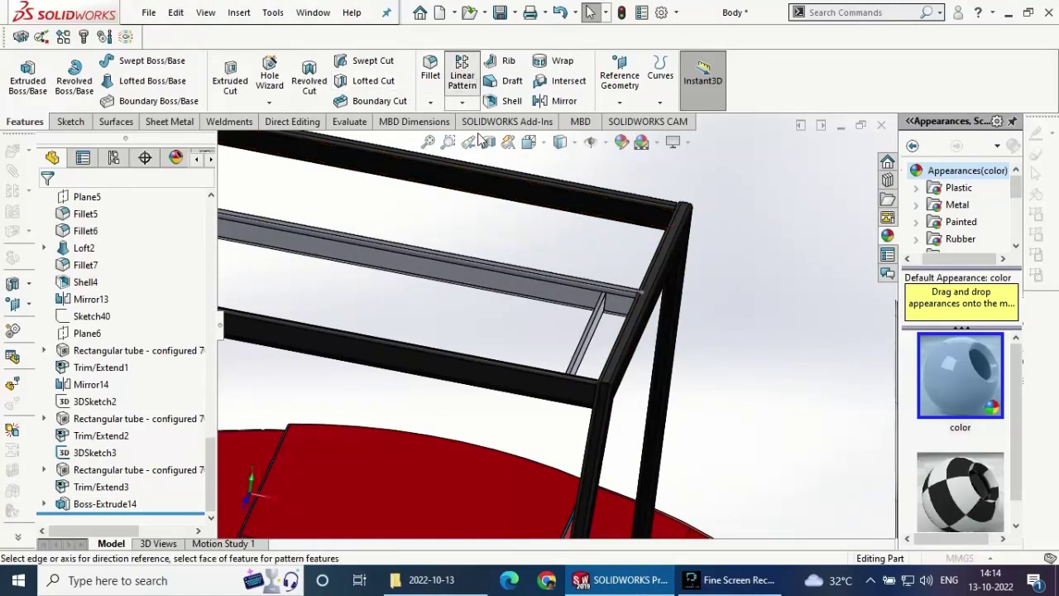
left_click(582, 283)
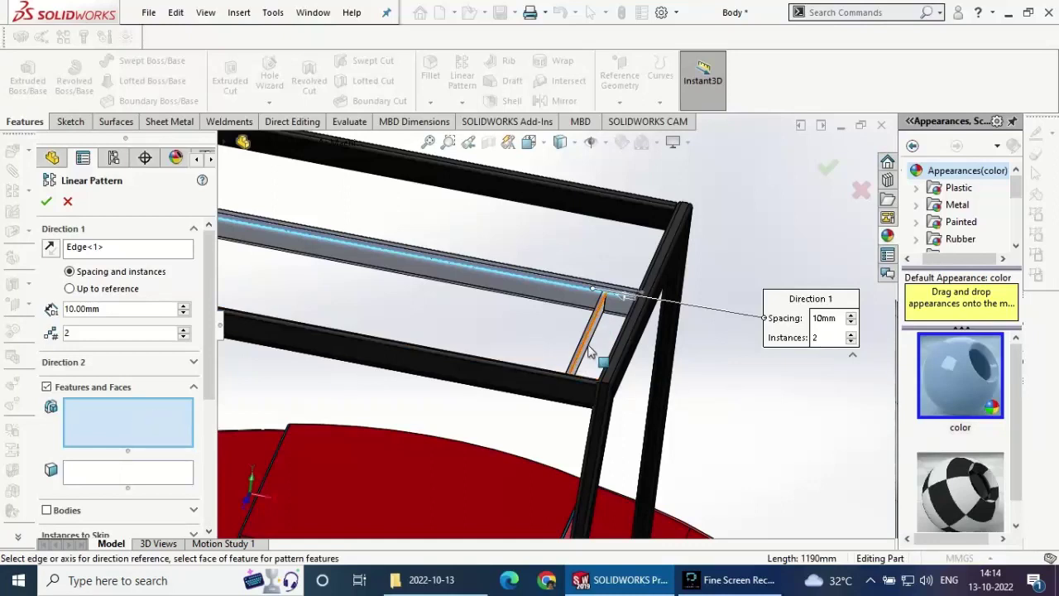
left_click(590, 352)
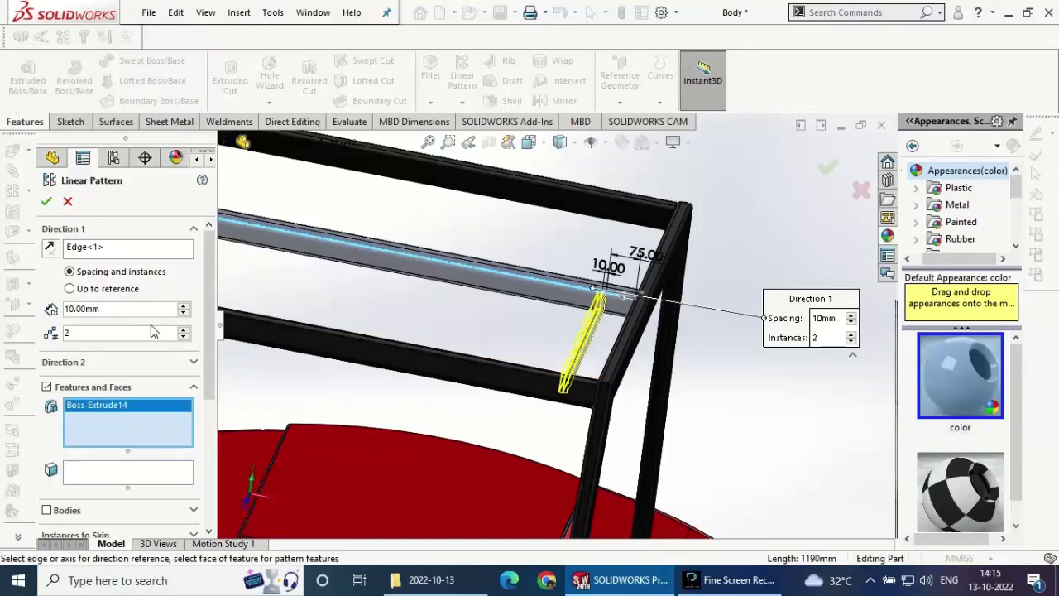
type("1")
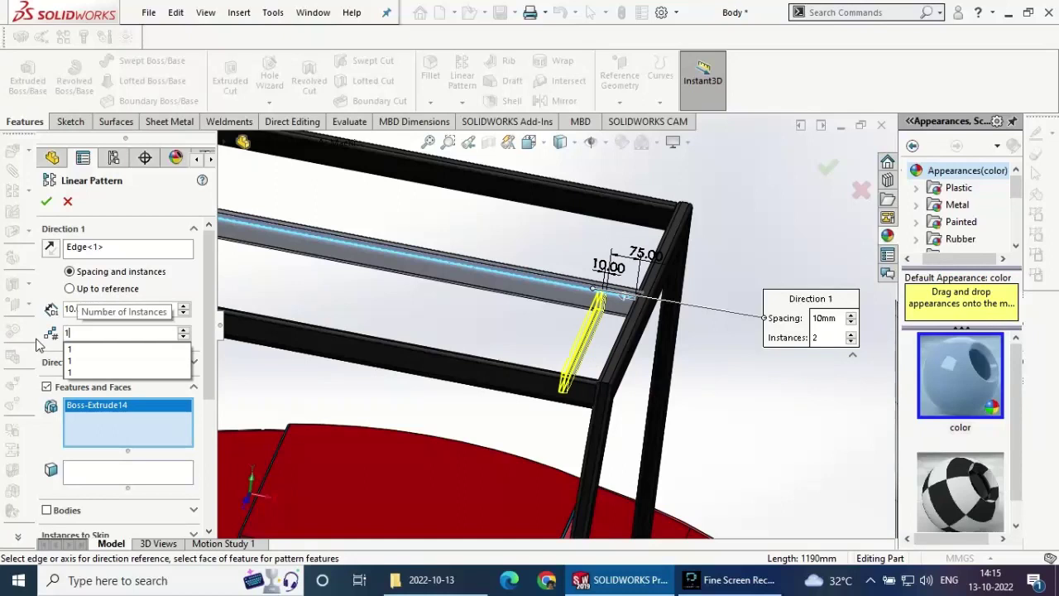
type("0")
key("Return")
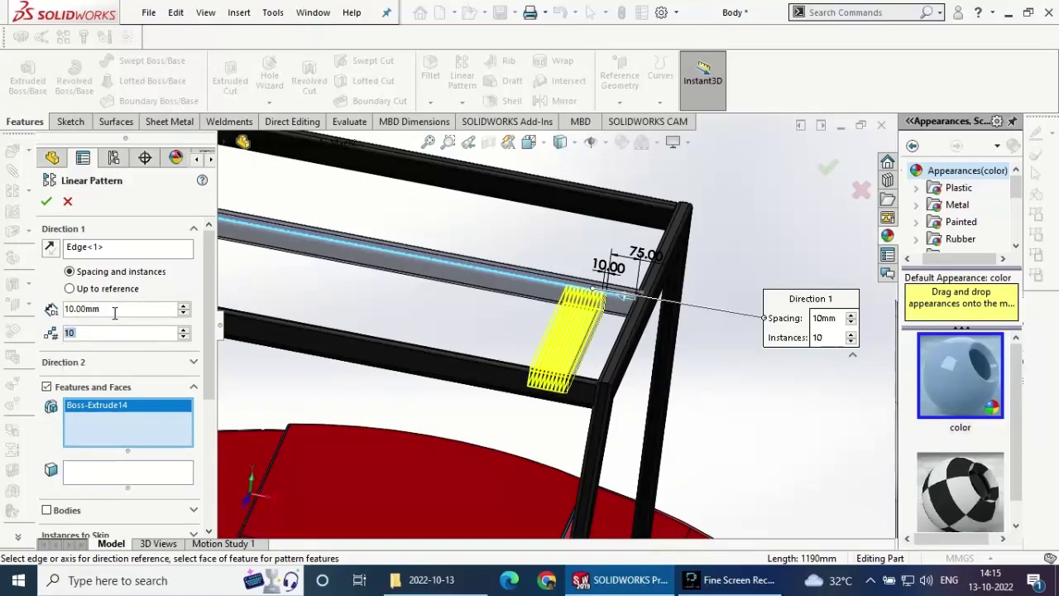
left_click(115, 312)
type("115")
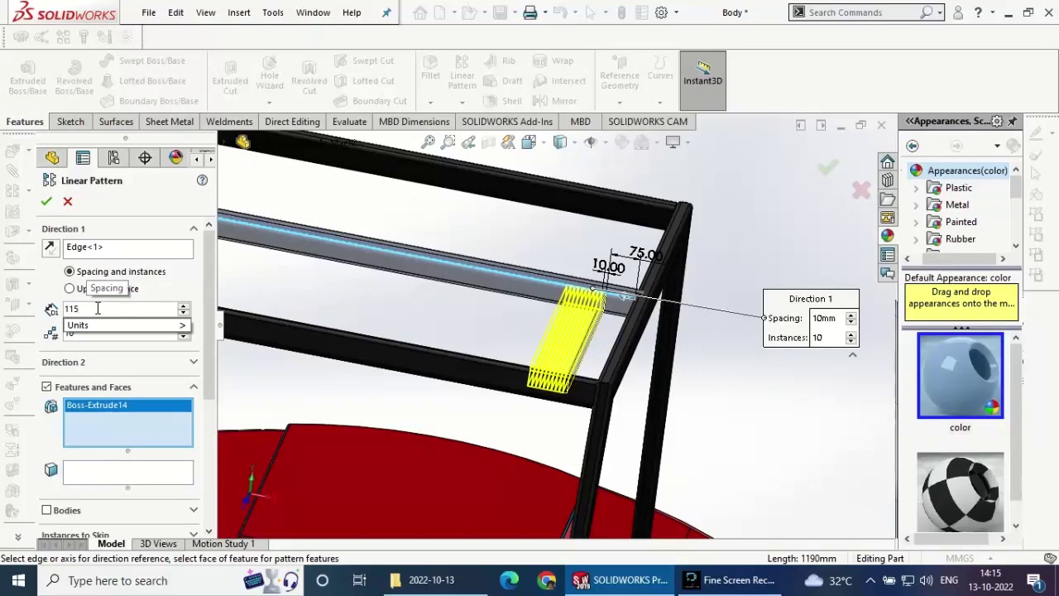
key("Return")
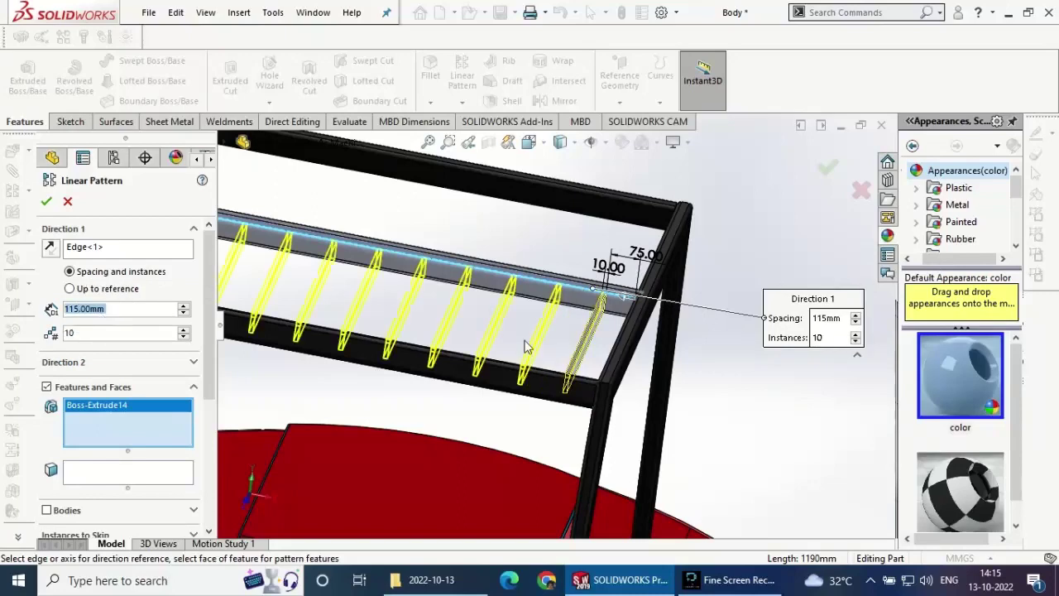
middle_click_drag(715, 373, 142, 255)
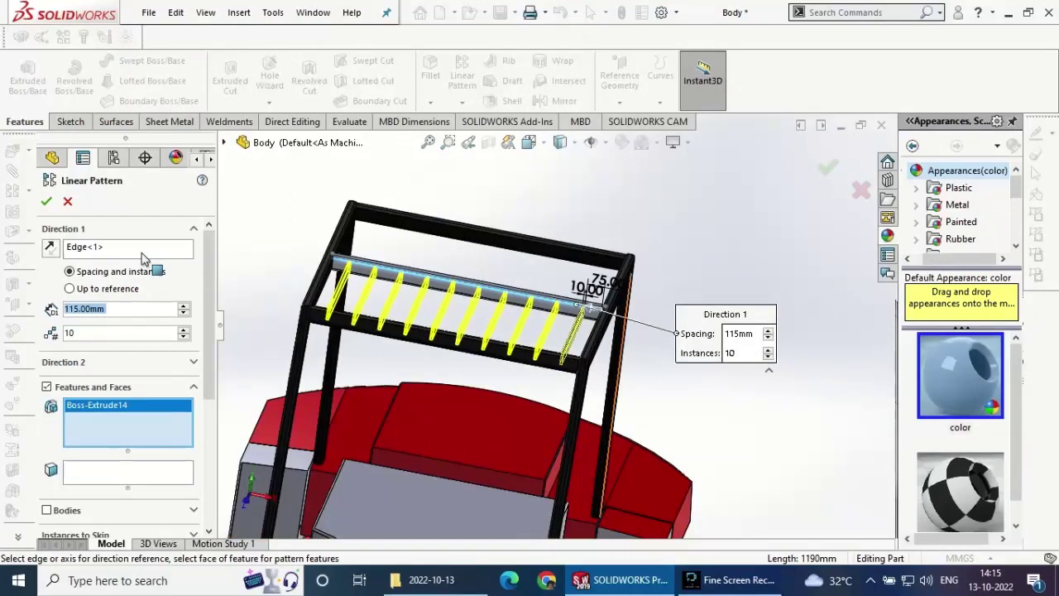
- Add a second pattern direction along the left roof edge: 2 instances, 510 mm apart
left_click(74, 362)
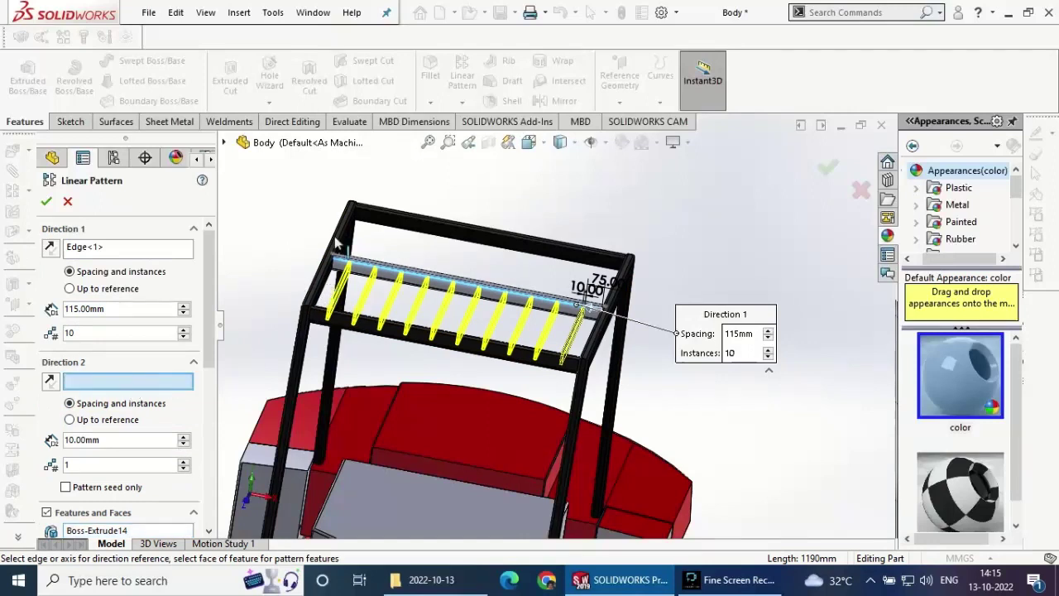
left_click(335, 252)
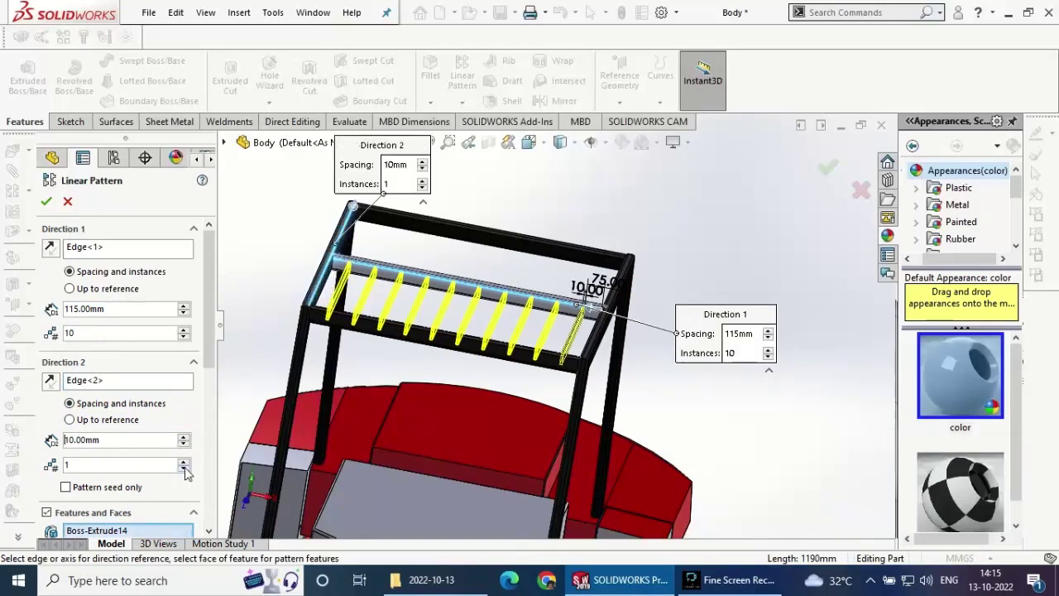
left_click(183, 461)
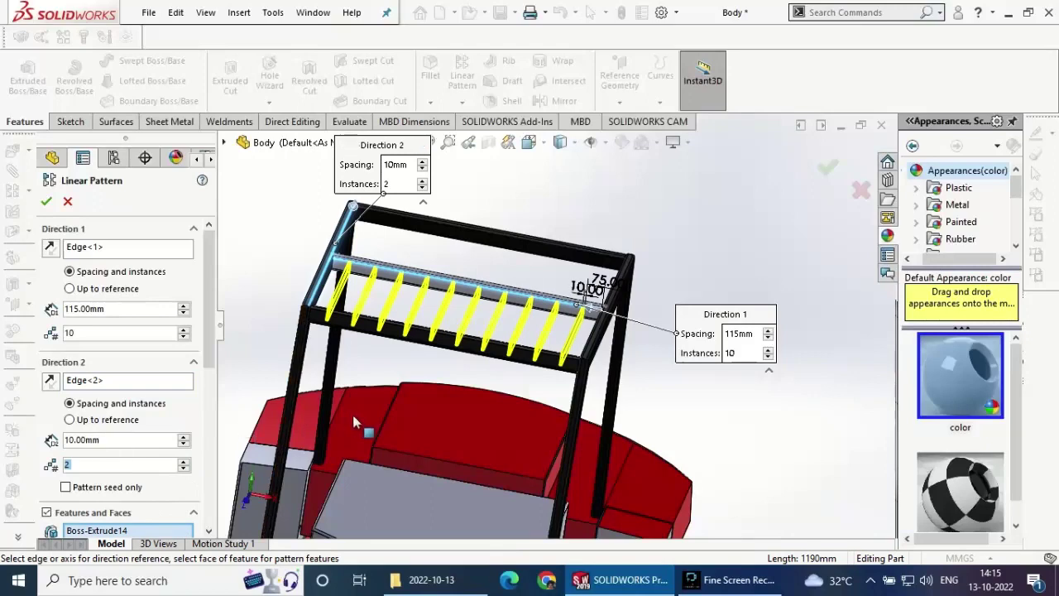
middle_click_drag(355, 484, 209, 495)
scroll(209, 480, "down", 5)
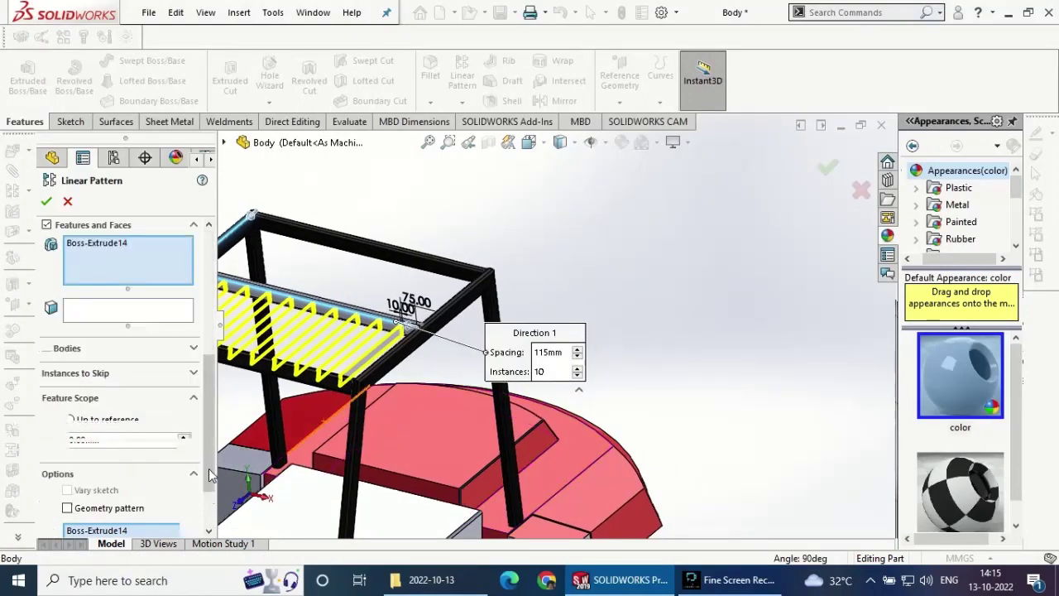
middle_click_drag(519, 237, 503, 239)
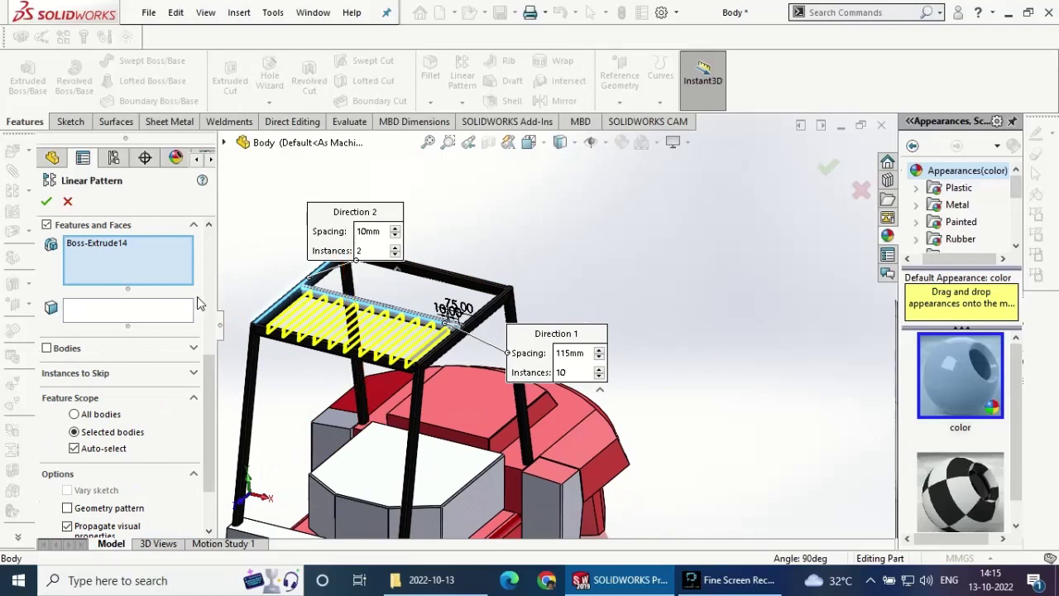
scroll(209, 309, "up", 5)
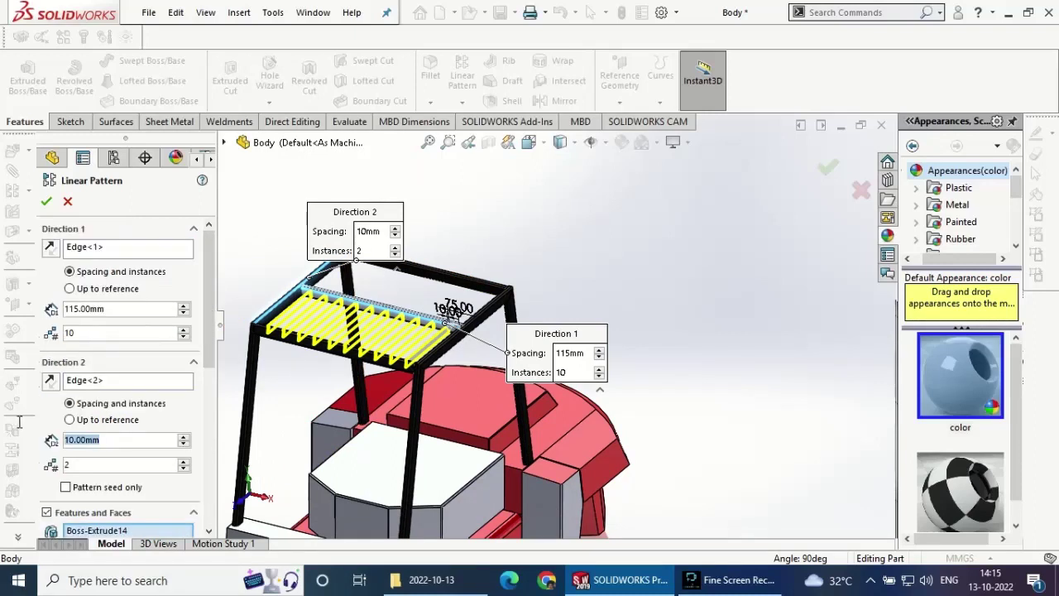
type("5")
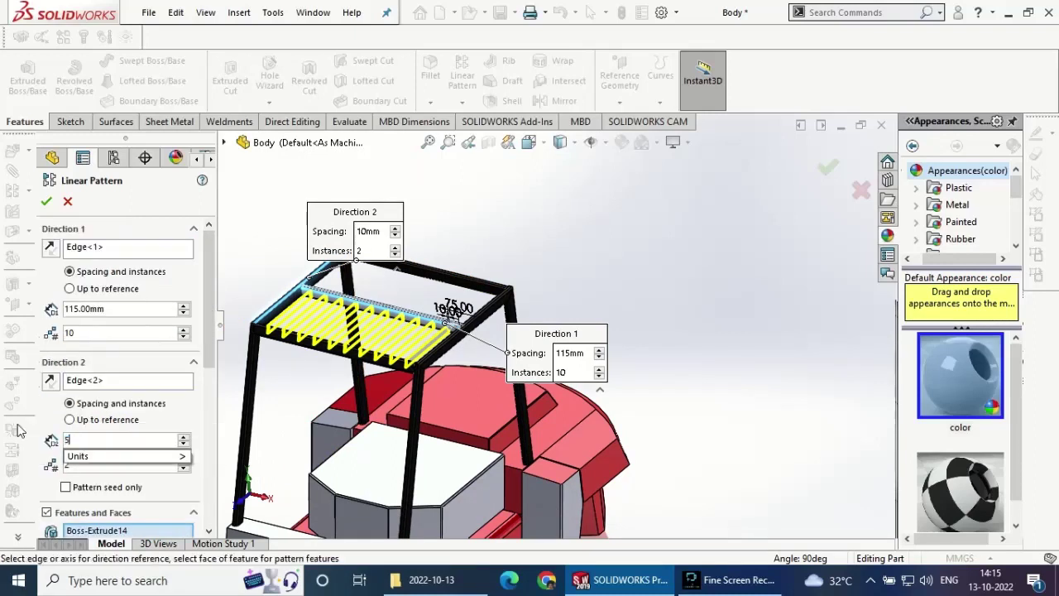
type("10")
key("Return")
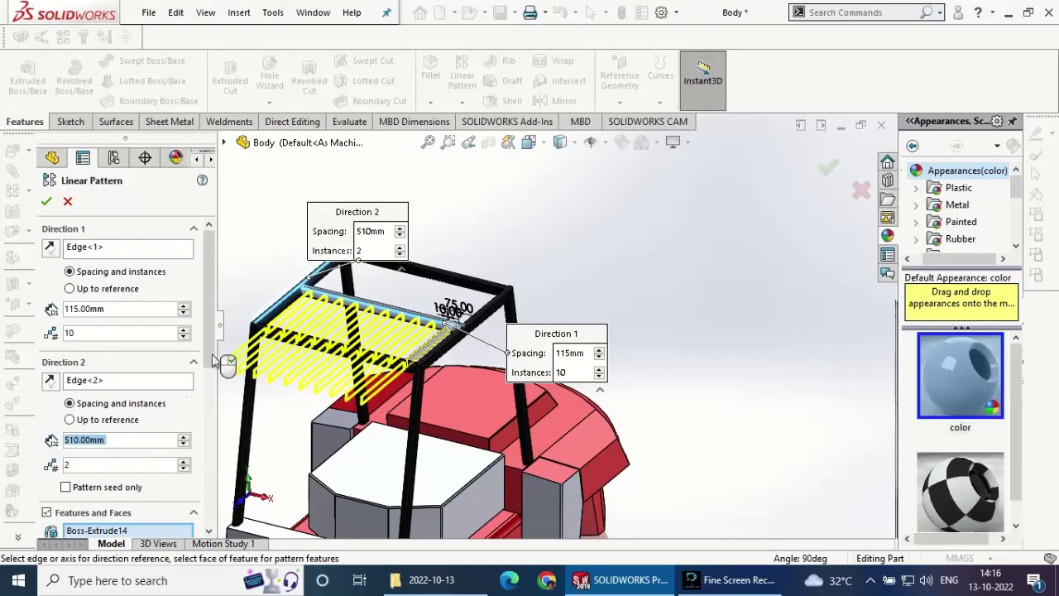
- Reverse the direction arrows so the slats fill the roof, and accept the pattern
left_click(49, 248)
left_click(50, 248)
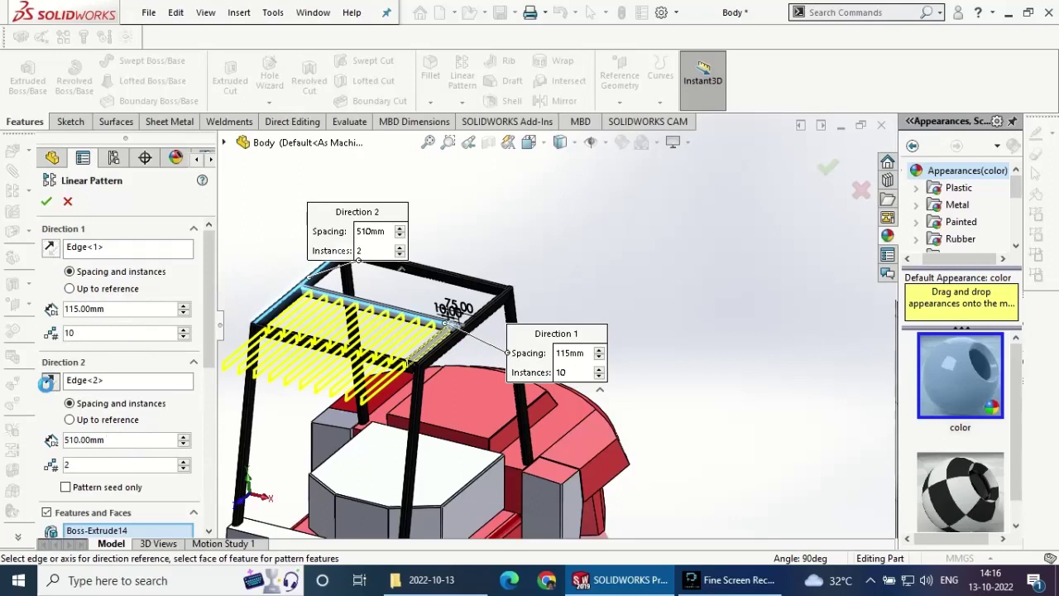
left_click(48, 382)
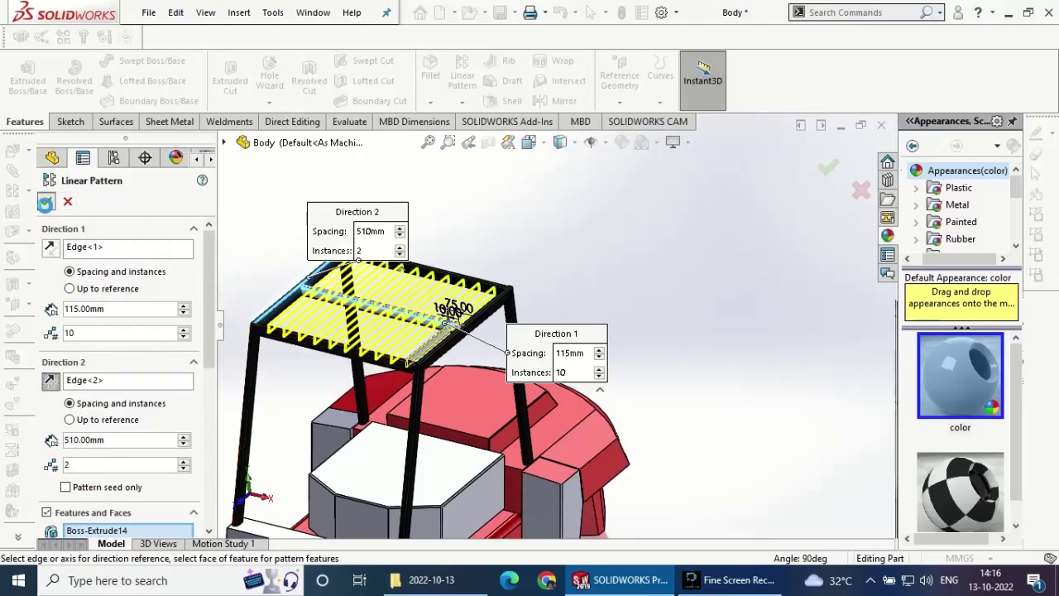
left_click(45, 203)
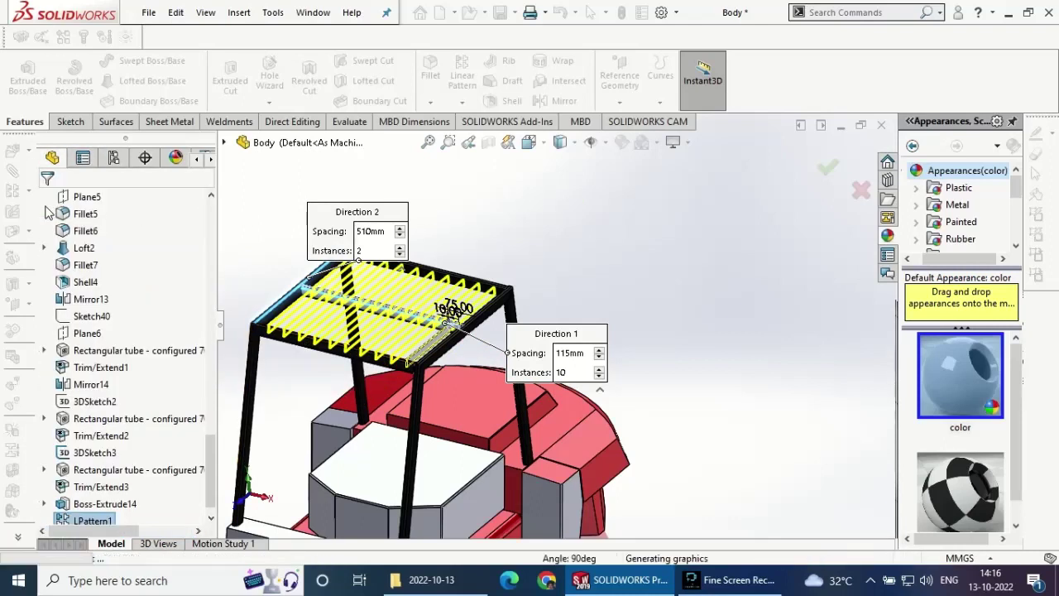
- Reopen the roof-slat linear pattern for editing and close it after rebuilding
scroll(77, 435, "down", 1)
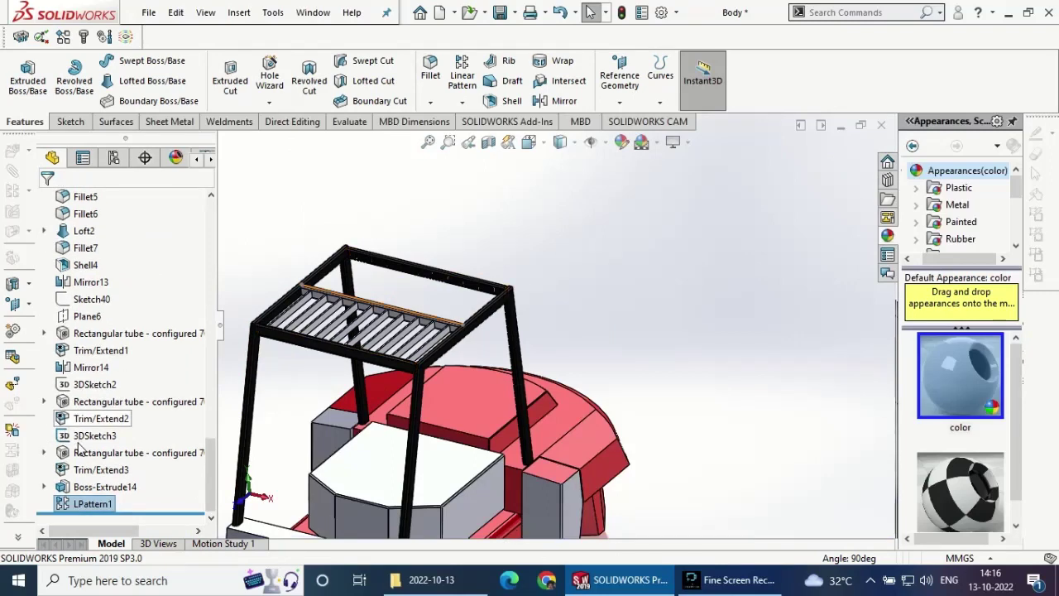
left_click(79, 502)
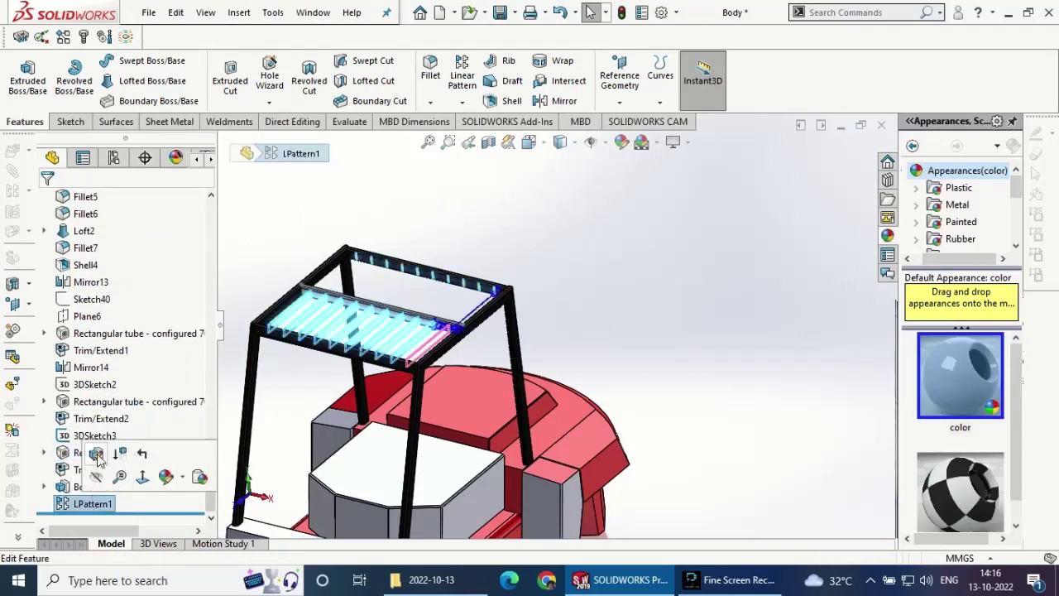
left_click(98, 486)
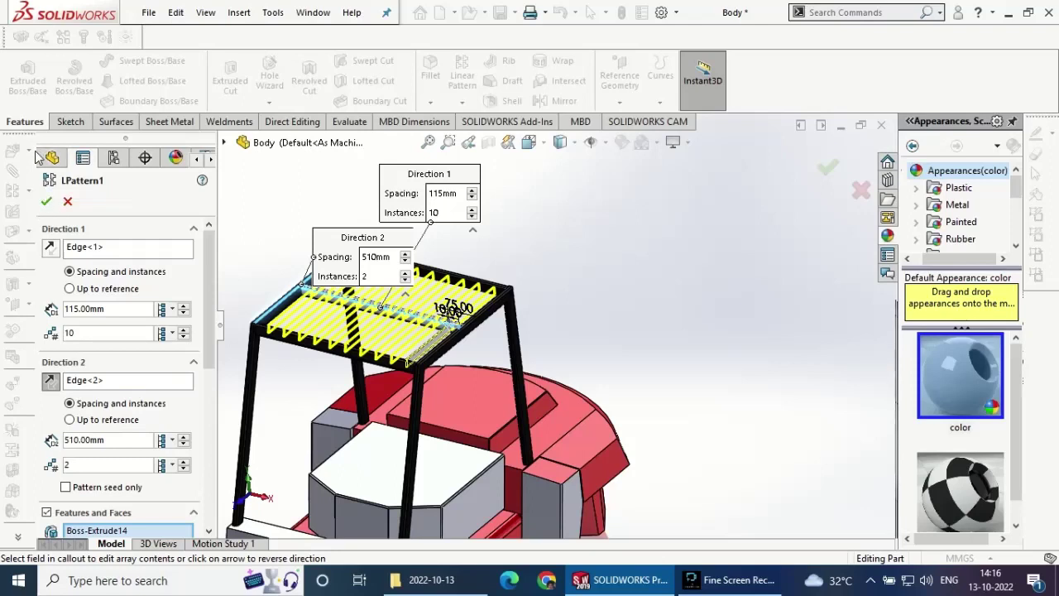
left_click(46, 202)
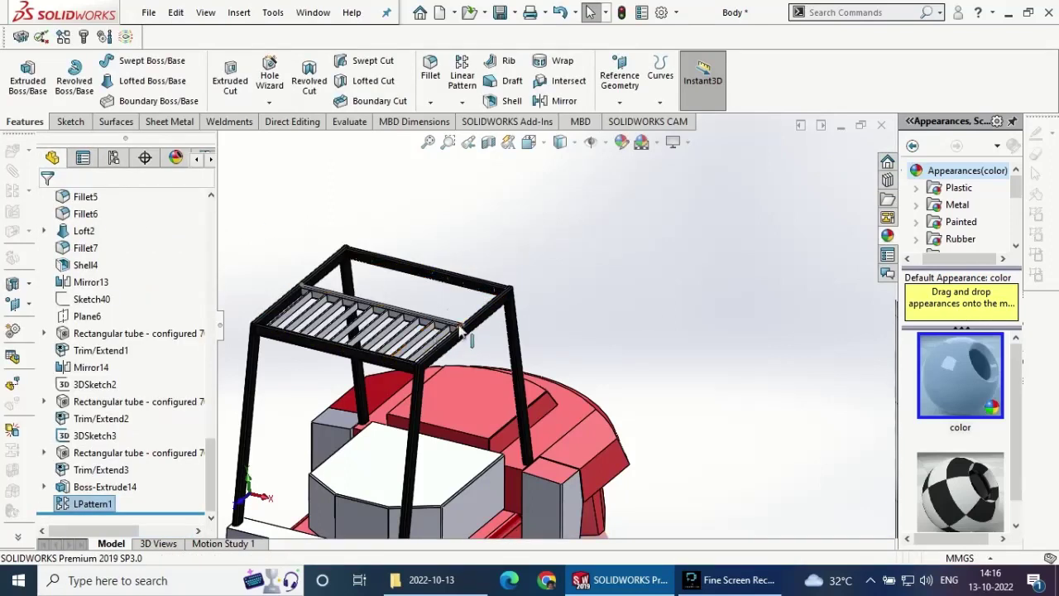
- Edit the slat pattern again, clearing its Direction 2 reference, and apply it
left_click(91, 505)
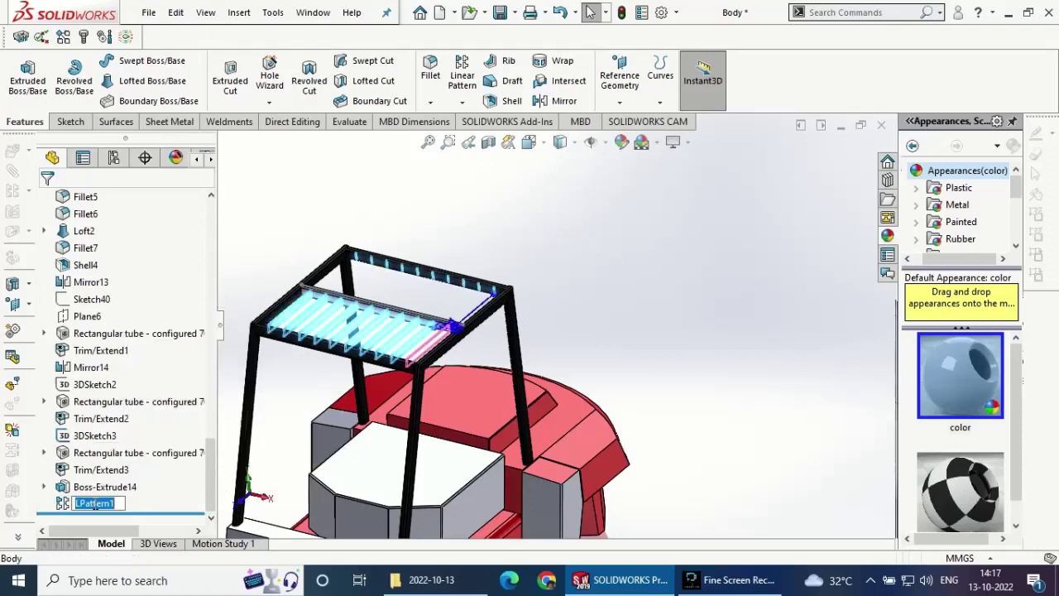
left_click(103, 503)
right_click(103, 502)
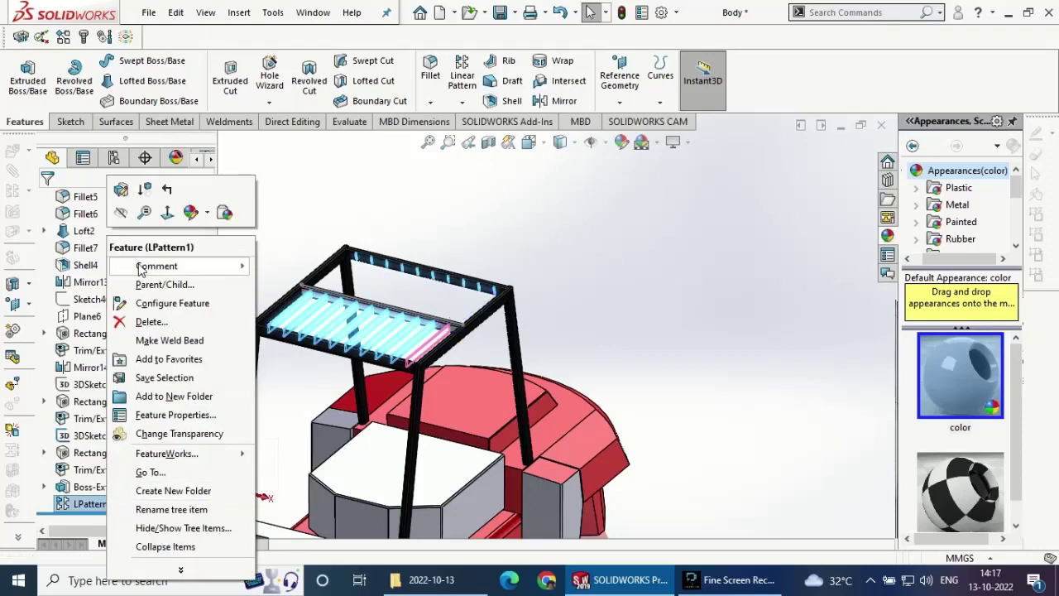
key("Escape")
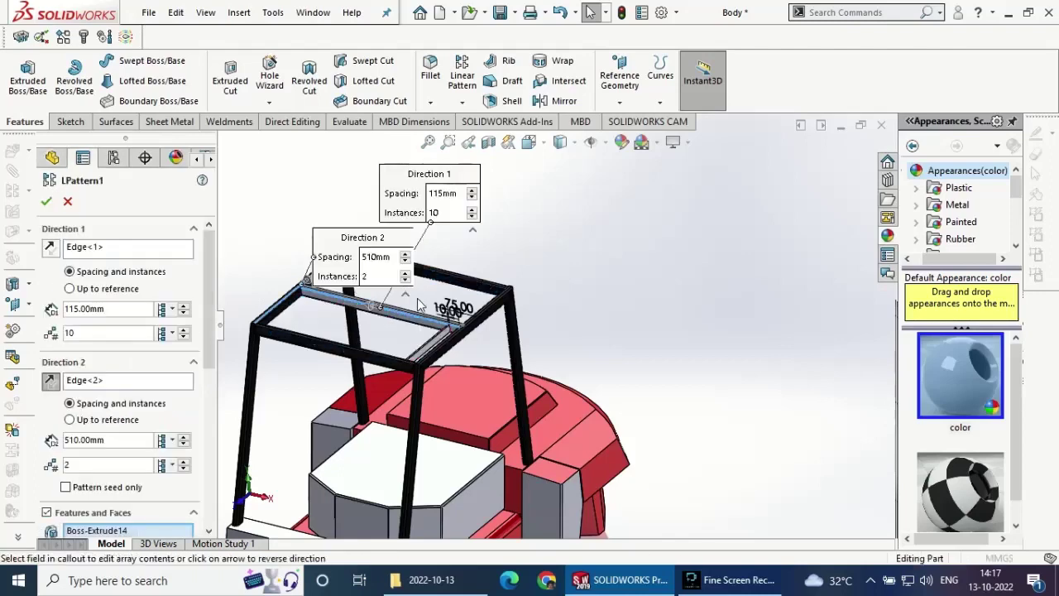
left_click(92, 503)
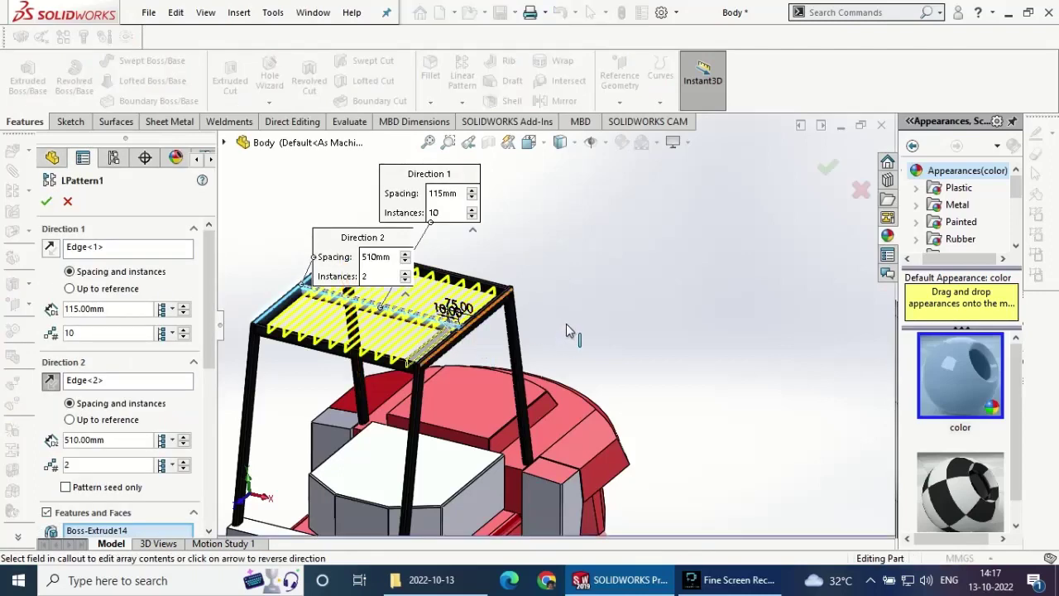
middle_click_drag(567, 308, 538, 418)
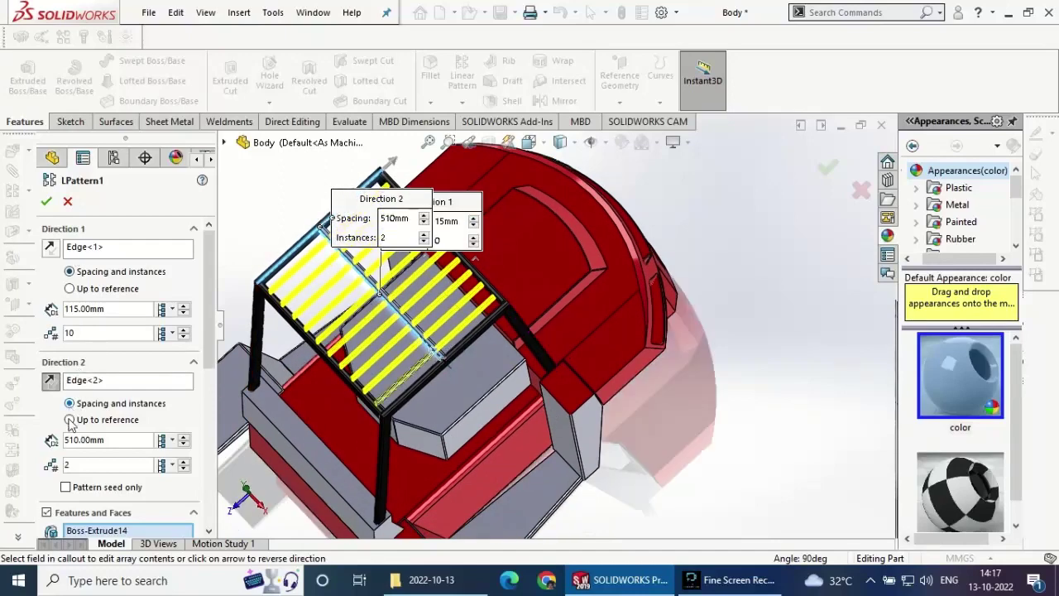
right_click(99, 389)
left_click(124, 412)
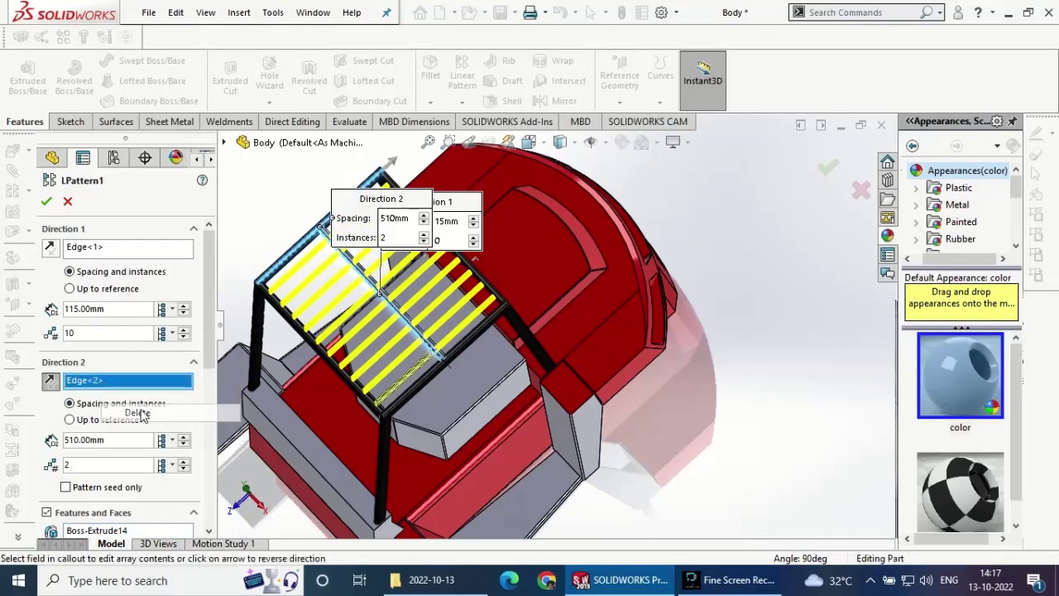
left_click(46, 201)
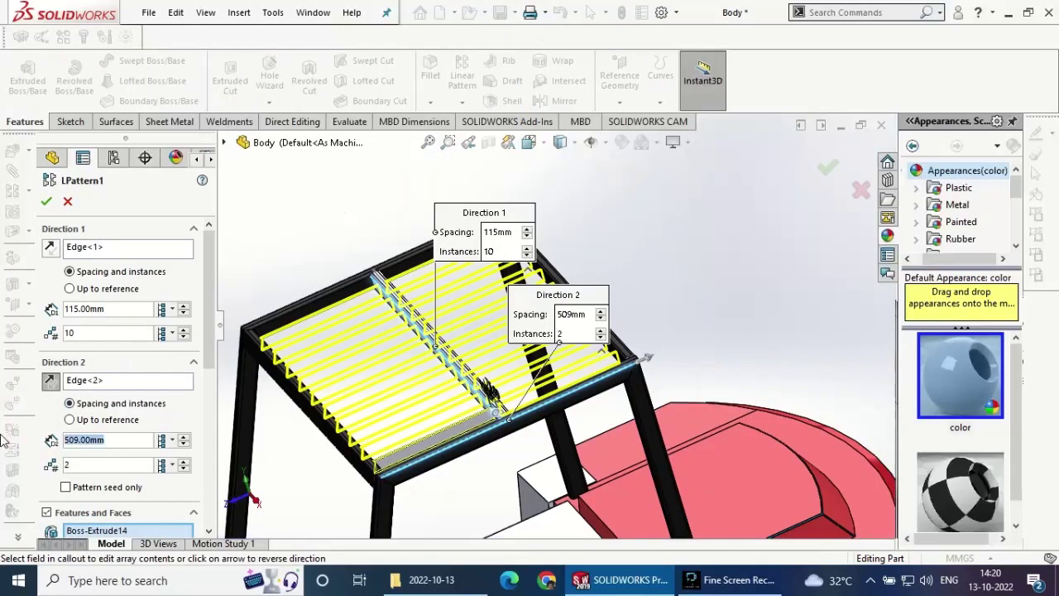
- Set the Direction 2 spacing to 509.90 mm, then trim it to 509 mm
type("509.")
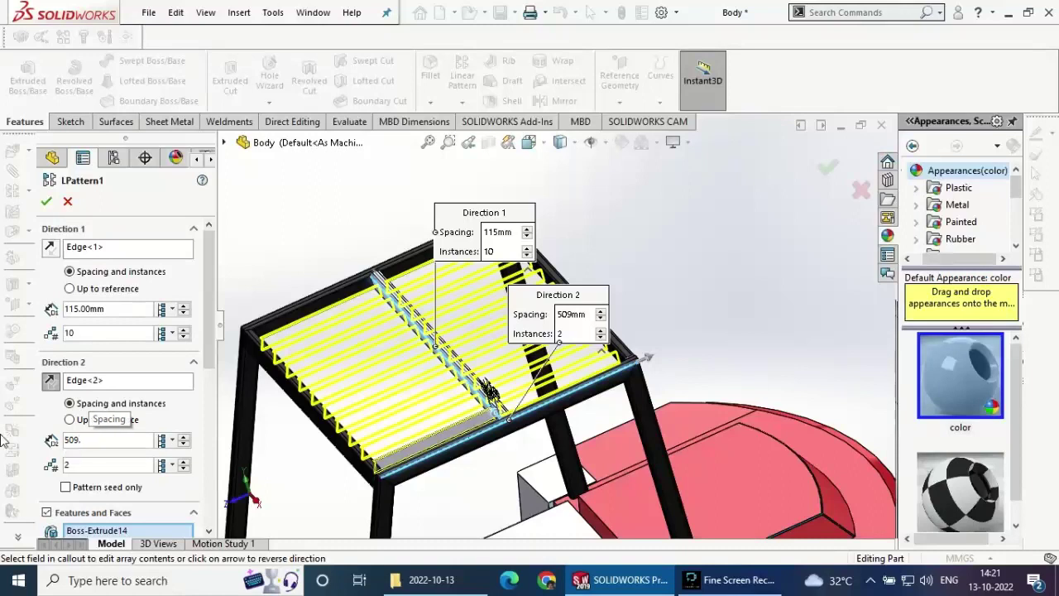
type("90")
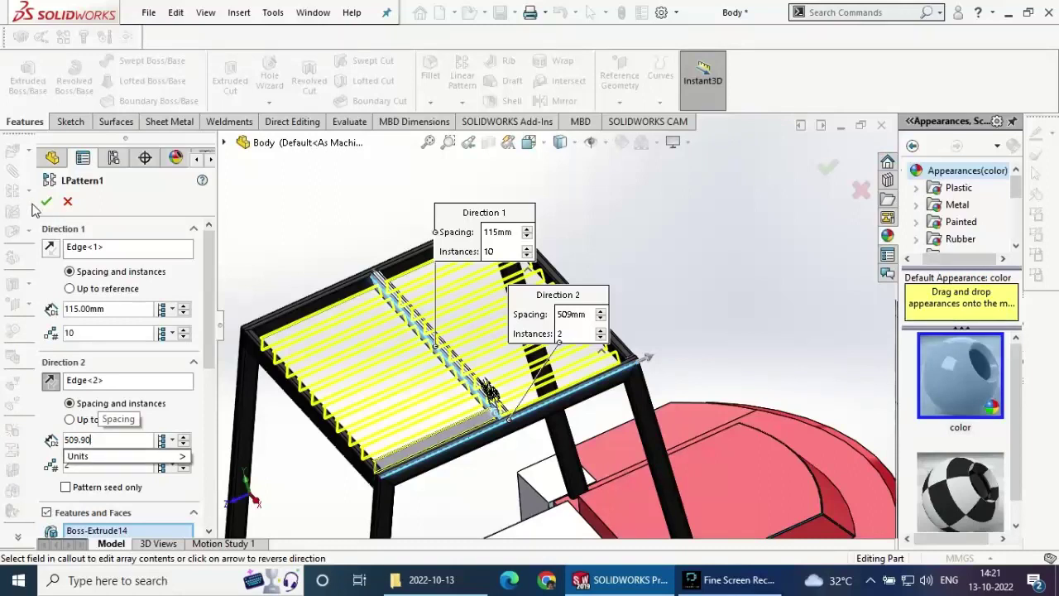
key("Return")
left_click(46, 202)
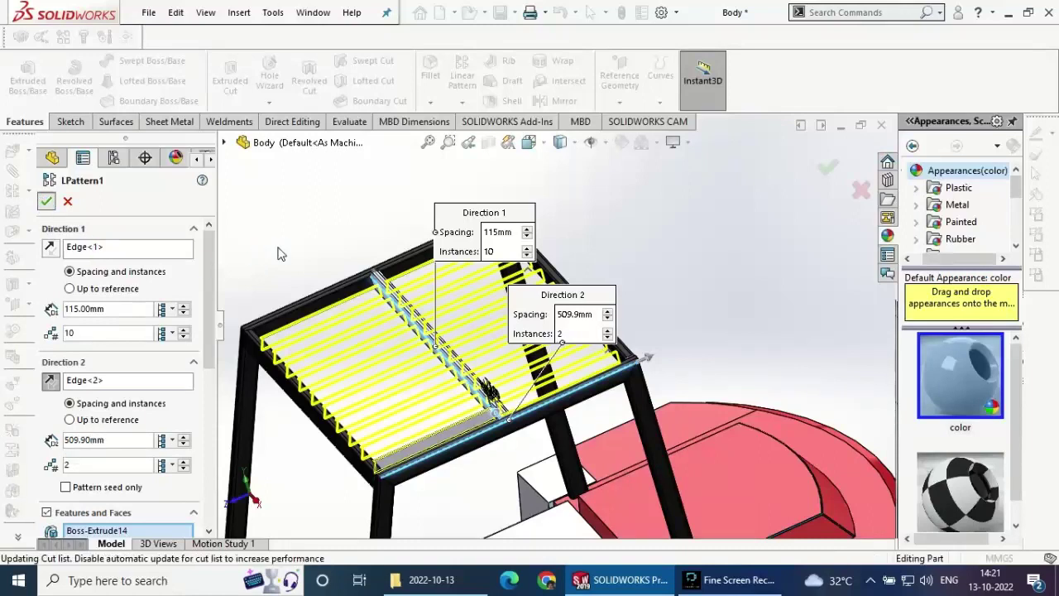
left_click(80, 500)
left_click(83, 447)
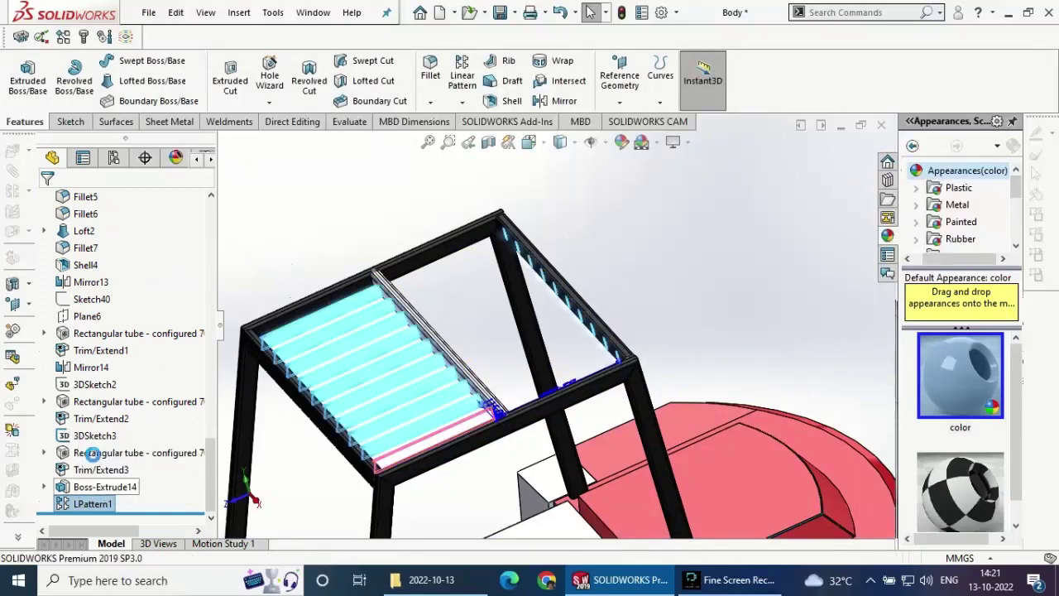
left_click(119, 442)
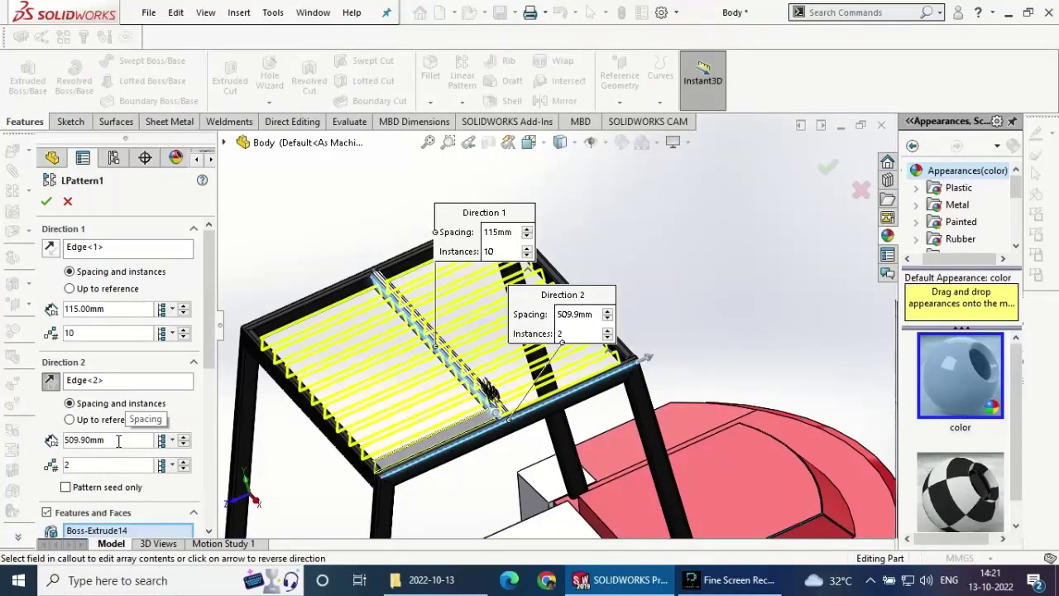
key("BackSpace")
key("BackSpace")
key("BackSpace")
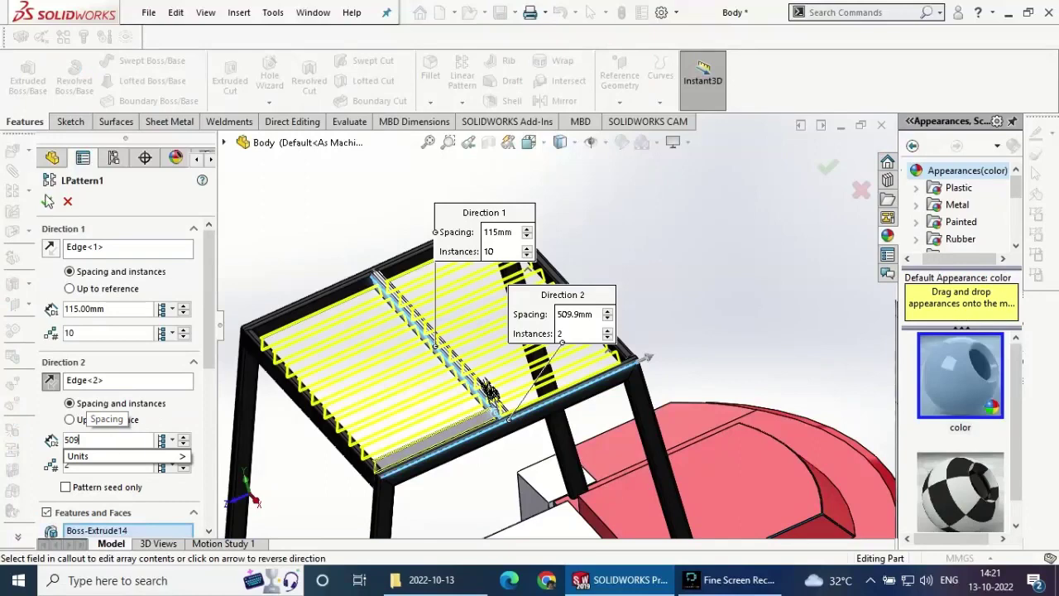
key("Return")
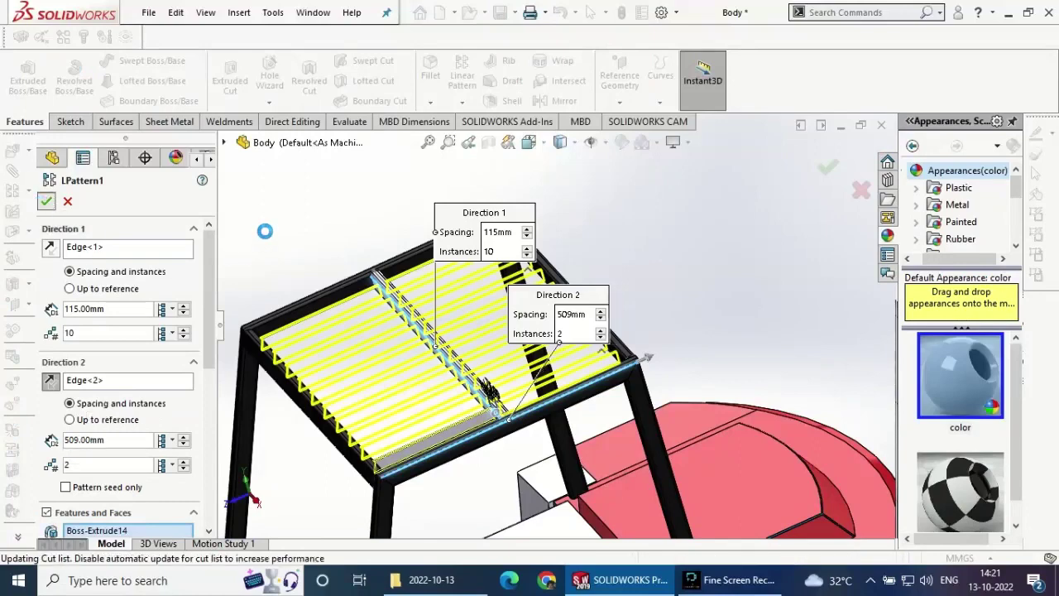
- Paint the centre tube with black spray paint from the Painted appearances
scroll(438, 301, "down", 3)
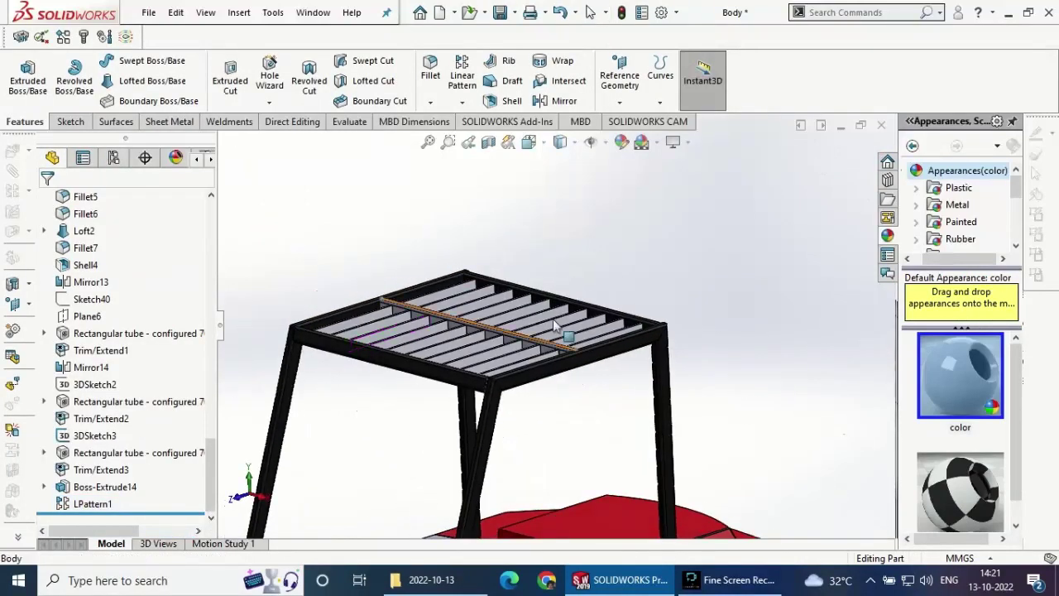
scroll(568, 331, "down", 2)
scroll(602, 345, "down", 2)
scroll(629, 339, "down", 2)
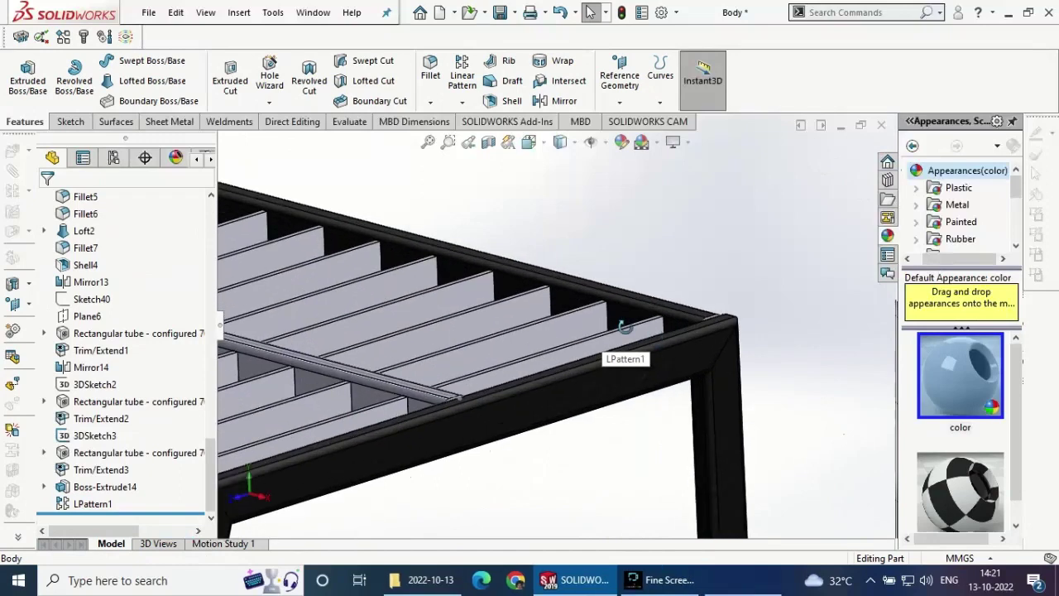
middle_click_drag(626, 327, 607, 344)
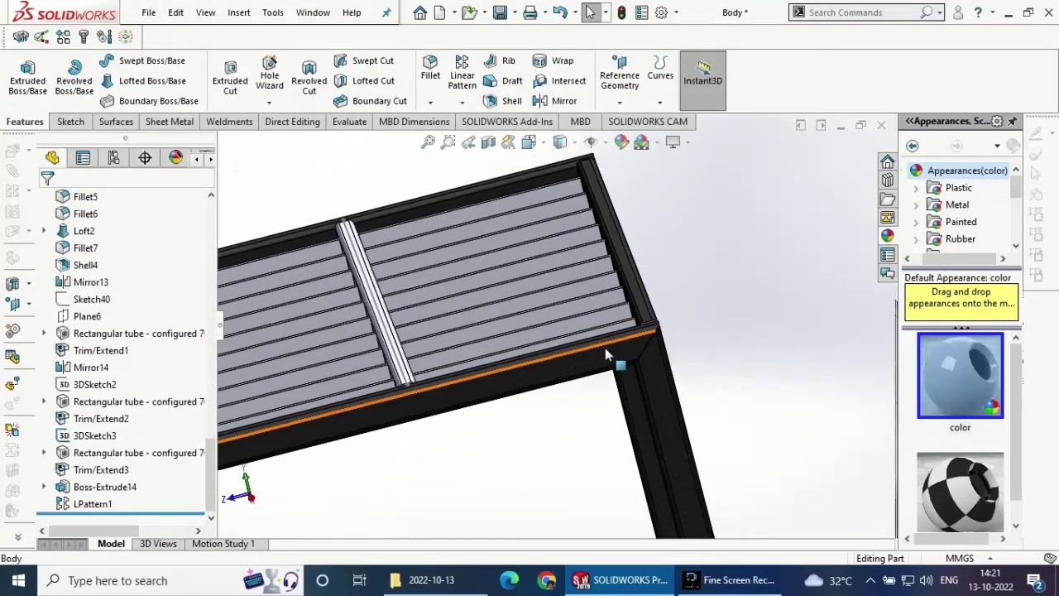
scroll(607, 351, "up", 3)
scroll(657, 348, "up", 2)
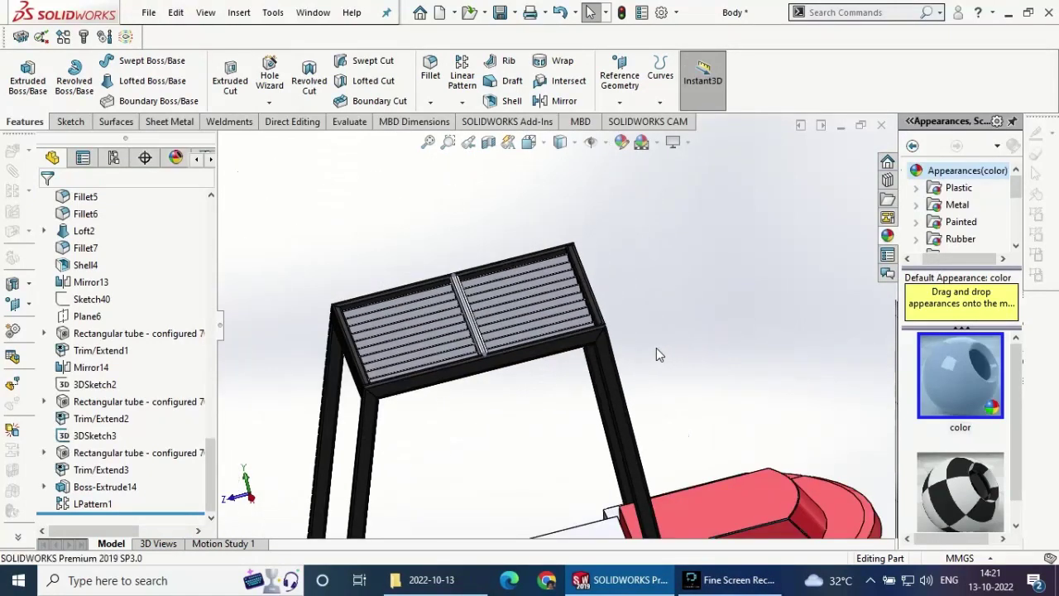
middle_click_drag(656, 347, 595, 349)
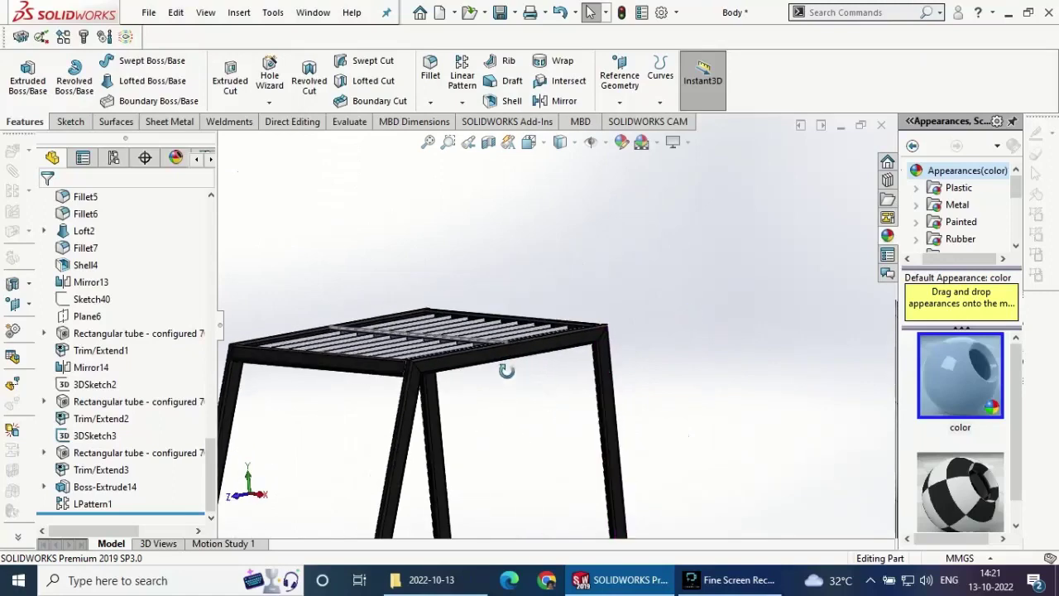
mouse_move(507, 371)
middle_mouse_down()
mouse_move(492, 392)
mouse_move(721, 330)
middle_mouse_up()
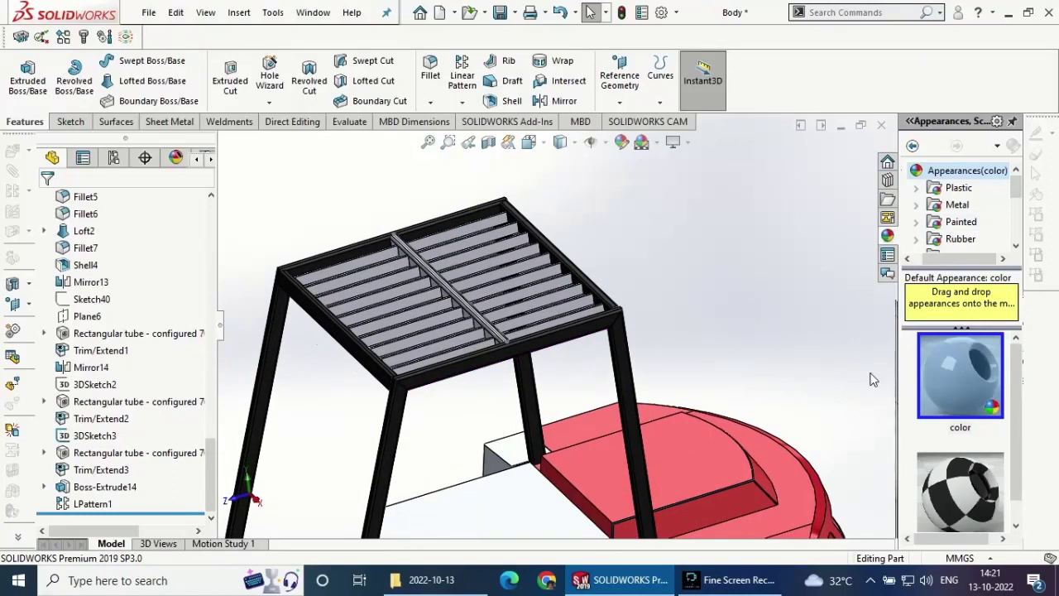
left_click(958, 223)
left_click_drag(960, 472, 496, 329)
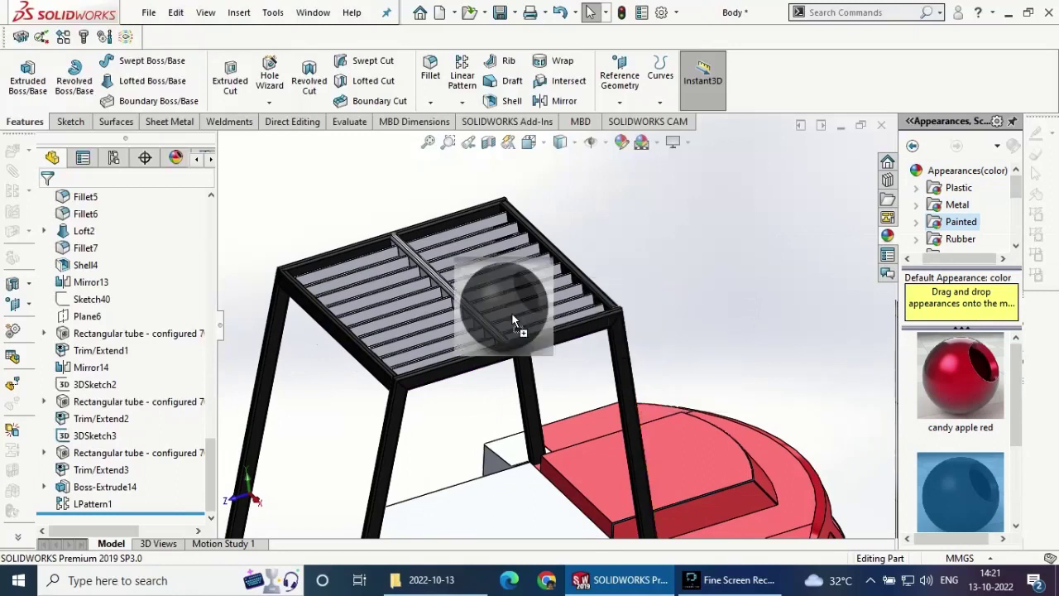
left_click(491, 331)
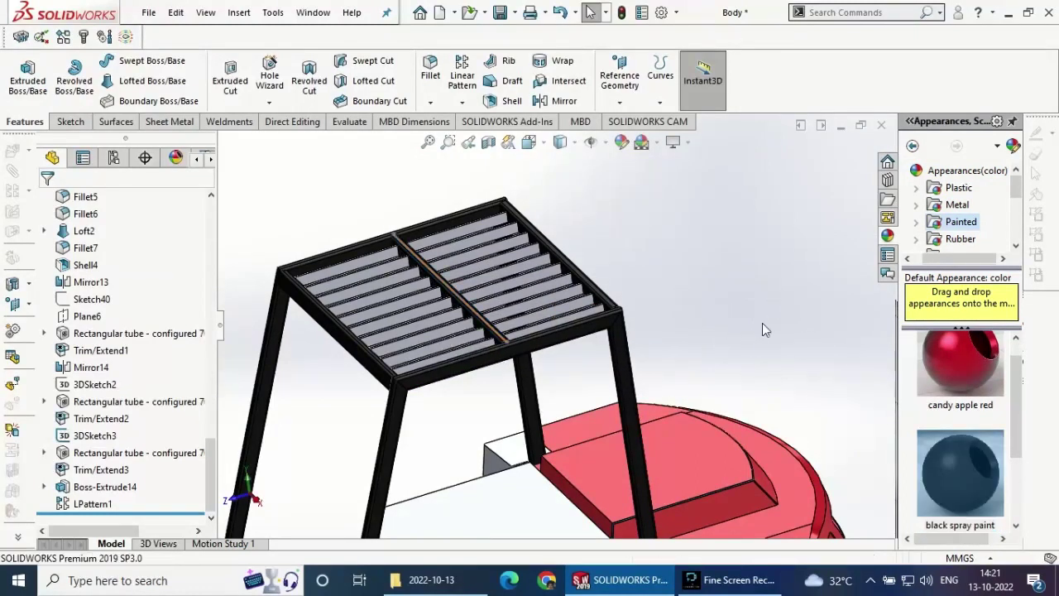
- Paint the slat pattern and original slat candy apple red, then save the part
left_click_drag(955, 368, 549, 298)
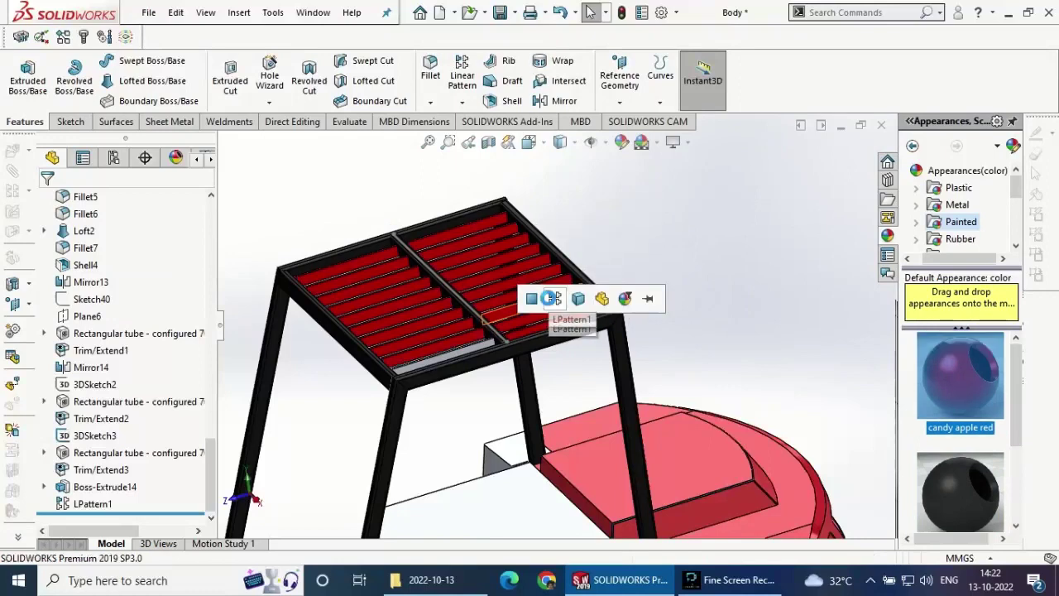
left_click(550, 298)
left_click_drag(960, 377, 452, 354)
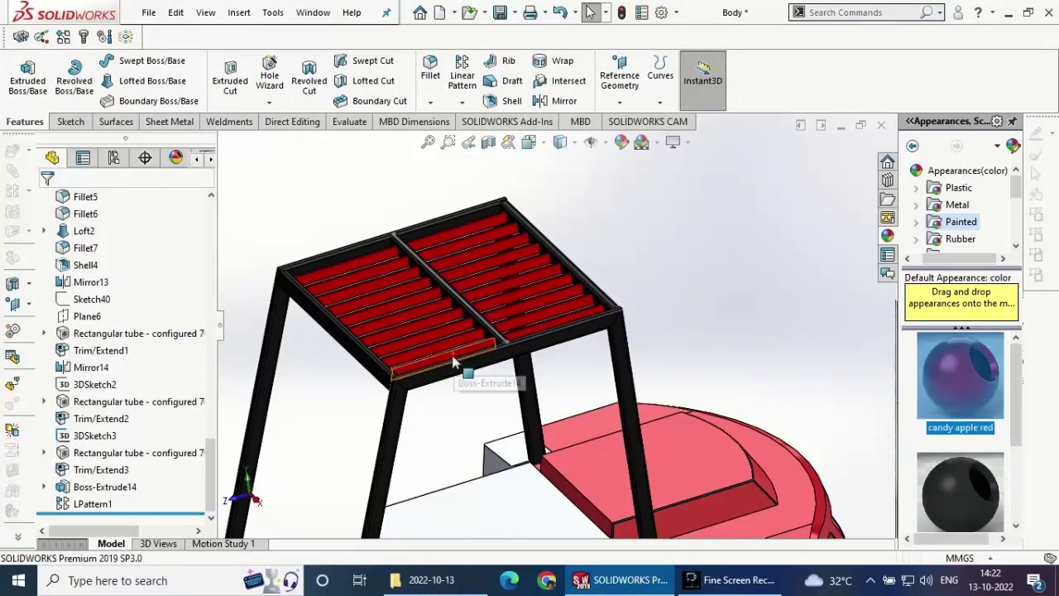
mouse_move(737, 279)
middle_mouse_down()
mouse_move(628, 292)
mouse_move(631, 359)
middle_mouse_up()
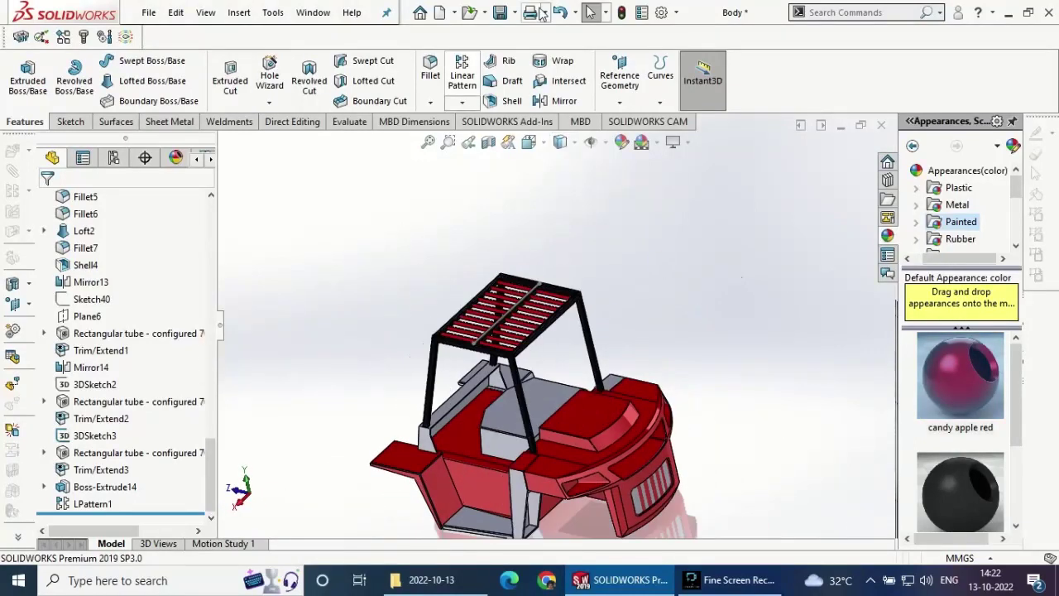
left_click(500, 12)
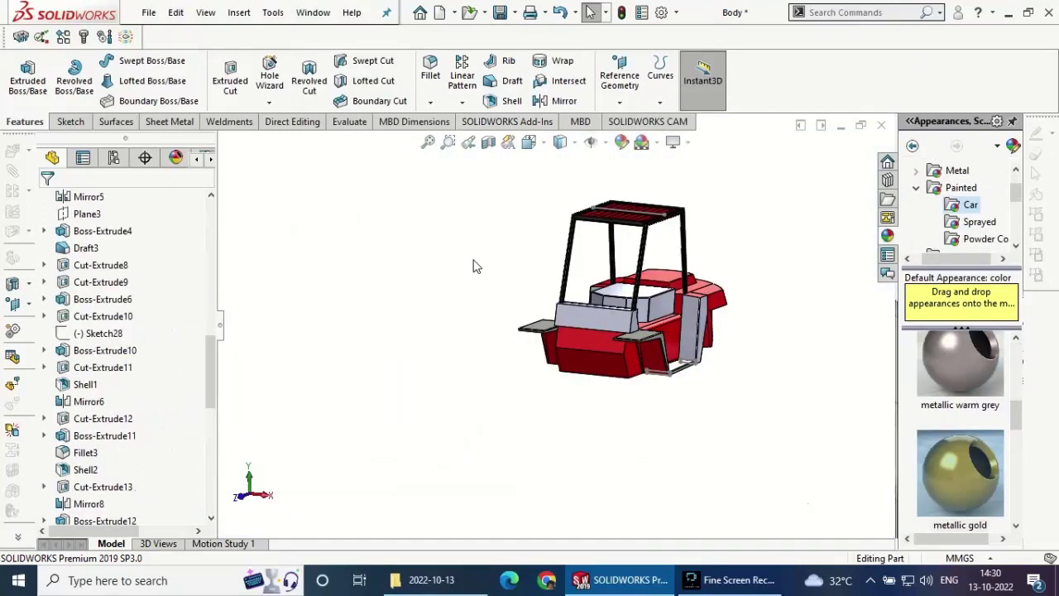
- Create Plane10 offset 200 mm from the shelf's front face, flipped to the other side
scroll(477, 369, "down", 5)
scroll(586, 351, "down", 5)
scroll(586, 351, "down", 3)
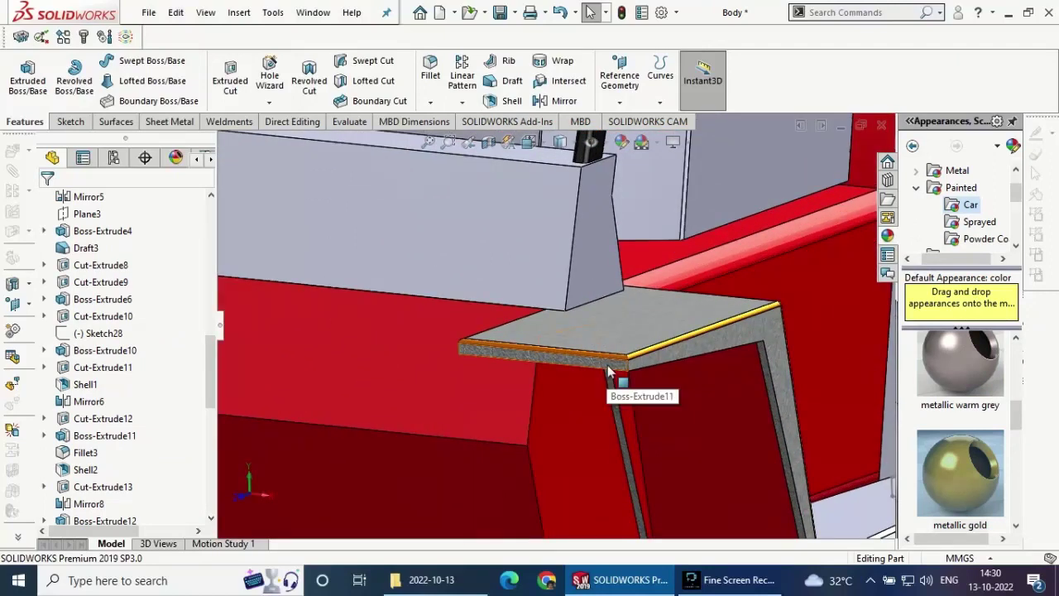
left_click(598, 366)
left_click(620, 74)
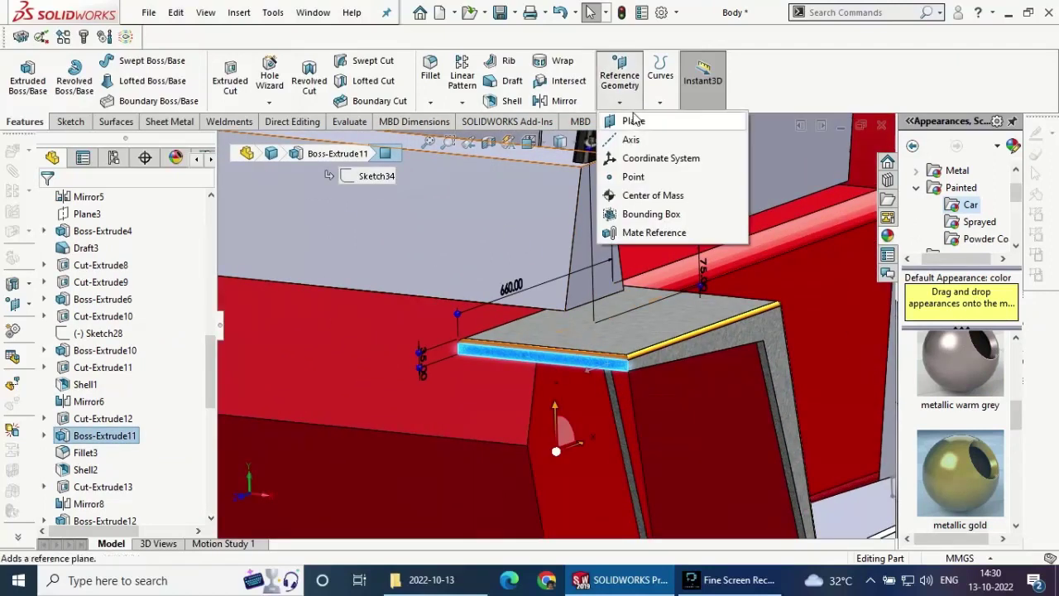
left_click(703, 121)
type("2")
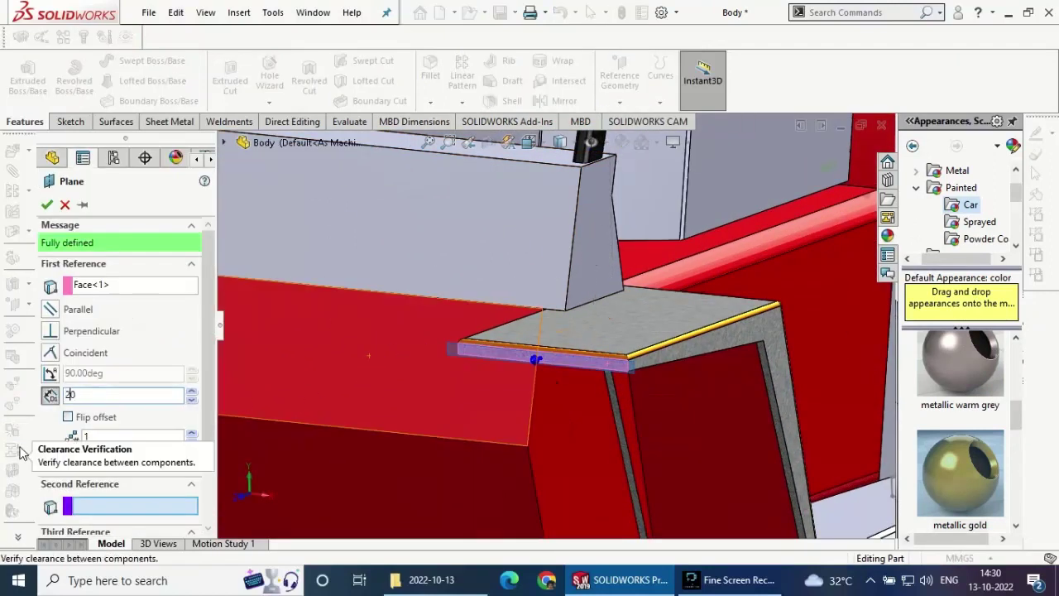
type("0")
left_click(68, 417)
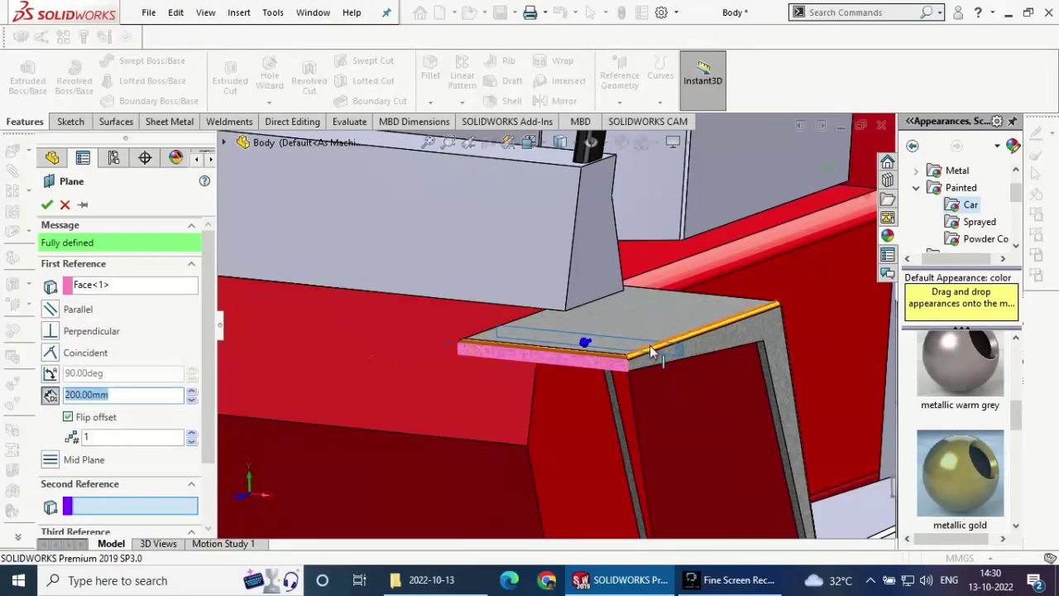
left_click(48, 207)
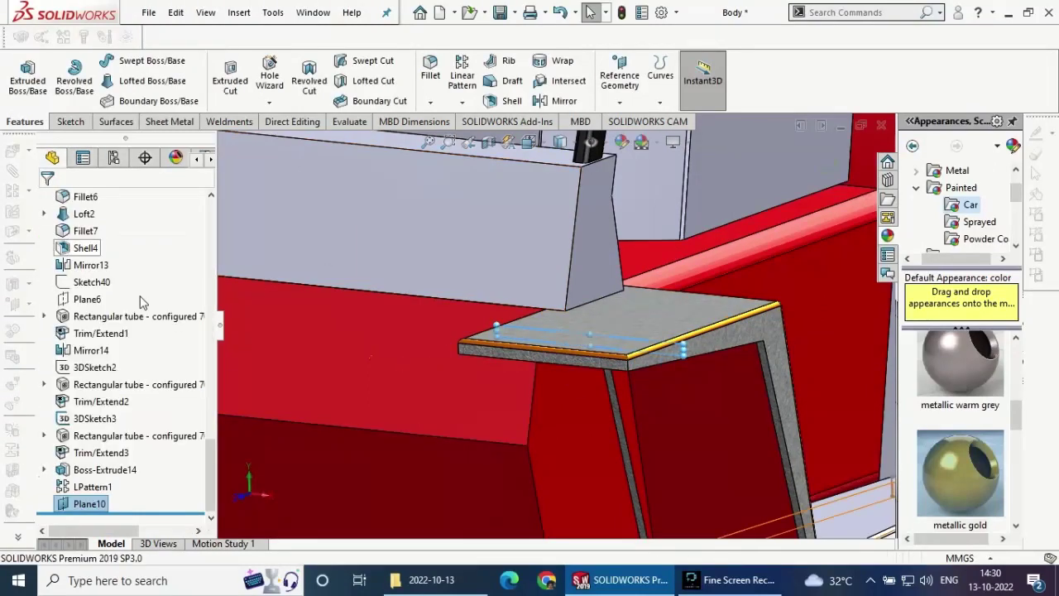
- Enlarge Plane10's displayed size and view it Normal To
scroll(593, 328, "down", 3)
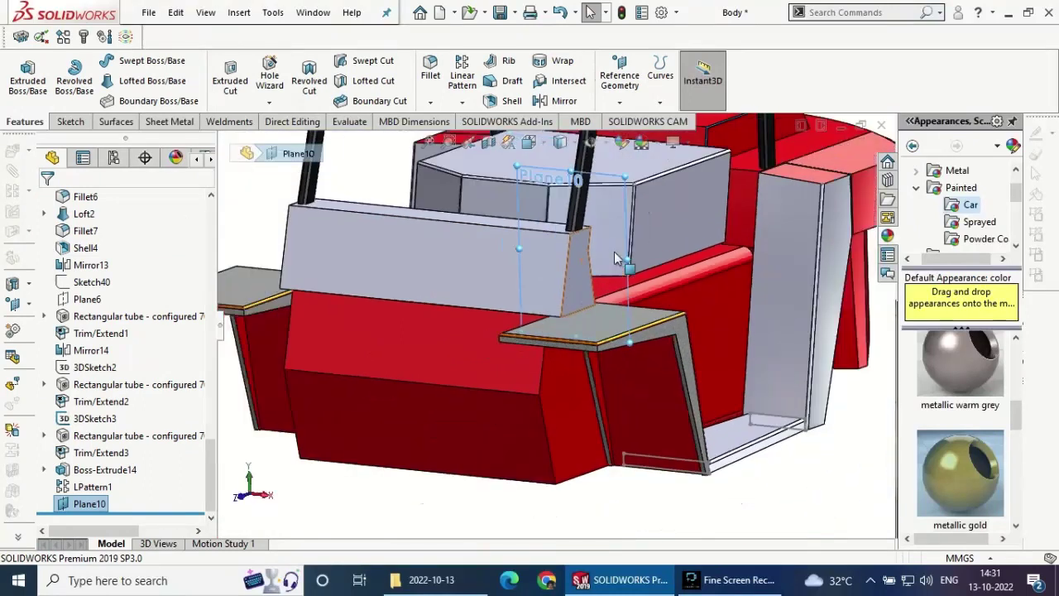
scroll(527, 280, "down", 3)
left_click_drag(527, 280, 241, 376)
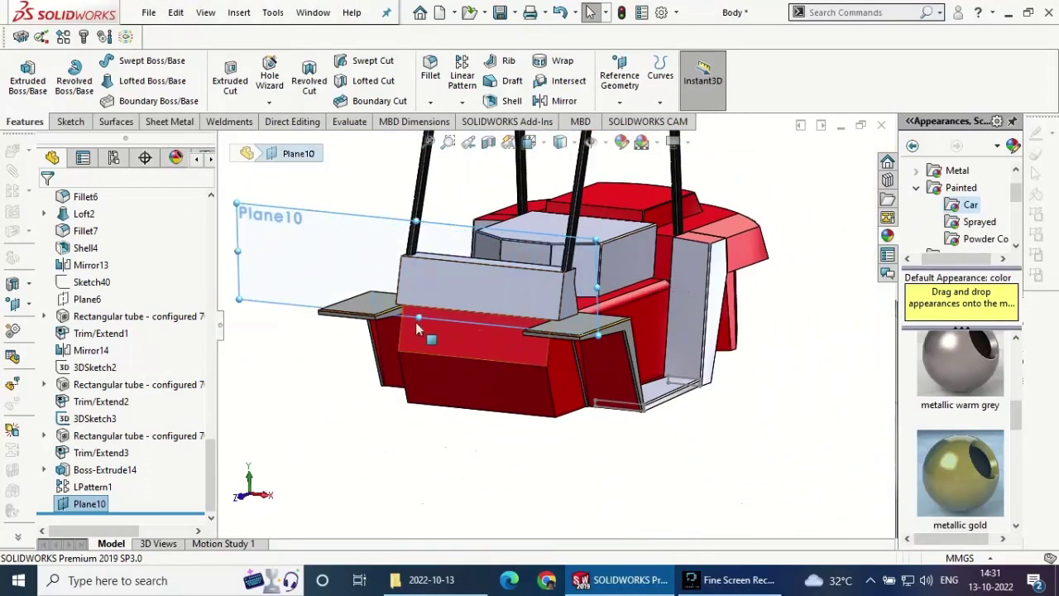
mouse_move(753, 230)
middle_mouse_down()
mouse_move(773, 402)
mouse_move(736, 416)
mouse_move(790, 452)
mouse_move(485, 449)
middle_mouse_up()
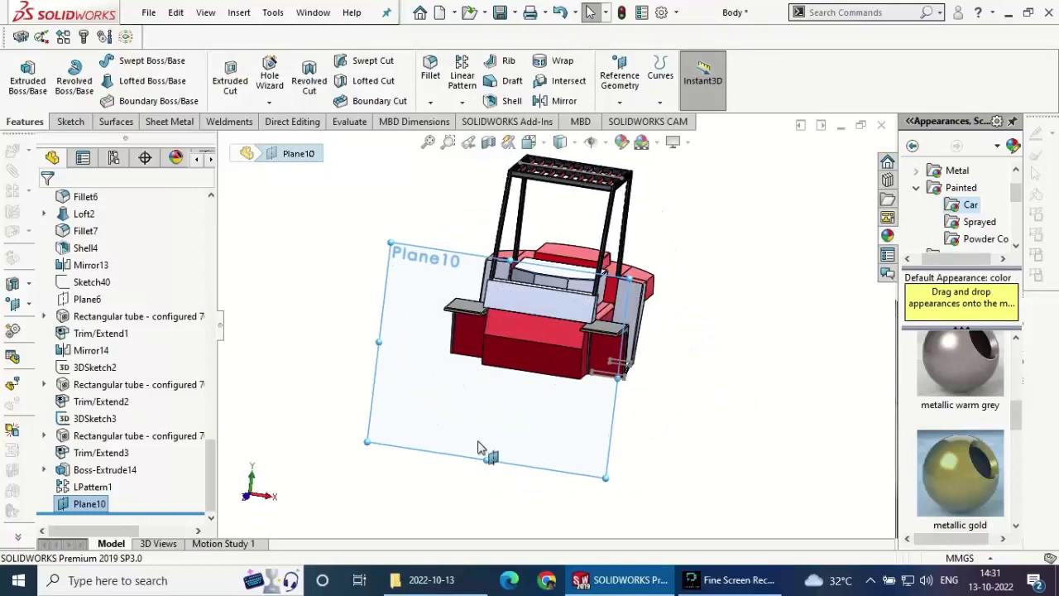
left_click(482, 437)
left_click(615, 398)
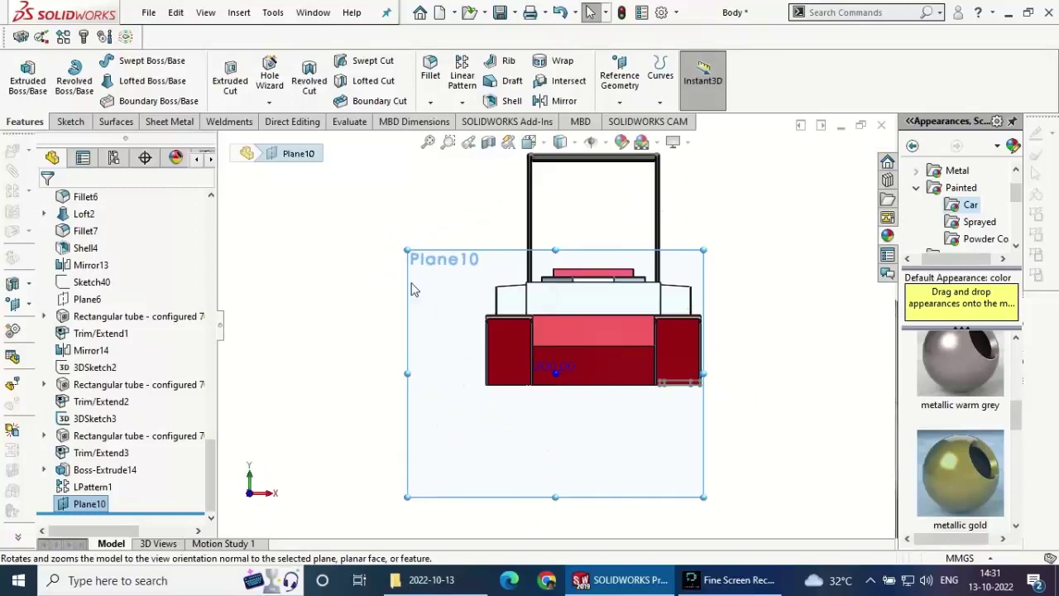
- Start a sketch on Plane10 and draw a horizontal centerline across the cart body
left_click(70, 122)
left_click(22, 74)
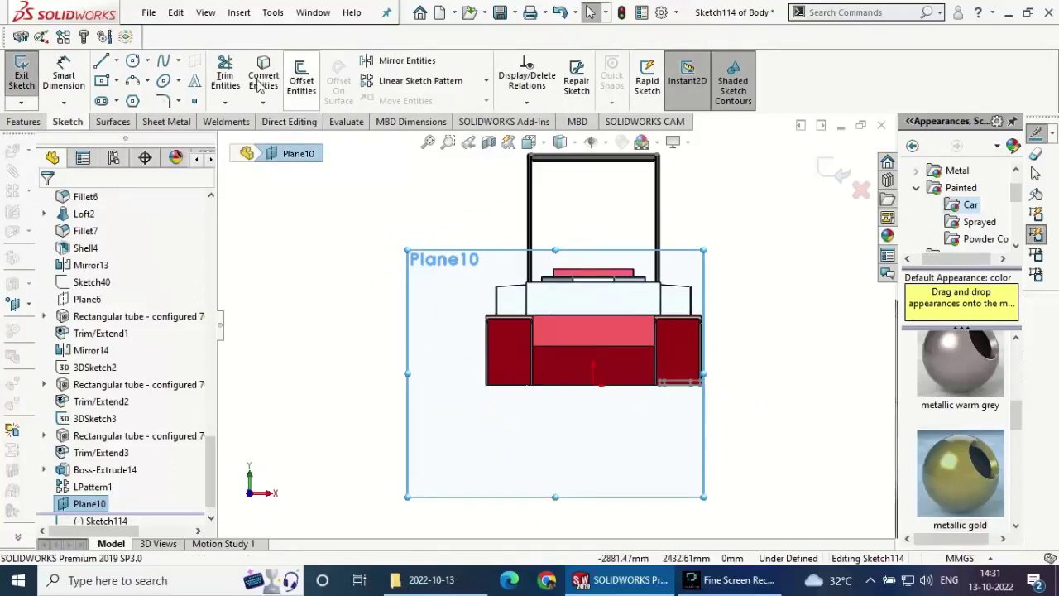
left_click(117, 62)
left_click(137, 99)
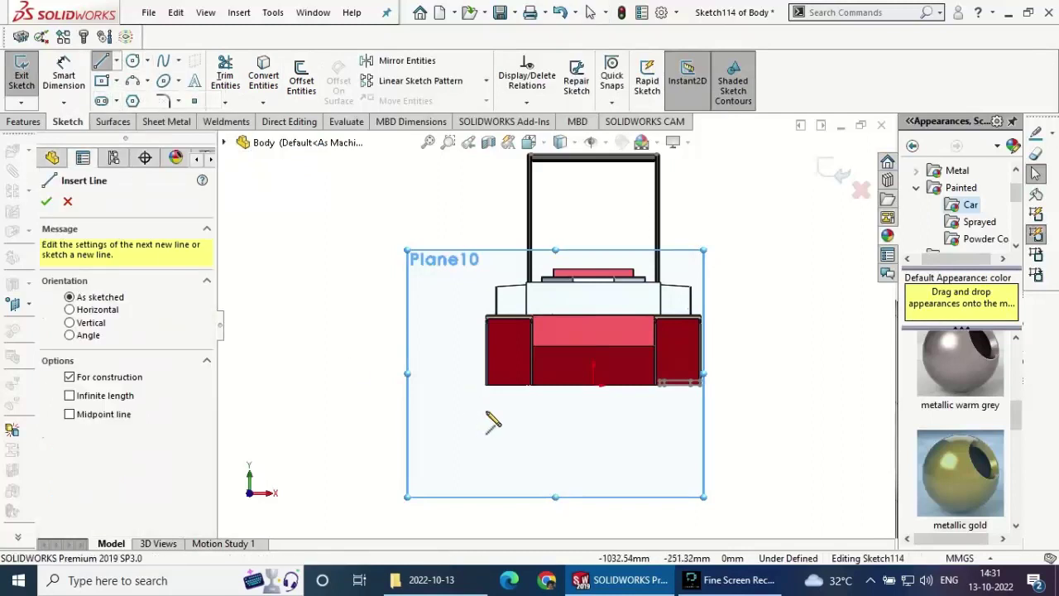
left_click(457, 412)
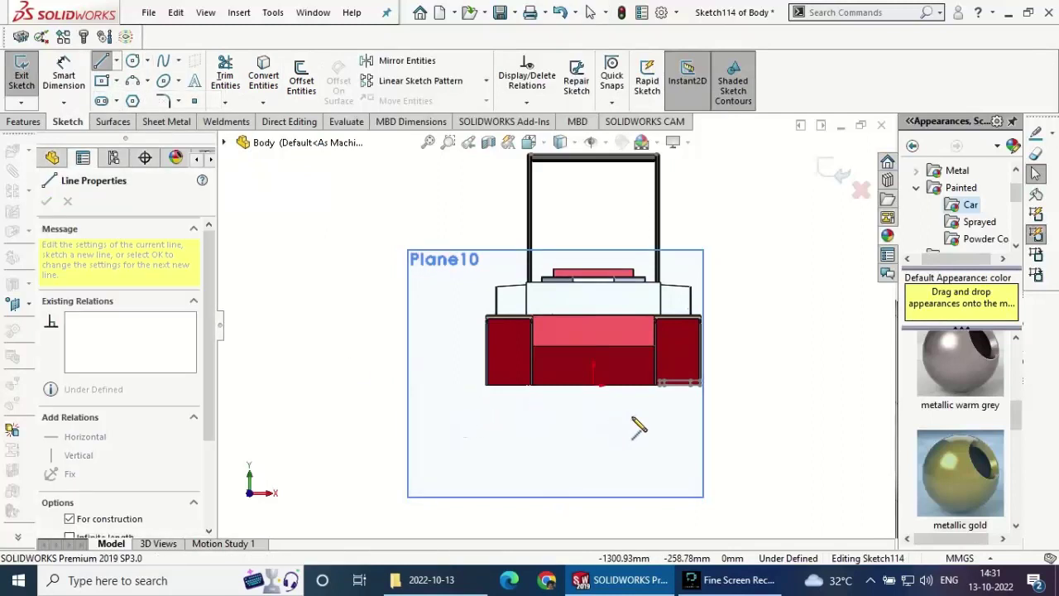
left_click(721, 412)
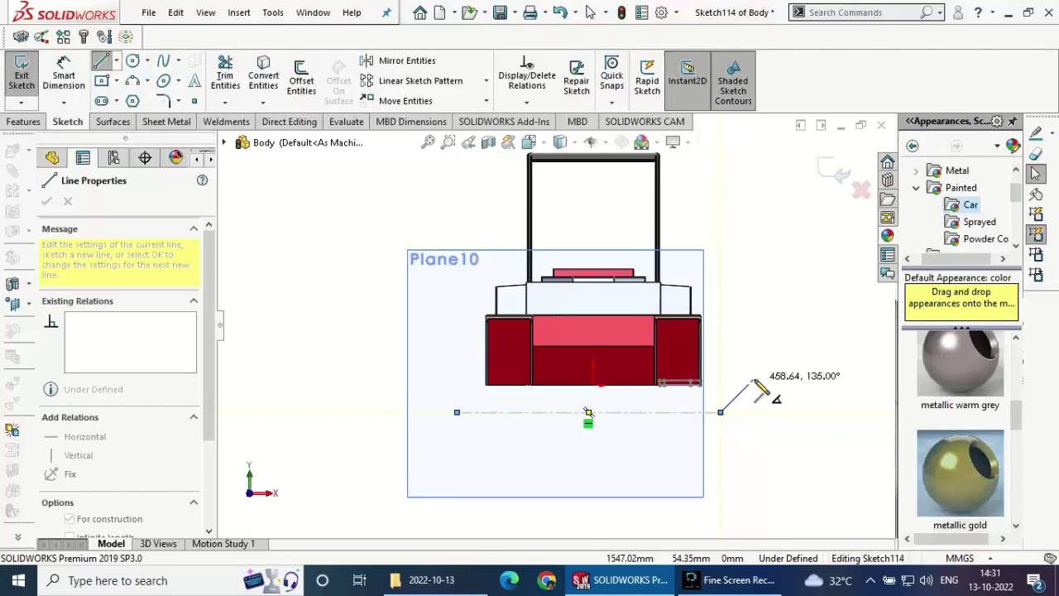
right_click(755, 384)
left_click(790, 392)
left_click_drag(588, 412, 598, 361)
- Dimension the centerline 158 mm above the body's lower edge
left_click(64, 74)
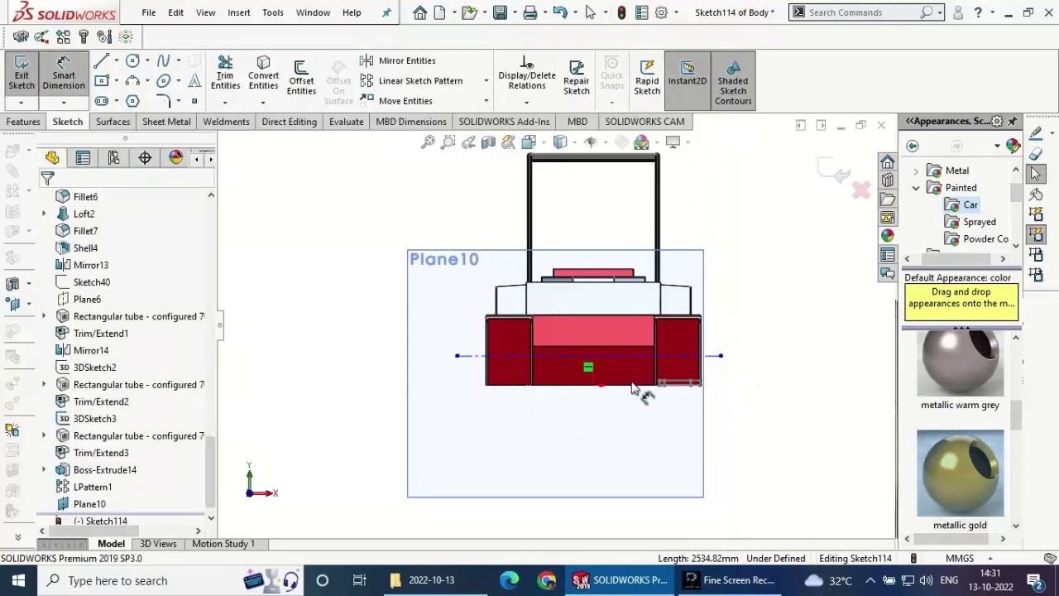
left_click(638, 357)
left_click(638, 367)
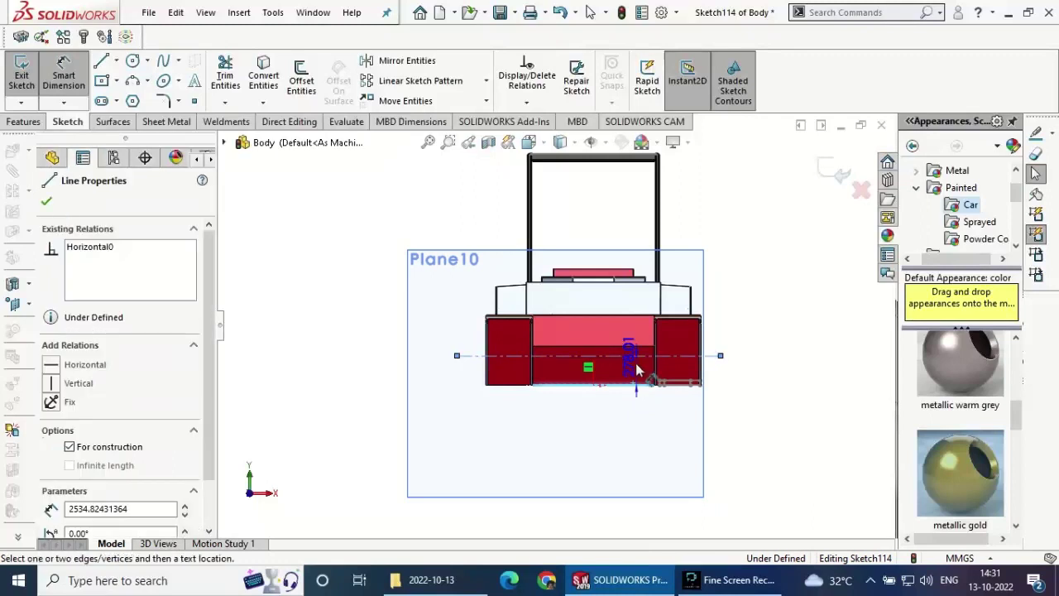
left_click(747, 365)
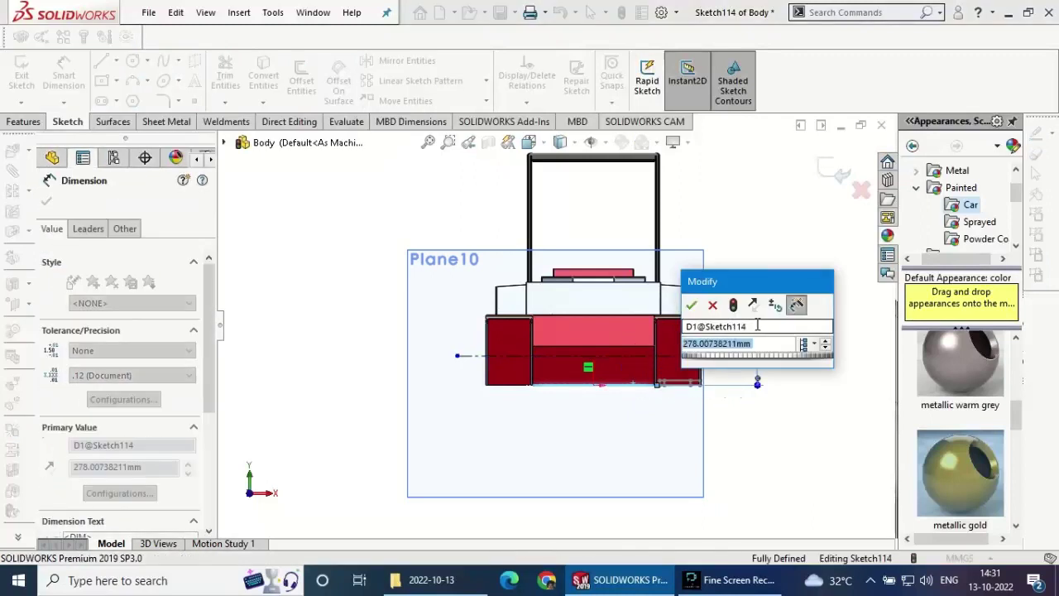
type("158")
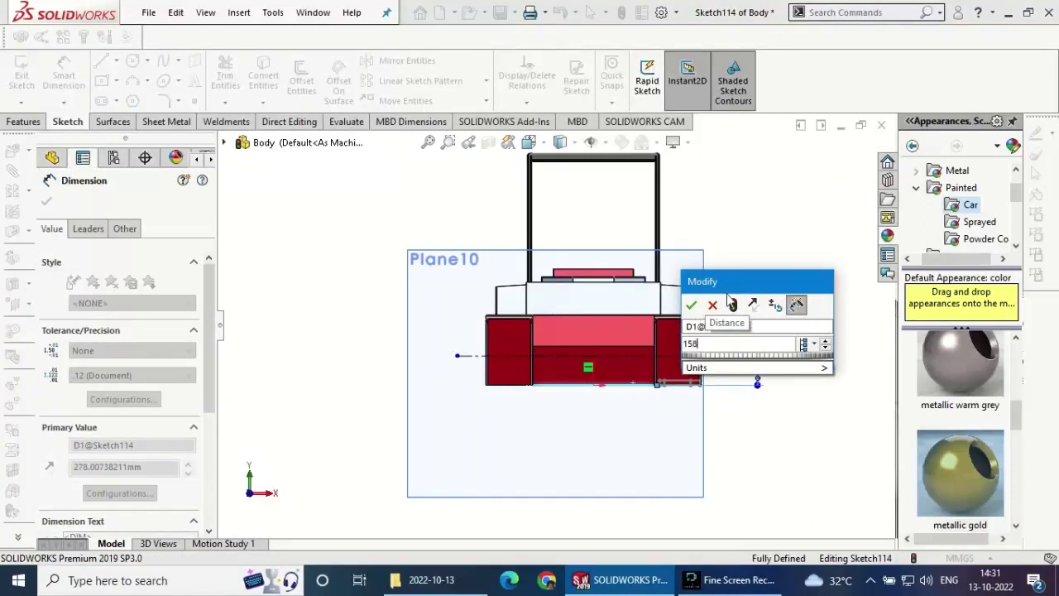
key("Return")
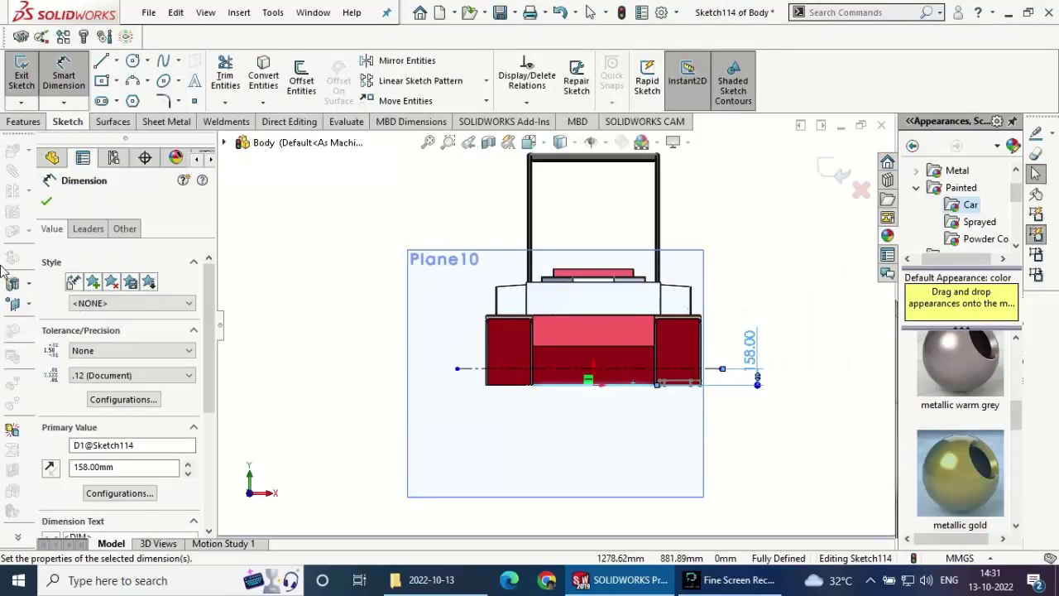
left_click(47, 201)
- Hide Plane10 from the view
scroll(752, 293, "down", 2)
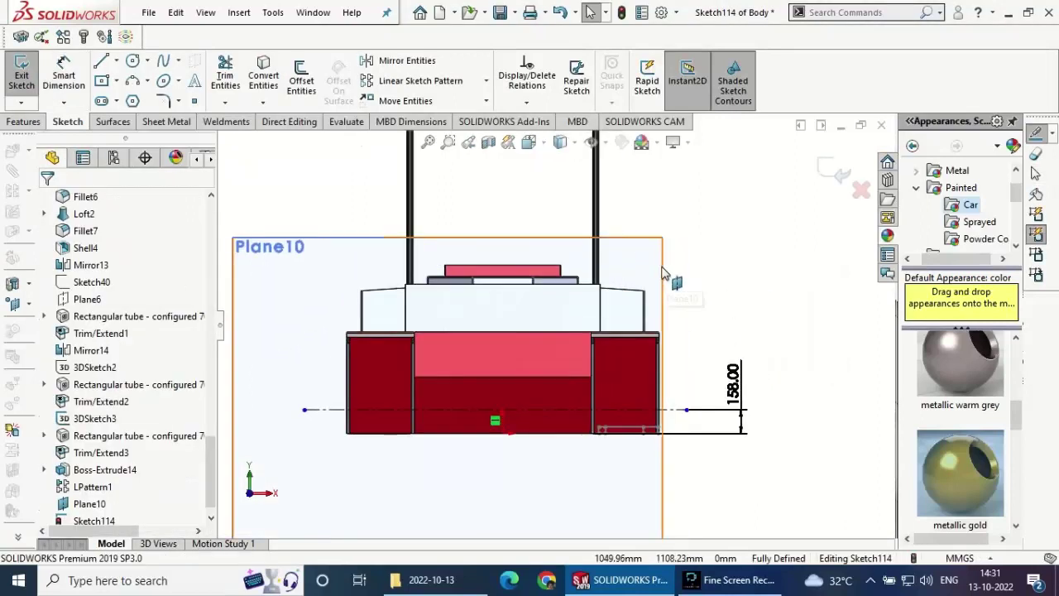
left_click(662, 273)
right_click(662, 273)
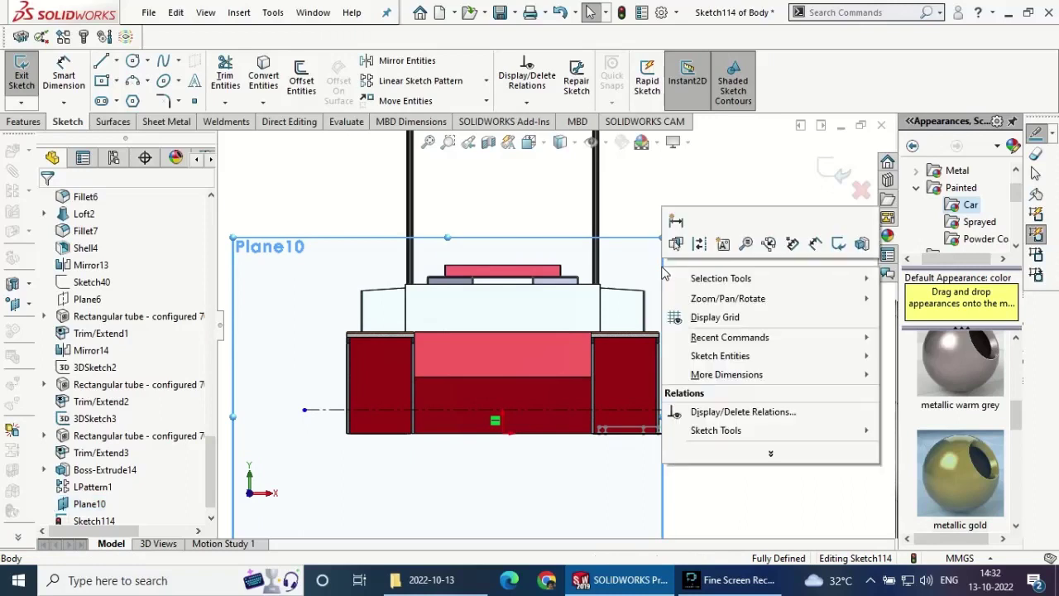
key("Escape")
left_click(89, 504)
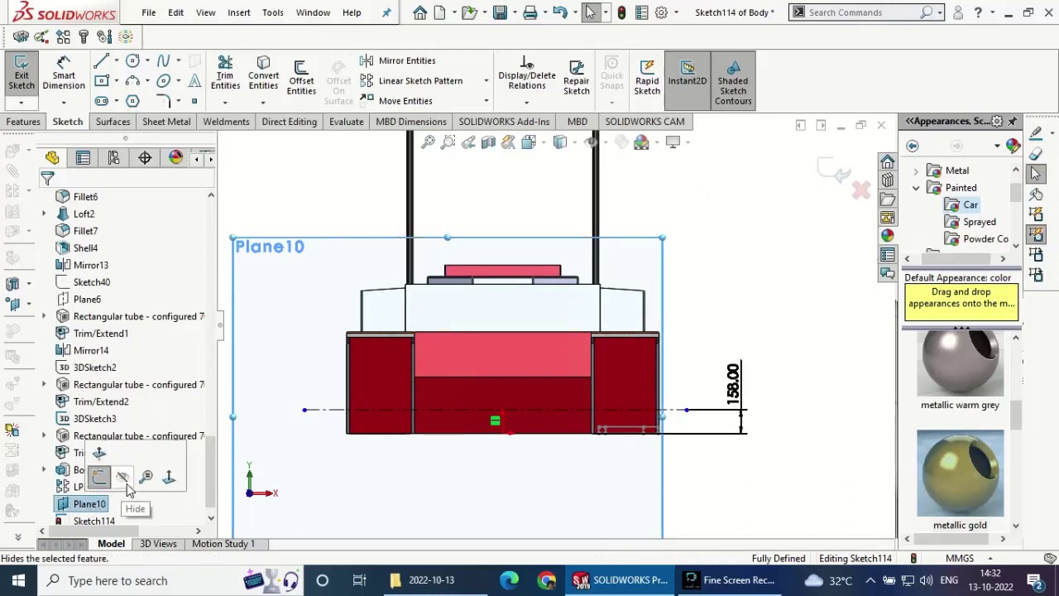
left_click(712, 321)
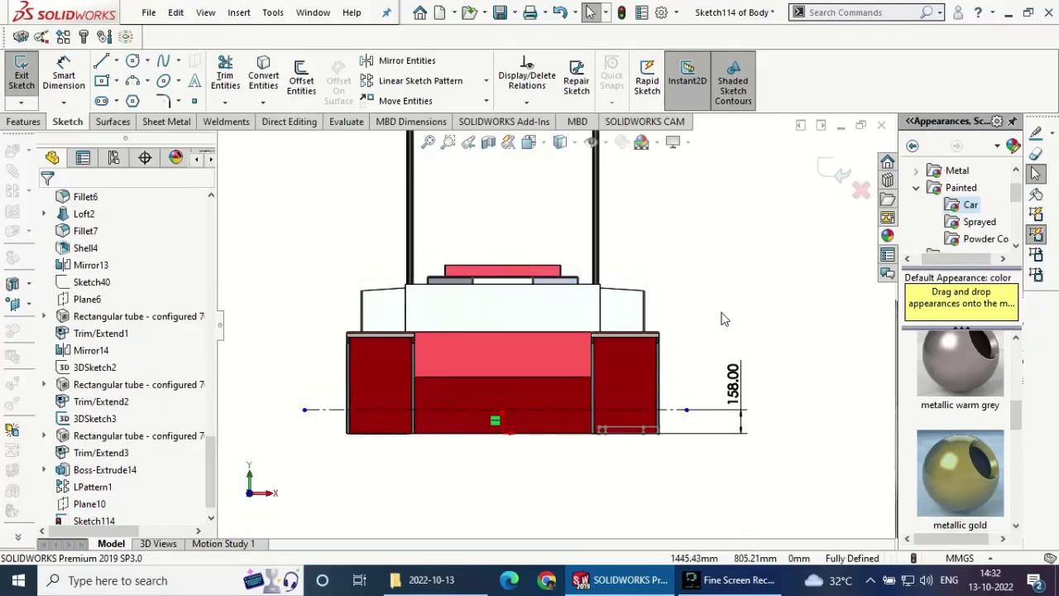
- Draw the first line segments rising from the centreline and stepping left to the block's edge
key("l")
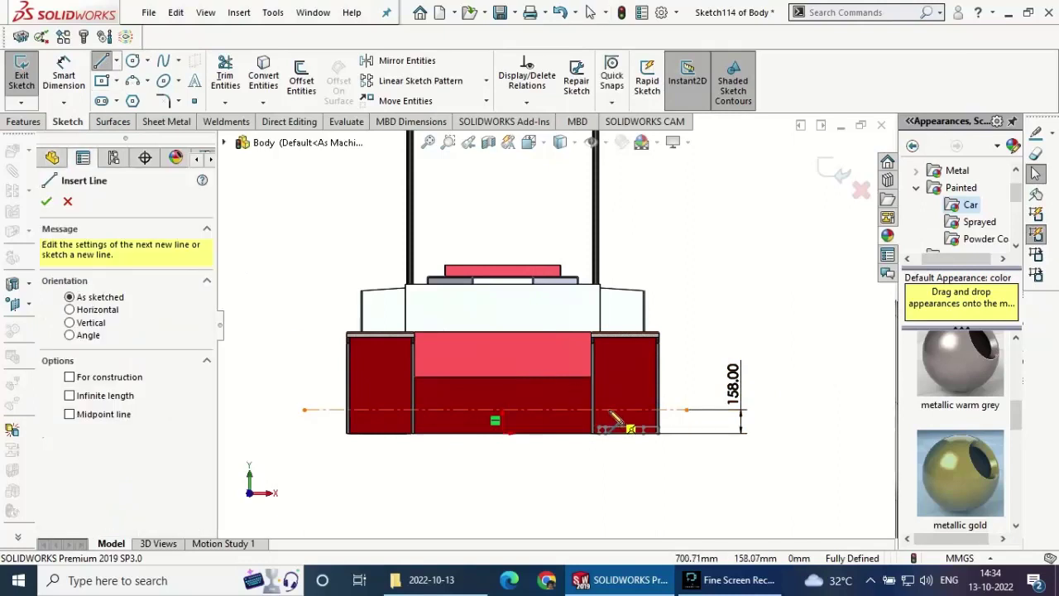
scroll(613, 418, "down", 2)
scroll(628, 398, "down", 2)
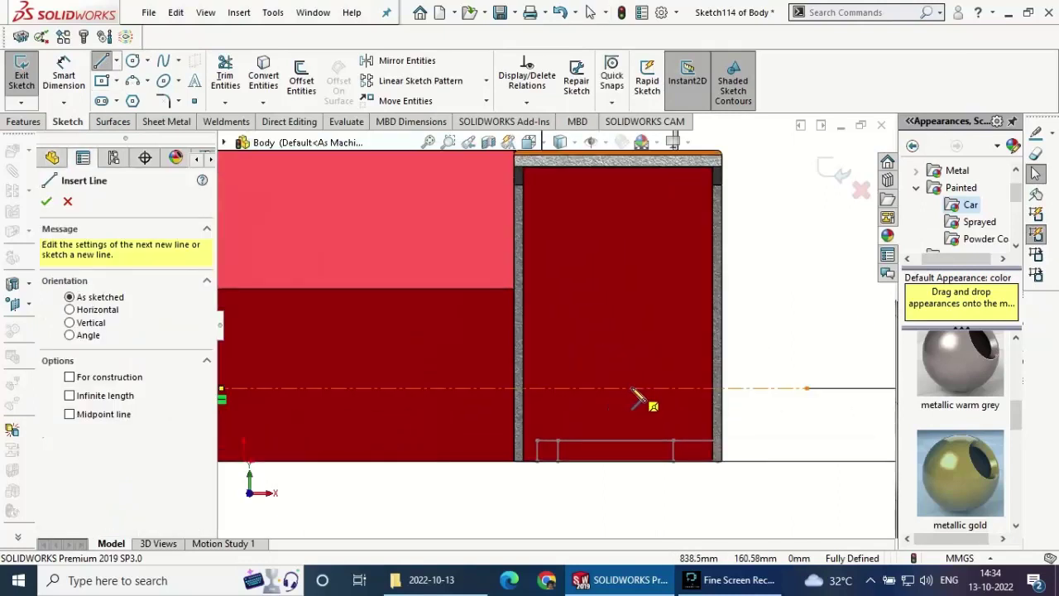
left_click(632, 388)
left_click(632, 328)
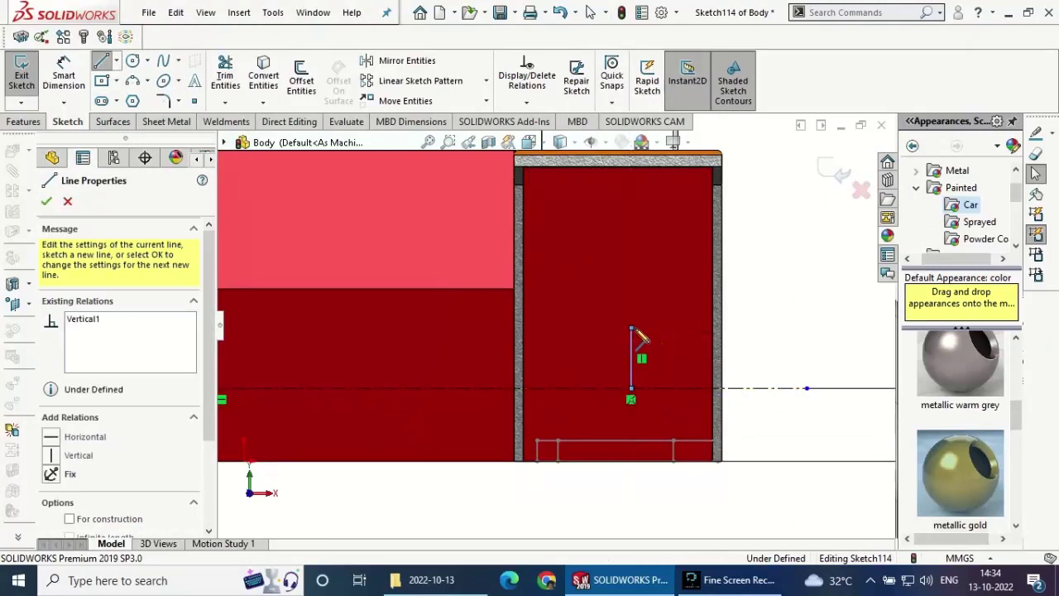
left_click(585, 327)
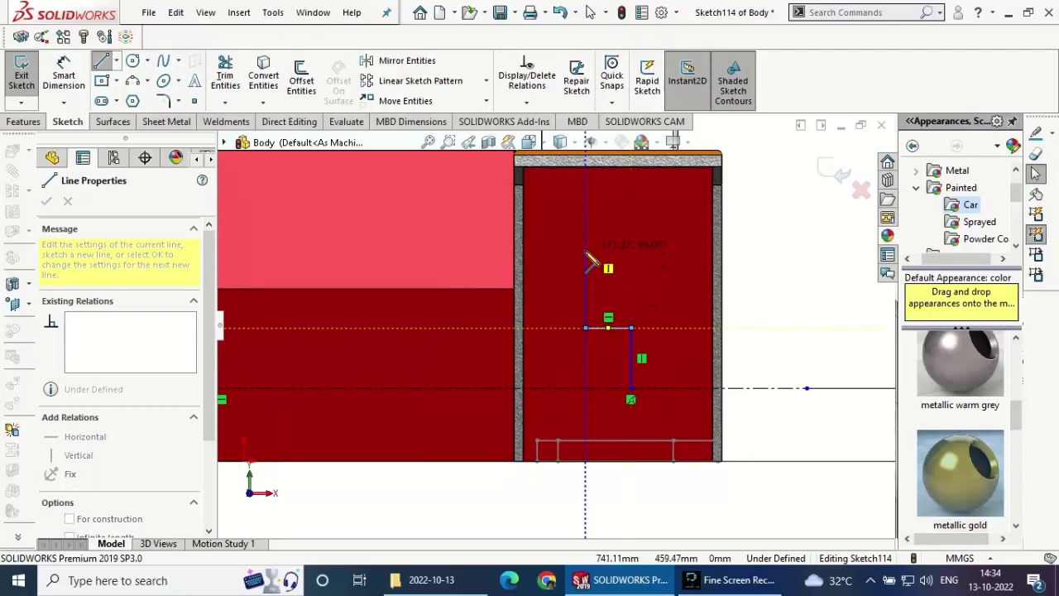
left_click(586, 271)
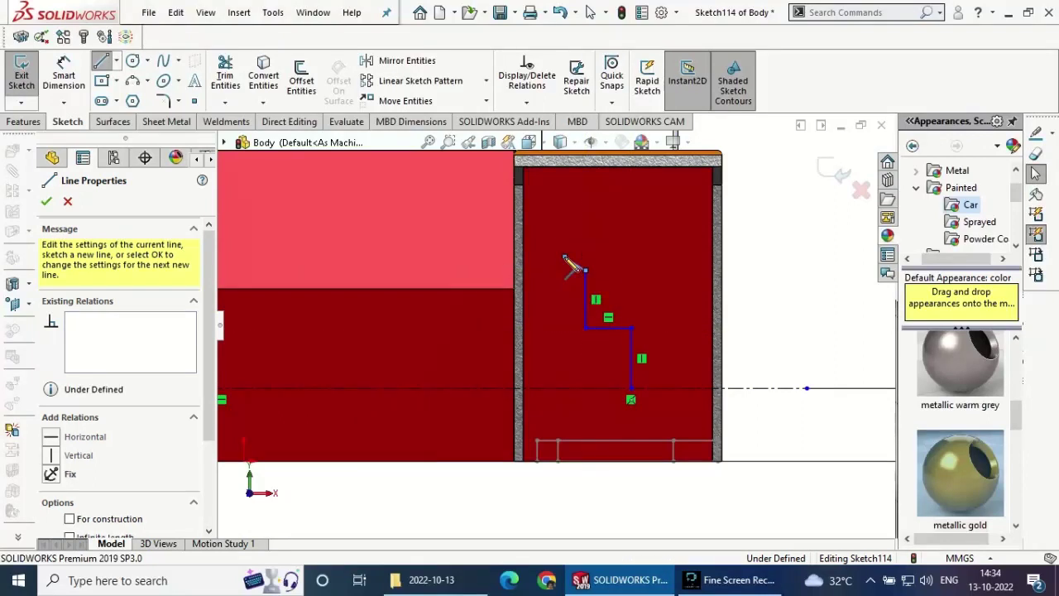
left_click(522, 256)
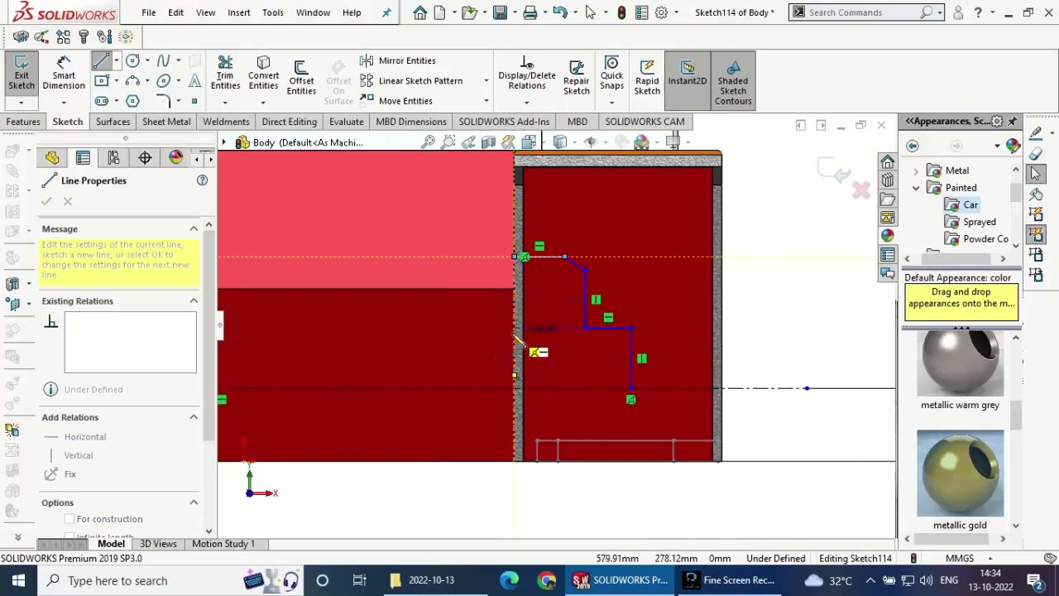
- Continue the chain down and left, adding a short raised step, to its left end
left_click(515, 327)
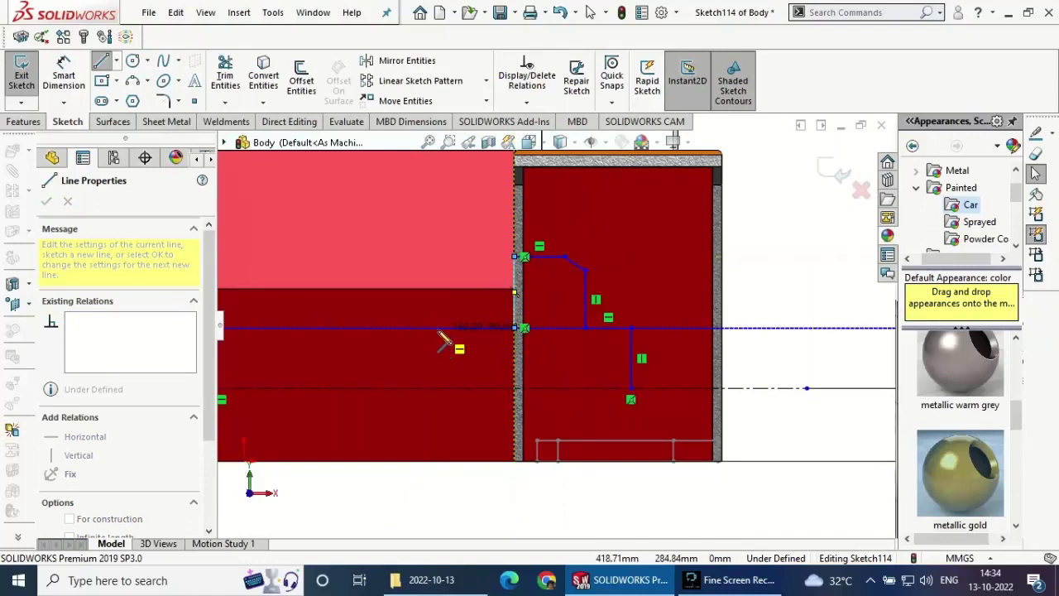
left_click(437, 328)
left_click(437, 313)
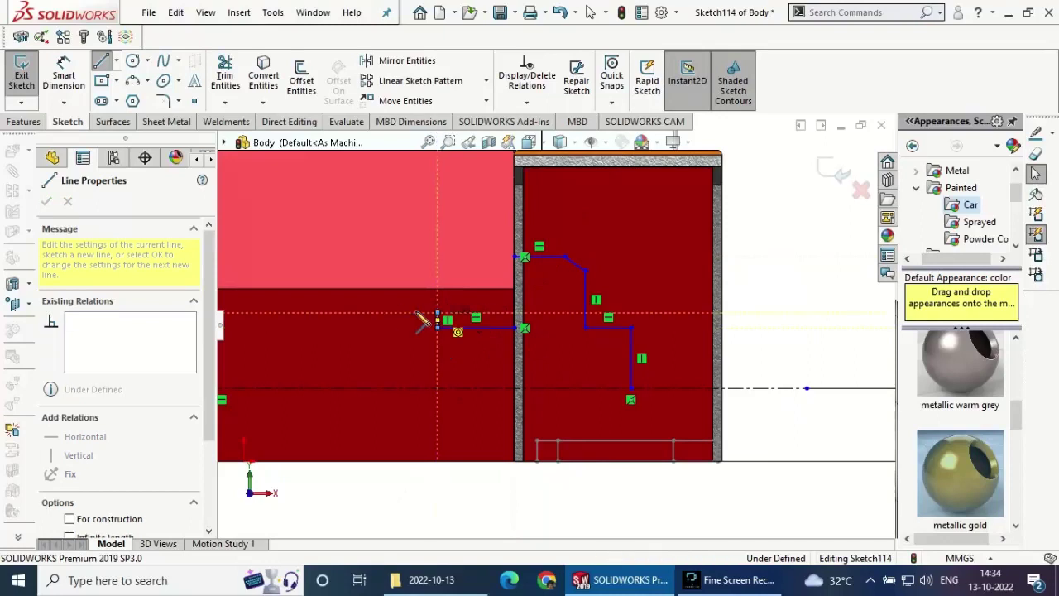
left_click(365, 313)
left_click(365, 328)
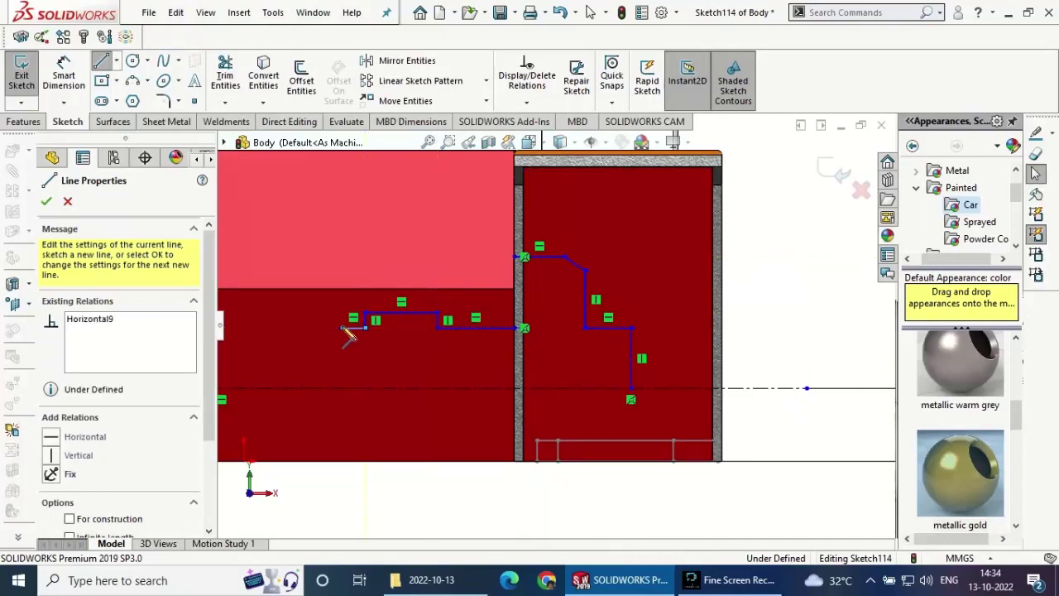
left_click(341, 328)
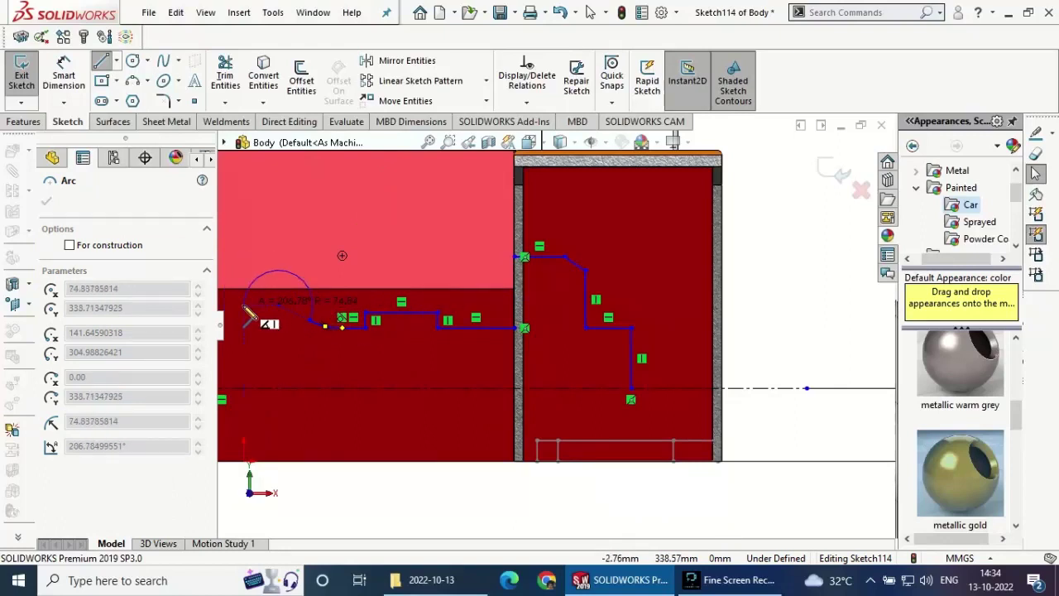
- Add a tangent arc at the profile's left end, align its centre over the origin, then delete it
key("f")
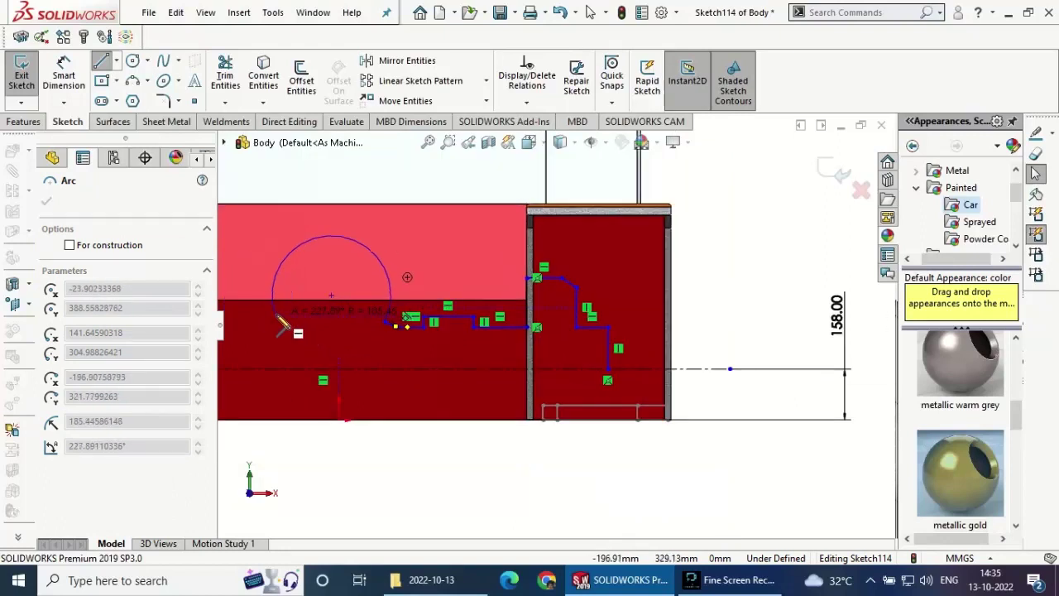
left_click(277, 318)
key("Escape")
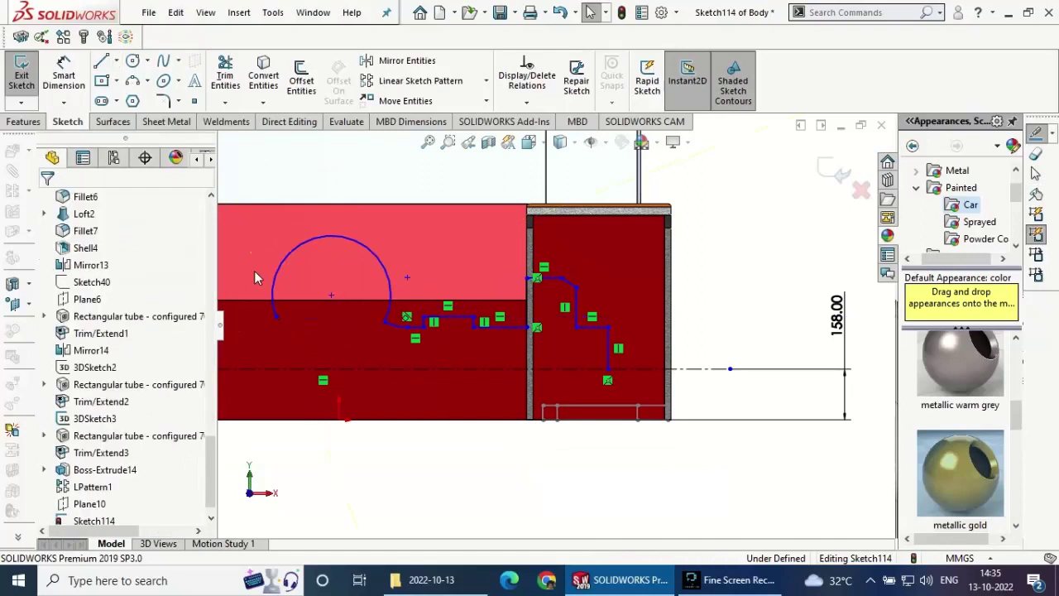
left_click(332, 295)
left_click(340, 420, "ctrl")
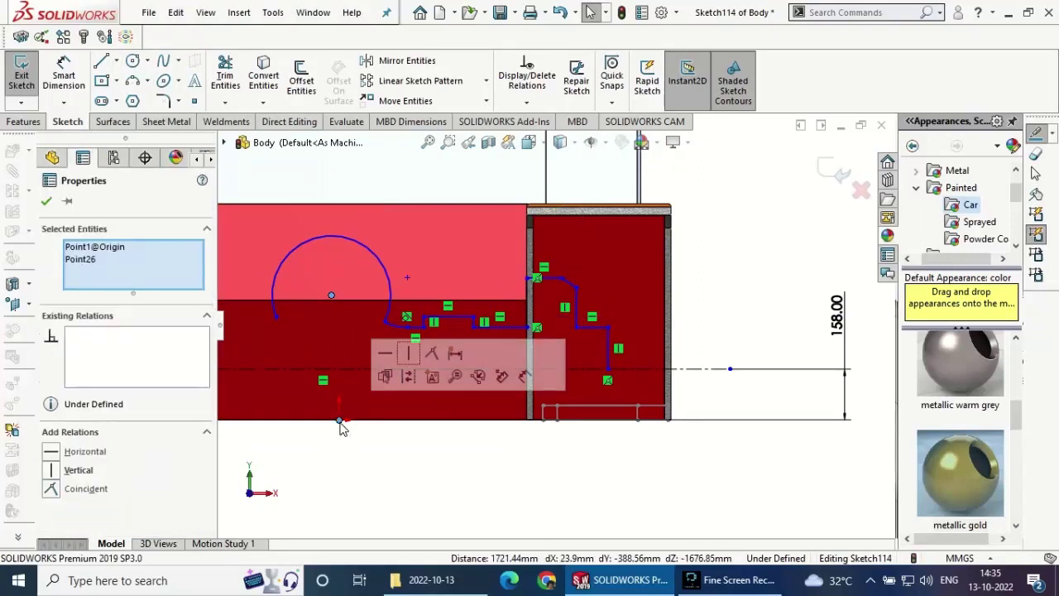
left_click(417, 361)
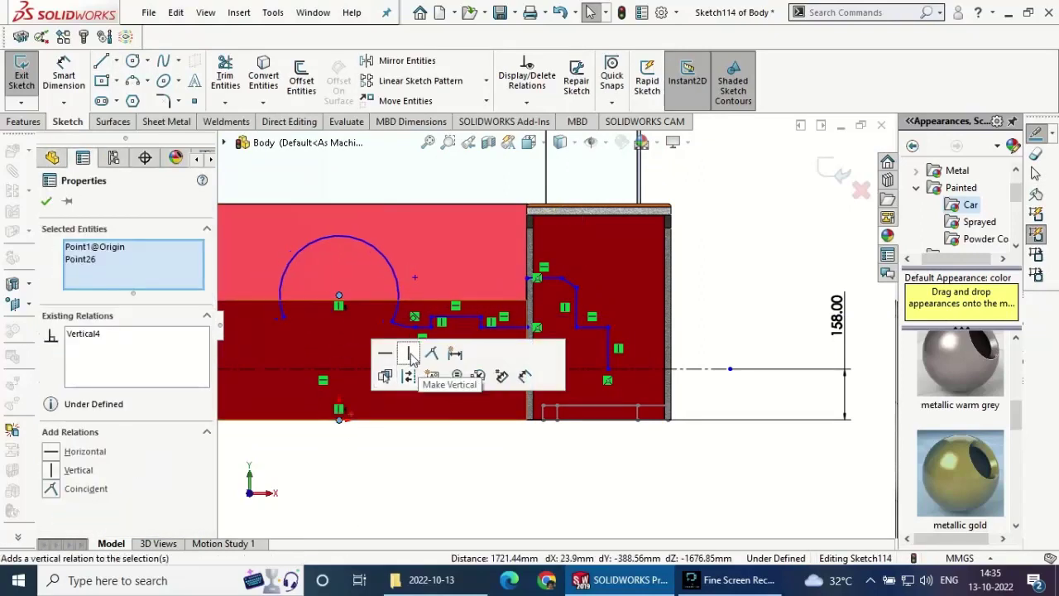
left_click(47, 203)
mouse_move(352, 237)
left_mouse_down()
mouse_move(377, 296)
mouse_move(345, 249)
left_mouse_up()
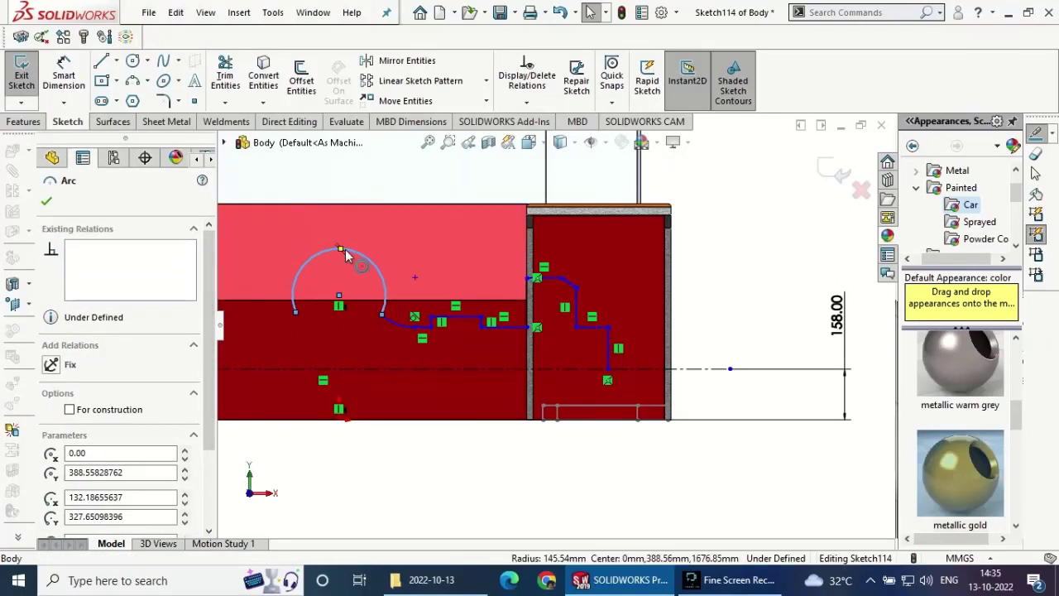
key("Delete")
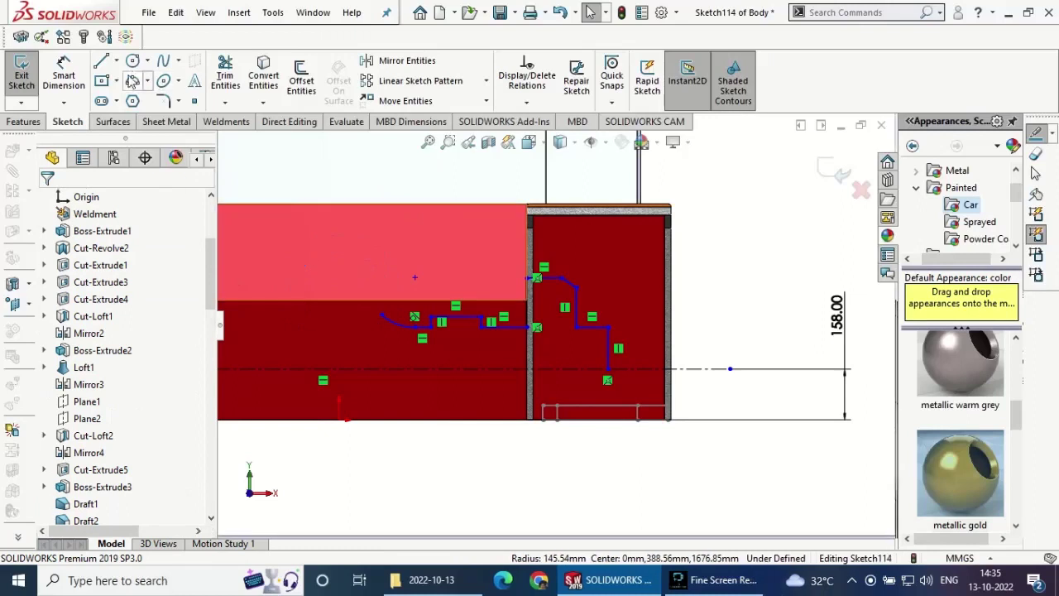
- Draw a 3-point arc with its point vertically aligned to the origin, and reposition its end point
left_click(133, 80)
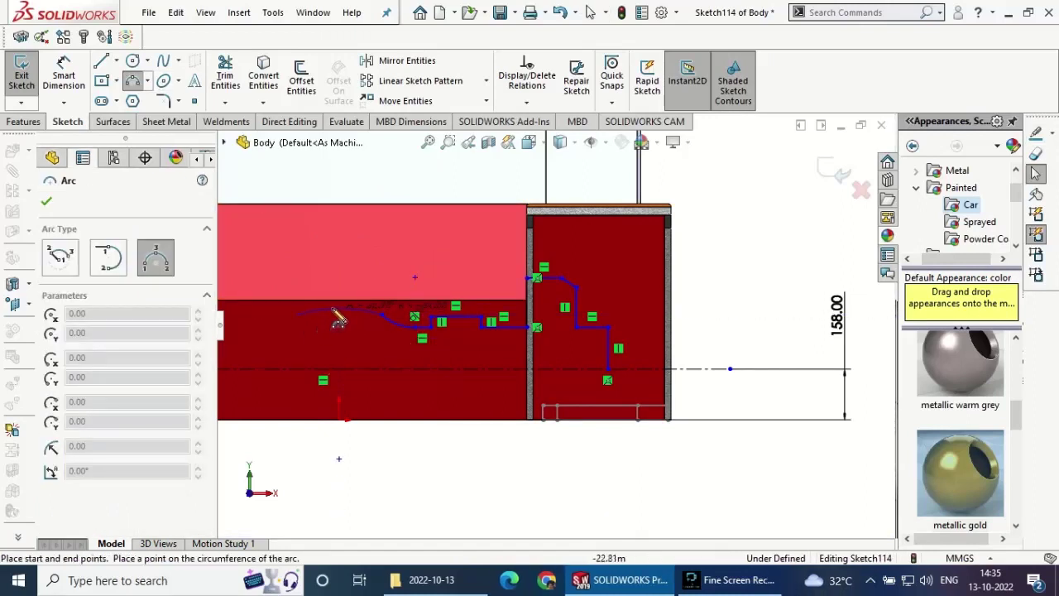
left_click(341, 302)
key("Escape")
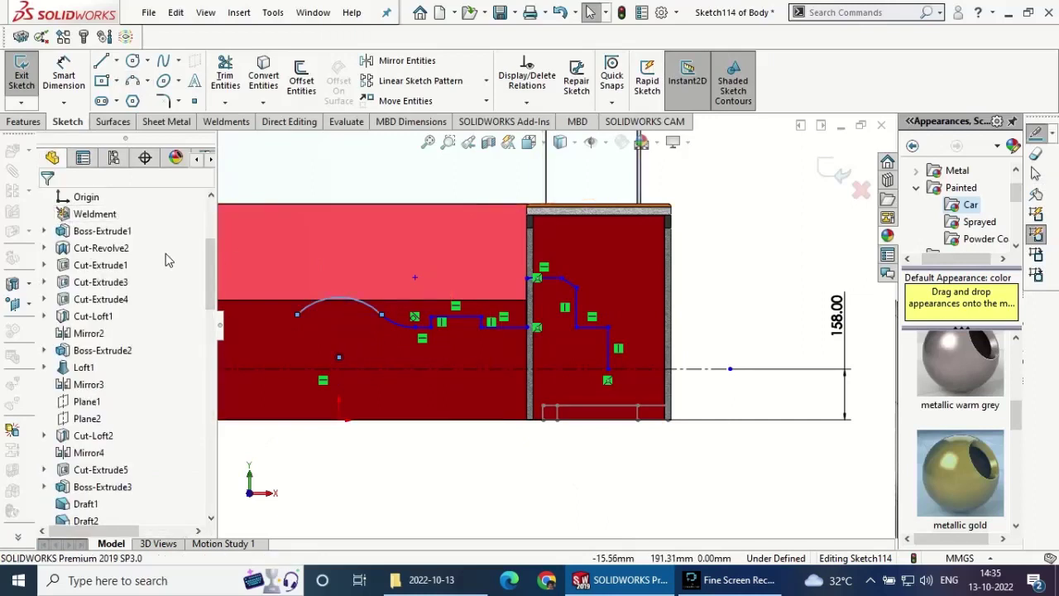
left_click(340, 358)
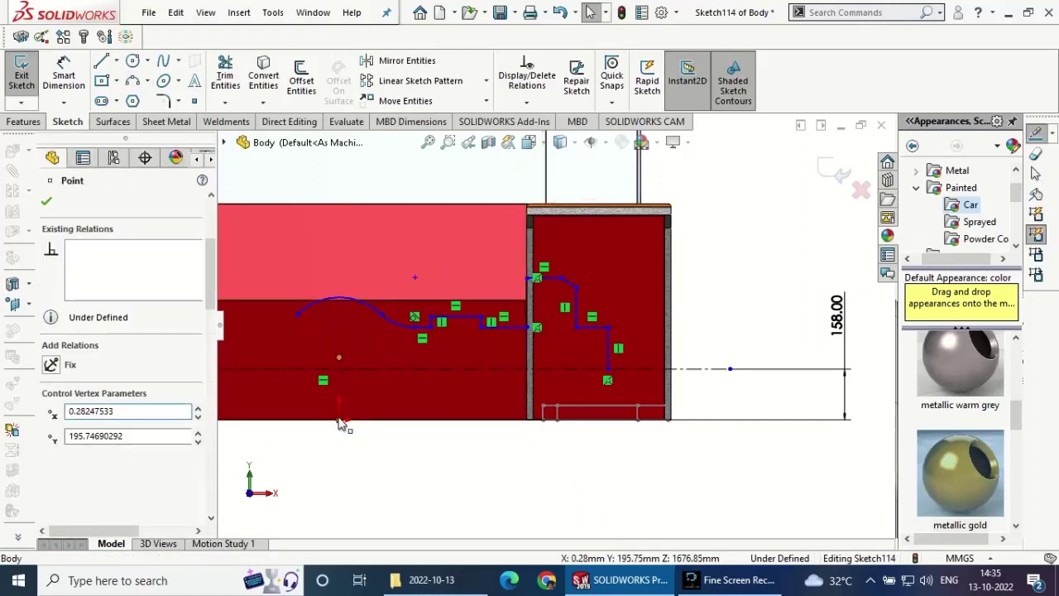
left_click(338, 420, "ctrl")
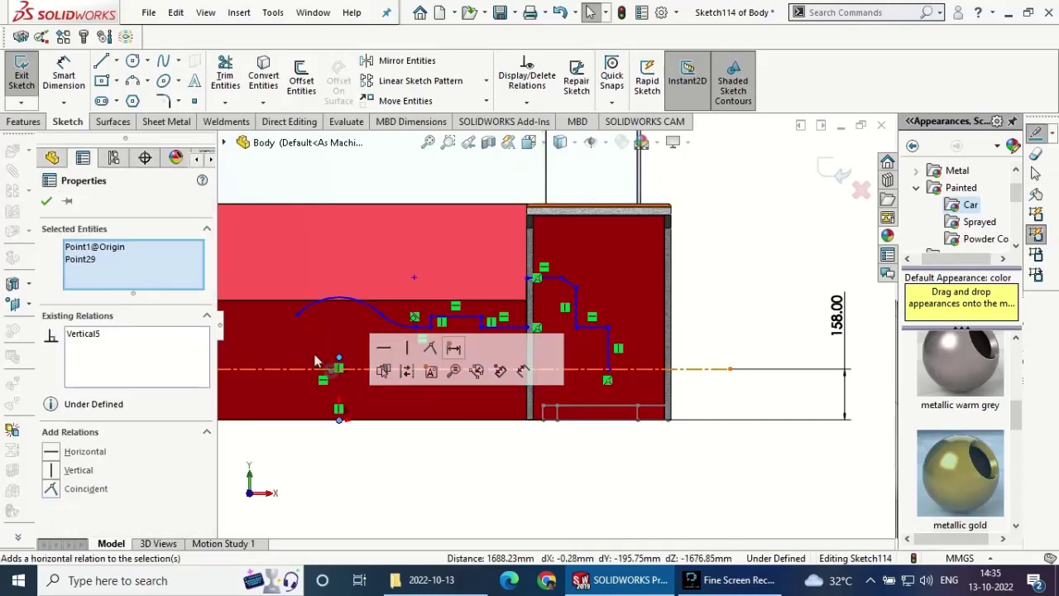
left_click(46, 202)
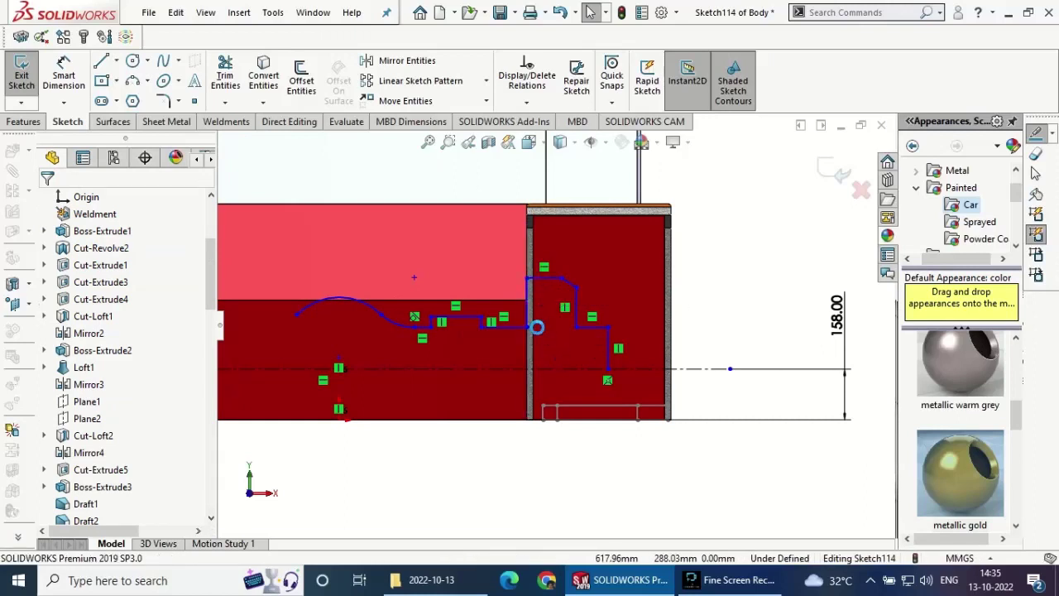
left_click(546, 313)
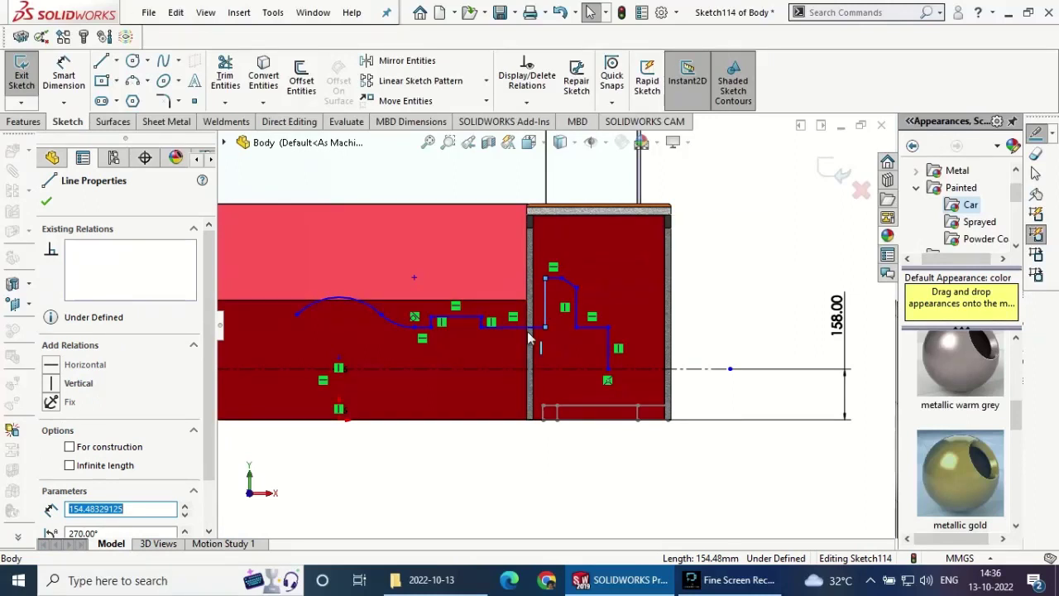
left_click(498, 323)
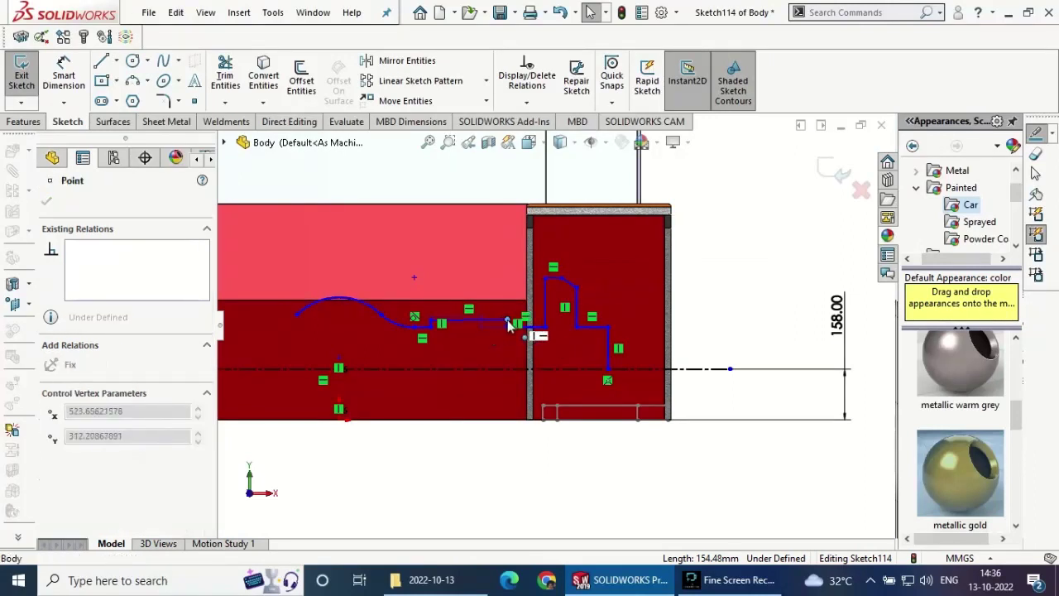
left_click(508, 323)
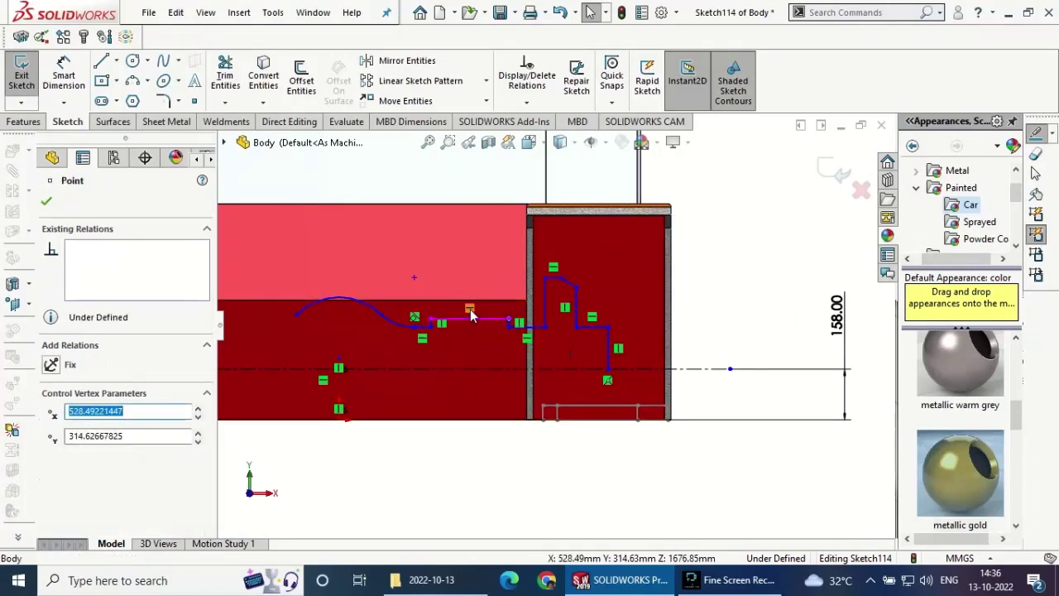
left_click(82, 98)
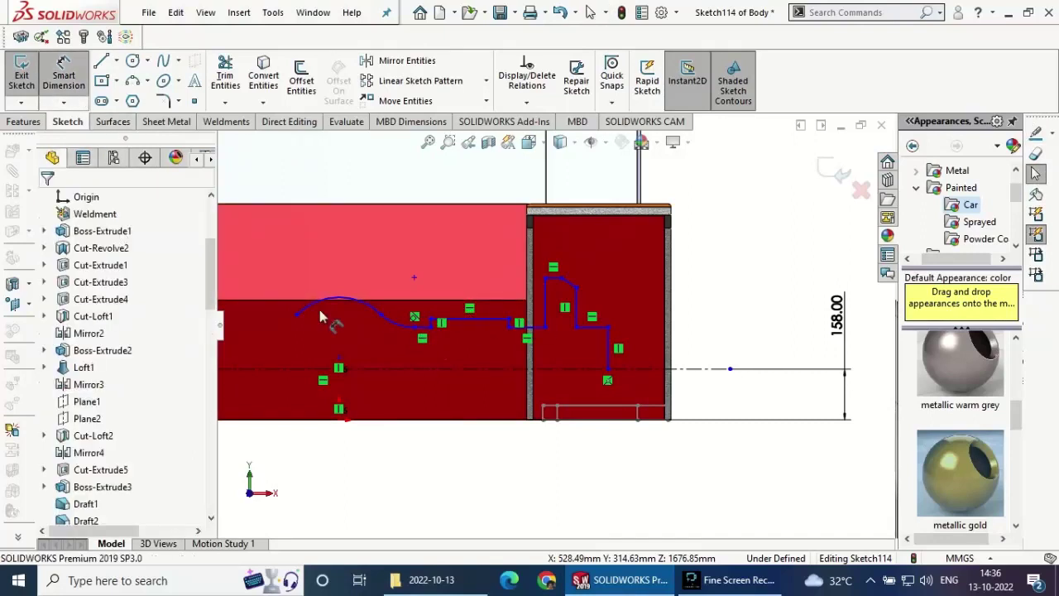
- Dimension the short vertical profile line to 100 mm
left_click(609, 352)
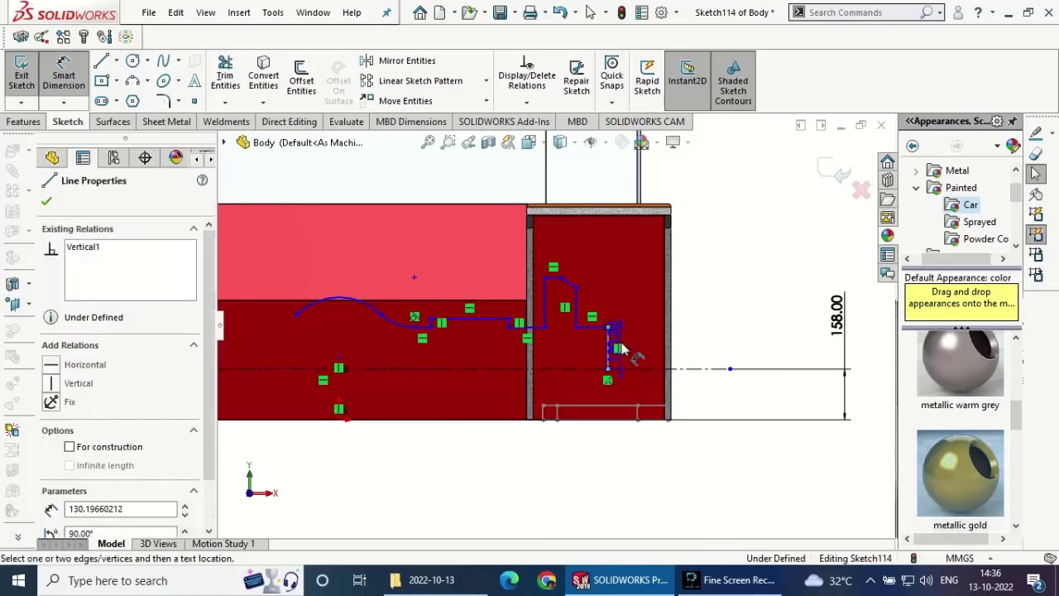
left_click(630, 356)
type("100")
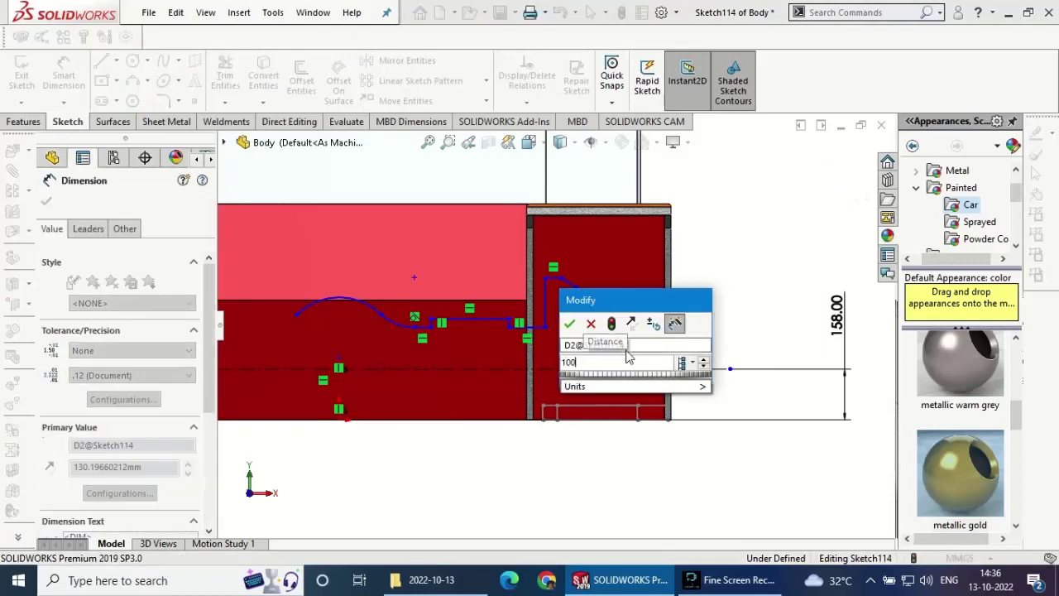
key("Return")
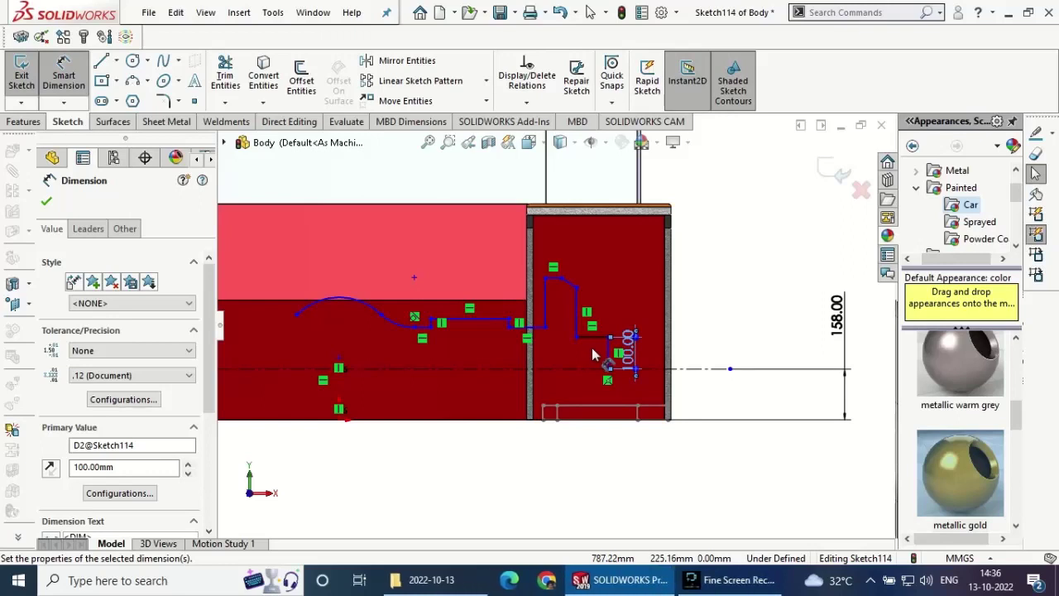
left_click(46, 202)
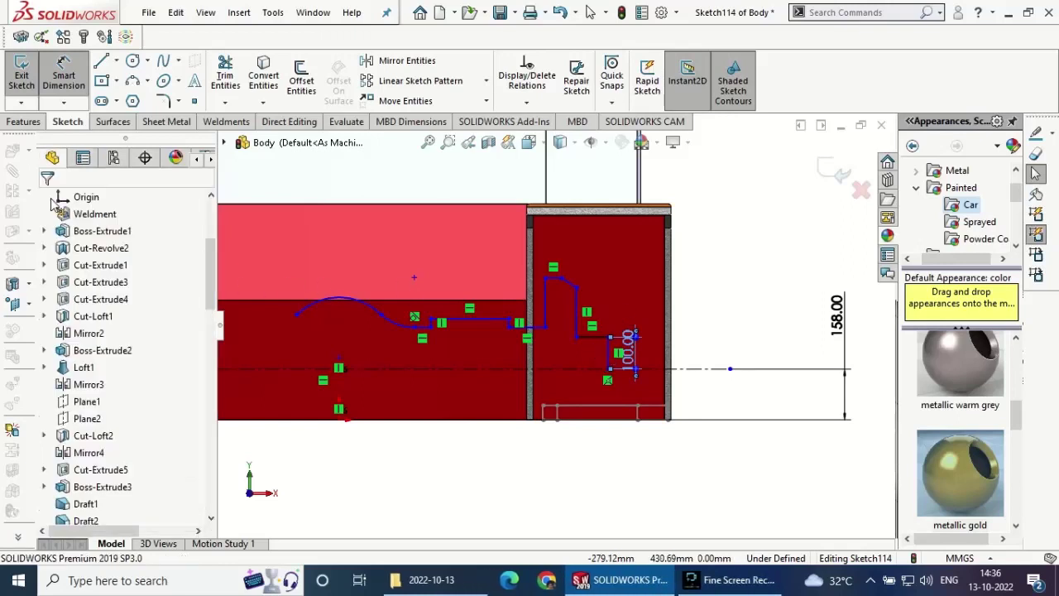
- Remove the short step line and draw a short horizontal line from the vertical's top
left_click(595, 339)
key("Delete")
left_click(625, 290)
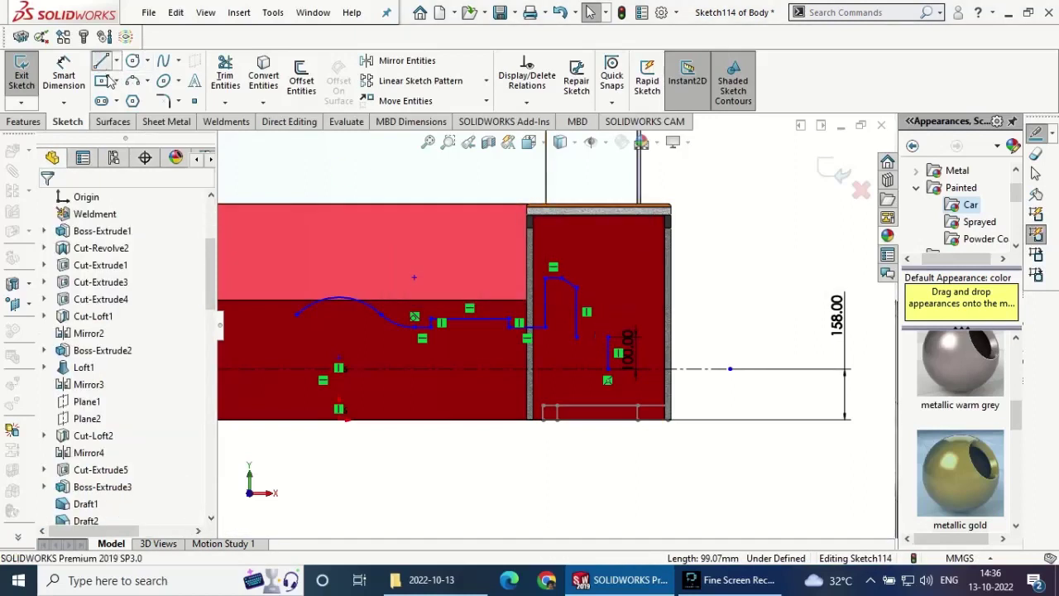
left_click(101, 60)
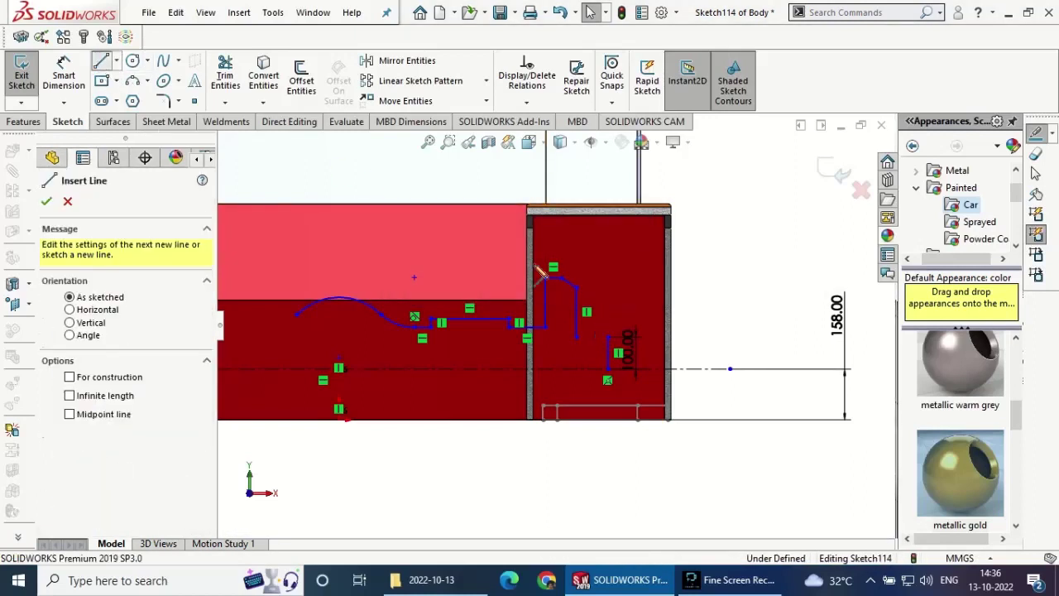
left_click(578, 336)
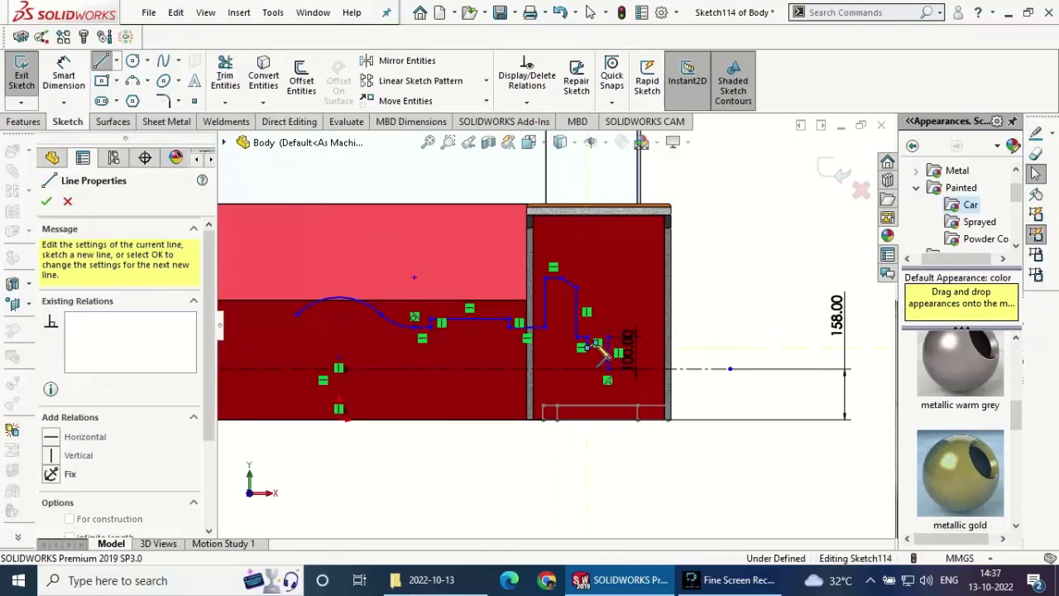
left_click(607, 340)
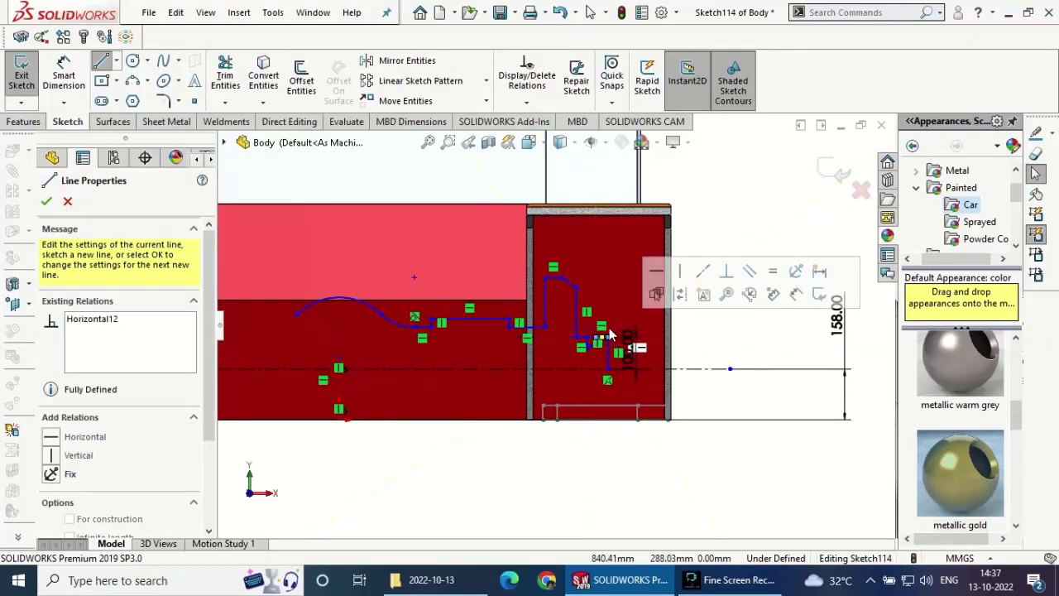
- Make the short notch line horizontal and the other slanted notch segment vertical
scroll(599, 343, "down", 1)
scroll(596, 345, "down", 1)
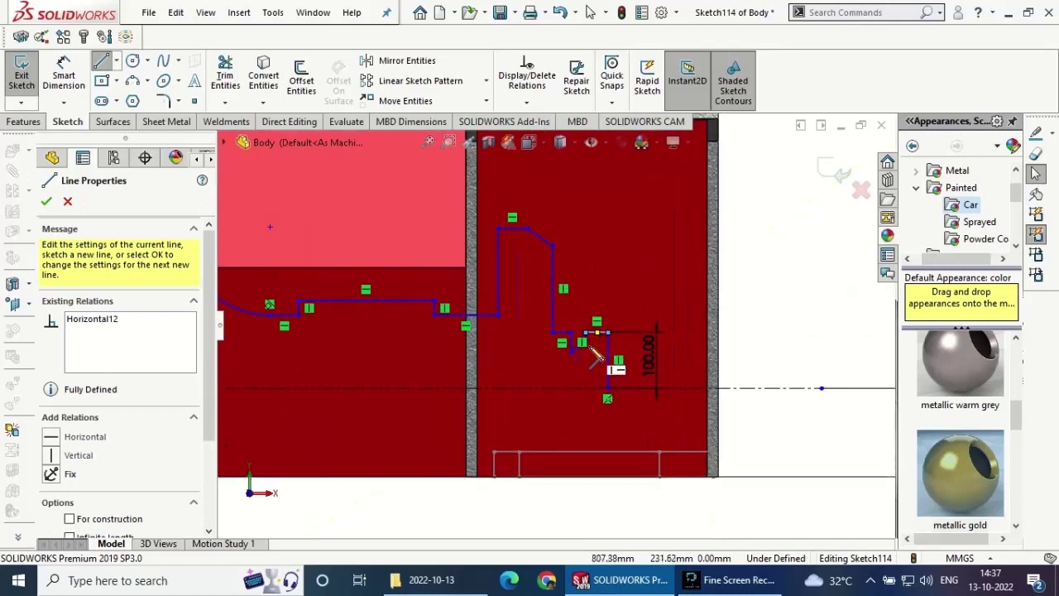
scroll(590, 348, "down", 1)
key("Escape")
key("Escape")
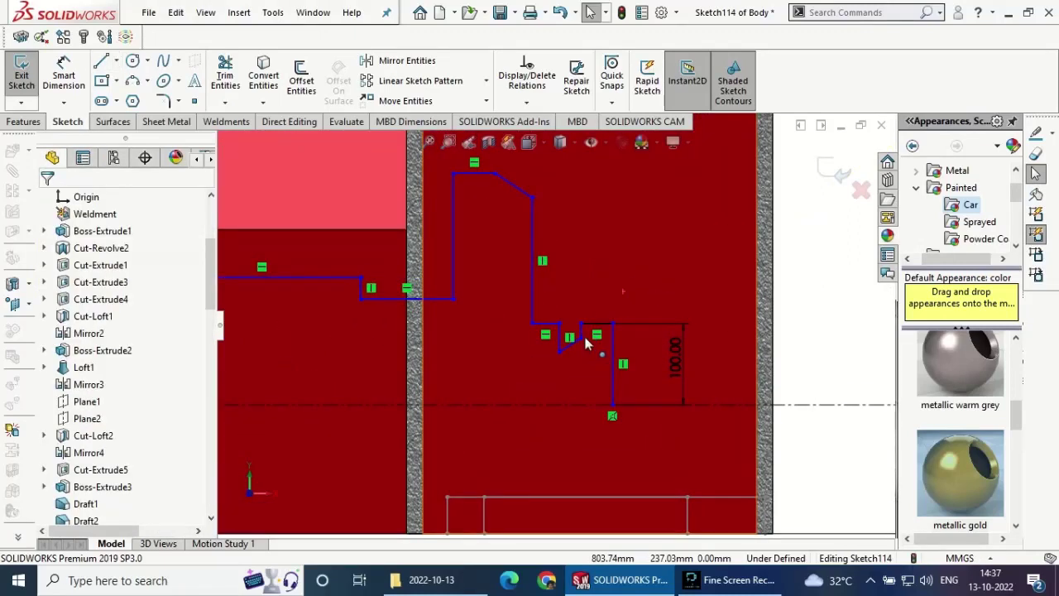
left_click(570, 346)
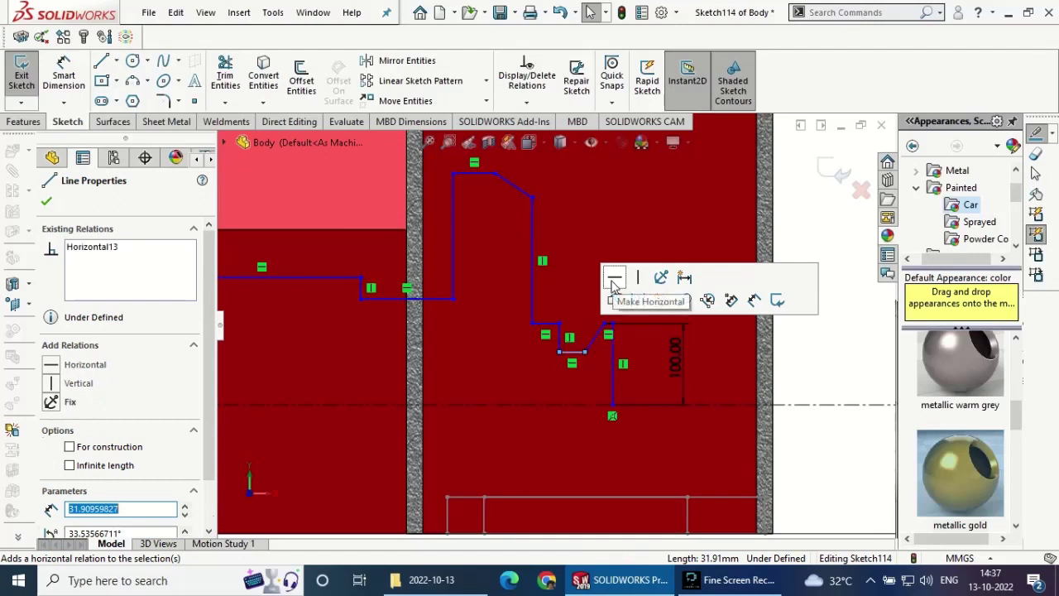
left_click(596, 337)
left_click(663, 266)
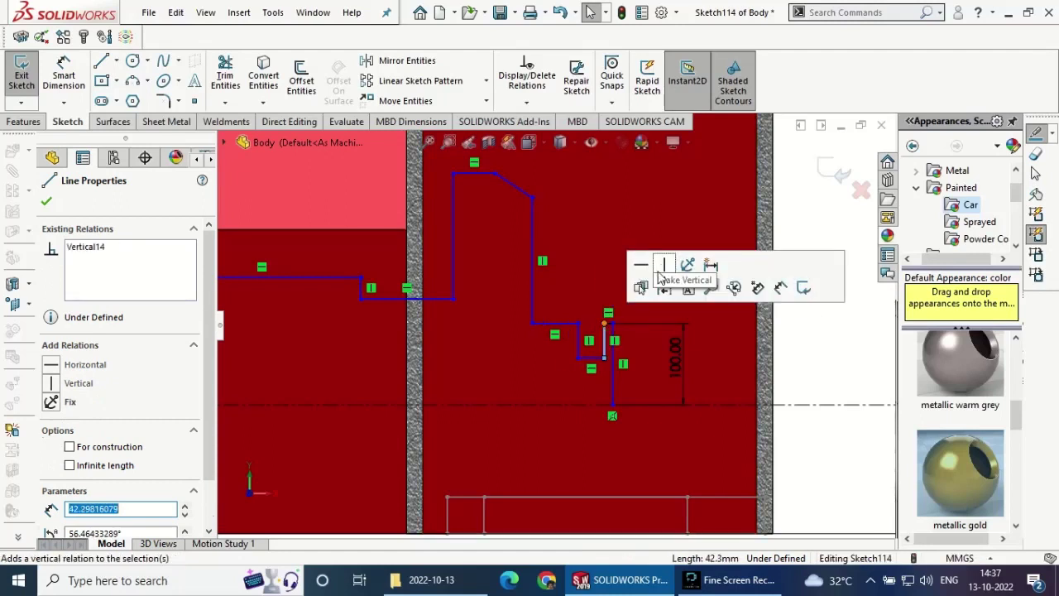
left_click(47, 201)
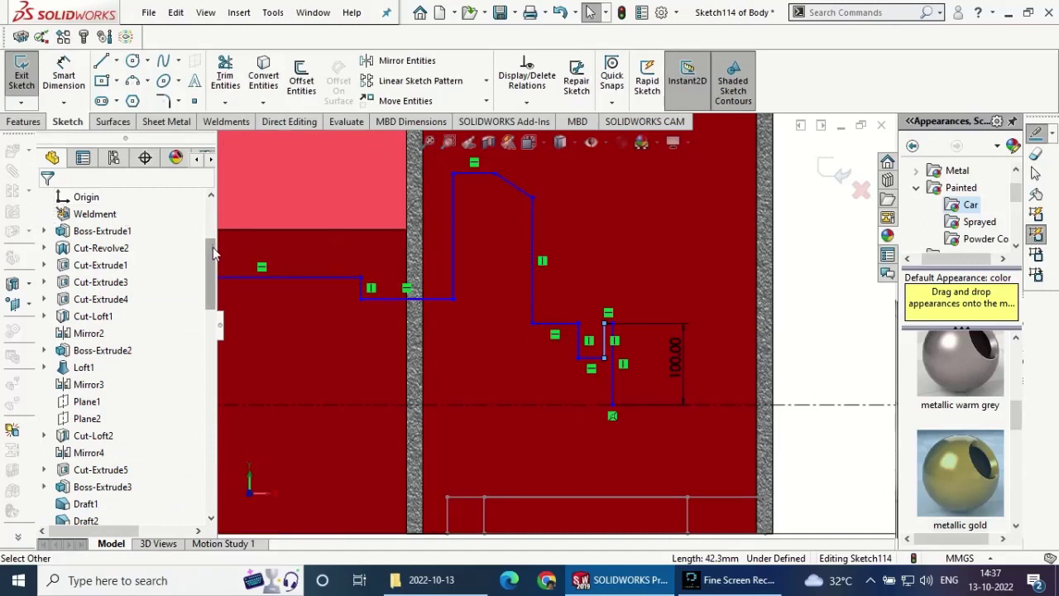
- Dimension the notch with a 20 mm gap between the verticals and a 2 mm short line
left_click(66, 81)
scroll(616, 331, "down", 1)
scroll(608, 340, "down", 1)
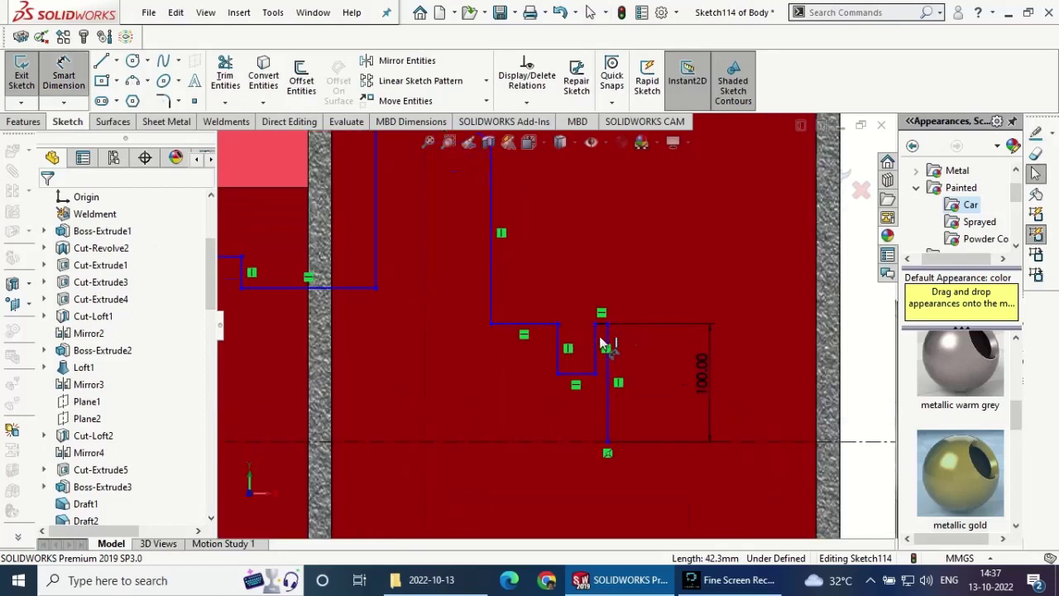
left_click(599, 342)
left_click(607, 347)
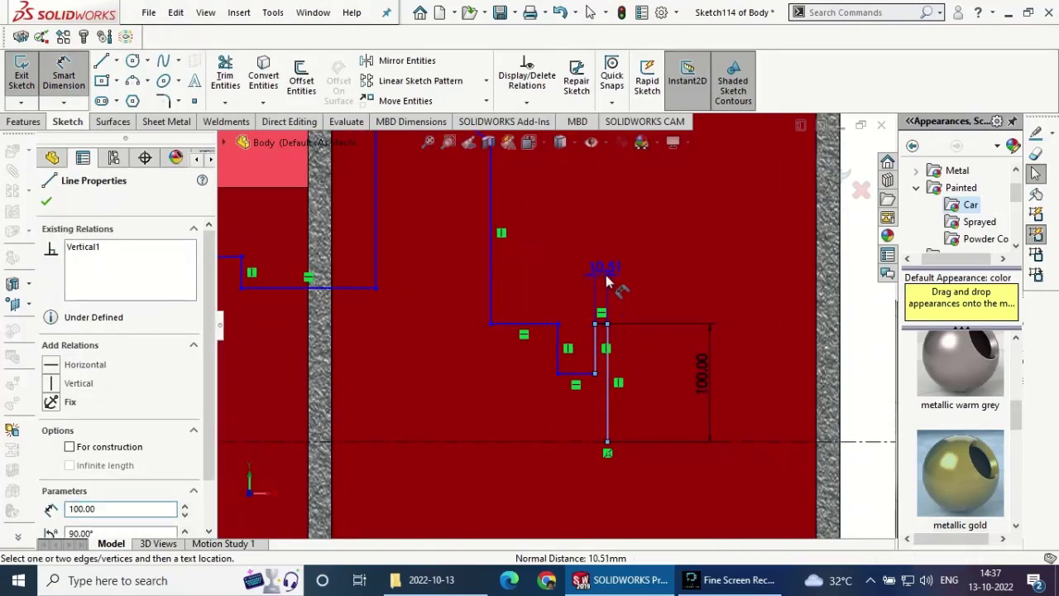
left_click(605, 274)
type("20")
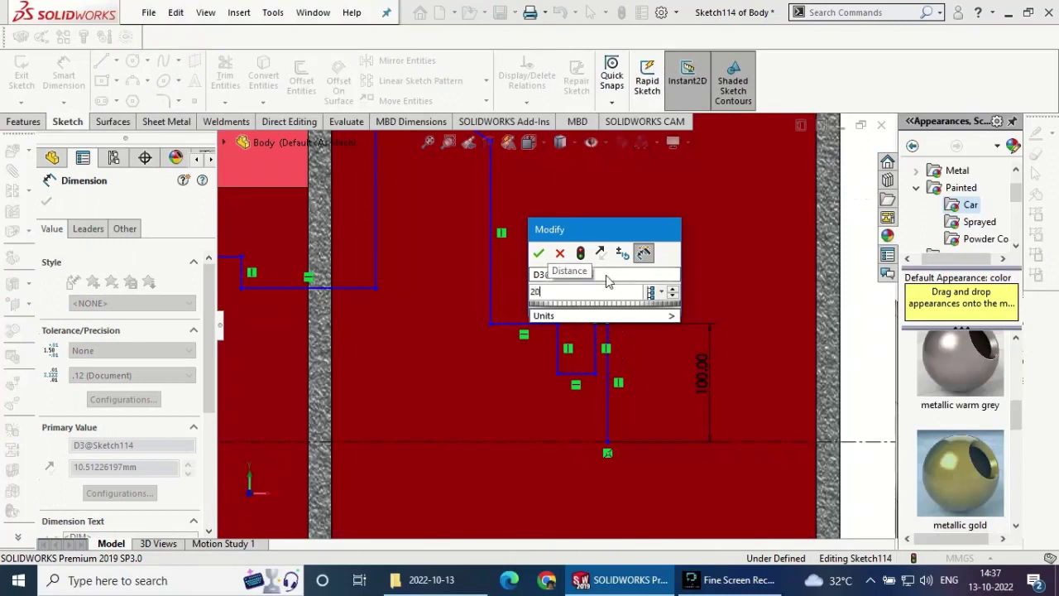
key("Return")
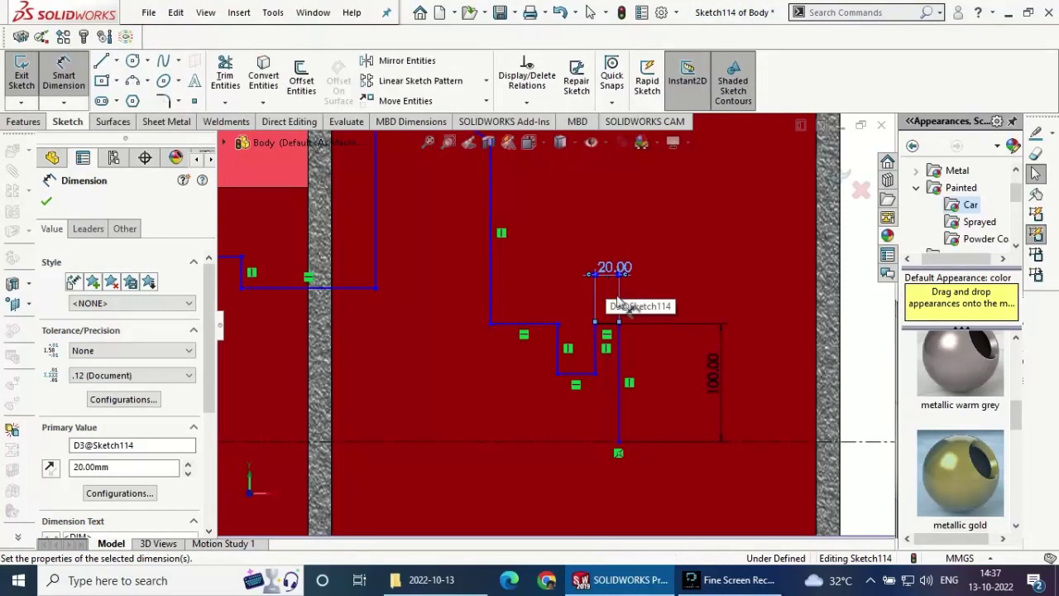
left_click(559, 352)
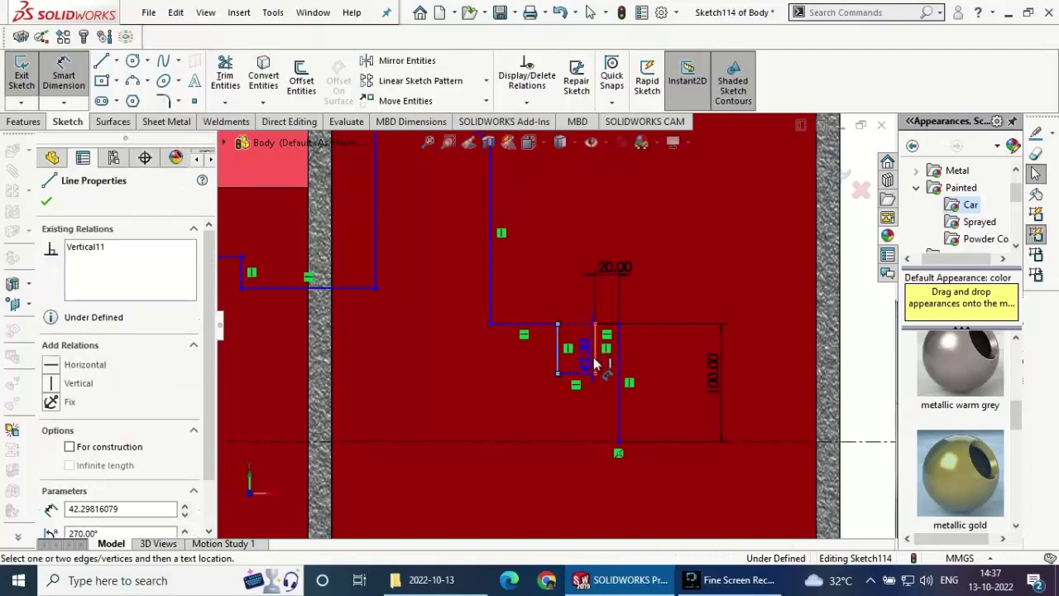
left_click(566, 232)
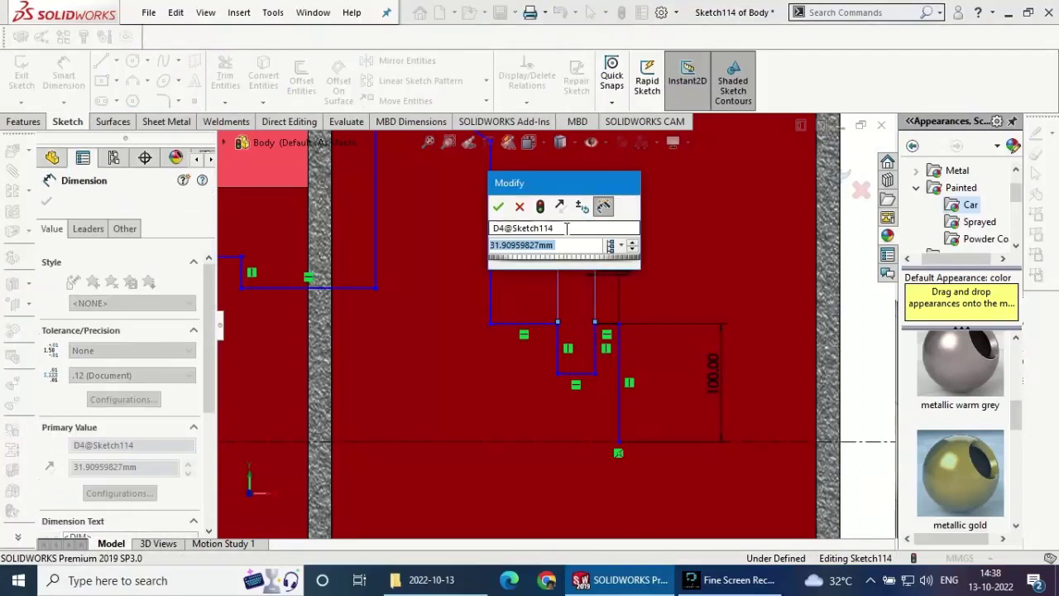
type("2")
key("Return")
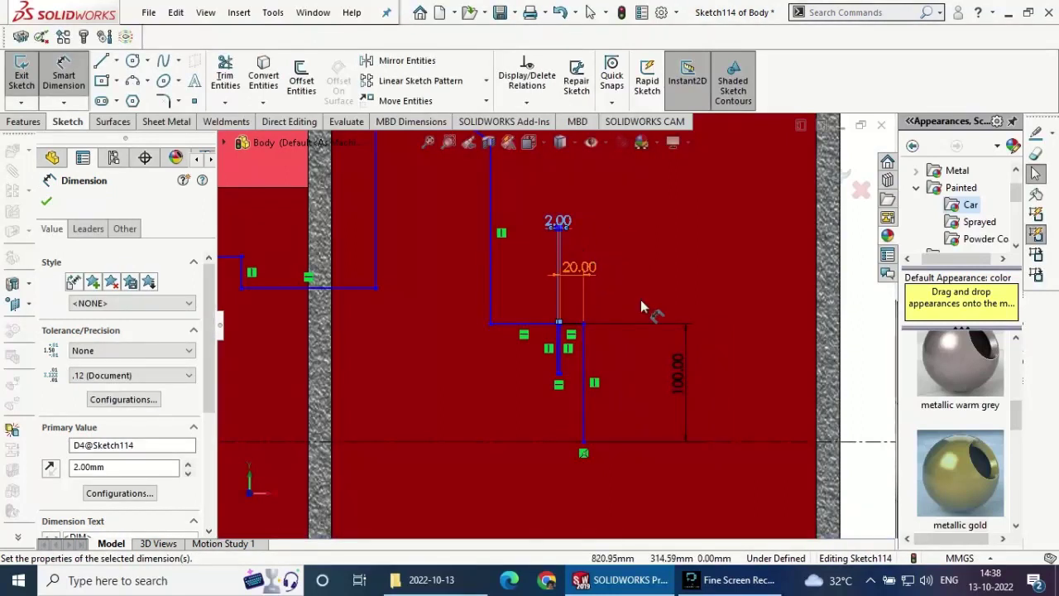
- Dimension the profile's top corner 158 mm above the centerline
left_click(737, 447)
key("z")
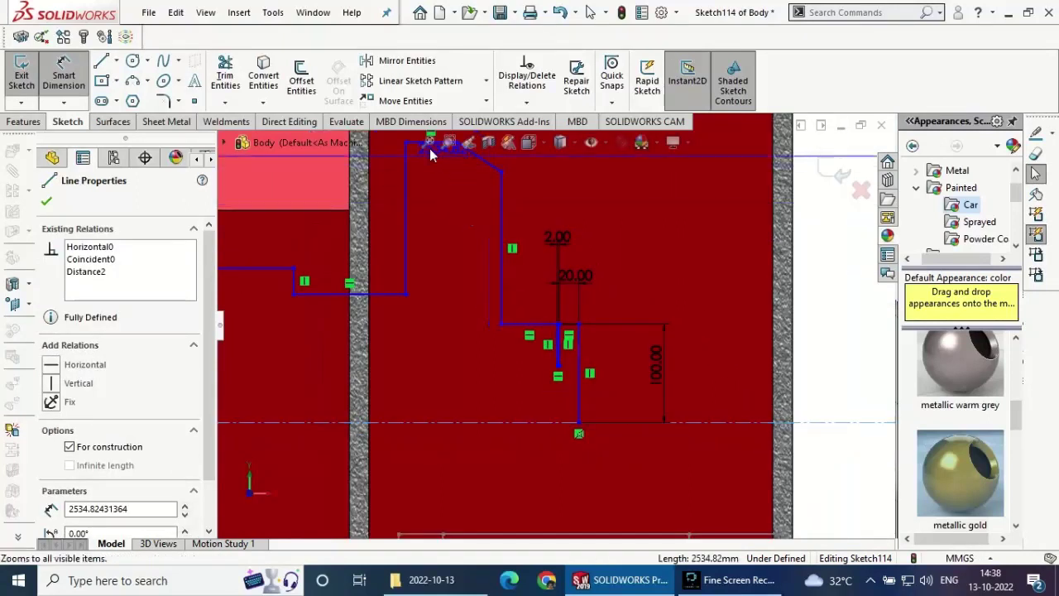
left_click(407, 143)
left_click(720, 273)
type("158")
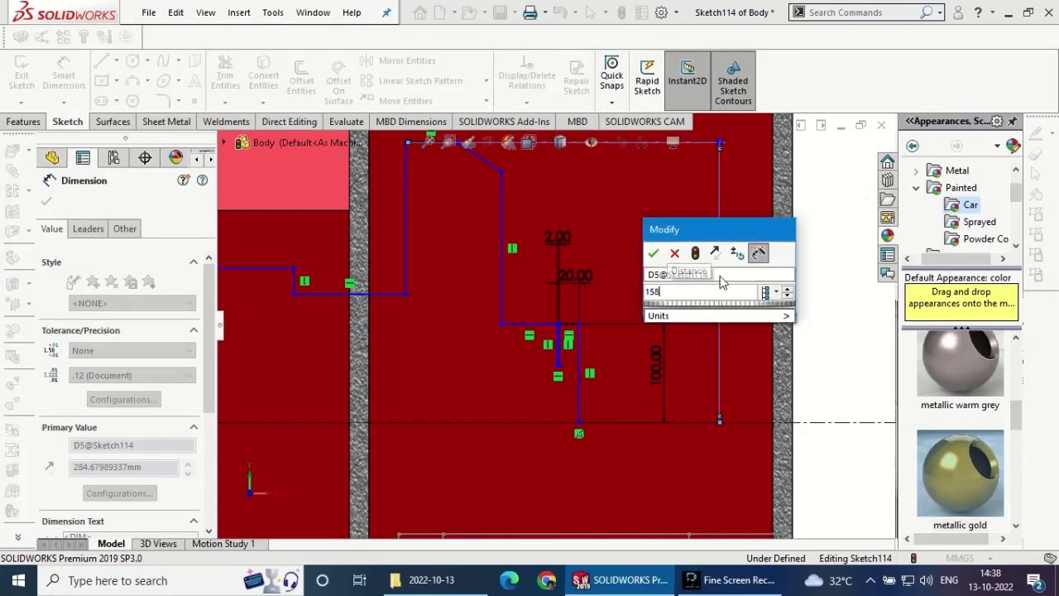
key("Return")
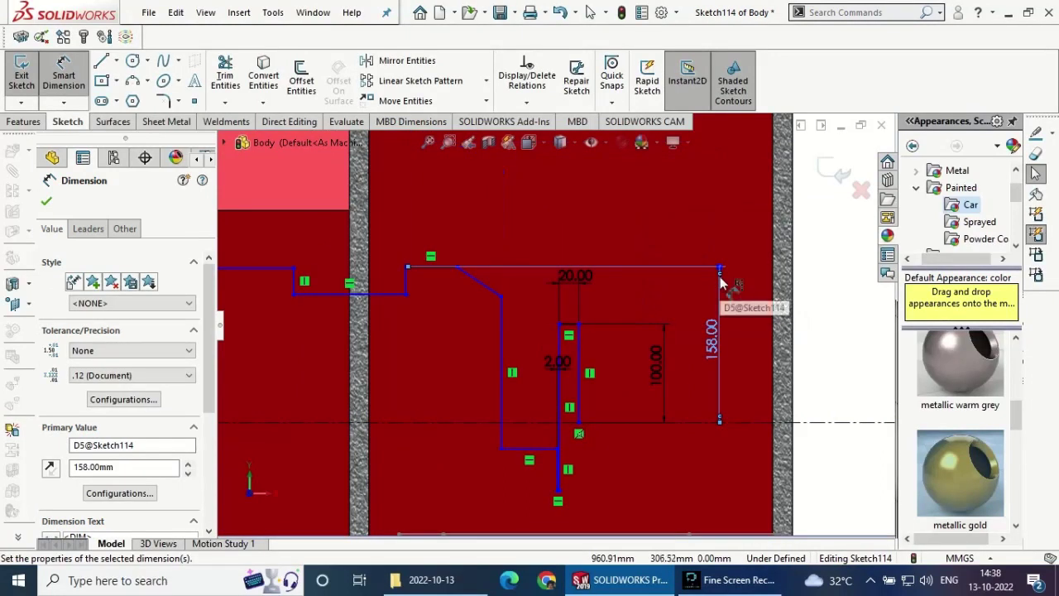
key("Escape")
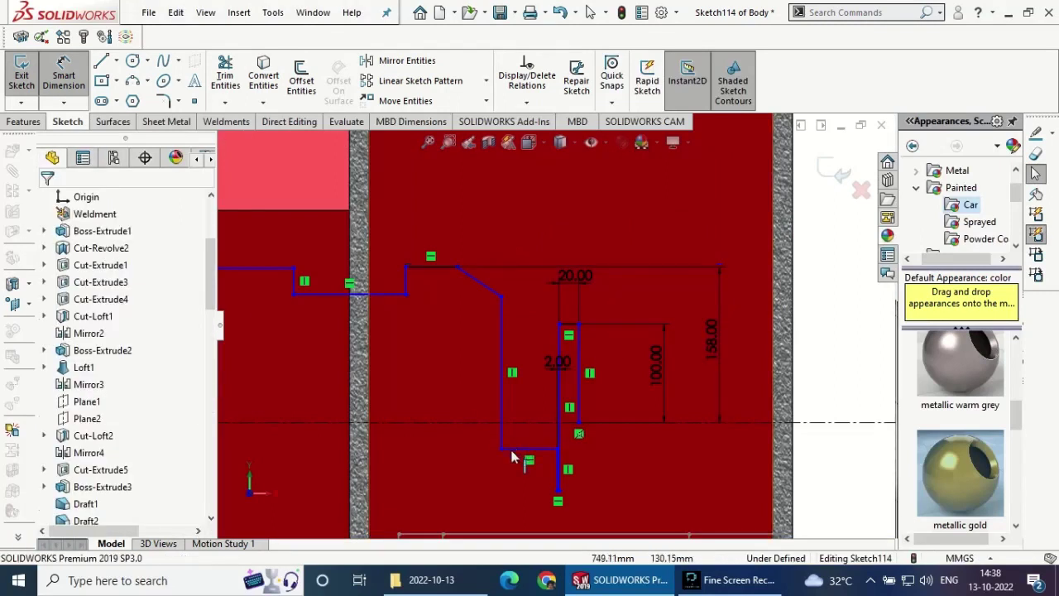
- Drag the notch corner and vertical line's bottom endpoint upward, accepting the over-define warning
mouse_move(501, 453)
left_mouse_down()
mouse_move(519, 325)
mouse_move(475, 284)
left_mouse_up()
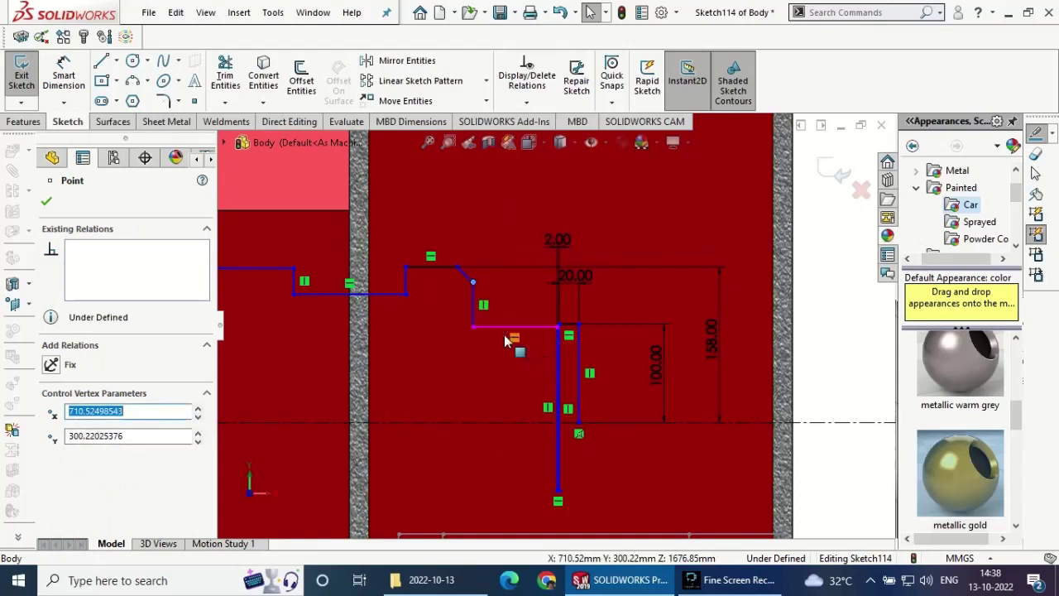
left_click_drag(557, 497, 556, 358)
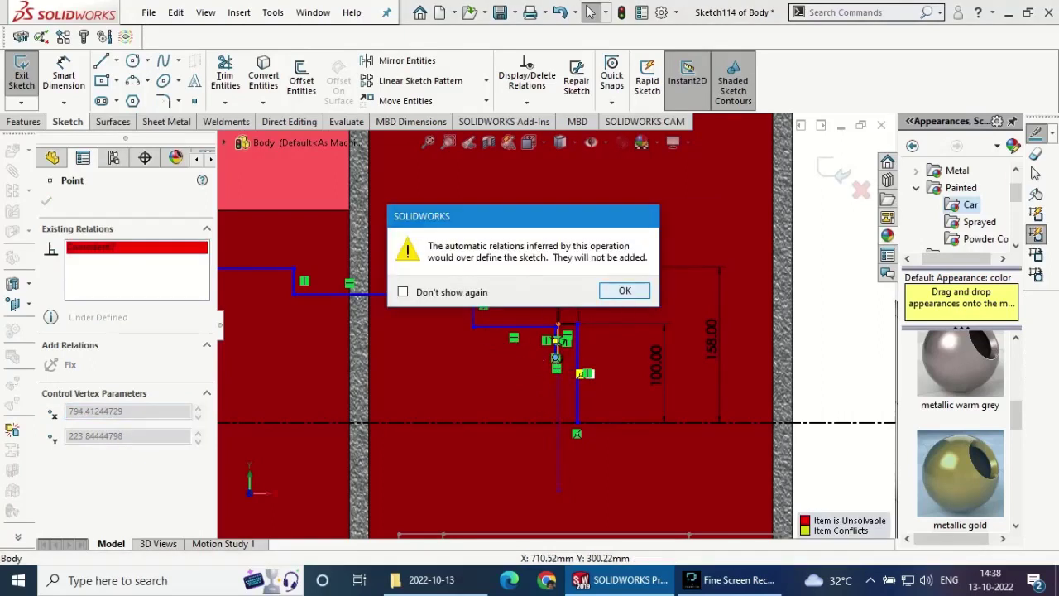
left_click(625, 290)
- Move the long horizontal profile line up to meet the top of the notch verticals
scroll(565, 357, "down", 3)
scroll(566, 358, "down", 1)
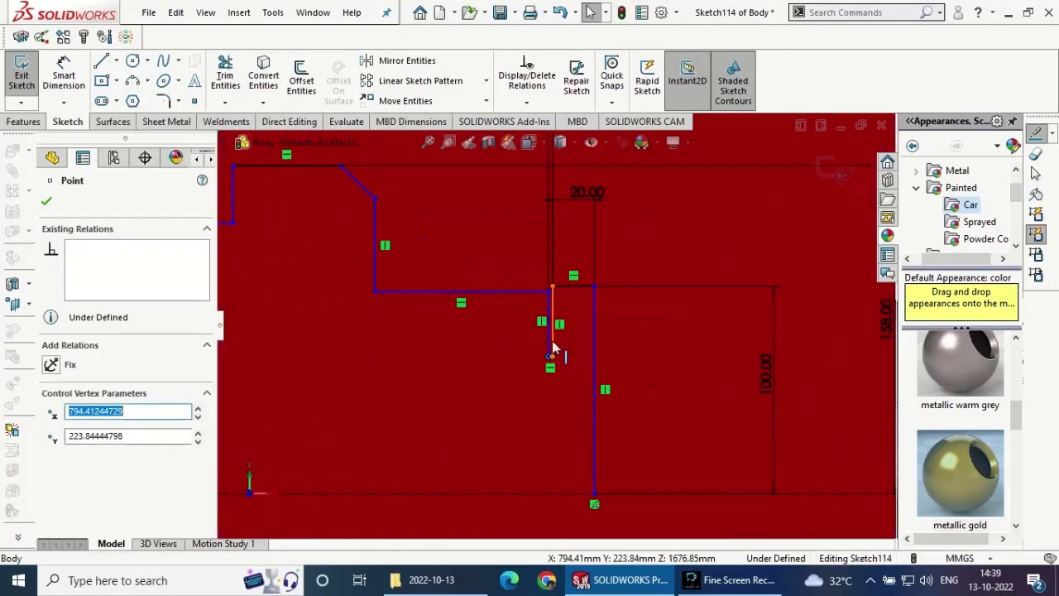
left_click(528, 294)
left_click(568, 290, "ctrl")
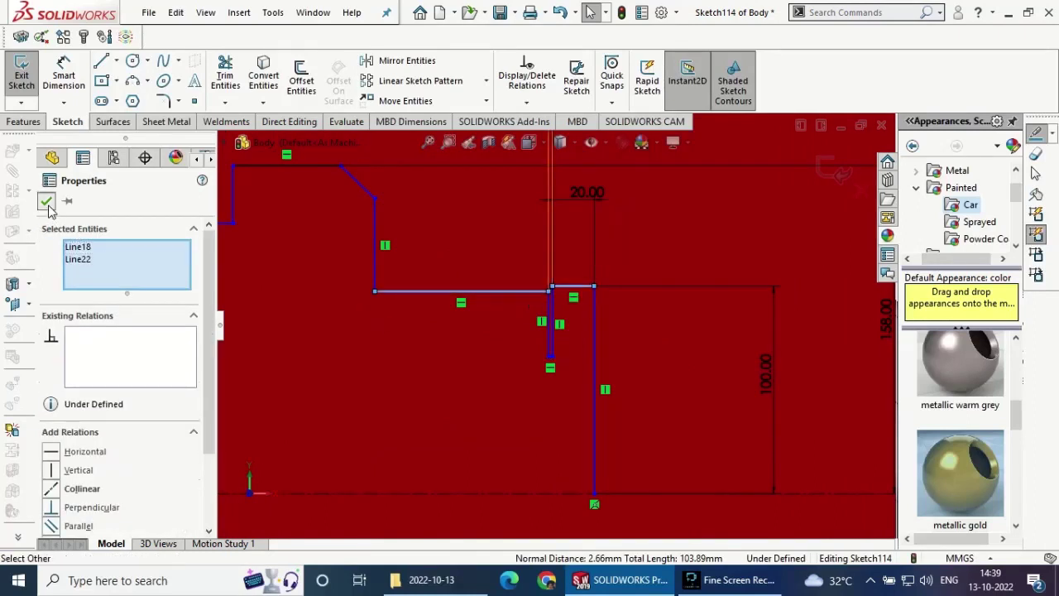
left_click(414, 312)
left_click_drag(427, 299, 403, 294)
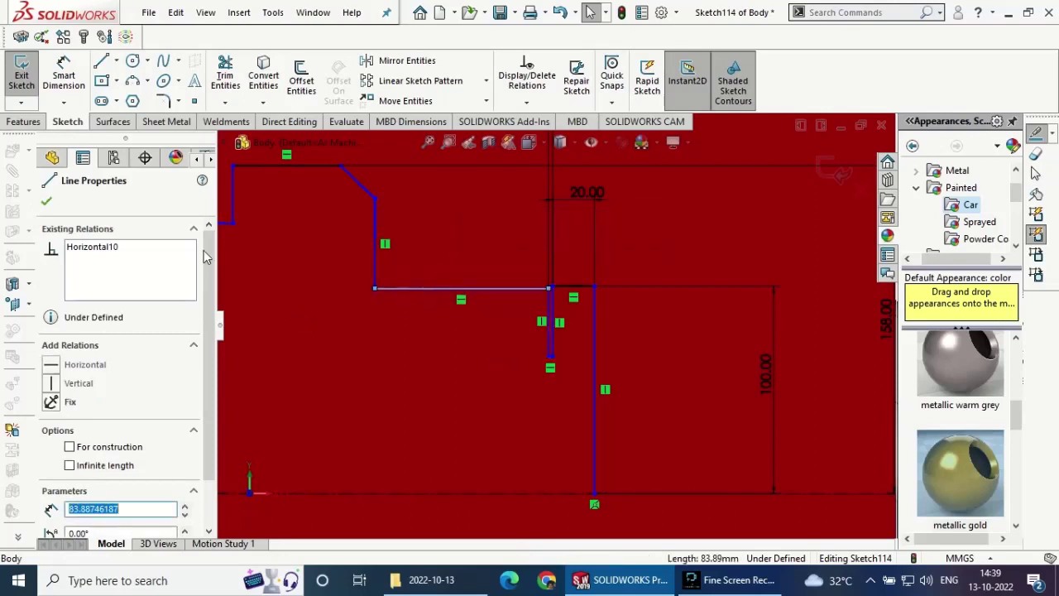
- Dimension 80 mm between the left vertical line and the 100 mm vertical line
left_click(47, 201)
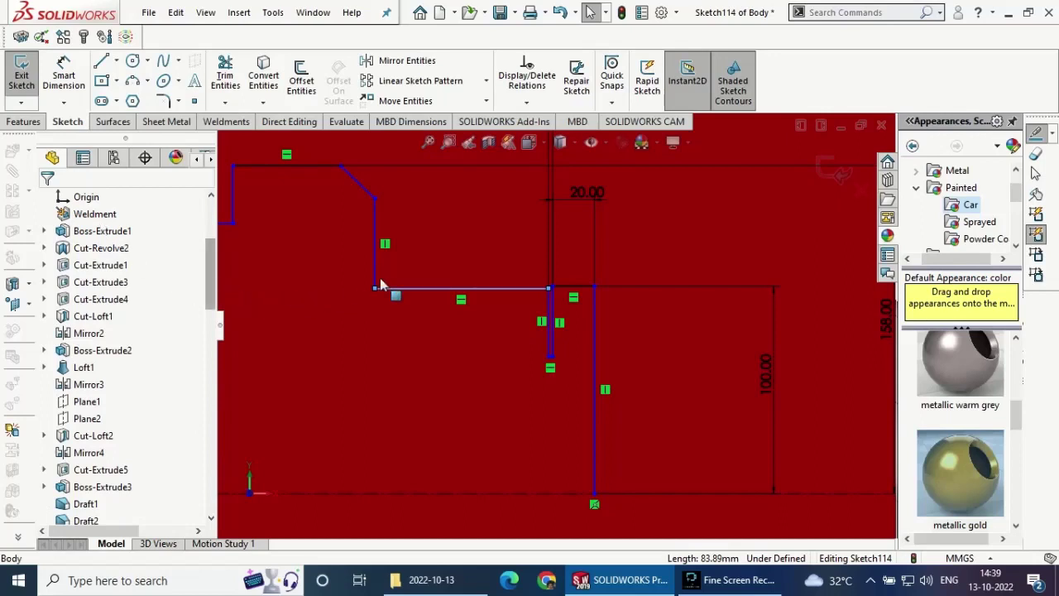
left_click(64, 75)
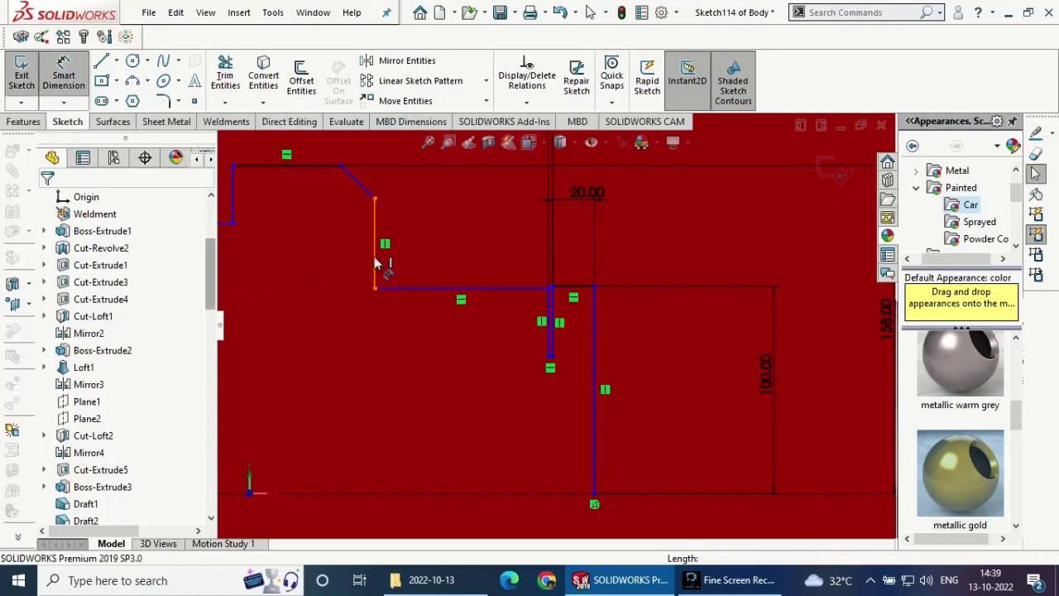
left_click(378, 261)
left_click(548, 314)
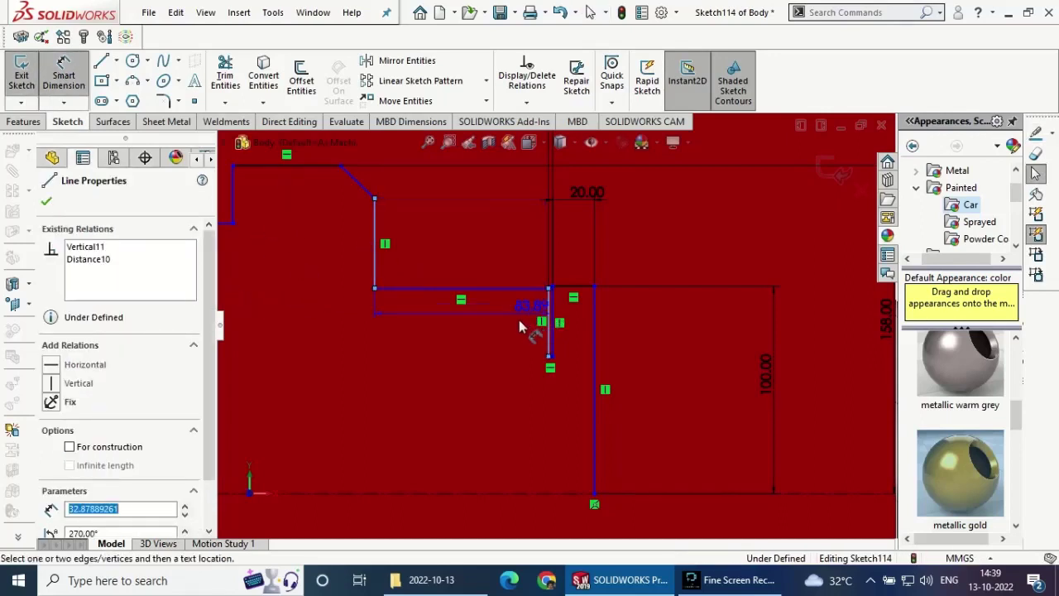
left_click(548, 335)
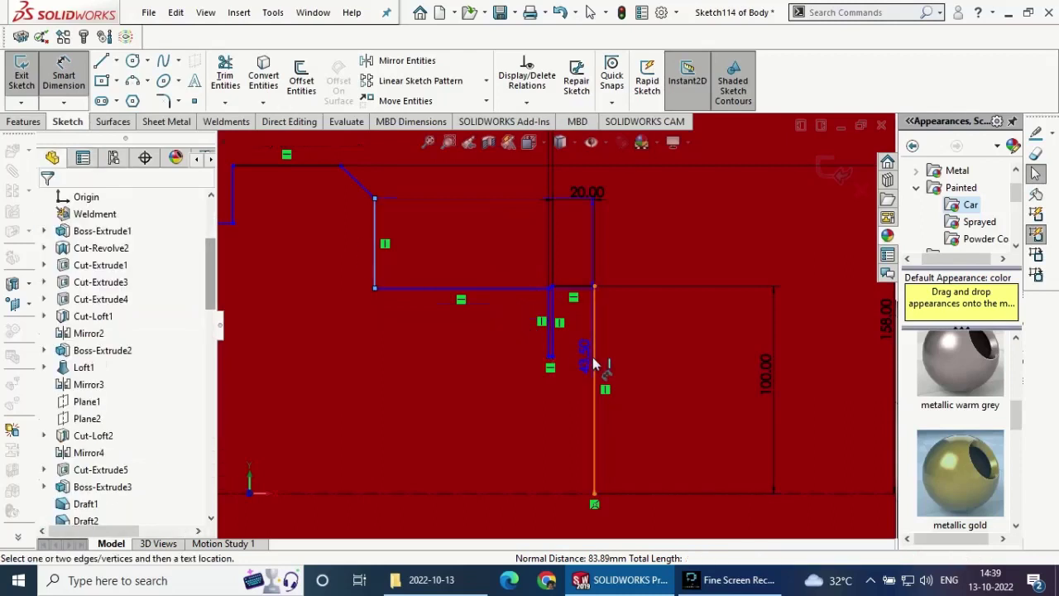
left_click(594, 356)
left_click(478, 405)
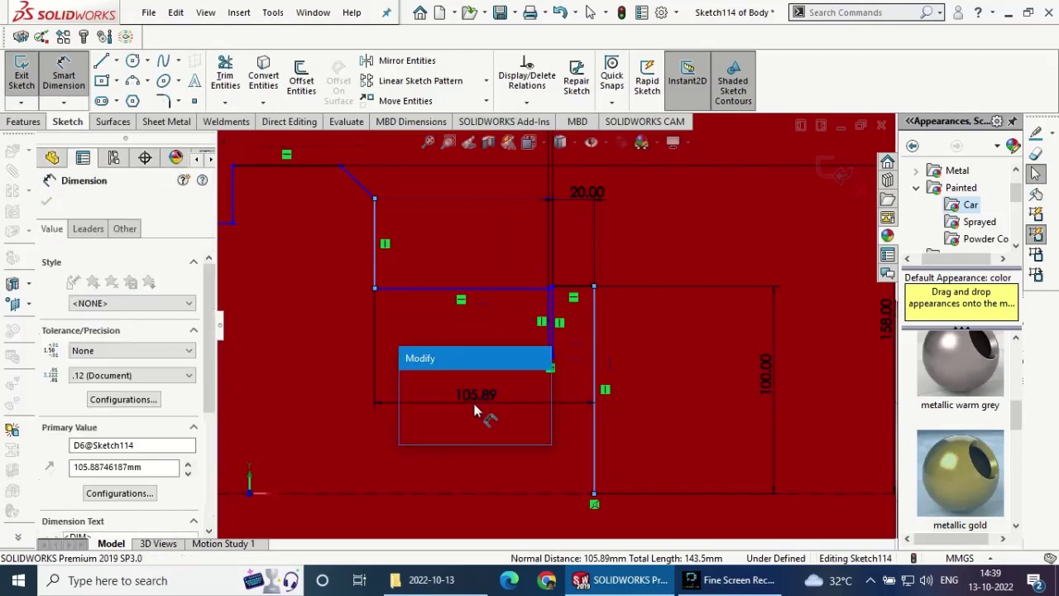
type("80")
key("Return")
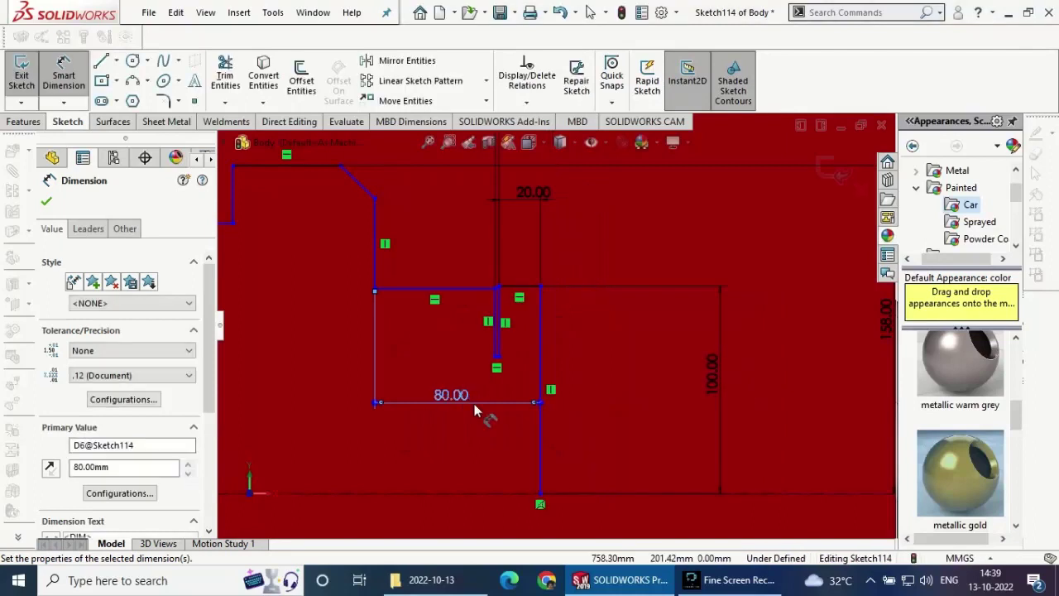
- Set a 15° angle between the top line and the diagonal, then save the part
left_click(317, 171)
left_click(360, 185)
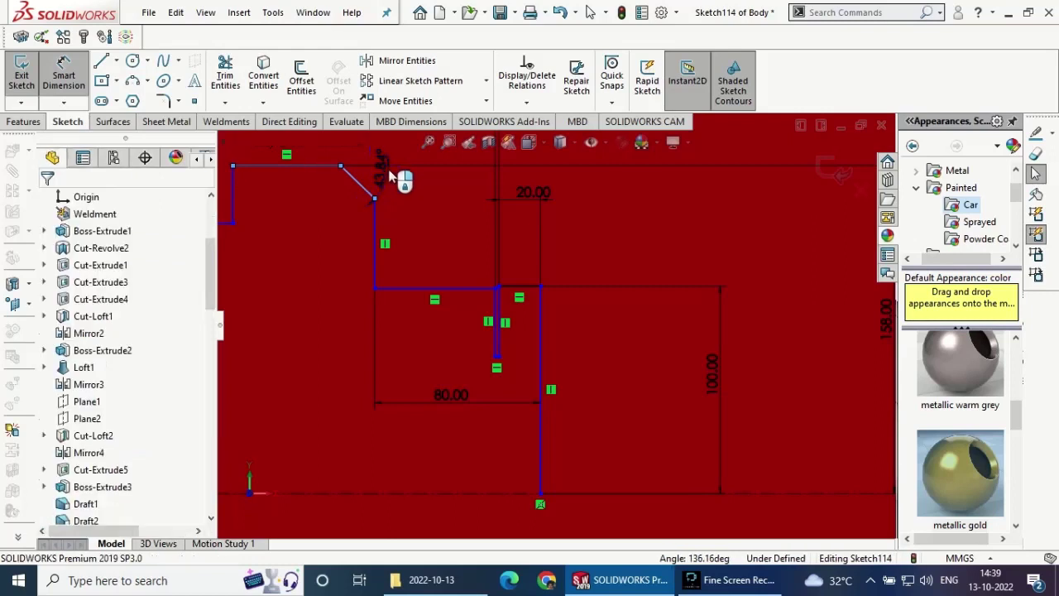
left_click(388, 170)
type("15")
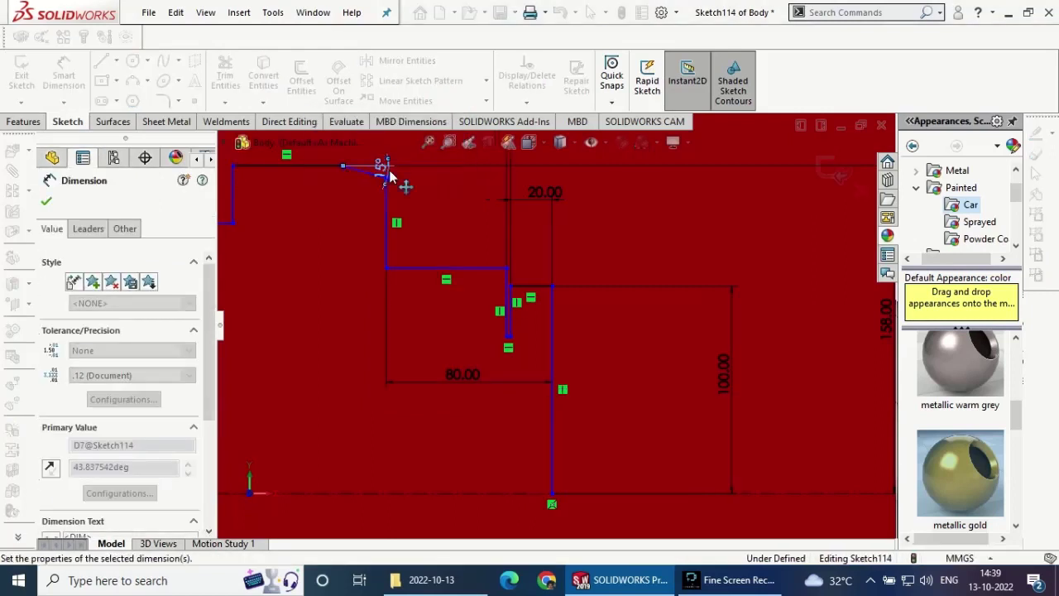
key("Return")
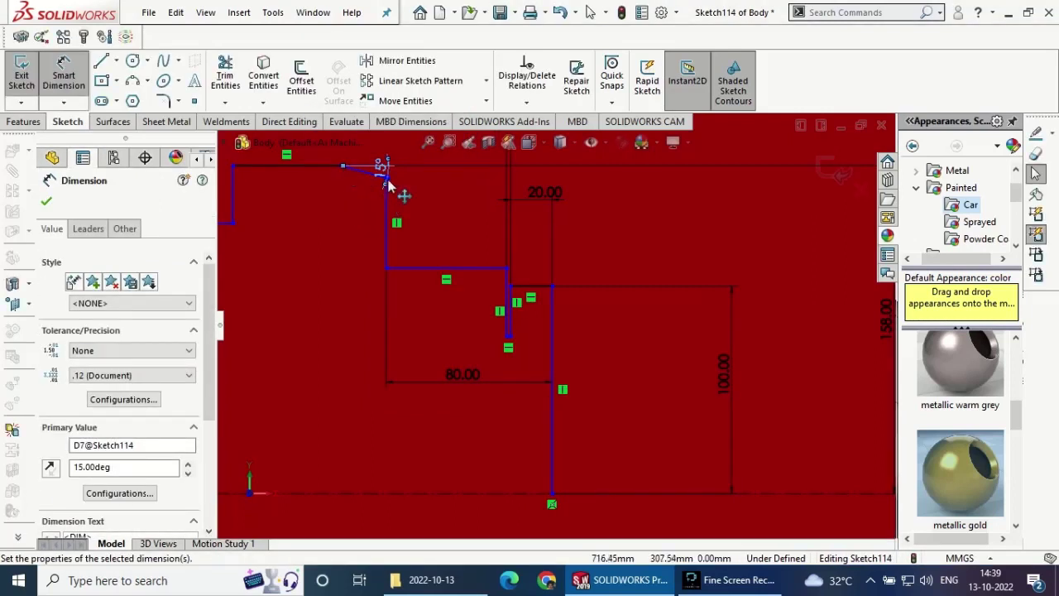
key("Escape")
left_click(499, 12)
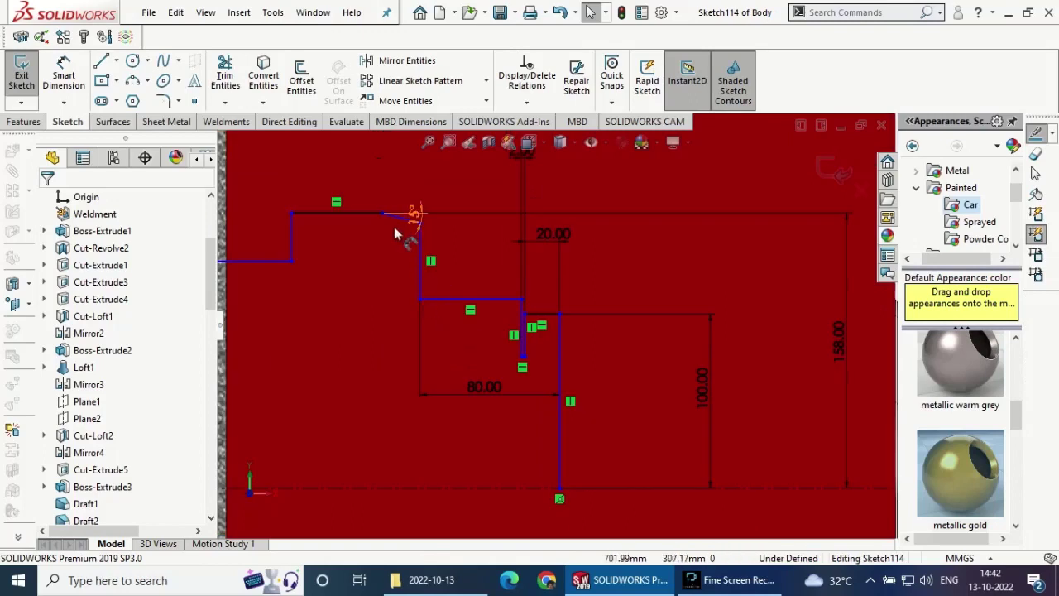
- Add a 25 mm distance from the diagonal's end and a 160 mm overall width
left_click(65, 76)
left_click(382, 214)
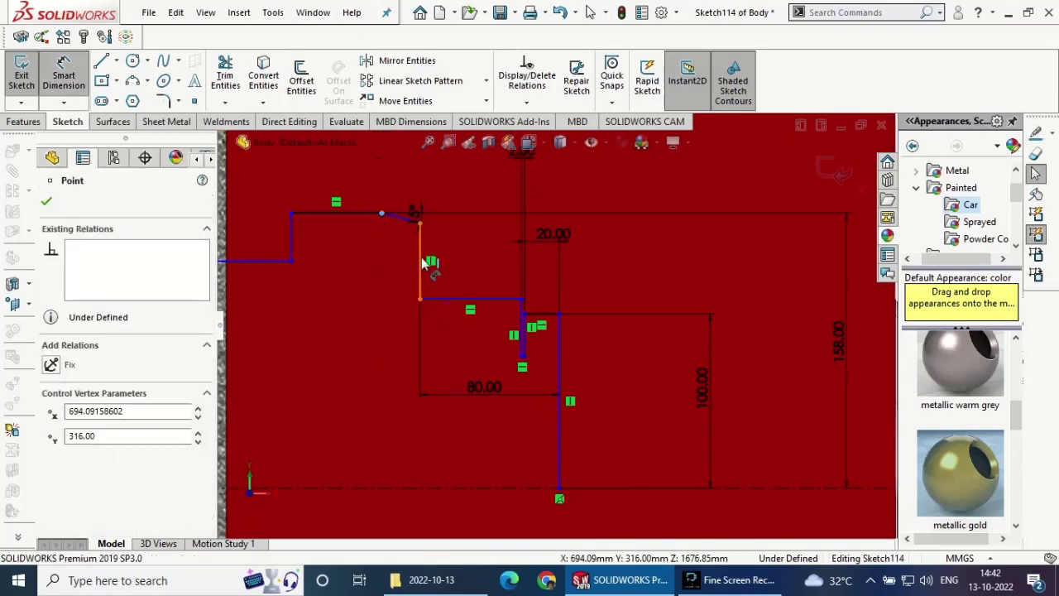
left_click(420, 266)
left_click(413, 193)
type("25")
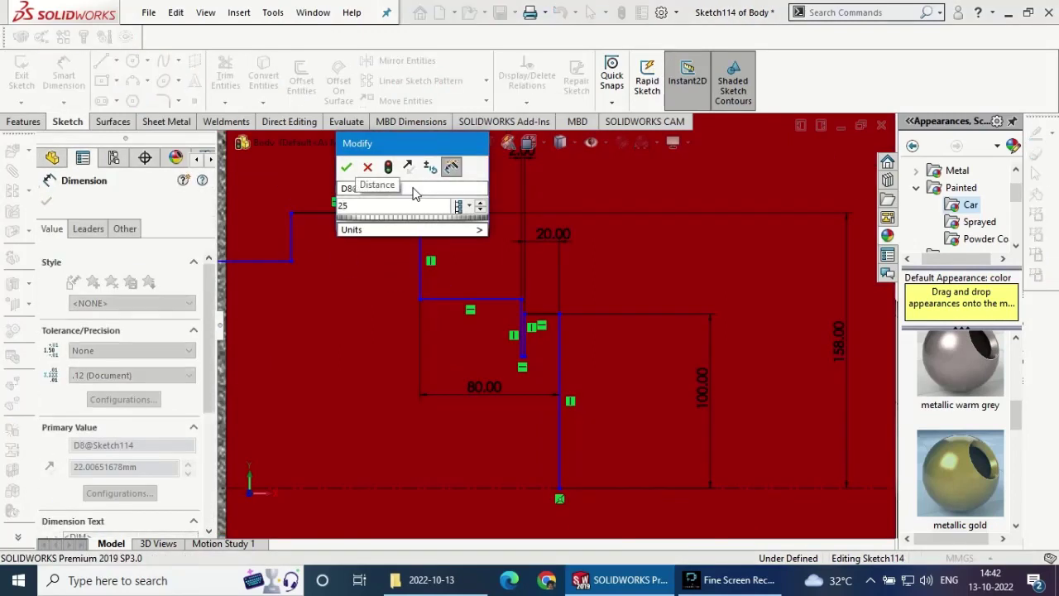
key("Return")
left_click(291, 236)
left_click(424, 280)
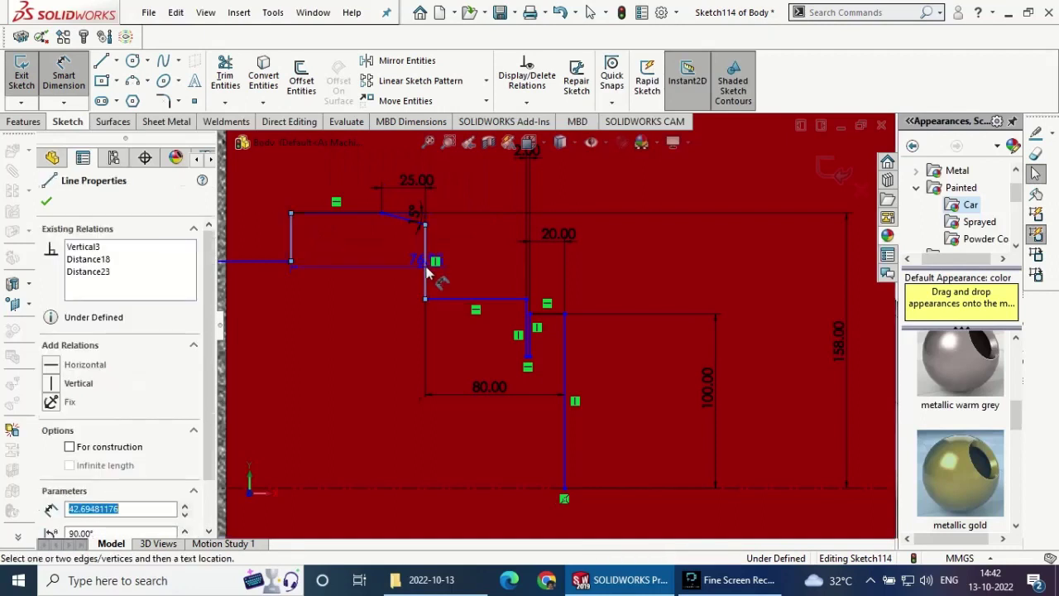
left_click(330, 184)
type("160")
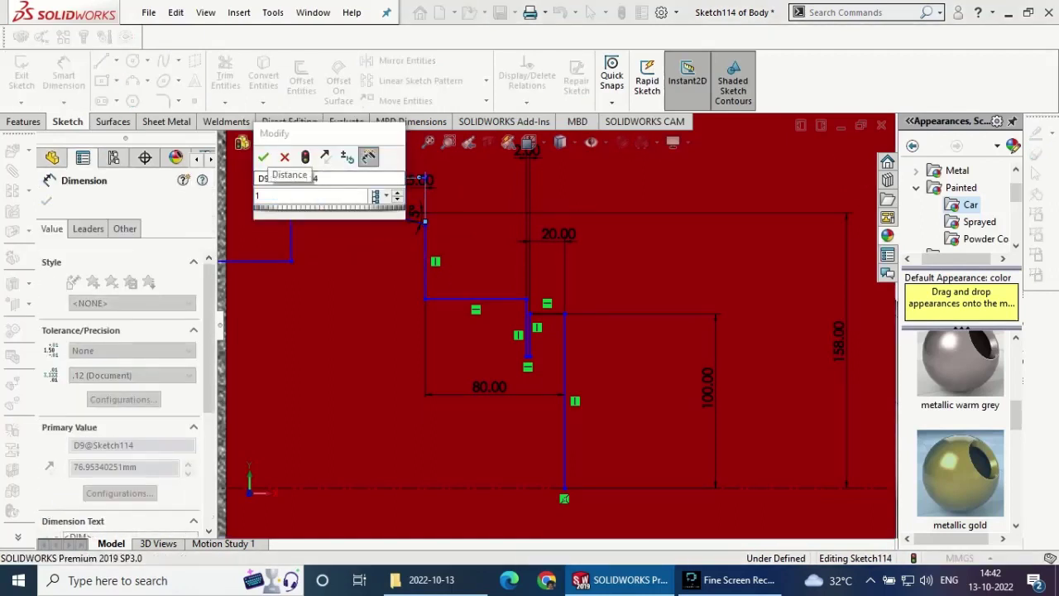
key("Return")
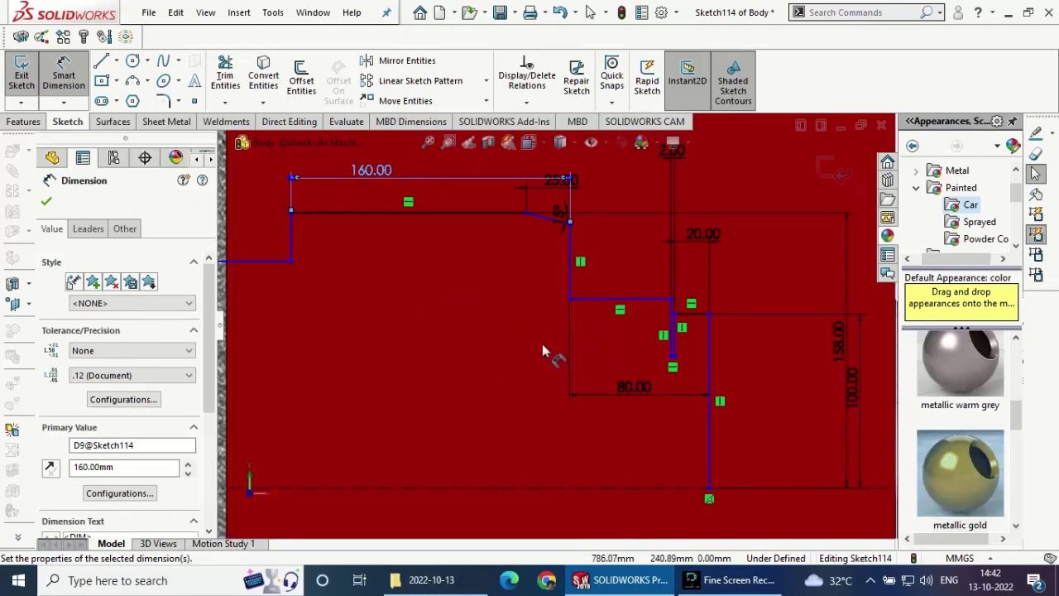
- Dimension 70 mm from the short left vertical line to the end point
scroll(406, 306, "up", 3)
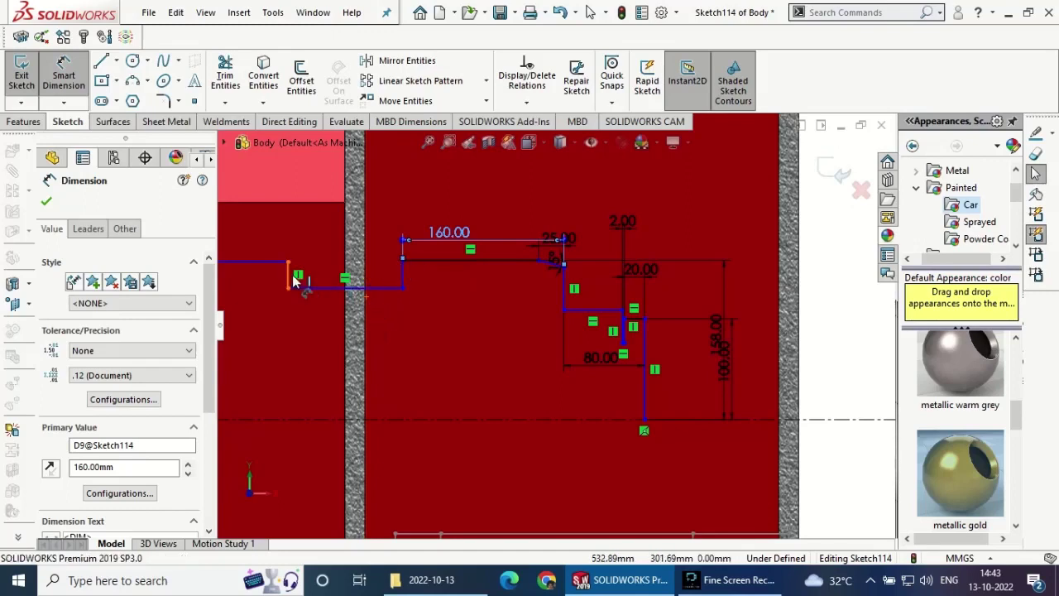
left_click(289, 277)
left_click(403, 274)
left_click(414, 362)
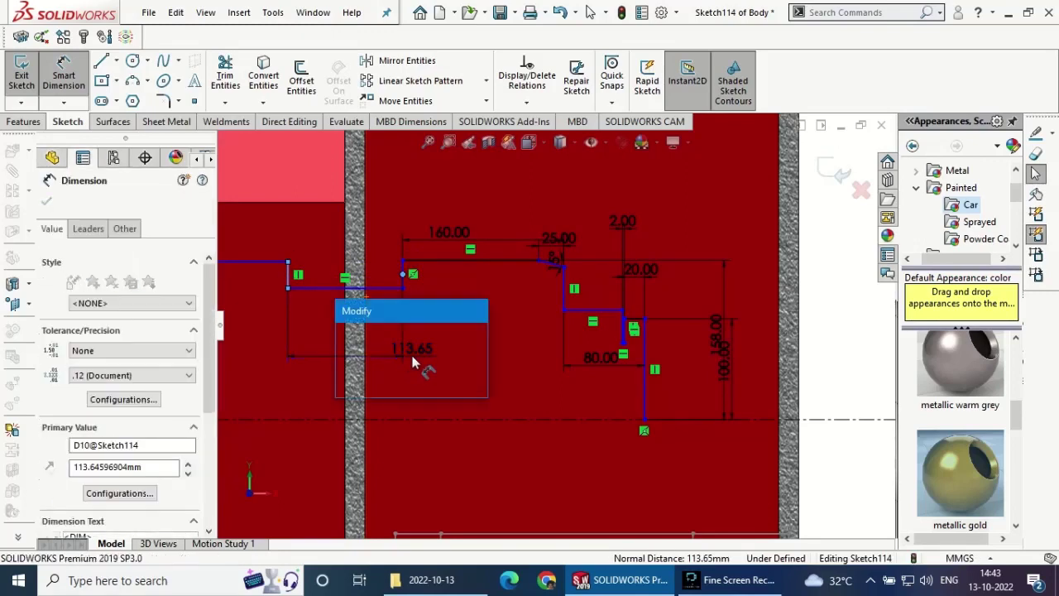
type("7")
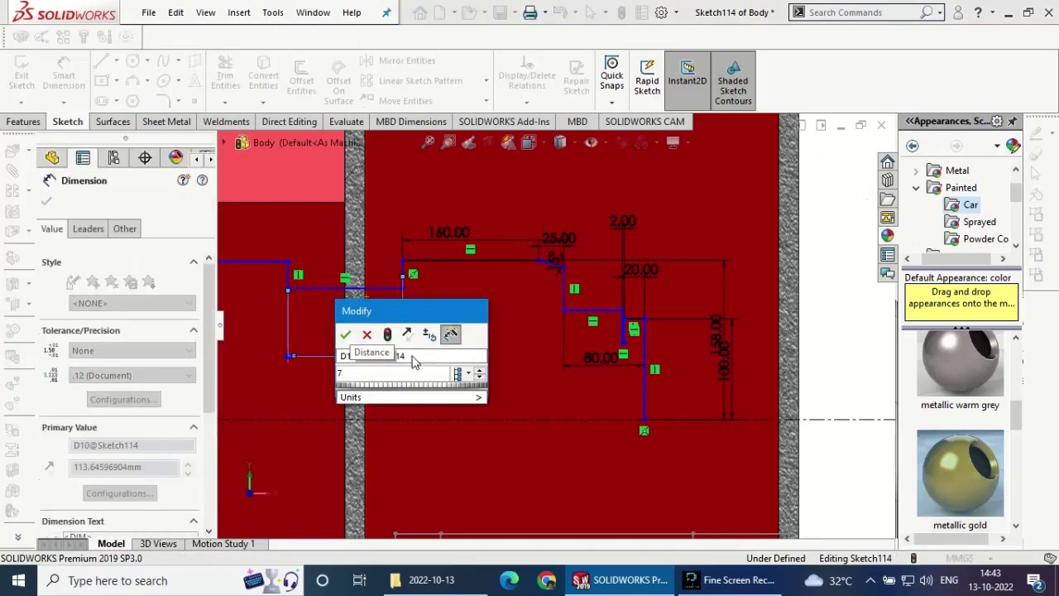
type("0")
key("Return")
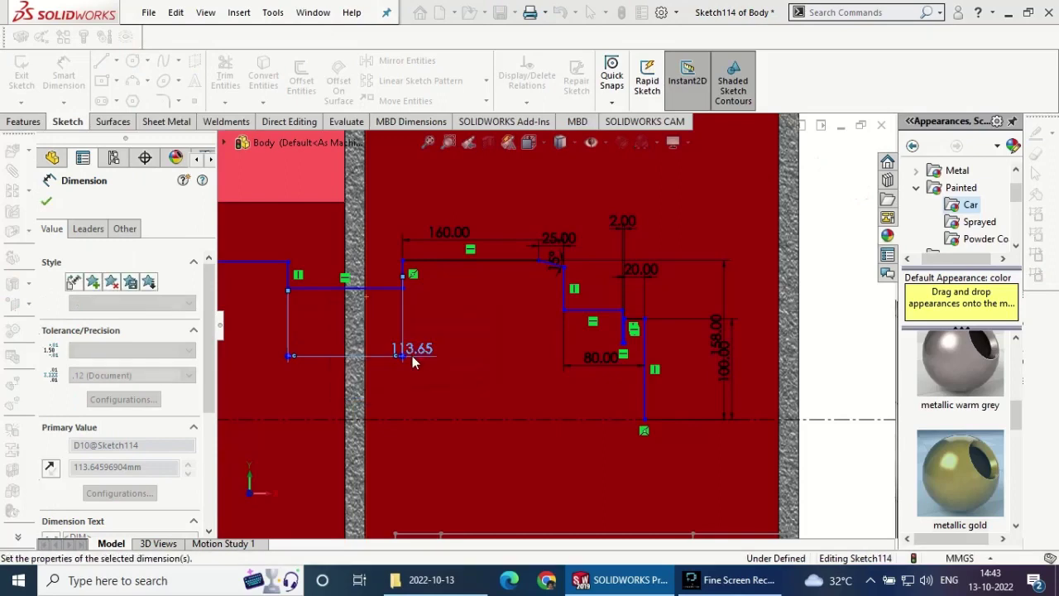
- Make the 70 mm horizontal line collinear with the other horizontal line
left_click(48, 202)
left_click(385, 288)
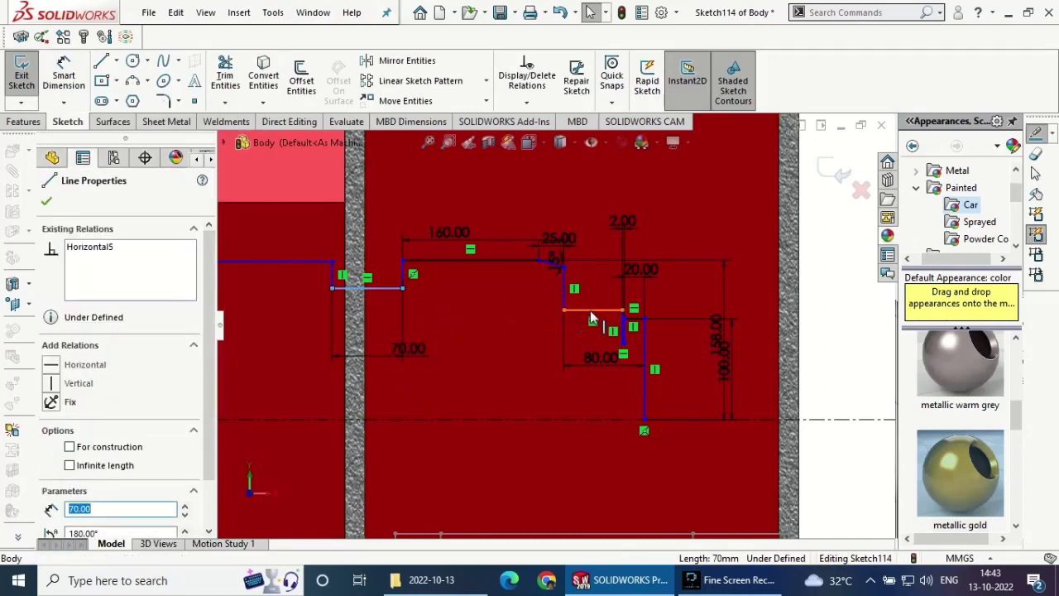
left_click(592, 310, "ctrl")
left_click(667, 258)
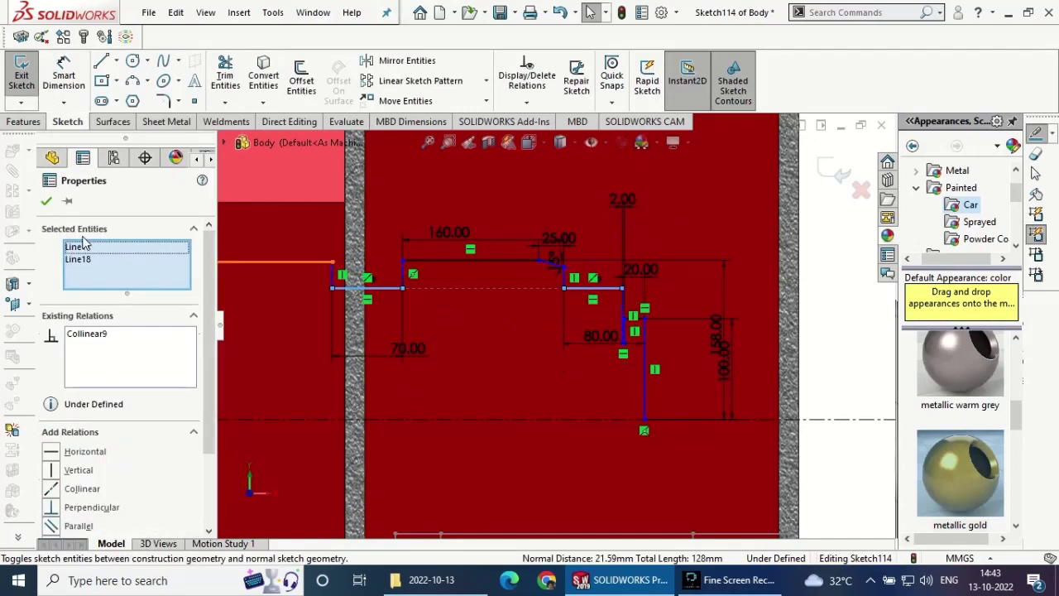
left_click(47, 201)
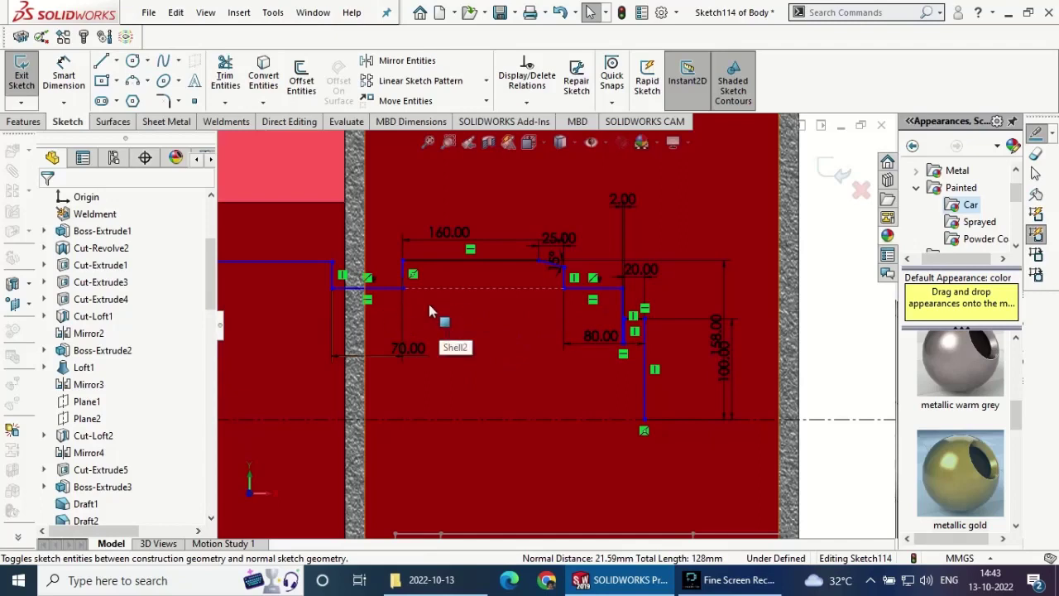
- Give the left vertical step line a 10 mm length
scroll(250, 255, "down", 1)
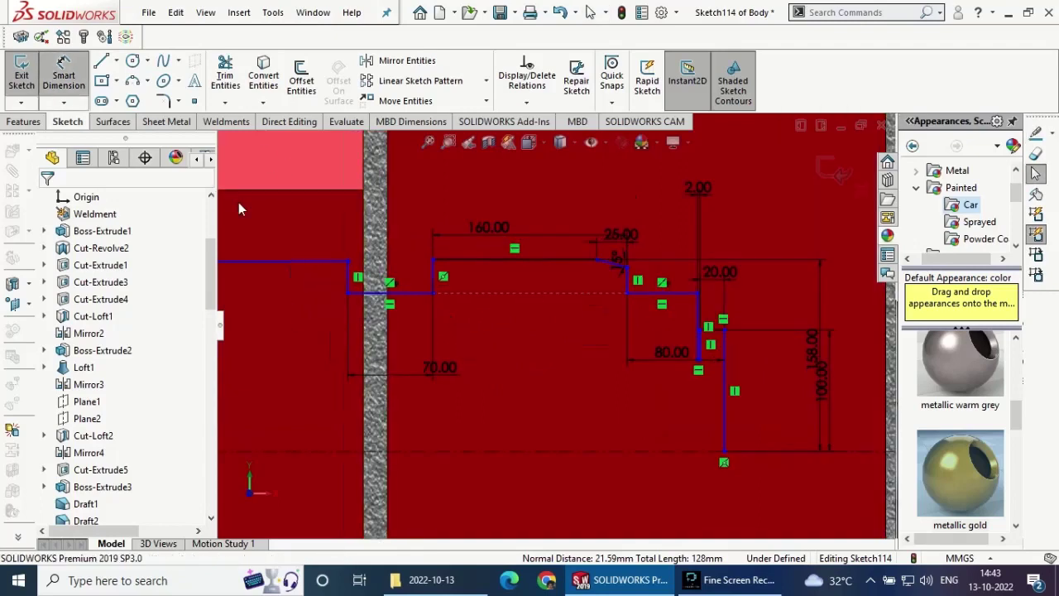
left_click(348, 280)
left_click(415, 206)
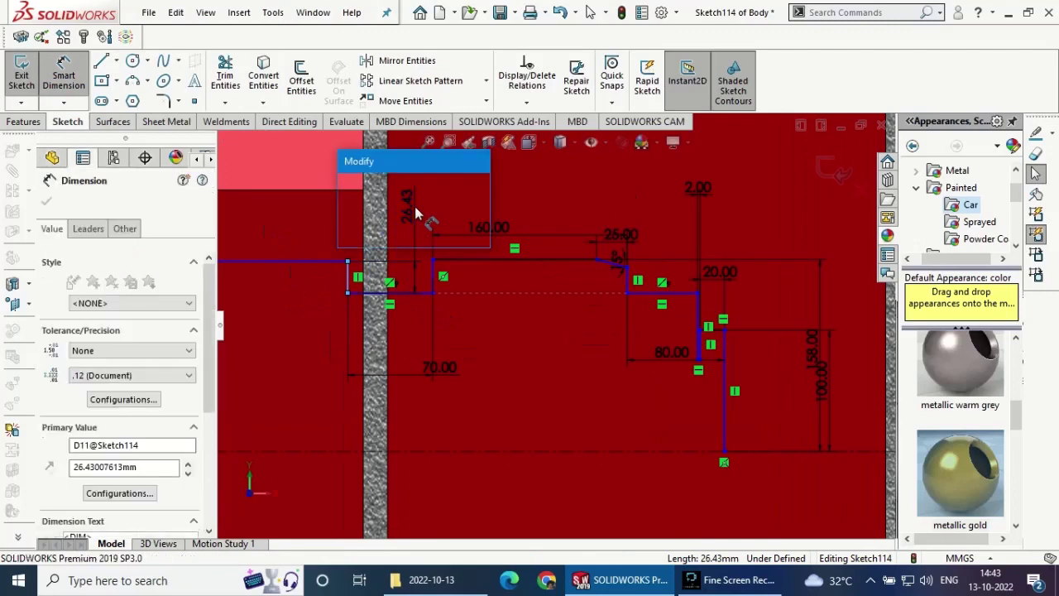
type("10")
key("Return")
scroll(337, 265, "up", 2)
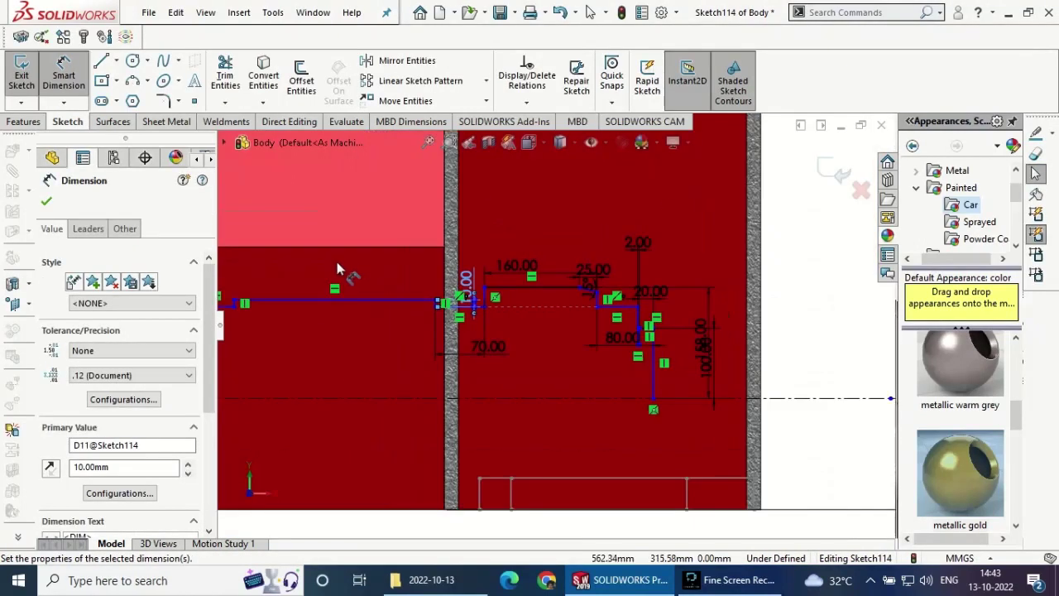
- Set the short horizontal line to 200 mm and the line to its right to 100 mm
left_click(46, 201)
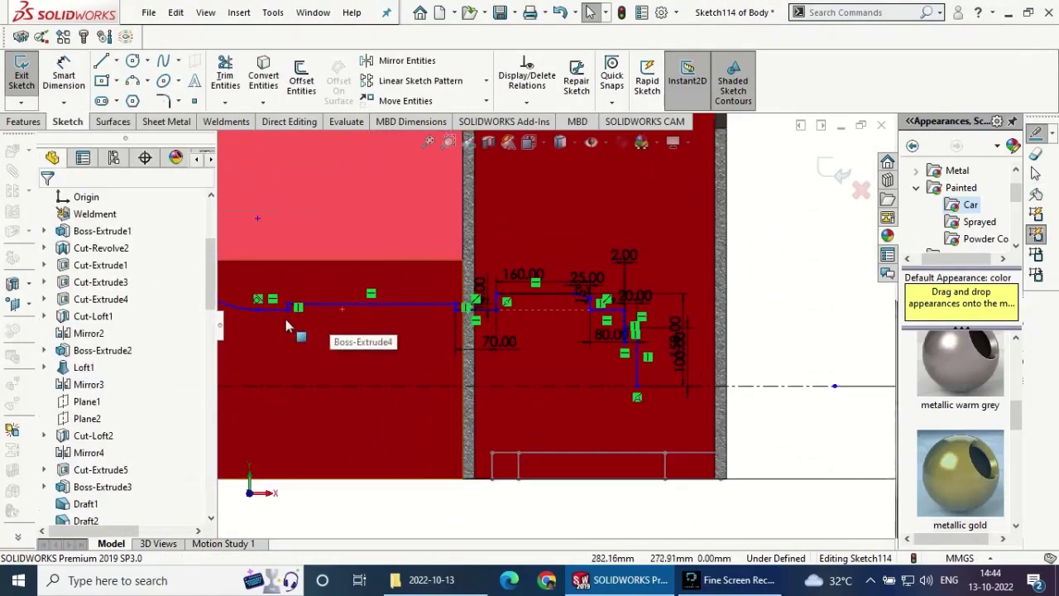
scroll(306, 334, "down", 1)
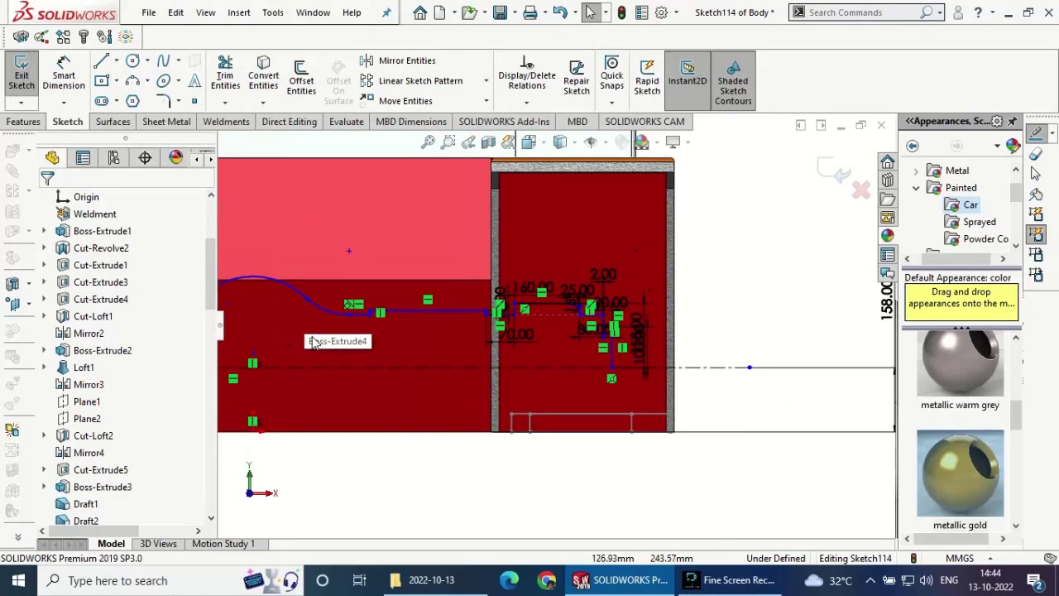
scroll(332, 332, "down", 1)
left_click(64, 75)
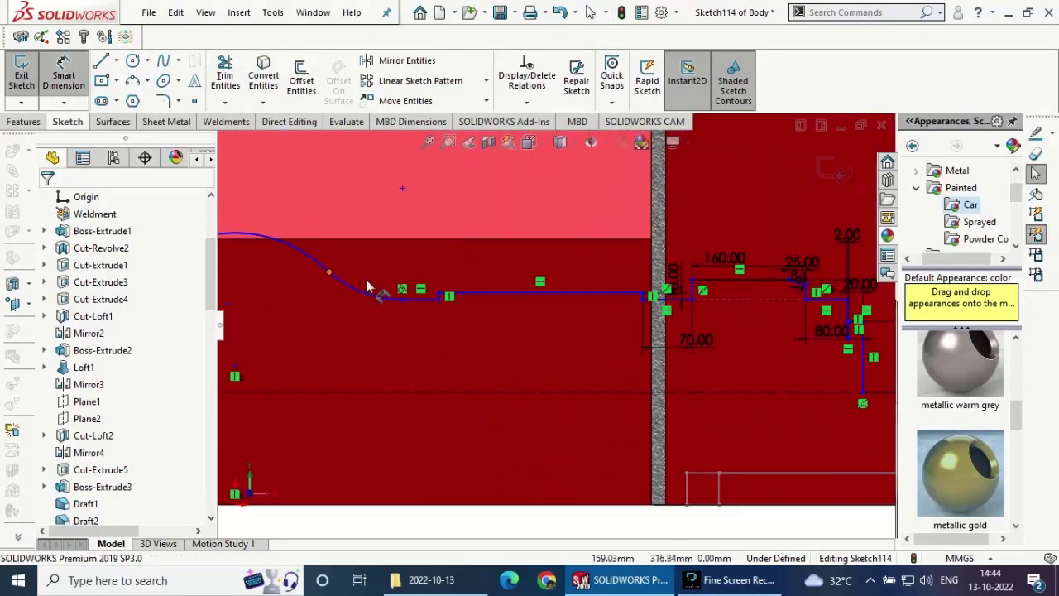
left_click(418, 296)
left_click(431, 260)
type("200")
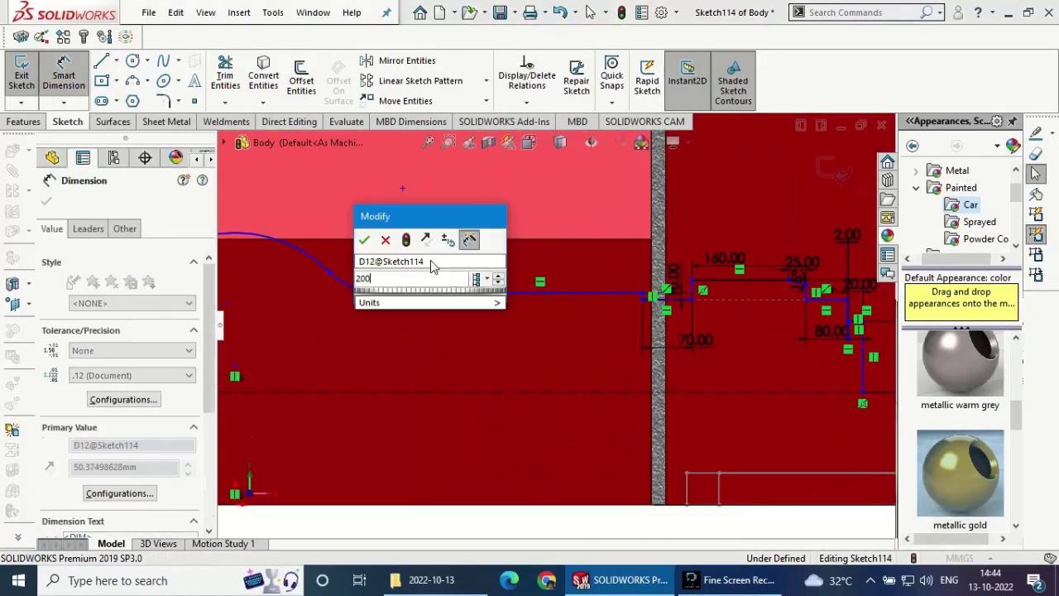
key("Return")
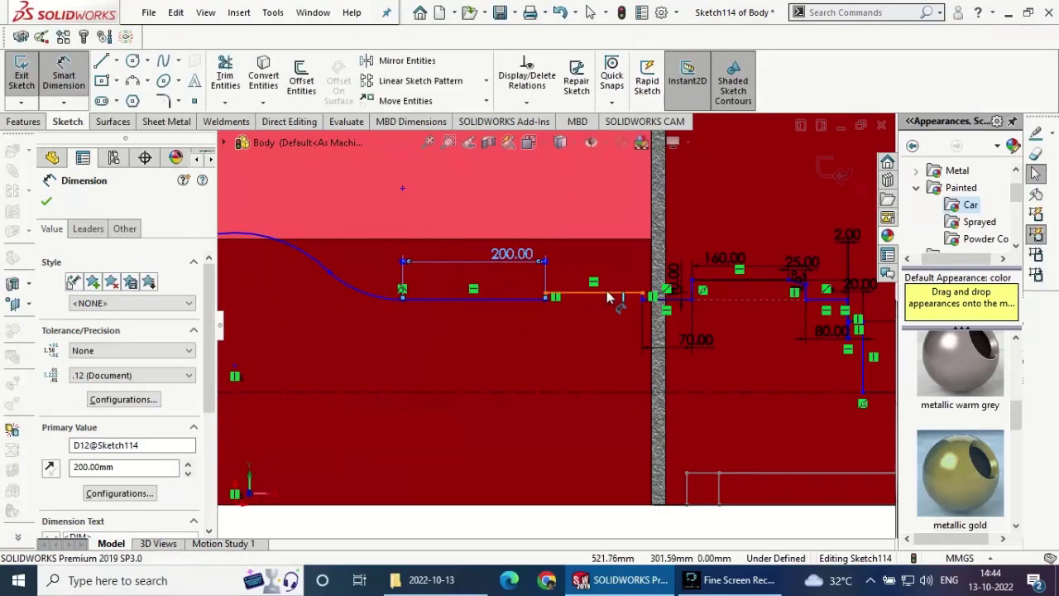
left_click(607, 292)
left_click(613, 271)
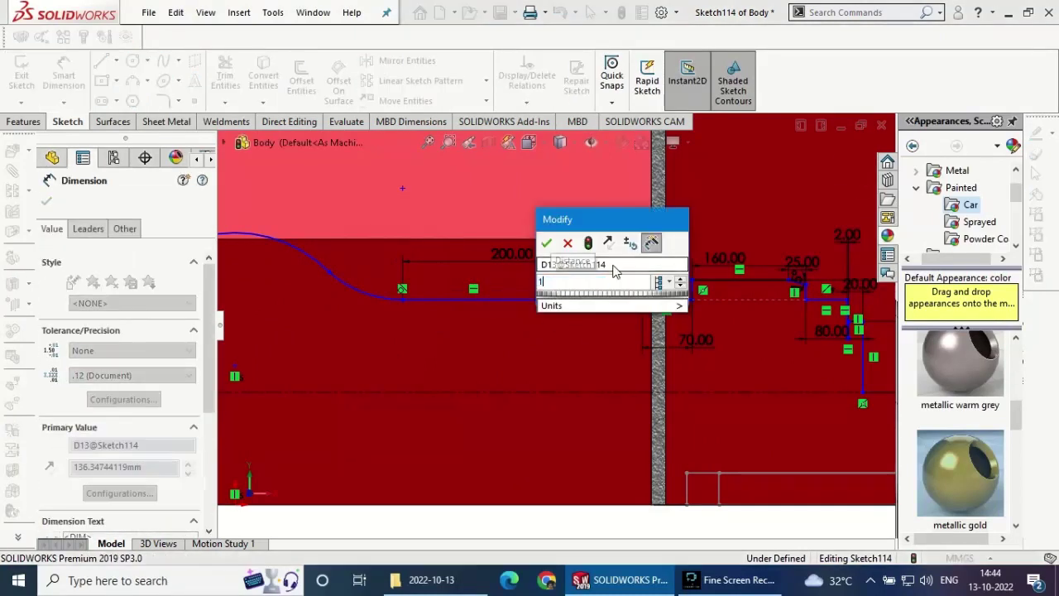
type("100")
key("Return")
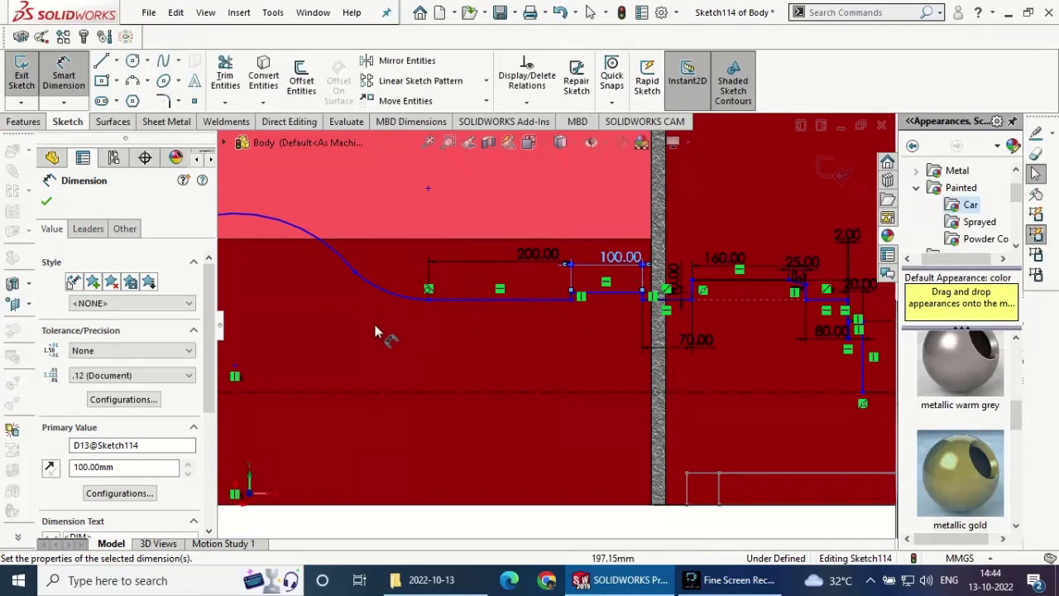
- Give the left-end arcs radii of R265 and R150
left_click(405, 293)
left_click(417, 257)
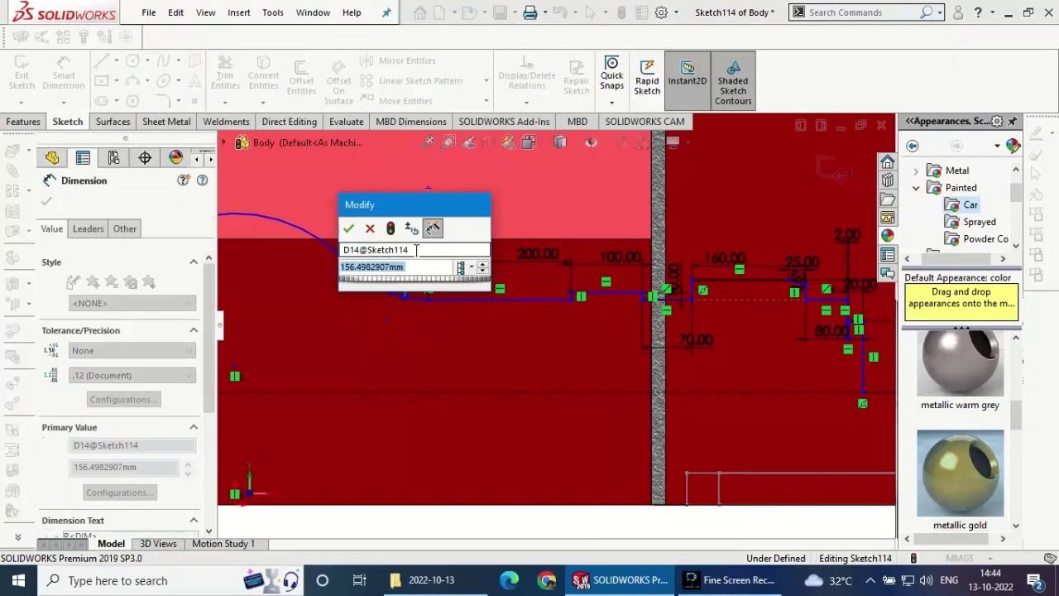
type("265")
key("Return")
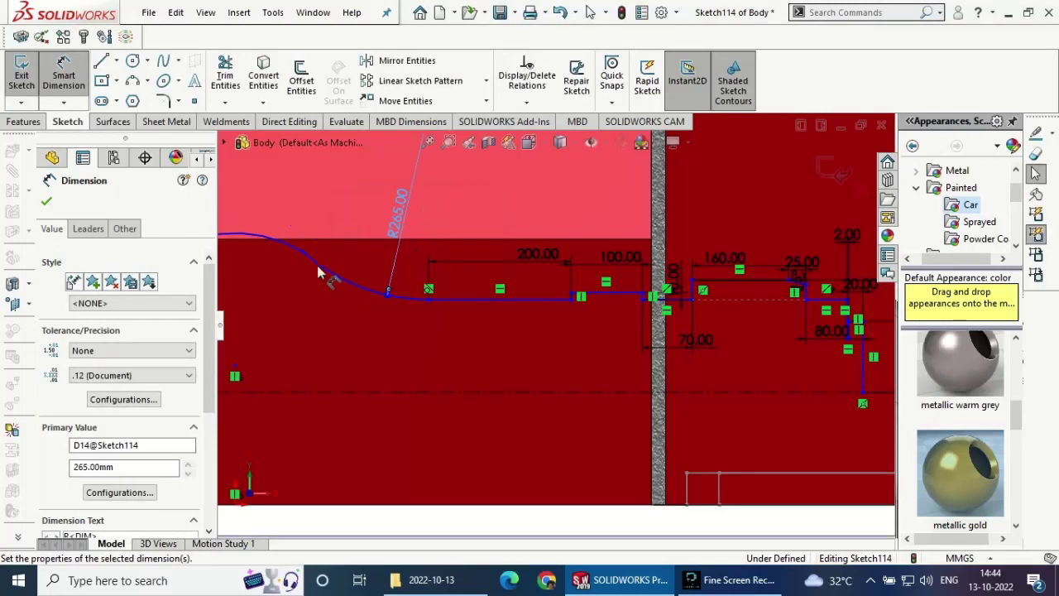
left_click(268, 239)
left_click(288, 205)
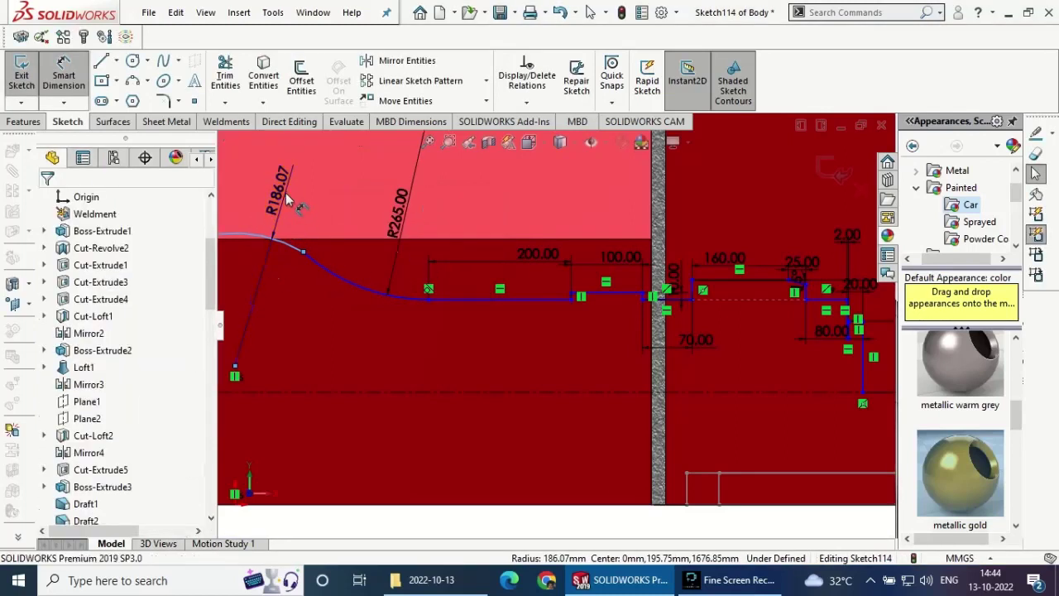
type("15")
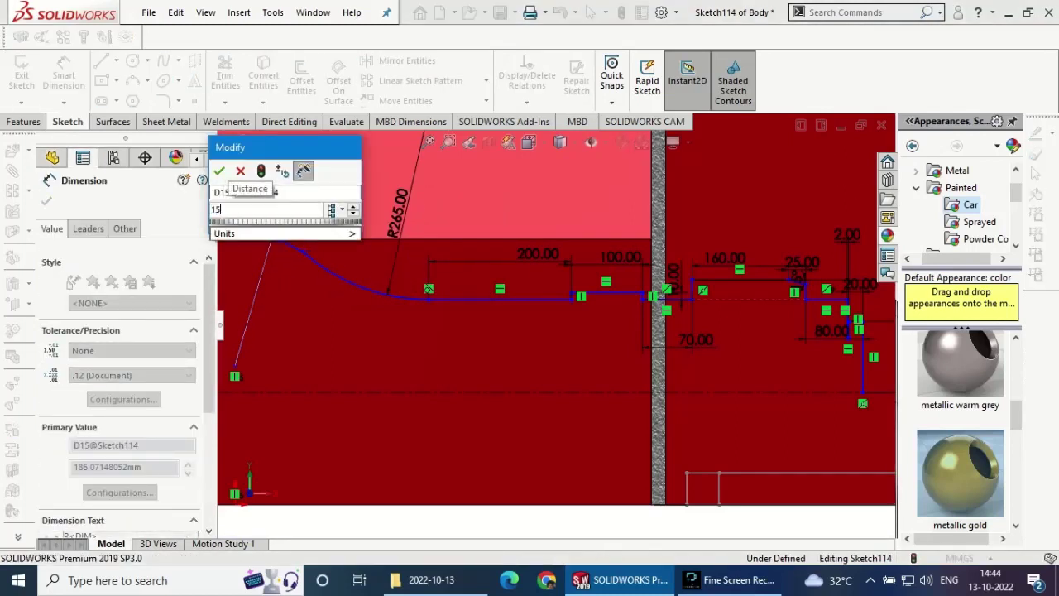
type("0")
key("Return")
- Make the R150 arc tangent to its neighbouring arc
left_click(47, 201)
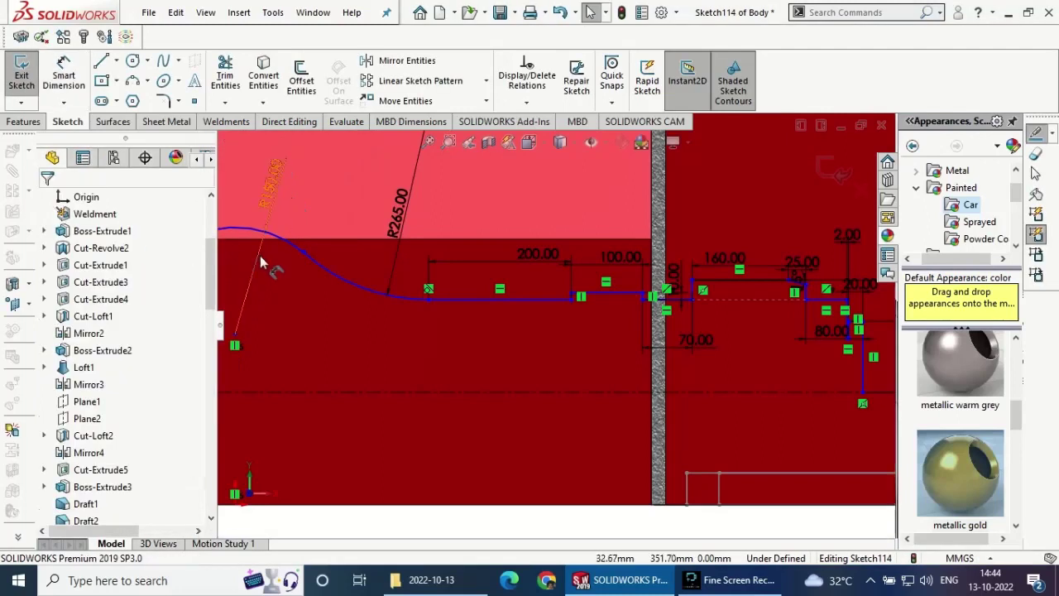
left_click(287, 243)
left_click(324, 268, "ctrl")
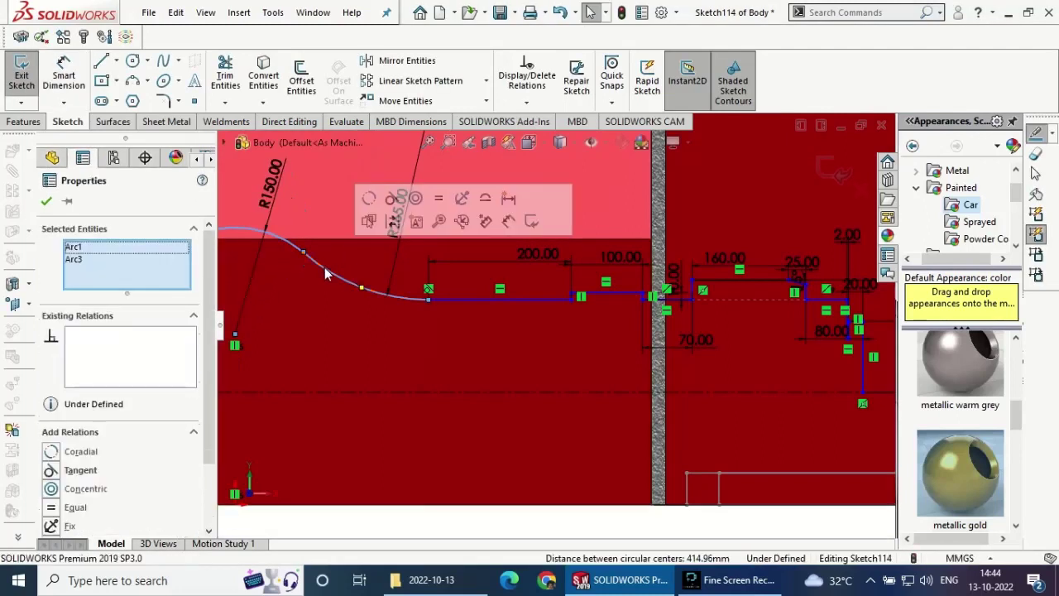
left_click(396, 198)
left_click(336, 361)
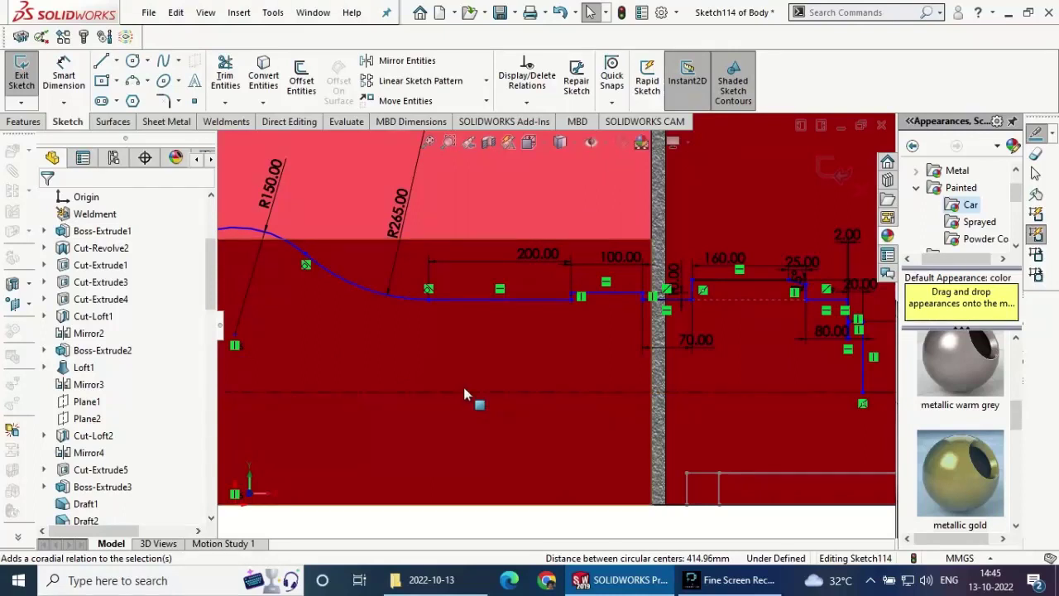
- Snap the profile's loose endpoint onto the wall edge
scroll(633, 325, "up", 2)
scroll(596, 314, "up", 2)
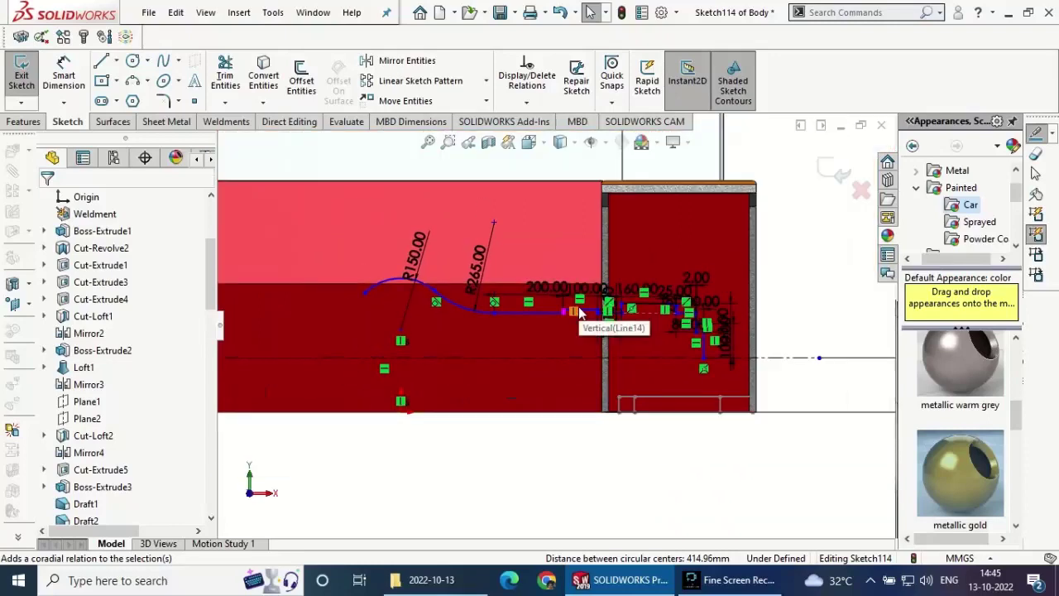
scroll(579, 313, "down", 2)
scroll(584, 331, "down", 2)
scroll(587, 351, "down", 2)
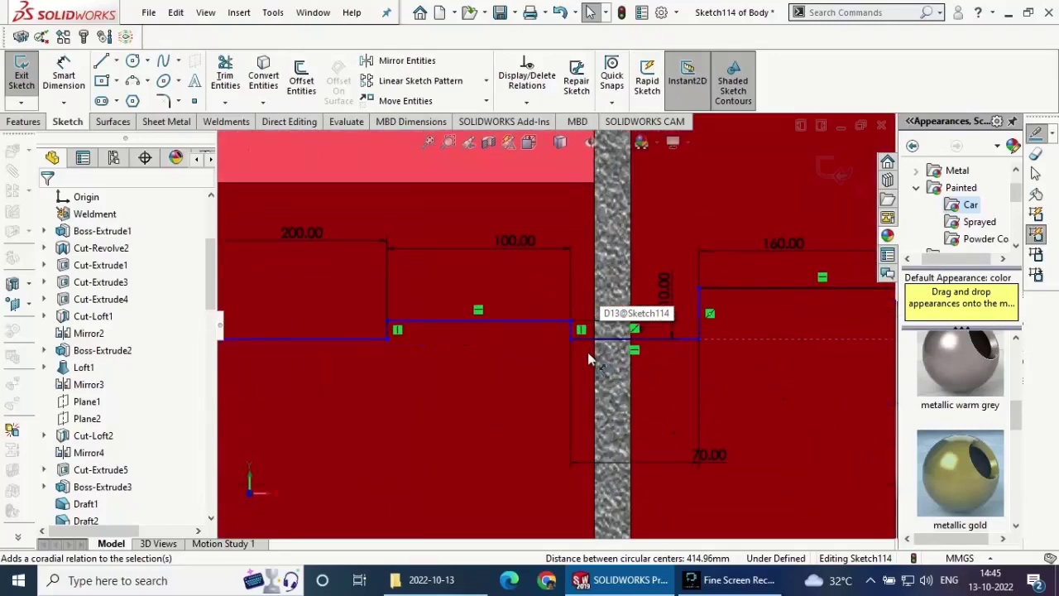
left_click(577, 341)
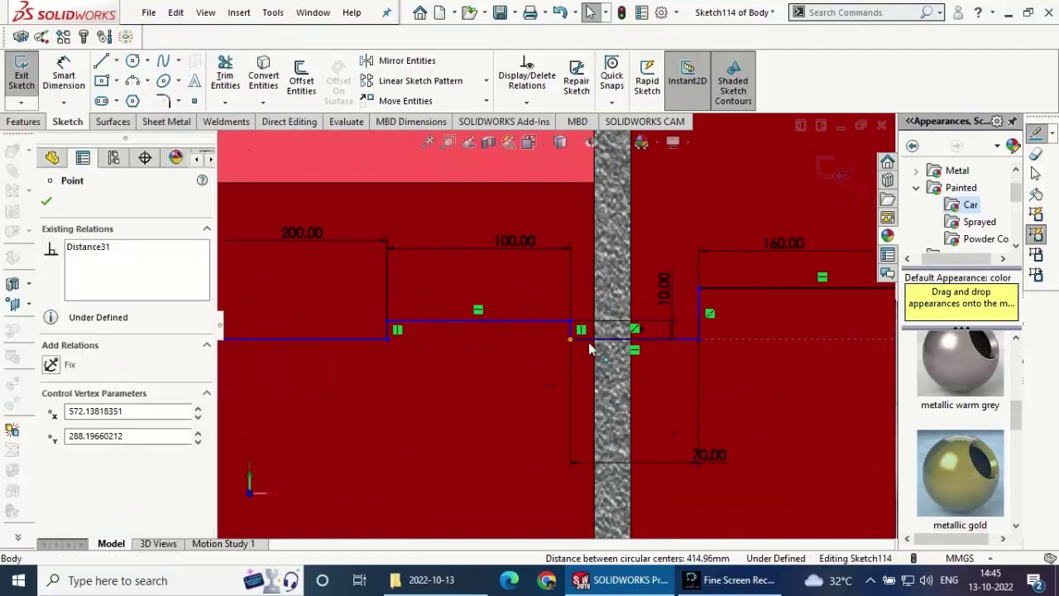
left_click_drag(589, 349, 594, 339)
- Make the 200 mm horizontal line collinear with the second horizontal line
scroll(497, 380, "up", 1)
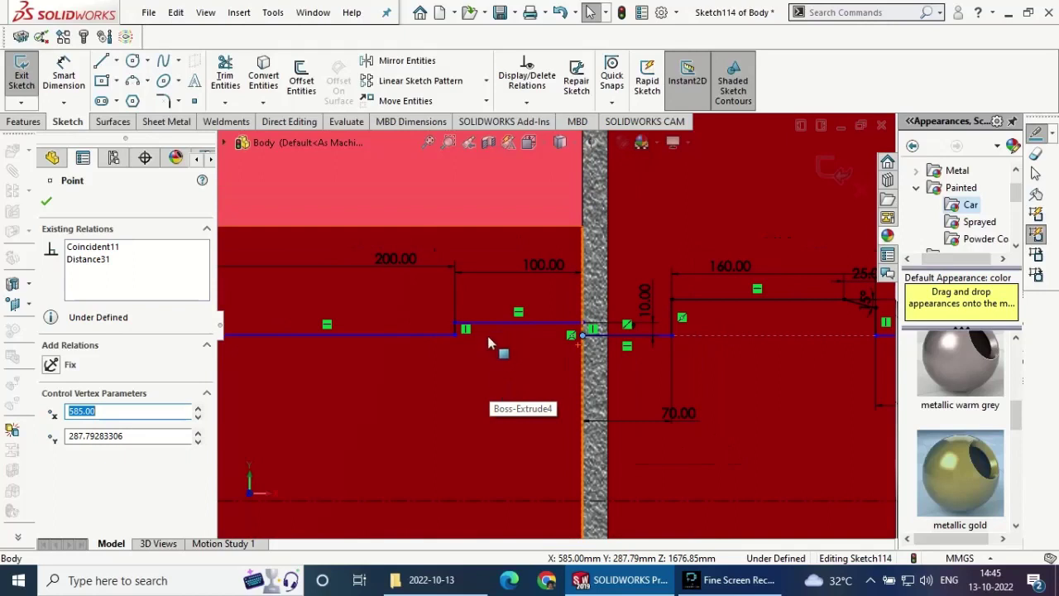
left_click(421, 335)
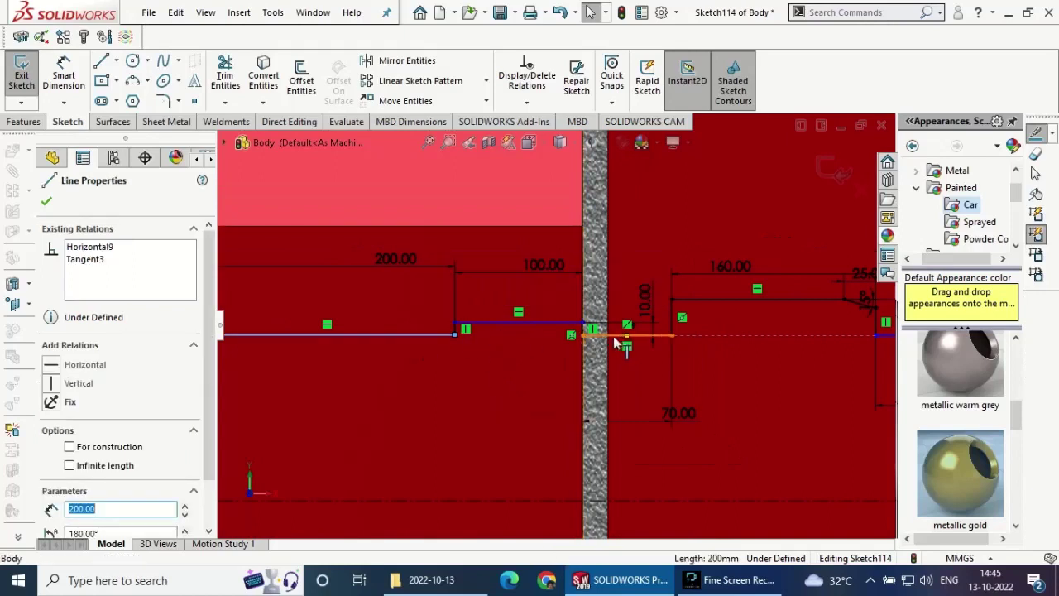
left_click(616, 342, "ctrl")
left_click(695, 271)
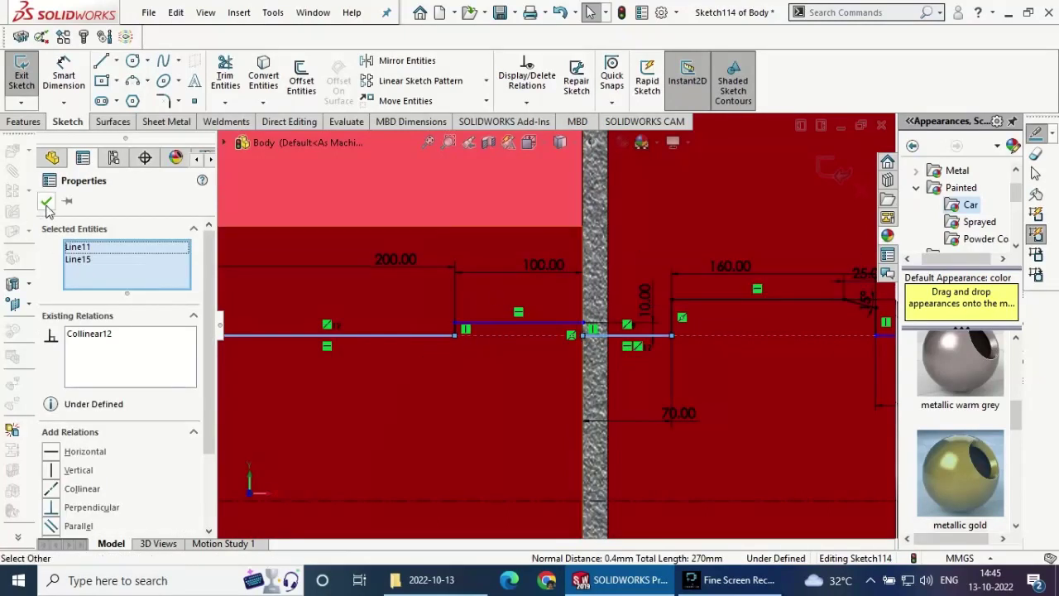
left_click(484, 424)
- In a view normal to the sketch, make the upper and lower horizontal lines collinear
scroll(484, 418, "up", 2)
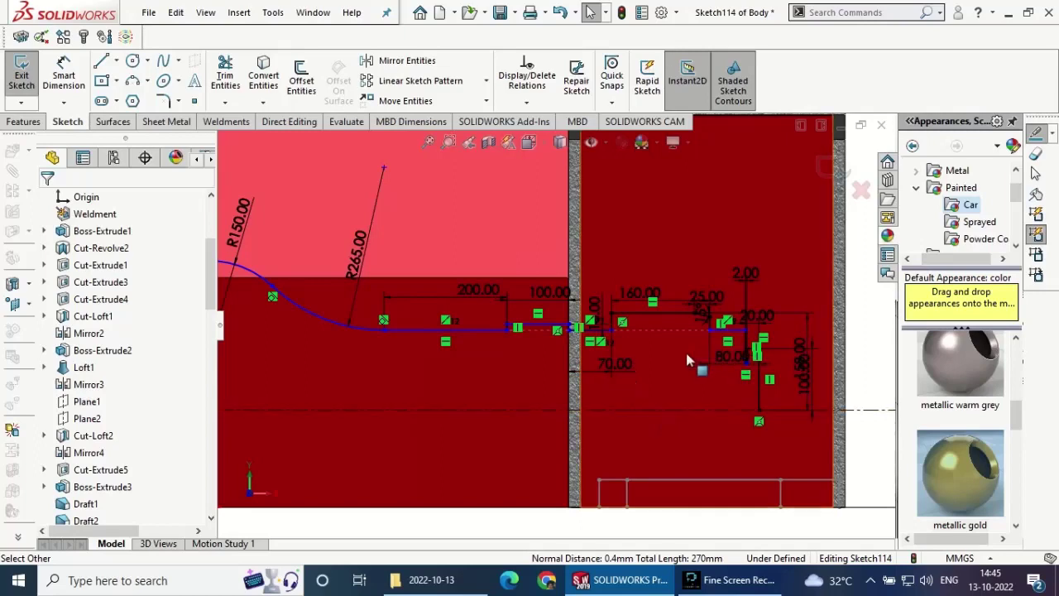
scroll(613, 335, "down", 3)
key("ctrl+8")
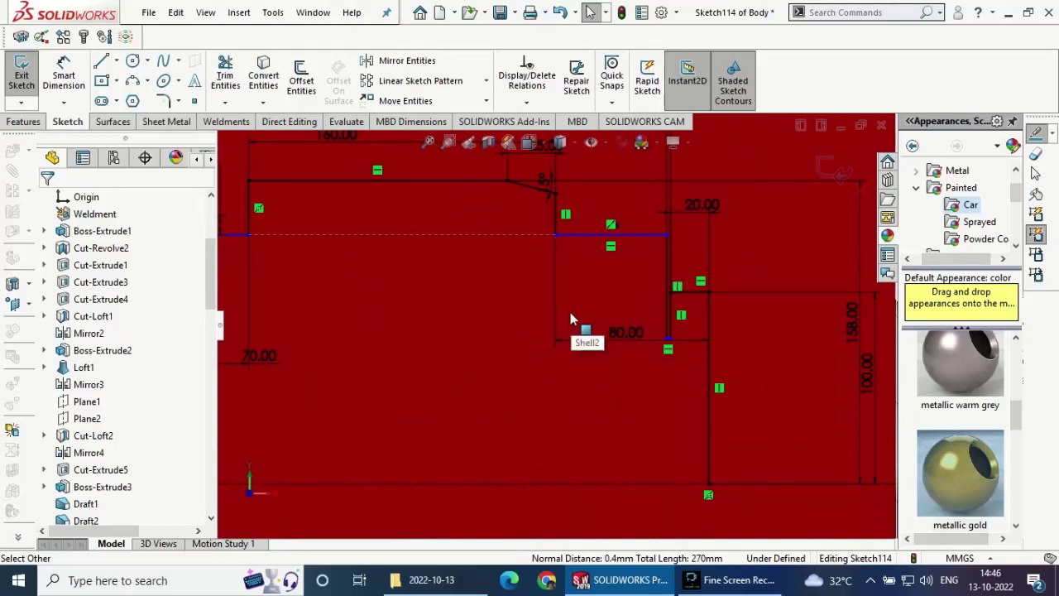
scroll(570, 312, "up", 2)
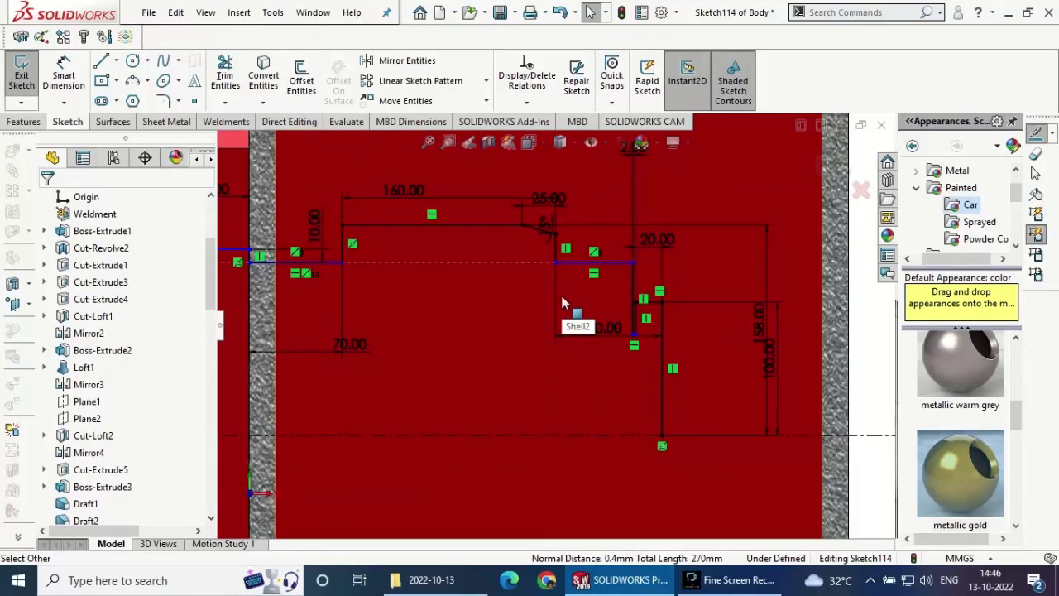
left_click(630, 263)
left_click(691, 302, "ctrl")
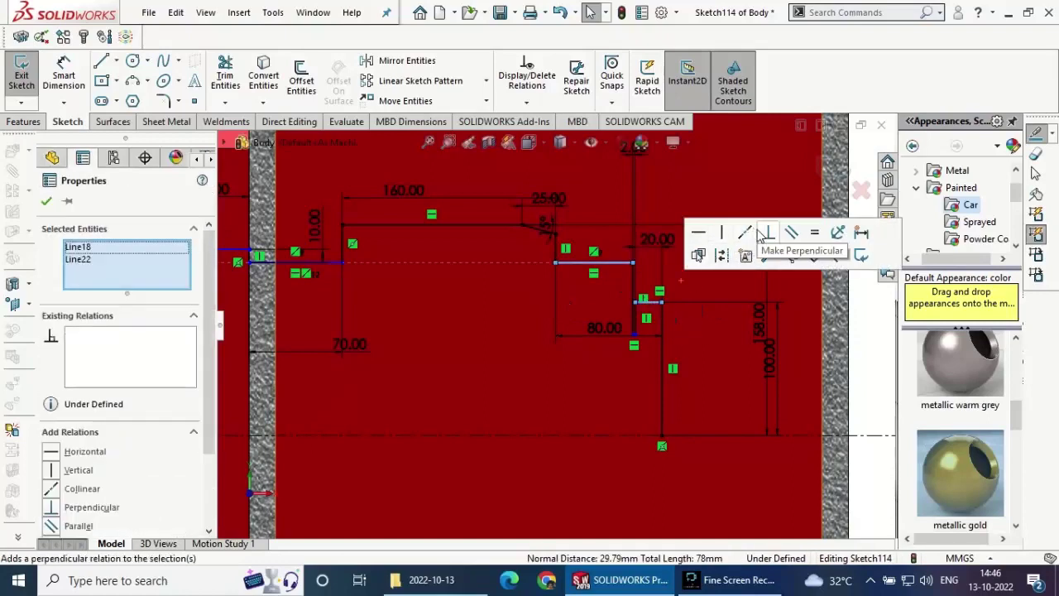
left_click(747, 232)
key("Escape")
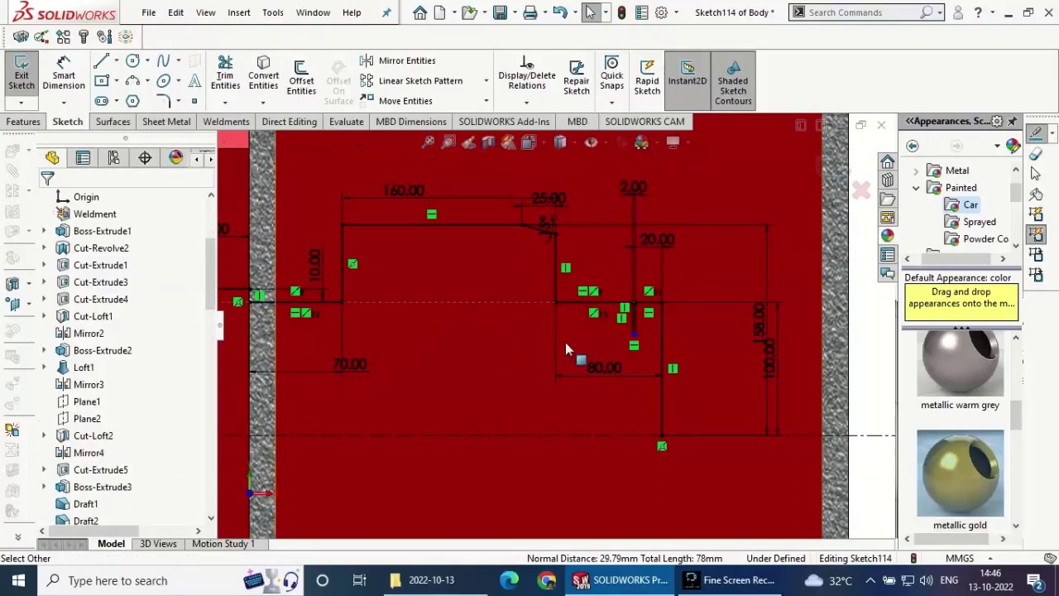
scroll(565, 342, "up", 2)
scroll(565, 341, "up", 1)
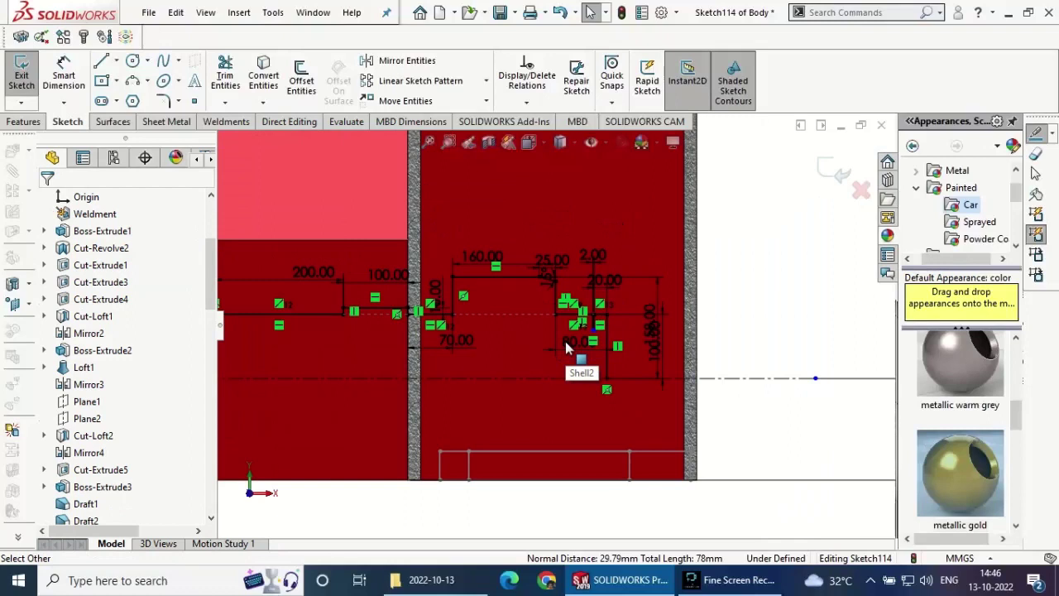
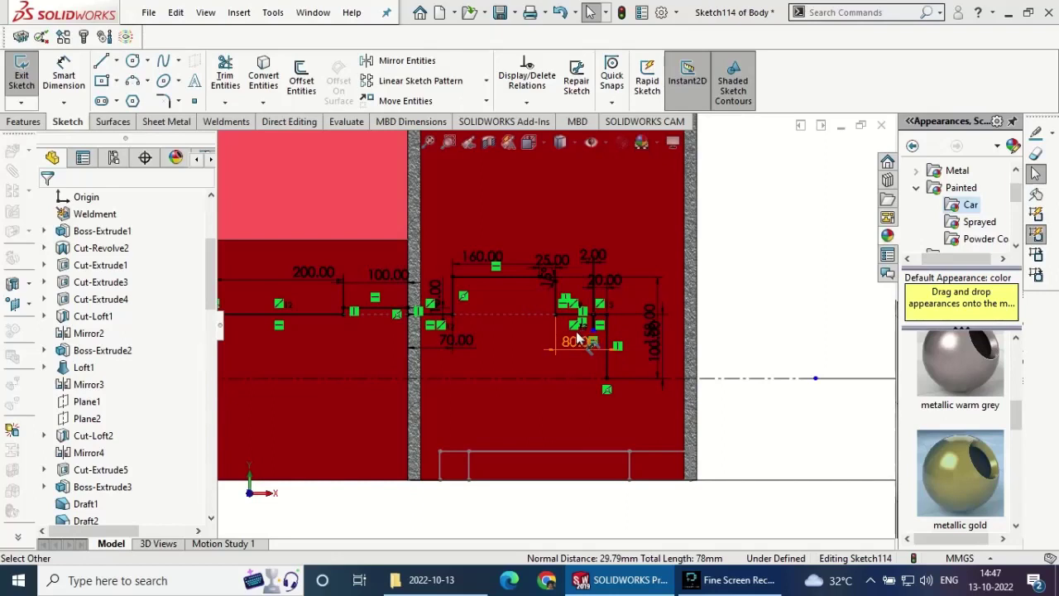
- Make the two curve points level with a Horizontal relation
scroll(454, 371, "down", 3)
scroll(453, 371, "down", 2)
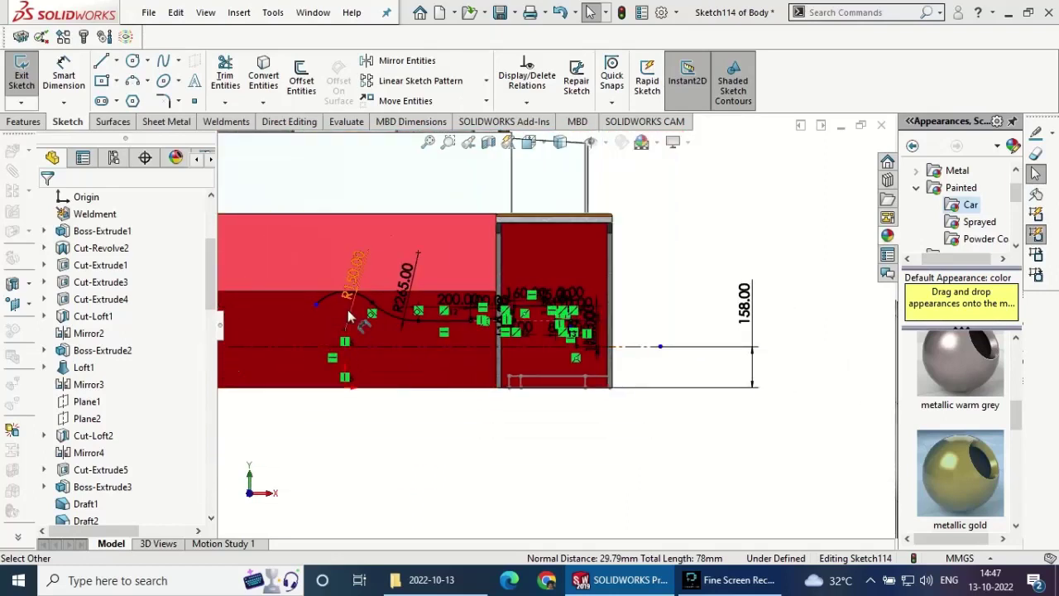
scroll(430, 319, "up", 3)
scroll(430, 319, "up", 2)
scroll(430, 320, "up", 1)
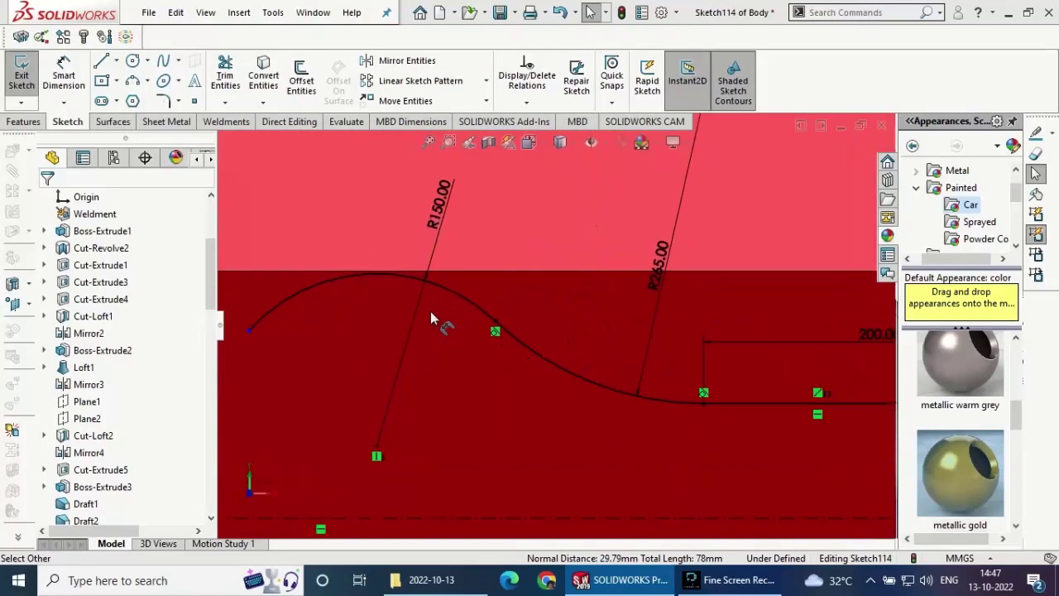
left_click(495, 327)
left_click(496, 327, "ctrl")
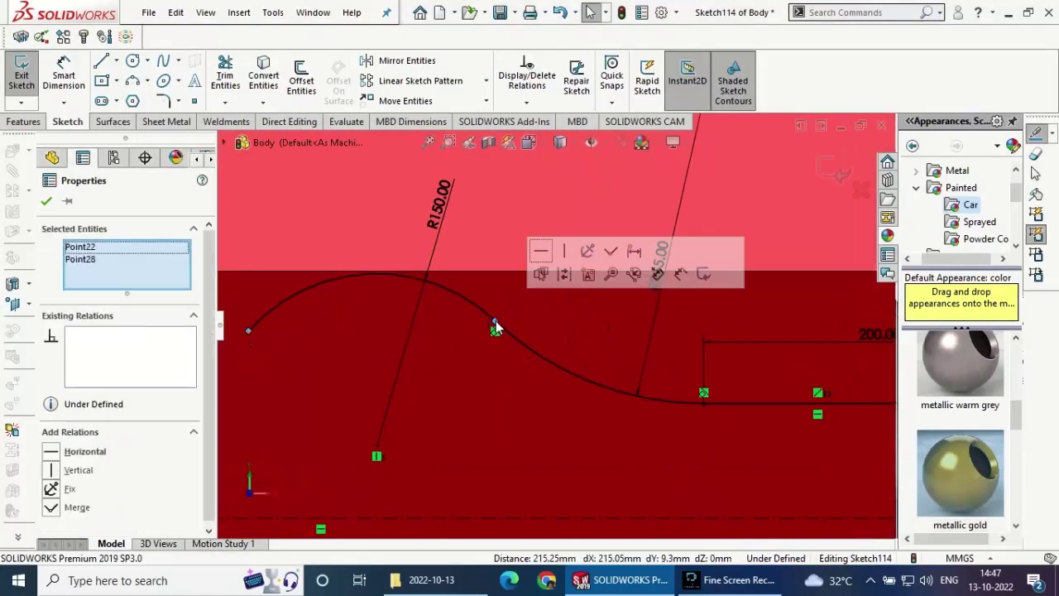
left_click(539, 246)
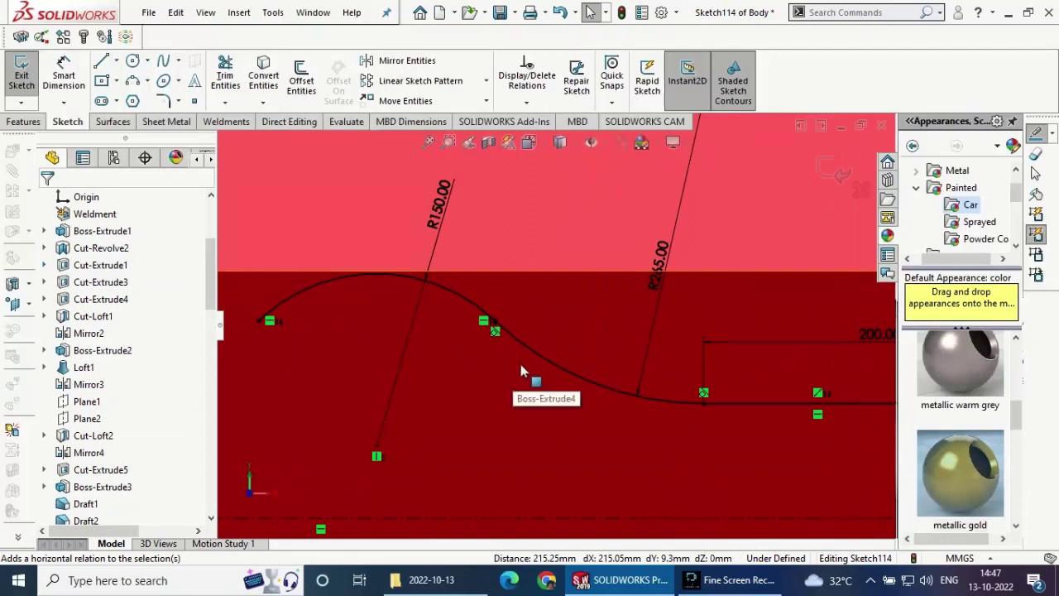
- Dimension the short vertical line to 20 mm, fully defining the sketch
scroll(521, 365, "down", 3)
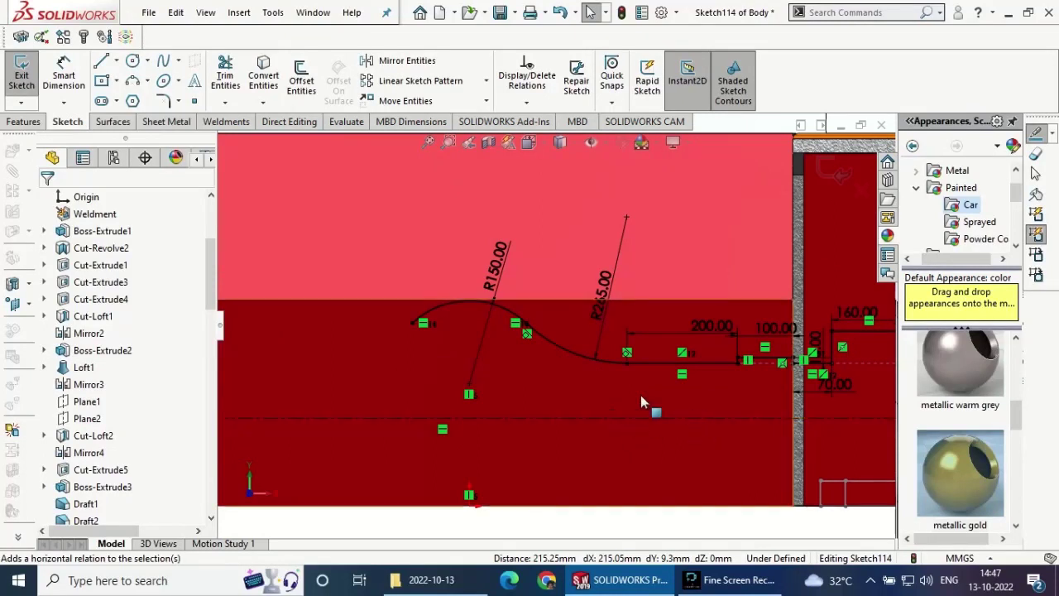
scroll(641, 399, "down", 2)
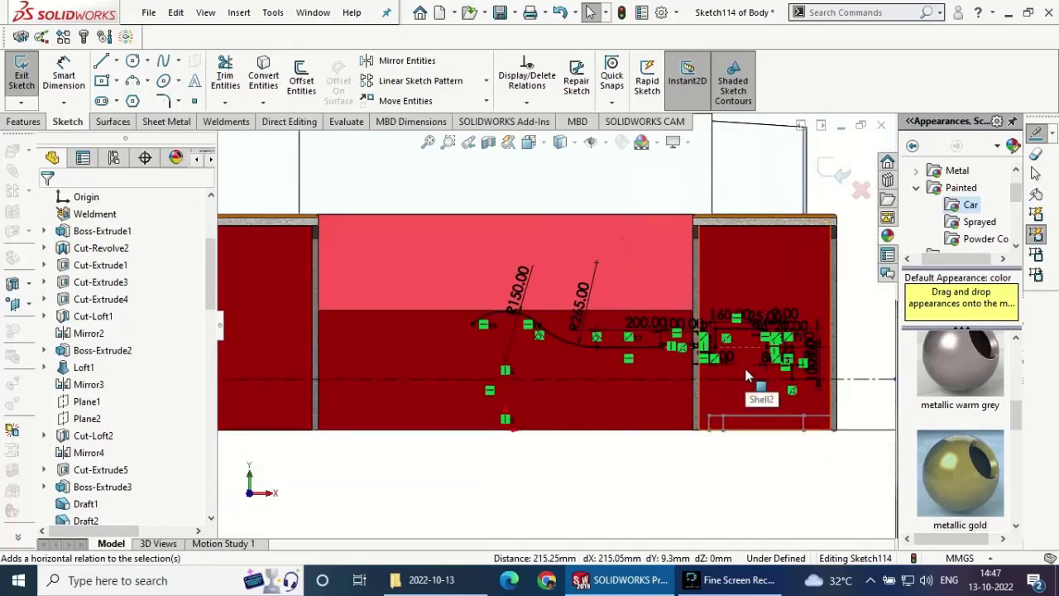
scroll(763, 352, "up", 3)
scroll(763, 352, "up", 3)
scroll(717, 348, "up", 2)
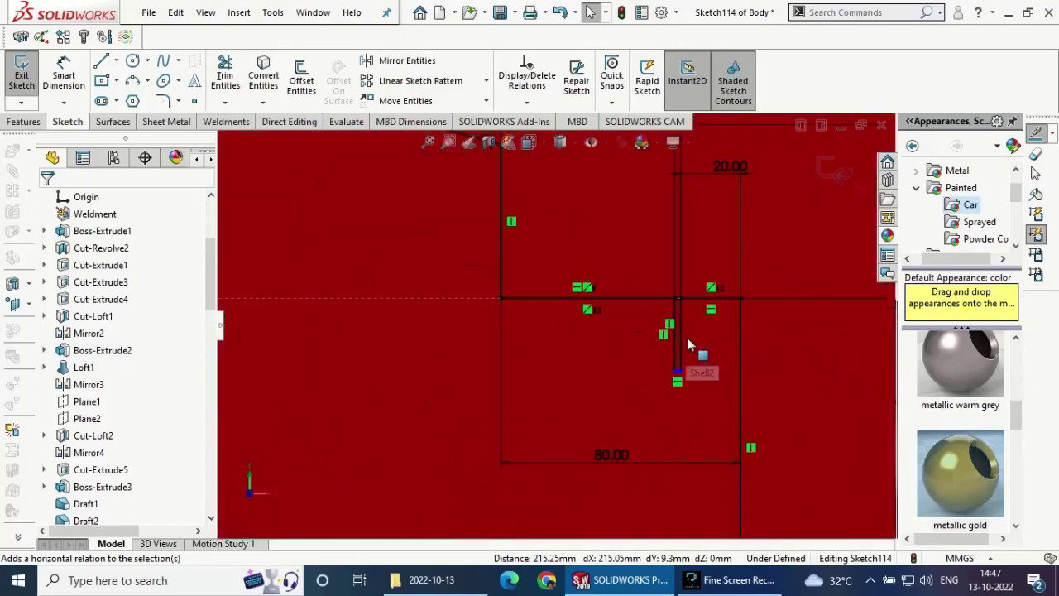
scroll(662, 368, "up", 2)
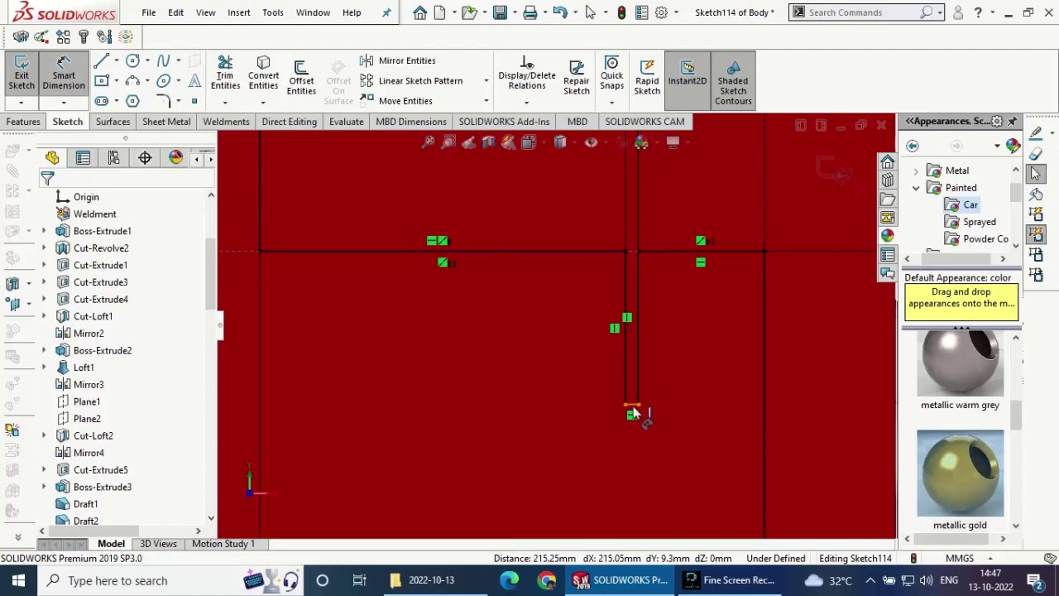
left_click(633, 405)
left_click(556, 242)
left_click(553, 332)
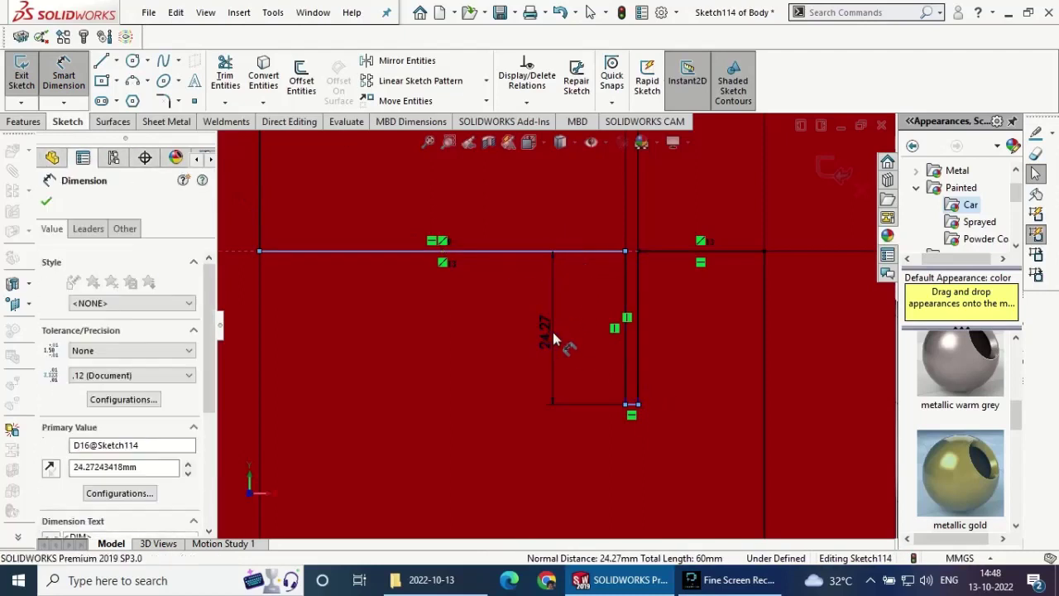
type("20")
key("Return")
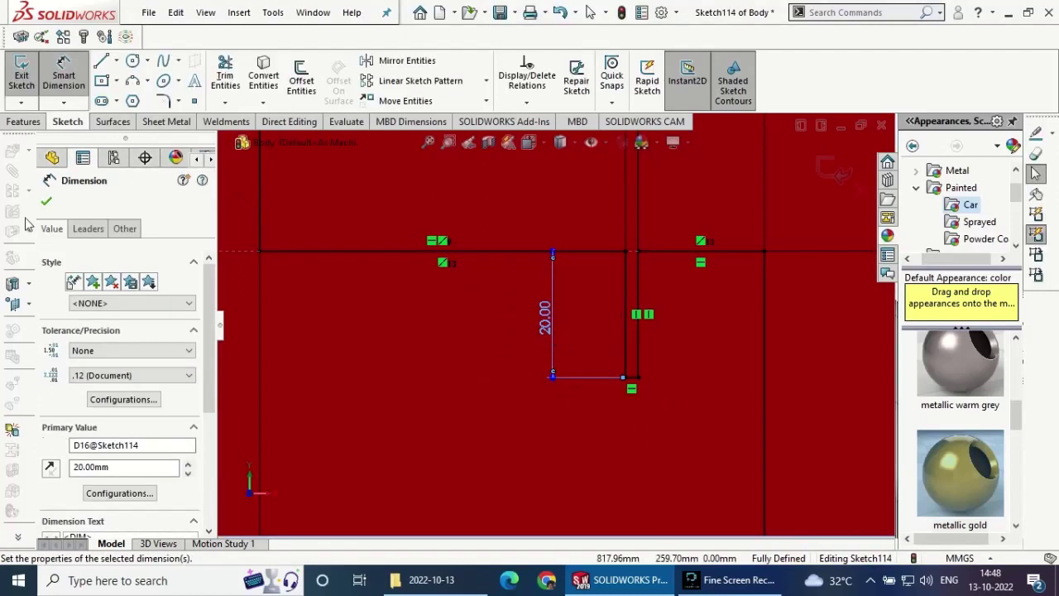
left_click(47, 202)
scroll(753, 348, "up", 2)
scroll(742, 336, "up", 2)
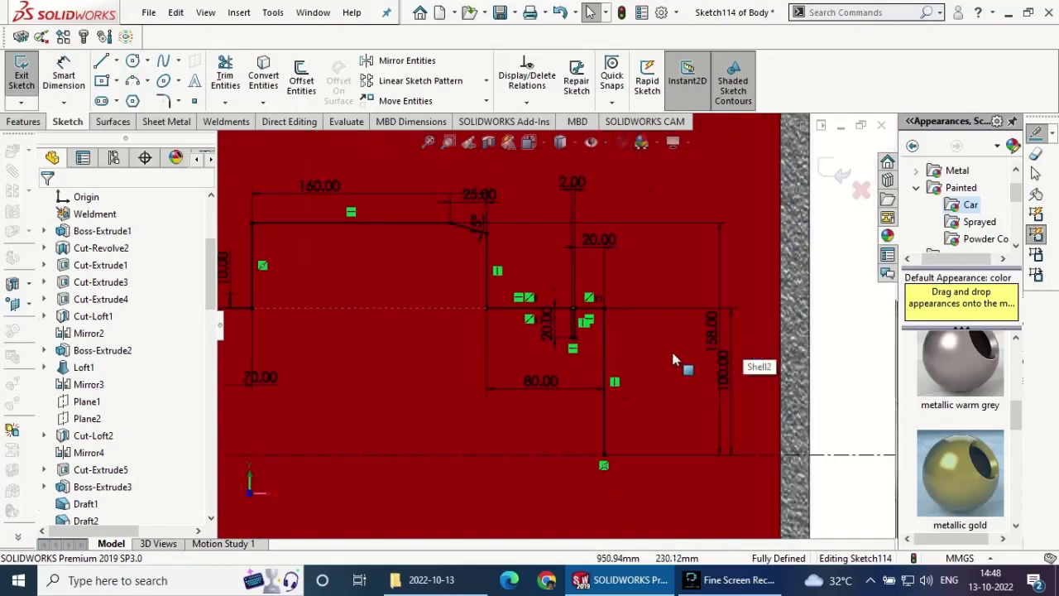
scroll(646, 368, "up", 2)
scroll(608, 367, "up", 2)
scroll(571, 367, "up", 2)
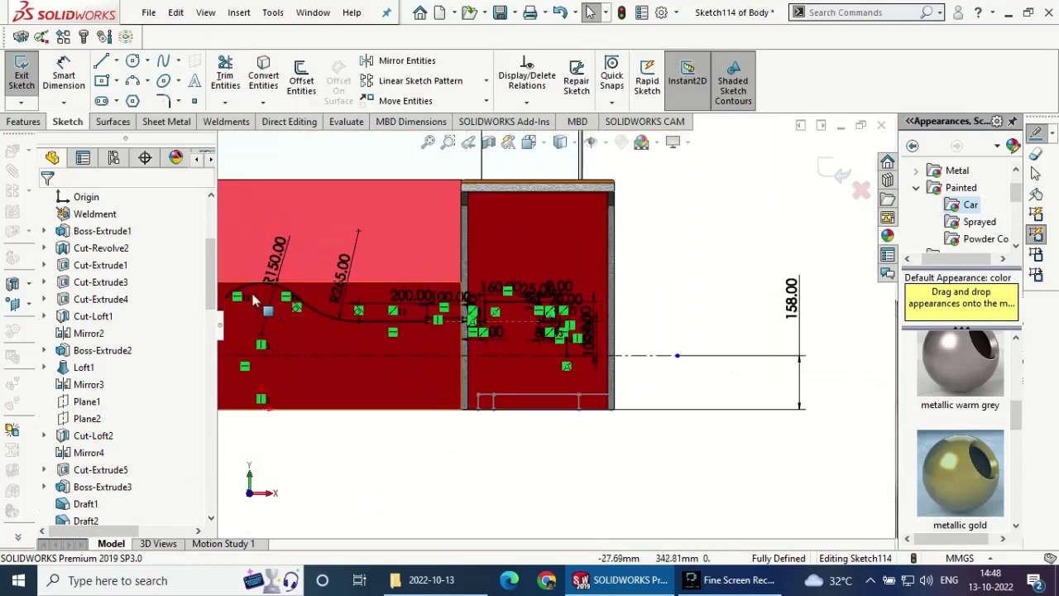
- Draw a vertical centreline from the curve's top point down to the bottom edge
left_click(116, 60)
left_click(133, 96)
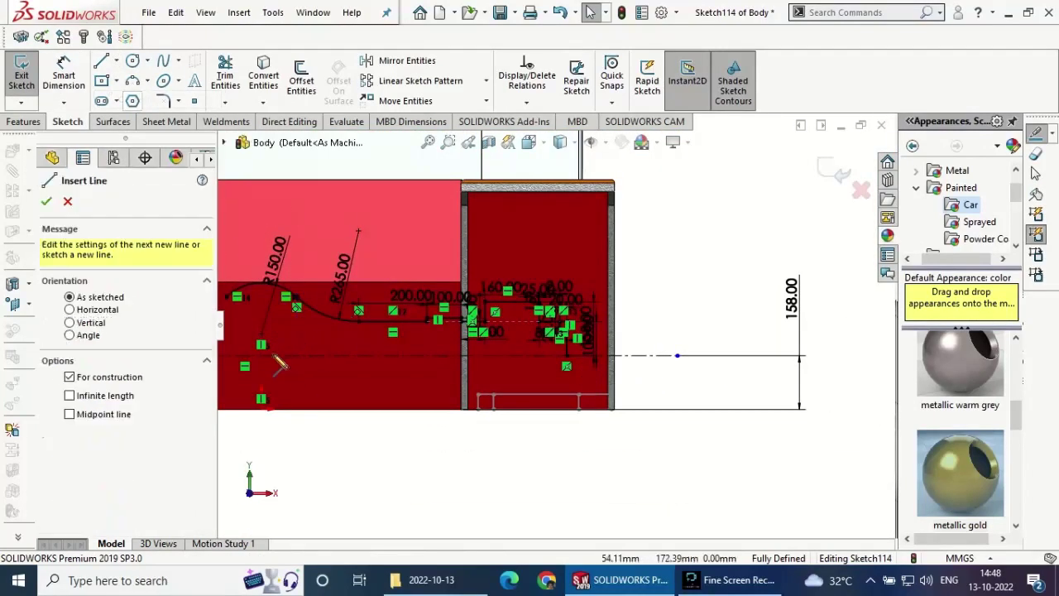
left_click(262, 343)
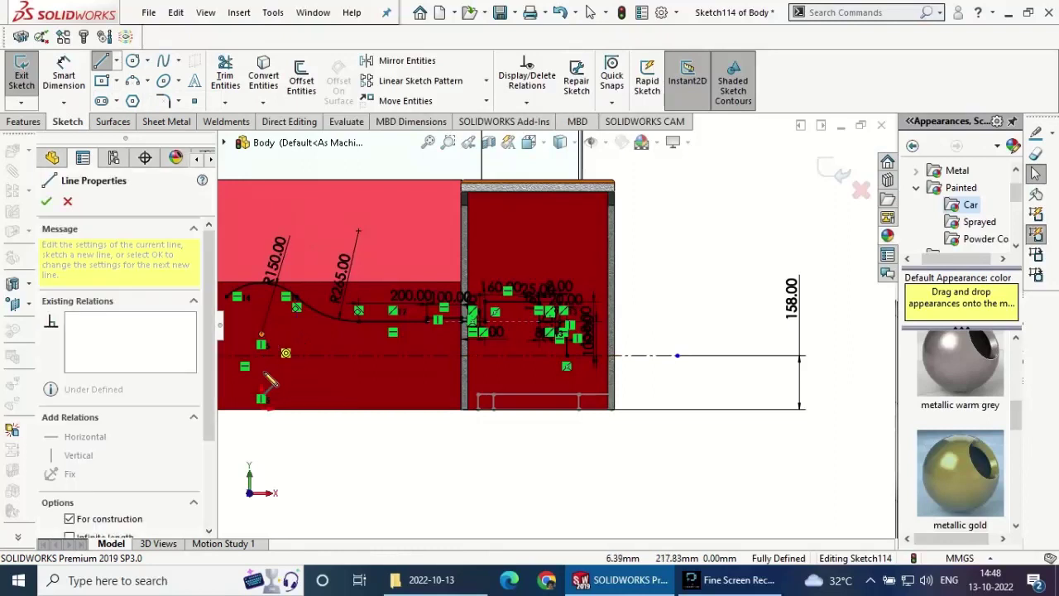
left_click(261, 409)
right_click(369, 403)
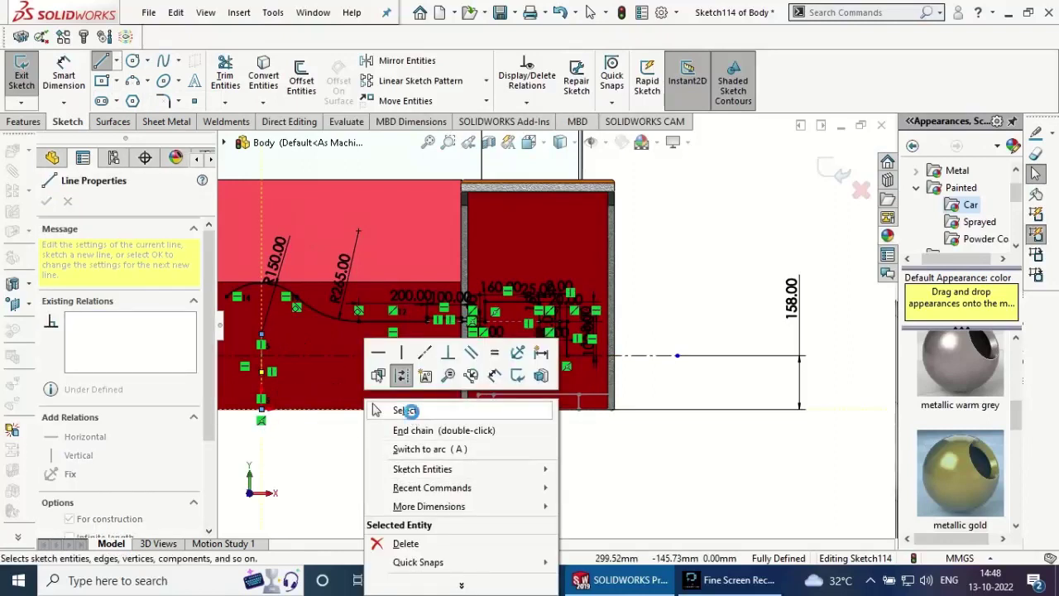
left_click(405, 410)
- Mirror the profile lines and arc about the new vertical centreline
left_click(407, 61)
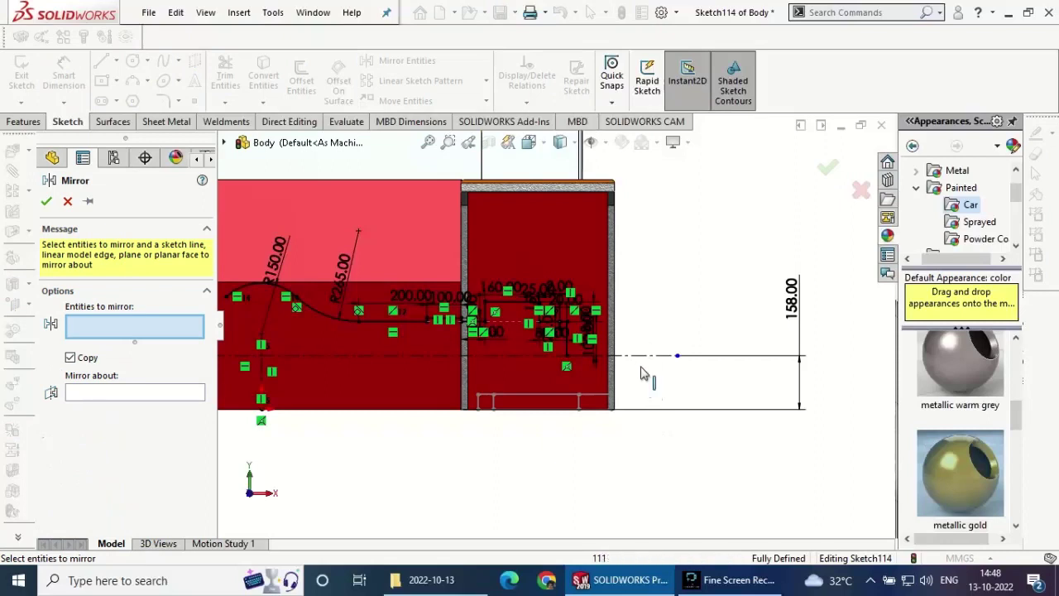
mouse_move(671, 418)
left_mouse_down()
mouse_move(317, 273)
mouse_move(327, 277)
left_mouse_up()
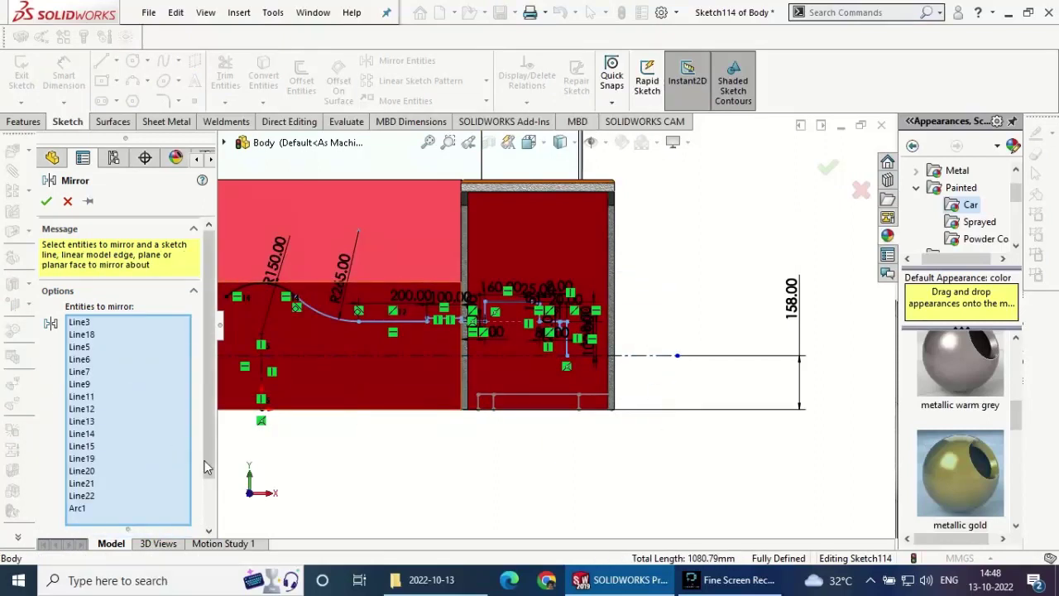
scroll(124, 414, "down", 3)
left_click(128, 520)
left_click(264, 367)
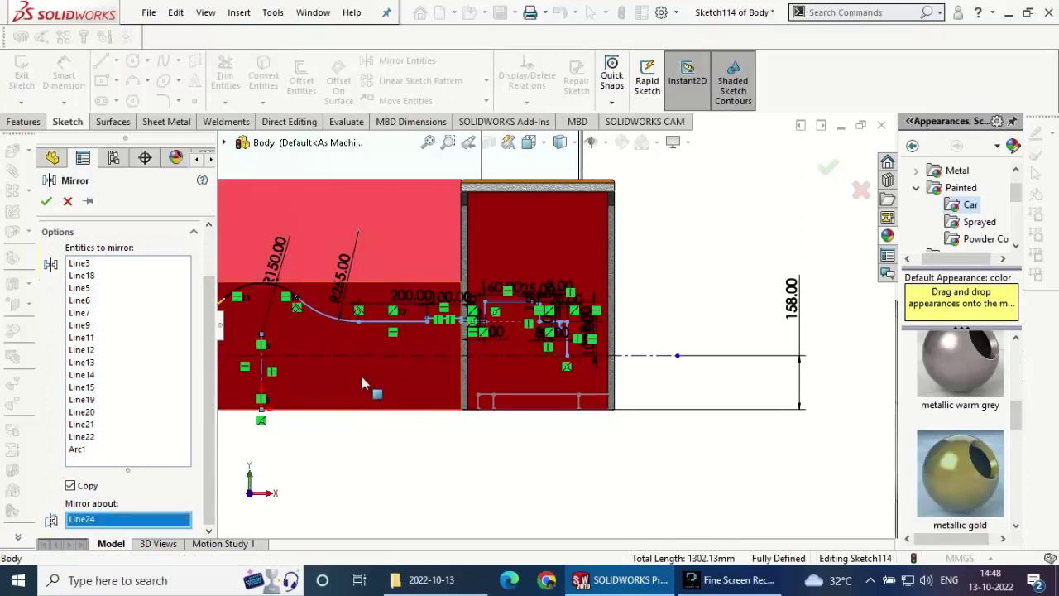
scroll(365, 380, "up", 2)
scroll(265, 414, "up", 1)
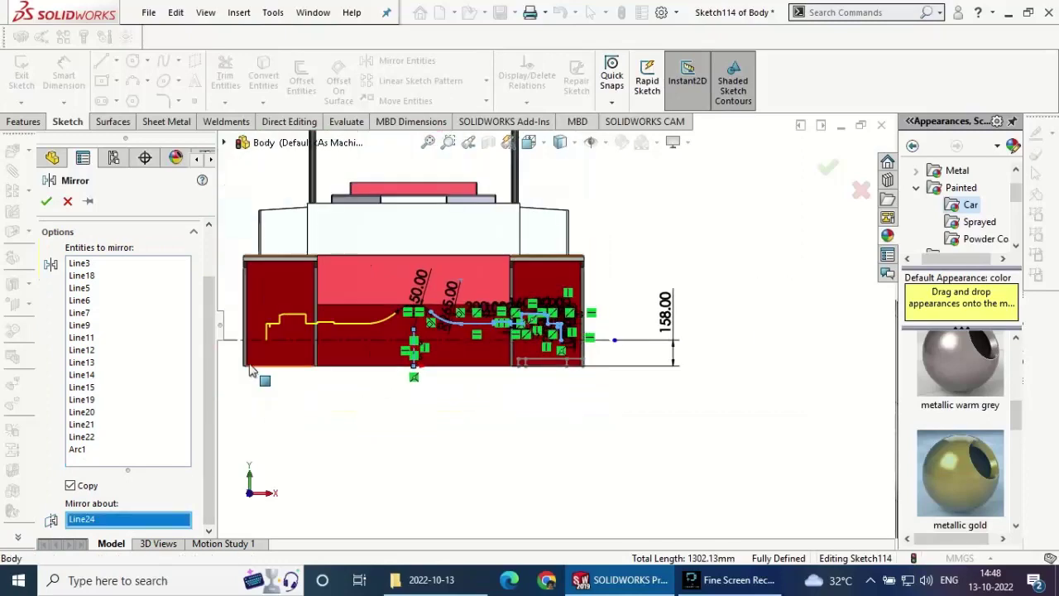
left_click(46, 201)
- Draw a long horizontal centreline beneath the profile
left_click(99, 64)
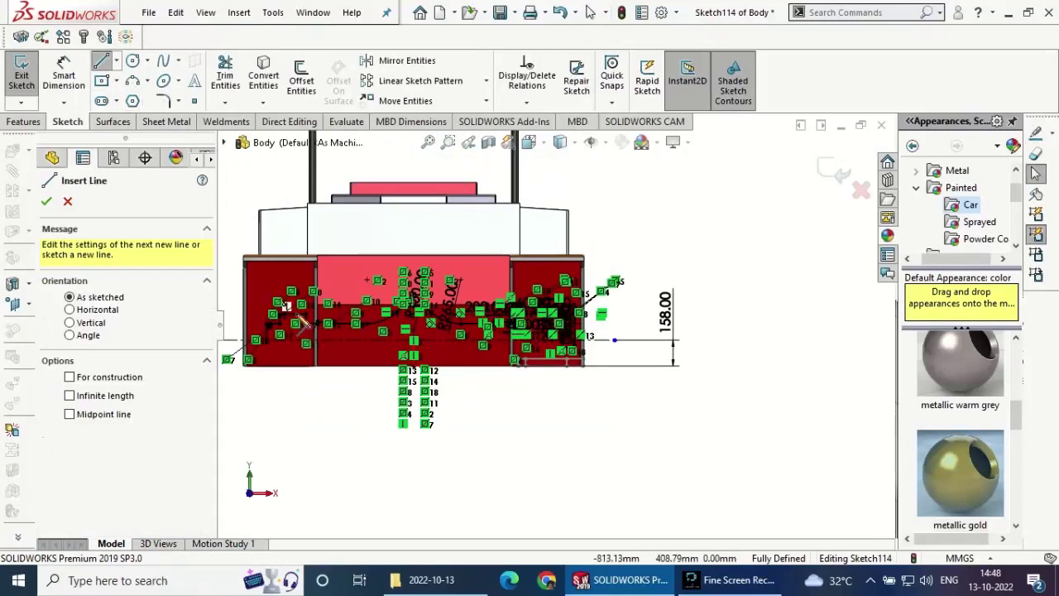
scroll(298, 370, "down", 1)
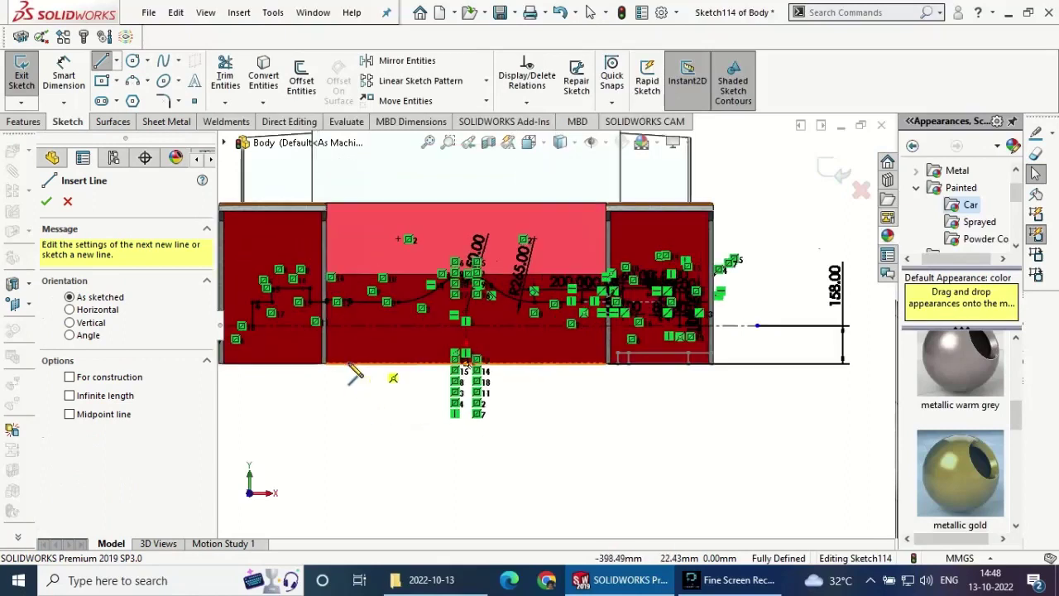
scroll(298, 370, "down", 1)
left_click(68, 201)
left_click(317, 322)
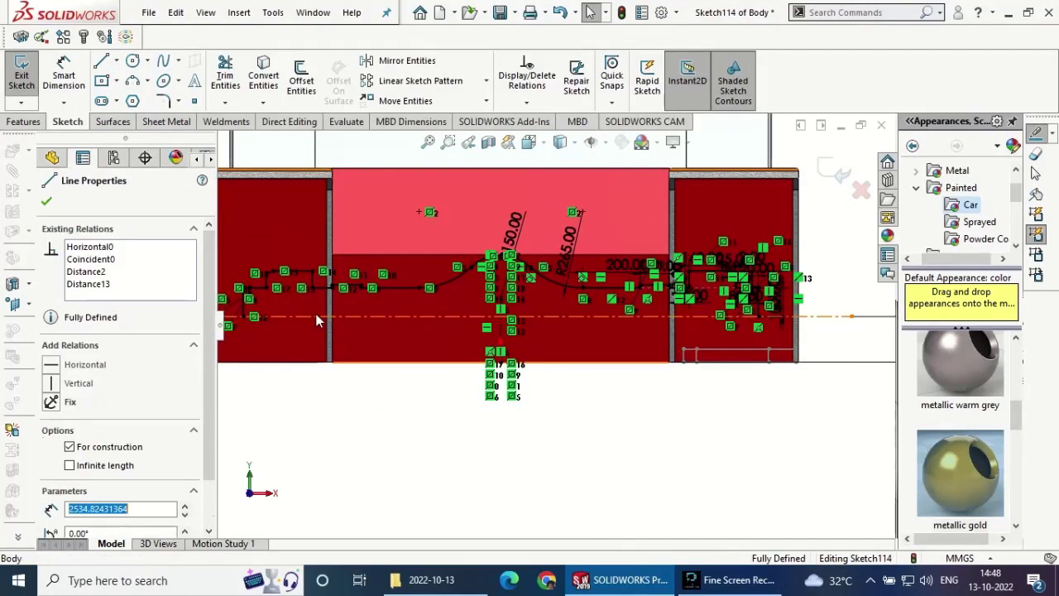
left_click(455, 436)
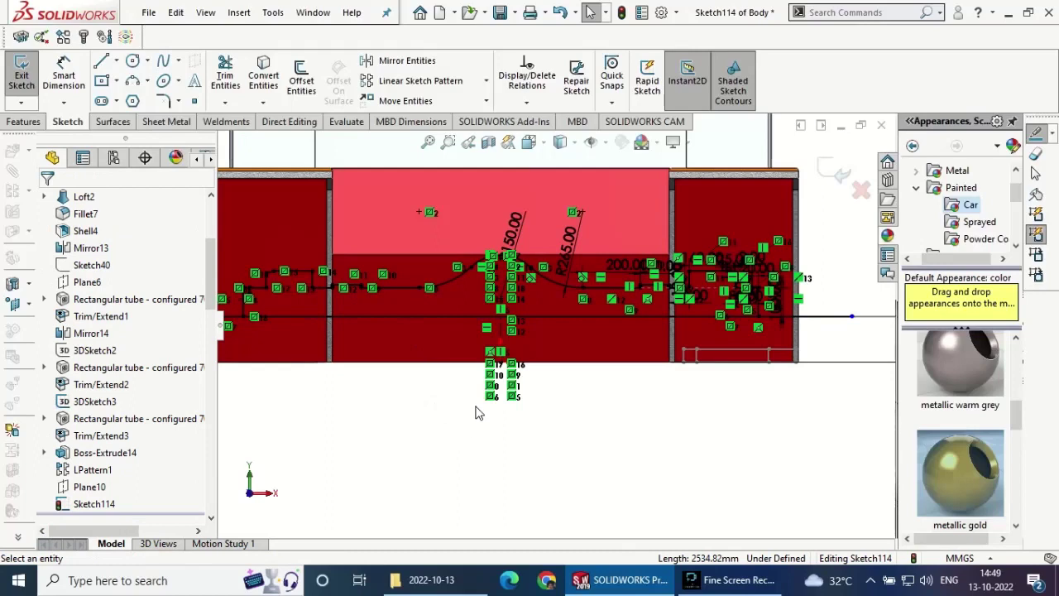
- Trim the sketch entities and start a Revolved Cut from the sketch
left_click(226, 75)
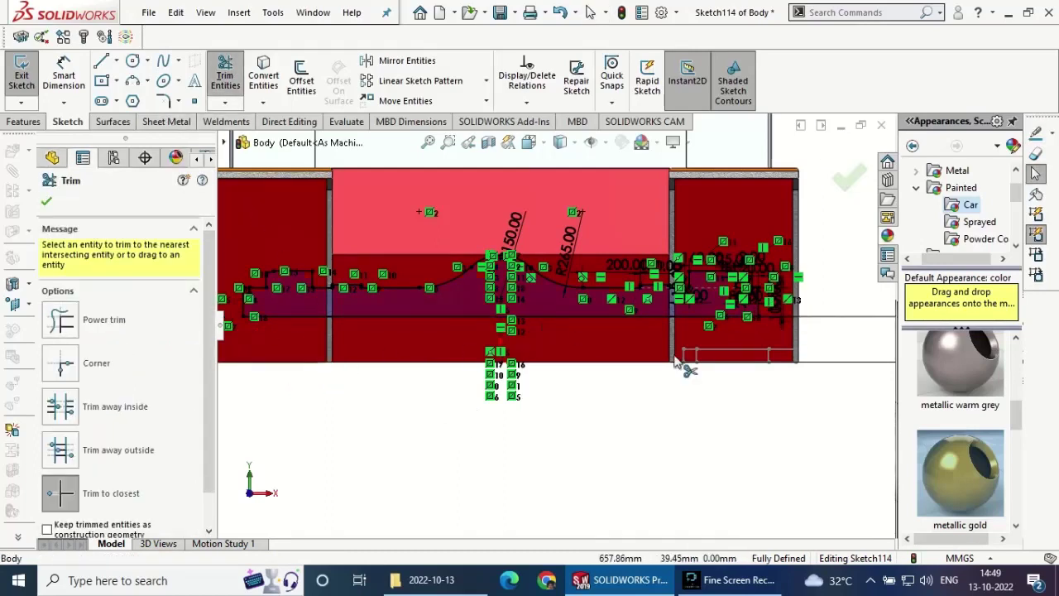
left_click(46, 201)
left_click(25, 121)
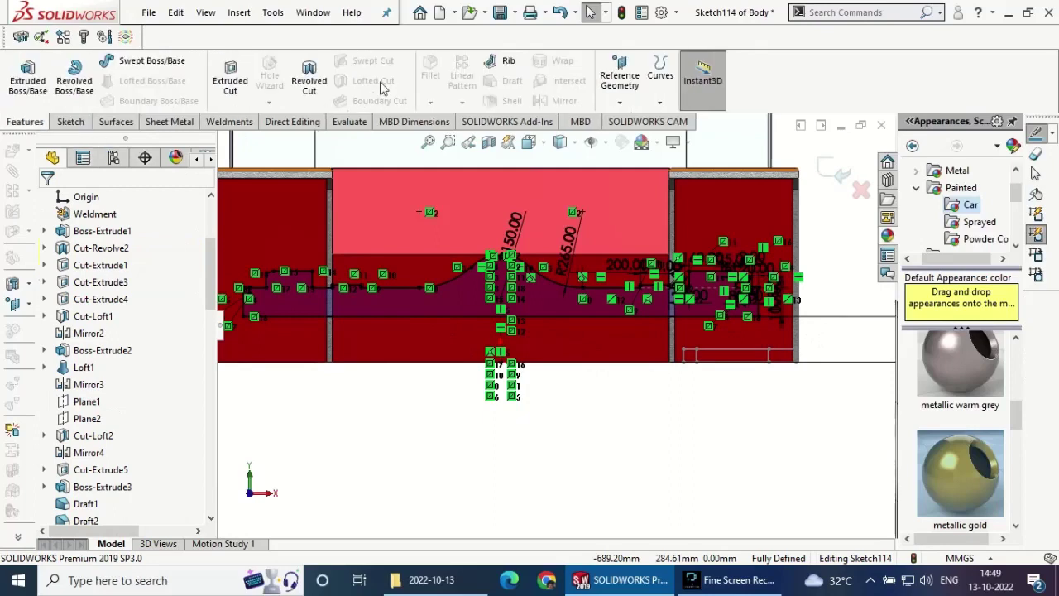
left_click(308, 79)
- Preview a 360° revolved cut around Line1, inspect it, return to Front view and cancel
left_click(431, 315)
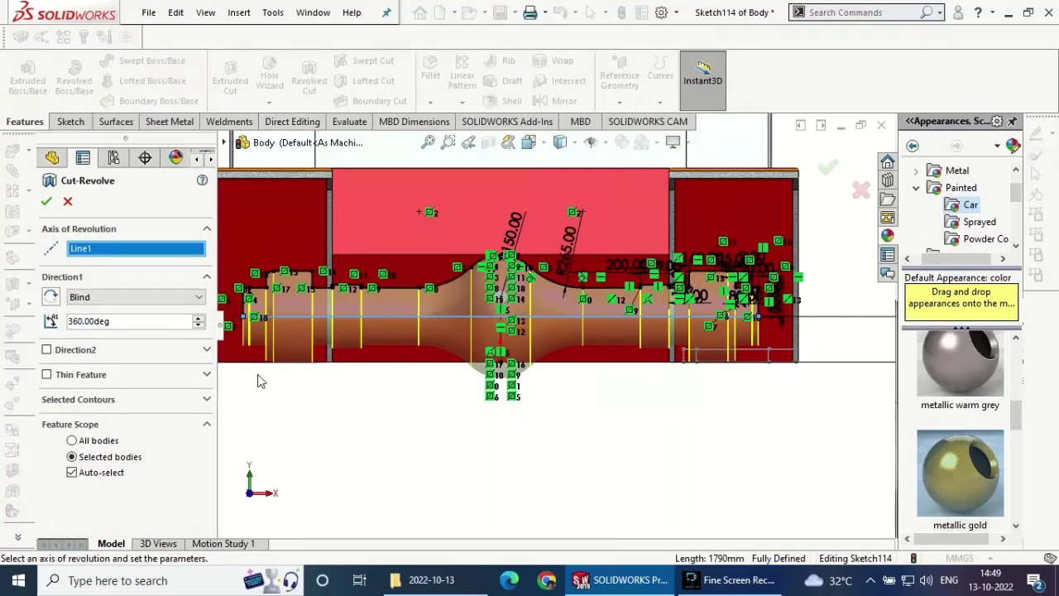
key("z")
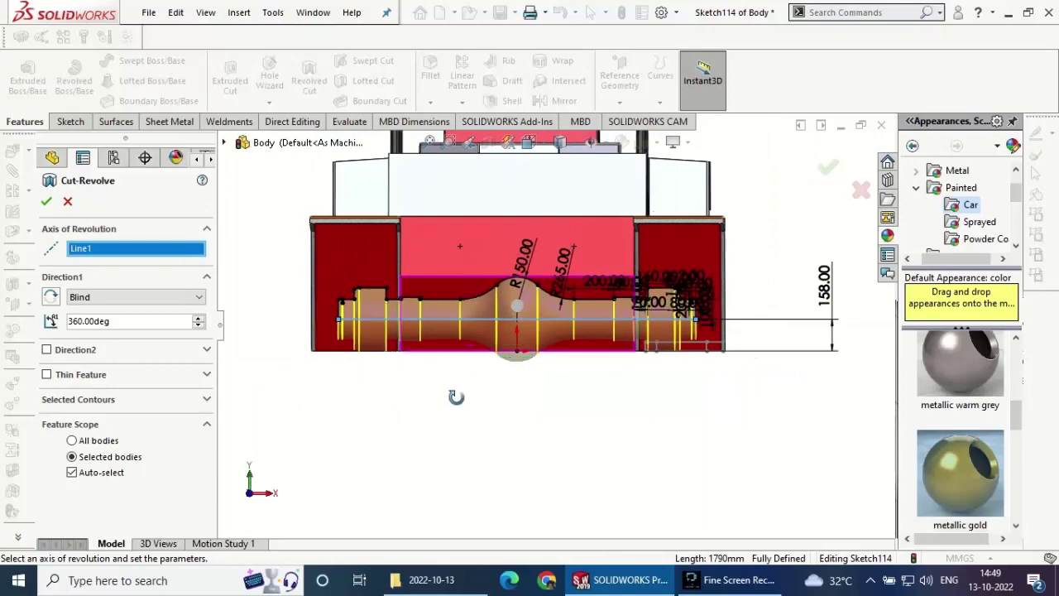
mouse_move(463, 404)
middle_mouse_down()
mouse_move(435, 407)
mouse_move(390, 459)
middle_mouse_up()
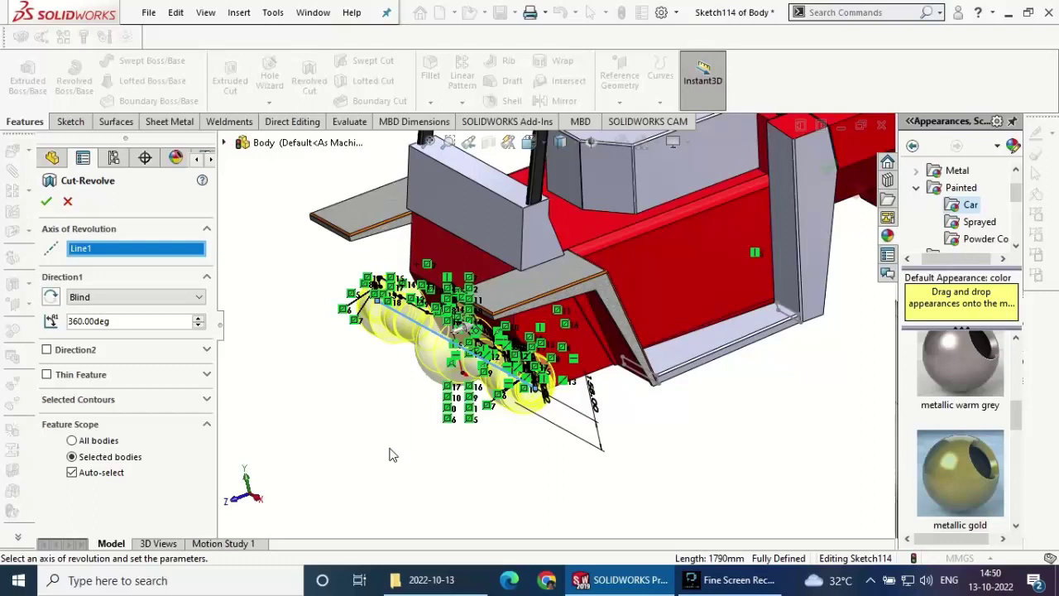
key("ctrl+1")
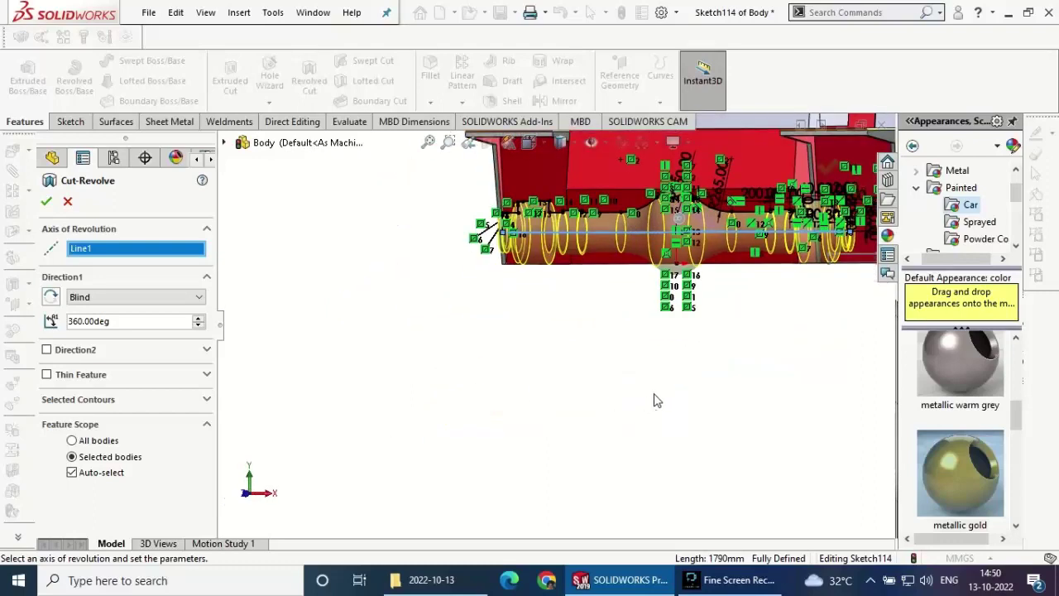
left_click(68, 201)
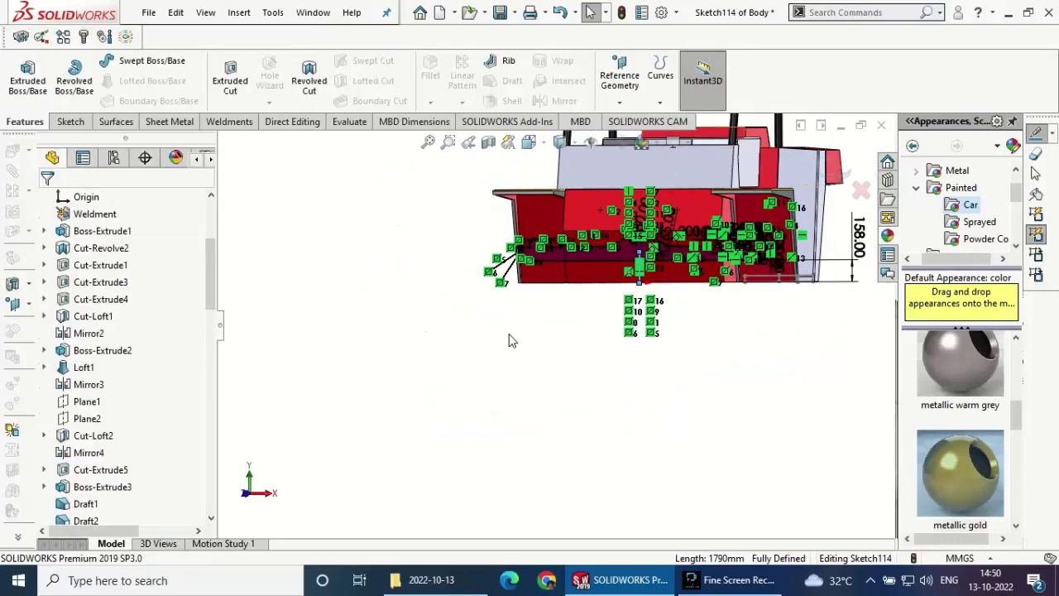
- Dimension the profile's right-side vertical height to 160 mm
key("space")
key("Escape")
scroll(555, 430, "down", 3)
scroll(554, 430, "down", 3)
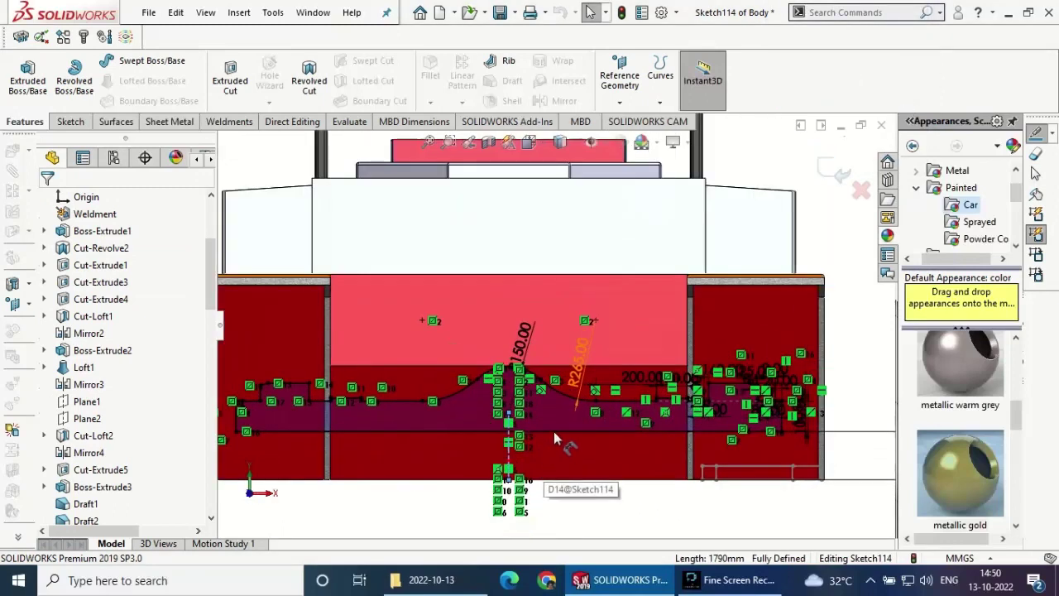
scroll(554, 431, "down", 2)
scroll(662, 432, "up", 2)
scroll(662, 433, "up", 2)
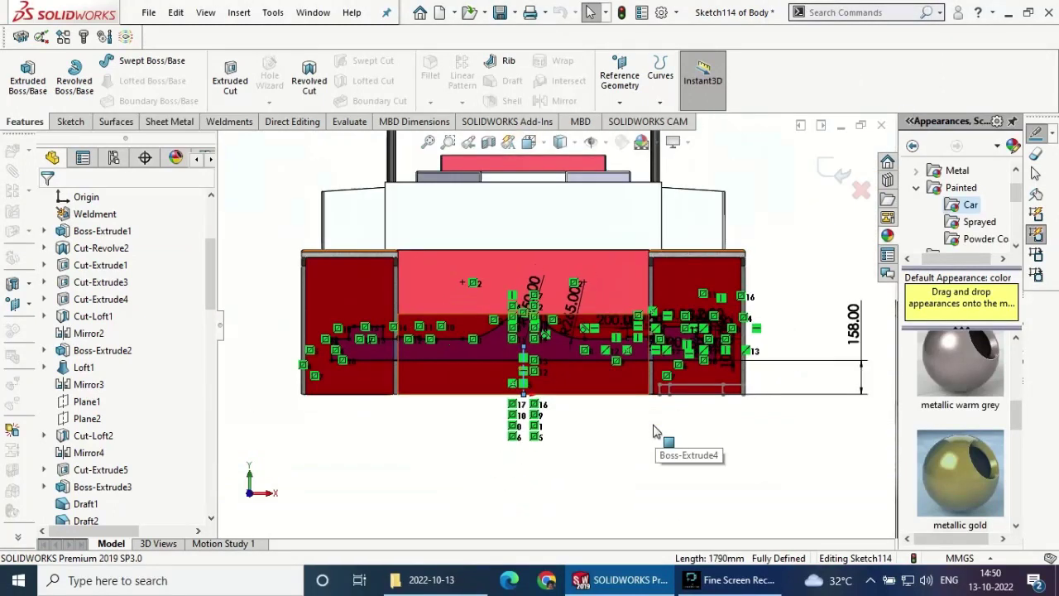
scroll(572, 416, "down", 3)
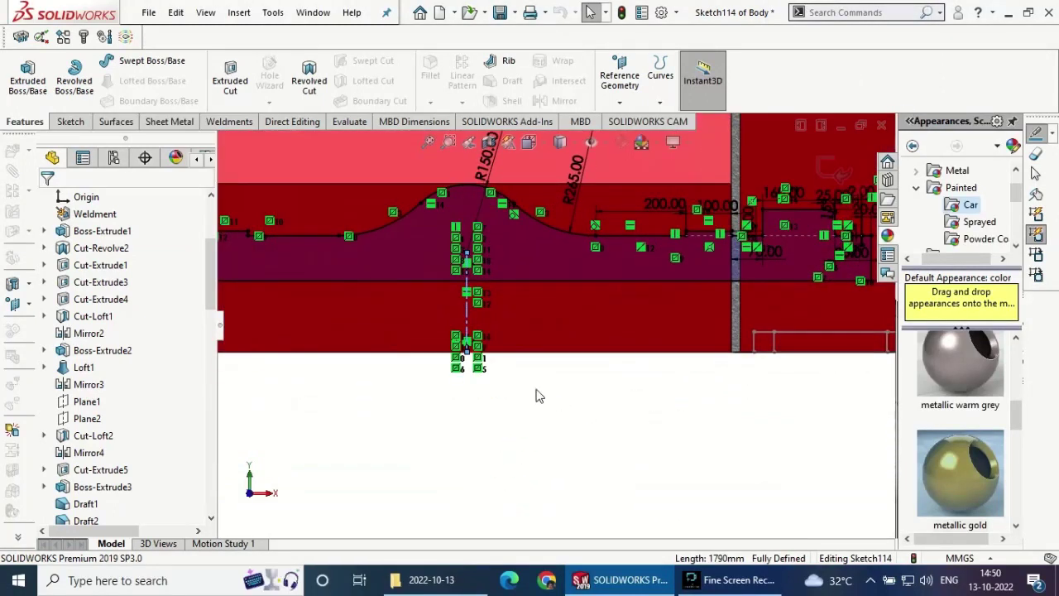
scroll(540, 399, "up", 1)
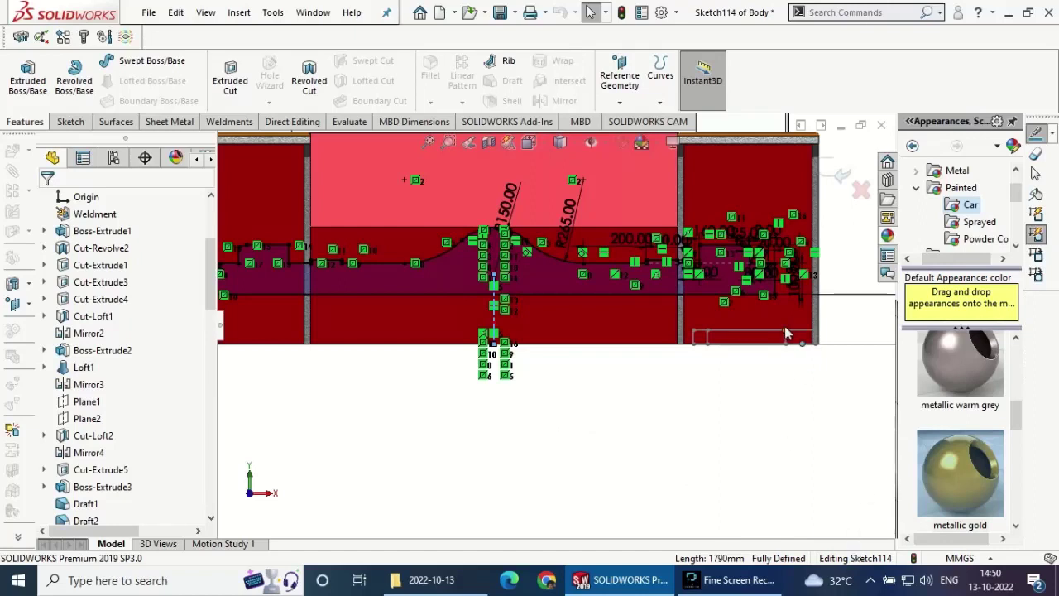
scroll(786, 334, "up", 2)
scroll(786, 334, "up", 2)
left_click(811, 335)
left_click(846, 269)
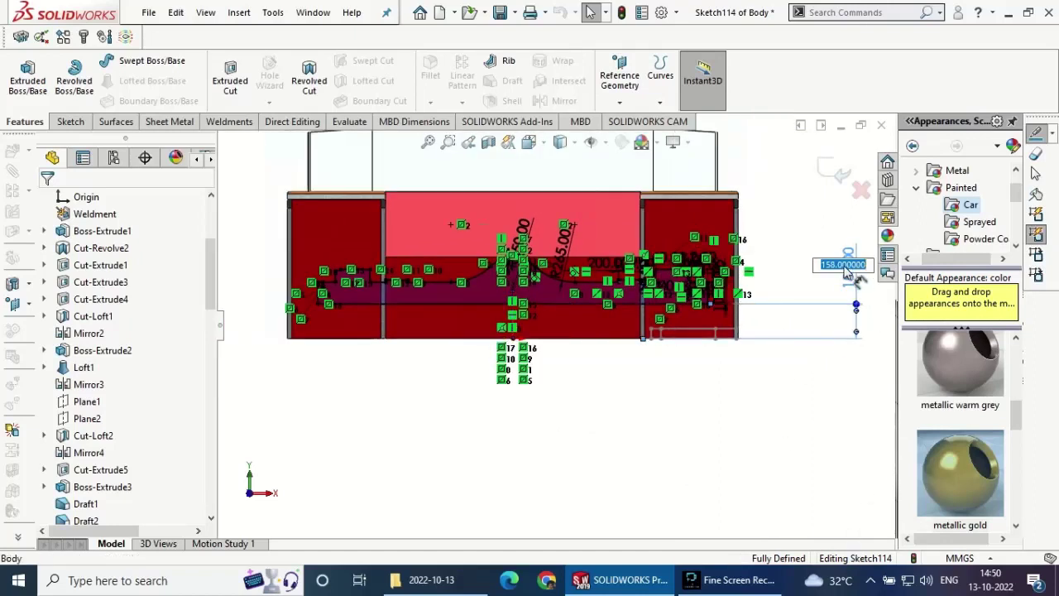
type("163")
key("Return")
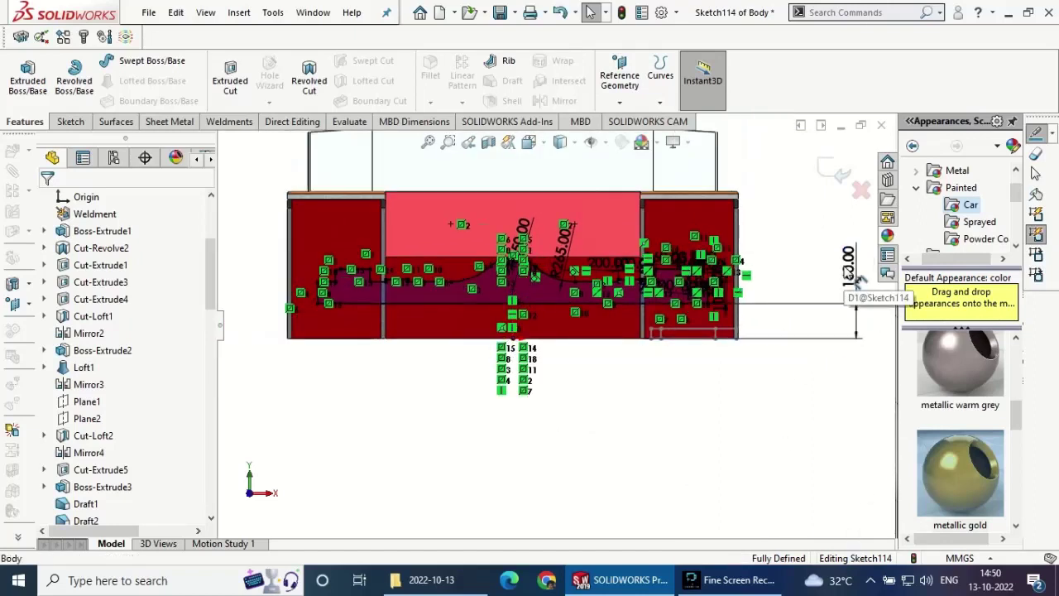
- Preview a revolved cut around the horizontal line, then cancel it
left_click(309, 80)
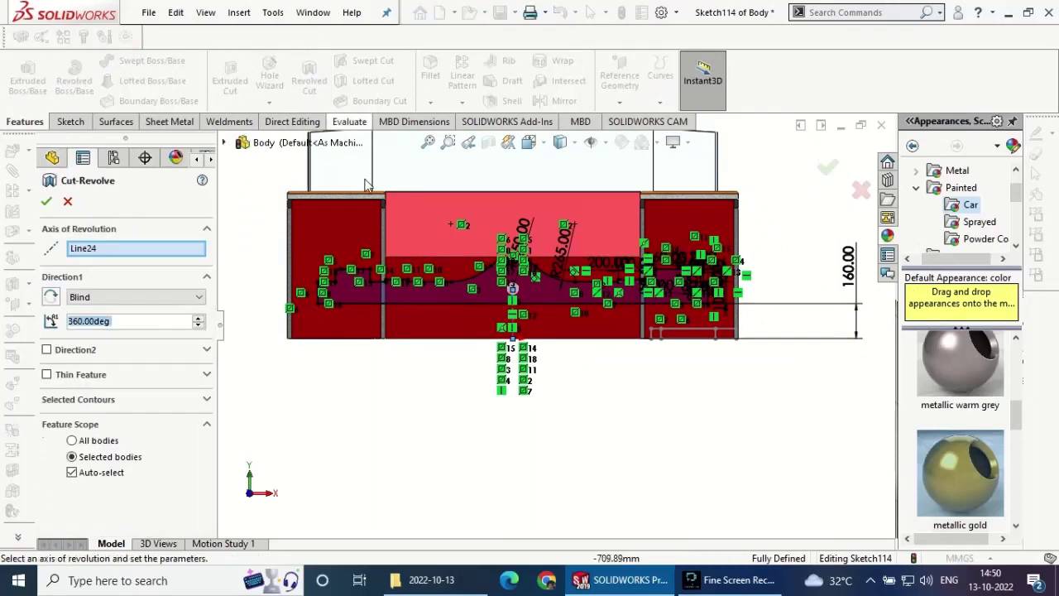
left_click(443, 303)
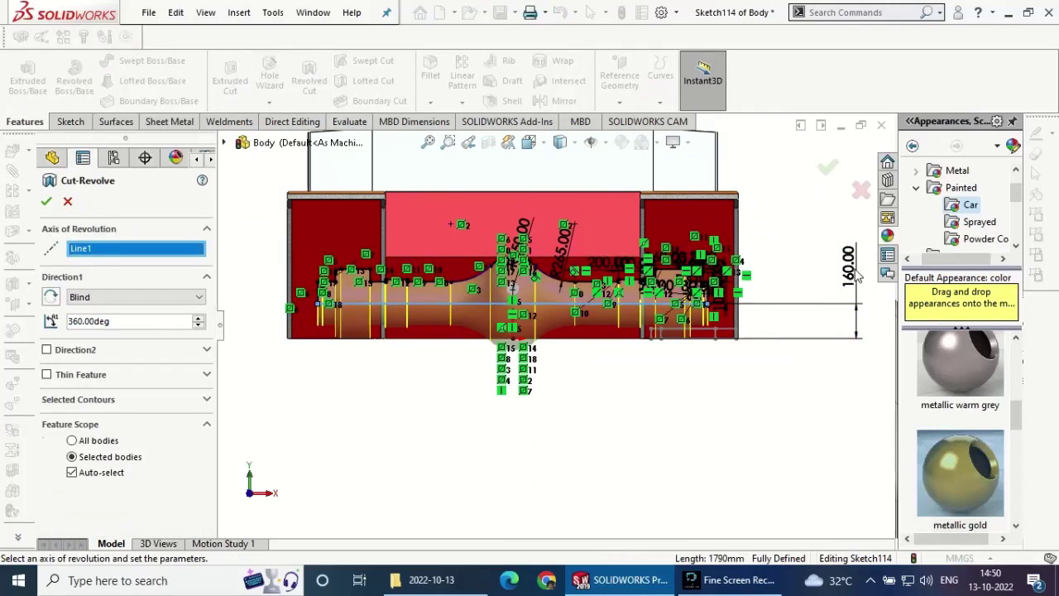
left_click(68, 201)
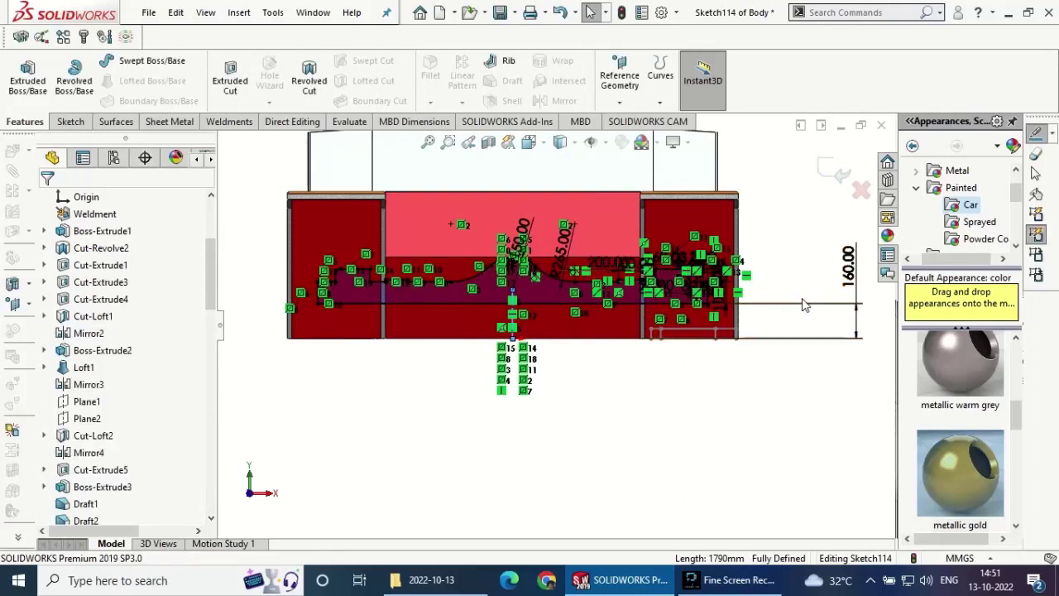
- Change the central arc radius from 150 to 125 mm, then to 200 mm
scroll(530, 252, "down", 1)
double_click(523, 246)
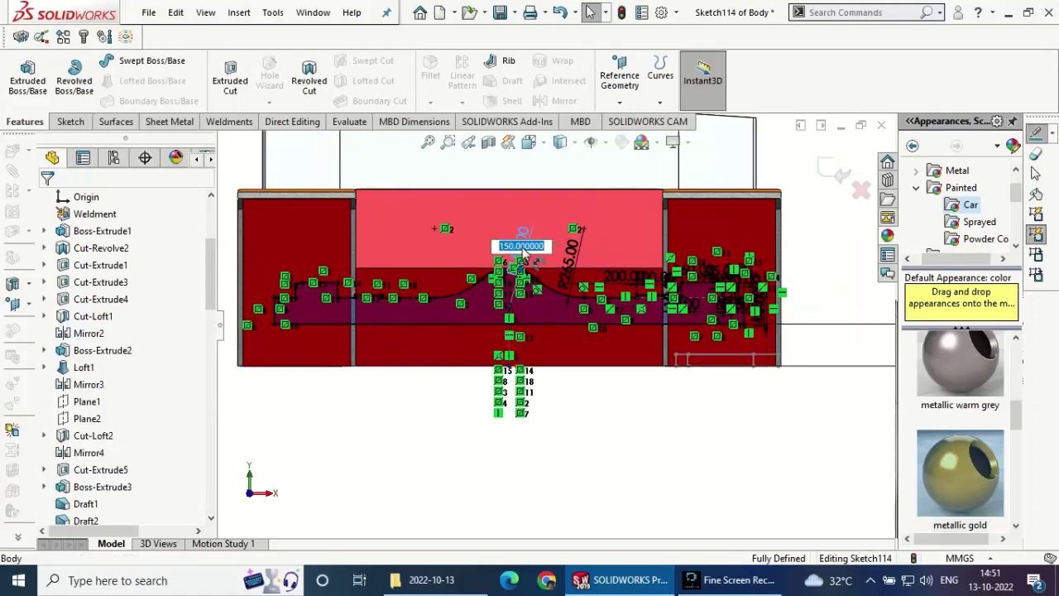
type("125")
key("Return")
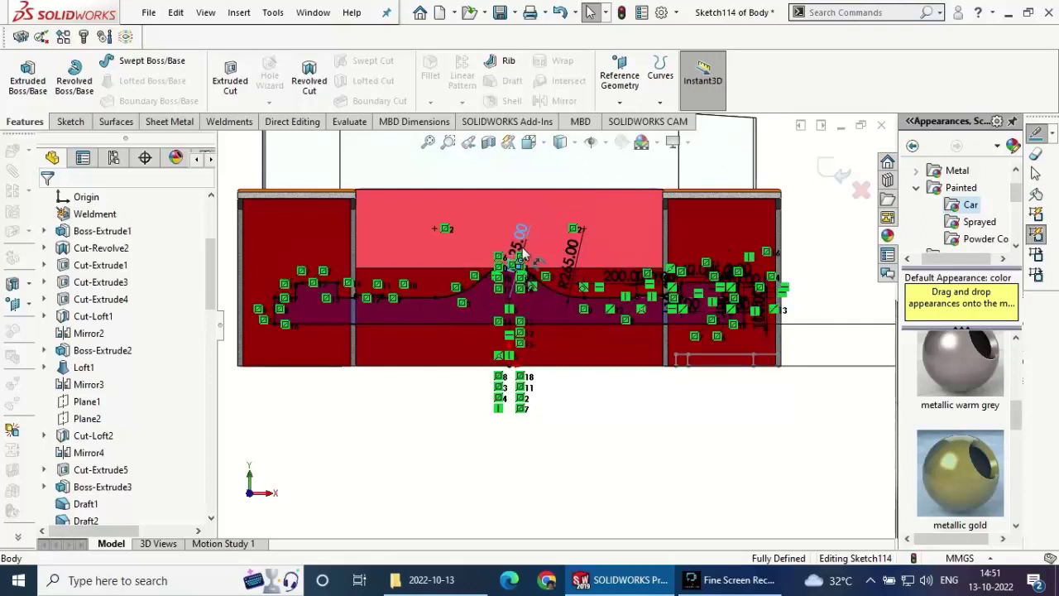
double_click(522, 235)
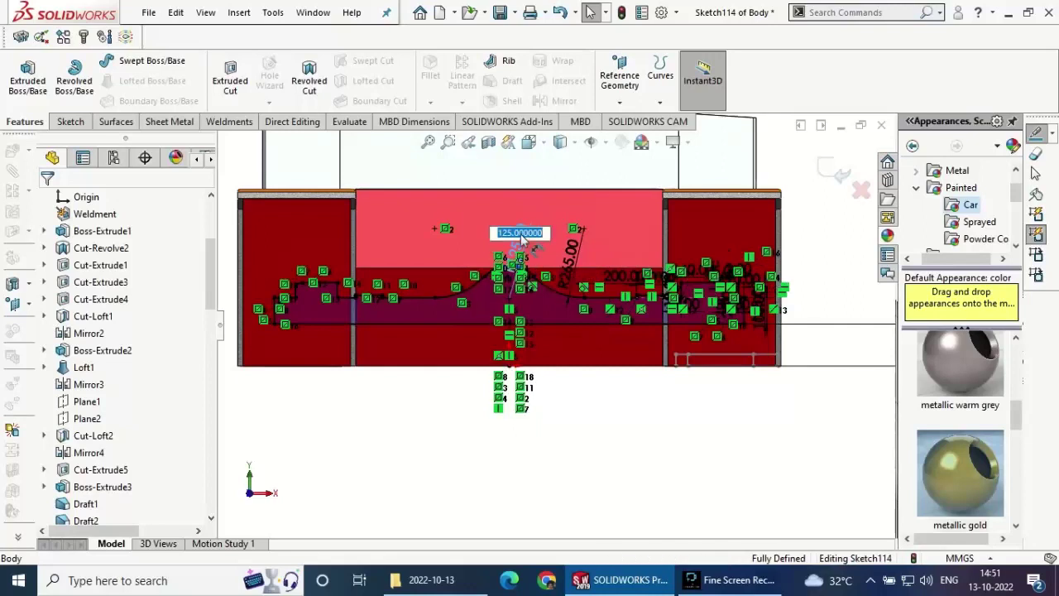
type("2")
key("Return")
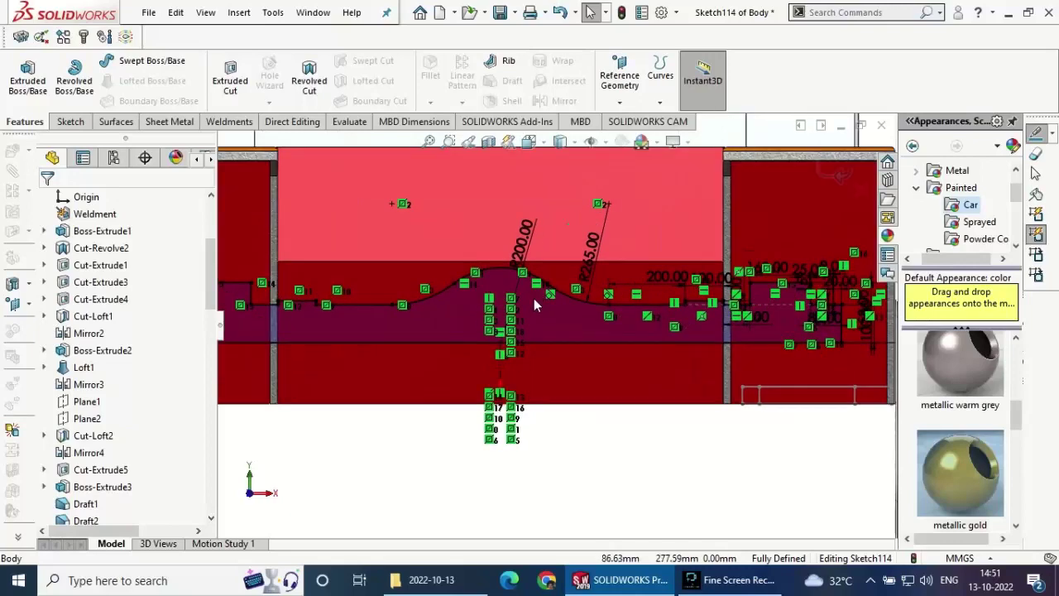
scroll(550, 331, "up", 2)
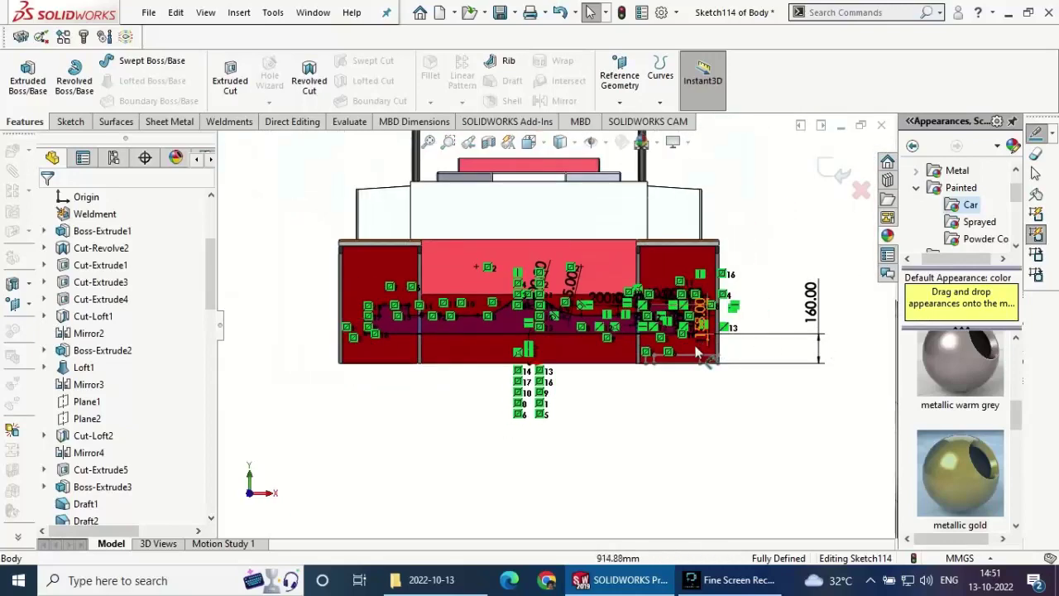
scroll(550, 337, "down", 2)
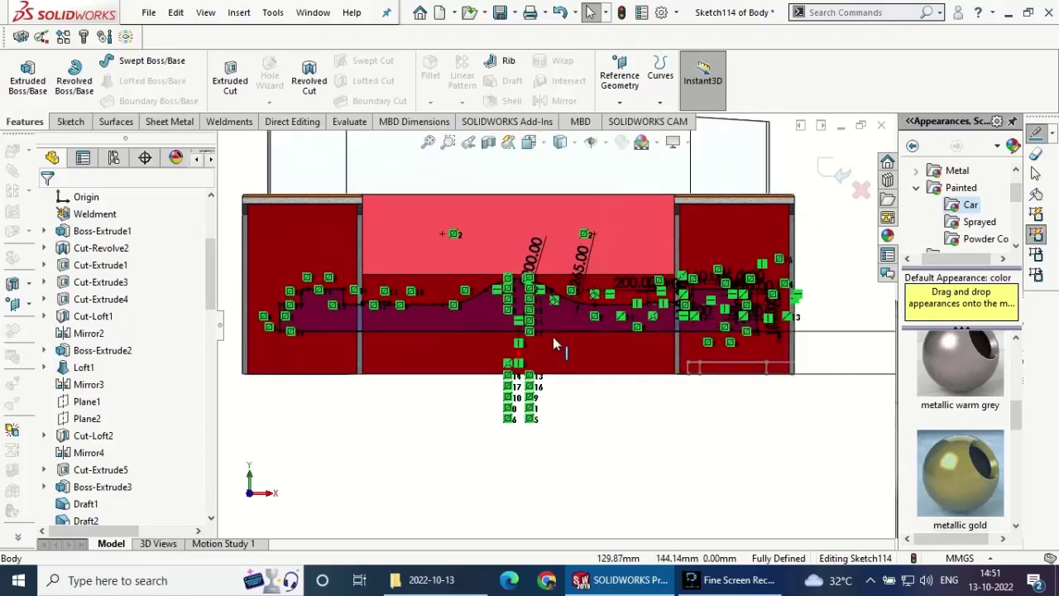
scroll(552, 337, "down", 3)
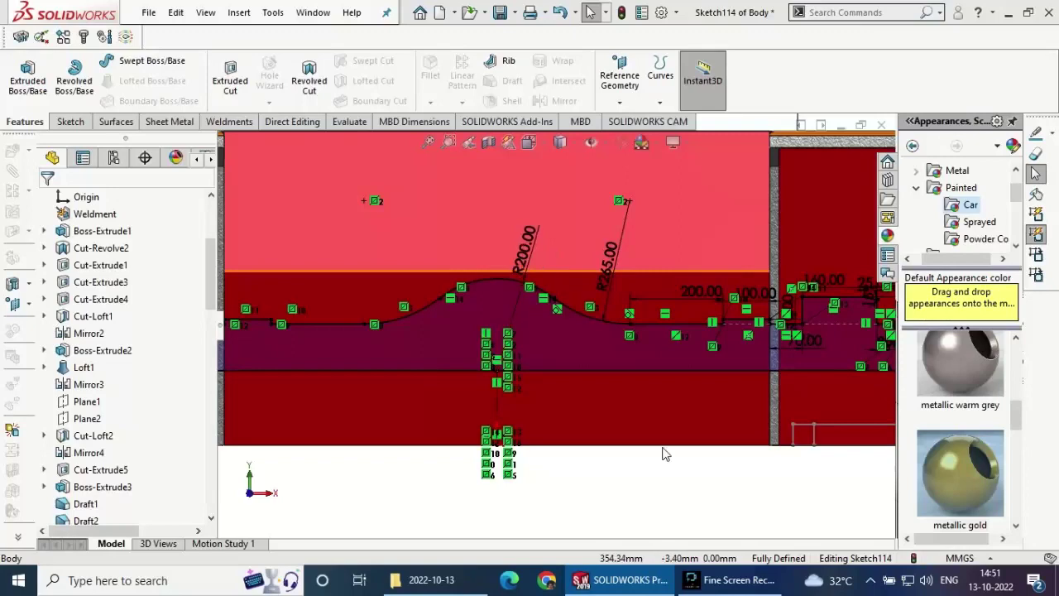
scroll(654, 452, "up", 1)
scroll(648, 449, "up", 1)
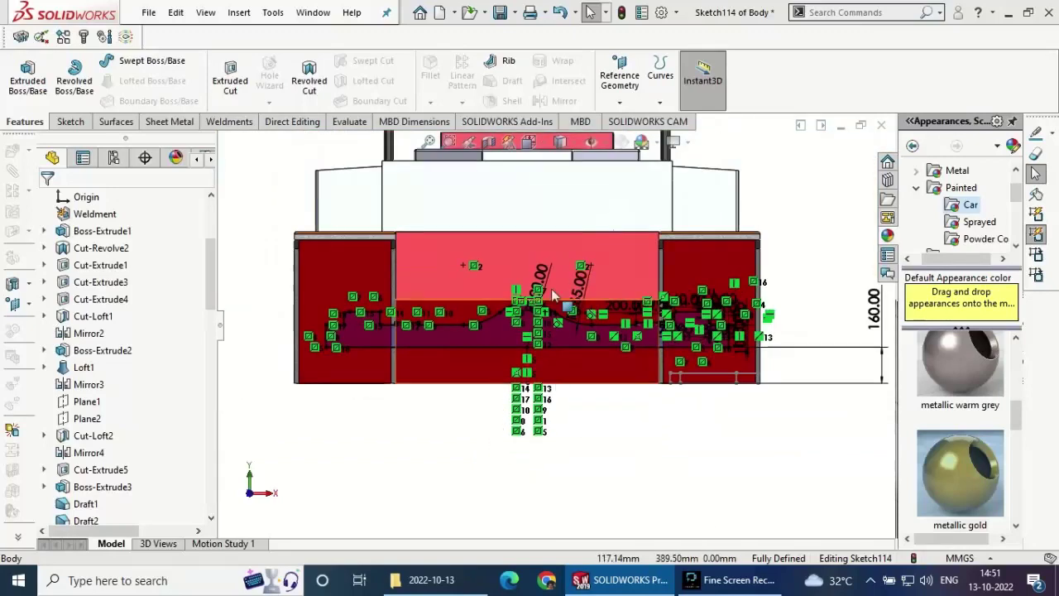
- Preview a revolved cut around the horizontal line, cancel it, and keep the 150 mm arc radius
scroll(572, 286, "down", 2)
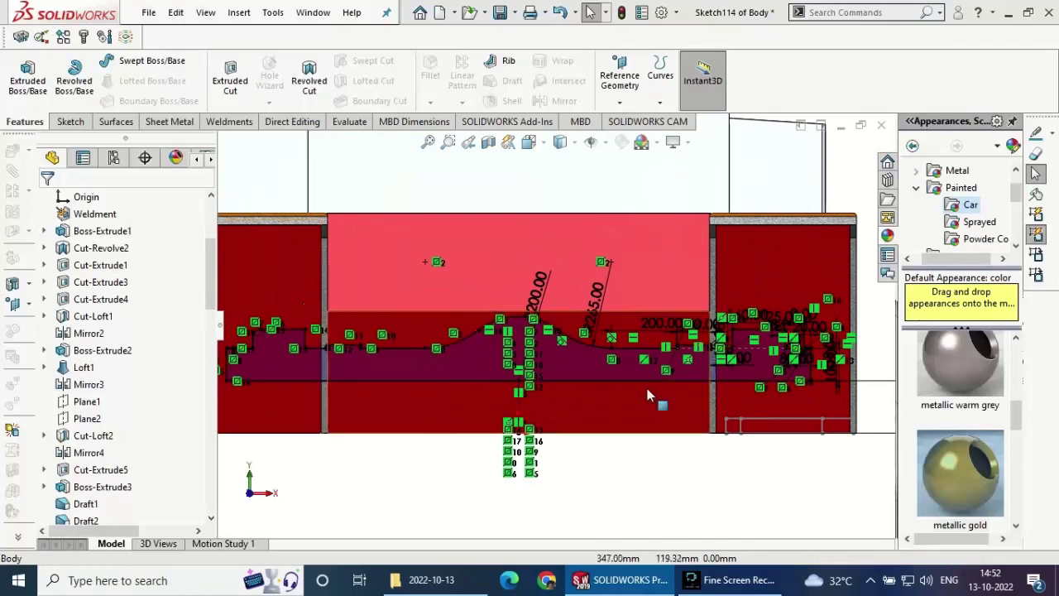
left_click(308, 78)
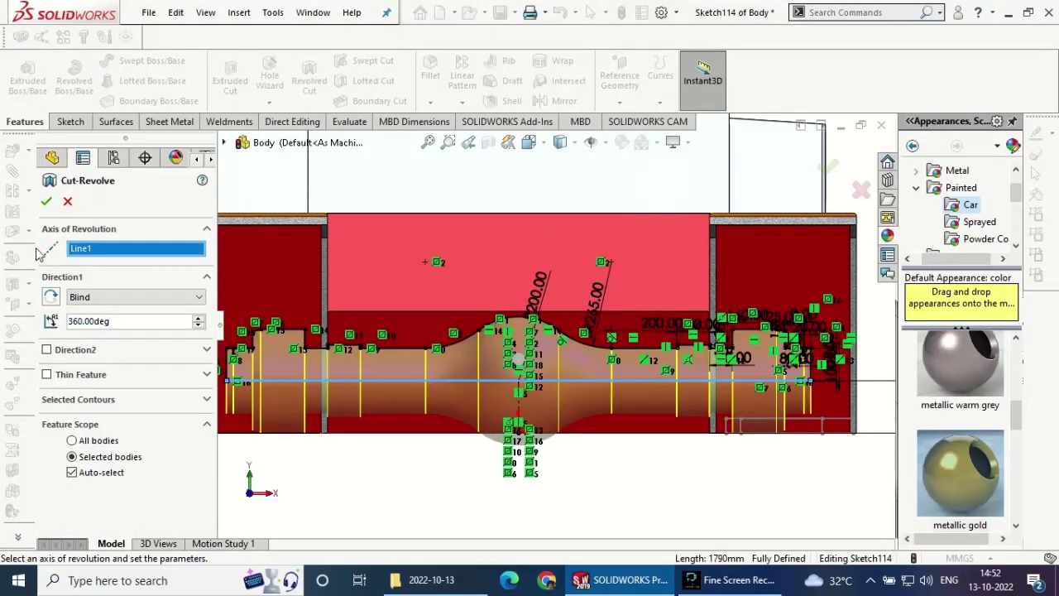
left_click(68, 202)
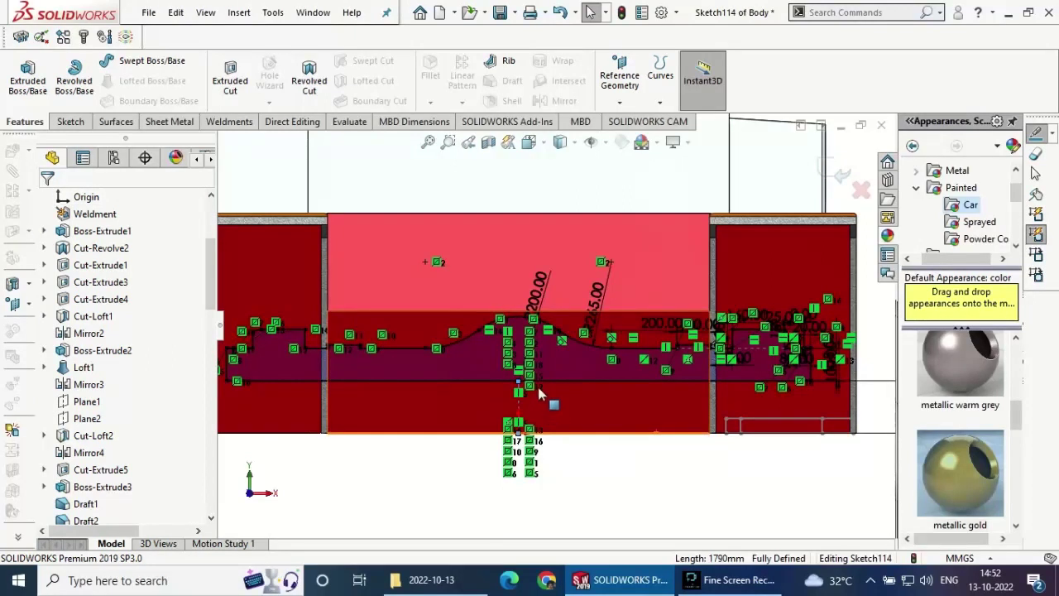
scroll(584, 461, "up", 2)
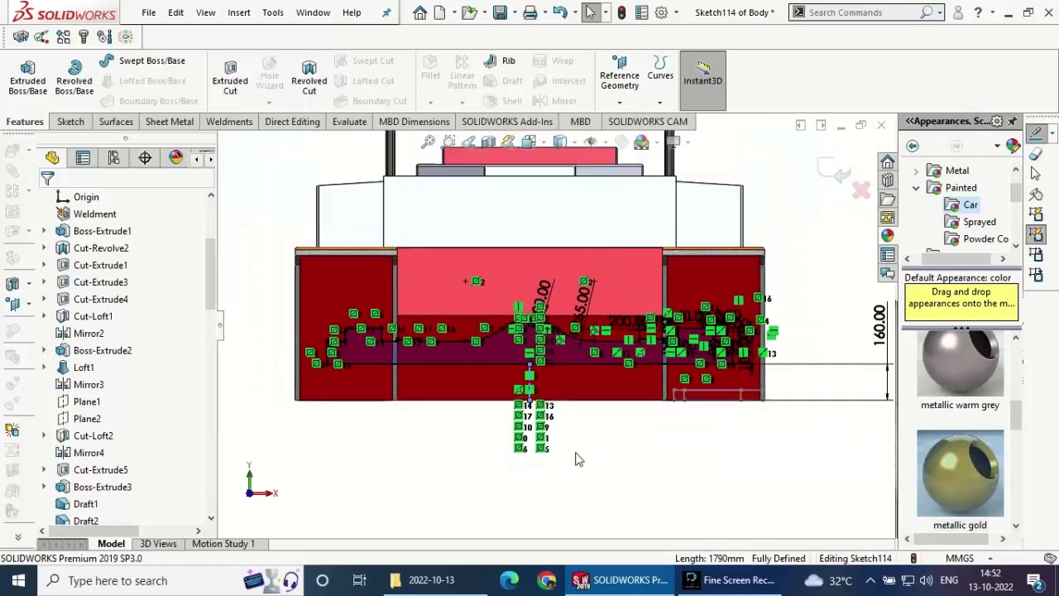
scroll(577, 457, "up", 1)
type("150")
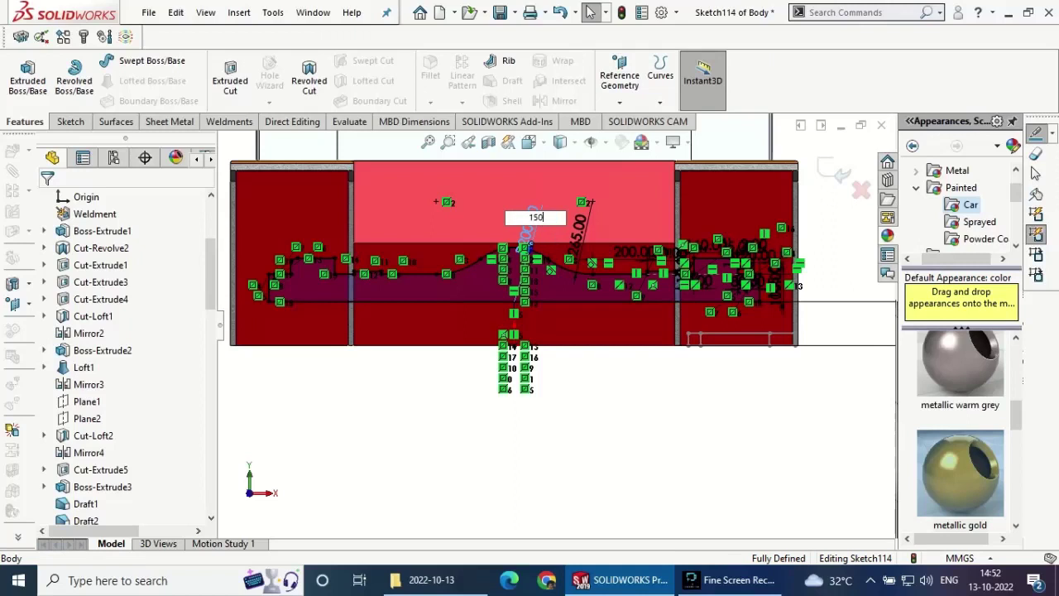
key("Return")
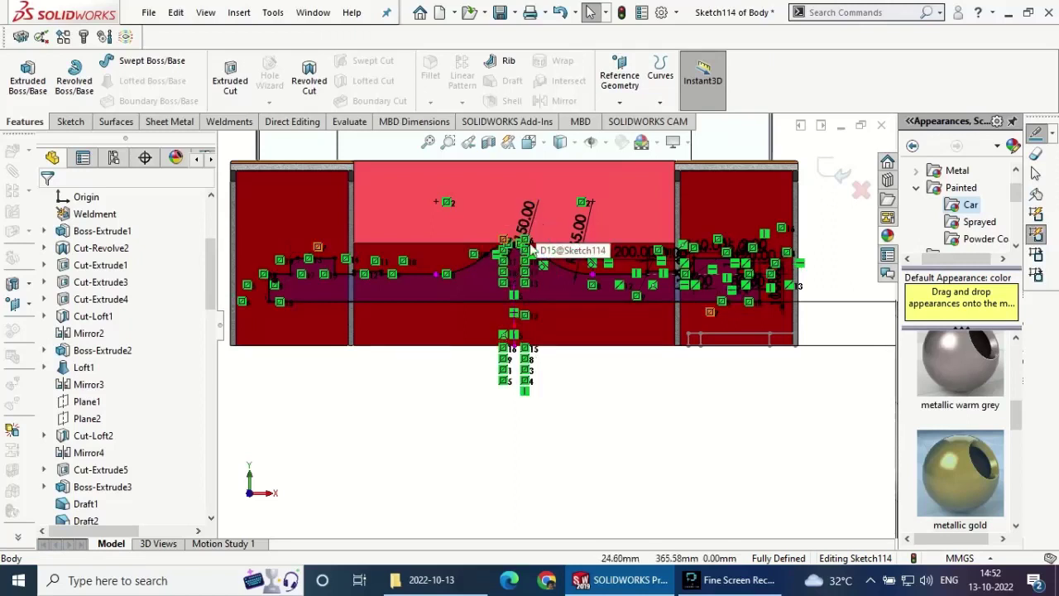
scroll(546, 248, "down", 2)
scroll(553, 278, "down", 1)
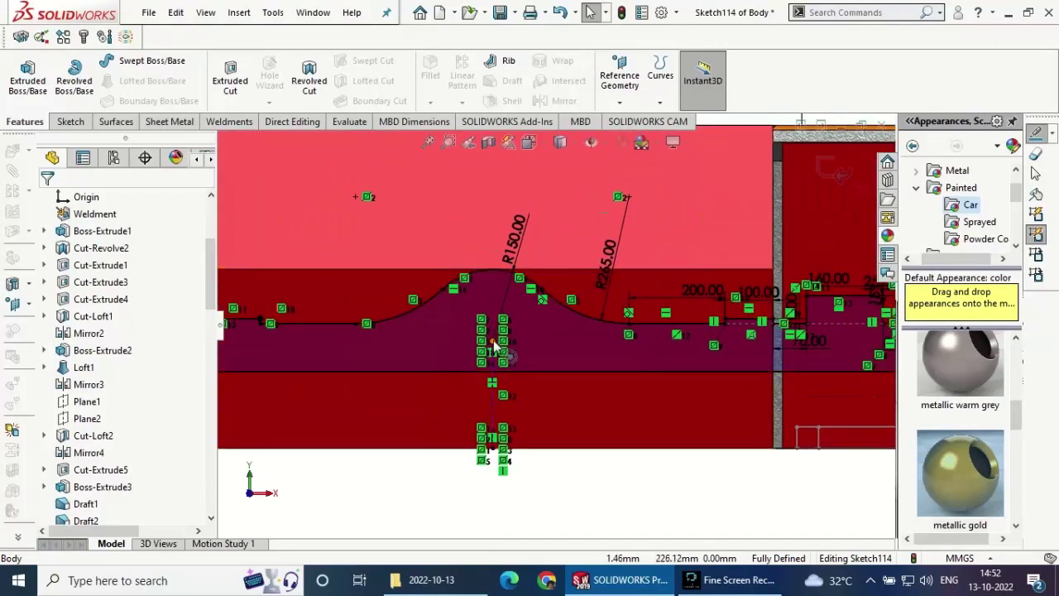
- Increase the R150 arc radius to 250 mm, then to 300 mm
left_click(515, 243)
double_click(511, 239)
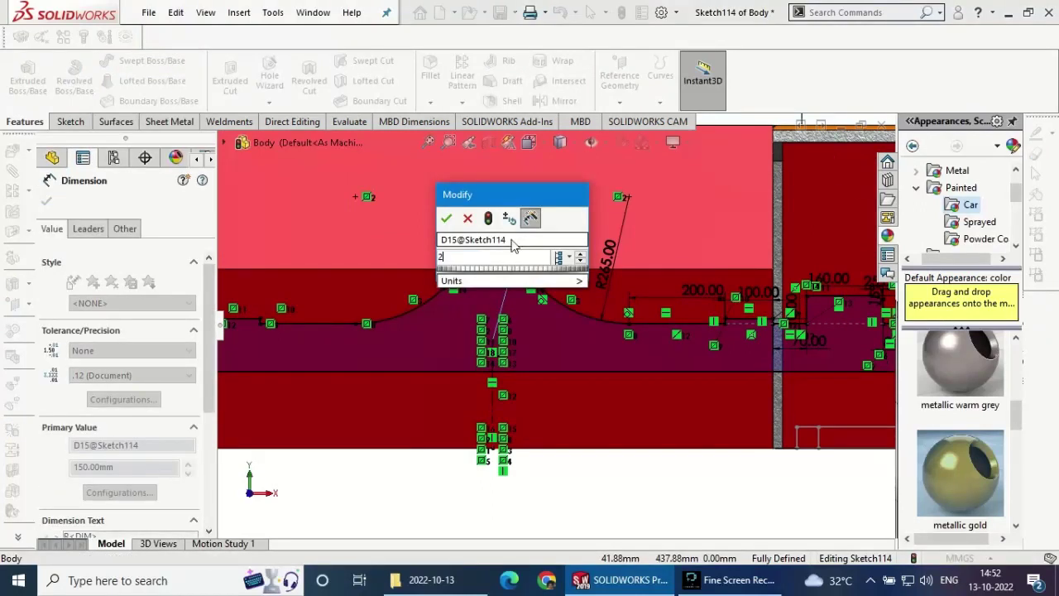
type("250")
key("Return")
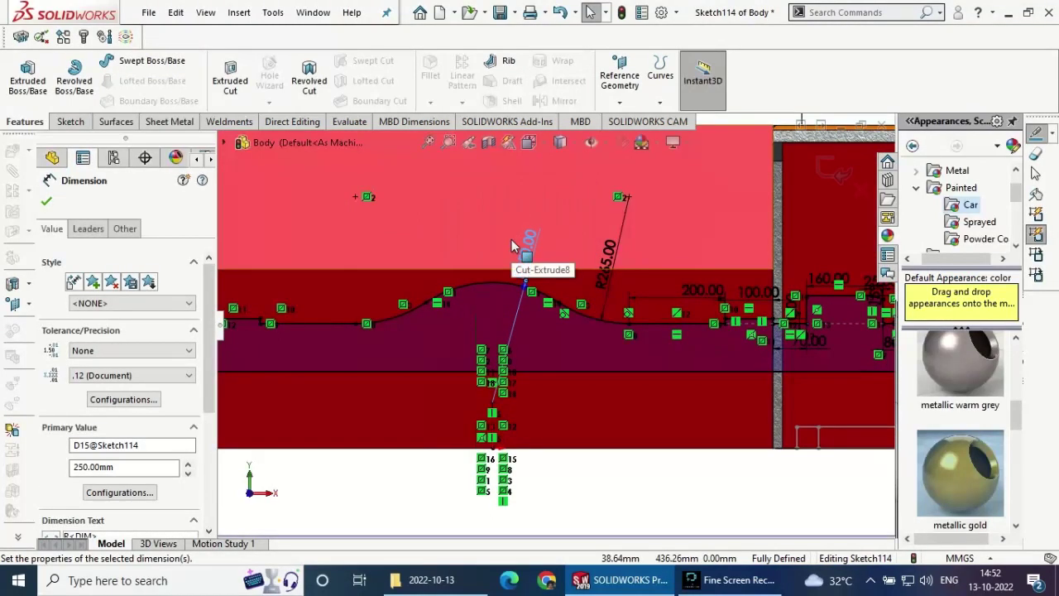
double_click(524, 257)
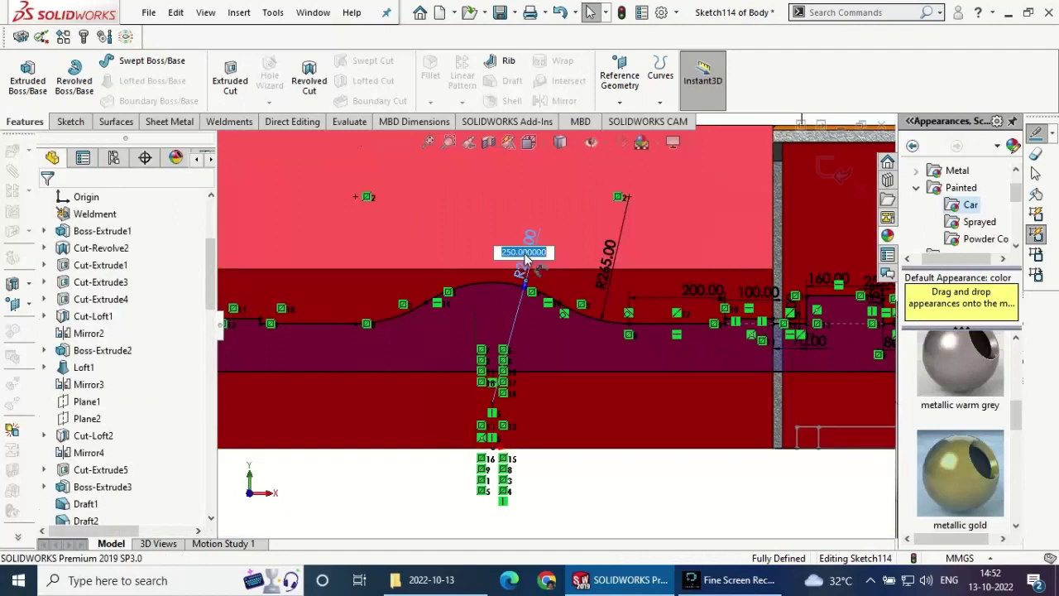
key("Return")
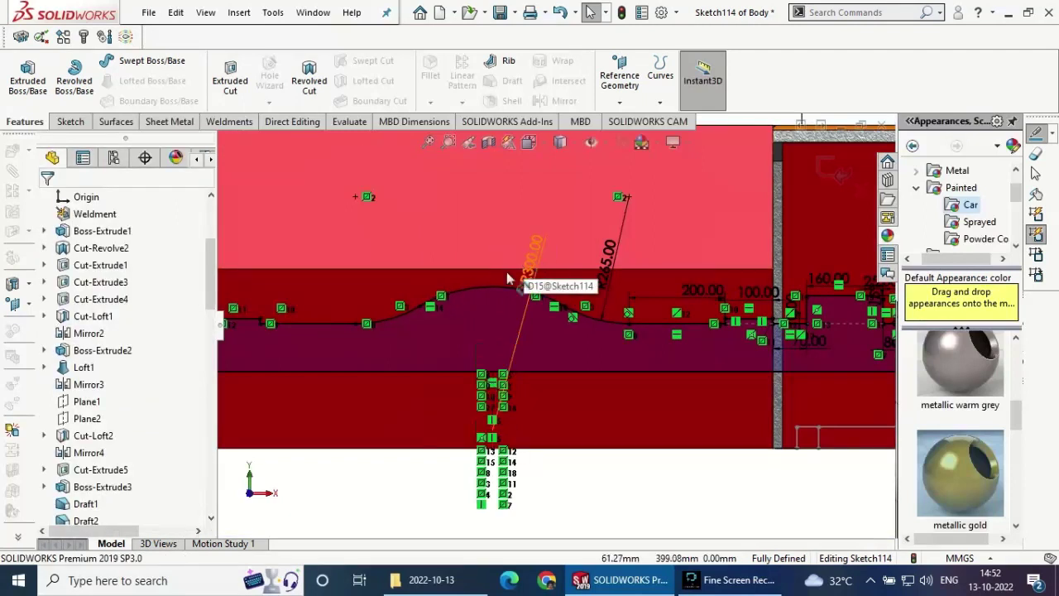
- Preview the revolved cut around the horizontal line again, then set the arc radius to 400
left_click(304, 68)
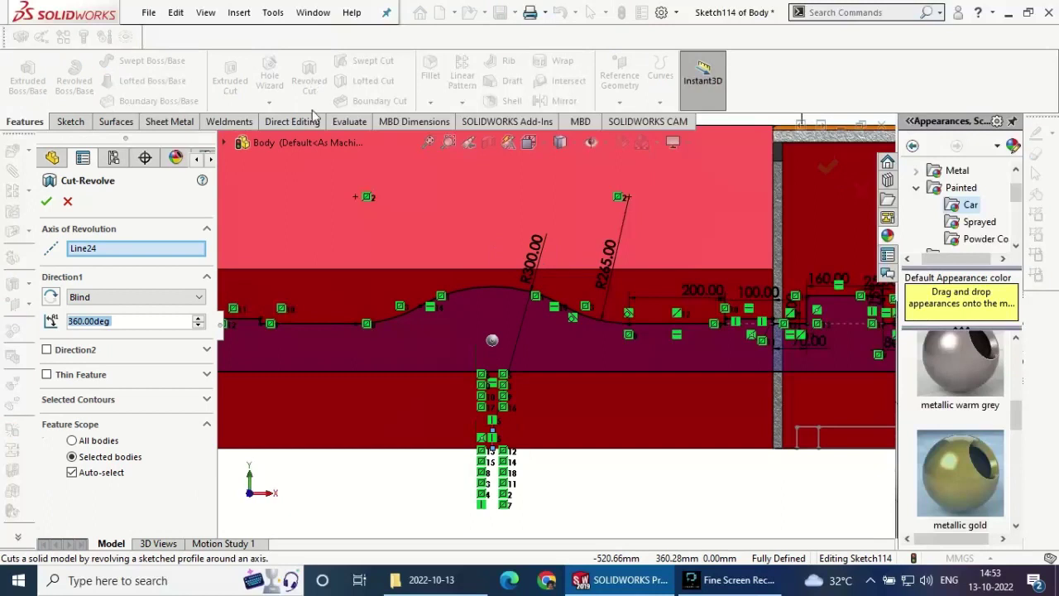
left_click(278, 374)
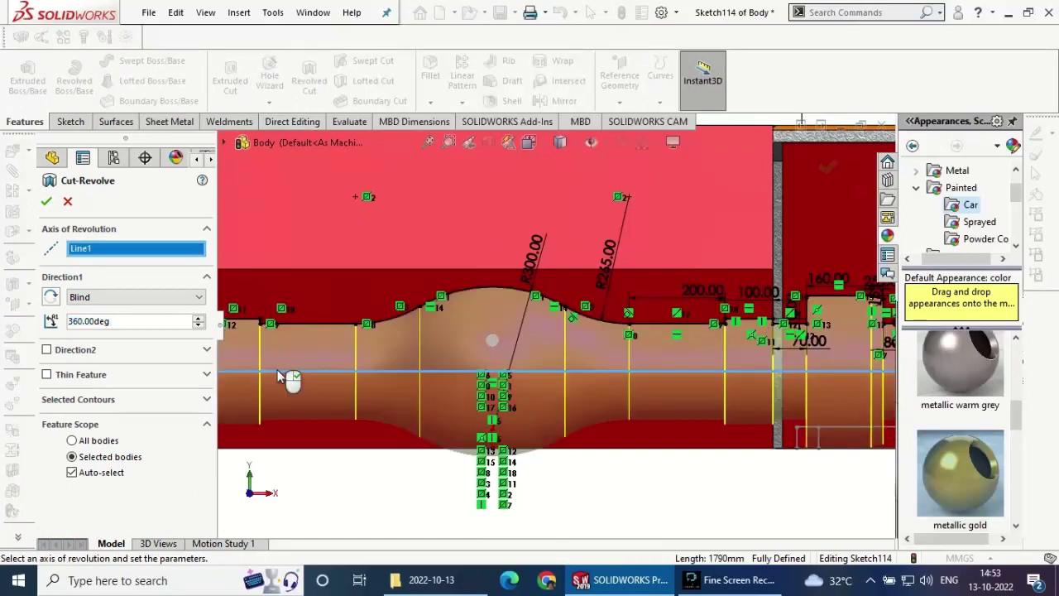
left_click(47, 202)
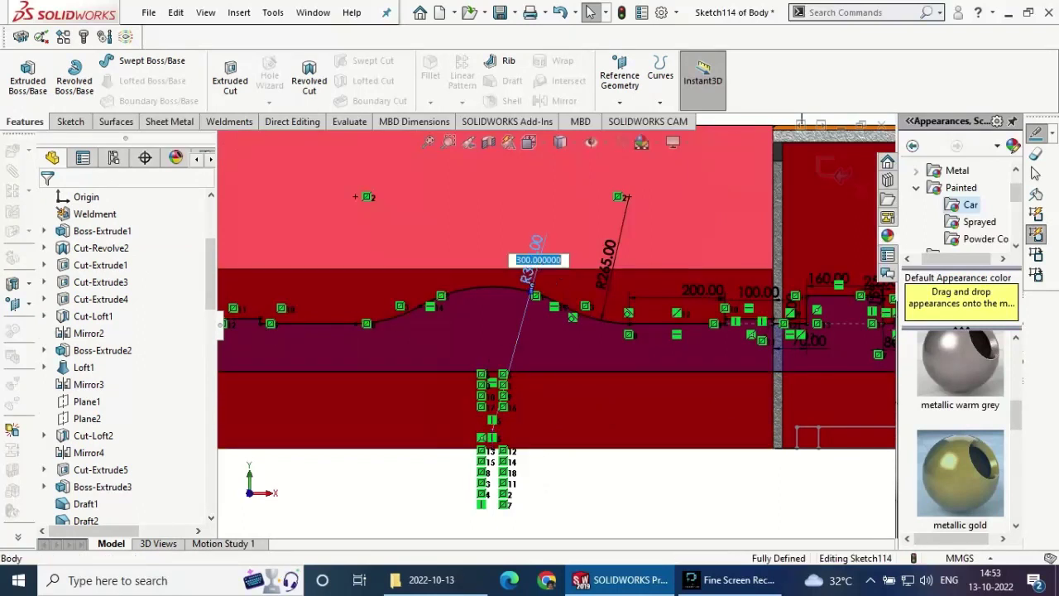
key("Return")
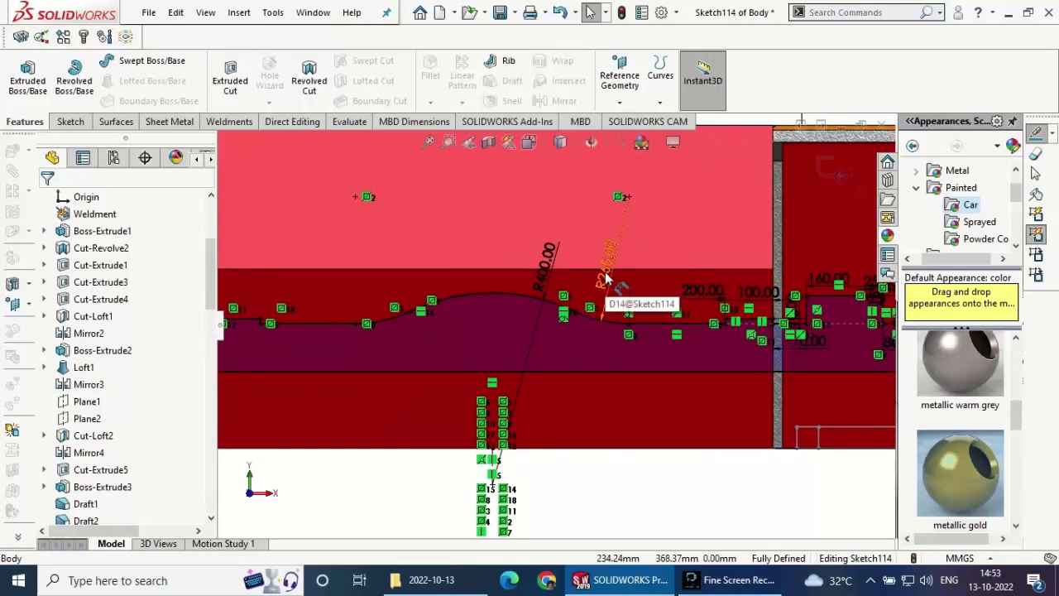
scroll(663, 415, "up", 2)
scroll(601, 416, "up", 2)
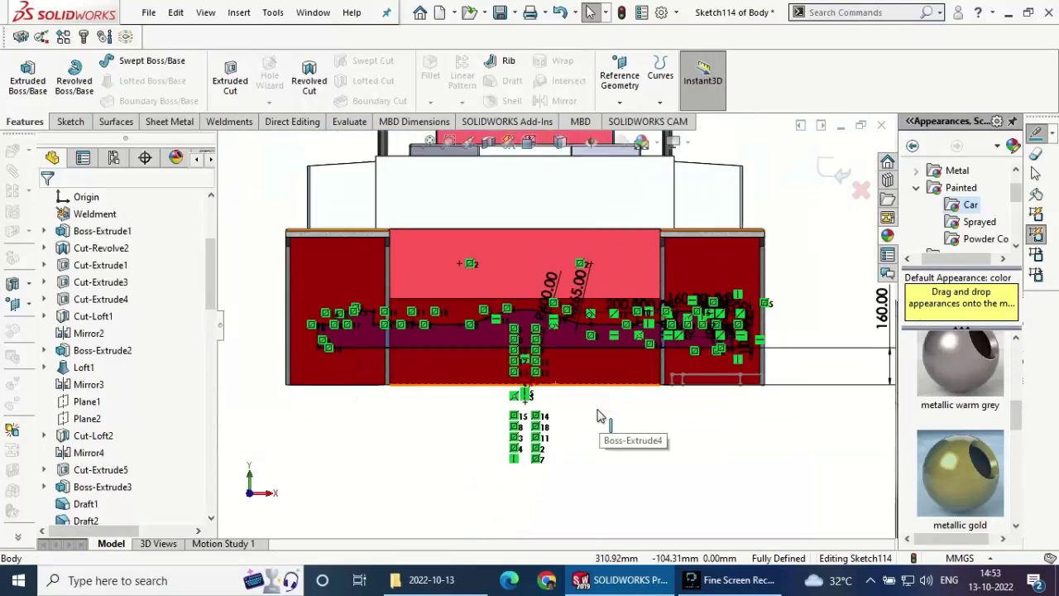
- Try the revolved cut about Line1 once more, abandon it, and switch to a Revolved Boss
left_click(308, 80)
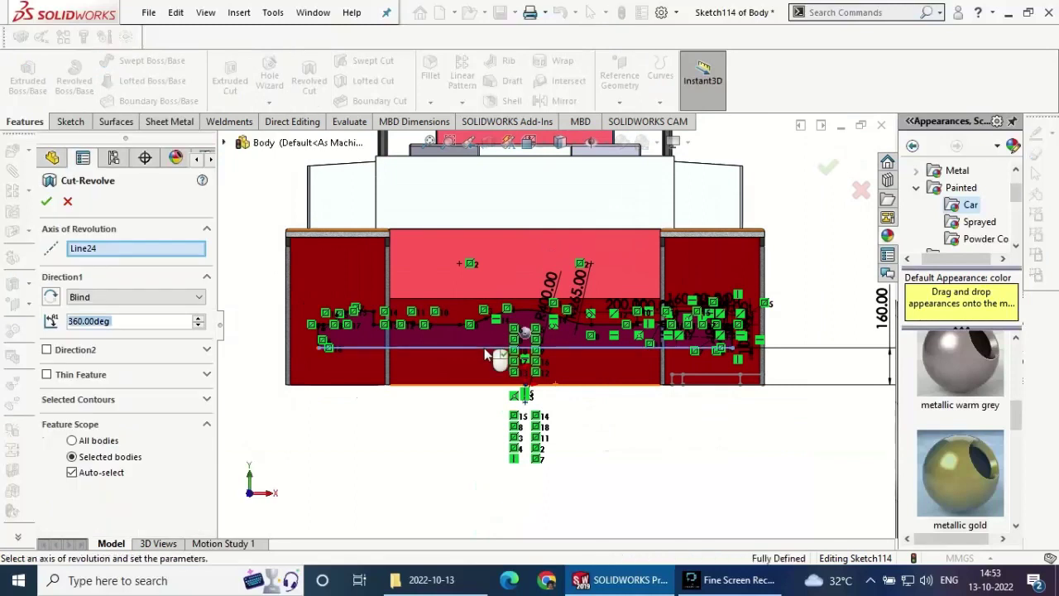
left_click(485, 350)
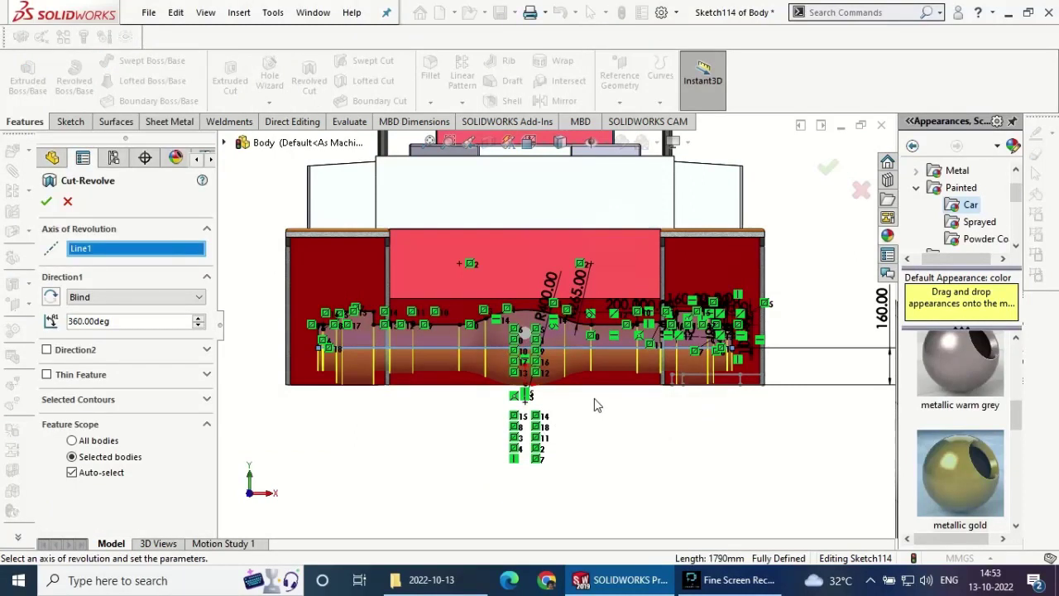
left_click(68, 201)
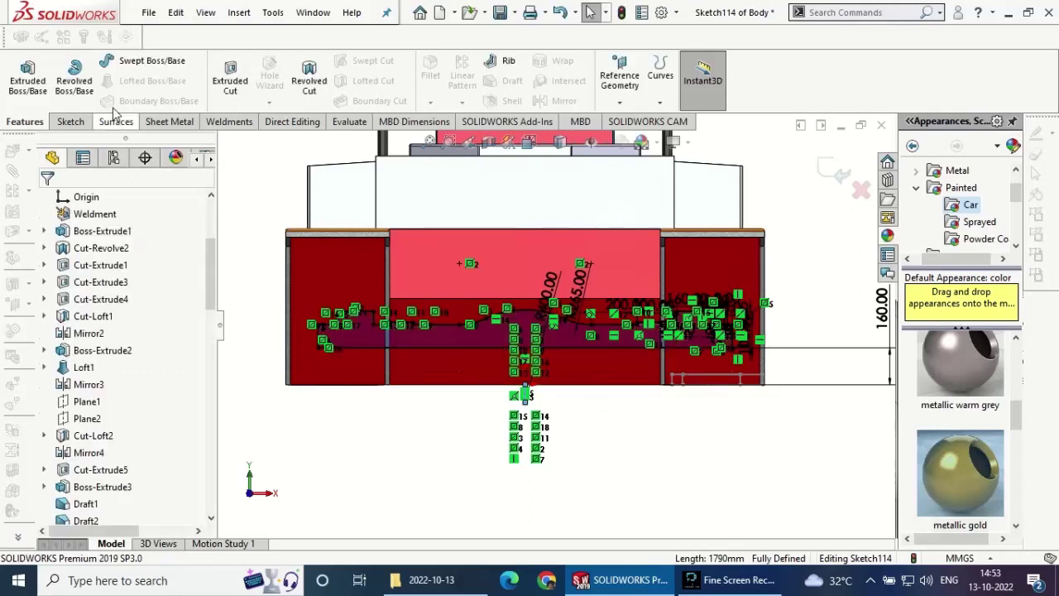
left_click(73, 76)
- Pick Line1 as the revolve axis, then cancel and set the vertical dimension to 165
left_click(494, 351)
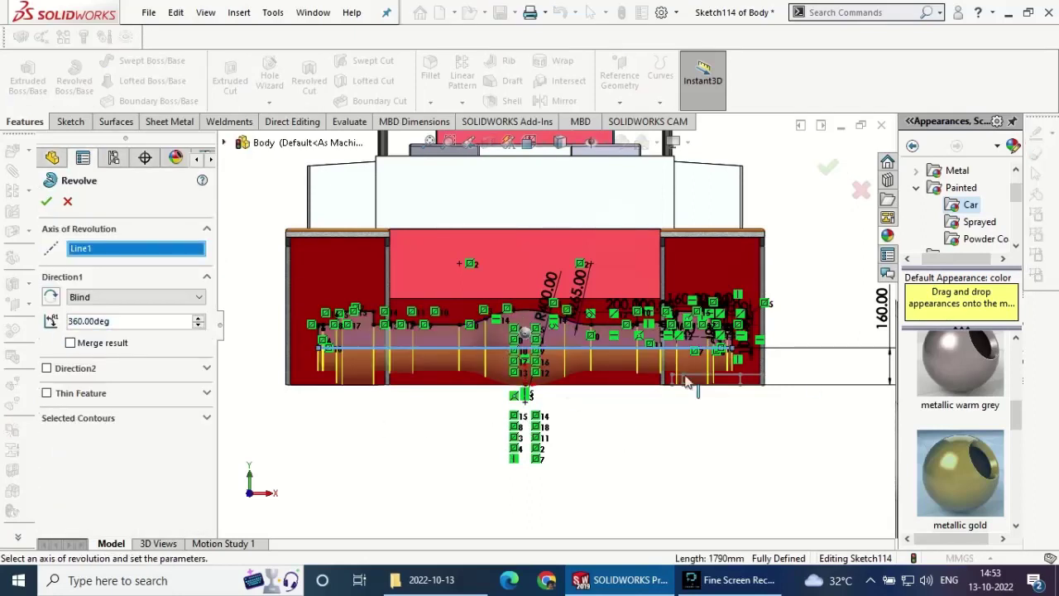
left_click(67, 202)
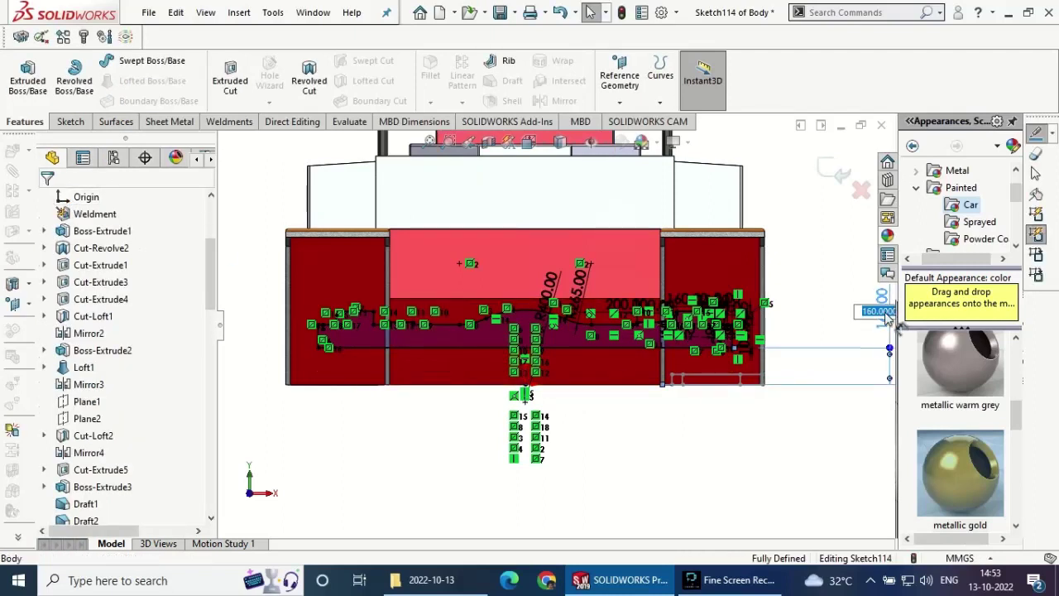
type("165")
key("Return")
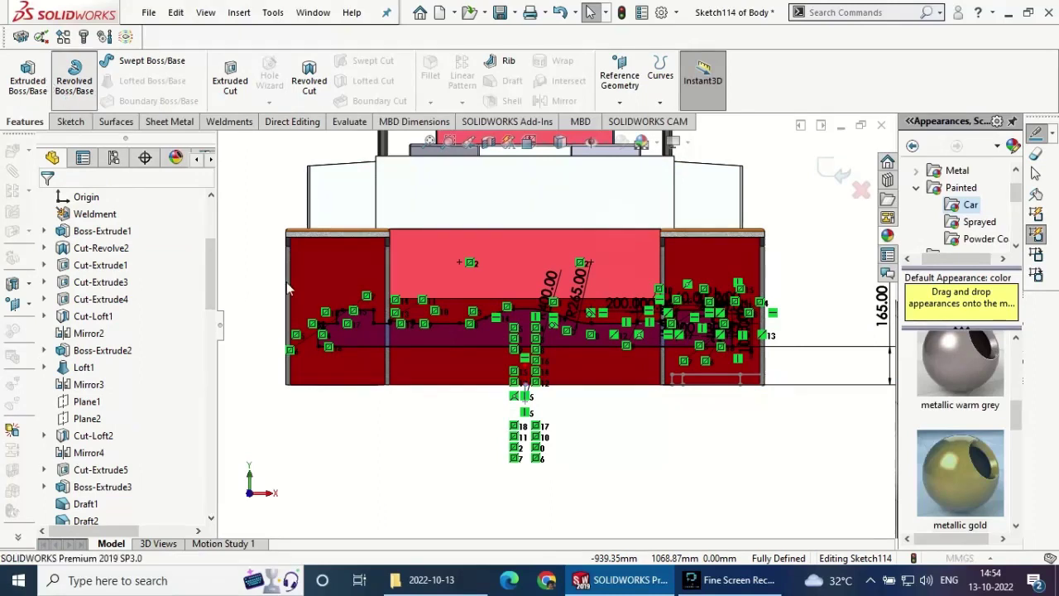
- Revolve the sketch around Line1 into a solid shaft and orbit to view it at an angle
left_click(74, 79)
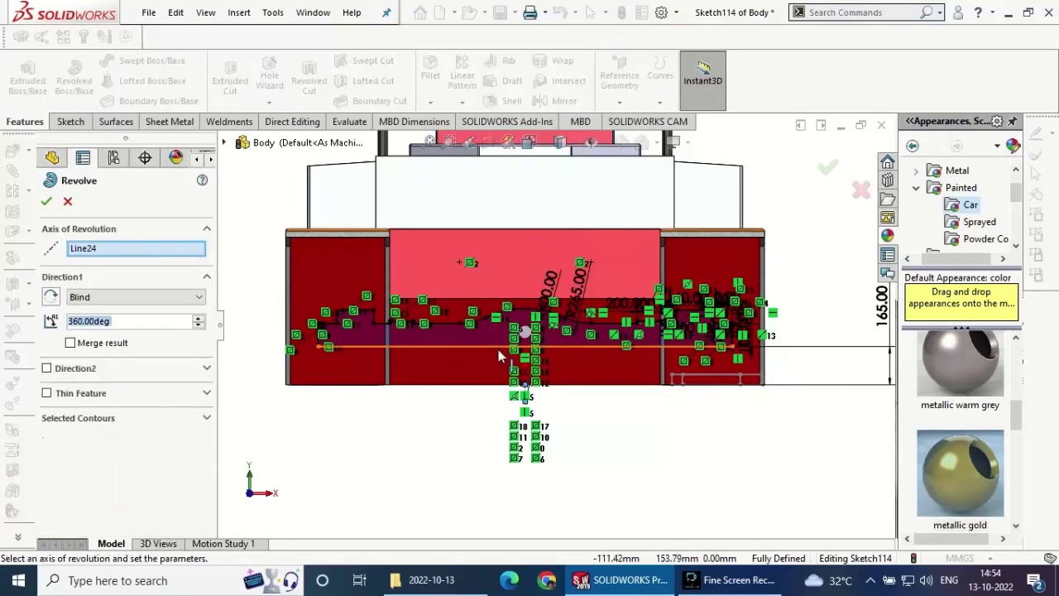
left_click(45, 200)
scroll(532, 395, "down", 2)
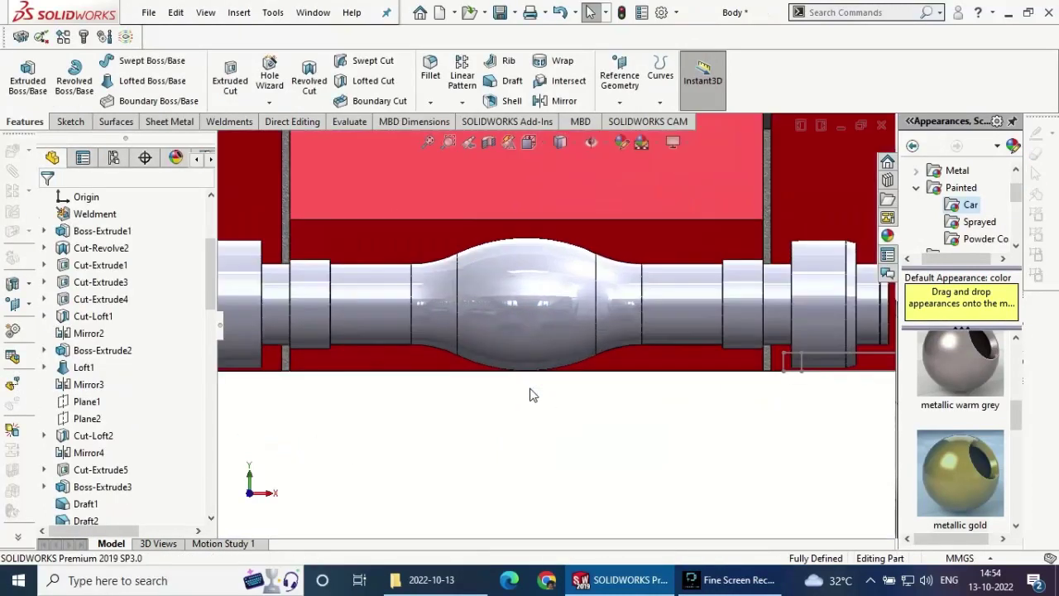
middle_click_drag(532, 395, 510, 439)
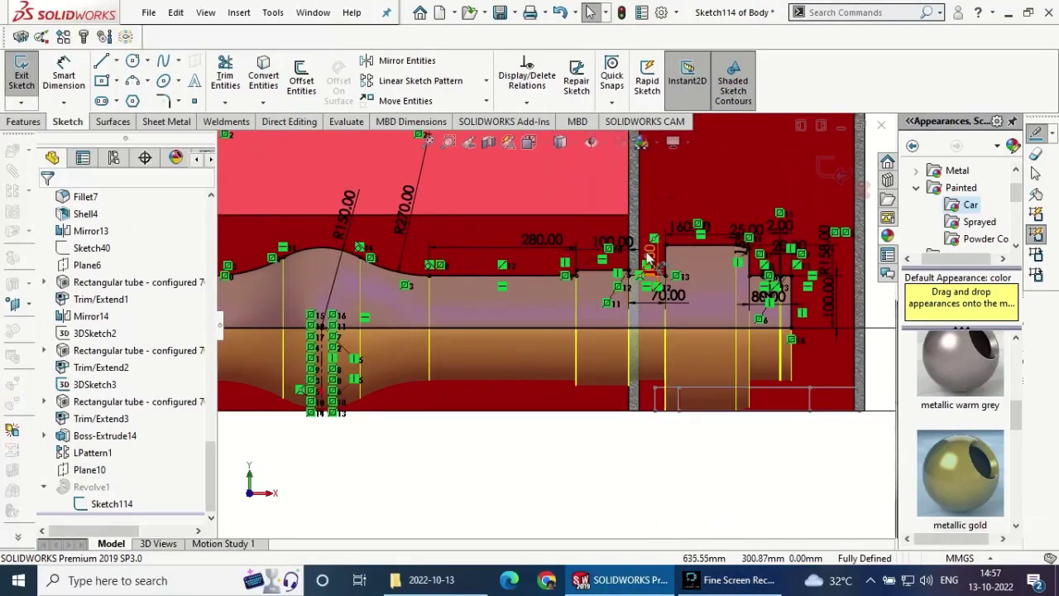
- Change the 158 vertical dimension to 160 and orbit to inspect the rebuilt shaft
scroll(601, 282, "down", 2)
scroll(827, 267, "down", 3)
double_click(790, 292)
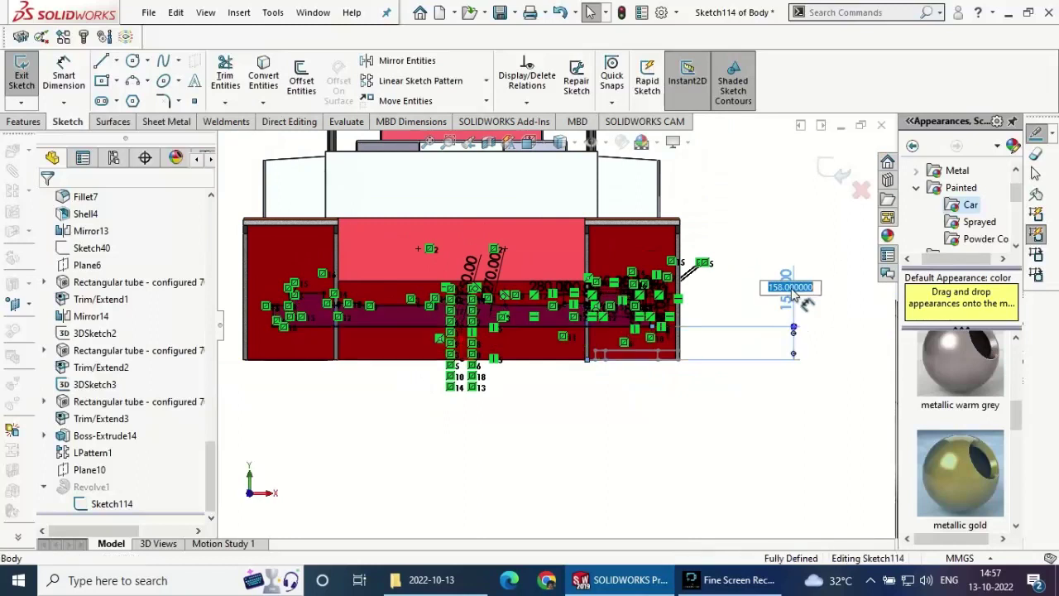
key("Return")
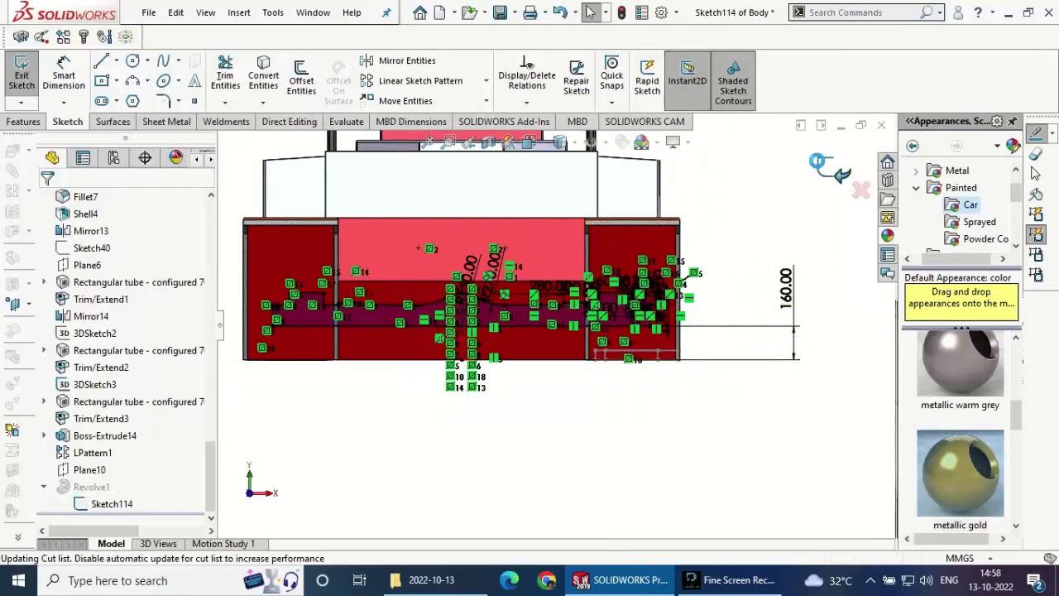
scroll(505, 354, "down", 3)
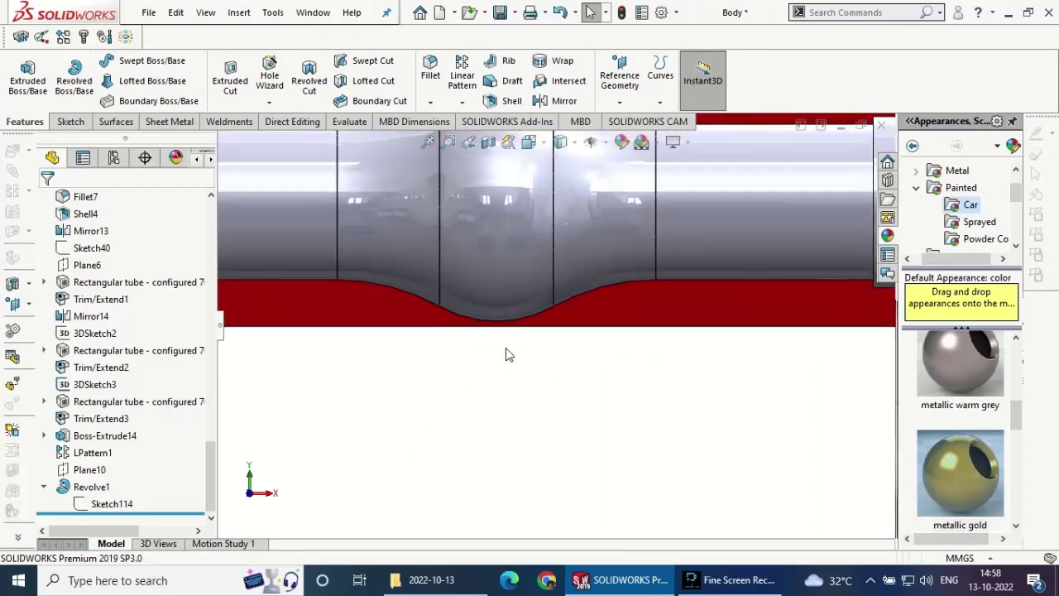
scroll(512, 348, "down", 2)
scroll(289, 366, "up", 1)
scroll(369, 333, "up", 2)
scroll(397, 342, "down", 3)
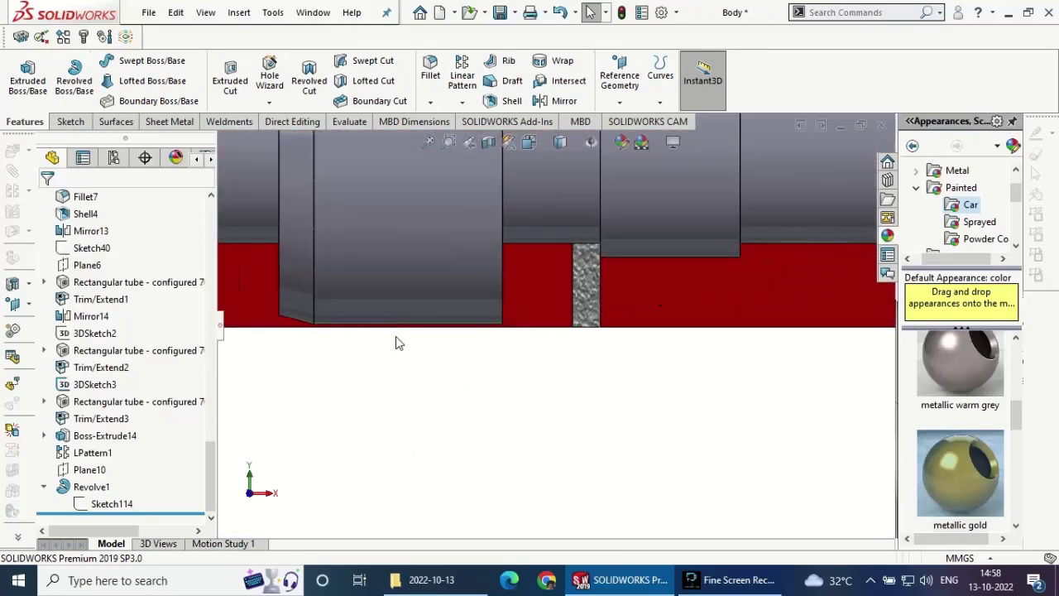
scroll(460, 354, "up", 3)
scroll(460, 354, "up", 2)
scroll(627, 373, "down", 3)
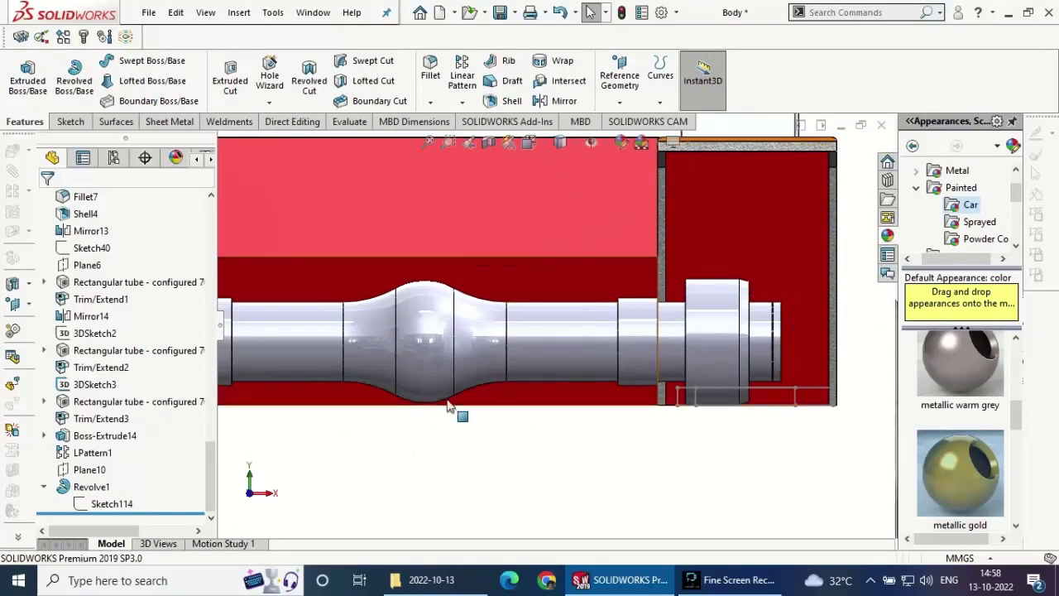
scroll(451, 406, "up", 3)
mouse_move(451, 411)
middle_mouse_down()
mouse_move(432, 432)
mouse_move(440, 463)
middle_mouse_up()
- Start a sketch on Plane10 and draw a slot running down from the shaft
left_click(91, 469)
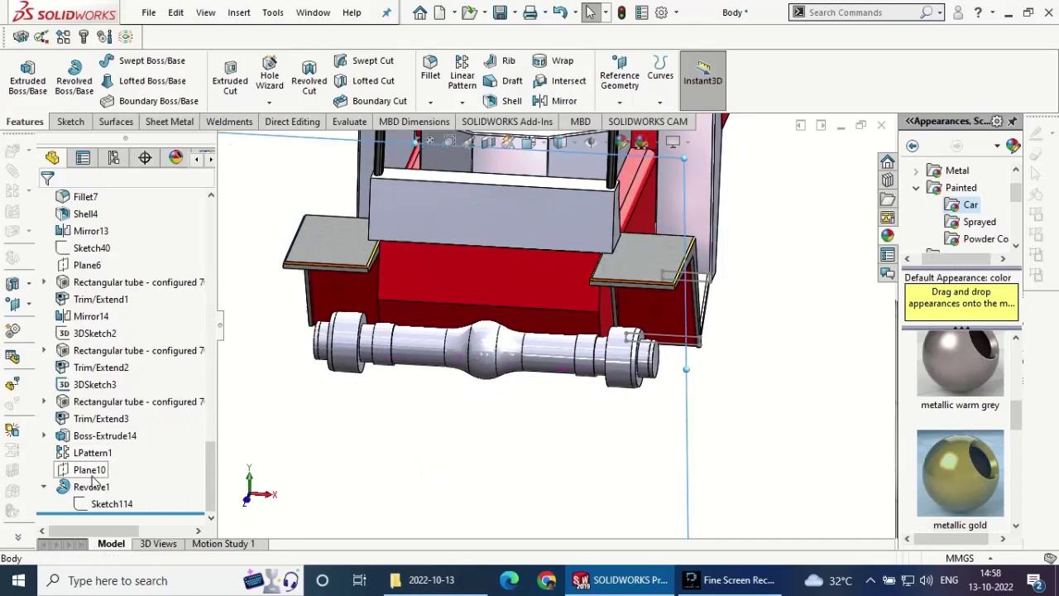
left_click(153, 432)
left_click(70, 122)
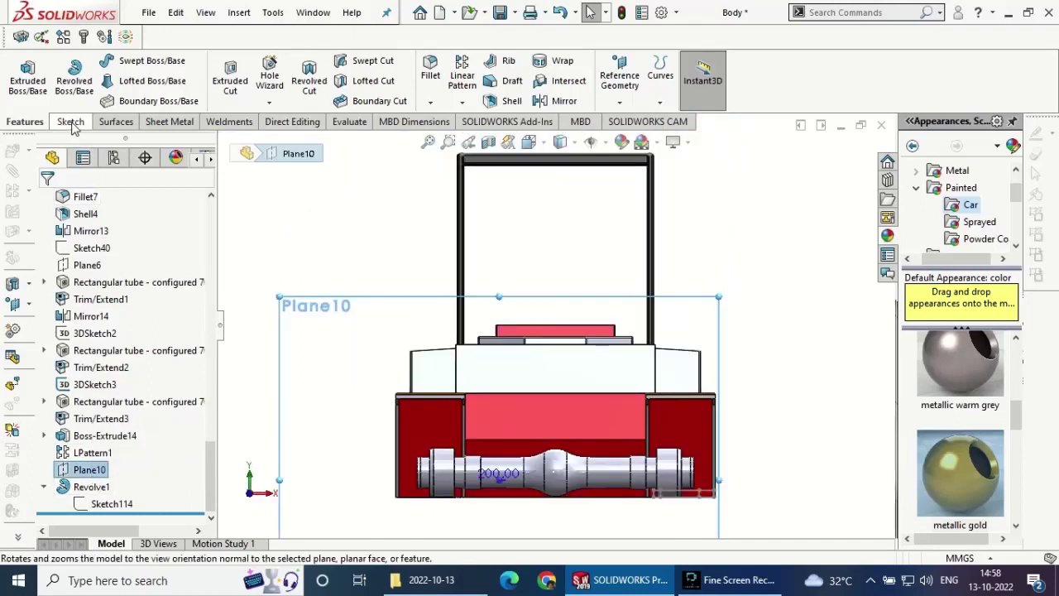
left_click(21, 75)
left_click(101, 100)
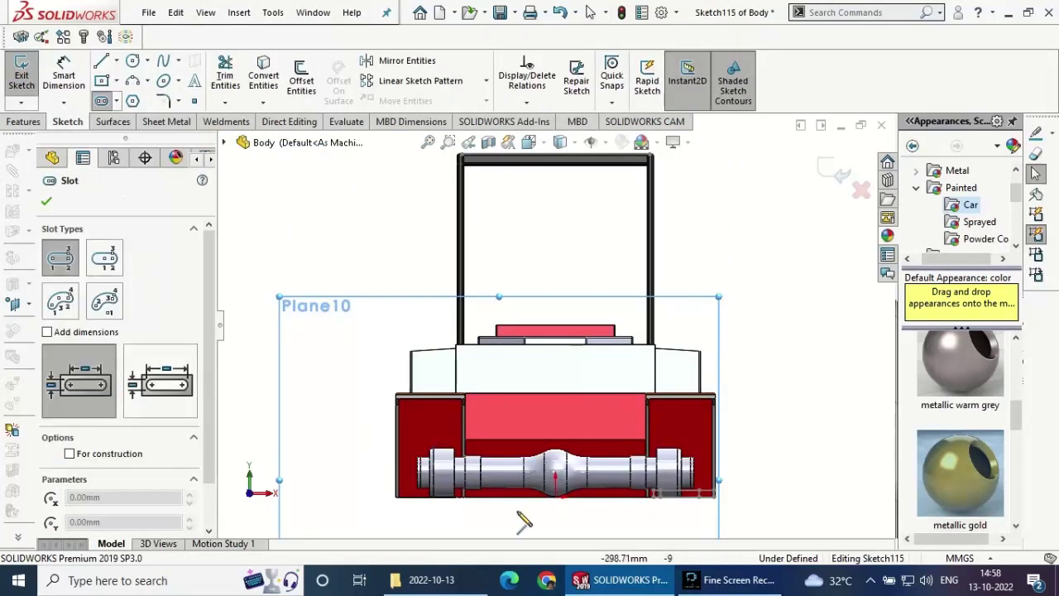
scroll(568, 433, "up", 2)
scroll(552, 424, "down", 4)
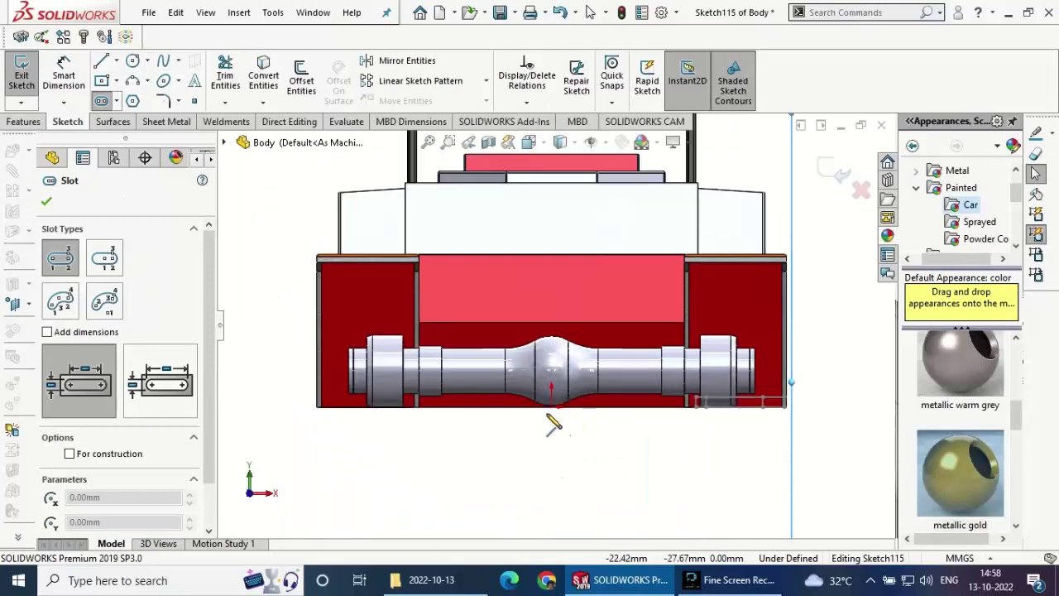
left_click(551, 372)
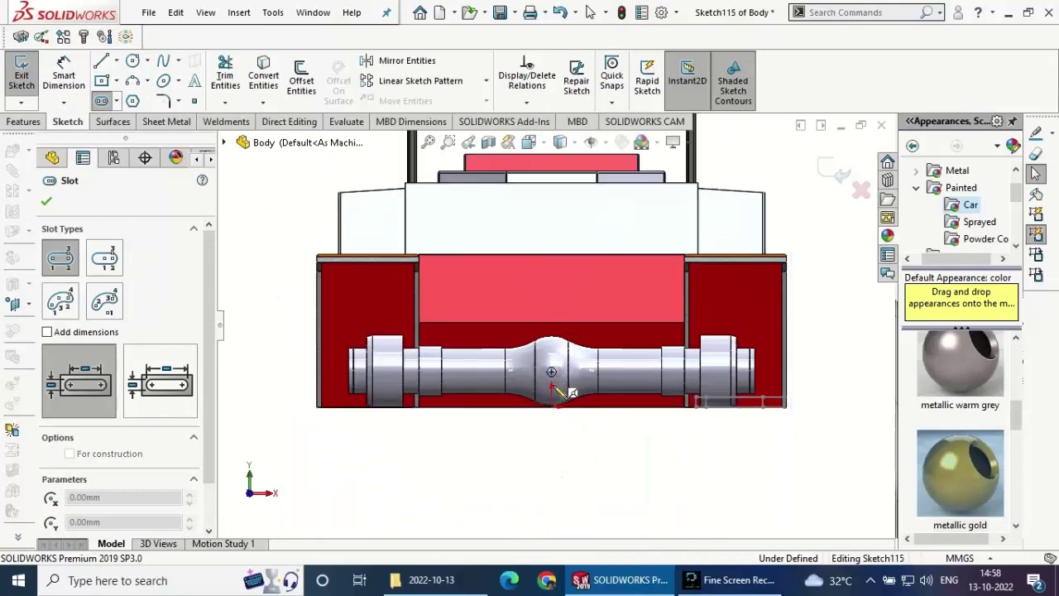
left_click(551, 496)
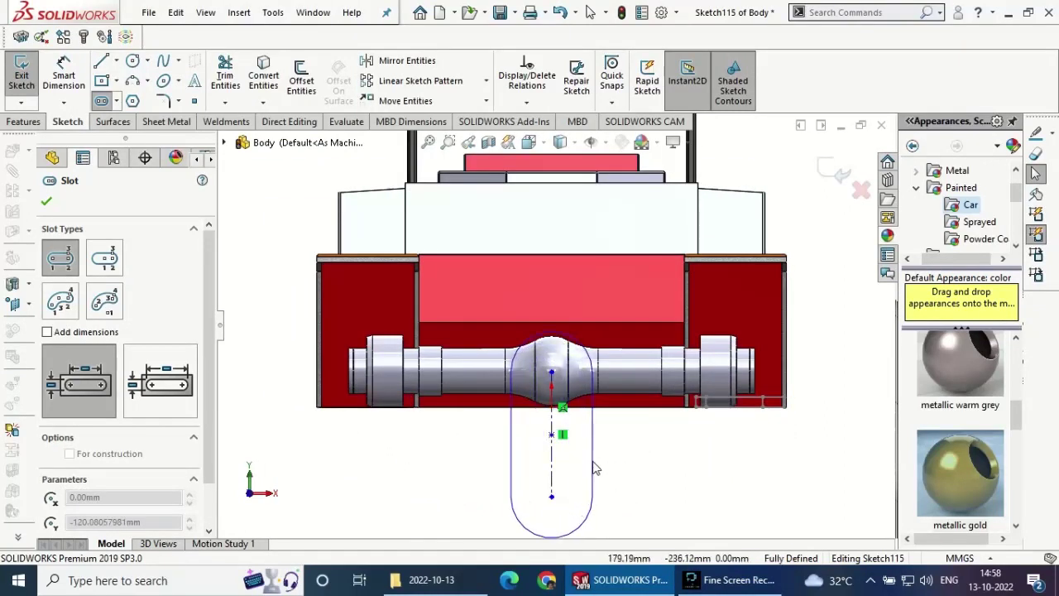
left_click(592, 468)
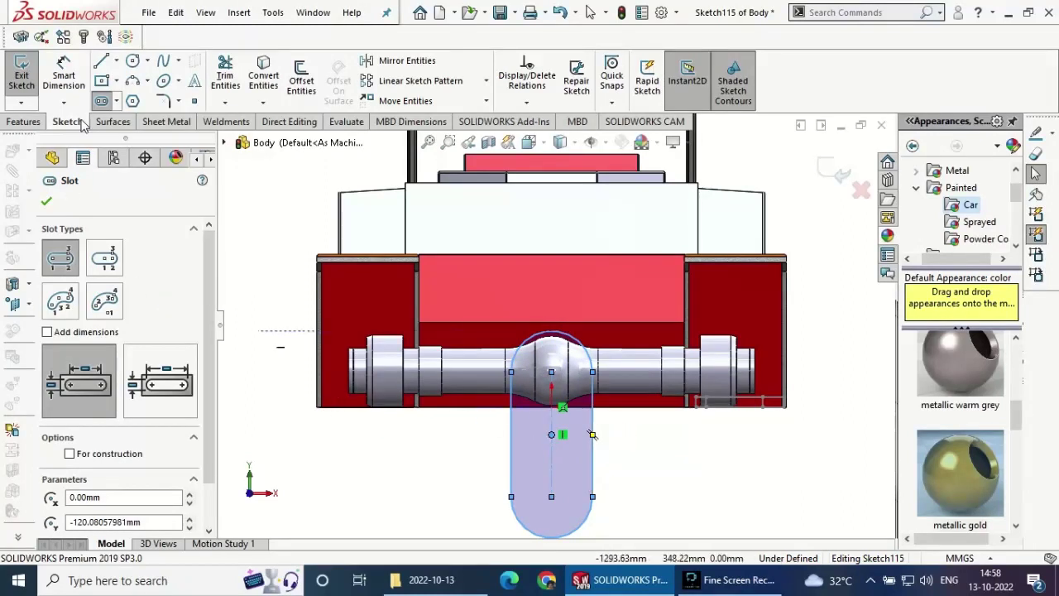
- Dimension the slot length as 50 and its bottom point at 693.47
left_click(64, 74)
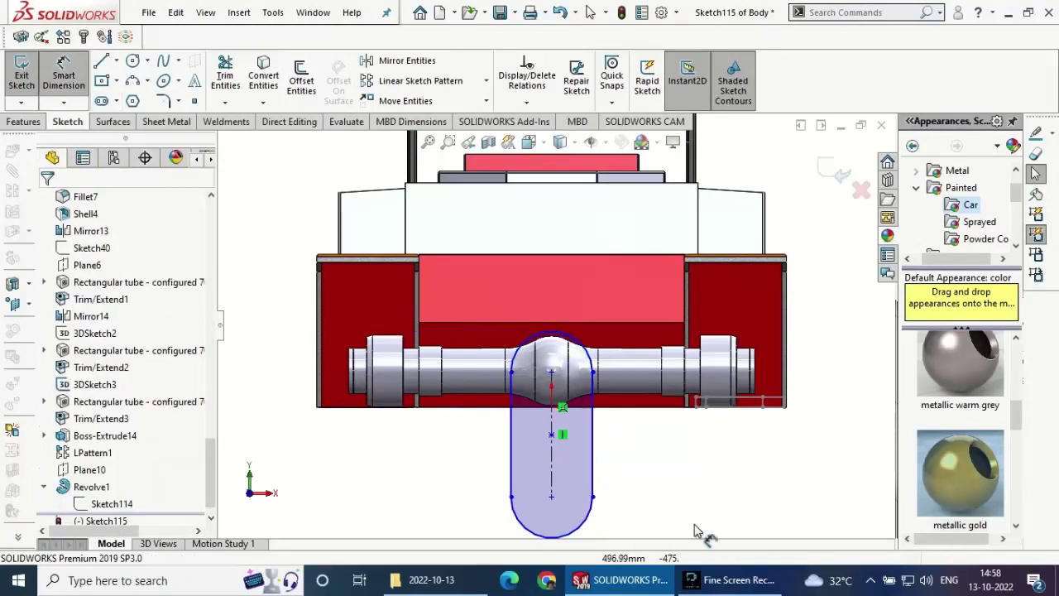
left_click(552, 437)
left_click(459, 430)
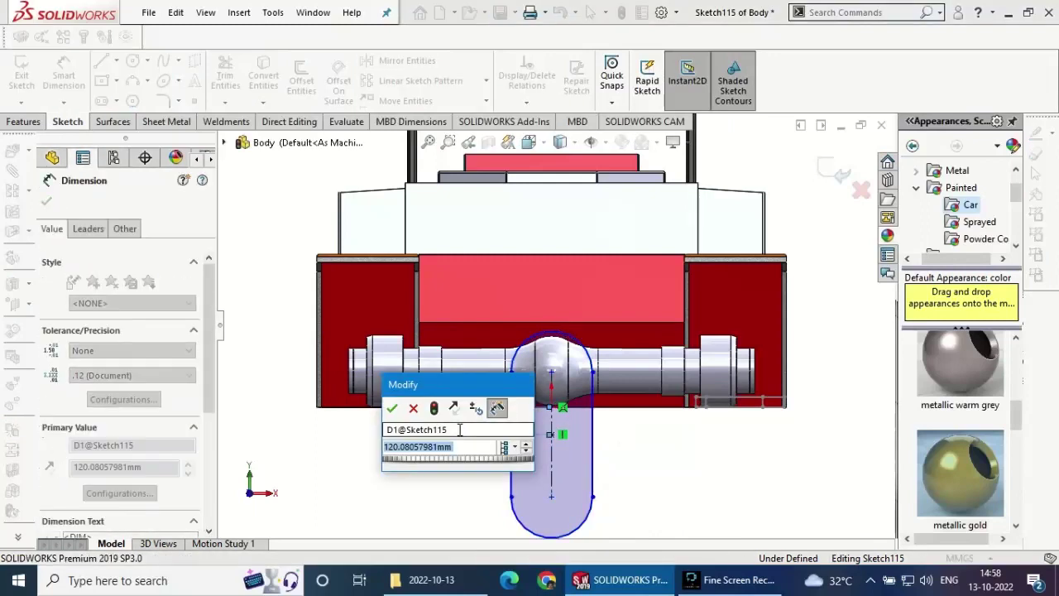
type("50")
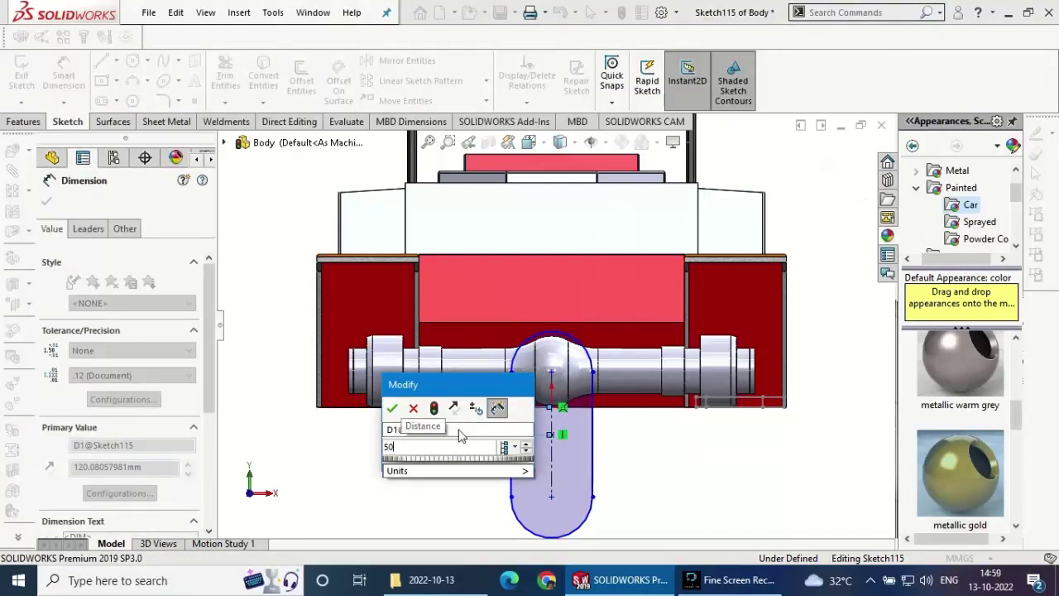
key("Return")
left_click(551, 496)
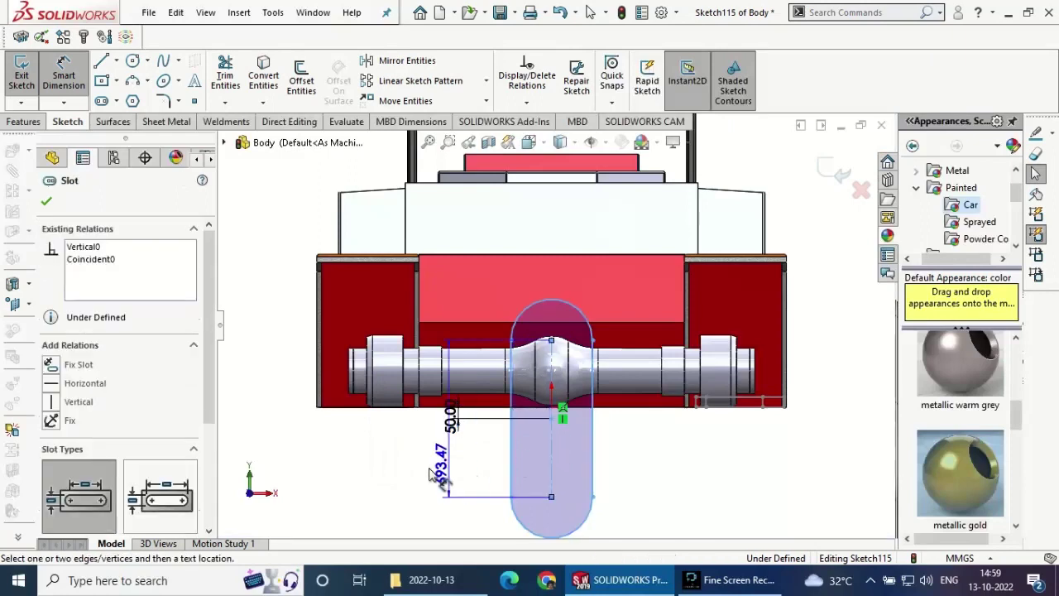
left_click(370, 476)
key("Escape")
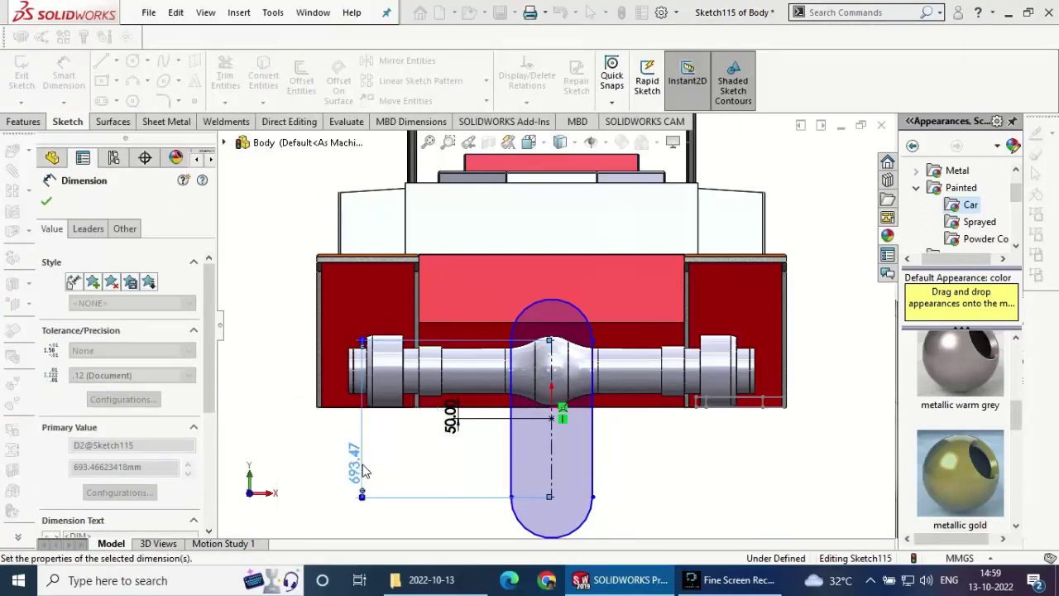
- Dimension the slot's bottom arc radius to 200 mm and exit the sketch
left_click(584, 489)
left_click(644, 497)
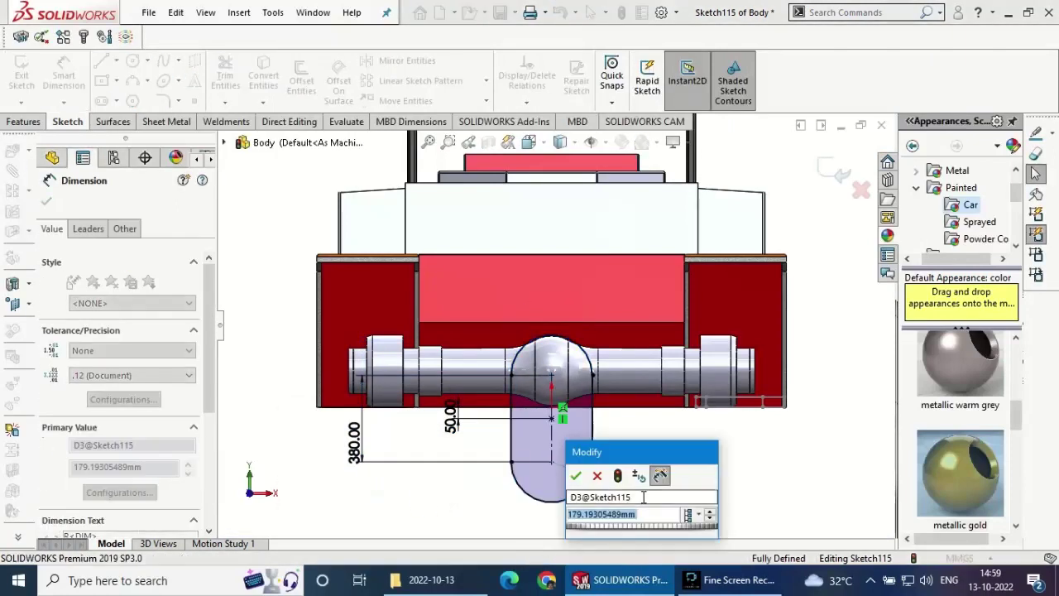
type("200")
key("Escape")
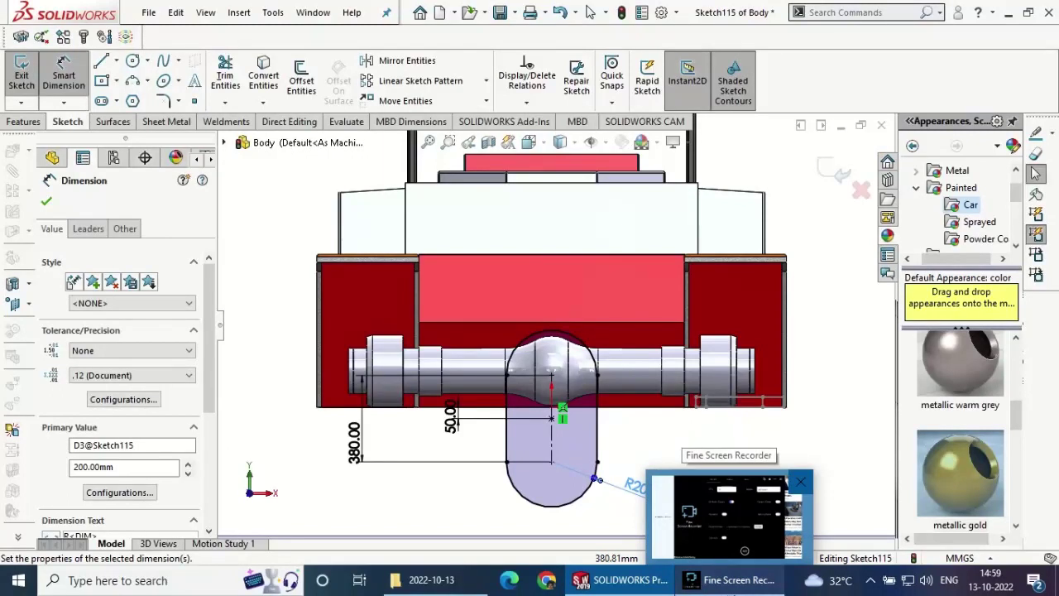
left_click(46, 201)
left_click(24, 122)
left_click(230, 76)
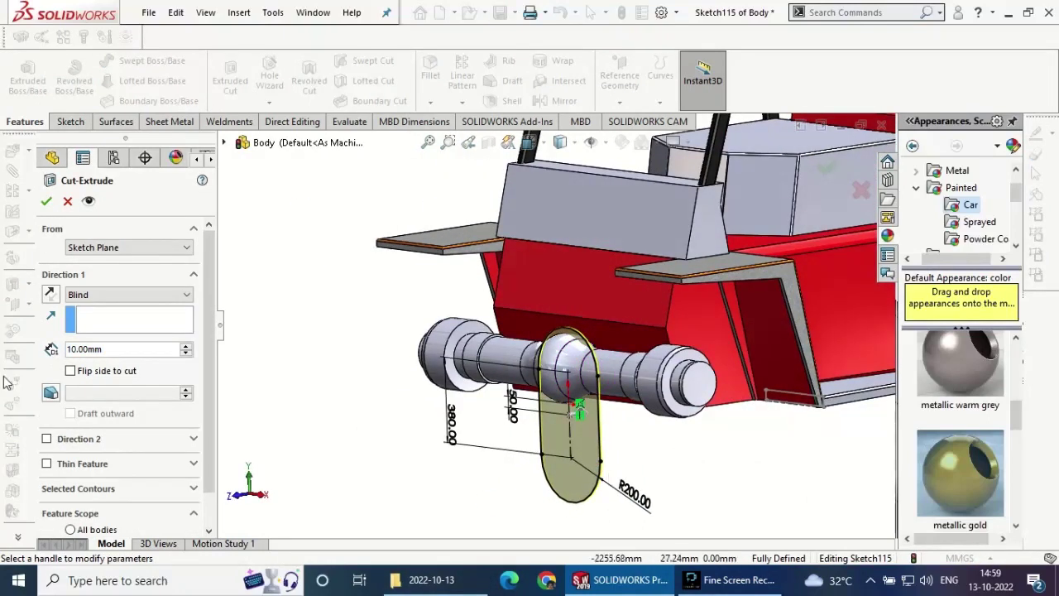
- Limit the cut's feature scope to the selected red frame body
scroll(113, 527, "down", 1)
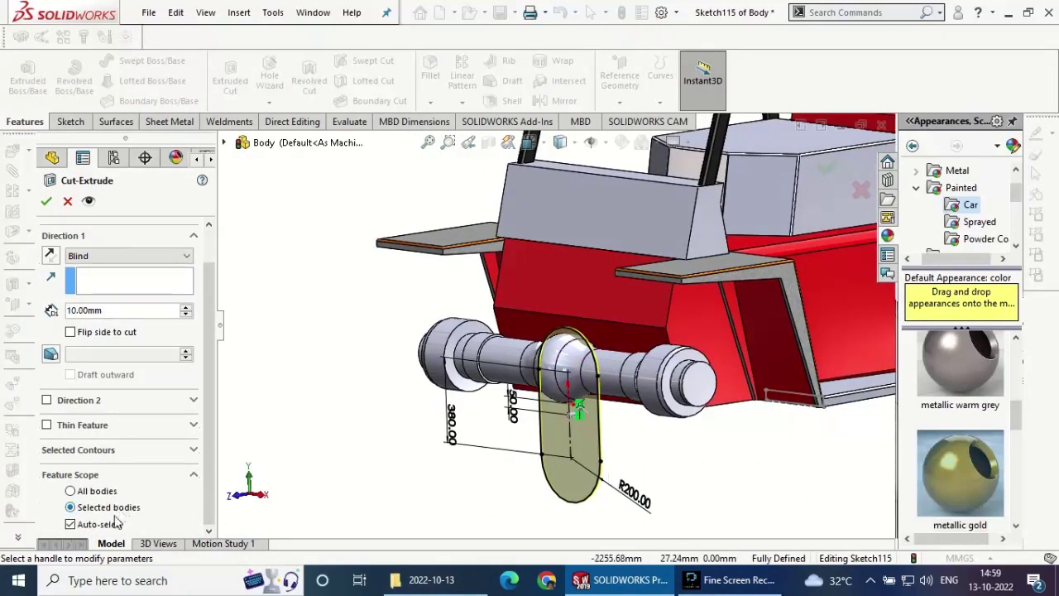
left_click(70, 524)
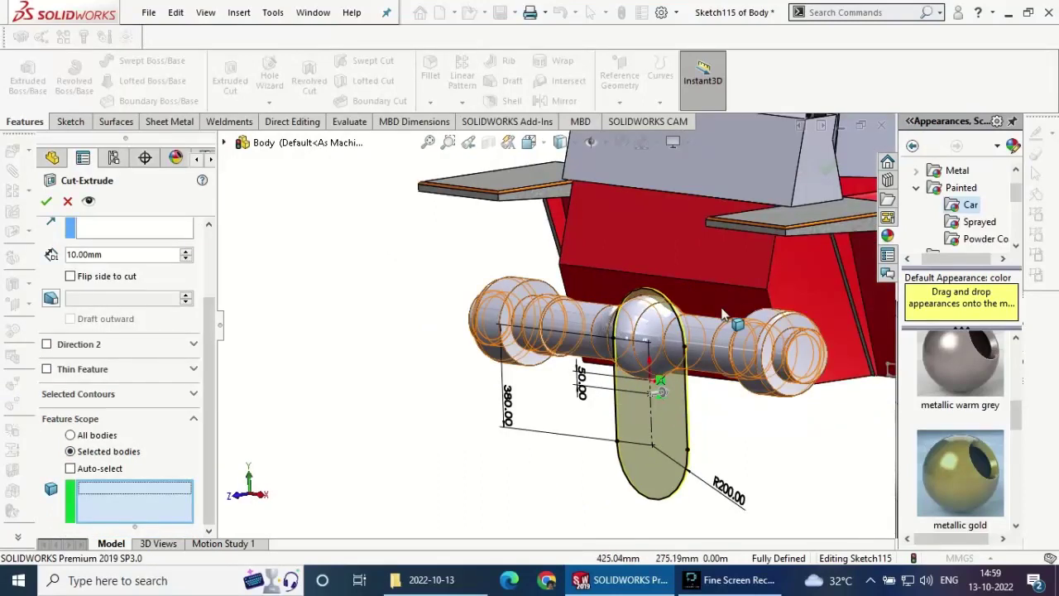
left_click(722, 314)
middle_click_drag(722, 314, 728, 429)
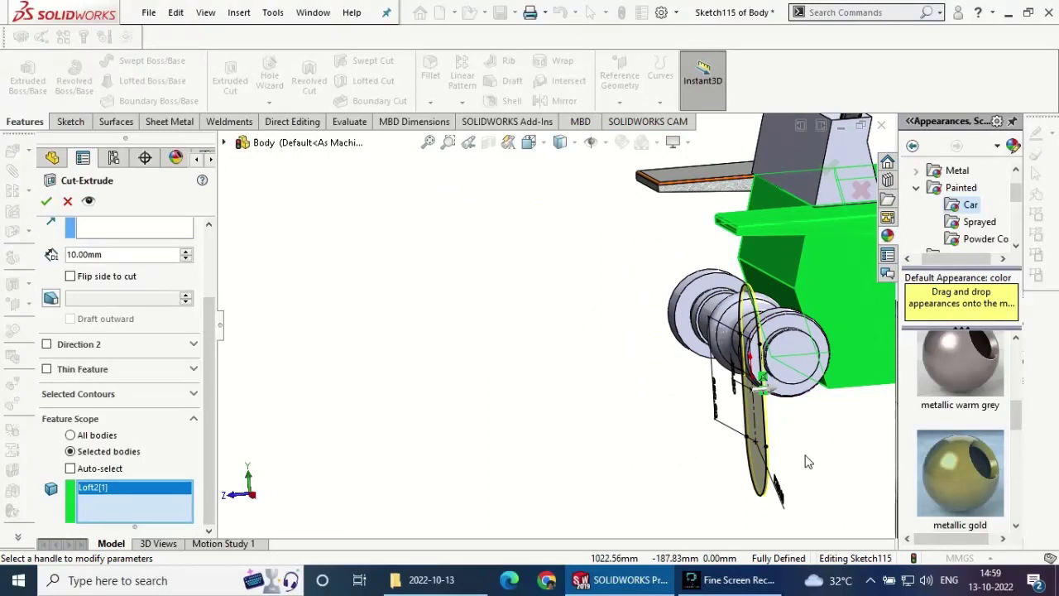
- Set the cut depth to 260 mm, confirm it, and inspect the notch
double_click(103, 254)
type("260")
key("Return")
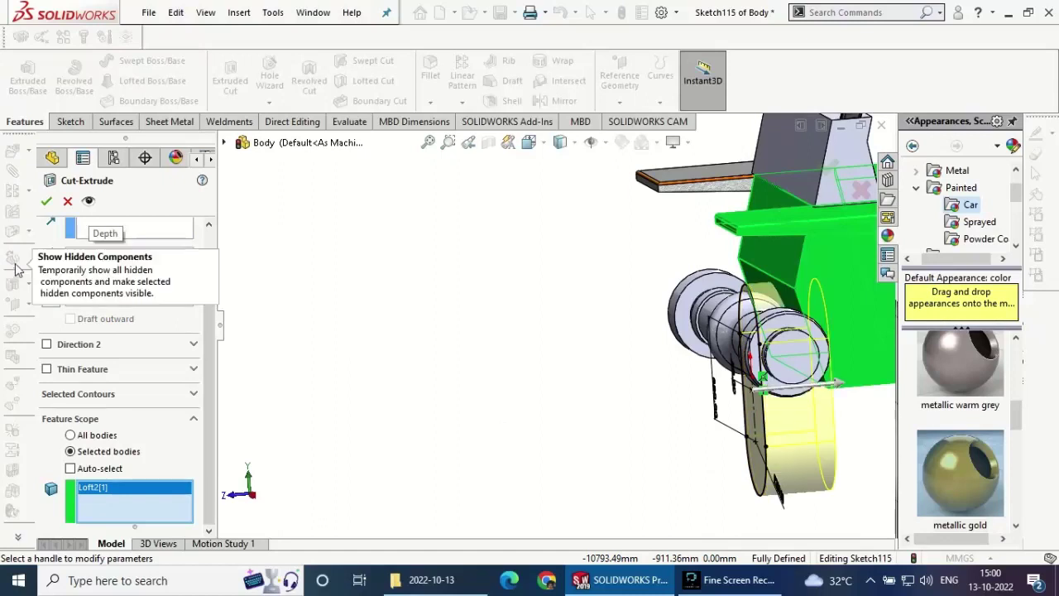
scroll(307, 390, "up", 1)
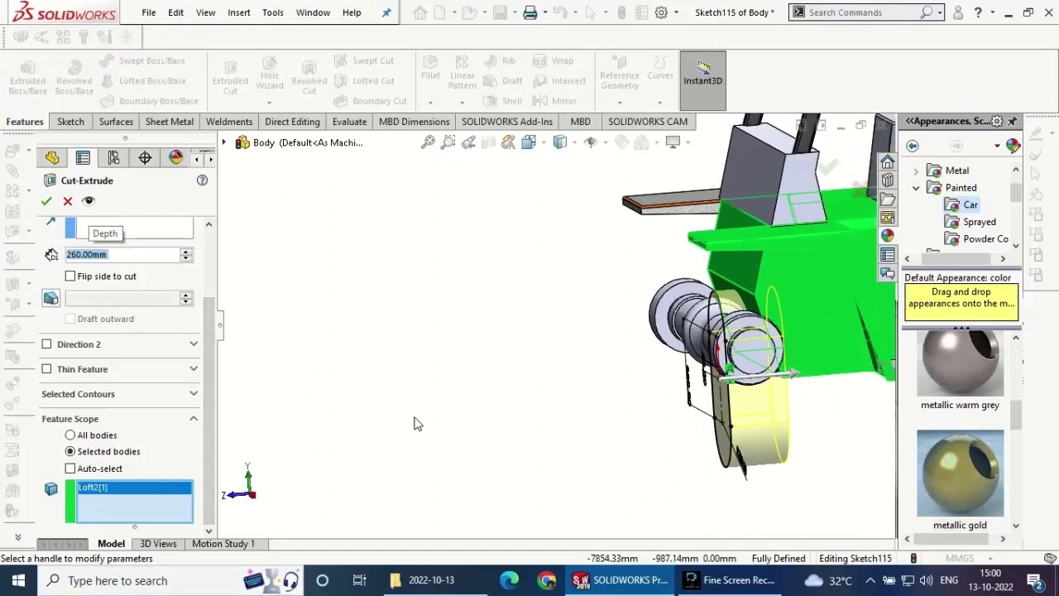
left_click(47, 200)
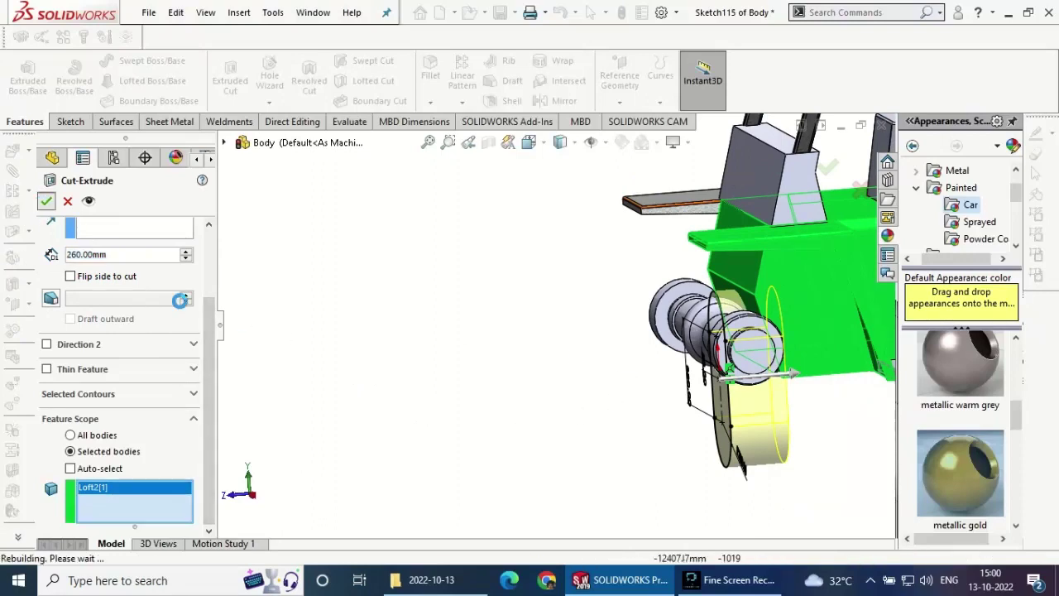
mouse_move(456, 354)
middle_mouse_down()
mouse_move(521, 440)
mouse_move(464, 390)
mouse_move(442, 343)
mouse_move(508, 378)
mouse_move(552, 329)
mouse_move(596, 381)
mouse_move(554, 325)
middle_mouse_up()
scroll(552, 393, "up", 3)
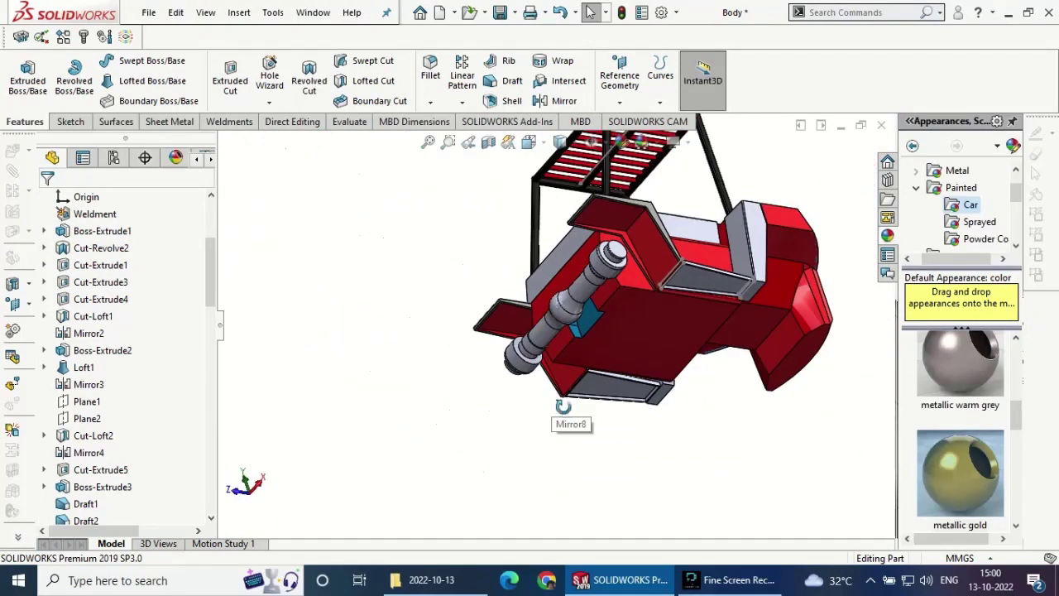
mouse_move(563, 404)
middle_mouse_down()
mouse_move(590, 442)
mouse_move(660, 484)
mouse_move(530, 319)
middle_mouse_up()
scroll(579, 348, "down", 3)
- Sketch a circle on the notch face centred on the shaft
scroll(529, 520, "down", 2)
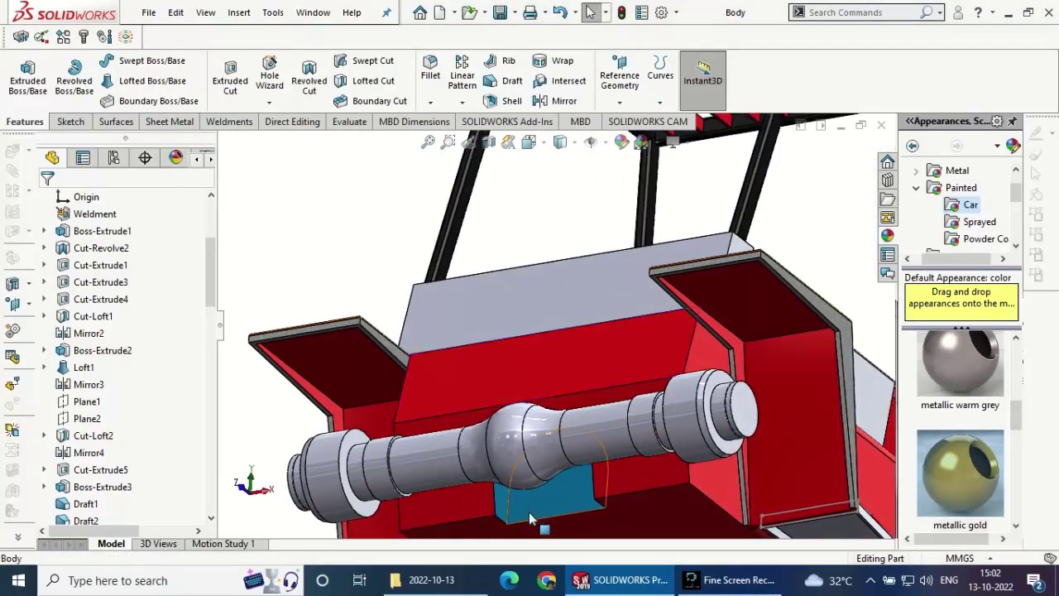
left_click(528, 512)
left_click(662, 439)
left_click(67, 121)
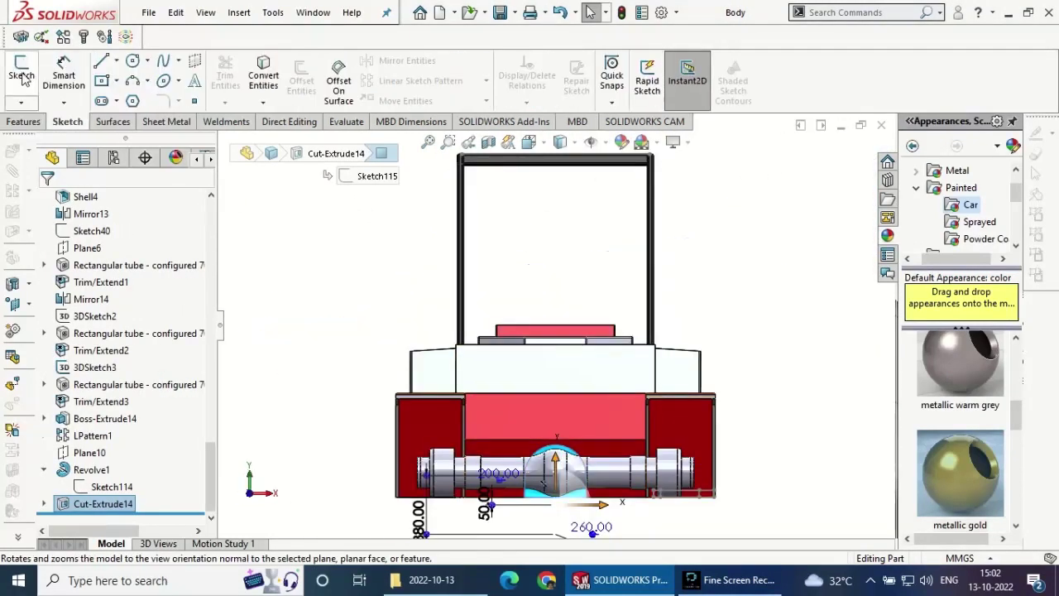
left_click(21, 77)
left_click(132, 60)
scroll(568, 476, "down", 2)
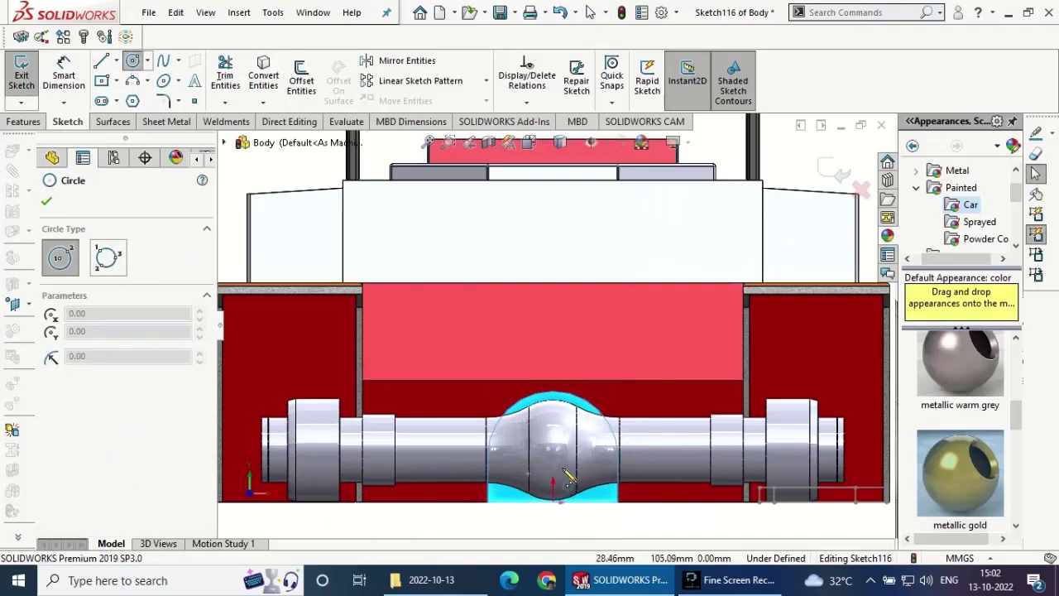
scroll(568, 476, "down", 3)
left_click(540, 405)
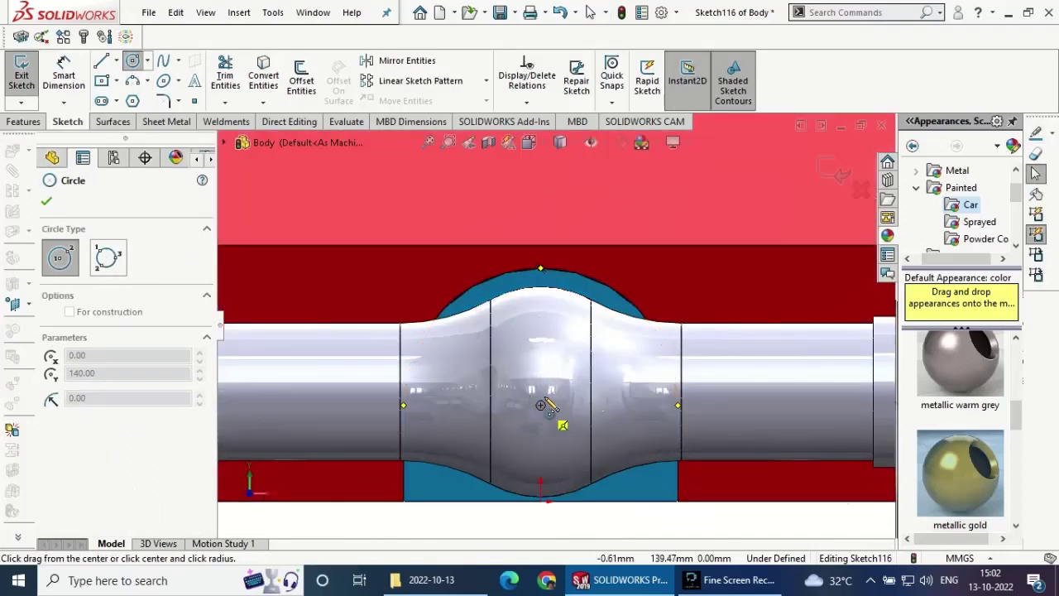
left_click(571, 319)
- Dimension the circle to a 250 mm diameter
key("d")
left_click(634, 368)
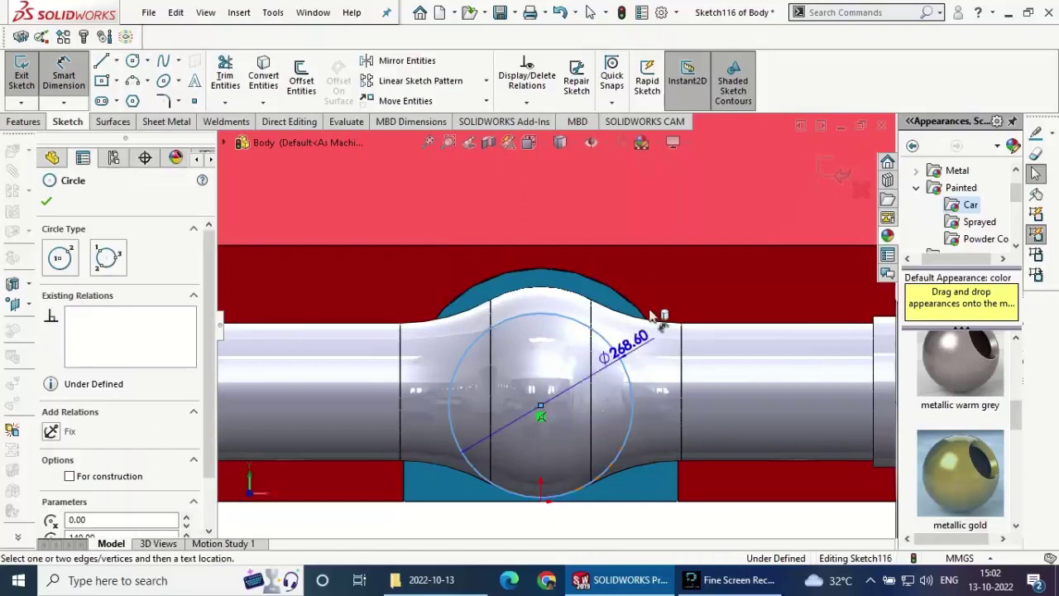
left_click(662, 298)
type("250")
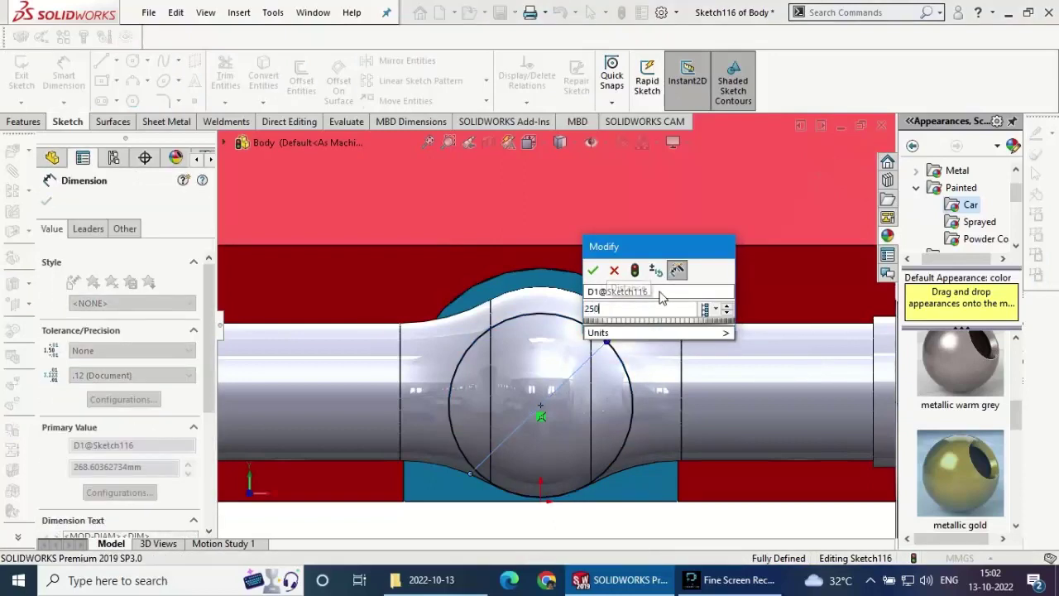
key("Return")
key("Escape")
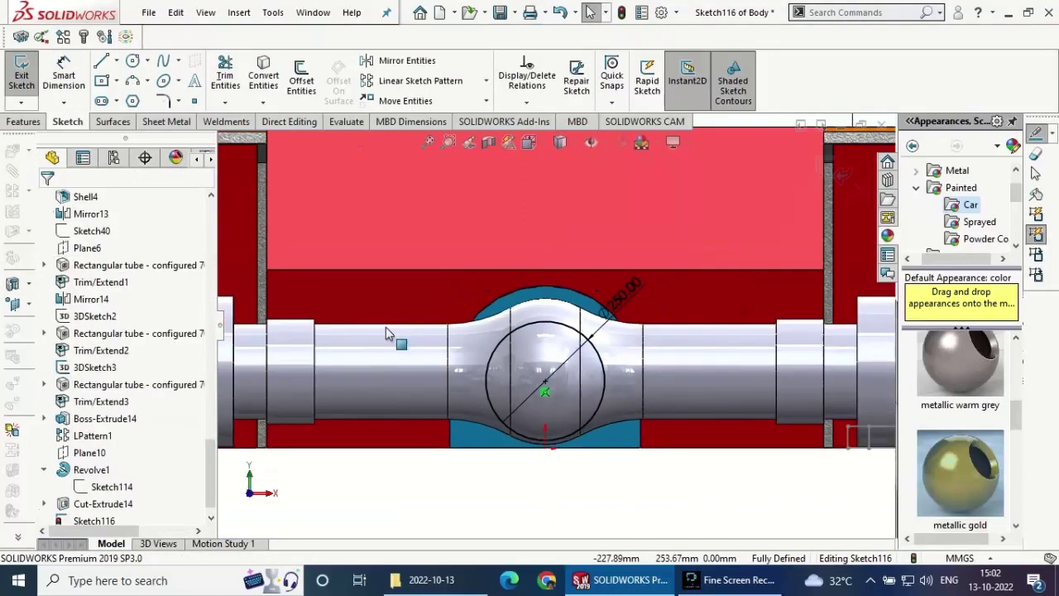
- Extrude the circle as a boss up to the spherical hub surface
key("e")
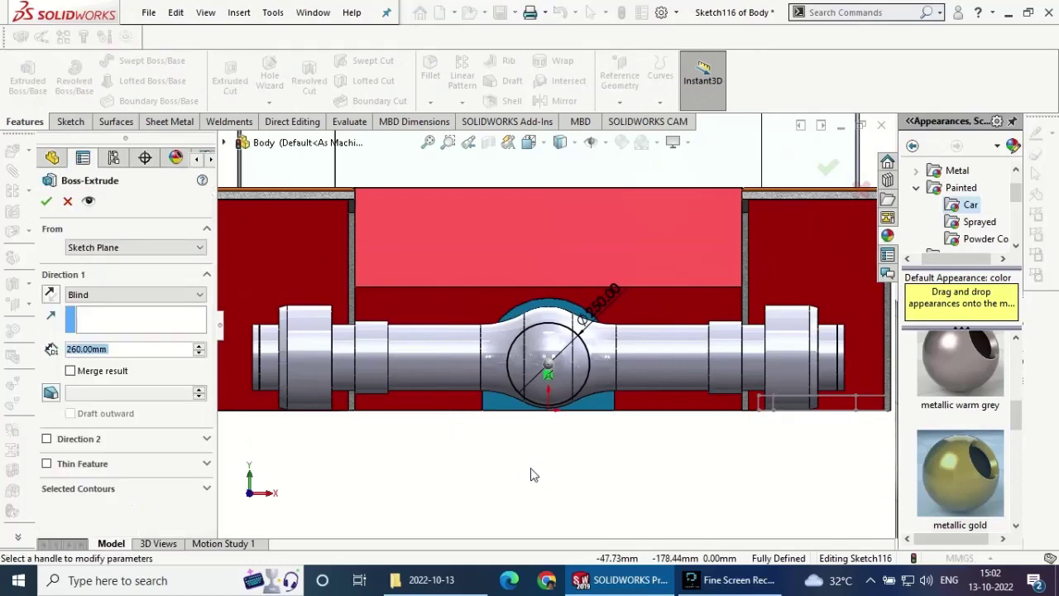
mouse_move(534, 475)
middle_mouse_down()
mouse_move(514, 449)
mouse_move(562, 347)
middle_mouse_up()
left_click(563, 339)
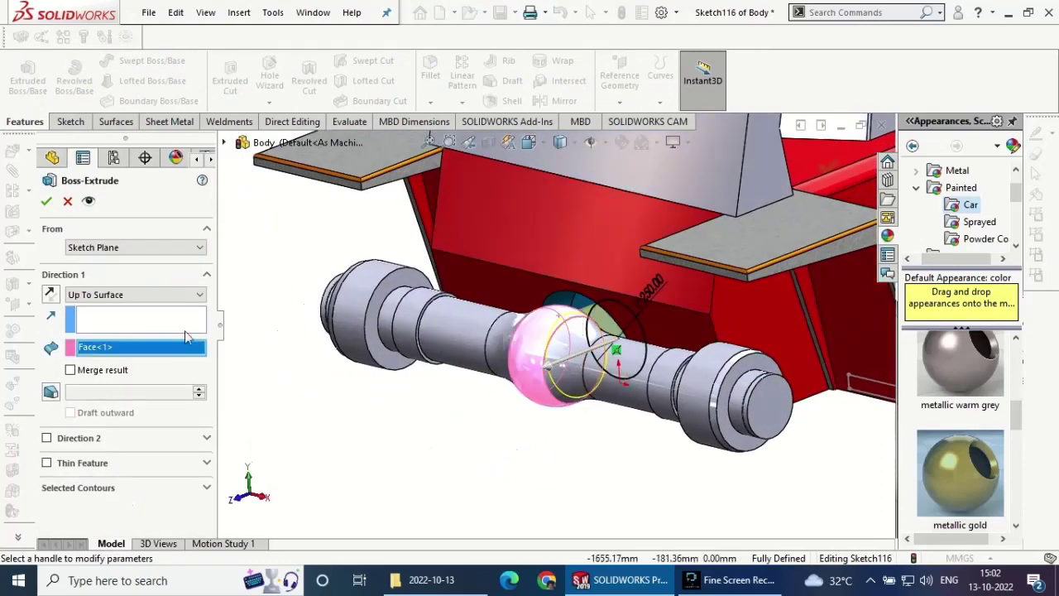
left_click(46, 201)
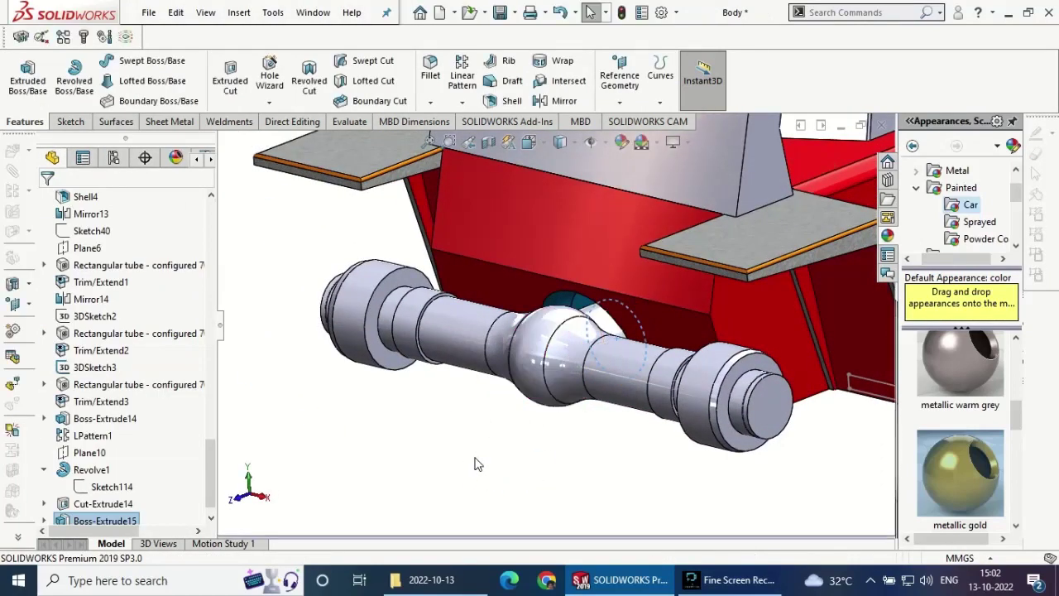
scroll(608, 384, "down", 2)
mouse_move(608, 384)
middle_mouse_down()
mouse_move(544, 450)
mouse_move(634, 503)
mouse_move(625, 534)
middle_mouse_up()
scroll(622, 478, "up", 2)
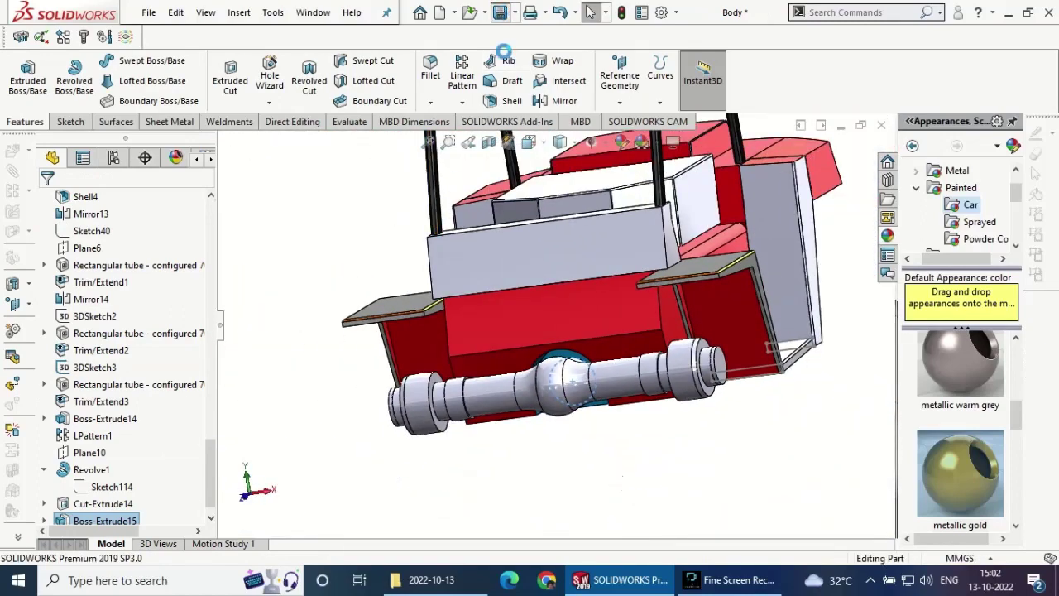
mouse_move(373, 471)
middle_mouse_down()
mouse_move(586, 433)
mouse_move(605, 447)
mouse_move(534, 447)
middle_mouse_up()
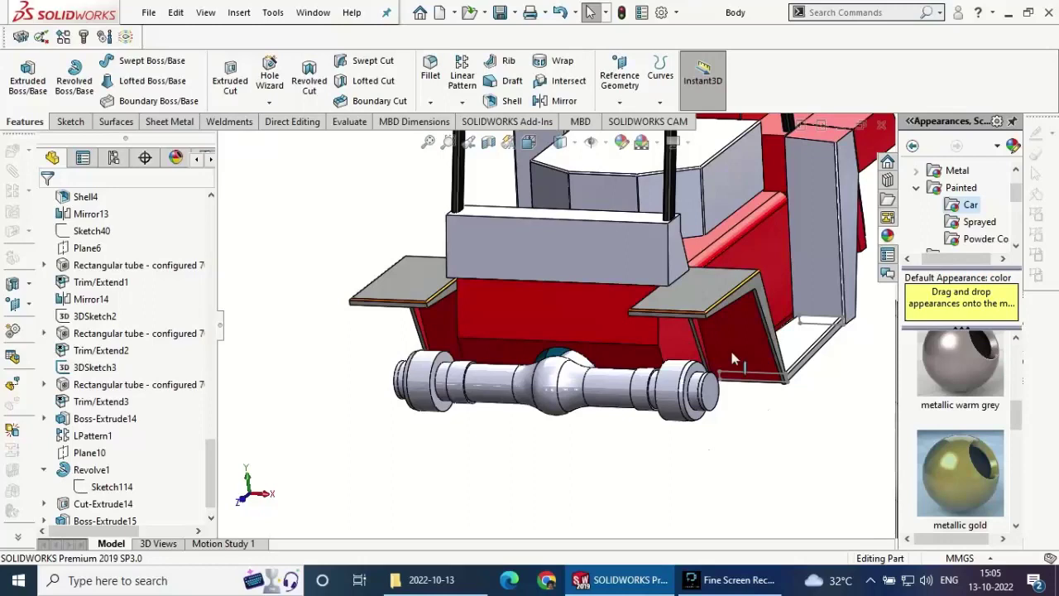
scroll(732, 360, "down", 3)
- Start a sketch on the axle end with a vertical centerline from the circle centre
left_click(633, 385)
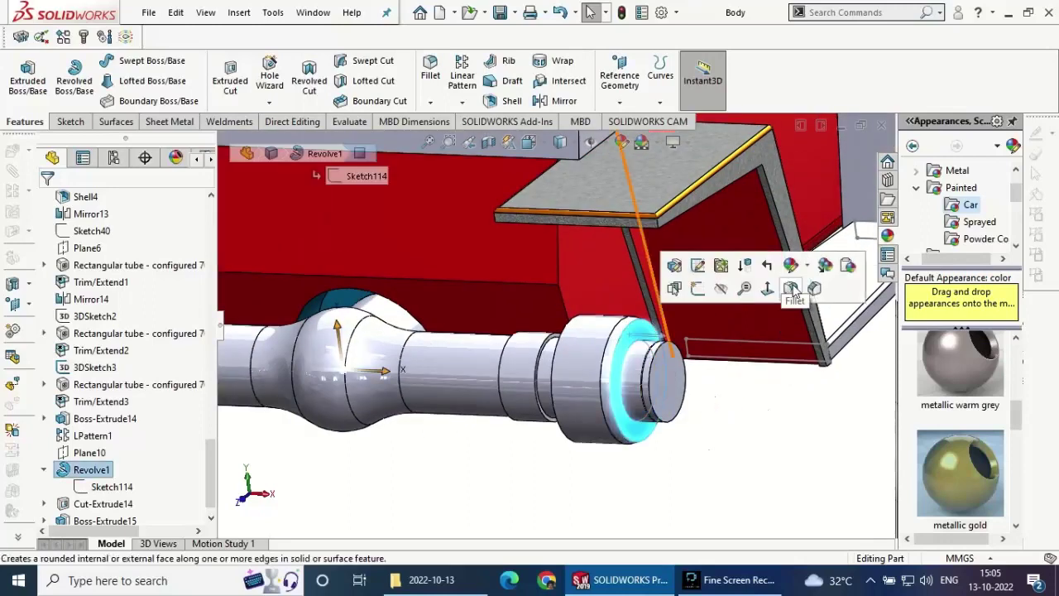
left_click(774, 291)
left_click(27, 74)
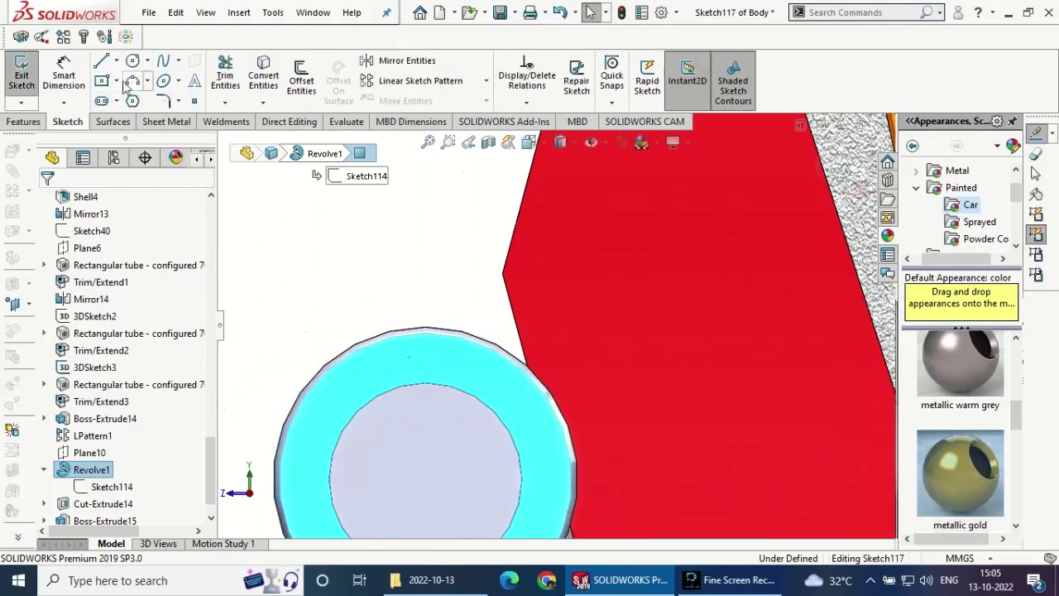
left_click(117, 62)
left_click(107, 99)
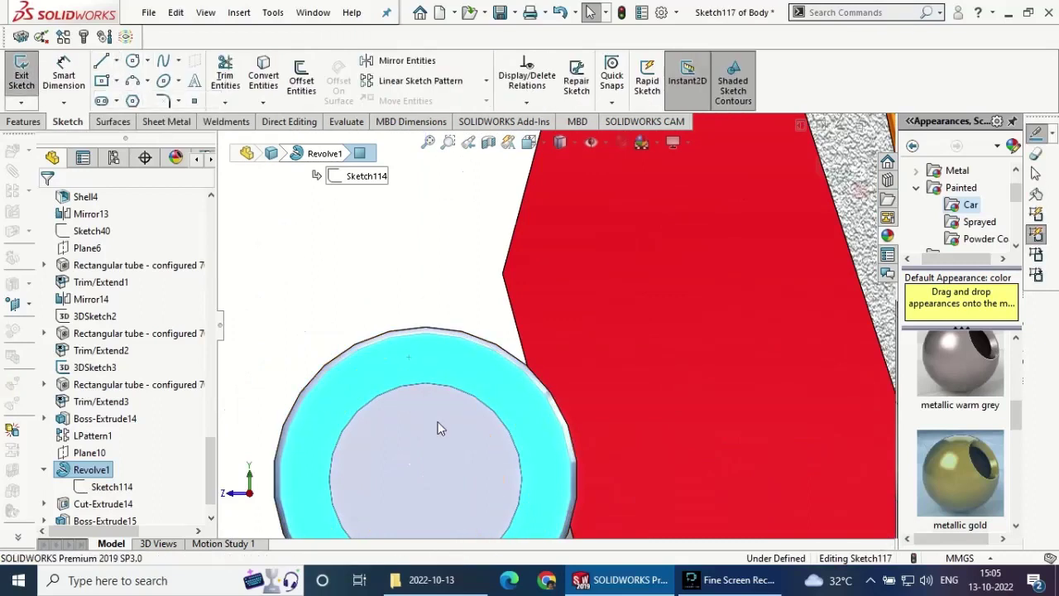
left_click(425, 481)
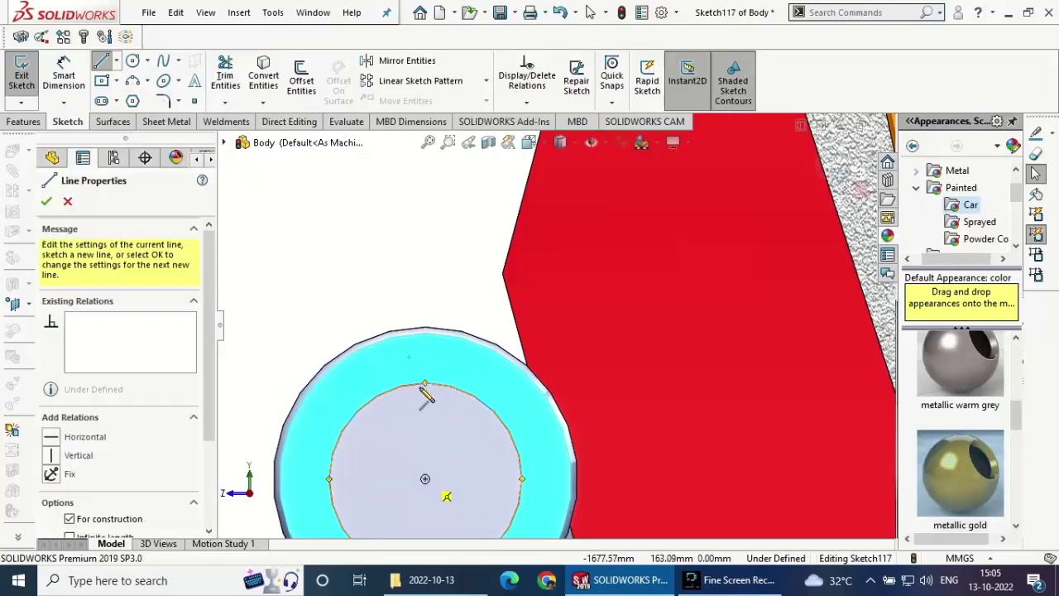
left_click(425, 295)
right_click(425, 295)
left_click(444, 286)
key("Escape")
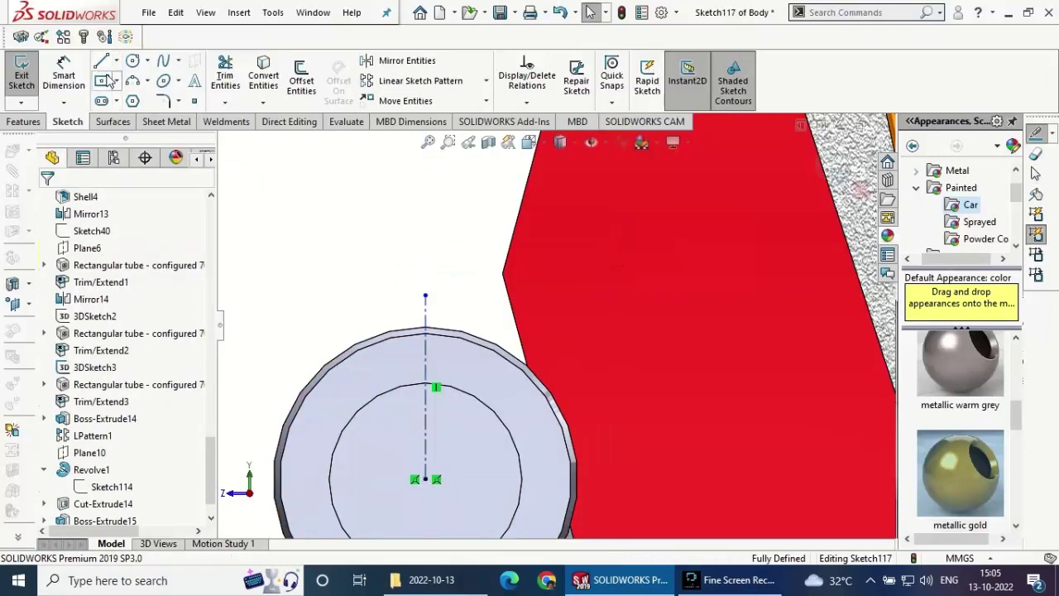
- Draw a hexagon on the centerline and dimension its edge to 25
left_click(133, 99)
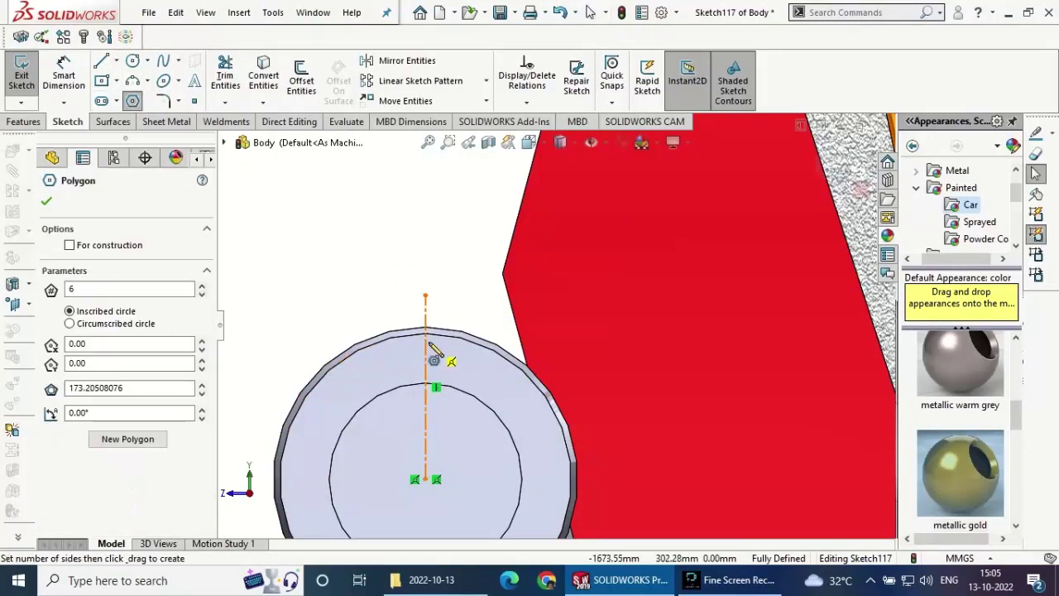
left_click_drag(425, 383, 425, 364)
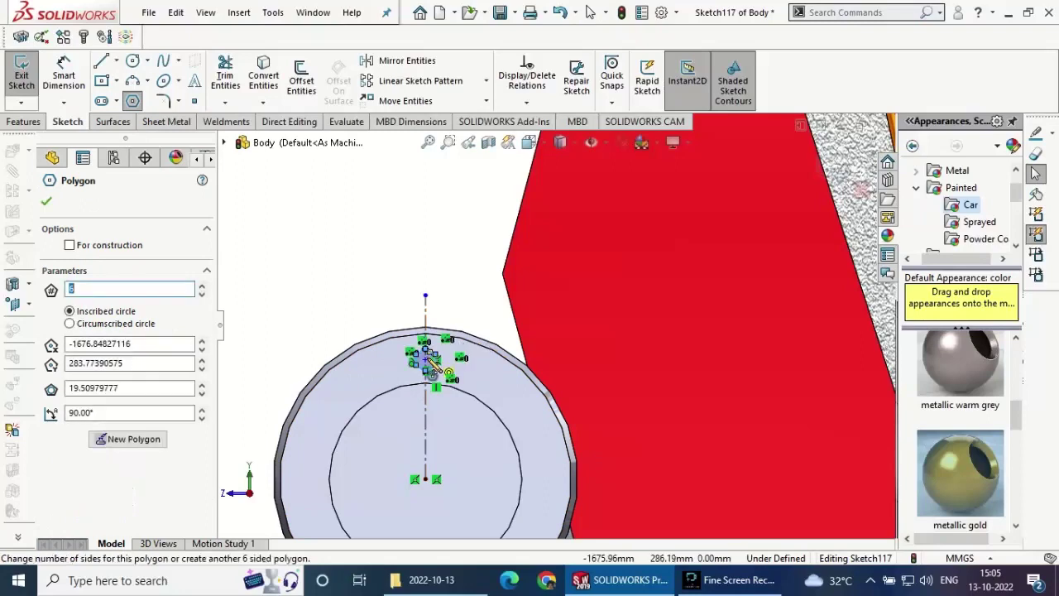
scroll(431, 368, "down", 3)
left_click(75, 85)
left_click(467, 364)
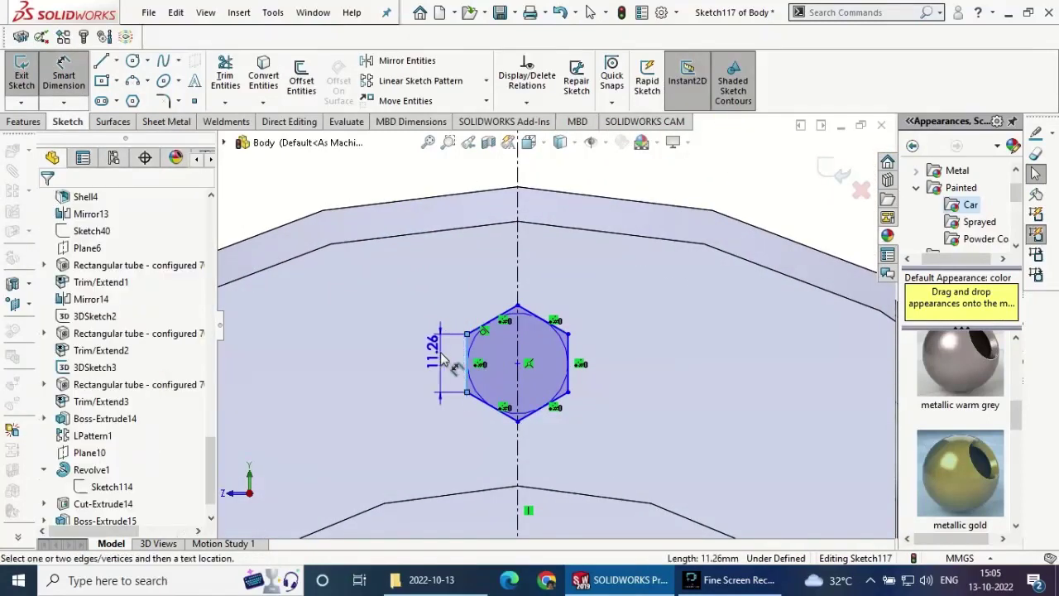
left_click(442, 358)
type("25")
key("Return")
scroll(464, 372, "up", 2)
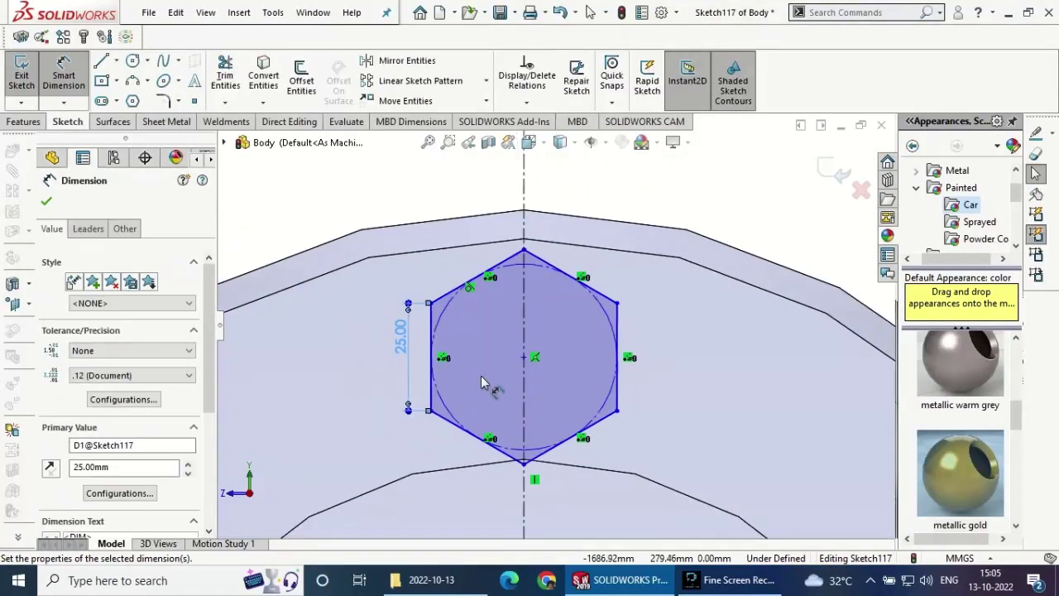
scroll(484, 382, "up", 2)
- Fix the hexagon centre 120 mm above the lower reference point
left_click(547, 346)
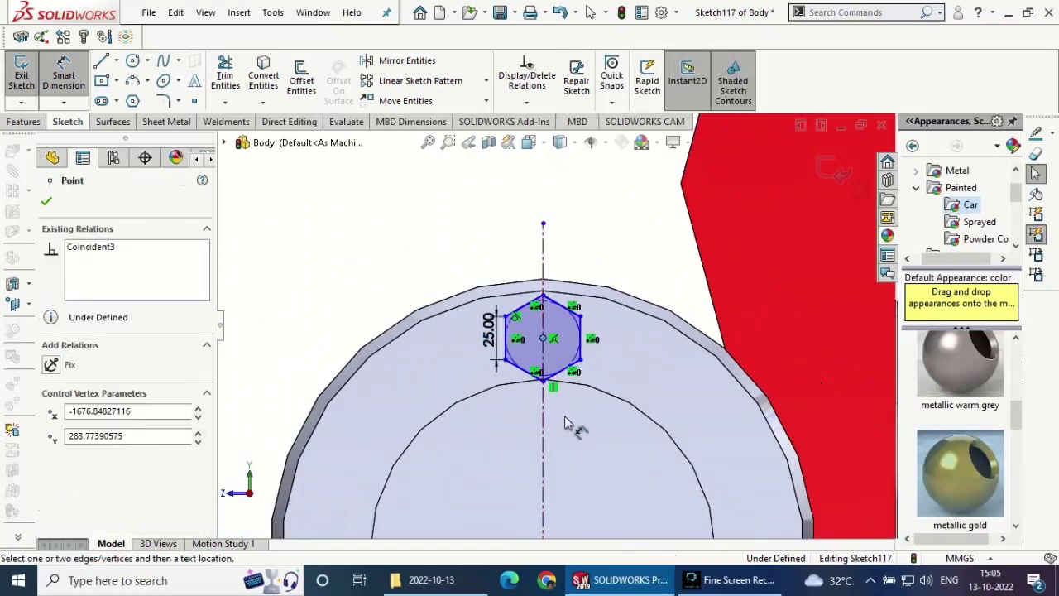
scroll(559, 472, "up", 1)
left_click(546, 481)
left_click(477, 428)
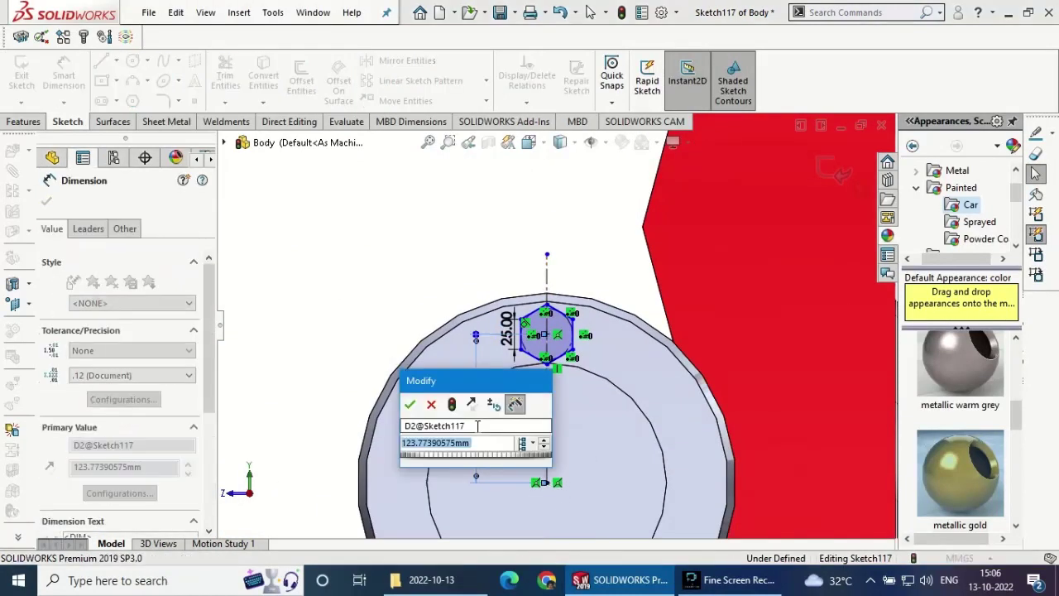
type("120")
key("Return")
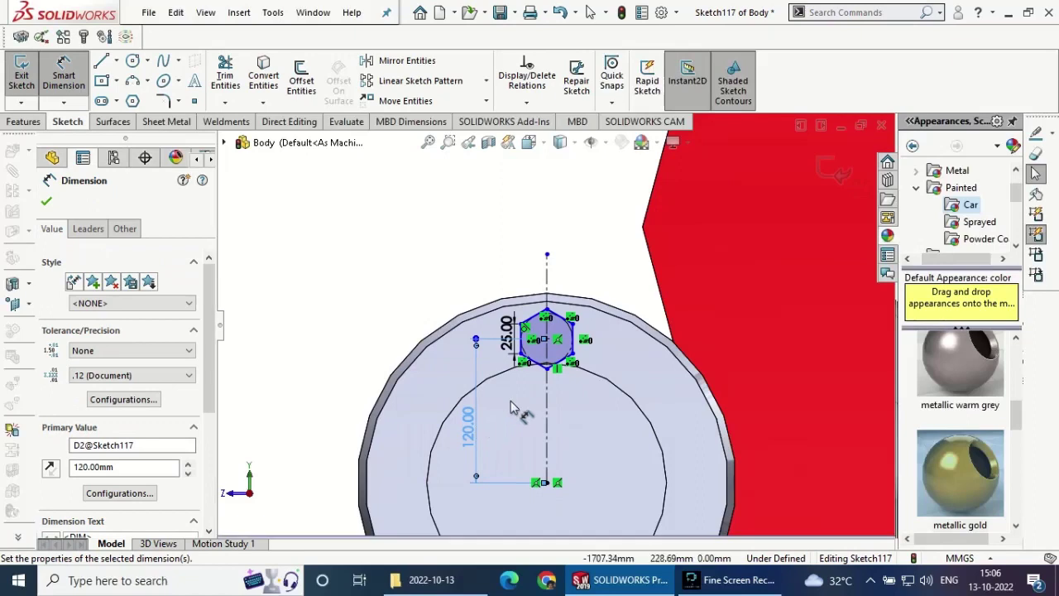
middle_click_drag(511, 400, 538, 435)
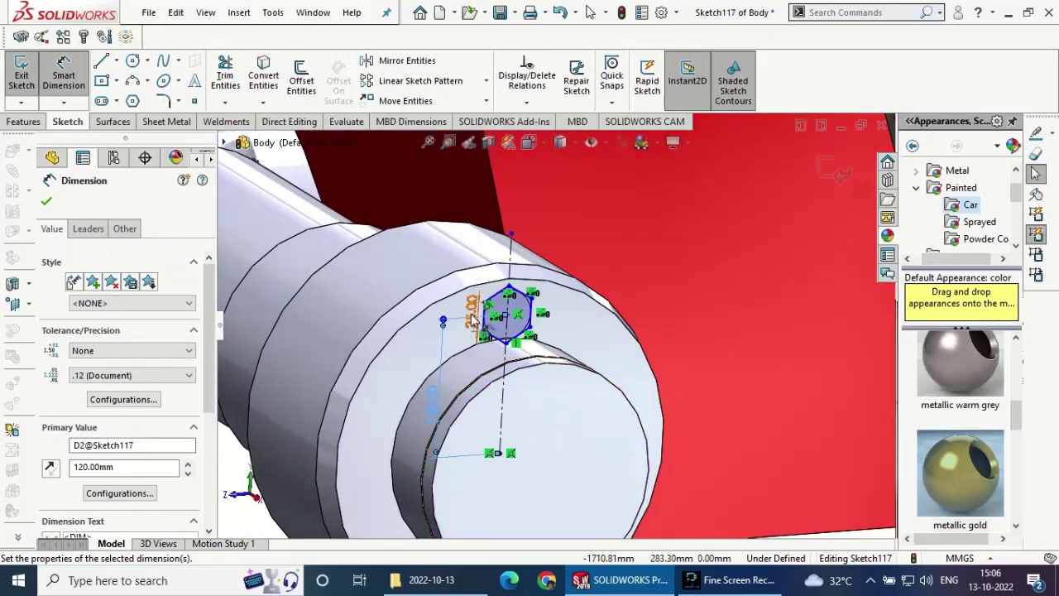
key("Escape")
type("12.")
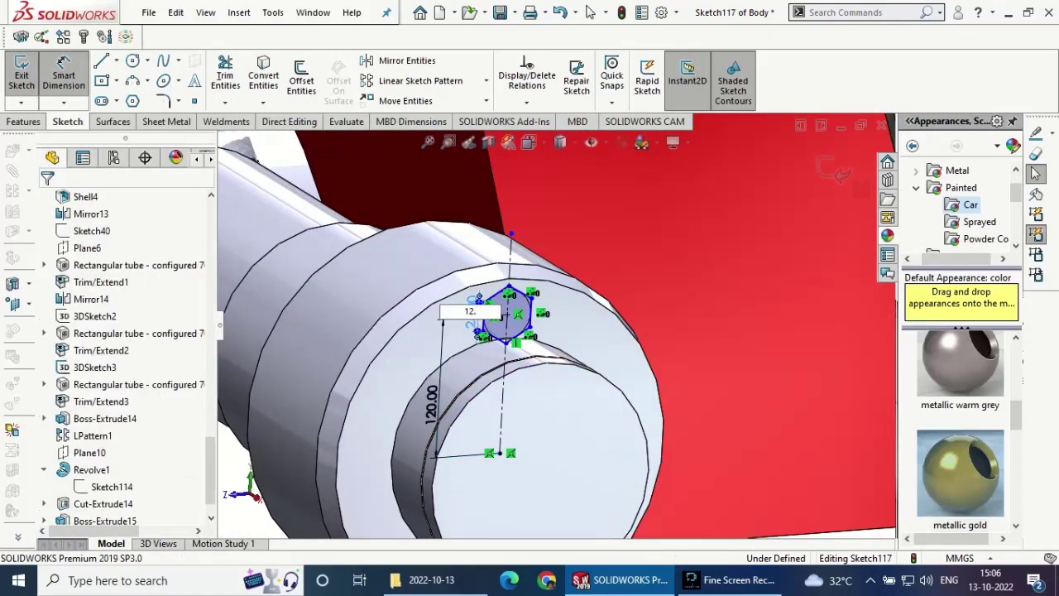
- Change the hexagon size to 12.50
type("5")
key("Return")
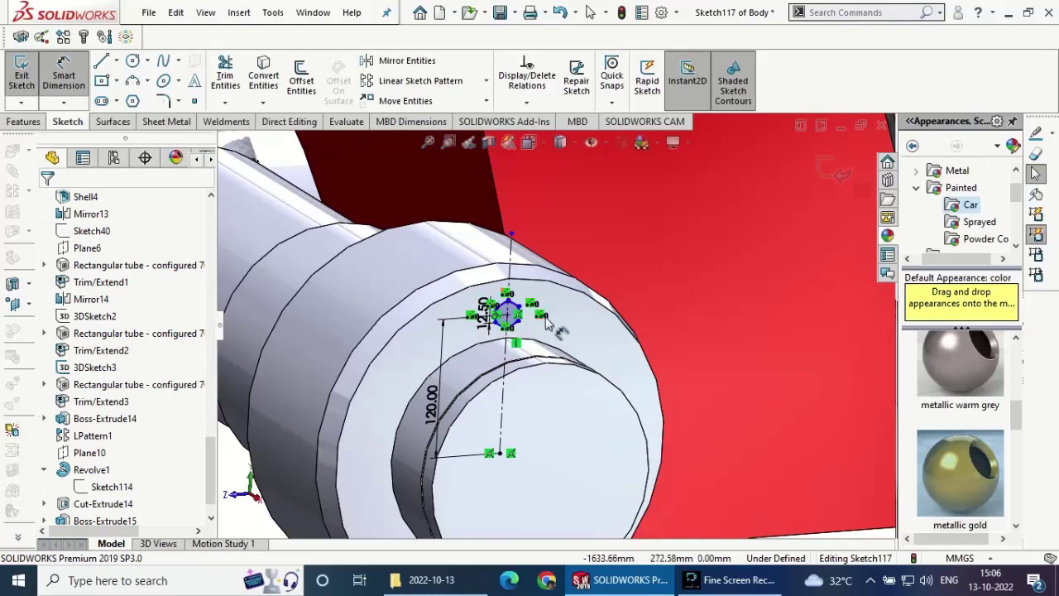
scroll(497, 316, "down", 3)
scroll(497, 316, "down", 2)
left_click(64, 76)
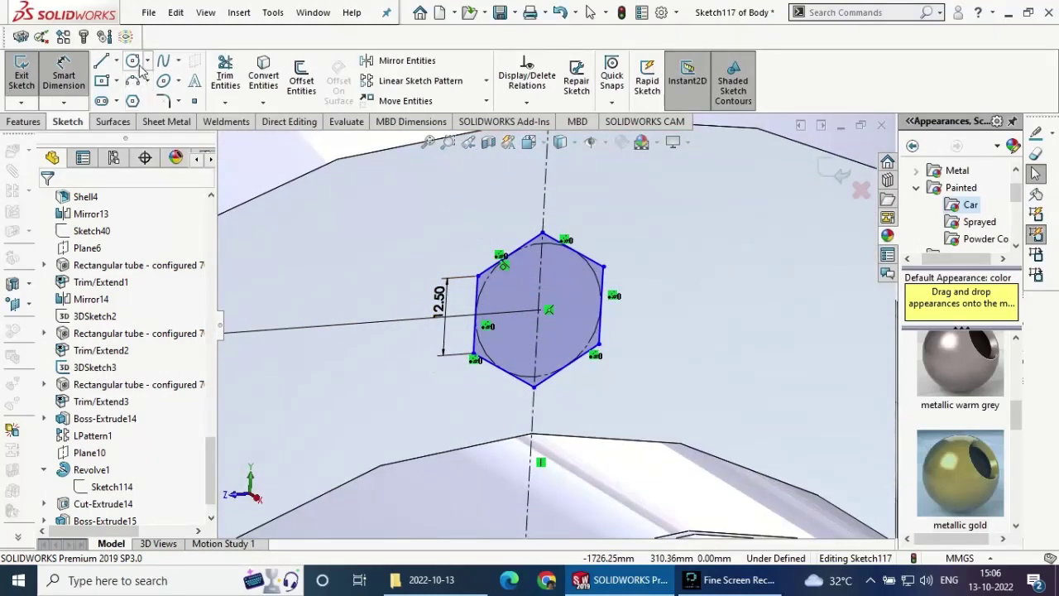
left_click(539, 311)
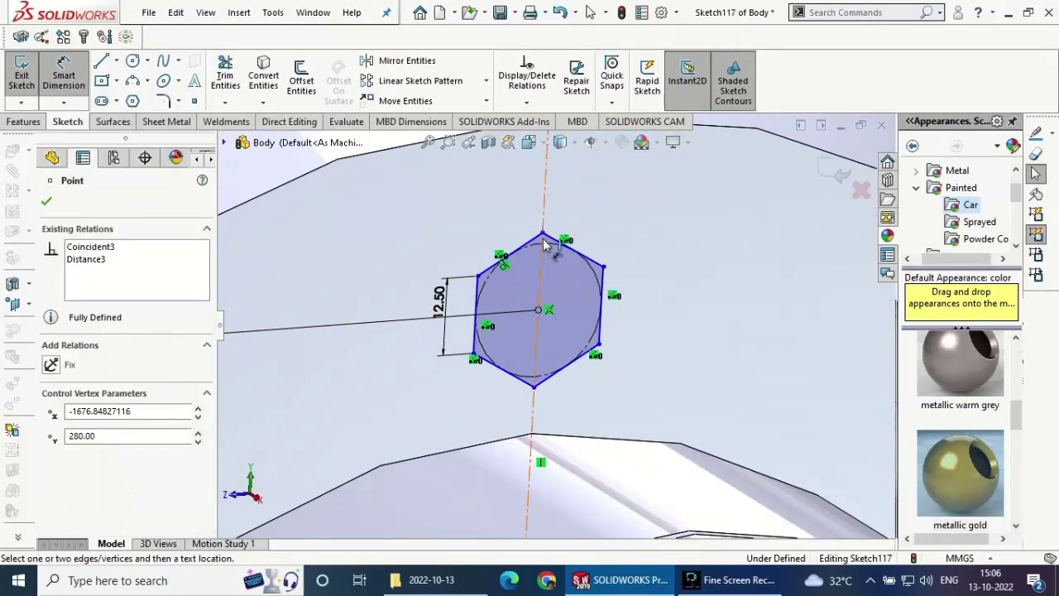
left_click(544, 226)
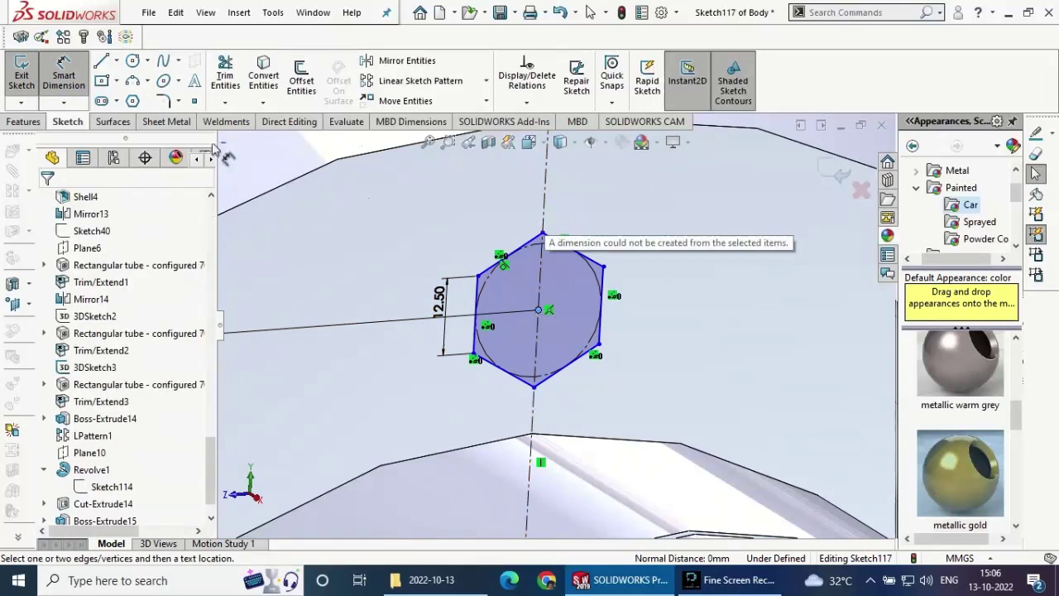
left_click(78, 86)
left_click(132, 62)
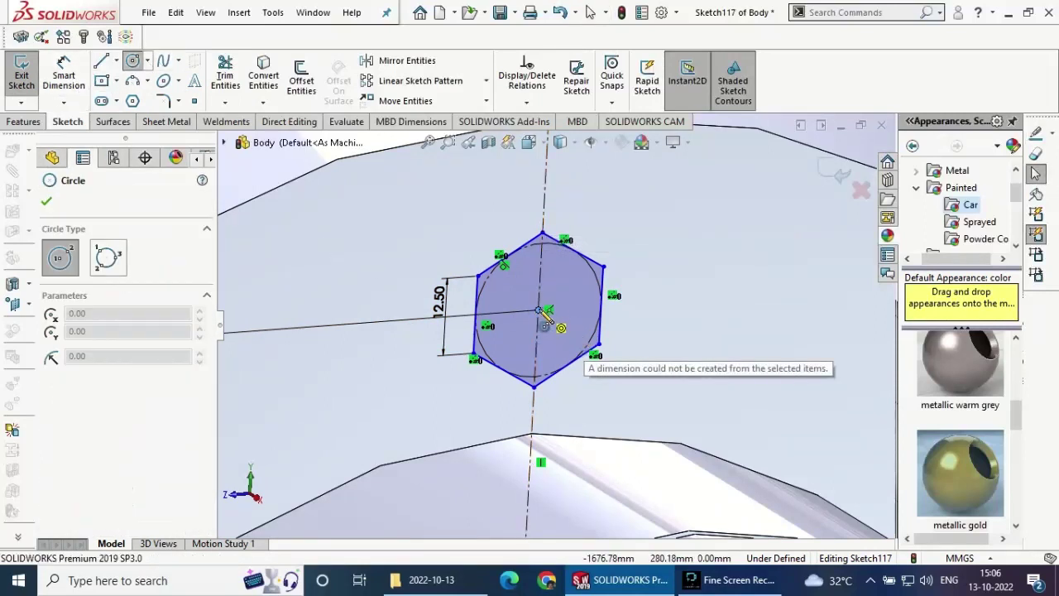
- Add a Ø15 circle centred on the hexagon
left_click(539, 311)
left_click(540, 284)
left_click(64, 74)
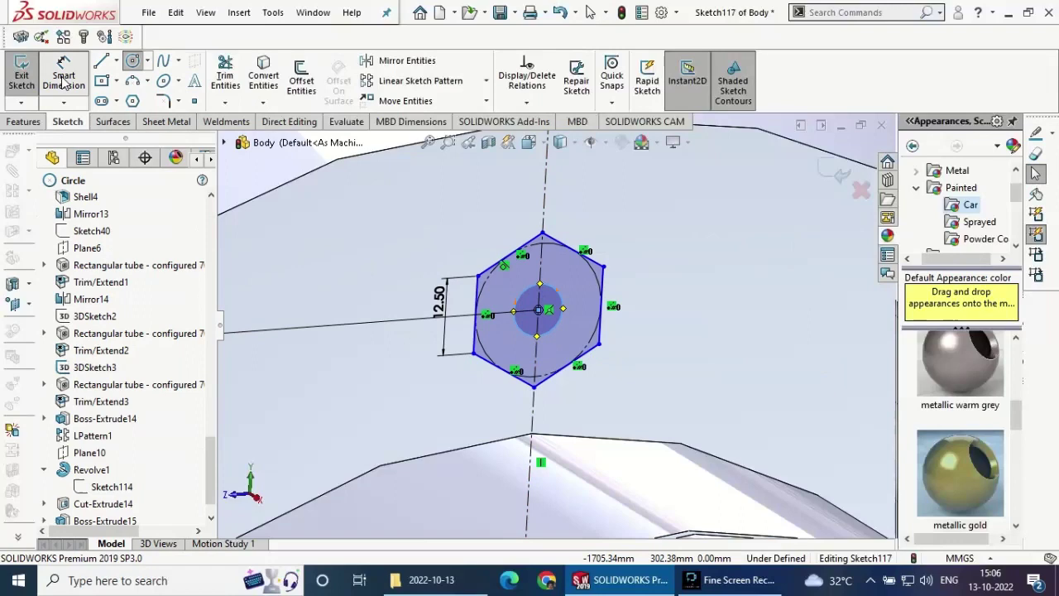
left_click(562, 303)
left_click(672, 258)
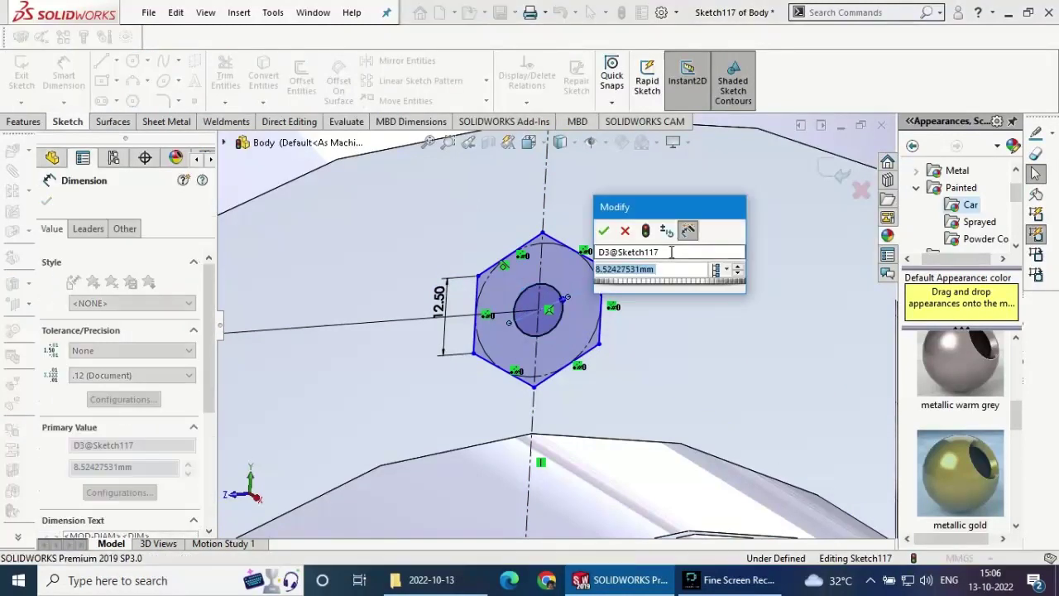
type("15")
key("Return")
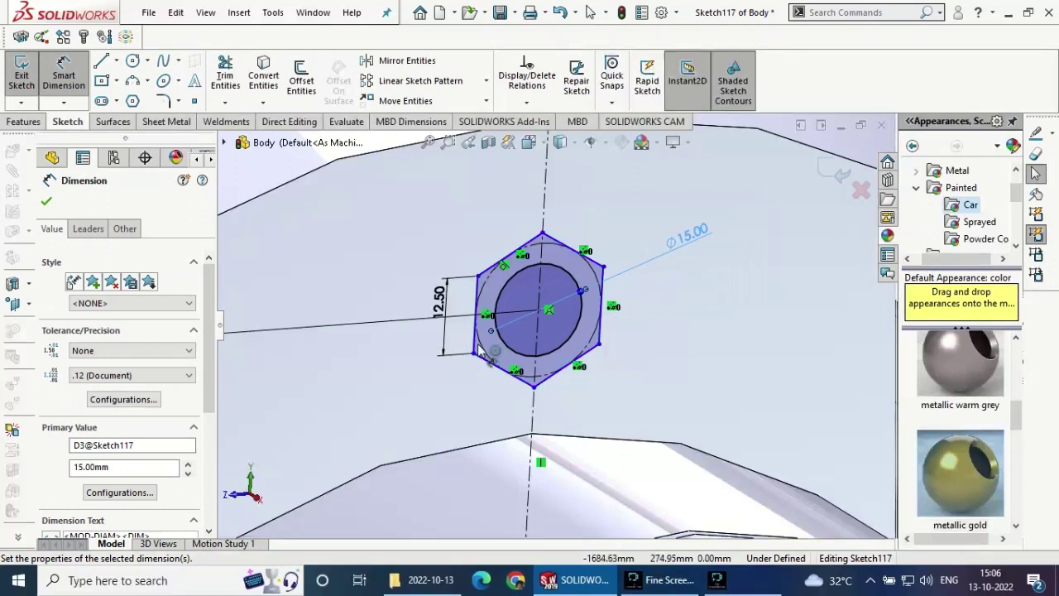
- Change the hexagon size dimension to 15
left_click(441, 305)
key("Return")
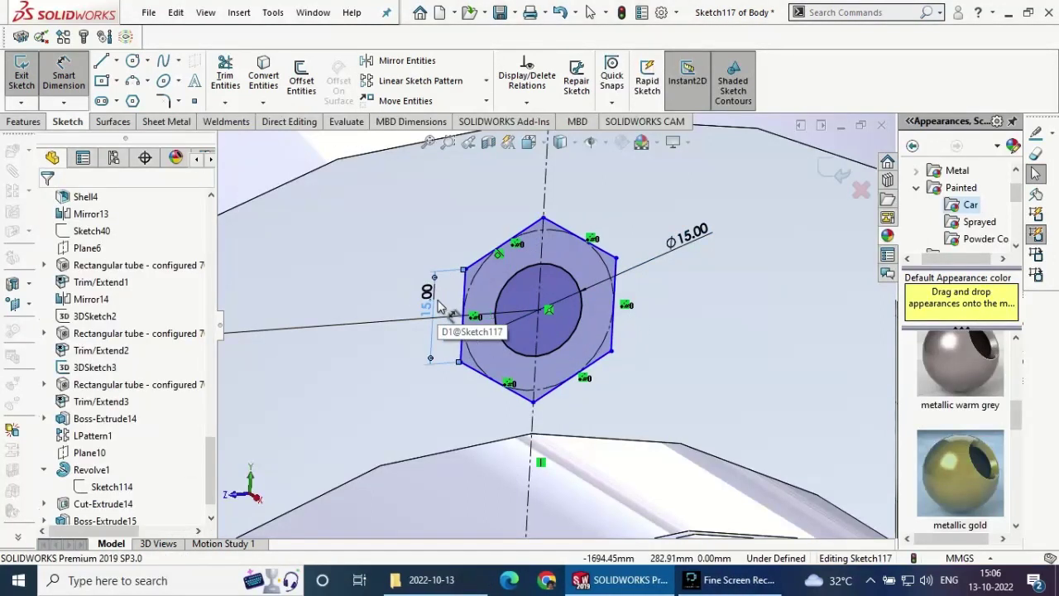
scroll(543, 294, "up", 3)
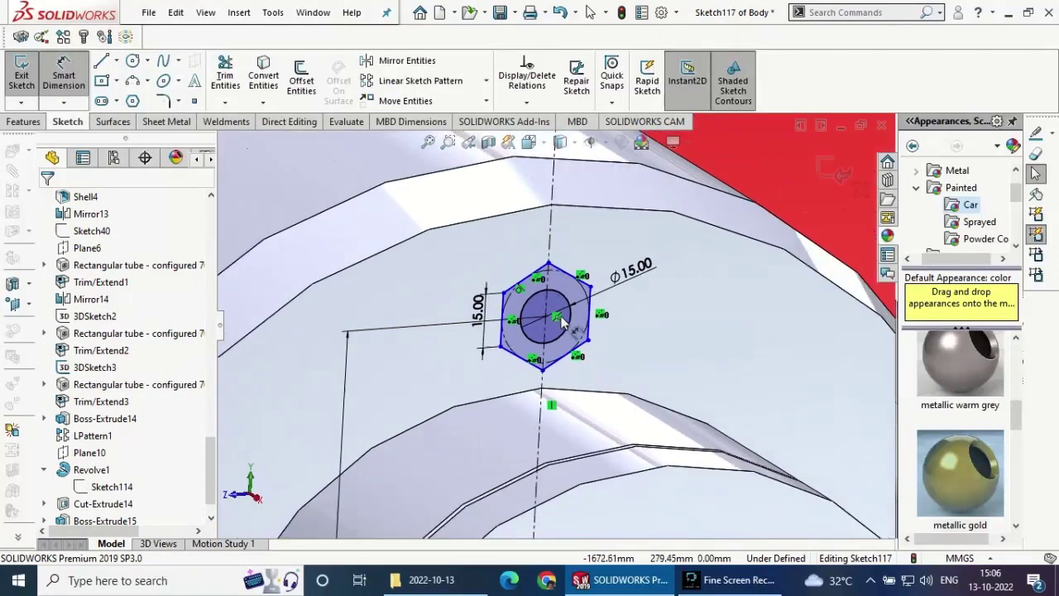
scroll(554, 331, "up", 1)
scroll(573, 364, "up", 1)
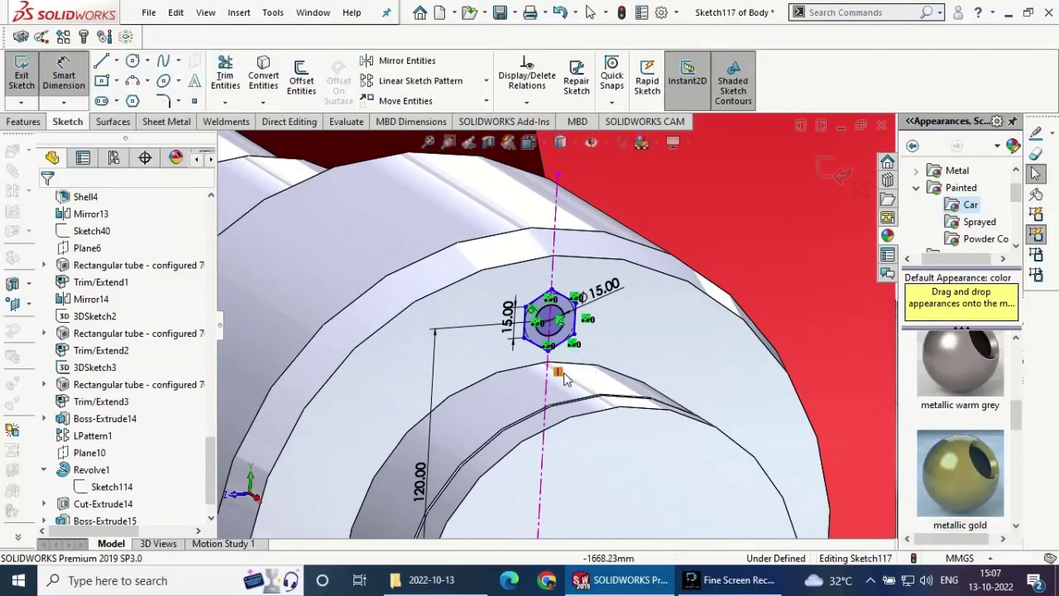
scroll(463, 348, "down", 1)
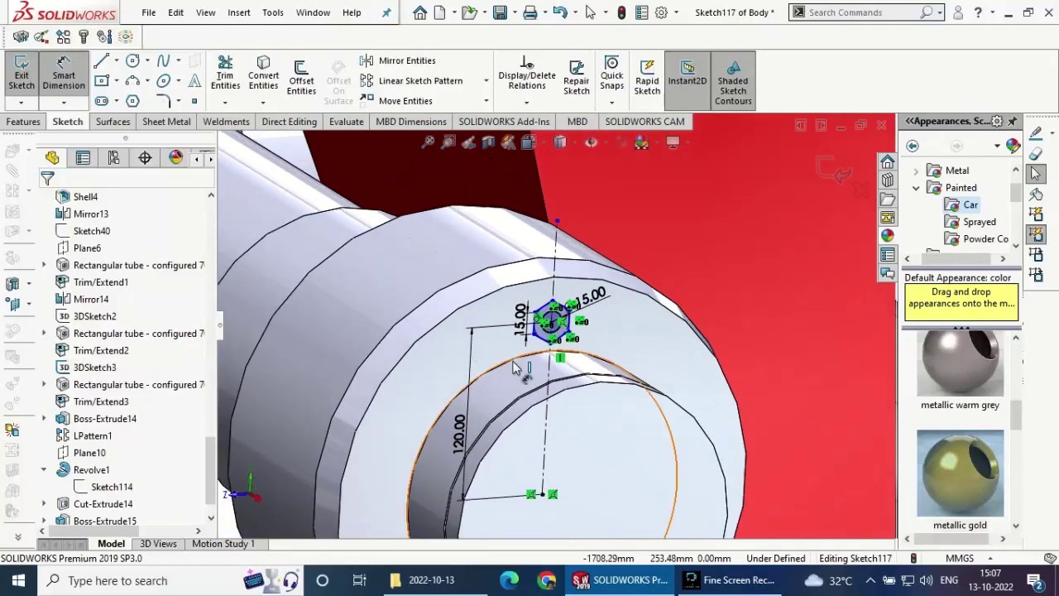
scroll(532, 346, "up", 1)
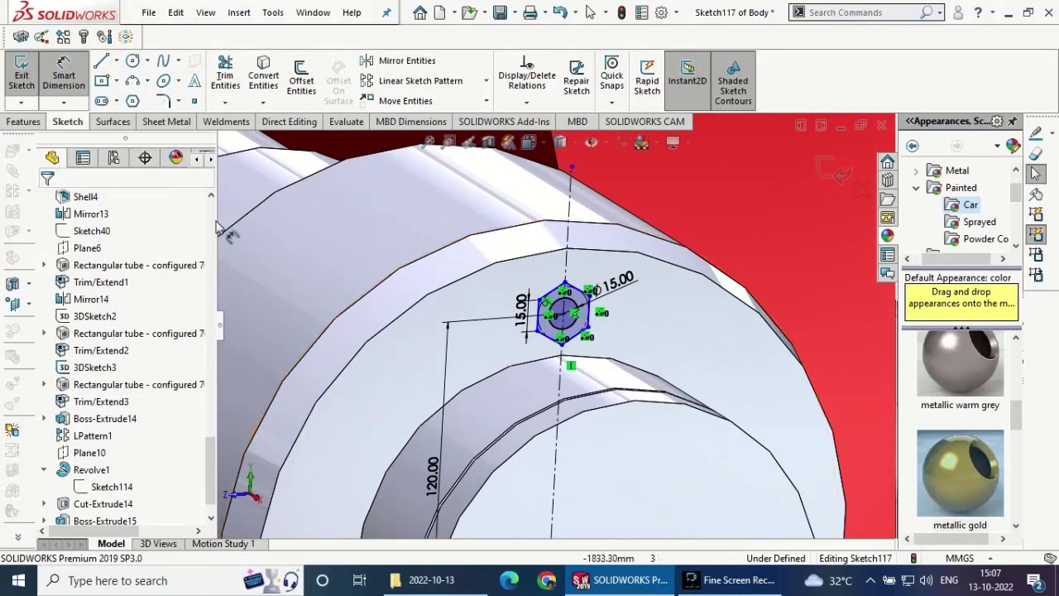
left_click(24, 123)
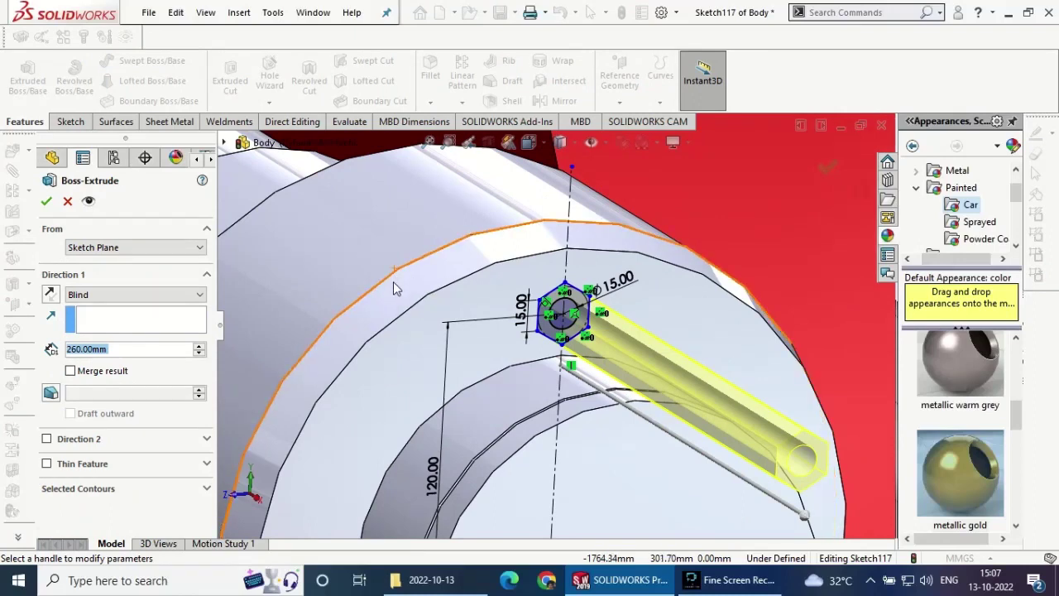
- Extrude only Sketch117's circular region 30 mm to form the Ø15 pin
left_click(143, 489)
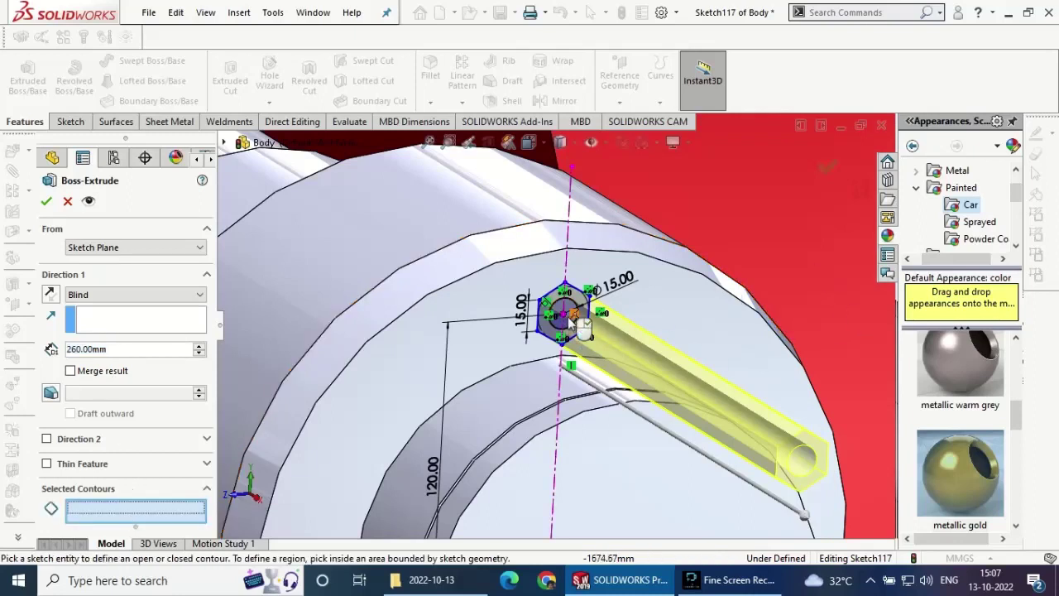
left_click(571, 308)
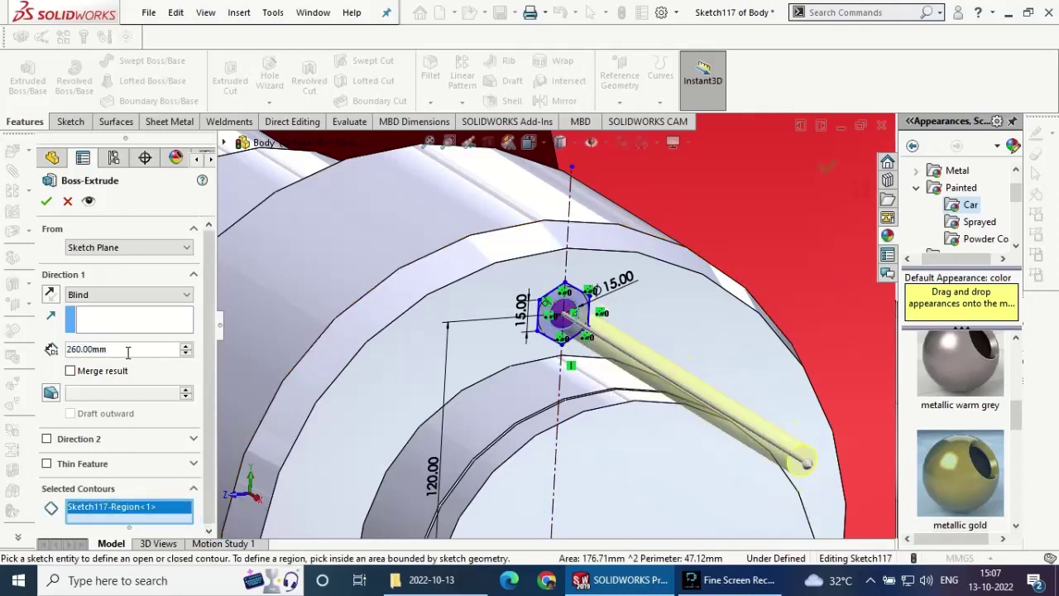
type("30")
key("Return")
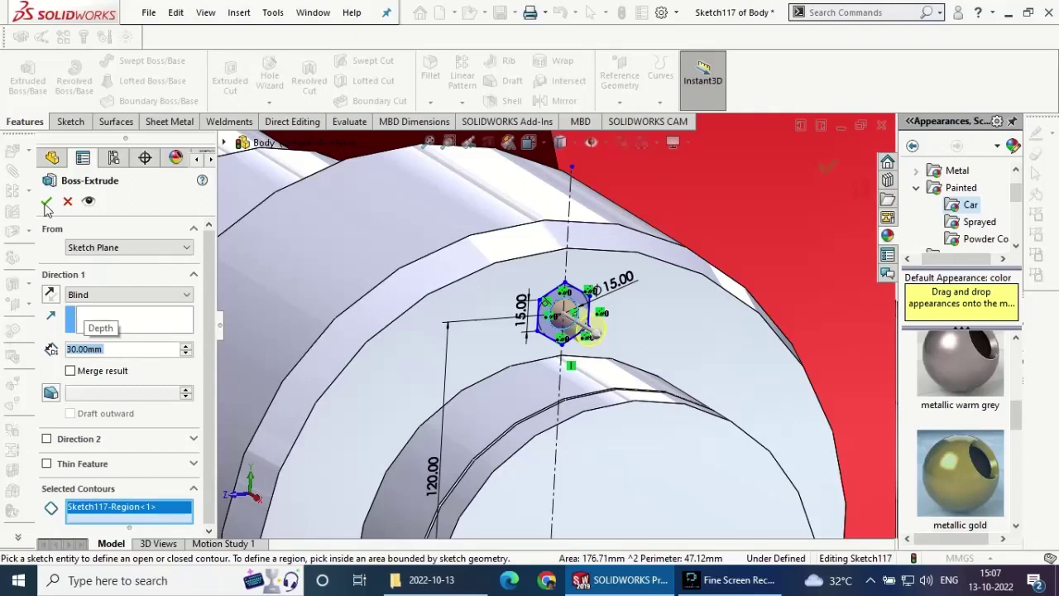
left_click(47, 205)
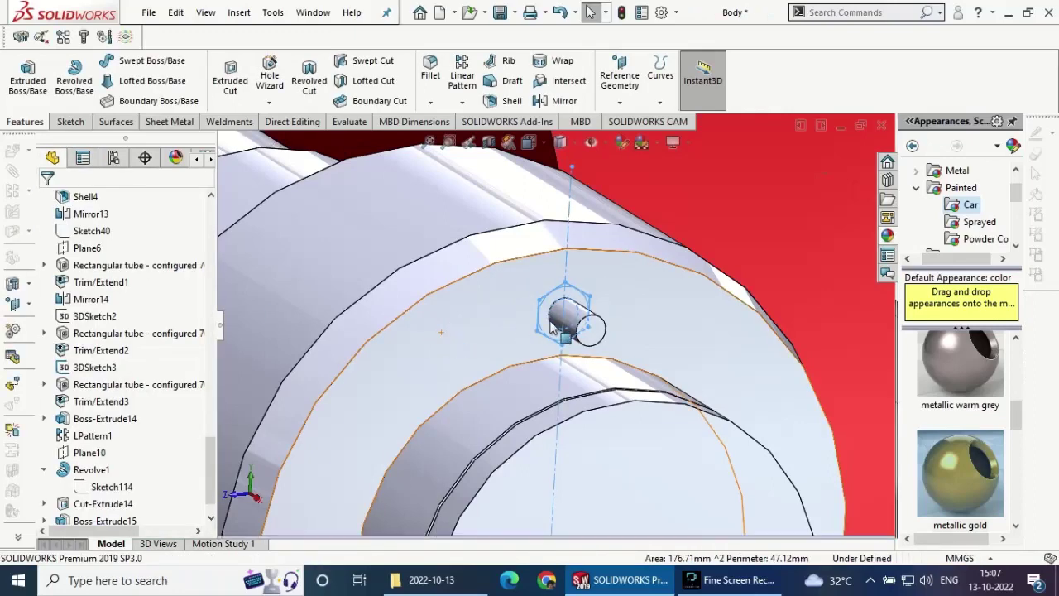
scroll(200, 413, "up", 6)
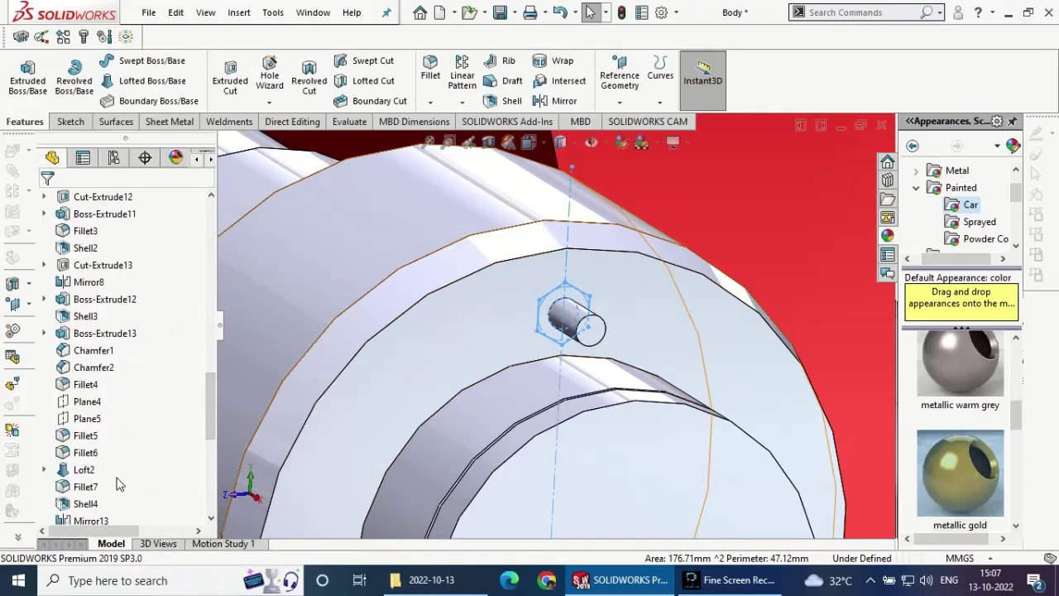
scroll(116, 484, "down", 10)
- Edit the Sketch117 extrusion to start at a 10 mm offset with 12.5 mm depth
left_click(44, 501)
left_click(95, 505)
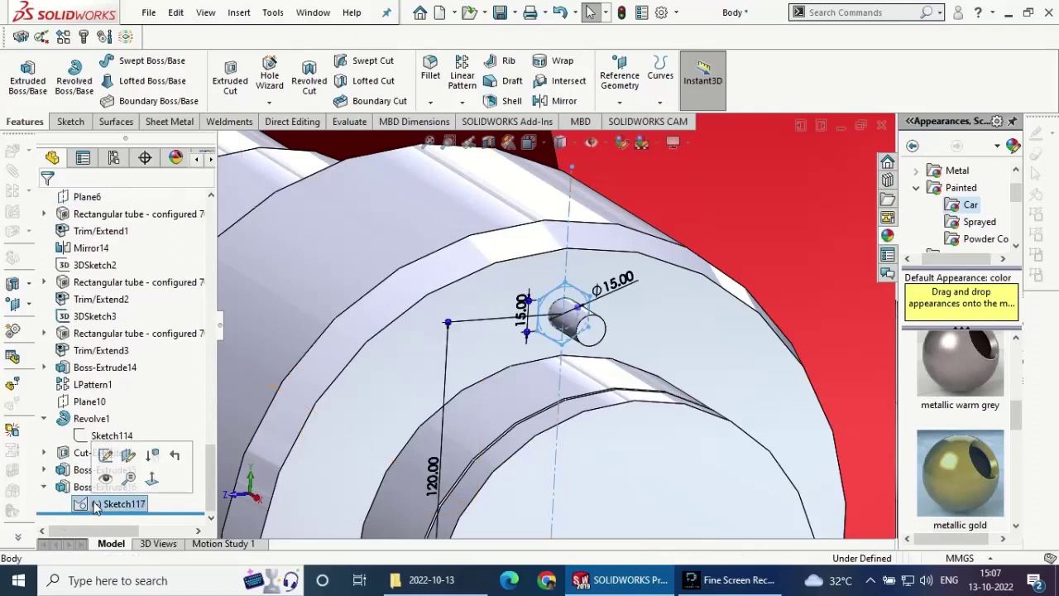
left_click(29, 87)
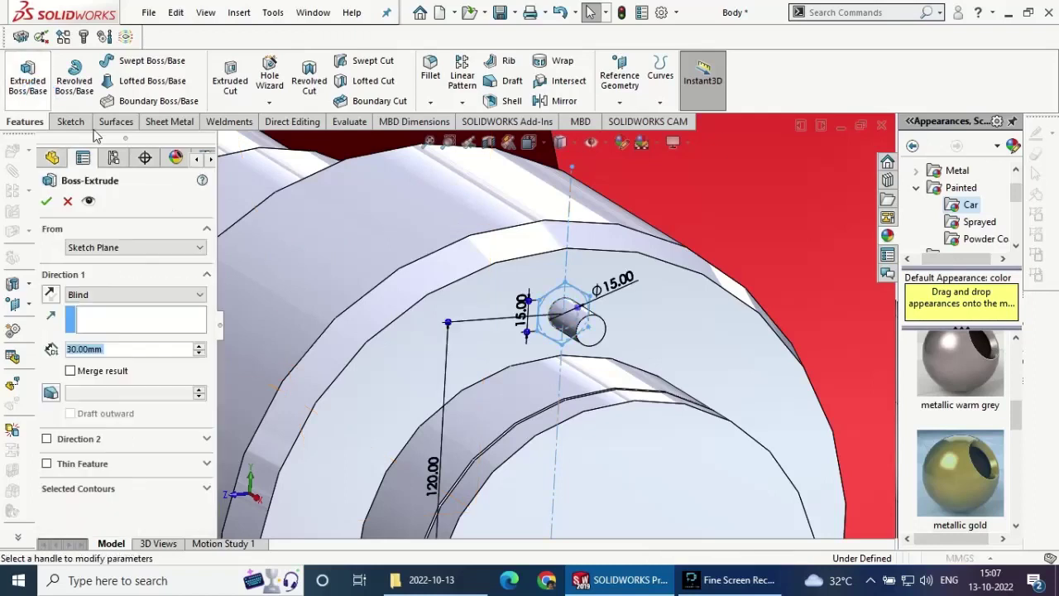
left_click(128, 248)
left_click(114, 288)
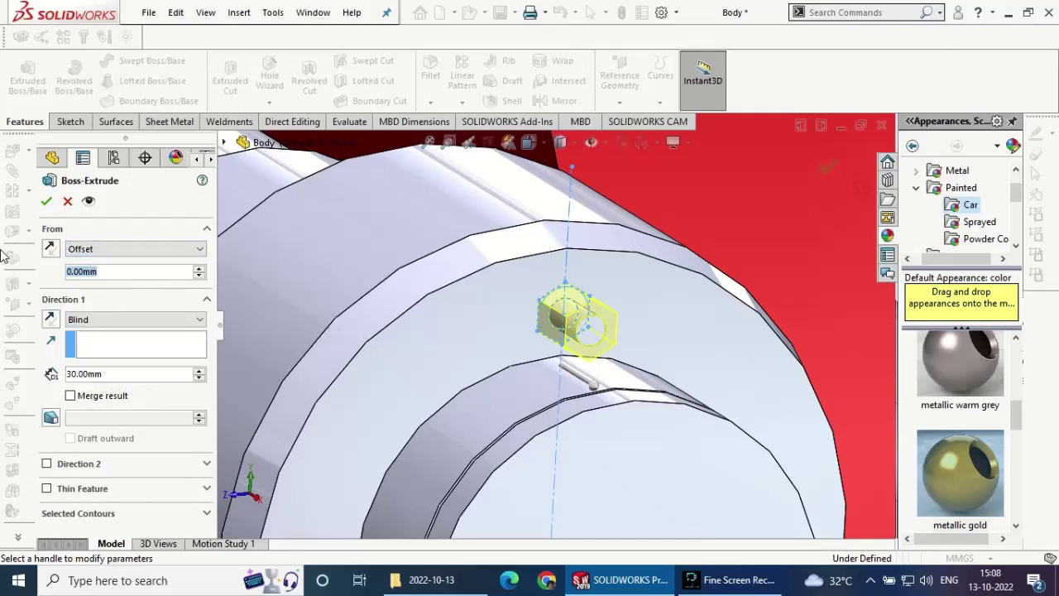
type("1")
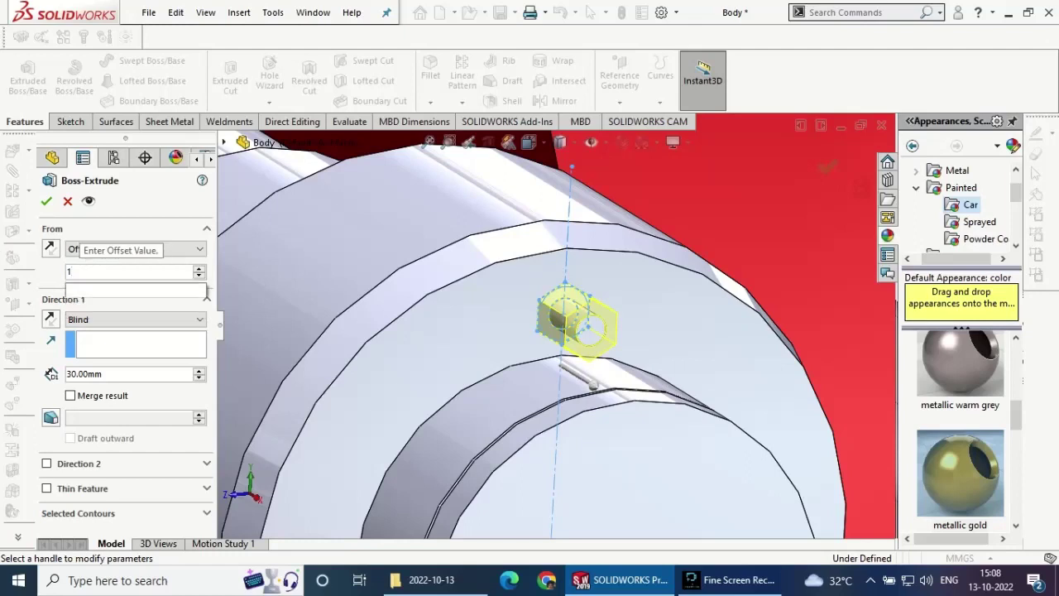
type("0")
key("Return")
key("Tab")
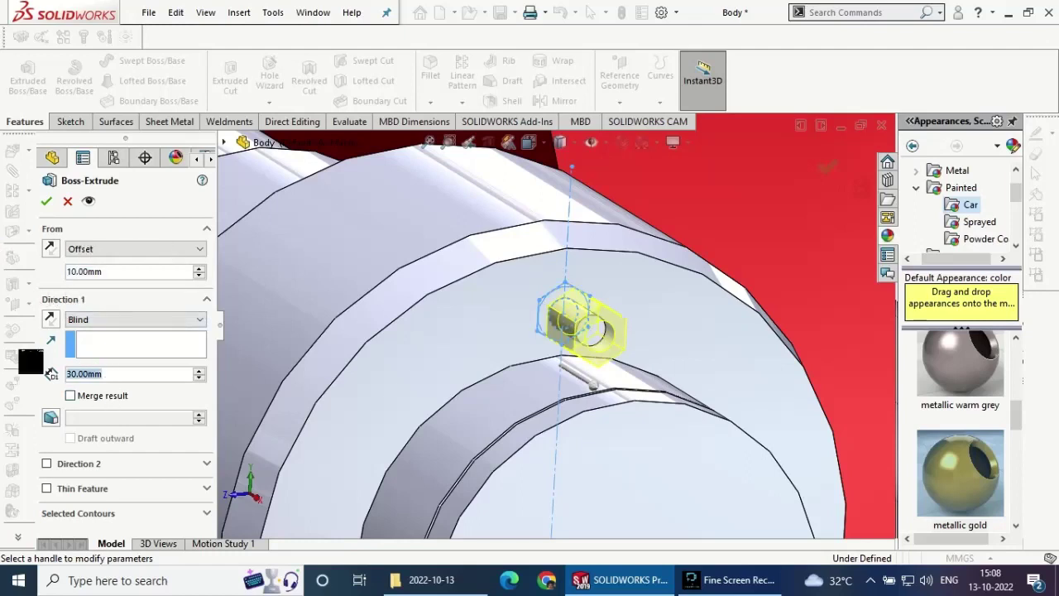
type("12.5")
key("Return")
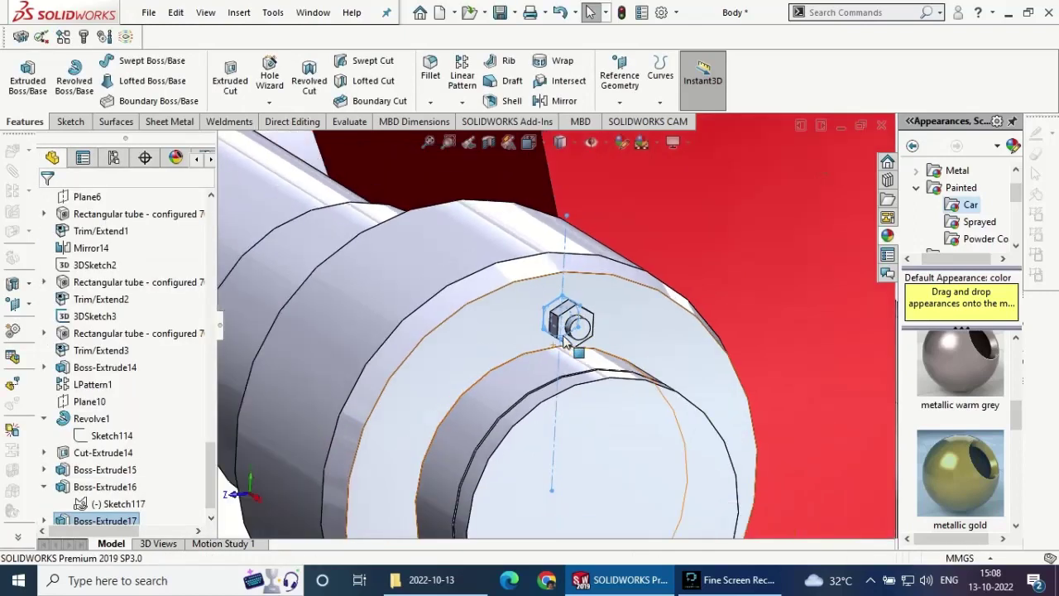
- Orbit and zoom to view the hex nut on the hub face up close
middle_click_drag(348, 264, 331, 376)
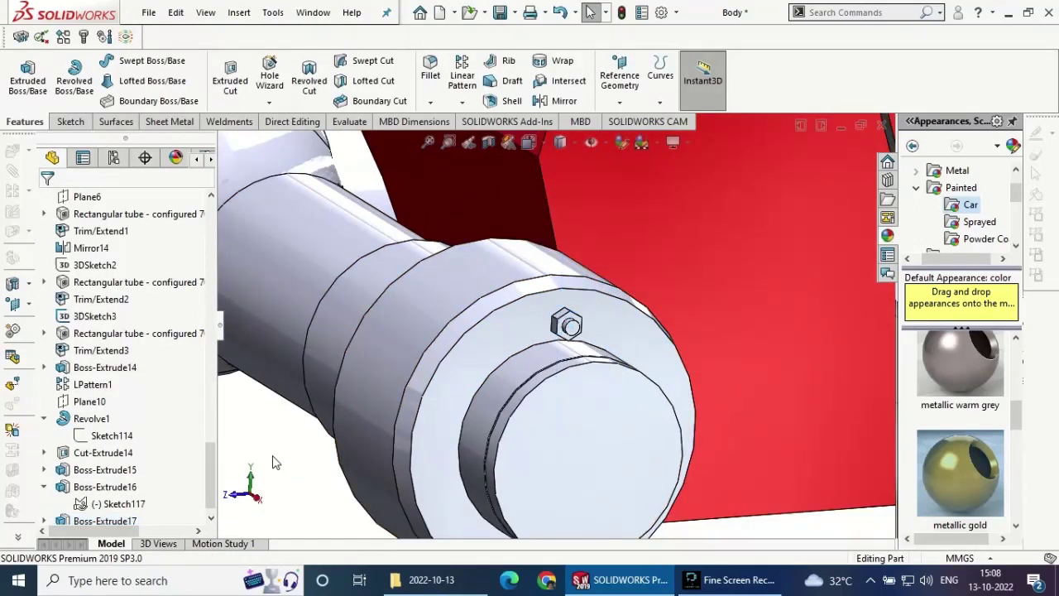
scroll(563, 339, "down", 3)
scroll(570, 335, "down", 2)
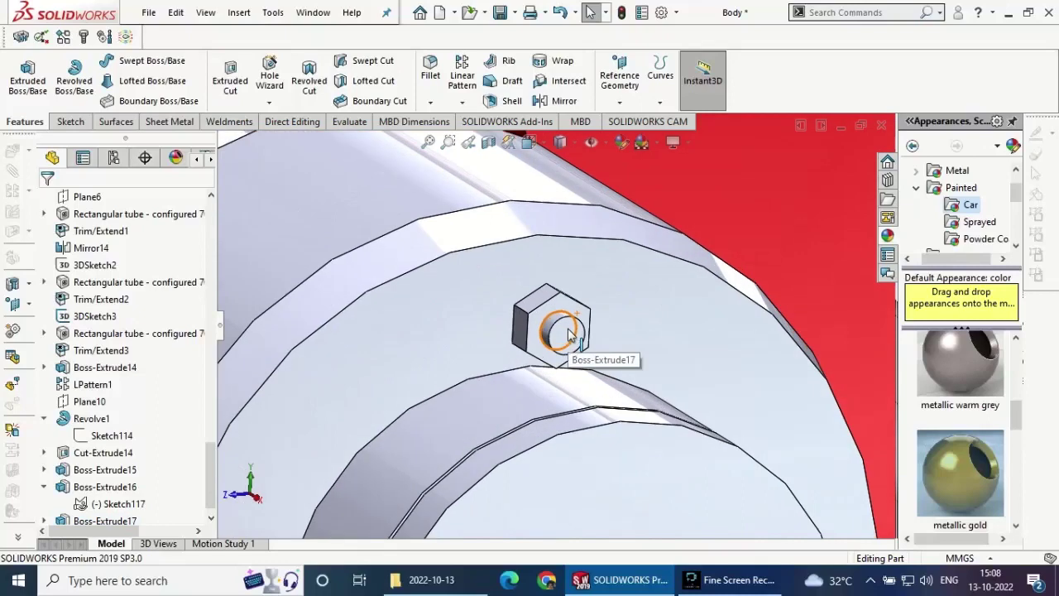
middle_click_drag(496, 378, 482, 366)
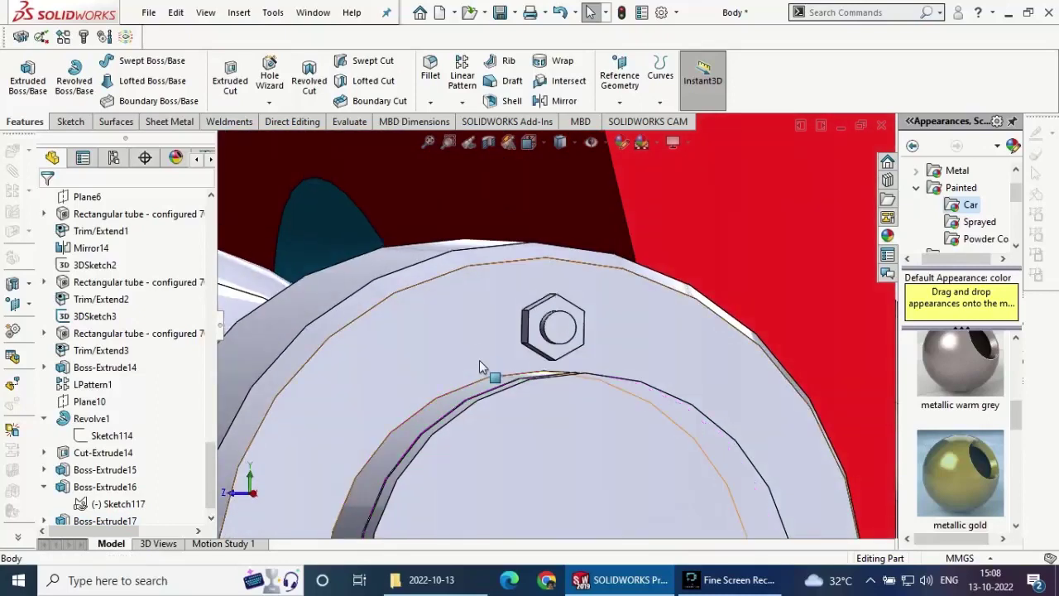
scroll(596, 338, "up", 3)
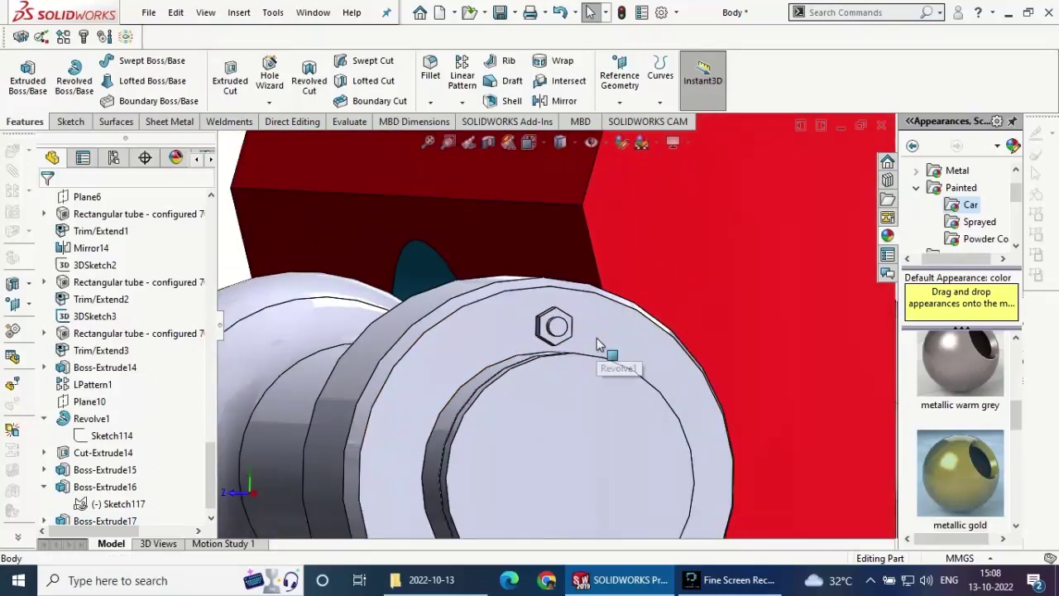
left_click(469, 102)
left_click(503, 139)
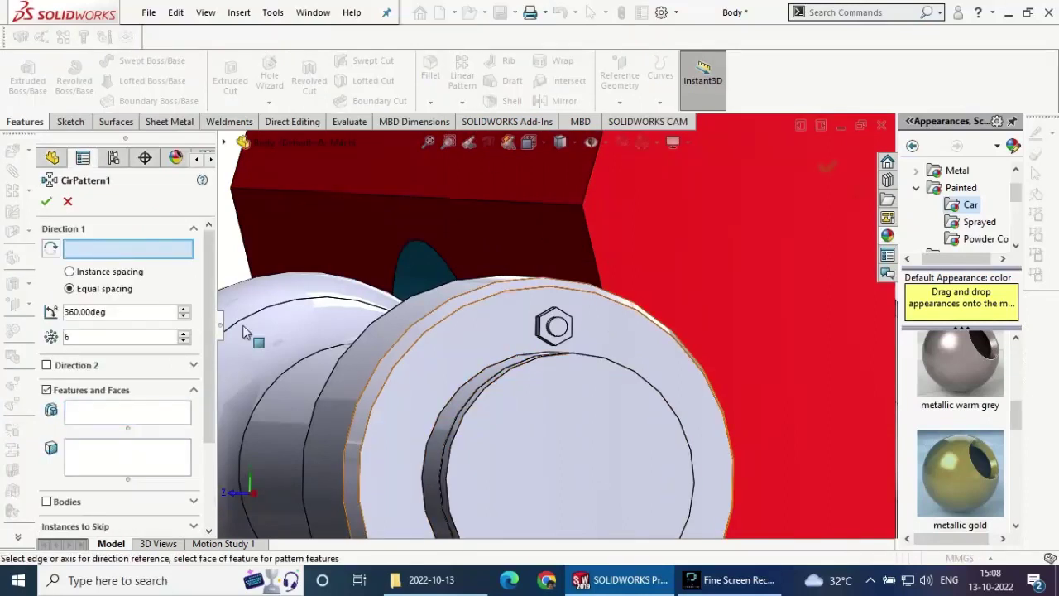
left_click(499, 386)
left_click(157, 413)
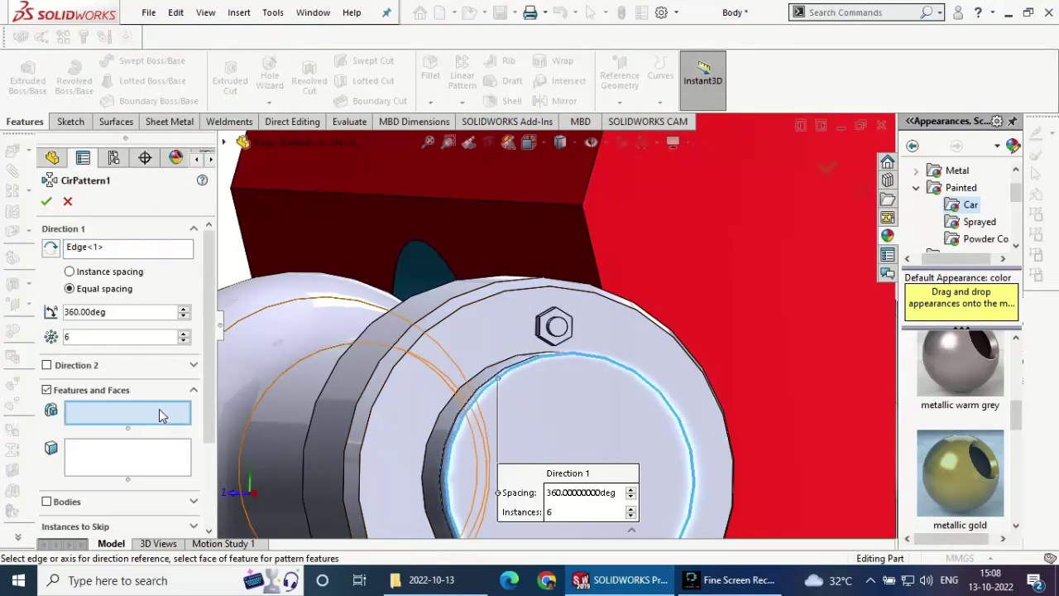
left_click(551, 331)
left_click(620, 295)
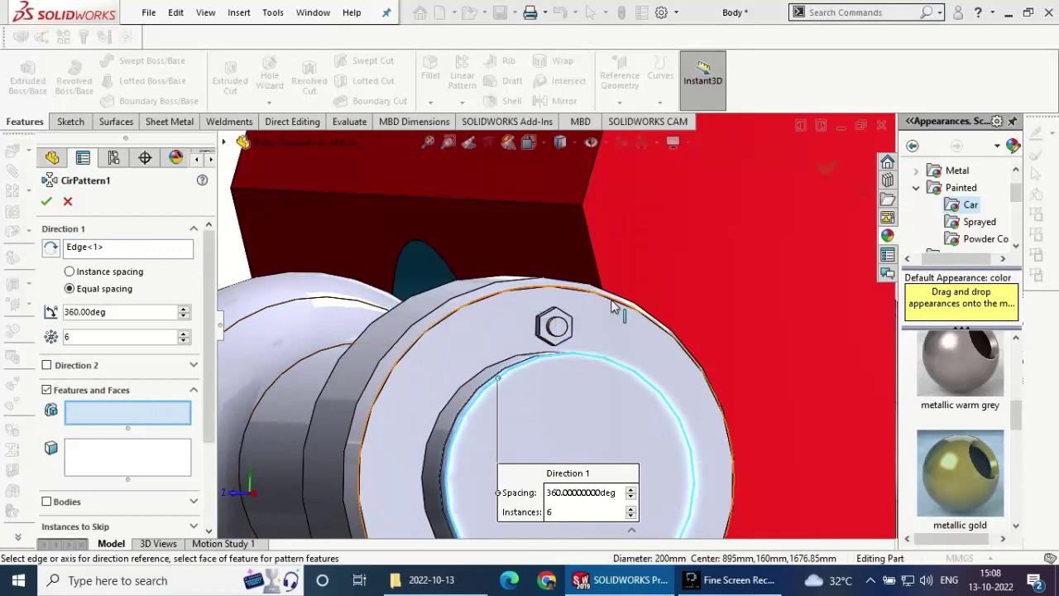
left_click(224, 142)
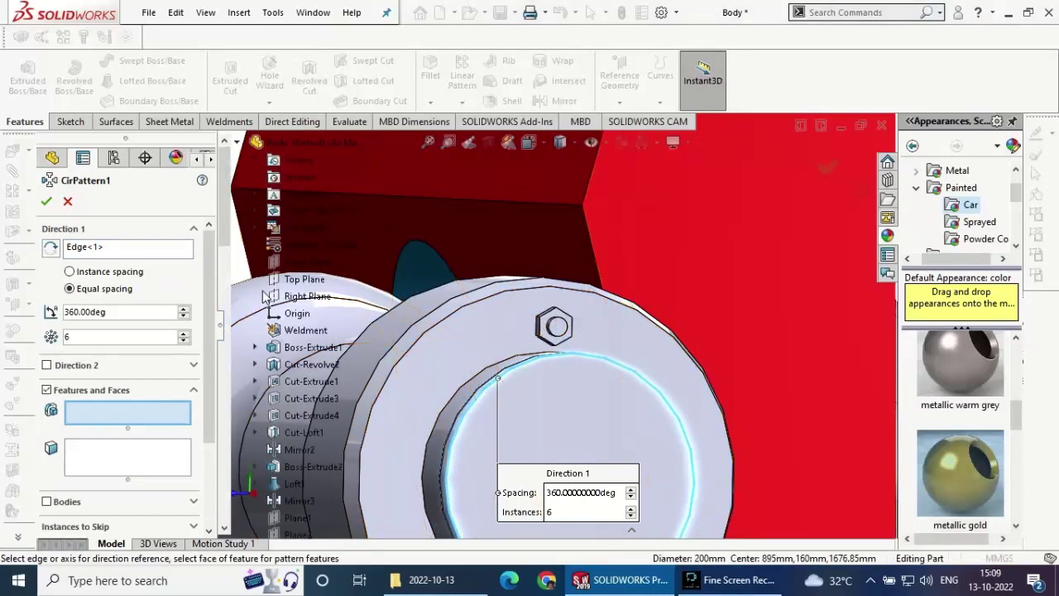
scroll(297, 487, "down", 5)
scroll(293, 478, "down", 2)
scroll(293, 476, "down", 2)
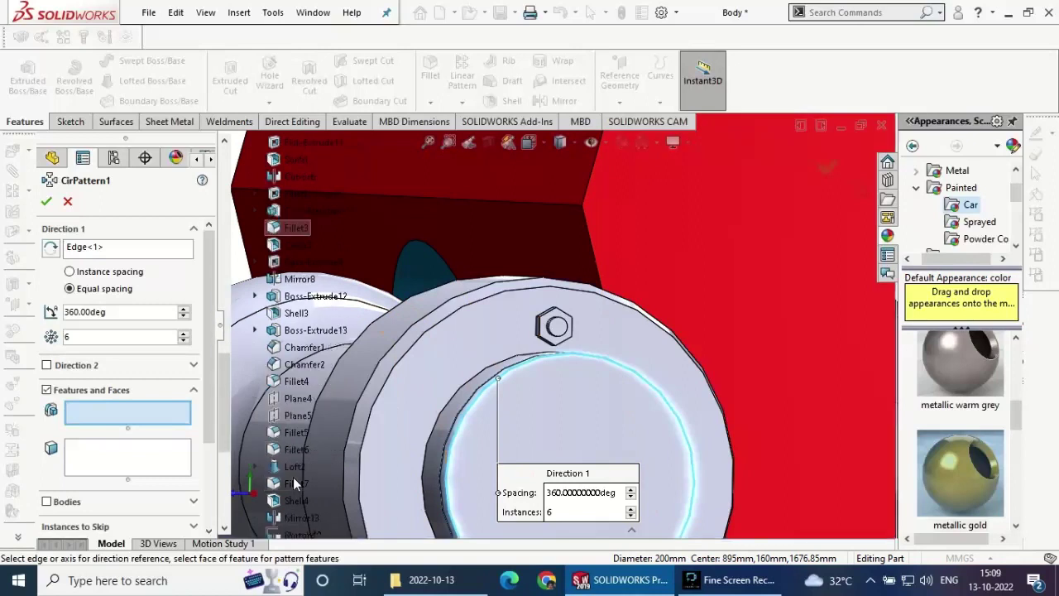
scroll(293, 477, "down", 2)
scroll(293, 476, "down", 2)
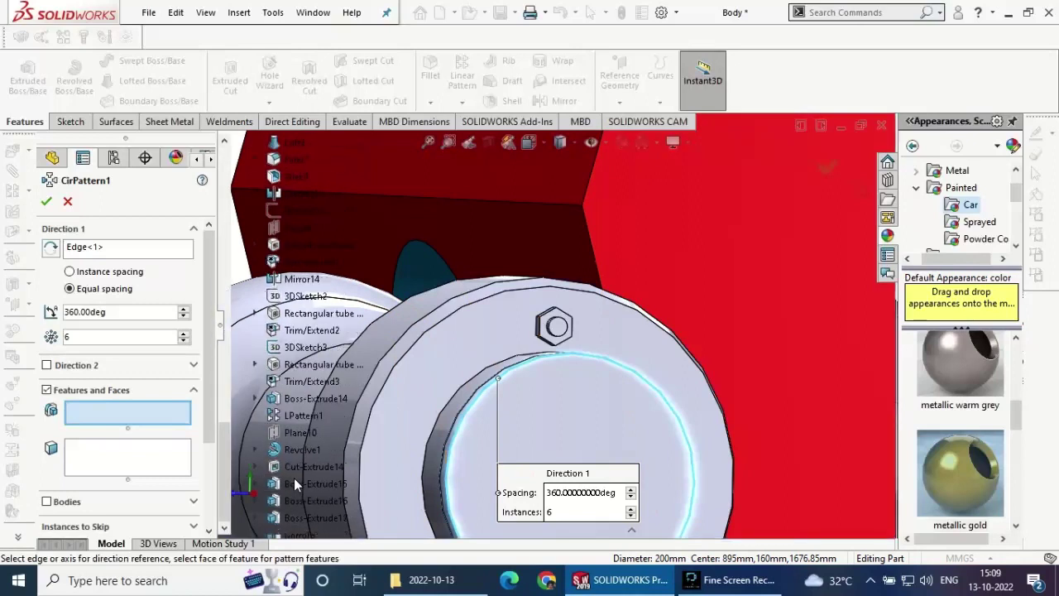
left_click(282, 499)
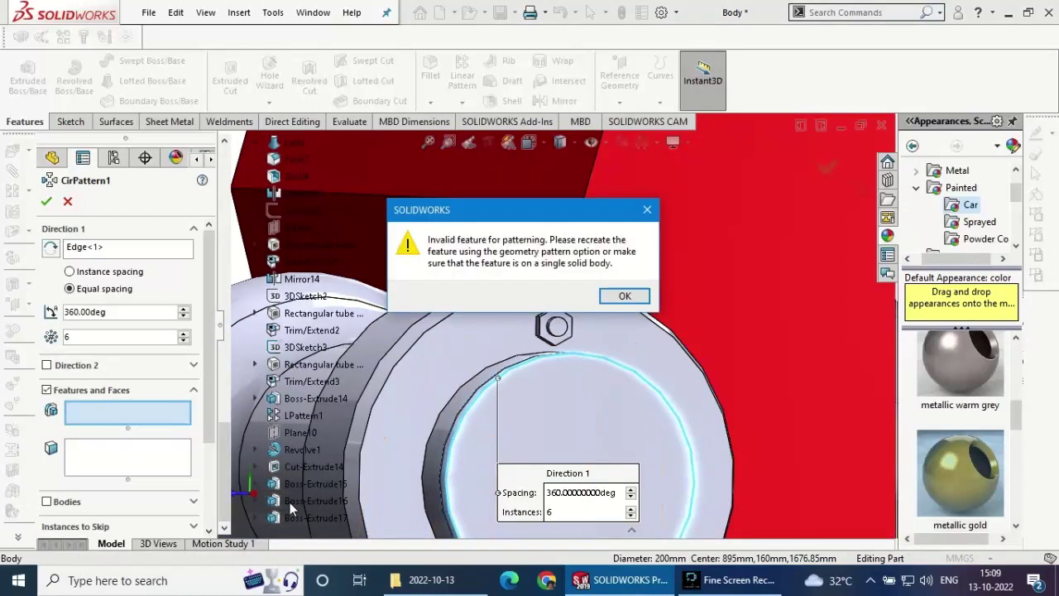
left_click(625, 298)
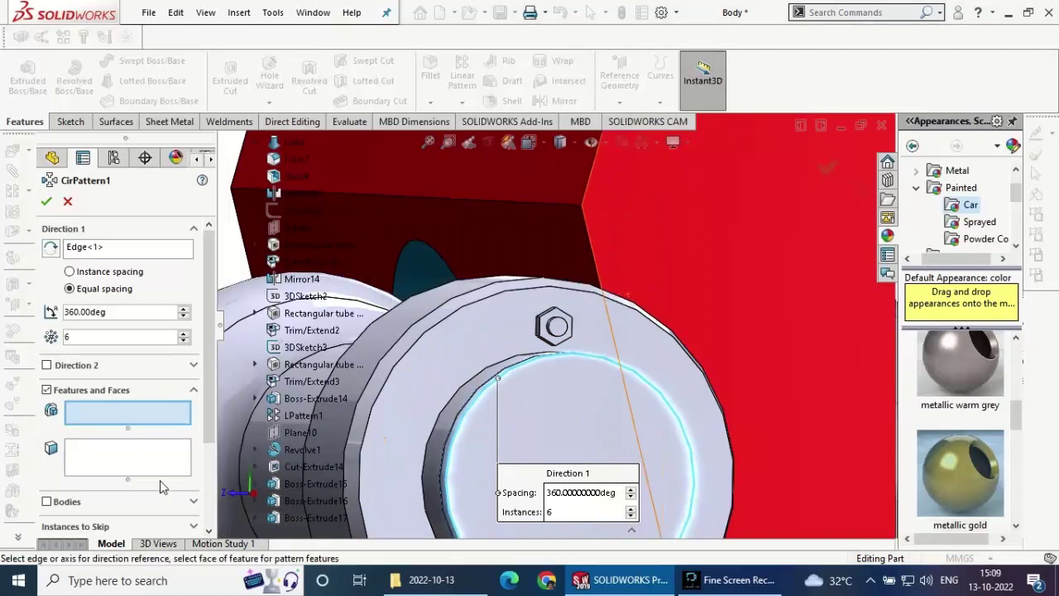
left_click(46, 502)
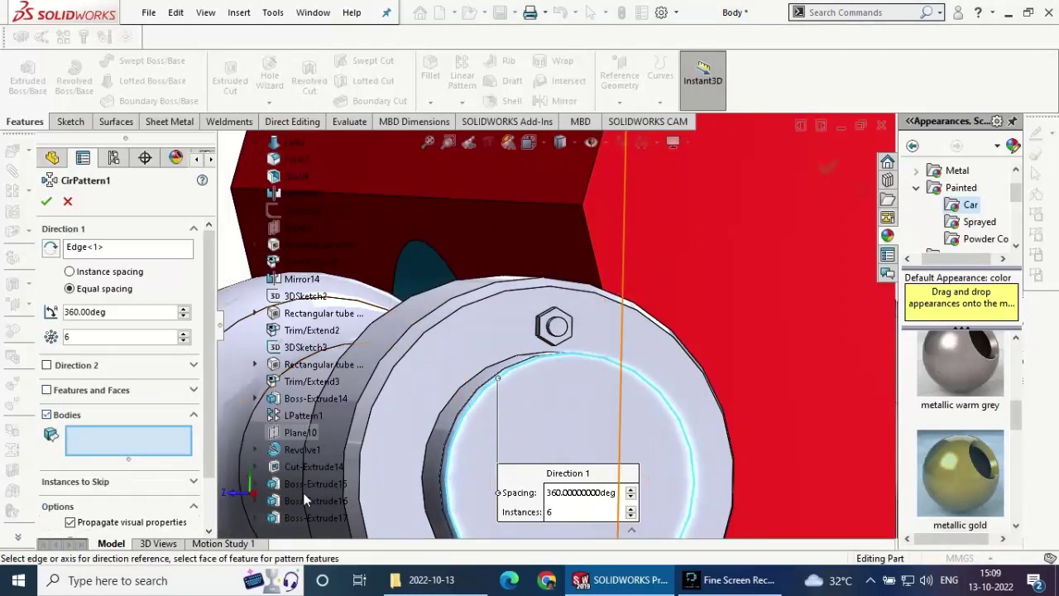
left_click(297, 495)
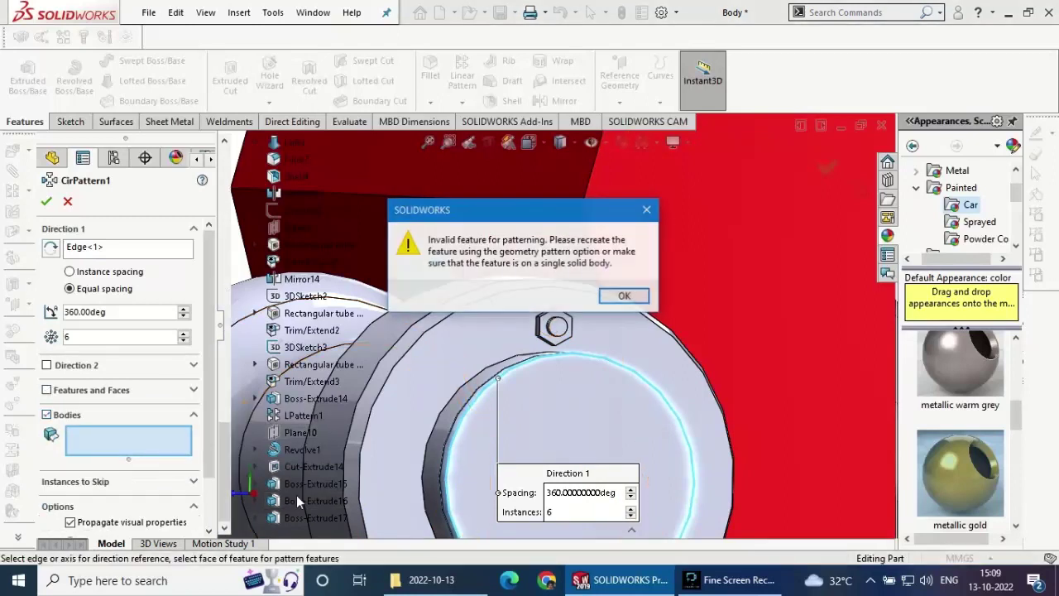
left_click(622, 297)
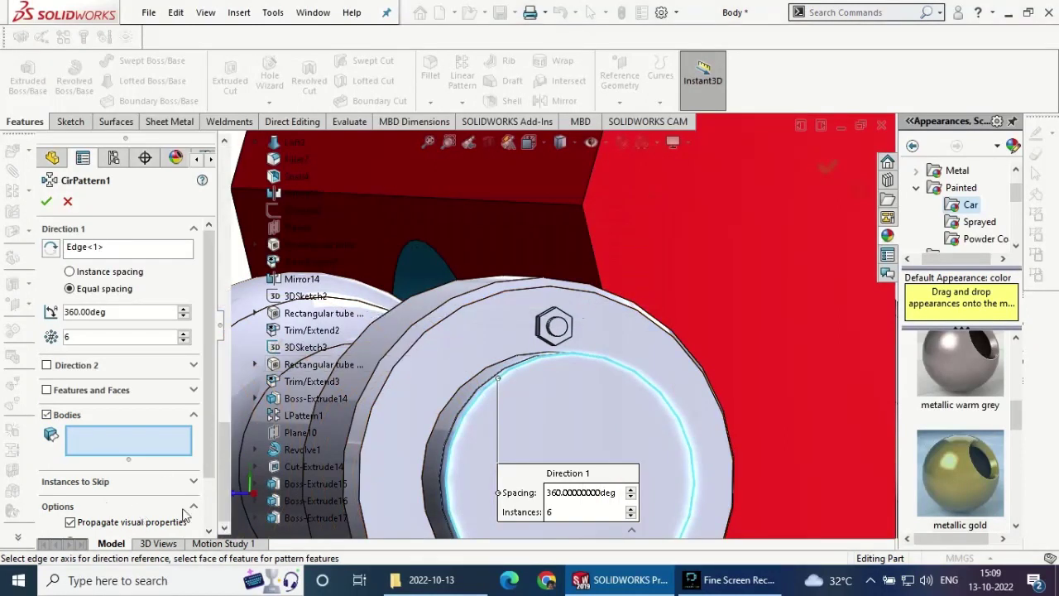
scroll(203, 501, "down", 2)
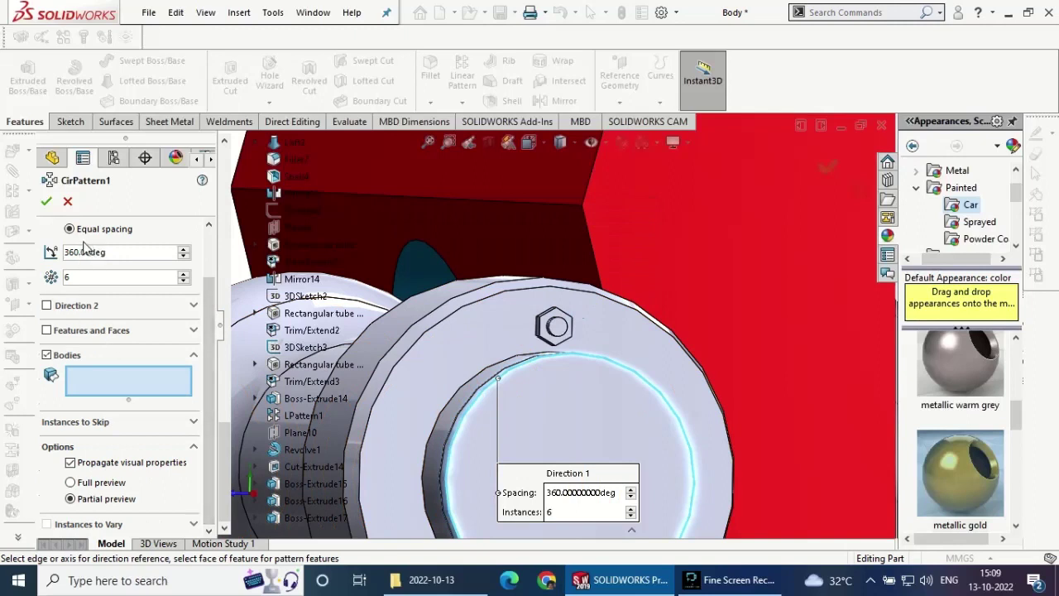
left_click(91, 332)
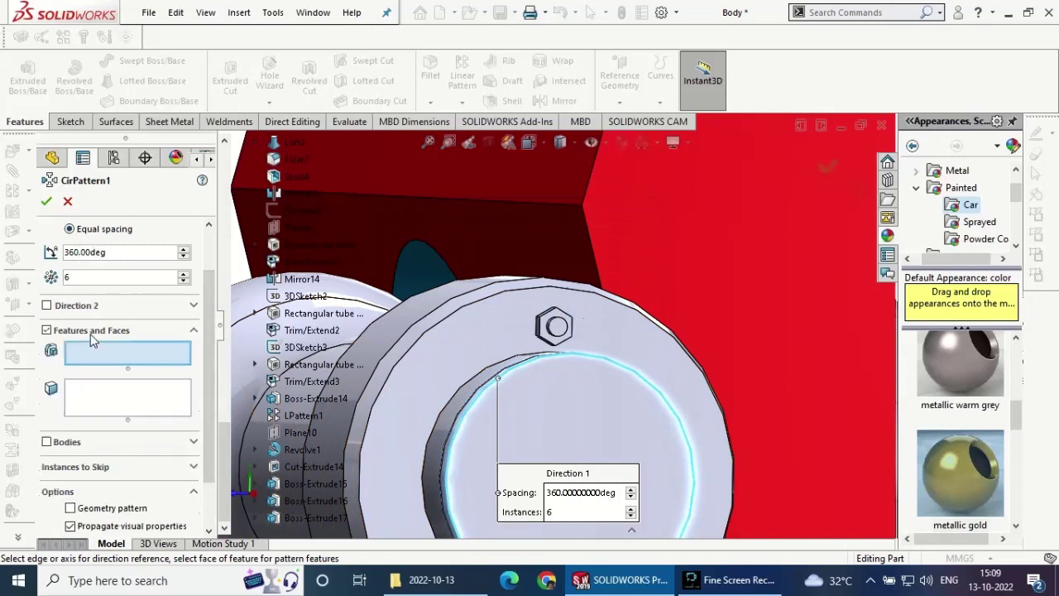
left_click(292, 505)
left_click(622, 298)
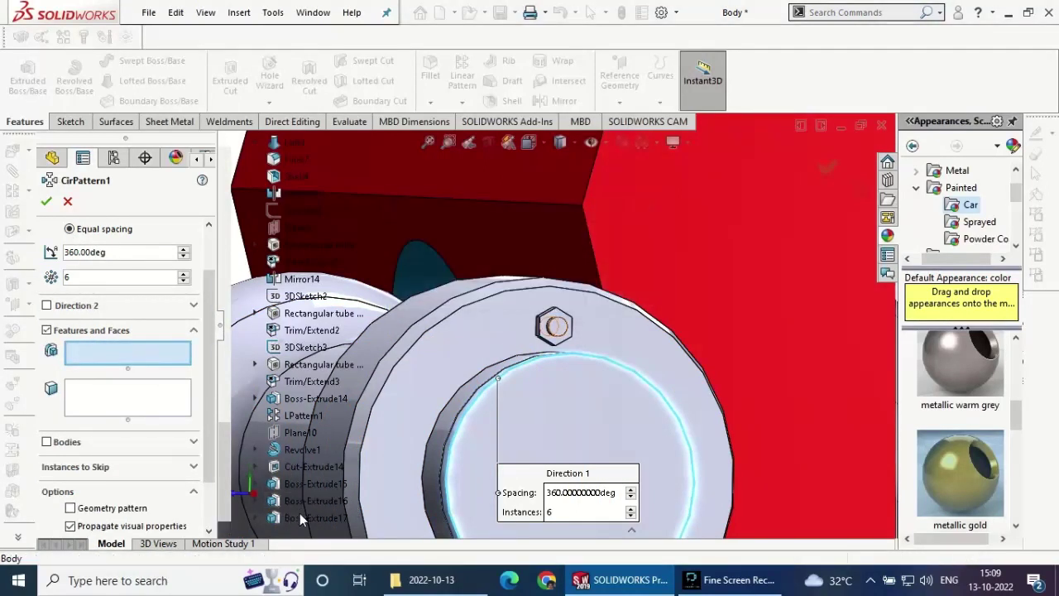
left_click(296, 517)
left_click(622, 296)
key("Escape")
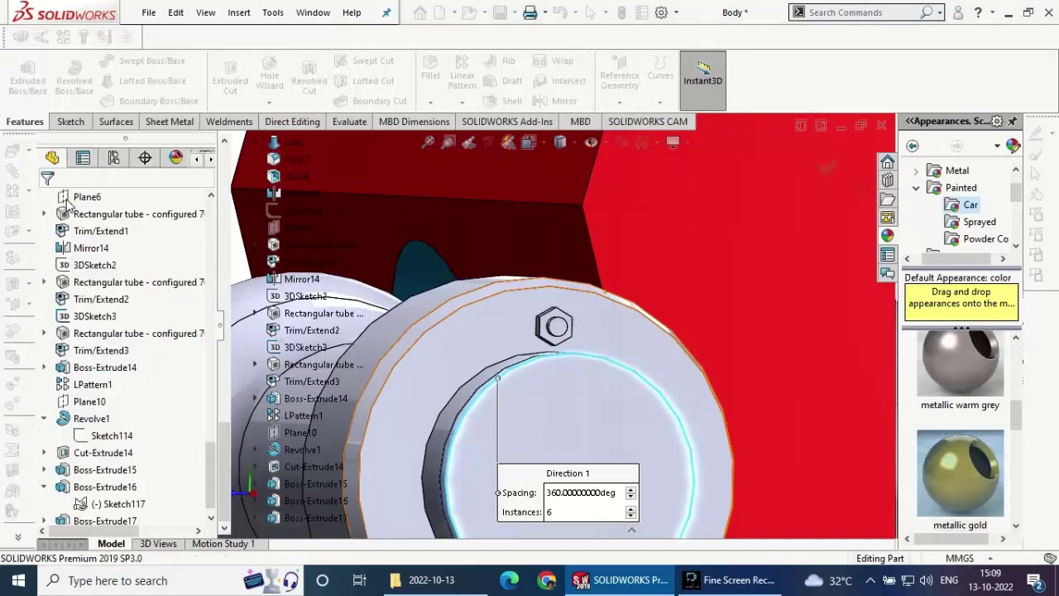
left_click(101, 503)
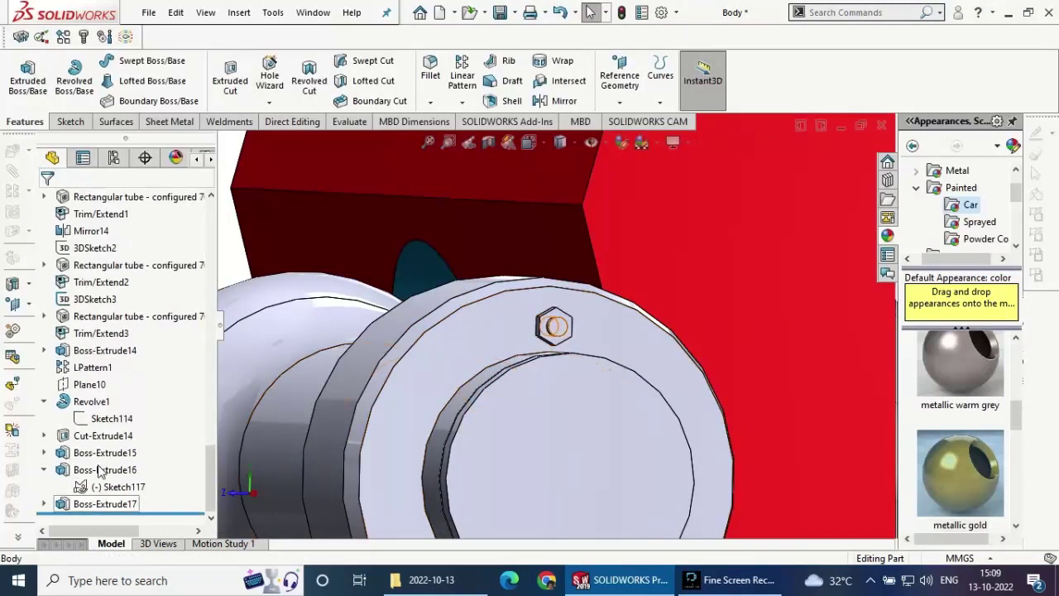
left_click(116, 418)
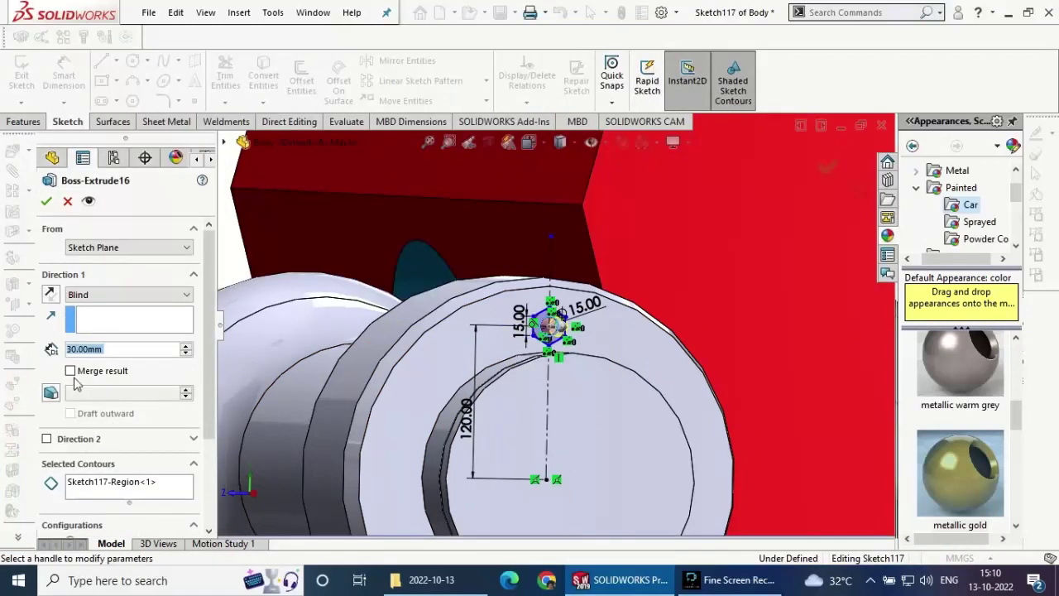
left_click(46, 201)
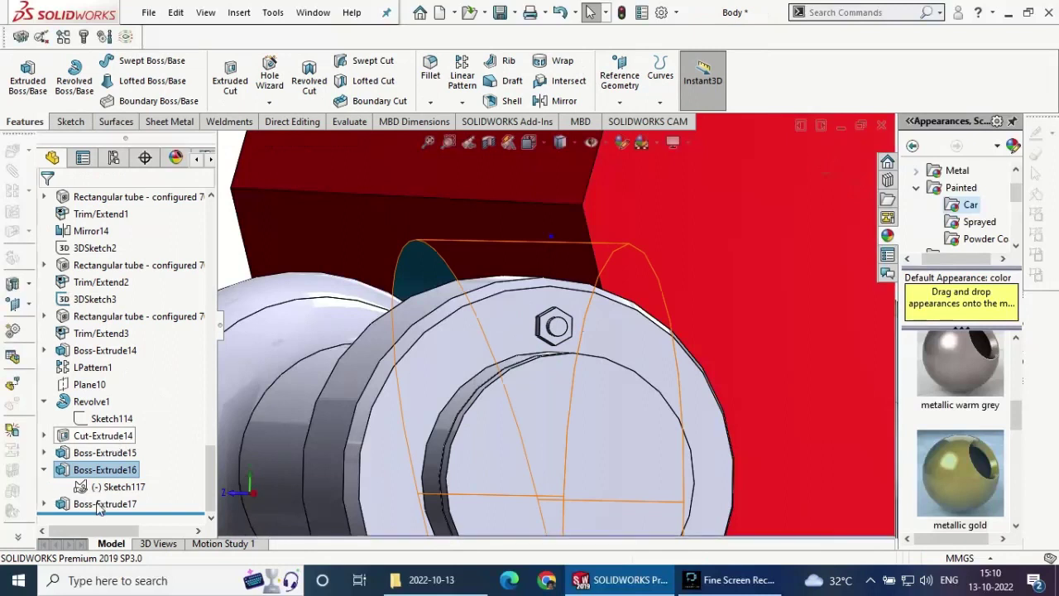
left_click(103, 503)
left_click(96, 447)
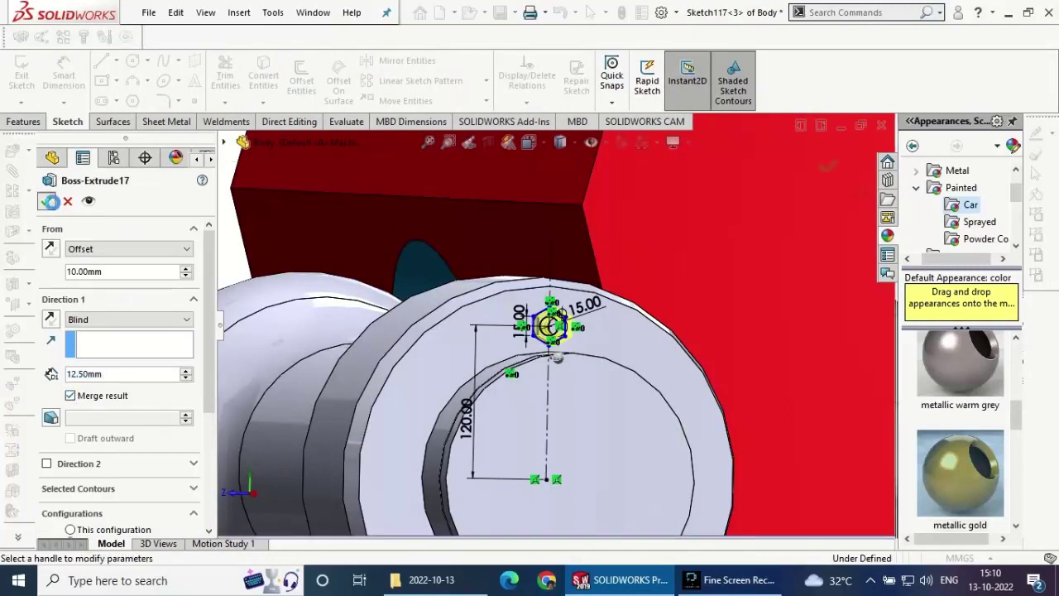
left_click(49, 201)
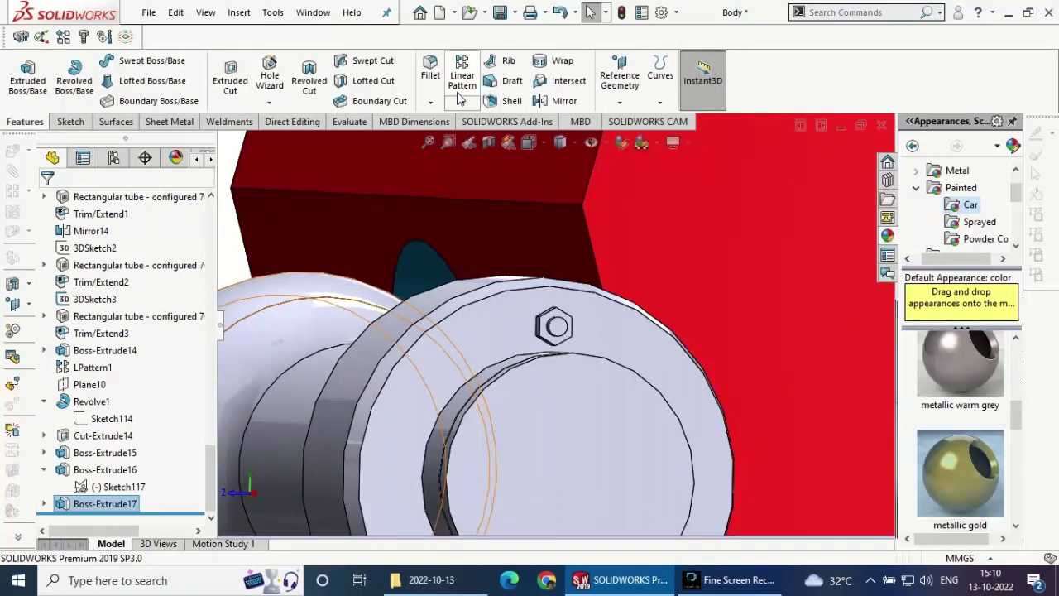
left_click(460, 97)
- Circular-pattern Boss-Extrude16 15 times, equally spaced around the hub's circular edge
left_click(488, 138)
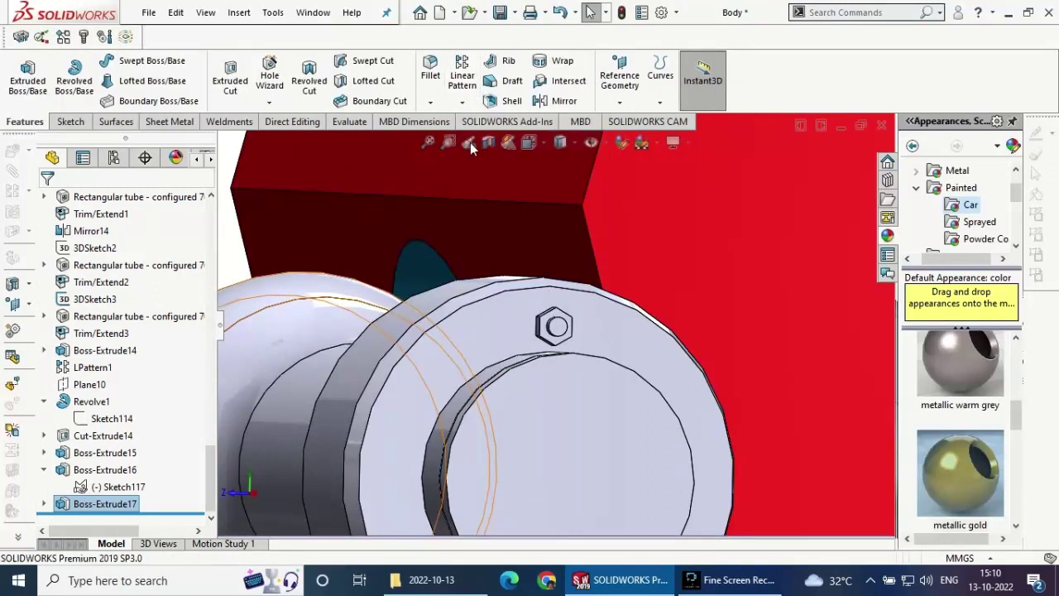
left_click(590, 362)
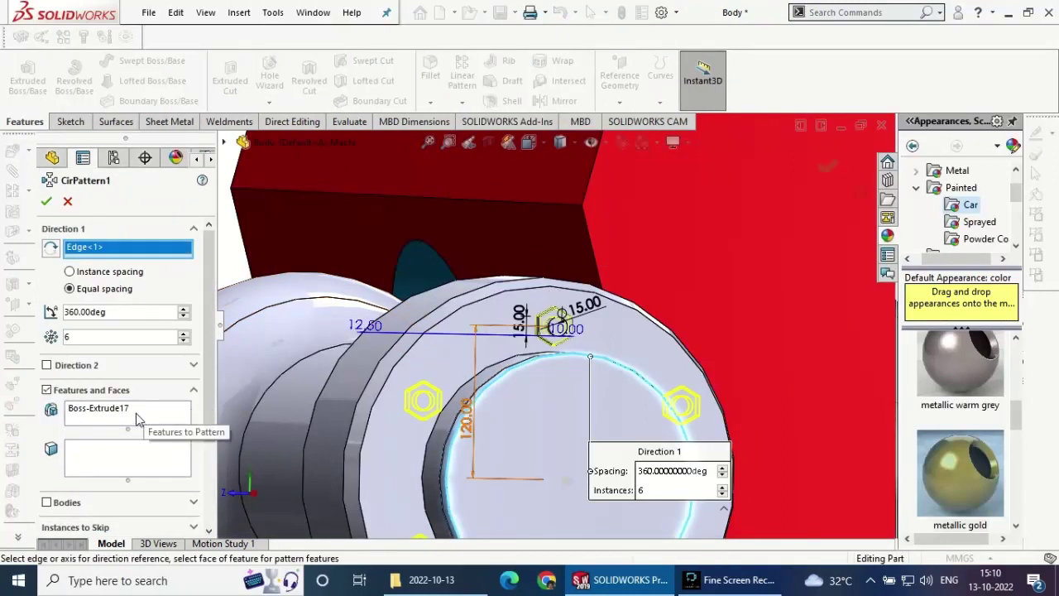
left_click(225, 143)
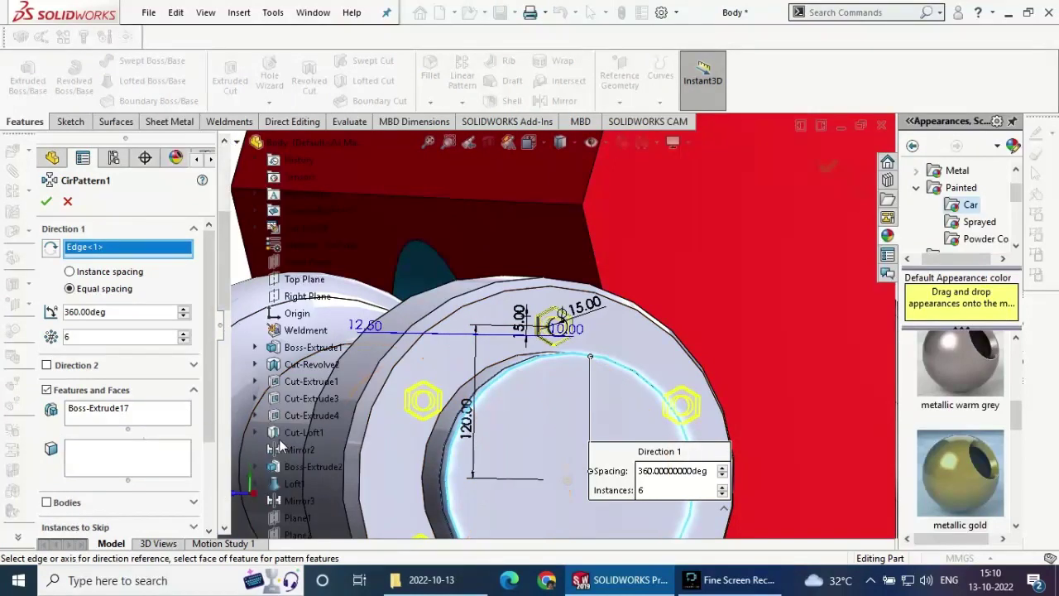
scroll(281, 451, "down", 5)
scroll(281, 451, "down", 5)
scroll(285, 480, "down", 5)
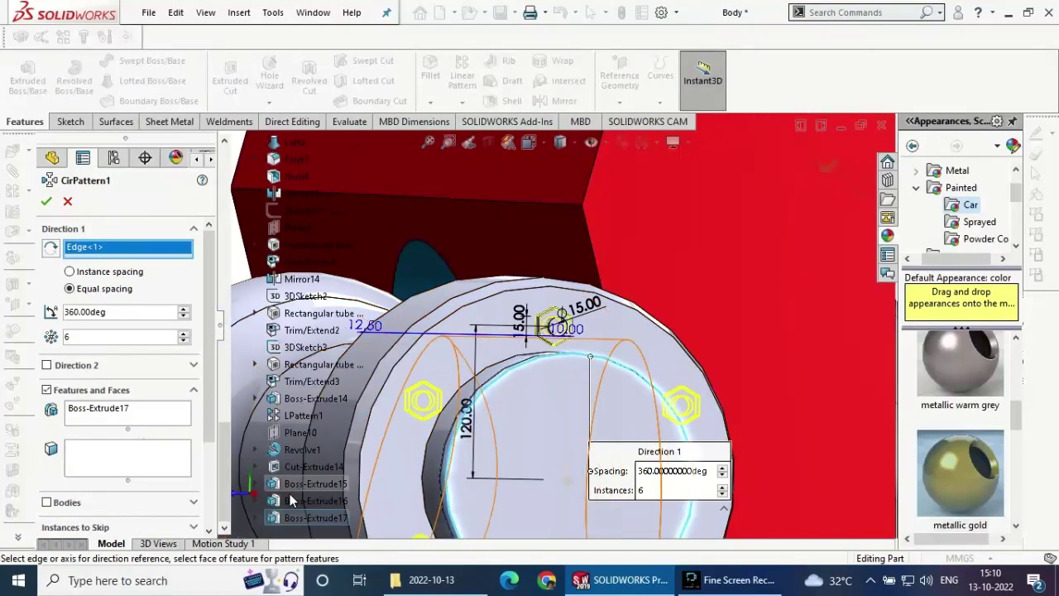
left_click(291, 500)
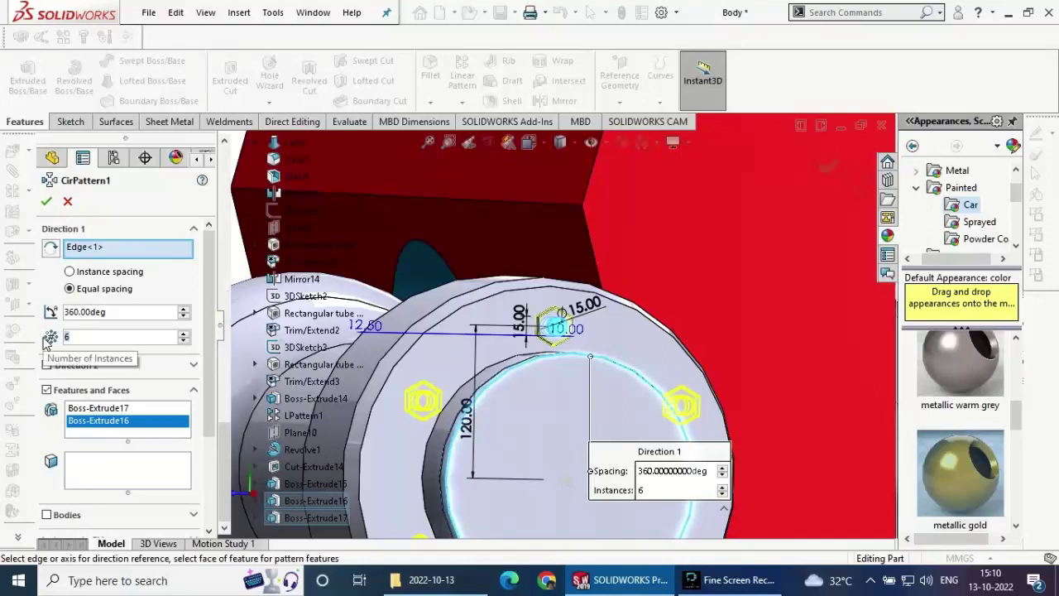
left_click(144, 341)
type("15")
key("Return")
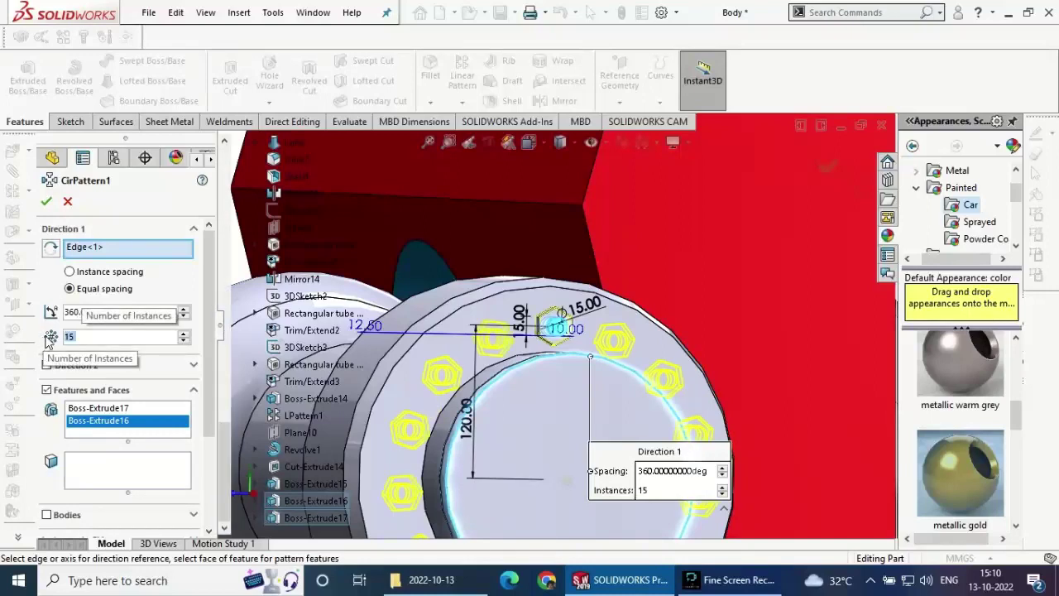
left_click(46, 202)
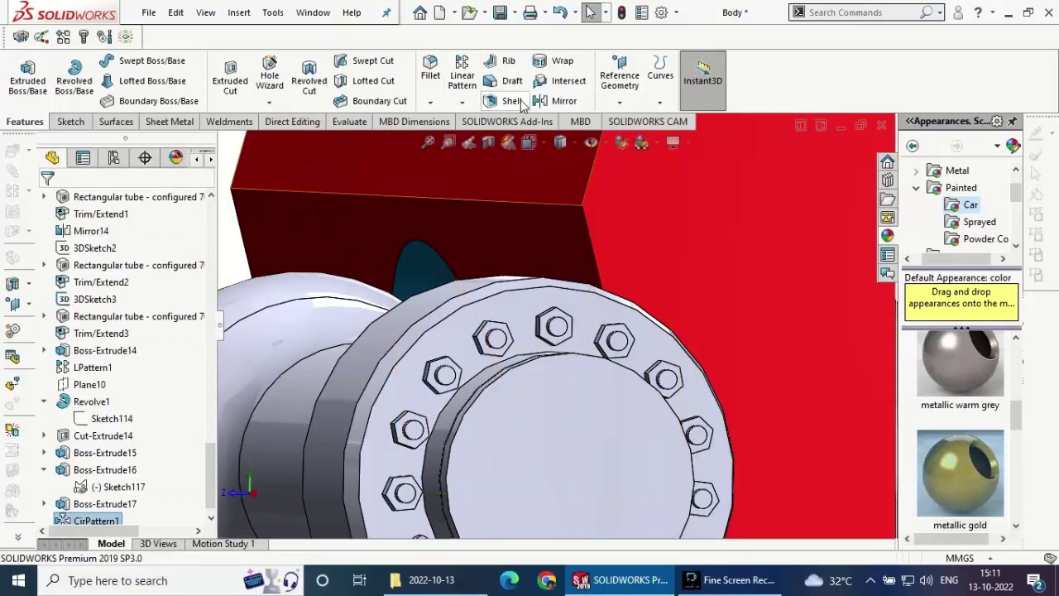
- Mirror CirPattern1 across the Right Plane to give the opposite hub matching bolts
left_click(557, 101)
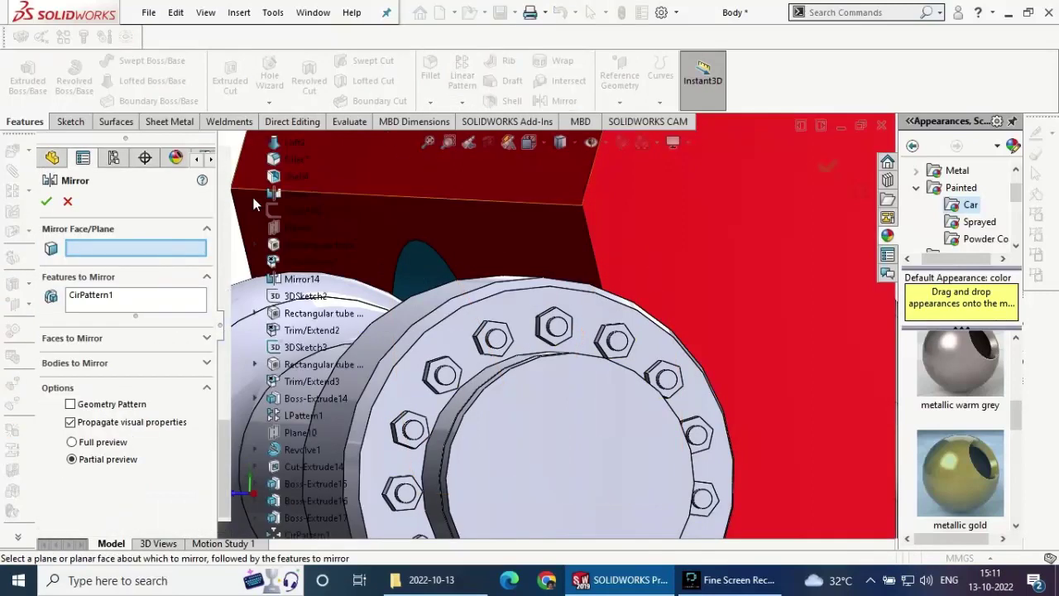
scroll(284, 240, "up", 3)
scroll(286, 228, "up", 3)
scroll(287, 219, "up", 3)
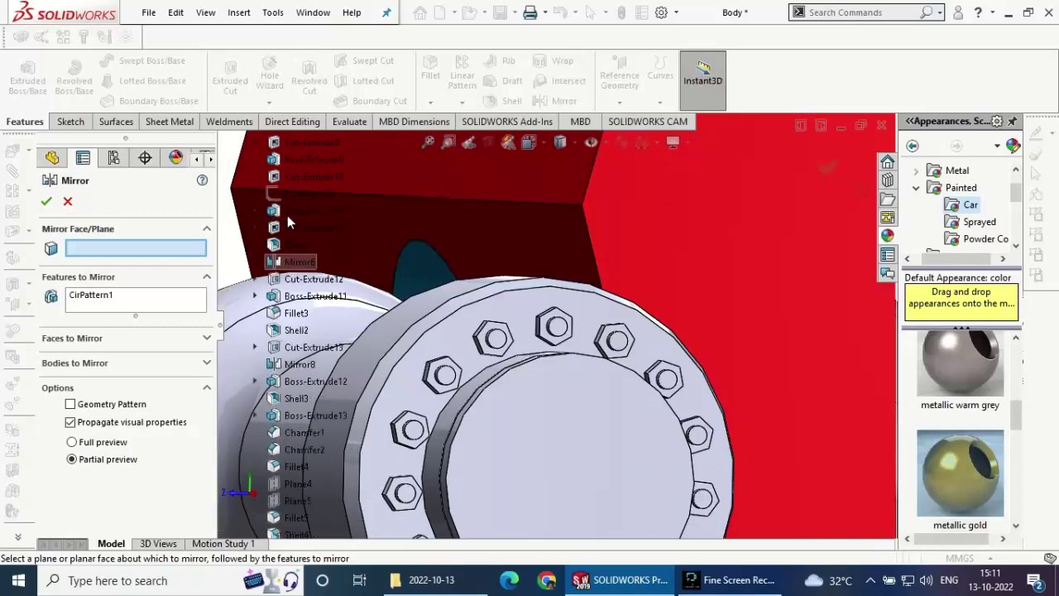
scroll(287, 215, "up", 3)
scroll(287, 213, "up", 5)
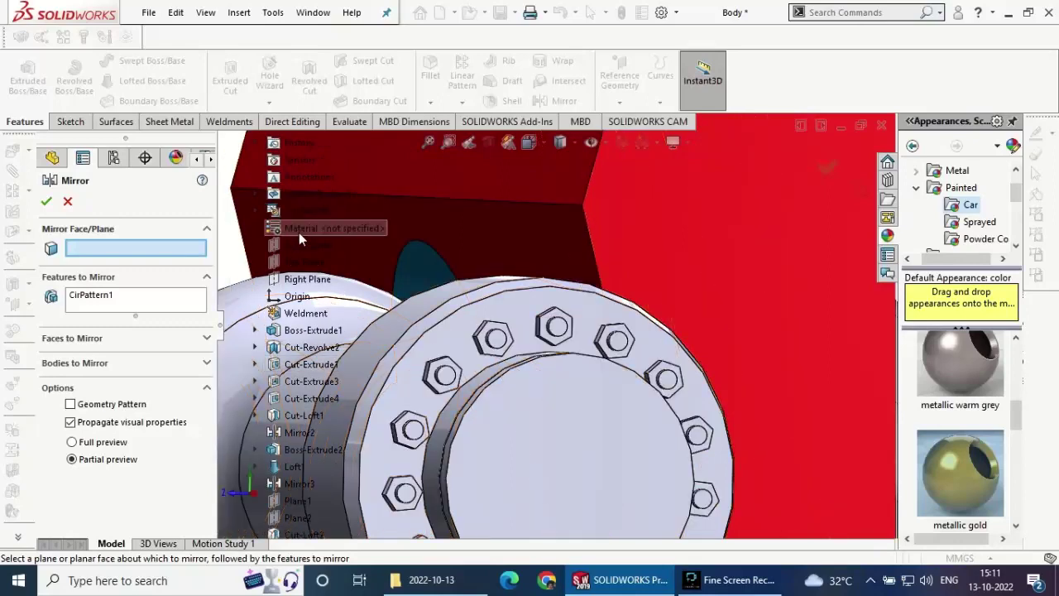
left_click(307, 279)
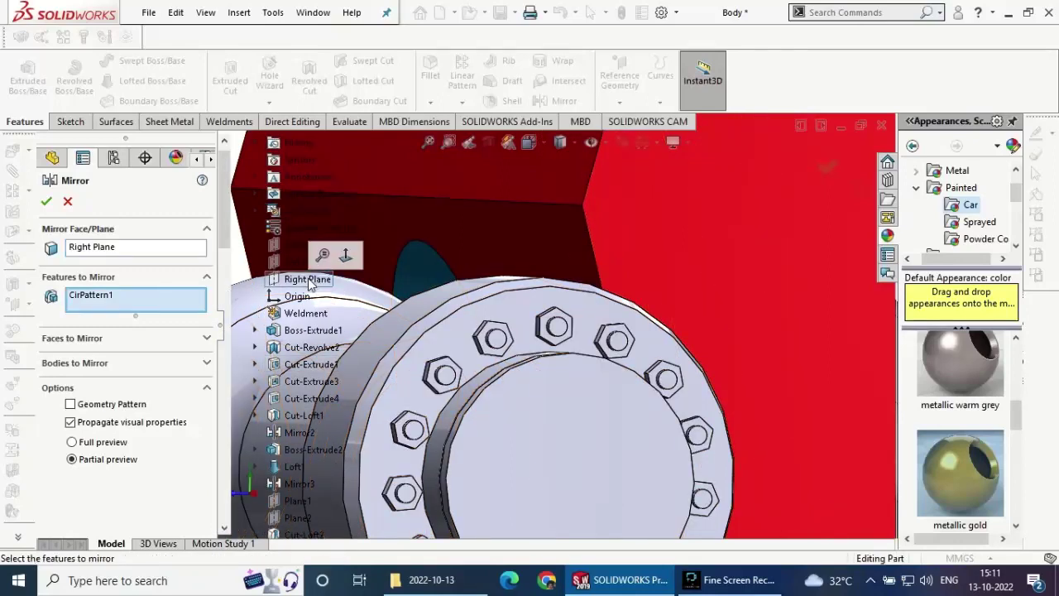
left_click(45, 202)
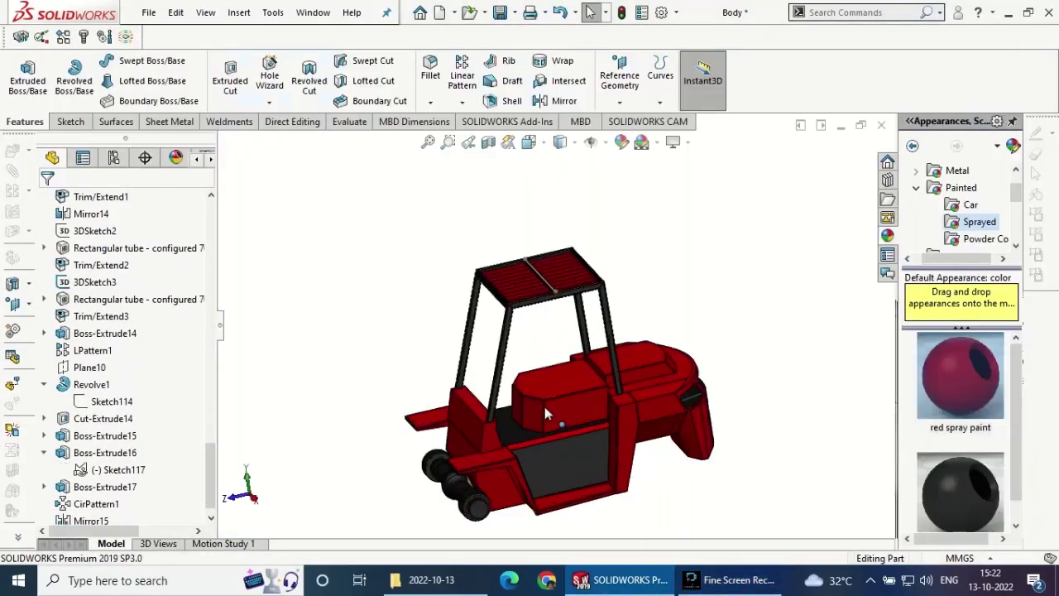
middle_click_drag(569, 438, 351, 439)
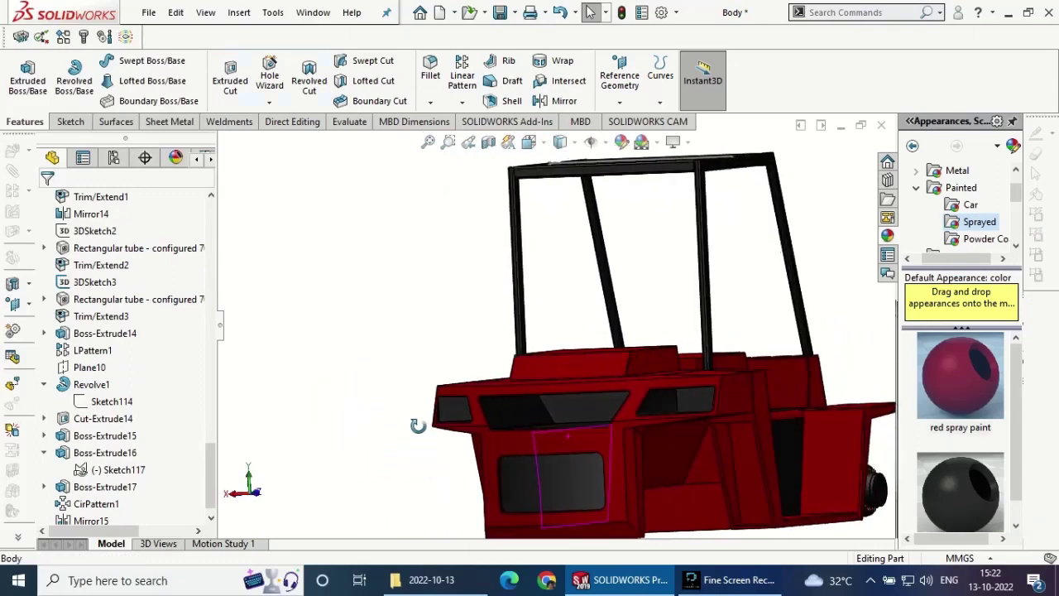
scroll(351, 439, "up", 2)
mouse_move(491, 425)
middle_mouse_down()
mouse_move(553, 400)
mouse_move(637, 423)
mouse_move(547, 413)
middle_mouse_up()
scroll(643, 421, "down", 3)
scroll(547, 413, "up", 3)
mouse_move(669, 419)
middle_mouse_down()
mouse_move(463, 446)
mouse_move(527, 459)
middle_mouse_up()
scroll(444, 457, "down", 3)
scroll(444, 457, "down", 2)
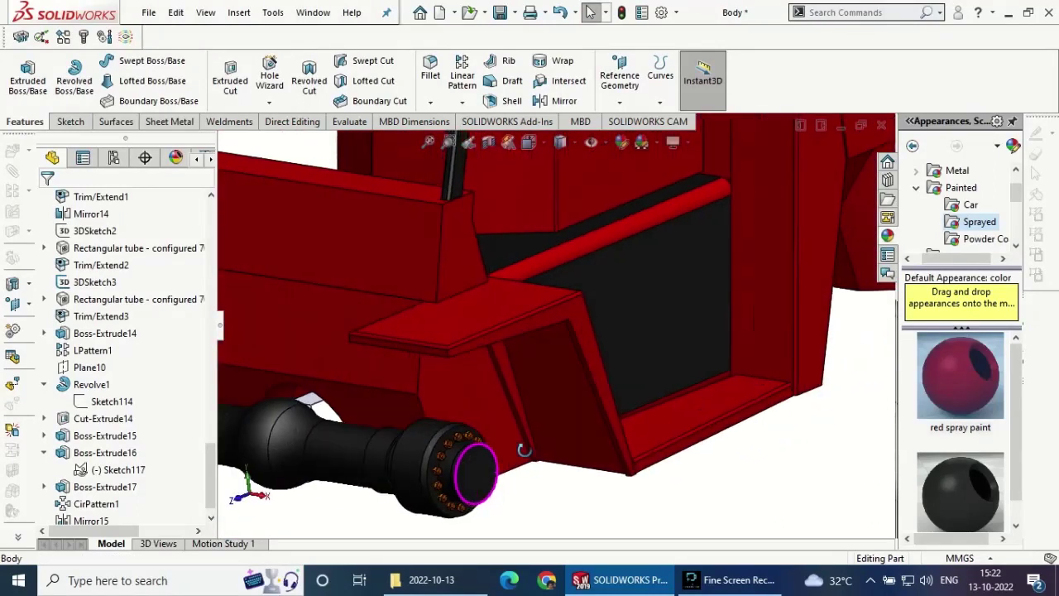
scroll(527, 459, "up", 2)
scroll(527, 460, "up", 3)
mouse_move(572, 377)
middle_mouse_down()
mouse_move(510, 419)
mouse_move(546, 390)
middle_mouse_up()
mouse_move(515, 346)
middle_mouse_down()
mouse_move(471, 381)
mouse_move(509, 417)
mouse_move(740, 444)
middle_mouse_up()
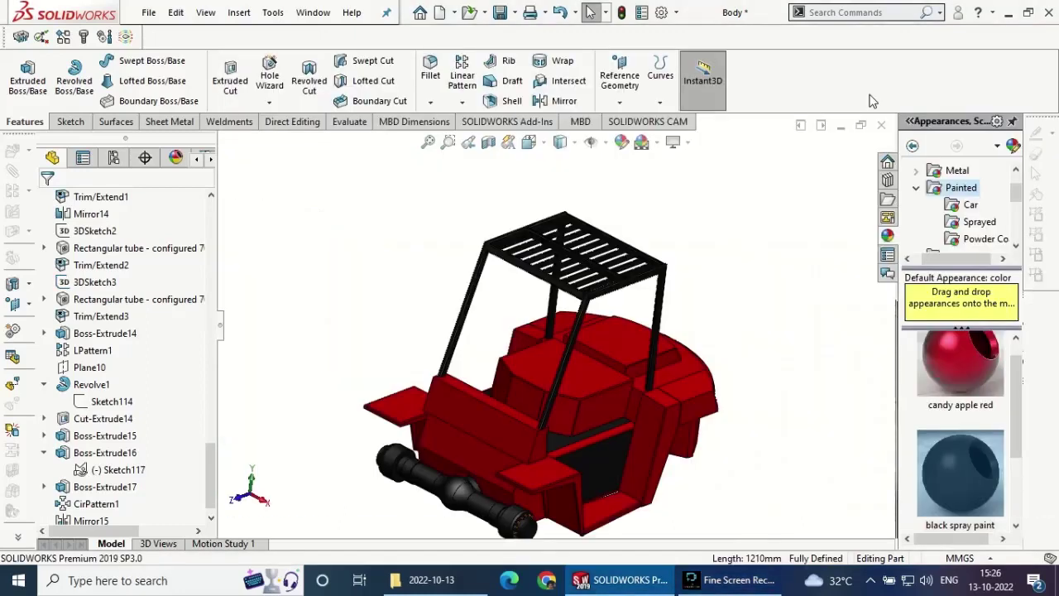
middle_click_drag(612, 442, 629, 384)
- Start a sketch on the rear face, viewed normal to it, and draw a corner rectangle
left_click(639, 447)
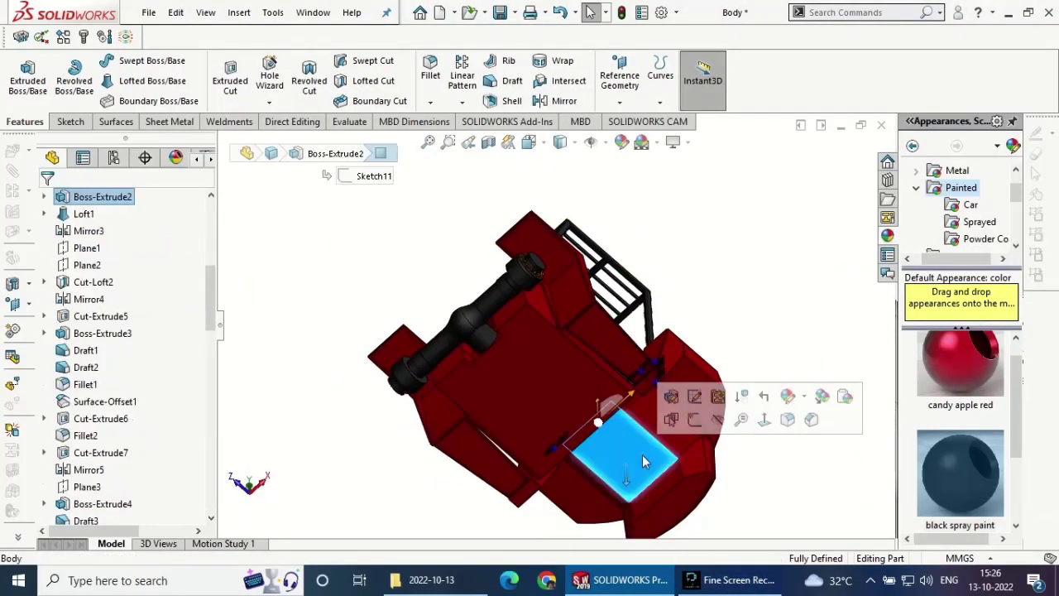
left_click(740, 420)
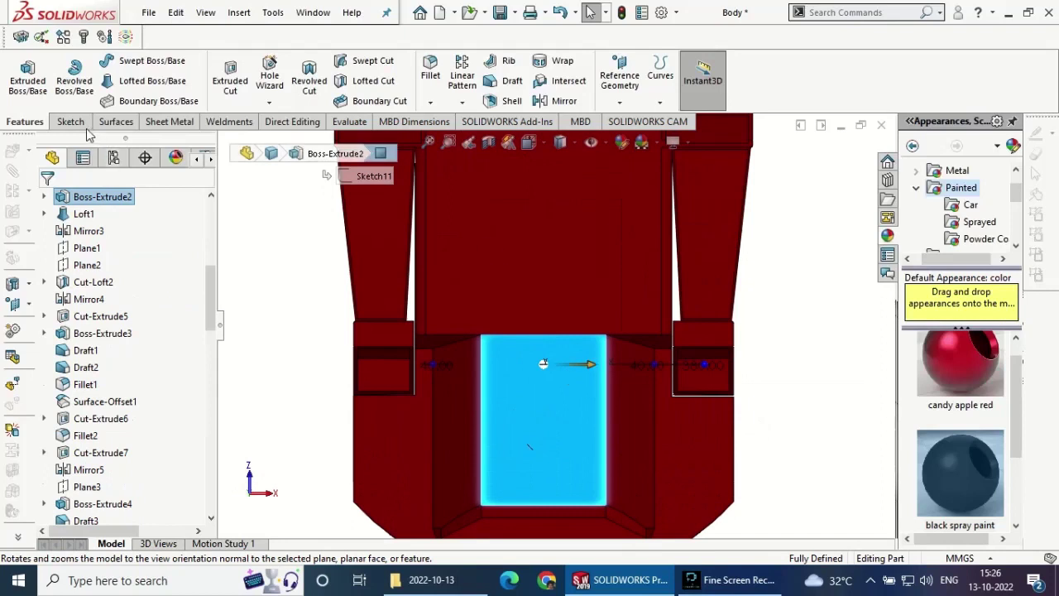
left_click(568, 364)
left_click(101, 81)
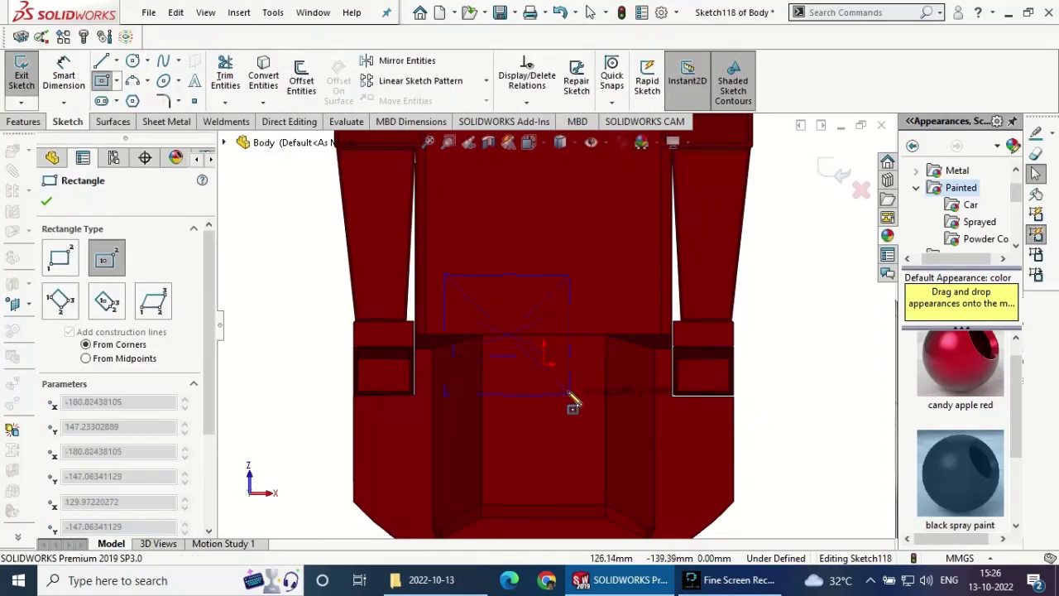
left_click(66, 258)
left_click(500, 336)
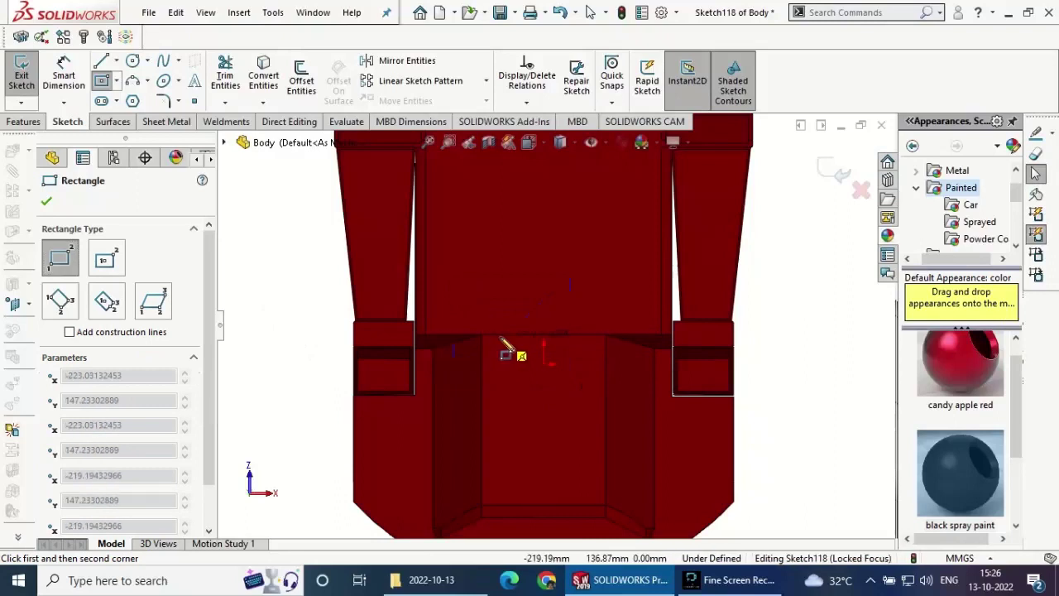
left_click(585, 456)
- Dimension the rectangle's left edge to a height of 540 mm
left_click(46, 201)
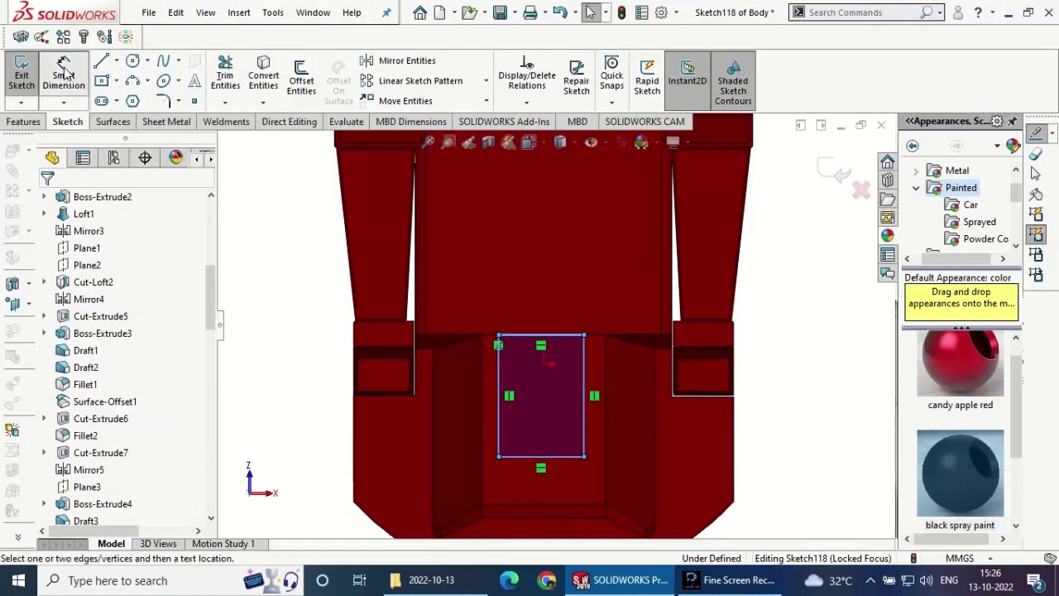
left_click(499, 394)
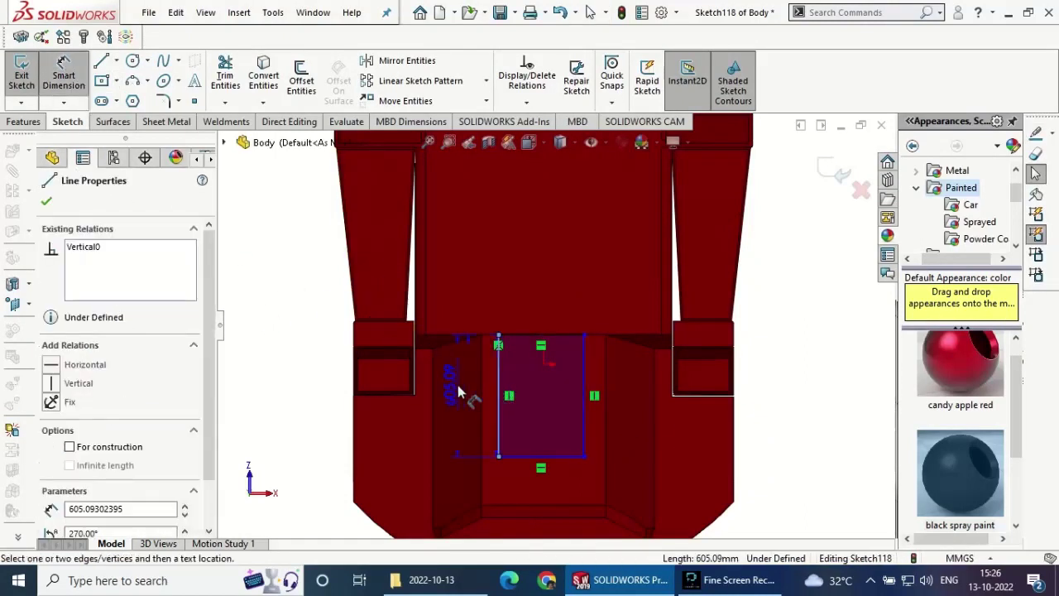
left_click(455, 385)
type("540")
key("Return")
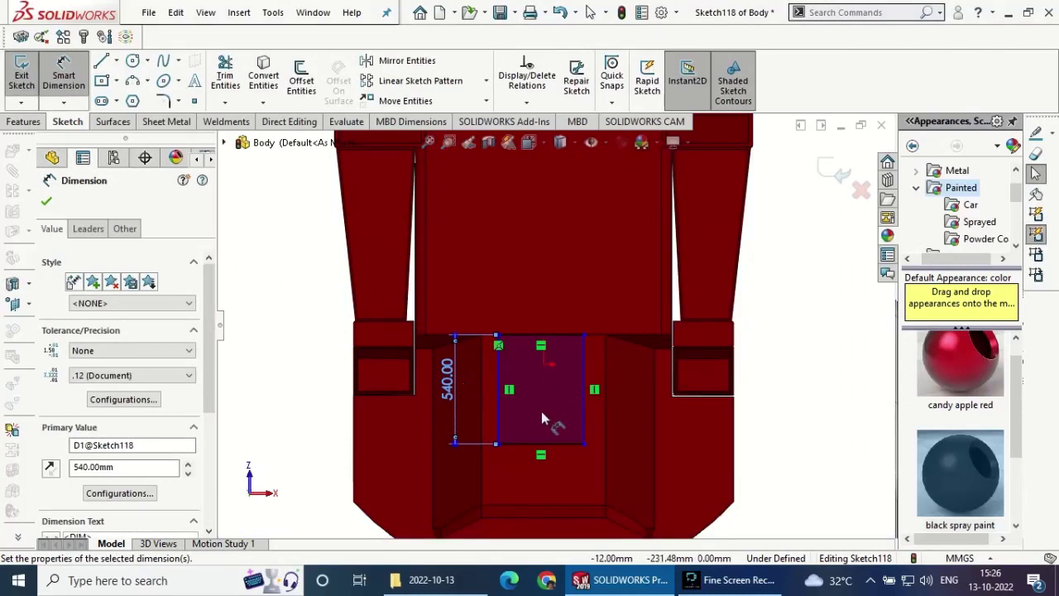
left_click(47, 203)
- Draw a vertical centreline from the top edge midpoint down past the rectangle
left_click(116, 60)
left_click(136, 97)
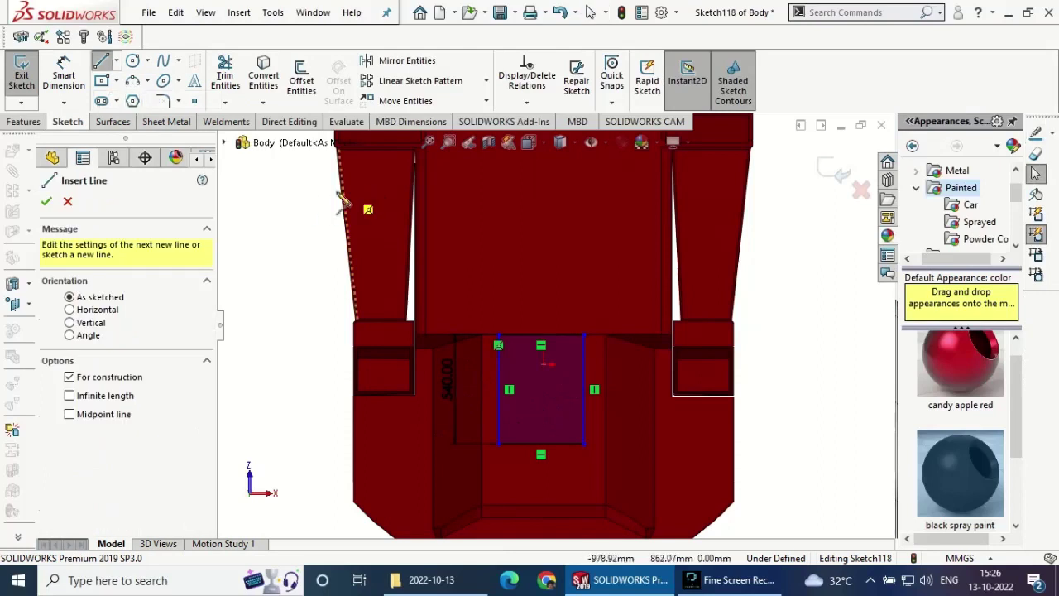
left_click(541, 334)
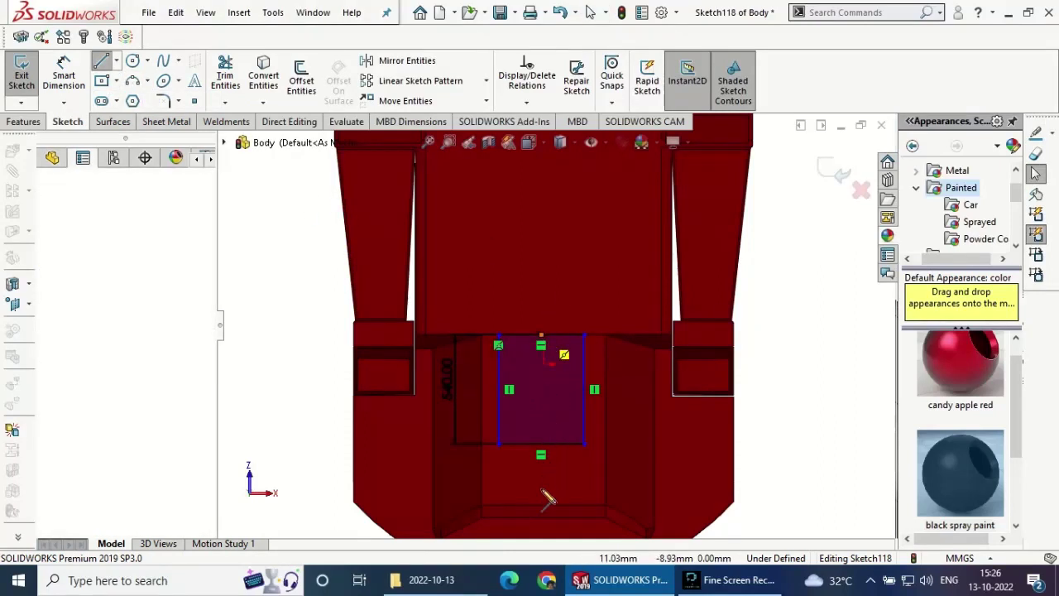
left_click(541, 510)
right_click(561, 379)
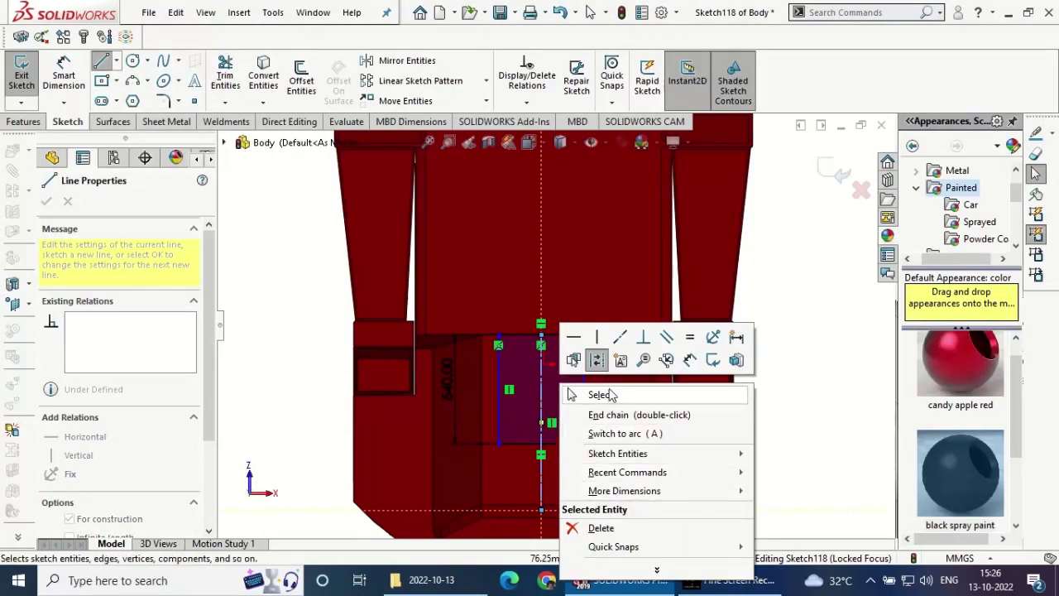
left_click(596, 395)
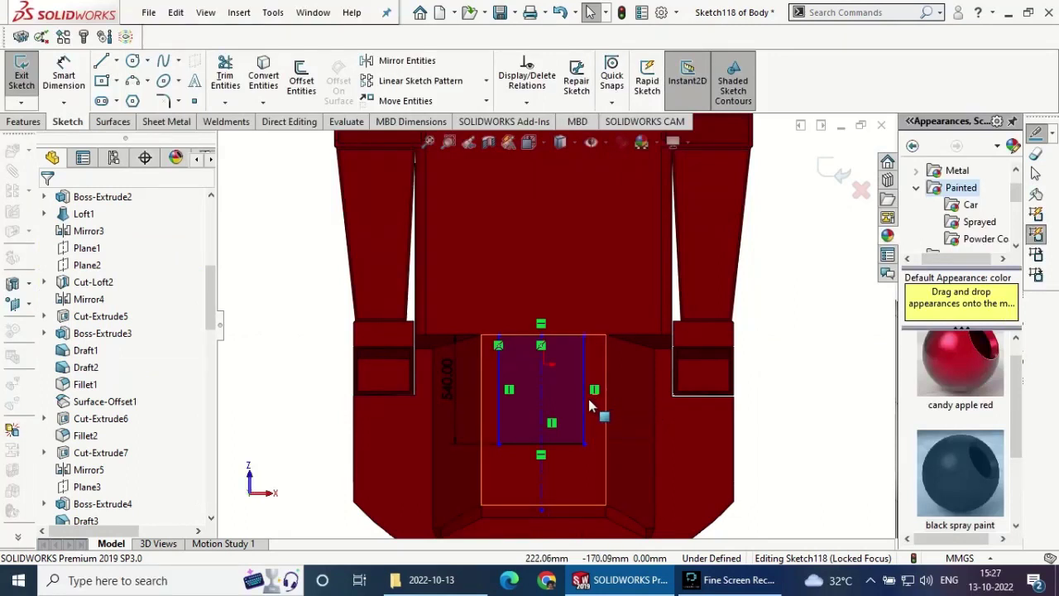
- Make the vertical centreline coincident with the origin
left_click(522, 336)
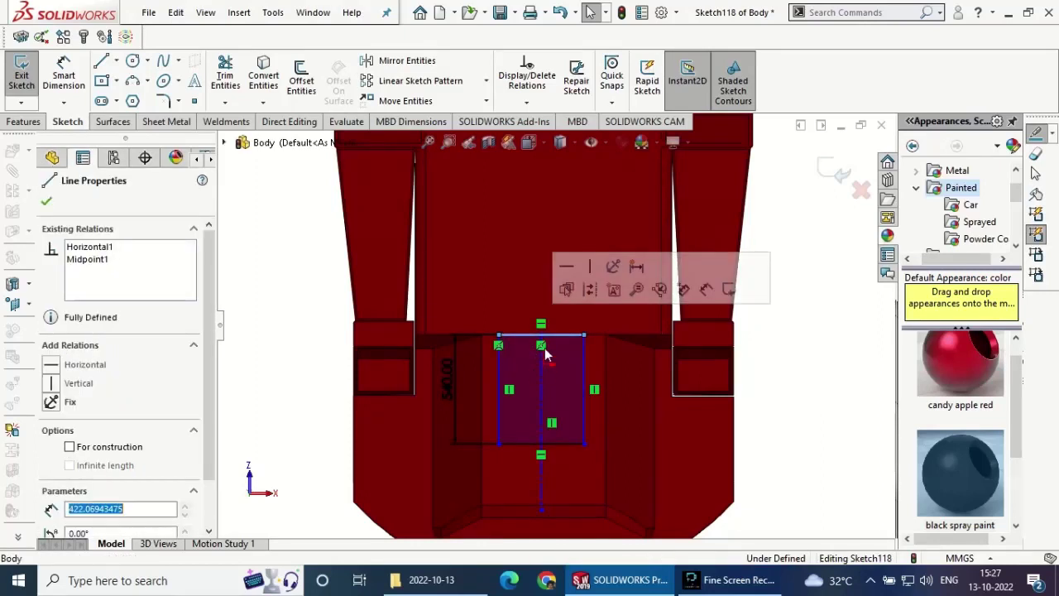
left_click(542, 366)
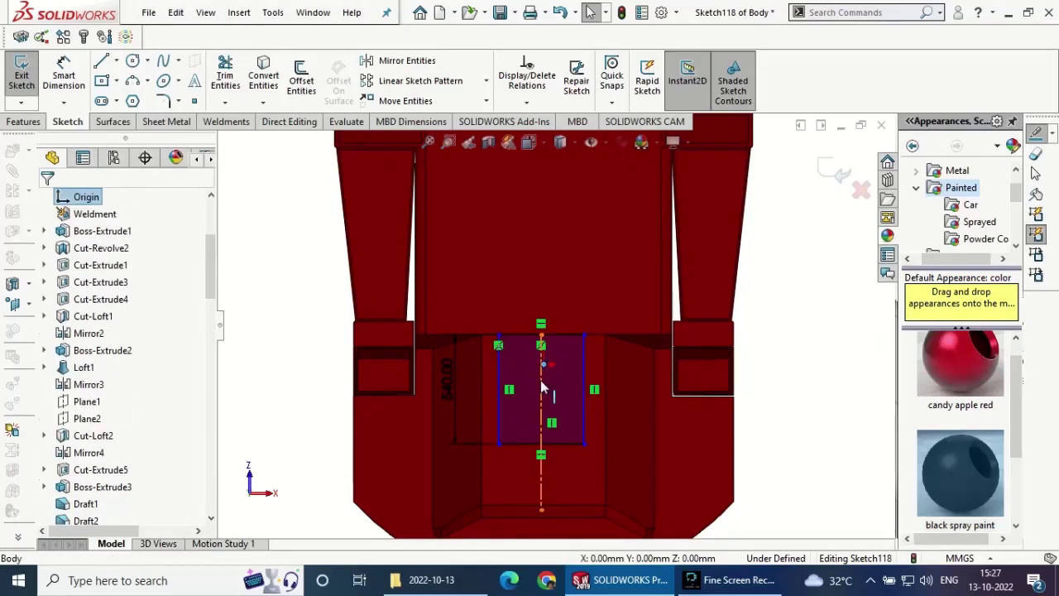
left_click(542, 385, "ctrl")
left_click(608, 310)
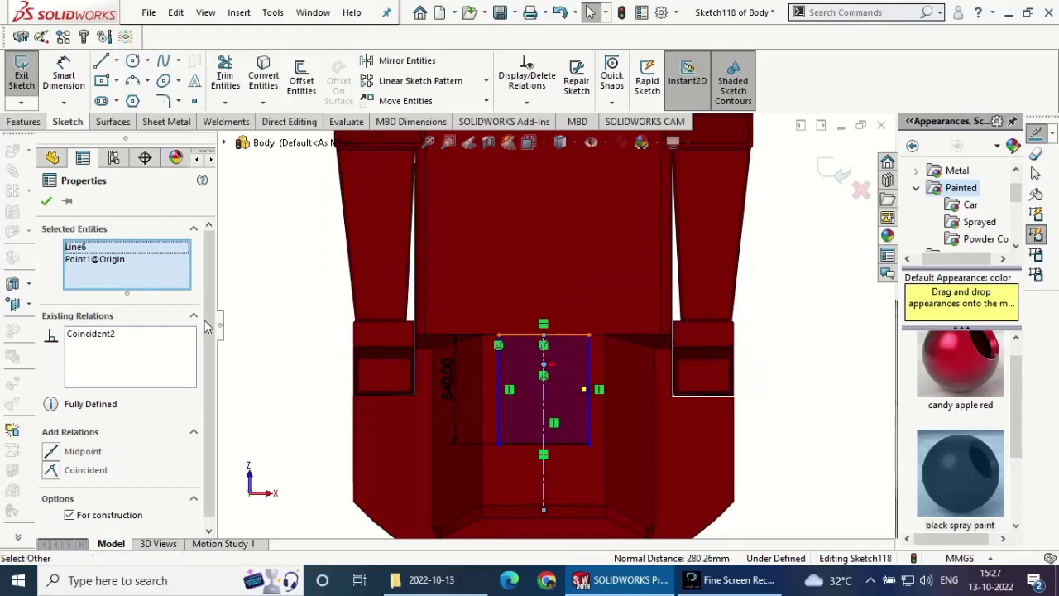
left_click(46, 201)
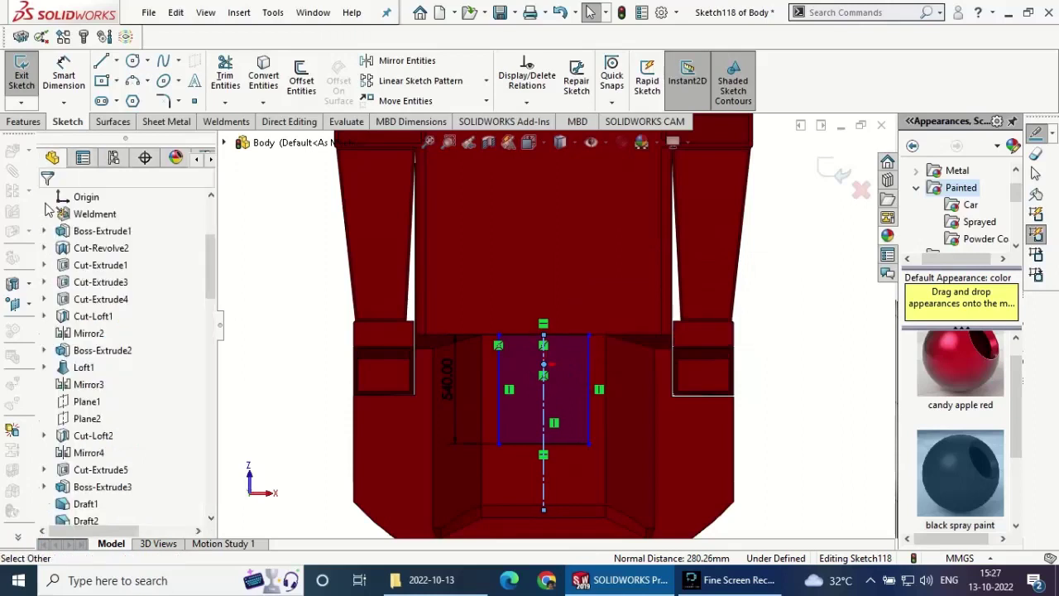
- Dimension the rectangle's top edge to a width of 400 mm
left_click(531, 324)
left_click(534, 301)
type("400")
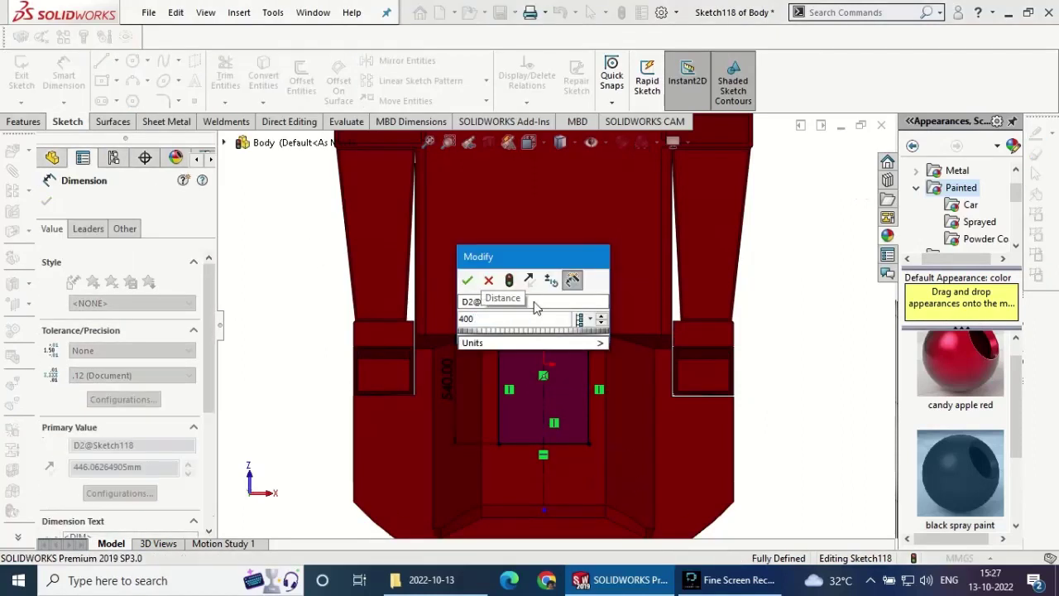
key("Return")
left_click(47, 203)
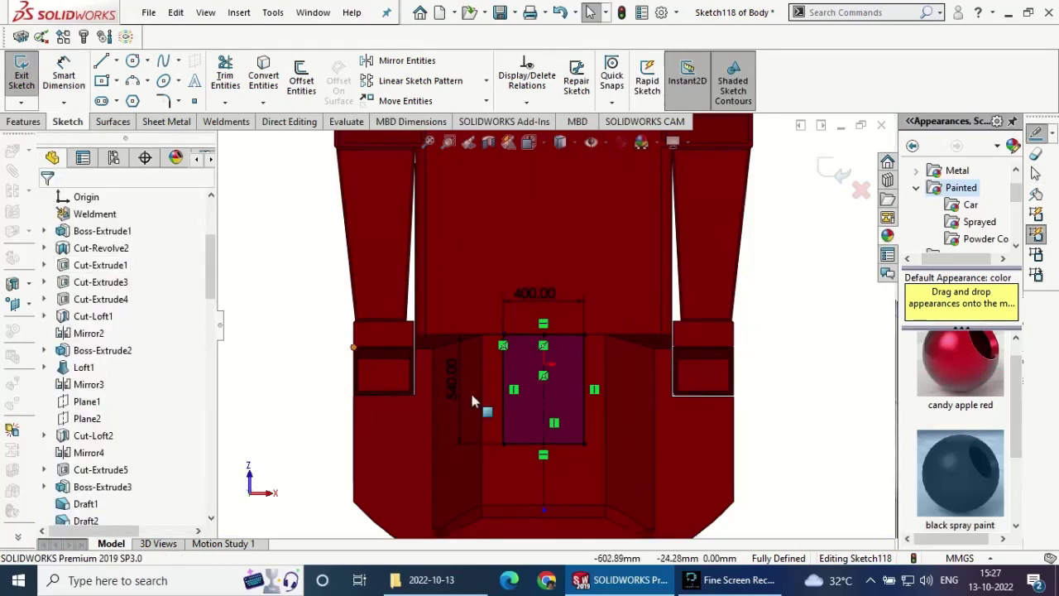
- Draw a horizontal line from the rectangle's bottom right corner out to the right
left_click(102, 60)
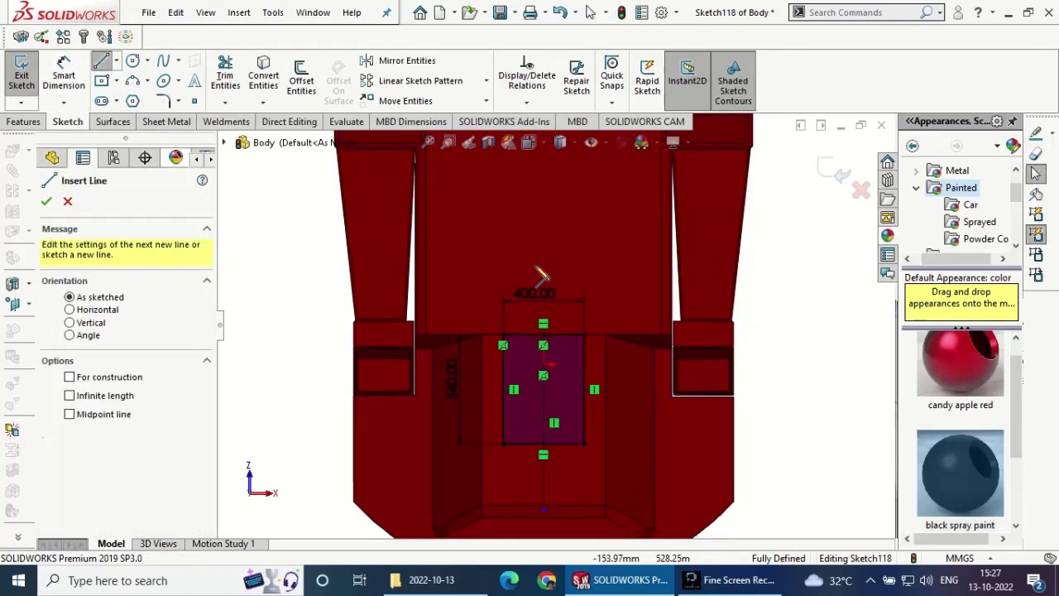
left_click(585, 443)
left_click(685, 437)
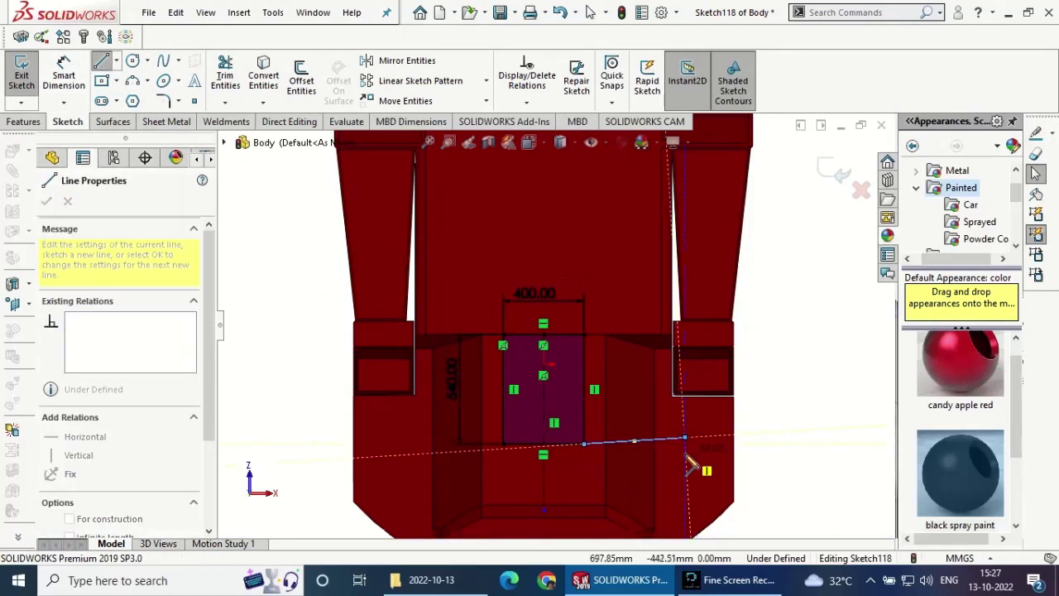
key("Escape")
left_click(676, 438)
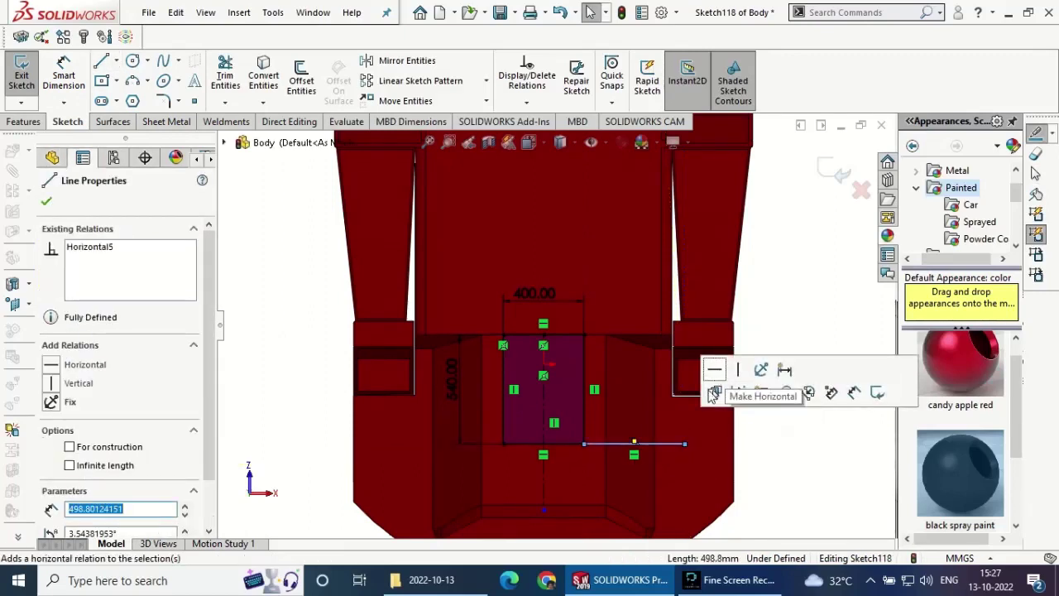
left_click(717, 389)
left_click(46, 203)
- From that endpoint, draw a short line flowing into tangent arcs sweeping down to the bottom centre
left_click(102, 60)
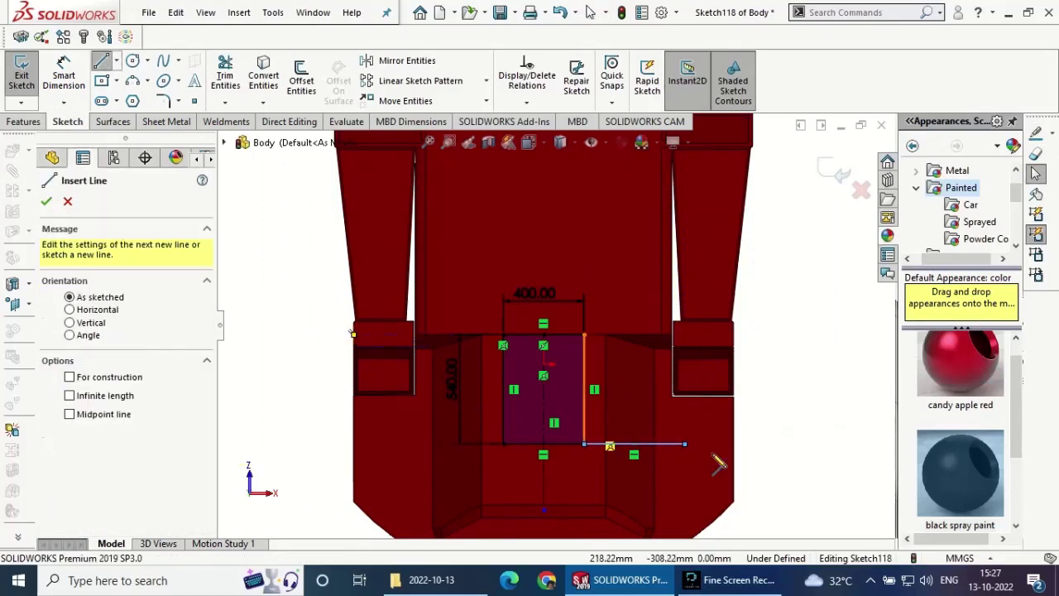
left_click(687, 445)
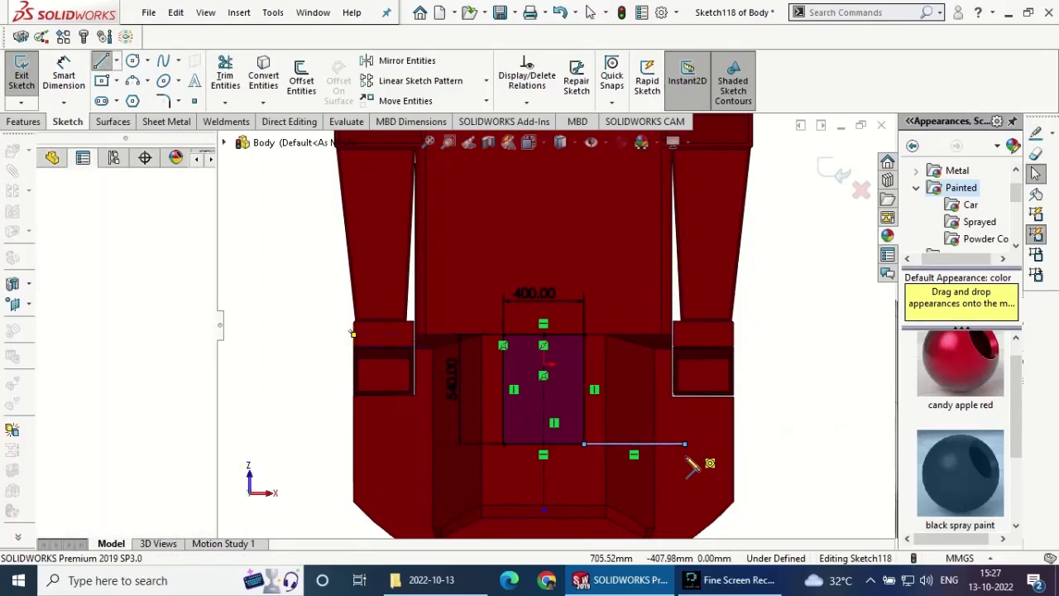
left_click(633, 468)
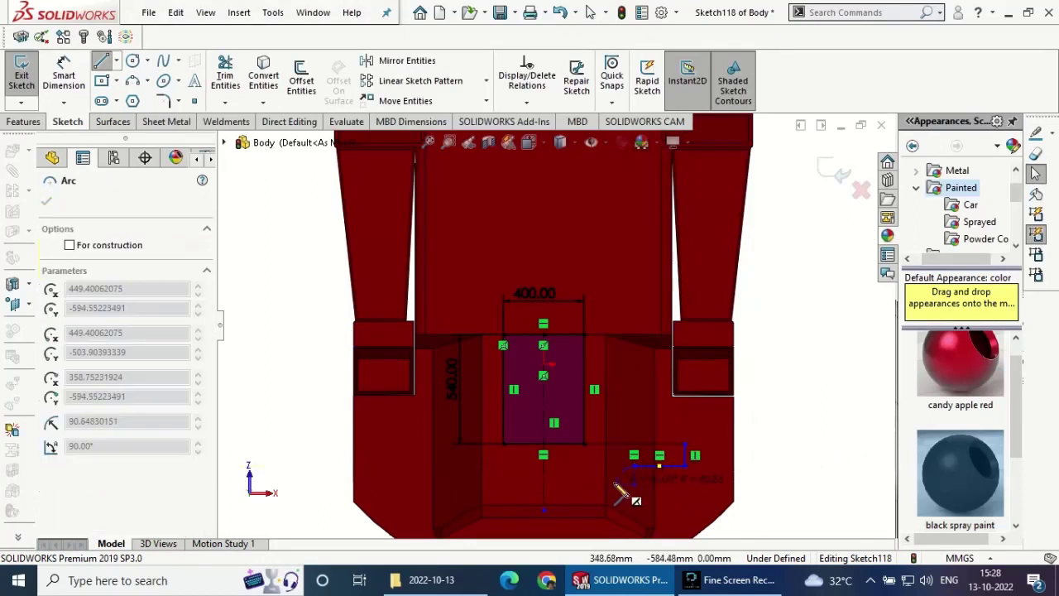
left_click(618, 491)
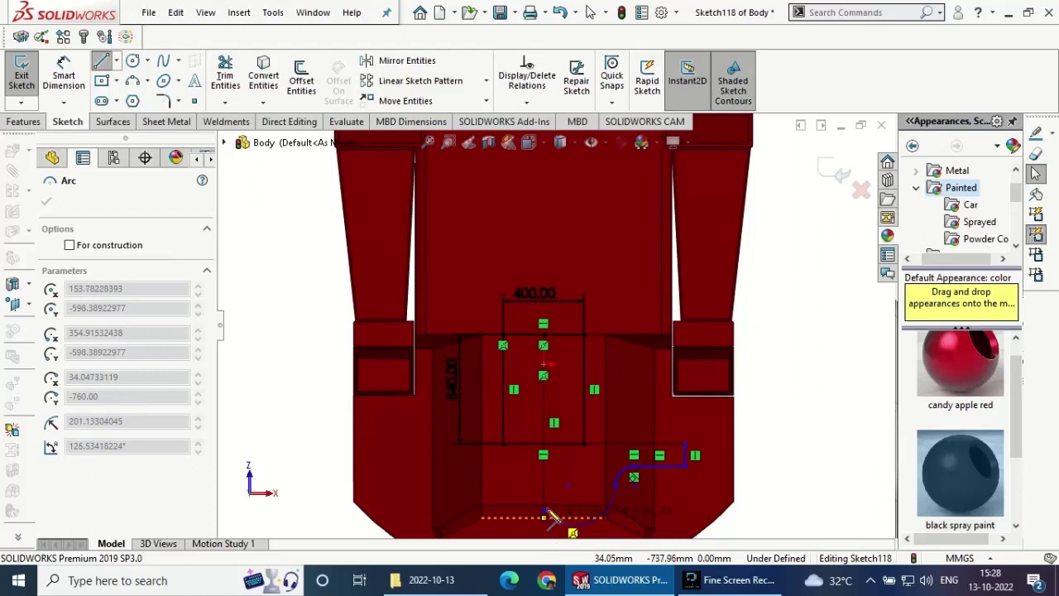
left_click(546, 518)
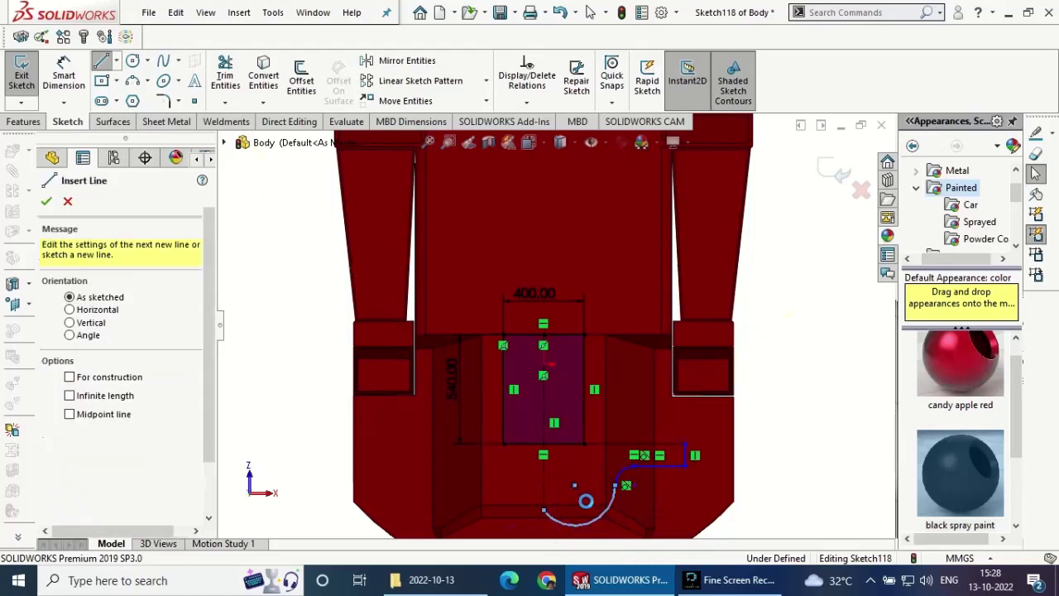
key("Escape")
scroll(611, 360, "down", 2)
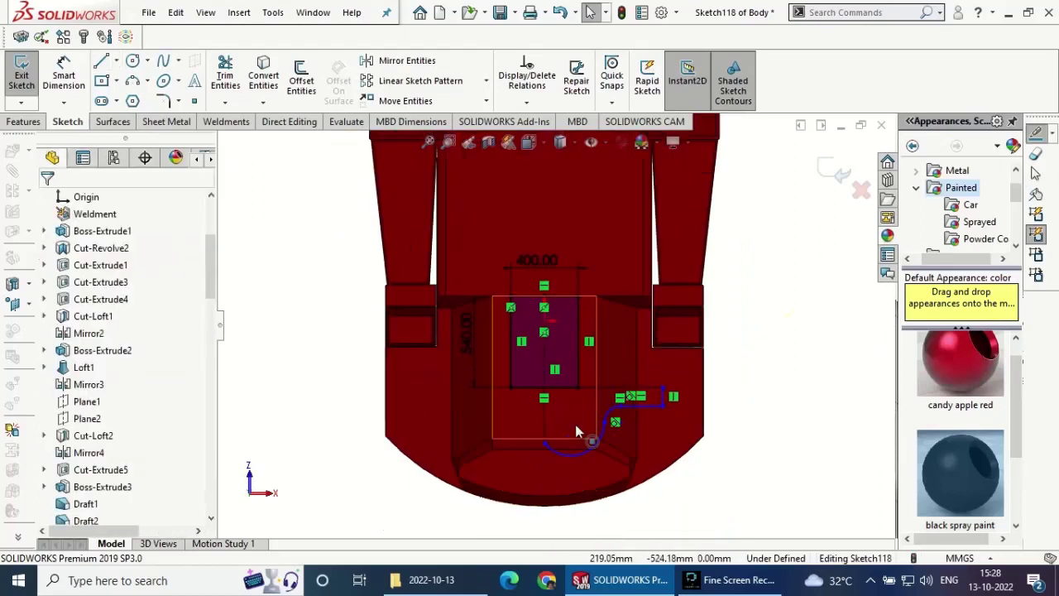
- Snap the curve's lower endpoint onto the bottom edge's midpoint
left_click_drag(527, 441, 529, 486)
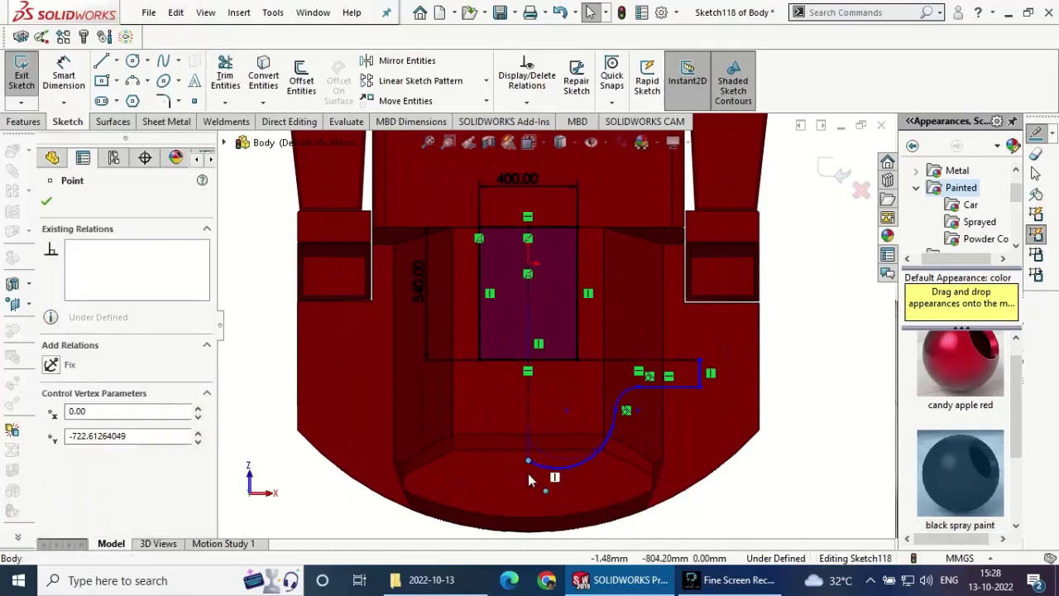
left_click(528, 486)
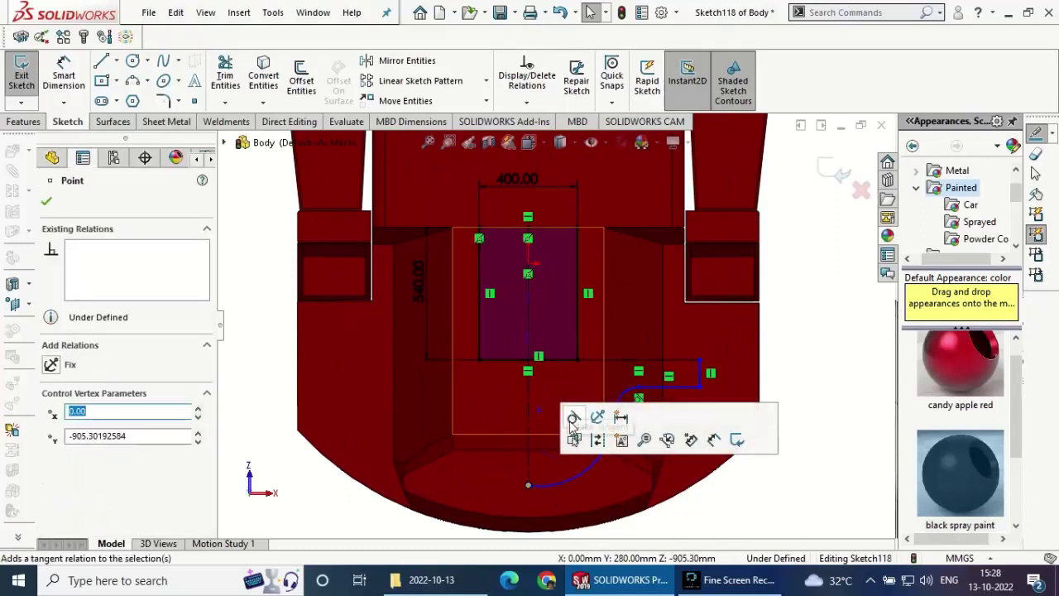
left_click_drag(530, 485, 530, 452)
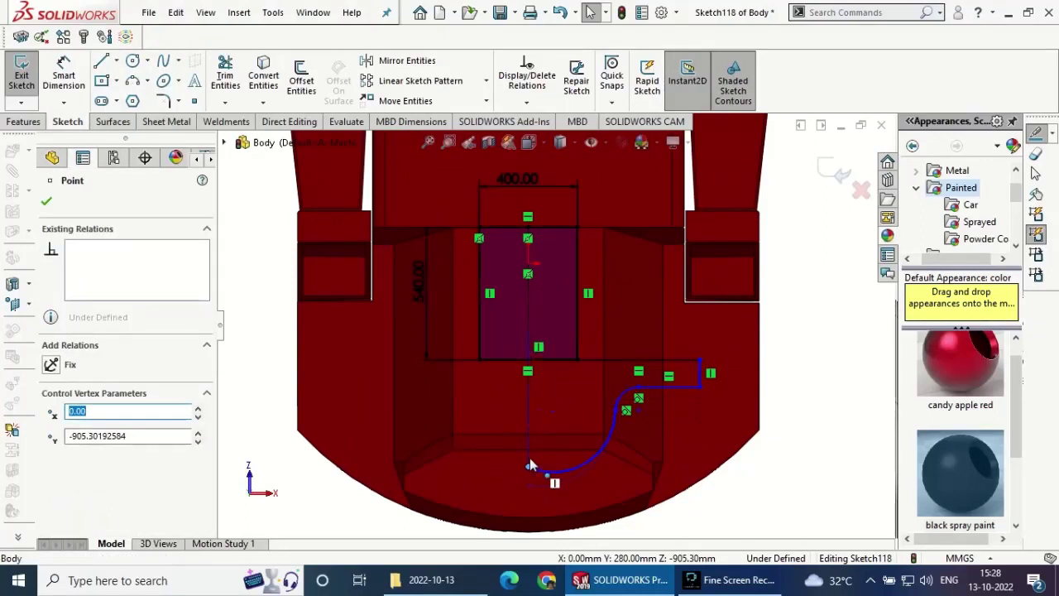
left_click(529, 451)
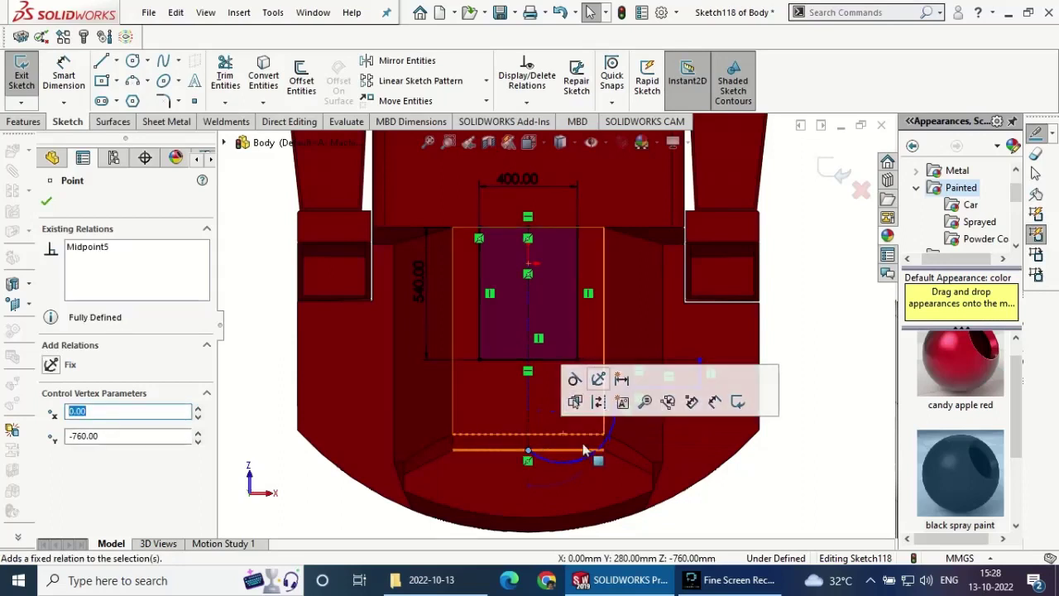
left_click(45, 204)
- Keep the arcs tangent and make the arc centre coincident with the centreline point
left_click(617, 423)
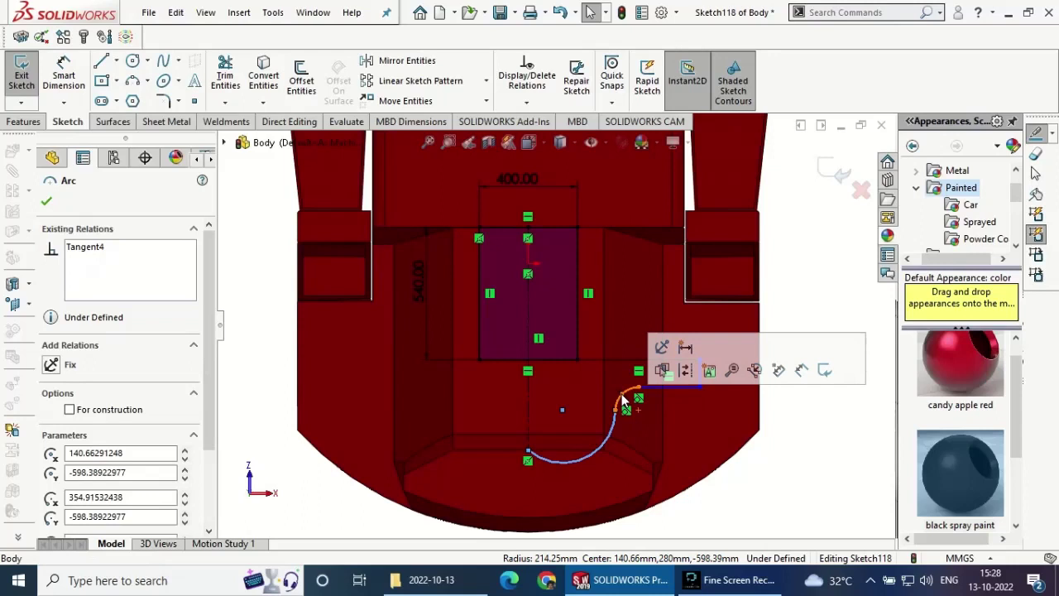
left_click(622, 408, "ctrl")
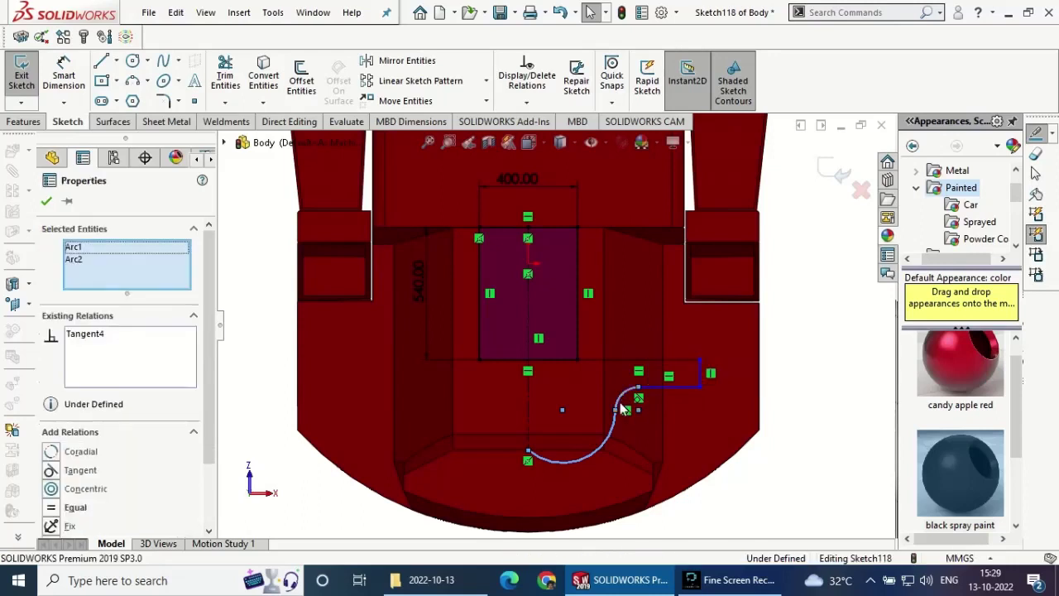
left_click(47, 202)
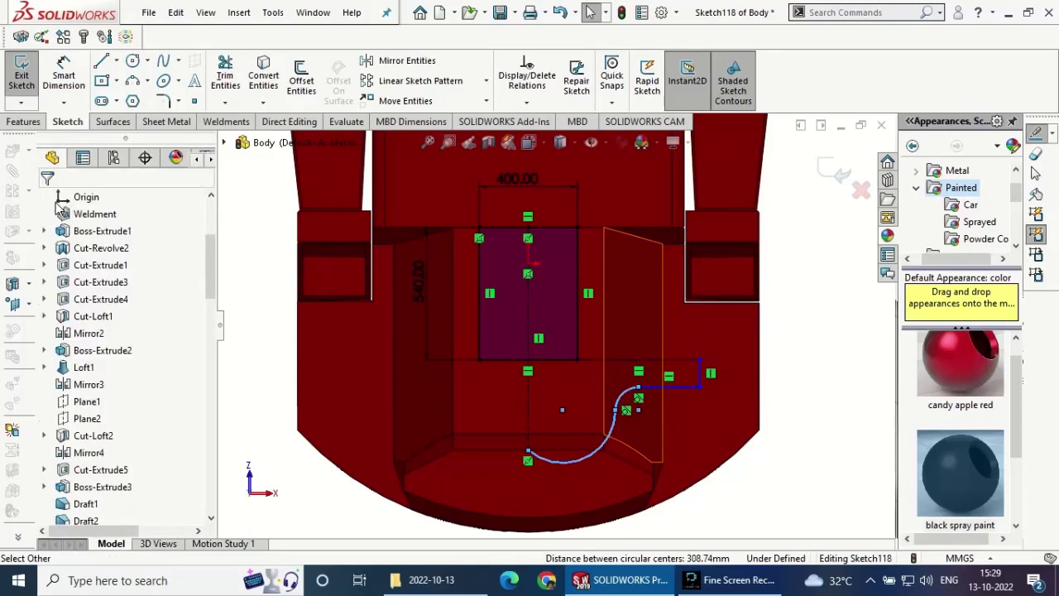
left_click(562, 409)
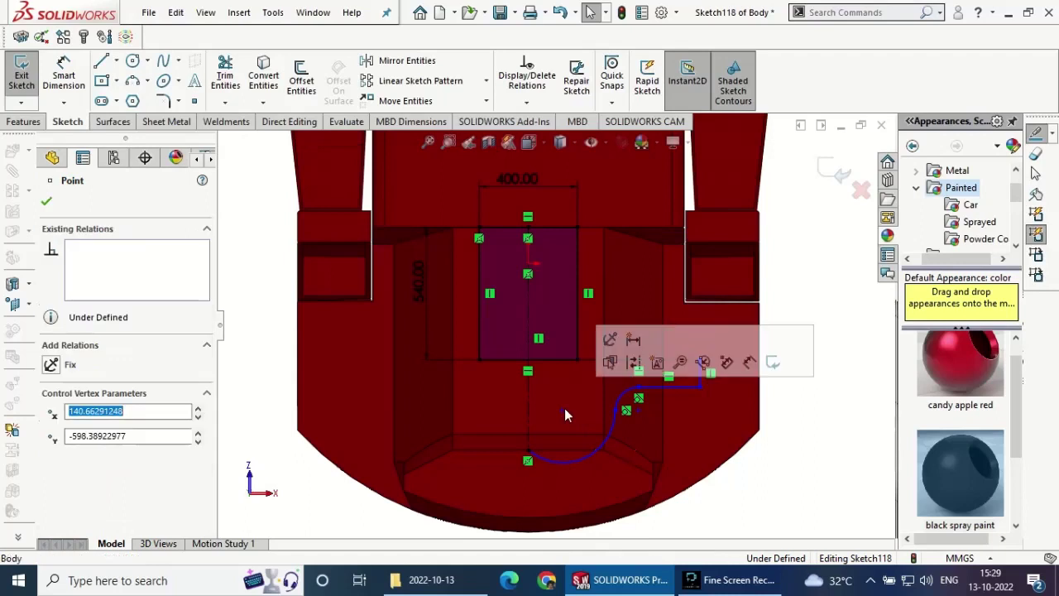
left_click(528, 359, "ctrl")
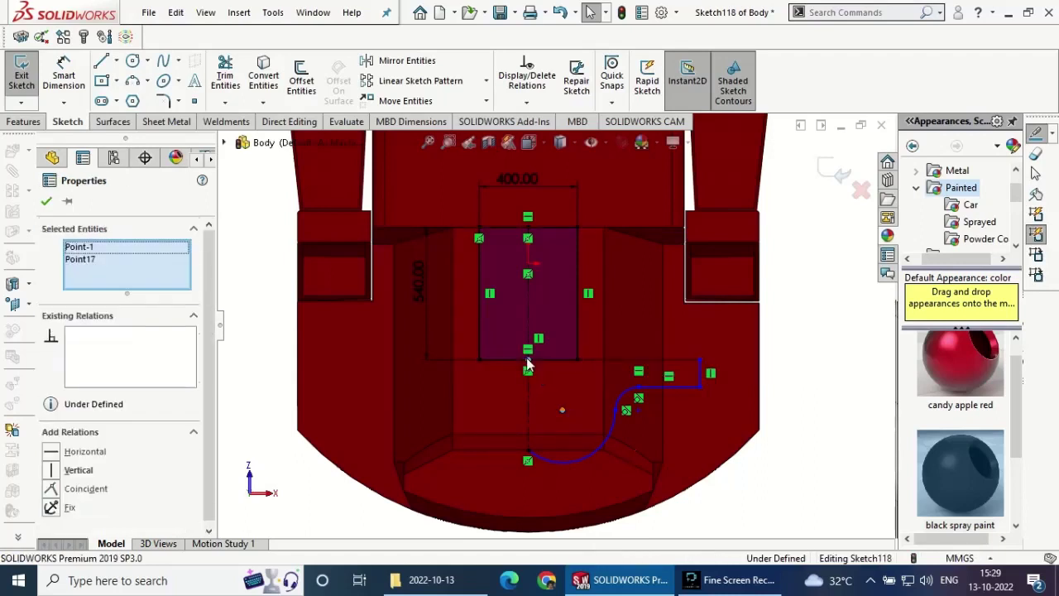
left_click(618, 289)
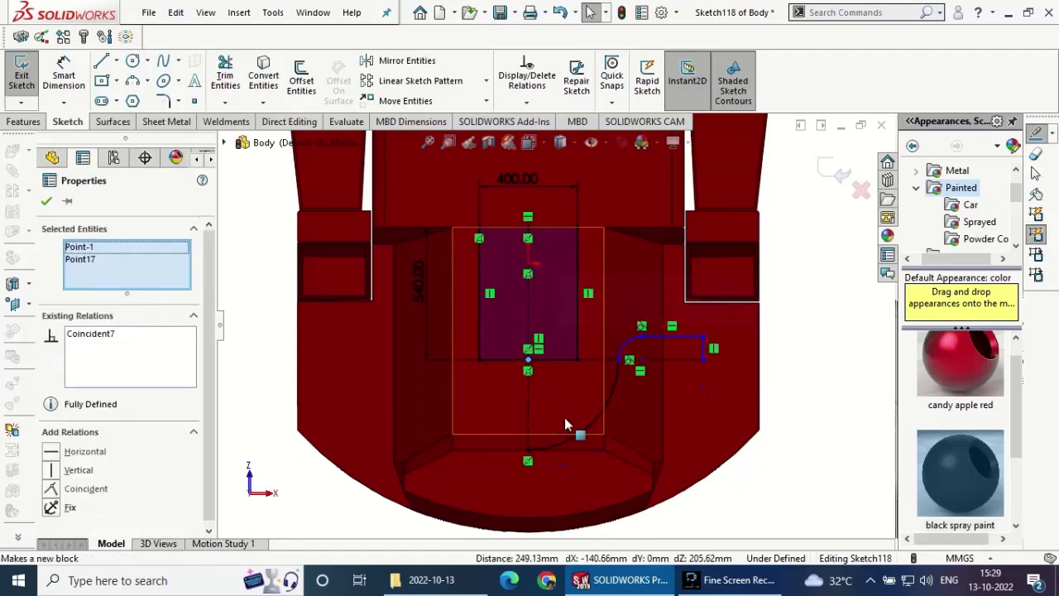
key("Escape")
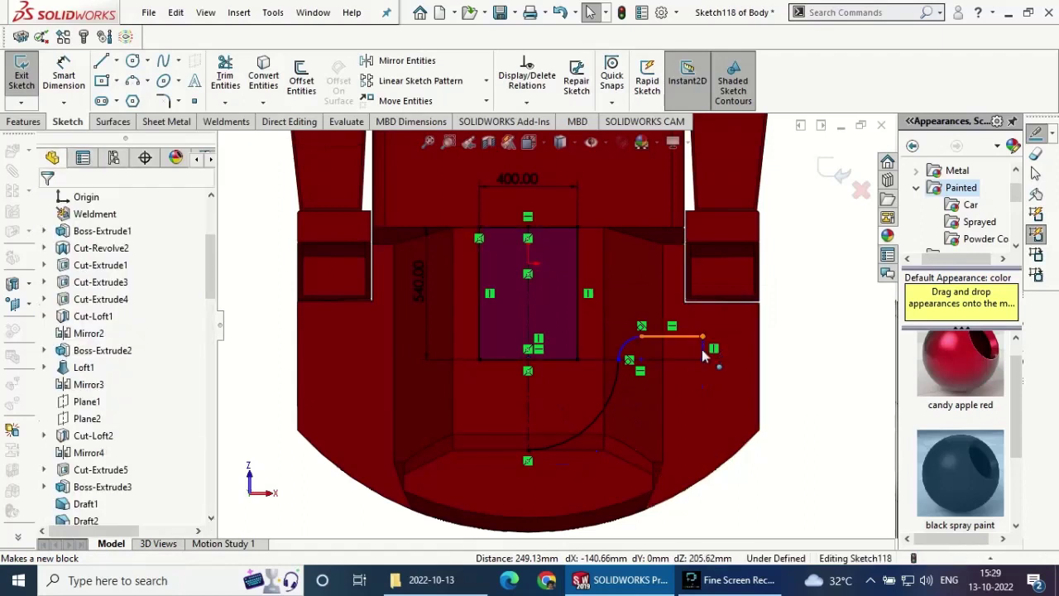
- Reposition the upper line's free end and add the 100 mm vertical offset dimension
left_click_drag(709, 350, 710, 385)
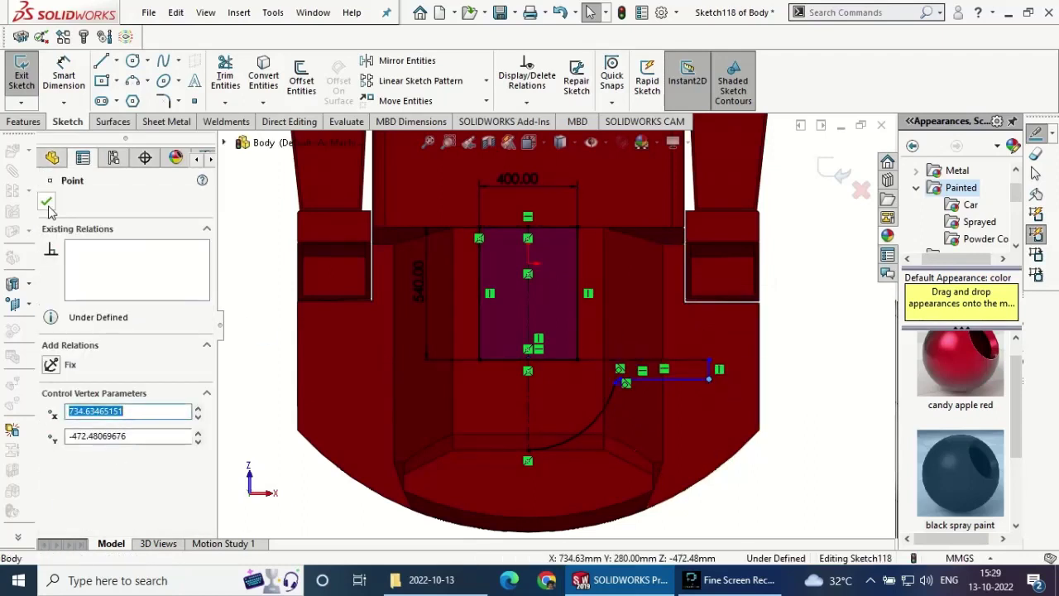
left_click(87, 161)
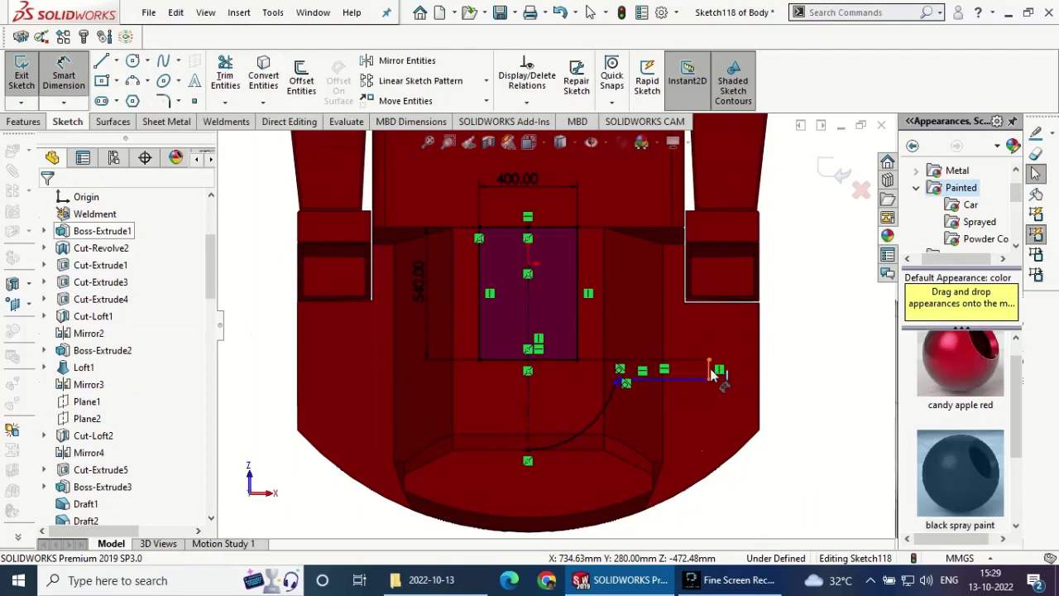
left_click(712, 374)
left_click(792, 370)
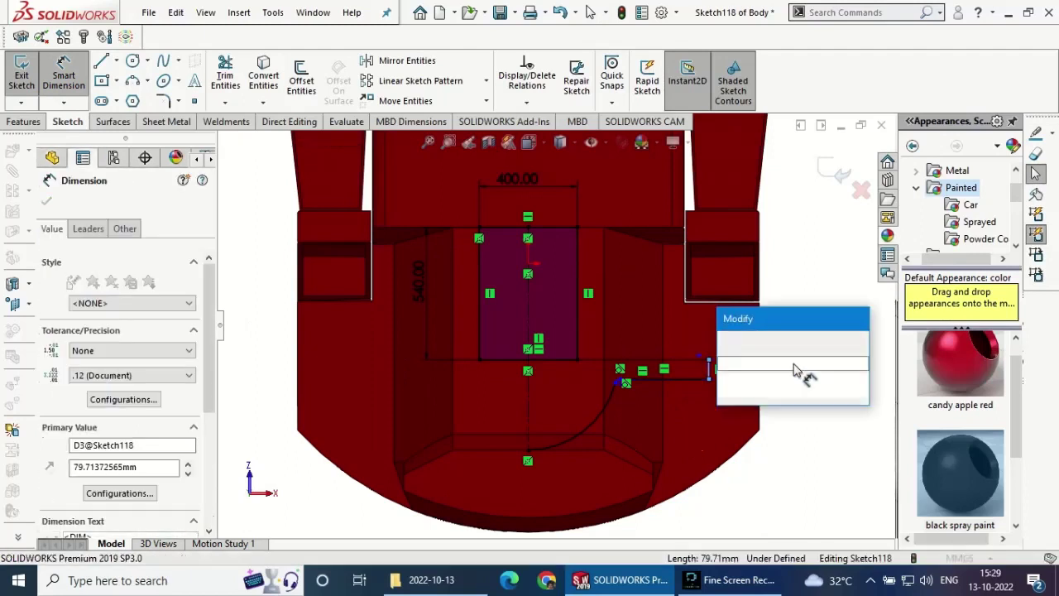
type("80")
key("Return")
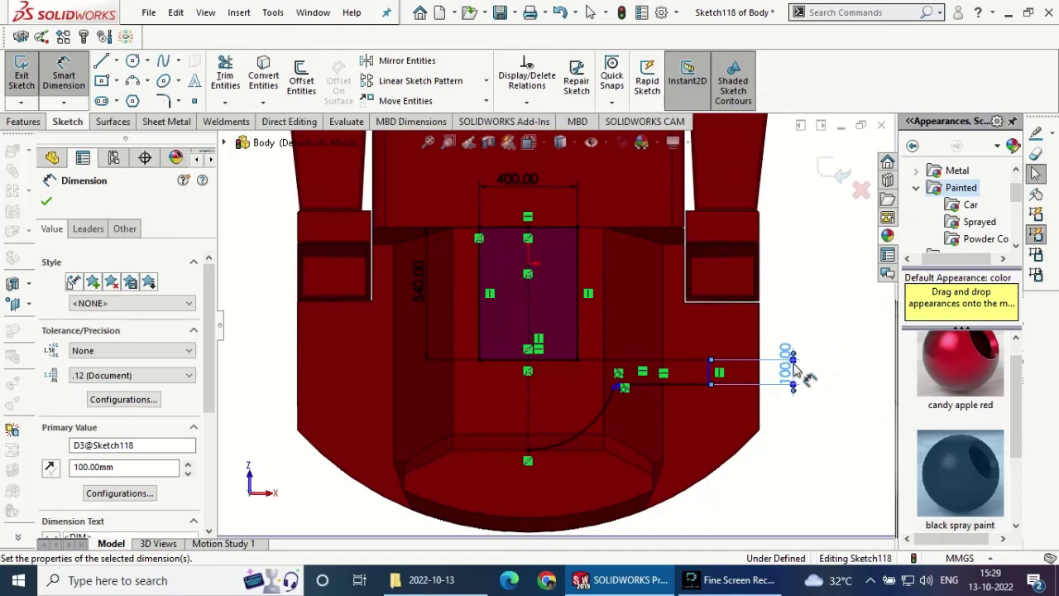
- Try a radius dimension on the lower arc, then cancel it as over-defining
left_click(590, 427)
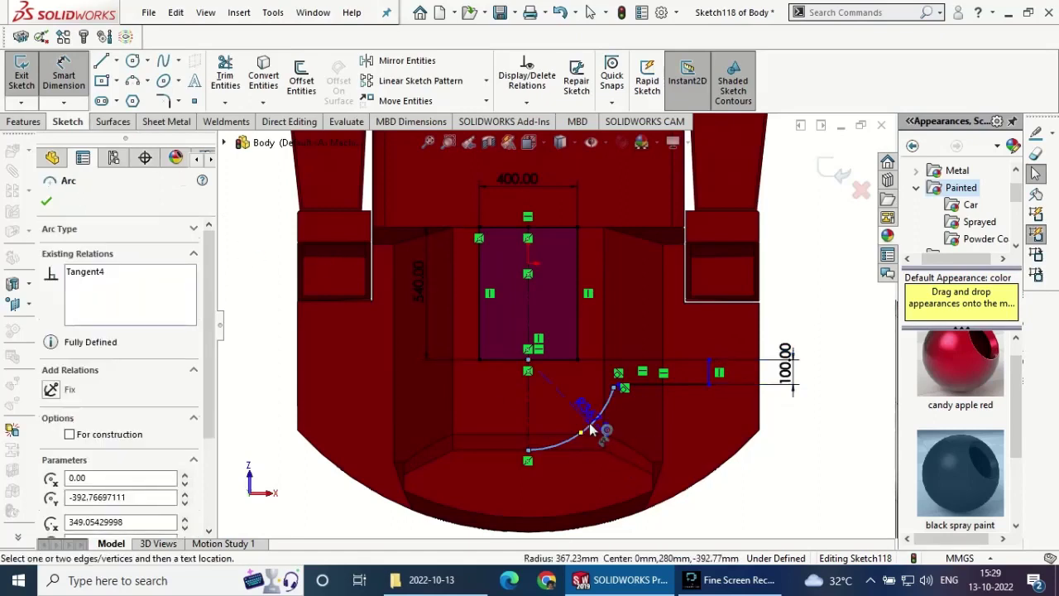
left_click(589, 376)
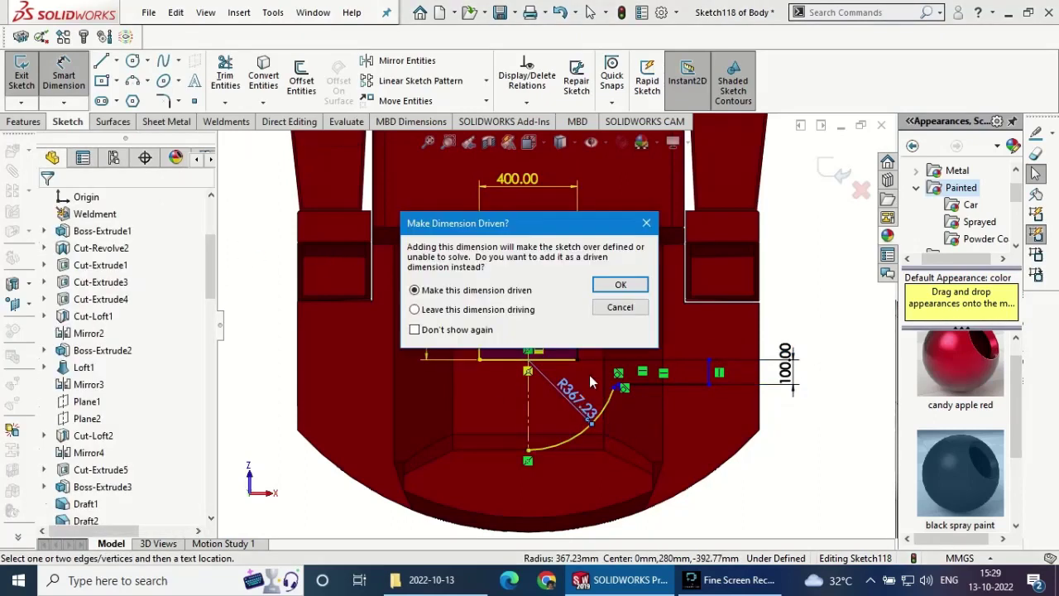
left_click(627, 307)
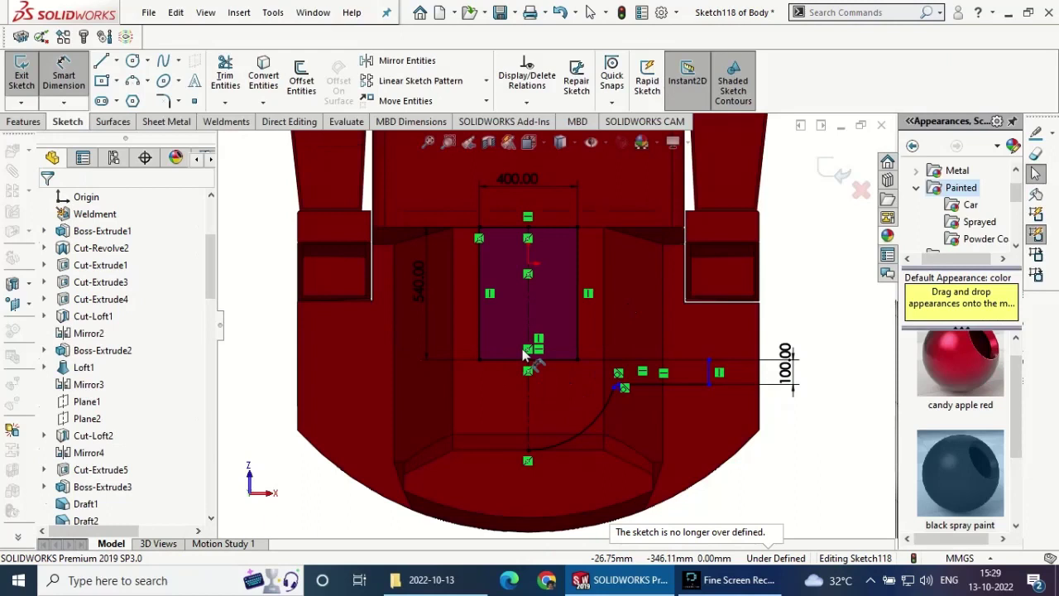
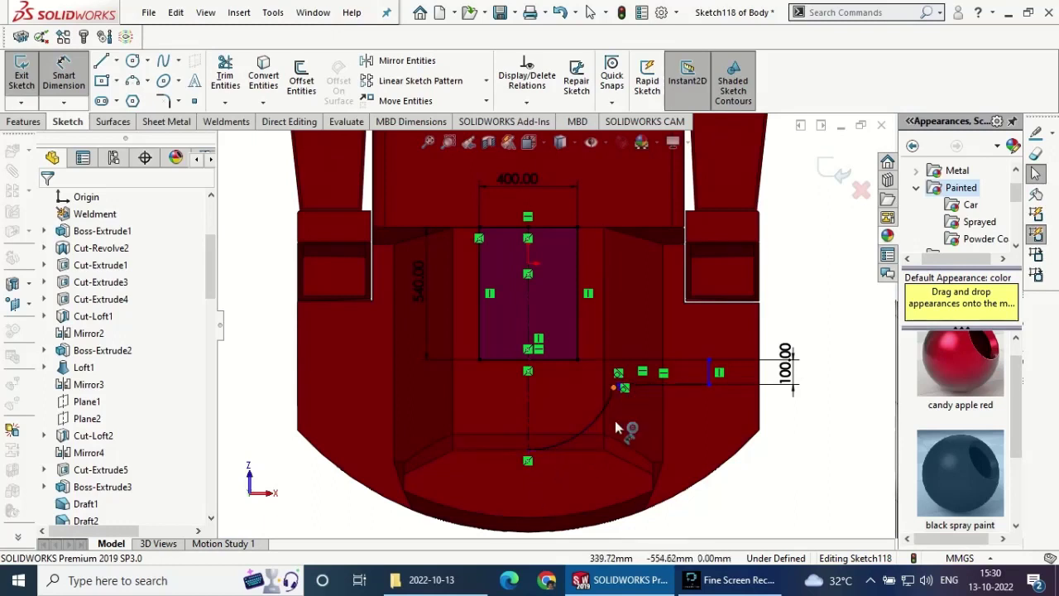
- Dimension the small arc's radius to 100 mm
scroll(604, 406, "down", 2)
scroll(594, 381, "down", 2)
scroll(603, 379, "down", 1)
scroll(598, 364, "down", 1)
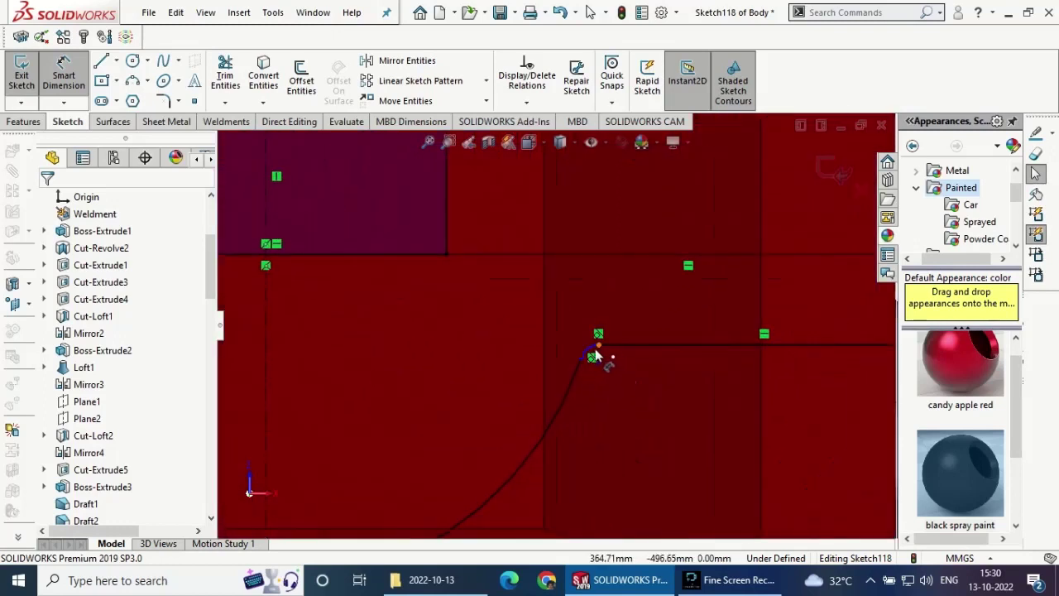
left_click(589, 354)
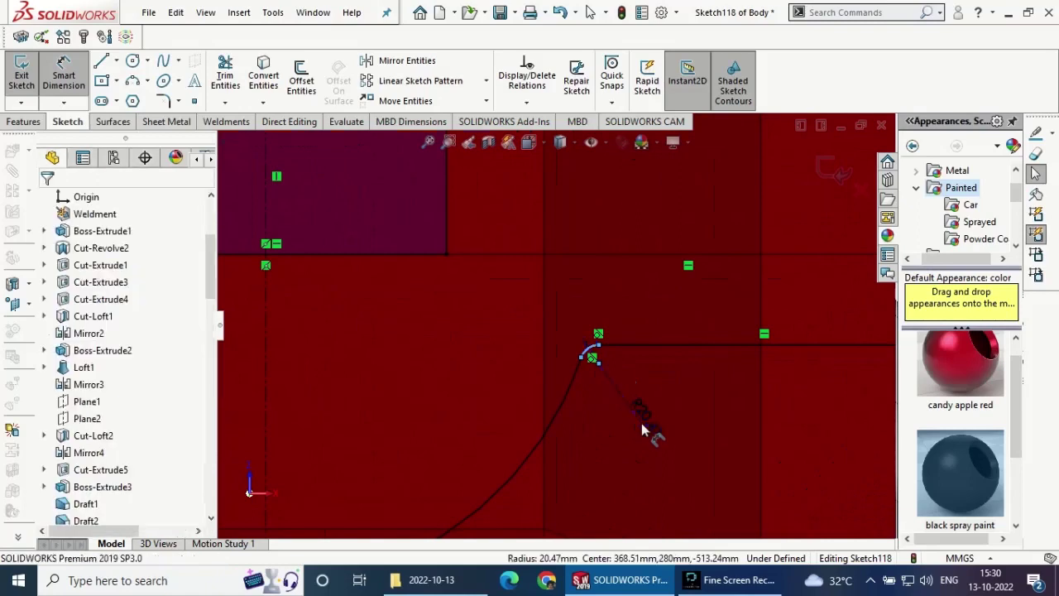
left_click(641, 424)
type("100")
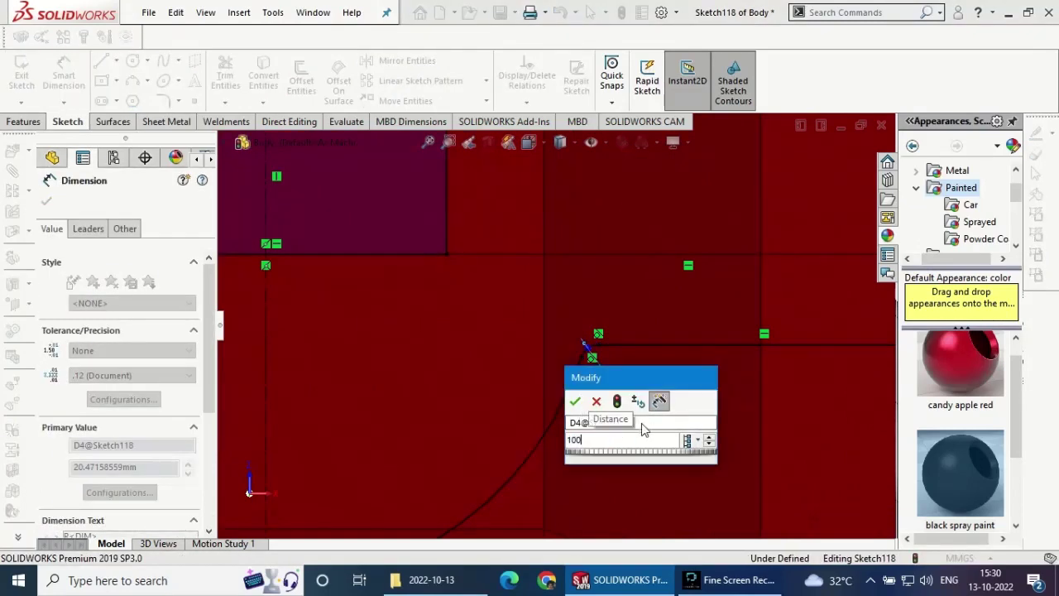
key("Return")
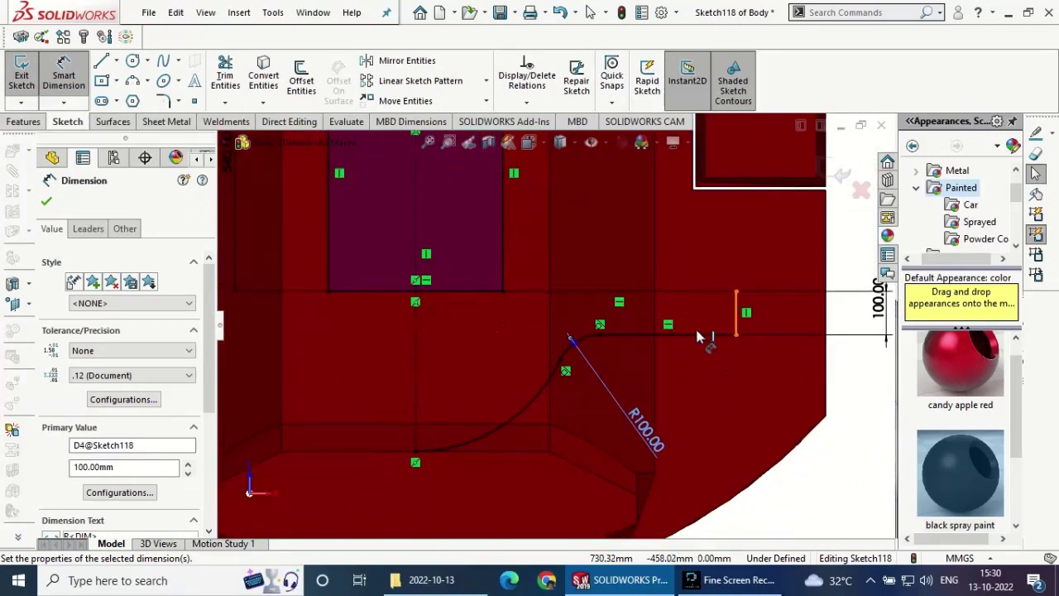
- Set a 760 mm distance from the centreline and remove the bottom edge's relation
left_click(414, 360)
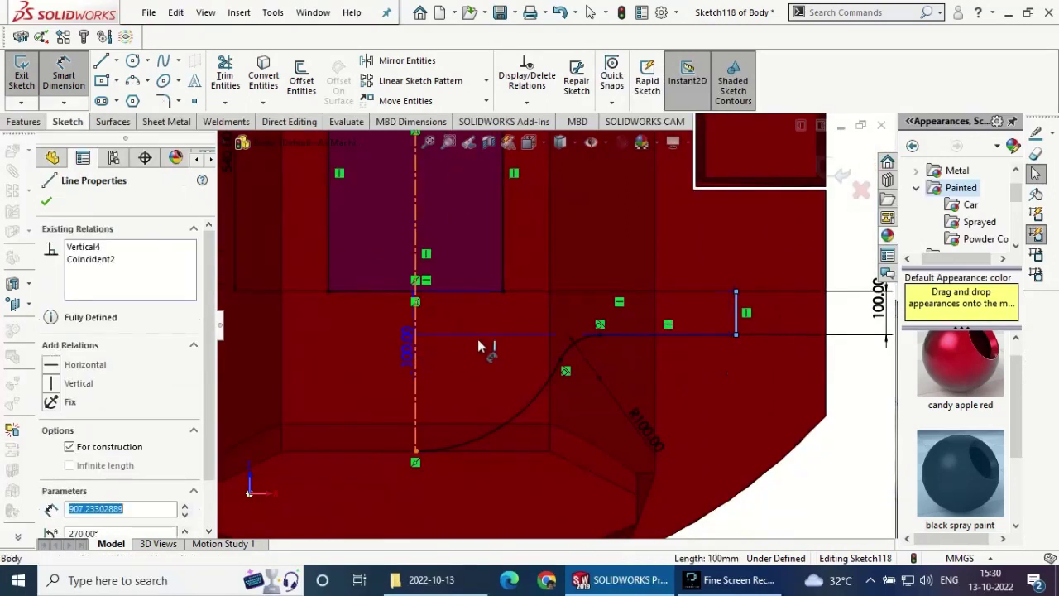
left_click(673, 247)
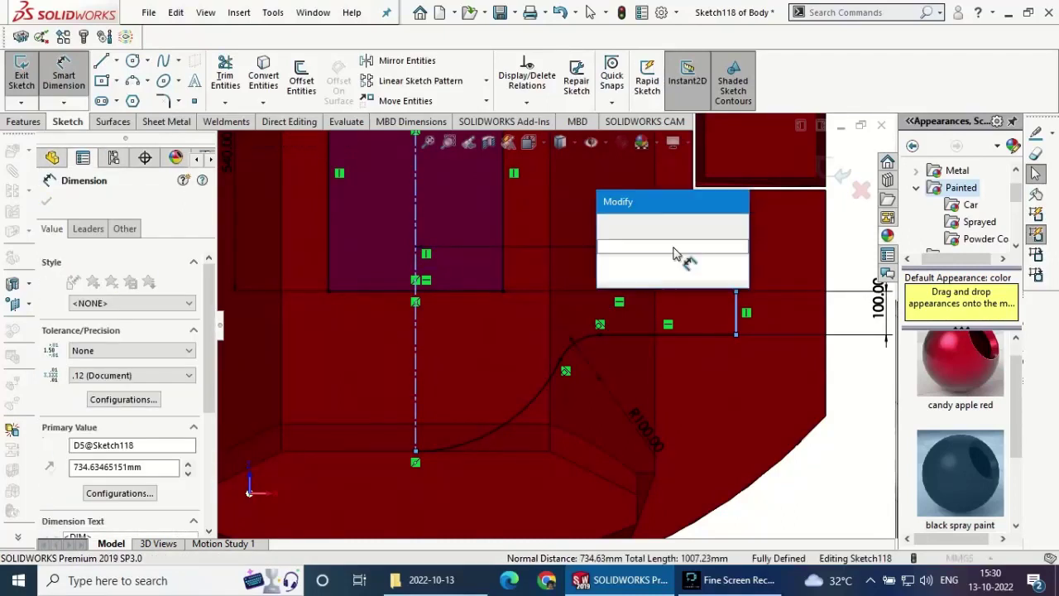
type("760")
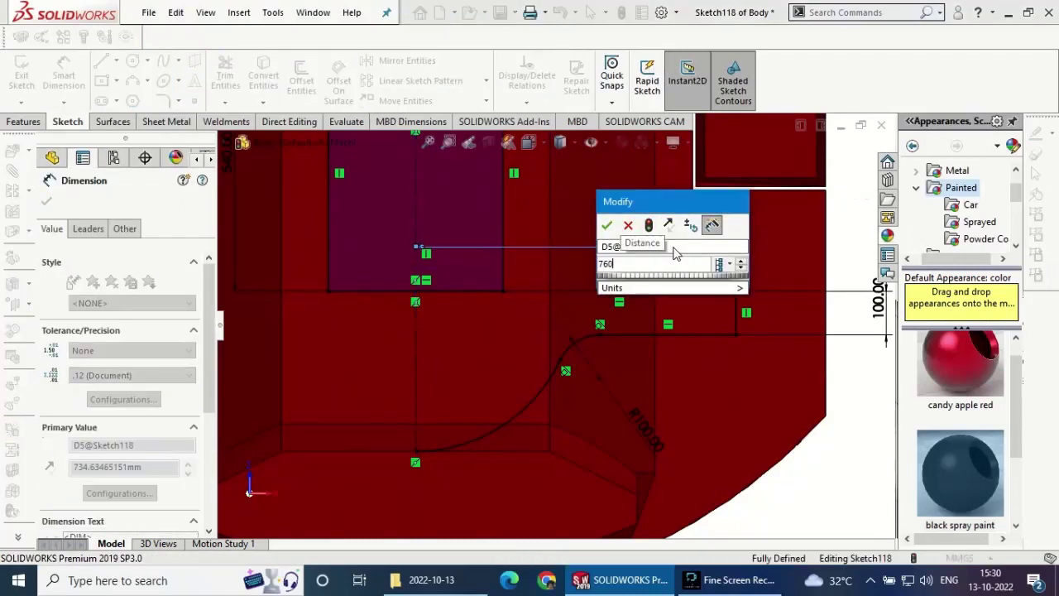
key("Return")
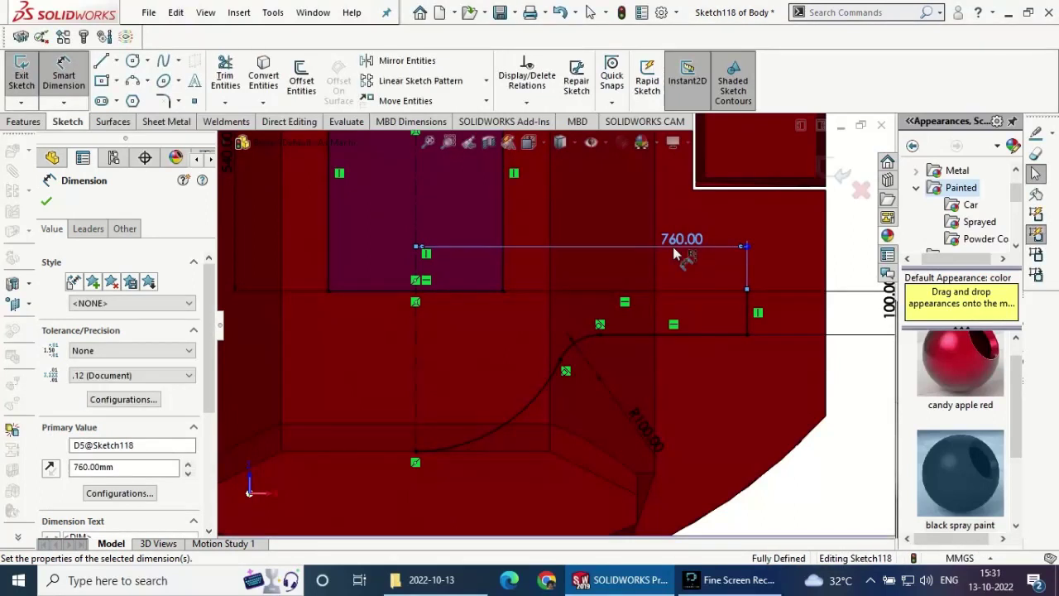
key("Escape")
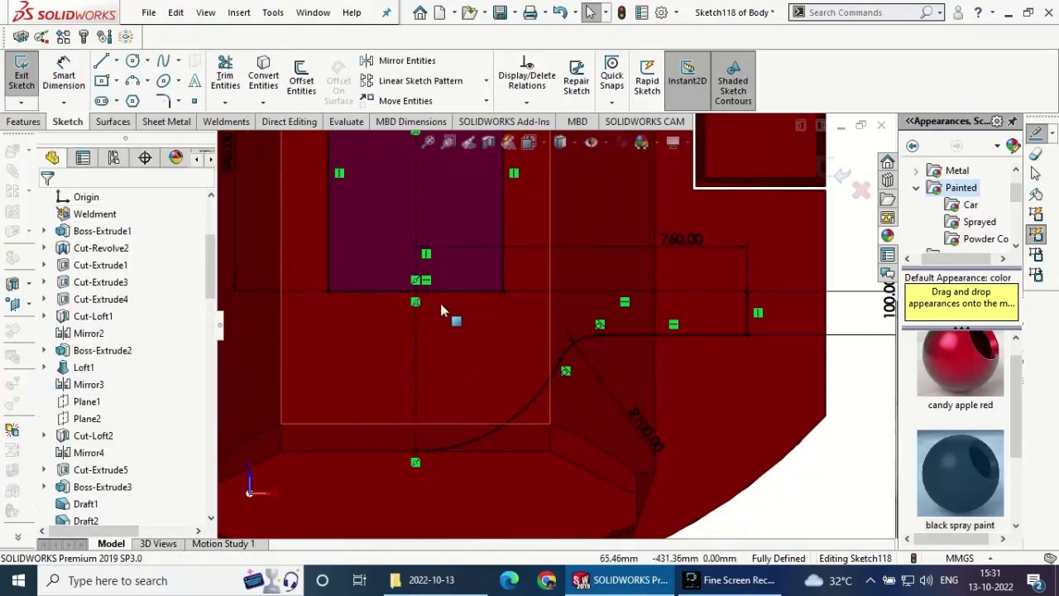
right_click(416, 282)
left_click(439, 459)
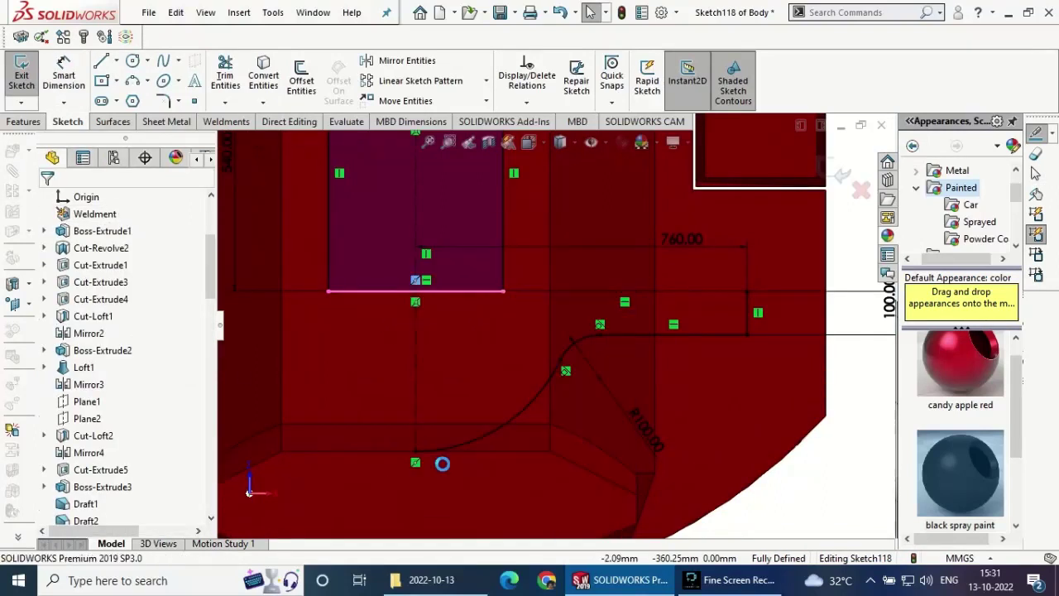
- Dimension the large arc's radius to 450 mm
left_click(63, 76)
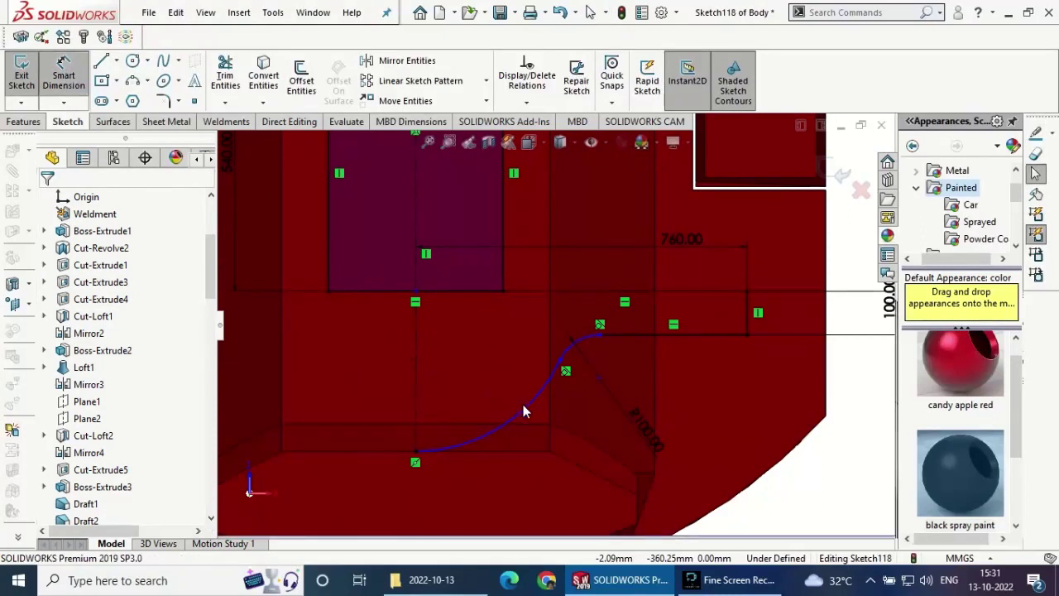
left_click(512, 399)
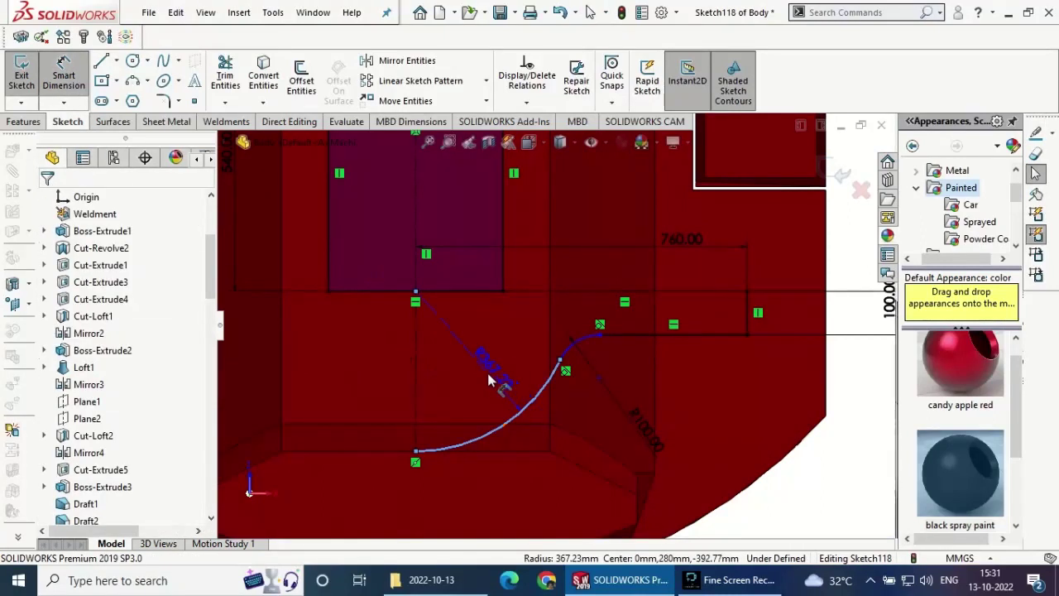
left_click(491, 376)
type("450")
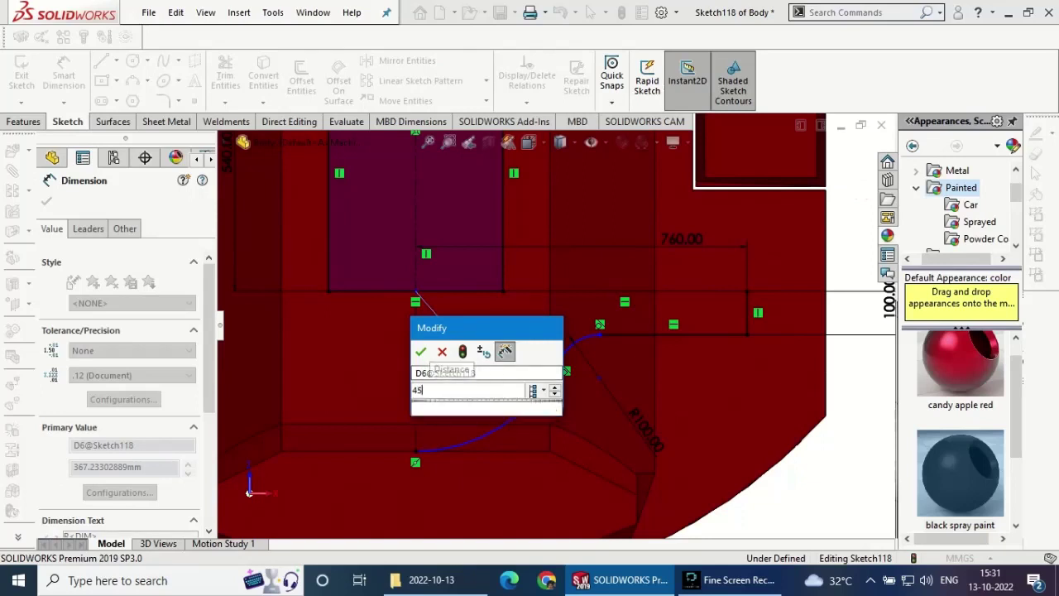
key("Return")
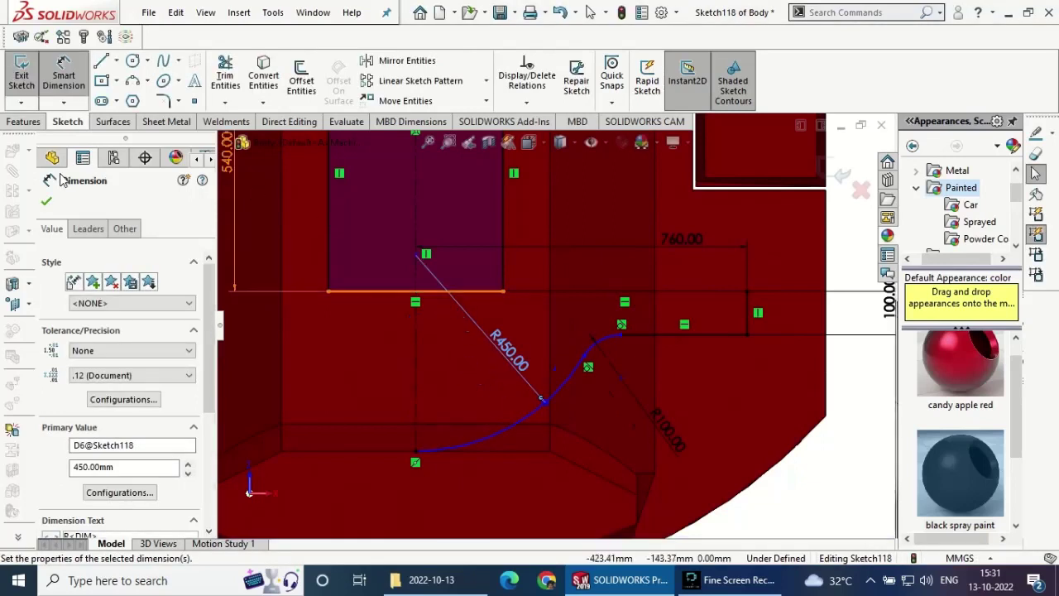
key("Escape")
- Make the centreline point the midpoint of the rectangle's bottom edge
left_click(417, 256)
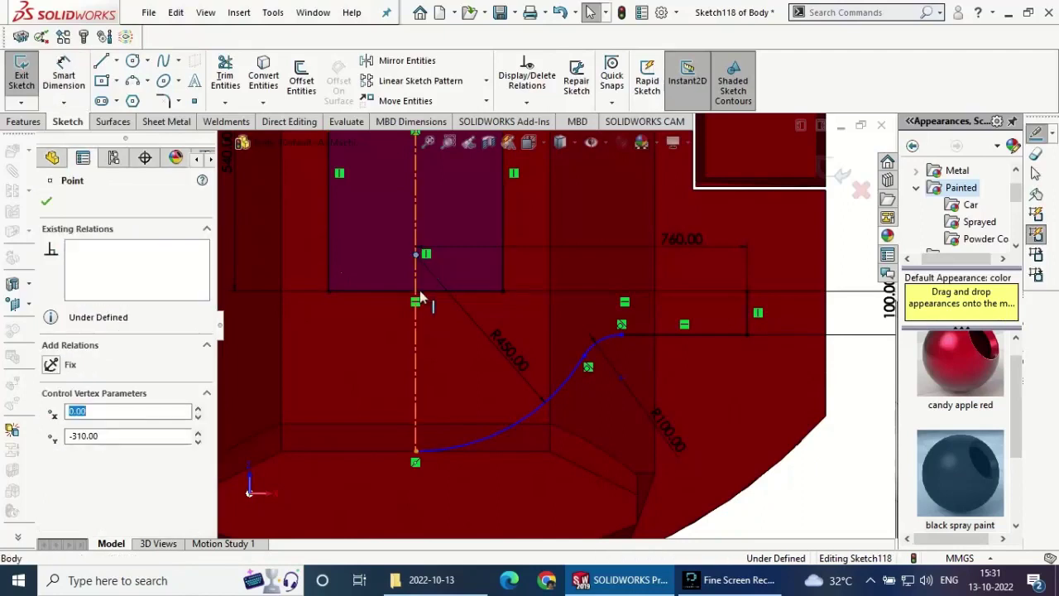
left_click(416, 292, "ctrl")
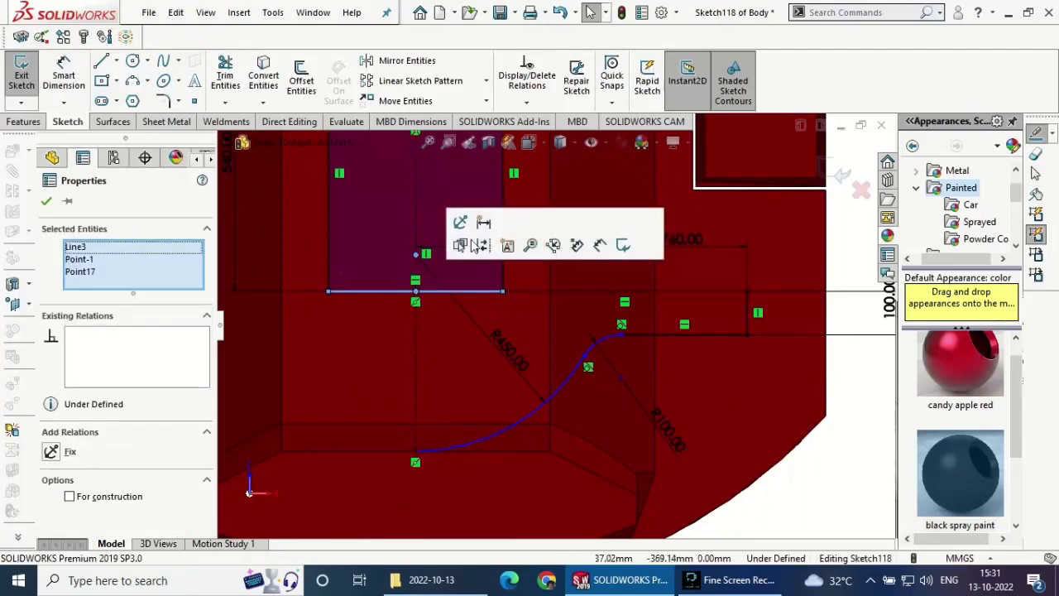
left_click(480, 220)
left_click(46, 201)
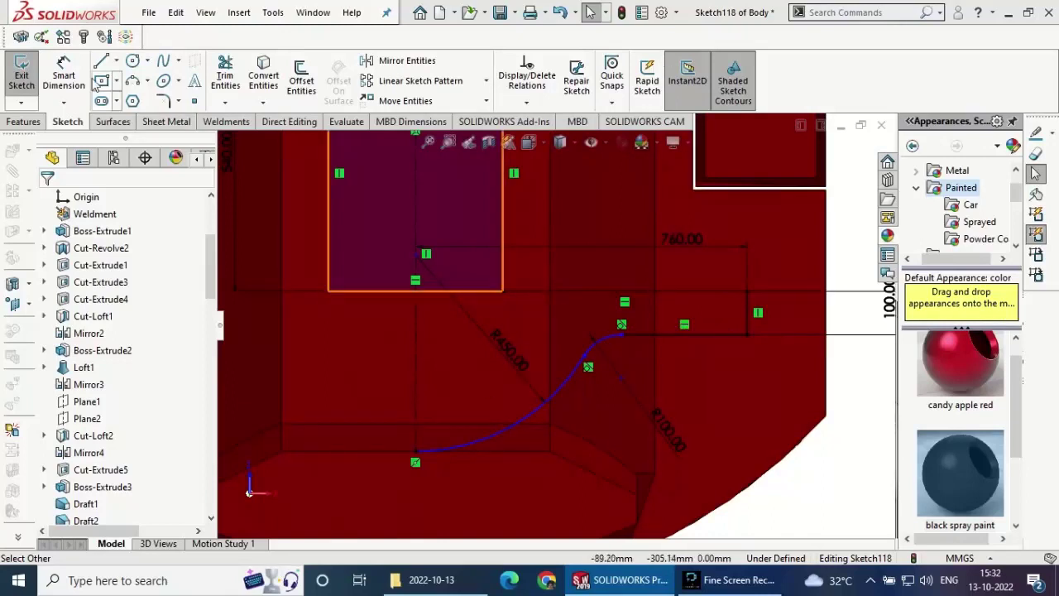
- Dimension the short horizontal line to 250 mm
key("d")
left_click(674, 335)
left_click(678, 364)
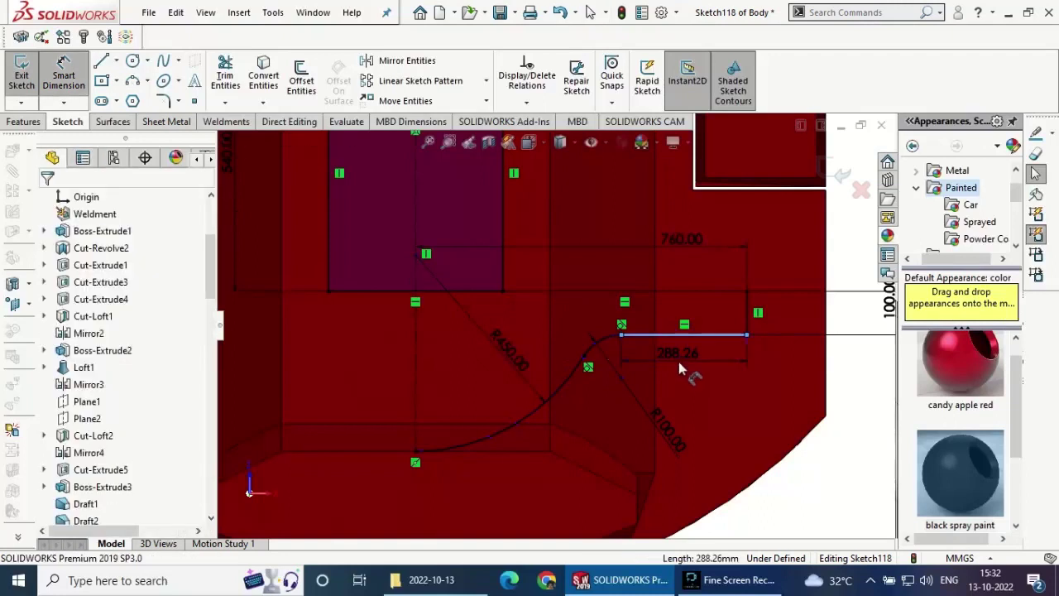
type("250")
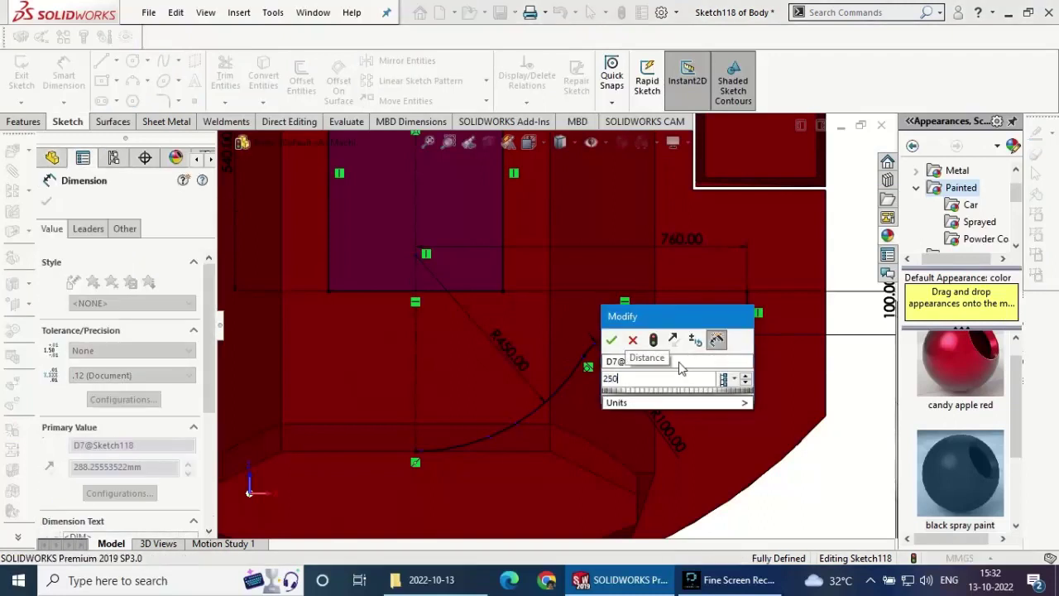
key("Return")
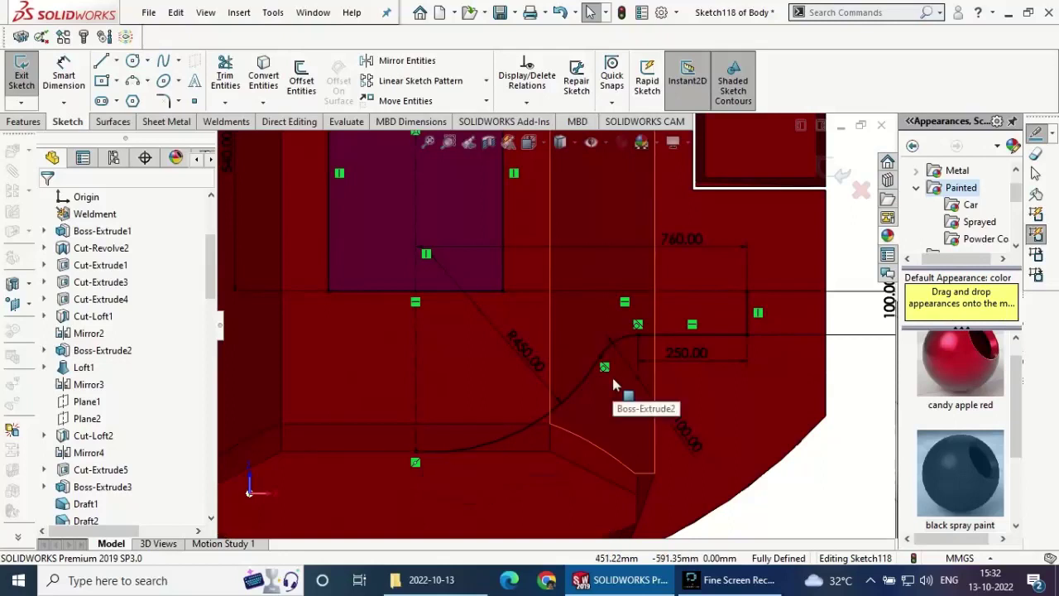
- Mirror the three lines and two arcs across the vertical centreline
left_click(403, 61)
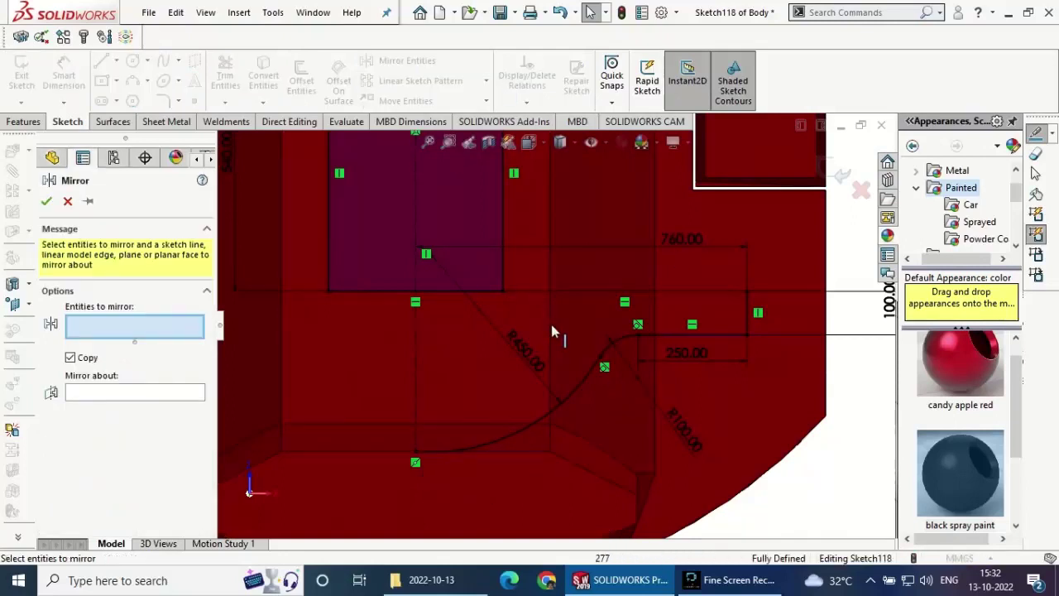
left_click(571, 291)
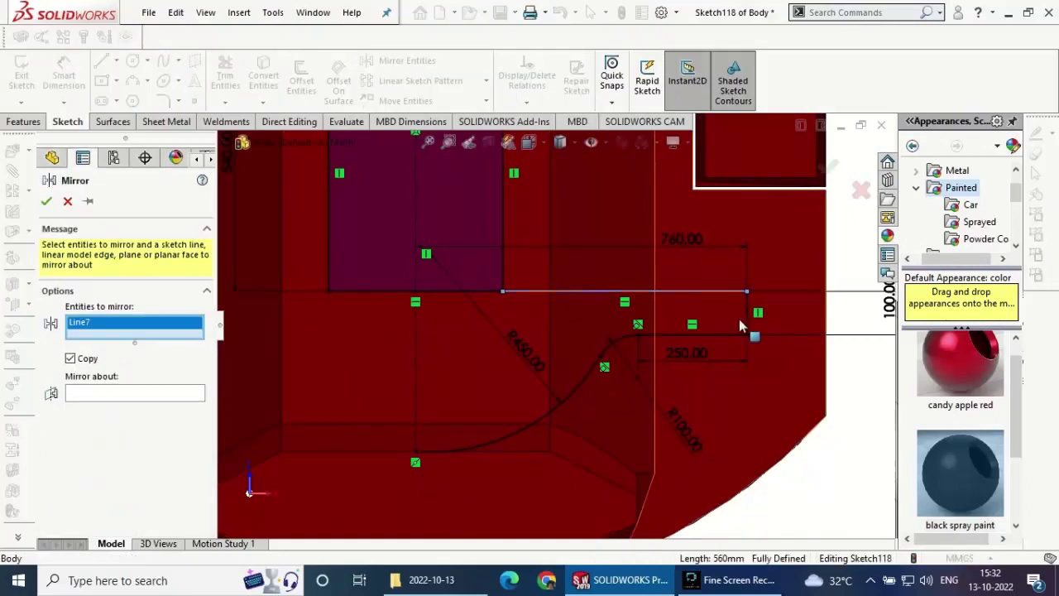
left_click(748, 320)
left_click(725, 336)
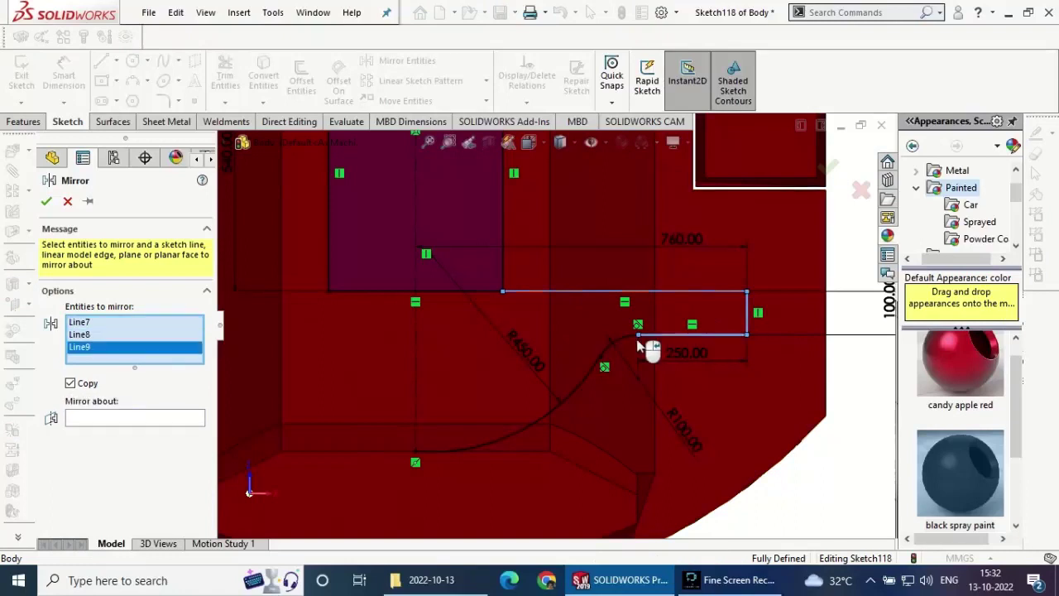
left_click(617, 344)
left_click(588, 379)
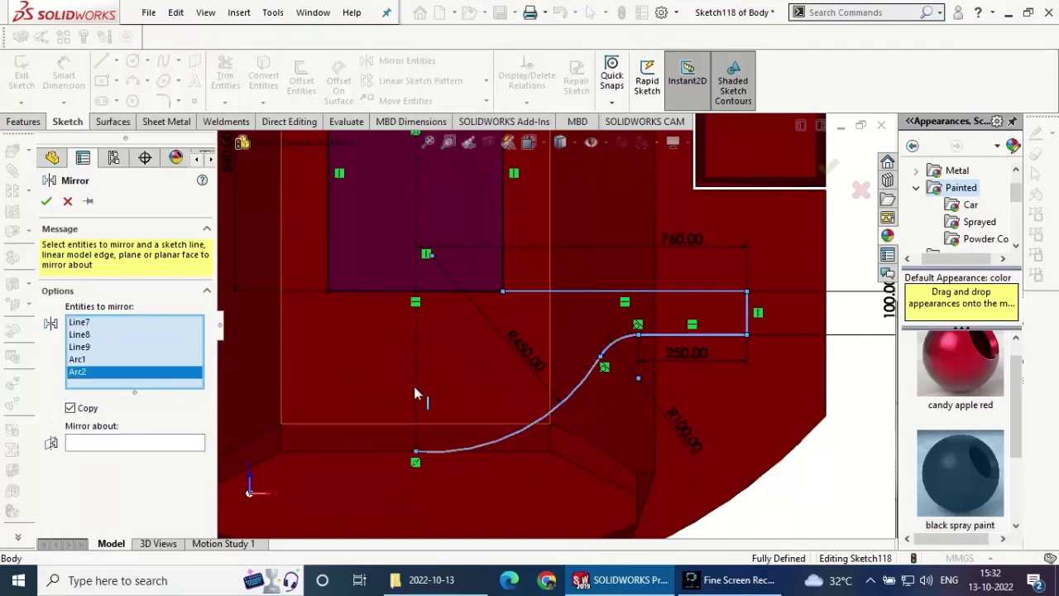
right_click(496, 384)
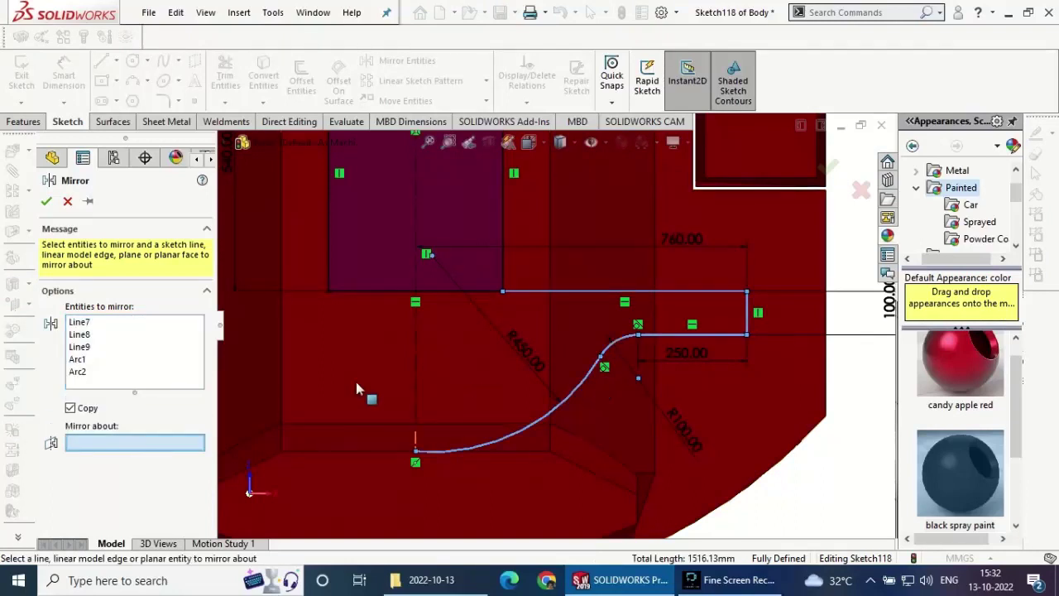
left_click(416, 388)
left_click(46, 201)
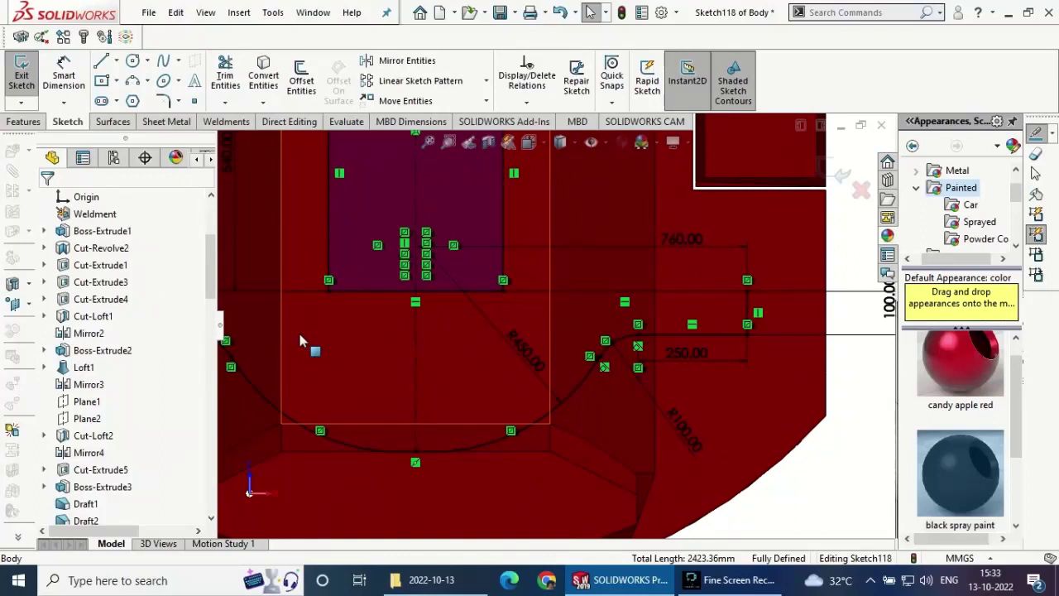
- Change the 540 mm dimension to 400 mm
key("z")
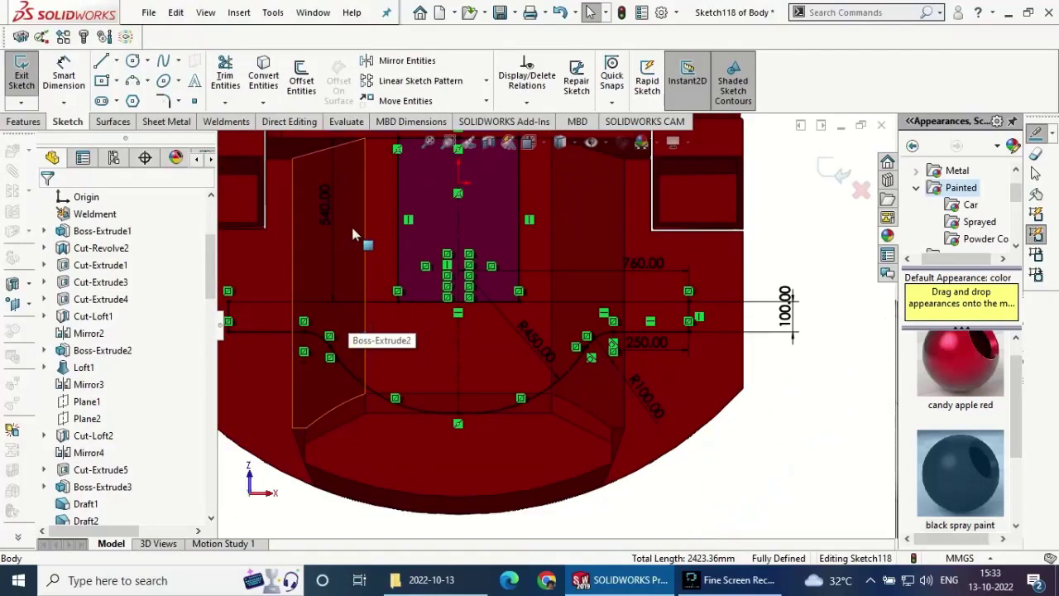
double_click(328, 216)
type("400")
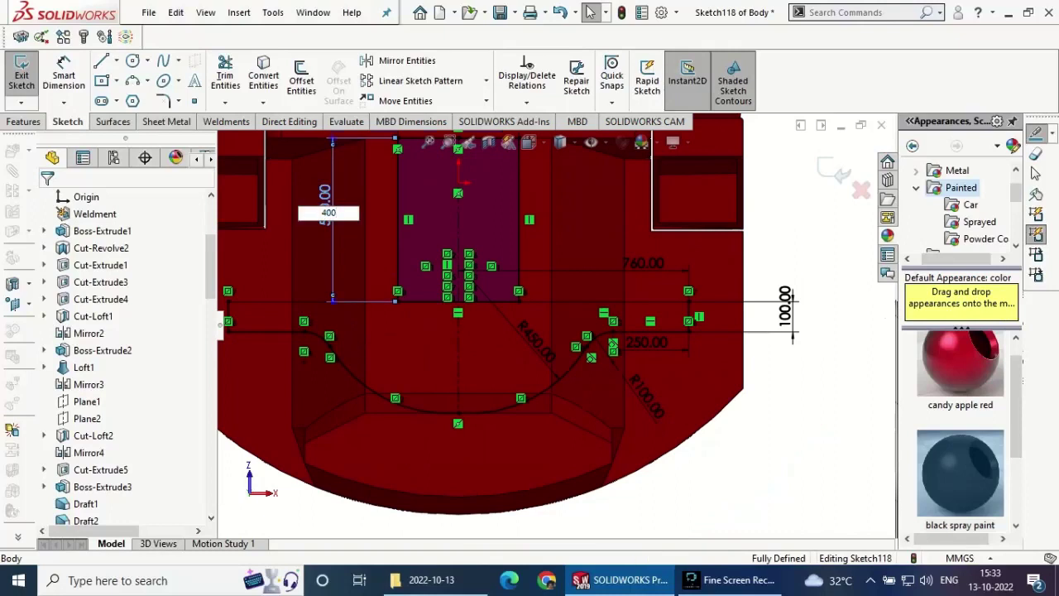
key("Return")
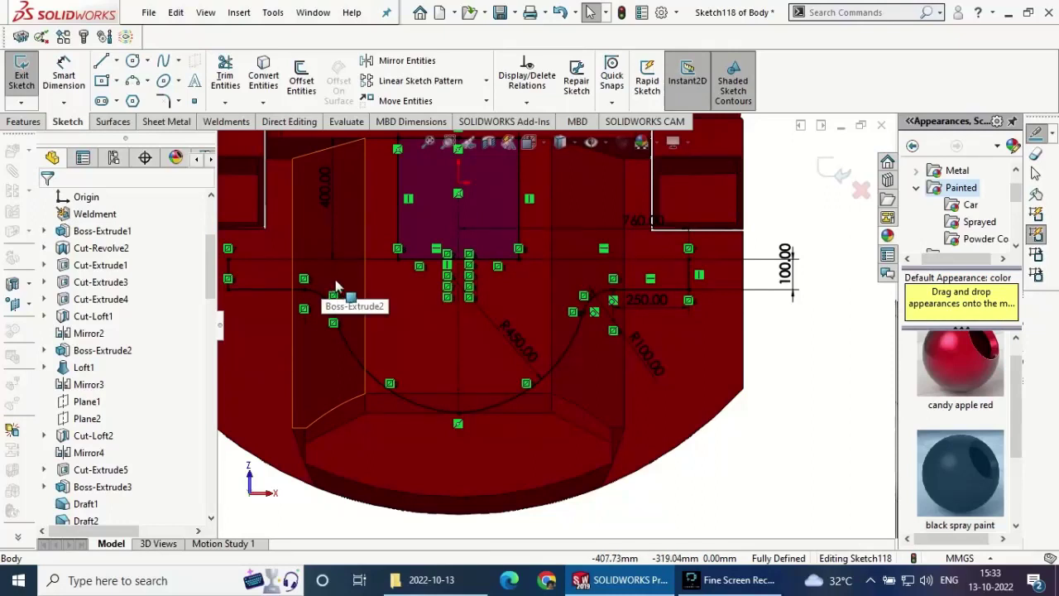
right_click(460, 427)
- Make two sketch points coincident, then delete the conflicting coincident relation
key("Escape")
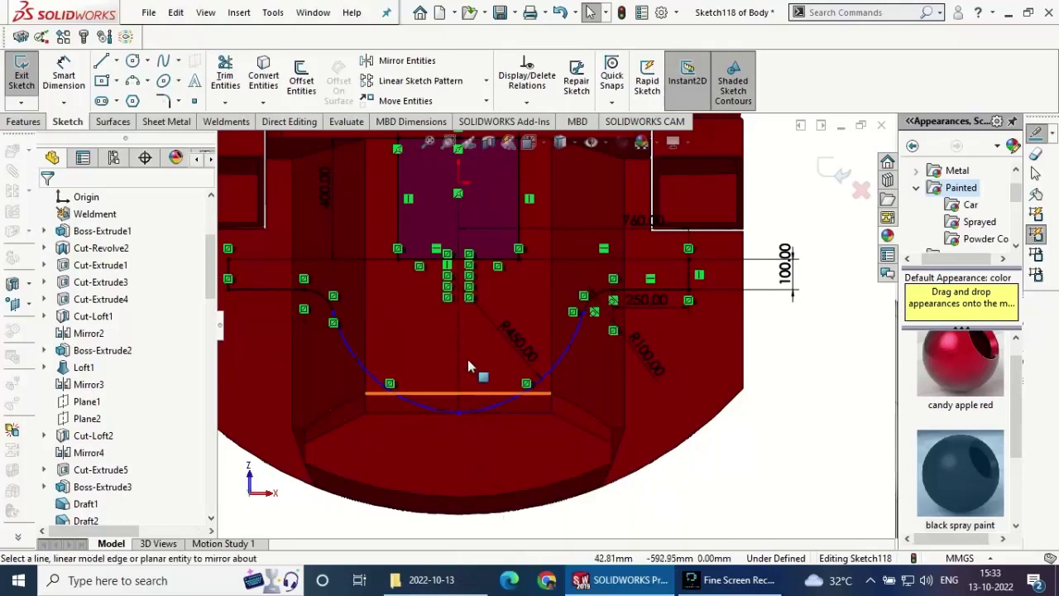
scroll(455, 296, "down", 3)
scroll(470, 276, "down", 2)
left_click(470, 277)
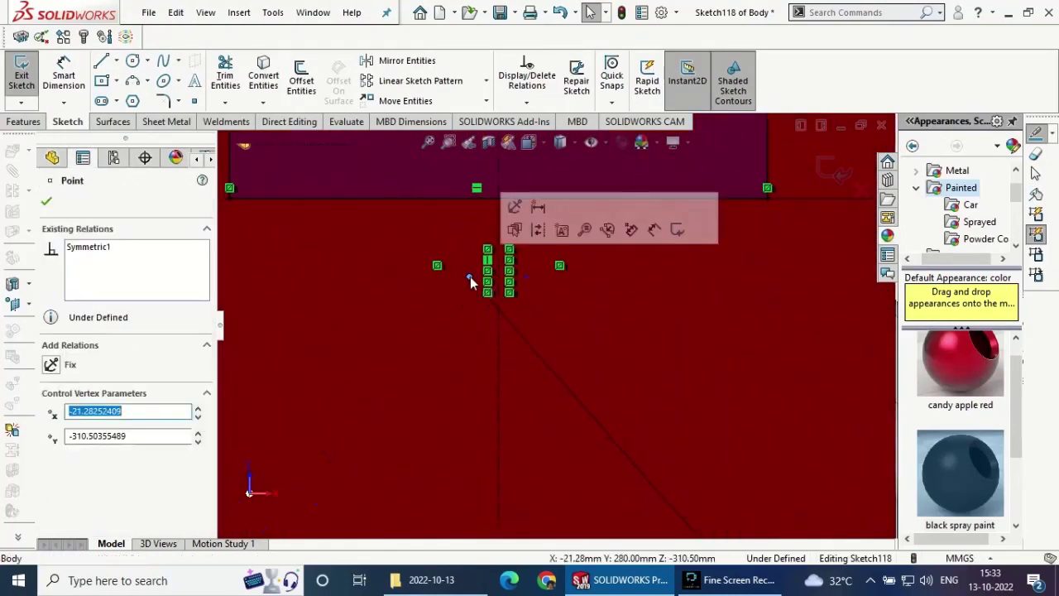
left_click(498, 197)
left_click(499, 209)
left_click(469, 266, "ctrl")
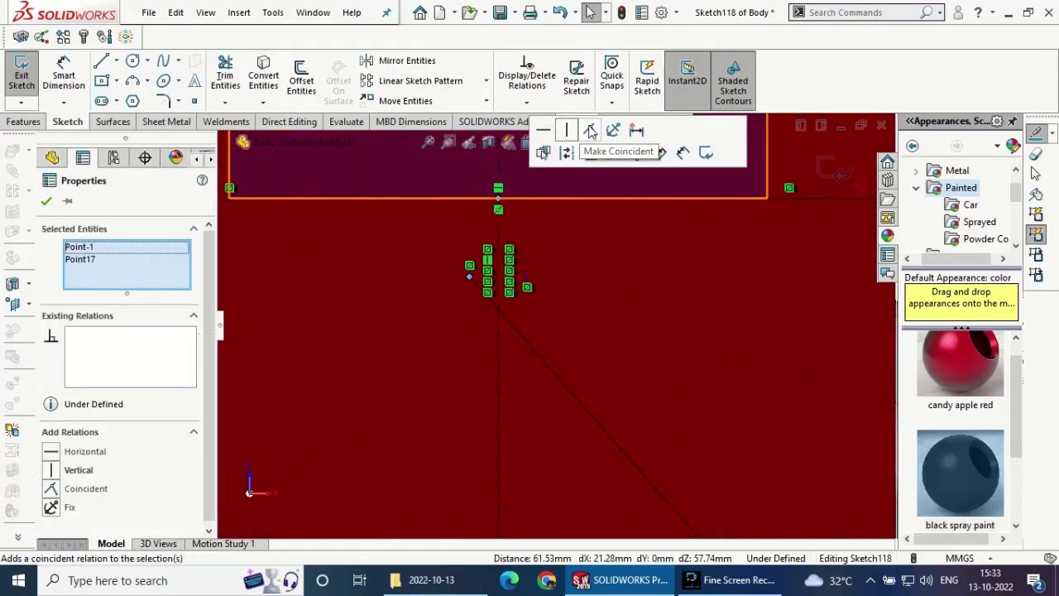
left_click(590, 130)
right_click(140, 335)
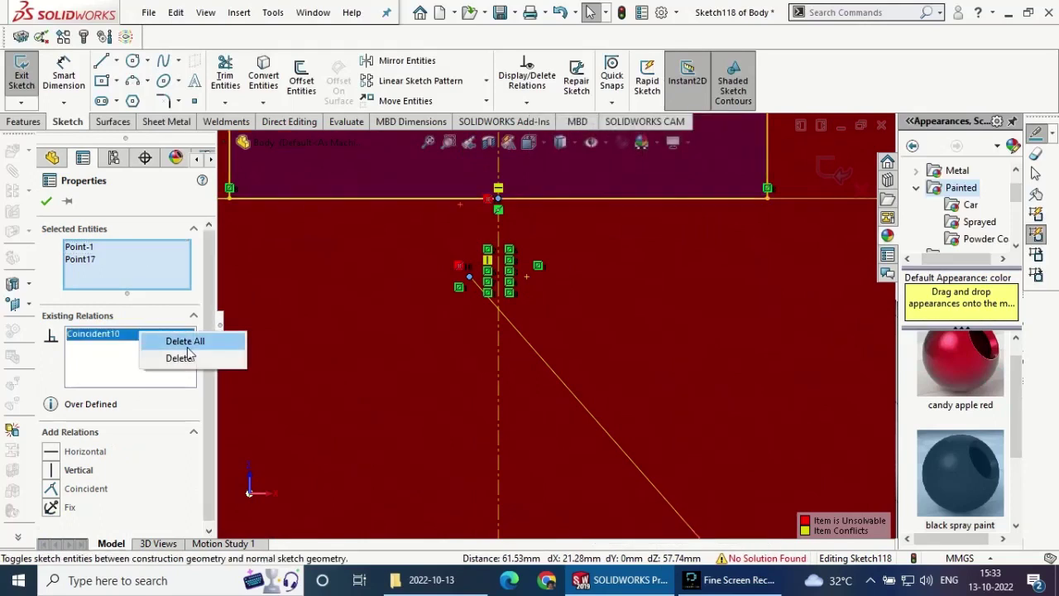
left_click(178, 357)
- Drag the arc's bottom point upward
scroll(417, 321, "up", 2)
scroll(422, 318, "up", 2)
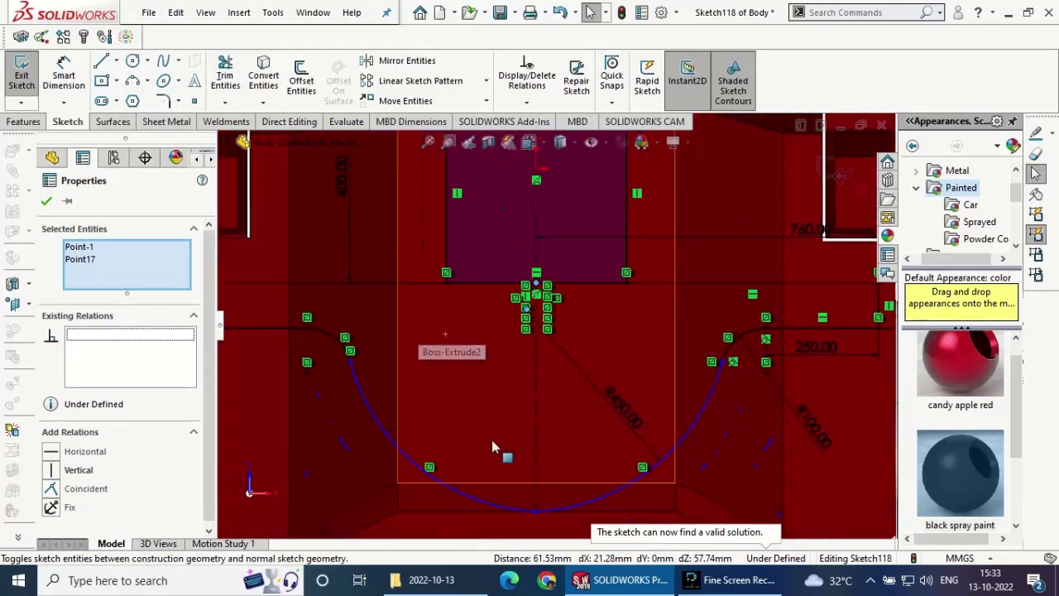
scroll(491, 439, "up", 2)
left_click(540, 479)
left_click_drag(542, 473, 548, 460)
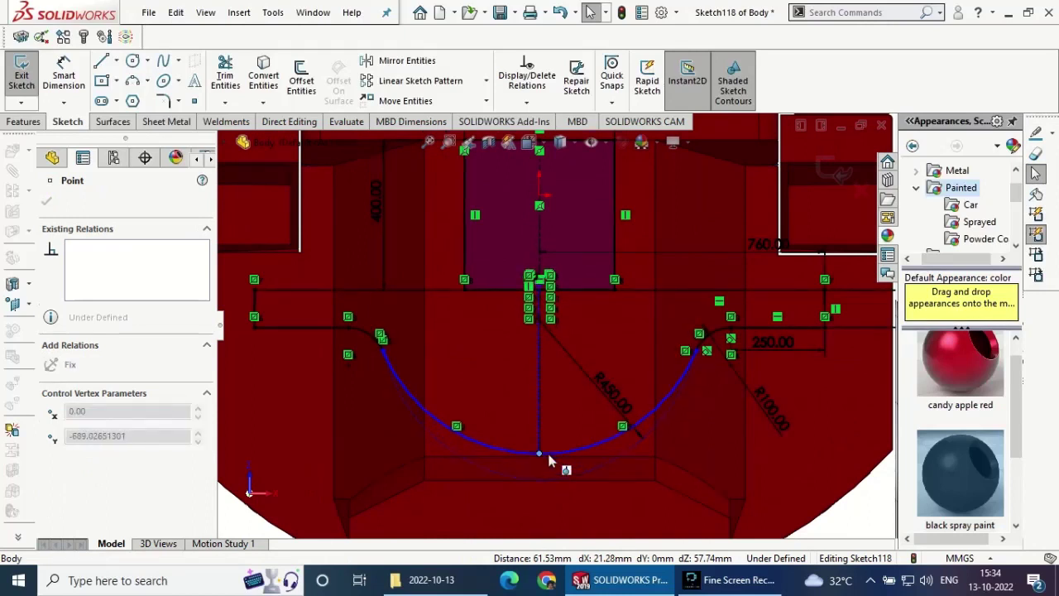
left_click_drag(549, 461, 550, 432)
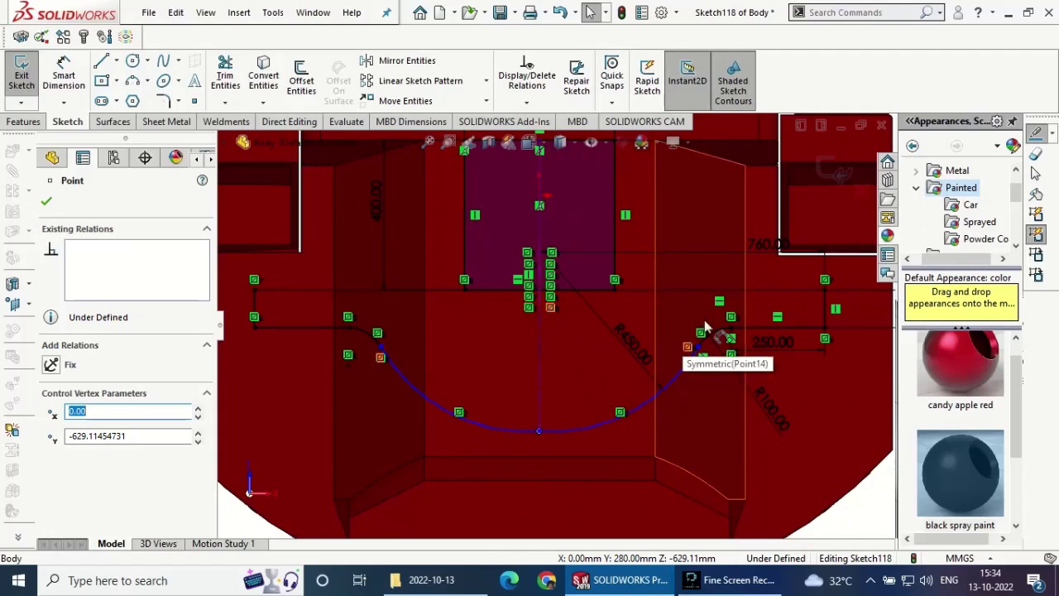
- Select the symmetric top points, undoing an accidental point move
scroll(555, 310, "down", 2)
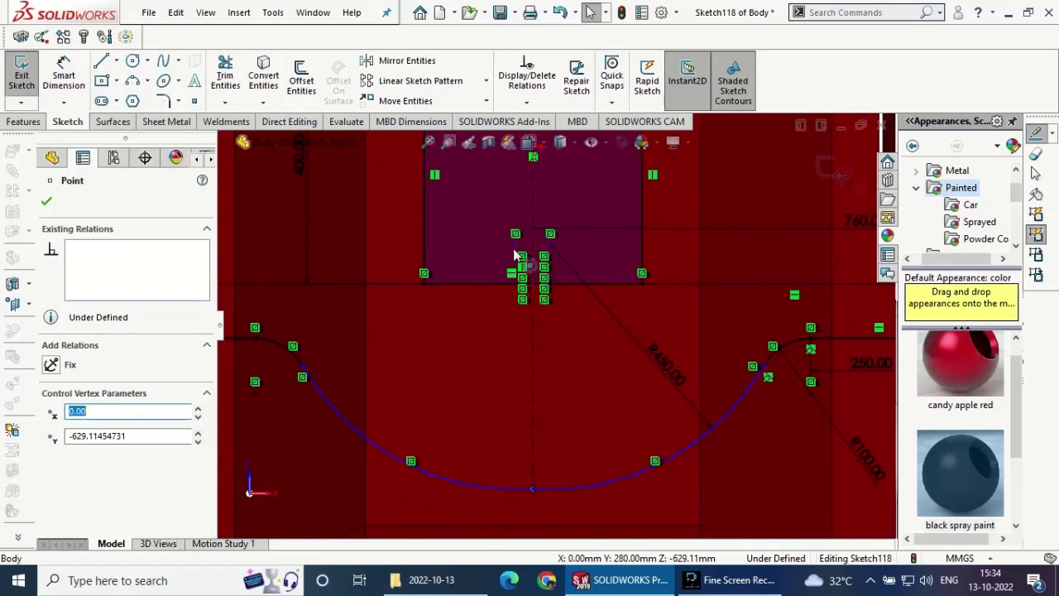
left_click(515, 246)
left_click(550, 245)
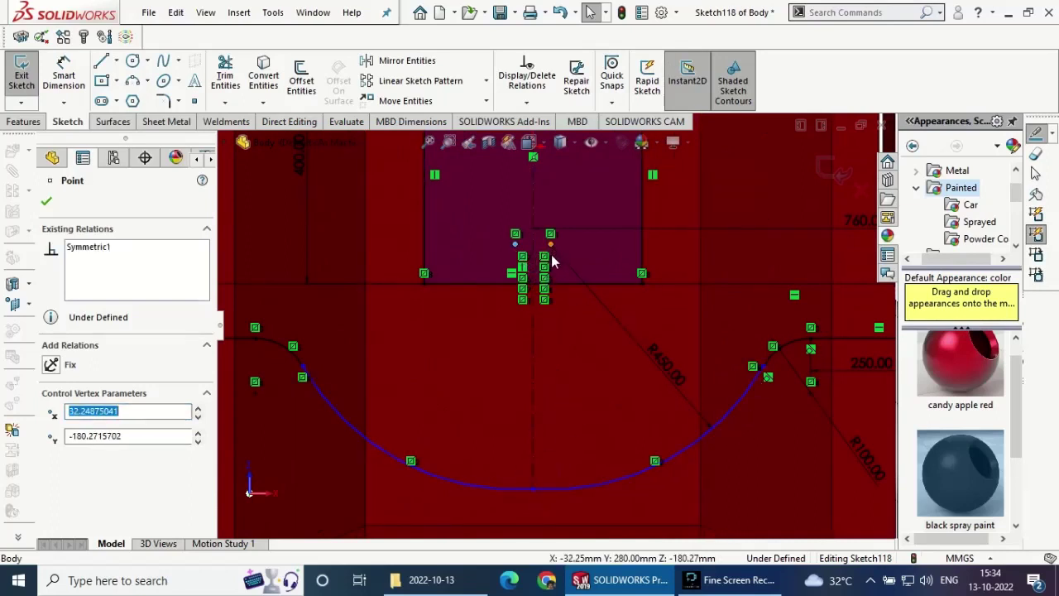
left_click_drag(548, 273, 546, 275)
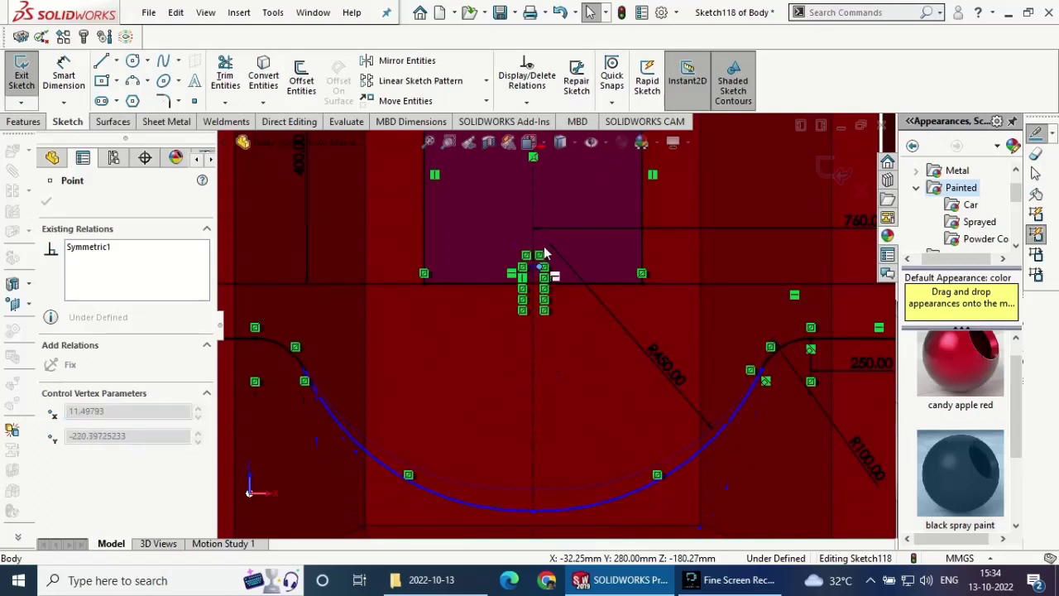
key("ctrl+z")
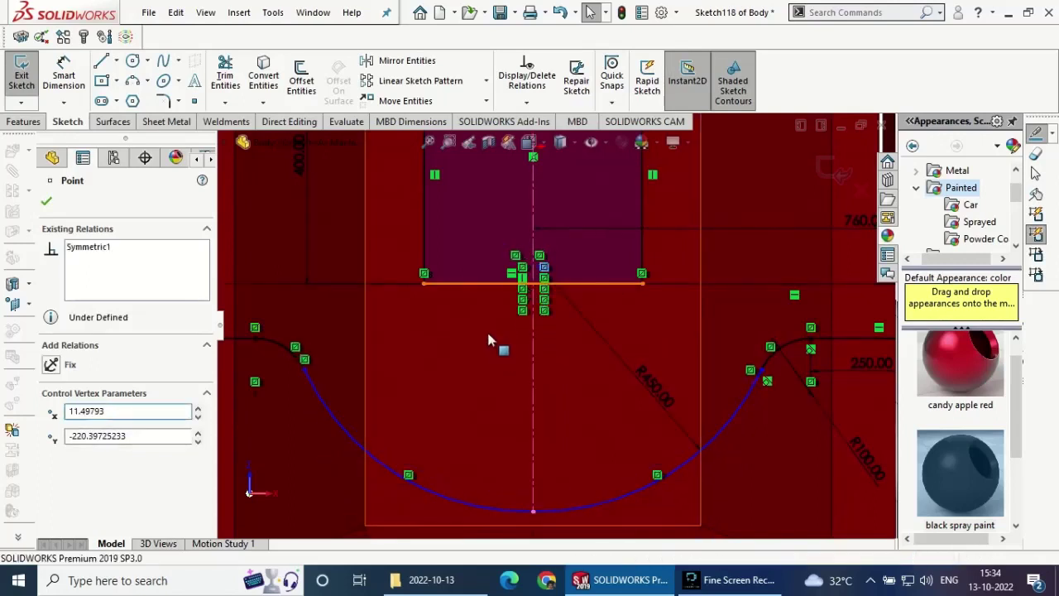
key("Escape")
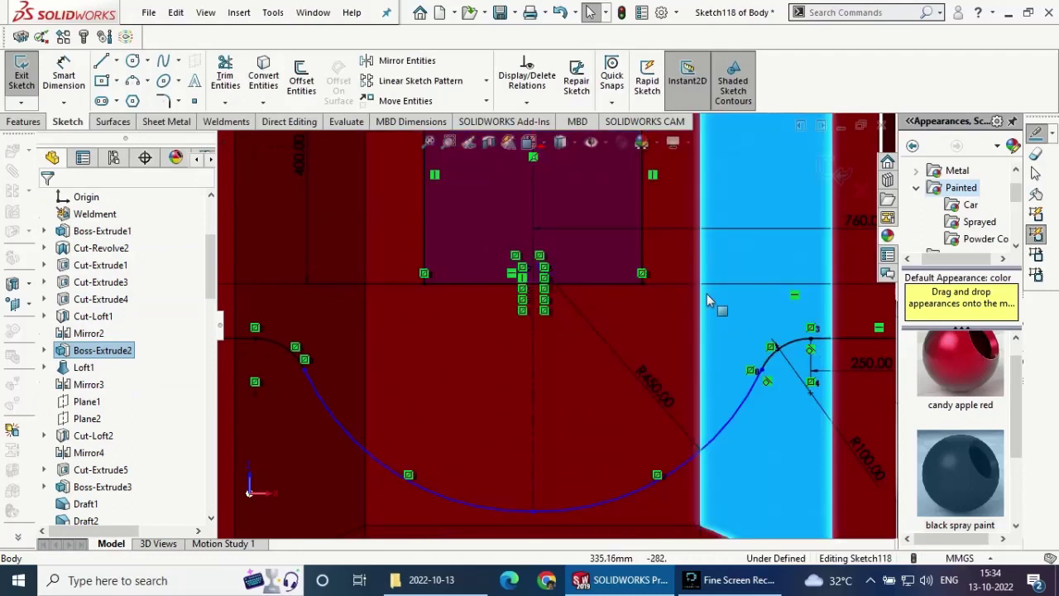
- Make the horizontal line's midpoint coincident with the other point and delete the conflicting relation
left_click(534, 285)
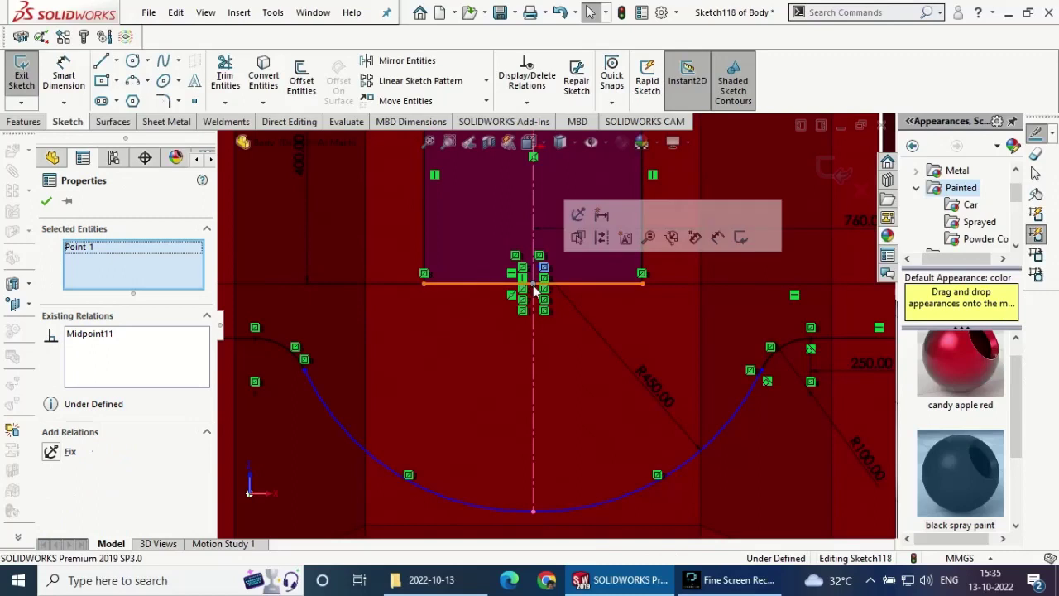
left_click(543, 269, "ctrl")
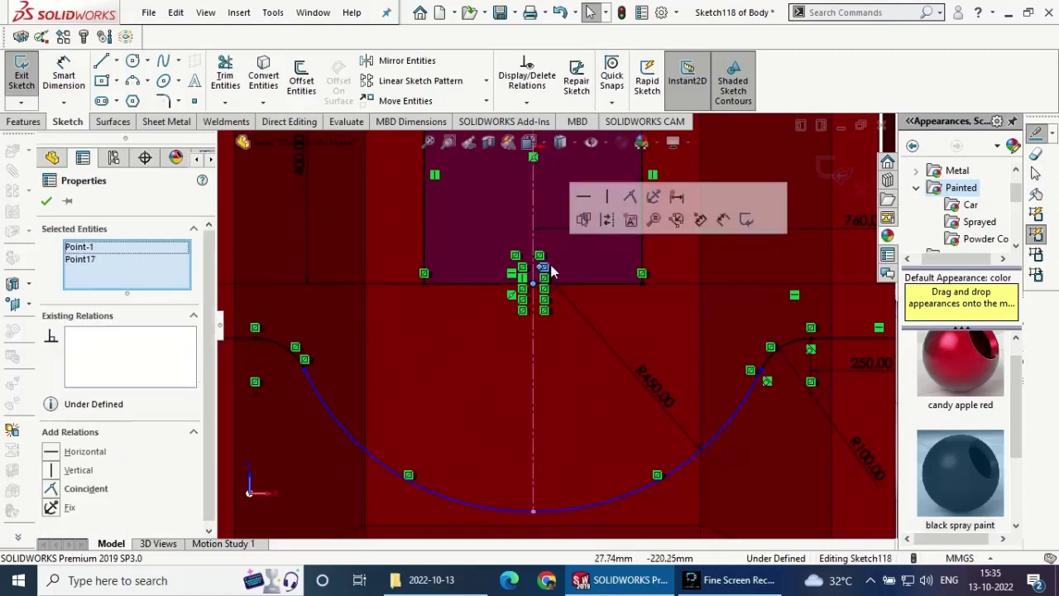
left_click(630, 199)
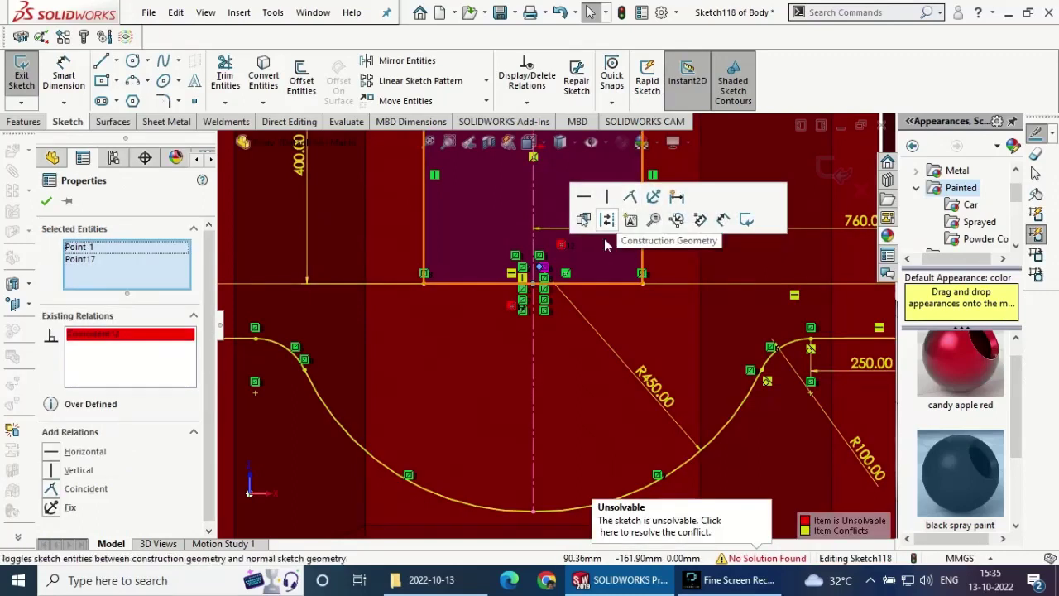
right_click(769, 389)
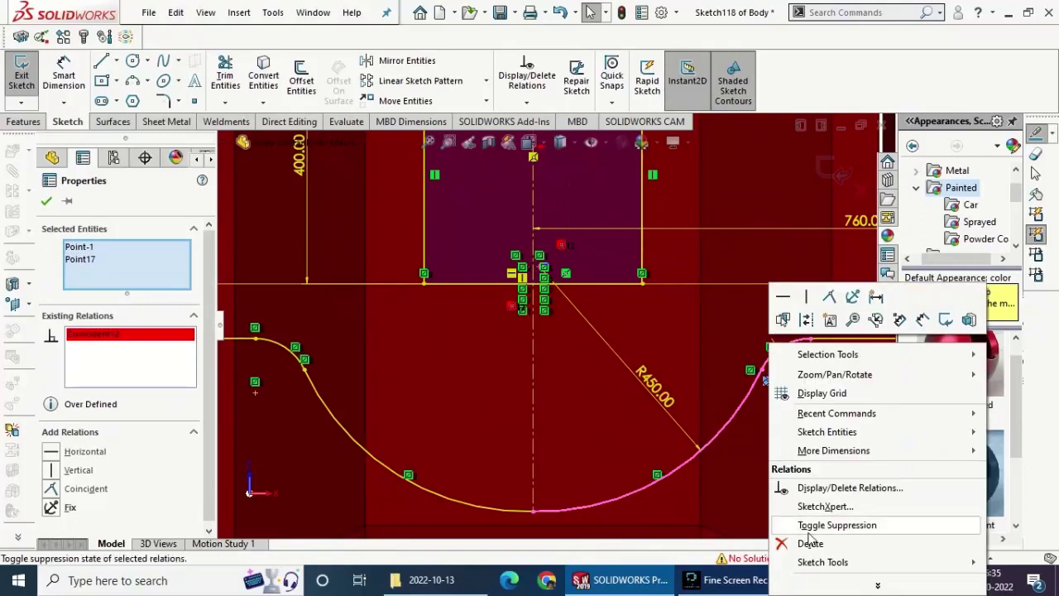
left_click(815, 522)
left_click(626, 417)
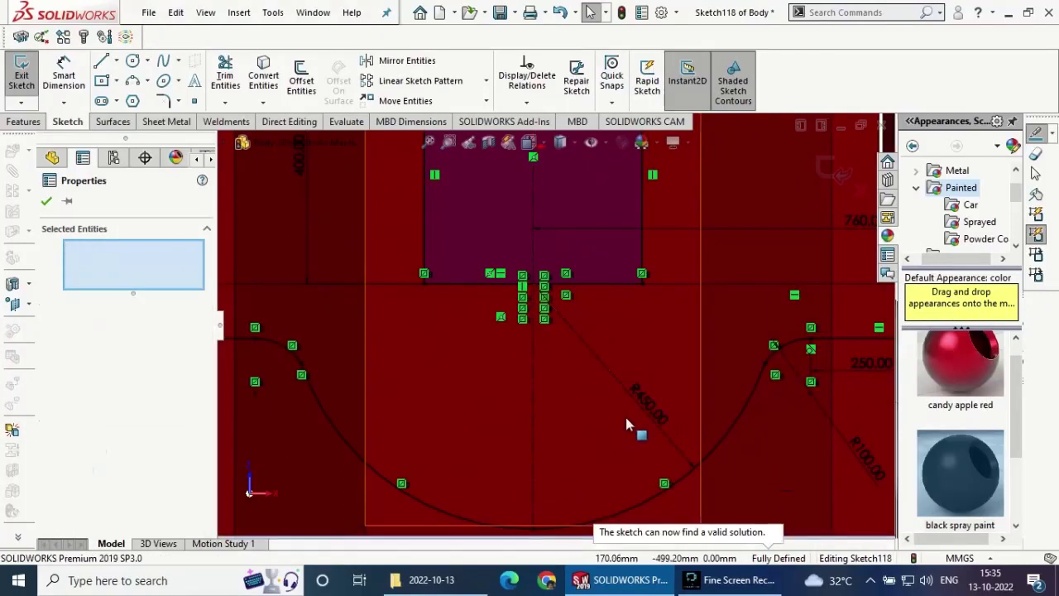
key("f")
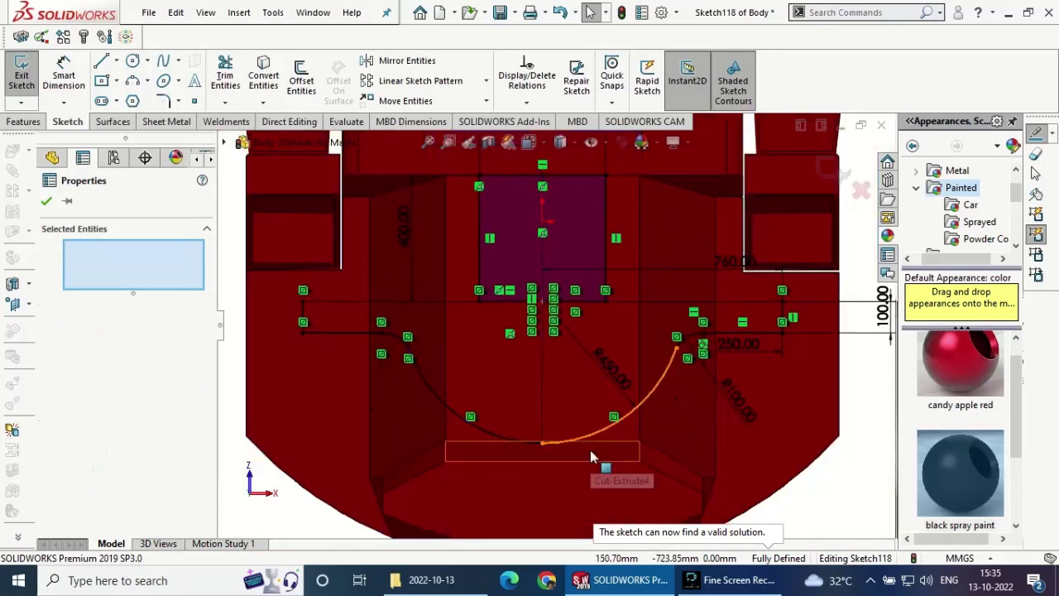
scroll(577, 447, "down", 2)
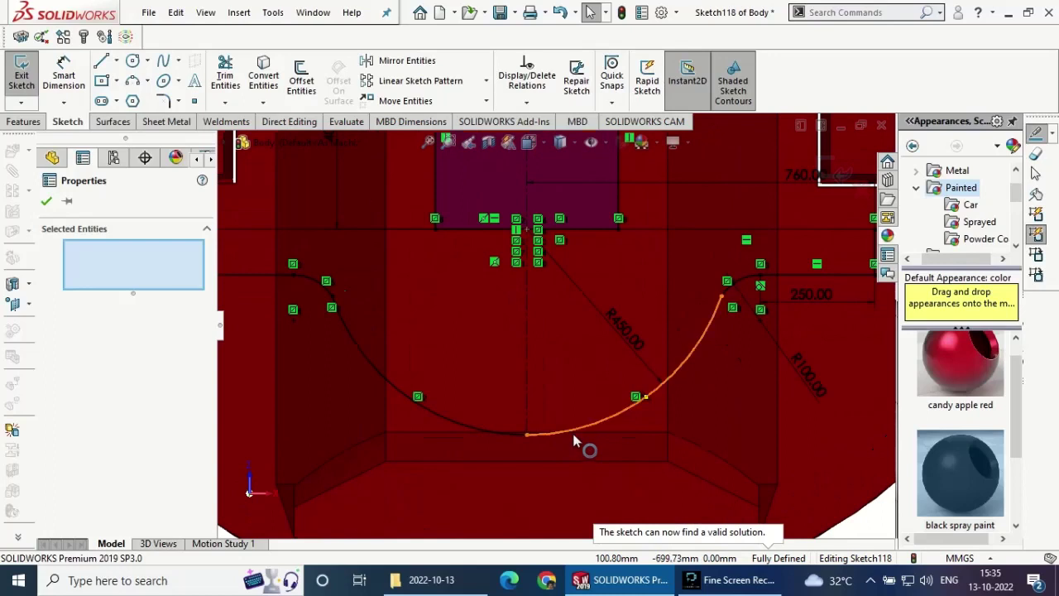
- Replace the right arc with a three-point arc ending at the left arc's endpoint
left_click(612, 414)
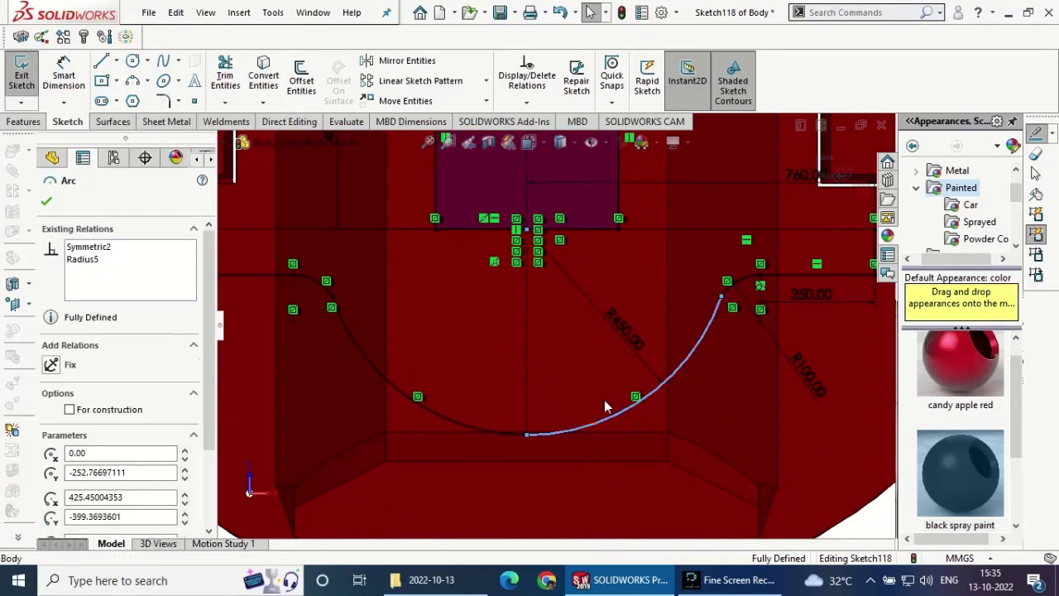
key("Delete")
left_click(460, 294)
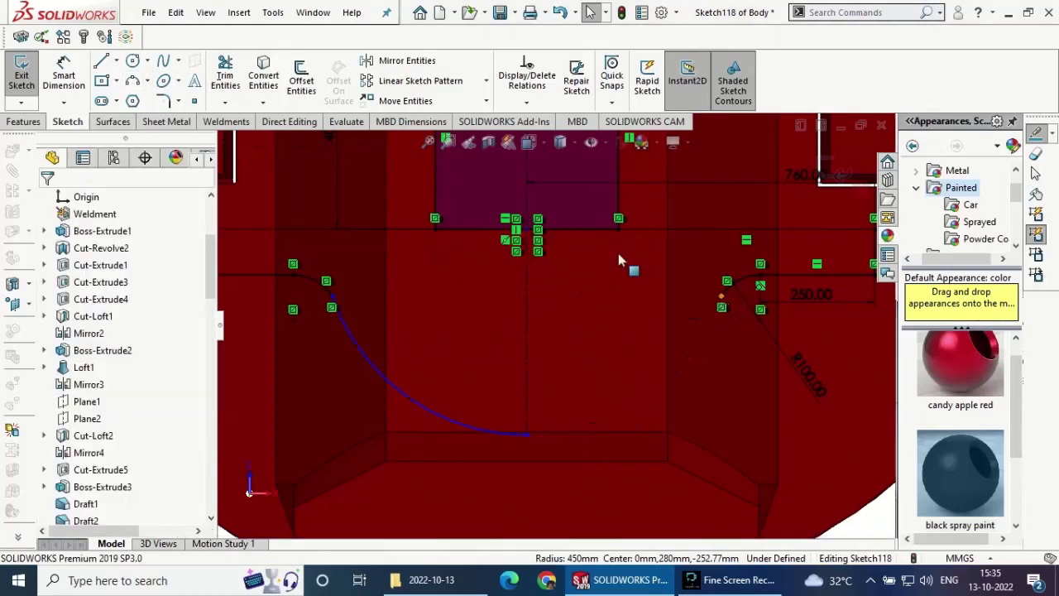
key("a")
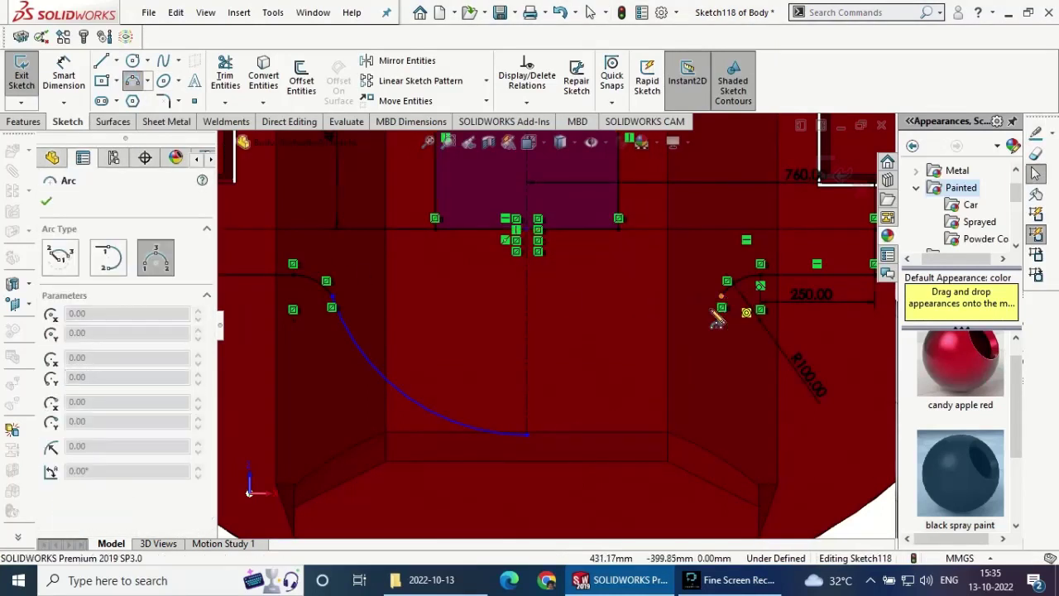
left_click(722, 308)
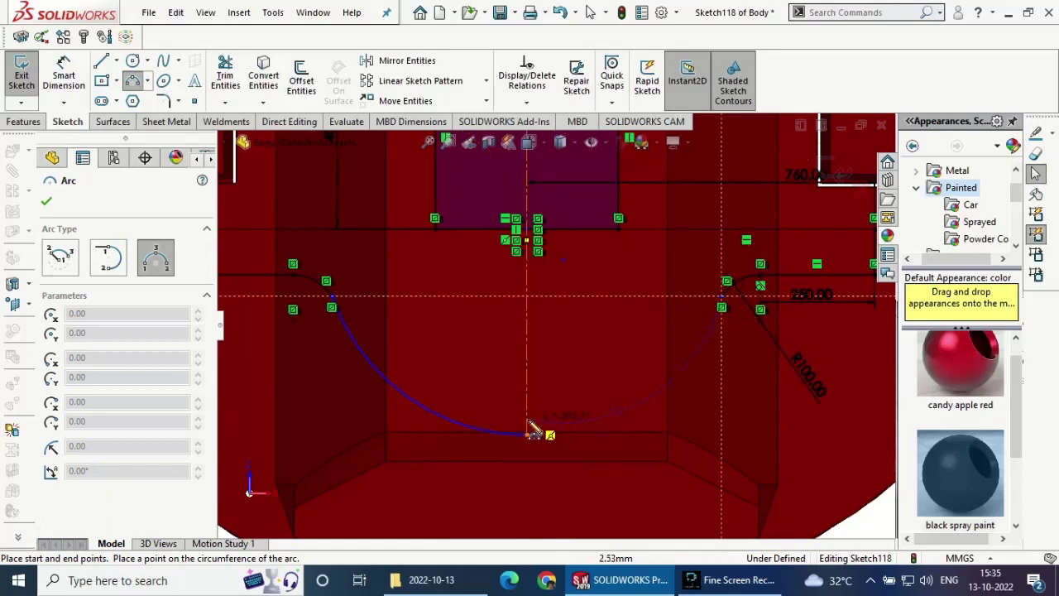
left_click(529, 431)
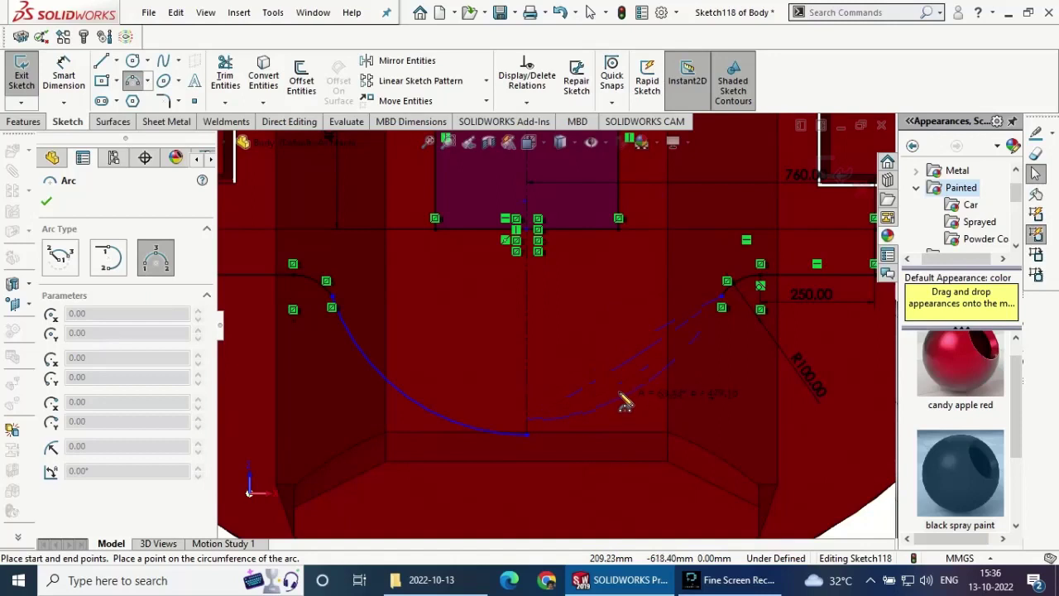
left_click(625, 403)
right_click_drag(503, 289, 491, 176)
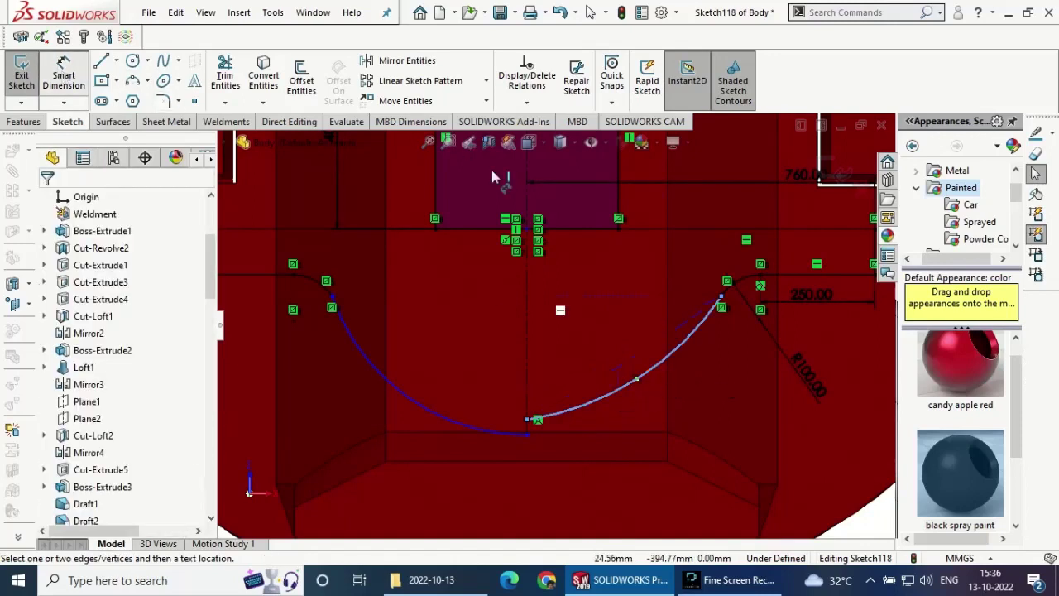
- Dimension the new arc's radius to 450 mm
left_click(656, 365)
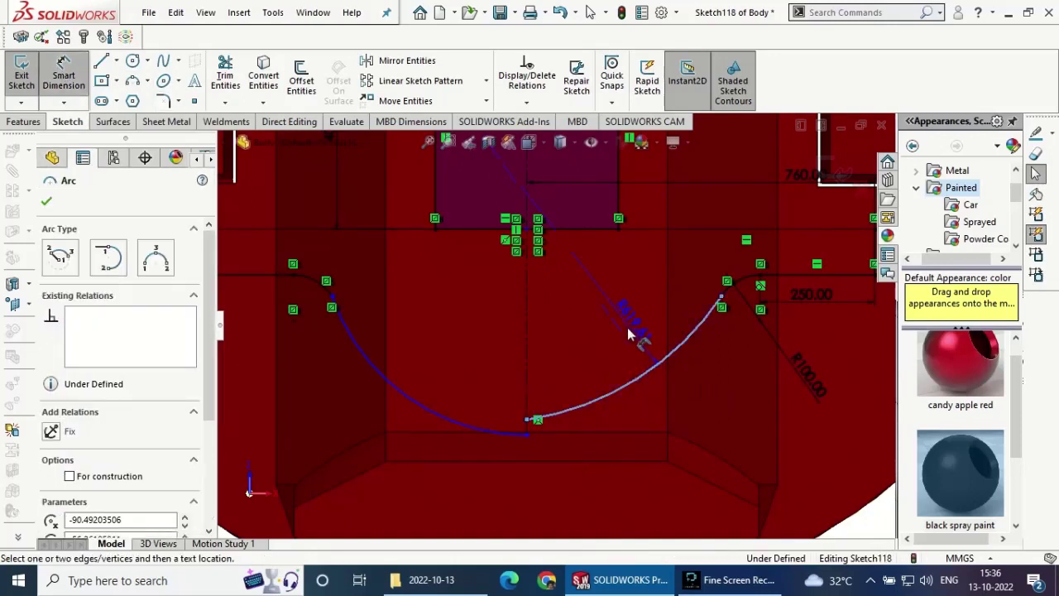
left_click(628, 327)
type("450")
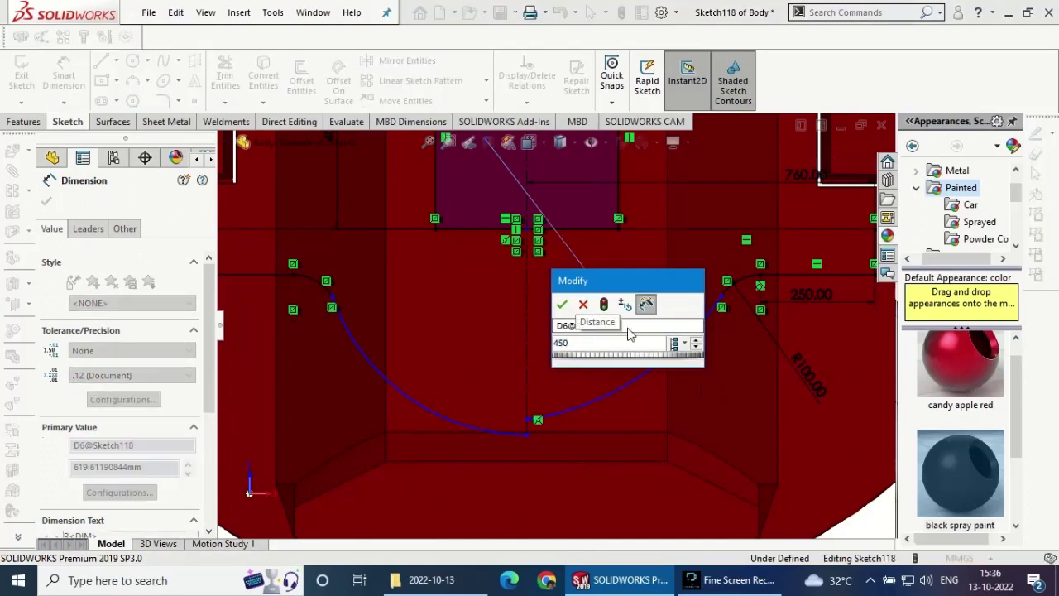
key("Return")
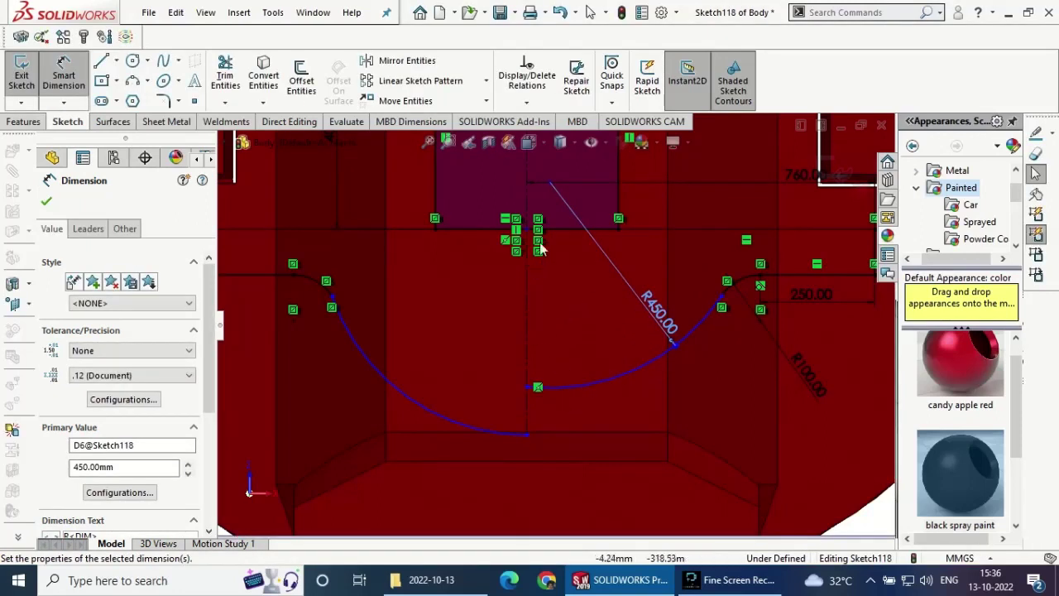
left_click(46, 201)
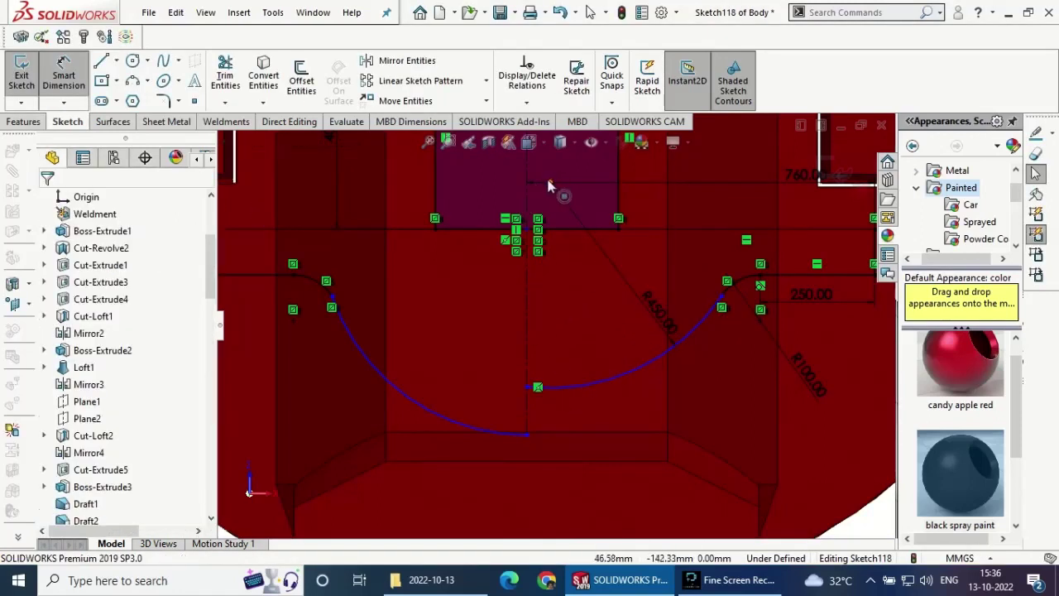
- Make the arc's end point coincident with the edge point after a failed merge
left_click(550, 181)
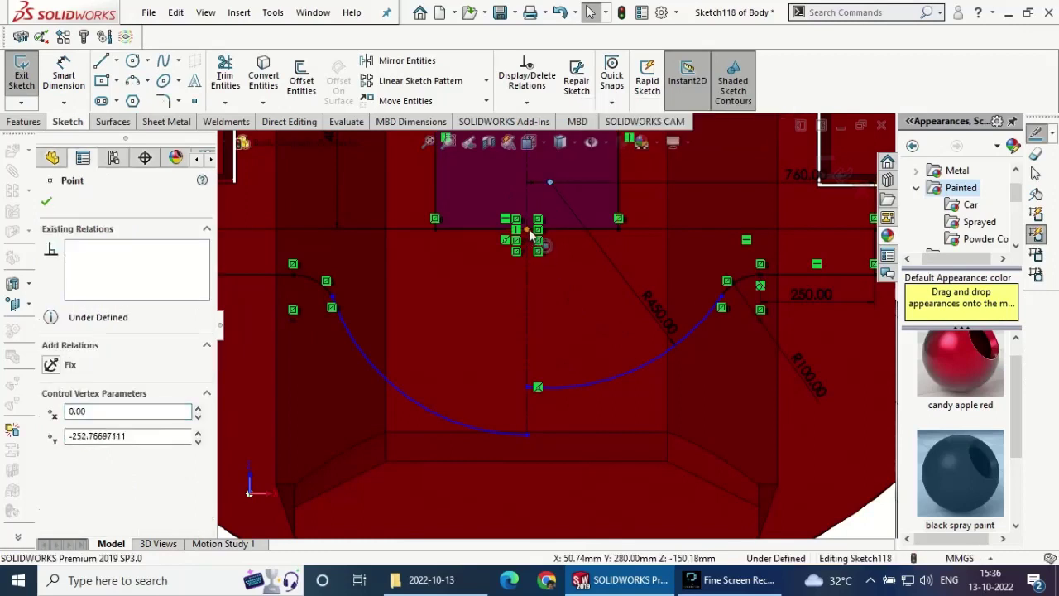
left_click(529, 229, "ctrl")
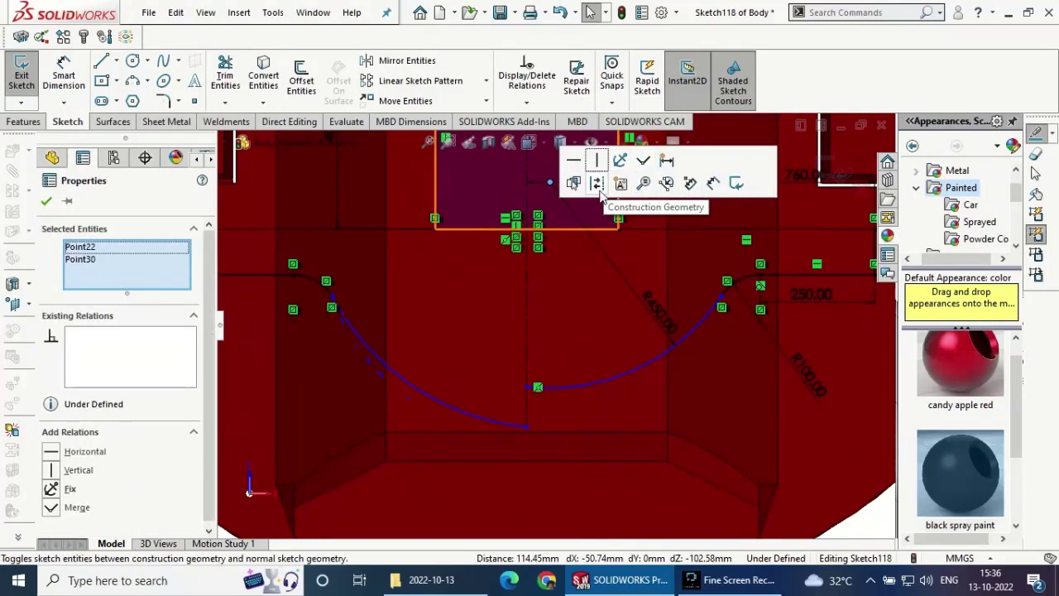
left_click(643, 162)
left_click(621, 286)
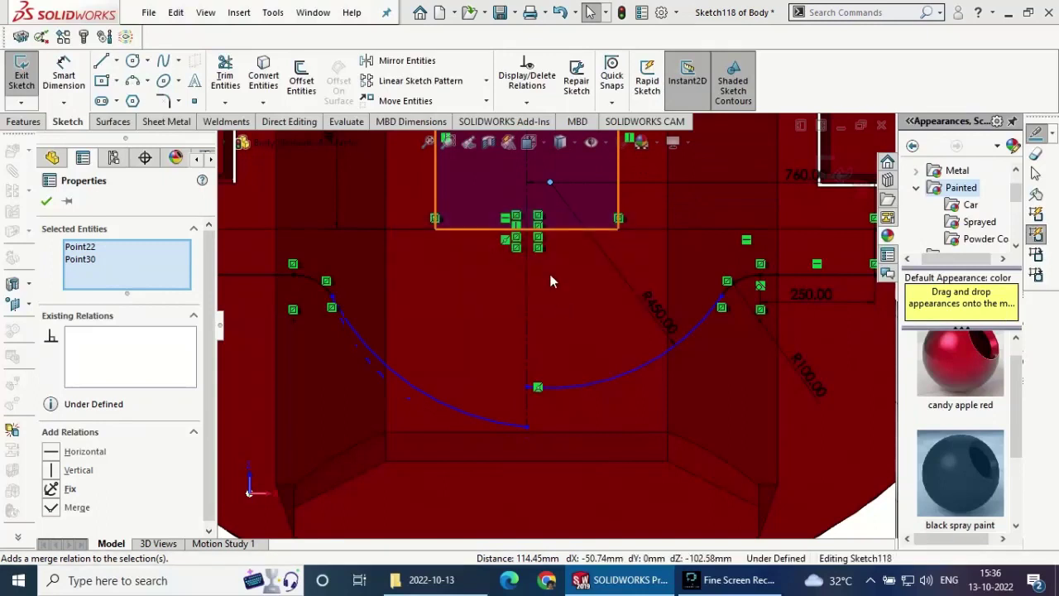
right_click(540, 386)
left_click(596, 543)
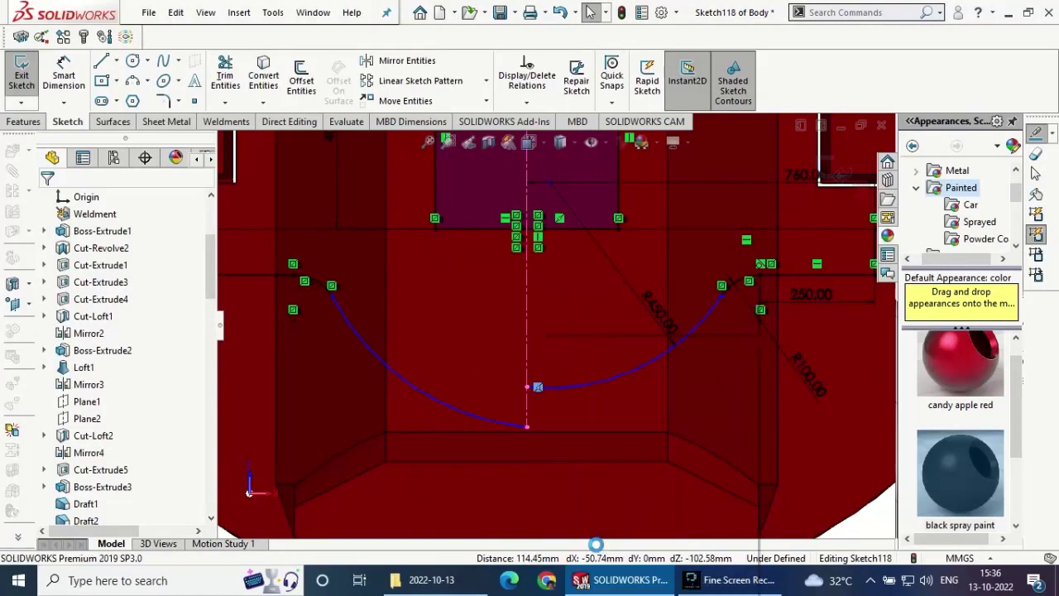
left_click(549, 183)
left_click(537, 238, "ctrl")
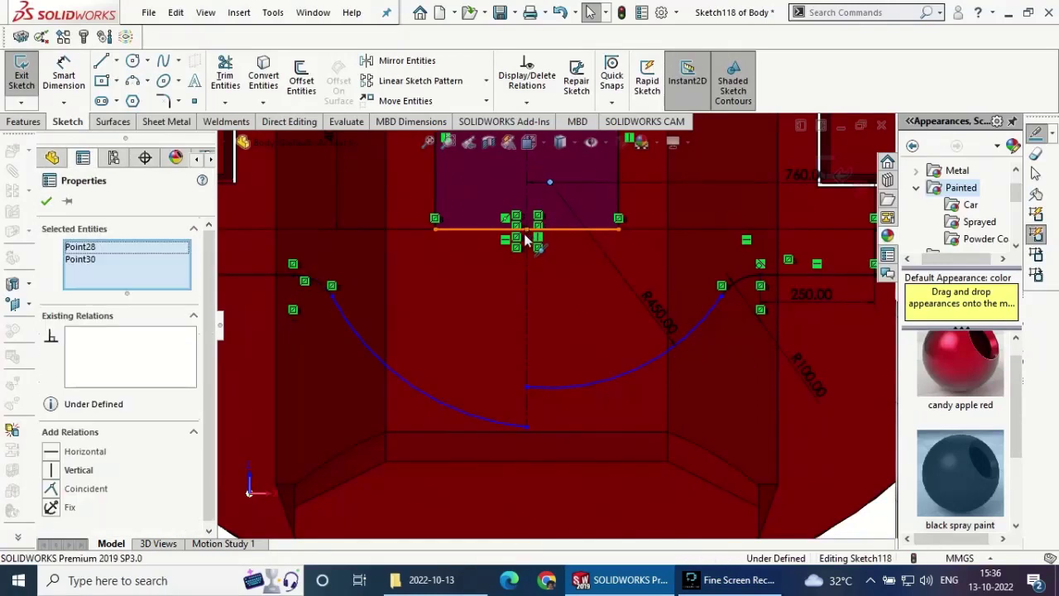
left_click(620, 161)
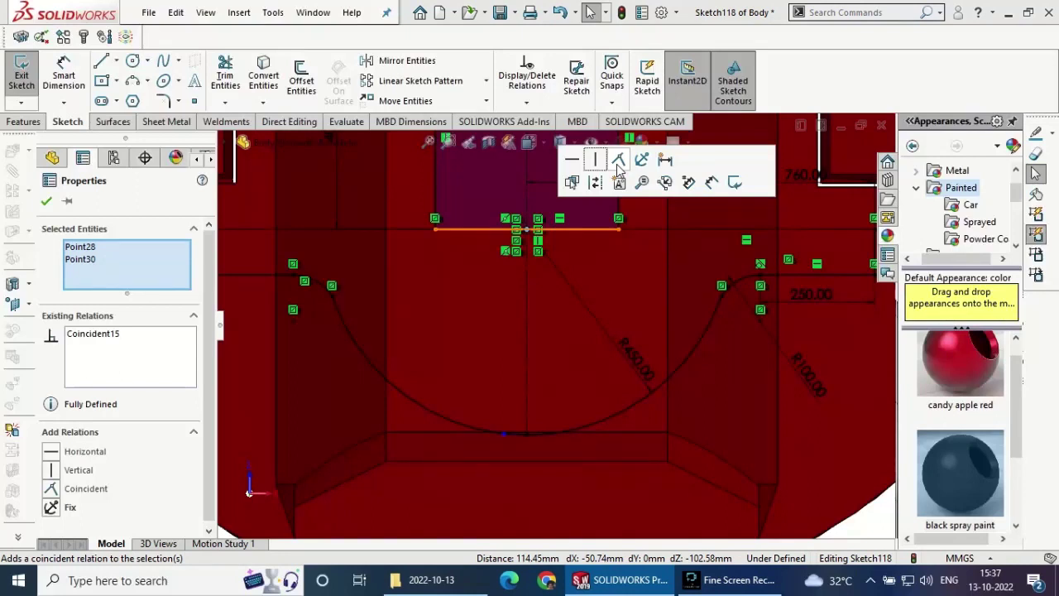
- Change the R450 radius to 400, then delete the conflicting arc and R400 dimension
scroll(614, 327, "up", 2)
scroll(609, 328, "up", 3)
scroll(608, 328, "up", 2)
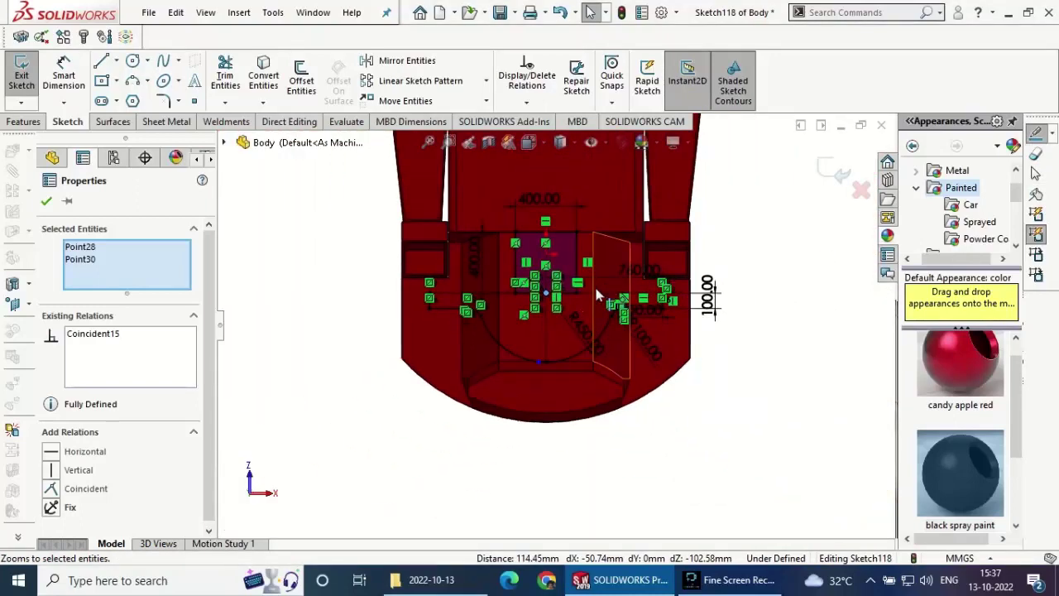
scroll(667, 356, "down", 2)
scroll(651, 331, "down", 2)
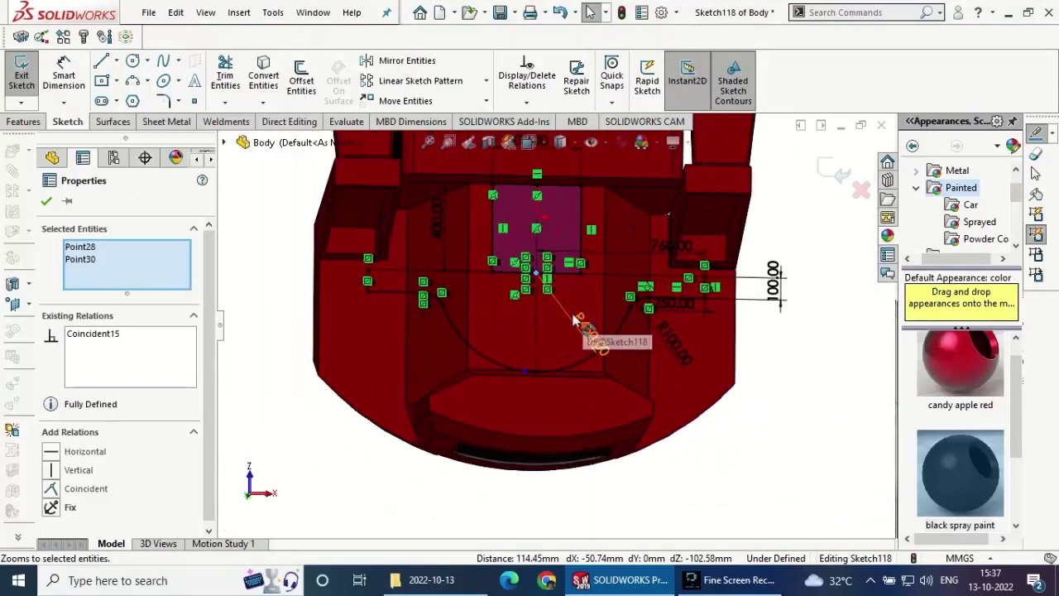
scroll(579, 318, "down", 2)
double_click(607, 362)
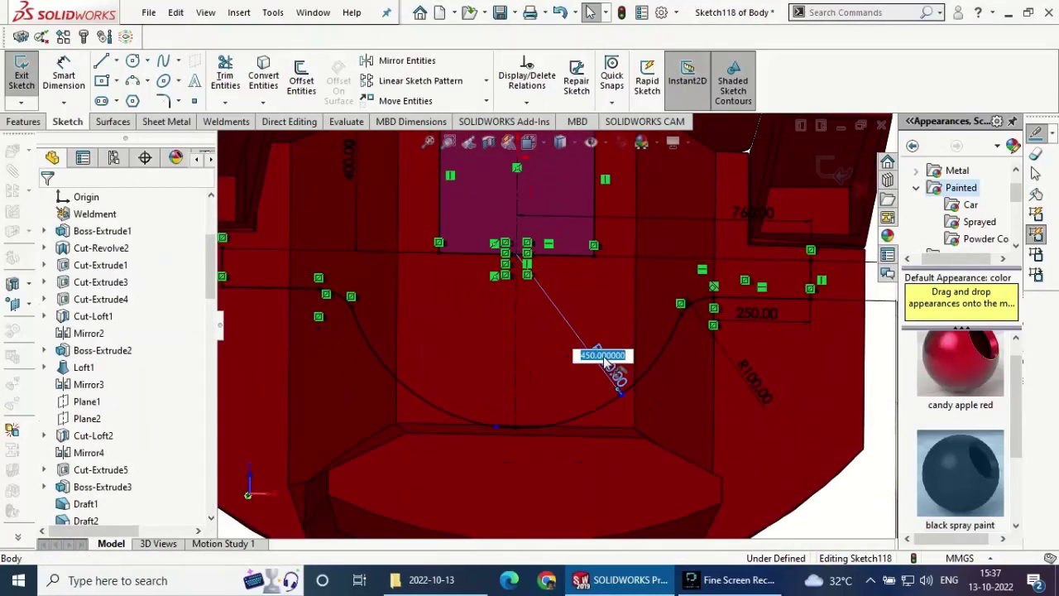
key("Return")
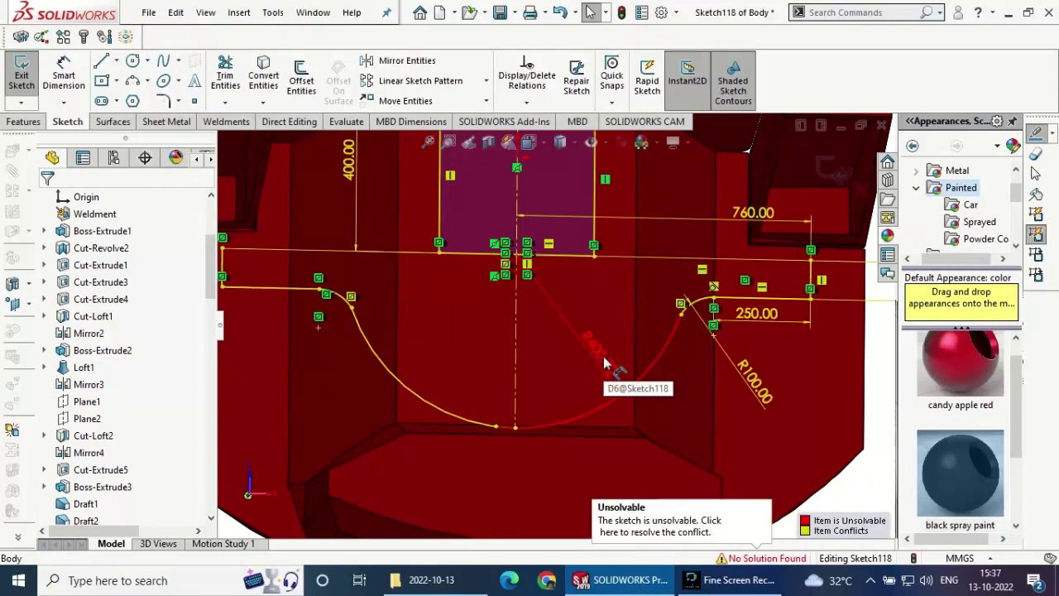
left_click(449, 413)
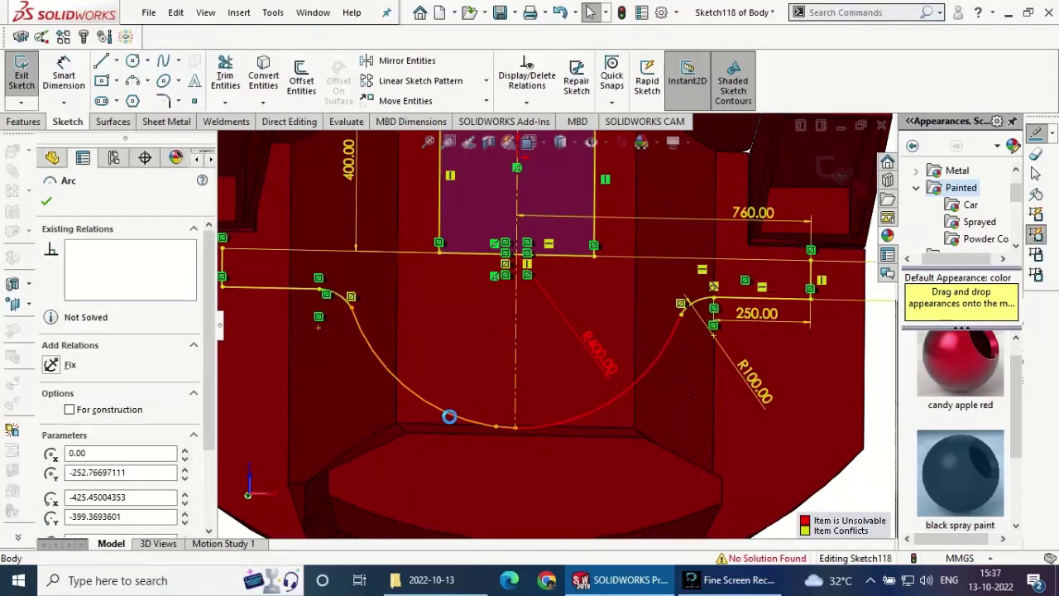
key("Delete")
left_click(602, 362)
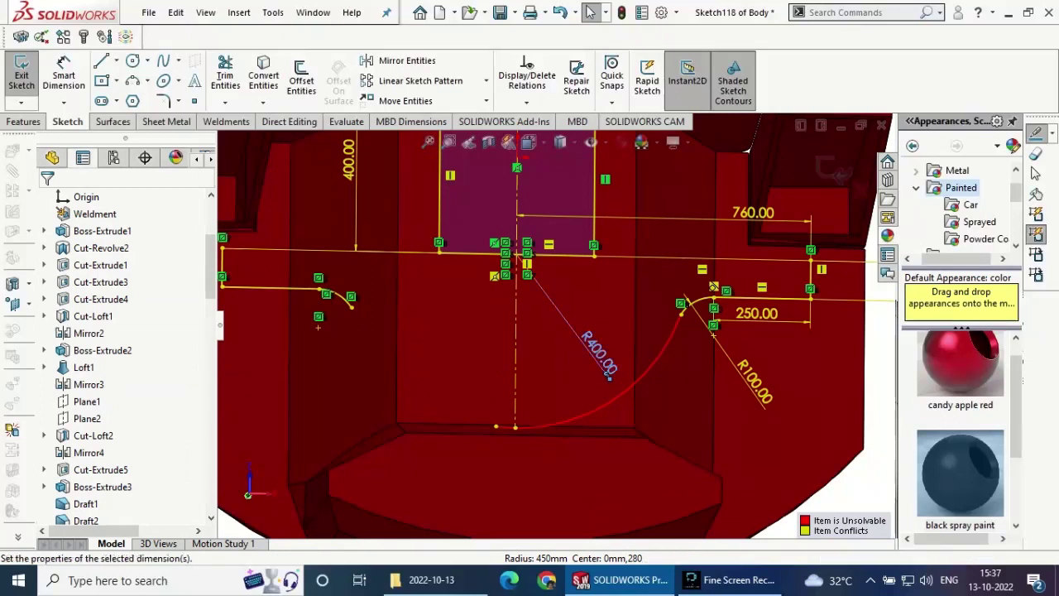
key("Delete")
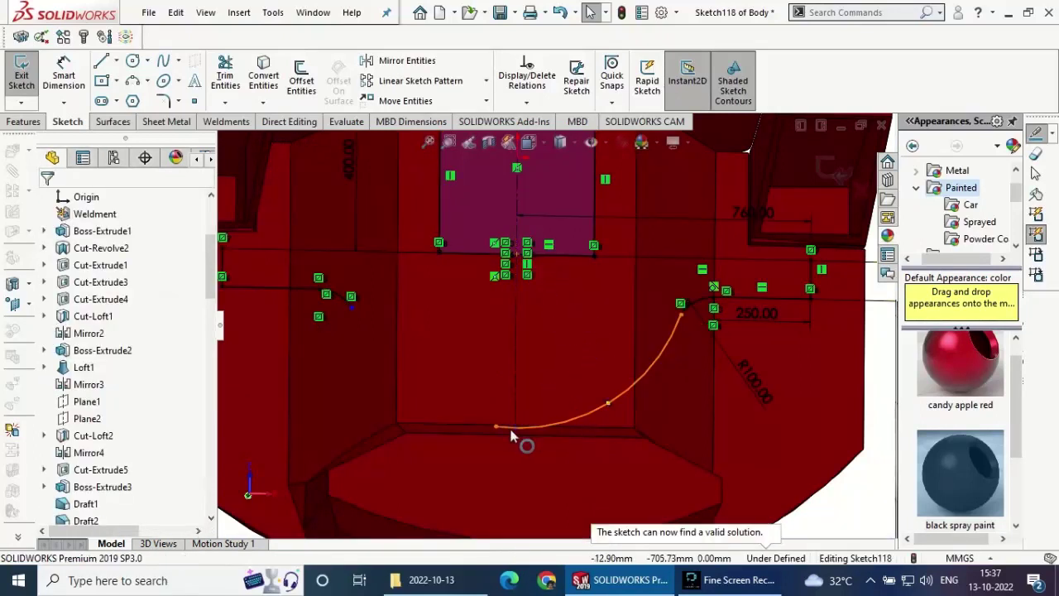
- Retry a 400 mm radius, dismiss the error, and delete the arc
left_click(58, 77)
left_click(614, 395)
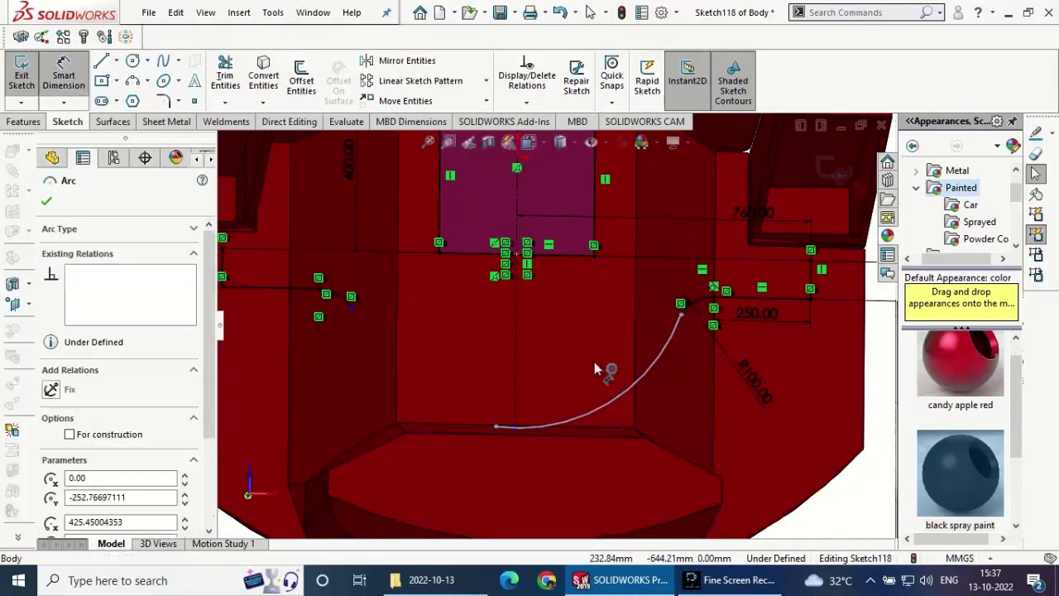
left_click(571, 345)
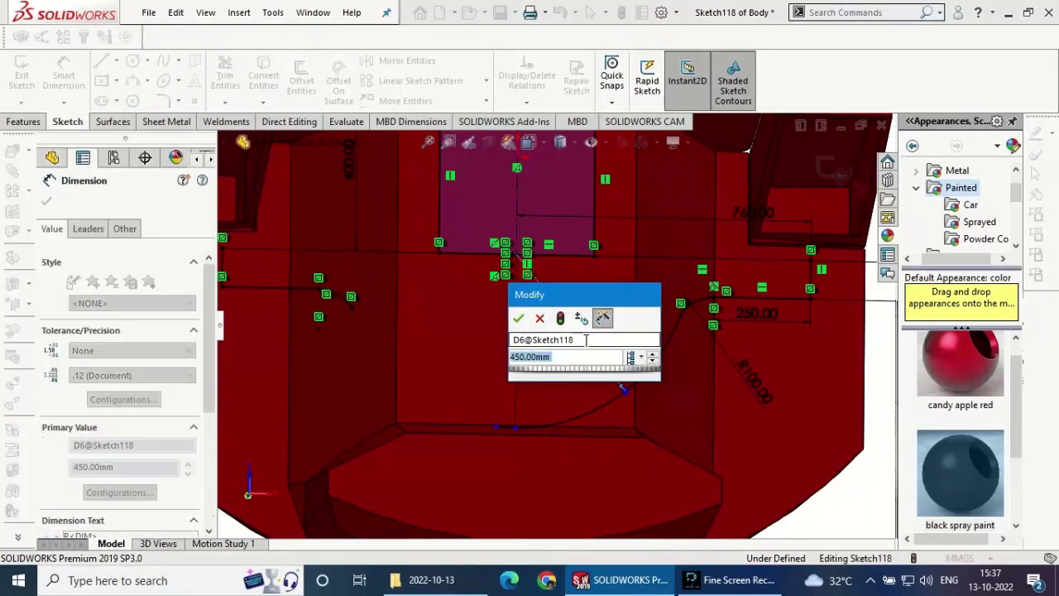
type("400")
key("Return")
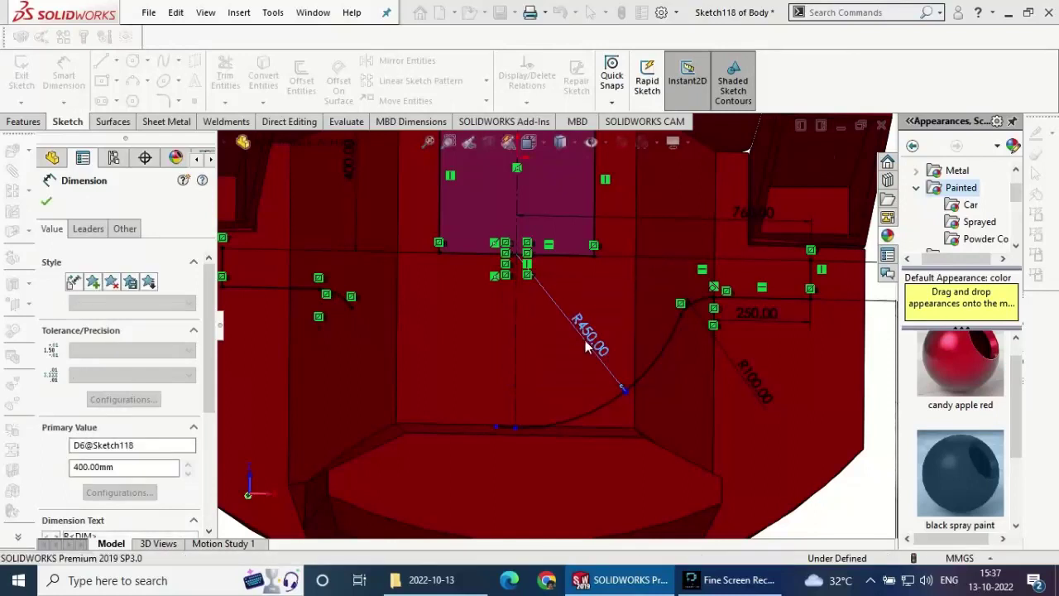
left_click(647, 215)
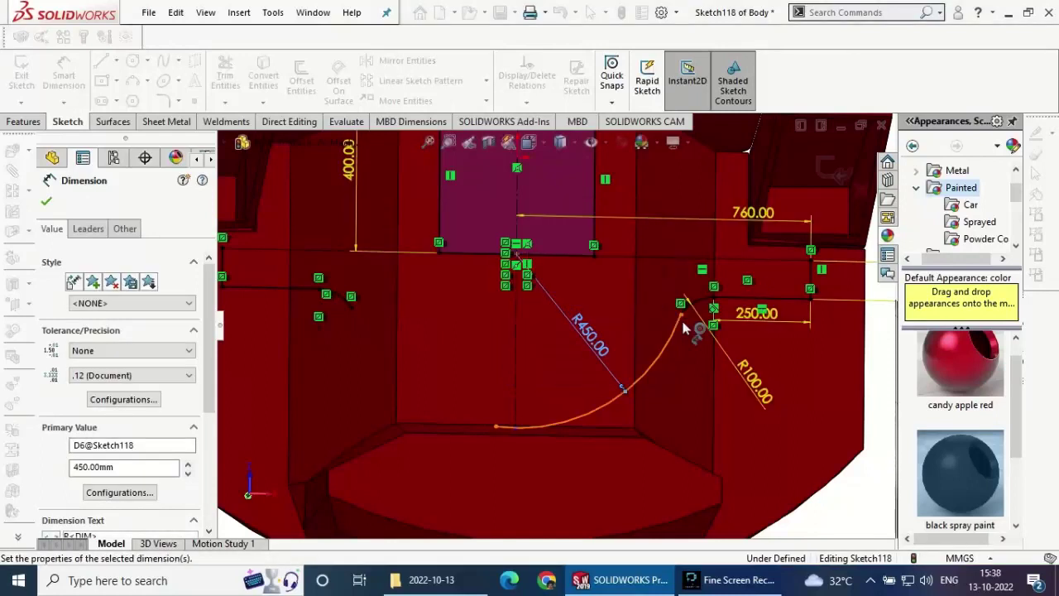
left_click(643, 376)
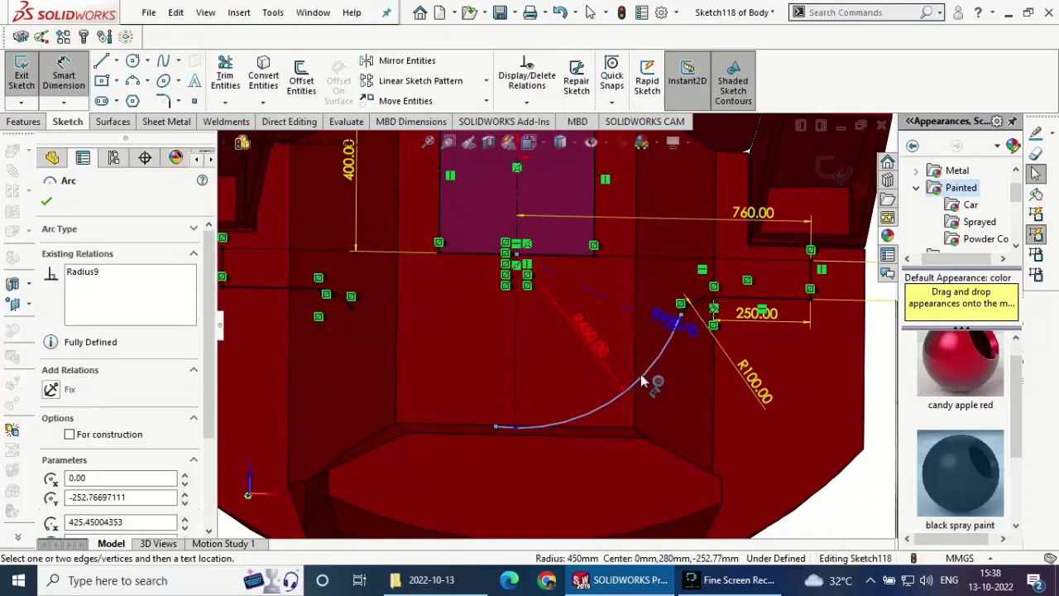
key("Delete")
key("Return")
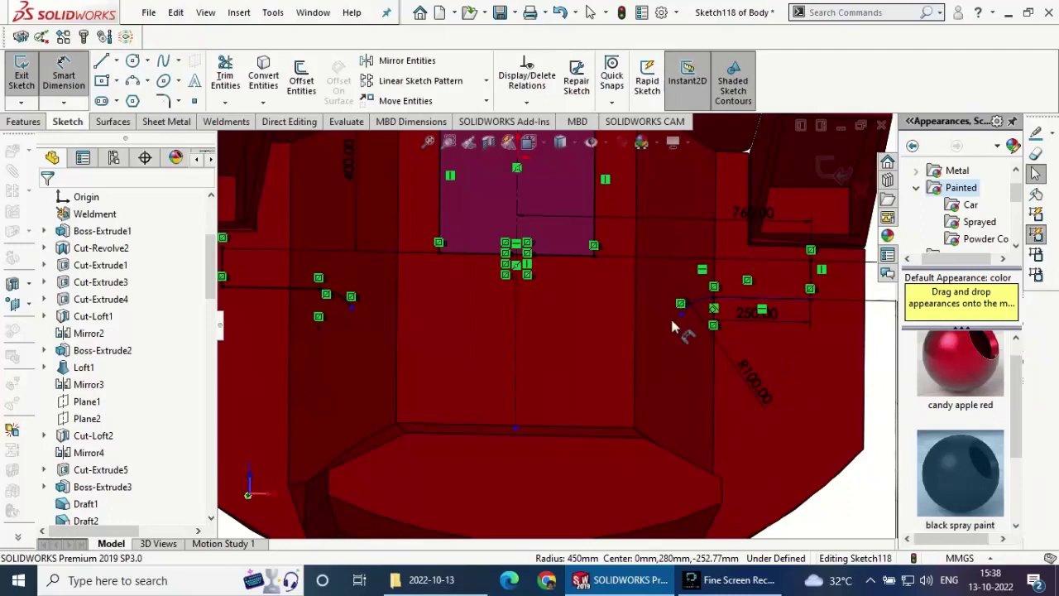
- Draw a three-point arc tangent to the R100 arc
left_click(132, 80)
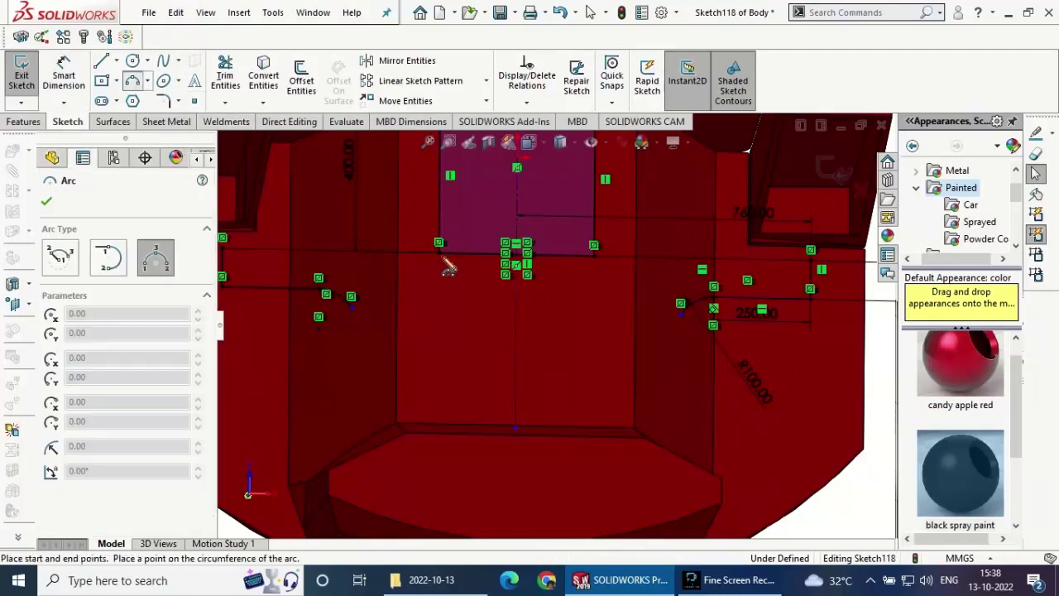
left_click(660, 346)
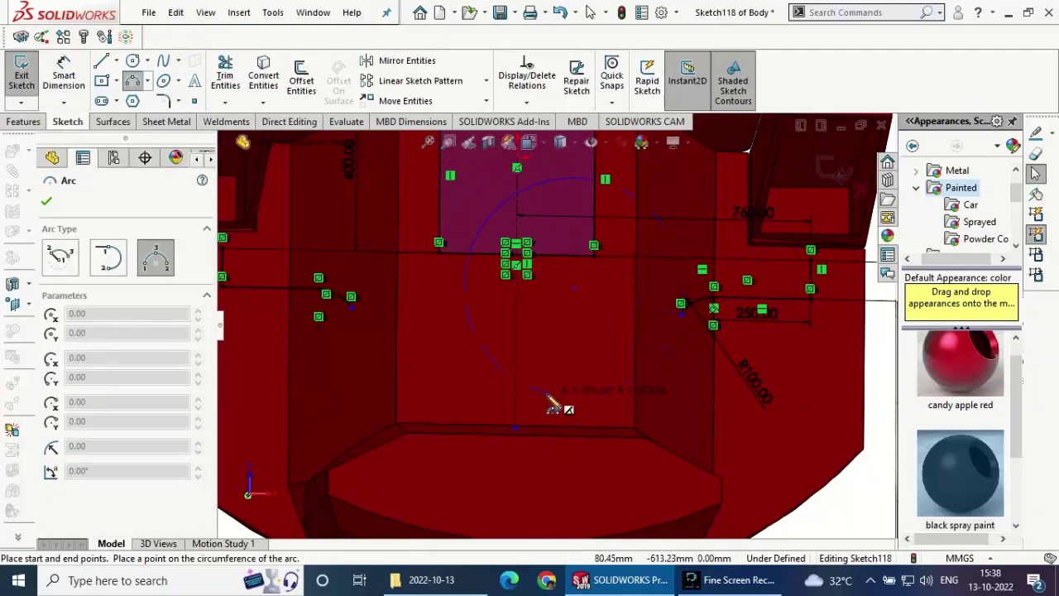
left_click(587, 381)
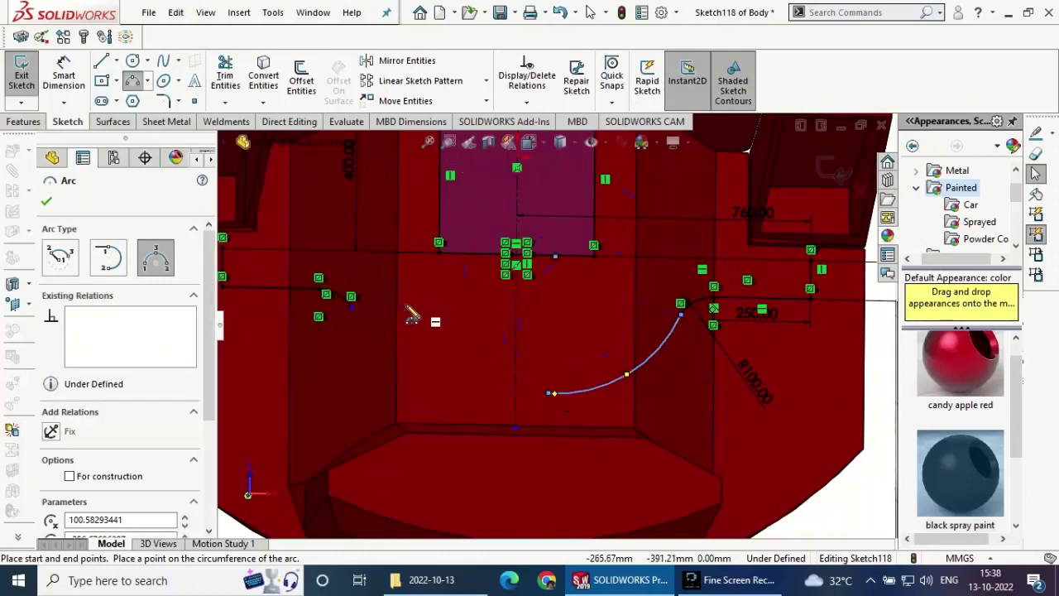
key("Escape")
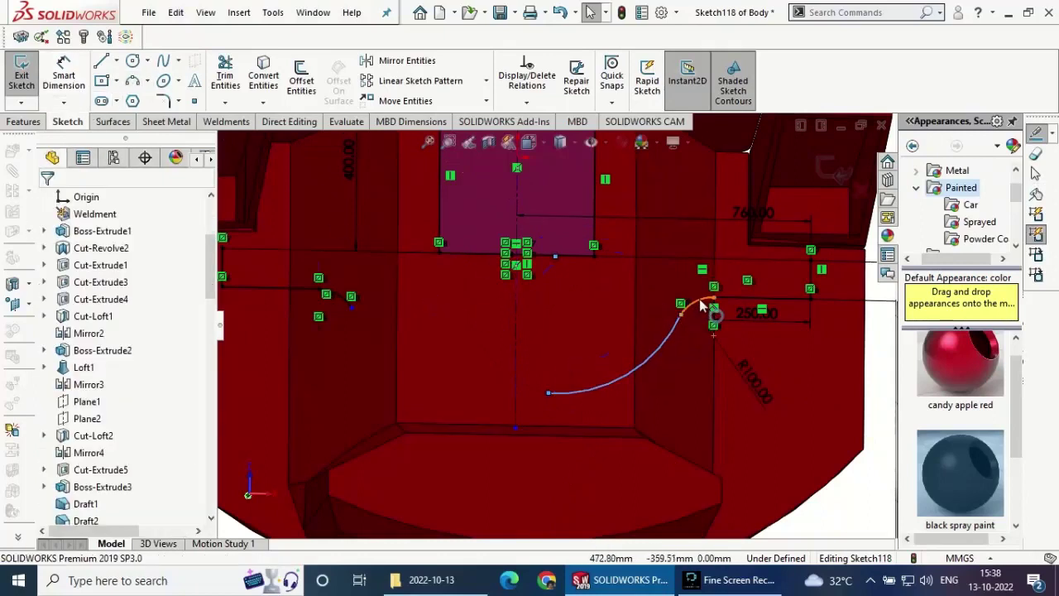
left_click(709, 303, "ctrl")
left_click(768, 231)
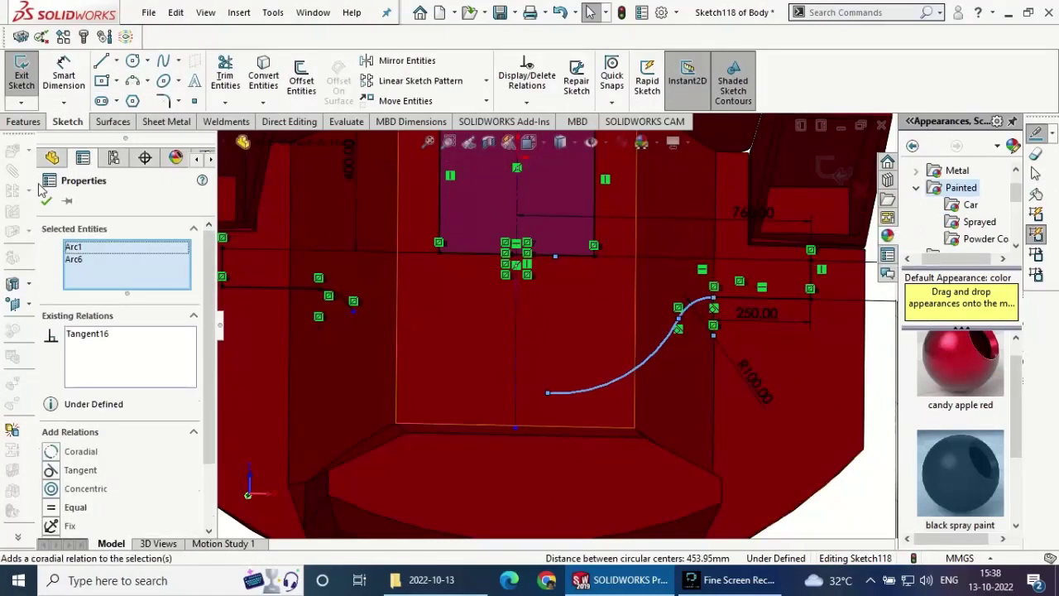
key("Escape")
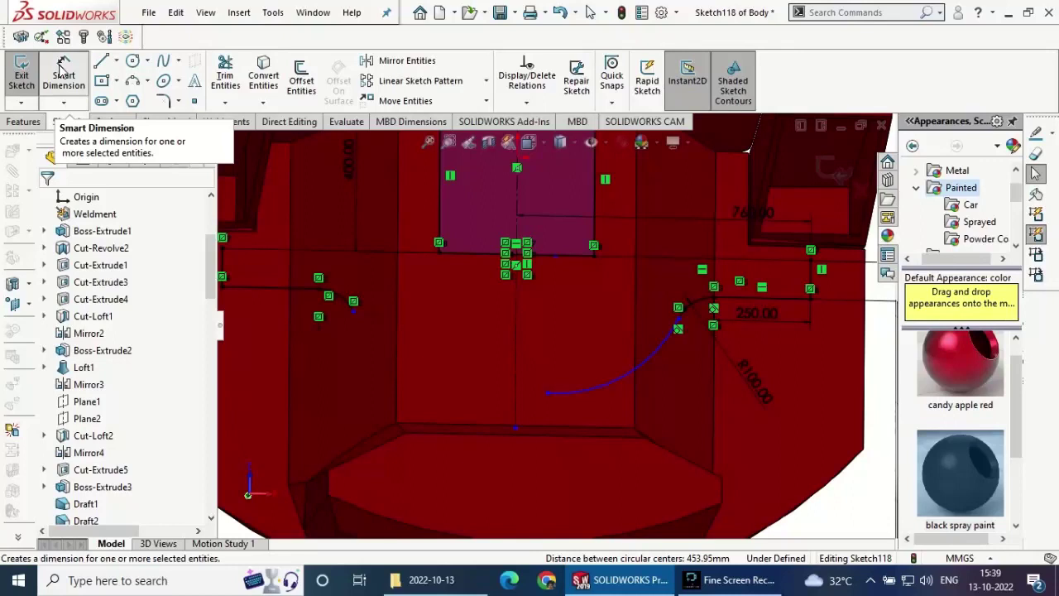
- Dimension the new arc's radius to 450 mm
left_click(83, 95)
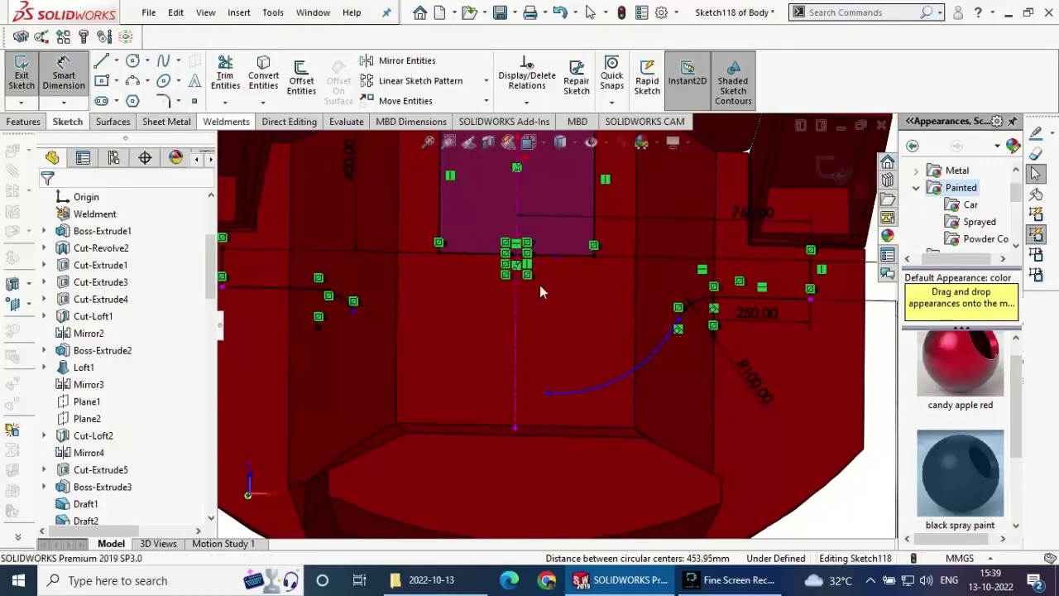
left_click(658, 344)
left_click(588, 318)
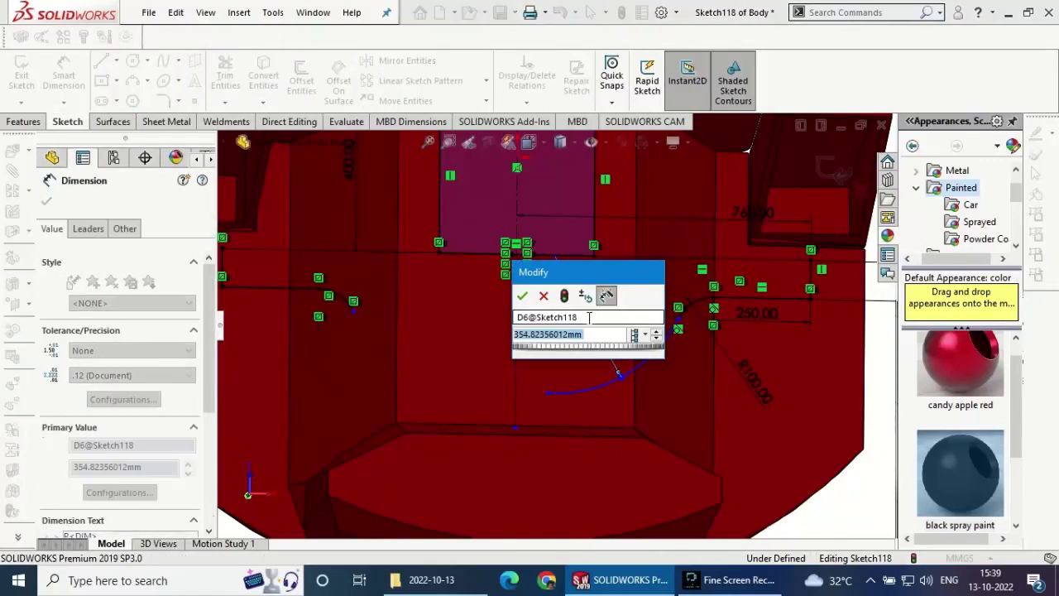
type("450")
key("Return")
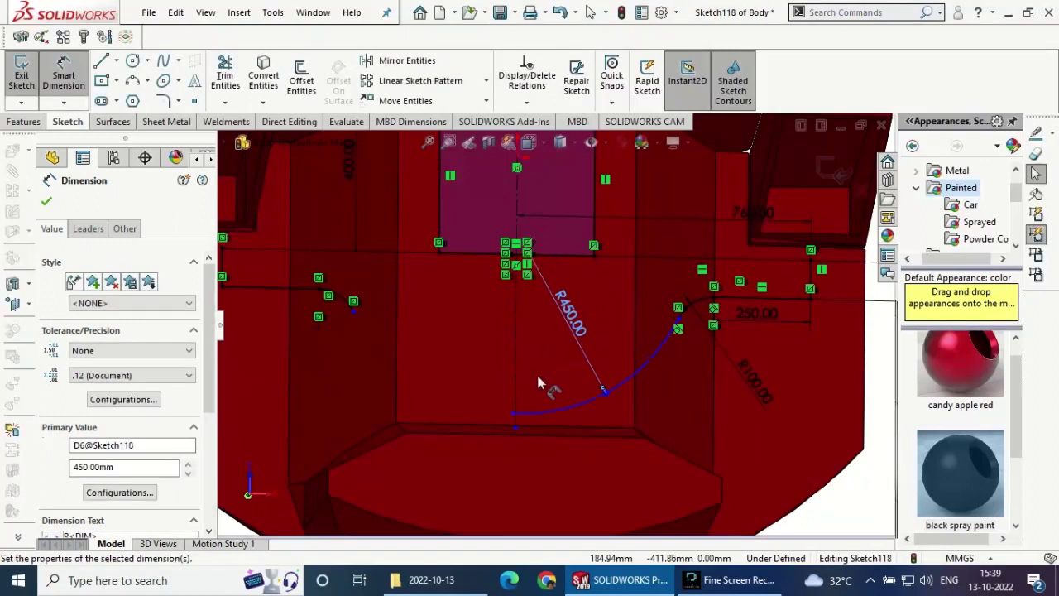
scroll(549, 267, "down", 3)
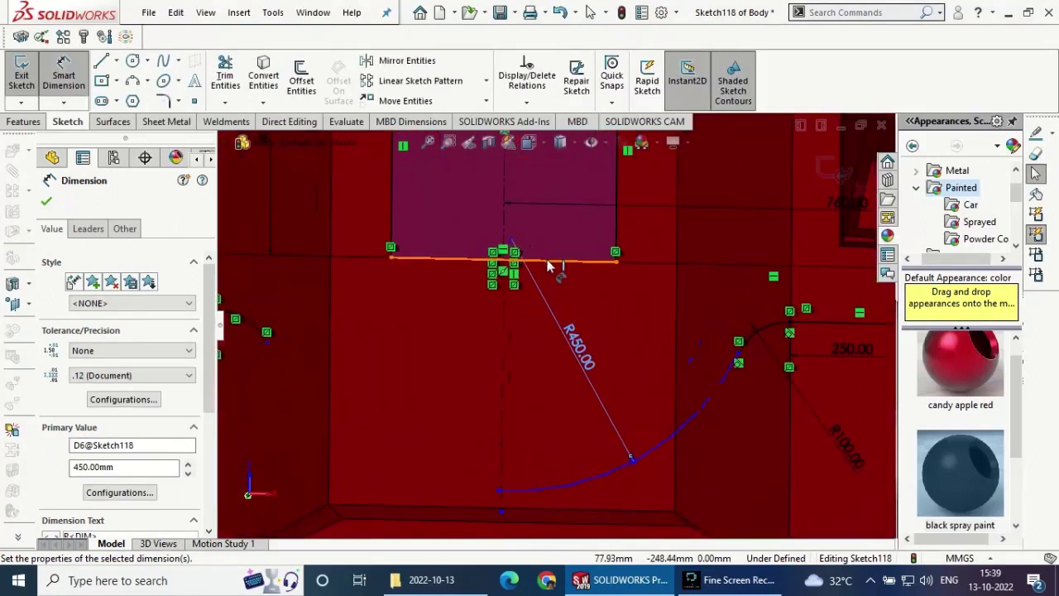
left_click(47, 201)
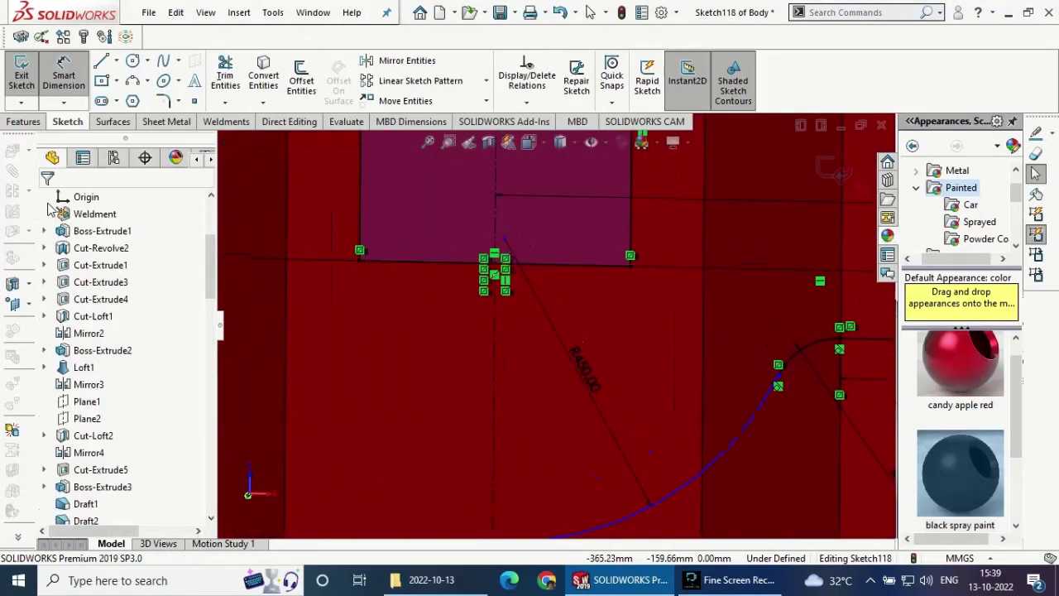
left_click(501, 232)
left_click(498, 234, "ctrl")
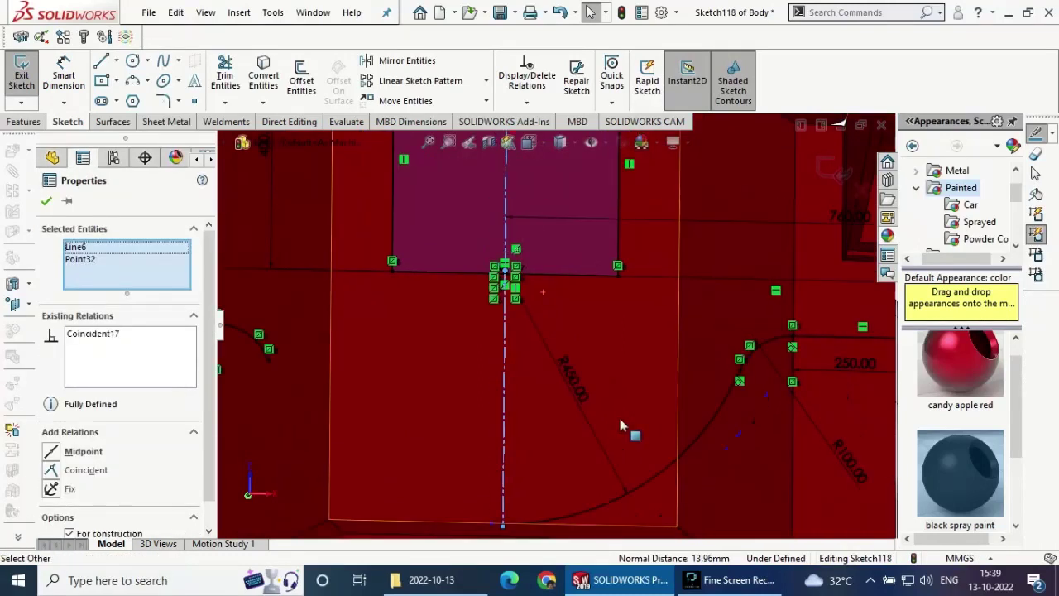
scroll(627, 426, "up", 2)
key("Escape")
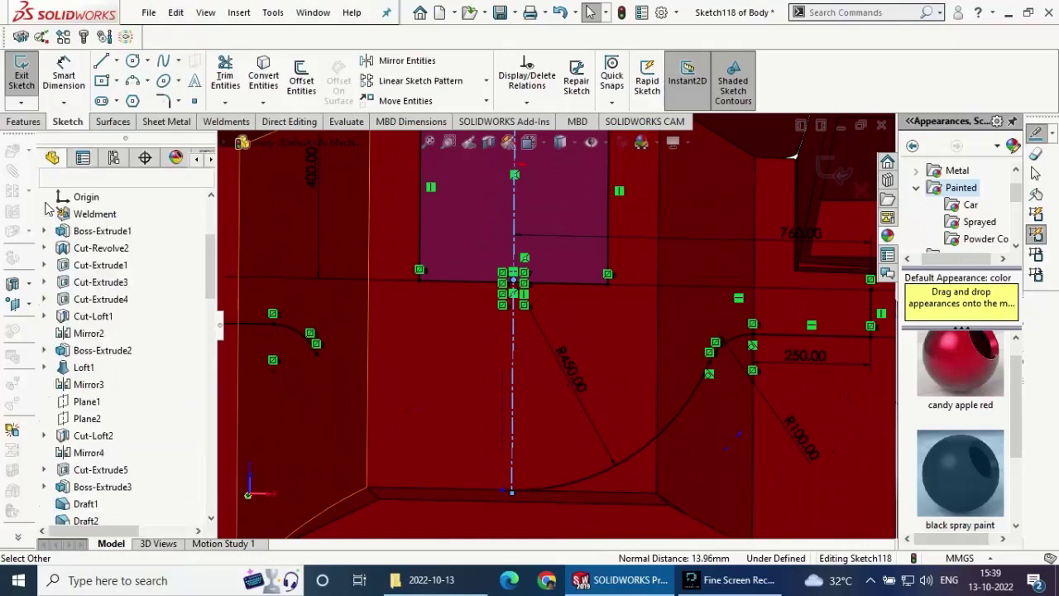
scroll(625, 417, "up", 2)
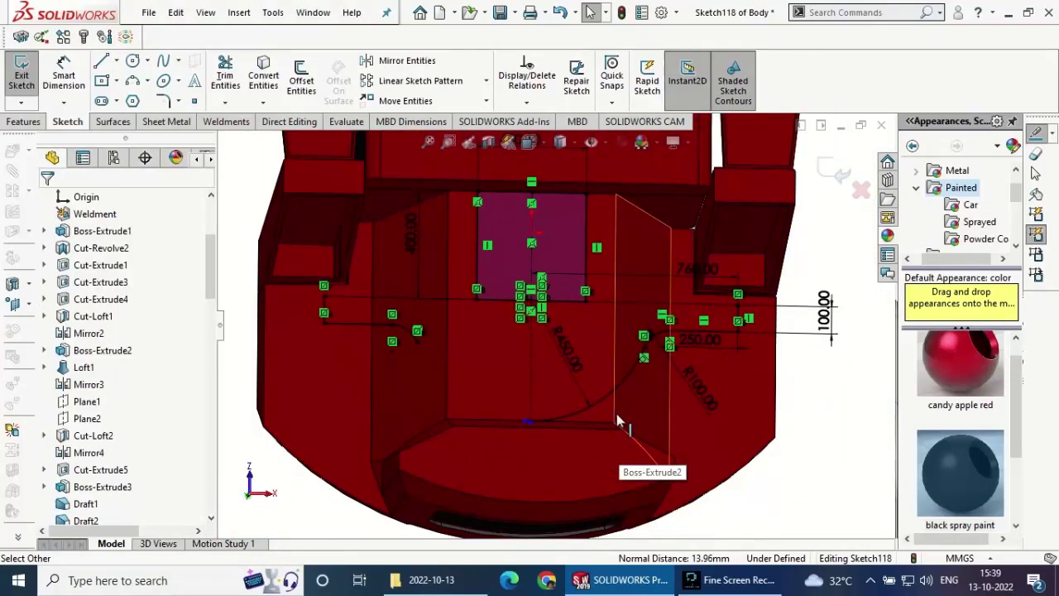
scroll(538, 420, "down", 2)
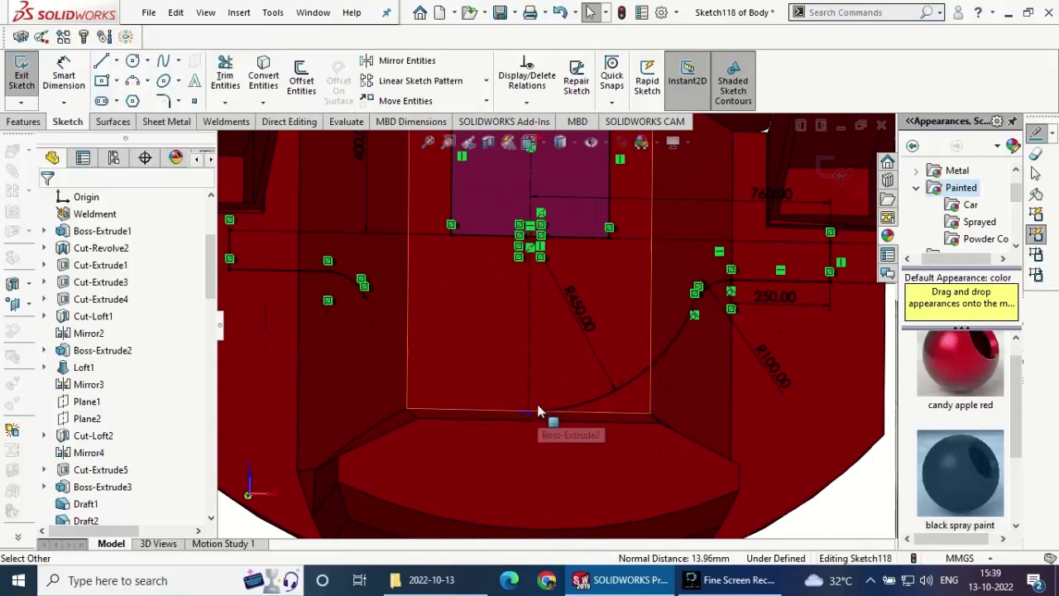
scroll(584, 378, "up", 1)
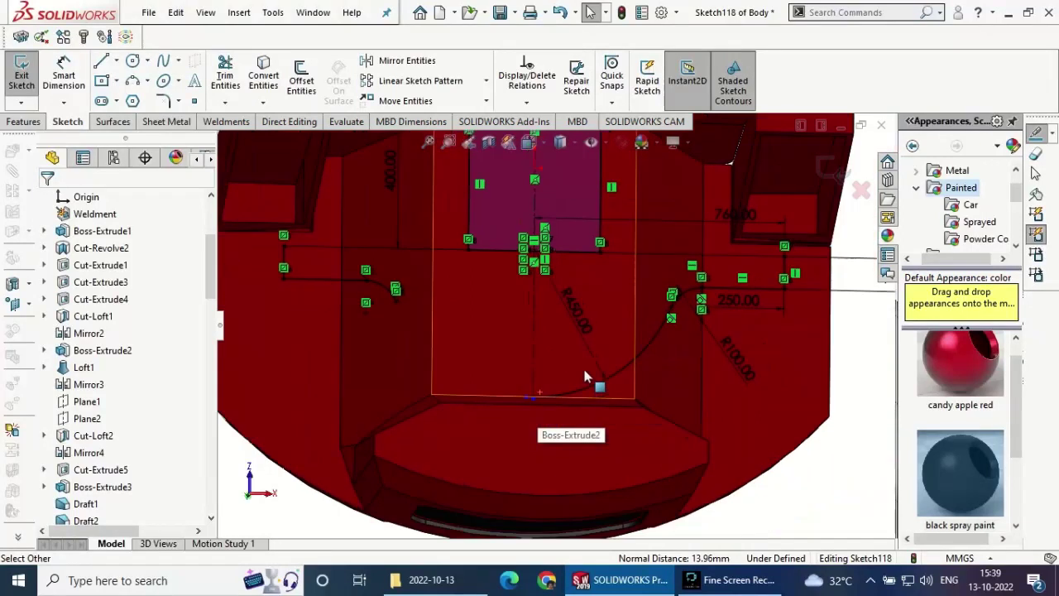
scroll(585, 378, "up", 1)
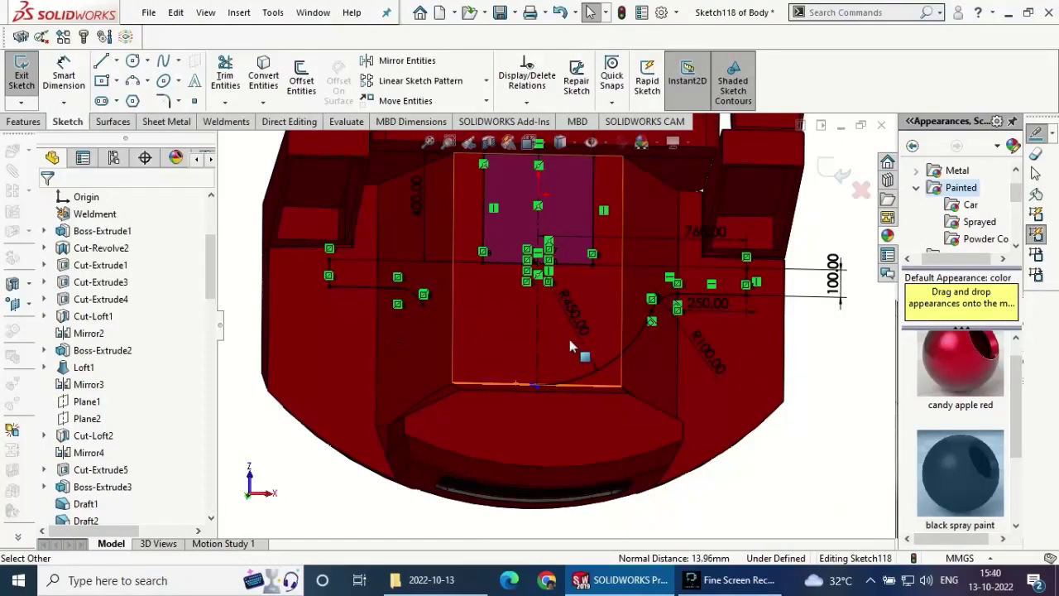
mouse_move(827, 425)
middle_mouse_down()
mouse_move(737, 362)
mouse_move(757, 384)
middle_mouse_up()
left_click(547, 159)
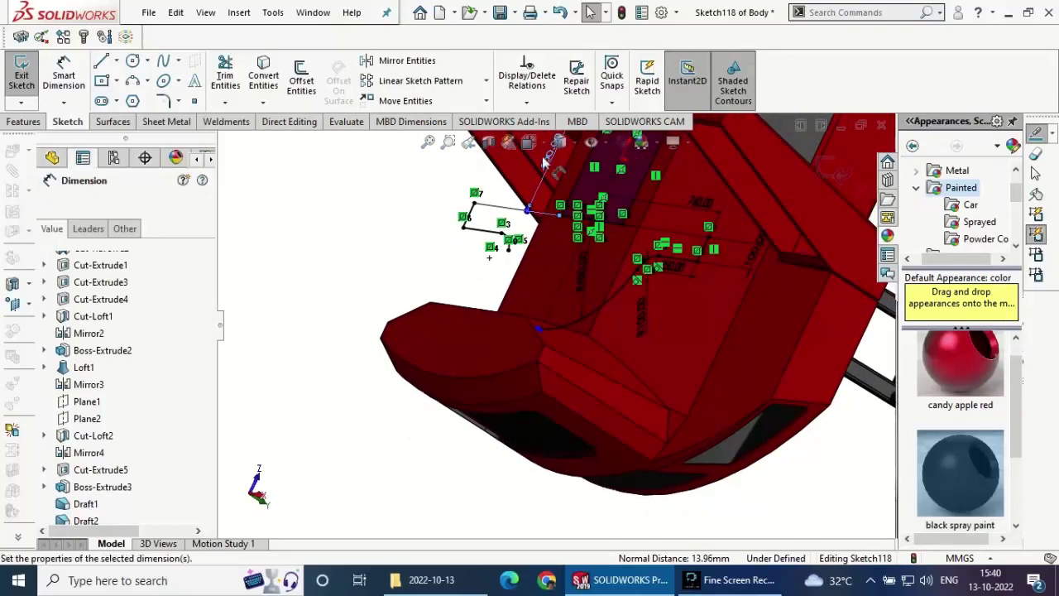
key("Escape")
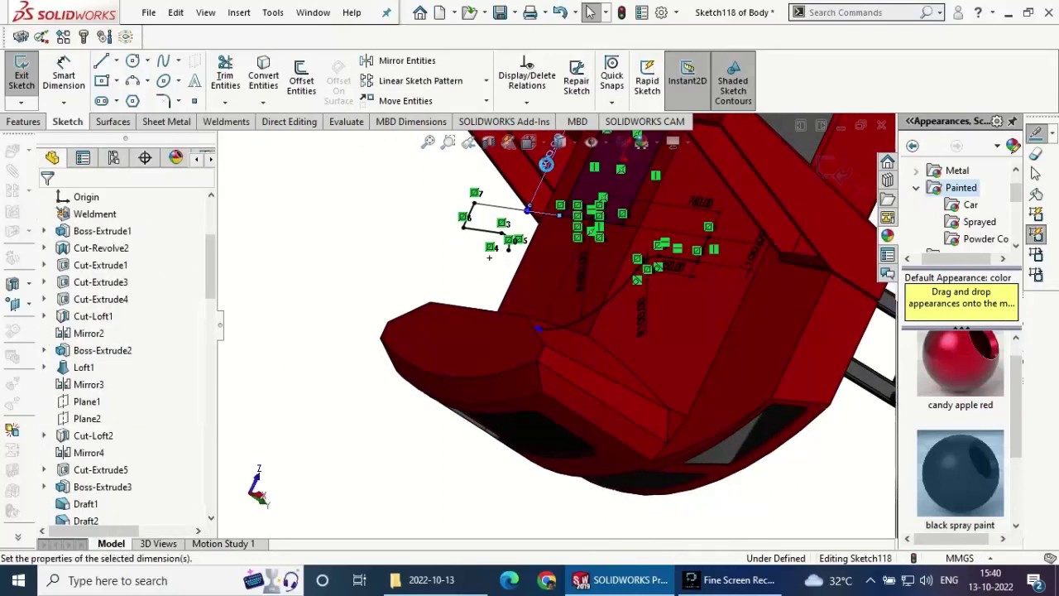
- Change the 400 mm dimension to 350 mm
double_click(546, 164)
type("350")
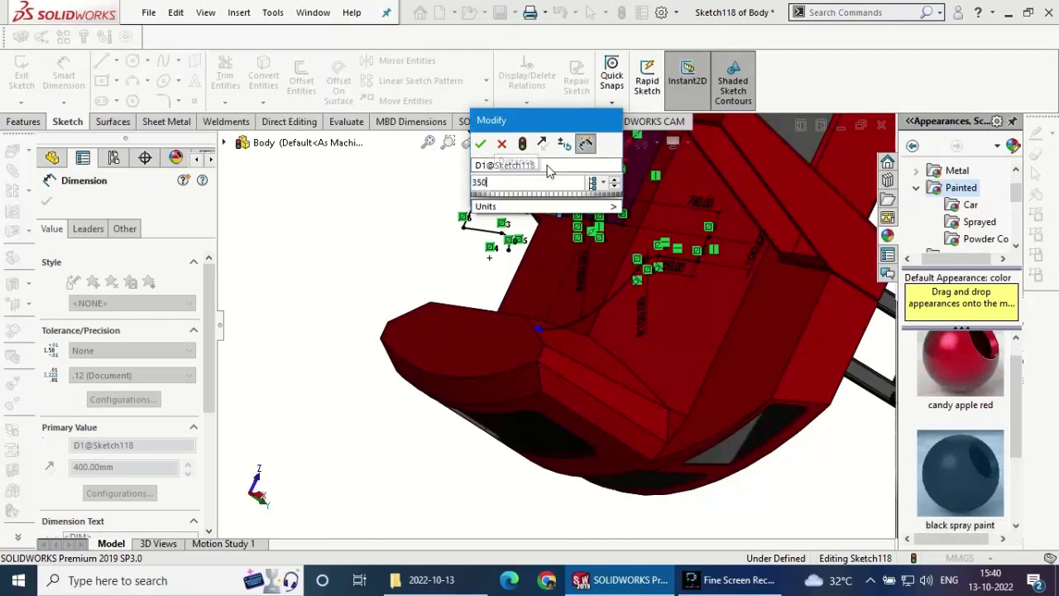
key("Return")
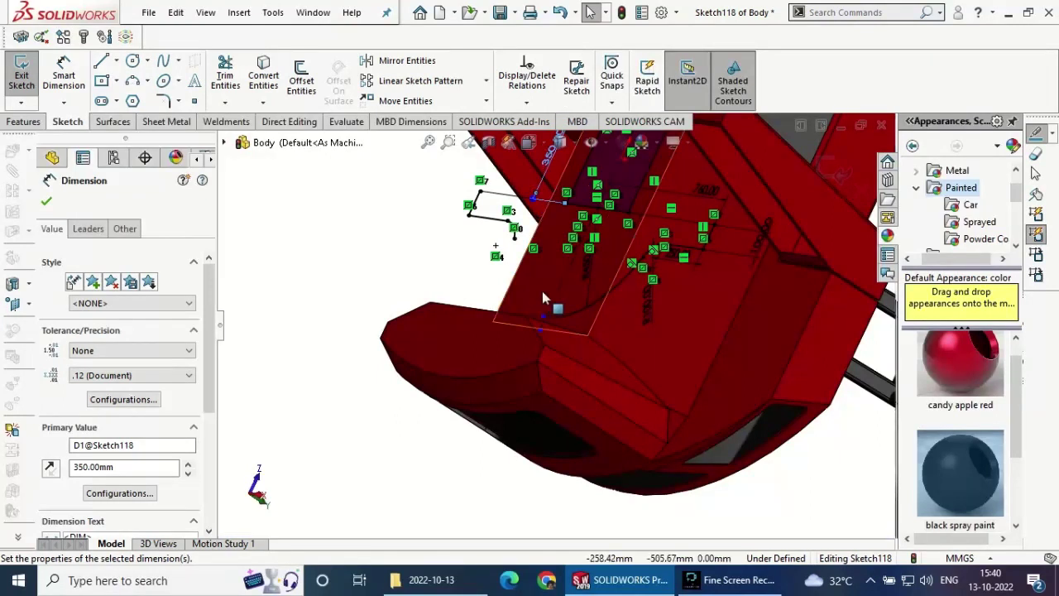
- Mirror the arc across the centreline
key("m")
left_click(552, 321)
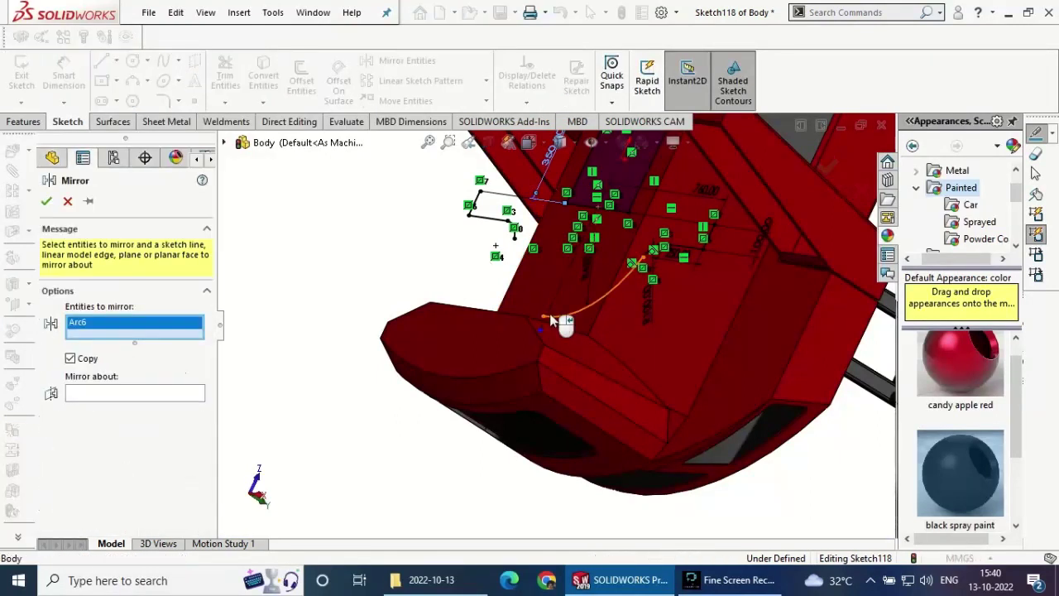
left_click(563, 293)
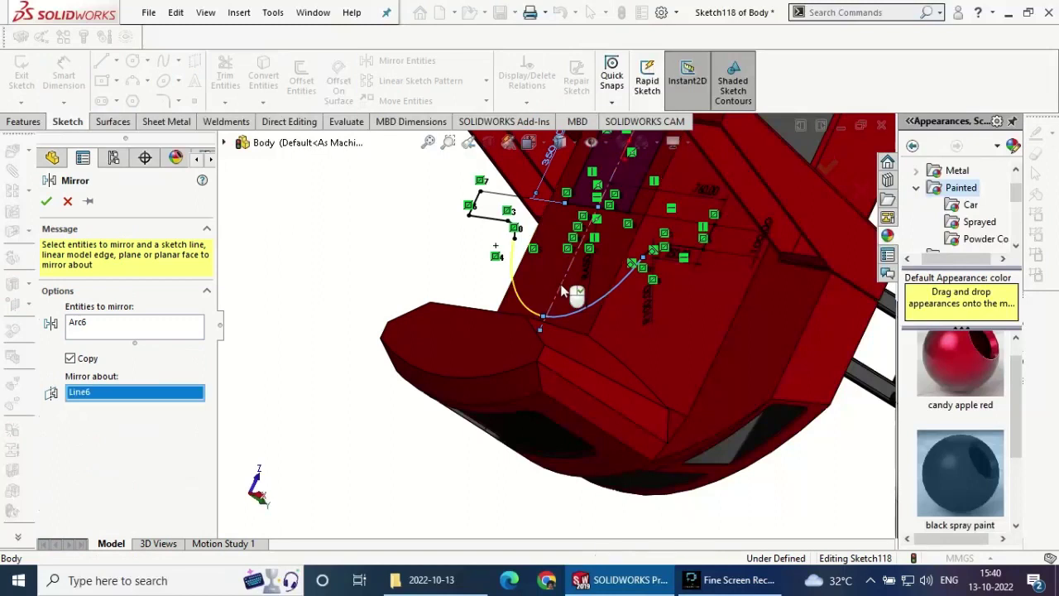
left_click(47, 201)
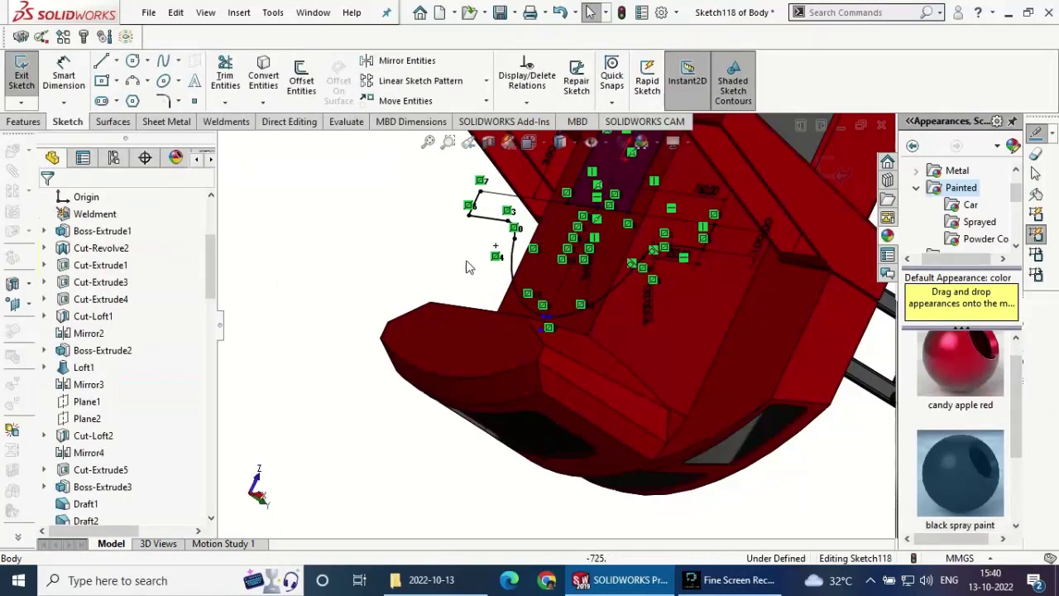
- Extrude Sketch118's two upper regions blind 250 mm as a boss
left_click(18, 121)
left_click(27, 74)
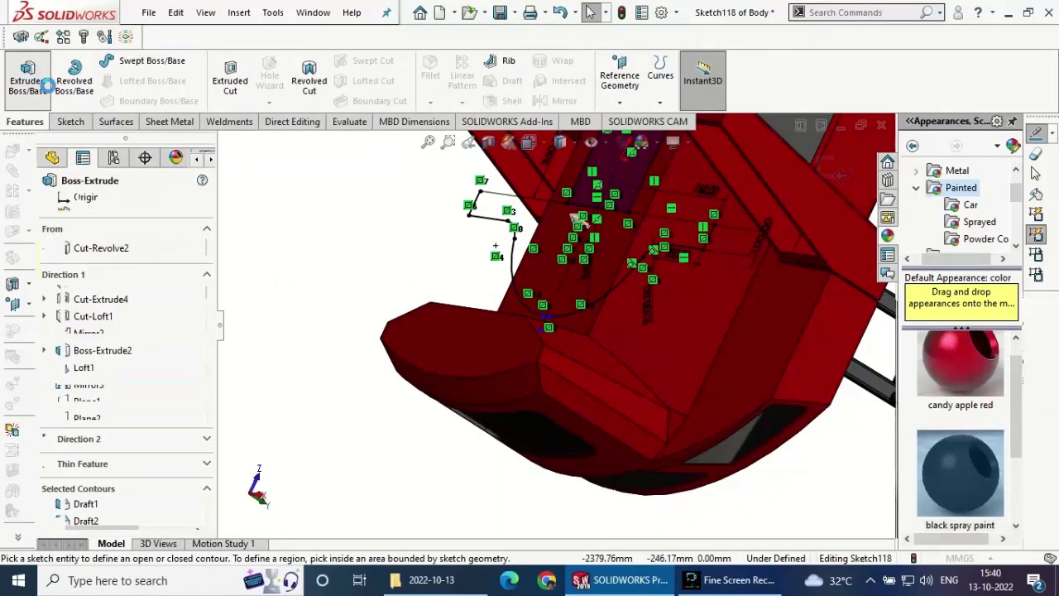
left_click(636, 192)
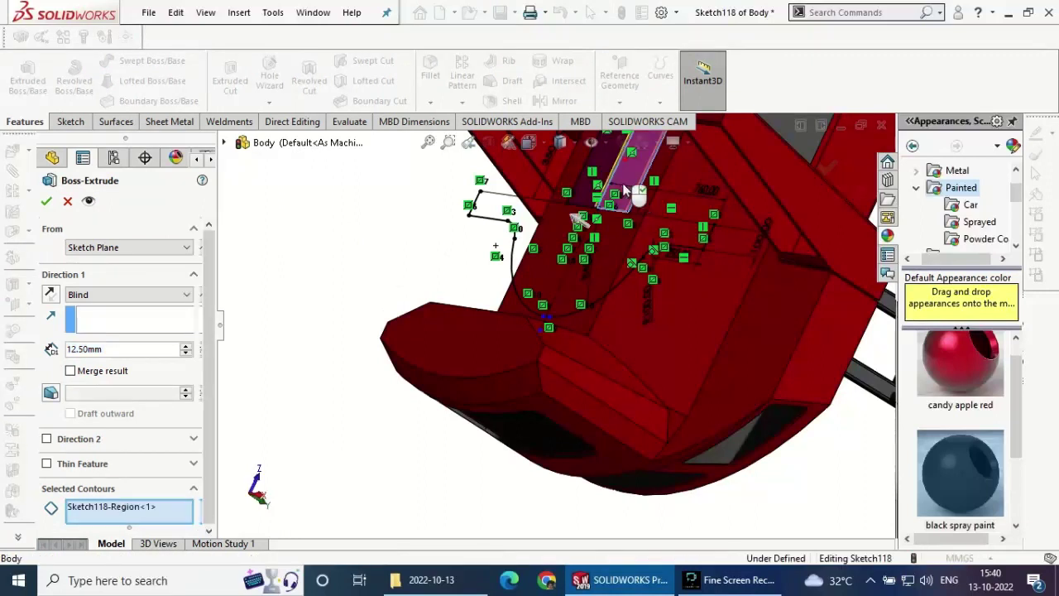
left_click(611, 169)
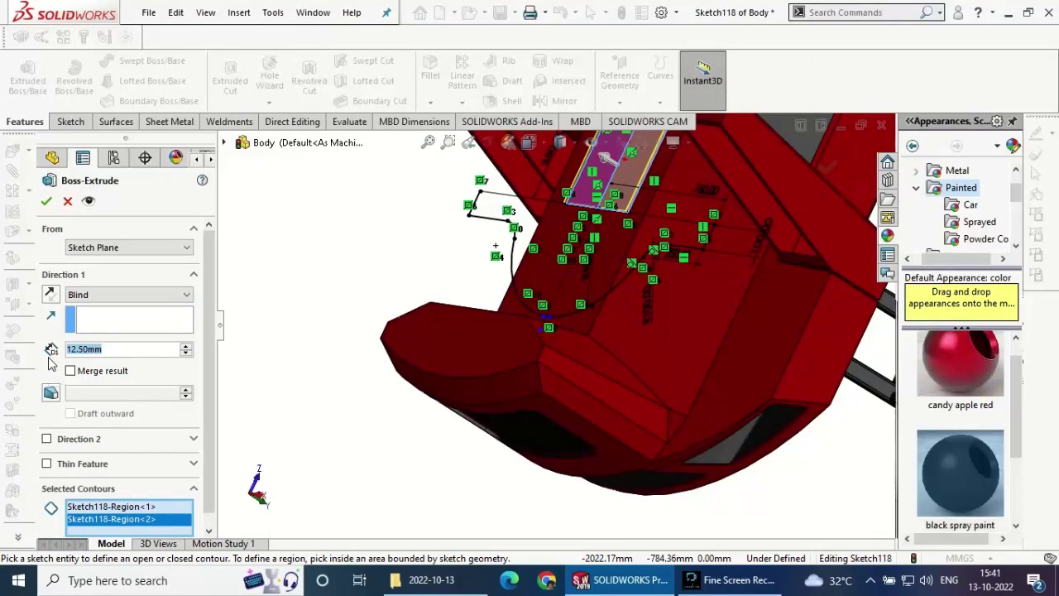
type("250")
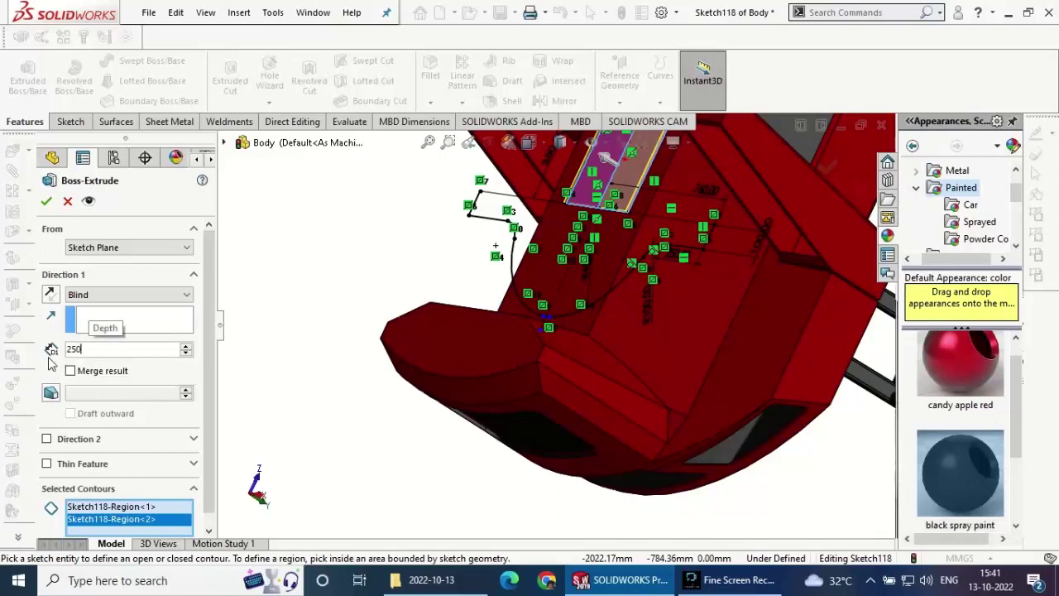
key("Return")
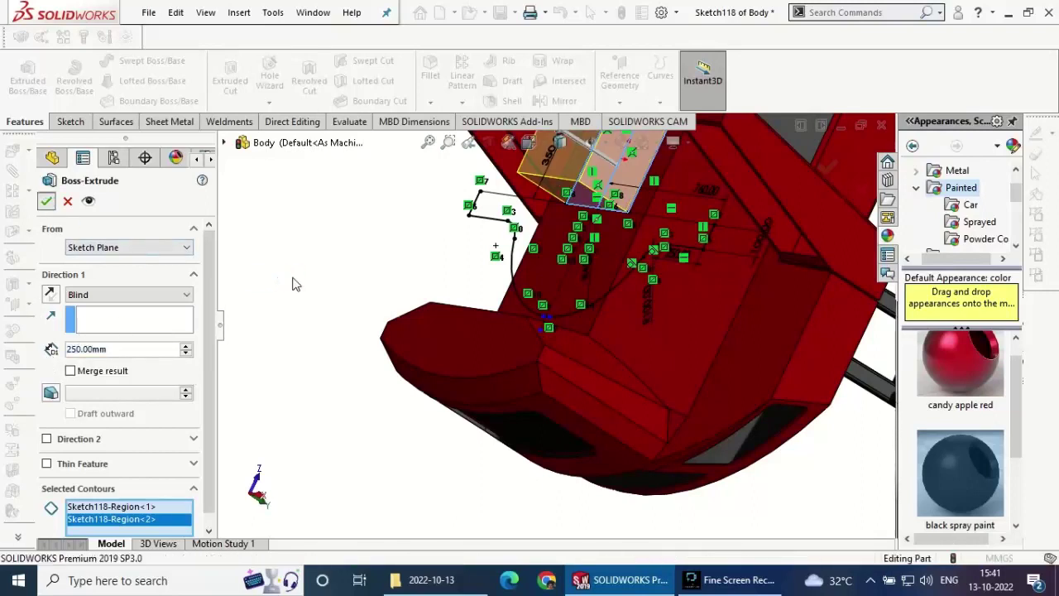
key("Return")
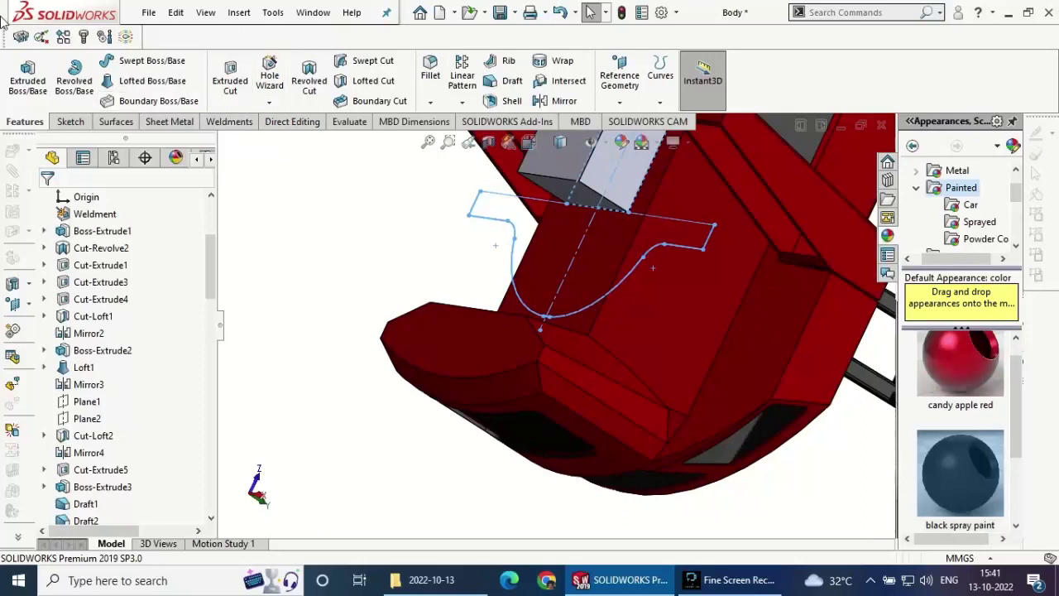
- Cancel the sketchless extrusion and select Sketch118 in the feature tree
left_click(27, 78)
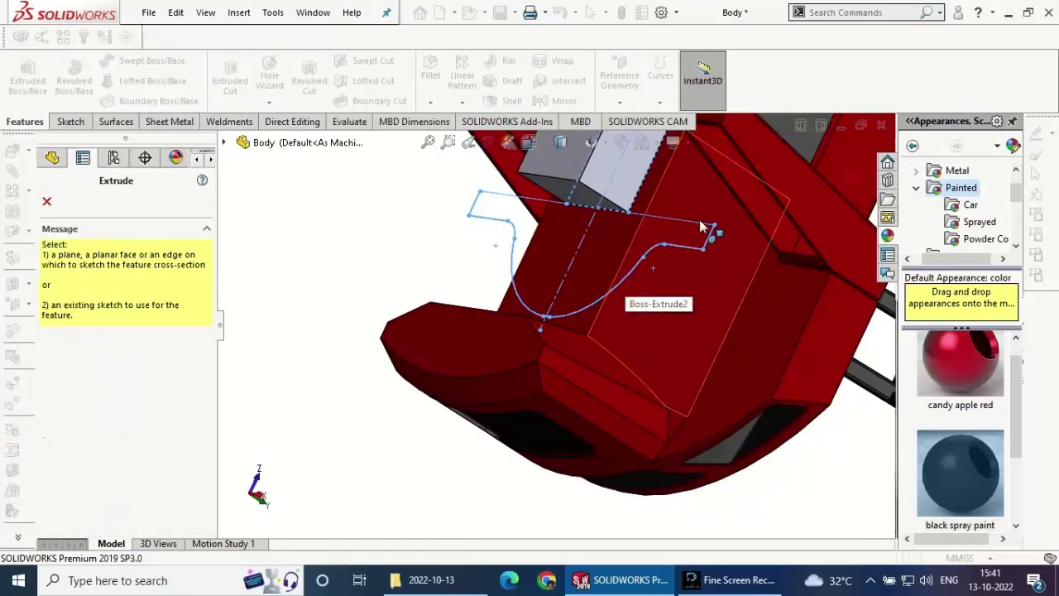
key("Escape")
scroll(75, 496, "down", 10)
scroll(74, 526, "down", 5)
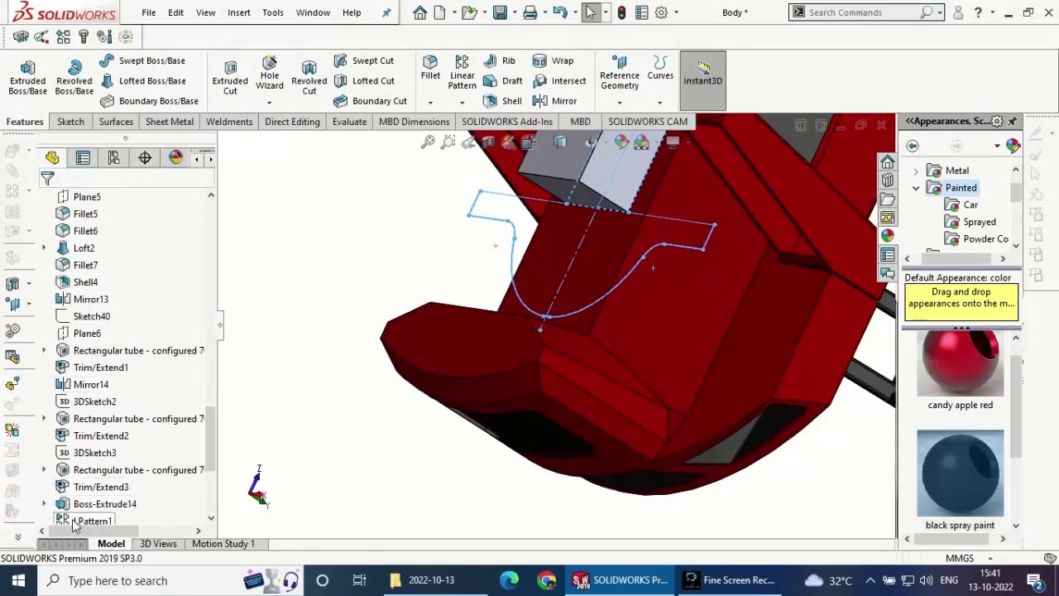
scroll(75, 496, "down", 5)
left_click(95, 505)
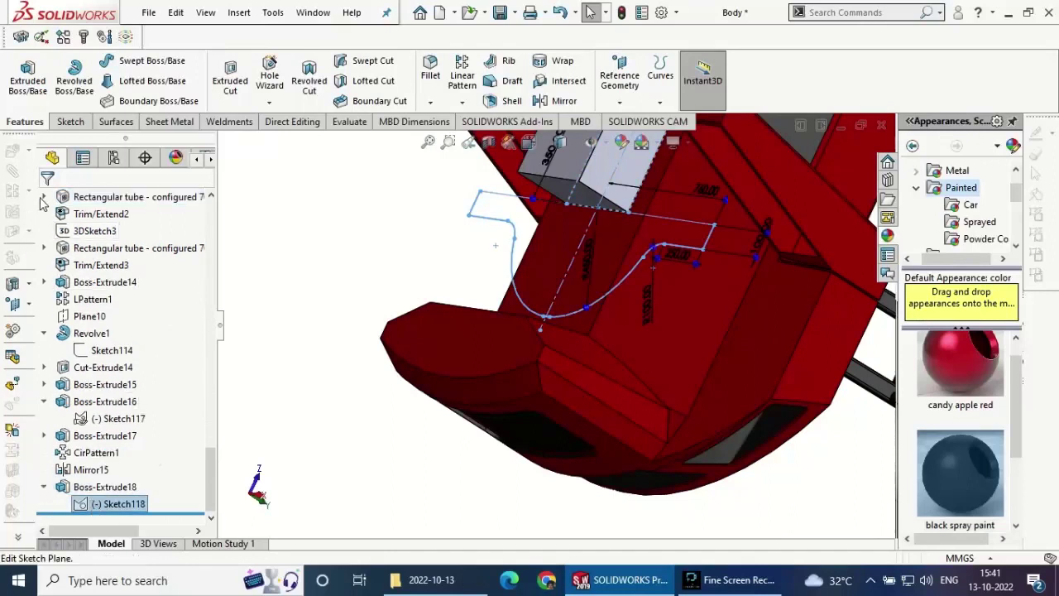
- Extrude three Sketch118 regions, including the curved saddle, blind 255 mm
left_click(44, 97)
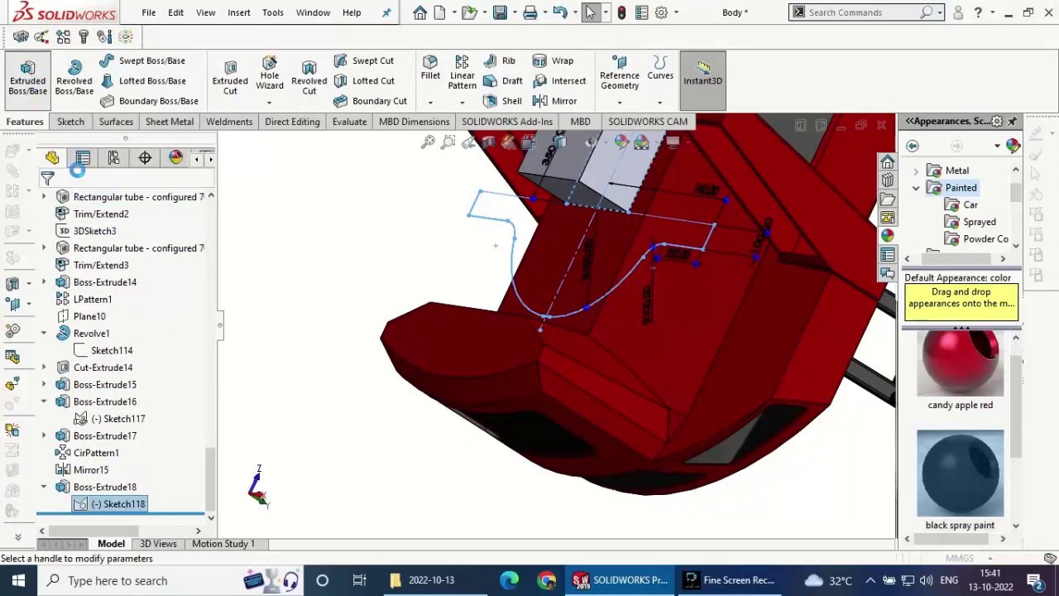
left_click(637, 245)
left_click(670, 250)
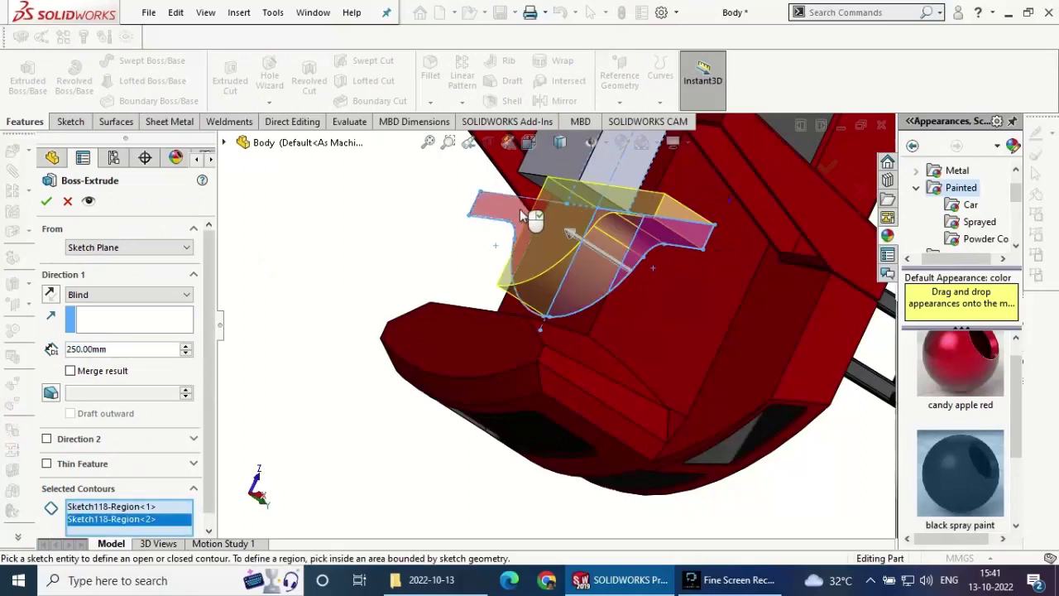
middle_click_drag(523, 217, 519, 271)
left_click(519, 272)
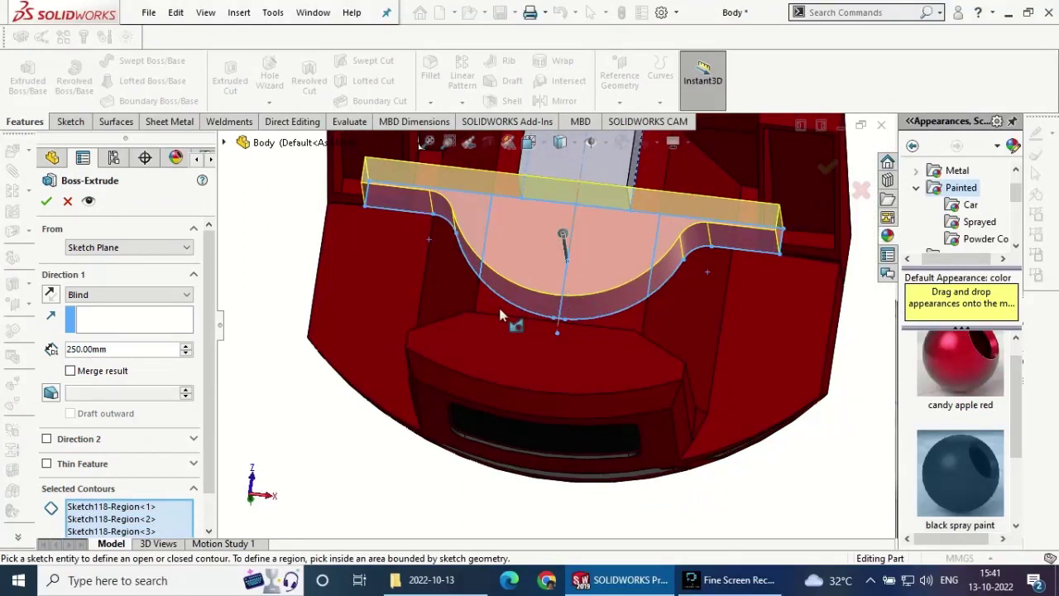
double_click(125, 348)
type("255")
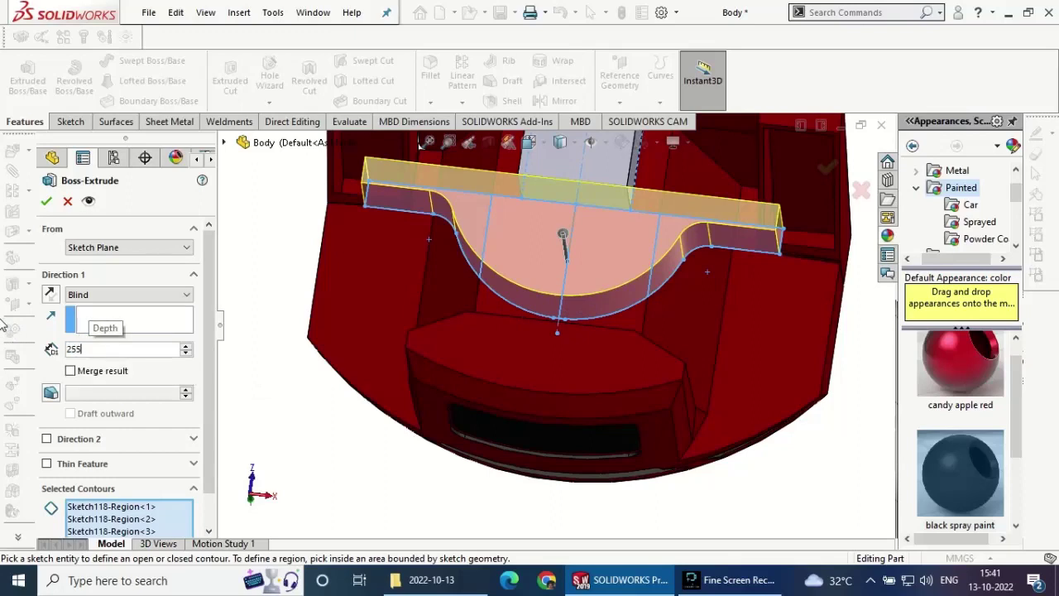
key("Return")
left_click(46, 201)
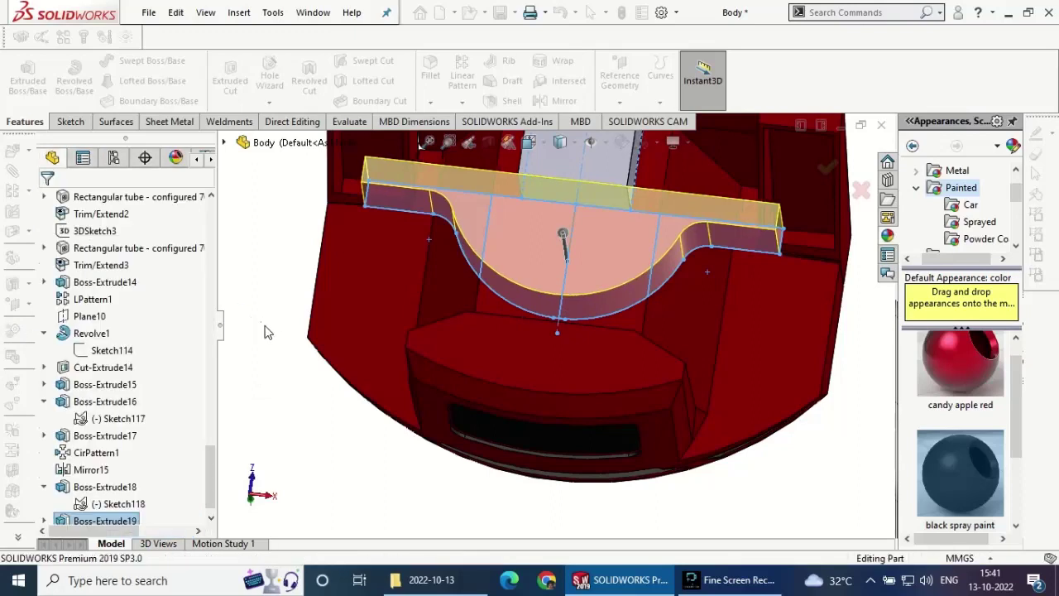
middle_click_drag(310, 352, 262, 341)
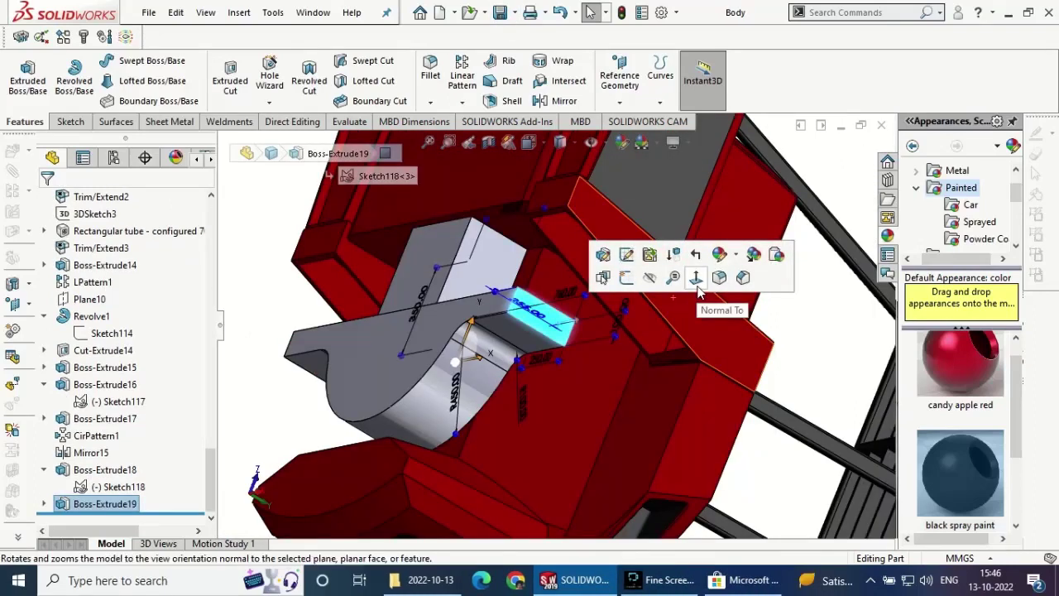
- Start a sketch on the light-grey bracket face and draw a corner rectangle across it
left_click(702, 232)
scroll(669, 447, "down", 3)
scroll(662, 446, "down", 3)
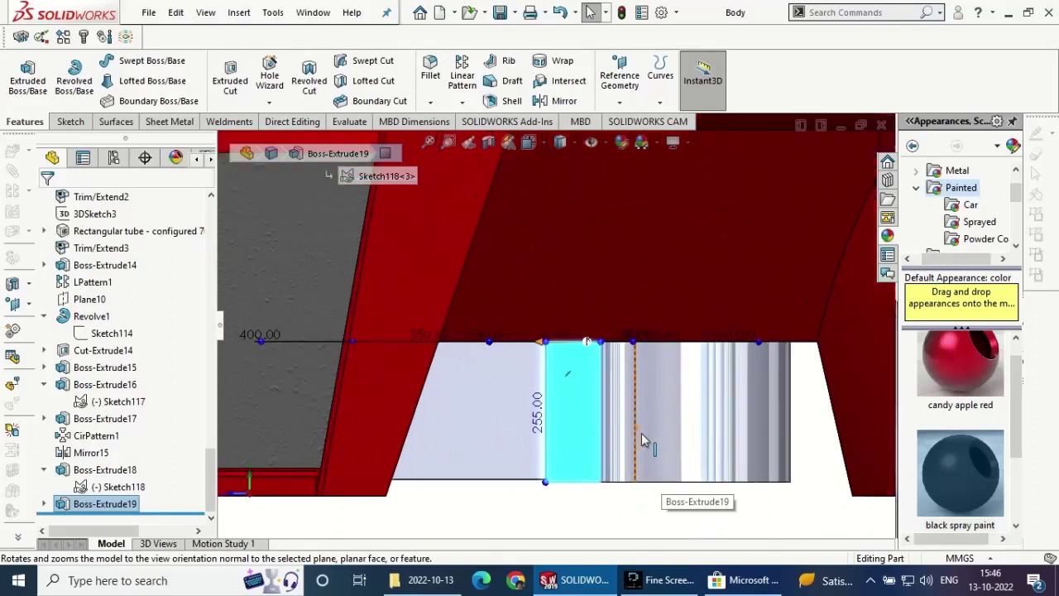
scroll(654, 447, "down", 2)
left_click(71, 122)
left_click(22, 74)
left_click(101, 80)
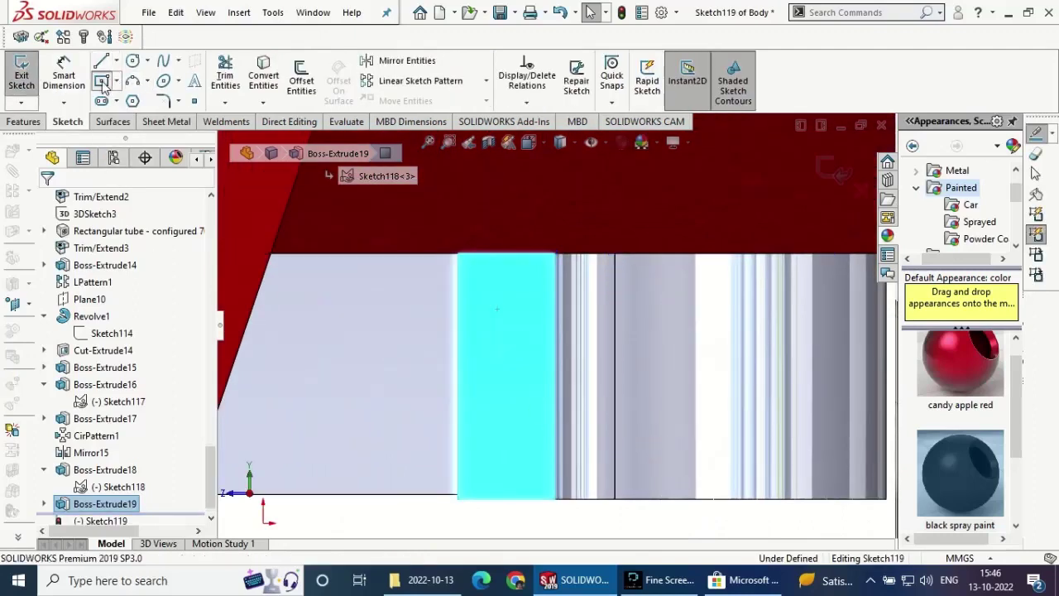
left_click(51, 258)
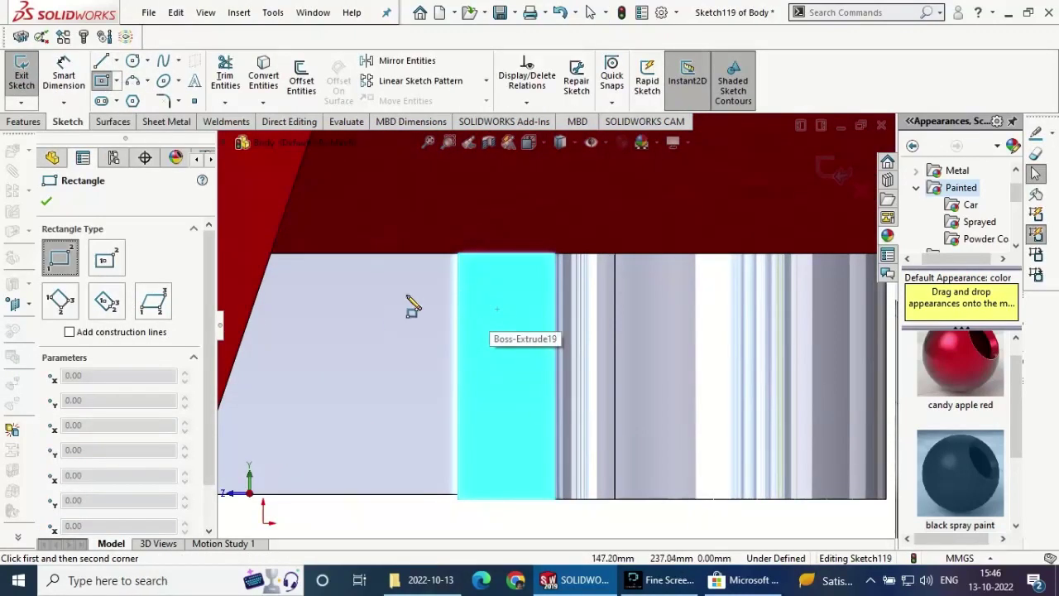
left_click(503, 286)
left_click(768, 435)
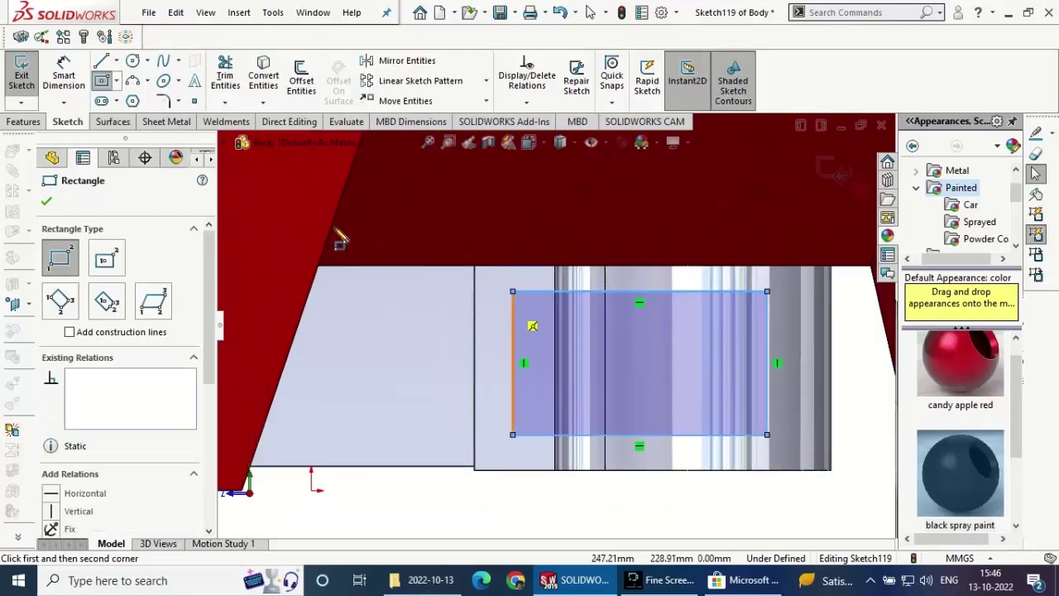
key("Escape")
key("Escape")
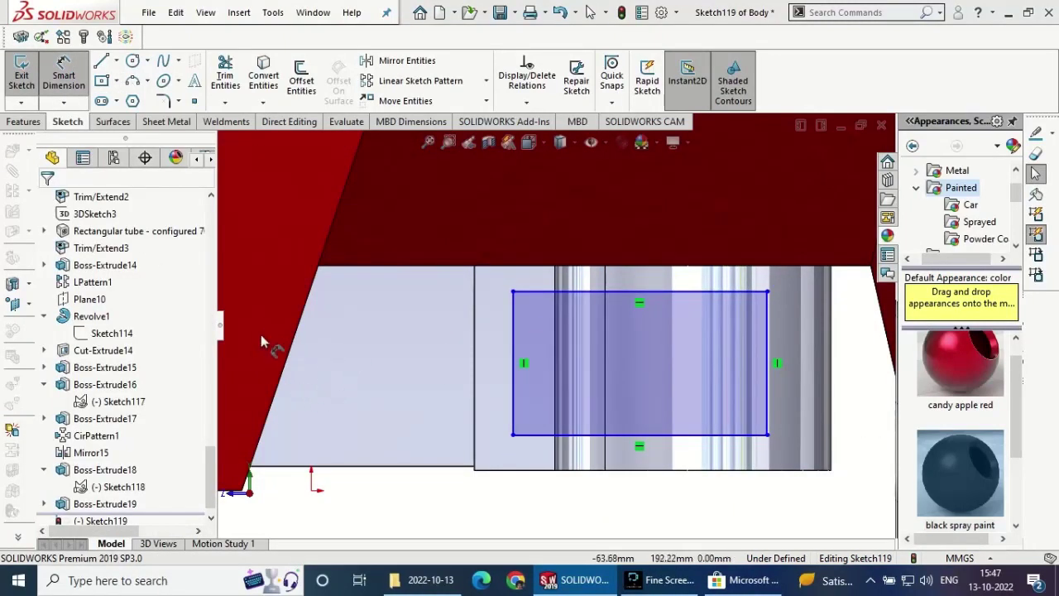
- Dimension the rectangle's top and left offsets from the face edges to 25 mm
left_click(534, 291)
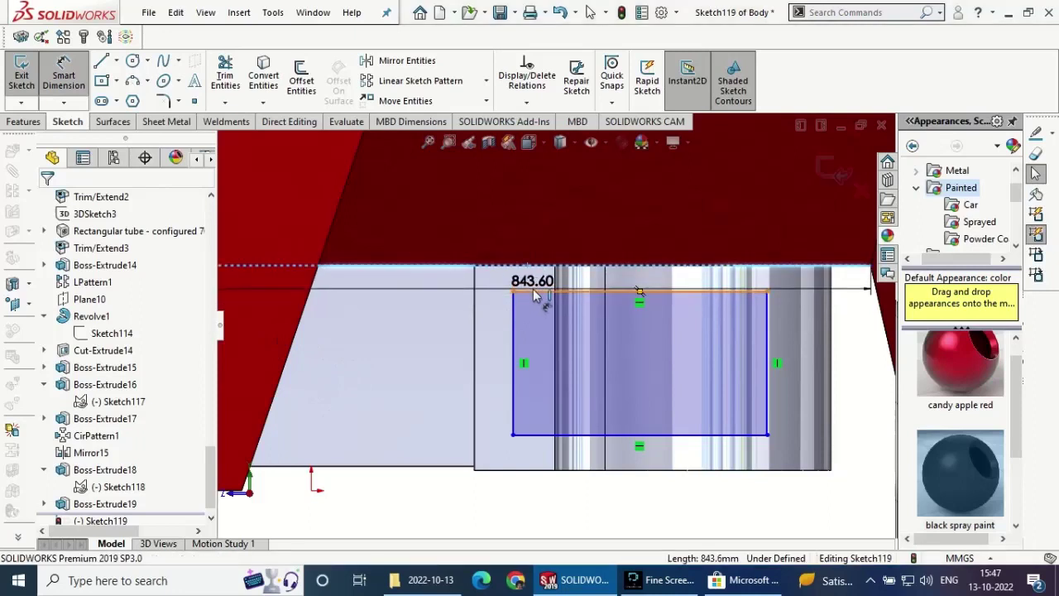
left_click(487, 266)
left_click(425, 283)
type("25")
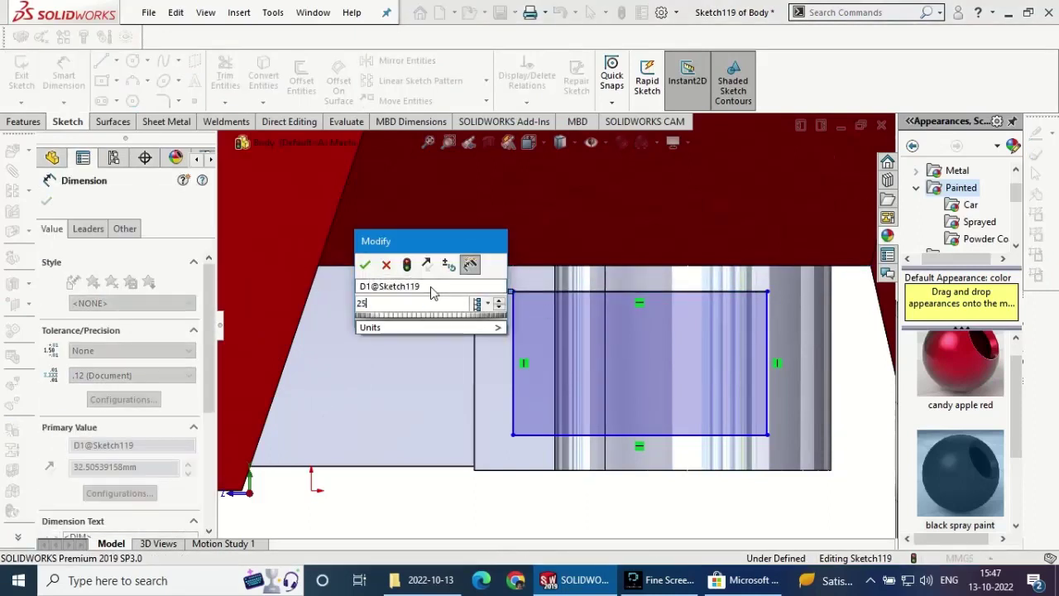
key("Return")
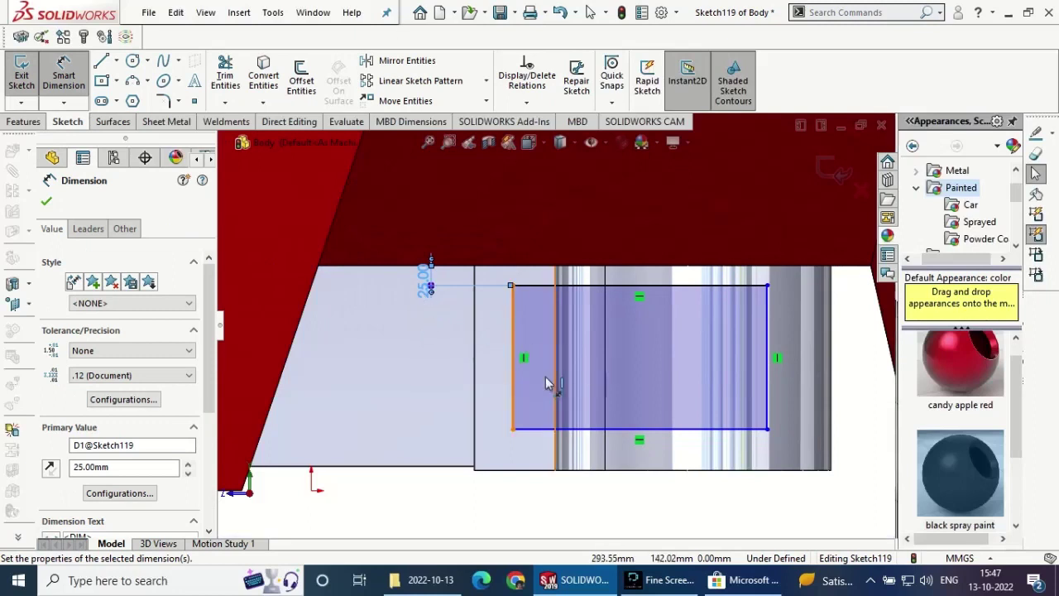
left_click(476, 381)
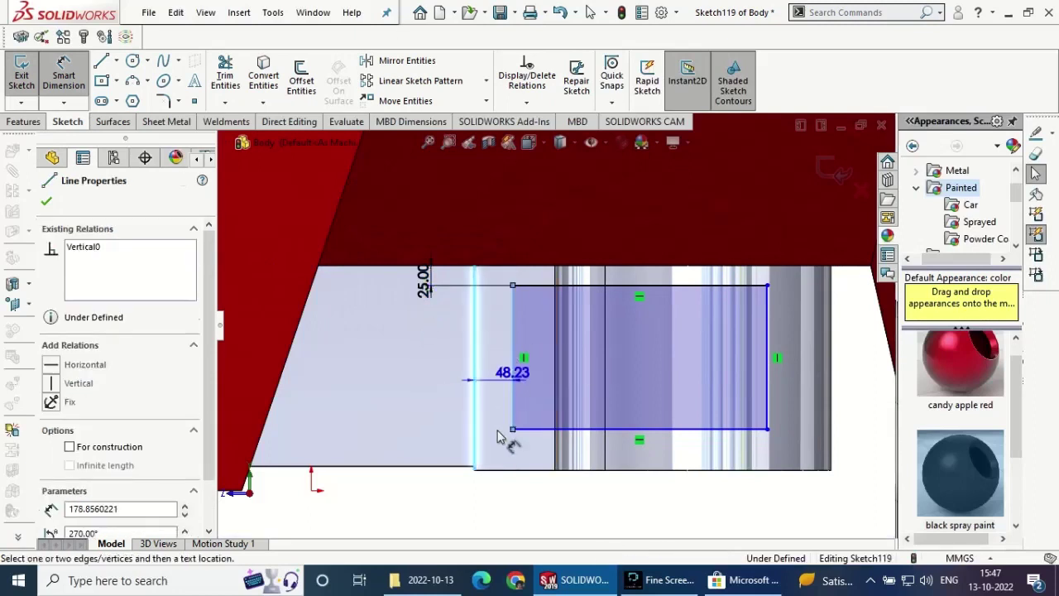
left_click(488, 494)
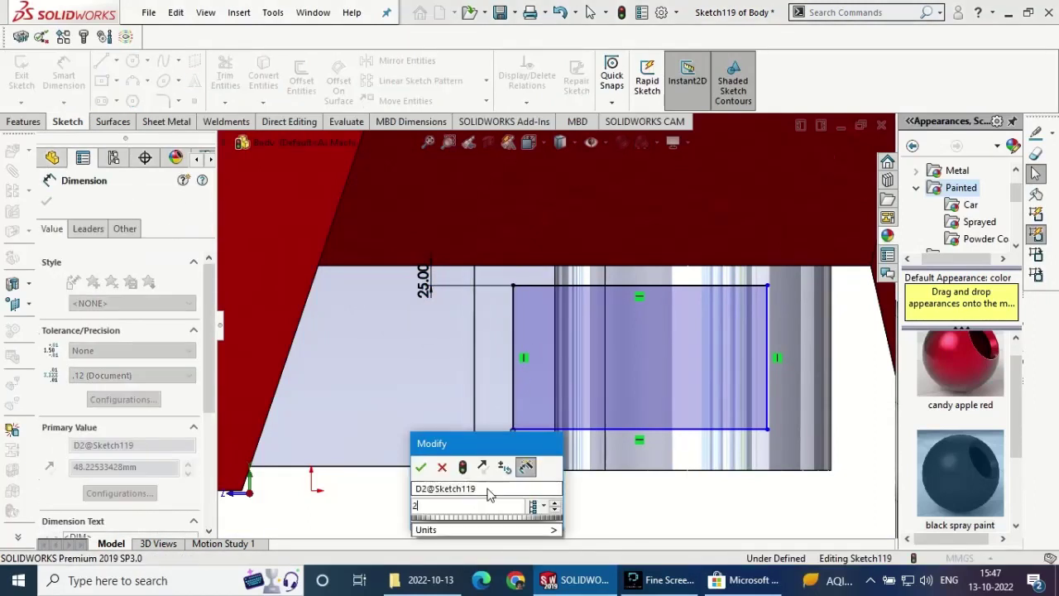
type("25")
left_click(420, 468)
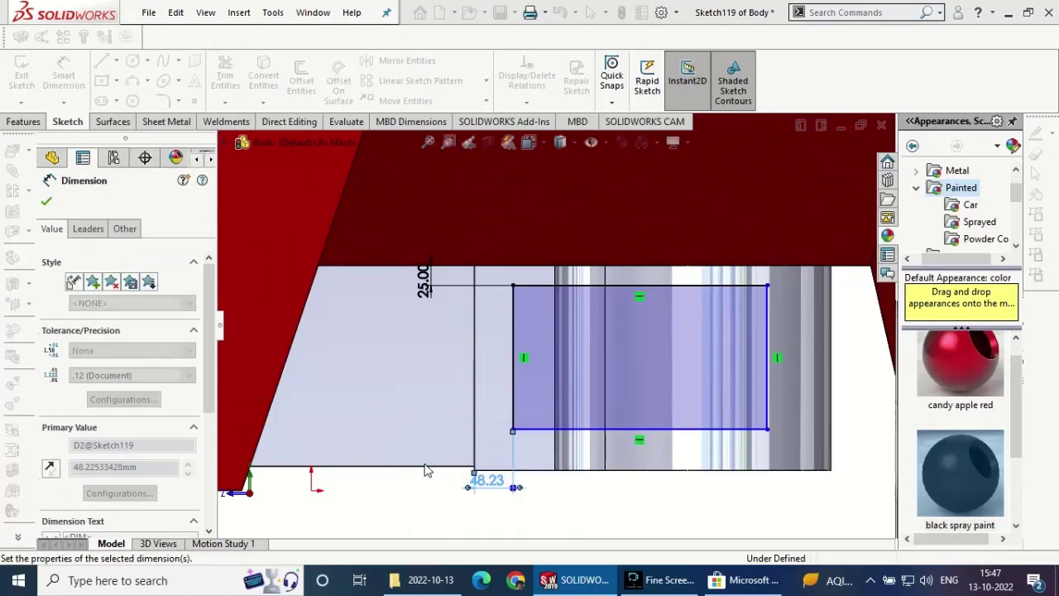
- Discard a stray length dimension and add a 25 mm bottom offset
left_click(697, 429)
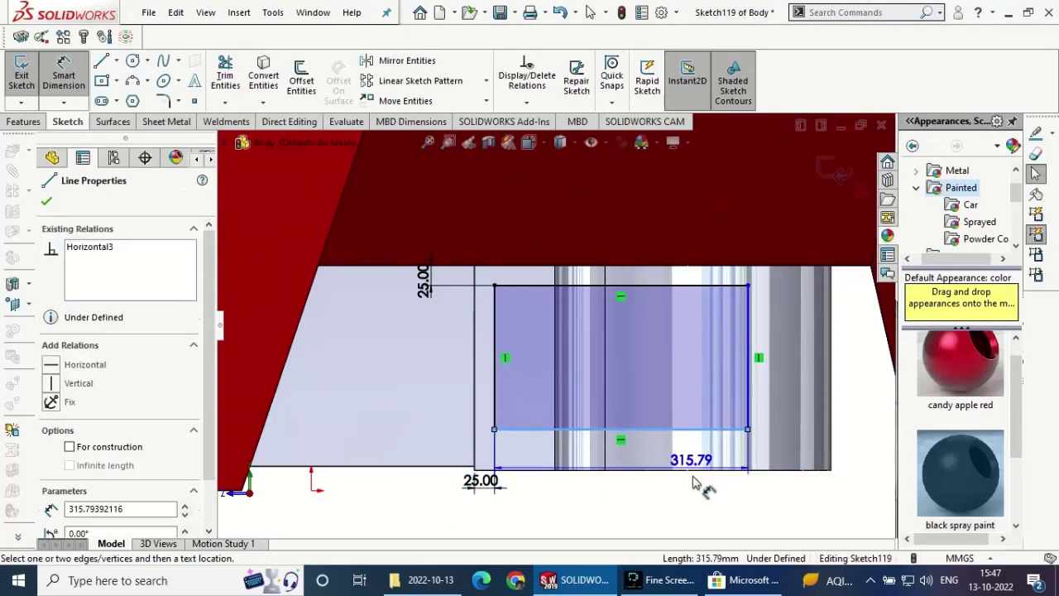
left_click(699, 487)
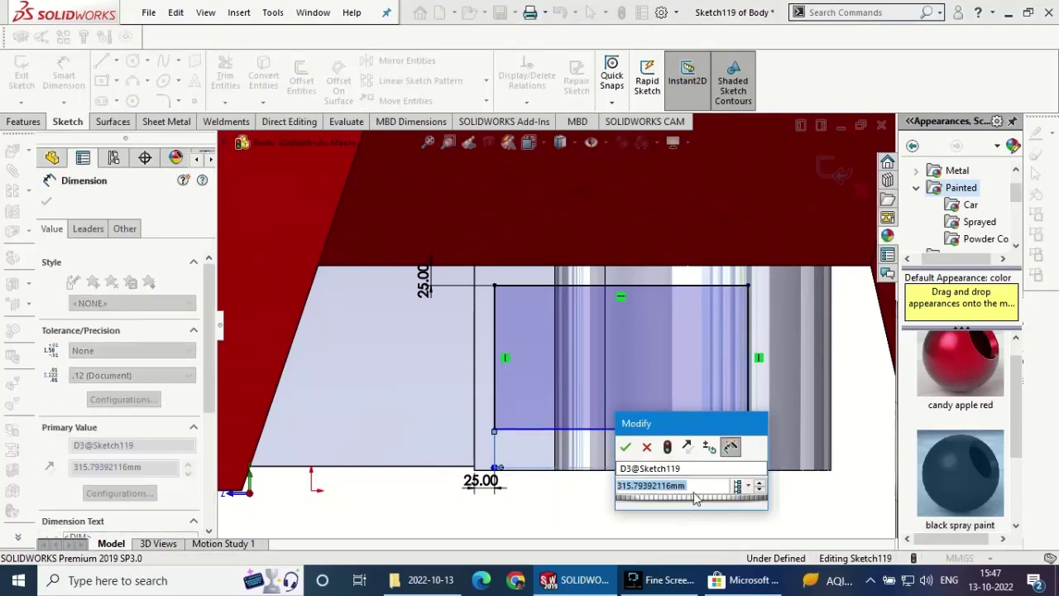
left_click(647, 446)
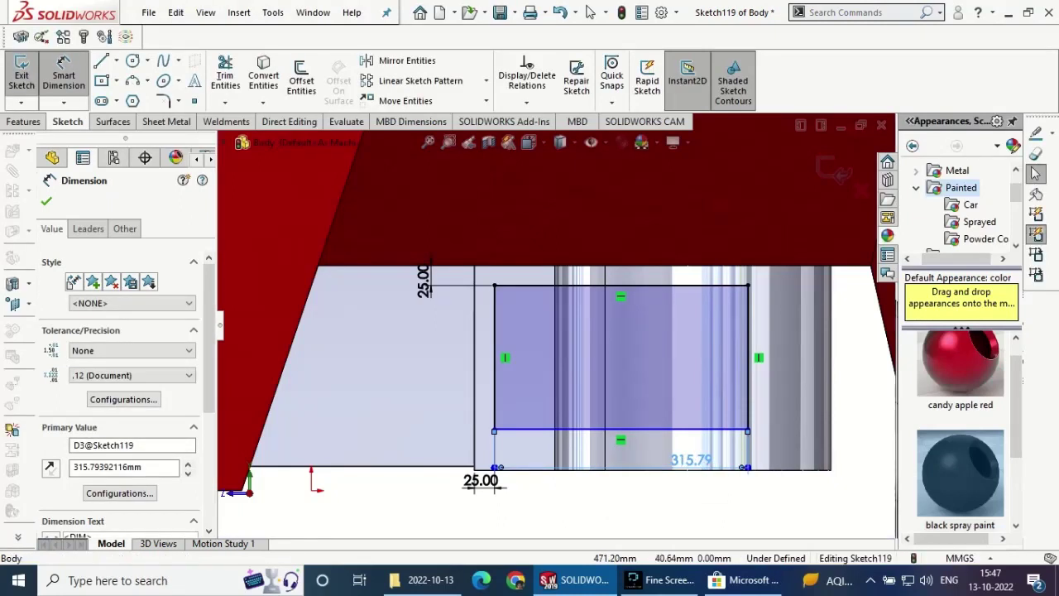
key("Escape")
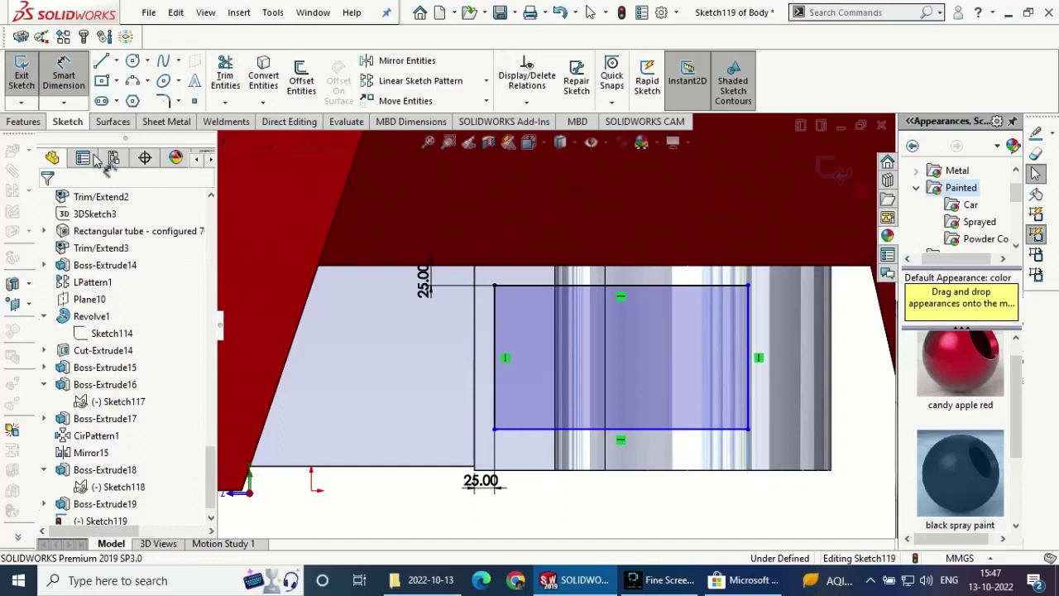
left_click(636, 432)
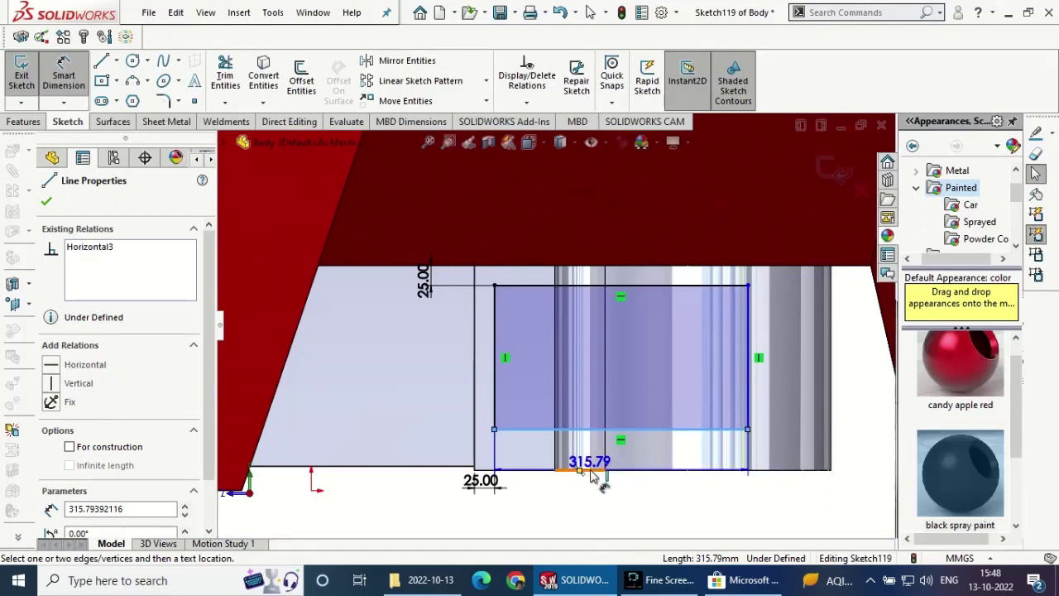
left_click(591, 474)
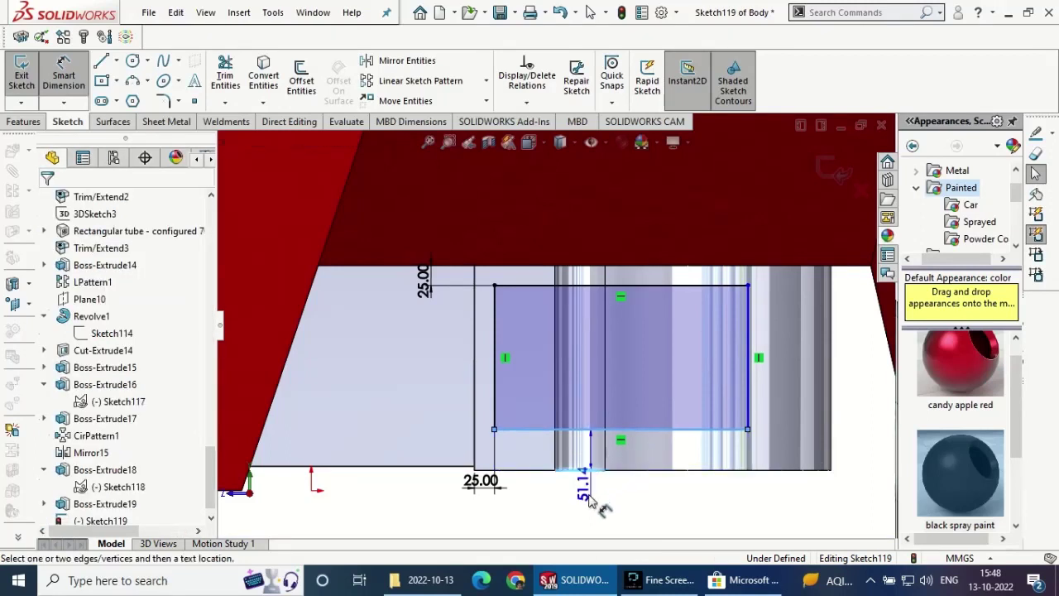
left_click(589, 496)
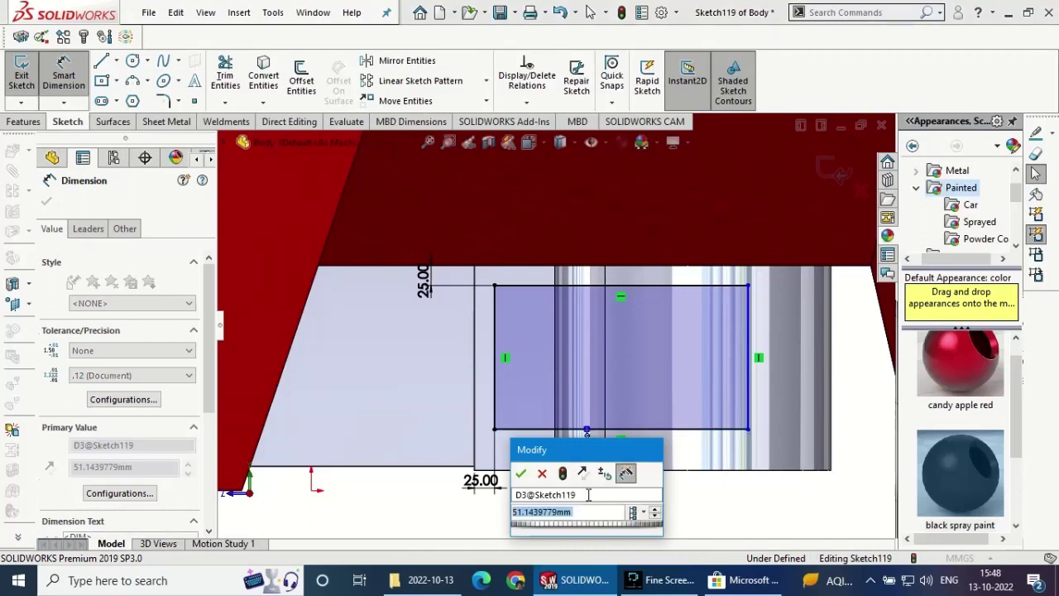
type("25")
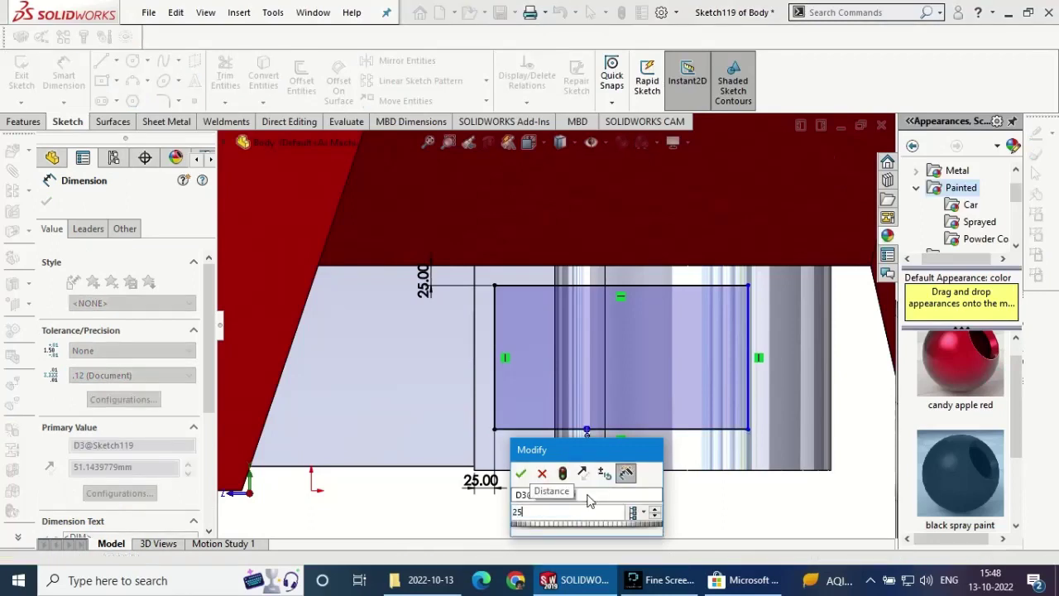
key("Return")
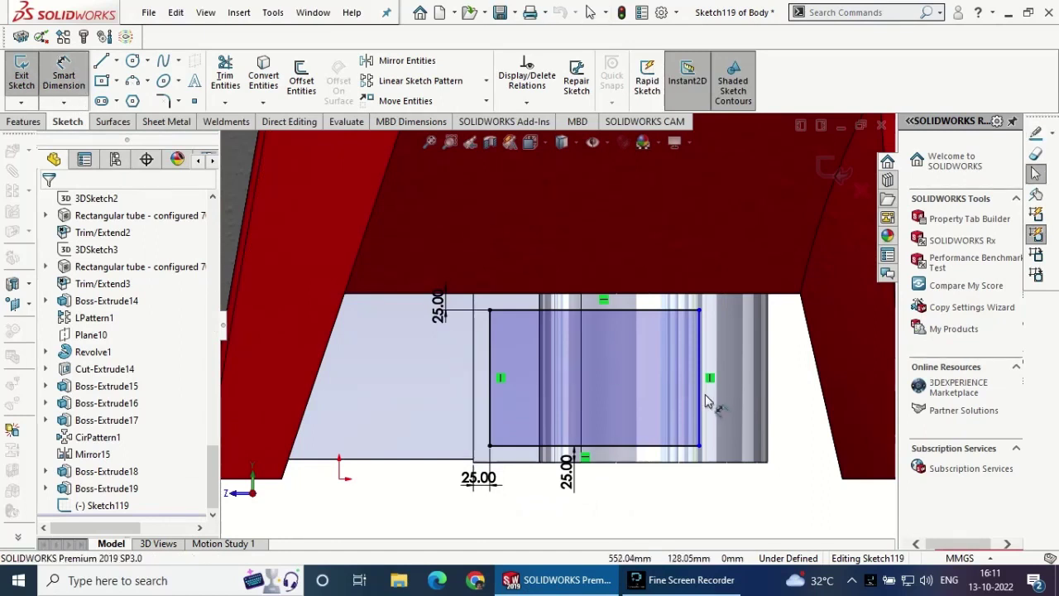
- Set the rectangle's right offset to 25 mm, fully defining the sketch
left_click(709, 405)
left_click(770, 424)
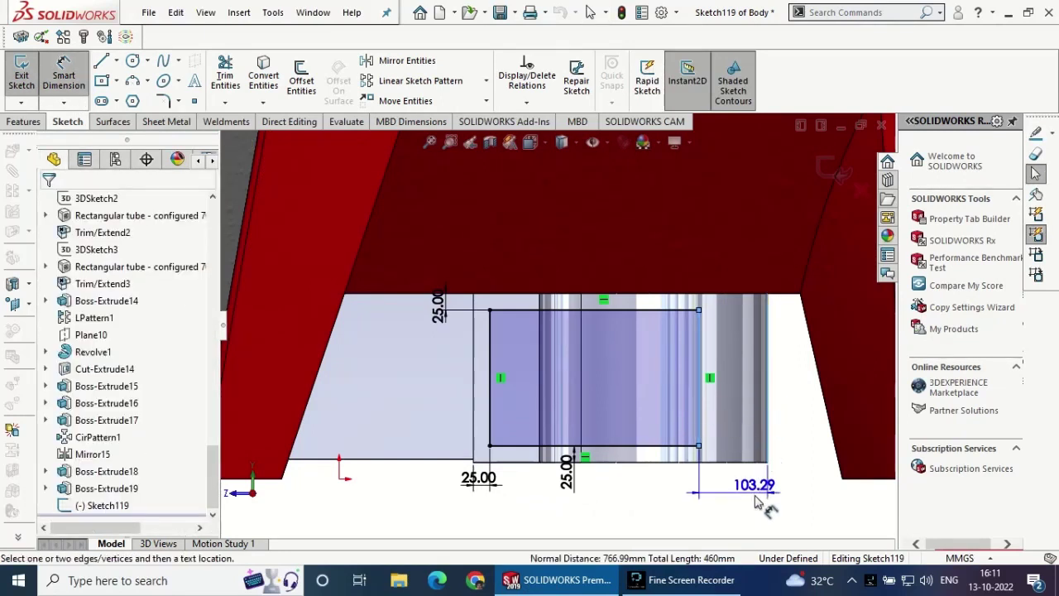
left_click(756, 502)
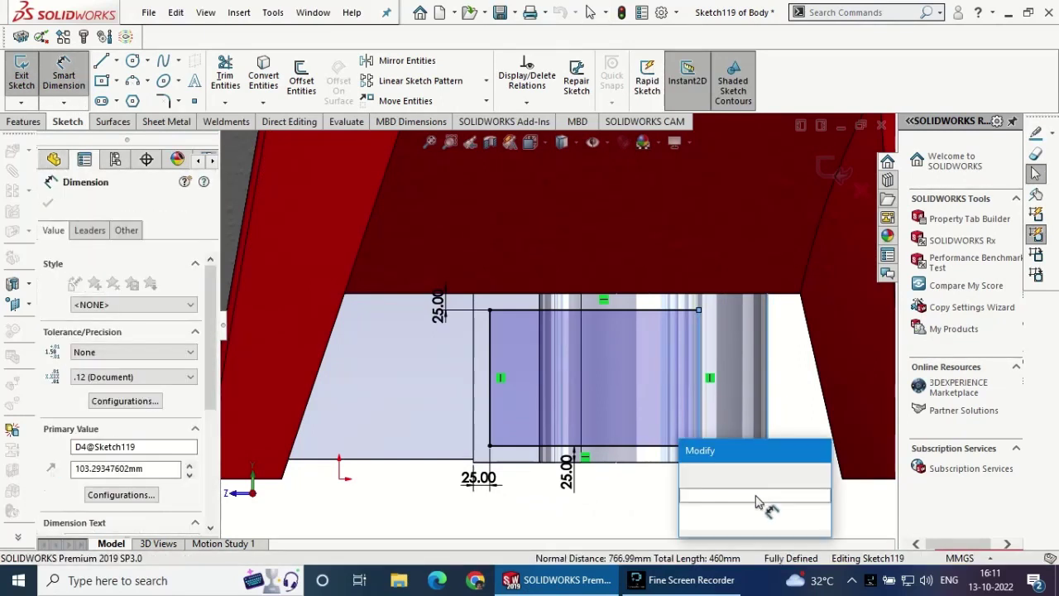
type("25")
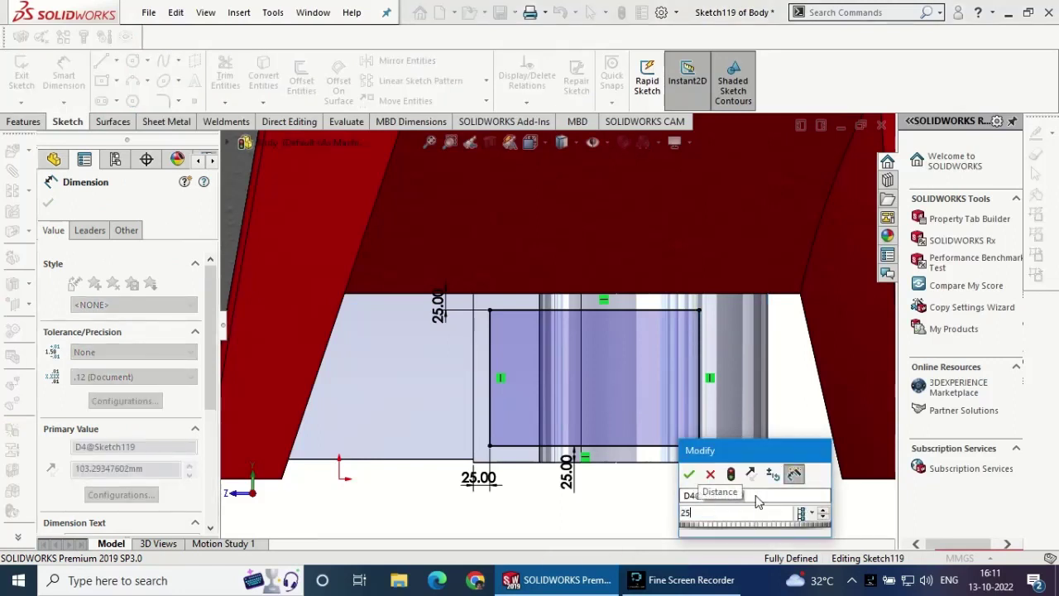
key("Return")
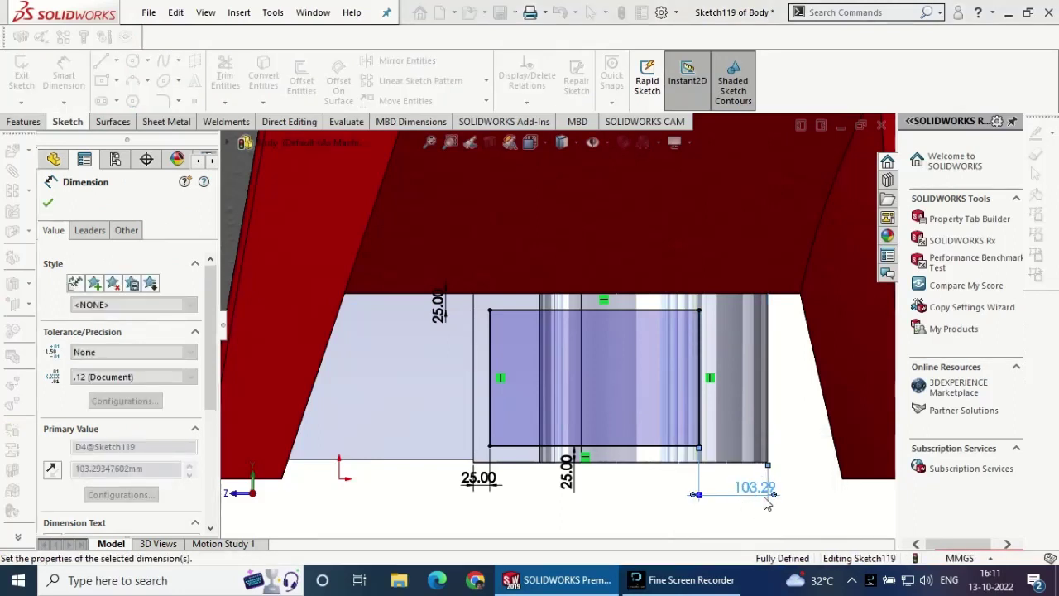
left_click(558, 518)
- Extrude-cut the rectangle blind 540 mm into the bracket
scroll(447, 471, "up", 2)
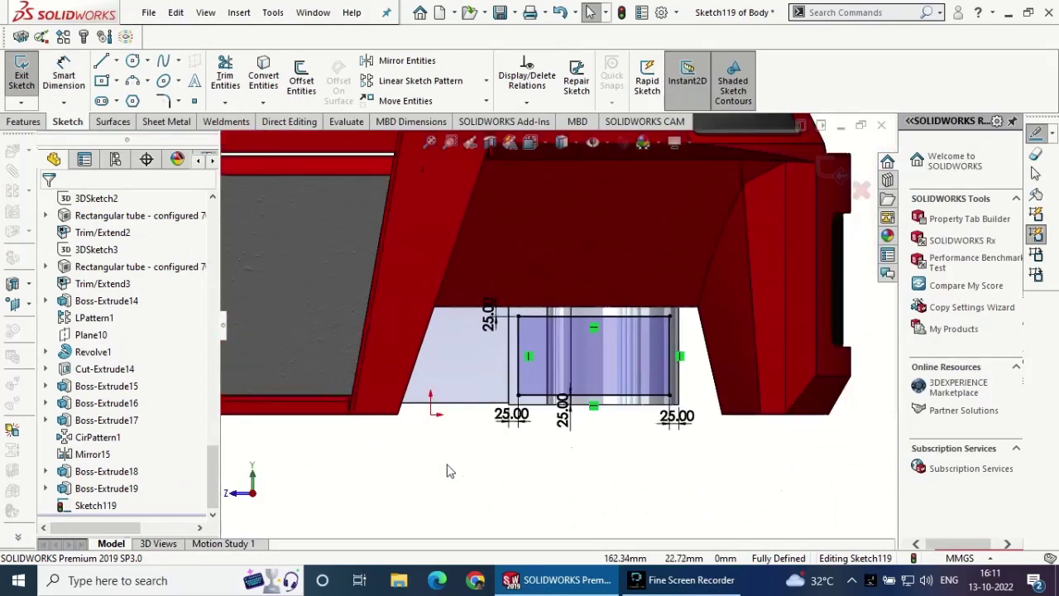
middle_click_drag(446, 471, 424, 460)
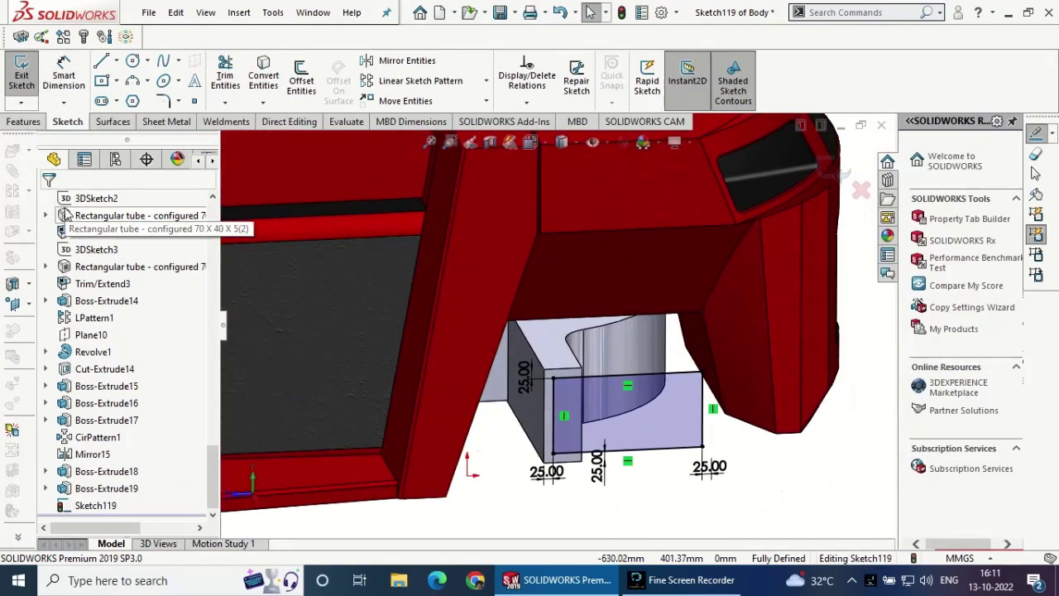
left_click(37, 122)
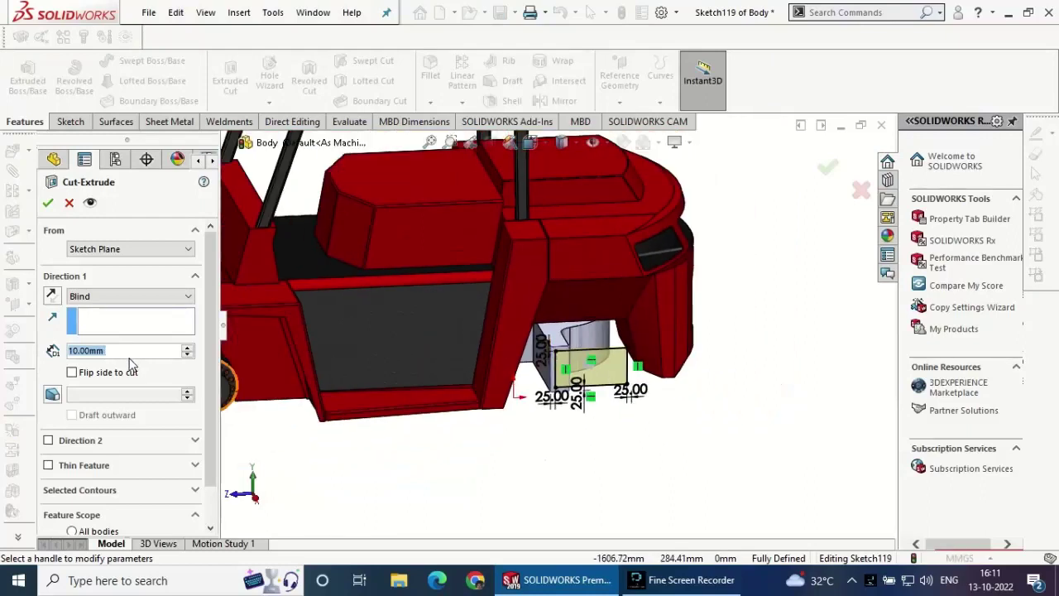
type("540")
key("Return")
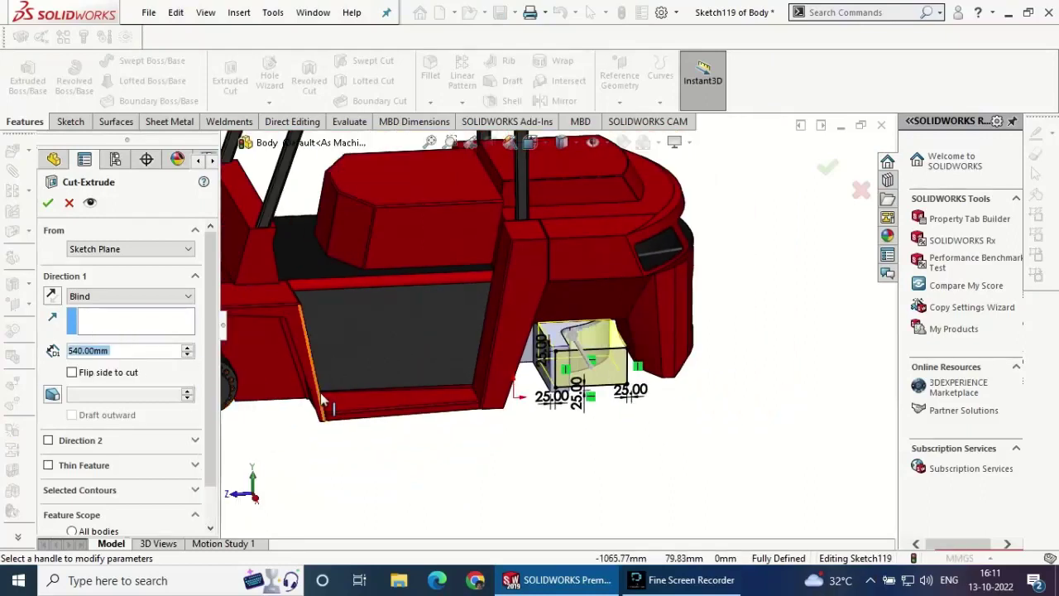
left_click(48, 202)
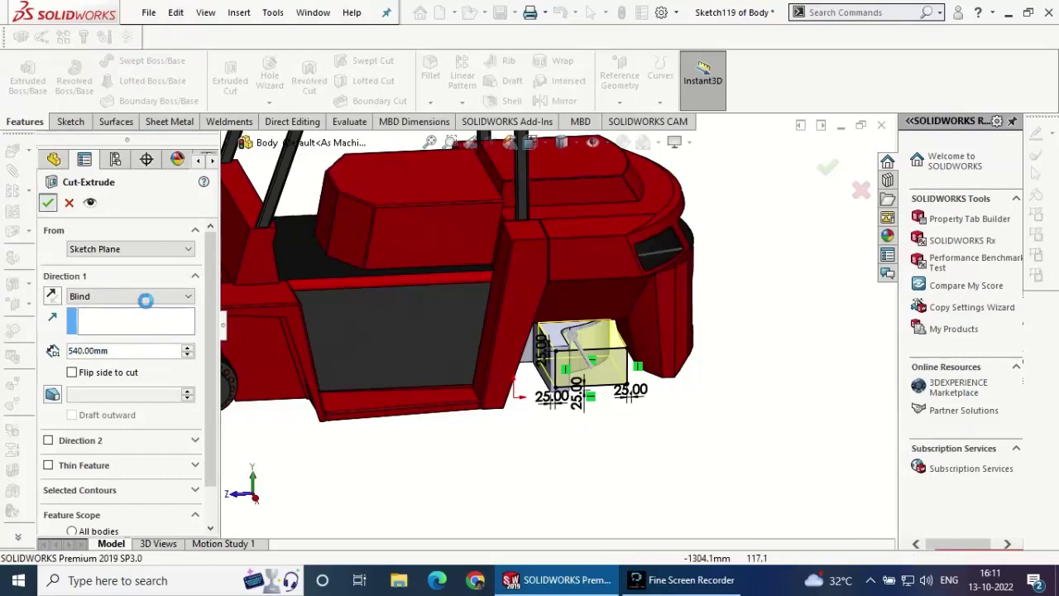
left_click(588, 426)
- Mirror Cut-Extrude15 across the Right Plane
middle_click_drag(588, 425, 423, 346)
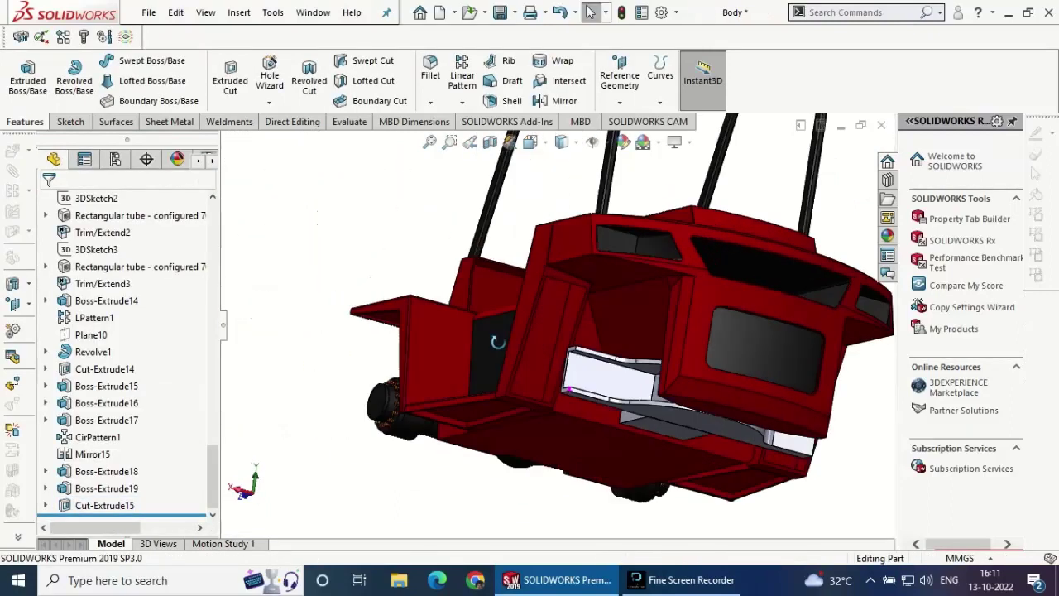
left_click(536, 99)
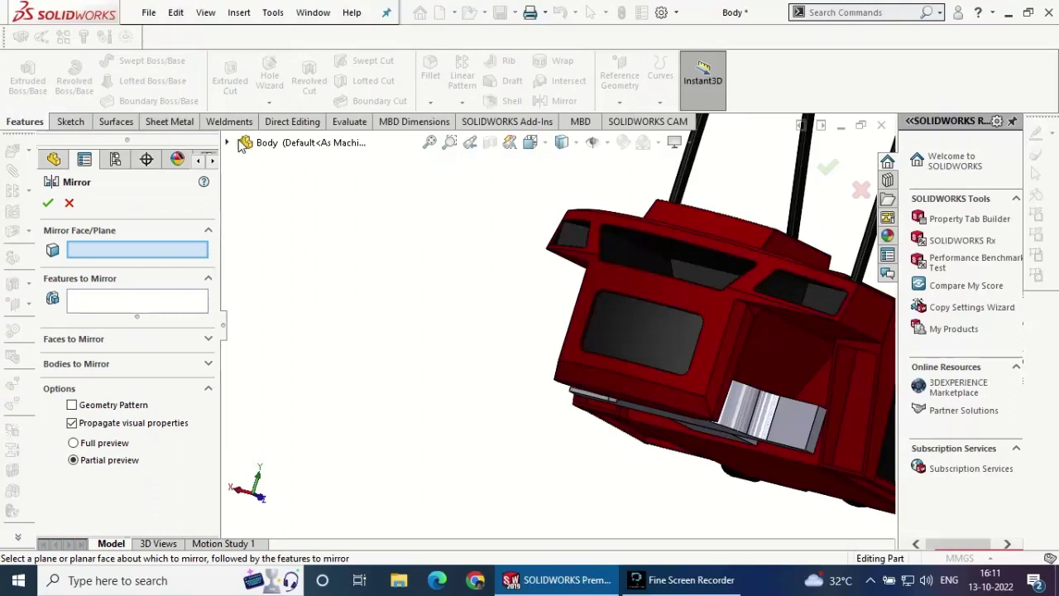
left_click(240, 142)
left_click(311, 295)
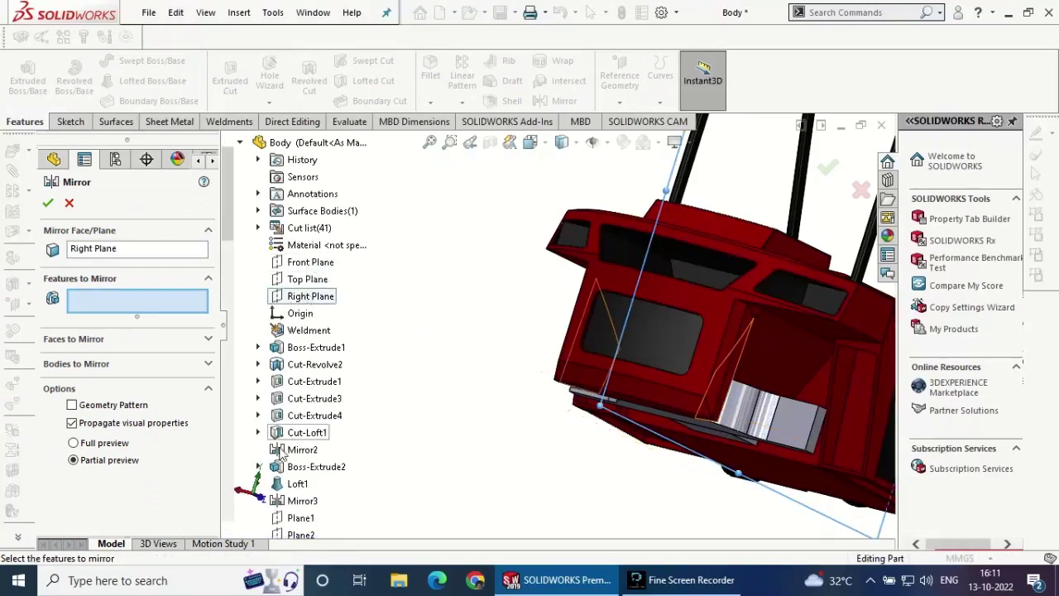
scroll(322, 501, "down", 5)
scroll(323, 496, "down", 5)
scroll(323, 493, "down", 3)
left_click(327, 518)
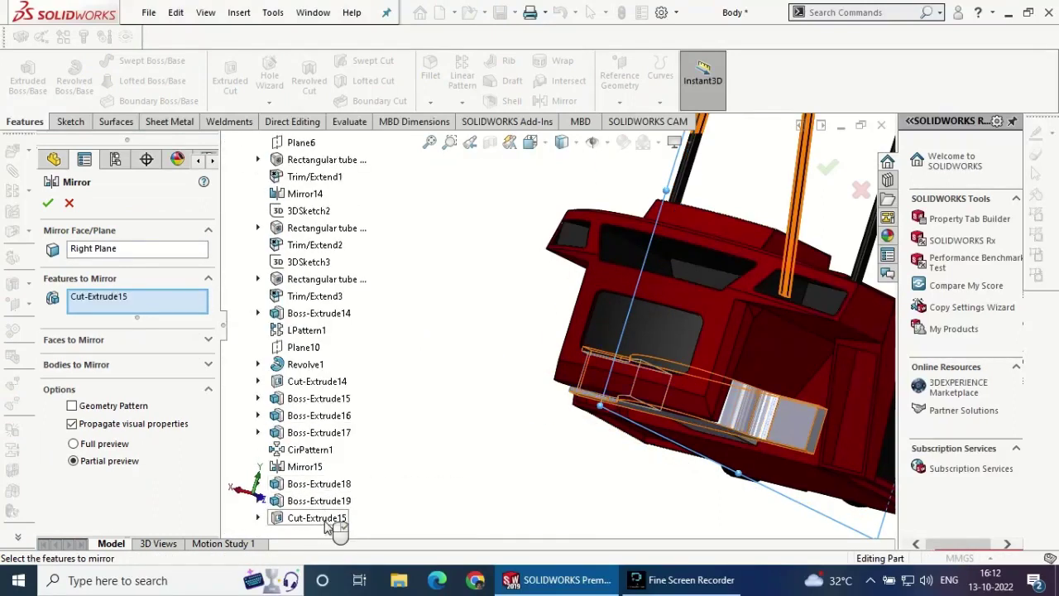
left_click(48, 203)
- Rotate to the underside bracket and select its flat face
middle_click_drag(463, 320, 513, 356)
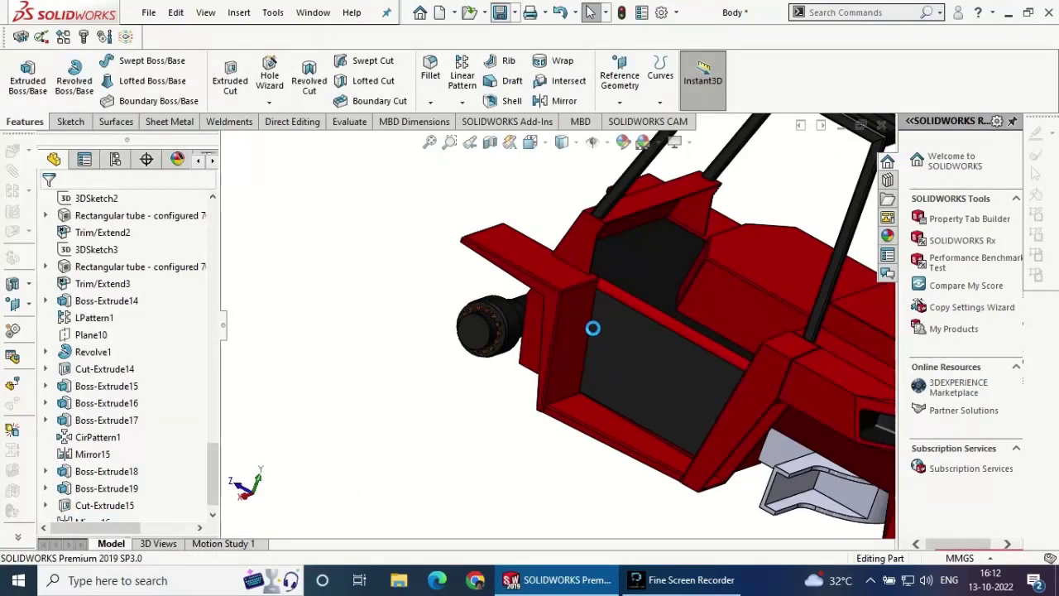
middle_click_drag(592, 329, 613, 339)
left_click(790, 471)
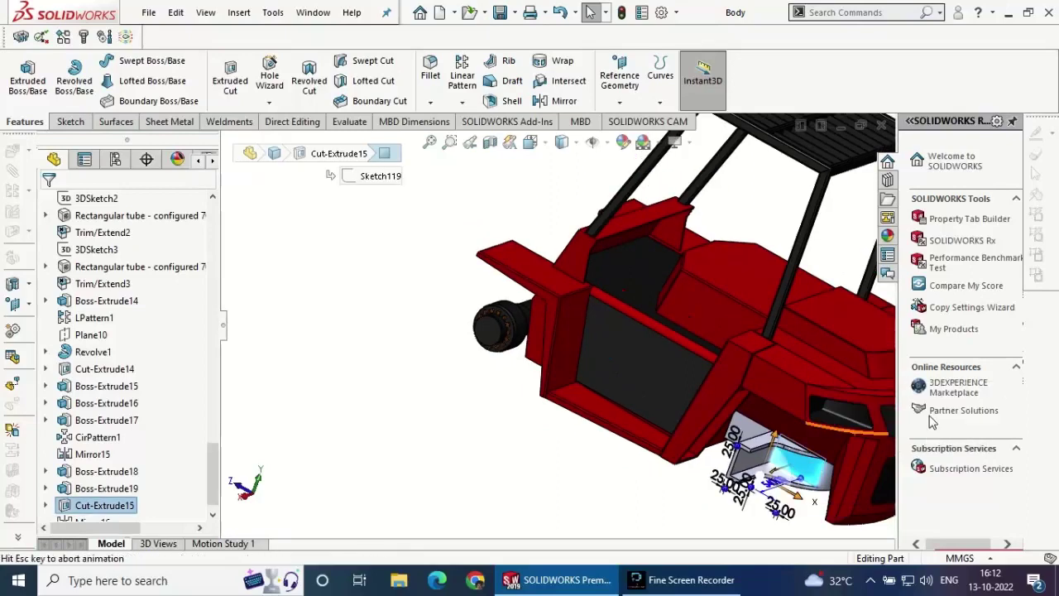
- Sketch a circle on the bracket face, viewed normal to it
left_click(70, 121)
left_click(22, 75)
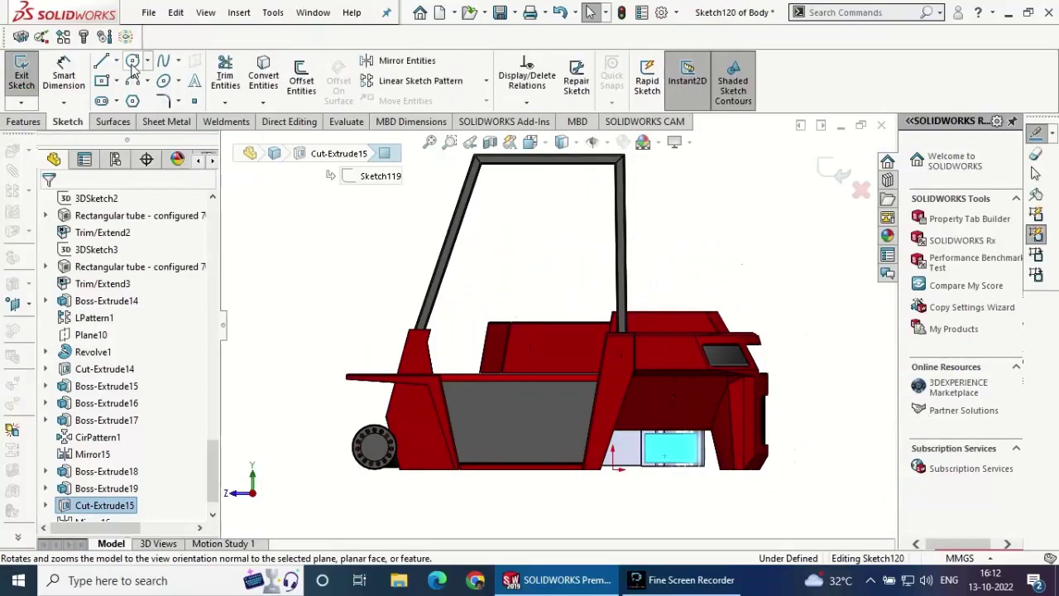
left_click(133, 60)
scroll(677, 463, "down", 2)
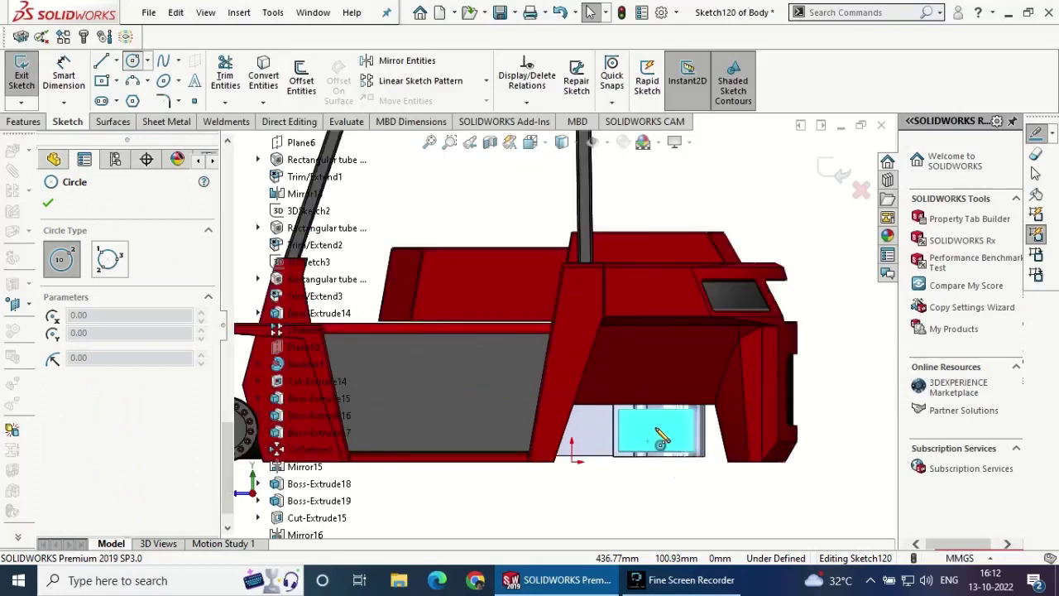
scroll(654, 430, "down", 3)
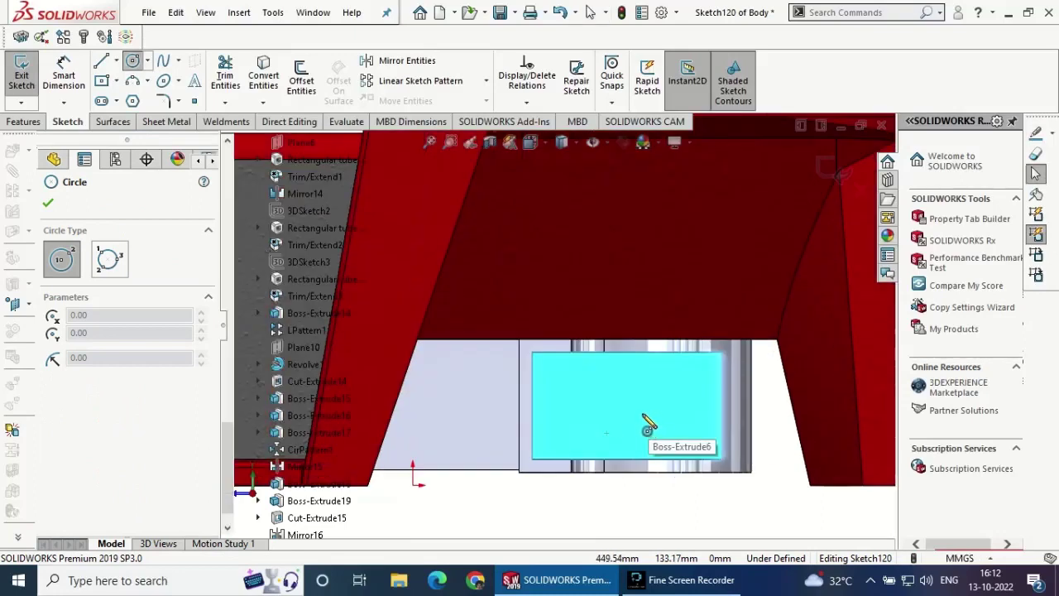
left_click(585, 396)
left_click(602, 397)
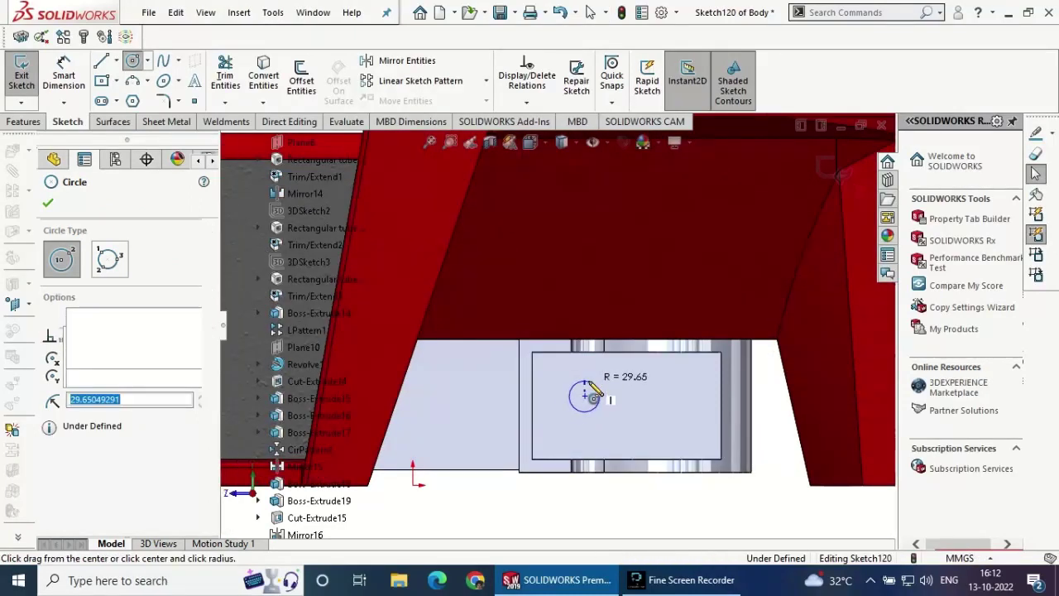
- Dimension the circle's diameter and extrude-cut it blind 1161 mm through the bracket
left_click(64, 74)
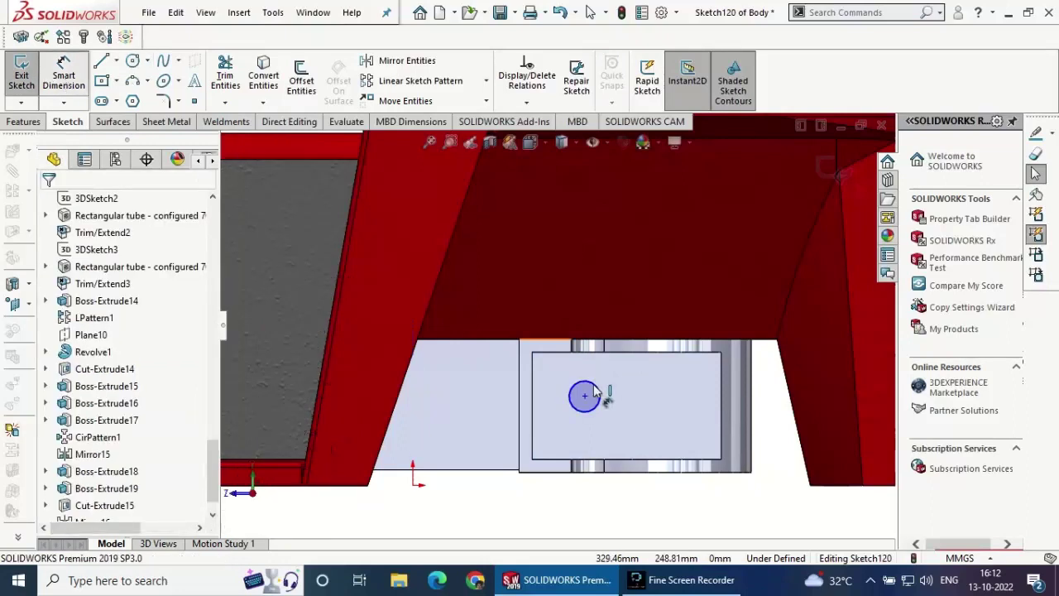
left_click(595, 394)
left_click(637, 377)
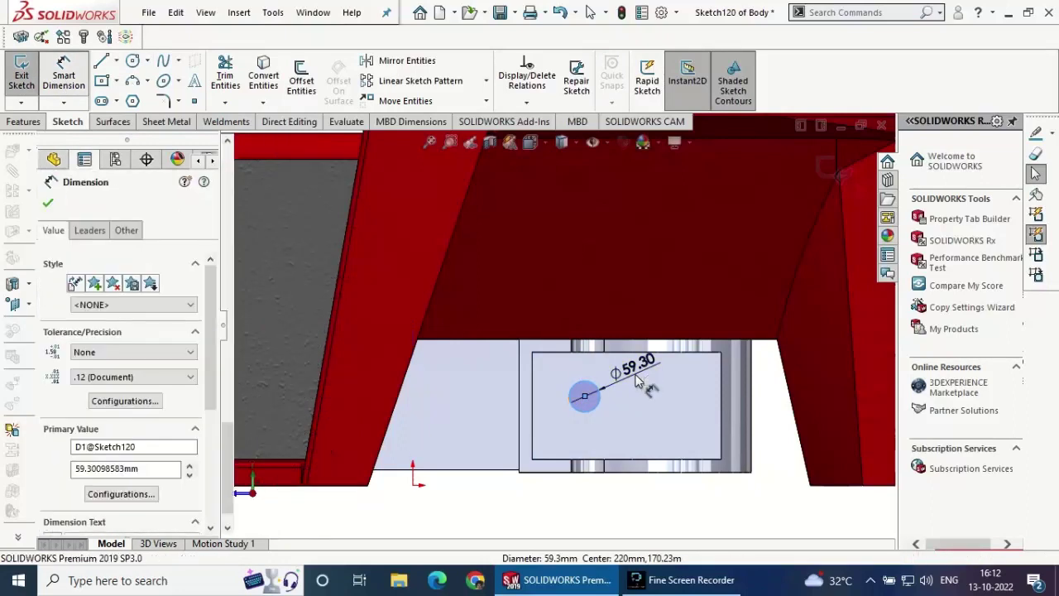
type("20")
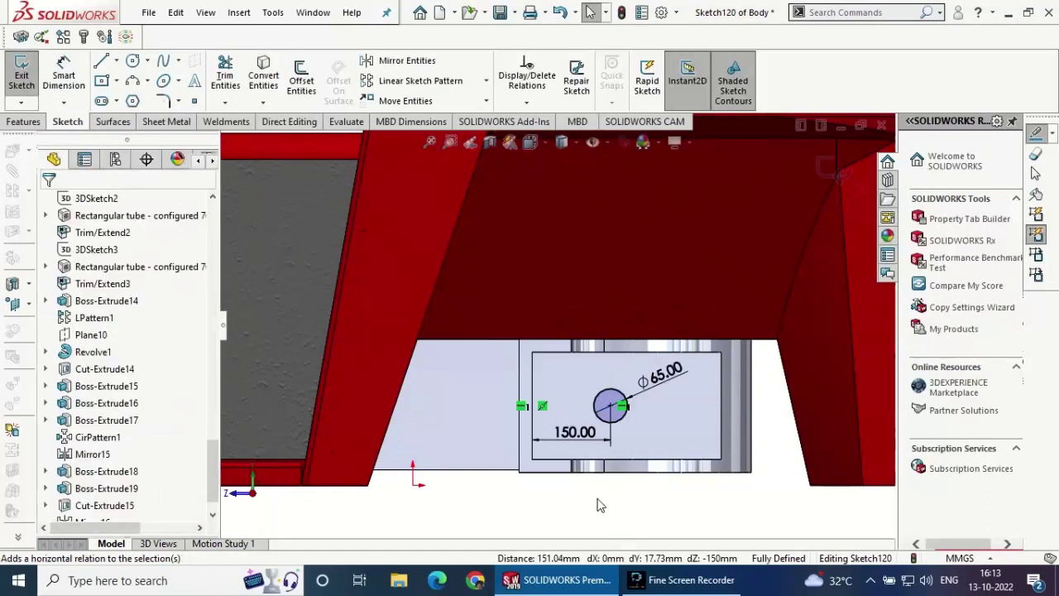
scroll(600, 505, "up", 5)
middle_click_drag(600, 505, 530, 463)
left_click(24, 120)
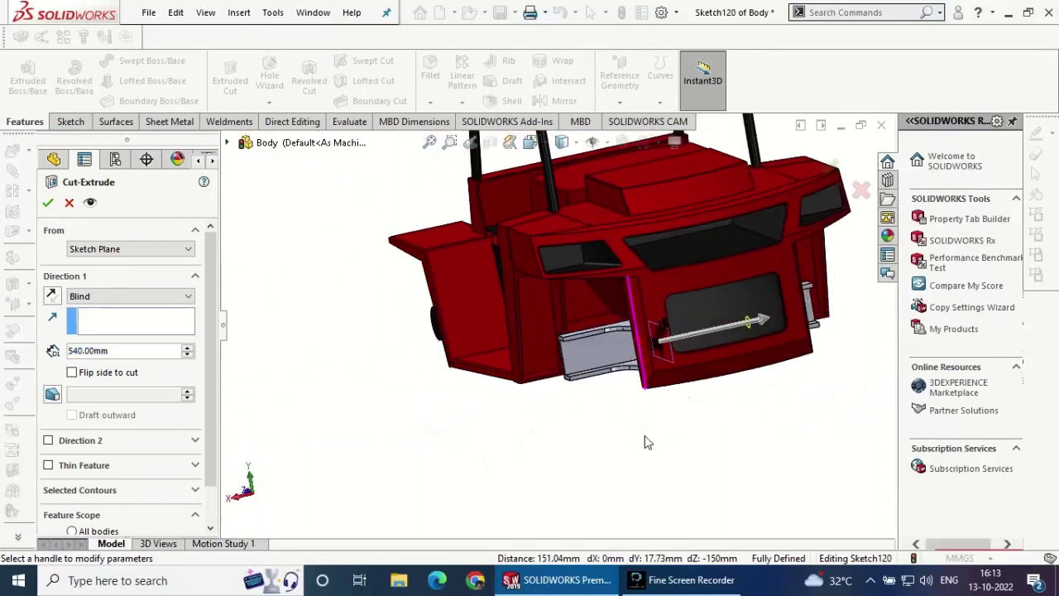
mouse_move(771, 324)
left_mouse_down()
mouse_move(816, 301)
mouse_move(865, 296)
left_mouse_up()
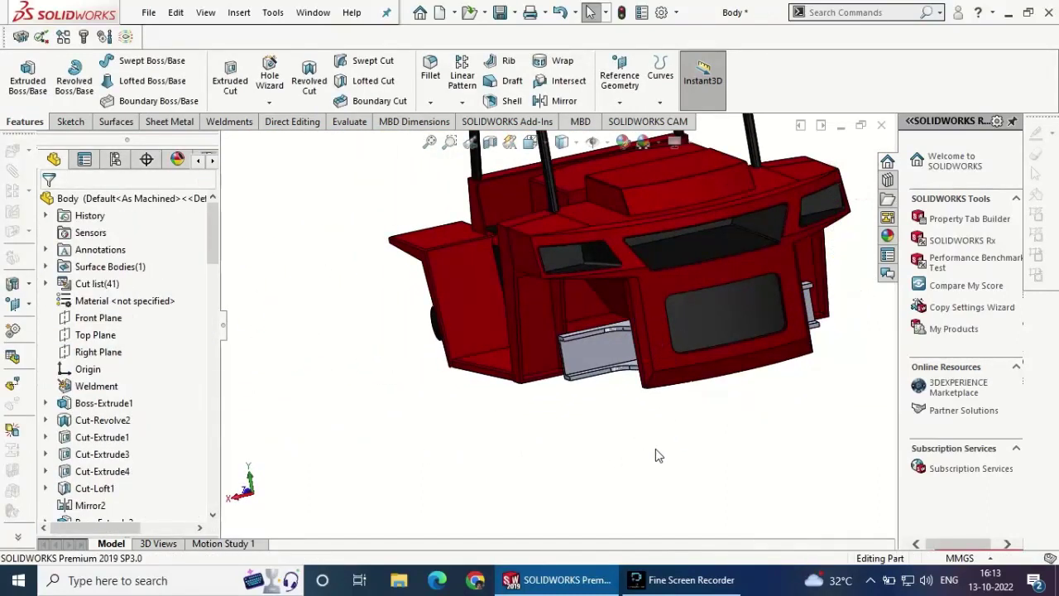
- Apply the Painted 'black spray paint' appearance to the bracket faces under the body
mouse_move(656, 448)
middle_mouse_down()
mouse_move(559, 427)
mouse_move(644, 474)
mouse_move(698, 330)
middle_mouse_up()
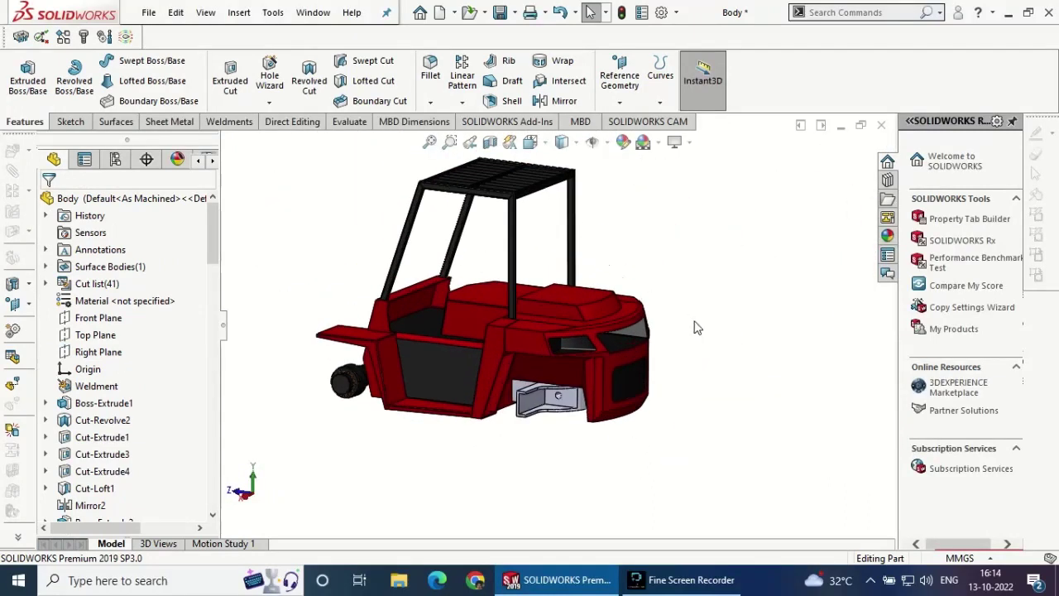
left_click(888, 236)
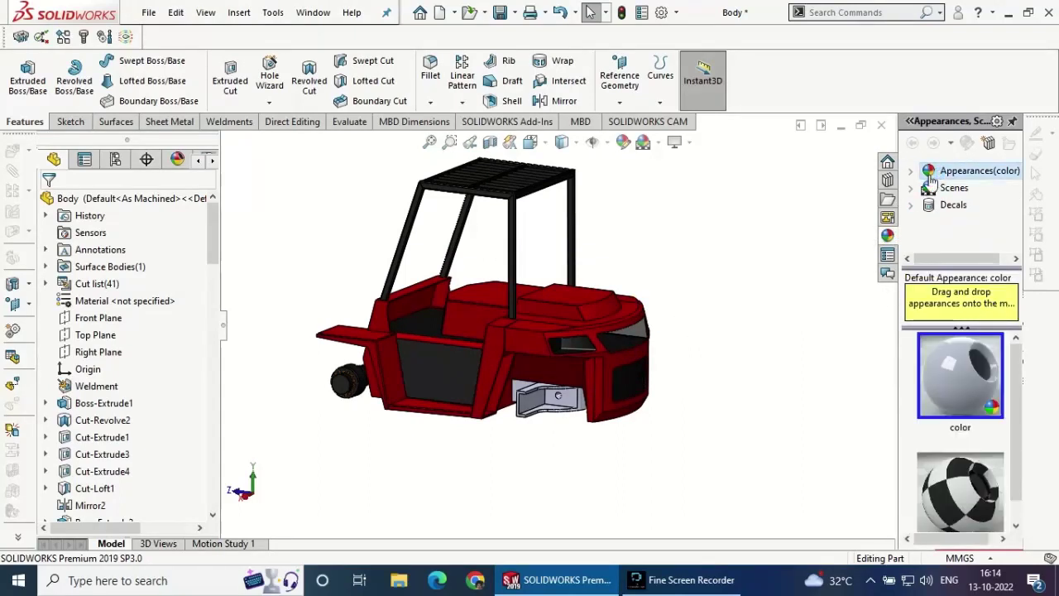
left_click(910, 171)
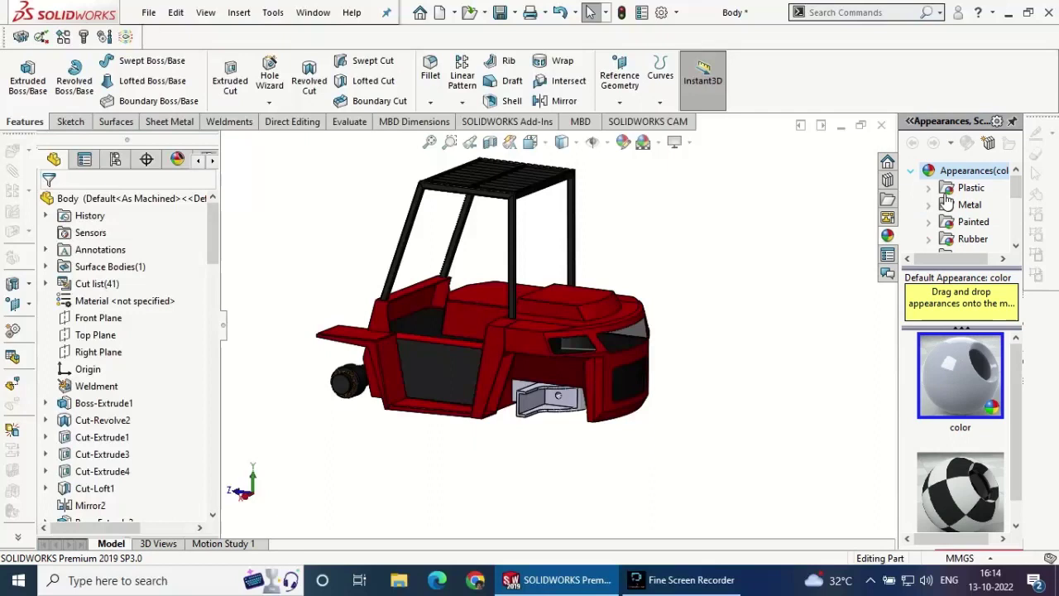
left_click(975, 224)
left_click_drag(959, 476, 539, 388)
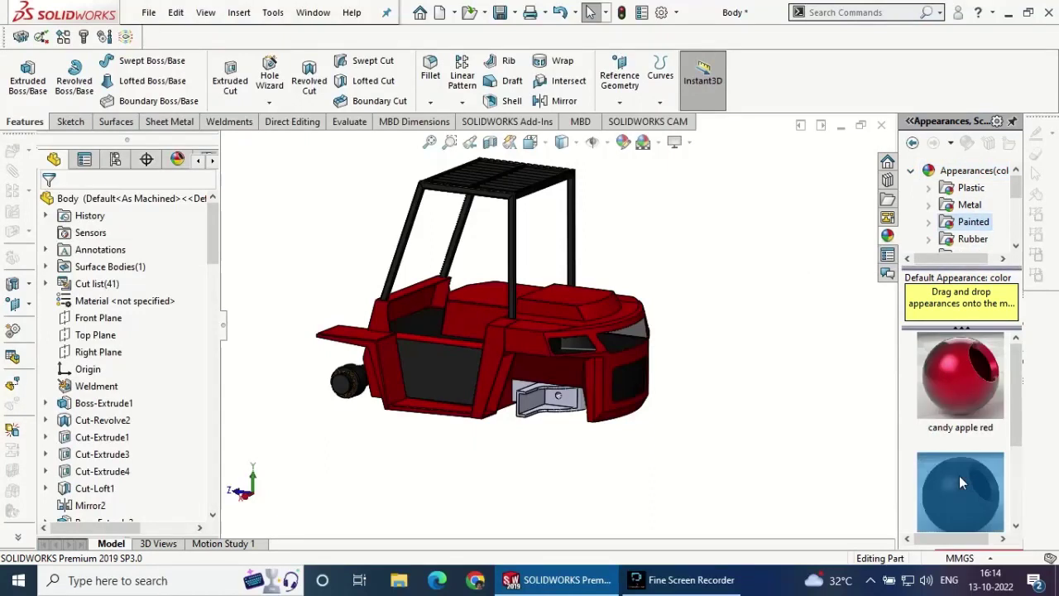
left_click(540, 393)
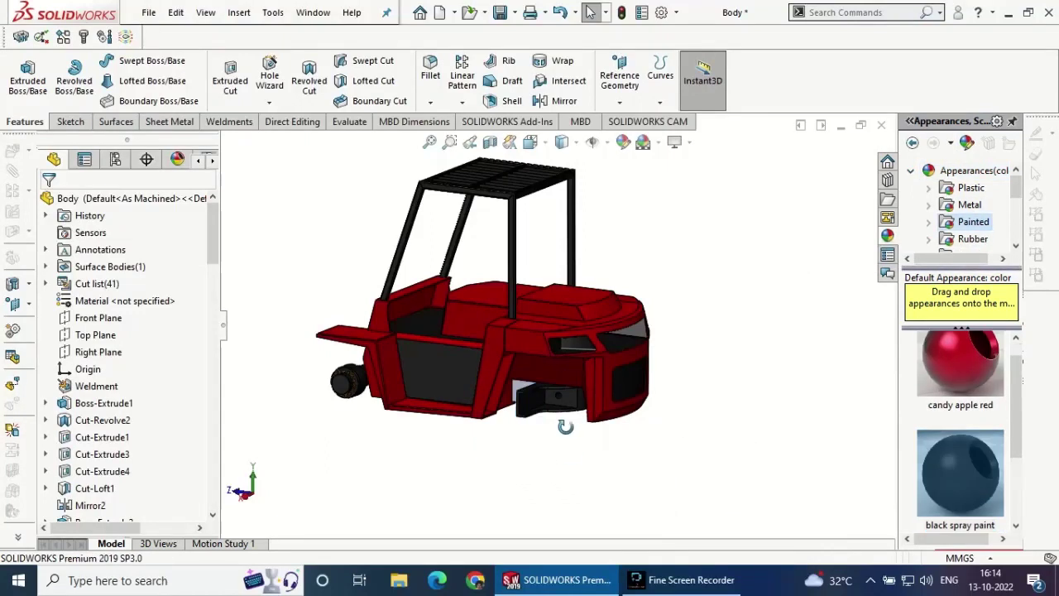
middle_click_drag(563, 426, 863, 437)
left_click_drag(960, 472, 560, 383)
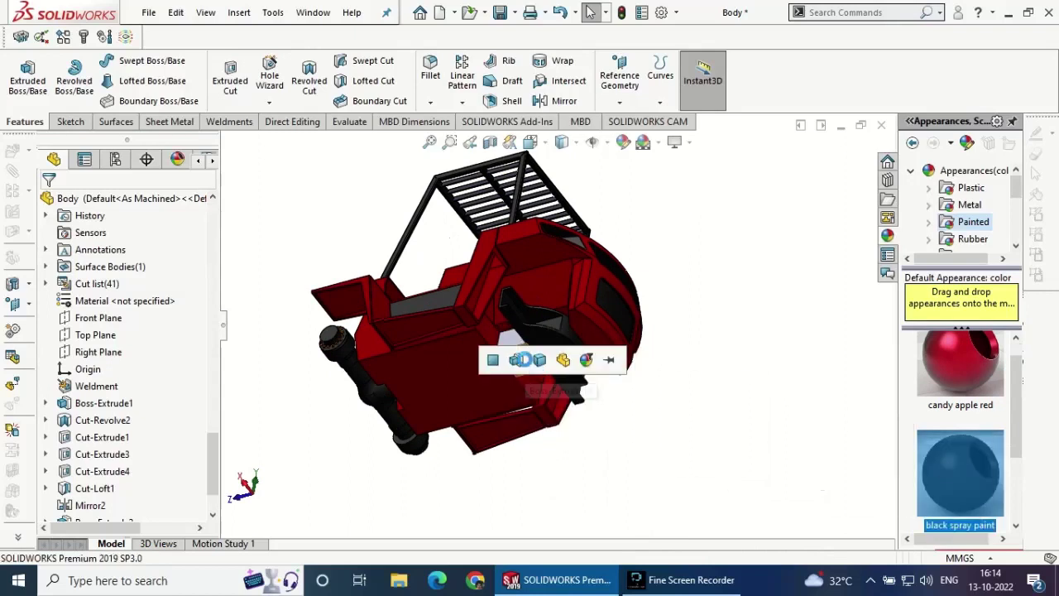
left_click(529, 359)
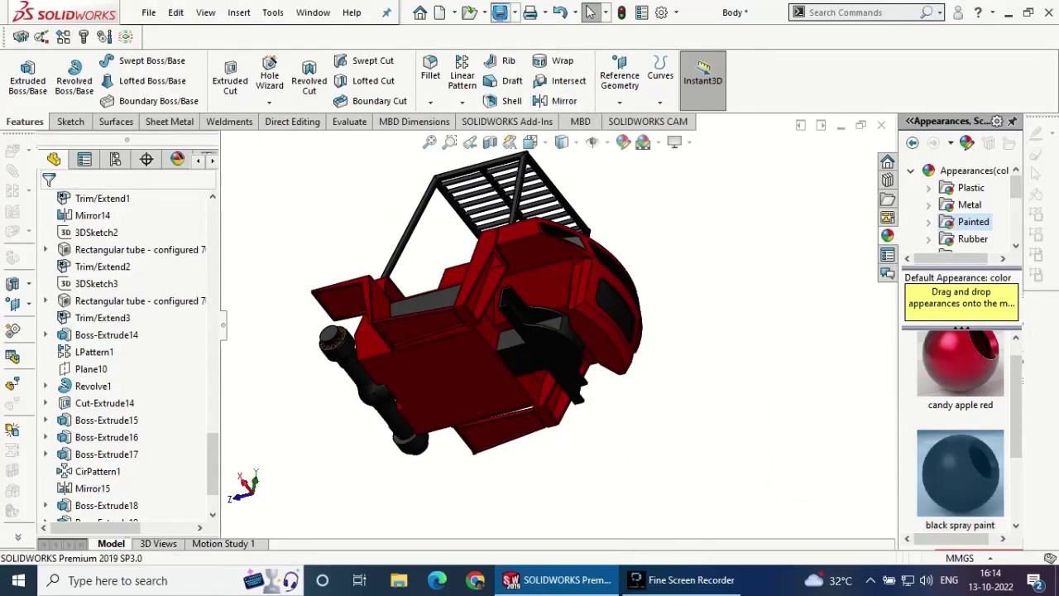
mouse_move(661, 391)
middle_mouse_down()
mouse_move(615, 383)
mouse_move(564, 344)
mouse_move(561, 371)
mouse_move(684, 332)
middle_mouse_up()
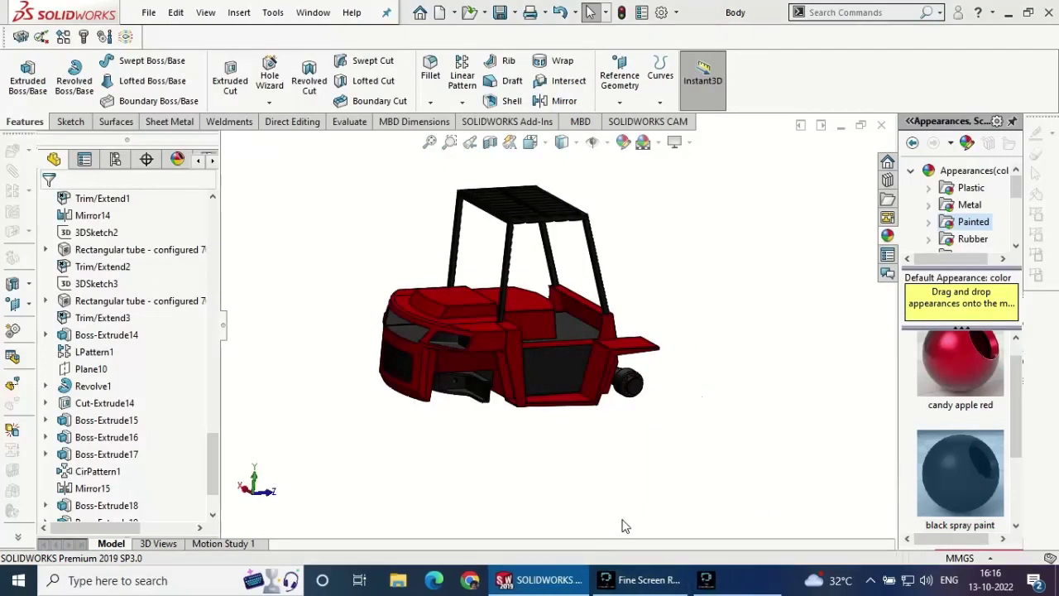
- Create Plane11 offset 458 mm from the Right Plane and view it normal
scroll(79, 298, "up", 5)
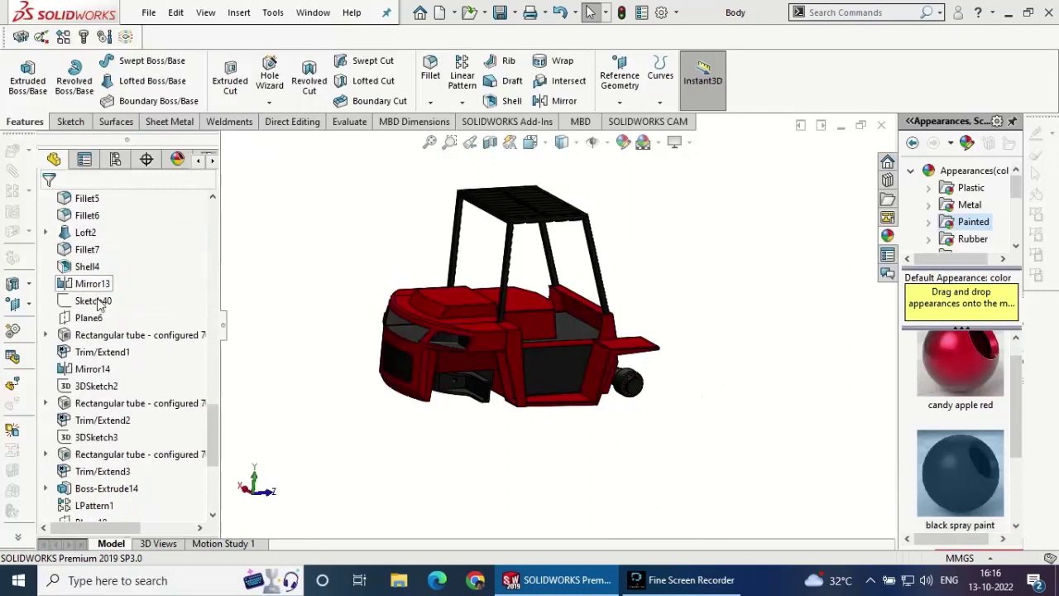
scroll(99, 303, "up", 5)
scroll(106, 305, "up", 5)
scroll(106, 305, "up", 2)
left_click(99, 352)
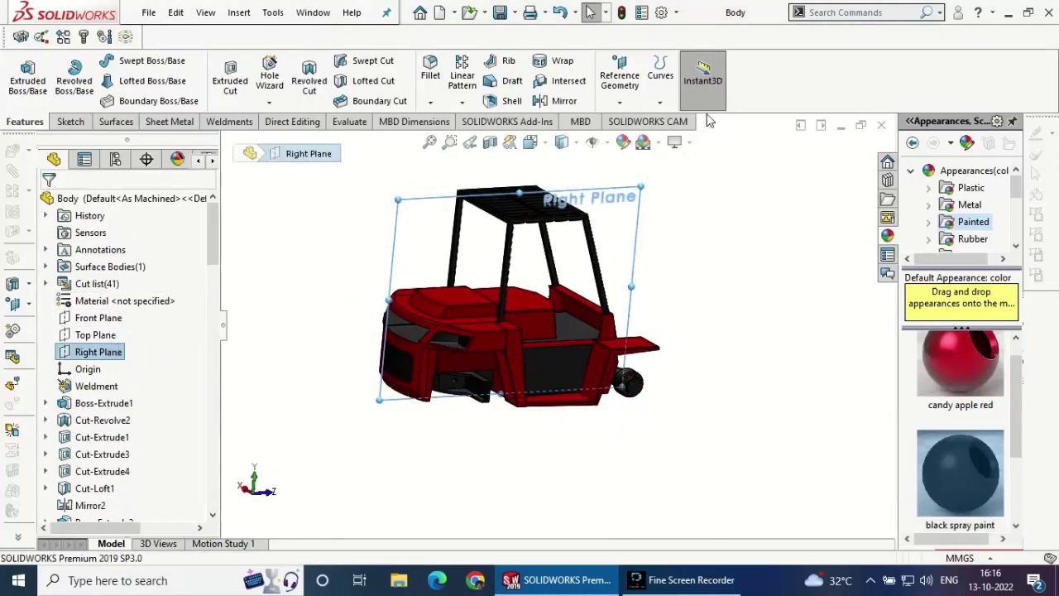
left_click(619, 98)
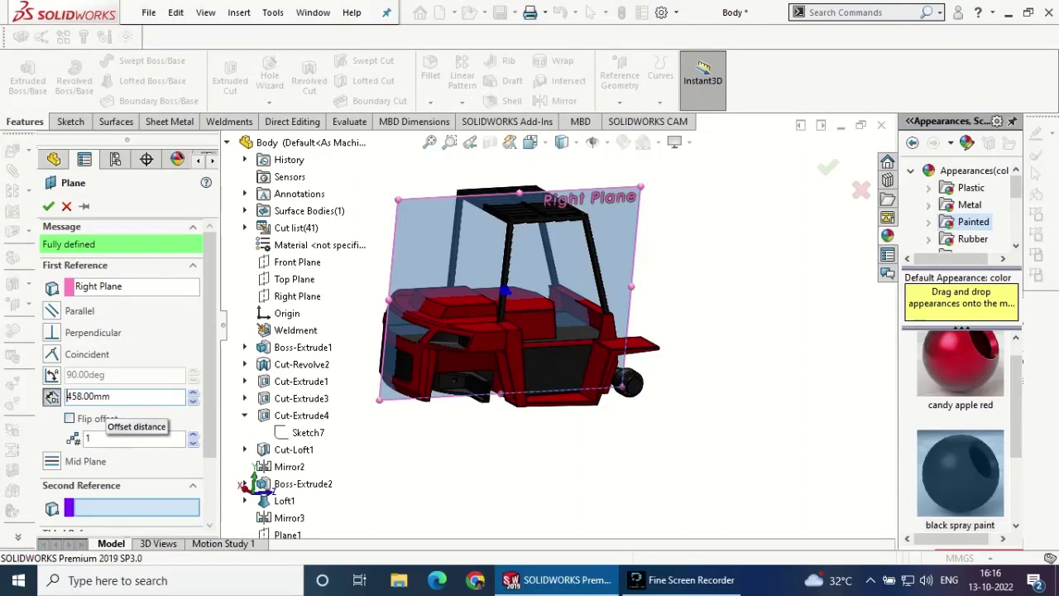
key("Left")
key("Left")
key("Left")
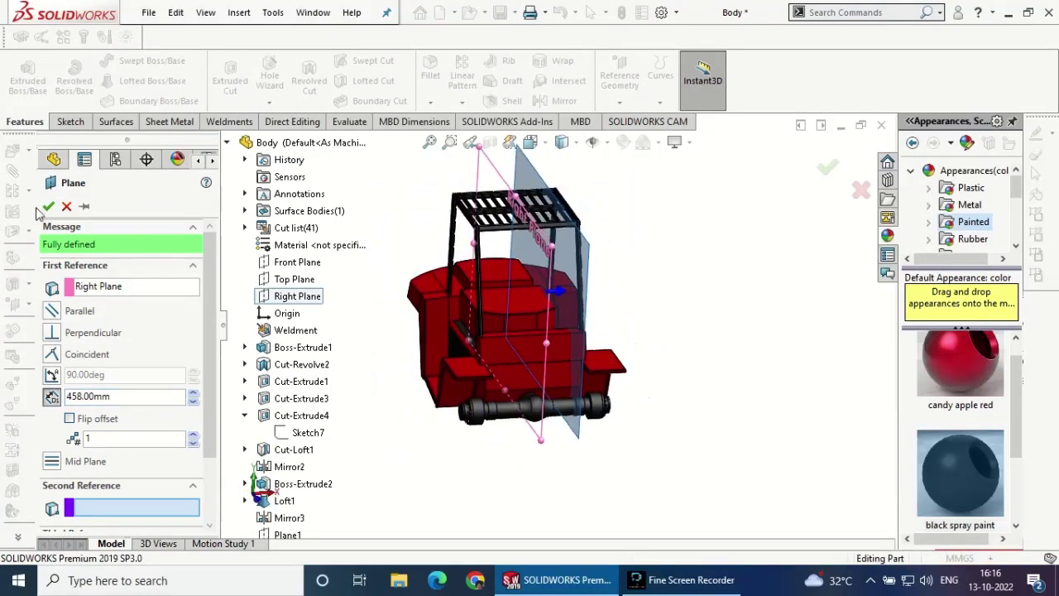
left_click(48, 206)
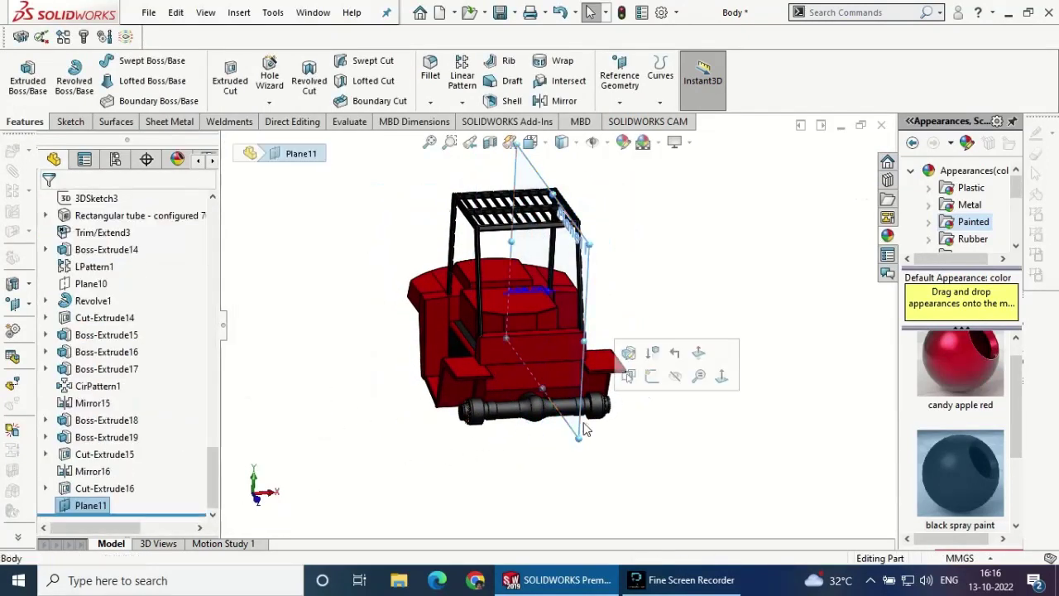
left_click(721, 376)
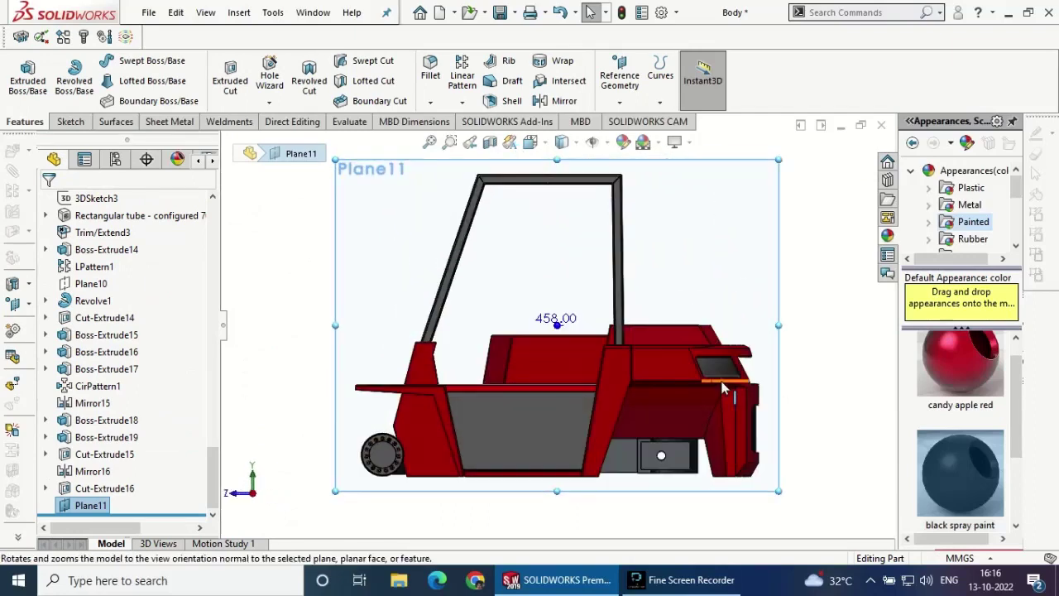
left_click(69, 121)
- Start a sketch on Plane11 and draw a vertical centerline down from the wheel centre
left_click(22, 71)
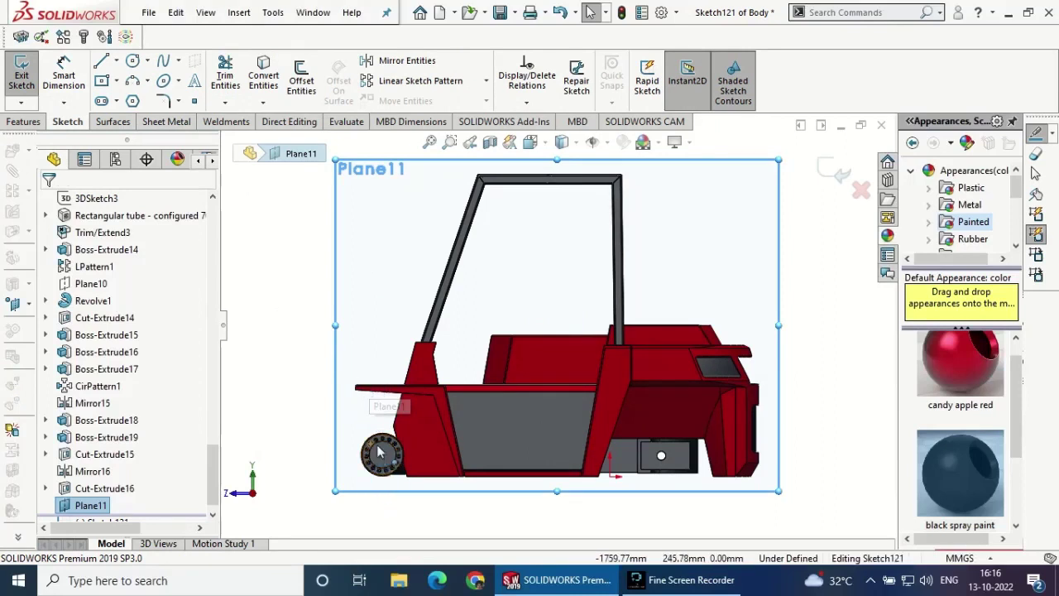
scroll(381, 451, "down", 3)
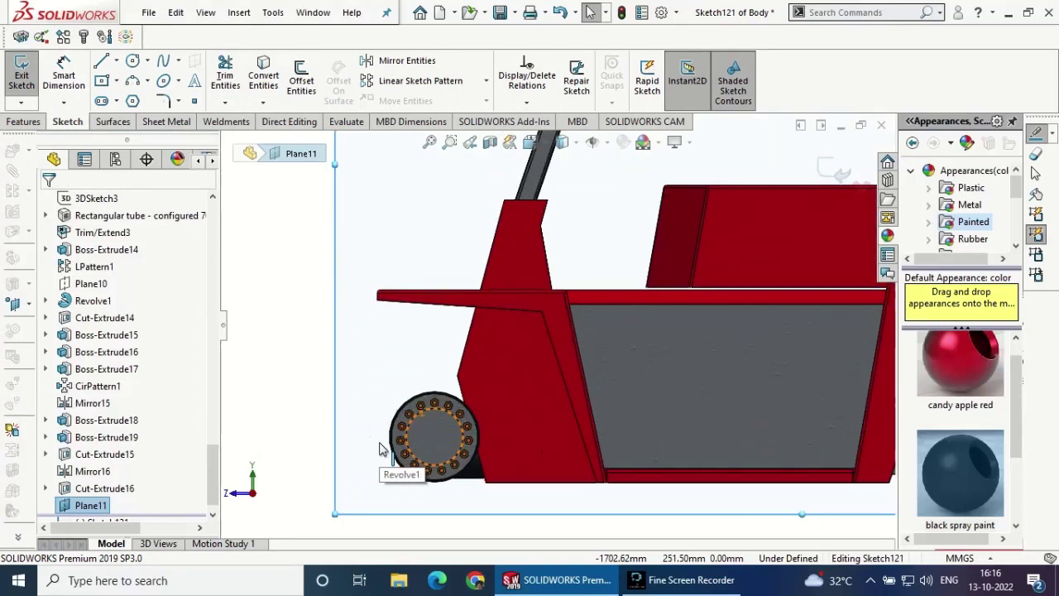
left_click(101, 62)
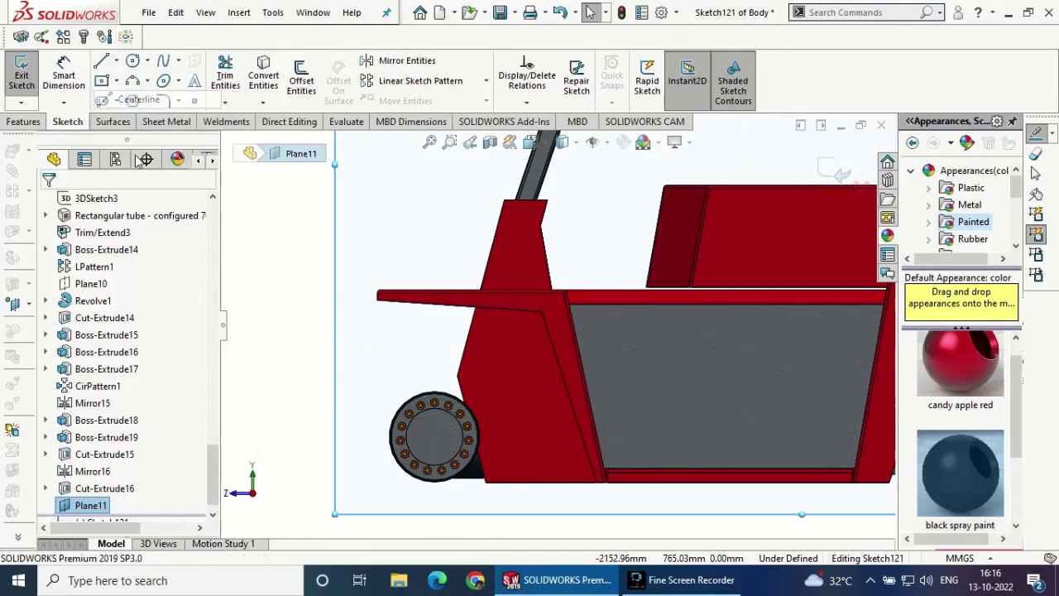
left_click(436, 439)
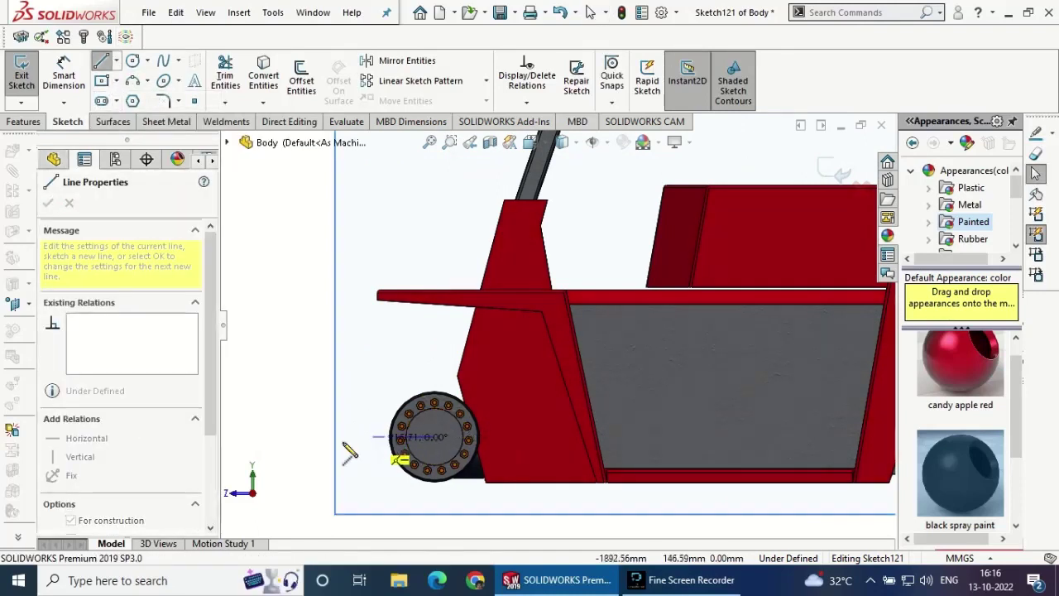
left_click(308, 436)
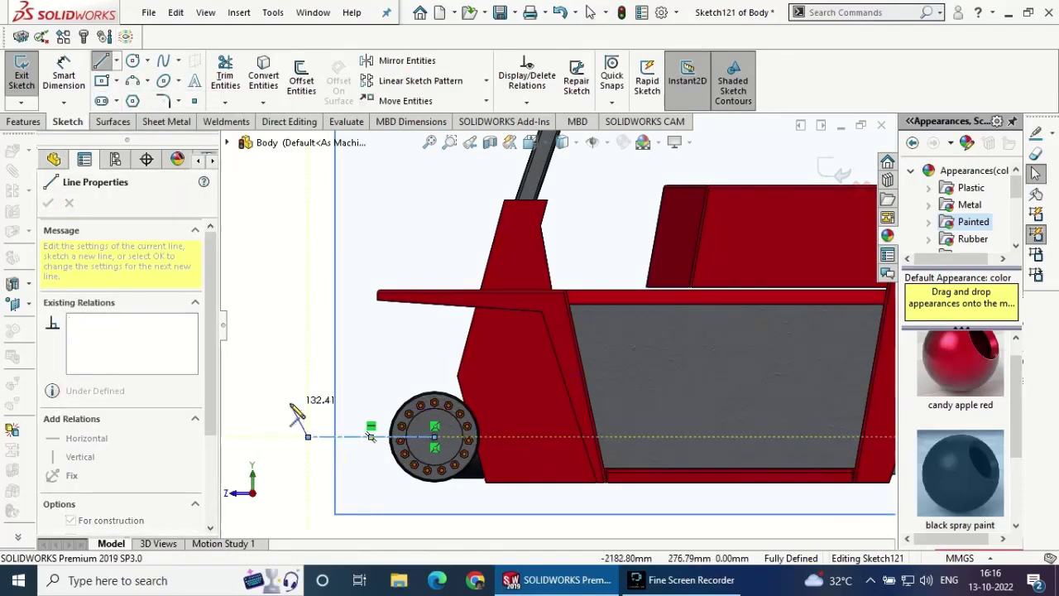
key("Escape")
left_click(119, 63)
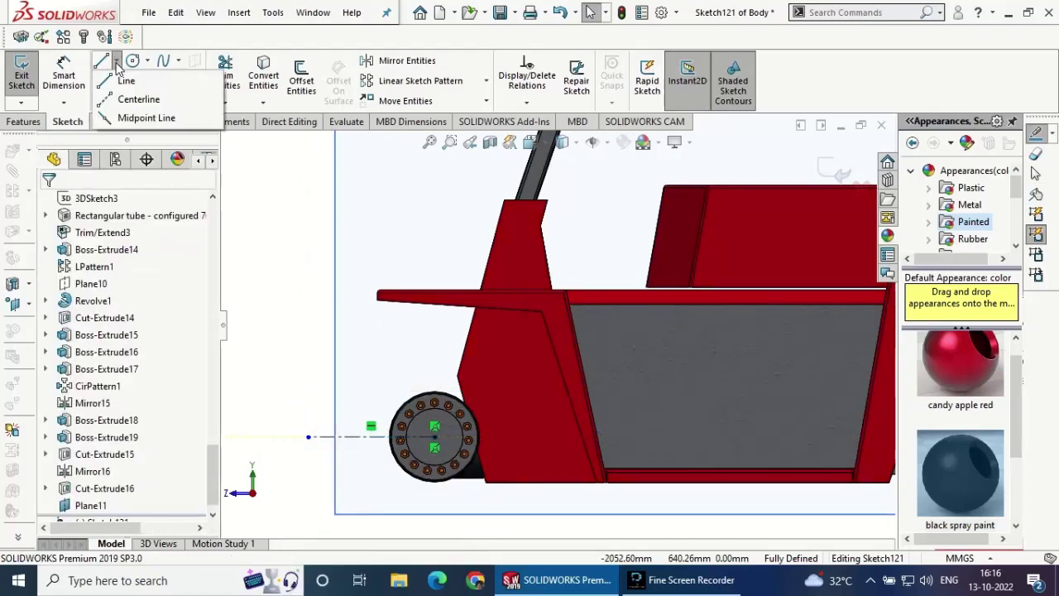
left_click(125, 99)
left_click(434, 436)
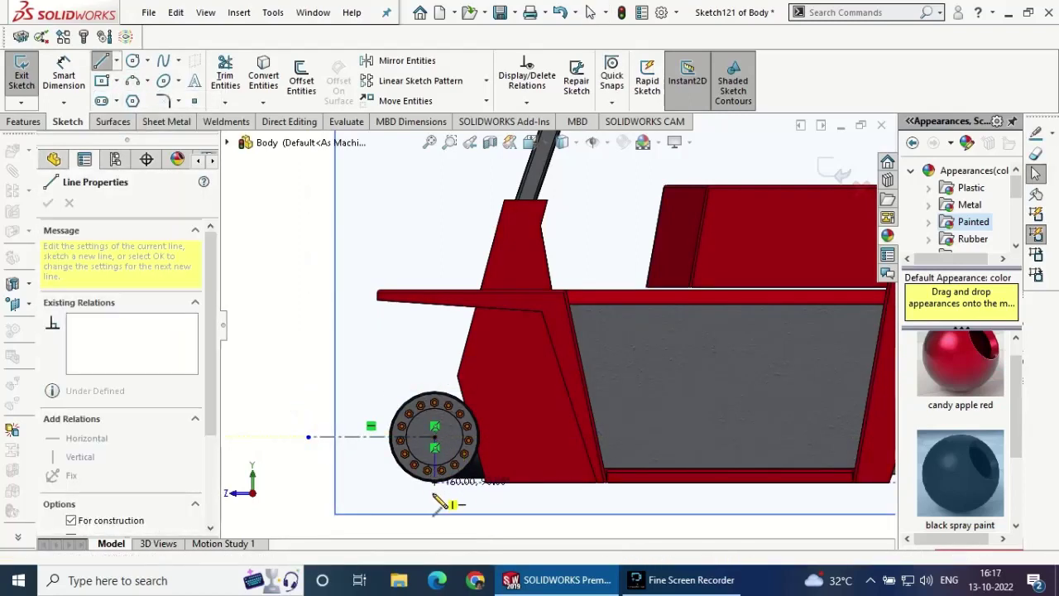
right_click(434, 505)
left_click(492, 396)
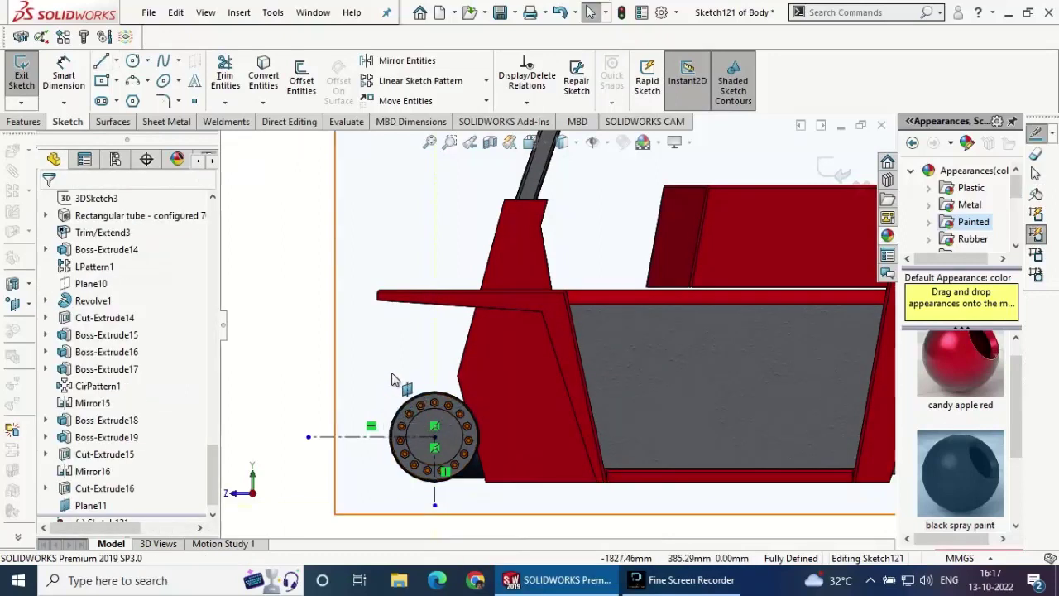
- Draw a line from the wheel ending in a tangent arc below it
left_click(101, 61)
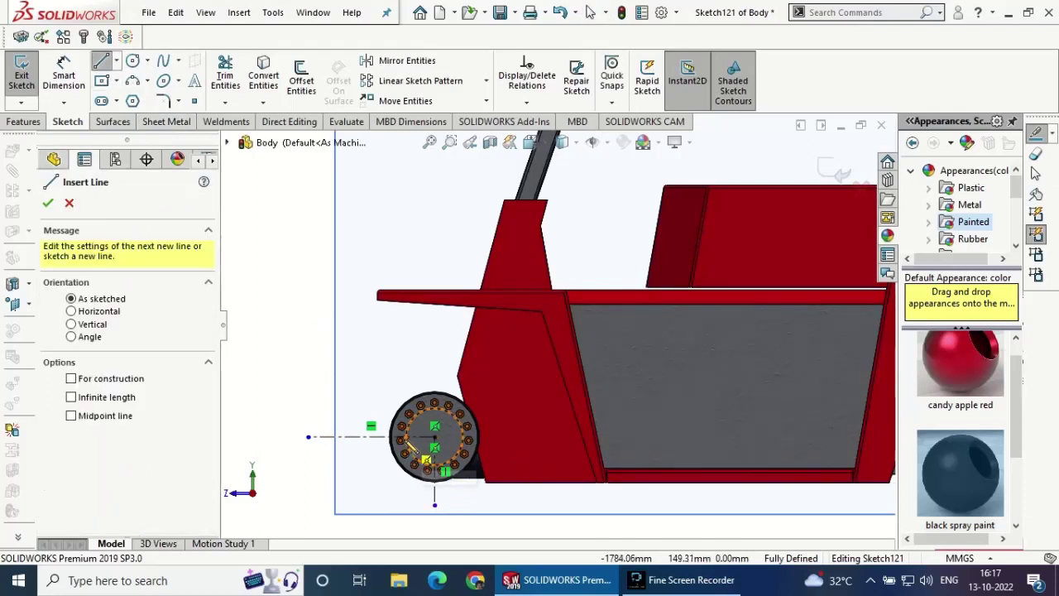
left_click(434, 452)
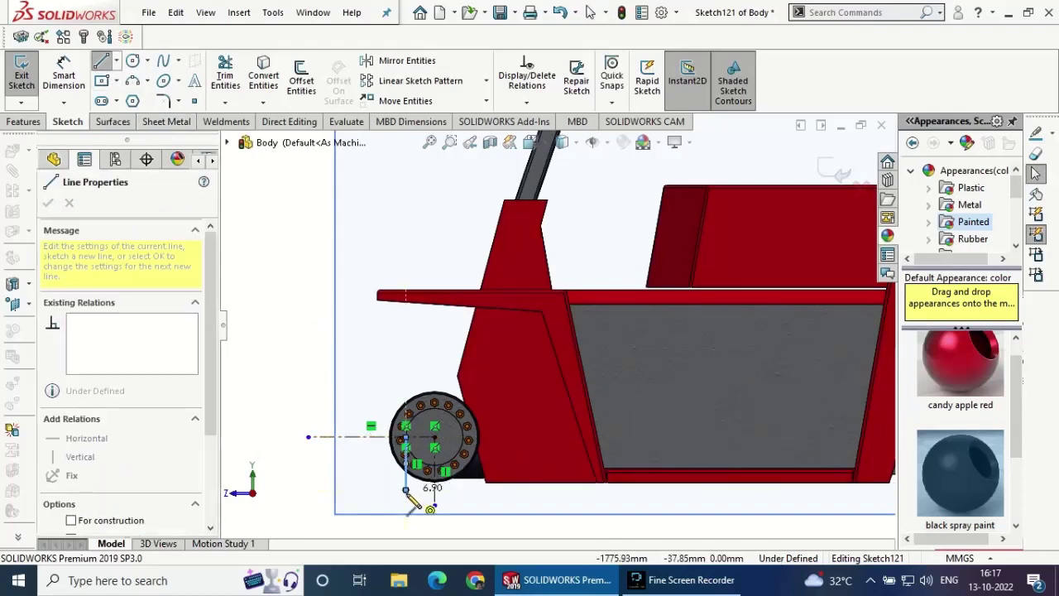
left_click(408, 494)
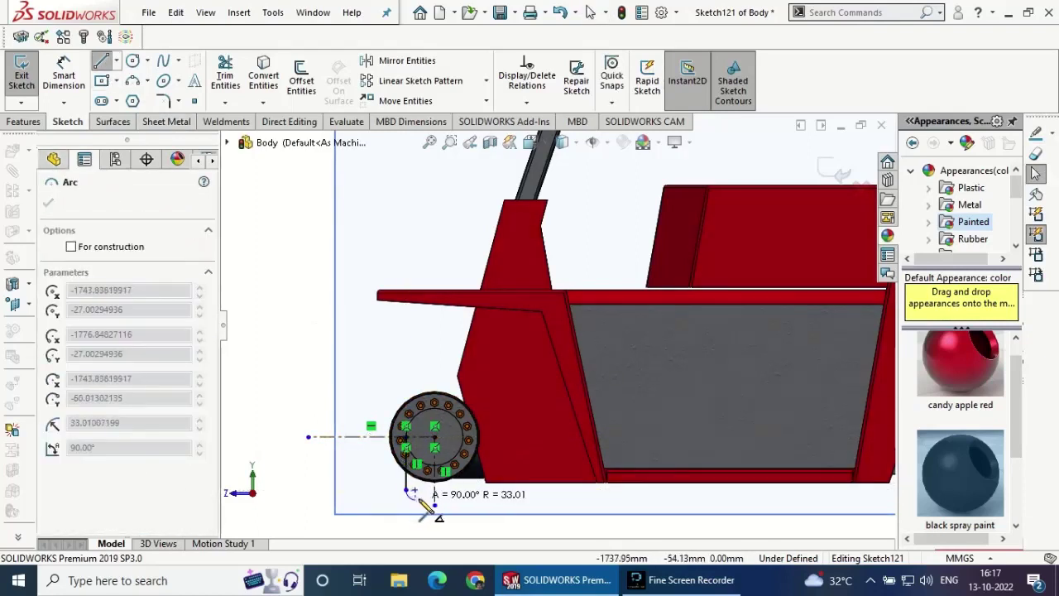
left_click(426, 503)
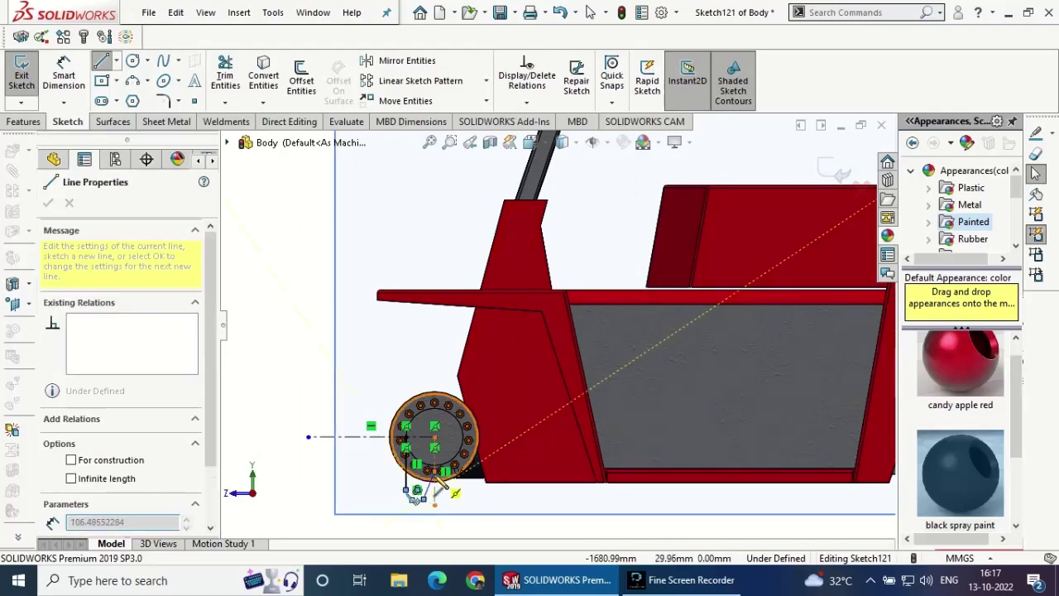
key("Escape")
key("Escape")
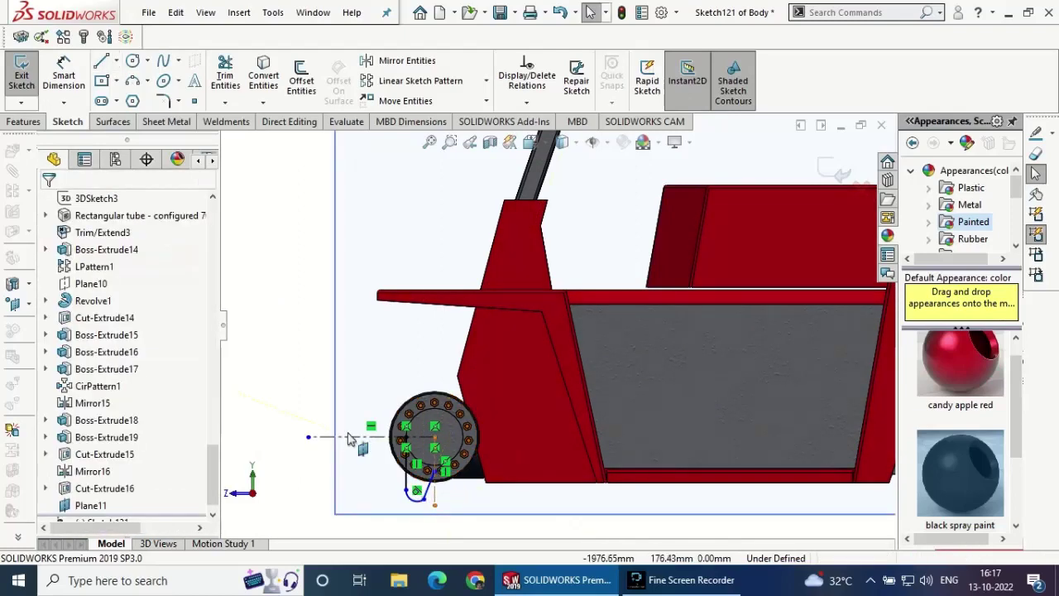
- Dimension the tangent arc radius to R35 and the line length to 150 mm
left_click(64, 76)
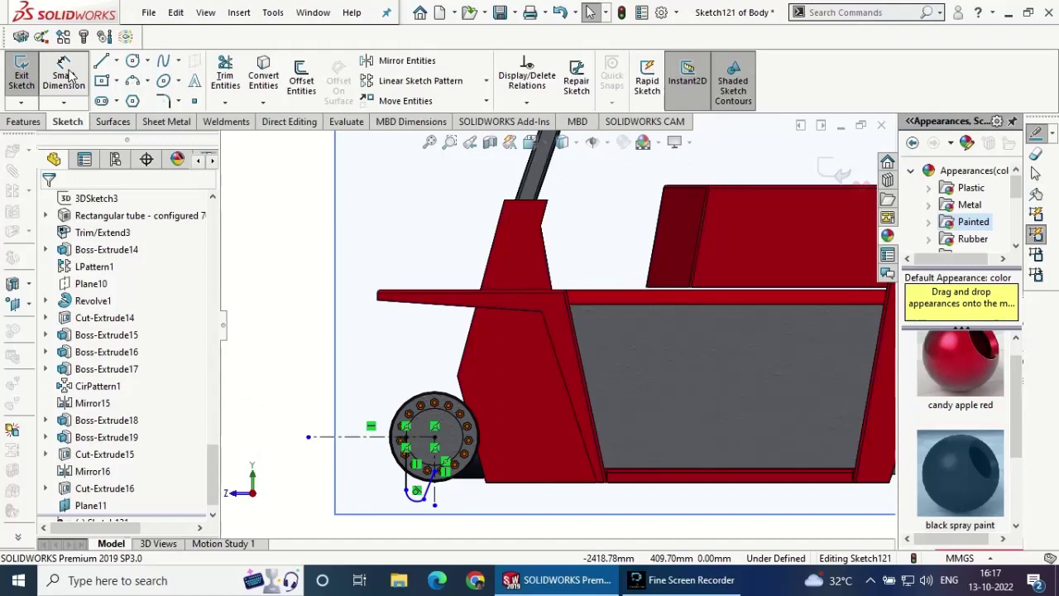
left_click(417, 499)
left_click(404, 500)
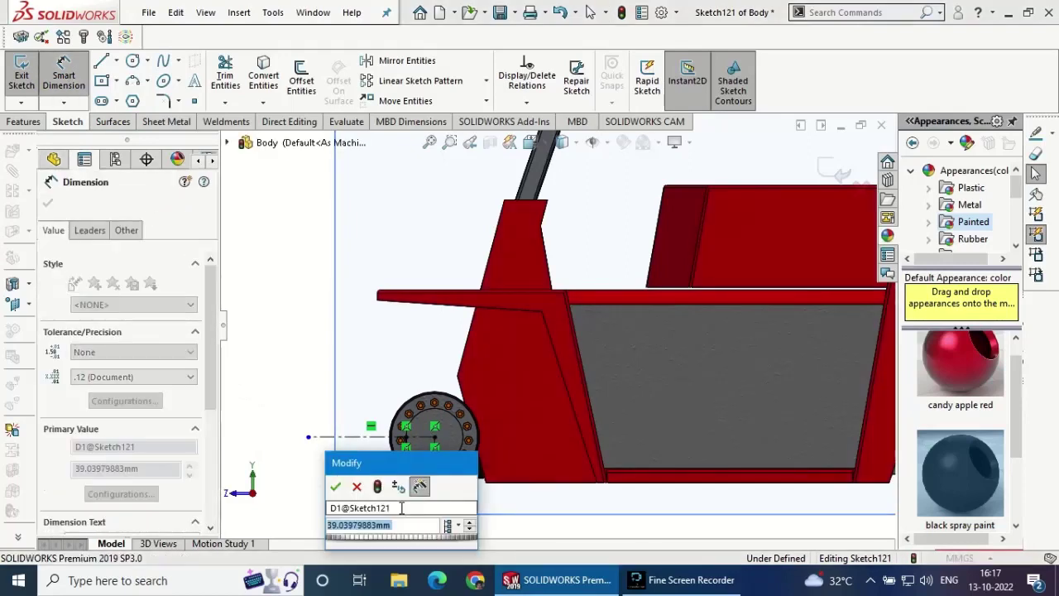
type("40")
key("Return")
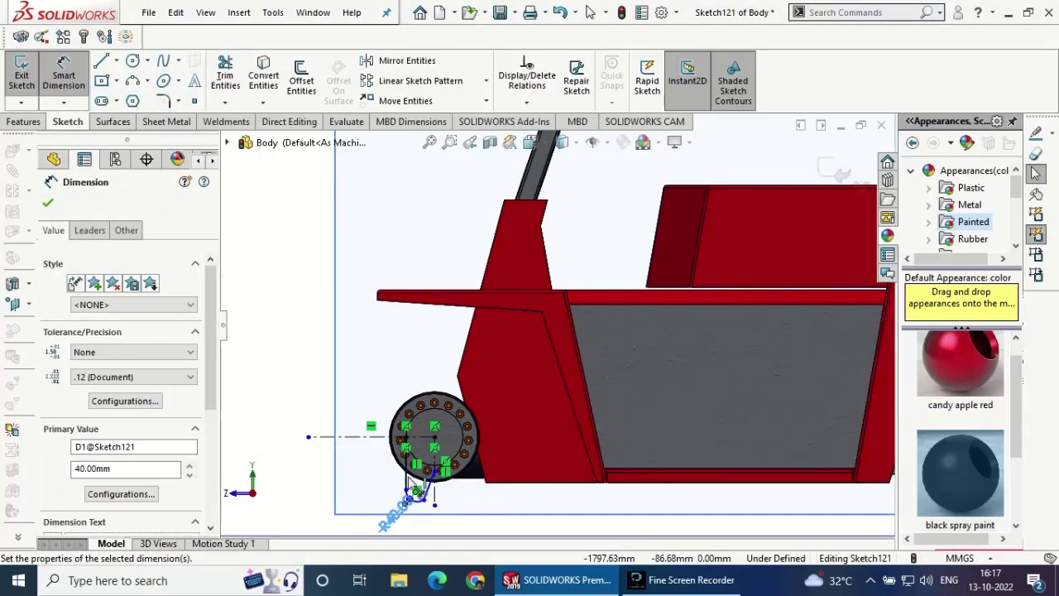
left_click(405, 489)
left_click(373, 485)
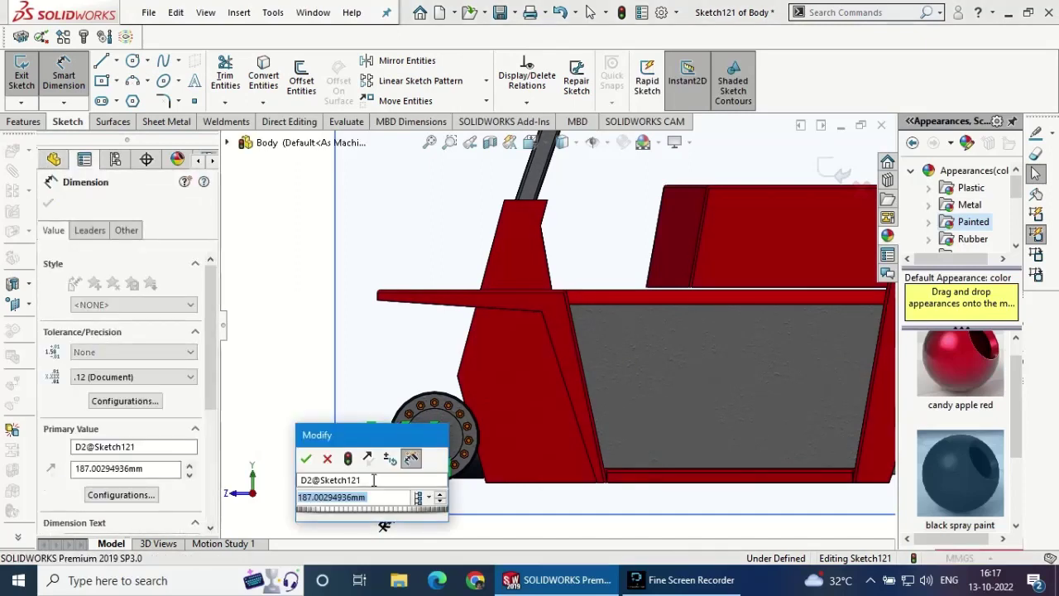
type("150")
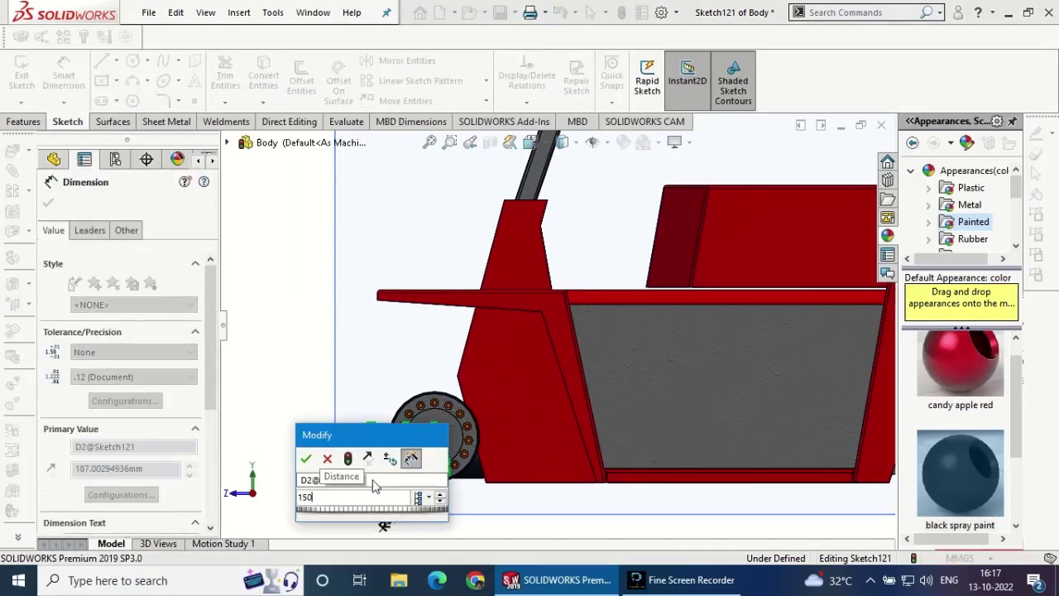
key("Return")
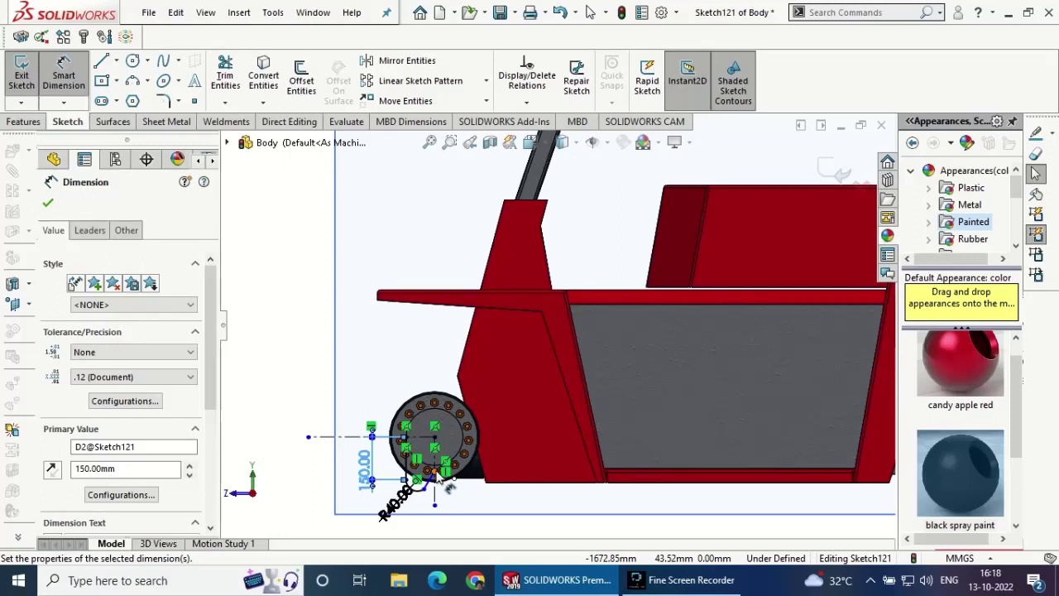
double_click(397, 501)
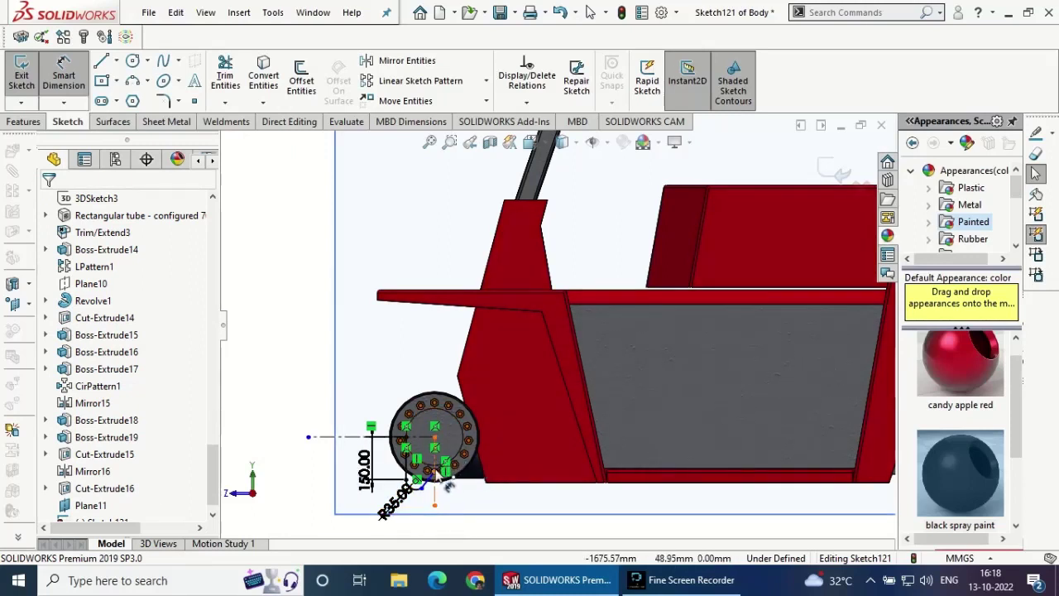
- Add a 50 mm vertical distance dimension from the wheel centre
left_click(445, 475)
left_click(434, 438)
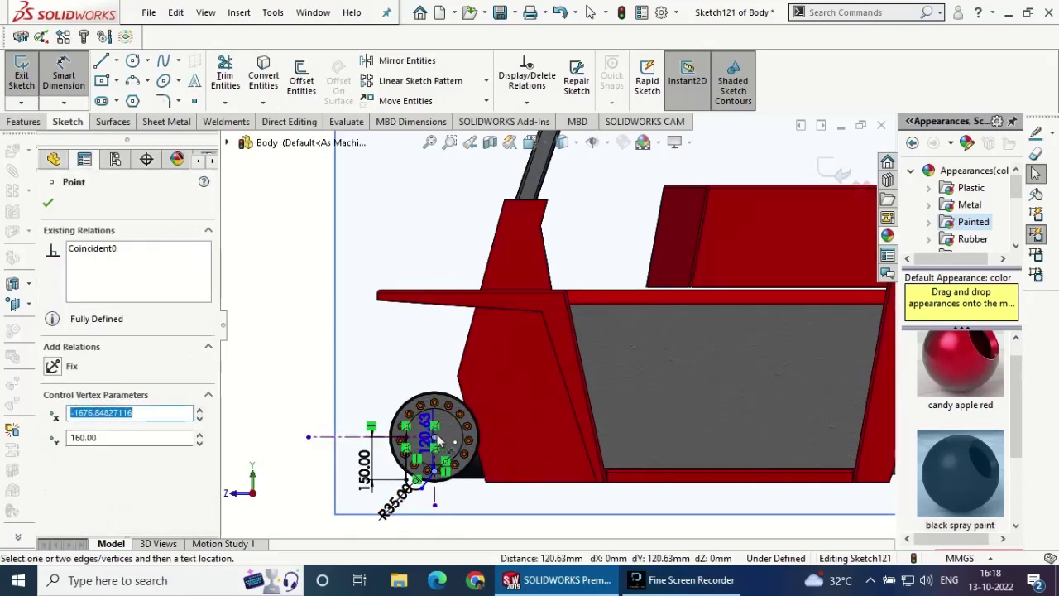
left_click(504, 445)
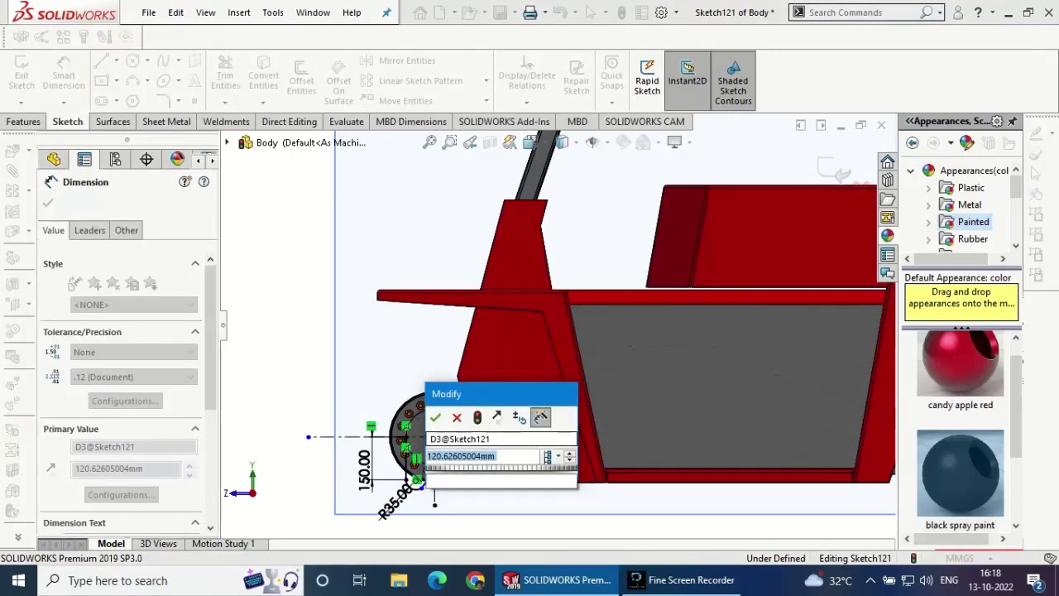
type("50")
key("Return")
scroll(425, 459, "down", 3)
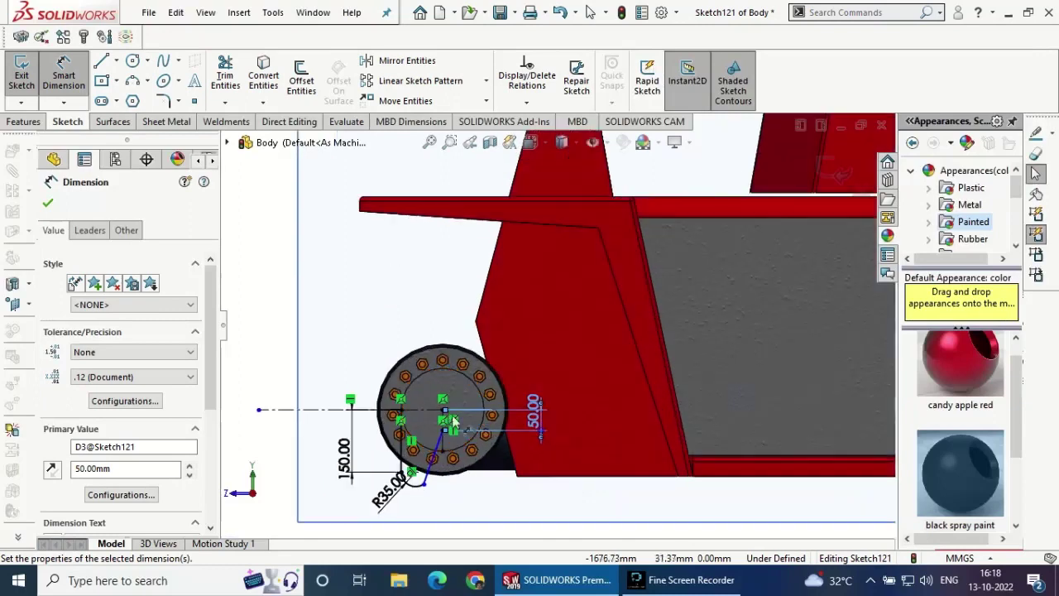
scroll(425, 459, "down", 3)
scroll(425, 459, "down", 2)
left_click(48, 203)
- Trim away the lower part of the vertical centerline
key("Escape")
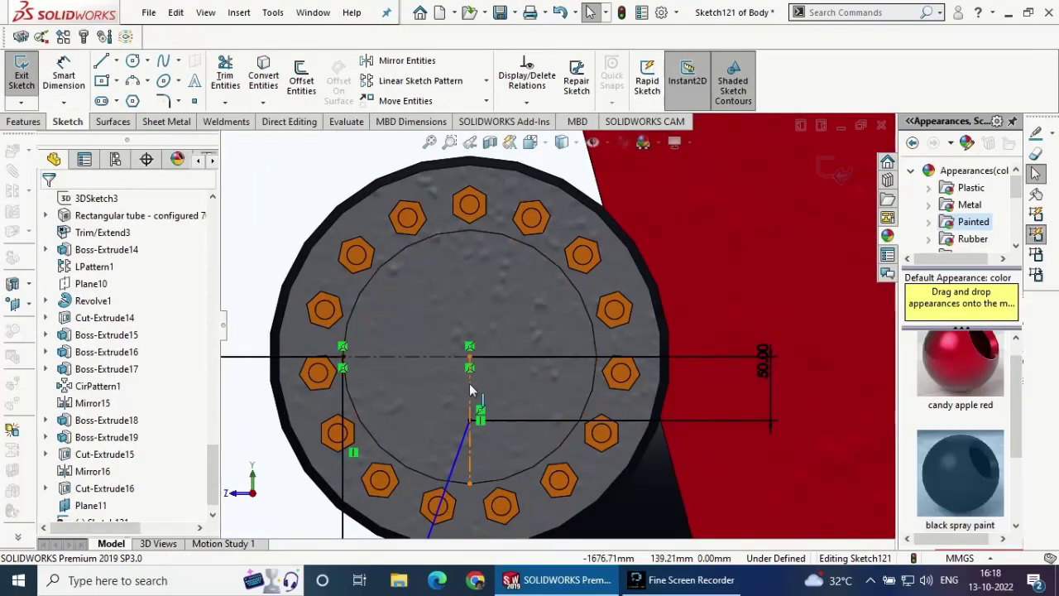
left_click(469, 389)
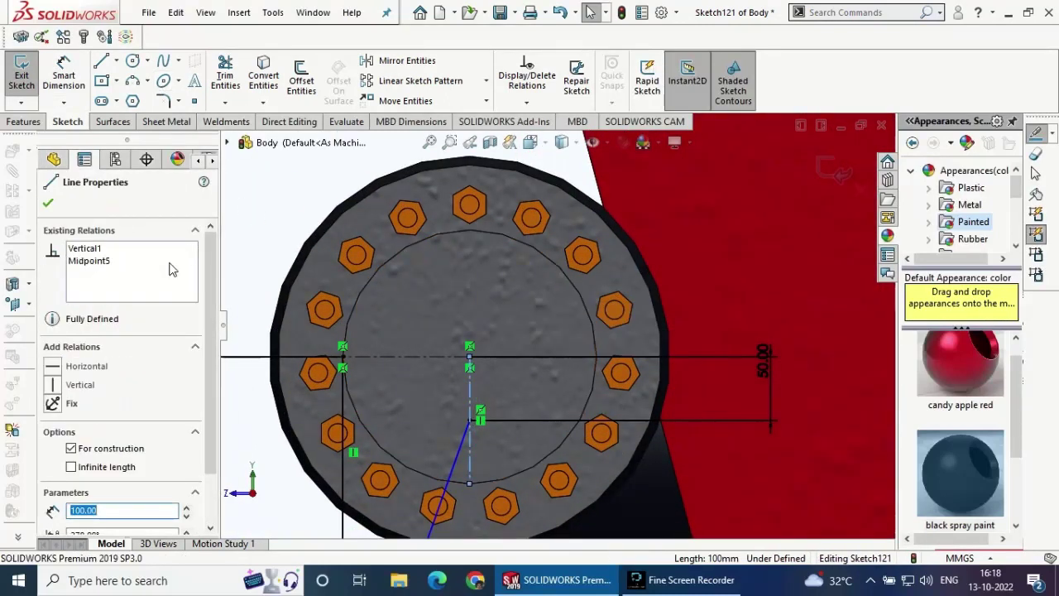
left_click(55, 208)
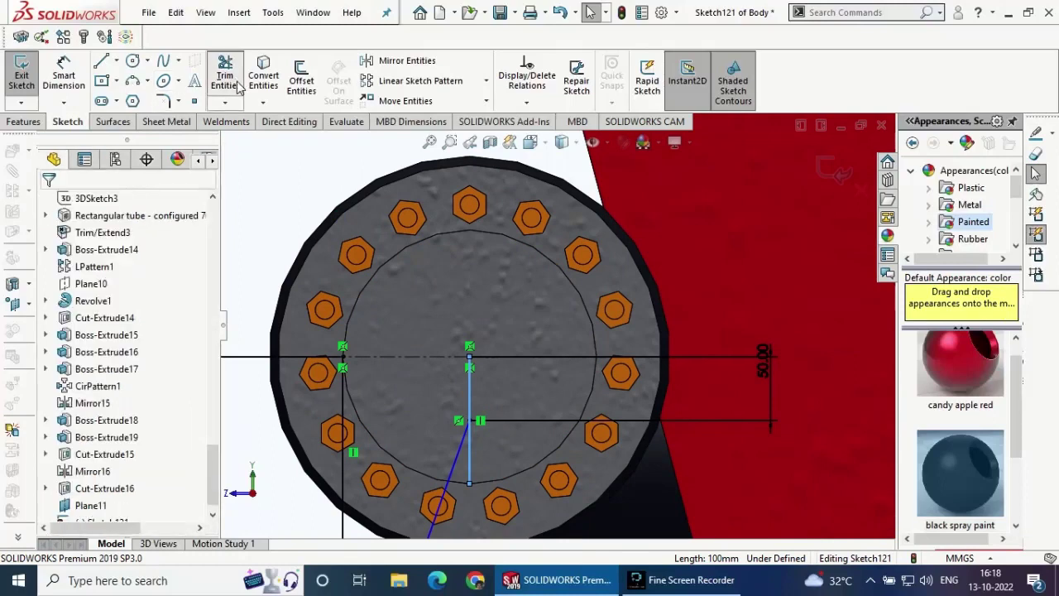
left_click(235, 83)
left_click(469, 468)
left_click(561, 315)
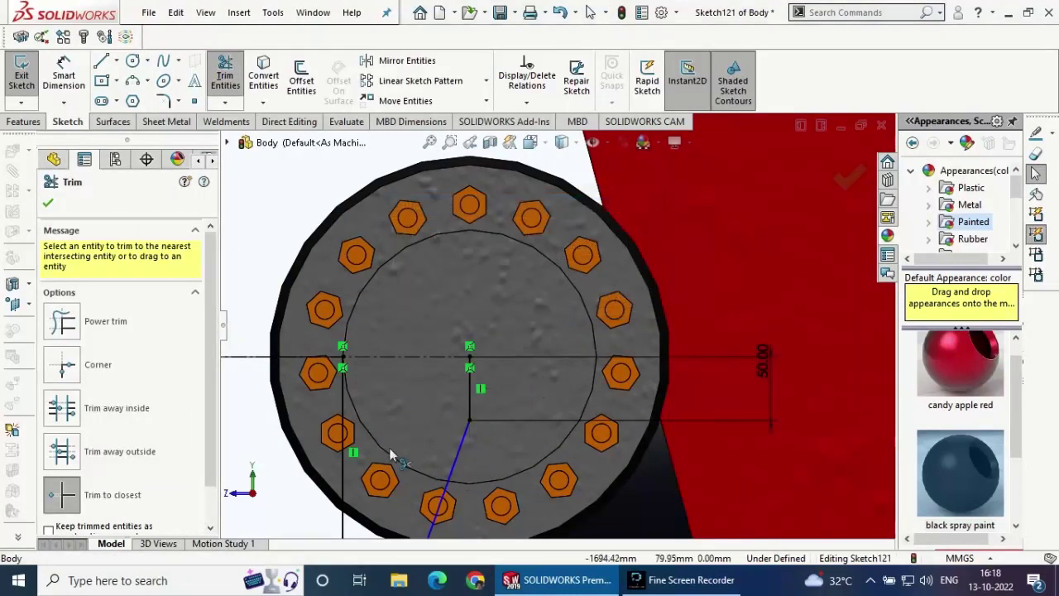
left_click(48, 207)
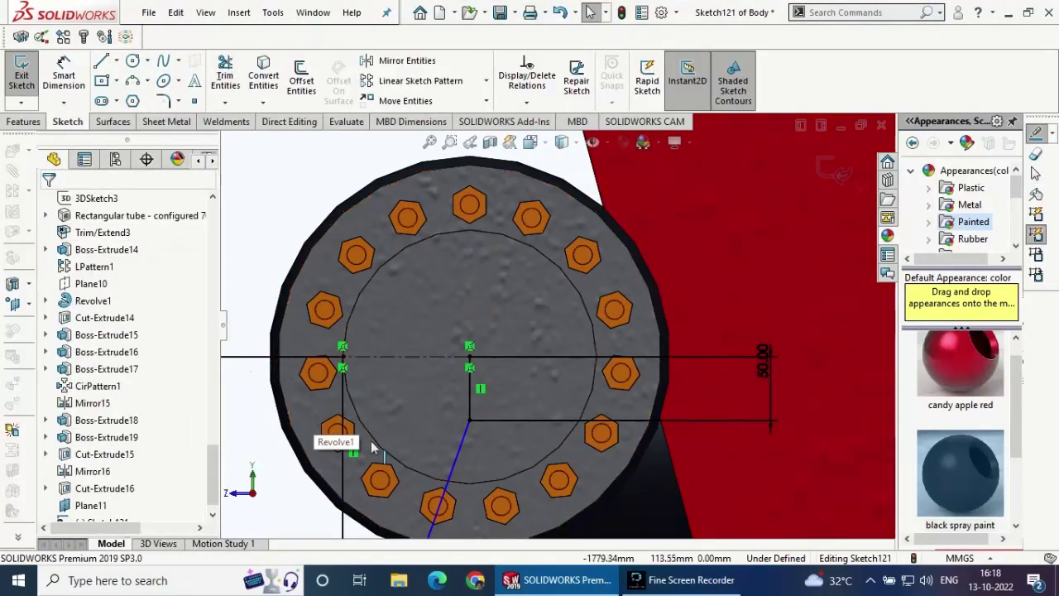
- Make the arc tangent to the slanted line
scroll(389, 445, "up", 2)
left_click(450, 515)
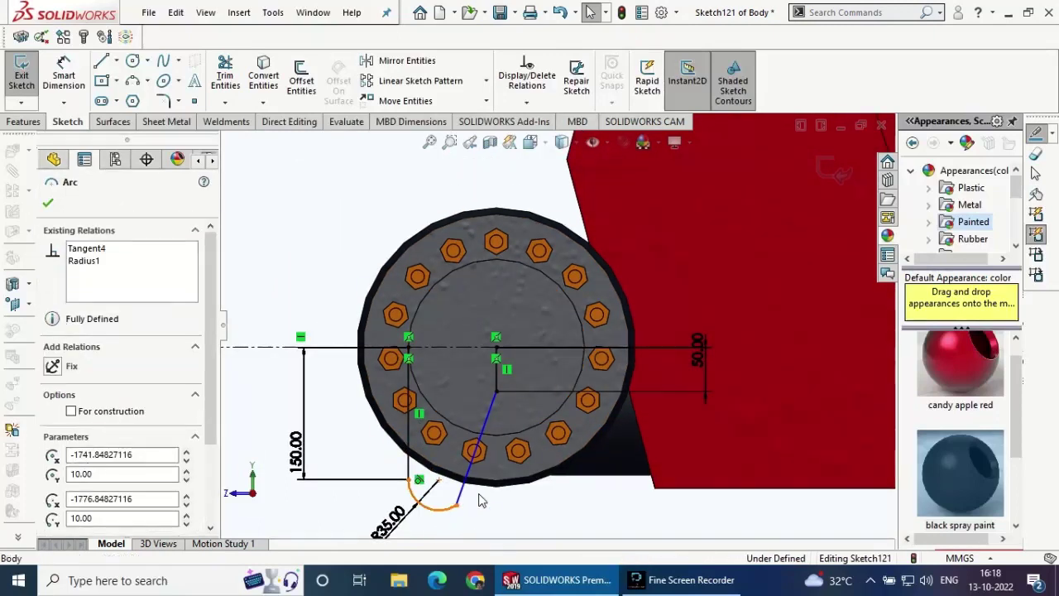
left_click(476, 445, "ctrl")
left_click(506, 420)
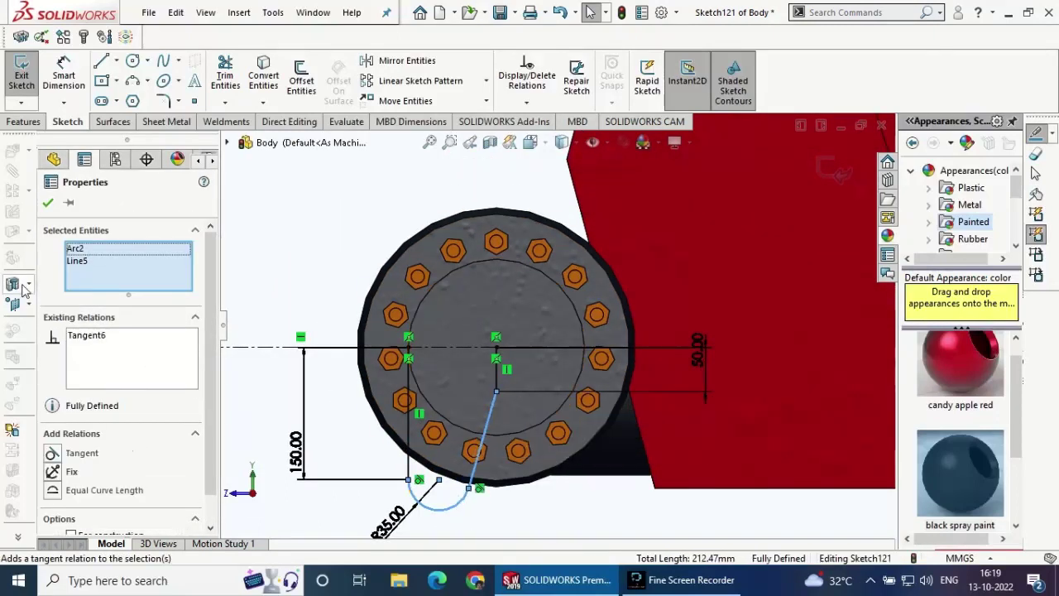
- Draw a circle at the arc centre and dimension it Ø30 mm
left_click(132, 61)
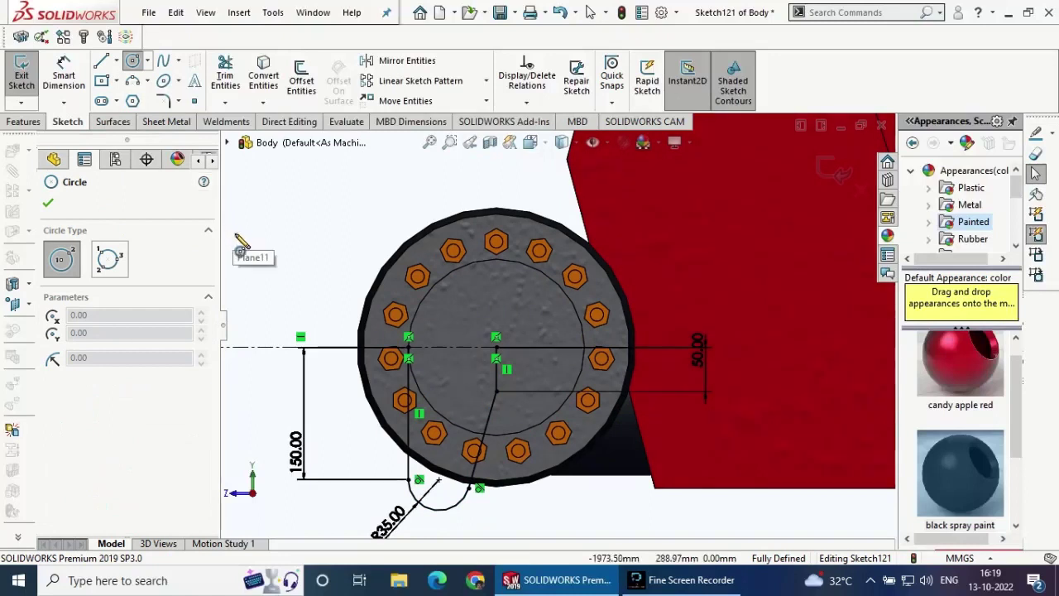
left_click(438, 483)
left_click(448, 472)
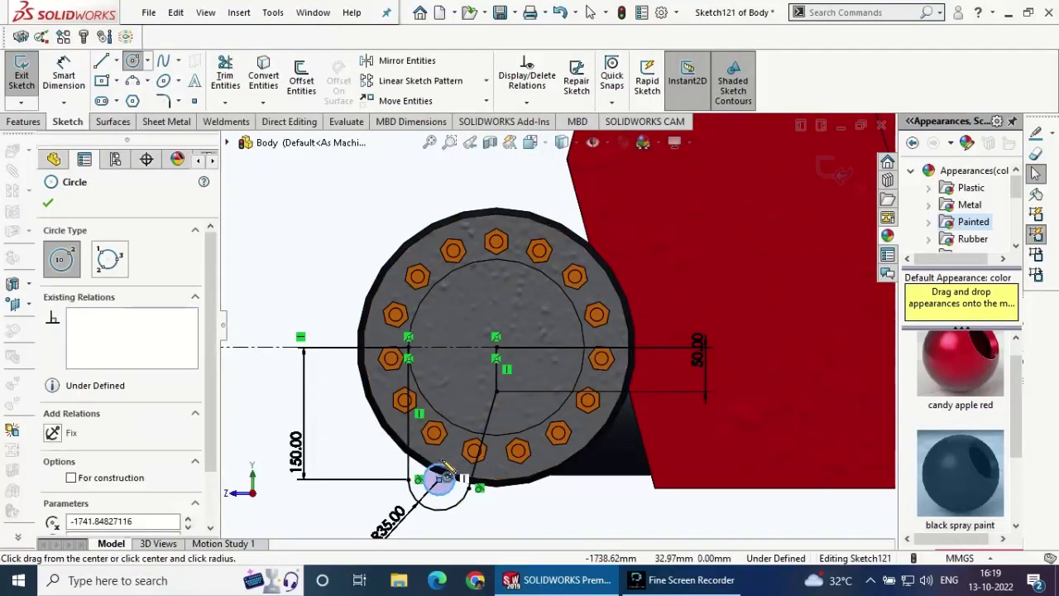
left_click(50, 203)
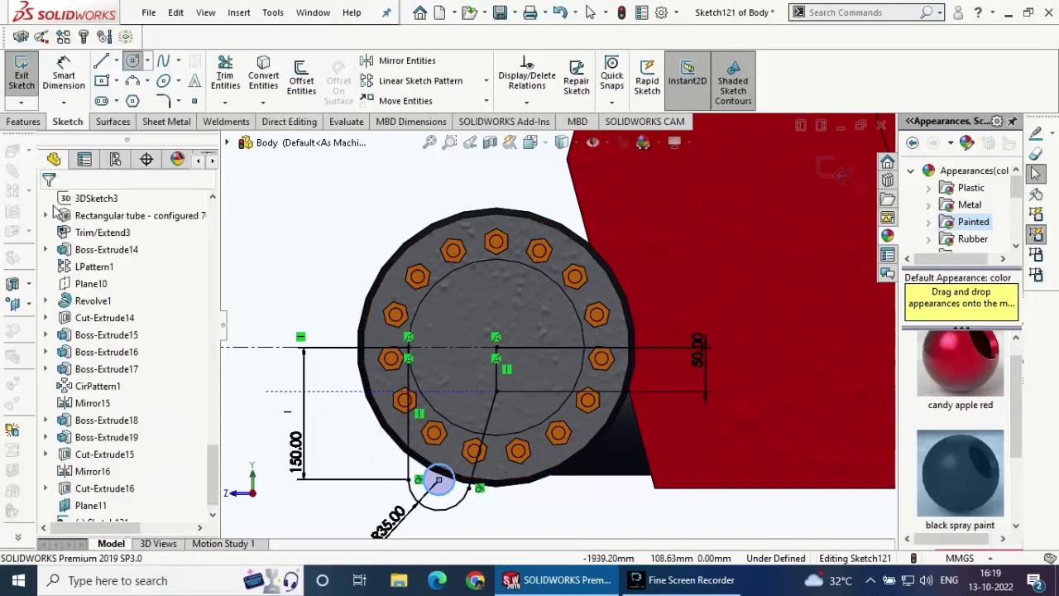
left_click(77, 73)
left_click(438, 483)
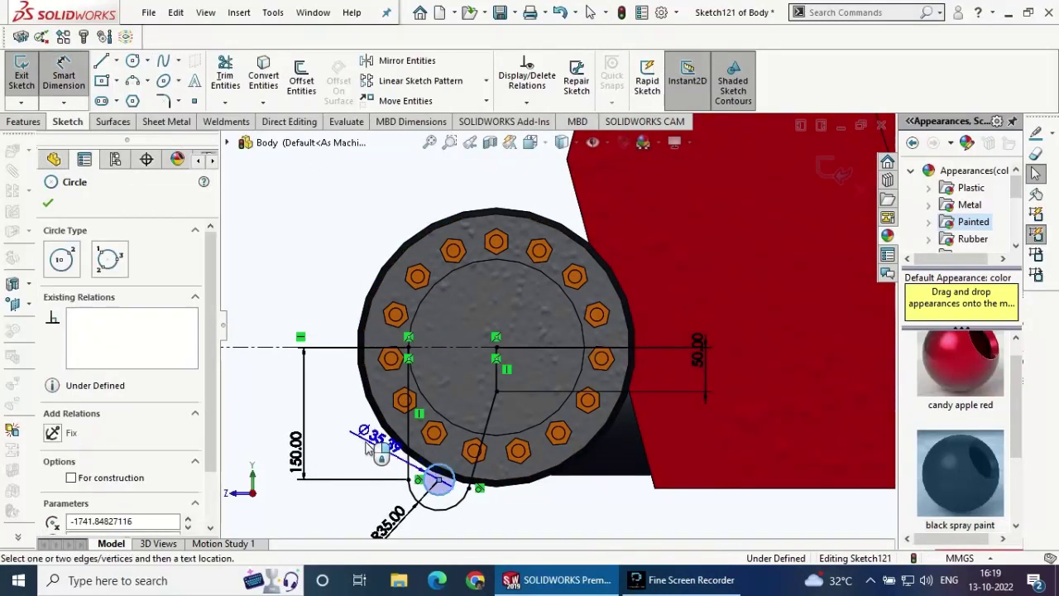
left_click(365, 443)
type("30")
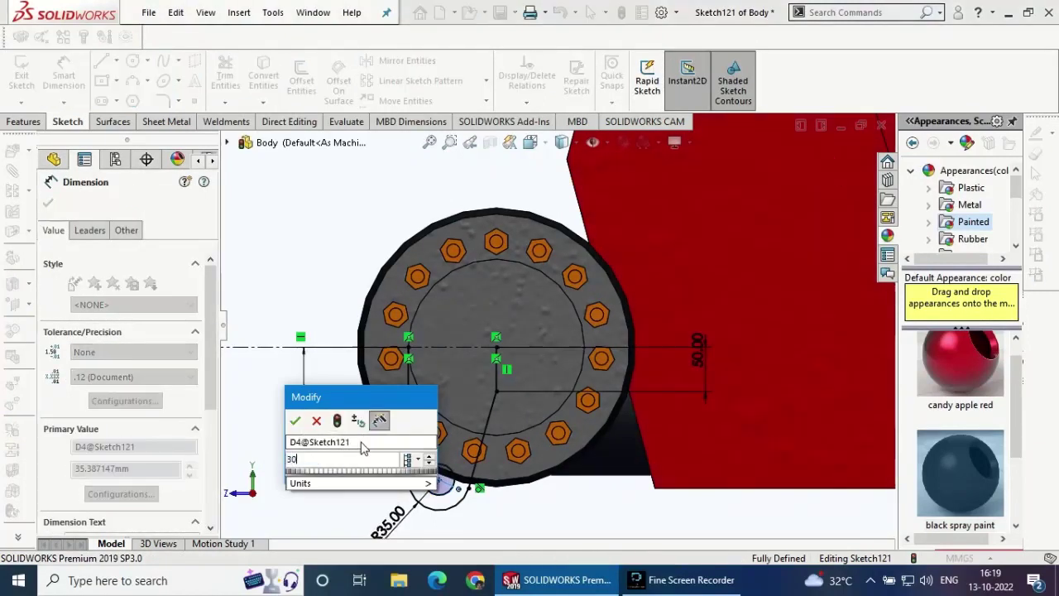
key("Return")
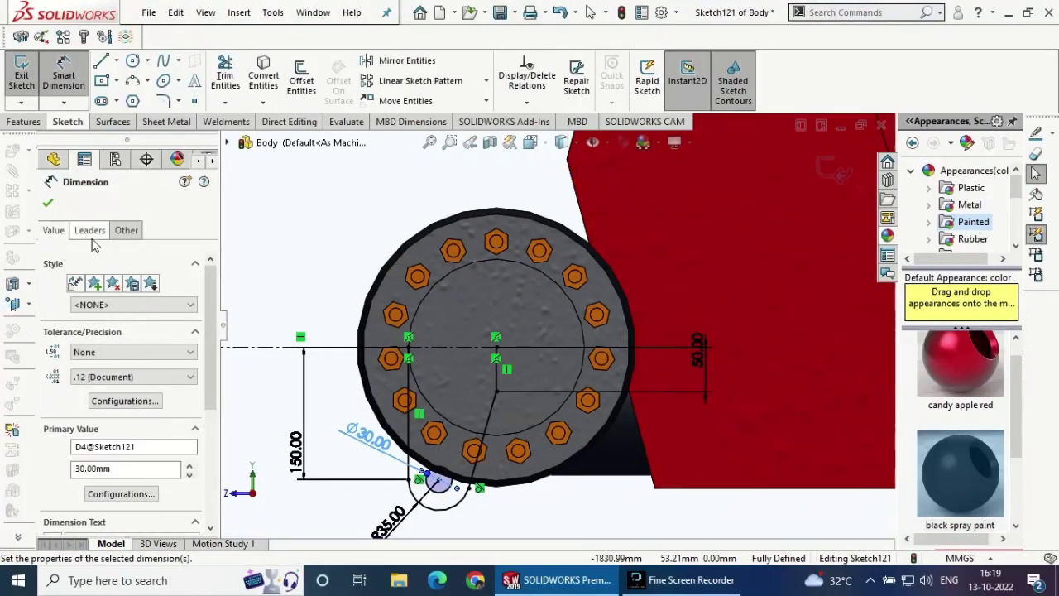
left_click(48, 205)
- Draw a horizontal line across the top from the left line to the flange centre
left_click(100, 59)
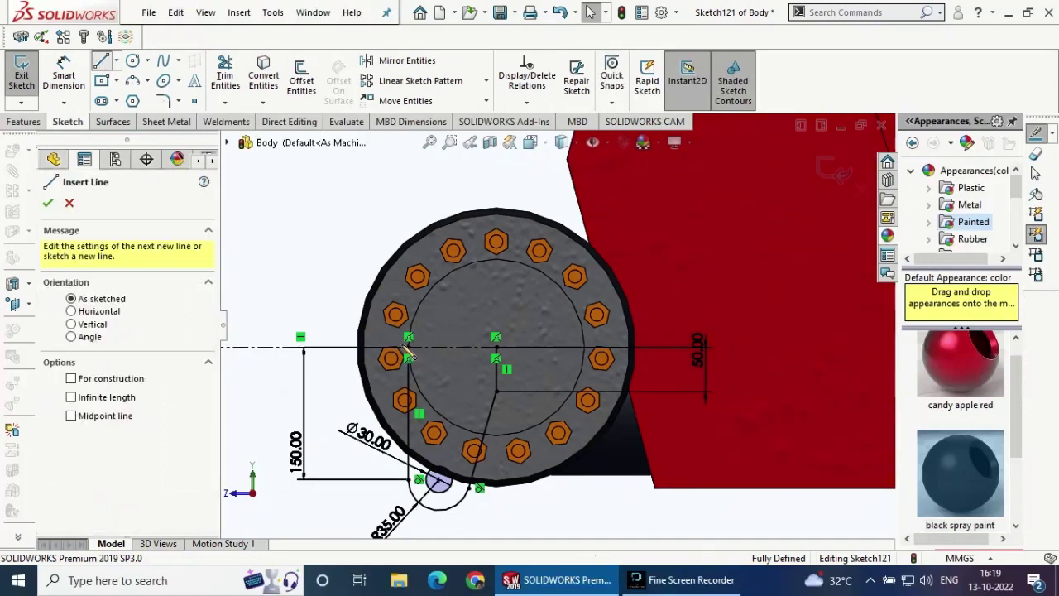
left_click(408, 347)
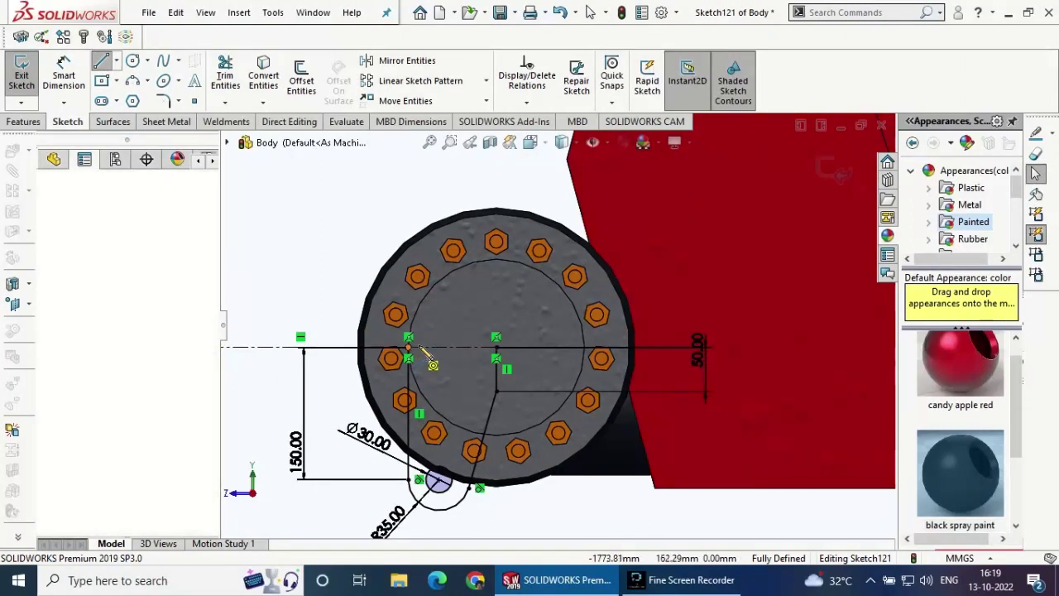
double_click(496, 348)
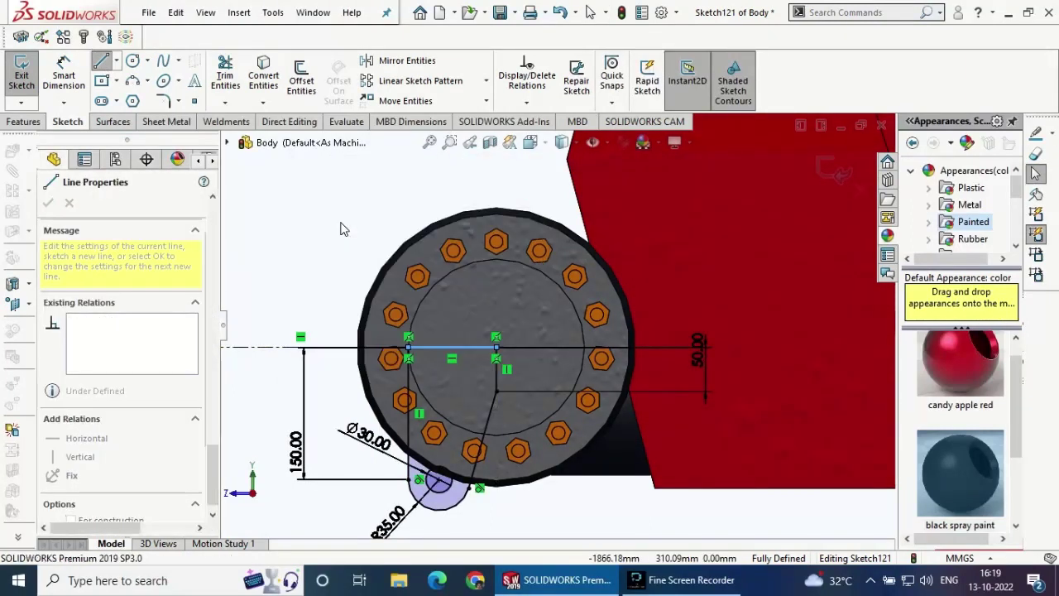
key("Escape")
left_click(23, 122)
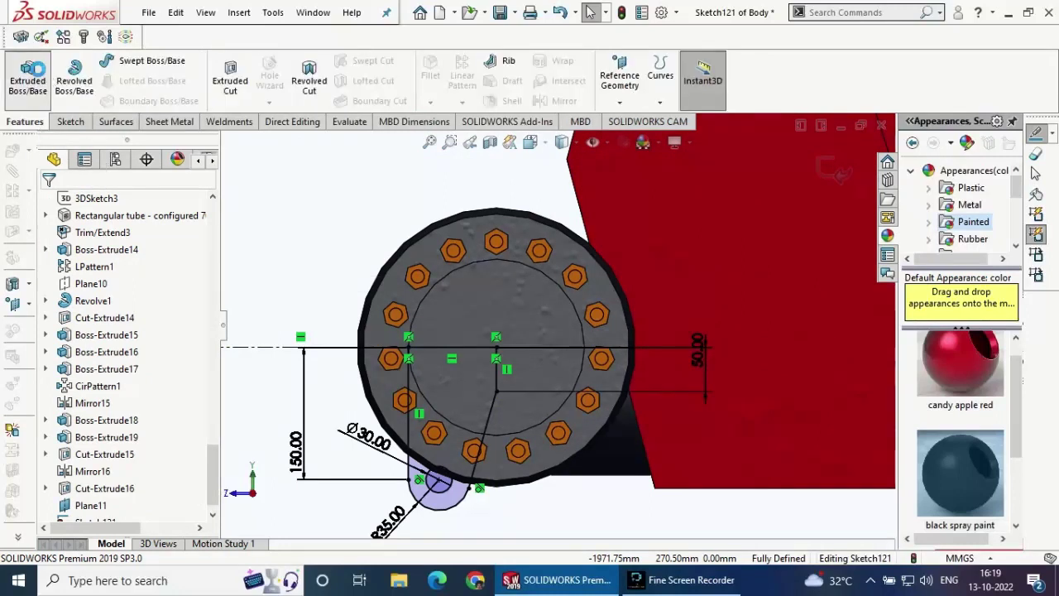
- Extrude the bracket sketch 12 mm Blind and orbit to inspect the lug plate
left_click(28, 76)
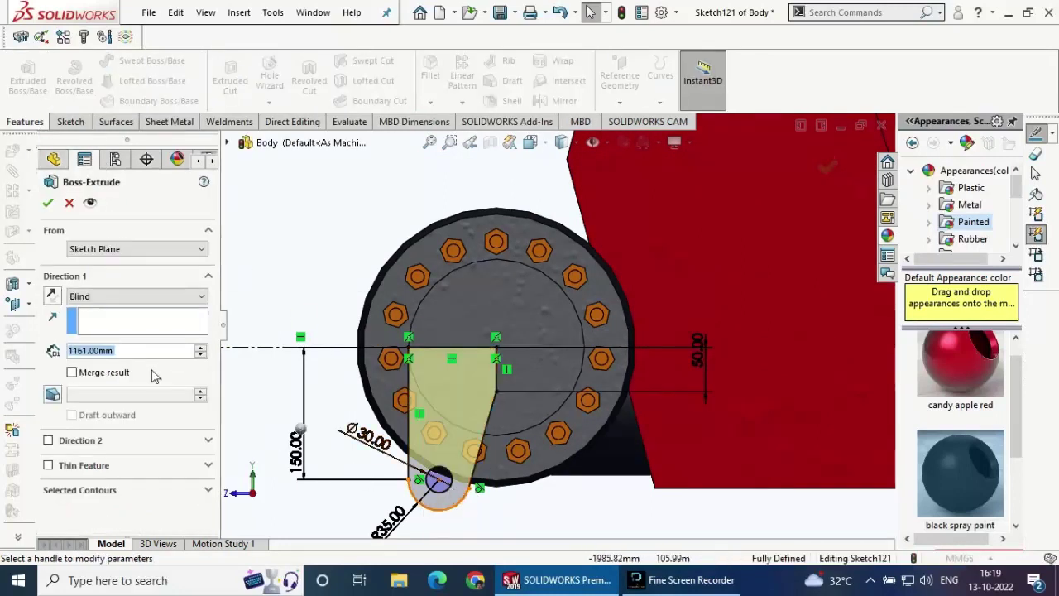
type("12")
key("Return")
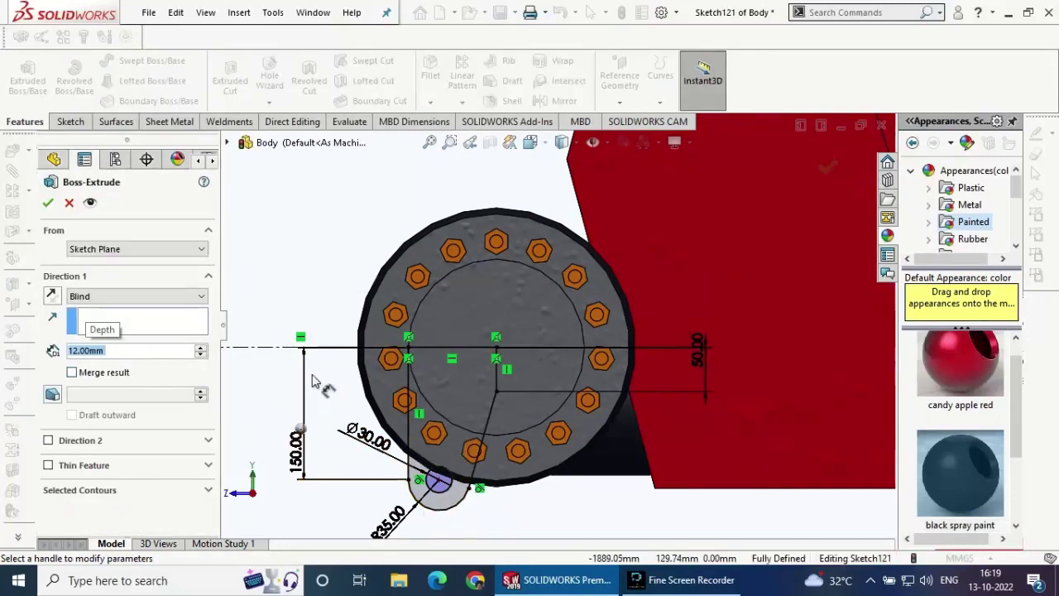
left_click(48, 203)
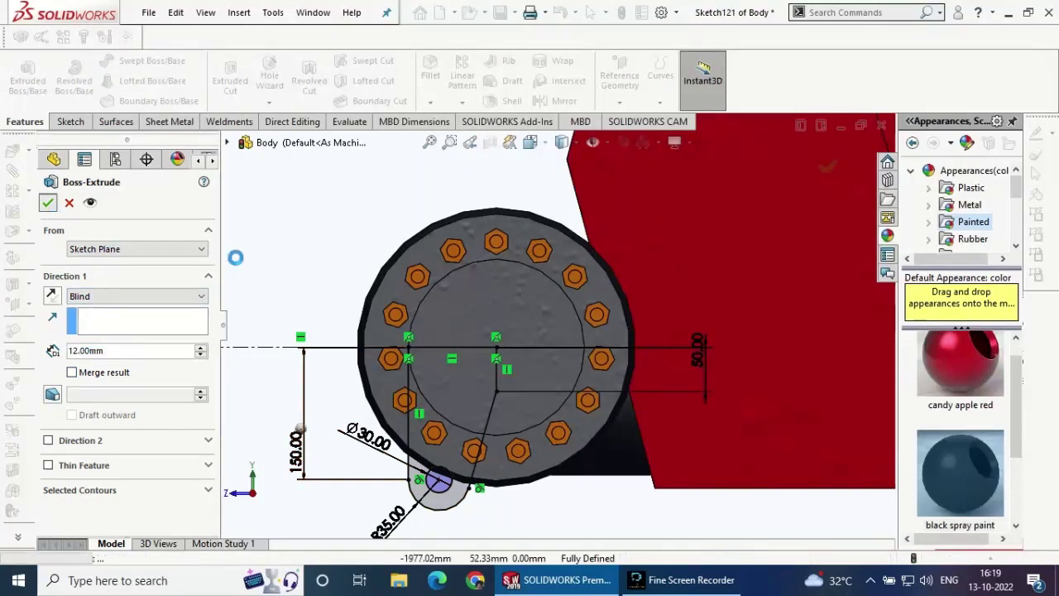
scroll(411, 172, "up", 1)
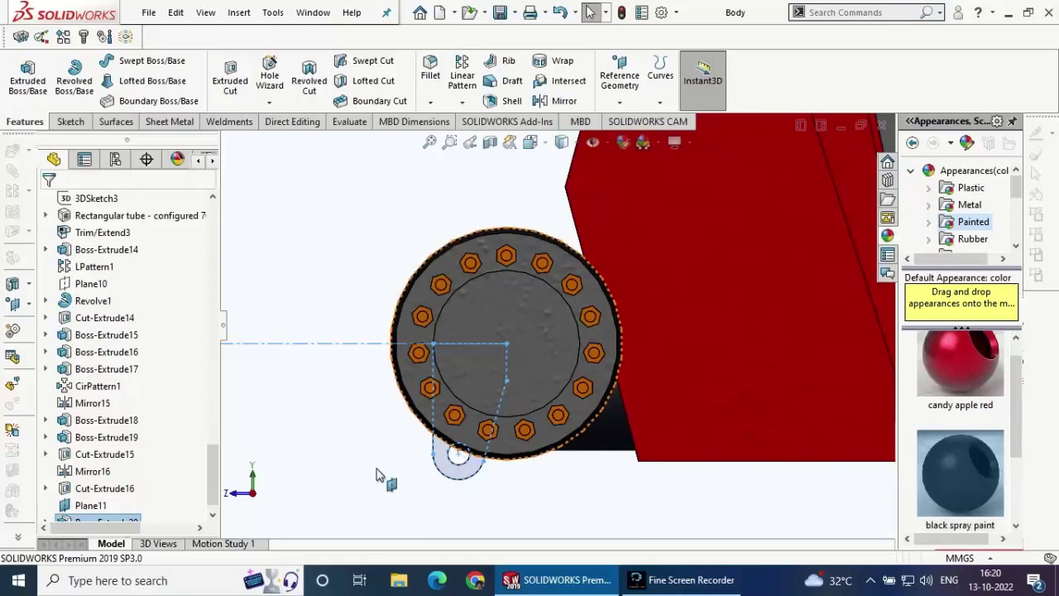
mouse_move(403, 449)
middle_mouse_down()
mouse_move(416, 468)
mouse_move(446, 453)
middle_mouse_up()
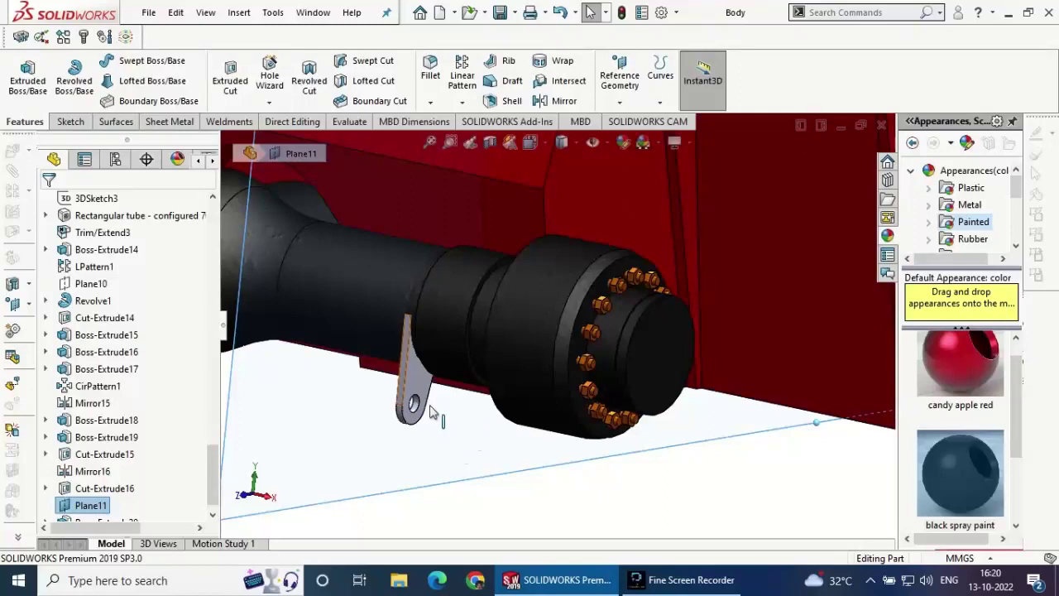
middle_click_drag(453, 421, 489, 484)
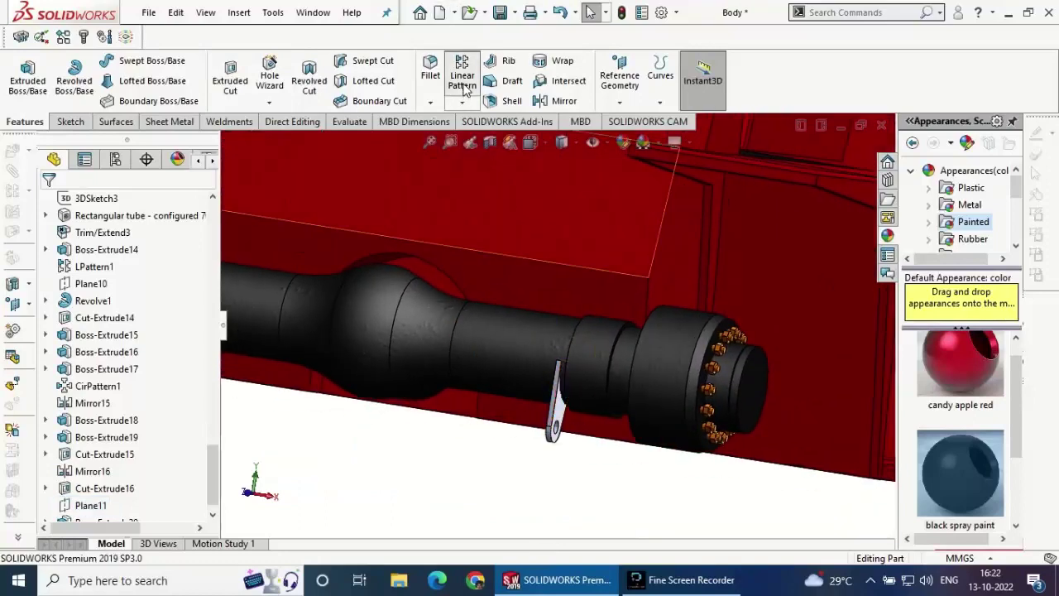
- Pattern Boss-Extrude20 along the frame's long edge: 2 instances, 25 mm spacing
left_click(462, 80)
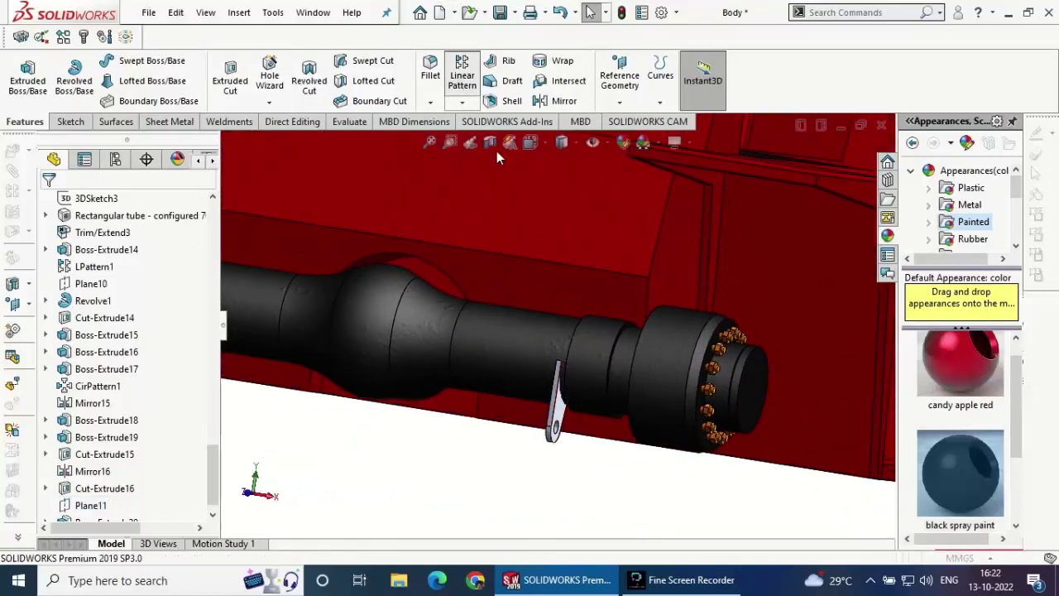
left_click(599, 274)
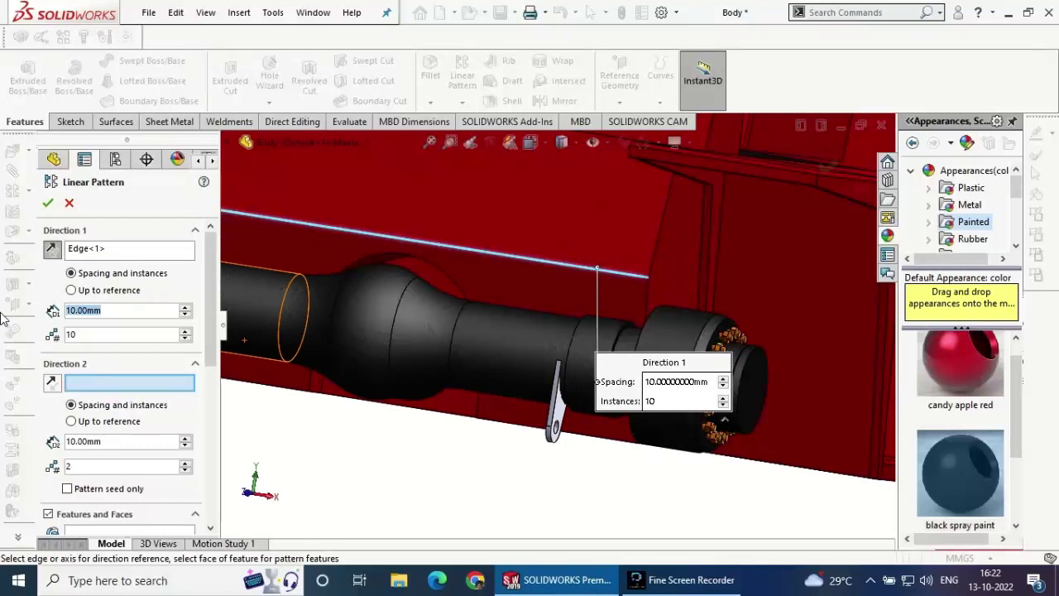
type("25")
key("Return")
scroll(151, 291, "down", 5)
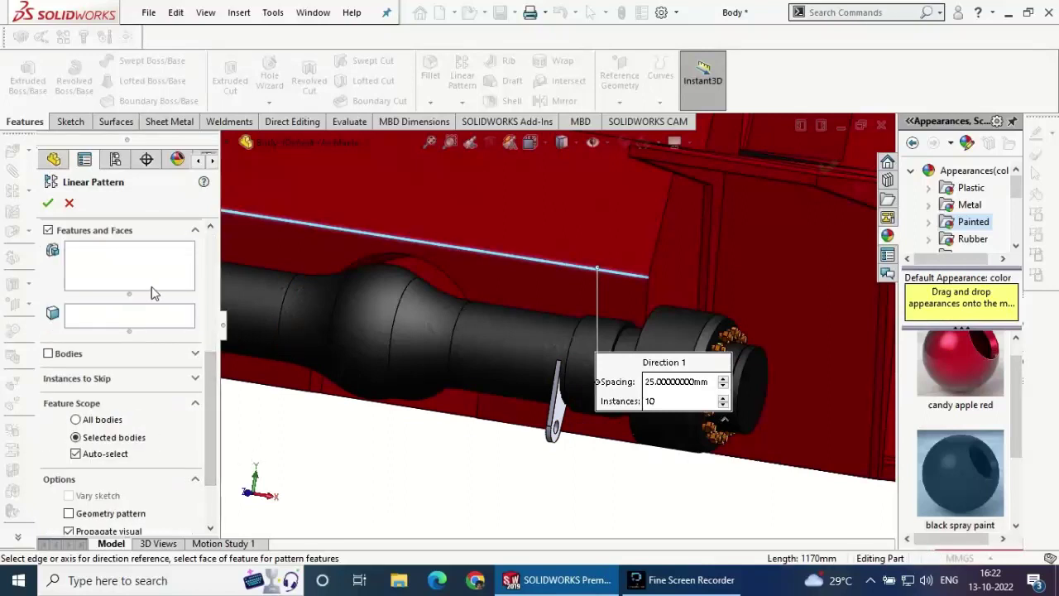
left_click(556, 418)
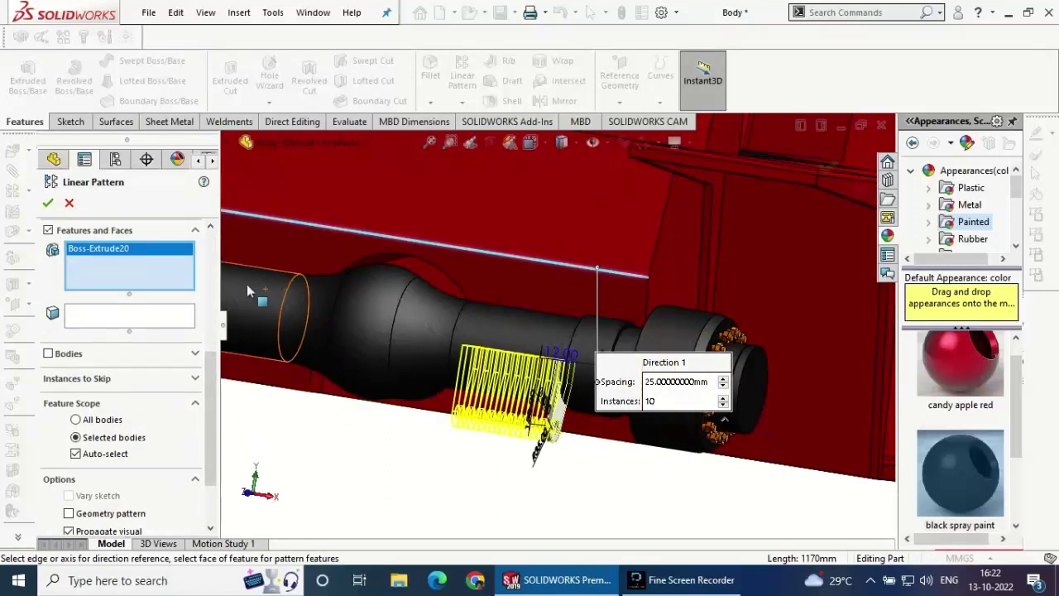
scroll(124, 331, "up", 5)
double_click(83, 333)
type("2")
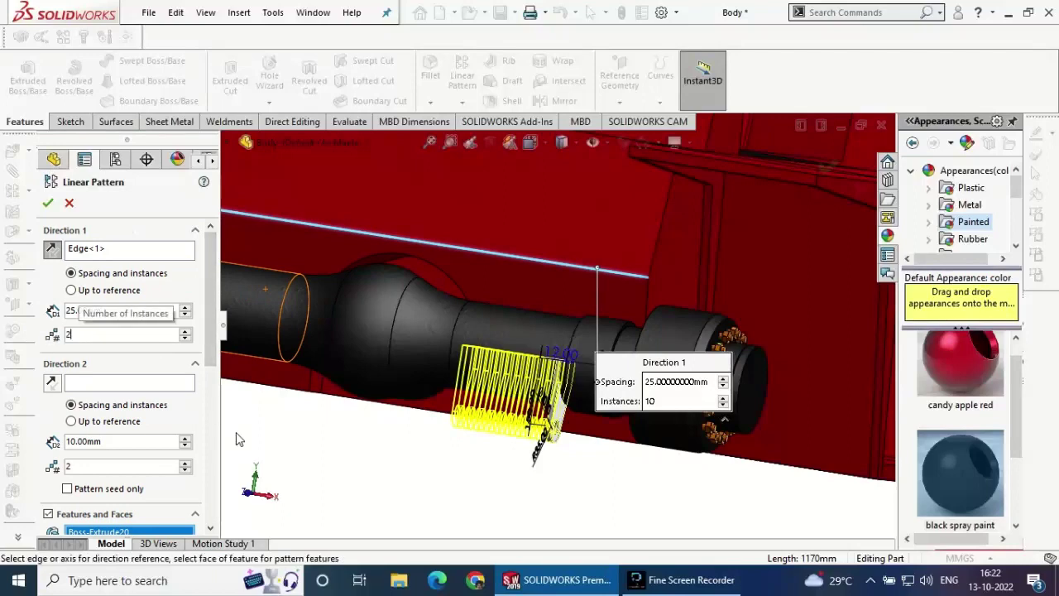
middle_click_drag(449, 433, 431, 414)
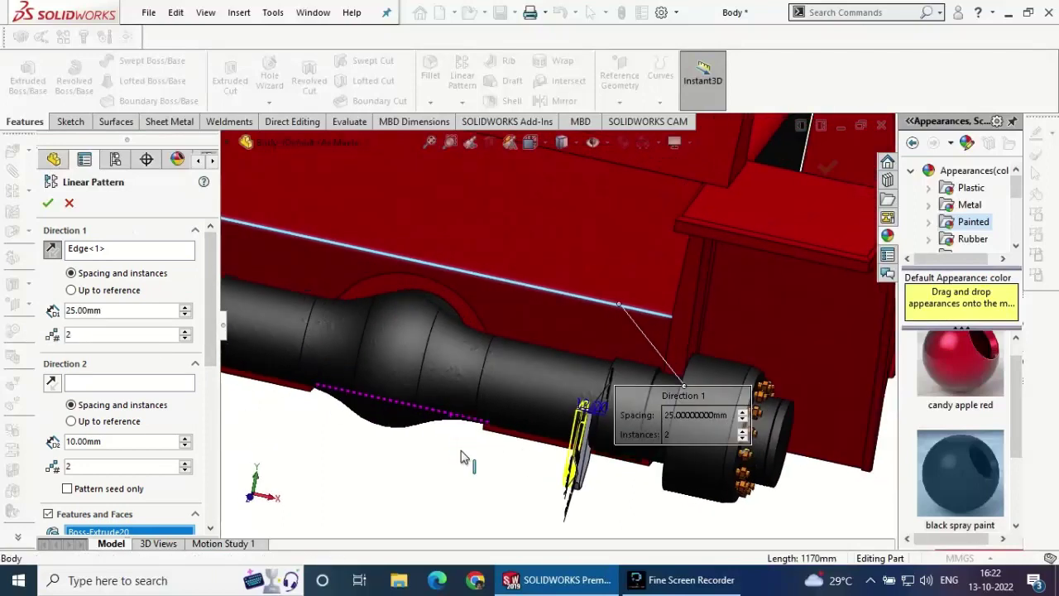
left_click(48, 205)
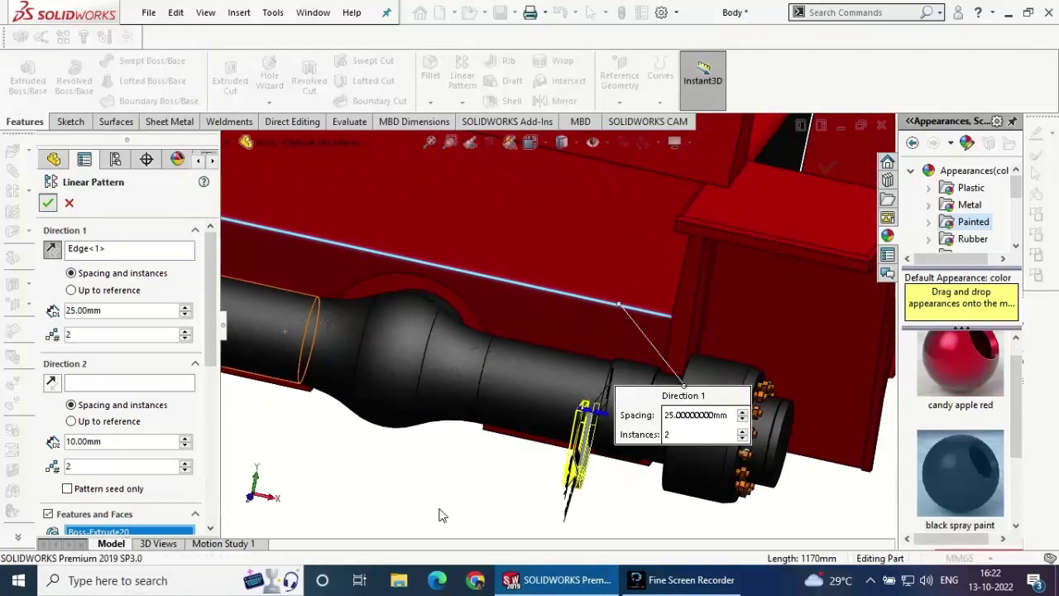
mouse_move(513, 511)
middle_mouse_down()
mouse_move(508, 468)
mouse_move(491, 452)
mouse_move(518, 496)
middle_mouse_up()
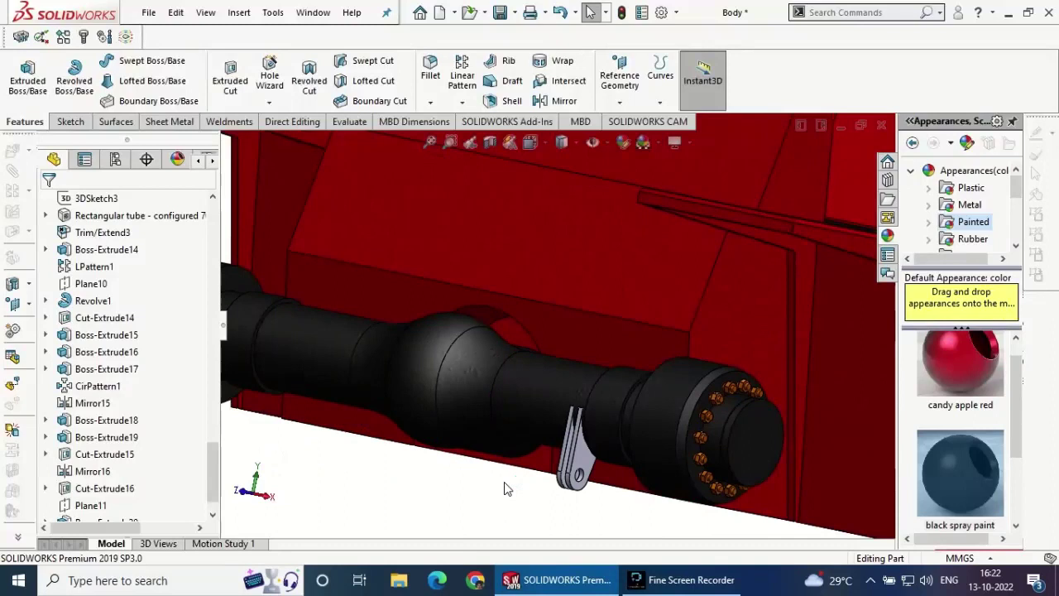
scroll(470, 496, "up", 2)
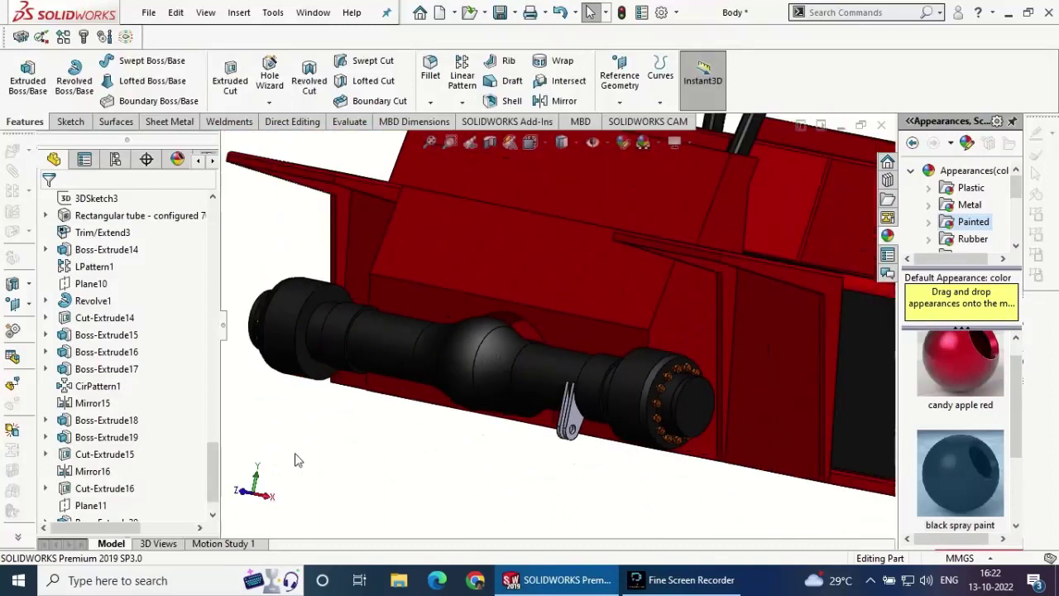
- Mirror LPattern2 and Boss-Extrude20 about the Right Plane to the axle's other end
left_click(549, 103)
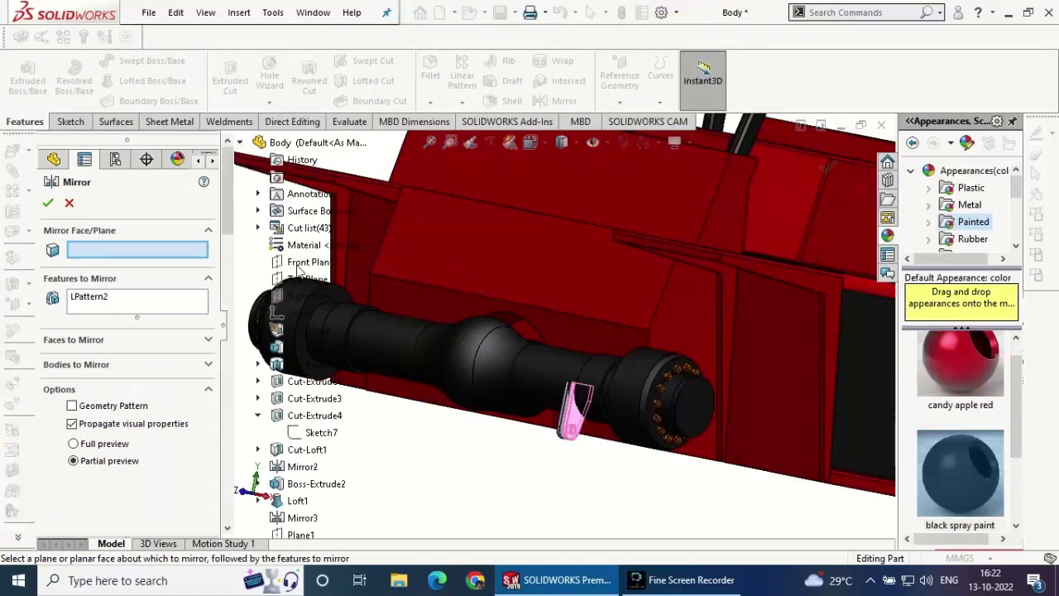
left_click(291, 295)
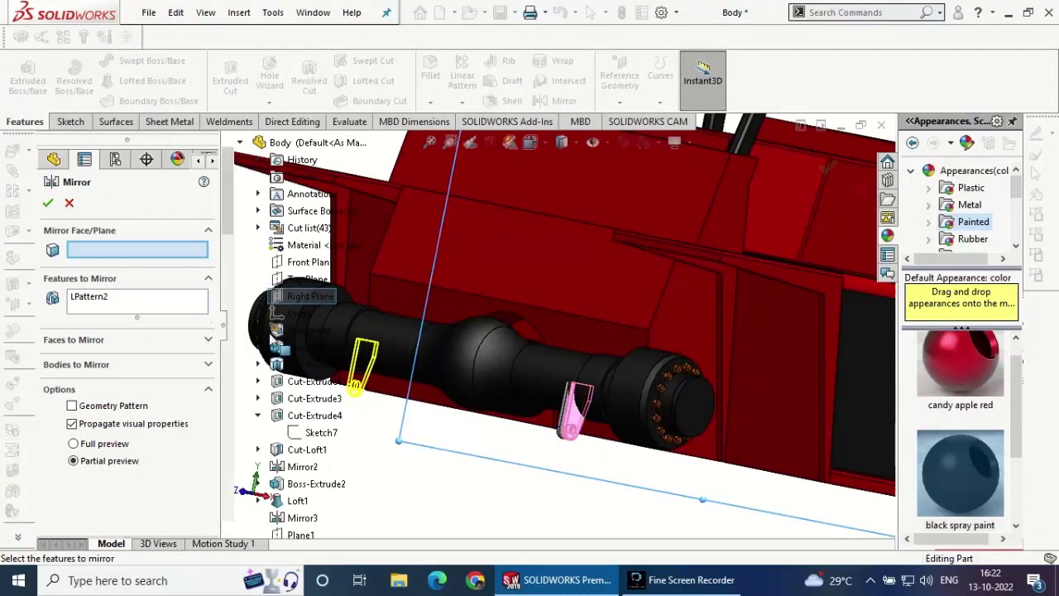
left_click(297, 298)
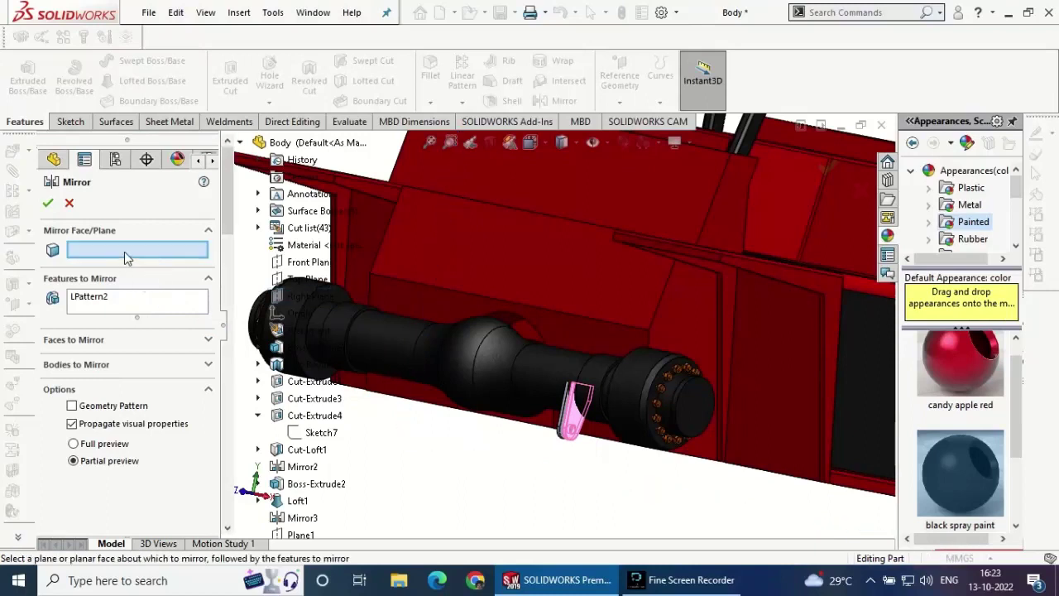
left_click(302, 306)
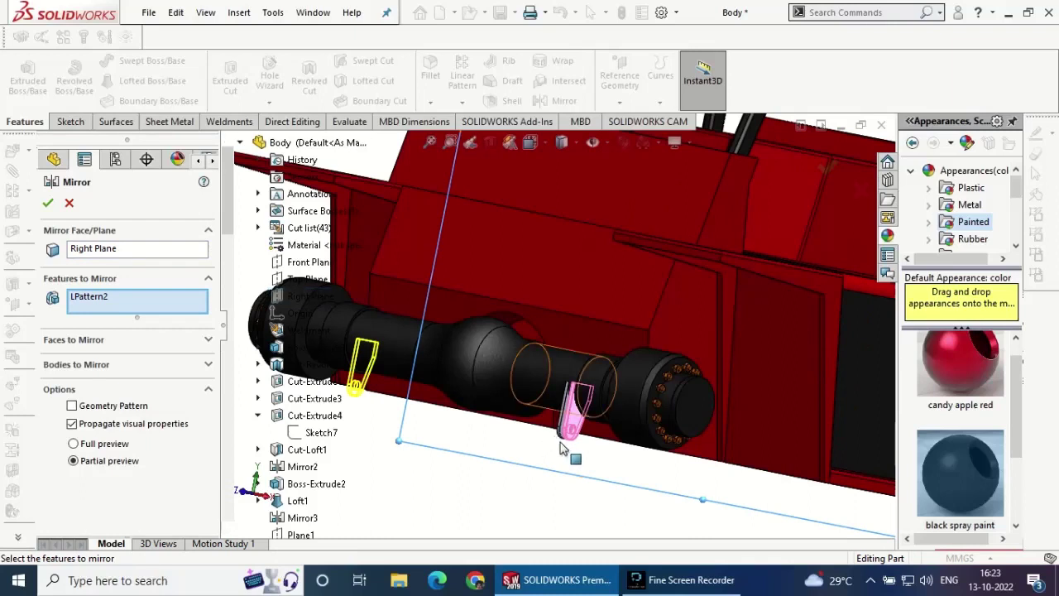
middle_click_drag(575, 451, 552, 428)
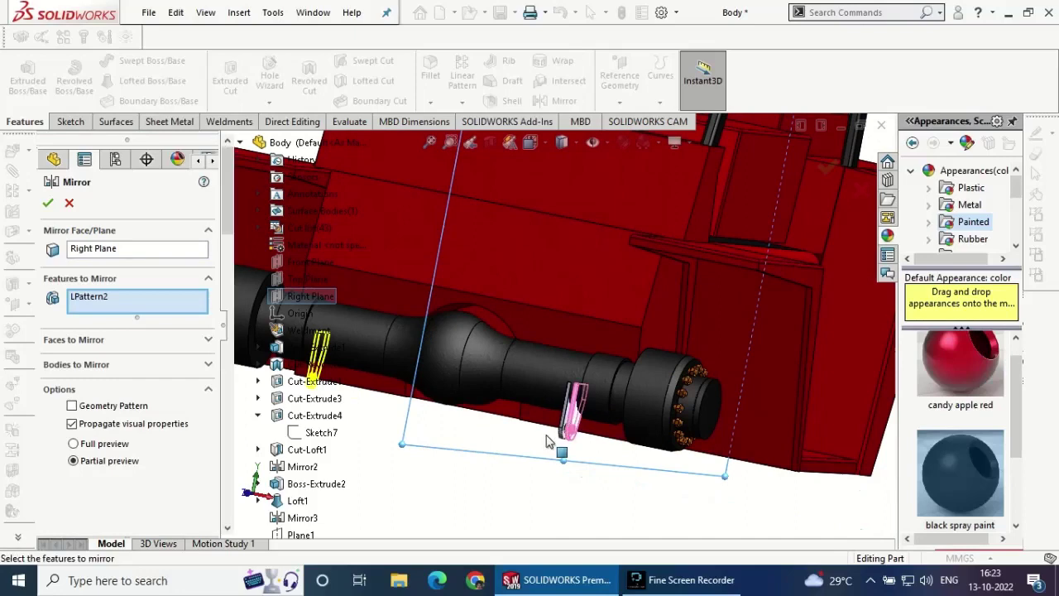
scroll(308, 469, "down", 3)
scroll(312, 469, "down", 3)
scroll(314, 468, "down", 3)
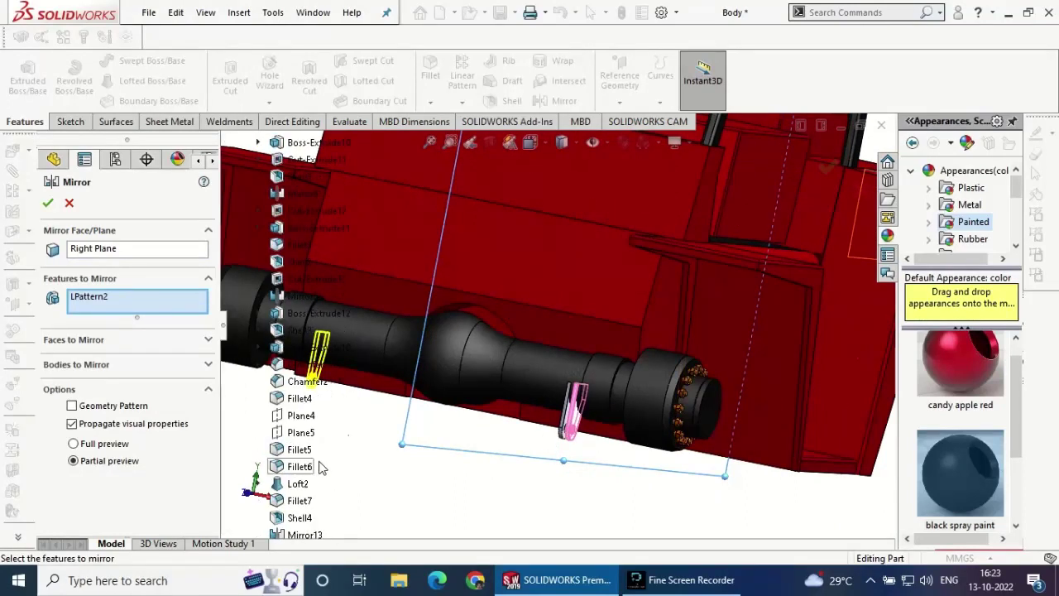
scroll(320, 468, "down", 3)
scroll(321, 470, "down", 3)
scroll(327, 484, "down", 3)
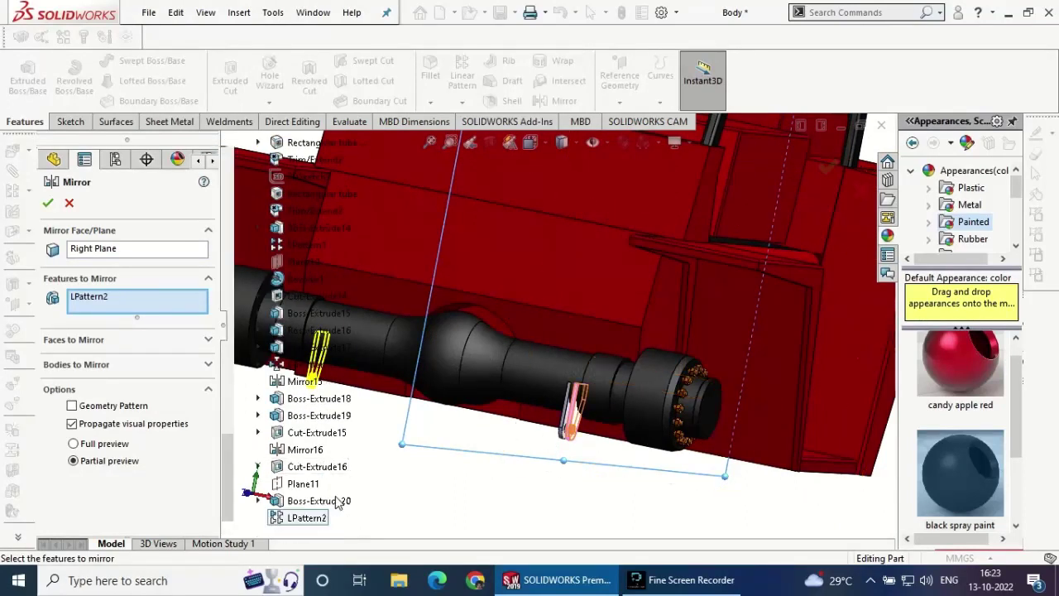
left_click(337, 501)
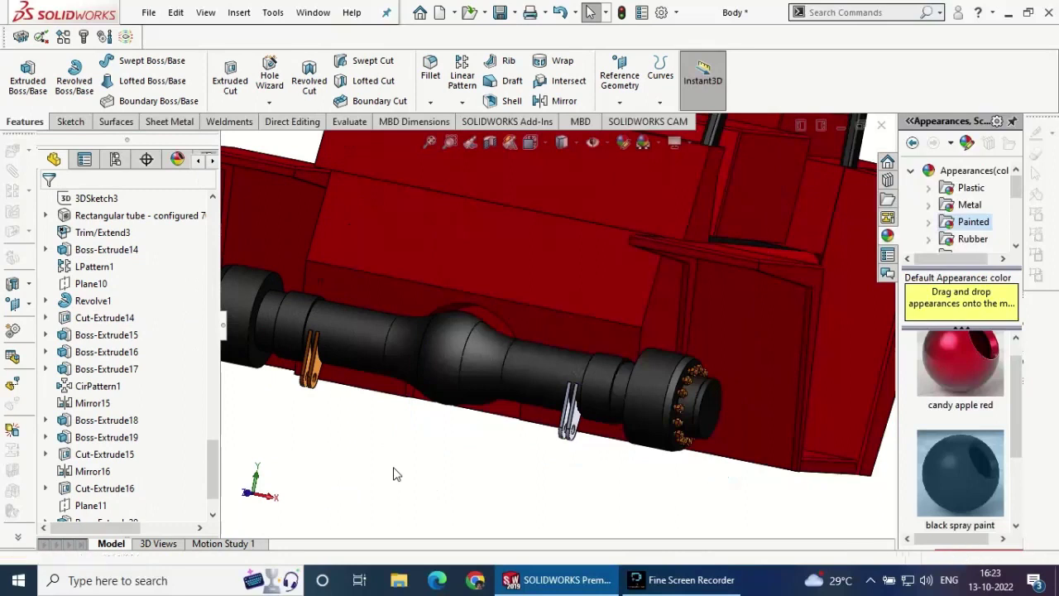
middle_click_drag(395, 473, 351, 461)
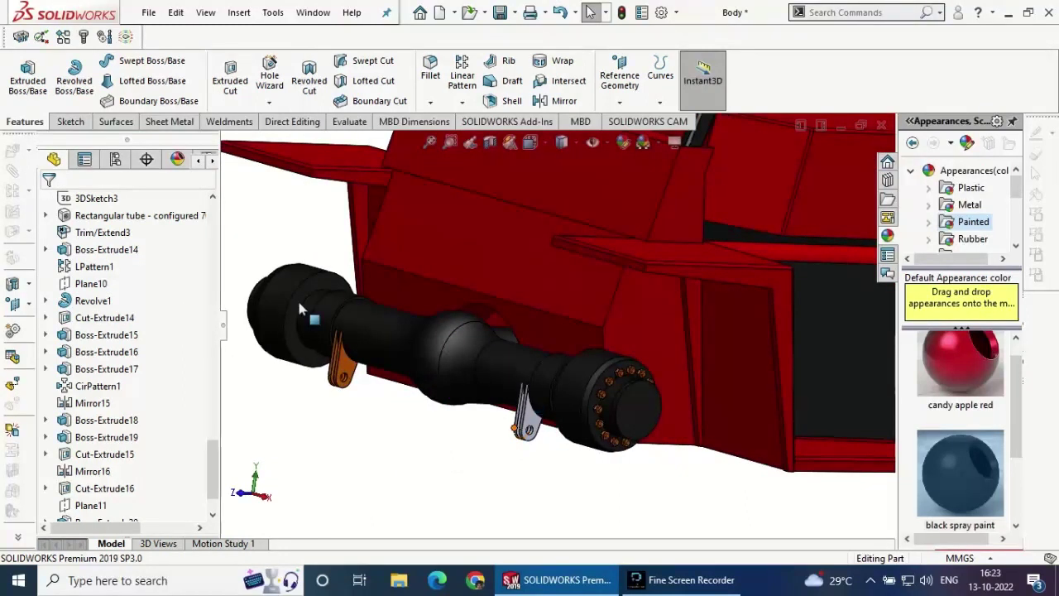
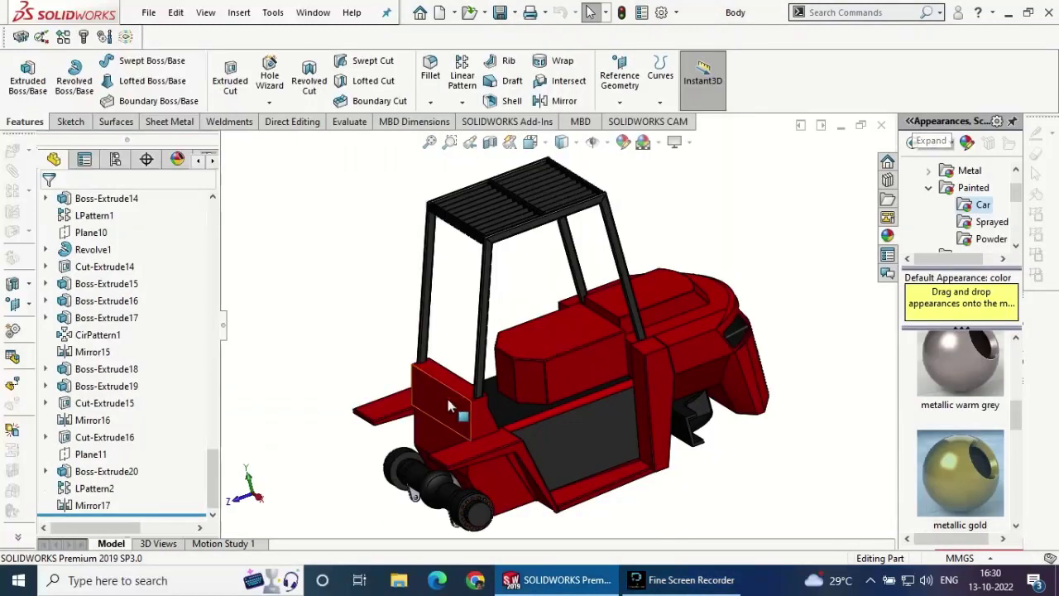
- Start a sketch on the panel face below the roof frame and draw a slot
left_click(447, 403)
left_click(579, 329)
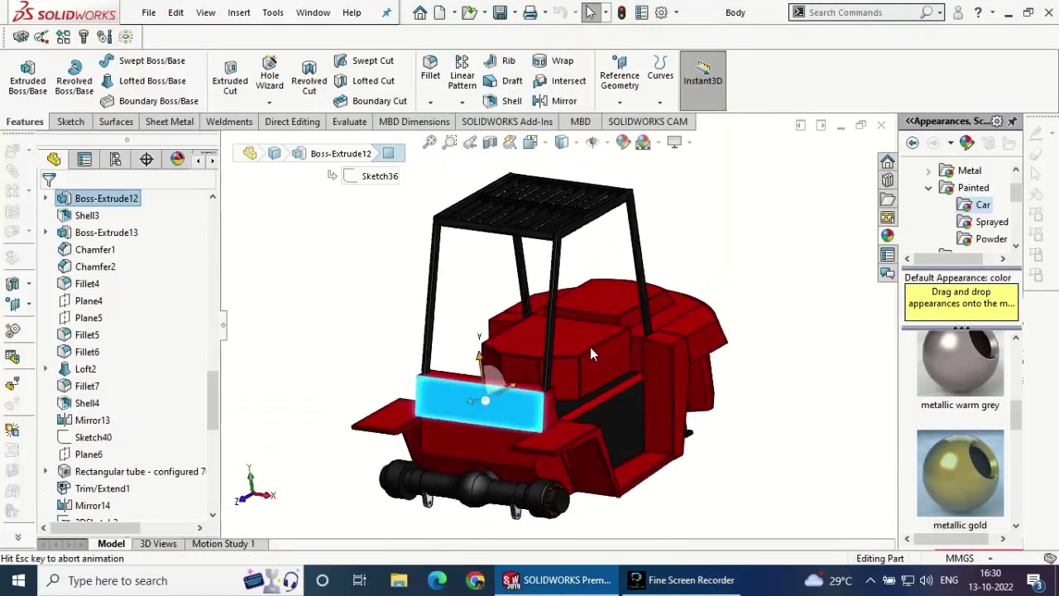
left_click(71, 121)
left_click(21, 75)
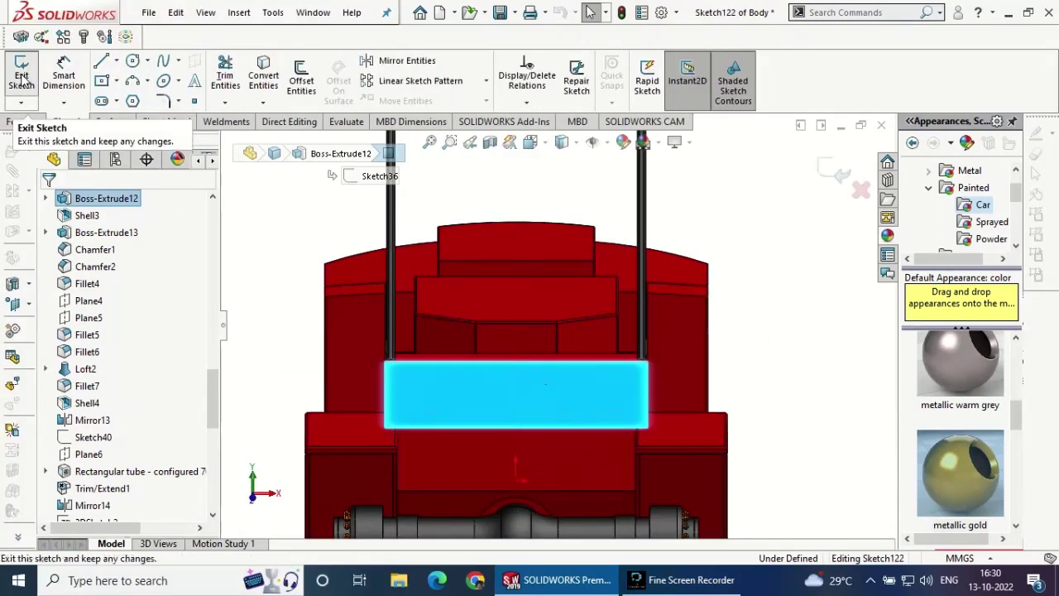
left_click(100, 100)
scroll(423, 397, "down", 3)
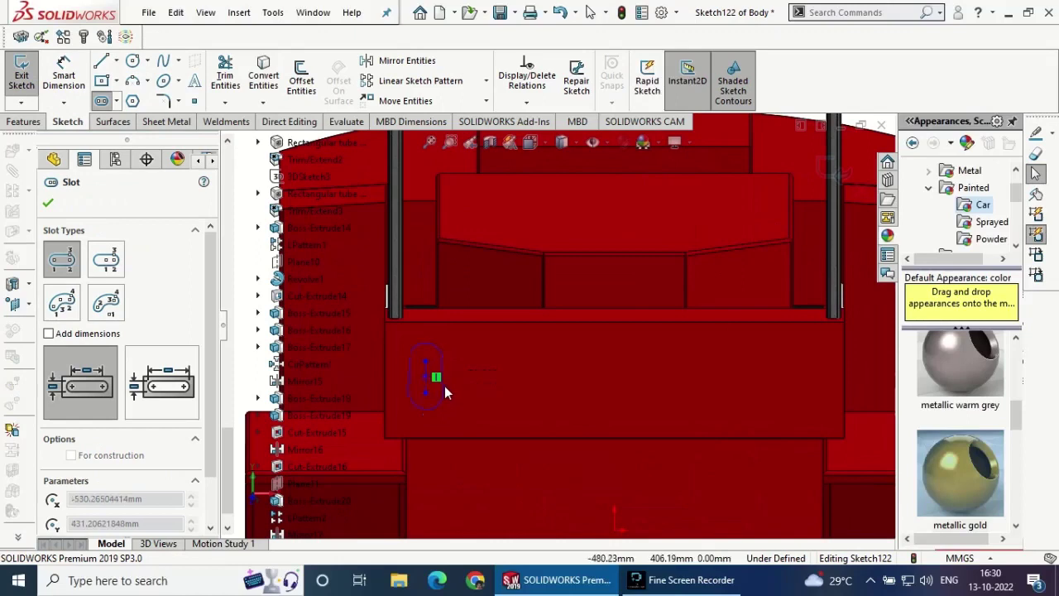
left_click(444, 385)
left_click(47, 204)
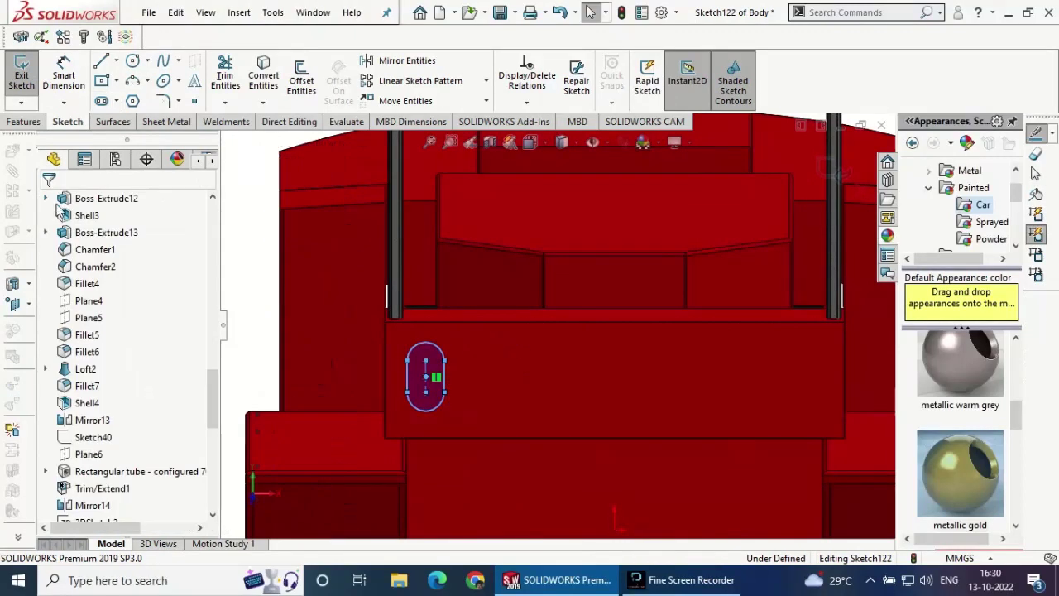
- Draw a vertical construction centerline down through the panel
left_click(116, 60)
left_click(132, 97)
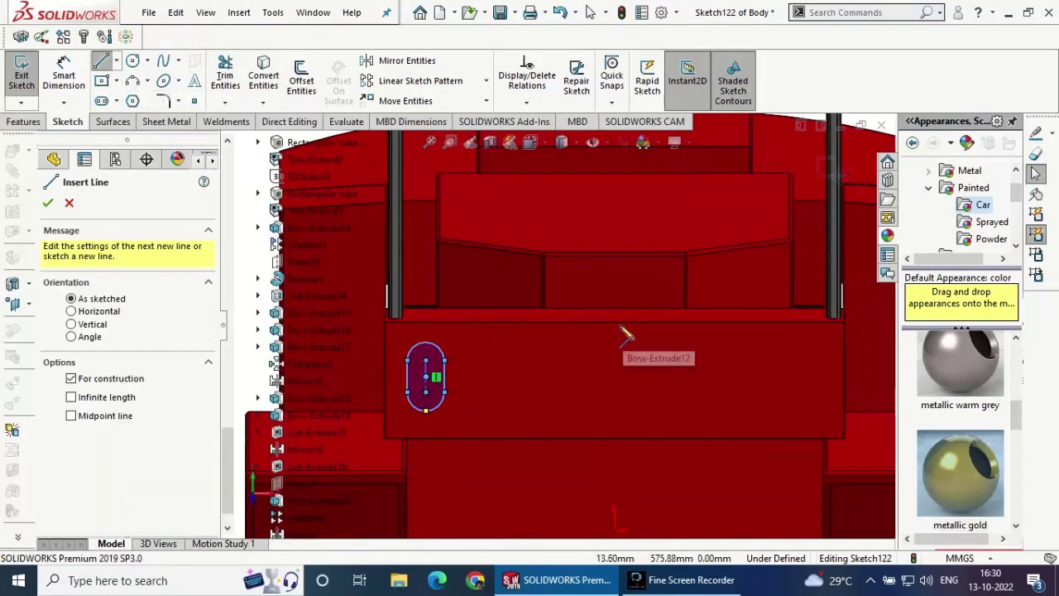
left_click(613, 322)
left_click(614, 420)
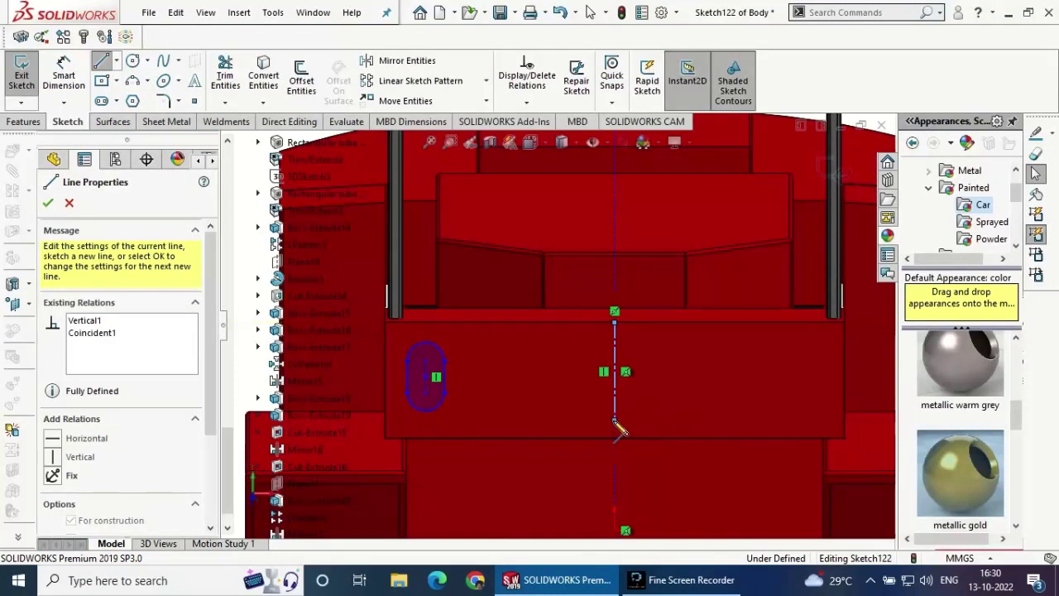
right_click(644, 401)
left_click(649, 404)
- Dimension the slot length to 100 mm and its distance from the left edge to 50 mm
left_click(64, 74)
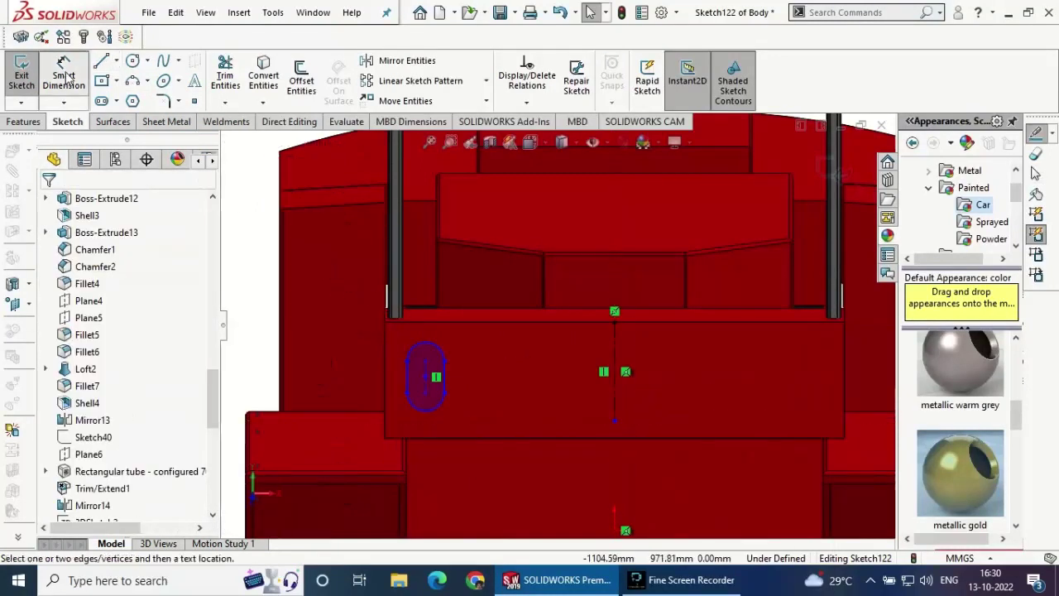
left_click(446, 393)
left_click(478, 387)
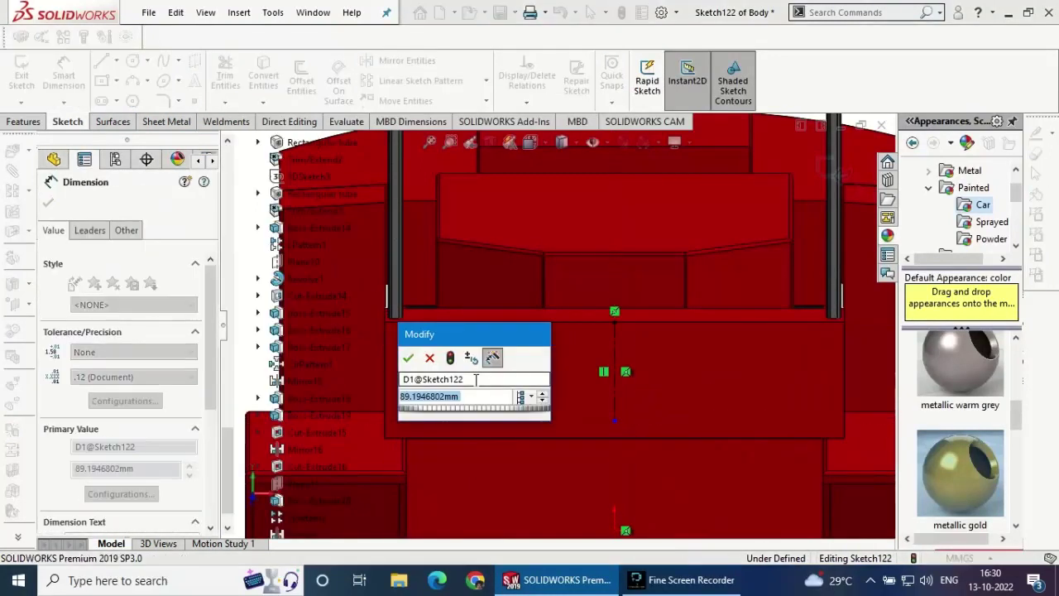
type("100")
key("Return")
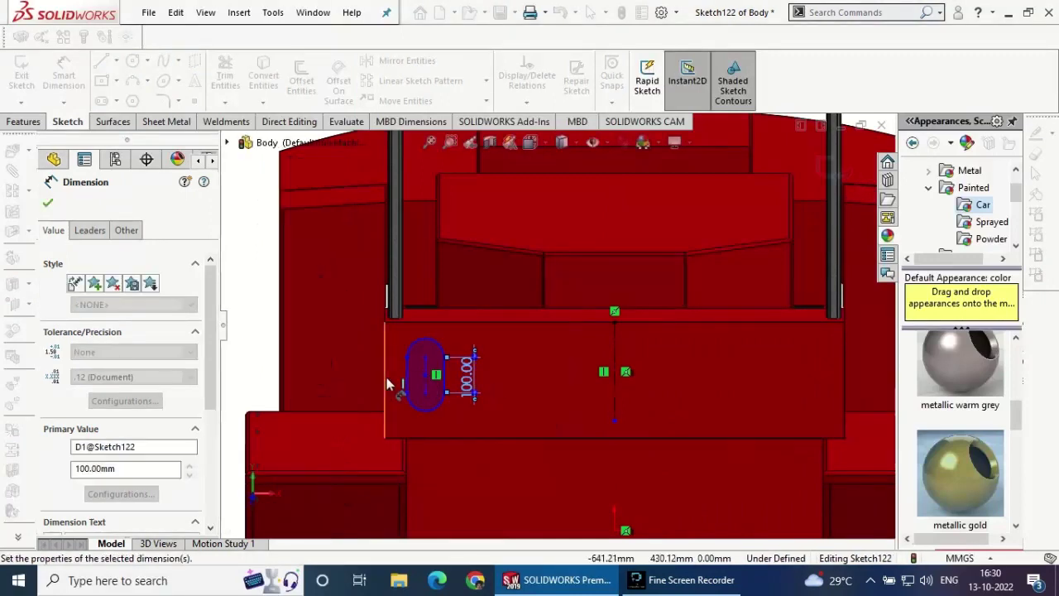
left_click(407, 377)
left_click(384, 371)
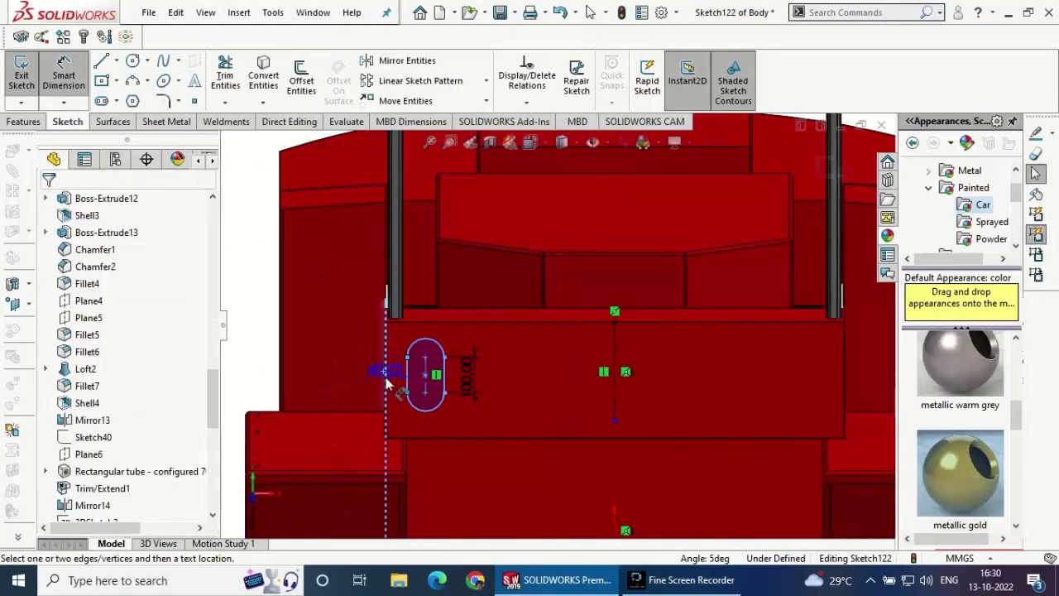
left_click(358, 379)
type("50")
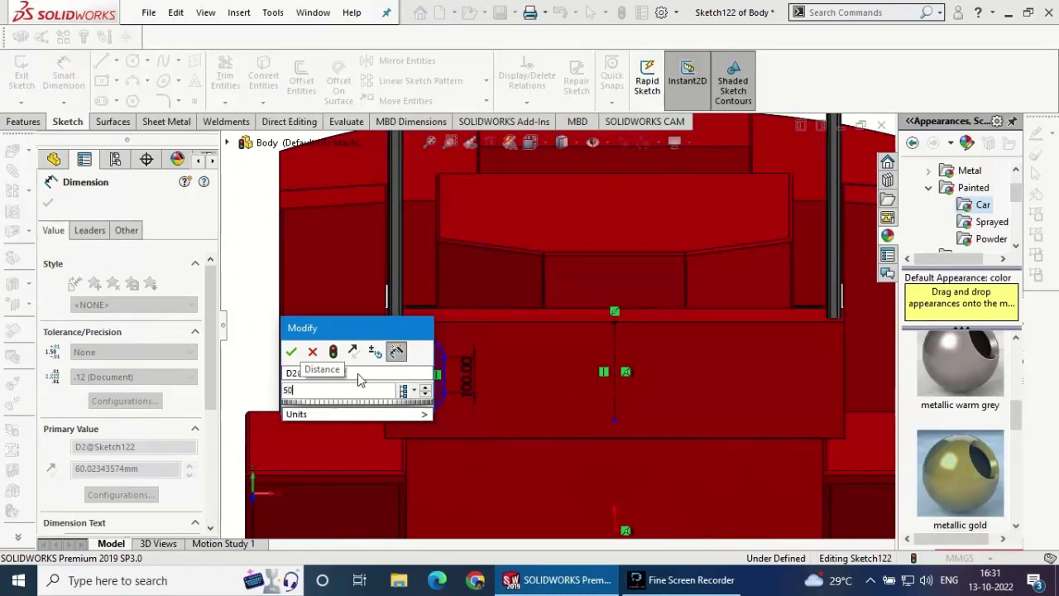
key("Return")
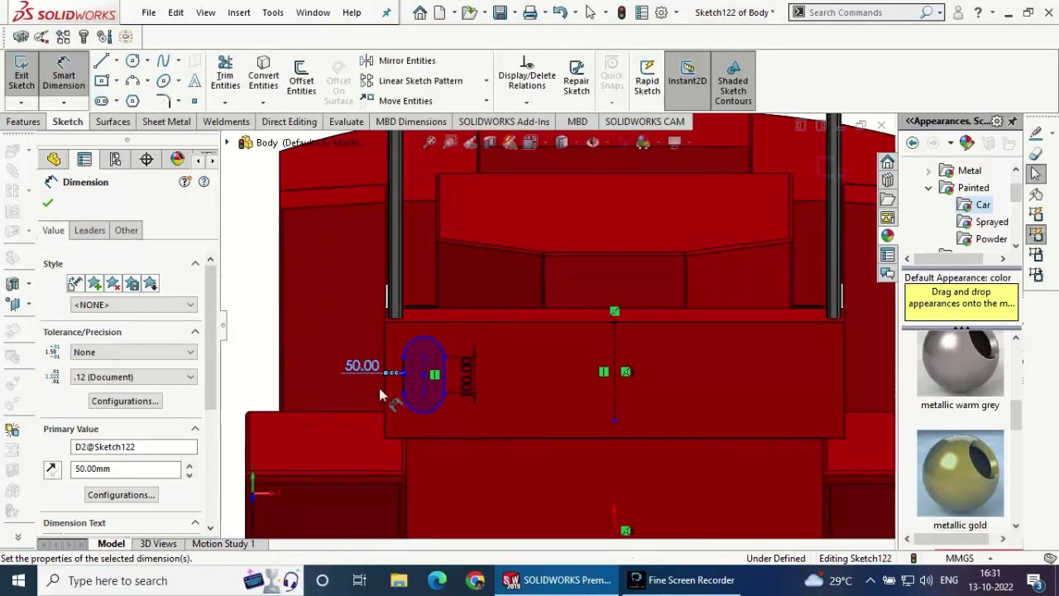
- Set the slot's arc radius to R60
left_click(436, 423)
left_click(475, 447)
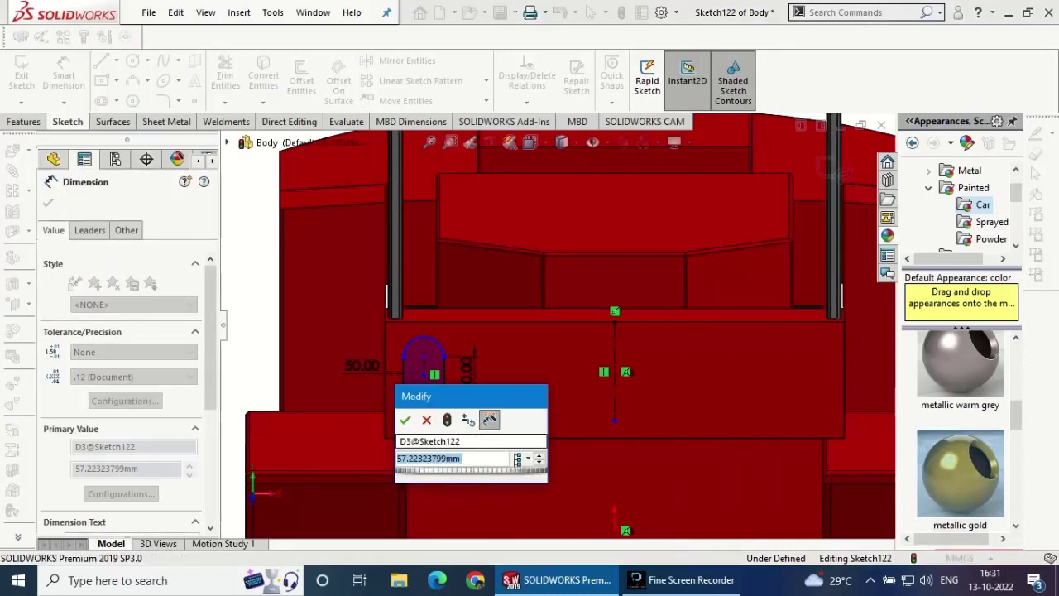
key("Return")
type("60")
key("Return")
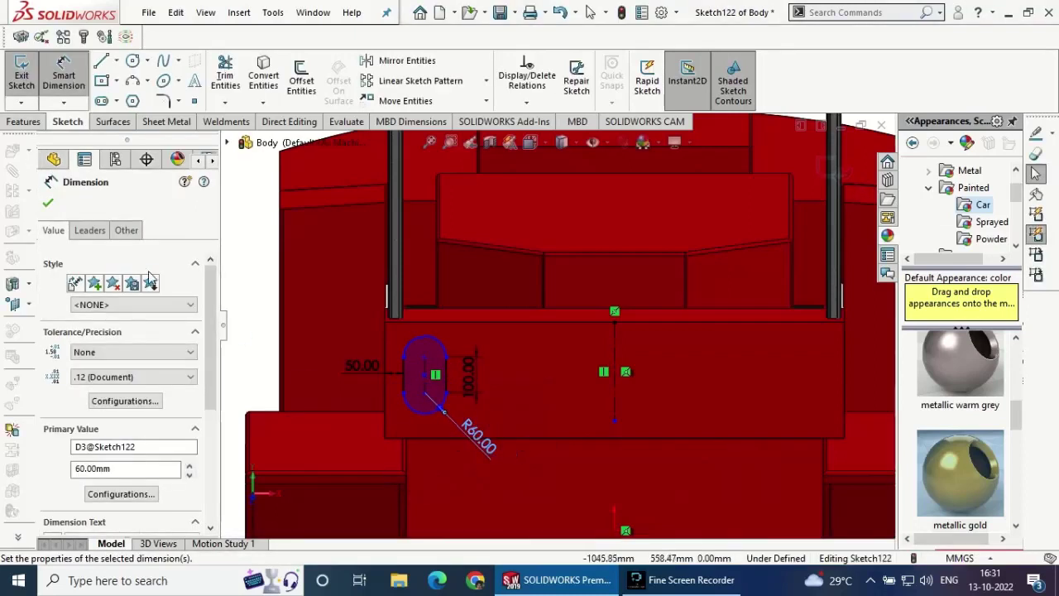
left_click(49, 203)
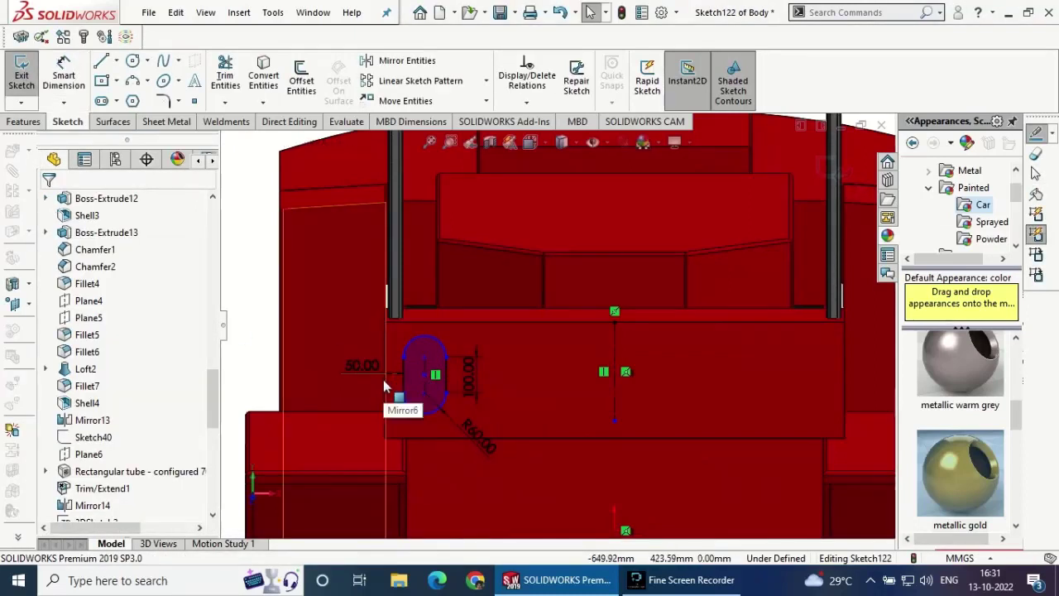
scroll(393, 374, "down", 1)
scroll(396, 372, "down", 1)
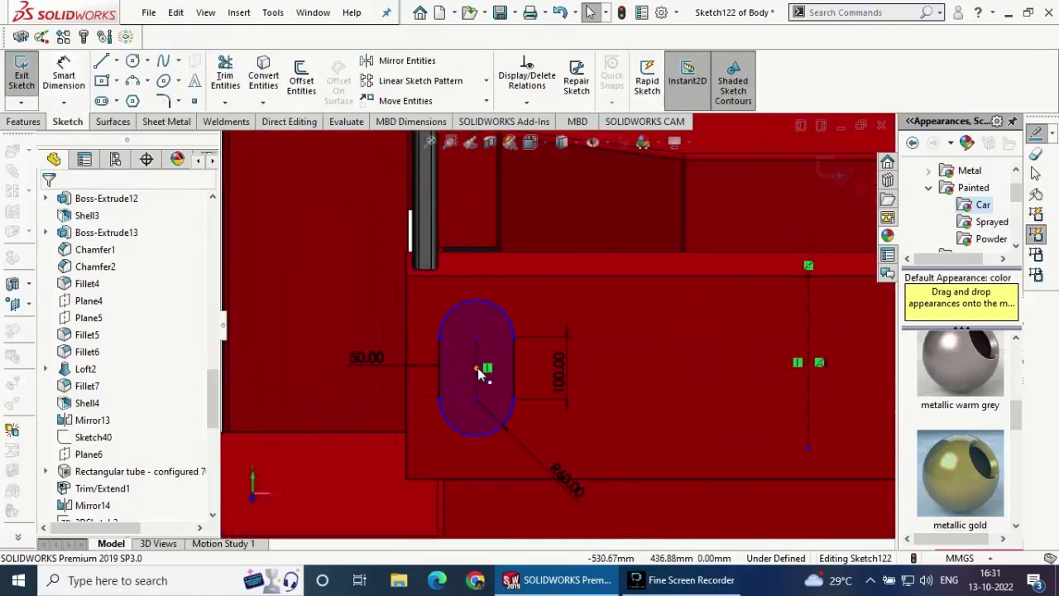
- Align the slot centre horizontally with the edge point, then remove that horizontal relation
left_click(477, 367)
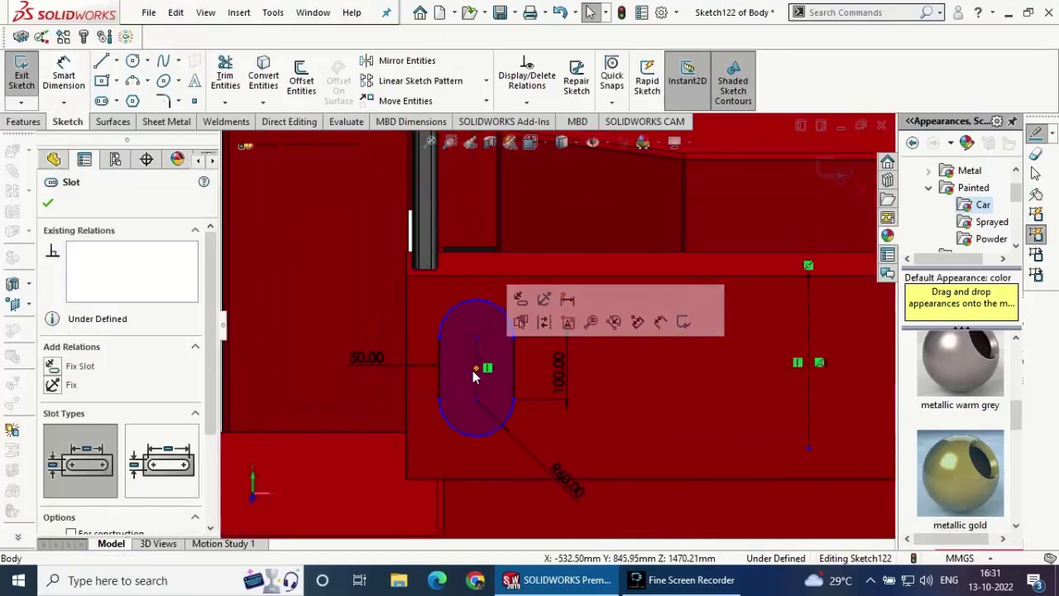
left_click(405, 382, "ctrl")
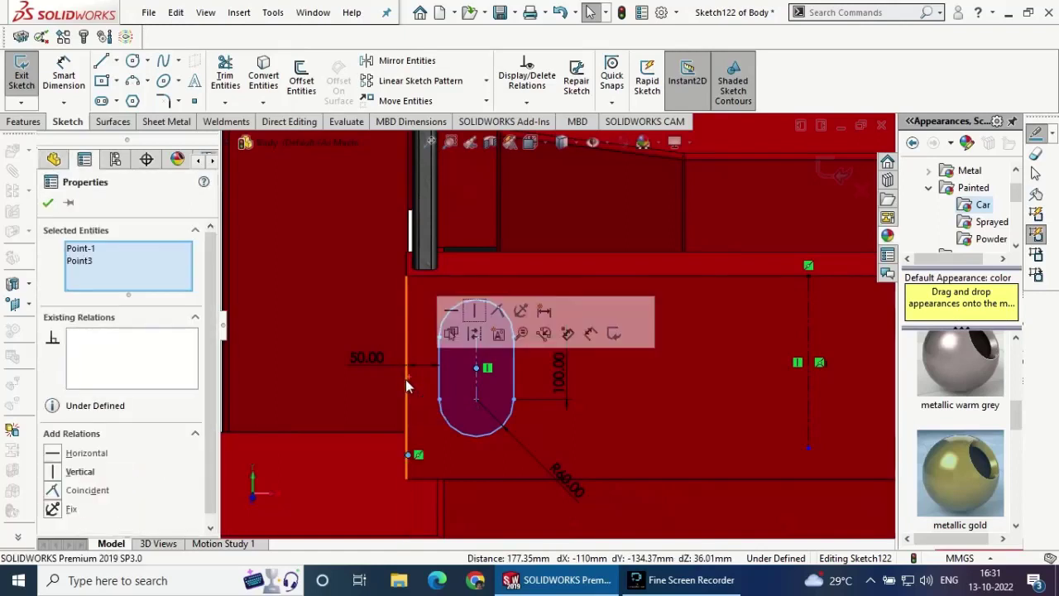
left_click(55, 453)
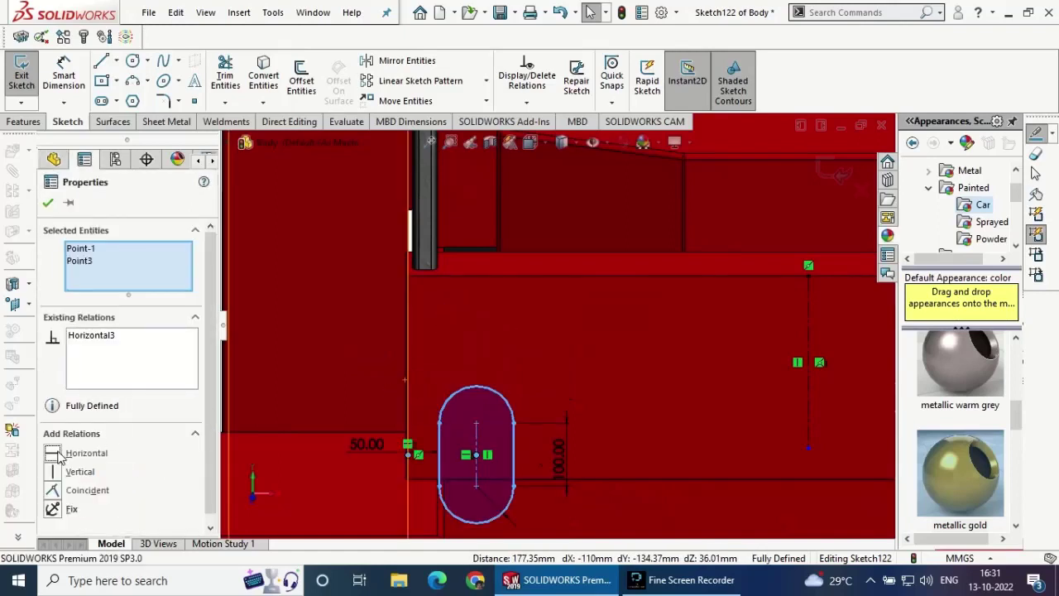
right_click(170, 253)
left_click(213, 262)
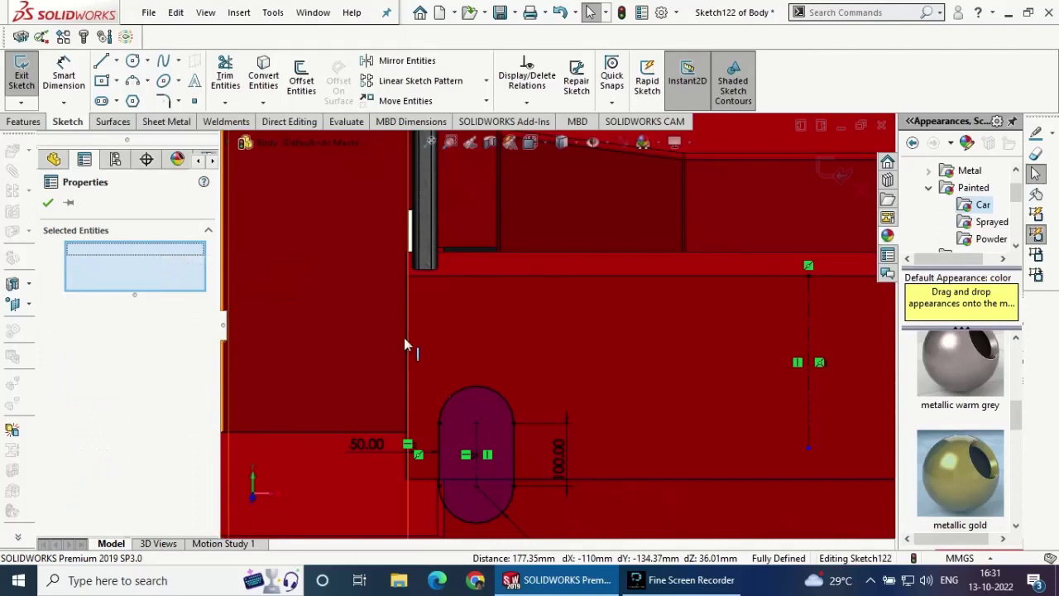
right_click(466, 455)
left_click(513, 544)
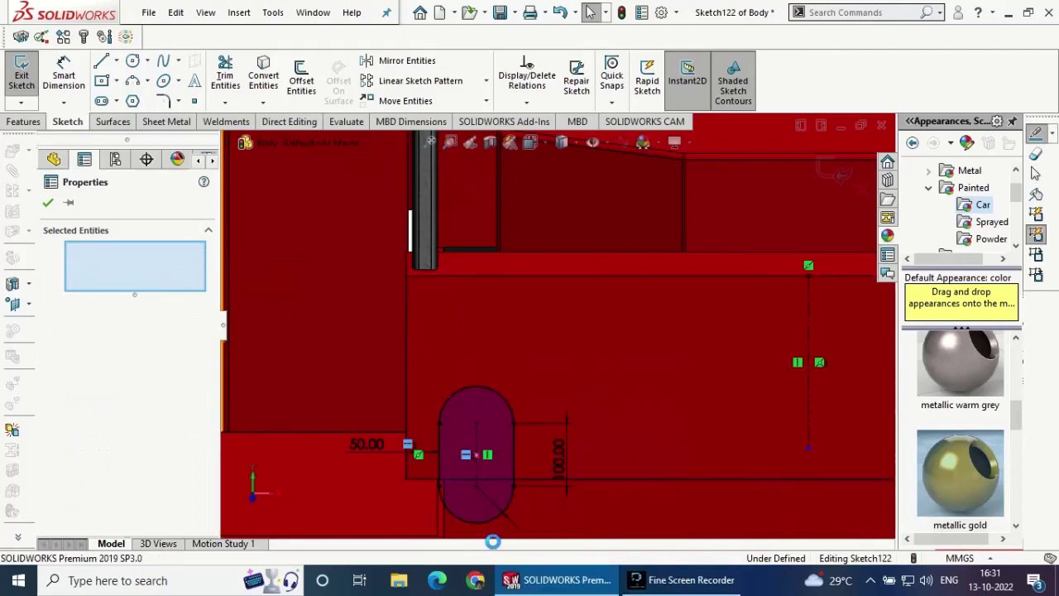
- Reselect the slot centre and edge point, add a horizontal relation, and delete it again
left_click(407, 377)
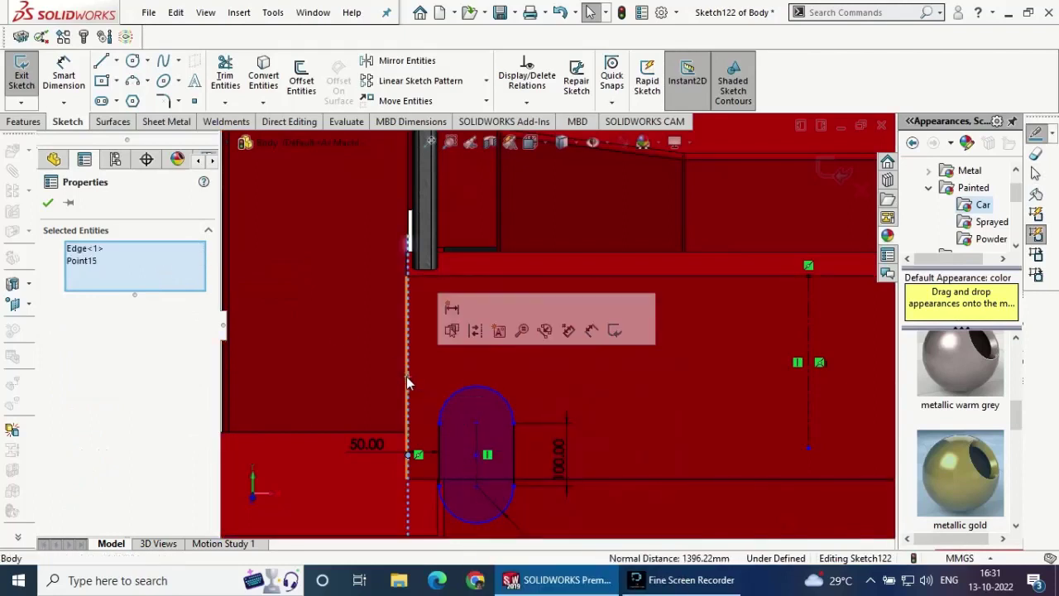
left_click(93, 264)
left_click(91, 249)
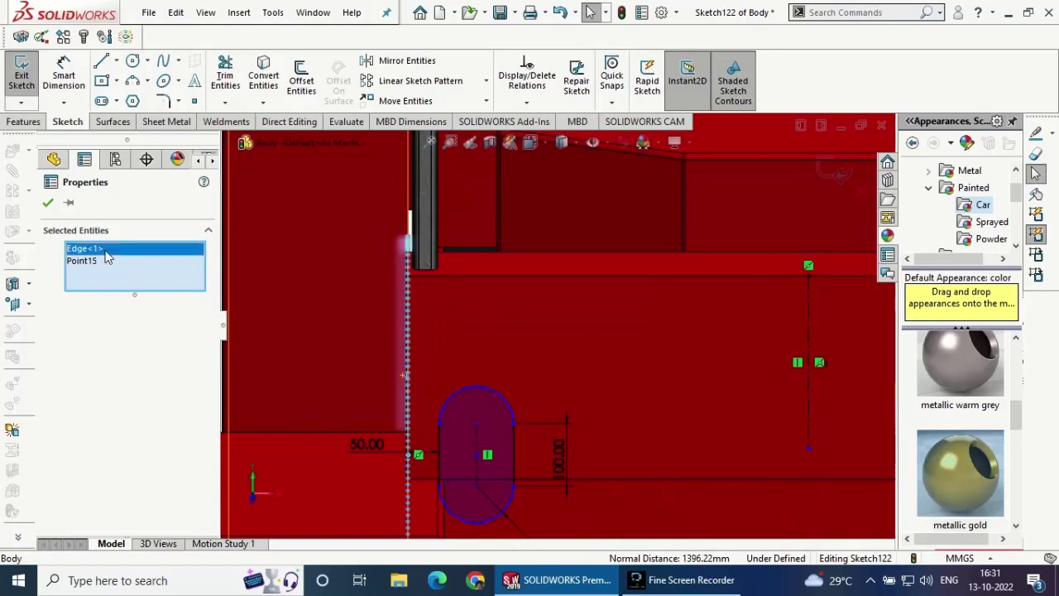
right_click(106, 257)
left_click(137, 279)
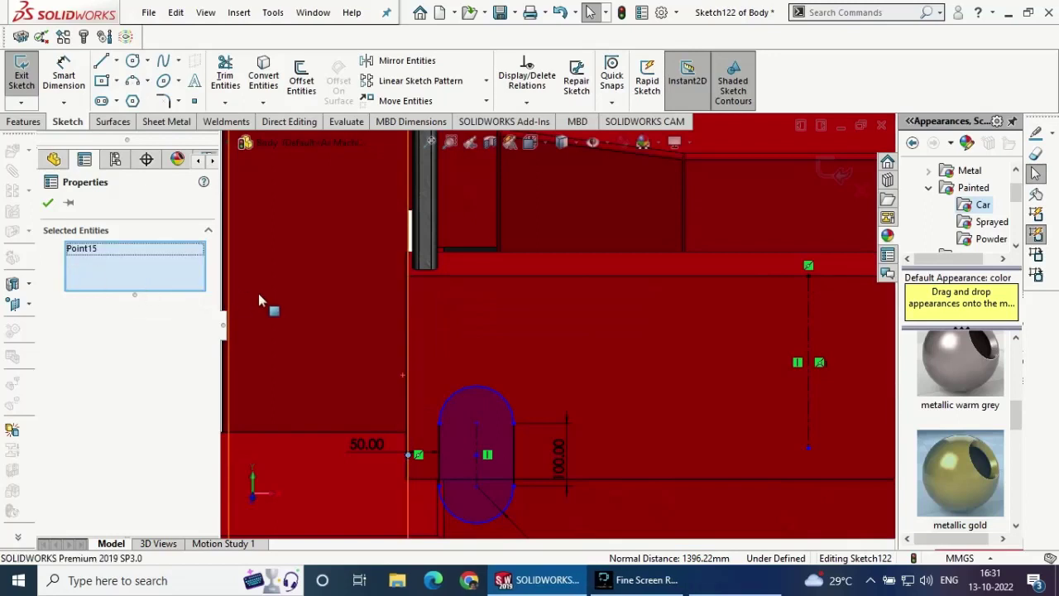
left_click(477, 456, "ctrl")
left_click(550, 389)
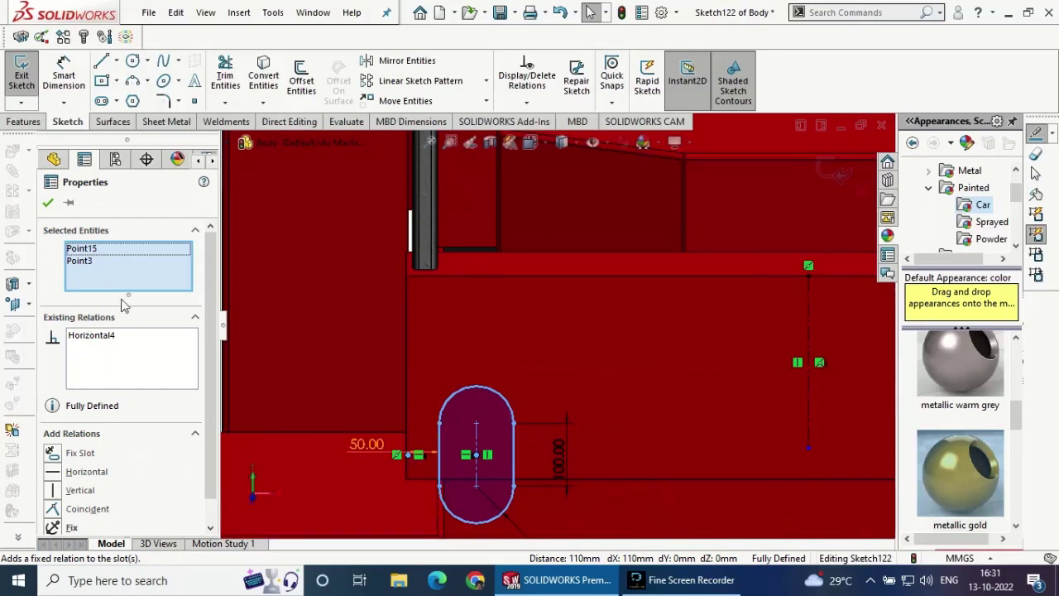
right_click(115, 343)
left_click(149, 361)
- Draw a horizontal construction centerline from the panel edge past the slot
left_click(115, 61)
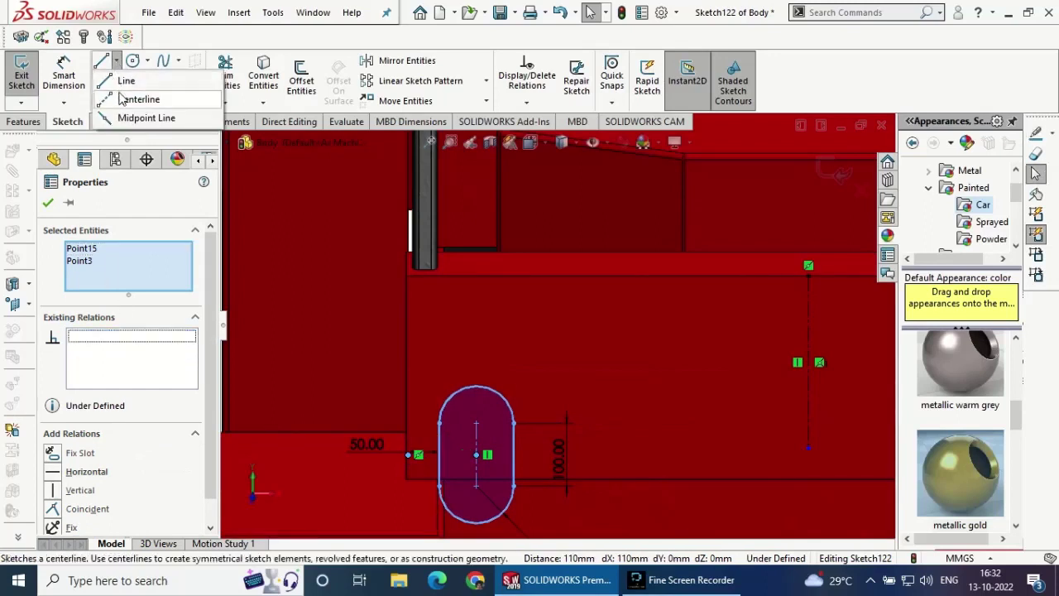
left_click(133, 97)
left_click(407, 377)
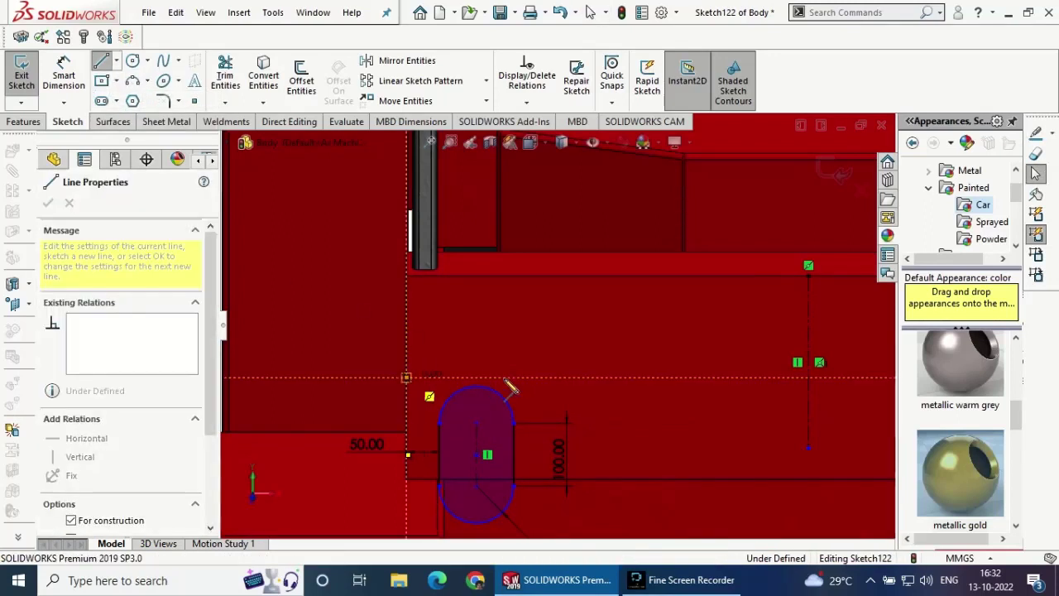
left_click(508, 378)
key("Escape")
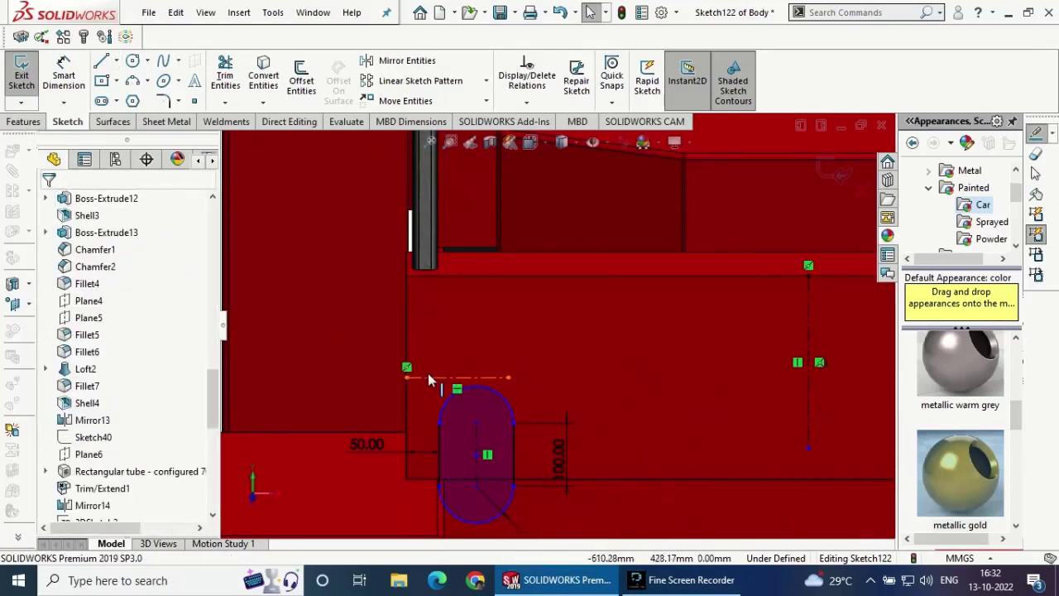
- Make the slot centre coincident with the horizontal centerline so Sketch122 is fully defined
left_click(451, 378)
left_click(485, 454, "ctrl")
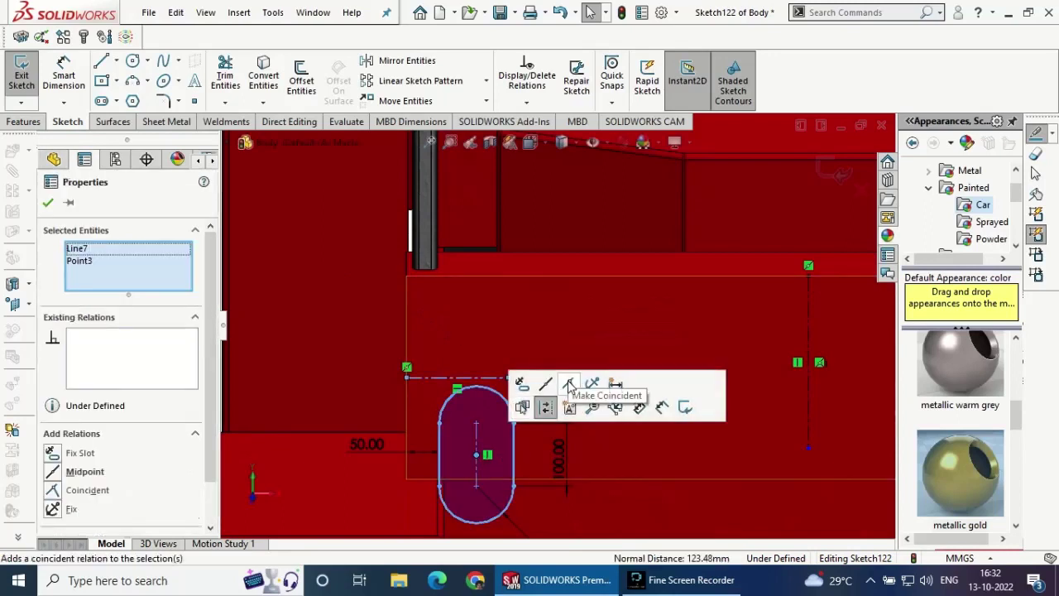
left_click(546, 405)
left_click(47, 202)
scroll(567, 323, "up", 2)
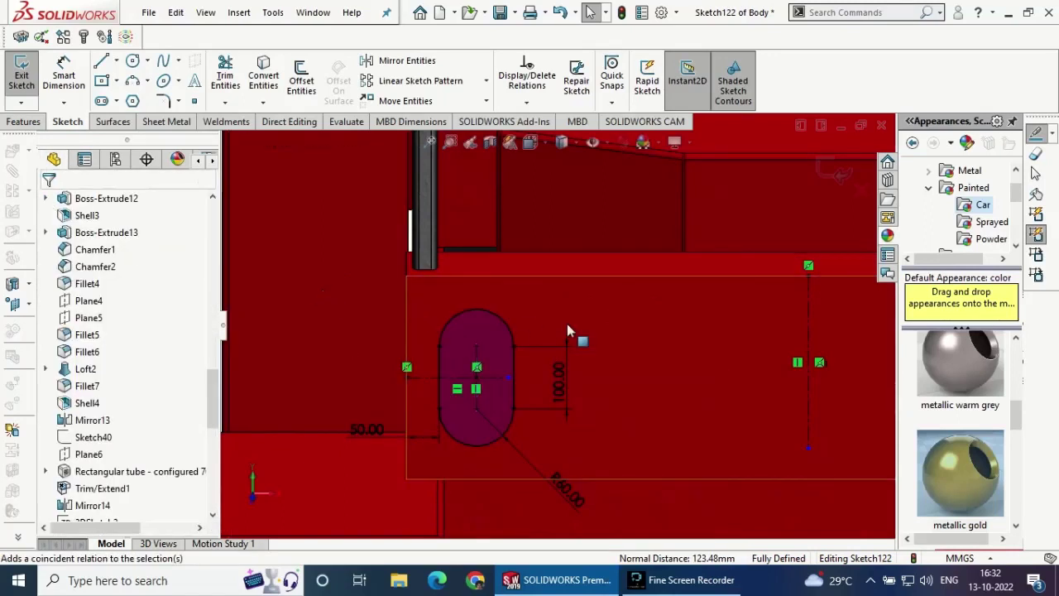
scroll(614, 354, "up", 3)
left_click(29, 123)
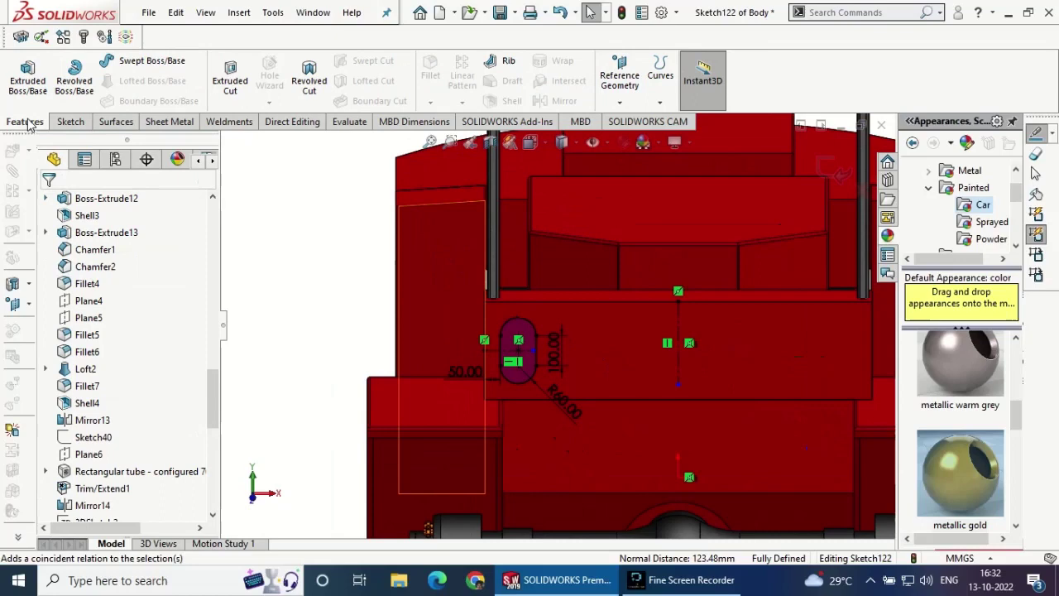
- Extrude-cut the slot sketch with the Up To Next end condition
left_click(229, 86)
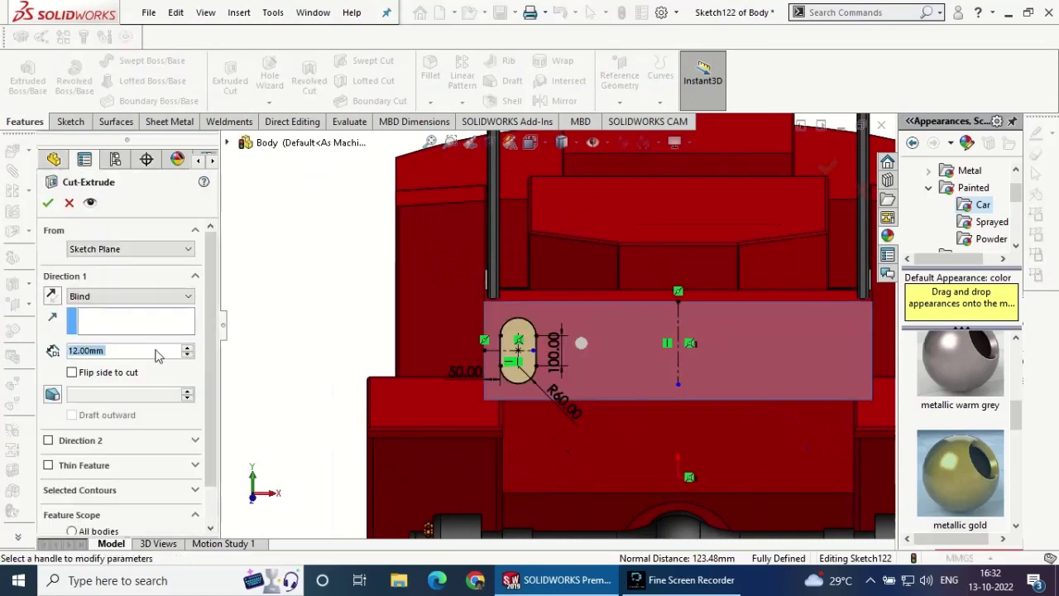
left_click(130, 296)
left_click(91, 329)
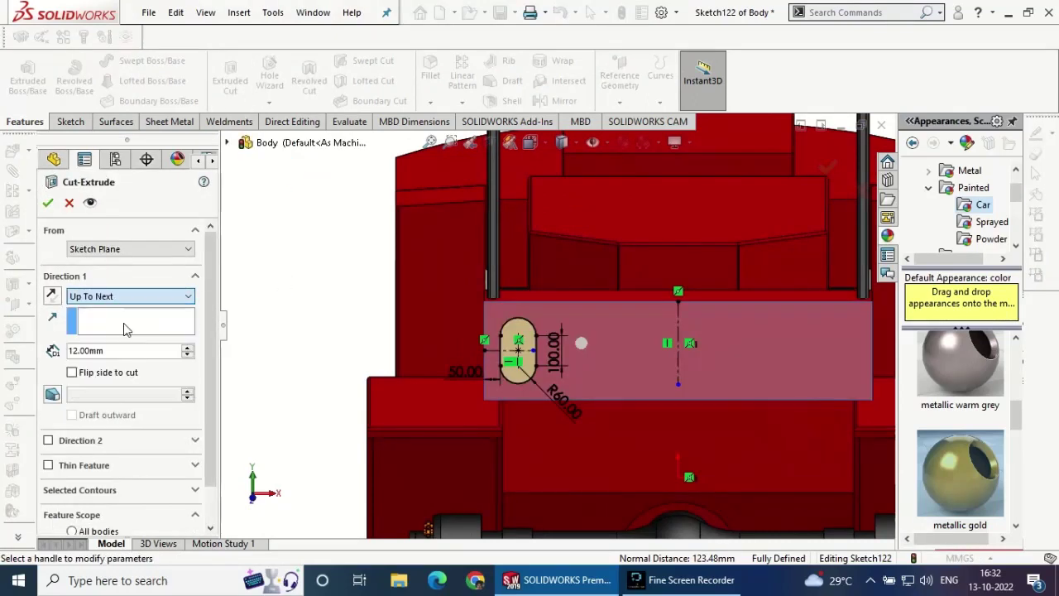
left_click(48, 203)
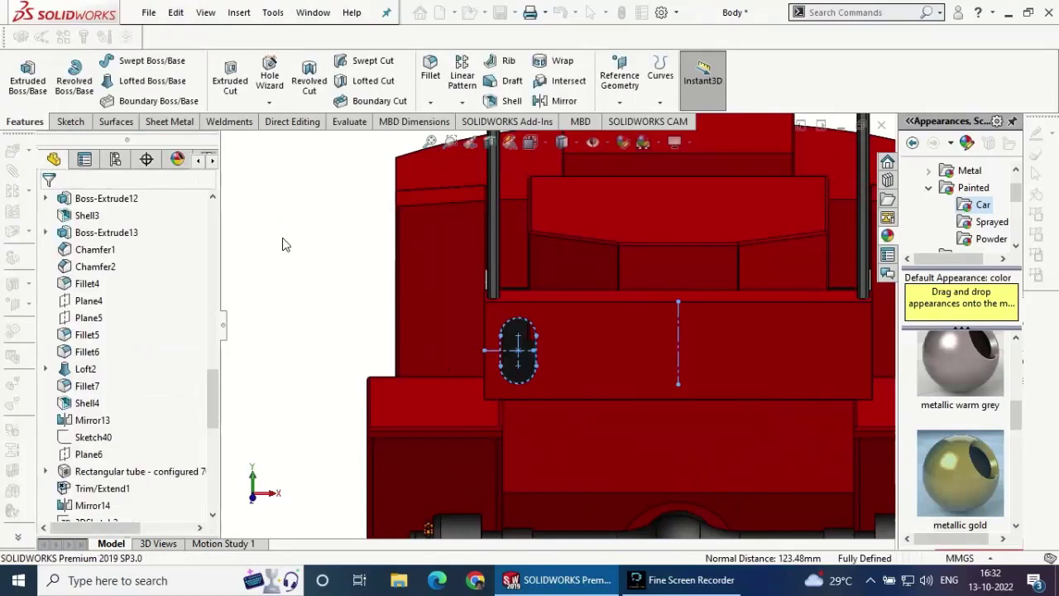
- Edit Sketch122 and mirror the slot about the vertical centerline to cut both sides
scroll(159, 444, "down", 5)
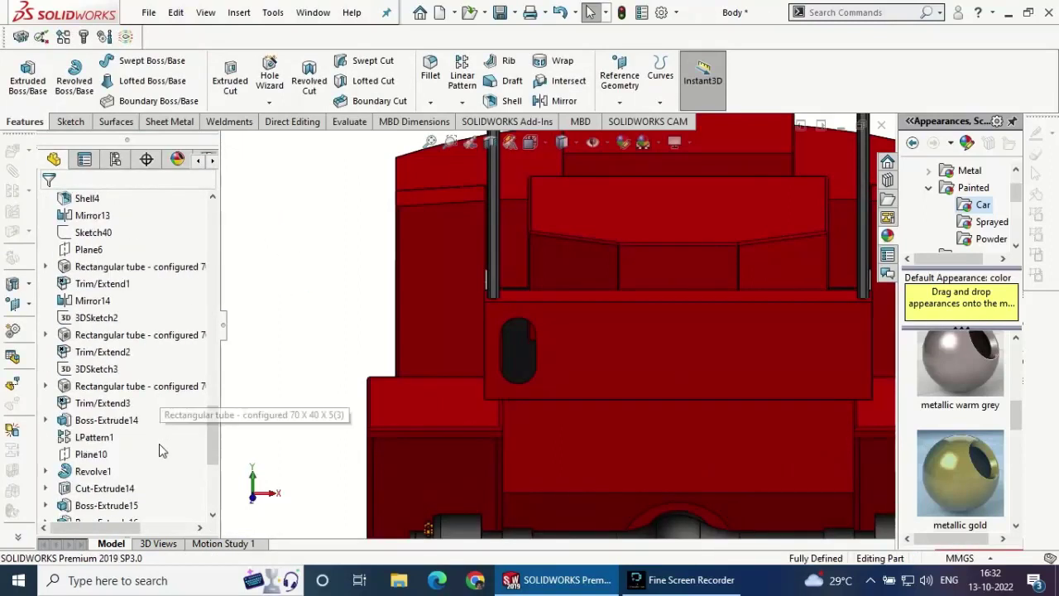
scroll(159, 443, "down", 5)
left_click(45, 505)
left_click(96, 451)
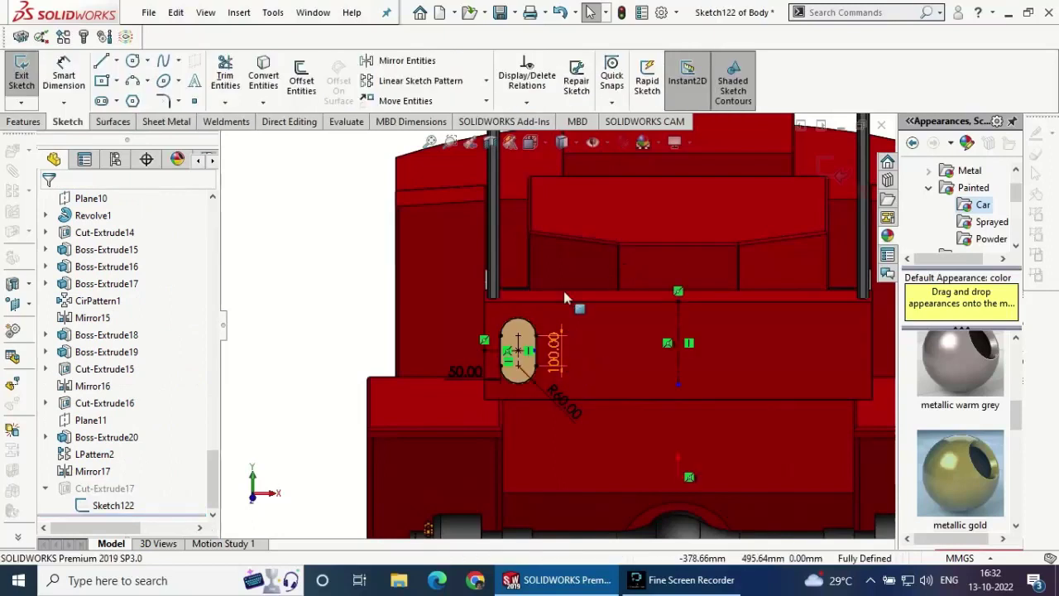
left_click(403, 62)
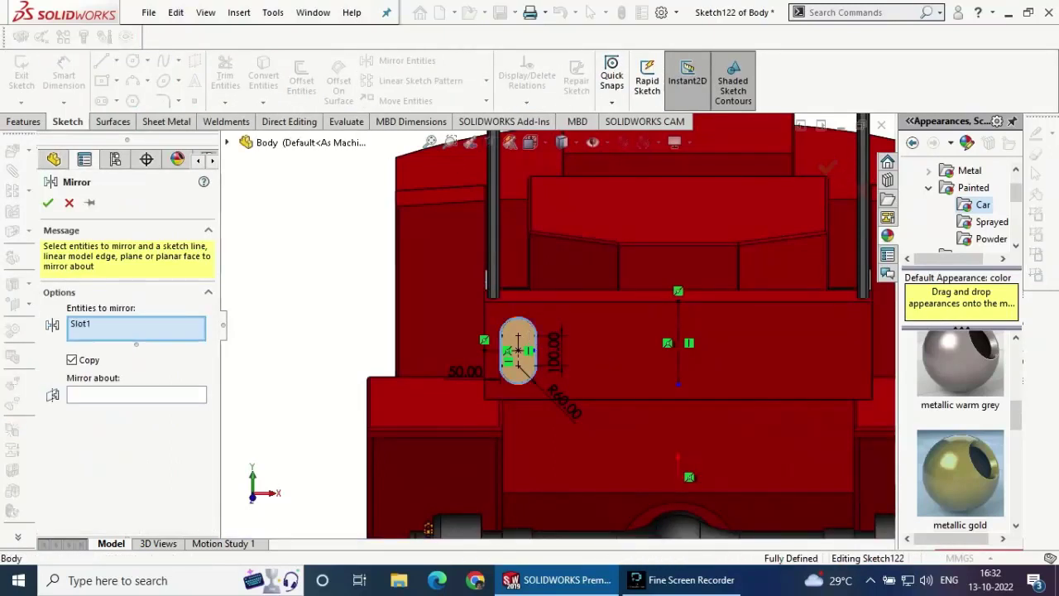
left_click(680, 331)
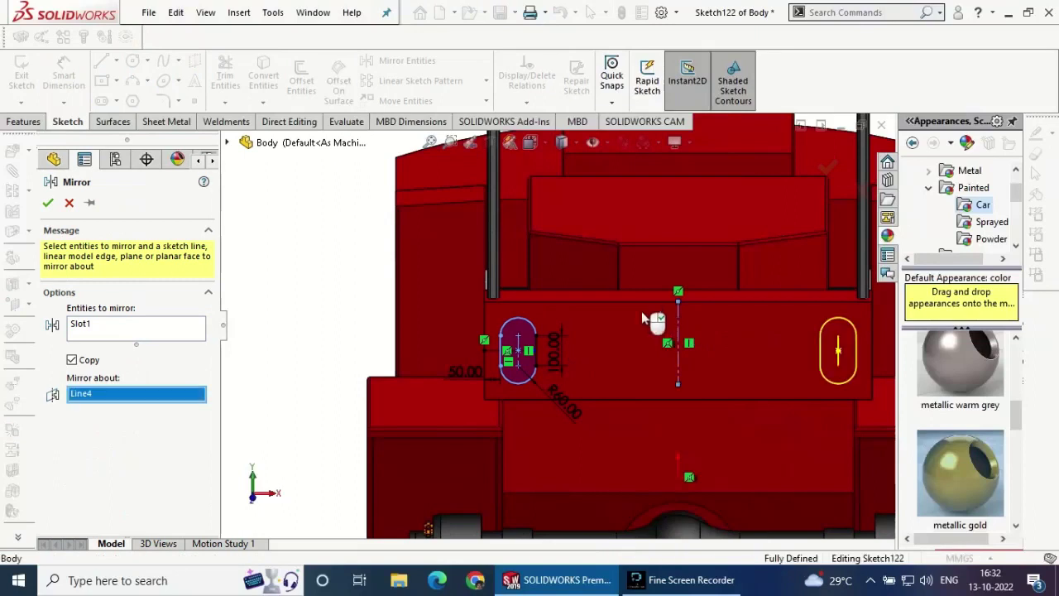
left_click(48, 204)
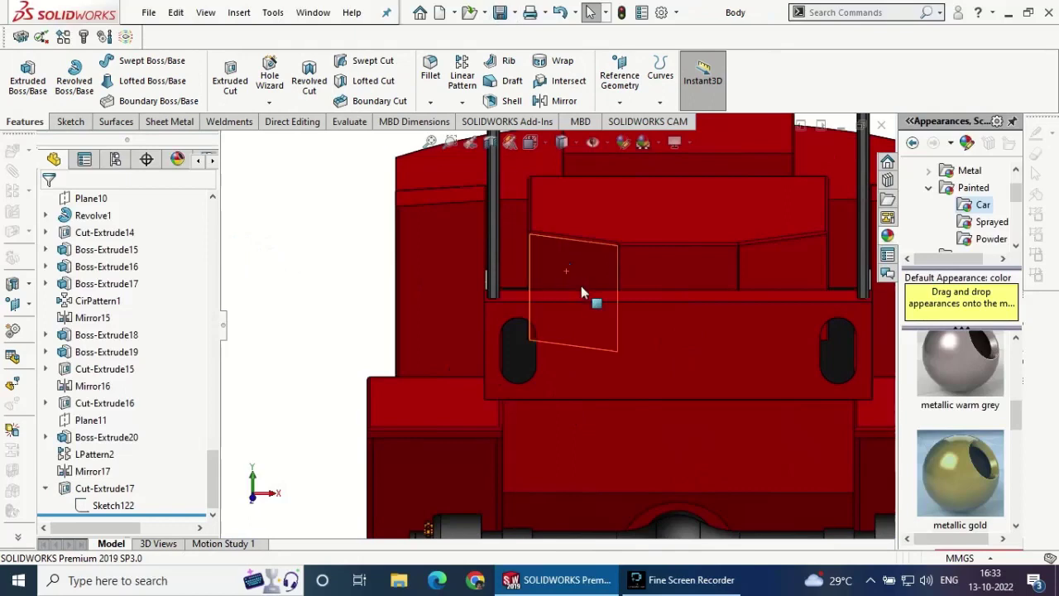
scroll(581, 289, "up", 3)
mouse_move(634, 339)
middle_mouse_down()
mouse_move(554, 328)
mouse_move(502, 344)
middle_mouse_up()
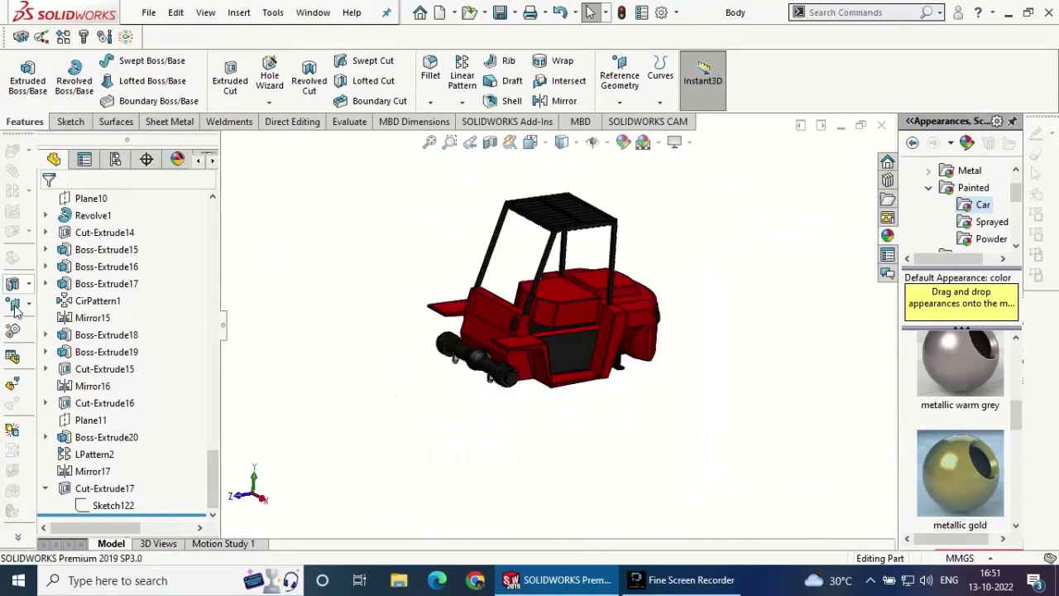
scroll(116, 264, "up", 10)
scroll(104, 240, "up", 10)
scroll(95, 236, "up", 10)
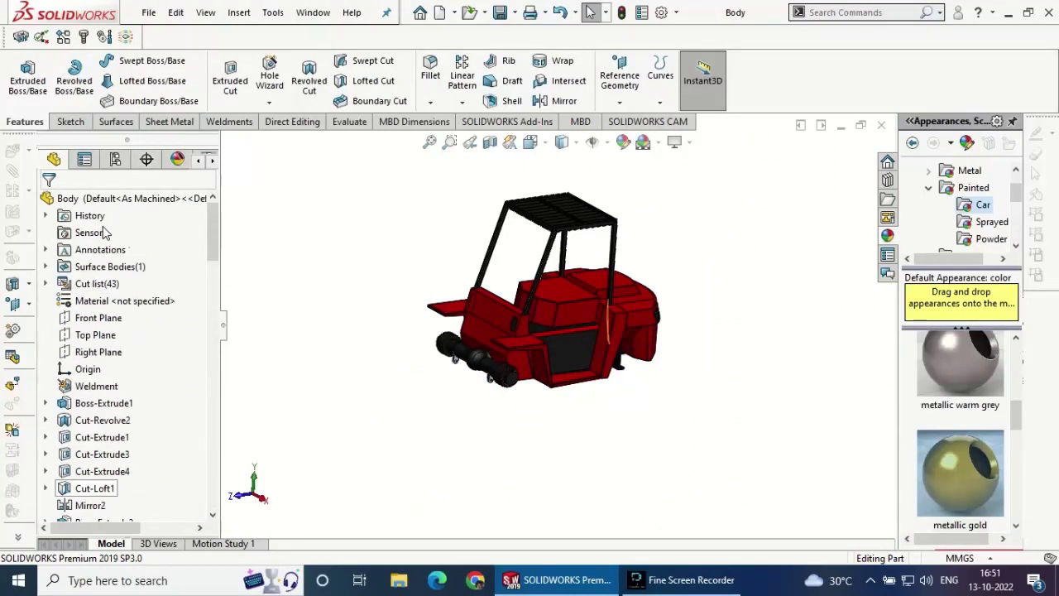
- Create Plane12 offset 200 mm from the Right Plane
left_click(98, 352)
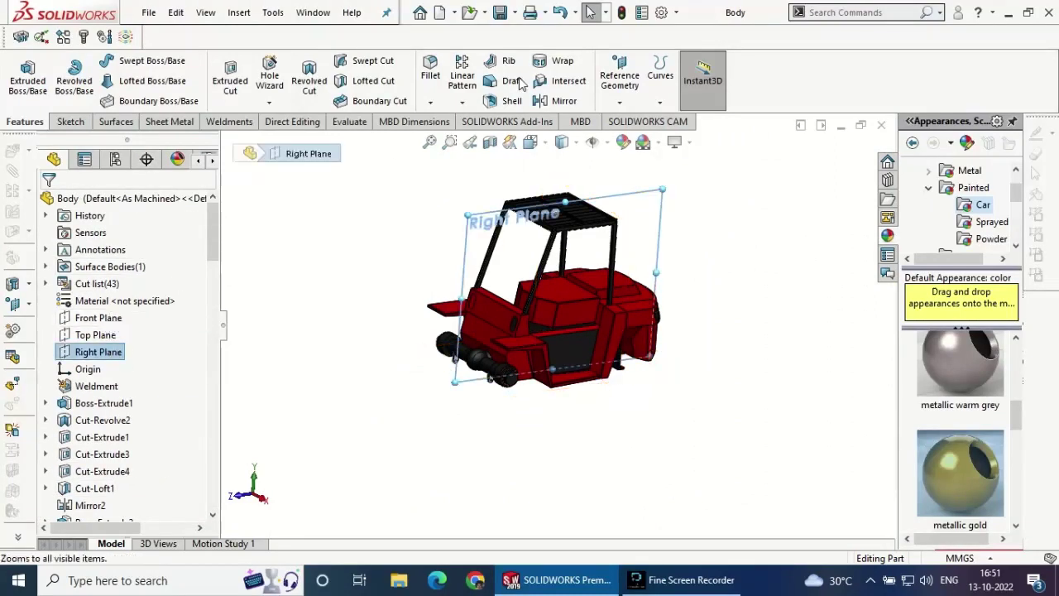
left_click(622, 99)
left_click(629, 117)
type("200")
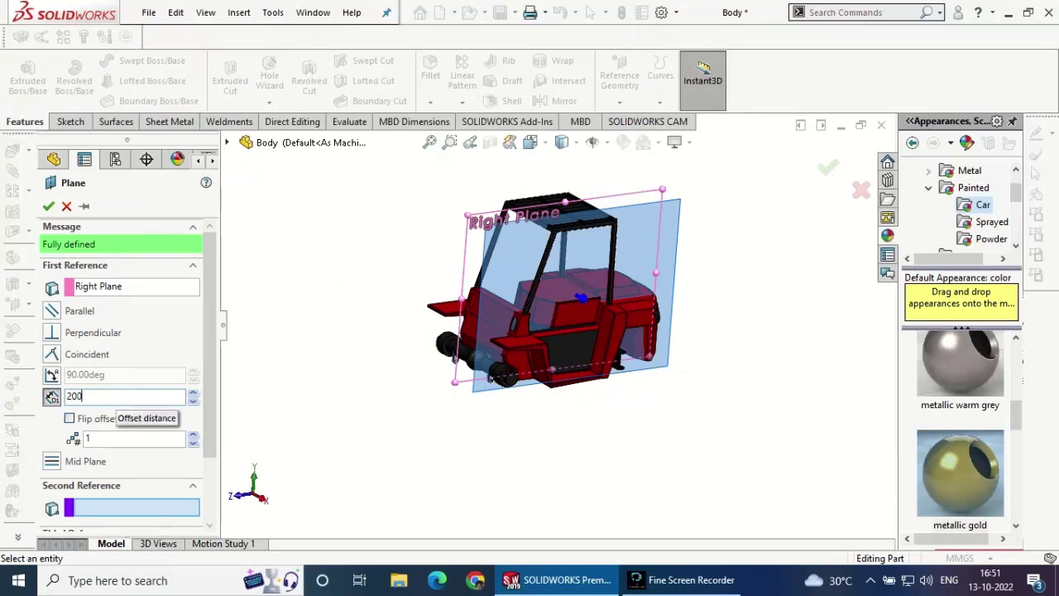
key("Return")
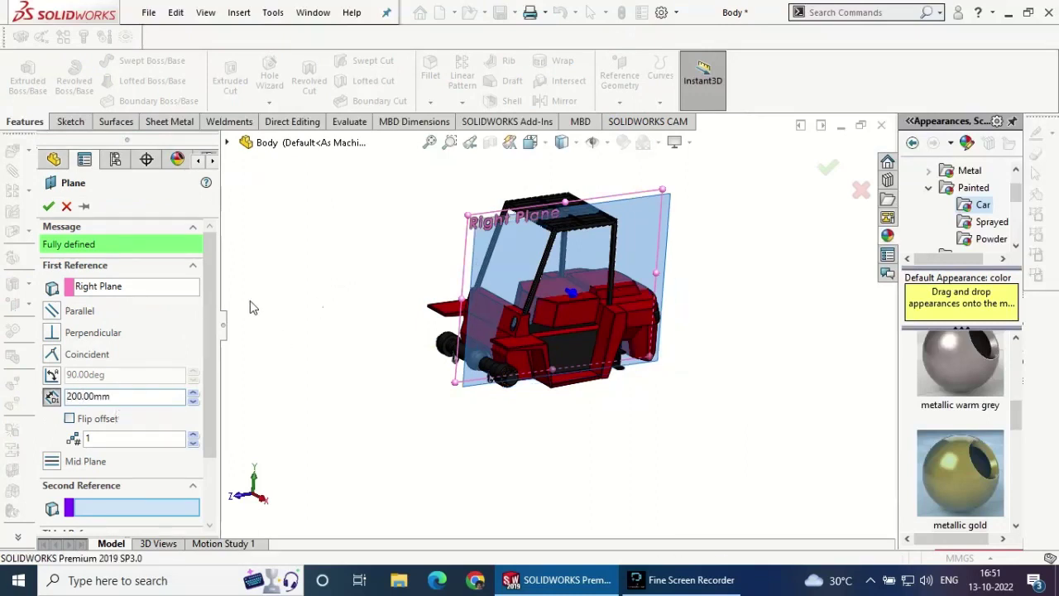
left_click(48, 207)
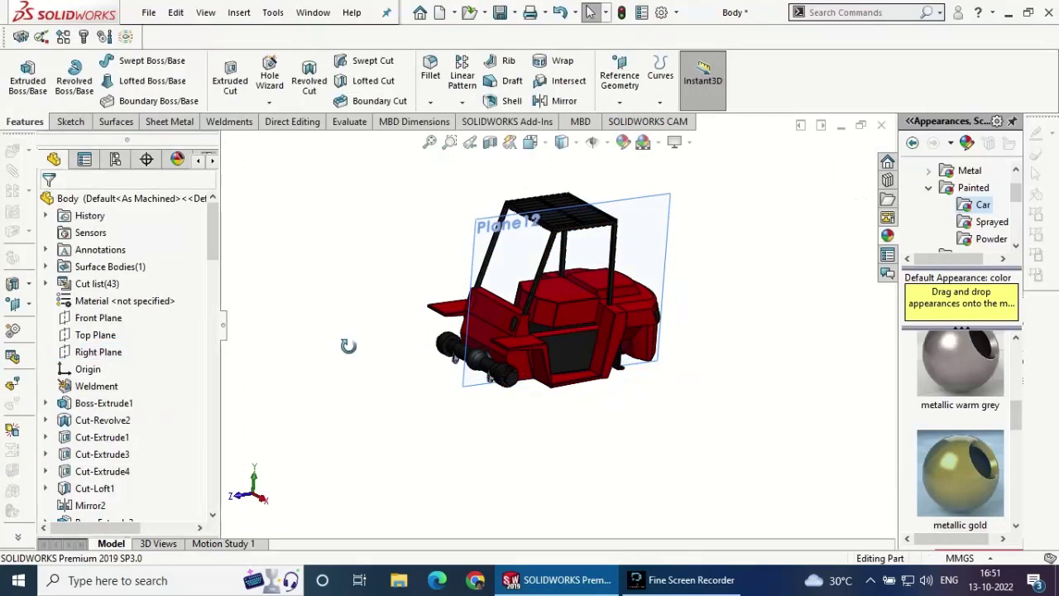
mouse_move(344, 342)
middle_mouse_down()
mouse_move(383, 398)
mouse_move(544, 407)
mouse_move(589, 496)
middle_mouse_up()
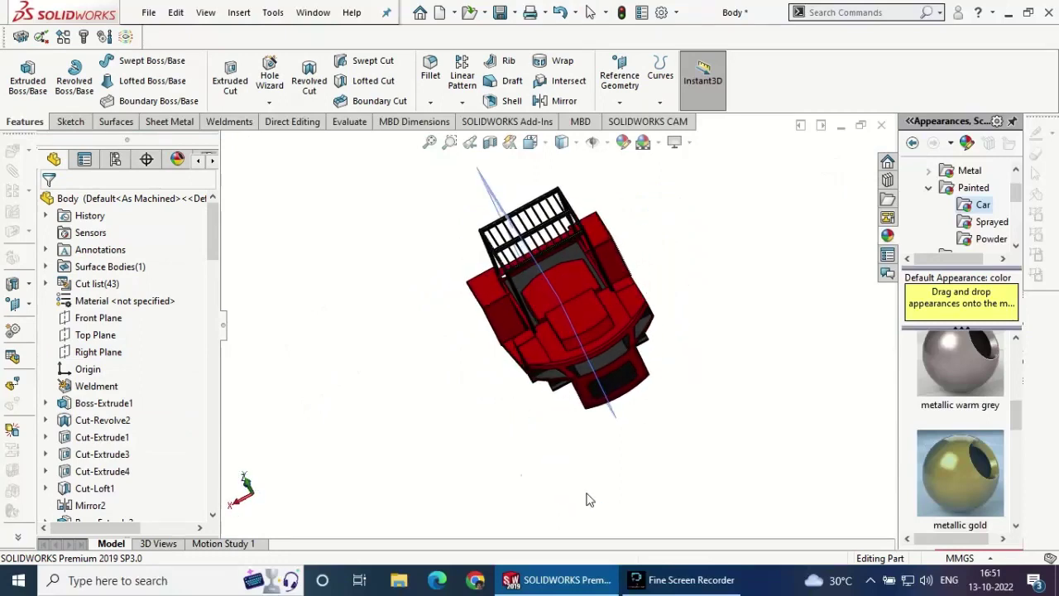
- Edit Plane12 and flip its offset to the opposite side of the cart
scroll(114, 498, "down", 4)
scroll(115, 497, "down", 5)
scroll(107, 501, "down", 5)
scroll(96, 506, "down", 5)
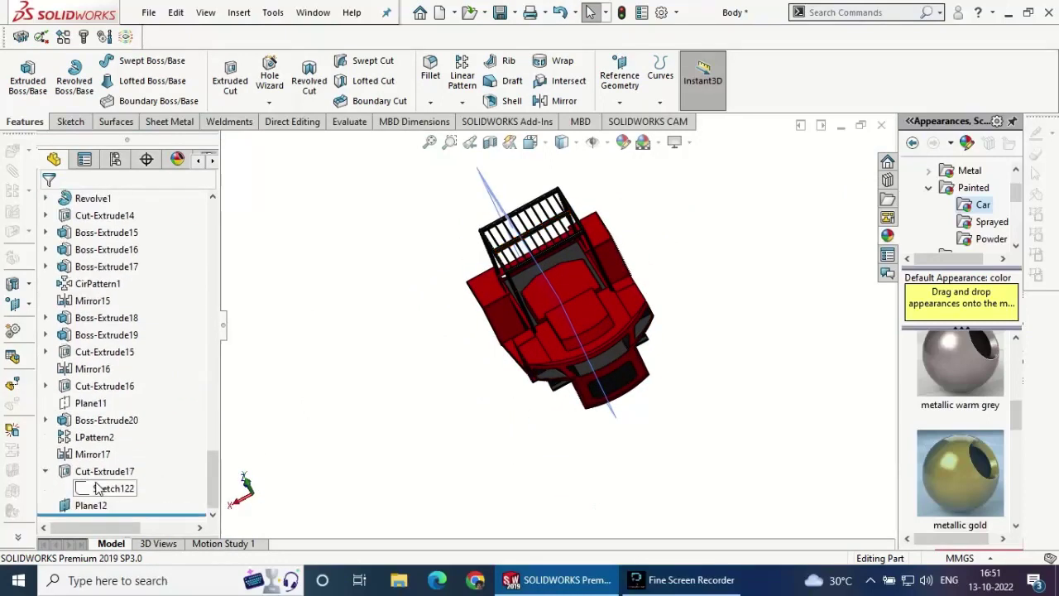
left_click(93, 509)
left_click(121, 460)
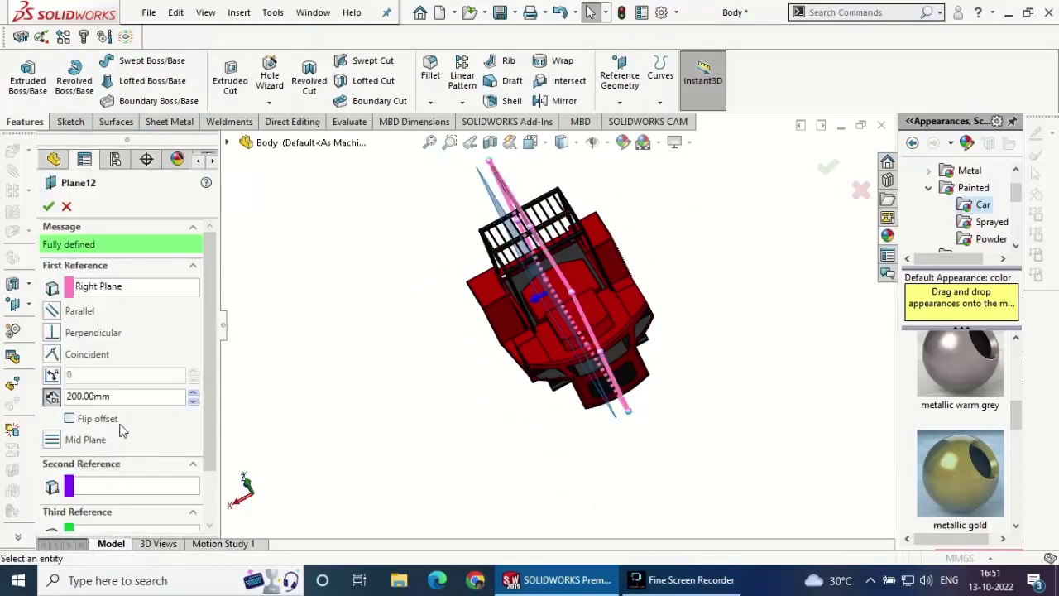
left_click(70, 419)
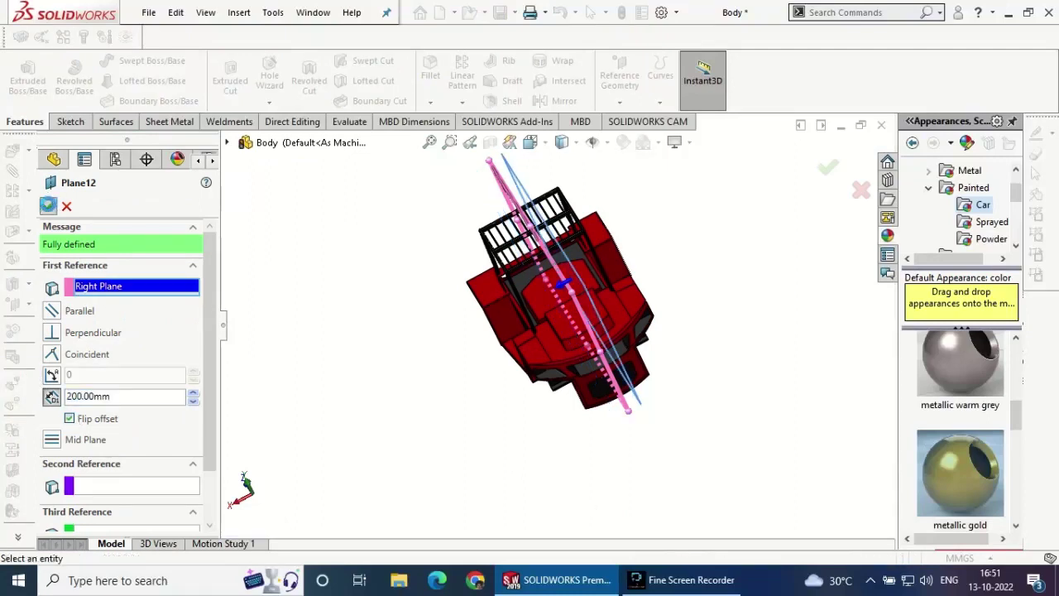
key("Return")
mouse_move(359, 375)
middle_mouse_down()
mouse_move(435, 361)
mouse_move(412, 331)
middle_mouse_up()
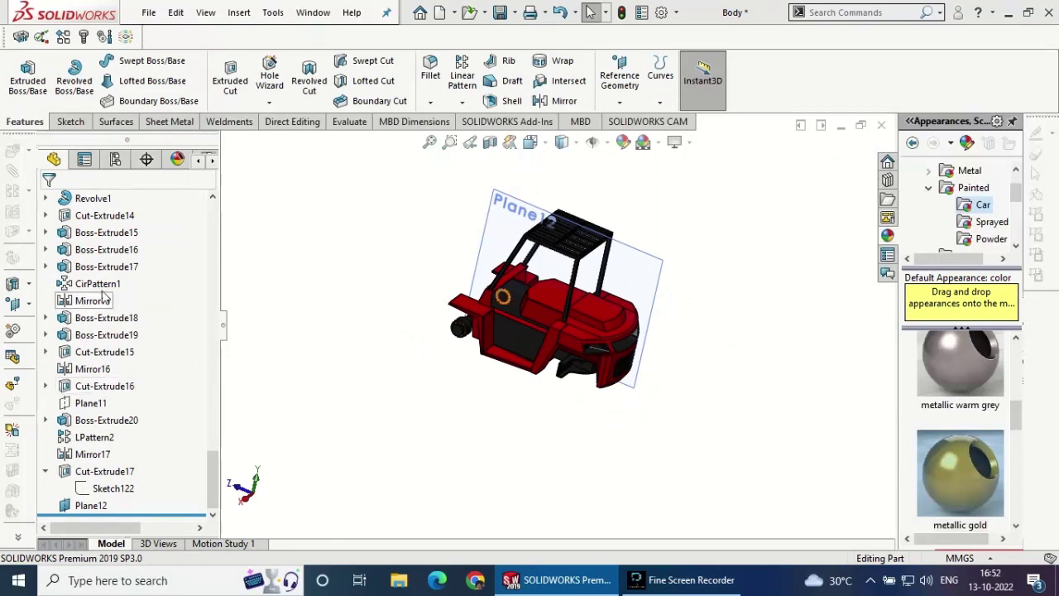
- Start a sketch on the selected face and draw a circle on the vertical centre line
left_click(591, 313)
left_click(739, 259)
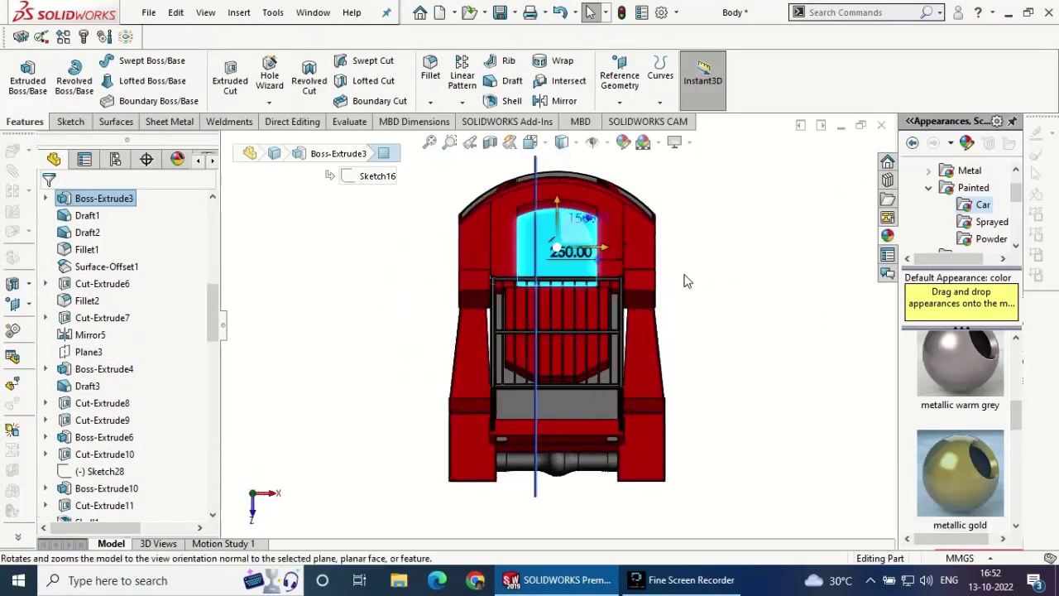
left_click(70, 122)
left_click(21, 74)
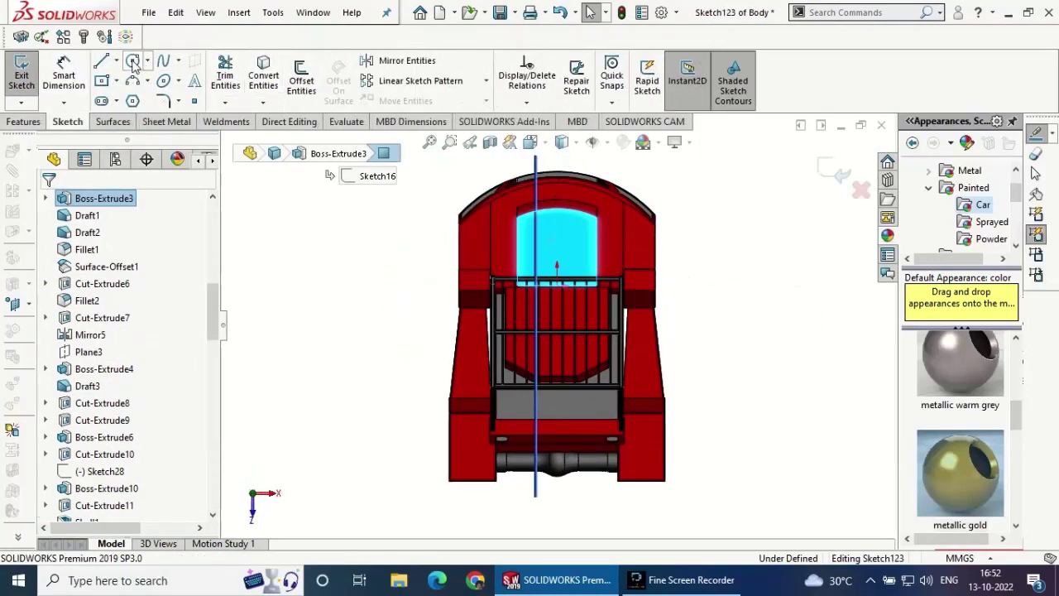
left_click(133, 64)
scroll(568, 241, "down", 3)
scroll(523, 265, "down", 3)
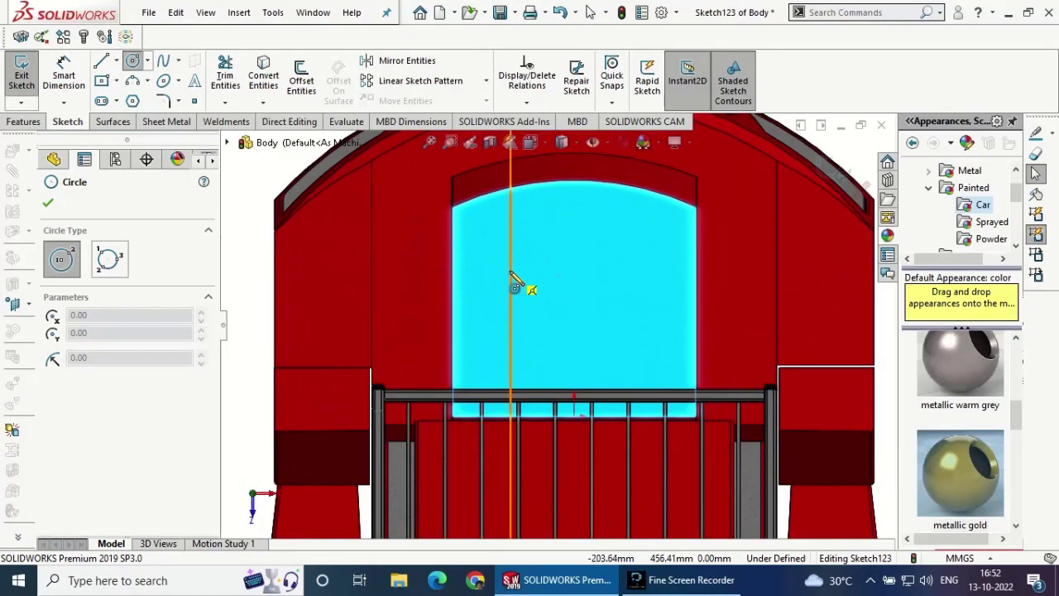
left_click(510, 273)
left_click(530, 266)
key("Escape")
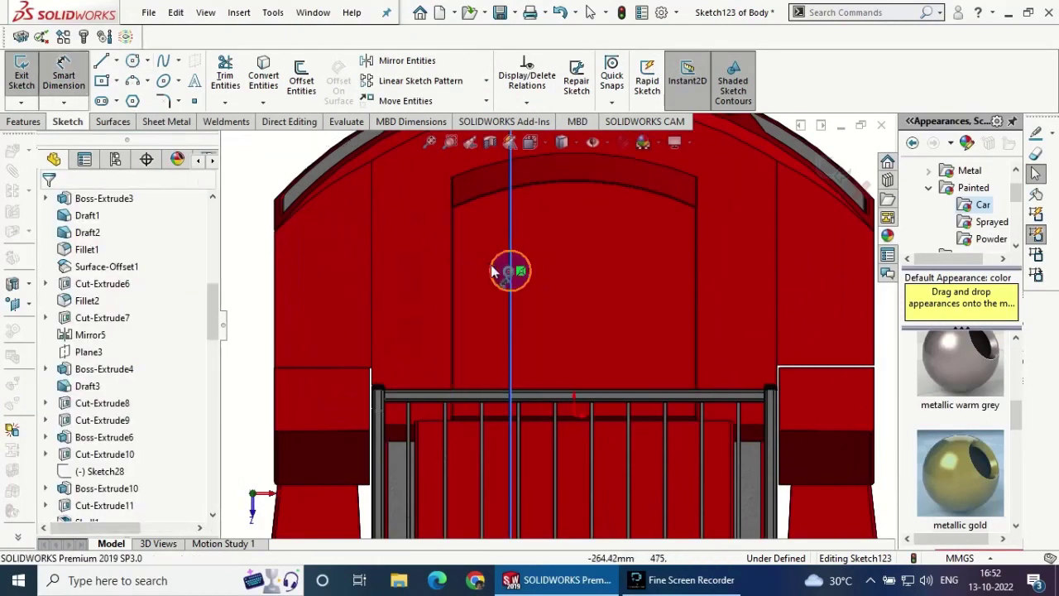
- Dimension the circle Ø70 mm, 150 mm below the panel corner, and exit Sketch123
left_click(491, 267)
type("7")
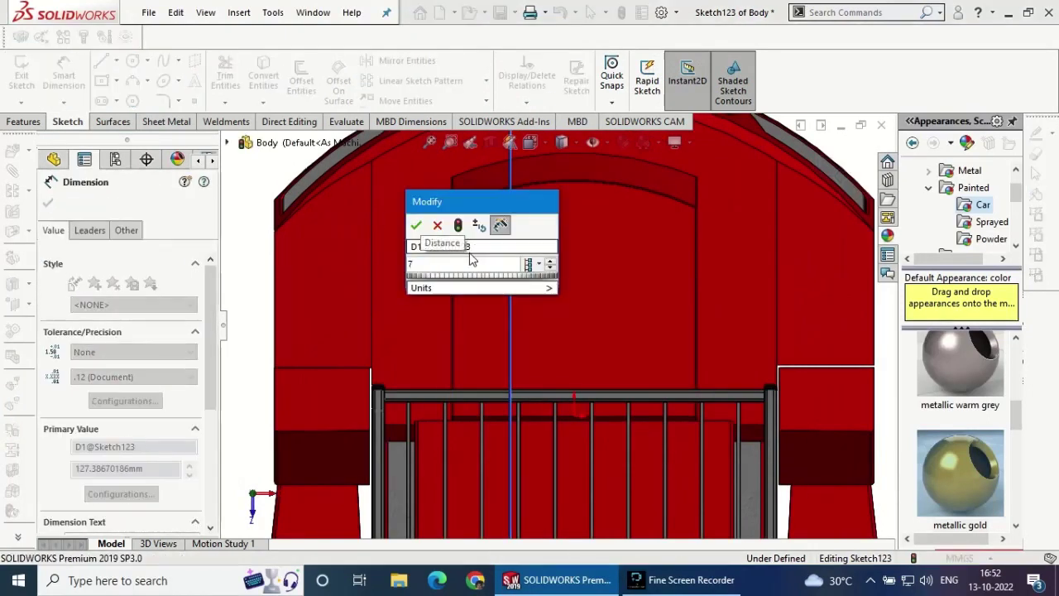
type("0")
key("Return")
scroll(472, 266, "down", 2)
scroll(517, 284, "down", 2)
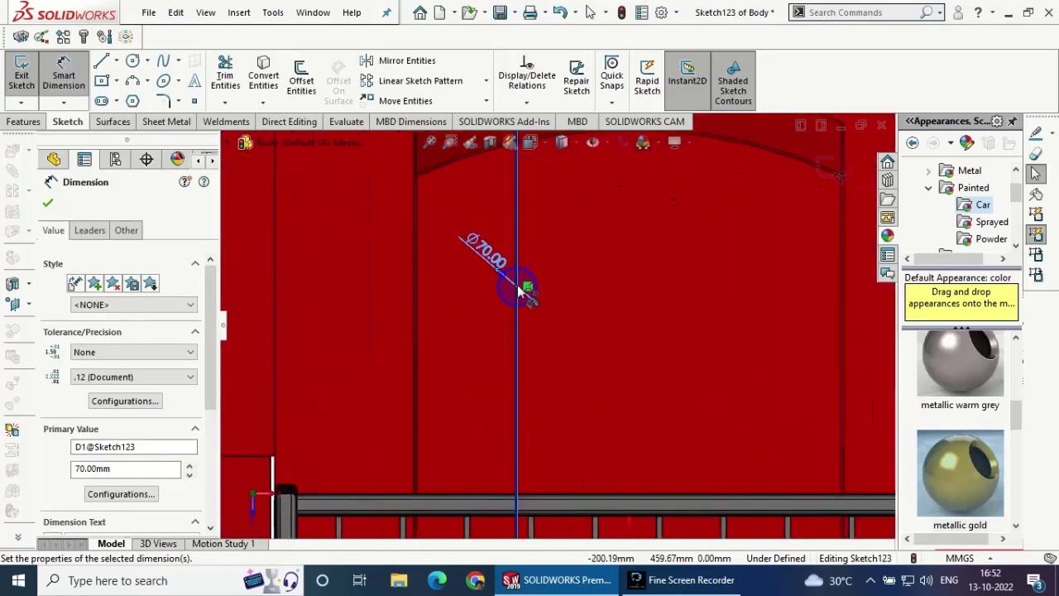
left_click(517, 285)
left_click(417, 176)
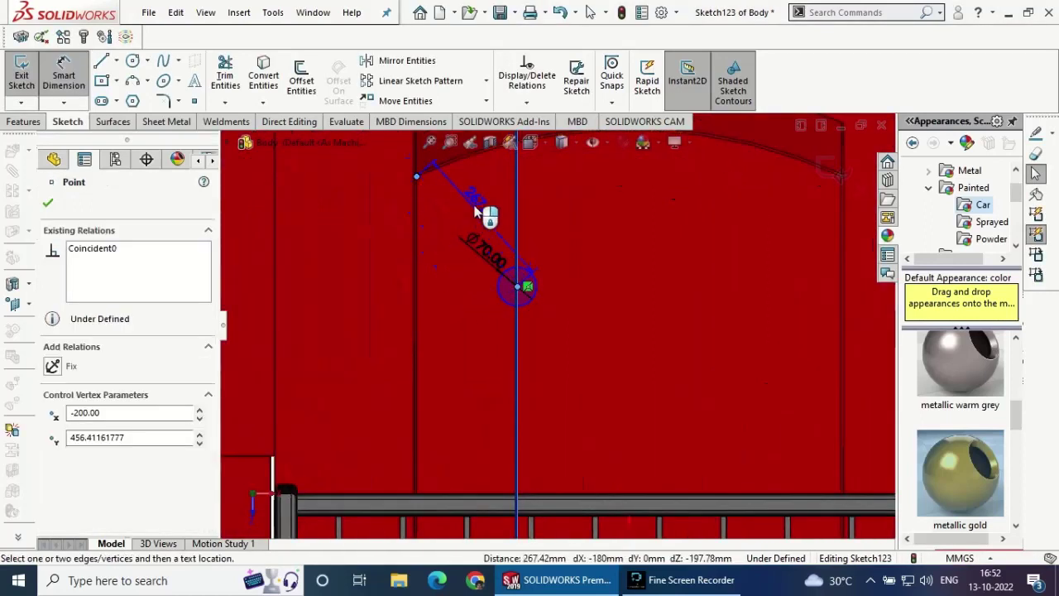
left_click(389, 248)
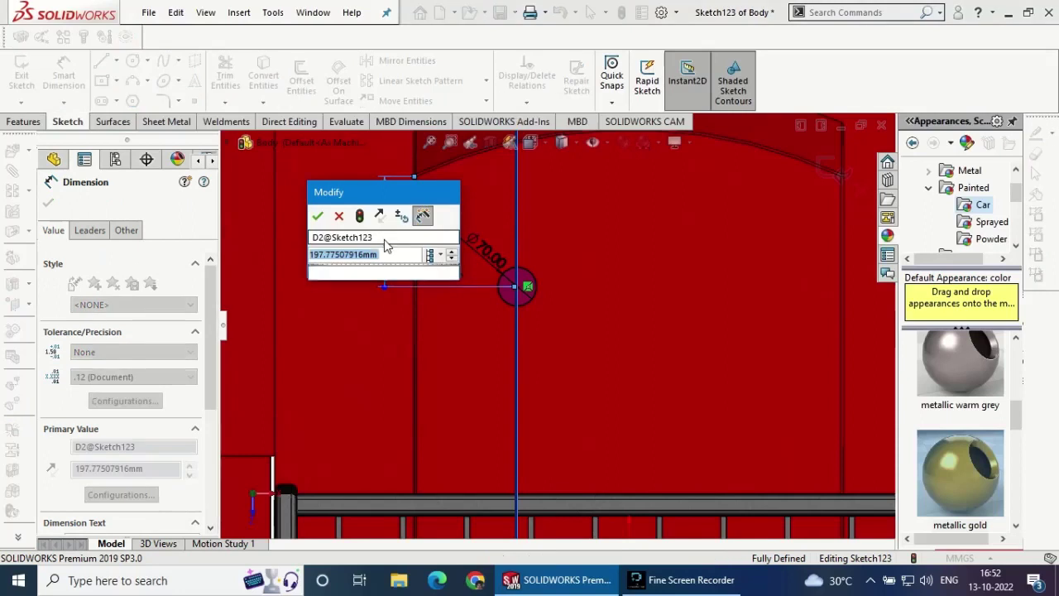
type("150")
key("Return")
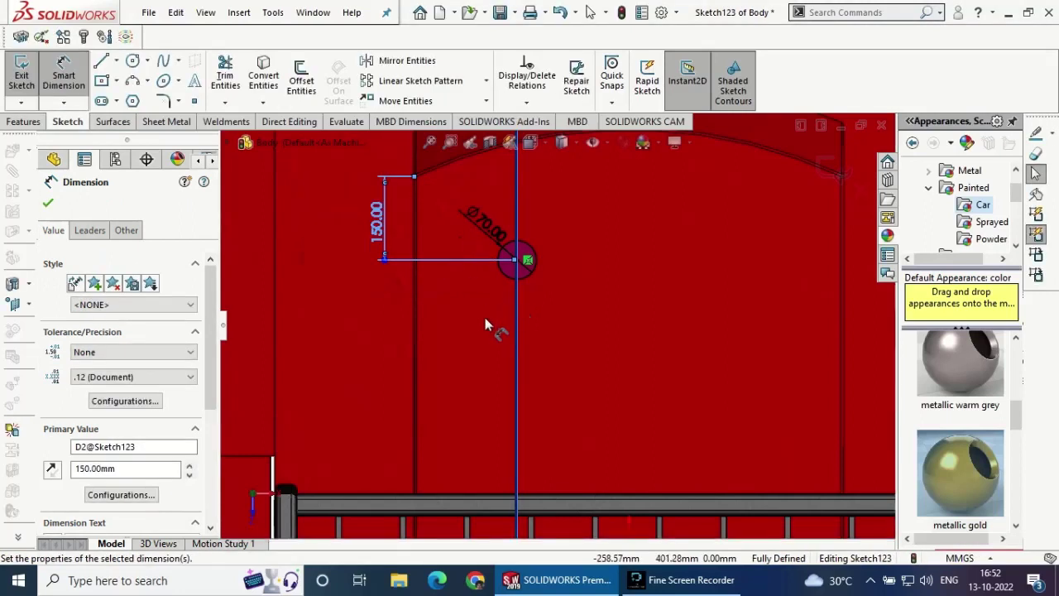
left_click(48, 203)
mouse_move(331, 293)
middle_mouse_down()
mouse_move(274, 216)
mouse_move(477, 303)
middle_mouse_up()
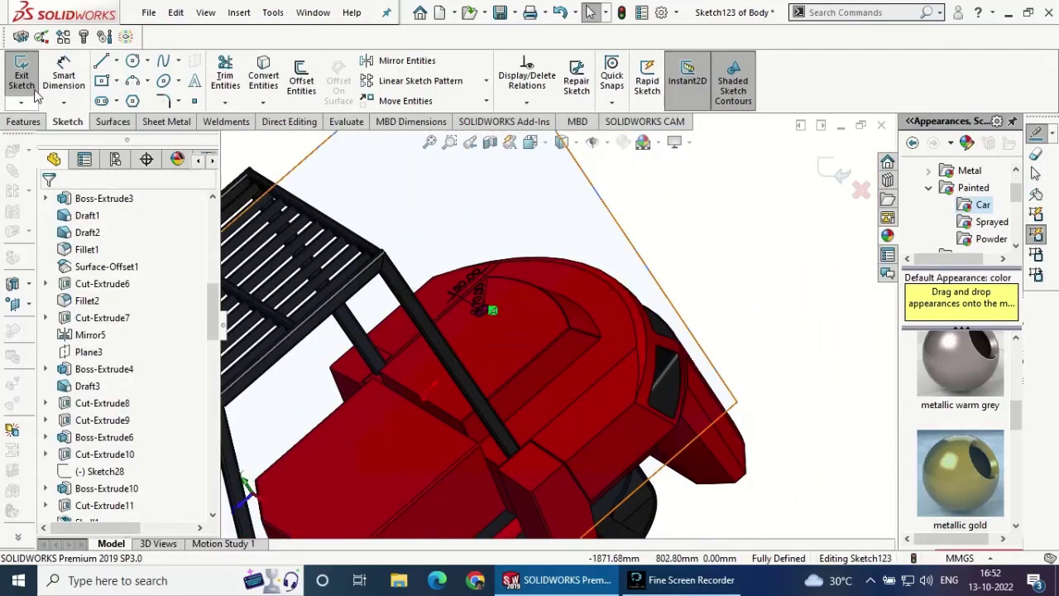
left_click(33, 99)
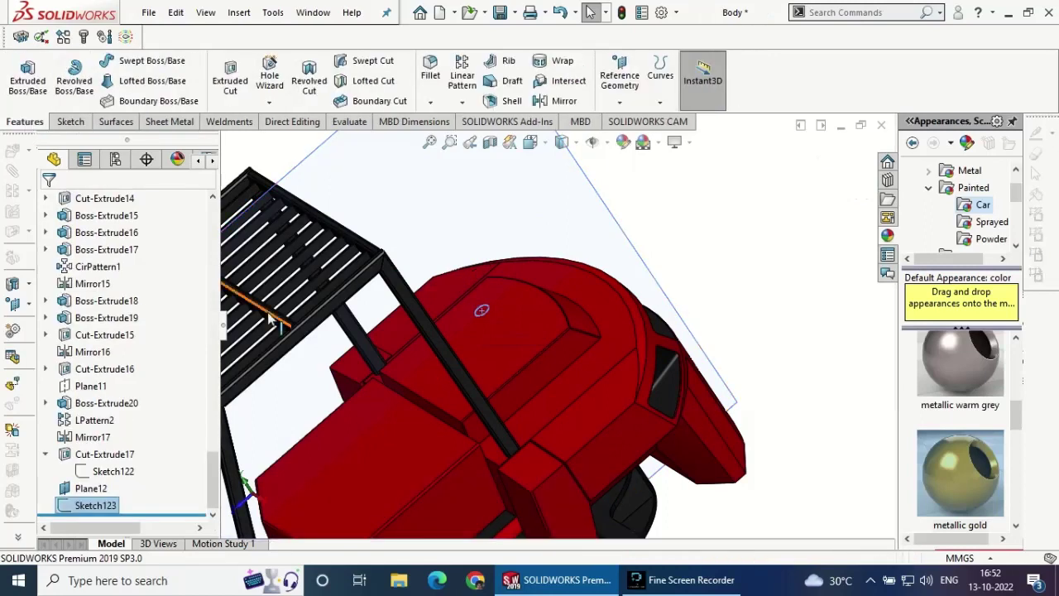
- On Plane12, sketch a vertical line up from the body top, a tangent arc and a sloped line
left_click(626, 241)
left_click(703, 189)
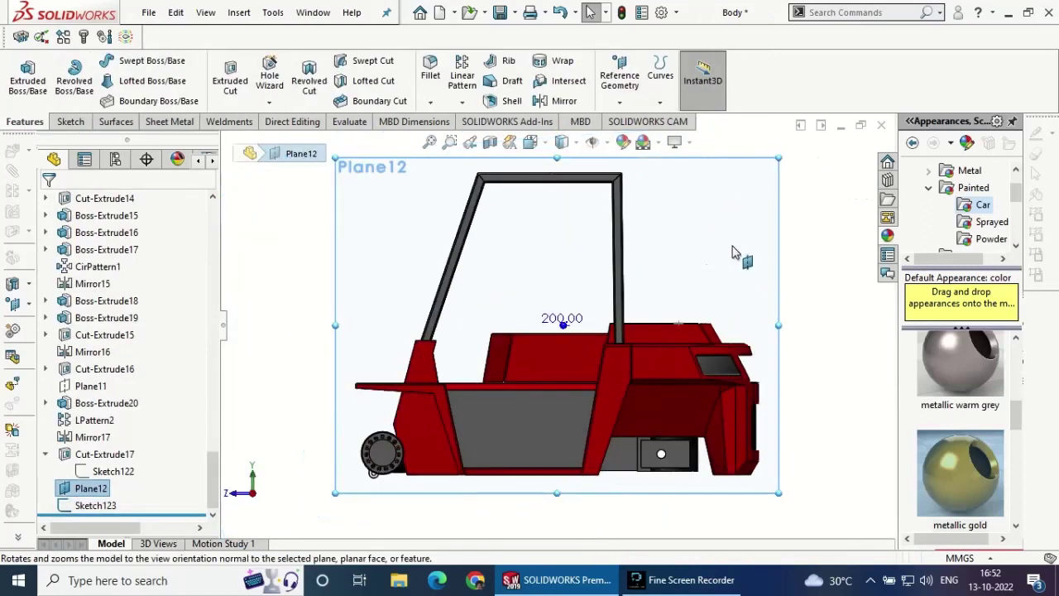
left_click(51, 121)
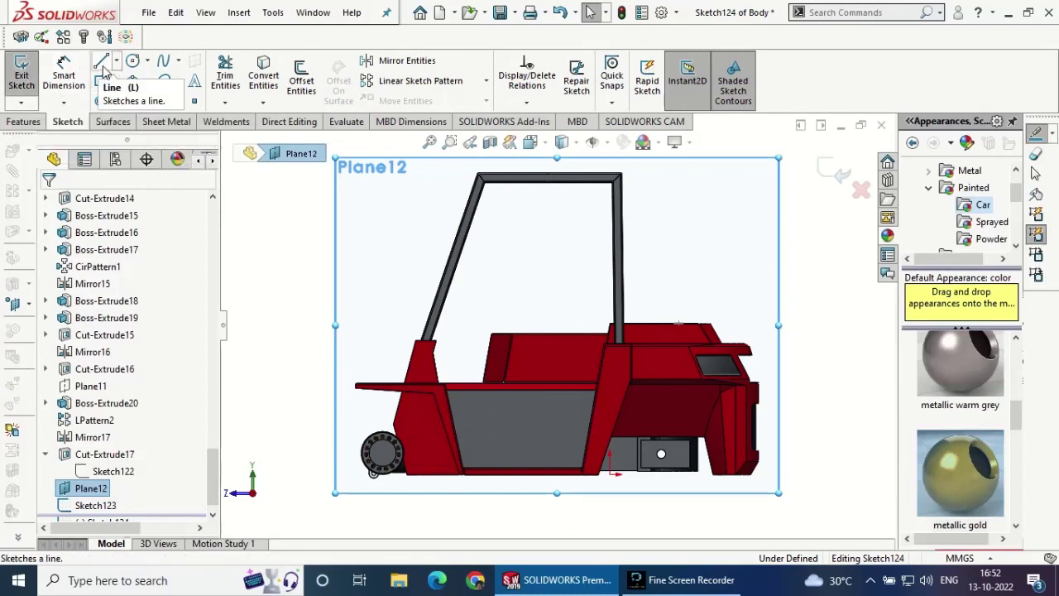
left_click(101, 61)
scroll(680, 328, "down", 3)
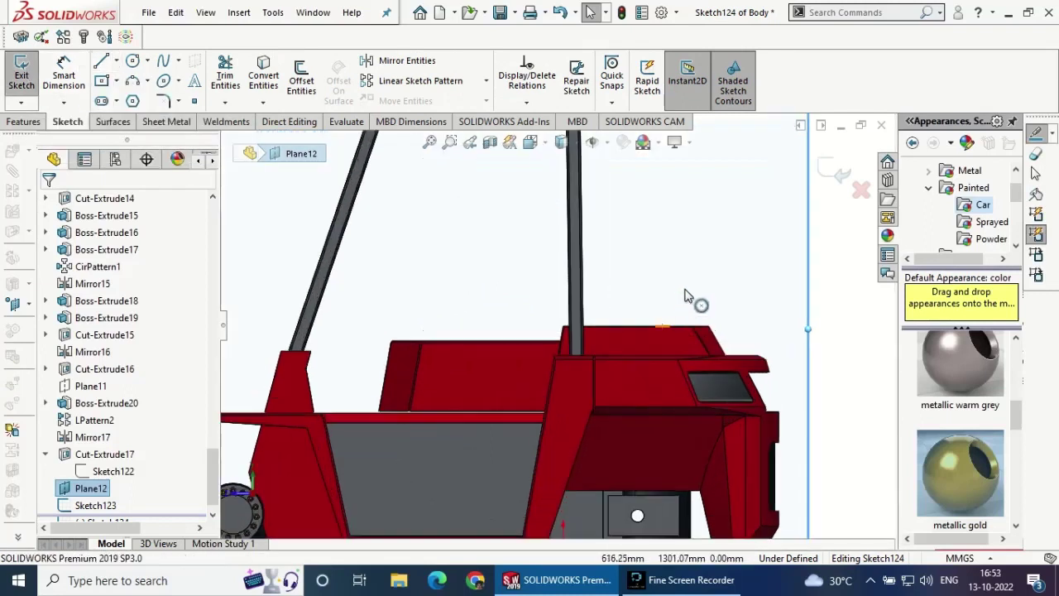
left_click(106, 63)
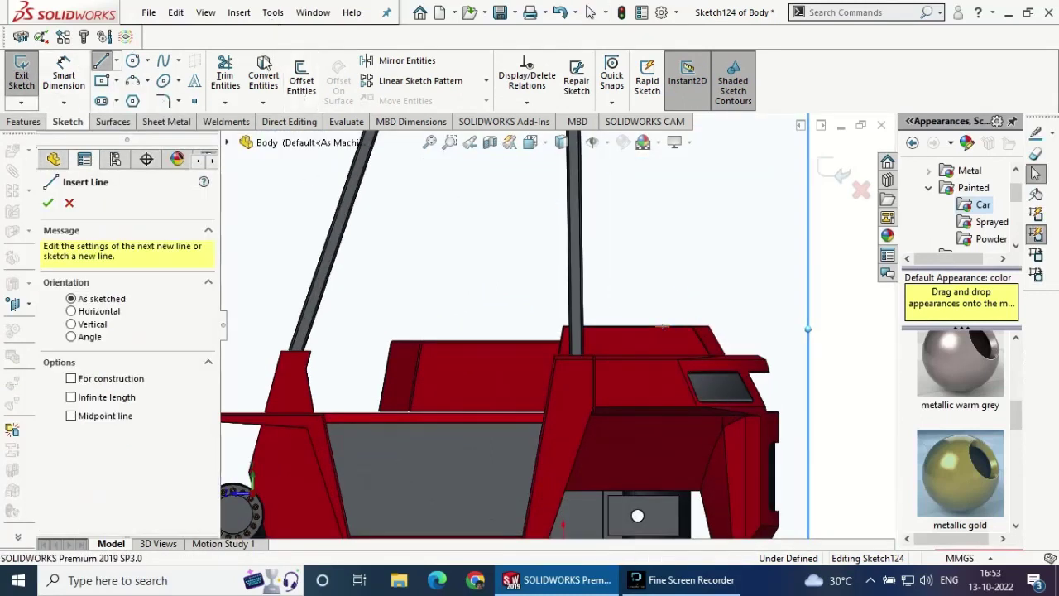
left_click(662, 325)
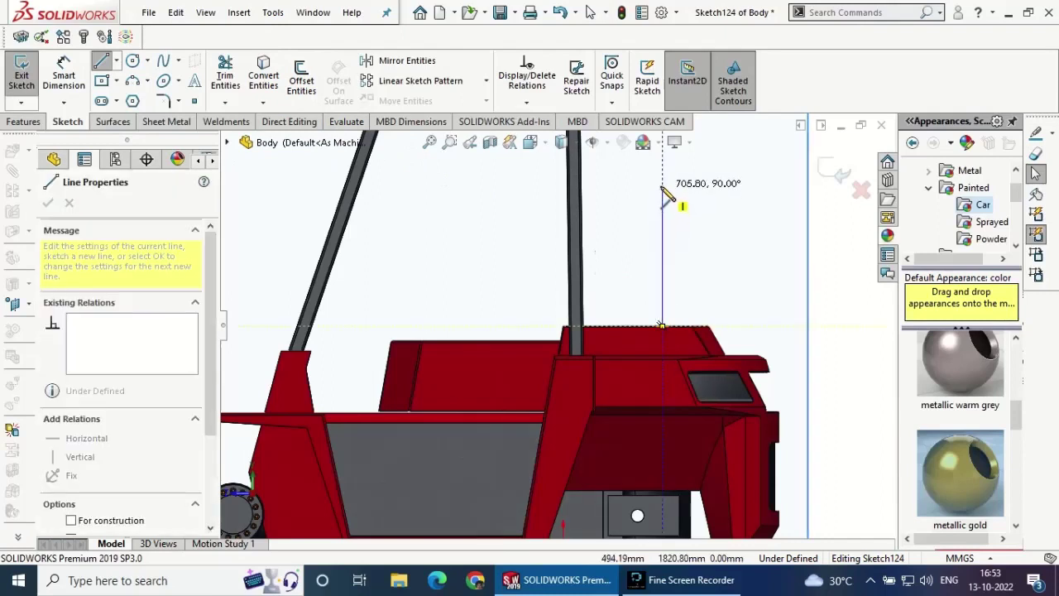
left_click(662, 177)
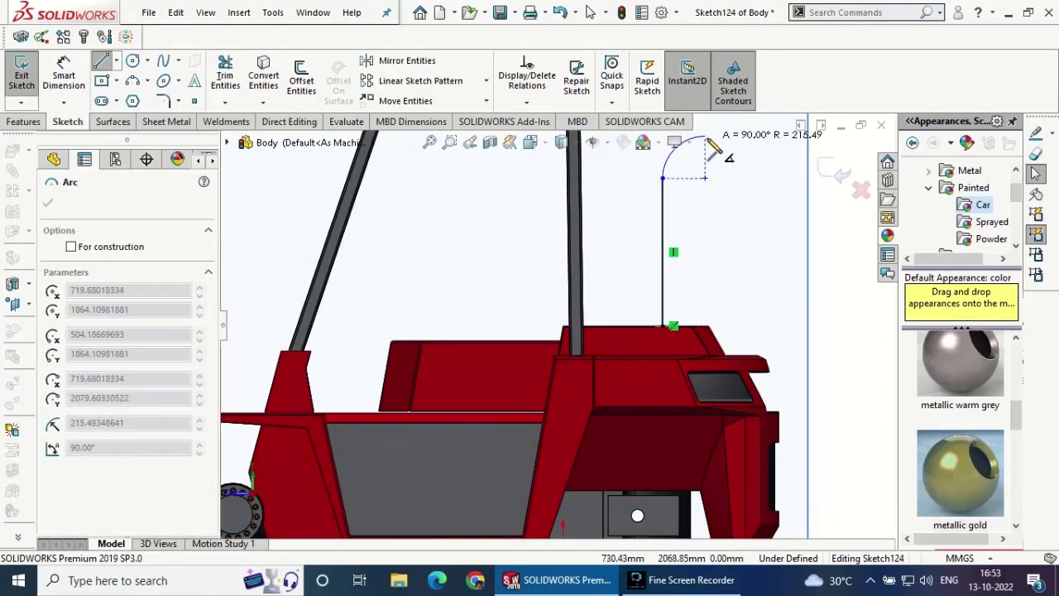
left_click(705, 138)
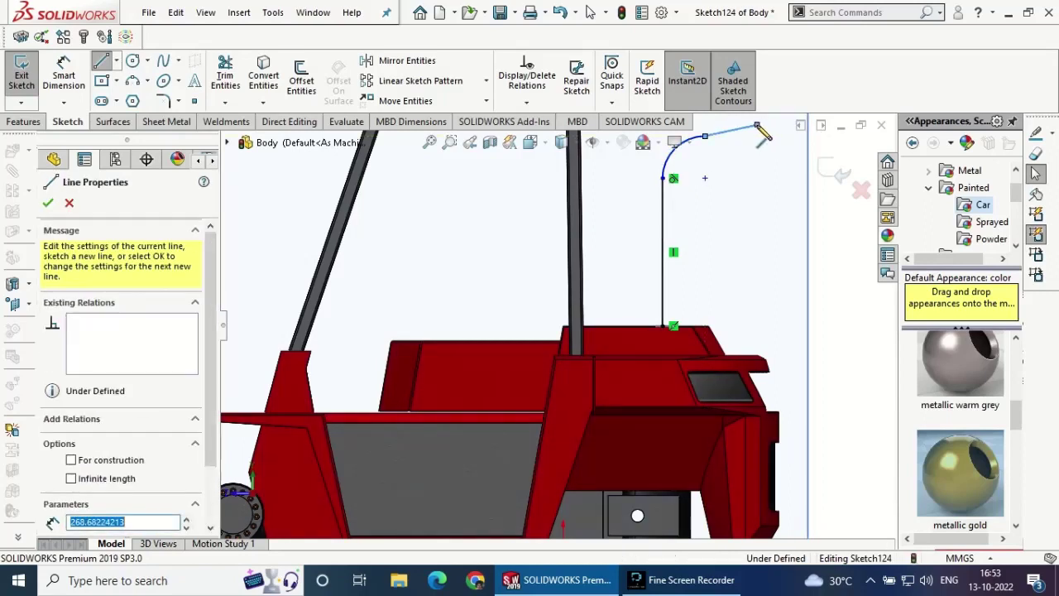
left_click(757, 126)
key("Escape")
key("Escape")
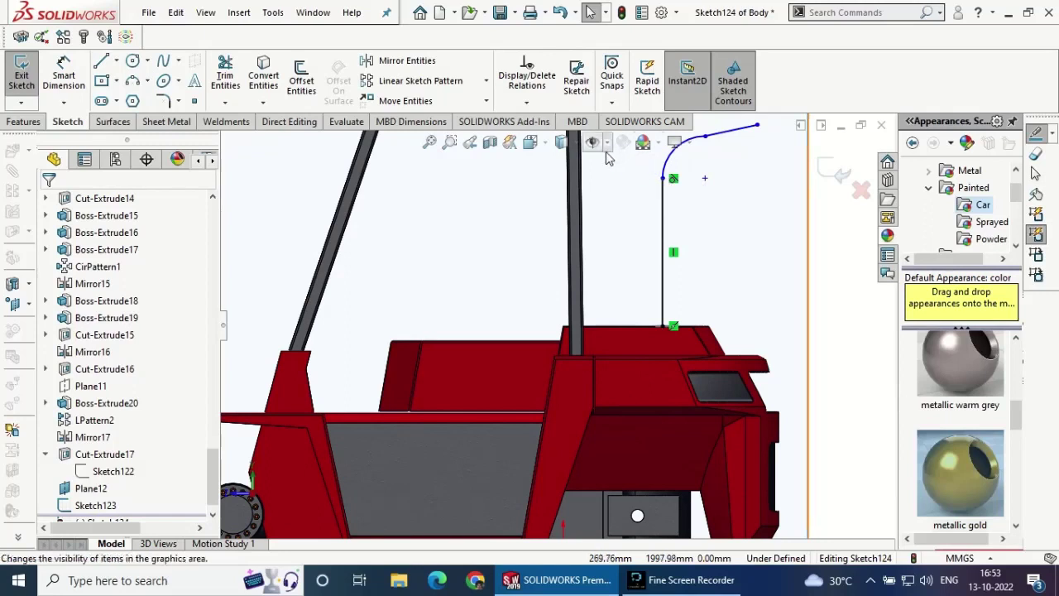
key("ctrl+8")
- Set the angle between the vertical and sloped lines to 120°
left_click(86, 77)
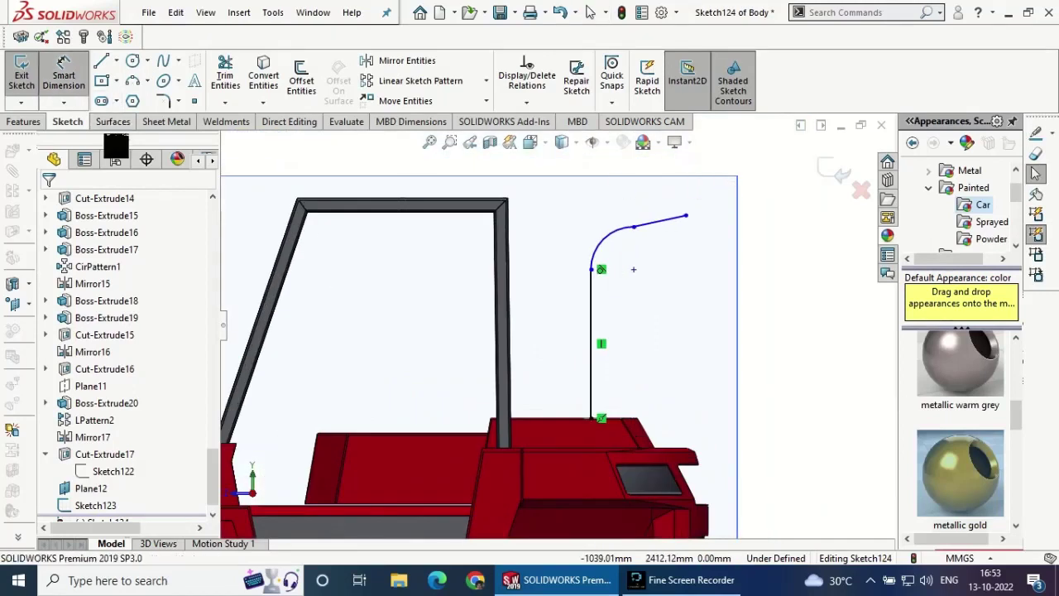
left_click(591, 317)
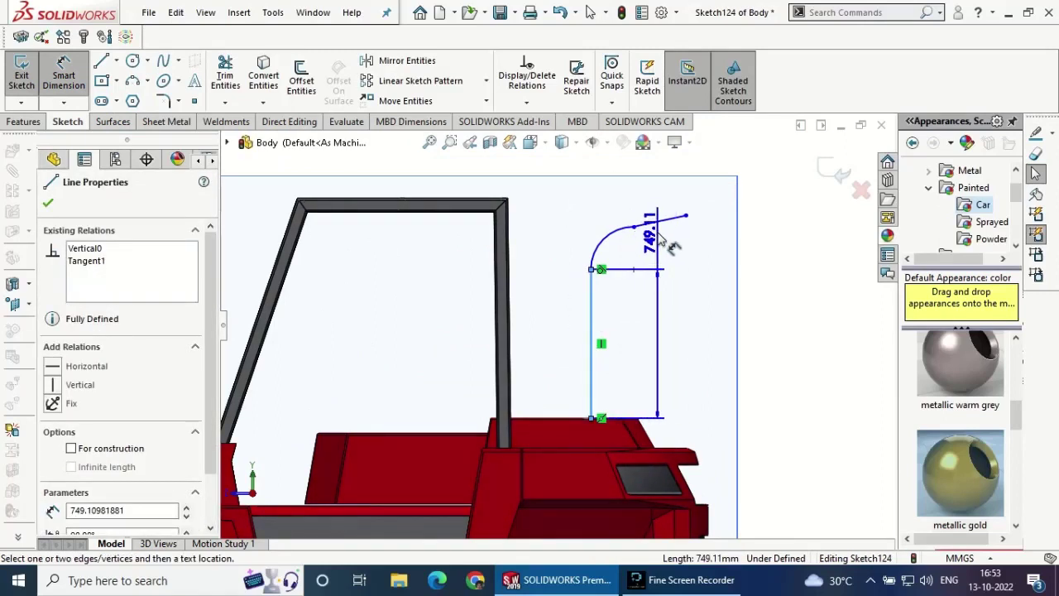
key("Escape")
left_click(657, 230)
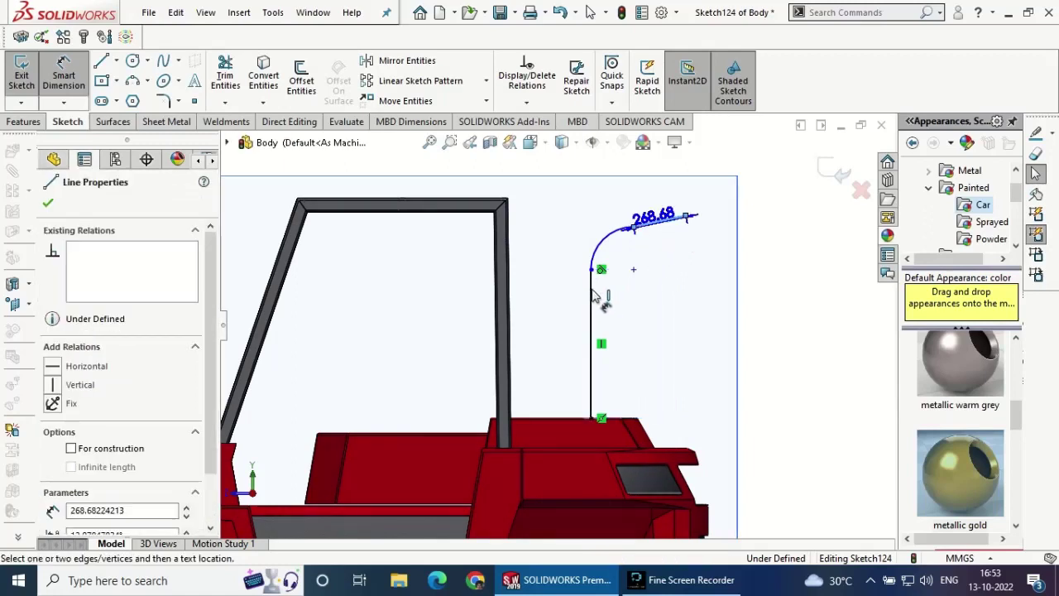
left_click(592, 290)
left_click(624, 277)
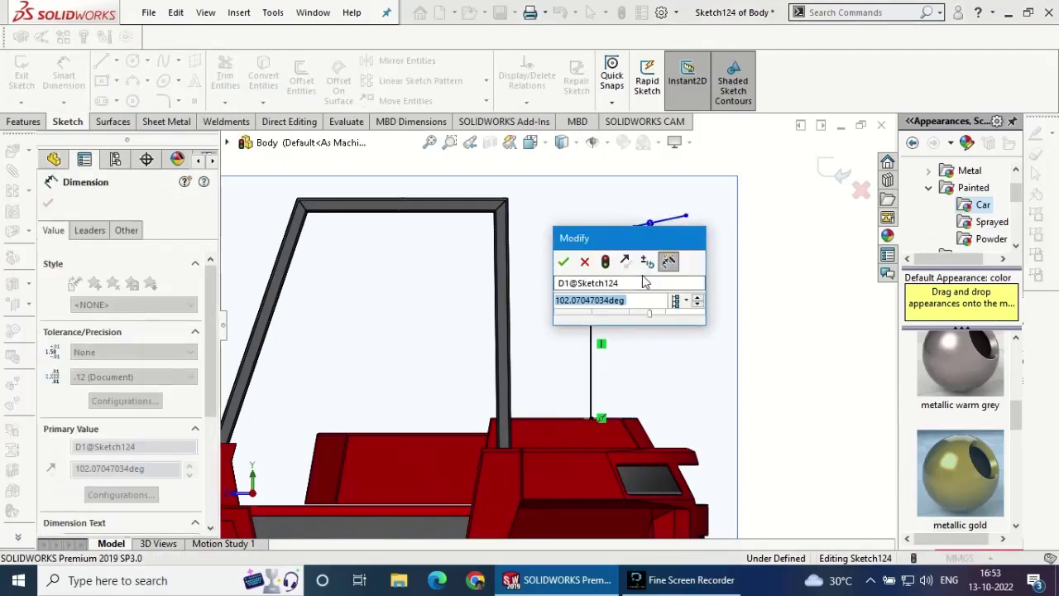
type("120")
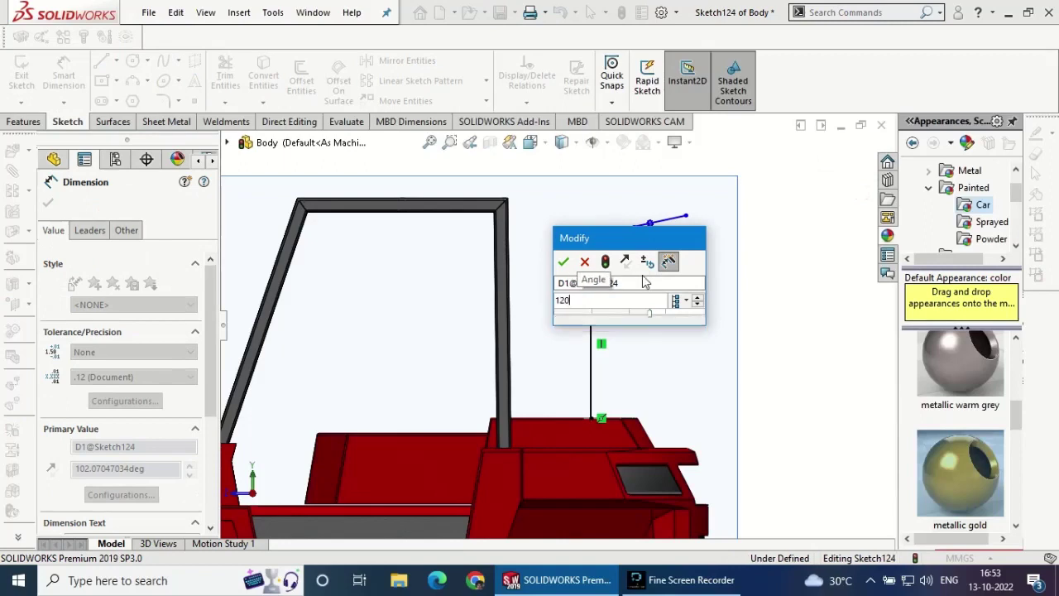
key("Return")
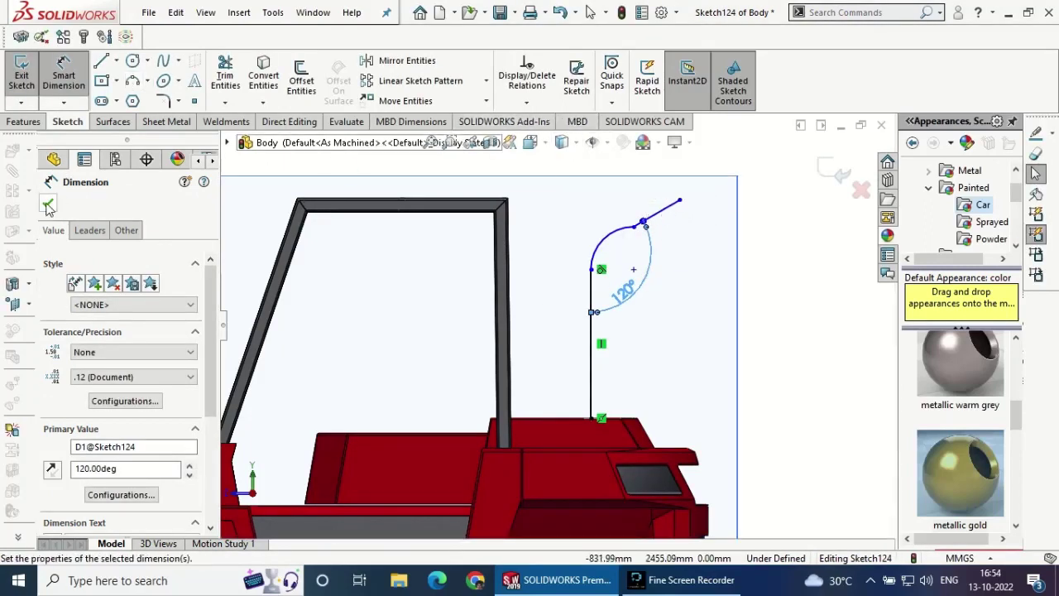
key("Escape")
- Make the arc tangent to the sloped line
left_click(659, 222)
left_click(620, 232, "ctrl")
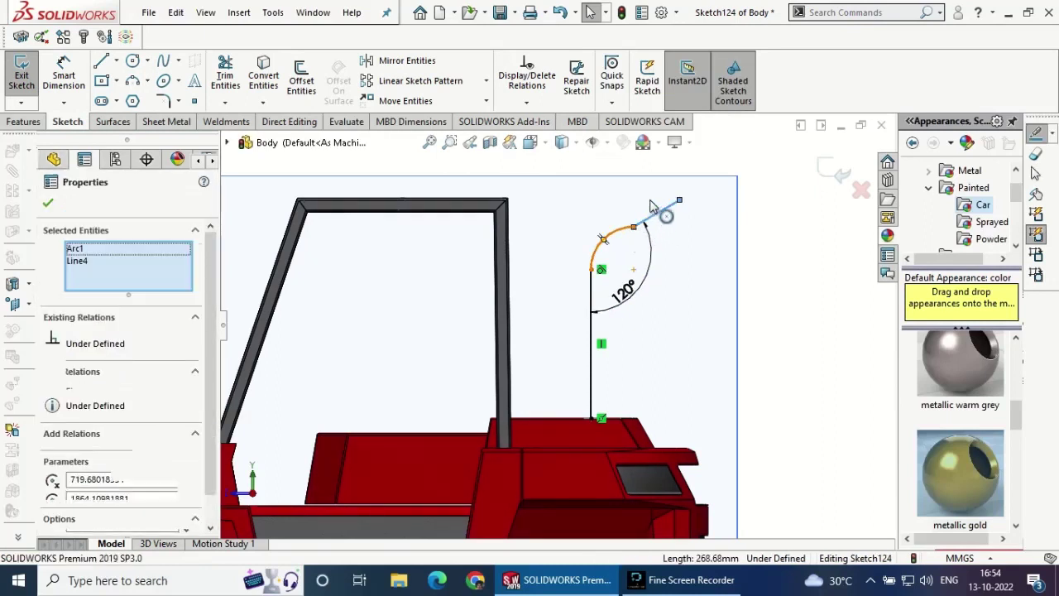
left_click(665, 180)
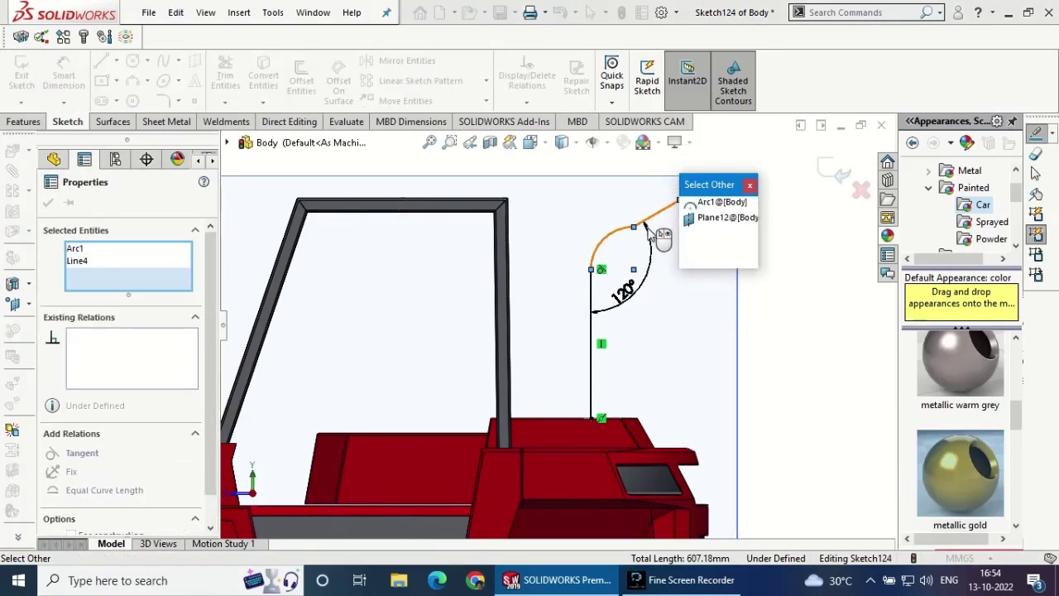
left_click(749, 185)
left_click(52, 453)
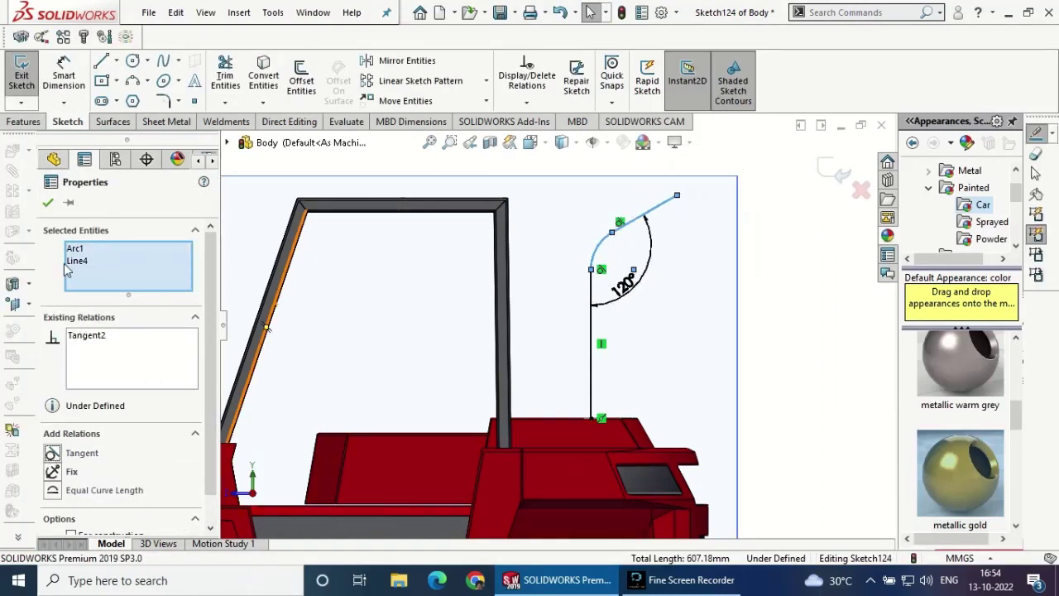
left_click(48, 202)
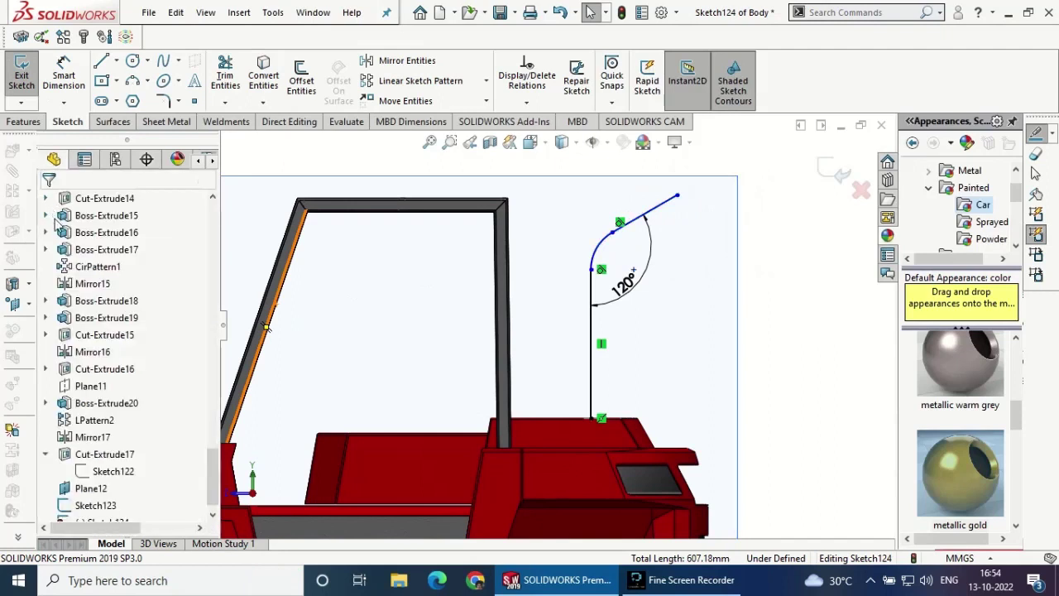
- Dimension the vertical line to 750 mm and the arc radius to 100 mm
left_click(73, 85)
left_click(592, 347)
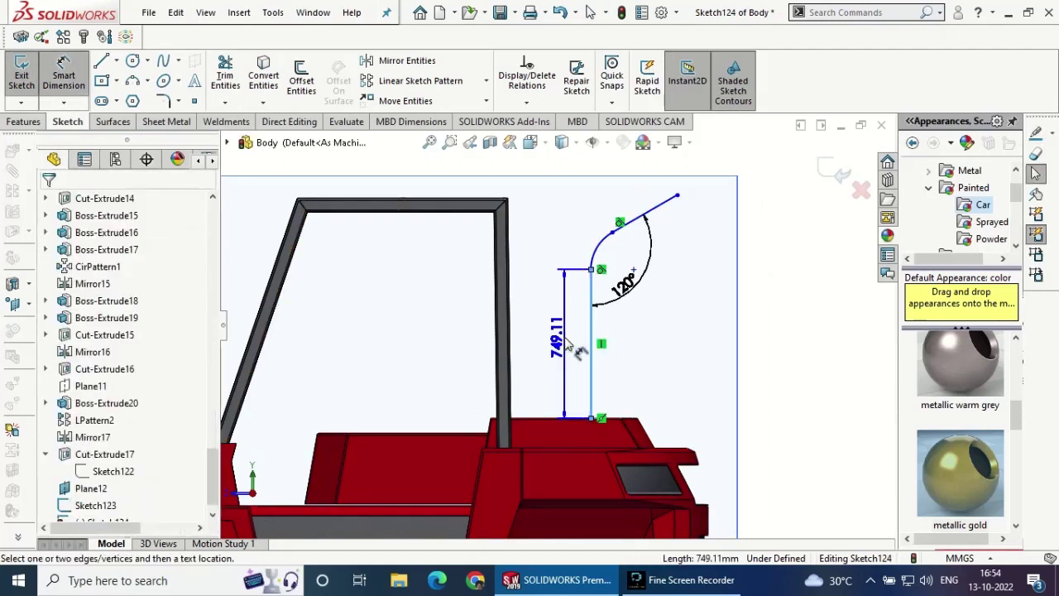
left_click(566, 343)
type("750")
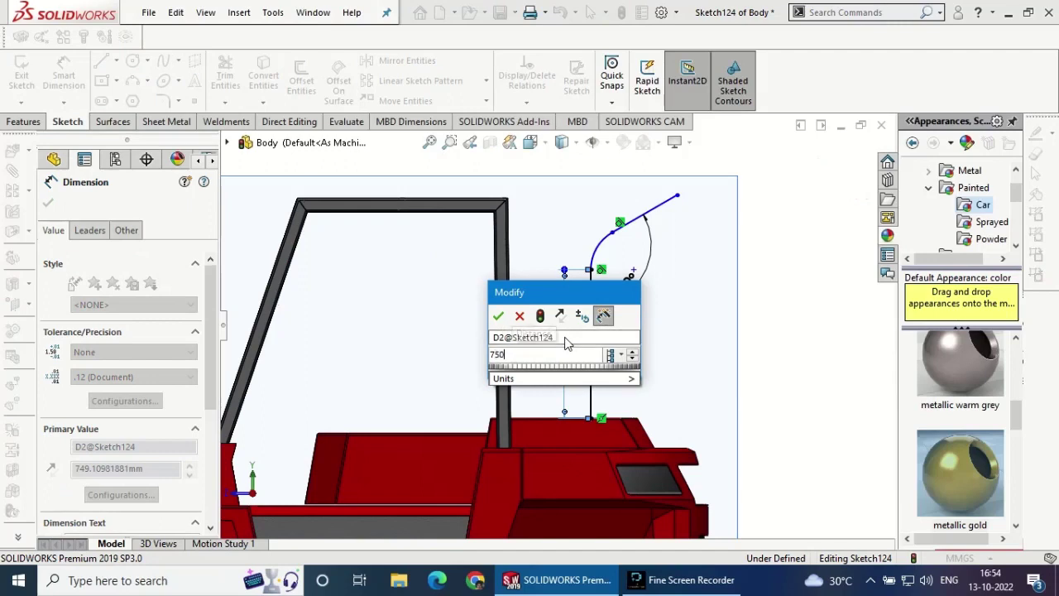
key("Return")
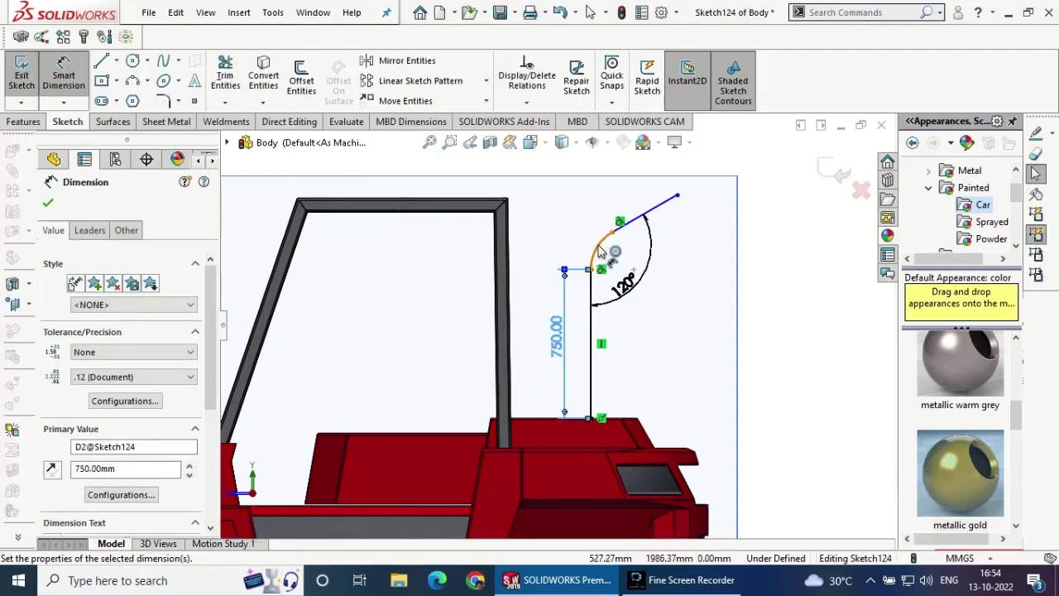
left_click(599, 241)
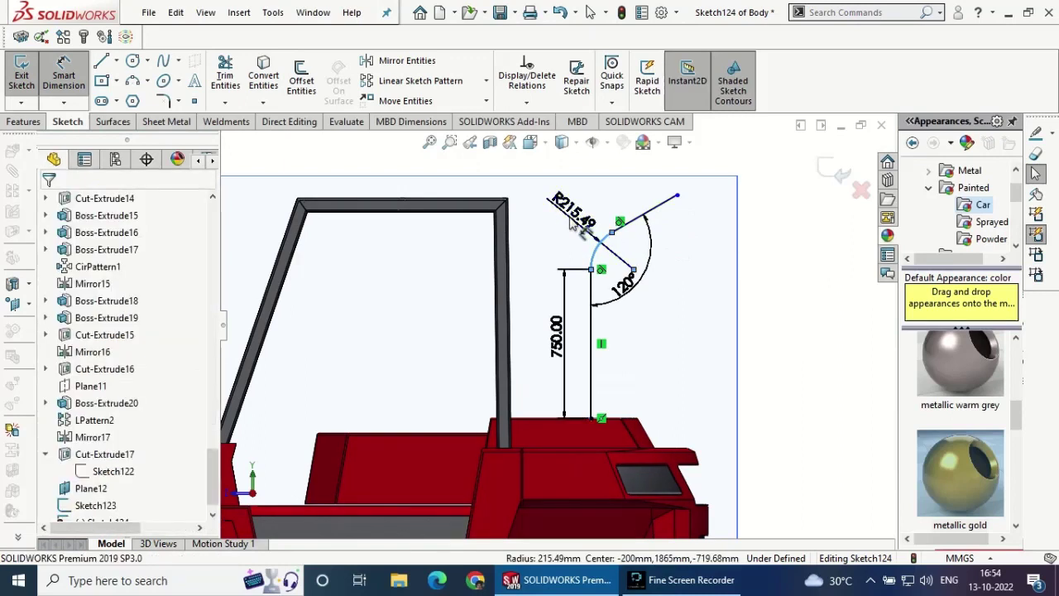
left_click(569, 223)
type("100")
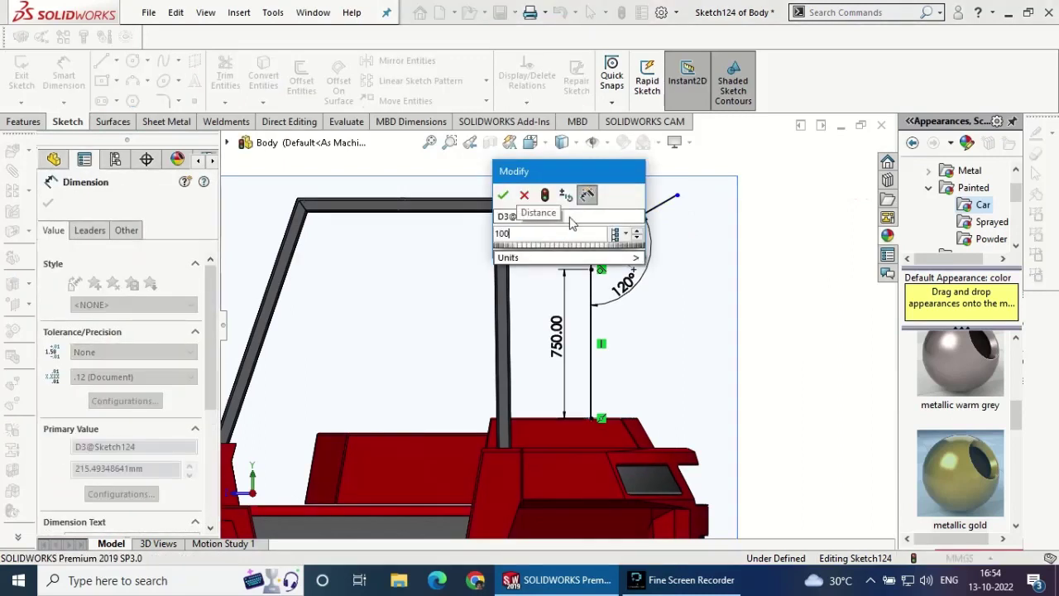
key("Return")
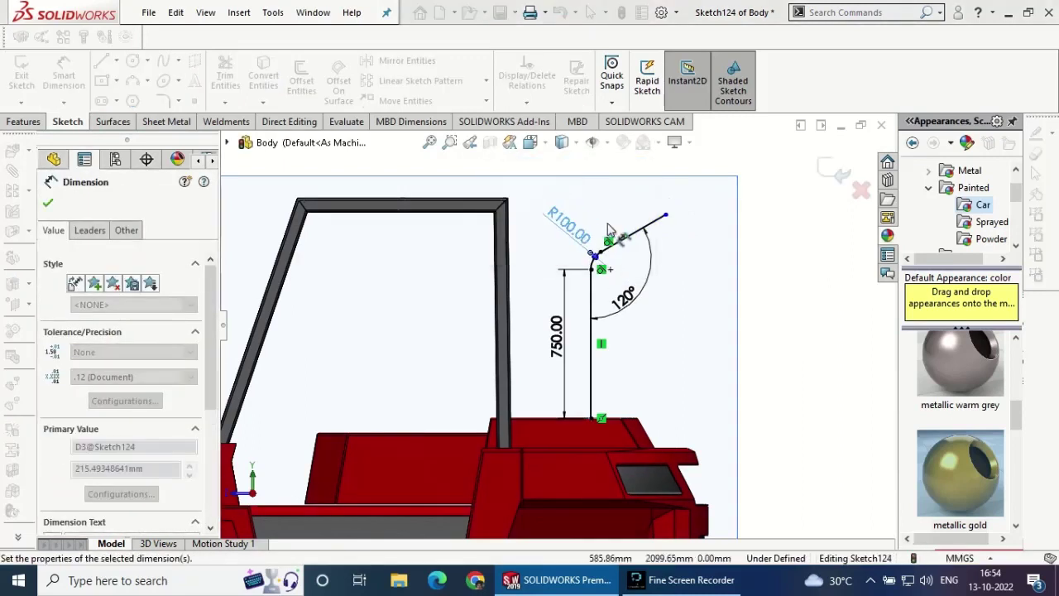
- Set the sloped line to 300 mm and exit the path sketch
left_click(642, 224)
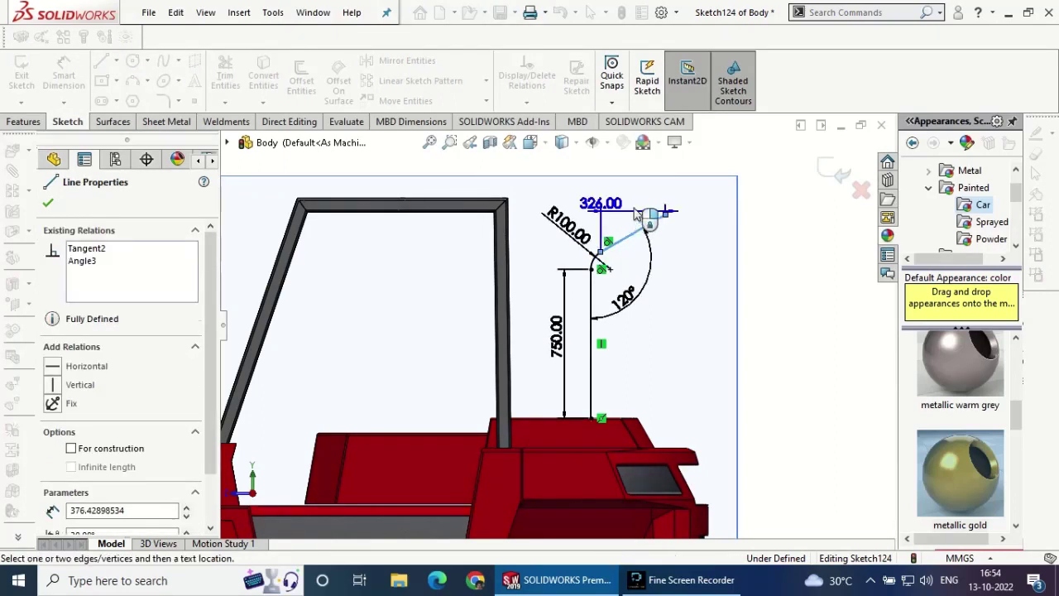
left_click(579, 211)
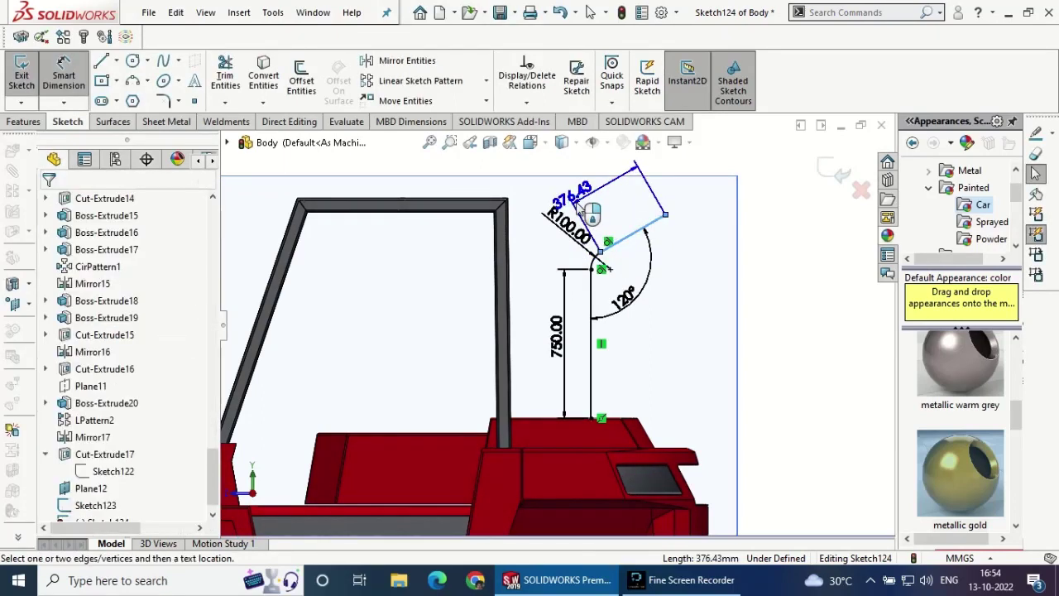
type("300")
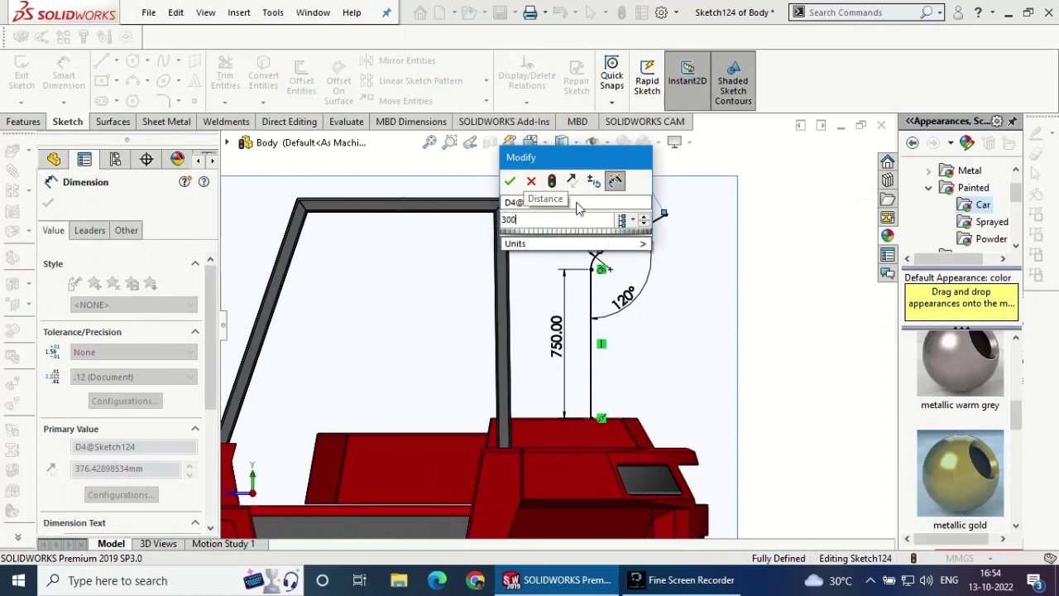
key("Return")
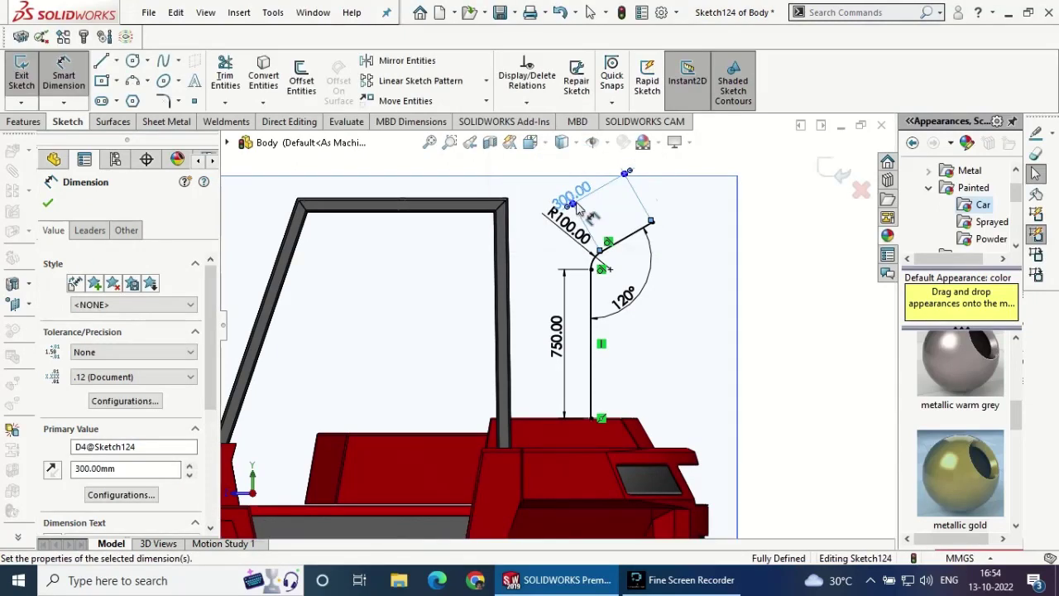
left_click(48, 203)
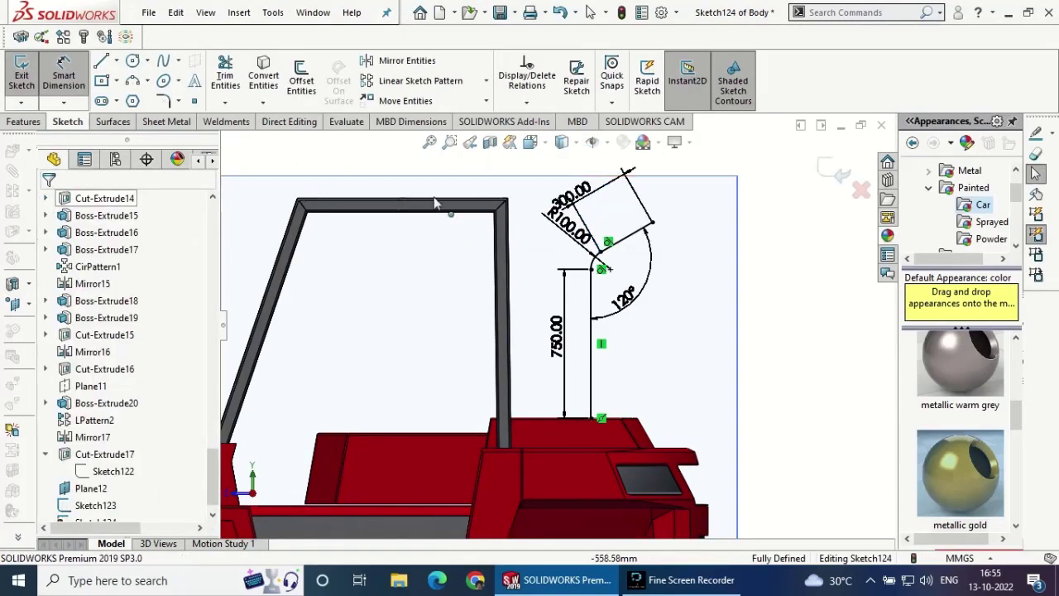
left_click(24, 121)
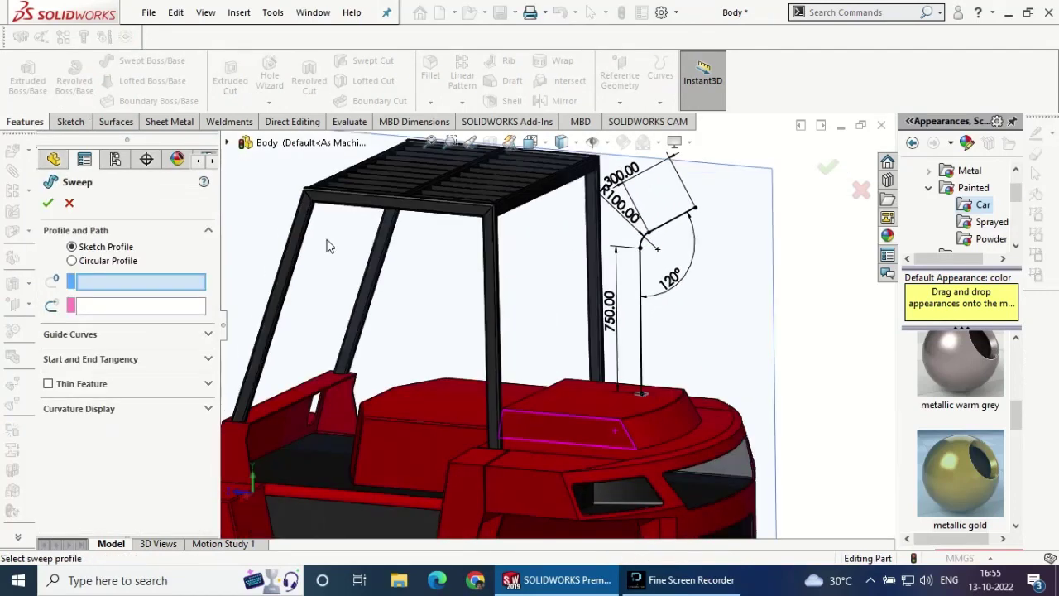
- Sweep profile Sketch123 along path Sketch124 as a 1.00 mm one-direction thin feature
left_click(829, 171)
left_click(69, 205)
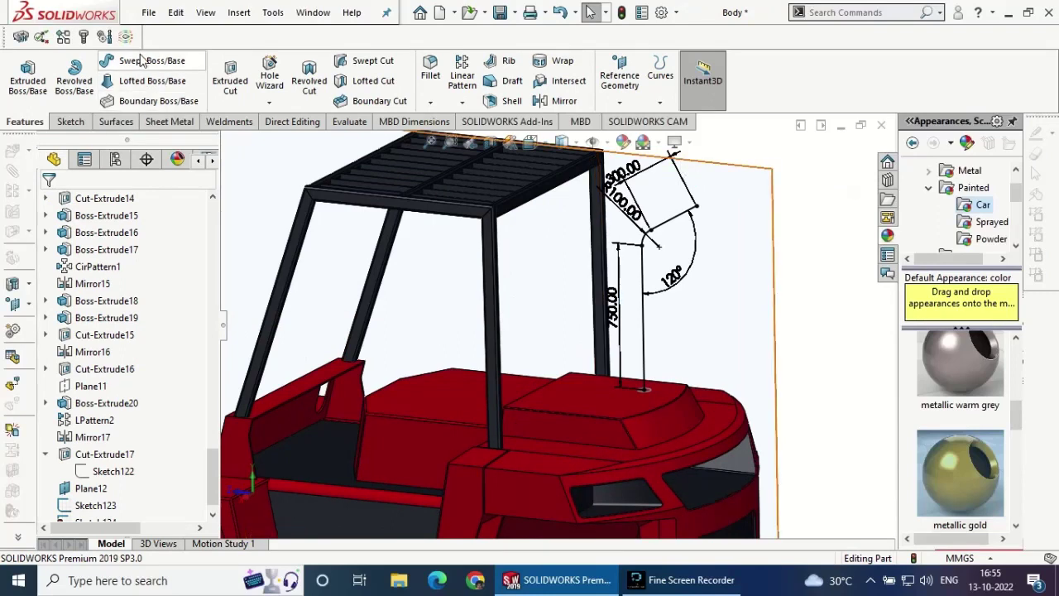
left_click(145, 61)
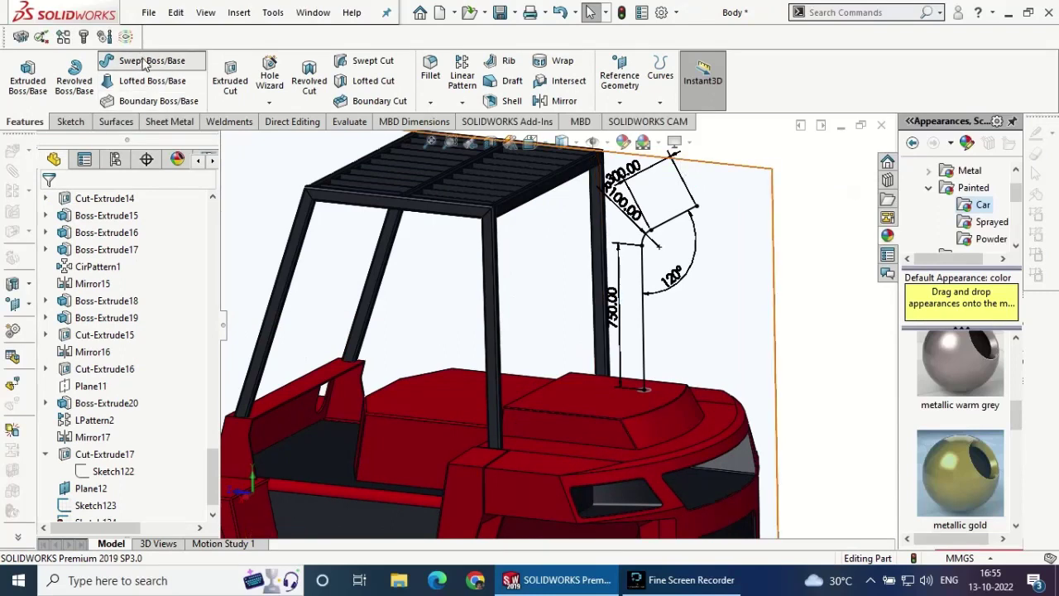
left_click(649, 398)
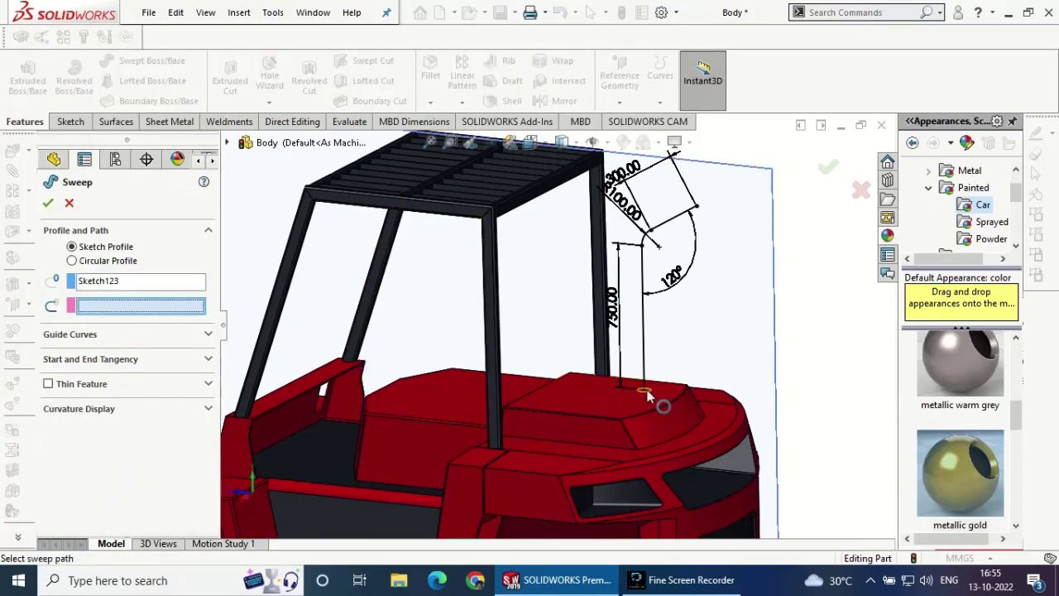
left_click(645, 310)
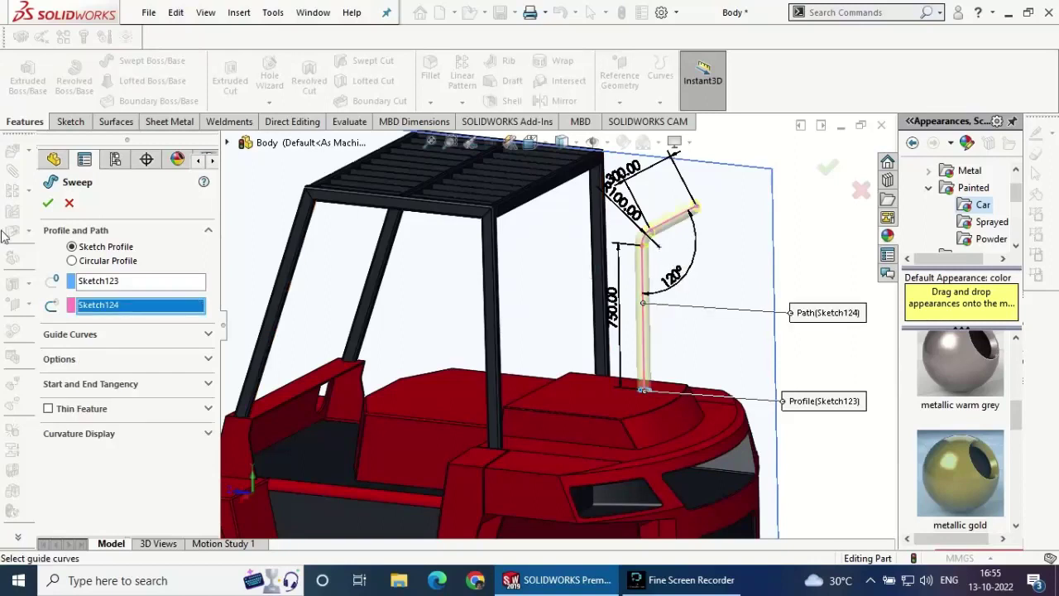
left_click(97, 411)
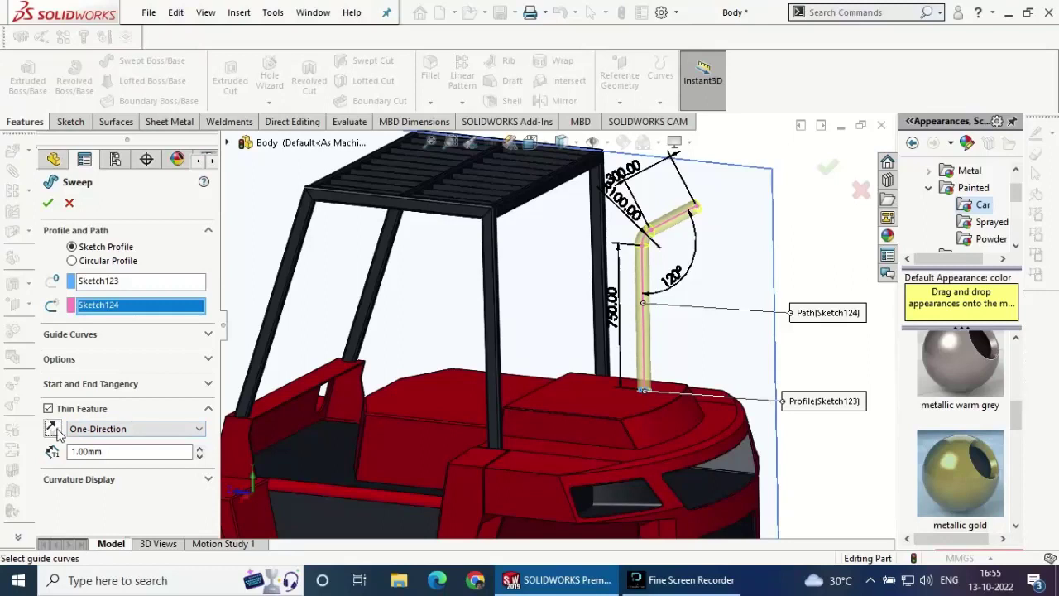
left_click(47, 205)
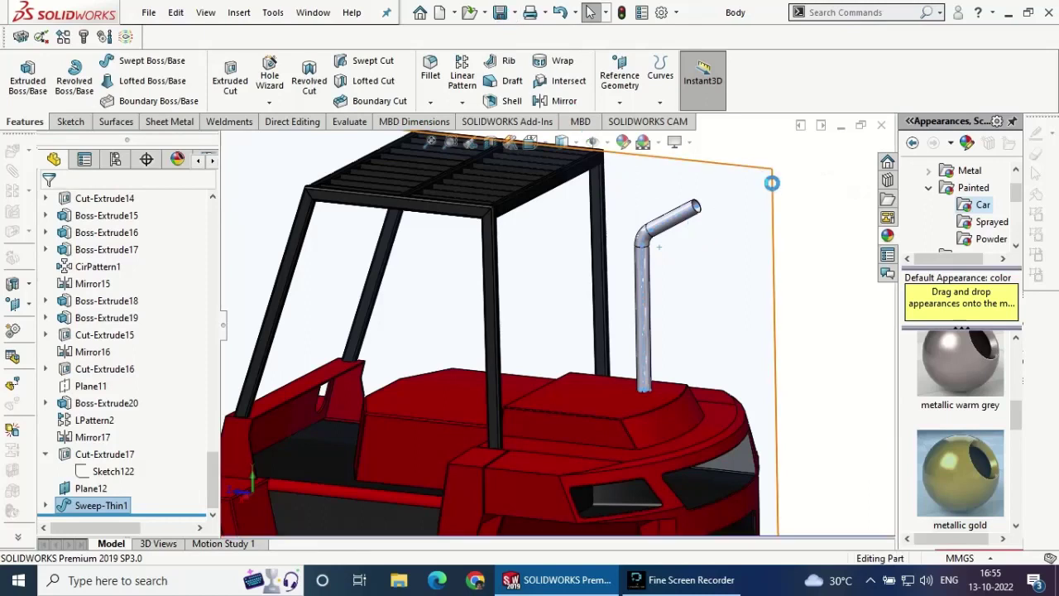
- Hide Plane12 and sketch a centre rectangle on it over the pipe tip
left_click(762, 178)
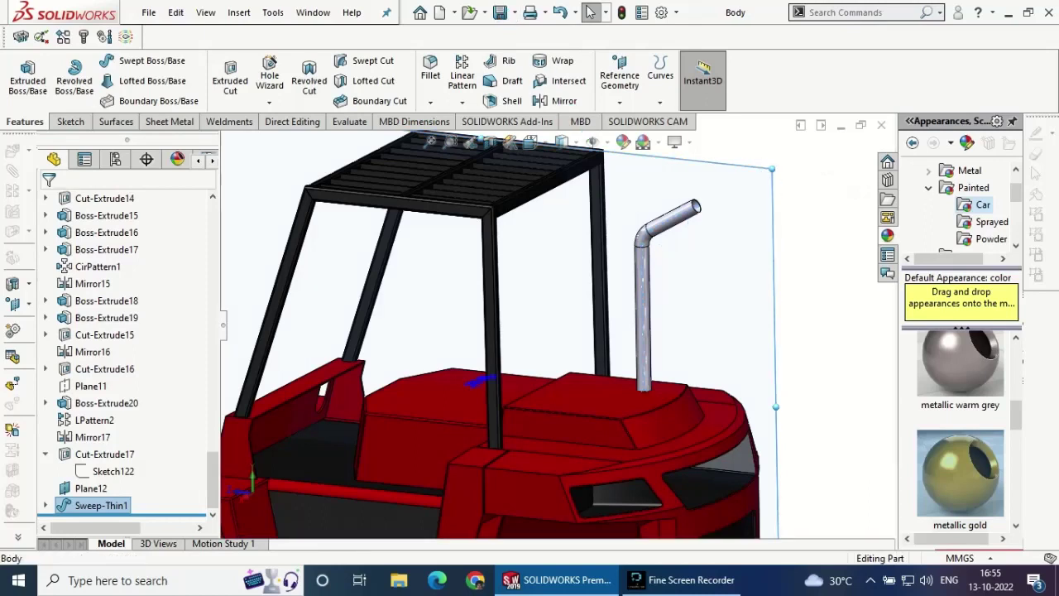
left_click(828, 103)
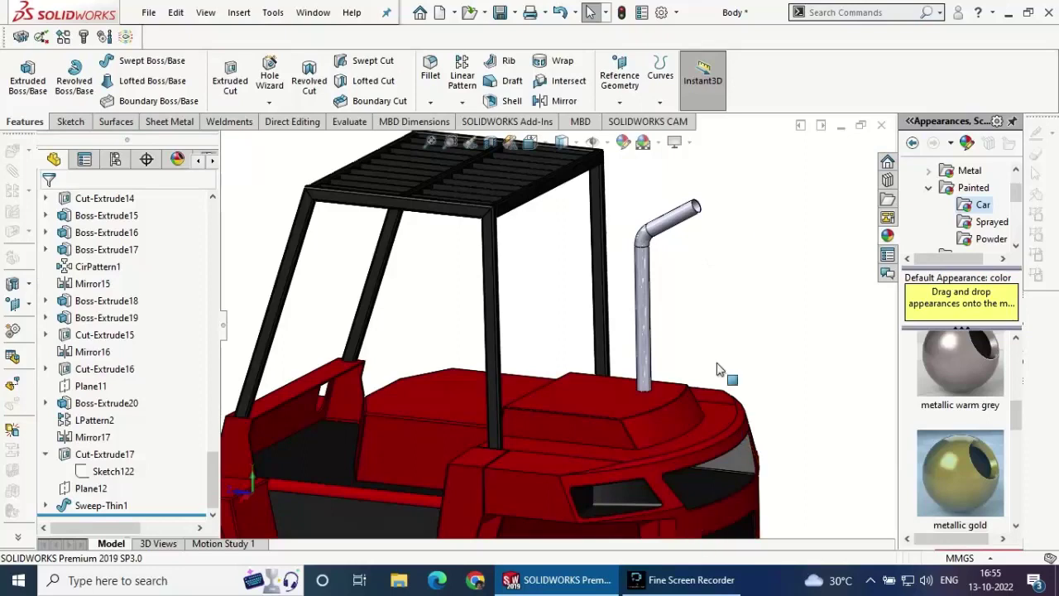
left_click(91, 488)
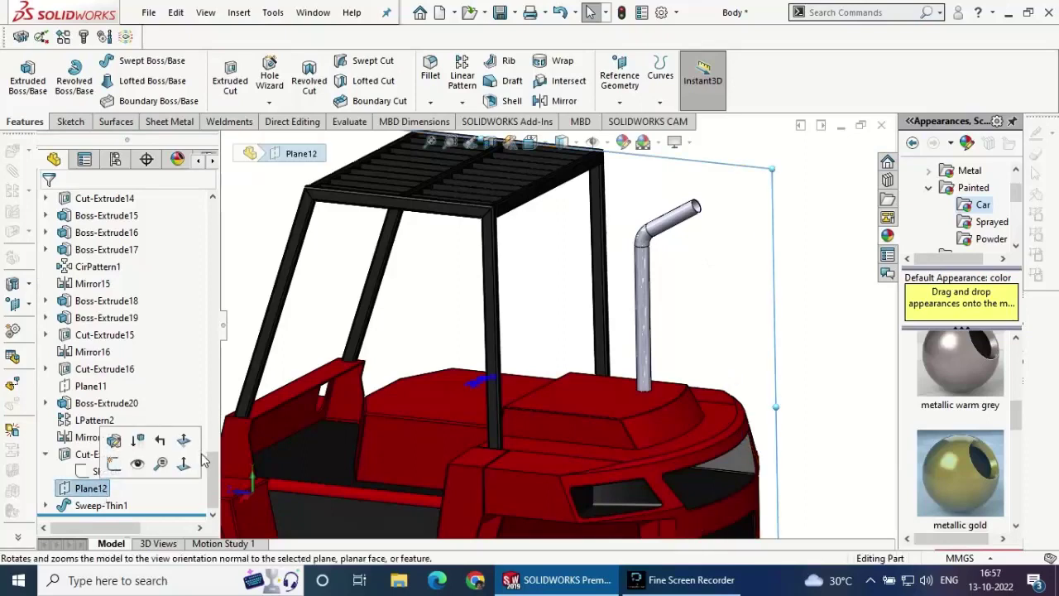
left_click(133, 447)
left_click(71, 121)
left_click(21, 75)
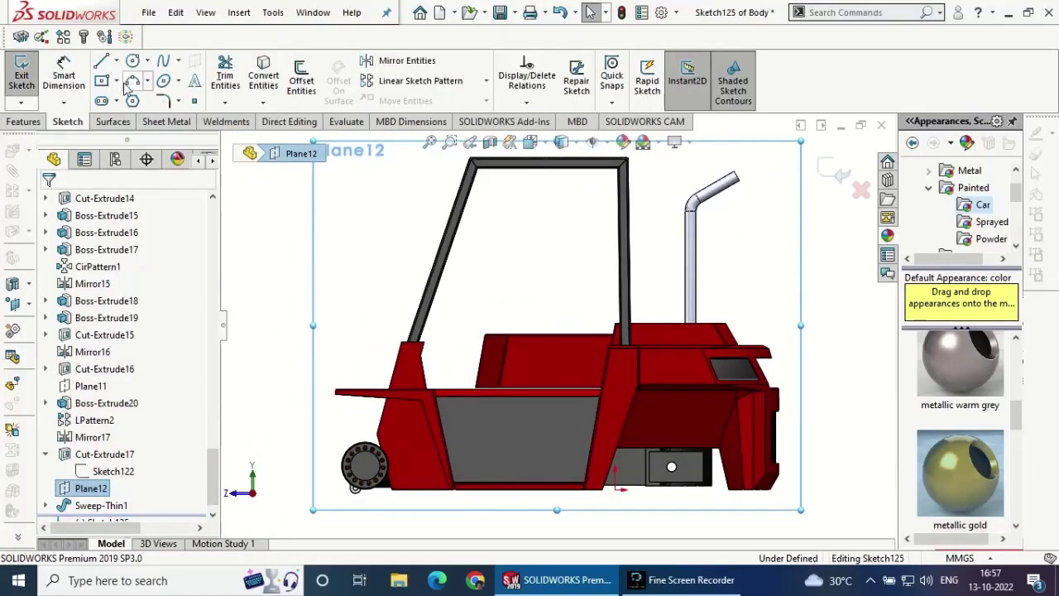
left_click(101, 80)
left_click(675, 137)
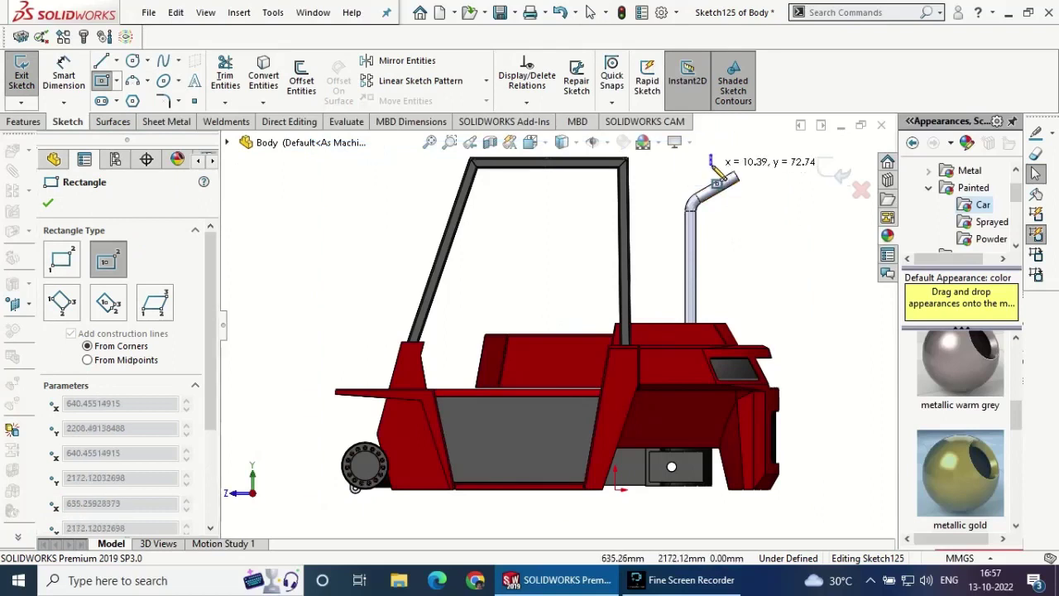
left_click(748, 198)
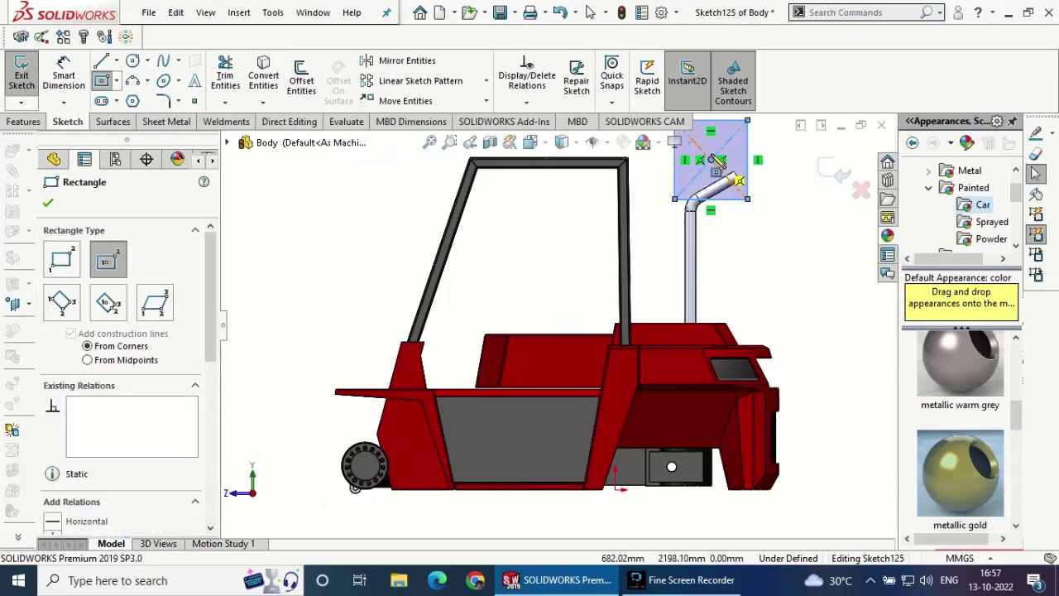
left_click(50, 203)
left_click(711, 160)
left_click_drag(711, 160, 756, 176)
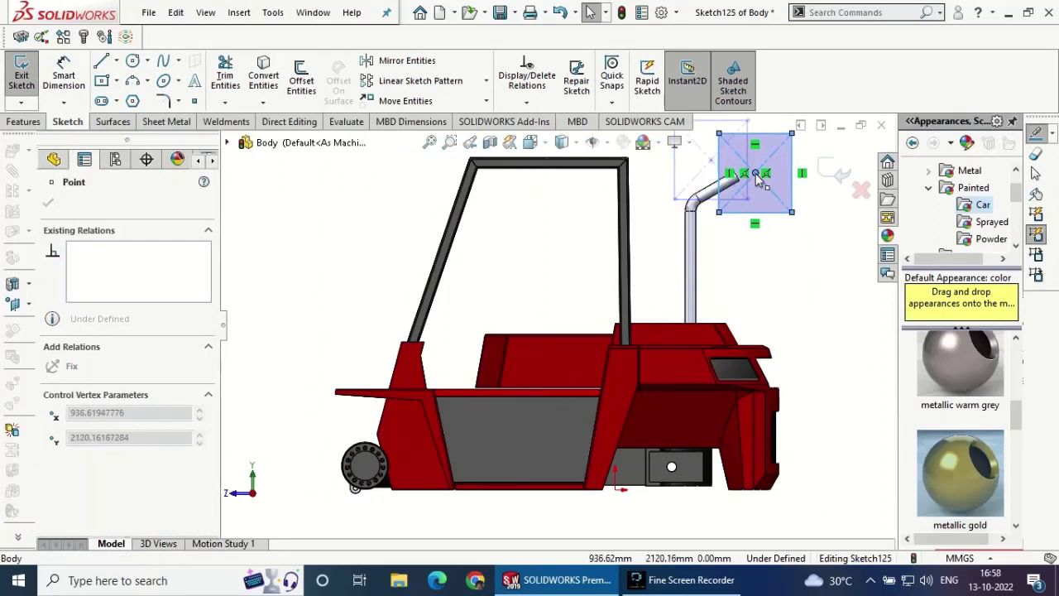
- Dimension the rectangle with a 529.98 mm height and its offset from the pipe
left_click(64, 76)
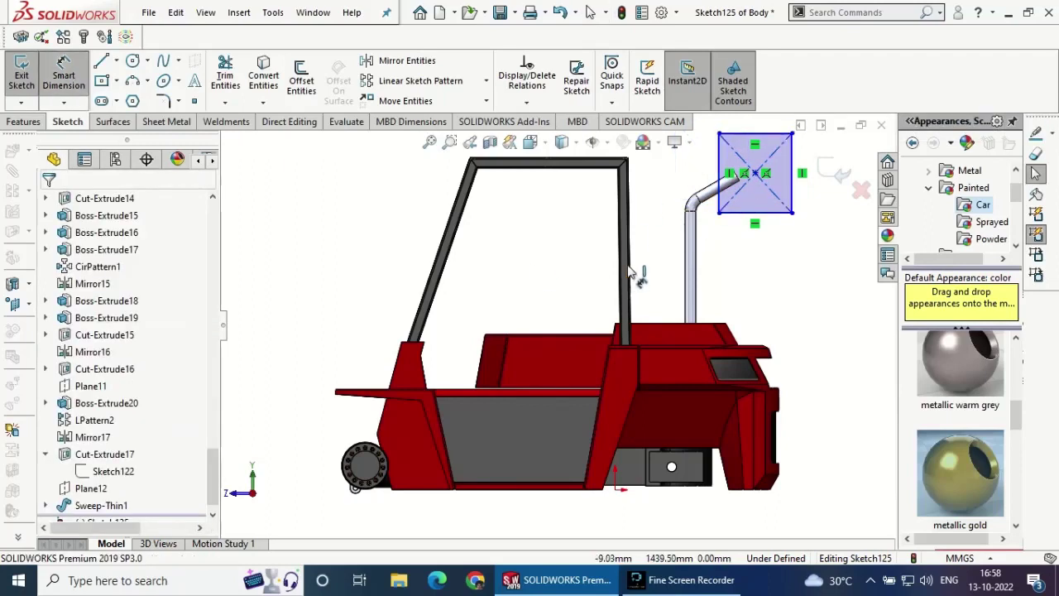
left_click(628, 269)
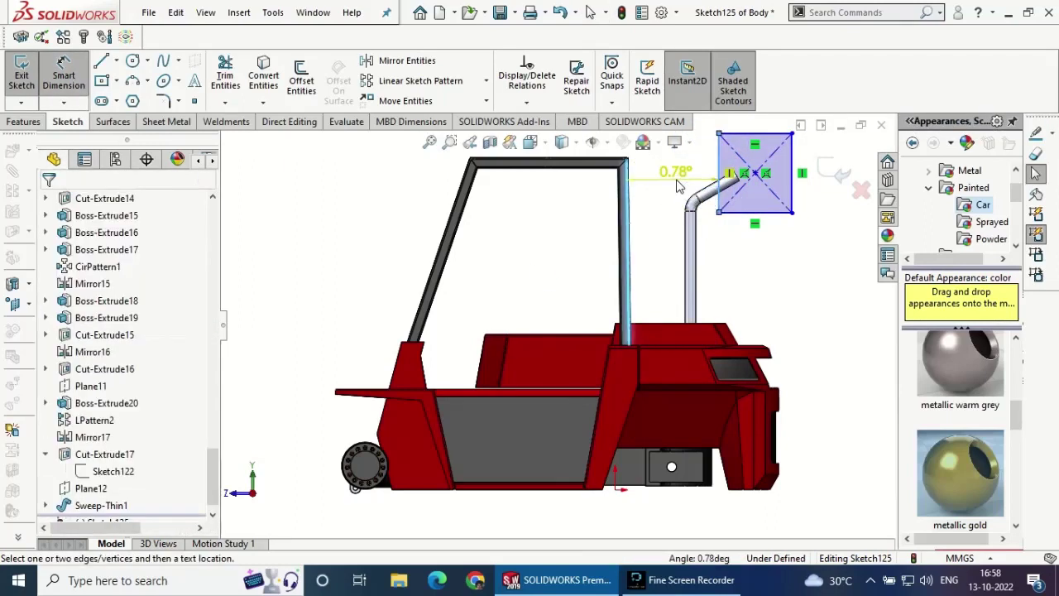
left_click(726, 198)
left_click(620, 305)
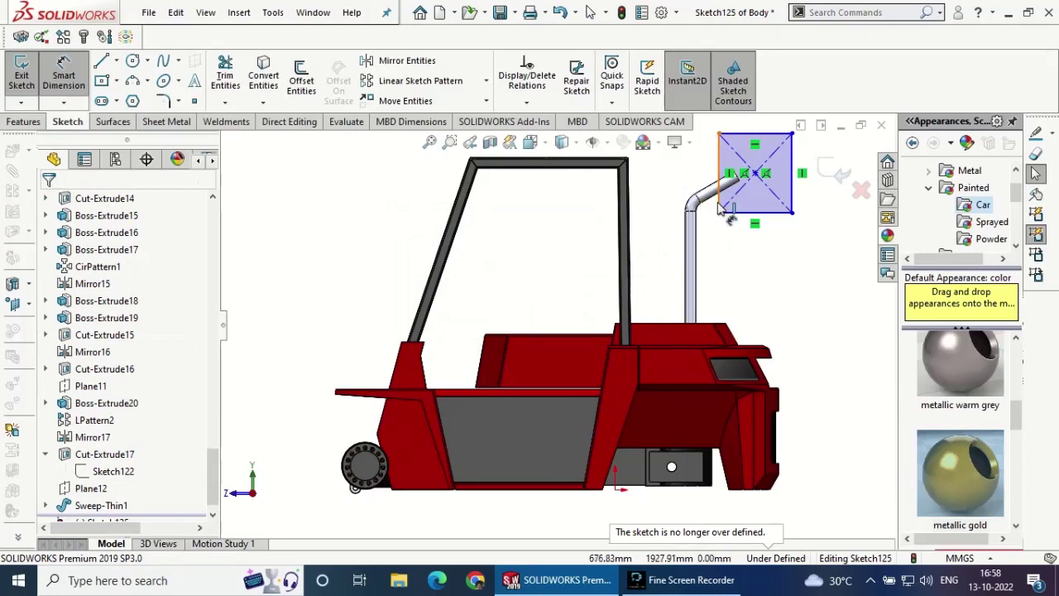
left_click(720, 209)
left_click(700, 233)
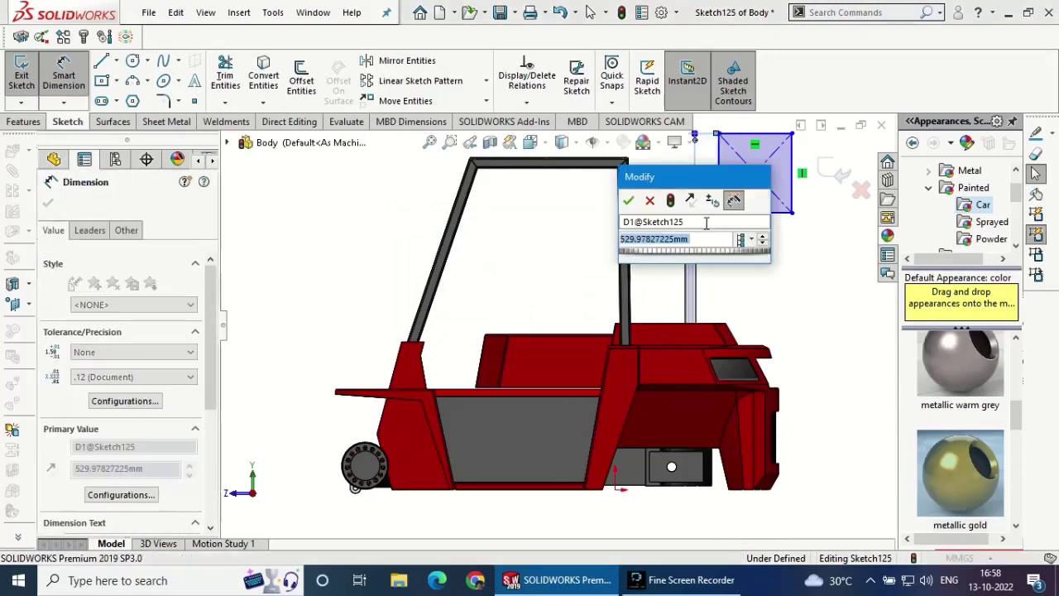
left_click(629, 203)
left_click(694, 263)
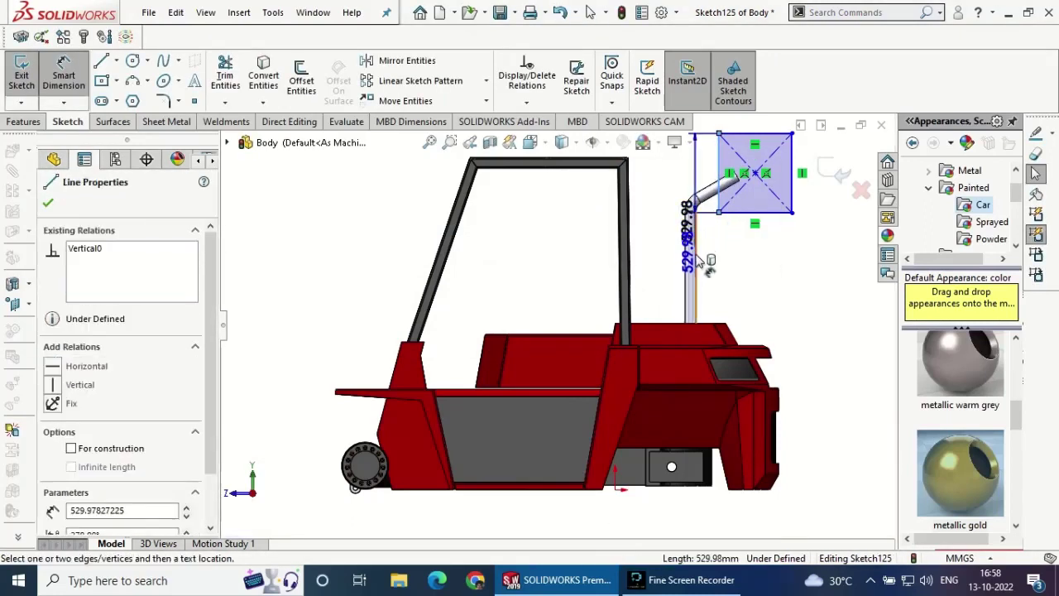
left_click(701, 262)
left_click(707, 263)
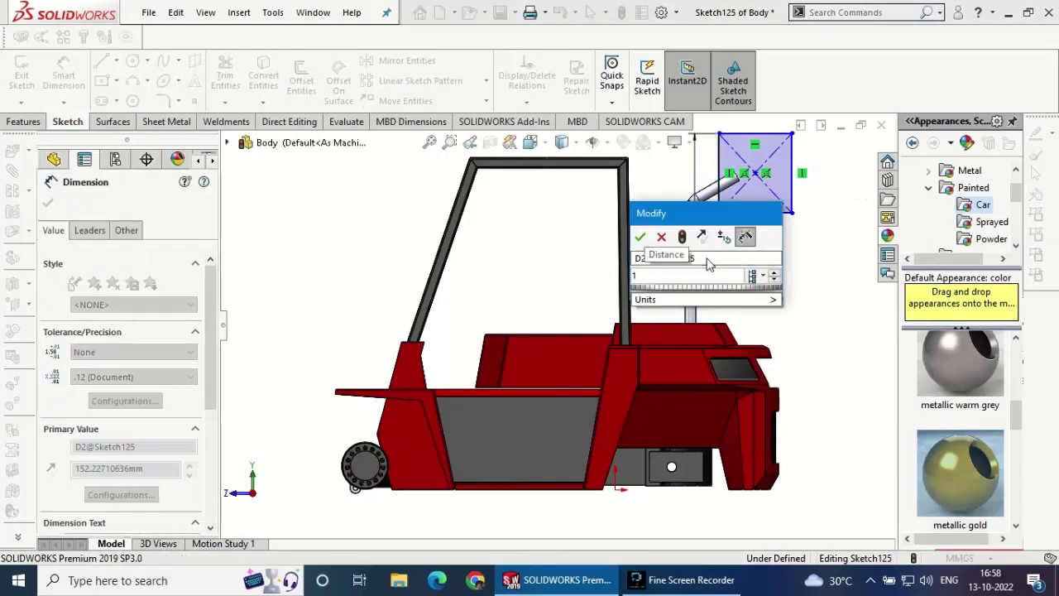
type("150")
key("Return")
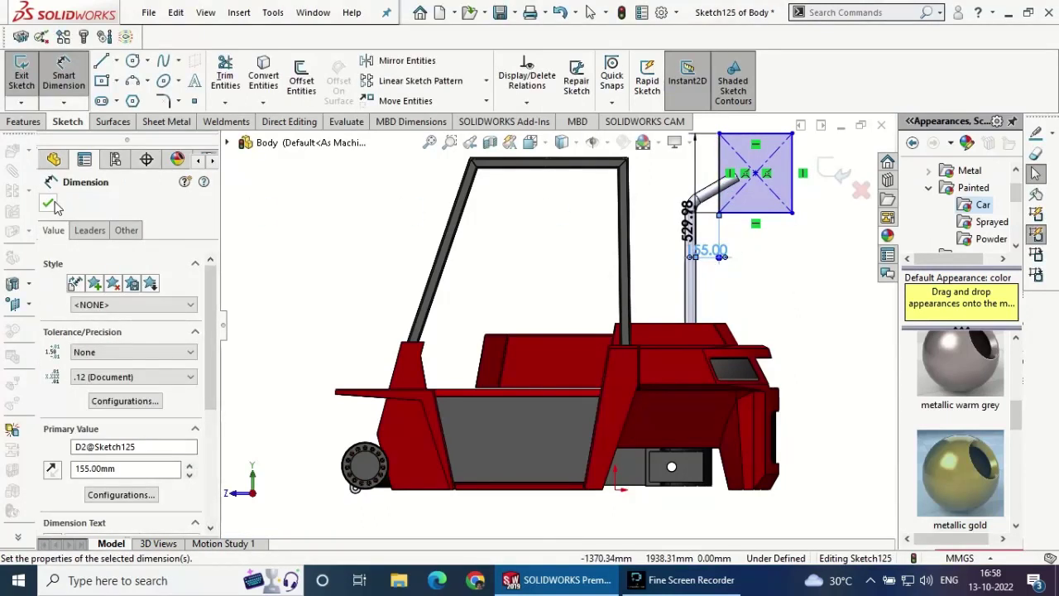
left_click(48, 202)
- Extrude-cut the rectangle Through All in both directions to trim the pipe tip
left_click(18, 121)
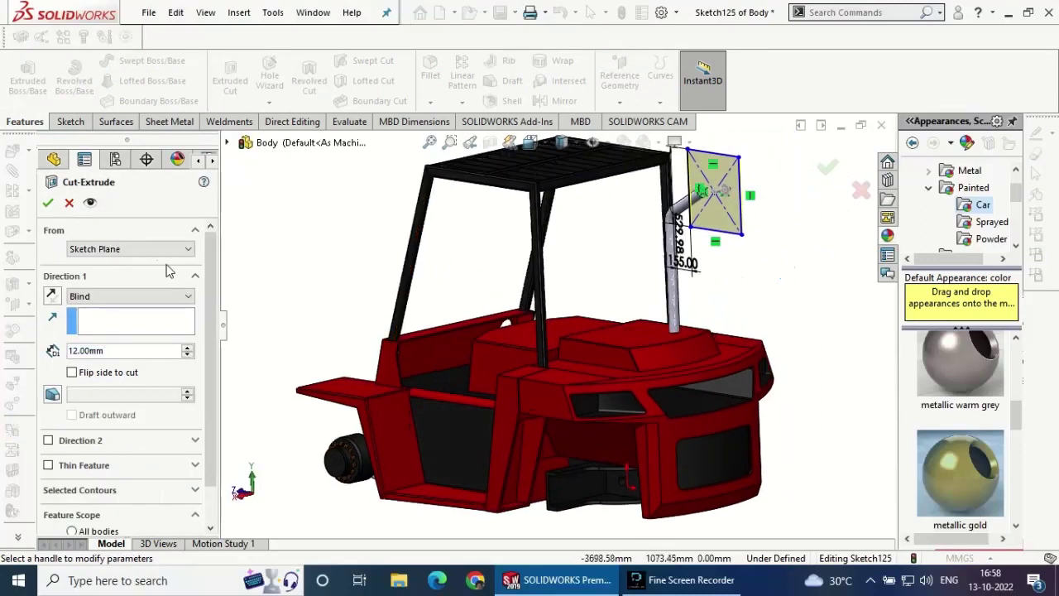
left_click(120, 296)
left_click(120, 330)
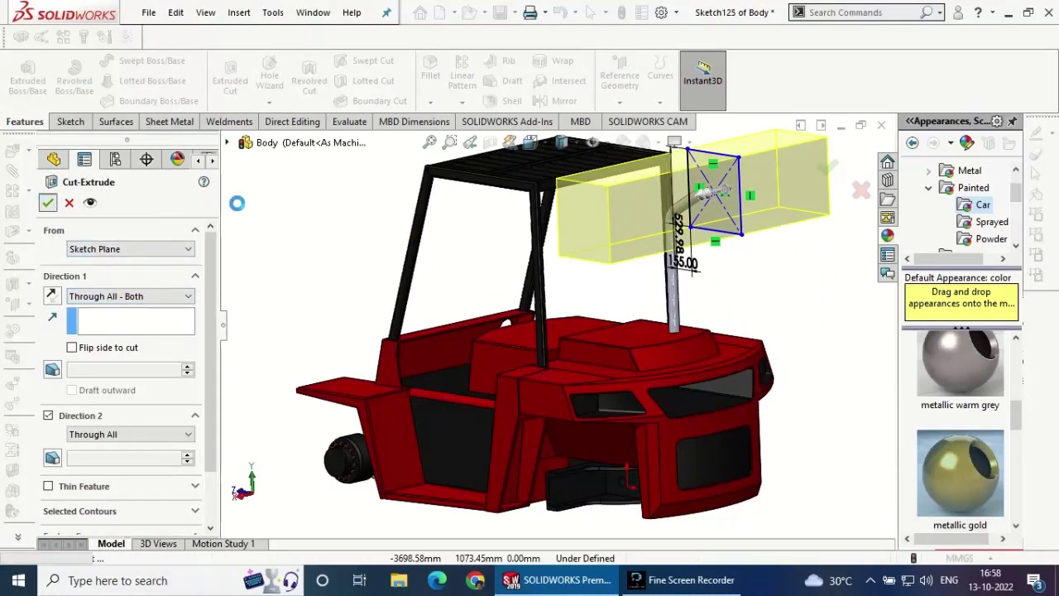
key("Return")
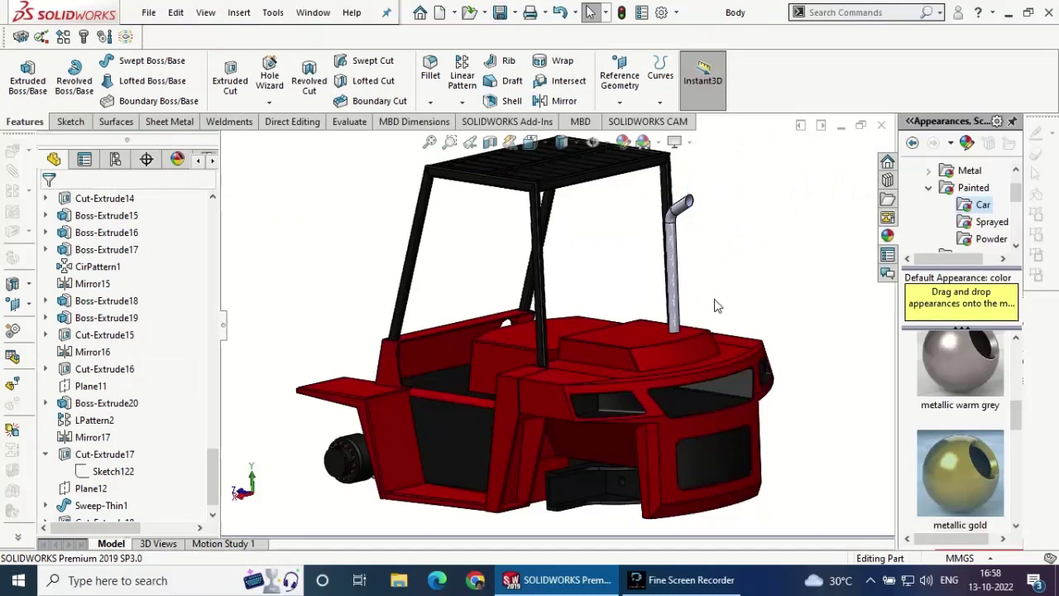
- Sketch a 175 mm diameter circle around the pipe base on the hood's top face
middle_click_drag(710, 393, 657, 400)
left_click(653, 413)
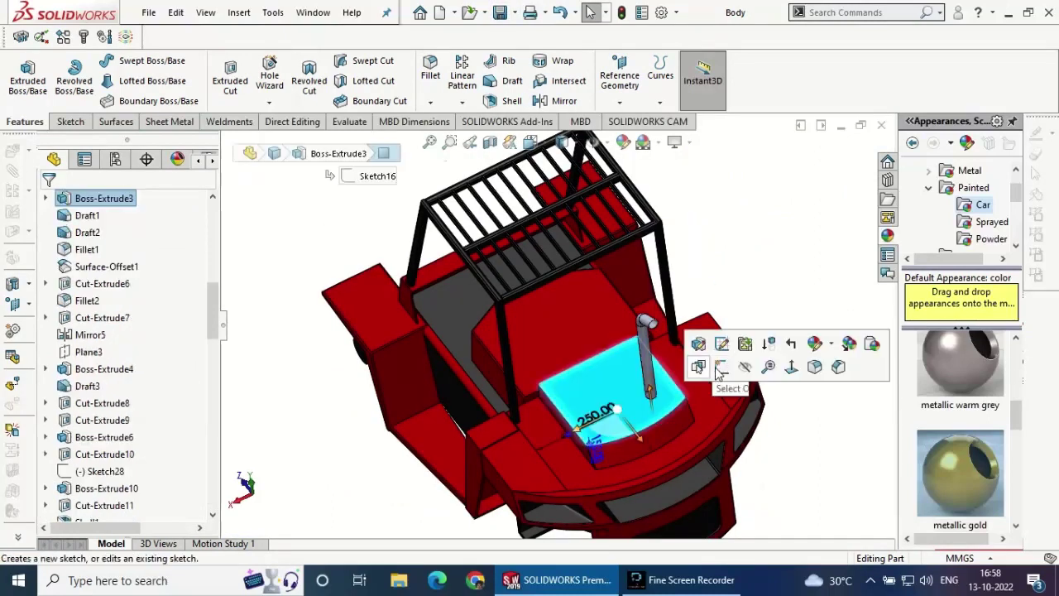
left_click(712, 364)
scroll(654, 393, "down", 5)
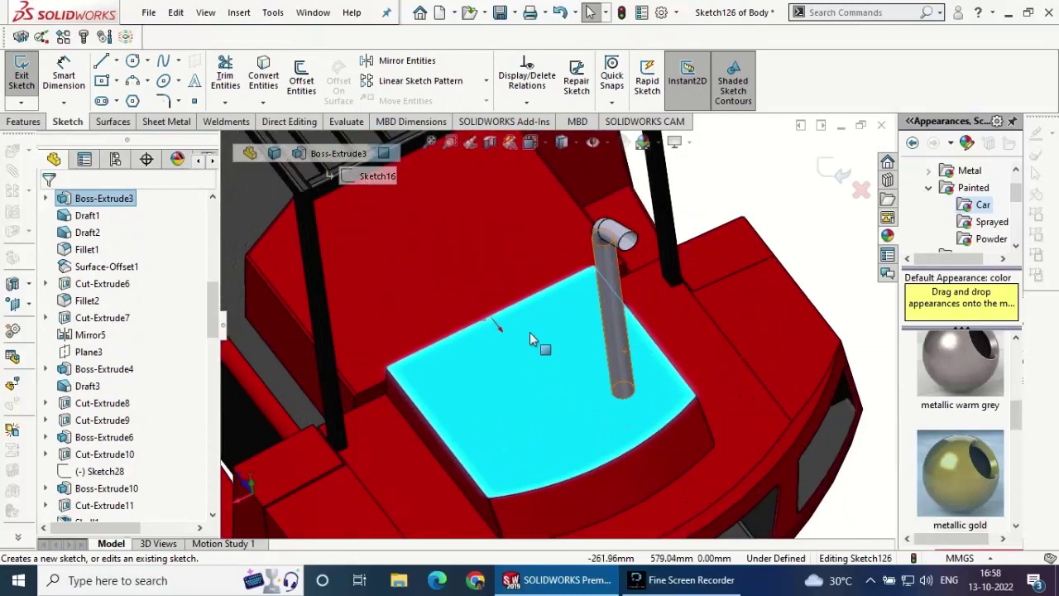
left_click(132, 60)
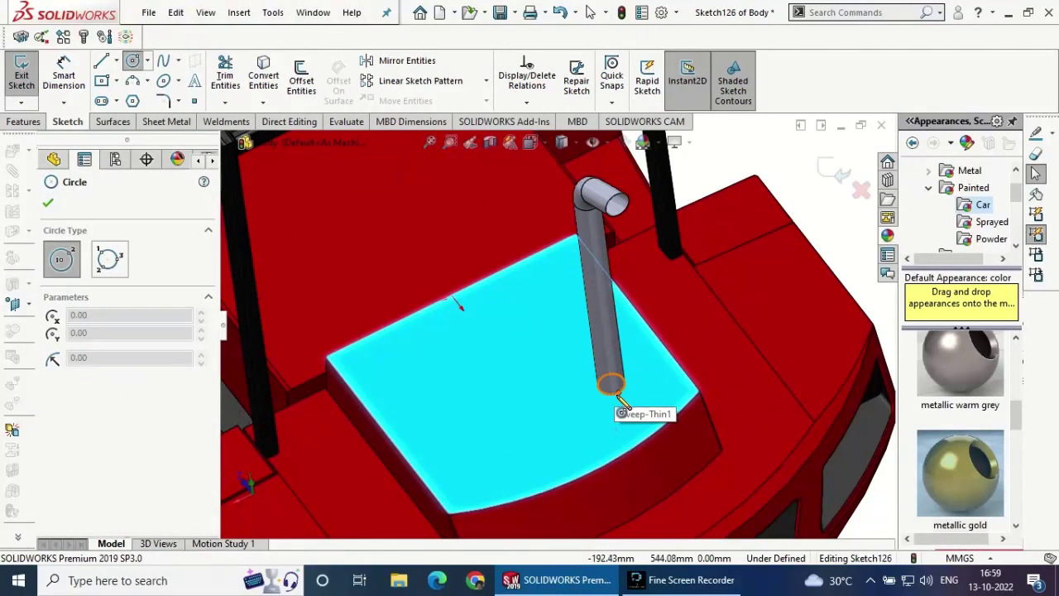
left_click_drag(612, 385, 623, 405)
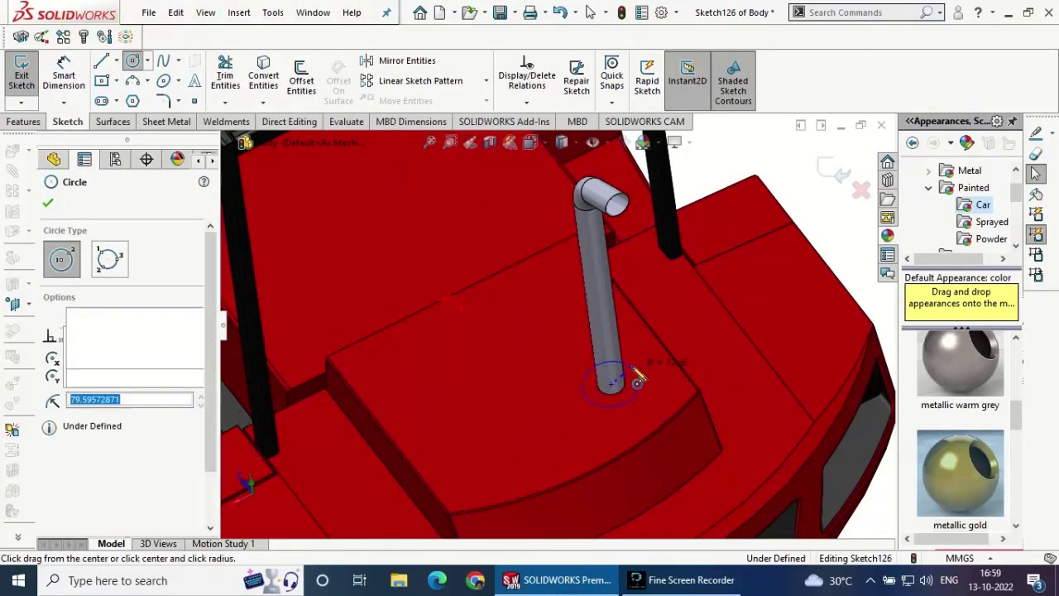
key("Escape")
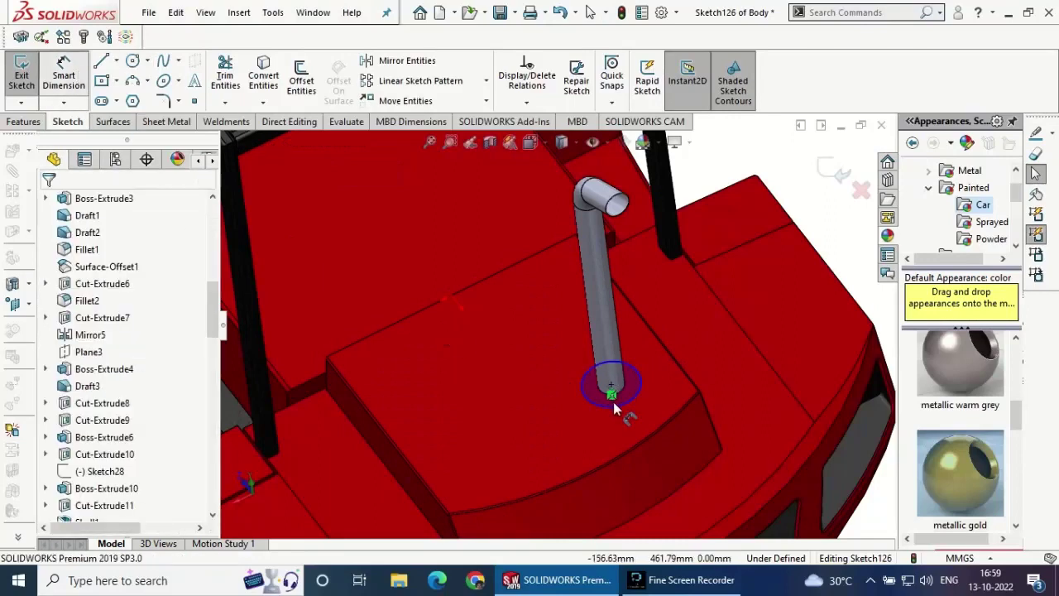
key("d")
left_click(619, 404)
left_click(652, 343)
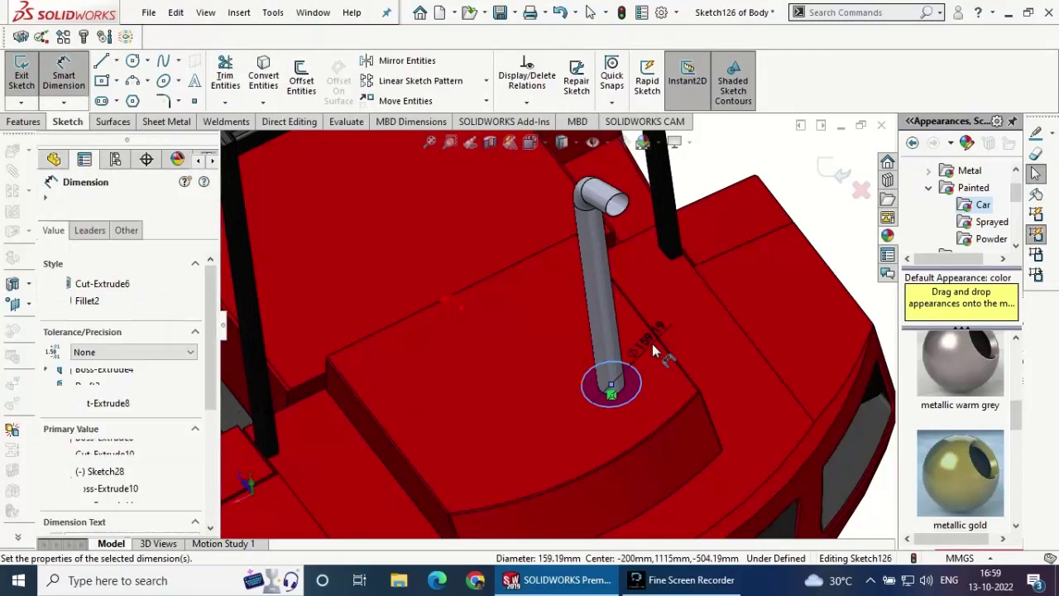
left_click(652, 343)
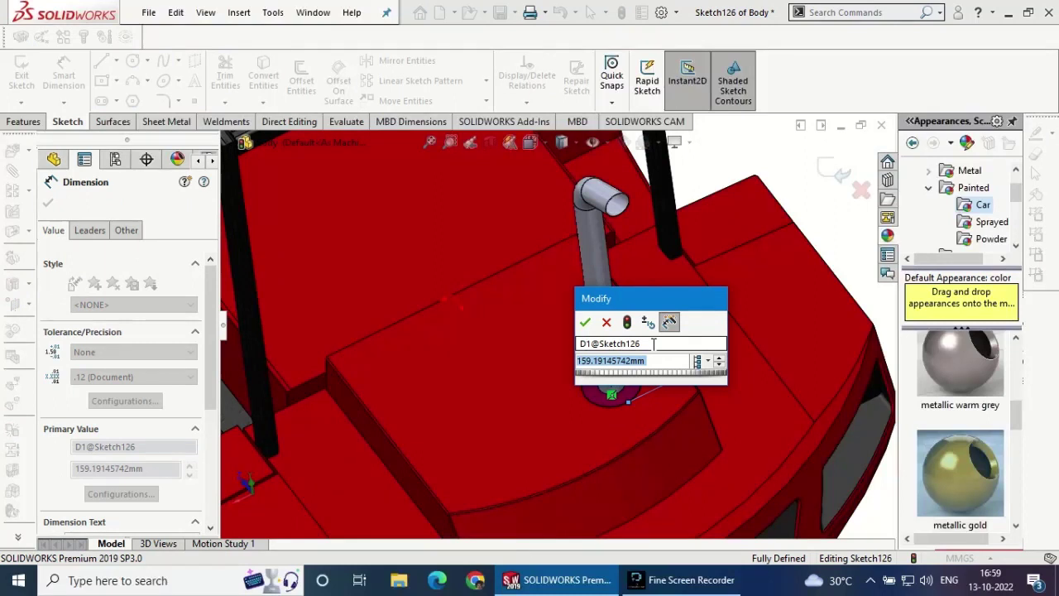
type("175")
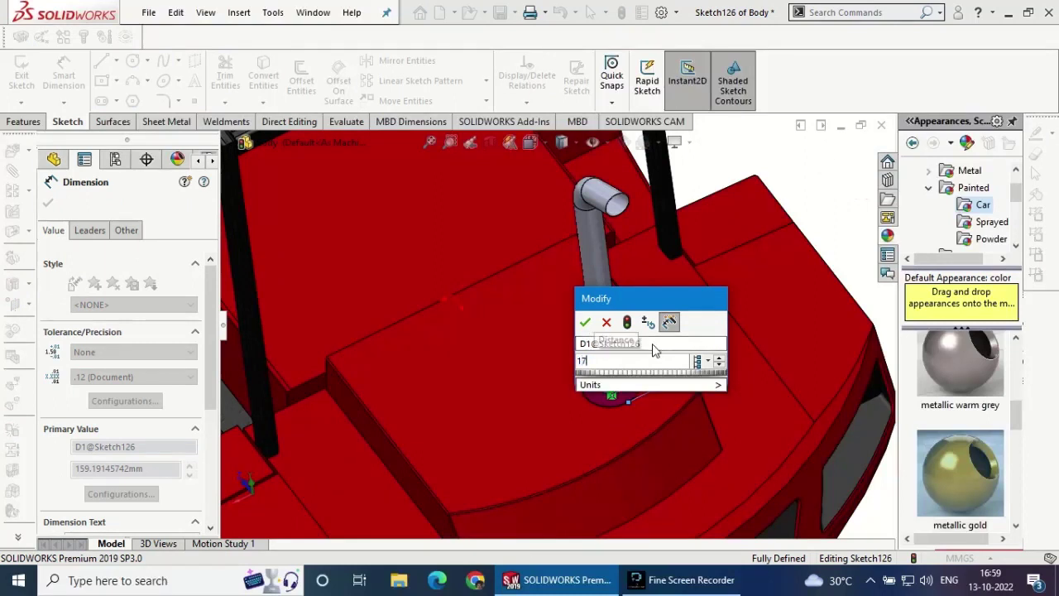
key("Return")
left_click(50, 204)
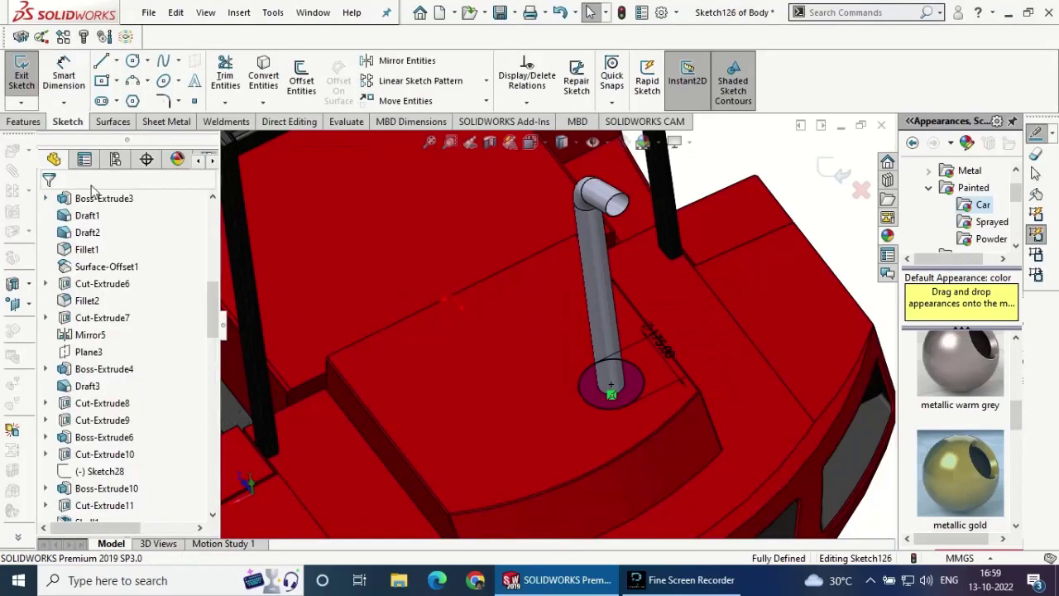
- Convert the pipe's circular outer edge into the sketch
left_click(270, 76)
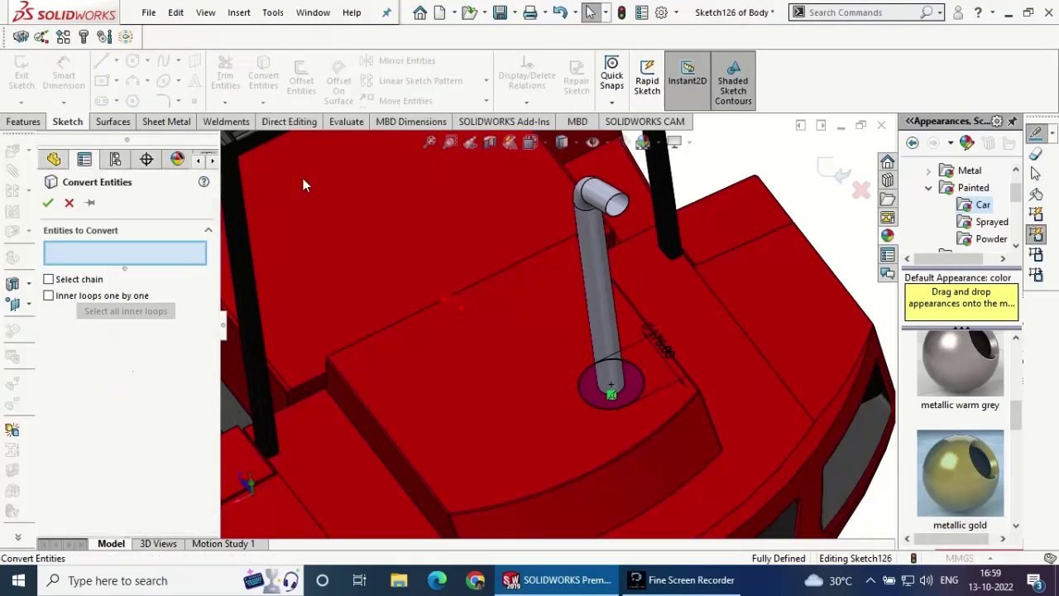
left_click(625, 396)
left_click(48, 203)
left_click(24, 122)
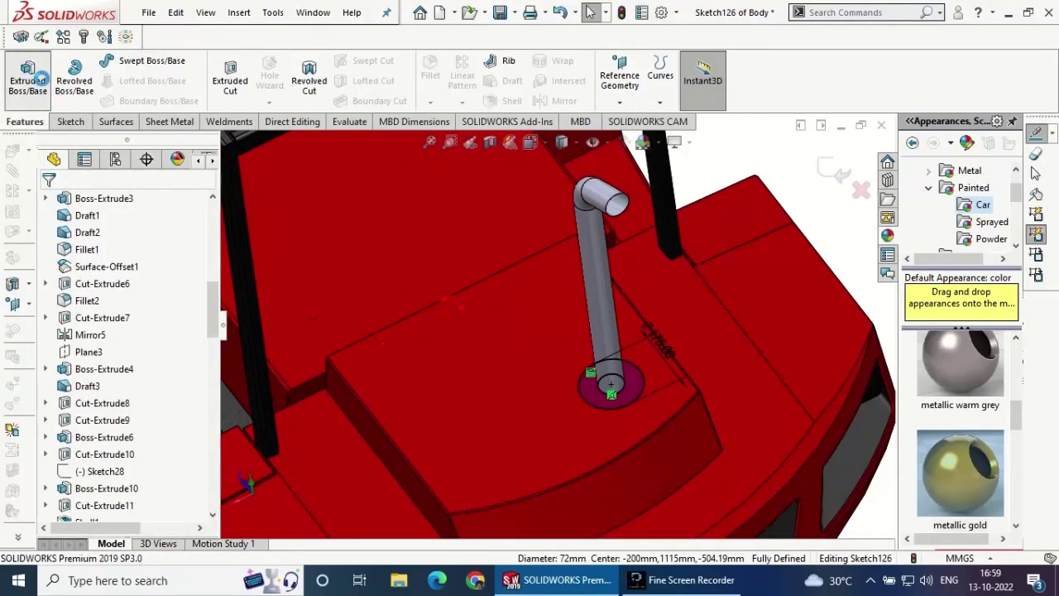
- Extrude the sketch 700 mm blind, starting from a 7.5 mm offset
left_click(122, 249)
left_click(125, 295)
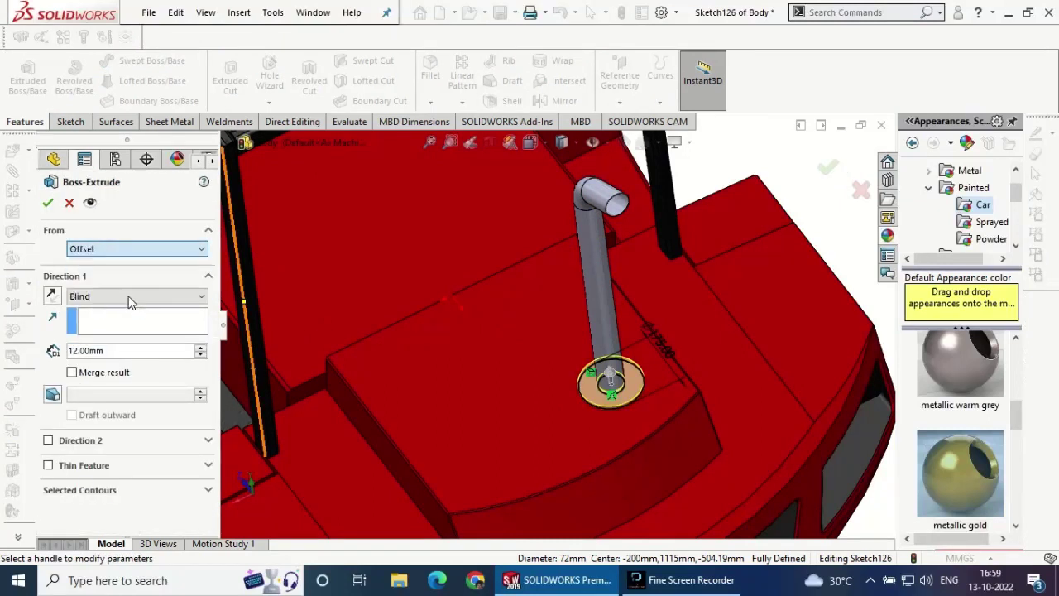
type("7.5")
key("Return")
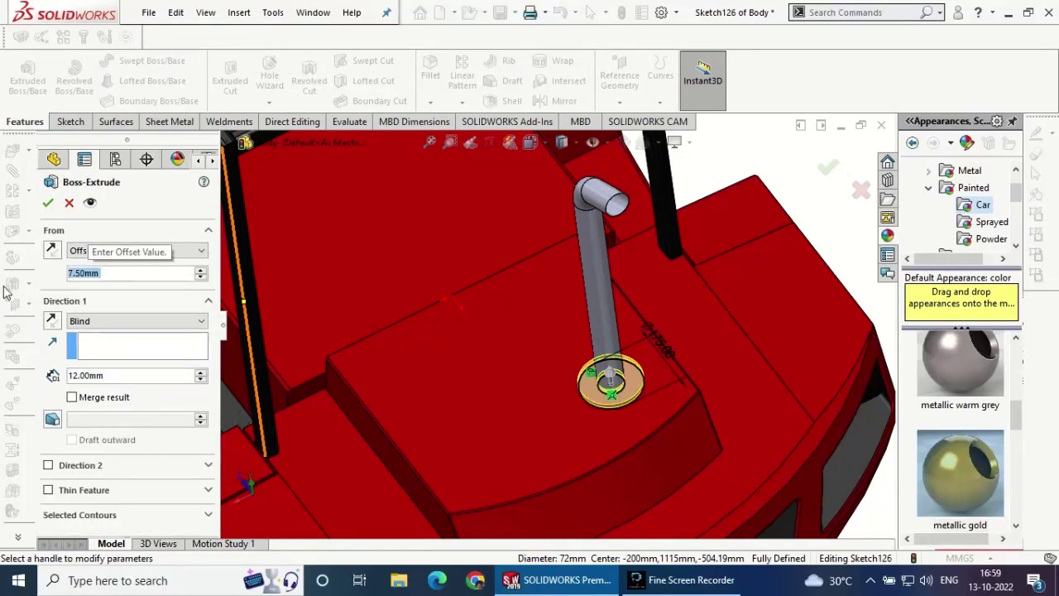
left_click_drag(126, 375, 43, 374)
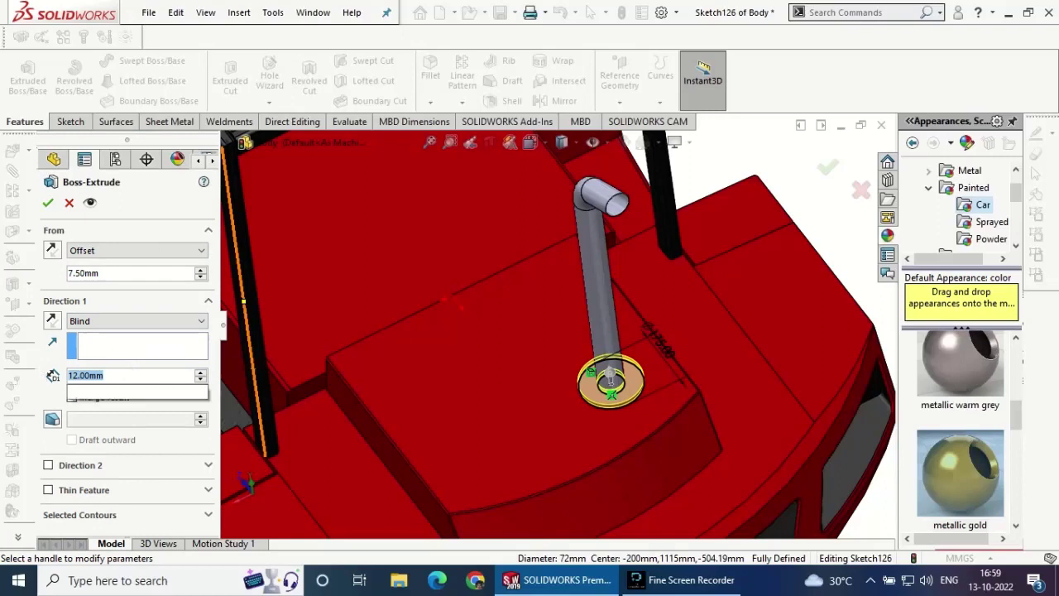
type("700")
key("Return")
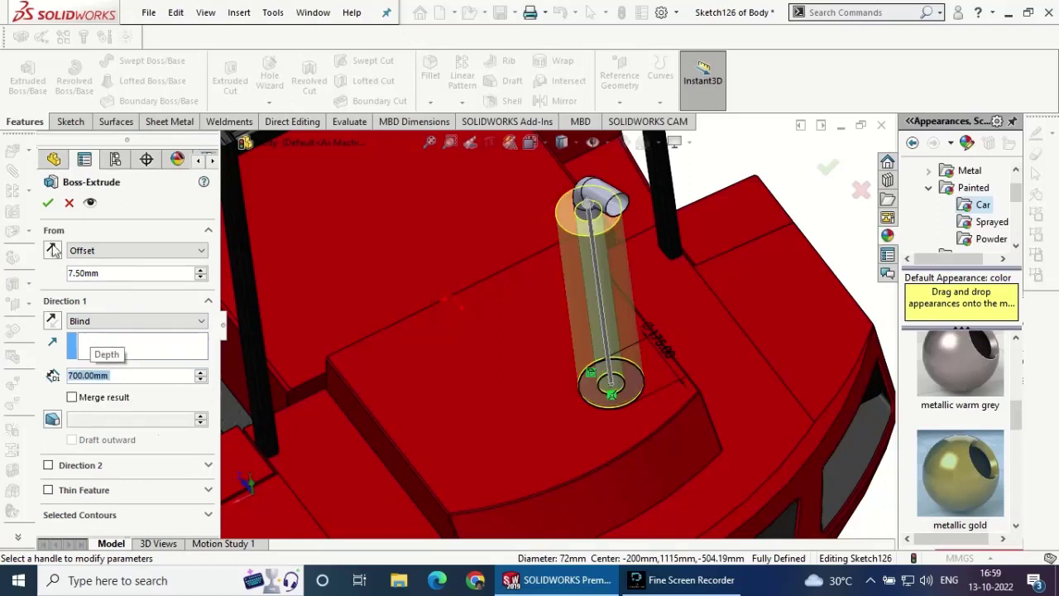
left_click(48, 202)
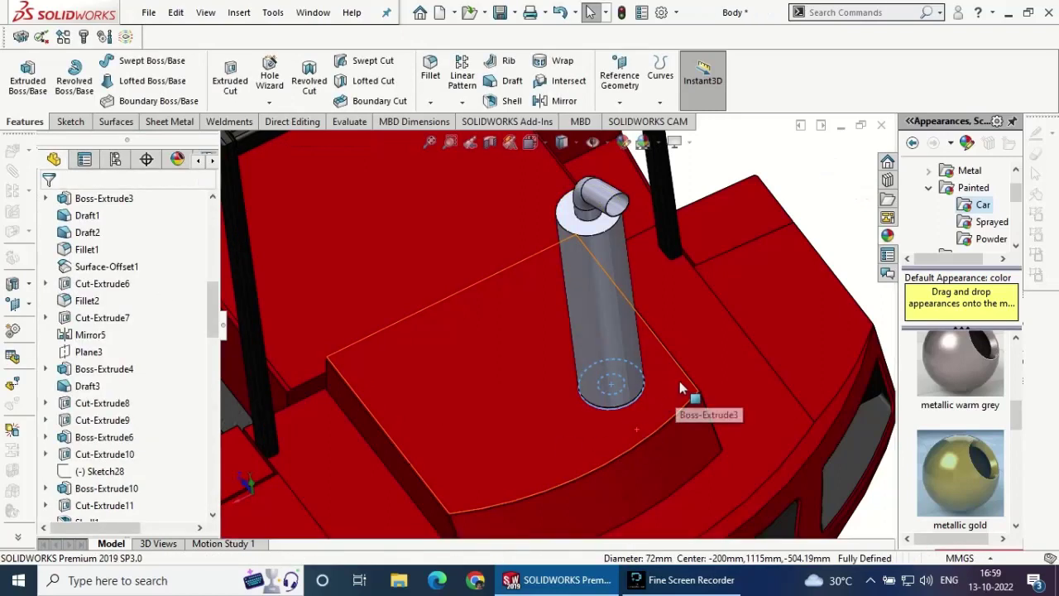
- Orbit and zoom out to view the whole cart with its new muffler
scroll(679, 388, "up", 5)
mouse_move(675, 365)
middle_mouse_down()
mouse_move(700, 292)
mouse_move(562, 306)
middle_mouse_up()
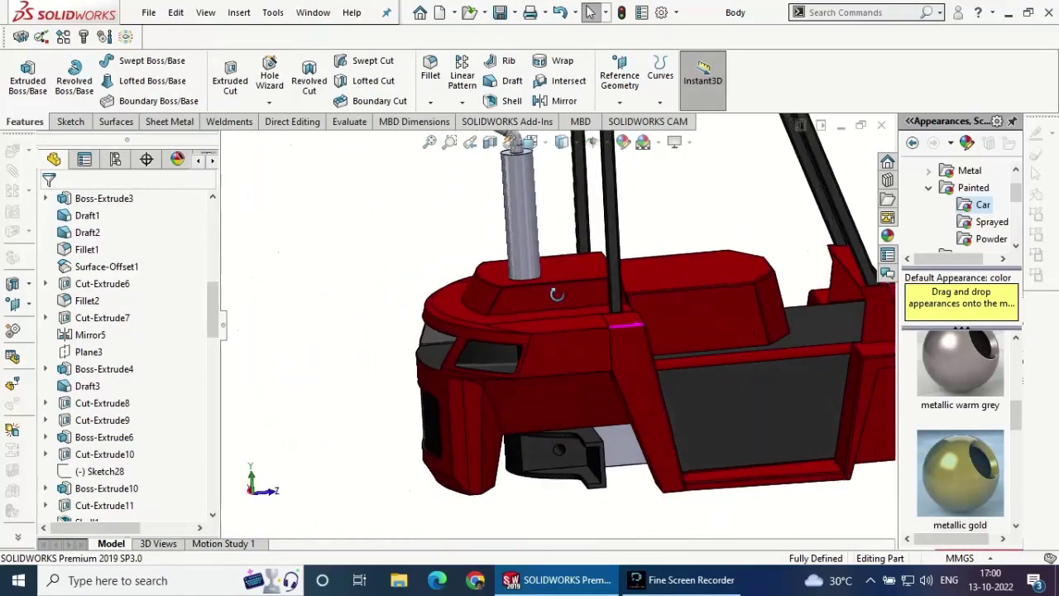
scroll(563, 306, "up", 3)
scroll(604, 290, "up", 2)
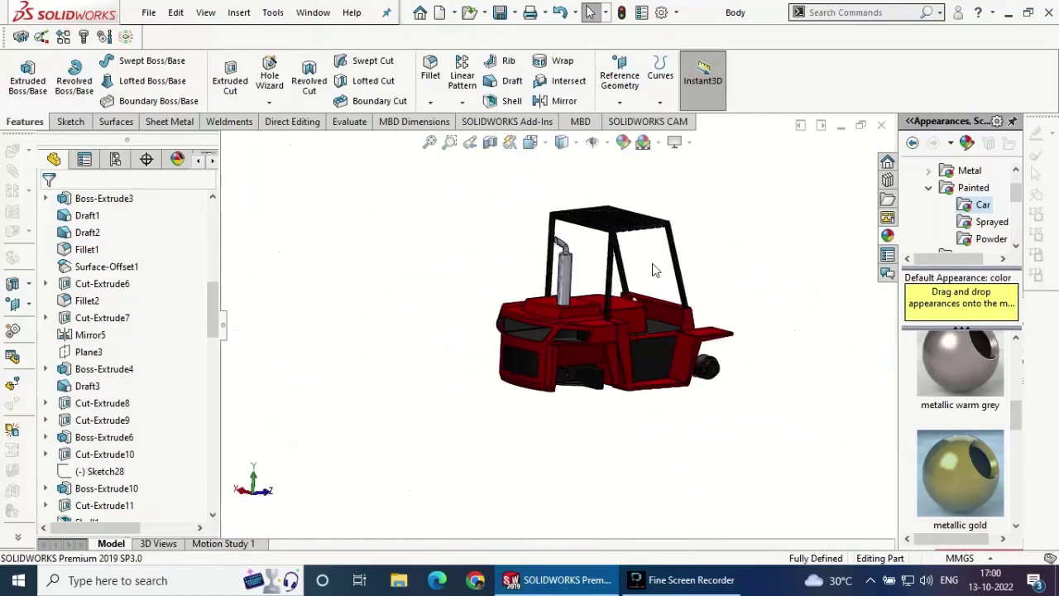
scroll(631, 208, "down", 2)
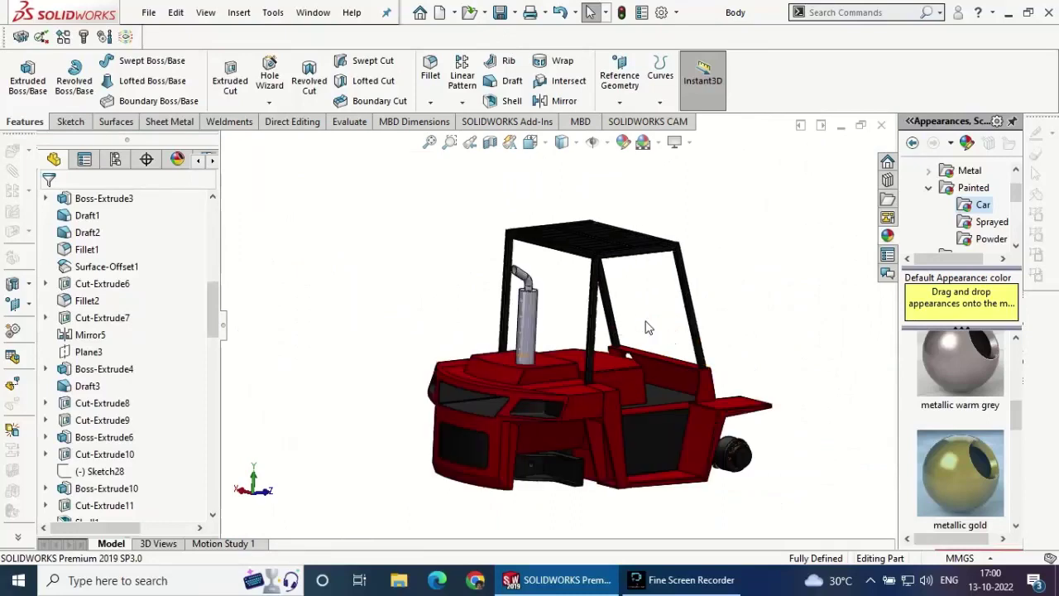
left_click(689, 579)
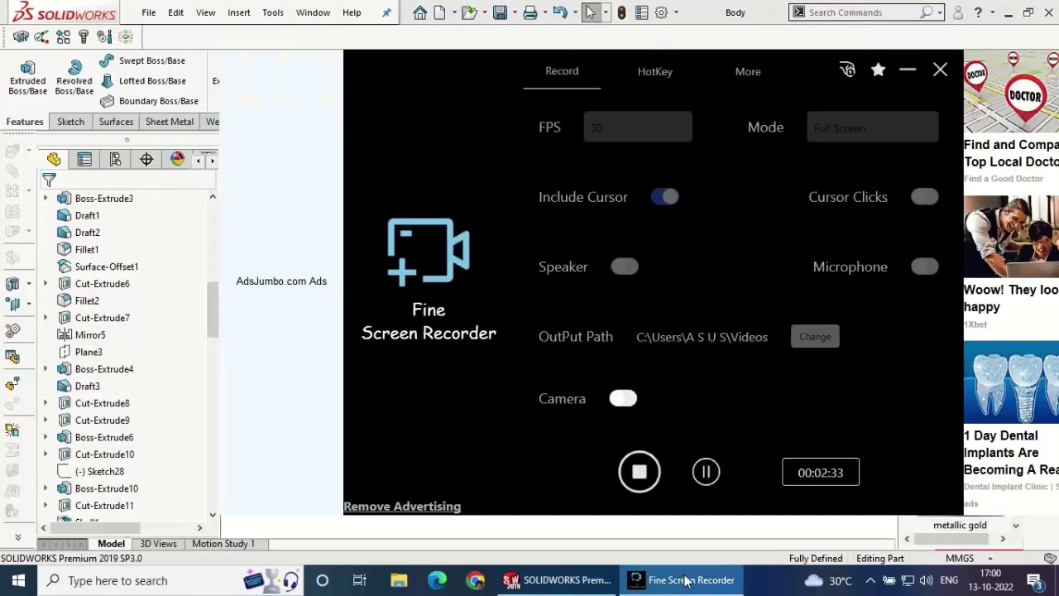
left_click(691, 579)
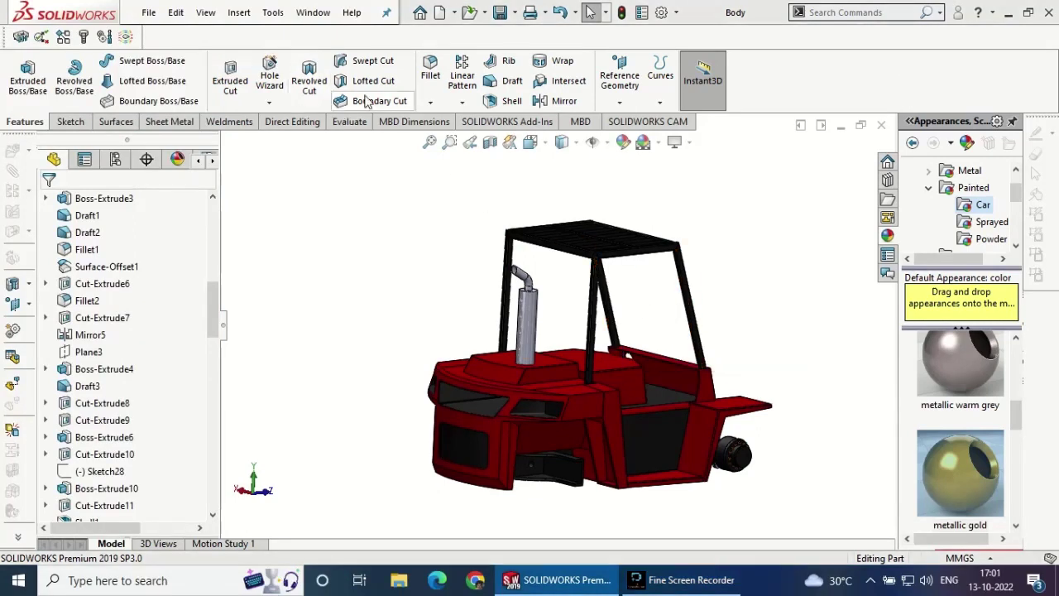
- Show a section view of the cart cut along the Right Plane
scroll(108, 273, "up", 10)
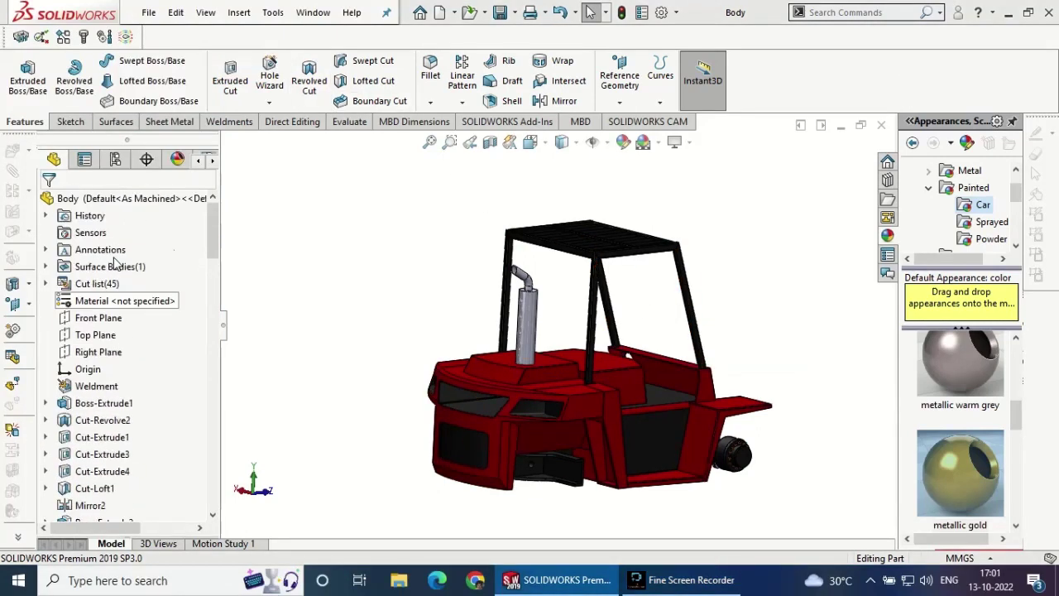
left_click(94, 353)
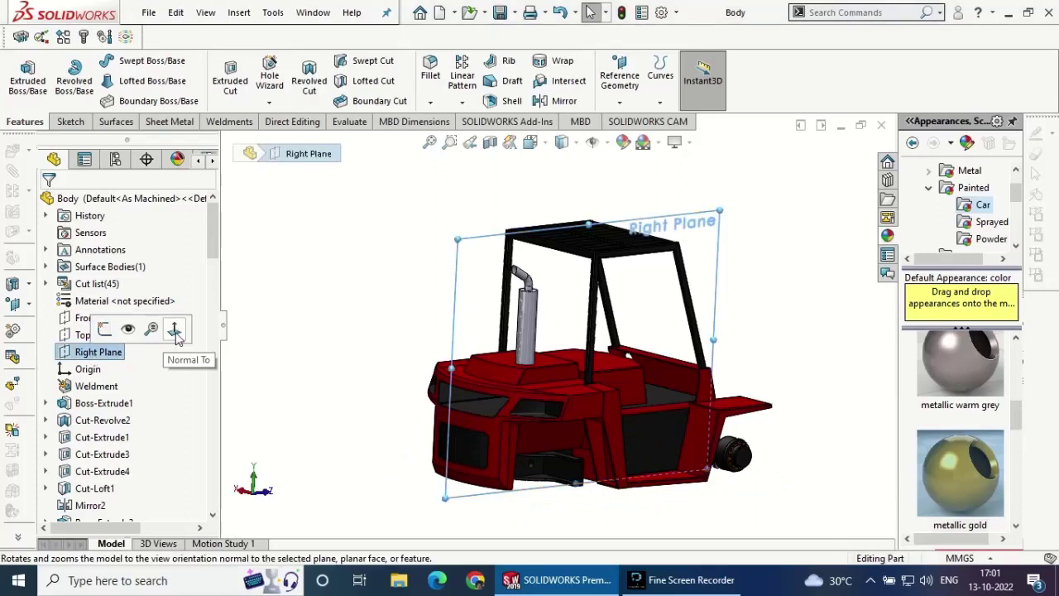
left_click(488, 141)
key("Return")
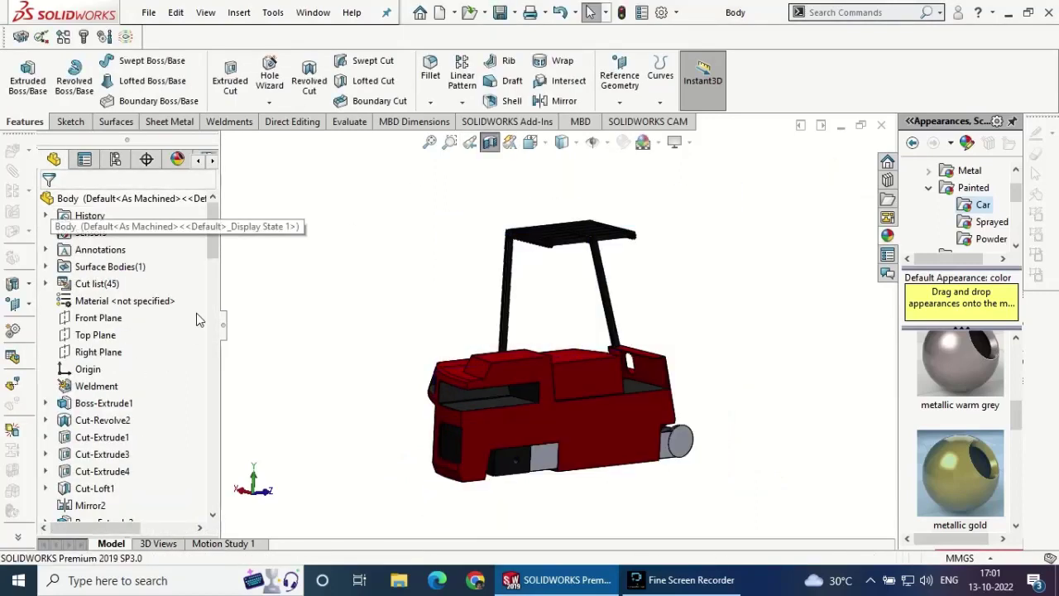
- Snap to a straight side view zoomed on the rear panel and start a sketch
middle_click_drag(568, 376, 523, 375)
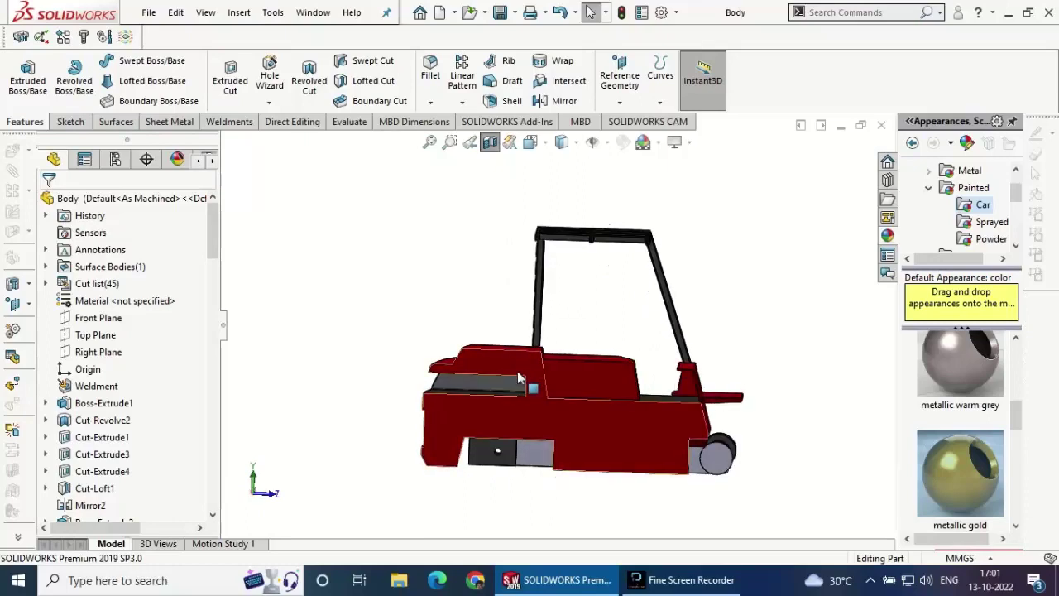
scroll(688, 384, "down", 2)
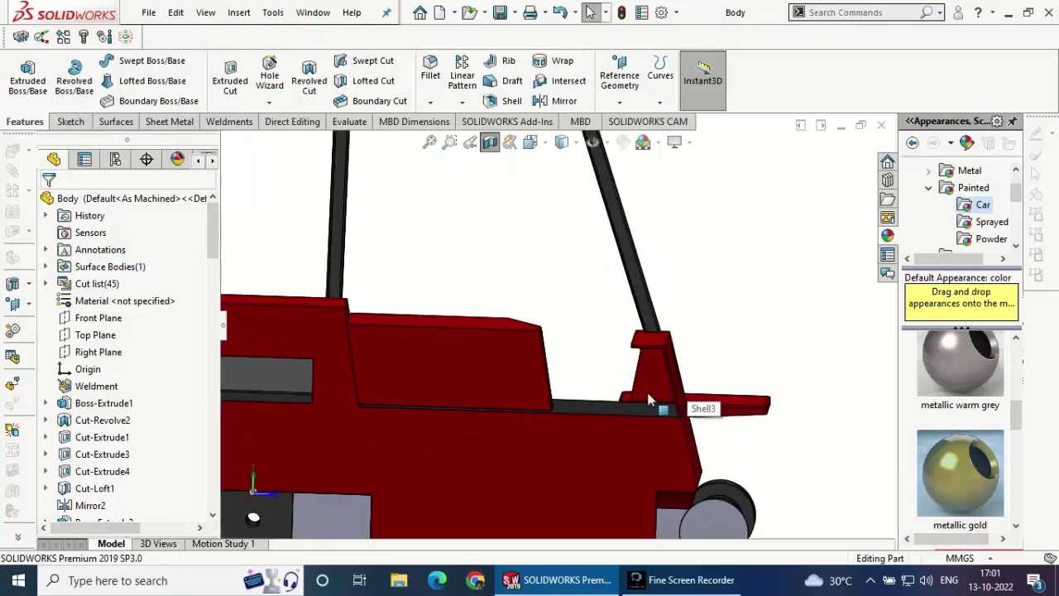
key("space")
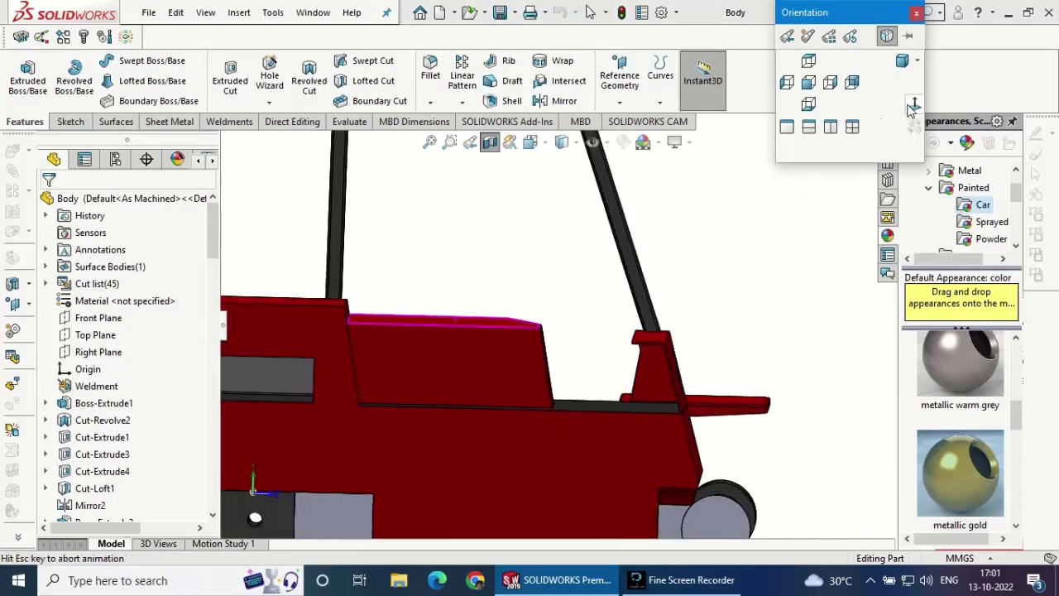
mouse_move(740, 289)
middle_mouse_down()
mouse_move(518, 287)
mouse_move(721, 336)
middle_mouse_up()
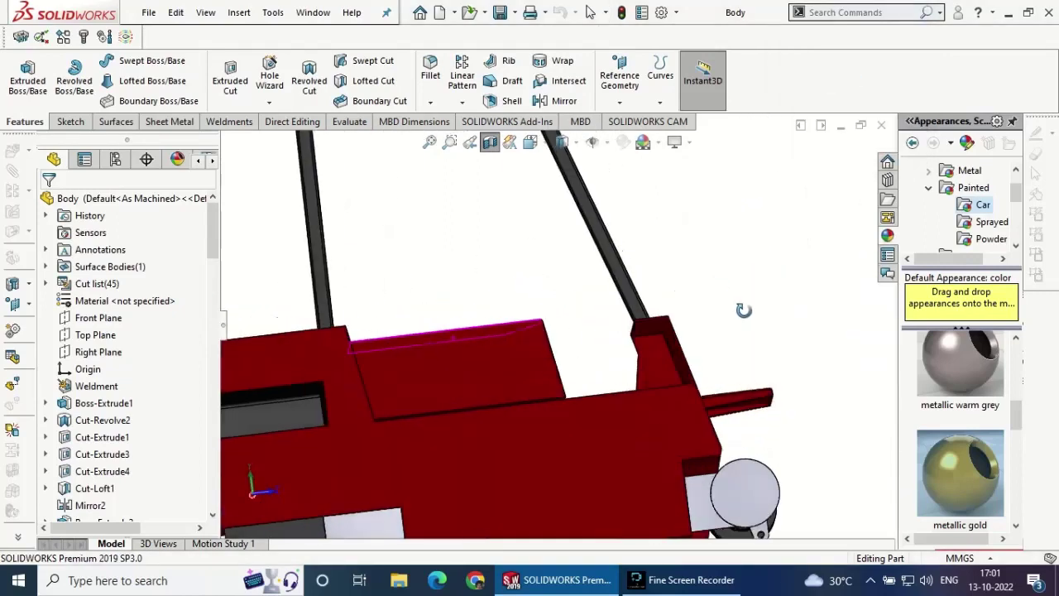
scroll(706, 335, "up", 2)
key("space")
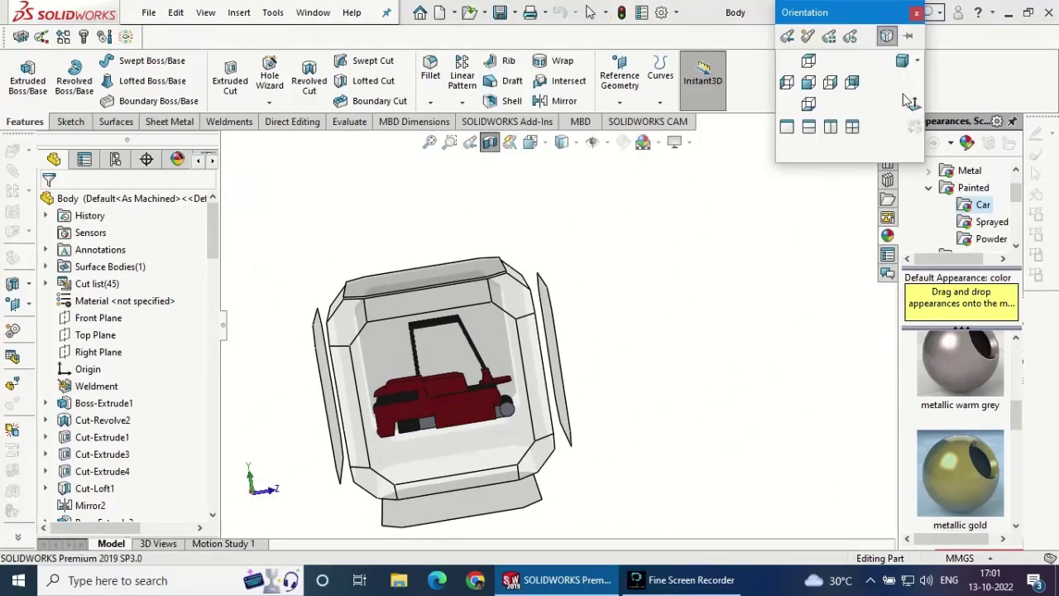
left_click(653, 379)
scroll(590, 398, "down", 5)
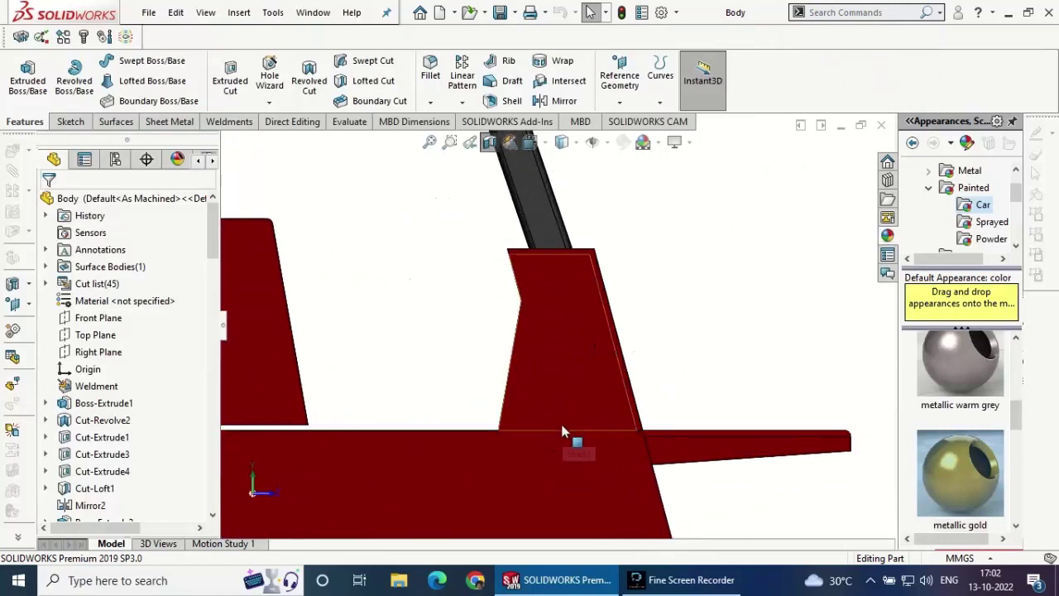
left_click_drag(562, 431, 562, 431)
left_click(71, 121)
- On the rear side panel face, draw a sloped side line and an arc over to the left foot
left_click(579, 339)
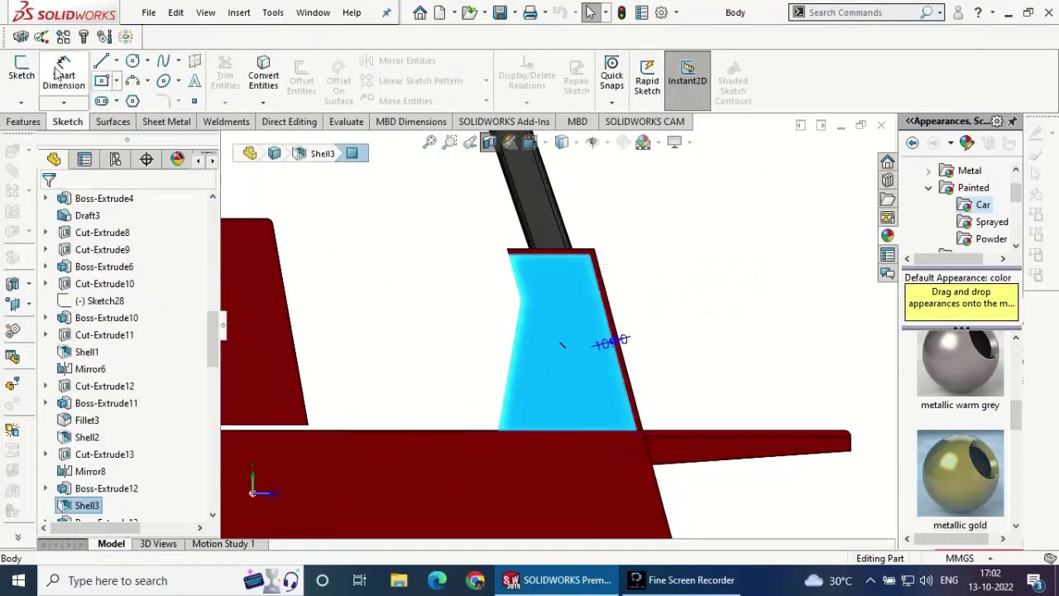
left_click(102, 63)
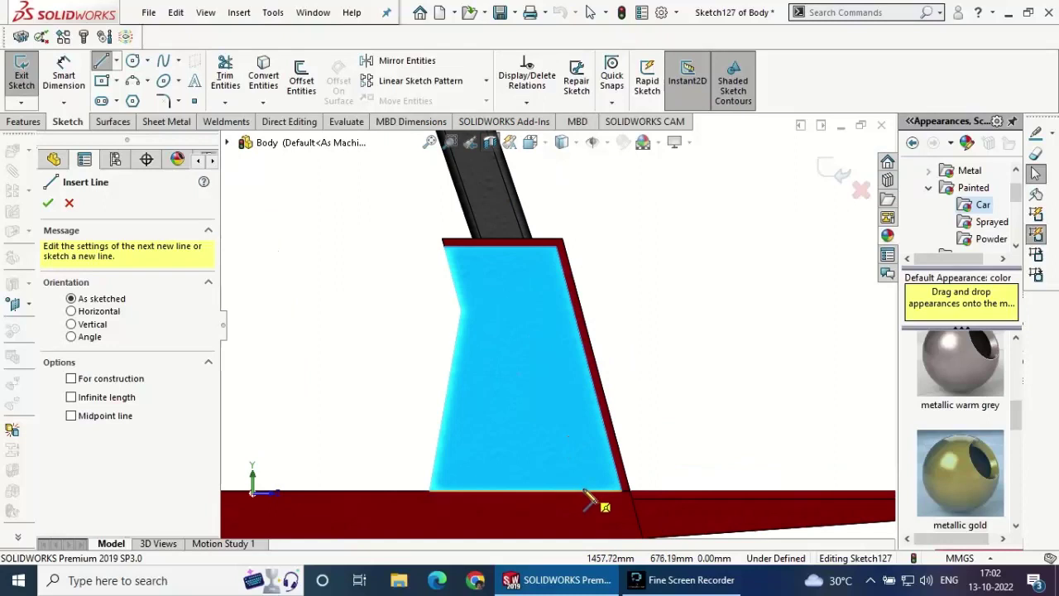
left_click(584, 493)
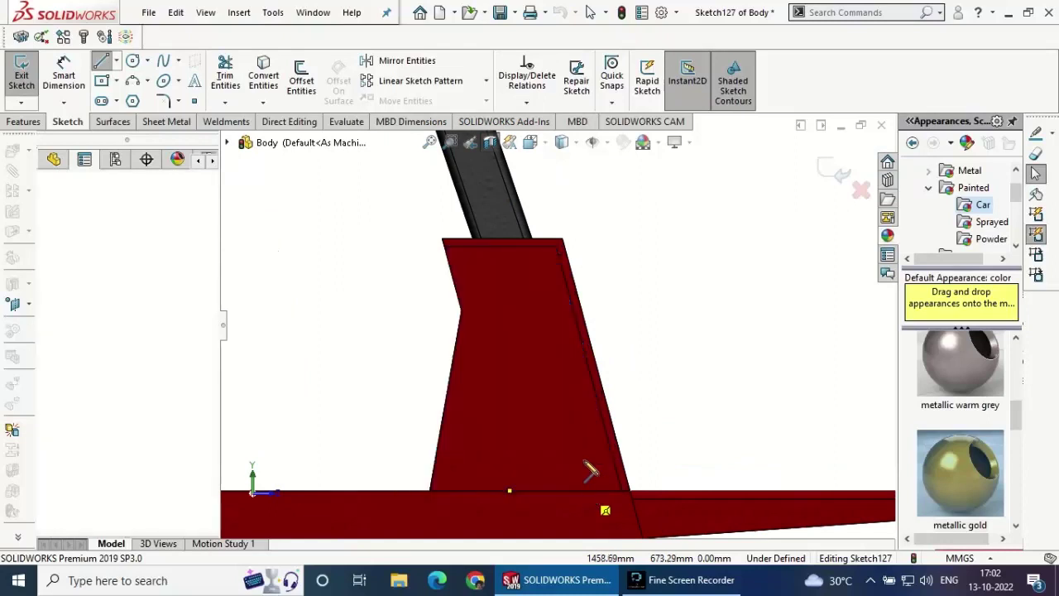
left_click(558, 386)
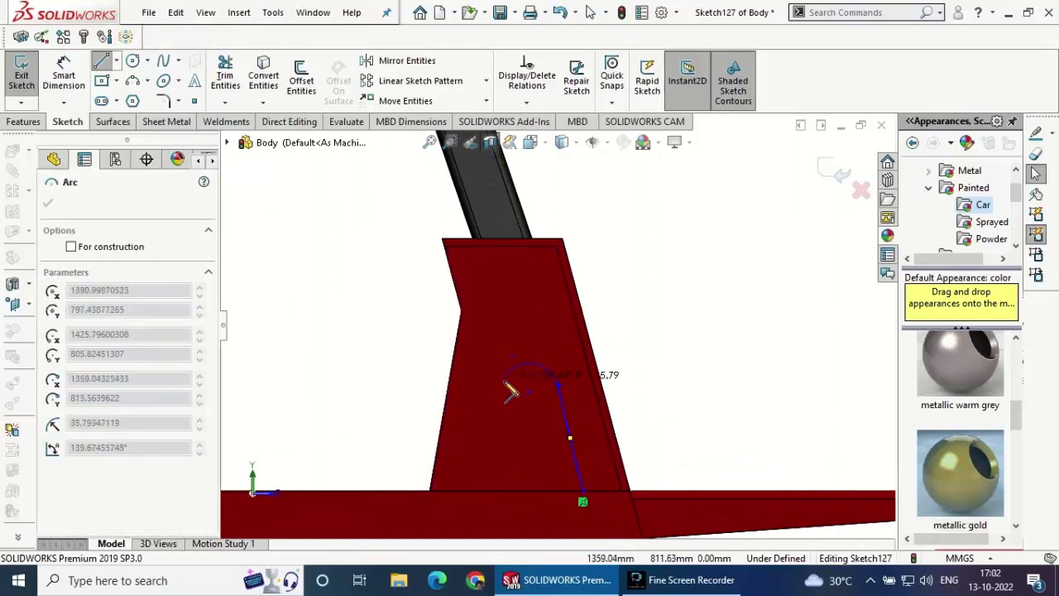
left_click(505, 384)
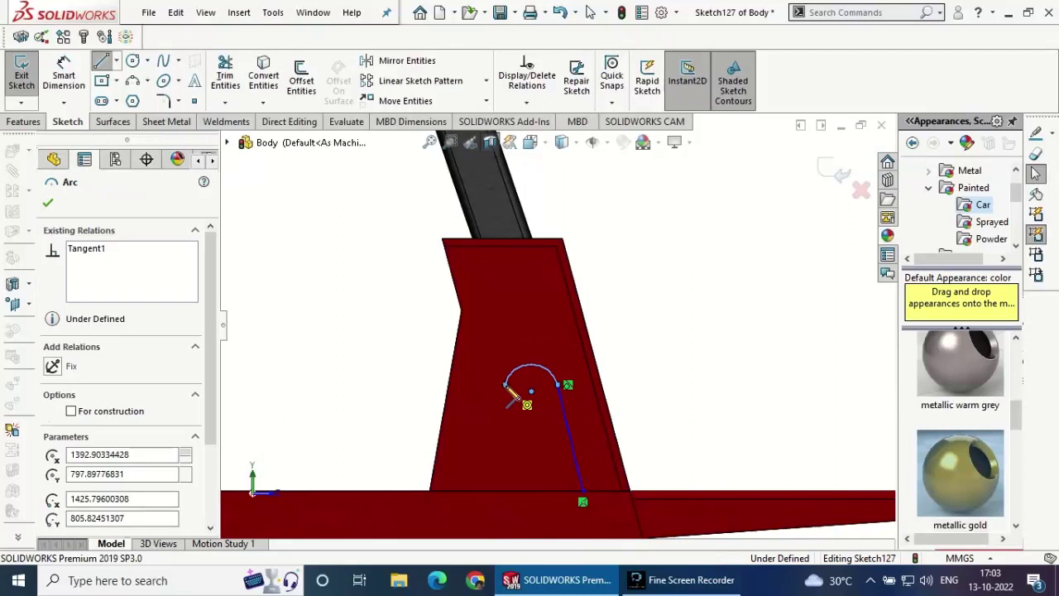
double_click(479, 480)
key("Escape")
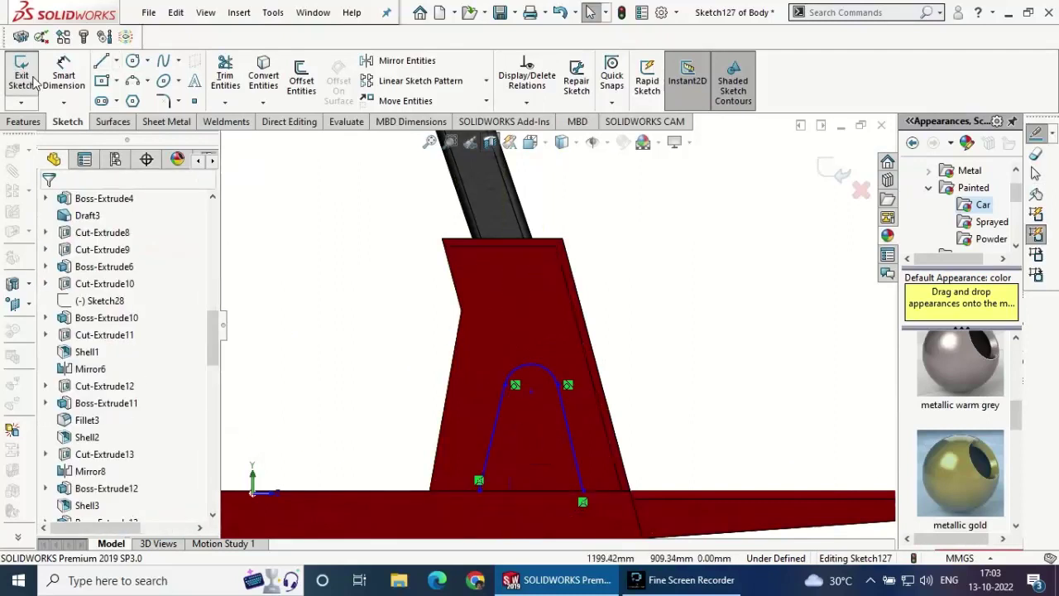
- Draw a horizontal bottom line between the arch's feet to close the profile
left_click(101, 62)
left_click(479, 491)
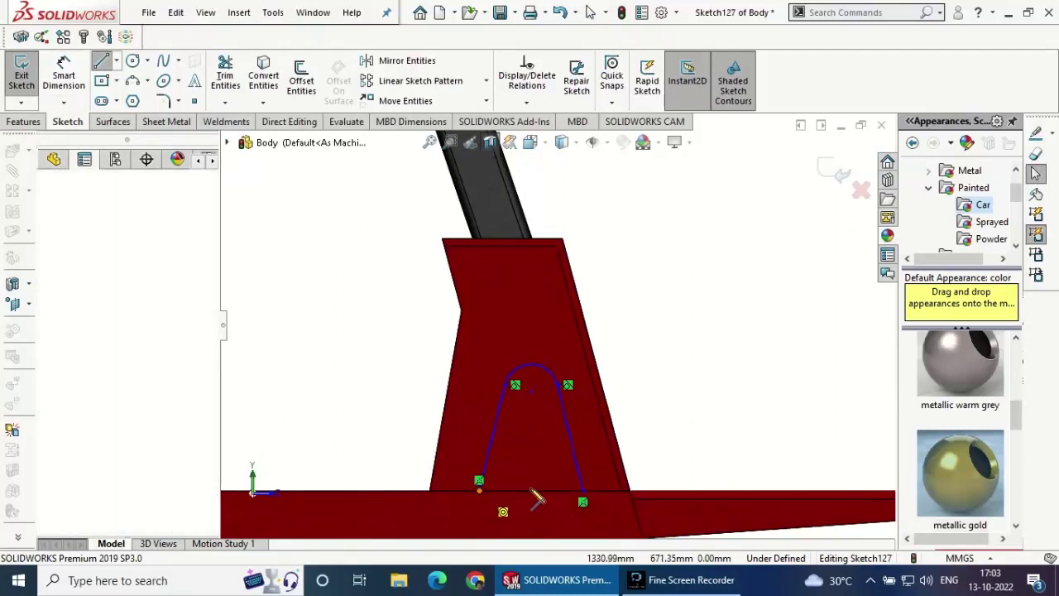
left_click(583, 497)
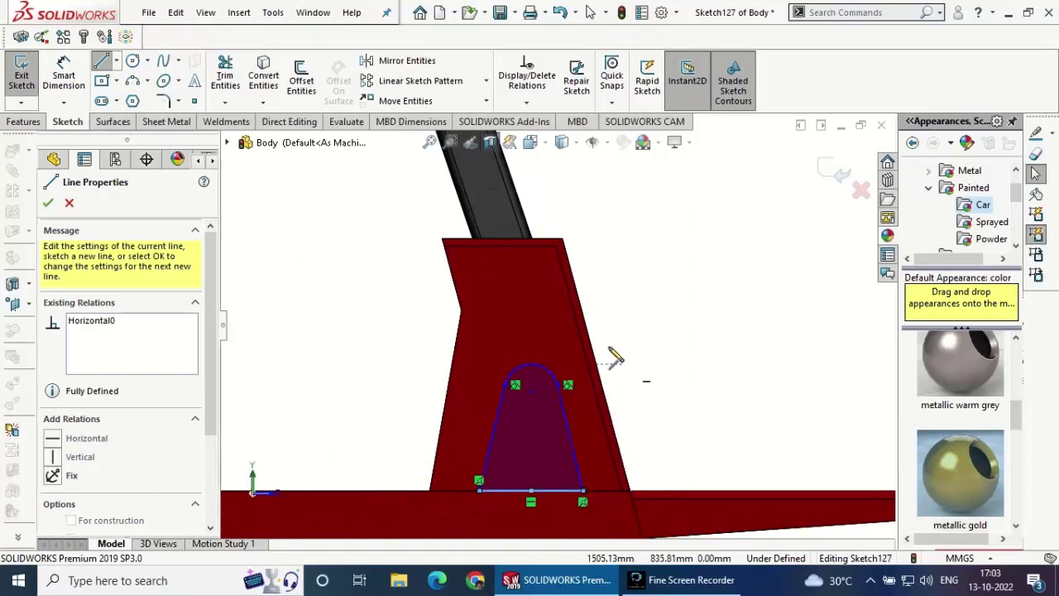
left_click(79, 82)
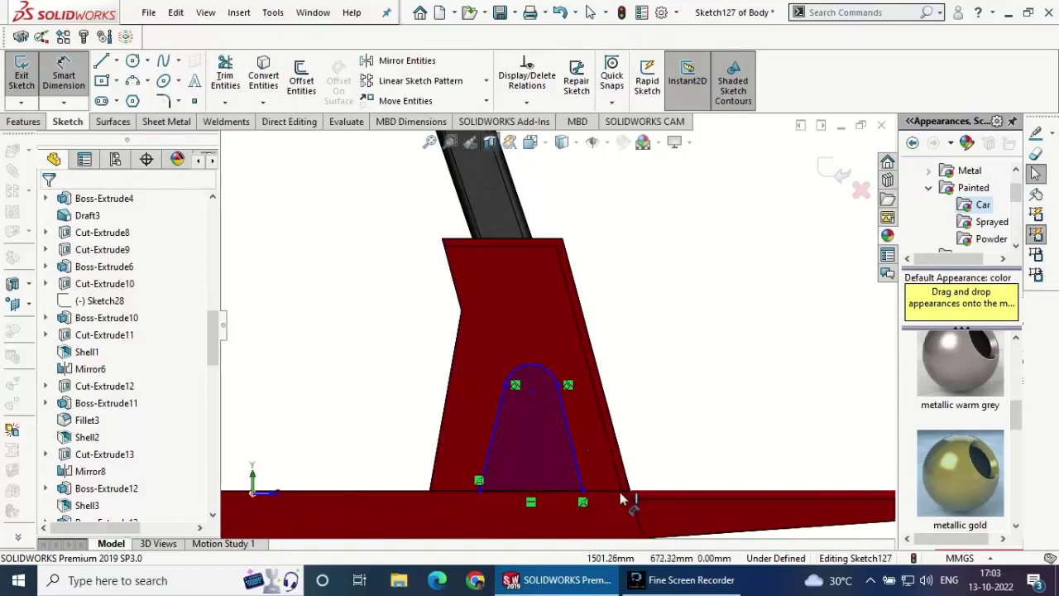
- Dimension the bracket corner 50 mm from the sloped panel edge and the base 100 mm wide
left_click(582, 493)
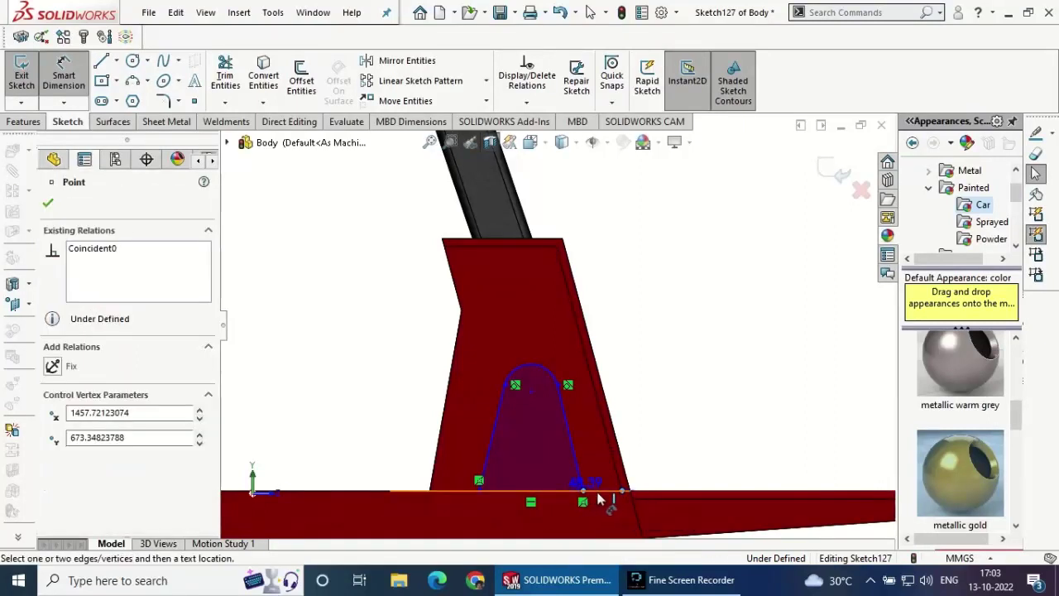
left_click(600, 495)
left_click(677, 439)
type("5")
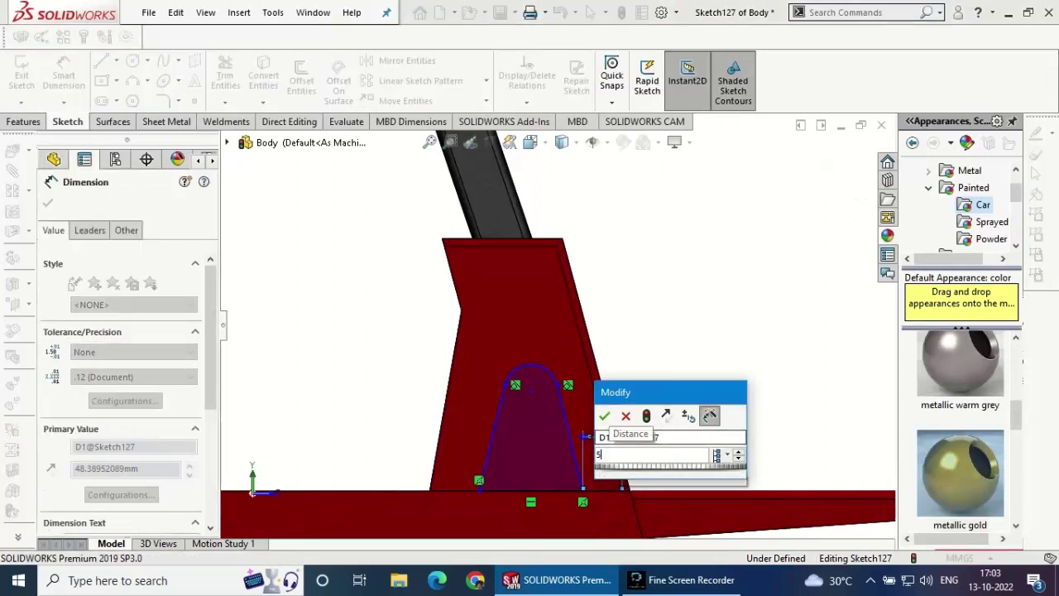
type("0")
key("Return")
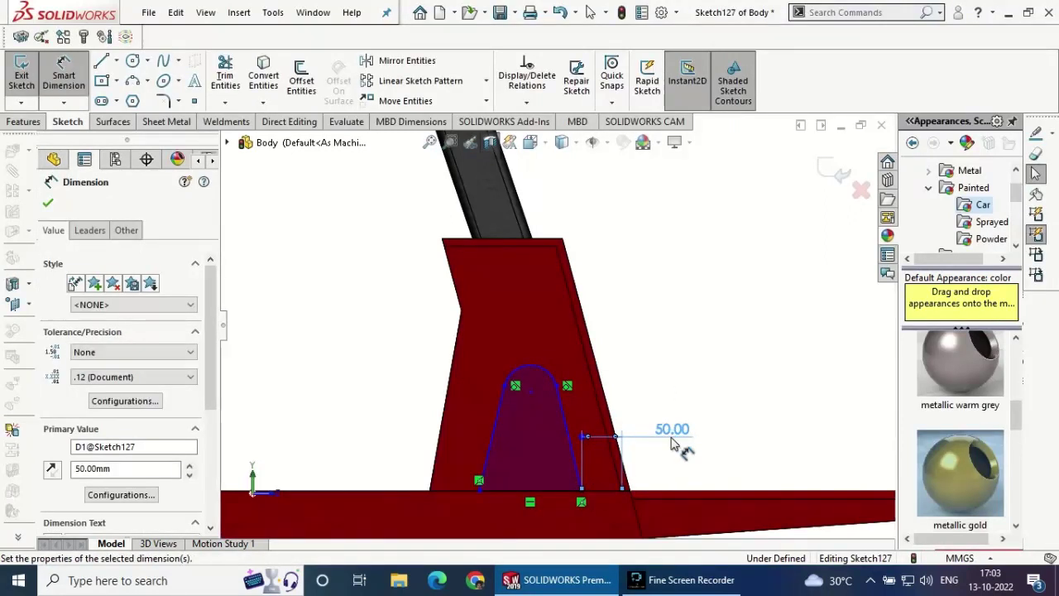
left_click(582, 495)
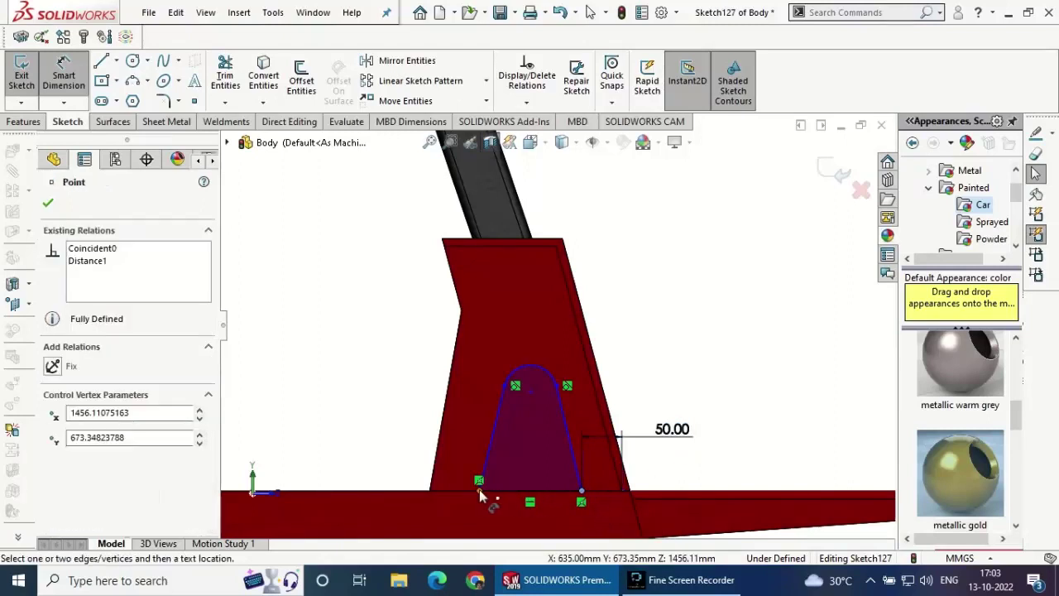
left_click(508, 510)
left_click(507, 509)
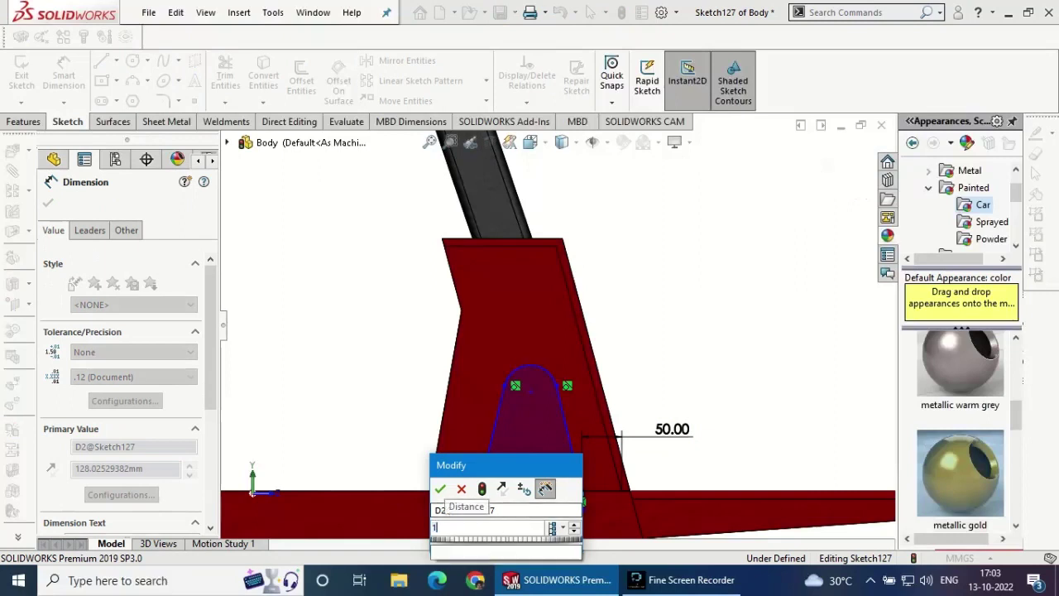
type("100")
key("Return")
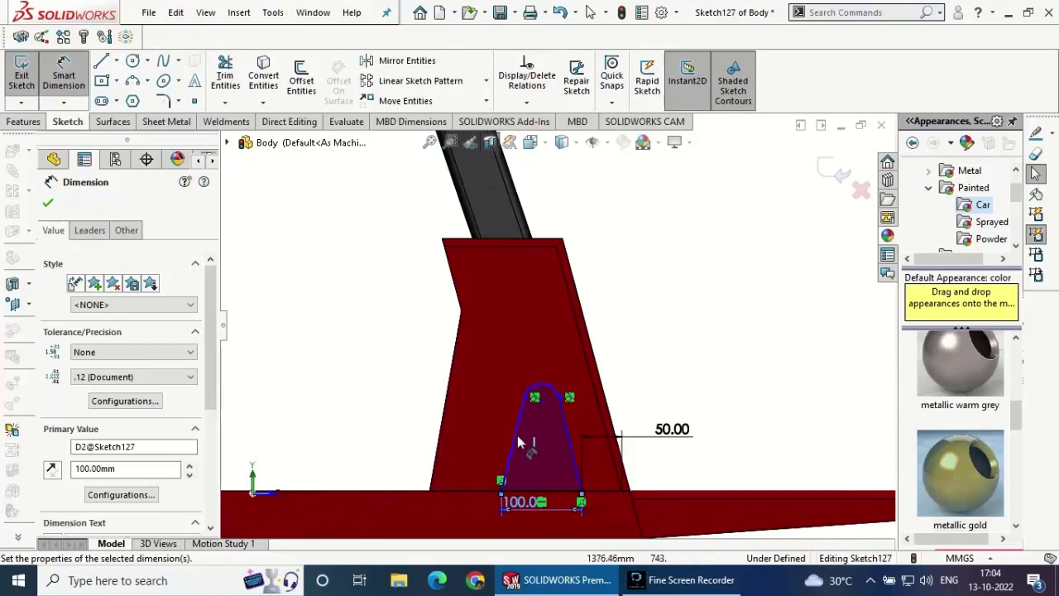
- Make the bracket's left side vertical and dimension its height to 100 mm
left_click(561, 401)
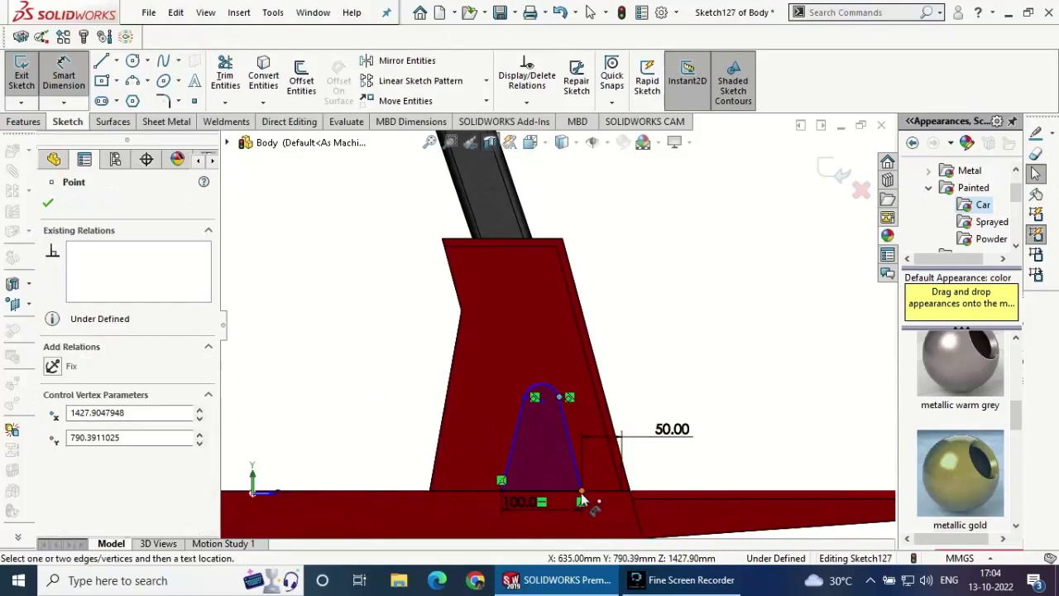
key("Escape")
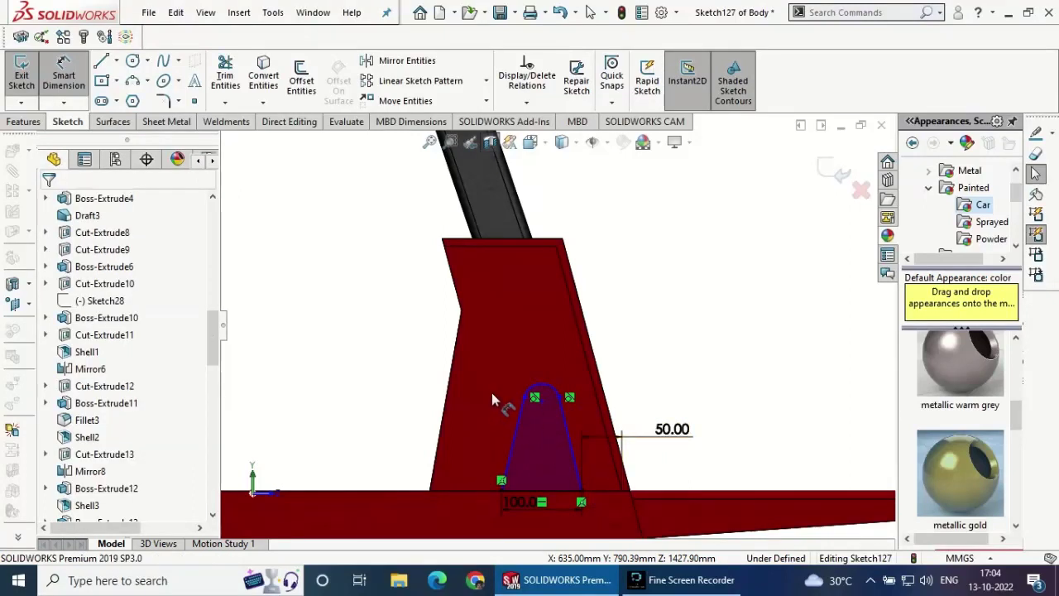
left_click_drag(513, 428, 507, 414)
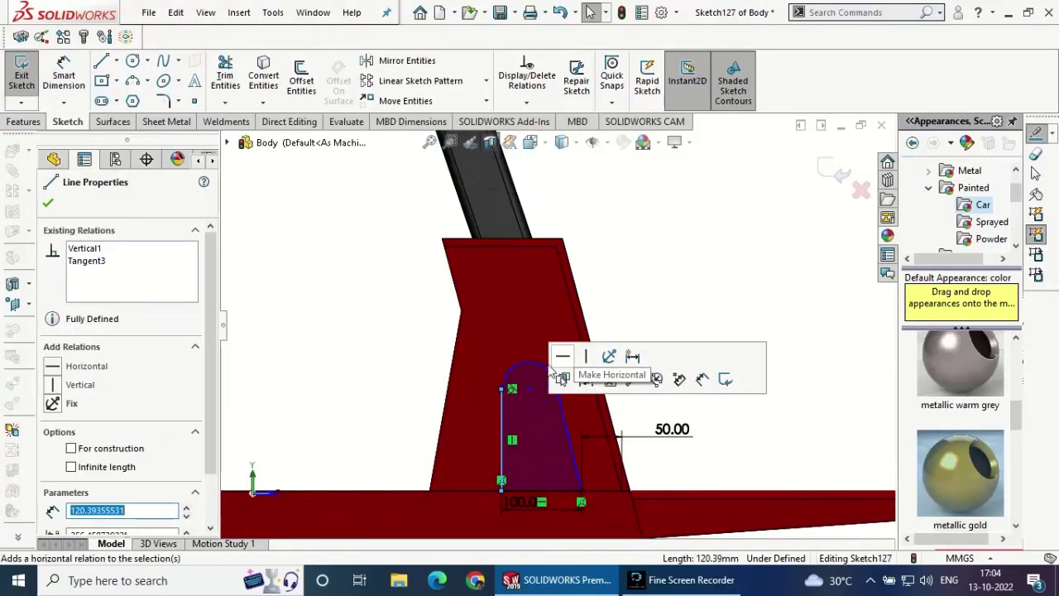
key("Escape")
left_click(499, 439)
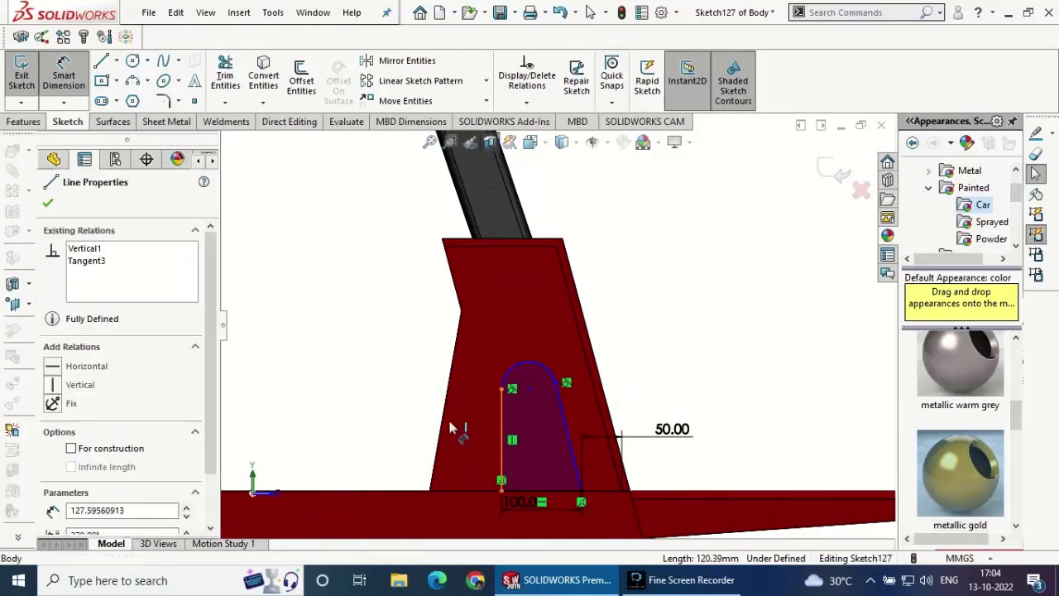
left_click(407, 421)
type("100")
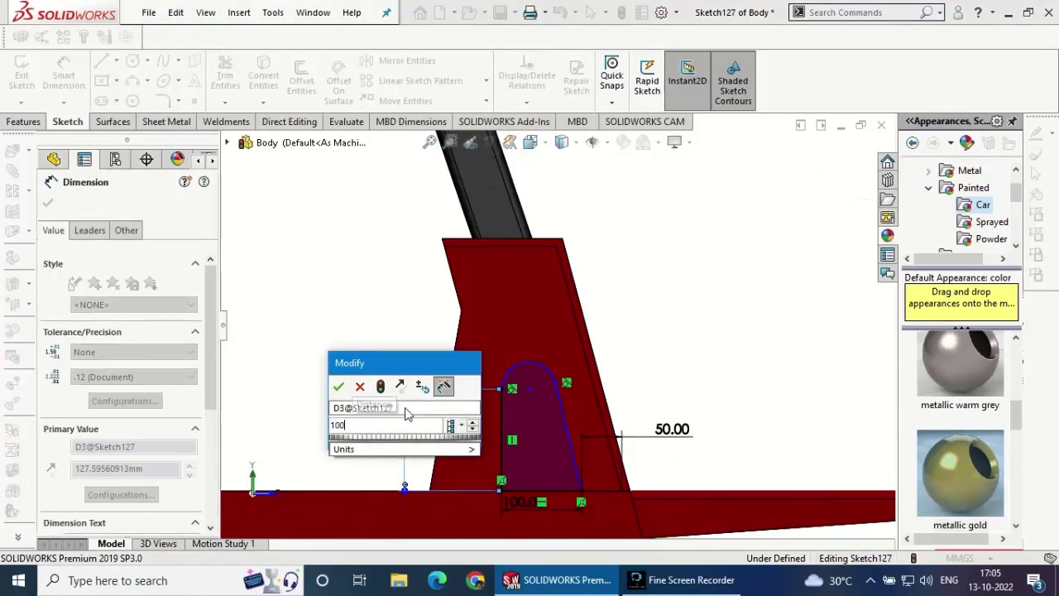
key("Return")
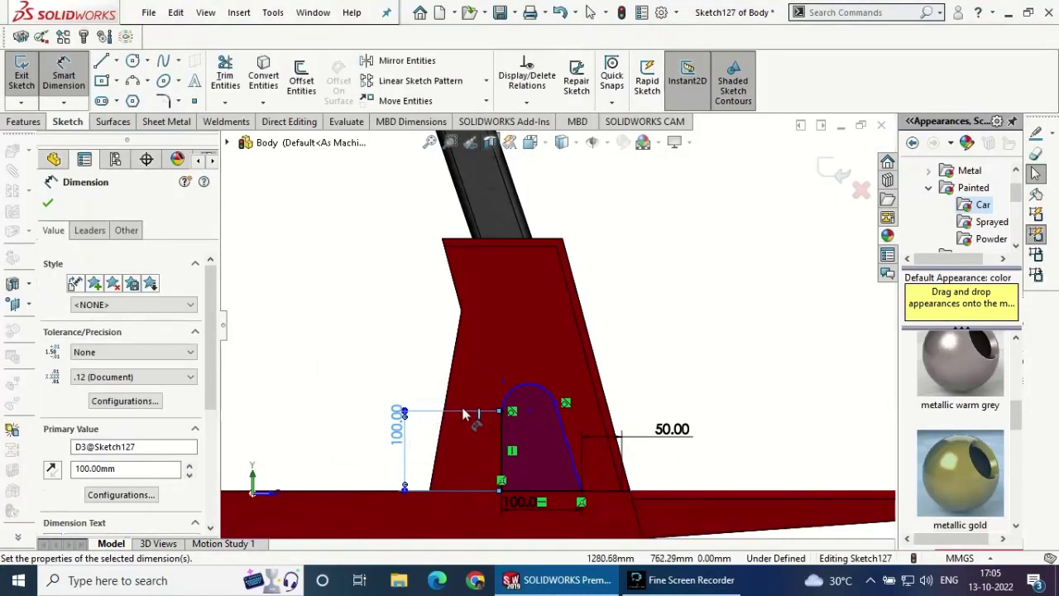
- Dimension the top arch to a 30 mm radius
left_click(526, 384)
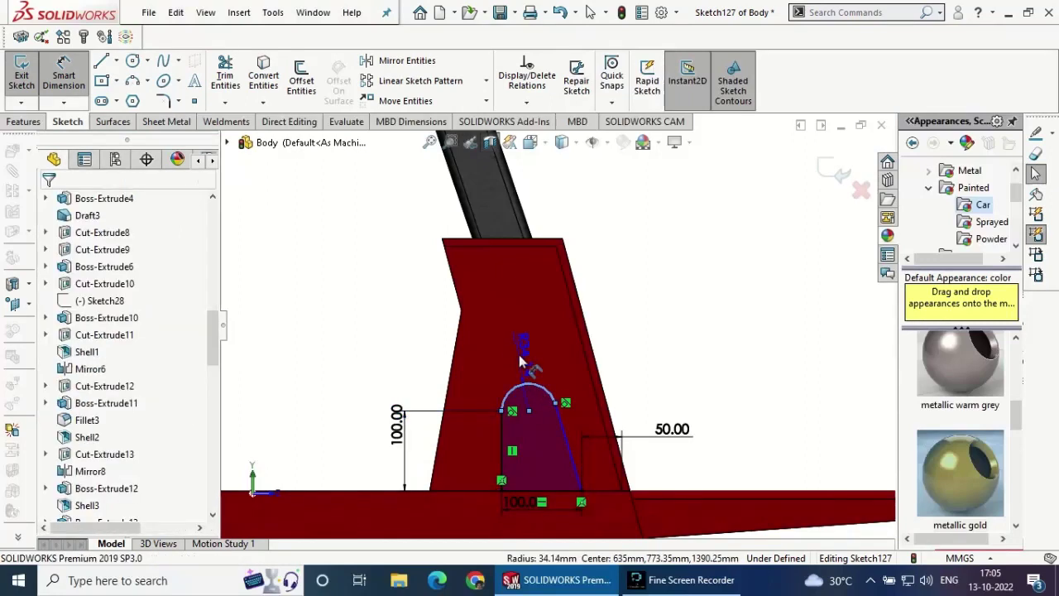
left_click(519, 354)
type("30")
key("Return")
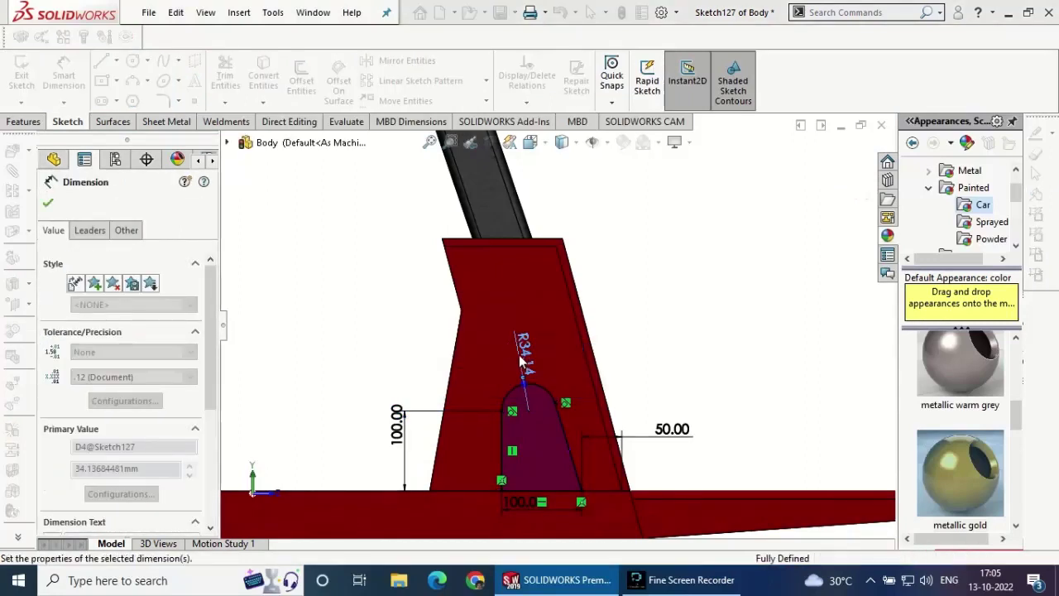
left_click(47, 206)
- Draw a hole circle at the arch centre and dimension it to Ø20 mm
left_click(133, 60)
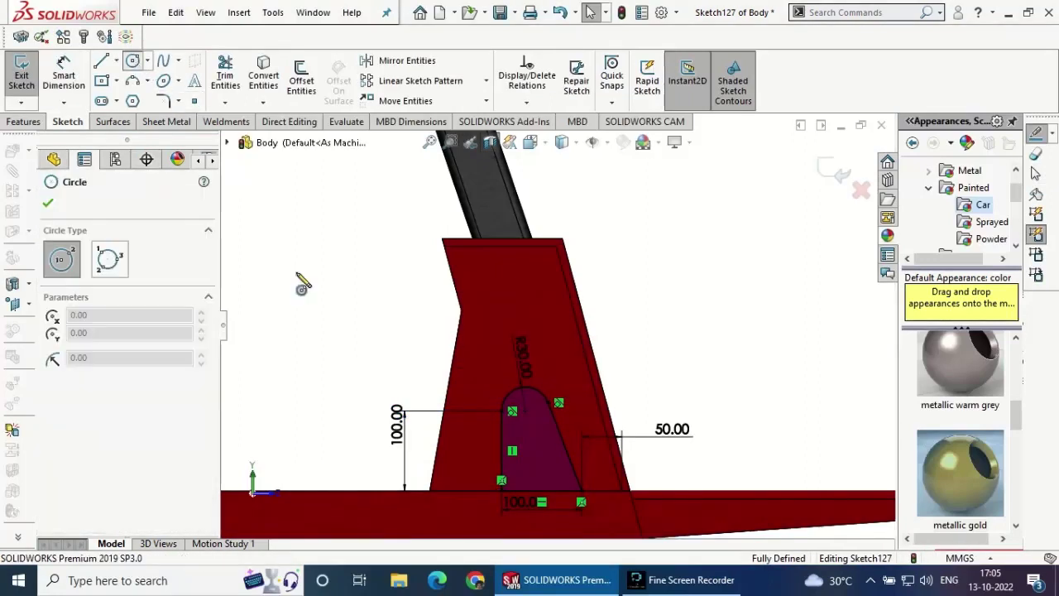
left_click(539, 426)
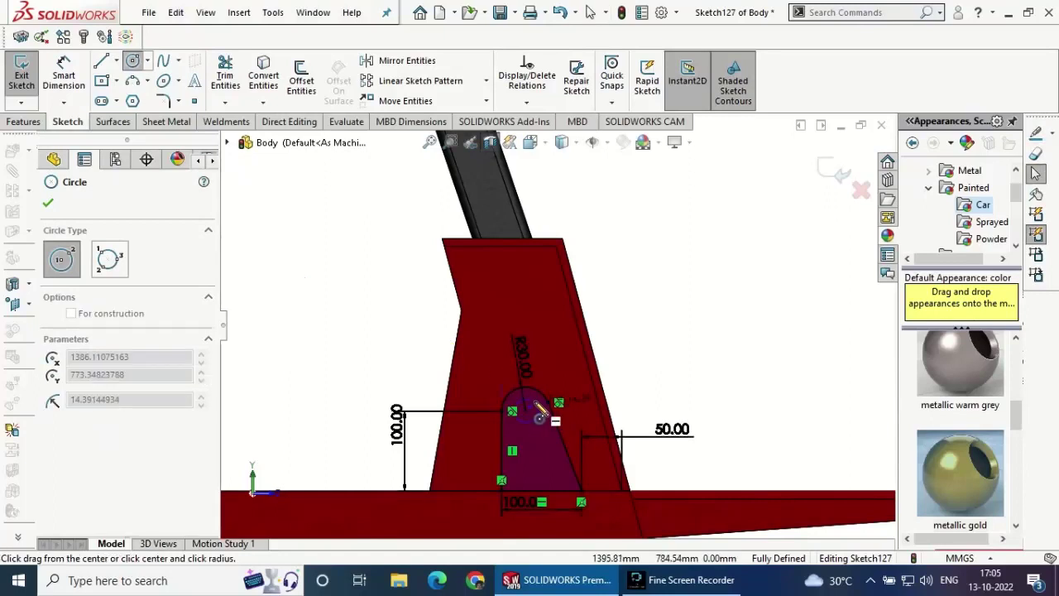
left_click(540, 418)
right_click_drag(538, 414, 532, 403)
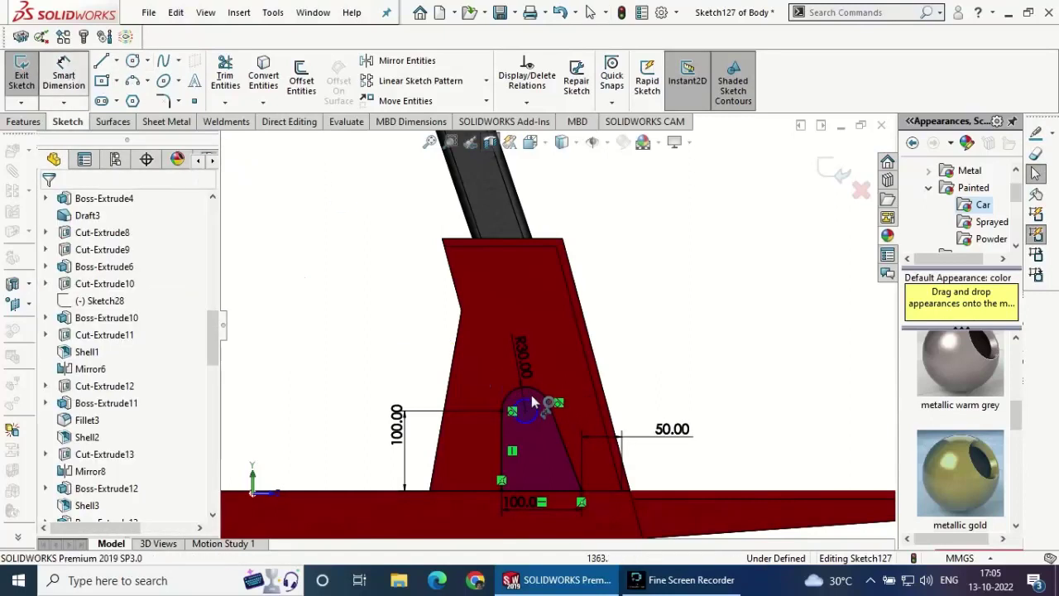
left_click(532, 403)
left_click(622, 354)
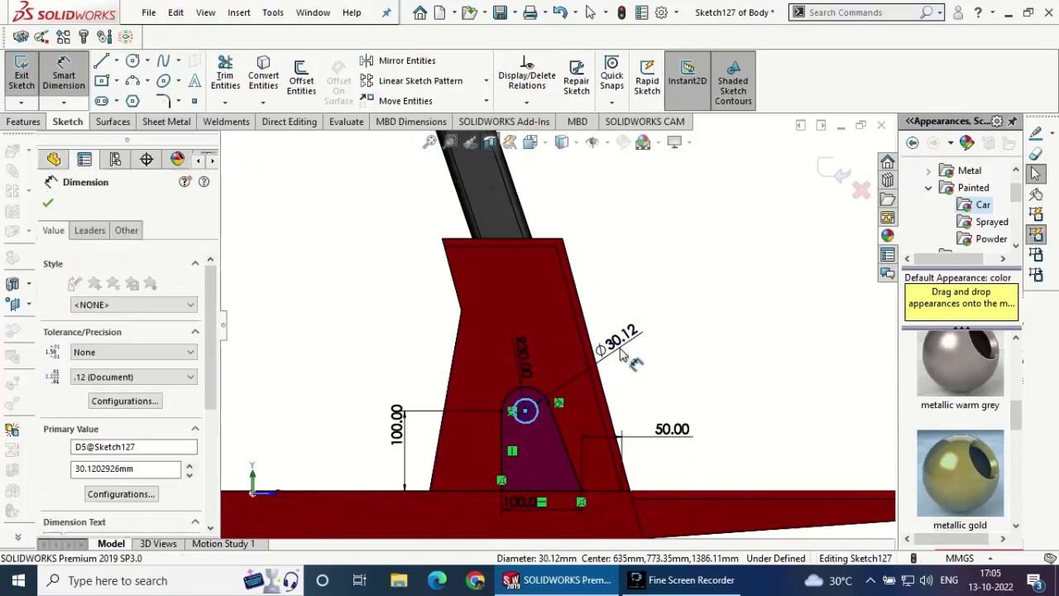
type("20")
key("Return")
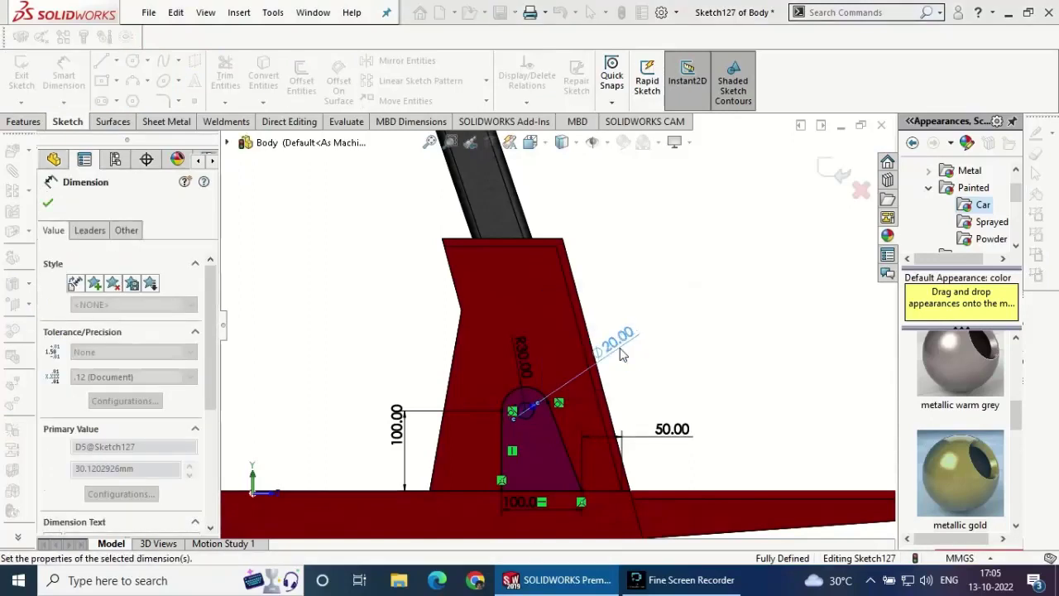
key("Escape")
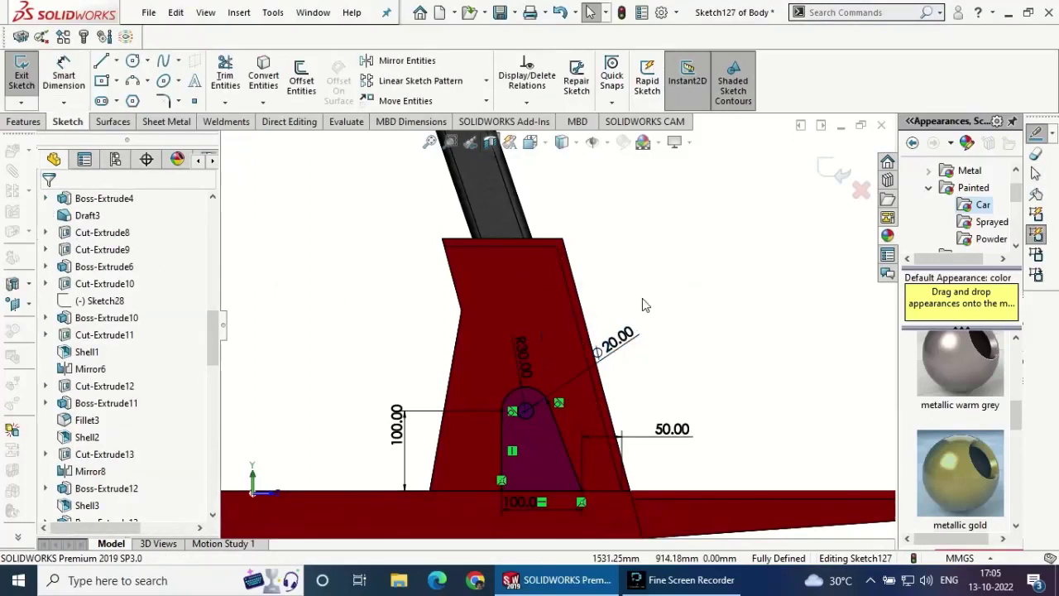
middle_click_drag(645, 306, 431, 438)
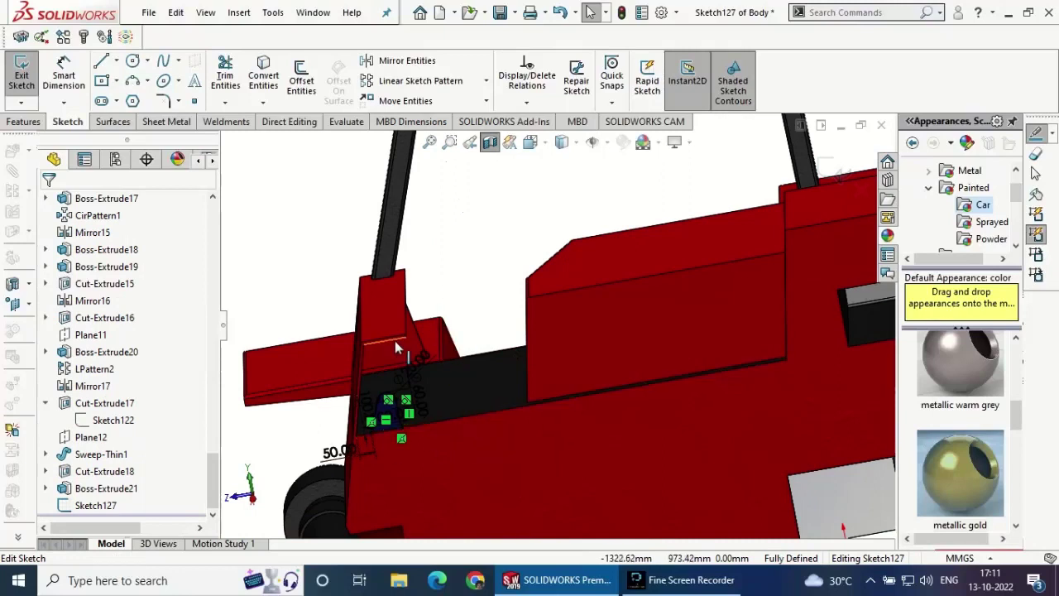
- Extrude a 10 mm bracket from the sketch starting at a 508 mm offset
left_click(31, 122)
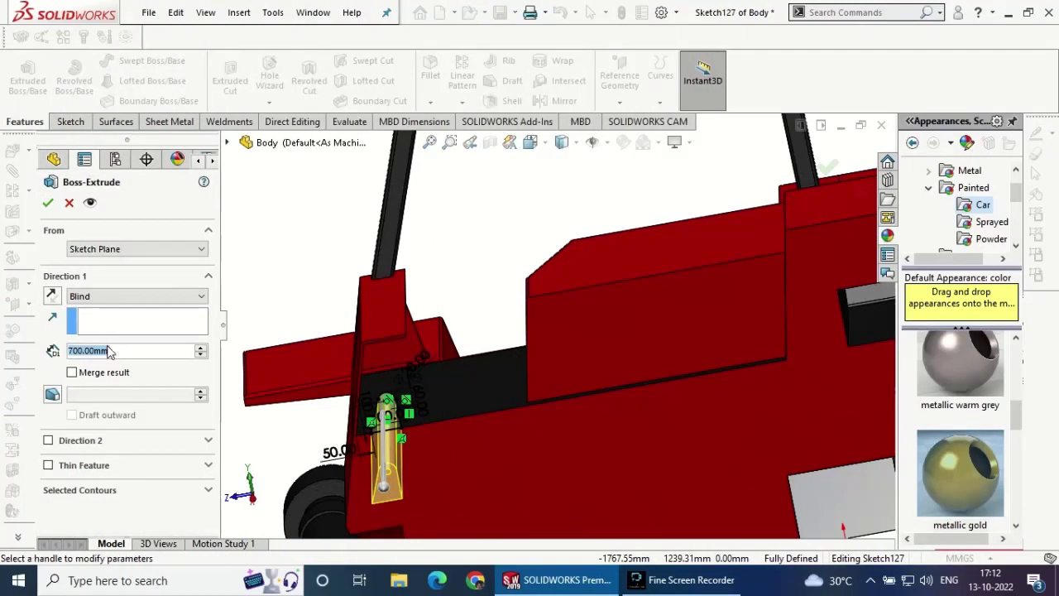
type("10")
left_click(137, 249)
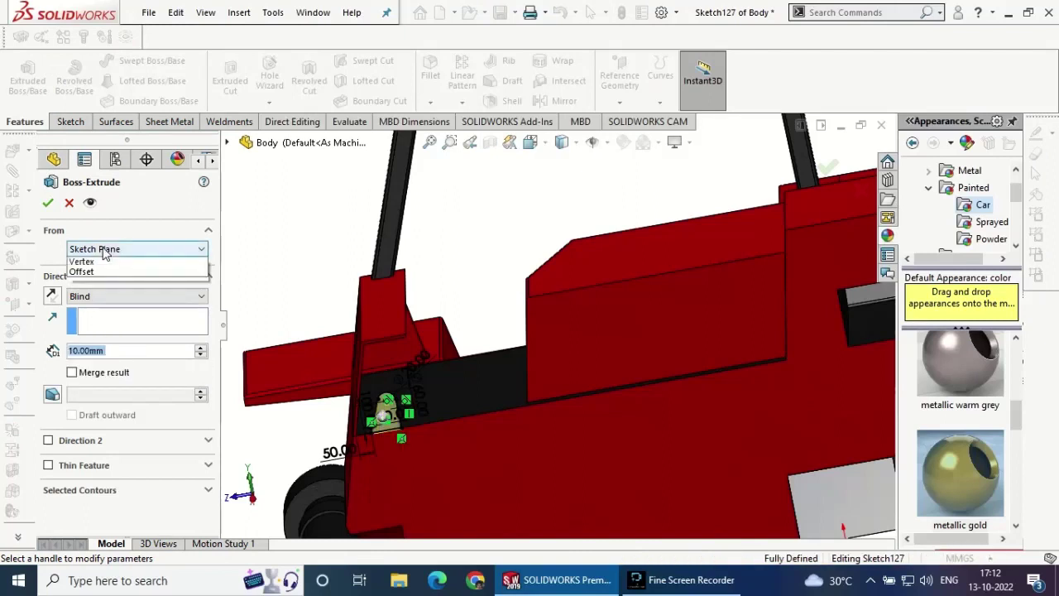
left_click(99, 275)
double_click(112, 277)
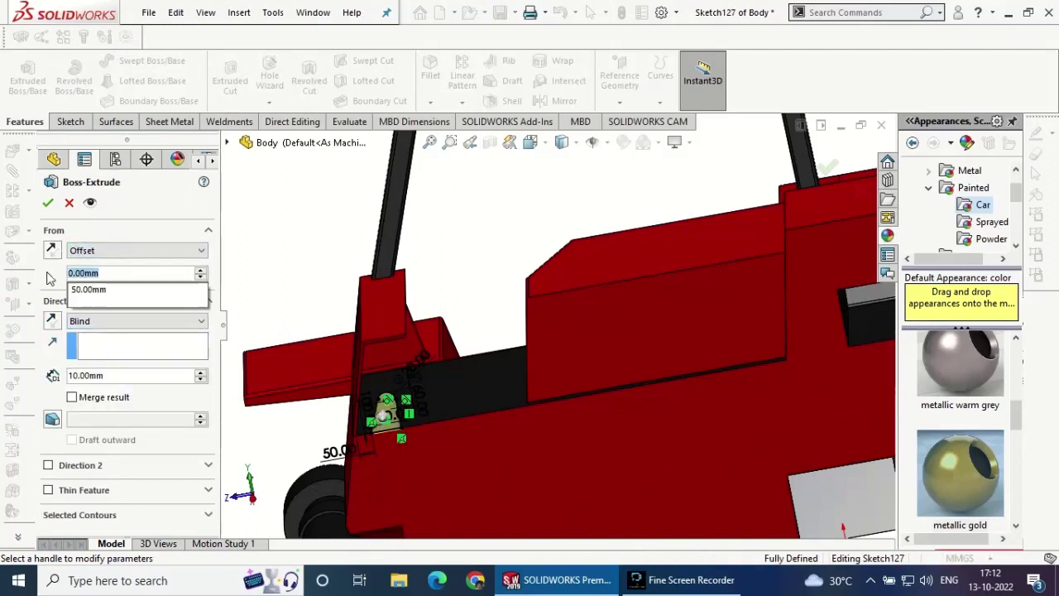
type("508")
key("Return")
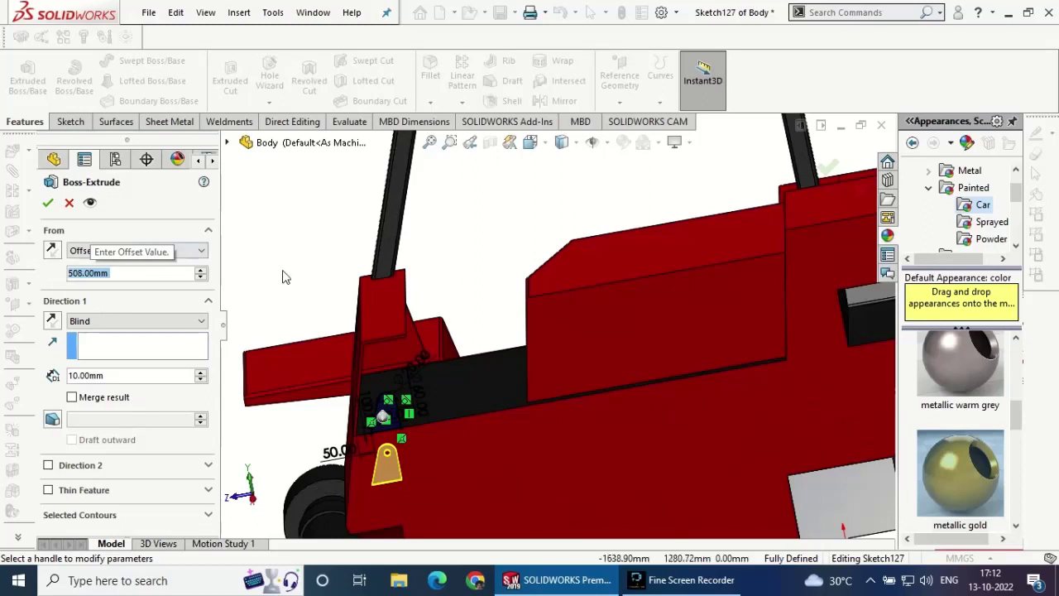
middle_click_drag(283, 276, 358, 363)
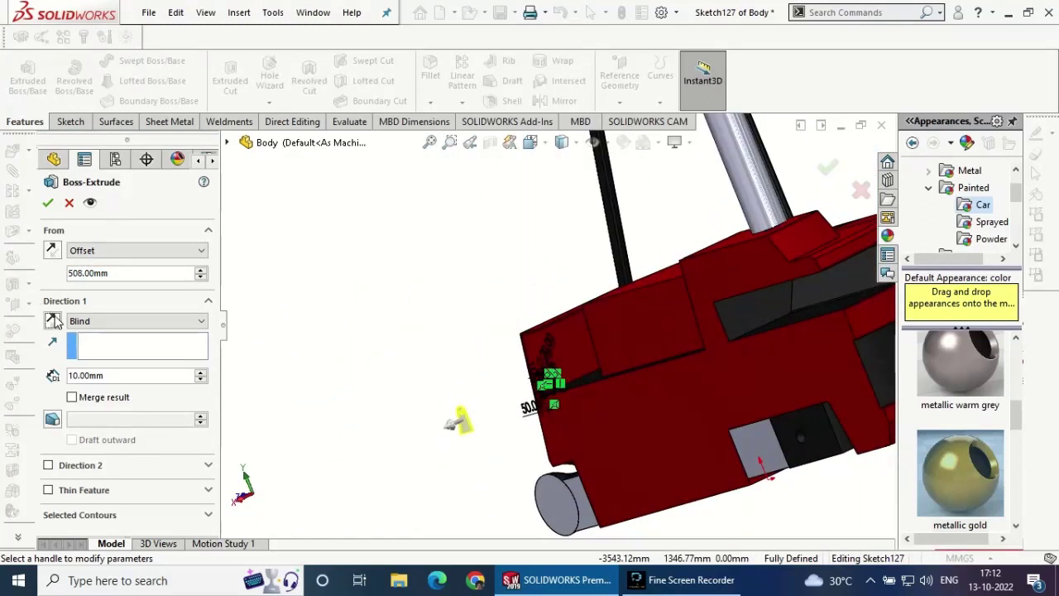
left_click(46, 202)
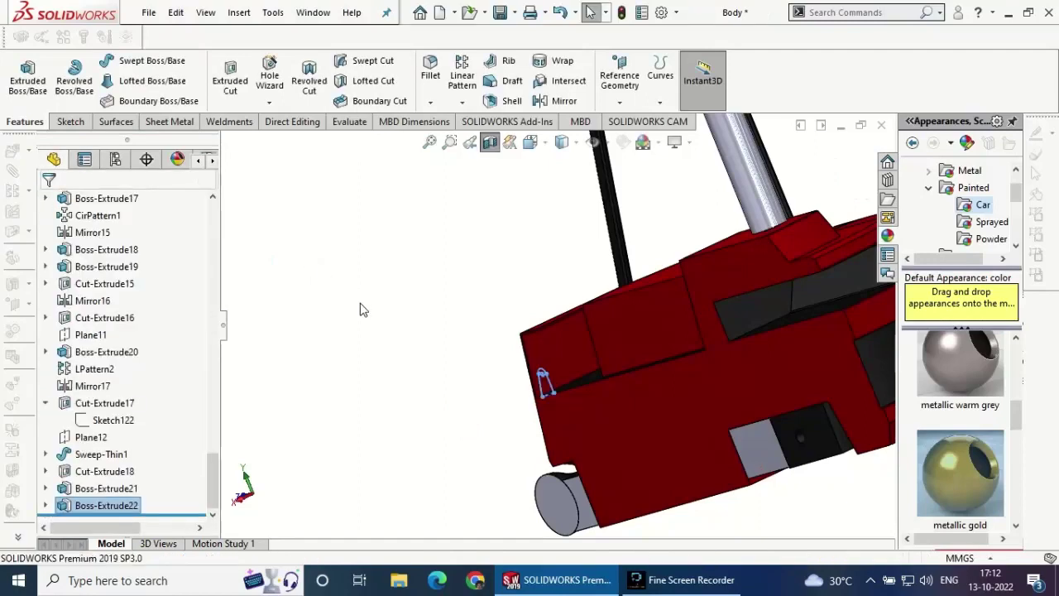
- Extrude the bracket sketch under Boss-Extrude22 again, 10 mm from a 538 mm start offset
mouse_move(539, 378)
middle_mouse_down()
mouse_move(484, 433)
mouse_move(503, 413)
middle_mouse_up()
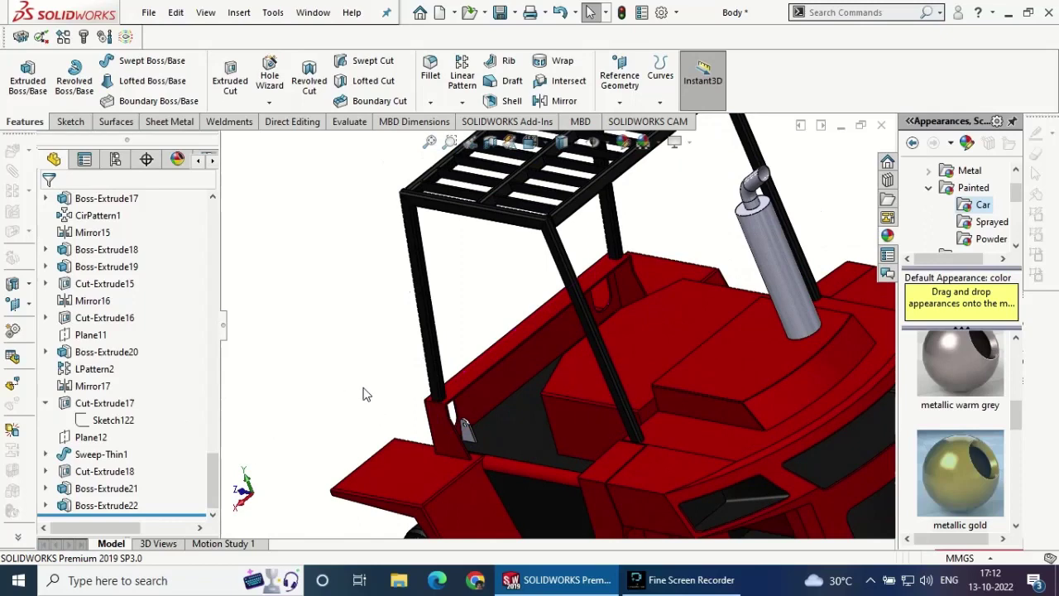
left_click(99, 504)
left_click(104, 447)
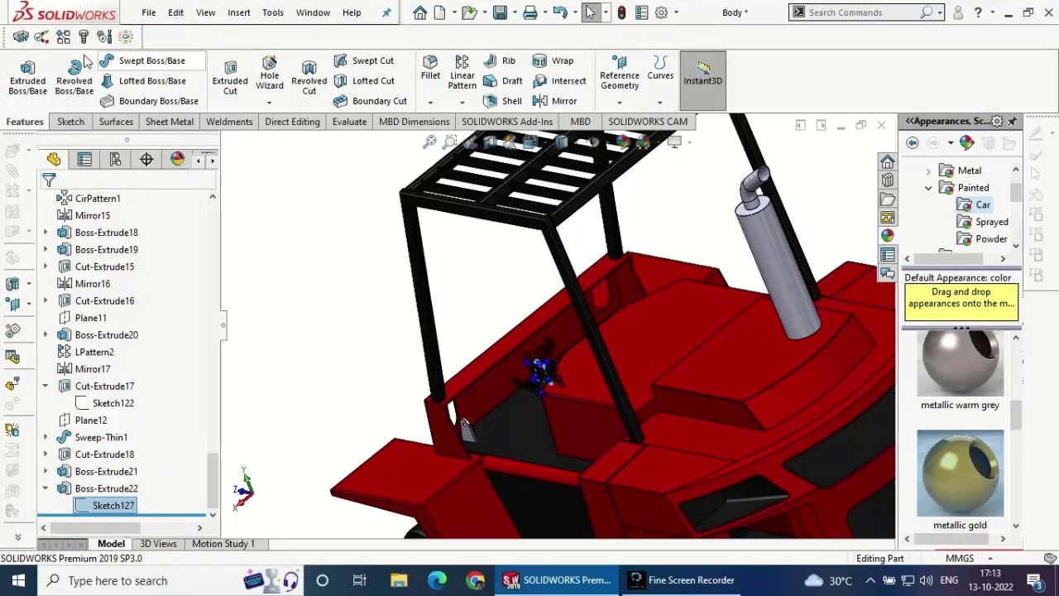
left_click(133, 248)
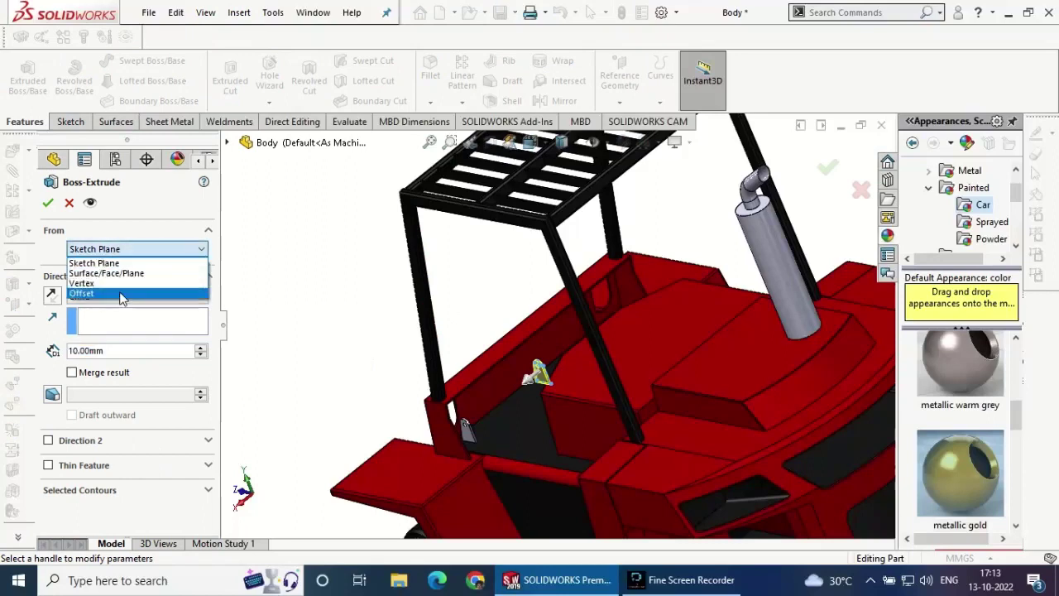
left_click(115, 299)
type("538")
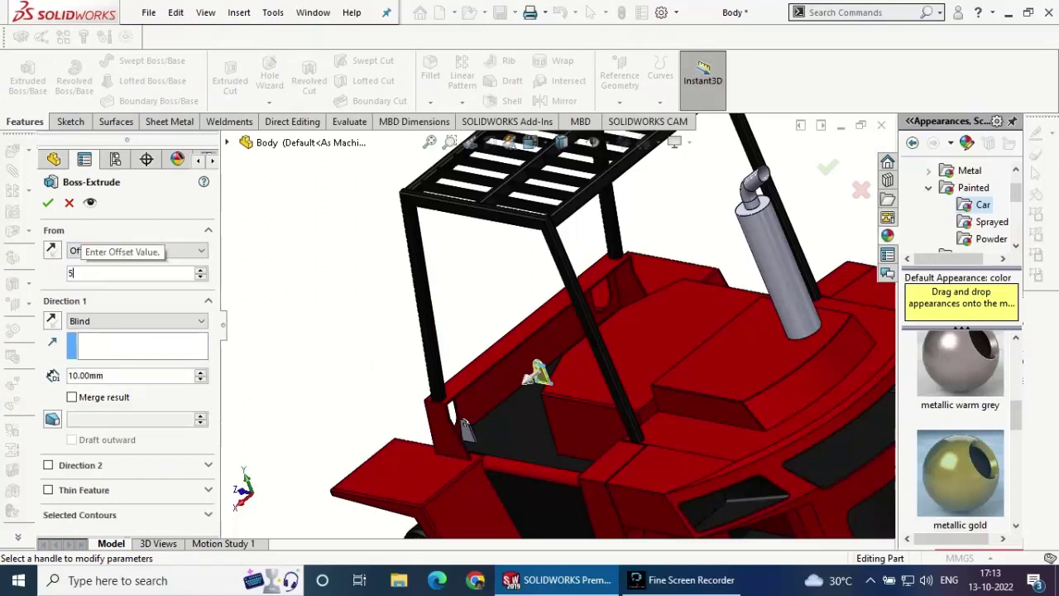
key("Return")
scroll(468, 402, "down", 5)
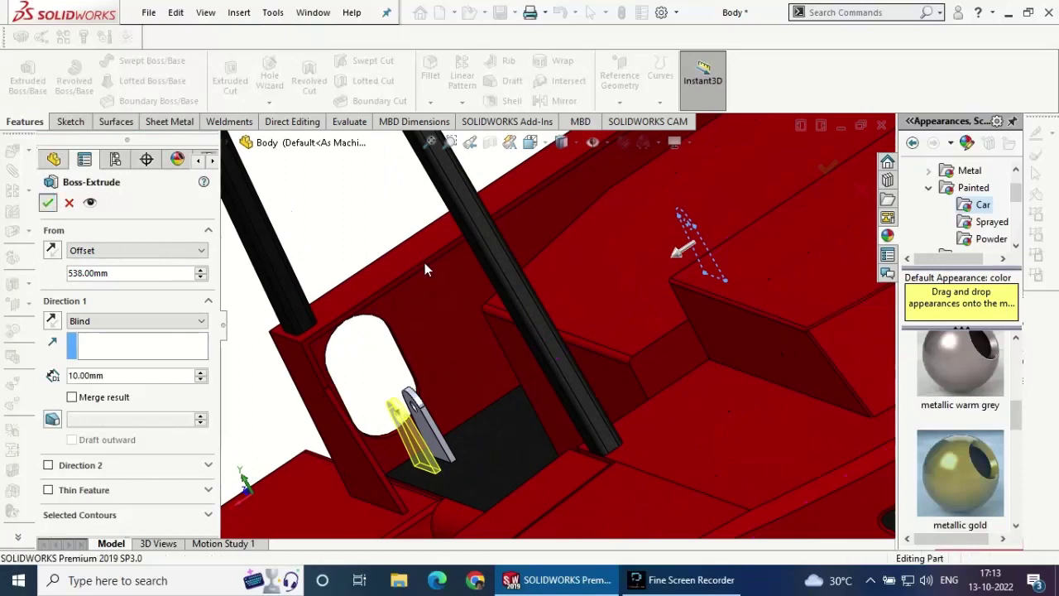
key("Return")
mouse_move(434, 265)
middle_mouse_down()
mouse_move(450, 296)
mouse_move(503, 248)
mouse_move(302, 259)
mouse_move(323, 252)
middle_mouse_up()
- Use the Right Plane as mirror plane and mirror Boss-Extrude22 and Boss-Extrude23 to the other panel
left_click(544, 104)
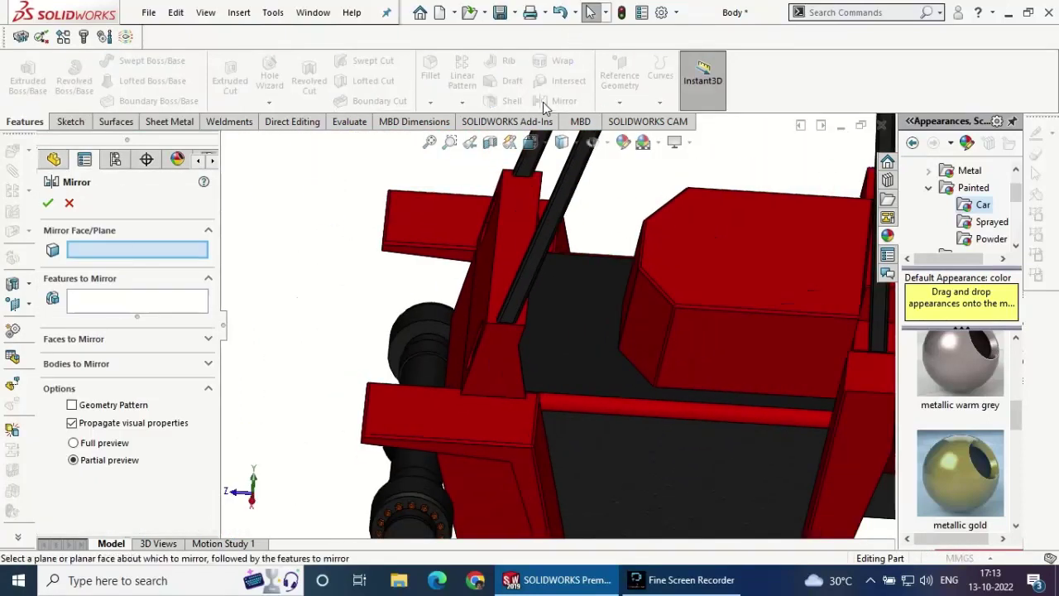
left_click(227, 142)
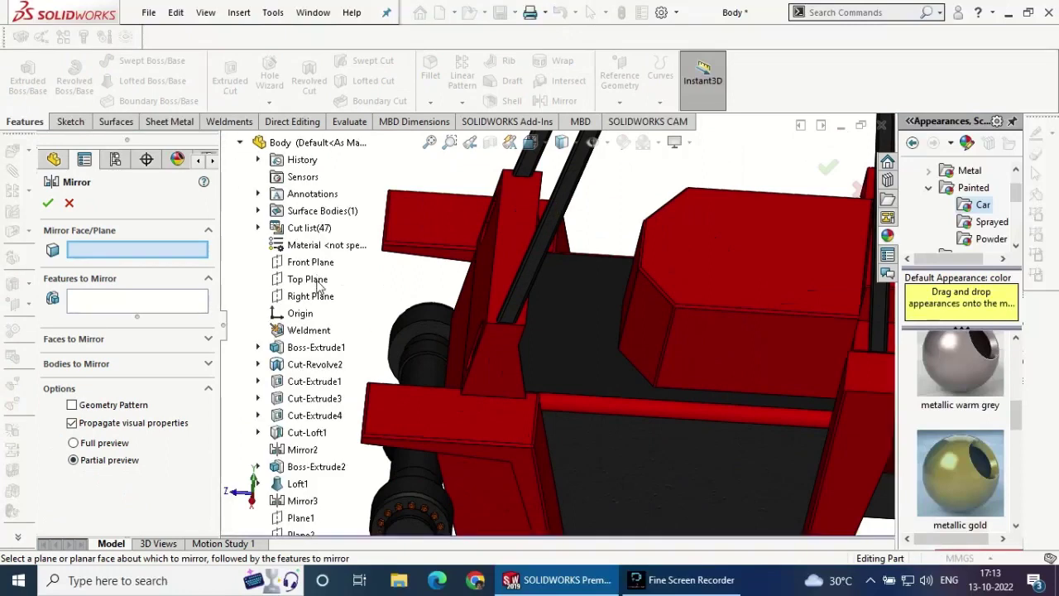
left_click(311, 295)
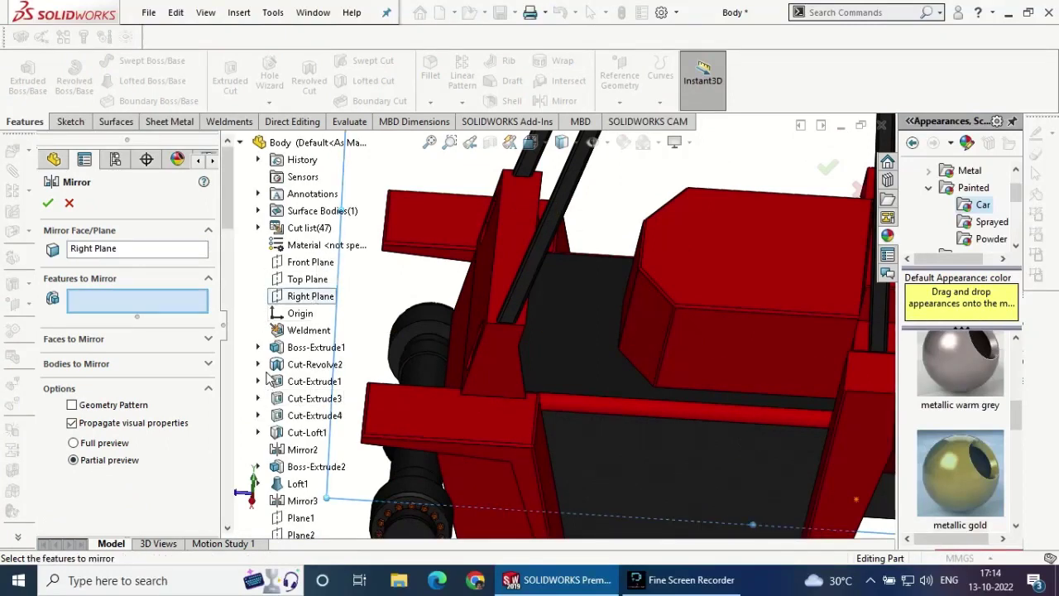
scroll(313, 395, "down", 3)
scroll(306, 391, "down", 3)
scroll(269, 378, "down", 3)
scroll(269, 378, "down", 3)
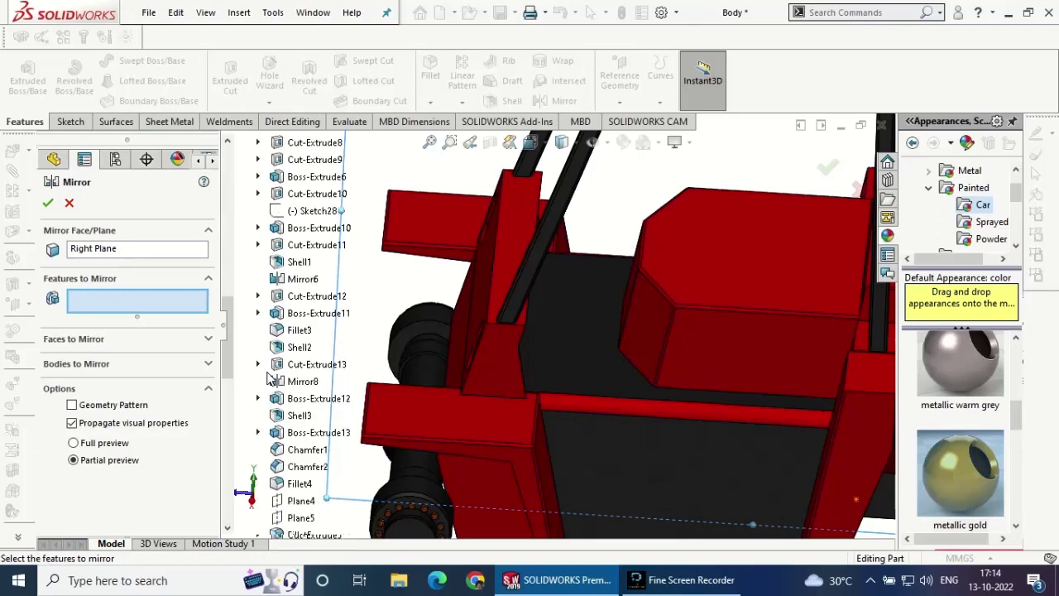
scroll(269, 378, "down", 3)
scroll(269, 378, "down", 3)
scroll(269, 378, "down", 3)
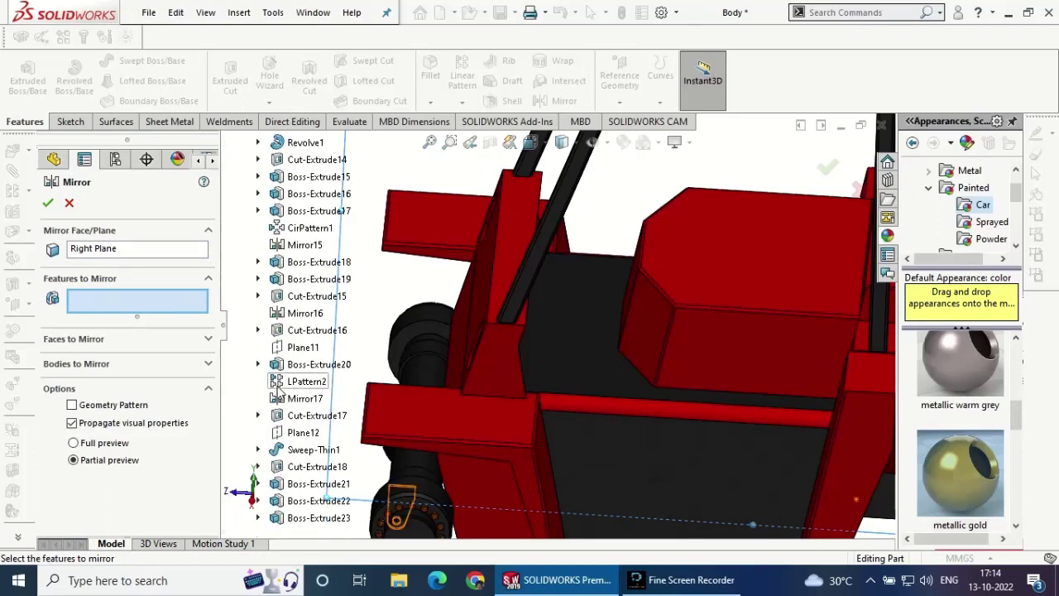
left_click(287, 507)
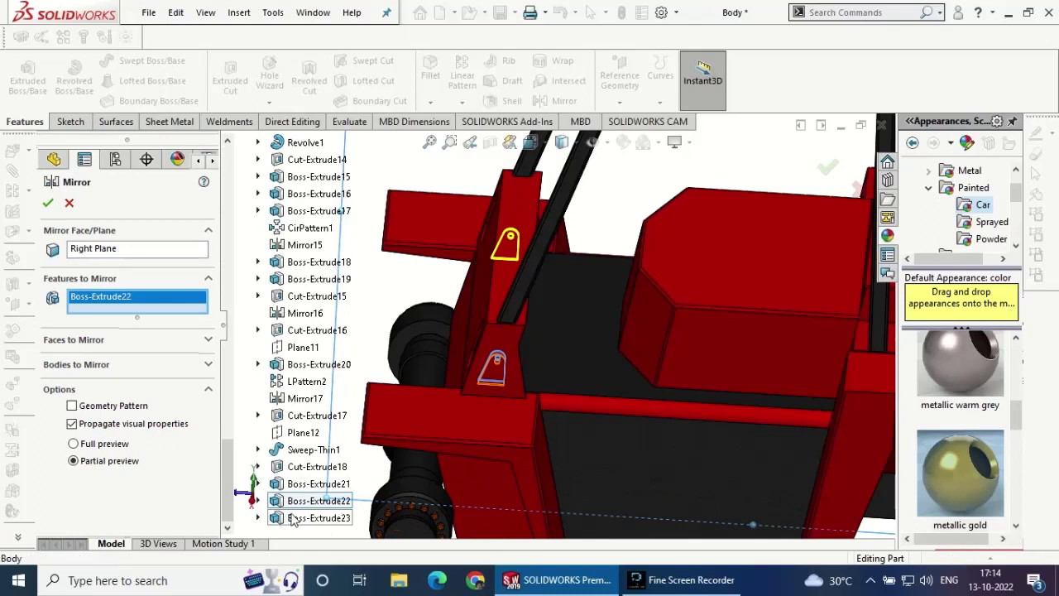
left_click(291, 519)
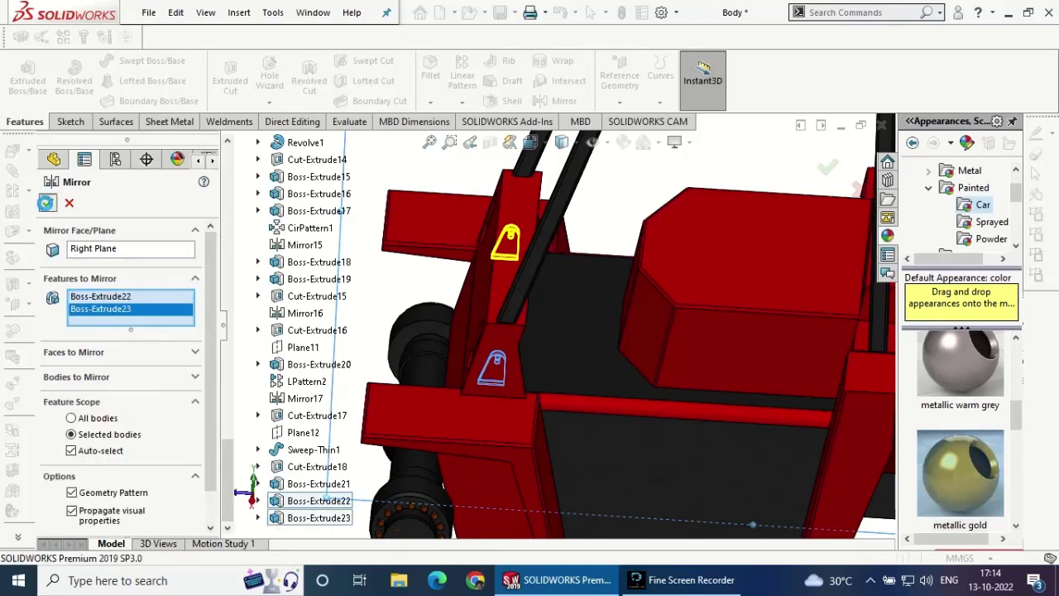
key("Return")
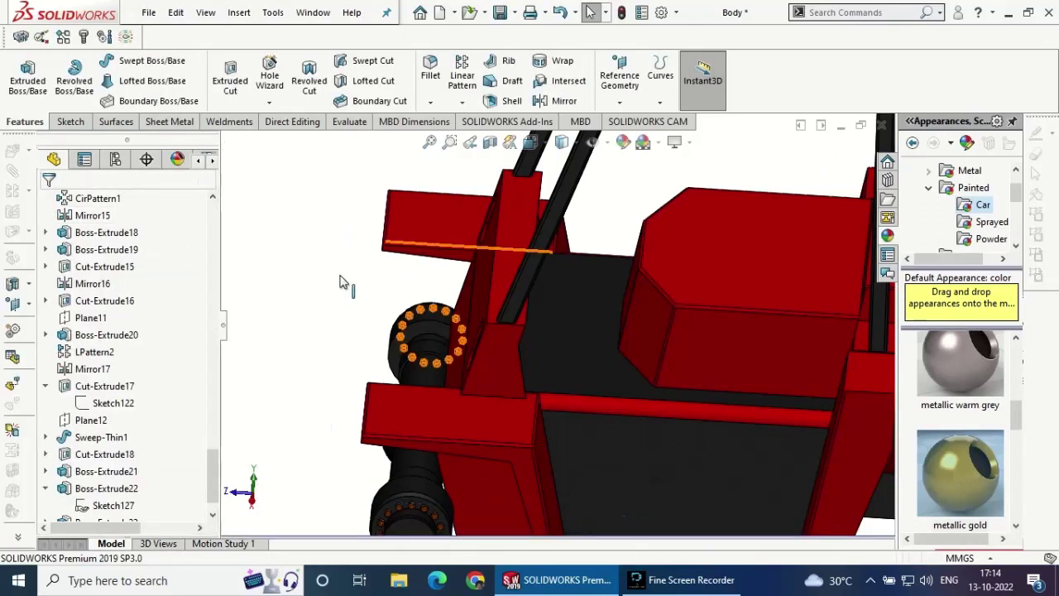
- Try clearing the red appearance from a mirrored bracket face, then undo to keep the body red
key("f")
mouse_move(397, 306)
middle_mouse_down()
mouse_move(350, 230)
mouse_move(401, 341)
middle_mouse_up()
scroll(539, 299, "down", 1)
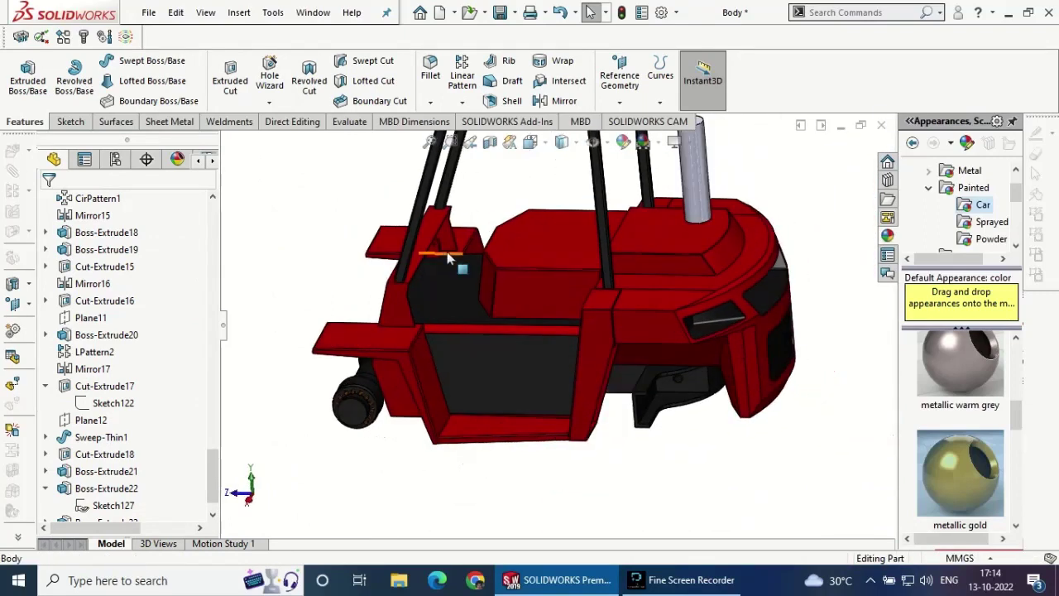
scroll(449, 248, "down", 1)
scroll(449, 243, "down", 2)
scroll(467, 273, "down", 2)
scroll(460, 283, "down", 1)
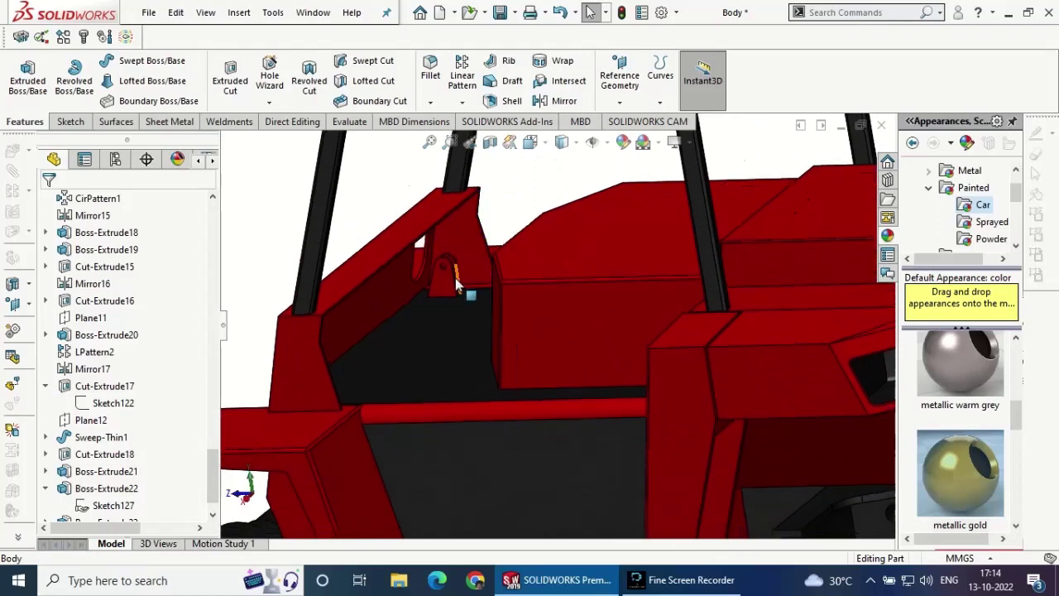
left_click(451, 286)
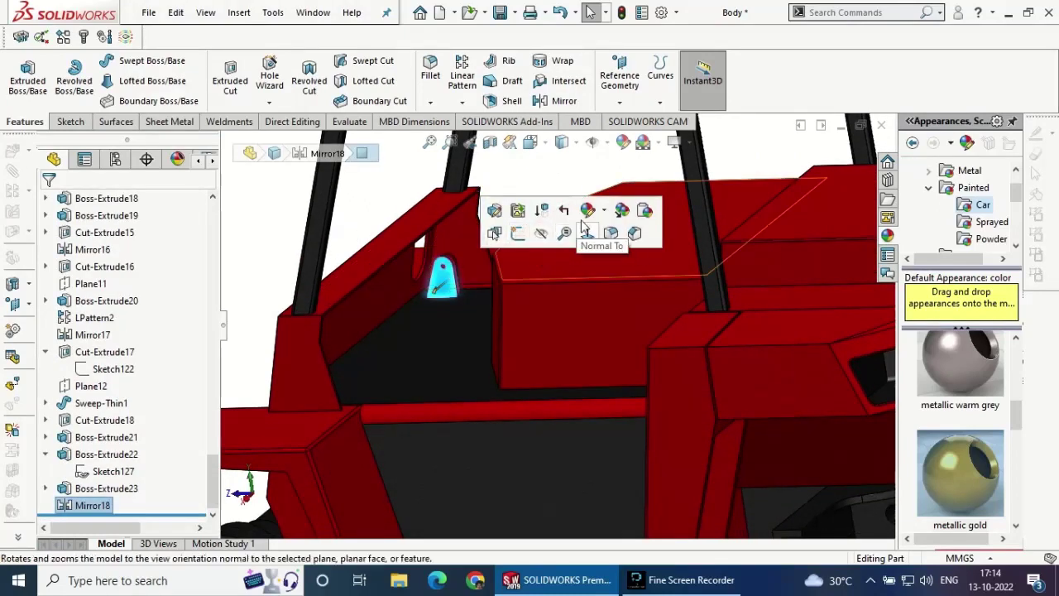
left_click(605, 212)
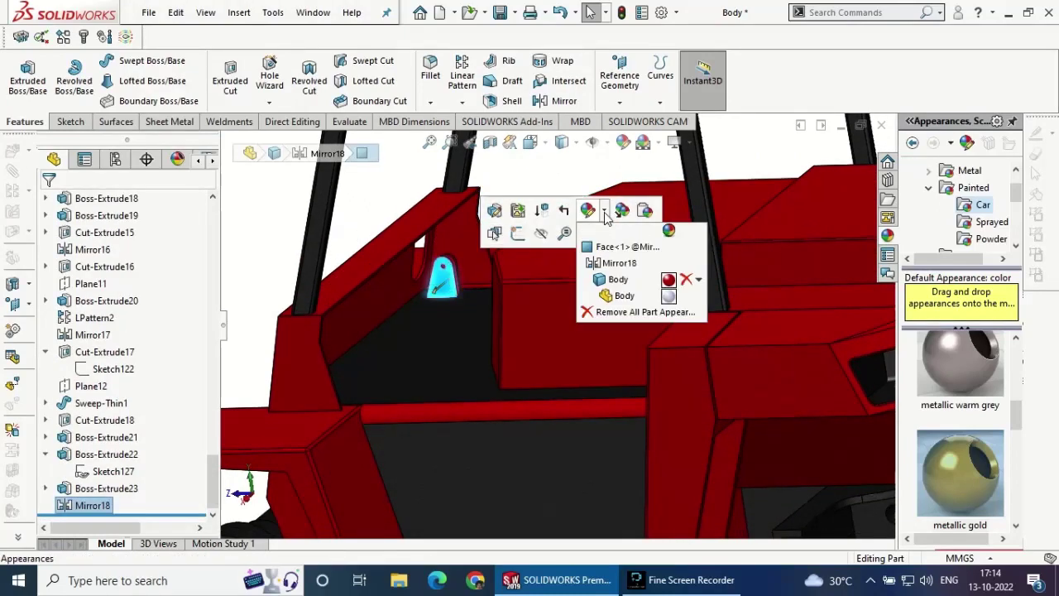
left_click(684, 280)
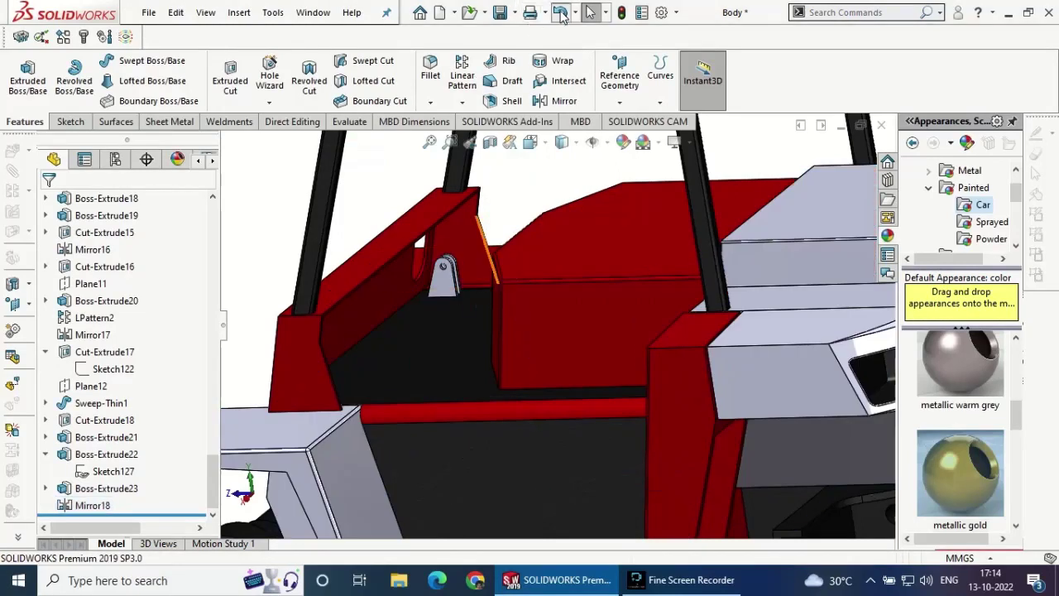
key("ctrl+z")
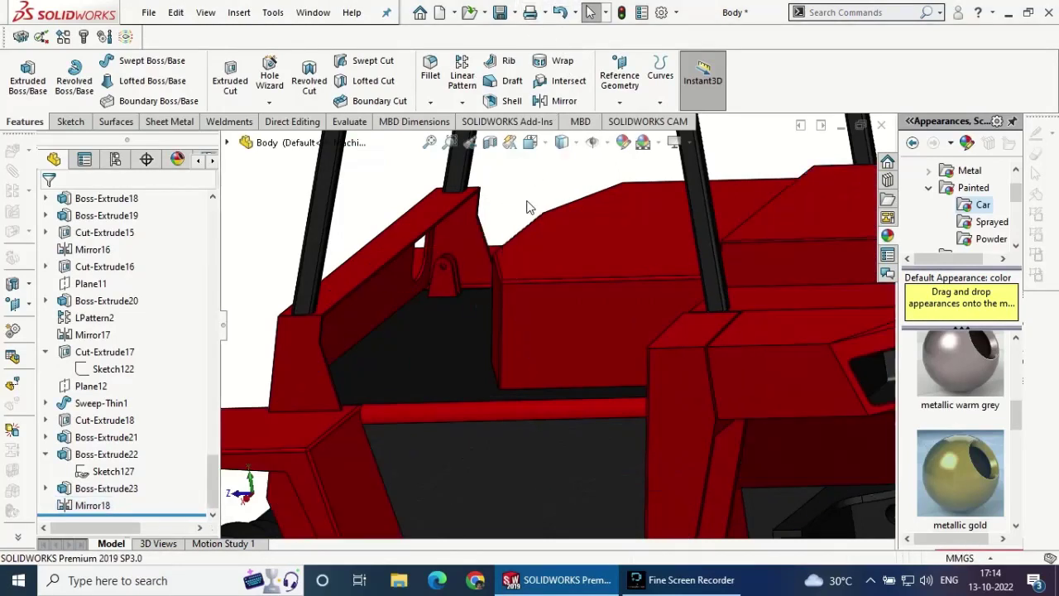
- Apply black sprayed paint to the whole muffler exhaust feature, Boss-Extrude21
scroll(504, 236, "up", 5)
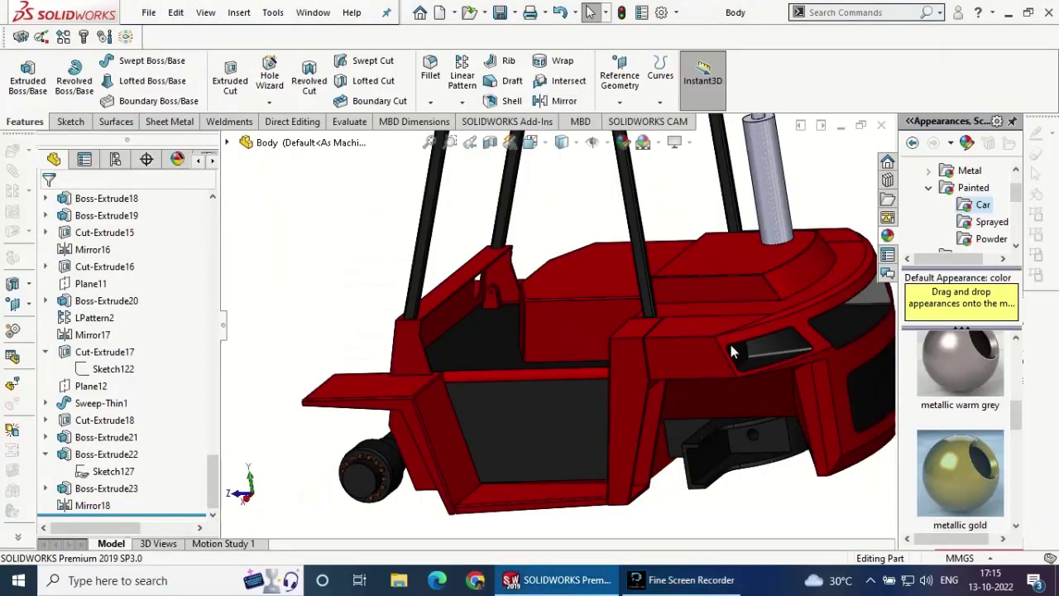
scroll(732, 352, "up", 5)
middle_click_drag(716, 310, 615, 276)
scroll(630, 315, "down", 3)
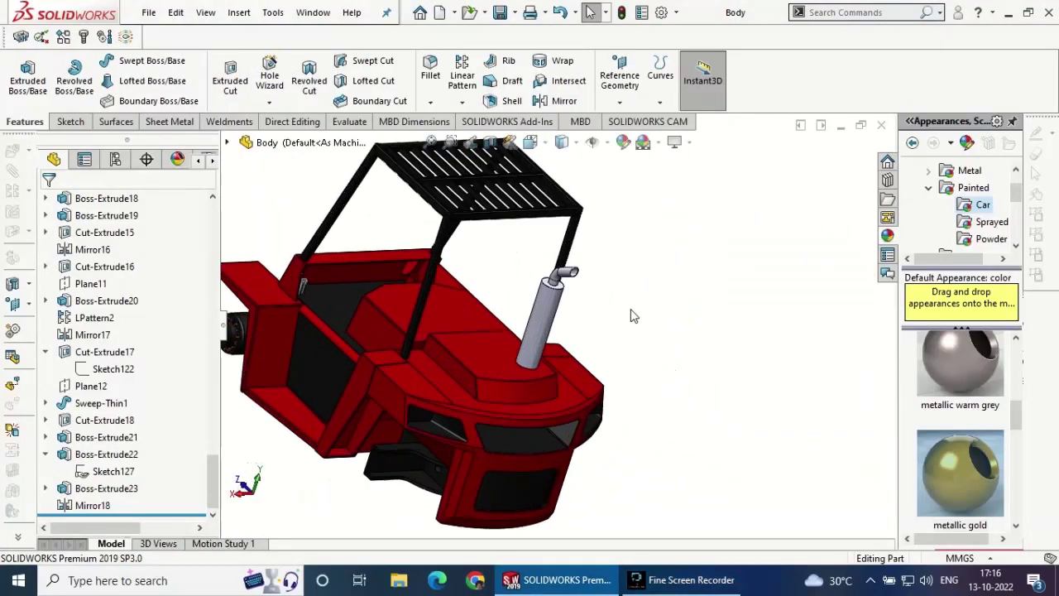
mouse_move(630, 315)
middle_mouse_down()
mouse_move(434, 407)
mouse_move(446, 276)
mouse_move(641, 289)
middle_mouse_up()
scroll(433, 407, "down", 3)
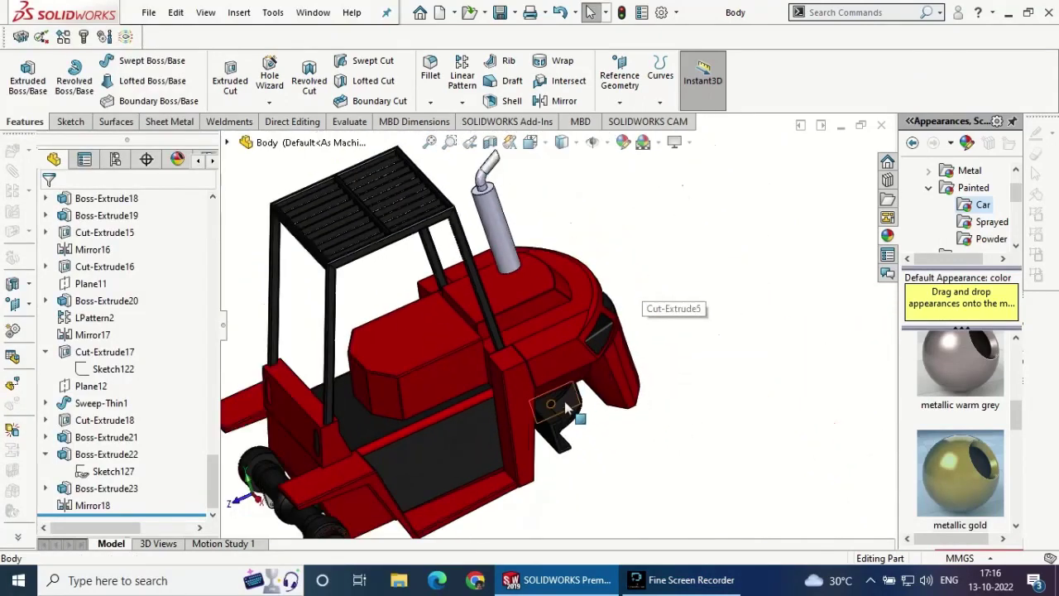
middle_click_drag(566, 407, 617, 469)
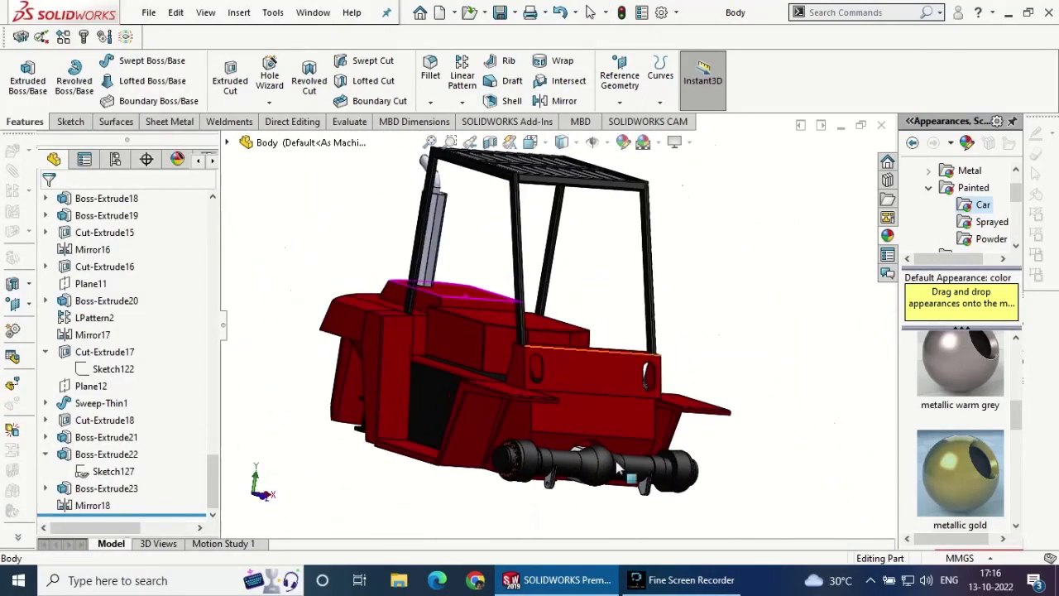
scroll(616, 468, "down", 2)
scroll(617, 468, "down", 2)
scroll(579, 475, "down", 2)
mouse_move(554, 480)
middle_mouse_down()
mouse_move(570, 476)
mouse_move(428, 451)
mouse_move(509, 418)
middle_mouse_up()
scroll(428, 451, "up", 3)
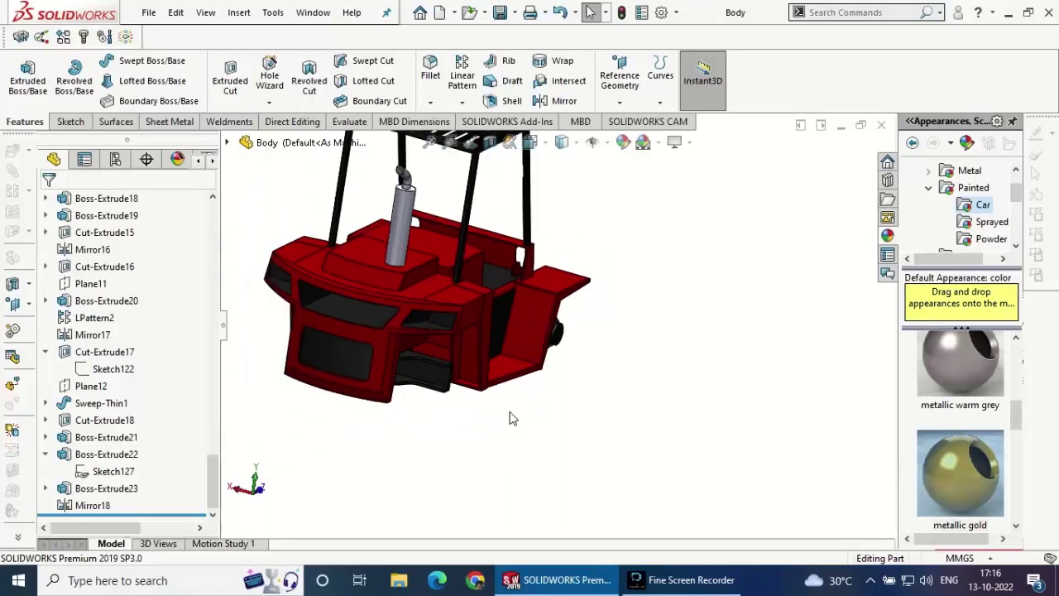
scroll(507, 421, "up", 2)
scroll(493, 190, "down", 3)
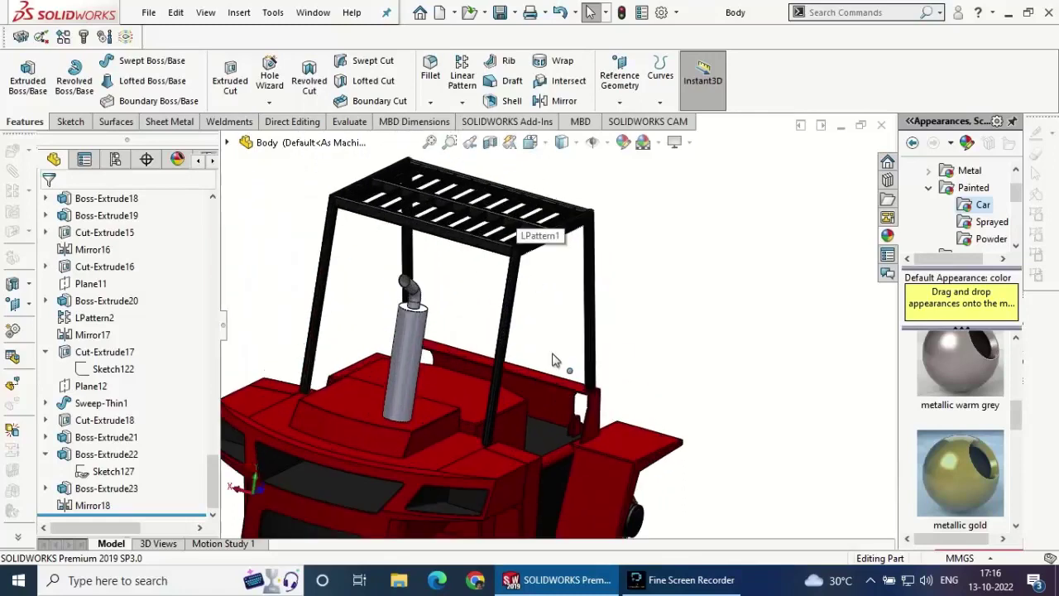
mouse_move(561, 365)
middle_mouse_down()
mouse_move(790, 307)
mouse_move(763, 374)
middle_mouse_up()
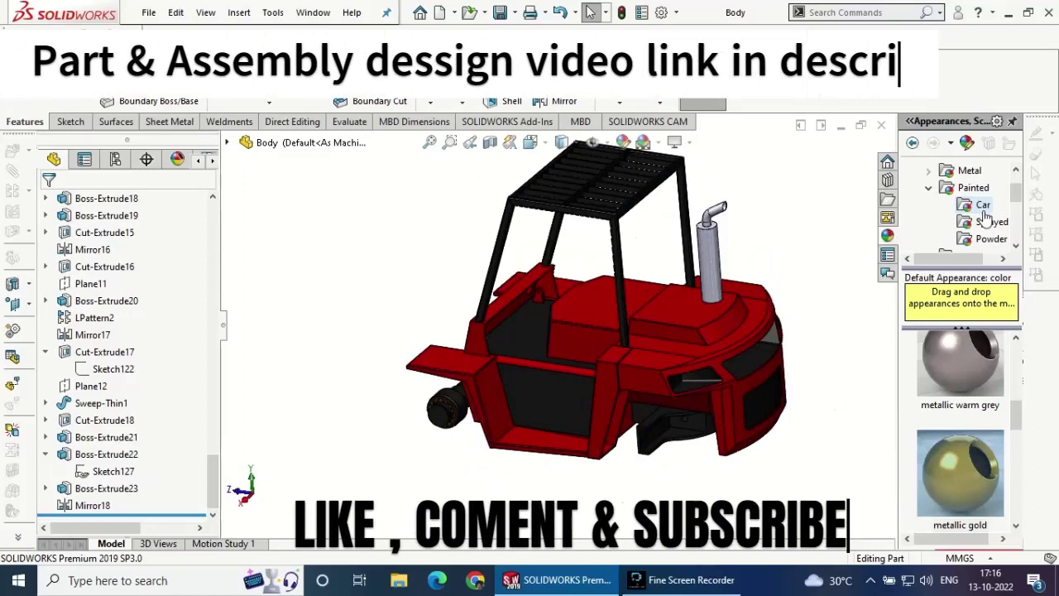
left_click(992, 222)
left_click_drag(959, 472, 716, 270)
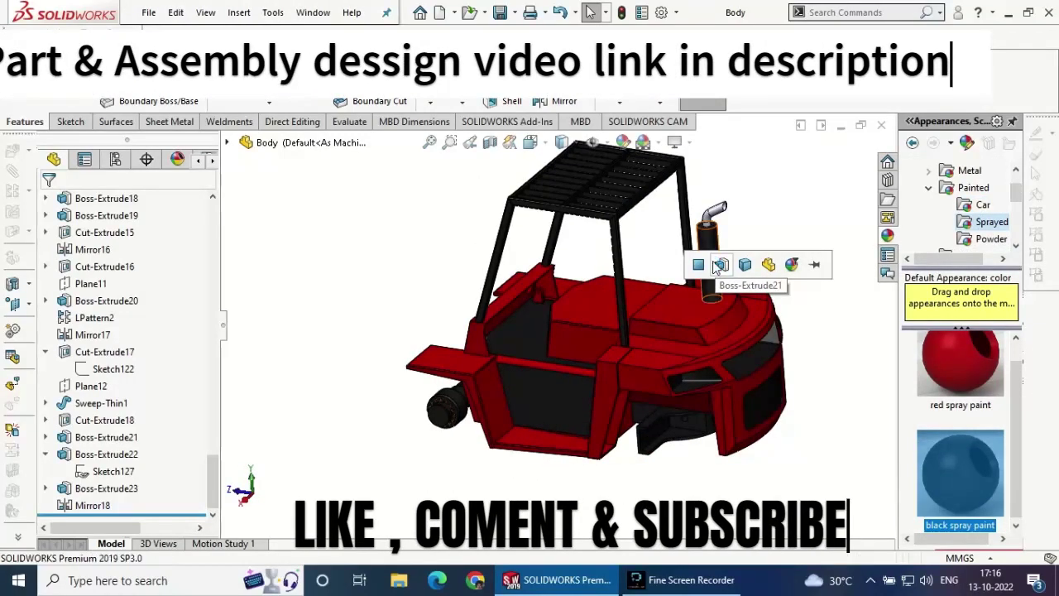
left_click(717, 264)
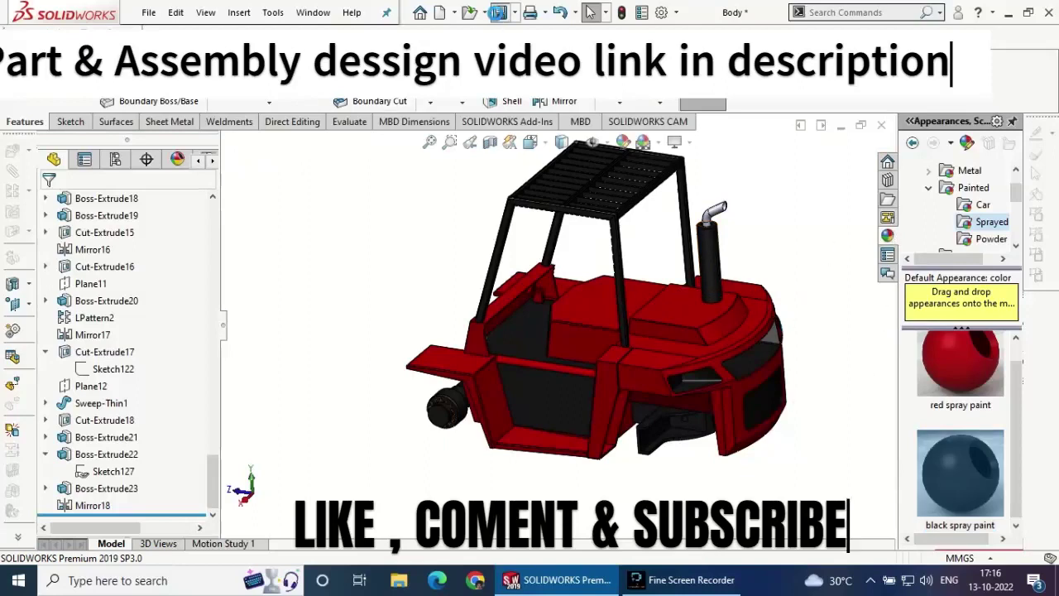